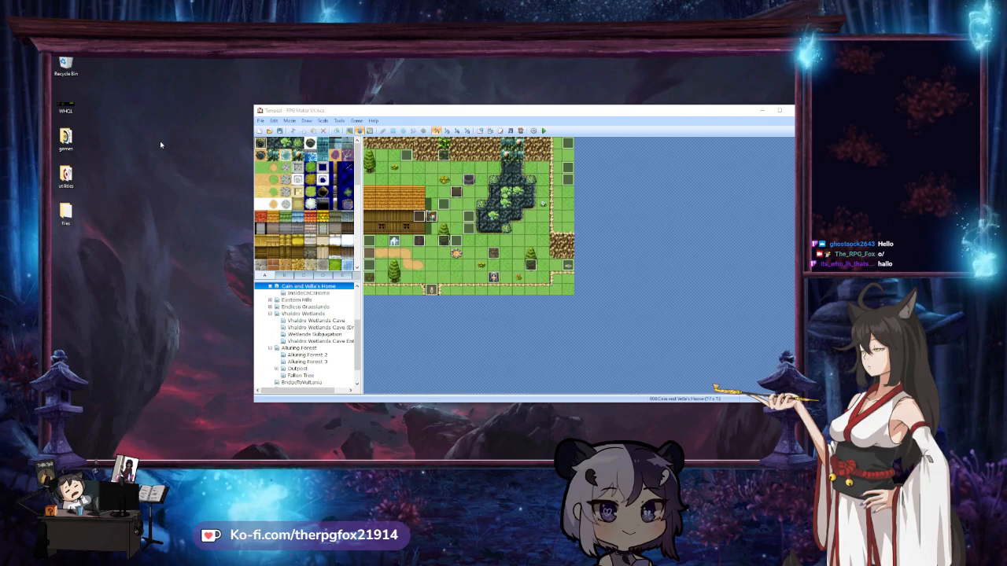
Reposition the Tempest project's editor window and maximize it
left_click_drag(708, 110, 597, 96)
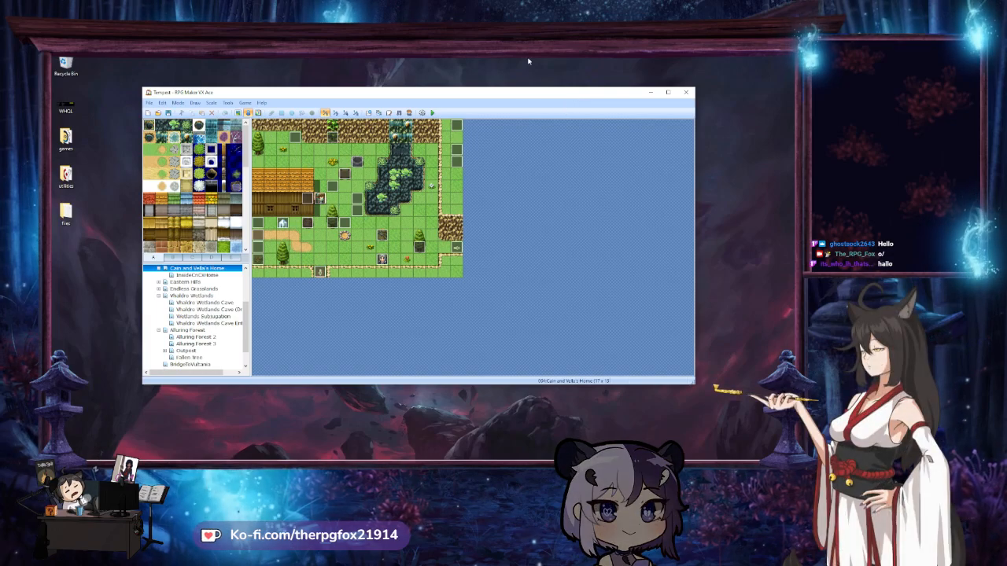
double_click(522, 90)
left_click_drag(497, 57, 485, 85)
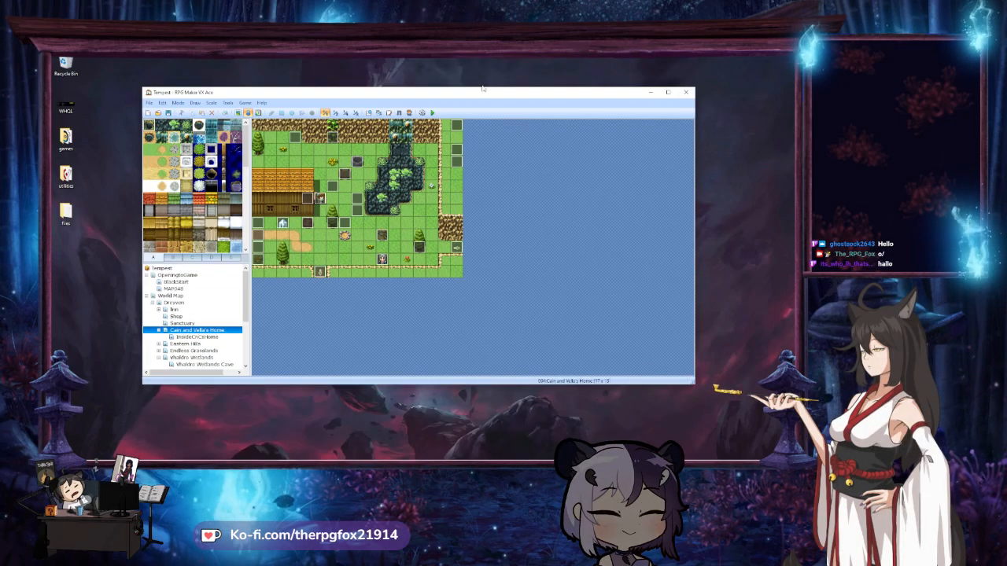
double_click(478, 95)
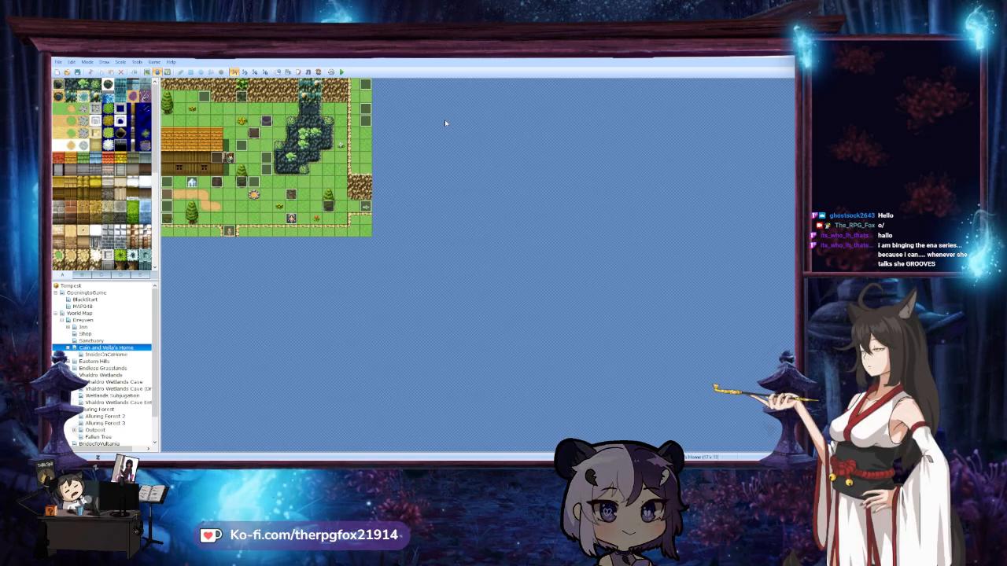
Open the Sound Test, check the ME list, and return to the BGM list
left_click(308, 71)
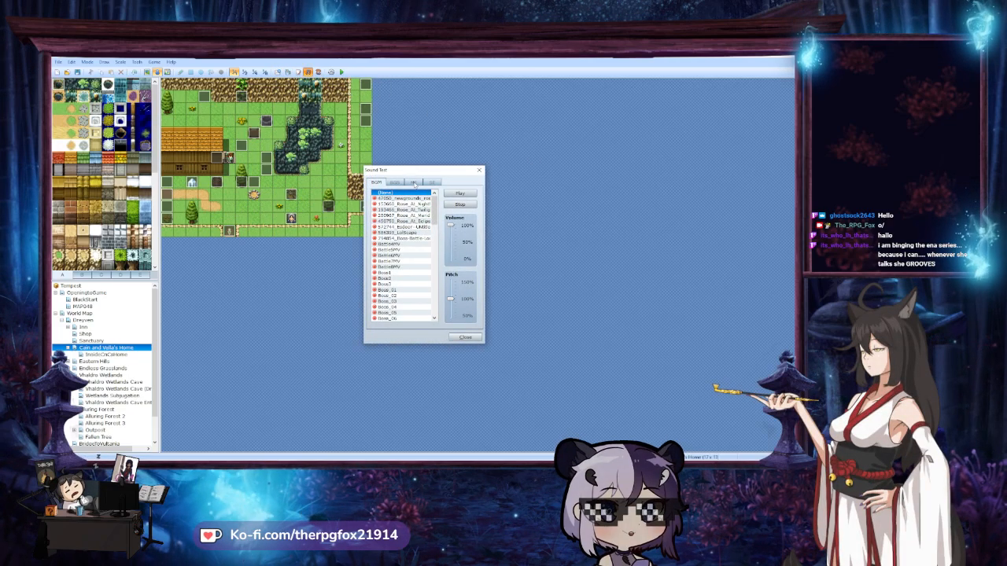
left_click(402, 183)
left_click(413, 183)
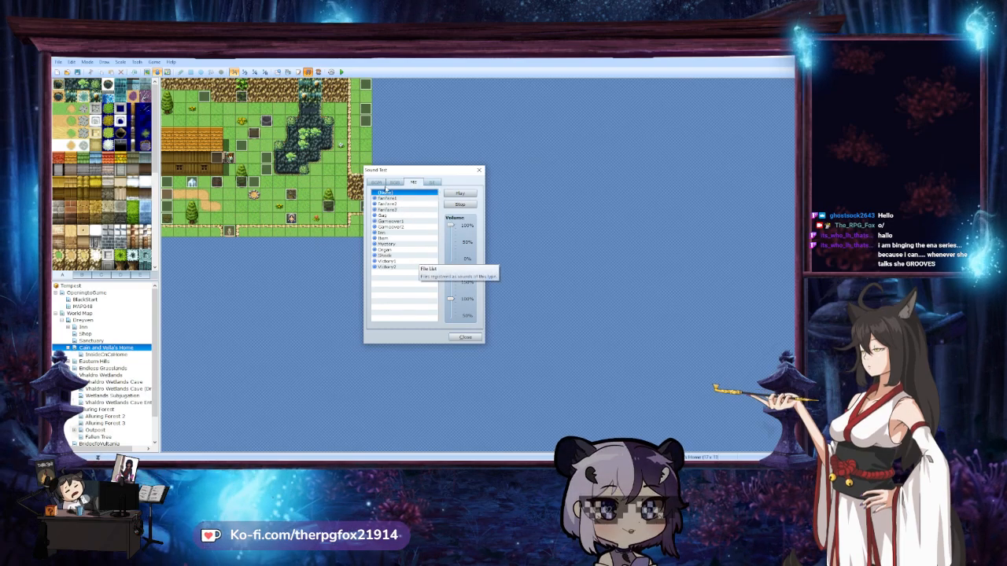
left_click(377, 182)
Look through the BGM tracks in the Sound Test, from the imported tracks to the built-in battle themes
scroll(391, 254, "down", 10)
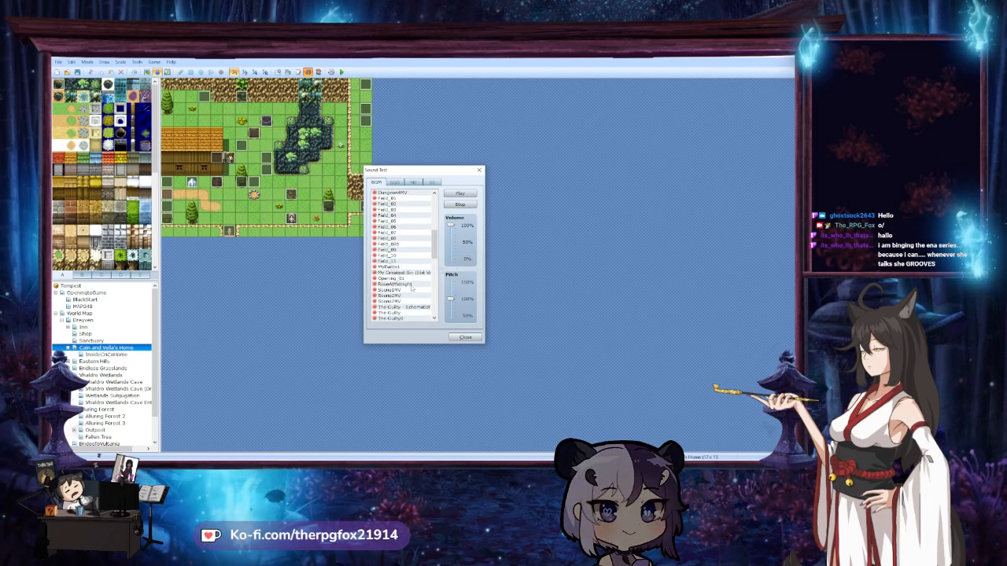
scroll(409, 288, "down", 1)
left_click(402, 290)
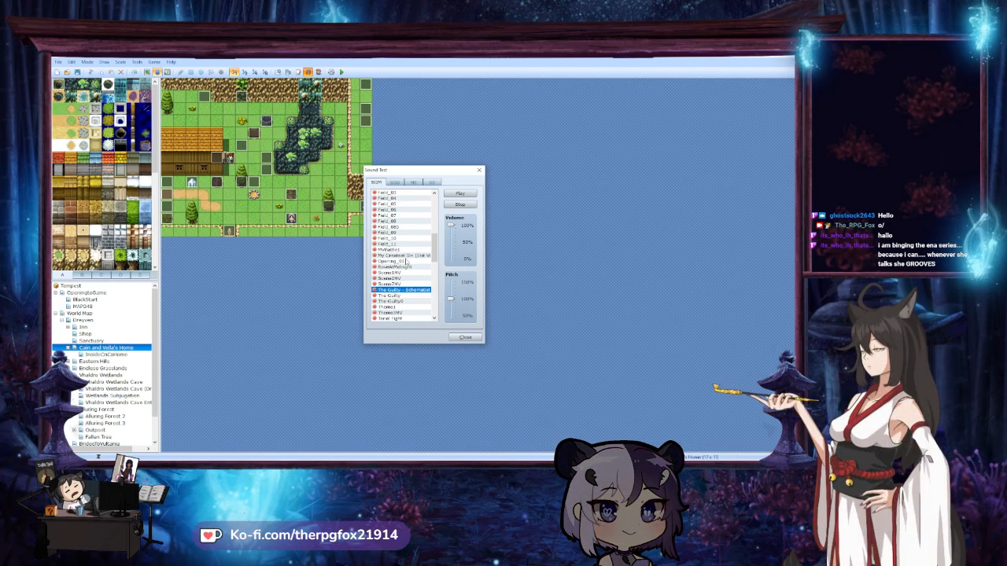
scroll(406, 267, "up", 1)
left_click(404, 284)
scroll(405, 279, "up", 1)
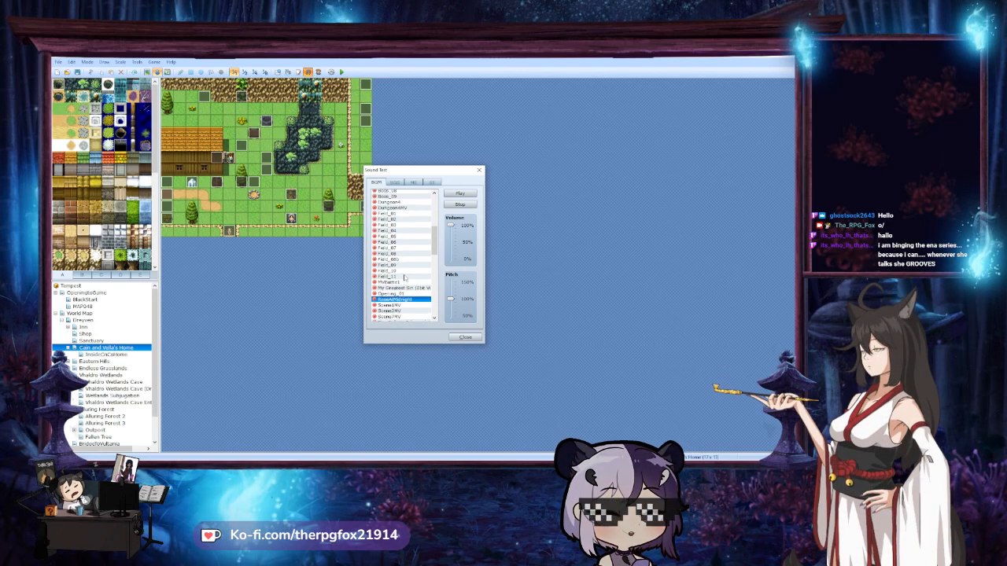
scroll(405, 277, "up", 4)
scroll(405, 277, "down", 2)
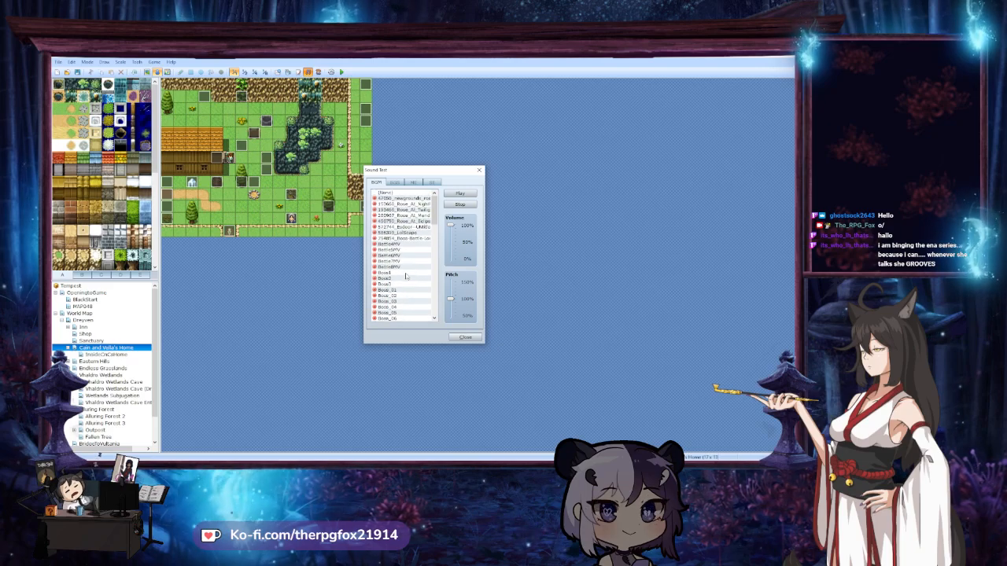
scroll(406, 277, "down", 10)
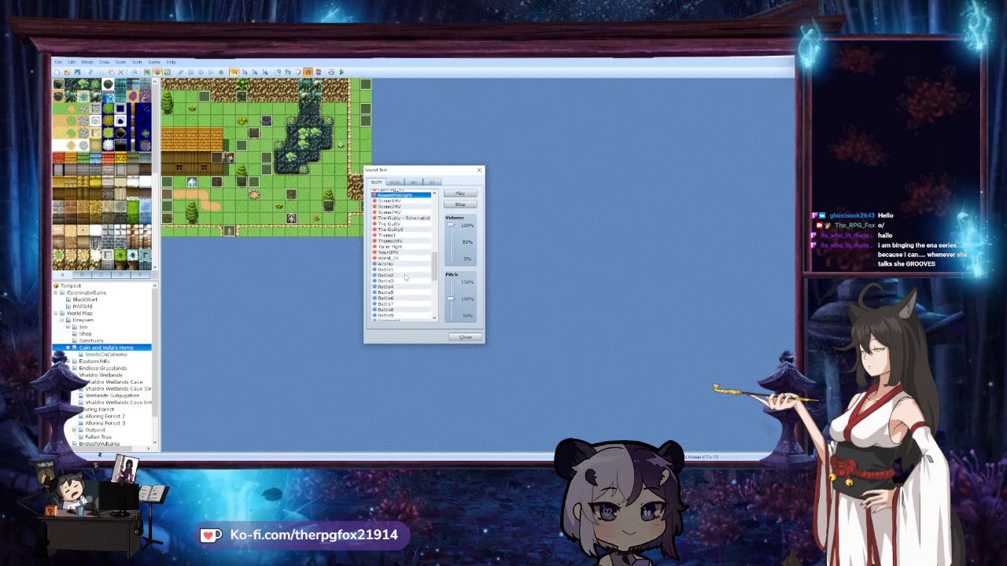
scroll(404, 274, "up", 2)
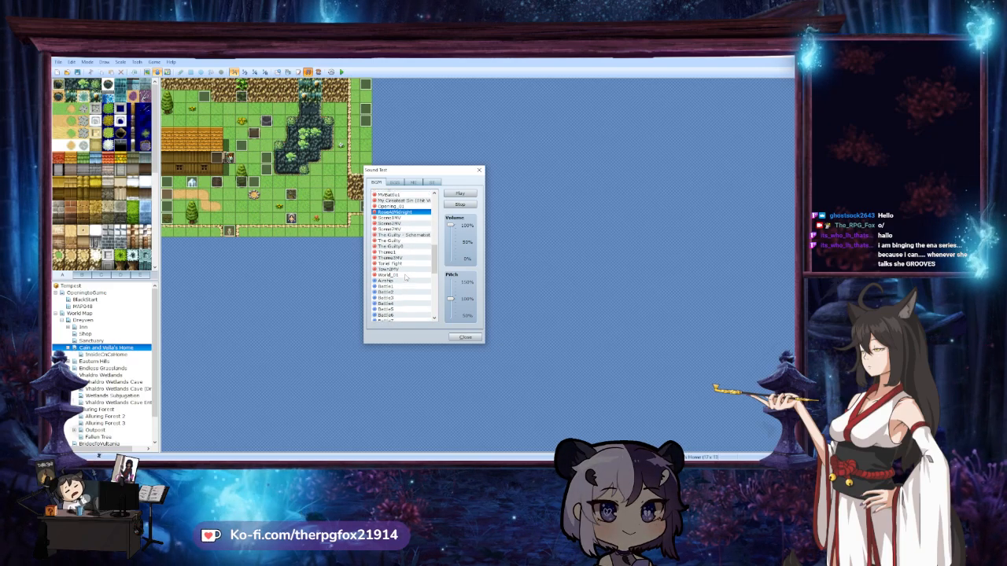
Audition the Battle1 BGM at a reduced volume, stop playback, and close the Sound Test
left_click(402, 273)
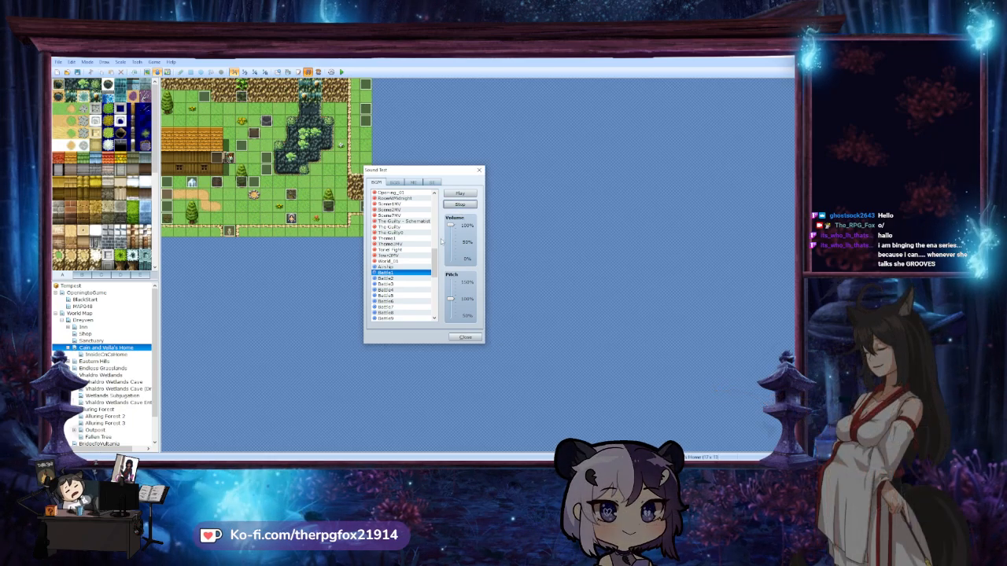
left_click_drag(450, 225, 452, 234)
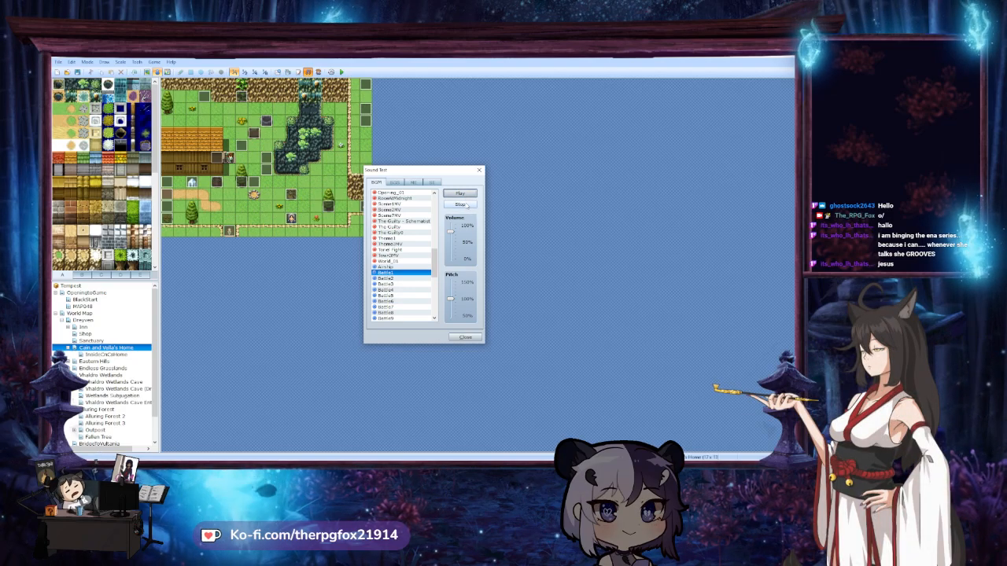
left_click(464, 205)
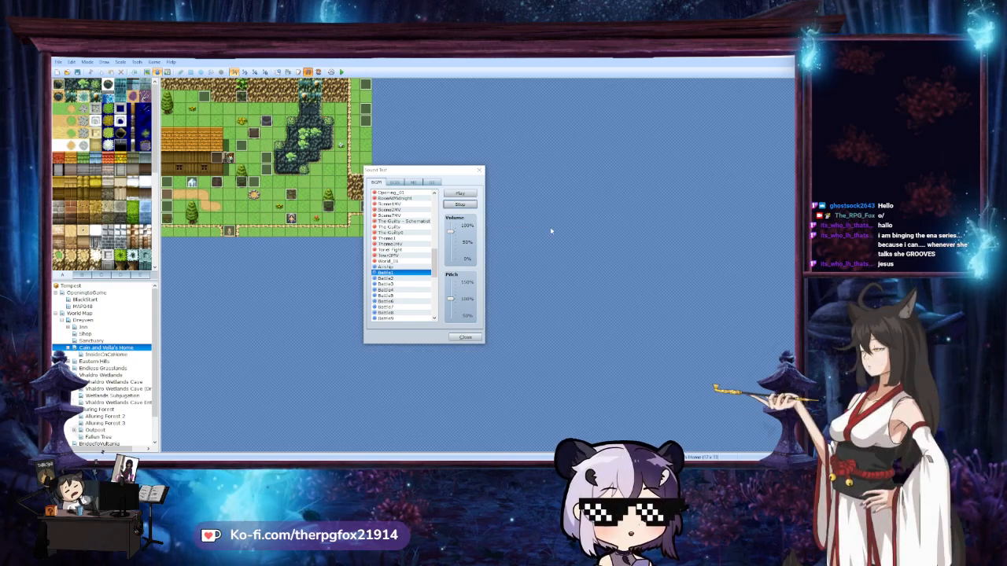
left_click(479, 170)
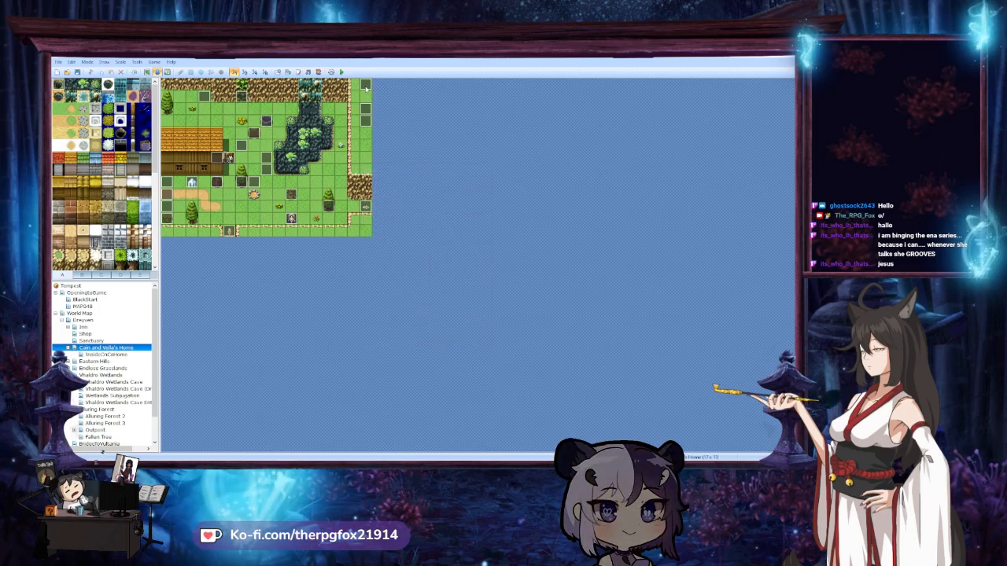
Inspect the three events along the map's upper-right edge, including both pages of the area music event, without changing them
double_click(365, 86)
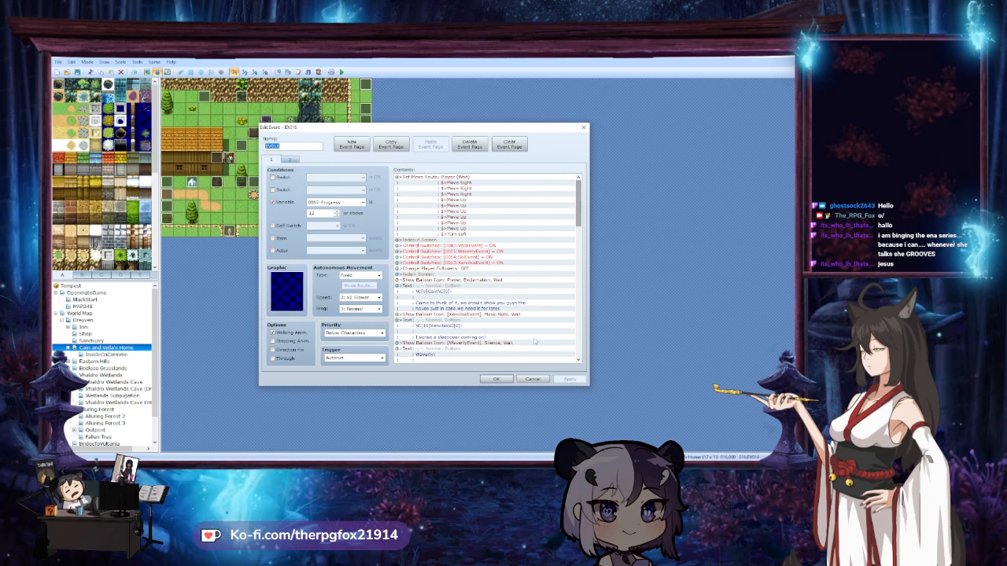
left_click(532, 378)
double_click(367, 111)
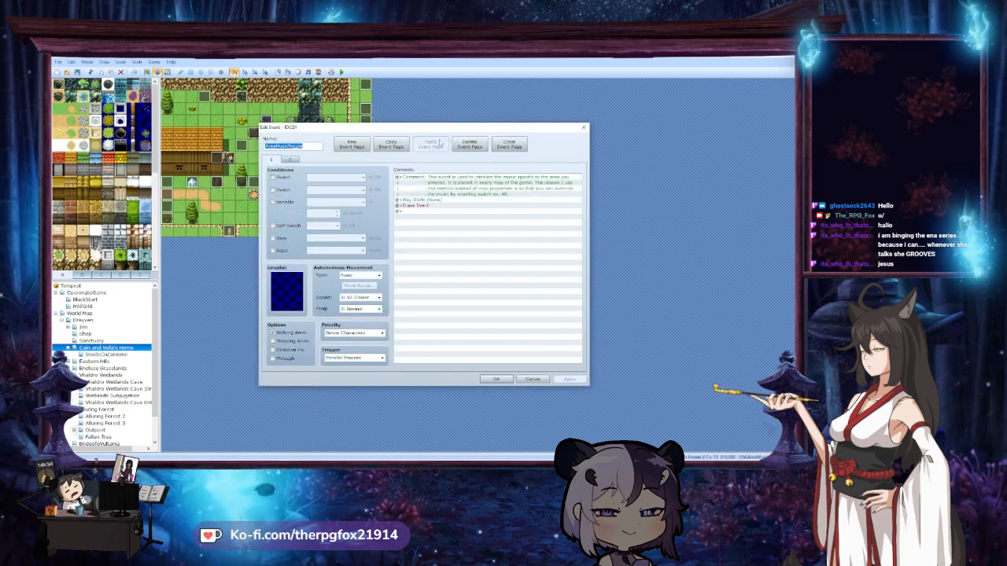
left_click(291, 159)
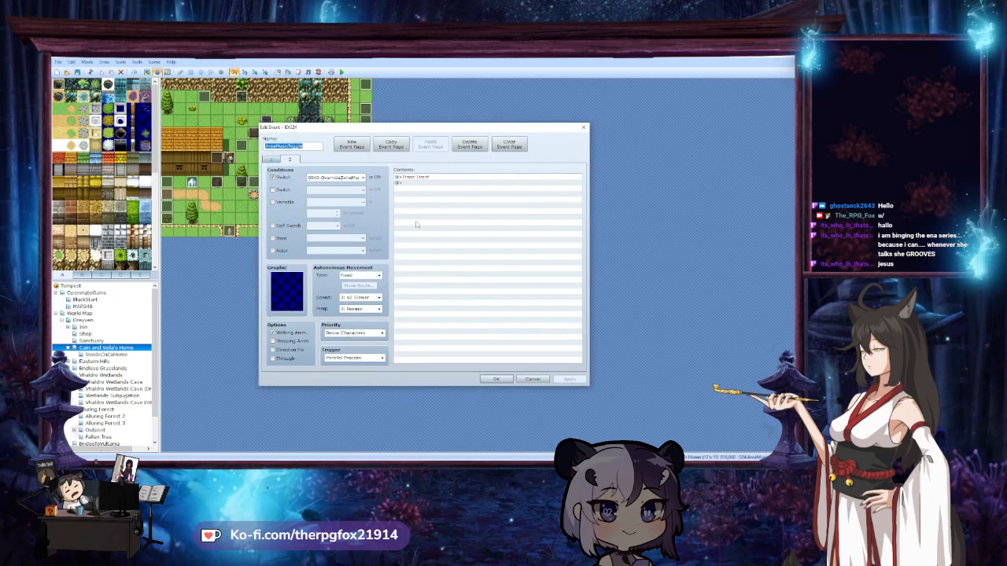
left_click(542, 380)
double_click(367, 119)
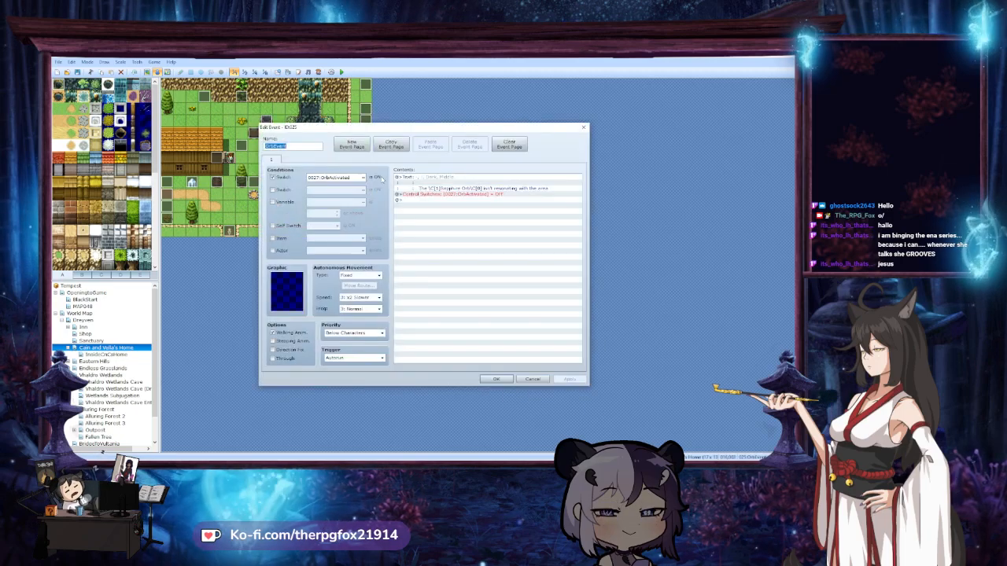
left_click(532, 379)
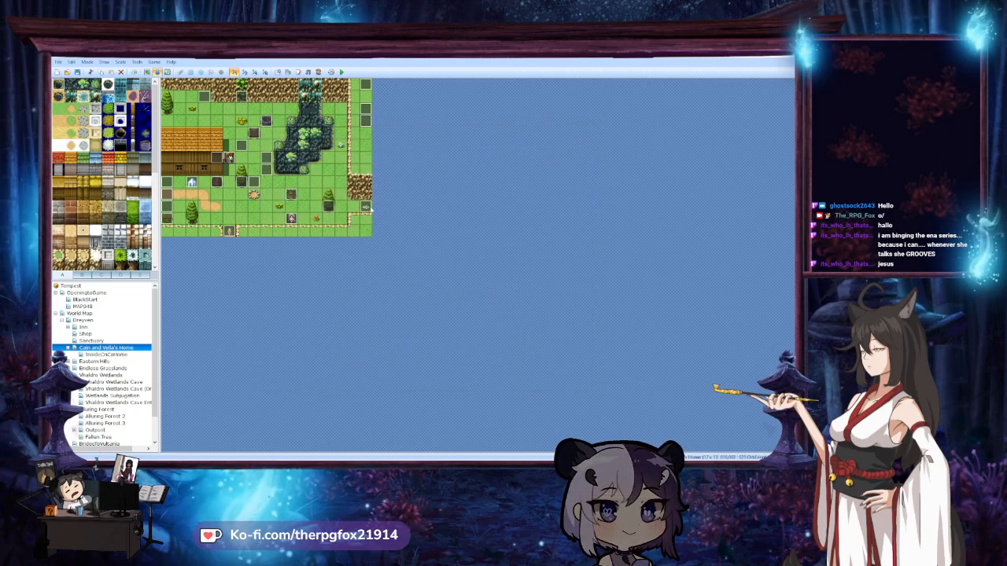
Check the third page of EV001 near the map's upper-left corner, and recheck the orb event on the right edge
double_click(206, 98)
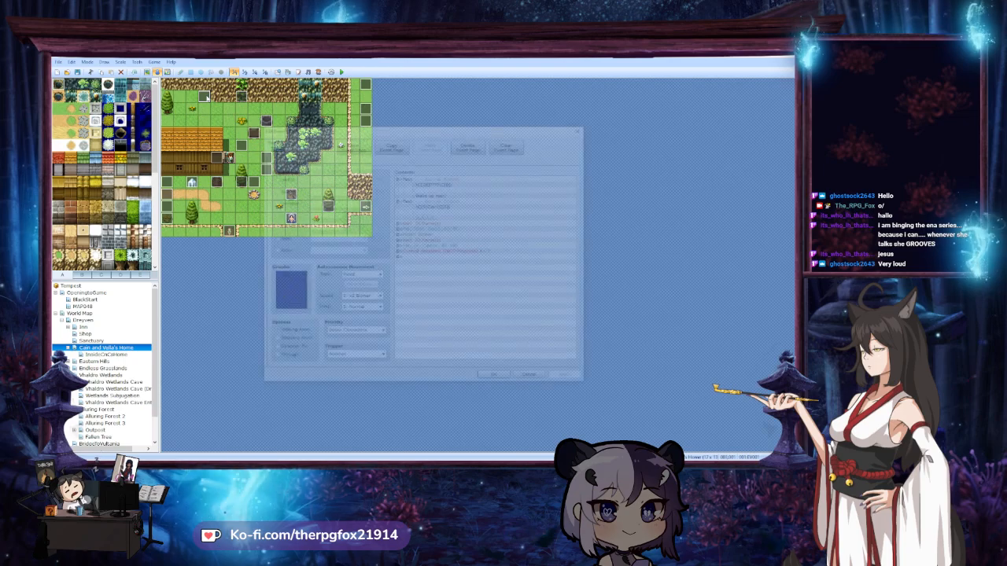
left_click(308, 159)
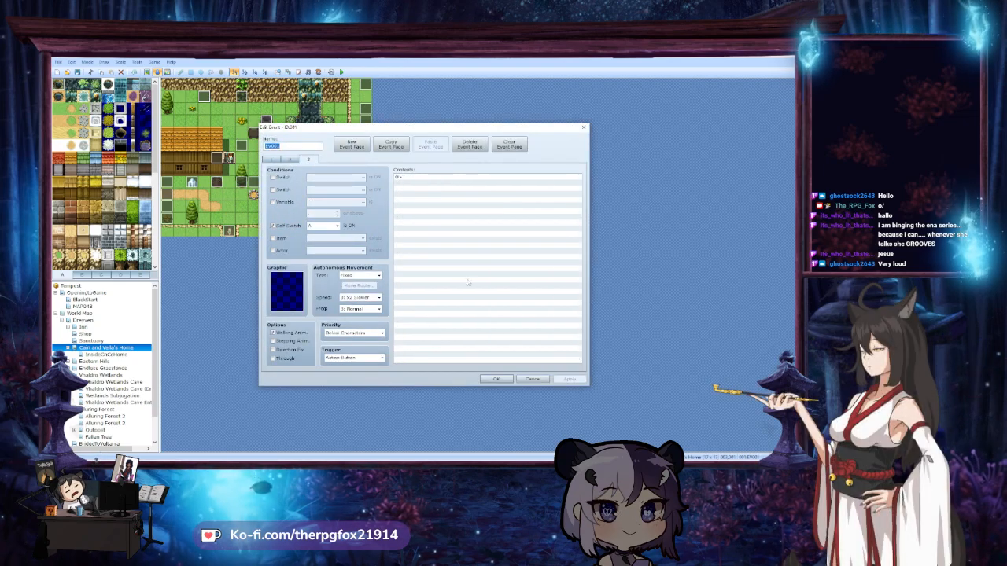
left_click(532, 379)
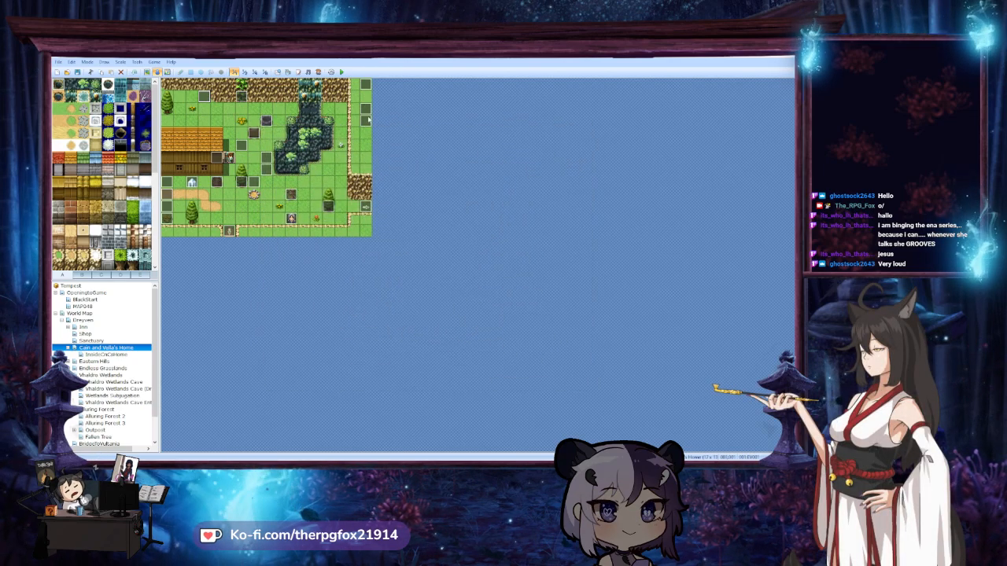
double_click(367, 119)
left_click(533, 379)
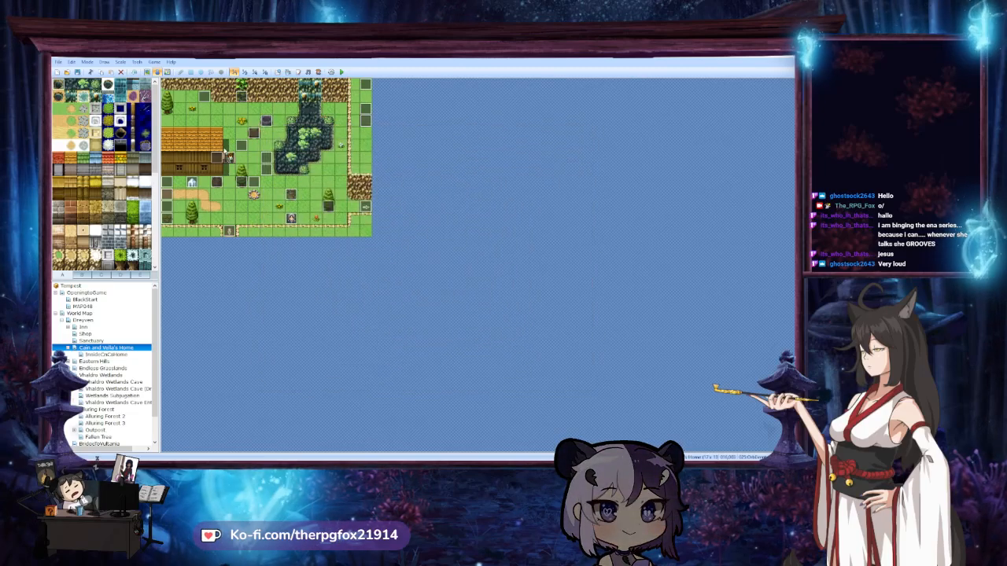
Open EV001 and look through its second page for the command that plays the field music
double_click(228, 157)
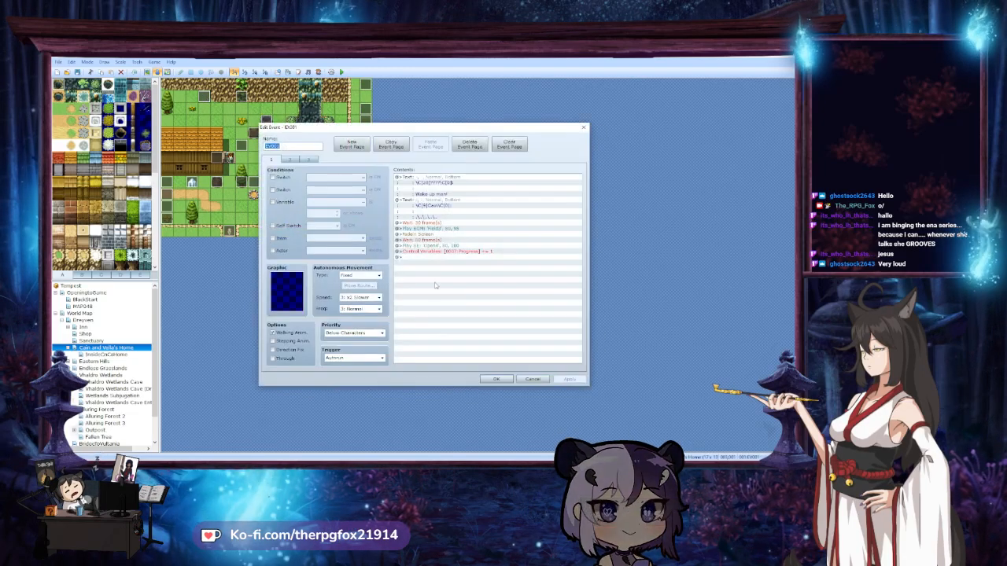
left_click(290, 159)
scroll(498, 253, "down", 5)
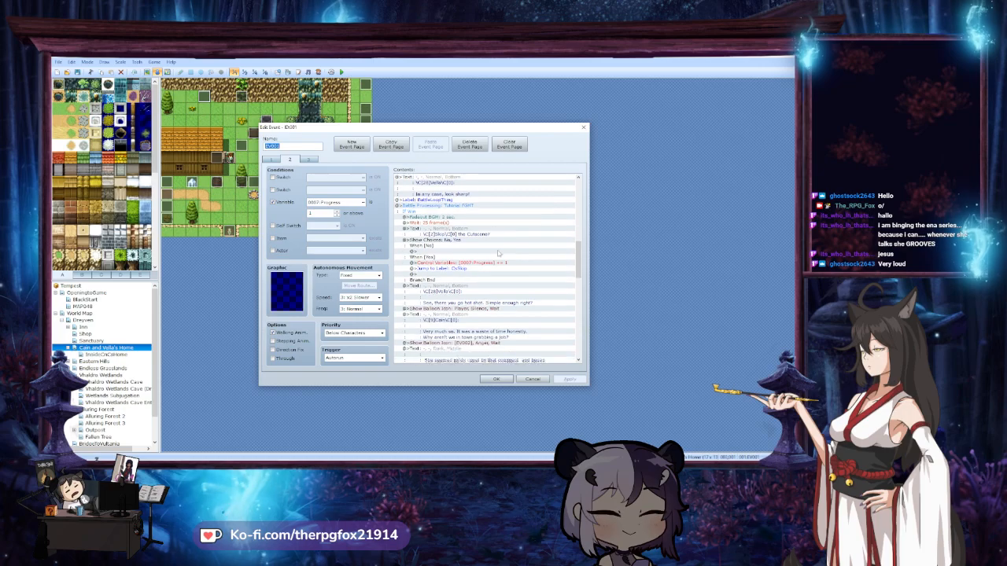
scroll(498, 253, "down", 10)
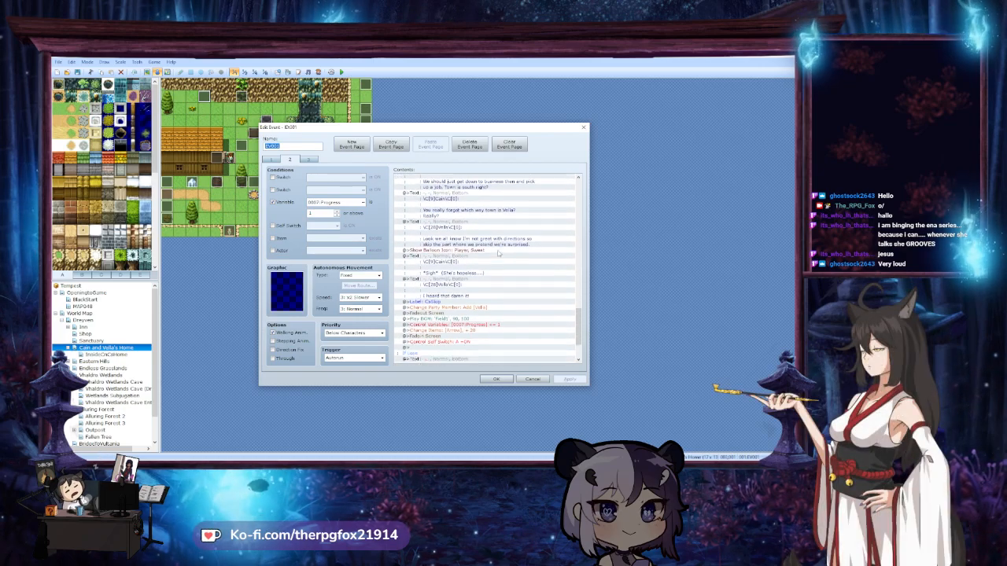
scroll(498, 254, "up", 5)
Lower the Field1 volume in the Play BGM command on EV001's second page, preview the track, and apply the change
double_click(498, 240)
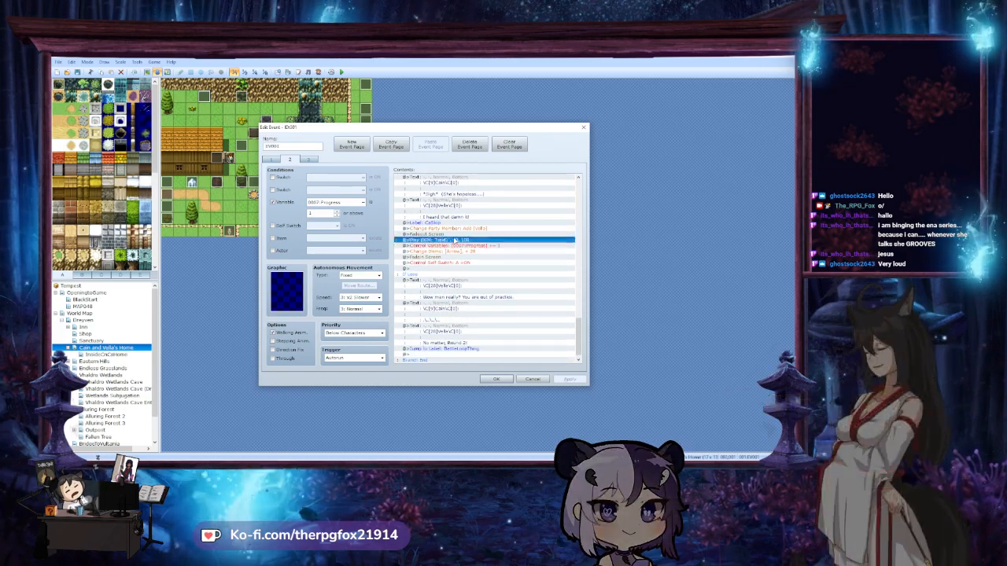
left_click(553, 377)
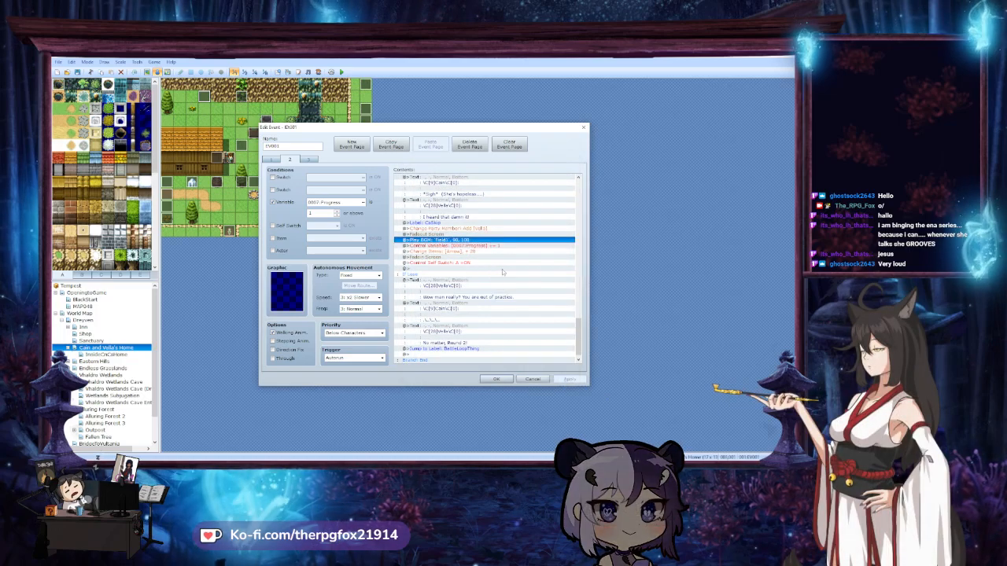
key("space")
left_click(546, 203)
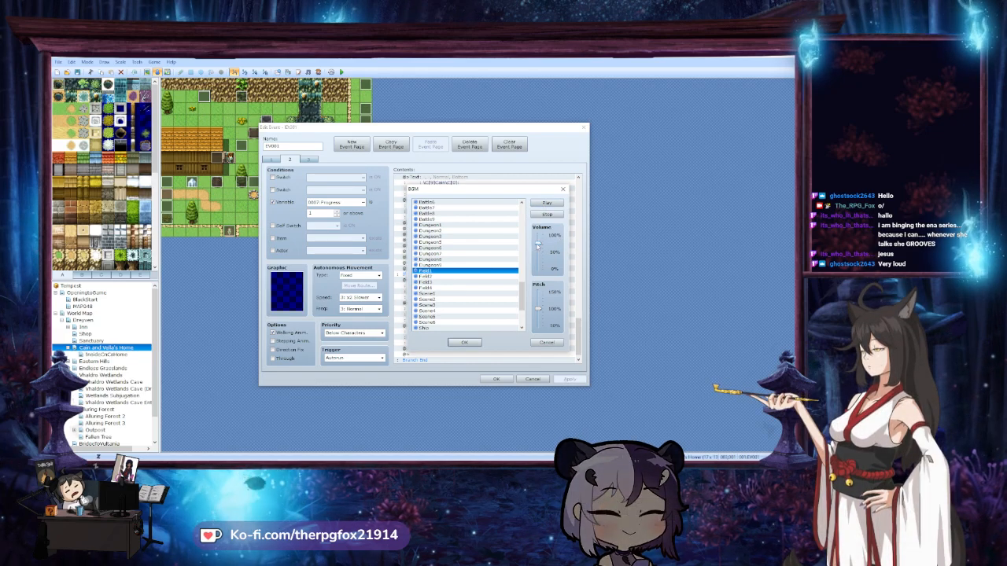
left_click(546, 204)
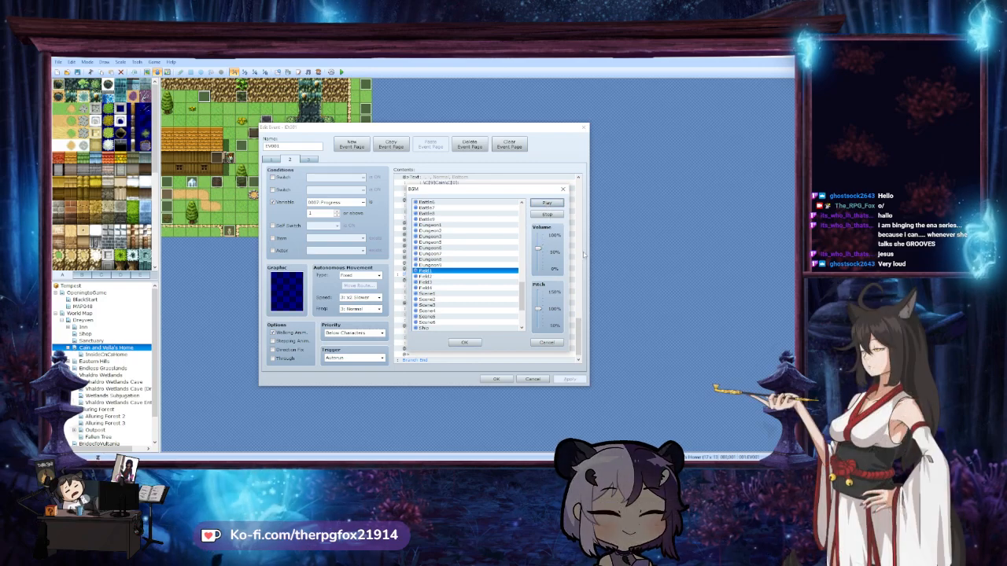
left_click(465, 343)
scroll(478, 266, "down", 1)
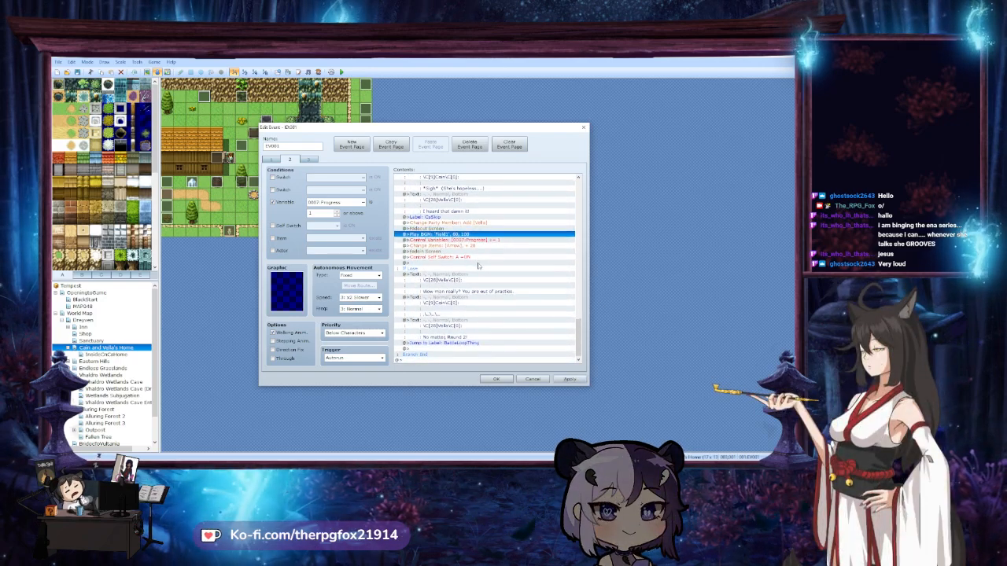
left_click(570, 379)
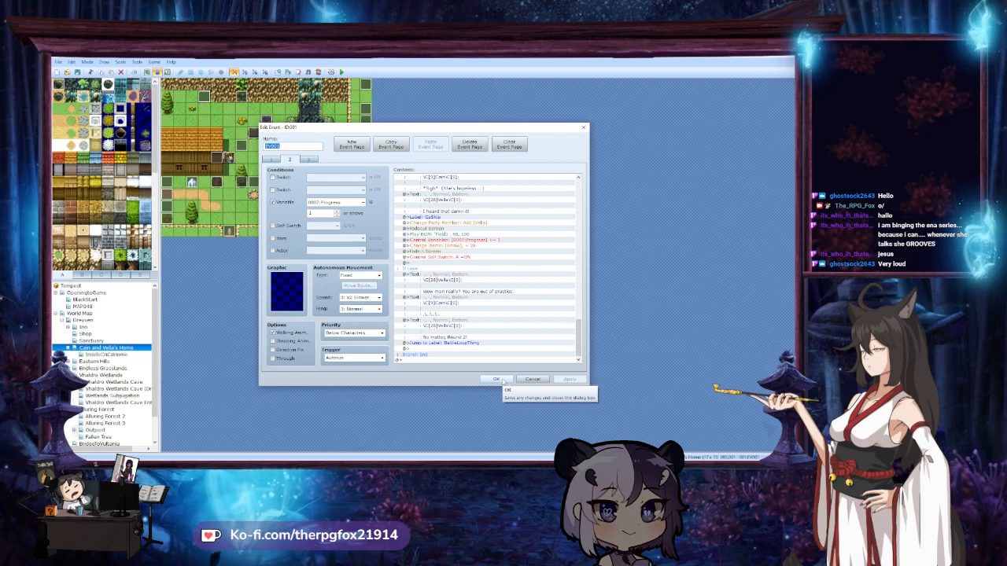
Set the Field1 volume to 50% in the Play BGM command on EV001's second page and save the event
double_click(511, 235)
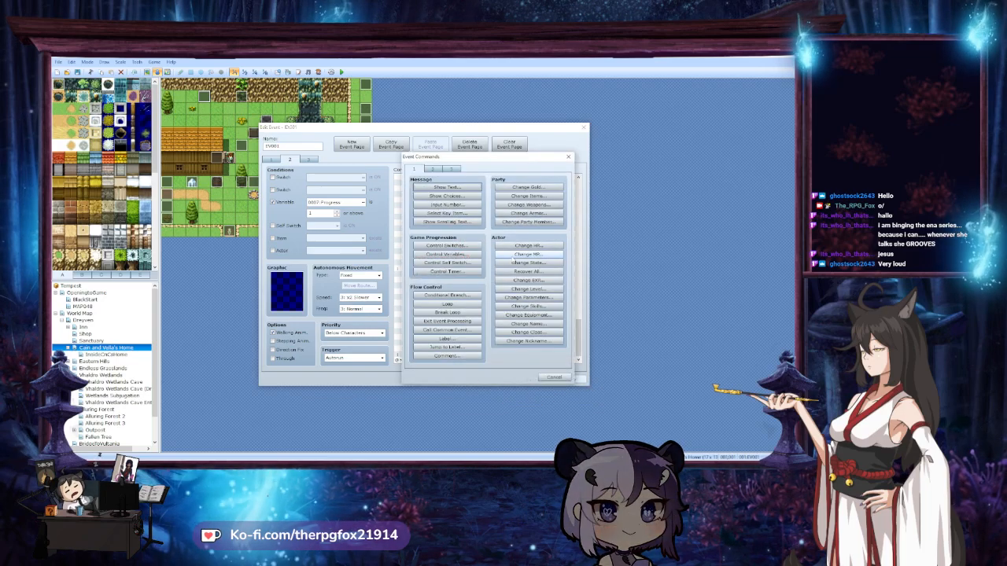
left_click(554, 377)
double_click(488, 236)
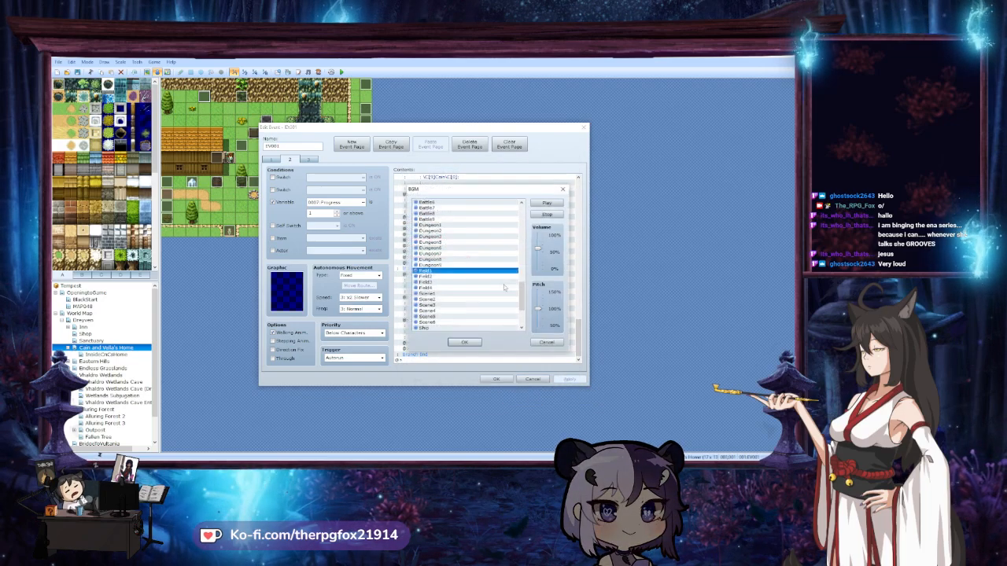
left_click_drag(538, 248, 538, 252)
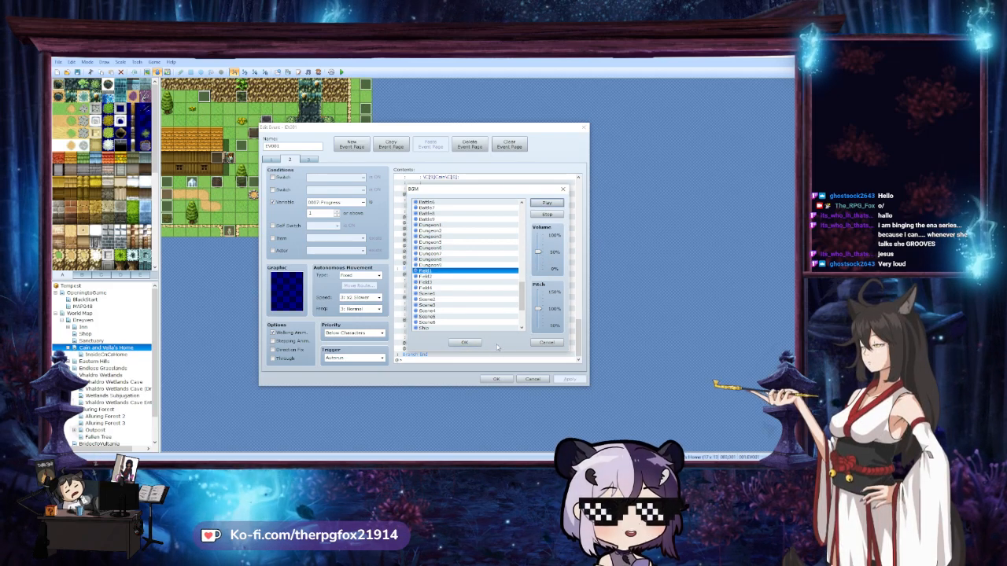
left_click(465, 341)
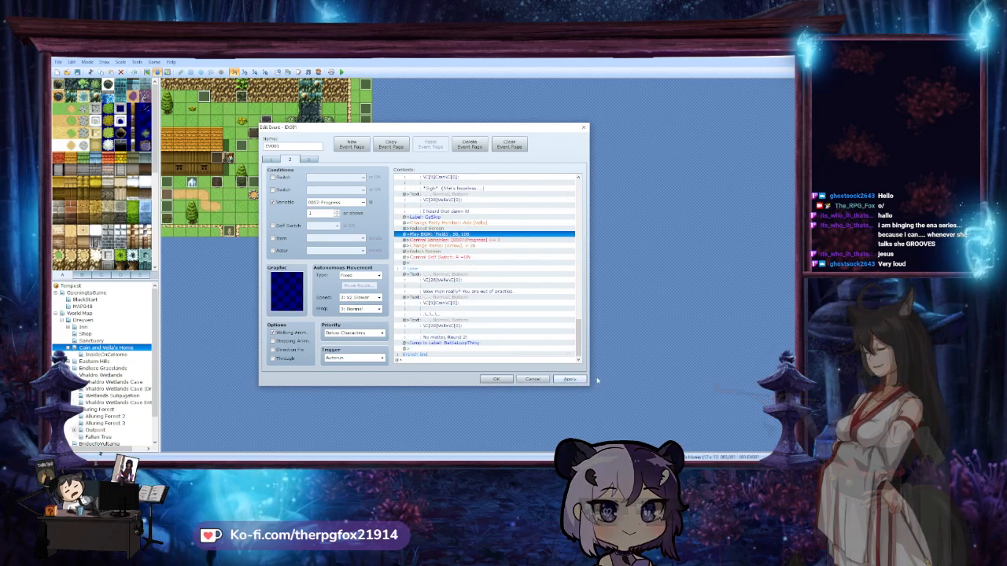
left_click(508, 379)
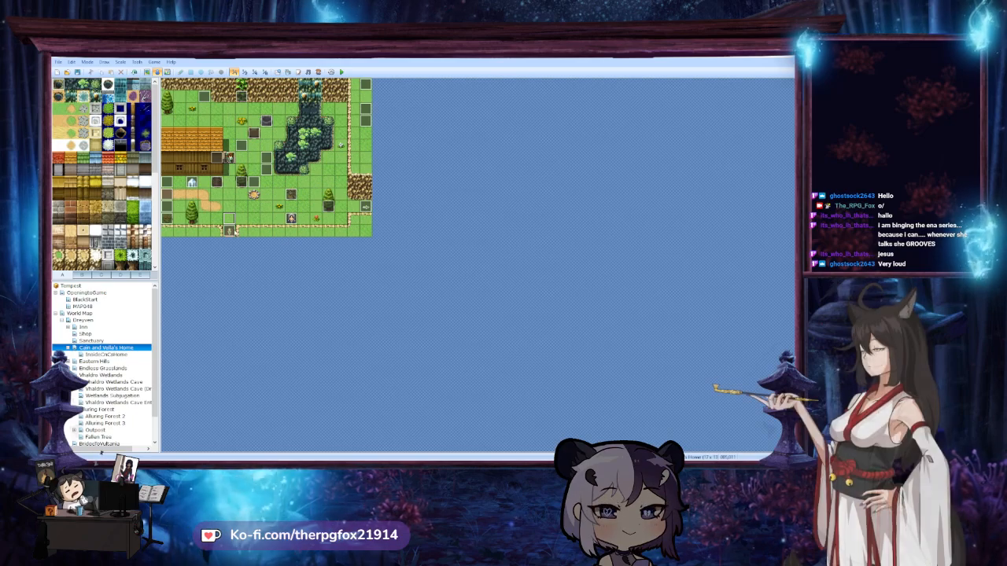
Check the map properties of Cain and Vella's Home and of Dreyven for automatic background music settings
right_click(132, 347)
left_click(161, 353)
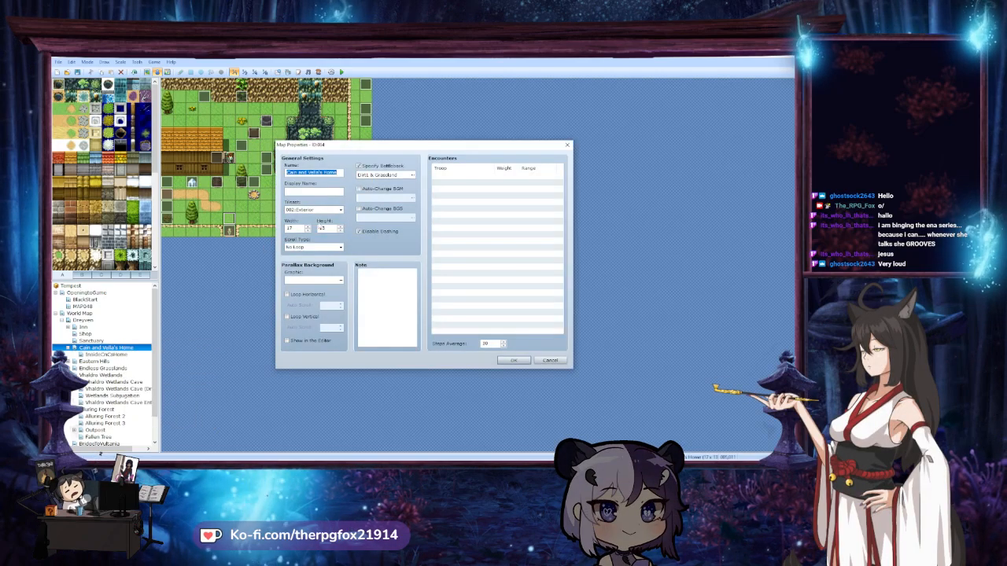
left_click(550, 360)
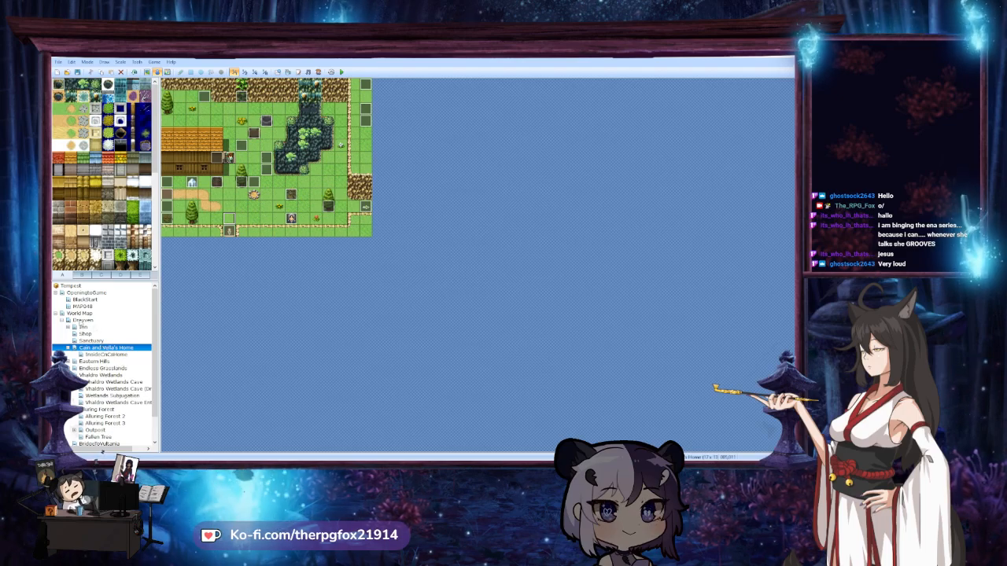
left_click(83, 320)
right_click(85, 320)
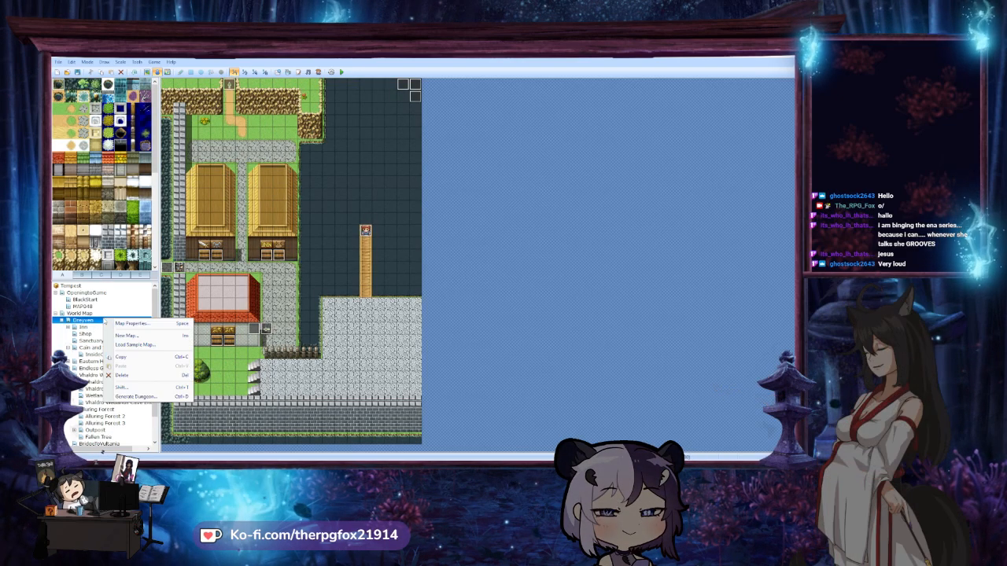
left_click(116, 325)
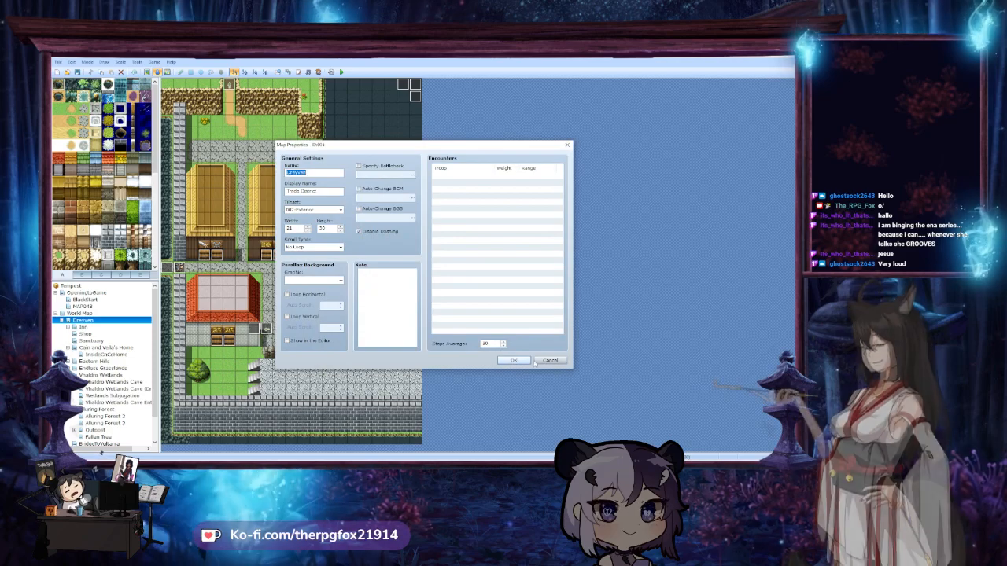
left_click(511, 359)
Inspect the three events in the Dreyven map's upper-right corner, and stop the music still playing through the sound test
double_click(402, 85)
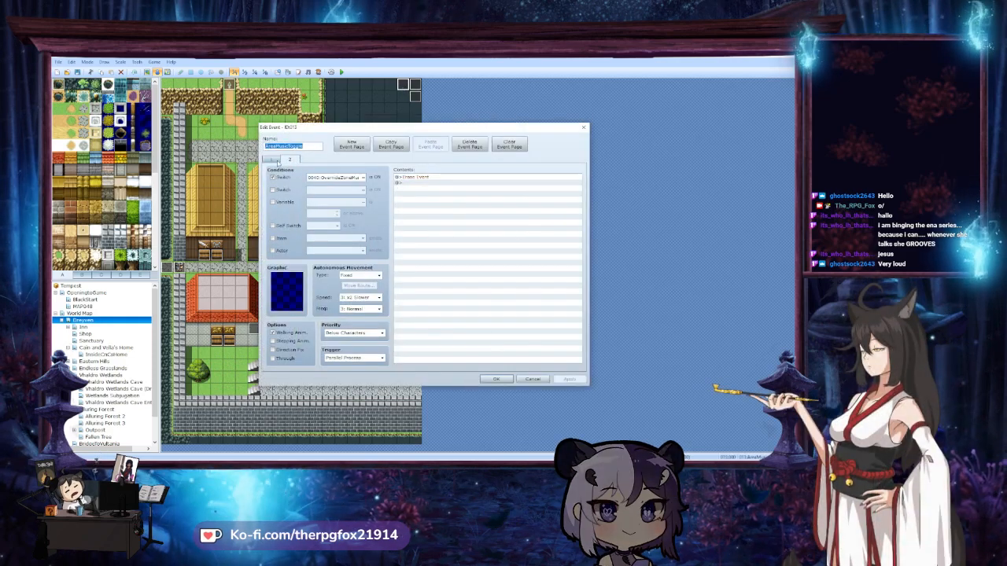
key("Escape")
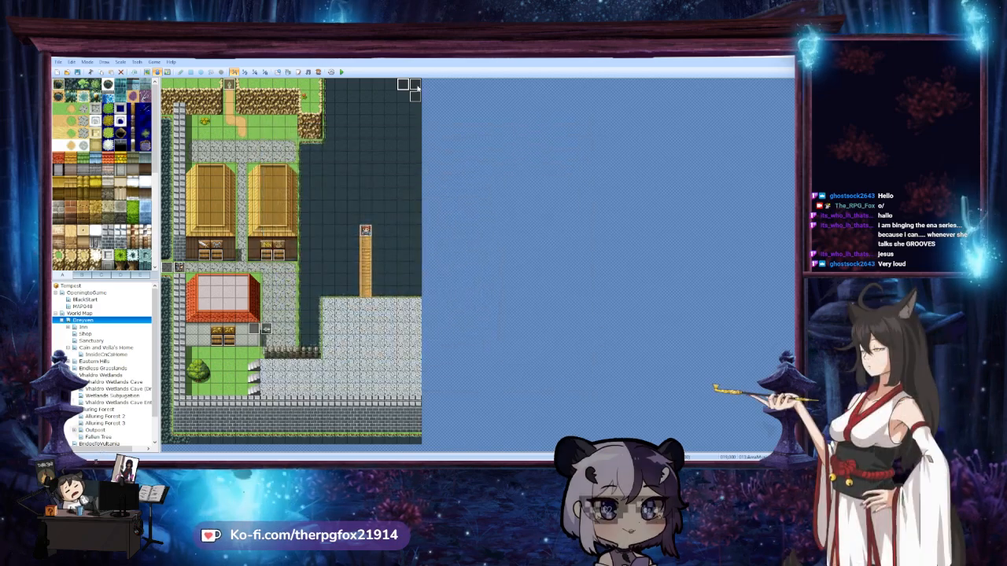
double_click(415, 85)
left_click(290, 159)
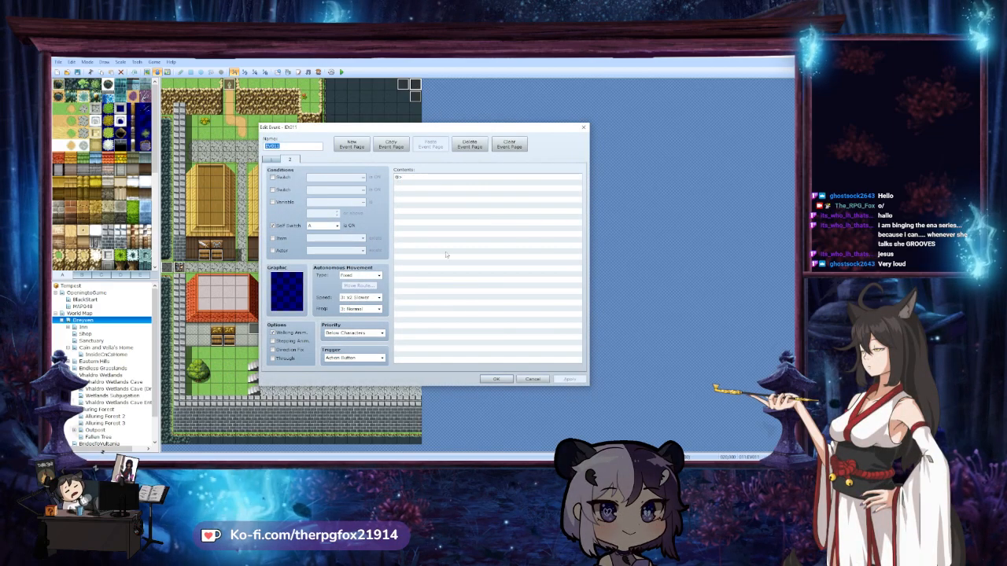
left_click(534, 380)
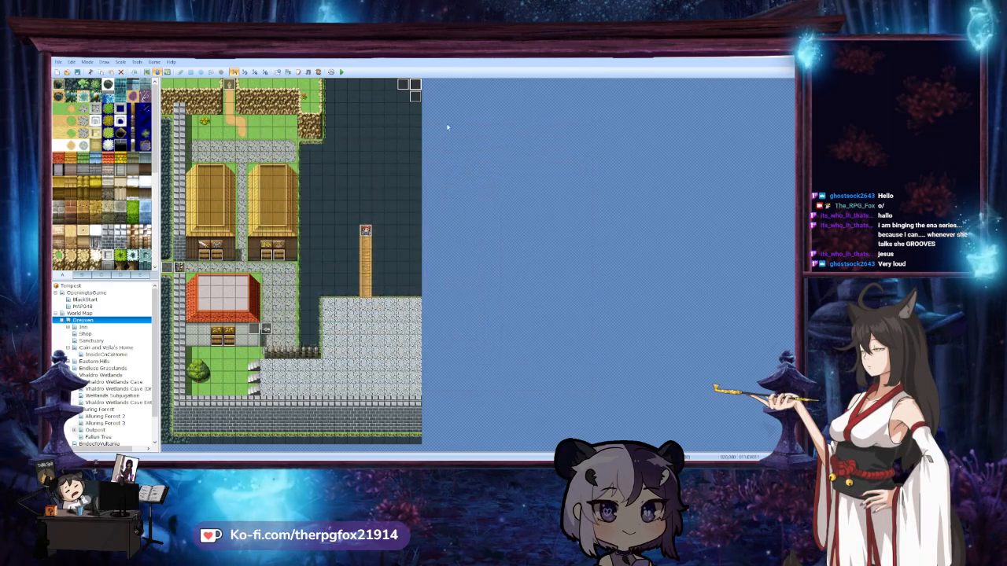
double_click(416, 96)
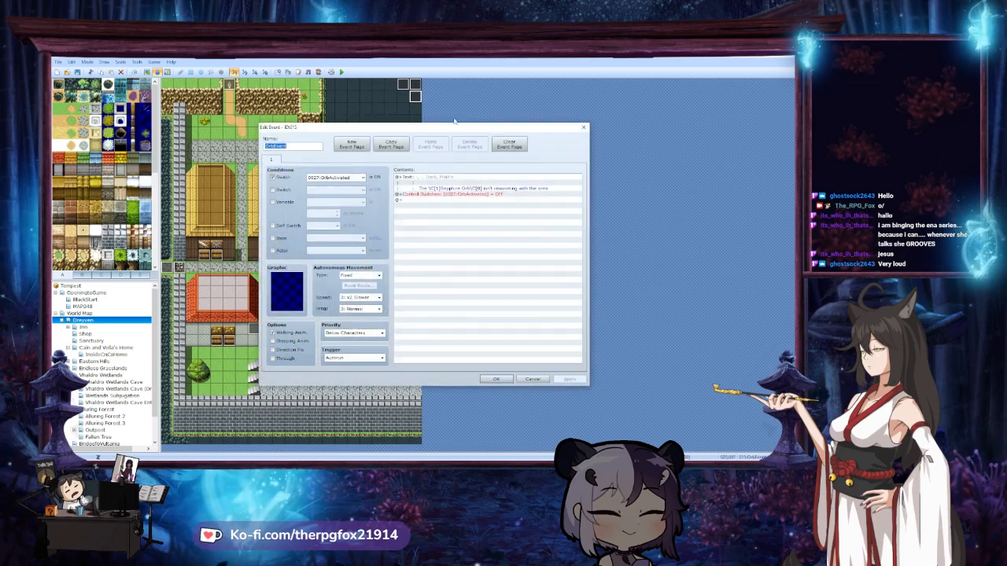
left_click(531, 379)
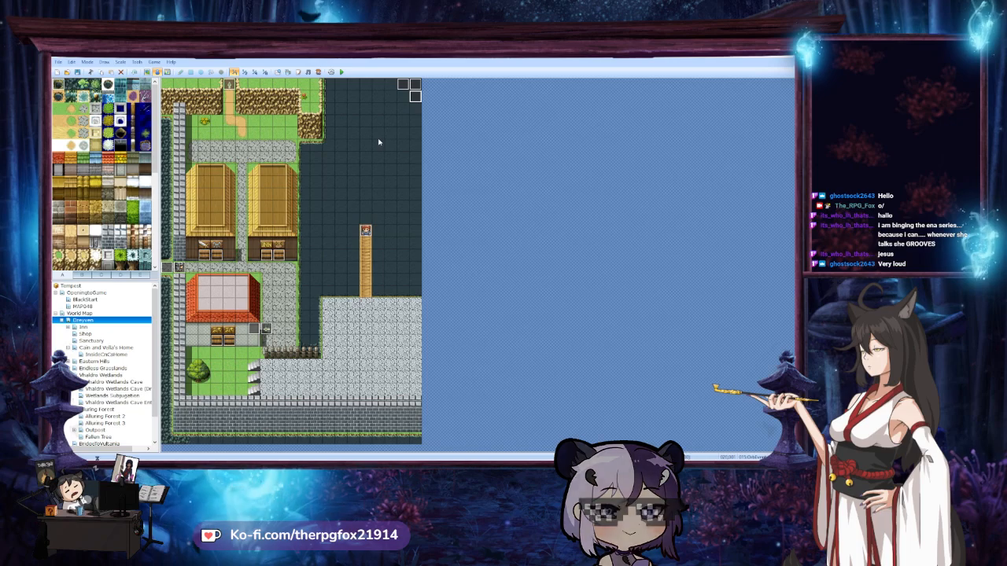
left_click(460, 205)
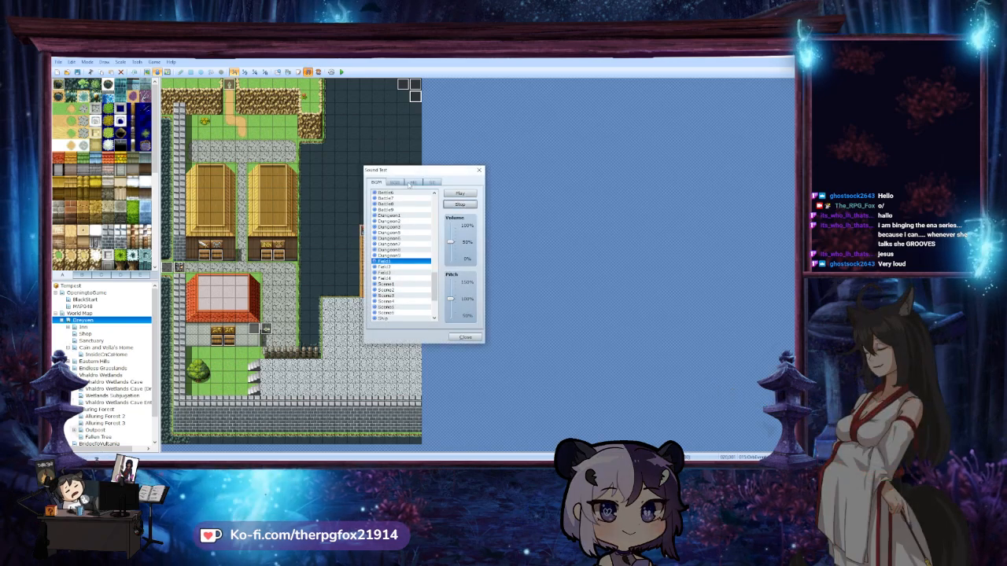
left_click(484, 169)
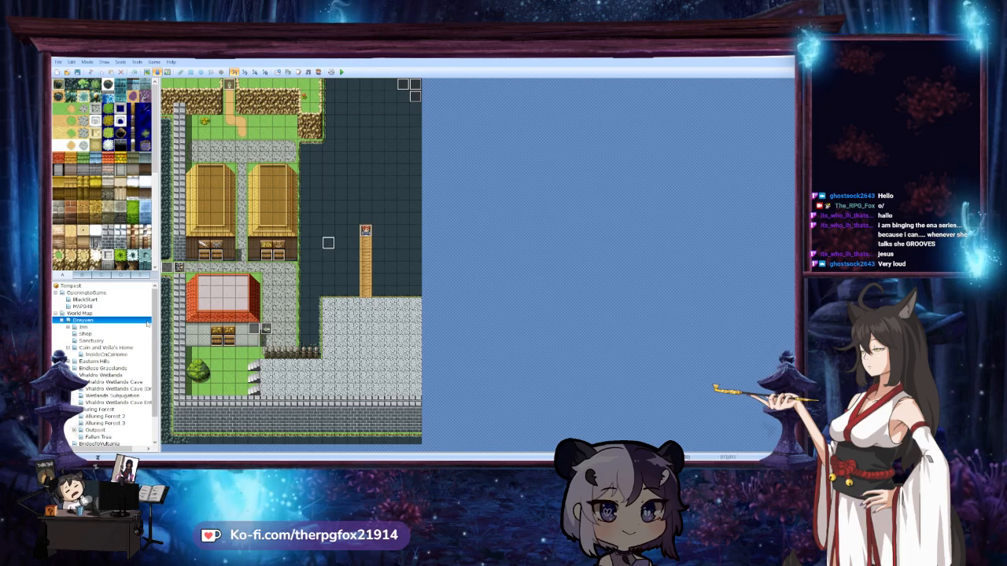
right_click(127, 319)
left_click(157, 323)
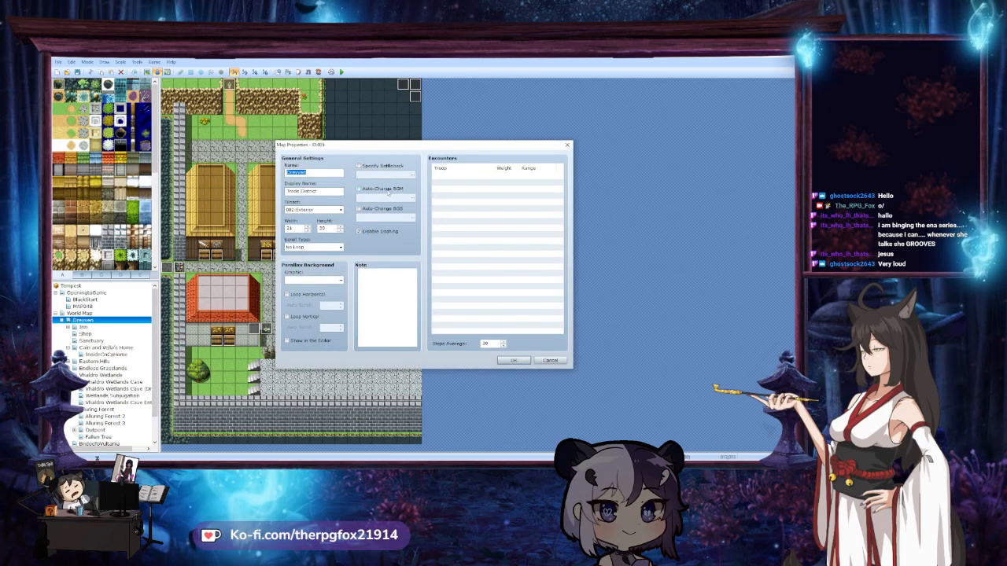
left_click(412, 199)
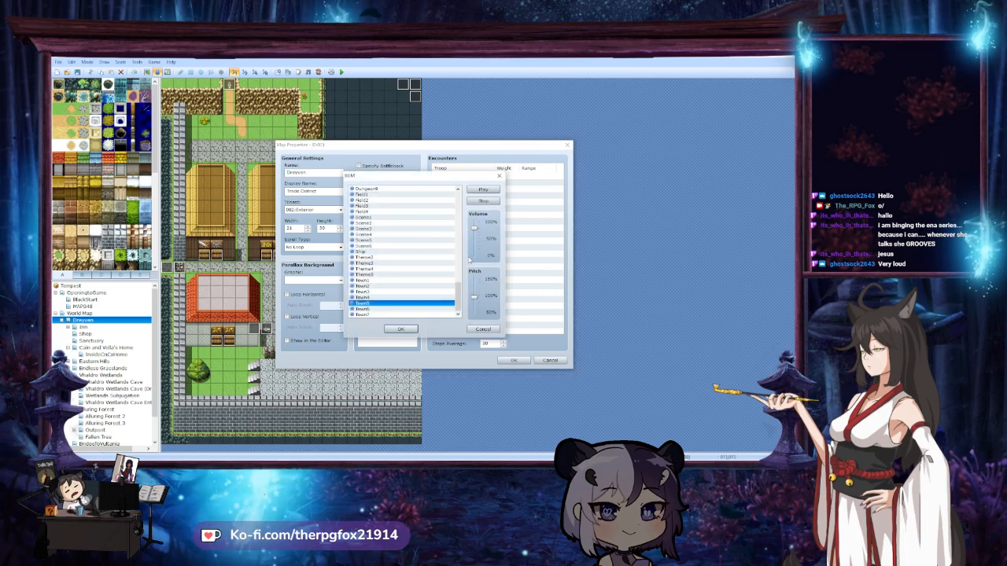
left_click(483, 189)
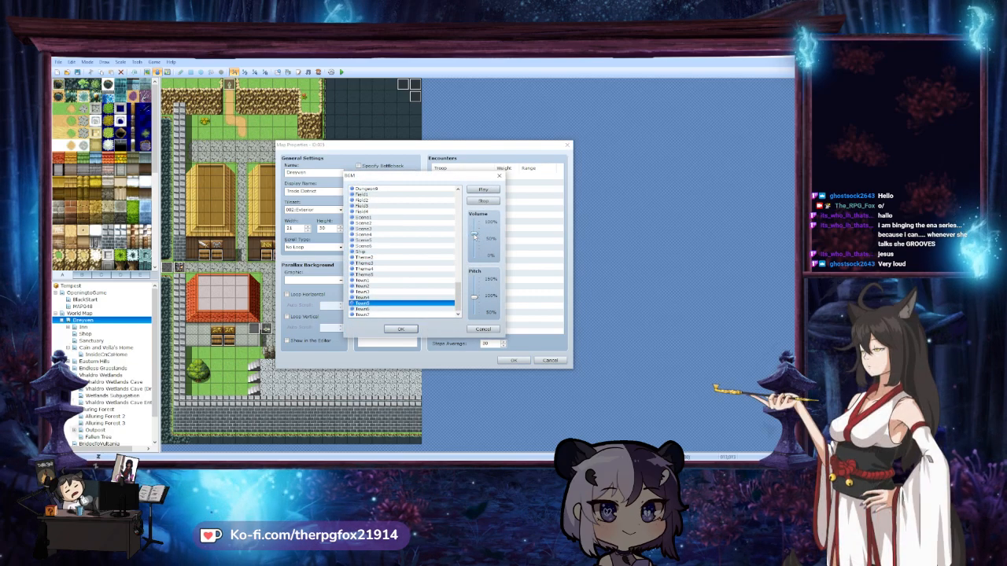
left_click_drag(474, 228, 475, 240)
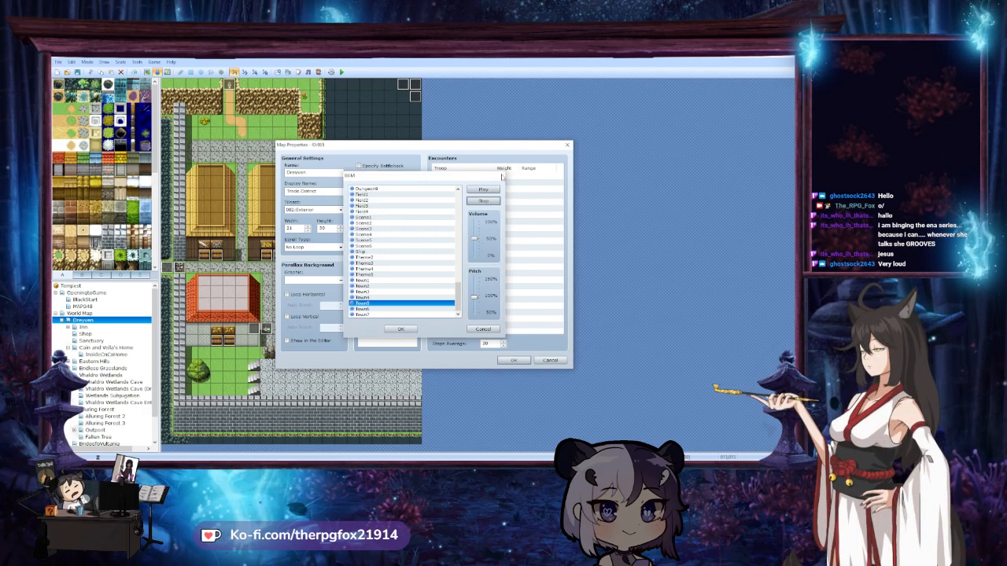
left_click(400, 328)
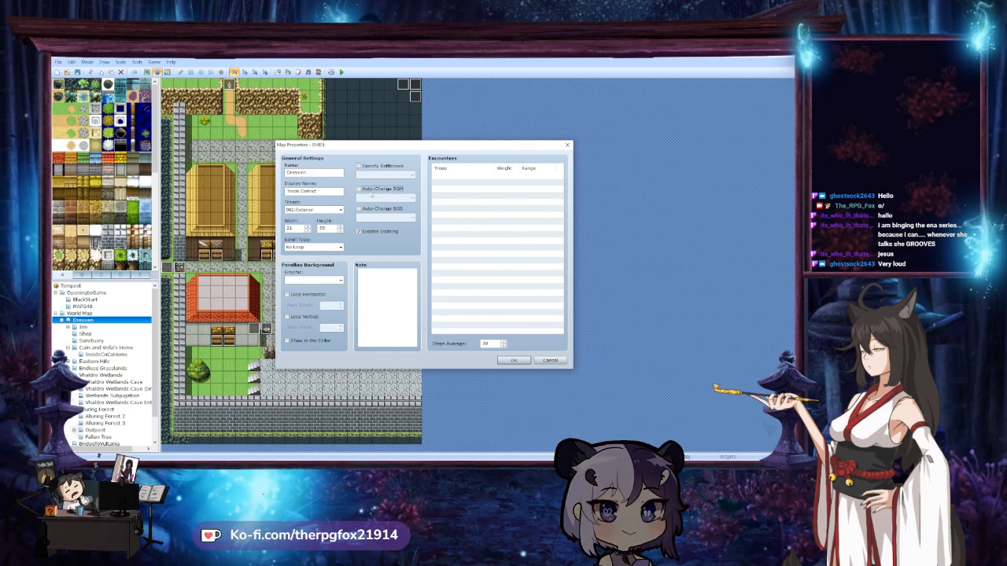
left_click(550, 360)
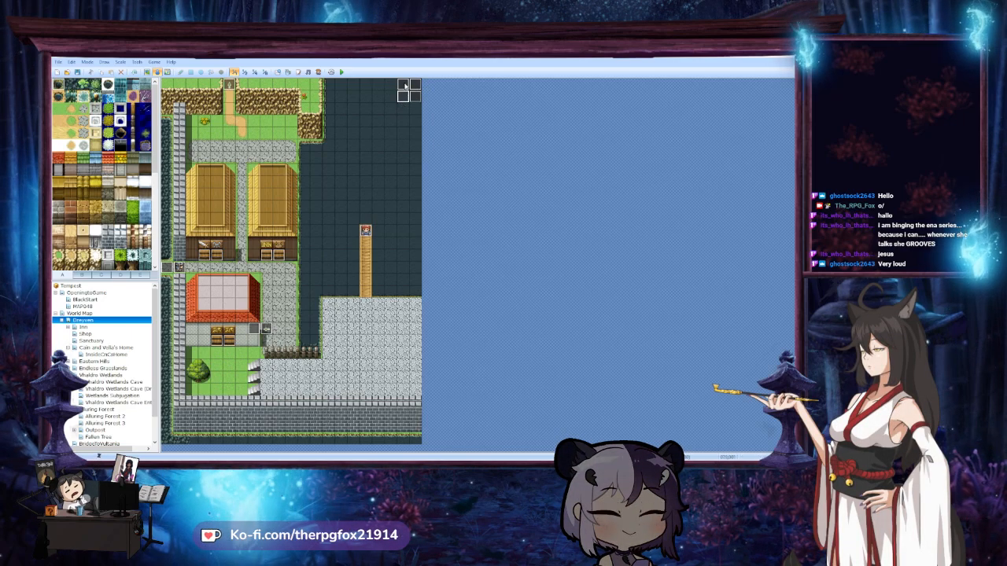
Review both pages of the AreaMusicToggle event in Dreyven's upper-right corner, including its Play BGM command
double_click(404, 84)
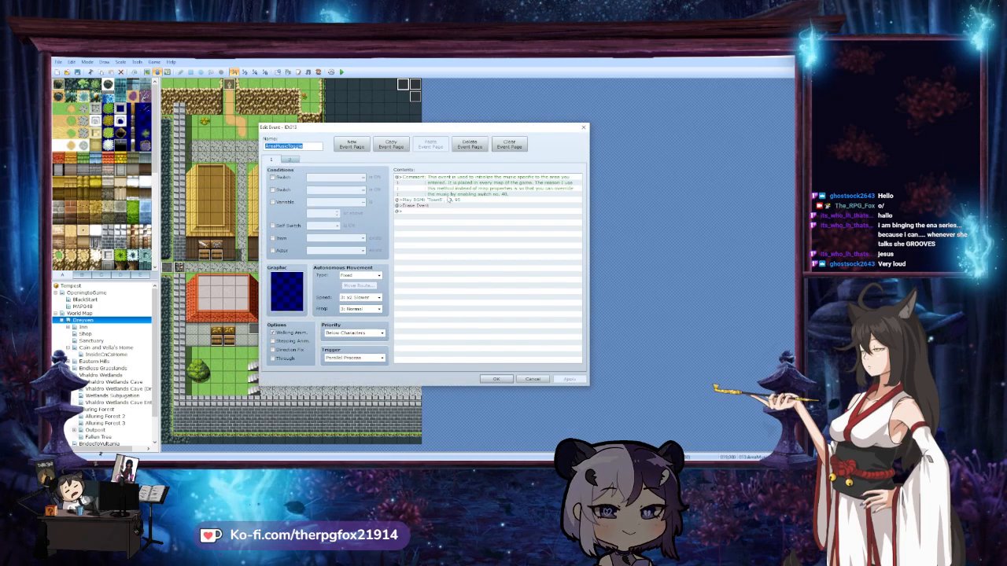
left_click(454, 201)
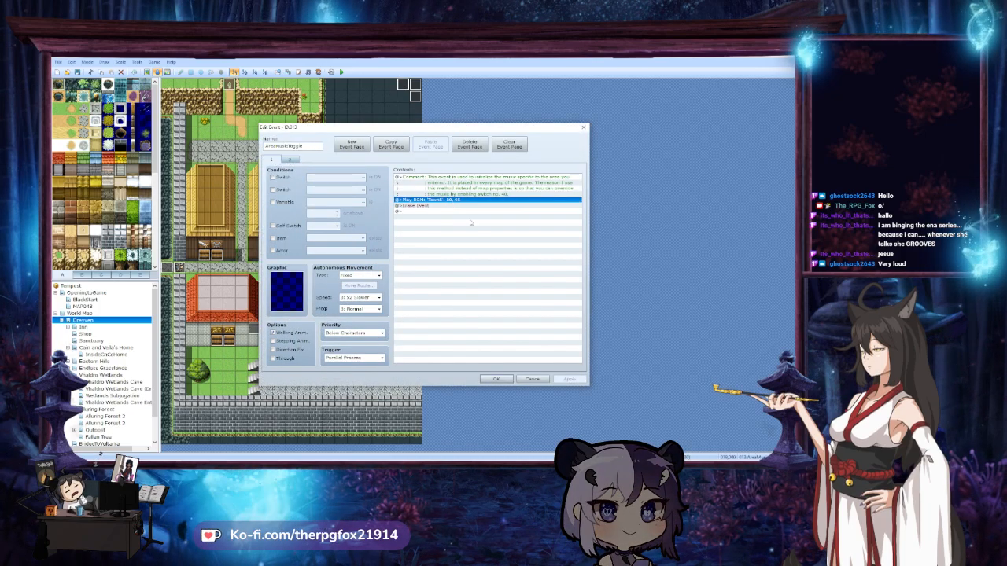
left_click(291, 159)
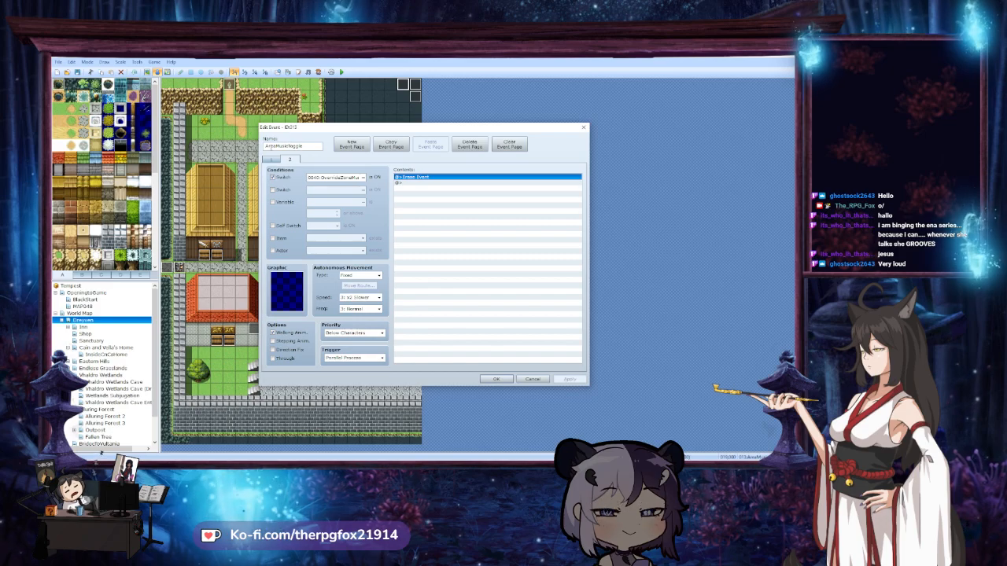
left_click(272, 160)
left_click(458, 201)
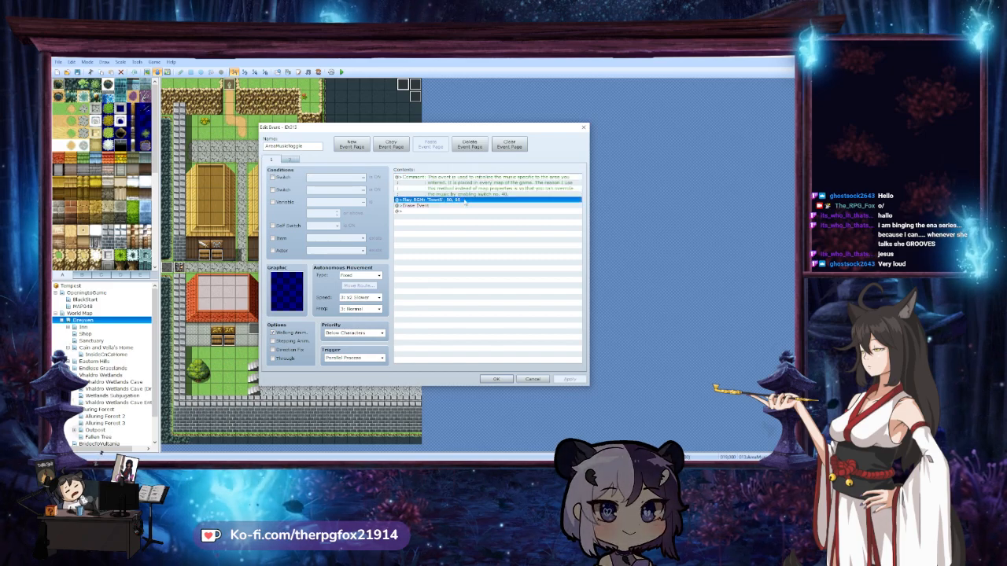
double_click(457, 201)
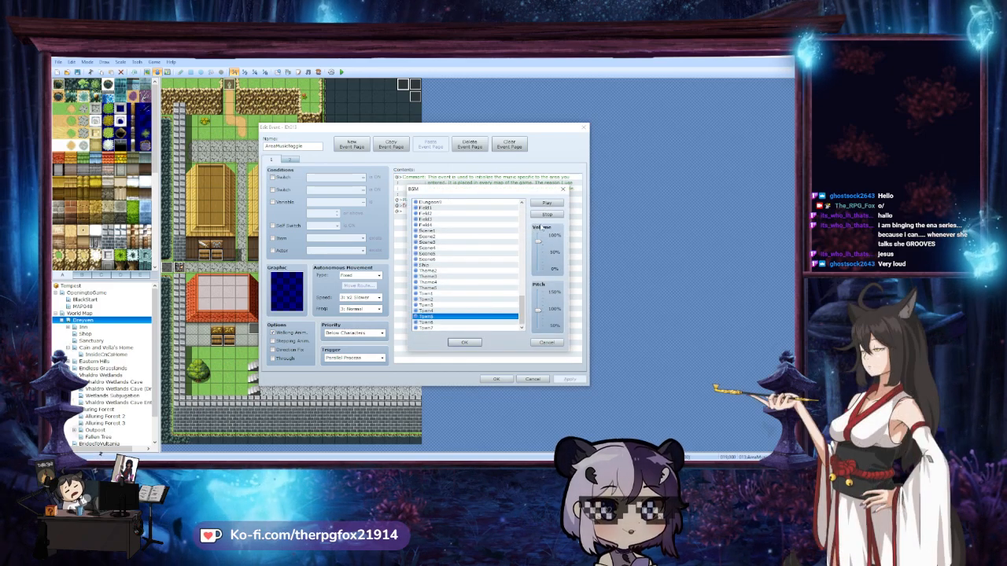
left_click_drag(538, 240, 538, 252)
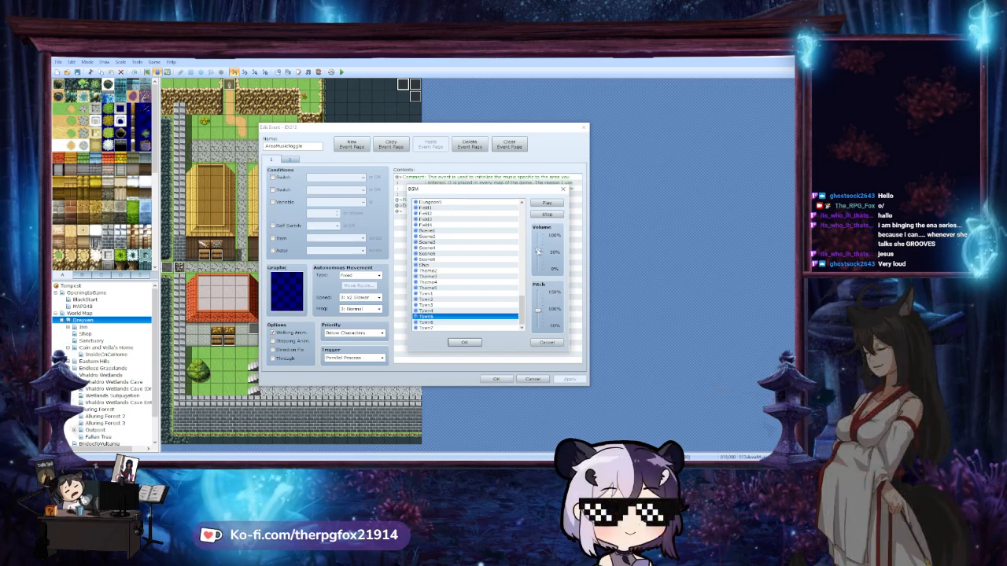
left_click(547, 205)
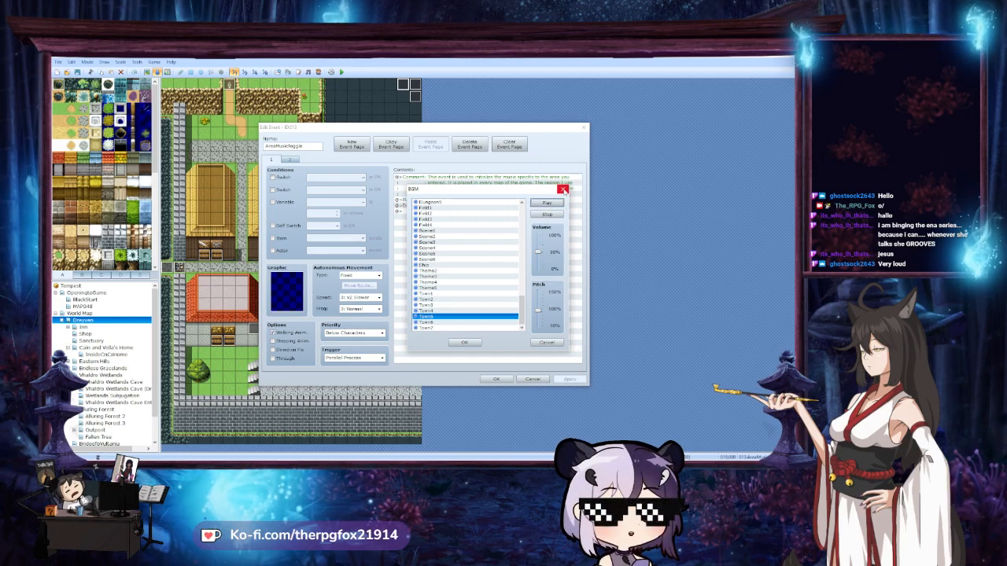
left_click(563, 189)
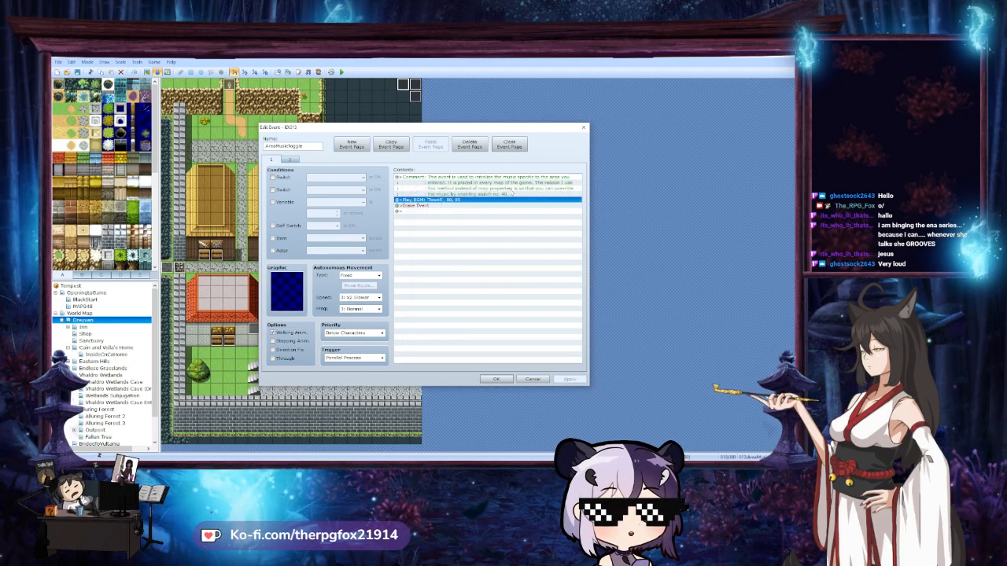
Save Dreyven's AreaMusicToggle event with the Play BGM command's Town5 volume at 50%, and stop the music preview through the sound test
double_click(459, 202)
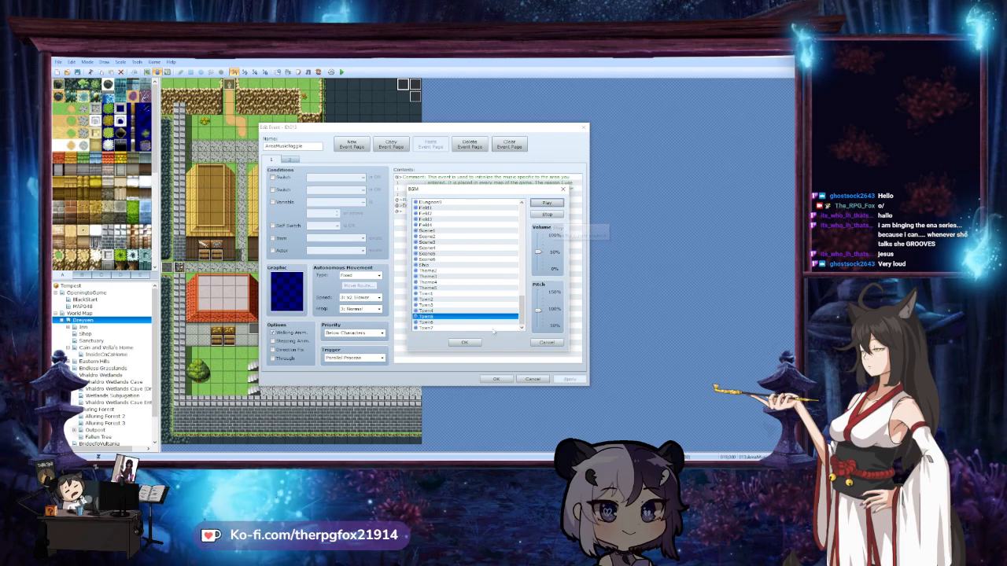
key("Return")
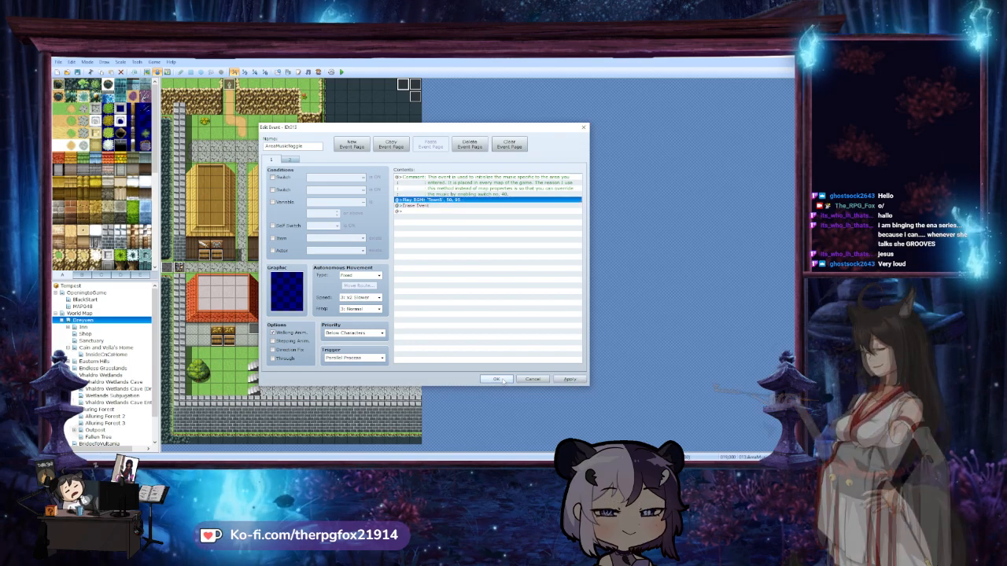
left_click(533, 378)
left_click(307, 72)
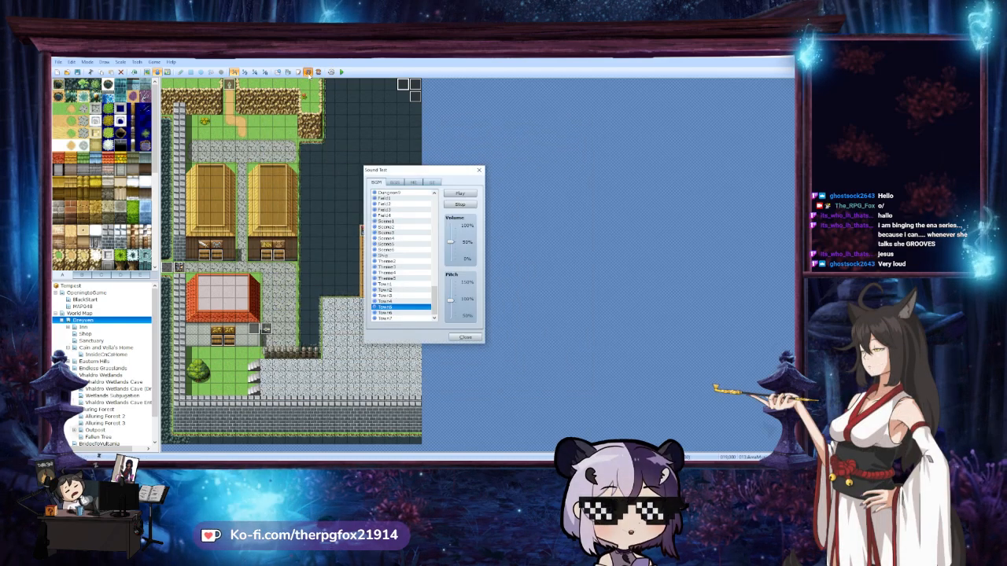
left_click(479, 170)
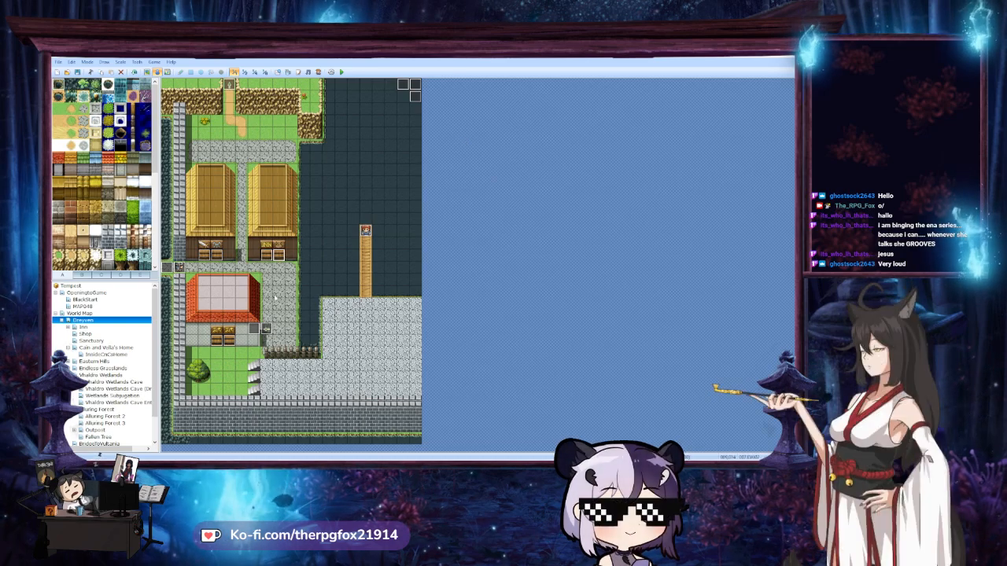
Save the Inn map's AreaMusicToggle event with its Play BGM command's Town5 volume at 50%, previewing the music beforehand
left_click(84, 326)
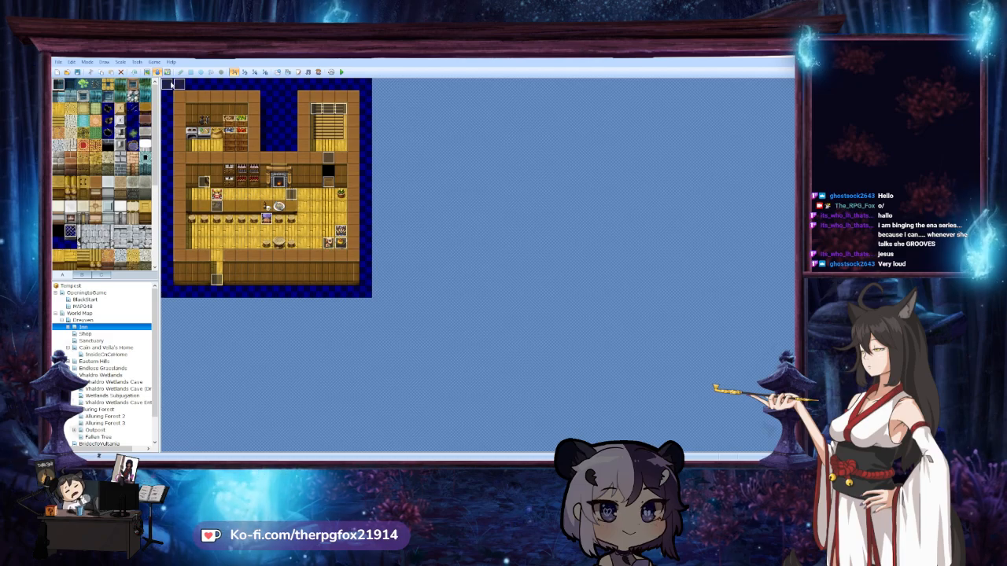
double_click(167, 84)
left_click(464, 200)
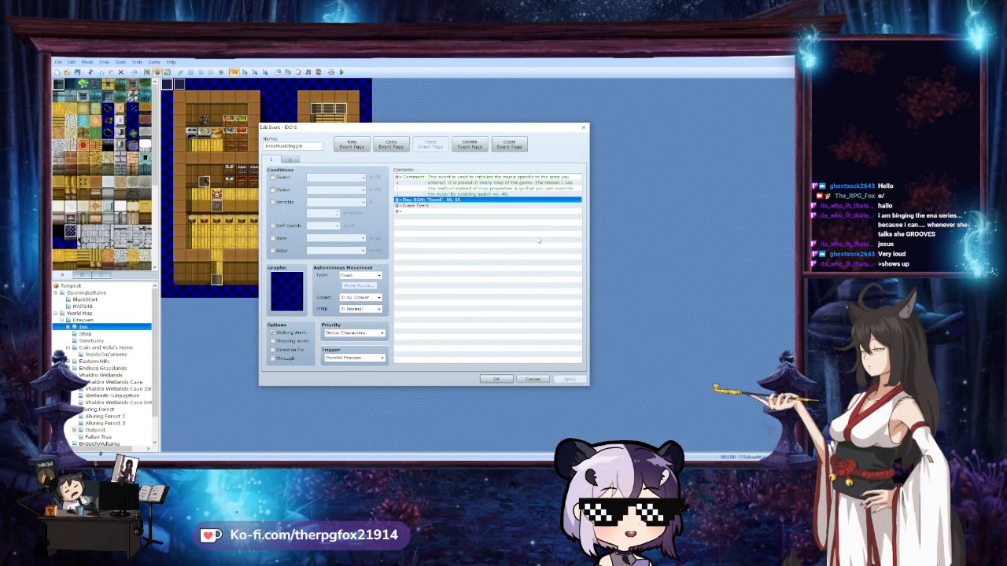
double_click(458, 200)
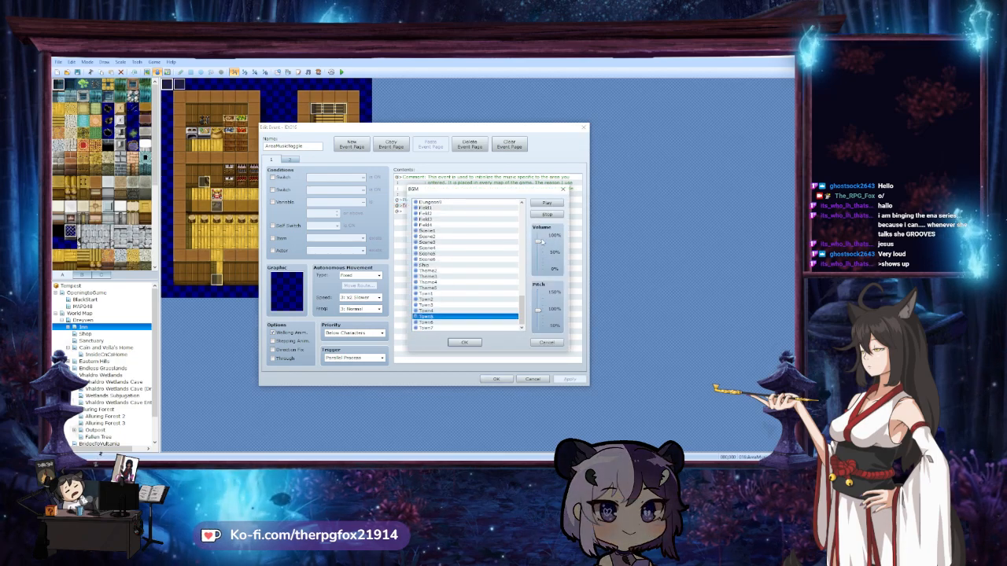
left_click_drag(541, 242, 541, 253)
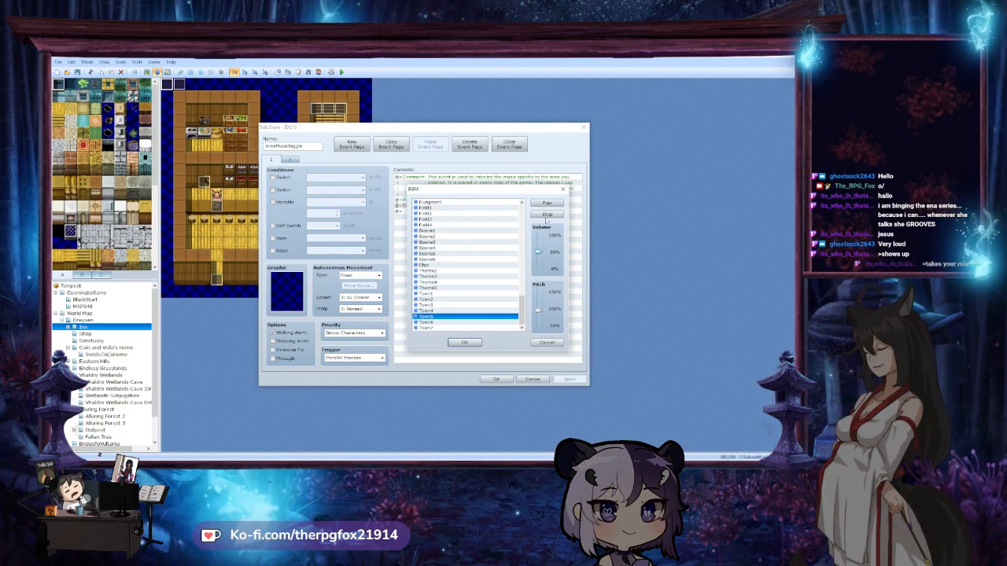
left_click(549, 204)
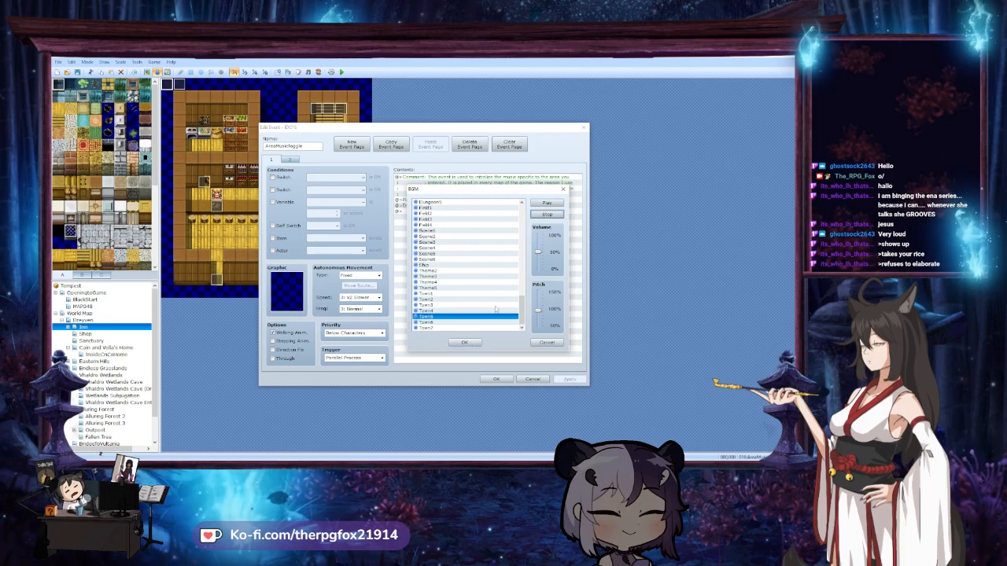
left_click(464, 342)
left_click(496, 378)
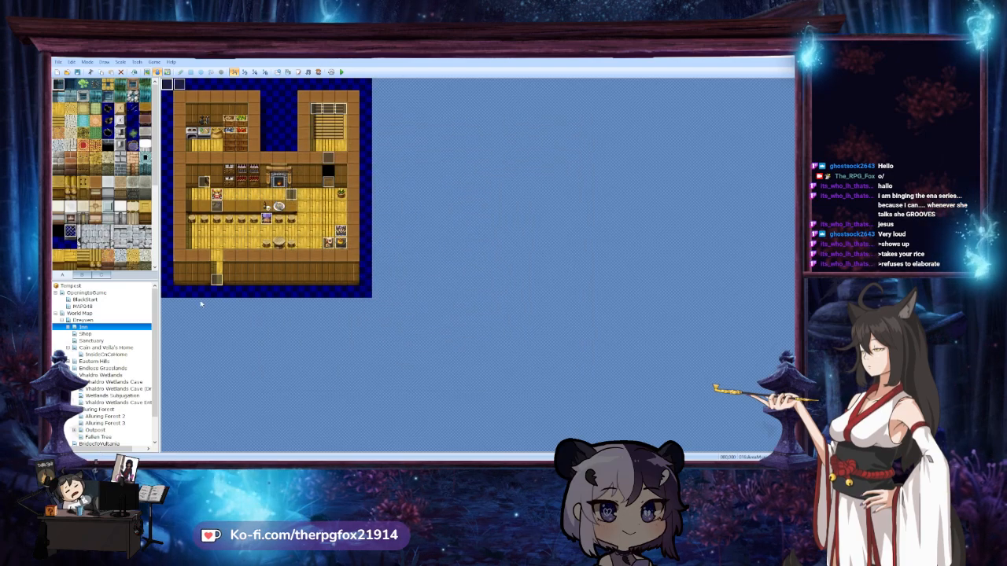
Inspect the two events in the Shop map's upper-left corner, including the Play BGM command of AreaMusicToggle
left_click(88, 336)
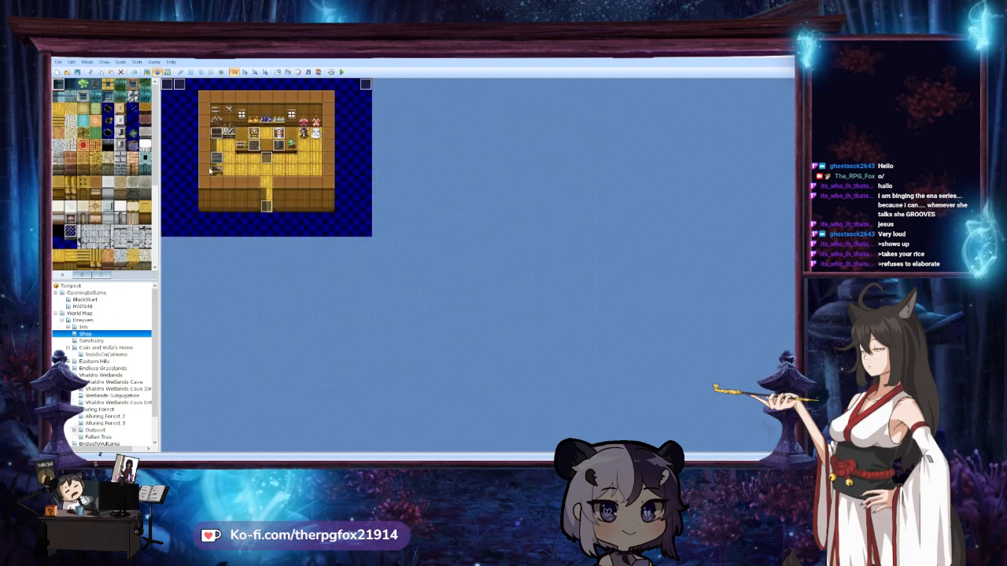
double_click(171, 87)
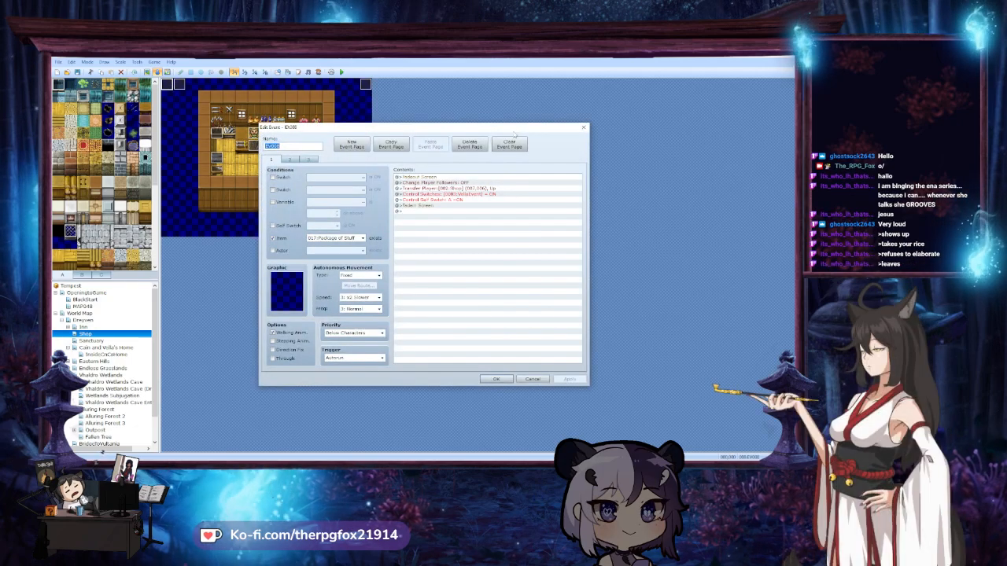
left_click(583, 128)
double_click(179, 85)
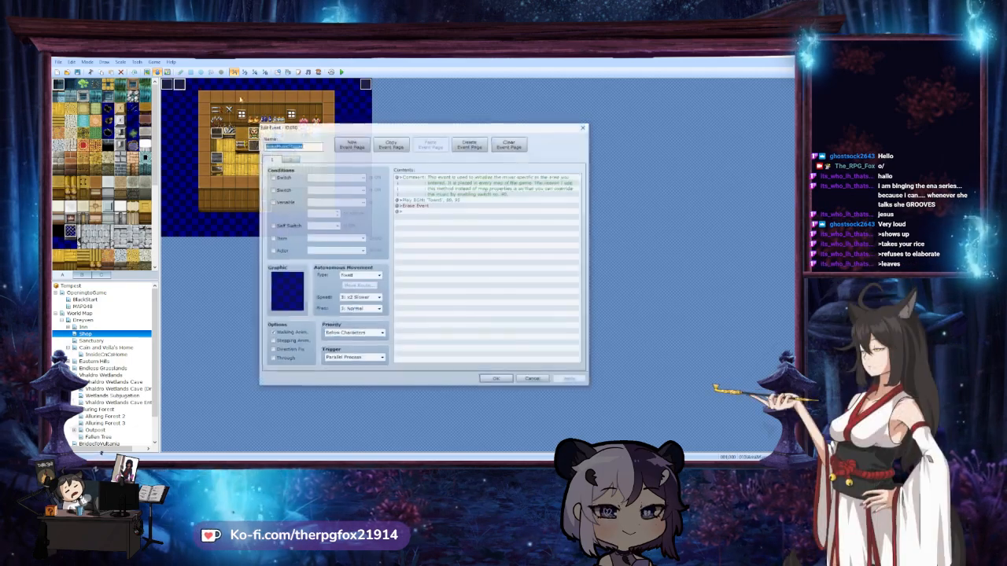
double_click(441, 199)
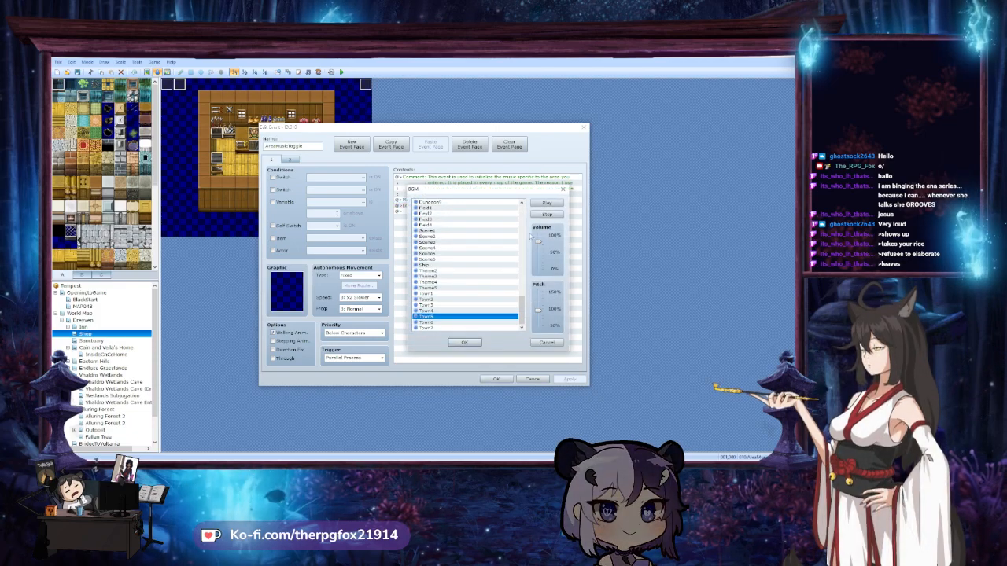
left_click(466, 343)
key("Escape")
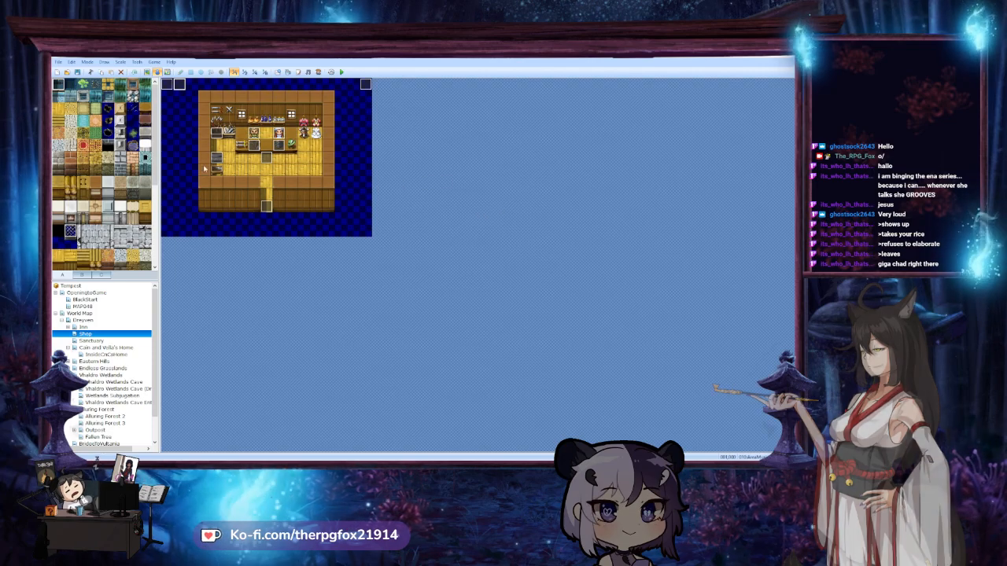
Look over the Sanctuary map, Cain and Vella's Home and the home's interior map
mouse_move(102, 453)
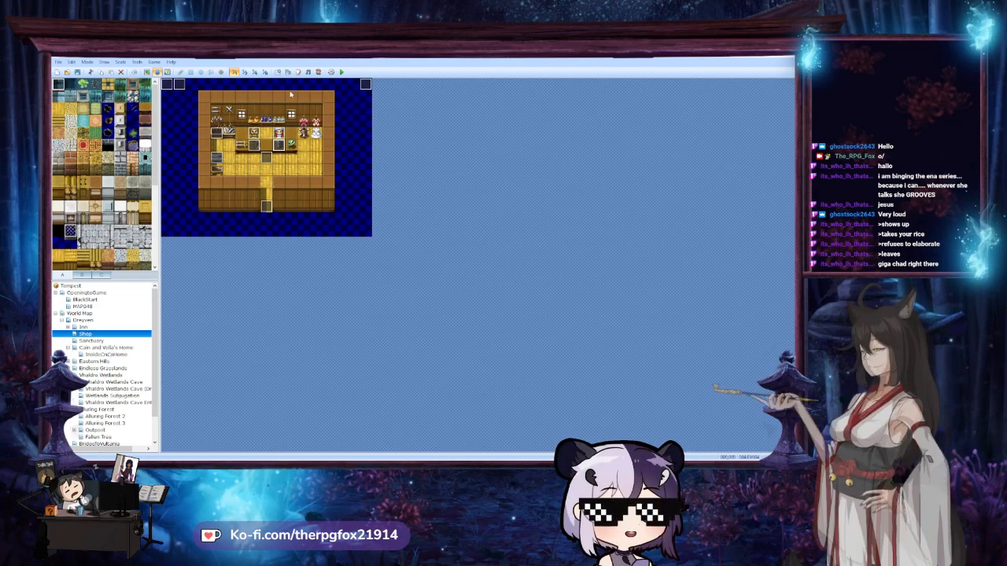
key("Down")
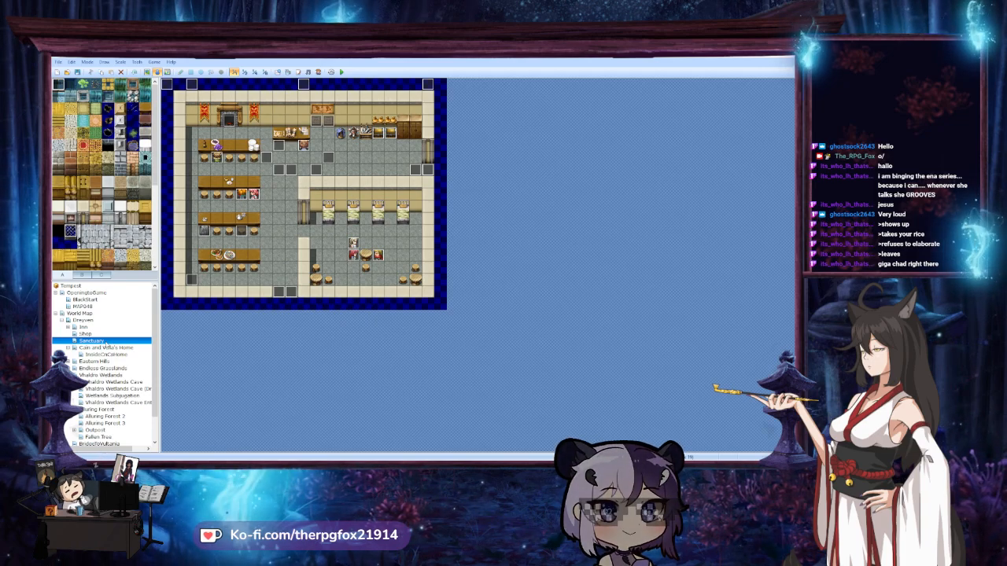
left_click(134, 348)
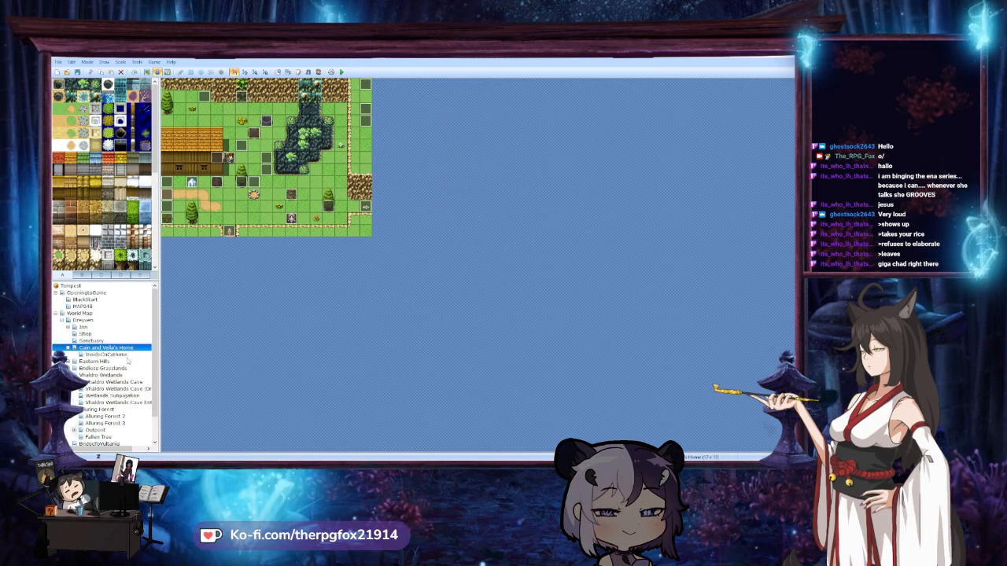
left_click(129, 358)
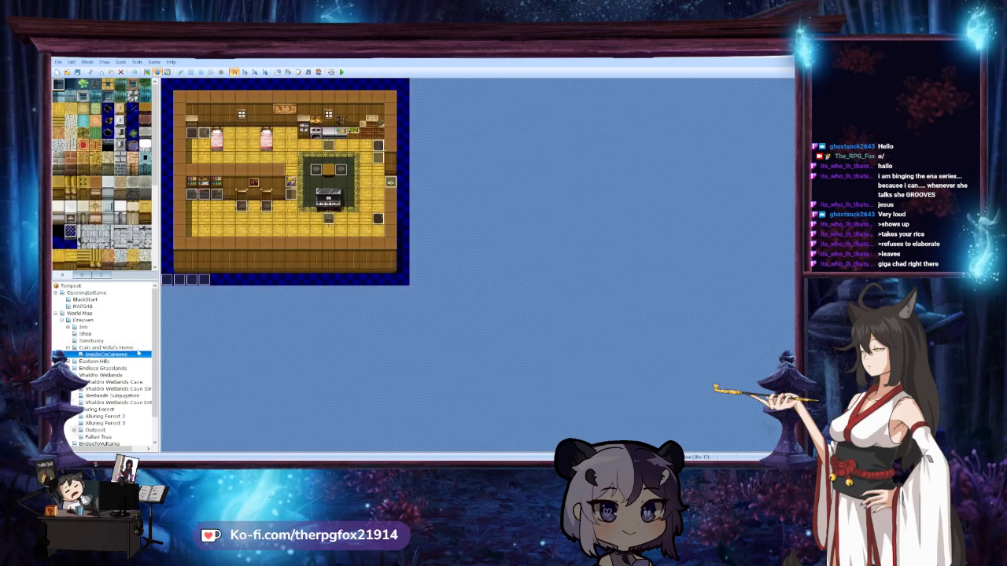
Review the database entries of weapons such as Competition Bow, Knight's Armament, Mercury's Trusty Knife and Iron Scimitar
key("F10")
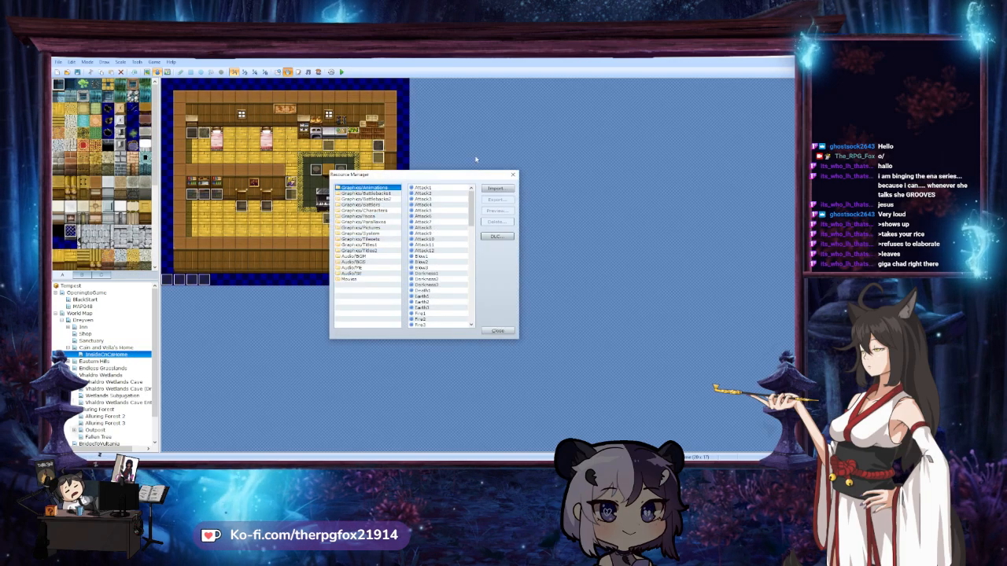
key("Escape")
left_click(277, 72)
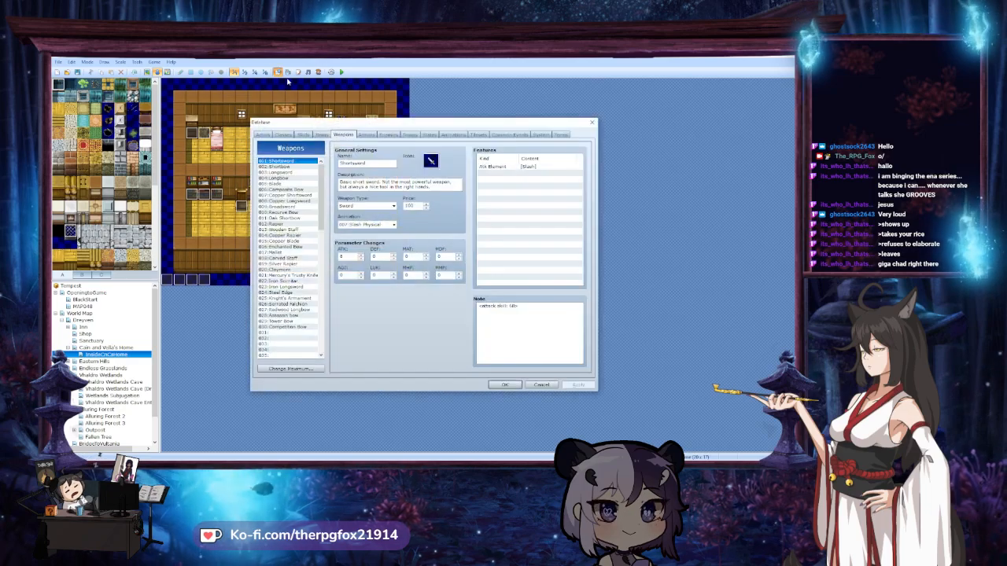
left_click(298, 322)
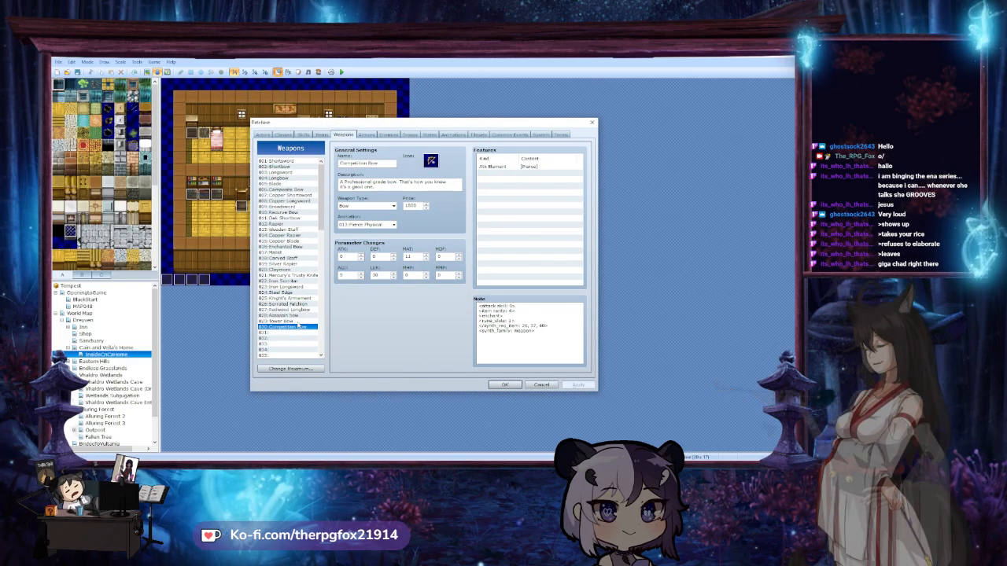
left_click(288, 292)
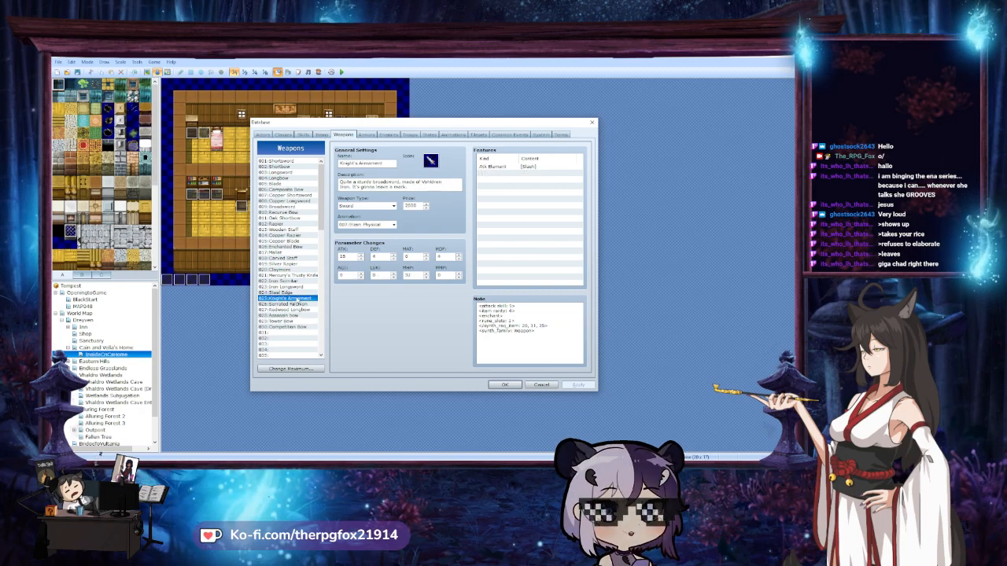
left_click(289, 287)
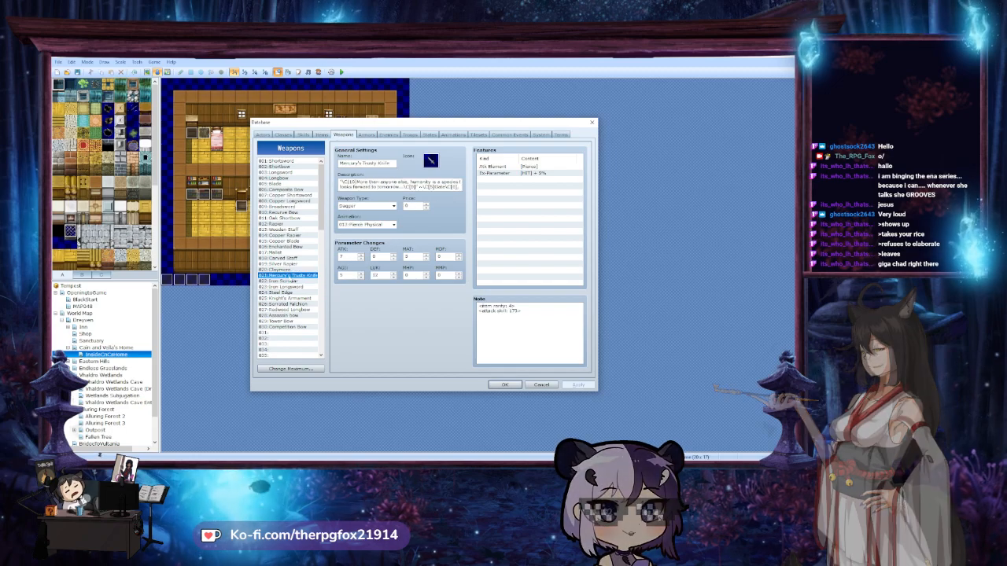
left_click(290, 281)
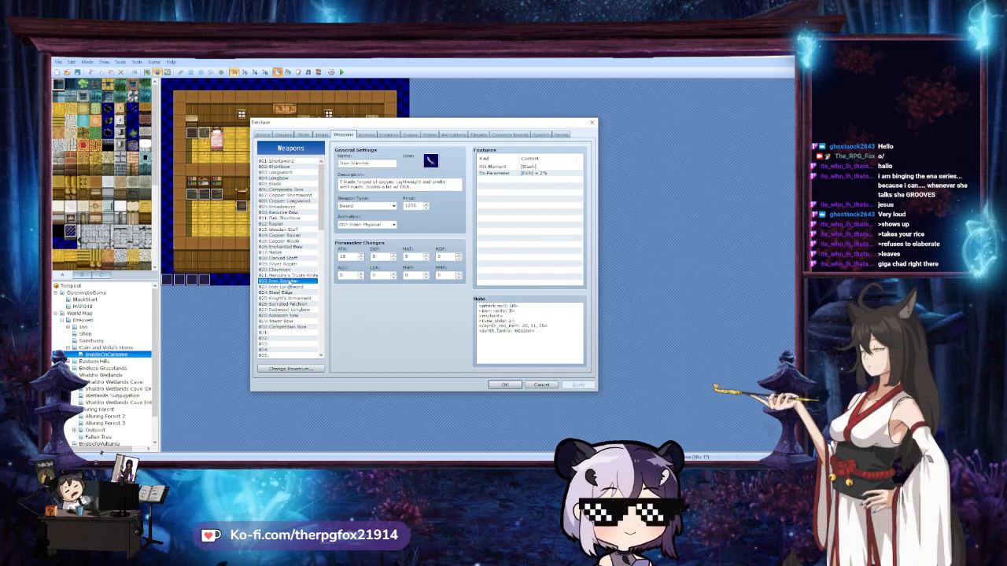
left_click(505, 384)
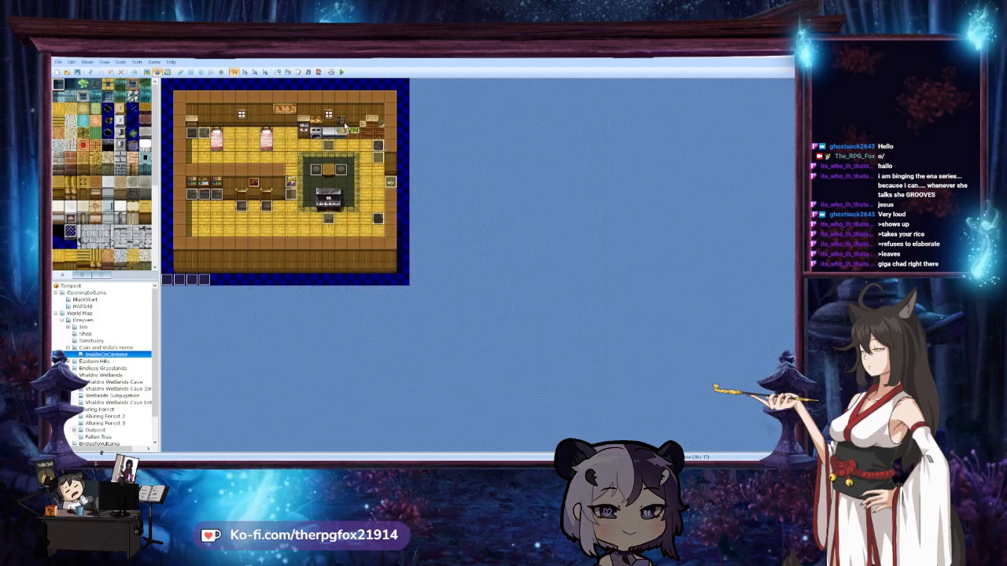
Save the project changes and start a playtest from the saved game in File 7
left_click(341, 71)
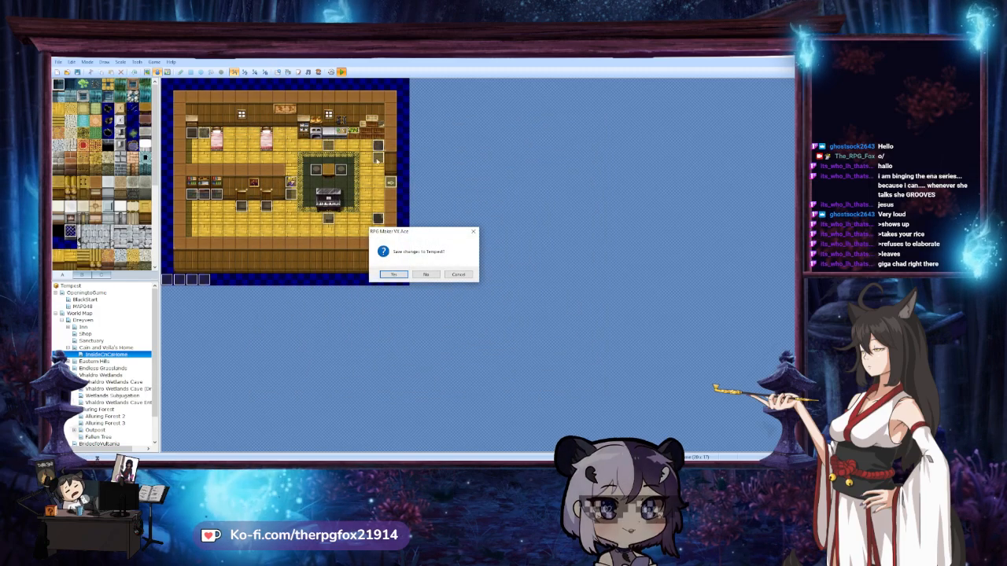
left_click(402, 273)
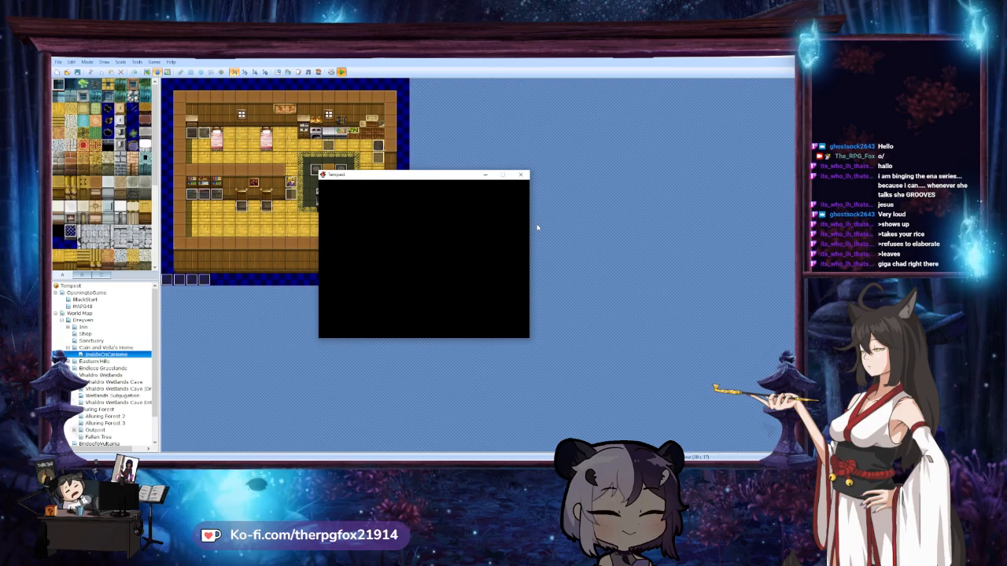
key("Return")
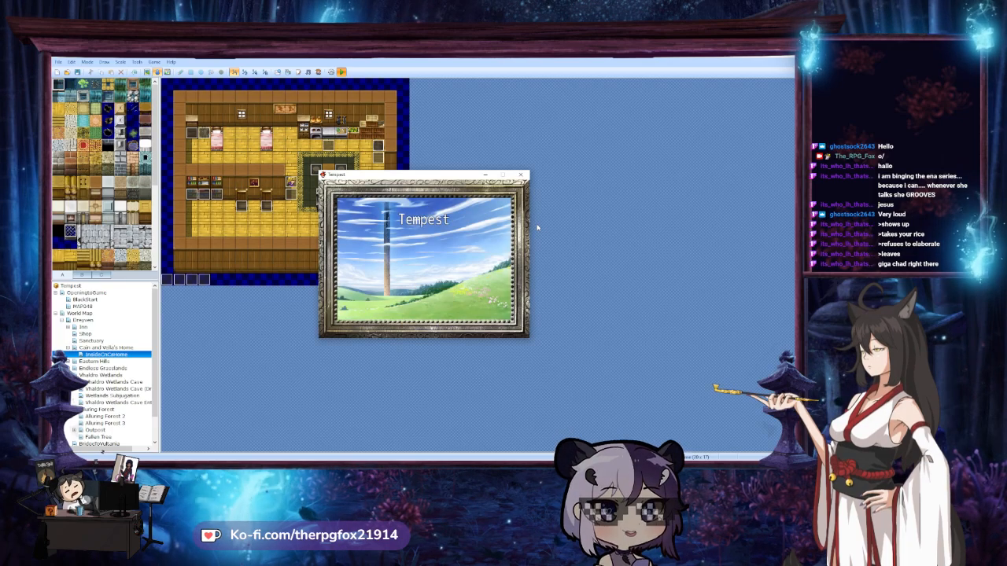
key("Return")
key("Return")
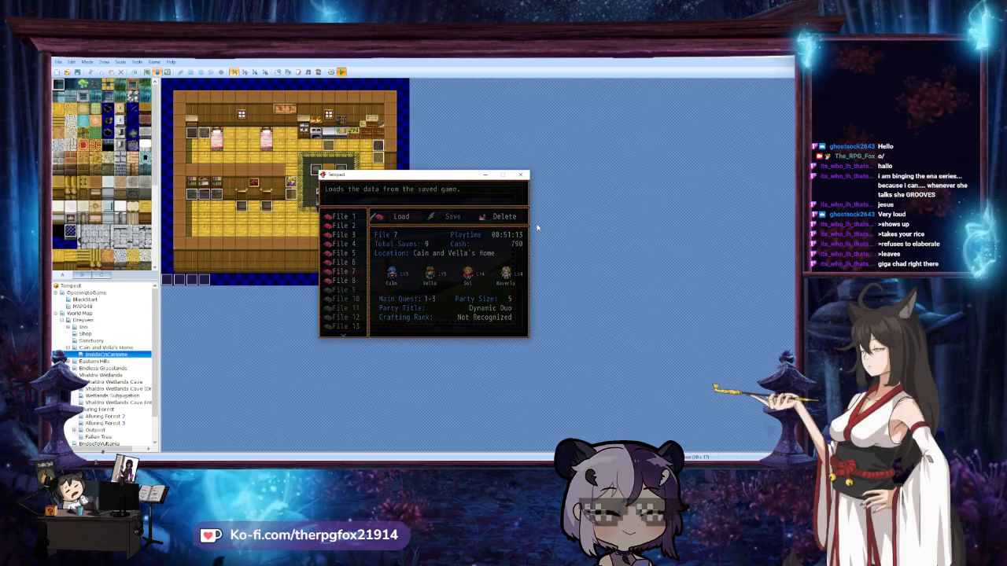
Open the Weapons list of the playtest's debug menu
key("F9")
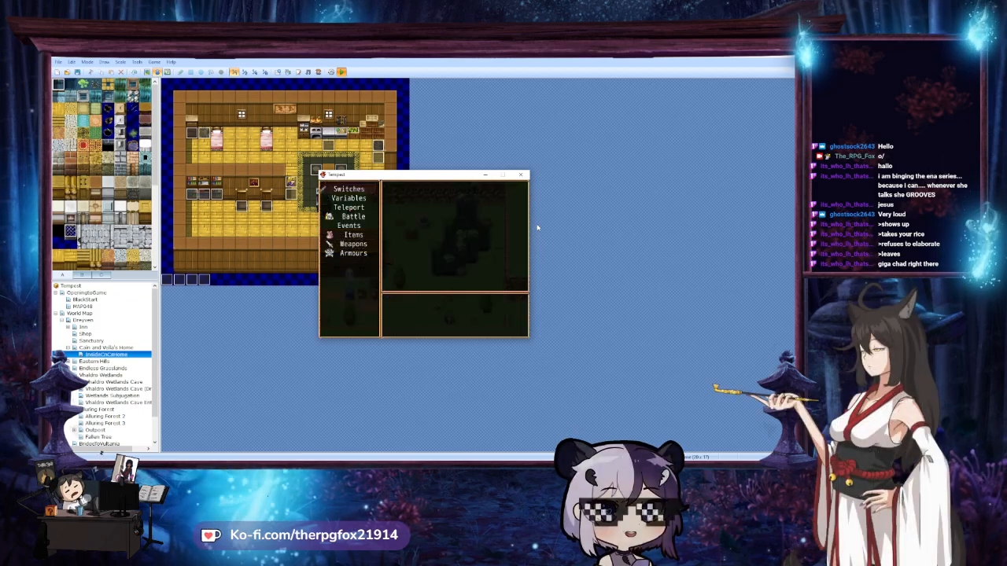
key("Down")
key("Down")
key("Down")
key("Down")
key("Down")
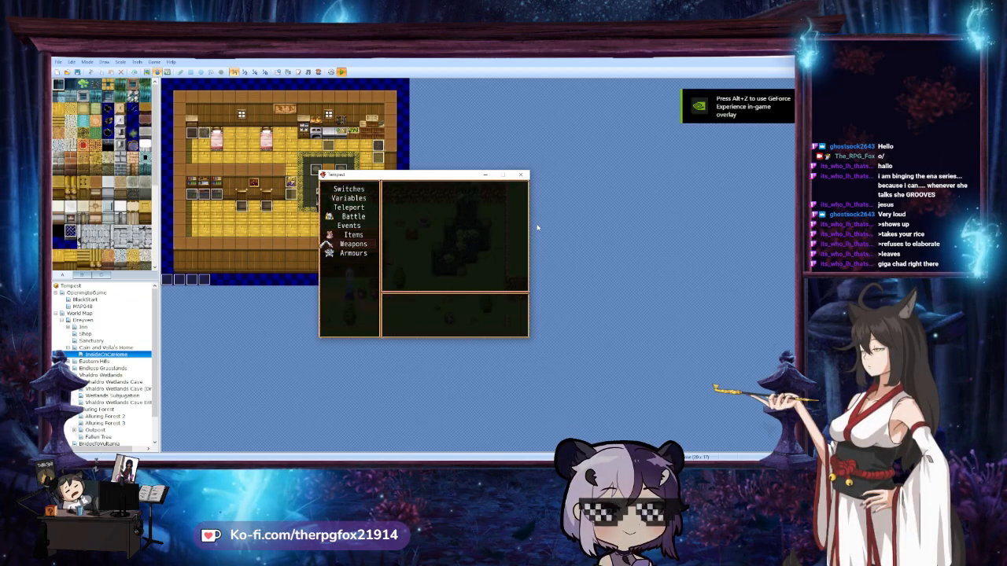
key("Return")
Look through the debug menu's weapon entries from W001 to W044, and close the playtest
key("Down")
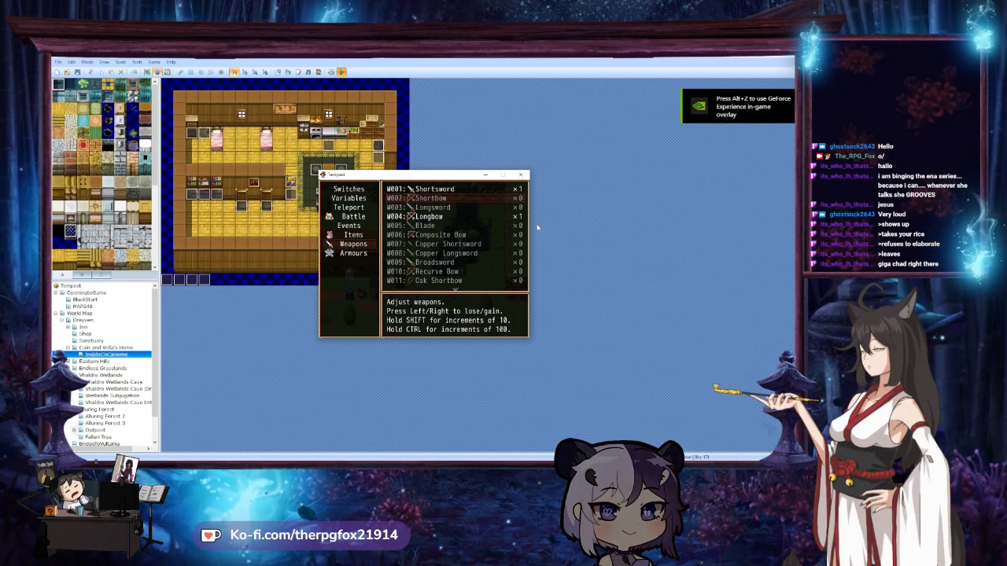
key("Up")
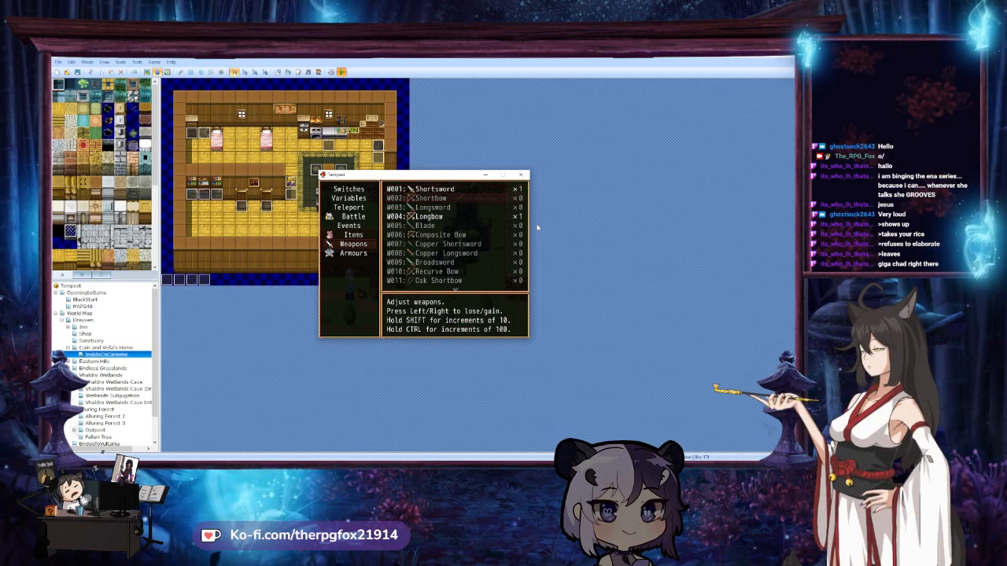
key("Down")
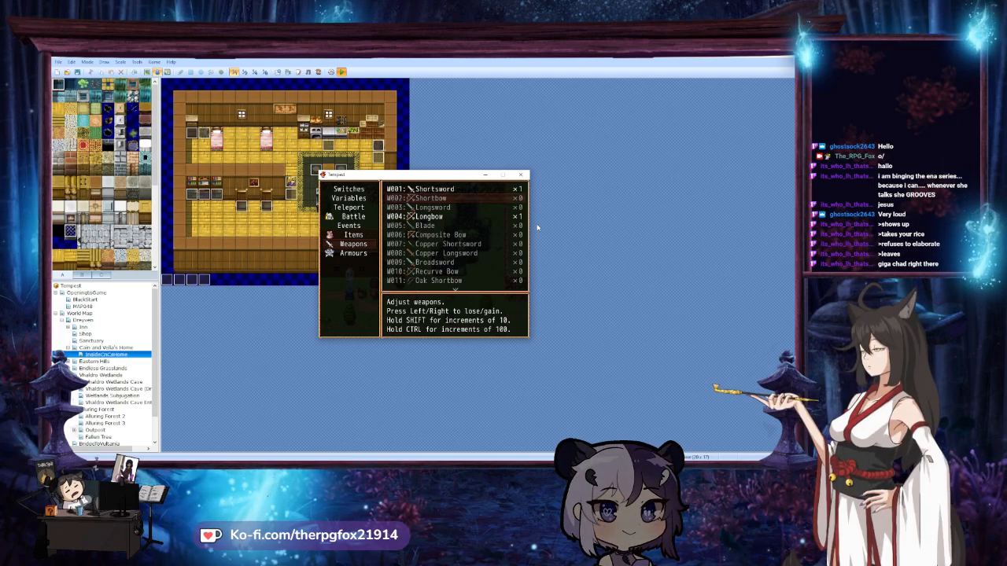
key("Page_Down")
key("Page_Down")
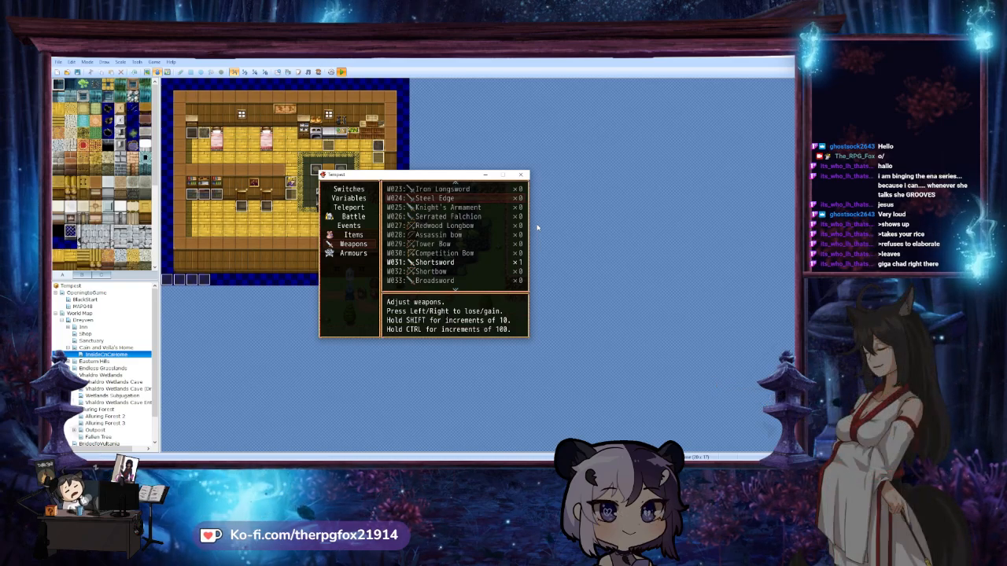
key("Page_Down")
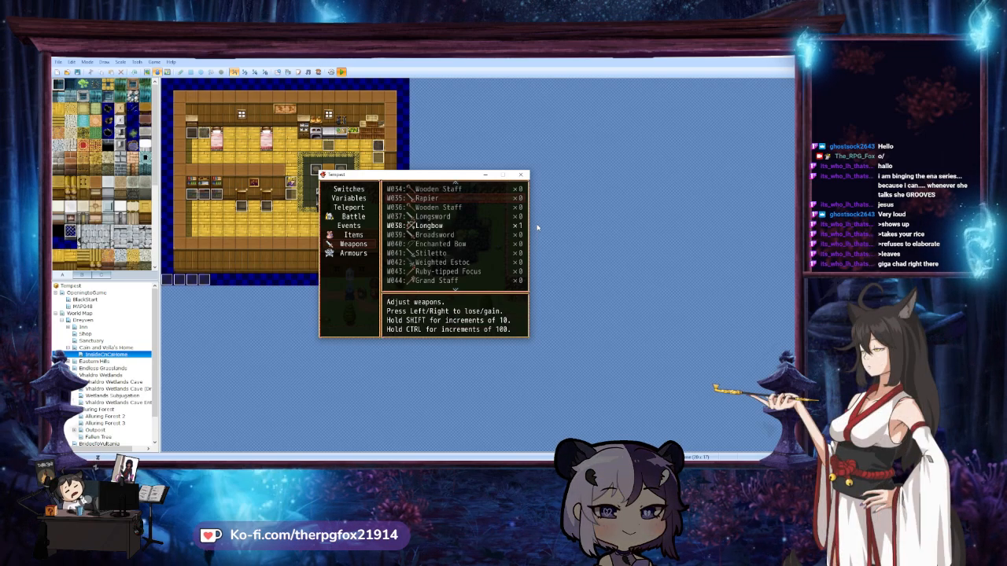
key("Page_Up")
key("Page_Up")
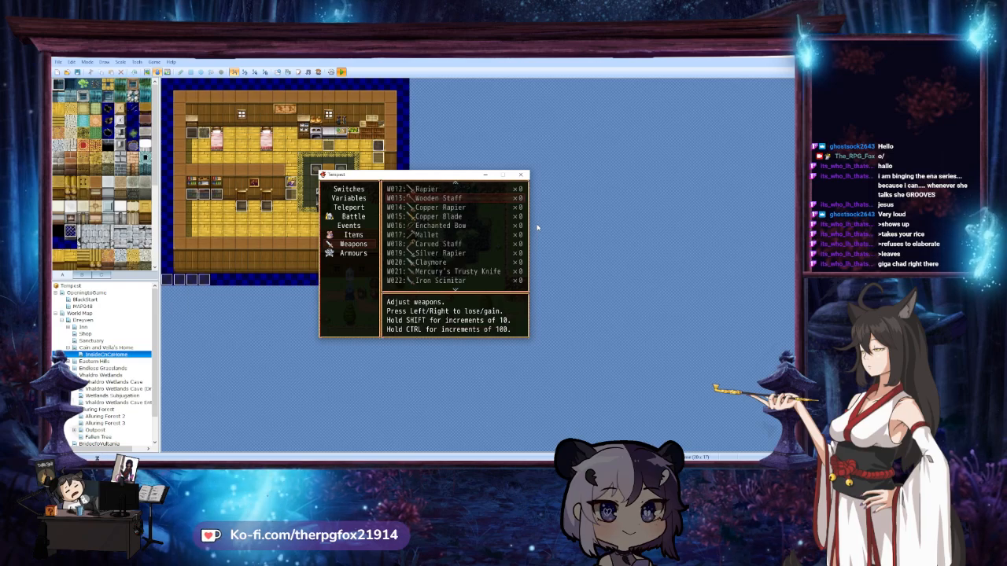
left_click(525, 176)
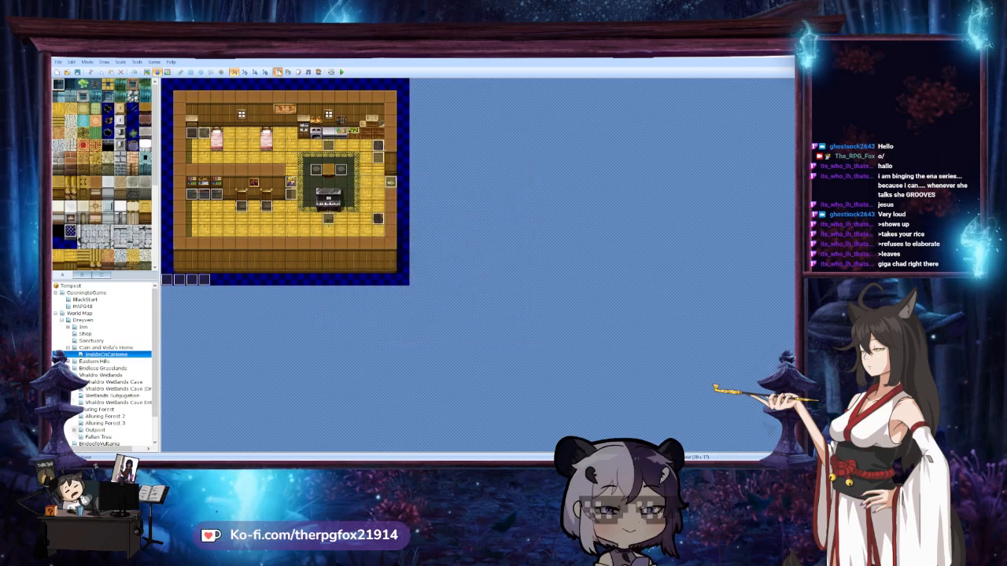
Examine the database's Weapons list, including the Spectrum Bow entry and the empty slots around it
key("F9")
scroll(296, 321, "down", 6)
left_click(291, 263)
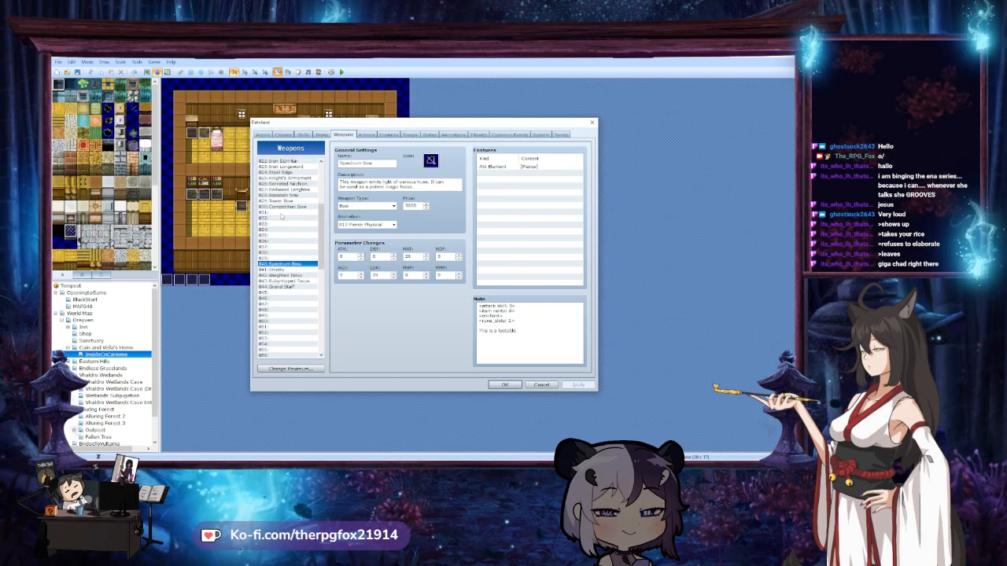
left_click(284, 258)
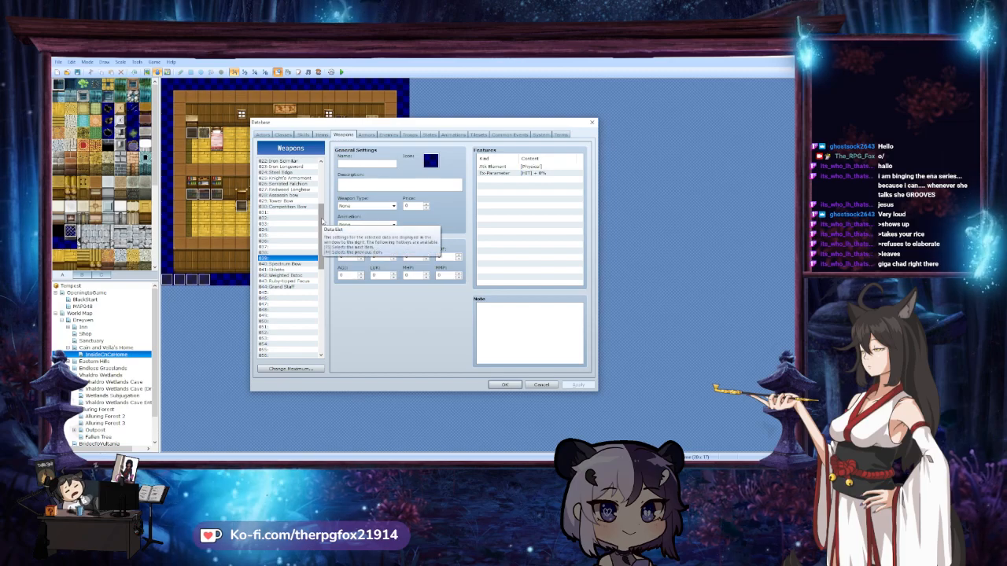
left_click_drag(321, 222, 322, 322)
scroll(273, 338, "up", 1)
scroll(273, 339, "up", 16)
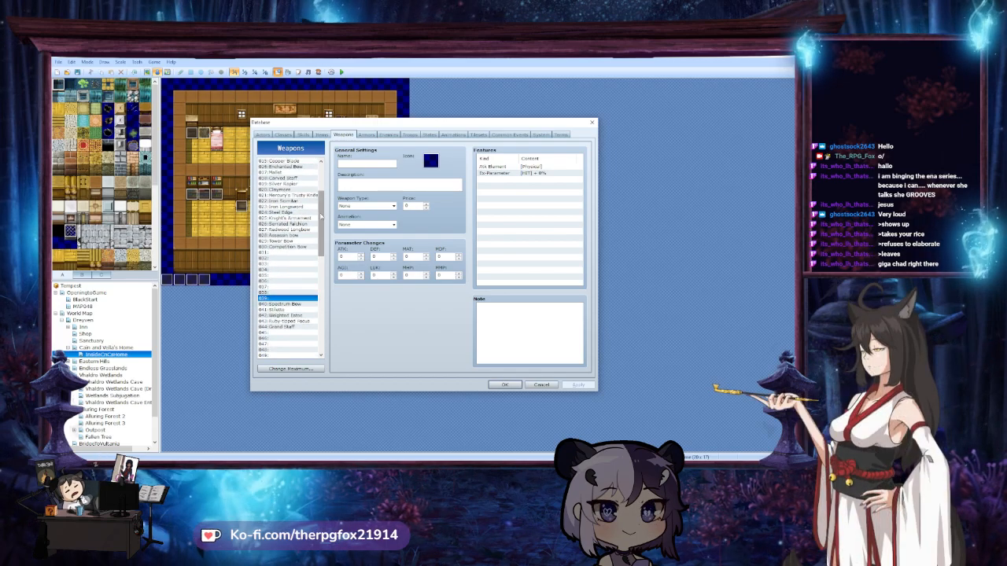
left_click_drag(321, 245, 321, 222)
scroll(303, 260, "down", 1)
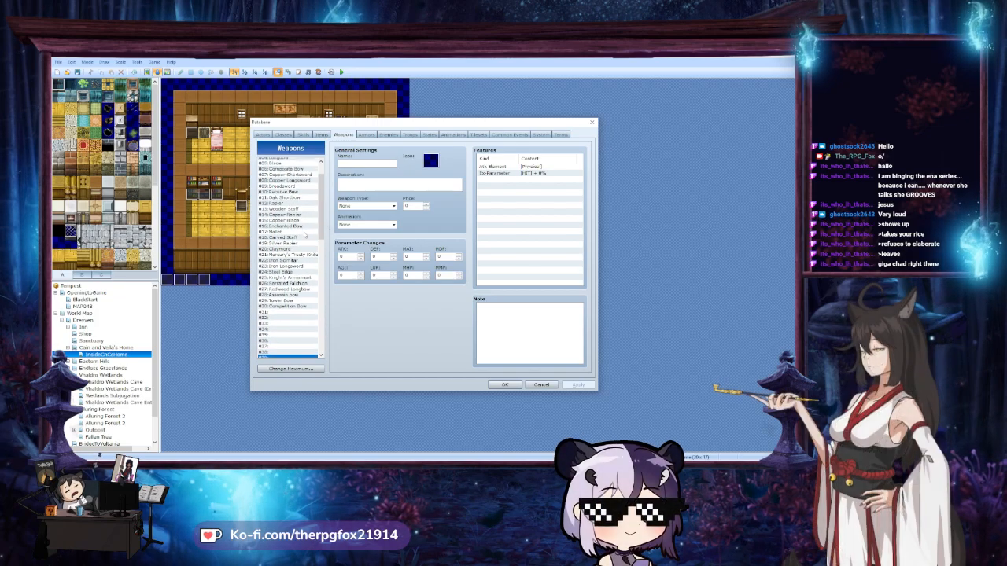
left_click(285, 304)
left_click(289, 351)
scroll(283, 240, "up", 2)
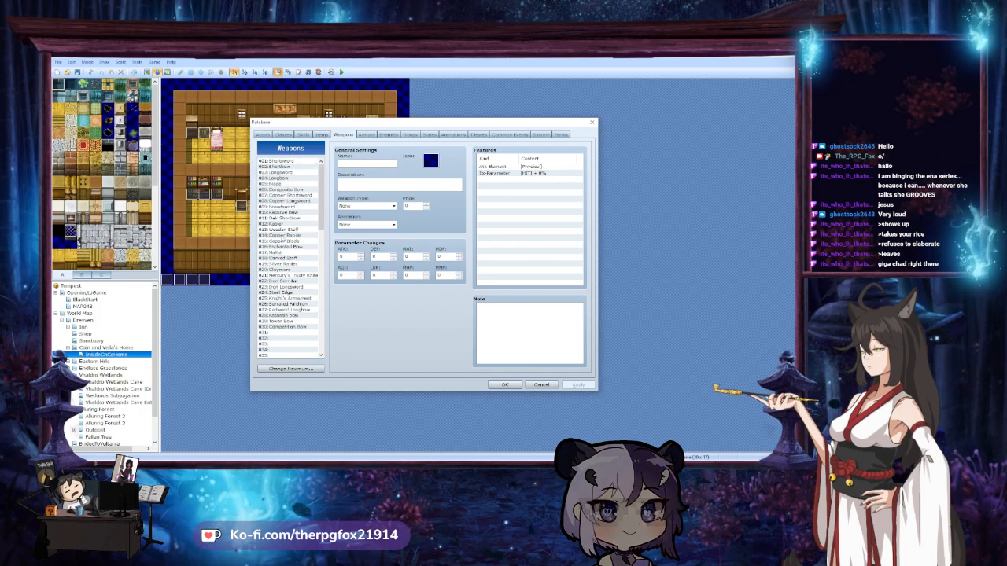
Look through the database's Armors list, from the early entries to Knight's Mantle and the empty slots
left_click(366, 134)
left_click_drag(318, 177, 334, 315)
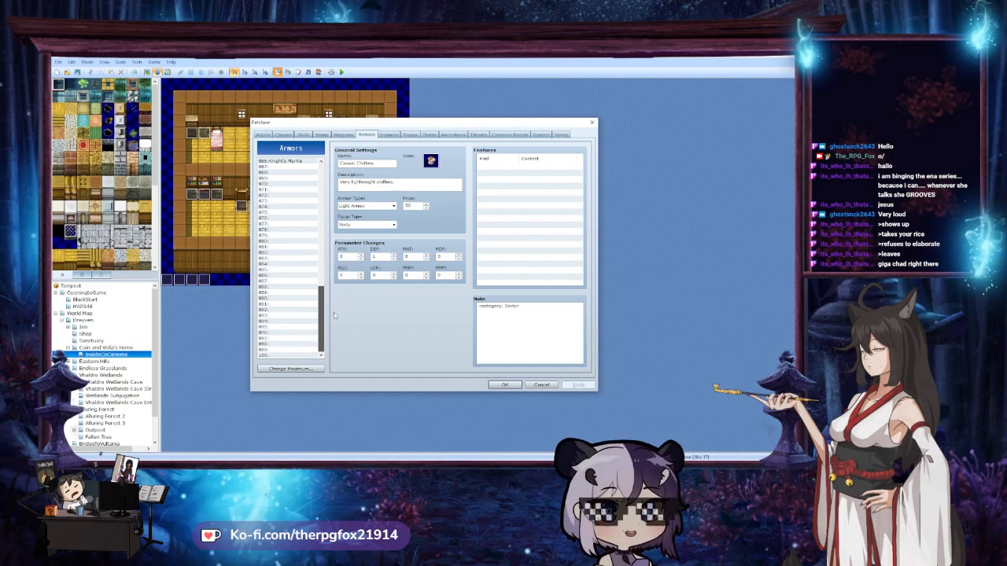
scroll(306, 280, "up", 1)
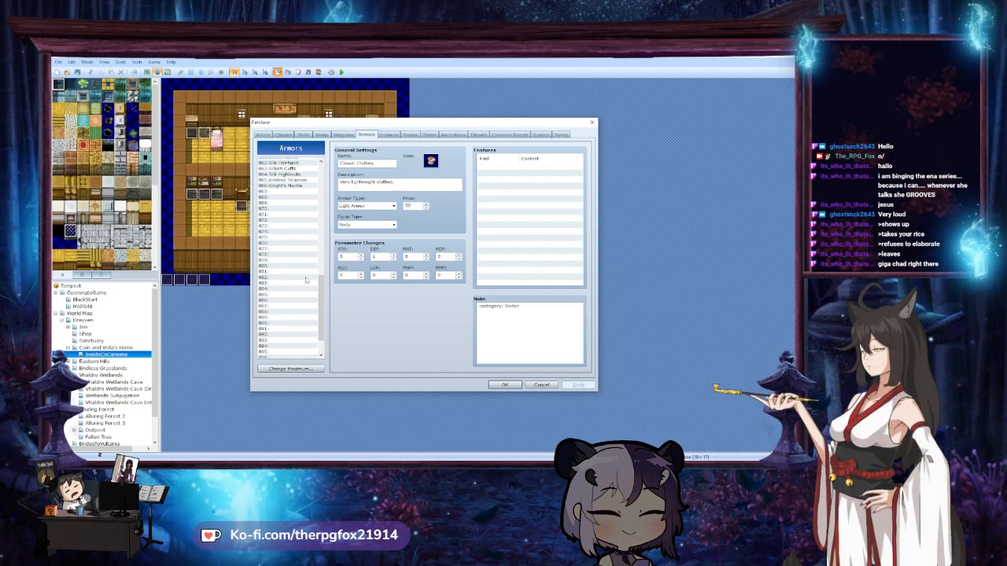
scroll(306, 280, "up", 7)
scroll(306, 280, "up", 6)
scroll(307, 280, "up", 1)
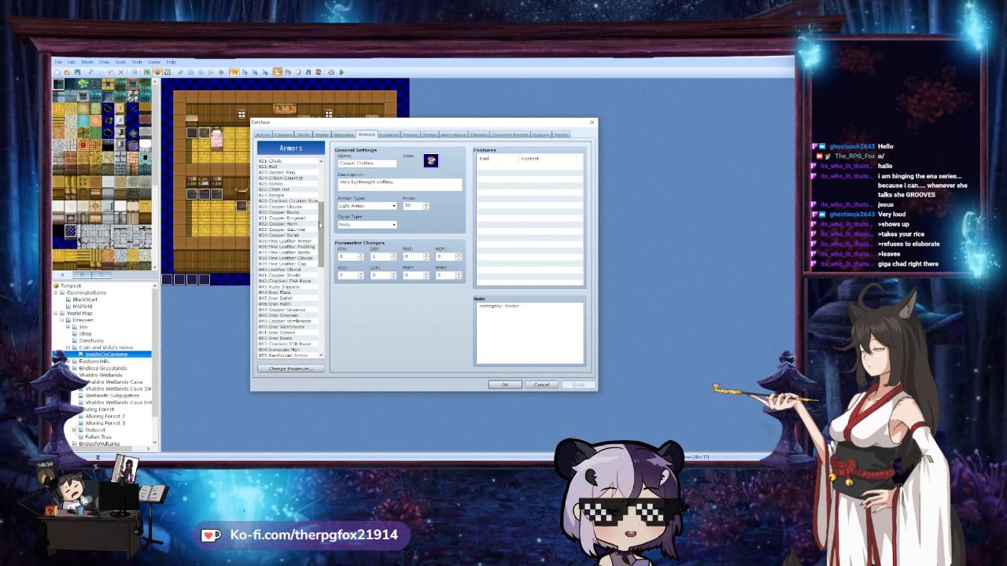
left_click_drag(323, 225, 325, 292)
mouse_move(254, 455)
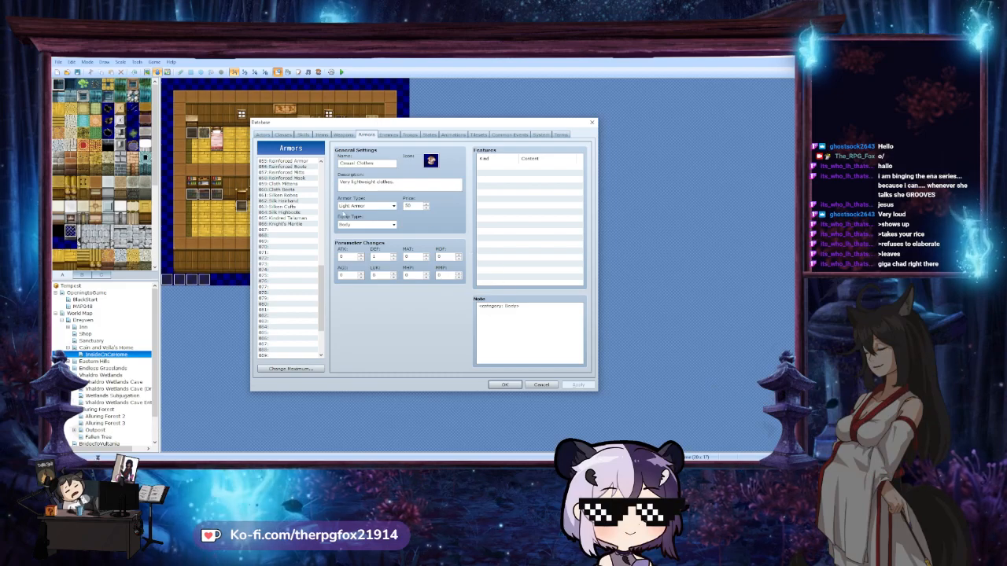
mouse_move(307, 459)
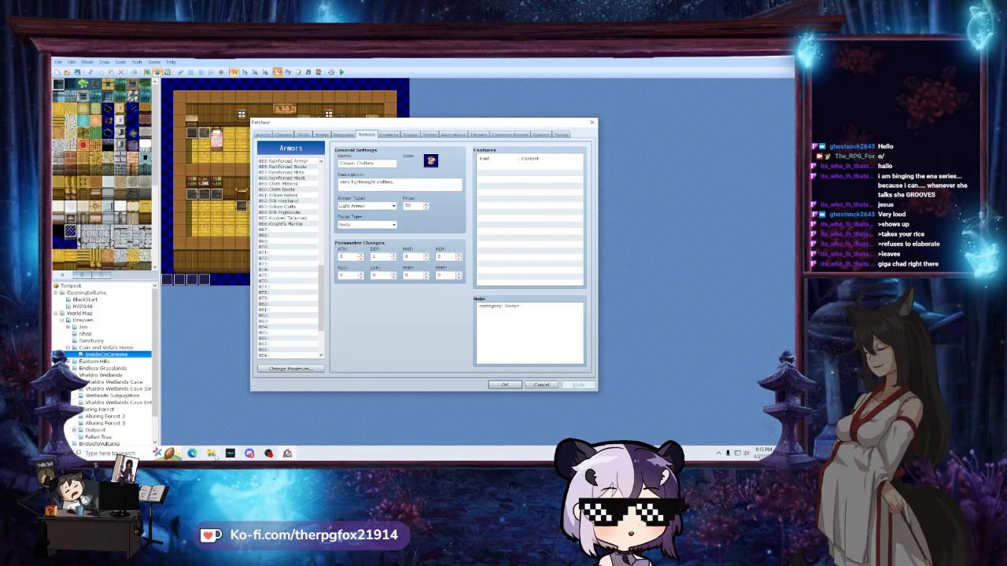
mouse_move(214, 456)
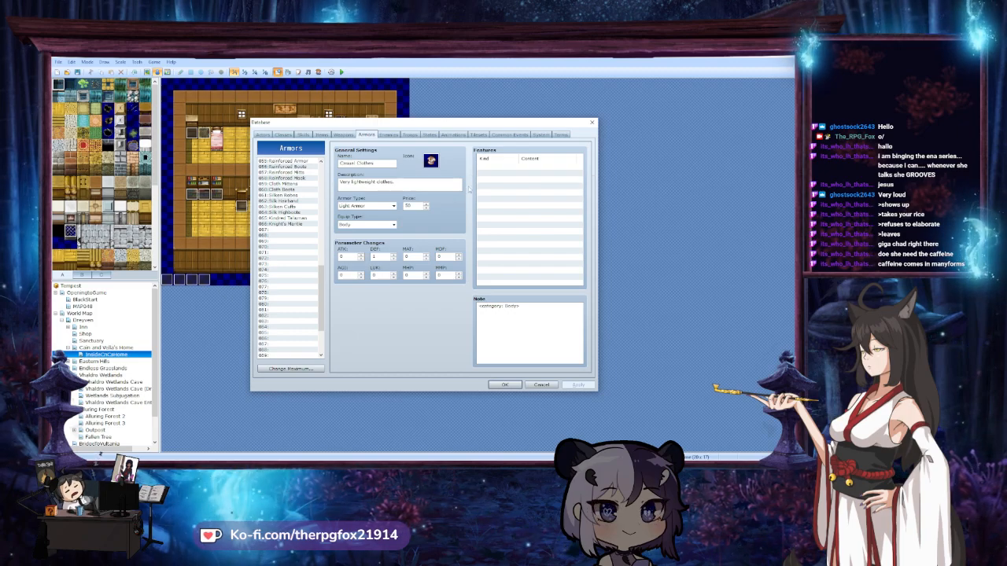
Raise the maximum number of armor entries, then apply the change and close the database
scroll(291, 314, "down", 4)
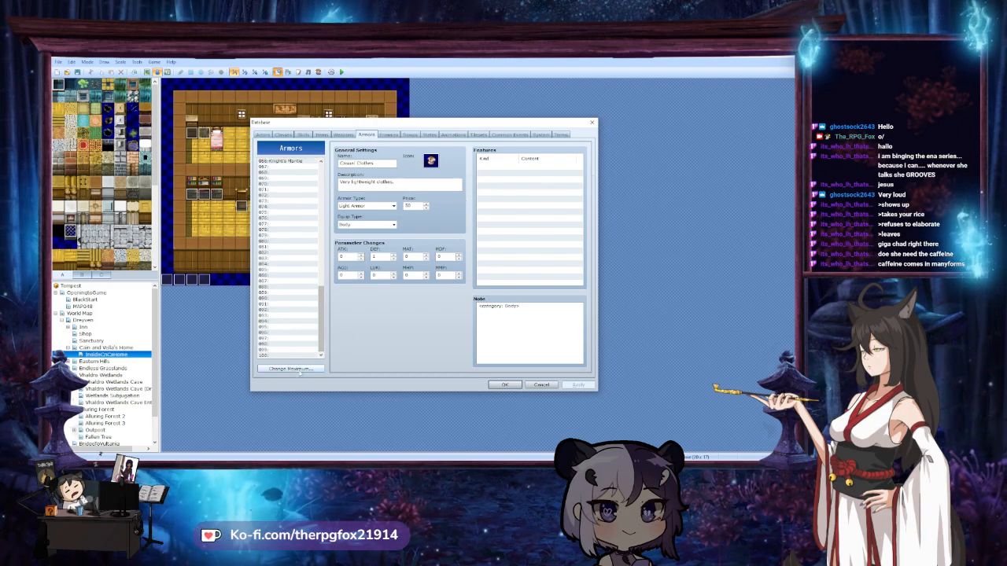
left_click(291, 368)
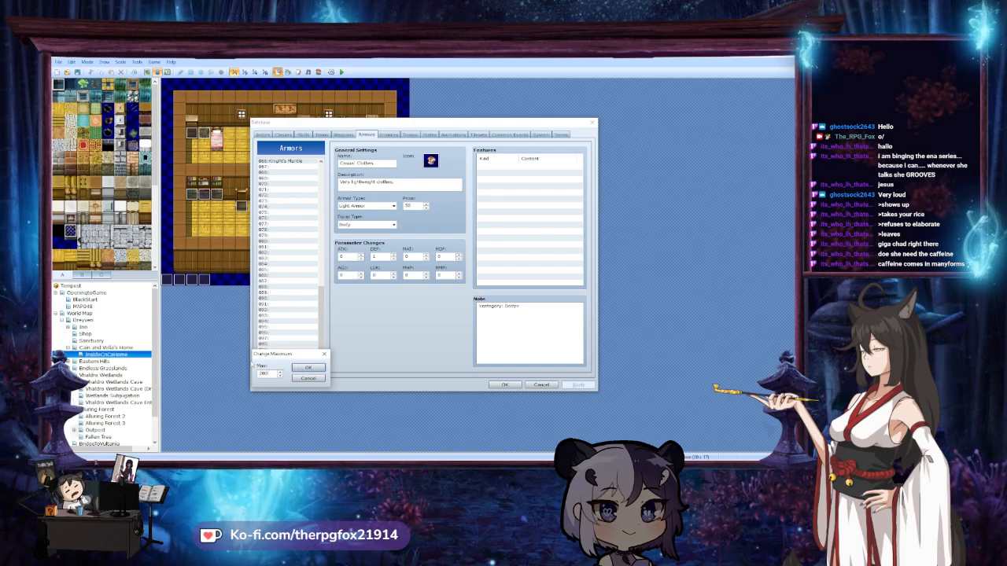
left_click(307, 366)
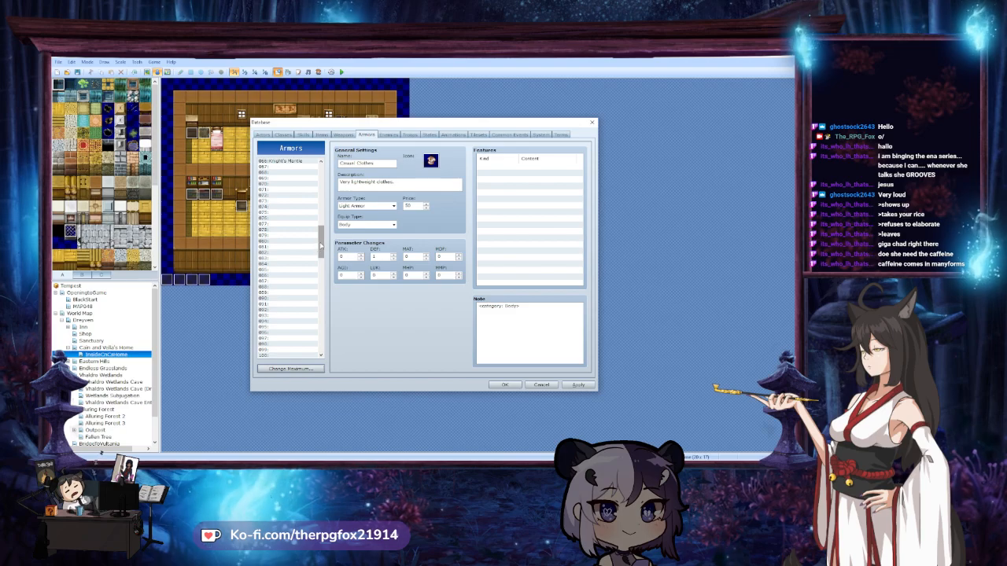
scroll(321, 246, "up", 5)
scroll(321, 246, "up", 15)
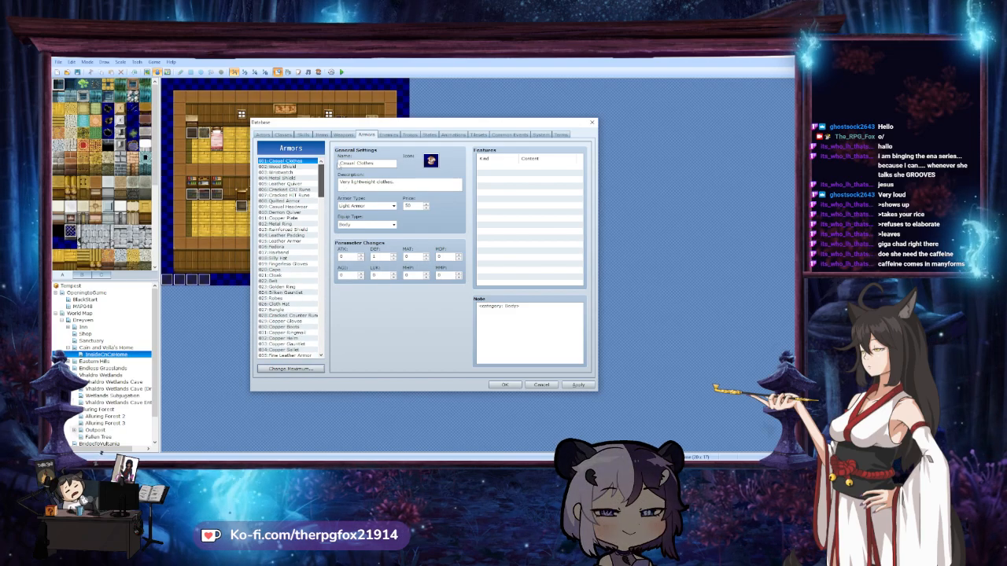
left_click(578, 385)
left_click(505, 385)
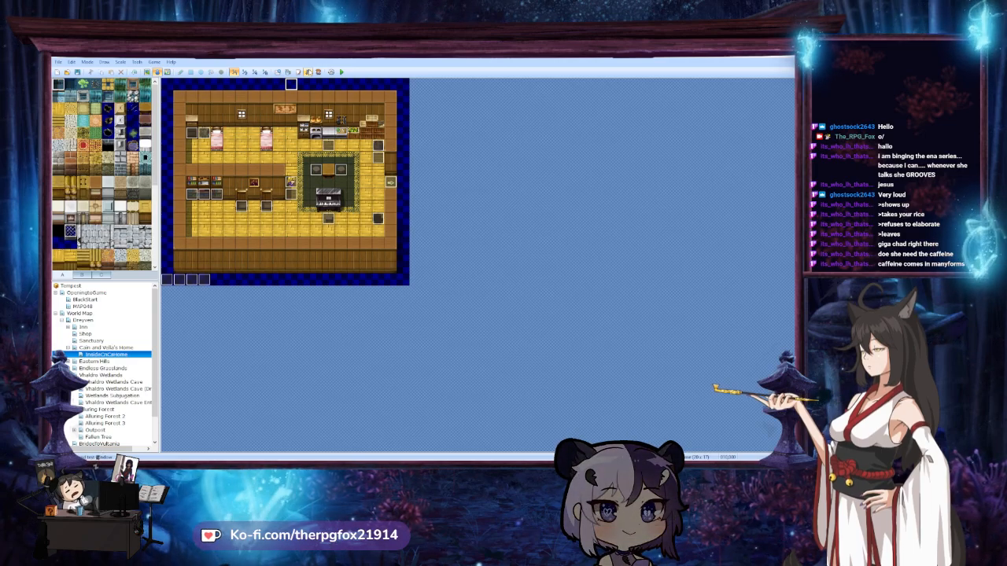
Preview the first "The Guilty" BGM track at a reduced volume in the Sound Test, and close it
left_click(308, 72)
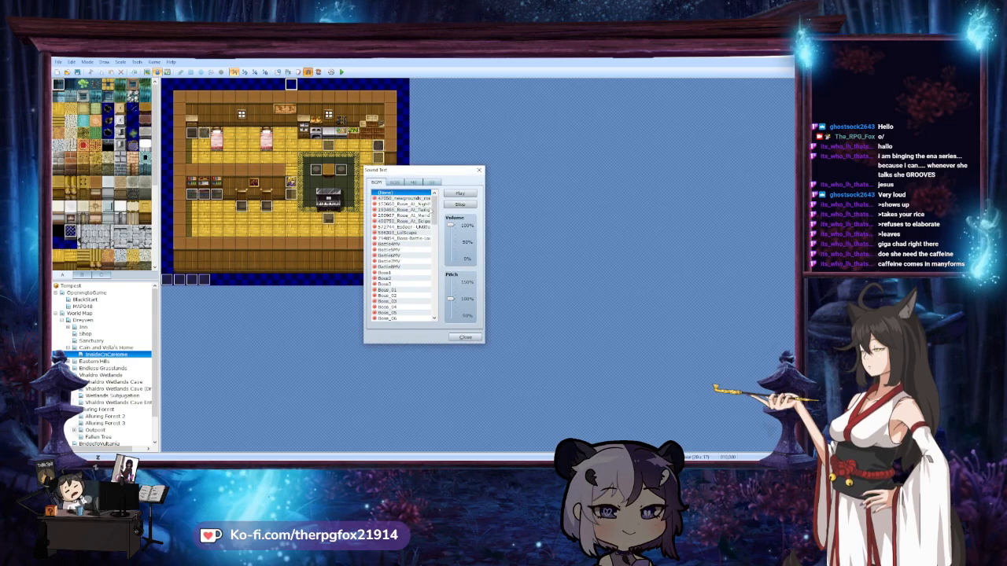
left_click_drag(433, 211, 434, 253)
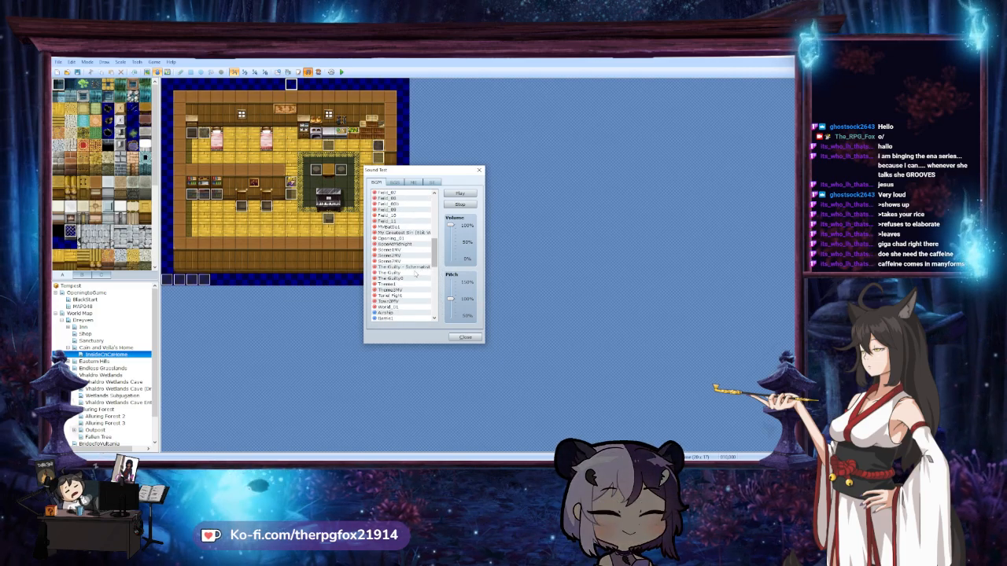
left_click(403, 268)
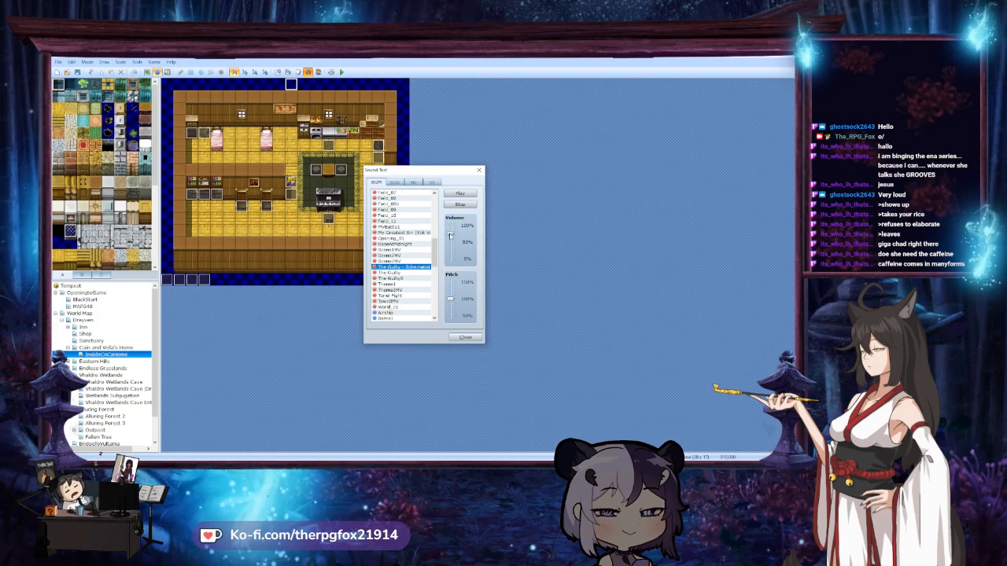
left_click(464, 193)
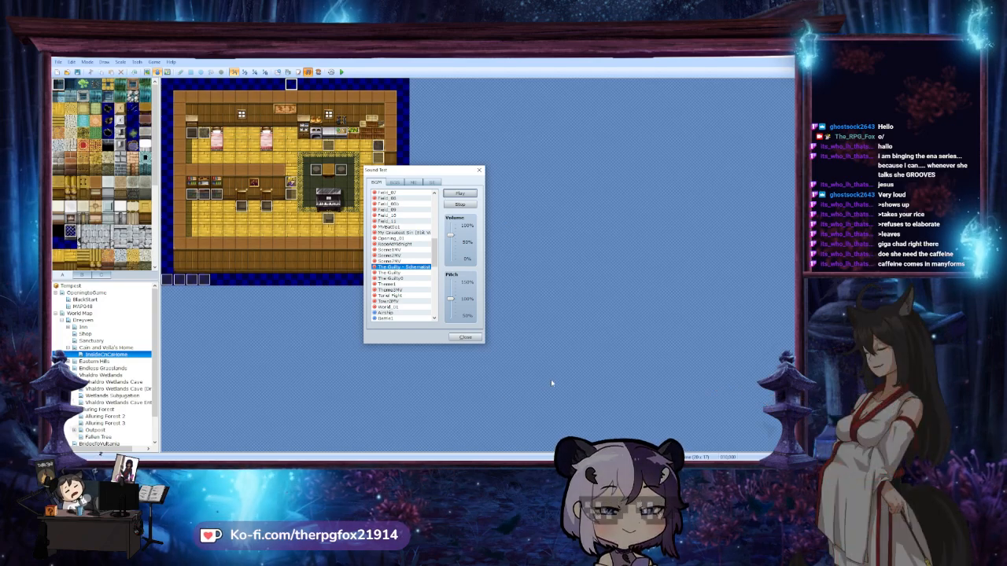
left_click(464, 337)
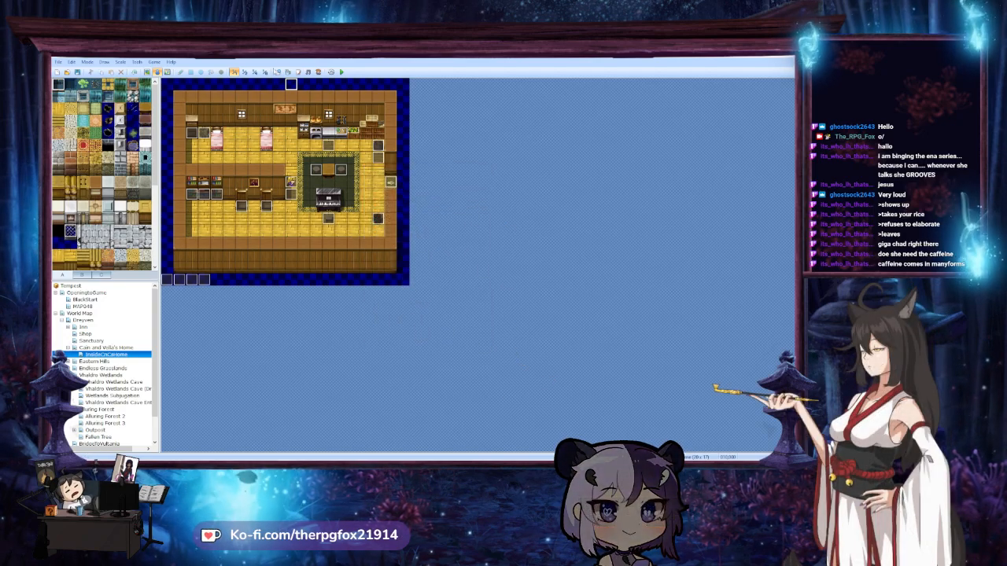
Check armor slots 067 and 068 in the database and return to the Casual Clothes entry
left_click(276, 71)
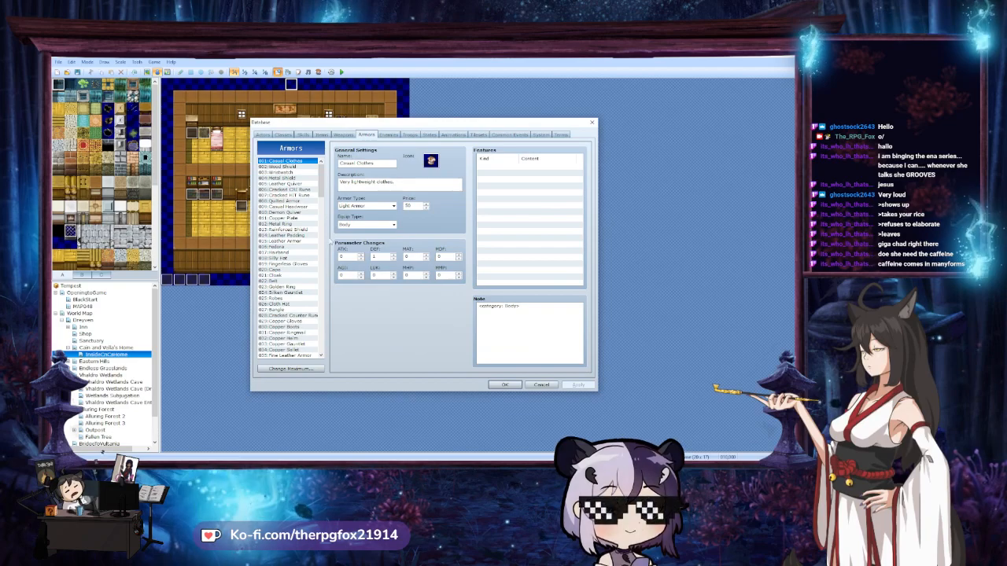
scroll(307, 205, "down", 18)
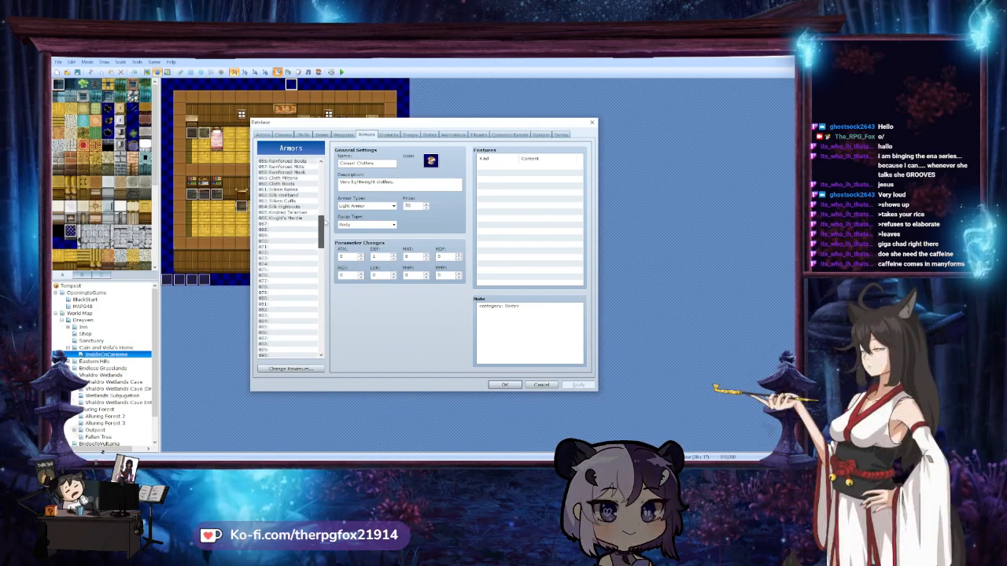
left_click(303, 223)
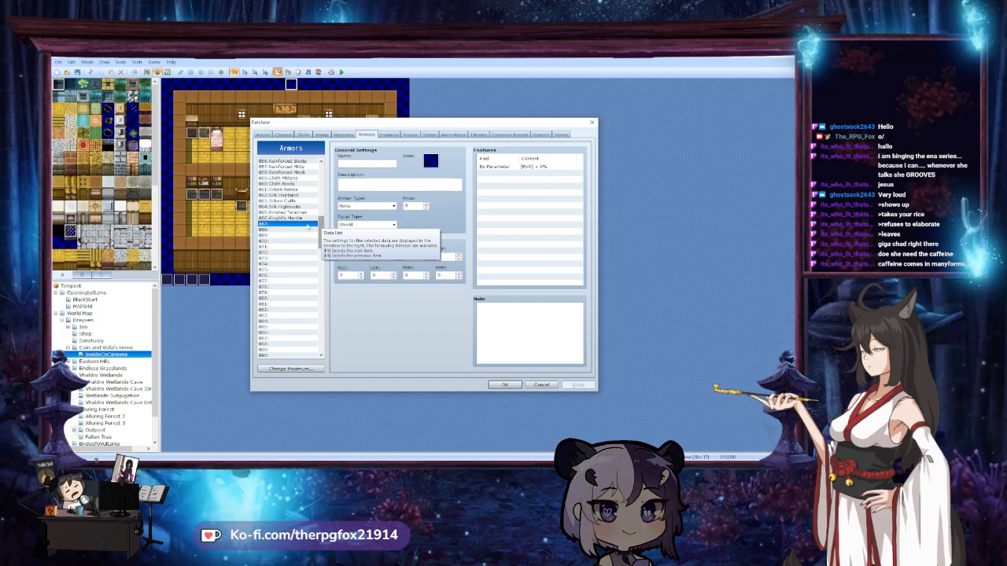
left_click(300, 229)
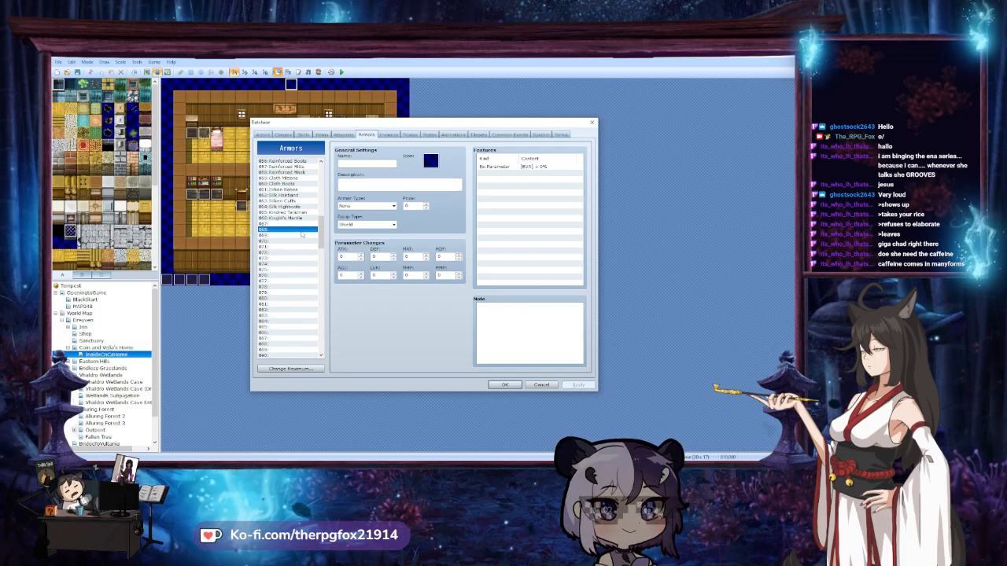
scroll(311, 225, "up", 18)
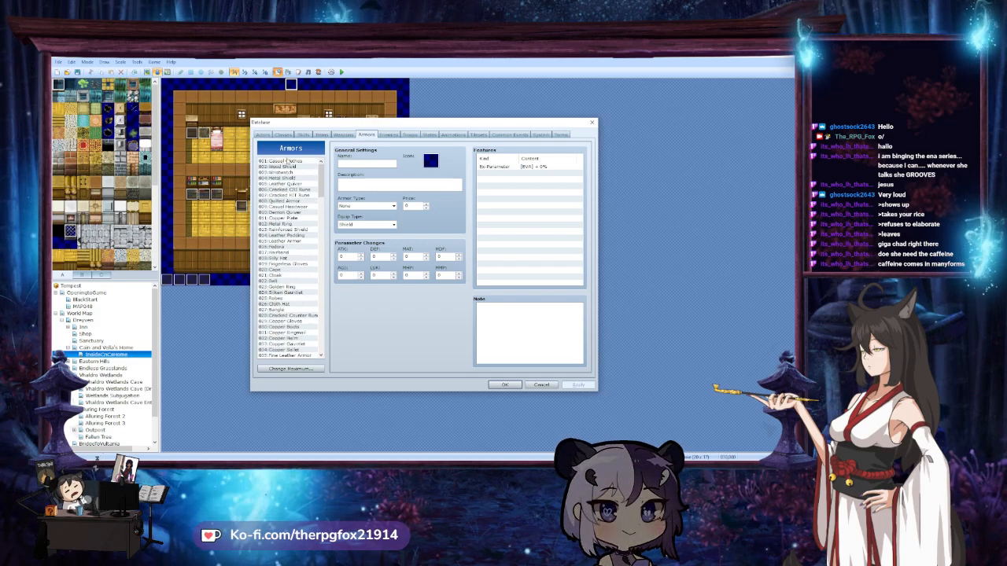
left_click(283, 160)
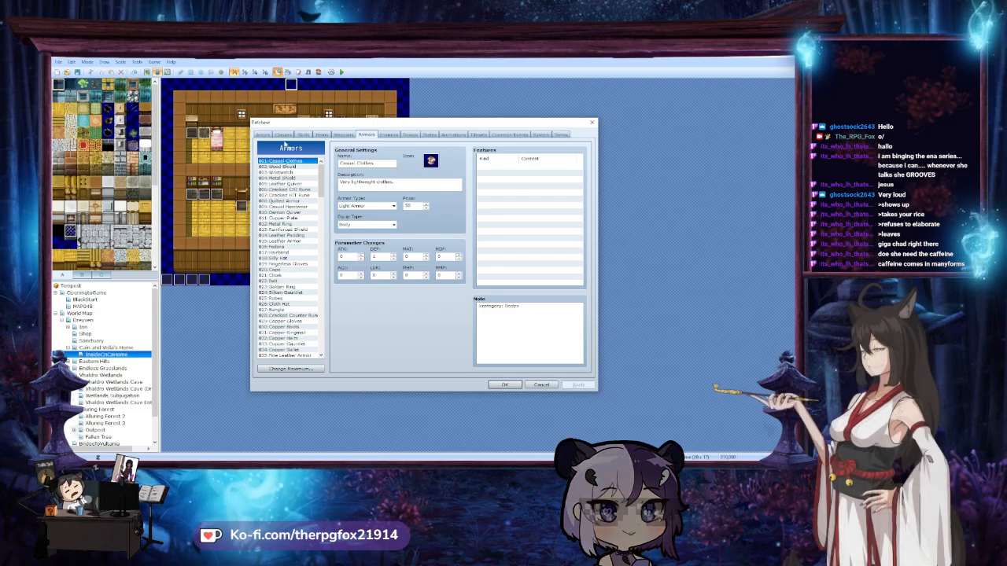
Review database class entries including Warden, Spellblade, Sword Mage and Bladesman
left_click(282, 134)
left_click(292, 190)
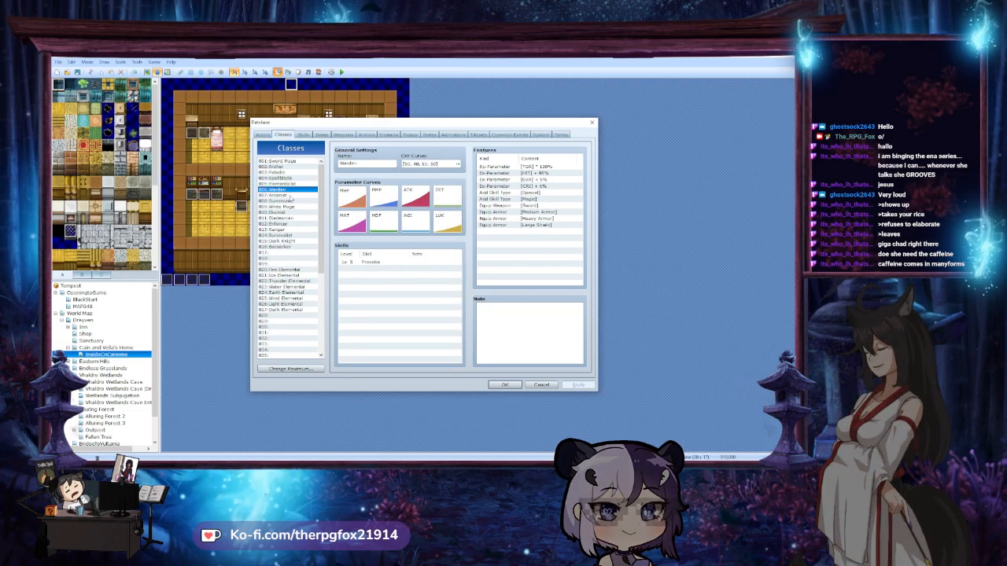
left_click(291, 195)
left_click(285, 179)
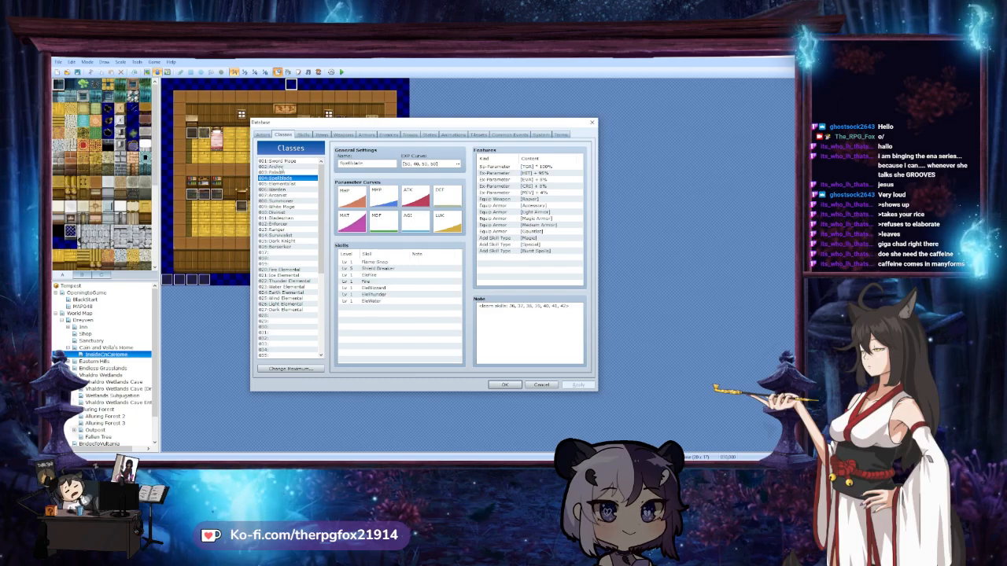
left_click(283, 160)
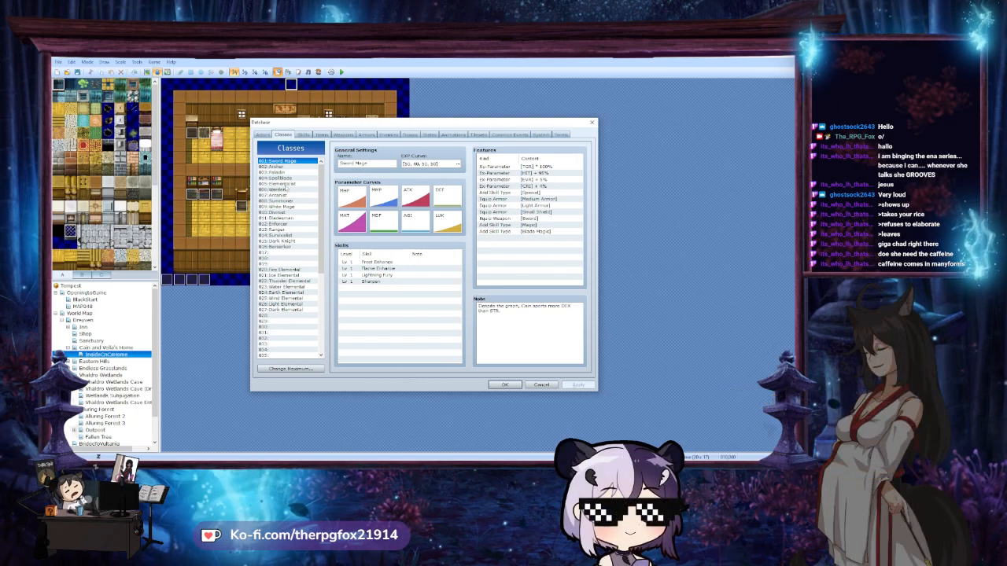
left_click(287, 225)
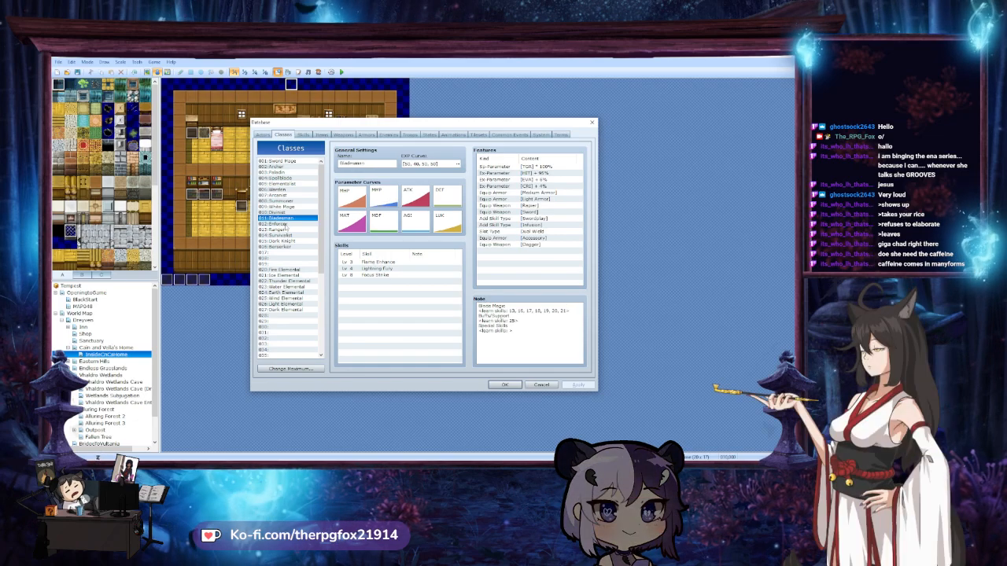
left_click(287, 218)
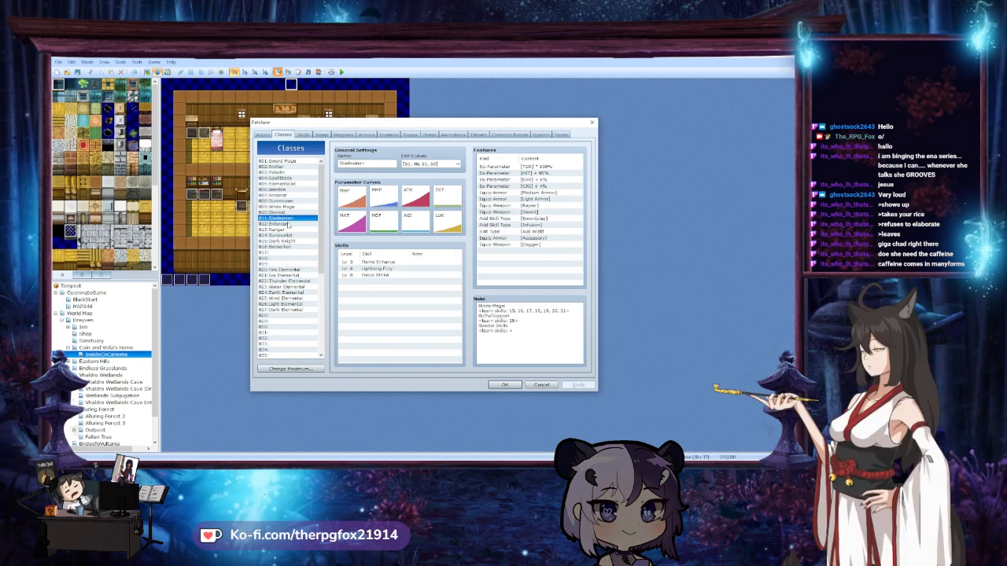
Examine the Enforcer class and go through the preceding classes back to Warden
left_click(288, 224)
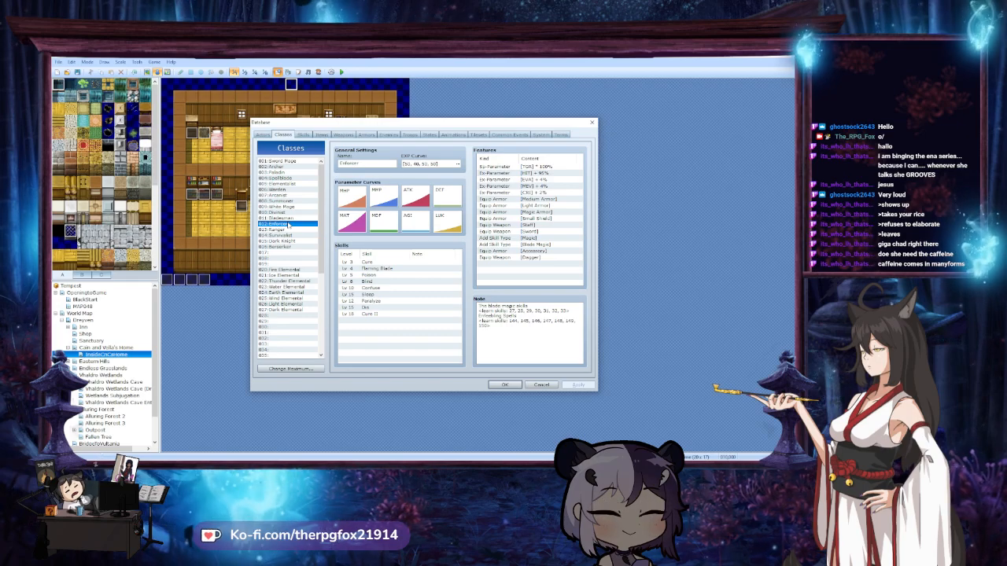
key("Up")
left_click(288, 224)
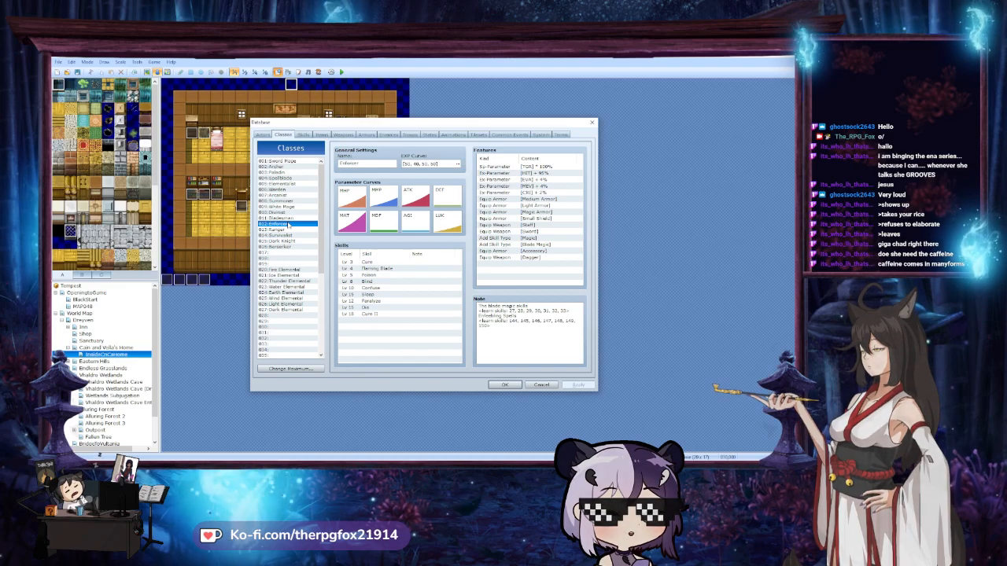
key("Up")
key("Up")
key("Up")
key("Up")
key("Up")
key("Up")
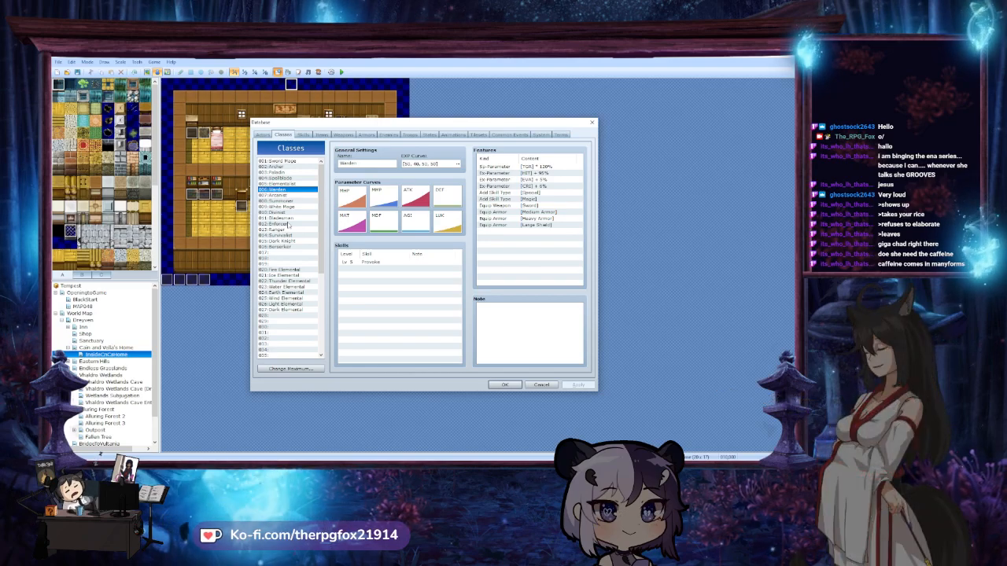
Review the Elementalist, Spellblade and Paladin class entries in the database
key("Up")
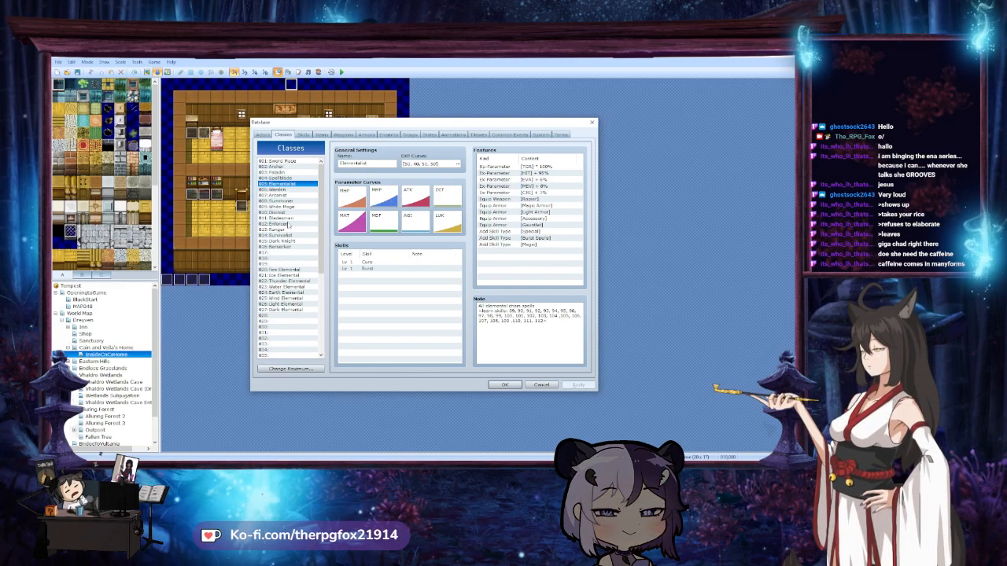
key("Up")
key("Up")
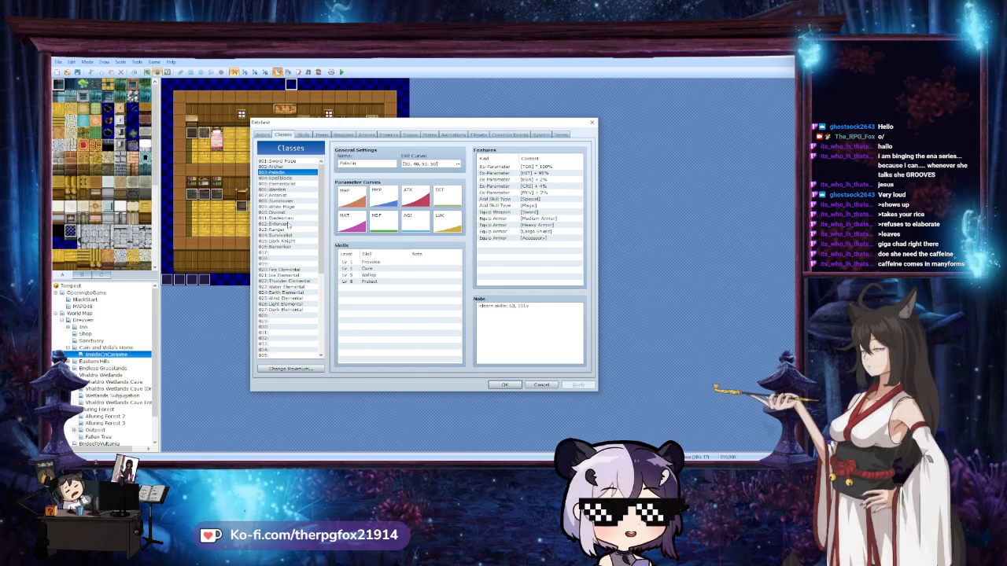
Check the Wood Shield and Metal Shield entries in the database's armor list
left_click(366, 134)
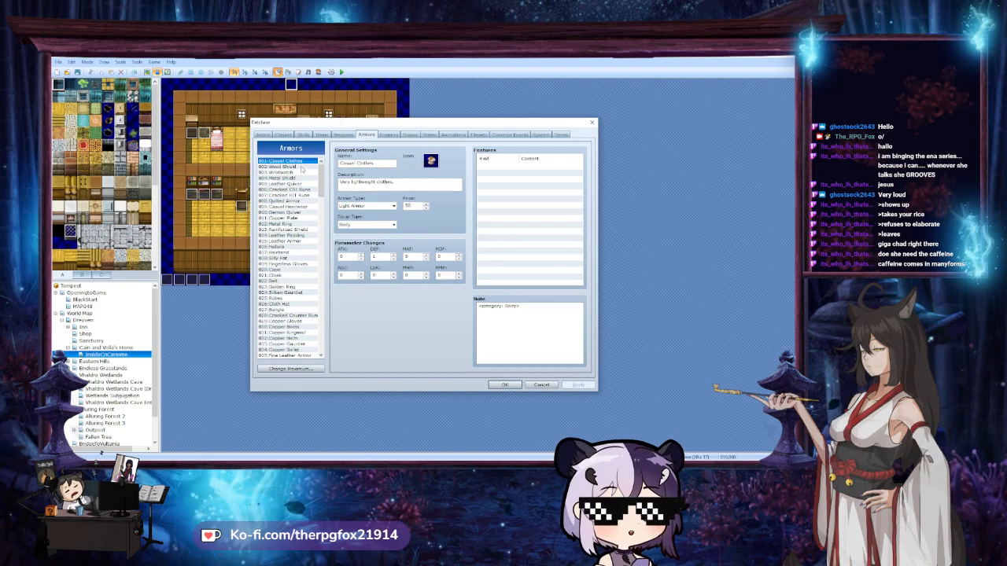
left_click(295, 171)
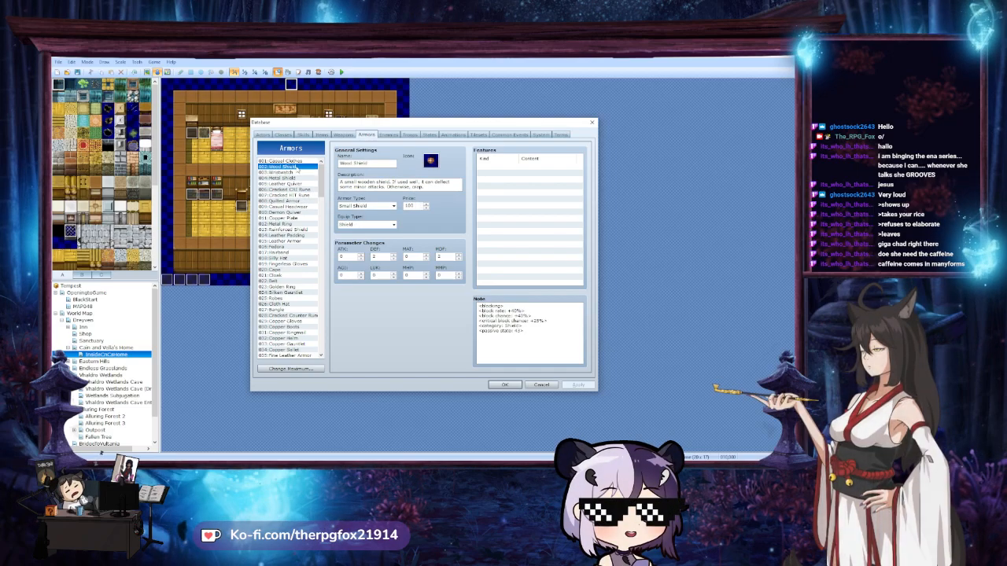
left_click(296, 179)
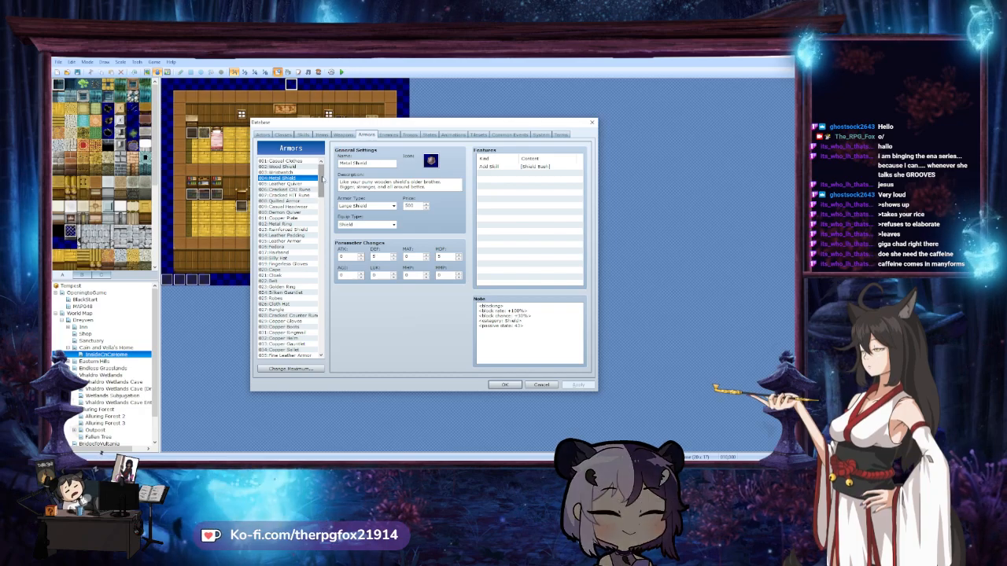
Open the database's game terms and look through the list of weapon types
left_click(560, 134)
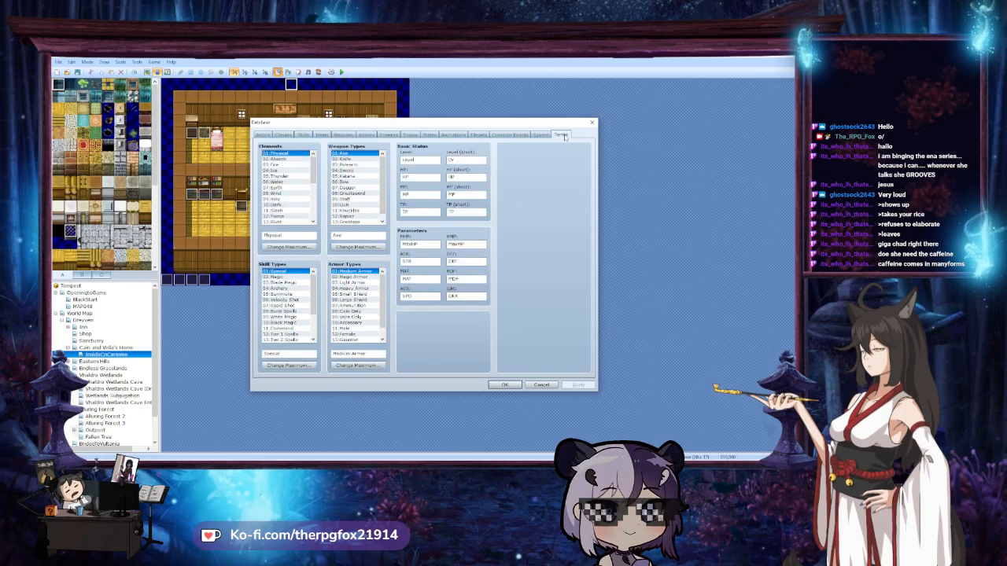
left_click(540, 135)
left_click(560, 135)
mouse_move(314, 168)
left_mouse_down()
mouse_move(312, 196)
mouse_move(313, 167)
left_mouse_up()
left_click_drag(386, 165, 386, 169)
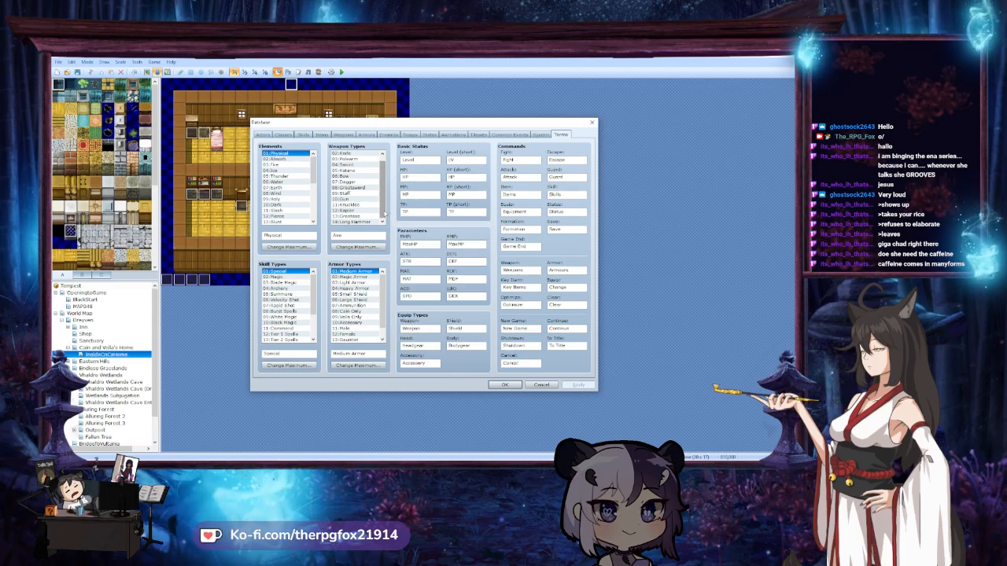
left_click_drag(383, 202, 383, 184)
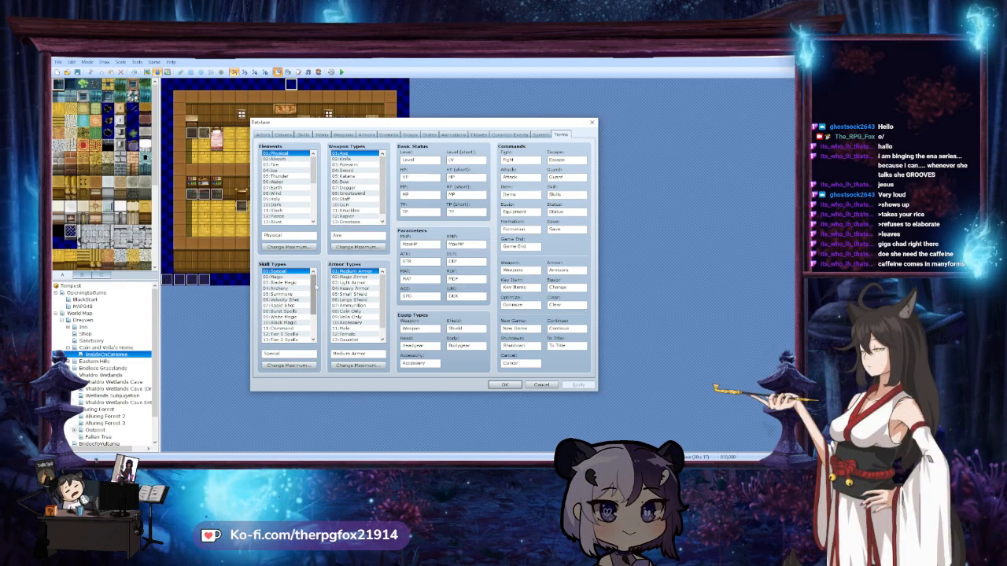
Look through the complete lists of skill types and armor types in the database terms
left_click_drag(316, 287, 314, 308)
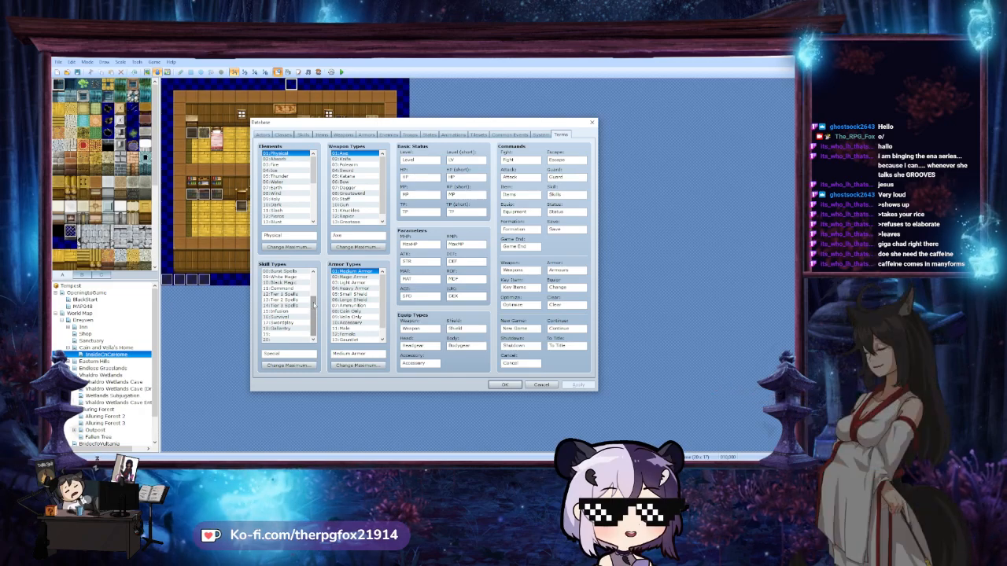
left_click_drag(382, 276, 380, 311)
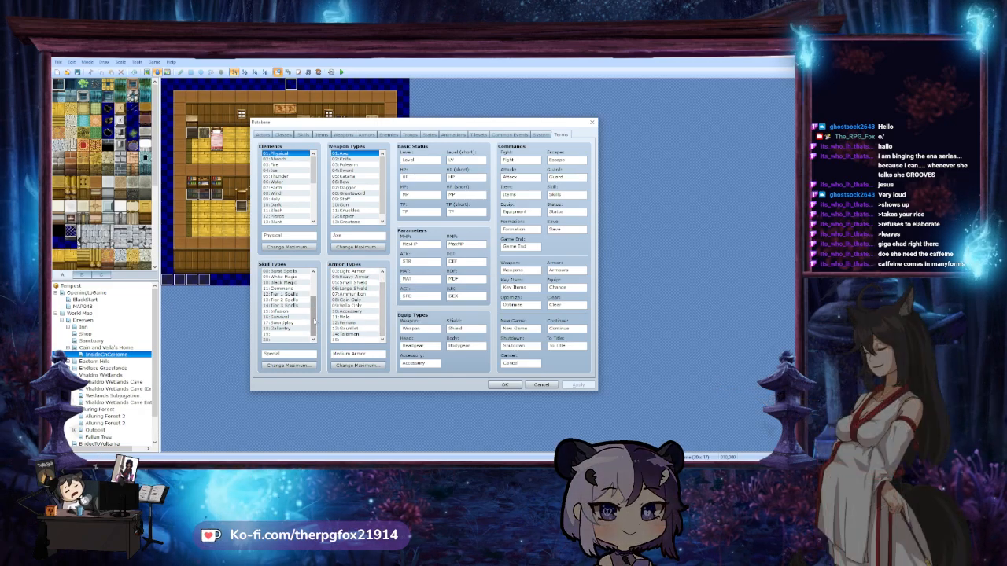
left_click_drag(314, 321, 315, 313)
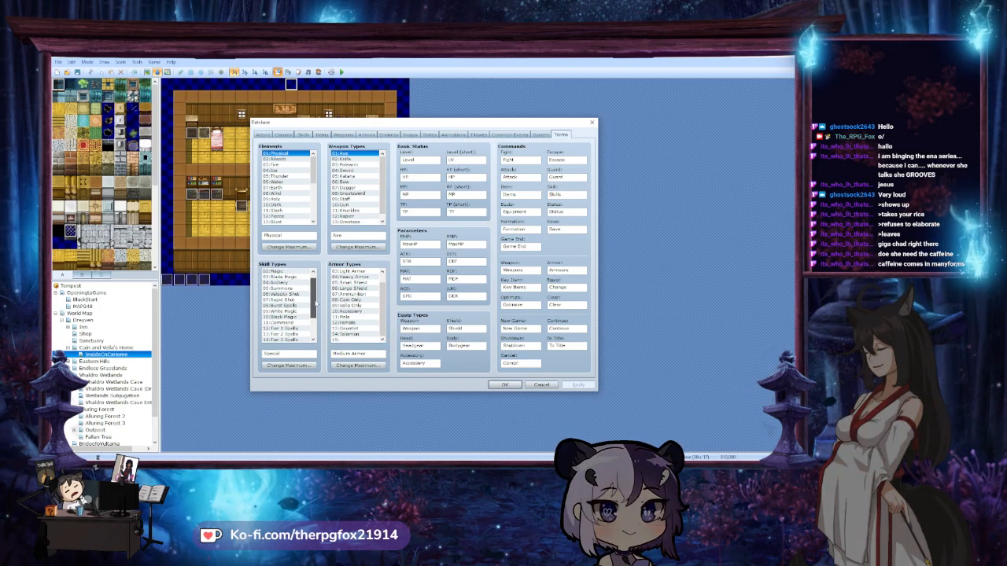
left_click_drag(314, 291, 314, 324)
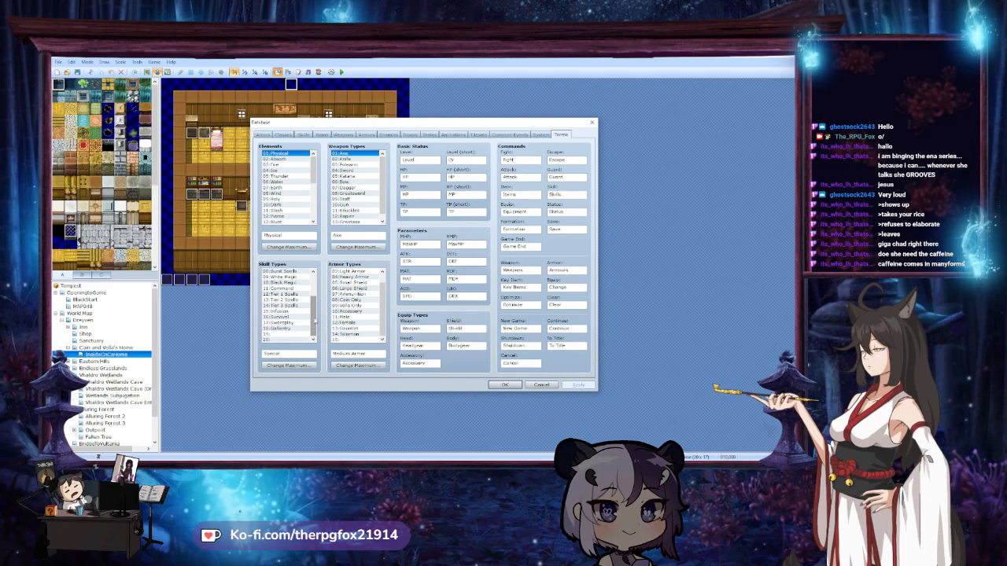
left_click(303, 367)
left_click(314, 376)
left_click_drag(386, 311, 387, 301)
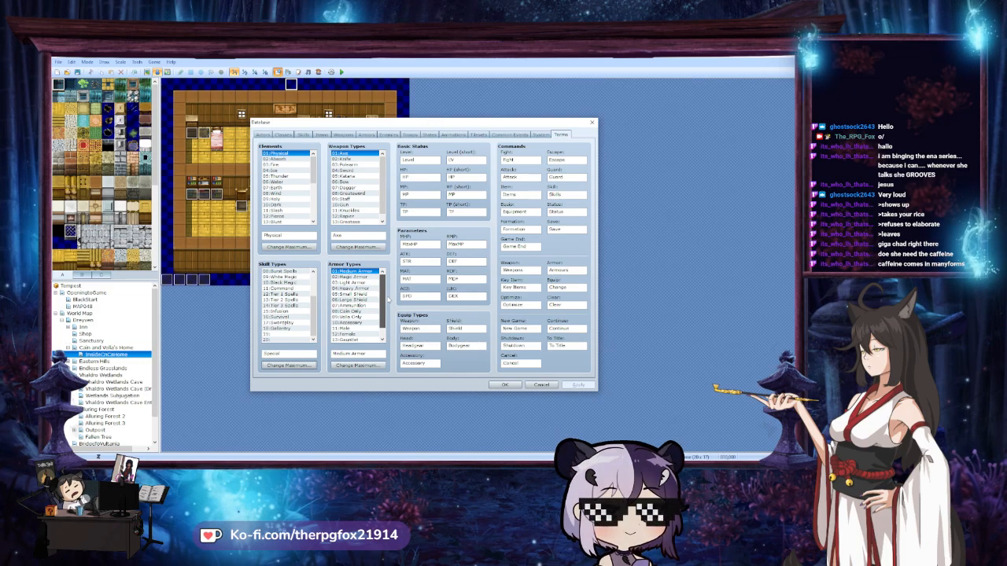
left_click_drag(388, 303, 388, 310)
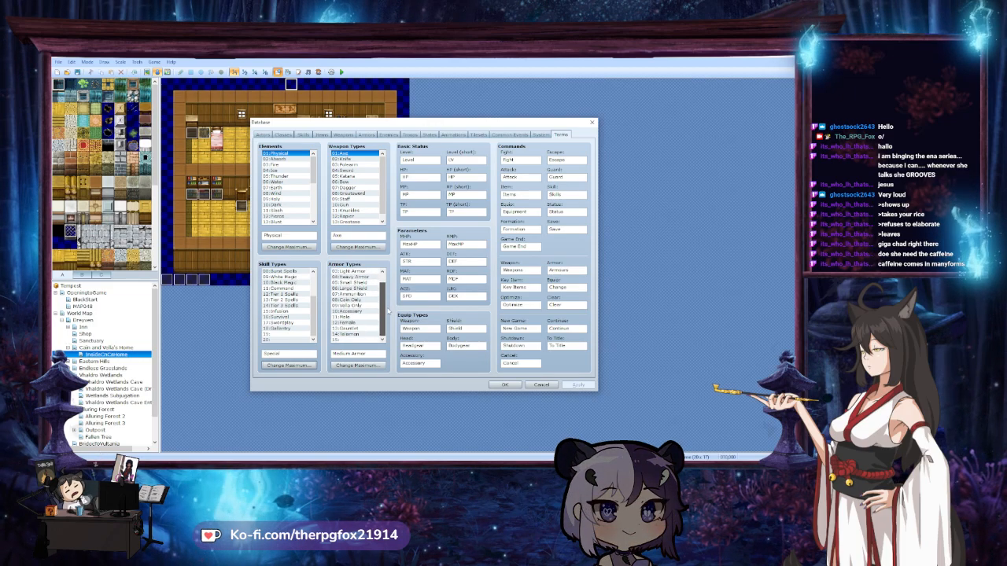
Examine the character-exclusive armor types 08 and 09, along with the Male and Talisman types
left_click(350, 300)
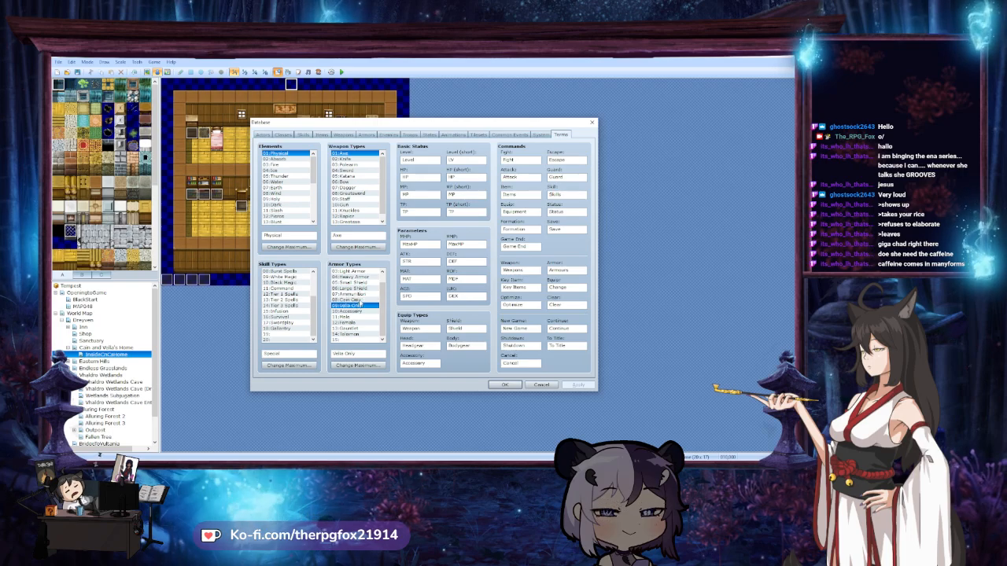
left_click(355, 305)
left_click(363, 299)
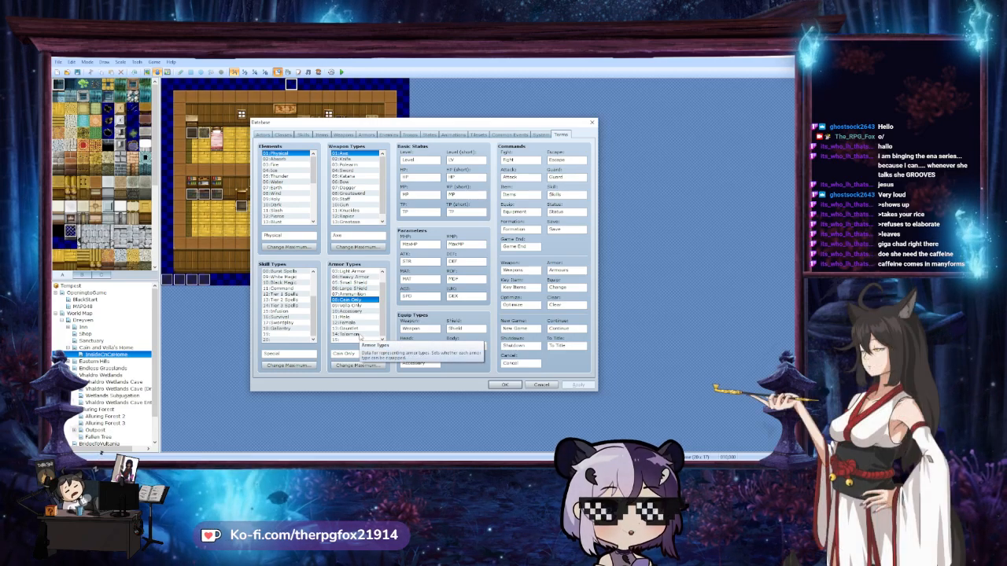
left_click(359, 335)
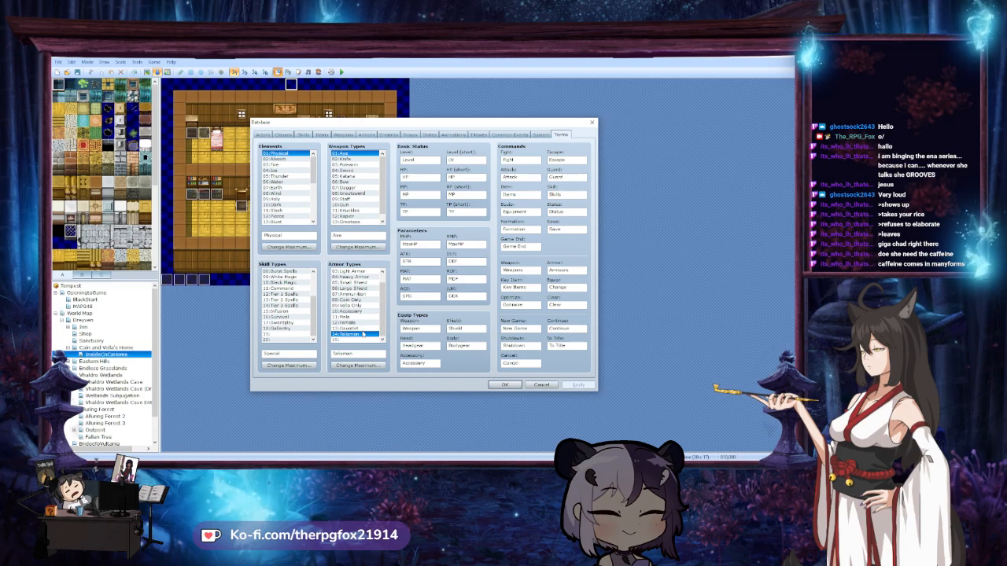
left_click(360, 317)
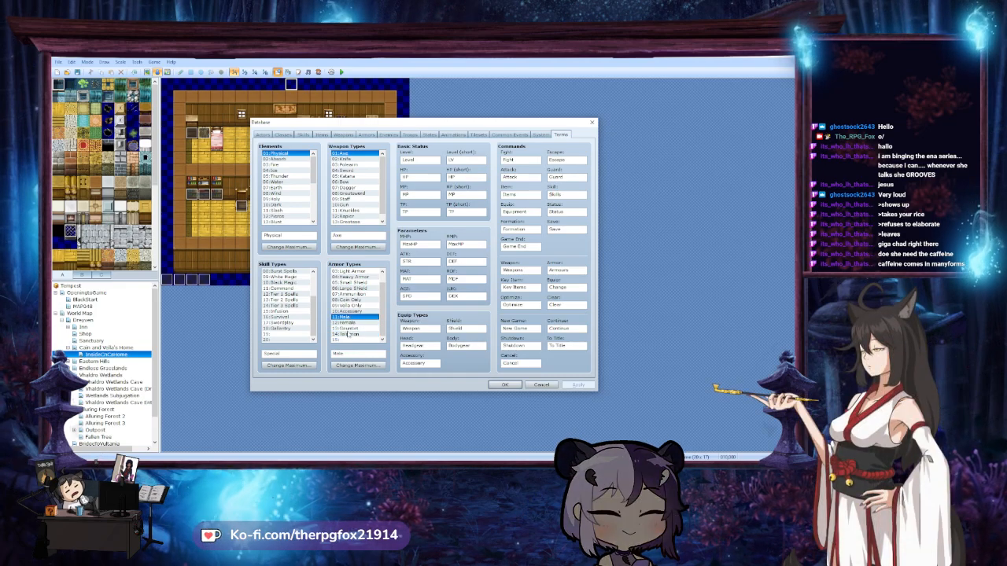
left_click(358, 334)
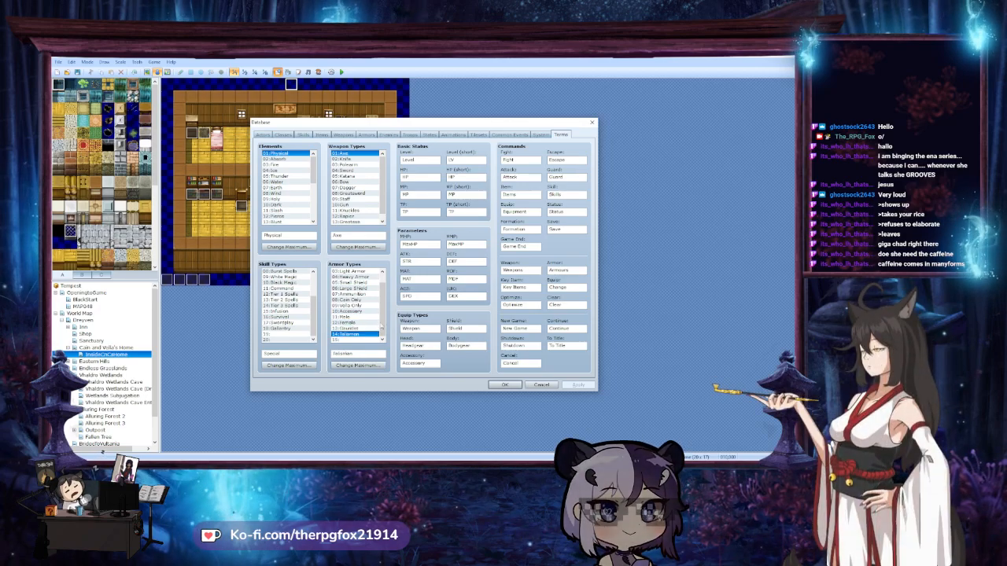
Compare the Male and Female armor types, and return to the character-exclusive armor type 09
left_click(364, 317)
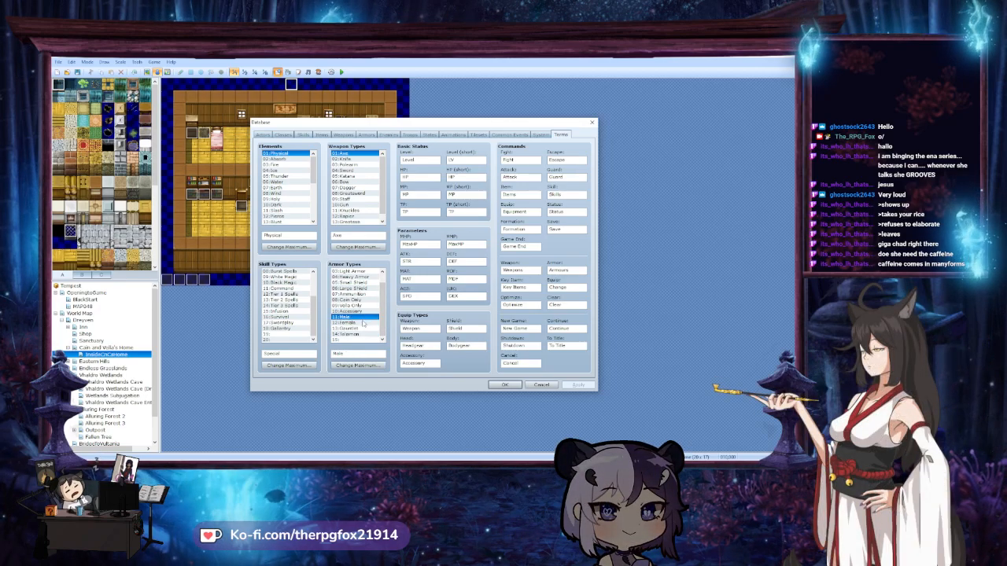
left_click(363, 324)
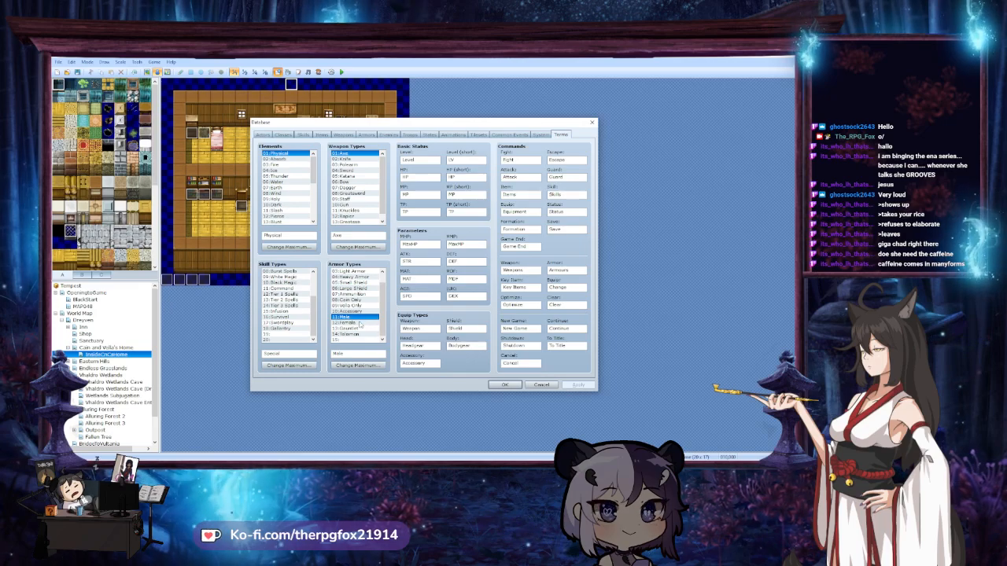
left_click(360, 324)
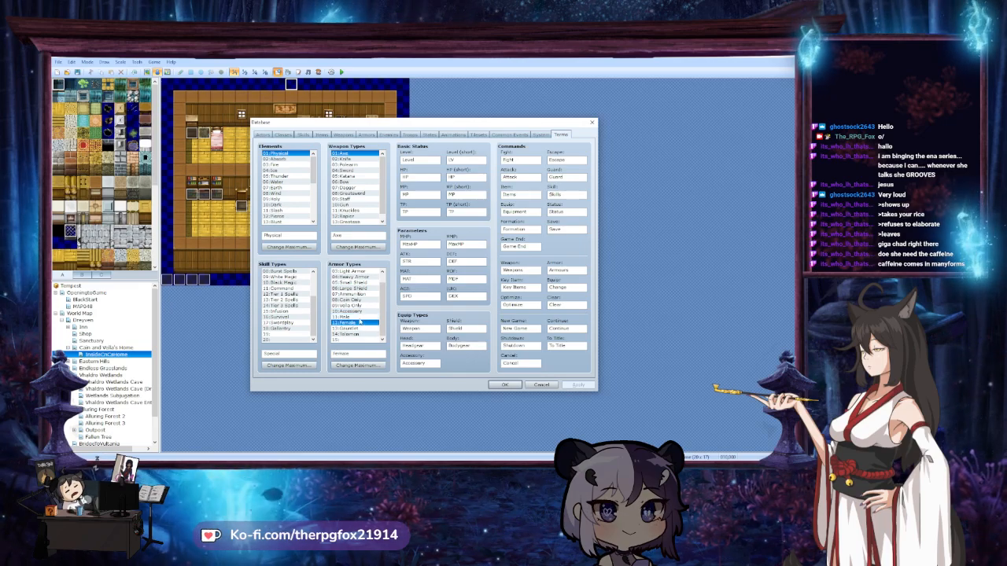
key("Up")
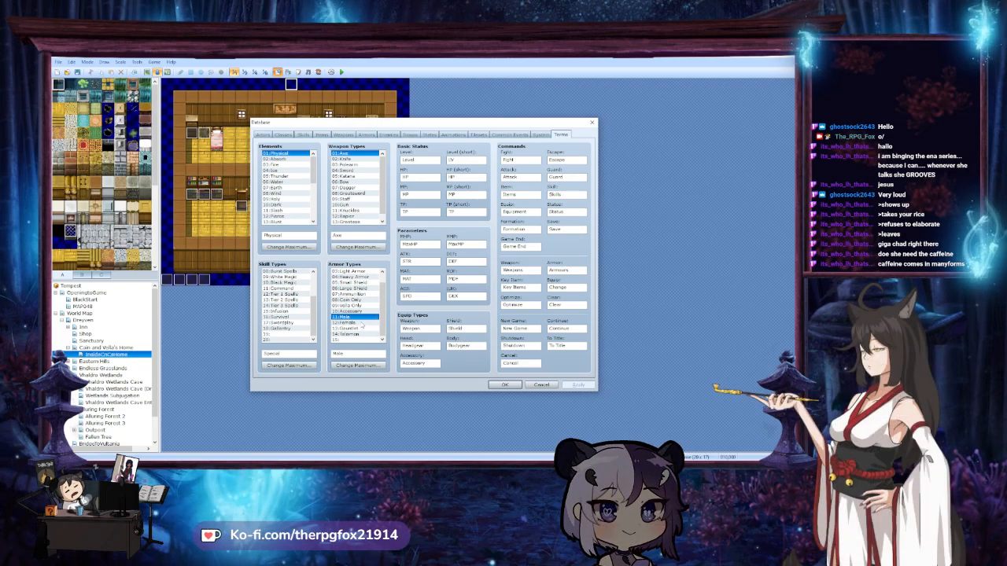
left_click(360, 323)
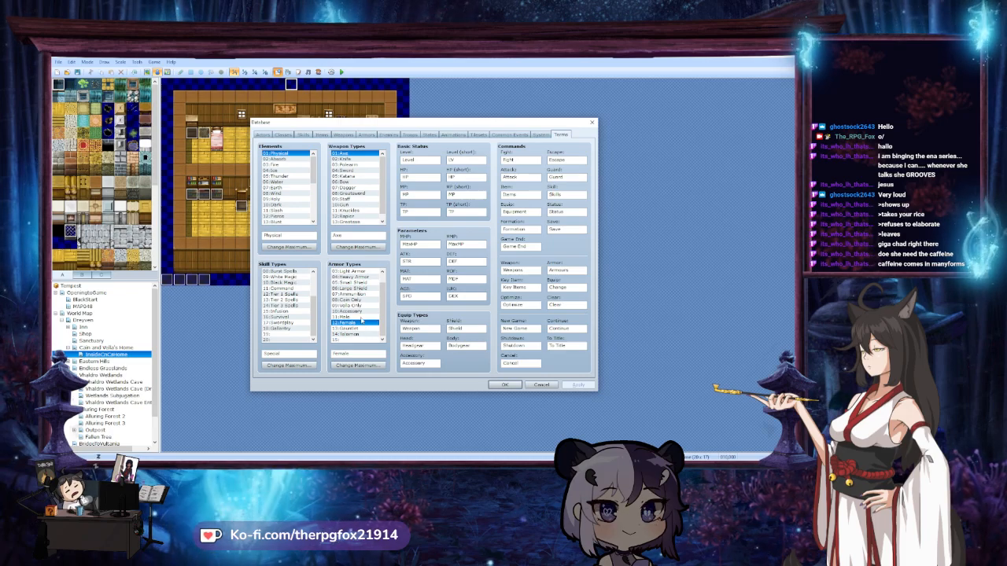
left_click(364, 316)
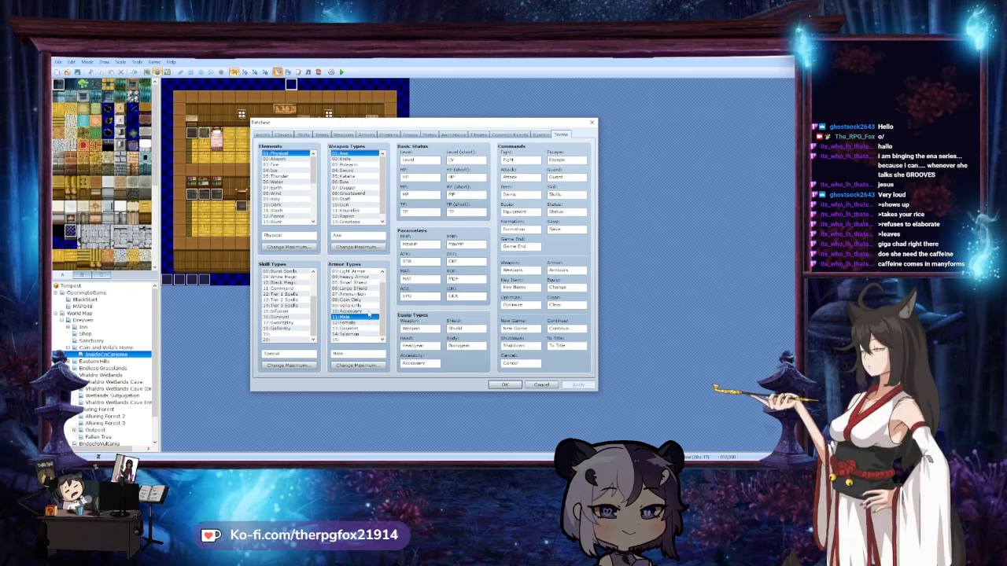
left_click(368, 306)
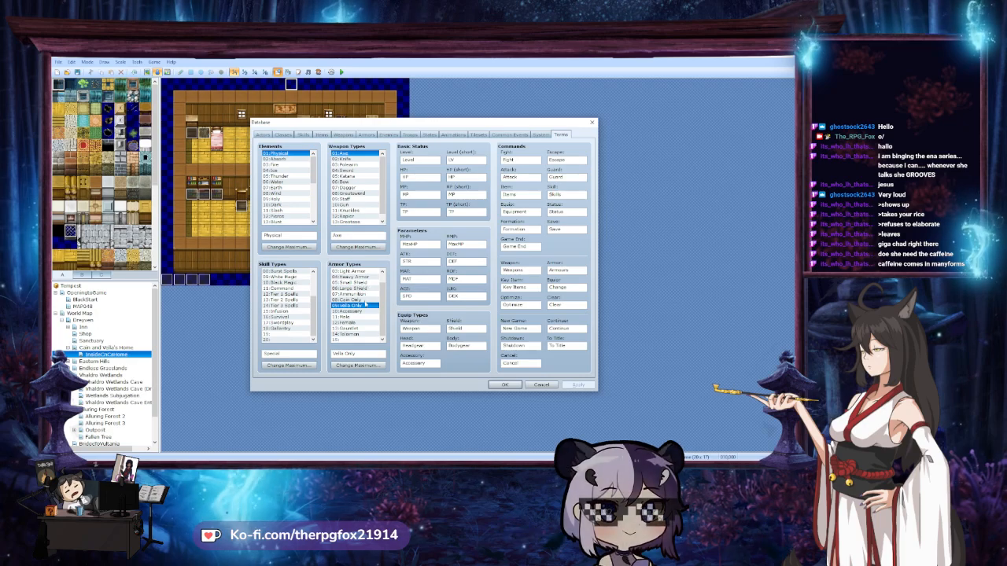
scroll(368, 290, "up", 1)
scroll(363, 308, "down", 1)
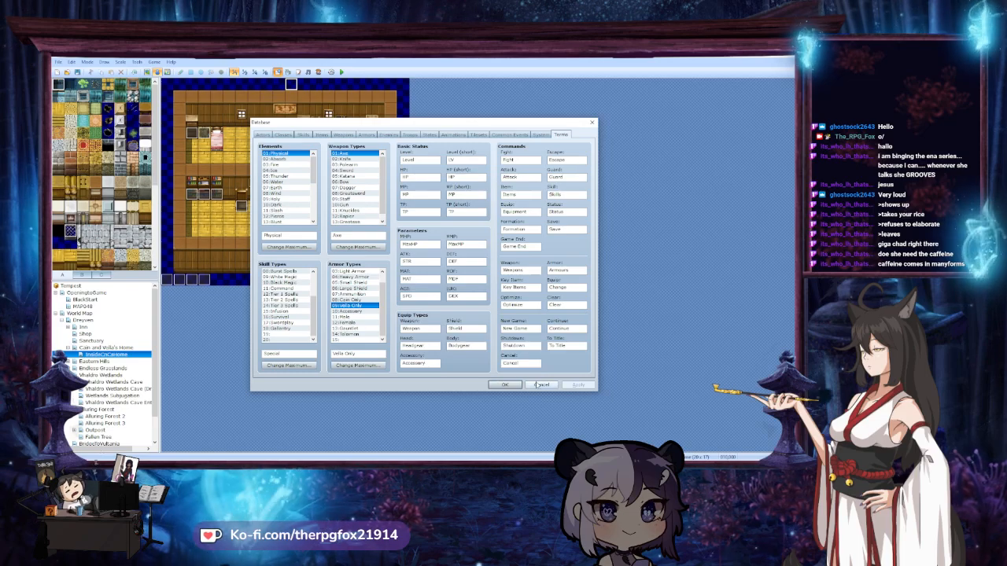
Look over the item list and the empty armor slots from 067 onward, and close the database with OK
left_click(321, 134)
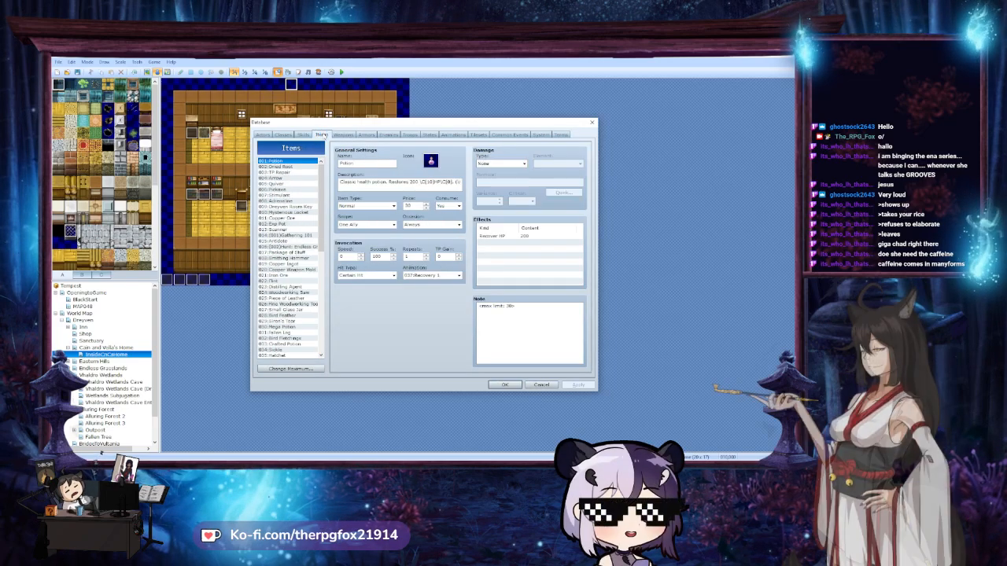
scroll(290, 260, "down", 10)
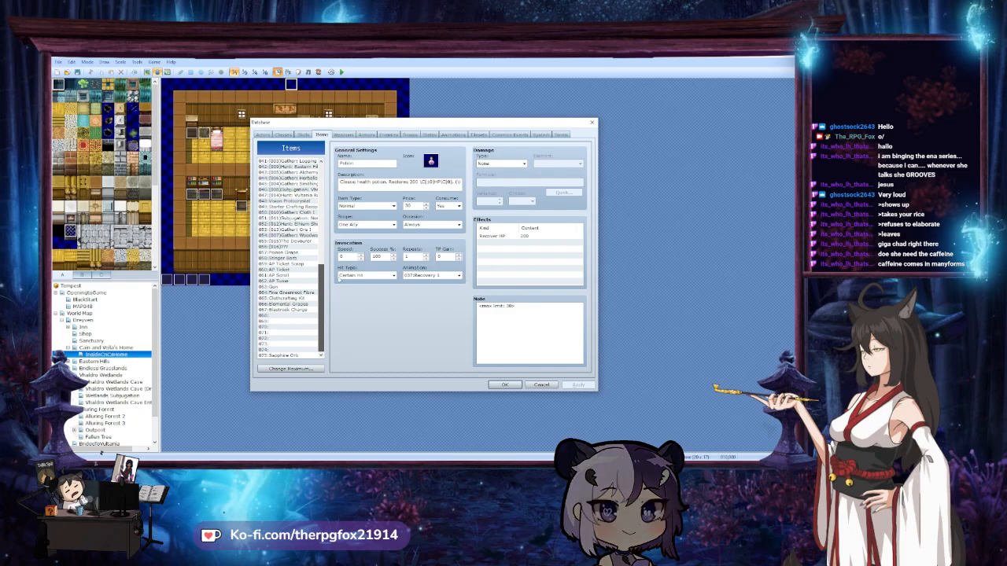
left_click(343, 134)
left_click(367, 135)
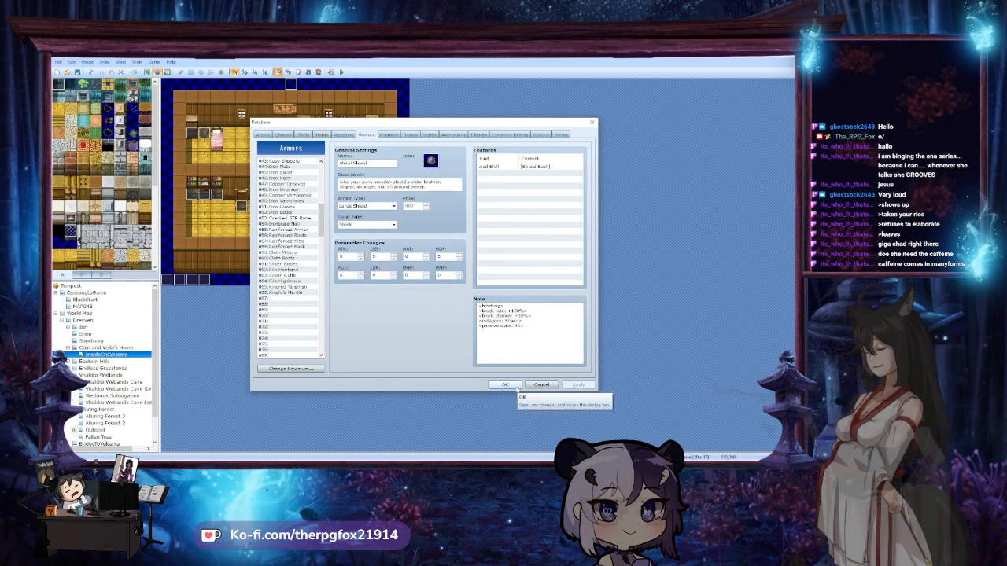
left_click(518, 385)
Lower the Sound Test volume to about 50% for the selected "The Guilty" BGM track, and close it
left_click(308, 73)
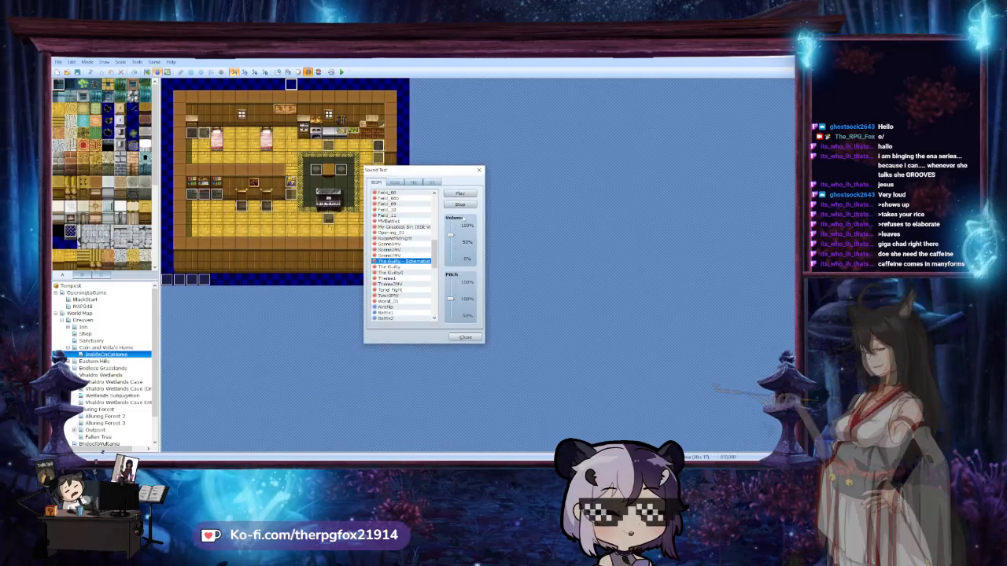
left_click_drag(452, 237, 451, 244)
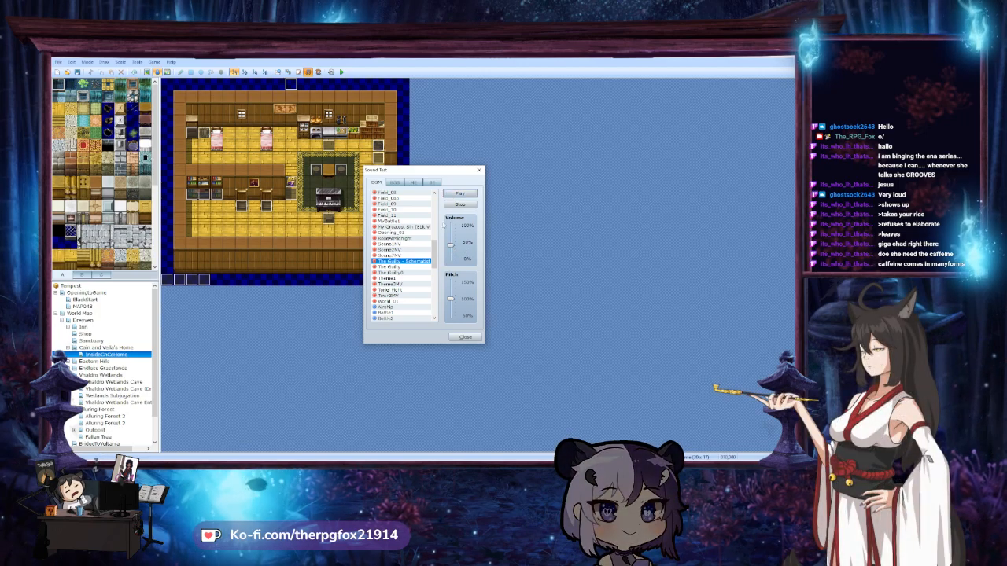
left_click(465, 337)
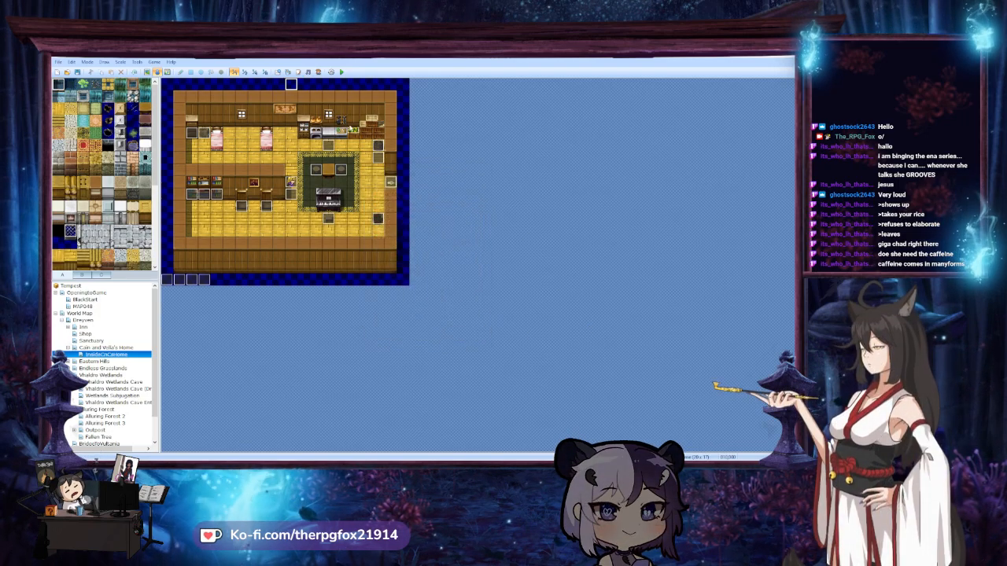
Reopen the database and look over the armor list from the Casual Clothes entry
key("F9")
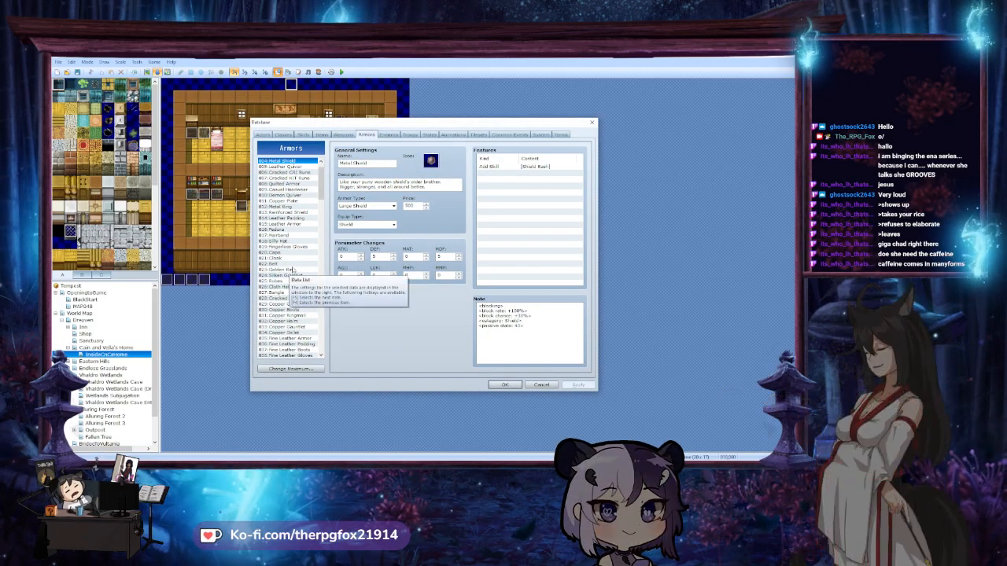
scroll(292, 272, "down", 1)
scroll(322, 168, "up", 2)
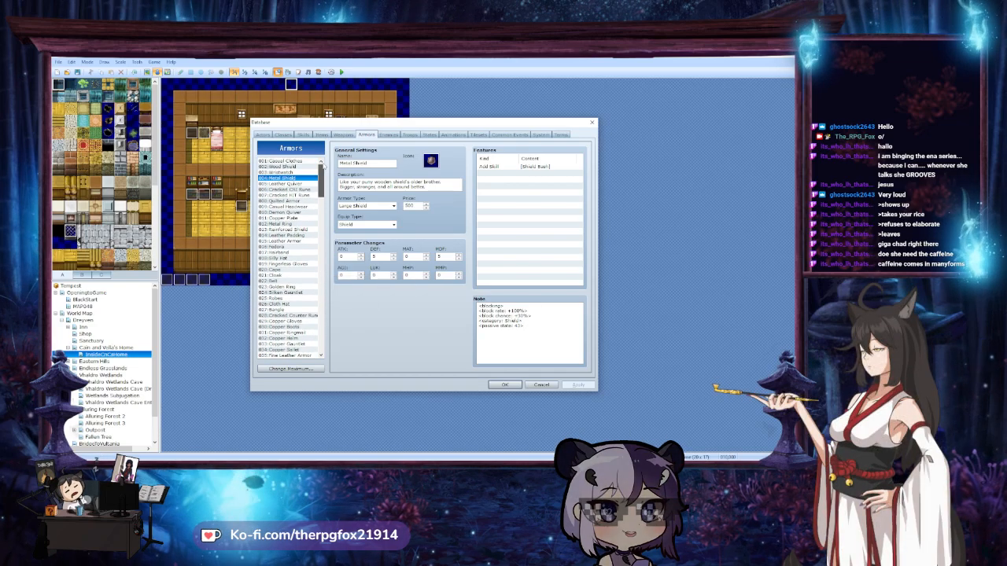
Compare the settings of the Casual Clothes and Quilted Armor entries in the armor list
left_click(290, 162)
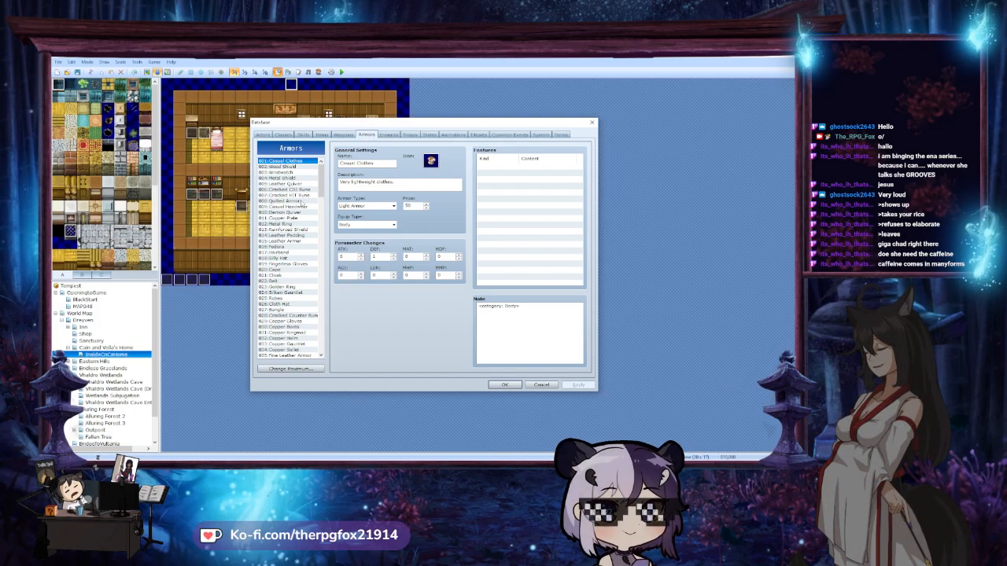
left_click(302, 201)
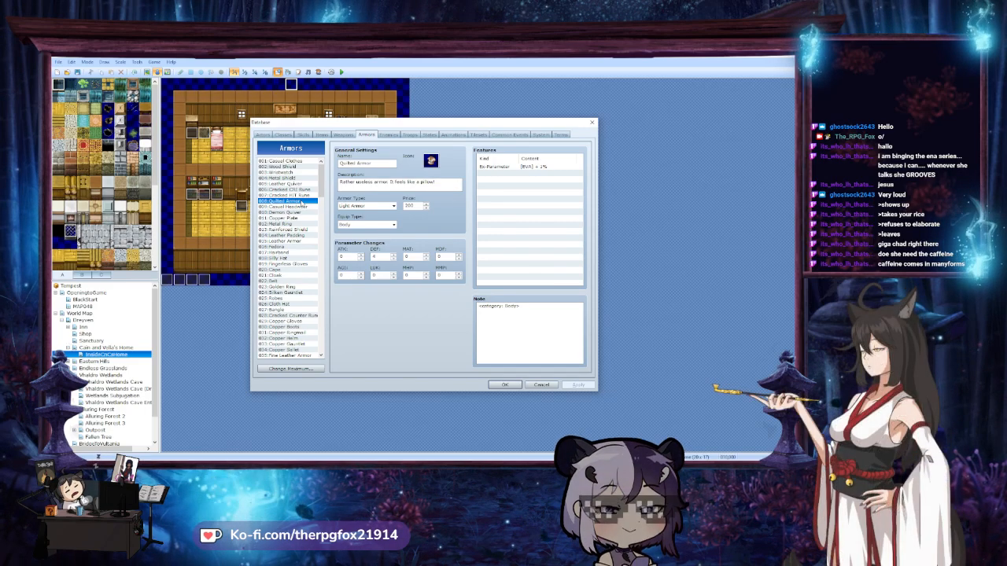
left_click(292, 161)
Set the starting Body equipment of actors 001 Cain and 002 Vella to (None)
left_click(265, 135)
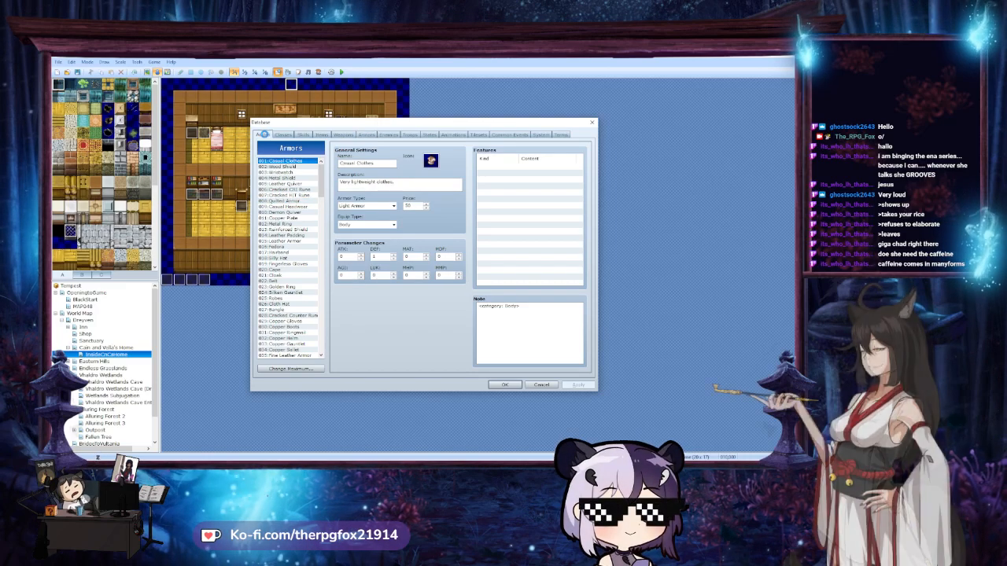
left_click(398, 325)
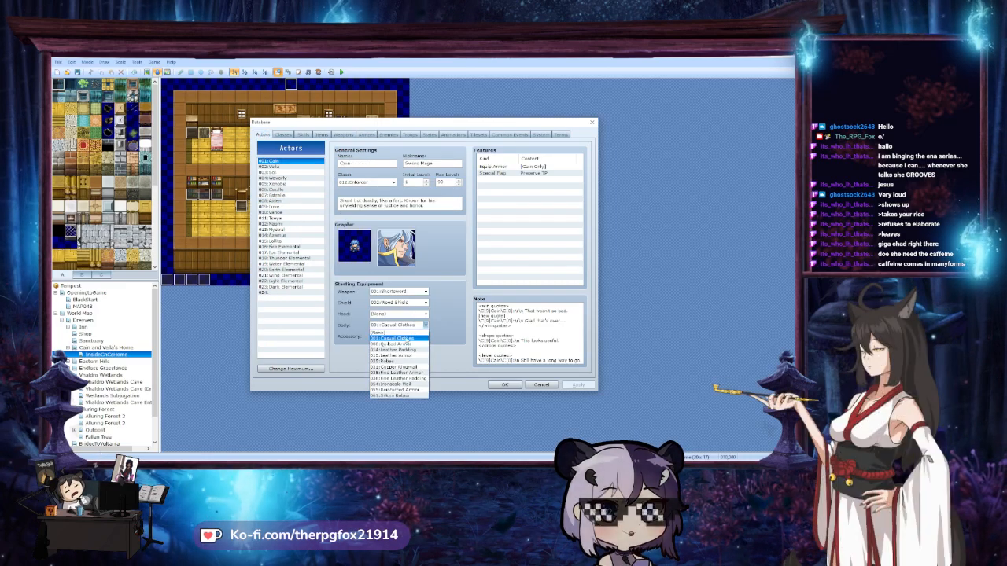
left_click(393, 334)
left_click(269, 166)
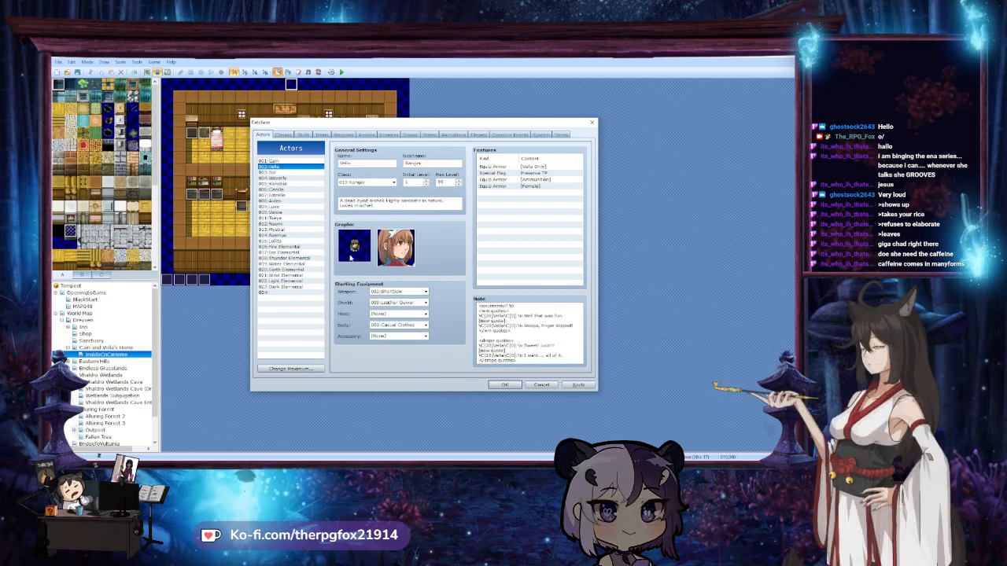
left_click(400, 325)
left_click(380, 332)
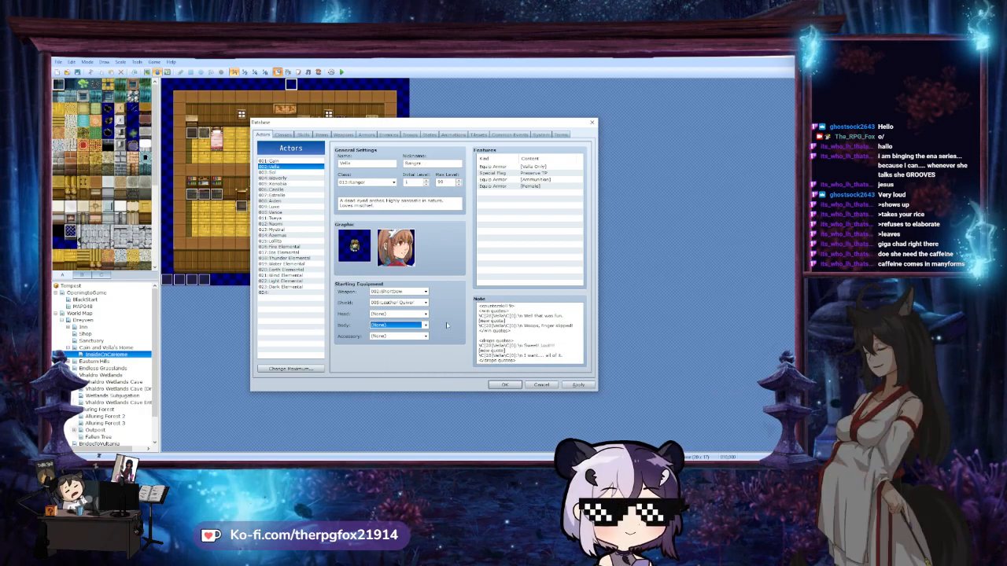
left_click(283, 161)
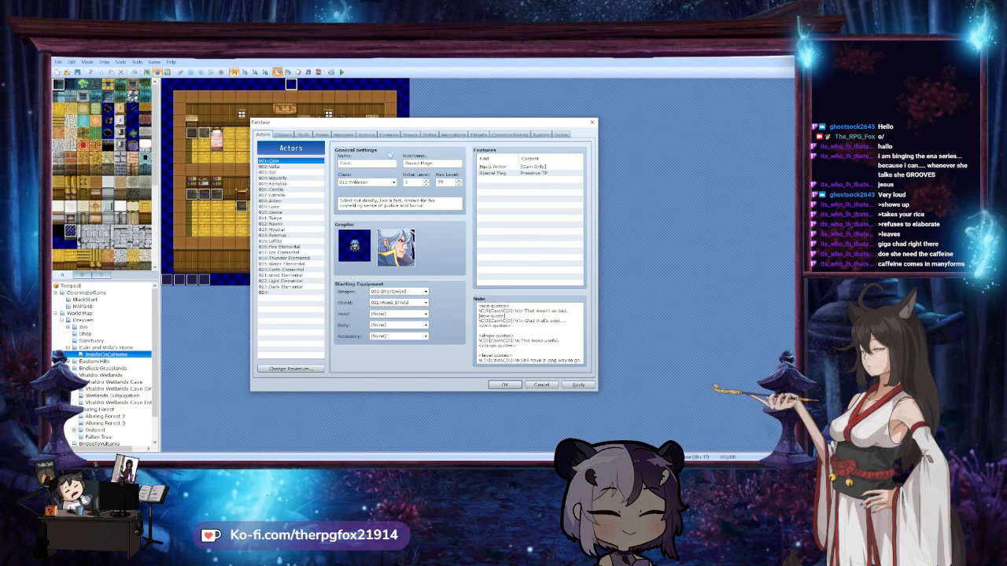
Clear the Casual Clothes entry from armor slot 001
left_click(410, 134)
left_click(367, 134)
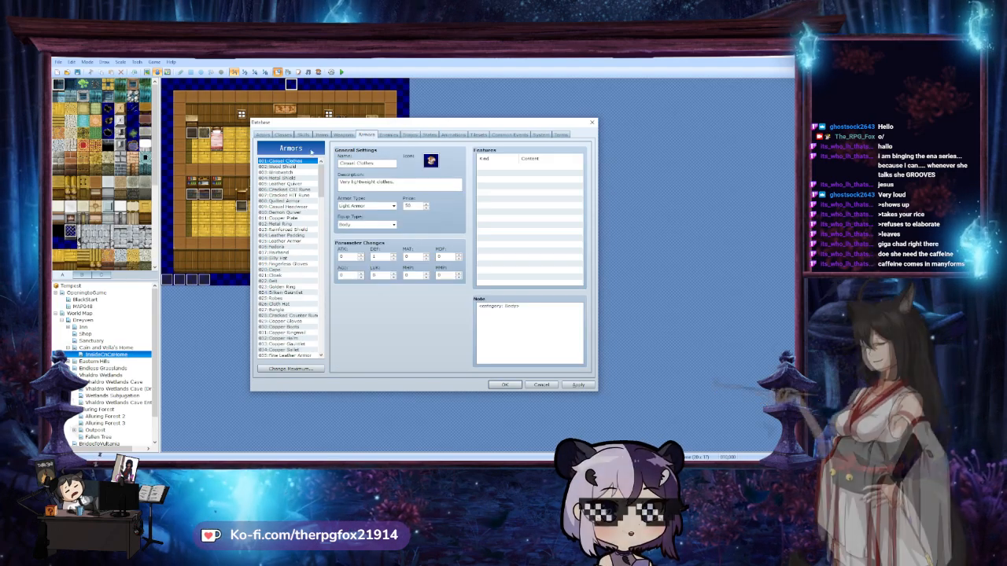
key("Delete")
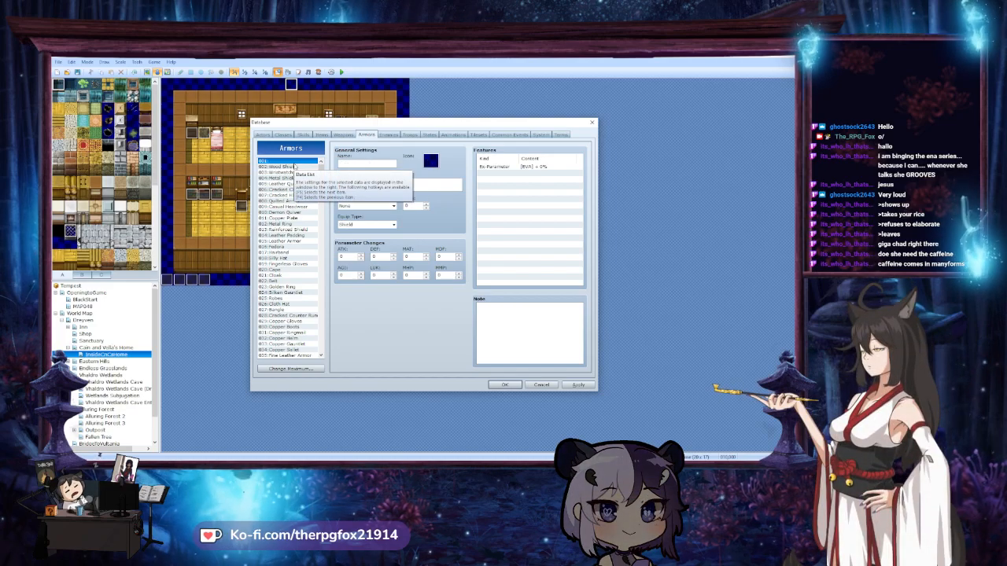
Review the starting equipment of actors 003 to 005, including the body armor options available to actor 003
left_click(263, 135)
left_click(284, 172)
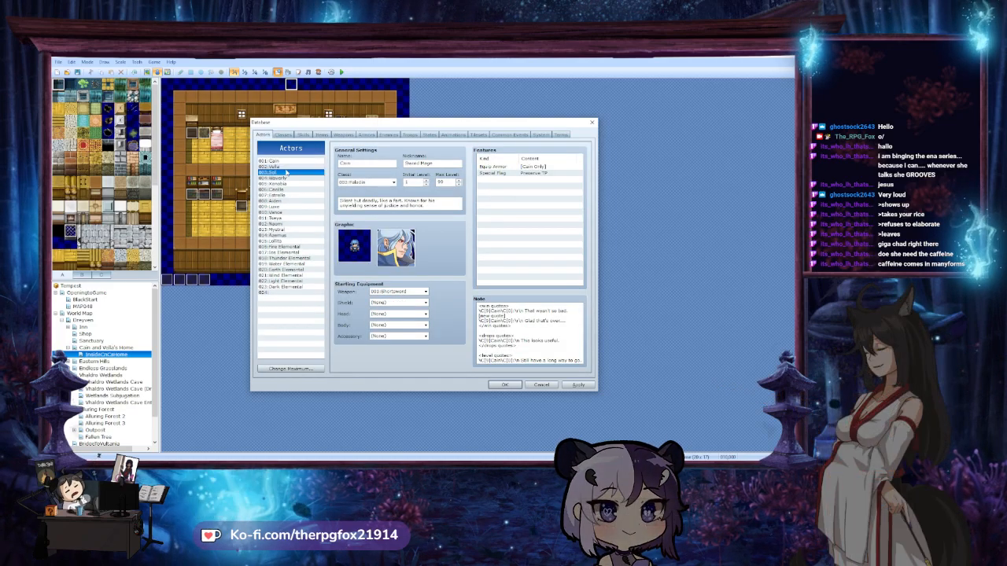
left_click(288, 179)
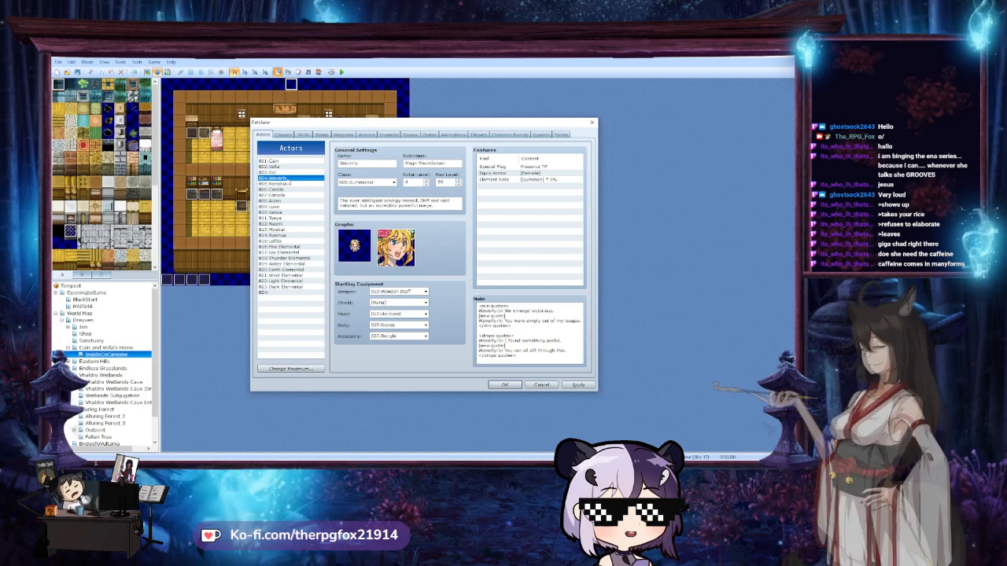
left_click(289, 184)
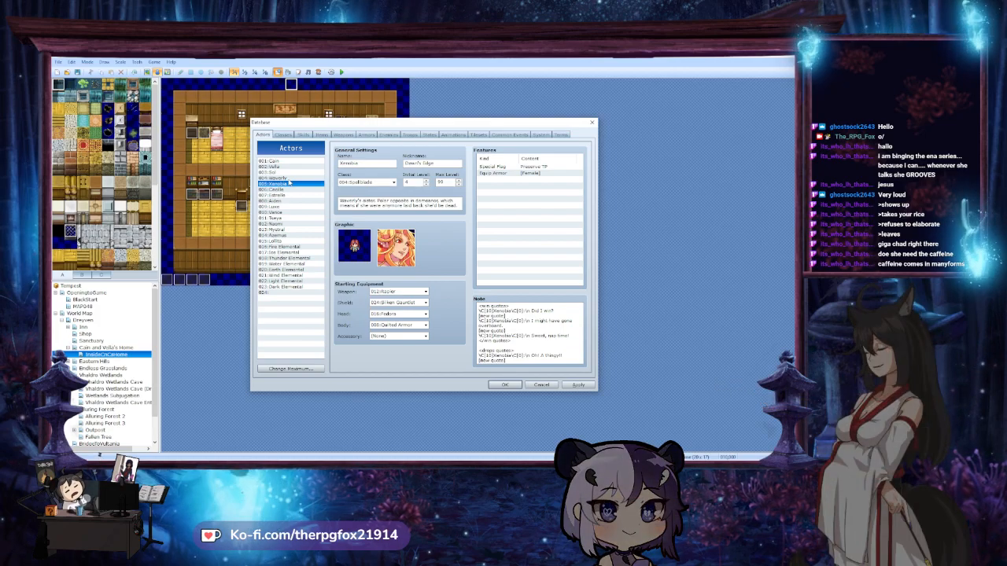
left_click(282, 173)
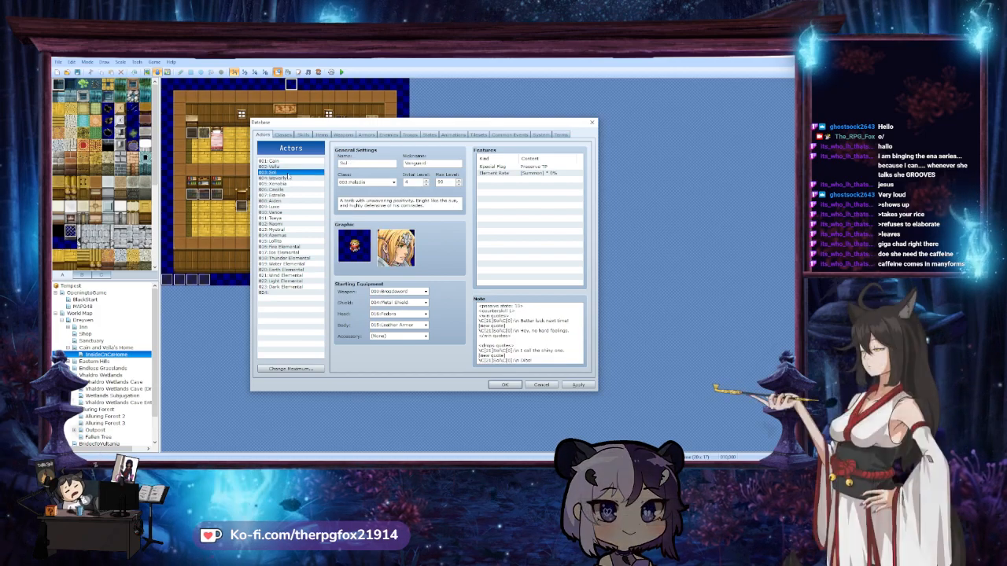
left_click(410, 325)
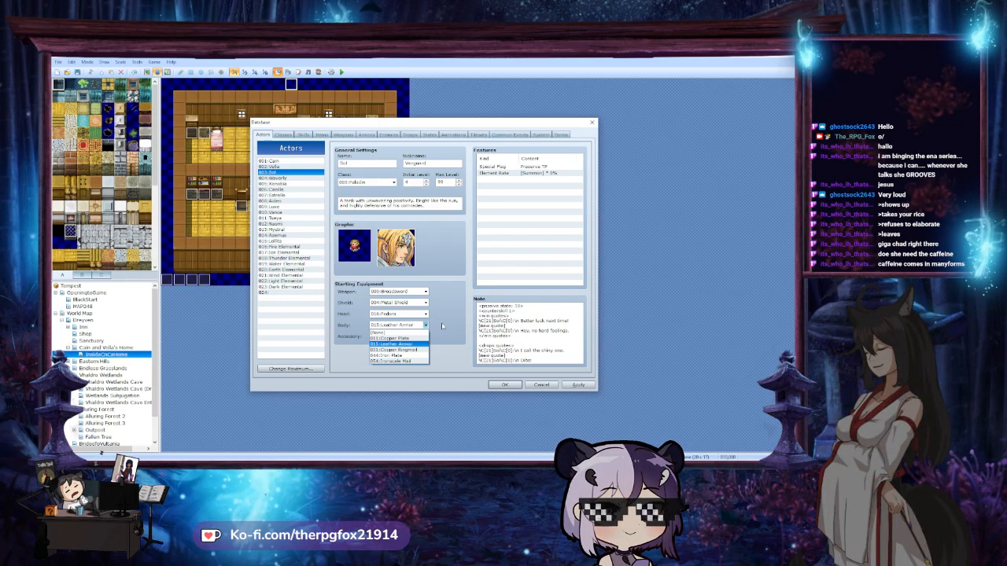
left_click(442, 326)
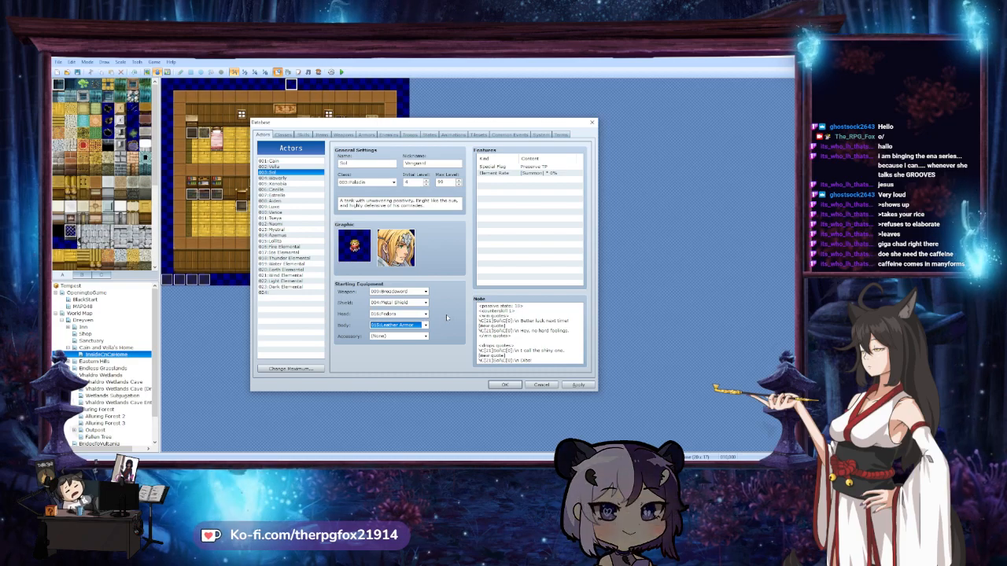
left_click(275, 178)
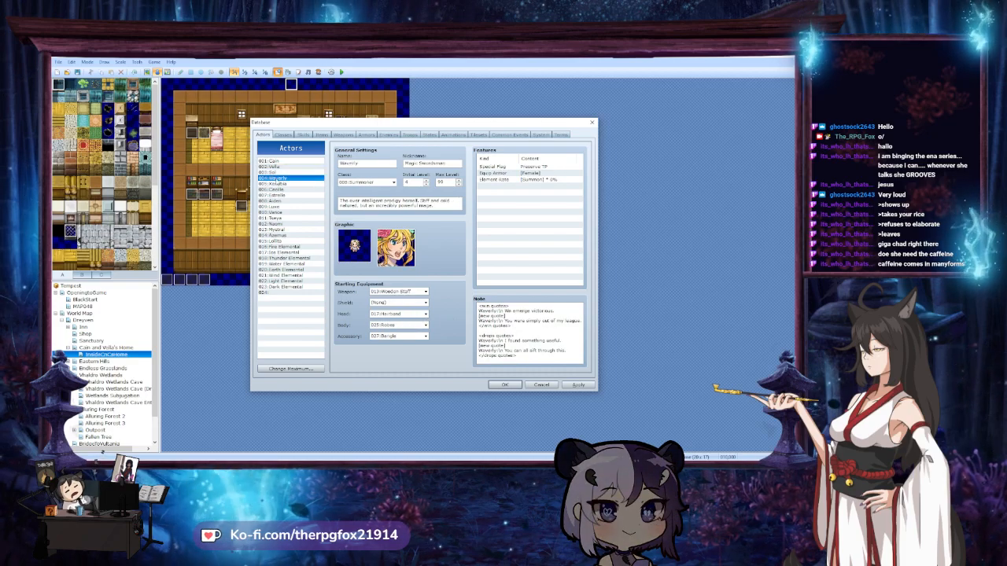
Copy the Quilted Armor entry into the empty armor slot 068
left_click(282, 134)
left_click(366, 134)
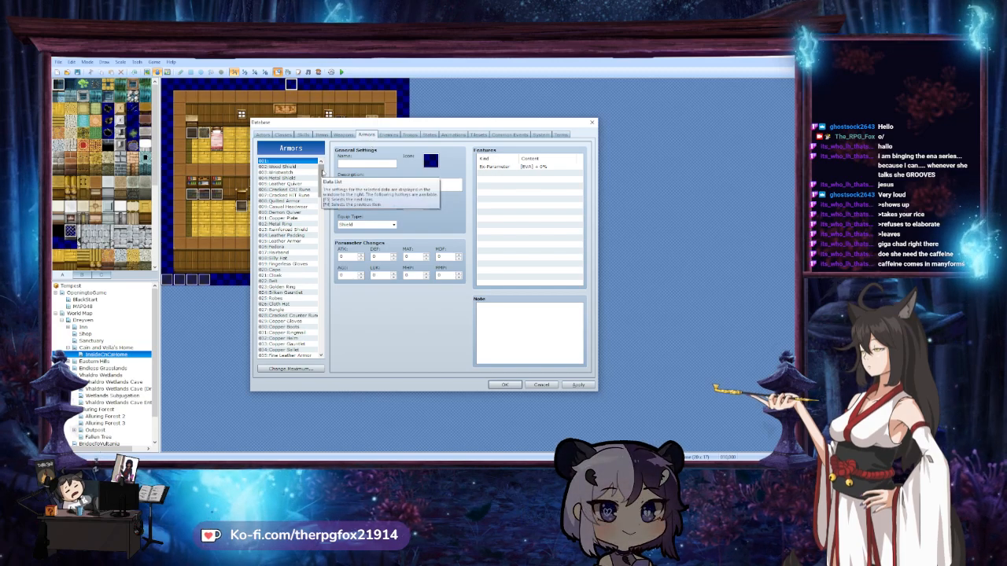
scroll(322, 172, "down", 4)
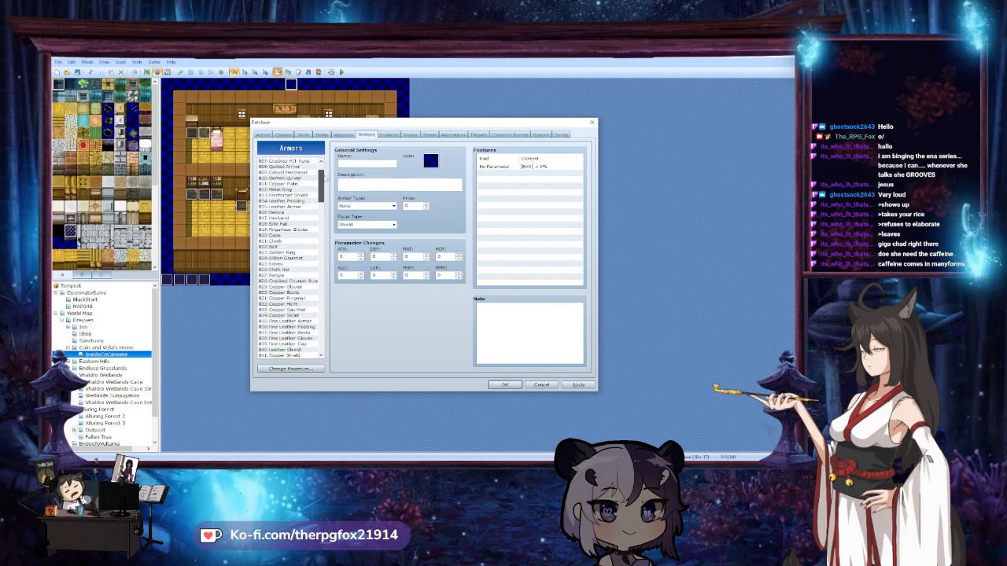
scroll(324, 183, "down", 12)
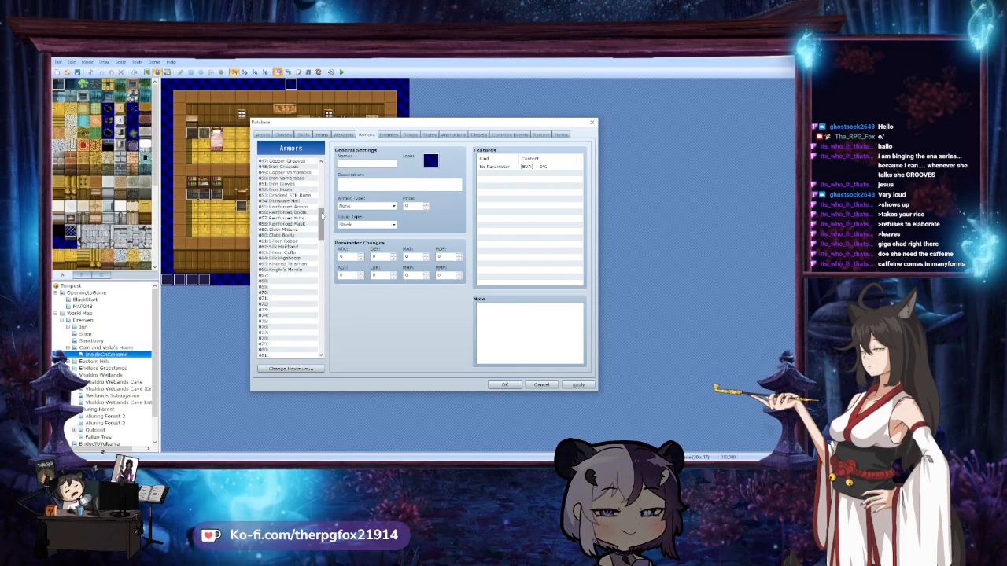
left_click_drag(322, 214, 322, 170)
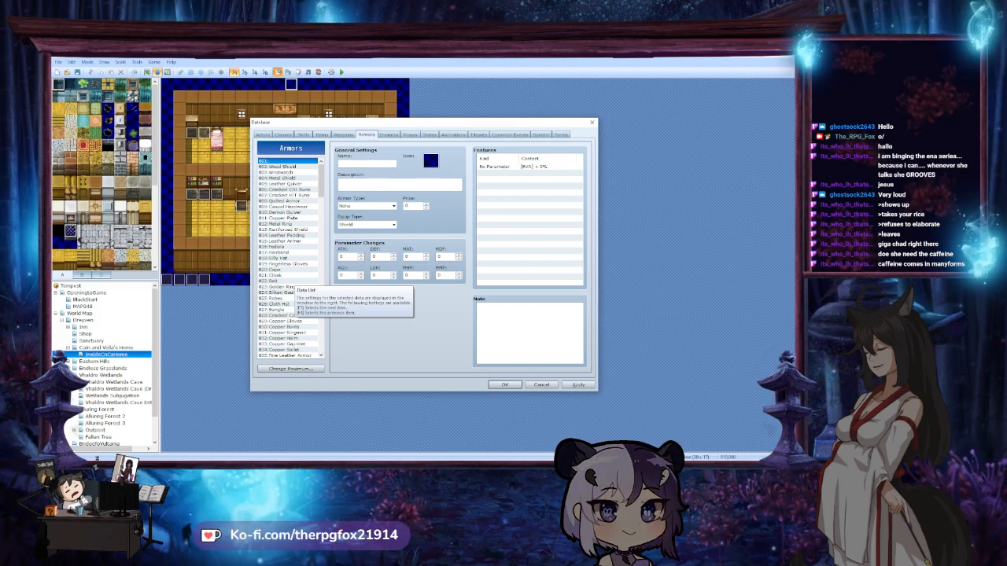
left_click(290, 201)
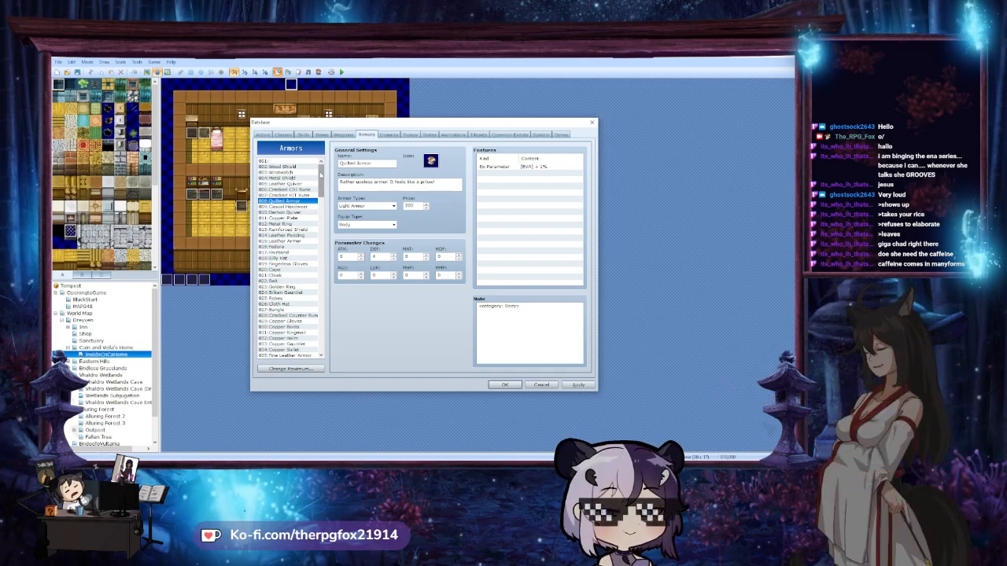
left_click_drag(321, 175, 329, 233)
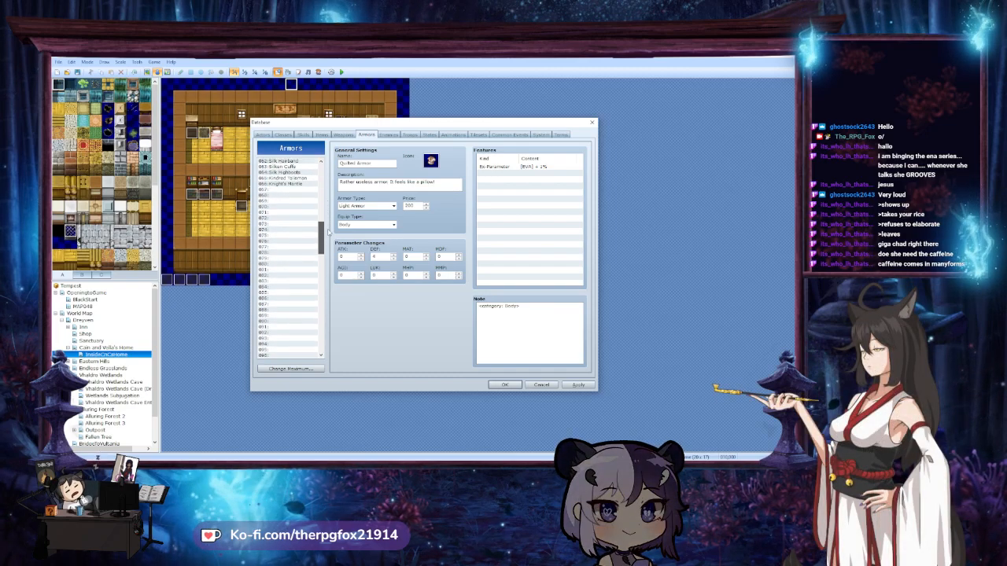
left_click(285, 197)
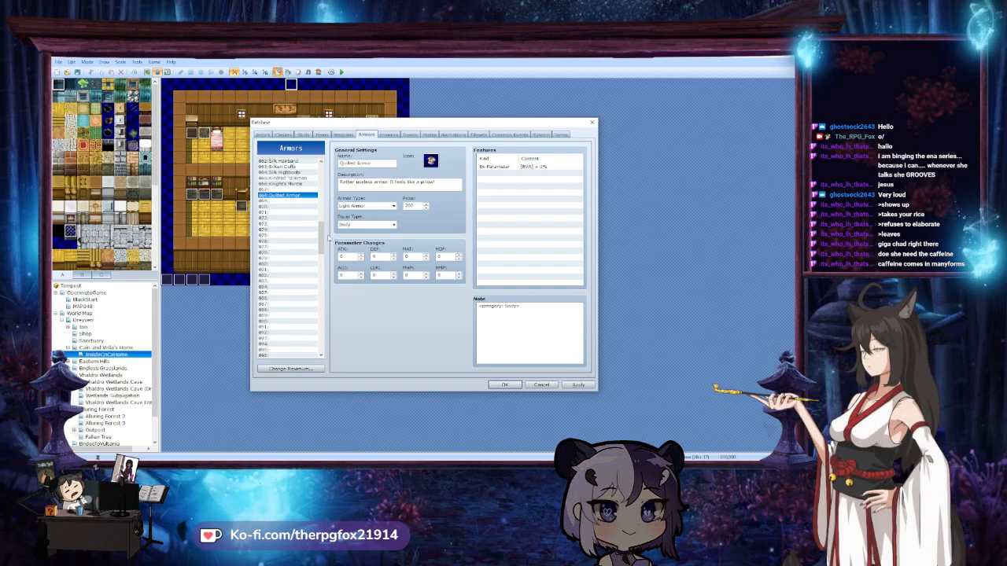
Compare the armor types and parameters of the Silly Hat, Hairband and Fedora head armors
left_click_drag(322, 234, 322, 224)
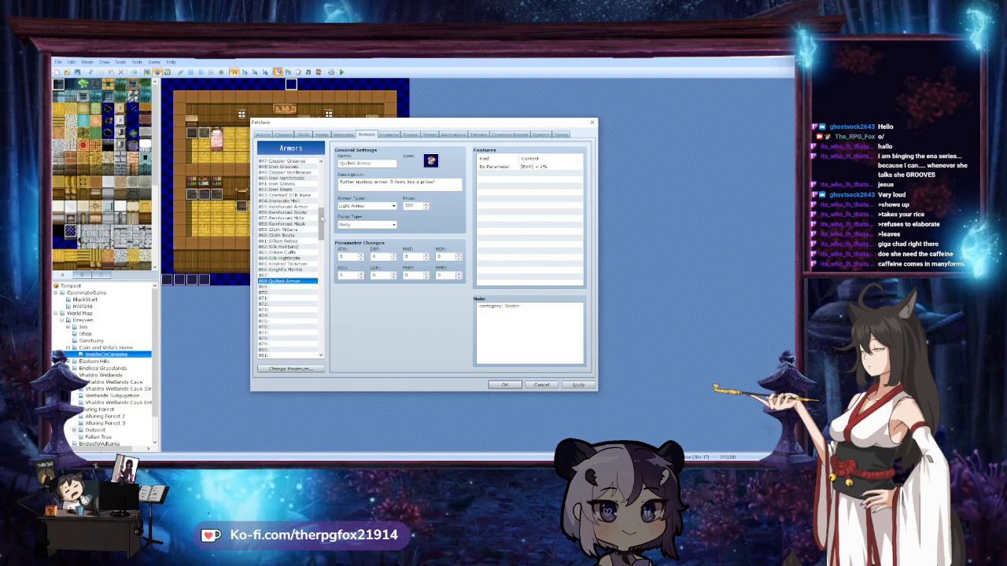
left_click_drag(321, 221, 321, 214)
scroll(291, 190, "up", 13)
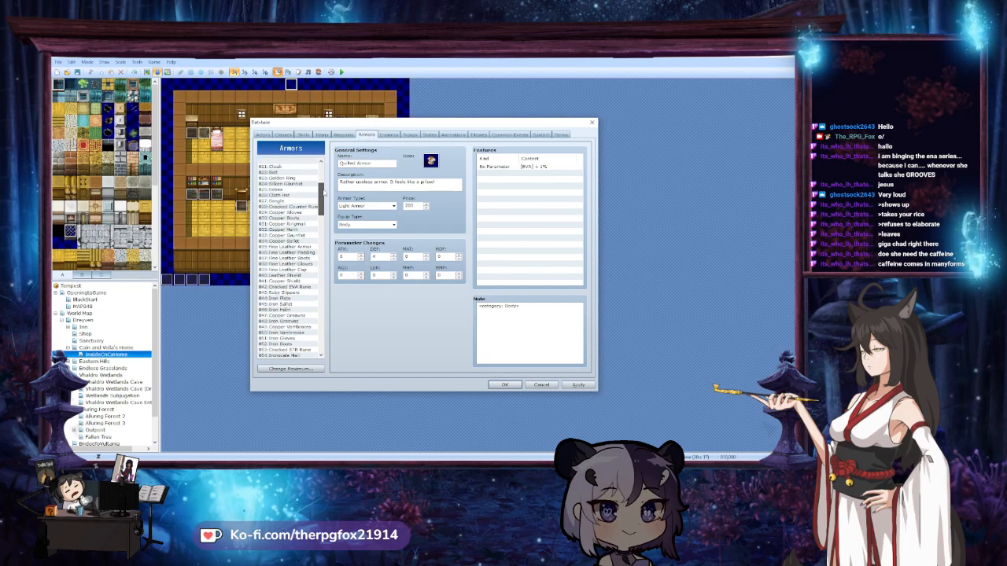
left_click(280, 246)
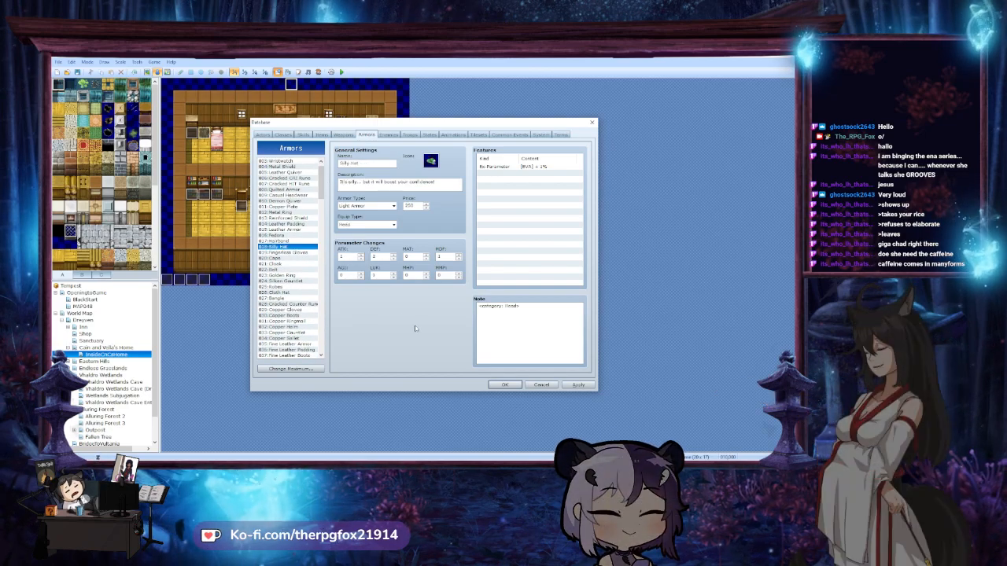
left_click(286, 242)
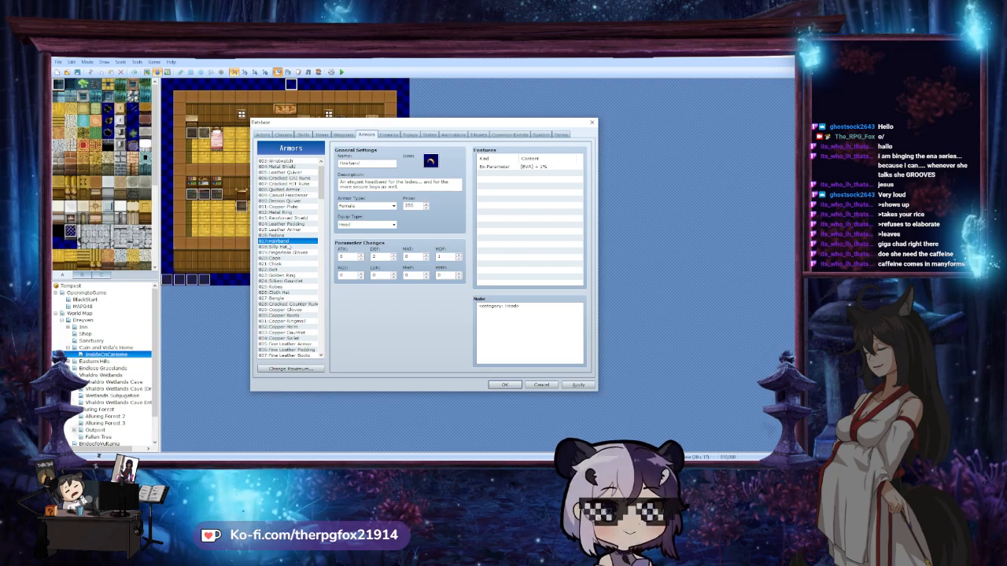
left_click(277, 235)
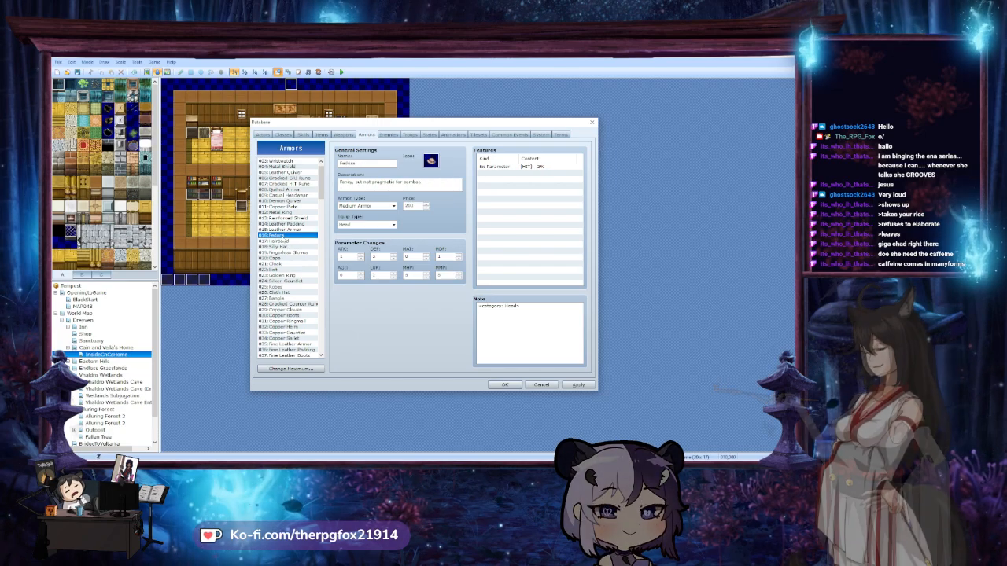
left_click(285, 241)
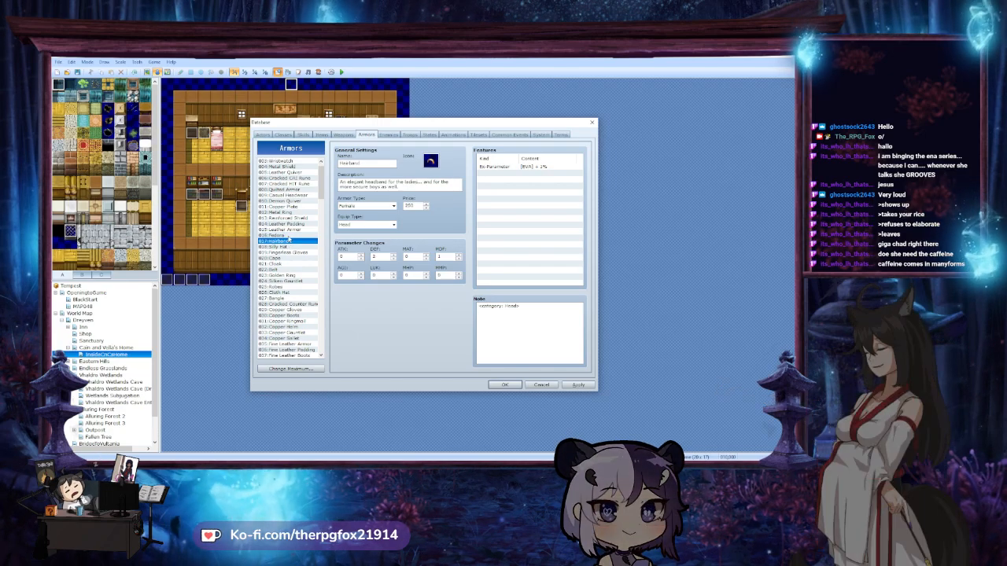
left_click(283, 235)
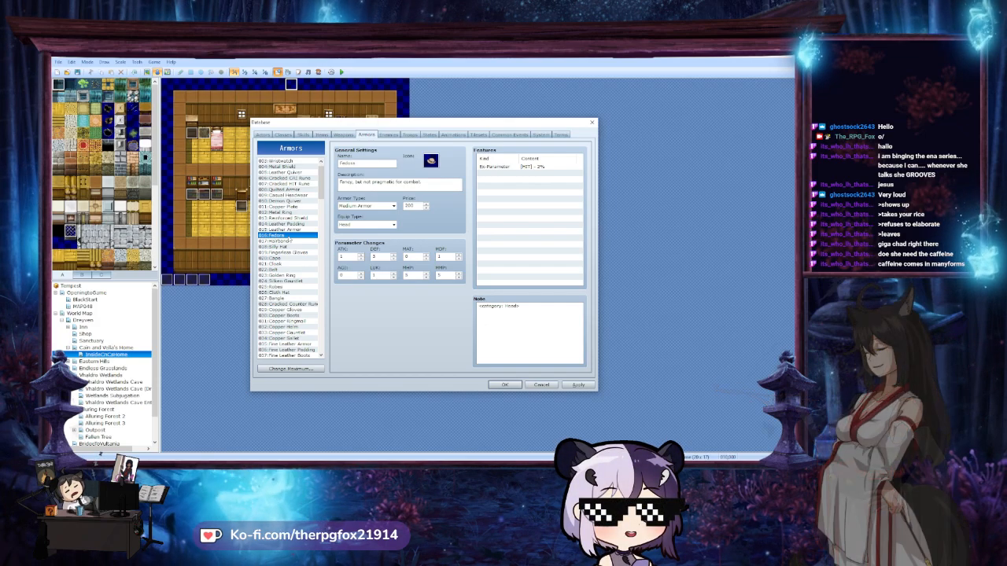
left_click(289, 228)
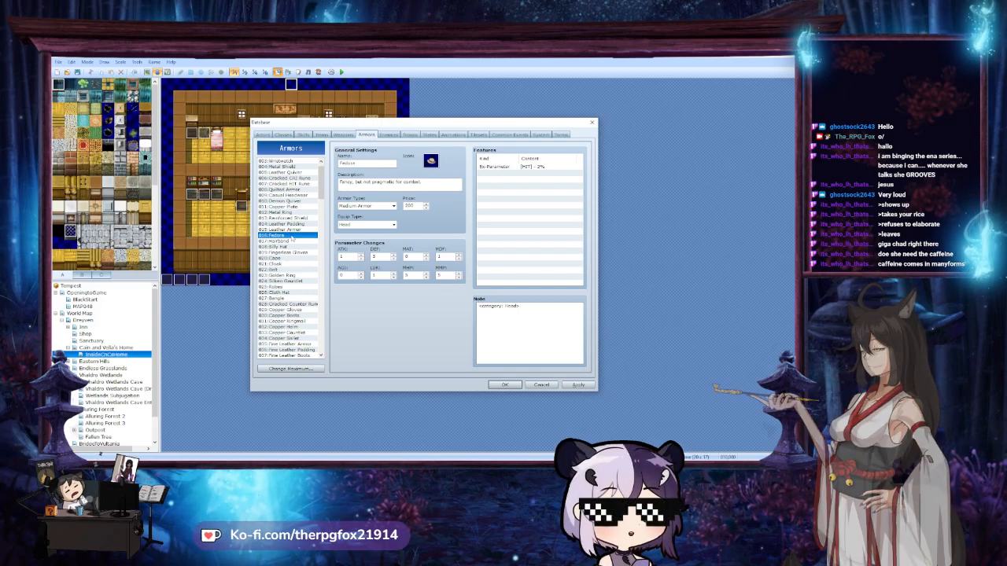
Check the Metal Ring and Casual Headwear entries, and return to the Fedora
left_click(288, 207)
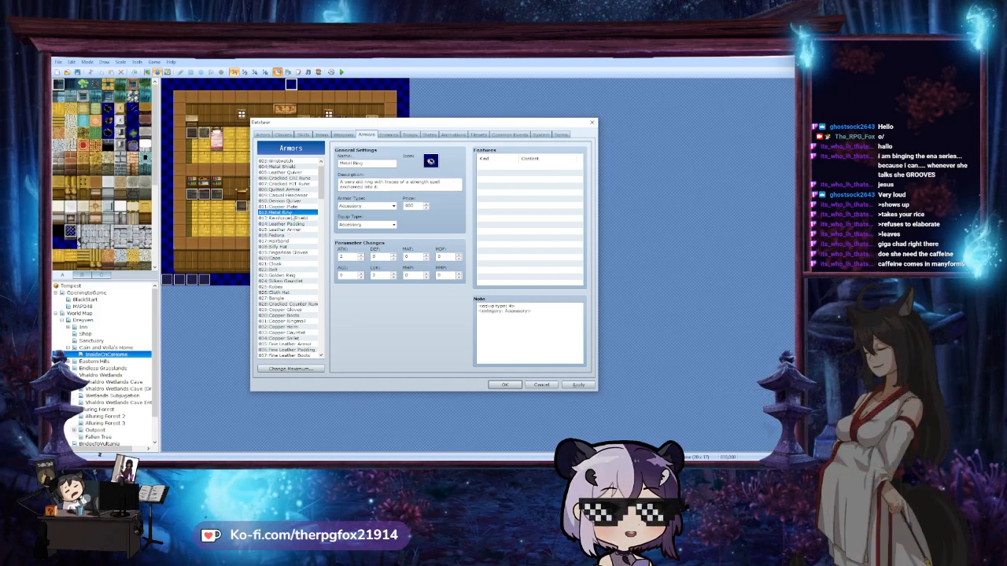
left_click(291, 195)
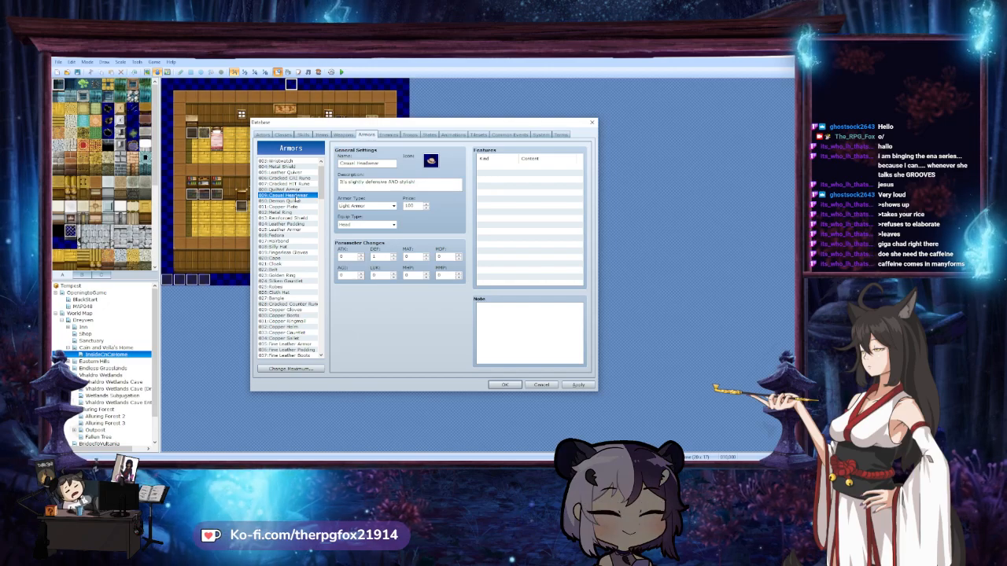
scroll(296, 200, "up", 1)
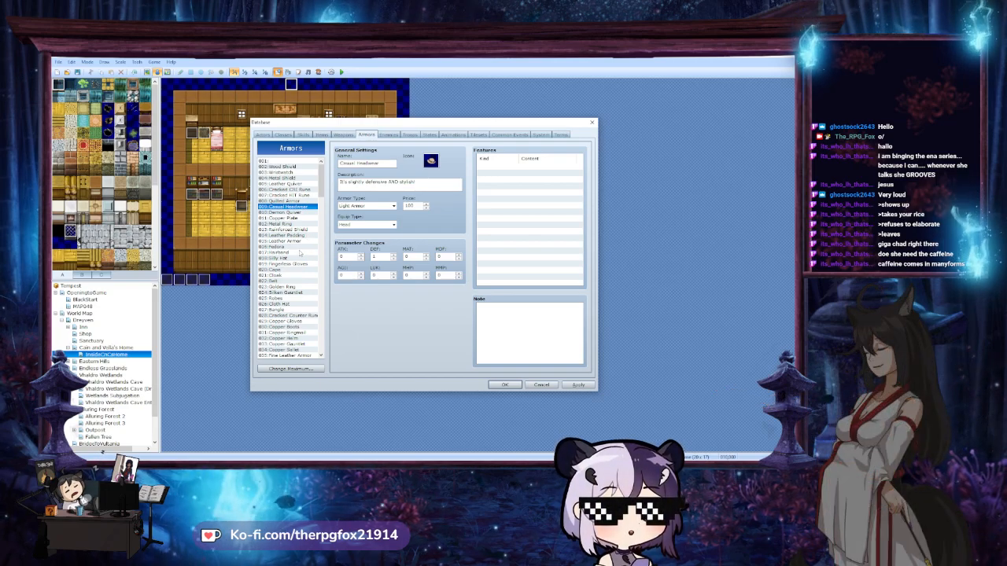
left_click(294, 247)
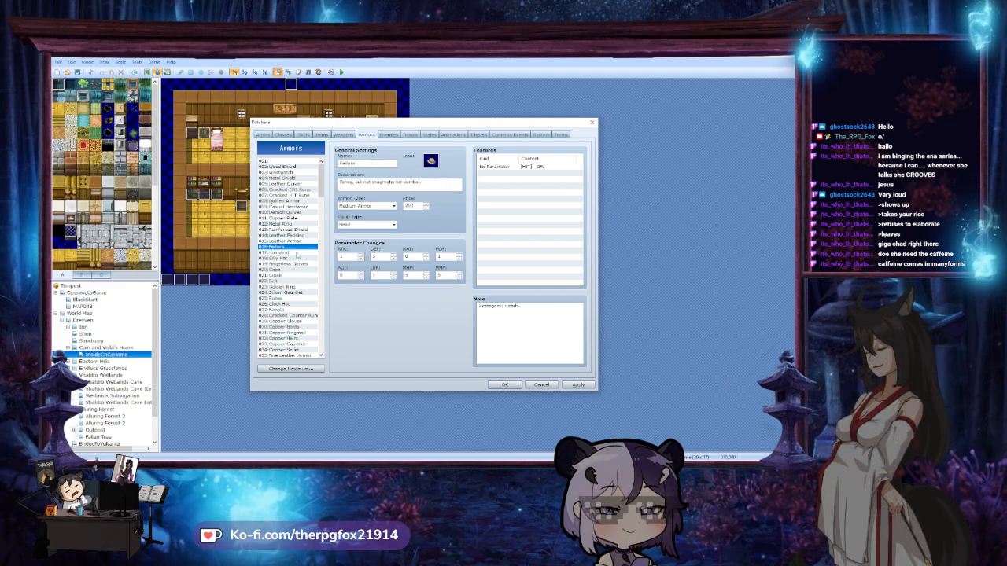
Check the Silly Hat, Cape and Fine Leather Cap entries, and copy Casual Headwear into the empty armor slot 069
left_click(296, 257)
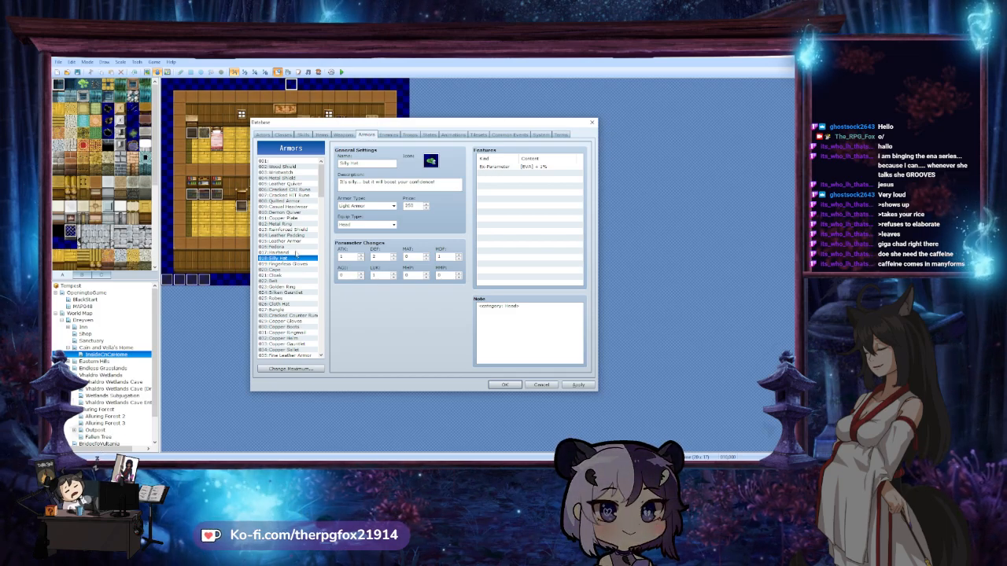
left_click(283, 269)
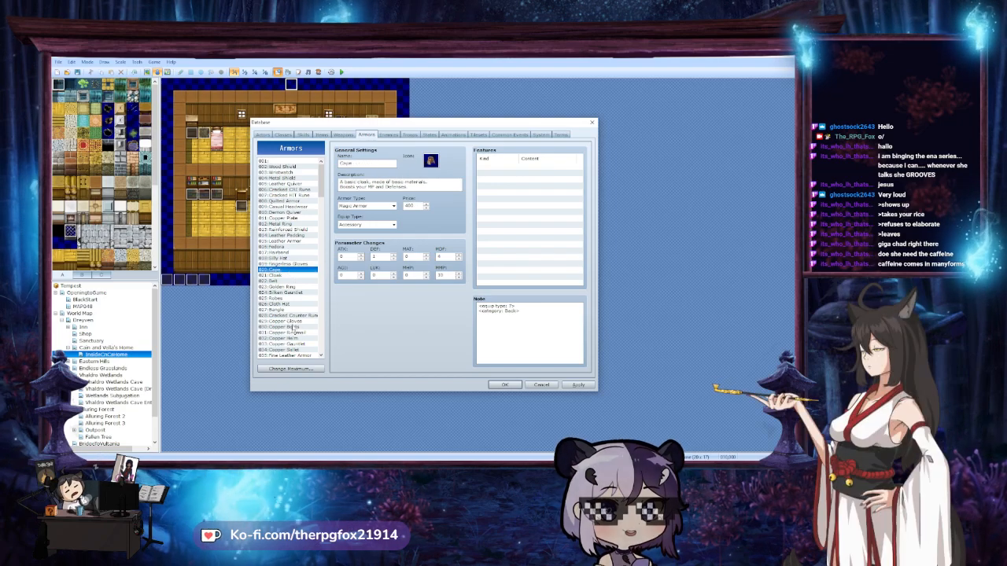
scroll(292, 326, "down", 2)
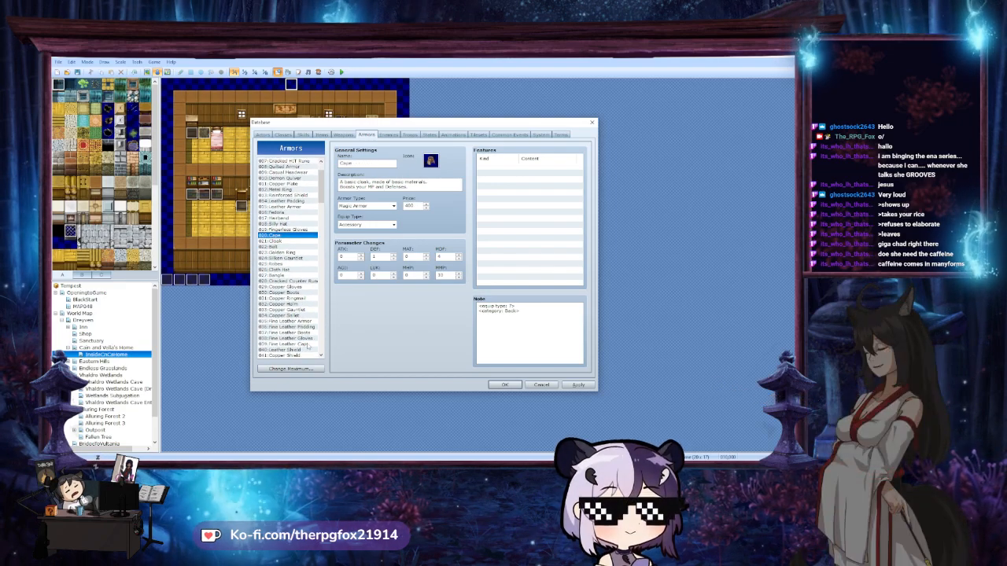
left_click(308, 345)
scroll(303, 340, "up", 3)
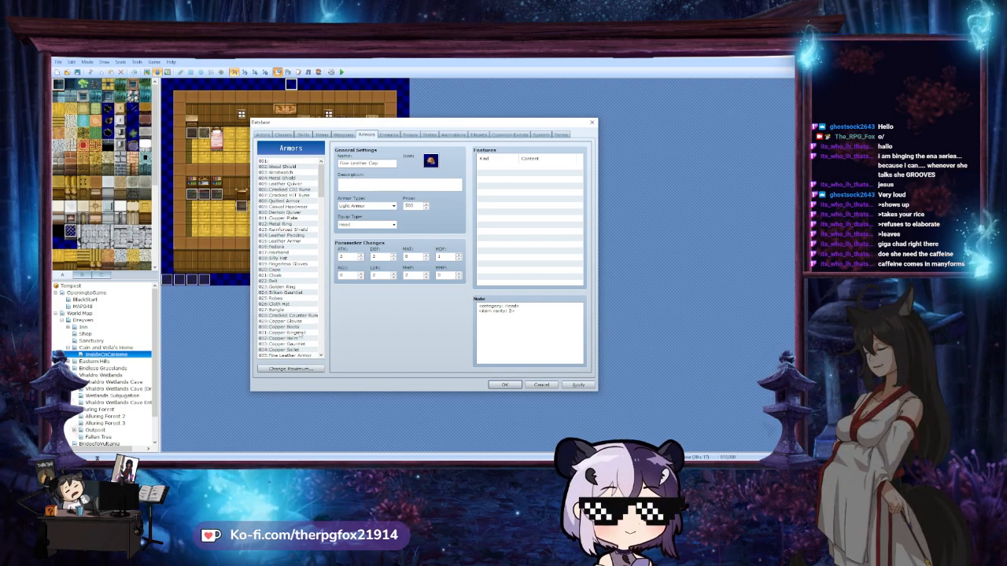
left_click(291, 206)
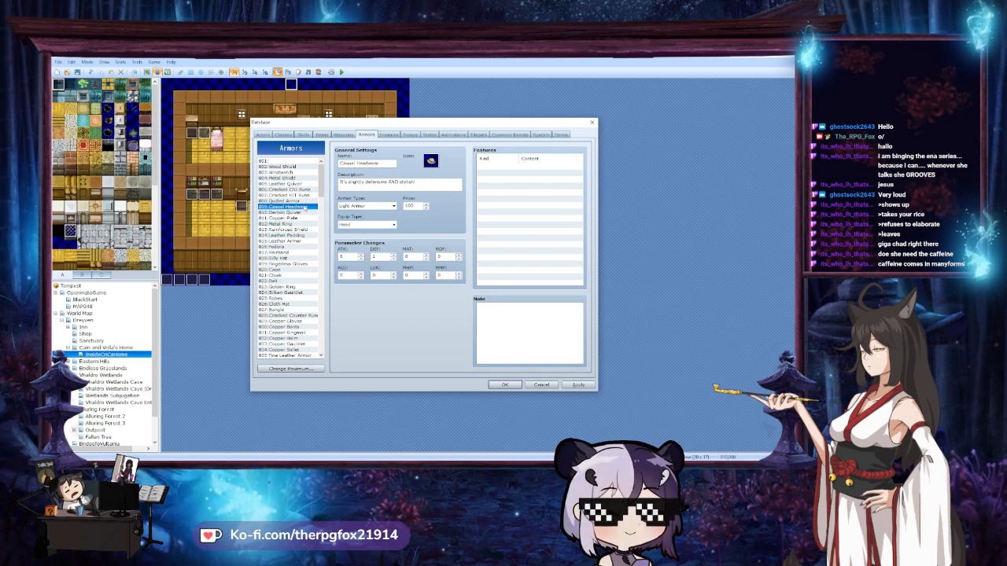
scroll(300, 209, "down", 3)
scroll(299, 209, "up", 3)
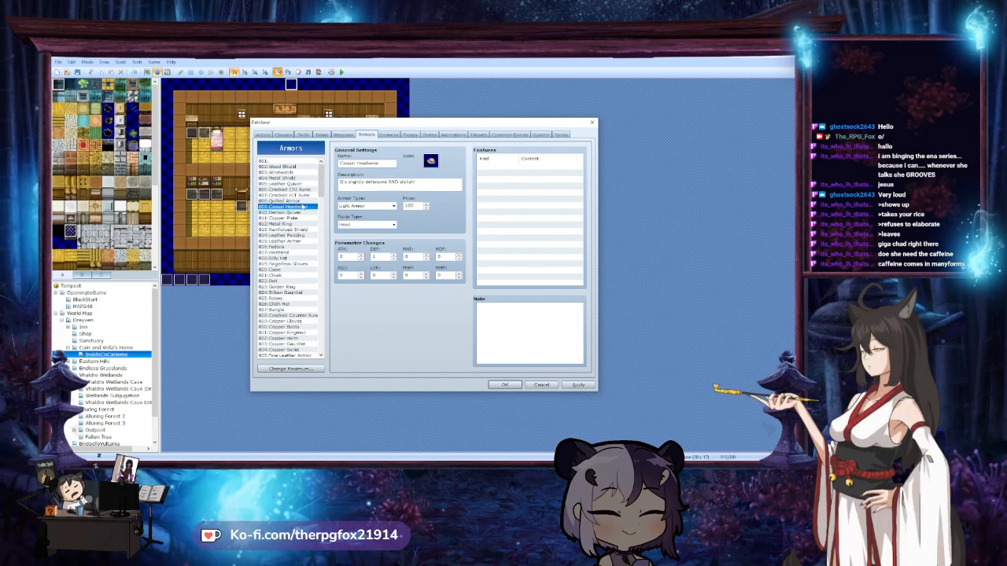
scroll(295, 235, "down", 15)
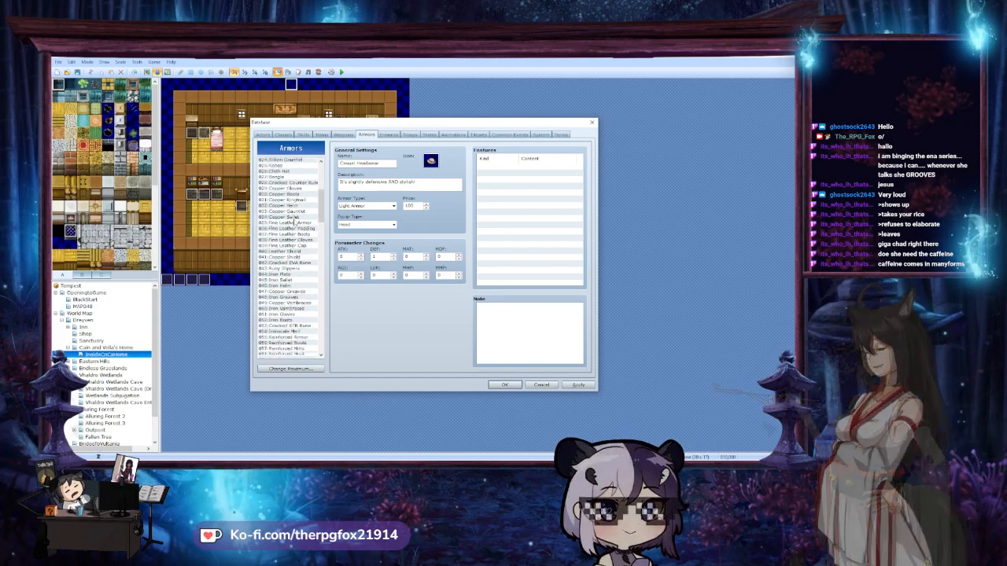
left_click(287, 276)
key("ctrl+v")
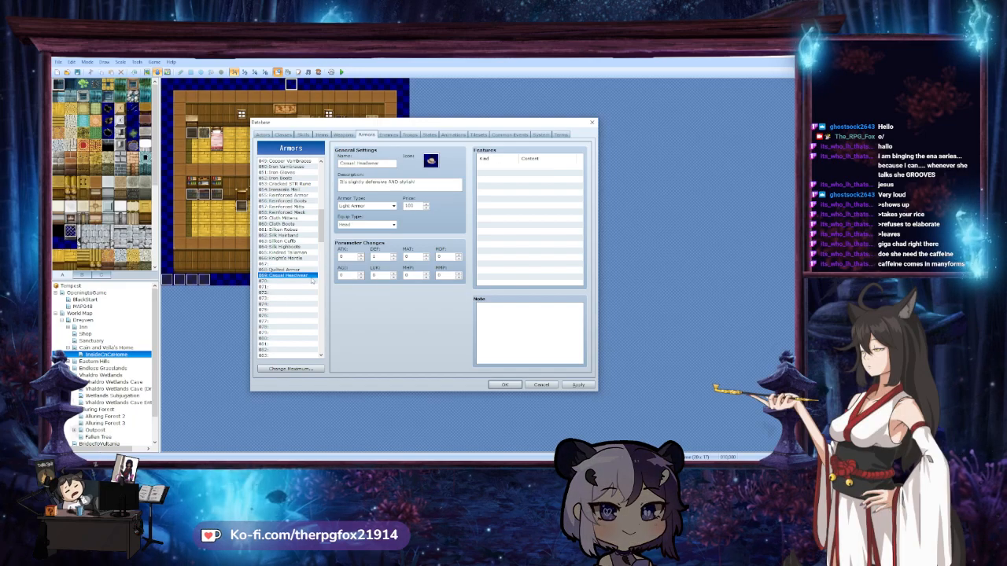
Compare the equip types, descriptions and parameters of the Reinforced Armor, Reinforced Boots, Reinforced Mitts and Reinforced Mask
scroll(301, 276, "up", 1)
left_click(297, 213)
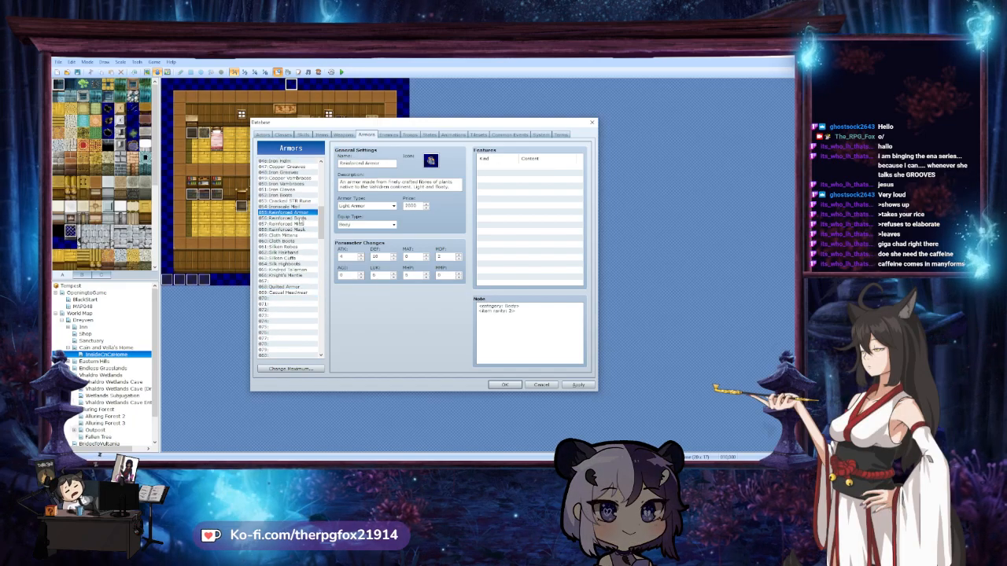
left_click(300, 229)
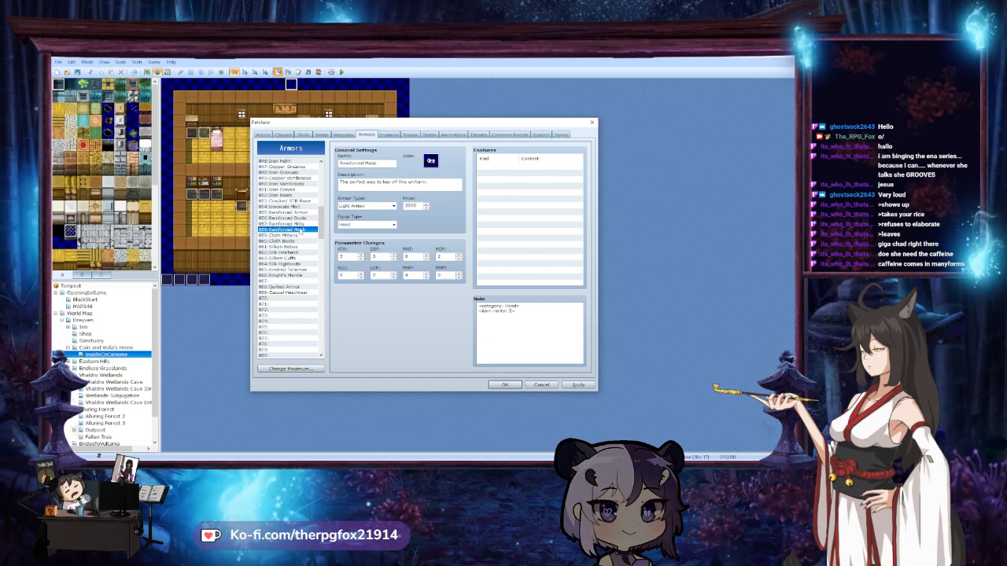
left_click(299, 225)
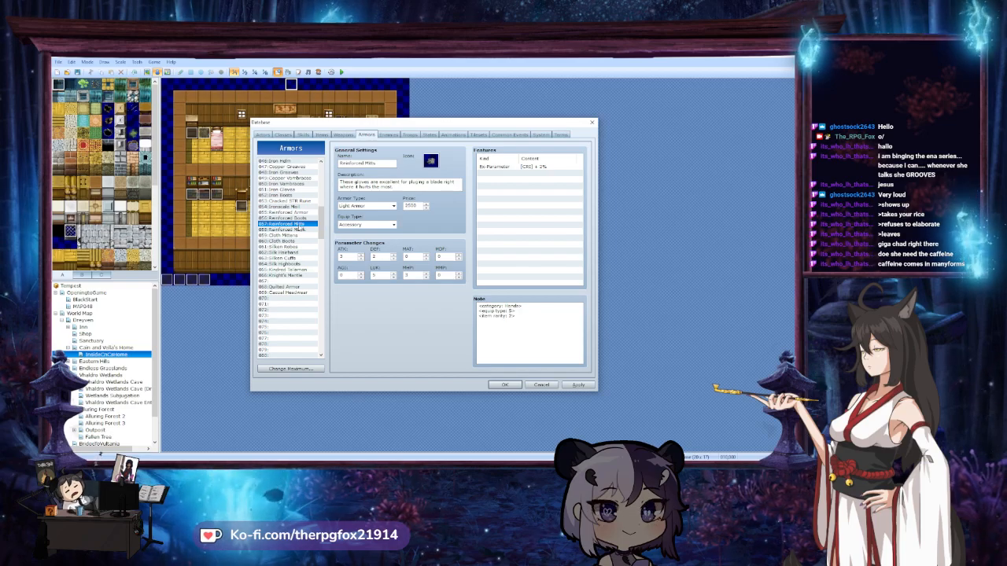
key("Down")
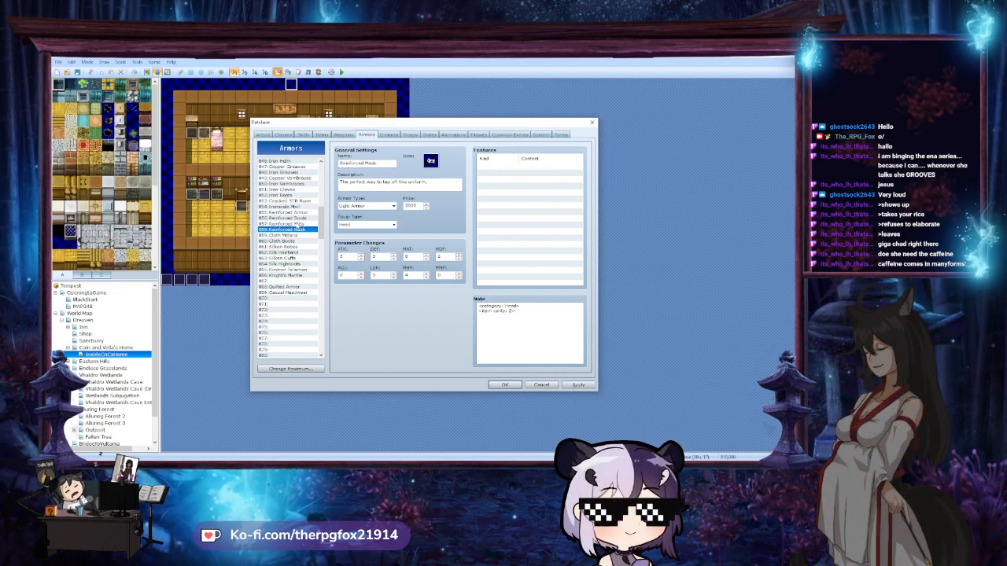
left_click(299, 224)
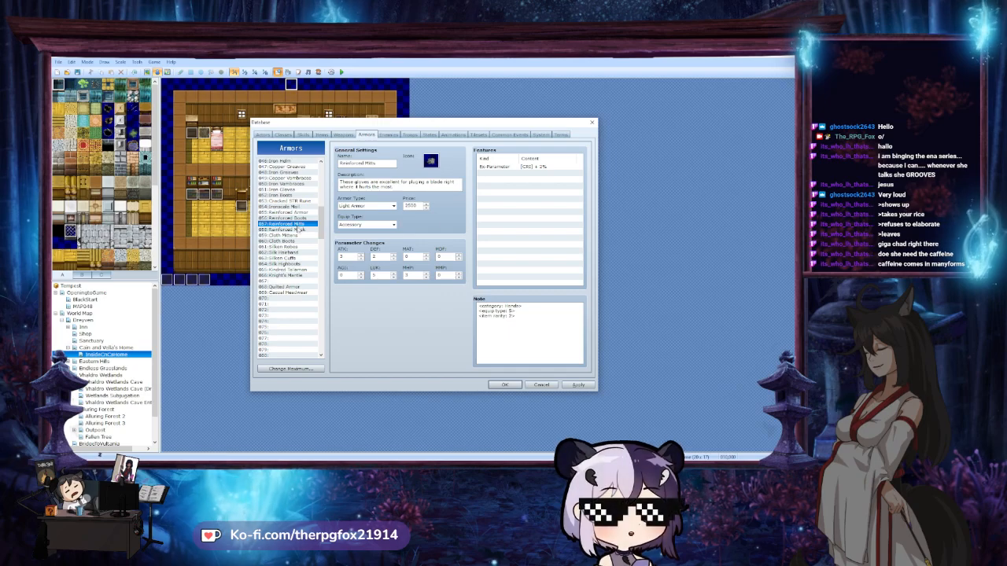
left_click(298, 229)
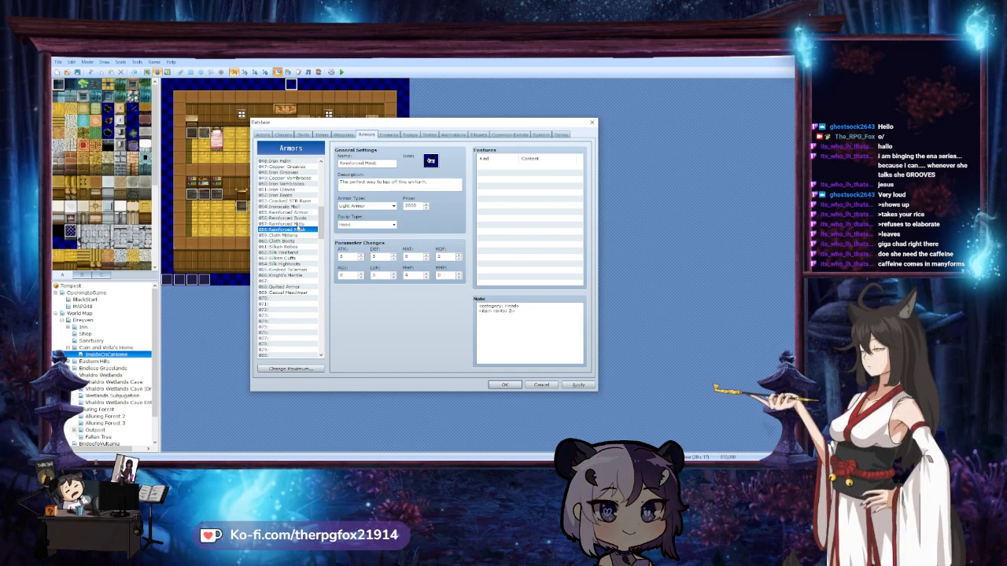
left_click(300, 224)
left_click(303, 229)
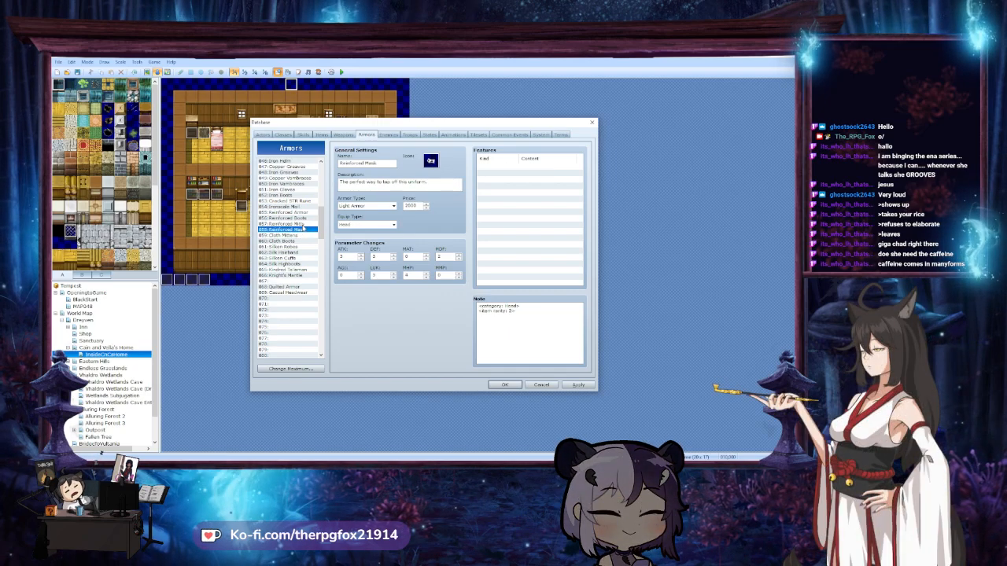
left_click(300, 224)
left_click(299, 218)
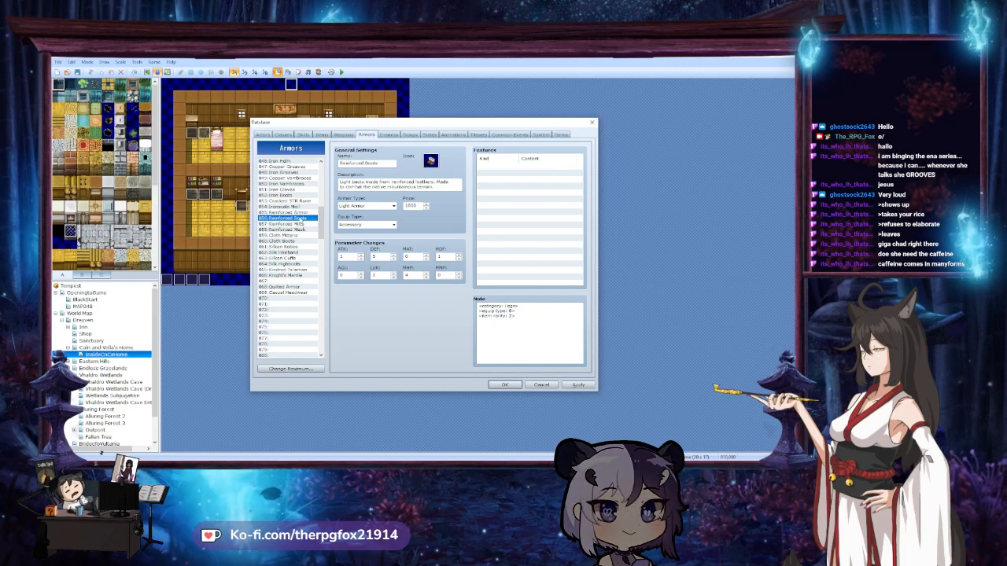
left_click(297, 213)
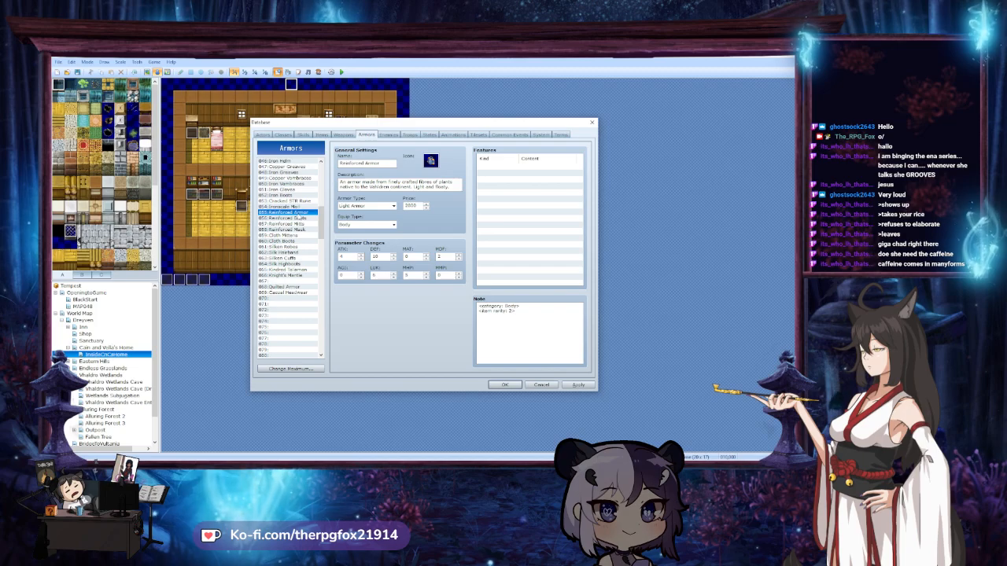
left_click(295, 218)
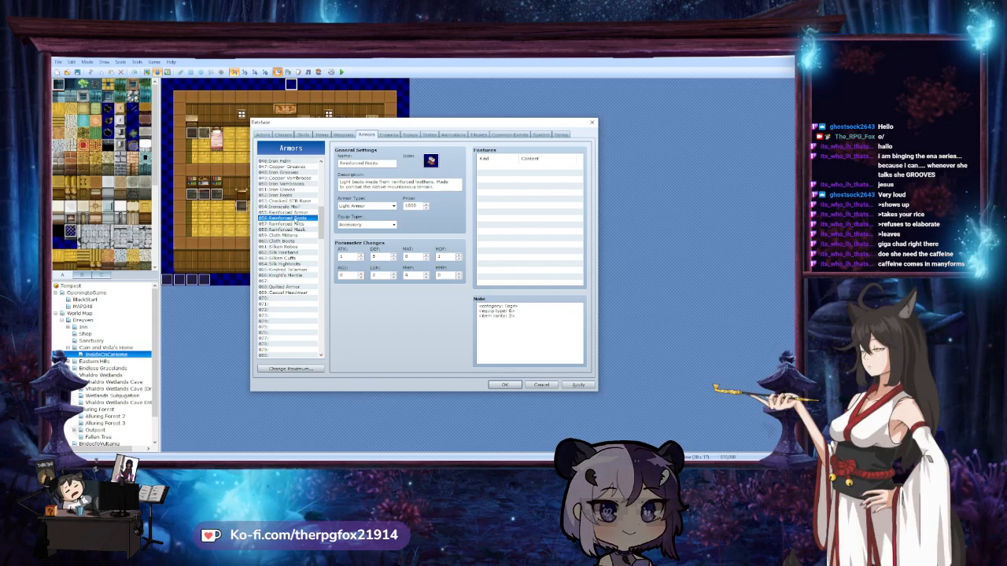
left_click(298, 224)
left_click(300, 228)
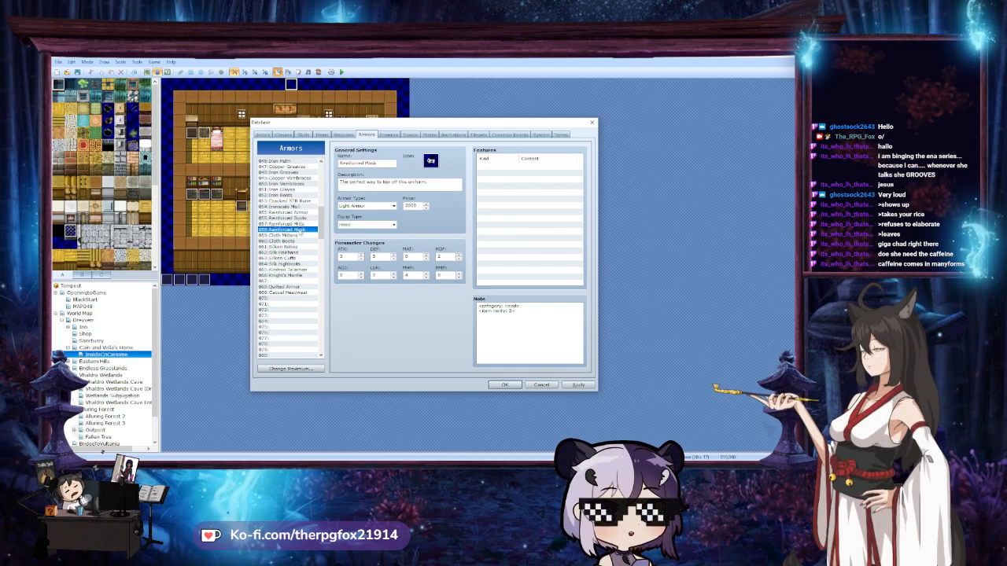
Swap the two copied entries, placing Casual Headwear in armor slot 068 and Quilted Armor in slot 069
left_click(293, 286)
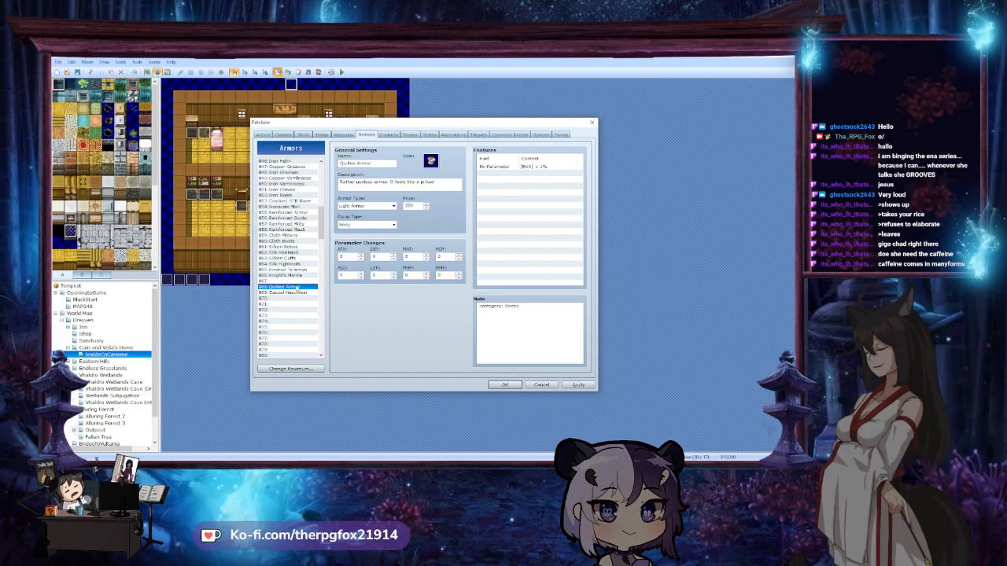
left_click(303, 298)
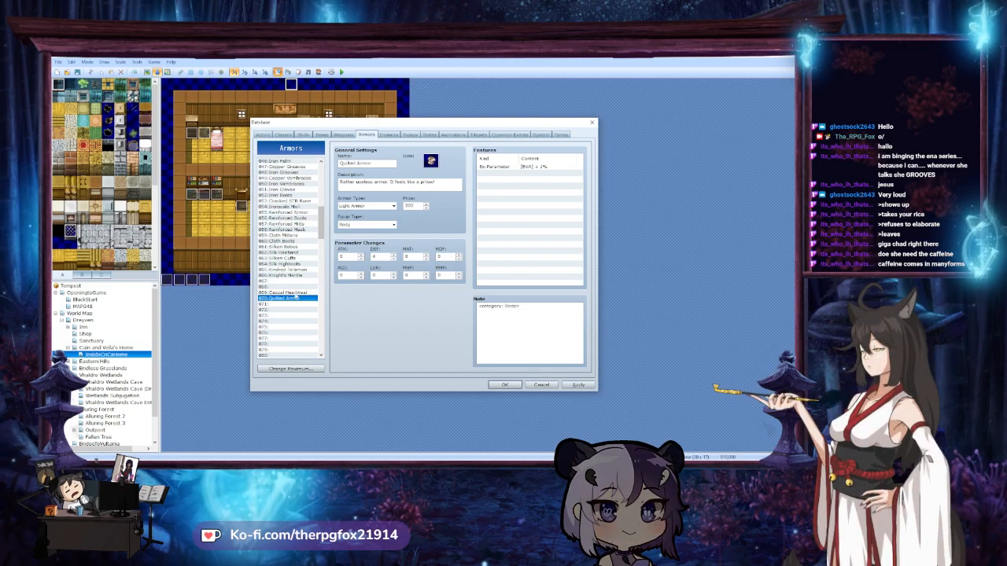
left_click(293, 286)
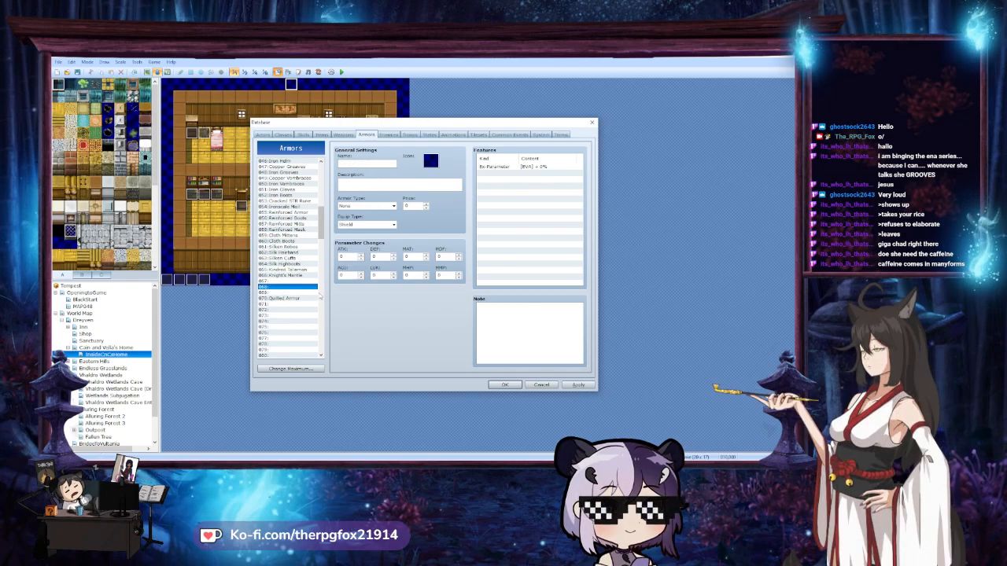
key("ctrl+v")
left_click(295, 293)
left_click(300, 299)
key("ctrl+x")
left_click(303, 293)
key("ctrl+v")
left_click(308, 299)
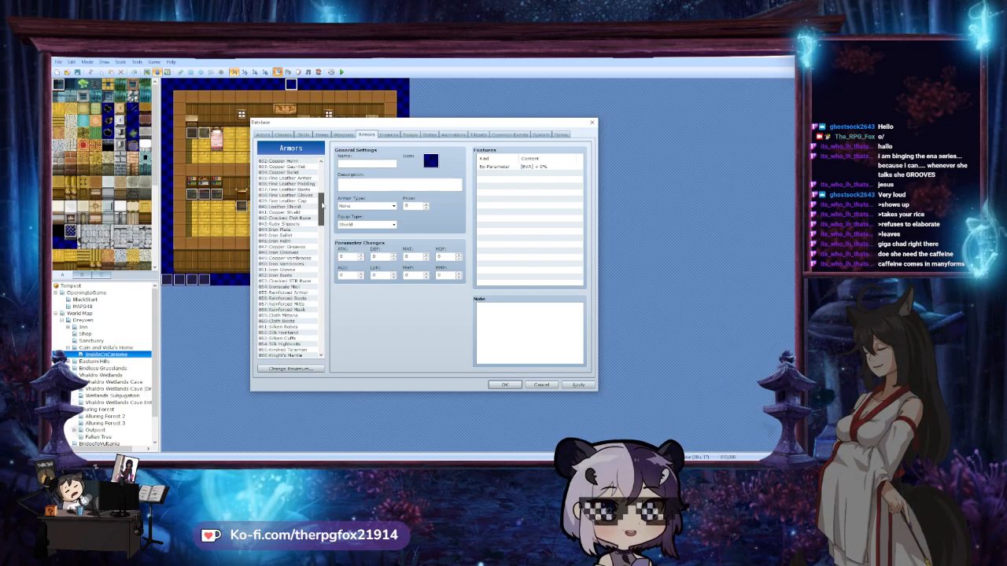
Copy the Fingerless Gloves entry into the empty armor slot 070
left_click_drag(321, 224, 323, 188)
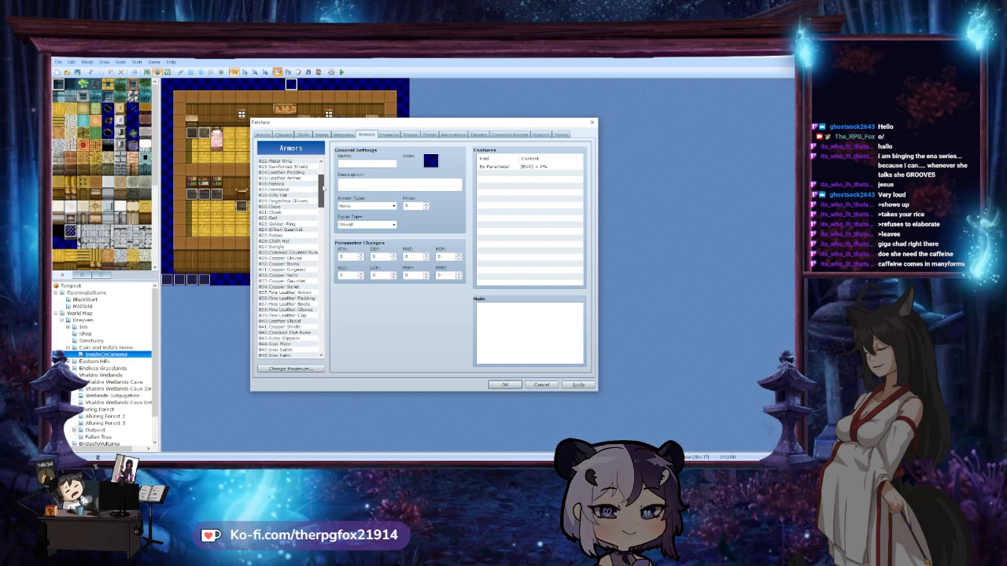
left_click_drag(323, 187, 323, 210)
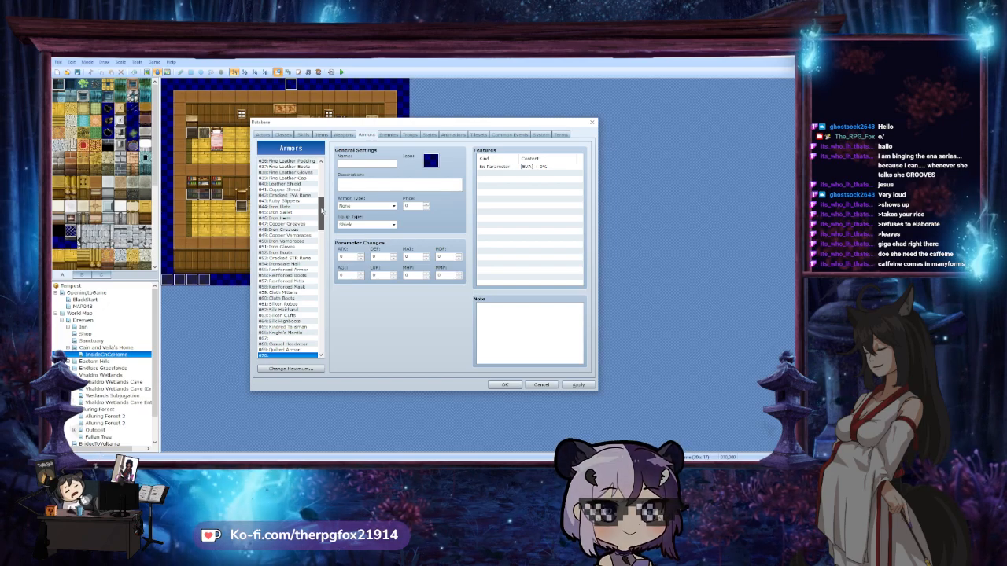
left_click_drag(320, 209, 321, 185)
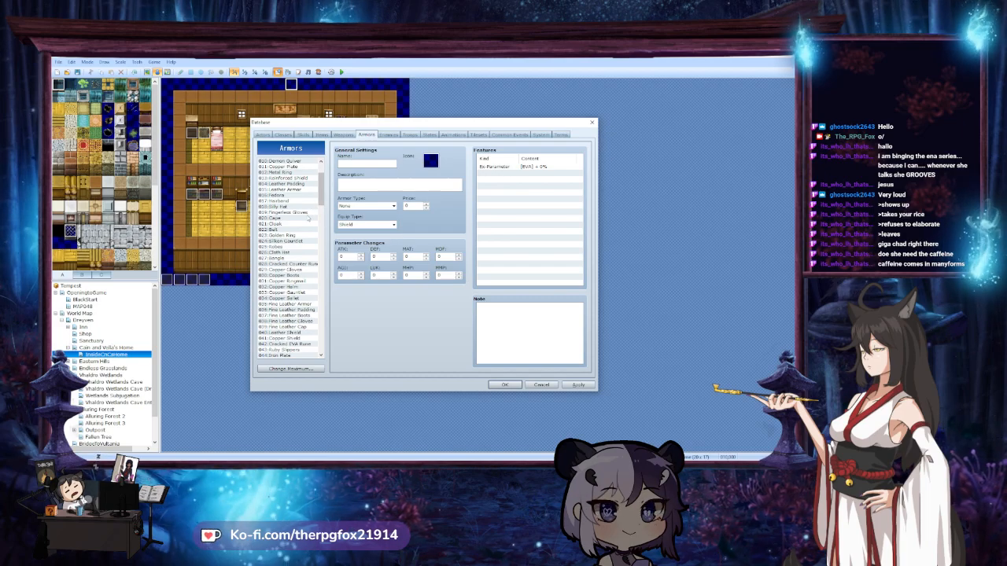
left_click(288, 213)
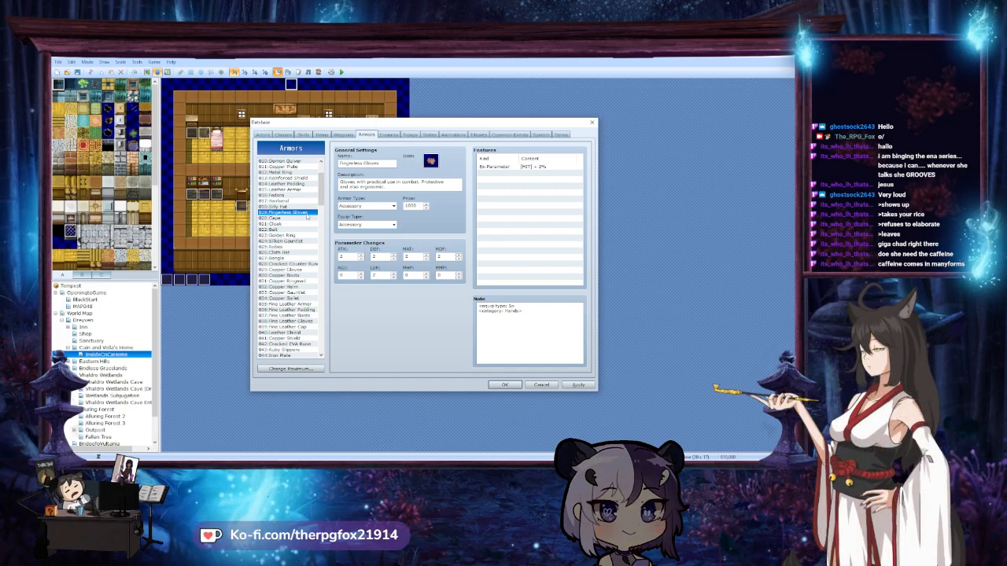
scroll(306, 217, "up", 3)
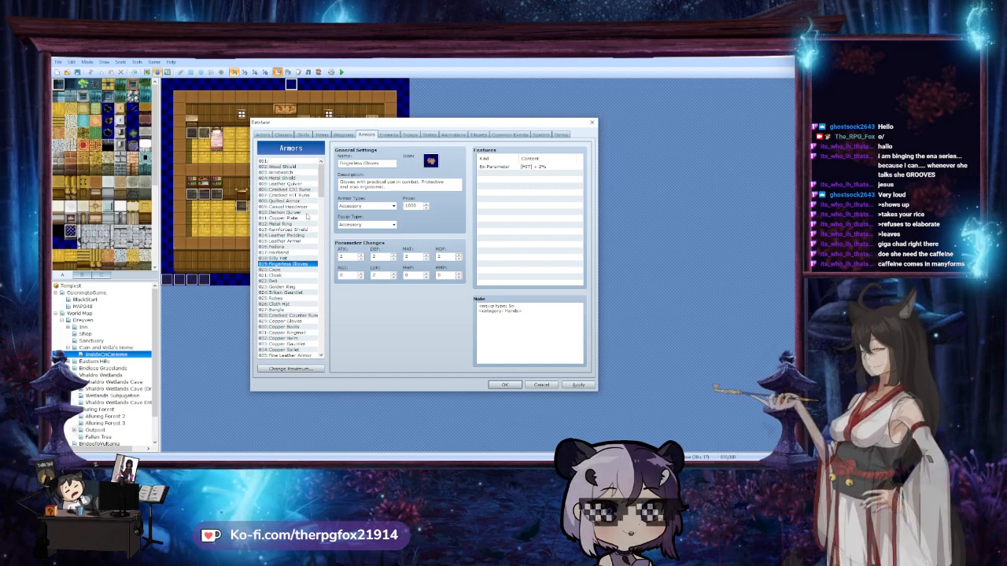
left_click_drag(322, 179, 327, 226)
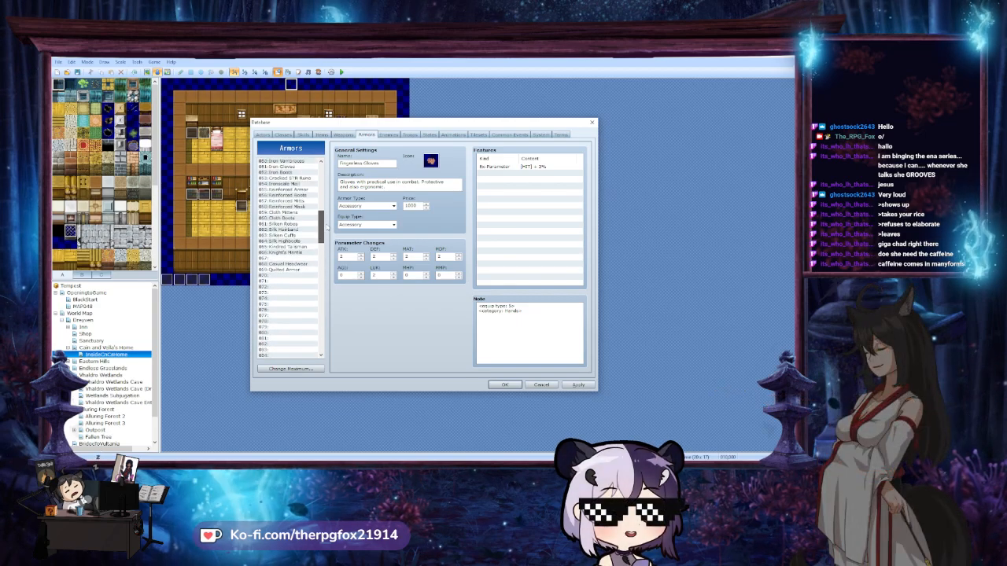
left_click(288, 275)
key("ctrl+v")
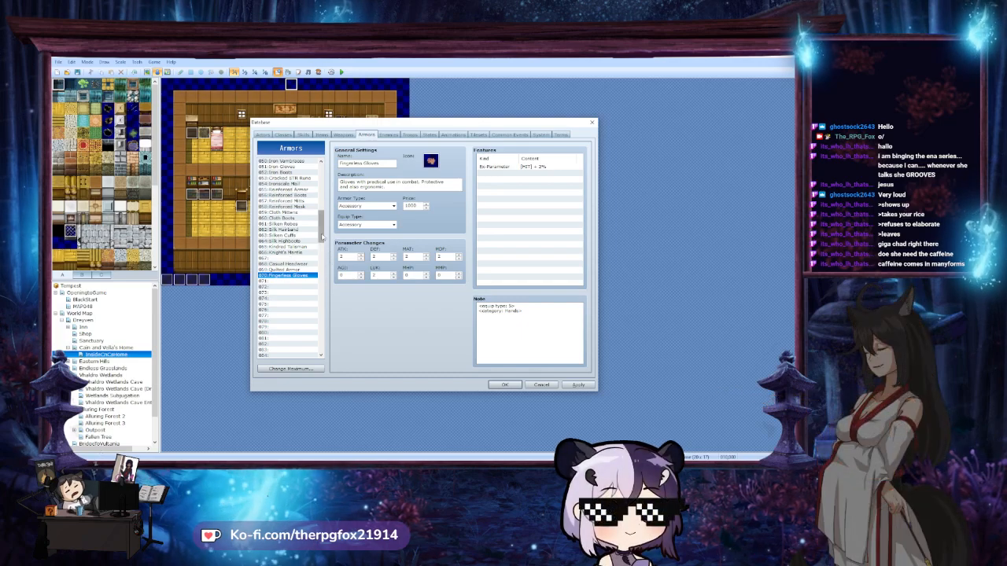
Check the Silken Cuffs entry and copy the Ruby Slippers entry into the empty armor slot 071
left_click(303, 257)
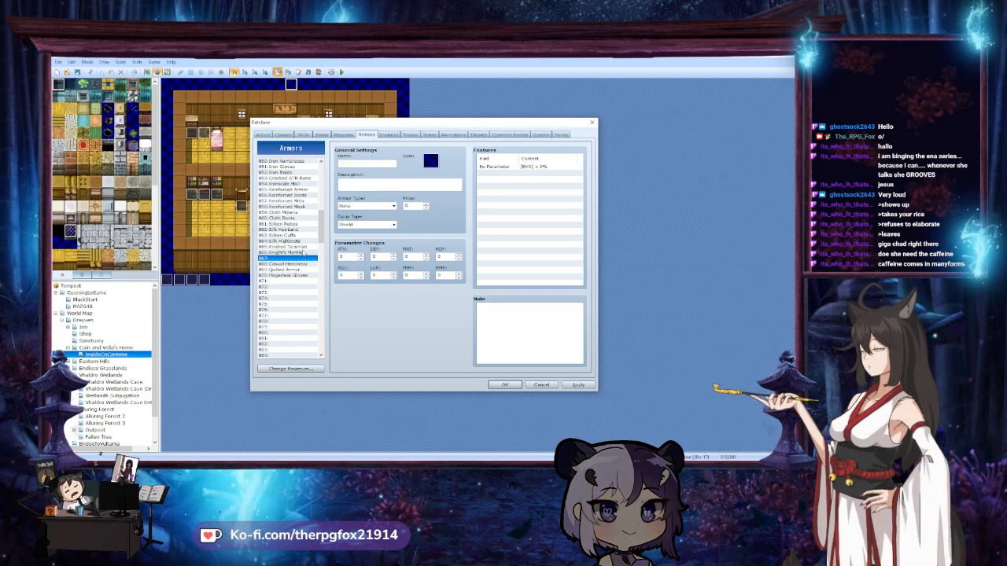
left_click(296, 235)
left_click(292, 281)
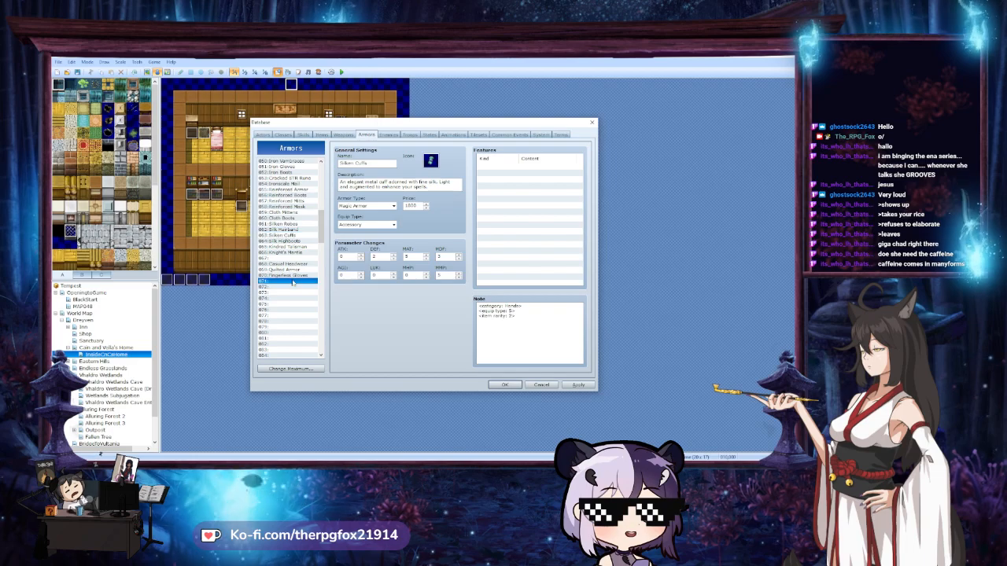
left_click_drag(322, 249, 321, 211)
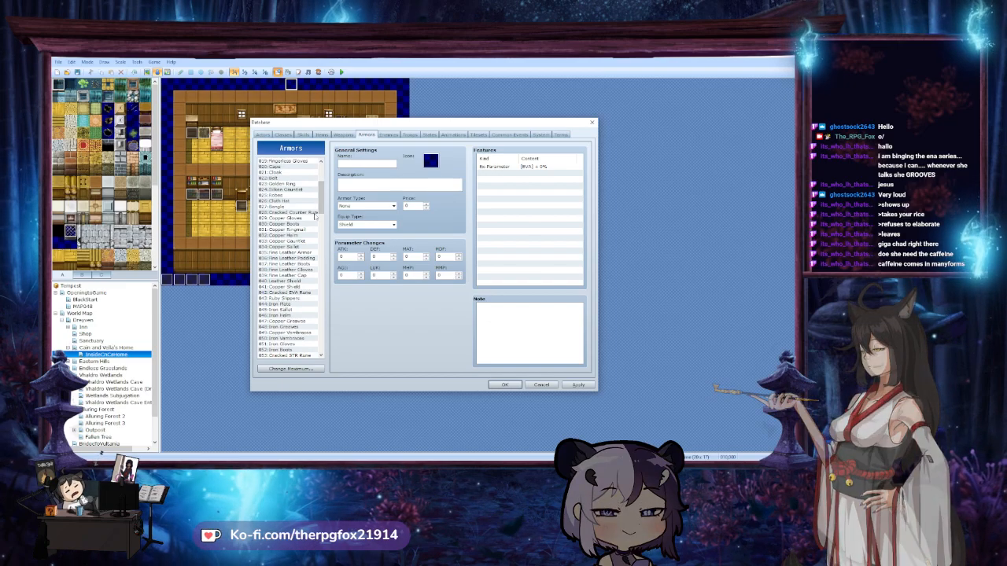
left_click(299, 298)
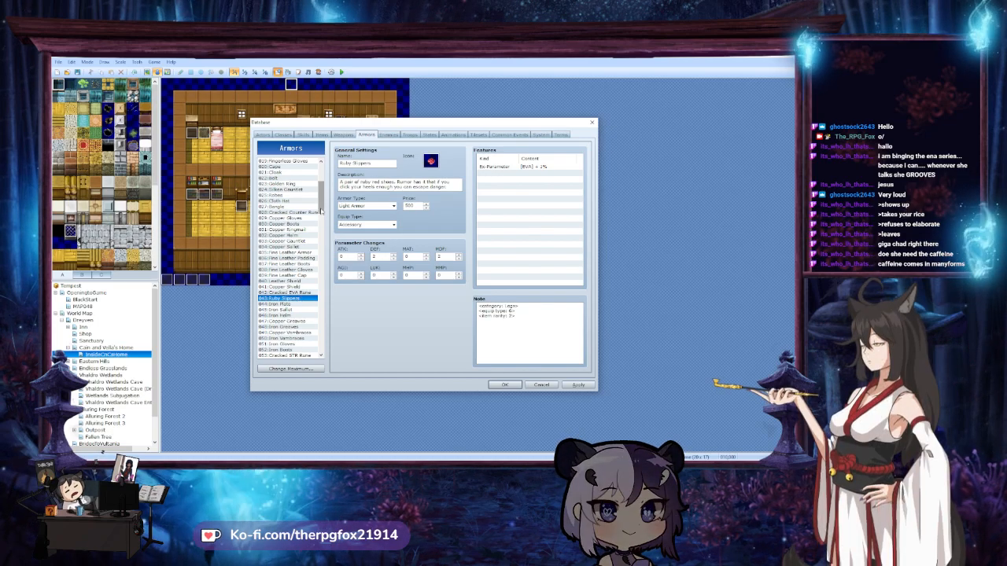
left_click_drag(321, 211, 321, 244)
left_click(303, 258)
key("ctrl+v")
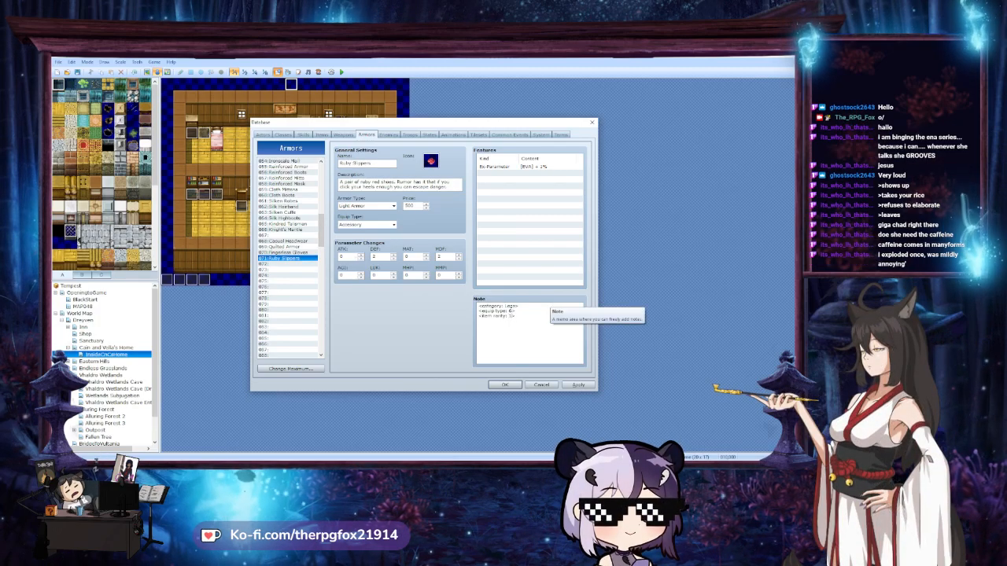
Copy the <category: Head> tag from the Reinforced Mask's note into the note of the Casual Headwear in slot 068
left_click(312, 252)
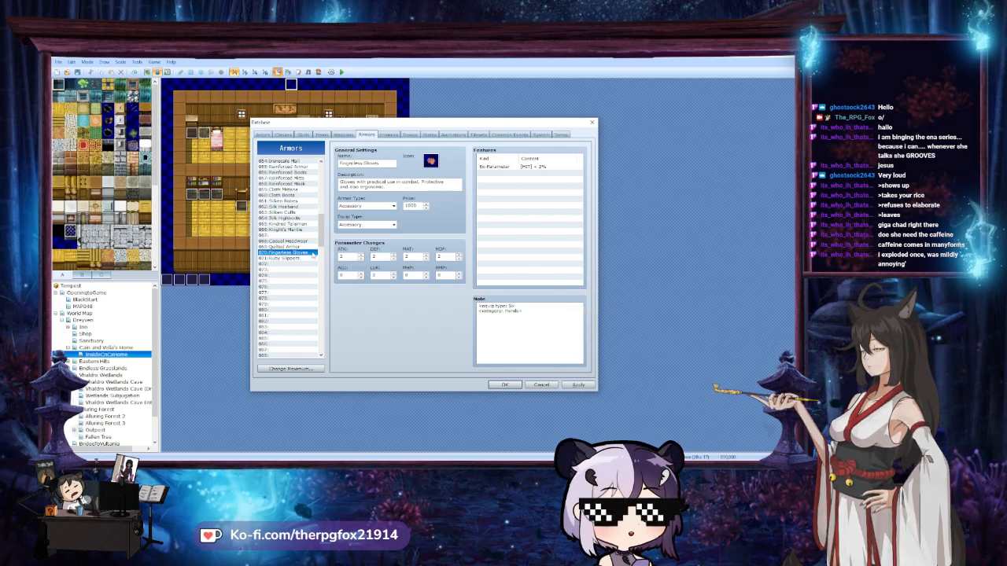
left_click(302, 241)
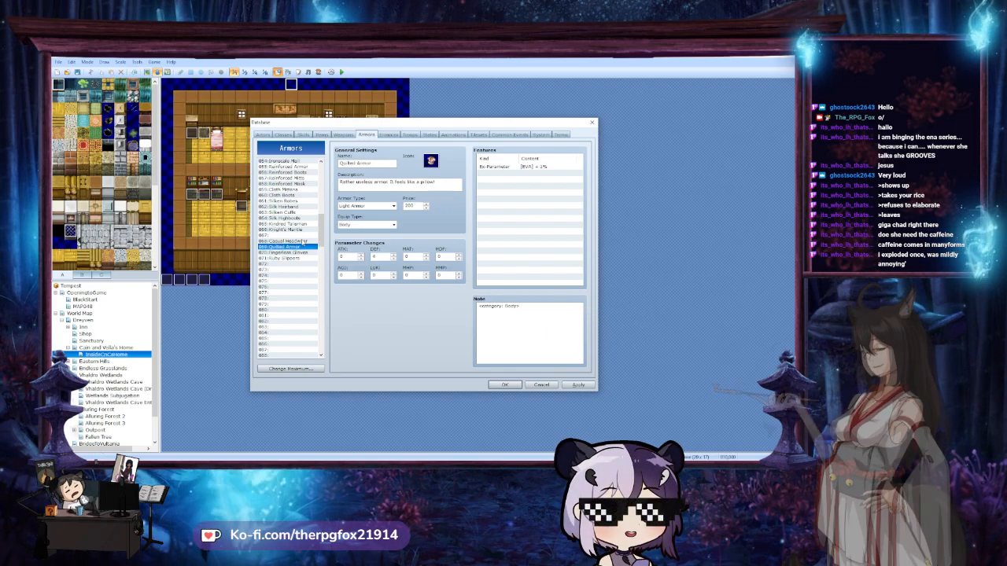
left_click(299, 247)
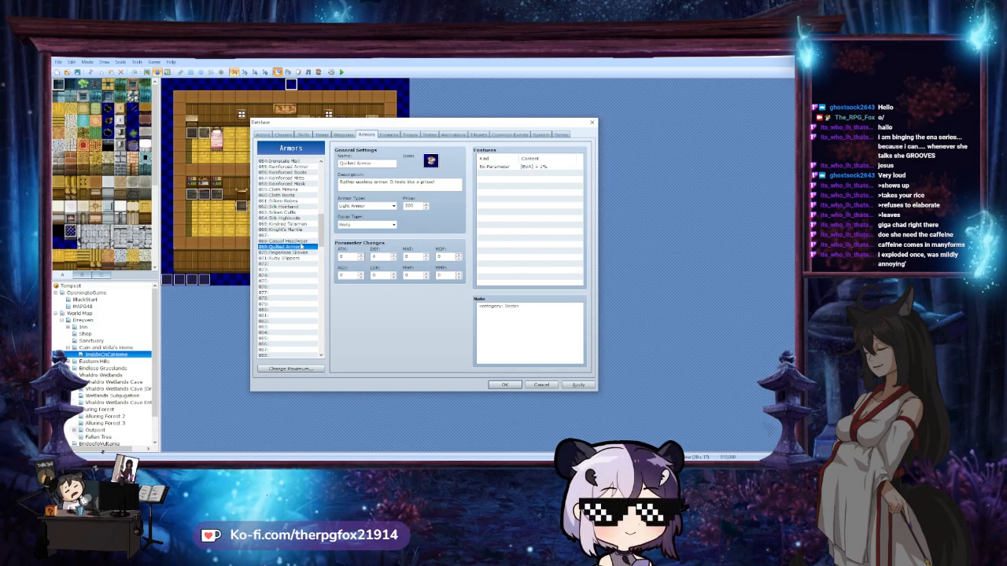
key("Up")
scroll(294, 247, "up", 2)
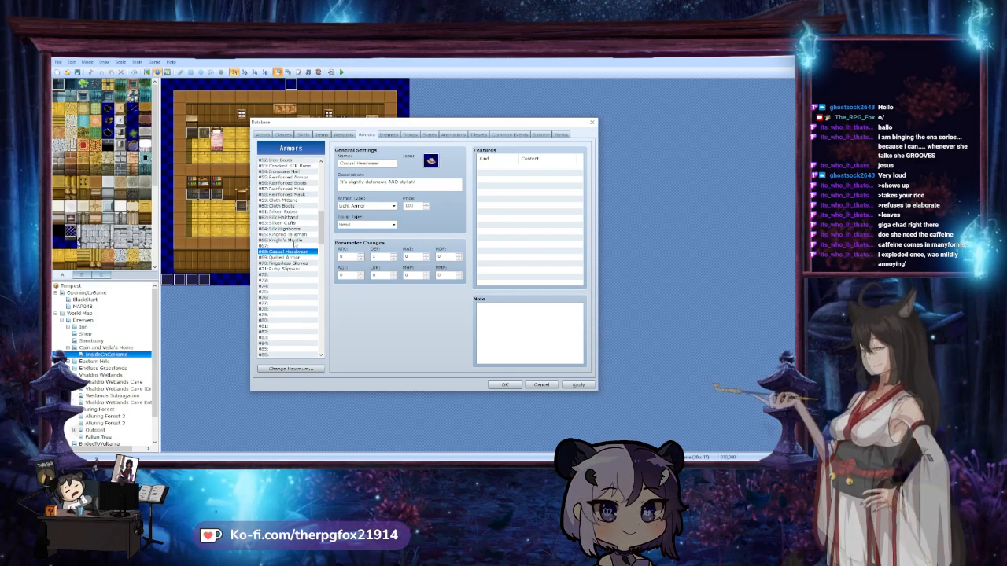
left_click(295, 218)
left_click(534, 312)
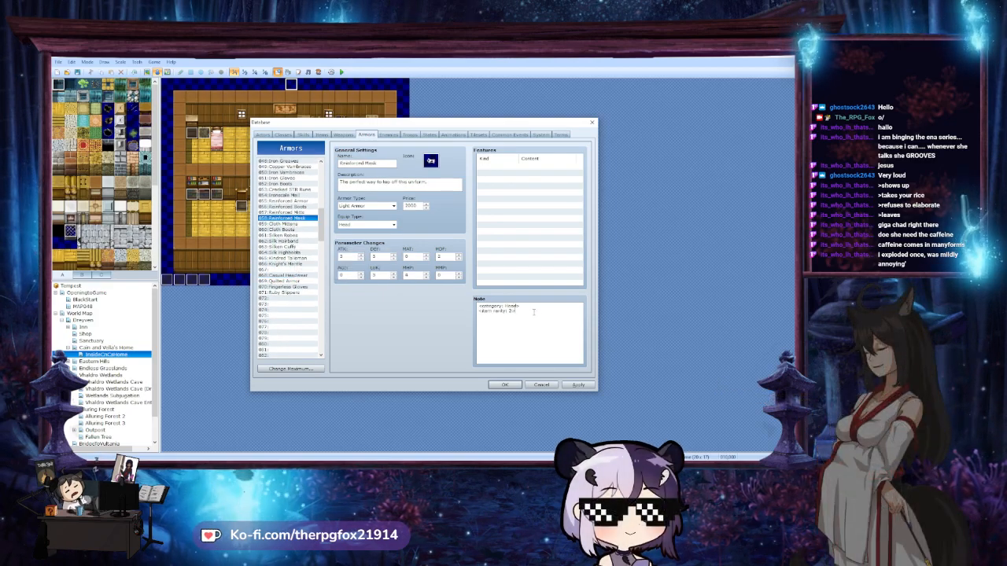
left_click_drag(527, 306, 470, 307)
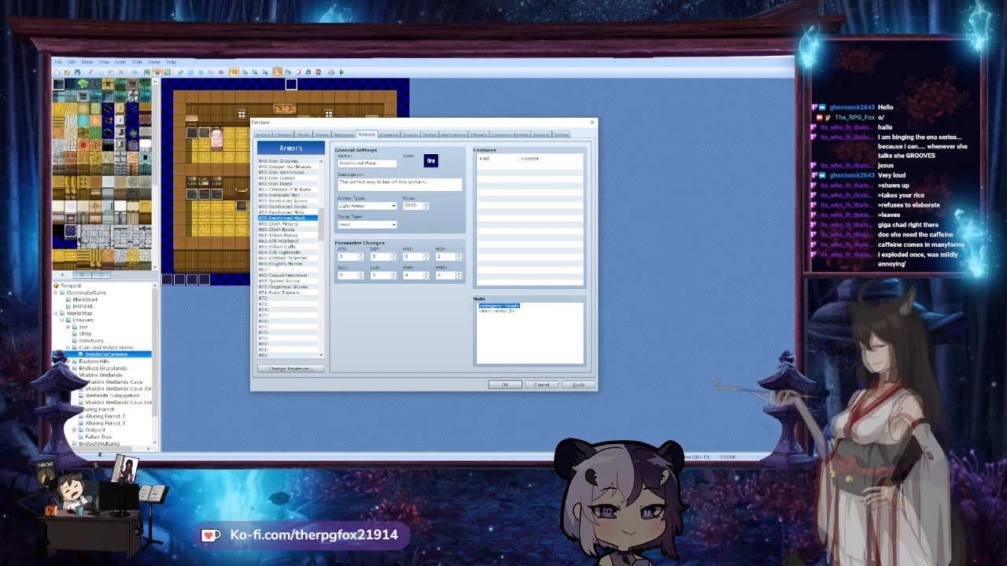
left_click(302, 275)
left_click(576, 314)
type("<category: Head>")
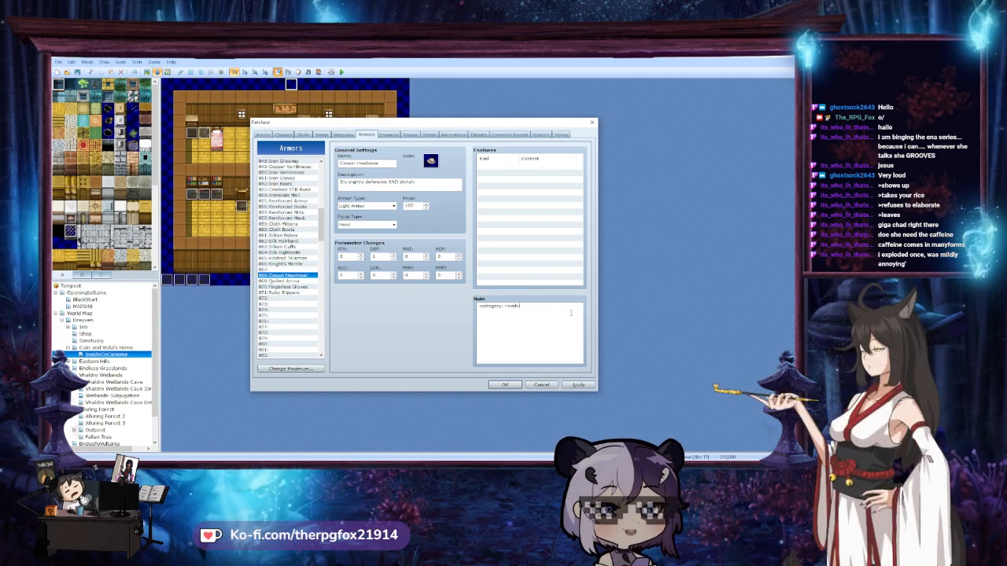
Review the settings of the copied armor entries in slots 068 to 071 and check the Ruby Slippers' equip type options
left_click(302, 281)
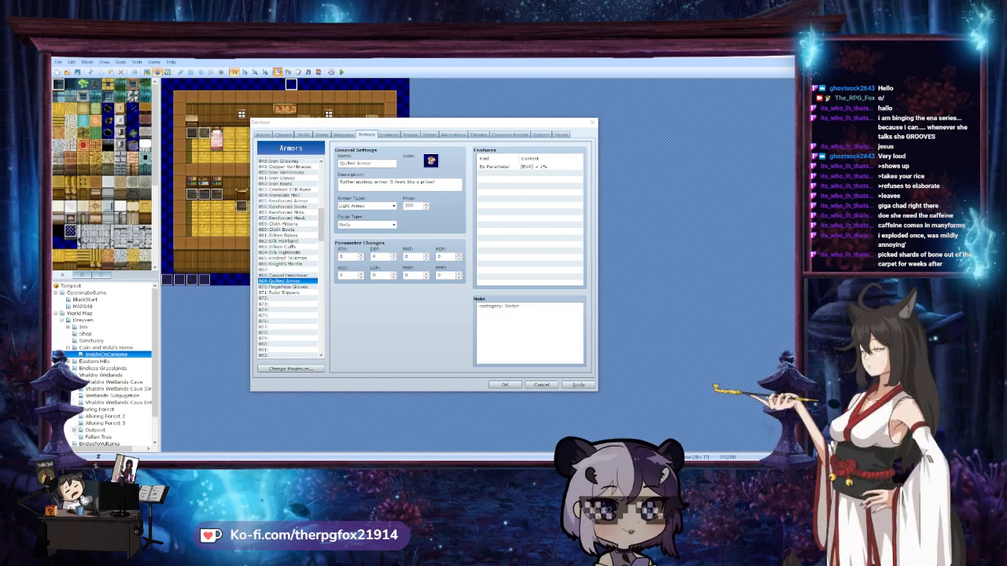
left_click(294, 292)
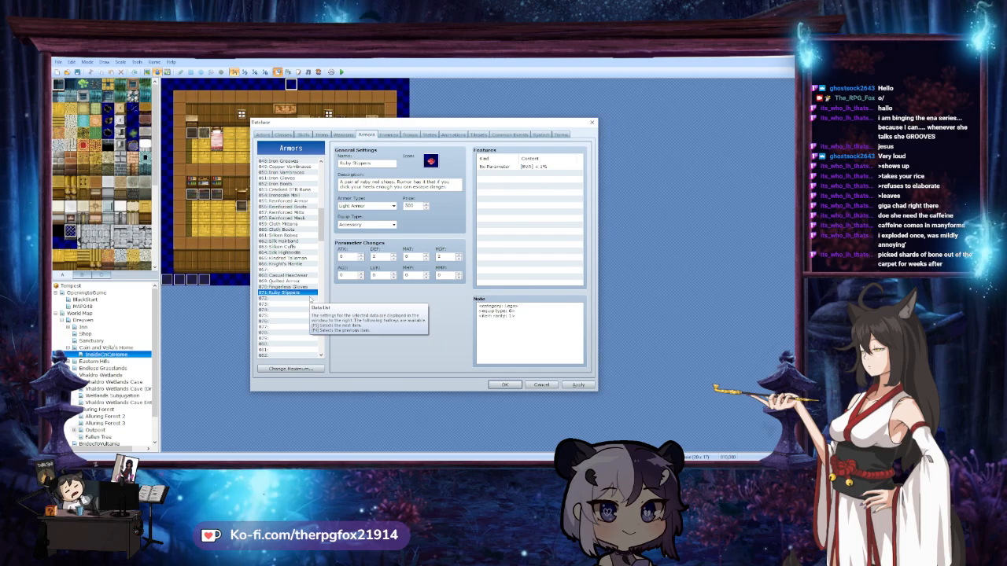
left_click(309, 276)
left_click(309, 281)
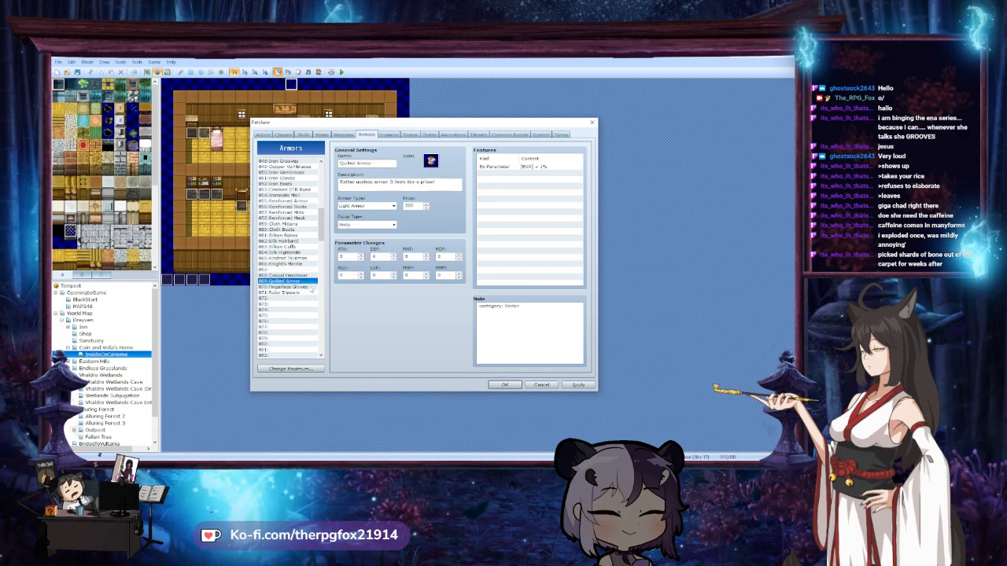
left_click(310, 286)
left_click(311, 292)
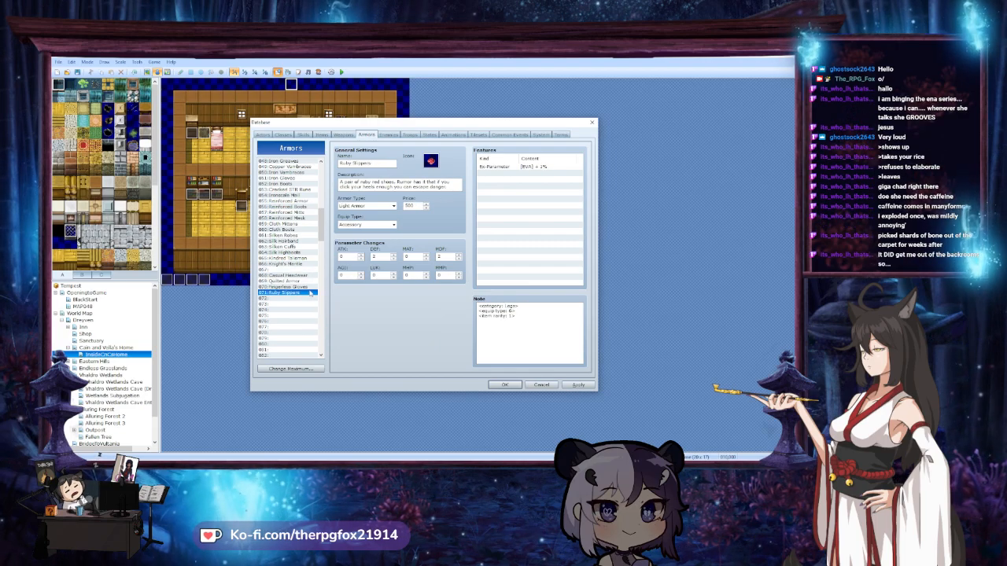
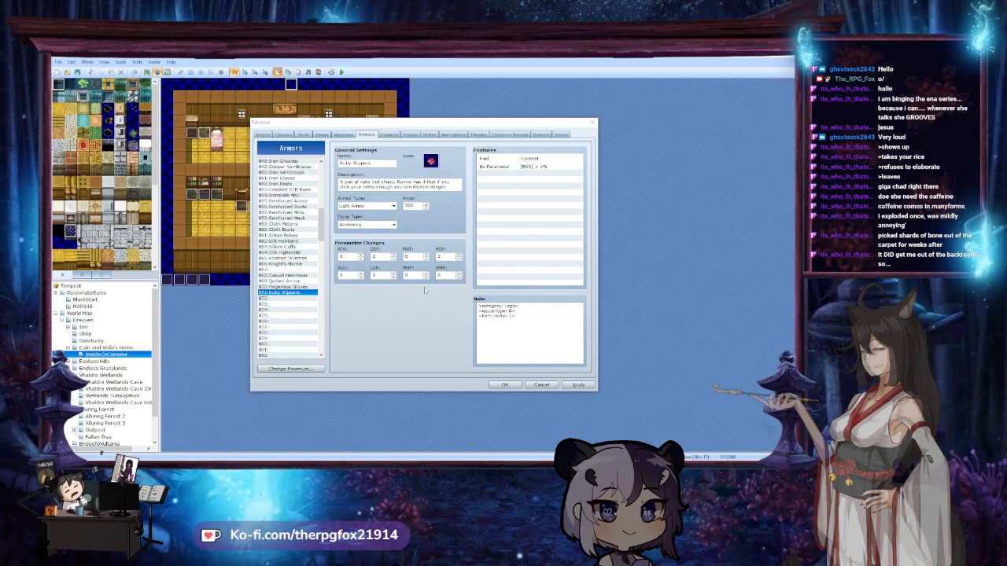
left_click(314, 287)
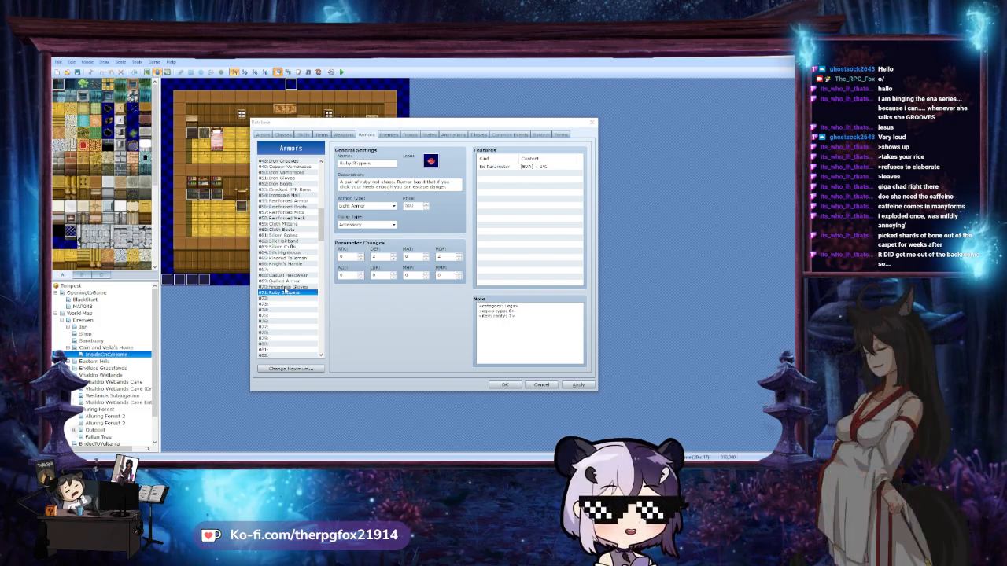
left_click(283, 293)
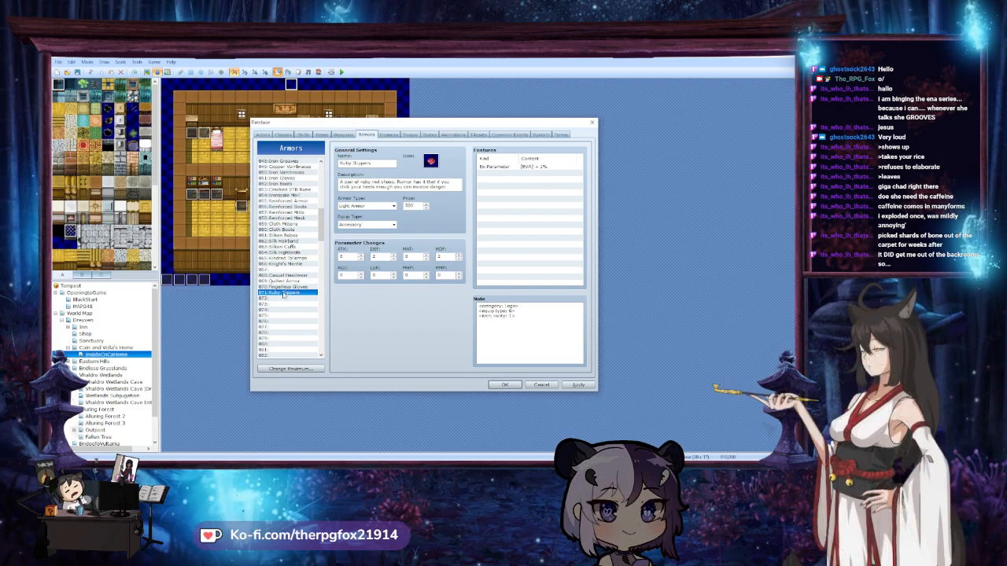
left_click(370, 225)
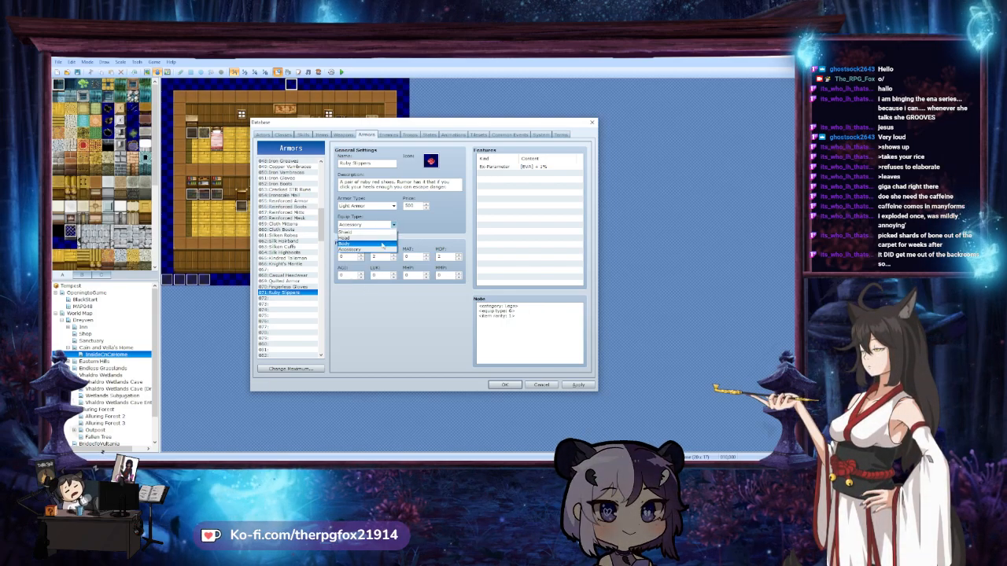
left_click(382, 249)
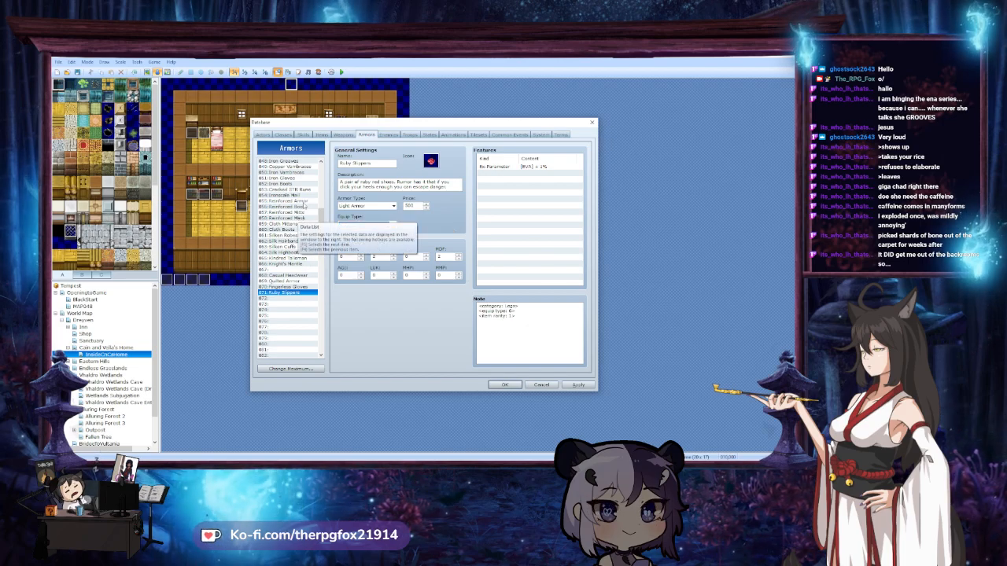
left_click(285, 206)
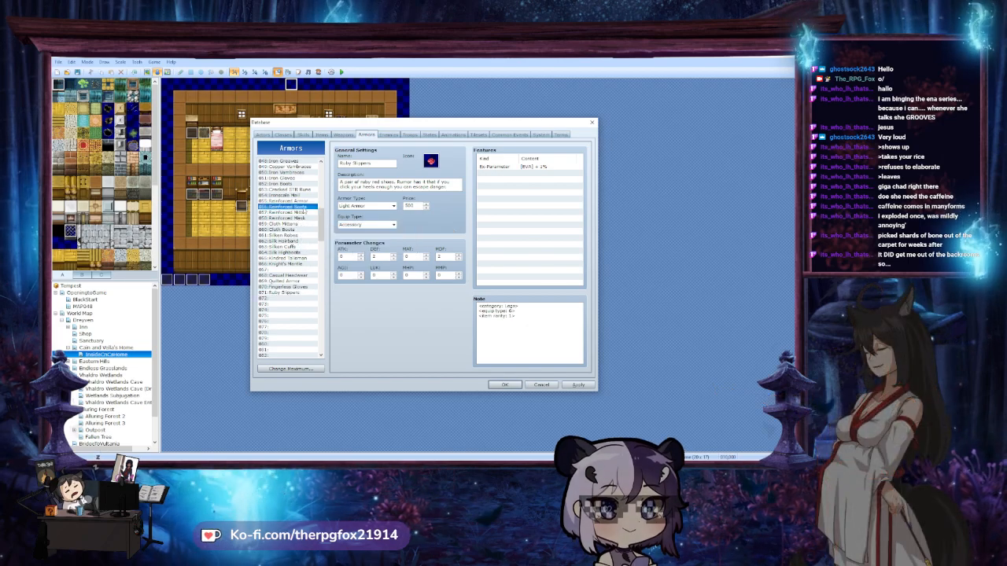
left_click(287, 292)
Set the armor type of the Fingerless Gloves in slot 070 to Light Armor
left_click(291, 286)
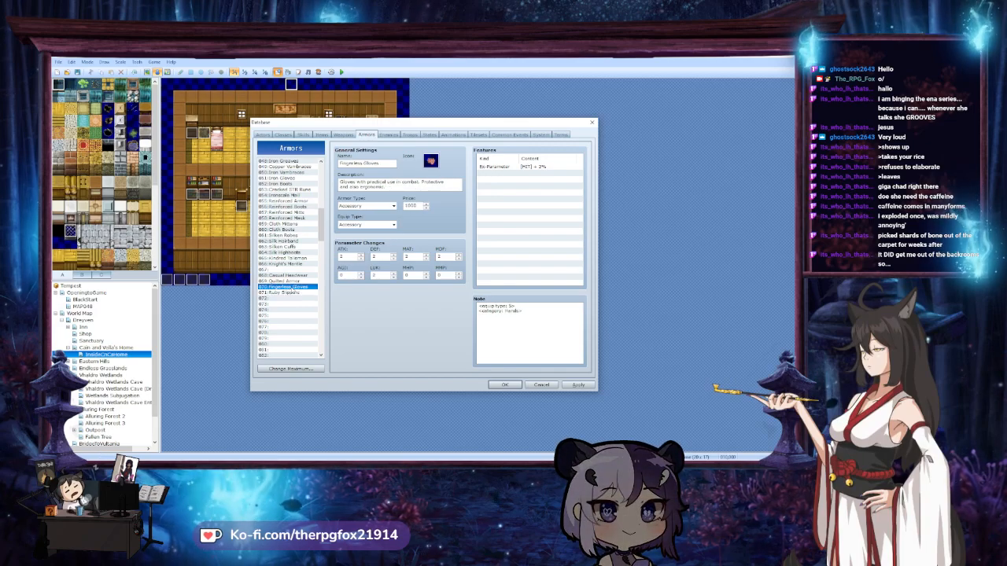
left_click(363, 205)
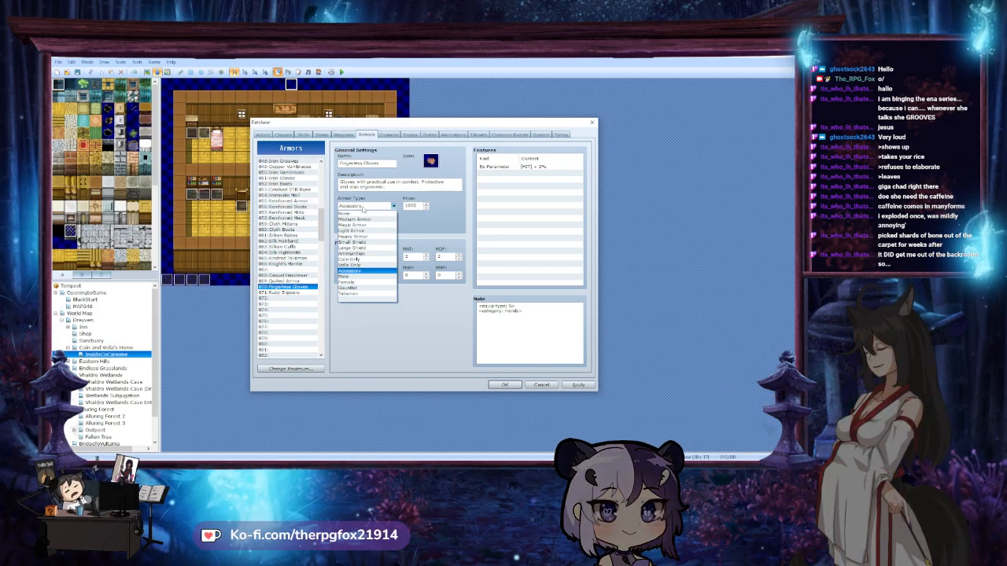
left_click(364, 207)
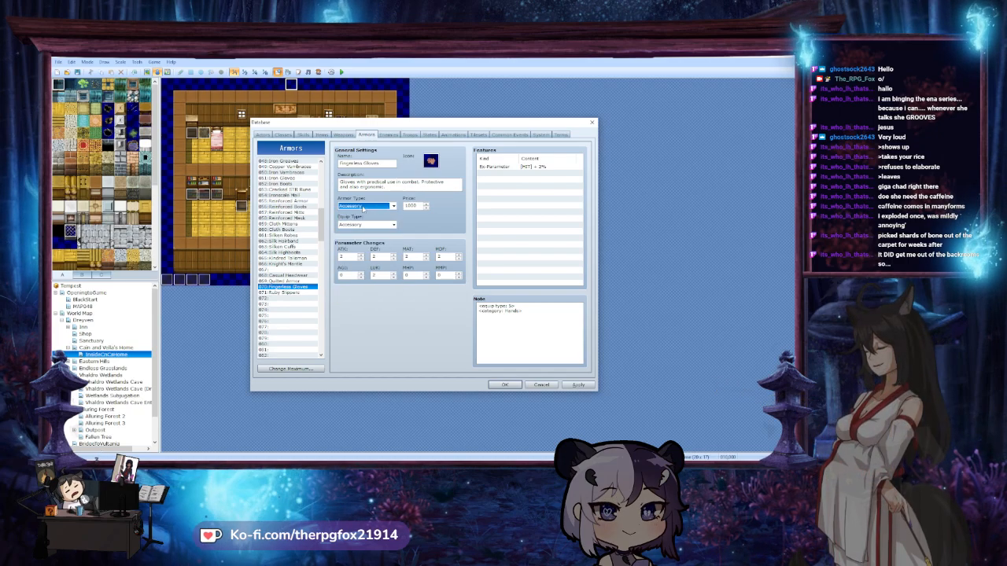
left_click(384, 206)
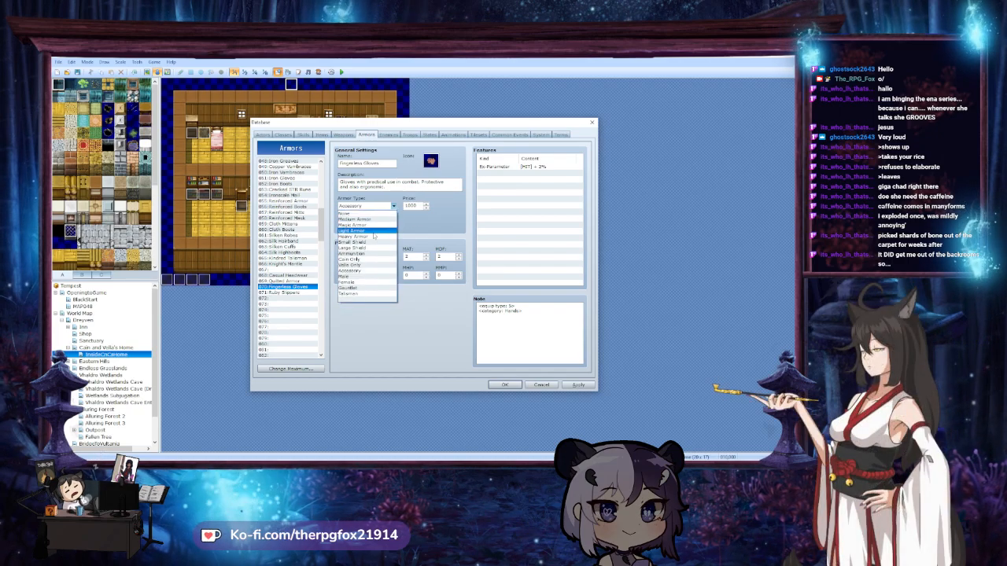
left_click(369, 219)
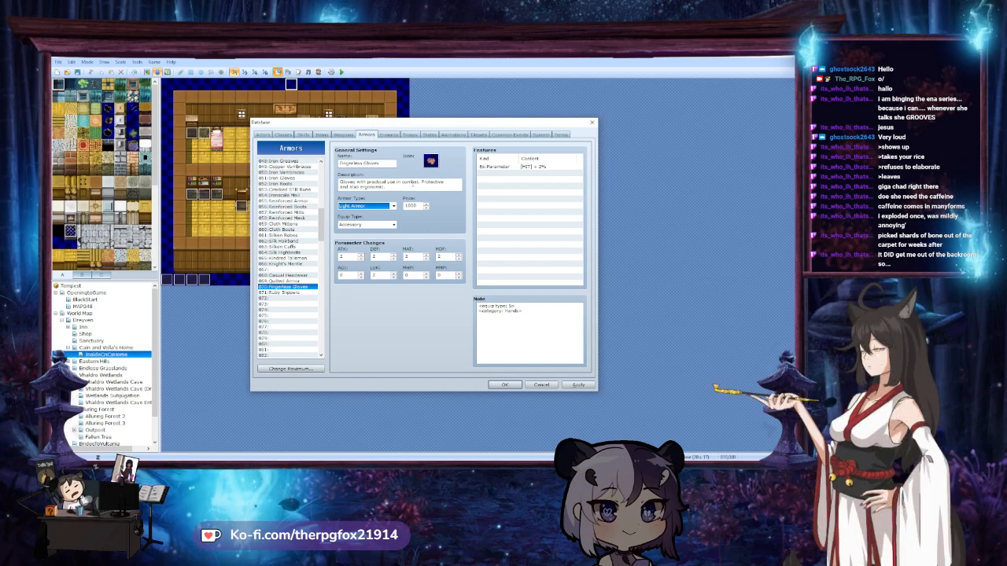
triple_click(412, 186)
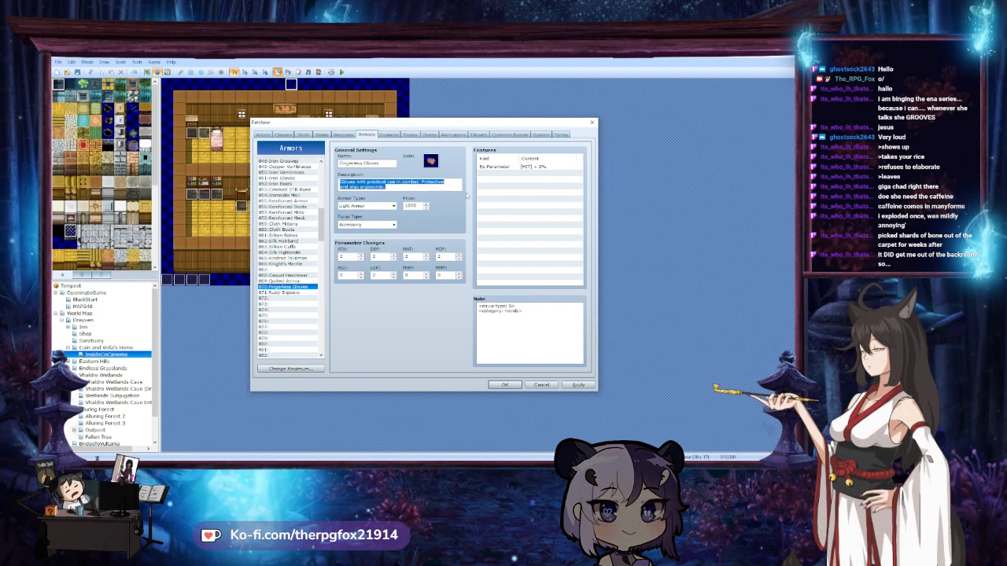
Compare the Casual Headwear and Quilted Armor entries and set the price of the Fingerless Gloves in slot 070 to 400
left_click(309, 281)
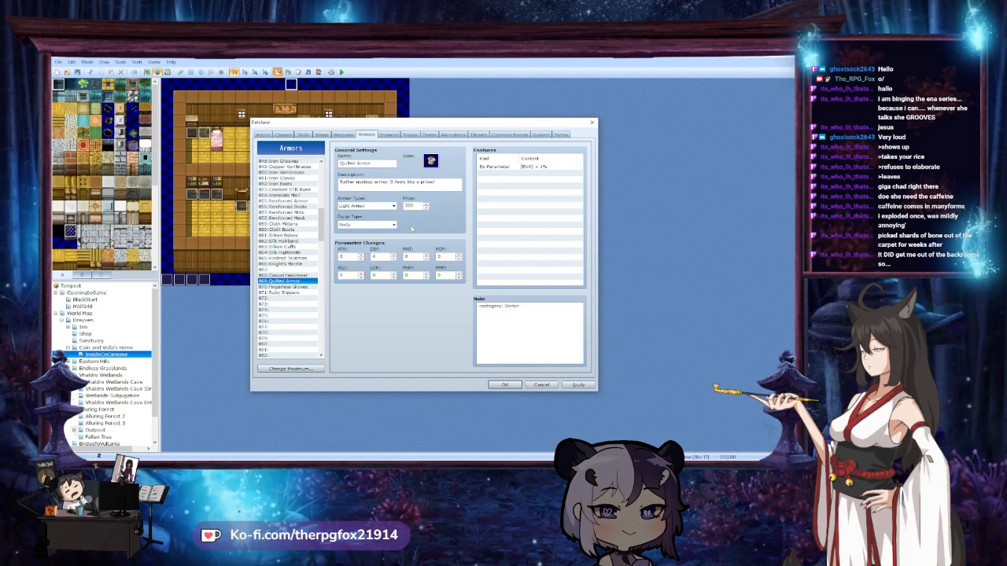
left_click(299, 276)
left_click(302, 281)
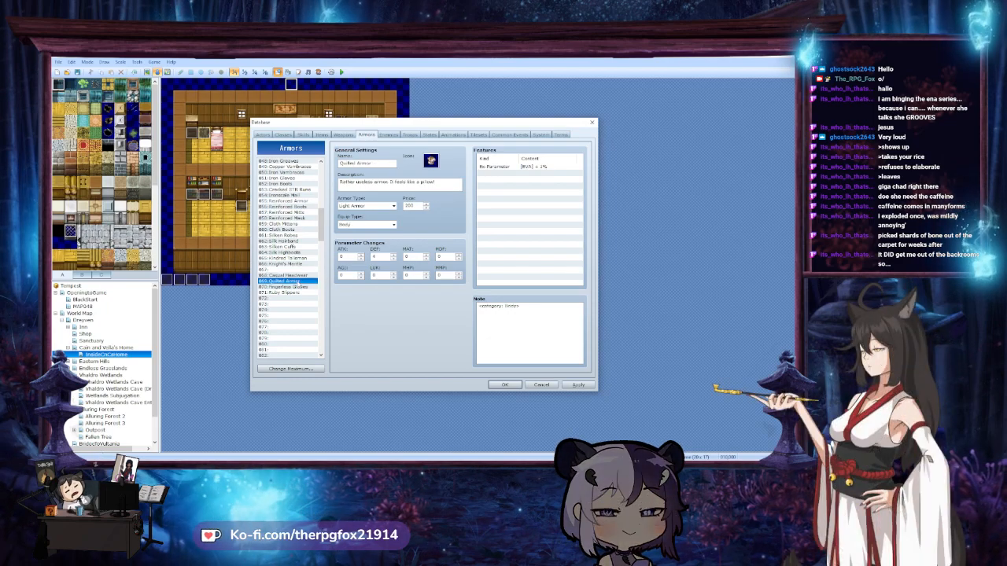
left_click(298, 275)
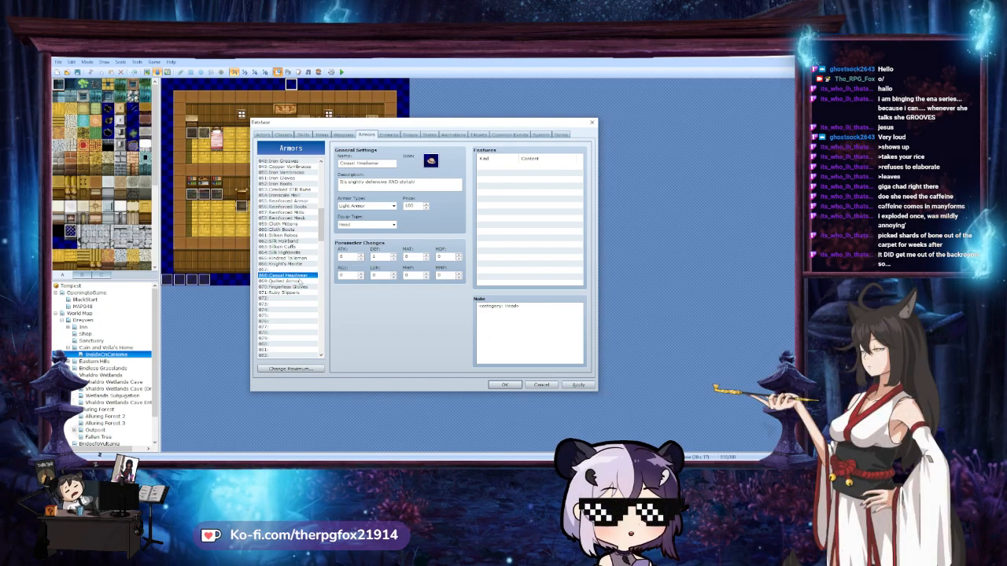
left_click(298, 281)
left_click(300, 287)
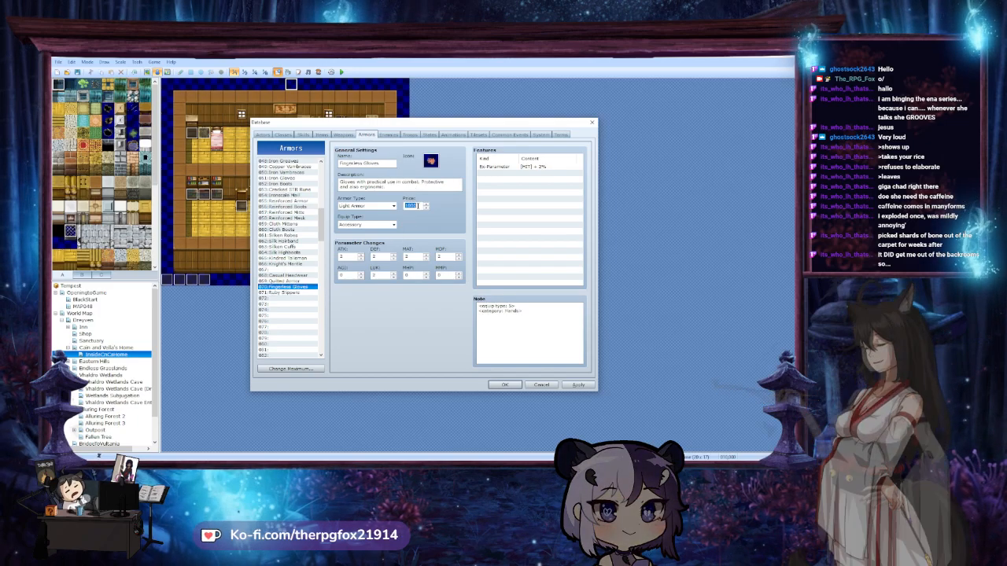
type("4")
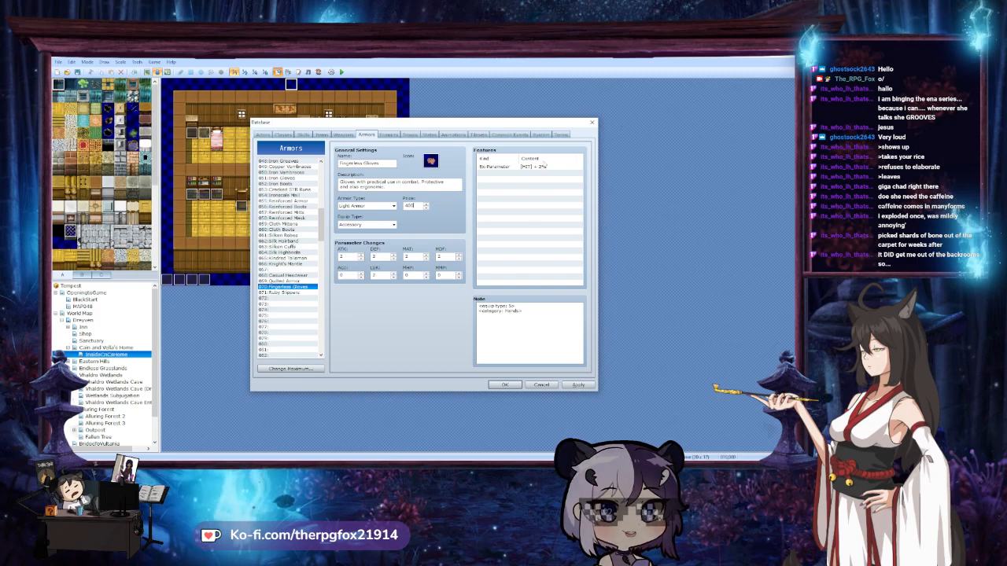
Compare the prices and parameters of the Ruby Slippers, Fingerless Gloves and Casual Headwear with the Fine Leather Gloves entry
left_click(299, 292)
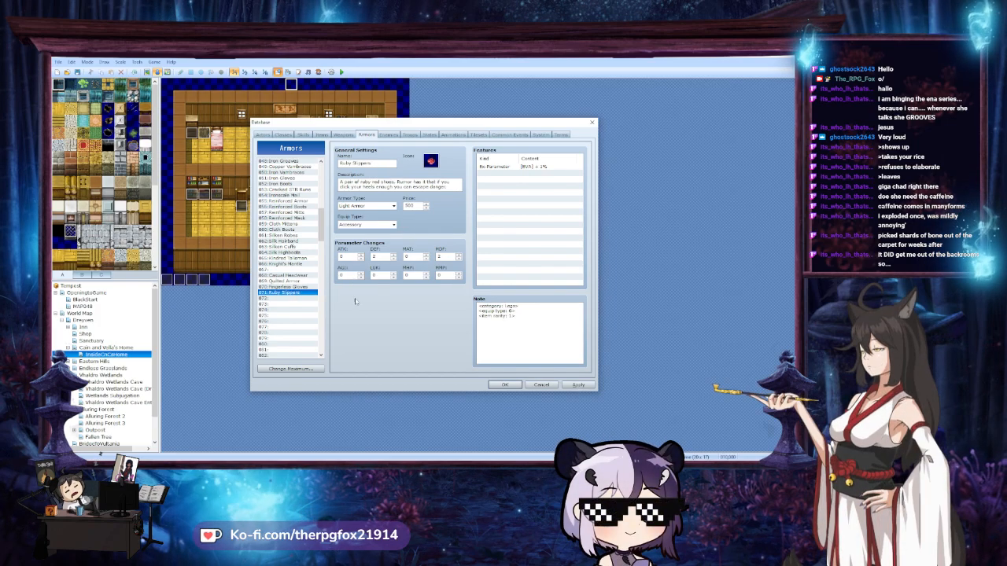
left_click(306, 287)
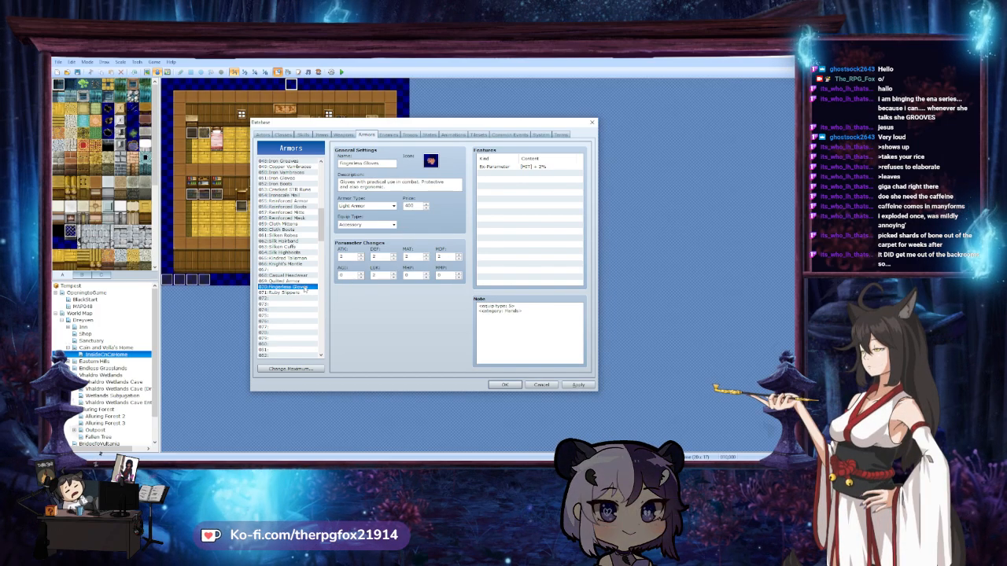
left_click(299, 275)
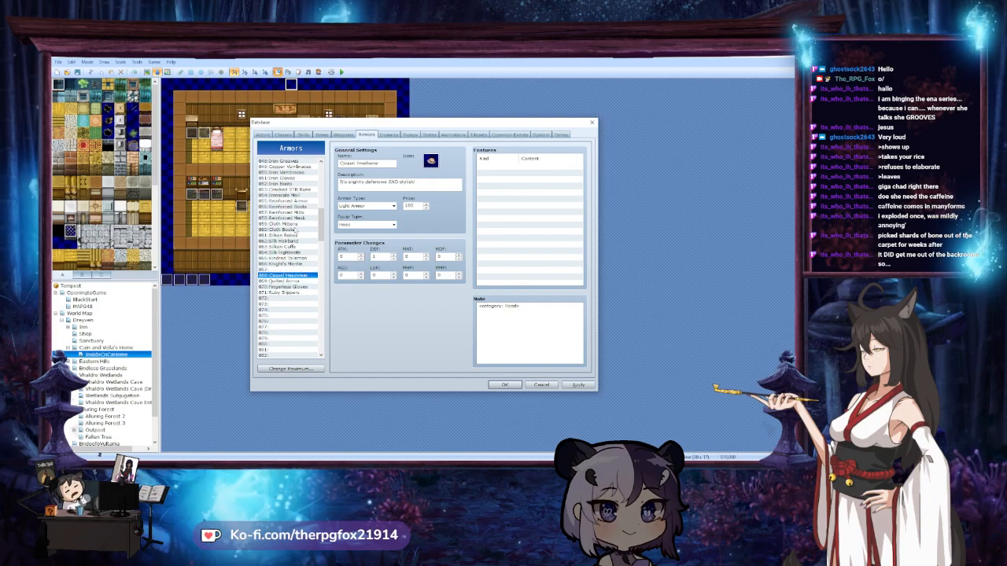
scroll(296, 230, "up", 1)
scroll(303, 208, "up", 4)
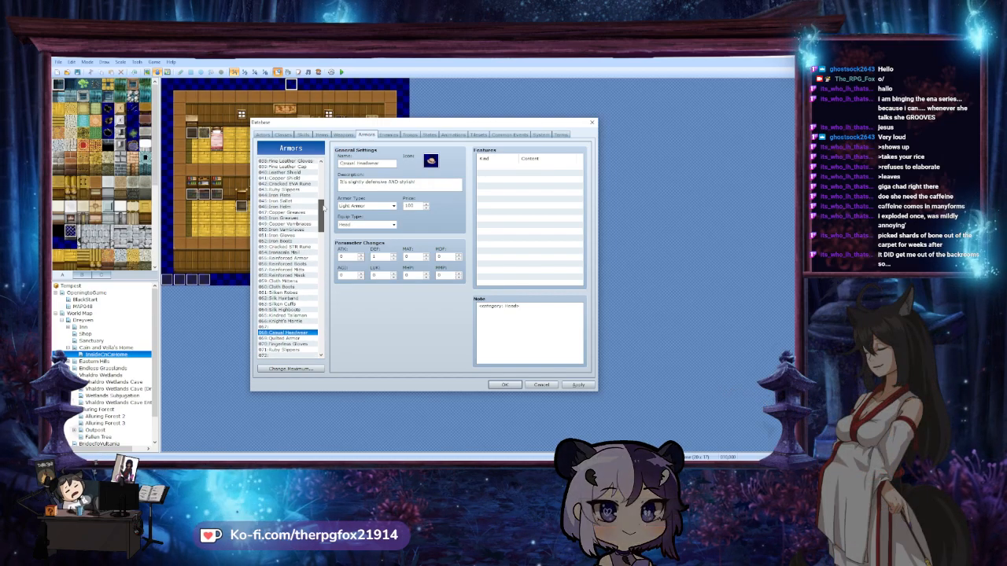
left_click(279, 184)
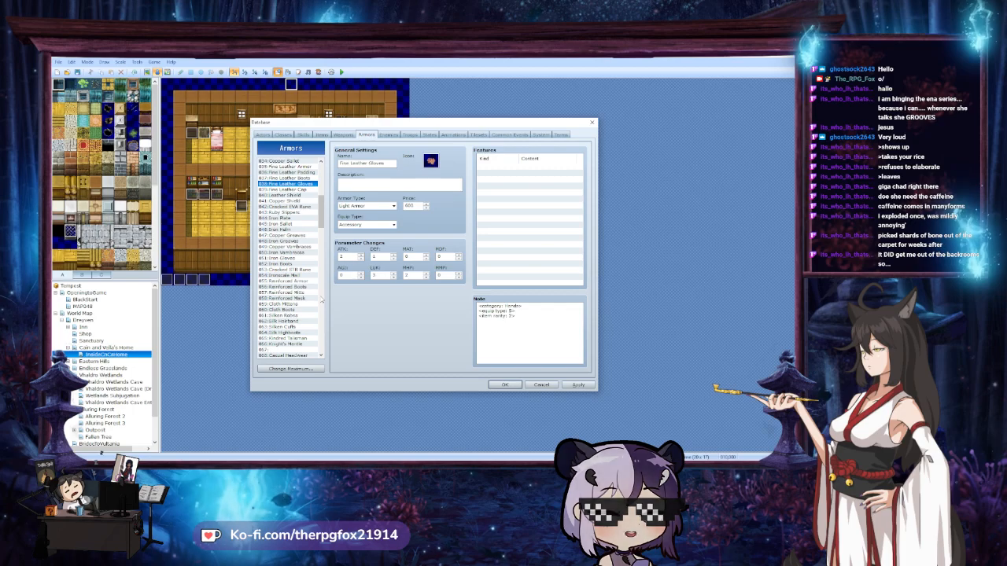
scroll(291, 252, "down", 3)
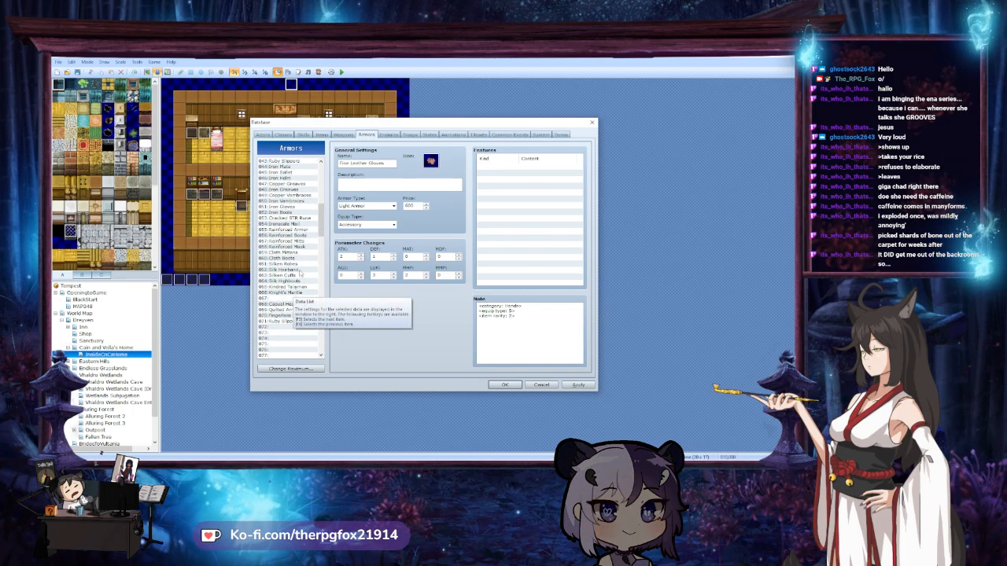
scroll(300, 273, "down", 2)
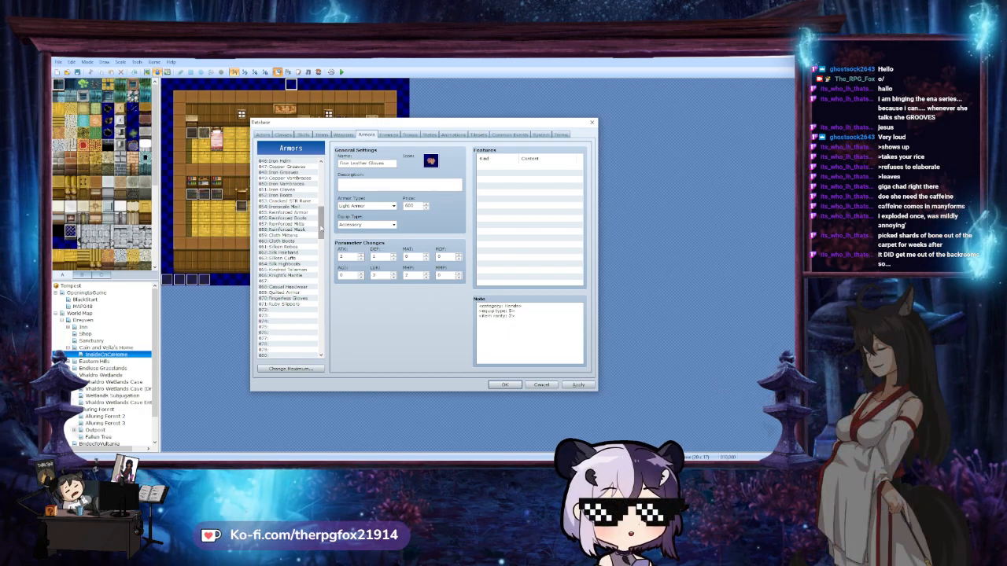
Set the Fingerless Gloves in slot 070 to 1 DEF, 0 MAT and 0 MDF
left_click(284, 299)
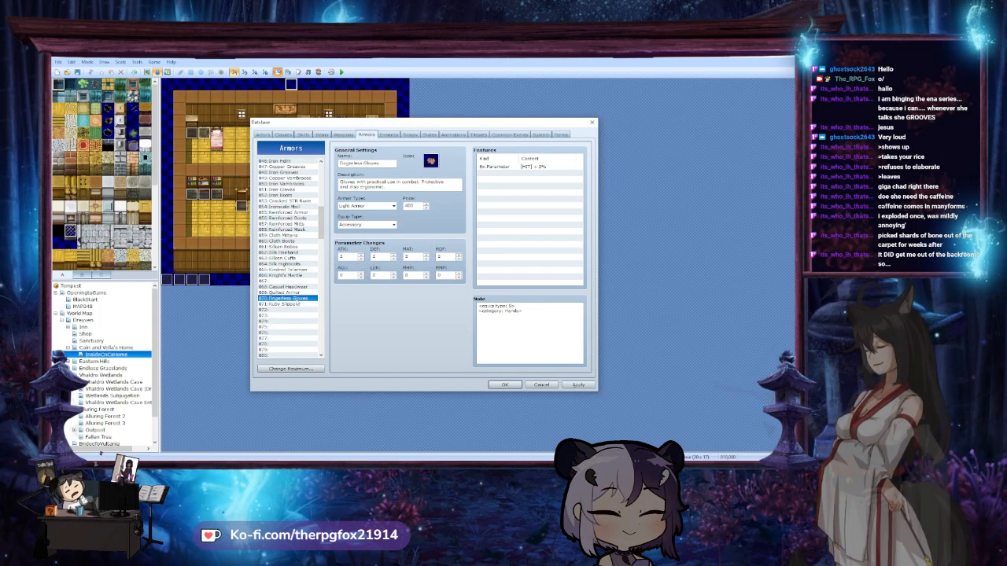
left_click(394, 260)
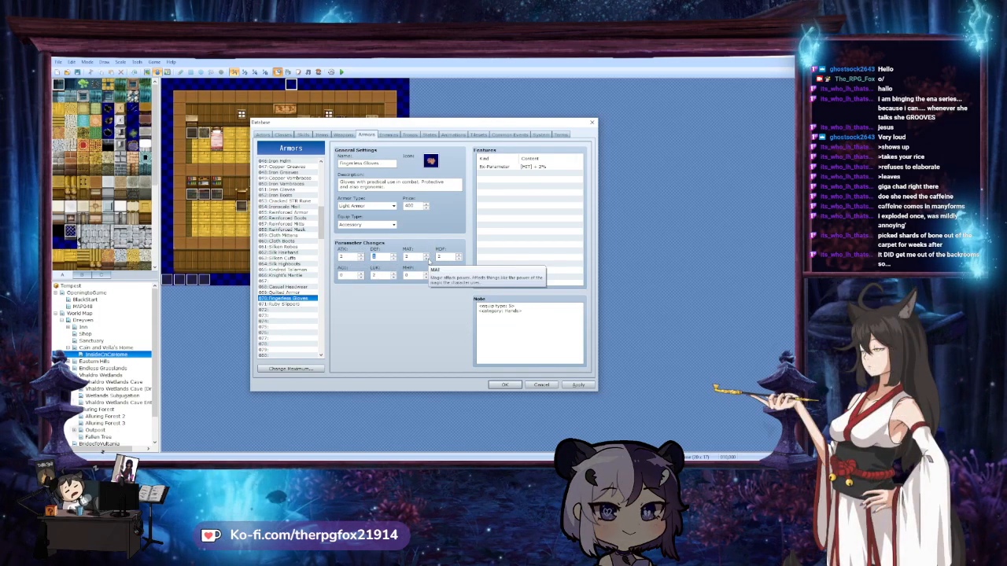
left_click(425, 259)
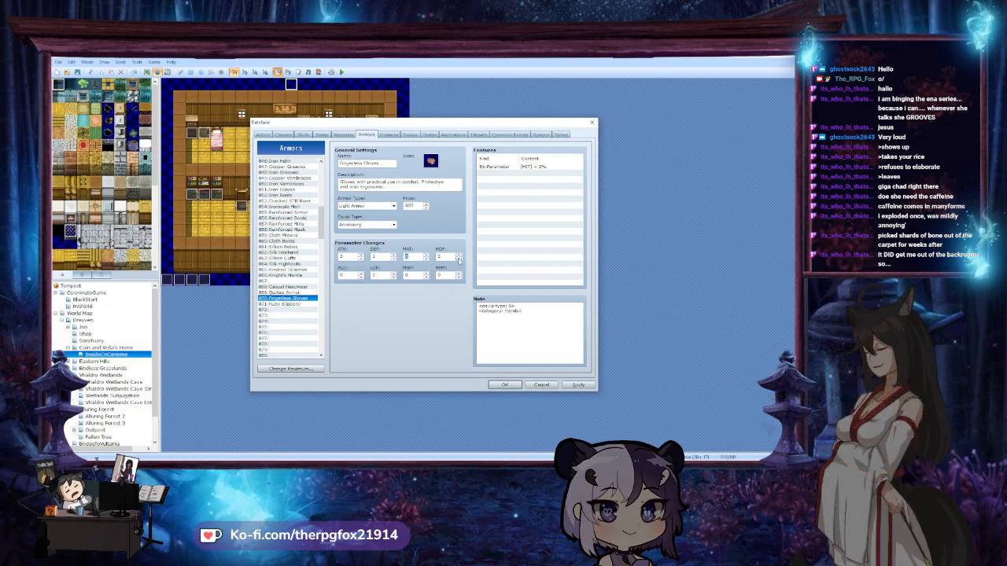
Check the Fine Leather Gloves' parameters for reference and set the Fingerless Gloves in slot 070 to 1 ATK and 1 LUK
scroll(306, 214, "up", 4)
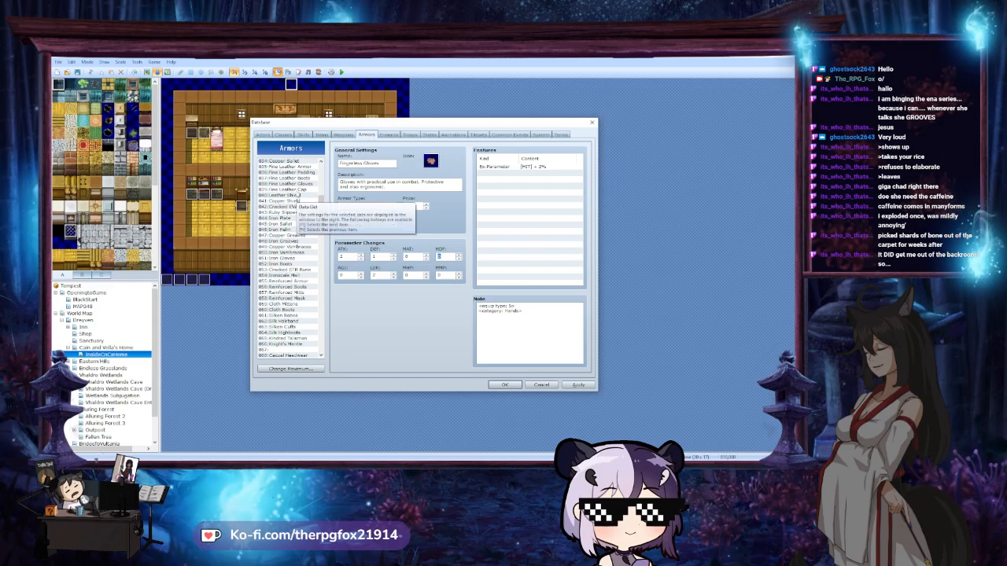
left_click(297, 184)
scroll(297, 201, "down", 4)
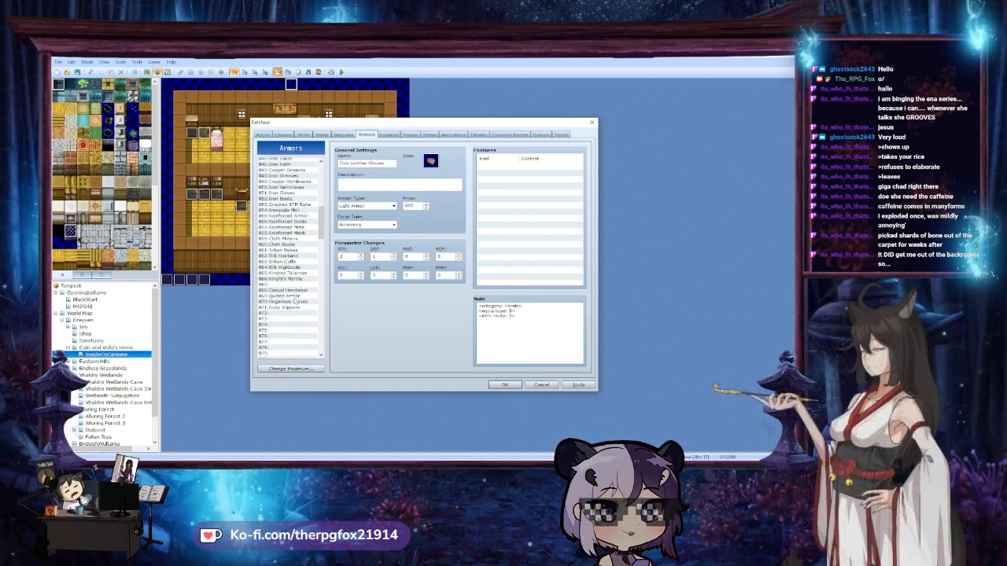
scroll(295, 301, "down", 2)
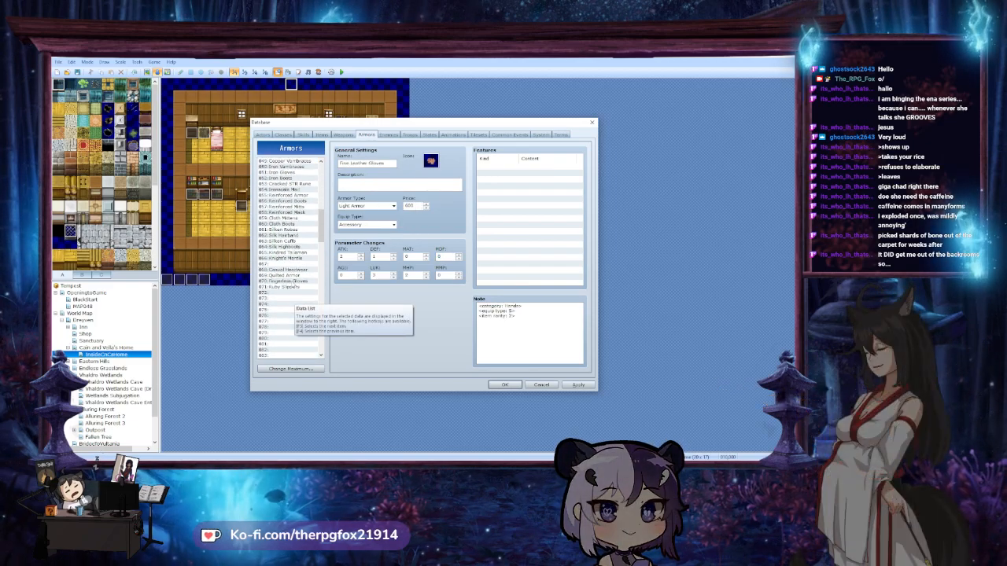
left_click(285, 281)
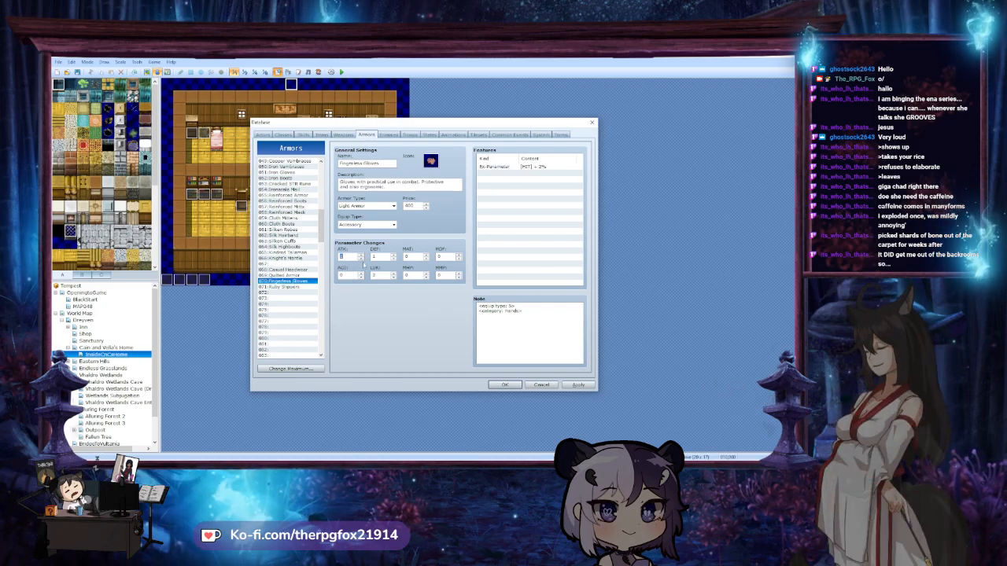
left_click(392, 277)
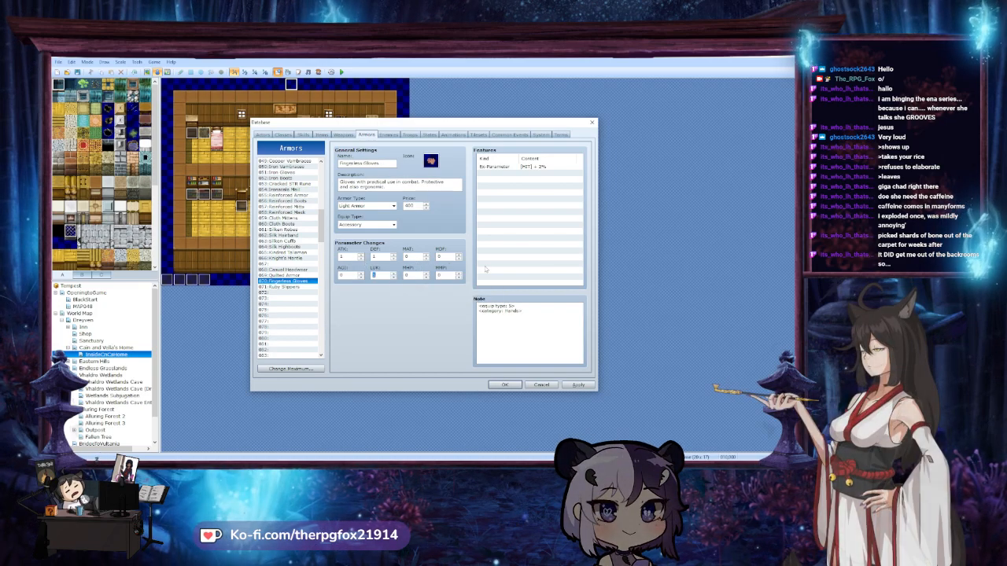
Compare the parameters of the Fine Leather Gloves with those of the Fingerless Gloves in slot 070
scroll(283, 255, "up", 1)
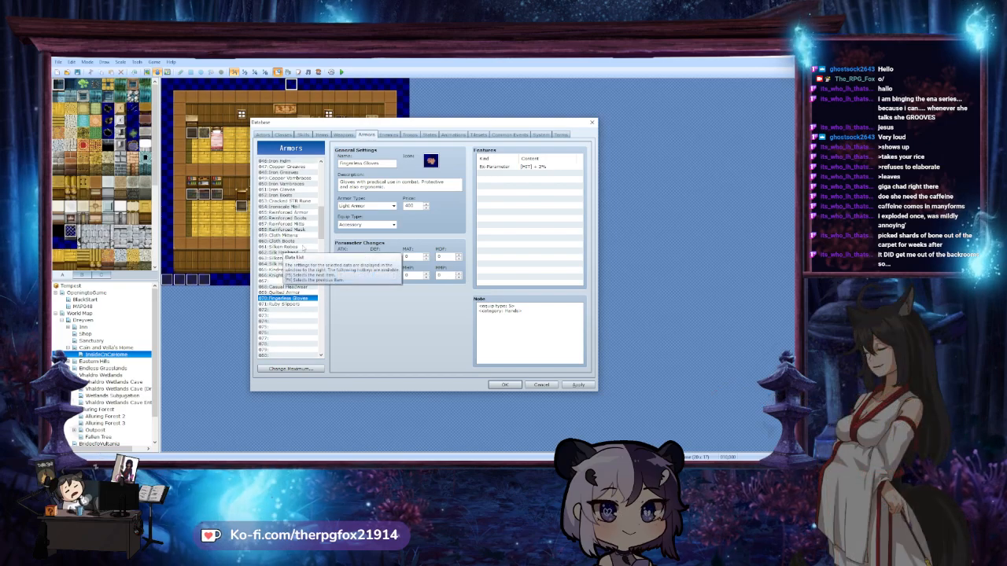
scroll(283, 254, "up", 1)
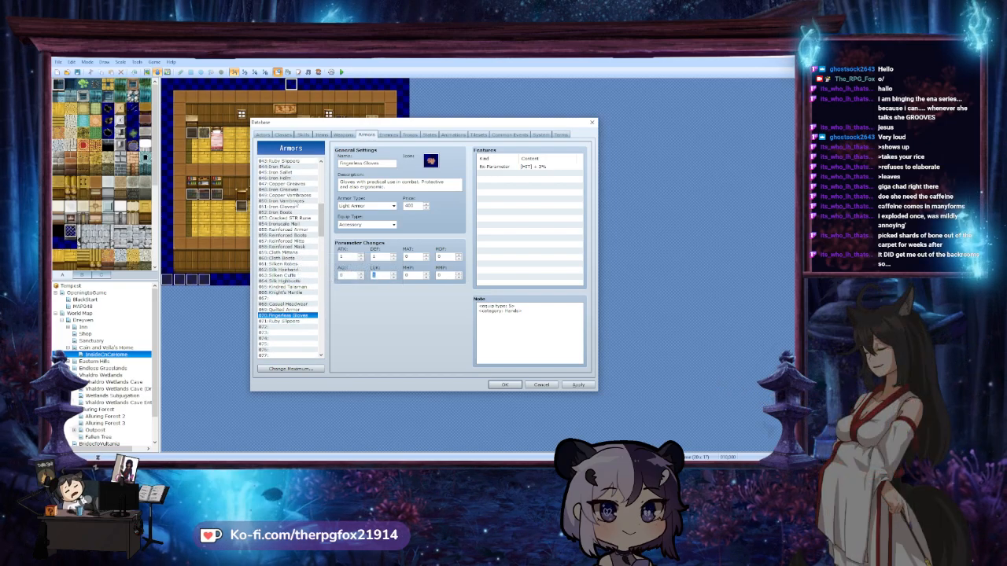
scroll(307, 200, "up", 1)
scroll(306, 200, "up", 1)
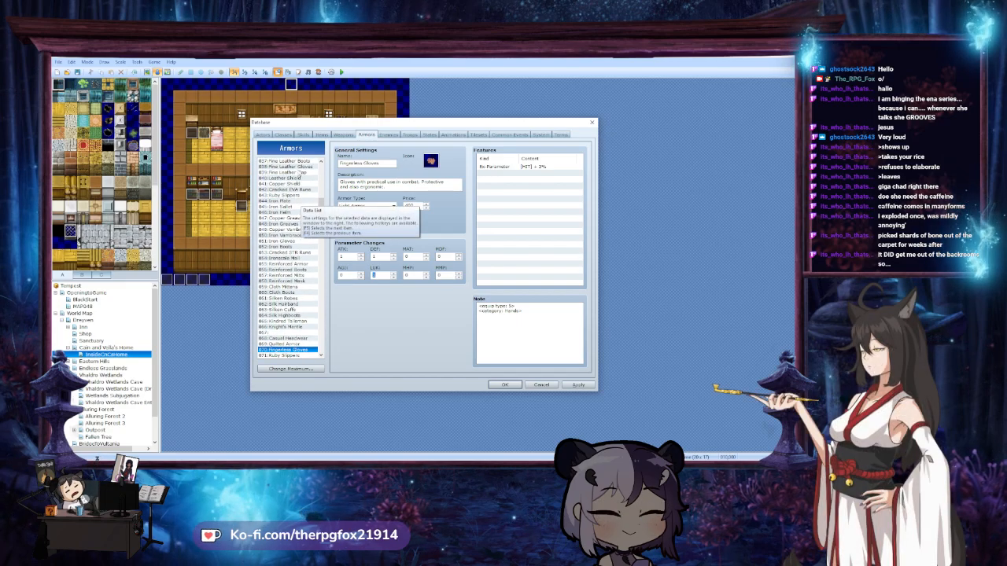
left_click(289, 166)
scroll(301, 292, "down", 3)
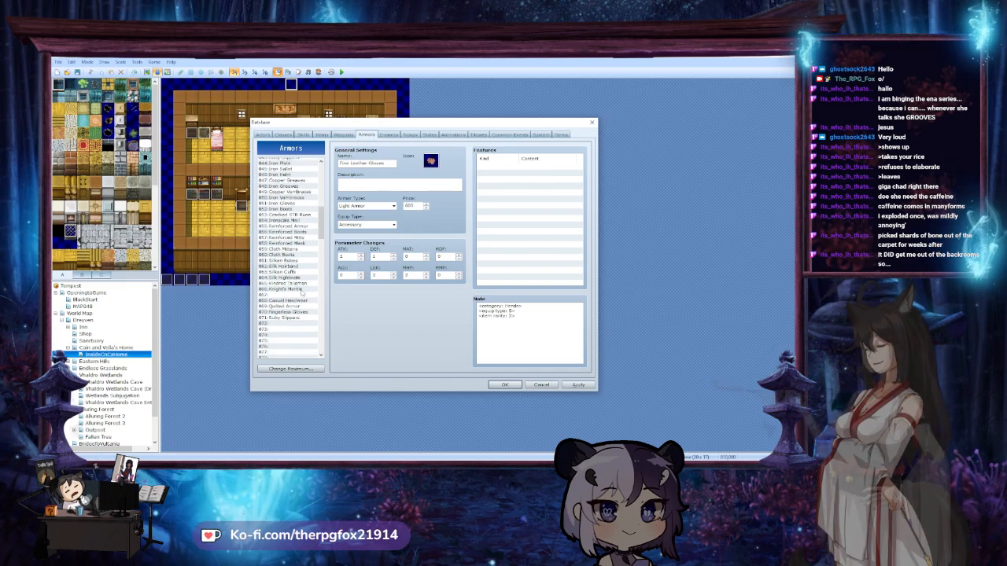
left_click(293, 298)
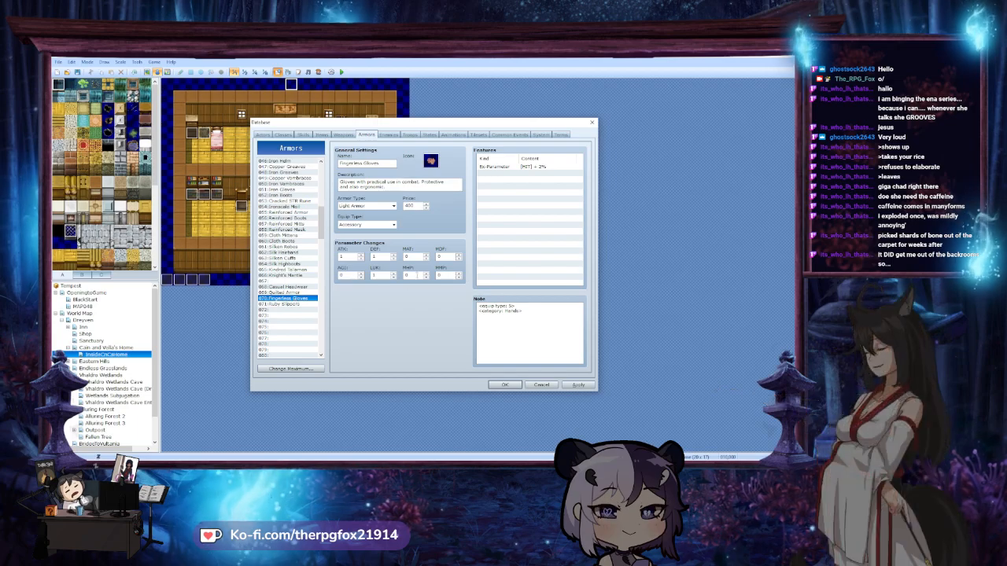
scroll(289, 235, "up", 3)
left_click(291, 167)
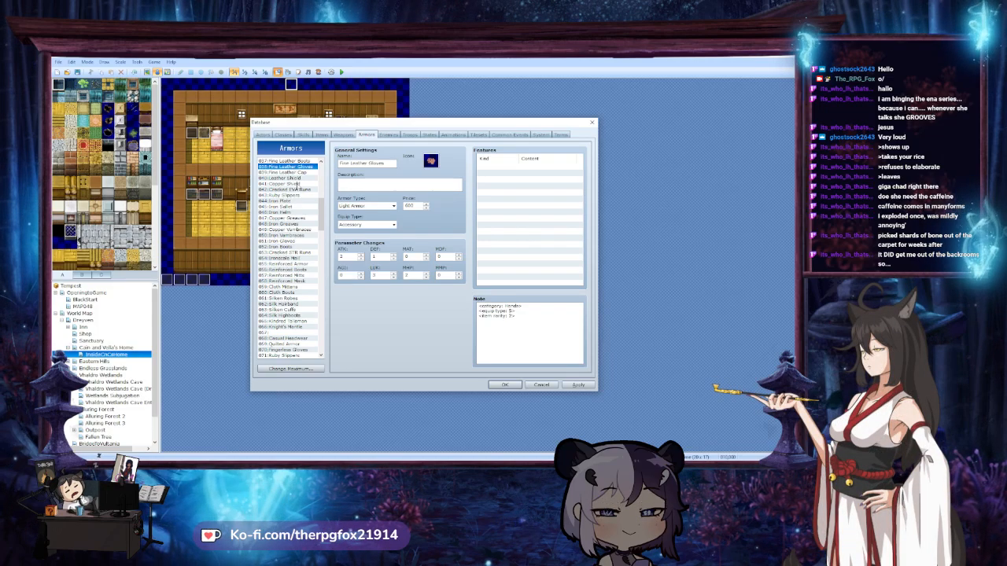
scroll(305, 302, "down", 3)
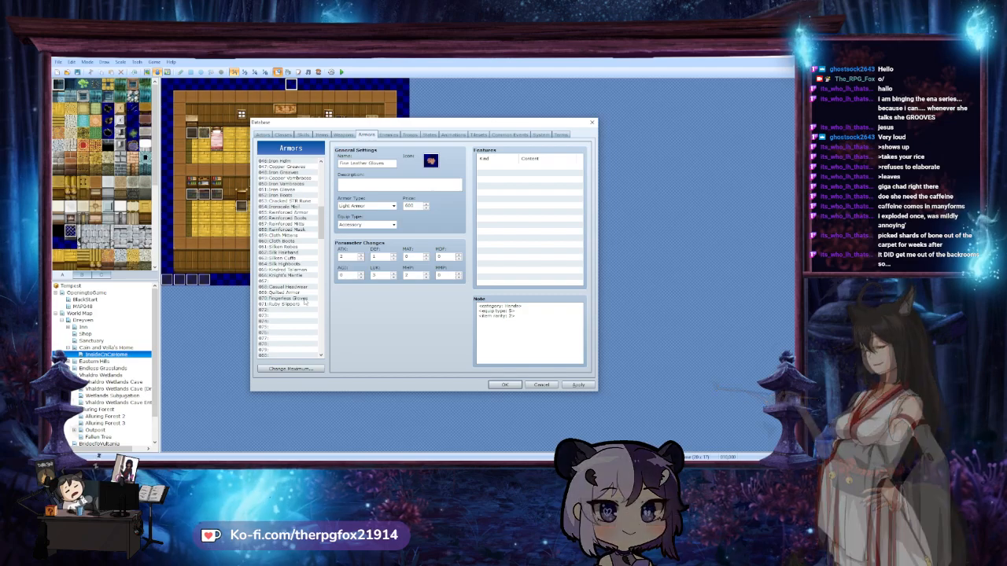
left_click(304, 299)
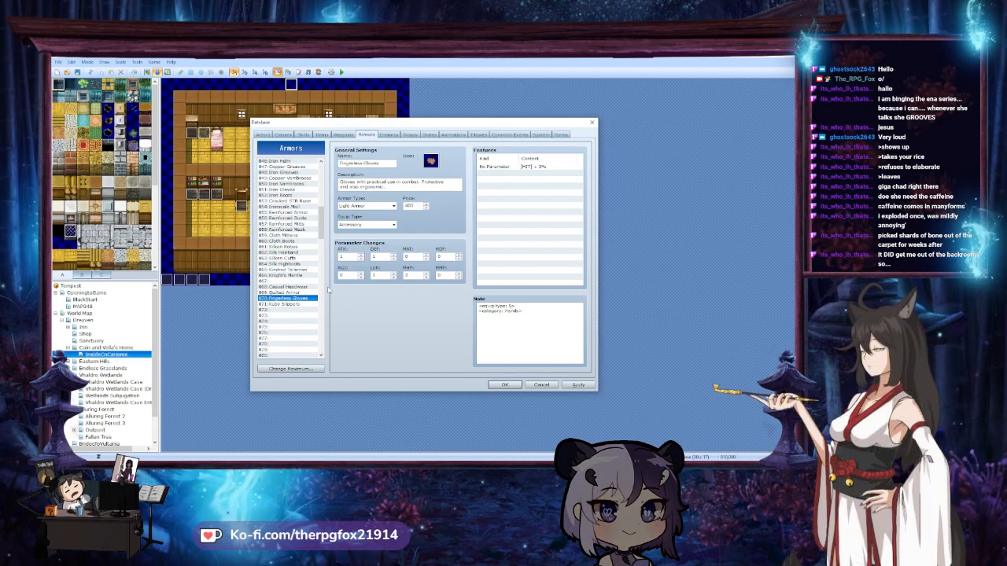
Review the settings of the Quilted Armor, Casual Headwear, Fingerless Gloves and Ruby Slippers in slots 068 to 071
left_click(291, 293)
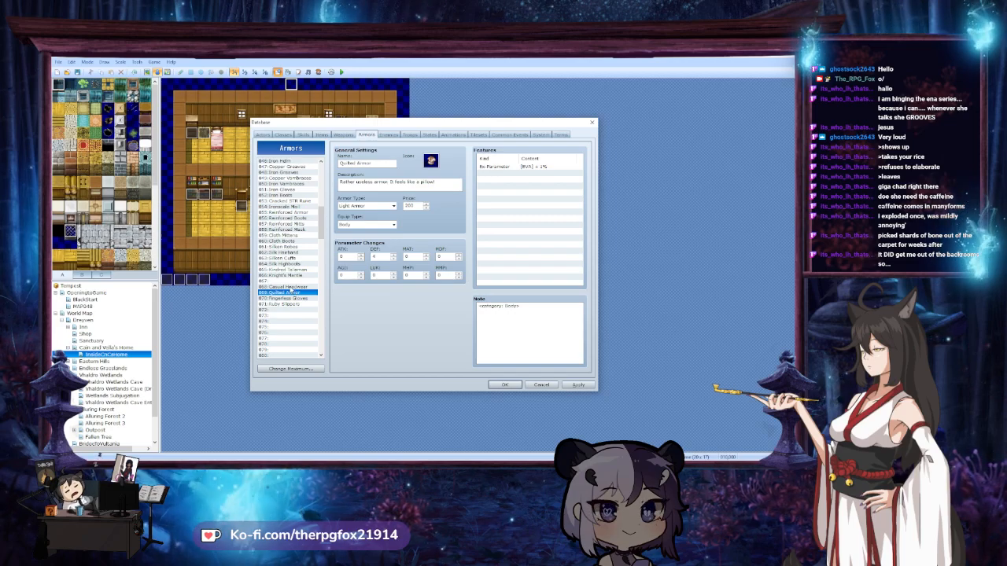
left_click(286, 287)
key("Down")
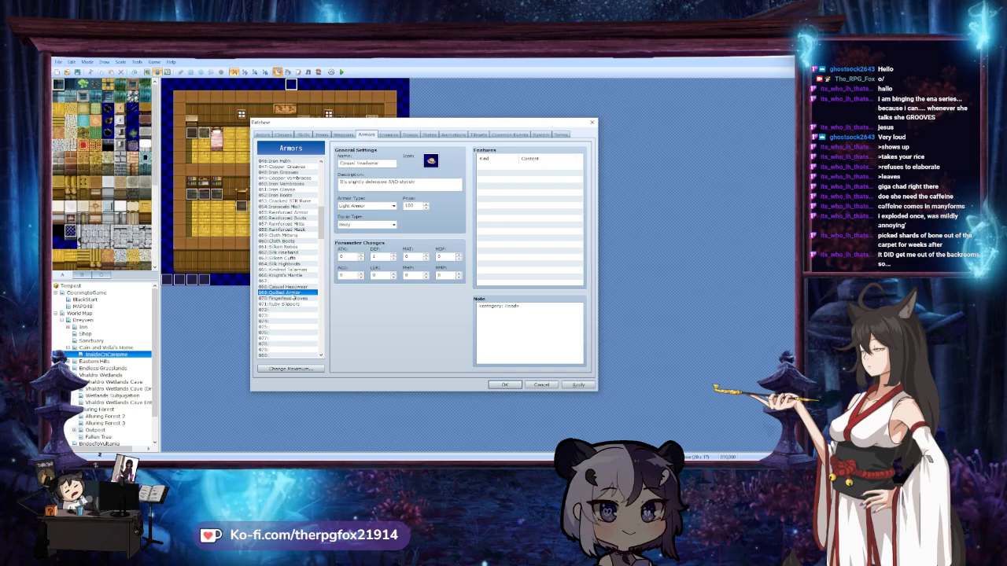
key("Down")
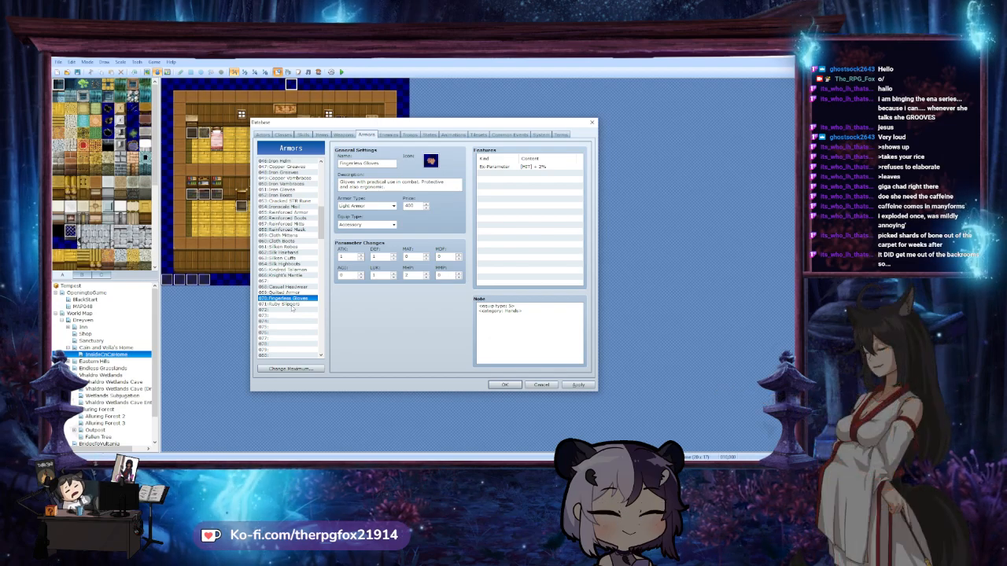
key("Down")
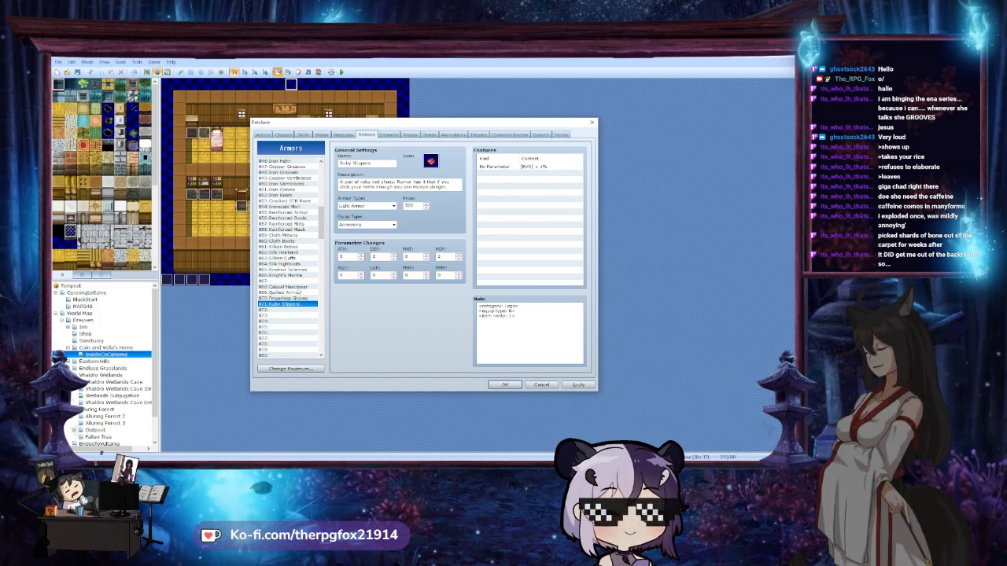
Examine the prices and parameters of the early armor entries in slots 007 to 011, from Cracked HIT Rune to Copper Plate
left_click_drag(318, 219, 321, 176)
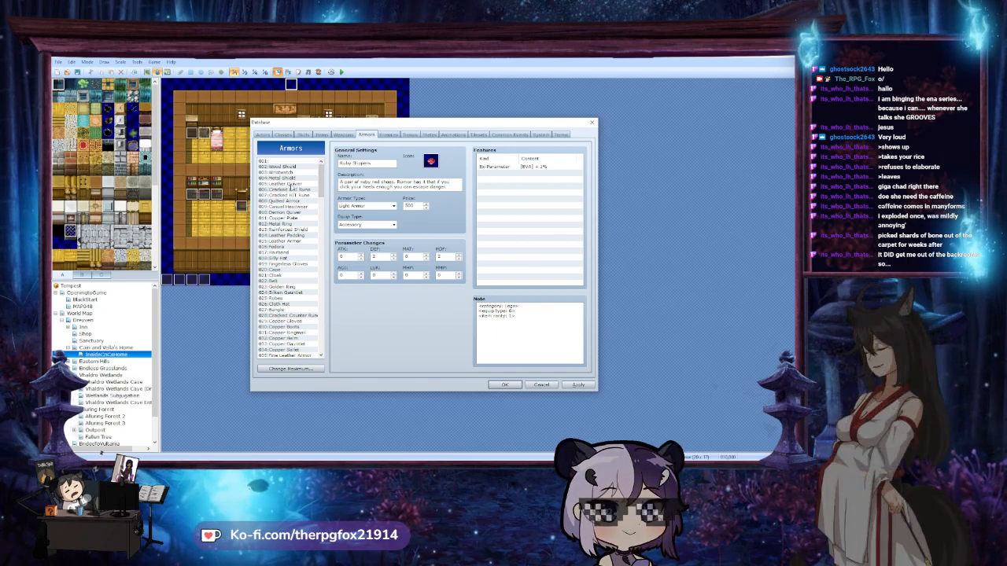
left_click(292, 201)
left_click(302, 207)
left_click(304, 213)
left_click(305, 219)
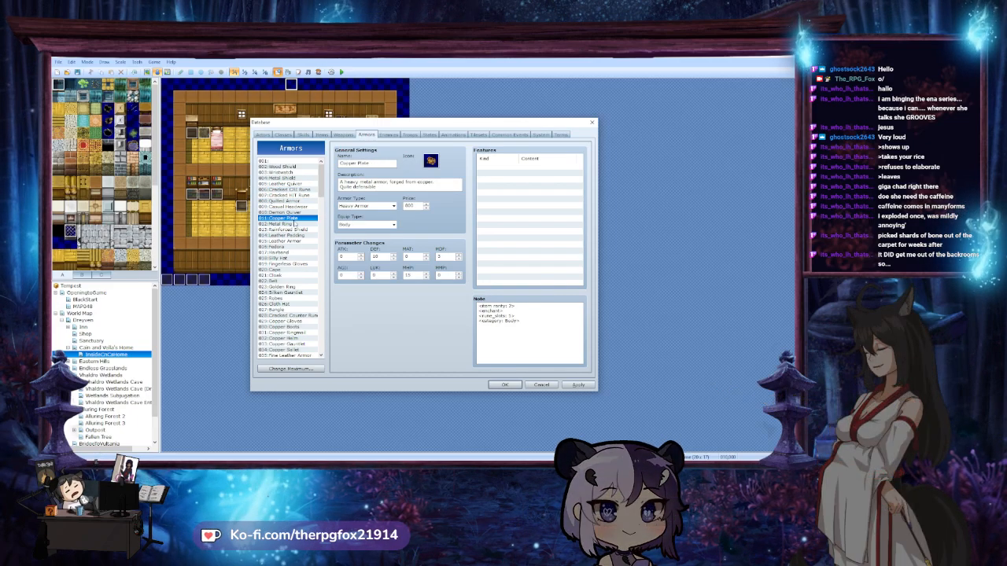
left_click(308, 210)
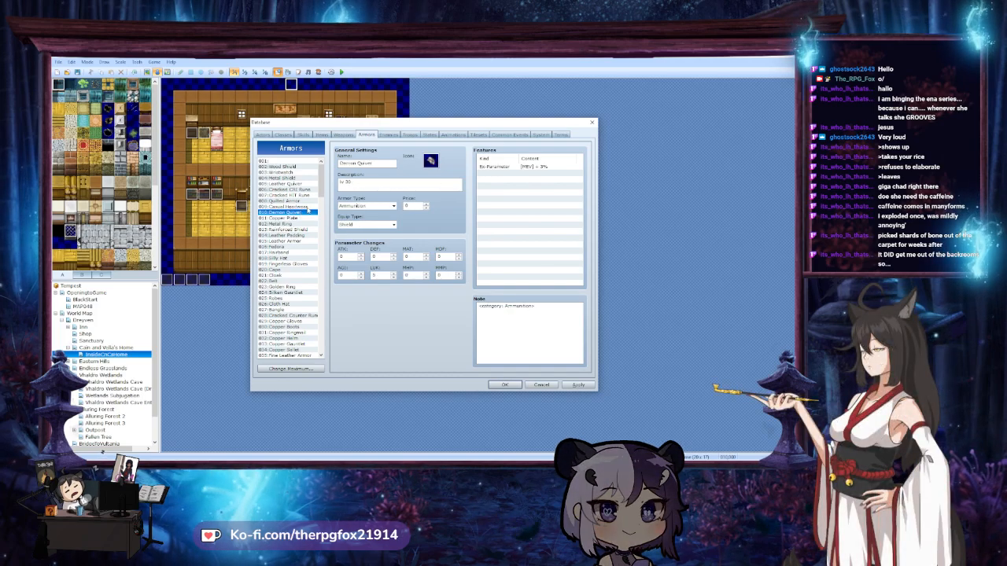
left_click(310, 206)
left_click(312, 201)
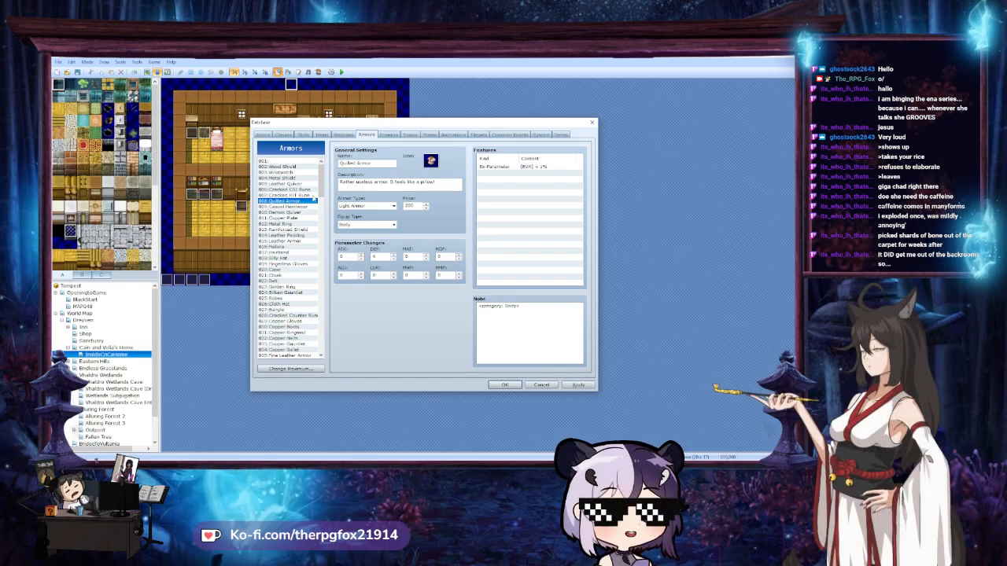
left_click(312, 195)
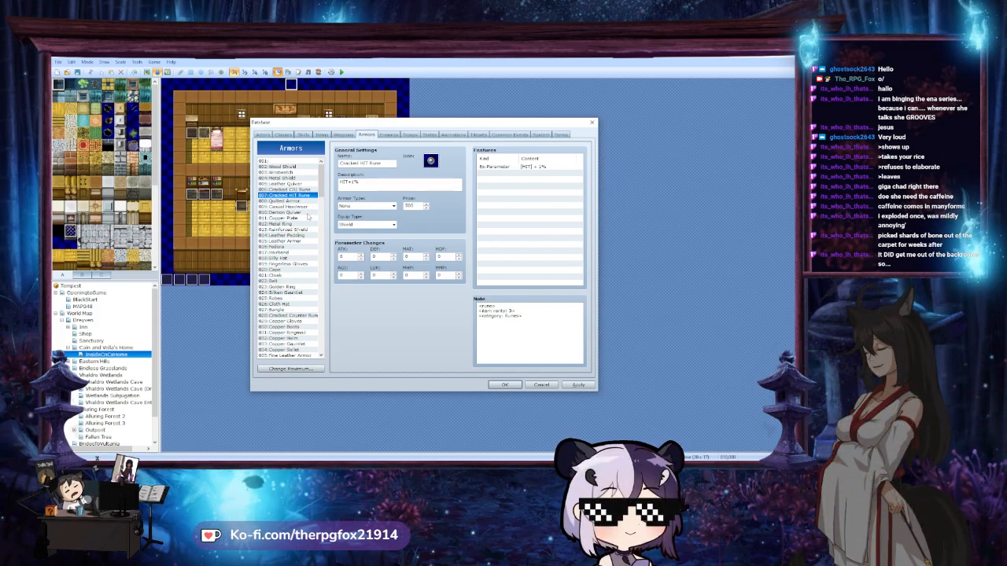
left_click(305, 218)
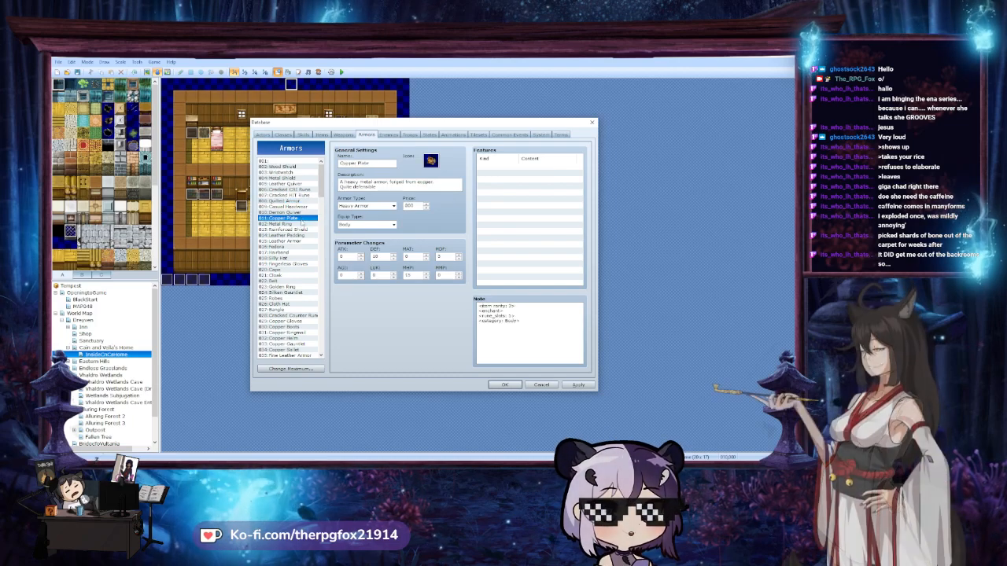
Examine the types, prices and parameters of the armor entries between the Reinforced Shield in slot 013 and the gauntlet in slot 024
left_click(295, 230)
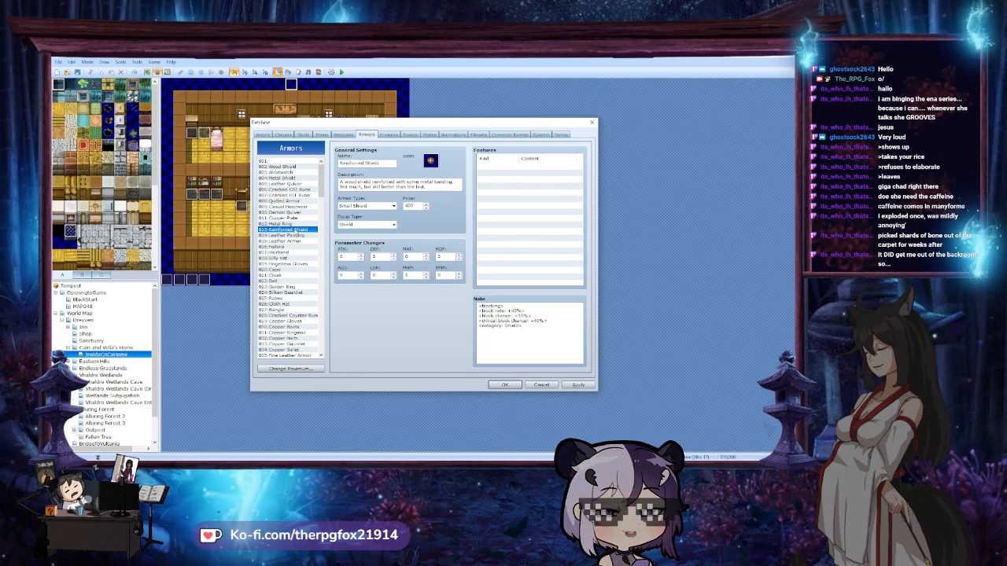
left_click(296, 235)
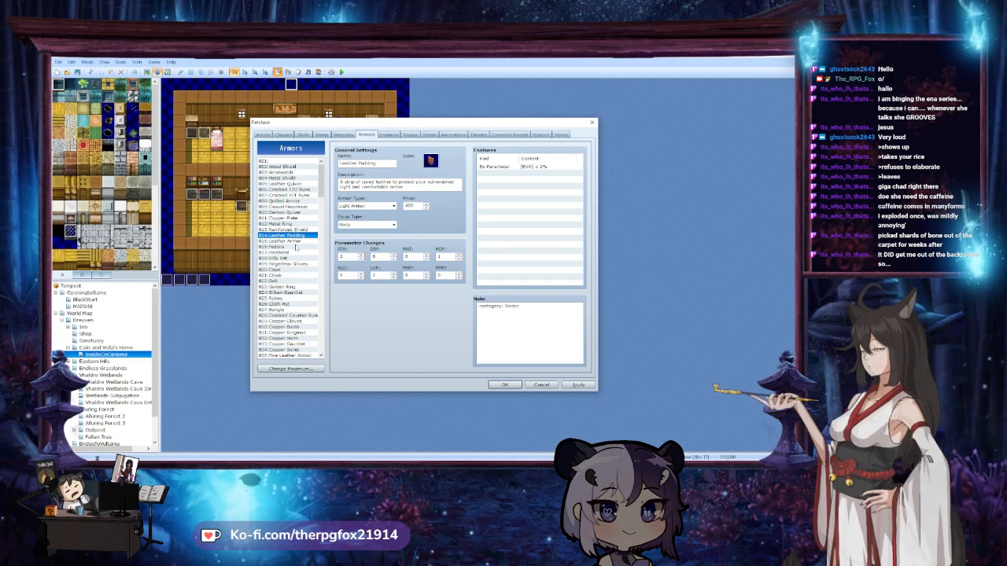
left_click(296, 241)
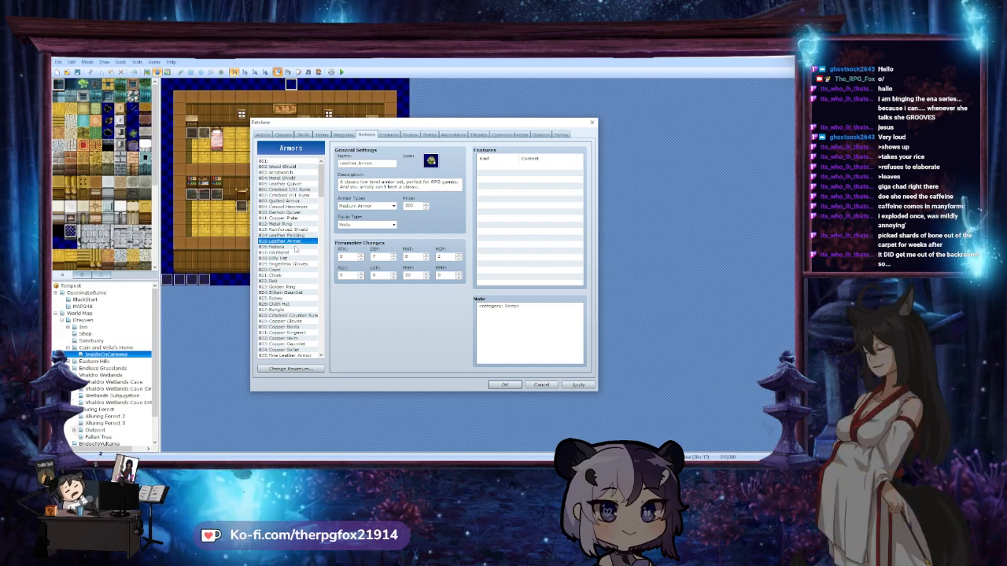
left_click(295, 247)
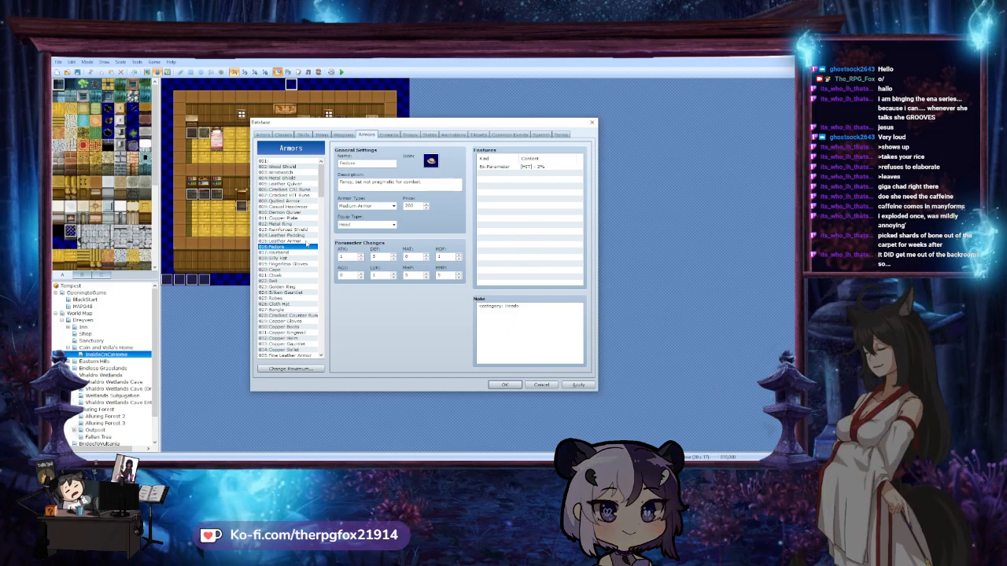
left_click(295, 252)
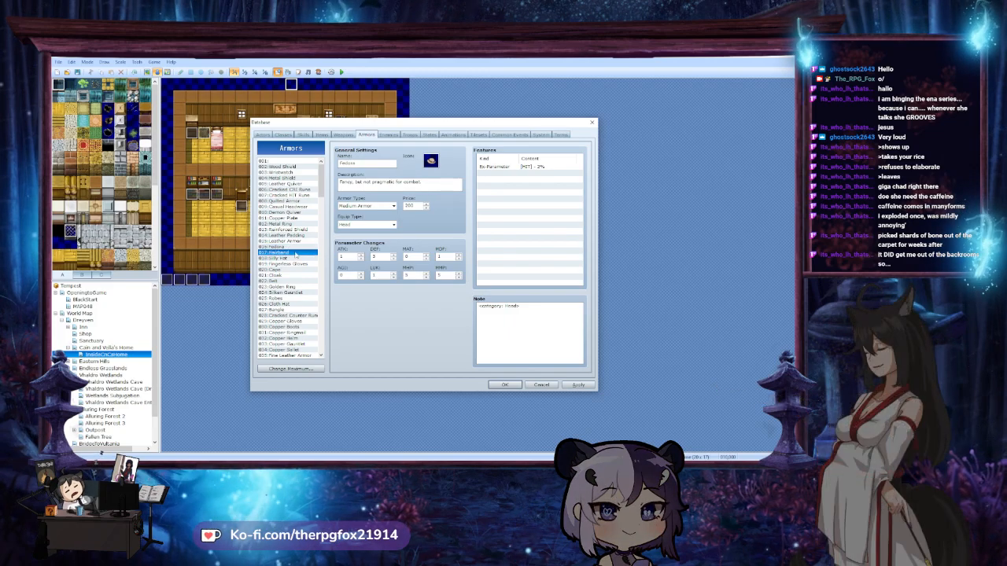
left_click(295, 269)
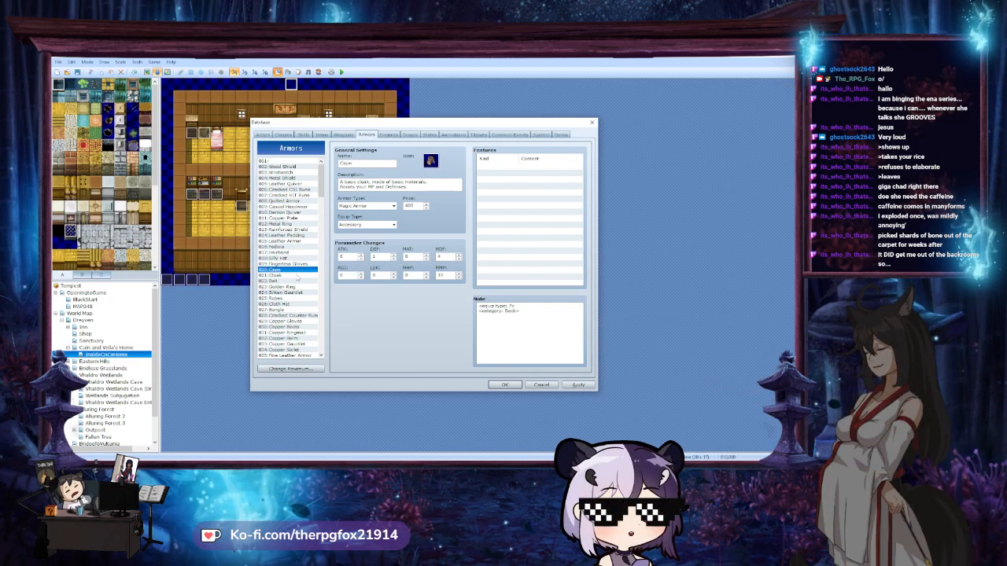
left_click(296, 275)
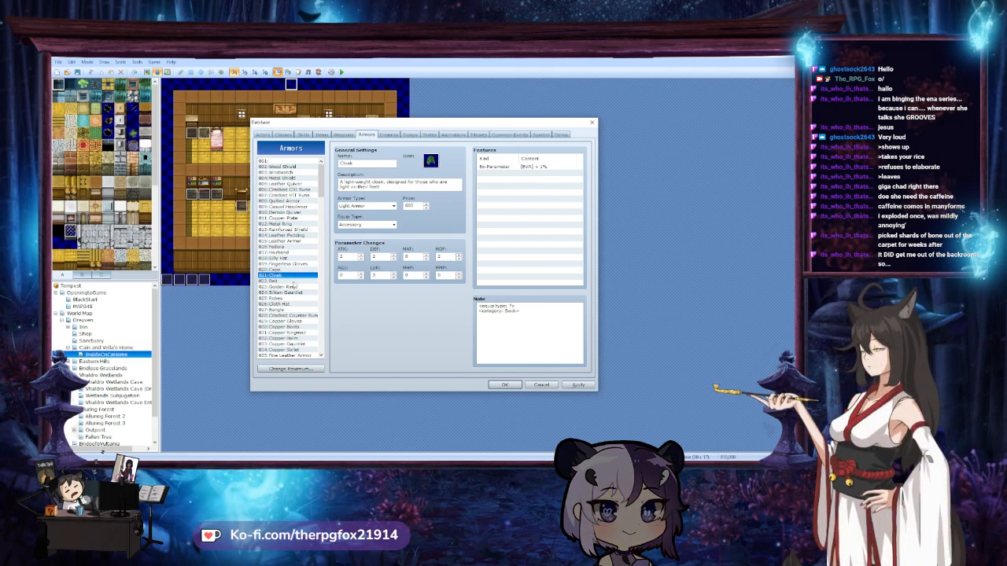
left_click(297, 287)
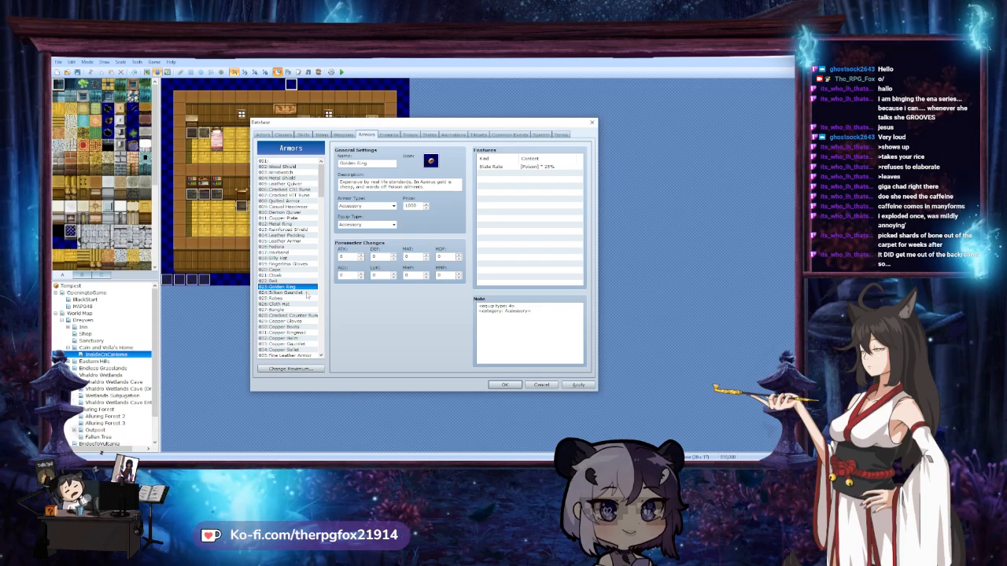
left_click(308, 293)
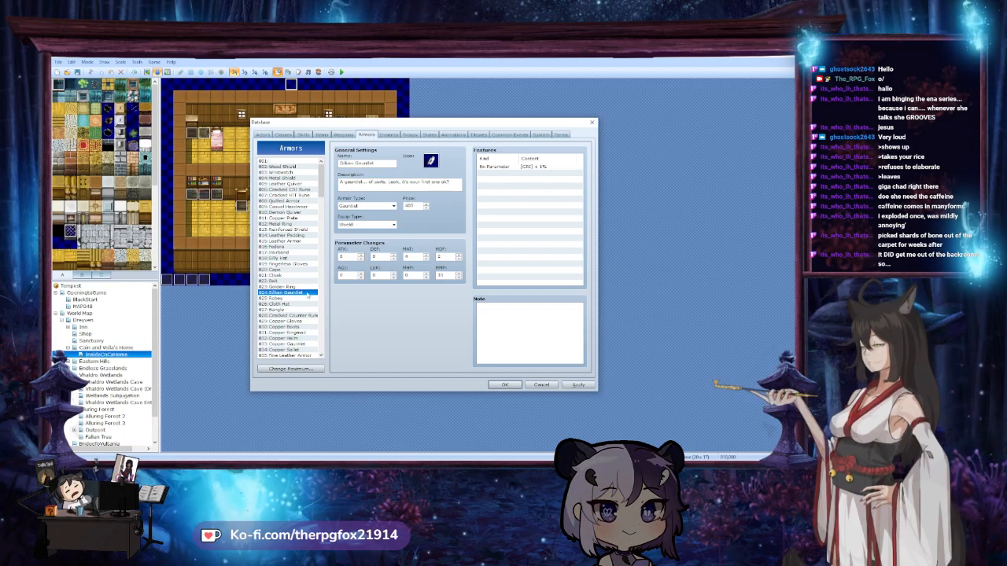
Examine the types, prices and parameters of the armor entries from the Golden Ring in slot 023 to the Cracked Counter Rune in slot 028
left_click(302, 298)
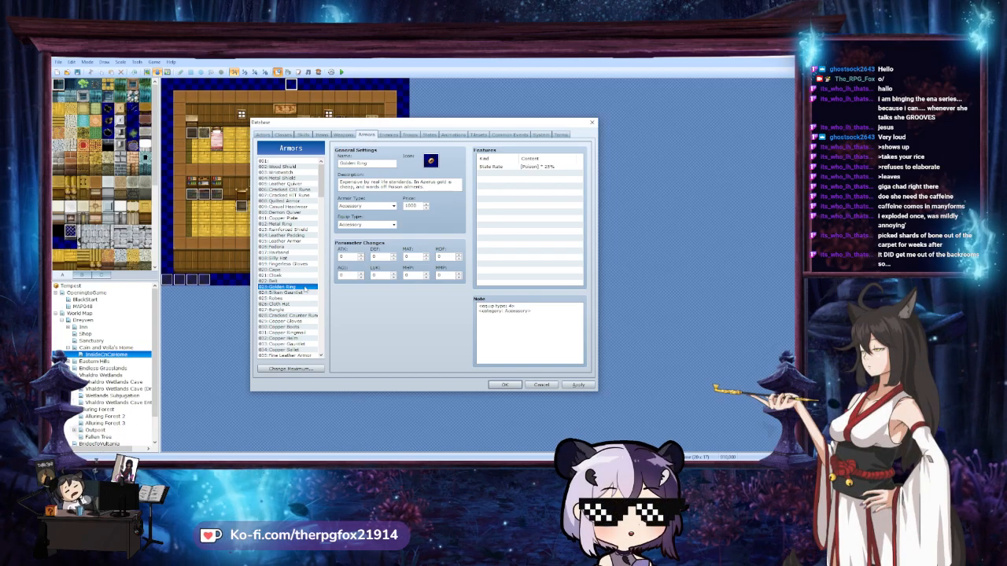
left_click(302, 305)
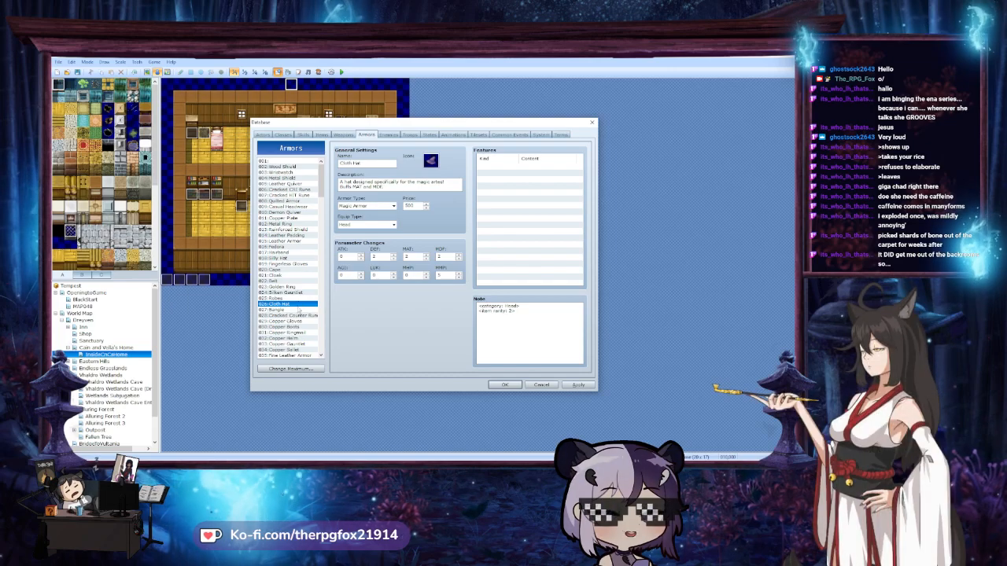
left_click(300, 310)
left_click(299, 315)
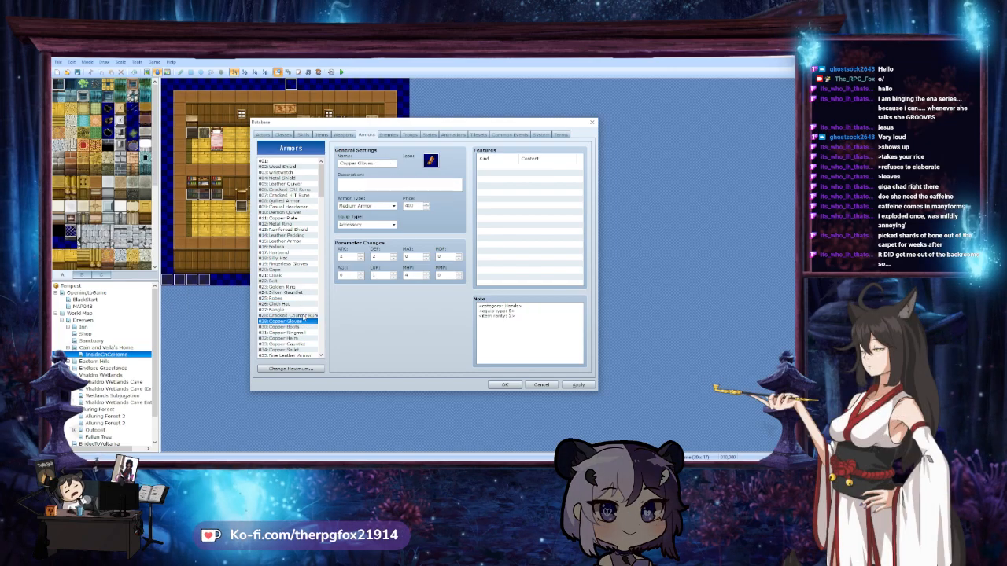
Examine the types, prices and parameters of the copper equipment in slots 029 to 034, from Copper Gloves to Copper Sallet
left_click(299, 320)
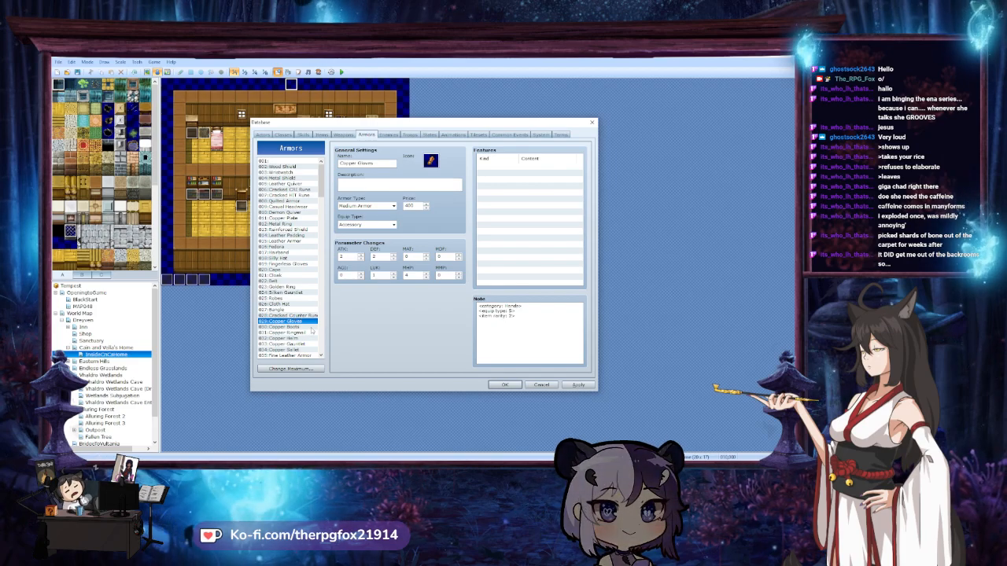
left_click(311, 327)
left_click(312, 333)
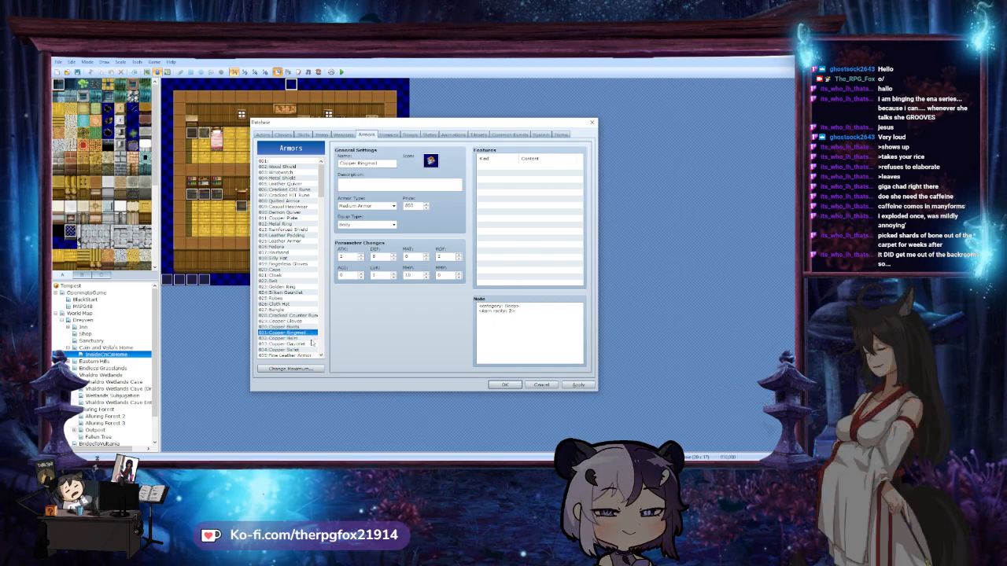
left_click(313, 339)
left_click(314, 344)
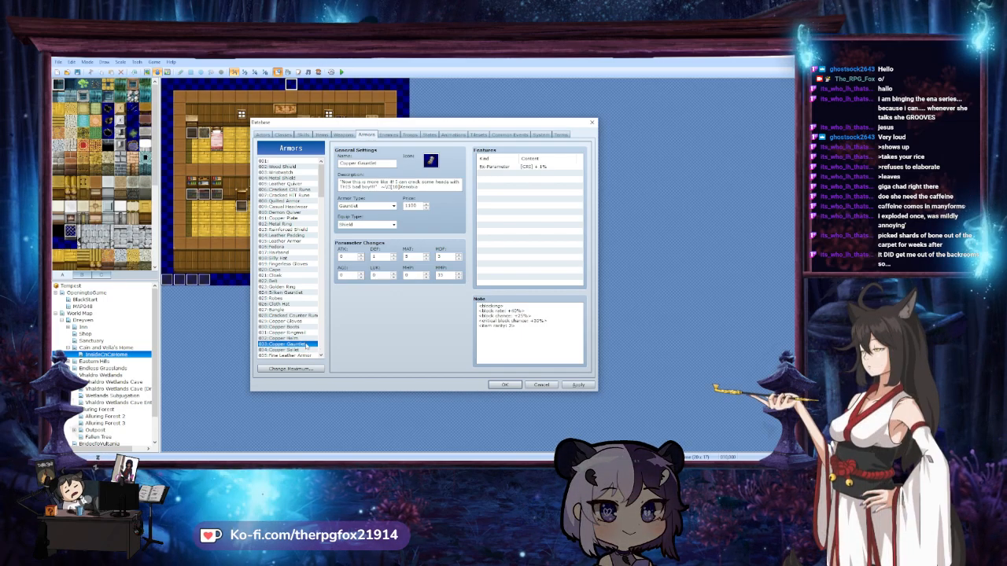
scroll(307, 346, "down", 1)
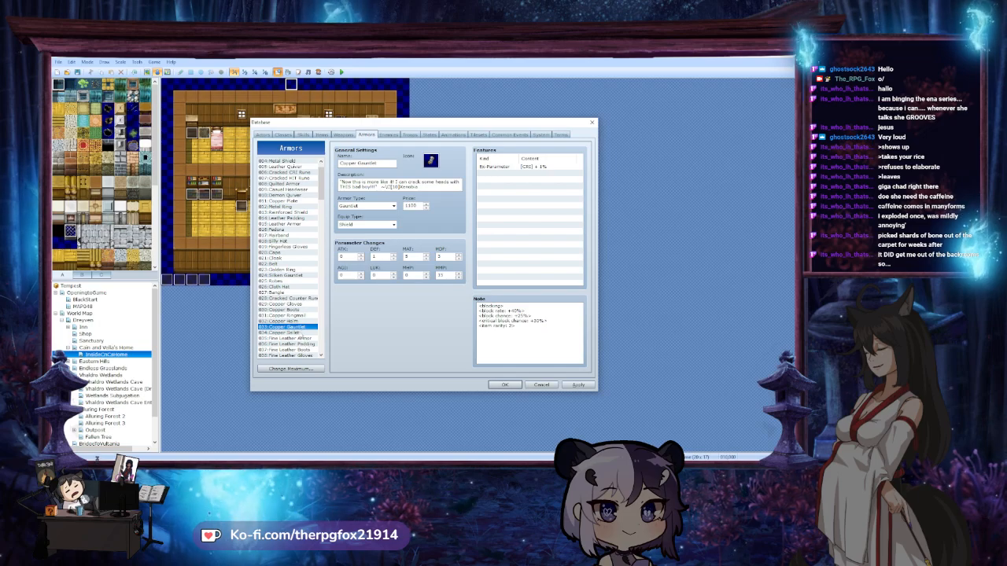
left_click(292, 333)
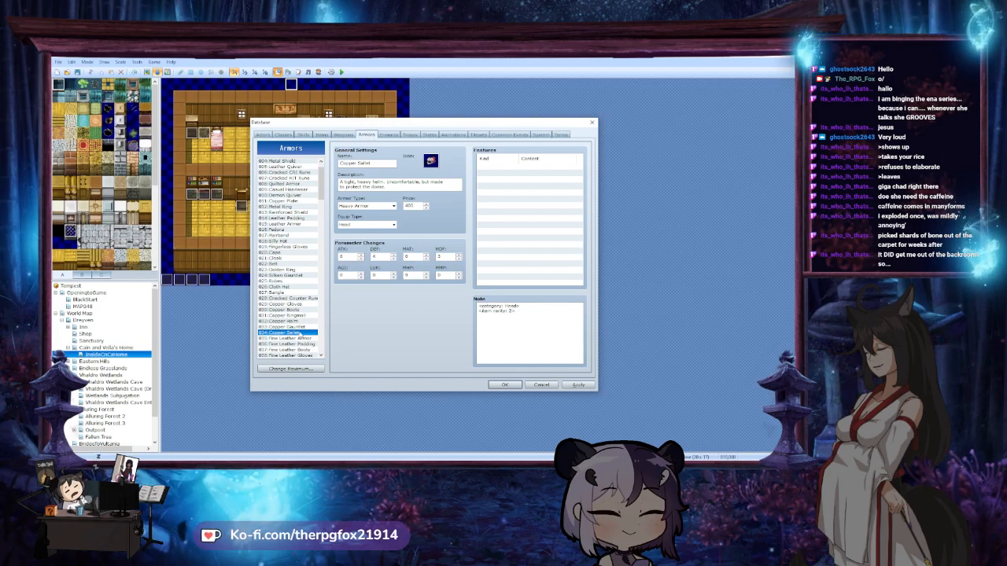
scroll(300, 334, "up", 1)
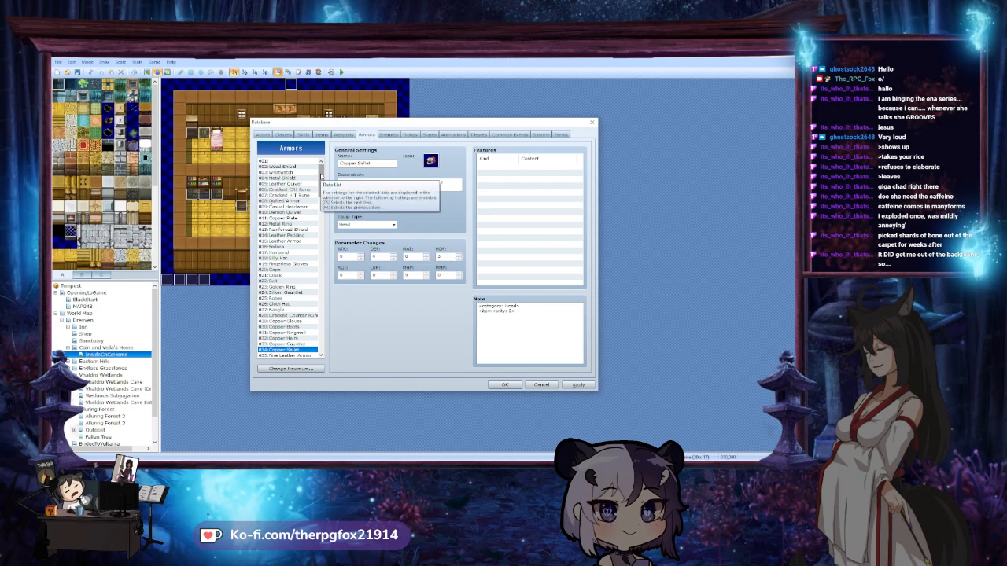
scroll(321, 179, "down", 2)
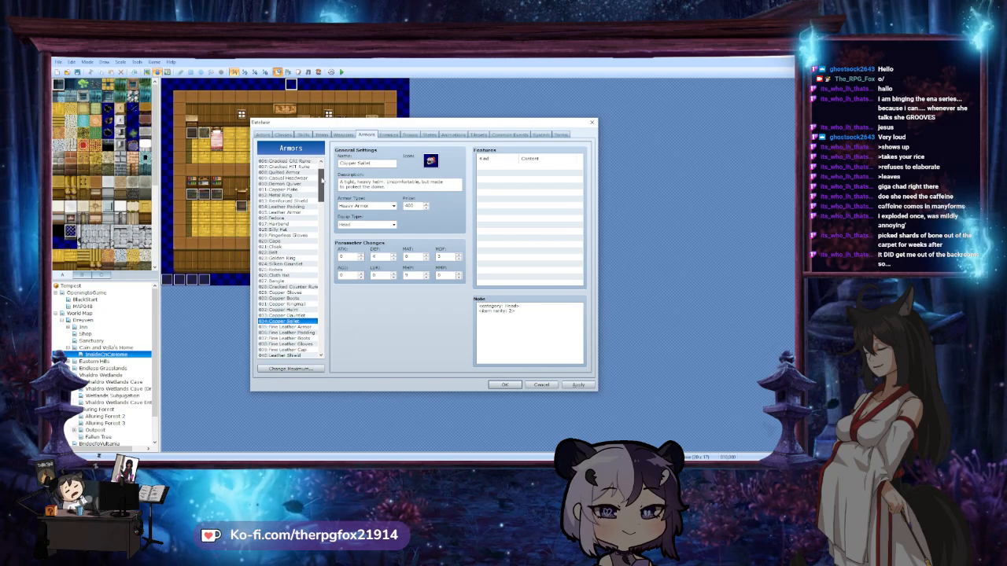
scroll(321, 179, "up", 2)
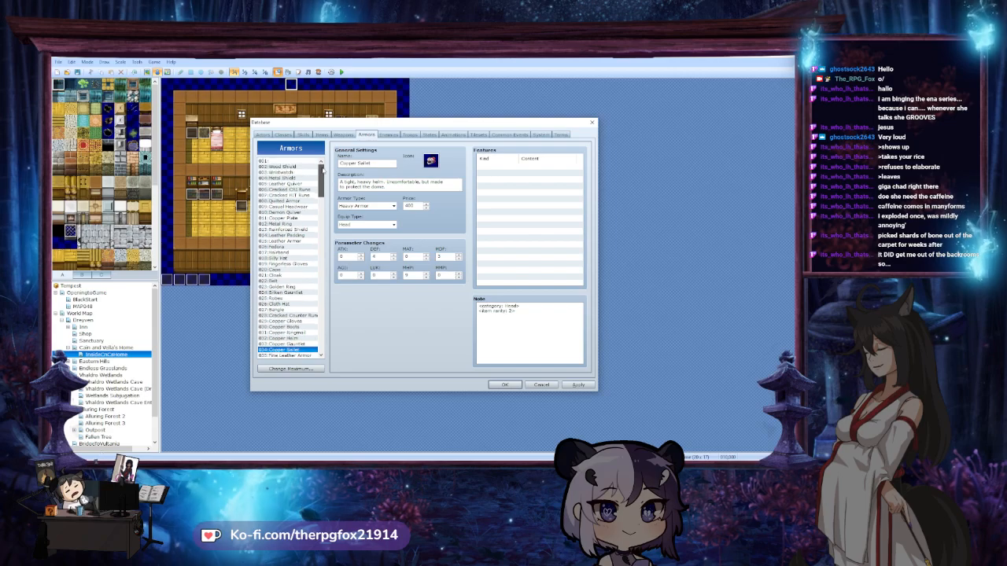
Compare the armor type, price and parameters of the Leather Padding in slot 014 with the Leather Armor in slot 015
left_click(301, 235)
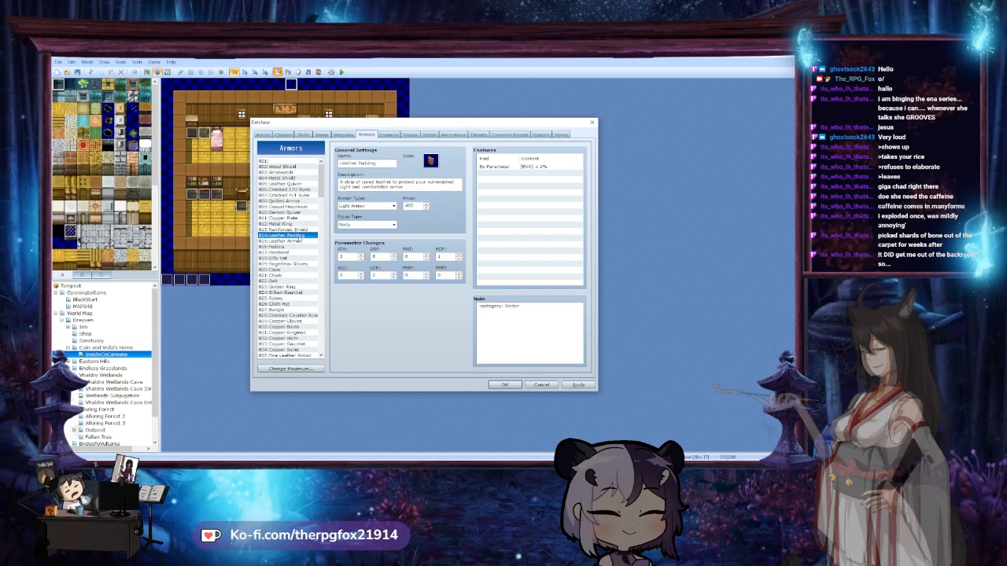
left_click(299, 240)
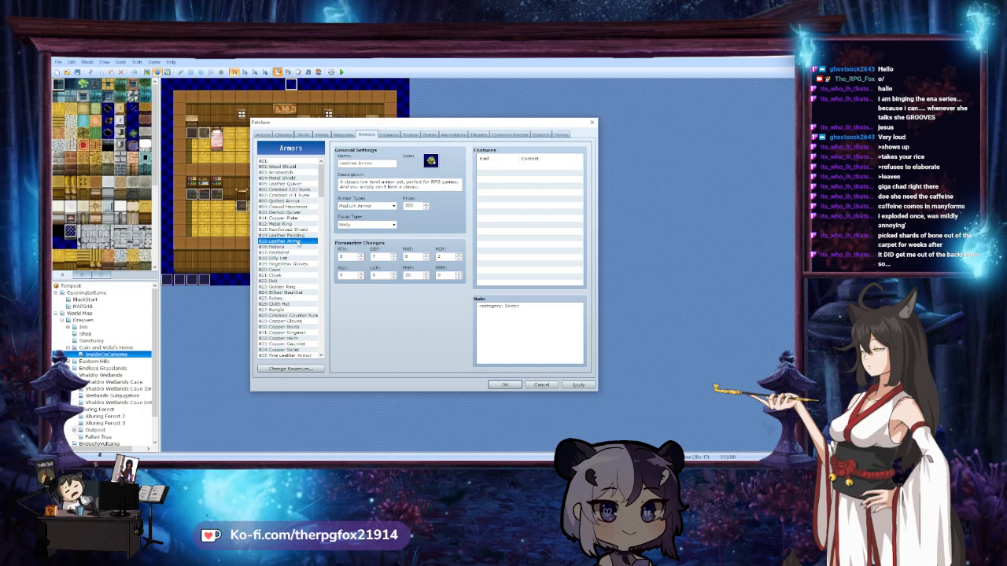
left_click(298, 236)
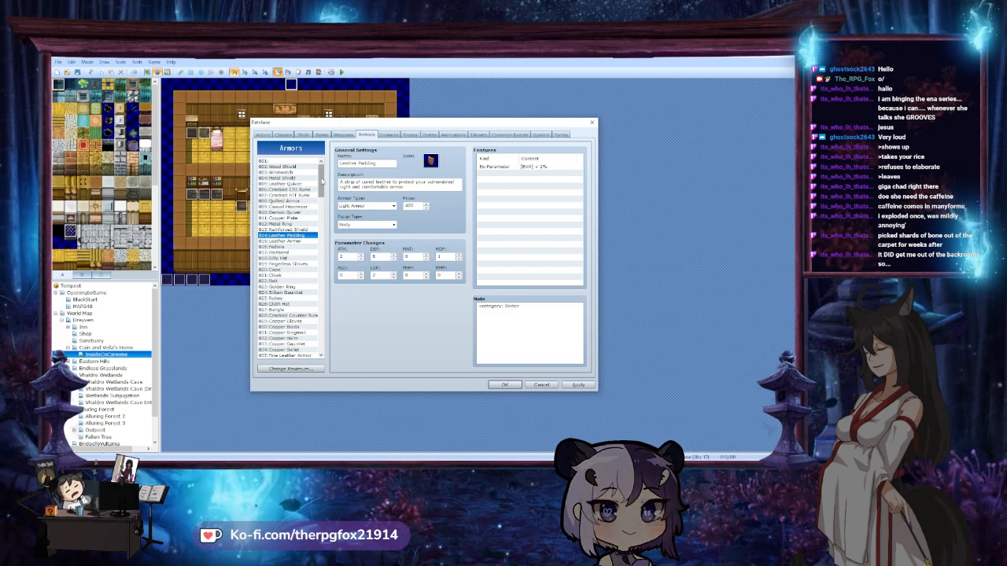
Review the Casual Headwear in slot 068 and the cloth and silk magic armor pieces in slots 059 to 064
scroll(306, 226, "down", 15)
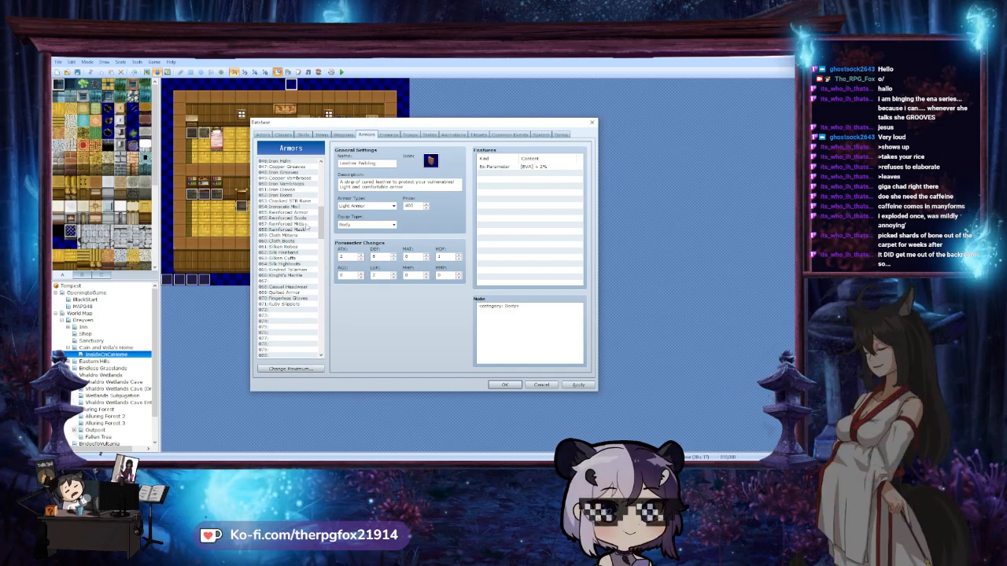
left_click(367, 207)
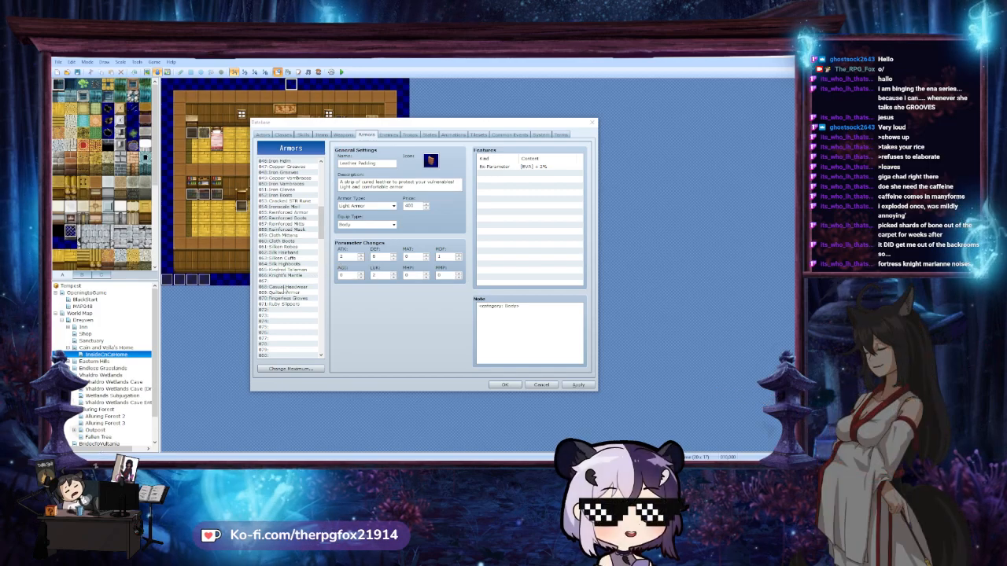
left_click(287, 286)
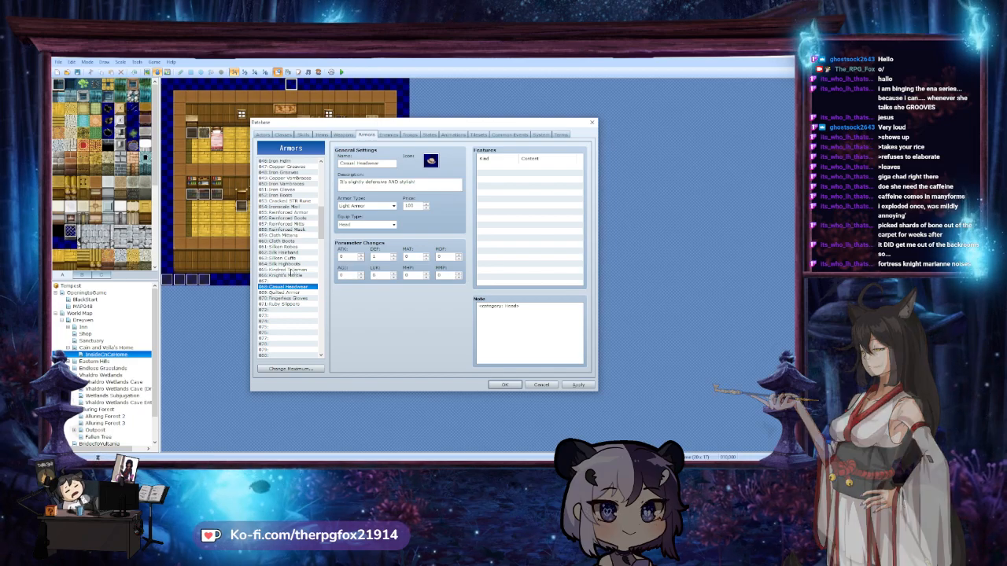
left_click(284, 263)
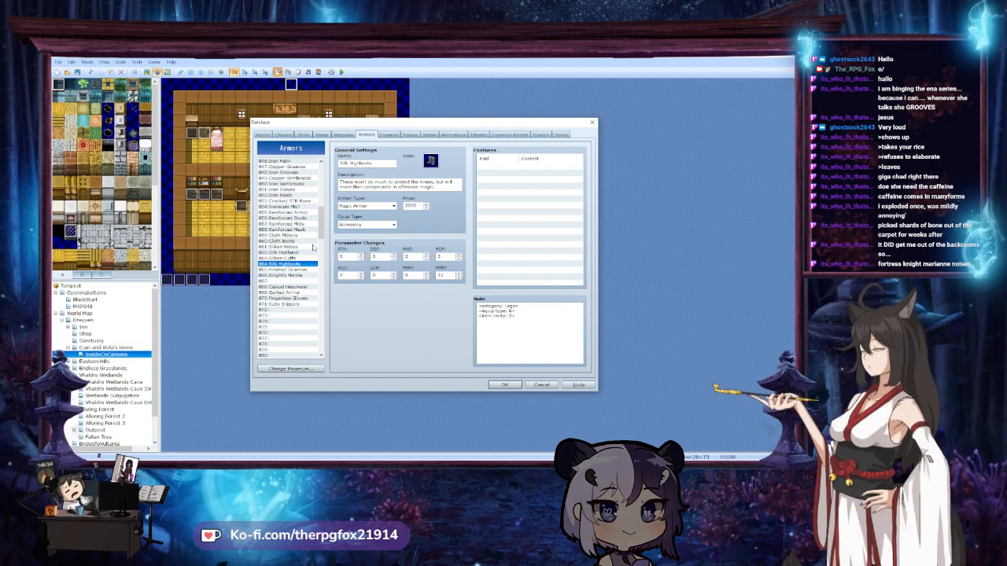
scroll(305, 260, "up", 1)
left_click(299, 264)
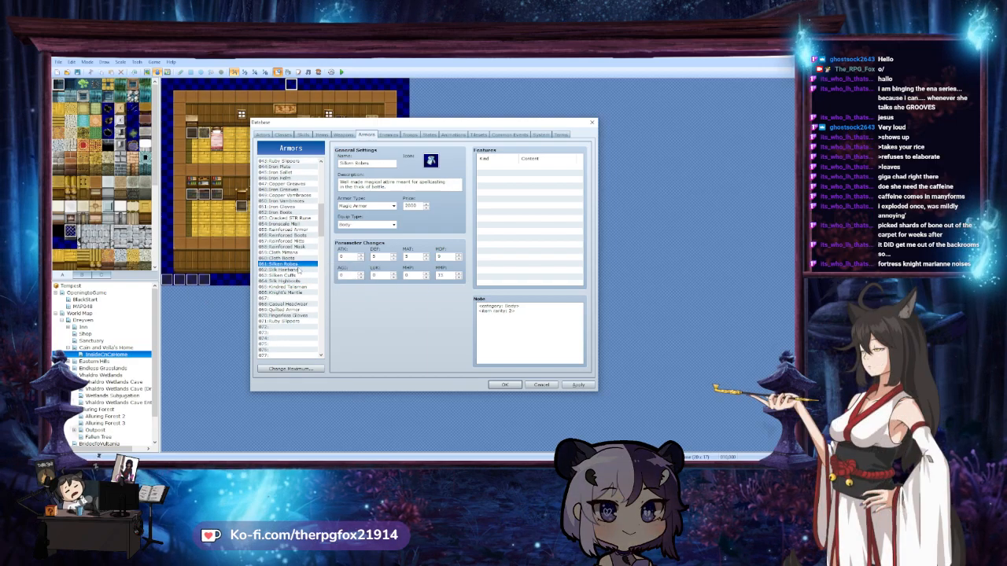
left_click(300, 275)
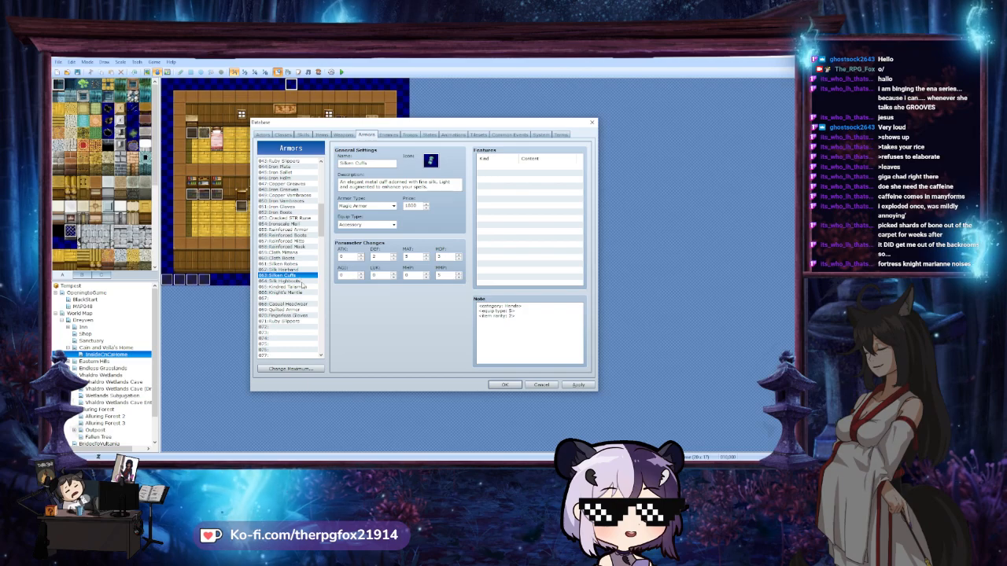
left_click(301, 281)
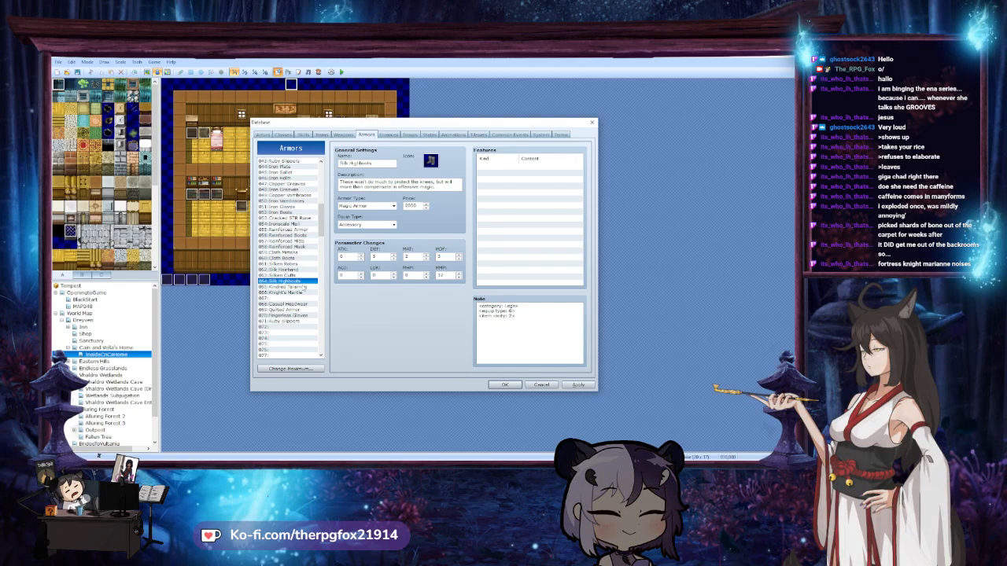
left_click(300, 258)
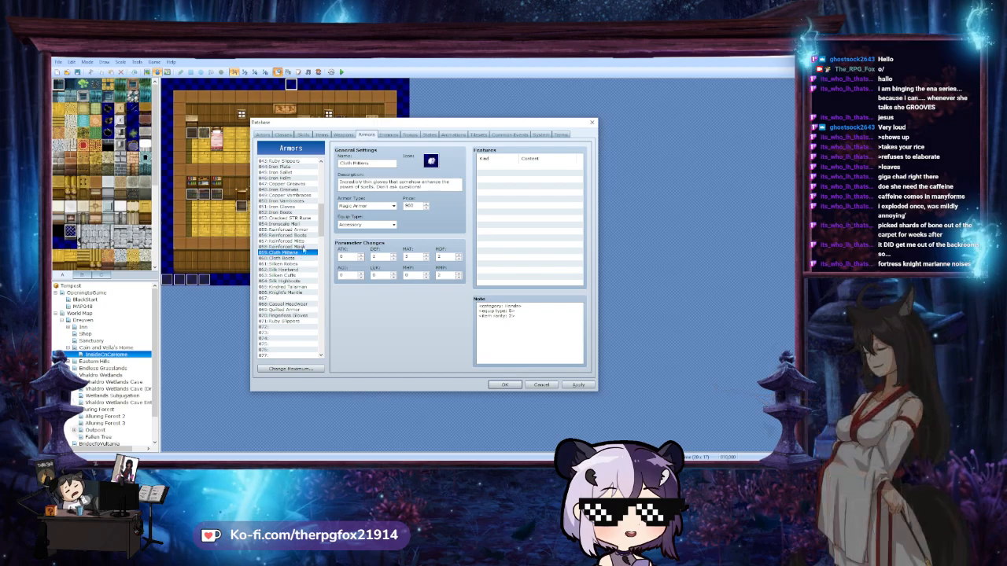
left_click(302, 252)
Examine the prices and parameters of the Reinforced Armor, Reinforced Mask and Ironscale Mail among slots 054 to 058
scroll(303, 251, "up", 1)
left_click(302, 252)
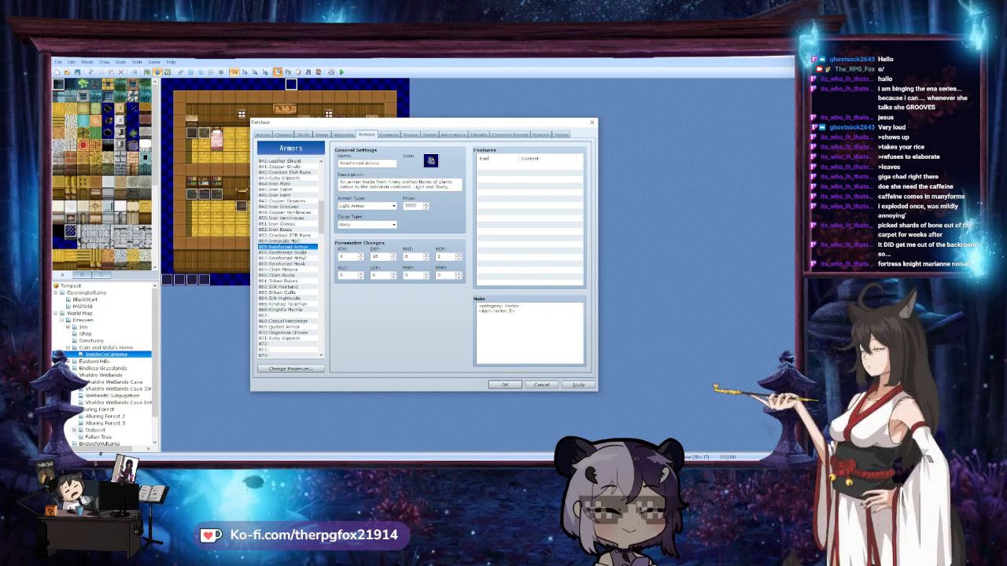
left_click(304, 264)
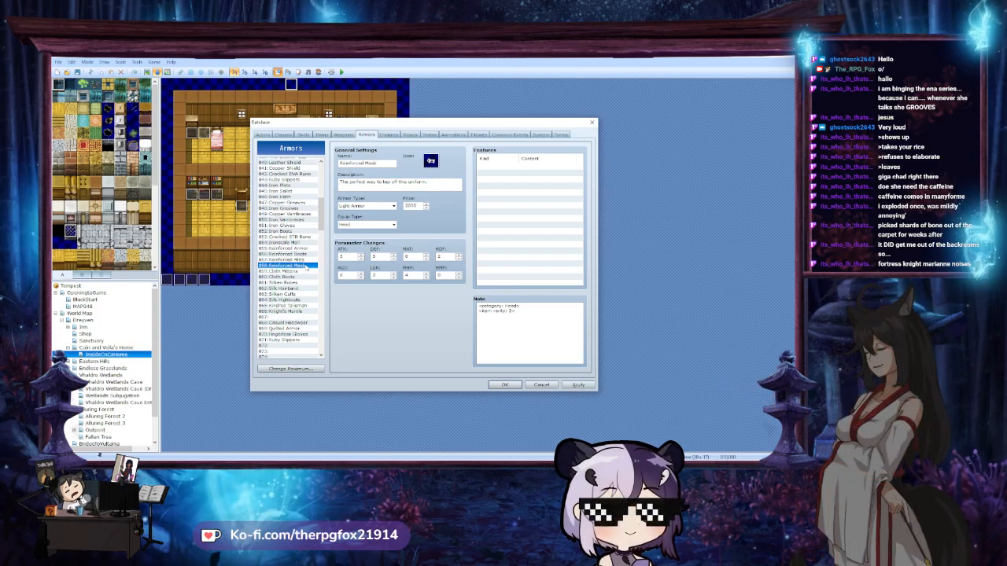
scroll(304, 266, "up", 1)
left_click(303, 258)
scroll(303, 264, "up", 5)
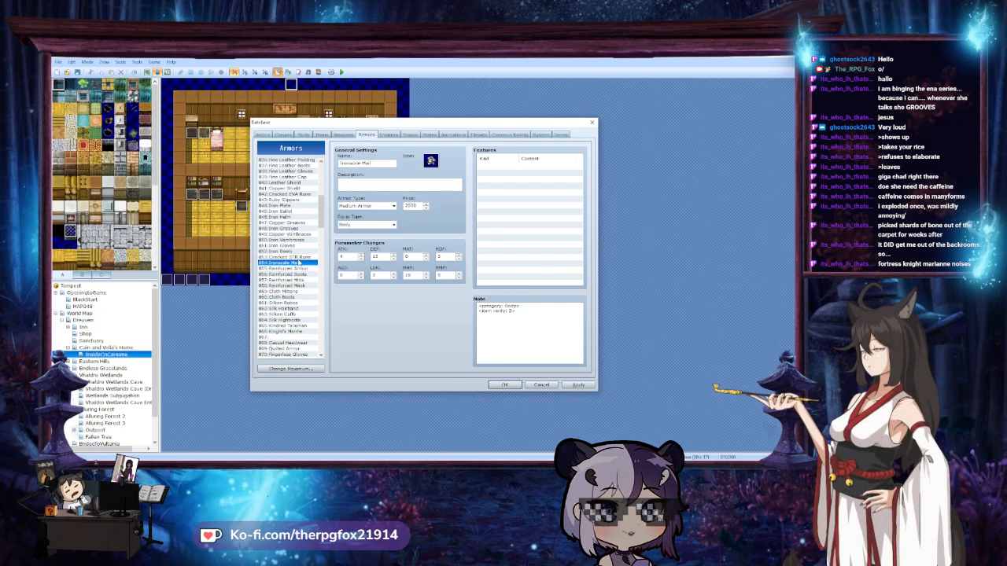
Examine the prices and parameters of the Fine Leather set in slots 035 to 039, from Fine Leather Armor to Fine Leather Cap
left_click(303, 241)
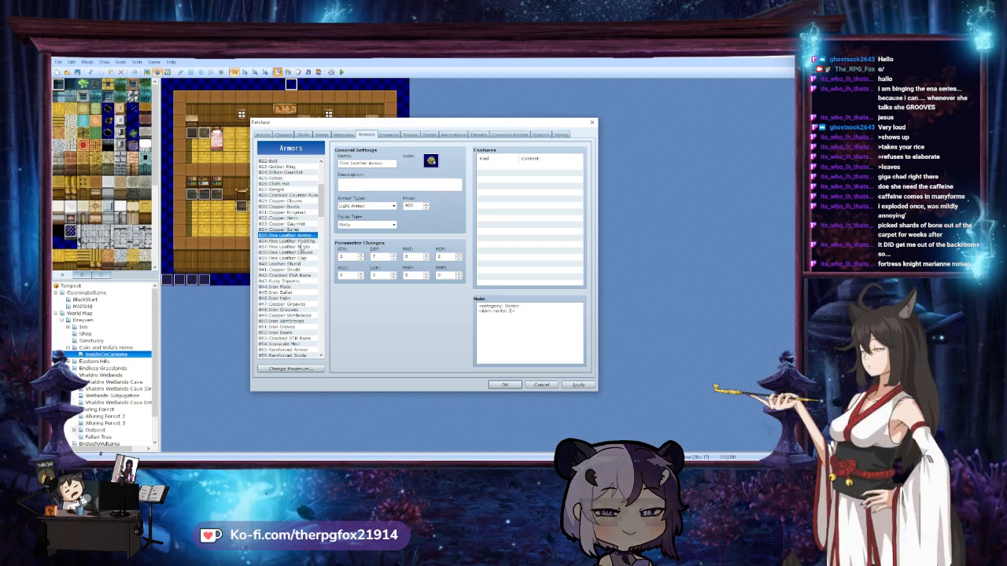
left_click(302, 235)
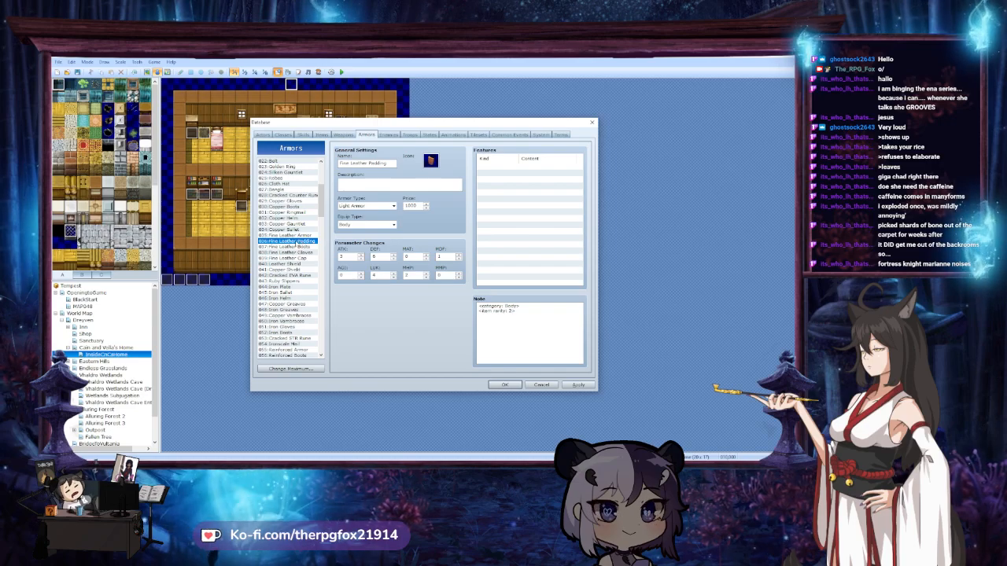
left_click(297, 237)
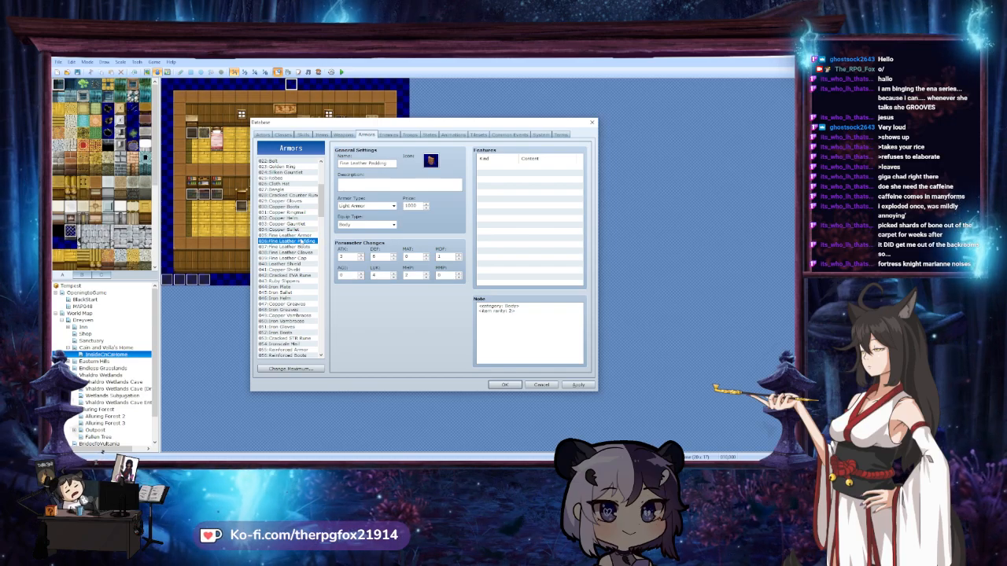
left_click(287, 240)
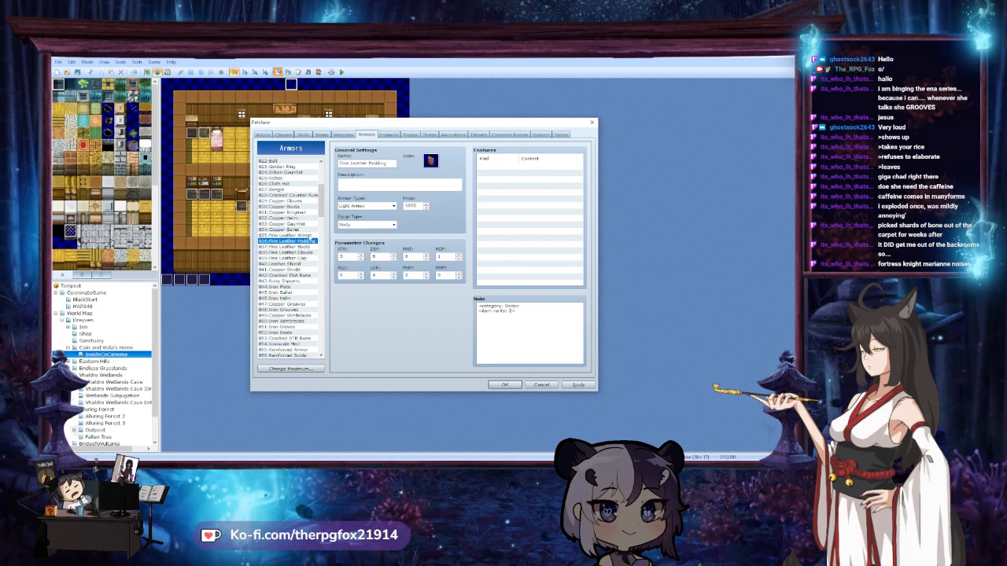
left_click(311, 235)
left_click(305, 242)
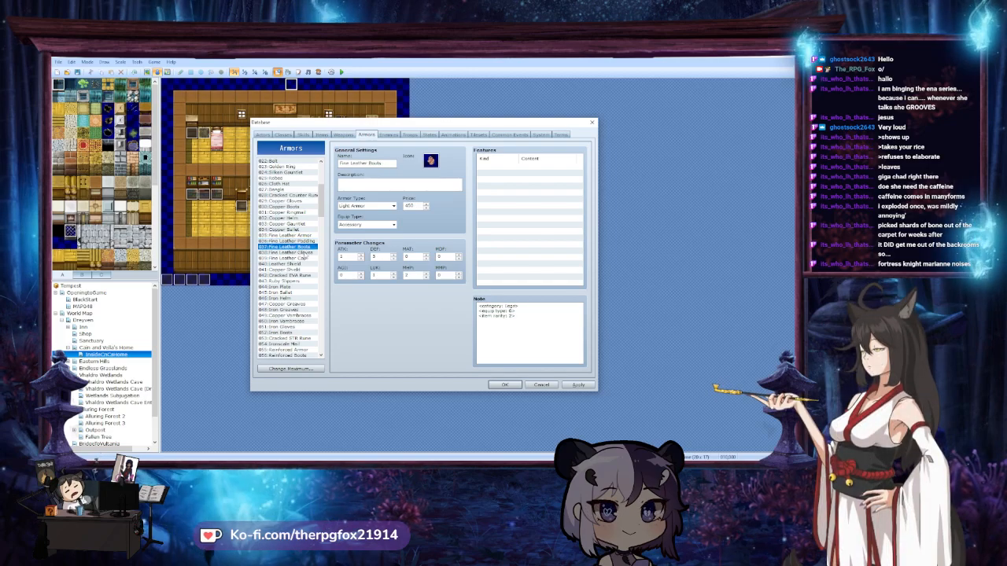
left_click(305, 252)
left_click(303, 258)
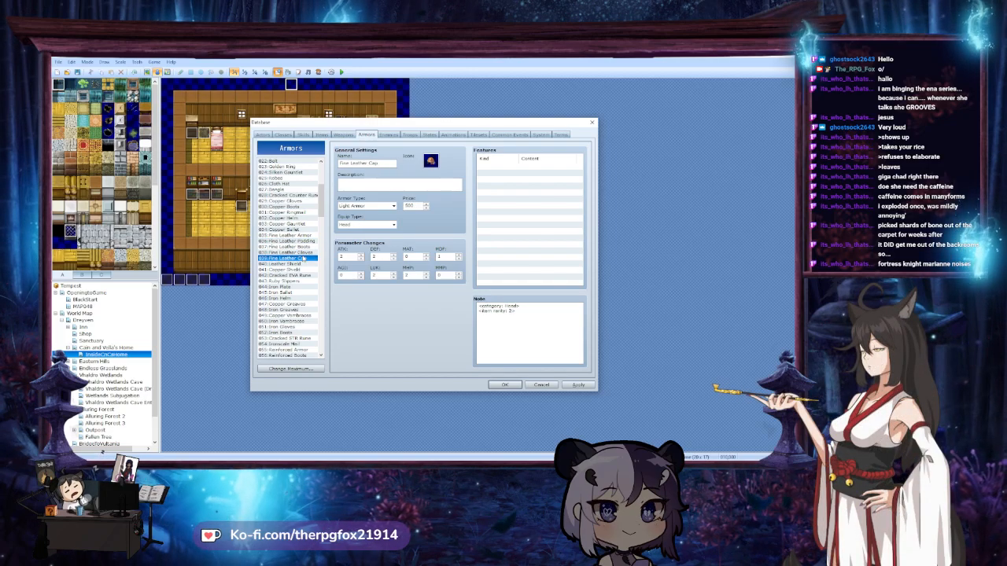
Compare the Fine Leather Padding in slot 036 with the Fine Leather Armor and Fine Leather Boots in the neighboring slots
left_click(309, 241)
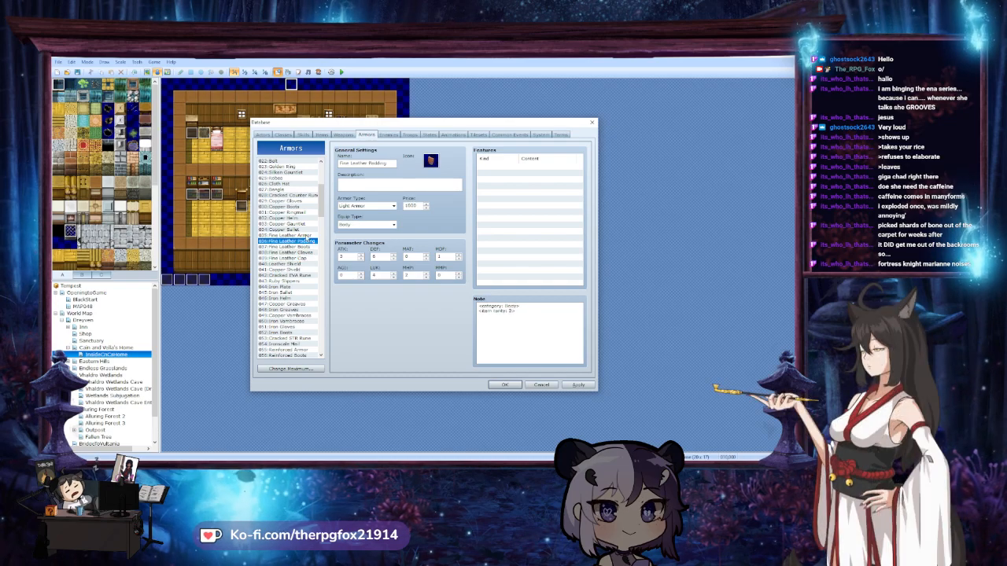
left_click(307, 237)
left_click(305, 242)
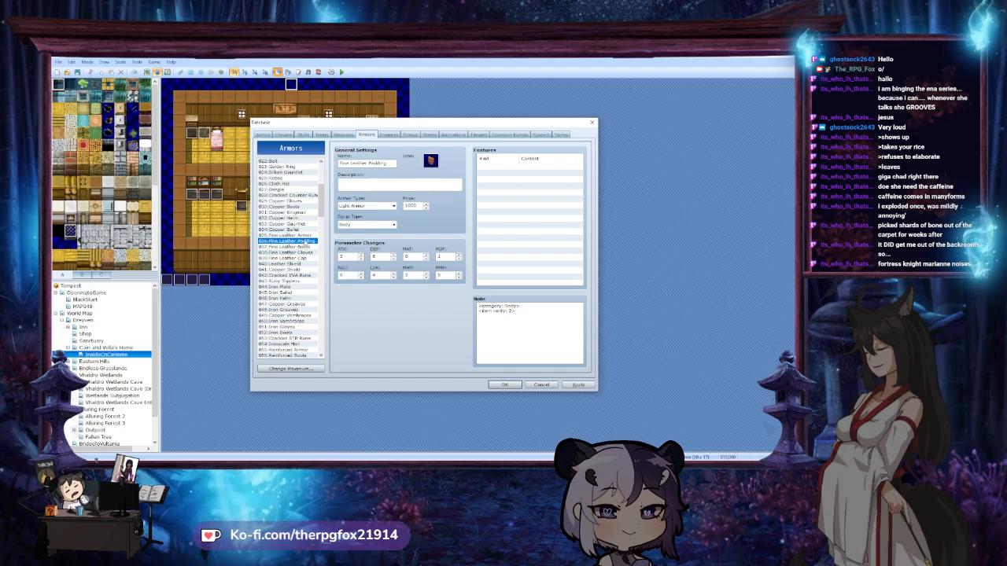
left_click(291, 246)
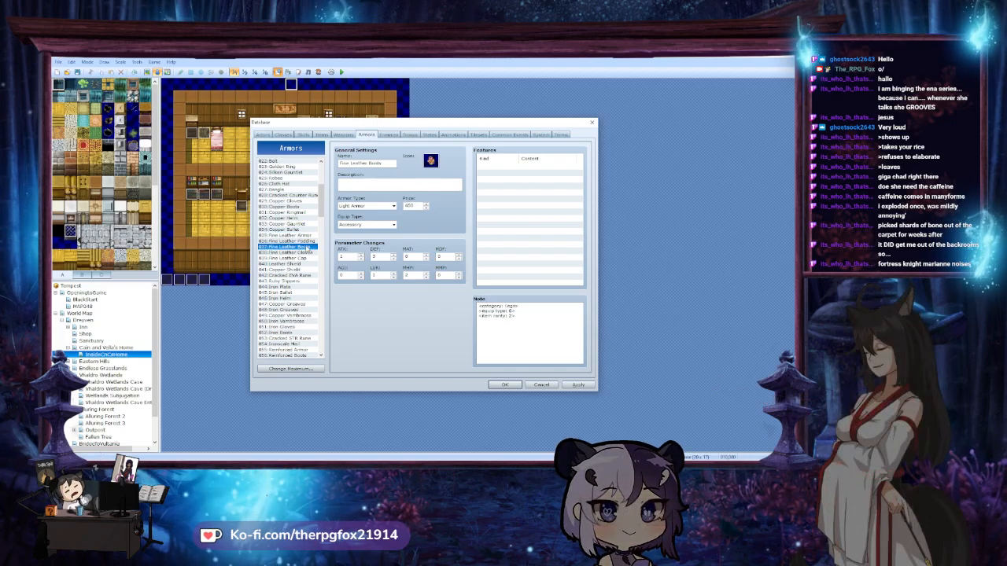
left_click(309, 236)
scroll(309, 237, "up", 5)
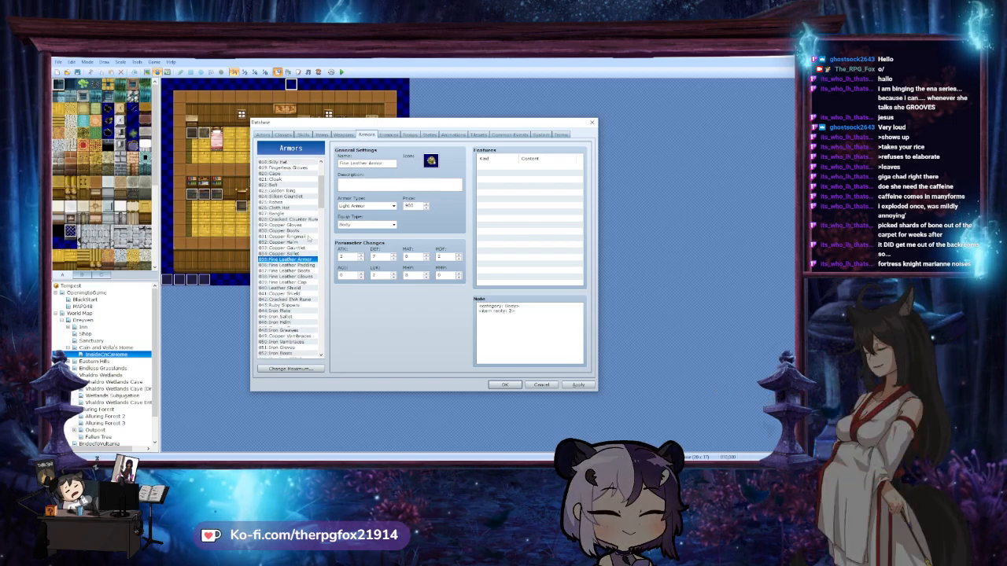
Compare the Leather Padding and Leather Armor in slots 014 and 015 with the Fine Leather Armor and Fine Leather Padding in slots 035 and 036
scroll(309, 237, "up", 1)
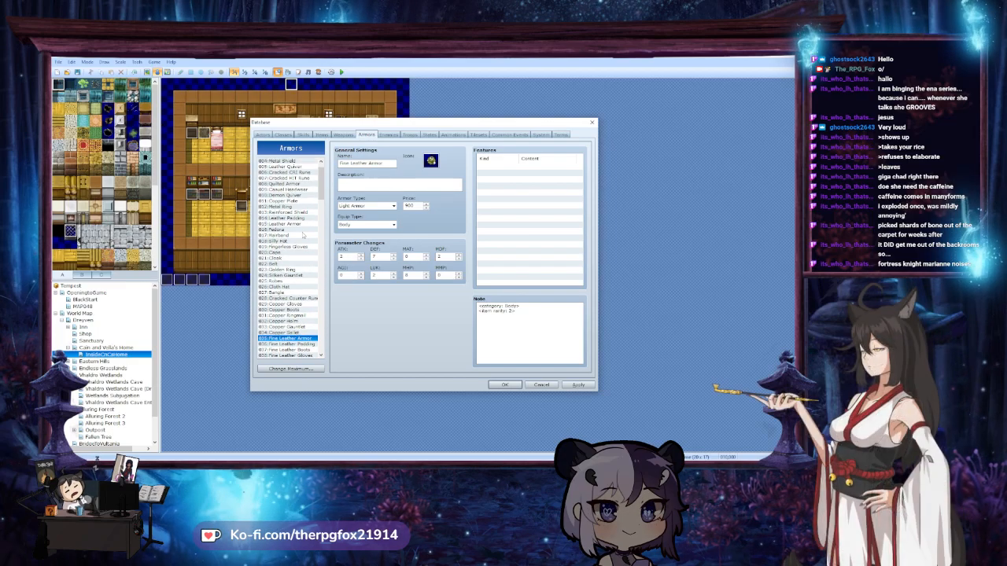
left_click(297, 218)
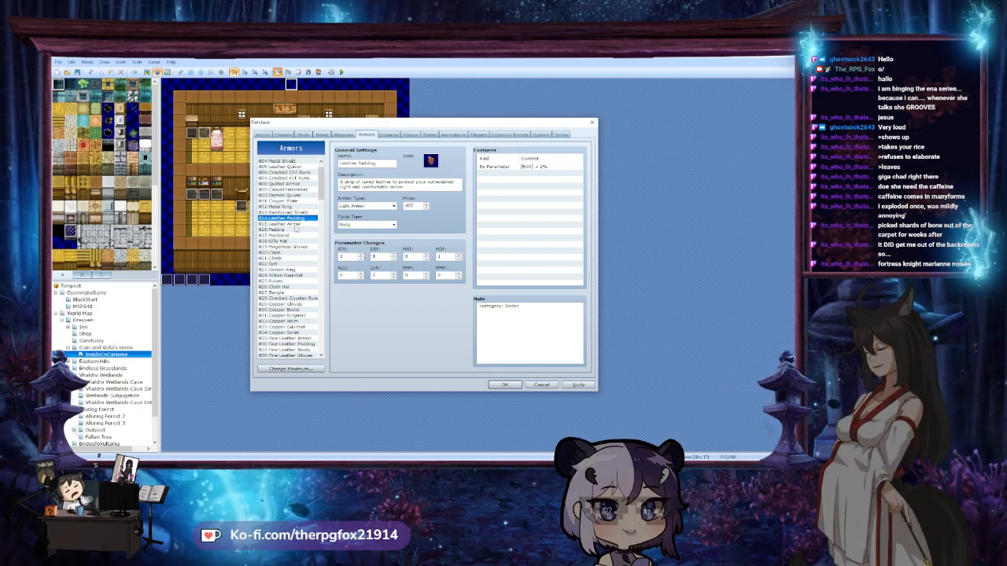
left_click(287, 224)
left_click_drag(322, 182, 322, 203)
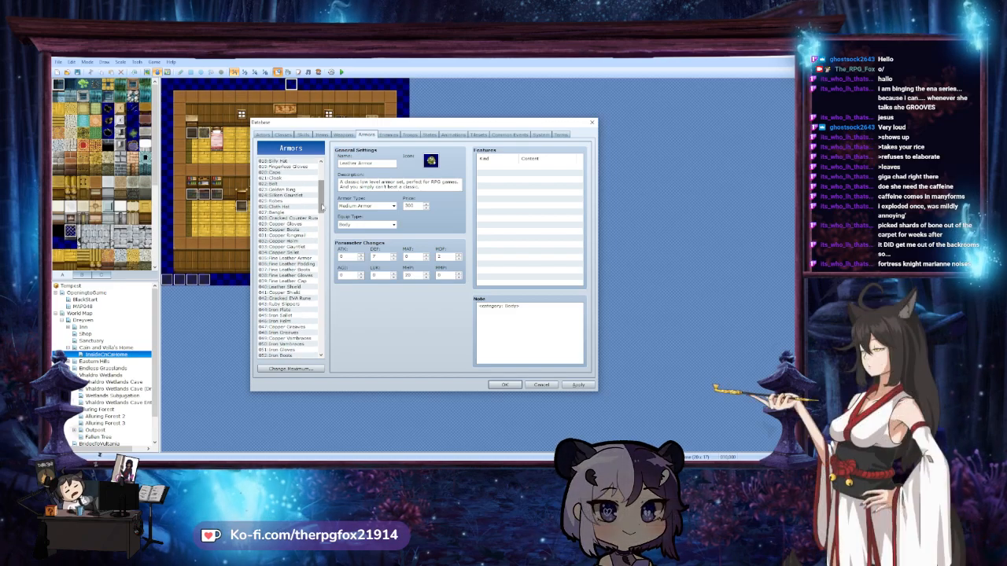
left_click(299, 258)
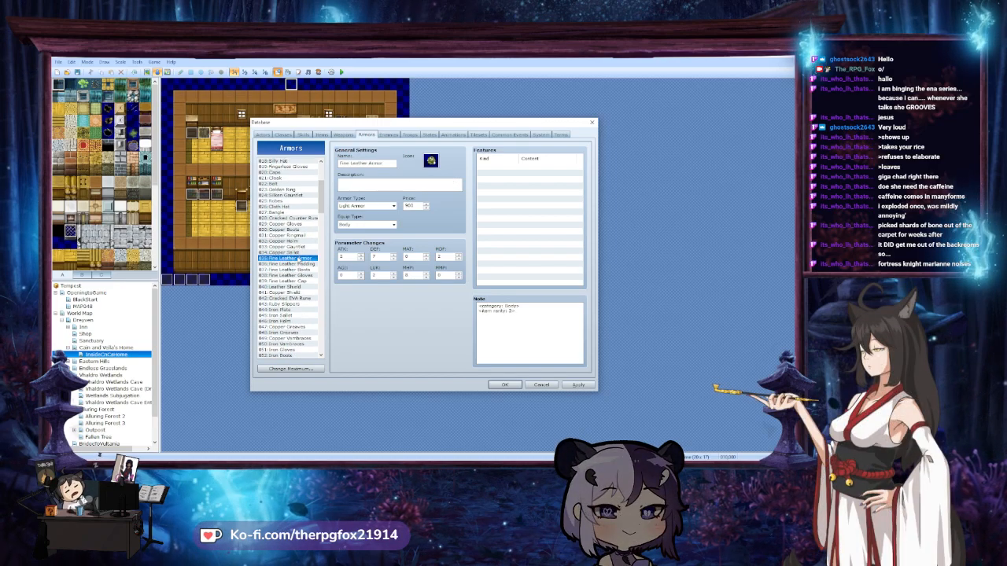
left_click(299, 264)
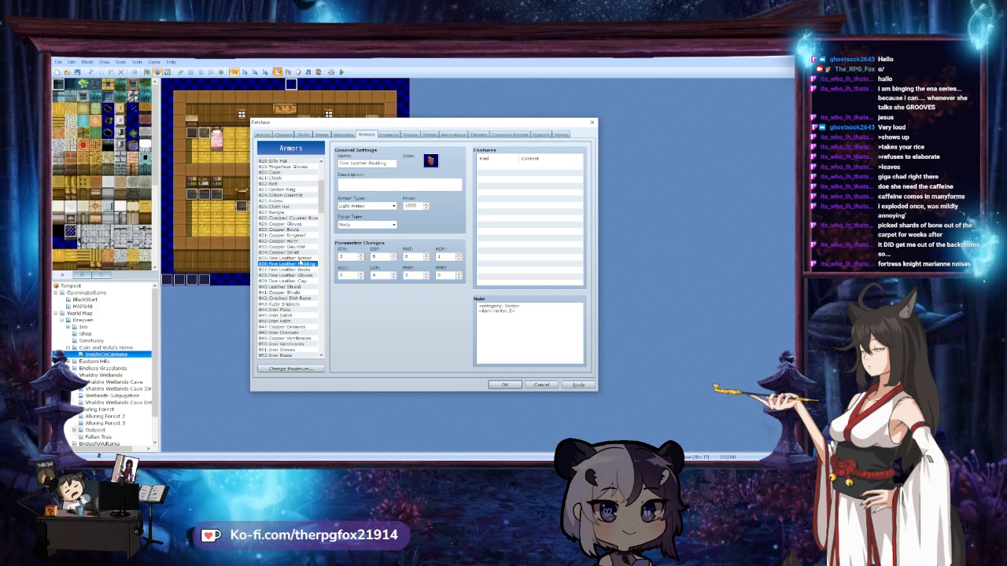
left_click(300, 258)
left_click(302, 265)
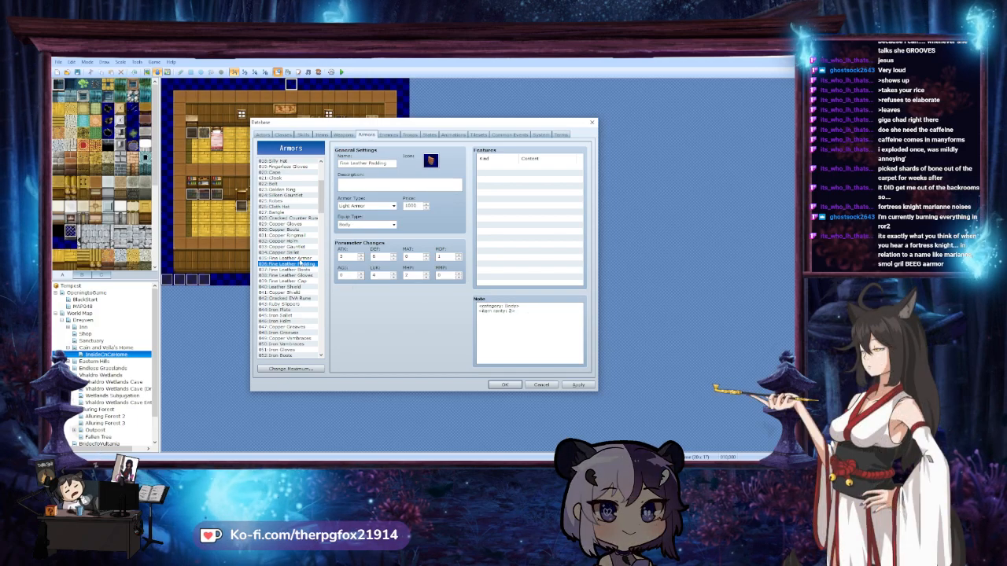
left_click(299, 258)
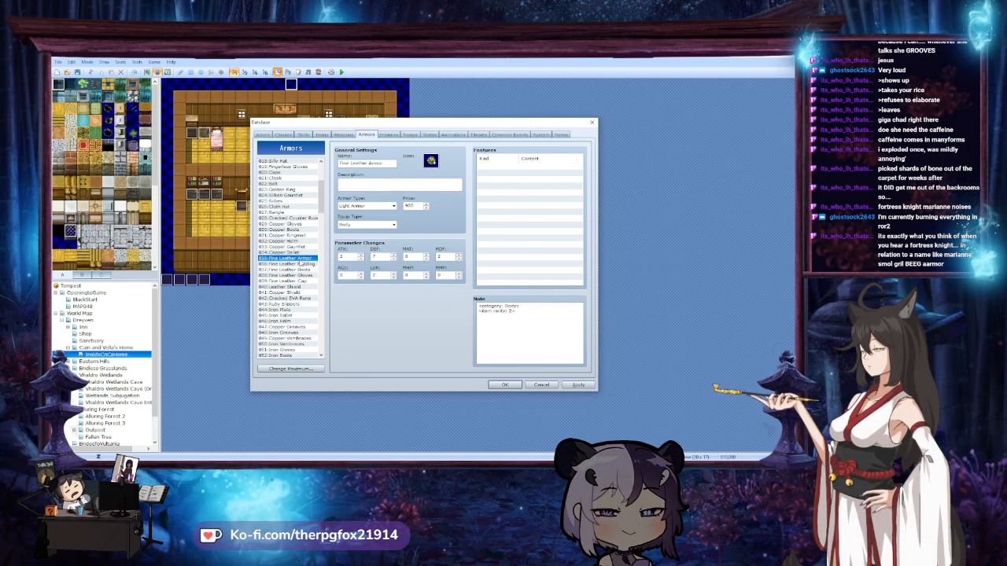
Check the parameters of the Copper Gauntlet, Copper Ringmail and basic Leather Armor against the Fine Leather Armor in slot 035
scroll(295, 259, "up", 2)
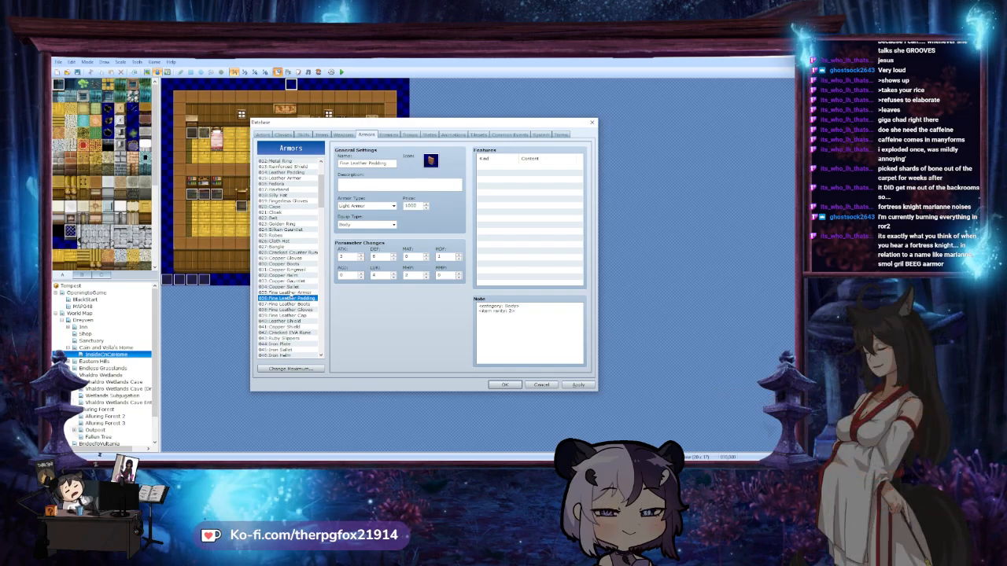
left_click(309, 280)
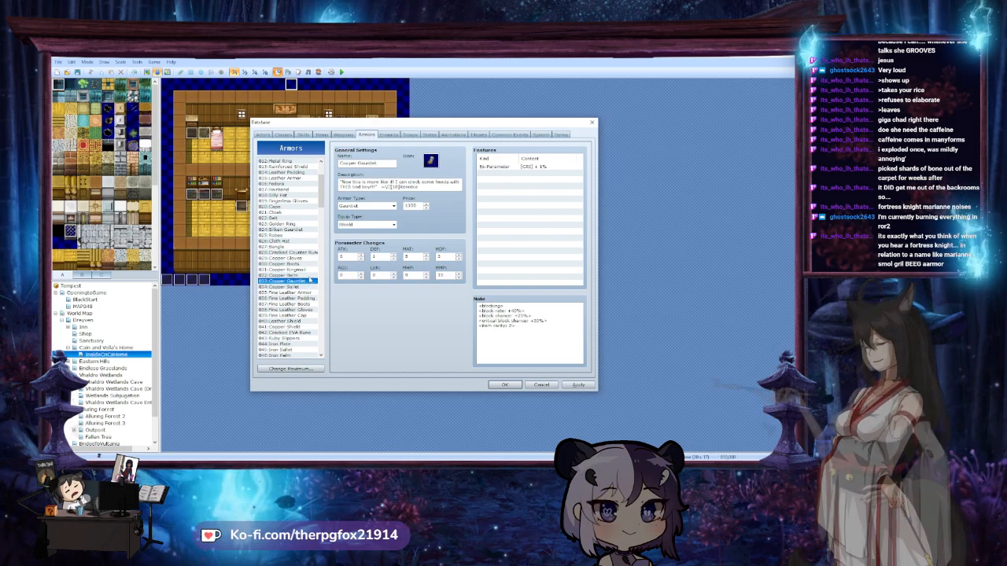
left_click(307, 270)
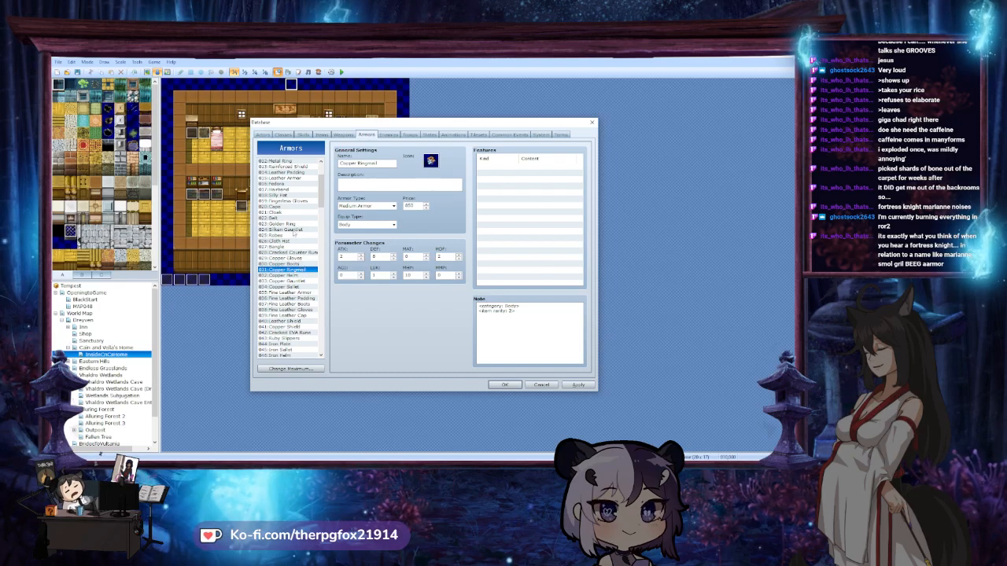
left_click(289, 178)
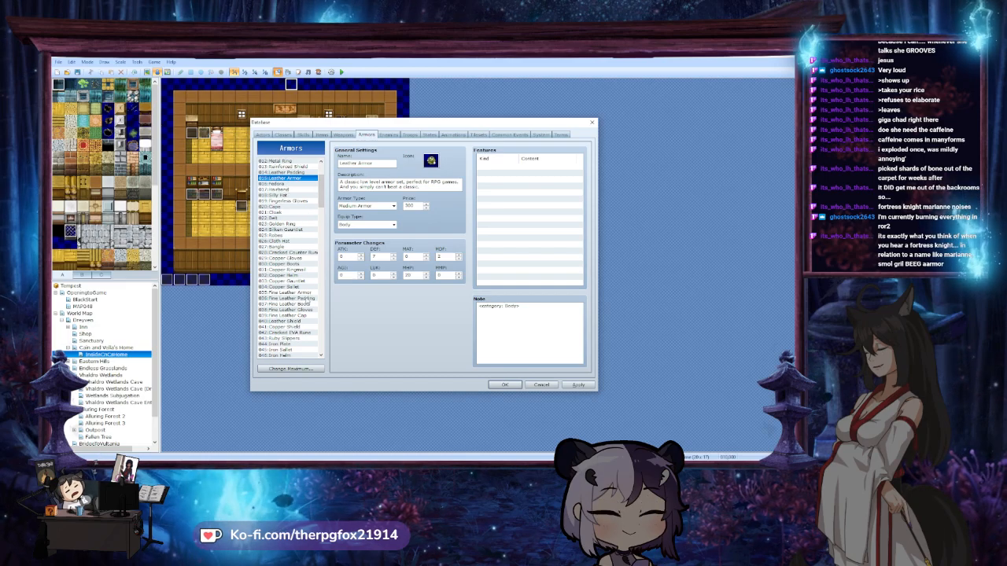
left_click(305, 294)
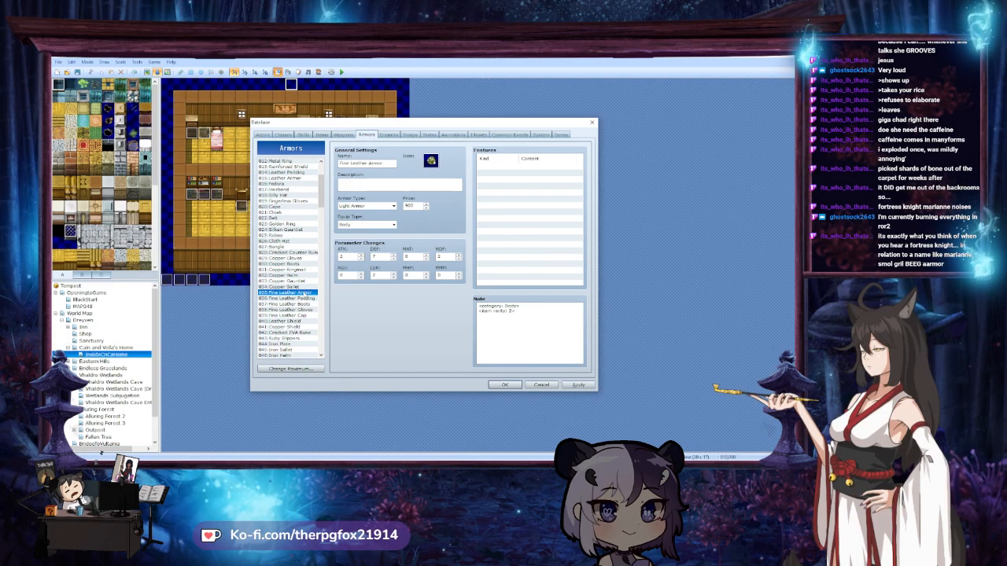
Compare the Leather Armor and Fine Leather entries, and copy Fine Leather Armor into empty armor slot 072
left_click(304, 305)
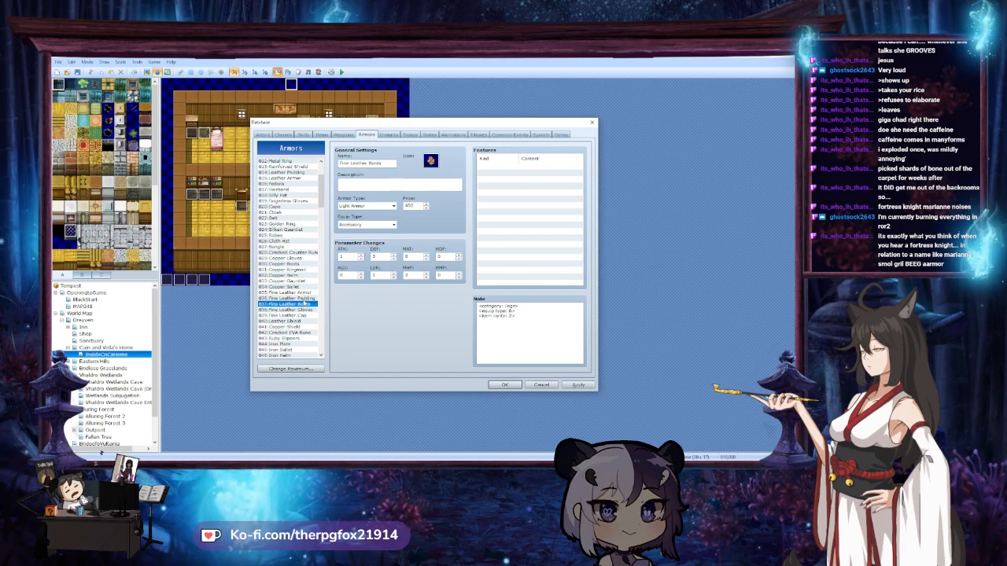
left_click(304, 299)
left_click(304, 311)
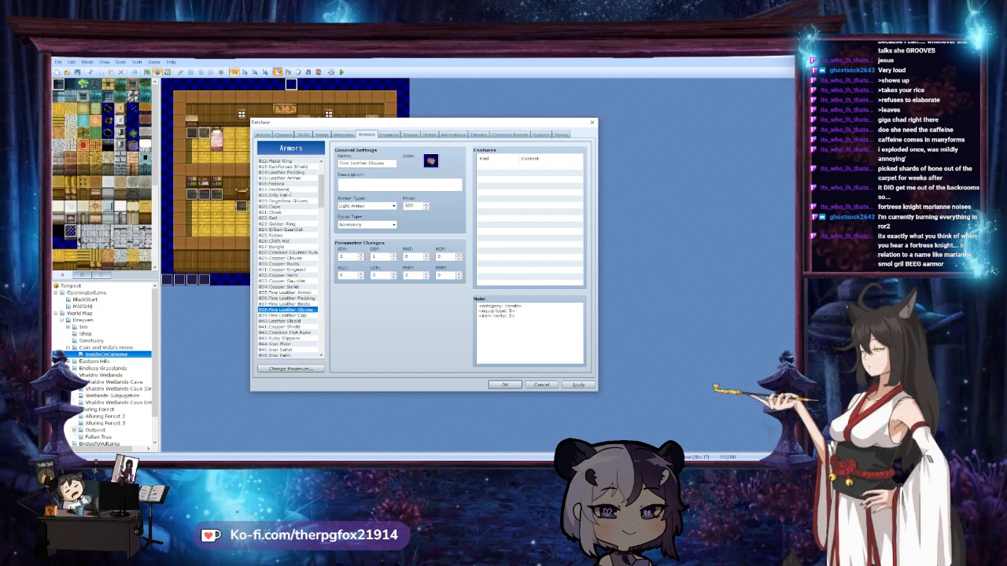
left_click(283, 179)
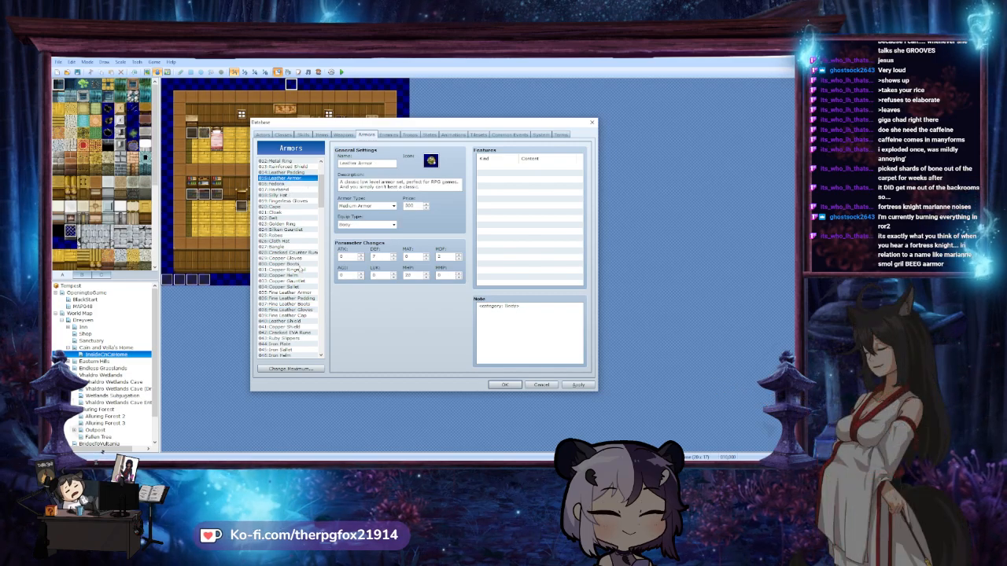
left_click(288, 293)
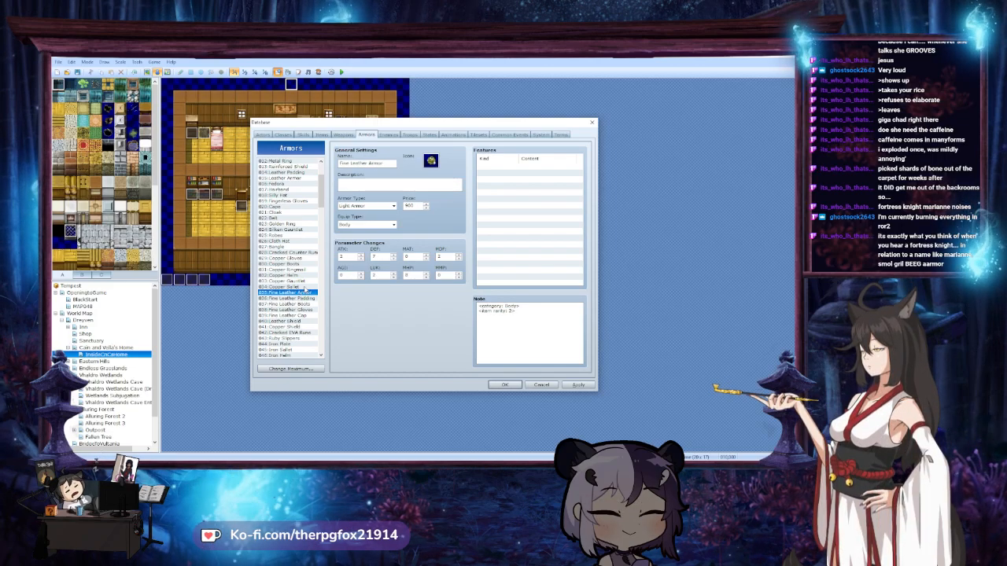
scroll(303, 277, "down", 12)
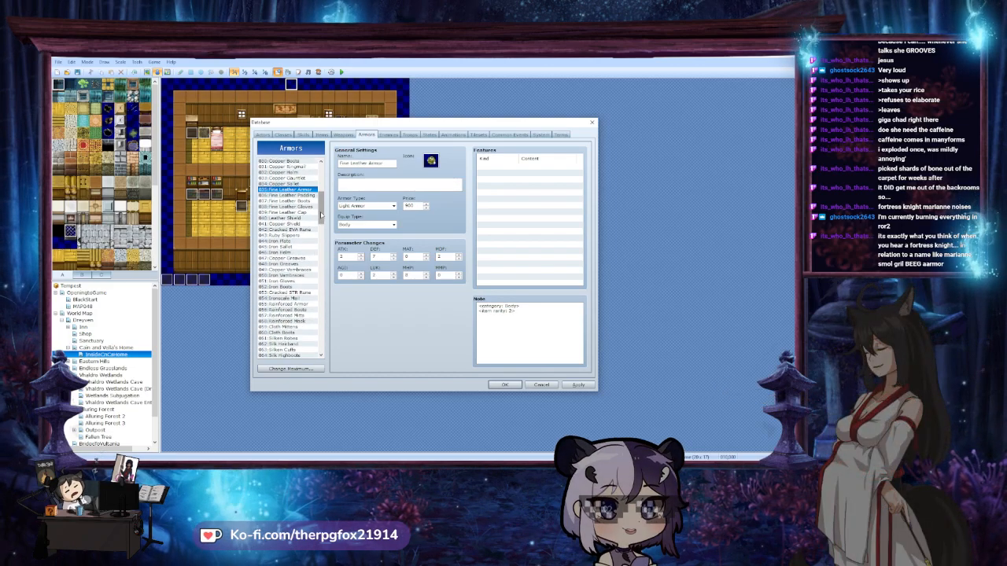
scroll(323, 254, "up", 3)
left_click(306, 253)
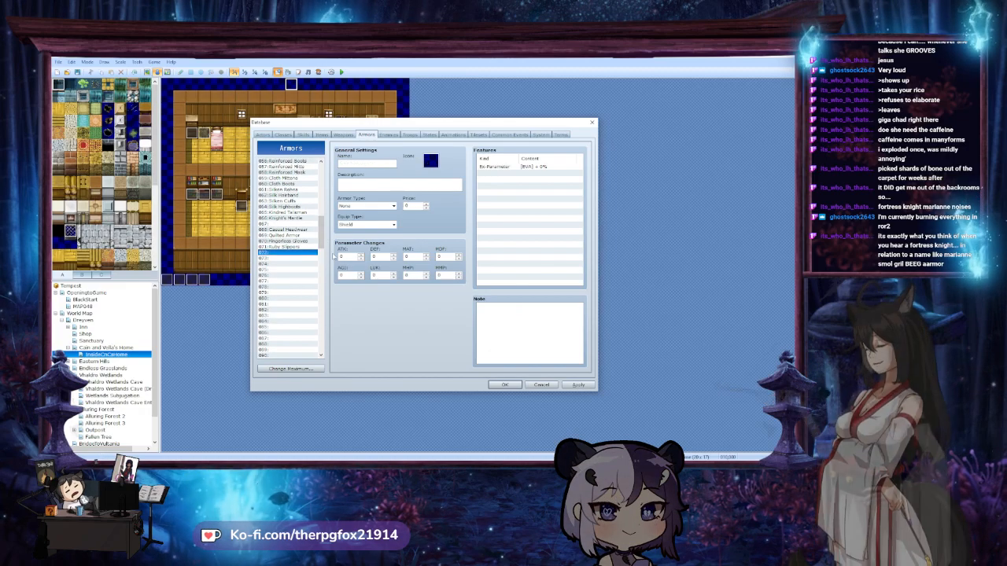
key("ctrl+v")
Copy the Fine Leather Boots entry into empty armor slot 073
scroll(311, 262, "up", 7)
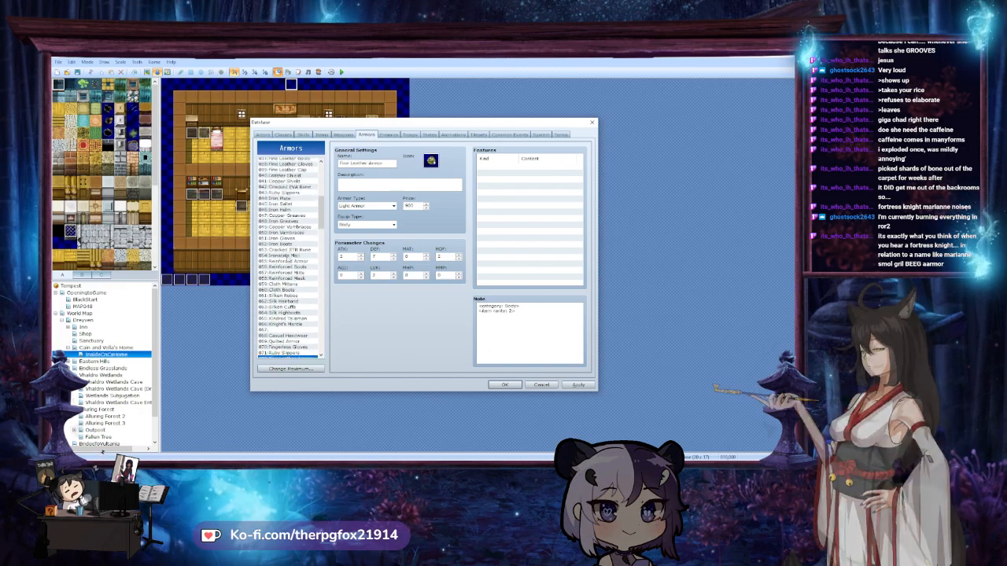
scroll(291, 264, "up", 1)
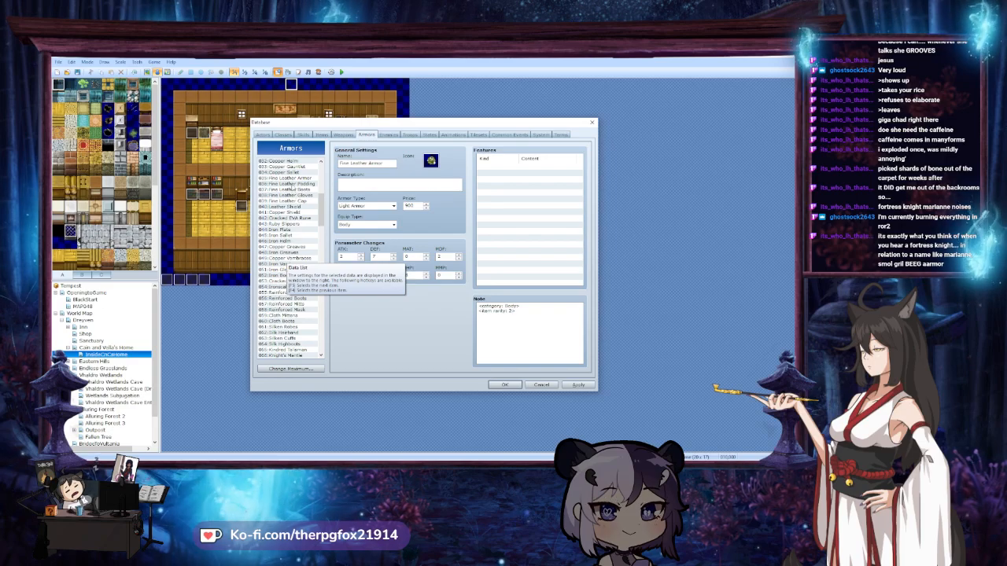
left_click(291, 189)
left_click(291, 195)
left_click(292, 202)
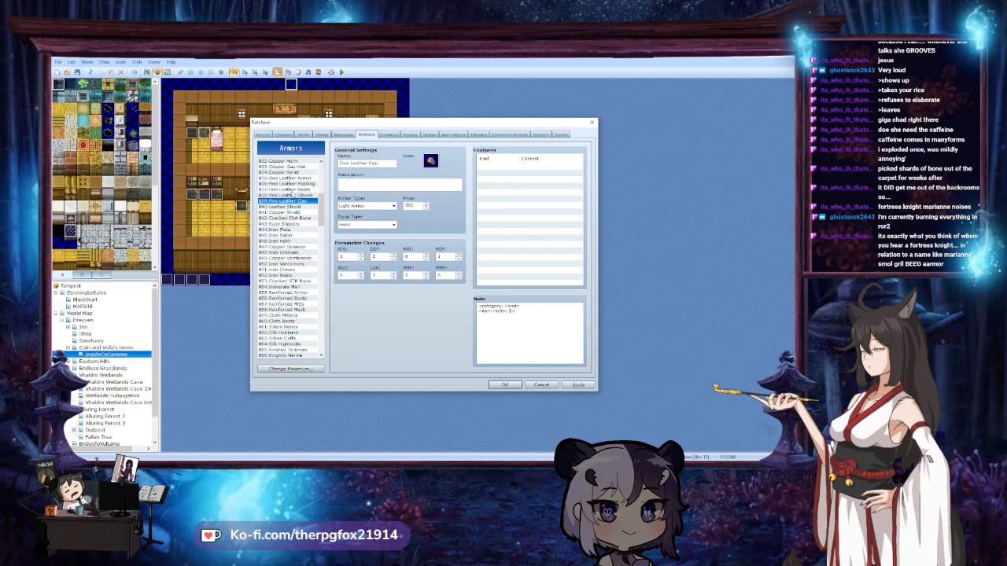
left_click(290, 190)
scroll(293, 201, "down", 8)
left_click(287, 258)
key("ctrl+v")
scroll(305, 268, "up", 9)
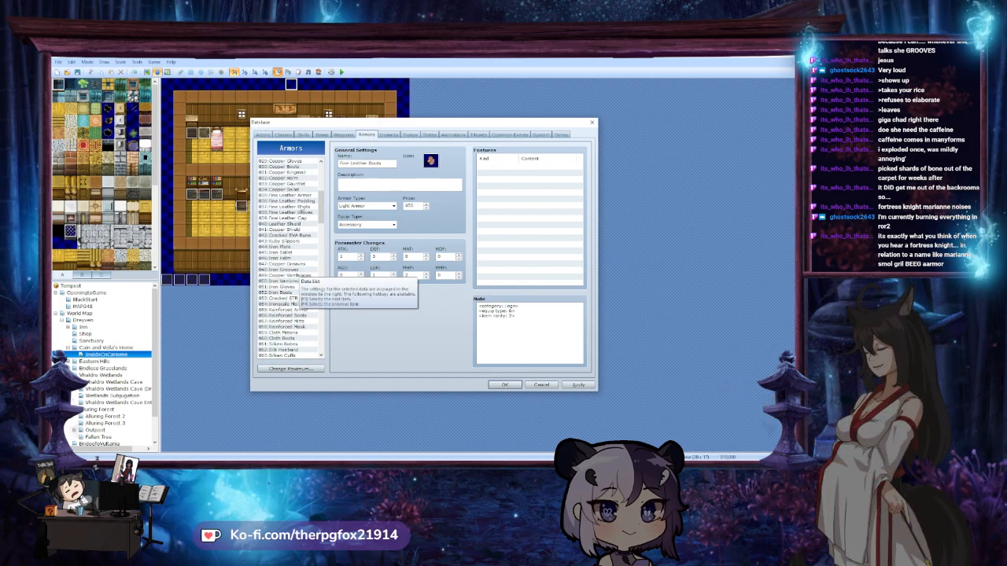
left_click(305, 207)
scroll(309, 275, "down", 8)
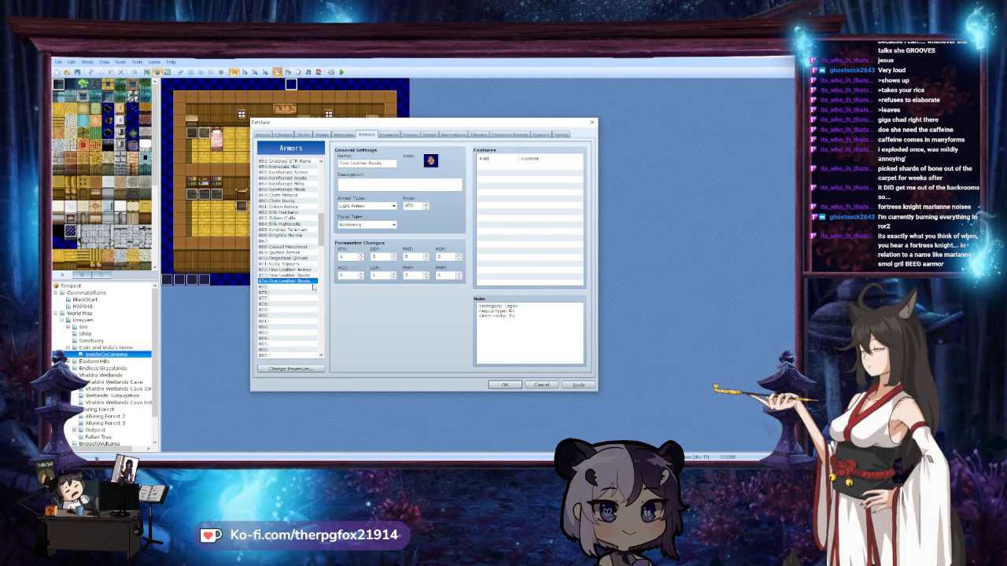
Copy the Fine Leather Gloves entry into armor slot 074, replacing the duplicate boots
scroll(299, 283, "up", 7)
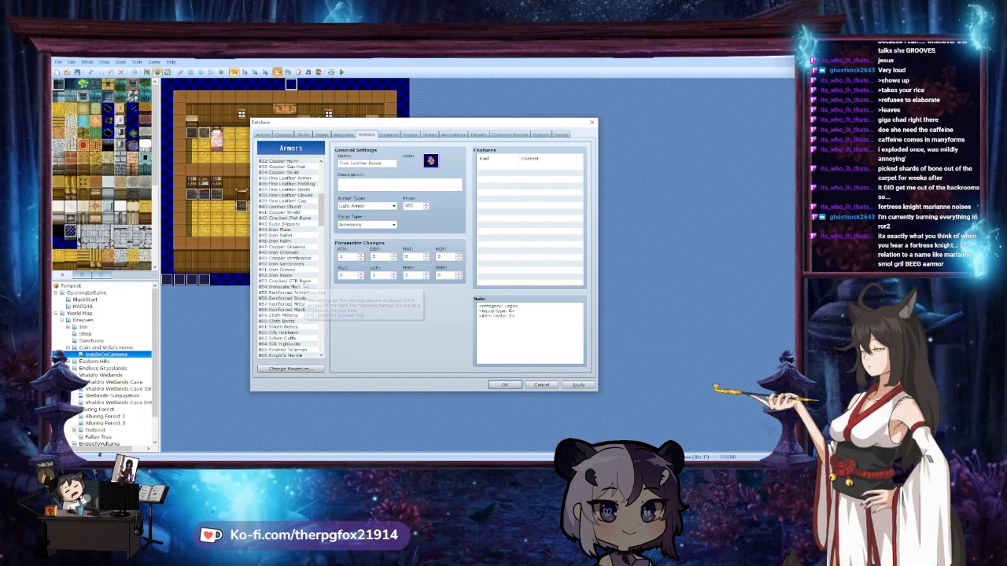
left_click(289, 195)
scroll(283, 248, "down", 7)
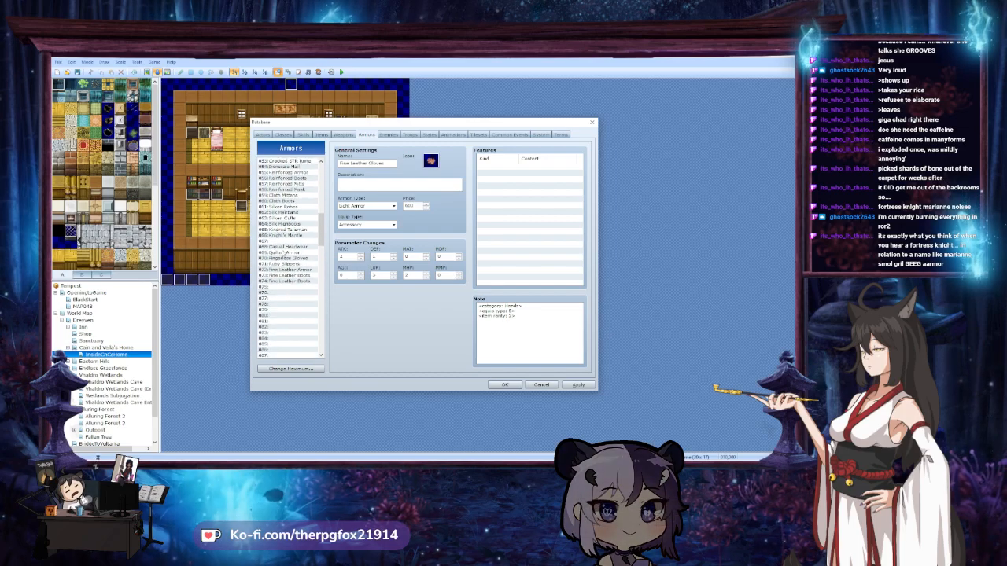
left_click(300, 282)
Copy the Fine Leather Cap entry into empty armor slot 075
scroll(311, 260, "up", 9)
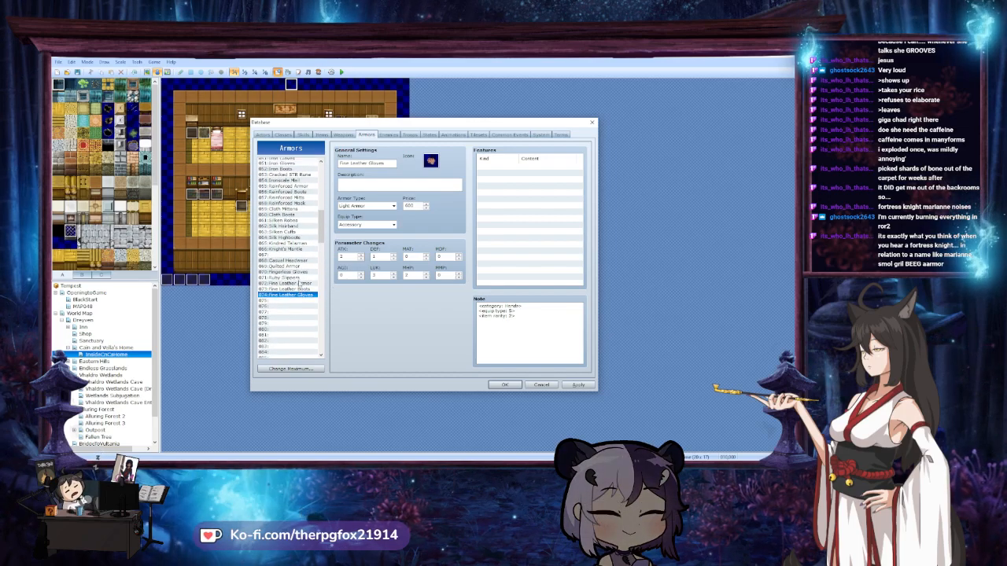
left_click(288, 236)
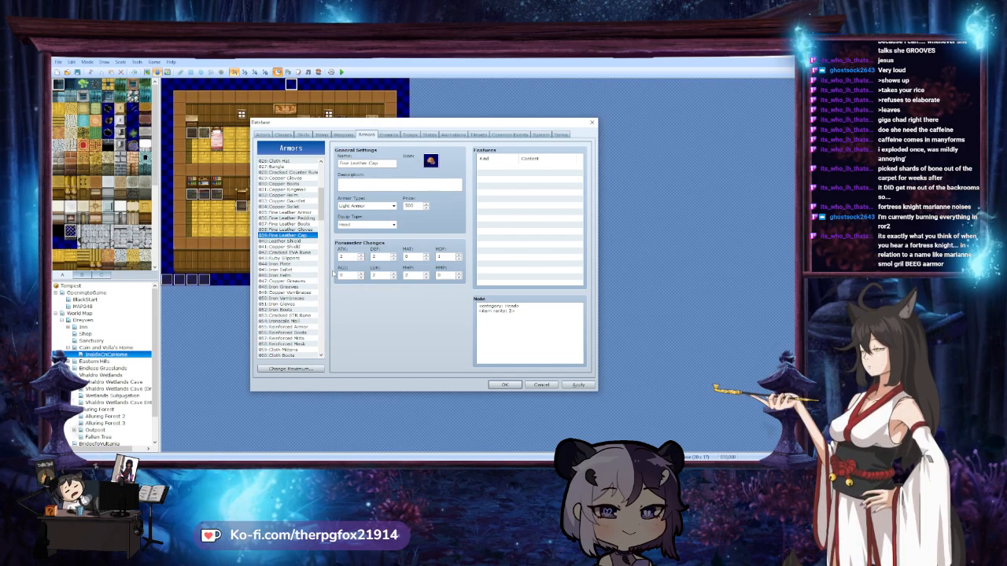
scroll(297, 323, "down", 7)
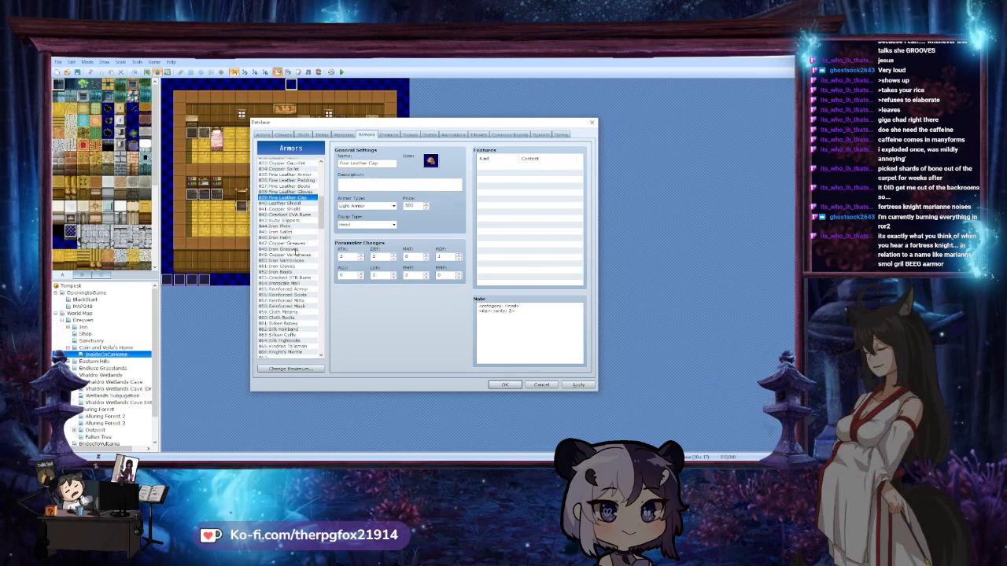
left_click(298, 322)
key("ctrl+v")
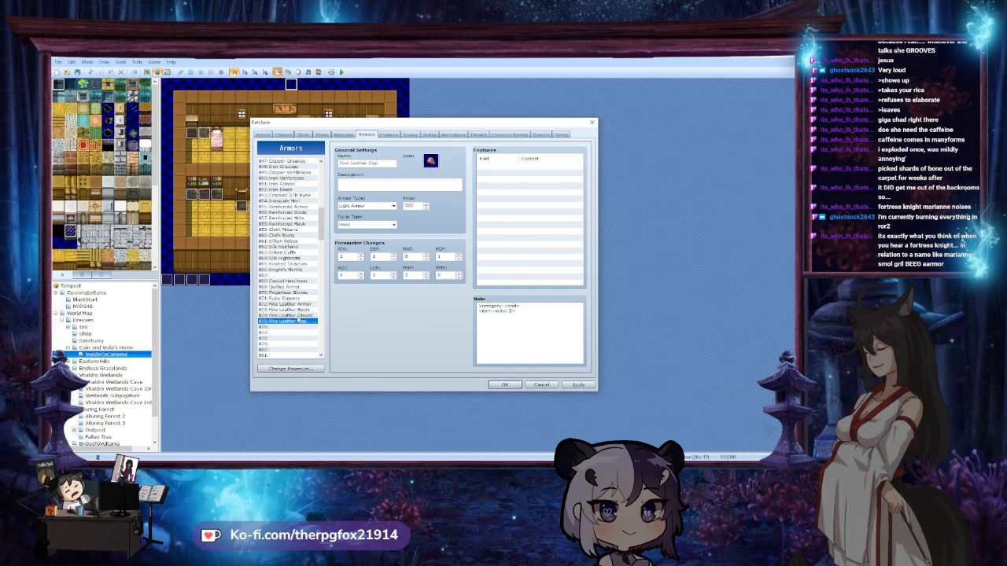
Move the copied Fine Leather Armor out of slot 072 into empty slot 076
scroll(300, 310, "down", 1)
left_click(299, 288)
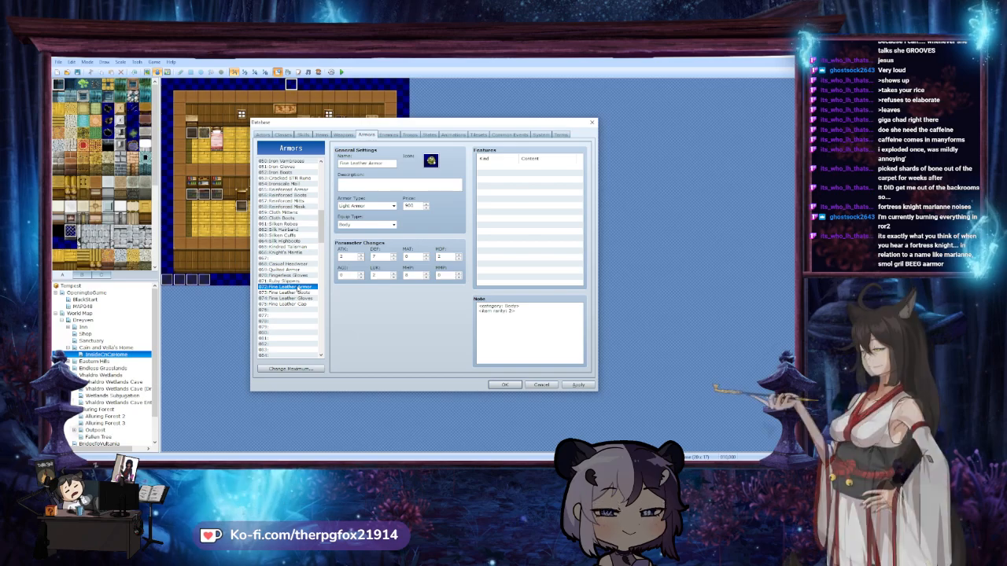
key("ctrl+x")
left_click(303, 310)
key("ctrl+v")
Move the copied Fine Leather Cap into slot 072 and the copied Fine Leather Boots into slot 075
left_click(304, 304)
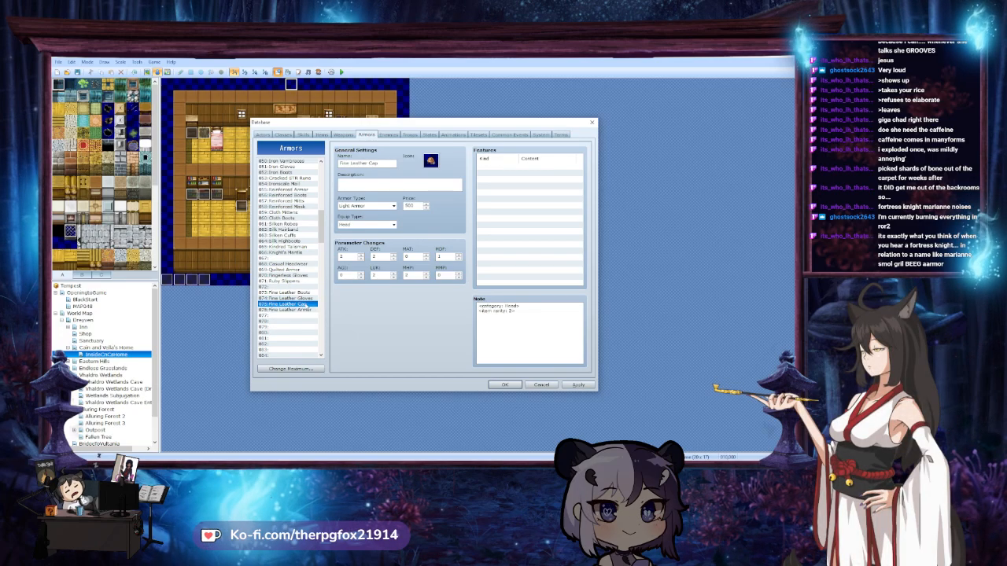
key("ctrl+x")
left_click(305, 303)
key("ctrl+v")
Move the copied Fine Leather Armor from slot 076 into slot 073, right after the cap
left_click(309, 309)
key("ctrl+x")
left_click(307, 287)
key("Down")
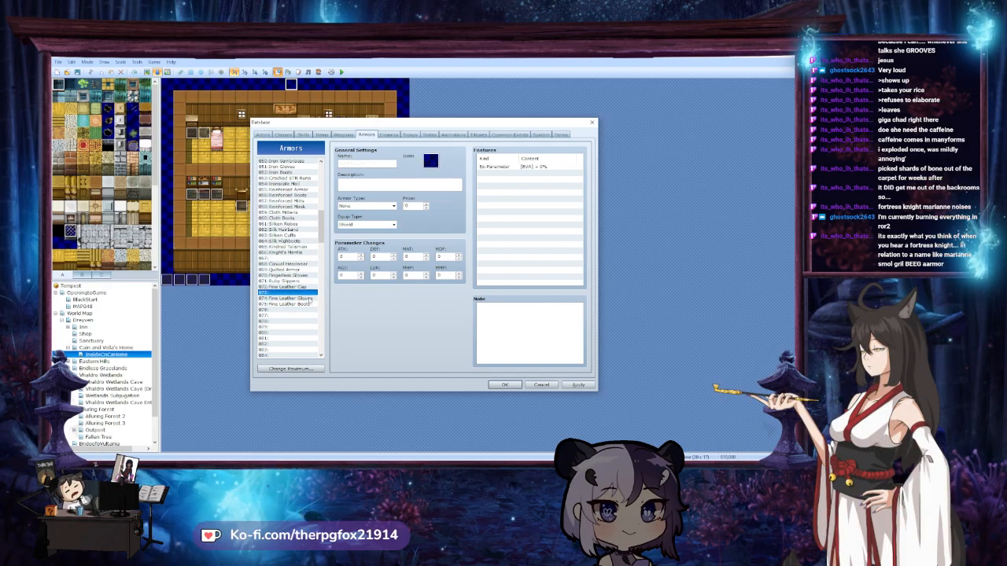
key("ctrl+v")
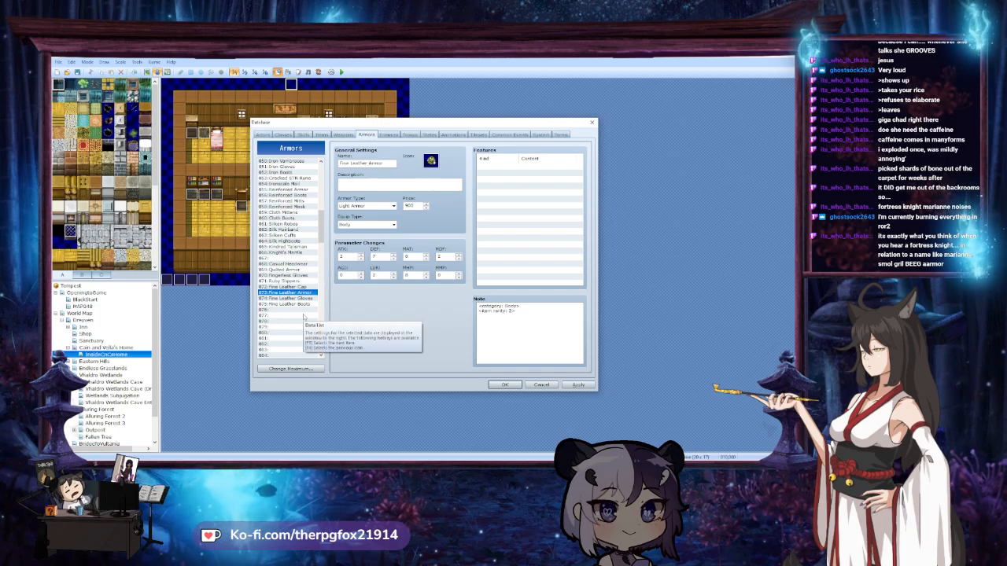
Copy the Reinforced Mask entry into armor slot 076 and Reinforced Armor into slot 077
scroll(313, 297, "up", 4)
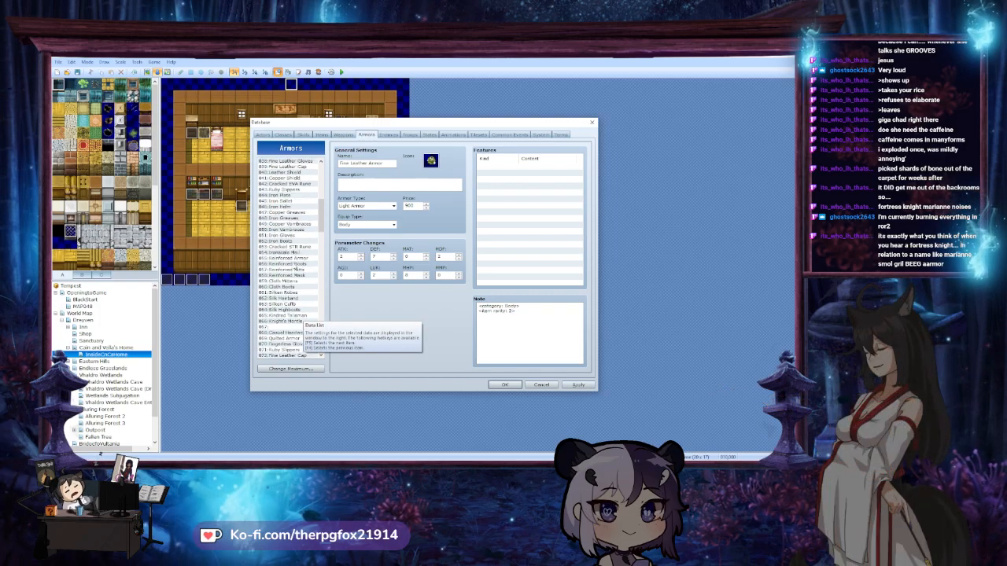
scroll(302, 319, "down", 4)
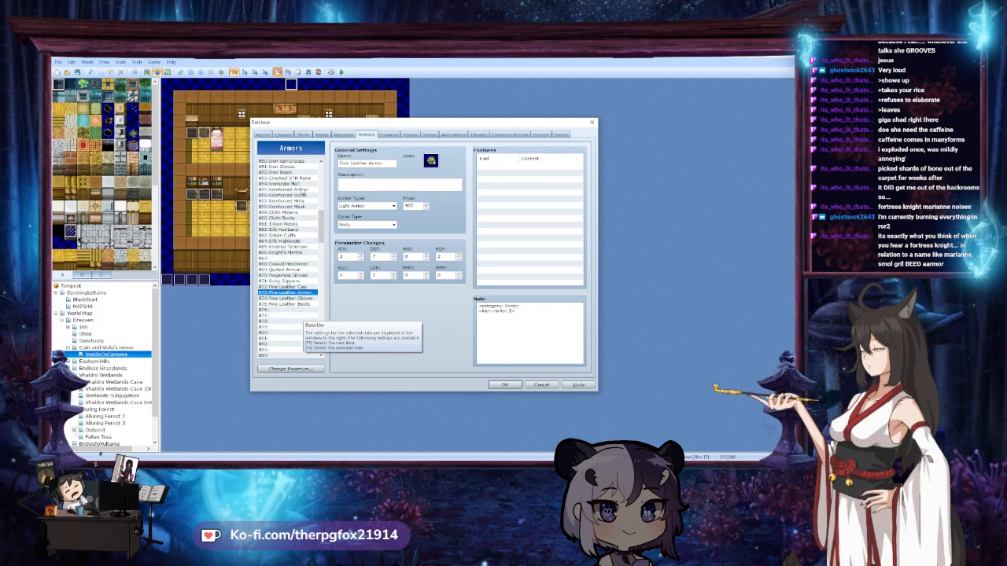
left_click(307, 206)
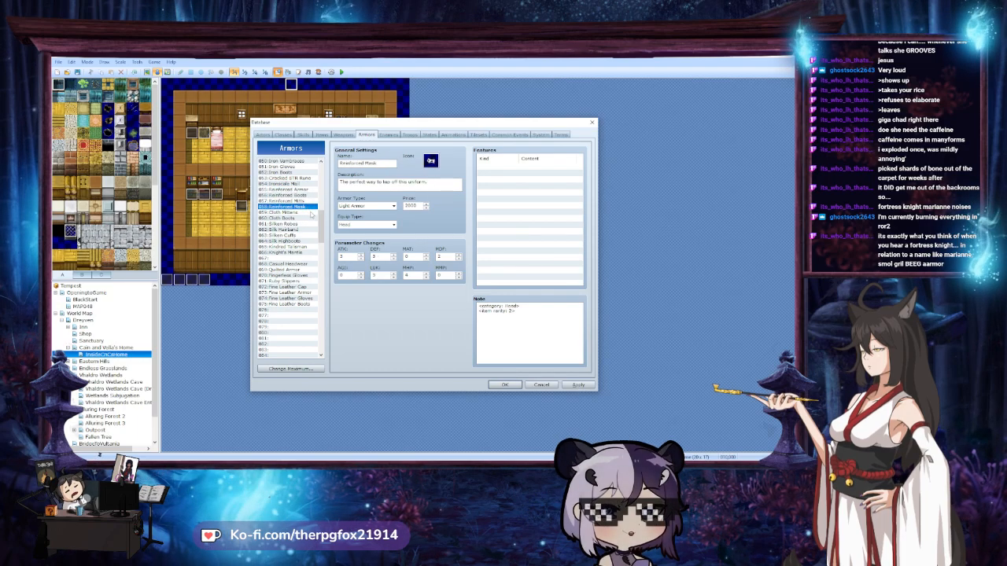
left_click(287, 309)
key("ctrl+v")
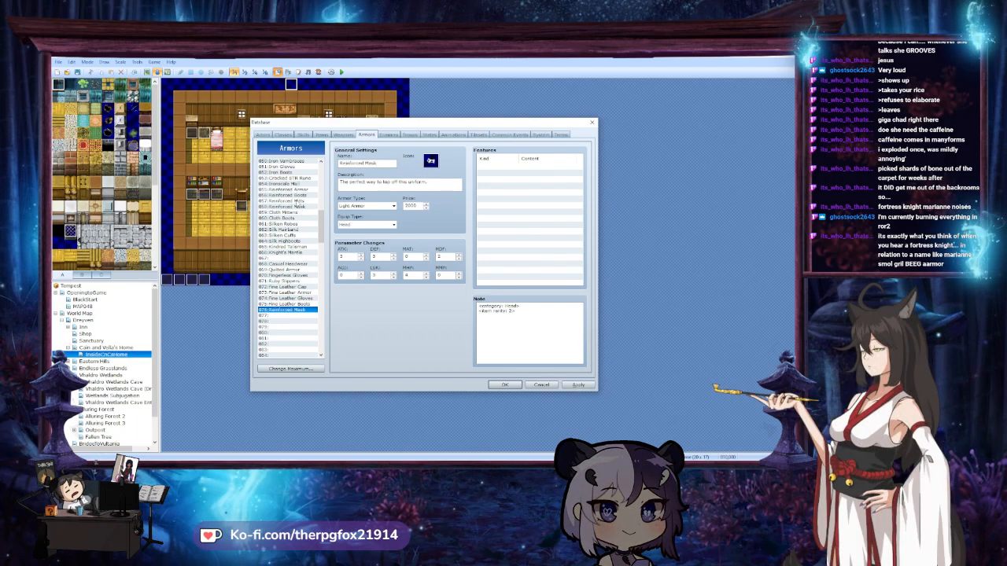
left_click(287, 189)
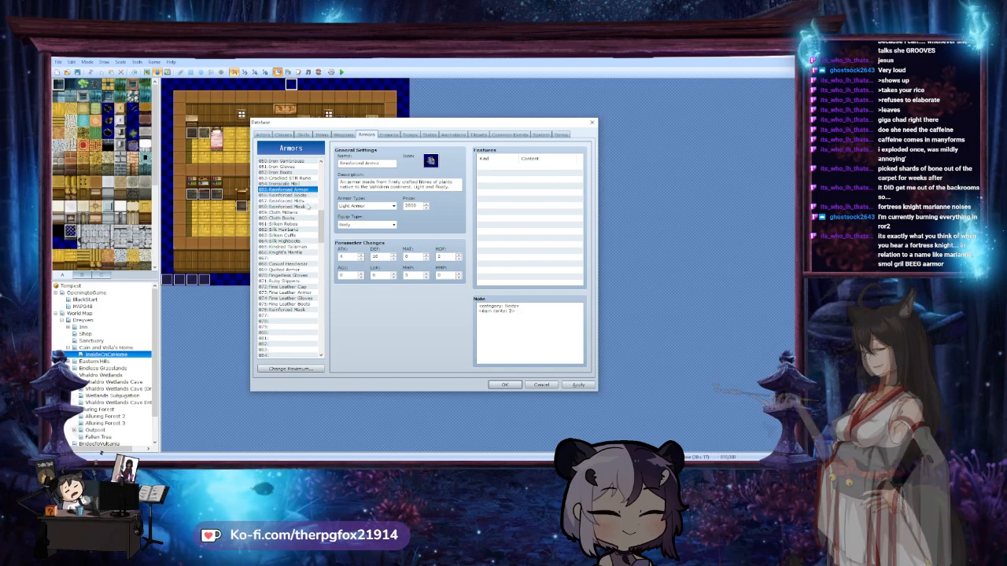
left_click(287, 315)
key("ctrl+v")
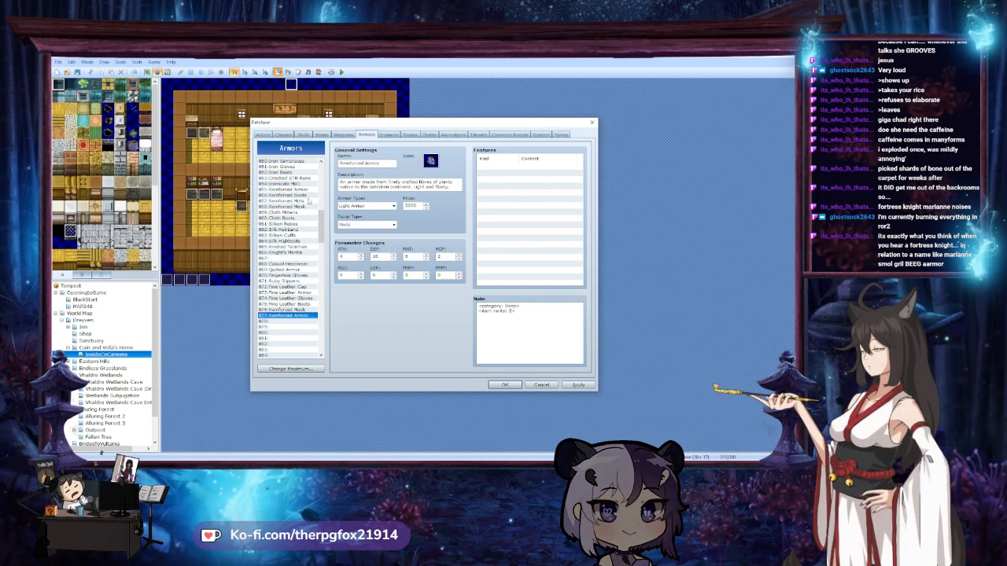
Copy the Reinforced Mitts entry into armor slot 078 and Reinforced Boots into slot 079
left_click(304, 201)
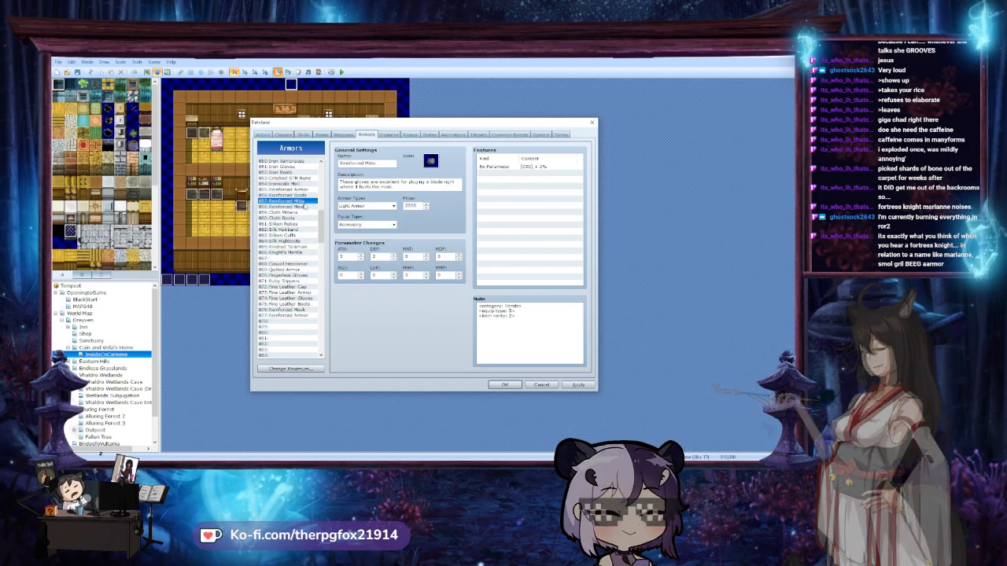
key("ctrl+c")
left_click(288, 321)
key("ctrl+v")
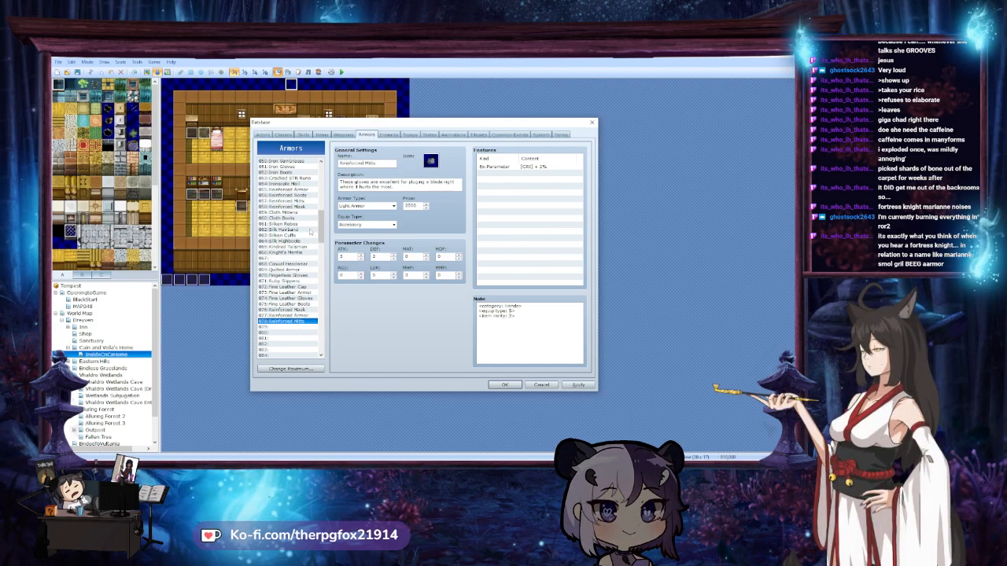
left_click(289, 327)
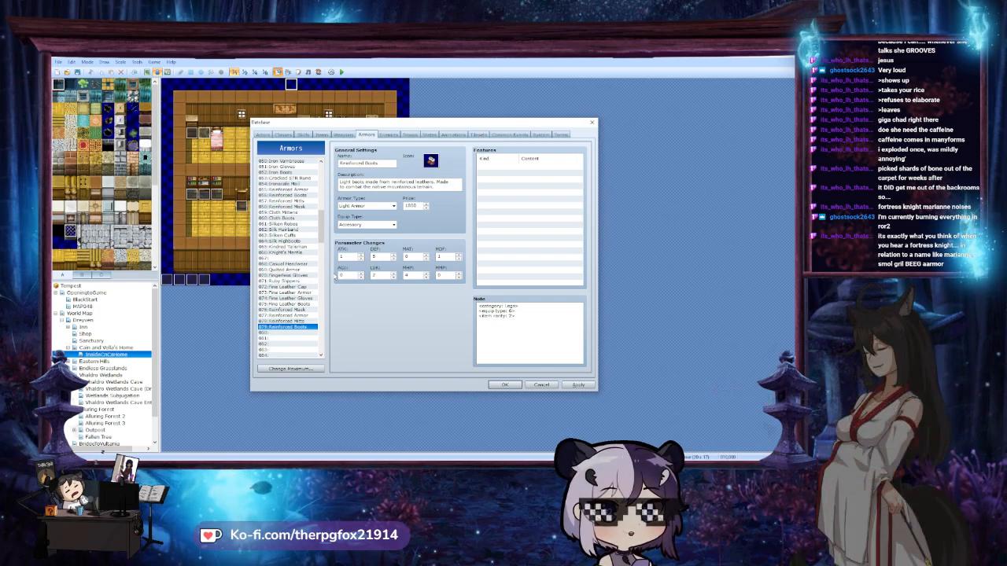
key("ctrl+v")
scroll(325, 250, "down", 3)
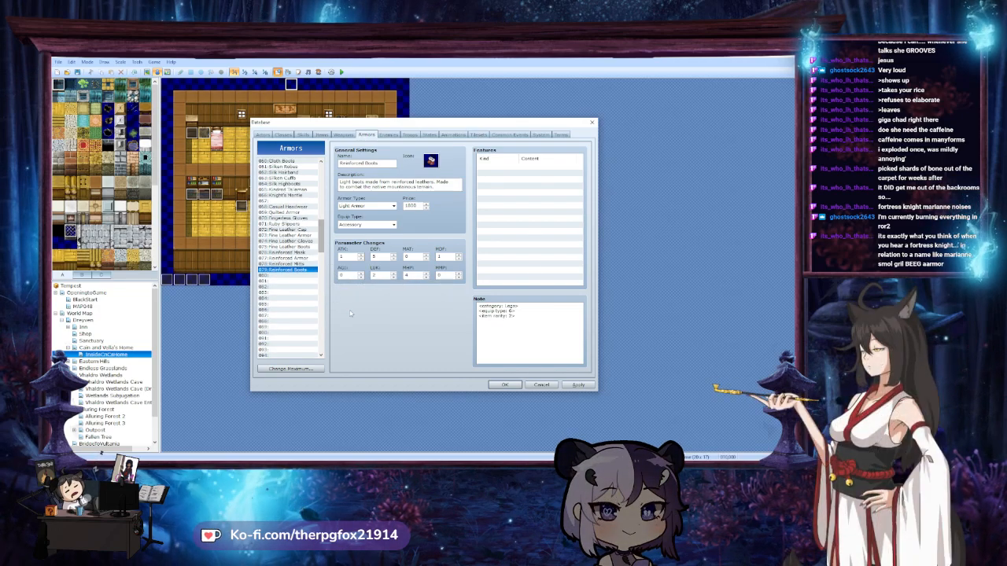
left_click(288, 276)
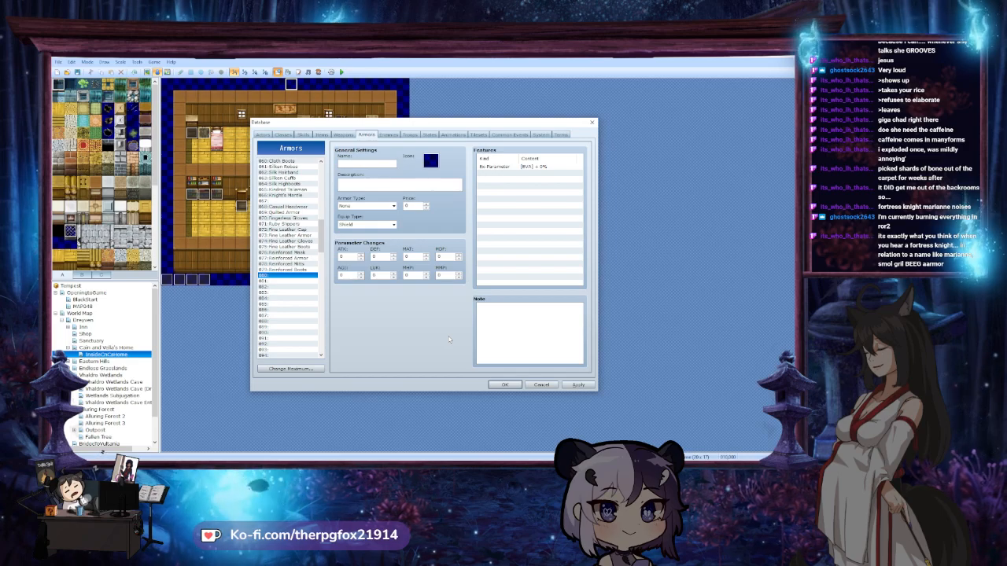
left_click(295, 288)
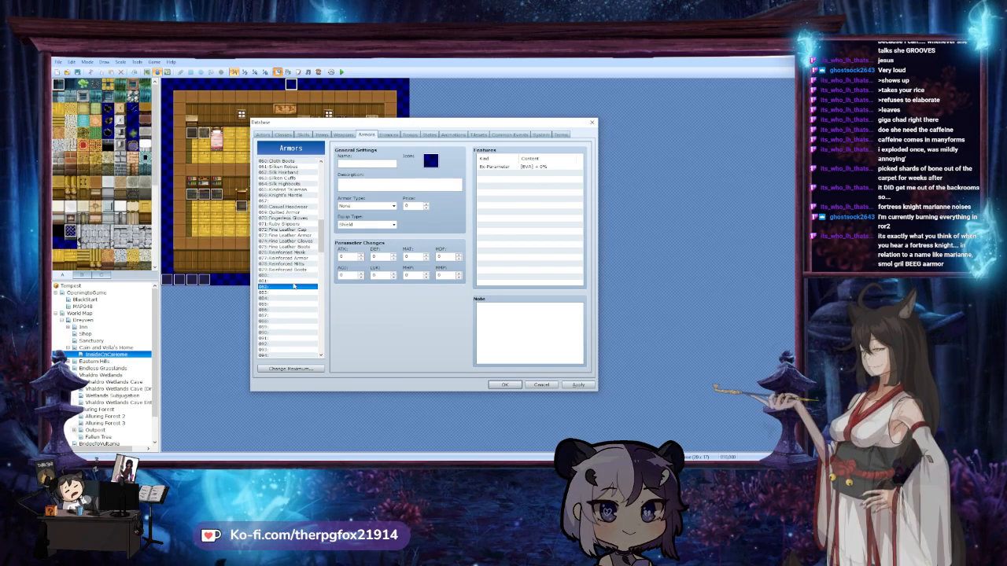
left_click(293, 292)
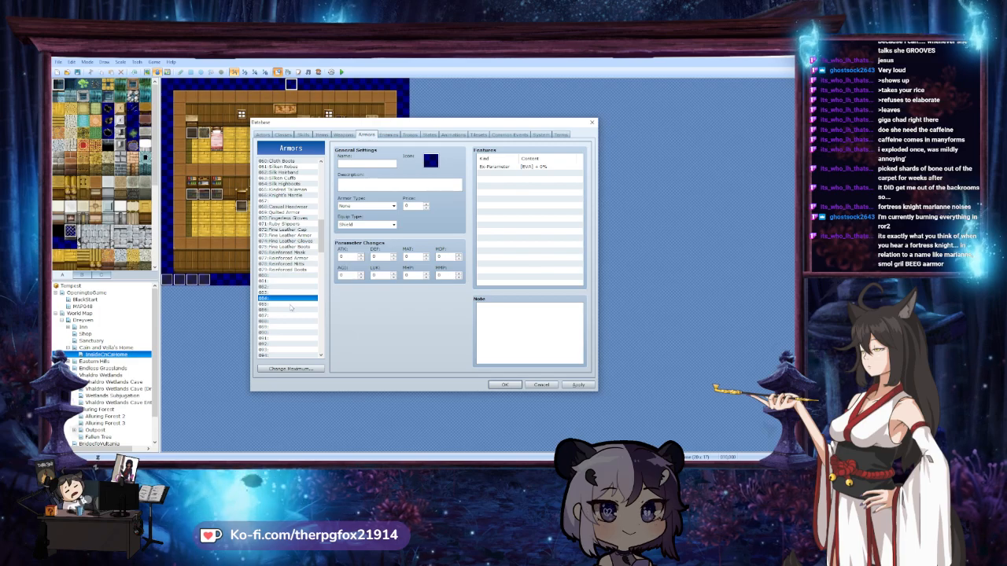
left_click(292, 316)
left_click(293, 321)
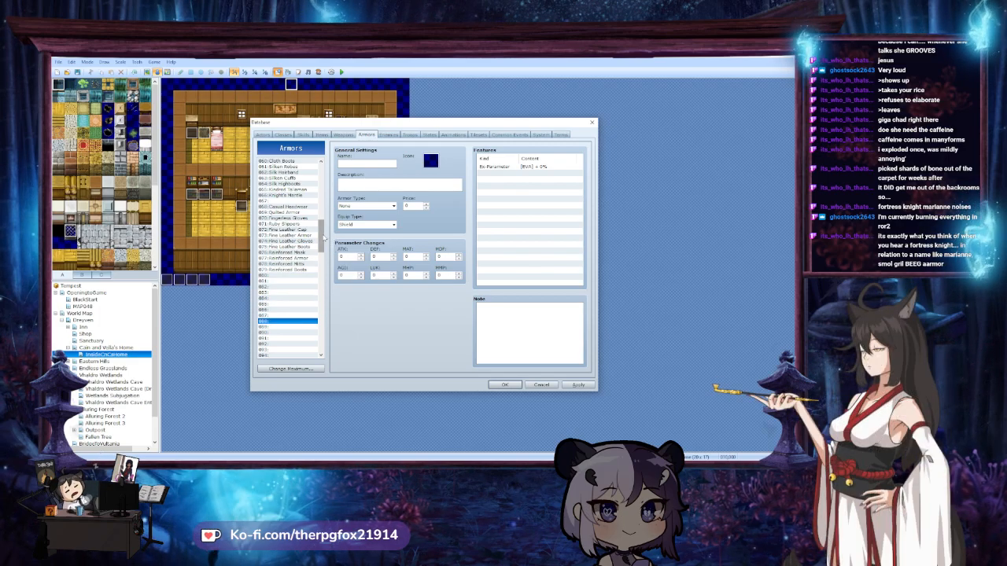
Copy the Leather Armor entry from slot 015 into the empty armor slot 088
left_click_drag(323, 237, 322, 180)
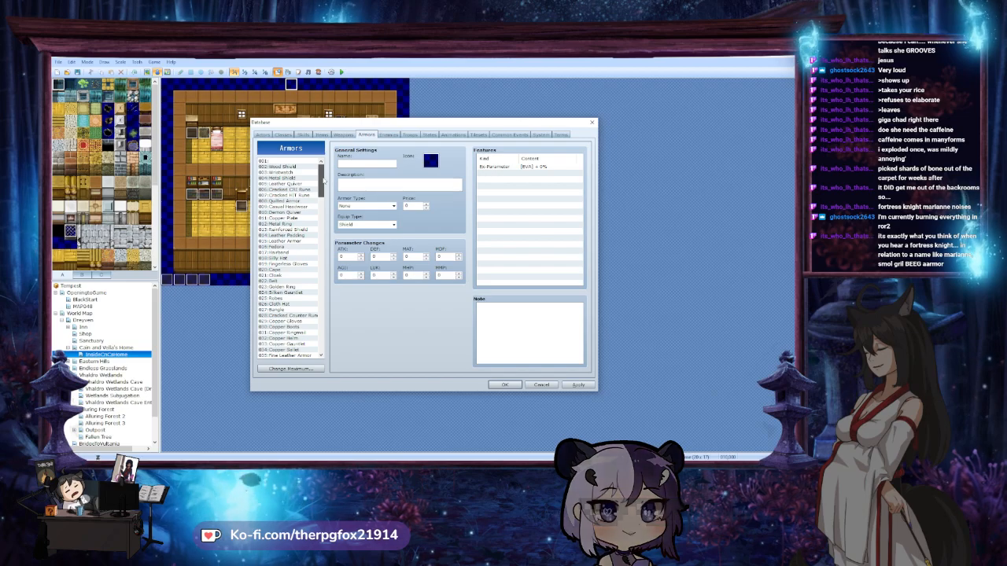
left_click(301, 241)
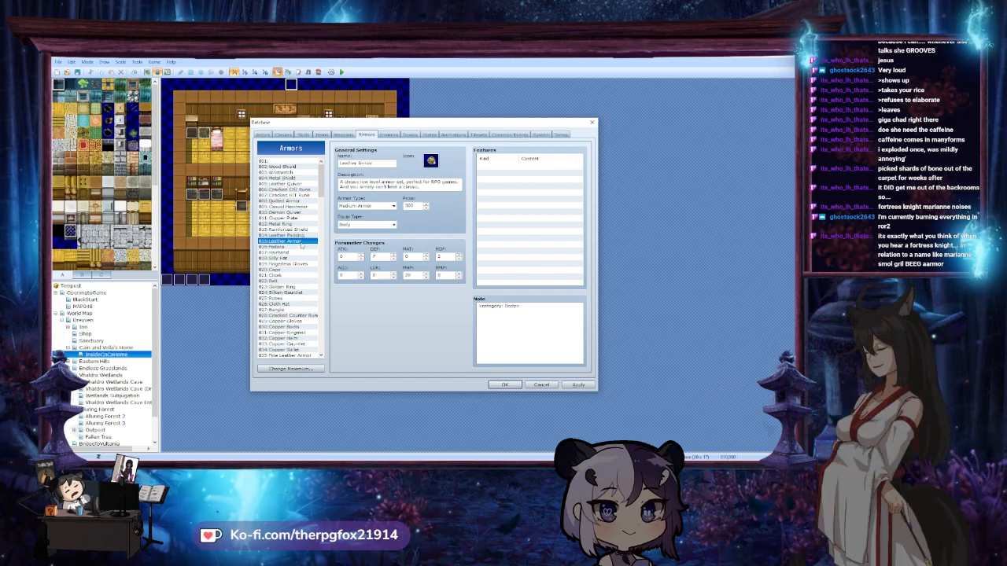
scroll(300, 246, "down", 2)
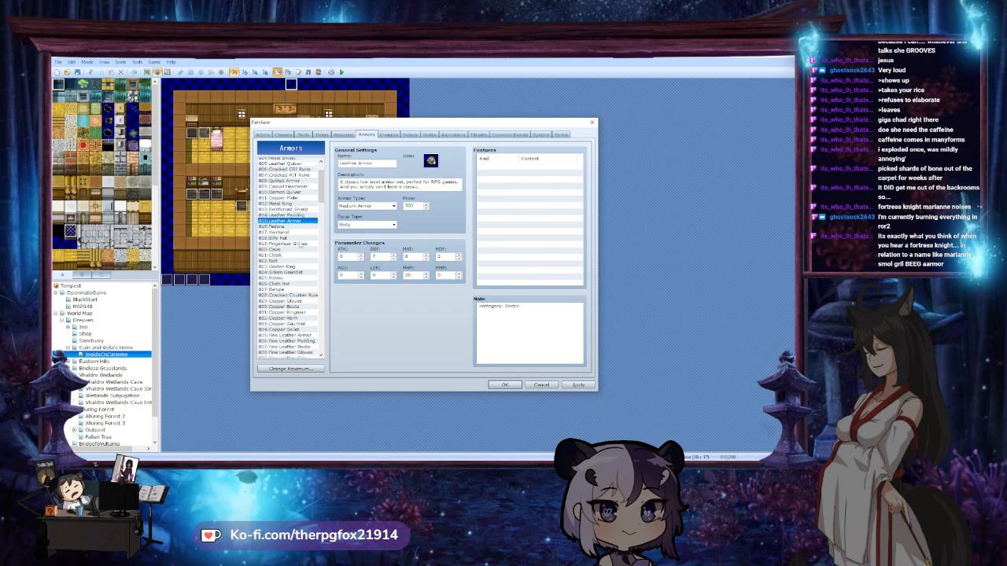
left_click(288, 320)
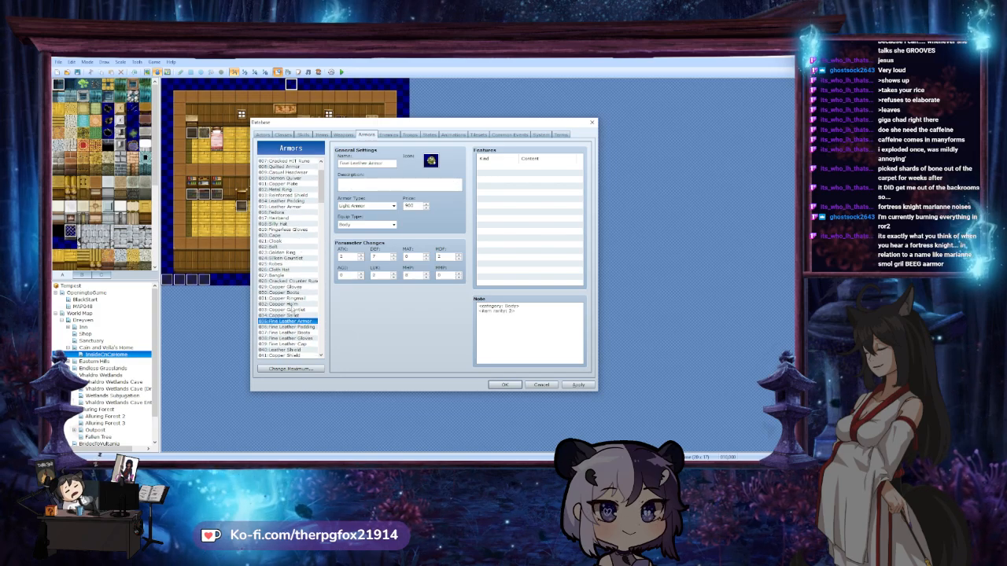
left_click(288, 201)
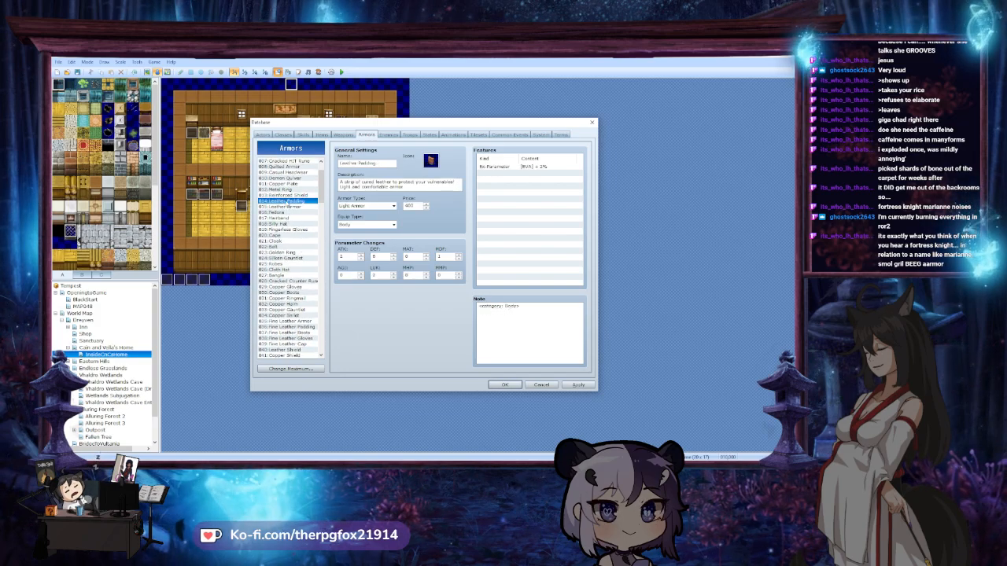
left_click(289, 206)
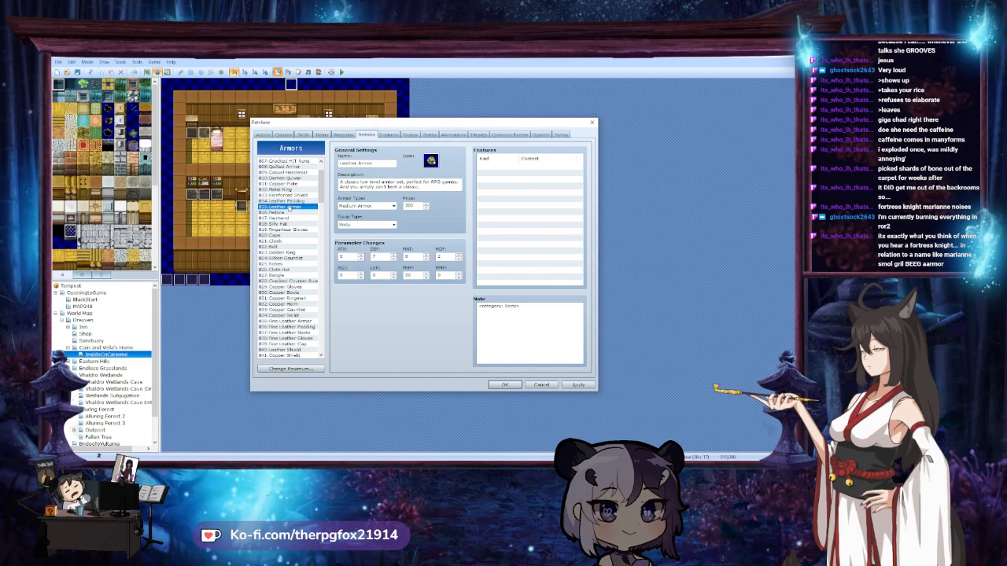
scroll(296, 269, "down", 13)
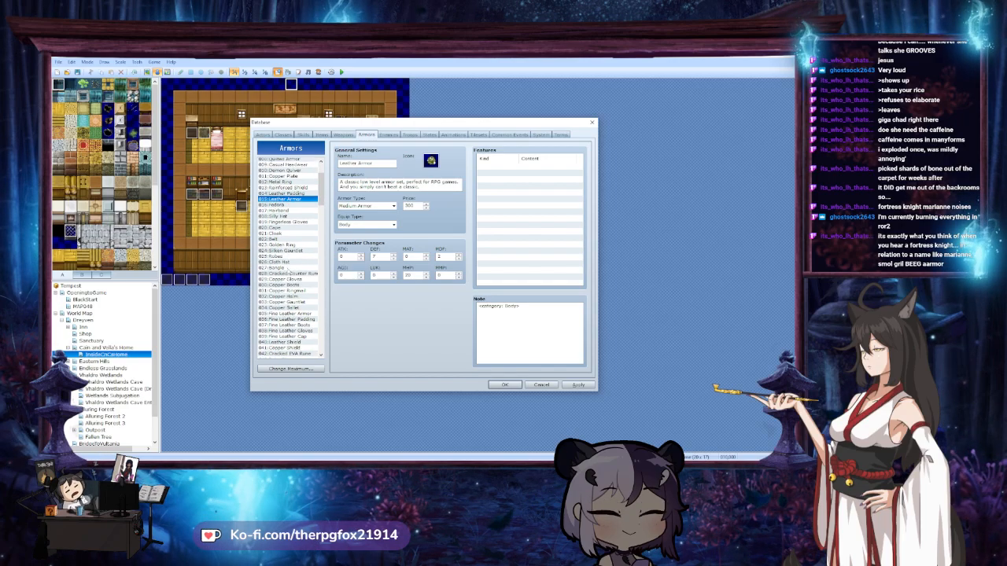
scroll(290, 273, "down", 6)
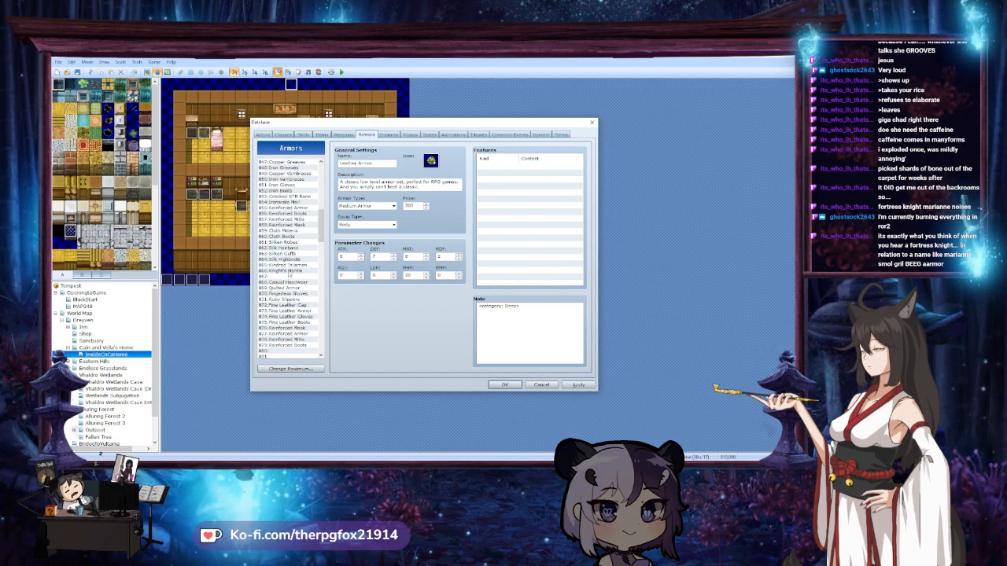
left_click(278, 298)
key("ctrl+v")
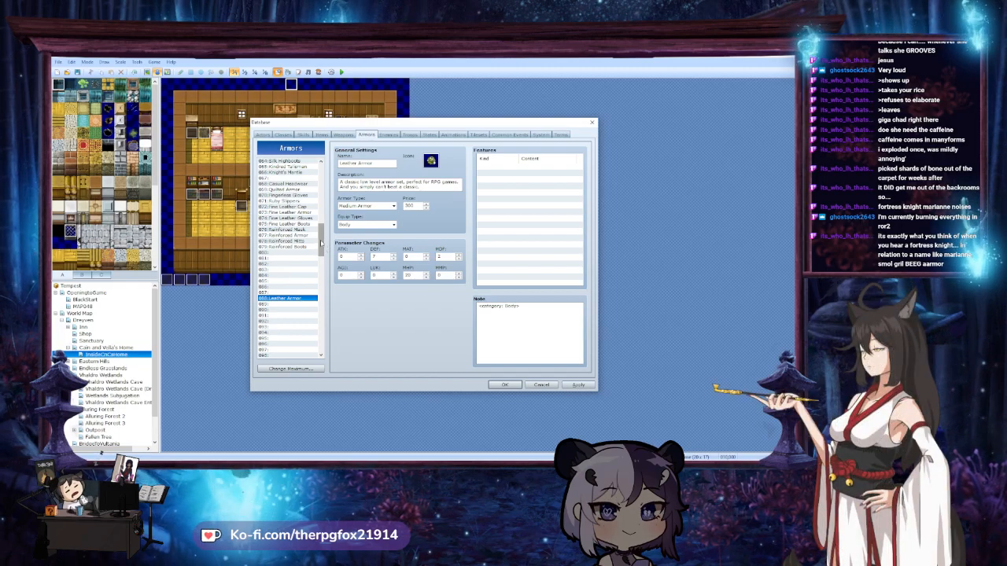
Check the settings of the Ruby Slippers, Iron Plate, Robes and Golden Ring entries in the armor list
left_click_drag(321, 244, 321, 242)
scroll(297, 323, "up", 4)
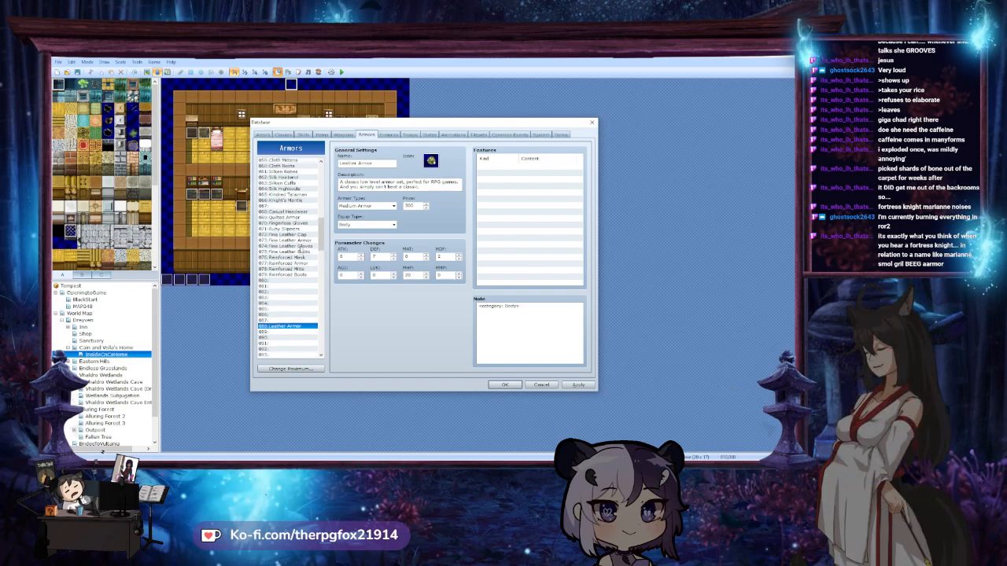
scroll(302, 251, "up", 2)
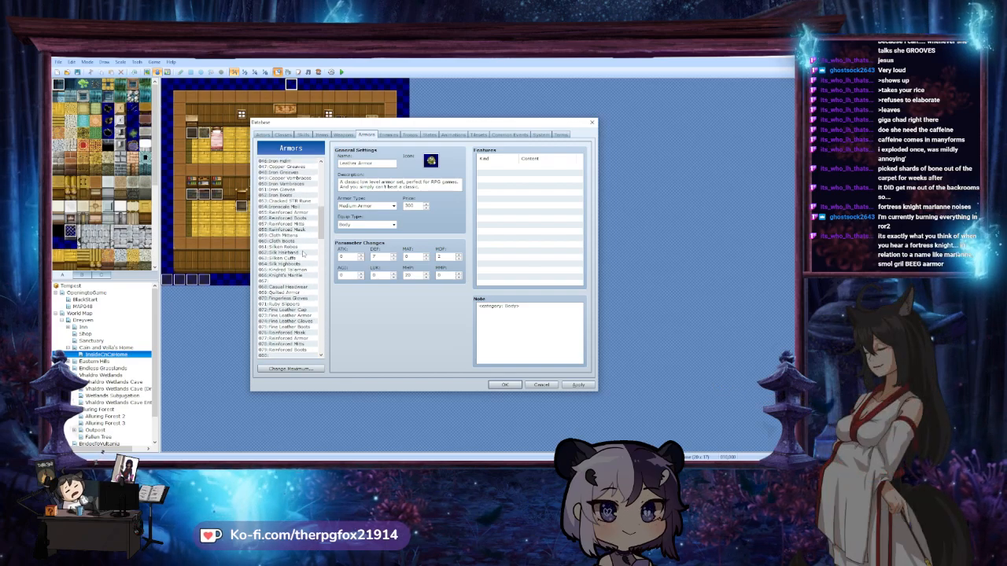
scroll(302, 251, "up", 9)
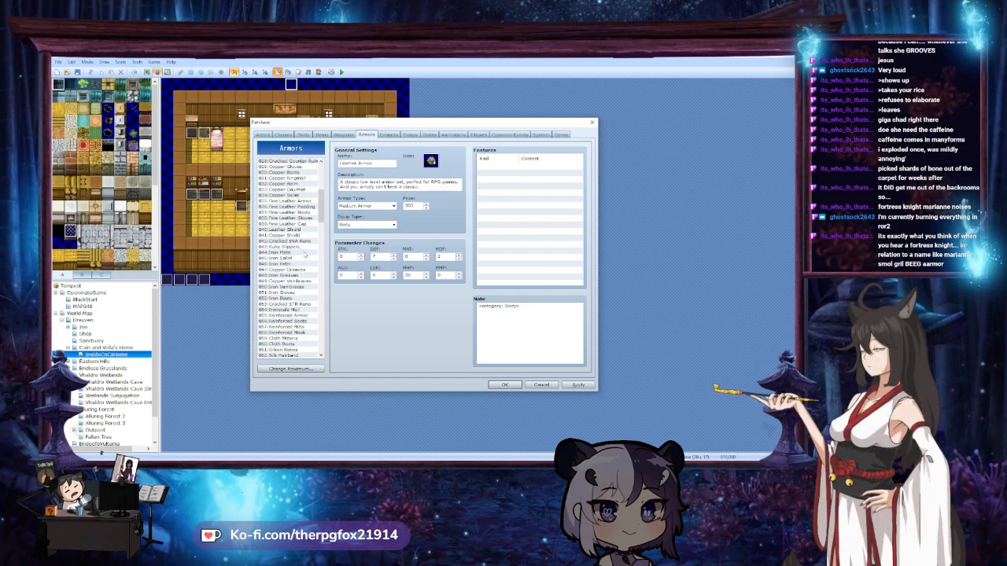
left_click(299, 247)
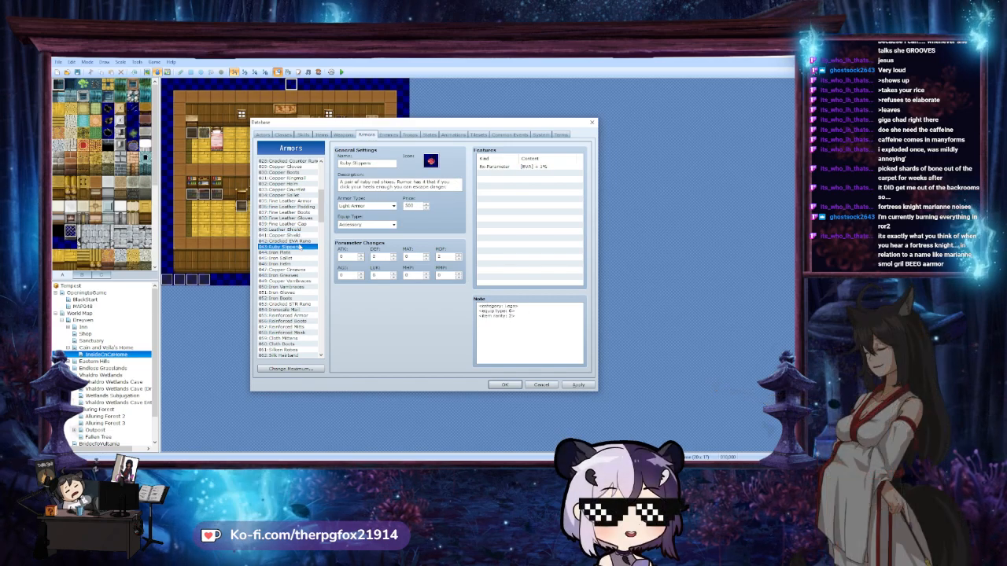
left_click(295, 251)
scroll(291, 252, "up", 3)
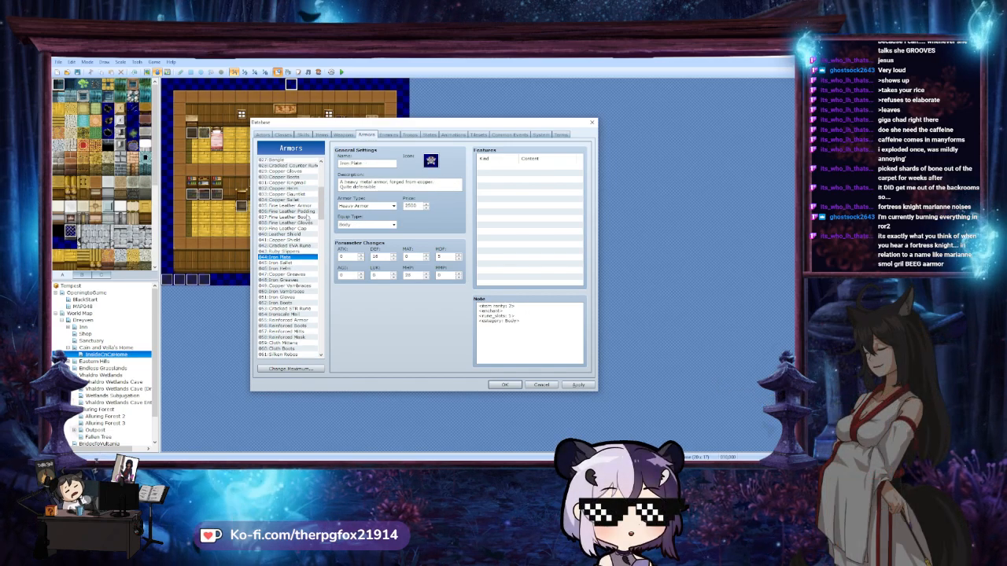
left_click(291, 200)
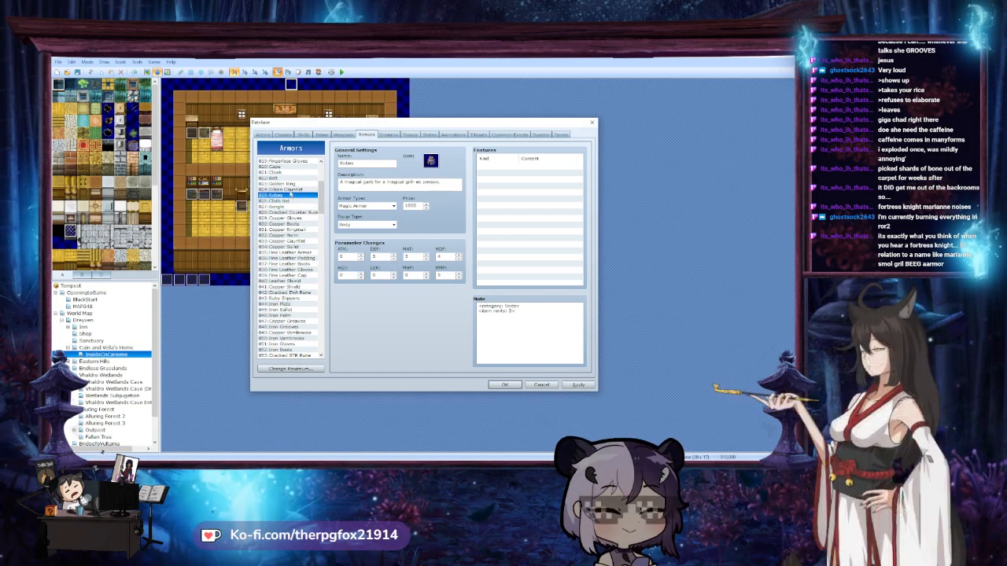
left_click(289, 184)
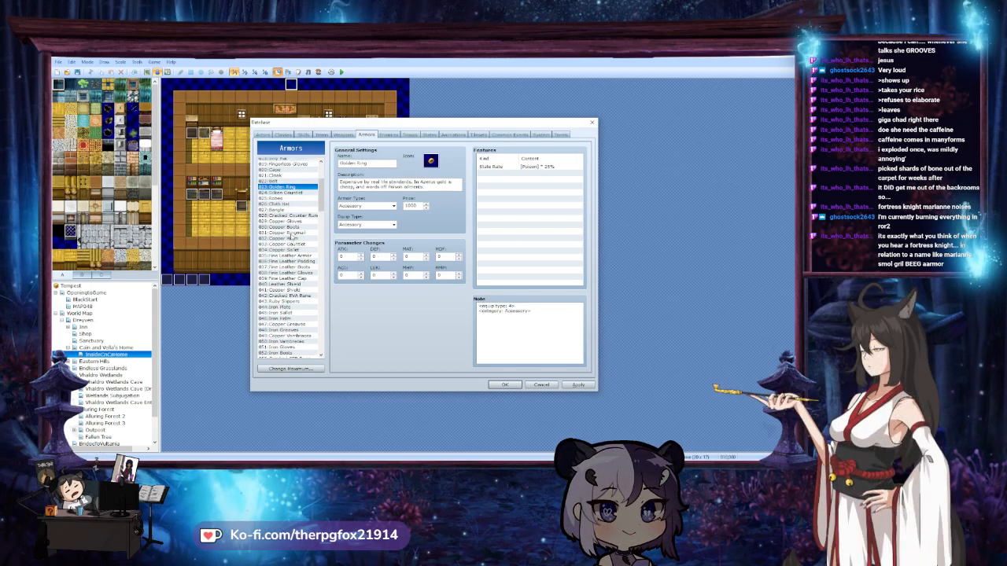
Copy the Fedora entry from slot 016 into armor slot 090
scroll(288, 196, "up", 3)
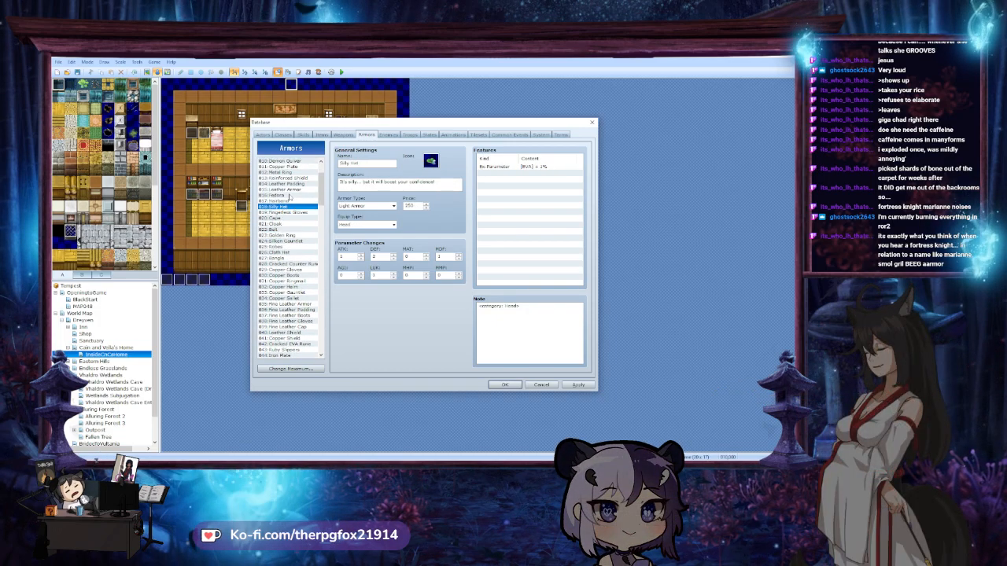
left_click(285, 195)
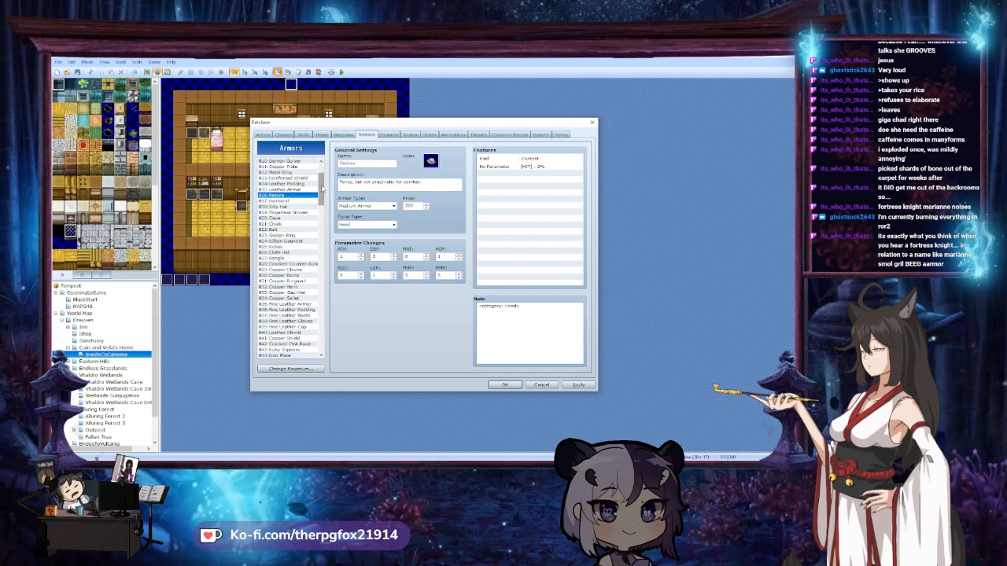
scroll(294, 324, "down", 17)
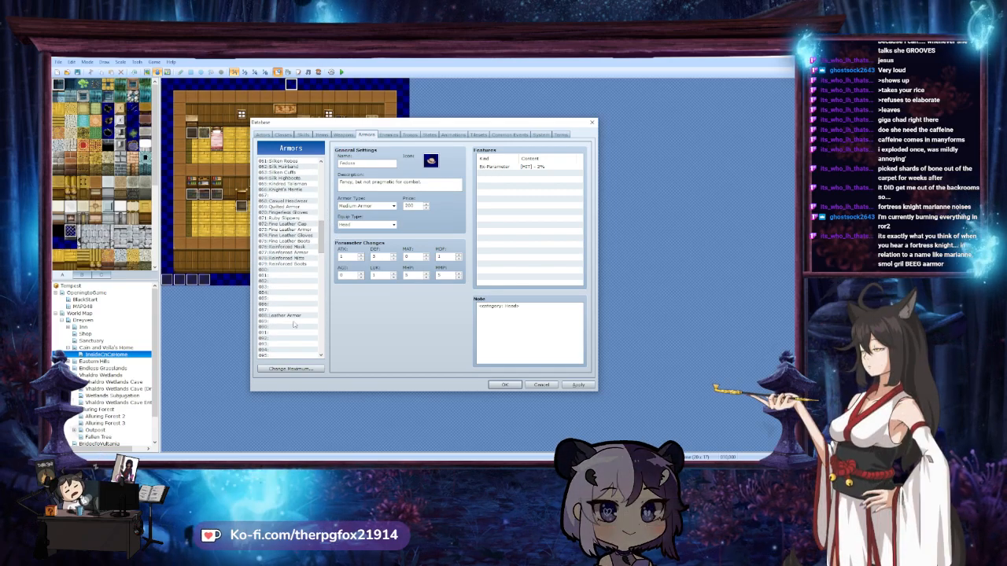
left_click(293, 325)
key("ctrl+v")
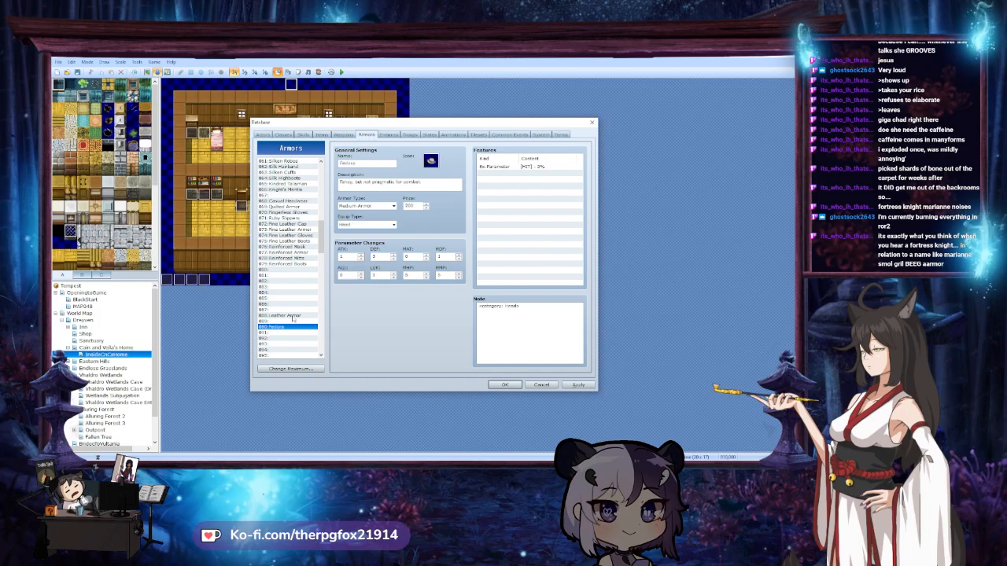
Move the copied Leather Armor into slot 089 and the copied Fedora into slot 088, directly above it
left_click(293, 316)
key("ctrl+x")
left_click(291, 321)
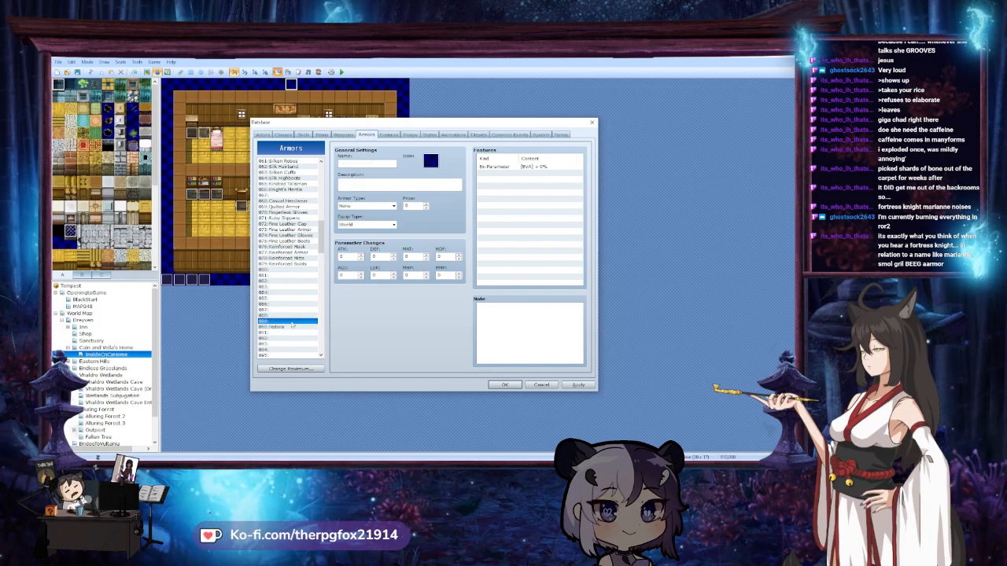
key("ctrl+v")
left_click(290, 325)
key("ctrl+x")
left_click(303, 316)
key("ctrl+v")
Examine the armor types of the original leather and copper entries and of the copied Fine Leather set in slots 072 to 075
left_click_drag(322, 247, 321, 167)
left_click(303, 235)
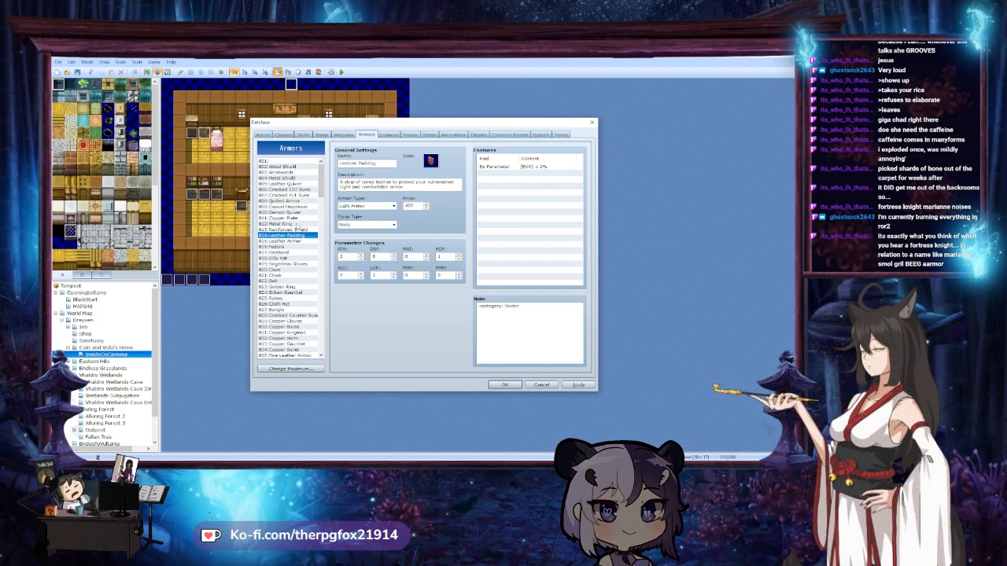
left_click(292, 239)
left_click(292, 246)
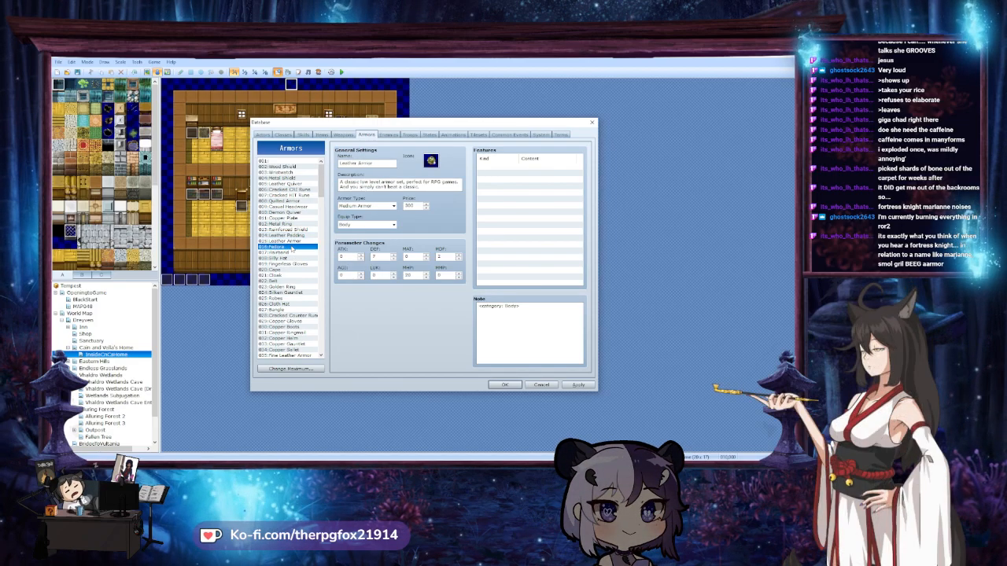
left_click(299, 223)
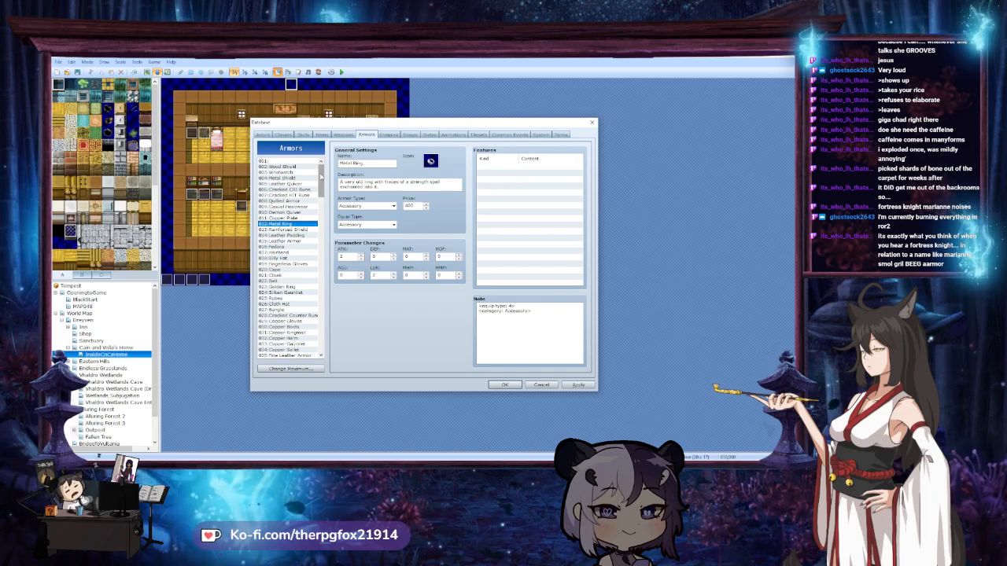
mouse_move(320, 177)
left_mouse_down()
mouse_move(319, 229)
mouse_move(319, 193)
mouse_move(321, 203)
left_mouse_up()
left_click(283, 322)
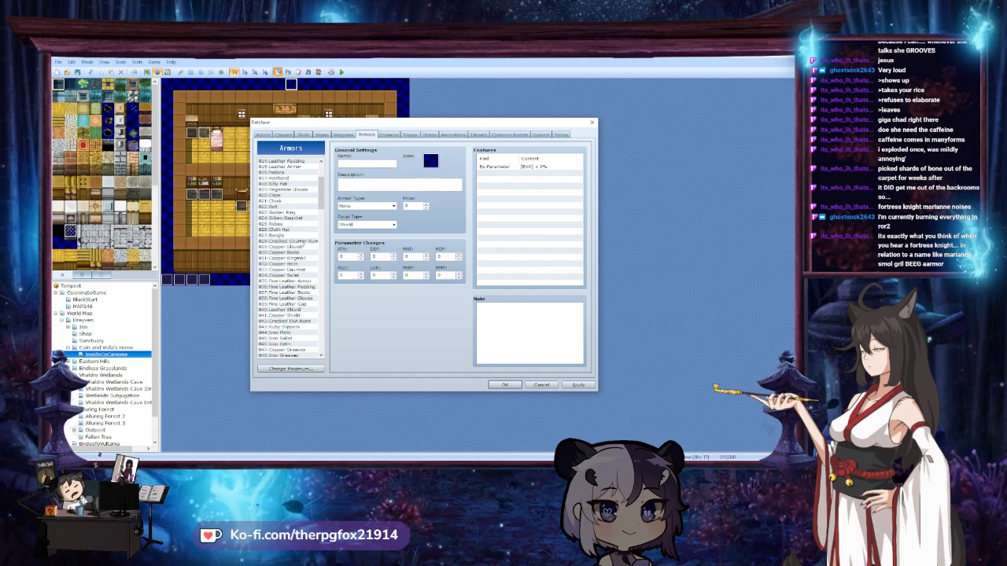
left_click(302, 282)
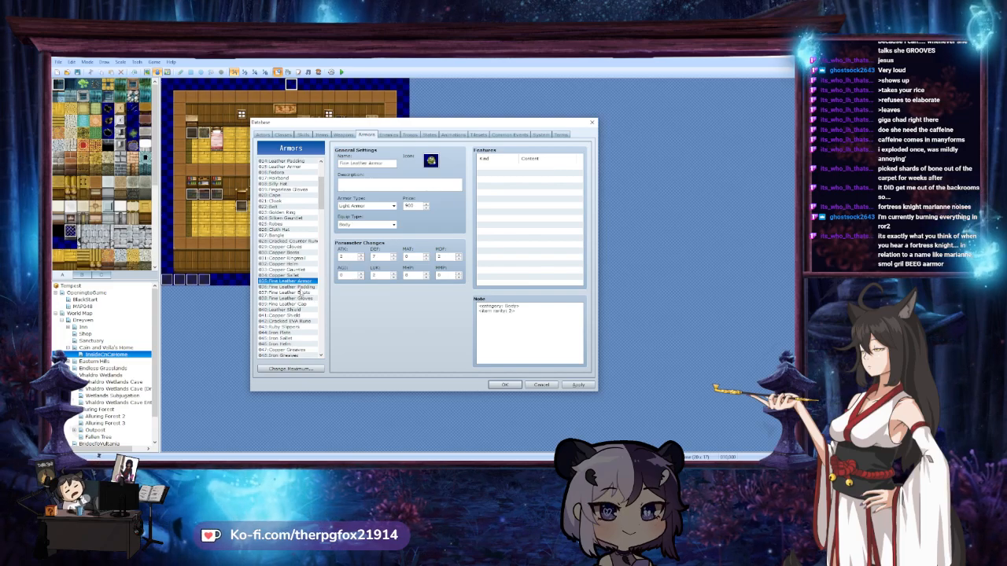
left_click(301, 287)
left_click(302, 253)
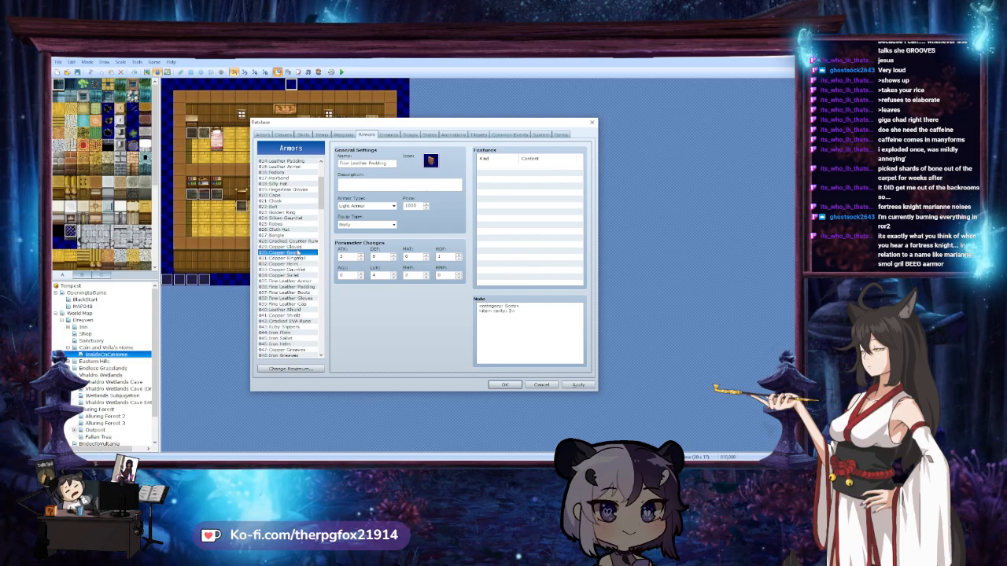
left_click(305, 241)
left_click(306, 247)
scroll(312, 254, "down", 7)
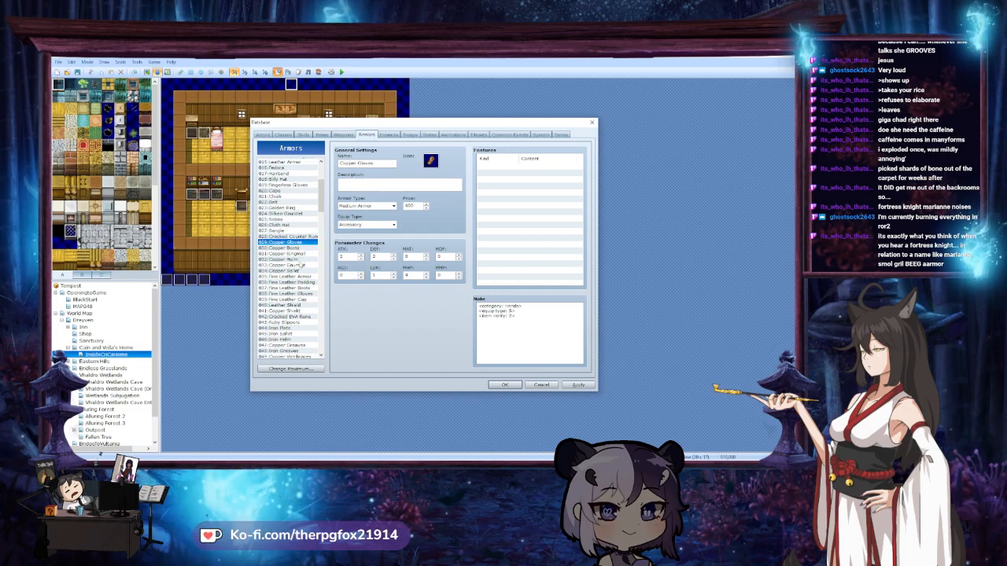
left_click_drag(319, 220, 325, 240)
left_click(313, 241)
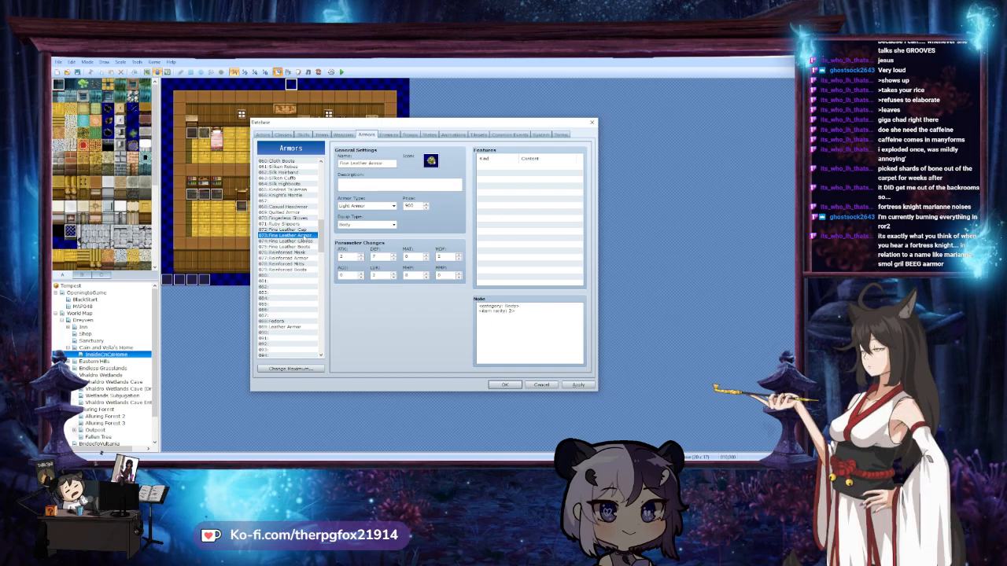
left_click(304, 229)
left_click(304, 246)
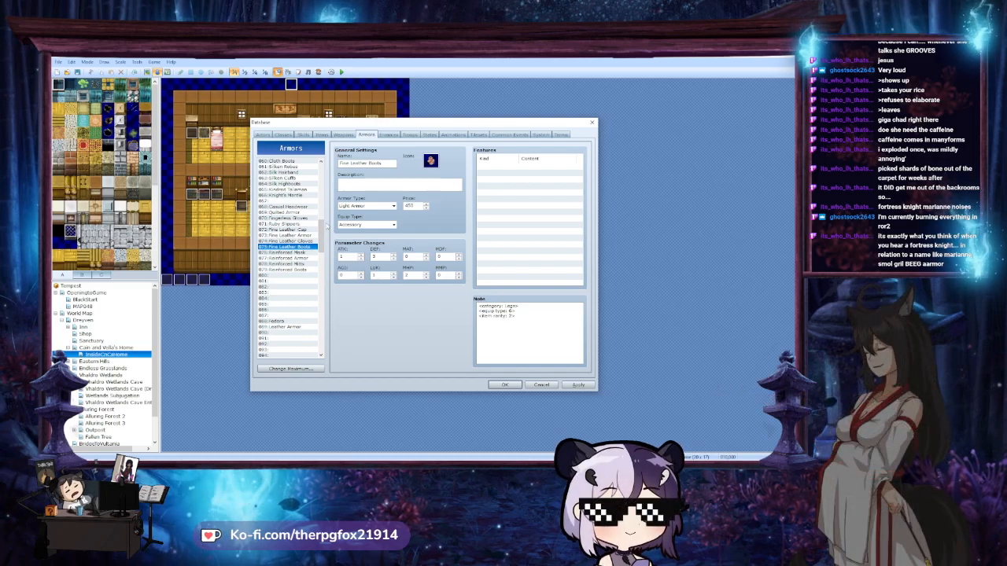
Copy the Copper Helm entry from slot 032 into armor slot 092
left_click_drag(322, 231, 323, 203)
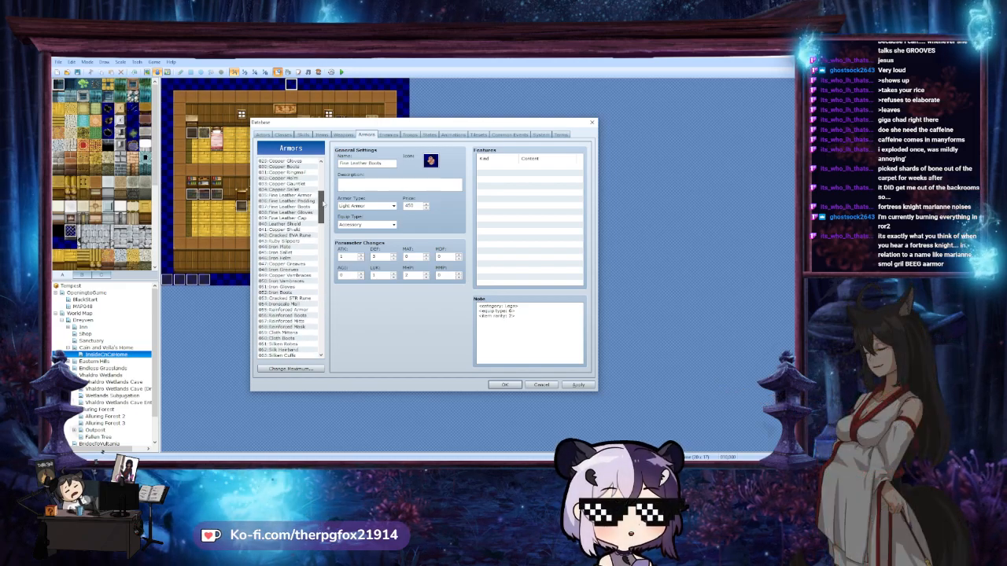
left_click(295, 162)
scroll(305, 206, "up", 1)
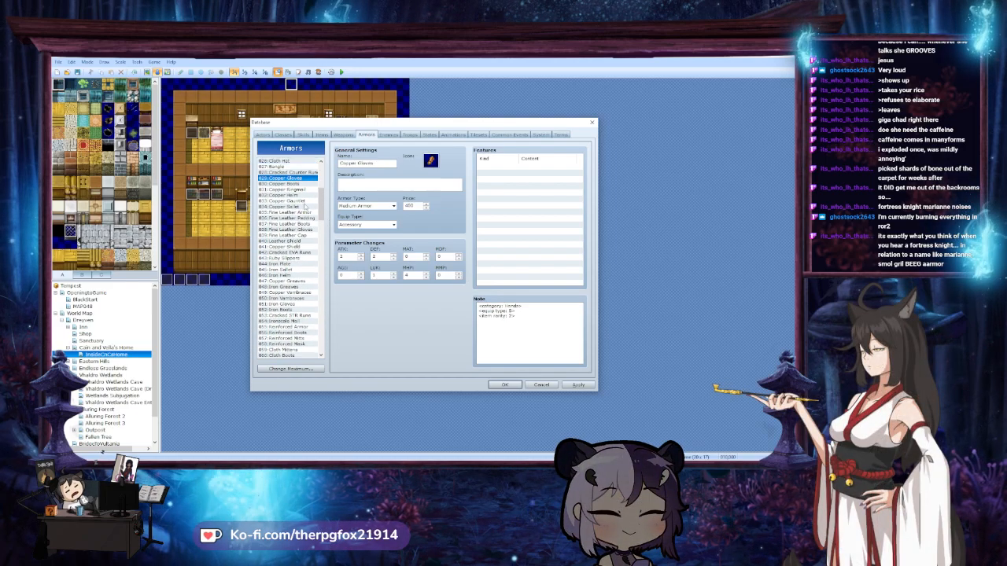
left_click(303, 196)
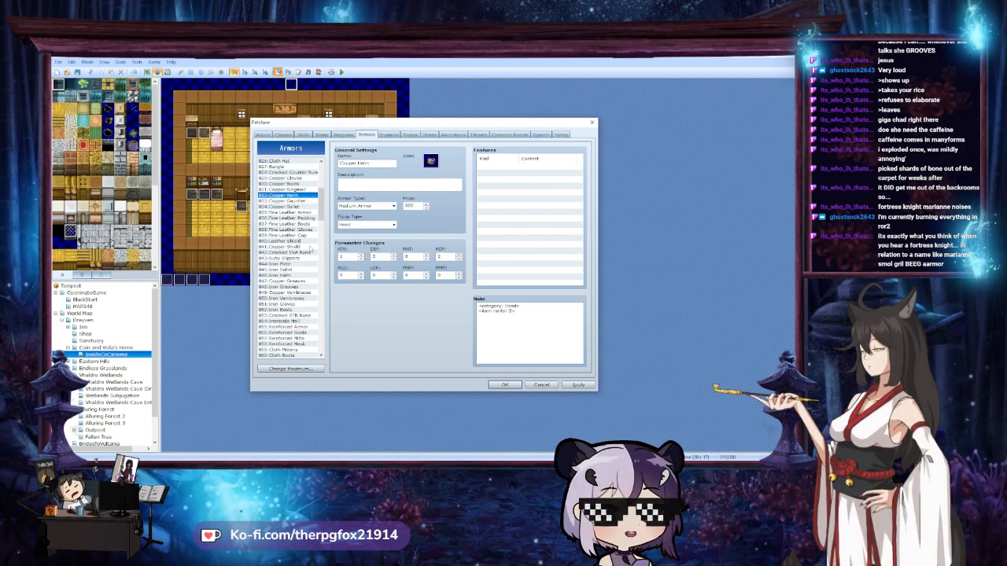
scroll(311, 249, "down", 9)
scroll(292, 300, "down", 7)
left_click(283, 263)
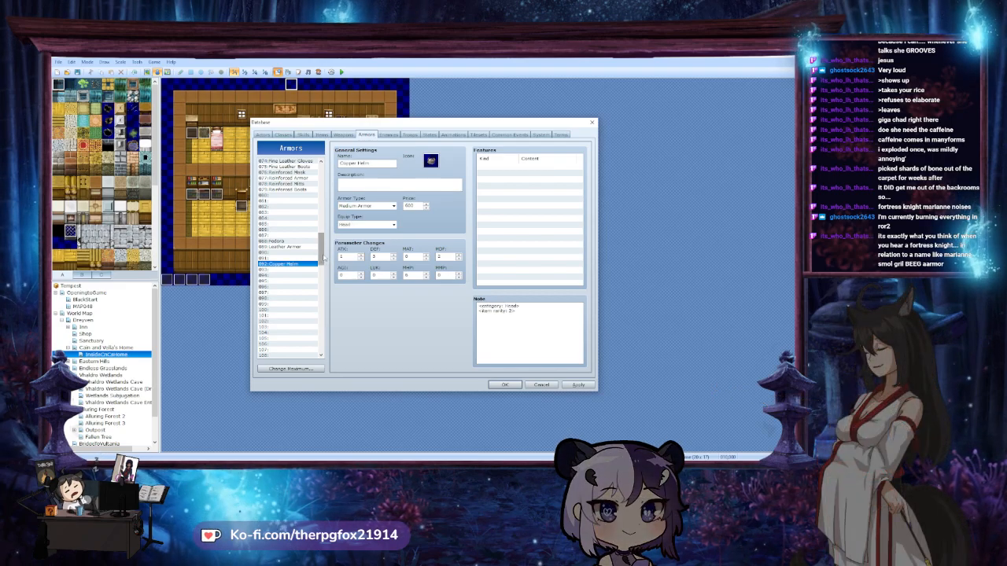
scroll(322, 253, "up", 15)
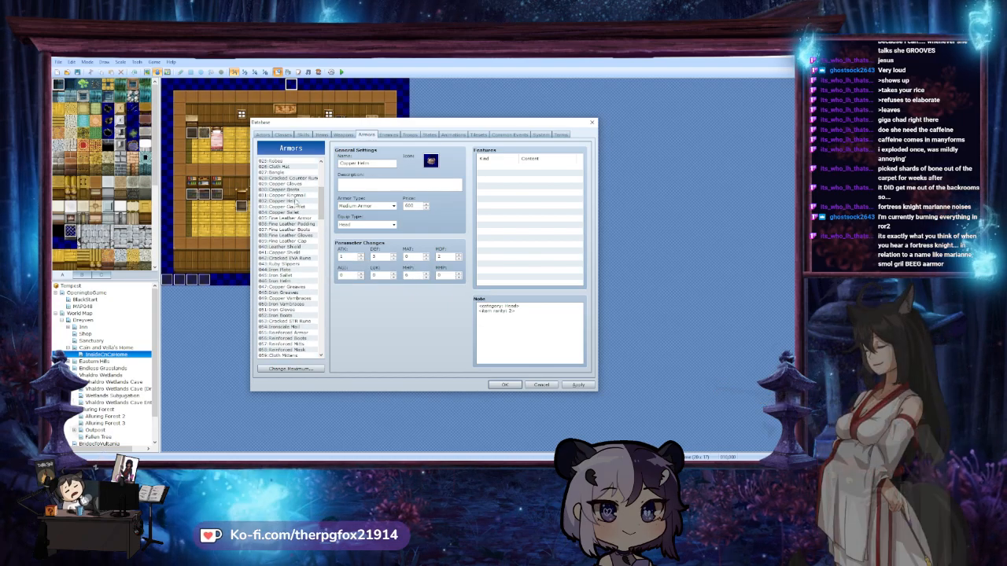
Copy the Copper Ringmail entry from slot 031 into armor slot 093
left_click(308, 195)
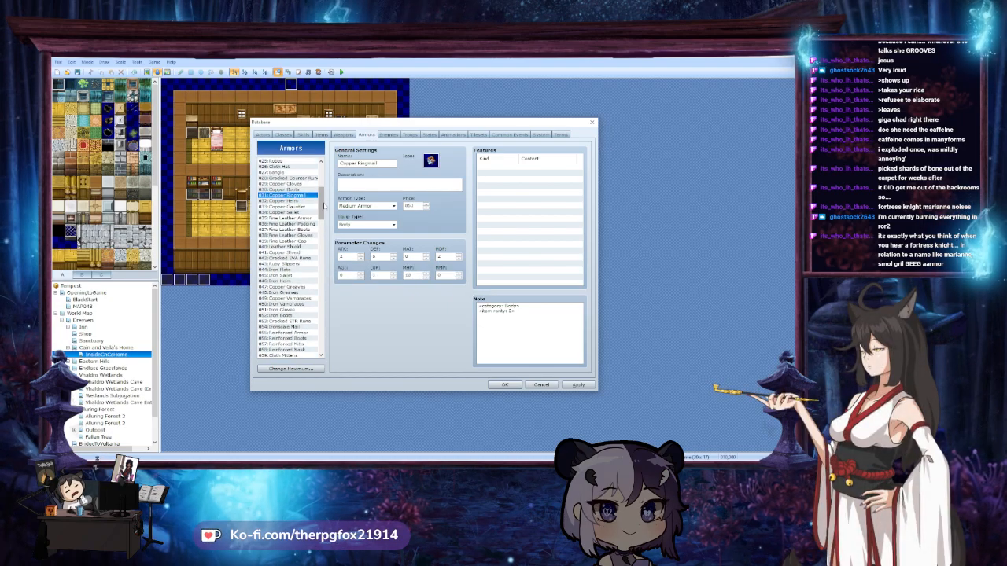
scroll(318, 236, "down", 12)
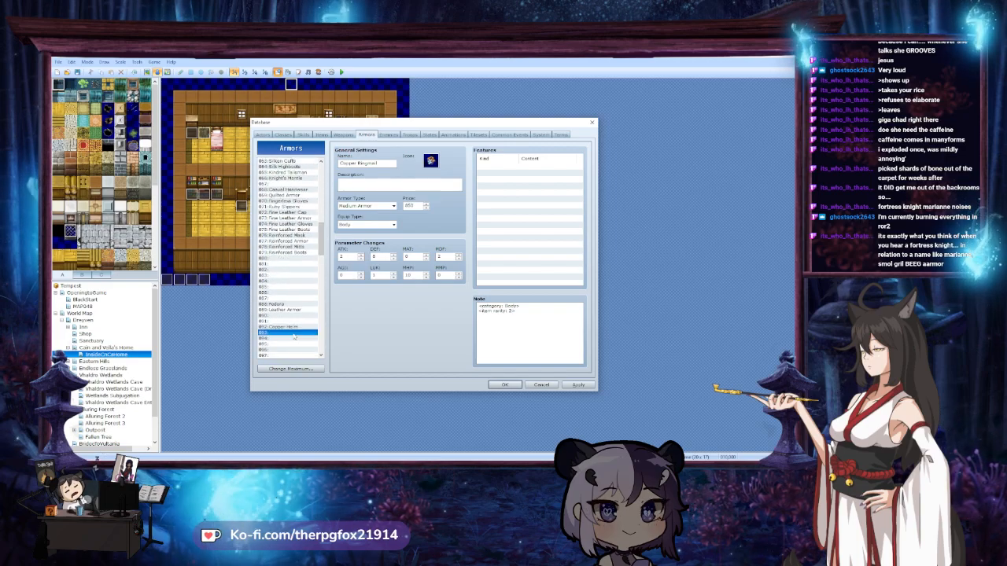
Check the armor types of the nearby glove and greave entries, and copy the medium Copper Gloves from slot 029 into slot 094
scroll(321, 236, "up", 11)
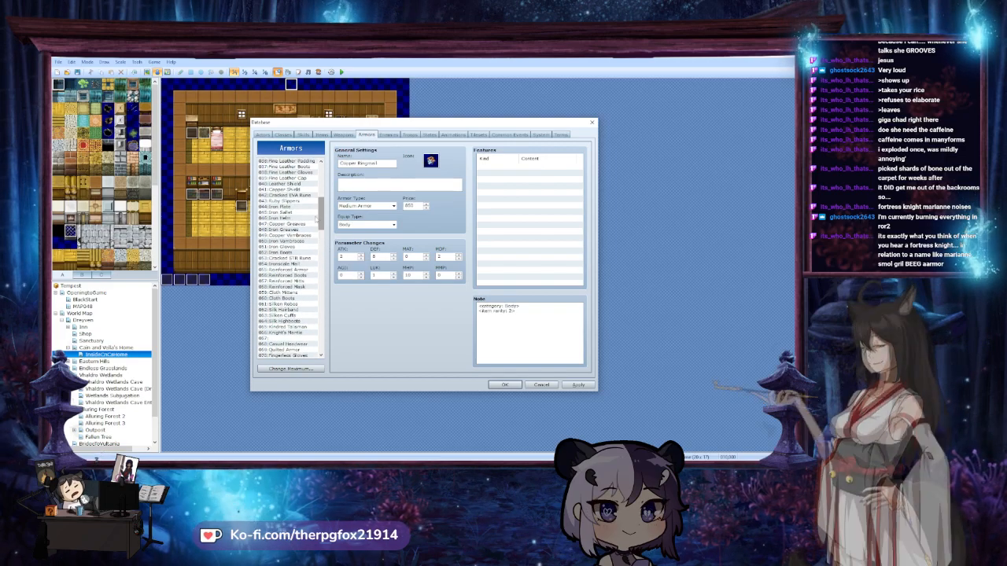
left_click(288, 172)
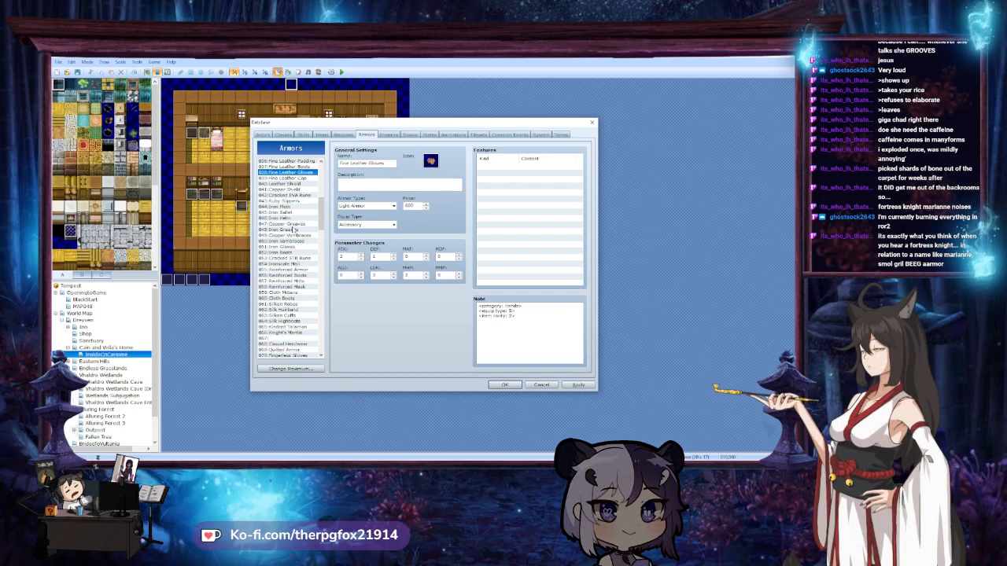
left_click(294, 229)
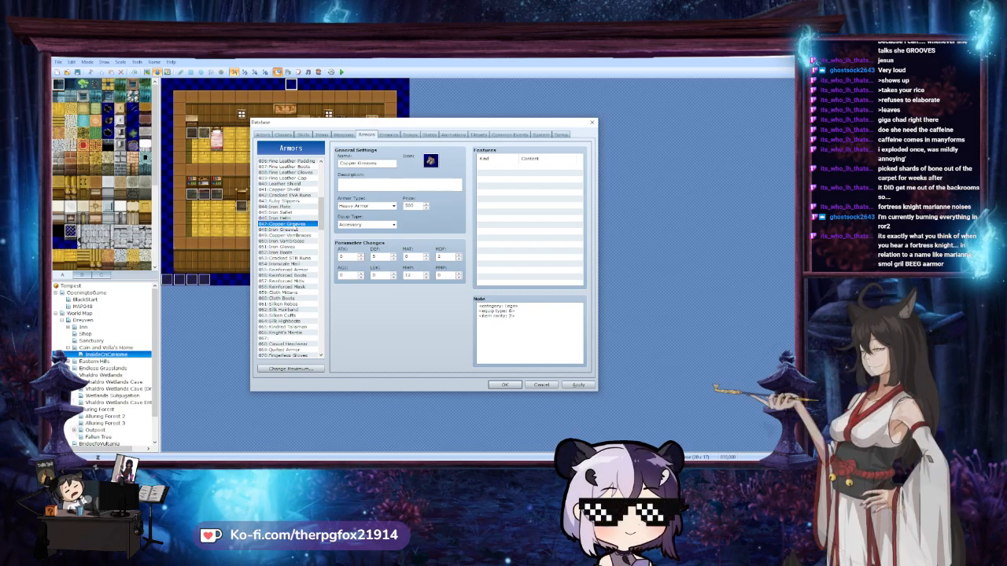
scroll(293, 229, "up", 1)
scroll(293, 229, "up", 2)
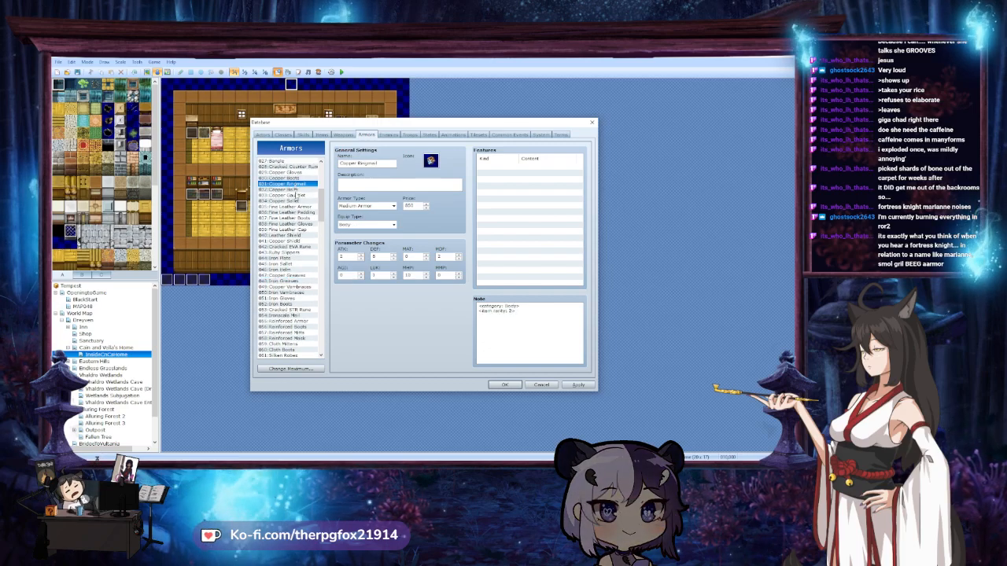
left_click(288, 195)
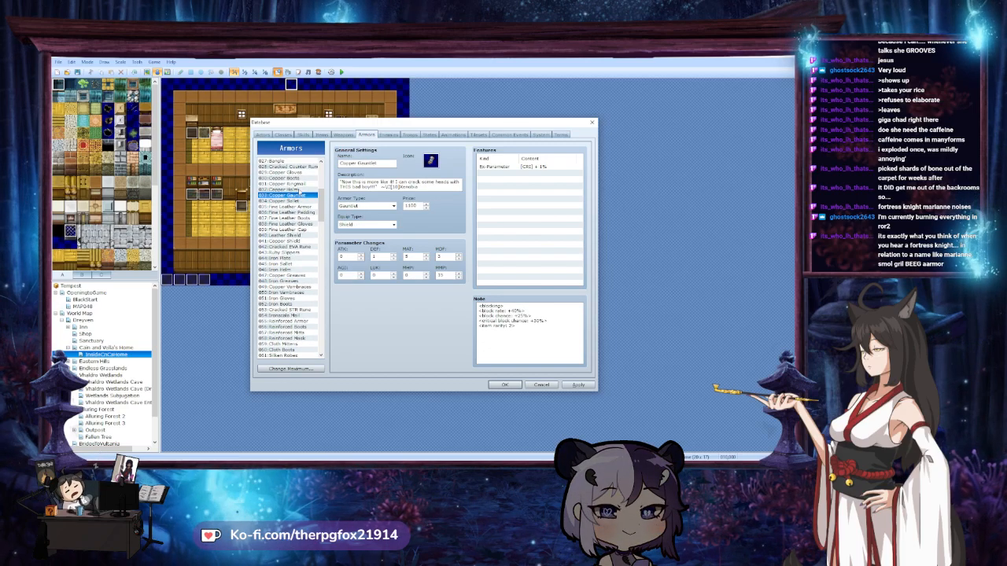
left_click(285, 172)
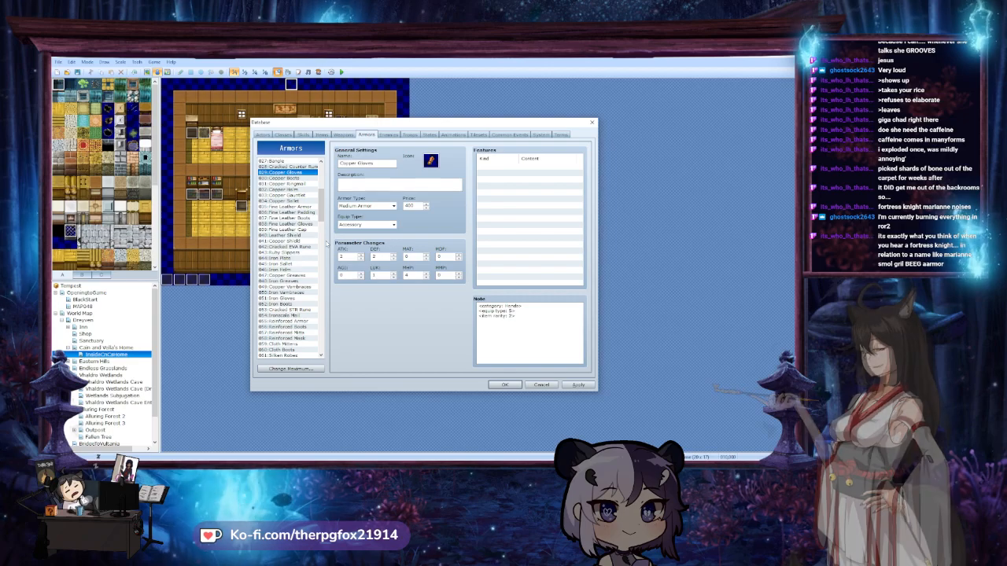
scroll(313, 238, "down", 18)
left_click(311, 225)
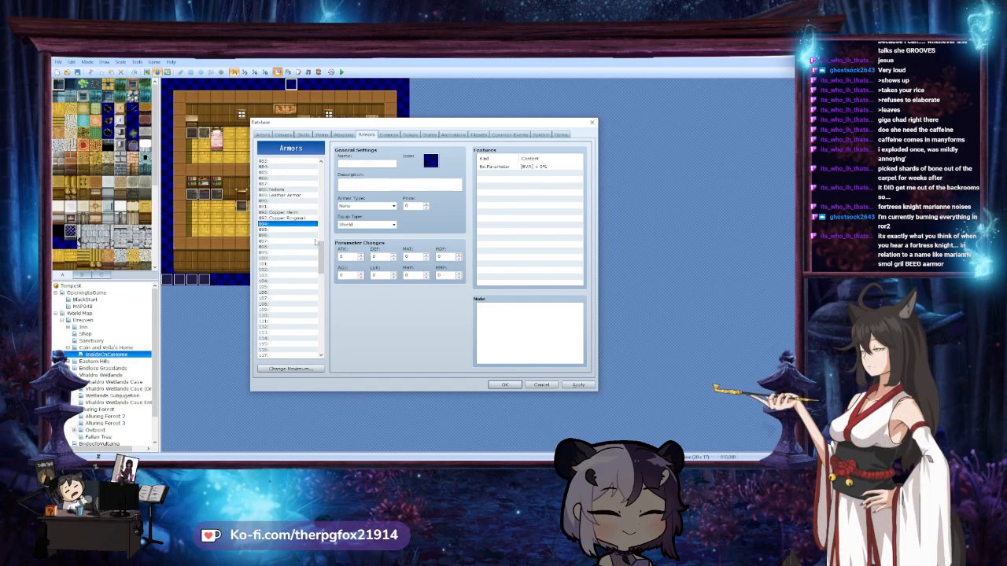
Copy the Copper Boots entry from slot 030 into armor slot 095
left_click_drag(322, 256, 321, 203)
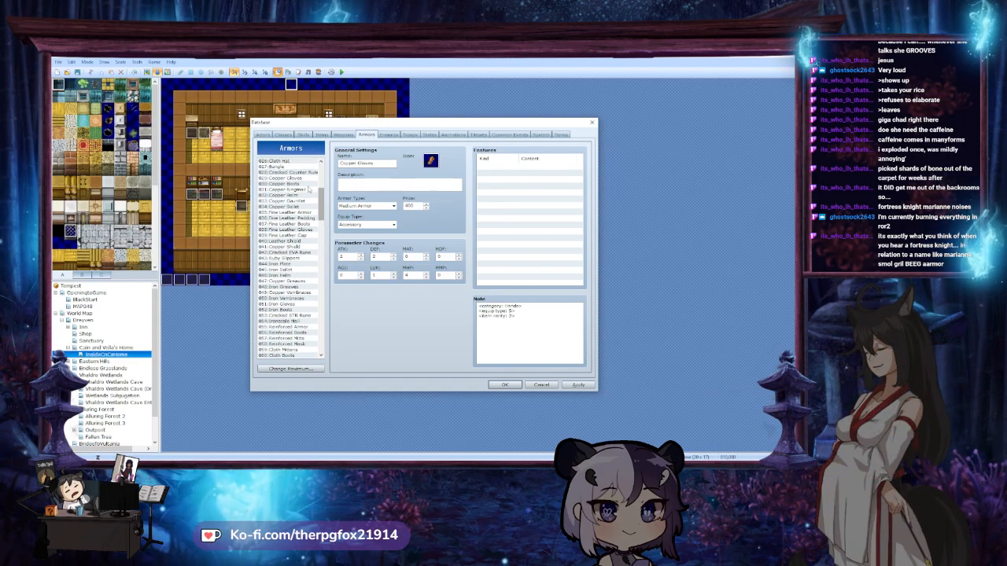
left_click(306, 184)
mouse_move(322, 211)
left_mouse_down()
mouse_move(321, 267)
mouse_move(322, 223)
left_mouse_up()
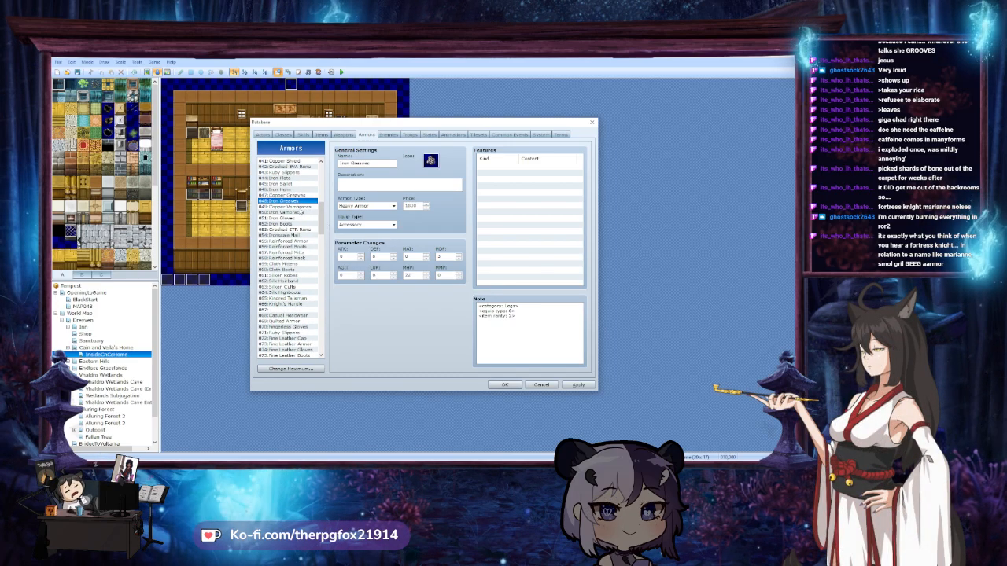
Compare the original Copper Vambraces and Copper Helm entries with the copied copper pieces in slots 092 and 093
mouse_move(322, 221)
left_mouse_down()
mouse_move(323, 213)
mouse_move(324, 222)
left_mouse_up()
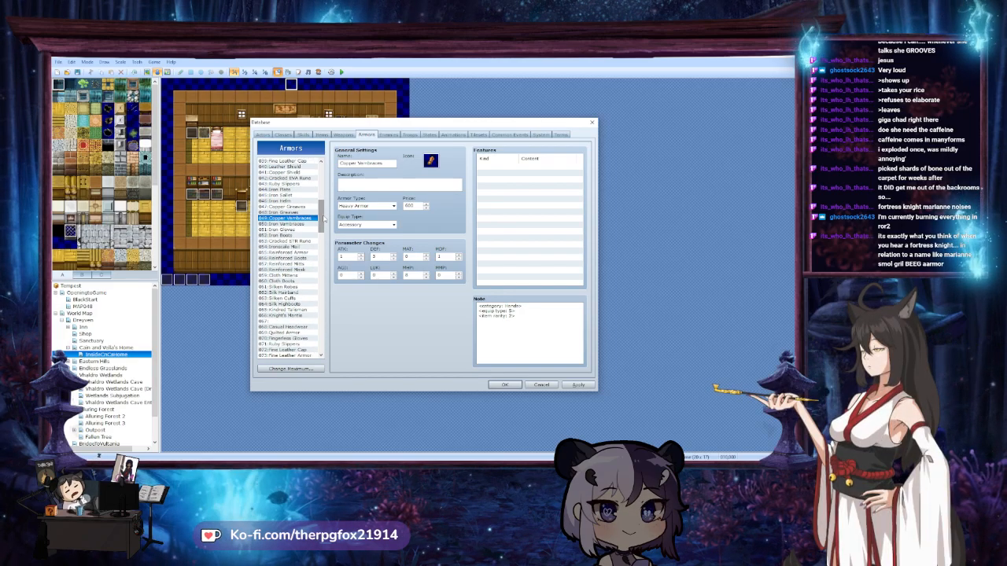
left_click_drag(319, 227, 321, 223)
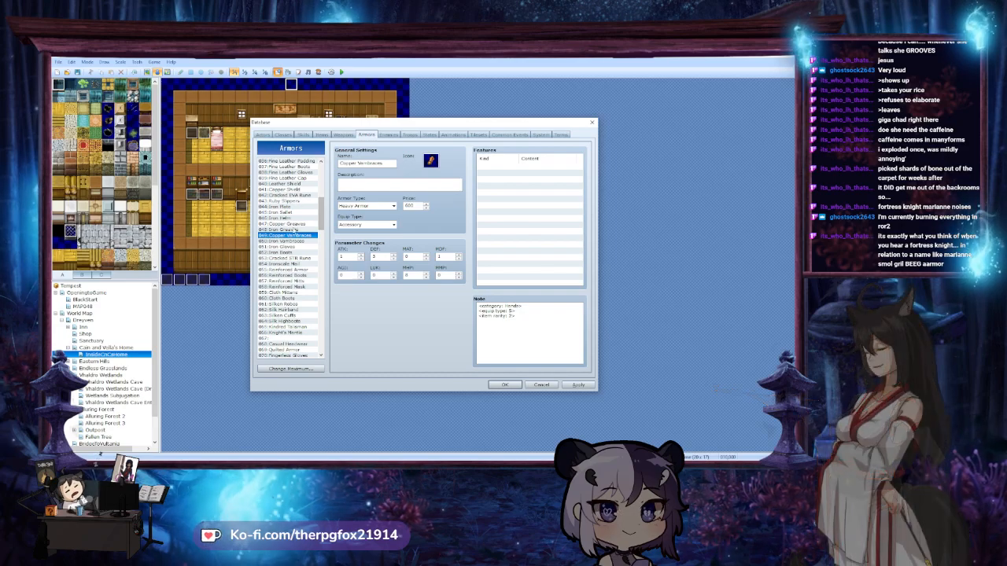
scroll(293, 230, "up", 3)
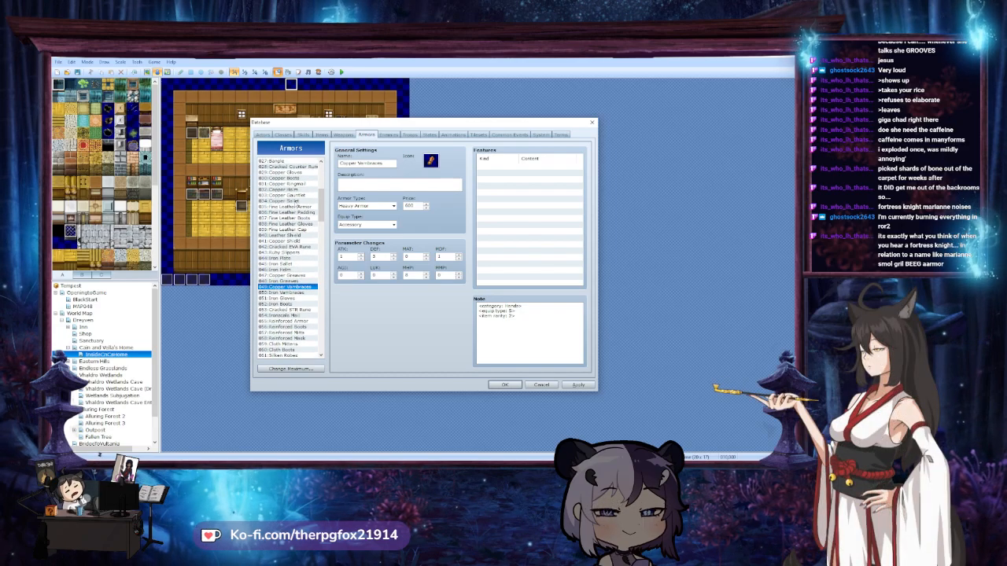
left_click(299, 191)
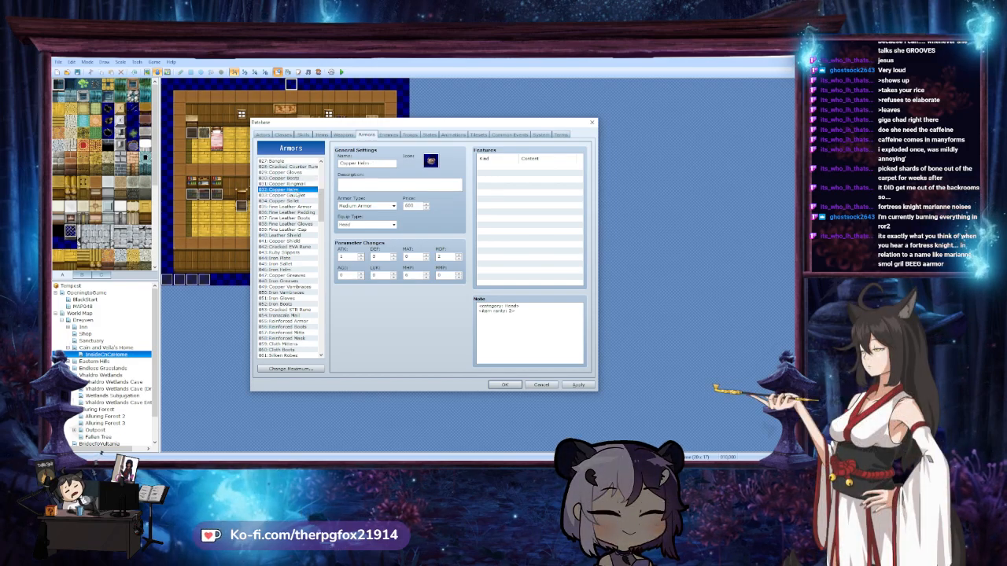
left_click_drag(321, 200, 322, 235)
left_click(300, 327)
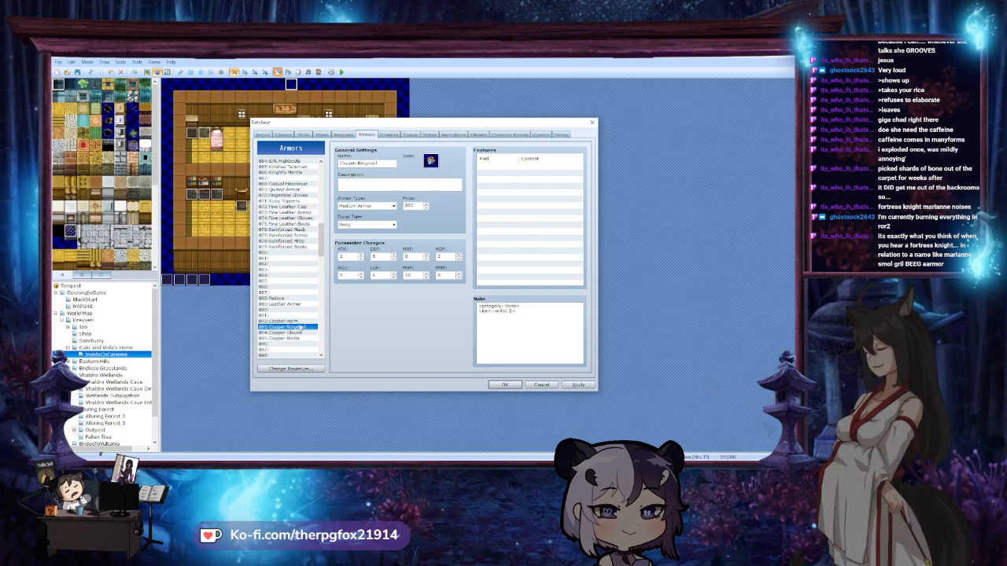
left_click(303, 321)
mouse_move(322, 243)
left_mouse_down()
mouse_move(324, 217)
mouse_move(329, 246)
left_mouse_up()
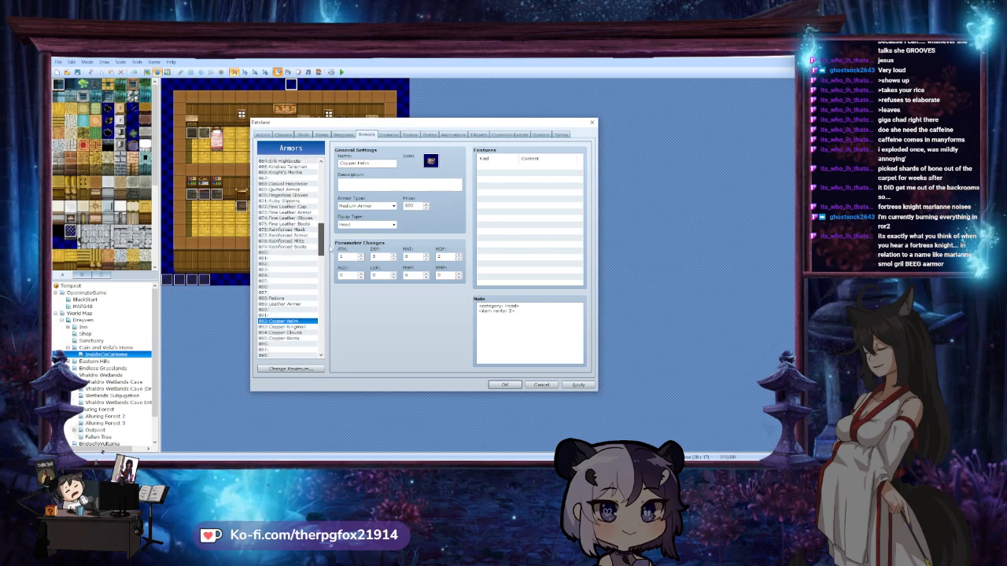
Copy the medium-armor Iron Helm entry from slot 046 into armor slot 096
left_click_drag(331, 249, 324, 233)
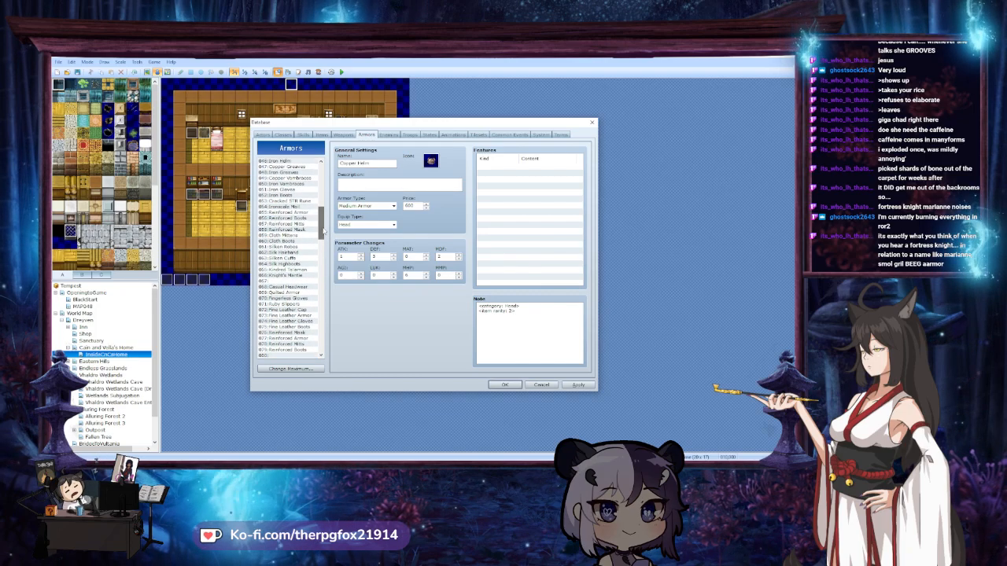
left_click(290, 183)
scroll(302, 217, "up", 3)
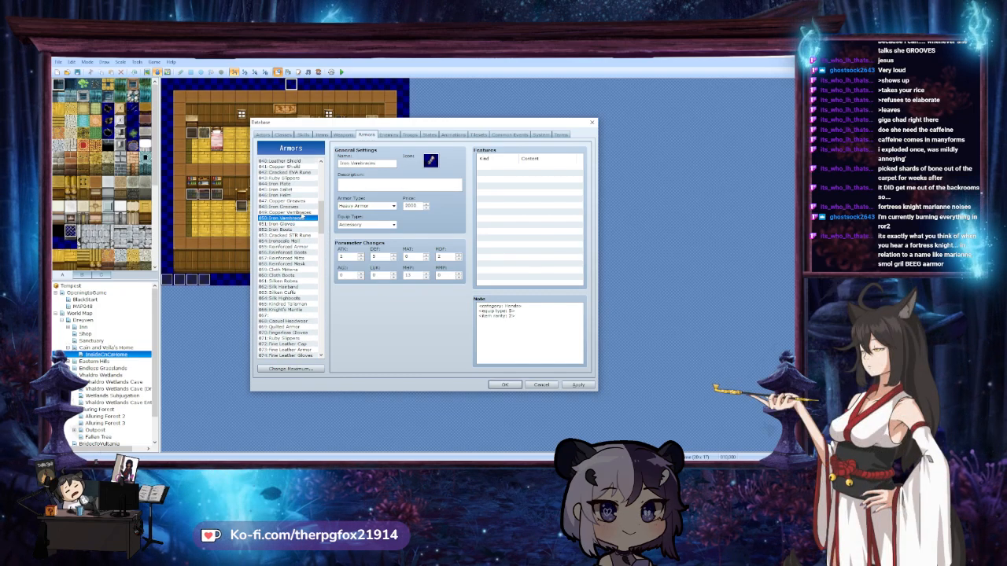
left_click(289, 195)
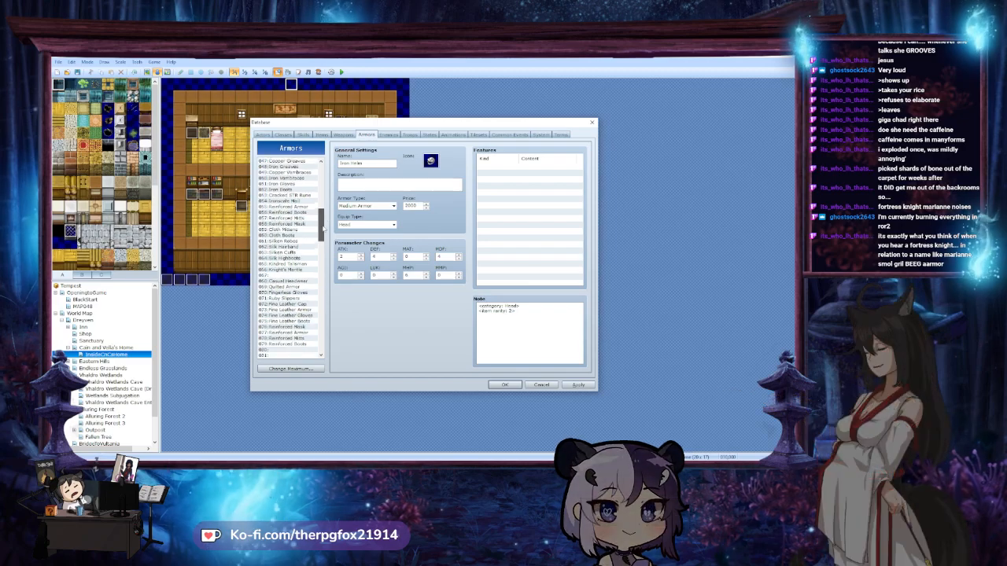
scroll(296, 309, "down", 10)
Examine the armor types of the original iron entries in slots 044 to 052 to find the medium-armor pieces
scroll(322, 230, "up", 12)
scroll(319, 228, "up", 4)
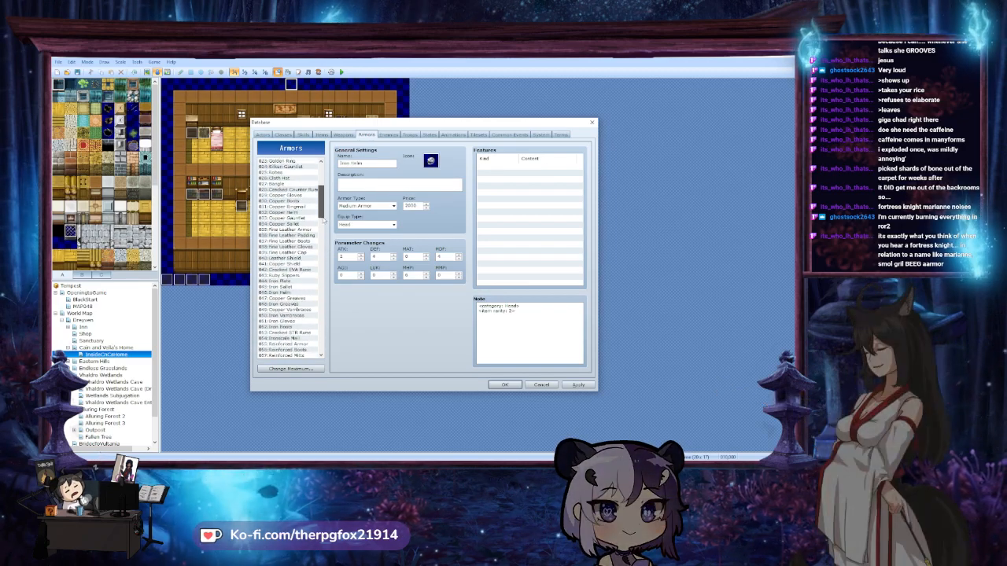
left_click(288, 190)
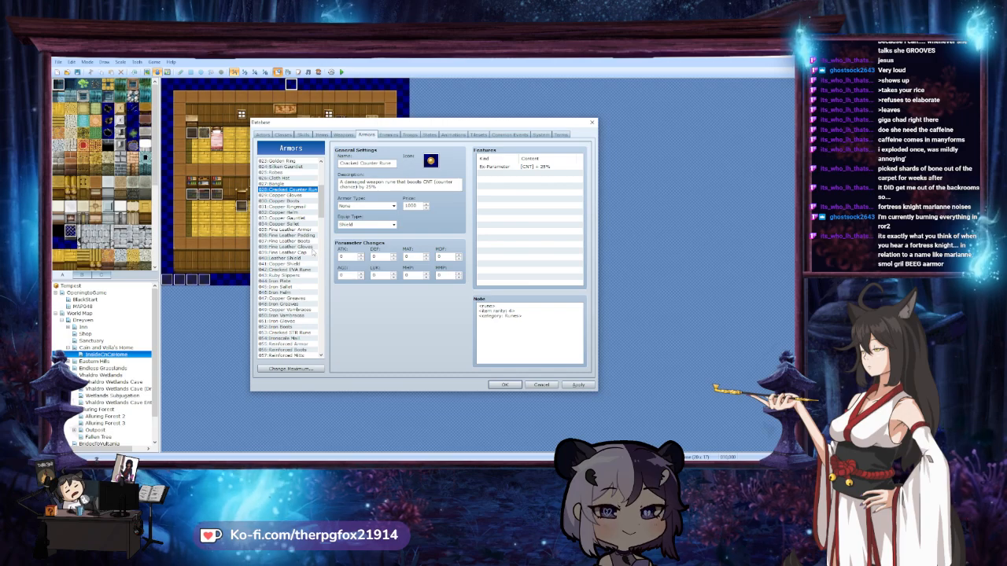
left_click(291, 287)
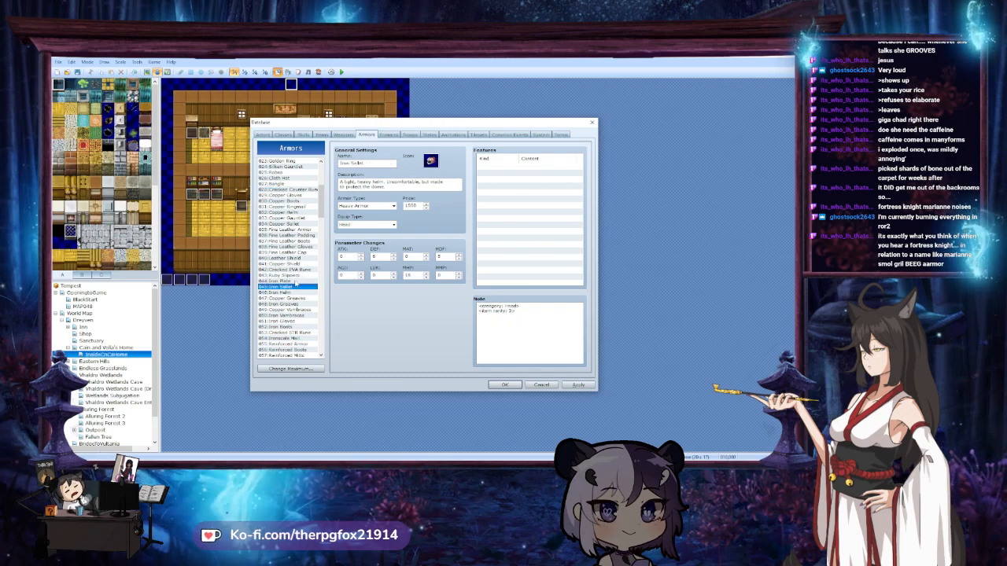
left_click(295, 281)
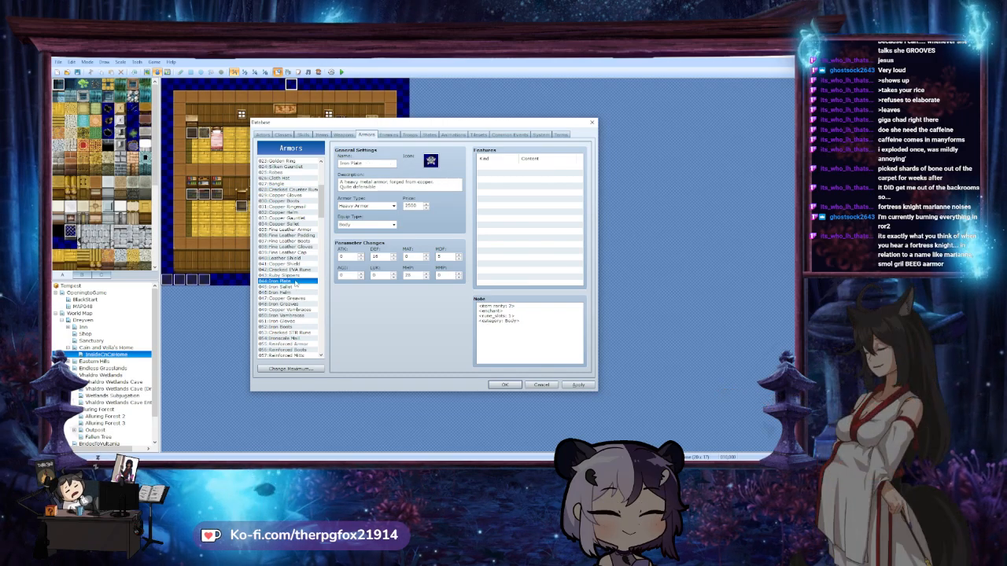
left_click(296, 286)
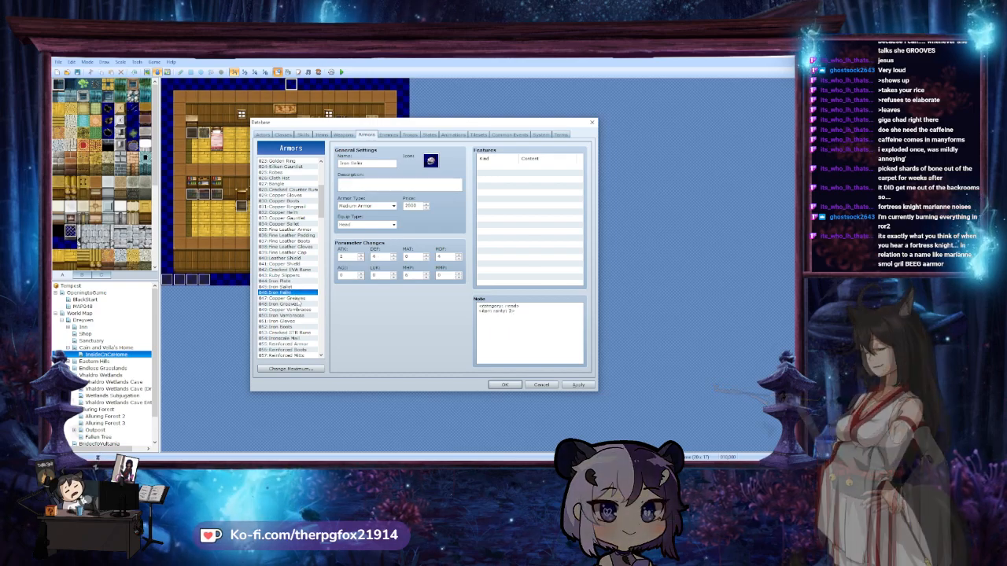
left_click(291, 298)
left_click(290, 304)
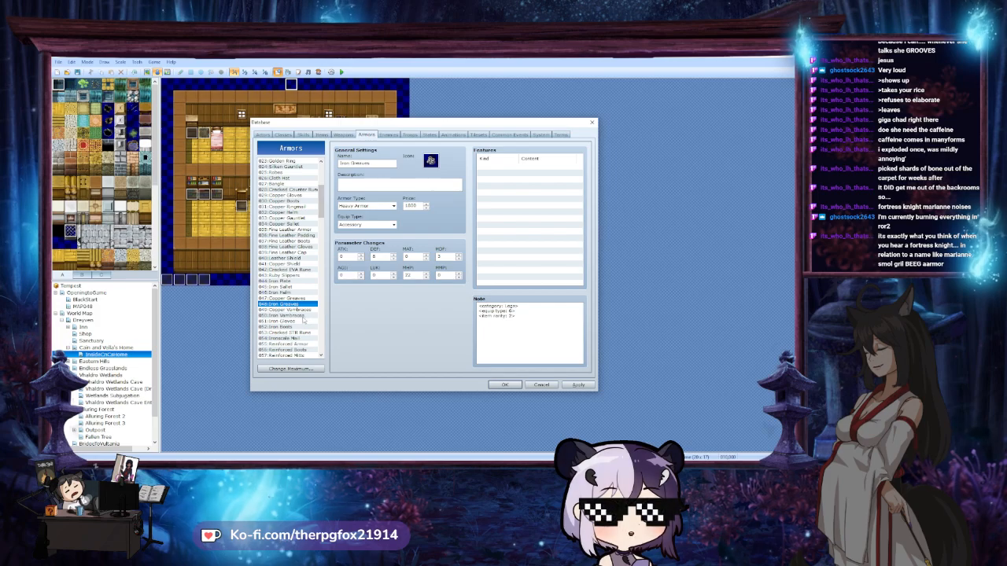
left_click(287, 326)
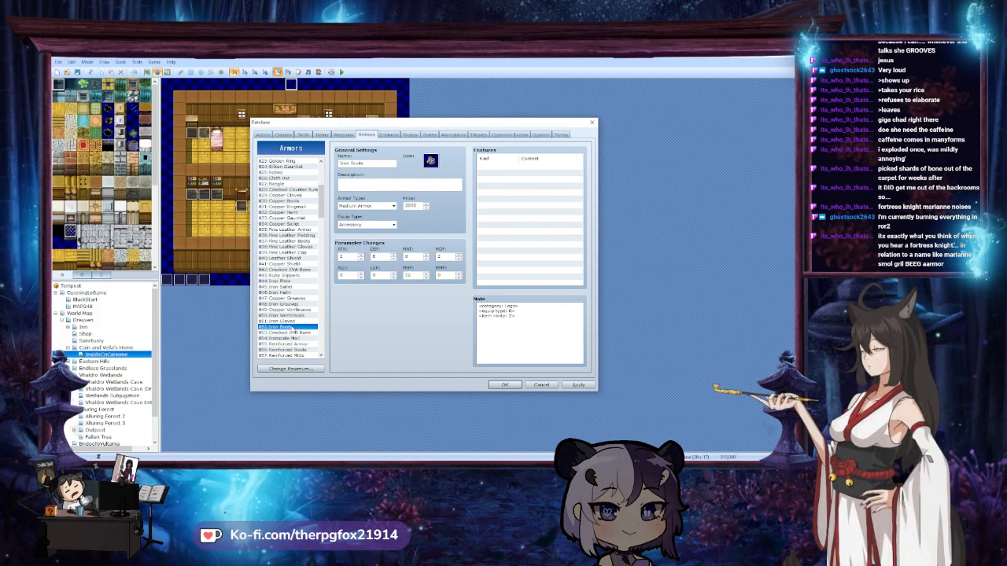
left_click(291, 322)
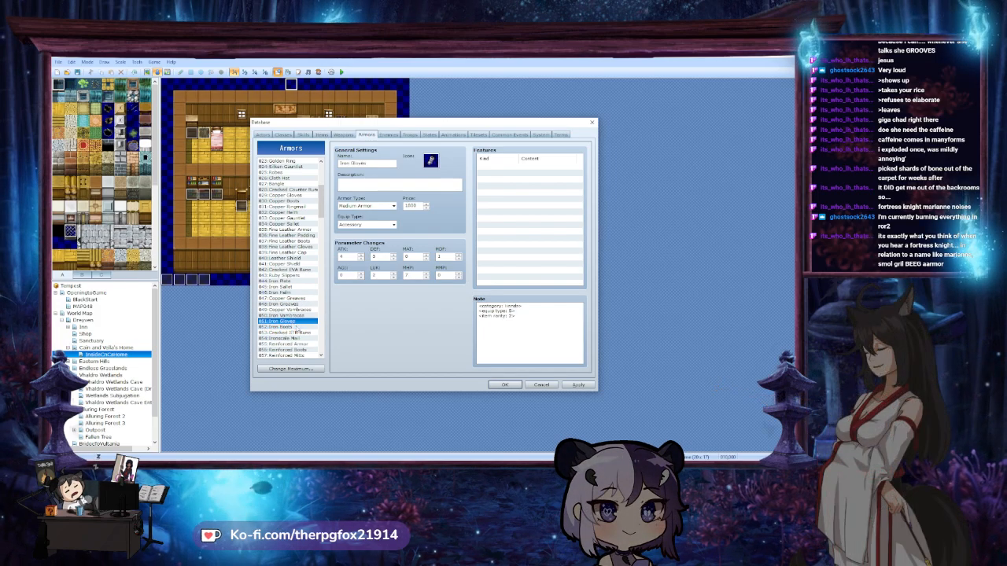
Copy the Ironscale Mail entry from slot 054 into armor slot 097
left_click(300, 339)
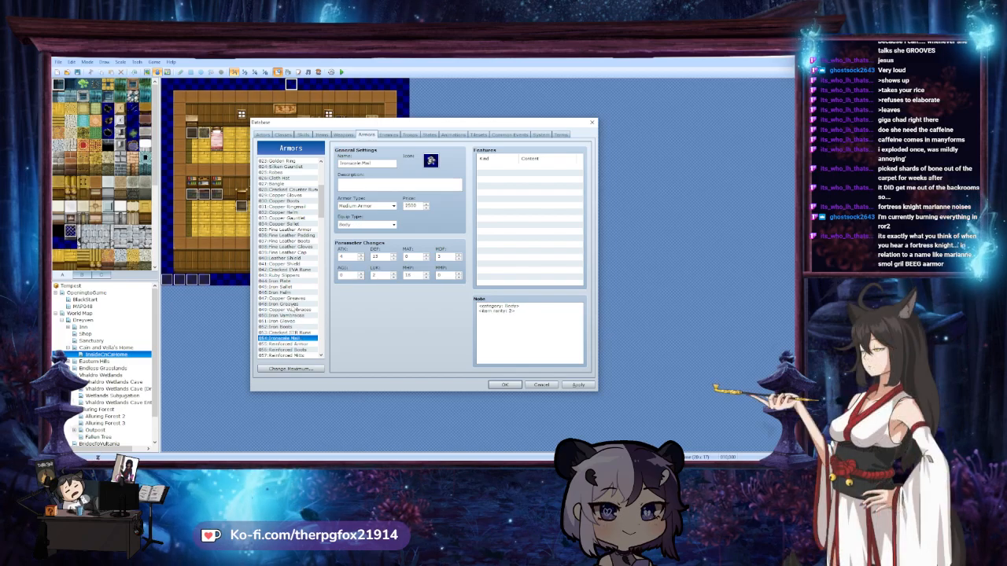
scroll(288, 310, "down", 9)
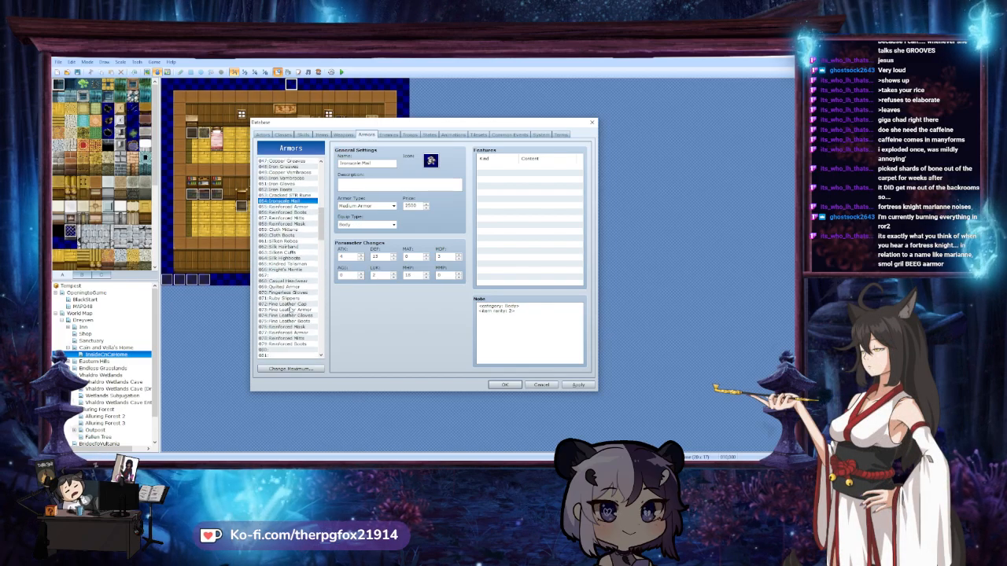
scroll(290, 313, "down", 1)
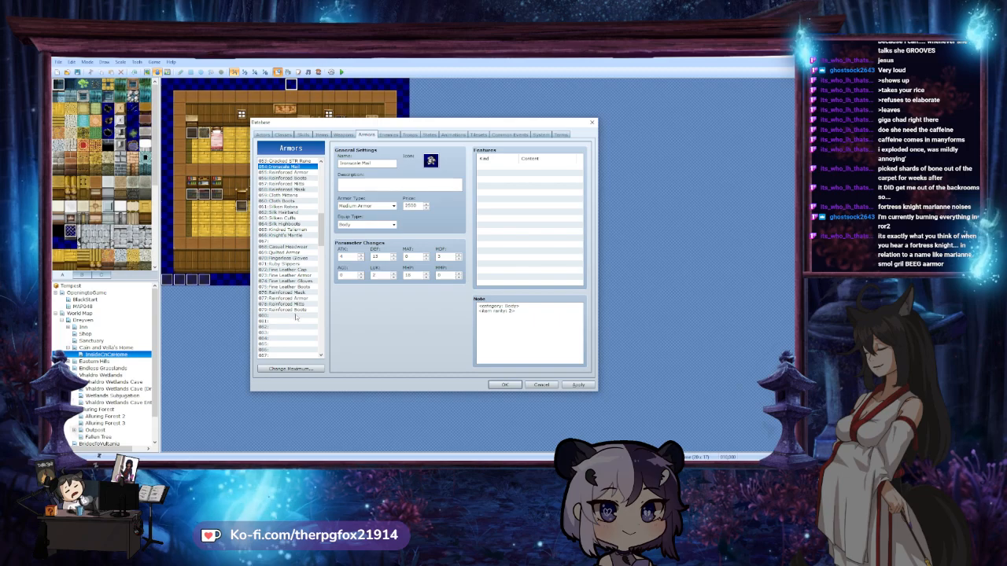
scroll(297, 317, "down", 8)
left_click(295, 275)
key("ctrl+v")
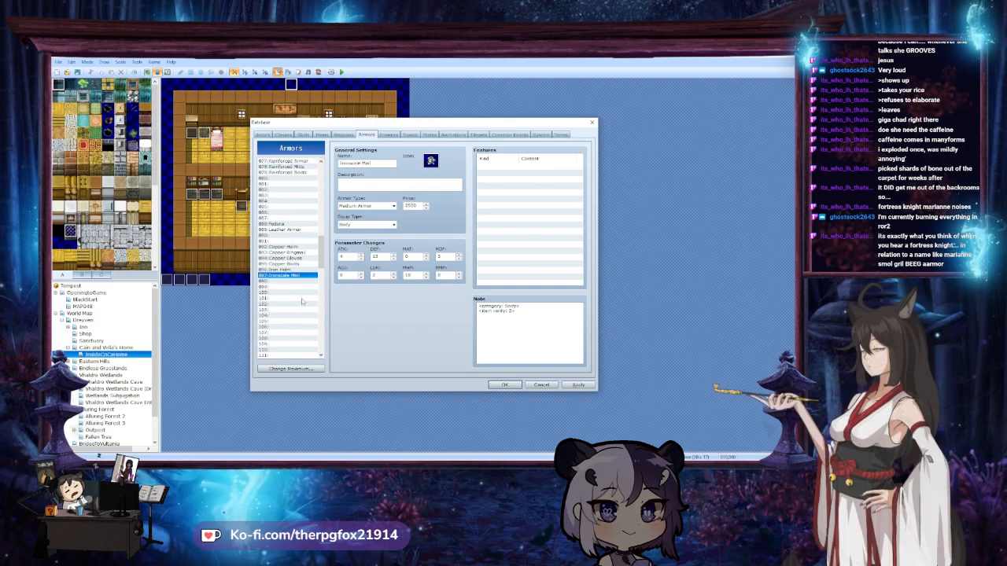
Copy the Iron Gloves entry from slot 051 into armor slot 098, directly below the copied Ironscale Mail
scroll(302, 300, "up", 6)
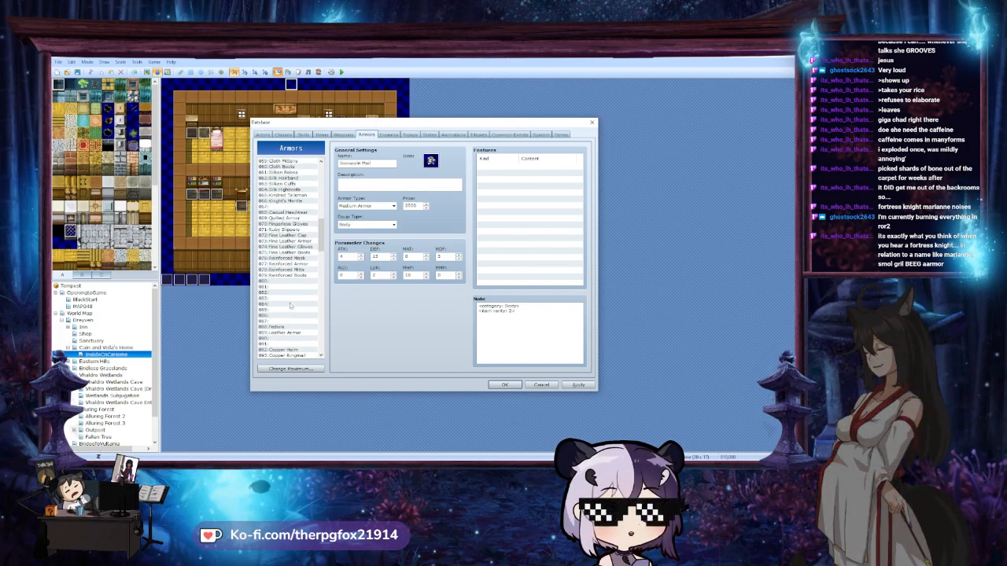
scroll(290, 306, "up", 3)
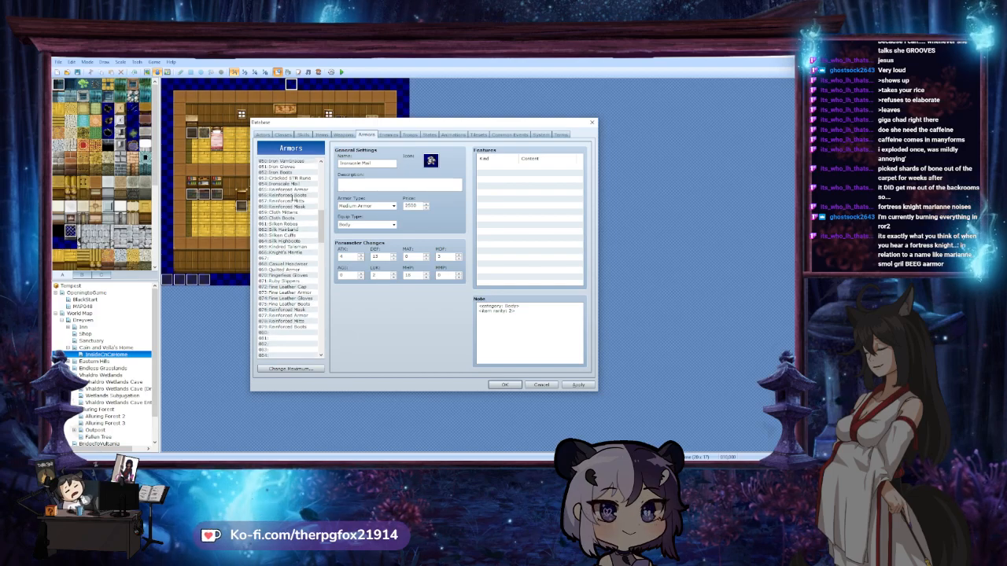
left_click(286, 167)
mouse_move(321, 230)
left_mouse_down()
mouse_move(322, 269)
mouse_move(322, 231)
left_mouse_up()
left_click(294, 253)
key("ctrl+v")
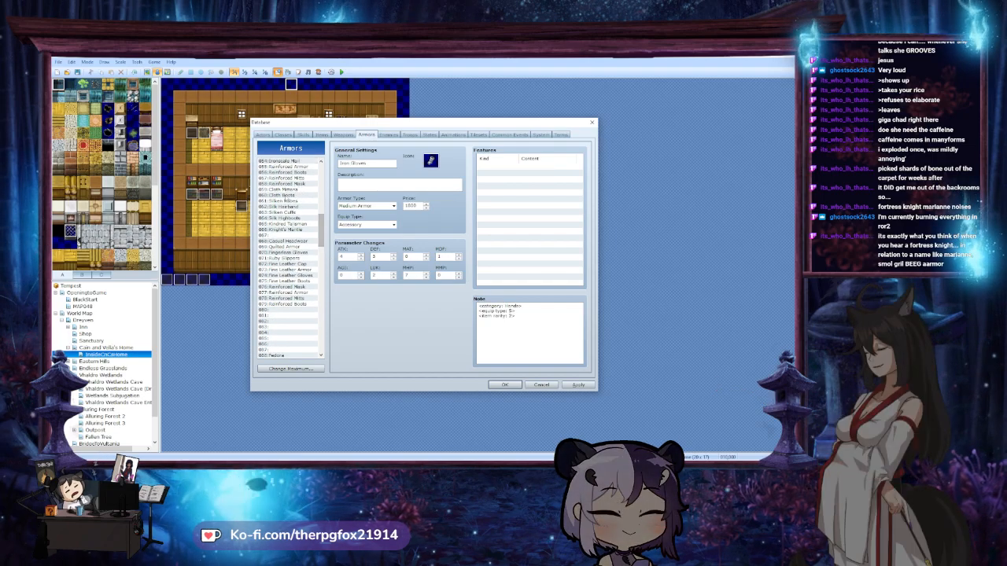
Copy the Iron Boots entry from slot 052 into armor slot 099 and apply the database changes
scroll(290, 184, "up", 1)
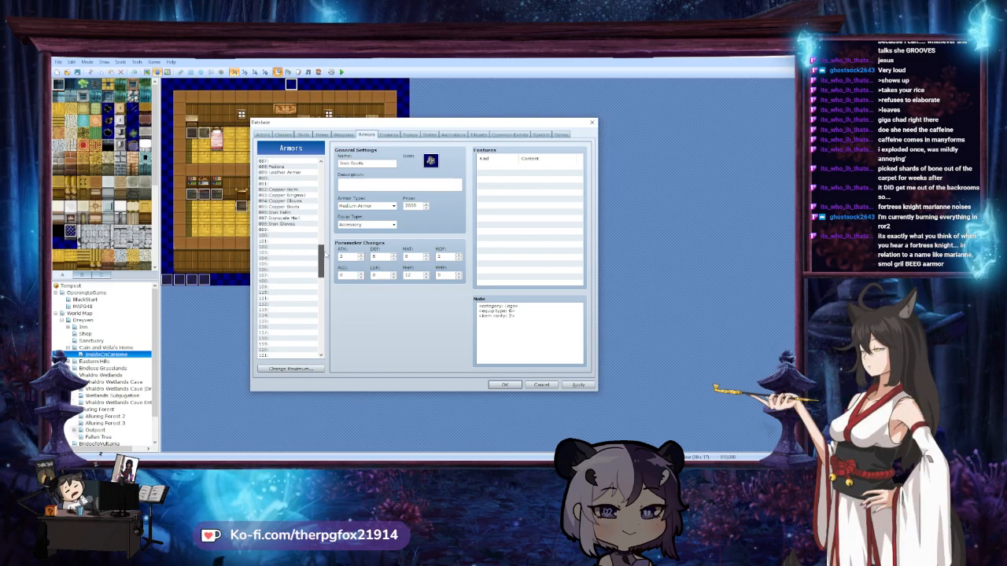
scroll(283, 259, "down", 8)
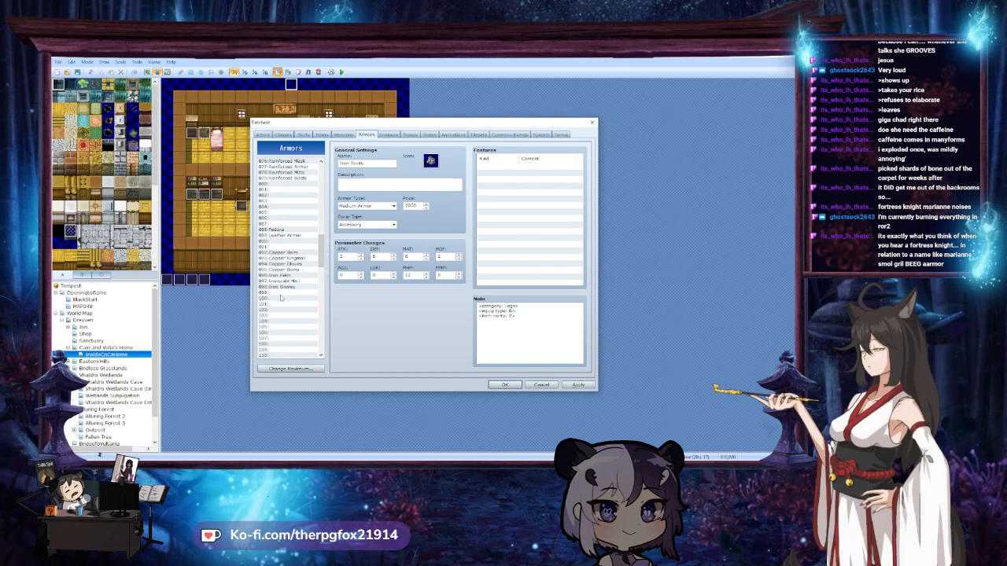
left_click(280, 292)
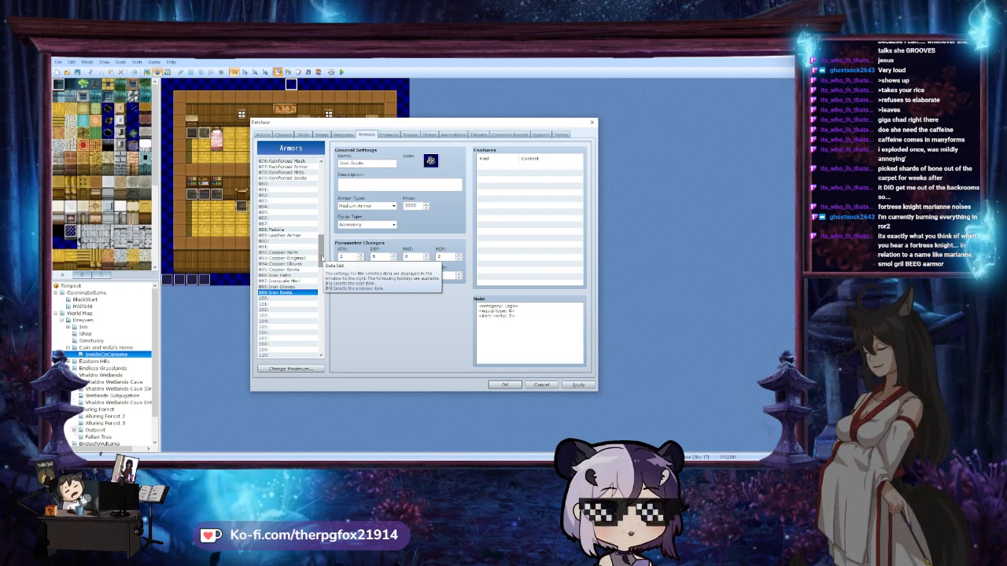
left_click_drag(321, 256, 323, 260)
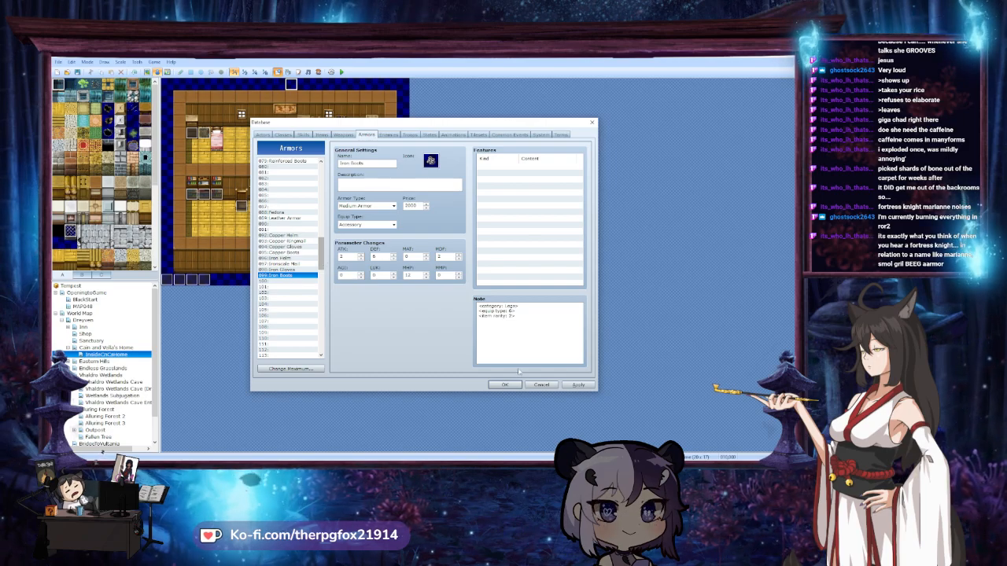
left_click(578, 385)
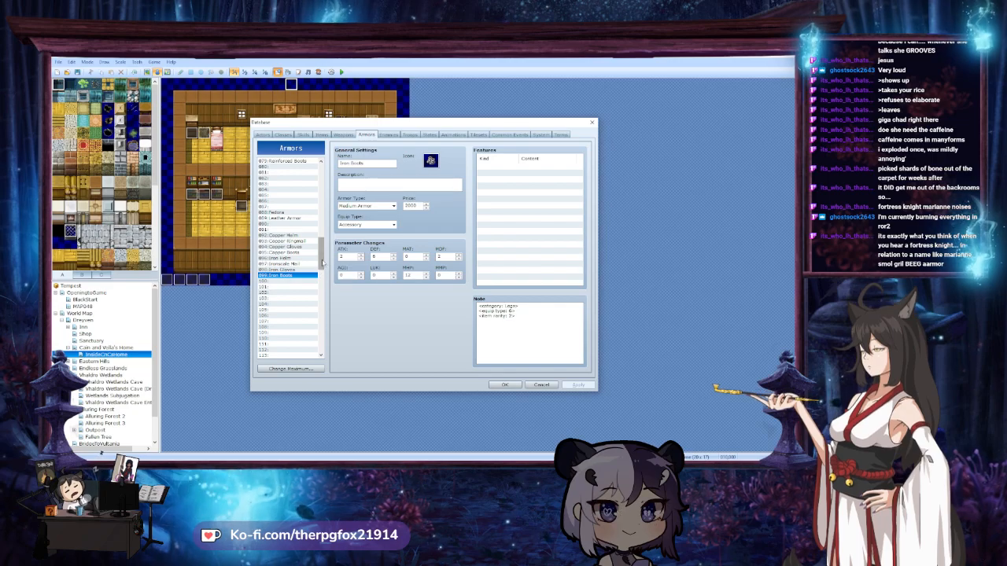
Review the copied iron set from slot 096 onward and examine the armor types of the original entries in slots 003 to 013
left_click(289, 258)
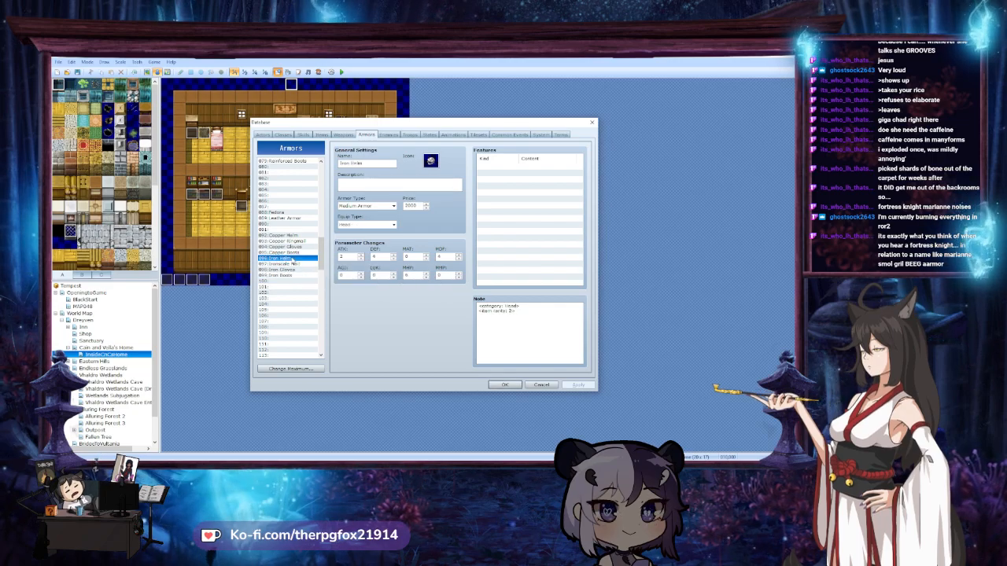
left_click(292, 269)
left_click(292, 281)
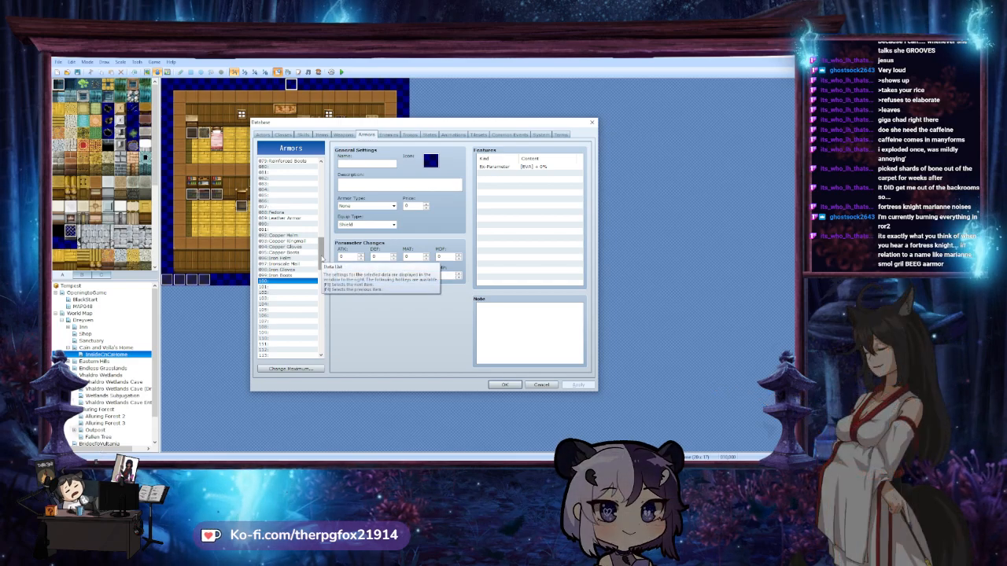
scroll(320, 254, "up", 4)
scroll(322, 244, "up", 4)
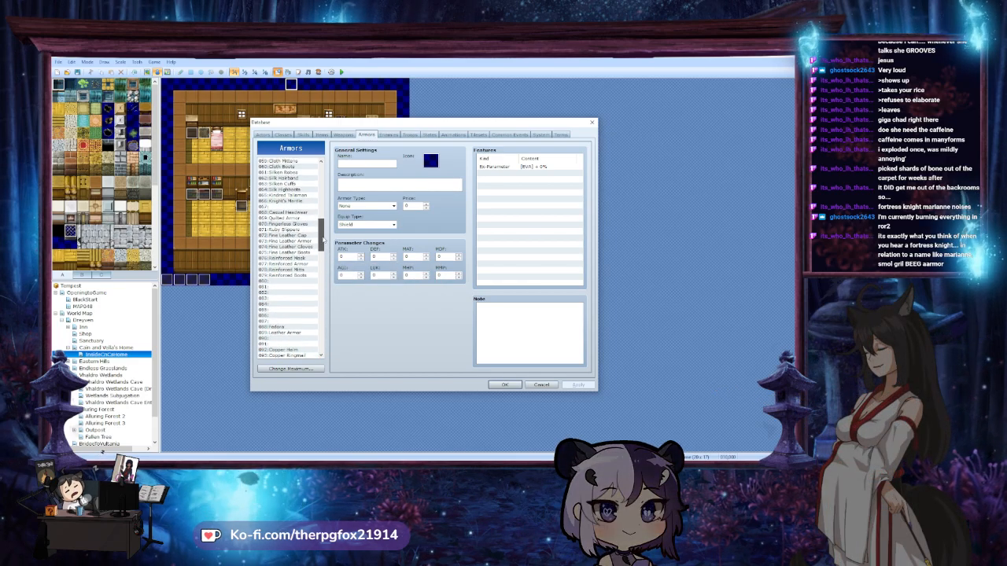
scroll(322, 233, "up", 4)
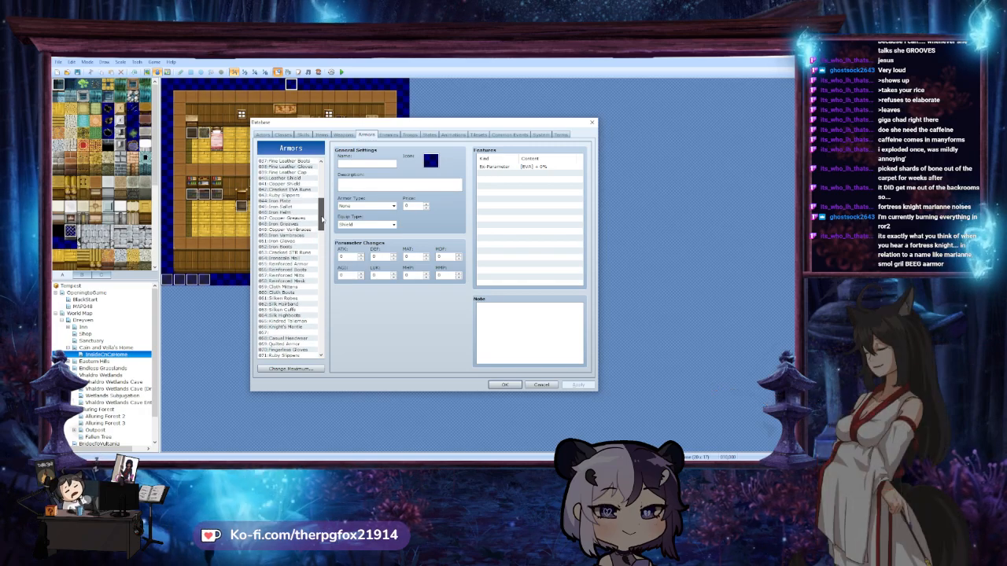
left_click_drag(322, 224, 320, 178)
left_click(292, 167)
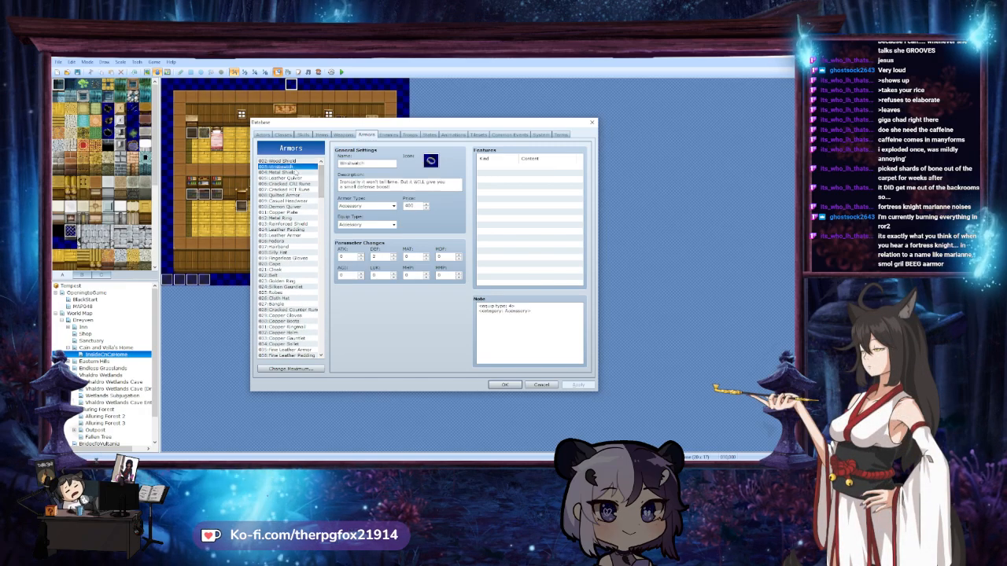
left_click(302, 195)
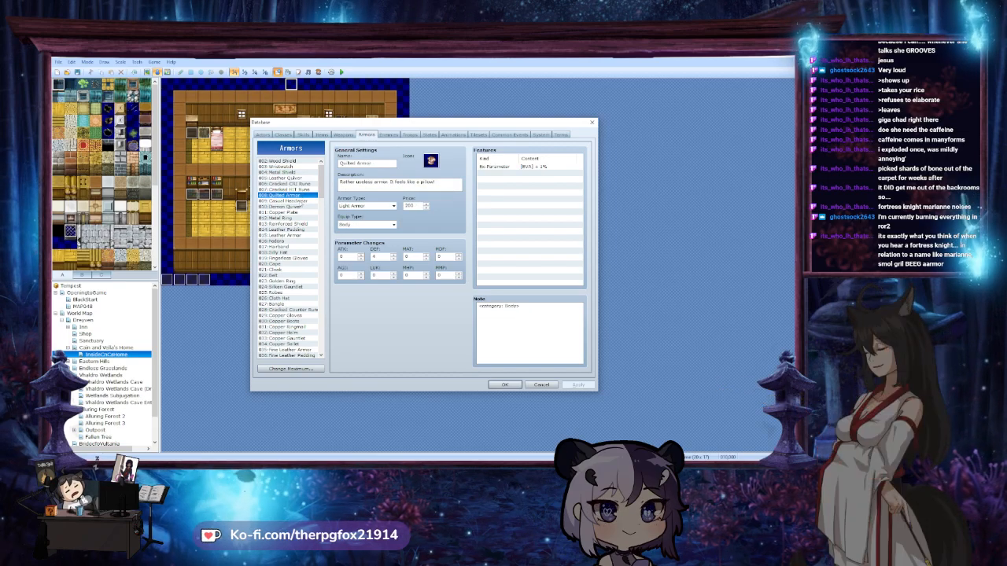
left_click(299, 201)
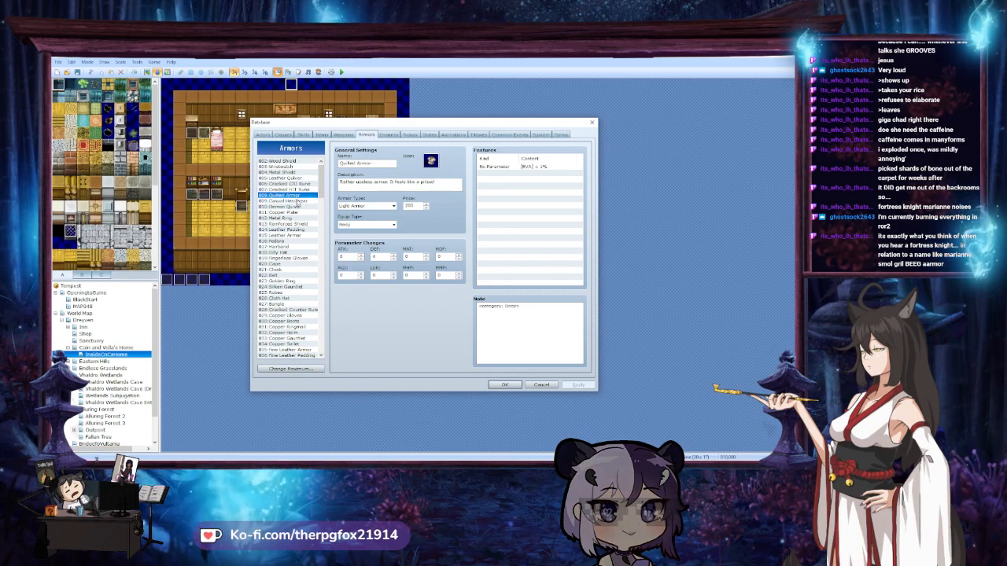
left_click(300, 207)
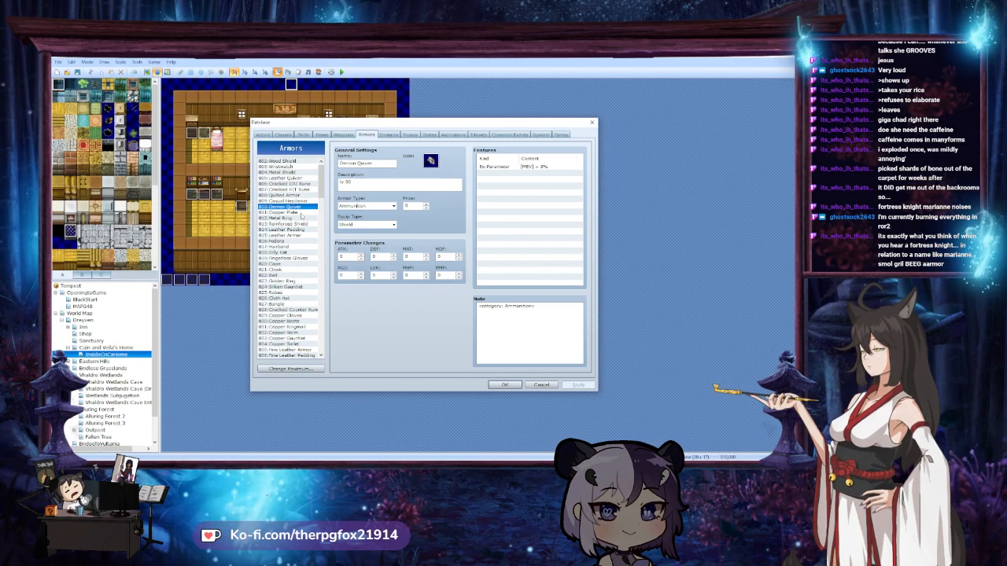
left_click(300, 218)
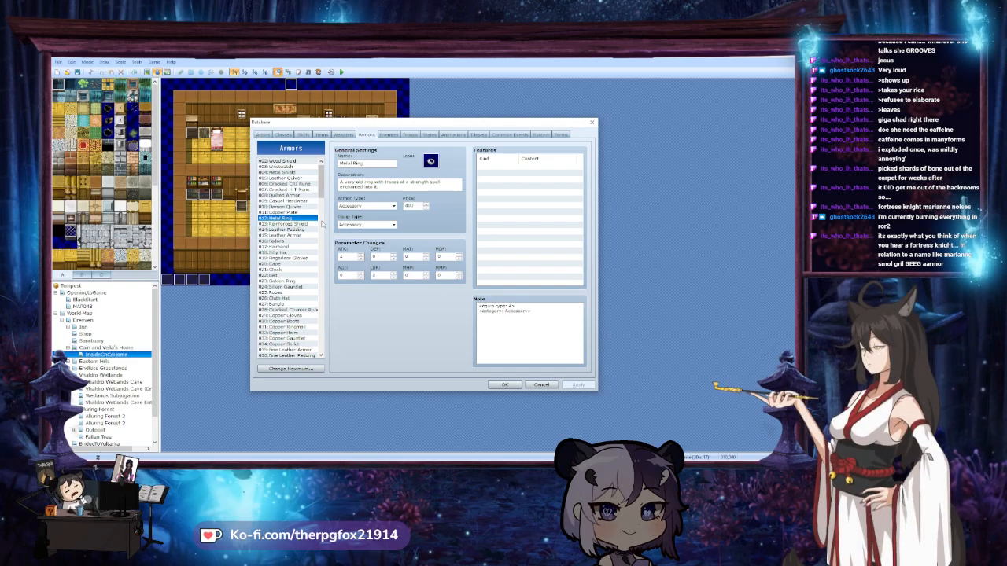
left_click(308, 223)
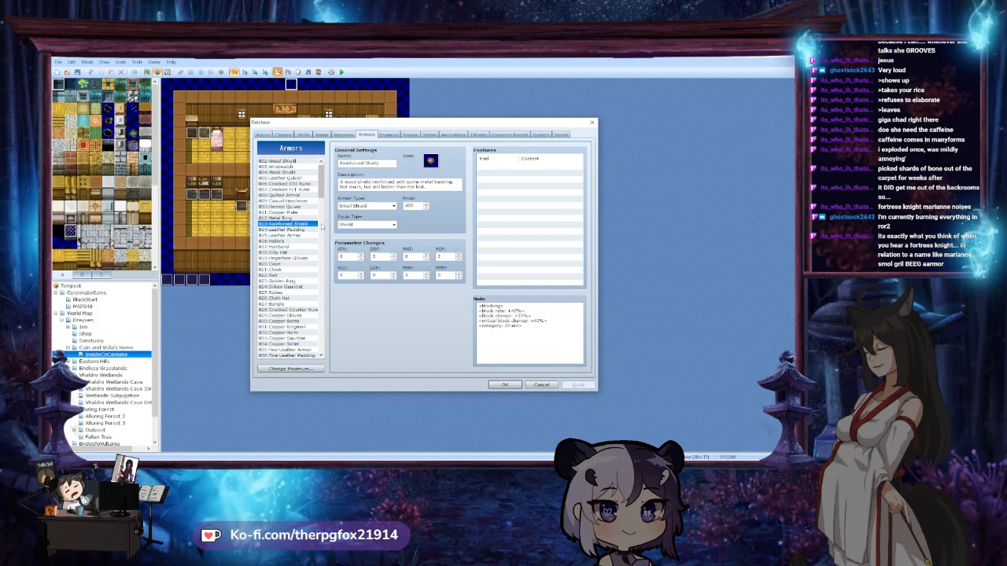
Examine the armor types of the original entries from Leather Padding in slot 014 to Cloak in slot 021
key("Down")
key("Down")
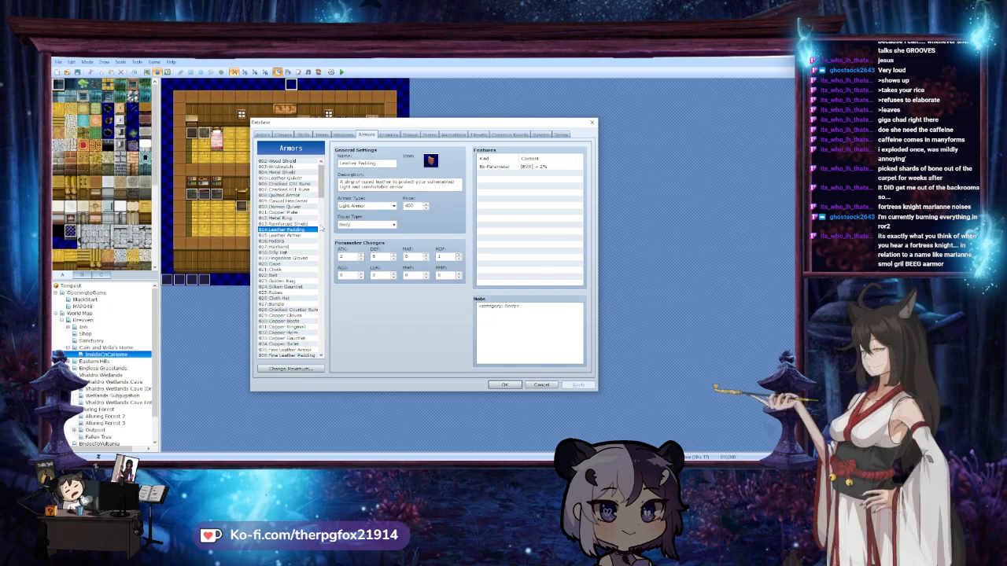
key("Down")
key("Down")
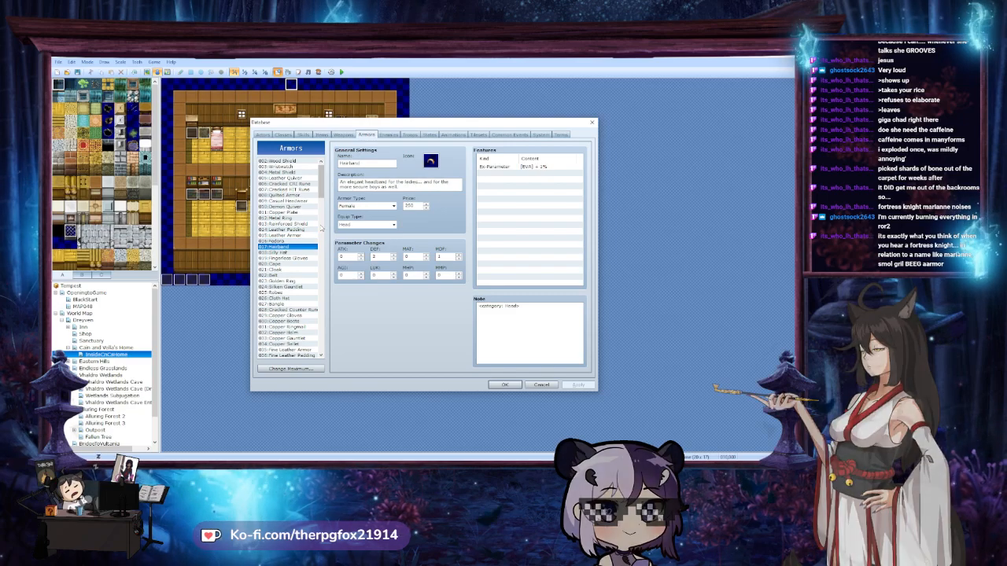
key("Down")
key("Down")
key("Down")
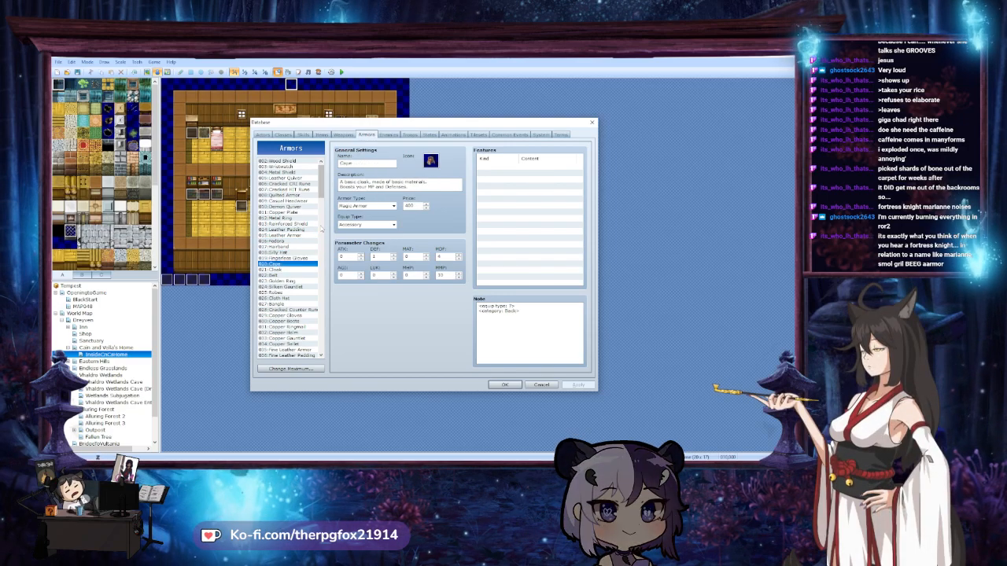
key("Down")
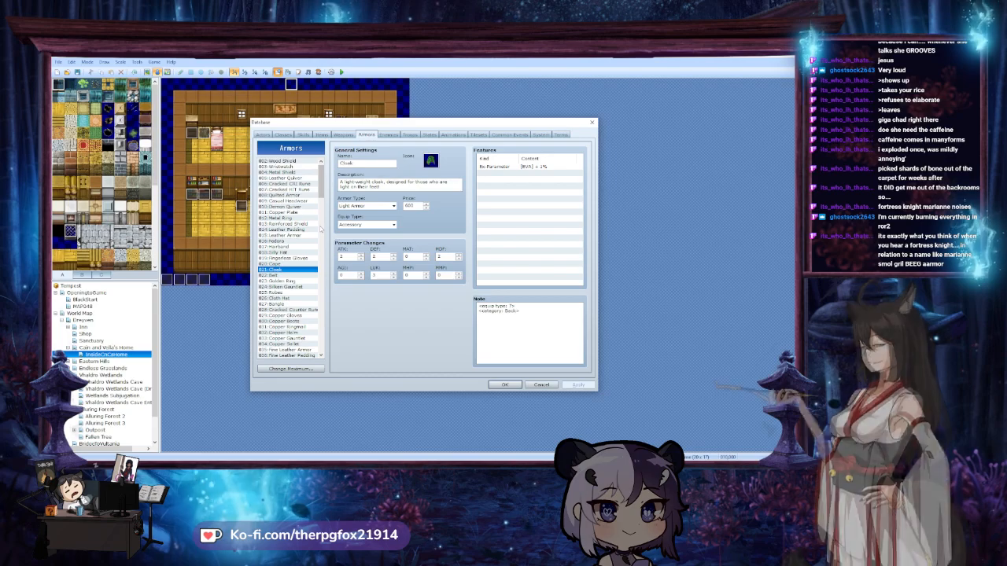
key("Up")
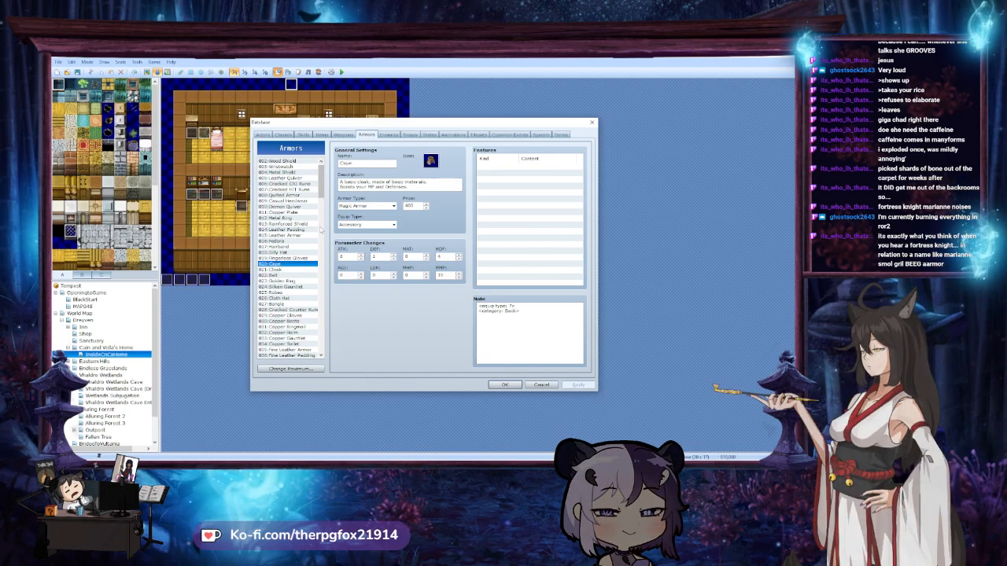
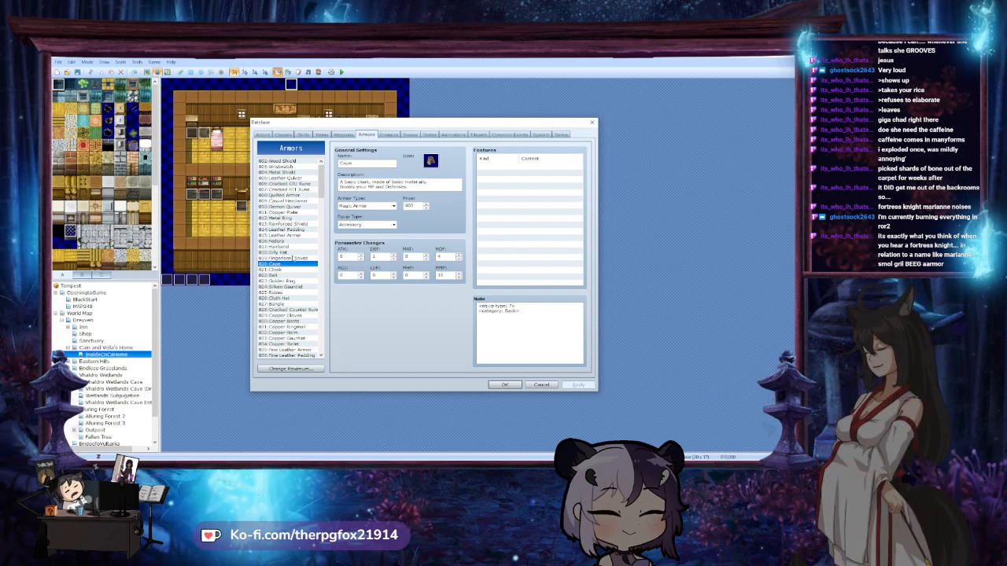
Examine the armor types of the original entries from Cloak in slot 021 to Copper Gloves in slot 029
left_click(281, 269)
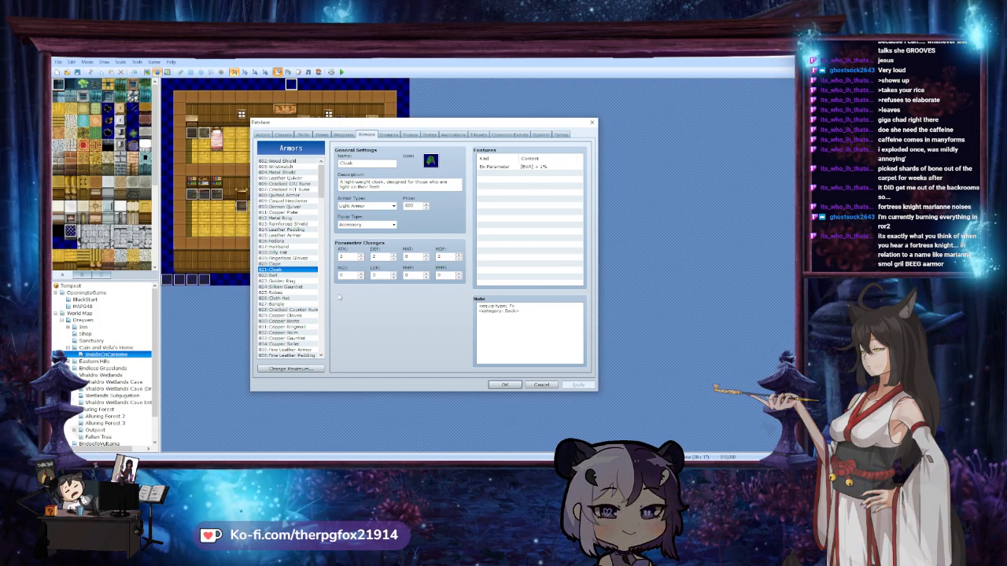
left_click(287, 275)
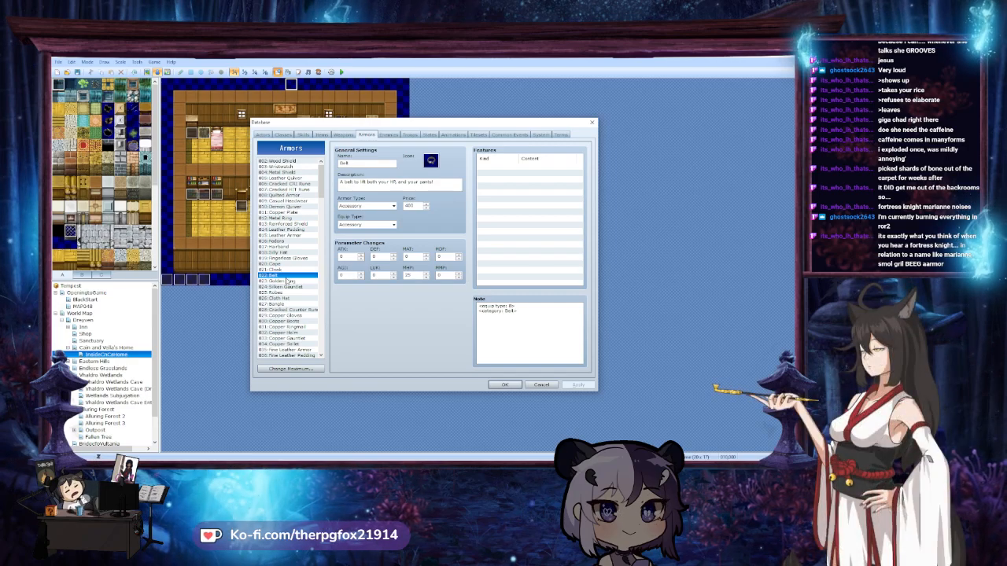
left_click(313, 280)
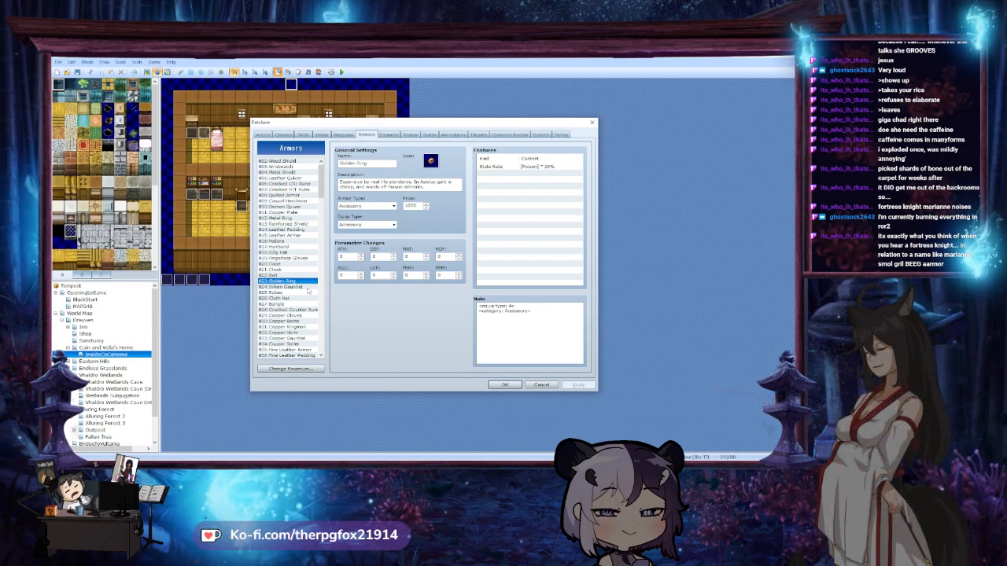
left_click(307, 287)
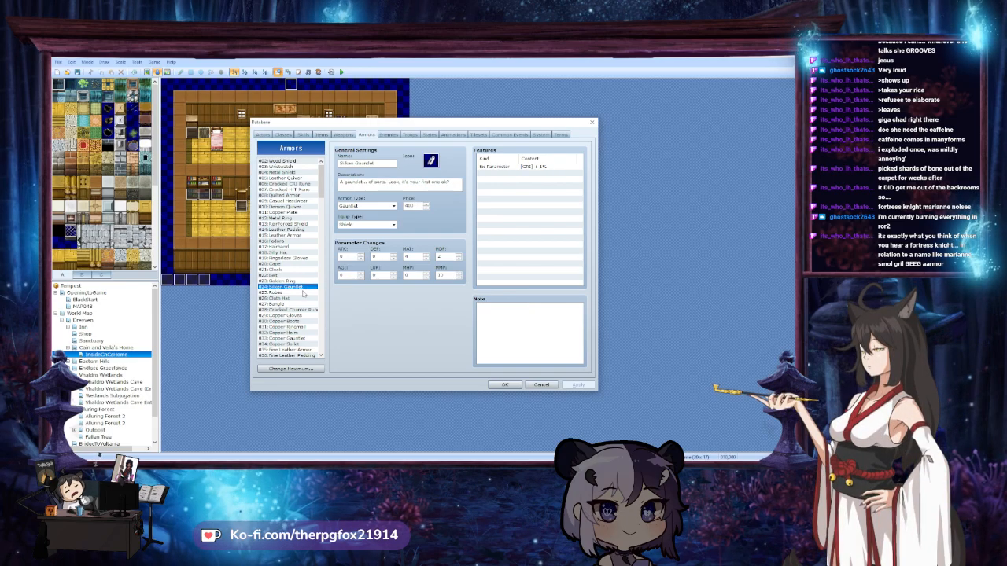
left_click(303, 293)
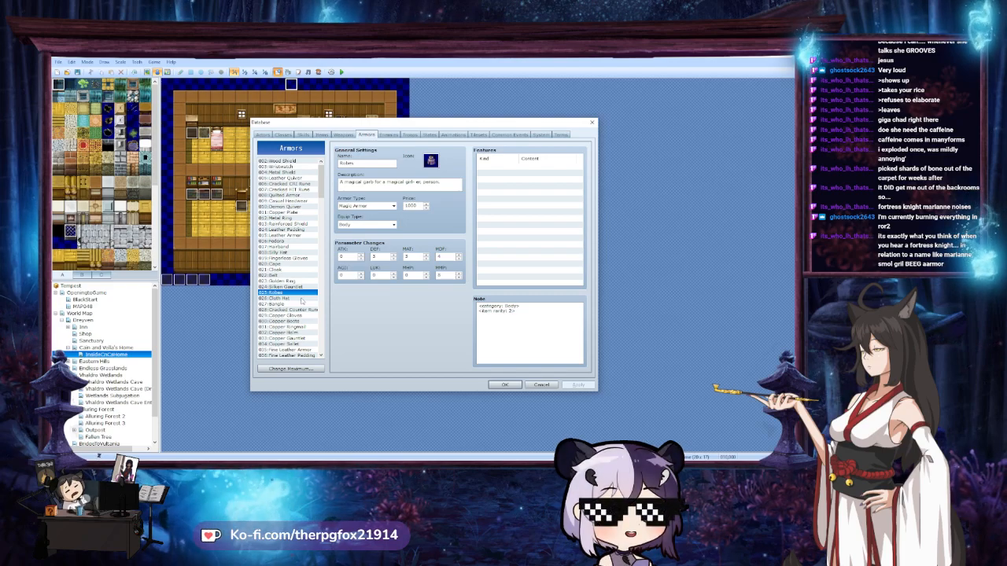
left_click(301, 299)
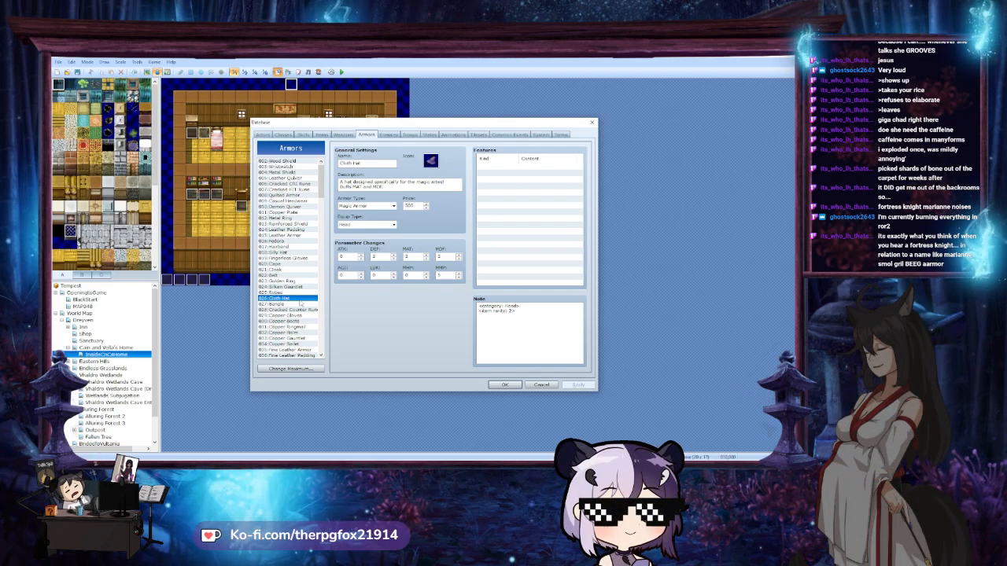
left_click(299, 309)
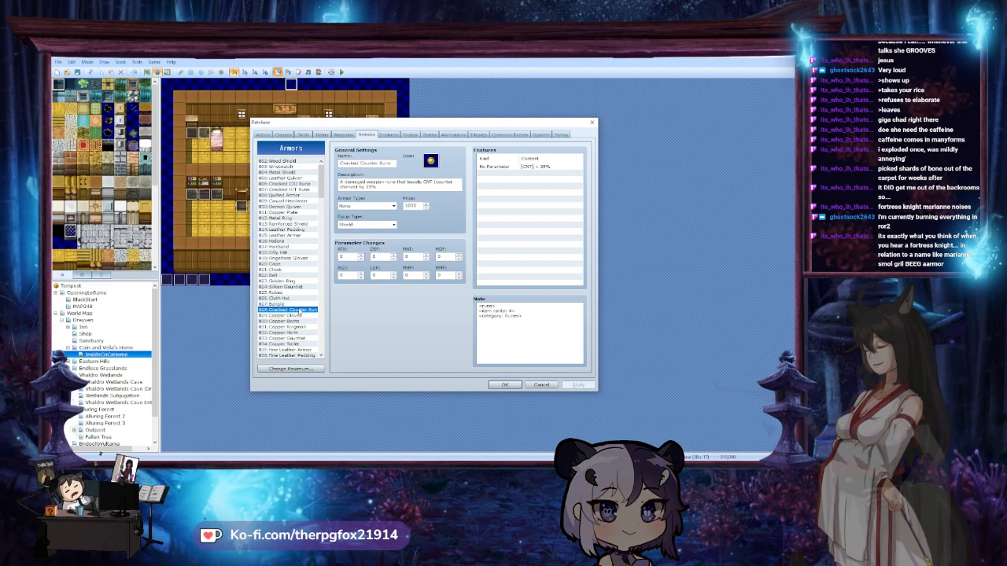
left_click(294, 292)
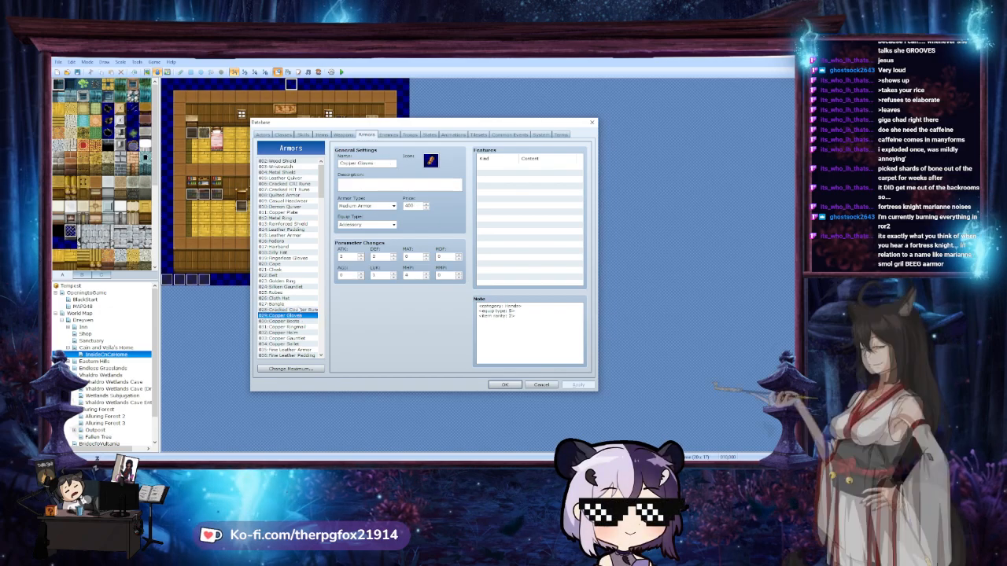
left_click(289, 299)
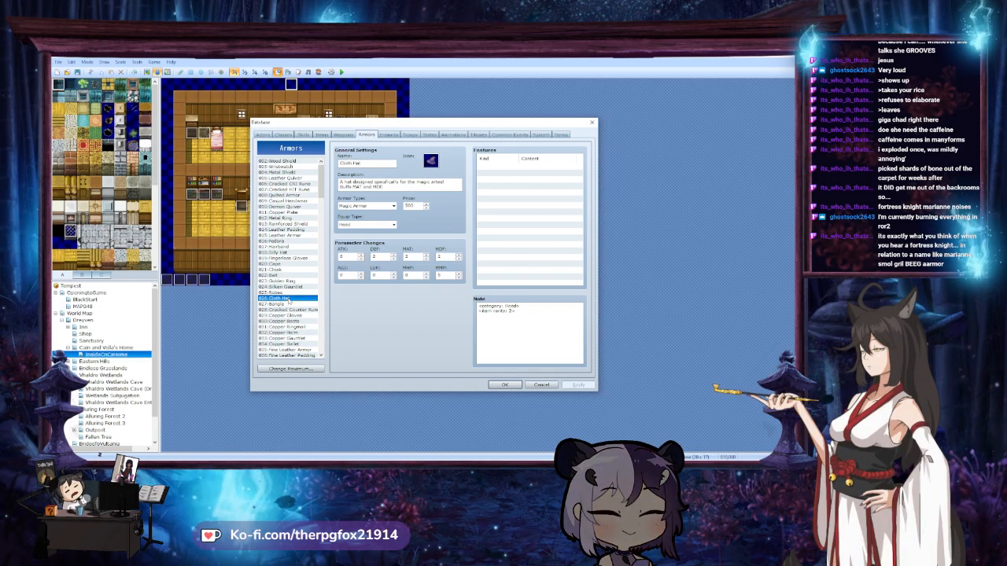
Check the empty slots 101 to 103 below the copied iron set and the copied Fedora entry in slot 088
scroll(289, 301, "down", 1)
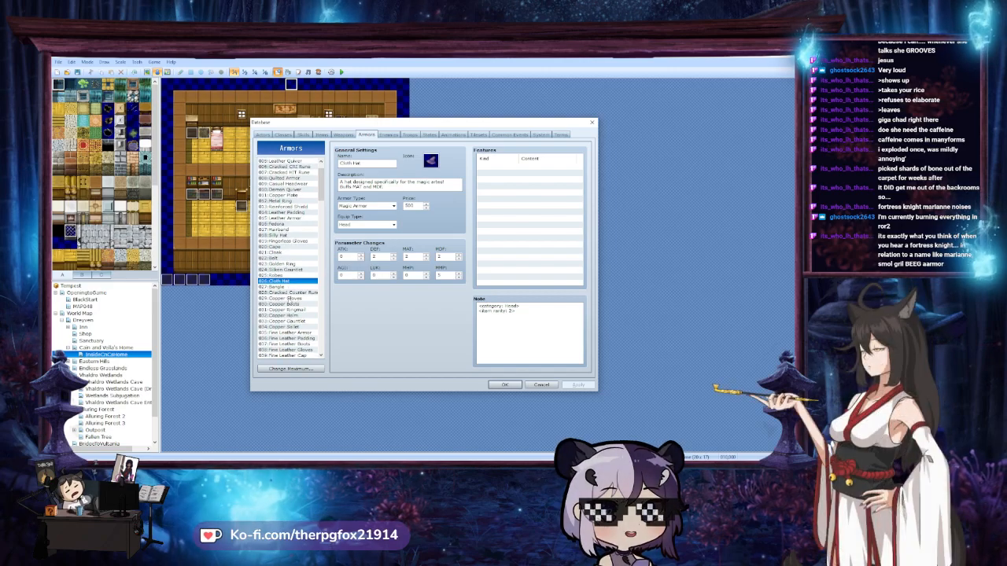
scroll(289, 302, "down", 1)
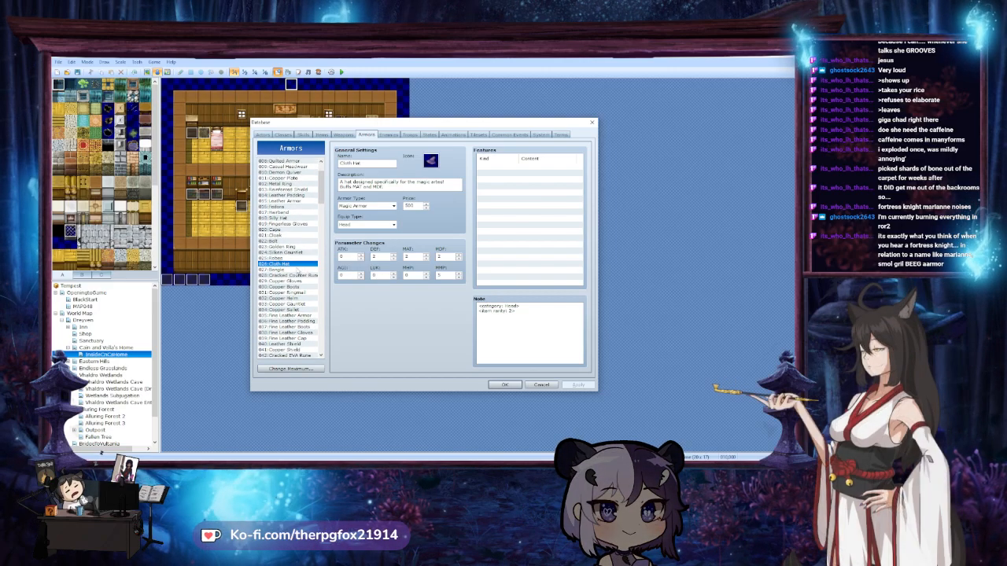
left_click_drag(325, 206, 331, 269)
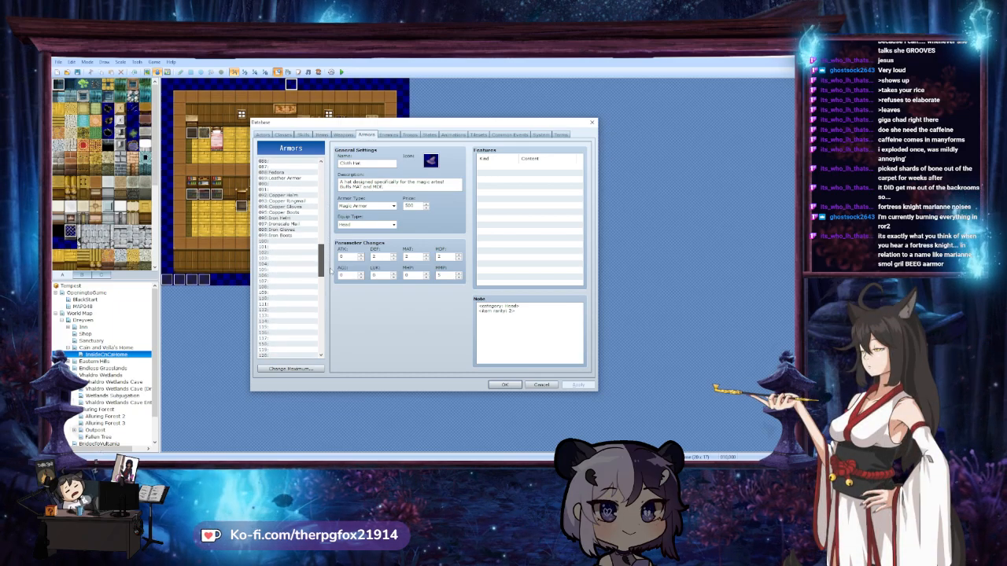
left_click(286, 248)
left_click(288, 253)
left_click(286, 259)
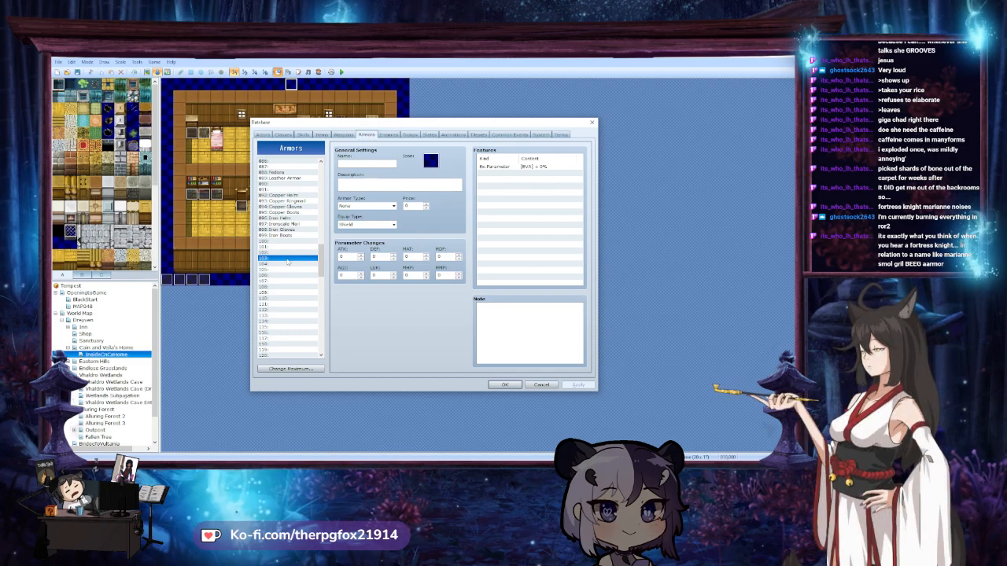
left_click(281, 218)
left_click(282, 173)
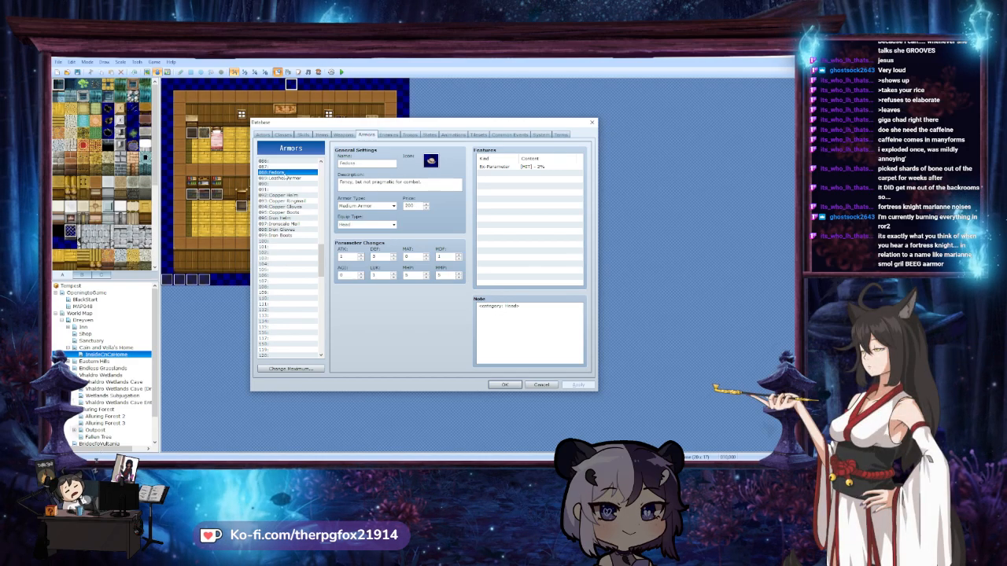
Paste the copied Cloth Hat into empty slot 108, leaving a gap below the copied copper and iron sets
left_click(283, 195)
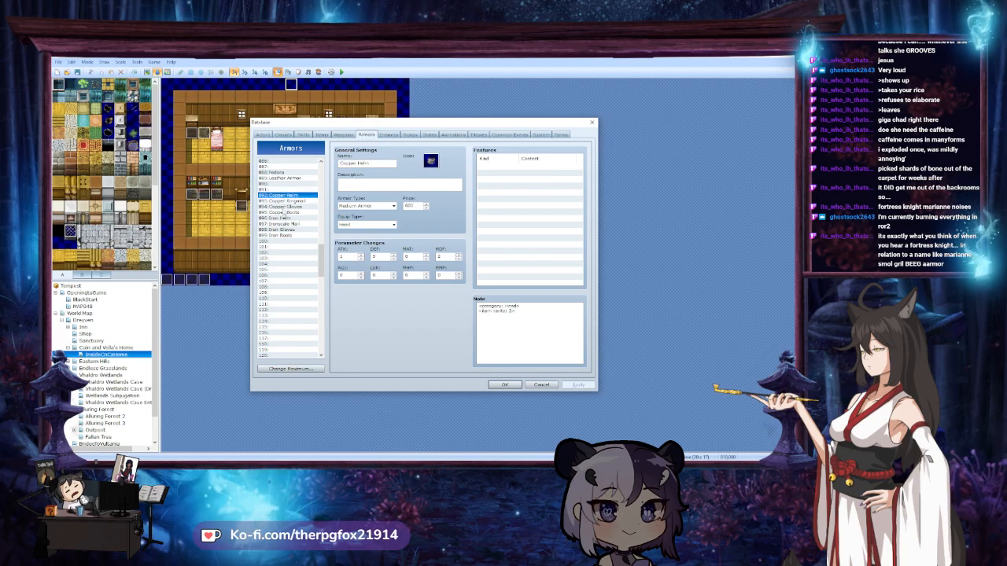
left_click(283, 218)
left_click(281, 241)
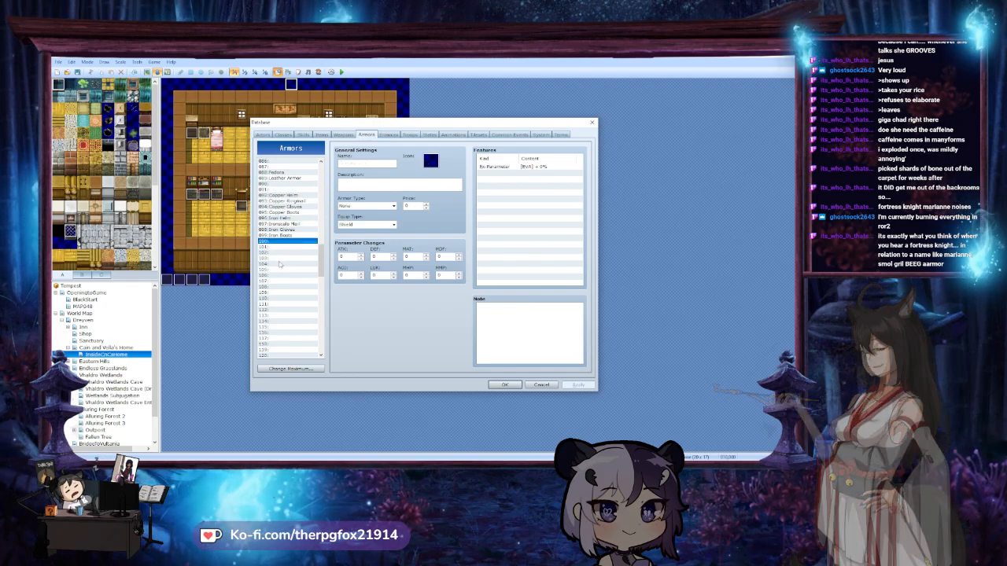
left_click(279, 264)
left_click(278, 282)
left_click(278, 287)
key("ctrl+v")
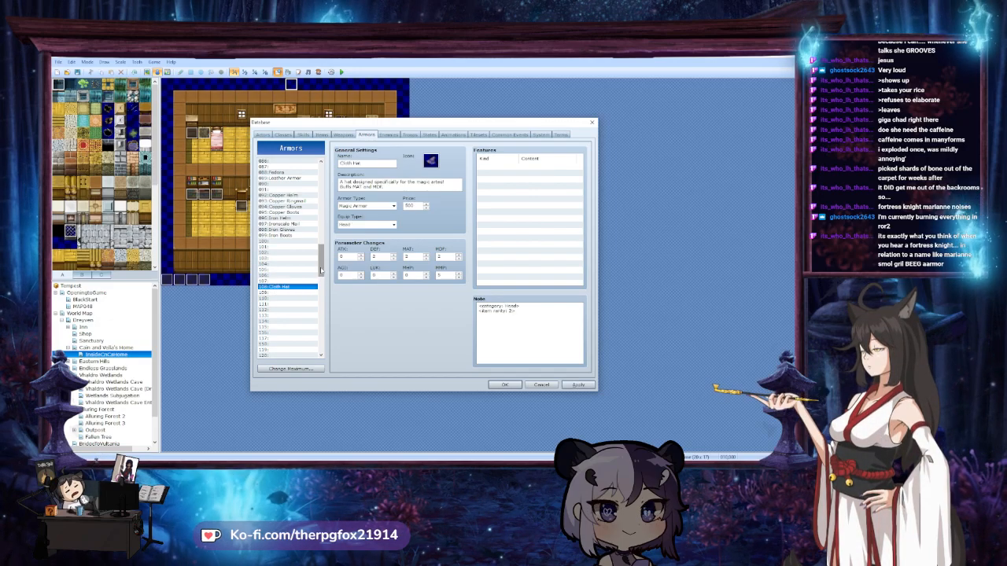
Copy the original Cloth Boots from slot 060 into slot 111, keeping slot 110 empty
left_click_drag(321, 270, 322, 236)
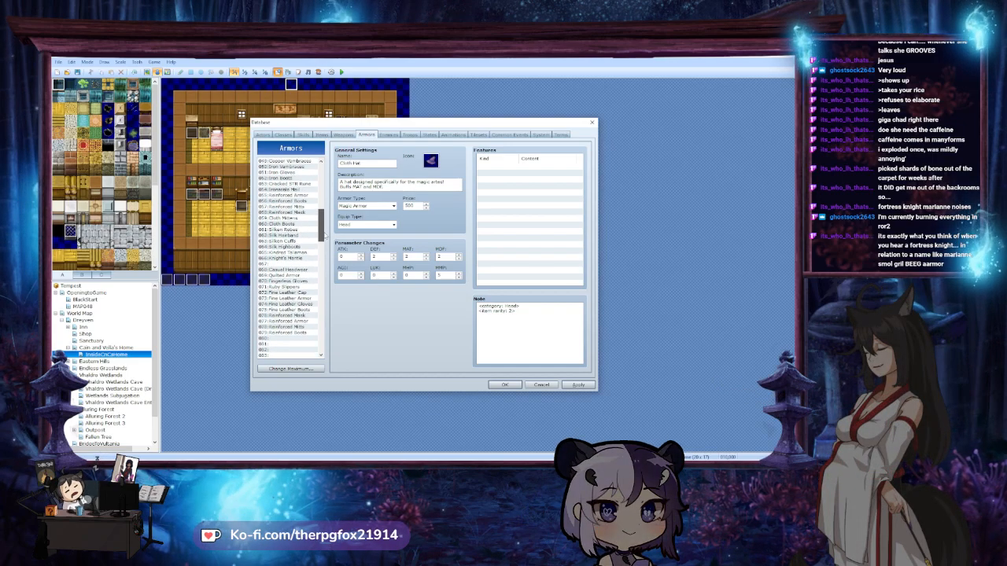
left_click(291, 224)
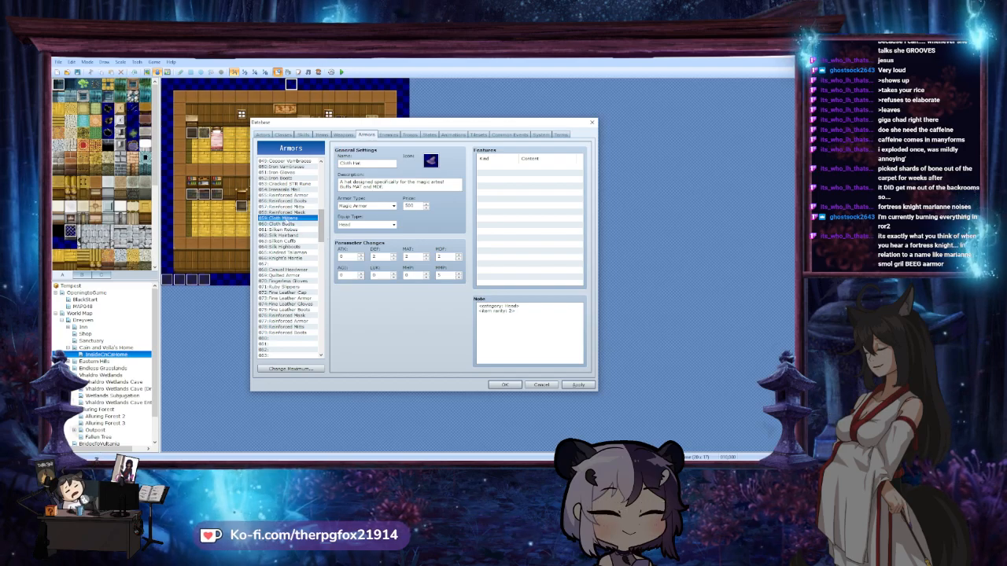
scroll(285, 256, "down", 13)
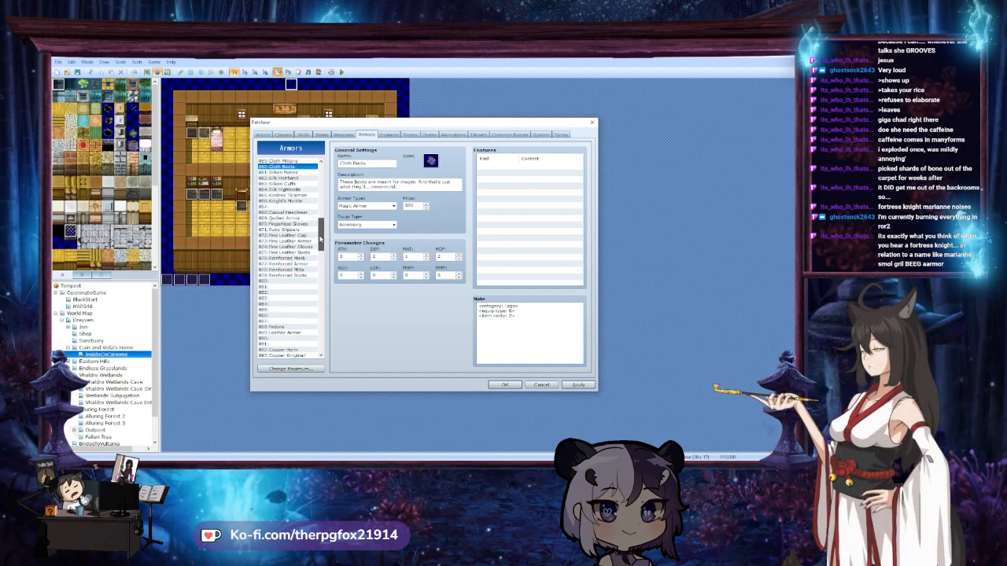
left_click(285, 258)
key("ctrl+v")
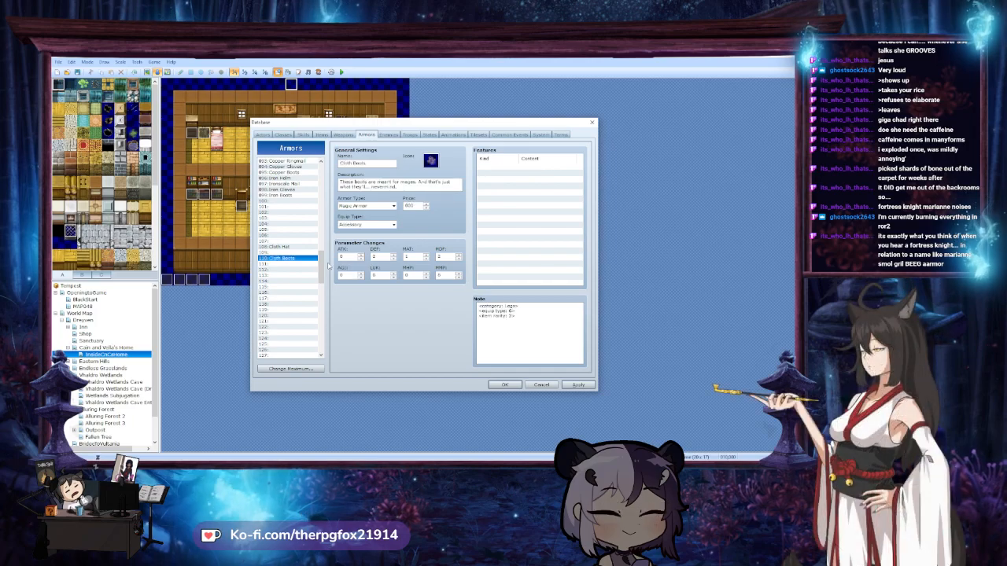
right_click(299, 261)
left_click(315, 288)
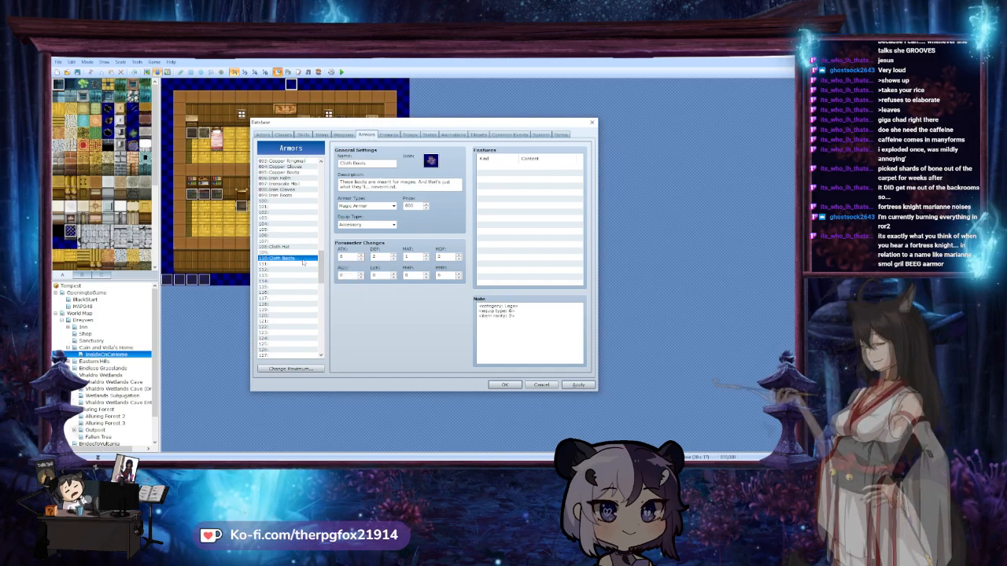
left_click(285, 265)
key("ctrl+v")
Copy the original Cloth Mittens from slot 059 into slot 110, directly above the copied Cloth Boots
left_click_drag(321, 266, 321, 244)
scroll(304, 203, "up", 3)
scroll(304, 203, "up", 3)
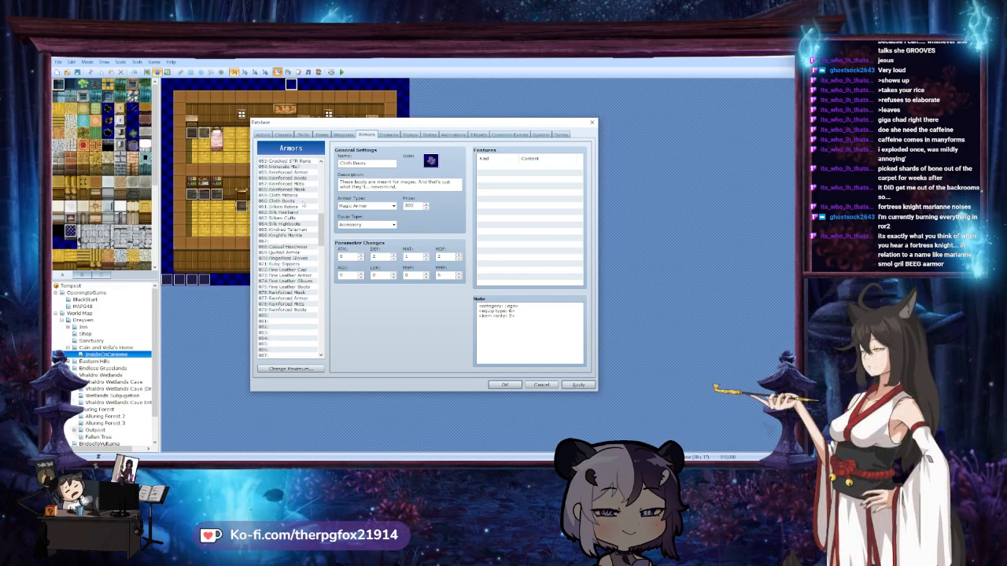
left_click(298, 196)
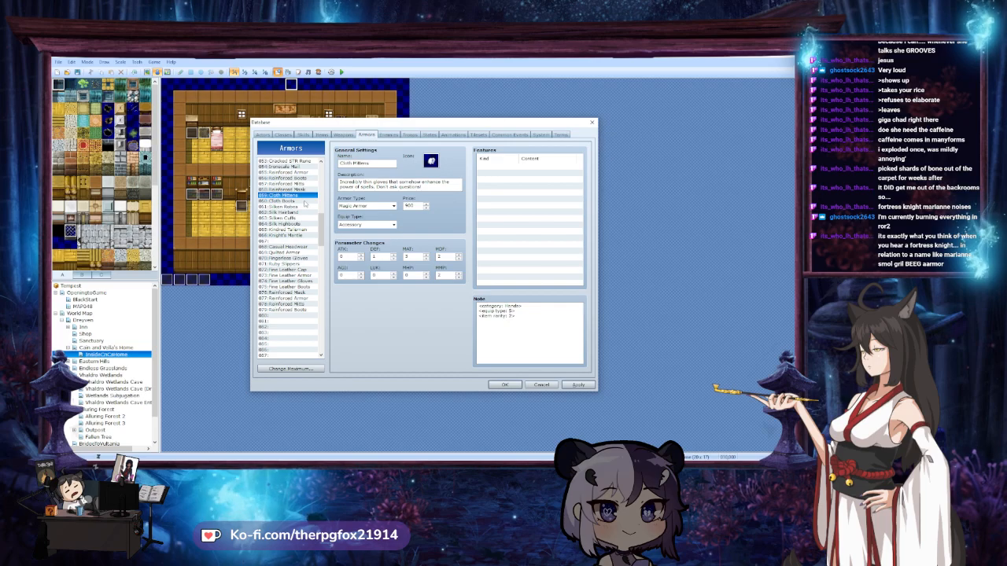
scroll(293, 271, "down", 10)
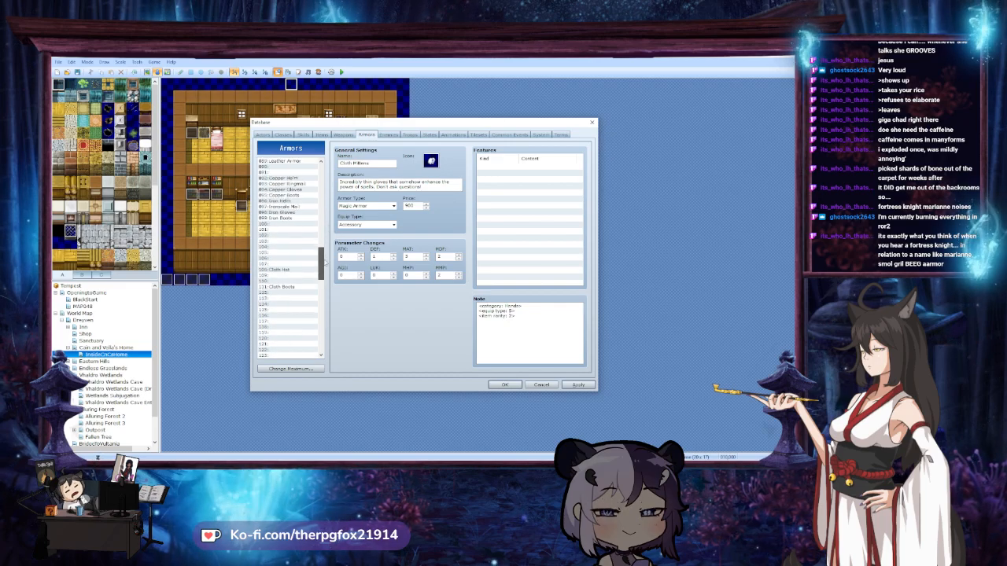
left_click(313, 281)
key("ctrl+v")
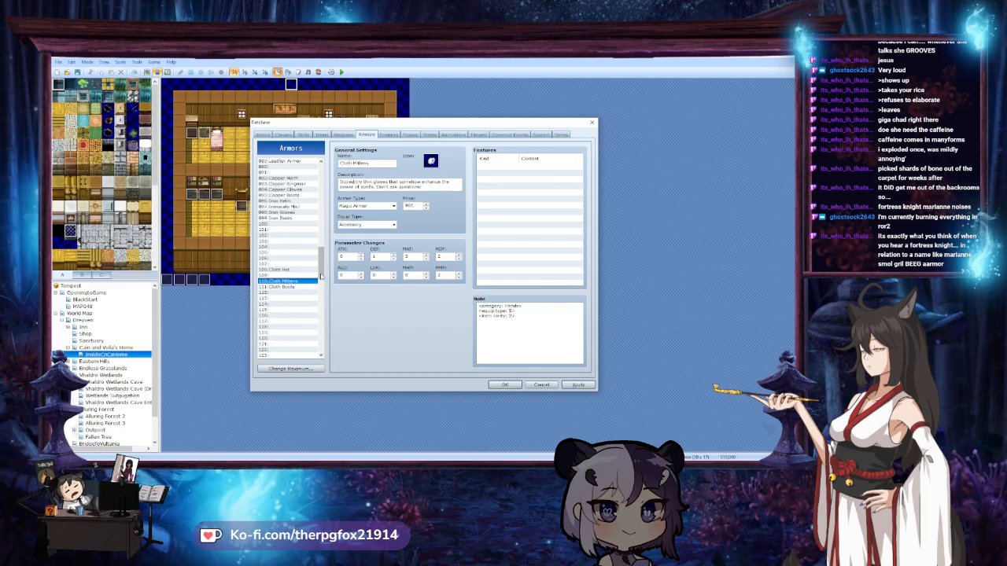
Look through the original entries from Cloth Boots in slot 060 back to Iron Boots in slot 052 for the cloth set's body piece
left_click_drag(322, 272, 326, 236)
left_click(291, 195)
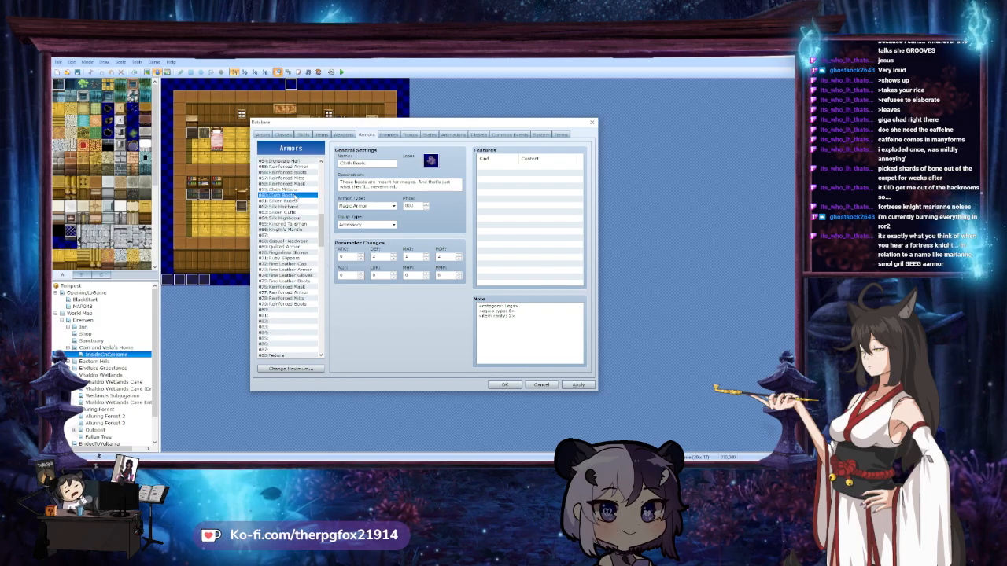
scroll(299, 206, "up", 2)
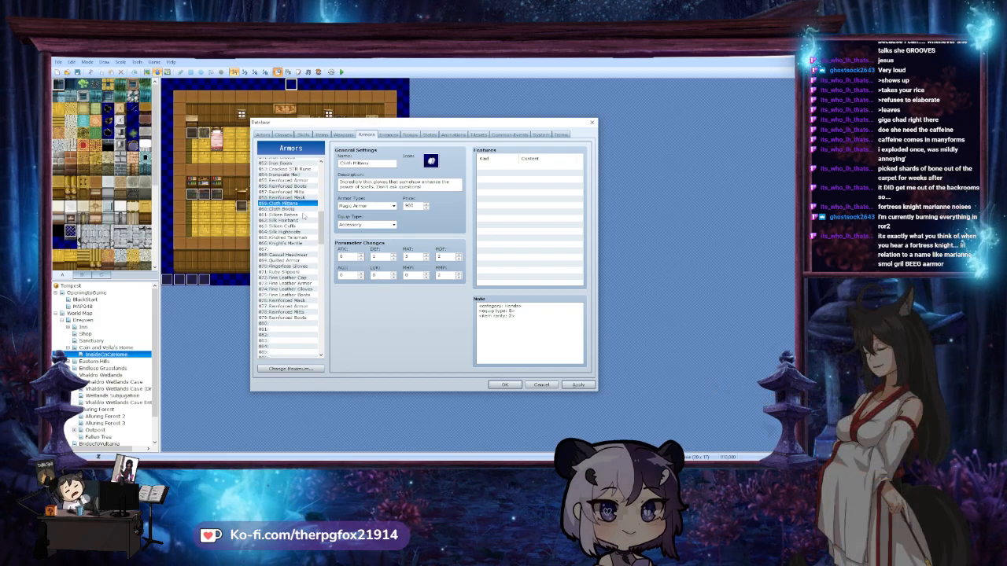
left_click(303, 217)
scroll(297, 204, "up", 2)
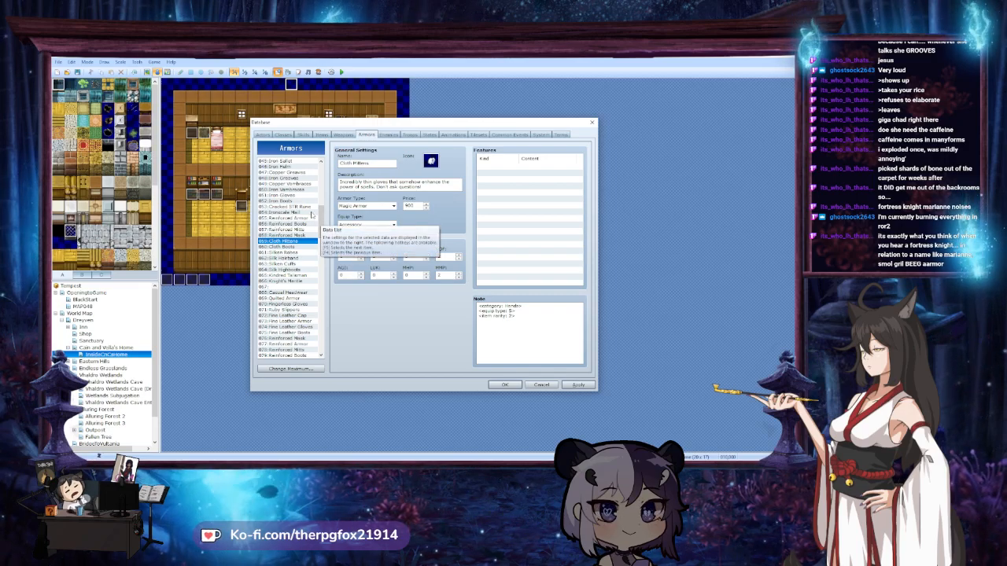
left_click(312, 211)
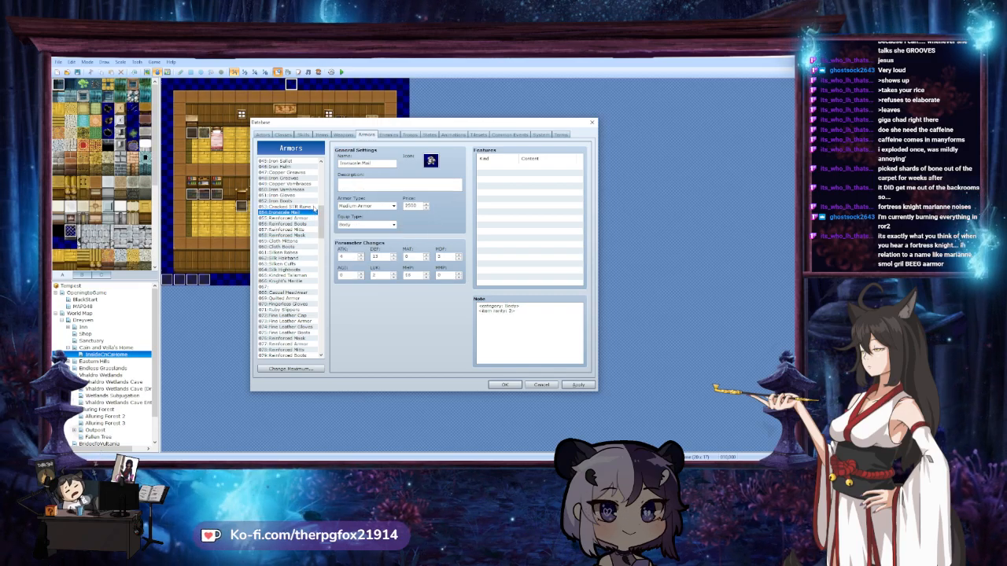
left_click(312, 207)
scroll(312, 206, "up", 2)
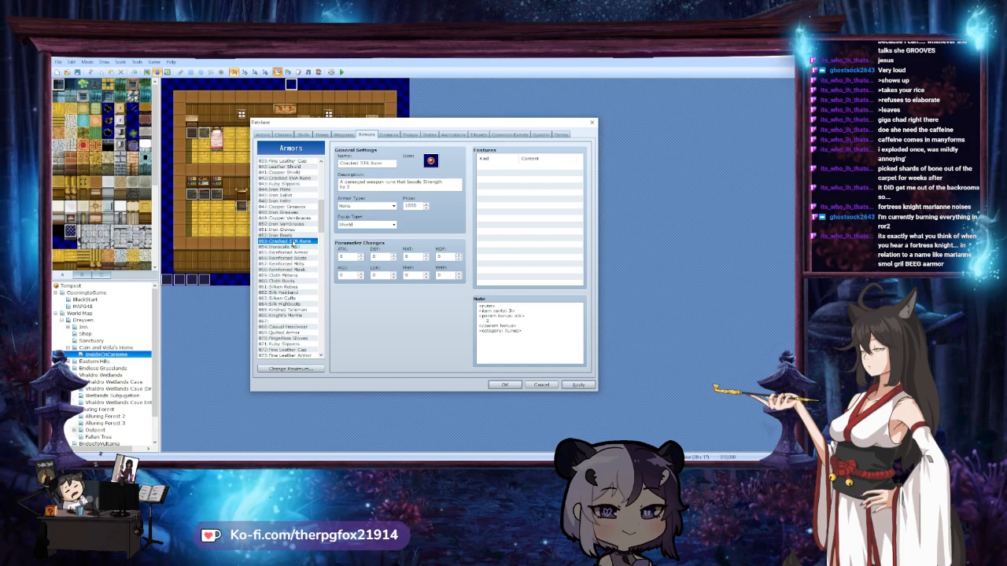
key("Up")
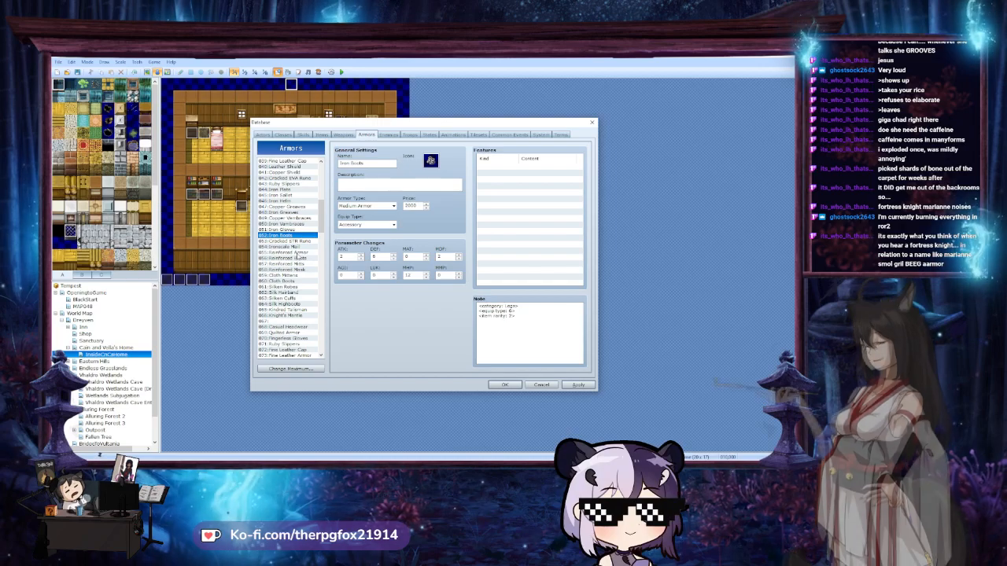
Copy the original Robes from slot 025 into slot 109, between the copied Cloth Hat and Cloth Mittens
scroll(291, 236, "up", 6)
left_click(280, 185)
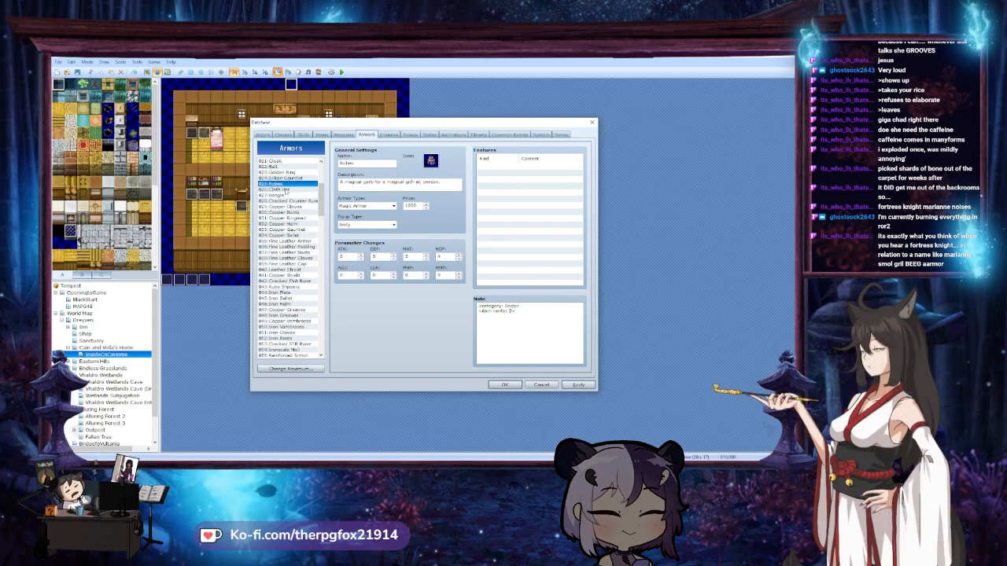
left_click_drag(321, 197, 320, 259)
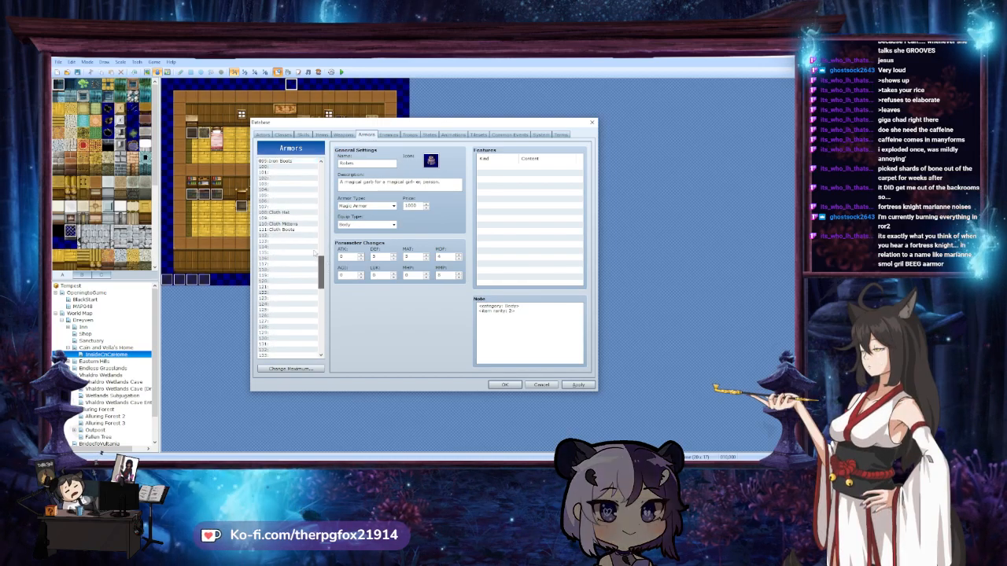
left_click(297, 218)
key("ctrl+v")
Review the copied cloth set in slots 108 to 111, including the available icons for the Cloth Mittens
left_click(294, 212)
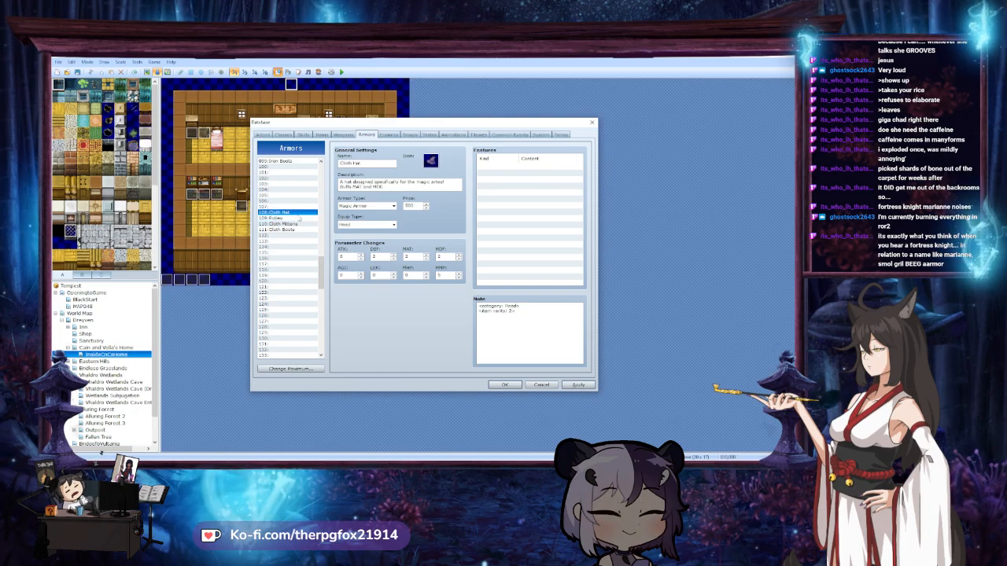
left_click(295, 218)
left_click(294, 224)
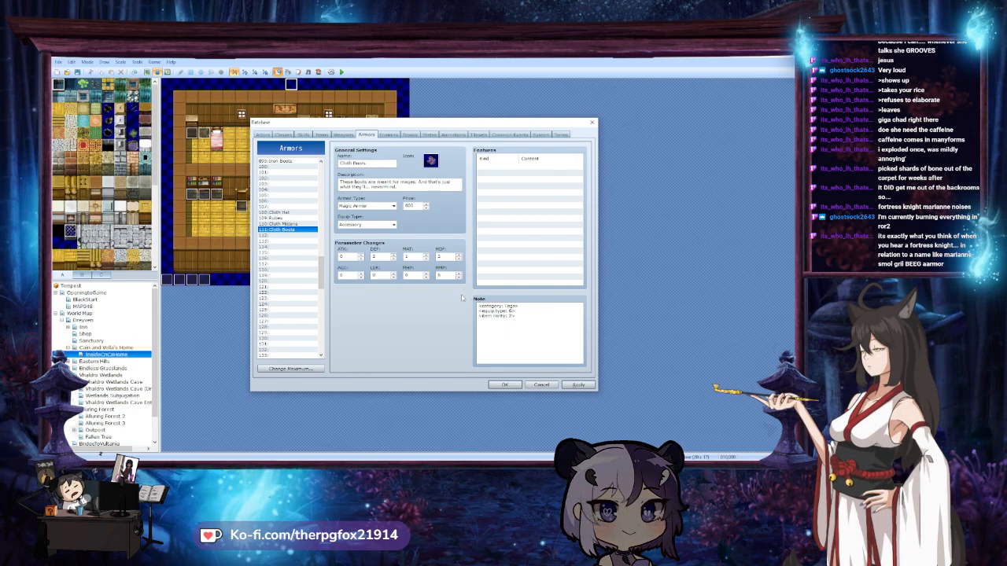
left_click(430, 163)
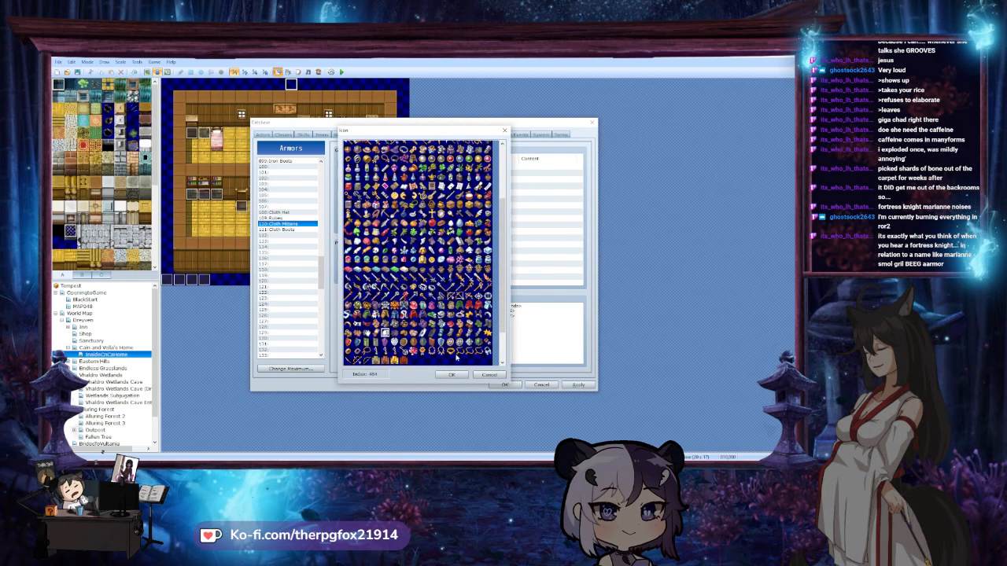
left_click(488, 374)
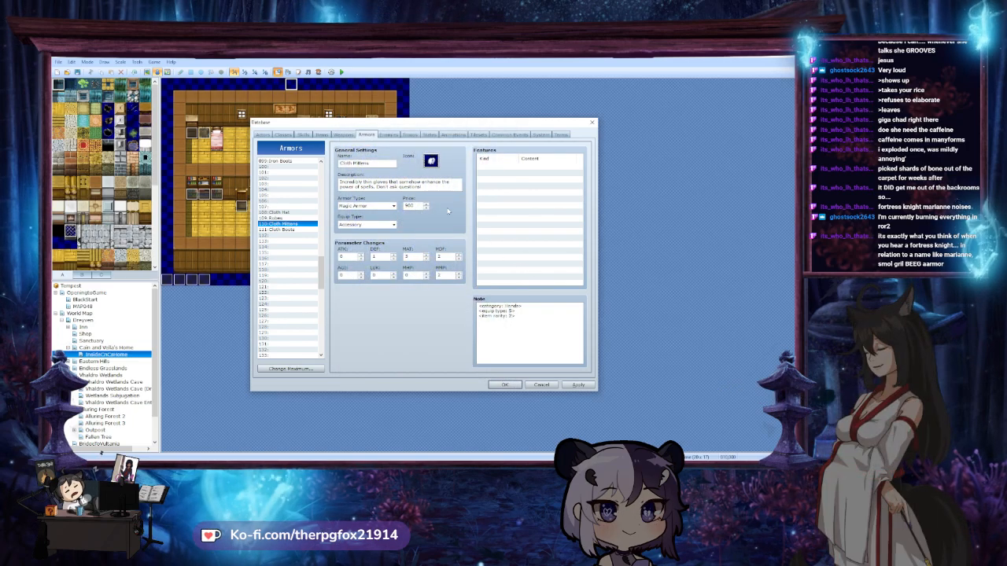
left_click(281, 212)
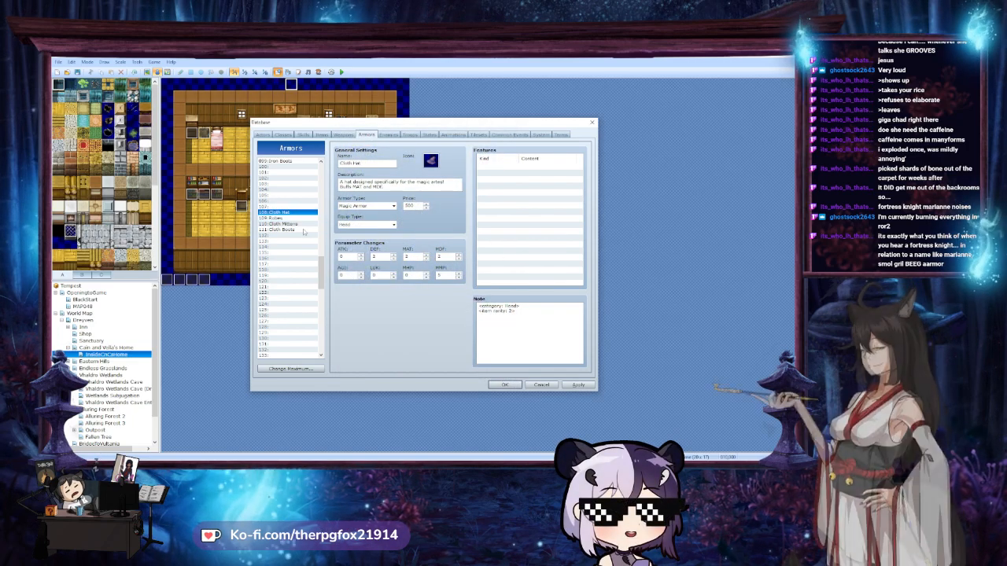
Check the empty slots below the copied Iron Boots and move the Cloth Hat from slot 108 to slot 112
scroll(291, 238, "up", 3)
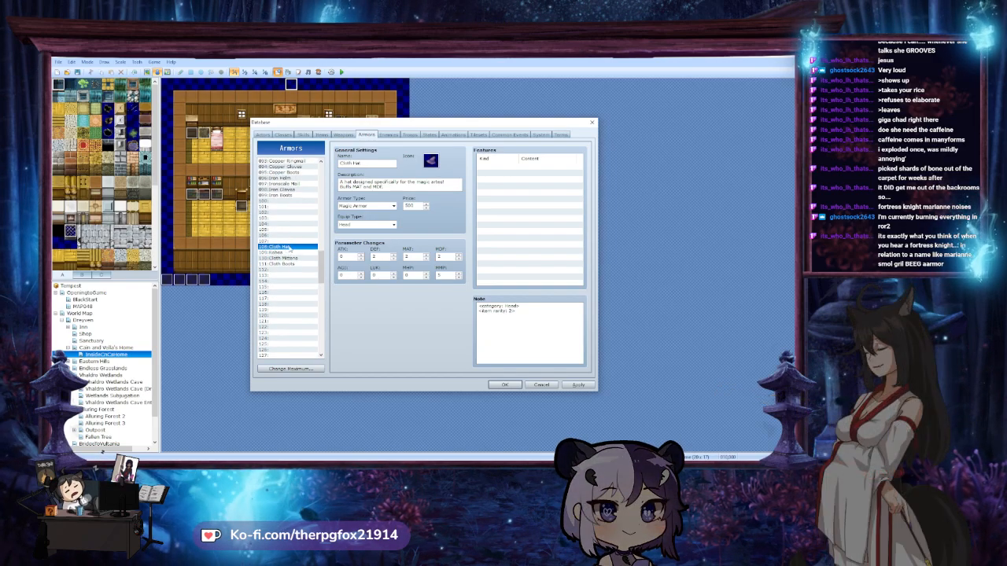
left_click(287, 195)
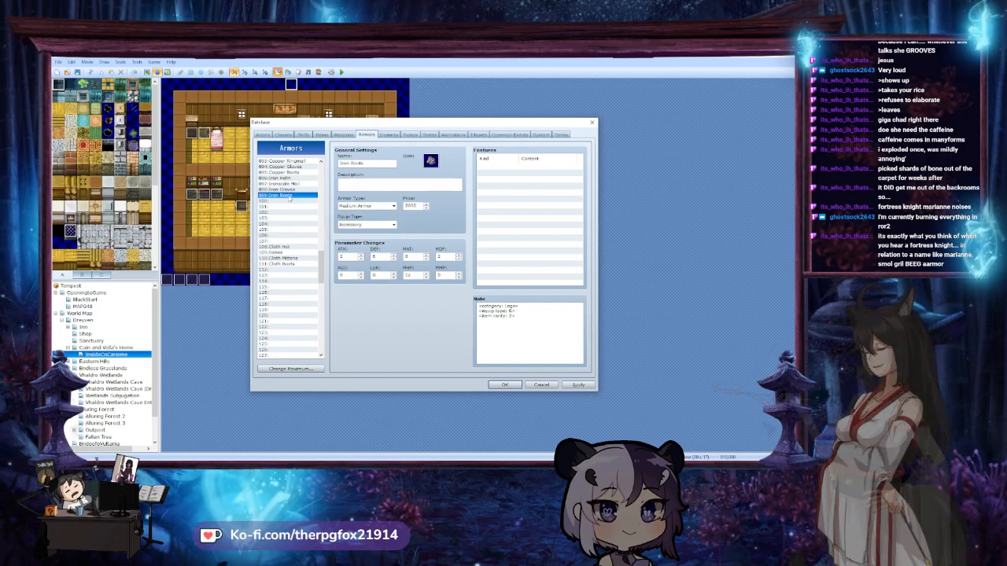
left_click(286, 218)
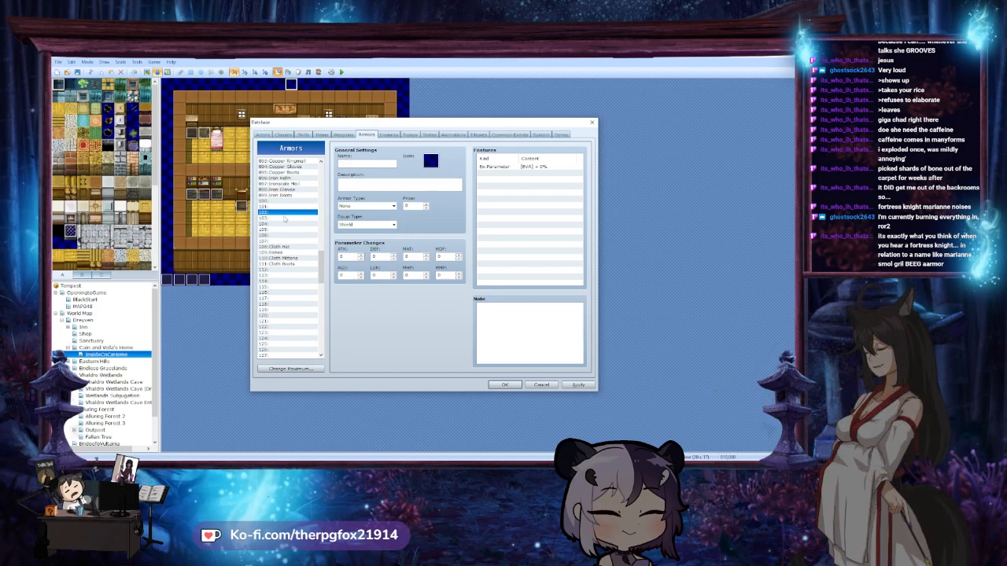
left_click(286, 241)
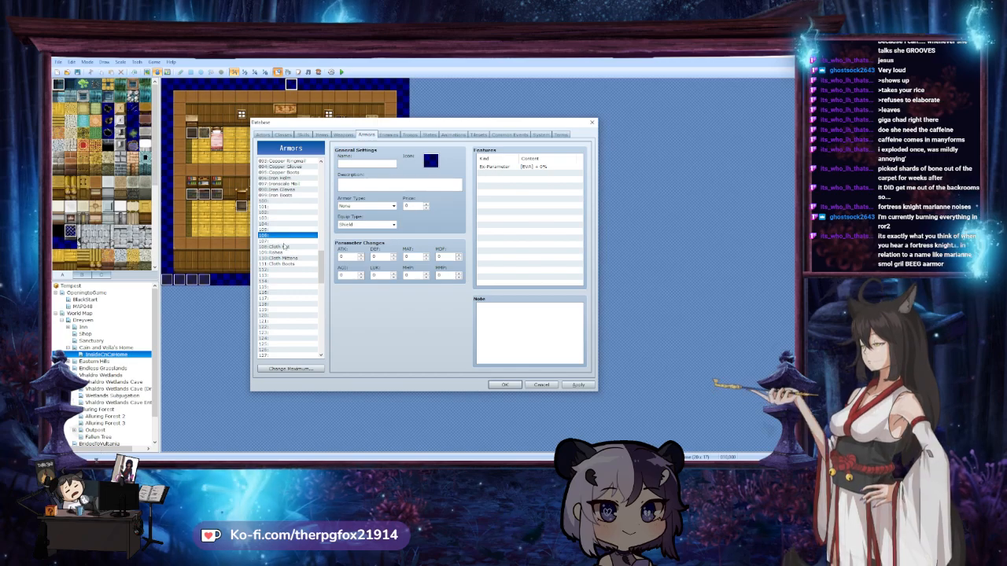
left_click(283, 247)
key("Delete")
left_click(288, 270)
key("ctrl+v")
Move the Robes from slot 109 to slot 113 and the Cloth Mittens from slot 110 to slot 114
left_click(286, 252)
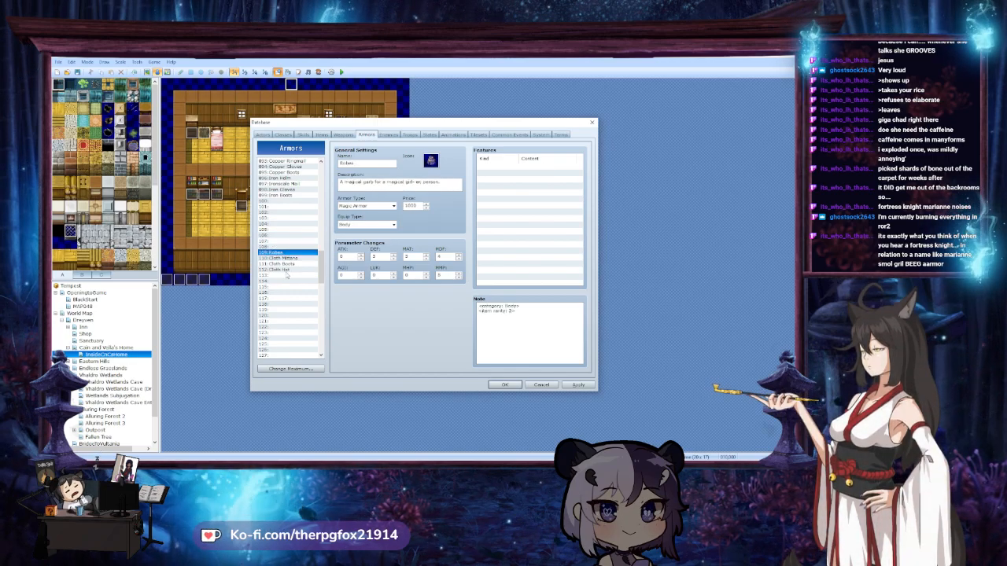
key("Delete")
left_click(287, 275)
key("ctrl+v")
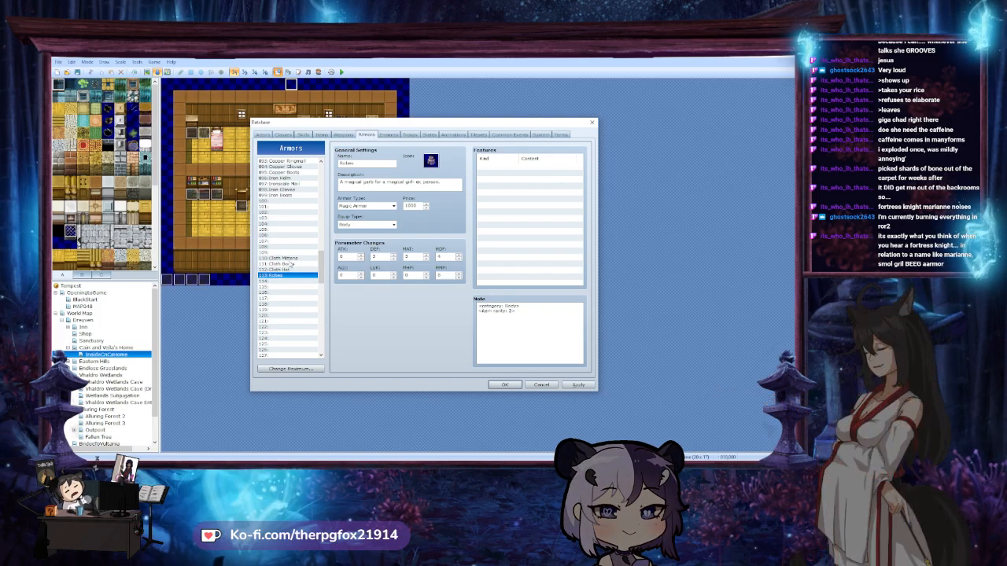
left_click(290, 280)
key("ctrl+v")
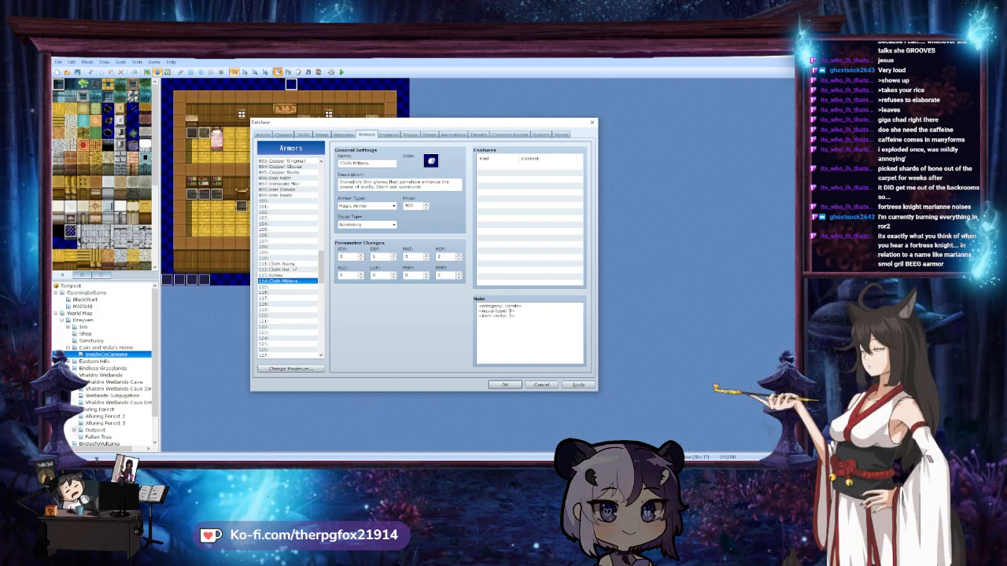
Move the Cloth Boots from slot 111 to slot 115, below the Cloth Mittens
left_click(290, 263)
key("ctrl+x")
left_click(290, 288)
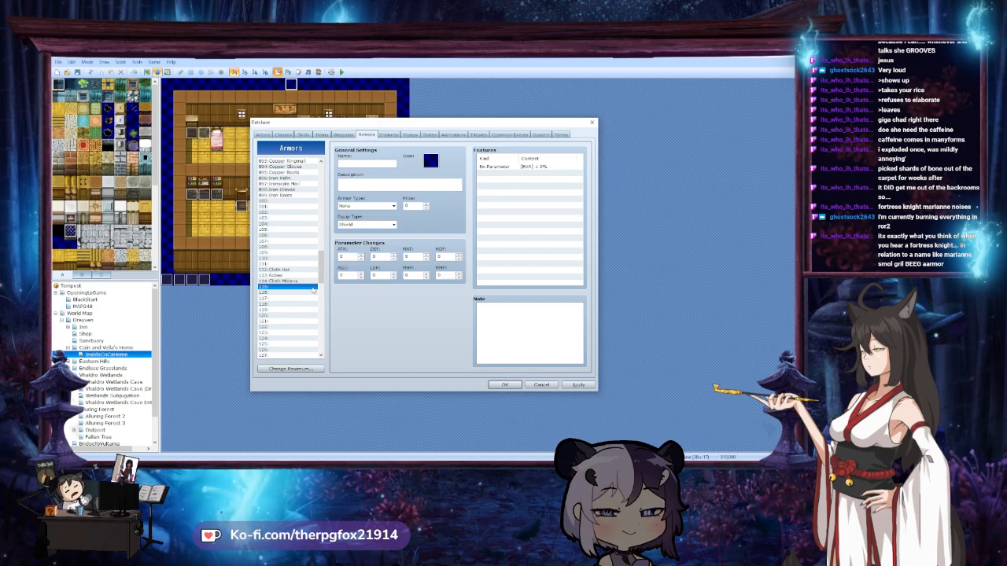
key("ctrl+v")
Copy the Silk Hairband from slot 62 into slot 116, below the Cloth Boots
left_click(289, 274)
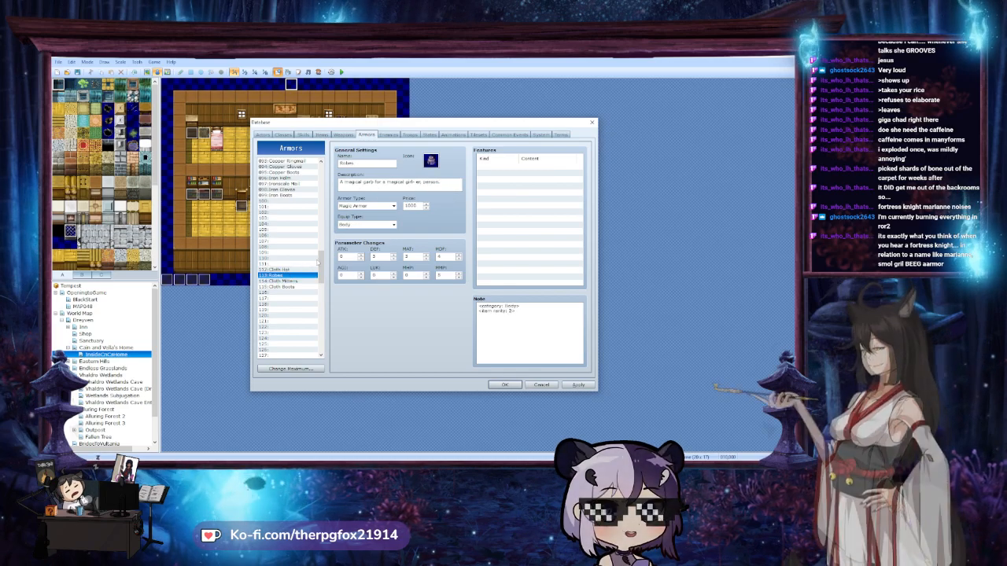
left_click_drag(320, 268, 320, 245)
left_click(307, 236)
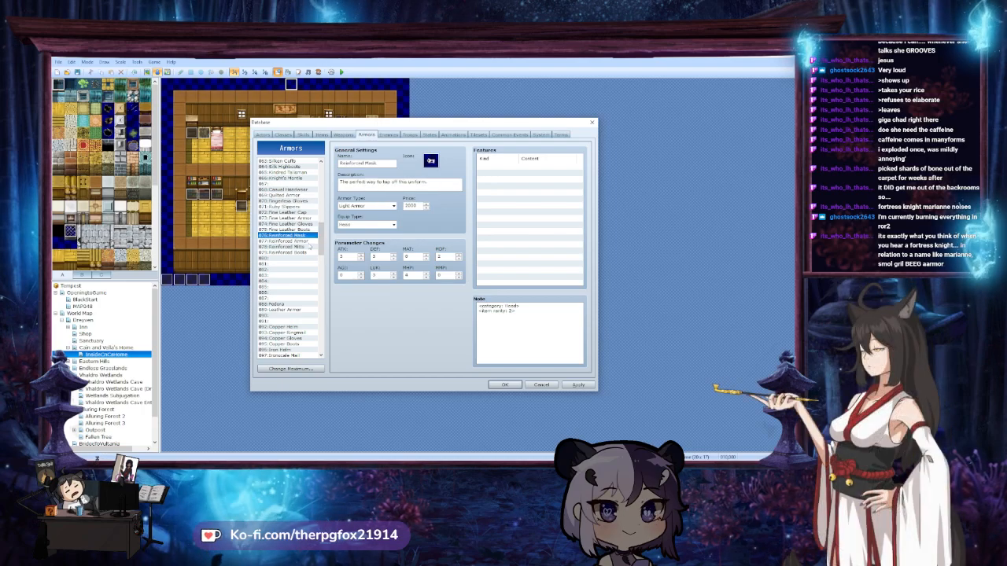
scroll(301, 212, "up", 1)
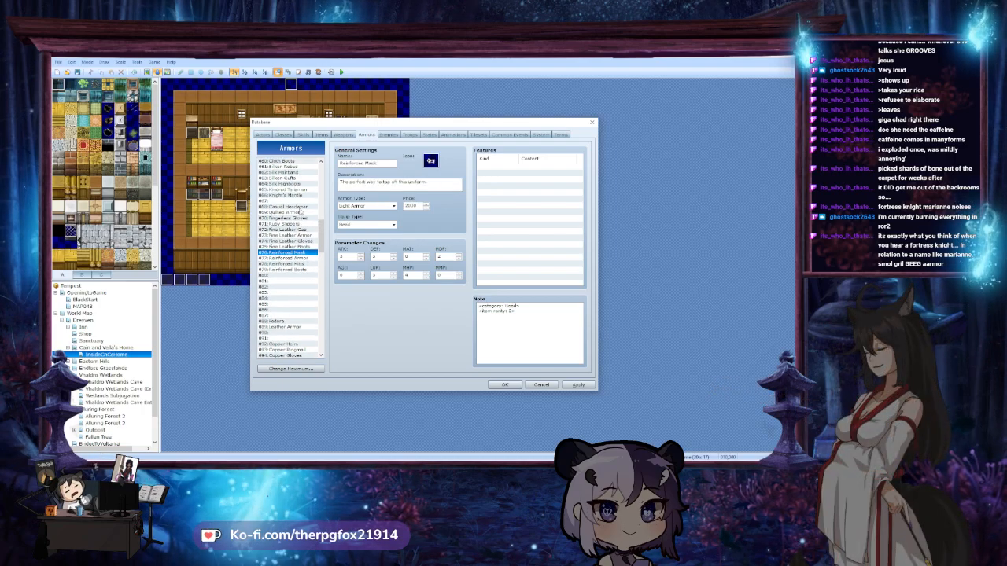
left_click(292, 172)
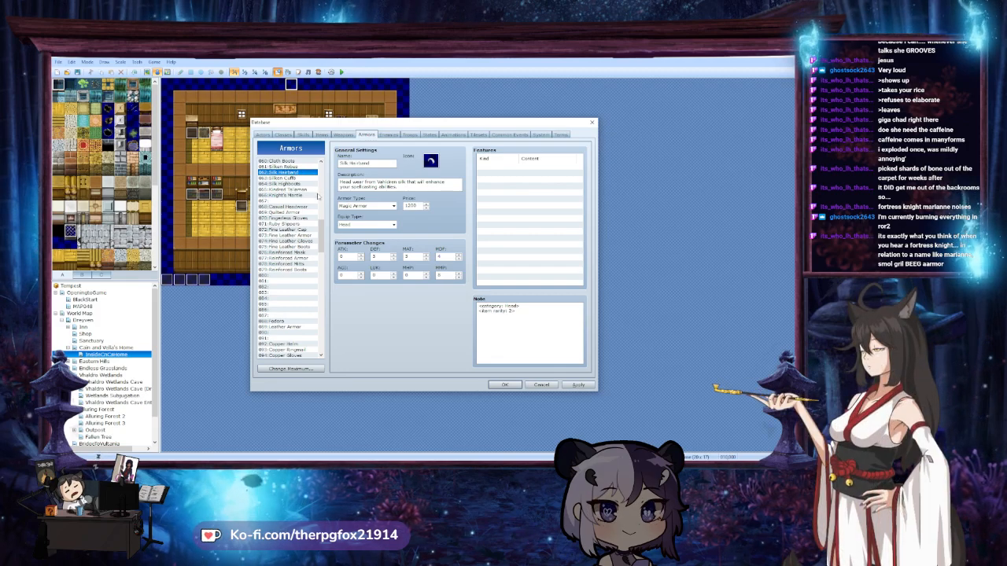
left_click_drag(323, 226, 325, 256)
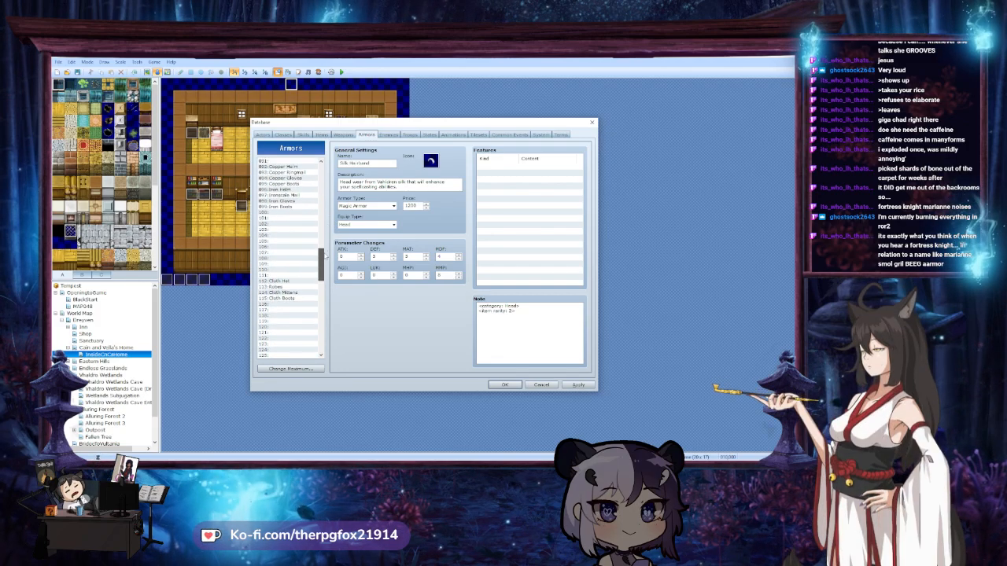
left_click(287, 305)
key("ctrl+v")
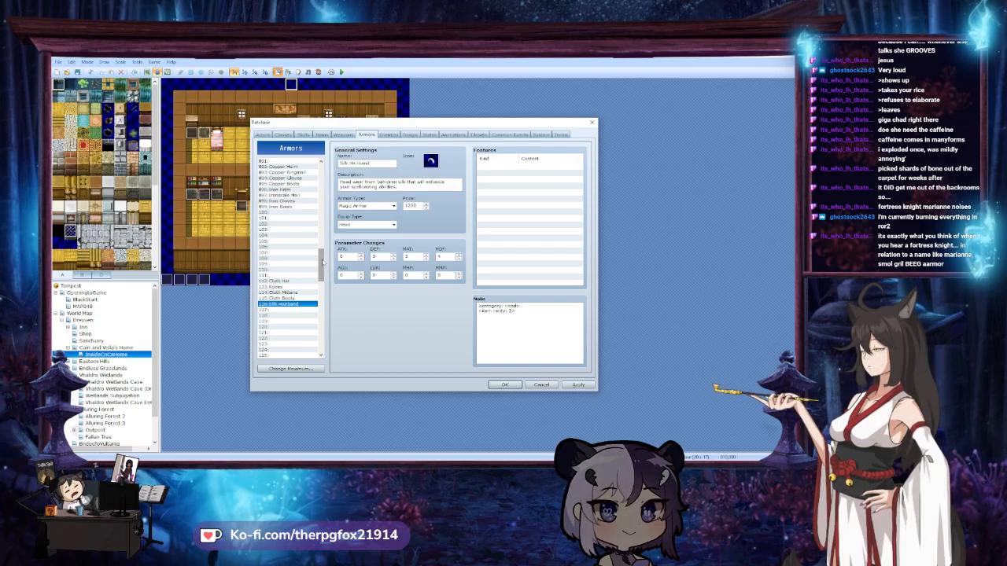
Copy the Silken Robes from slot 61 into slot 117, below the Silk Hairband
left_click_drag(321, 266, 322, 231)
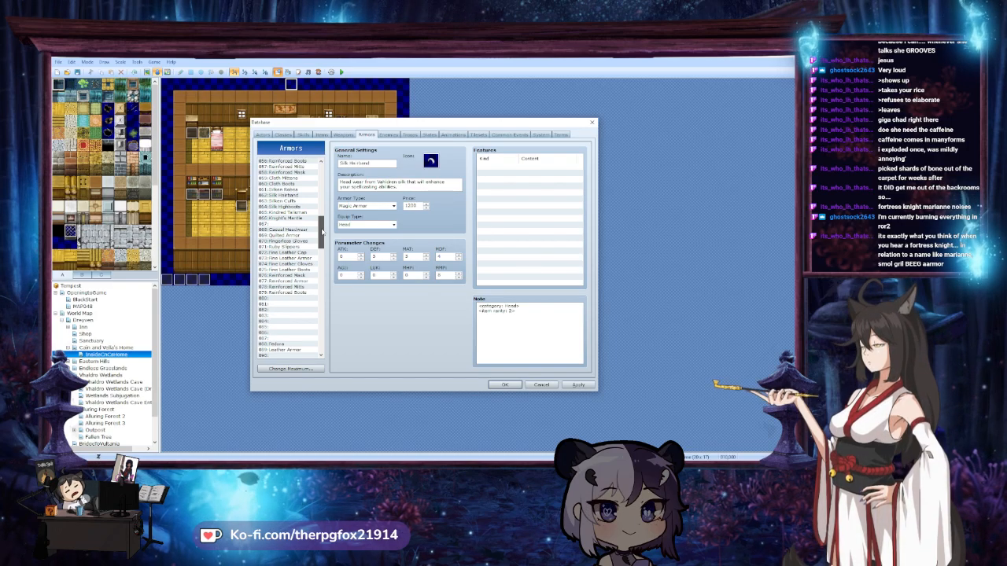
left_click_drag(322, 230, 322, 228)
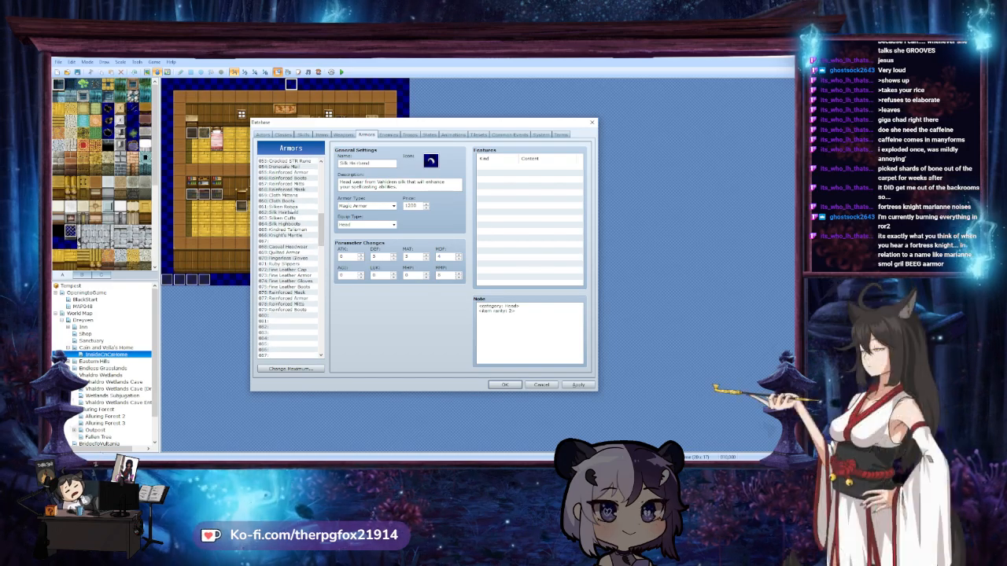
left_click(295, 207)
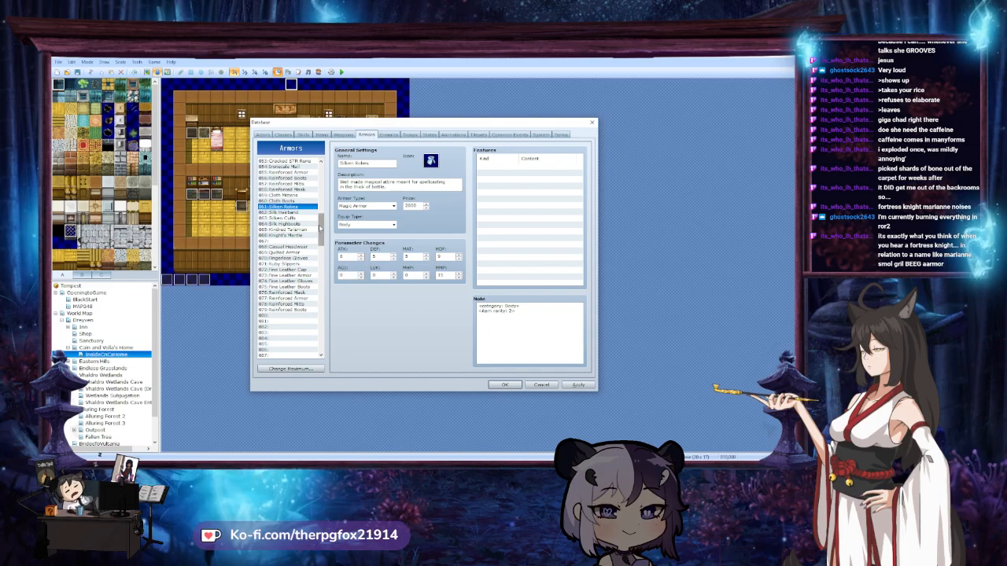
left_click_drag(321, 228, 322, 254)
scroll(291, 297, "down", 6)
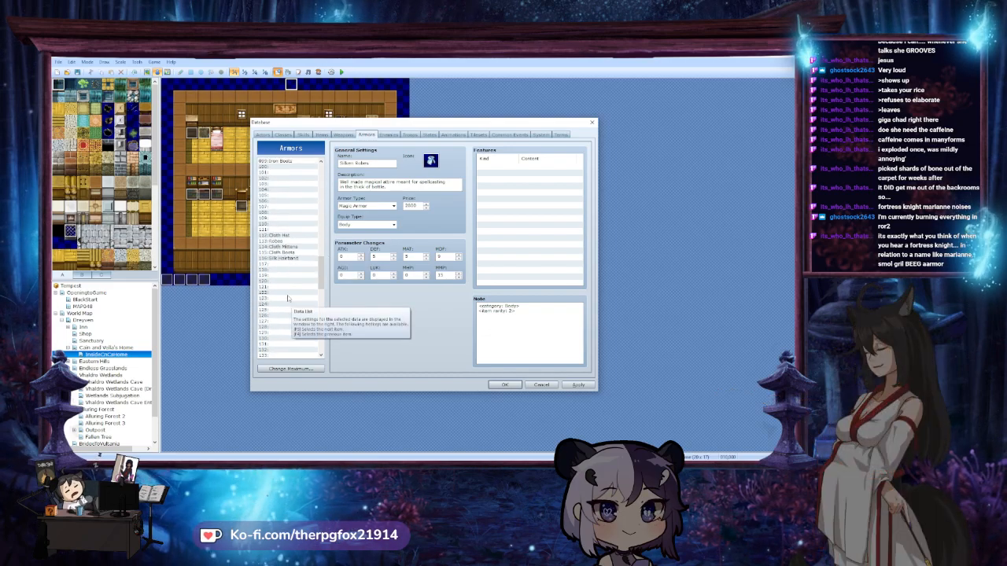
left_click(288, 265)
key("ctrl+v")
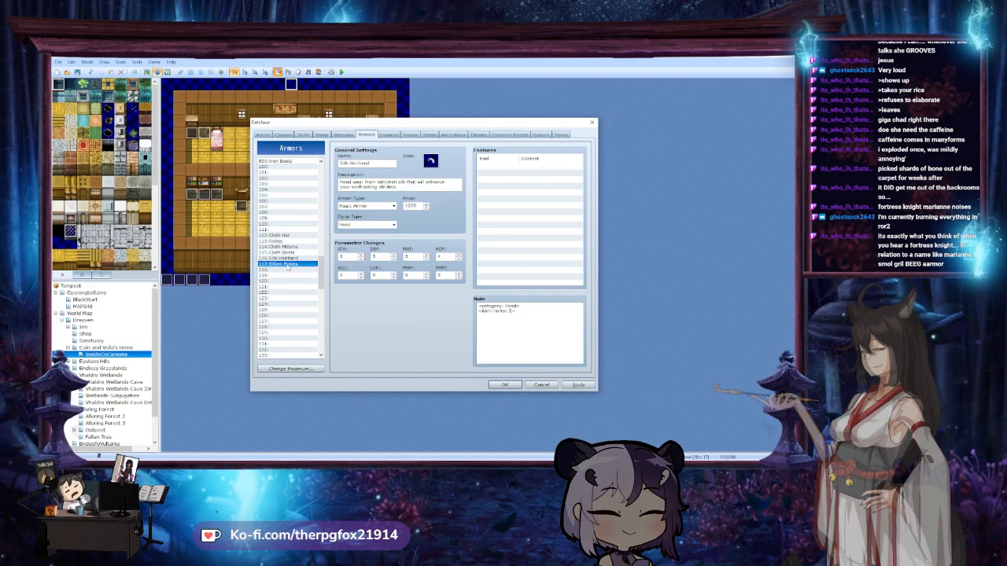
Copy the Silken Cuffs from slot 63 into empty slot 100, below the Iron Boots
scroll(321, 255, "up", 6)
left_click_drag(320, 256, 321, 234)
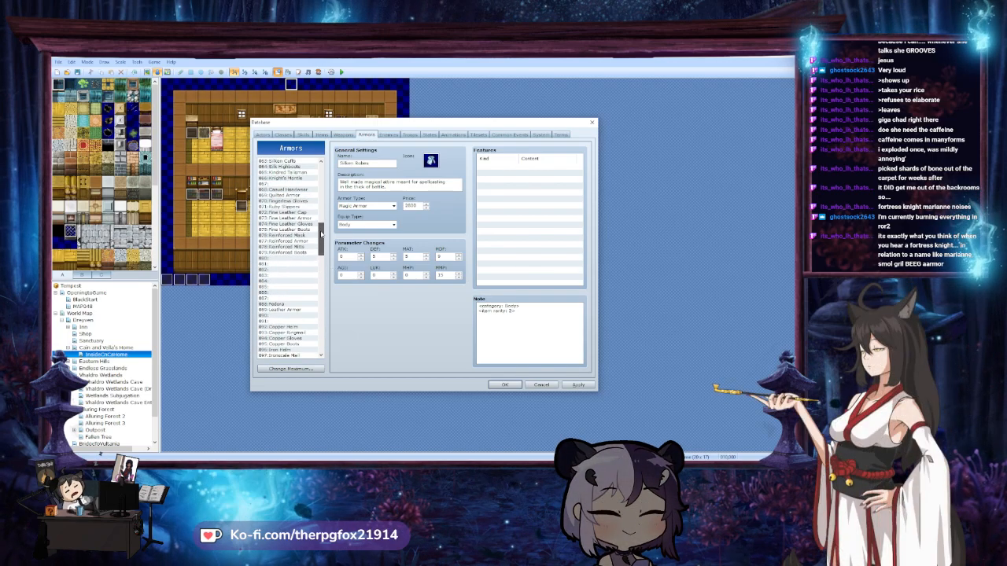
left_click(293, 167)
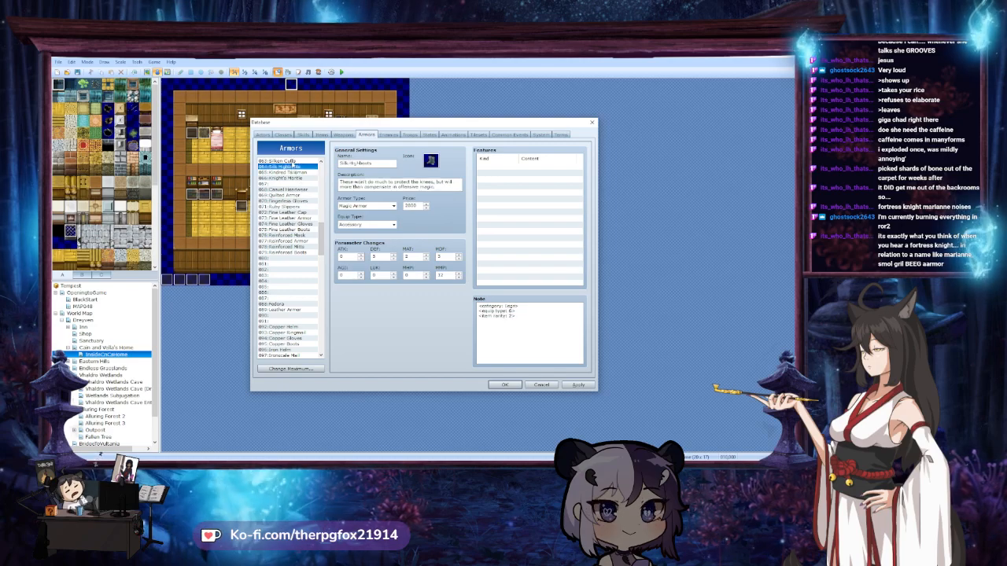
left_click(291, 162)
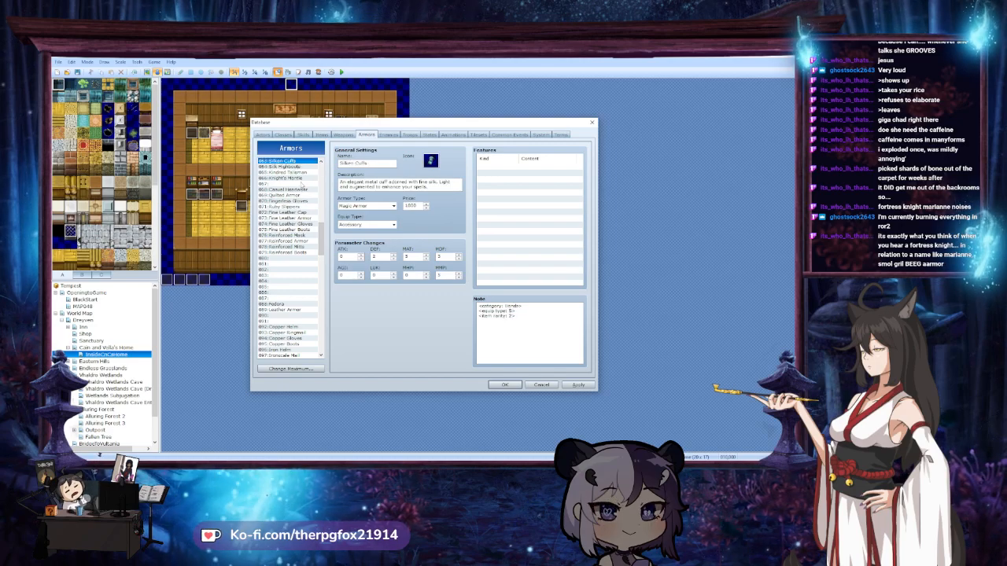
left_click_drag(321, 236, 321, 244)
left_click(290, 292)
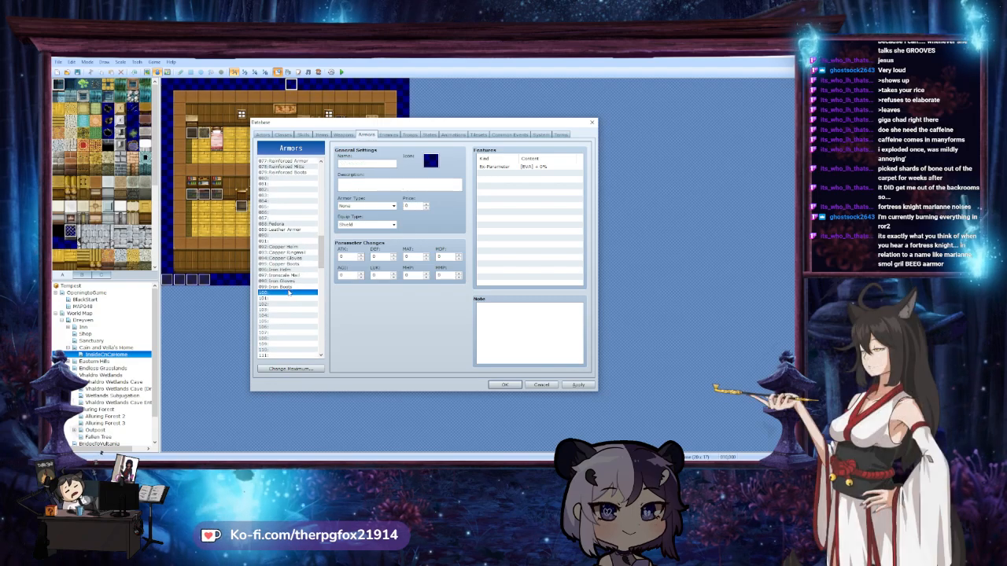
key("ctrl+v")
Copy the Silk Highboots from slot 64 into slot 119, leaving slot 118 empty above them
left_click_drag(321, 260, 321, 235)
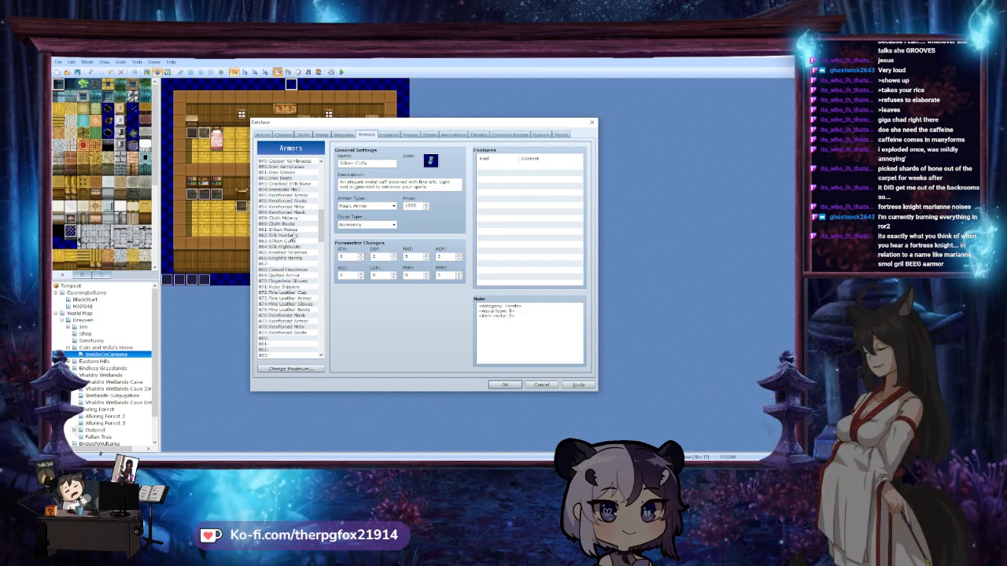
left_click_drag(321, 239, 321, 268)
left_click(306, 281)
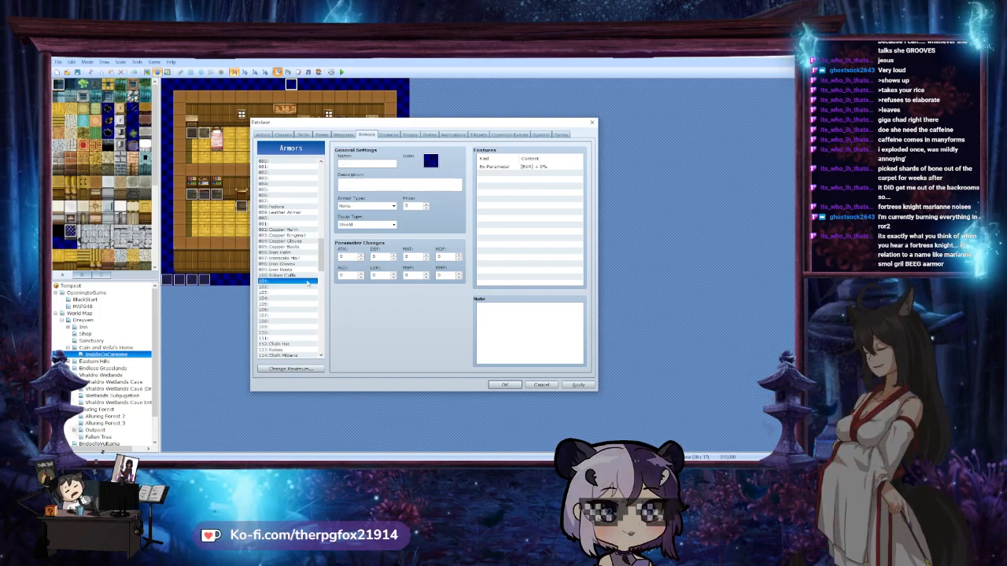
scroll(297, 299, "down", 4)
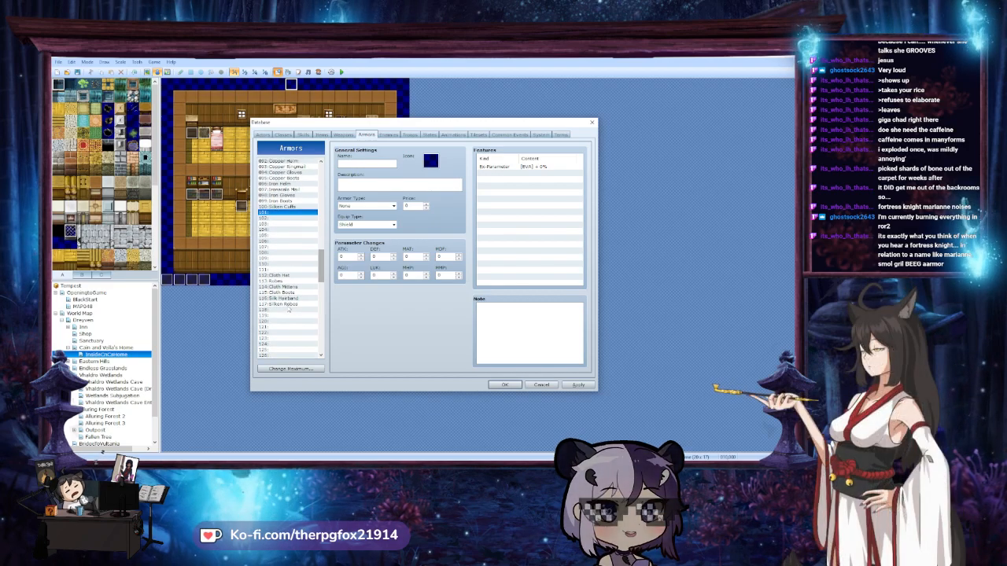
left_click(288, 316)
key("ctrl+v")
Move the Silken Cuffs from slot 100 to slot 118, between the Silken Robes and Silk Highboots
left_click(291, 207)
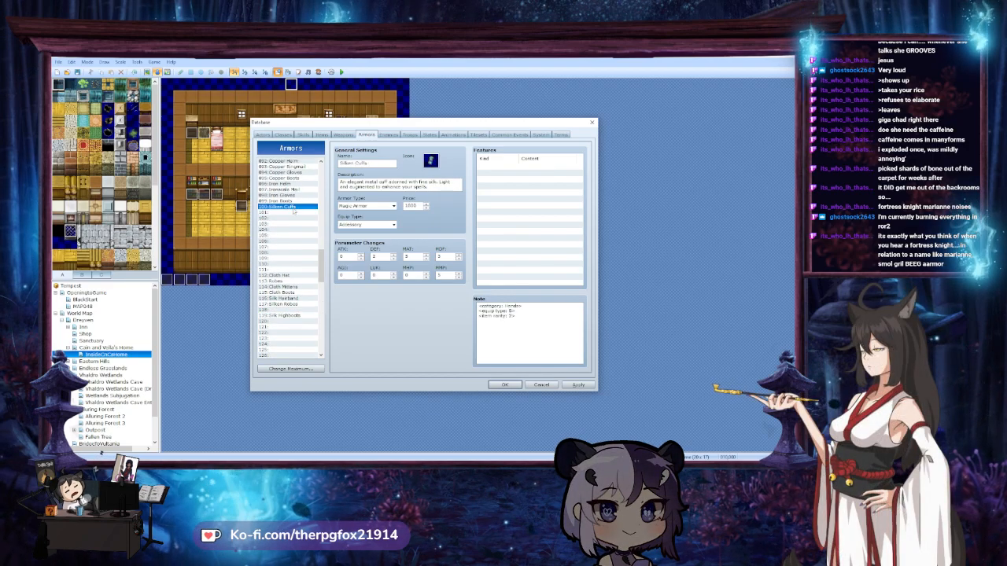
key("ctrl+x")
left_click(289, 309)
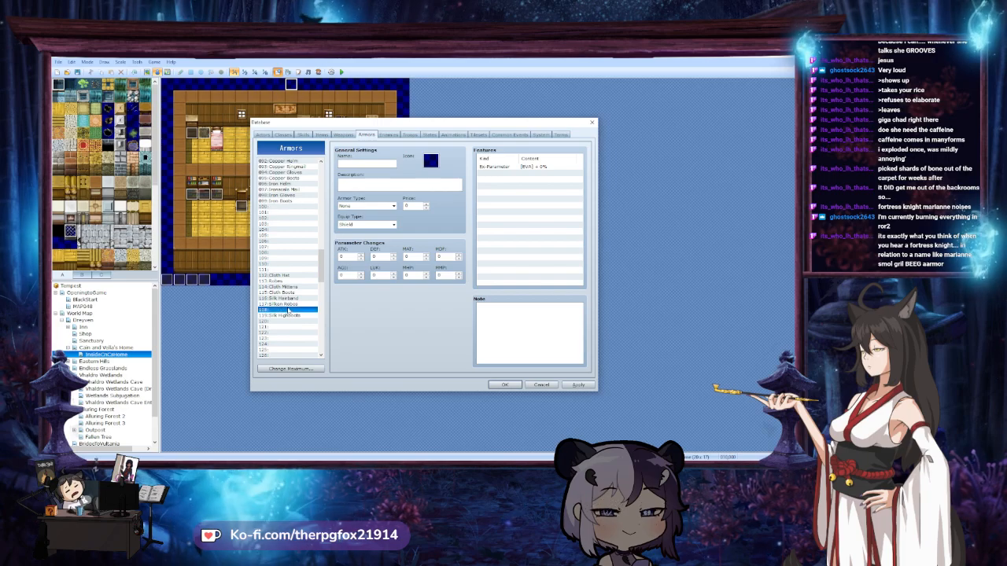
key("ctrl+v")
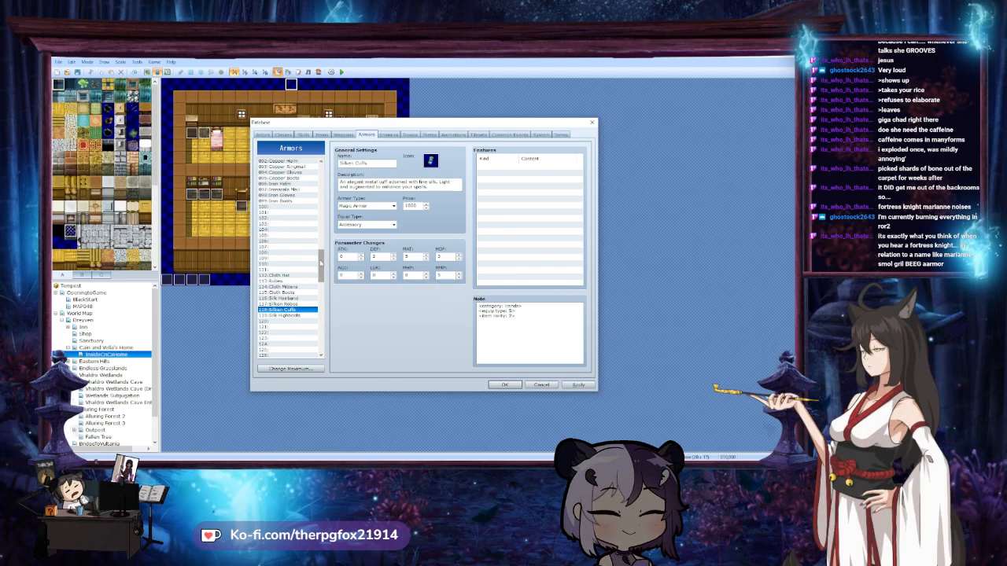
Review the settings of the copied cloth and silk armor pieces in slots 113 to 119
left_click(288, 280)
key("Down")
key("Down")
key("Down")
key("Down")
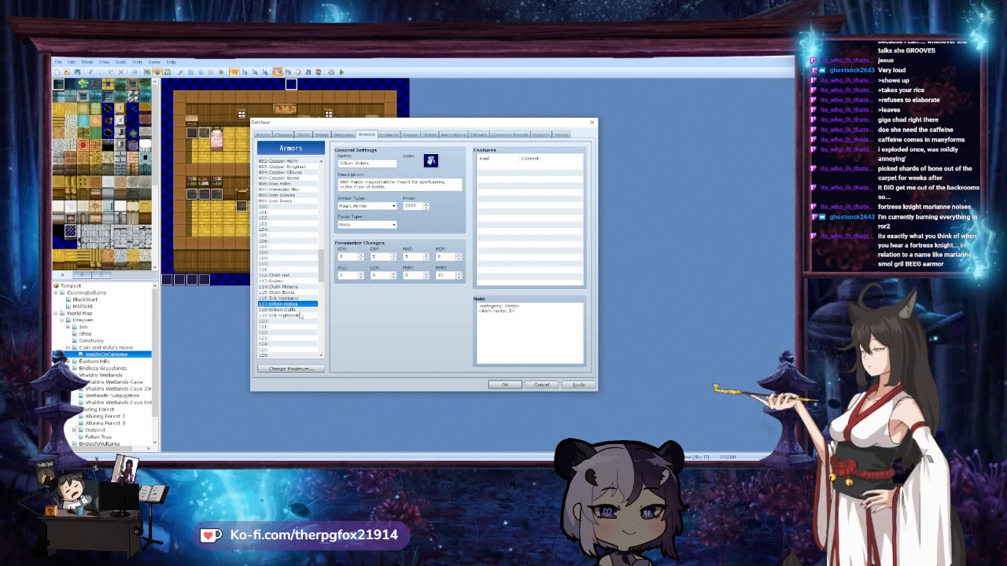
key("Down")
key("Down")
left_click(294, 321)
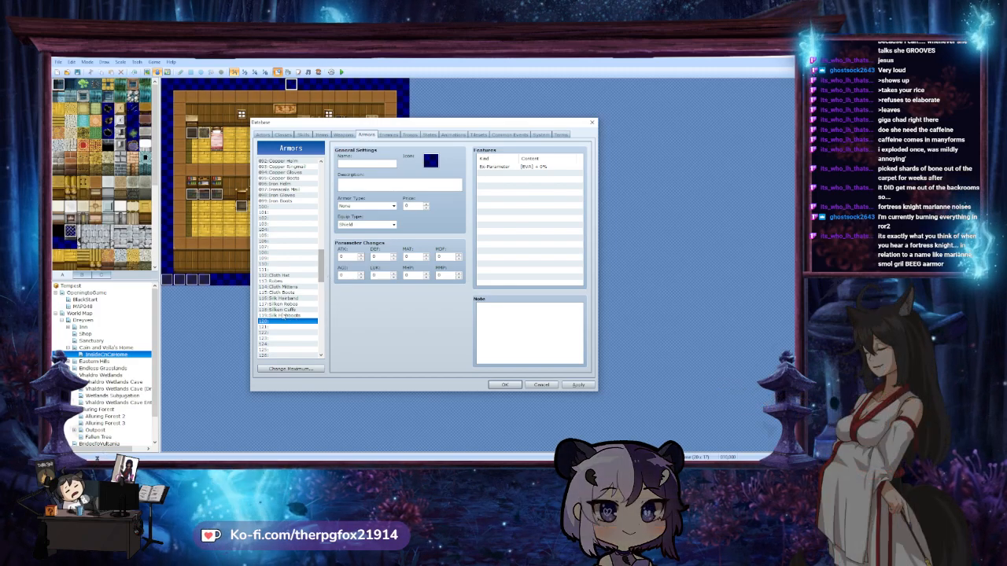
left_click(305, 315)
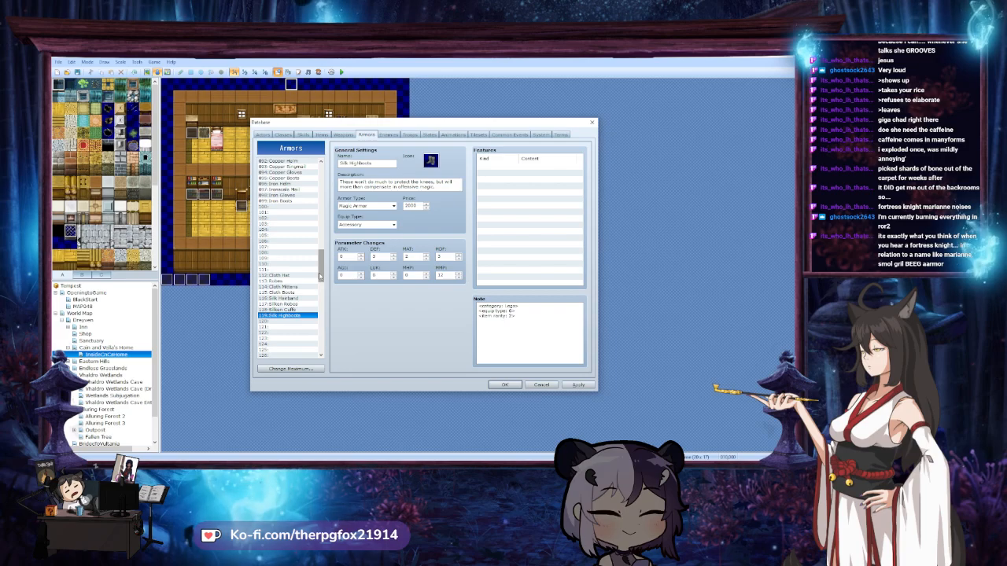
Name the empty armor slot 80, below the Reinforced Boots, "-Light T4" as a placeholder
scroll(291, 222, "up", 8)
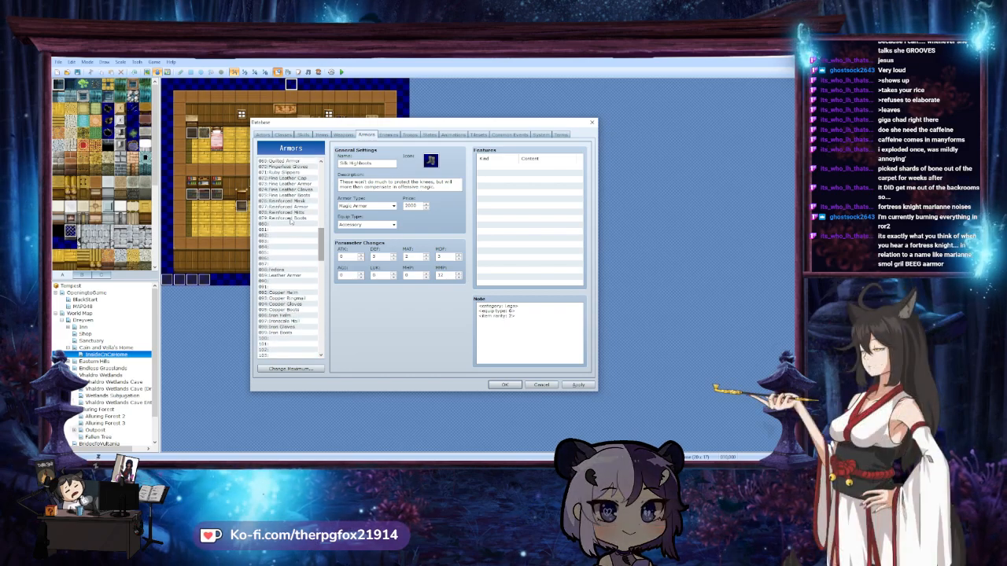
left_click(295, 218)
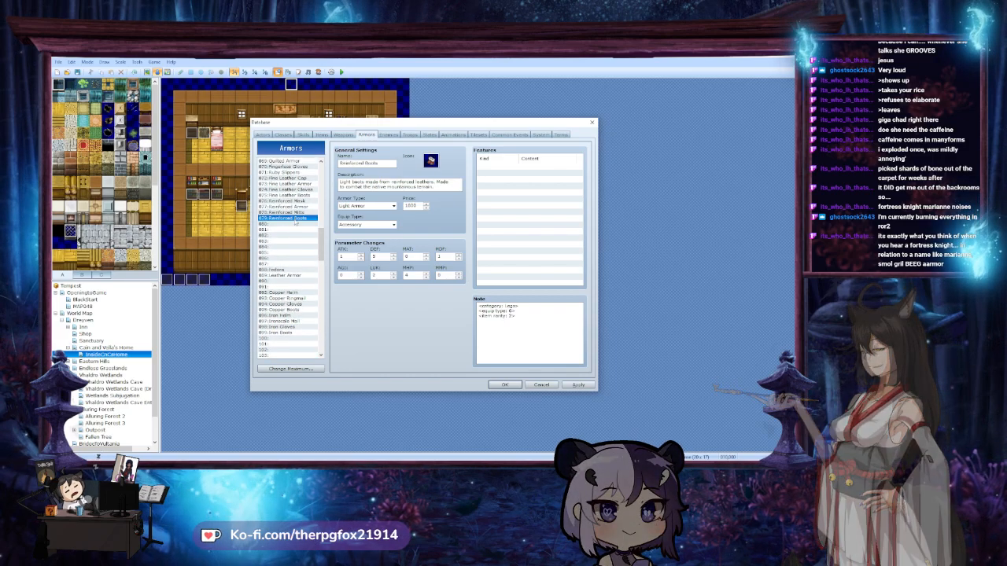
scroll(298, 224, "up", 1)
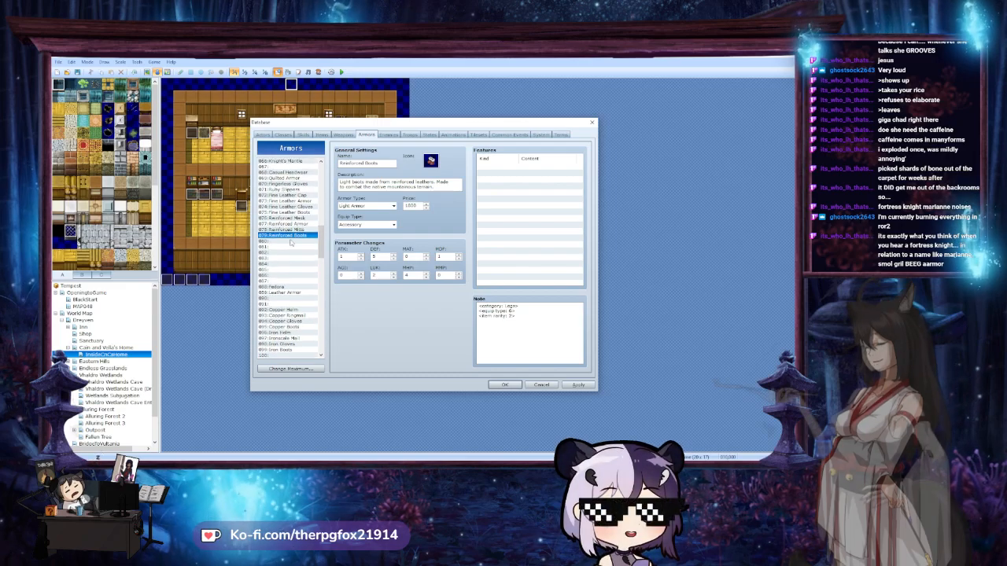
left_click(287, 240)
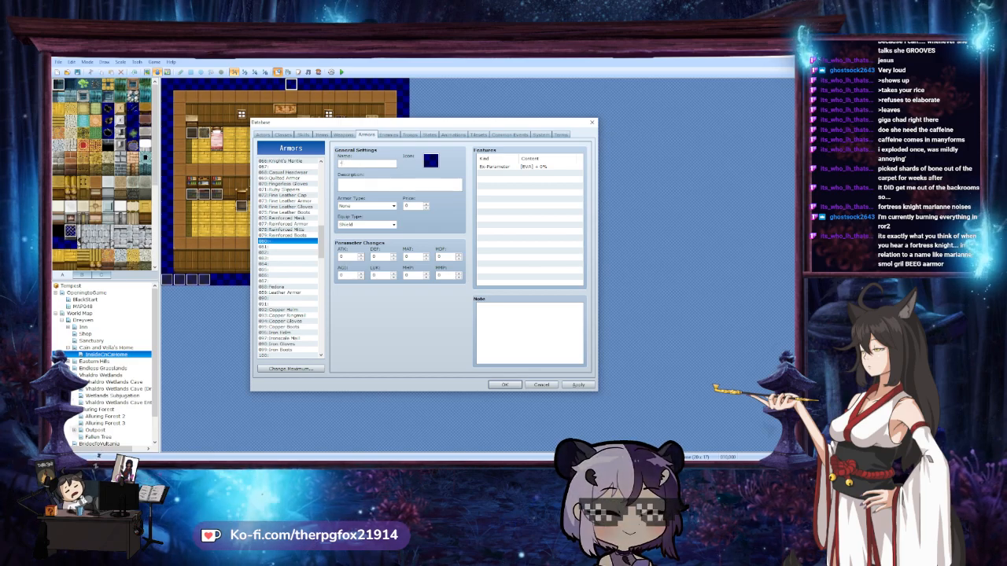
type("Light T4")
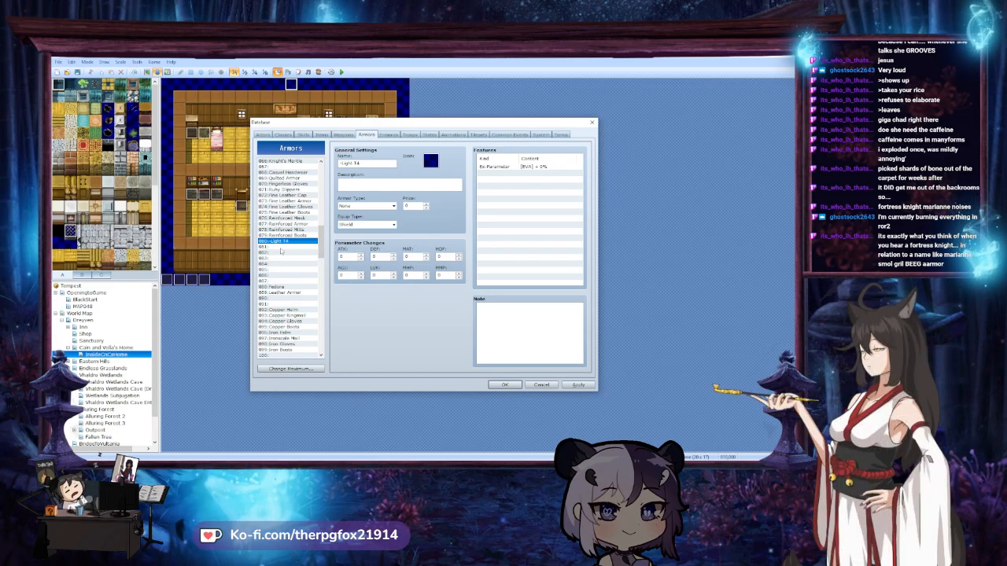
Copy the "-Light T4" placeholder from slot 80 into slots 81 to 84
left_click(280, 248)
key("ctrl+v")
left_click(291, 253)
left_click(288, 258)
key("ctrl+v")
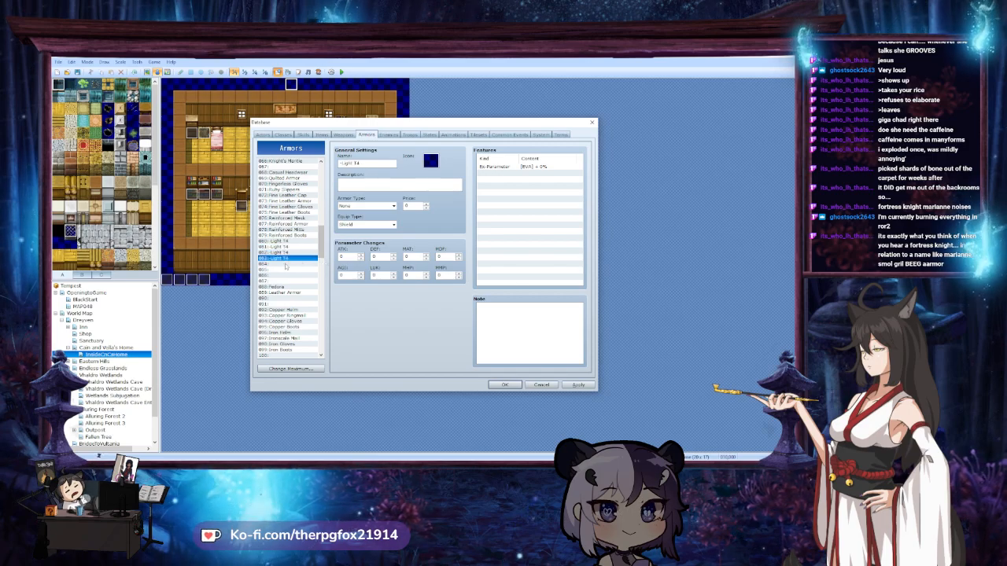
left_click(285, 265)
key("ctrl+v")
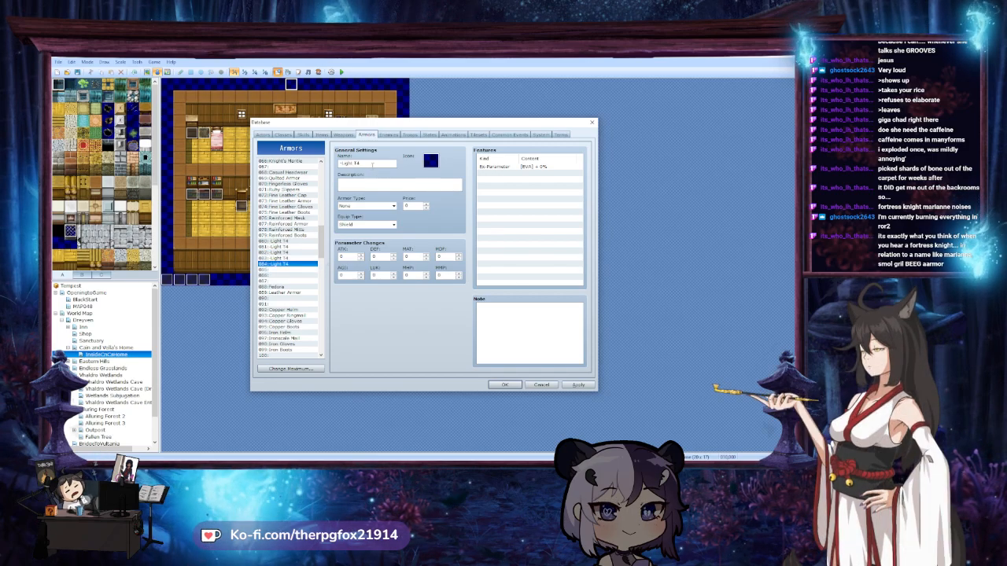
Rename the placeholder in slot 84 "-Light T5" and copy it into slots 85 to 87
left_click_drag(338, 163, 379, 164)
left_click(380, 164)
key("BackSpace")
type("5")
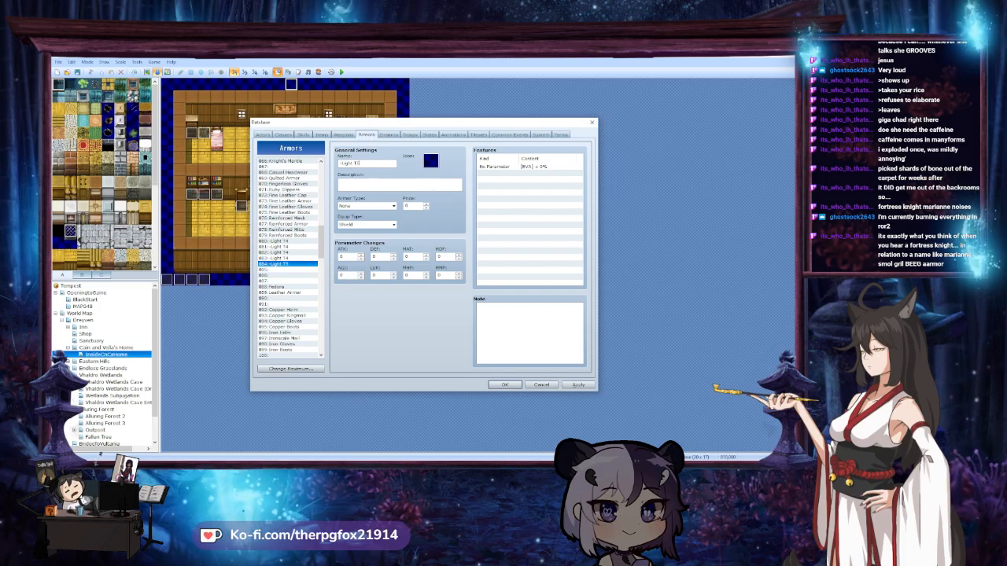
left_click(290, 269)
key("ctrl+v")
left_click(277, 275)
key("ctrl+v")
left_click(308, 282)
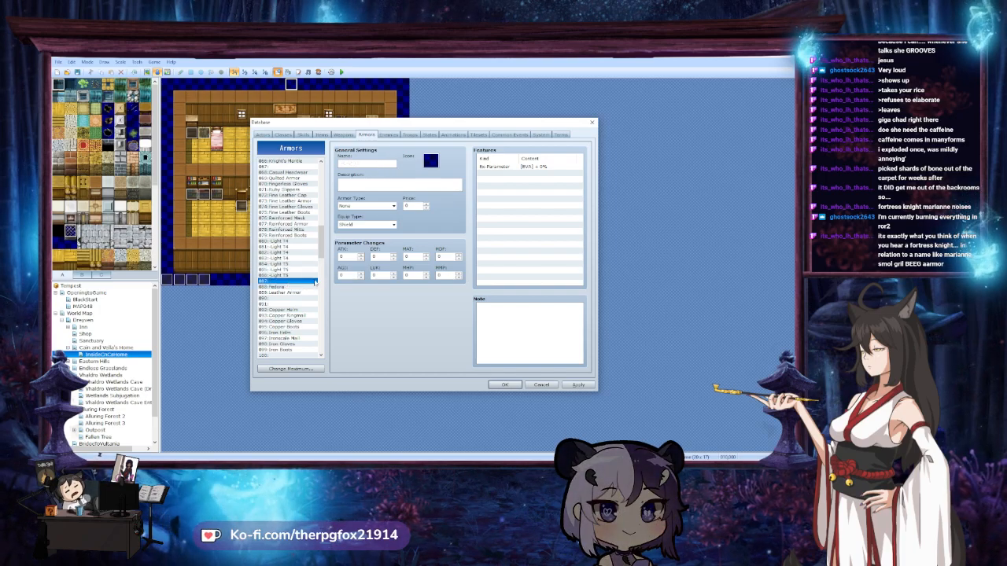
Add the note "Head" to the placeholder in slot 80 and "Body" to the one in slot 81
left_click(286, 241)
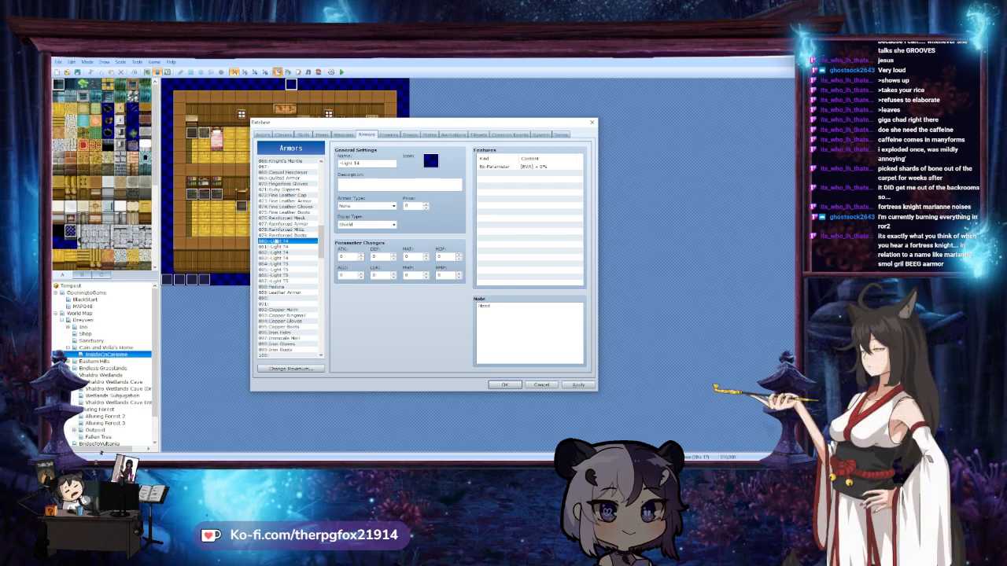
left_click(280, 247)
type("Body")
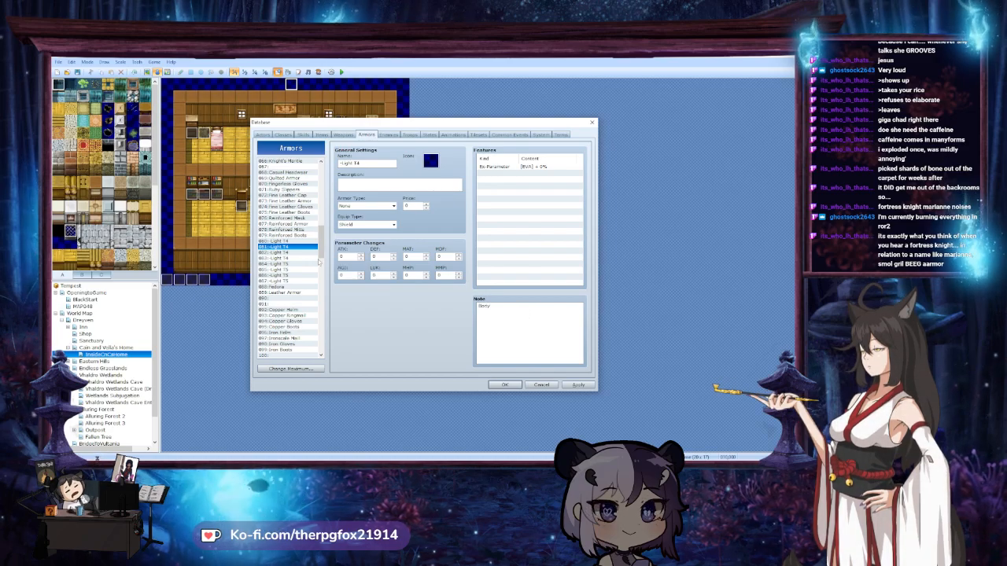
Add the note "Hands" to the "-Light T4" placeholder in slot 82 and "Feet" to the one in slot 83
left_click(283, 252)
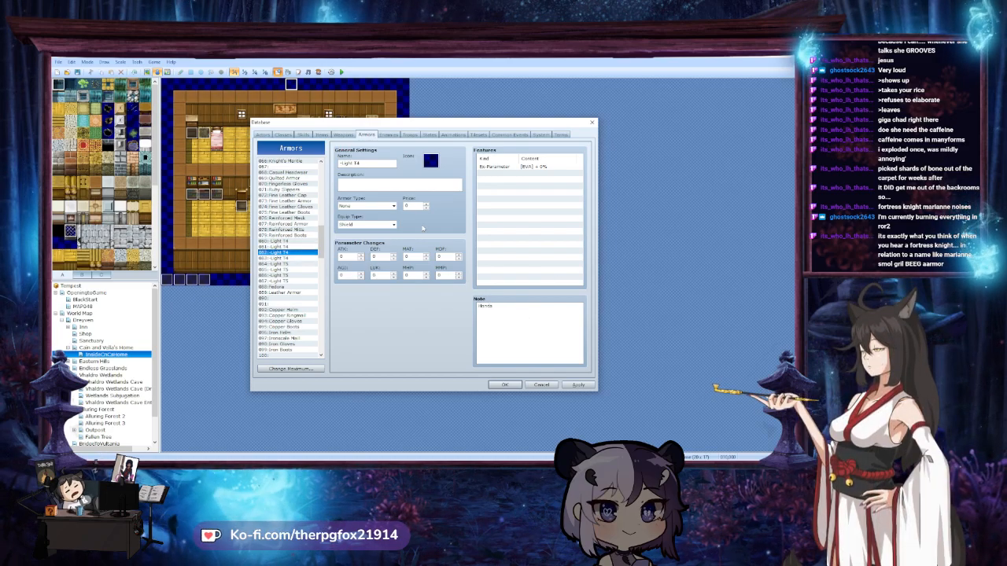
left_click(286, 258)
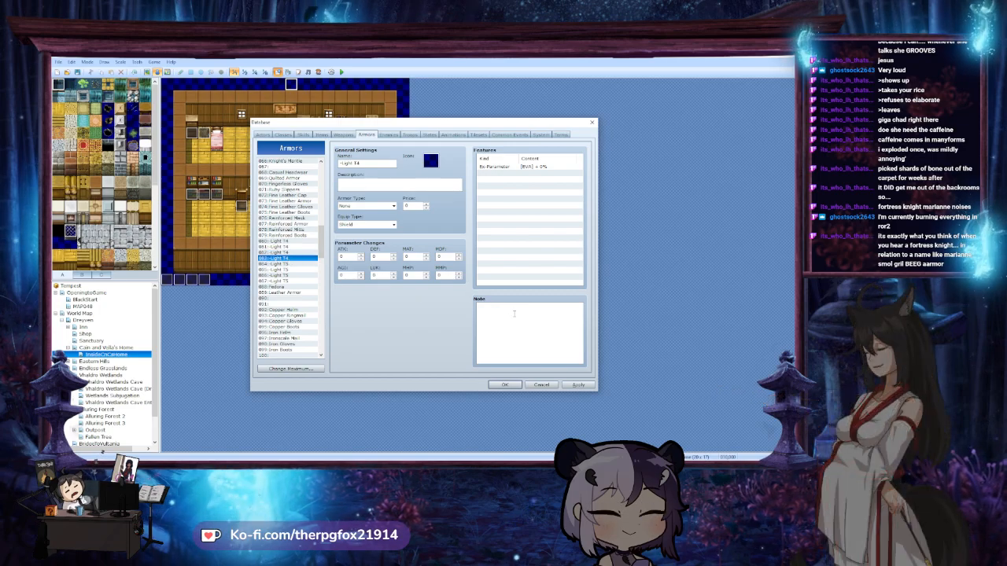
left_click(514, 314)
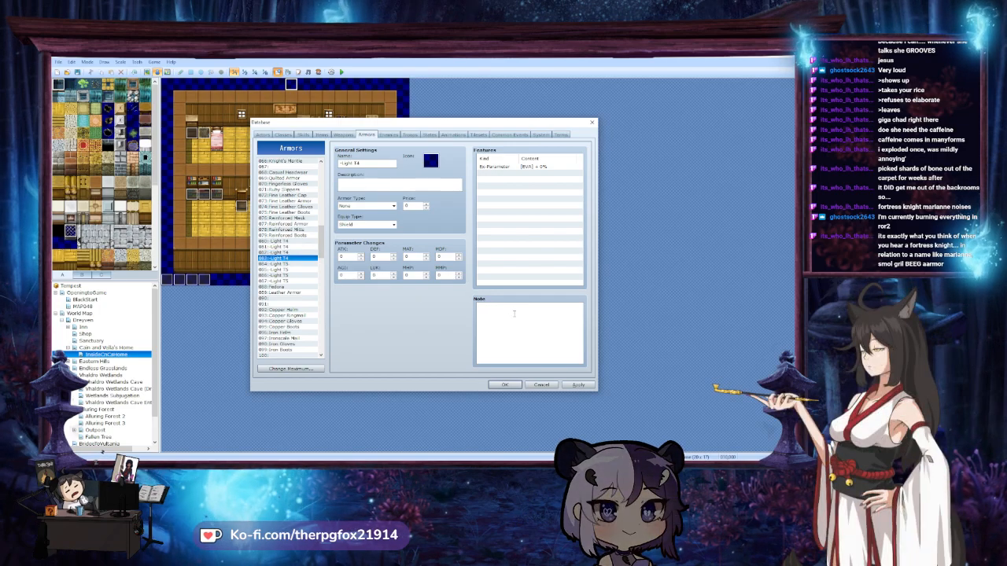
type("Test")
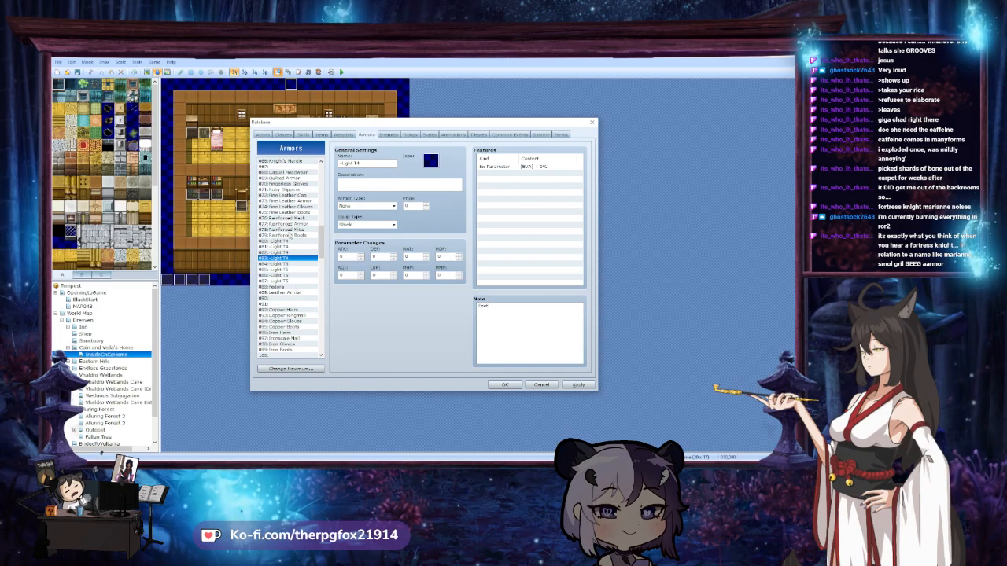
Replace the note of the placeholder in slot 80 with the Reinforced Mask's note tags, setting the item rarity to 3
left_click(288, 235)
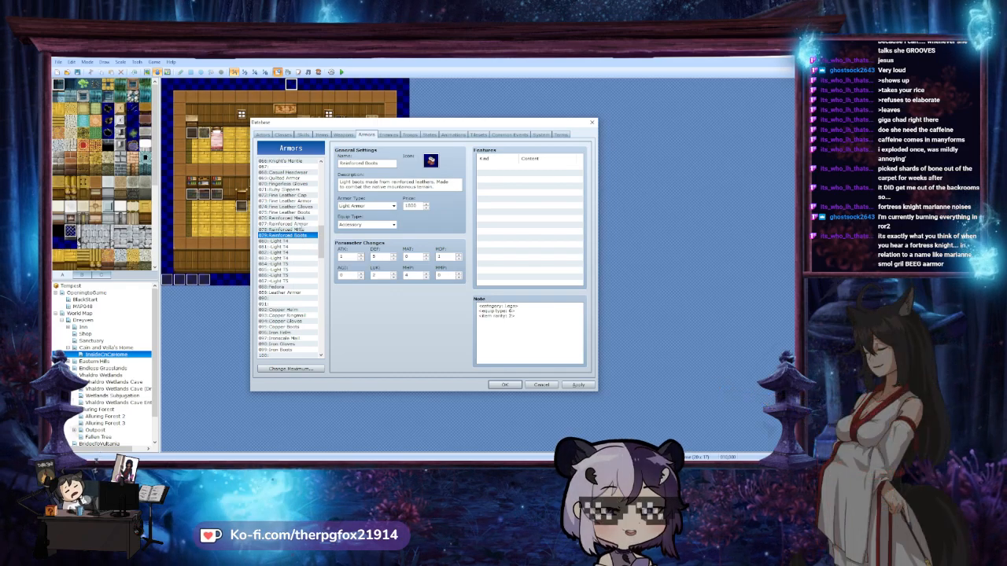
left_click(299, 225)
left_click(299, 218)
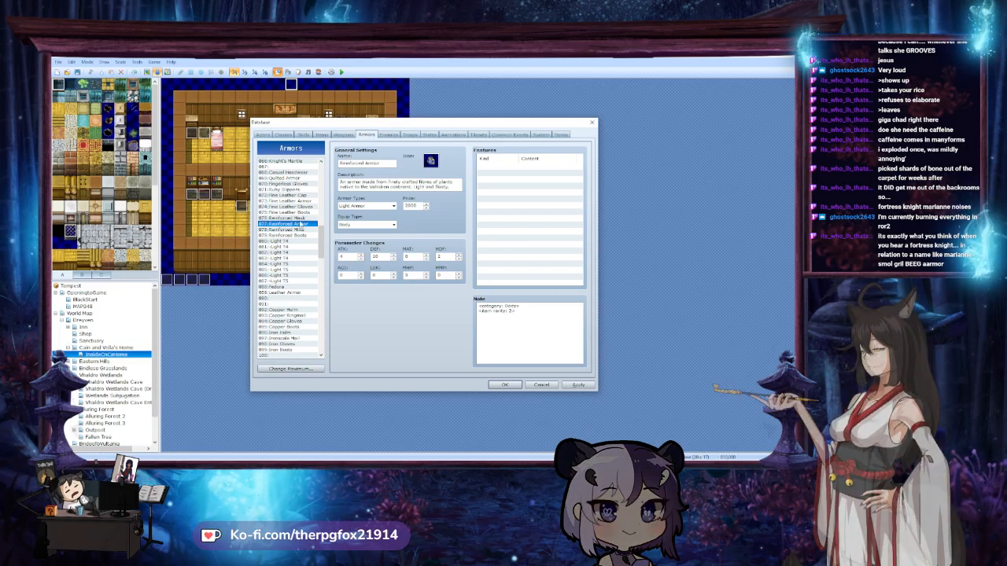
left_click_drag(540, 319, 464, 301)
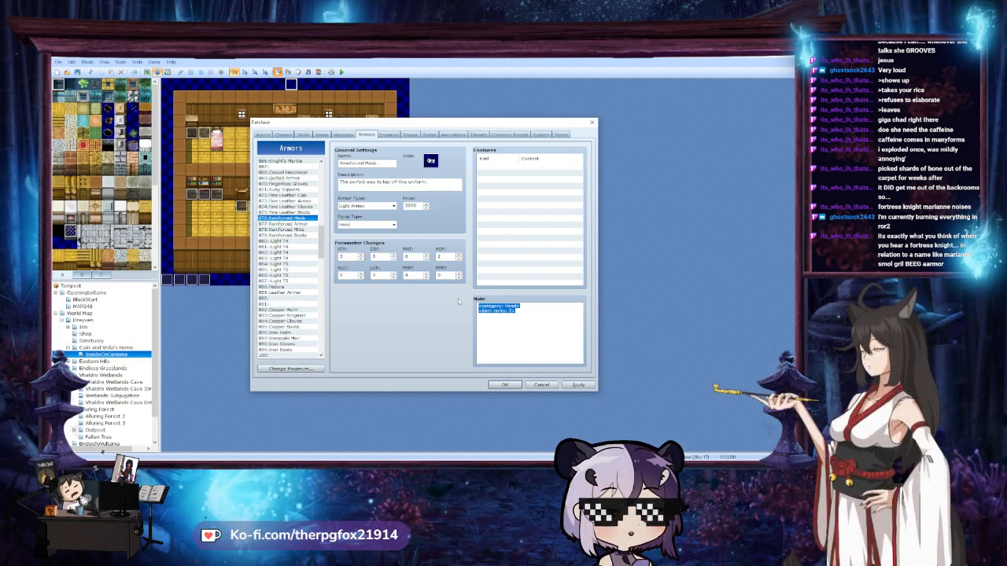
left_click(288, 240)
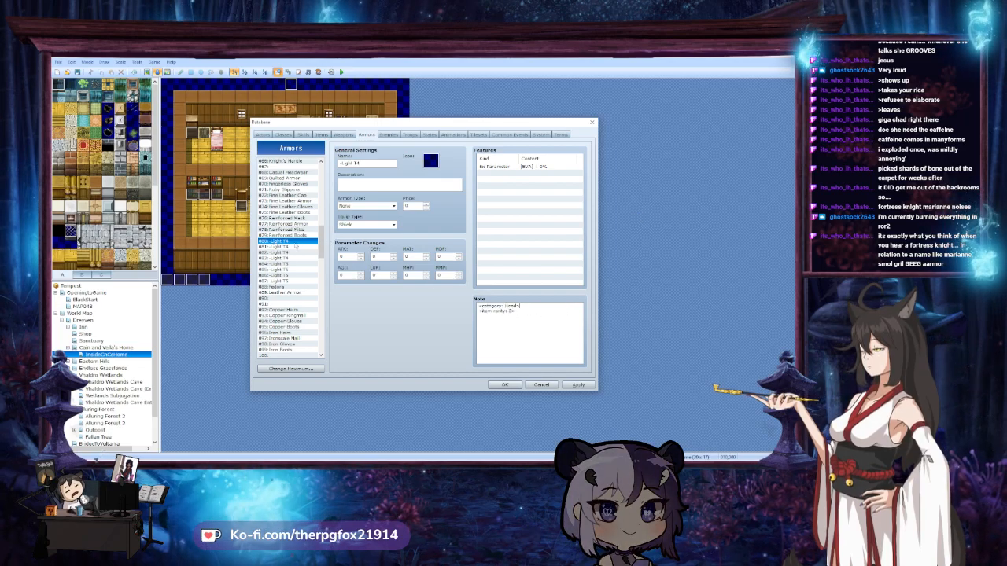
Replace the note of the placeholder in slot 81 with the Reinforced Armor's note tags, using item rarity 3
left_click(285, 223)
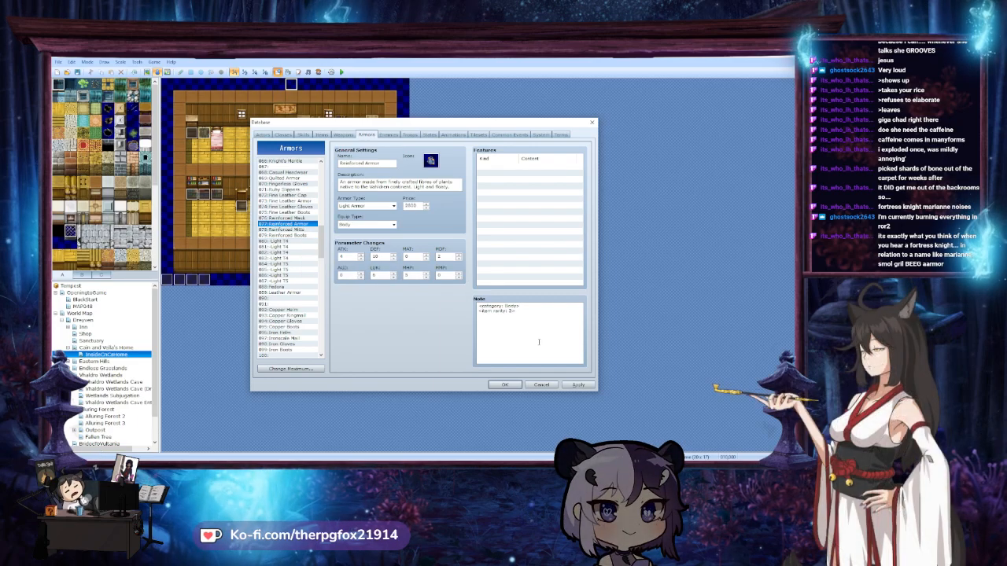
left_click_drag(532, 341, 388, 291)
key("ctrl+c")
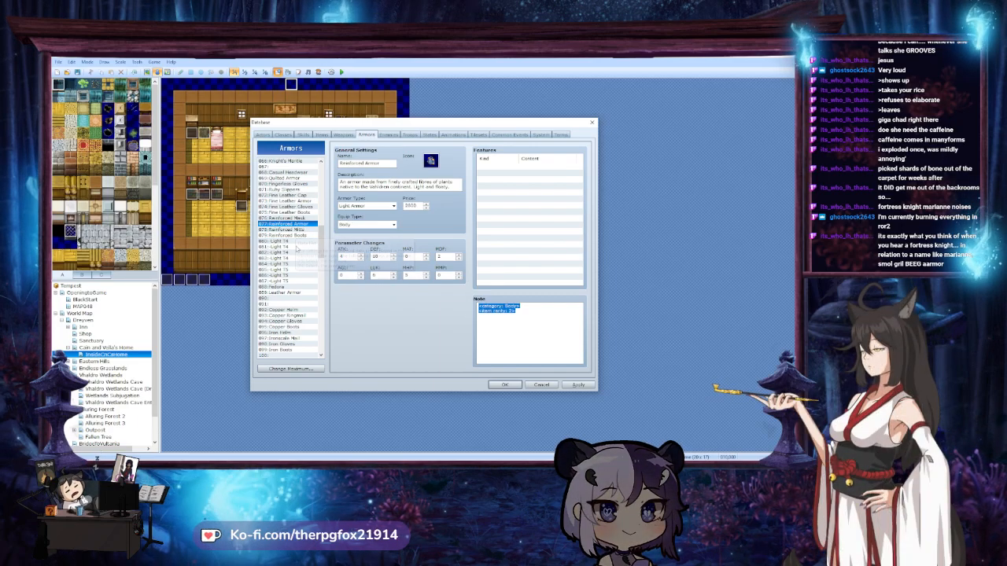
left_click(288, 246)
left_click_drag(477, 313, 489, 305)
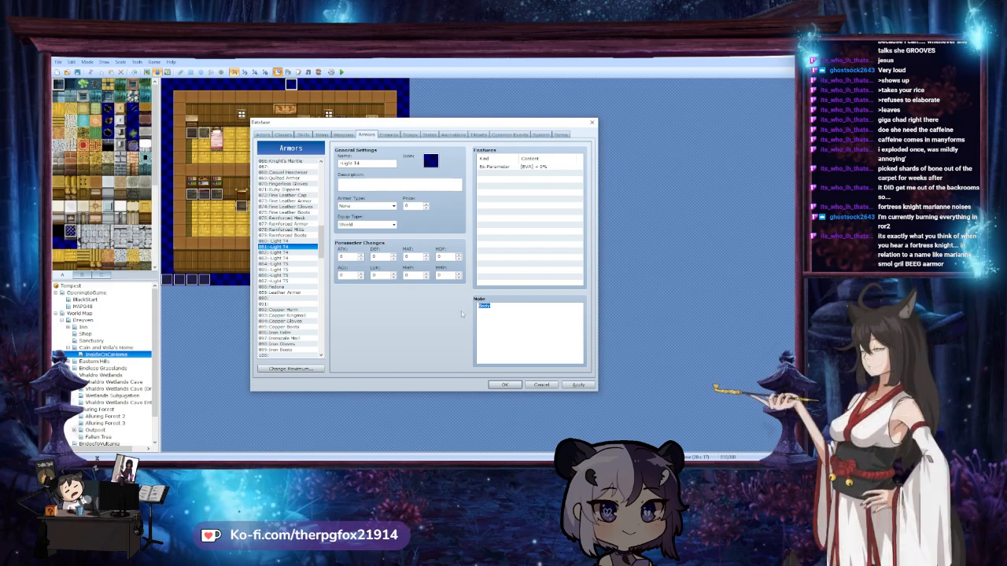
key("ctrl+v")
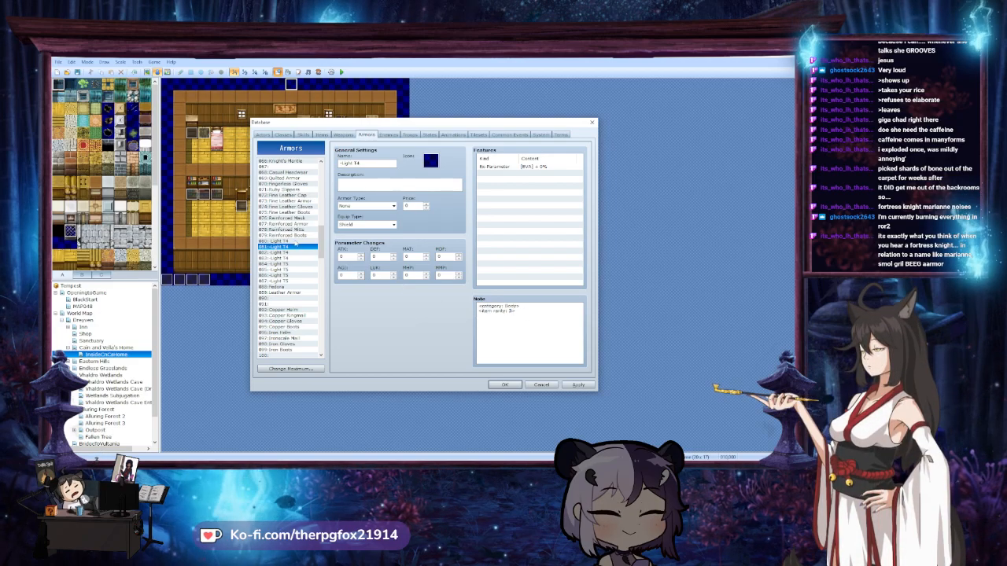
Replace the note of the placeholder in slot 82 with the Reinforced Mitts' note tags, using item rarity 3
left_click(296, 229)
key("ctrl+a")
key("ctrl+c")
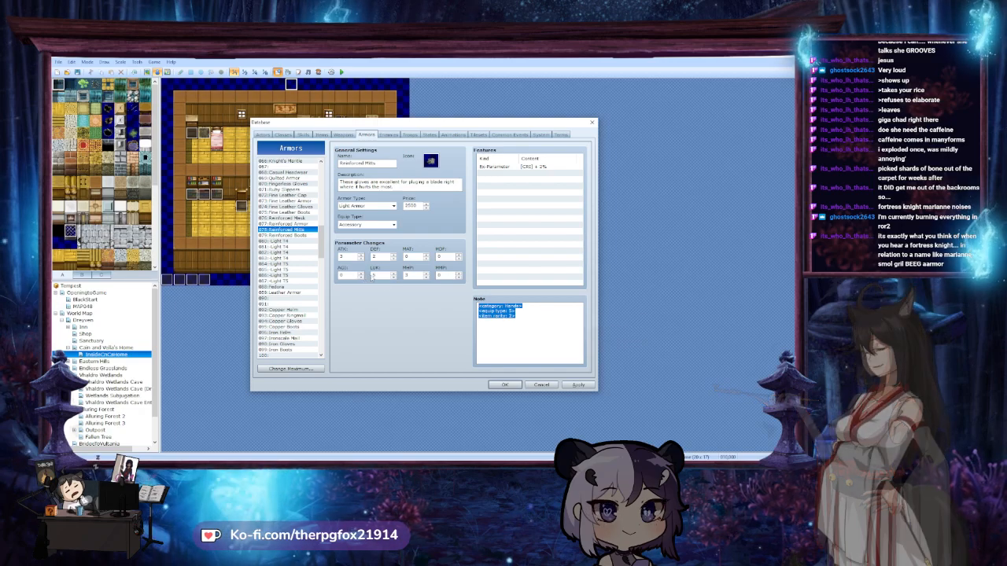
left_click(305, 252)
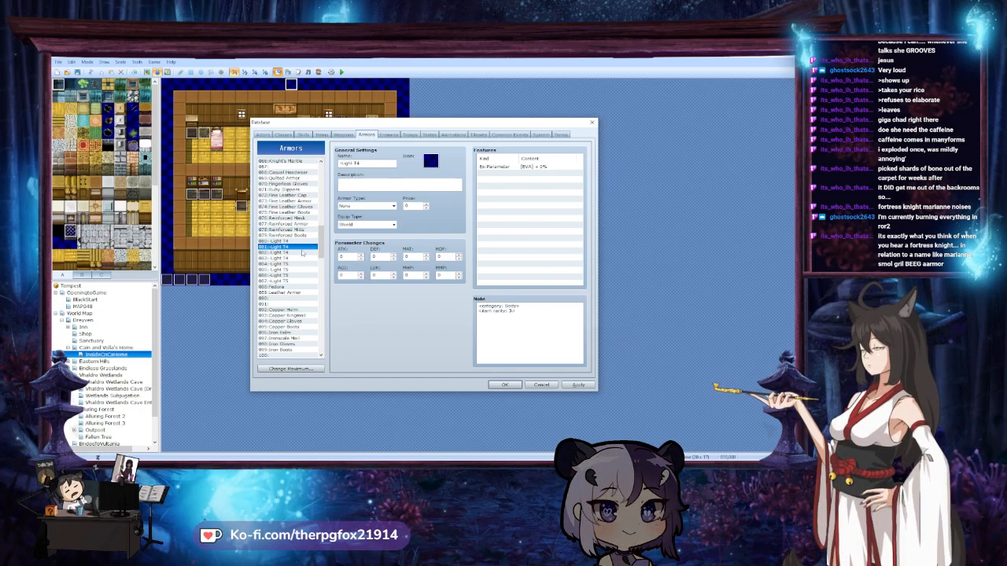
left_click(508, 329)
key("ctrl+a")
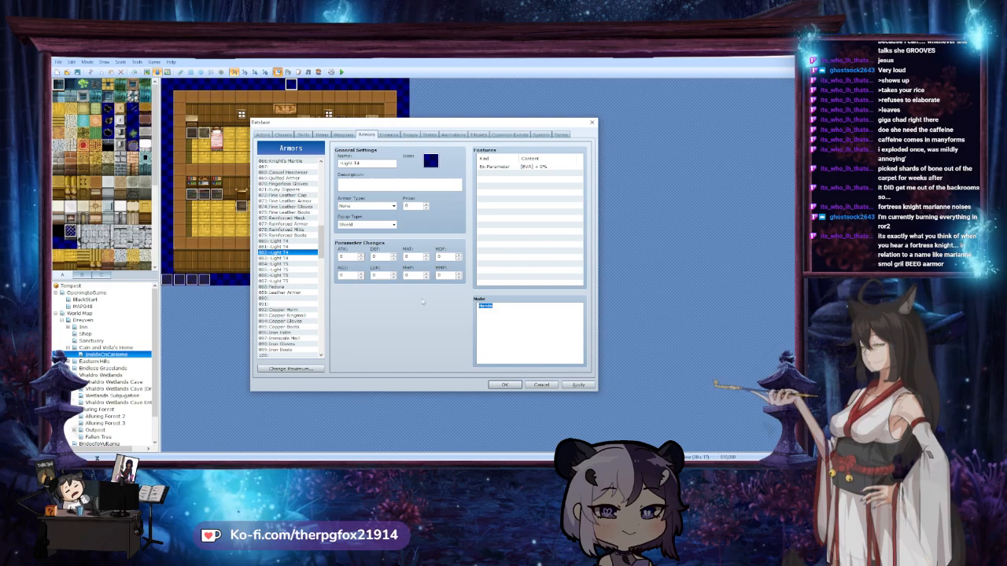
key("ctrl+v")
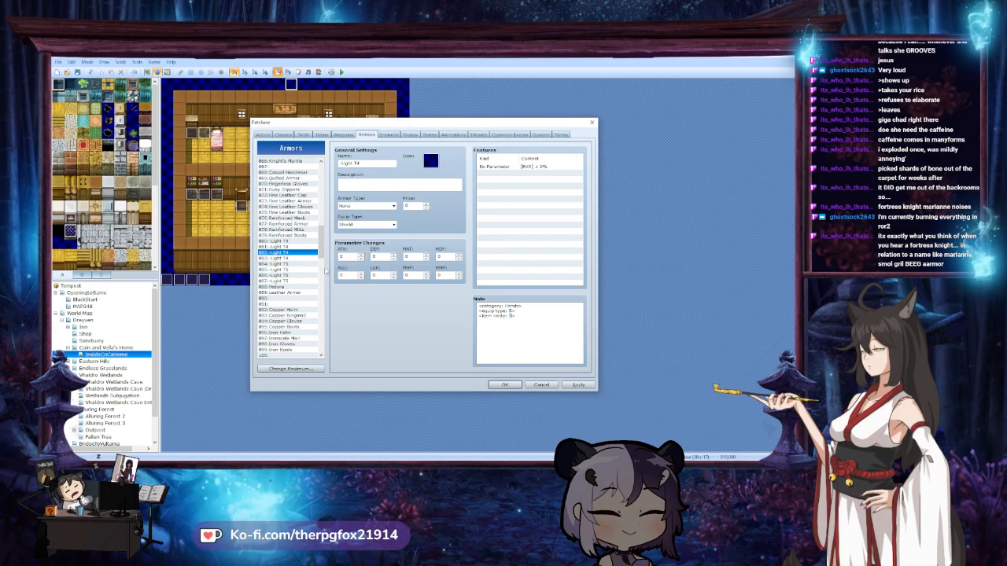
Replace the note of the placeholder in slot 83 with the Reinforced Boots' note tags at item rarity 3, and apply the database changes
left_click(303, 247)
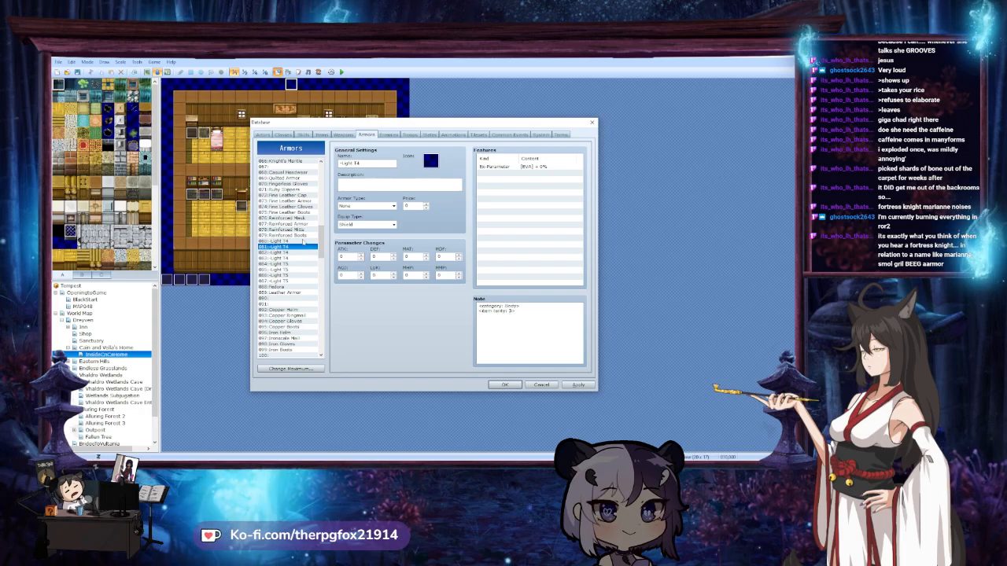
left_click(298, 252)
left_click(296, 247)
left_click(297, 235)
left_click_drag(564, 347, 477, 304)
key("ctrl+c")
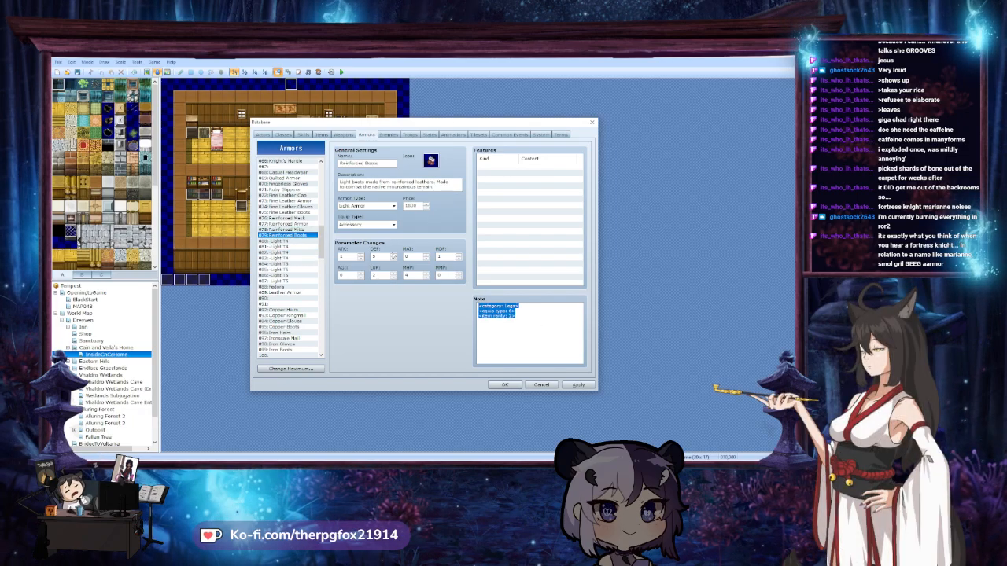
left_click(280, 258)
left_click_drag(548, 333, 477, 305)
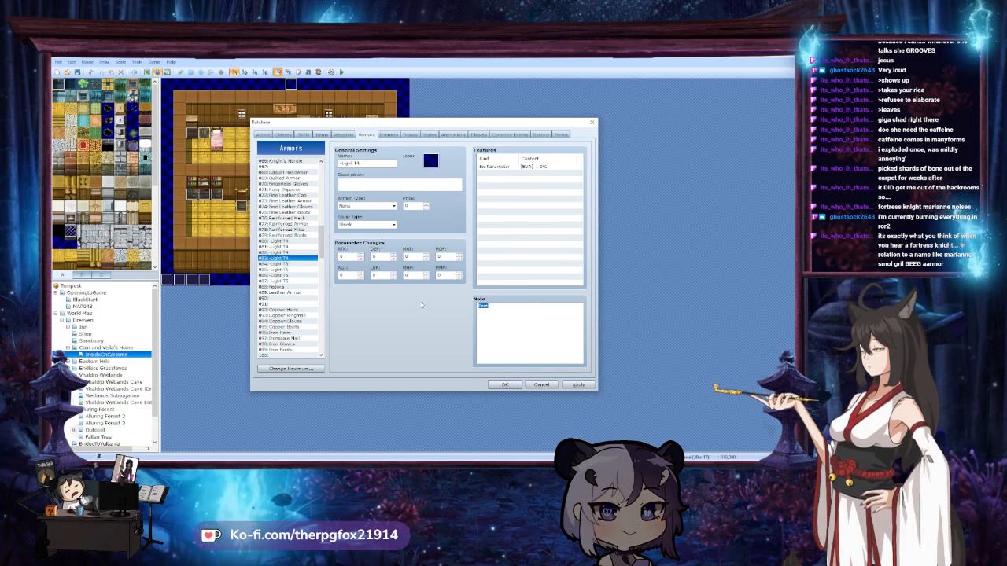
key("ctrl+v")
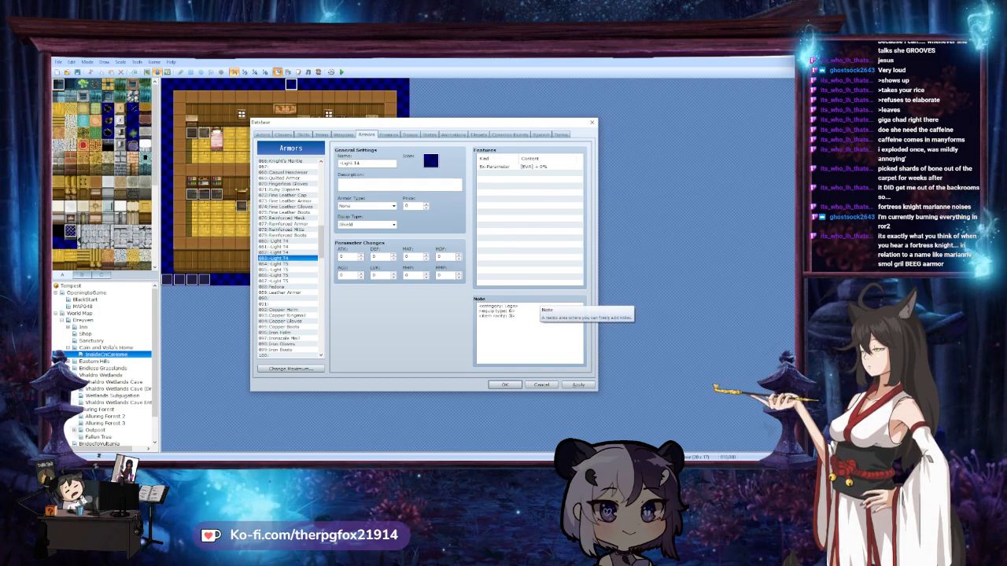
left_click(579, 384)
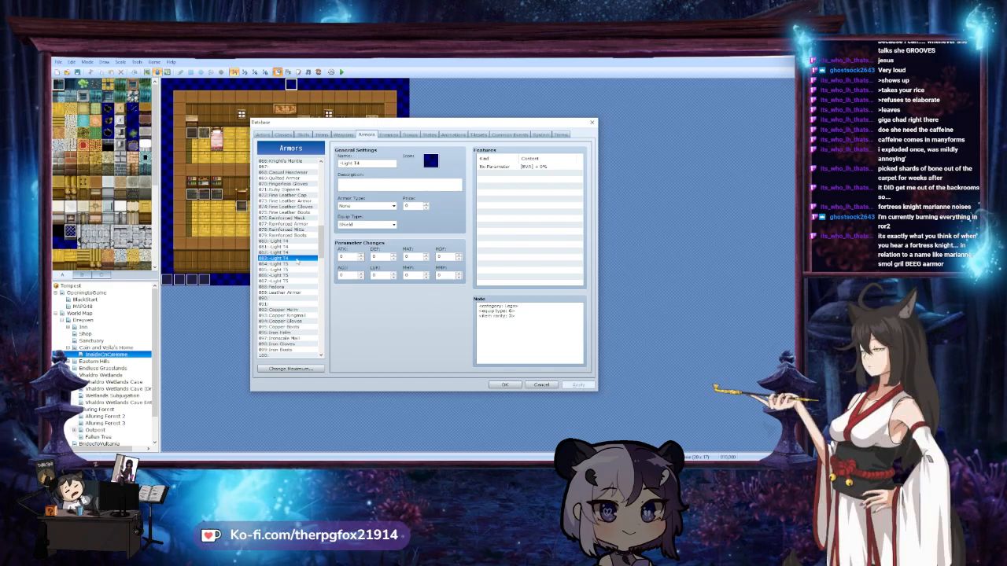
Copy the head note tags from slot 80 into the "-Light T5" placeholder in slot 84, setting the item rarity to 4
left_click(297, 260)
key("Up")
key("Up")
key("Down")
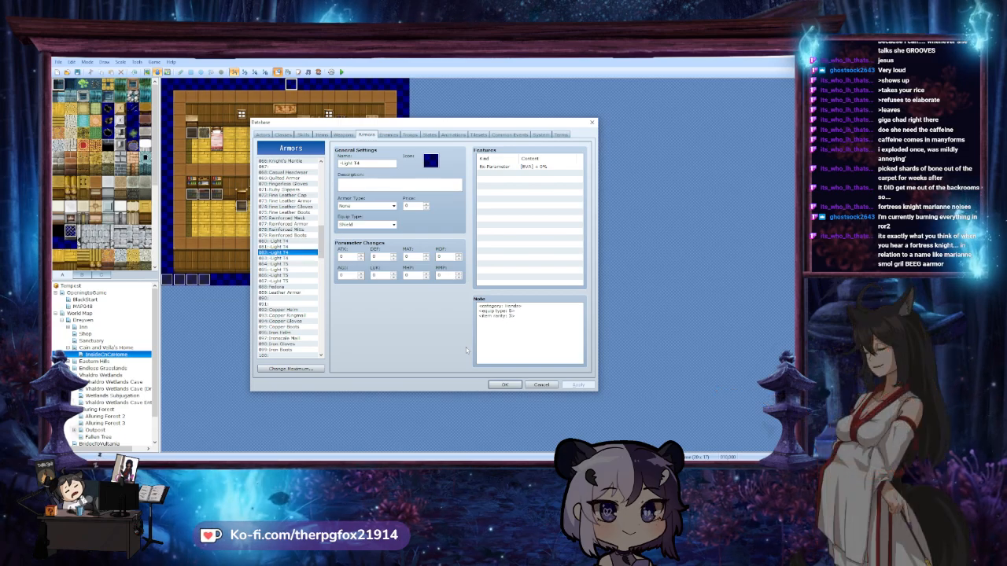
key("Up")
key("Up")
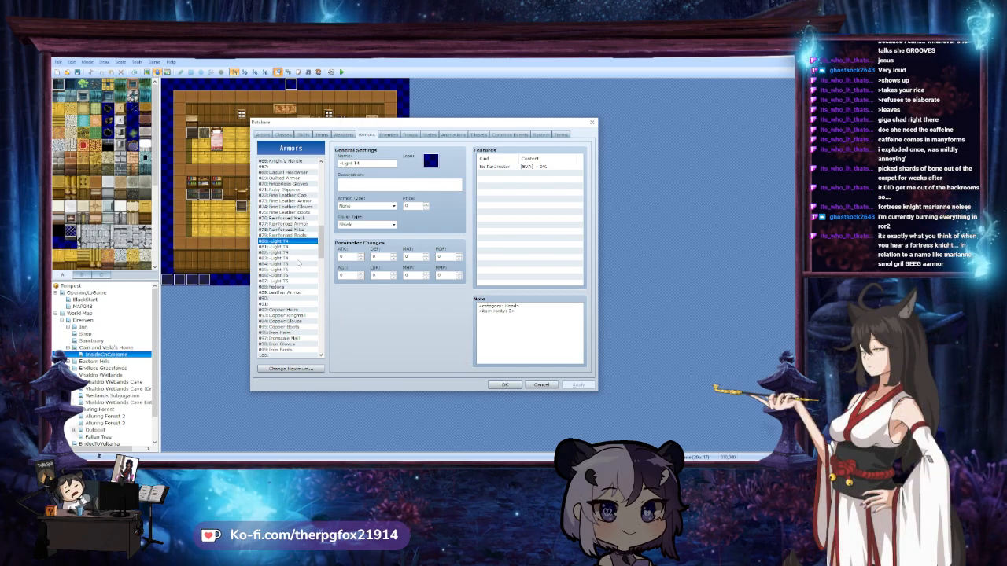
left_click(299, 265)
left_click(287, 243)
left_click_drag(521, 312, 394, 285)
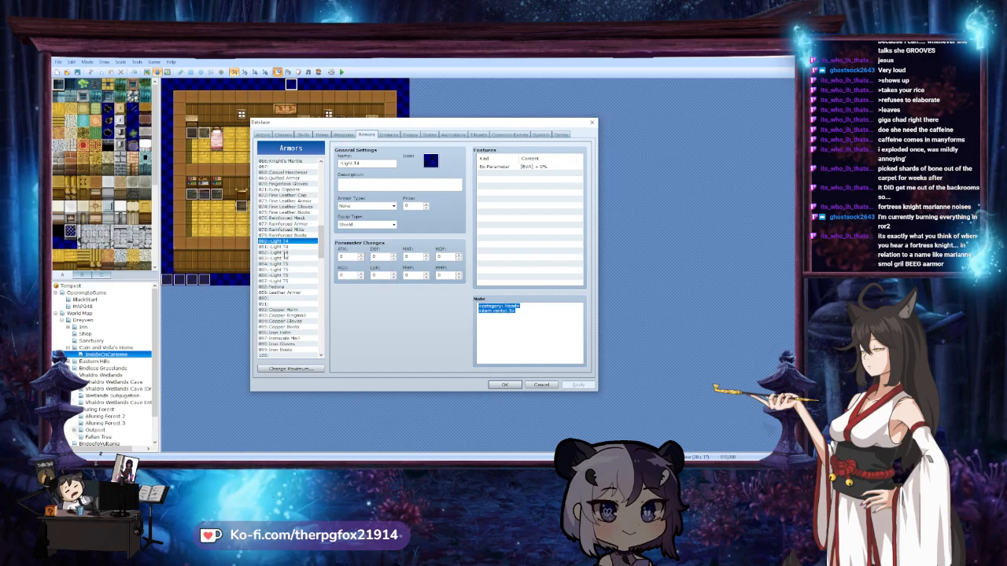
left_click(288, 264)
type("<category: Heads> <item rarity: 3>")
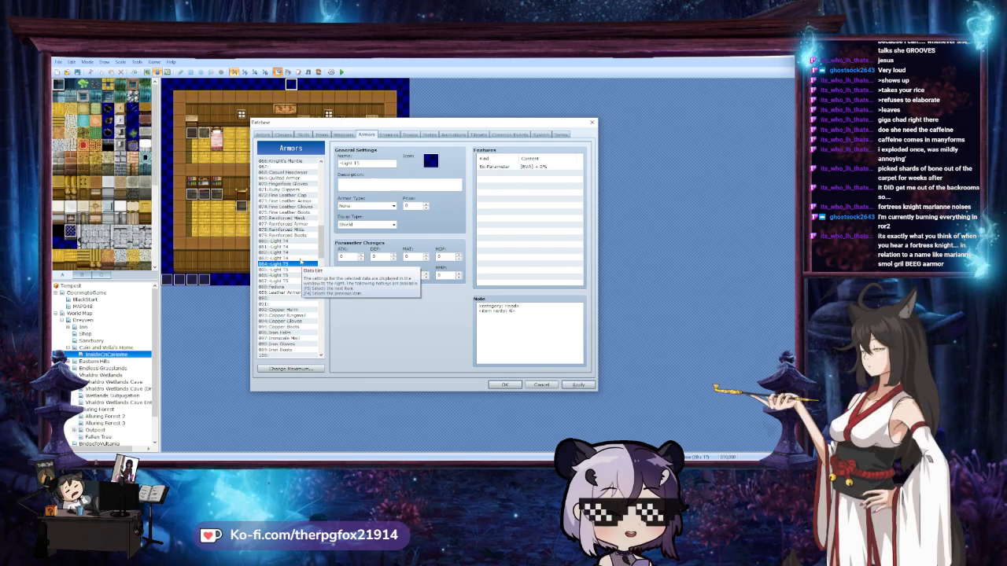
Examine the note tags and item rarities of the Ruby Slippers, Fine Leather and Reinforced armor pieces
left_click(299, 259)
left_click(296, 253)
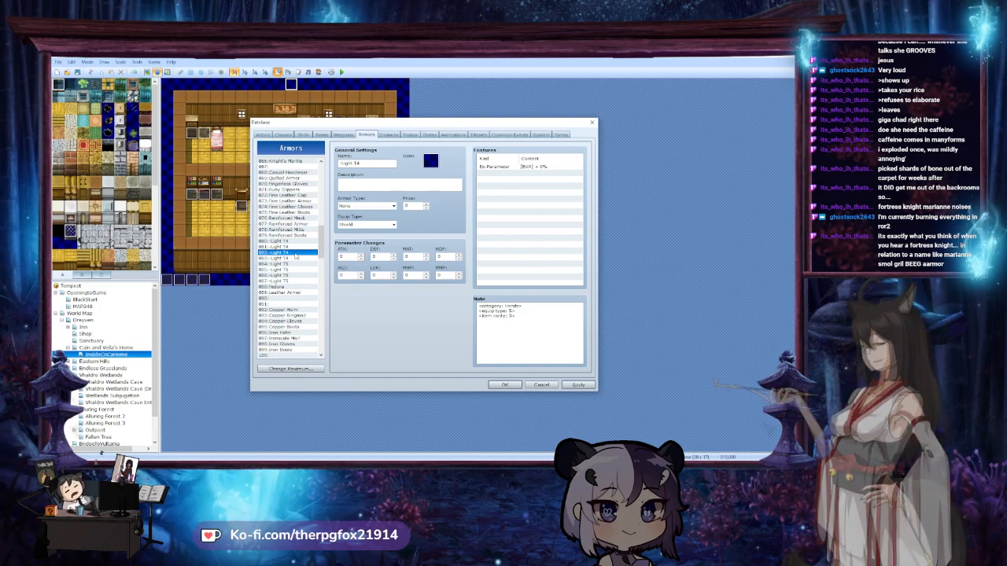
left_click(291, 194)
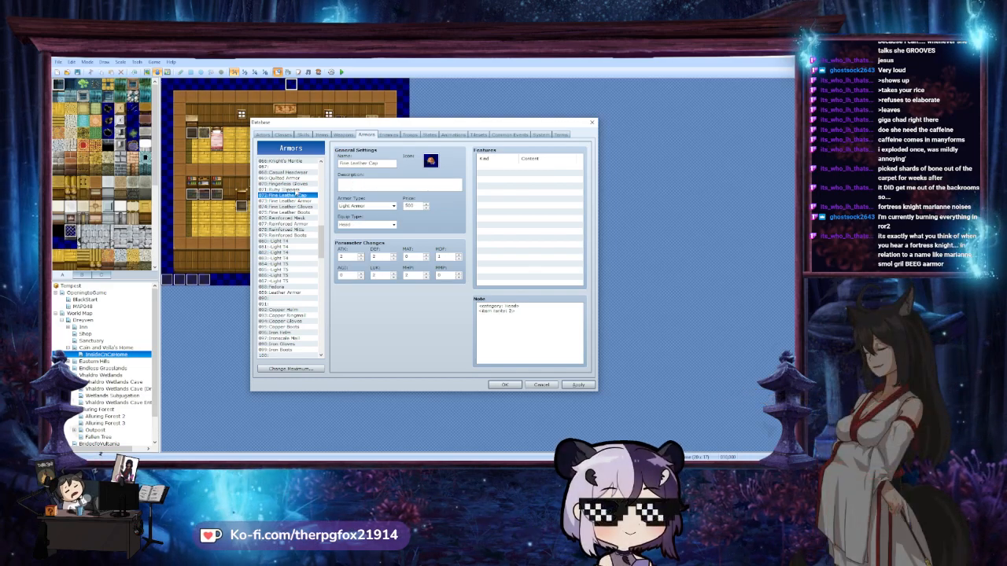
left_click(296, 191)
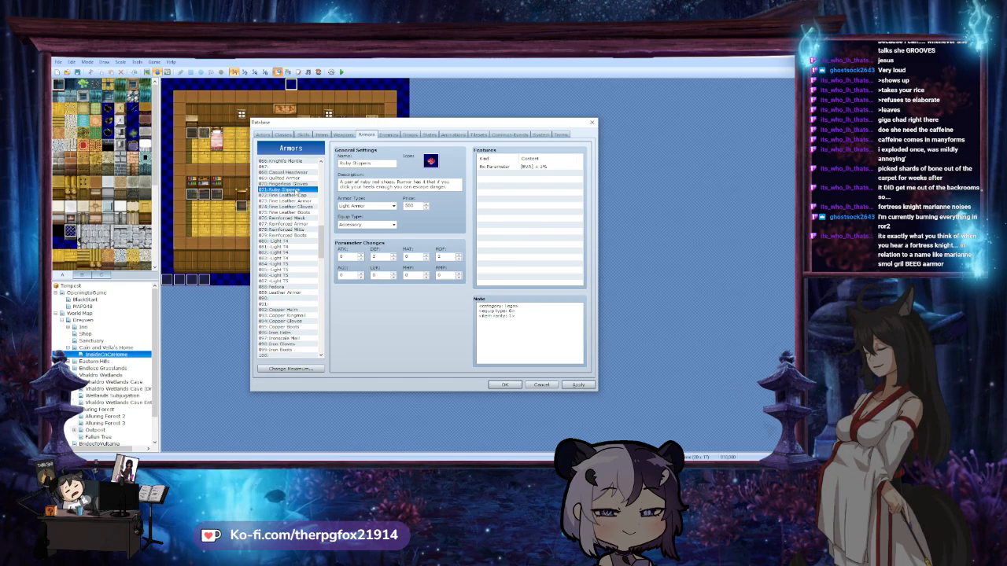
left_click(296, 196)
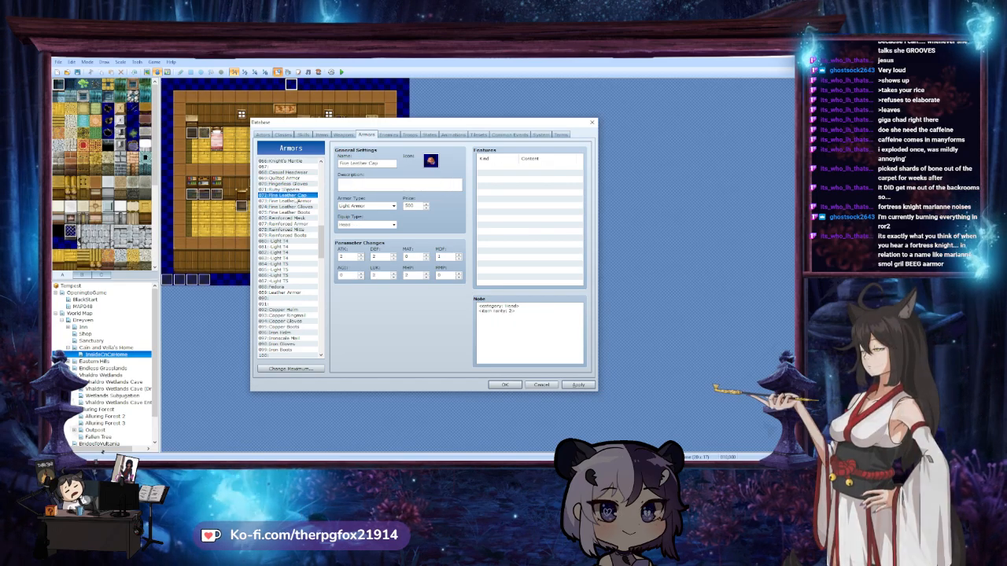
left_click(297, 201)
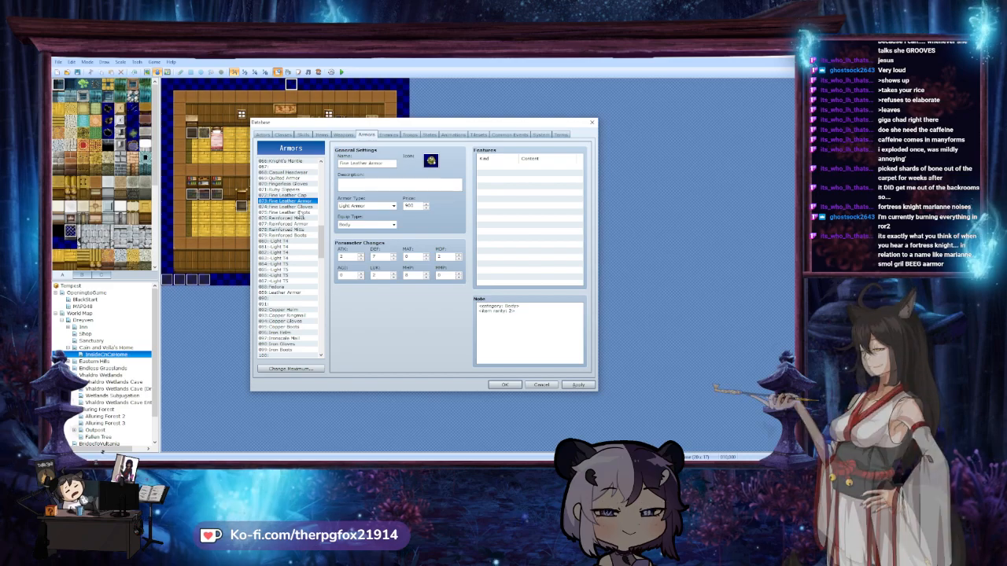
left_click(299, 207)
left_click(299, 212)
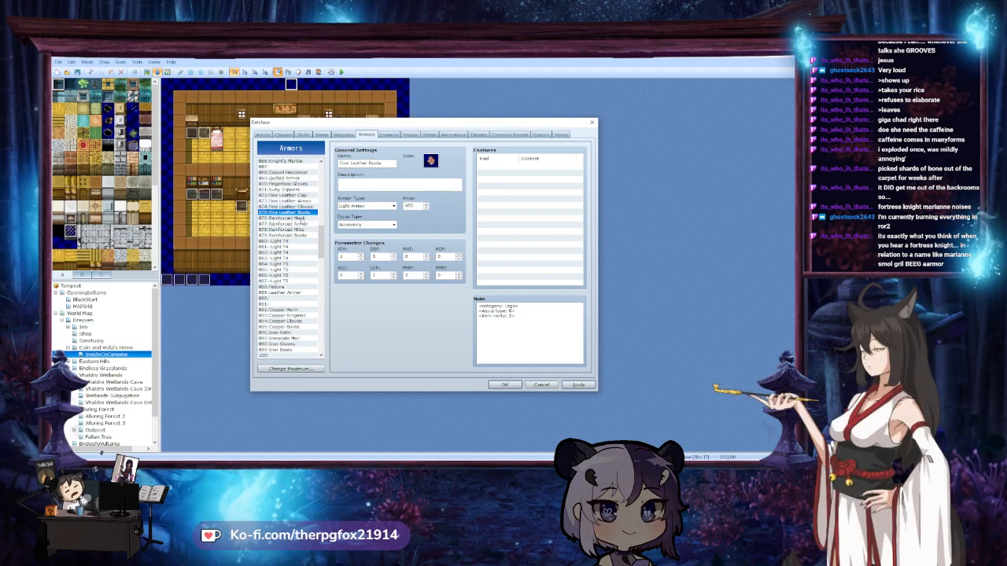
left_click(299, 217)
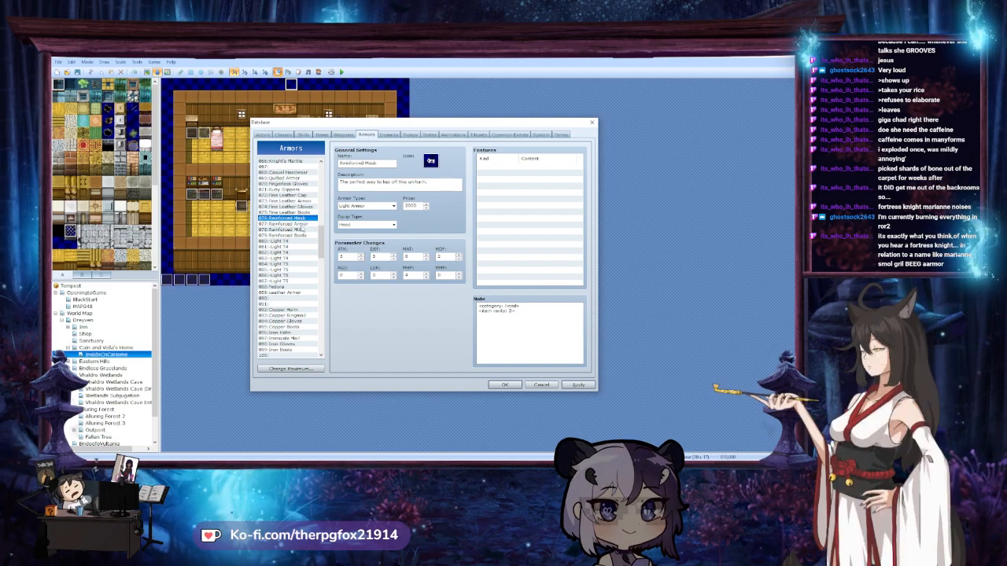
left_click(301, 224)
left_click(306, 213)
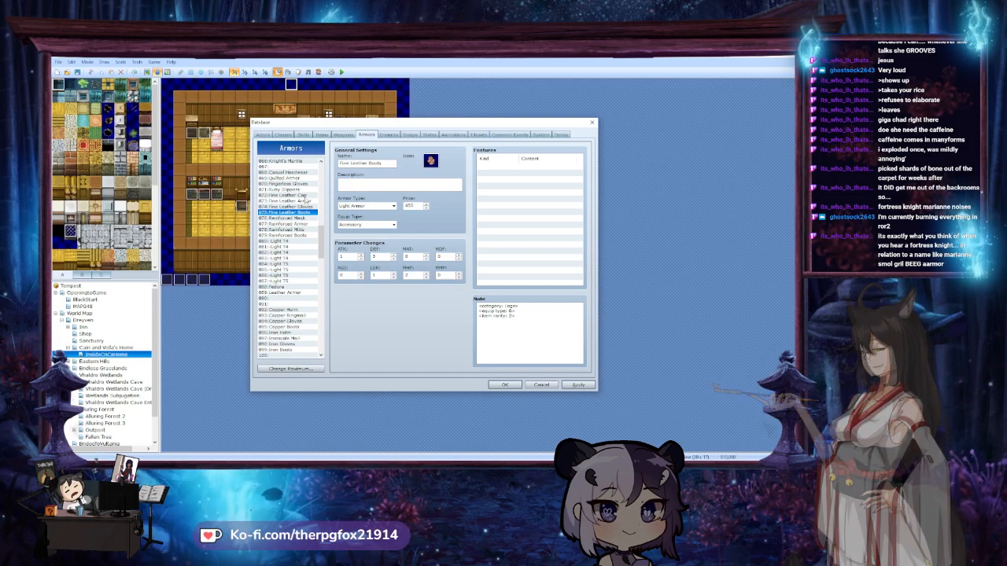
left_click(297, 195)
key("Down")
key("Down")
key("Down")
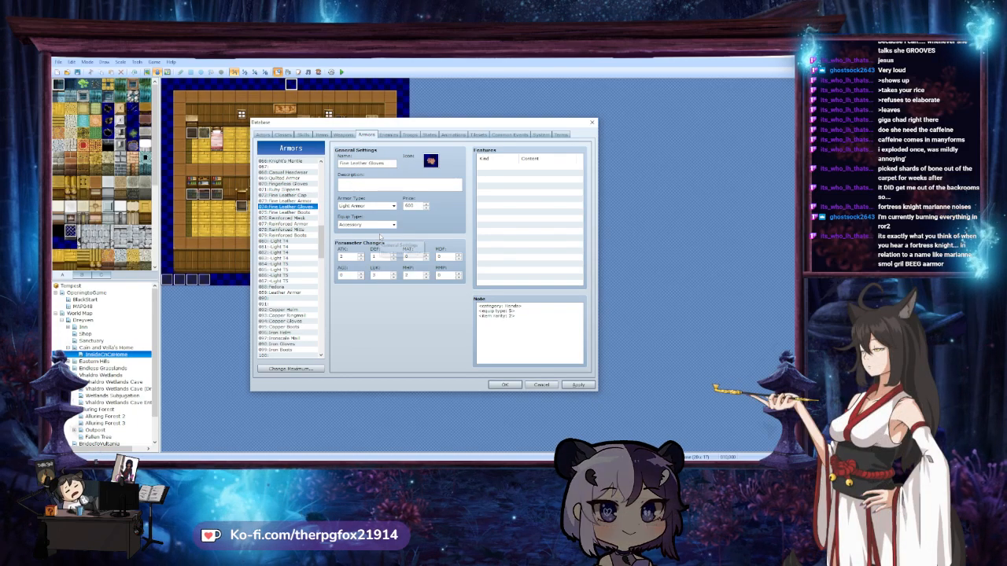
scroll(299, 236, "up", 5)
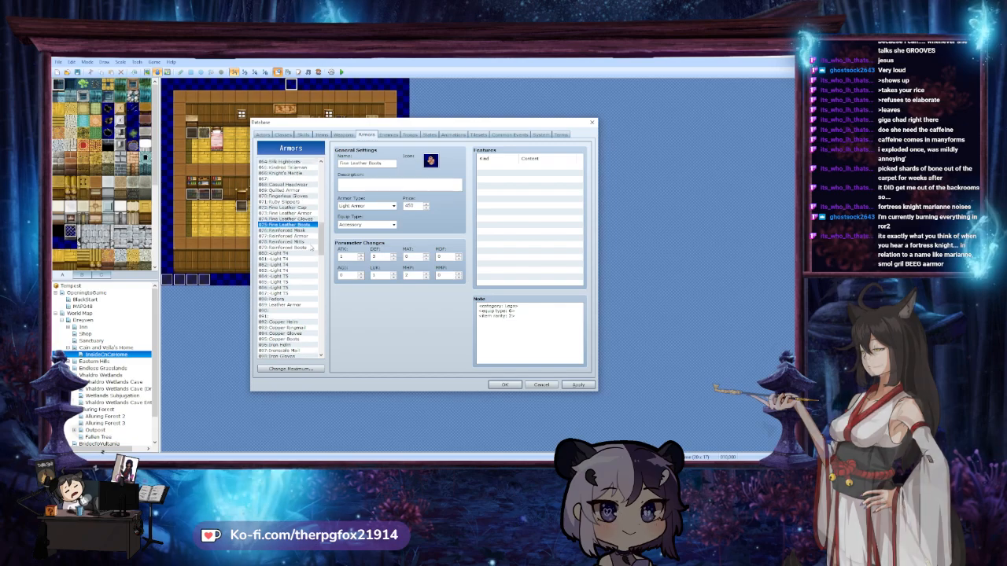
Set the item rarity tag to 1 in the notes of the Fine Leather set, from the Cap through the Boots
left_click(298, 179)
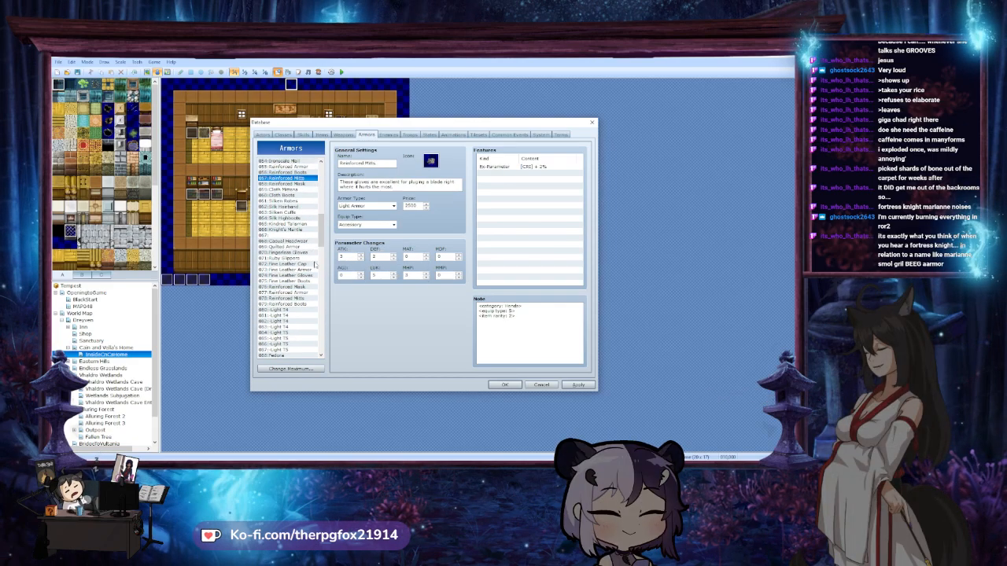
scroll(314, 264, "down", 1)
left_click(284, 247)
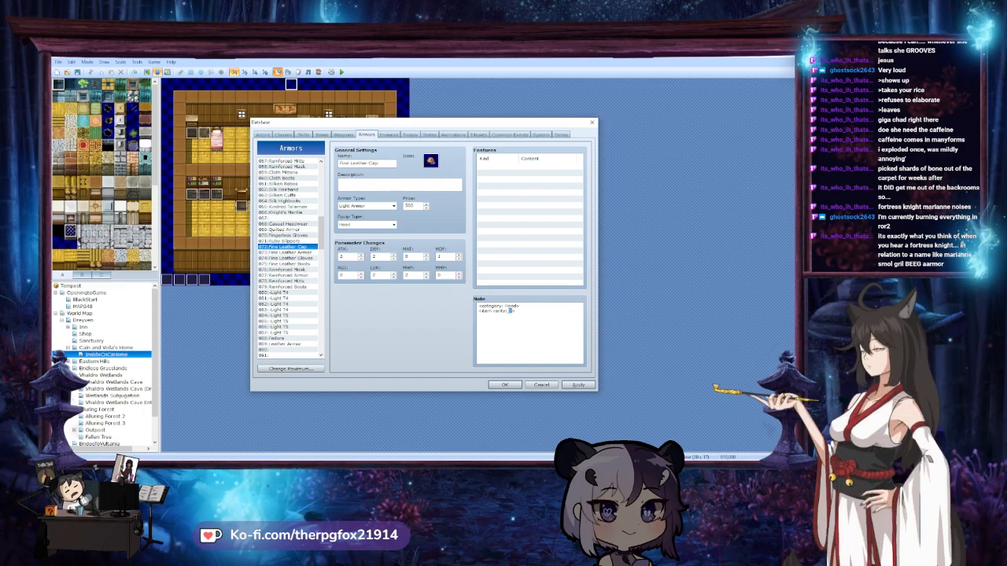
left_click(315, 253)
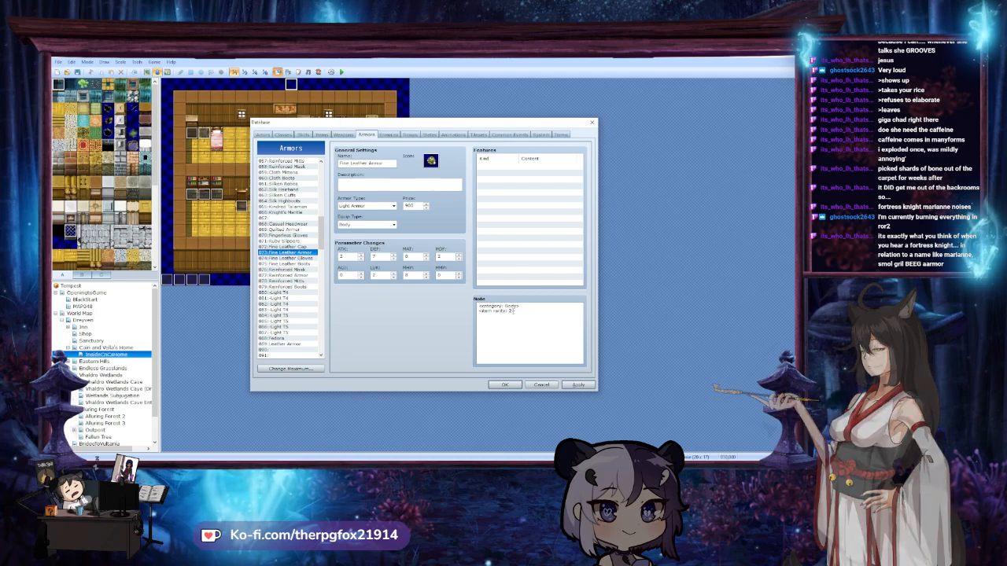
left_click(290, 258)
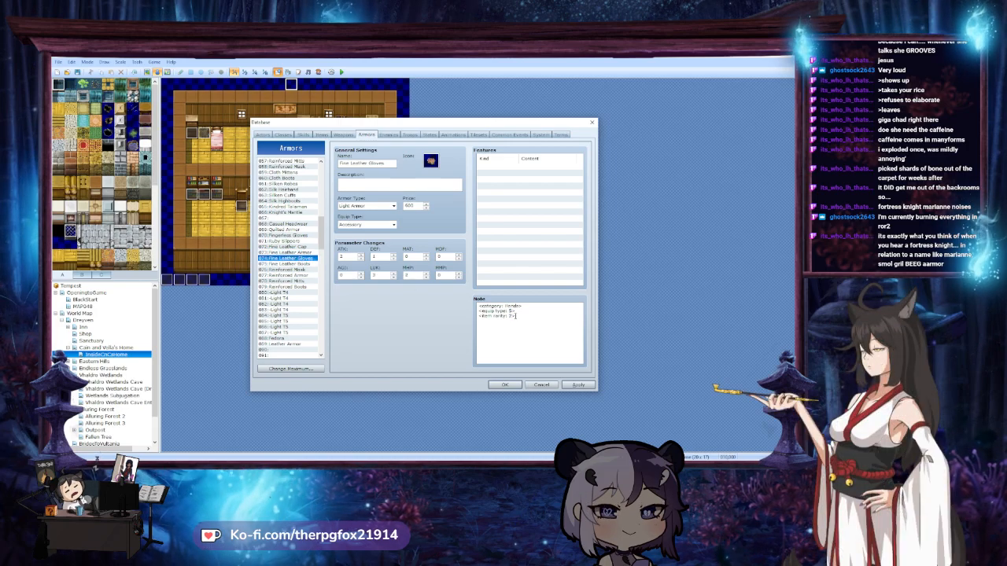
key("Down")
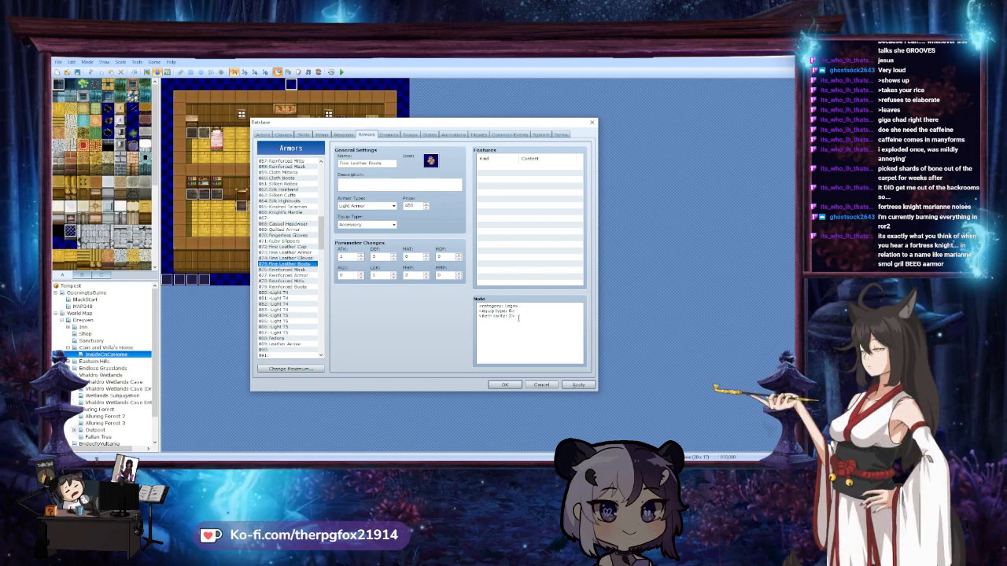
left_click(510, 315)
key("BackSpace")
type("1")
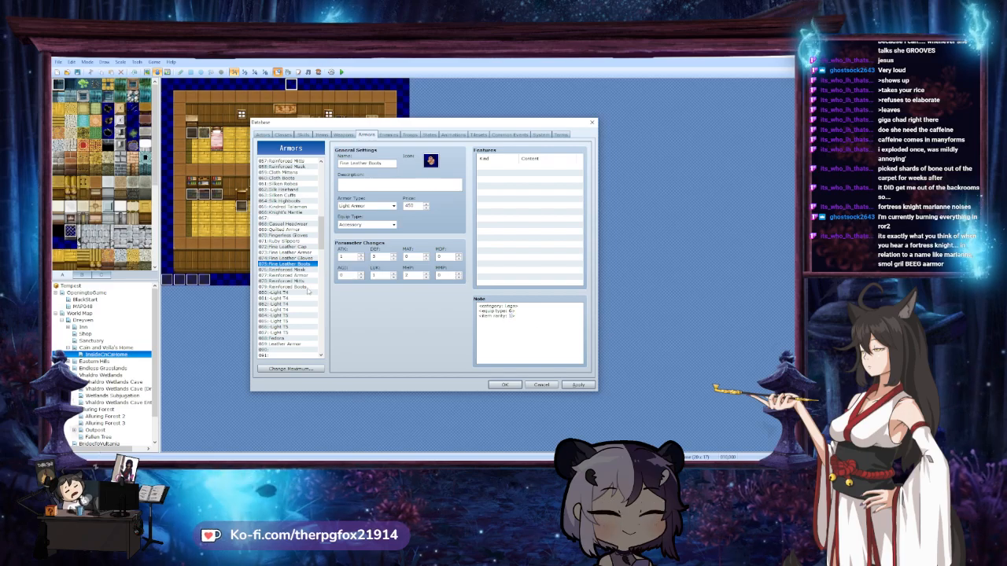
Check the note tags and item rarities from the Reinforced pieces through the "-Light T4" placeholders to slot 84
key("Down")
key("Down")
key("Down")
key("Down")
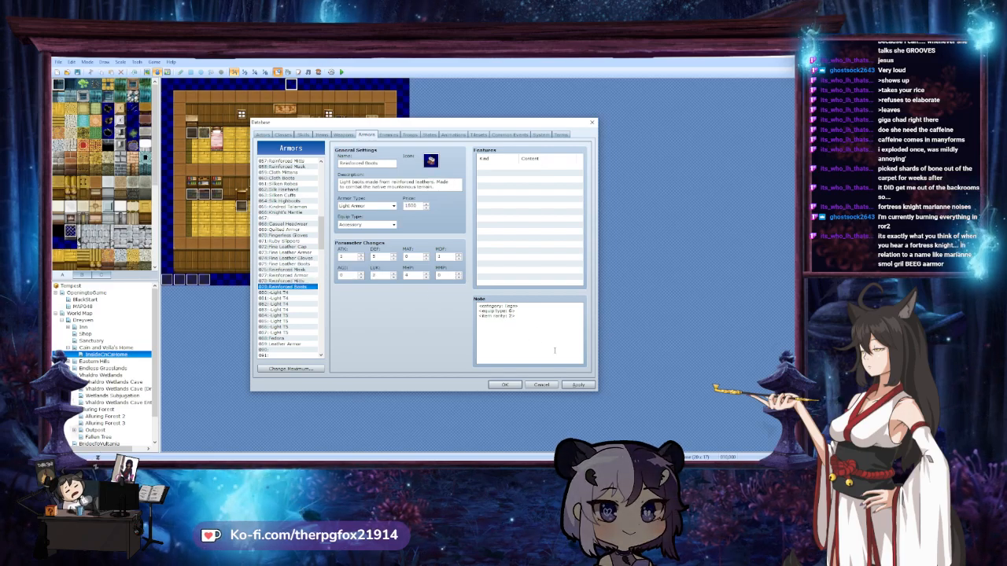
key("Down")
key("Down")
key("Down")
key("Down")
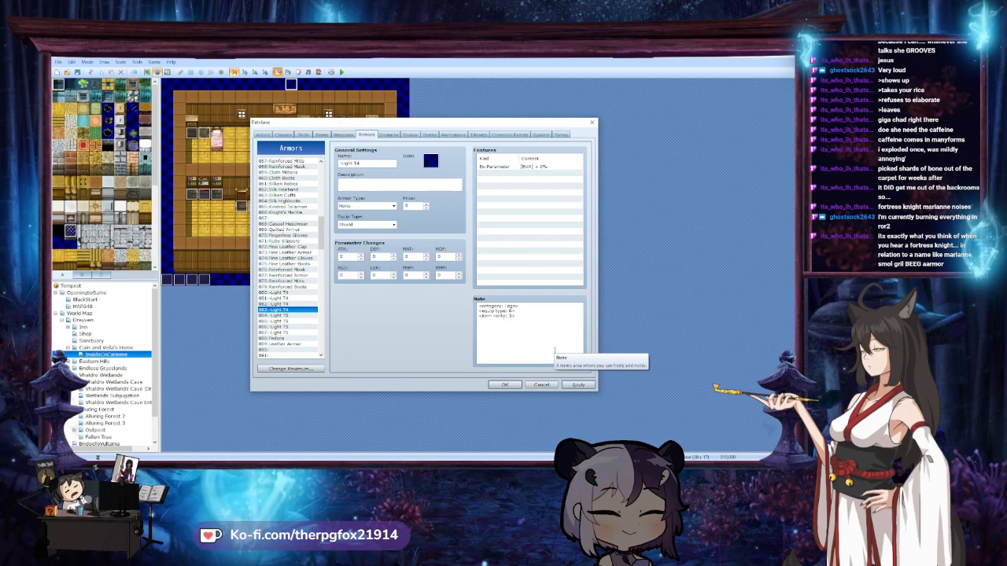
key("Down")
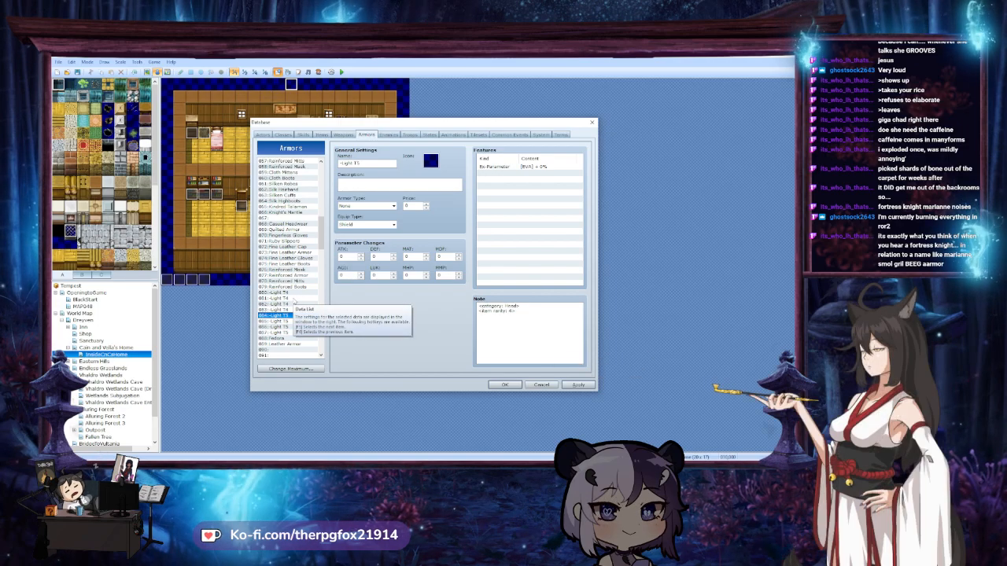
Copy the body note tags from slot 81 into the "-Light T5" placeholder in slot 85
left_click(293, 300)
left_click_drag(532, 328, 425, 297)
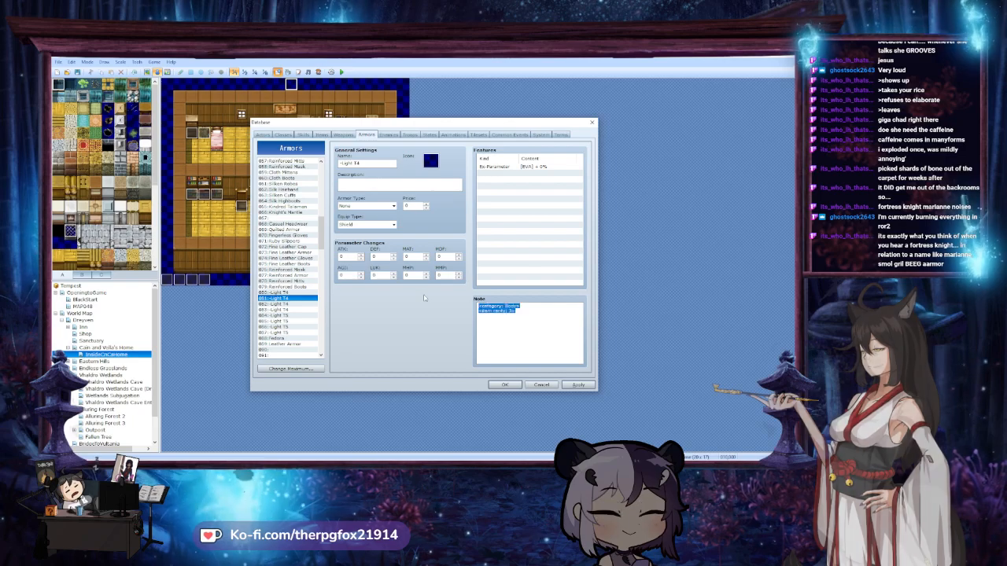
left_click(294, 321)
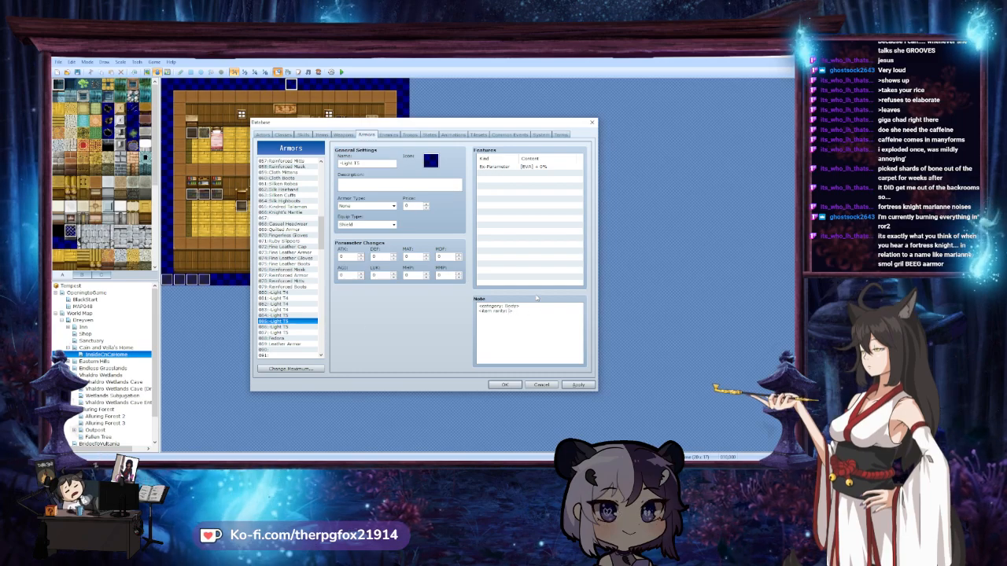
Copy the hands note tags with equip type 5 from slot 82 into the placeholder in slot 86 and revise its item rarity
left_click(294, 303)
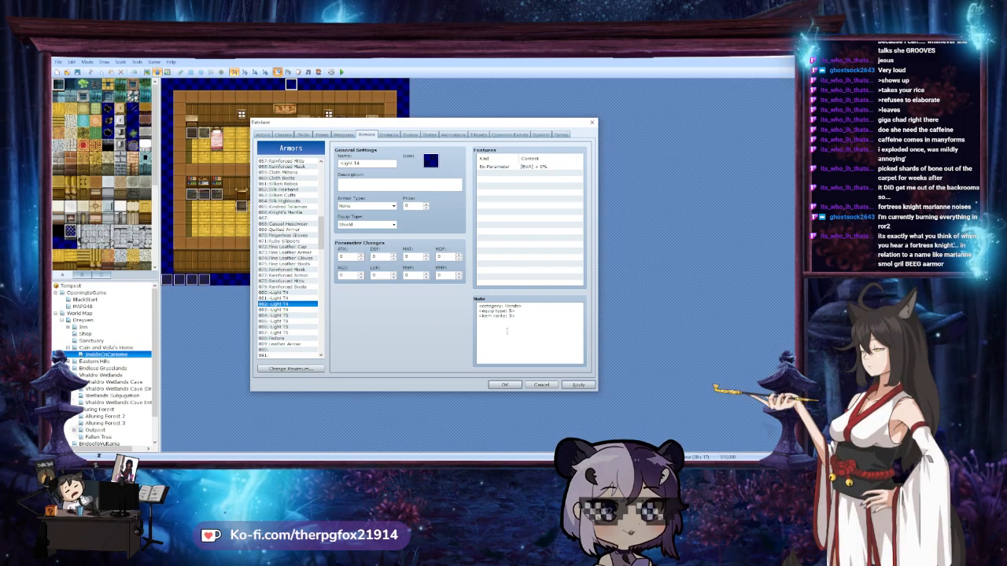
key("ctrl+a")
left_click(294, 326)
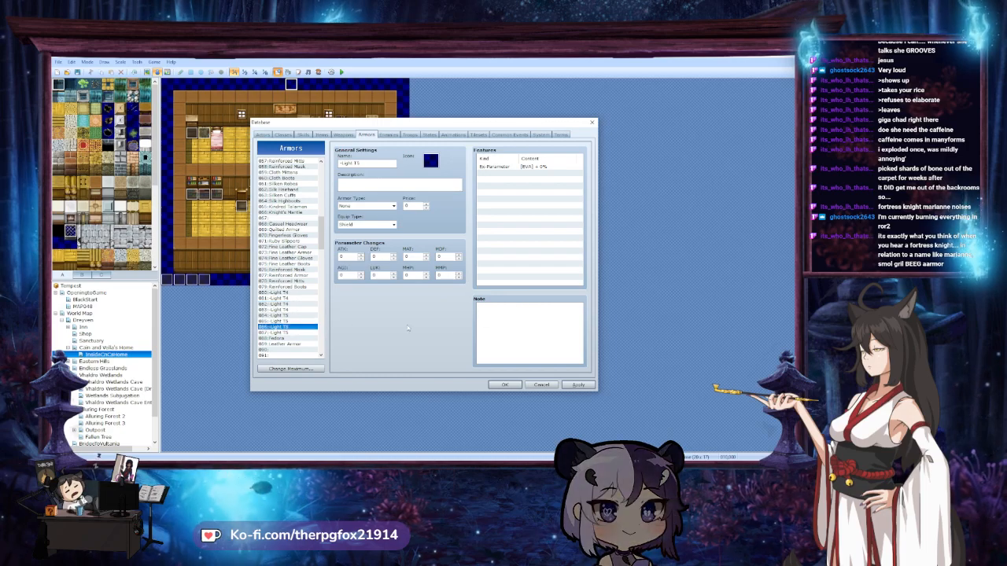
left_click(540, 322)
type("<category: Hands> <equip type: 5> <item rarity: 3>")
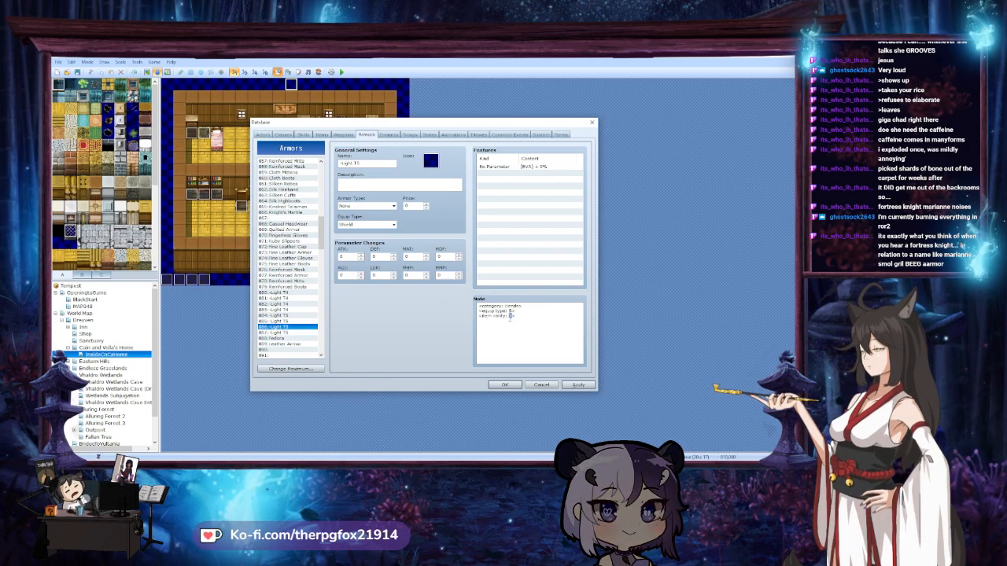
left_click(293, 310)
left_click(293, 317)
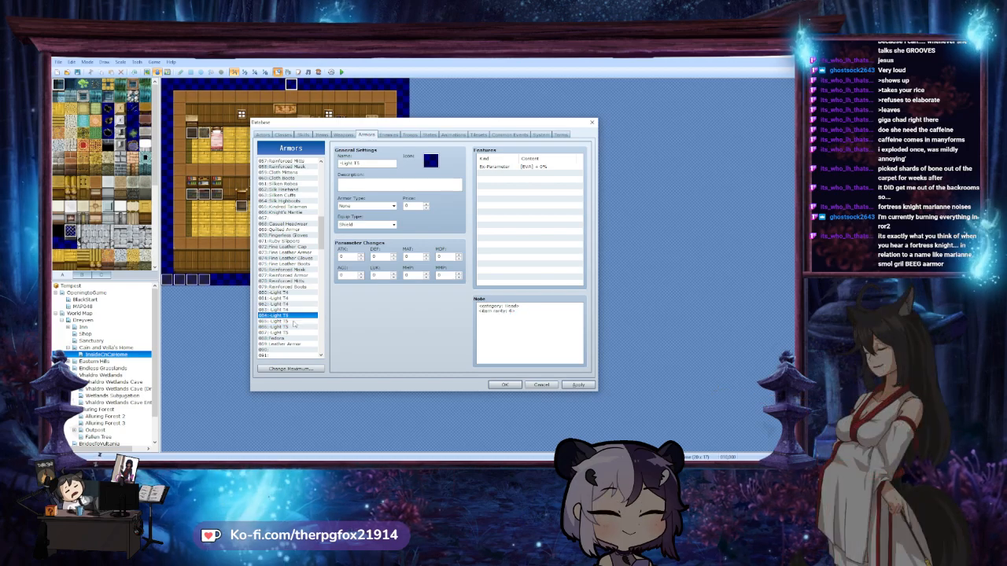
left_click(293, 327)
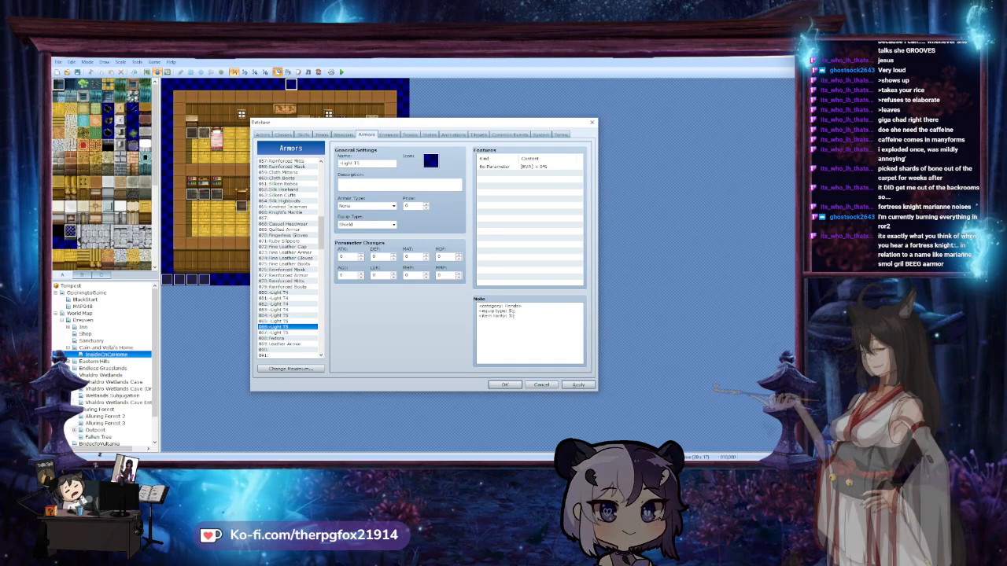
left_click_drag(513, 315, 509, 315)
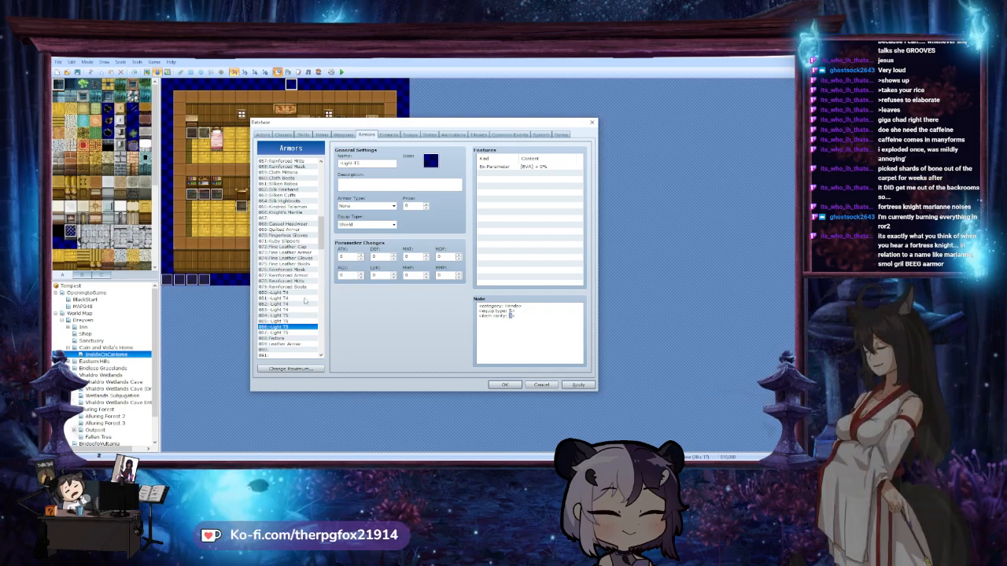
Copy the legs note tags from slot 83 into the placeholder in slot 87, set item rarity 4, and apply the database changes
left_click(289, 309)
left_click_drag(531, 331, 420, 301)
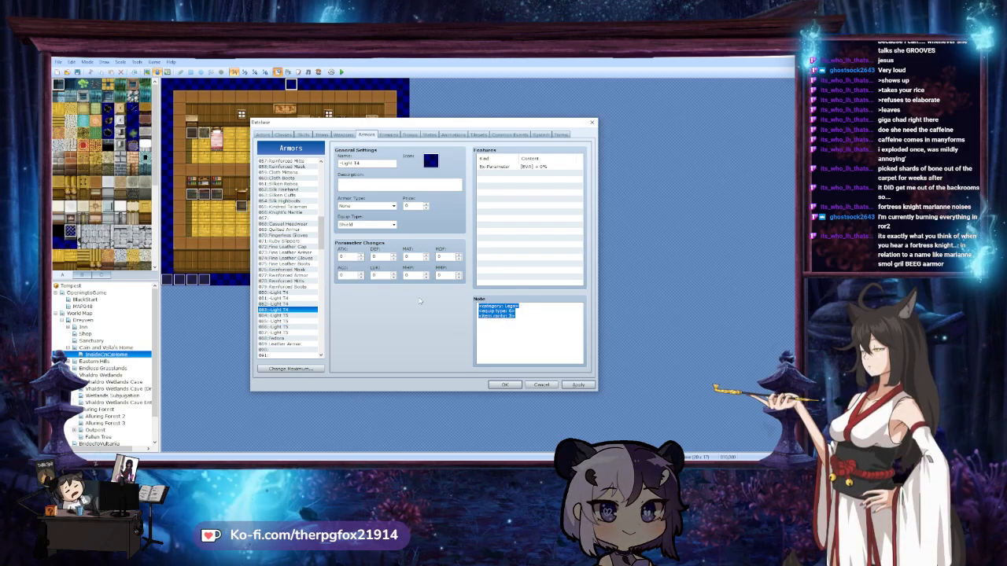
left_click(295, 333)
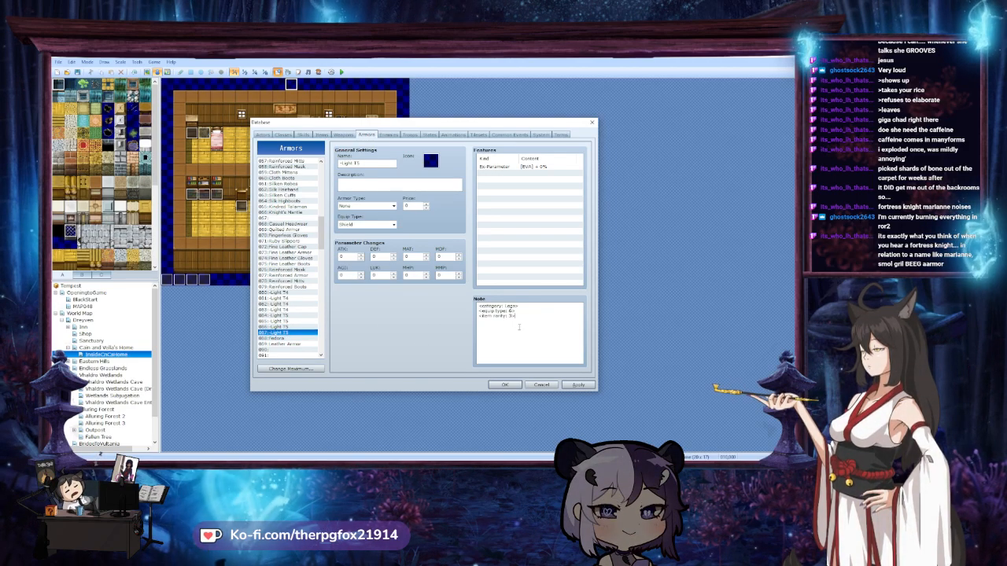
left_click_drag(512, 317, 508, 316)
type("4")
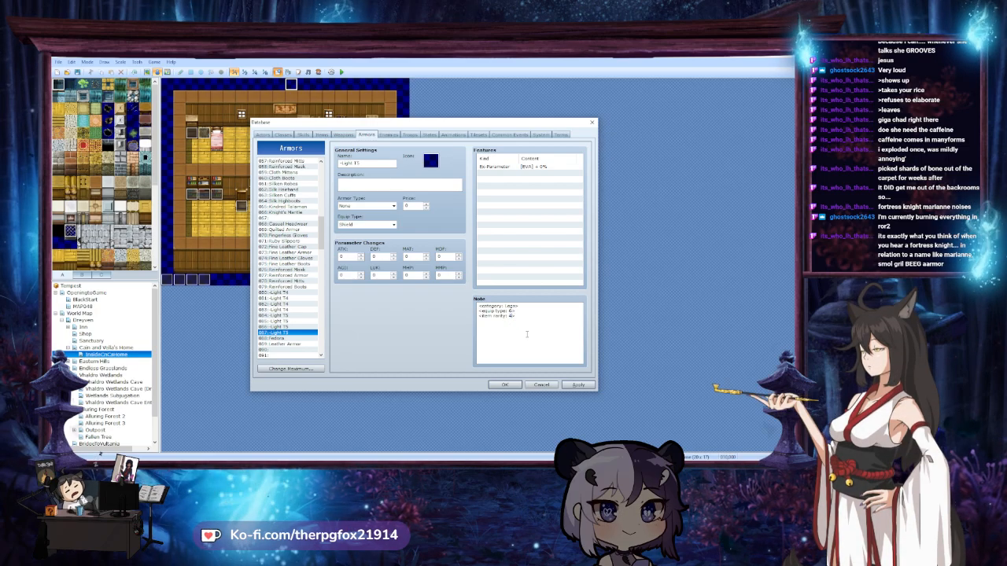
left_click(578, 385)
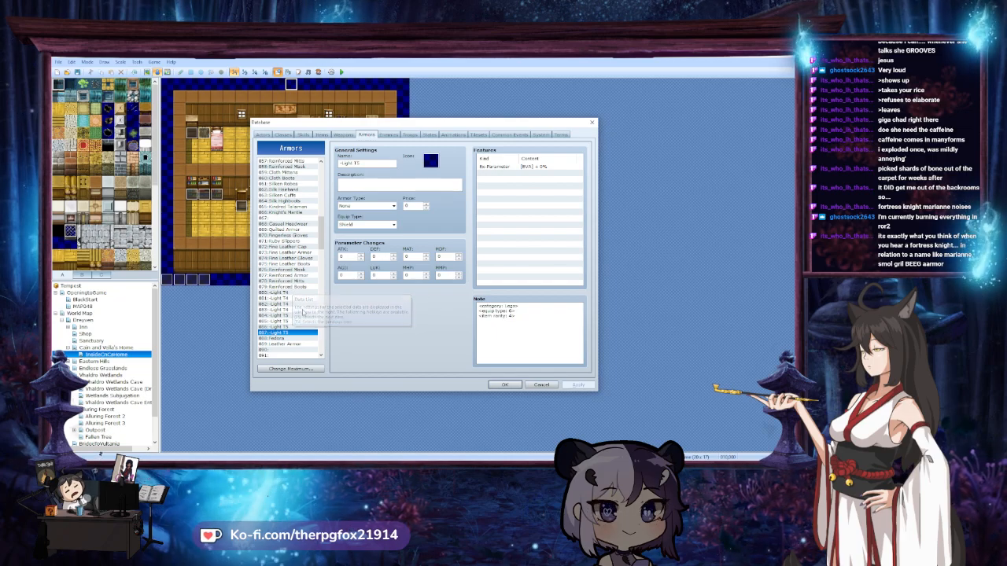
Review the note tags of the armor entries from Knight's Mantle and Casual Headwear through Reinforced Boots
scroll(313, 296, "down", 2)
scroll(313, 296, "down", 1)
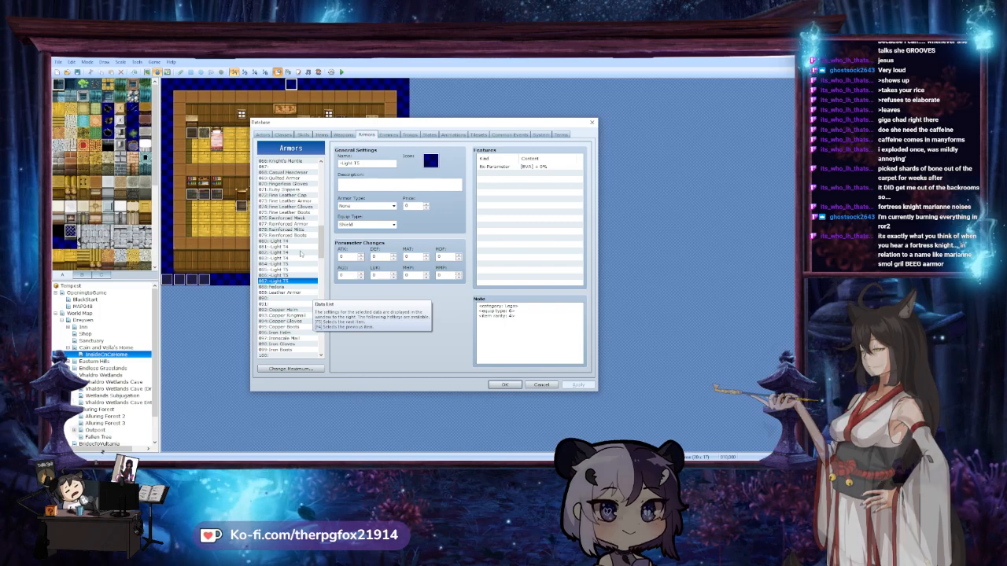
scroll(299, 252, "up", 1)
scroll(299, 240, "up", 1)
left_click(292, 195)
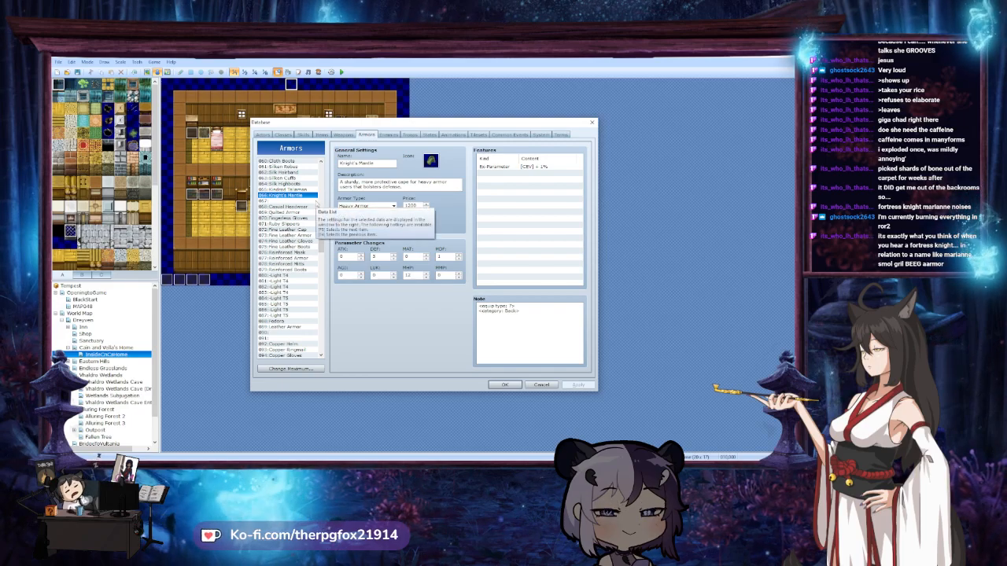
left_click(297, 207)
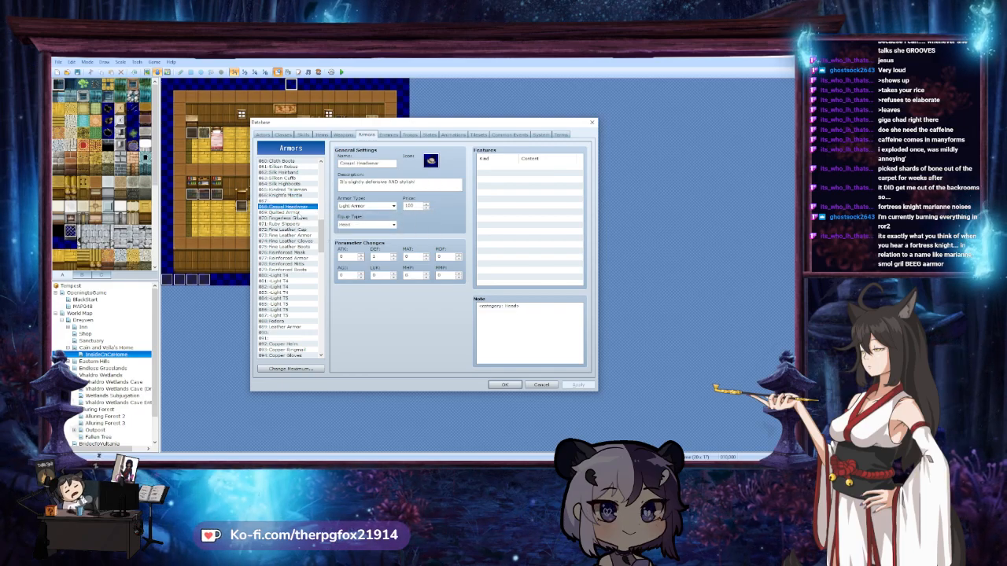
left_click(301, 218)
left_click(307, 223)
left_click(312, 229)
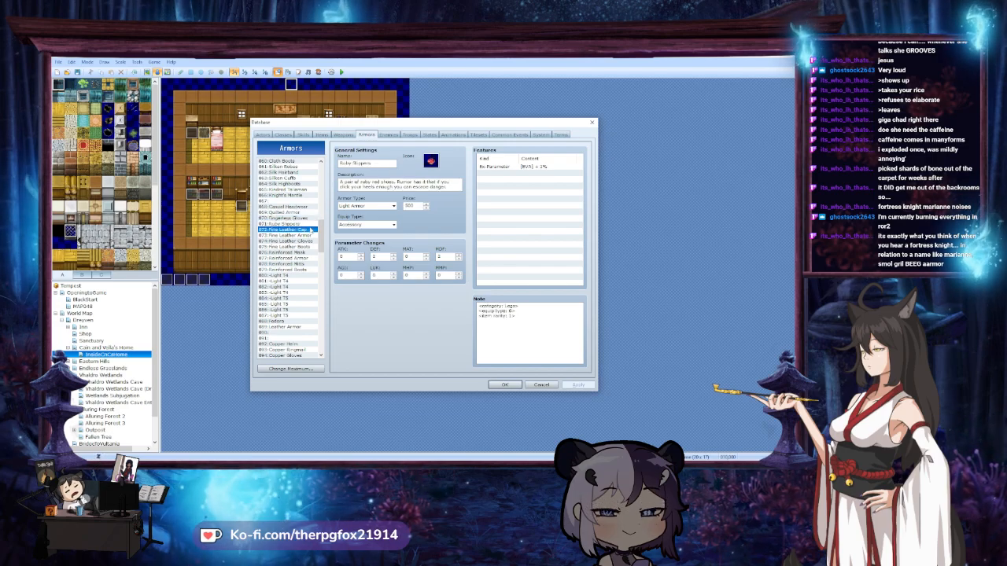
left_click(313, 235)
left_click(315, 246)
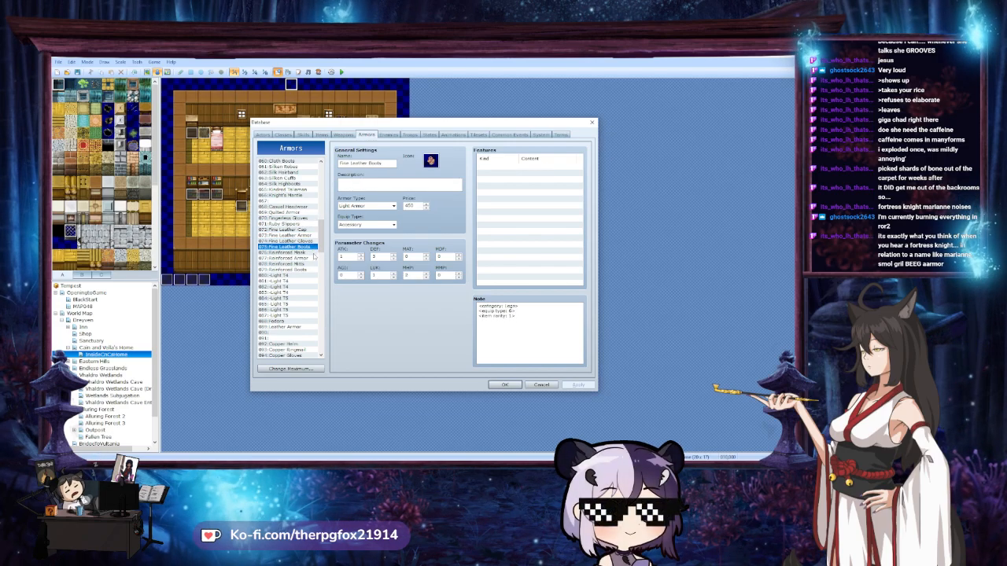
left_click(315, 252)
left_click(315, 257)
left_click(315, 264)
left_click(314, 269)
Review the category and rarity tags of the "-Light T4" and "-Light T5" placeholders, continuing to the Fedora
left_click(314, 275)
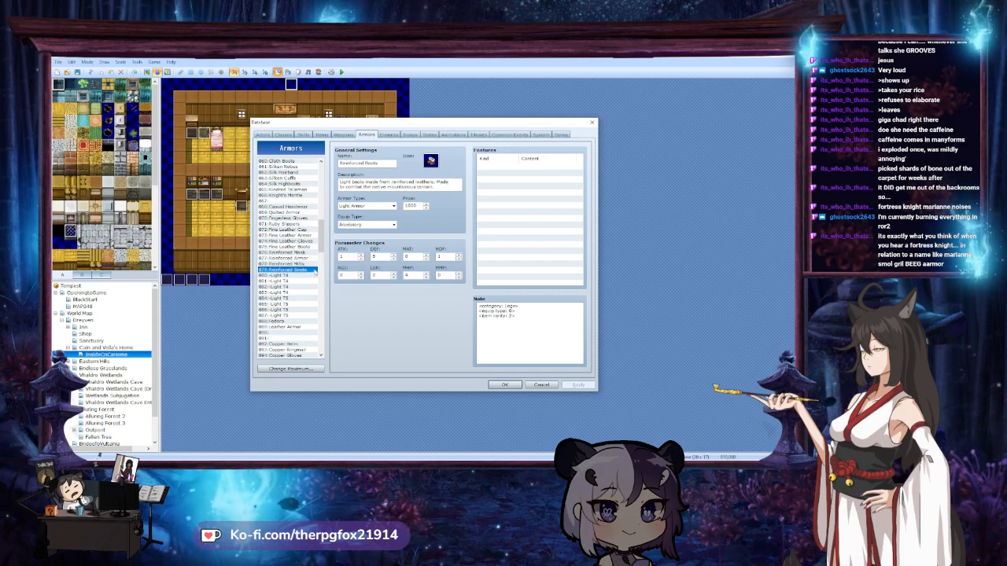
left_click(312, 281)
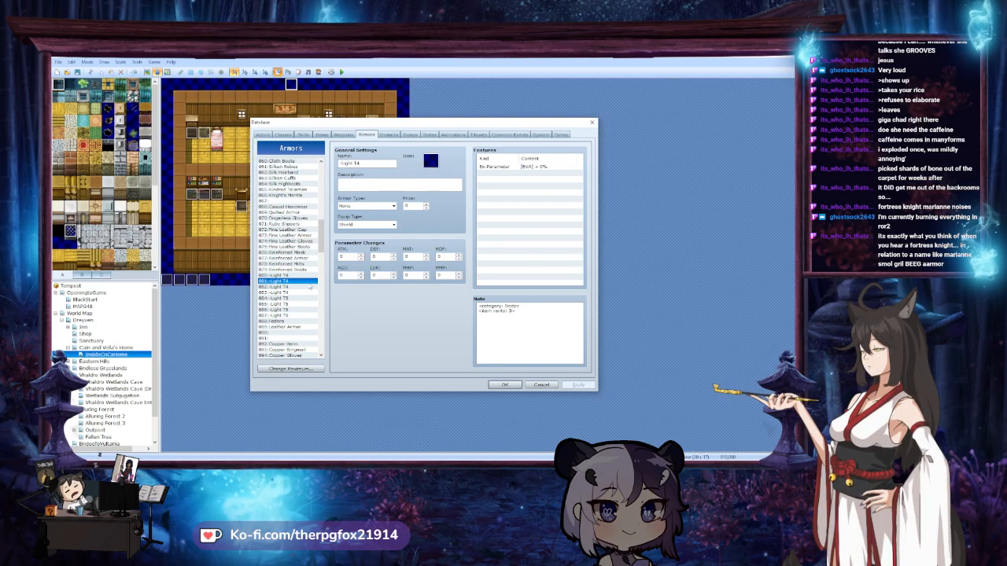
key("Down")
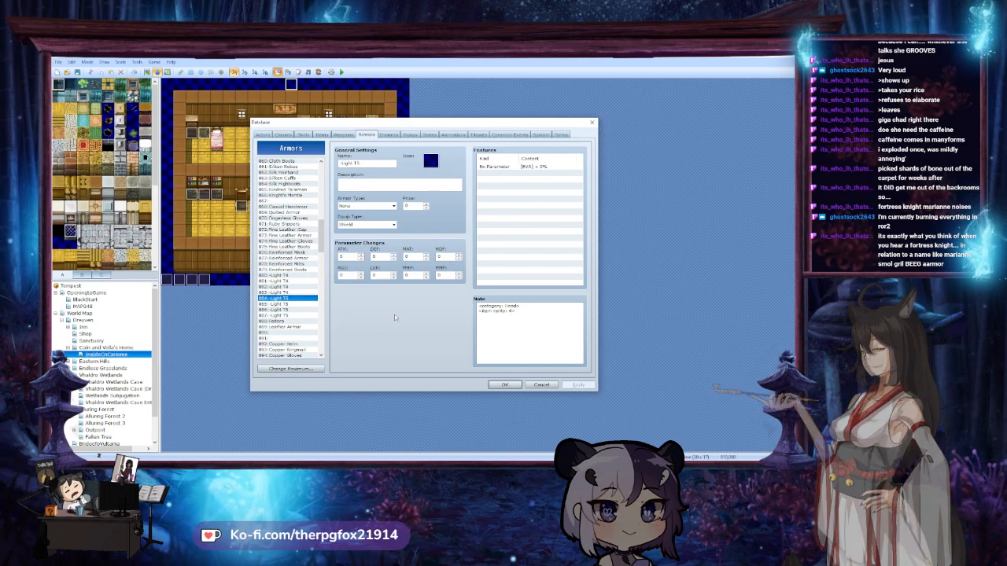
key("Down")
key("Down")
key("Down")
key("Down")
key("Down")
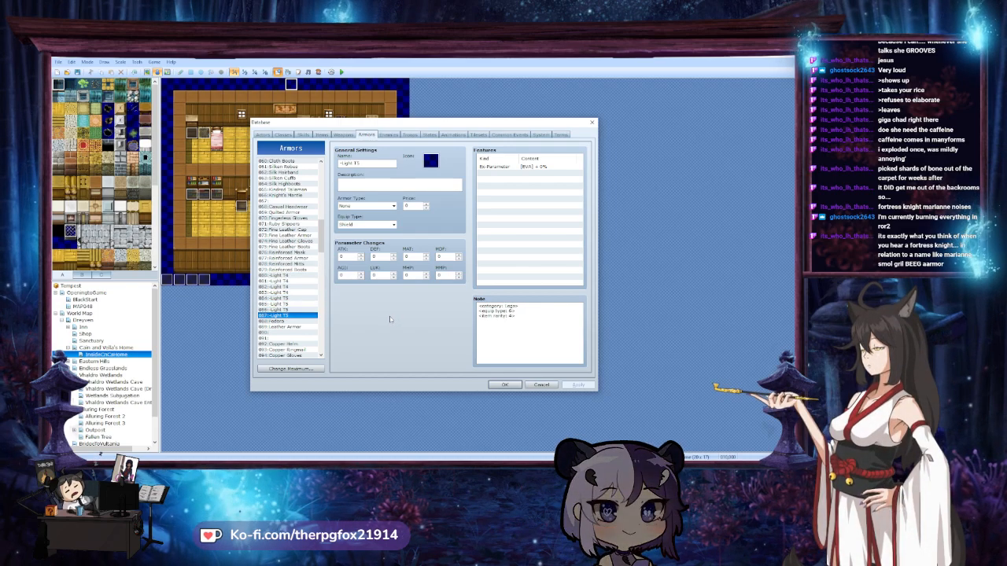
key("Down")
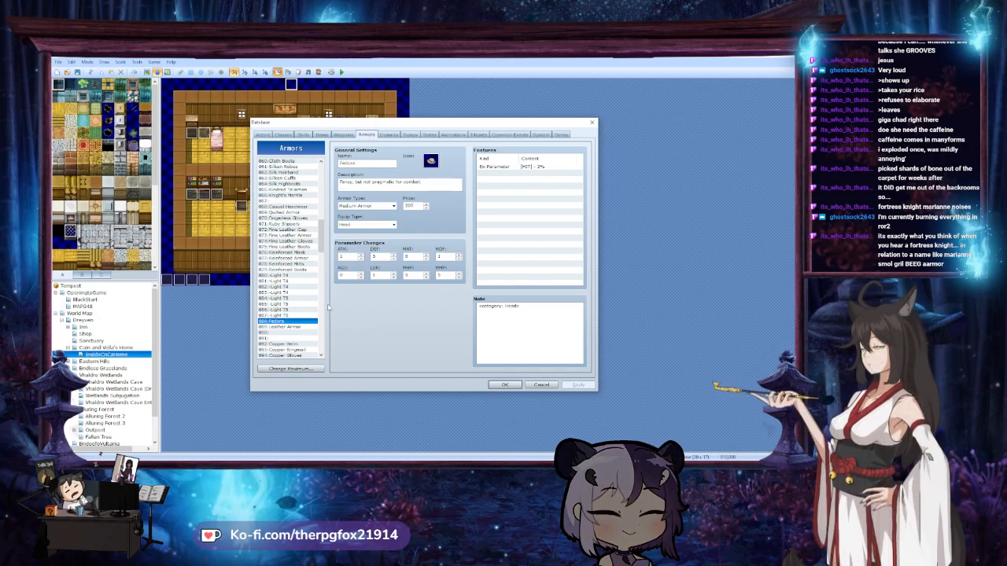
left_click(303, 276)
scroll(296, 286, "down", 1)
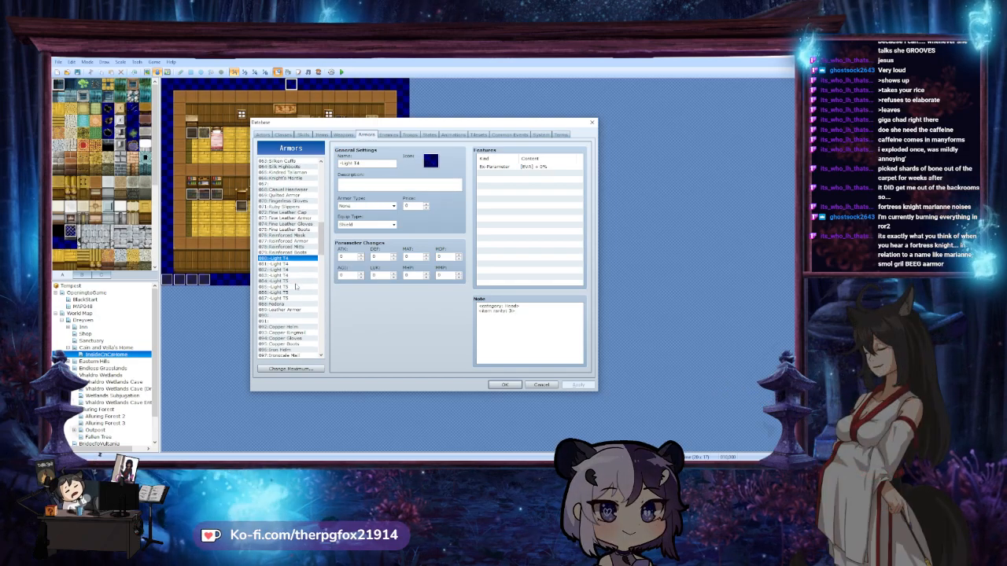
scroll(296, 287, "down", 1)
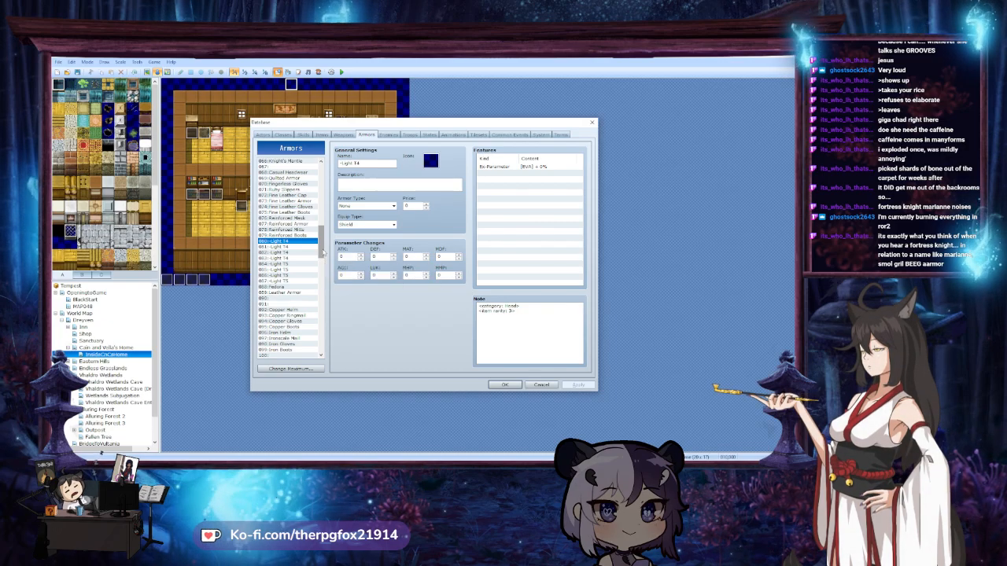
left_click_drag(322, 252, 321, 238)
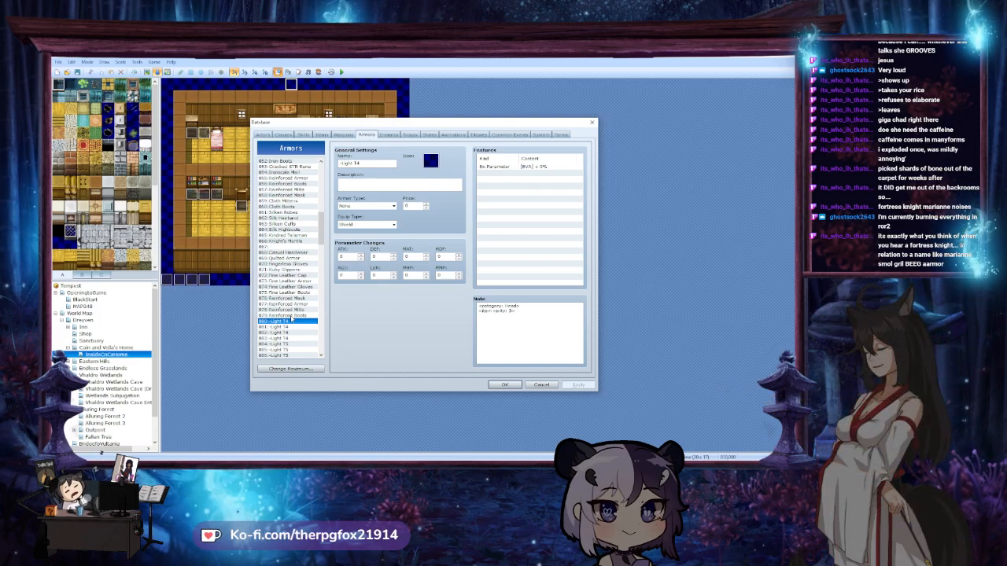
scroll(310, 330, "down", 6)
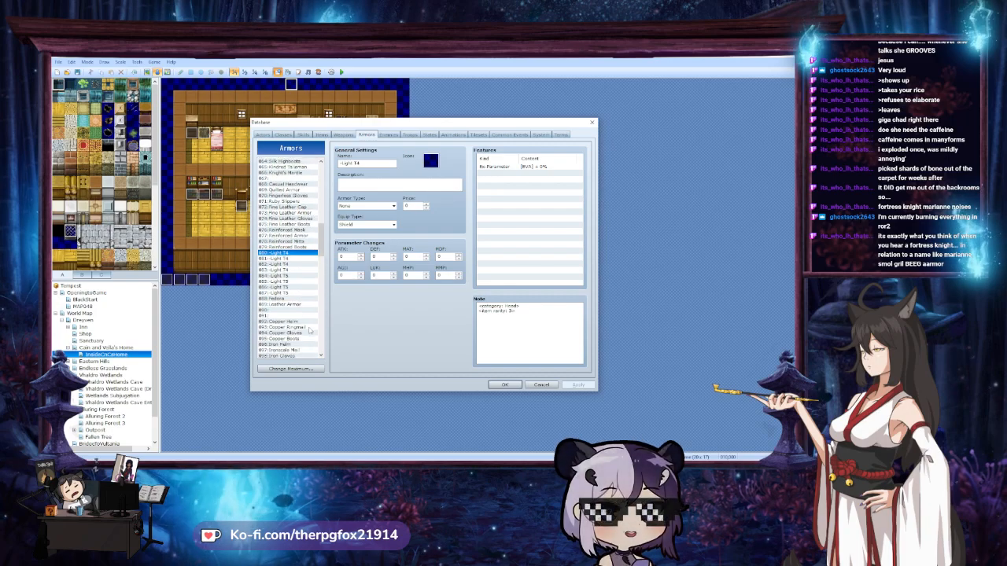
Copy the hands and legs "-Light T4" placeholders from slots 82 and 83 into the empty slots 90 and 91
scroll(310, 331, "down", 1)
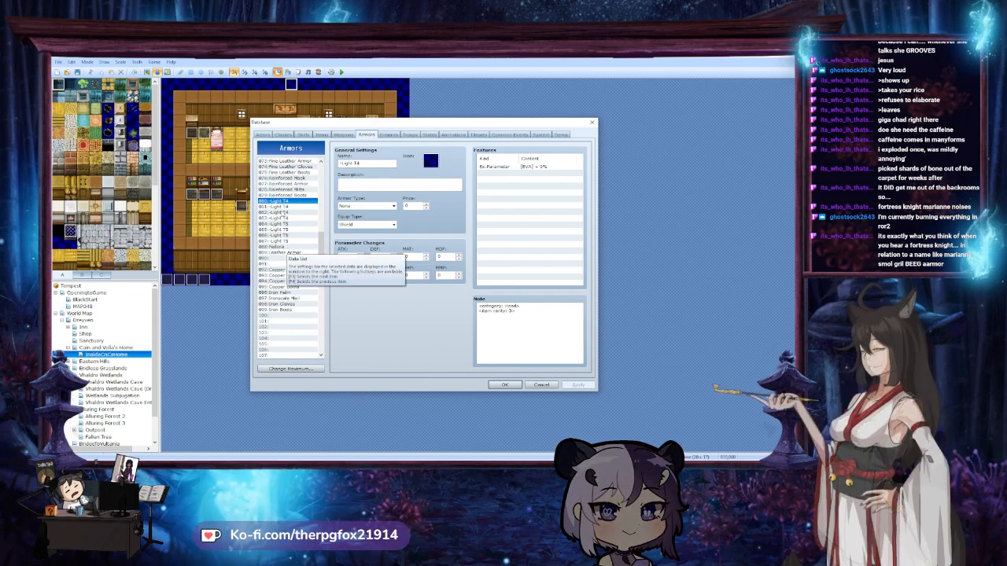
left_click(281, 213)
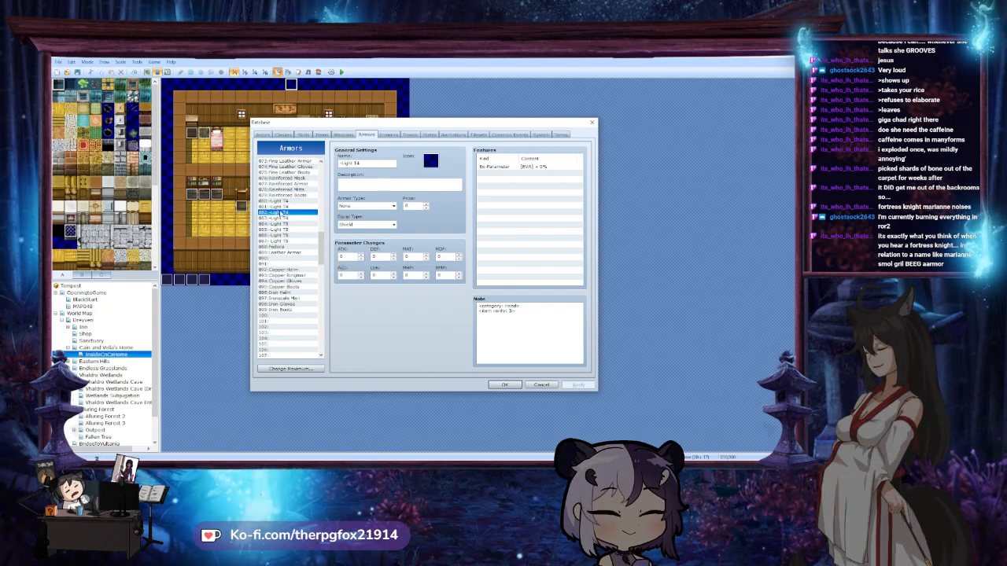
left_click(287, 258)
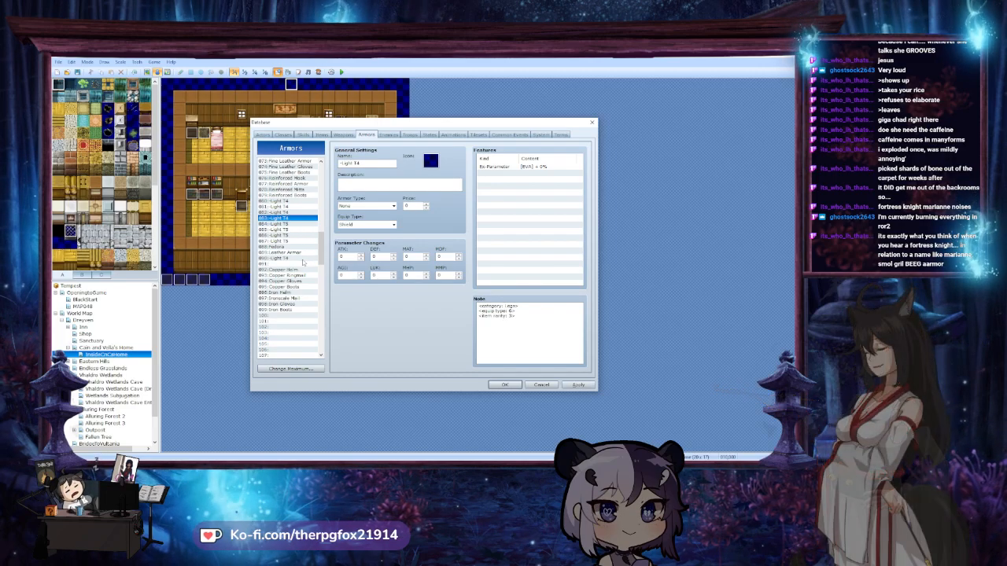
left_click(293, 264)
left_click(300, 258)
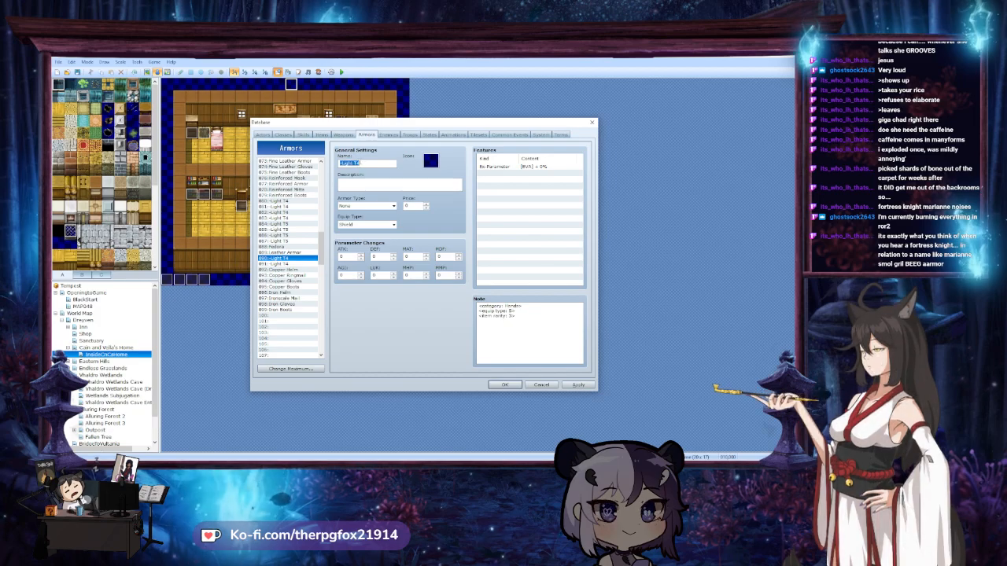
Rename the placeholders in slots 90 and 91 to "-Medium T1" and delete the item rarity tag from slot 91
triple_click(368, 164)
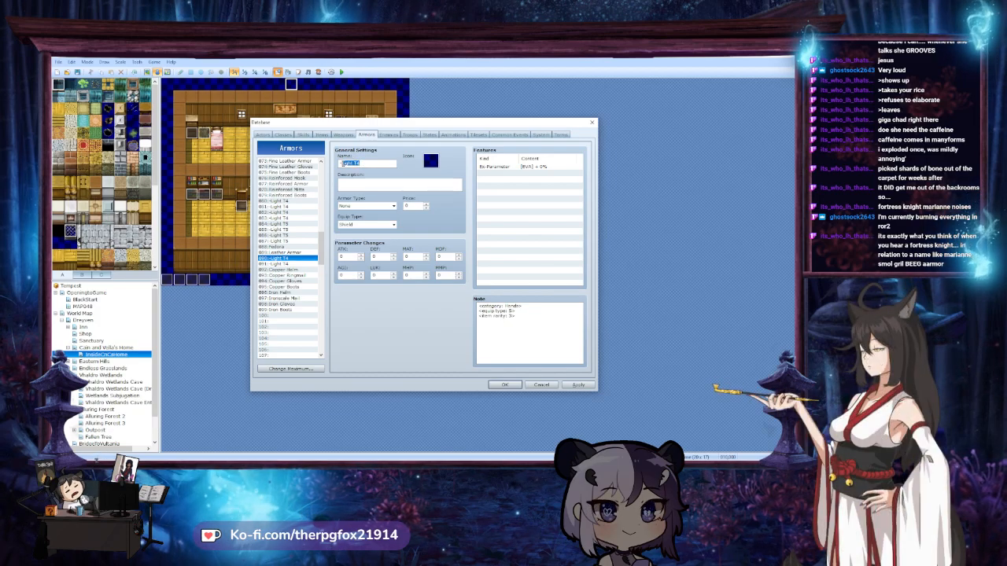
type("Mediu")
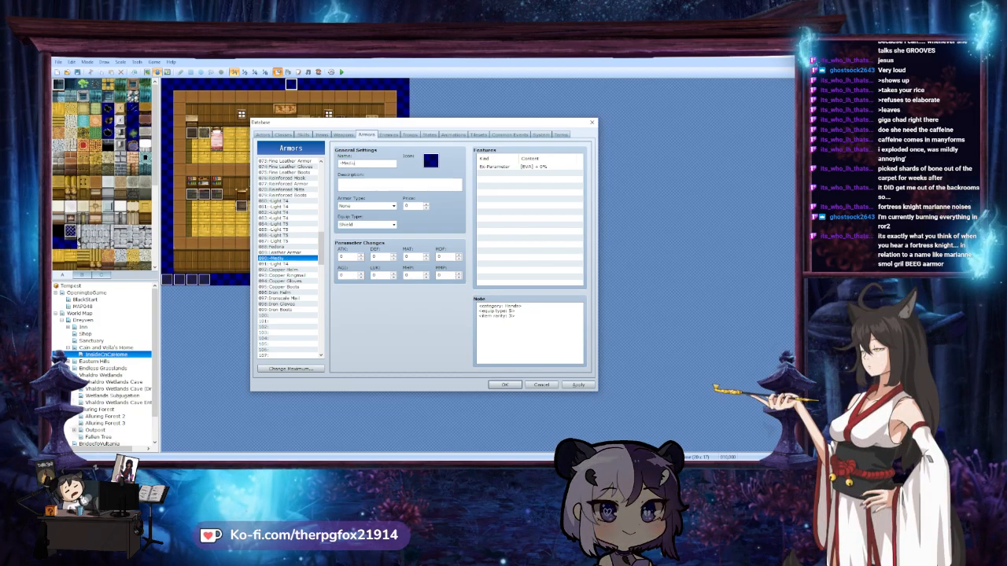
type("m T1")
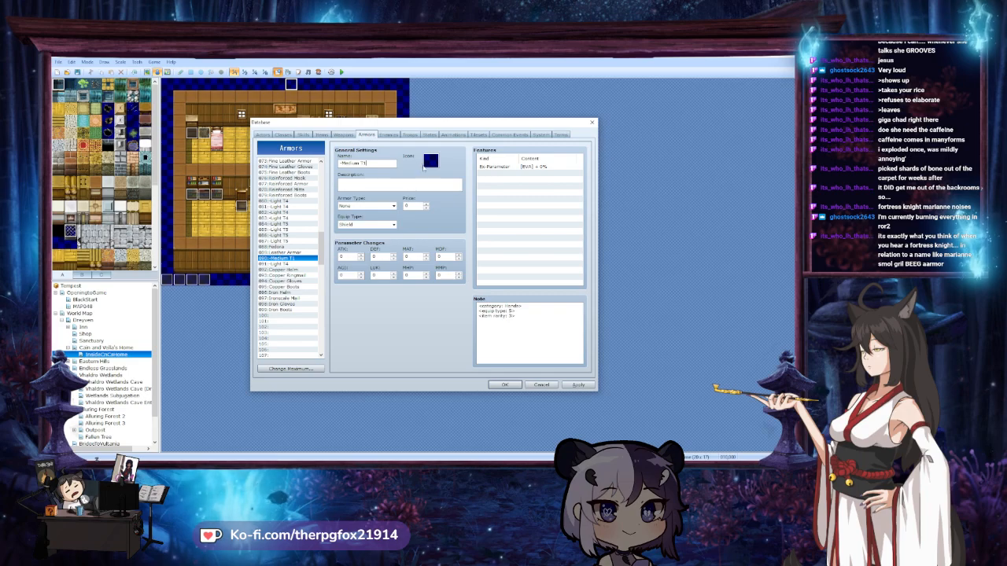
left_click_drag(367, 164, 334, 163)
key("ctrl+c")
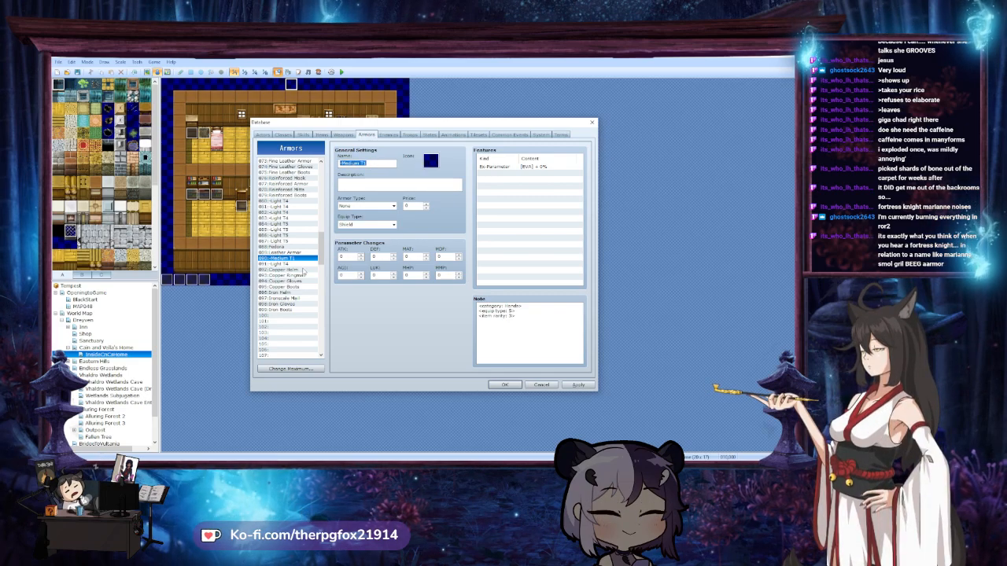
left_click(294, 263)
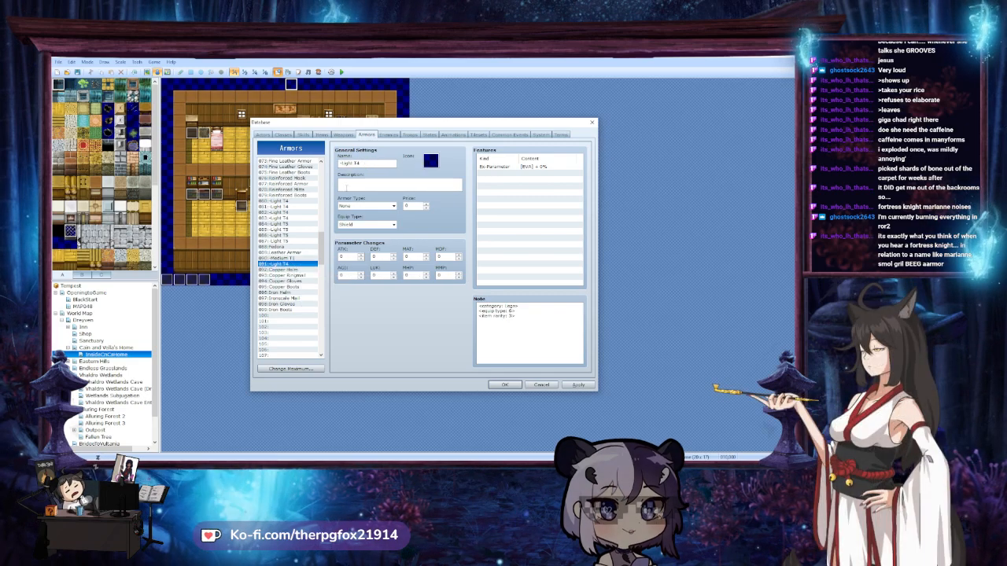
left_click_drag(370, 164, 333, 163)
key("ctrl+v")
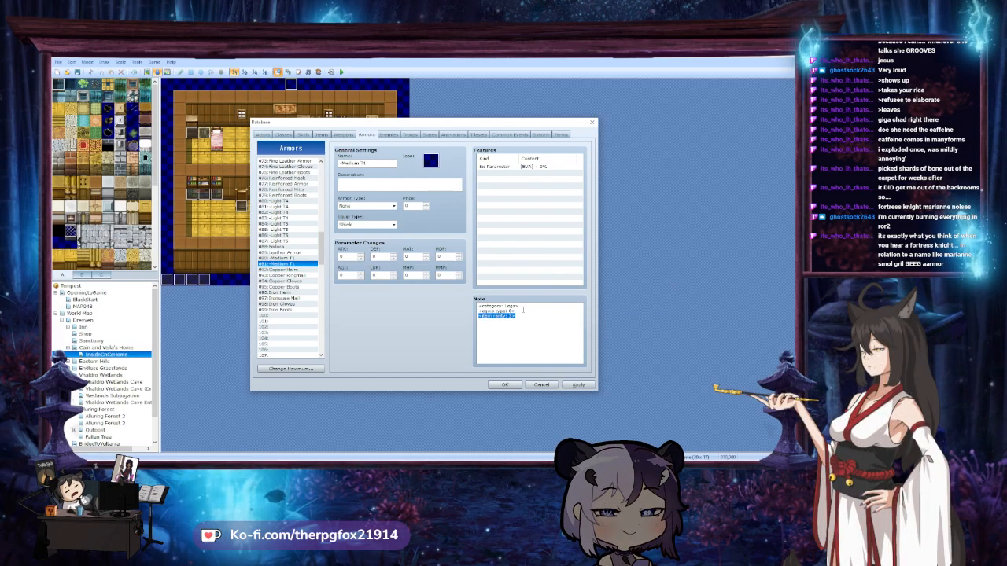
Check the Fingerless Gloves' note tags, remove the item rarity tag from the Ruby Slippers, and apply the database changes
scroll(284, 305, "up", 4)
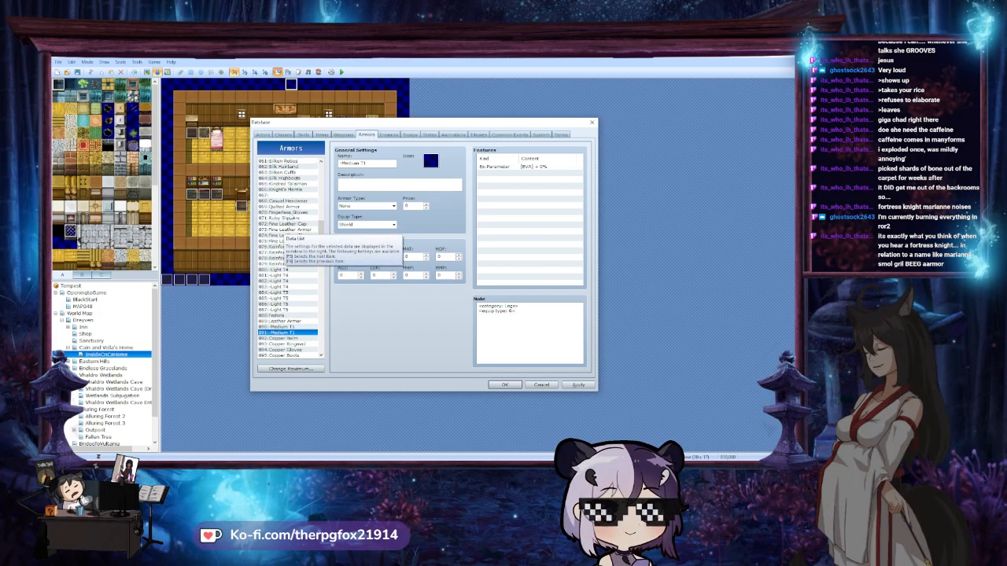
left_click(282, 218)
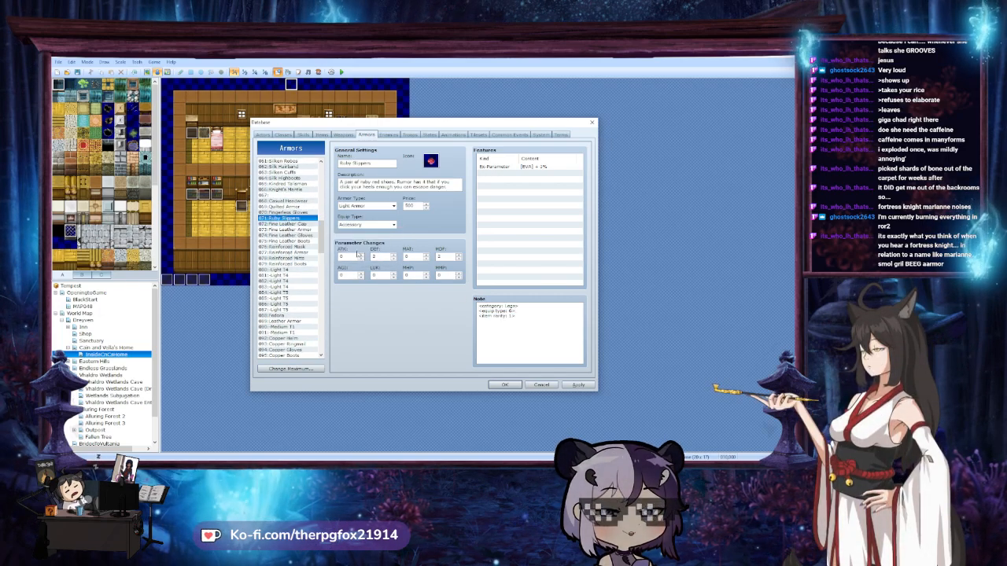
key("Up")
key("Up")
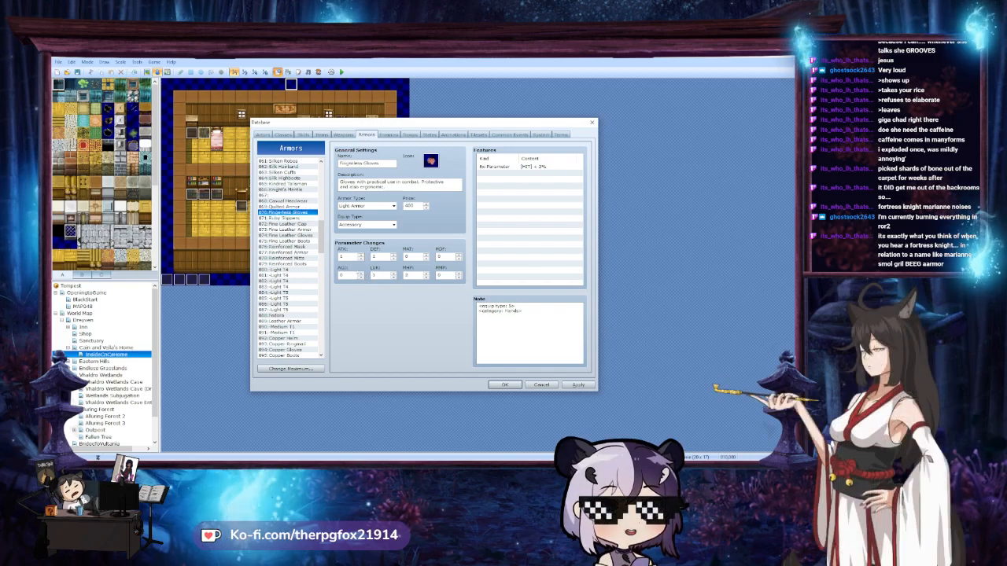
key("Down")
key("Down")
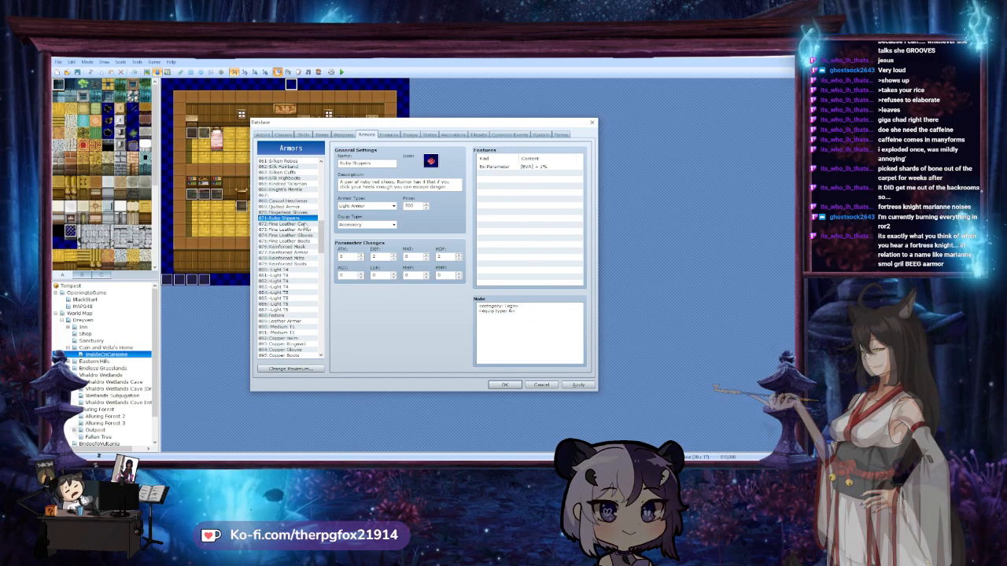
Review the category and rarity tags from the "-Light T4" placeholder in slot 80 through the "-Medium T1" placeholder in slot 90
left_click(303, 280)
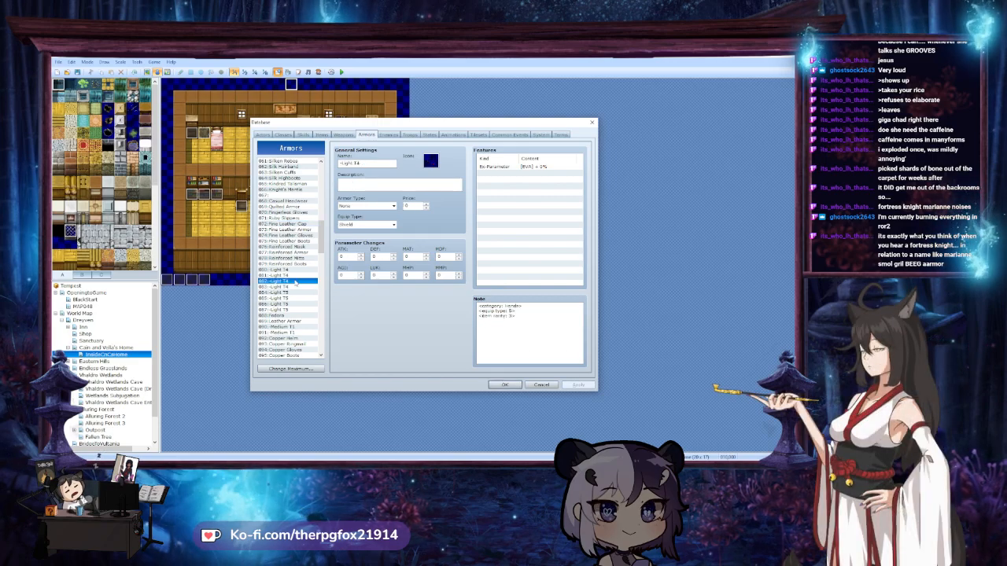
scroll(307, 279, "down", 4)
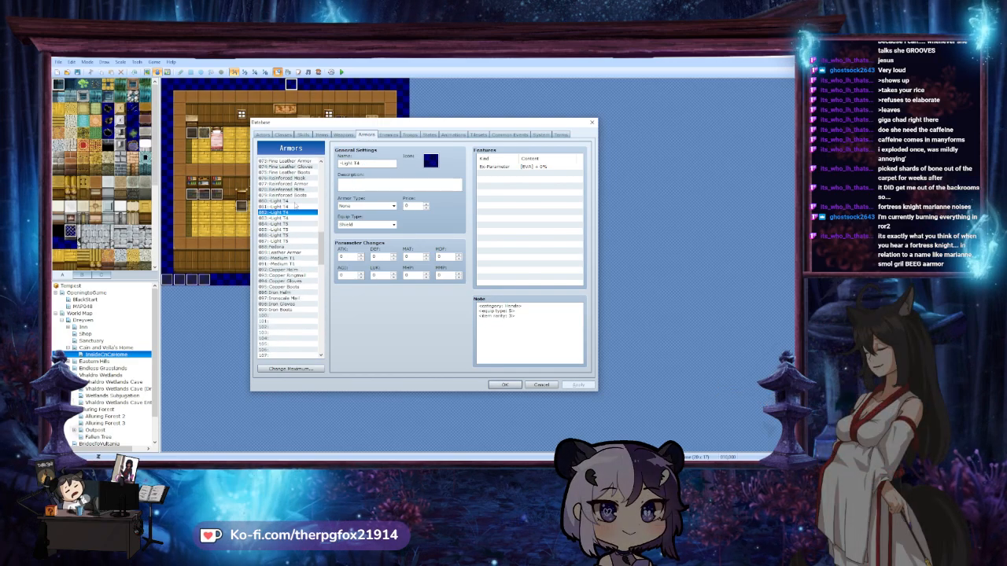
left_click(291, 201)
key("Down")
key("Down")
key("Down")
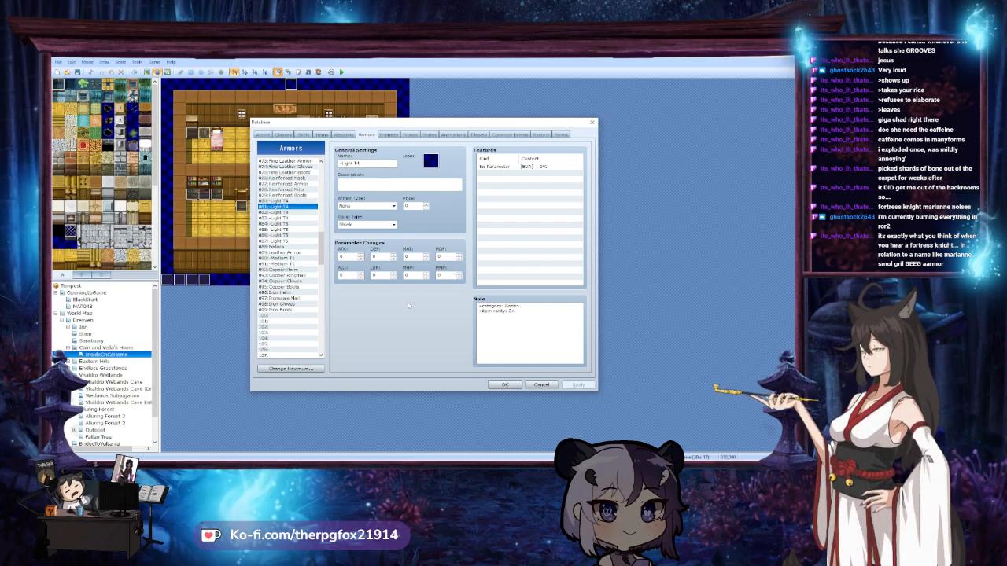
key("Down")
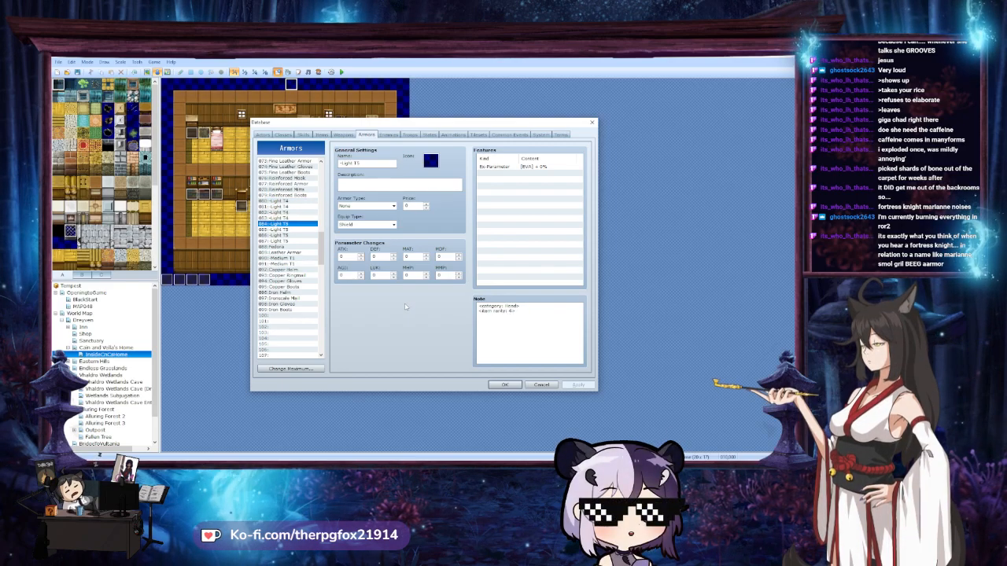
key("Down")
key("Down")
key("Down")
key("Down")
key("Down")
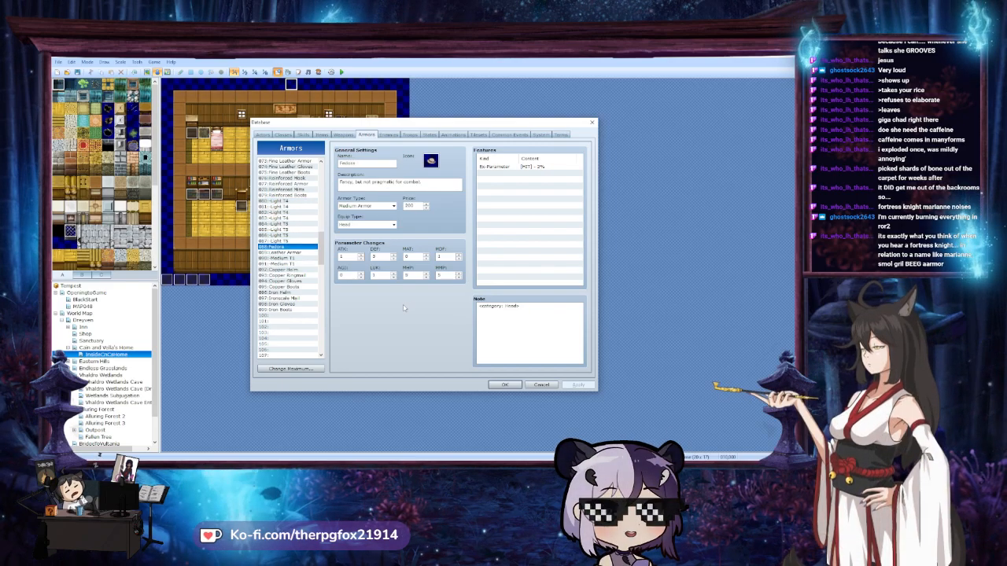
key("Down")
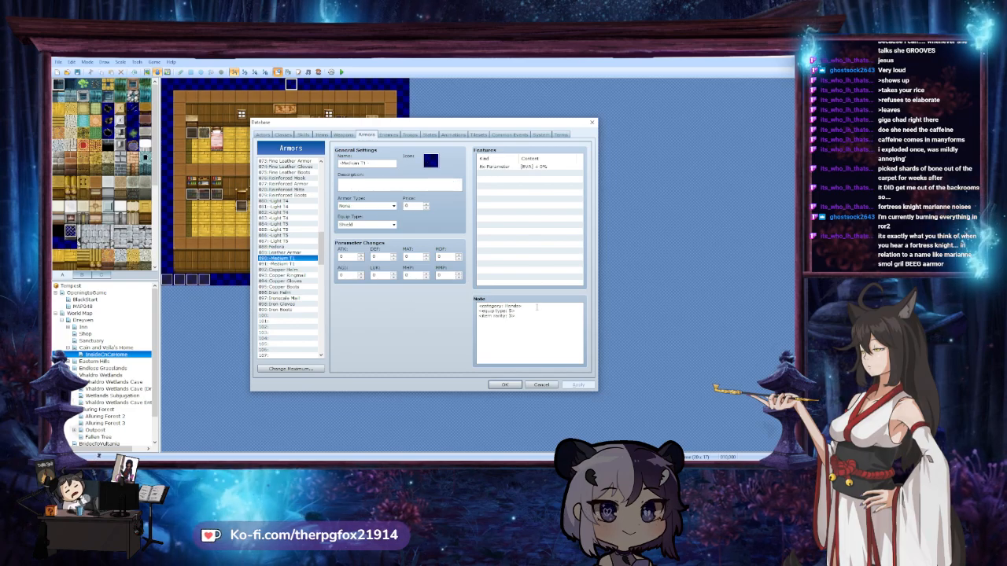
Delete the item rarity tag from the "-Medium T1" hands placeholder in slot 90 and compare its note with slot 91
left_click_drag(517, 316, 477, 315)
key("BackSpace")
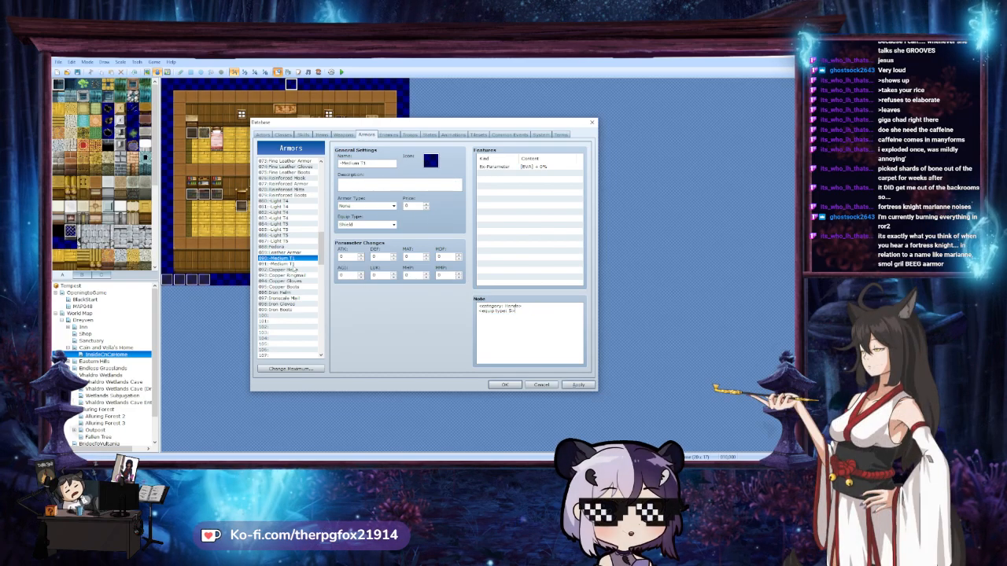
left_click(291, 265)
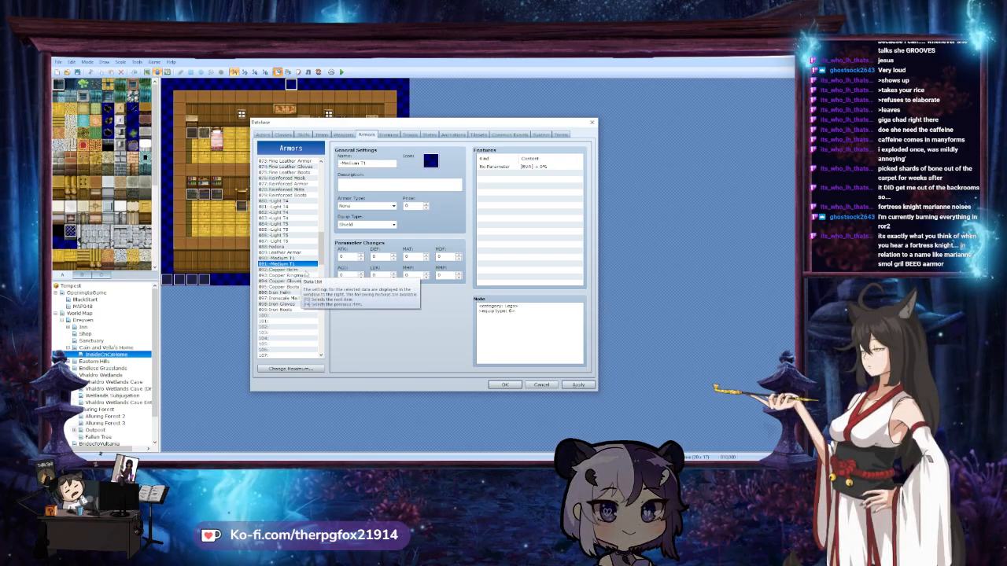
left_click(299, 259)
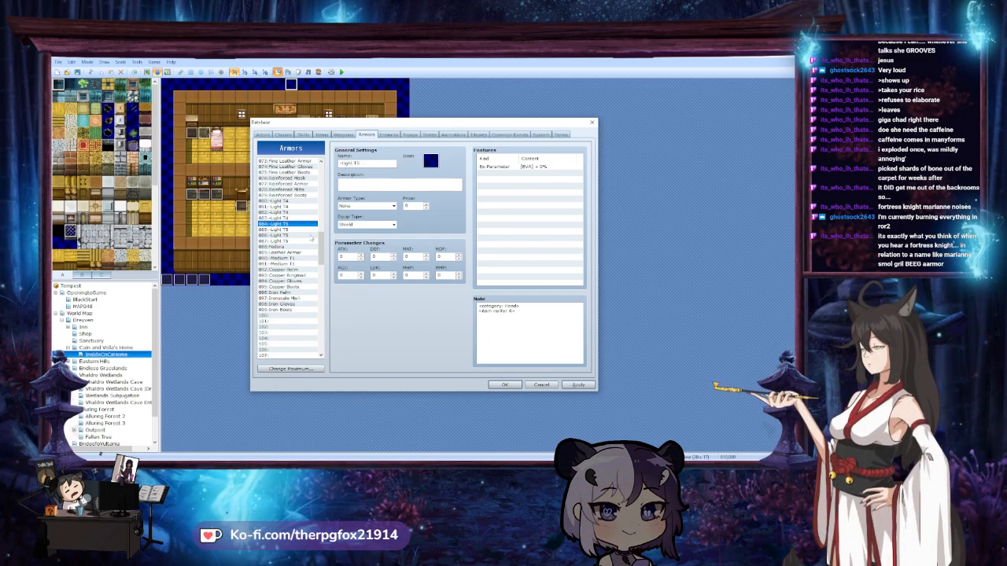
Copy the four "-Light T4" placeholders from slots 80 to 83 into slots 100 to 103, following the Iron Boots
left_click(292, 305)
left_click(283, 310)
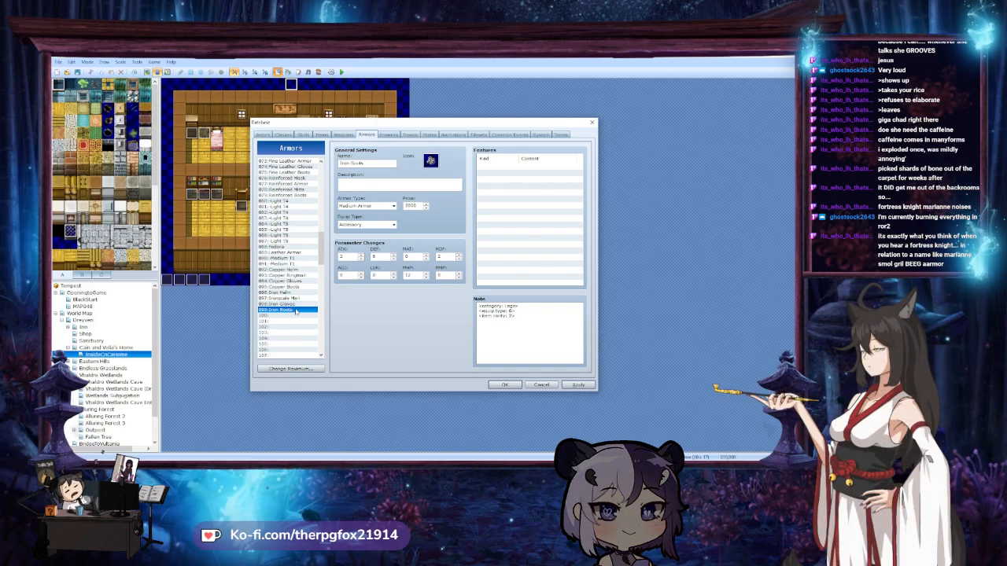
left_click(291, 207)
left_click(292, 201)
left_click(281, 316)
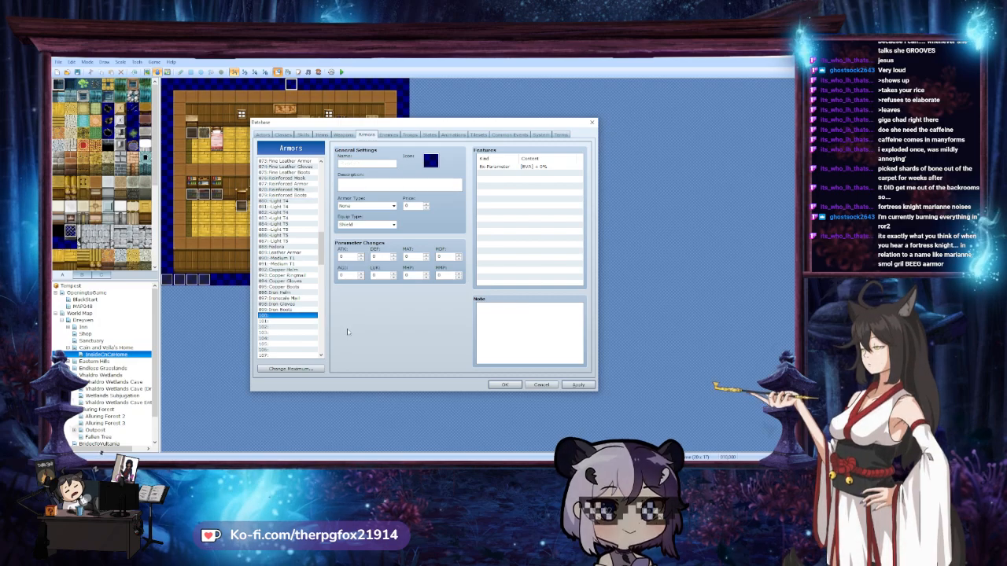
key("ctrl+v")
left_click(291, 207)
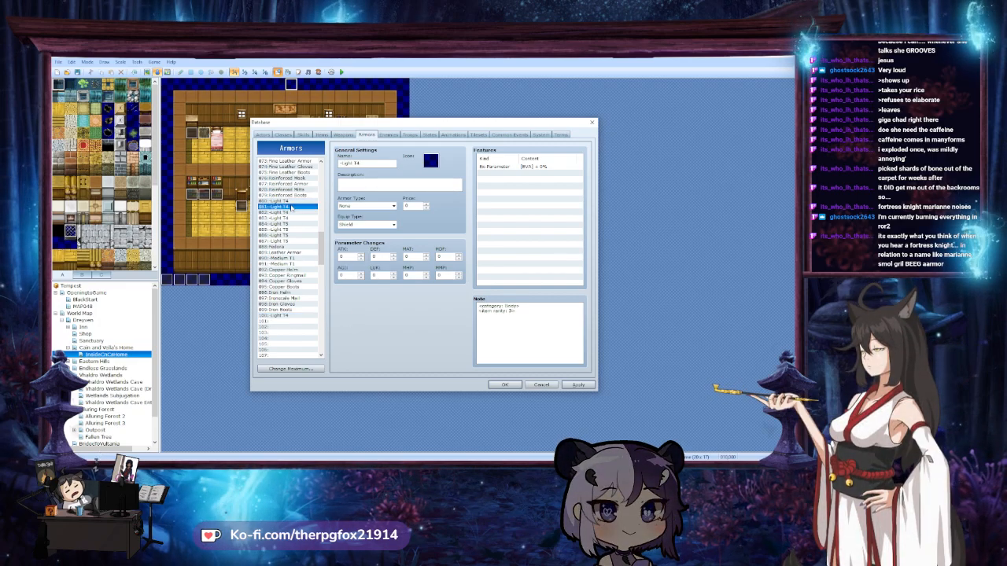
left_click(291, 321)
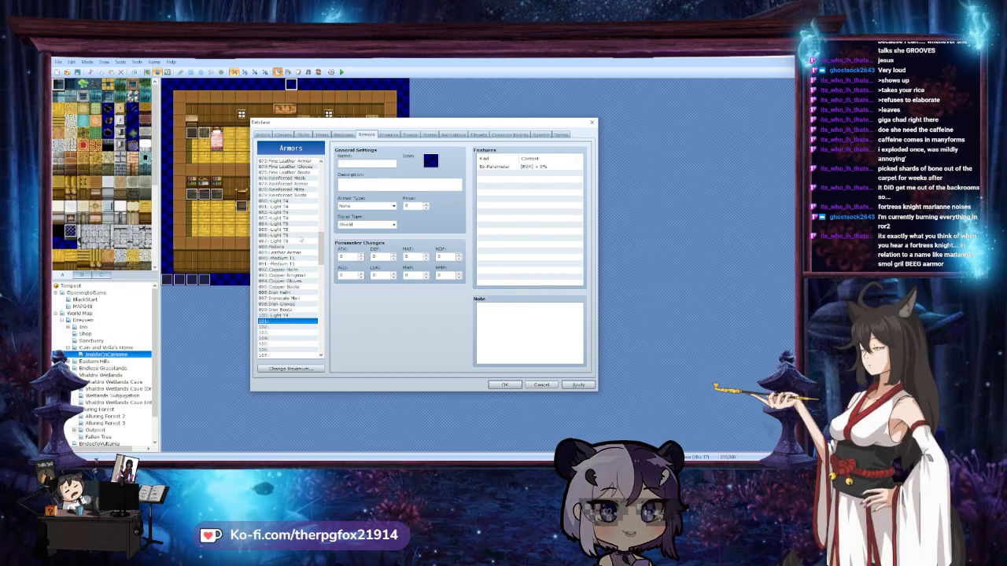
key("ctrl+v")
left_click(291, 212)
left_click(289, 326)
key("ctrl+v")
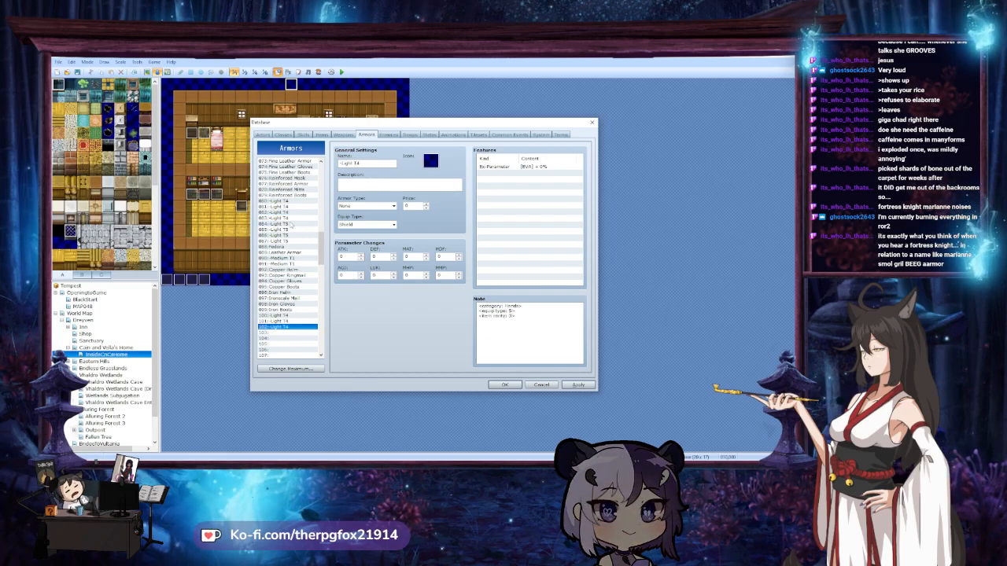
Copy the four "-Light T5" placeholders from slots 84 to 87 into the empty slots 104 to 107
scroll(298, 259, "up", 1)
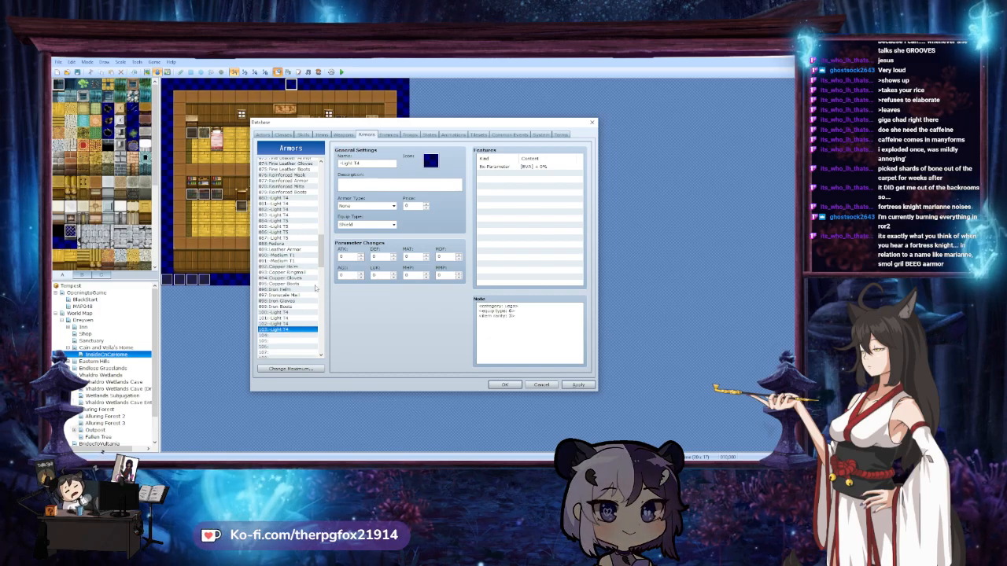
left_click(291, 206)
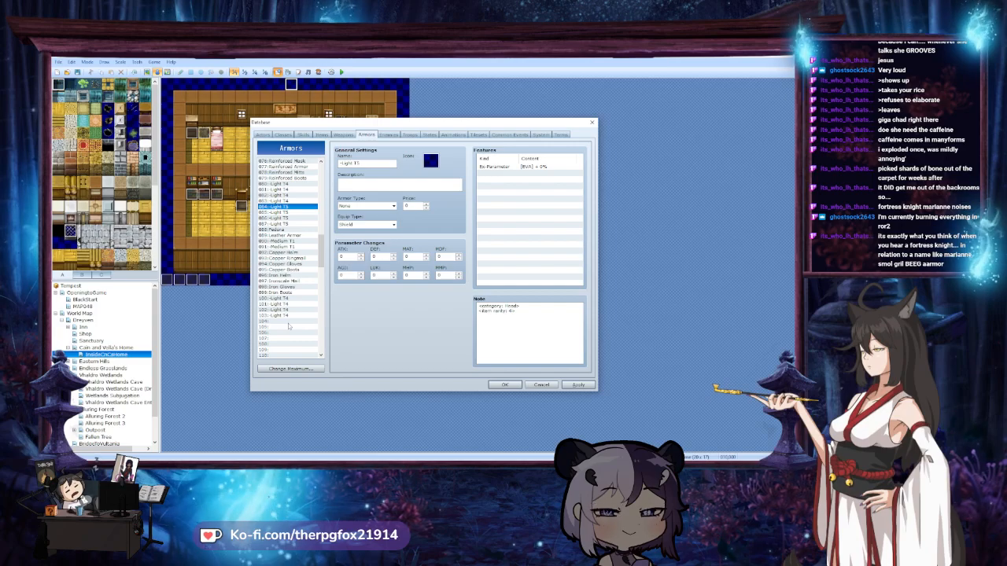
left_click(288, 322)
key("ctrl+v")
left_click(288, 213)
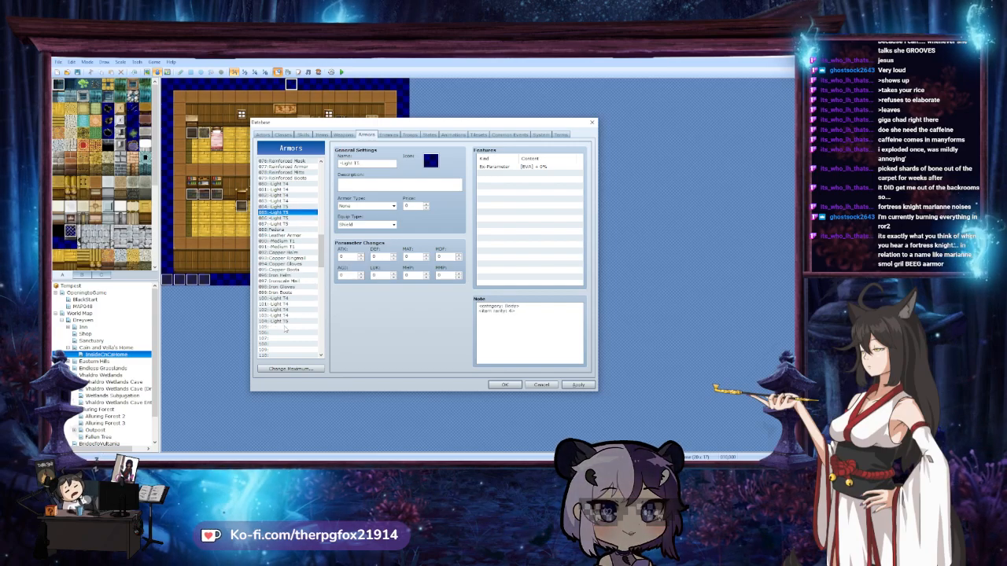
left_click(288, 326)
key("ctrl+v")
left_click(288, 217)
left_click(288, 332)
key("ctrl+v")
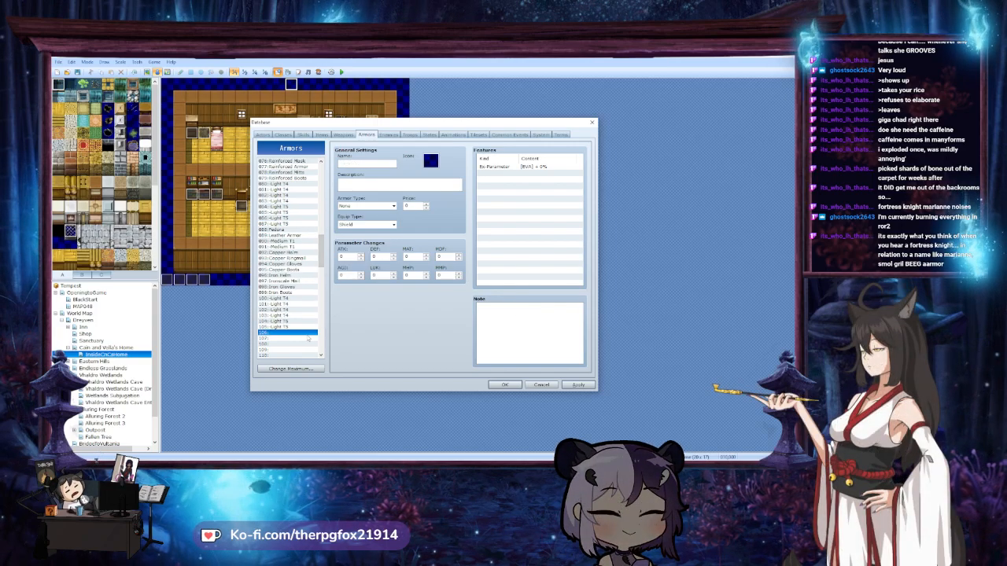
left_click(288, 224)
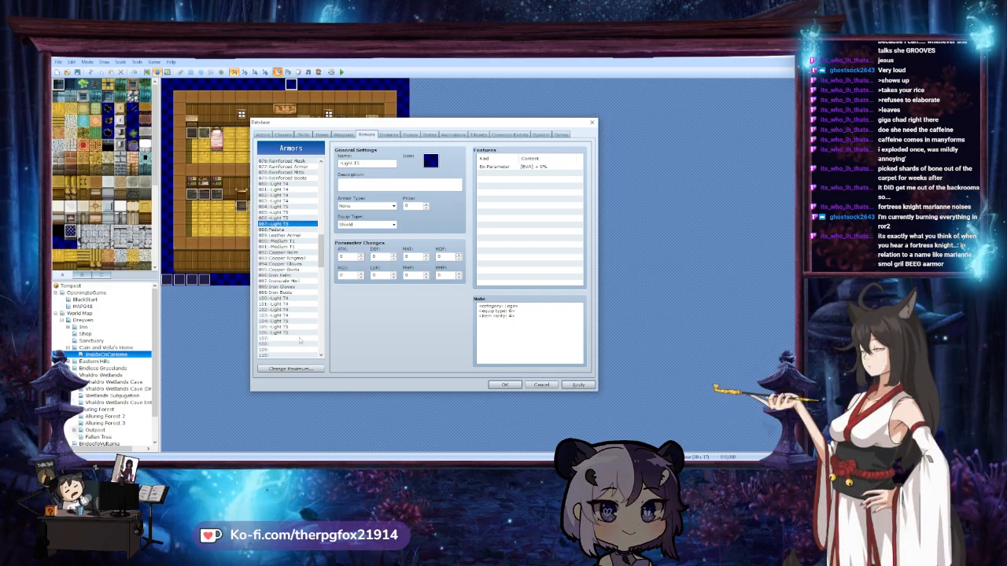
left_click(288, 338)
key("ctrl+v")
Review the category and rarity tags in the notes of the copied light placeholders in slots 100 through 107
left_click(288, 298)
key("Down")
key("Down")
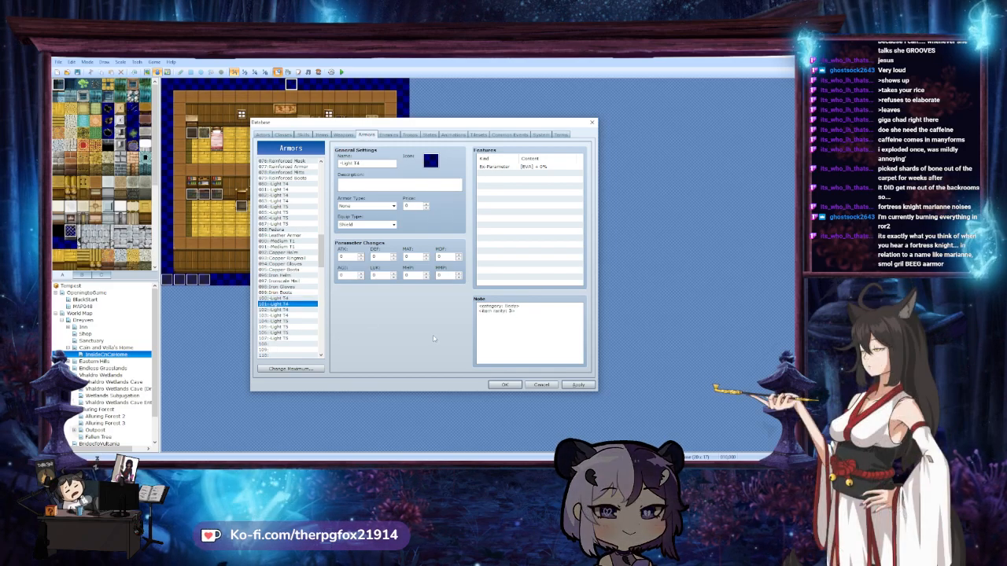
key("Down")
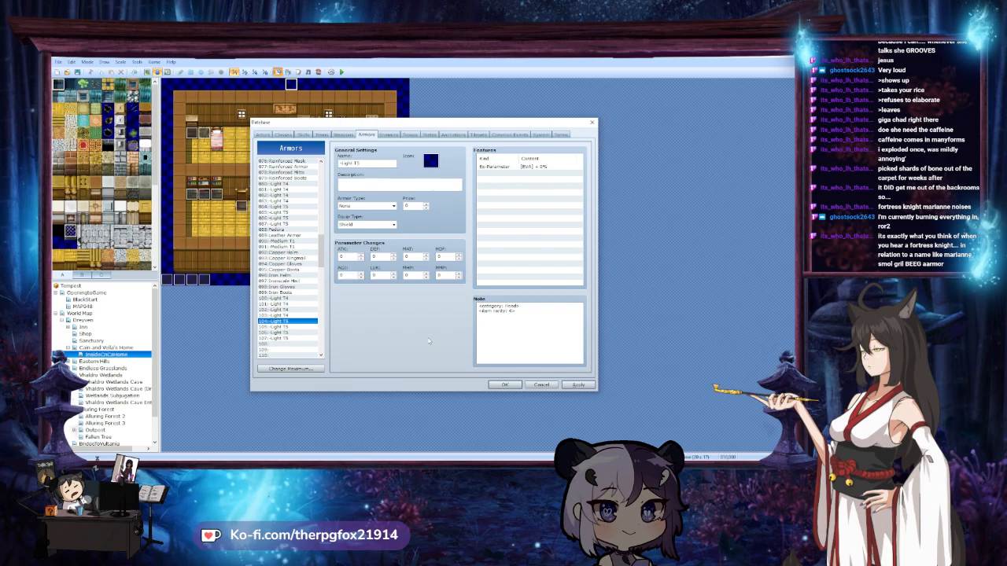
key("Down")
key("Down")
key("Up")
key("Up")
key("Up")
key("Up")
key("Up")
key("Up")
key("Up")
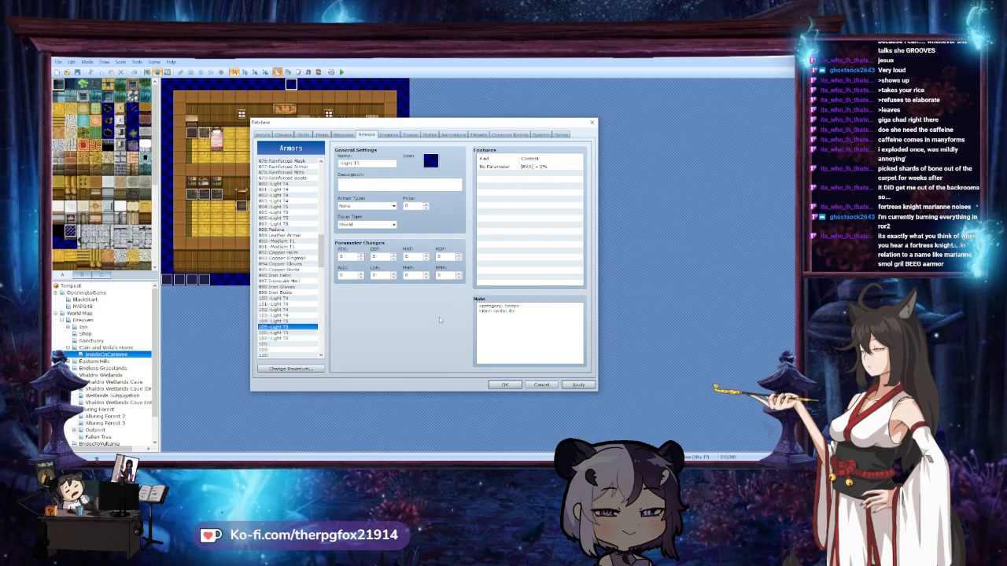
Rename the four copied placeholders in slots 100 to 103 as "-Medium T4", reusing the name from slot 91
left_click(279, 246)
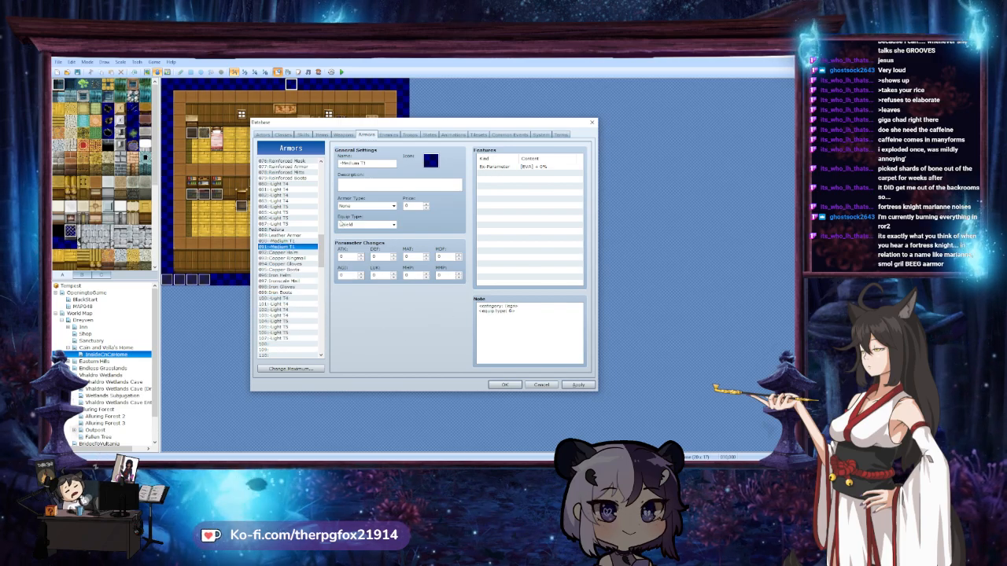
key("Tab")
key("ctrl+c")
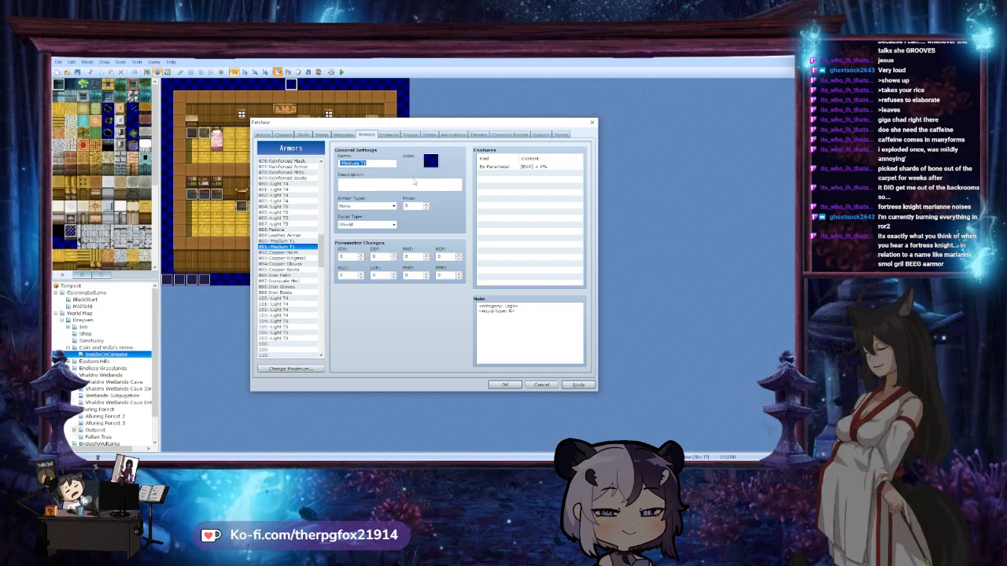
left_click(306, 299)
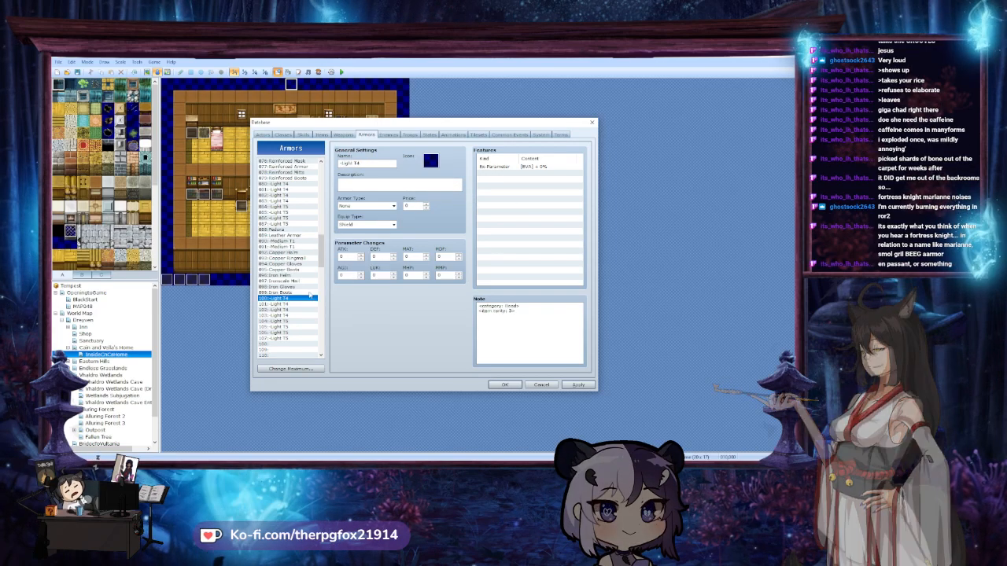
key("Tab")
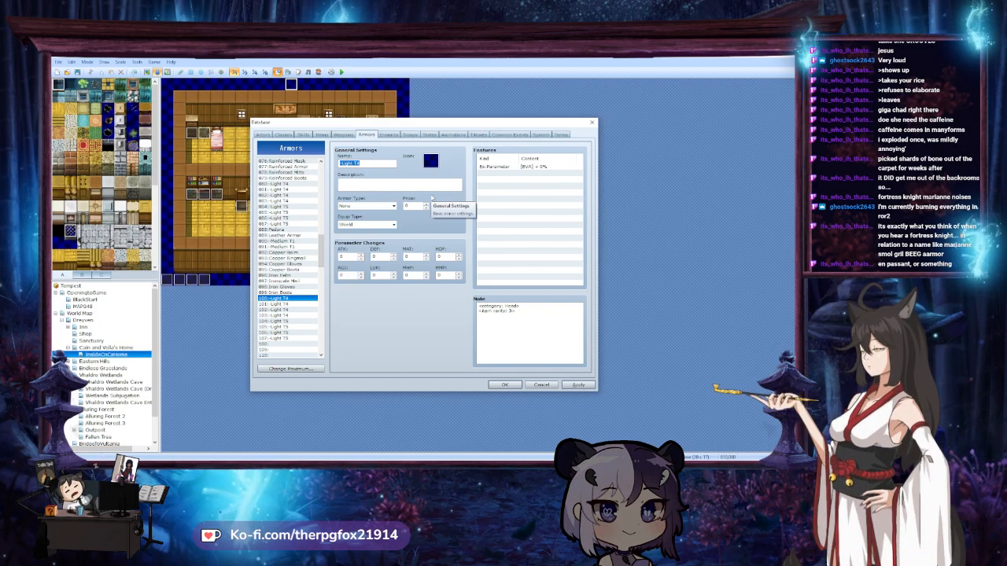
key("ctrl+v")
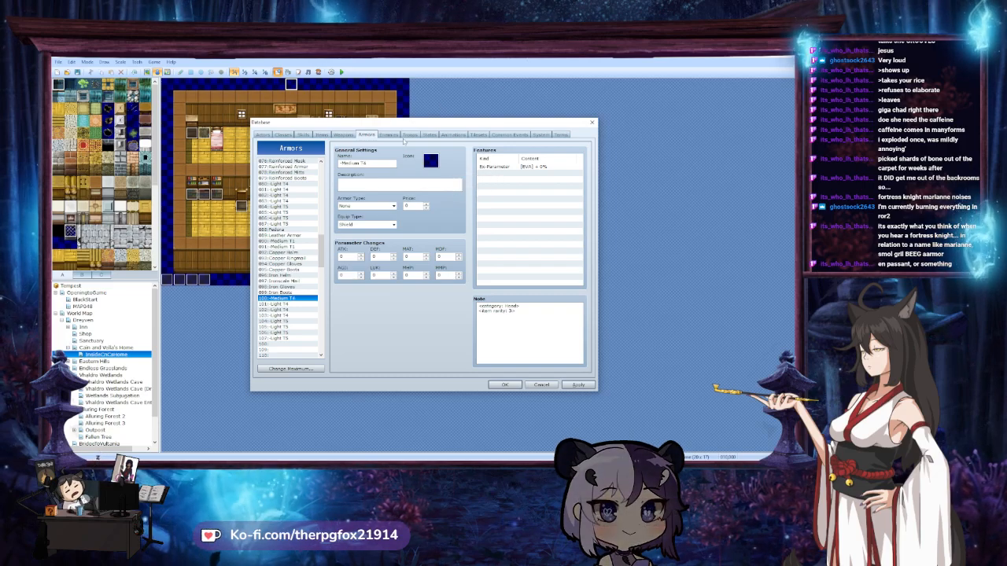
left_click_drag(389, 165, 335, 163)
left_click(298, 303)
type("-Medium T4")
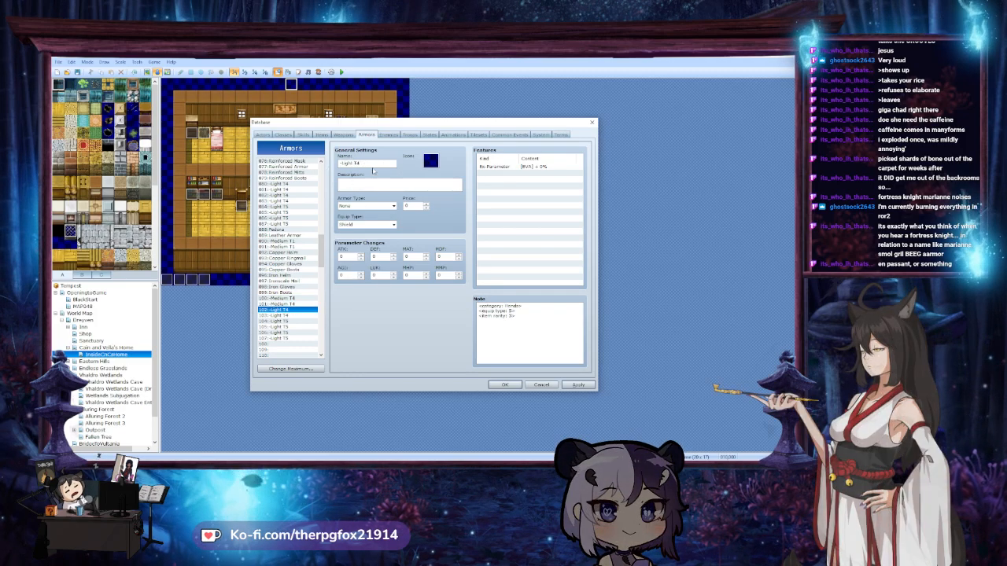
left_click(293, 315)
left_click_drag(380, 163, 335, 163)
type("-Medium T4")
Rename the four placeholders in slots 104 to 107 as "-Medium T5" and apply the database changes
left_click(295, 321)
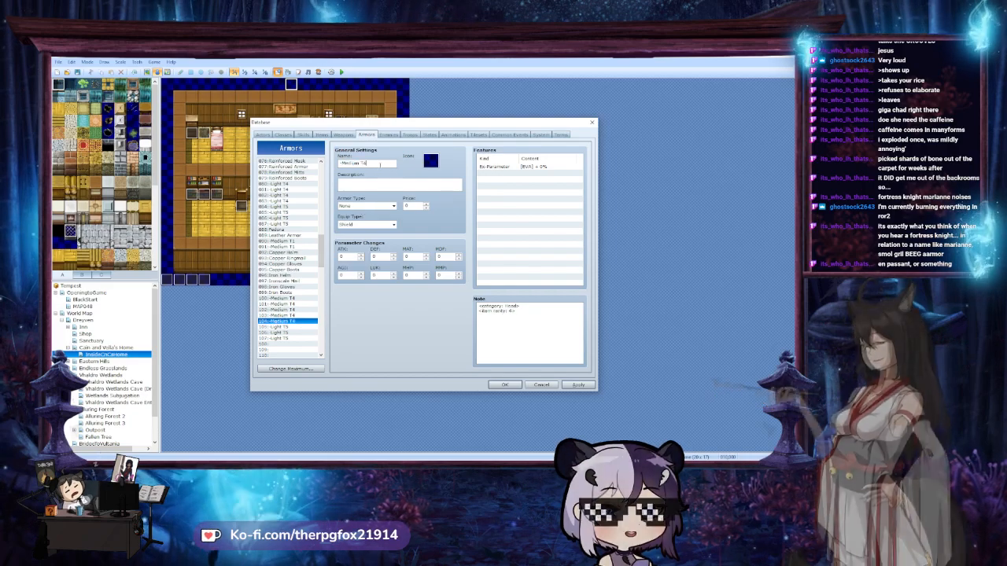
type("-Medium T4")
key("BackSpace")
type("5")
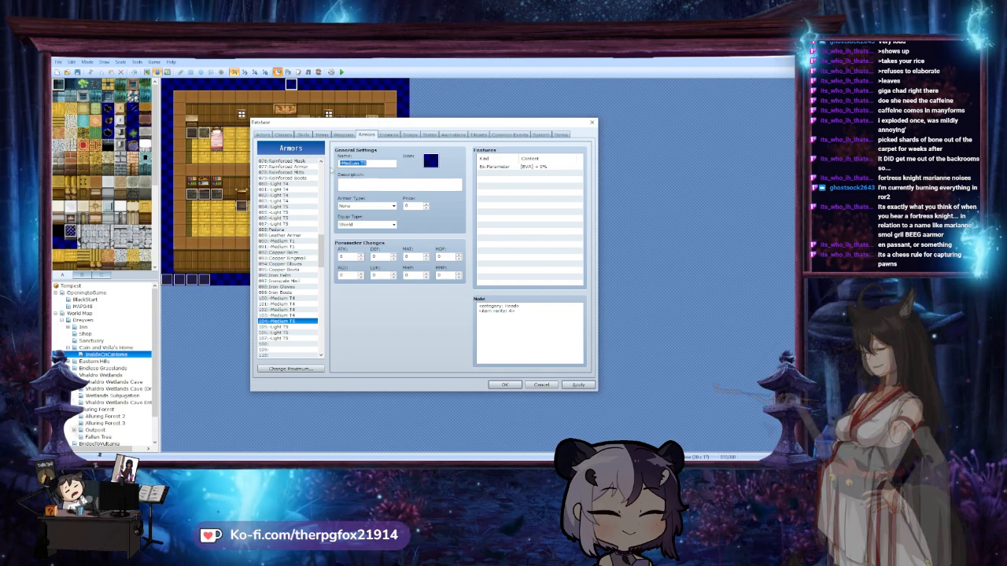
left_click(291, 327)
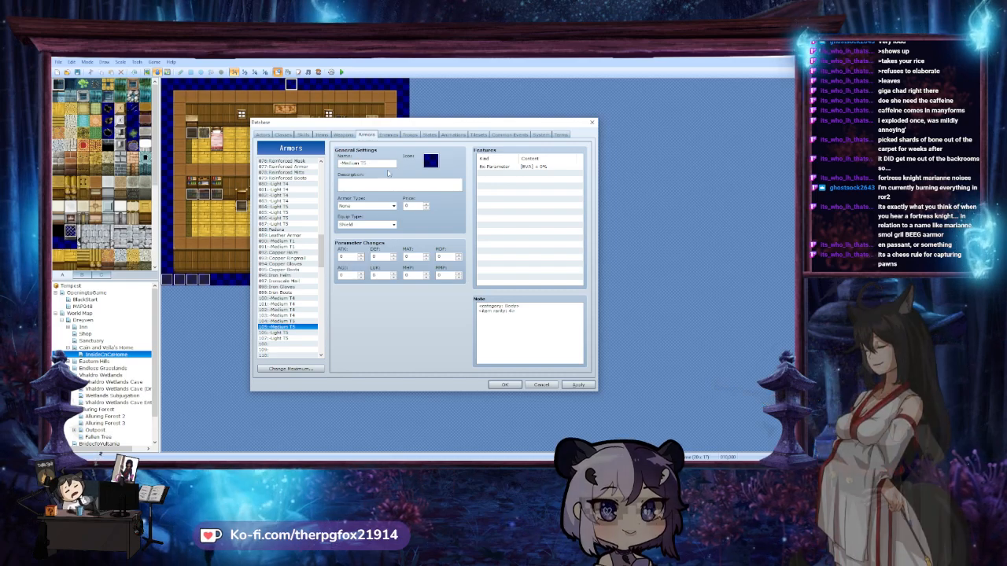
key("Down")
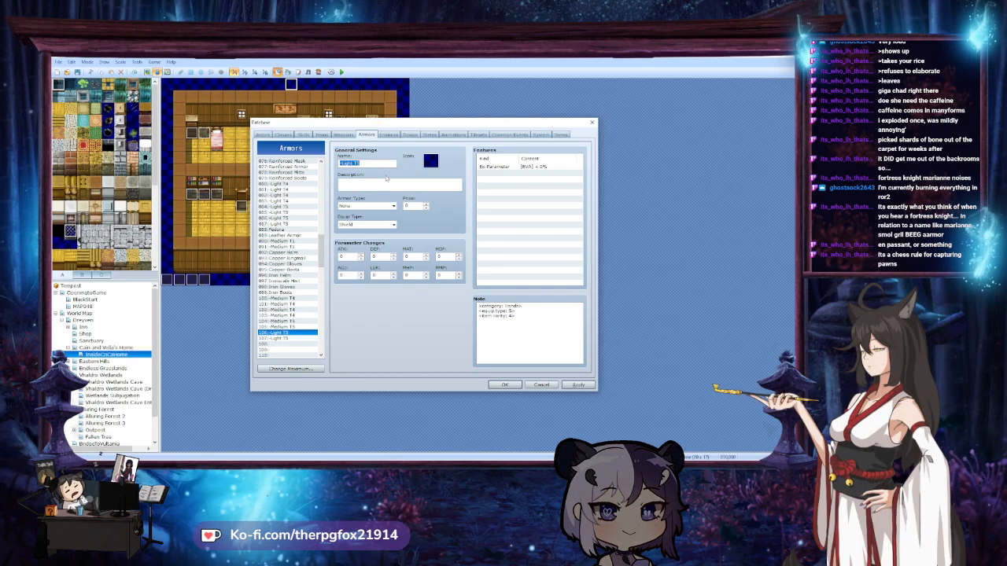
type("-Medium T5")
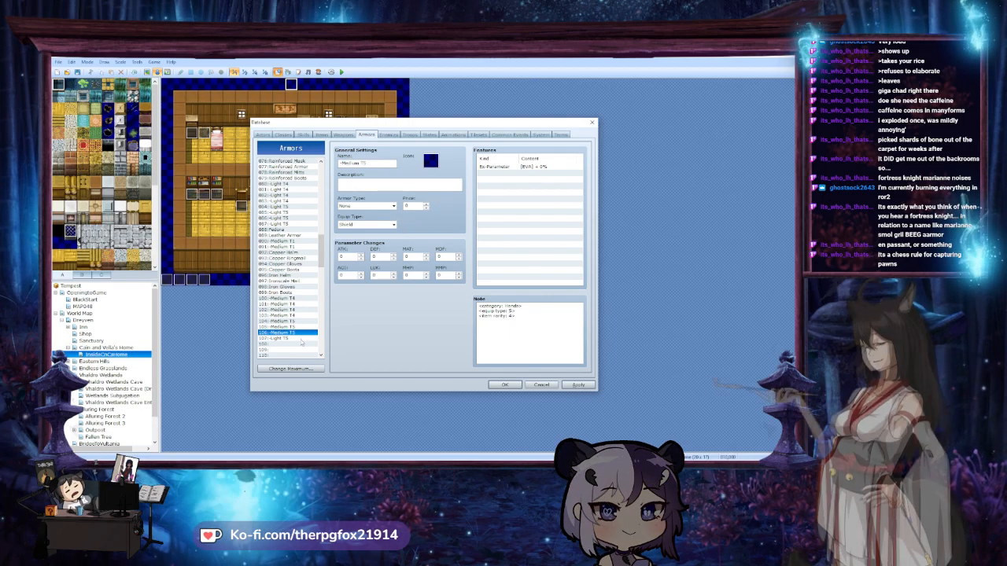
left_click(302, 338)
left_click_drag(339, 163, 450, 176)
type("-Medium T5")
left_click(568, 386)
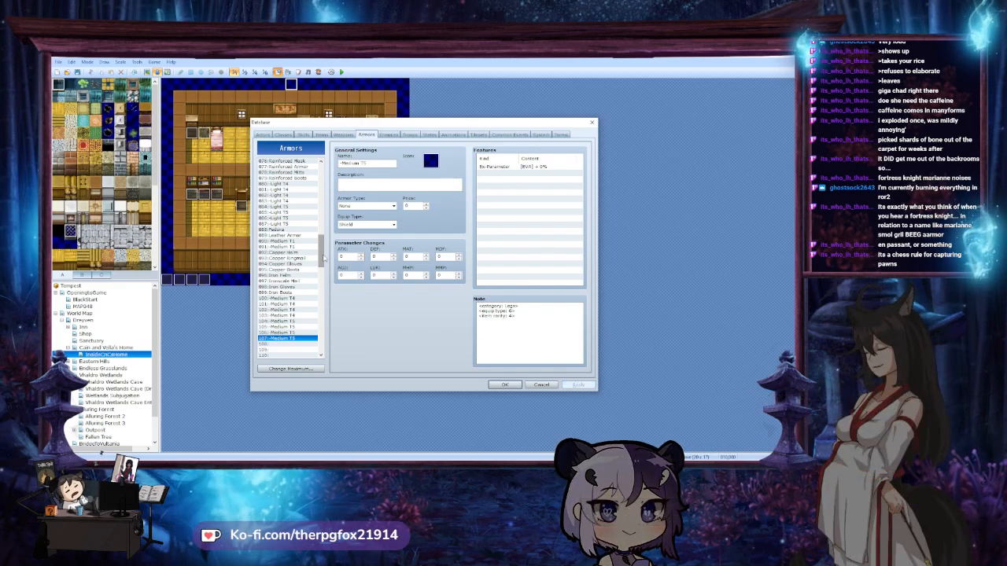
Copy the "-Medium T1" hands and legs placeholders from slots 90 and 91 into the empty slots 110 and 111
left_click_drag(320, 257, 321, 272)
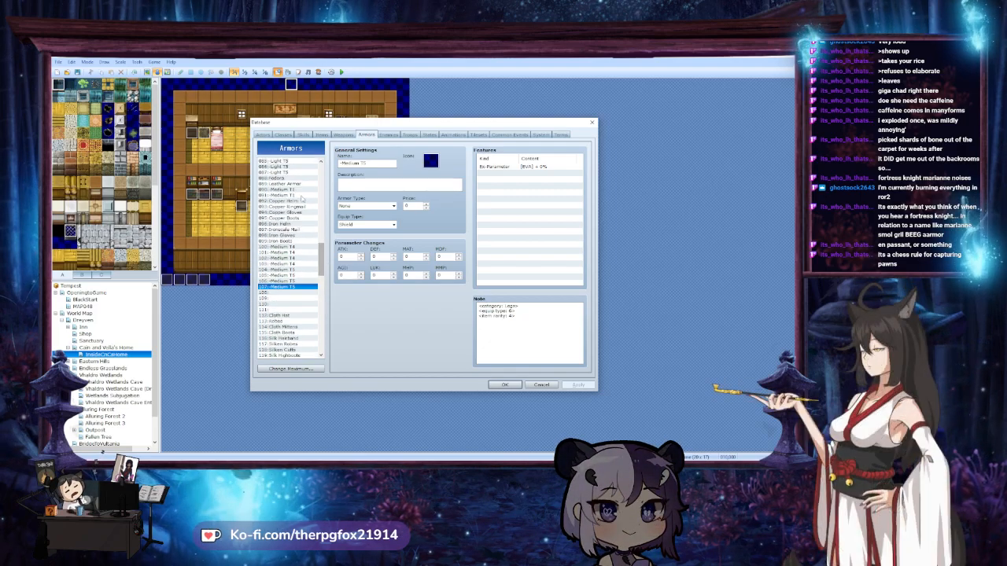
left_click(287, 190)
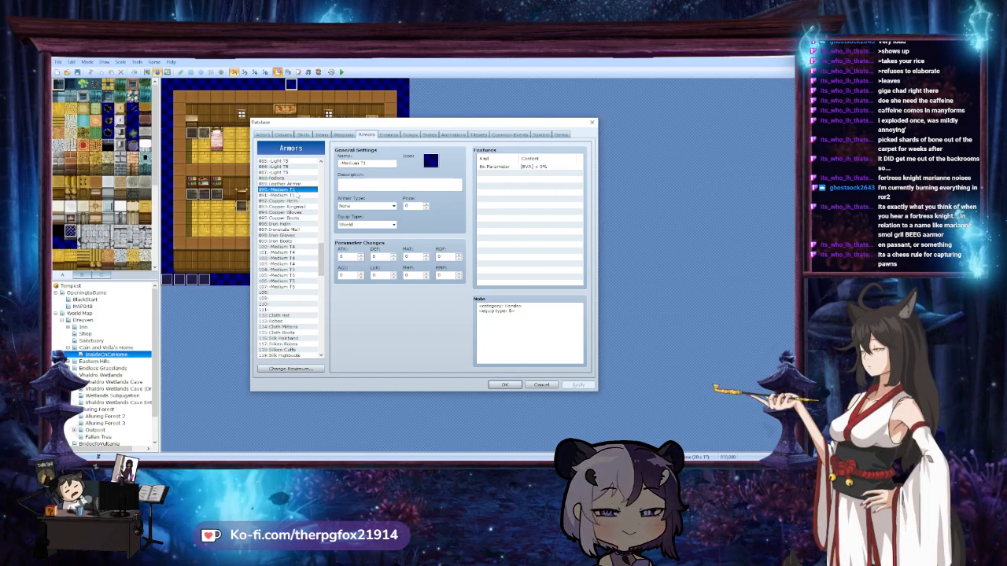
left_click(286, 304)
key("ctrl+v")
left_click(296, 195)
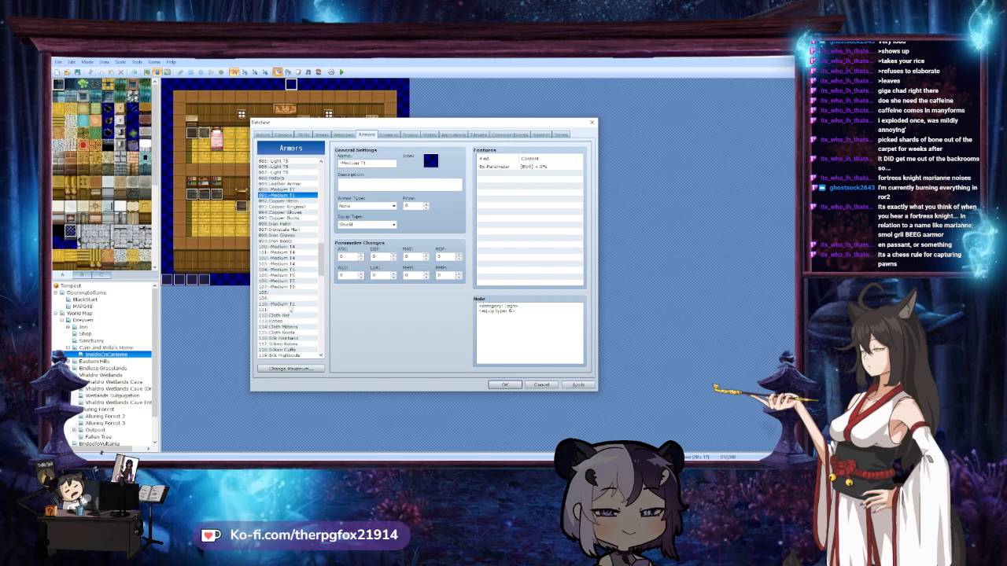
Rename the hands and legs placeholders in slots 110 and 111 as "-Magic T1"
left_click(287, 304)
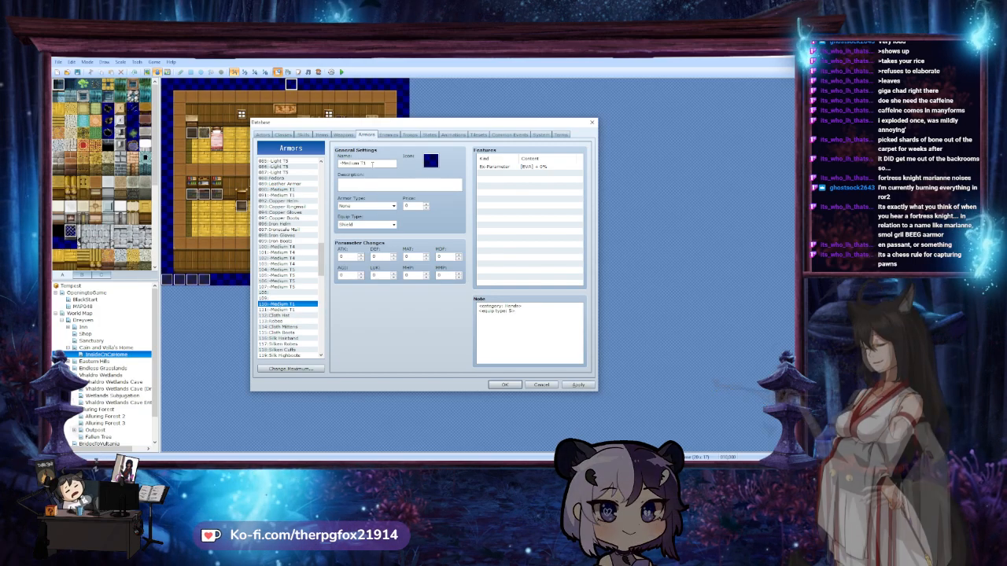
left_click(359, 163)
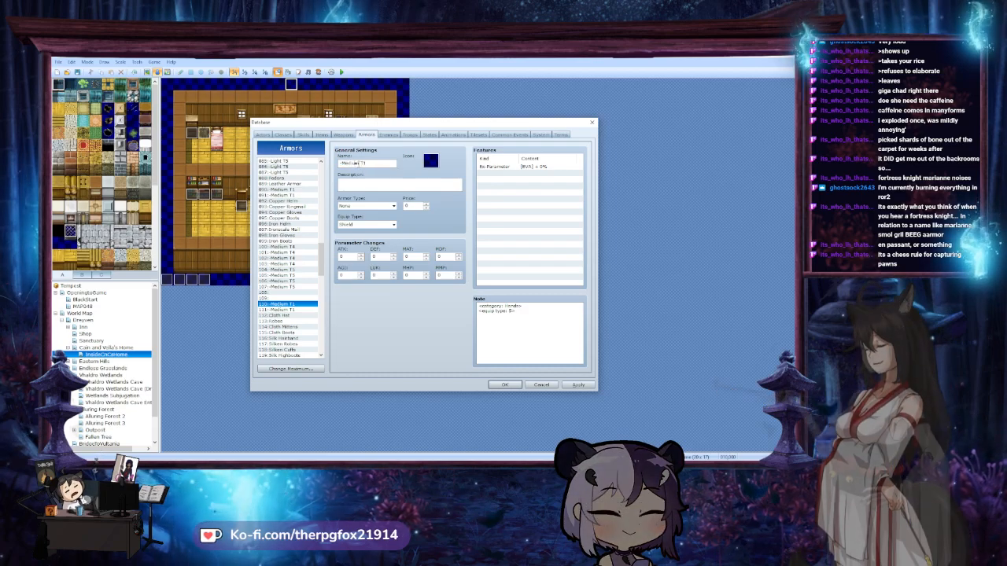
key("BackSpace")
key("BackSpace")
key("BackSpace")
key("BackSpace")
key("BackSpace")
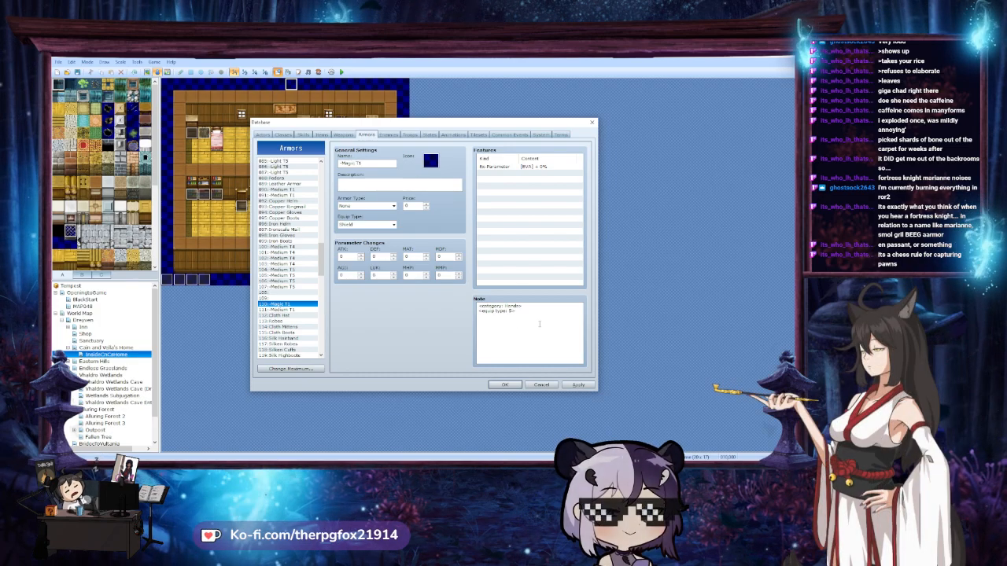
left_click(307, 309)
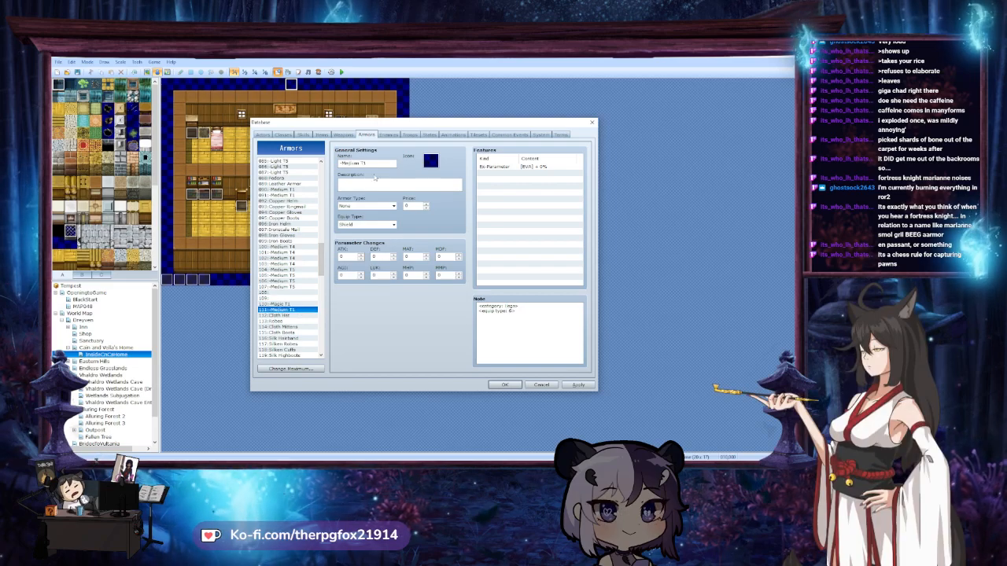
left_click(307, 303)
left_click_drag(339, 163, 375, 163)
left_click(299, 309)
type("-Magic T1")
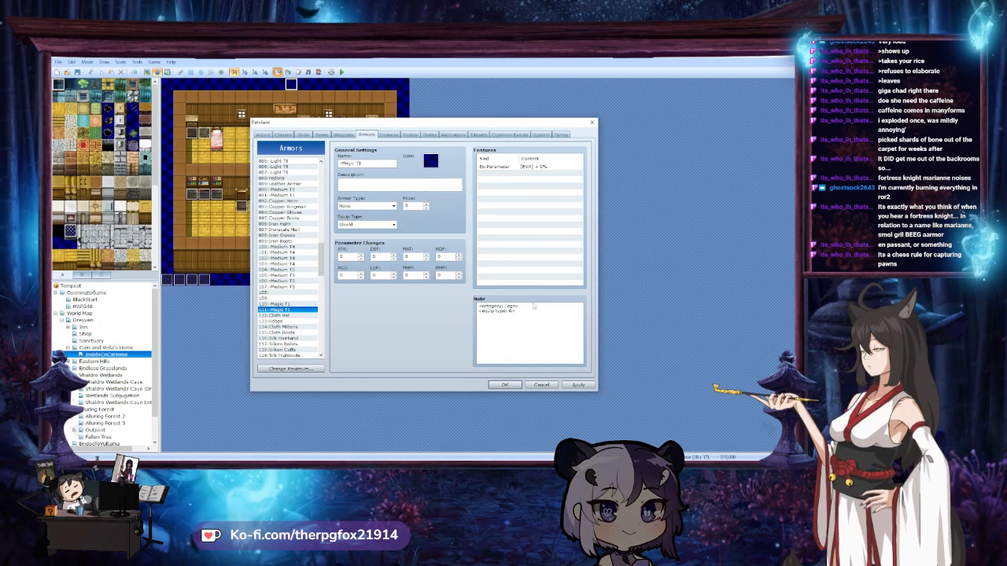
Copy the "-Medium T4" head and body placeholders from slots 100 and 101 into the empty slots 108 and 109
left_click(289, 305)
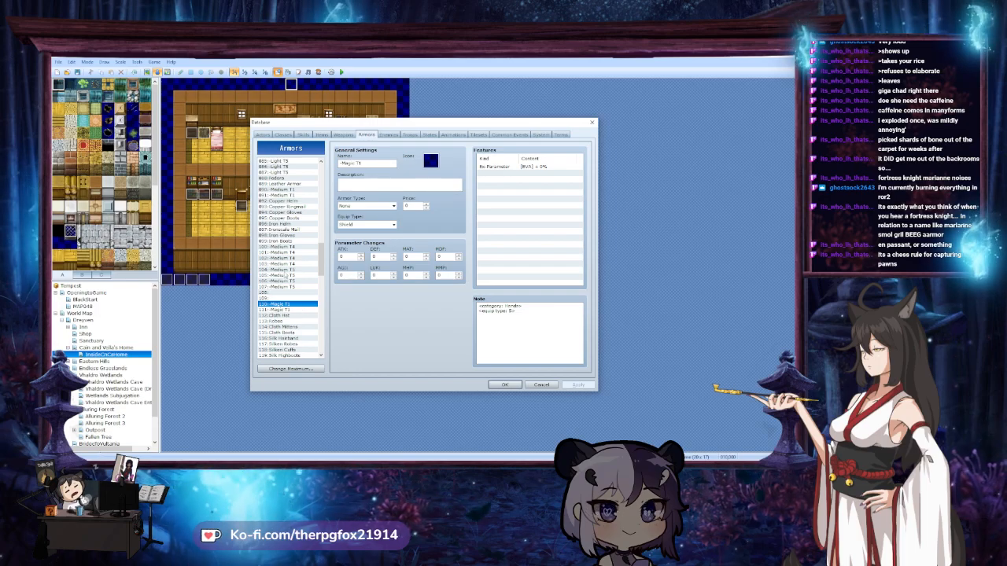
left_click(299, 247)
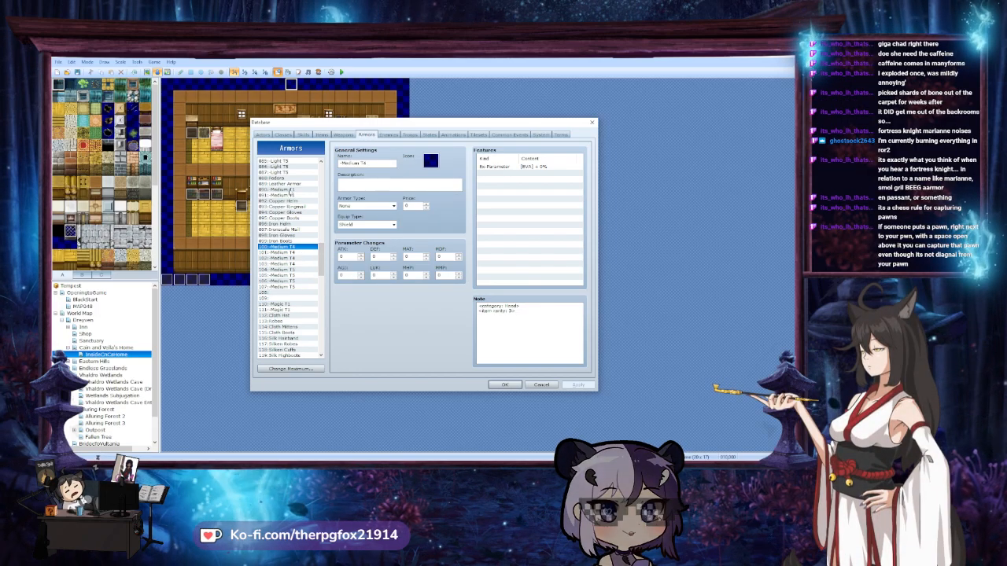
left_click(294, 179)
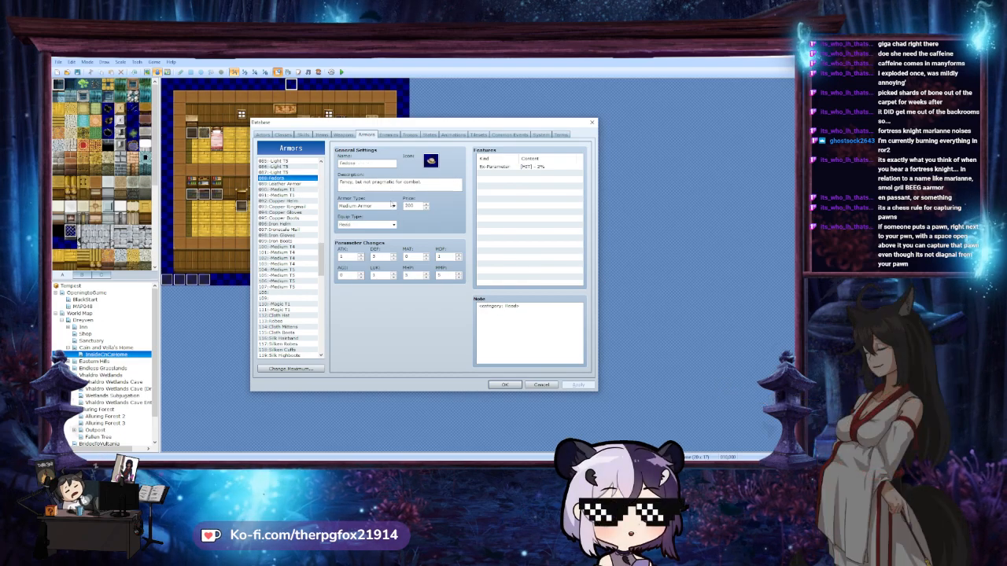
left_click(293, 247)
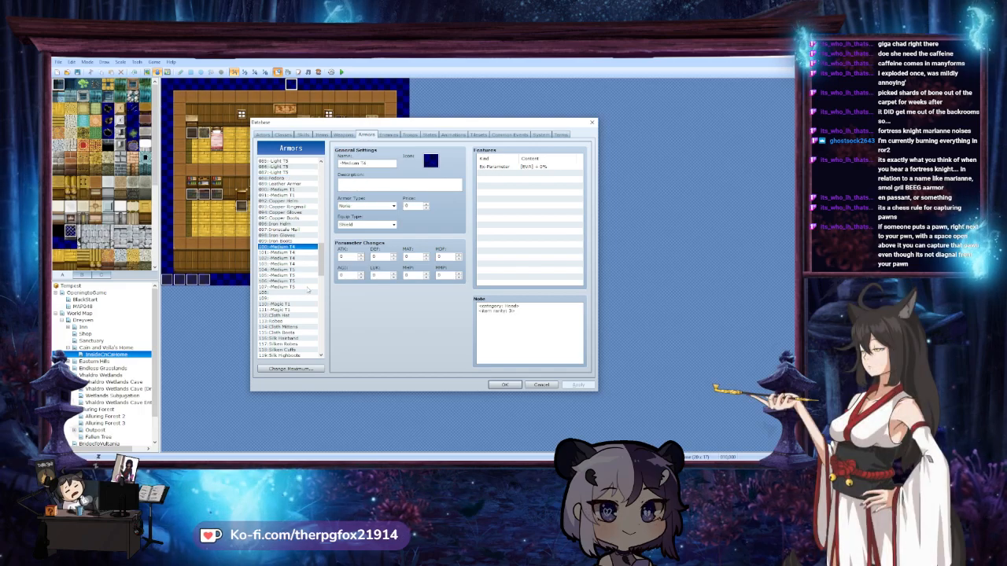
left_click(293, 292)
key("ctrl+v")
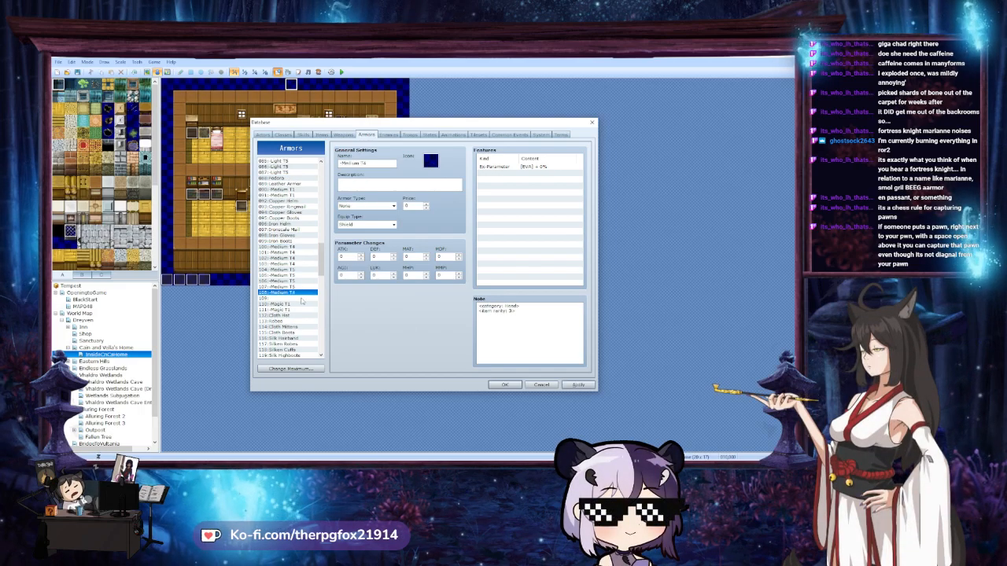
left_click(296, 298)
key("ctrl+v")
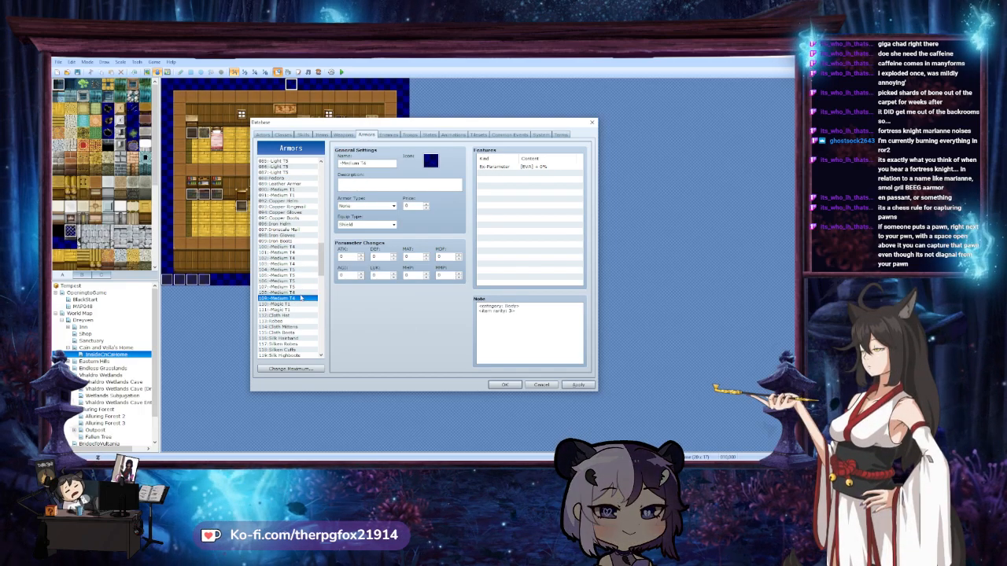
Rename the head placeholder in slot 108 as "-Magic T1" and delete its item rarity tag
left_click(295, 292)
left_click_drag(339, 163, 404, 166)
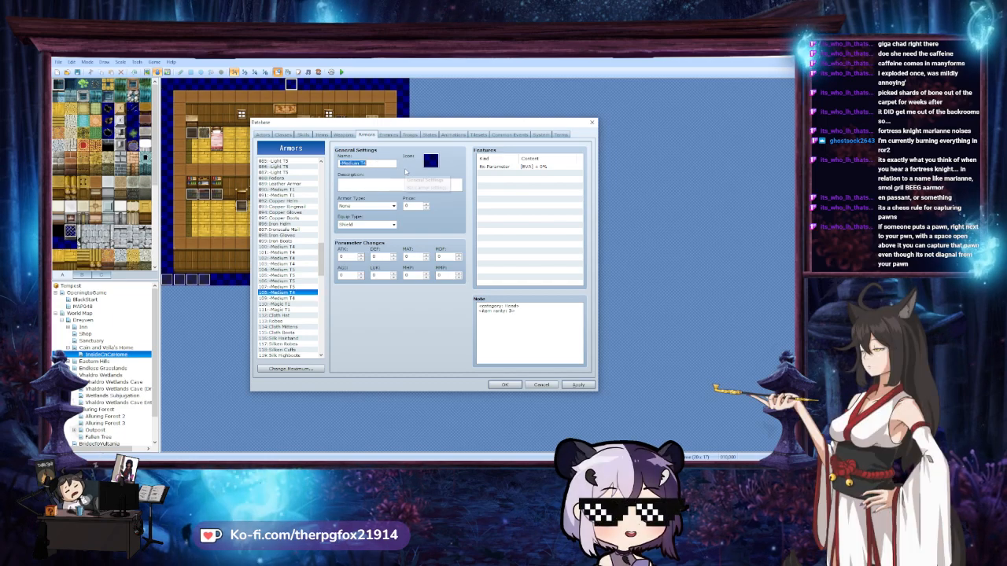
type("M")
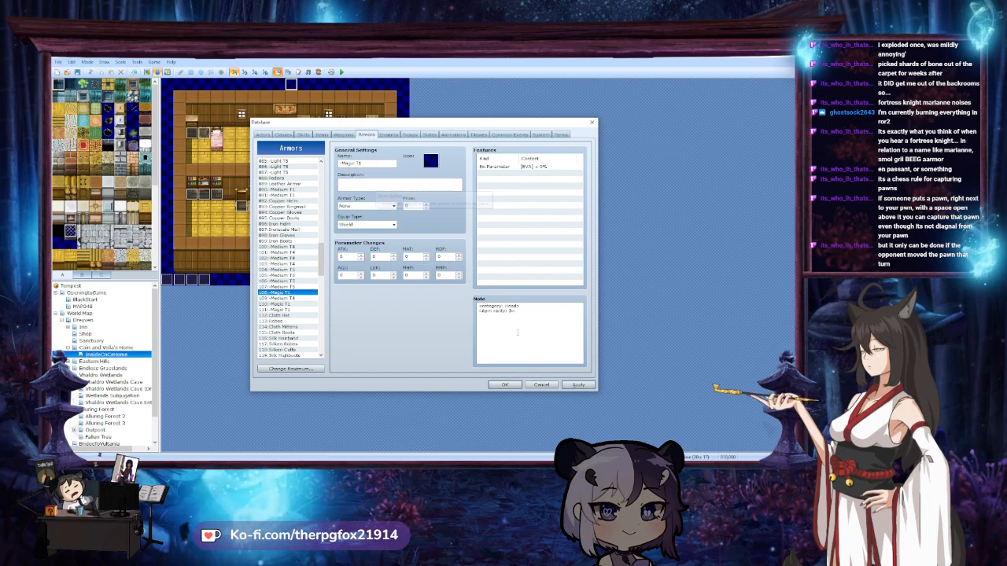
left_click_drag(527, 312, 537, 306)
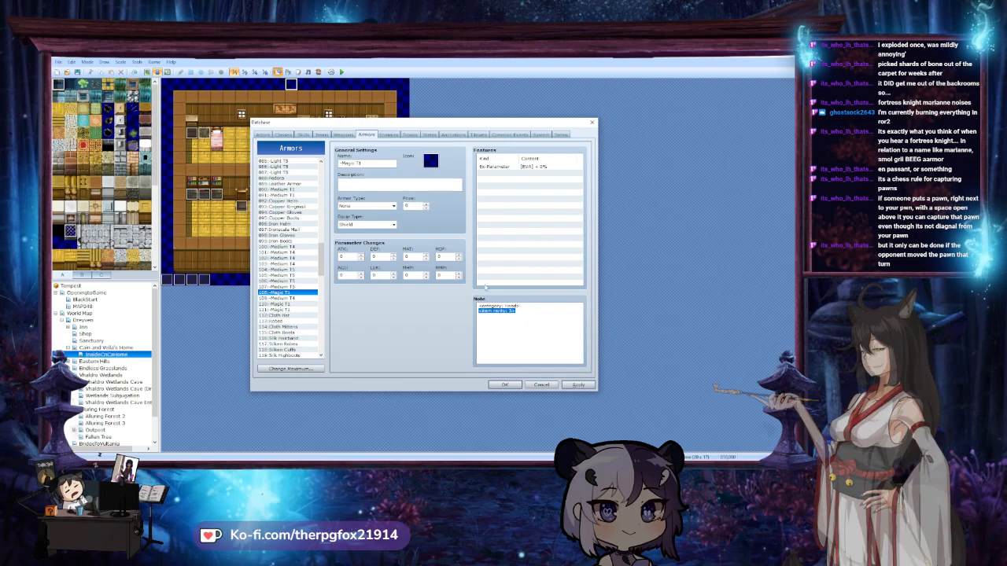
key("BackSpace")
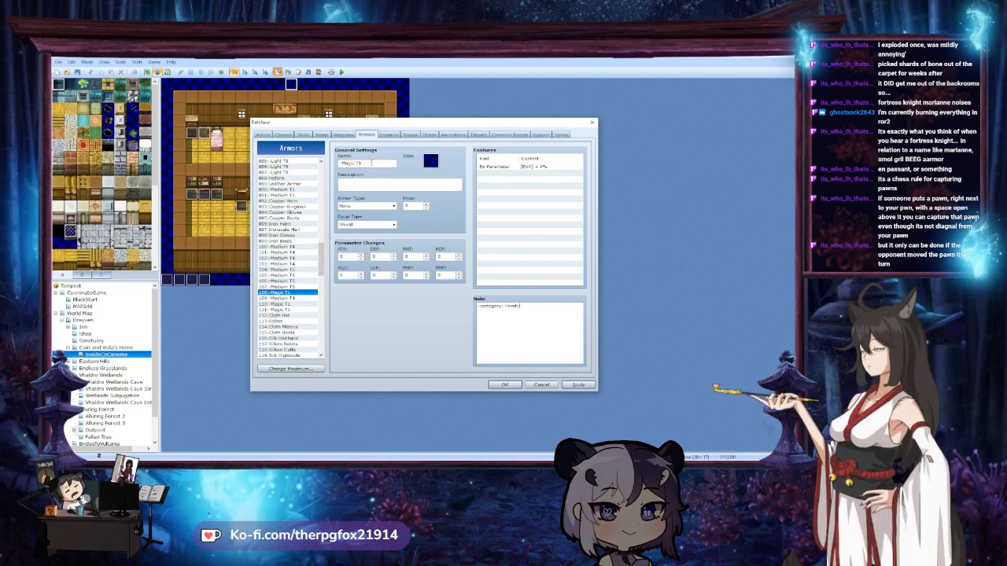
Rename the body placeholder in slot 109 as "-Magic T1" without a rarity tag, checking it against the neighbouring Magic placeholders
left_click(304, 298)
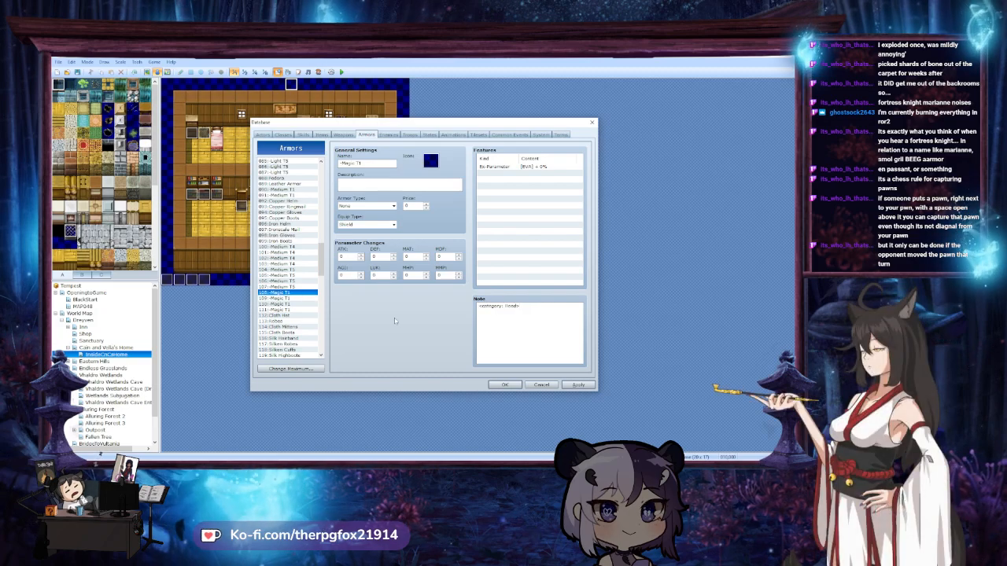
key("Down")
key("Down")
key("Up")
key("Up")
key("Up")
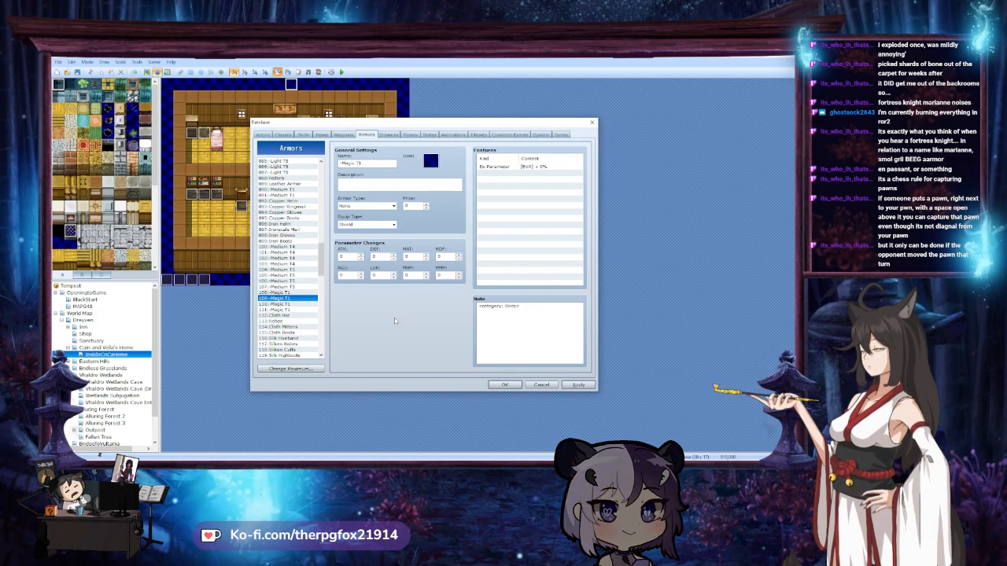
Copy the four "-Medium T4" placeholders (head, body, hands, legs) from slots 100 to 103 into the empty slots 120 to 123
left_click_drag(321, 264, 321, 273)
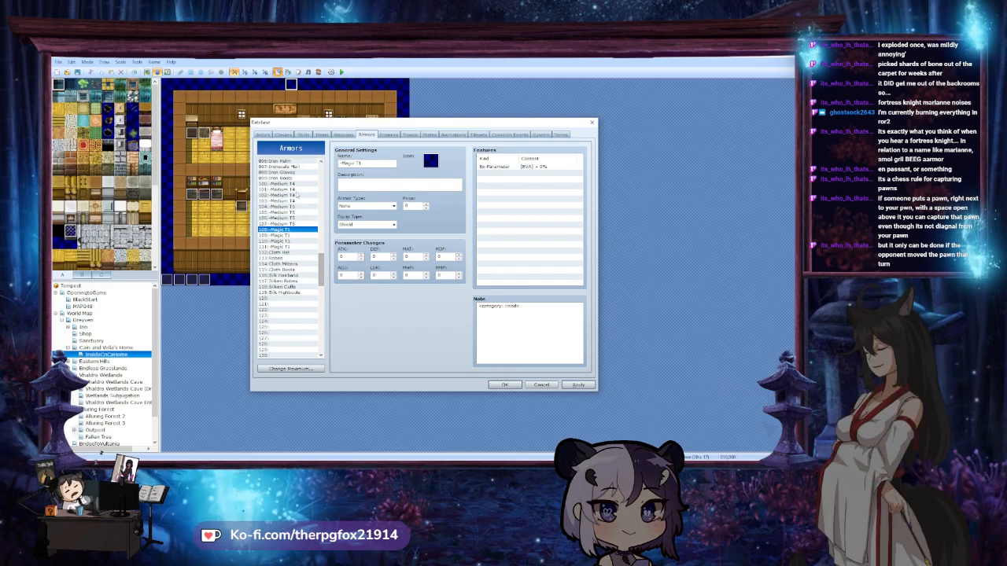
left_click(294, 185)
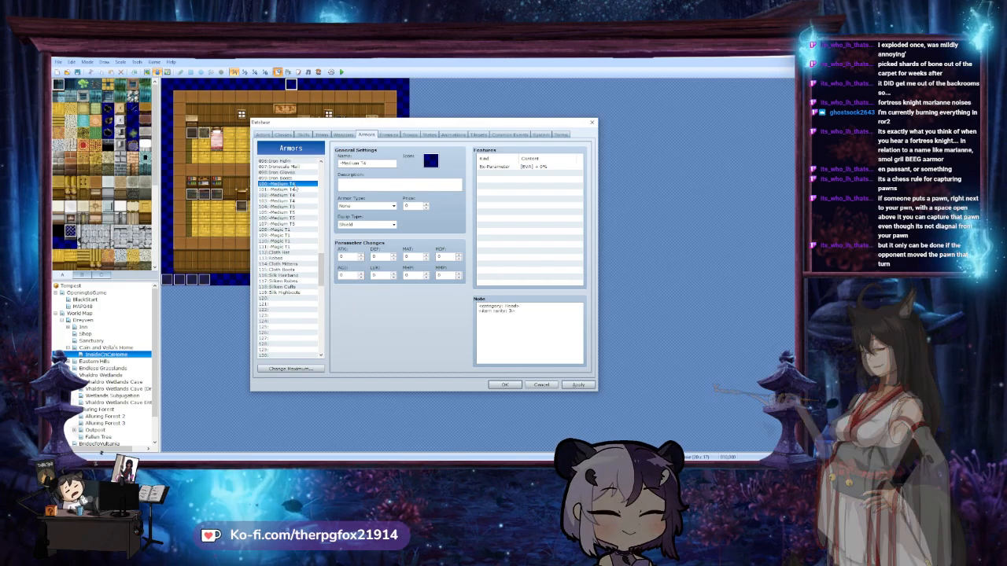
left_click(290, 299)
key("ctrl+v")
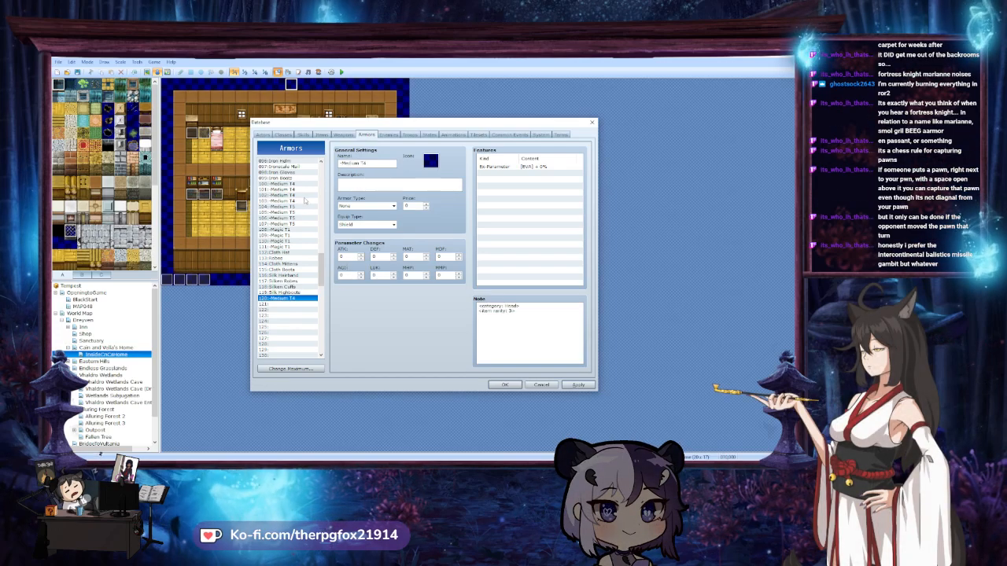
left_click(294, 190)
left_click(298, 306)
key("ctrl+v")
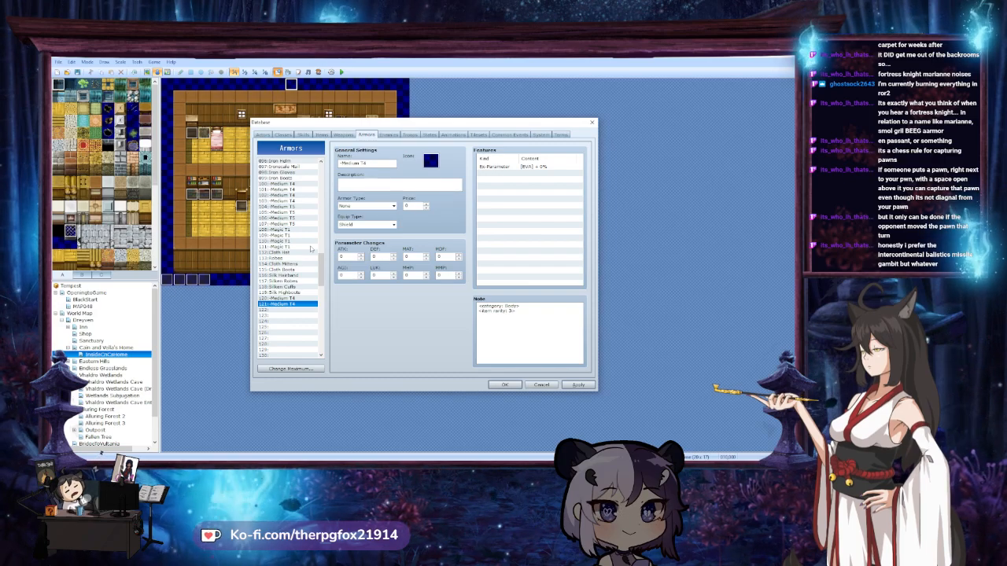
left_click(299, 196)
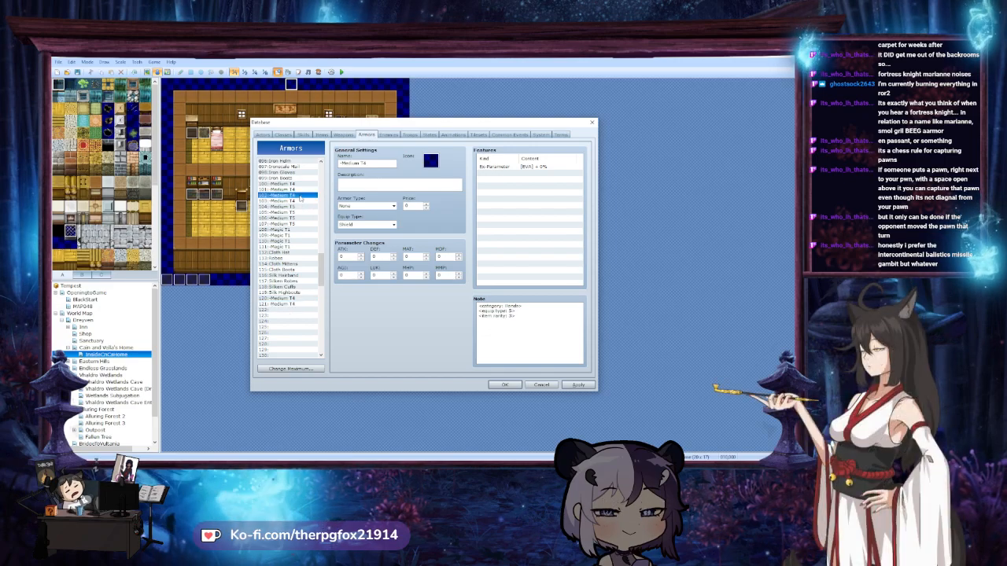
left_click(300, 310)
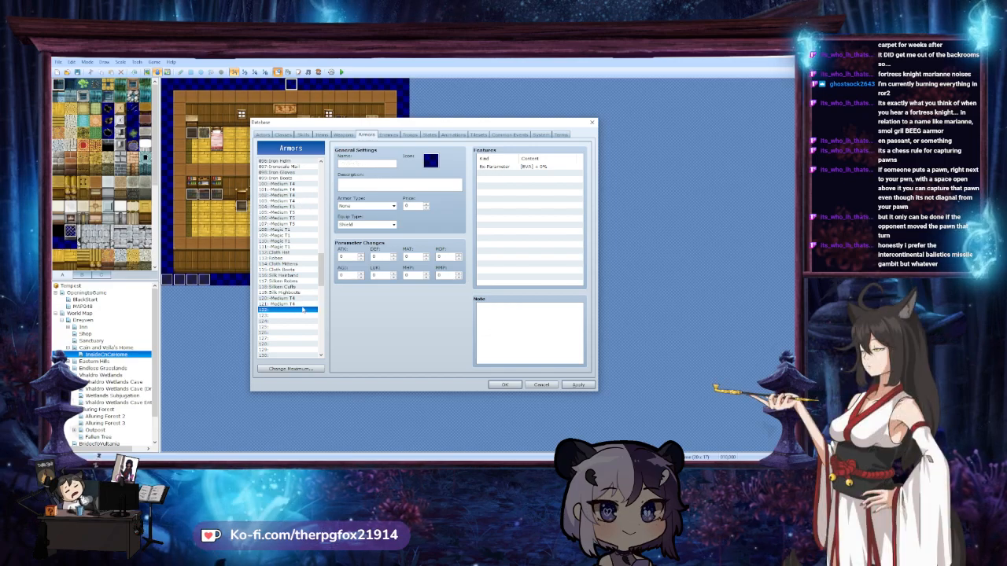
left_click(299, 202)
left_click(299, 315)
Copy the four "-Medium T5" placeholders (head, body, hands, legs) from slots 104 to 107 into the empty slots 124 to 127
left_click(299, 207)
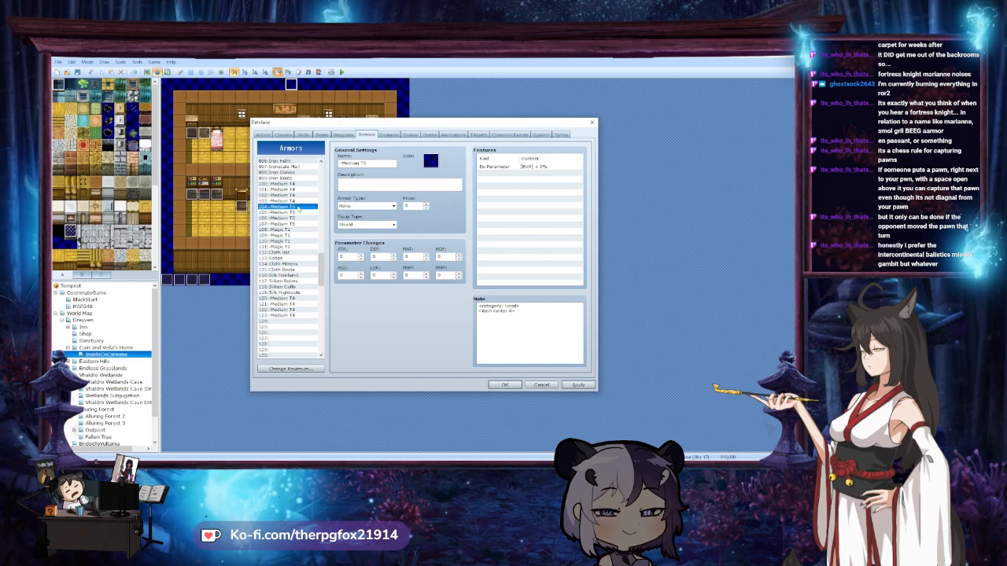
left_click(297, 322)
key("ctrl+v")
left_click(307, 212)
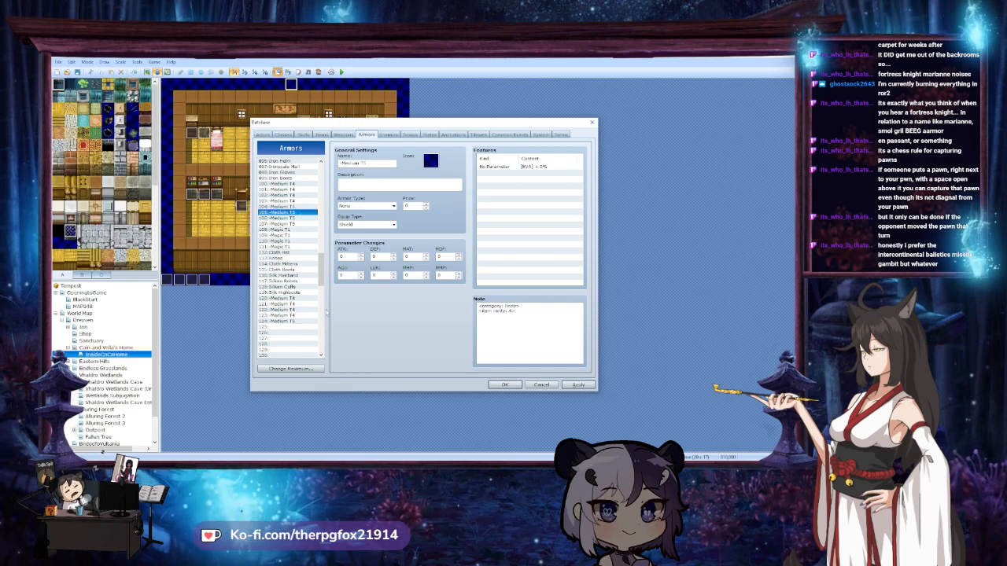
left_click(311, 328)
left_click(305, 217)
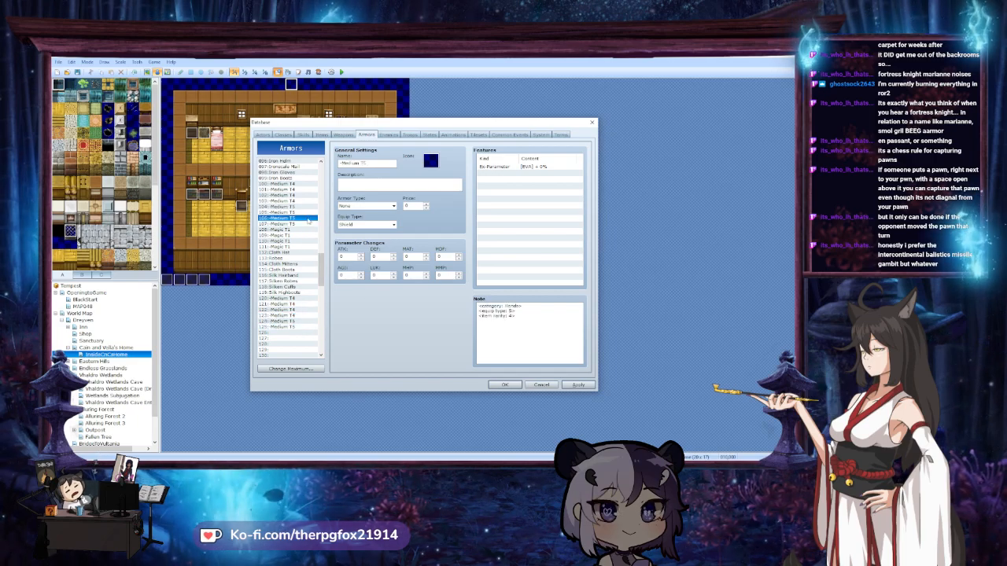
left_click(299, 333)
key("ctrl+v")
left_click(297, 225)
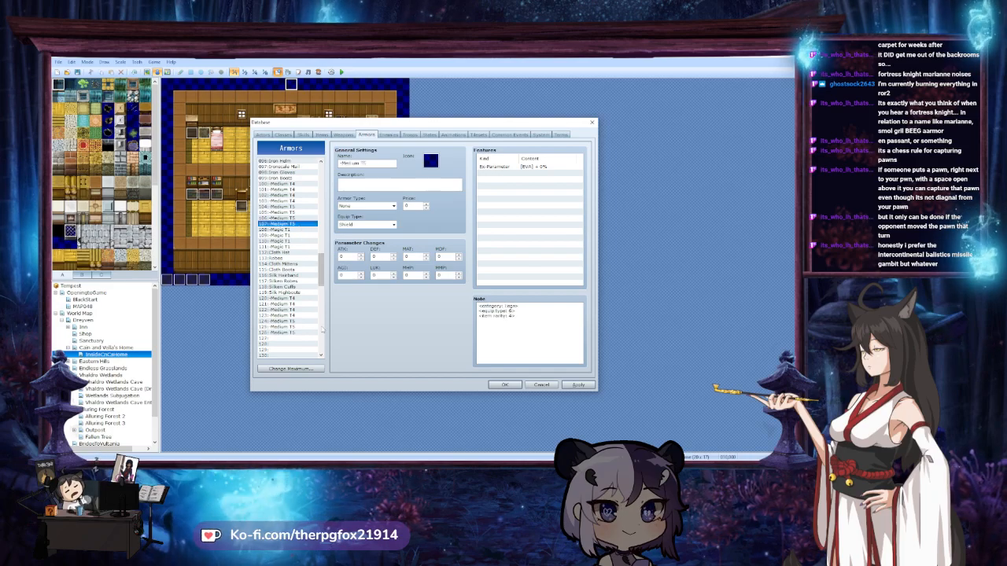
left_click(302, 339)
key("ctrl+v")
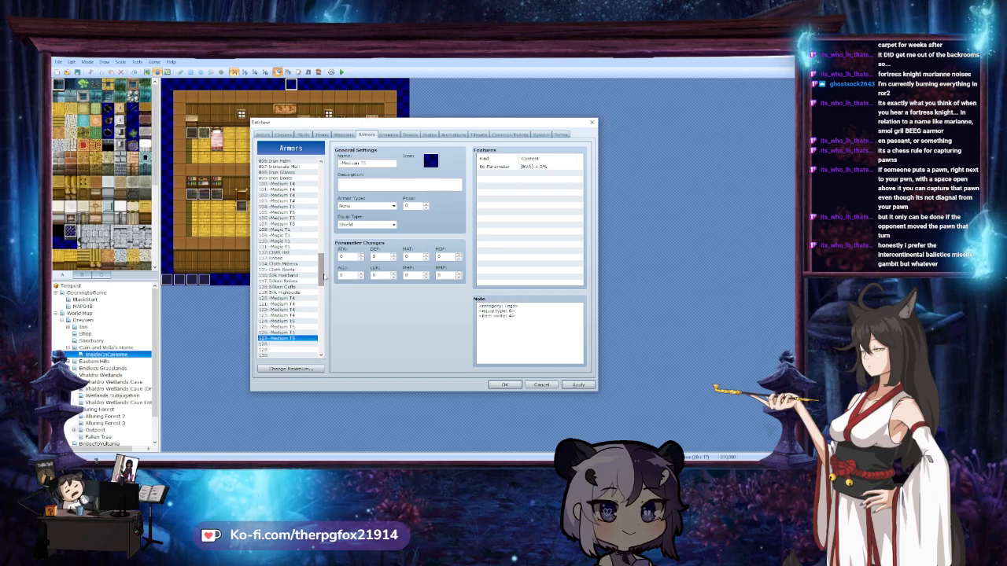
Copy the "-Magic T1" legs placeholder in slot 111
scroll(311, 274, "down", 3)
left_click(299, 253)
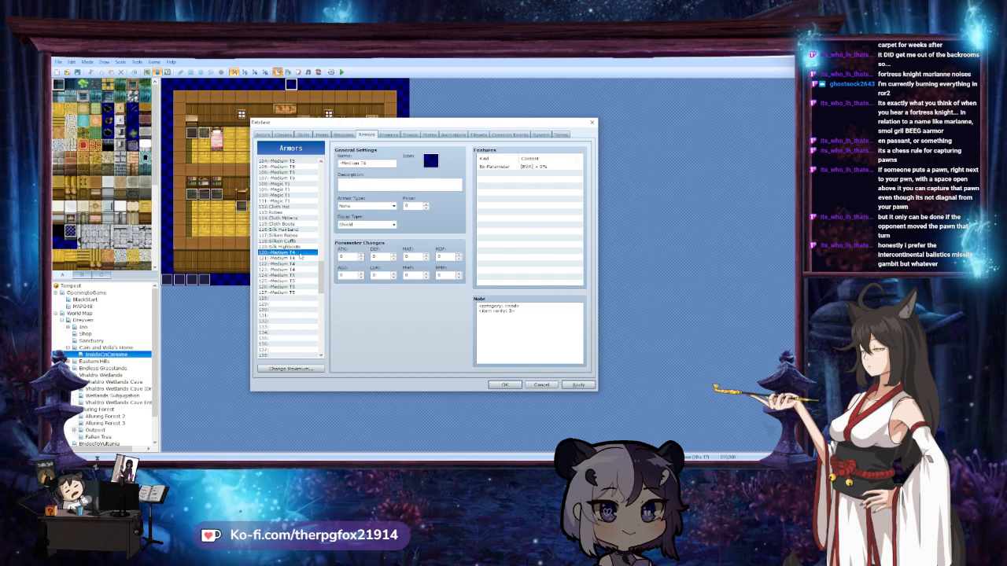
left_click(287, 201)
key("ctrl+c")
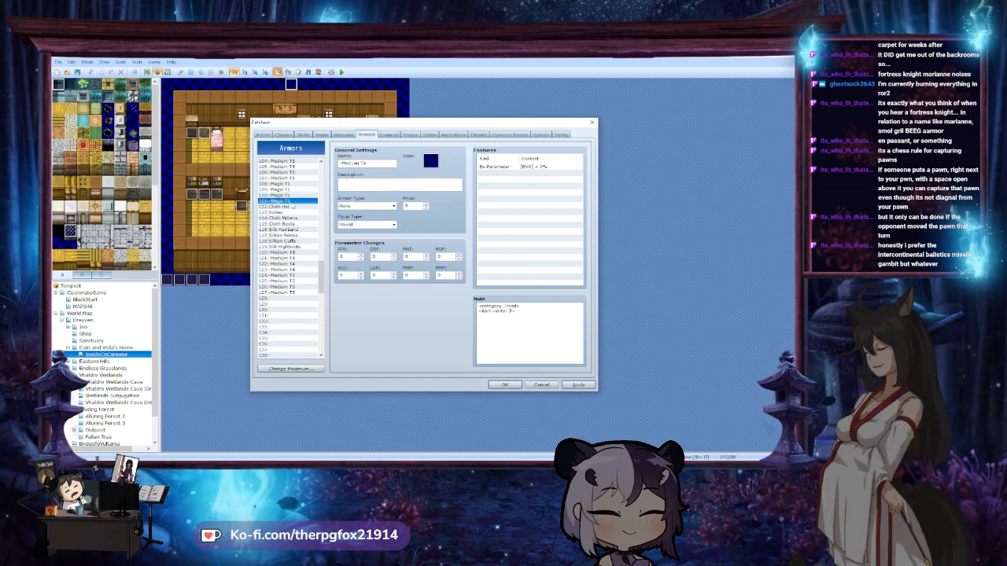
Rename armor entries 120 through 123 to "-Magic T4"
left_click(288, 253)
key("ctrl+v")
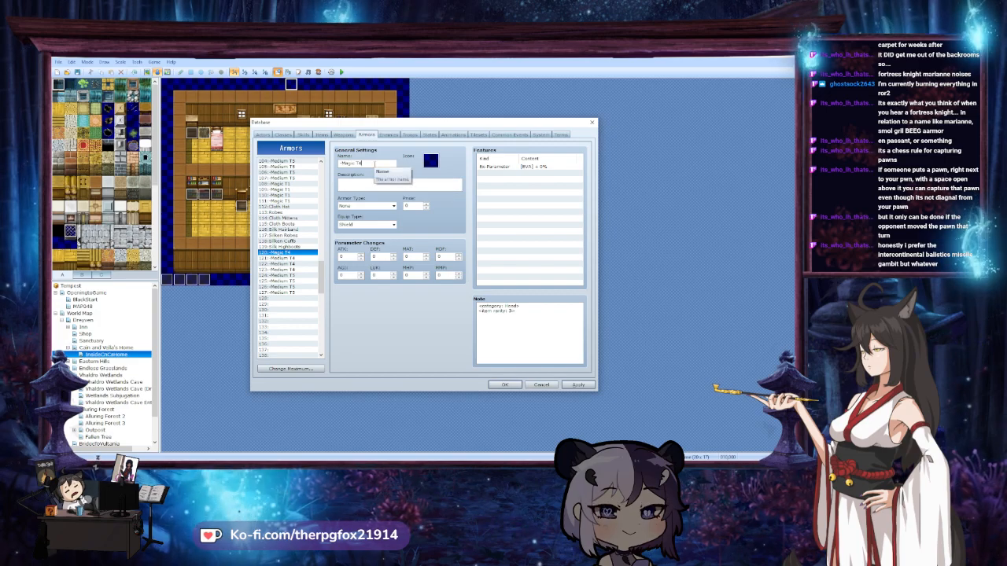
left_click_drag(381, 163, 321, 163)
key("ctrl+c")
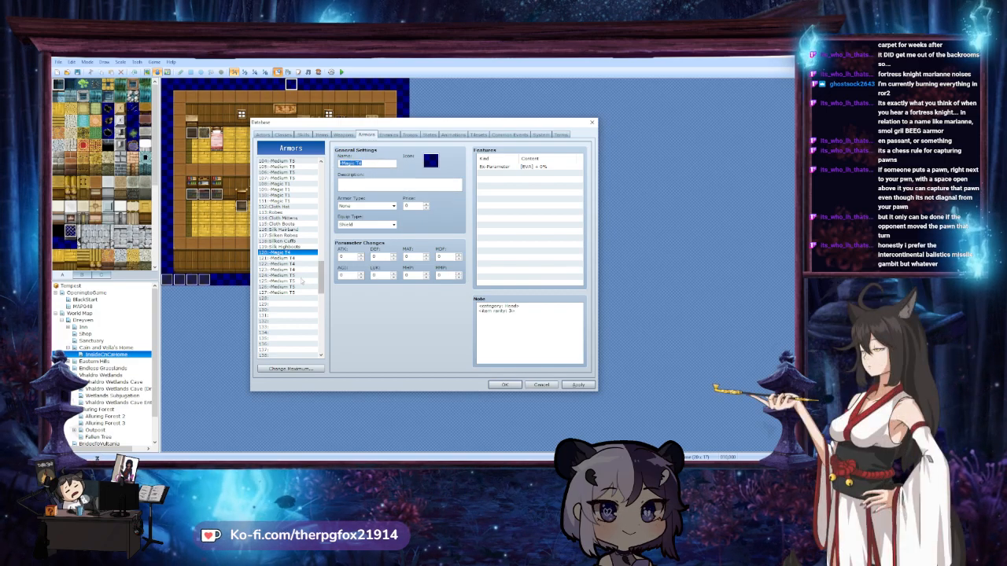
left_click(281, 258)
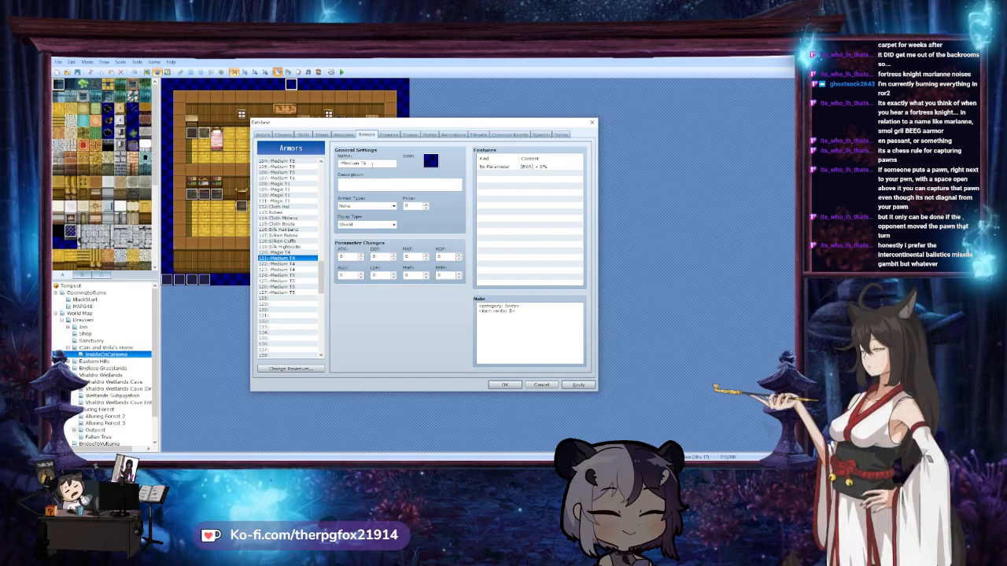
left_click(291, 264)
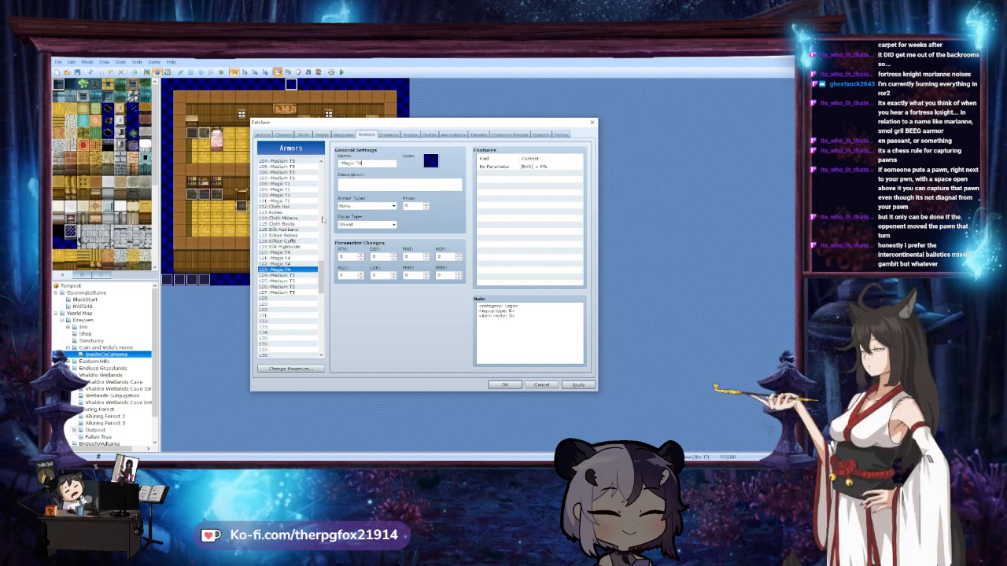
Rename armor entries 124, 125 and 126 to "-Magic T5"
left_click(305, 276)
key("ctrl+v")
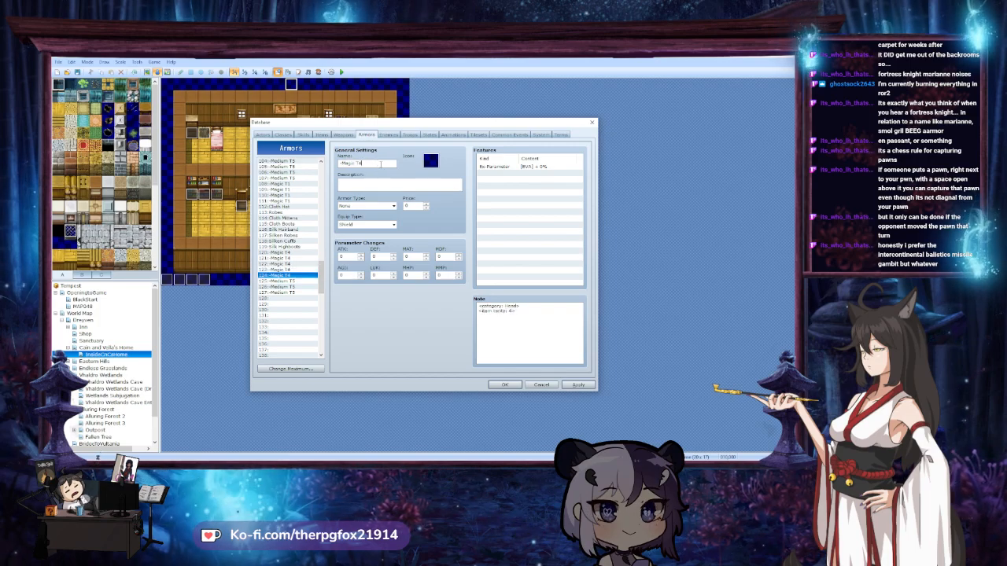
type("5")
left_click_drag(378, 164, 332, 163)
left_click(293, 281)
type("-Magic T5")
left_click(293, 270)
left_click(299, 287)
type("-Magic T5")
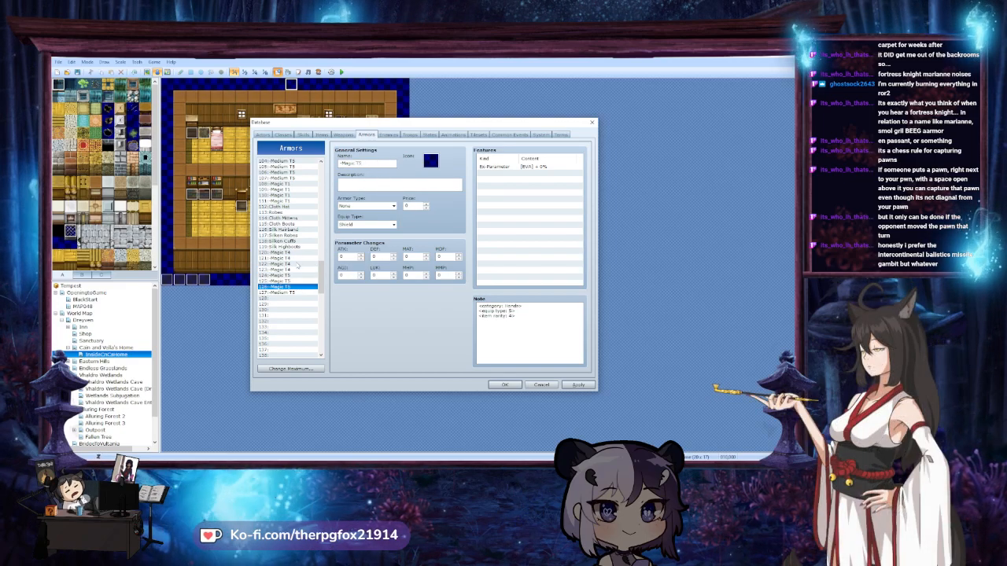
Rename armor entry 127 to "-Magic T5" and apply the database changes
left_click(292, 281)
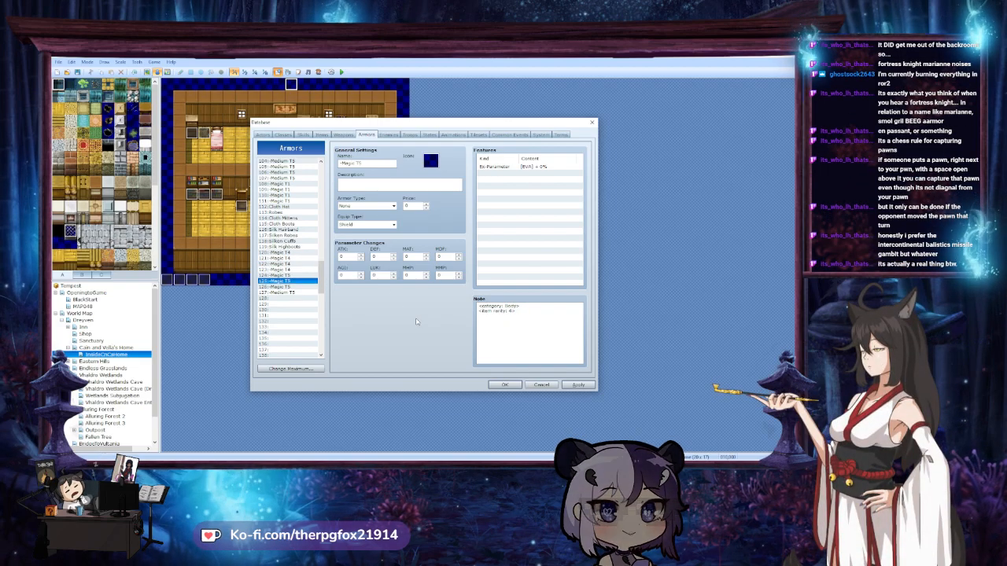
key("Down")
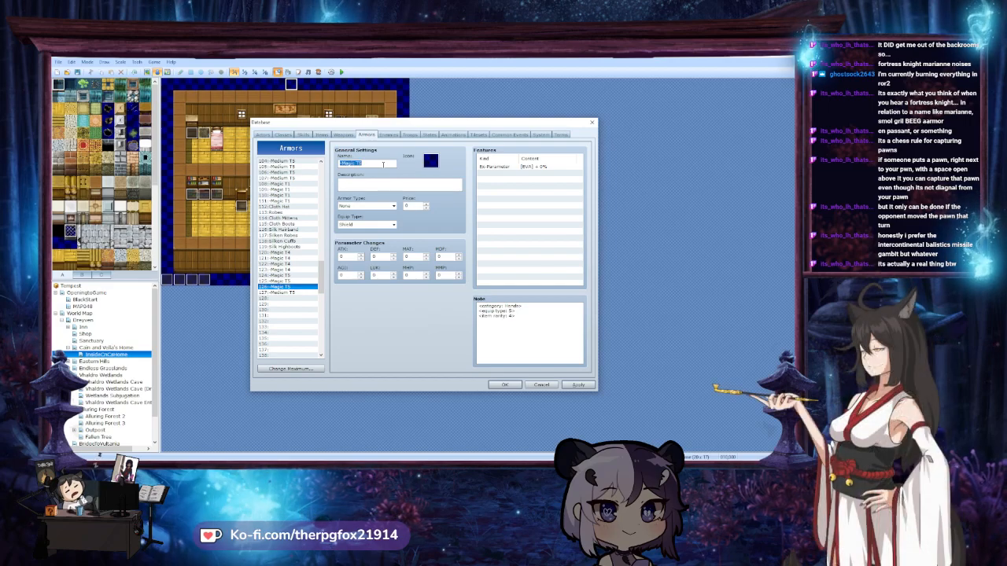
left_click(290, 292)
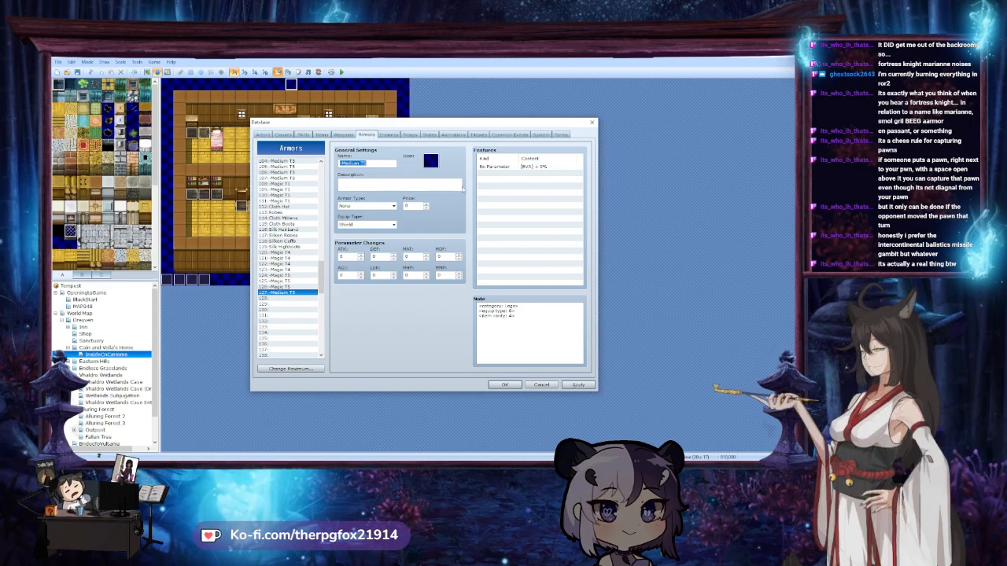
left_click(576, 384)
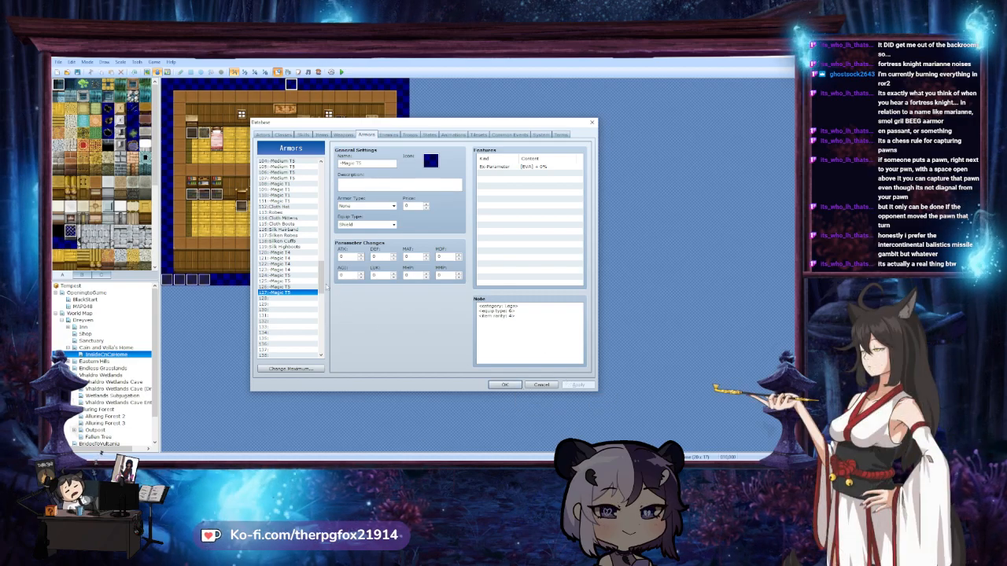
Check the available armor types for entry 127 and look over the surrounding medium and magic armor entries
scroll(322, 283, "up", 3)
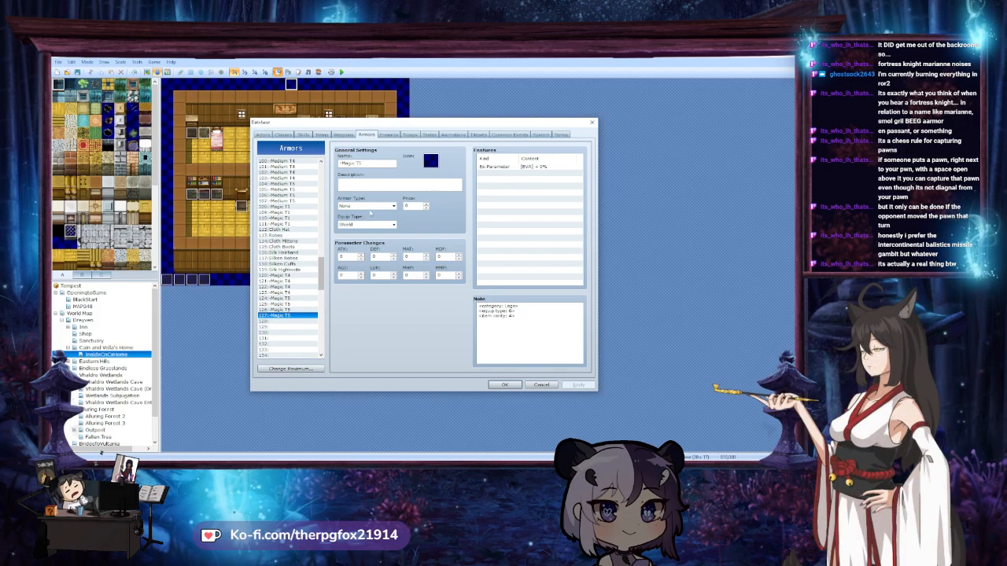
left_click(370, 206)
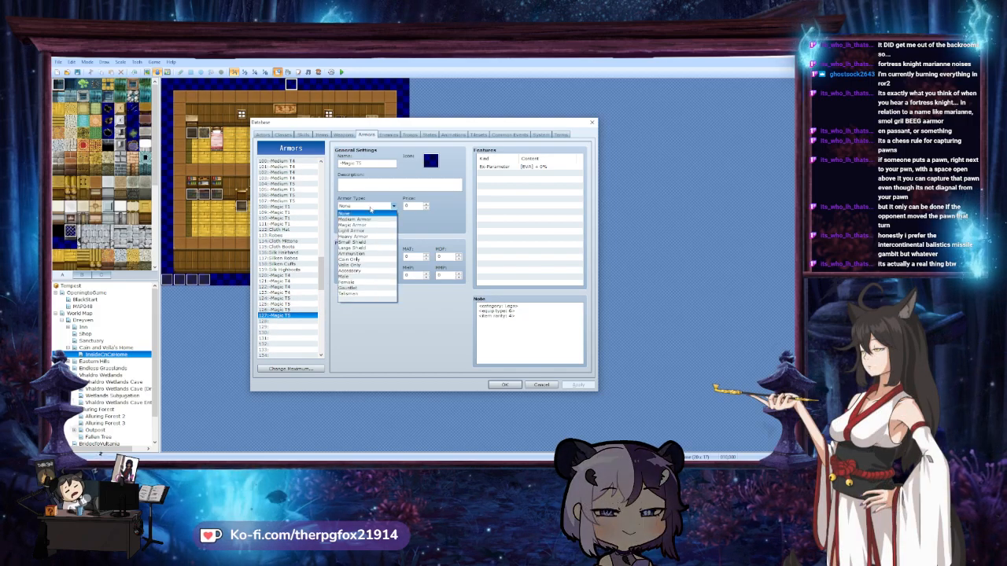
left_click(362, 213)
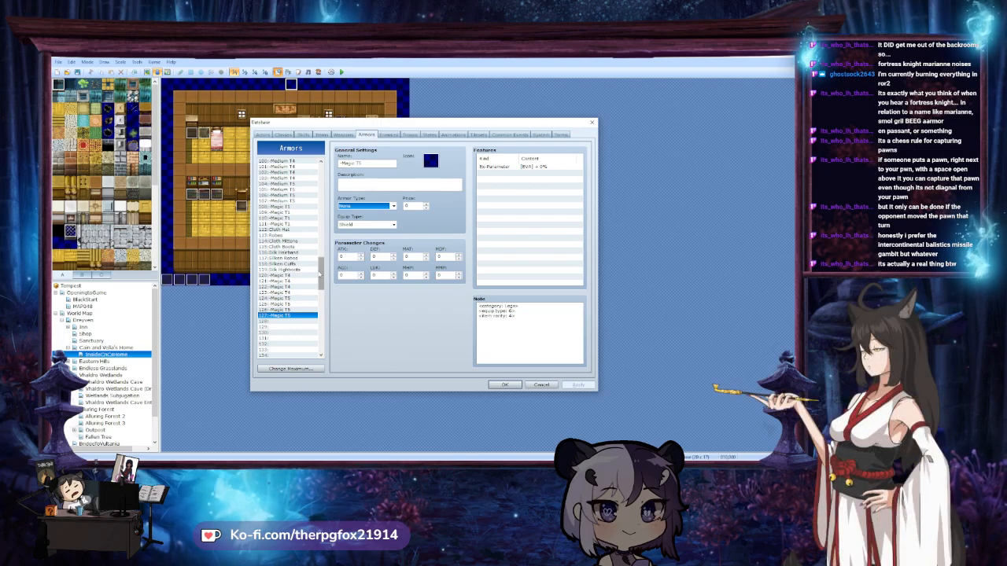
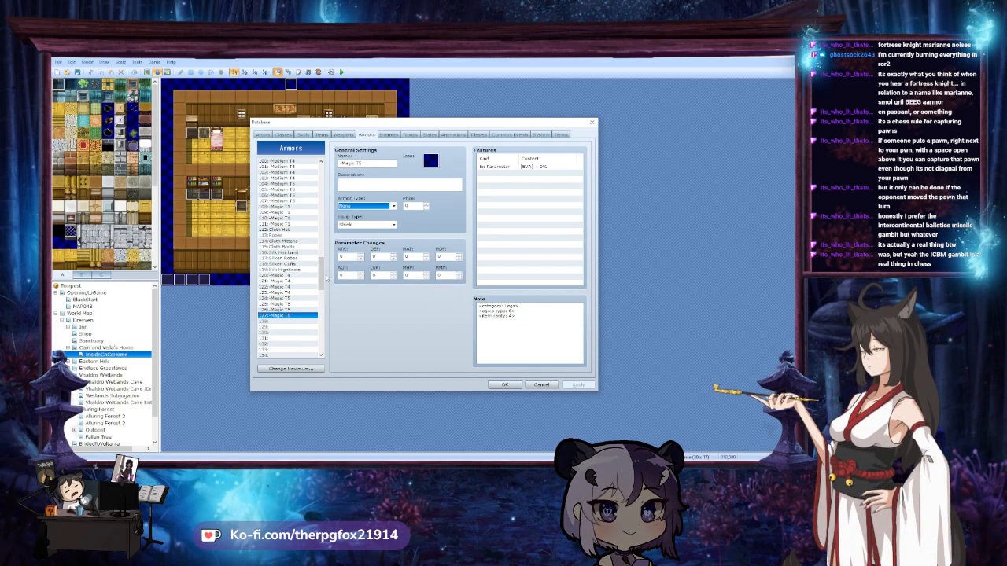
scroll(322, 284, "down", 5)
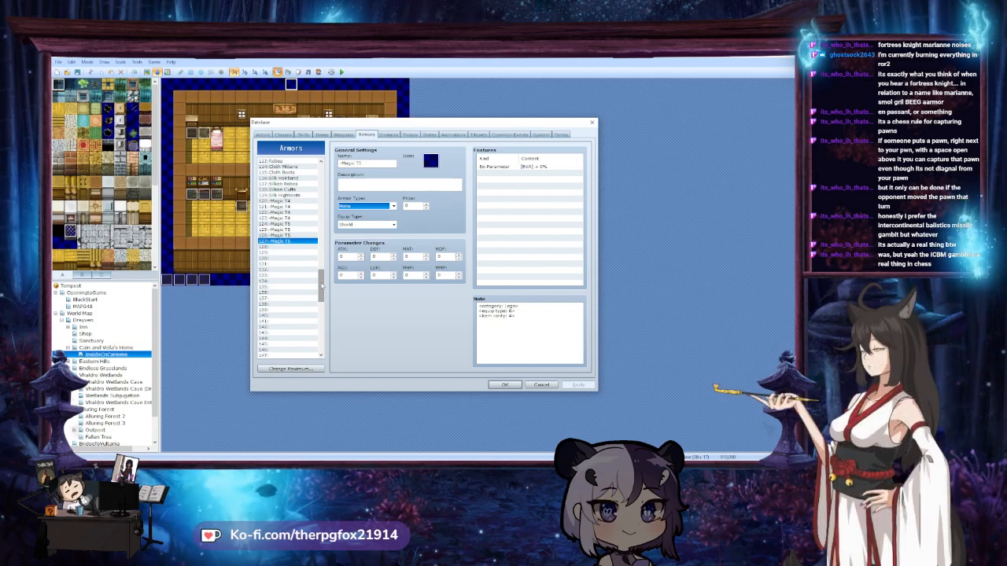
scroll(292, 292, "up", 2)
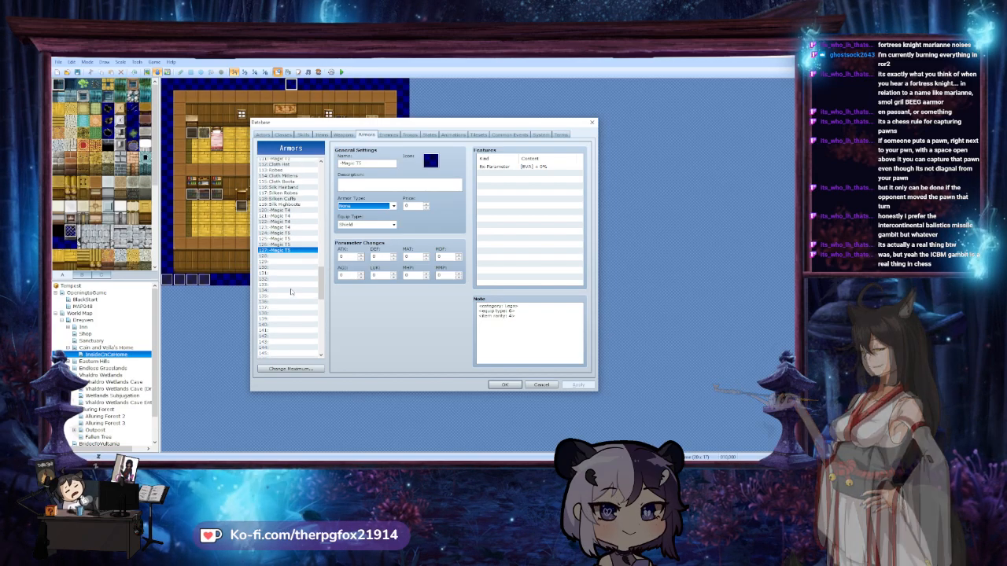
scroll(293, 293, "up", 3)
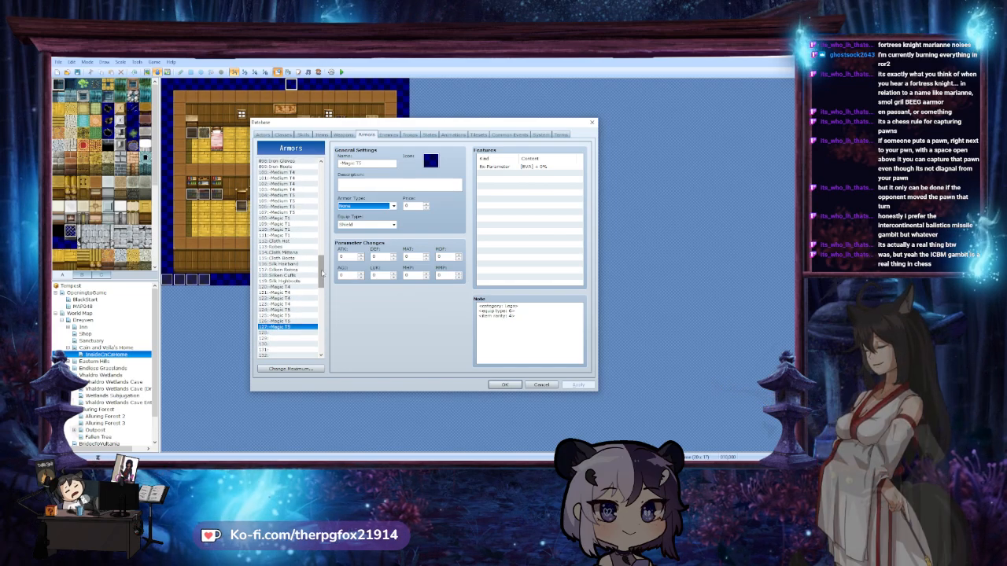
scroll(322, 271, "up", 1)
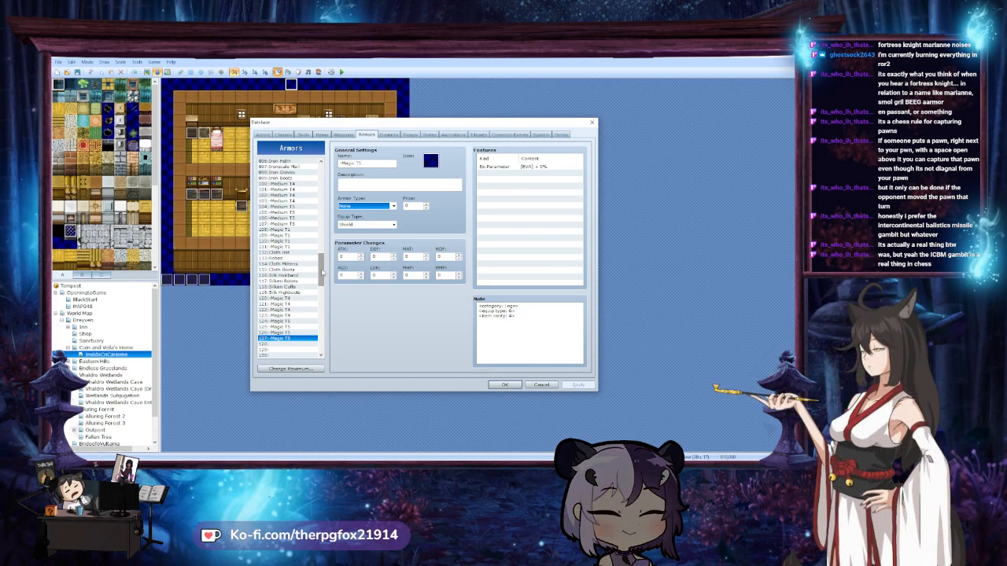
Name the blank armor entry 067 with a row of slashes as a divider
left_click(536, 325)
left_click_drag(323, 286, 325, 235)
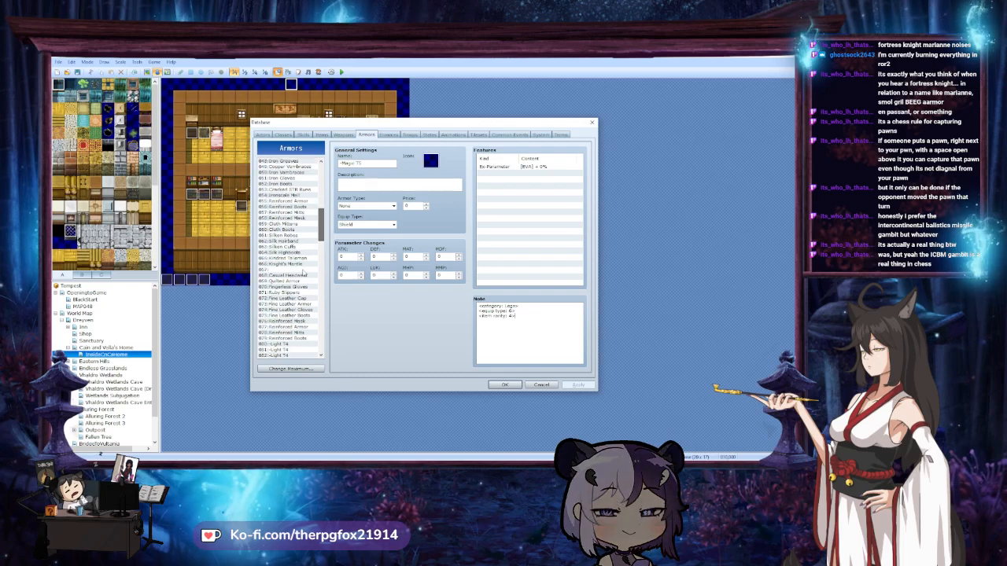
left_click(304, 270)
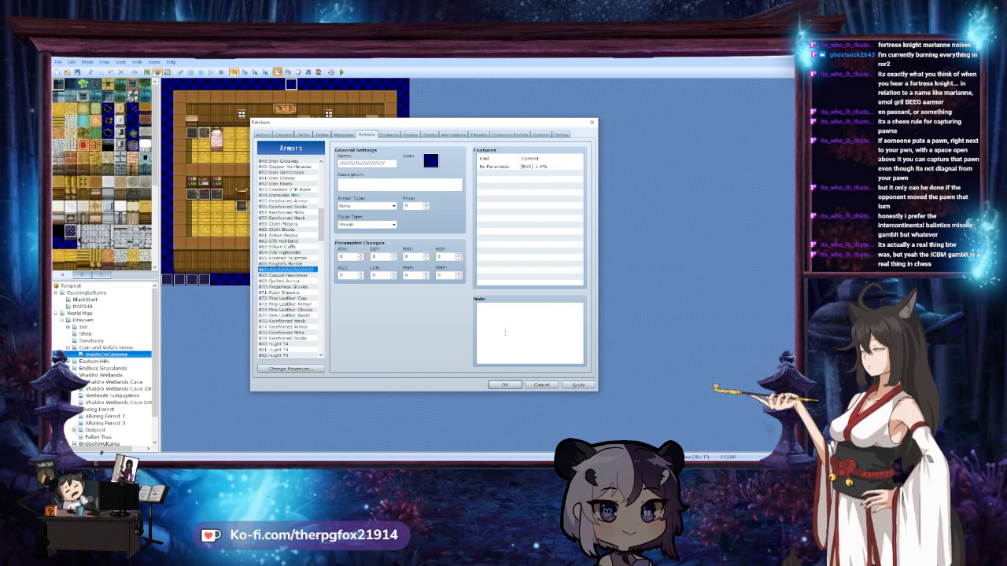
Review the armor entries below the divider, checking Quilted Armor, the blank entry 128 and the magic tier entry 108
left_click(303, 281)
scroll(310, 311, "down", 3)
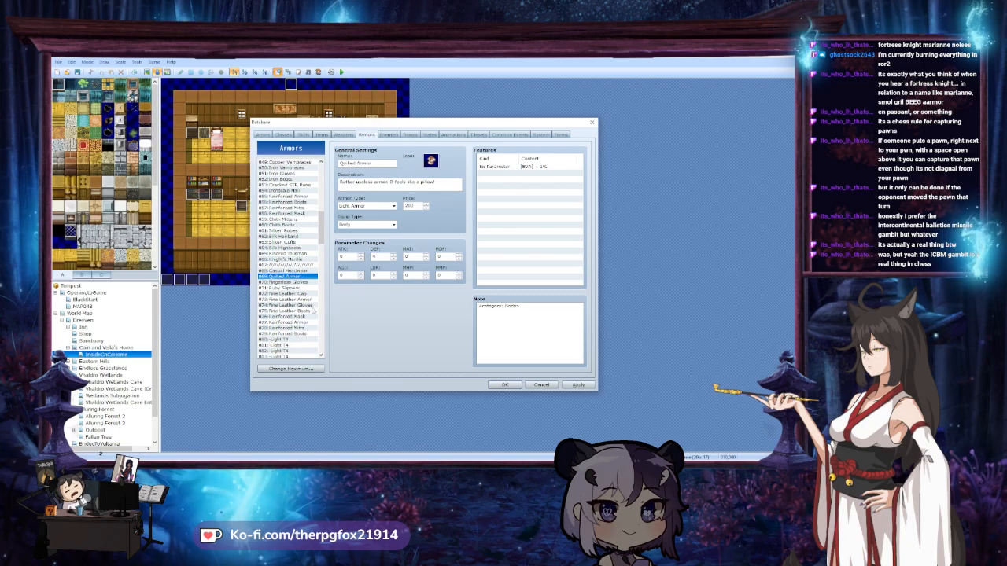
scroll(310, 311, "down", 3)
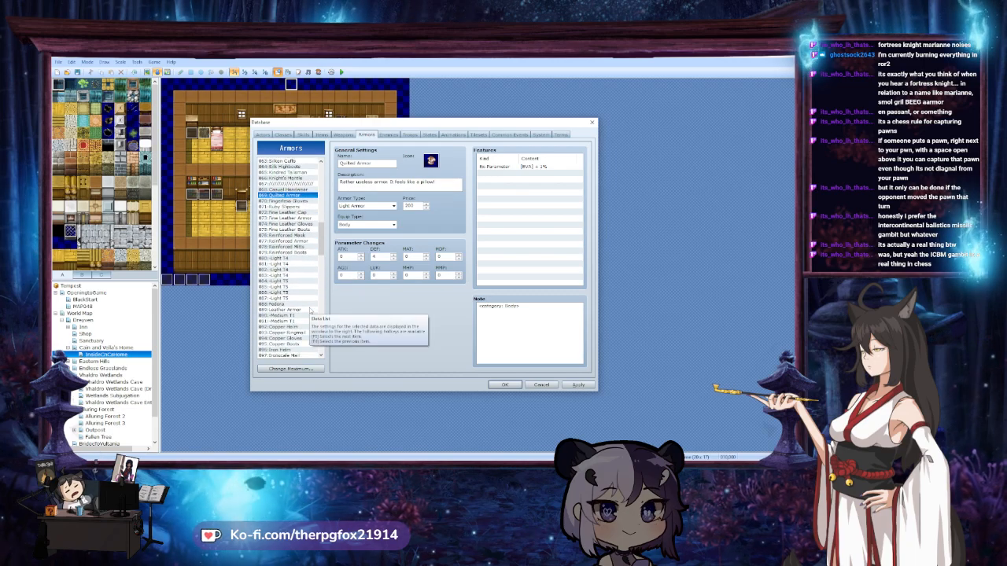
scroll(305, 302, "down", 12)
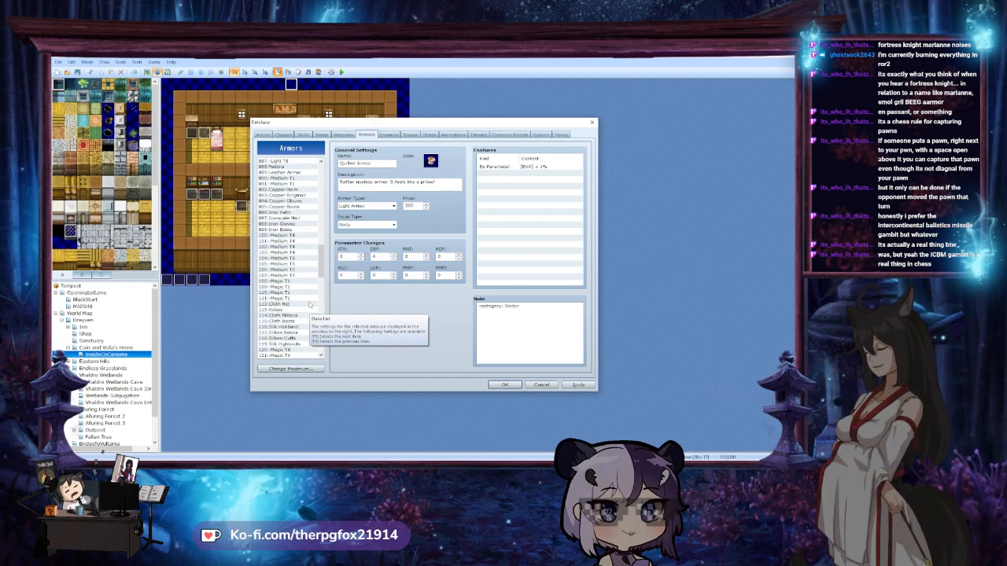
scroll(310, 307, "down", 3)
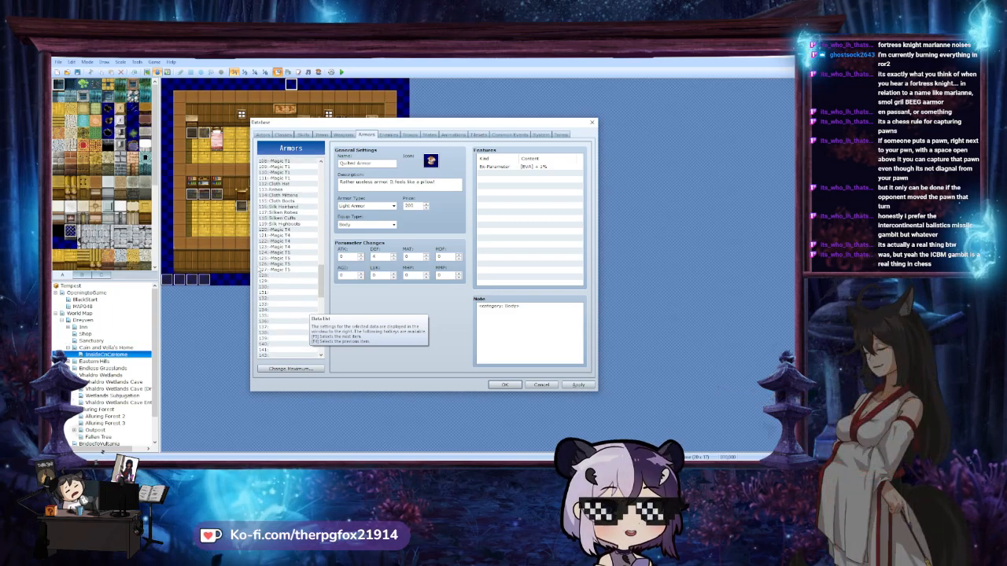
left_click(307, 276)
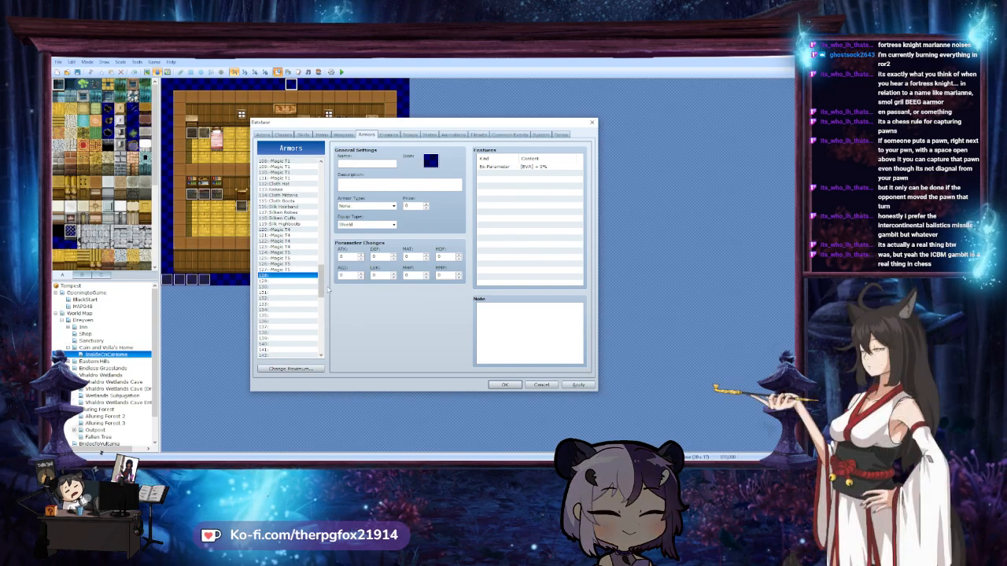
scroll(323, 285, "up", 2)
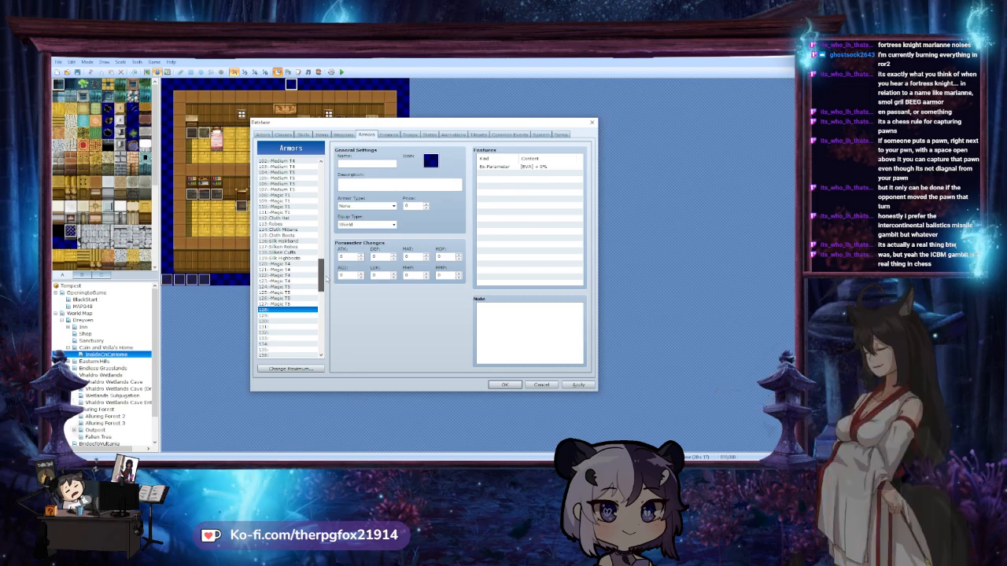
left_click(289, 196)
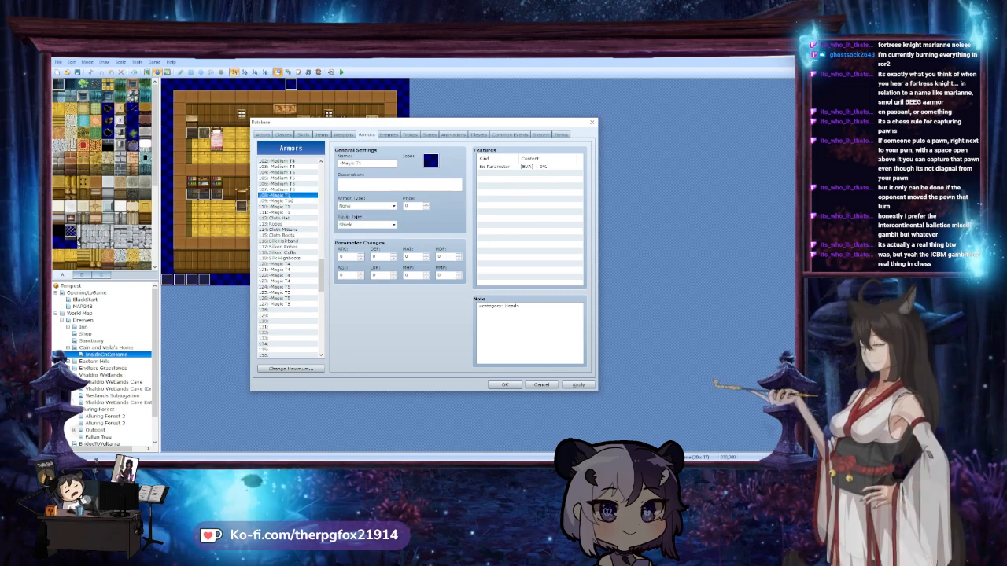
Examine the settings of the earlier armors Copper Plate, Demon Quiver, Fedora, Copper Shield and Leather Shield
left_click_drag(321, 272, 337, 179)
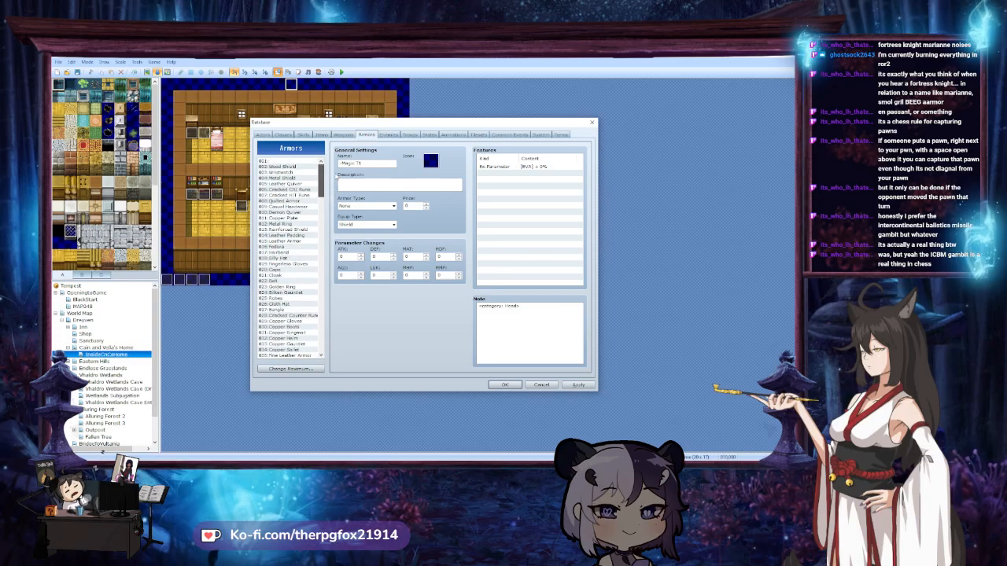
left_click(304, 219)
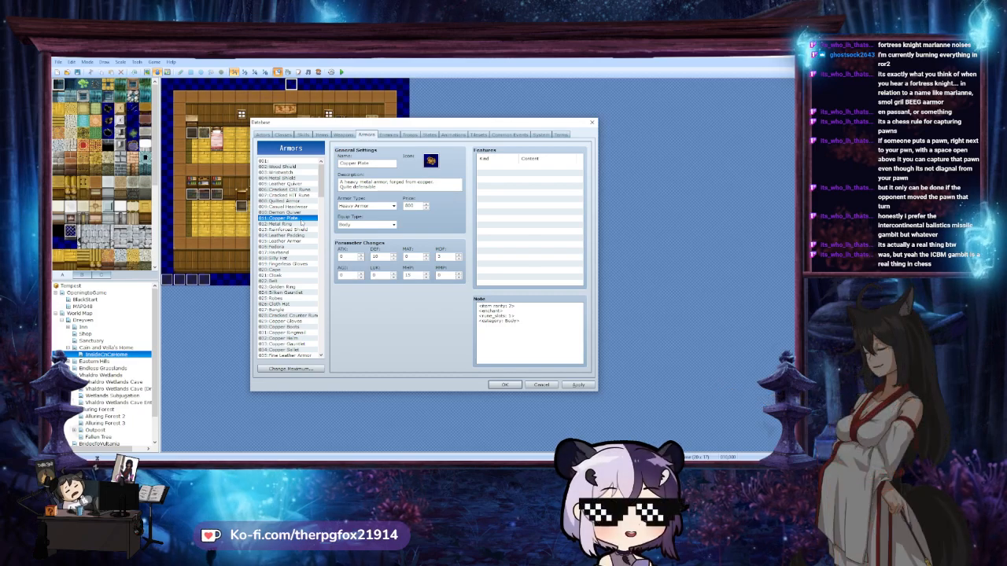
left_click(287, 212)
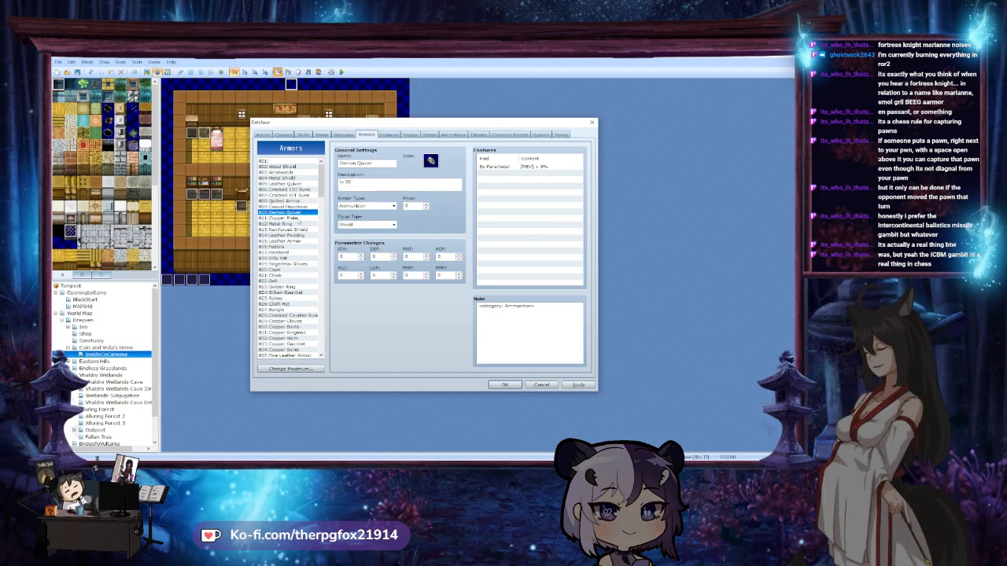
left_click(284, 246)
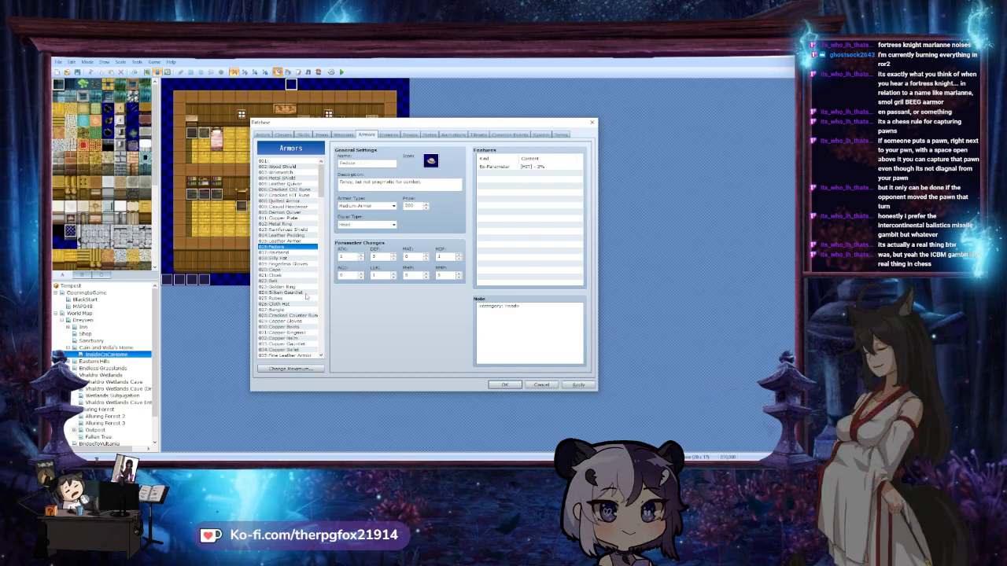
scroll(307, 317, "down", 4)
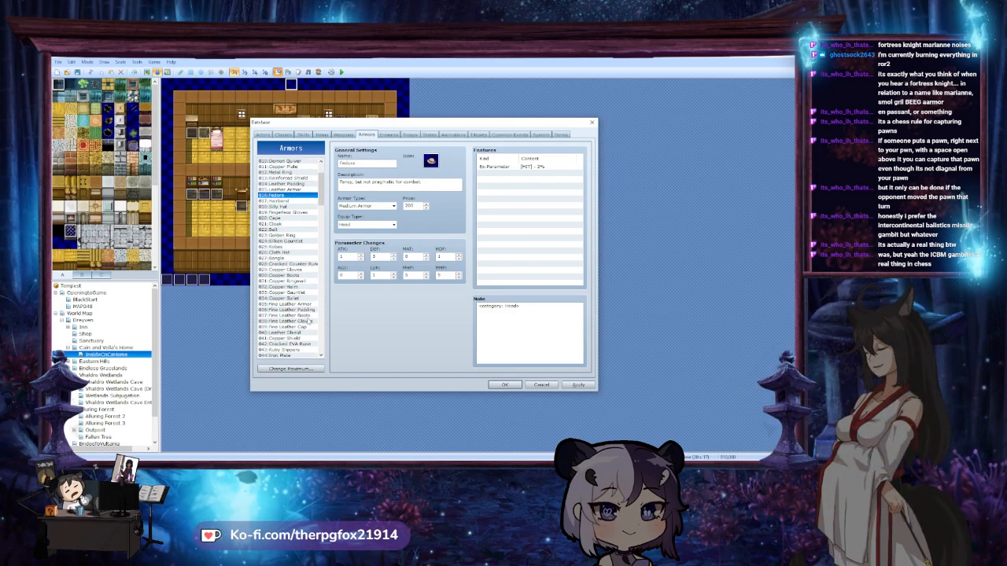
scroll(307, 317, "down", 2)
left_click_drag(322, 195, 321, 204)
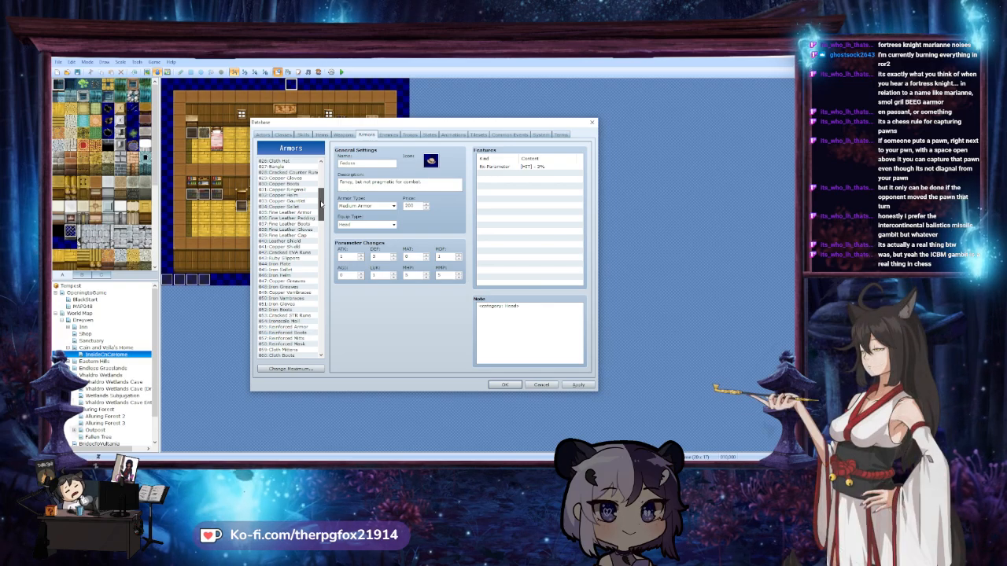
left_click(300, 246)
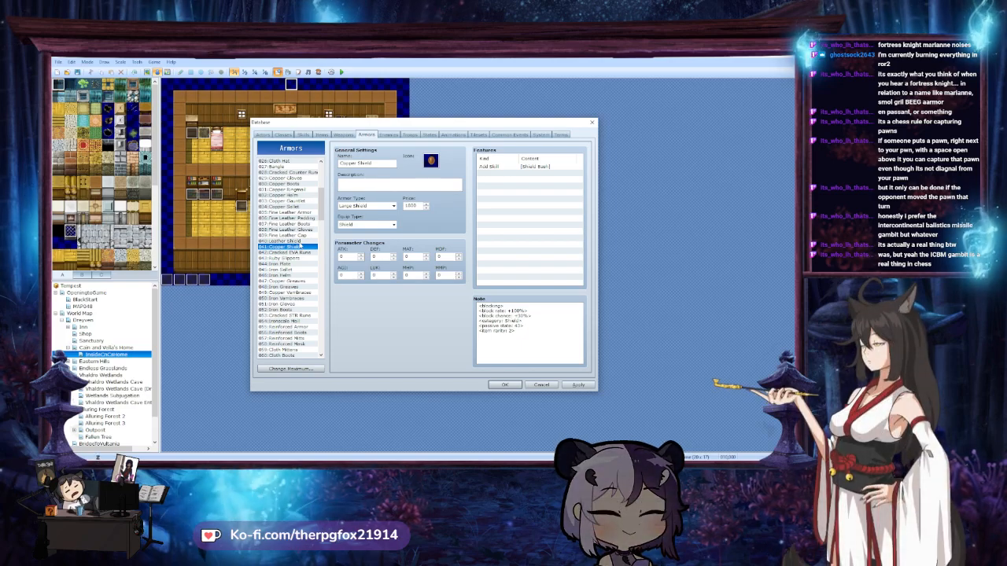
key("Up")
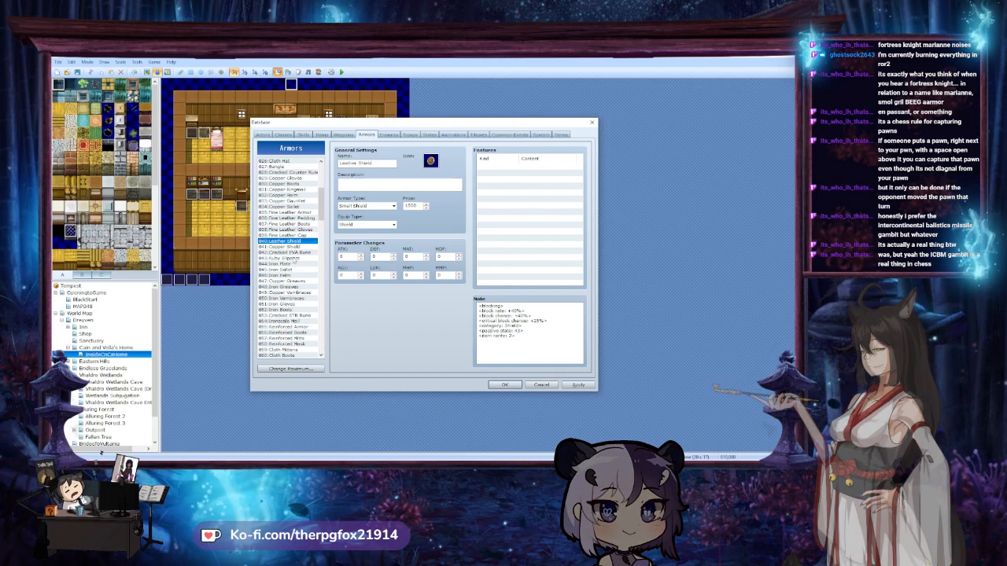
Examine the settings of Ruby Slippers, Iron Plate, Iron Sallet and Iron Greaves, and compare them with Copper Sallet and Copper Plate
left_click(289, 258)
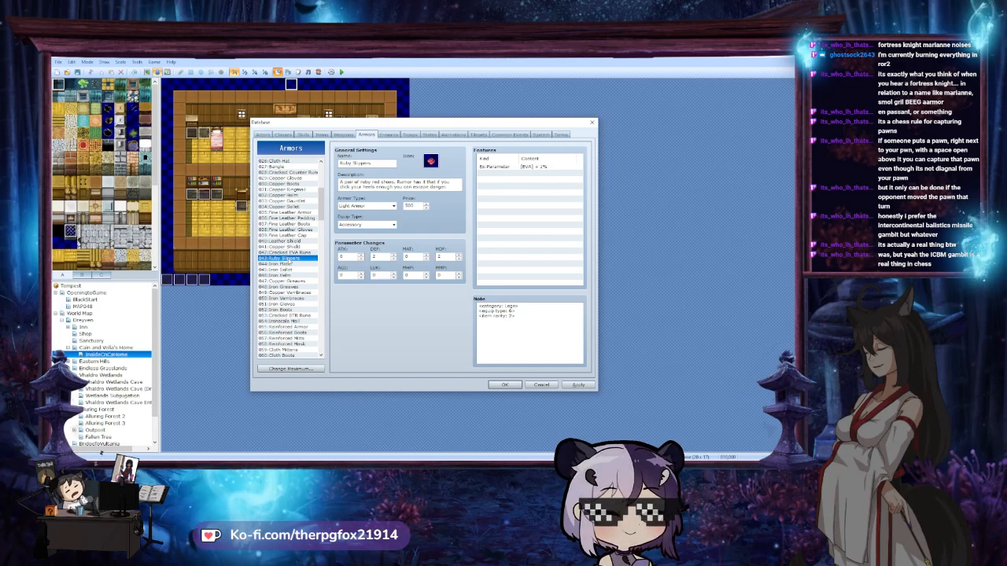
left_click(286, 263)
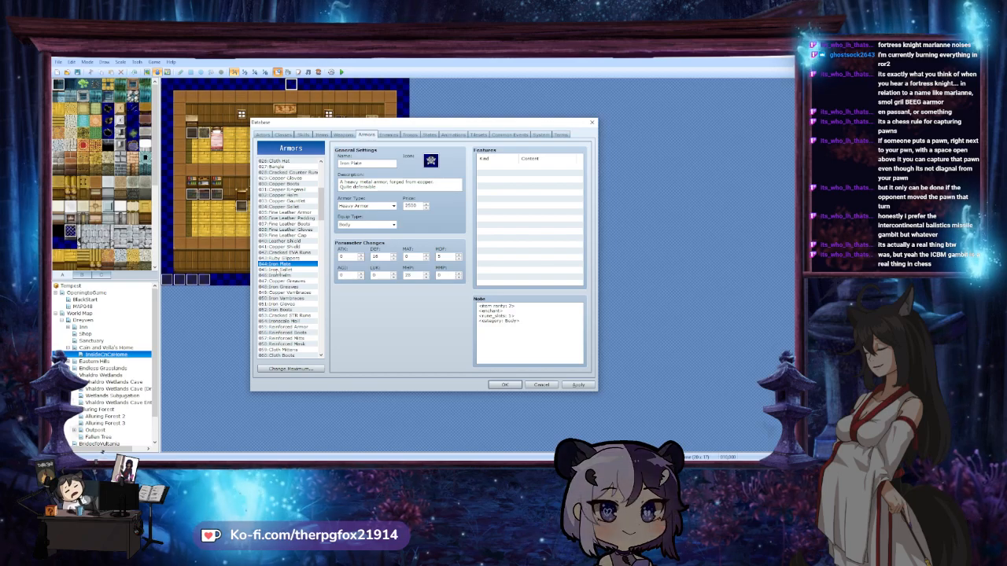
left_click(299, 270)
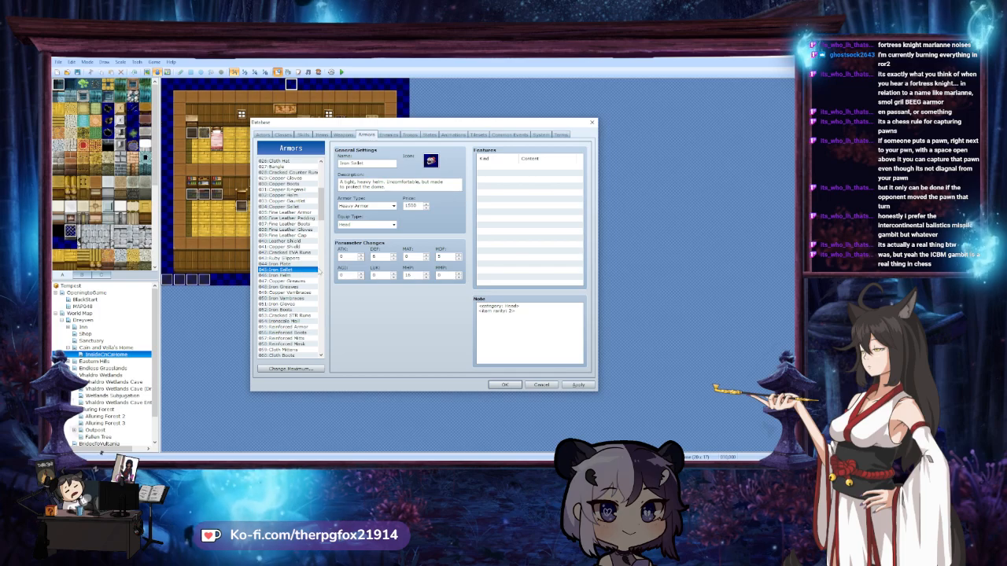
left_click(303, 264)
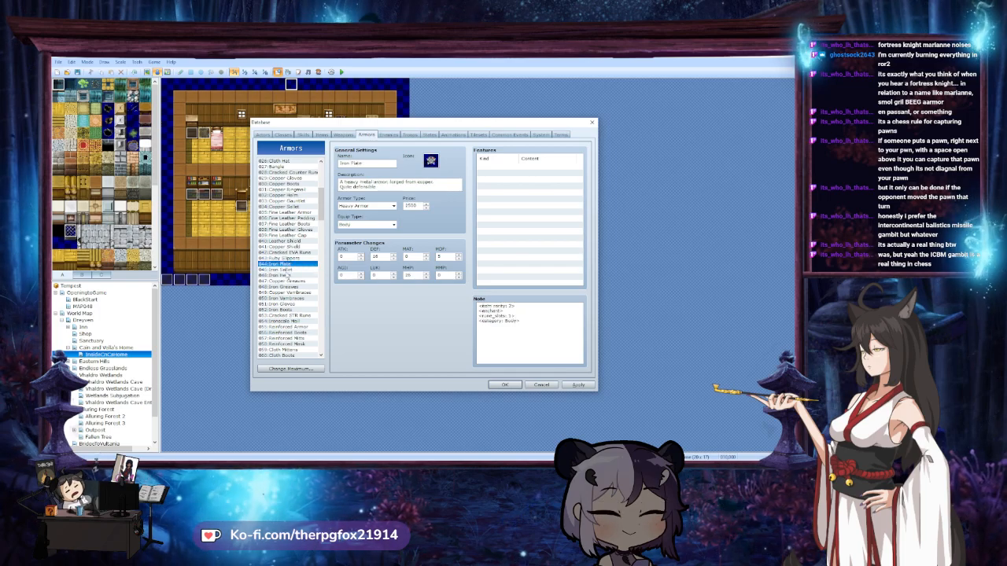
left_click(287, 275)
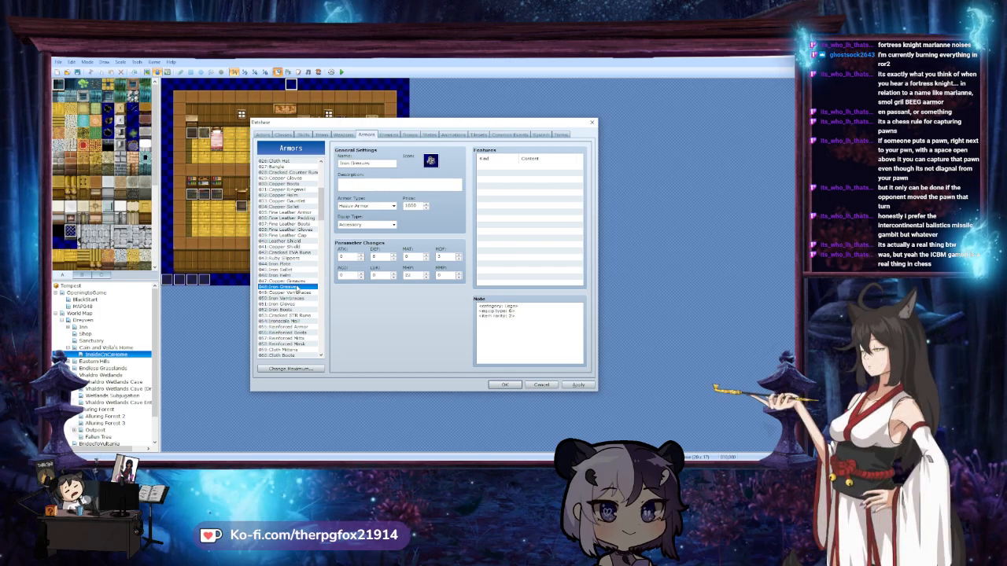
left_click(293, 265)
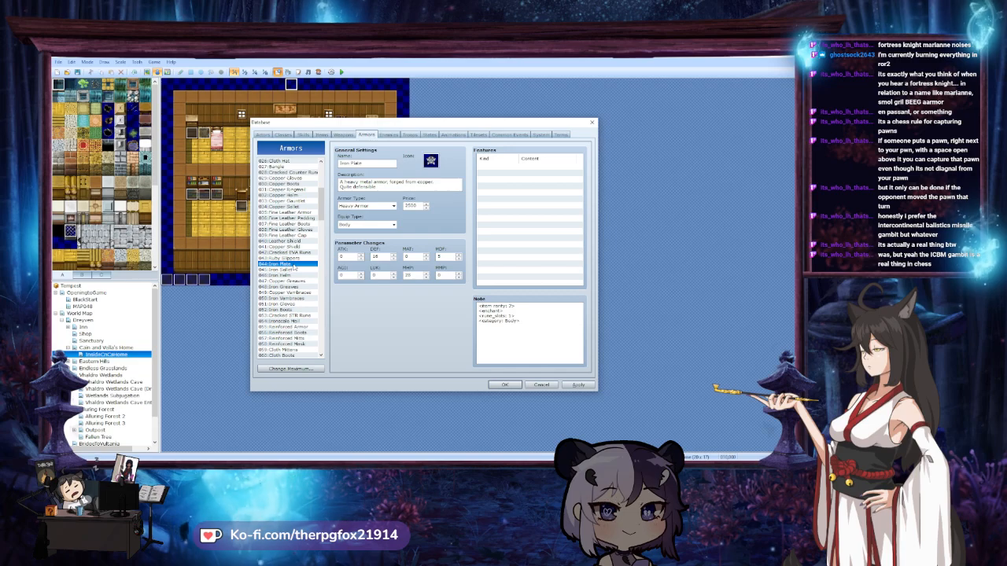
left_click(291, 206)
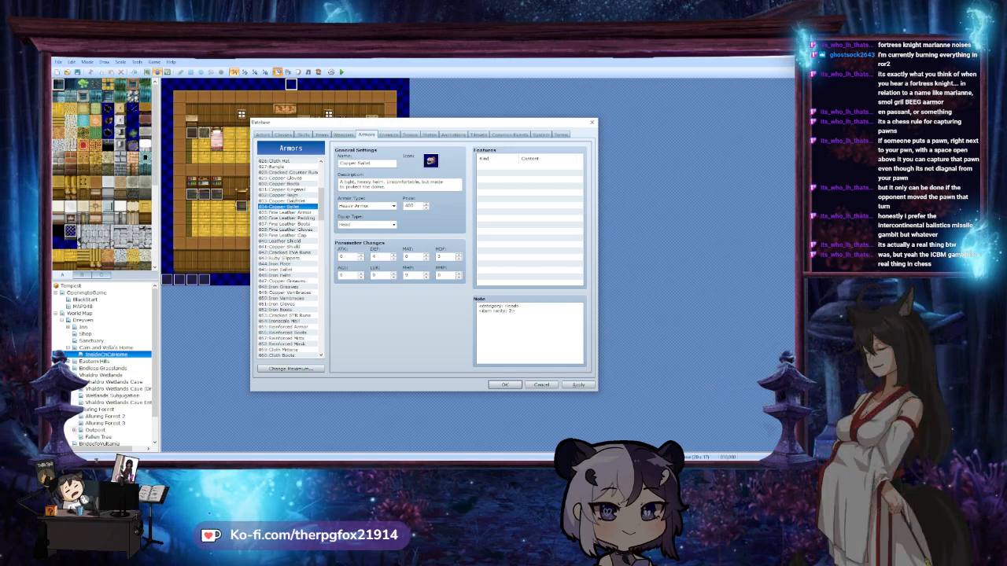
scroll(302, 252, "up", 1)
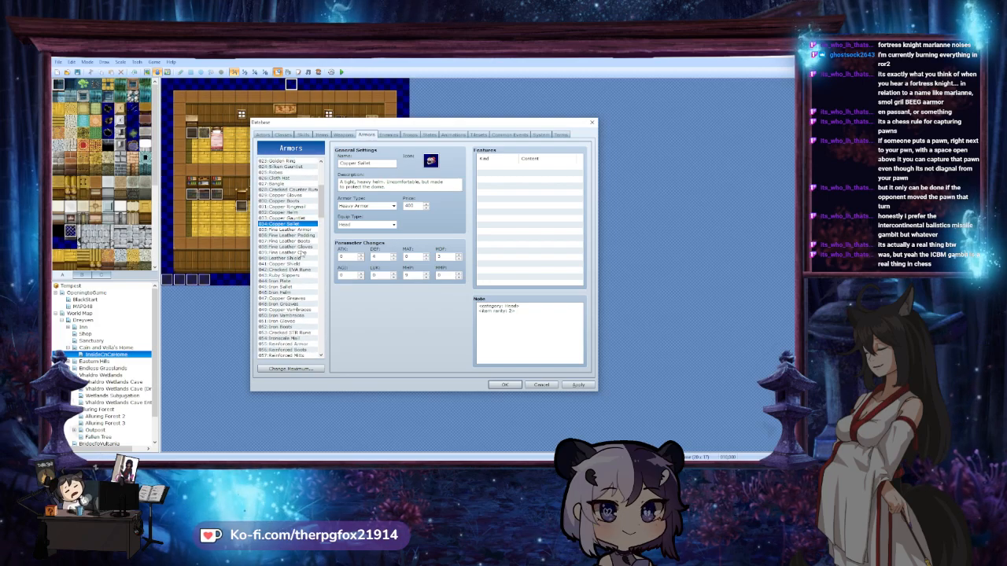
scroll(303, 252, "up", 4)
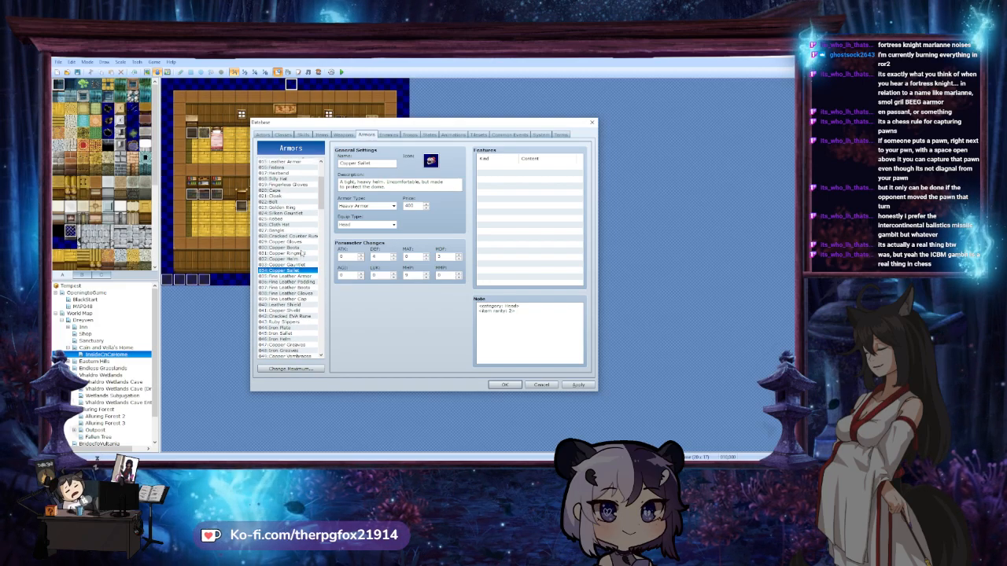
scroll(301, 252, "up", 1)
left_click(295, 160)
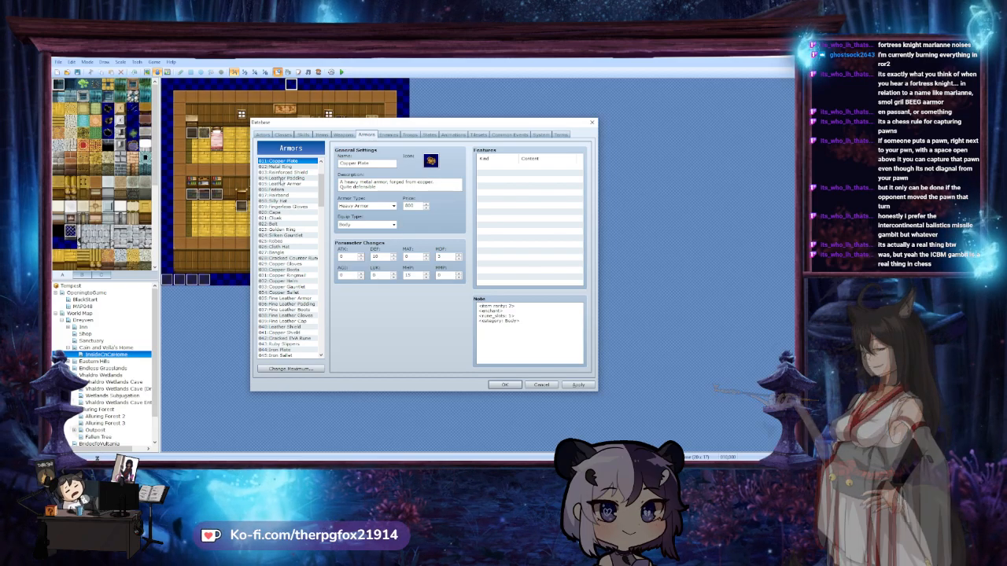
Copy the Copper Sallet armor into the blank entry 128 below the last magic tier
left_click(302, 292)
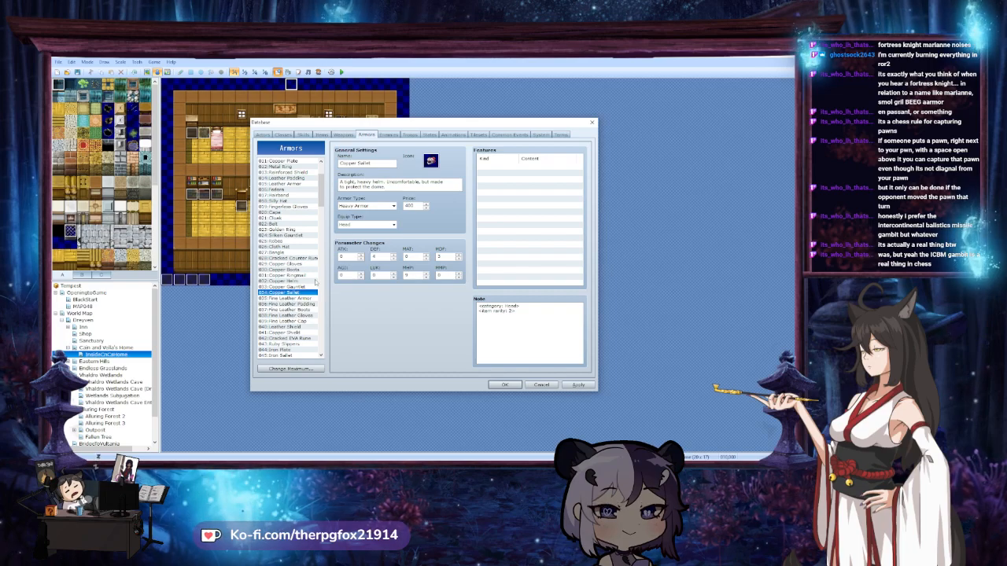
scroll(307, 293, "down", 20)
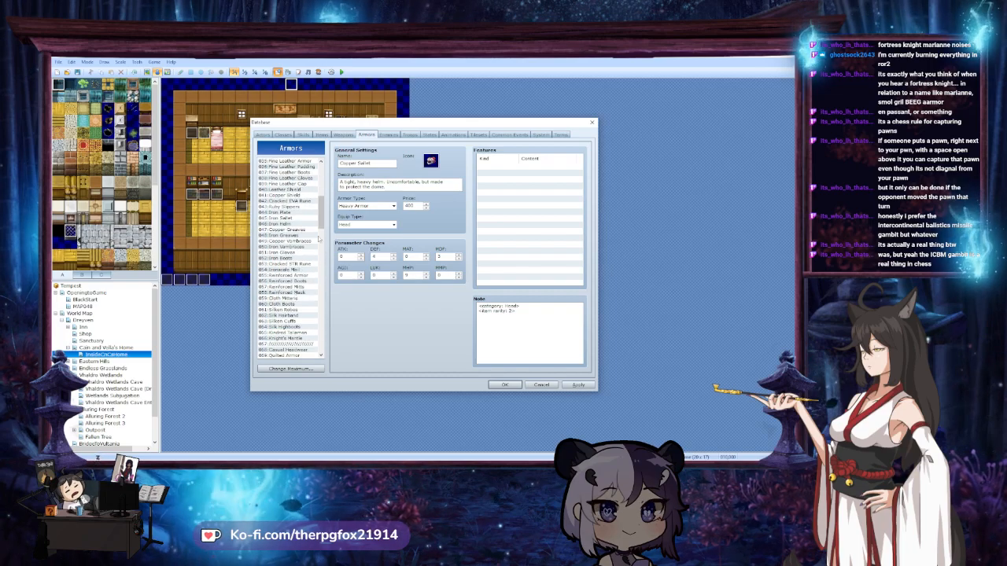
scroll(322, 288, "down", 5)
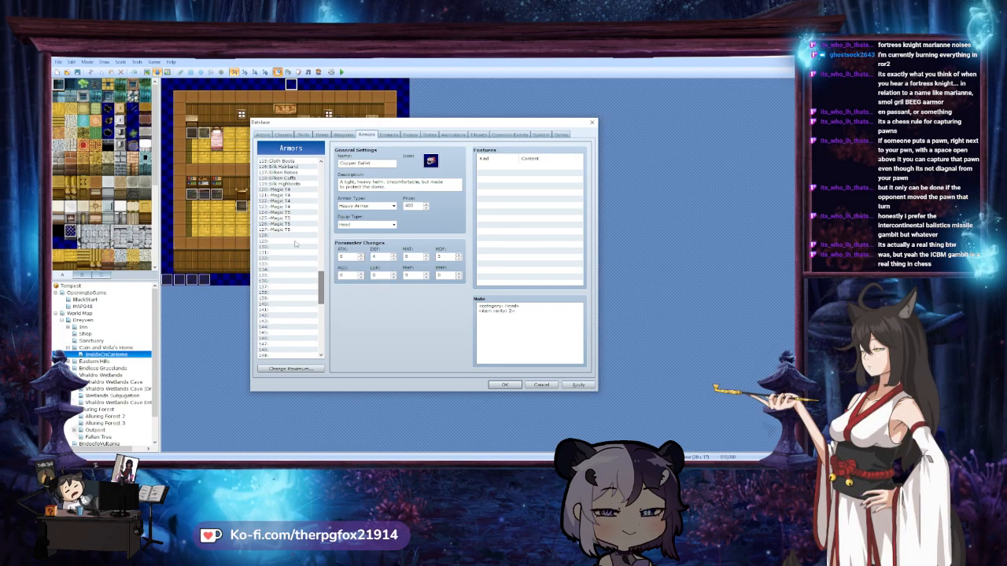
Copy the Copper Plate armor from entry 011 into the blank entry 129
left_click_drag(321, 288, 321, 222)
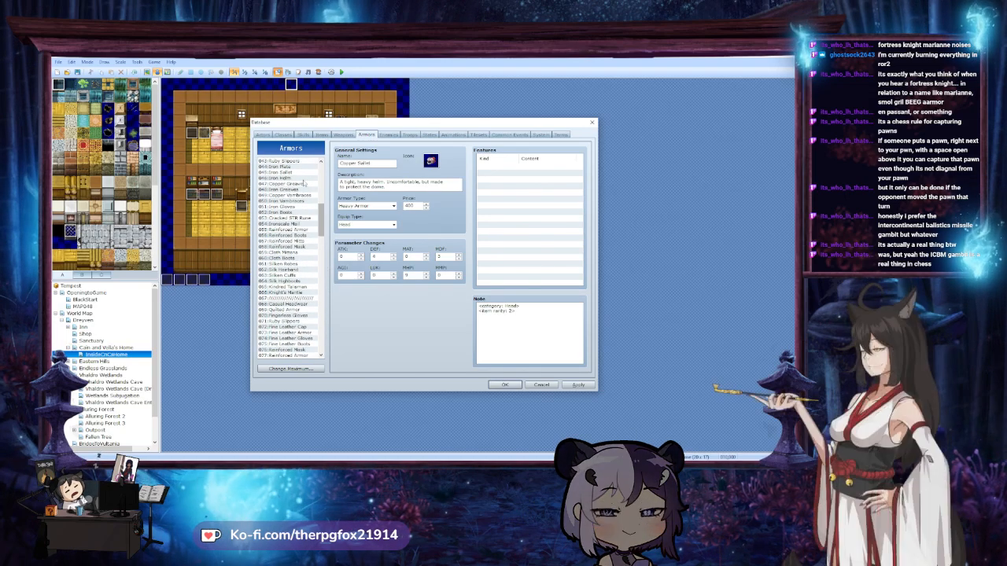
scroll(314, 208, "up", 7)
scroll(311, 197, "up", 5)
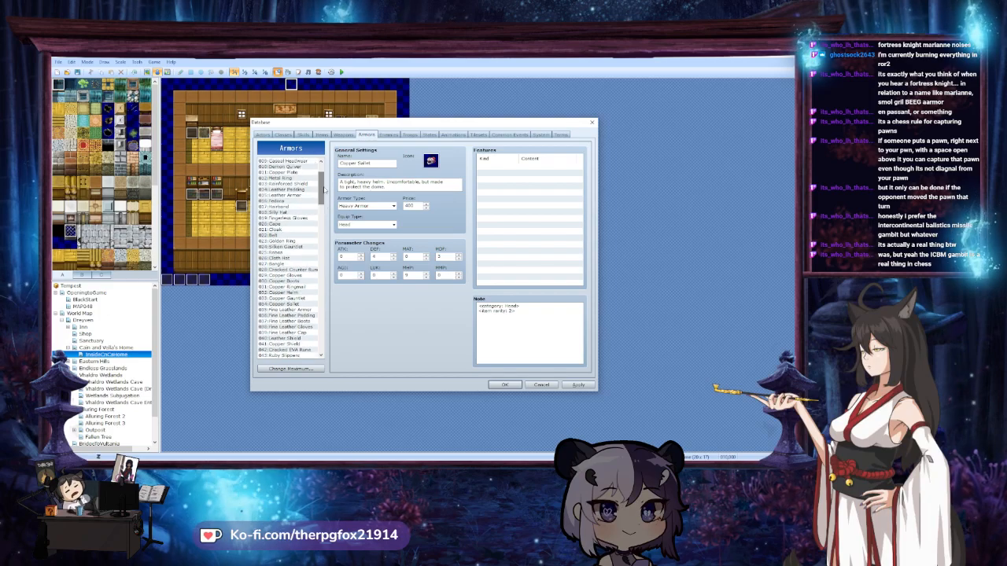
left_click(287, 172)
scroll(300, 256, "down", 20)
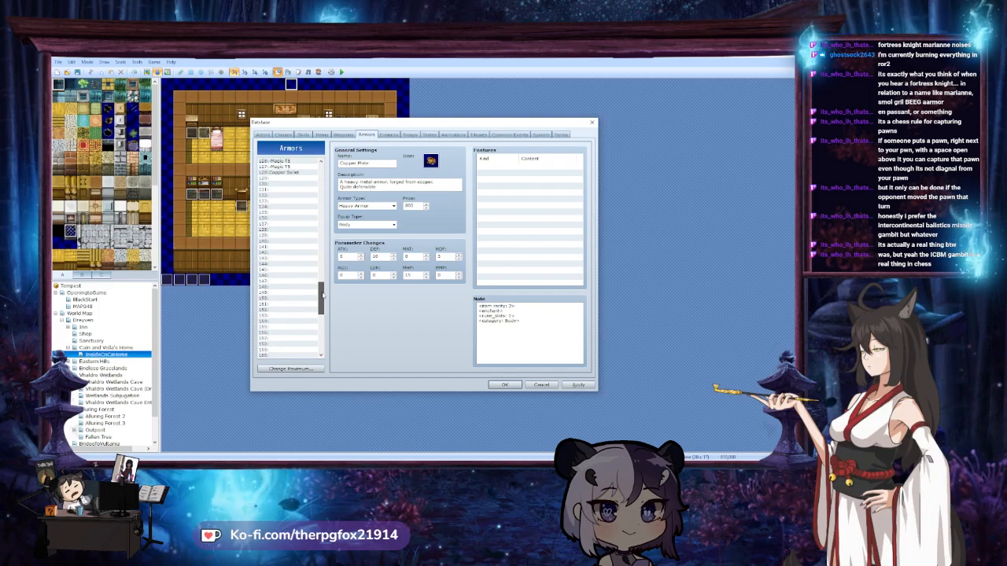
left_click(291, 235)
key("ctrl+v")
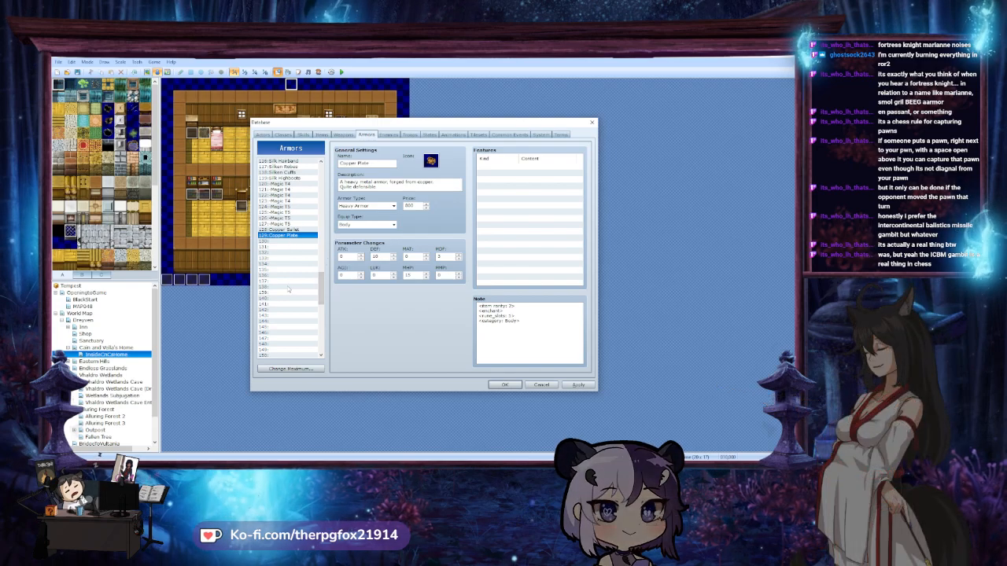
left_click(290, 276)
right_click(290, 276)
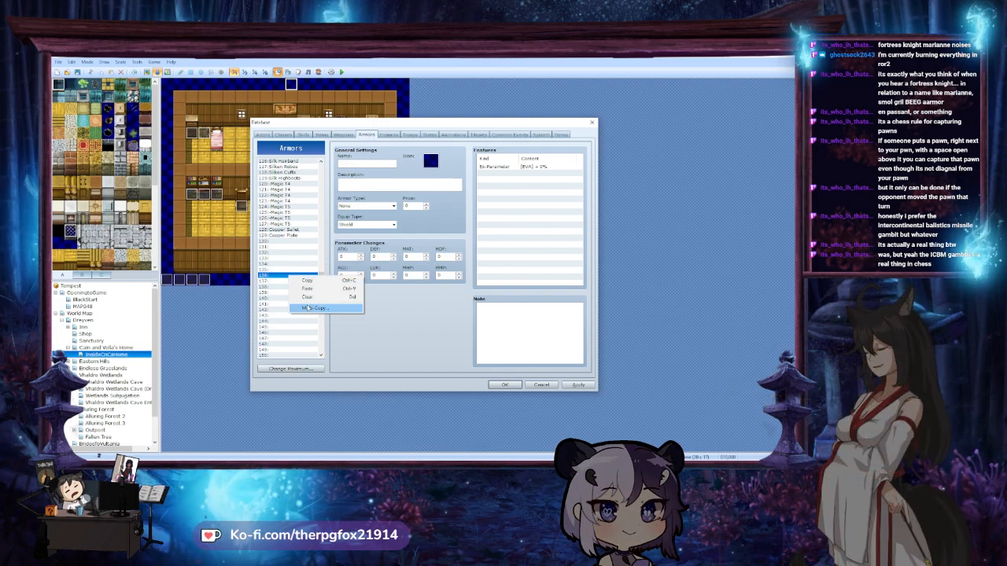
left_click(313, 308)
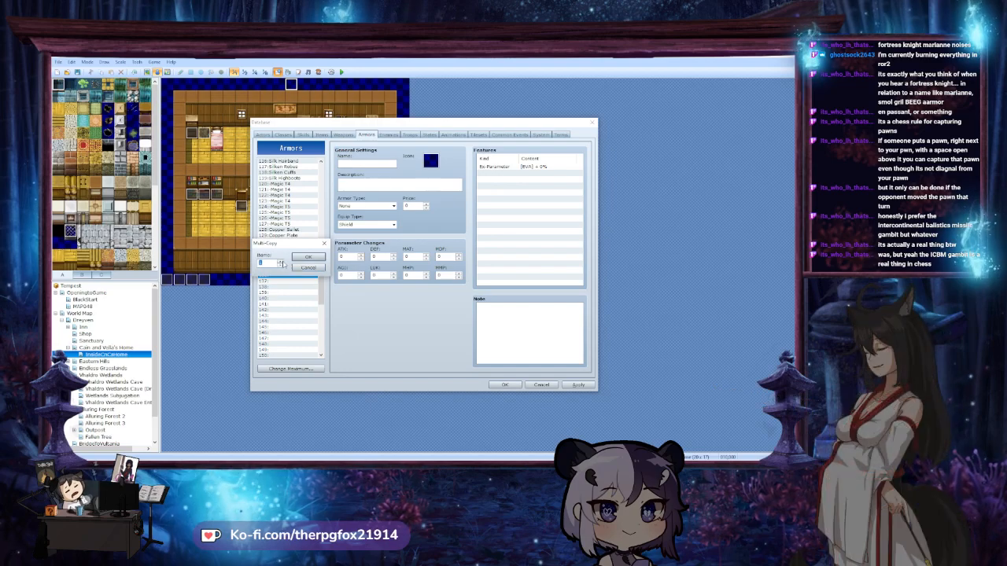
left_click(297, 267)
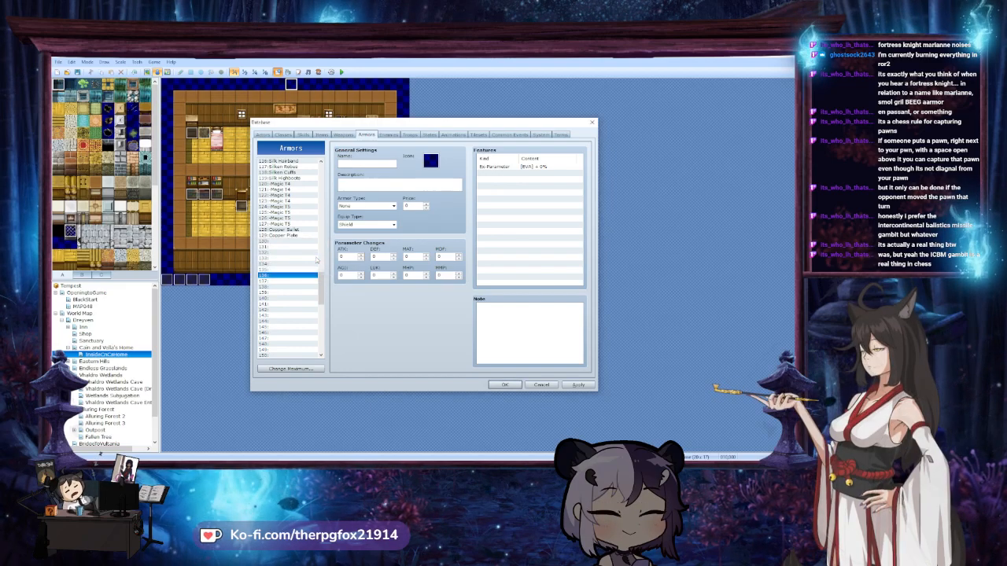
Try multi-copying the blank armor entries starting at entry 131
left_click(292, 270)
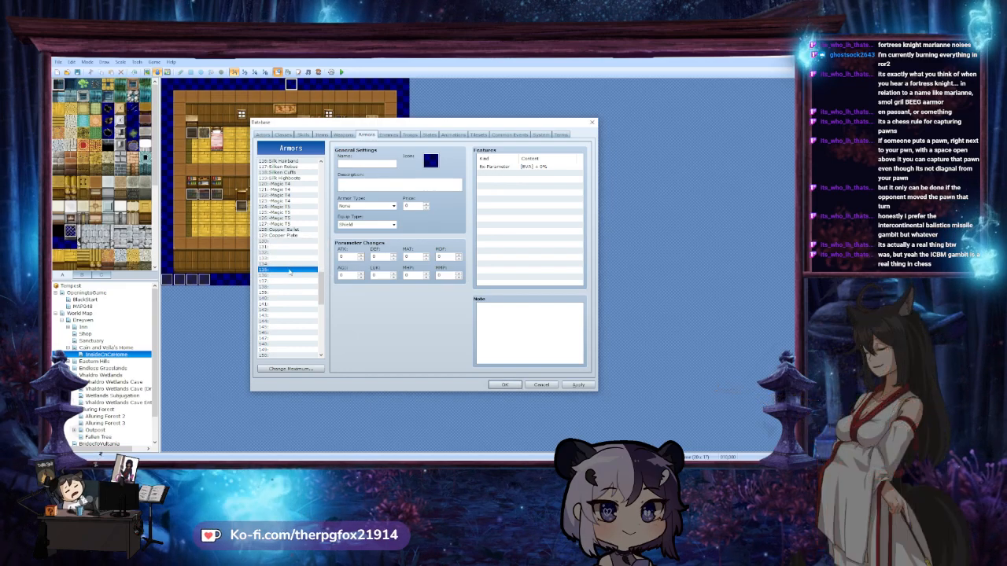
right_click(290, 270)
left_click(317, 248)
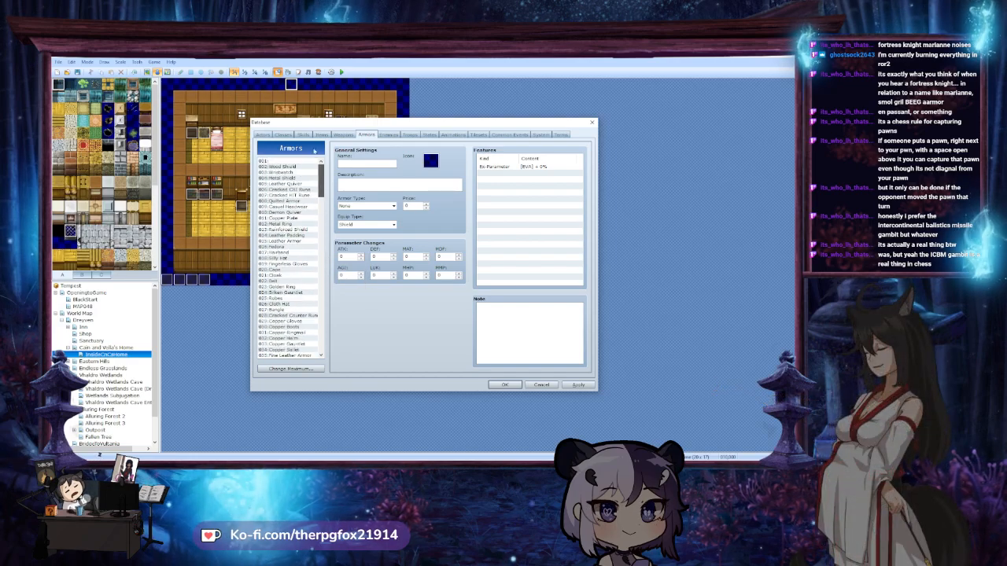
right_click(311, 246)
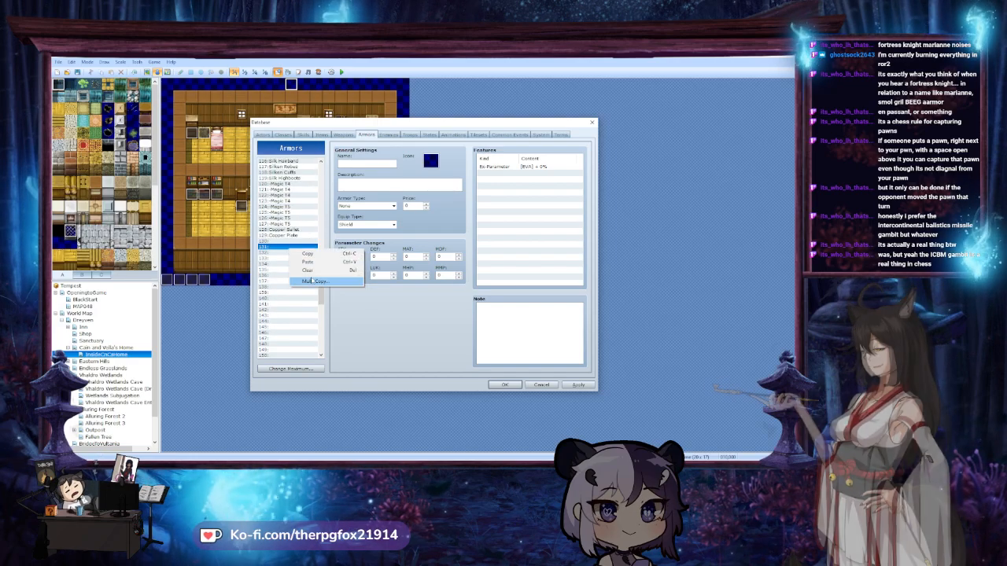
left_click(312, 281)
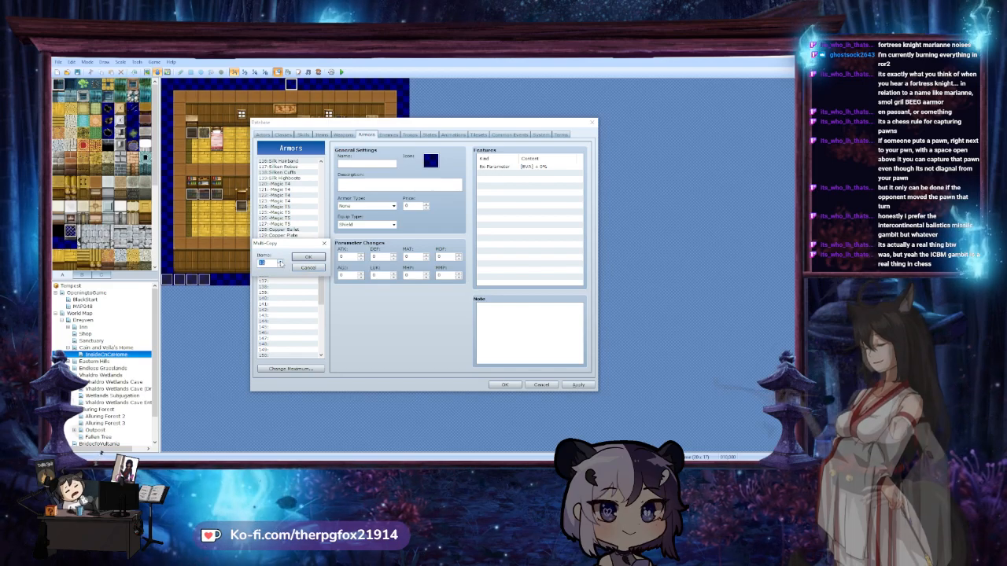
left_click(301, 258)
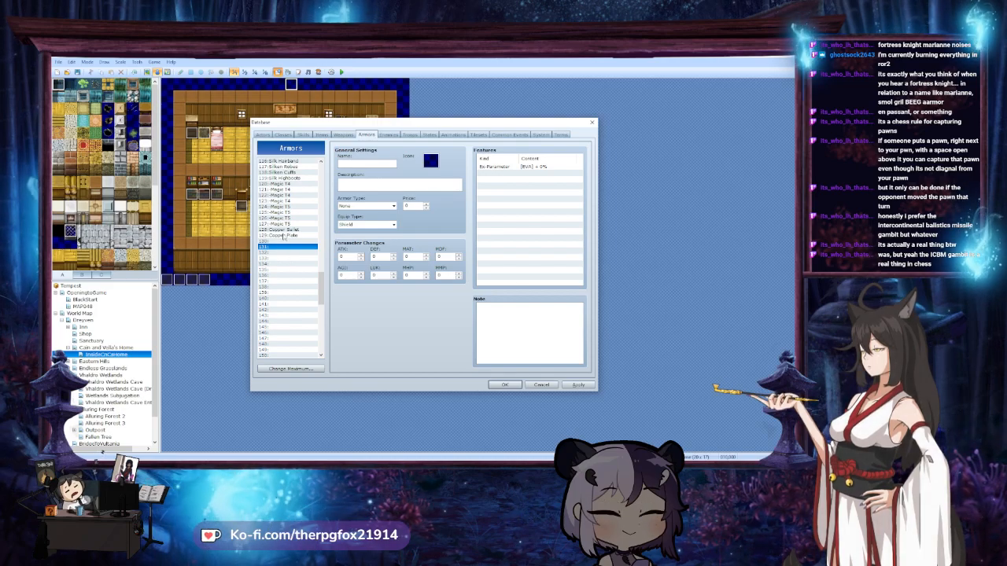
Try multi-copying Copper Plate from entry 129 into blank entry 133, and clear the pasted entry
left_click(283, 236)
right_click(283, 236)
left_click(310, 264)
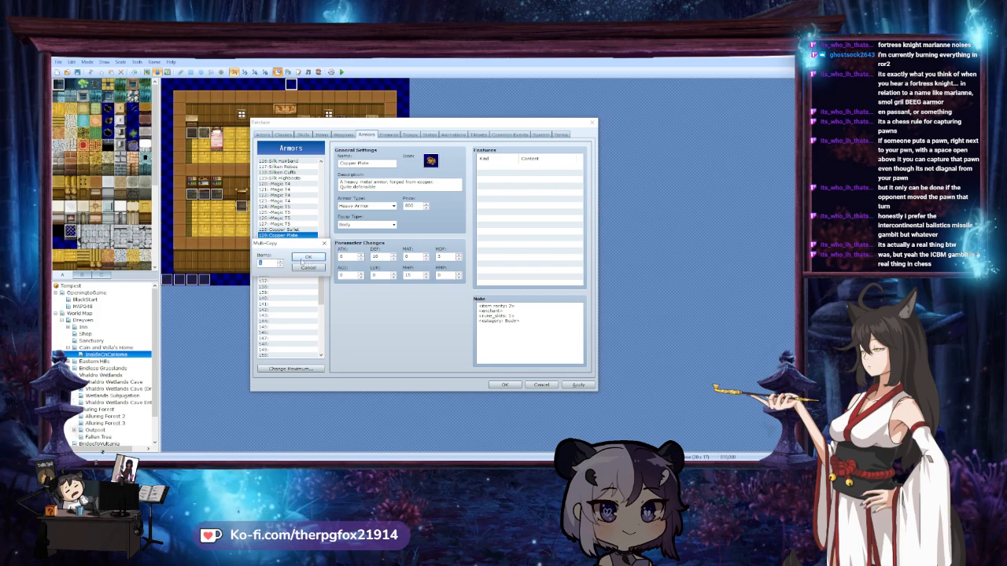
left_click(307, 257)
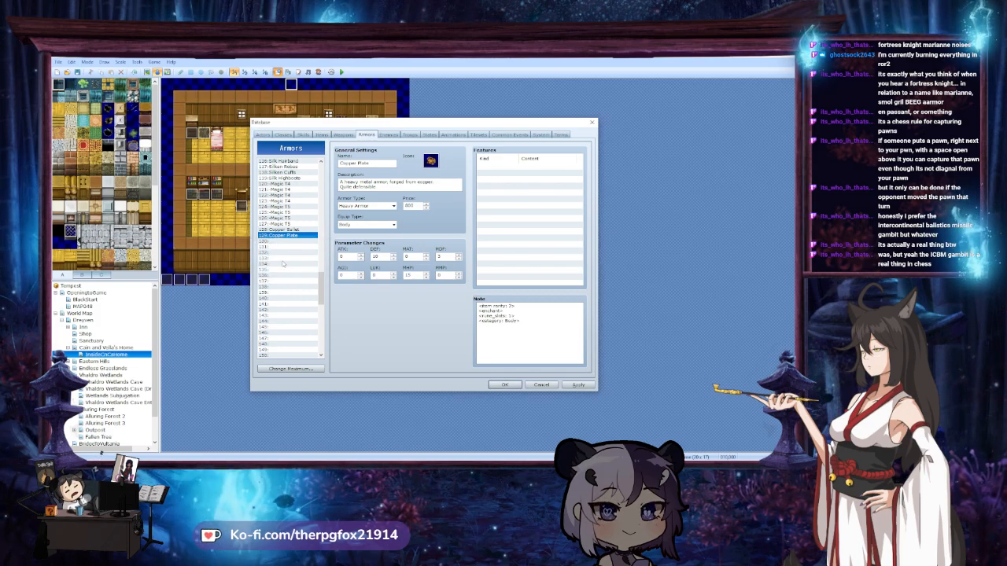
left_click(307, 258)
key("ctrl+v")
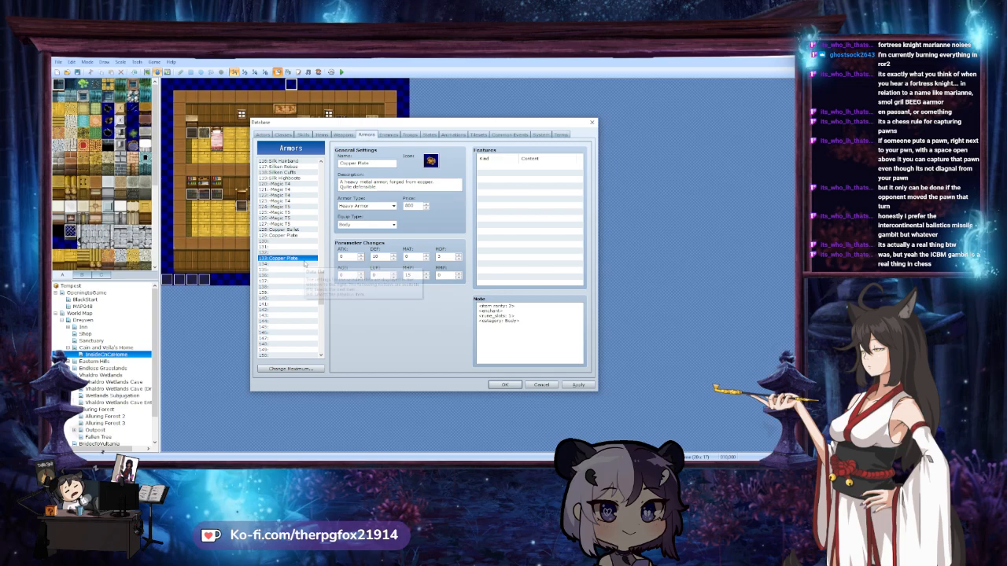
key("Delete")
Try multi-copying from the Wood Shield entry 002 at the start of the armor list
left_click_drag(321, 287, 321, 169)
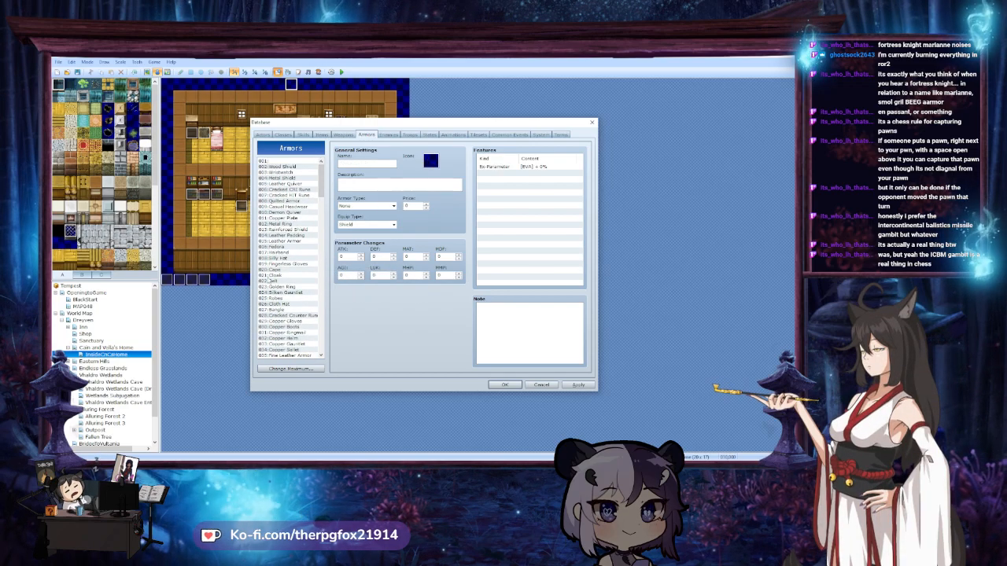
right_click(281, 169)
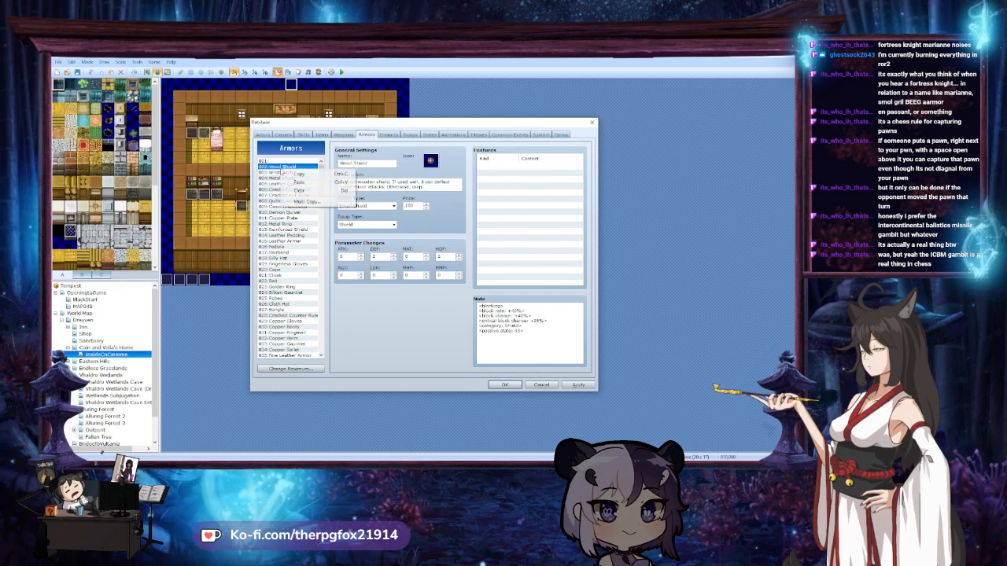
left_click(313, 203)
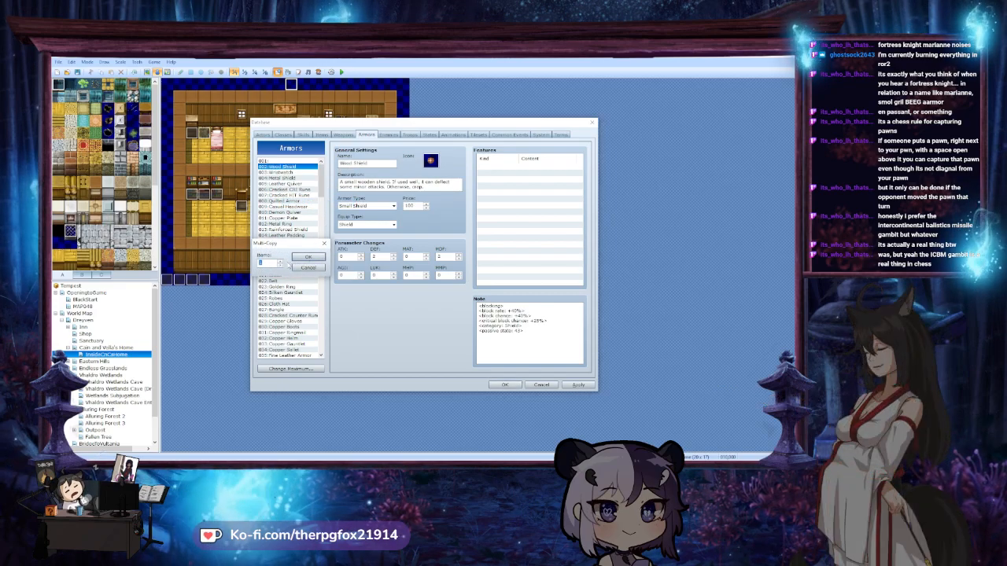
left_click(303, 257)
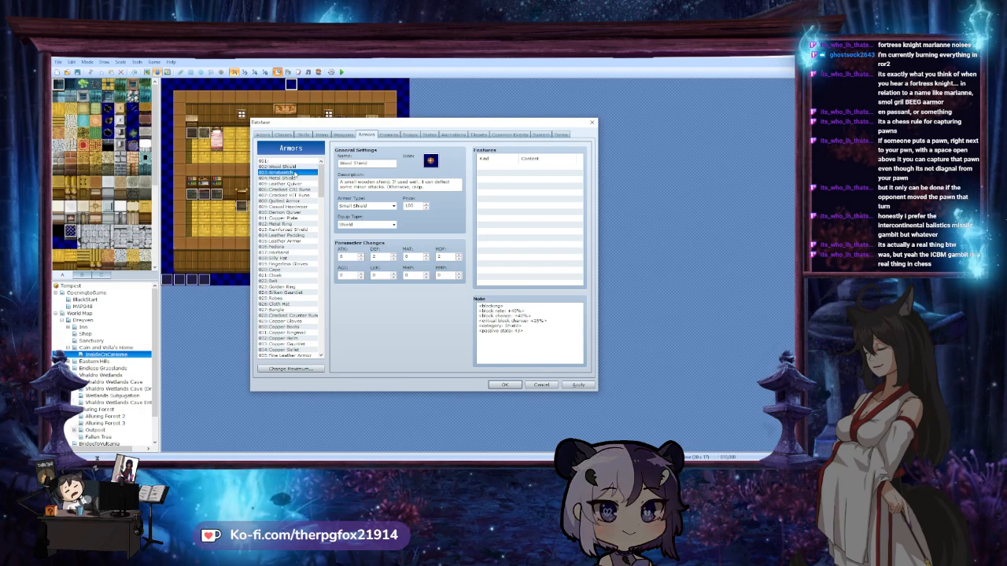
Multi-copy 10 armor entries starting from Wristwatch entry 003 and paste them at blank entry 139
right_click(305, 174)
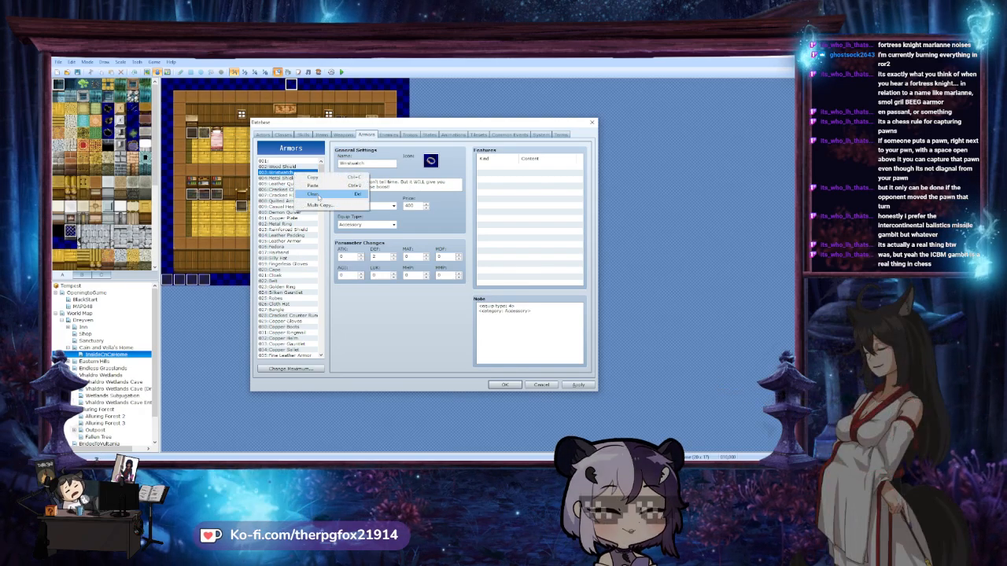
left_click(320, 205)
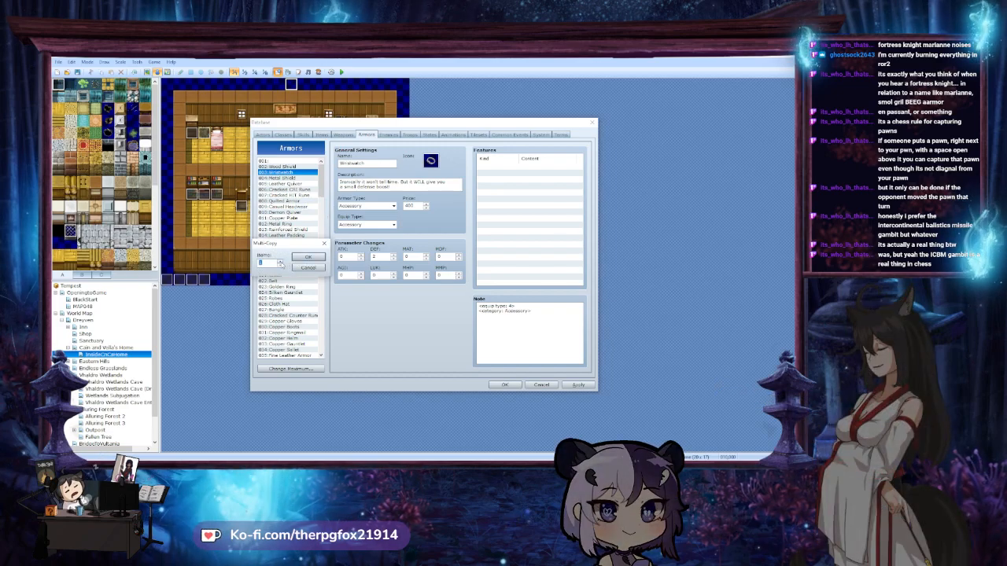
type("10")
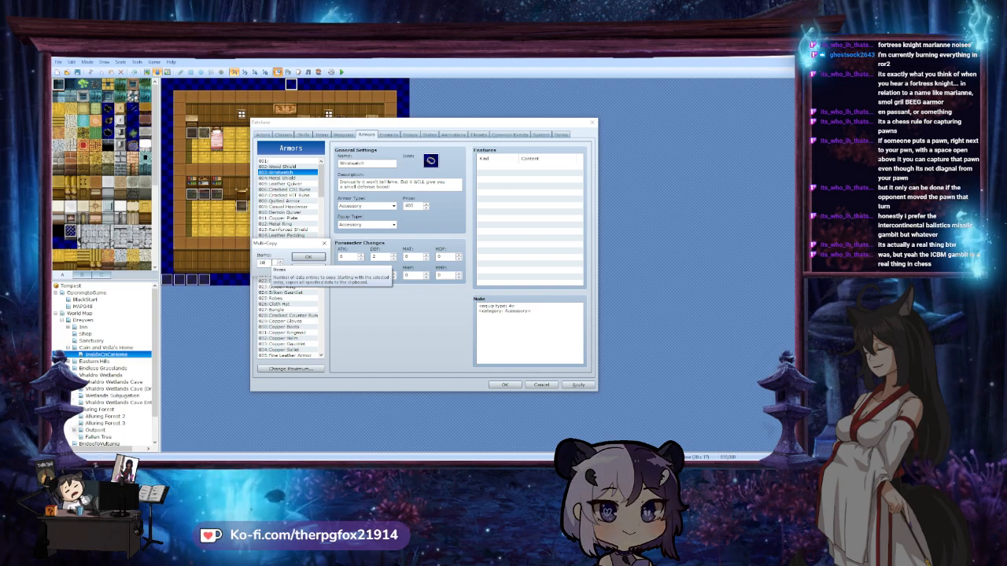
left_click(294, 256)
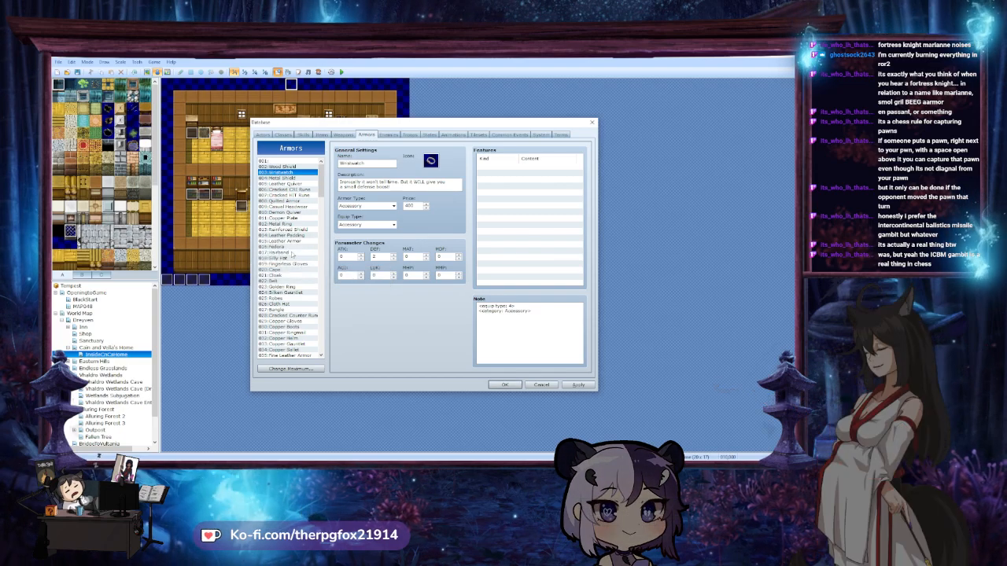
scroll(293, 256, "down", 20)
scroll(293, 255, "down", 14)
left_click(289, 264)
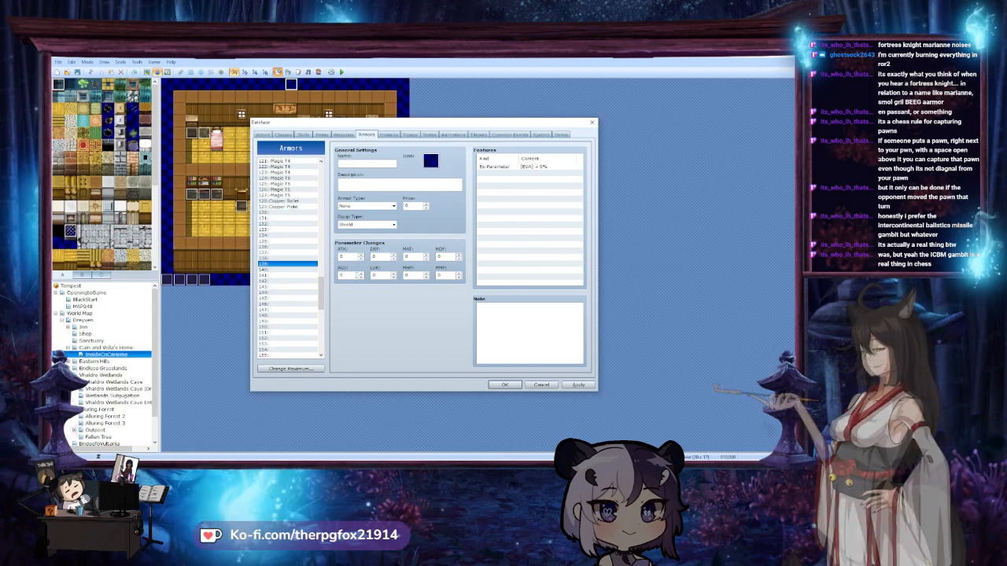
key("ctrl+v")
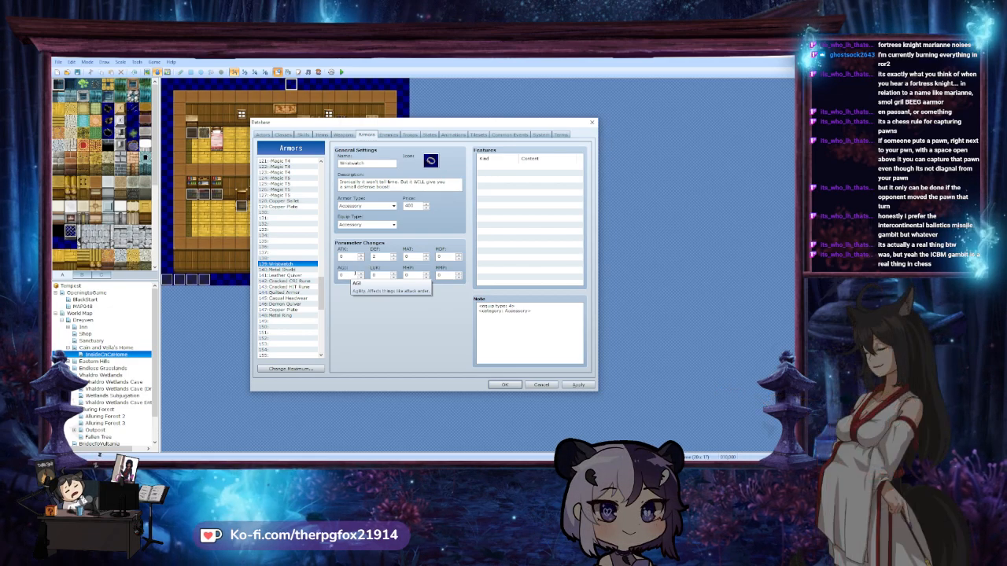
Clear the ten pasted armors from entries 139 to 148
scroll(315, 290, "down", 2)
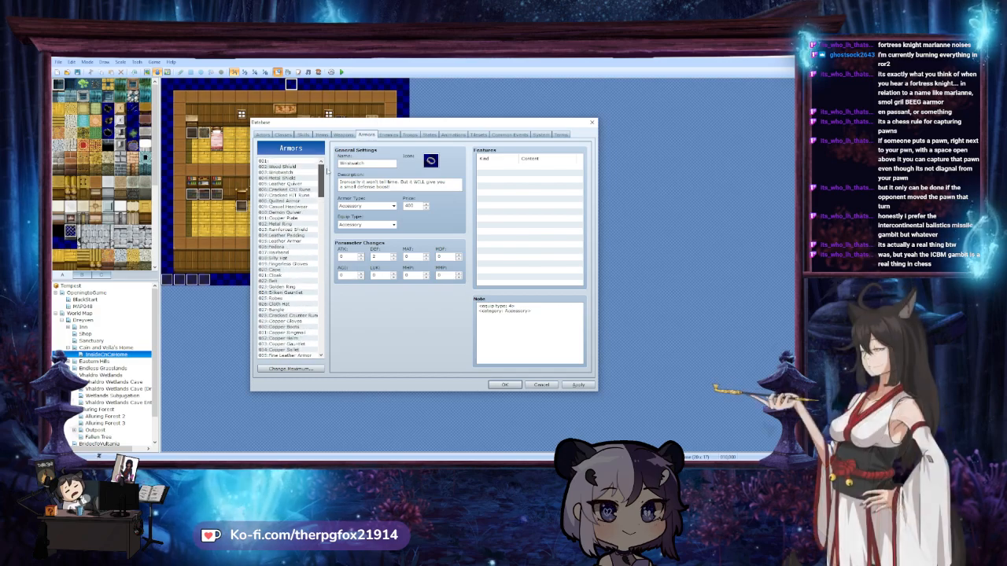
scroll(313, 291, "down", 1)
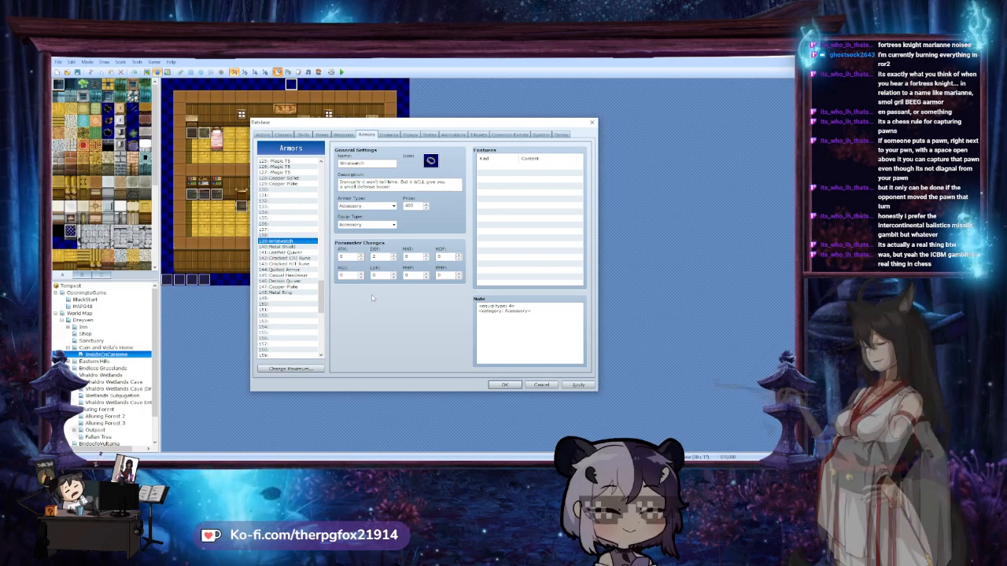
key("Delete")
left_click(306, 247)
key("Delete")
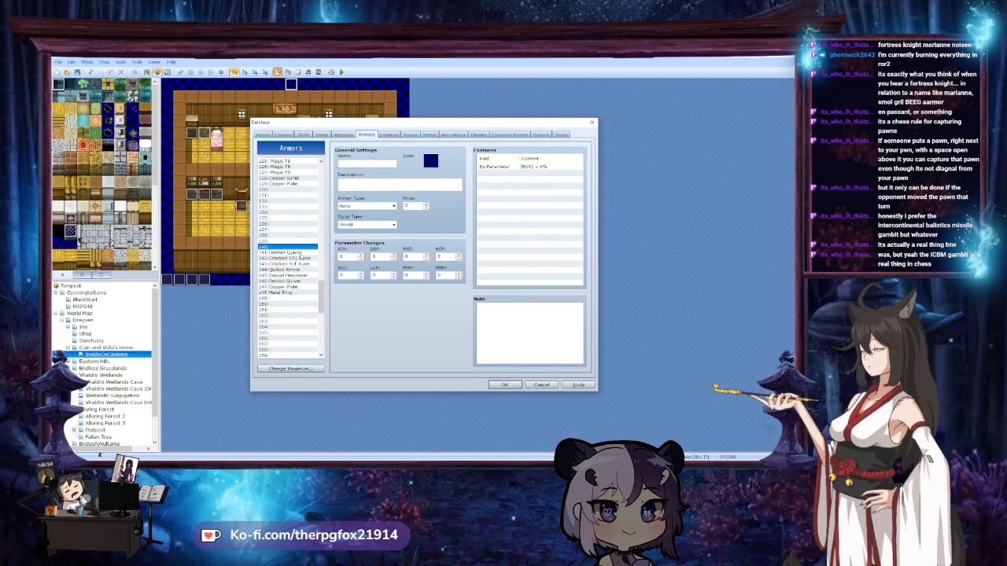
left_click(304, 252)
key("Delete")
left_click(304, 258)
key("Delete")
left_click(303, 264)
key("Delete")
left_click(302, 269)
key("Delete")
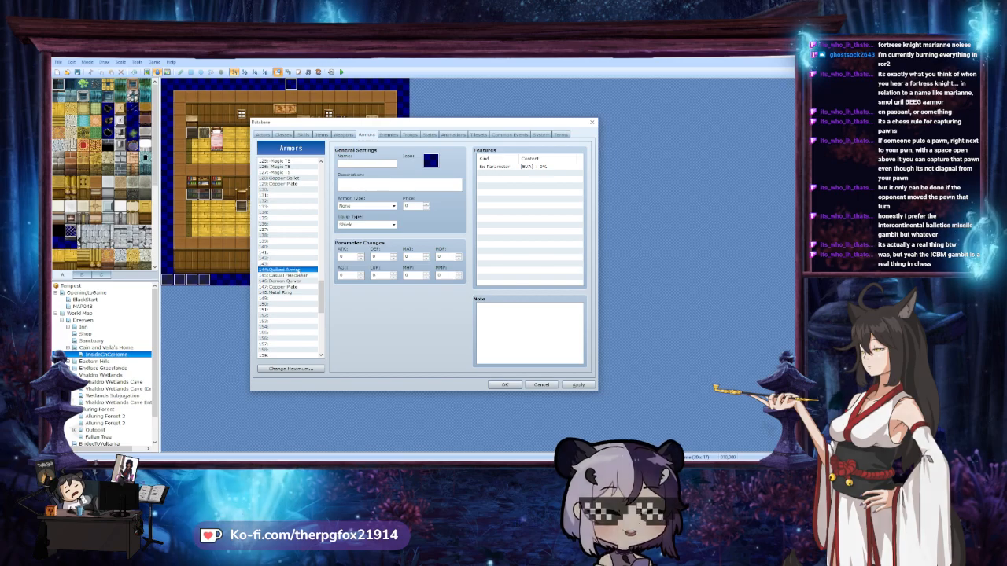
left_click(305, 275)
key("Delete")
left_click(313, 281)
key("Delete")
left_click(303, 292)
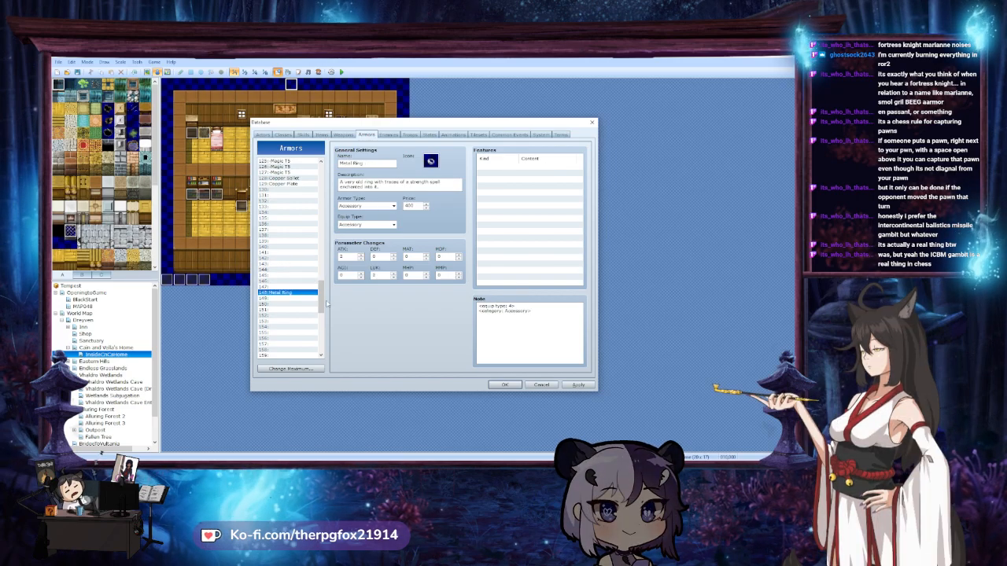
key("Delete")
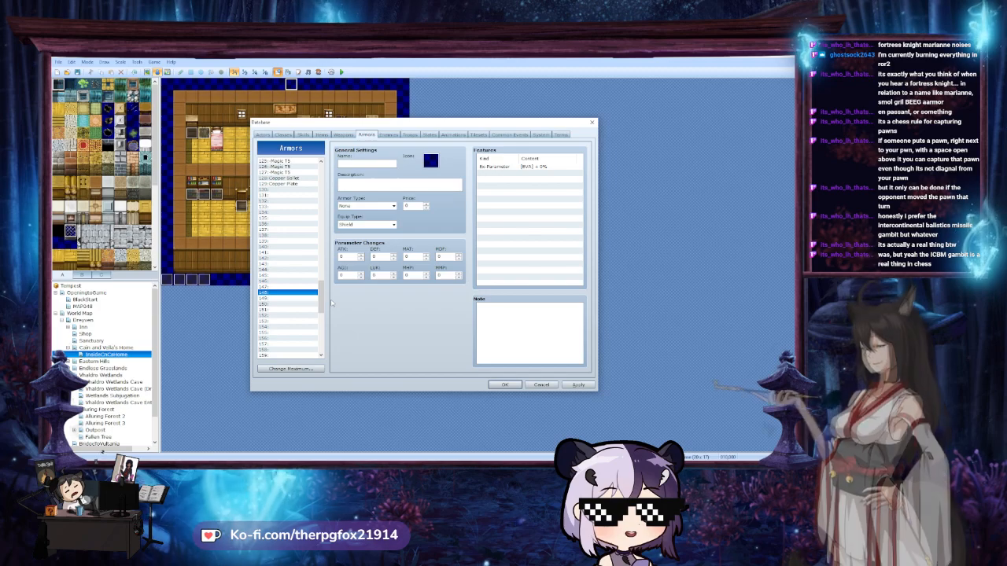
Examine the armor types of the copper equipment in entries 029 to 047 to identify the heavy pieces
left_click_drag(323, 301, 322, 202)
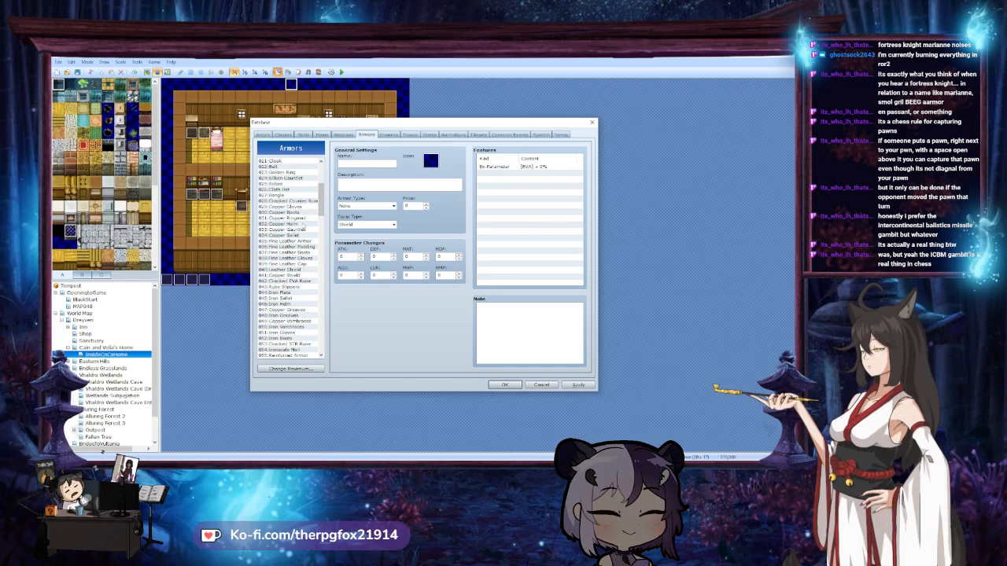
left_click(301, 229)
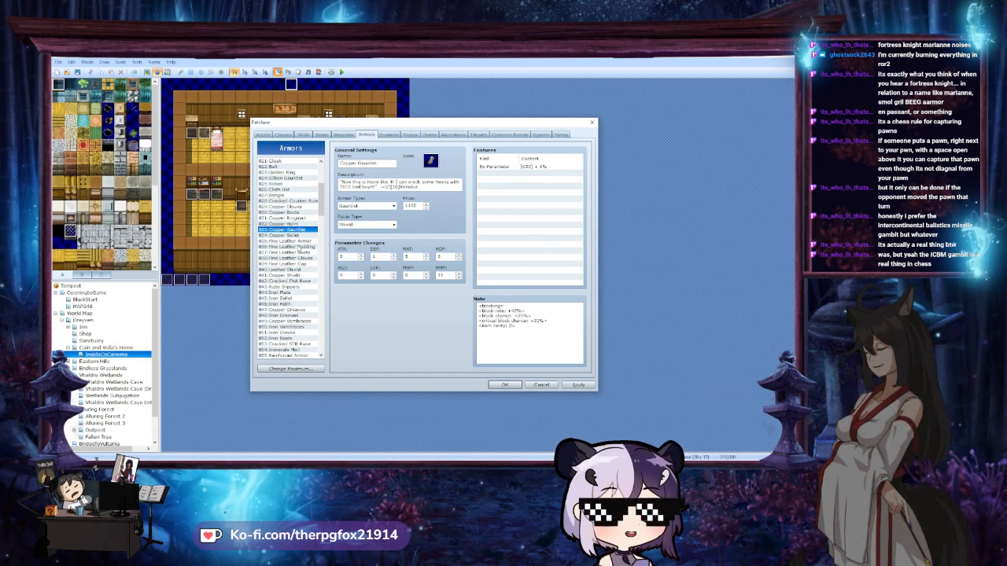
left_click(298, 235)
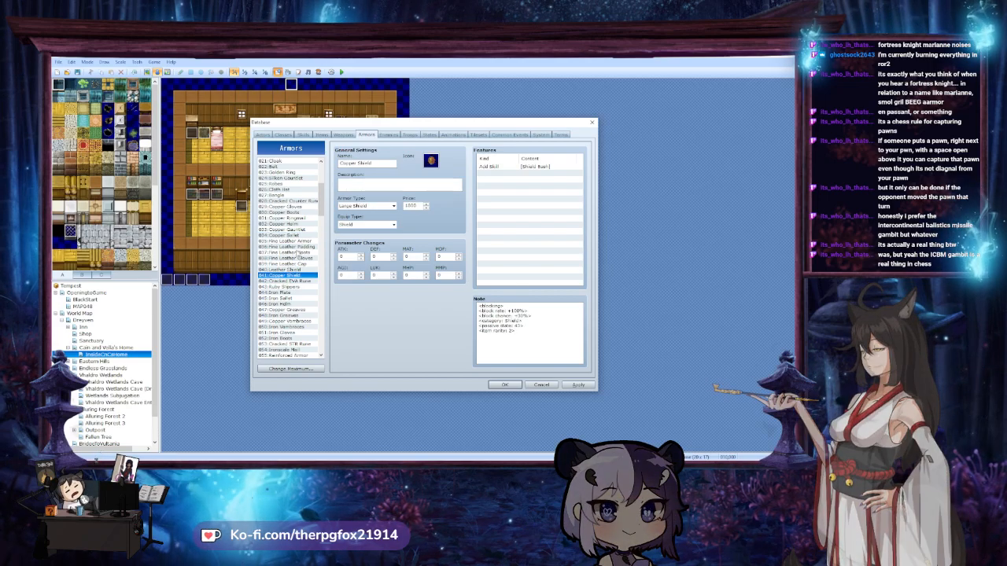
left_click(292, 223)
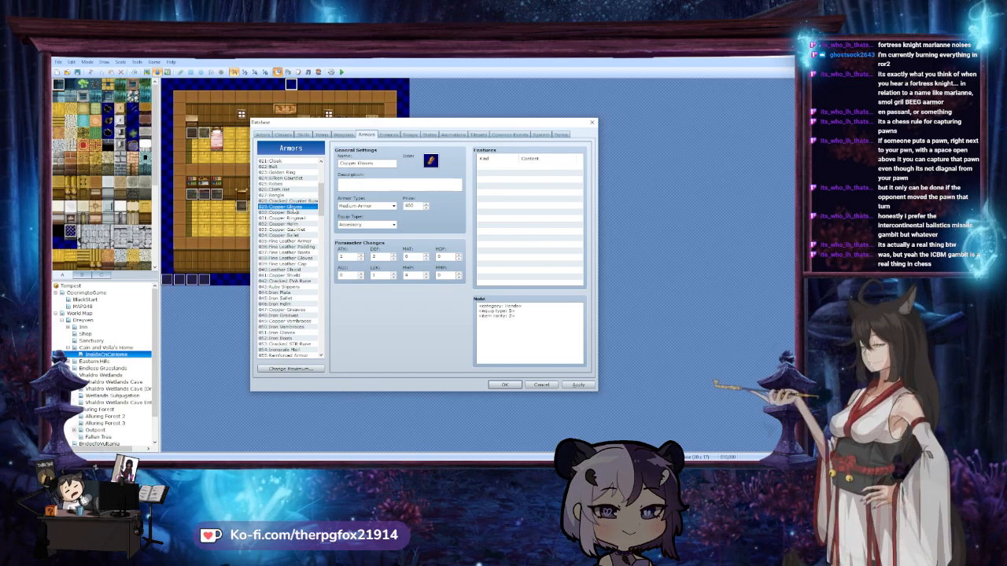
left_click(291, 206)
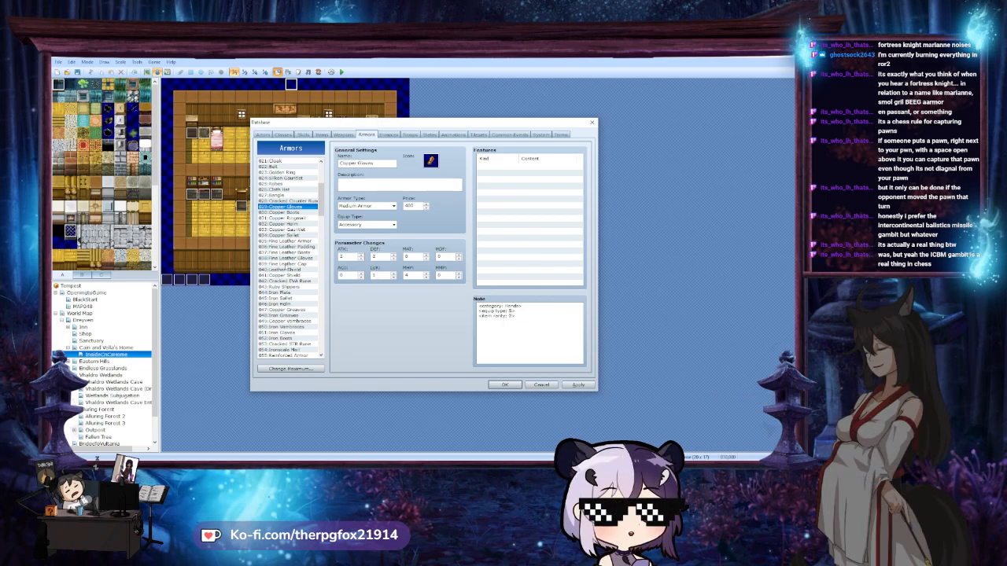
left_click(288, 274)
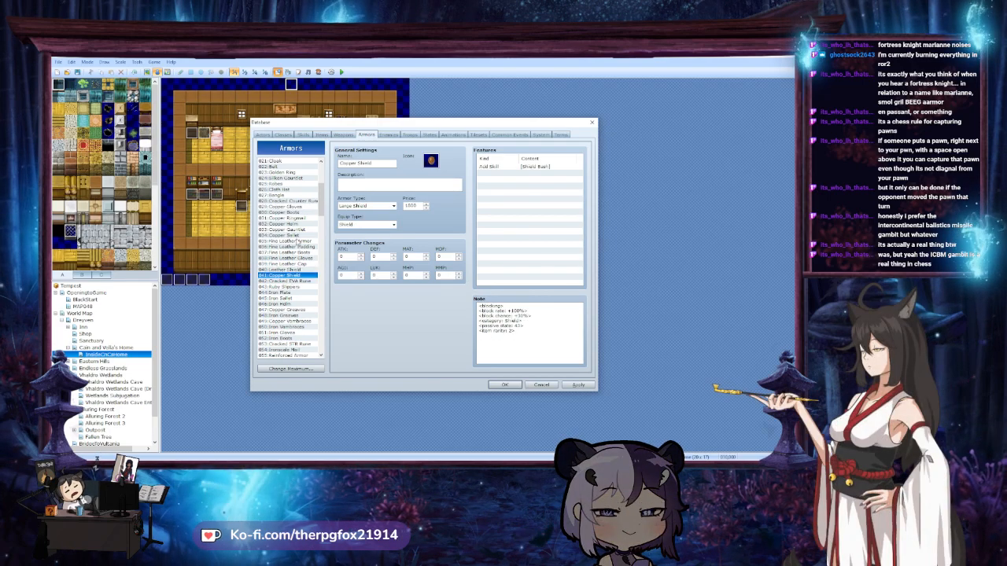
left_click(290, 234)
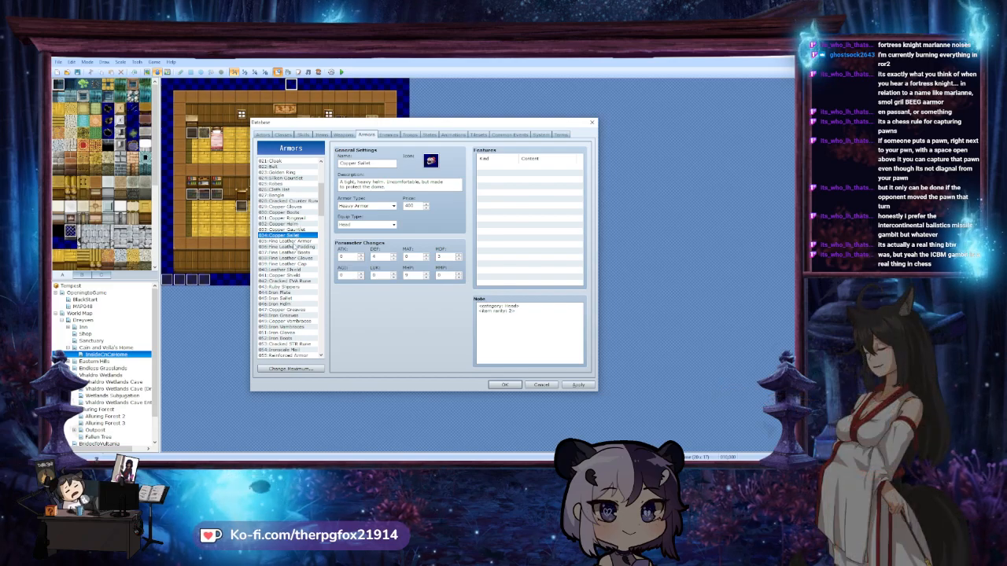
left_click(293, 274)
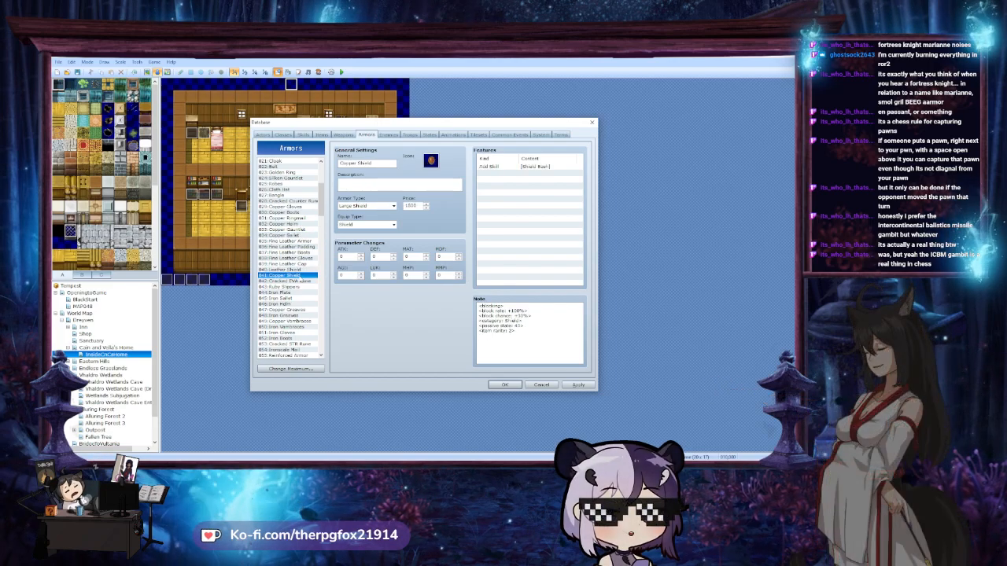
left_click(291, 309)
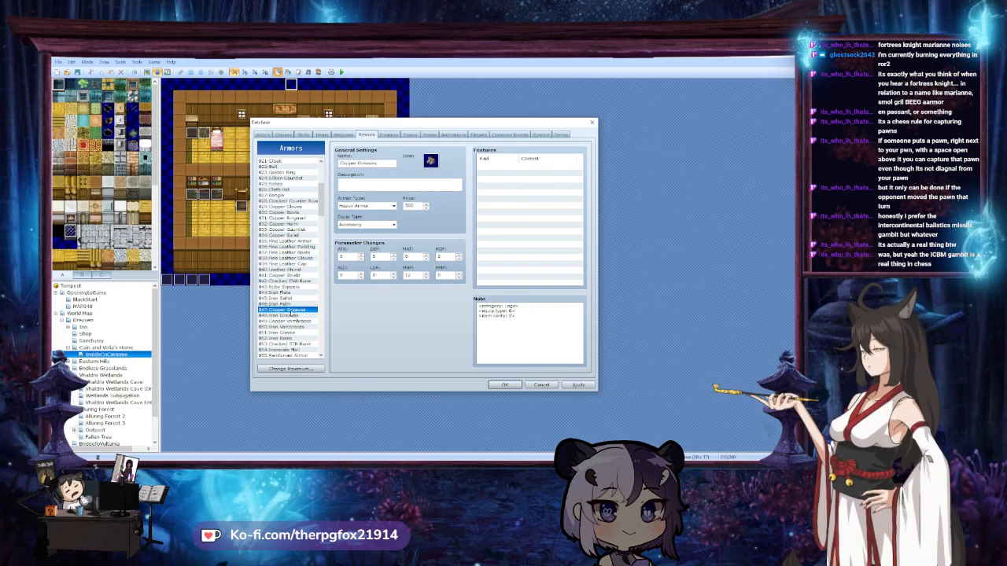
Copy the Copper Vambraces armor from entry 049 into the blank entry 130
left_click(296, 321)
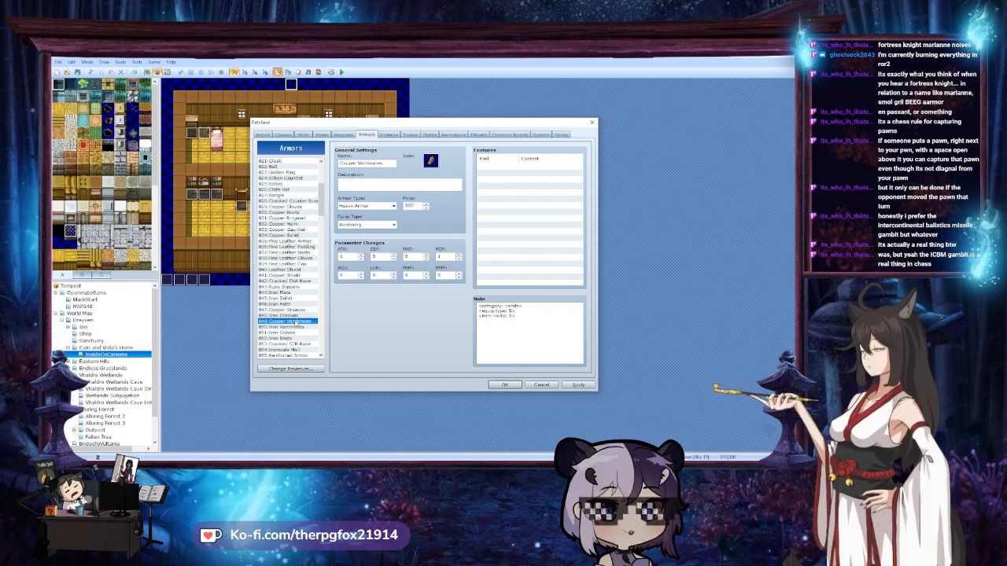
left_click_drag(322, 209, 328, 251)
left_click(291, 299)
left_click(291, 293)
key("ctrl+v")
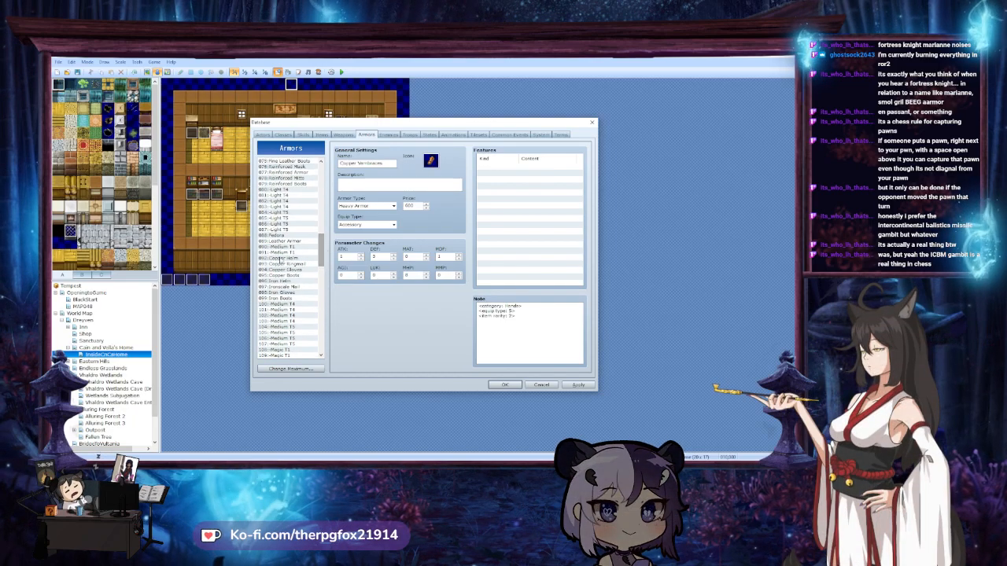
Apply the armor database changes
scroll(282, 241, "up", 2)
scroll(282, 240, "up", 2)
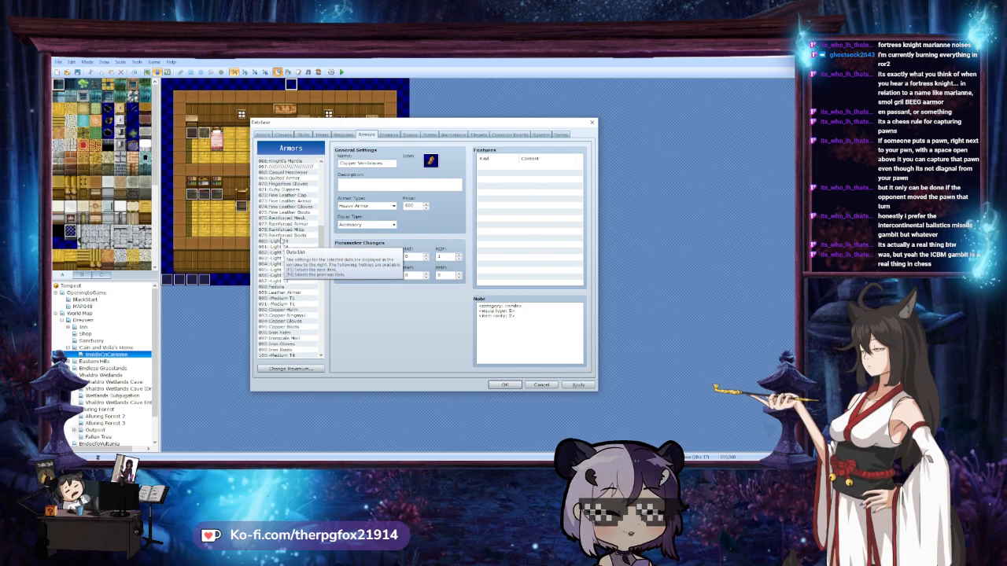
scroll(292, 300, "up", 4)
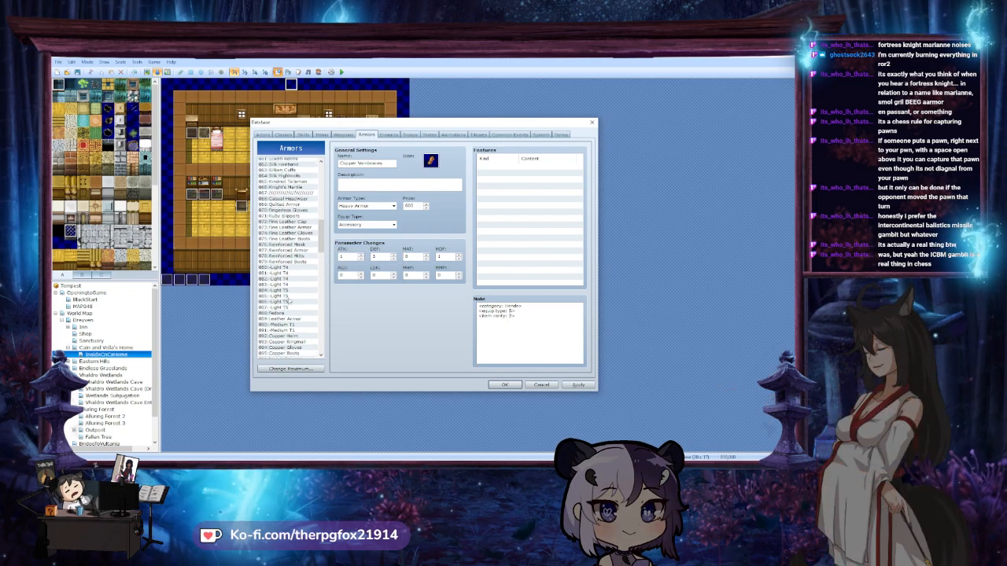
scroll(291, 302, "up", 3)
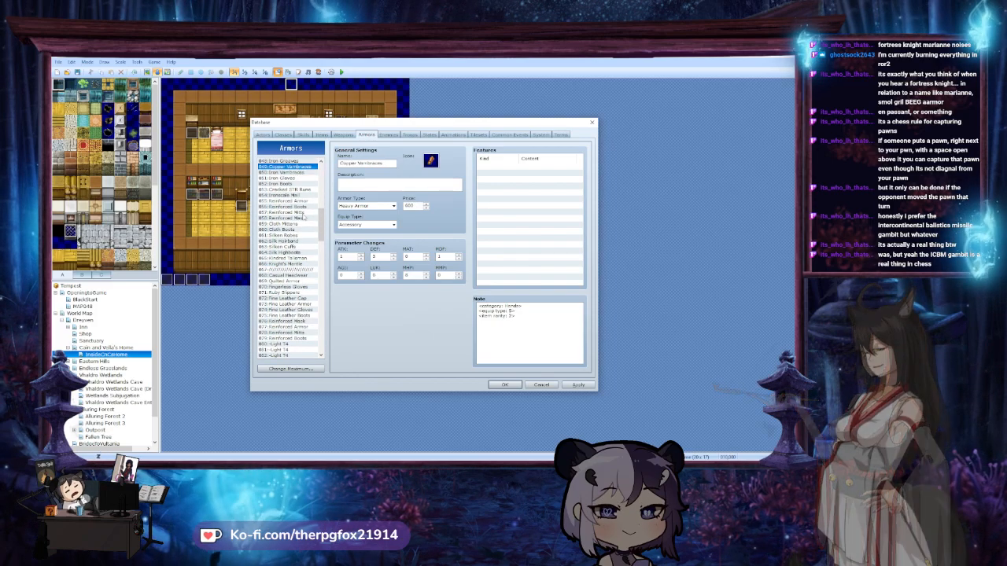
scroll(303, 216, "up", 2)
scroll(303, 216, "up", 1)
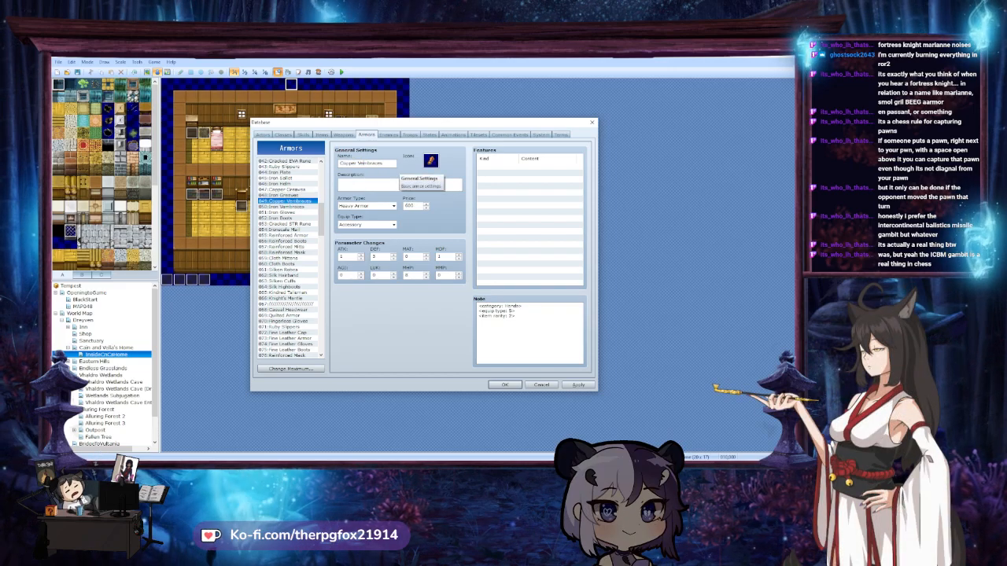
mouse_move(259, 460)
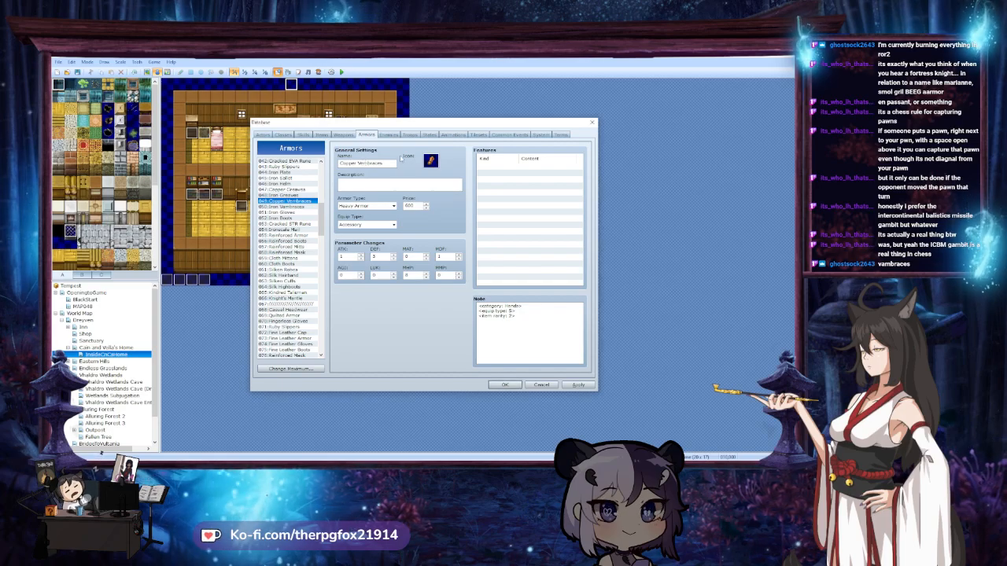
left_click(579, 385)
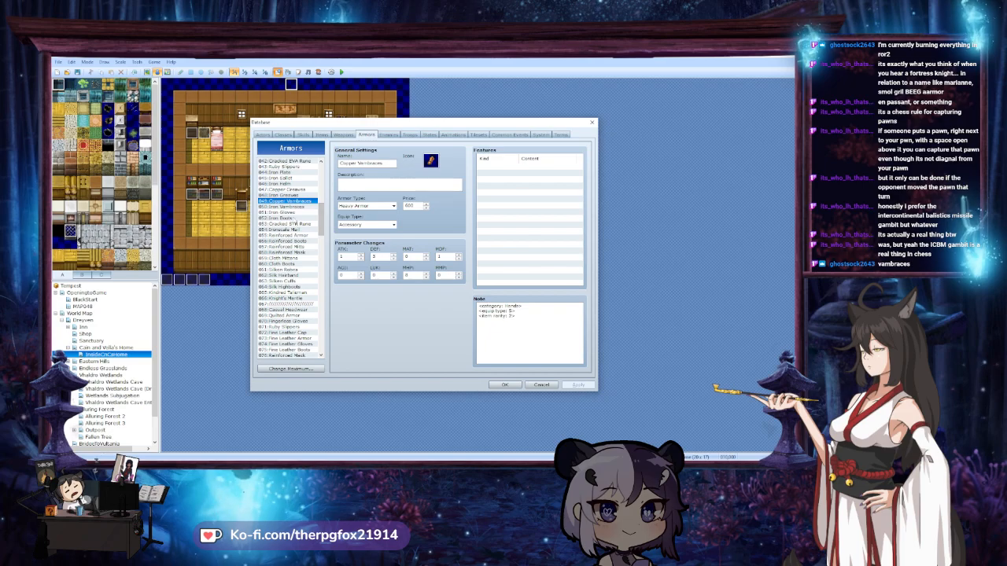
Copy the Copper Greaves armor from entry 047 into the blank entry 131
key("Up")
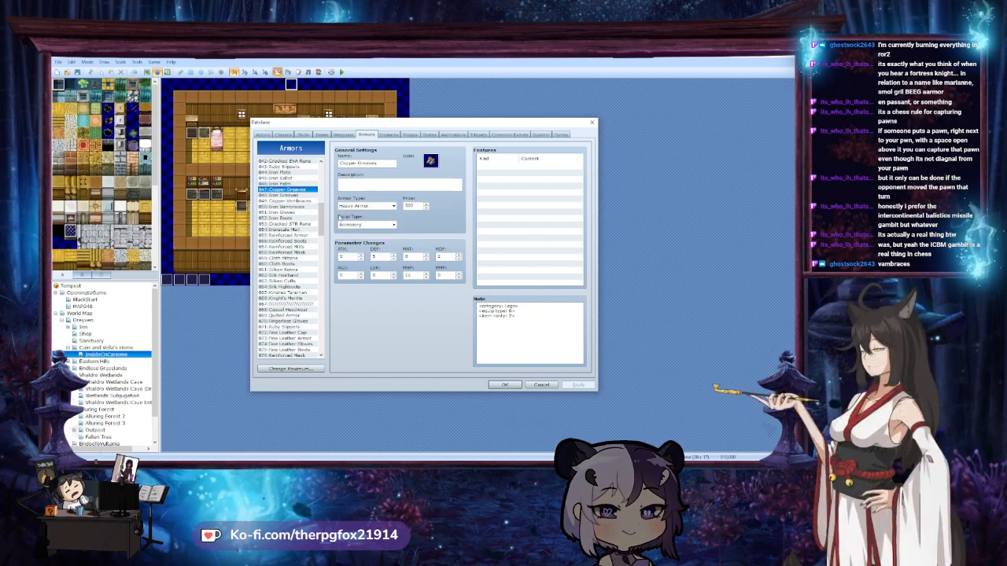
left_click_drag(320, 213, 321, 285)
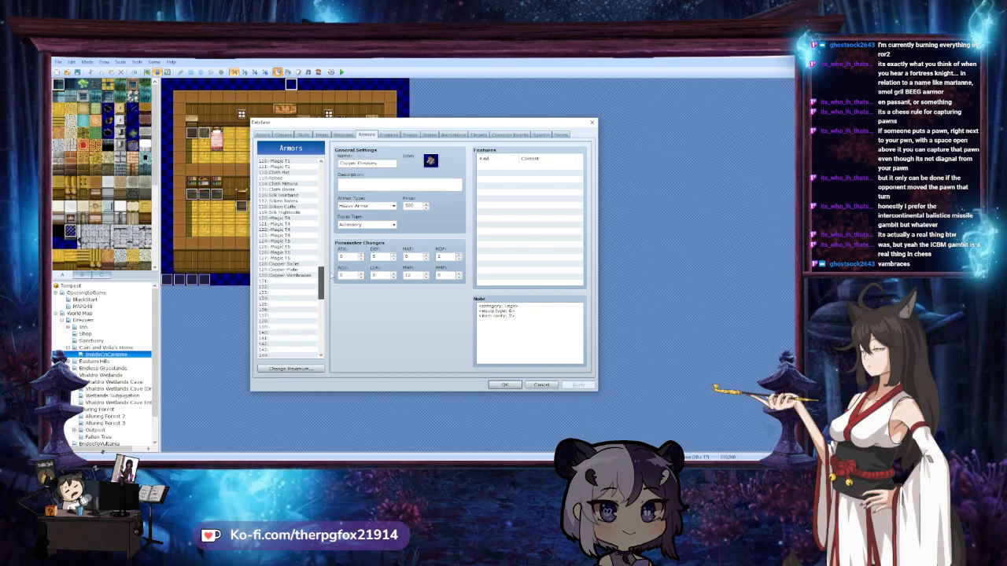
left_click(298, 281)
key("ctrl+v")
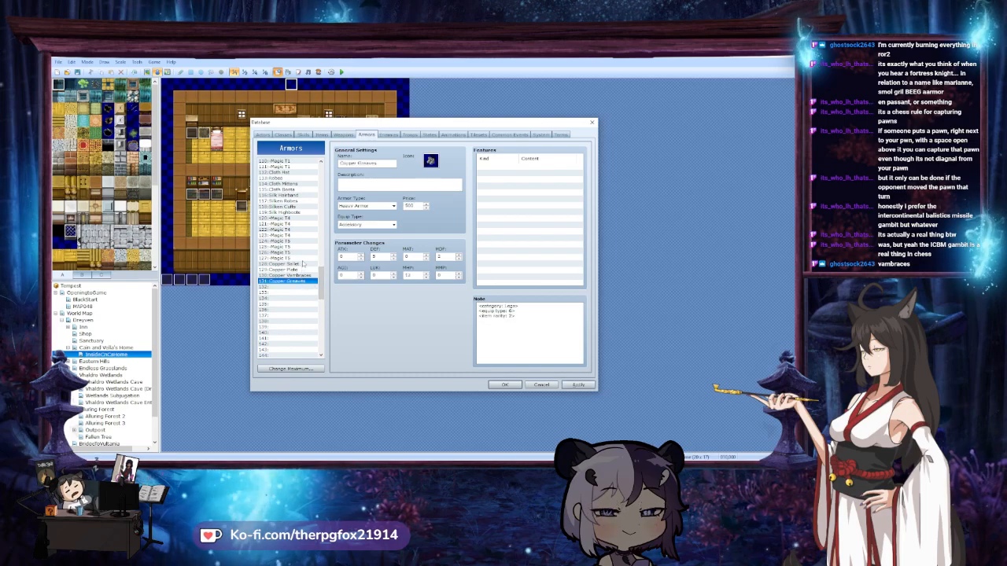
Rename the copied Copper Sallet in entry 128 to Sallet
left_click(303, 264)
key("Down")
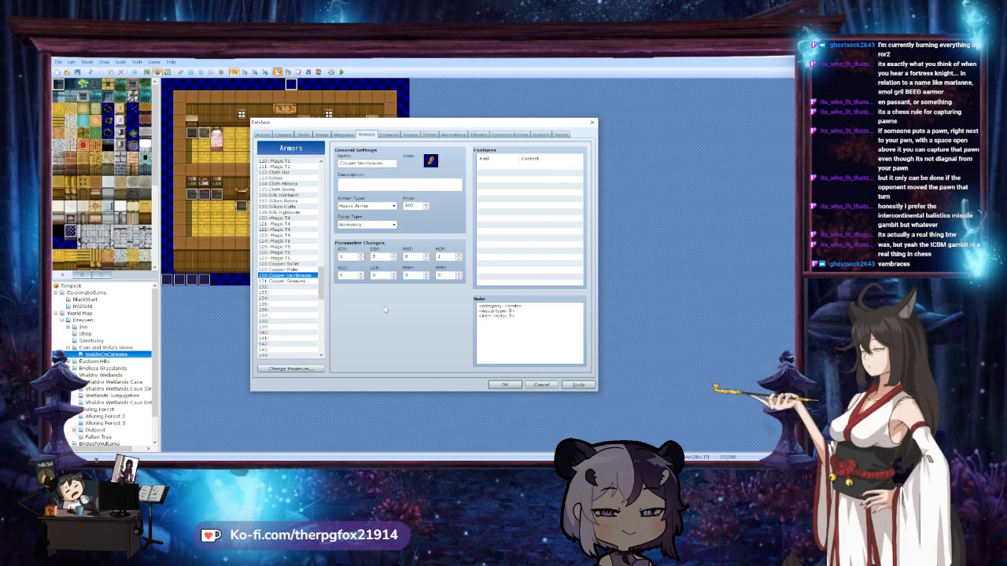
key("Up")
key("Tab")
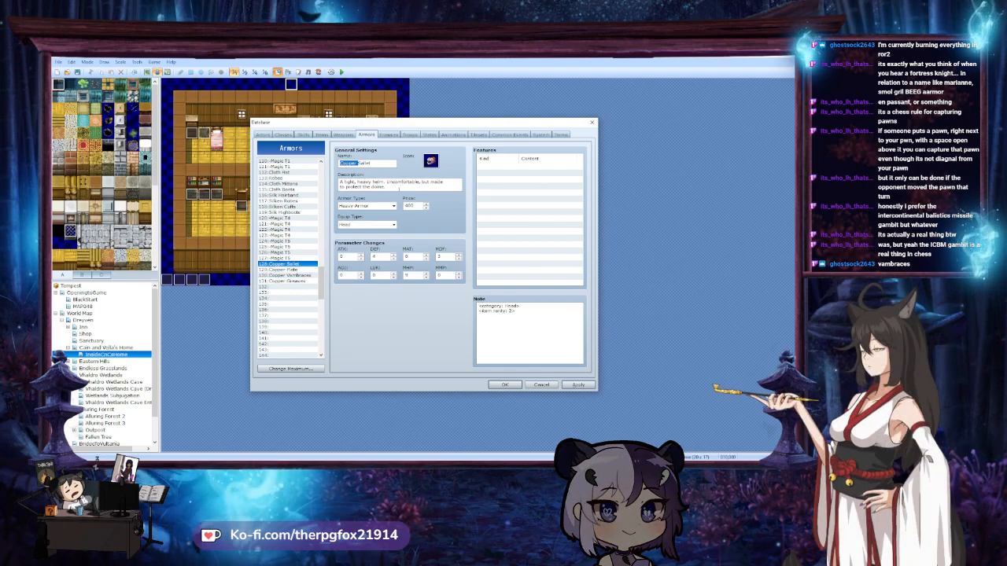
type("Ballet")
Rename the copied Copper Plate armor in entry 129 to Platemail
left_click(285, 270)
key("Tab")
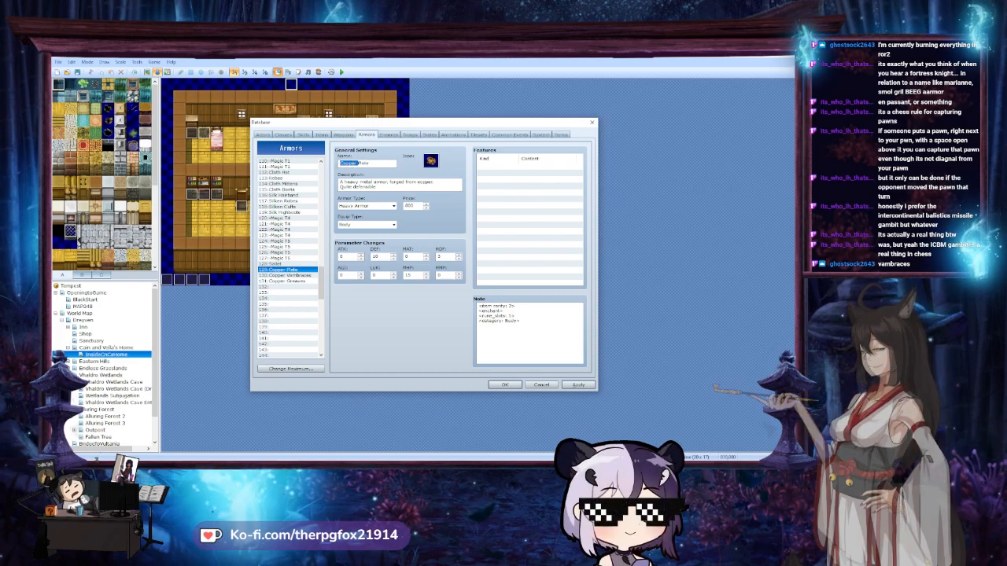
type("Platemail")
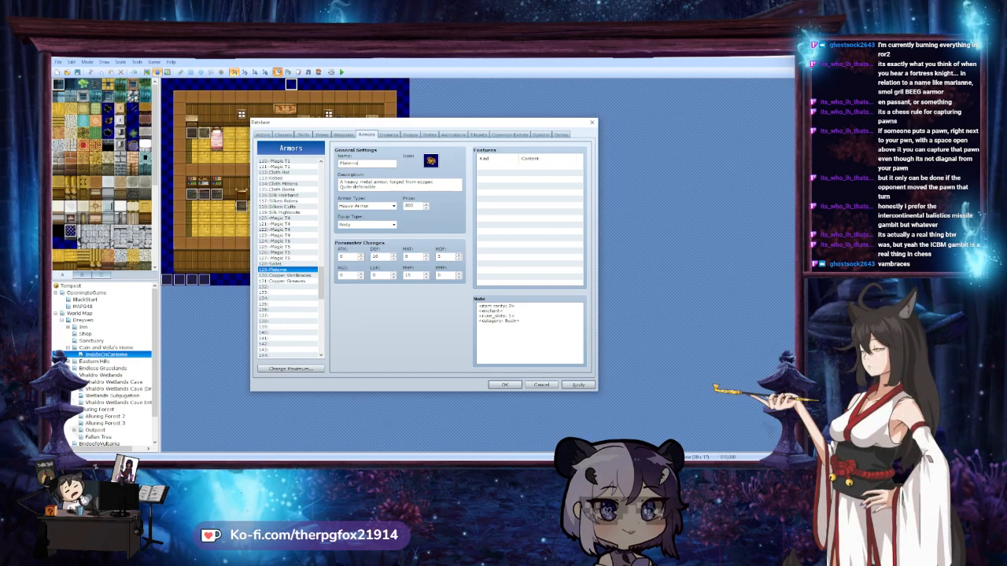
Shorten the names of the copied Copper Vambraces in entry 130 and Copper Greaves in entry 131 to Vambraces and Greaves
left_click(288, 275)
key("Tab")
left_click_drag(357, 163, 337, 164)
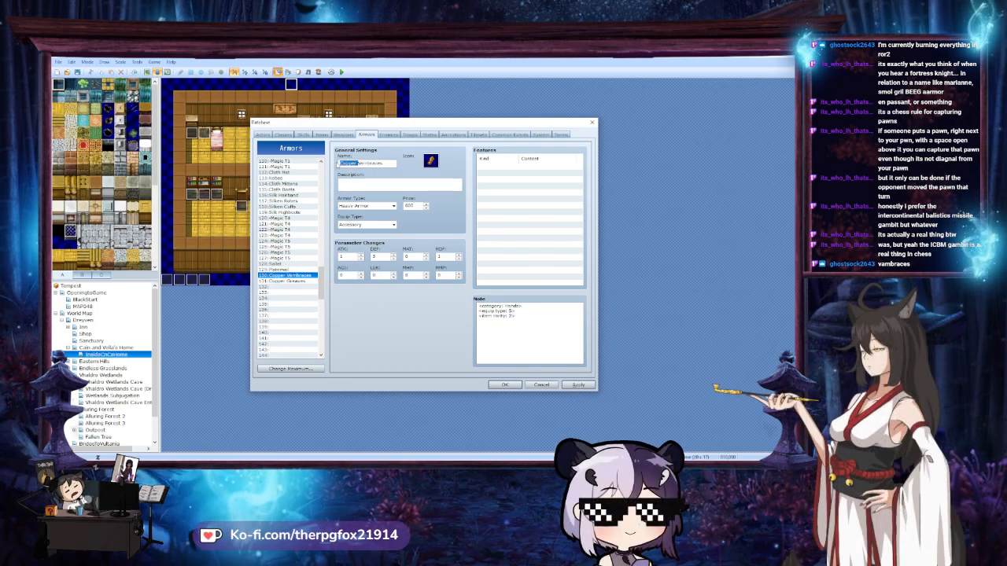
key("BackSpace")
left_click(291, 280)
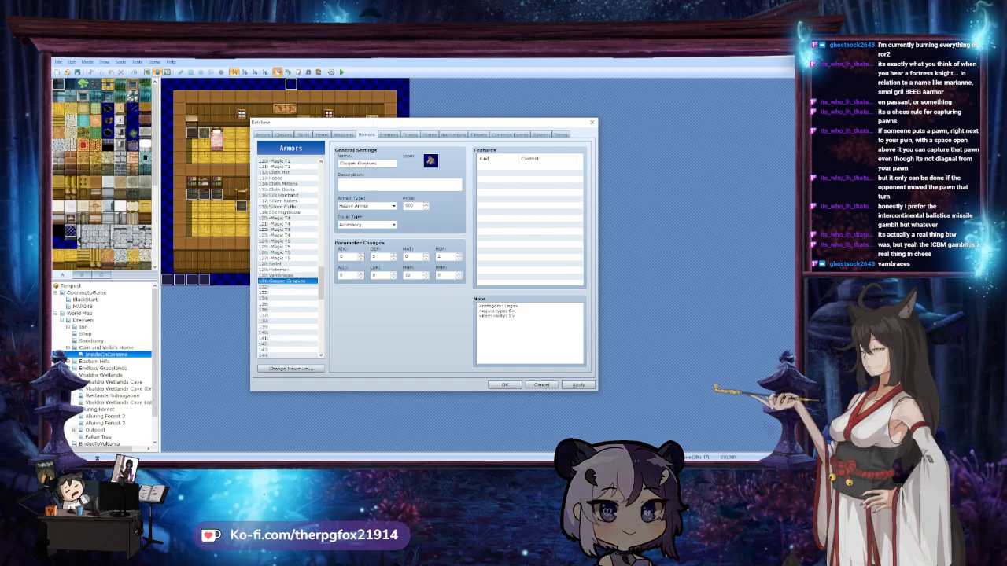
left_click_drag(358, 163, 339, 164)
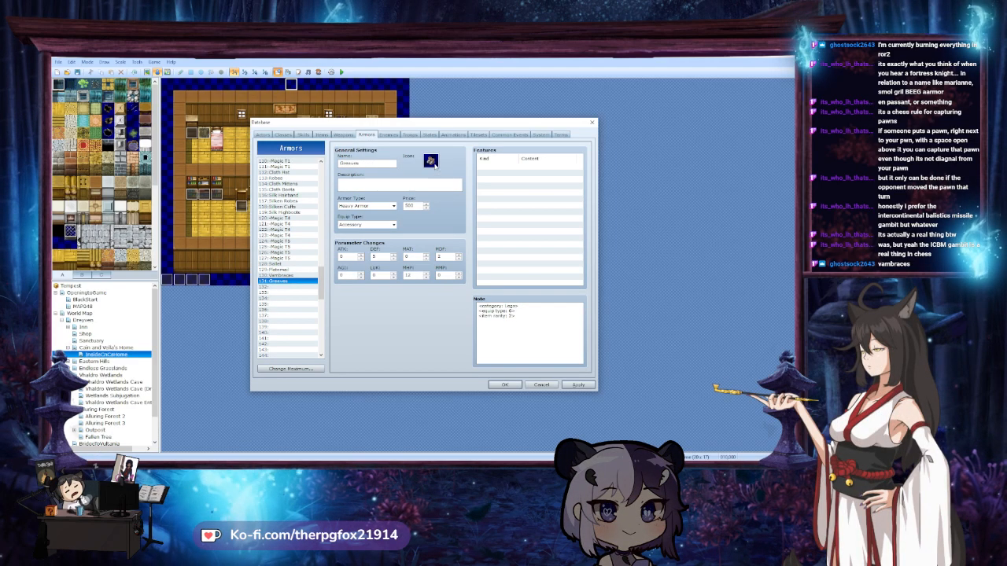
left_click(288, 276)
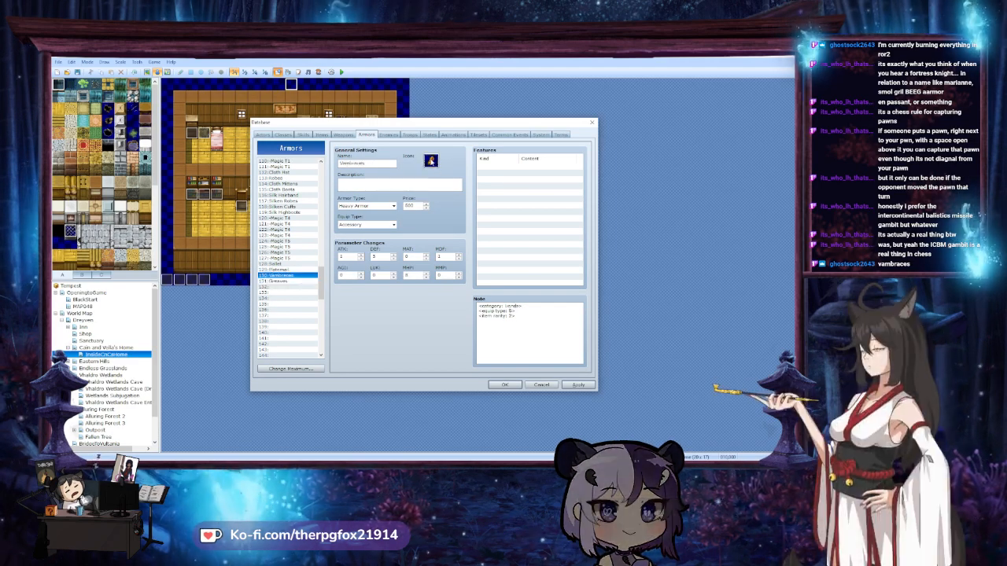
double_click(431, 162)
scroll(418, 253, "down", 3)
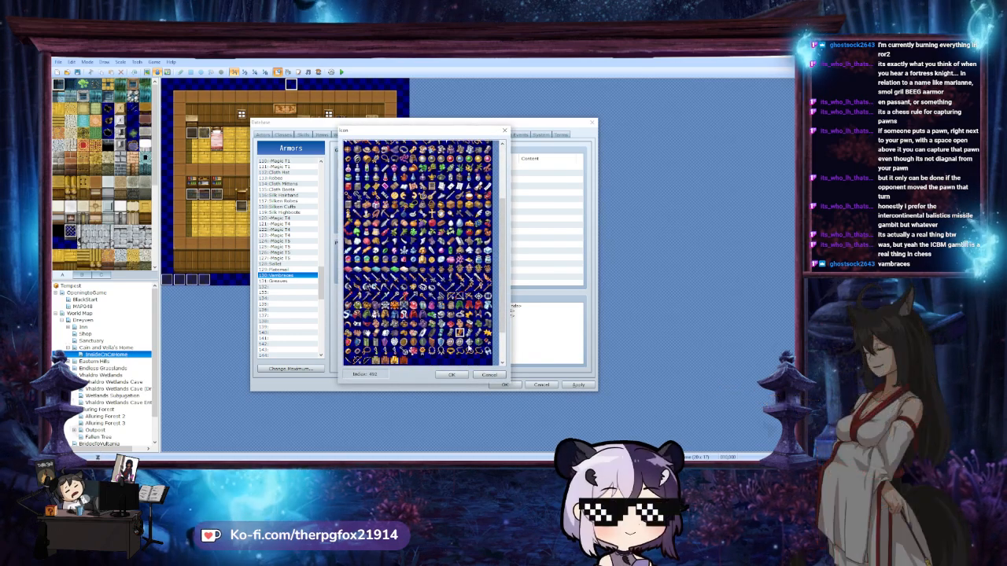
left_click(488, 374)
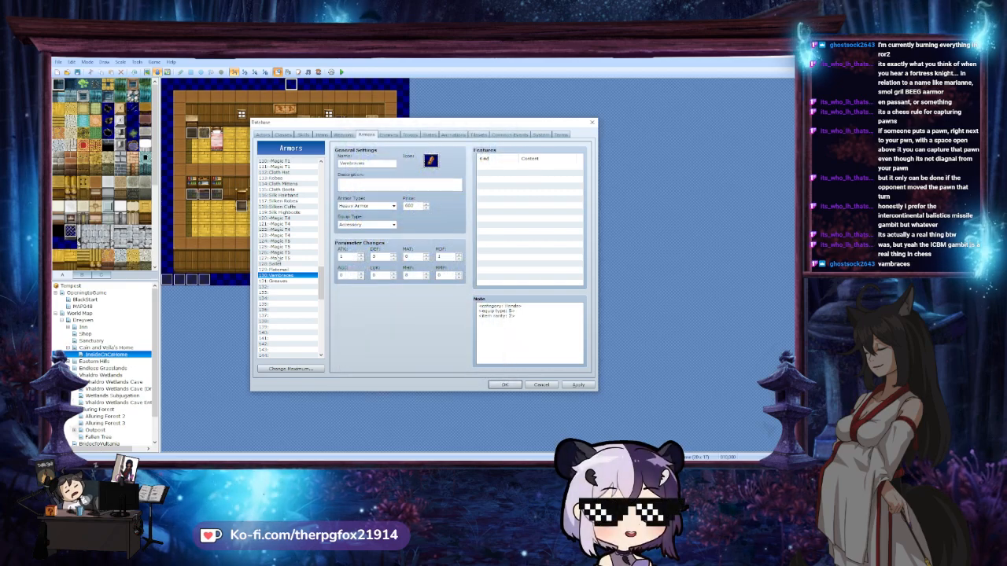
Check the icon of the Iron Vambraces in entry 050 and give the Vambraces in entry 130 the icon just before their current one
left_click_drag(318, 287, 323, 210)
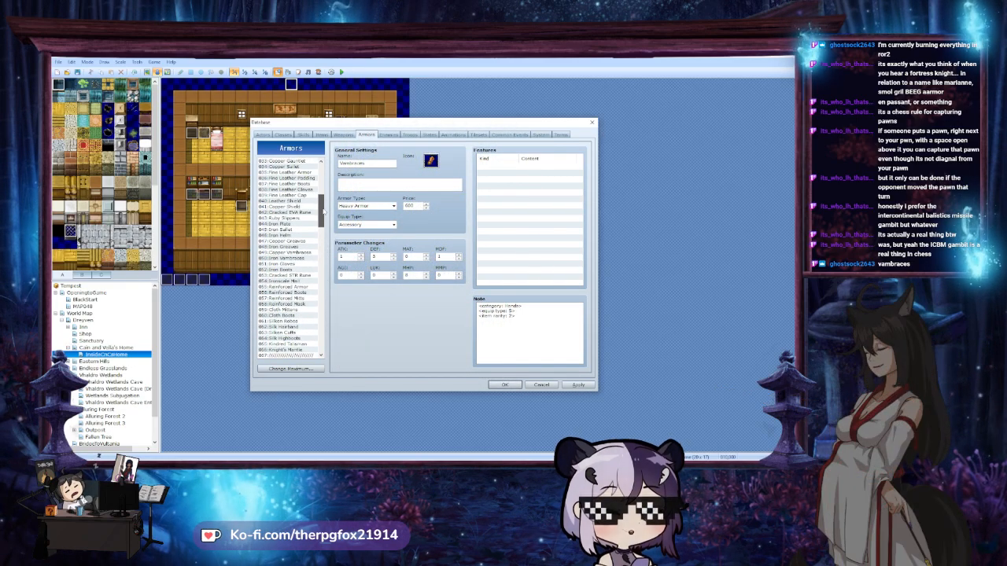
left_click(304, 259)
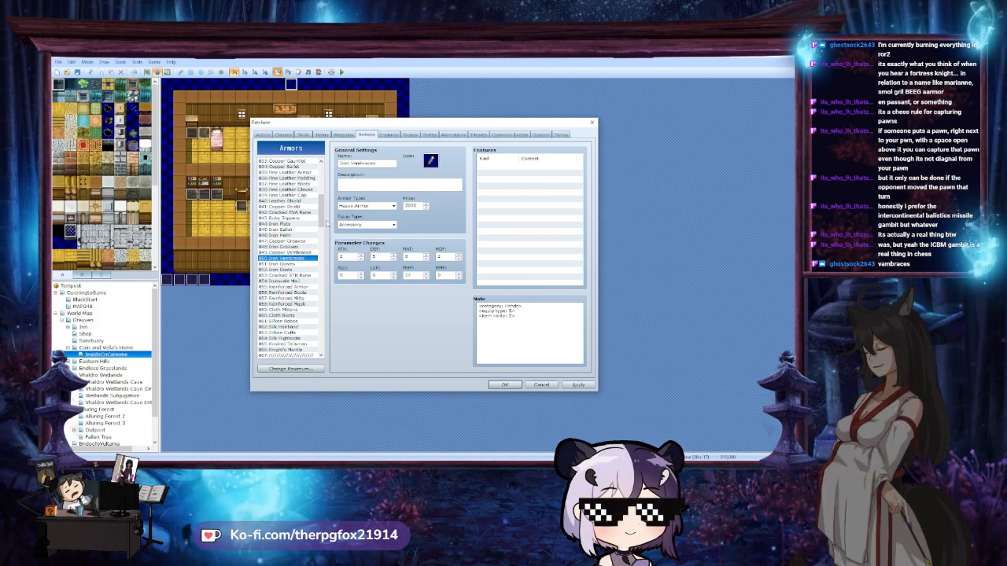
left_click_drag(320, 236, 320, 294)
left_click(280, 263)
left_click(431, 160)
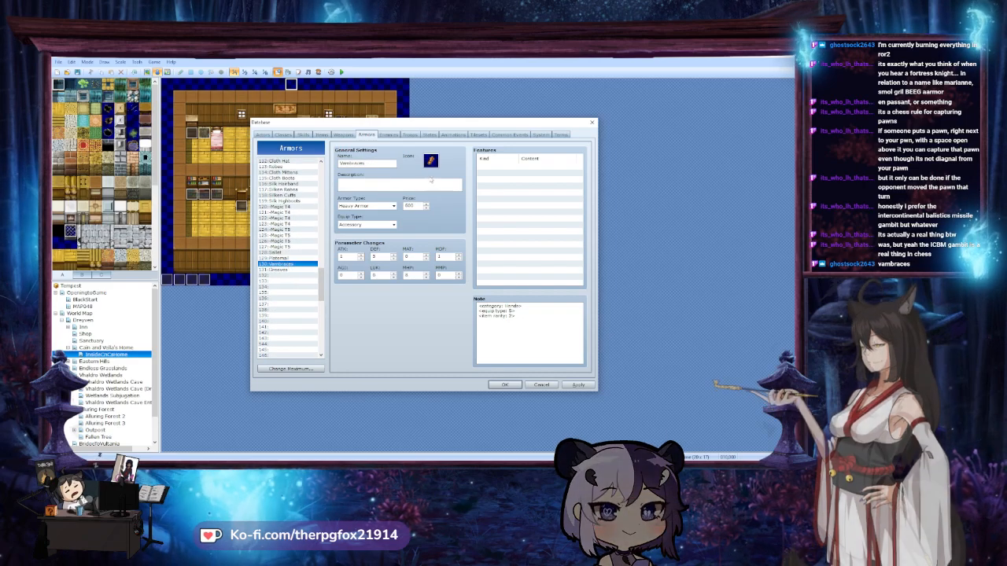
scroll(456, 354, "down", 1)
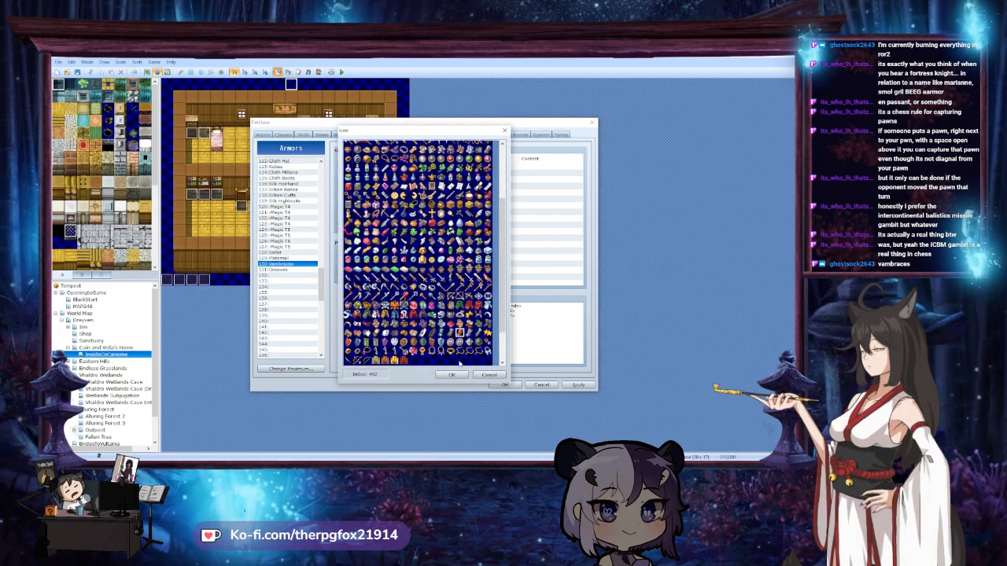
double_click(450, 333)
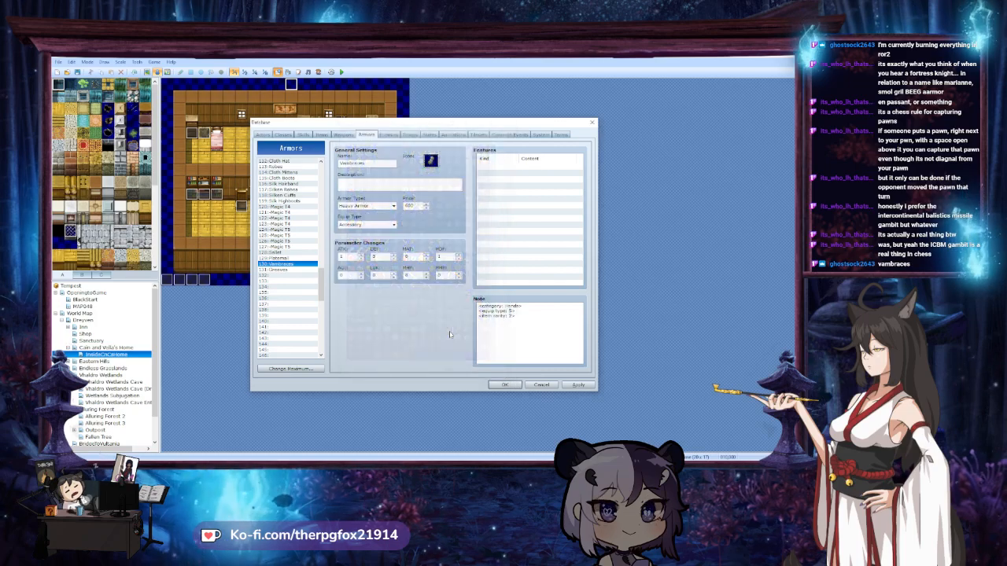
Replace the icon of the Platemail in entry 129 with a different body armor icon
left_click(298, 258)
left_click(431, 161)
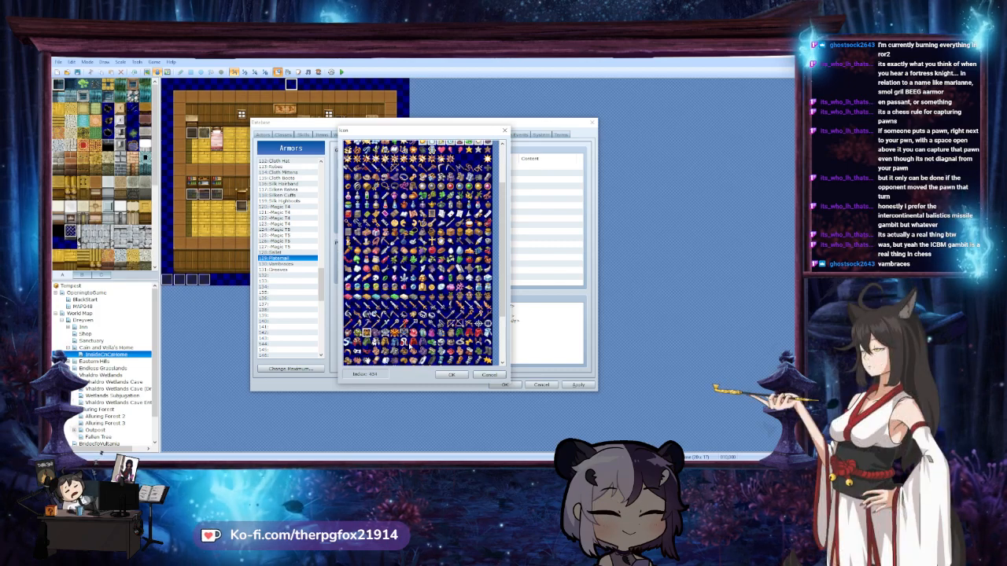
scroll(409, 349, "down", 1)
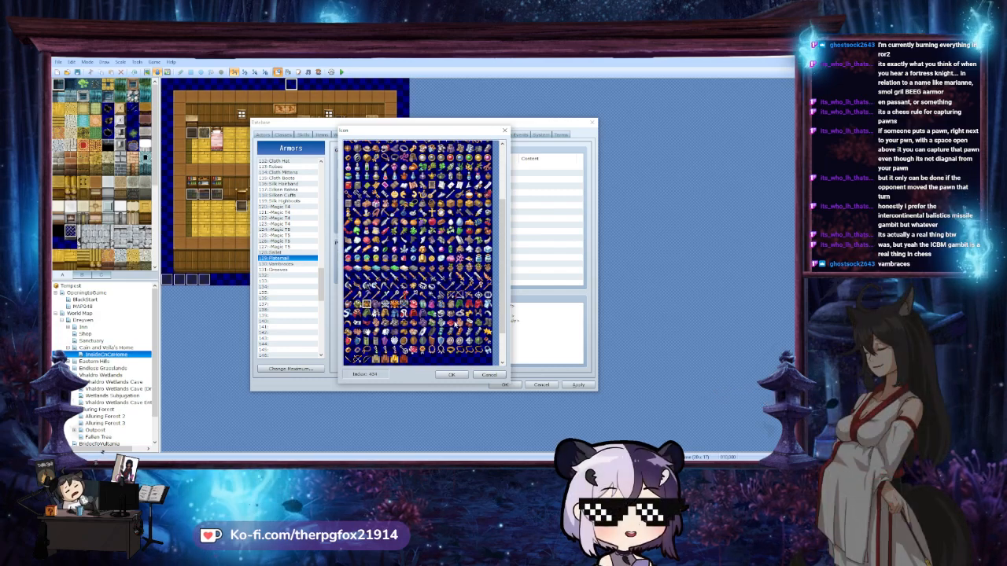
scroll(457, 322, "up", 3)
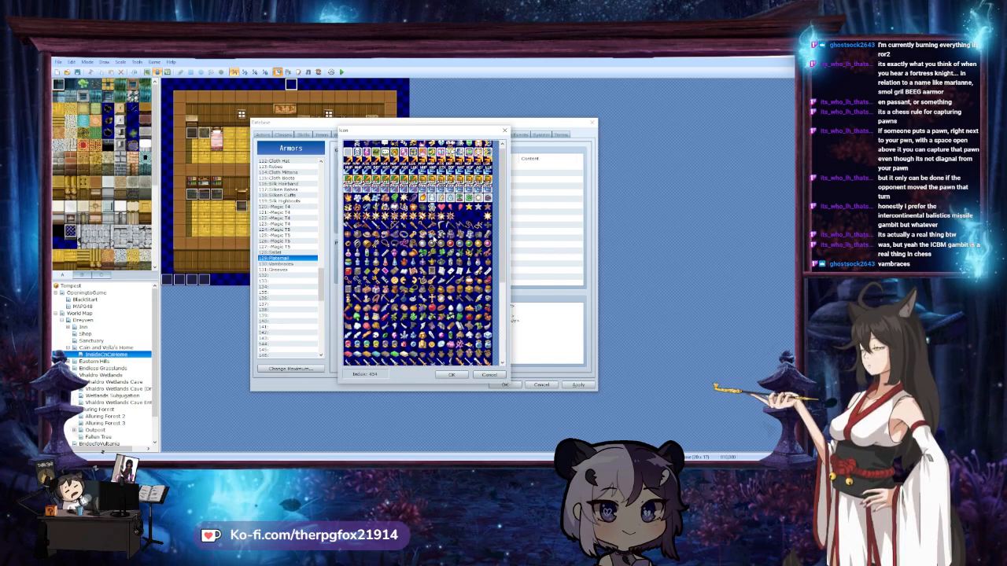
double_click(433, 240)
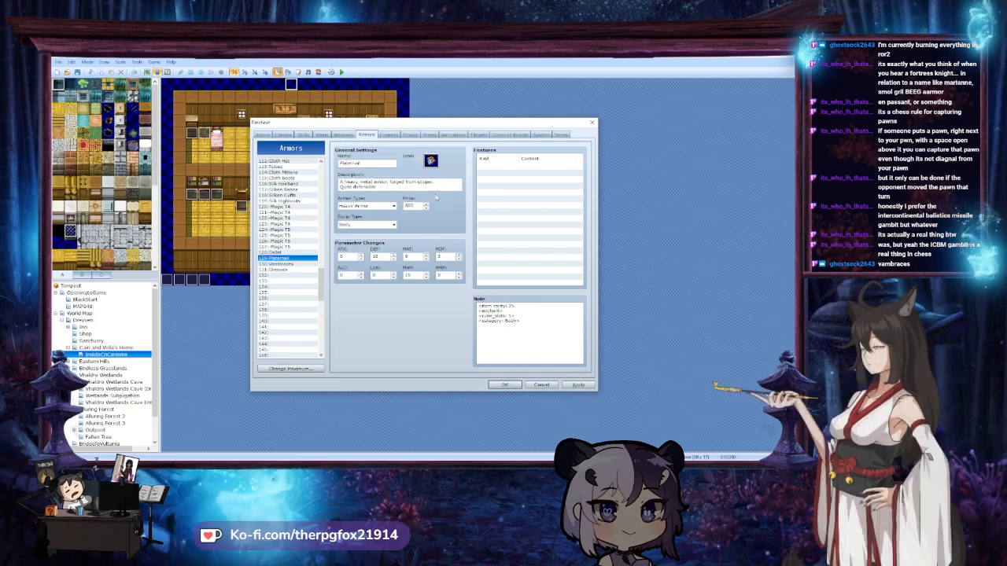
double_click(430, 160)
double_click(437, 236)
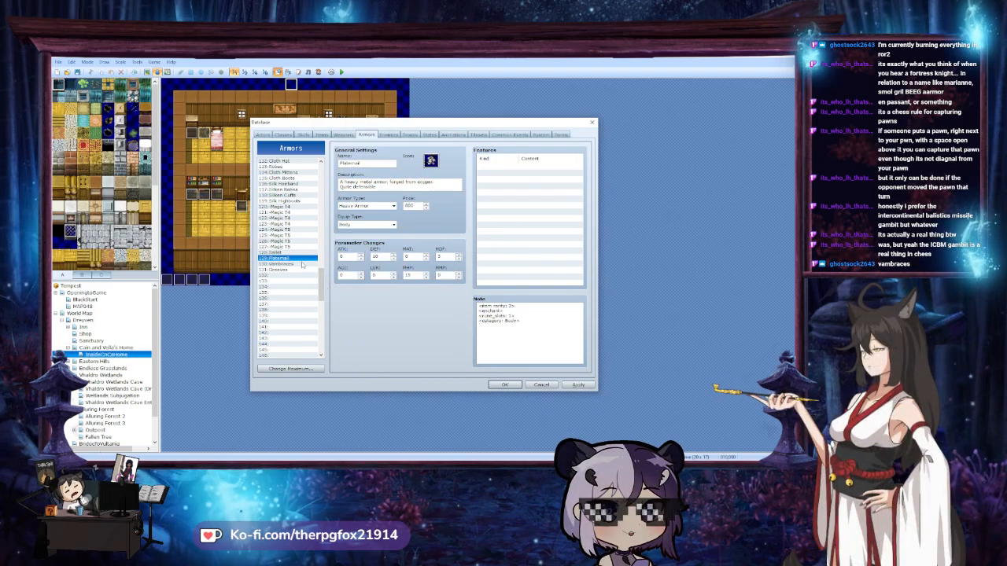
Review the copied heavy armor entries and set MHP to 10 for the Platemail and 5 for the Sallet
left_click(302, 265)
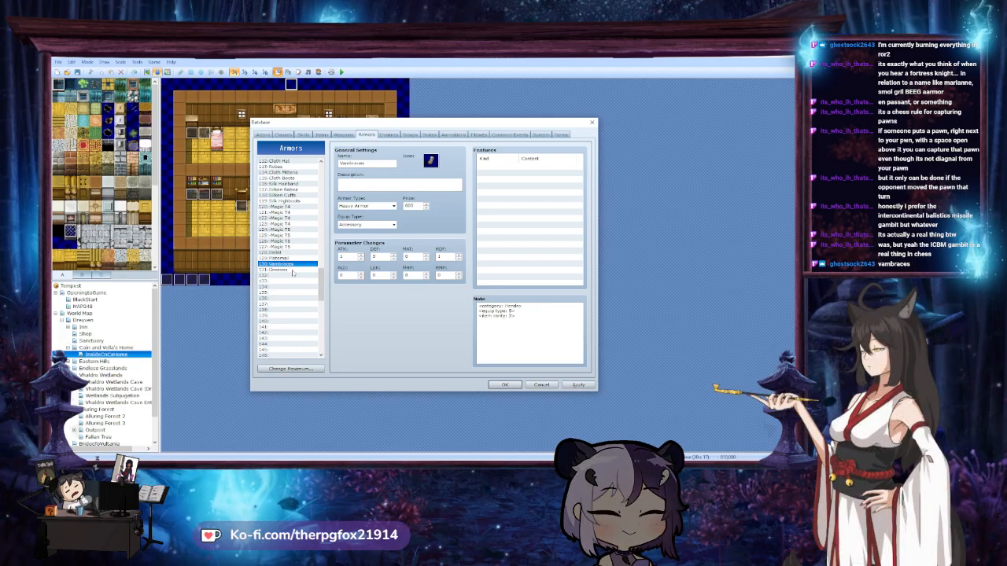
left_click(303, 269)
left_click(302, 252)
left_click(306, 275)
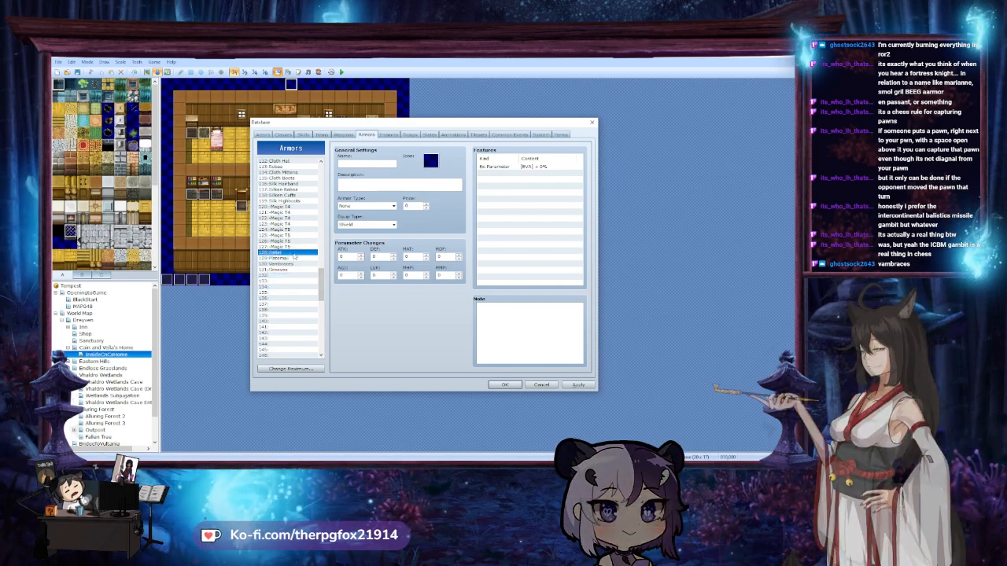
left_click(296, 252)
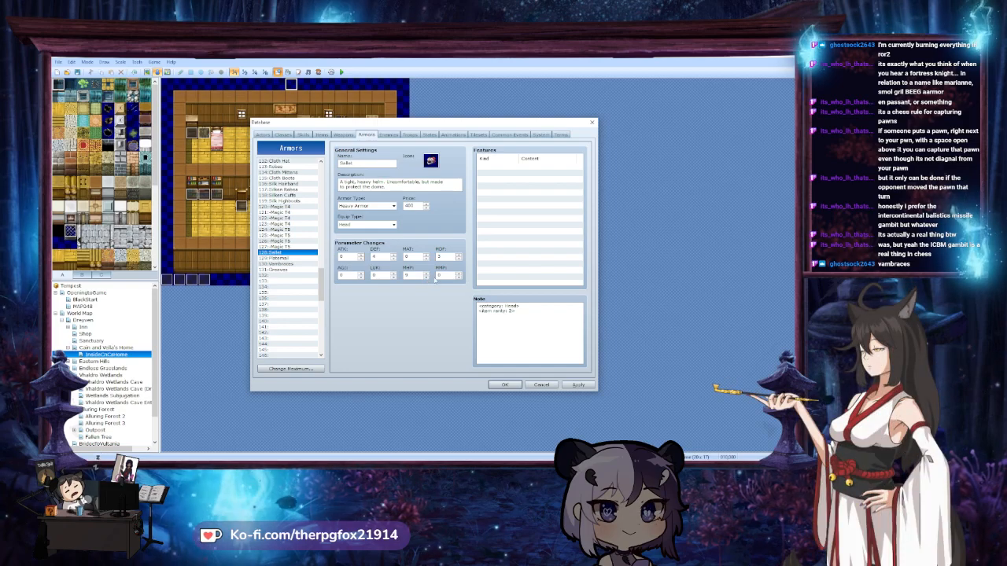
left_click(288, 258)
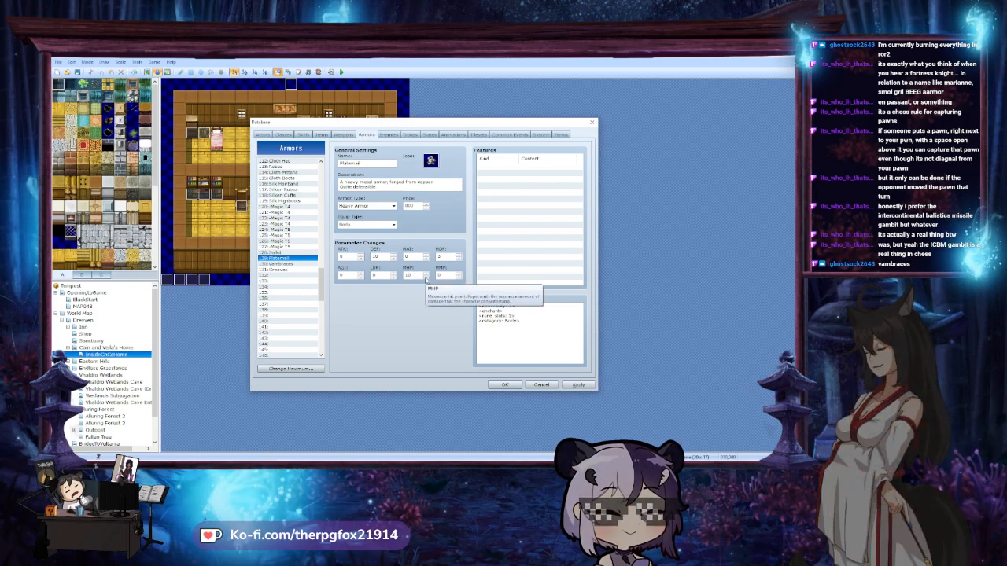
key("Up")
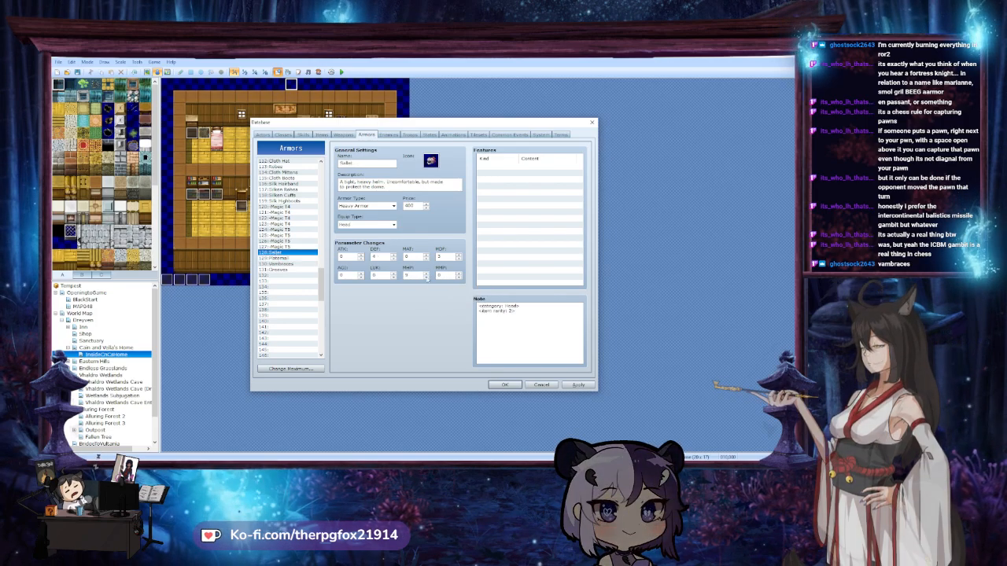
left_click(426, 277)
left_click(426, 277)
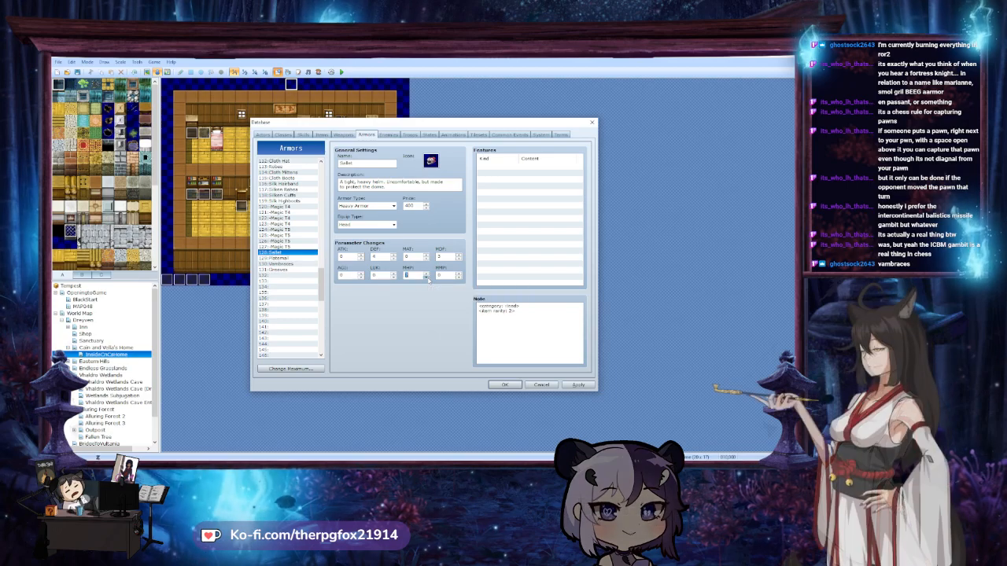
Set the MHP of the Vambraces in entry 130 to 5
key("Down")
key("Down")
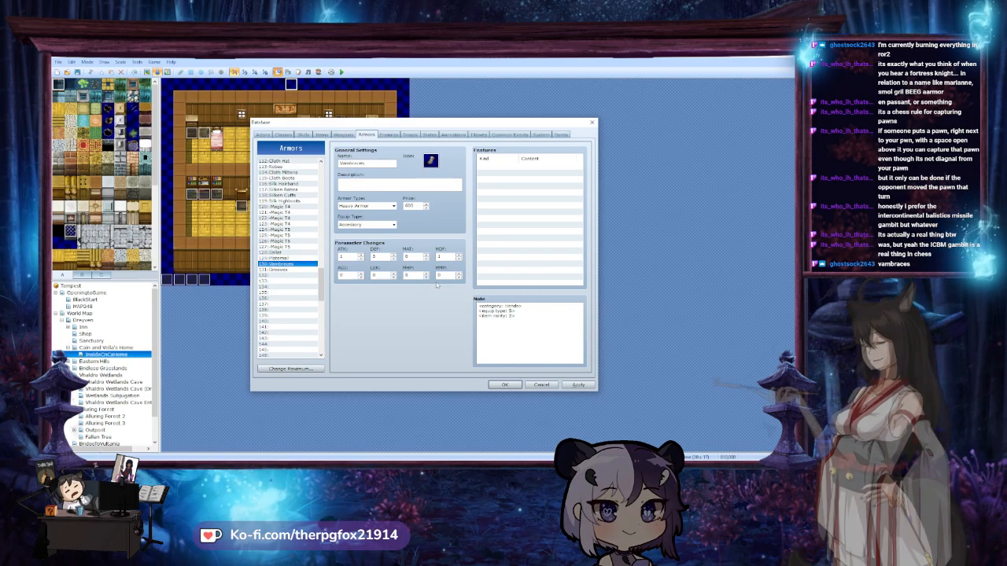
left_click(427, 278)
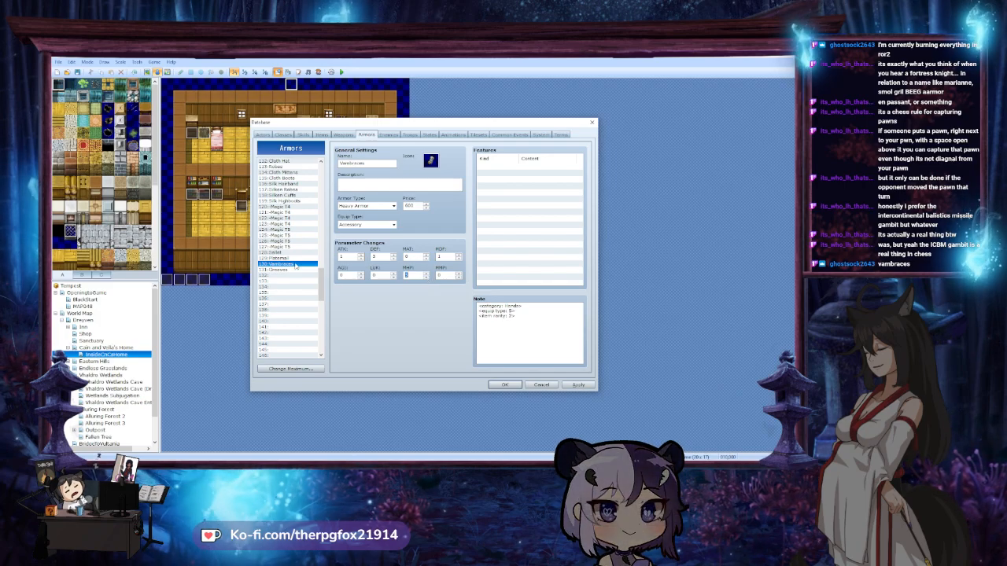
Lower the Greaves' MHP and DEF with MDF at 1, and set the Vambraces' ATK to 0 and DEF to 2
key("Down")
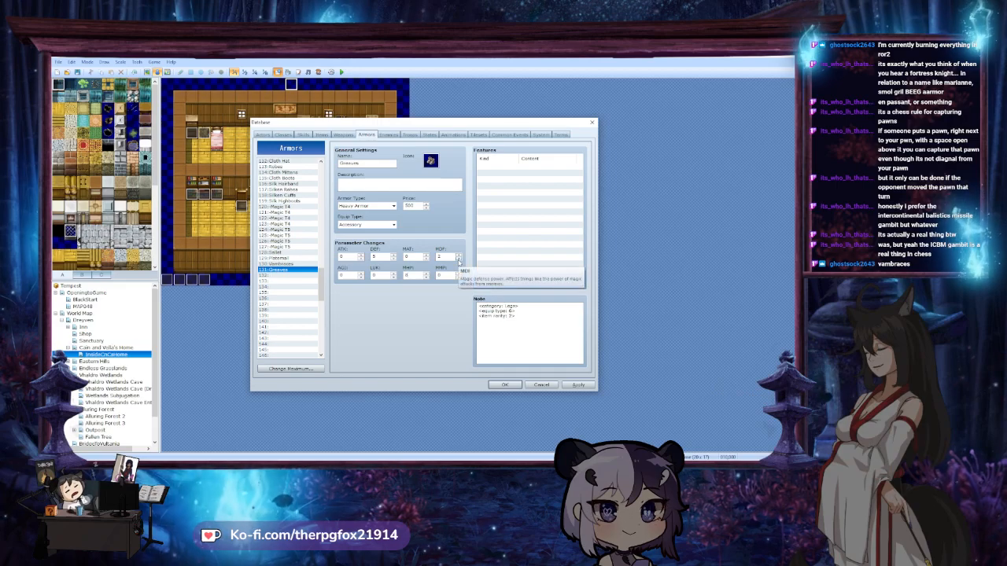
double_click(442, 257)
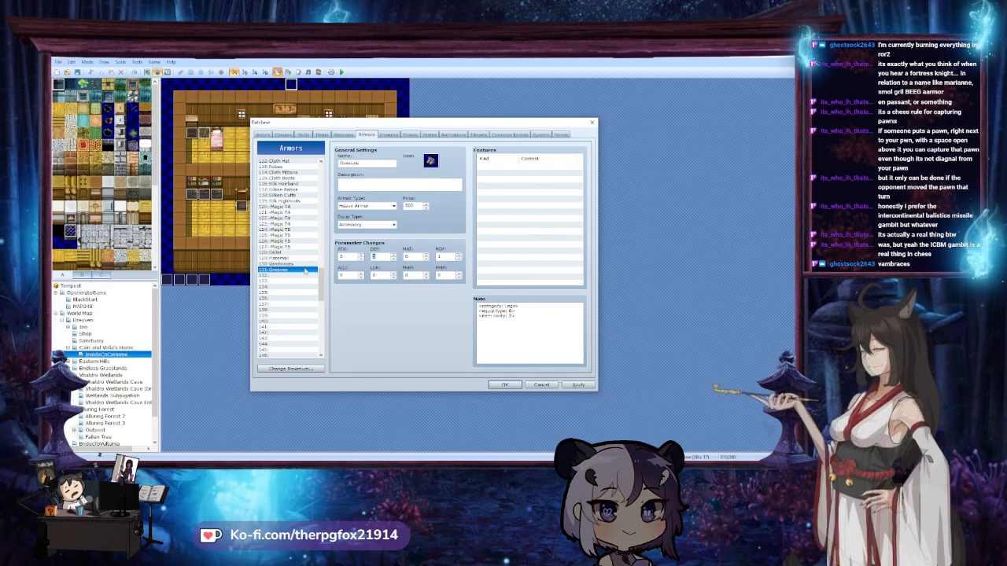
key("Up")
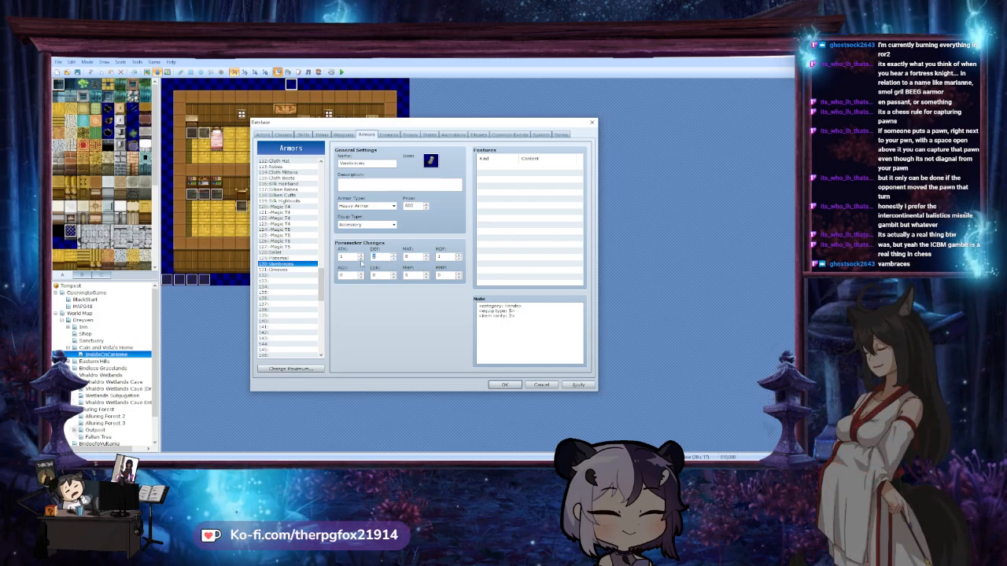
left_click(361, 260)
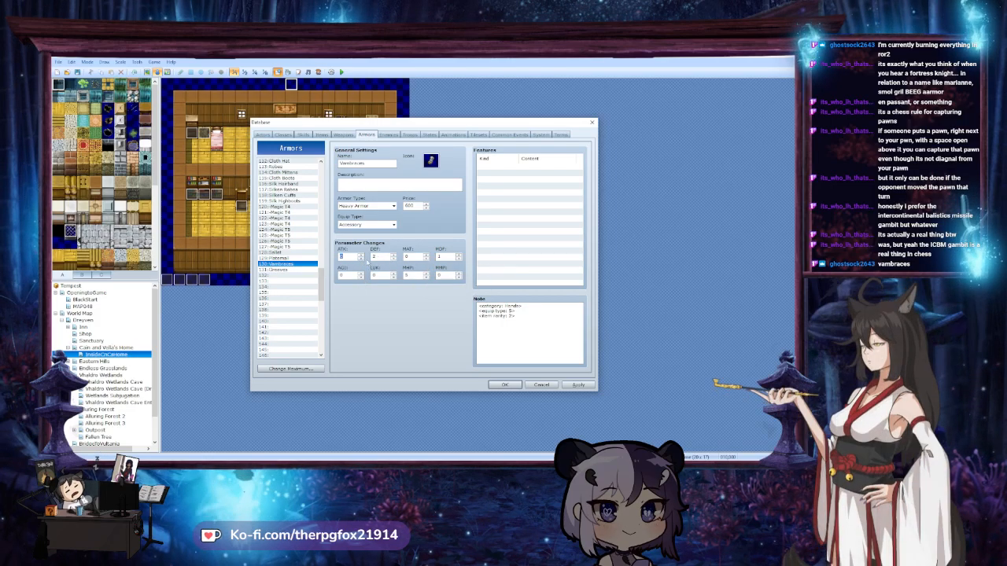
Set DEF to 7 for the Platemail and 2 for the Sallet, and adjust the Sallet's MDF
left_click(299, 259)
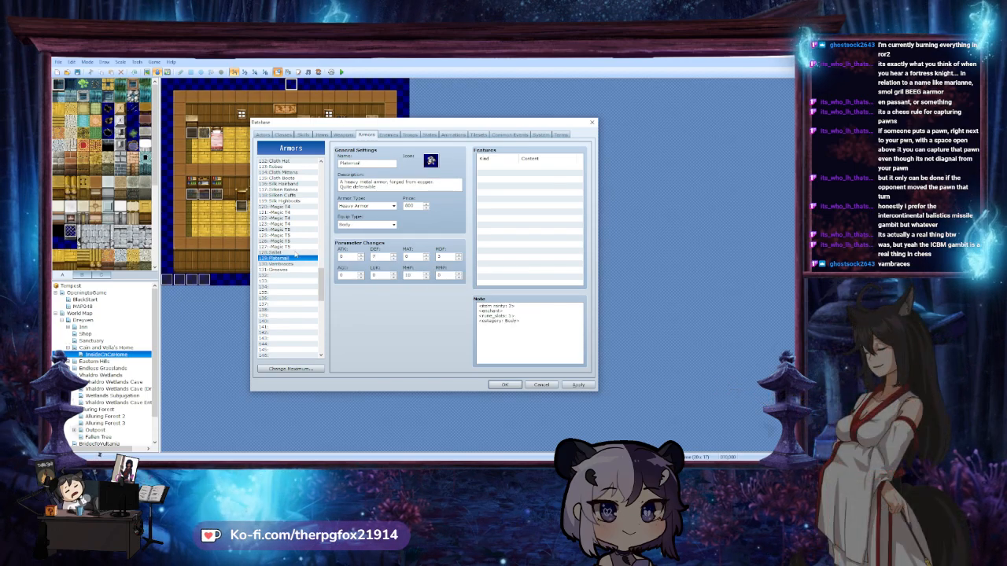
left_click(292, 252)
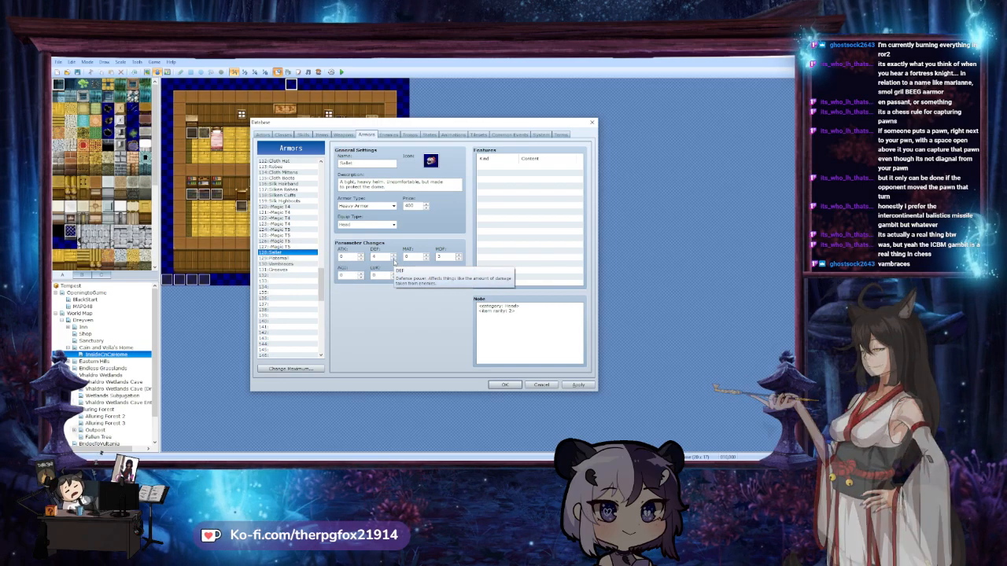
left_click(393, 260)
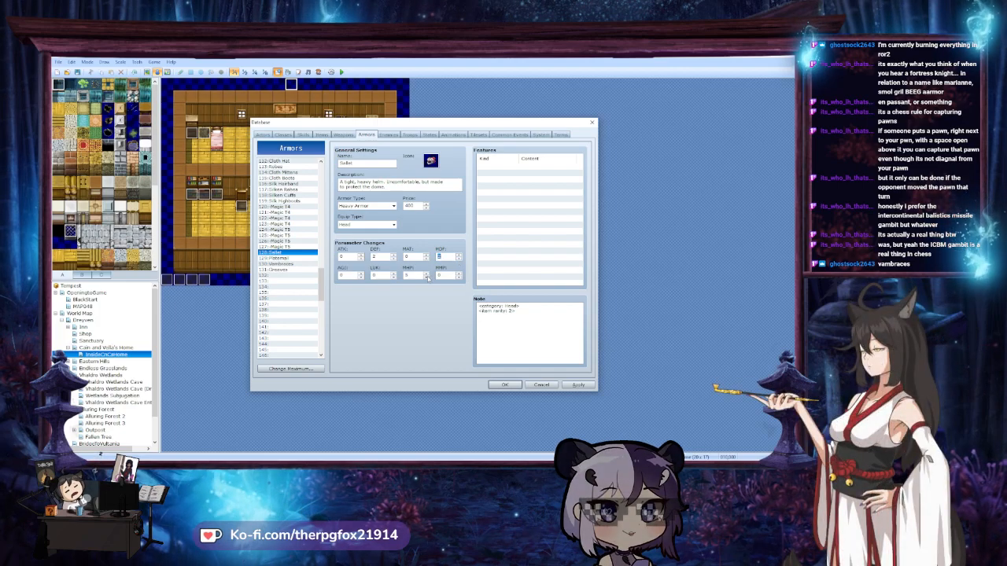
key("Down")
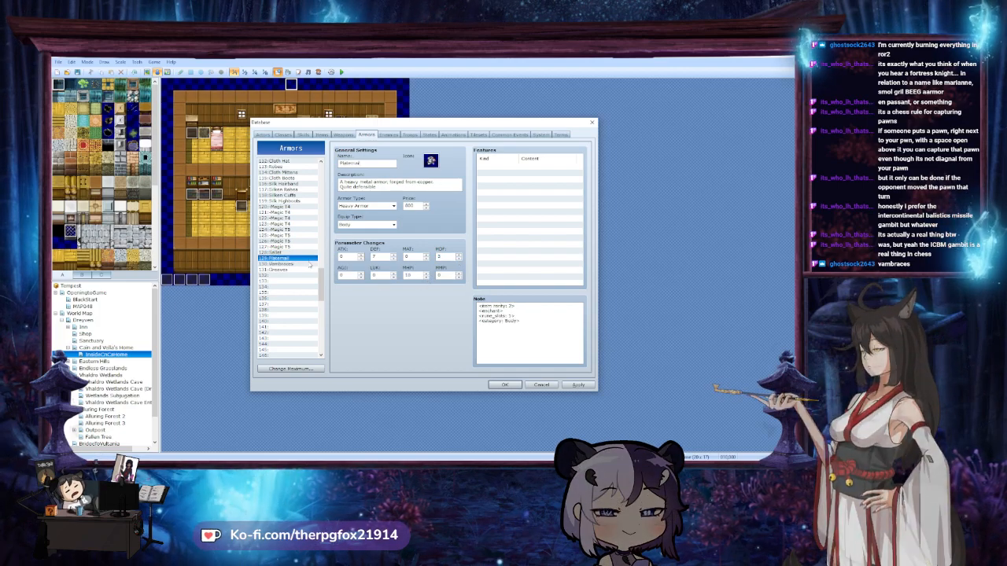
left_click(309, 264)
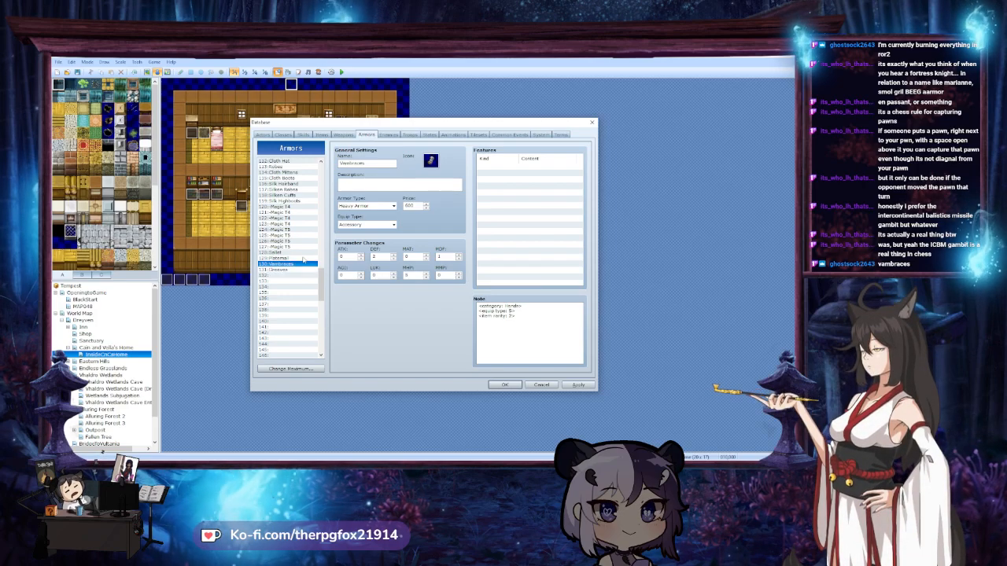
Delete the item rarity tag from the notes of the Greaves and the Vambraces
left_click(306, 258)
left_click(306, 253)
left_click(292, 275)
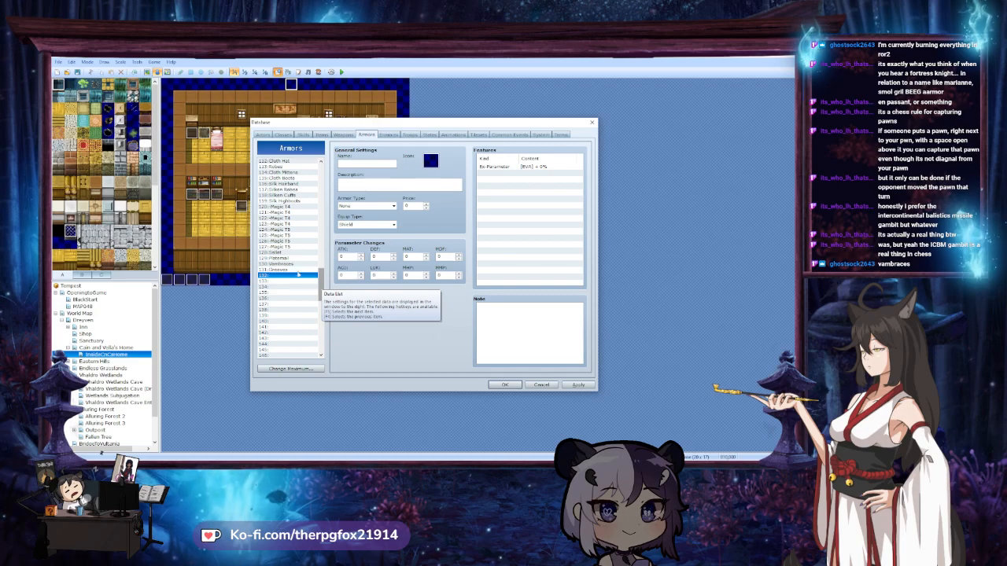
left_click(296, 270)
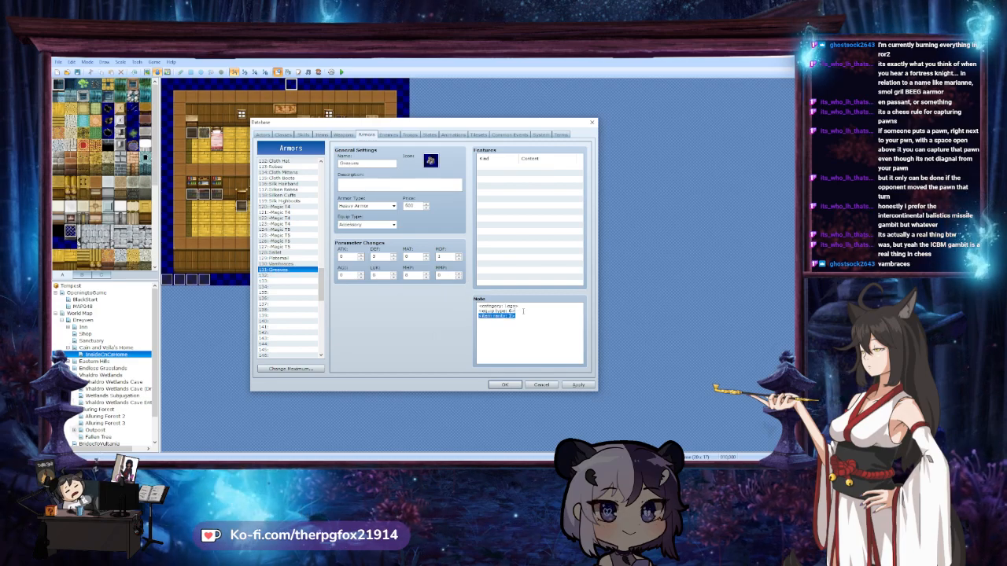
left_click(296, 264)
triple_click(531, 314)
left_click(296, 259)
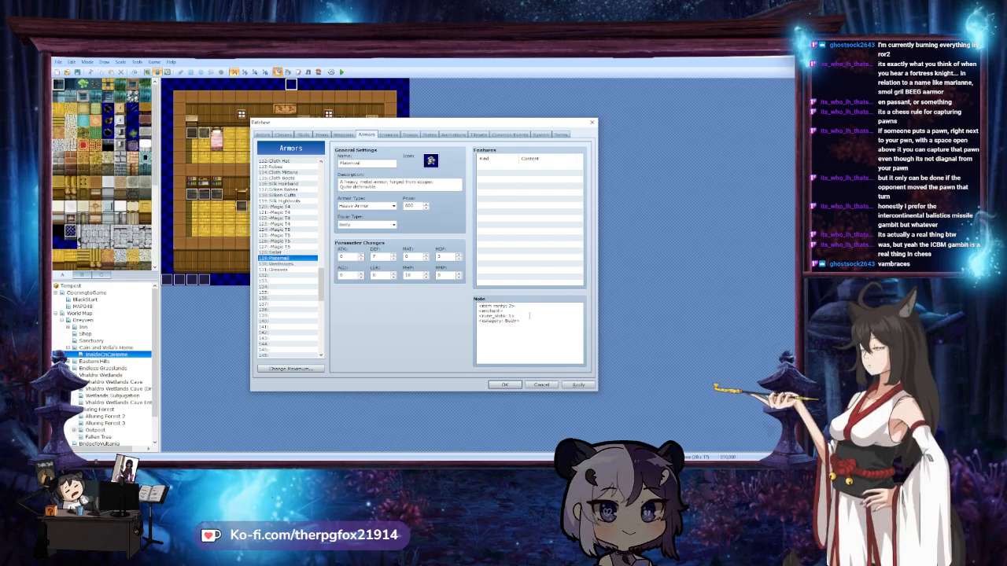
Remove the rune slots and item rarity tags from the Platemail's note, keeping the enchant and category tags
left_click_drag(520, 316, 457, 307)
key("BackSpace")
key("BackSpace")
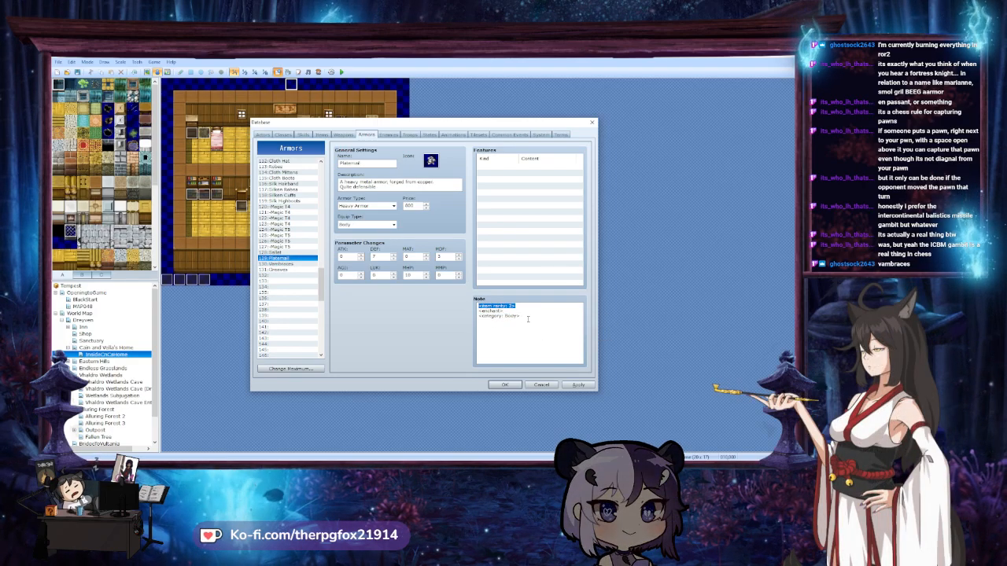
Delete the item rarity tag from the Sallet's note and check the notes of the other generic heavy armor pieces
left_click(272, 251)
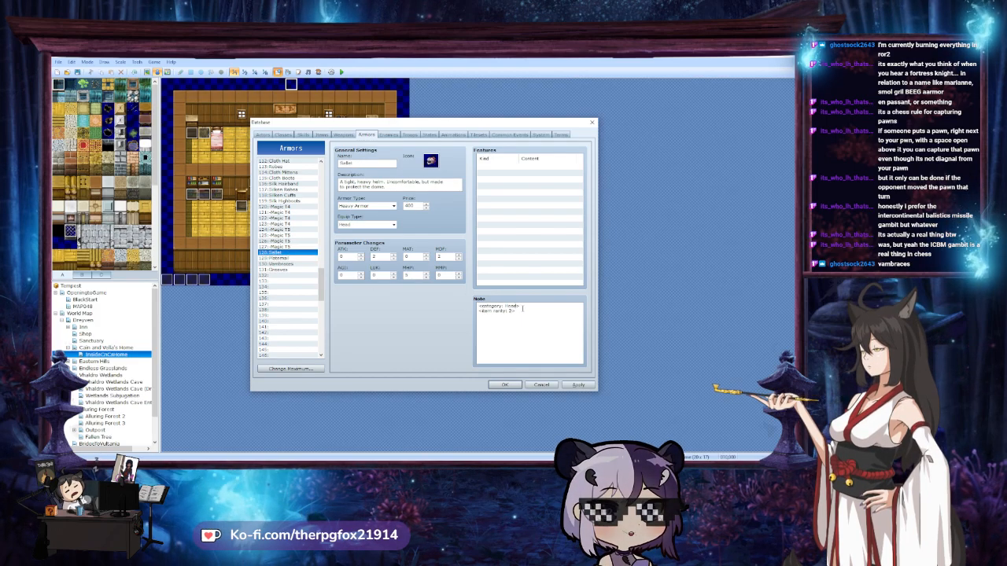
left_click_drag(522, 311, 476, 311)
key("BackSpace")
key("BackSpace")
left_click(279, 257)
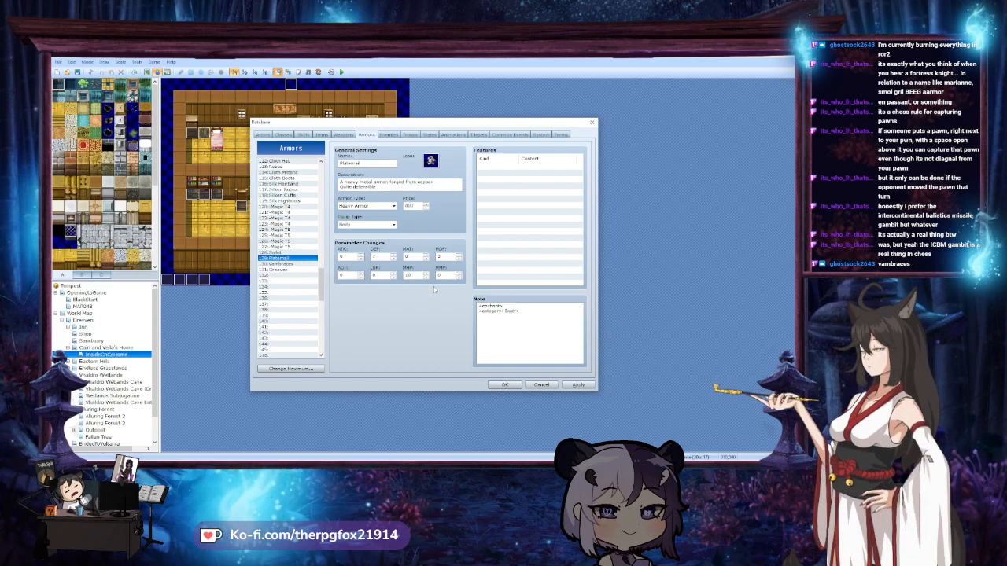
left_click(275, 264)
left_click(275, 269)
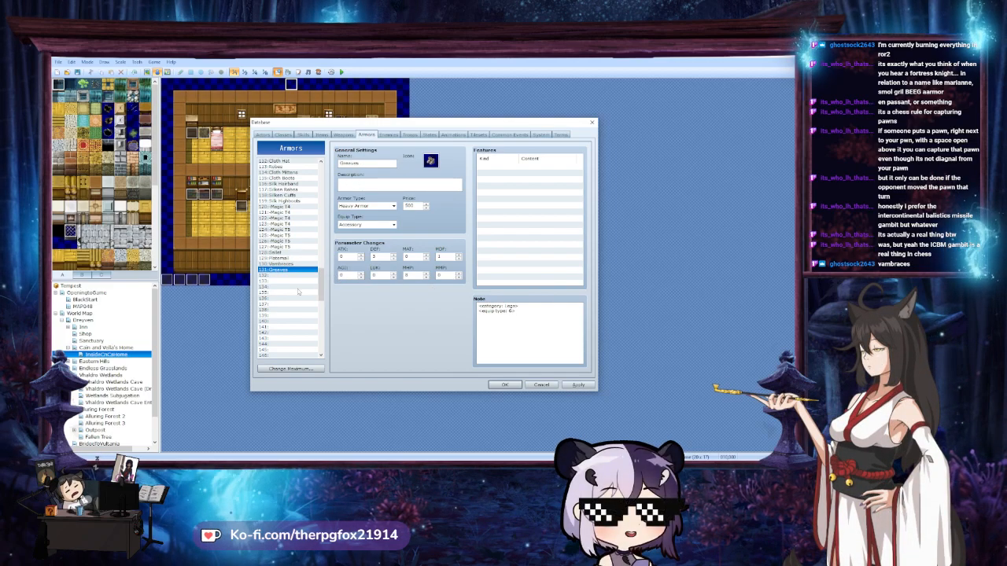
Copy the Copper Sallet from entry 034 into the empty entry 132 after the Greaves
scroll(297, 293, "up", 3)
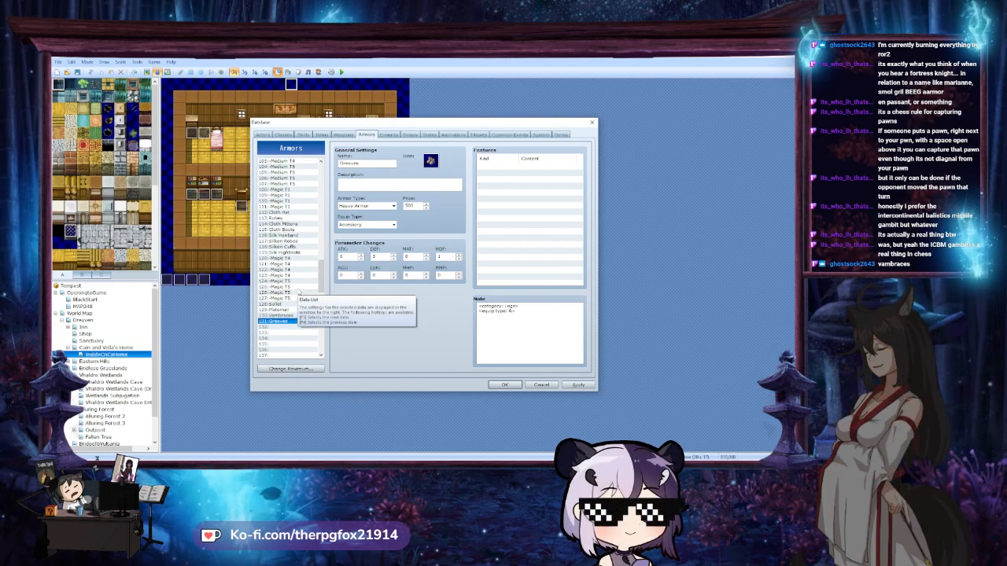
left_click_drag(321, 277, 322, 228)
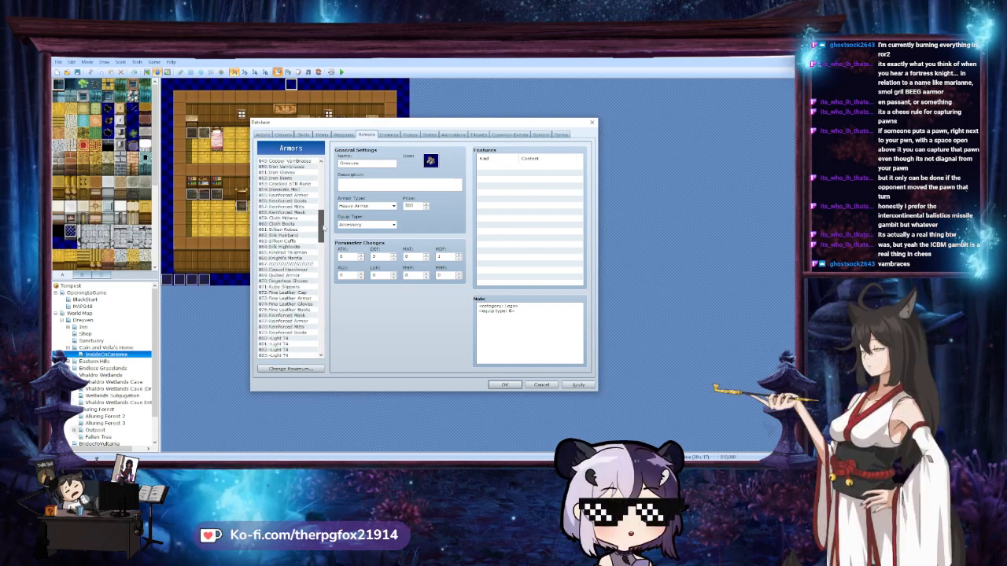
scroll(323, 227, "up", 4)
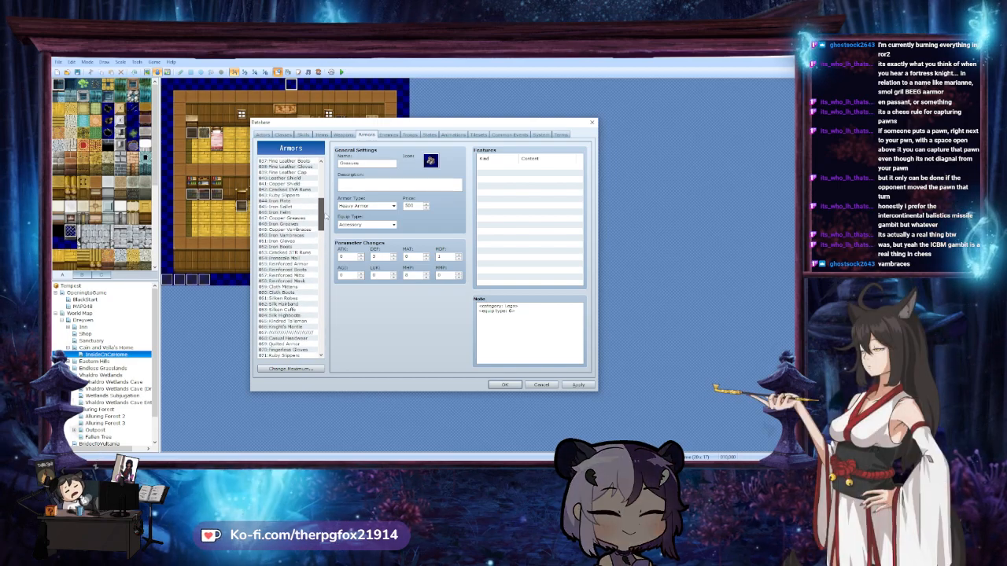
scroll(325, 227, "up", 1)
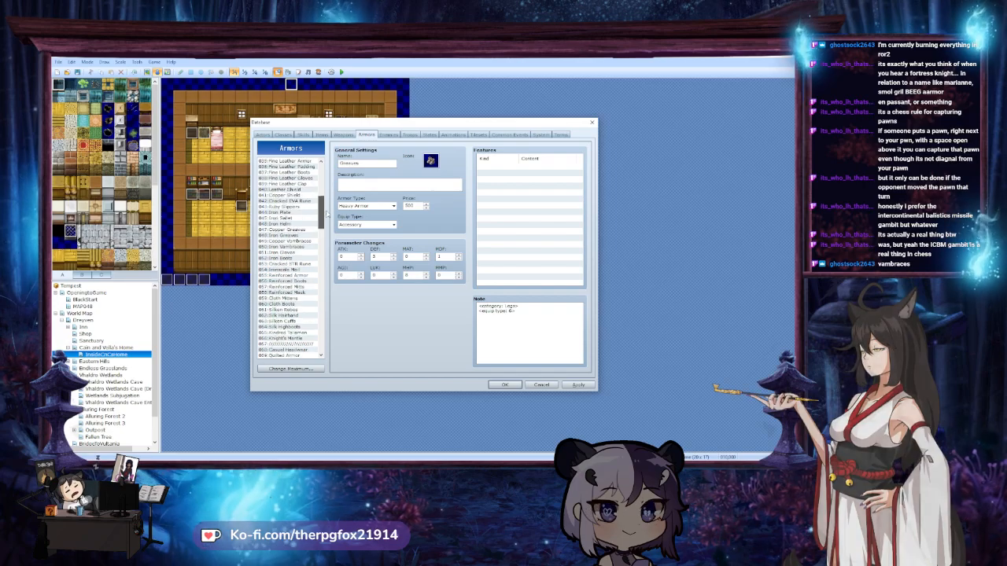
scroll(325, 205, "up", 3)
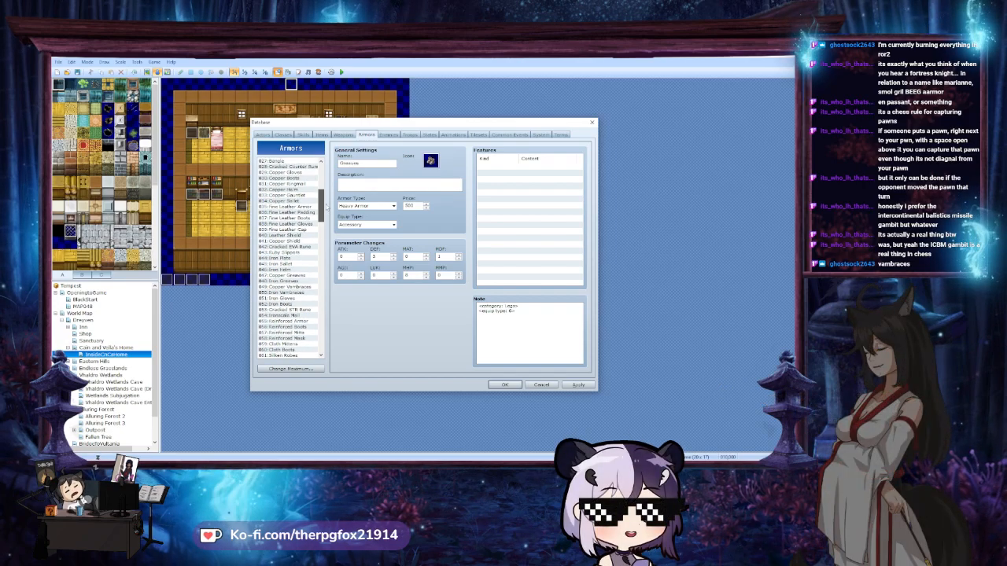
left_click(283, 171)
key("Down")
key("Down")
key("Down")
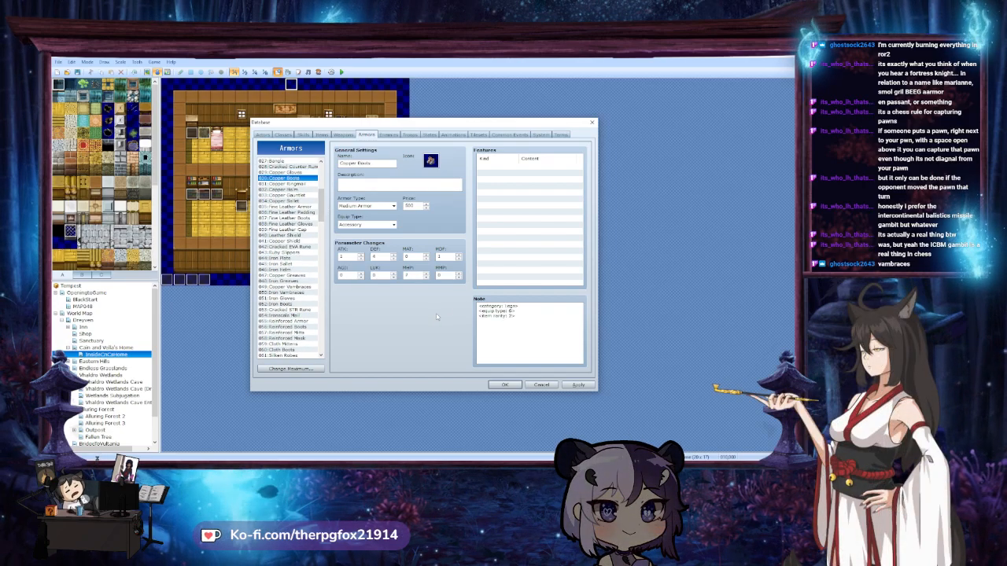
key("Down")
key("Down")
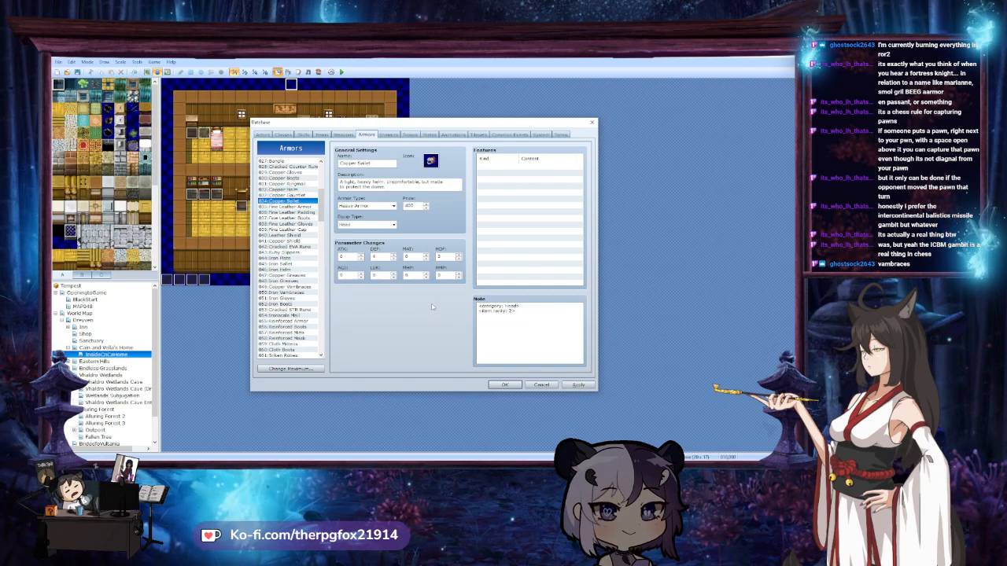
left_click_drag(321, 203, 328, 285)
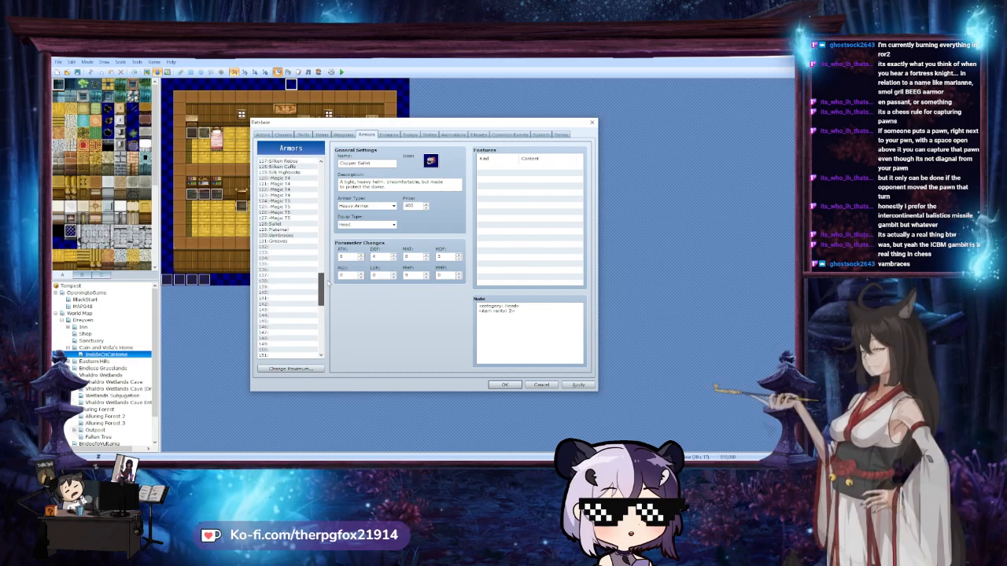
left_click(291, 247)
key("ctrl+v")
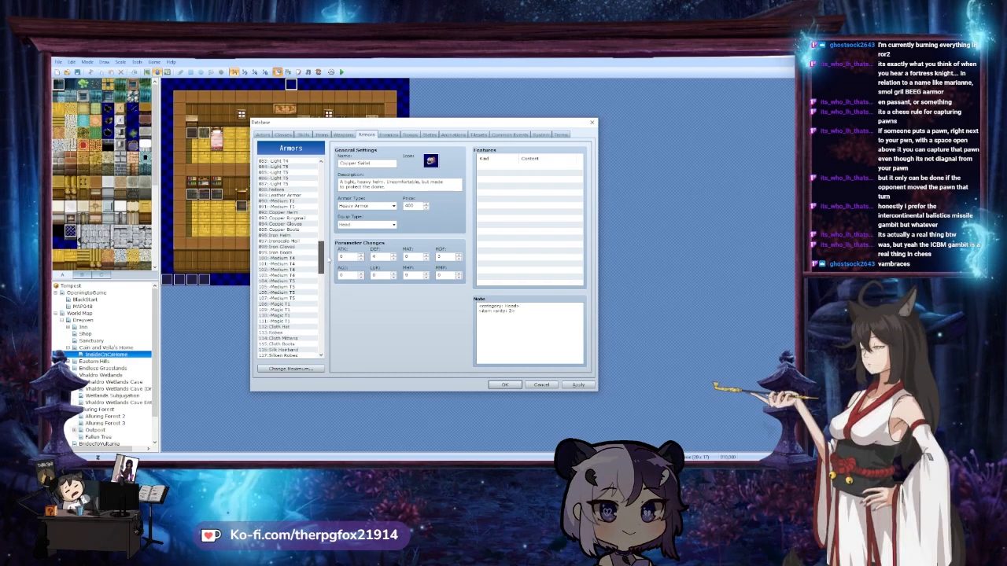
Copy the Copper Plate from entry 011 into the empty entry 133 after the copied Copper Sallet
left_click_drag(322, 293, 334, 187)
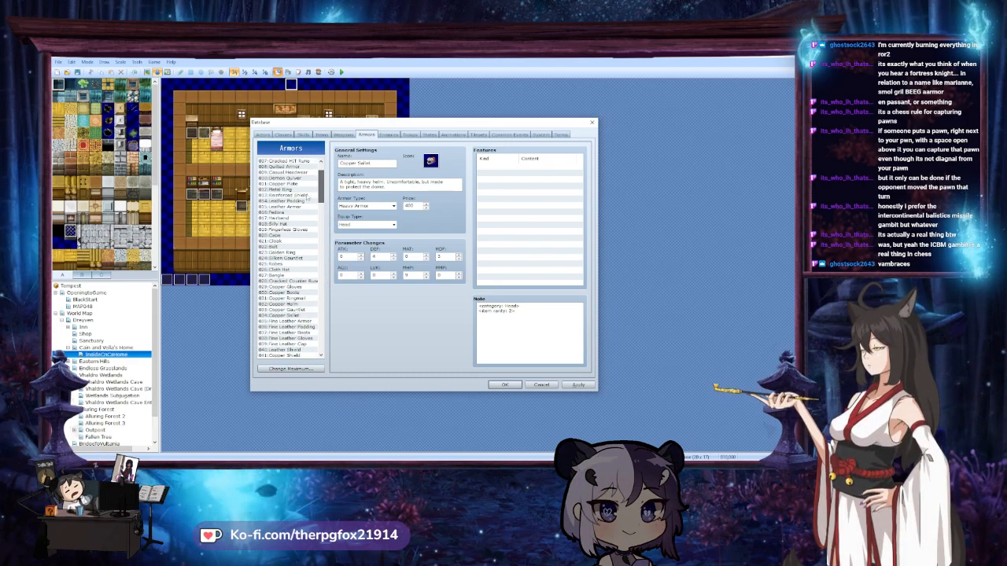
left_click(302, 183)
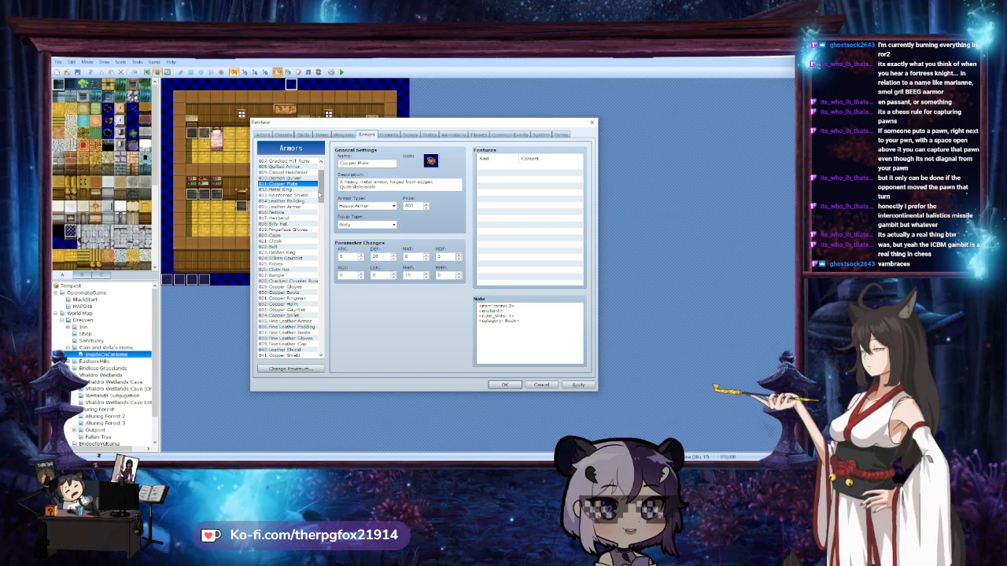
left_click_drag(323, 205, 323, 265)
left_click(302, 276)
key("ctrl+v")
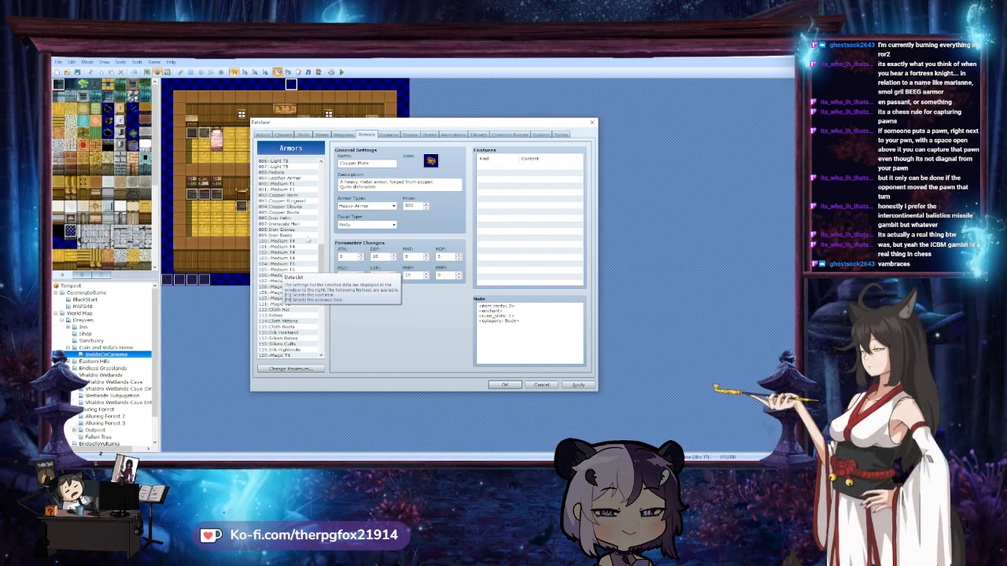
Examine the settings of the Cloth Mittens in entry 114 and the Copper Boots in entry 095
scroll(304, 249, "down", 3)
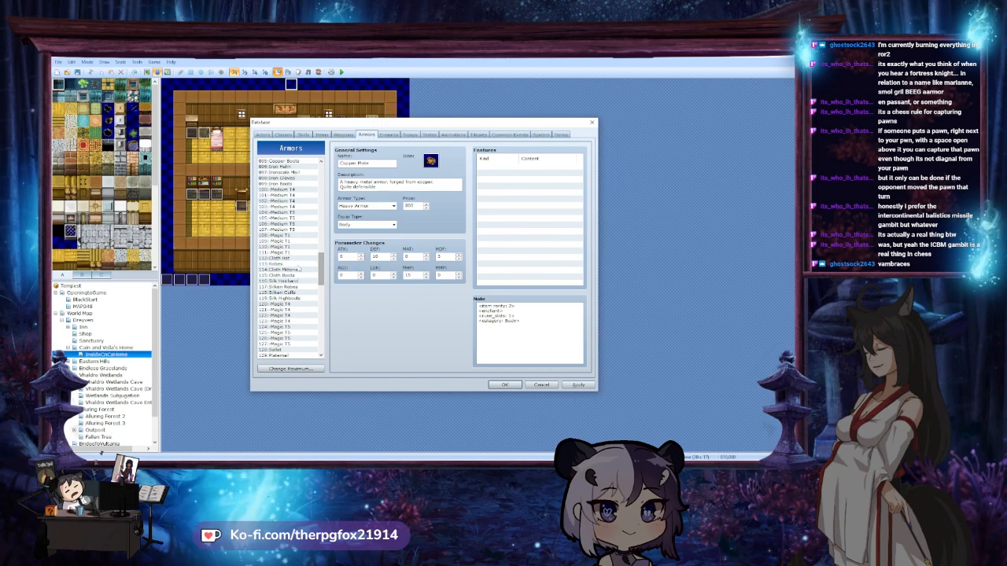
left_click(298, 264)
left_click(298, 269)
scroll(321, 270, "up", 1)
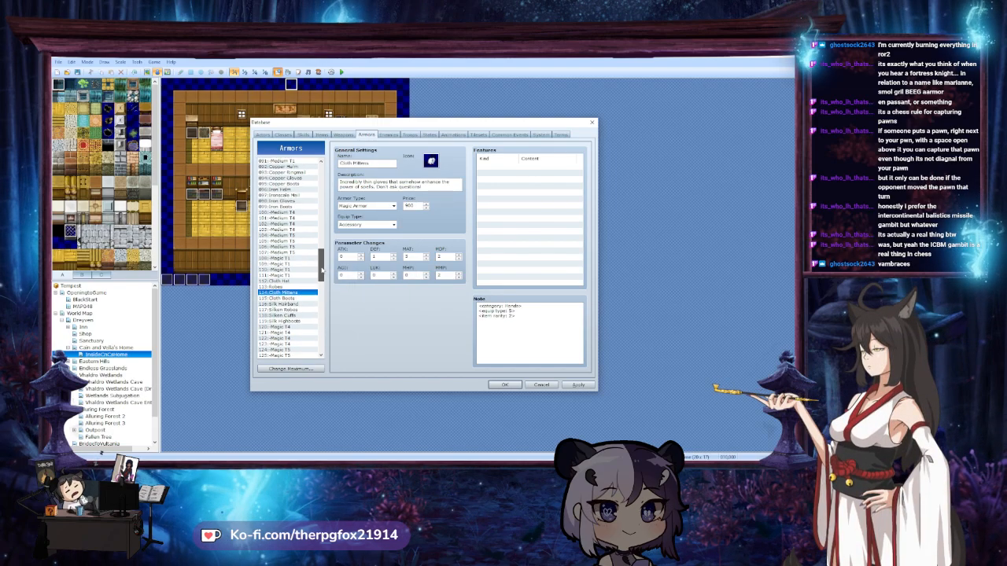
mouse_move(321, 270)
left_mouse_down()
mouse_move(325, 303)
mouse_move(324, 266)
left_mouse_up()
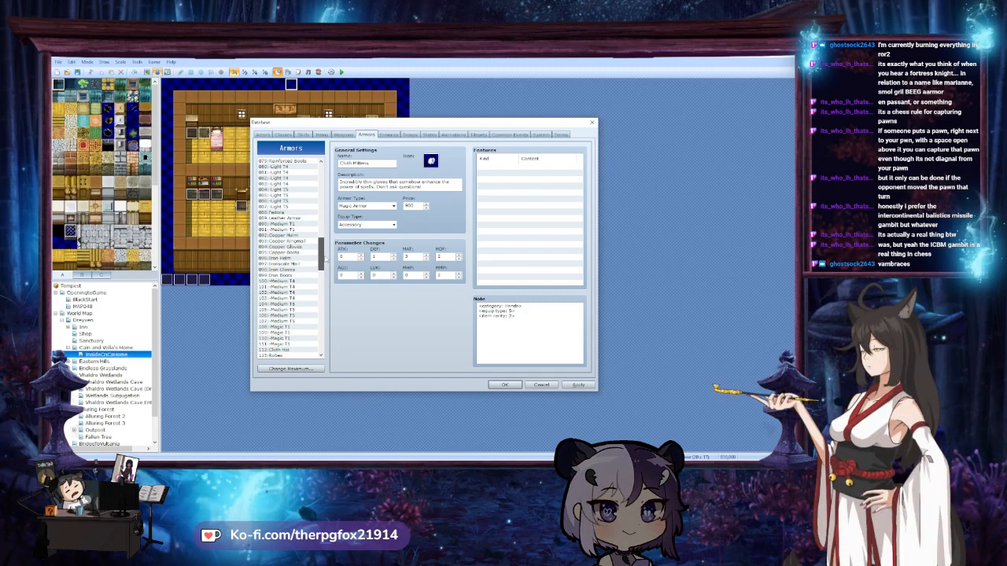
left_click(302, 253)
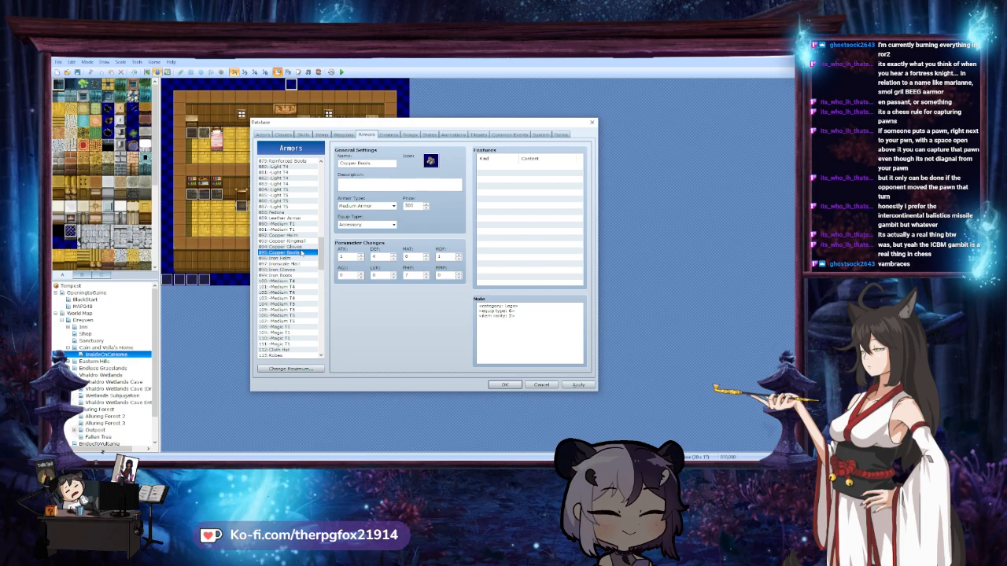
Copy the Copper Vambraces from entry 049 and the Copper Greaves from entry 047 into the empty entries after the Copper Plate
scroll(303, 253, "down", 1)
left_click_drag(324, 262, 326, 236)
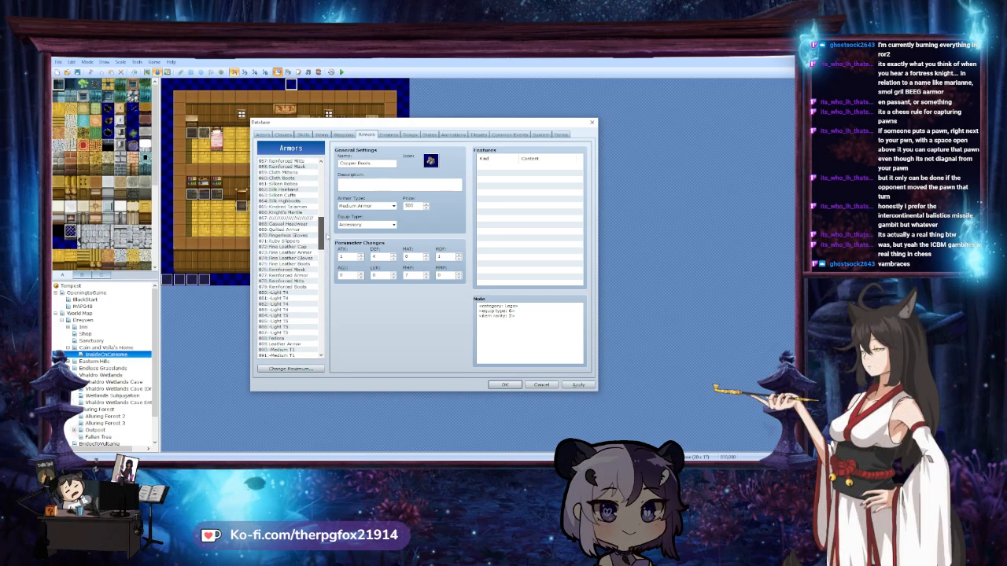
left_click_drag(325, 236, 326, 230)
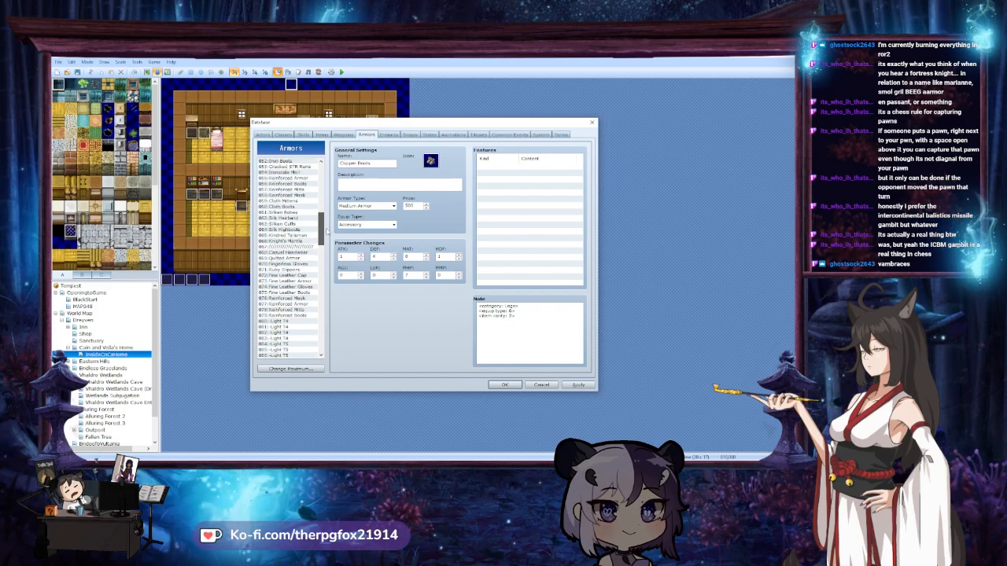
scroll(295, 209, "up", 1)
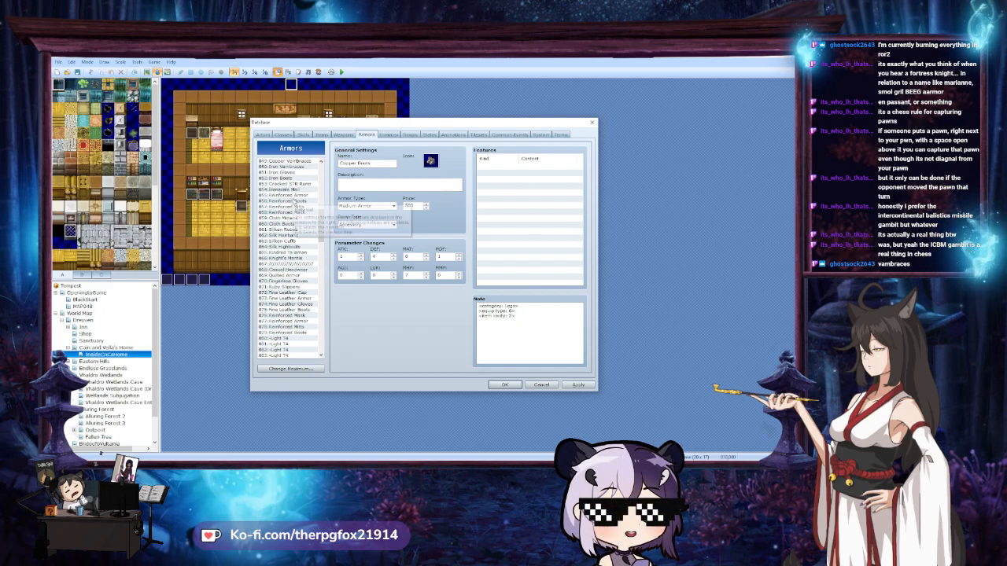
left_click(284, 160)
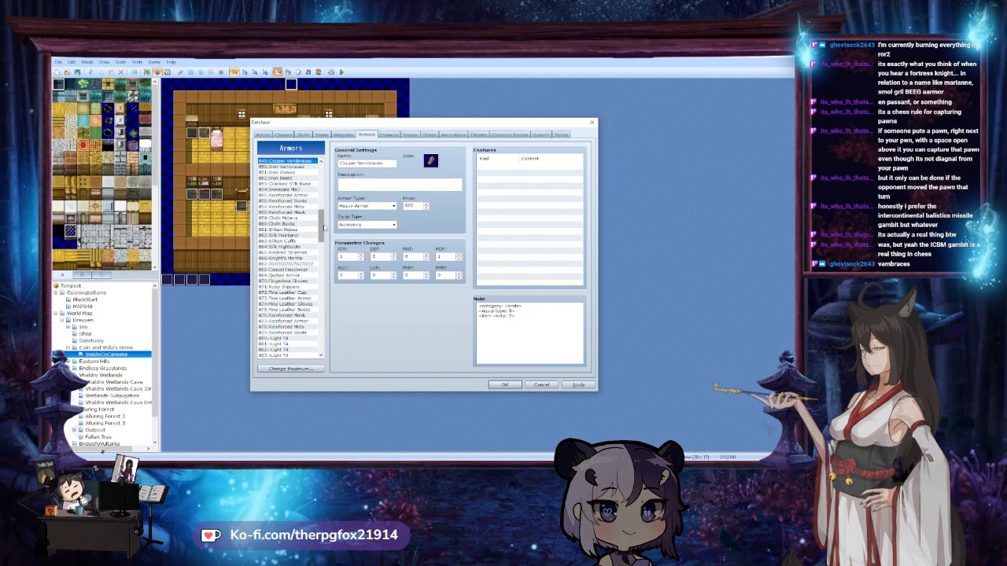
scroll(294, 218, "down", 20)
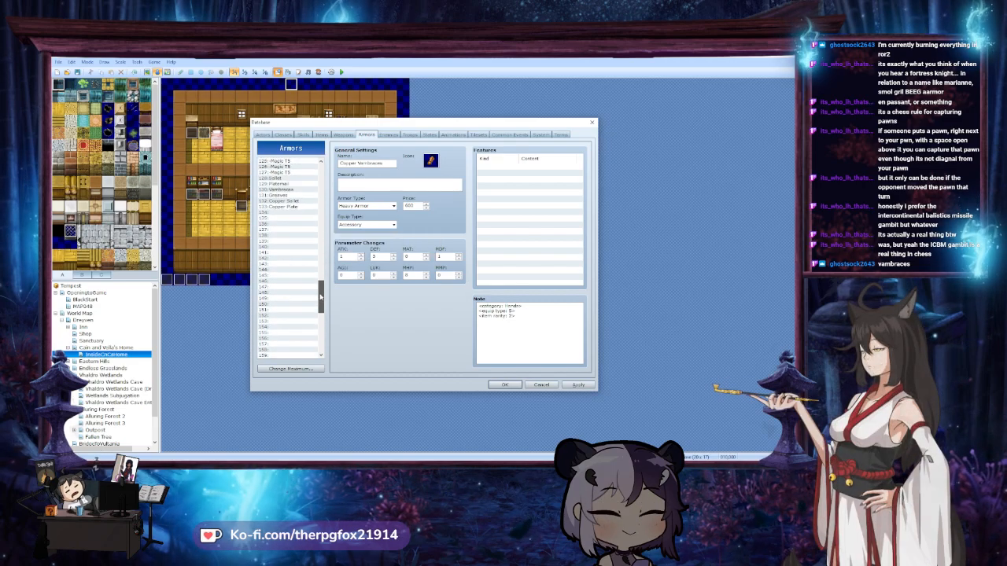
scroll(294, 218, "up", 20)
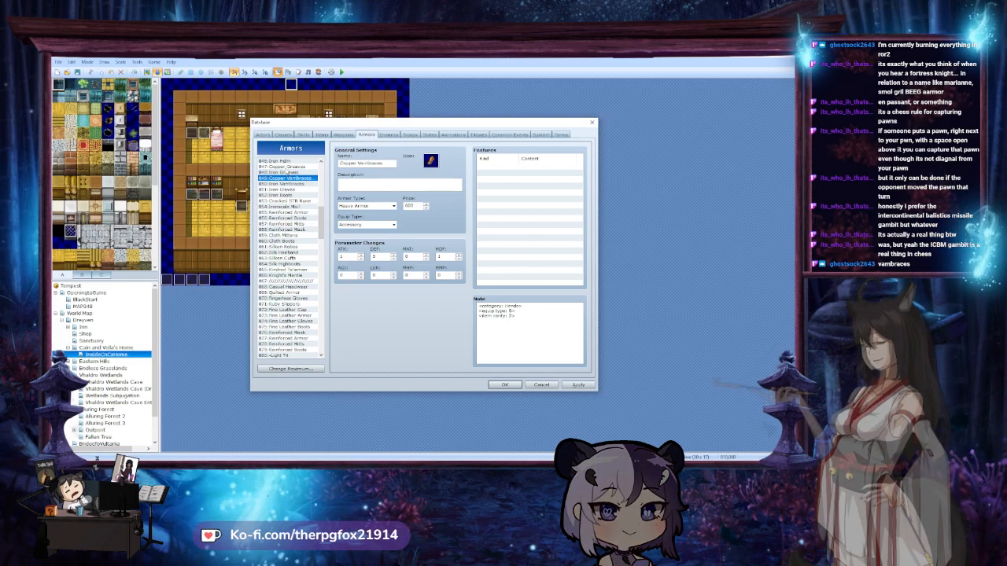
left_click(286, 167)
left_click_drag(321, 220, 324, 251)
Examine the medium Iron Helm, Gloves and Boots entries and the heavy Iron Vambraces, Greaves and Sallet entries
left_click(284, 253)
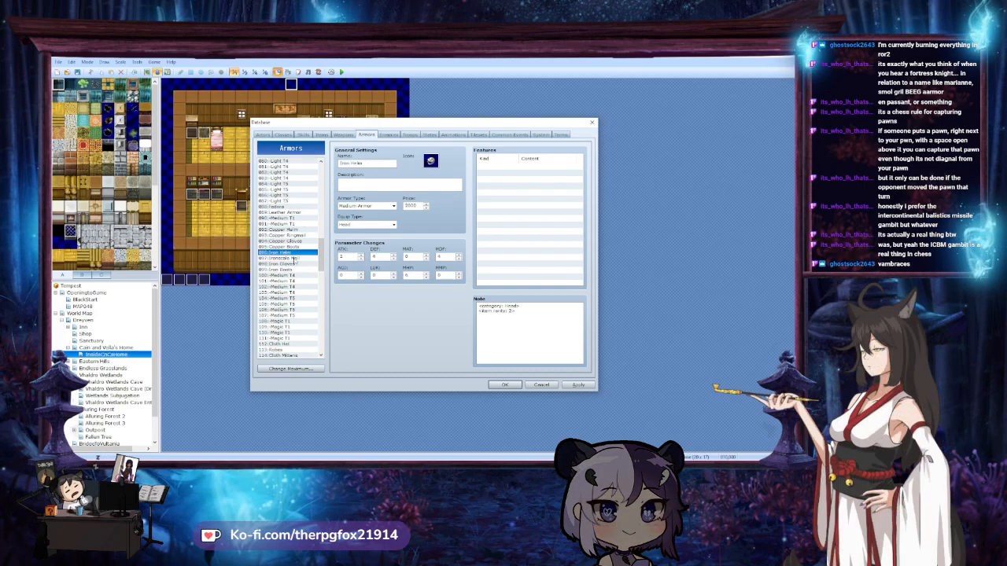
left_click(296, 265)
left_click(293, 270)
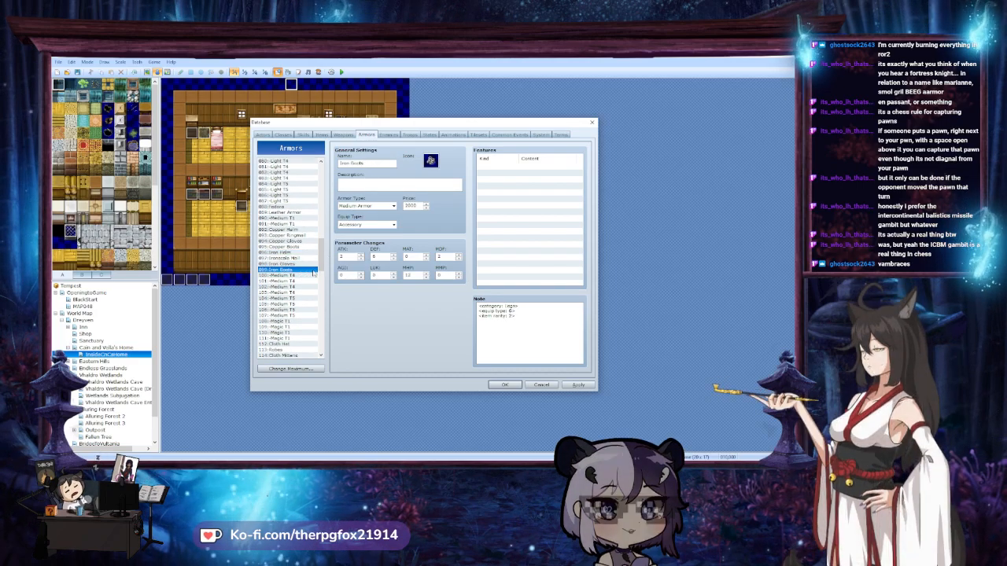
left_click_drag(321, 268, 322, 240)
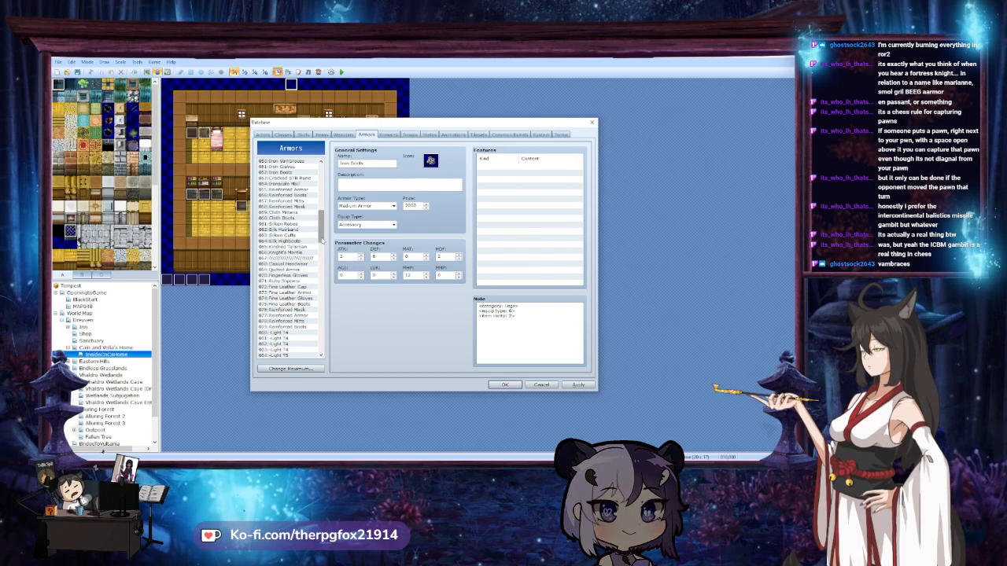
scroll(303, 206, "up", 2)
left_click(297, 195)
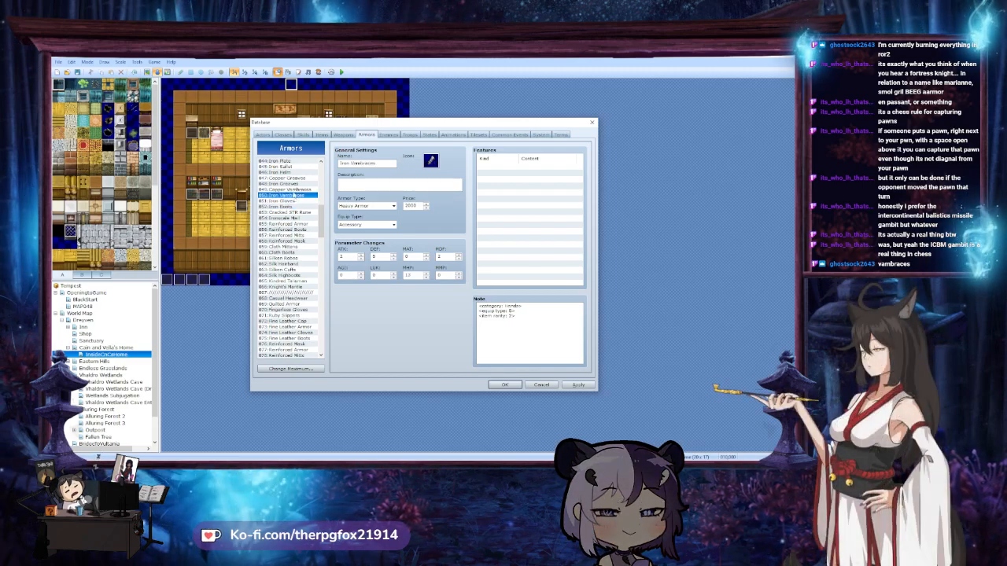
left_click(306, 182)
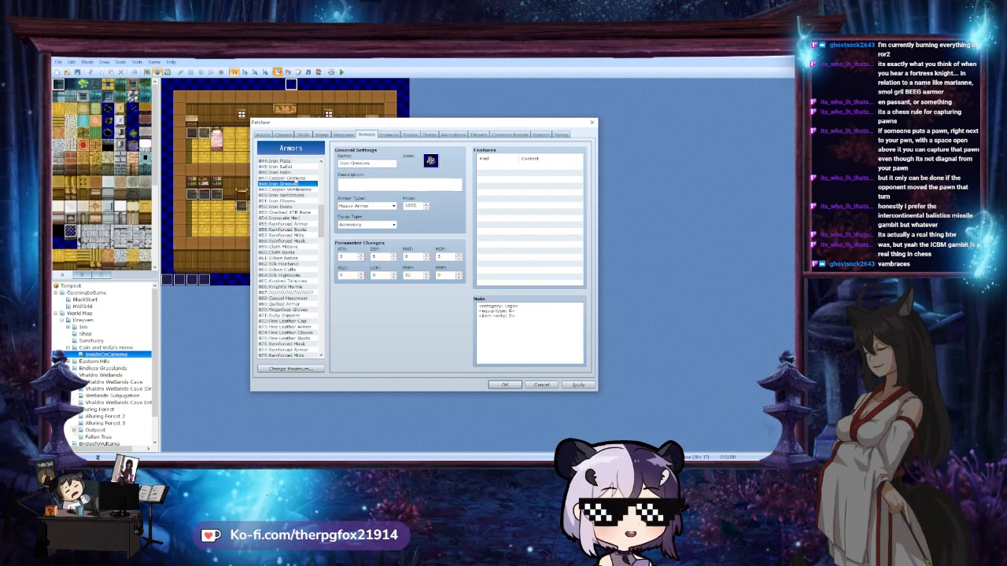
left_click(282, 166)
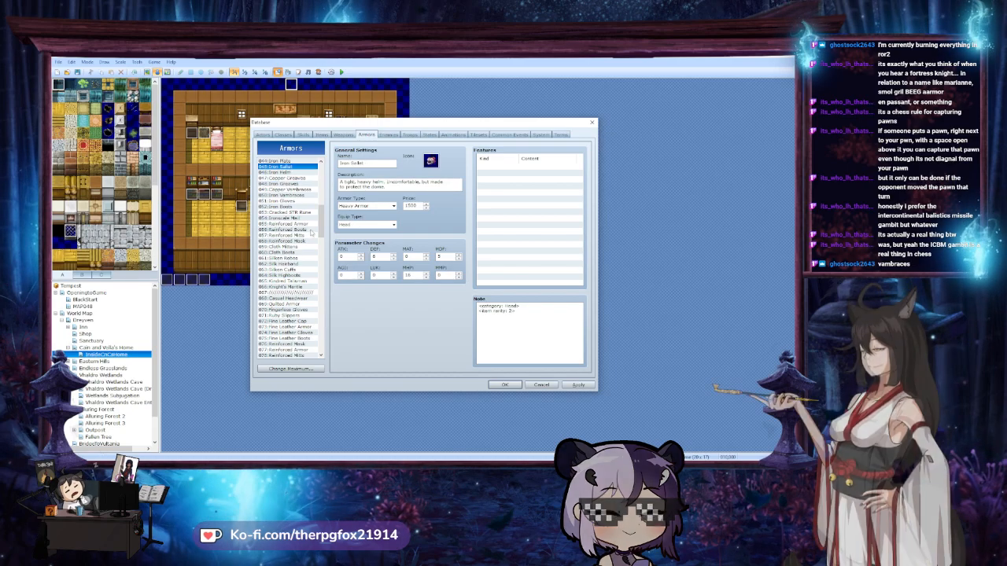
Paste the copied heavy Iron Sallet into the empty entry 136 after the Copper Greaves
scroll(324, 228, "down", 20)
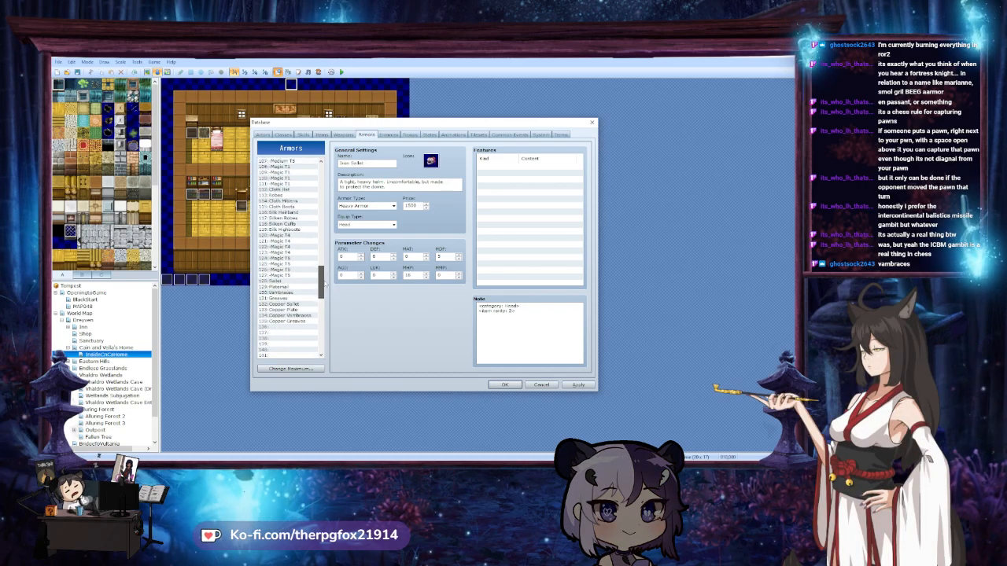
left_click(311, 264)
key("ctrl+v")
Copy the Iron Plate from entry 044 into the empty entry 137 after the copied Iron Sallet
scroll(315, 236, "up", 20)
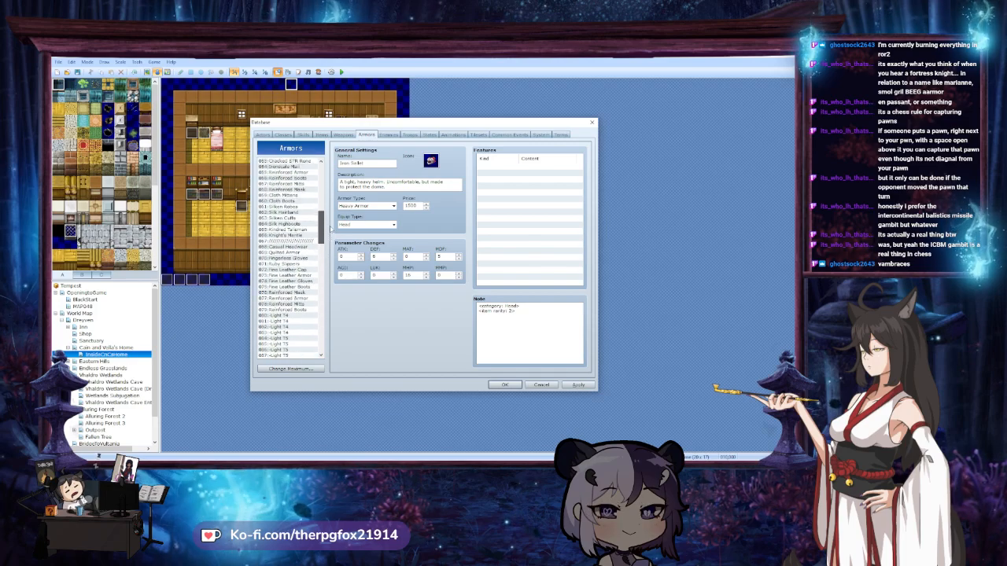
left_click(281, 166)
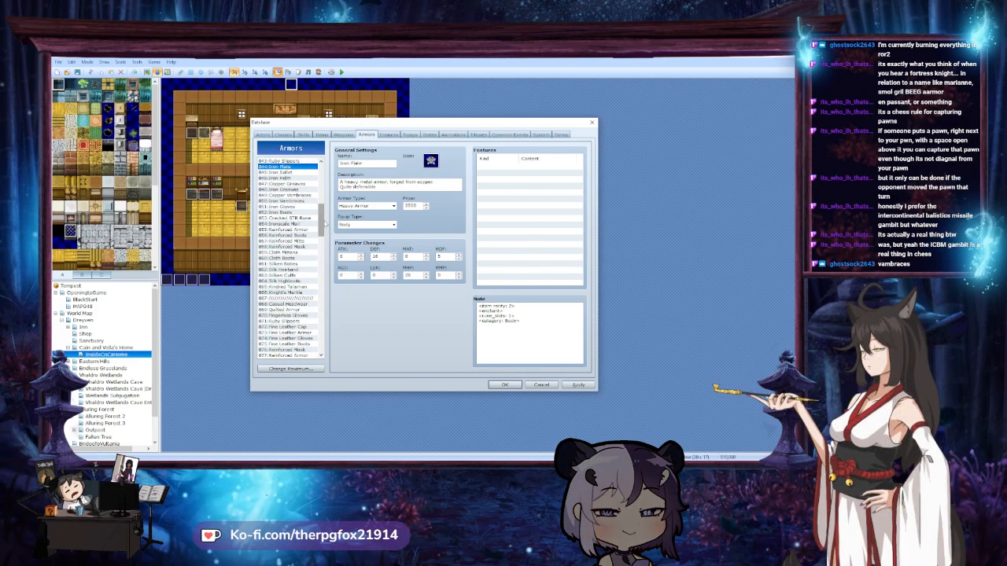
left_click(298, 179)
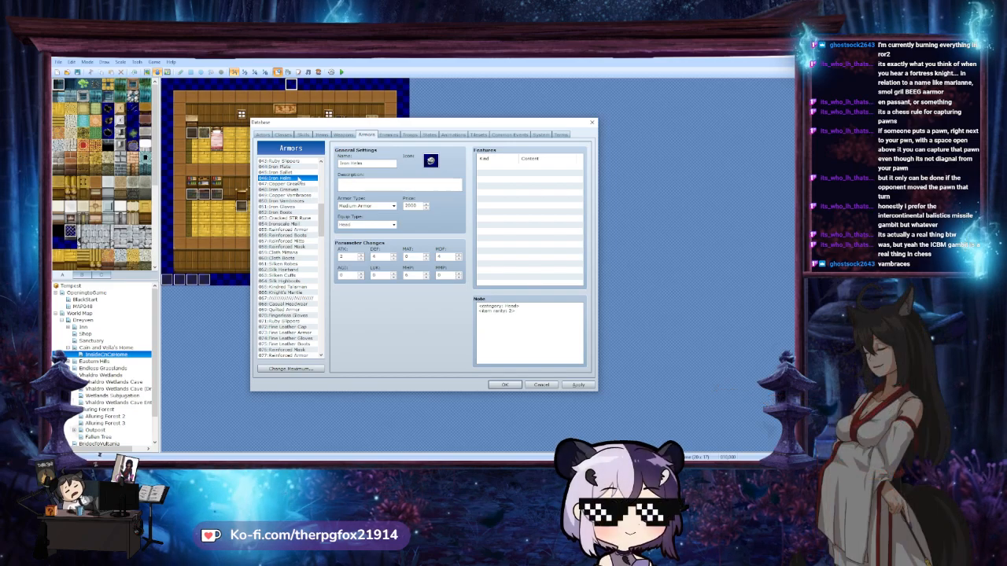
left_click(291, 167)
mouse_move(321, 223)
left_mouse_down()
mouse_move(320, 288)
mouse_move(325, 222)
left_mouse_up()
left_click(284, 300)
key("ctrl+v")
Copy the Iron Vambraces from entry 050 into the empty entry 138 after the copied Iron Plate
left_click(313, 207)
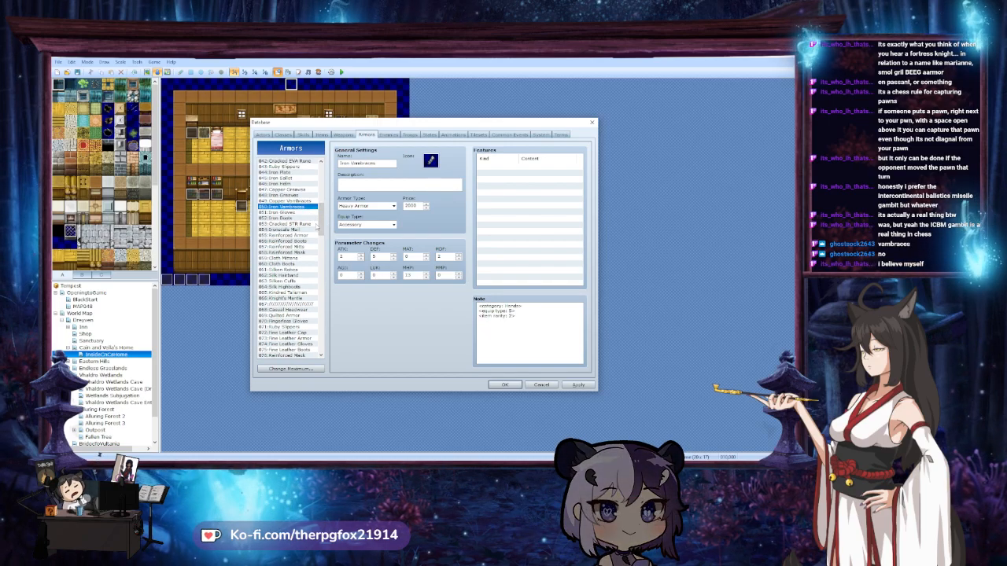
mouse_move(322, 221)
left_mouse_down()
mouse_move(322, 296)
mouse_move(334, 225)
left_mouse_up()
left_click(294, 253)
key("ctrl+v")
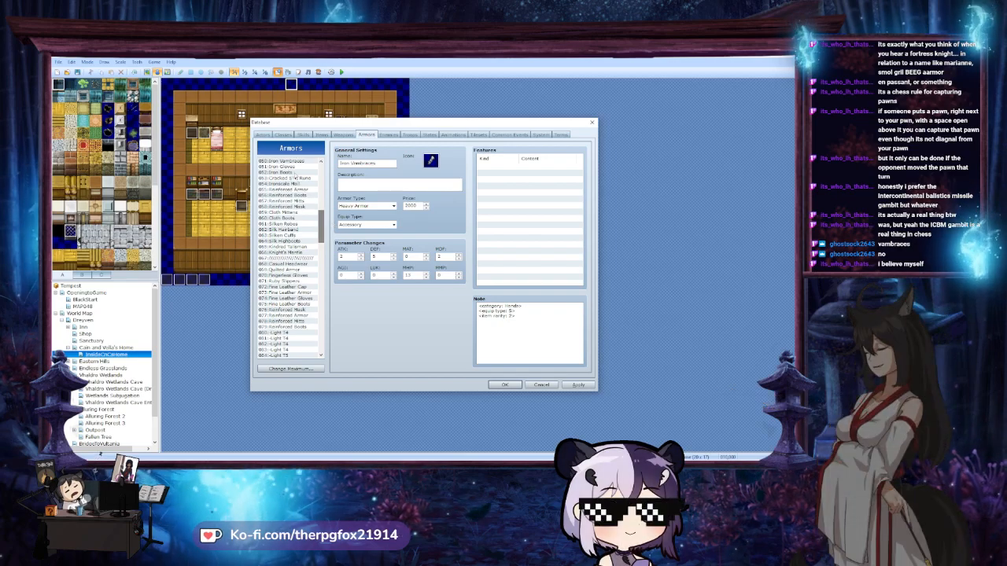
Copy the heavy Iron Greaves from entry 048 into the empty entry 139 after the copied Iron Vambraces
left_click(287, 172)
scroll(307, 211, "up", 1)
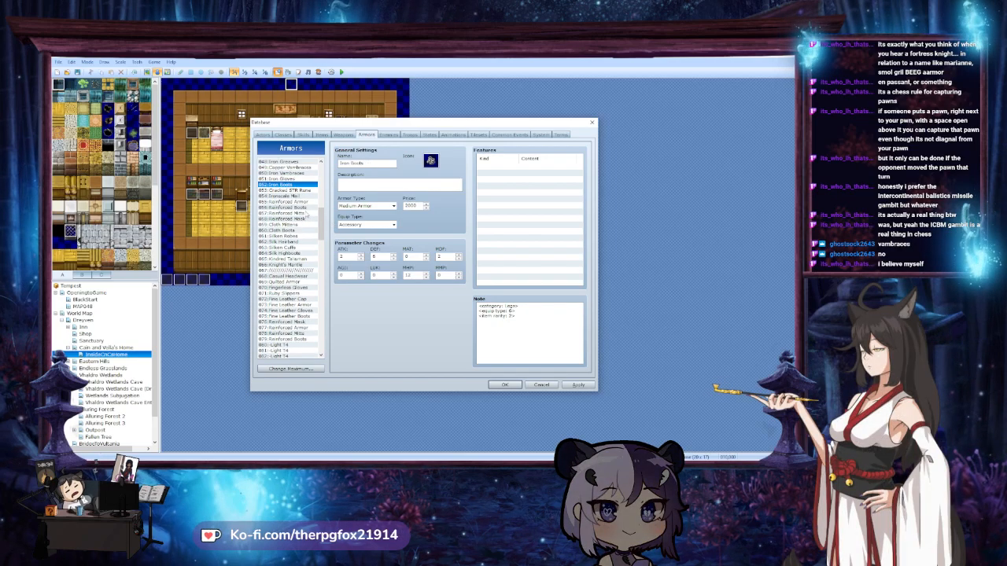
left_click(287, 167)
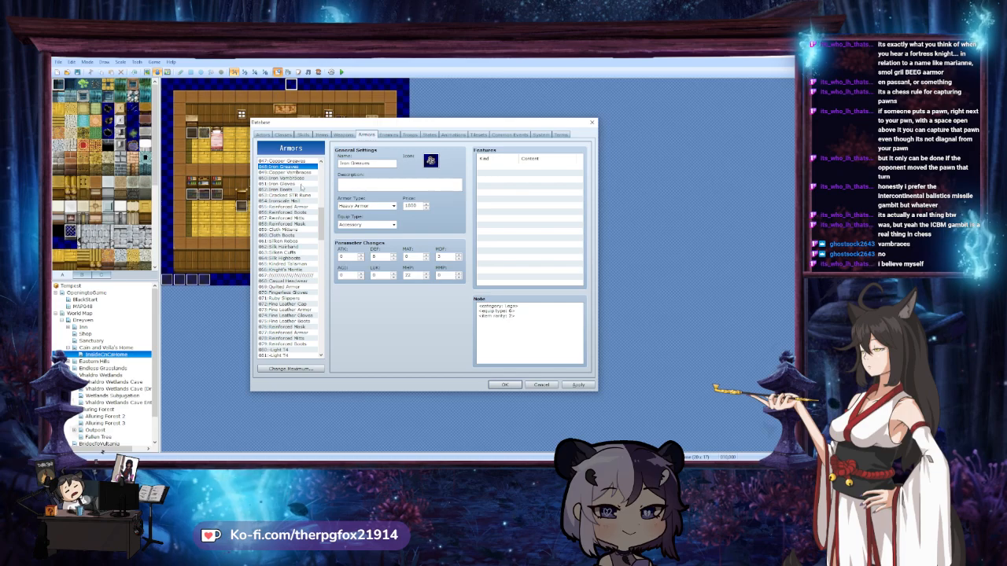
left_click_drag(320, 225, 321, 293)
left_click(313, 264)
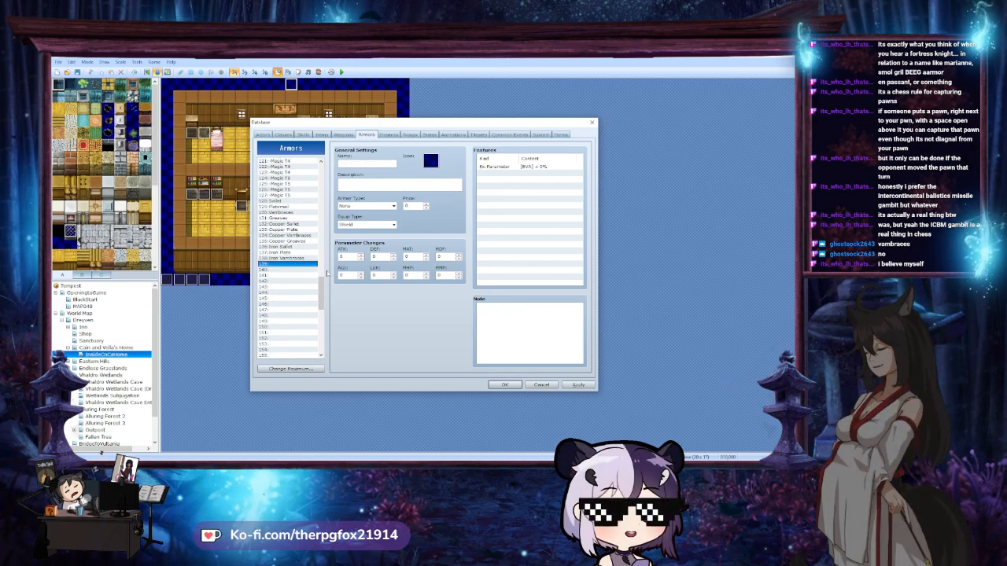
key("ctrl+v")
Examine the settings of the copied Iron Sallet, Plate, Vambraces and Greaves in entries 136 to 139
left_click(303, 247)
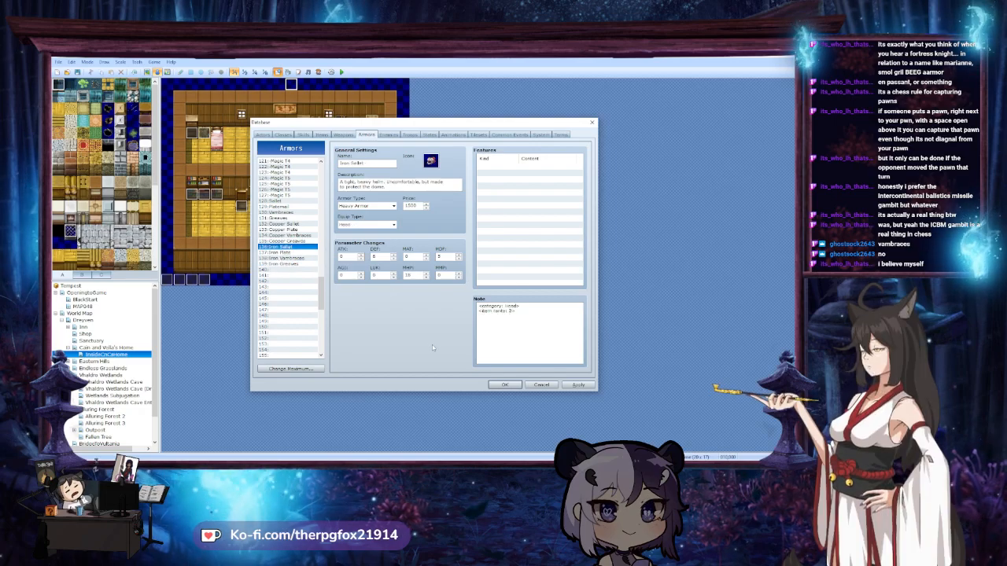
key("Down")
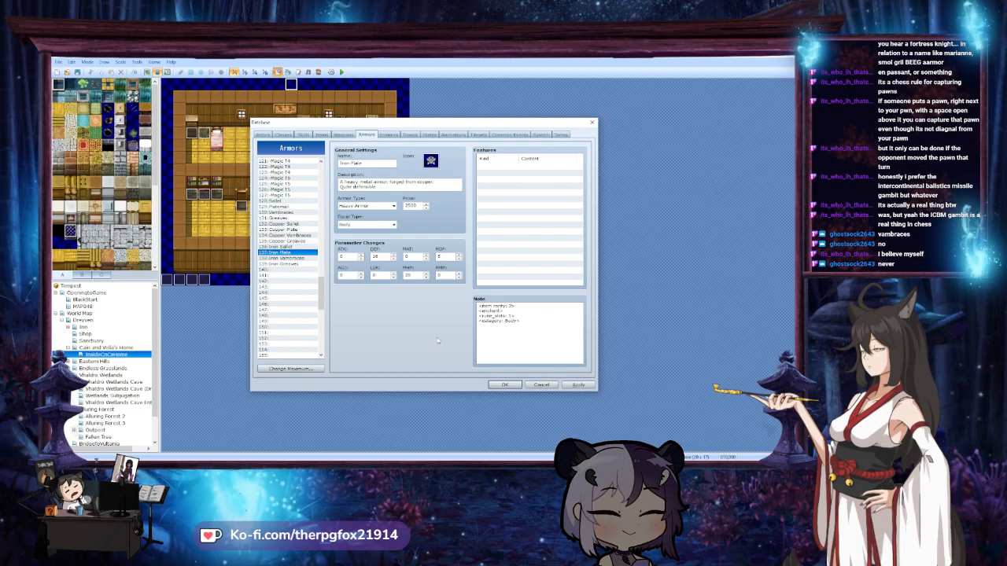
key("Down")
key("Down")
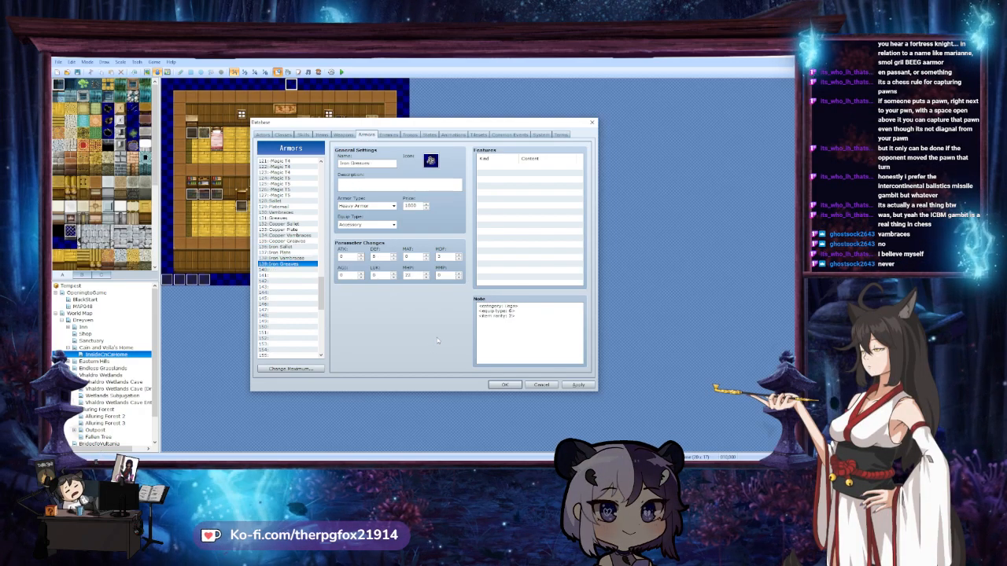
key("Up")
key("Down")
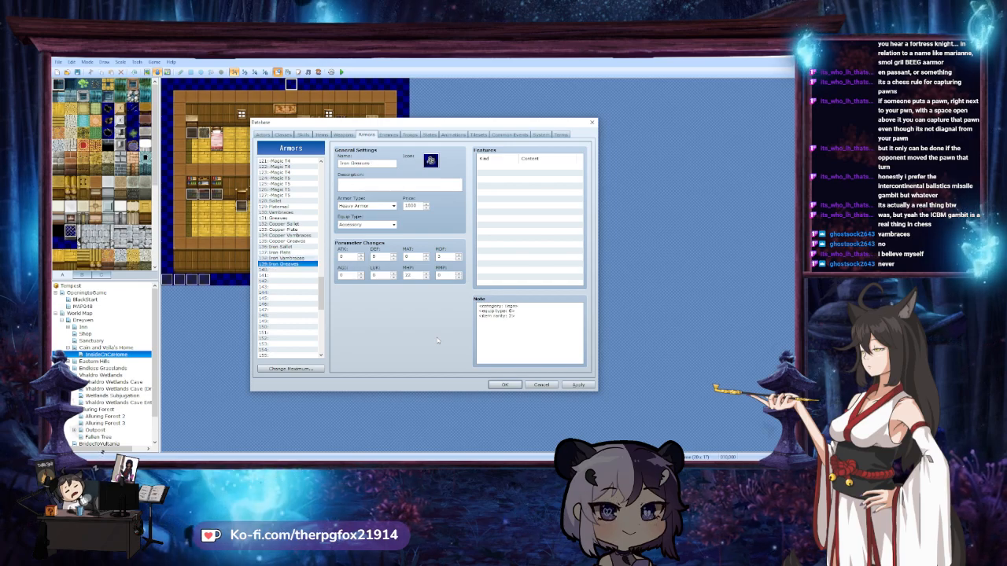
key("Up")
key("Up")
key("Up")
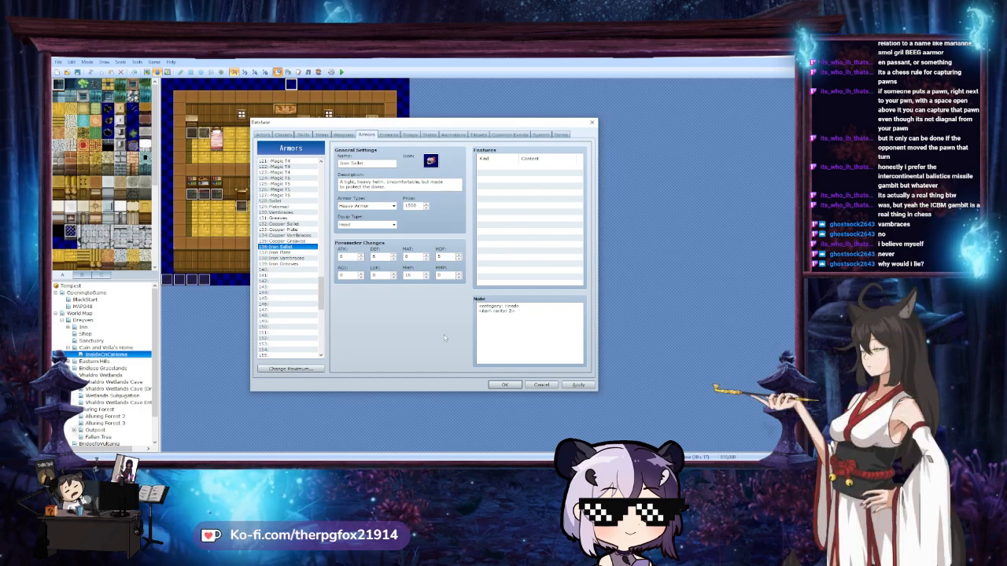
key("Down")
key("Down")
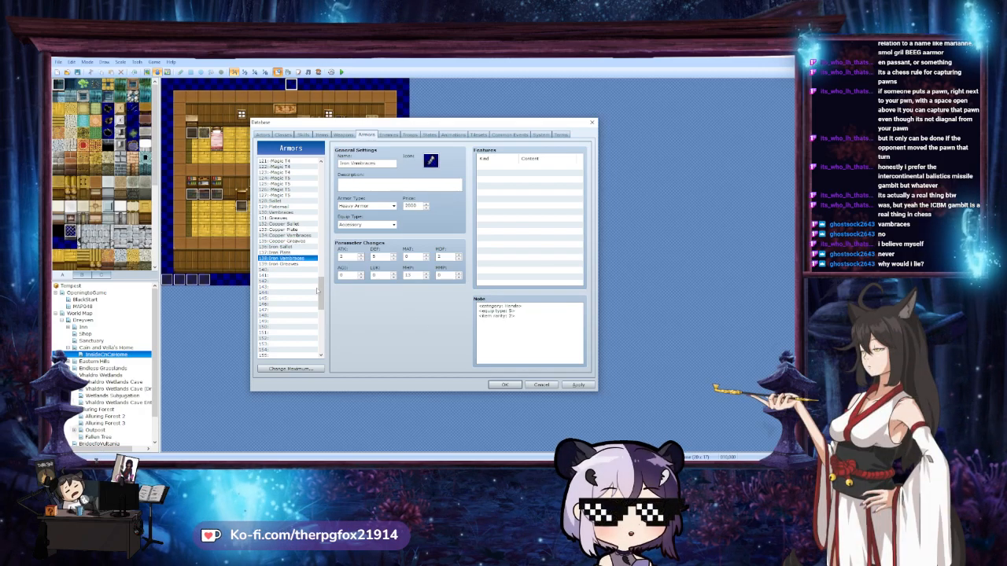
left_click(290, 224)
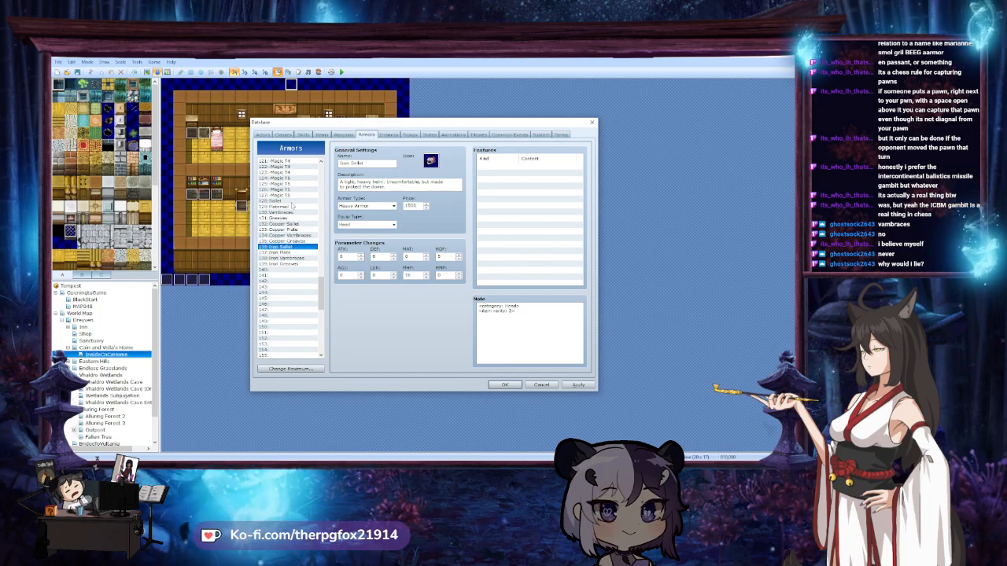
right_click(295, 248)
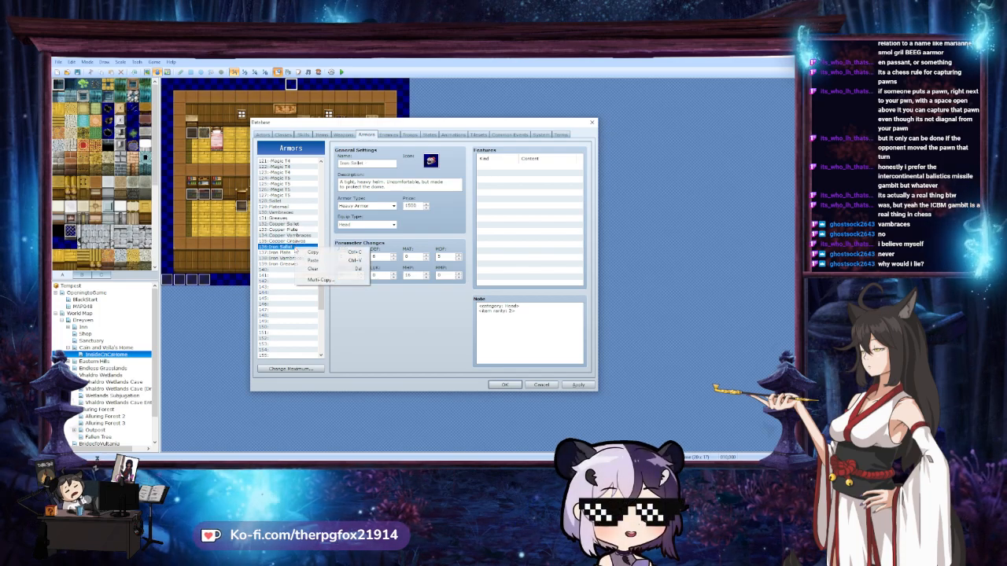
left_click(322, 281)
type("4")
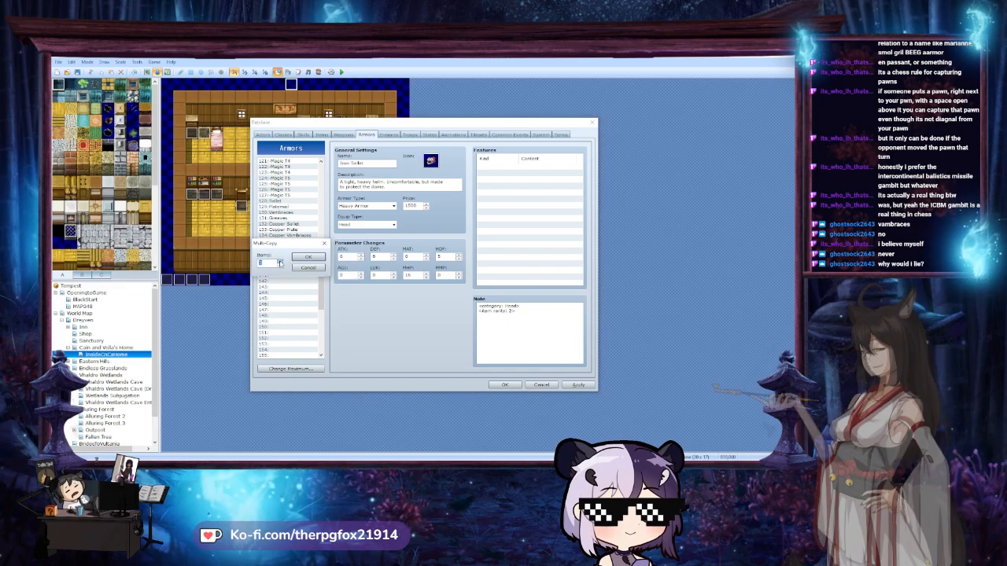
left_click(303, 258)
left_click(311, 269)
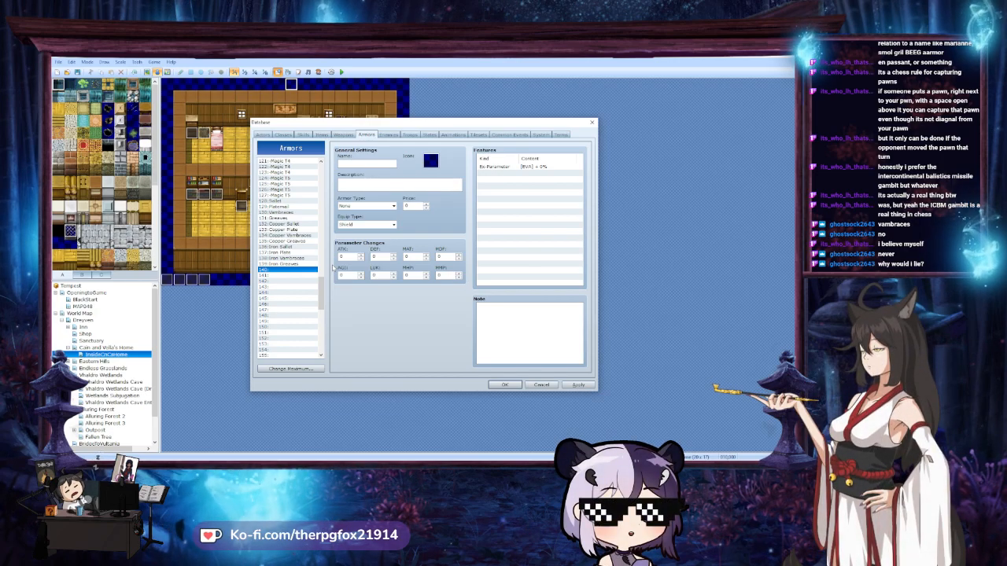
Multi-copy the eight Magic T4 and T5 placeholders starting at entry 120 into the empty entries 140 to 147
scroll(303, 236, "up", 1)
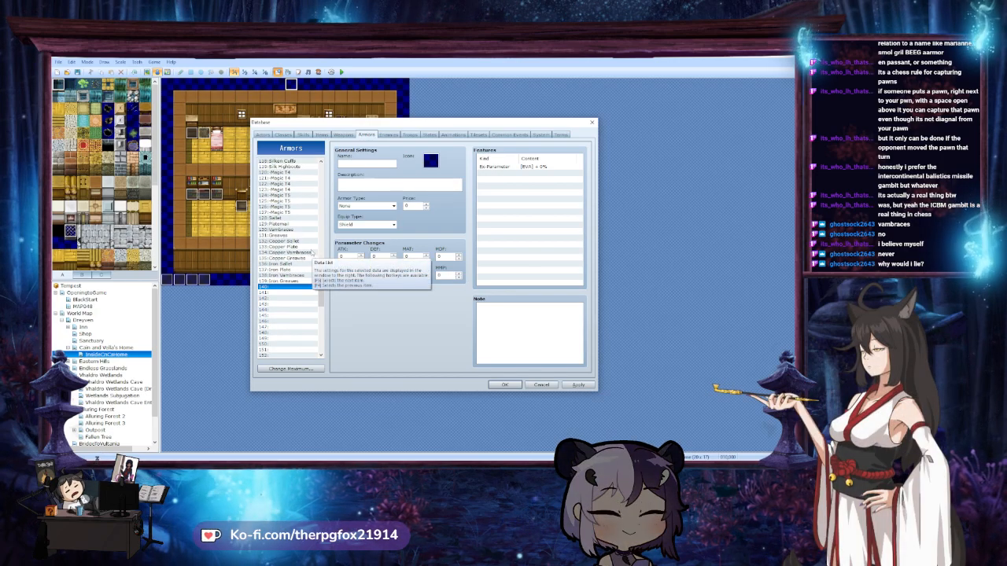
left_click(286, 196)
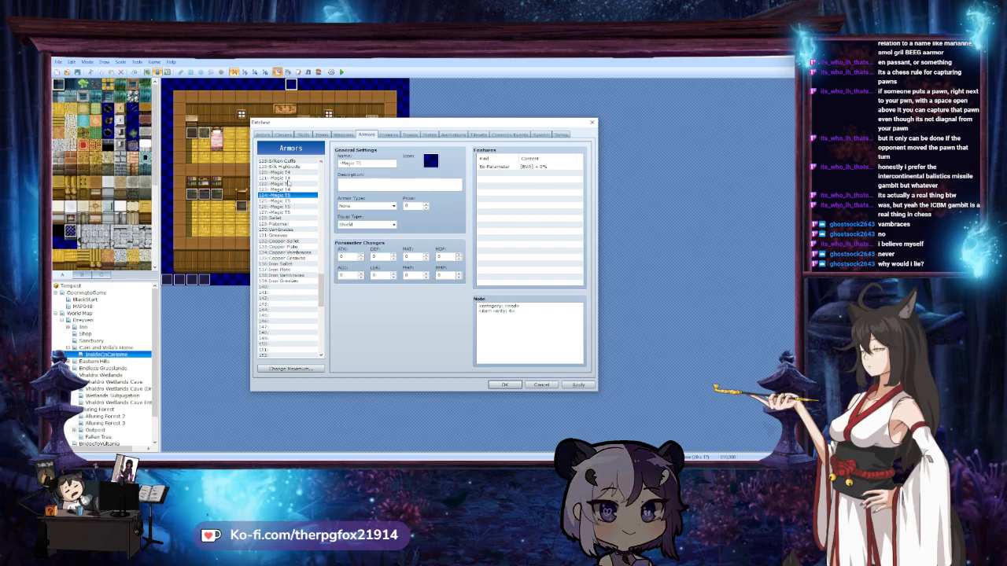
left_click(291, 172)
right_click(292, 172)
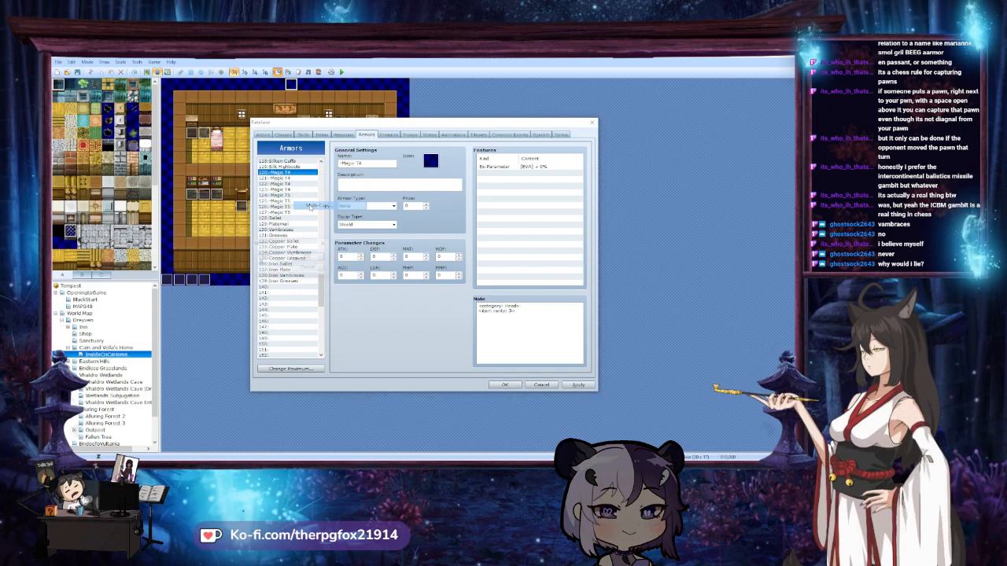
left_click(315, 206)
left_click(306, 257)
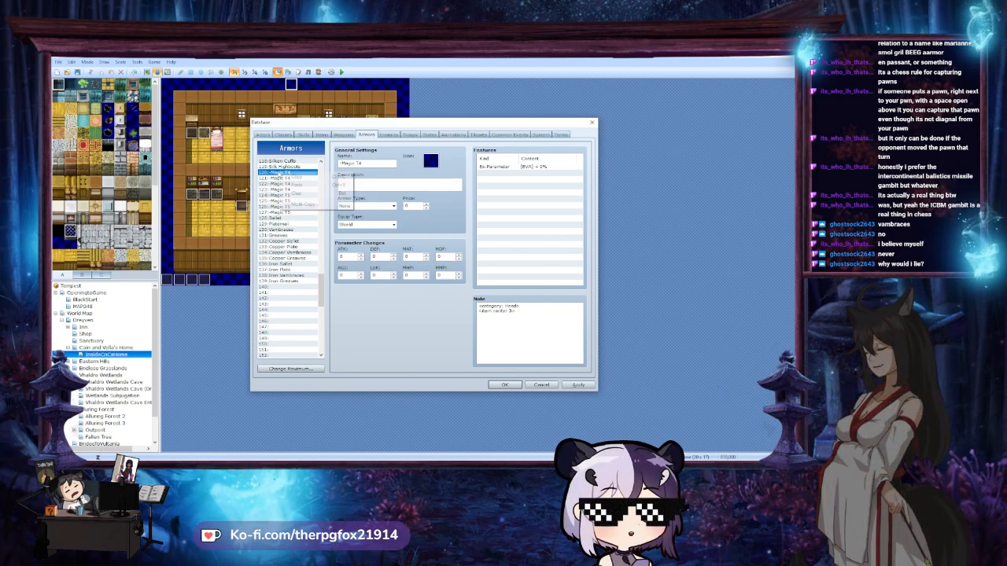
left_click(310, 205)
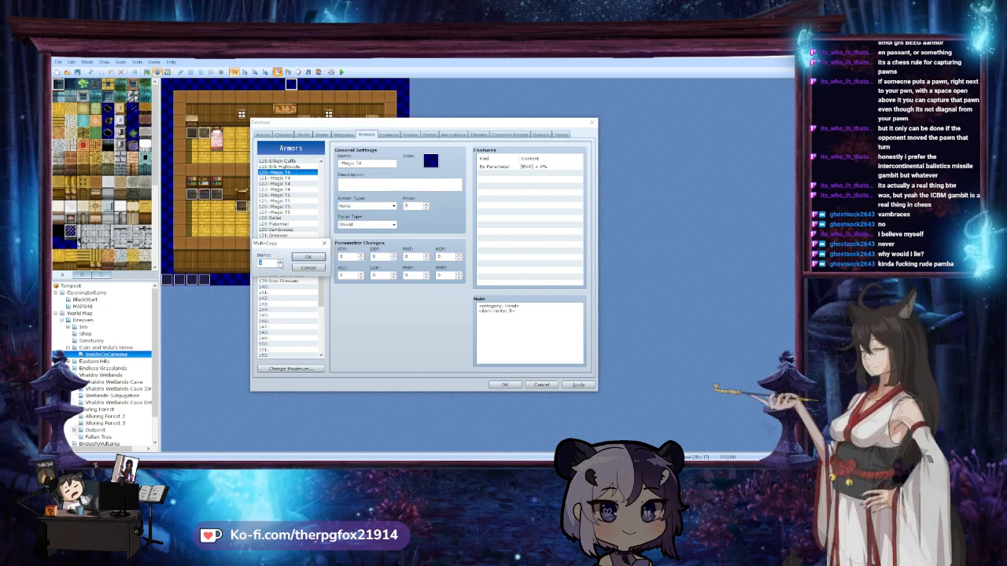
left_click(308, 257)
left_click(295, 286)
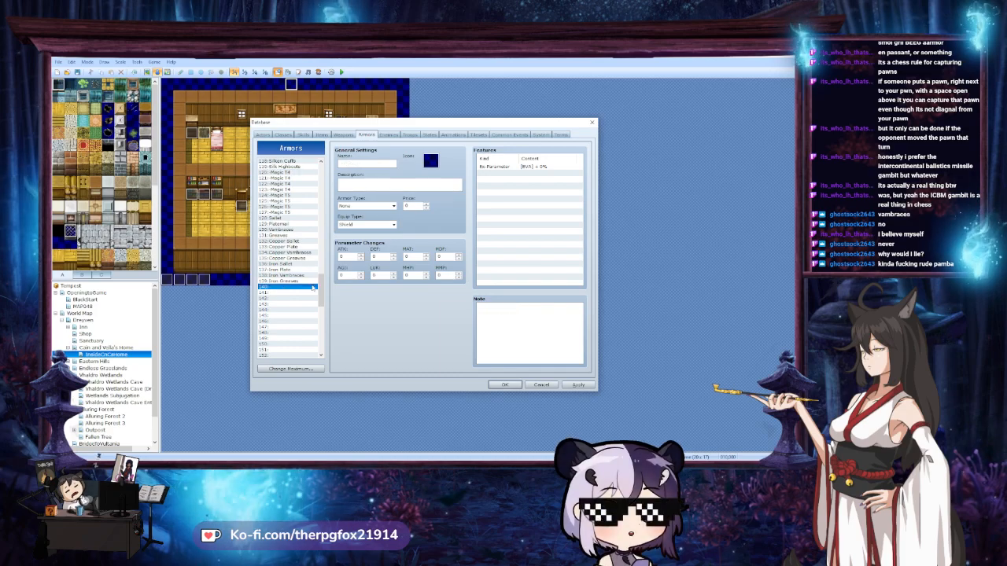
key("ctrl+v")
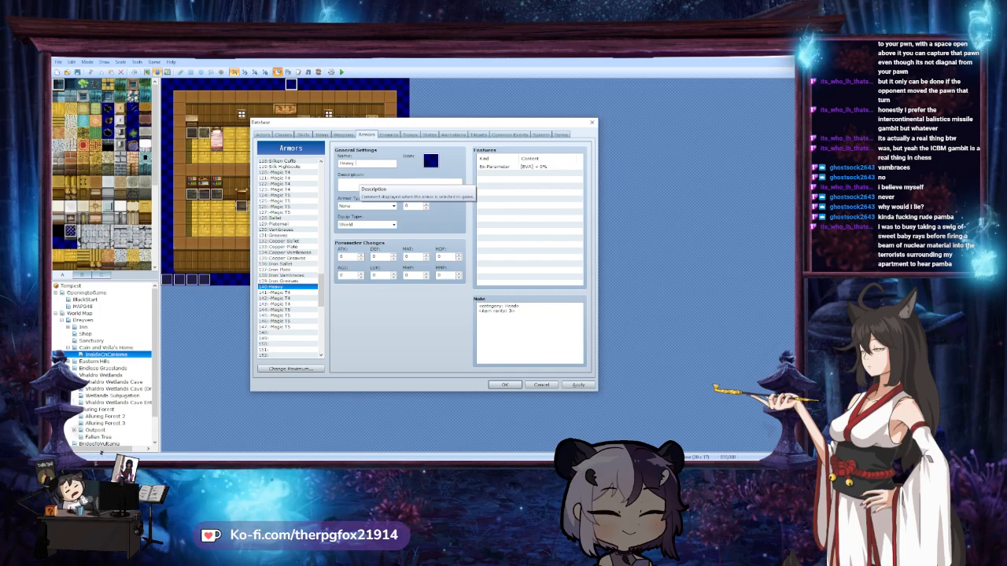
Rename the copied Magic T4 placeholders in entries 140 to 143 as "-Heavy T4"
type("T4")
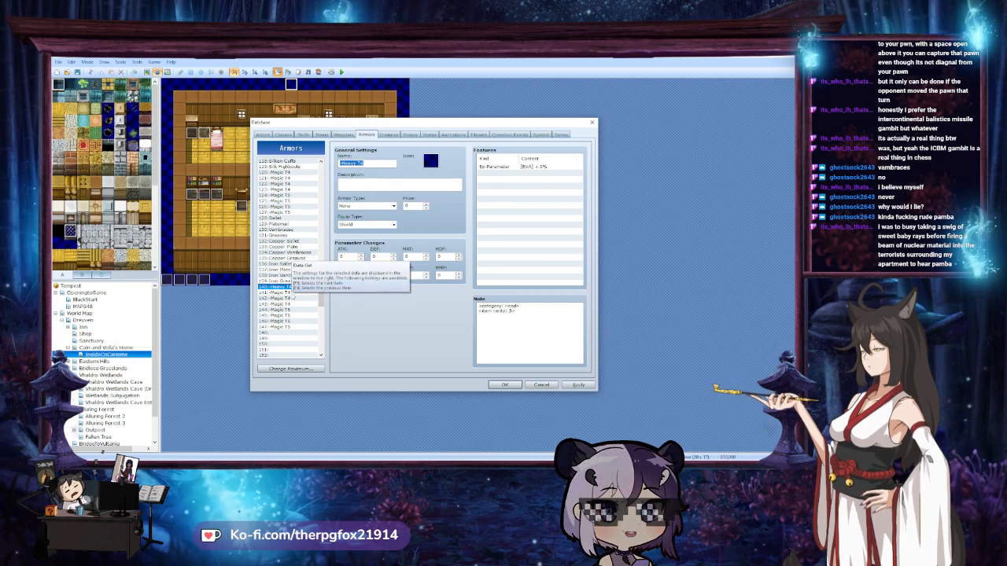
left_click(279, 292)
key("Down")
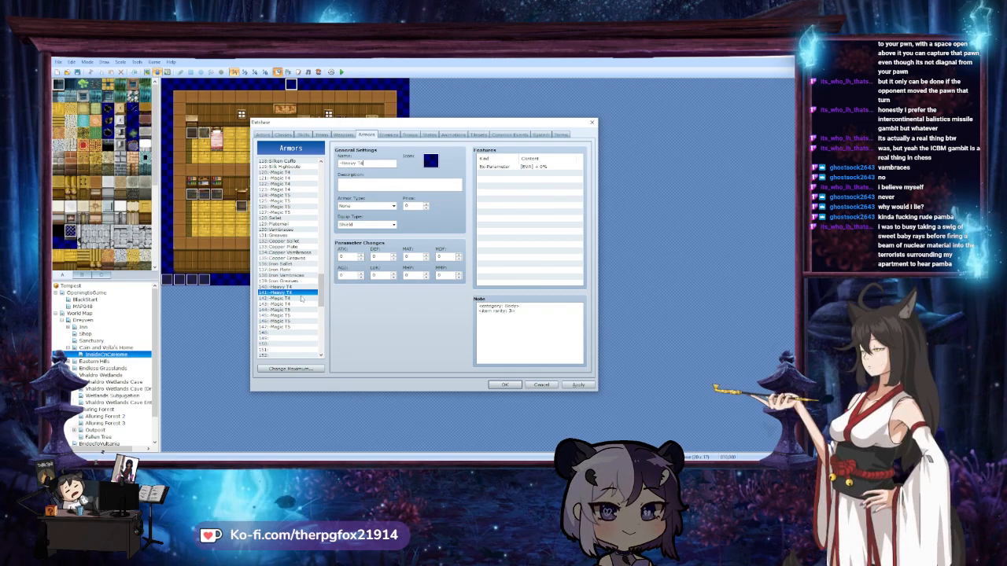
key("Down")
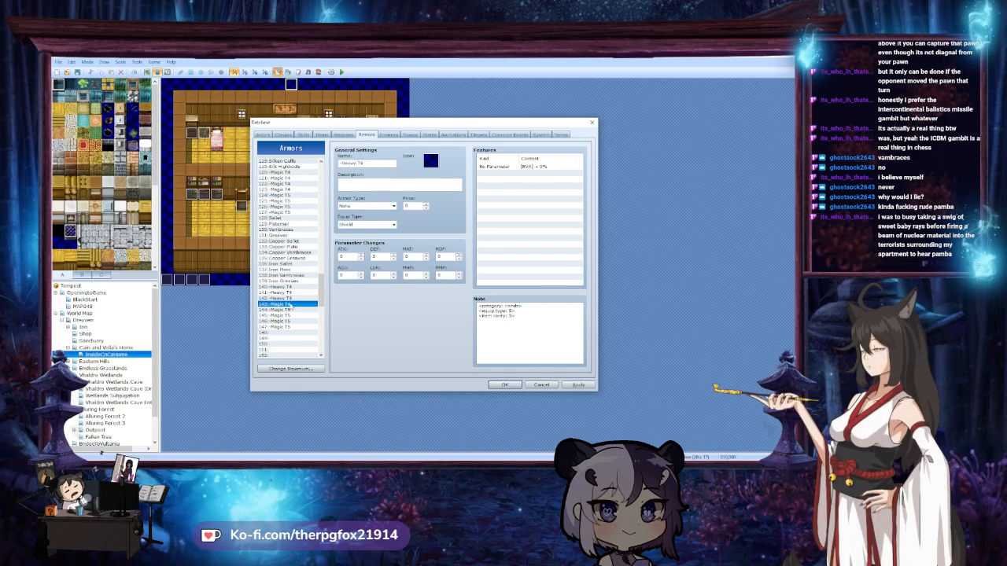
Rename the copied Magic T5 placeholders in entries 144 to 147 as "-Heavy T5" and apply the changes
key("Down")
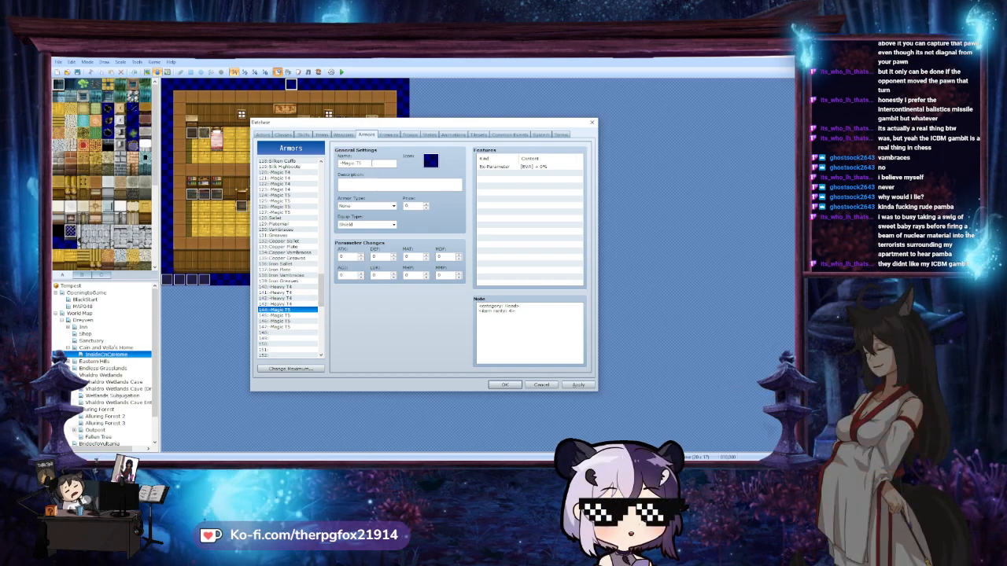
key("BackSpace")
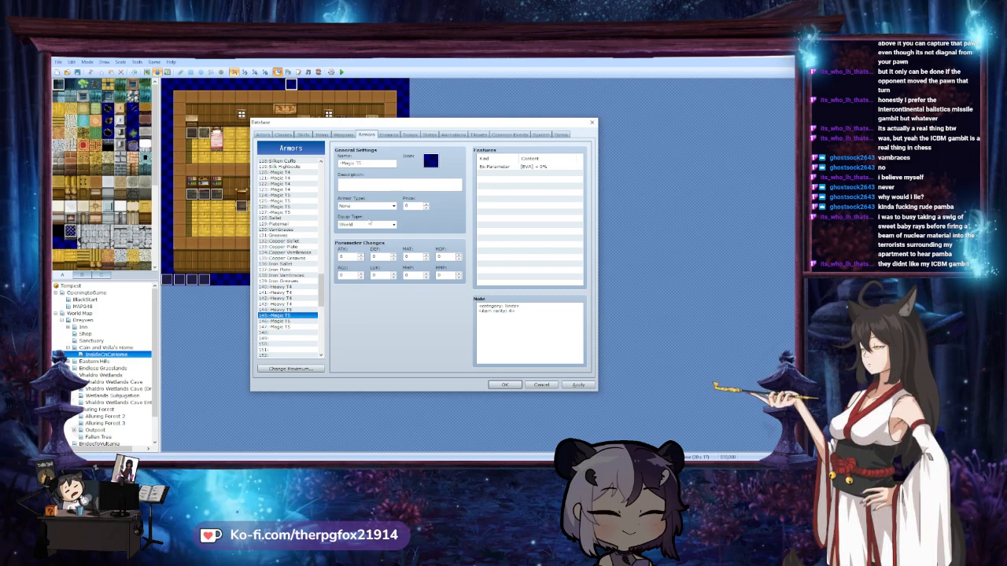
left_click(287, 316)
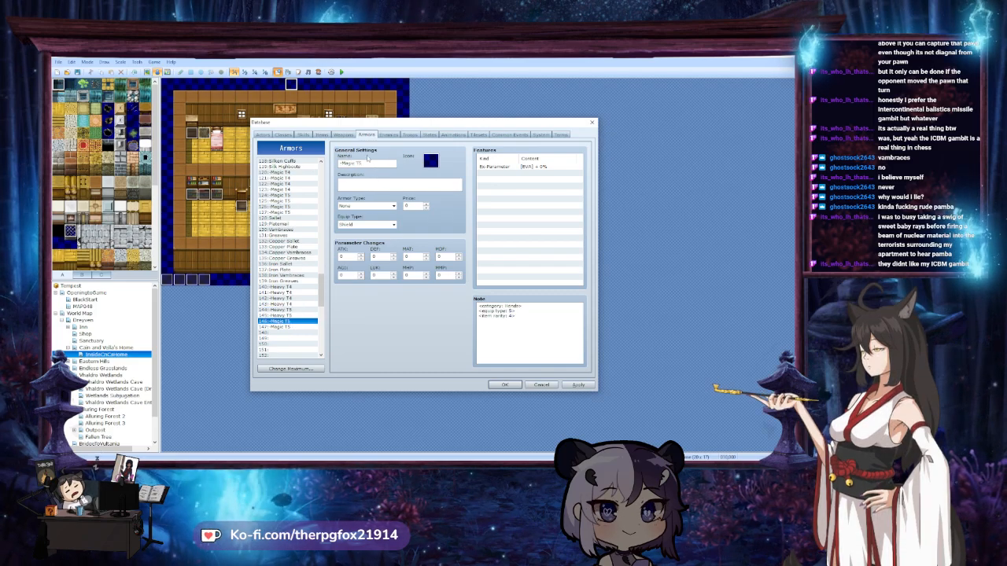
left_click(304, 327)
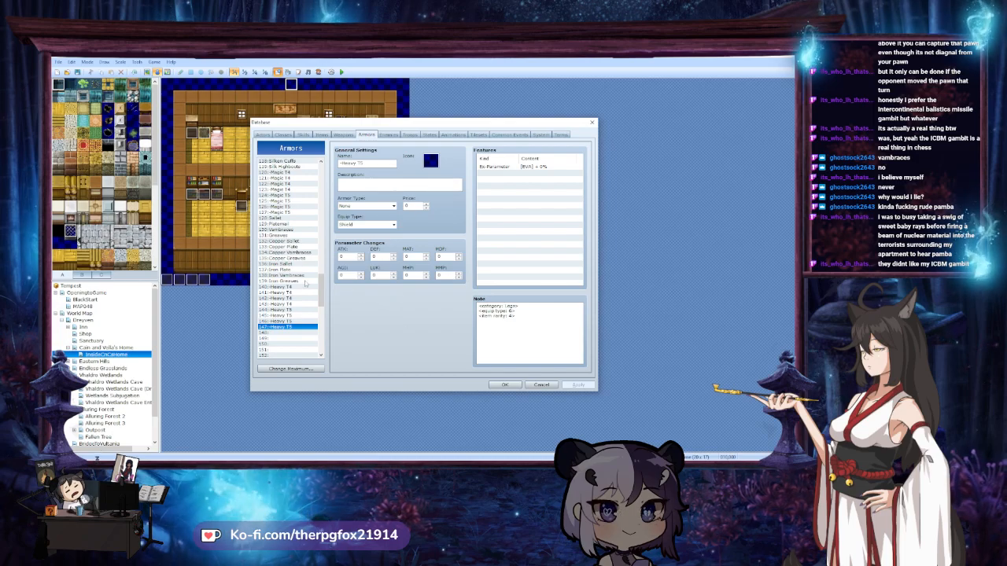
Check the note tags of the renamed Heavy T5 placeholders
left_click(286, 316)
left_click(285, 310)
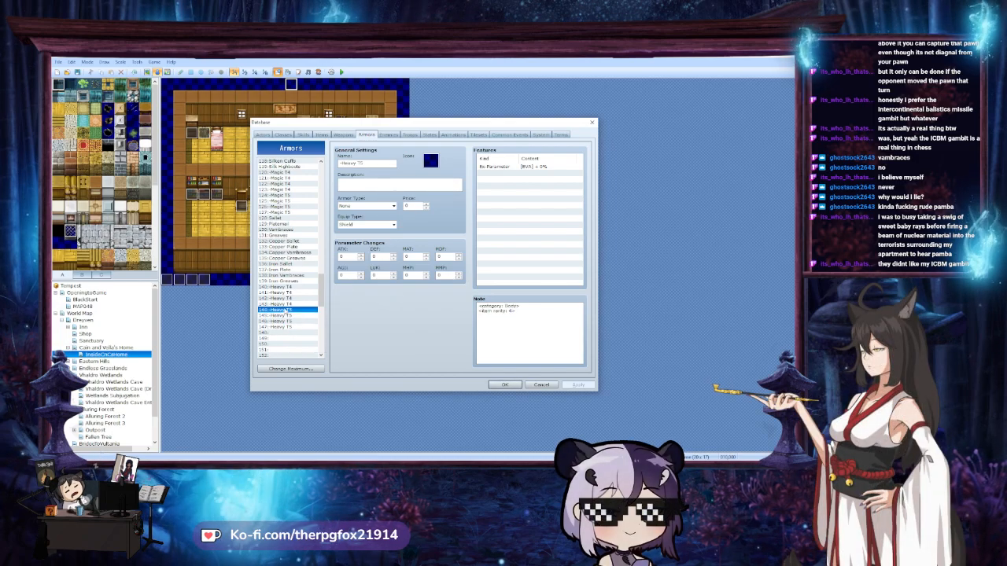
scroll(285, 311, "down", 1)
left_click(285, 310)
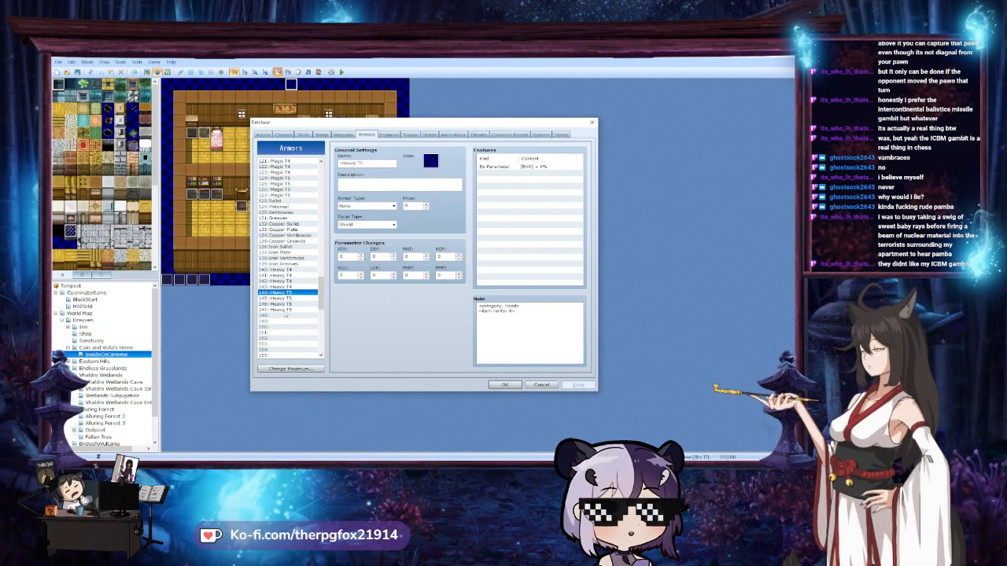
Review the settings and note tags of the iron and copper heavy armor pieces, going back to the copper sallet
key("Up")
key("Up")
key("Up")
key("Up")
key("Up")
key("Up")
key("Up")
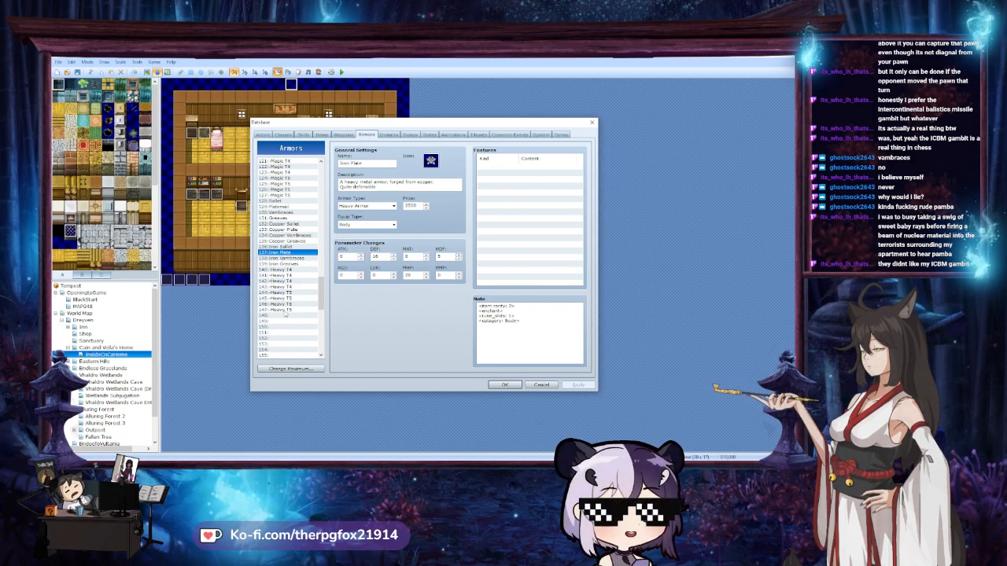
key("Up")
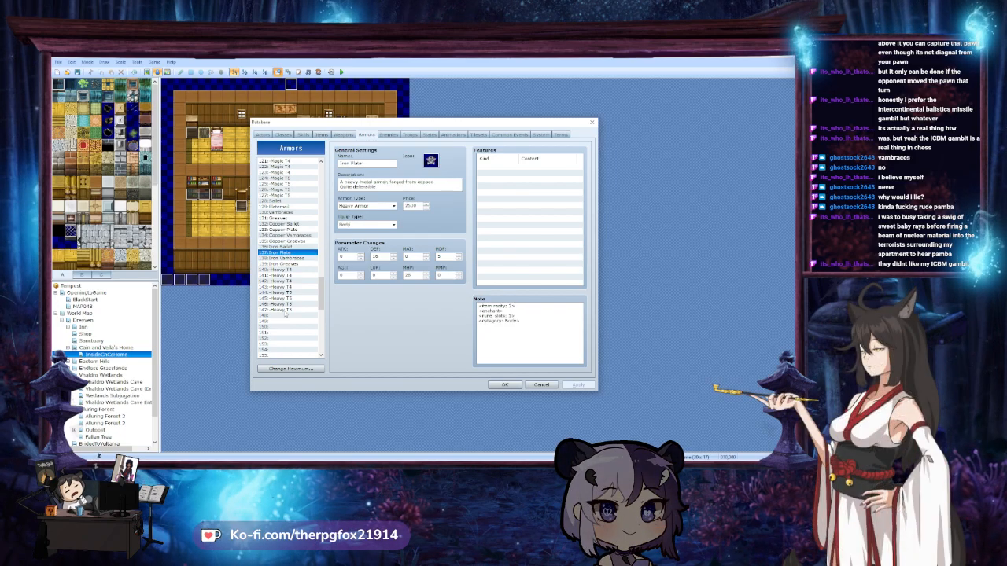
key("Down")
key("Down")
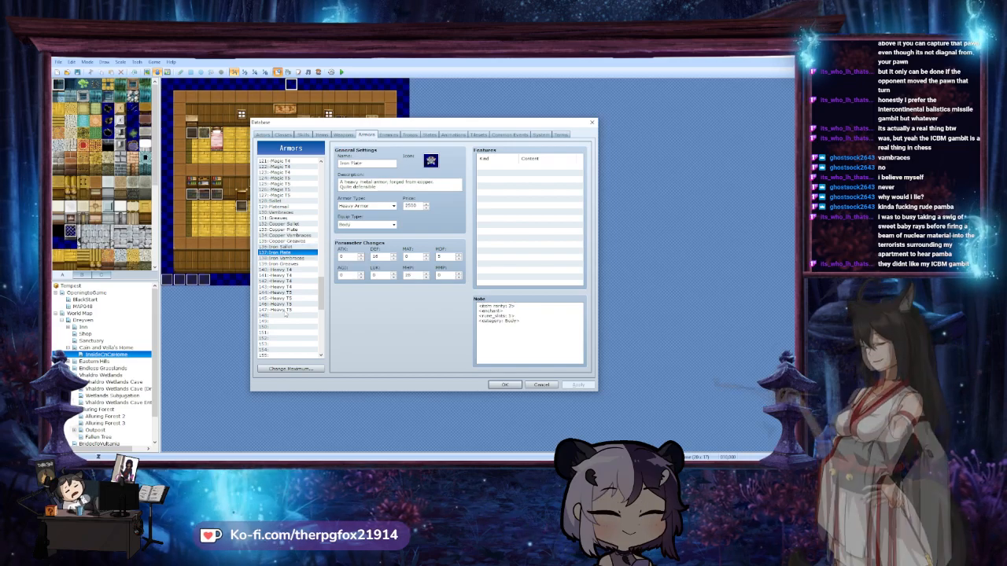
key("Down")
key("Down")
key("Up")
key("Up")
key("Up")
key("Up")
key("Up")
key("Up")
key("Up")
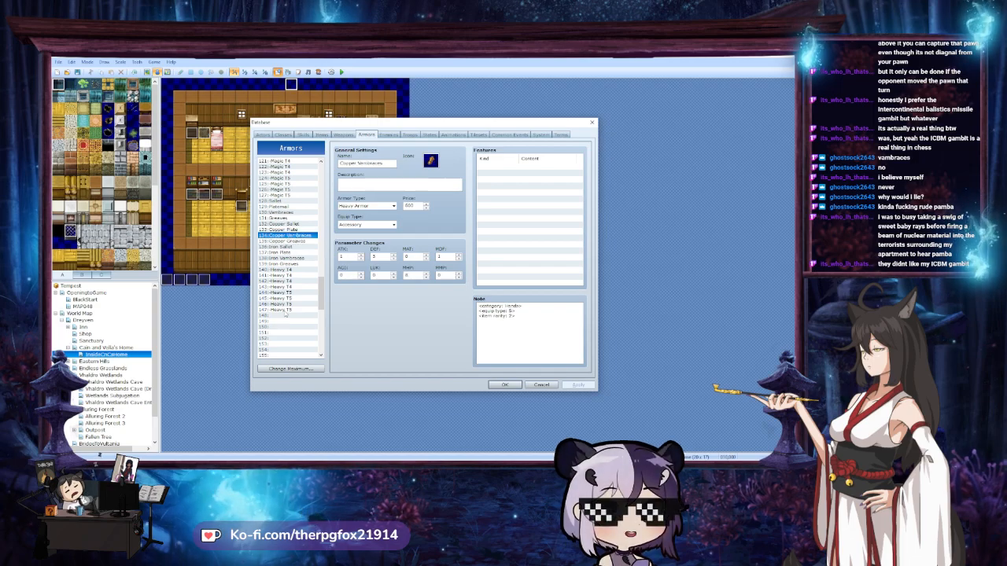
key("Up")
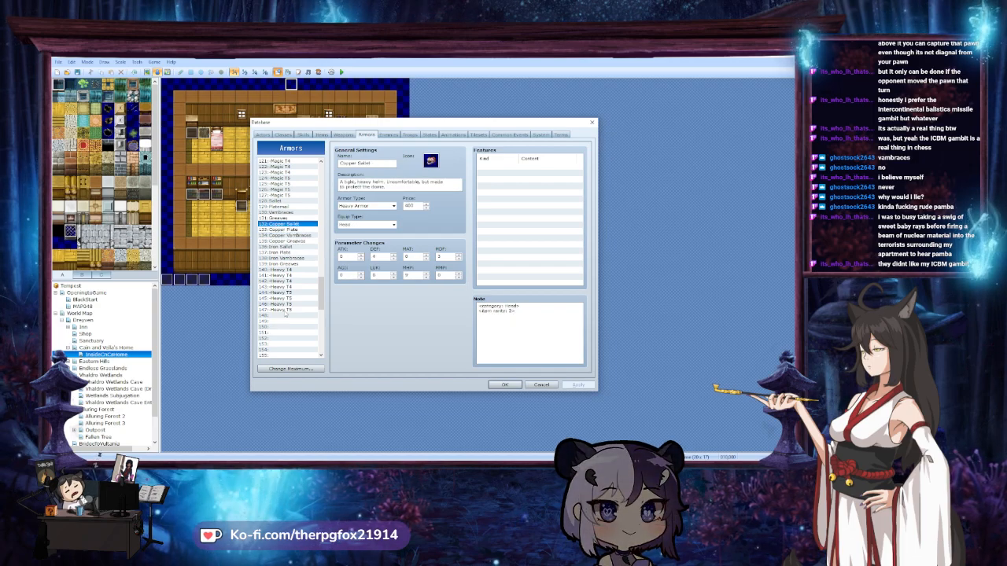
Examine the generic heavy pieces and the magic armor section, going back to the last Medium T5 placeholder
key("Up")
key("Up")
key("Up")
key("Up")
key("Up")
key("Up")
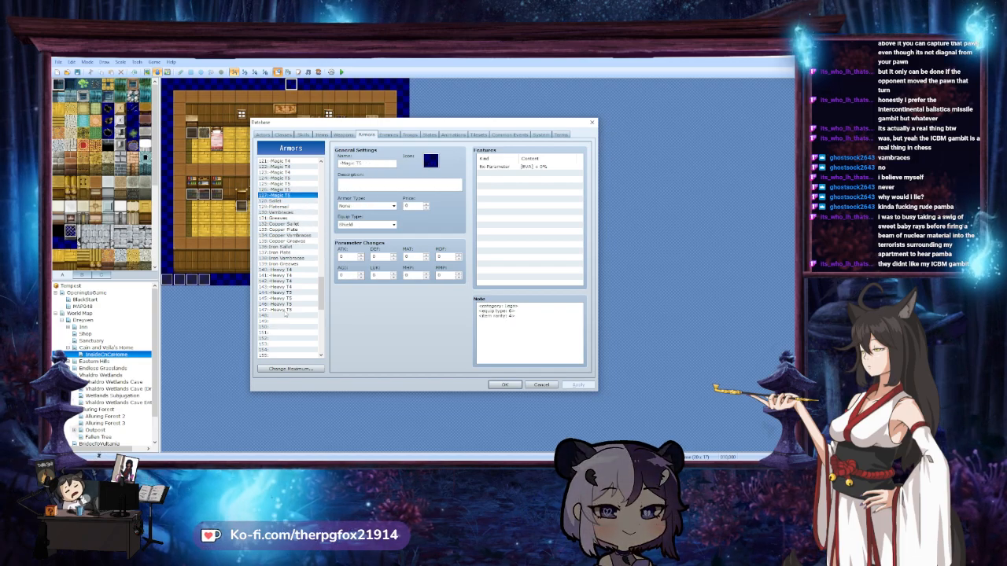
key("Up")
key("Up")
key("Up")
key("Up")
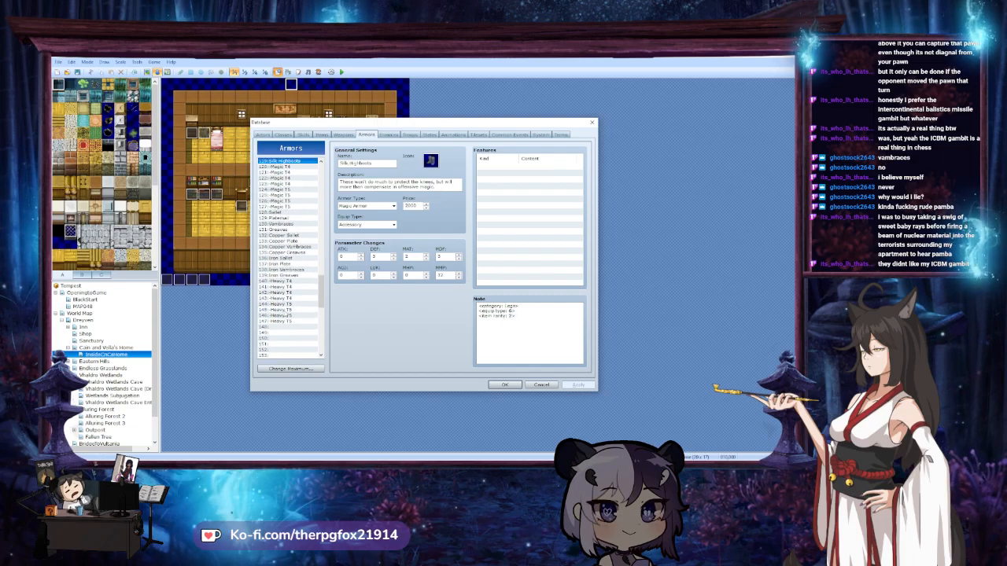
key("Up")
key("Up")
key("Up")
key("Up")
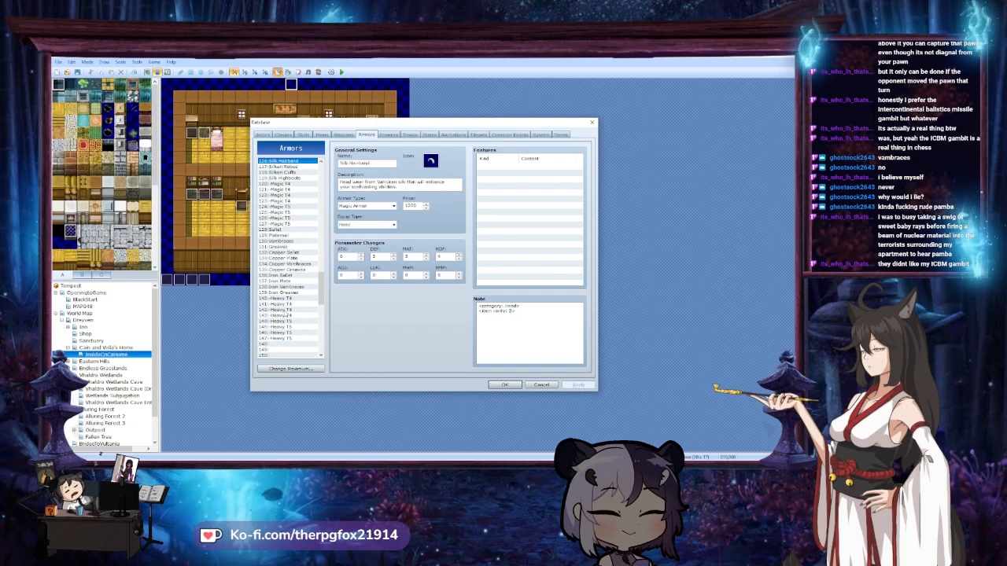
key("Up")
key("Up")
key("Up")
key("Up")
key("Up")
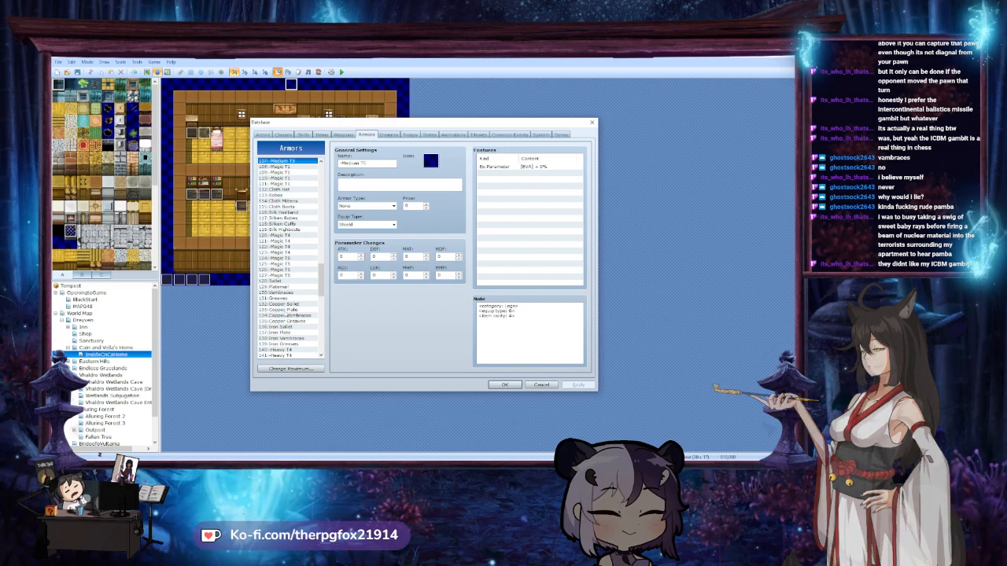
Recheck the armor entries from the Magic T1 placeholders through the heavy armor section, and close the database with its changes accepted
key("Down")
key("Down")
key("Down")
key("Down")
key("Down")
key("Down")
key("Down")
key("Down")
key("Down")
key("Down")
key("Down")
key("Down")
key("Down")
key("Down")
key("Down")
key("Down")
key("Down")
key("Down")
key("Down")
key("Down")
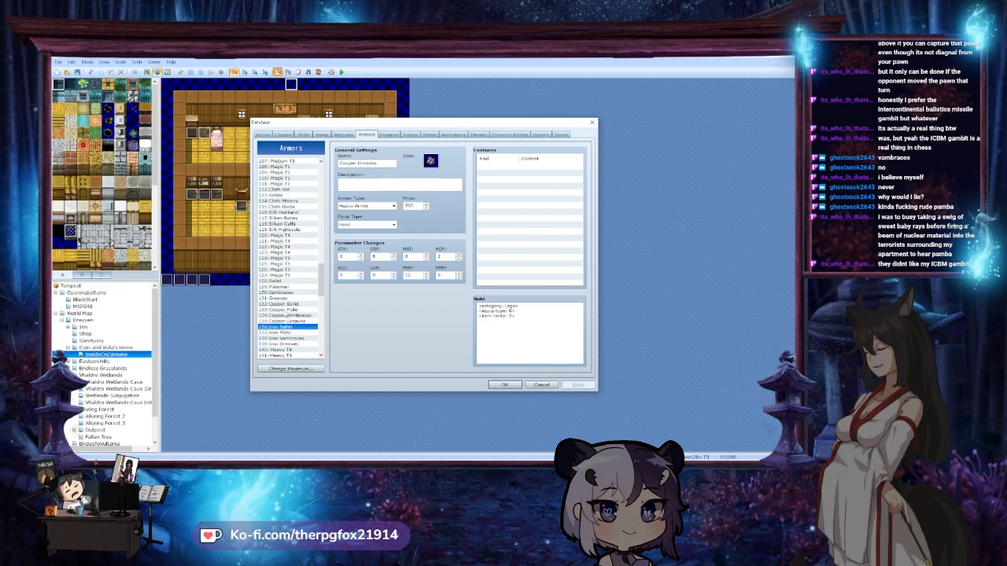
key("Down")
key("Down")
key("Down")
key("Down")
key("Down")
key("Down")
key("Down")
key("Down")
key("Up")
key("Up")
key("Up")
key("Up")
key("Up")
key("Up")
key("Up")
key("Up")
key("Up")
key("Up")
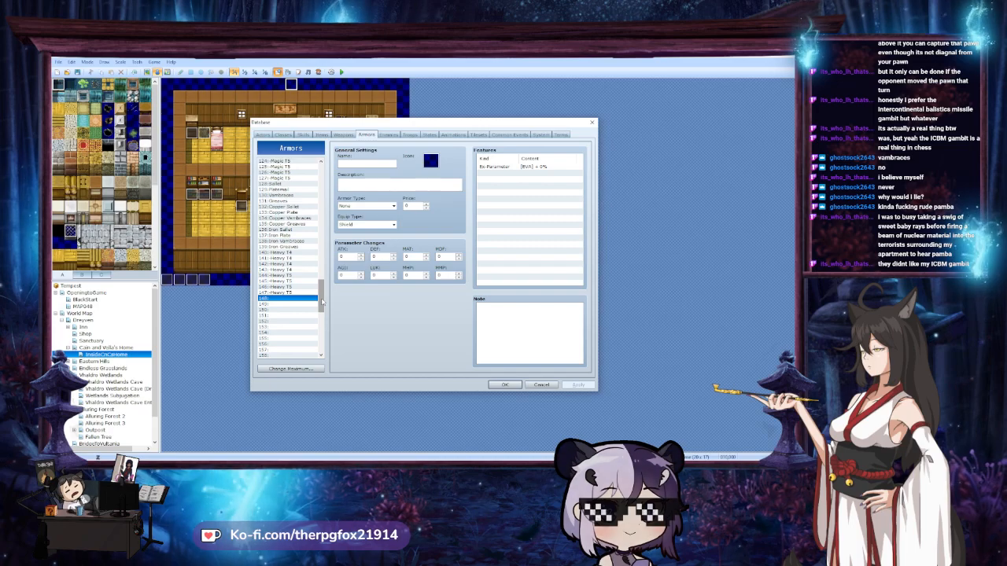
left_click(508, 385)
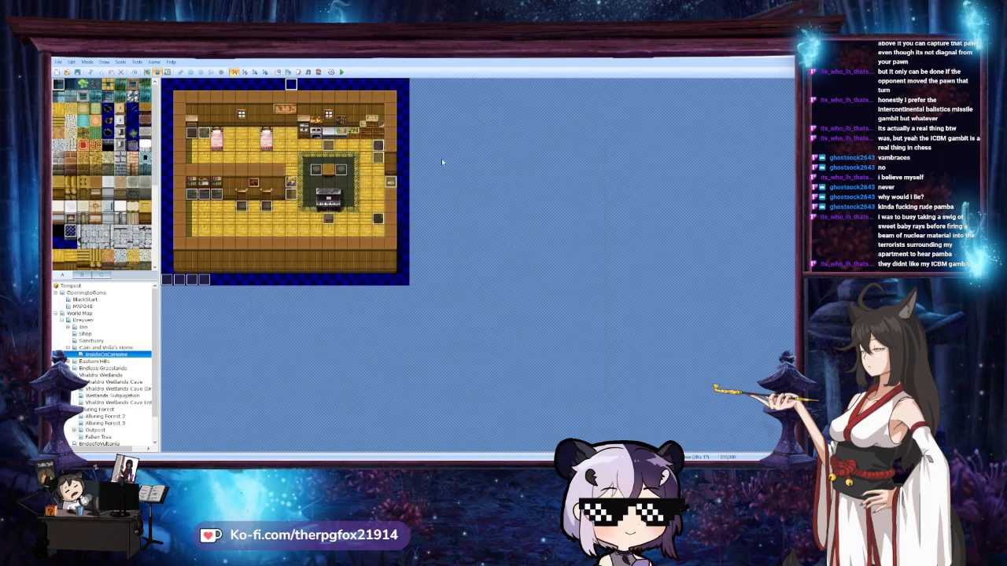
Browse the background music in the sound test, including the Battle1 and Battle2 tracks, and close it
left_click(309, 71)
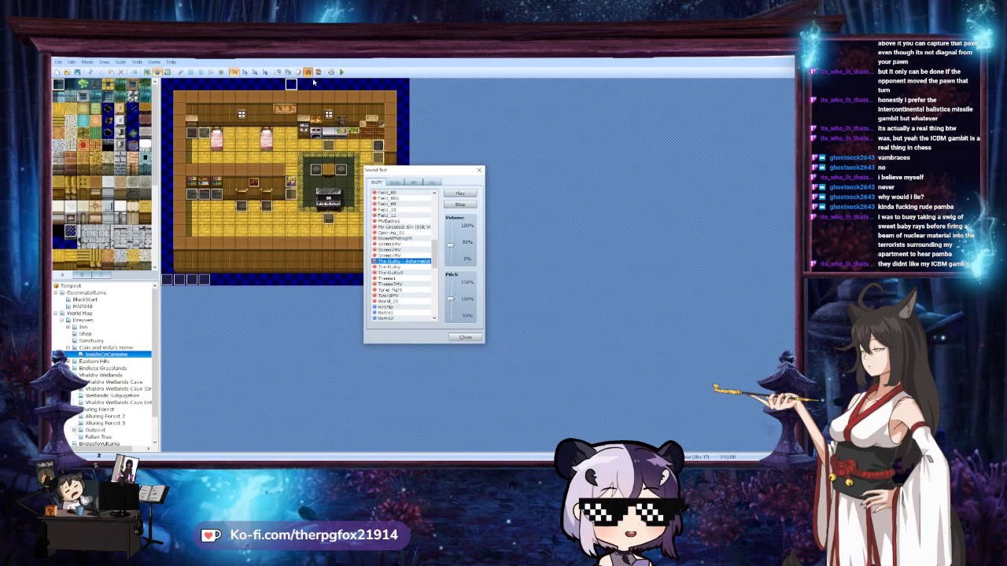
left_click_drag(433, 254, 433, 269)
left_click(401, 250)
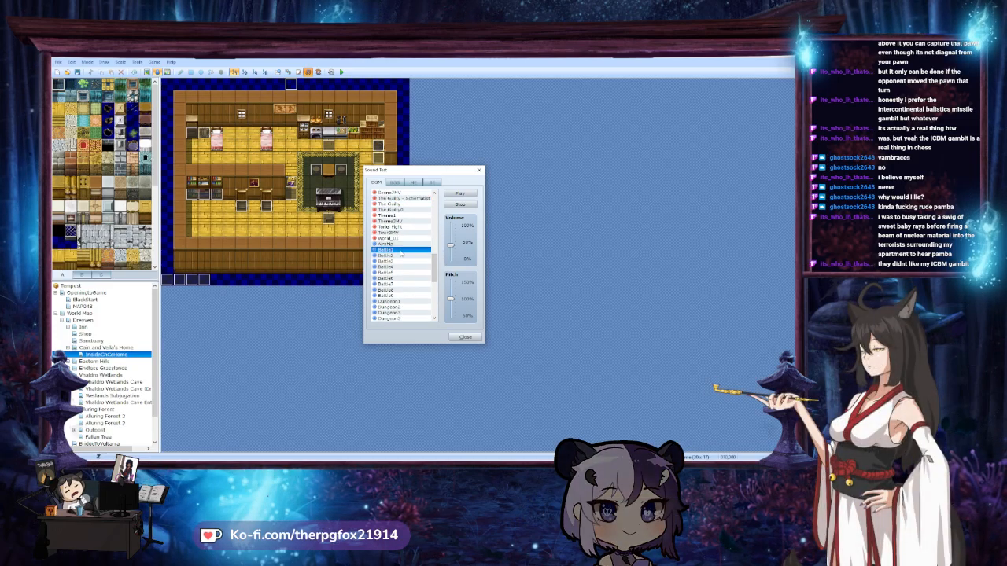
left_click(400, 256)
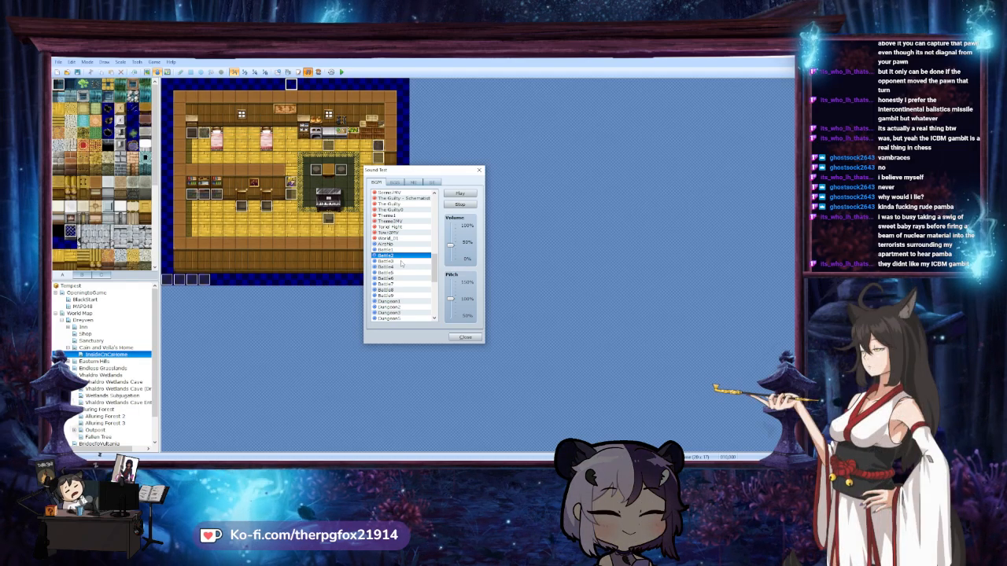
scroll(402, 275, "down", 1)
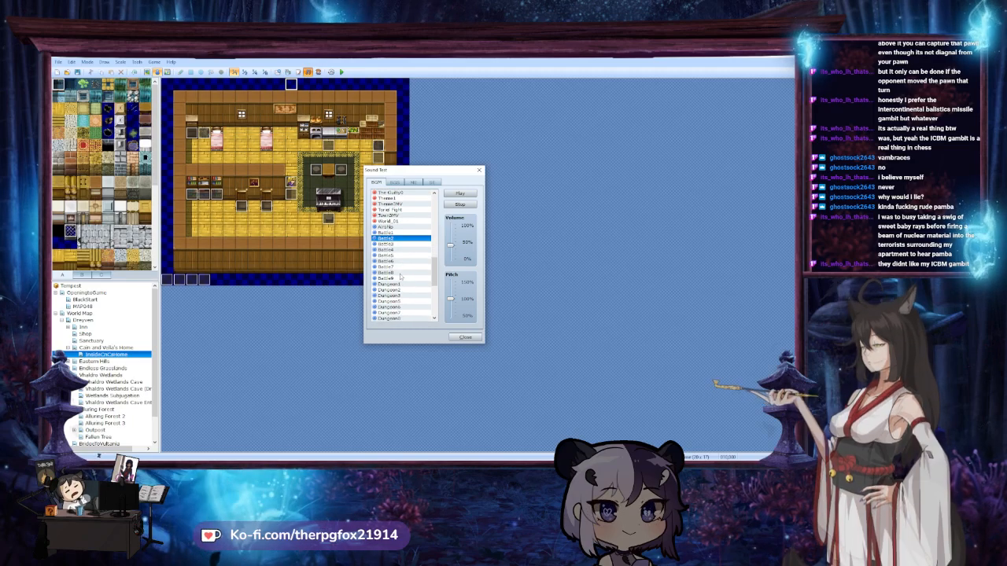
scroll(401, 289, "down", 8)
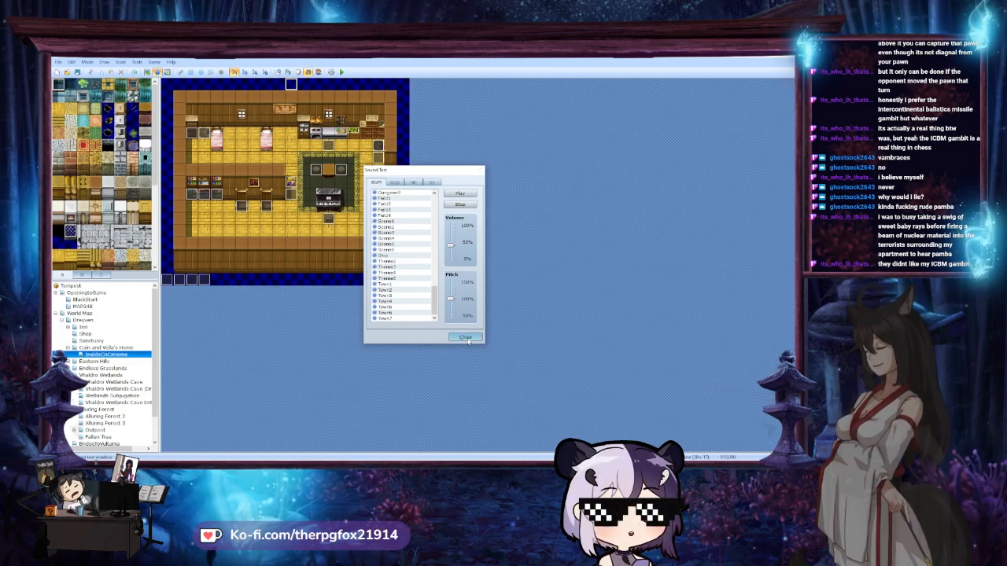
left_click(465, 337)
Reopen the armor database and copy Wood Shield from entry 2 into the empty entry 148
left_click(277, 72)
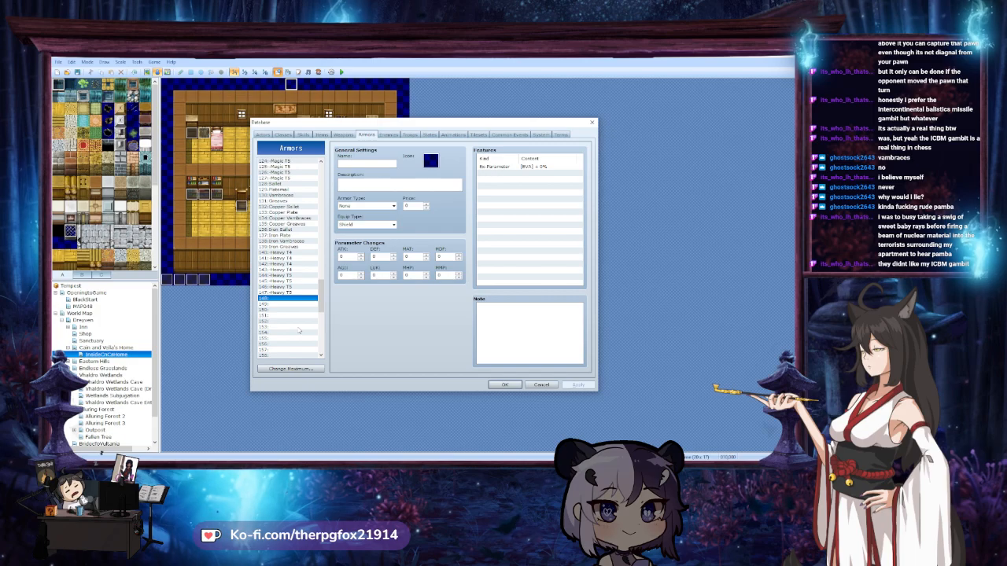
scroll(298, 331, "down", 4)
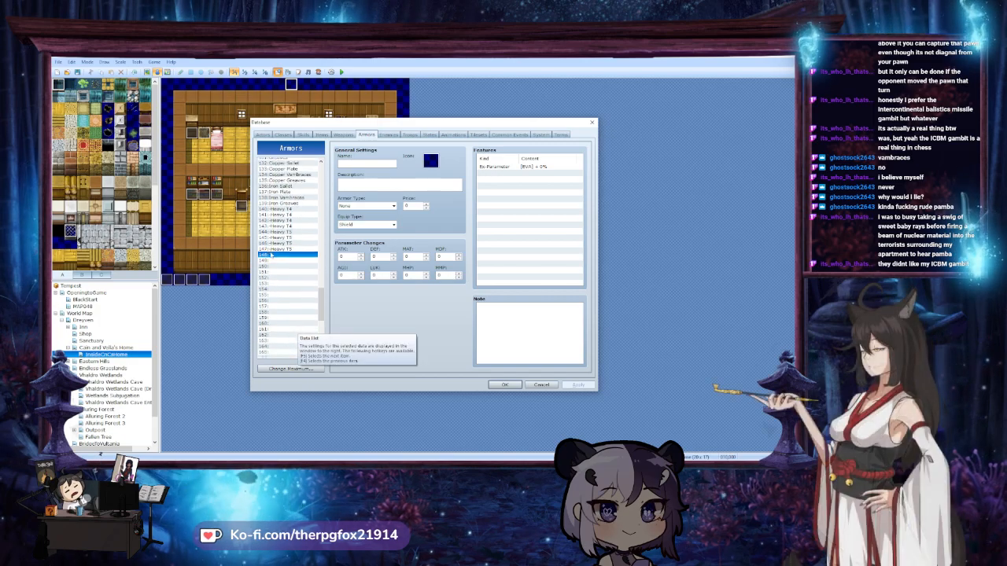
left_click_drag(321, 308, 321, 299)
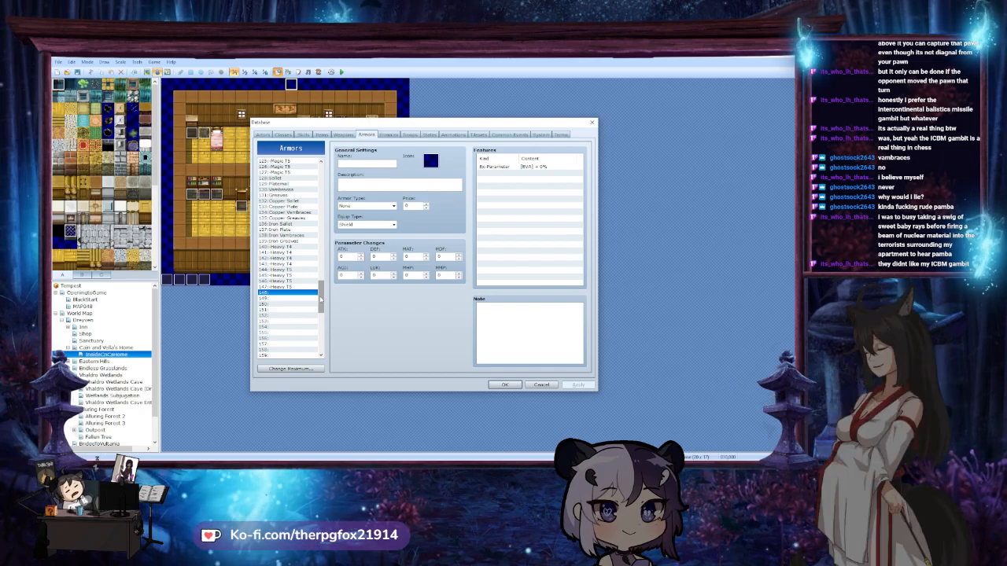
left_click_drag(320, 299, 321, 175)
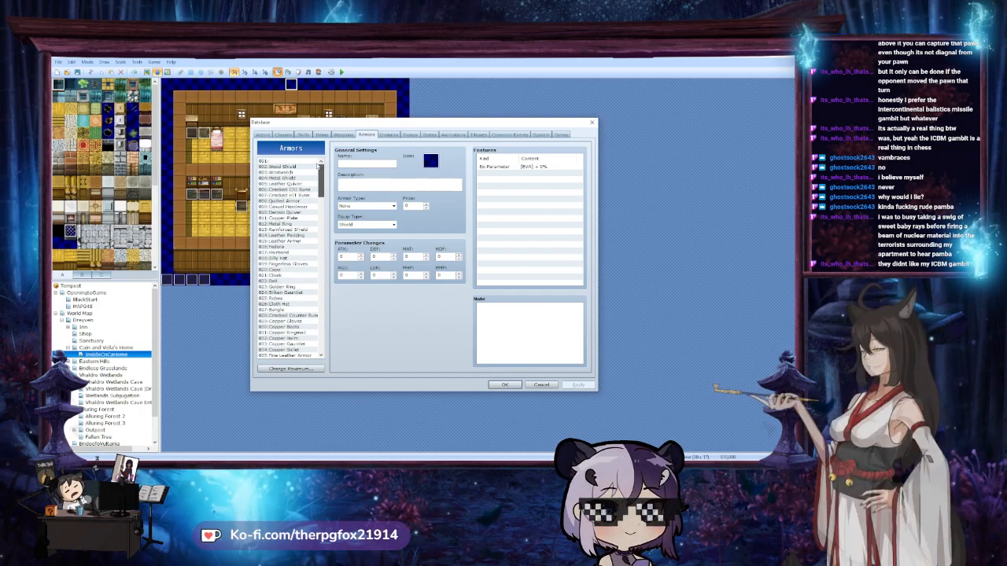
left_click(277, 166)
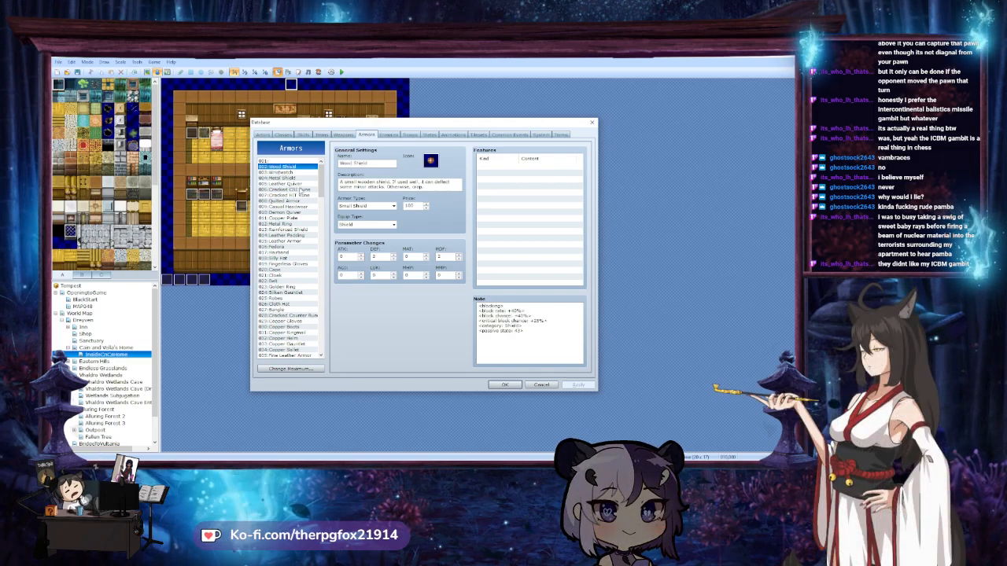
left_click_drag(322, 181, 302, 293)
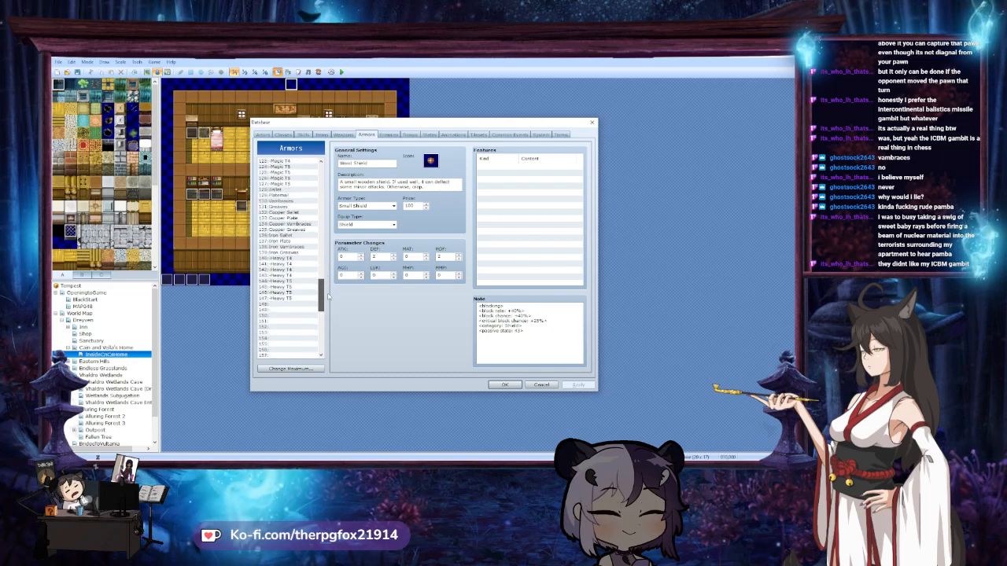
left_click(302, 286)
key("ctrl+v")
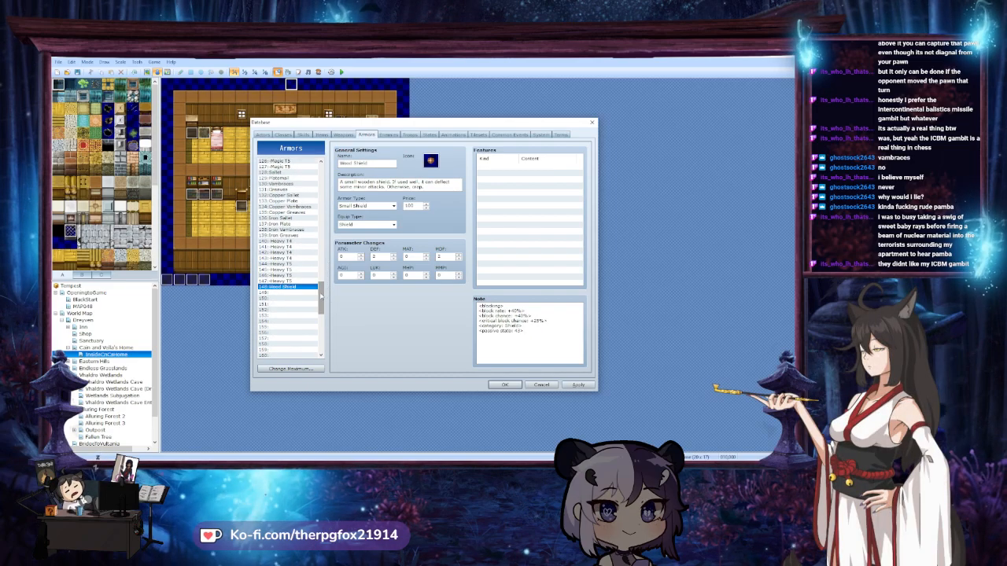
Examine the original shield entries, comparing Reinforced Shield, Leather Shield and Copper Shield
left_click_drag(321, 293, 320, 169)
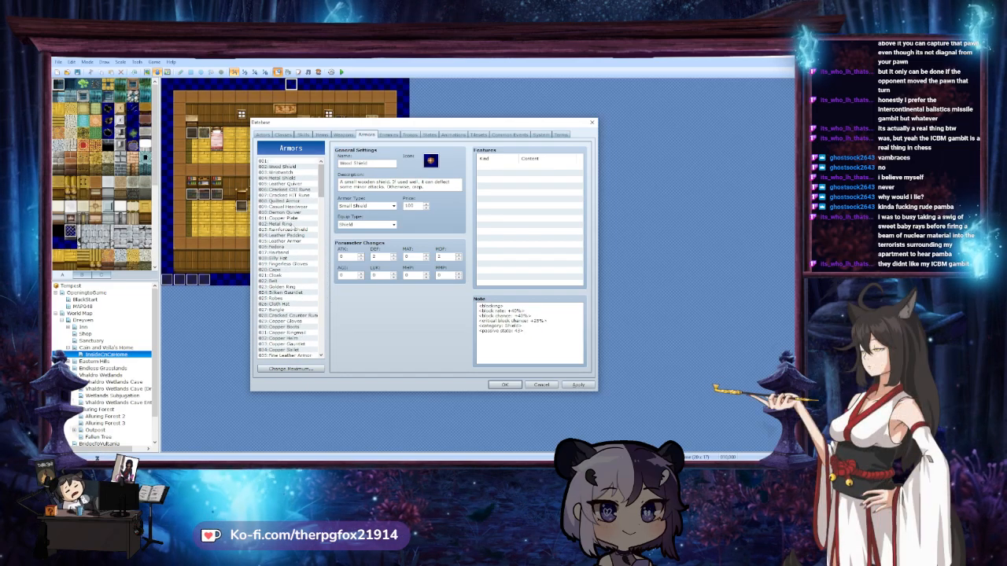
left_click(288, 218)
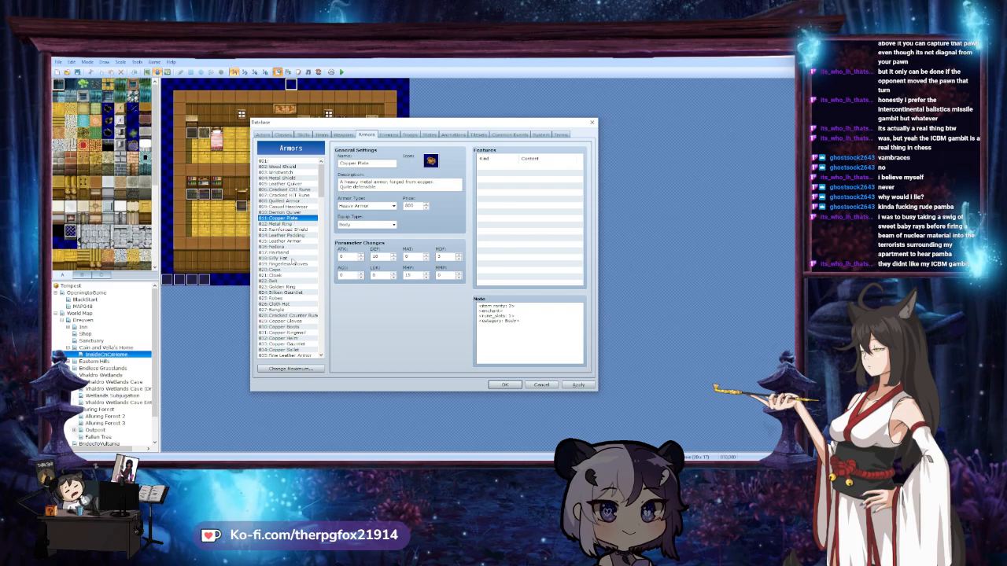
scroll(291, 275, "down", 4)
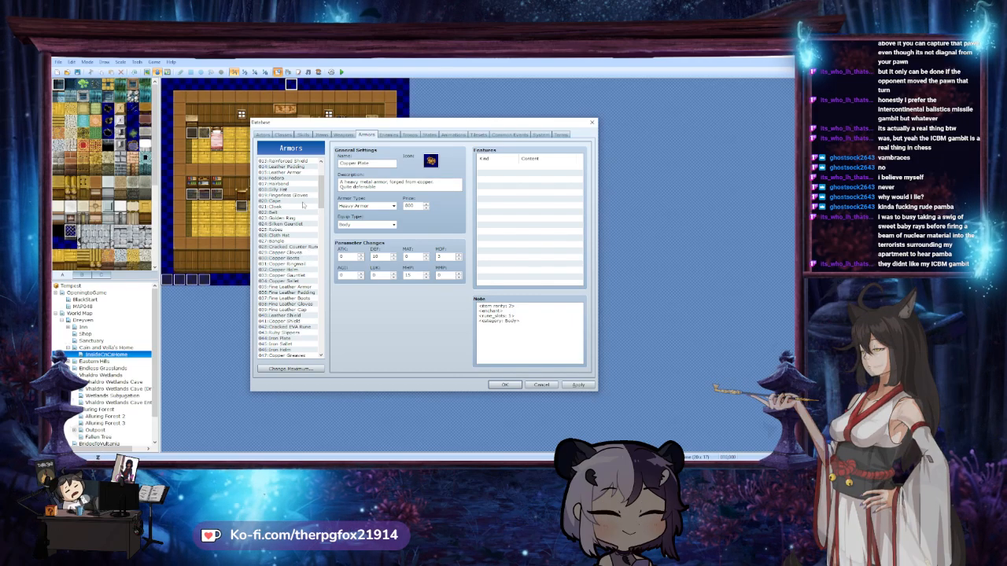
left_click(299, 162)
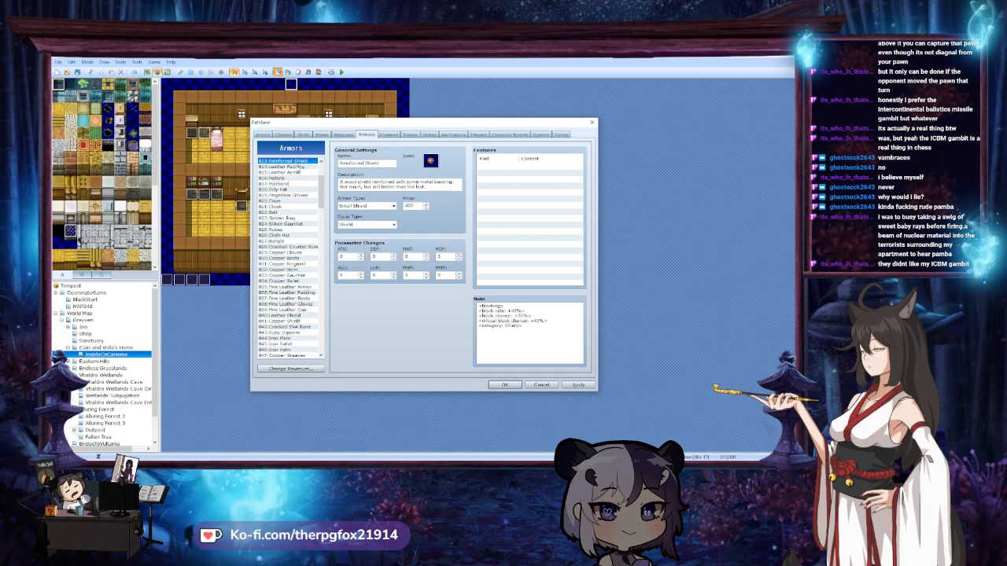
left_click_drag(321, 196, 322, 207)
left_click(305, 235)
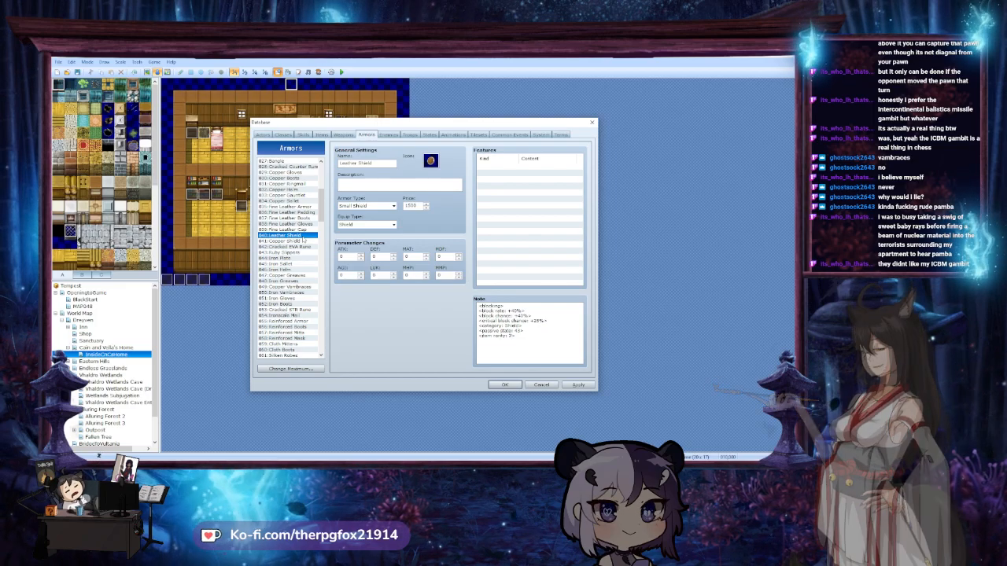
left_click(302, 241)
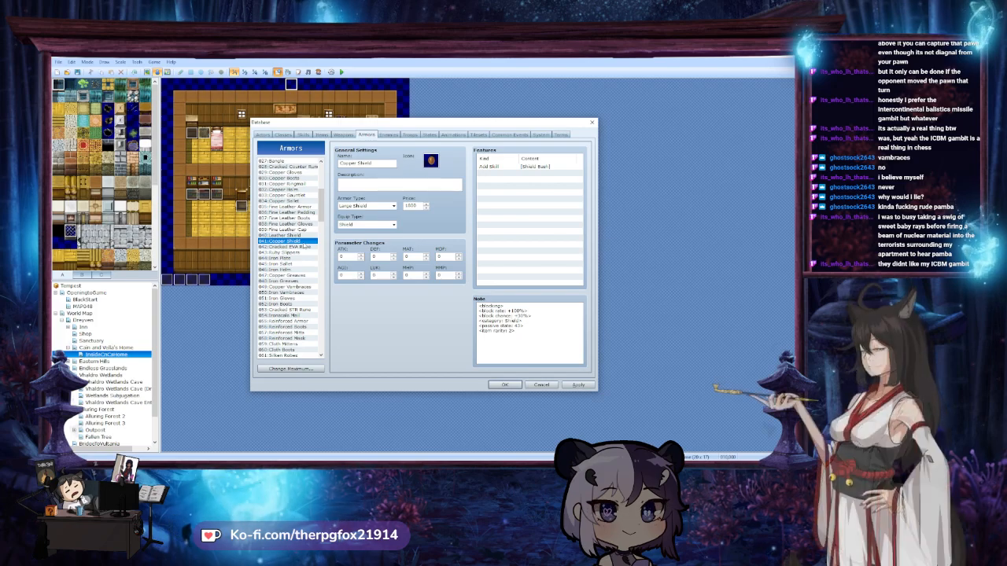
left_click(304, 236)
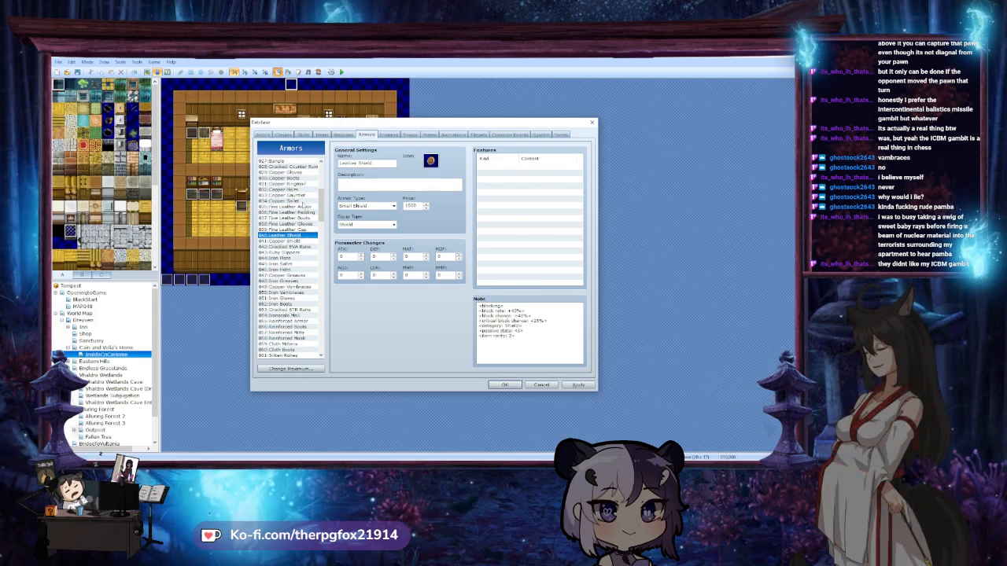
Check the settings and note tags of the original Copper Gloves and Cloth Hat entries
left_click(289, 172)
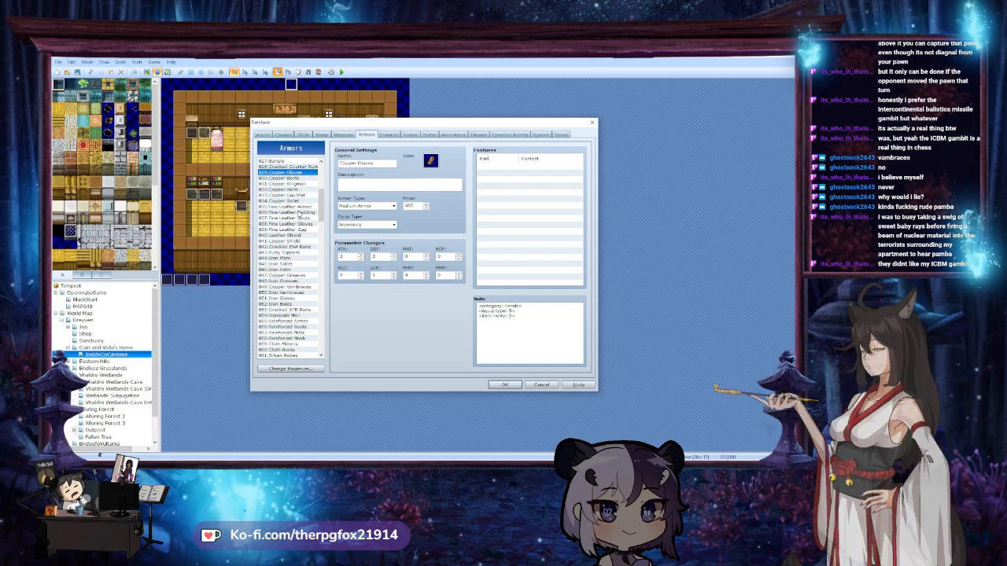
scroll(297, 214, "up", 1)
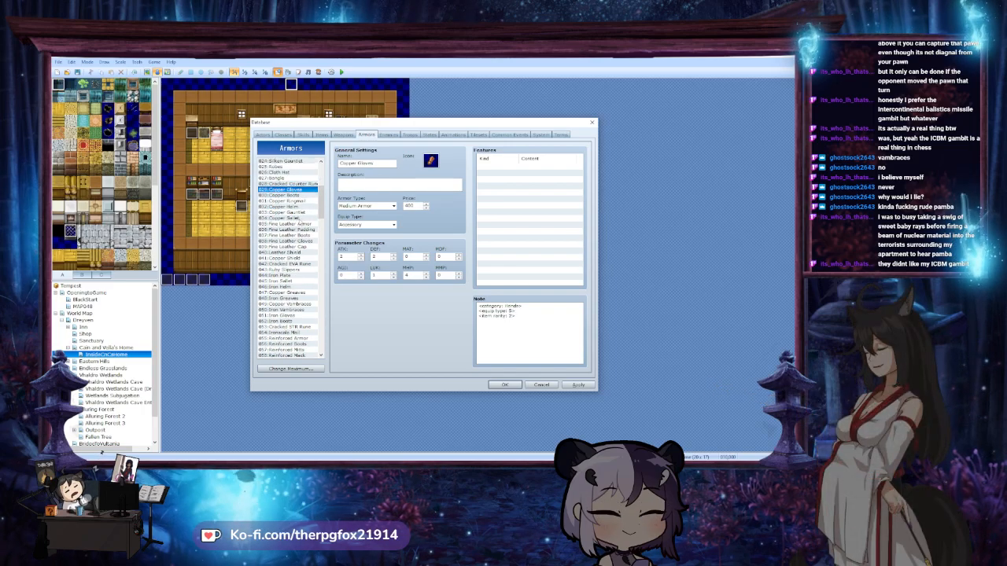
left_click(291, 173)
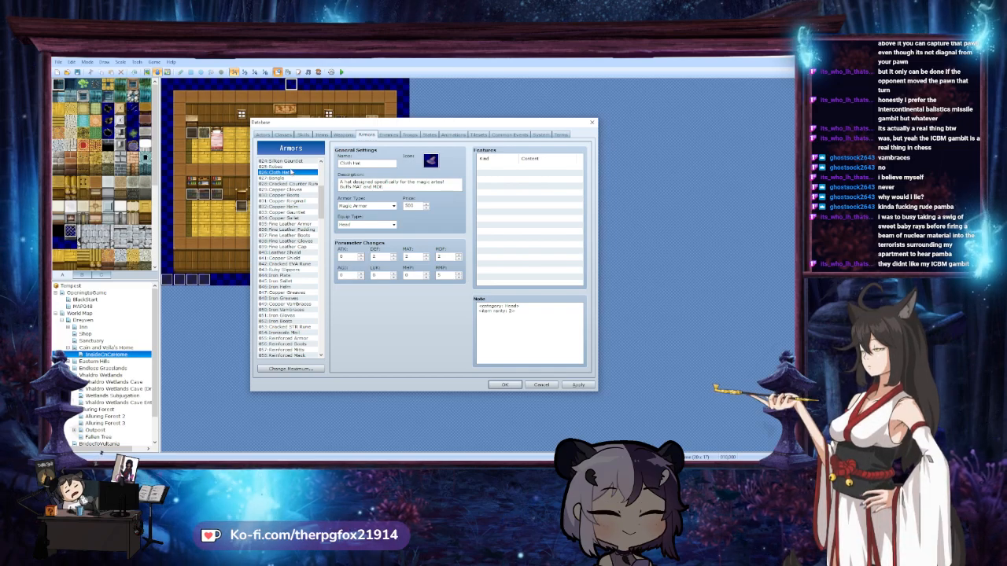
Review the reorganized light armor section entry by entry, from Casual Headwear to the last Light T5 placeholder
scroll(299, 188, "down", 10)
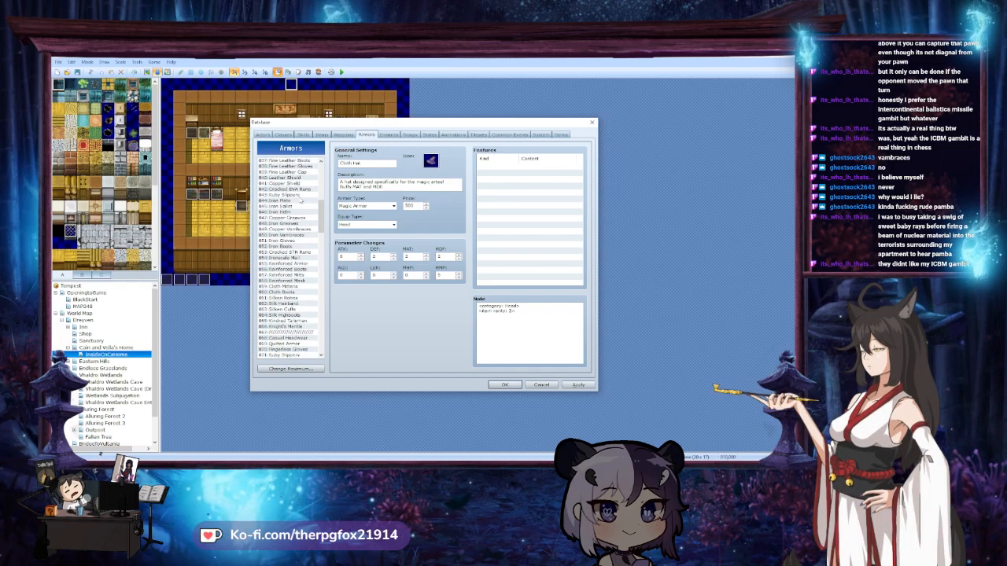
left_click(285, 240)
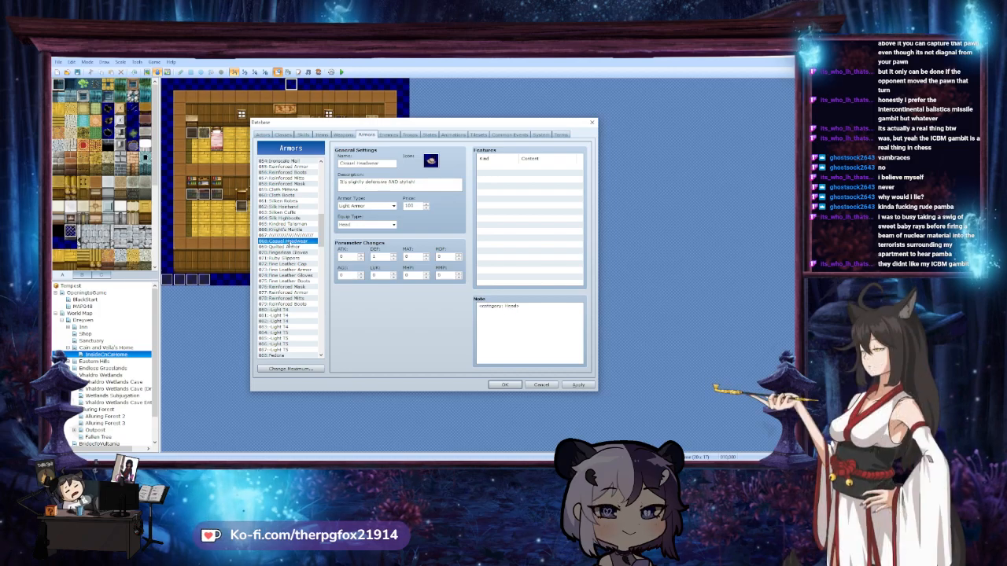
key("Down")
key("Down")
key("Down")
key("Down")
key("Down")
key("Down")
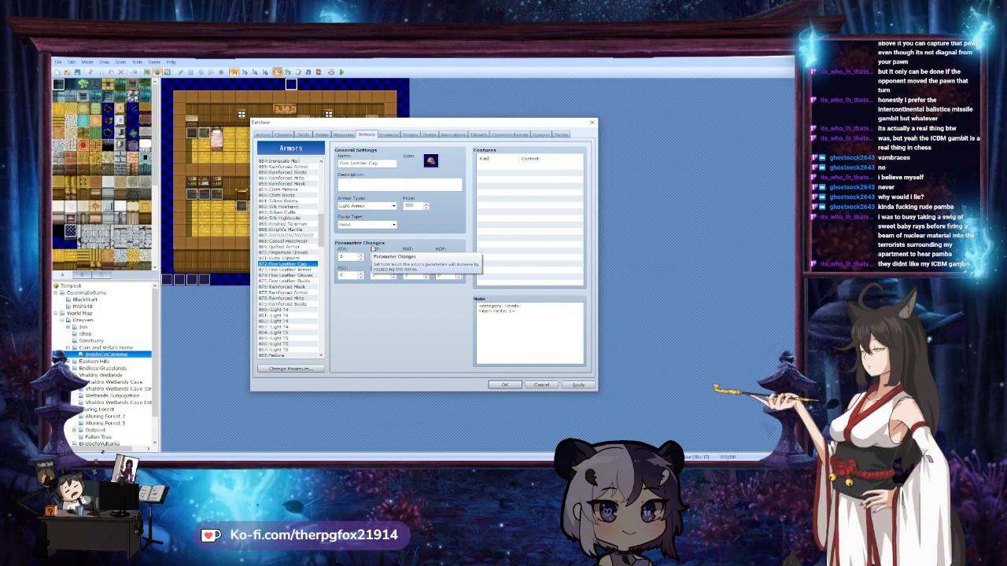
key("Down")
key("Down")
key("Down")
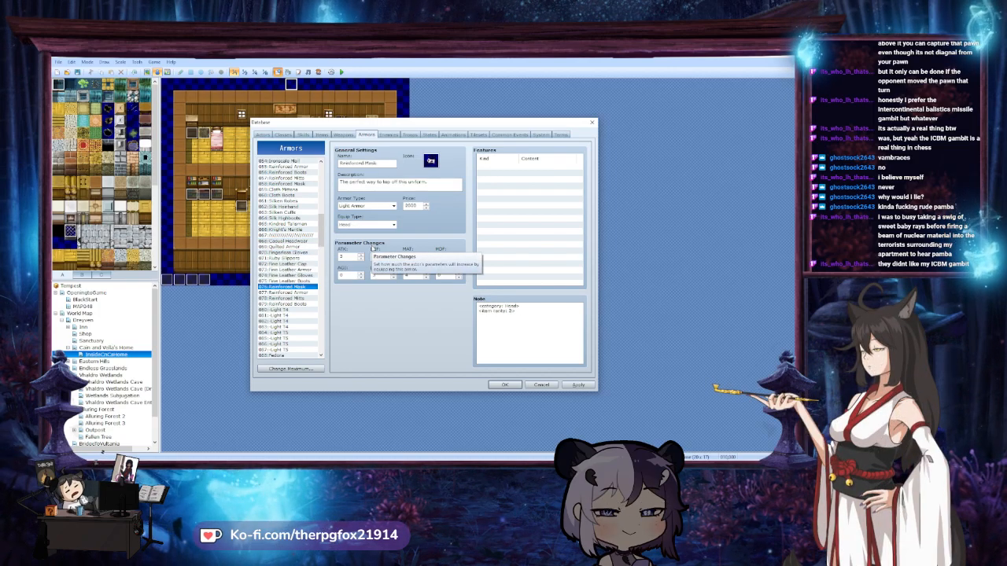
key("Down")
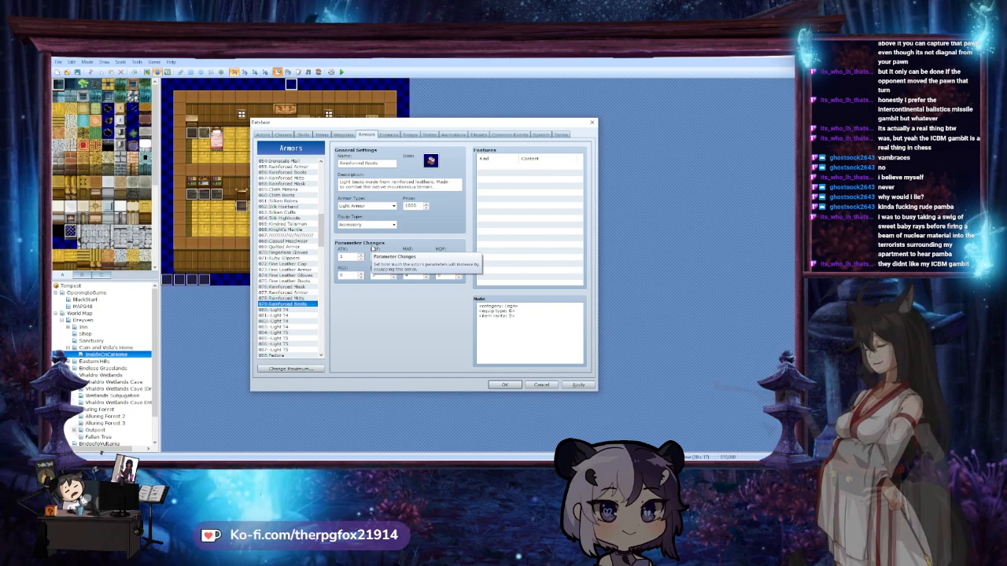
key("Down")
key("Down")
key("Down")
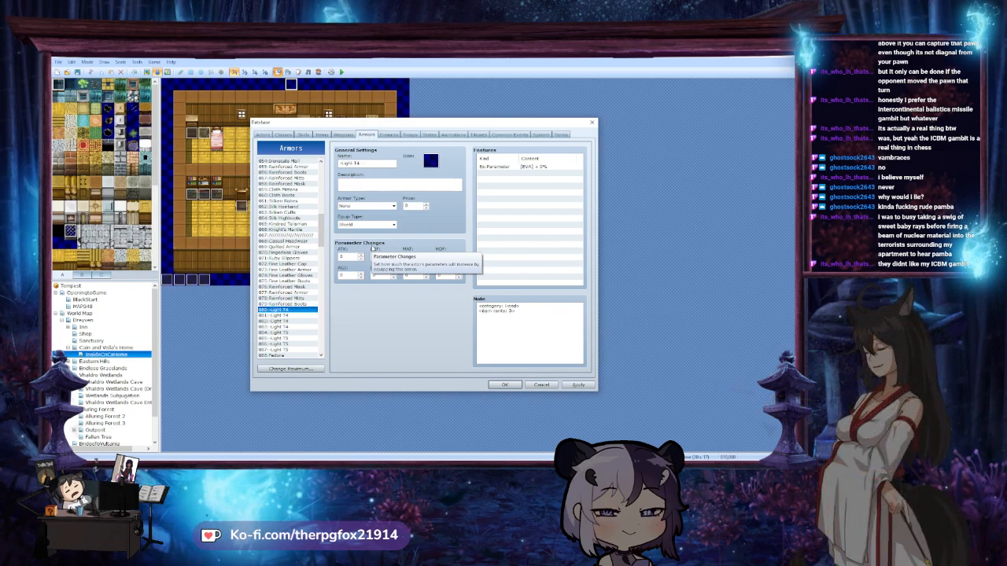
key("Down")
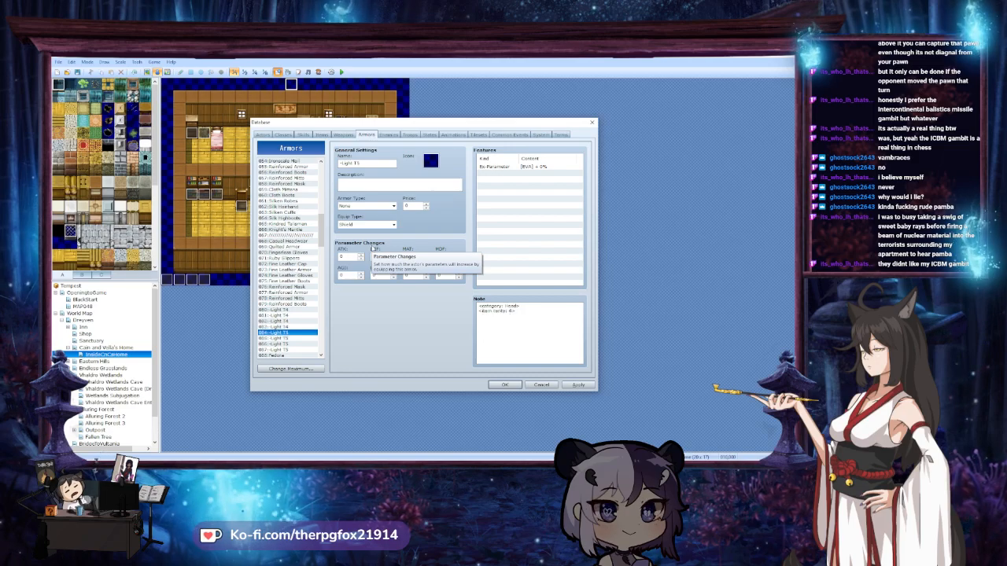
key("Down")
key("Down")
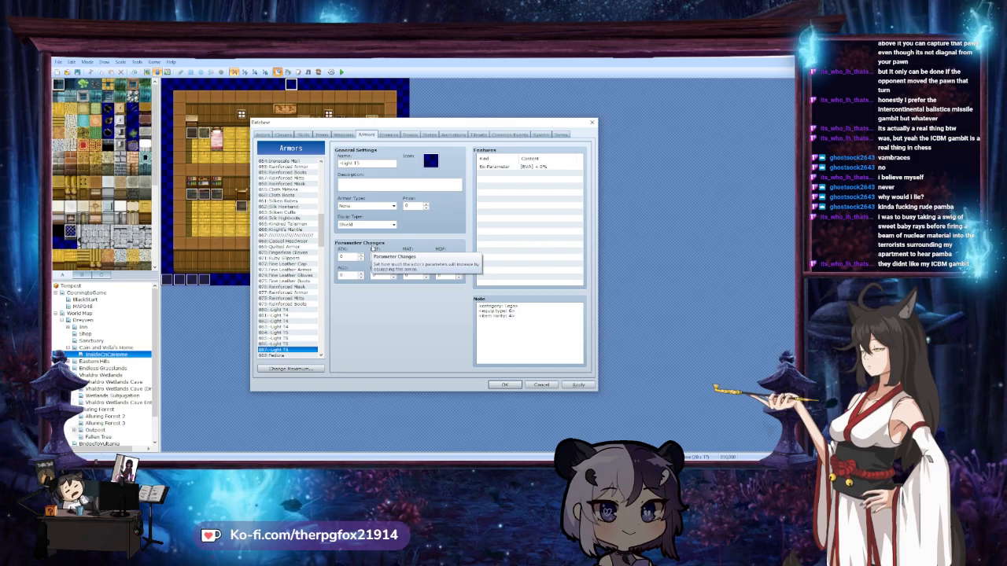
Check the original Reinforced Mitts and Reinforced Mask entries, and close the database with its changes accepted
left_click(301, 173)
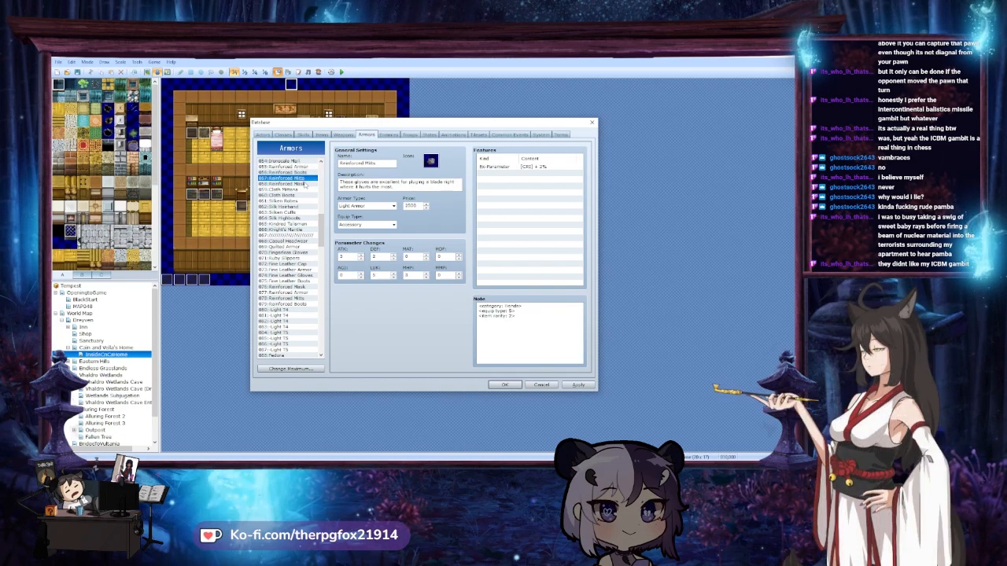
left_click(304, 184)
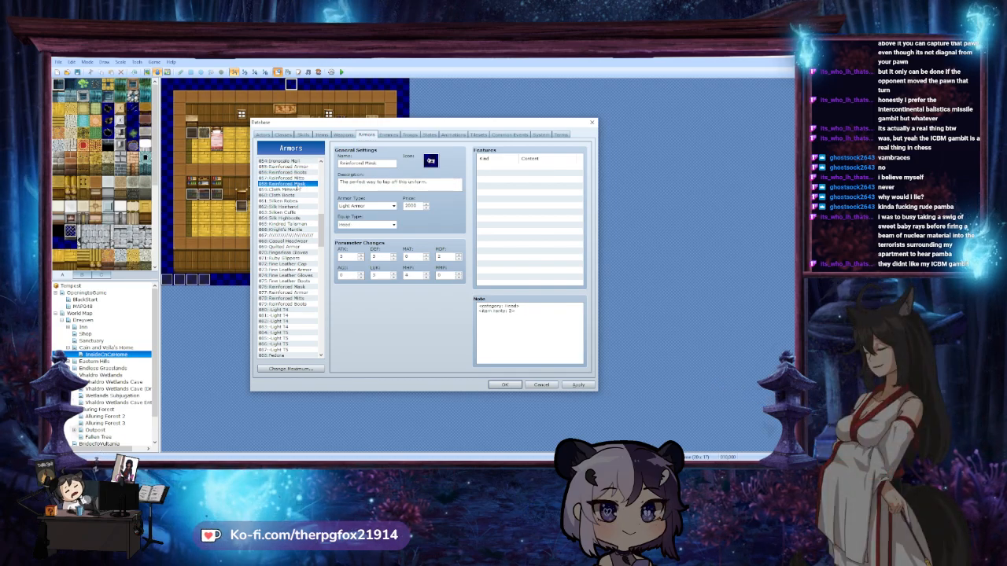
scroll(321, 209, "up", 7)
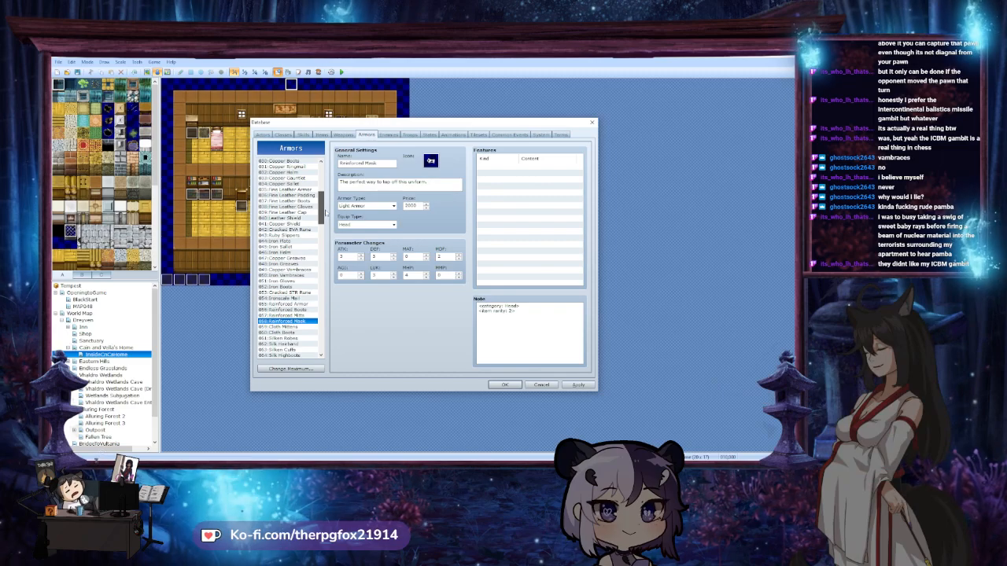
scroll(324, 211, "up", 10)
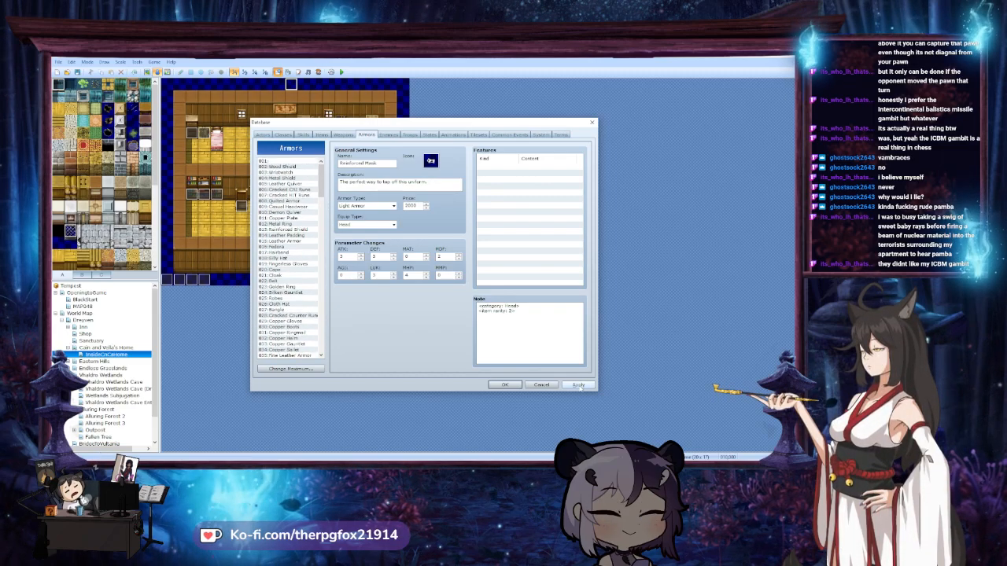
left_click(505, 385)
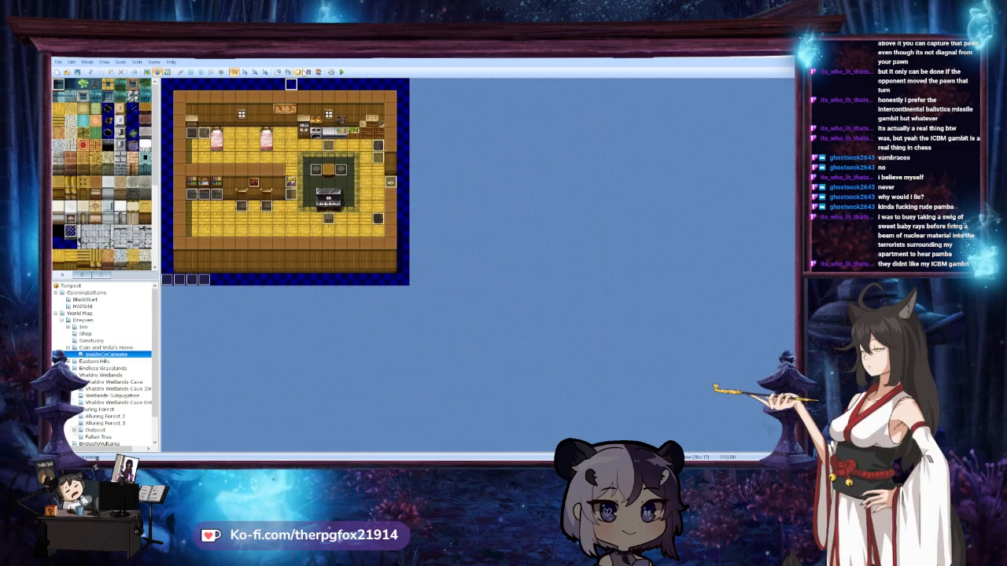
Read the colour map configuration in the rarity colors script to see the rarity levels, and close the script editor
key("F11")
left_click_drag(334, 175, 339, 332)
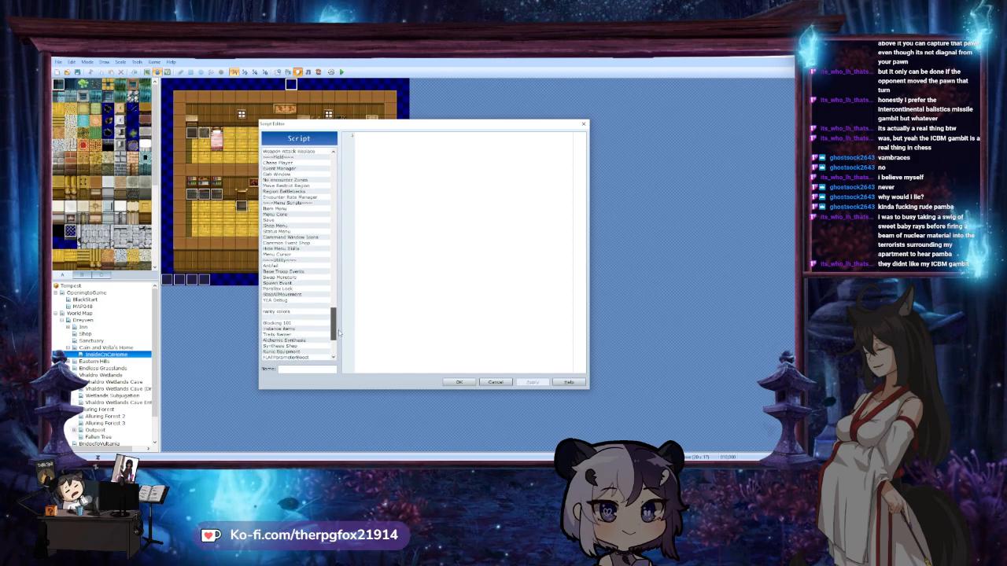
scroll(338, 333, "down", 1)
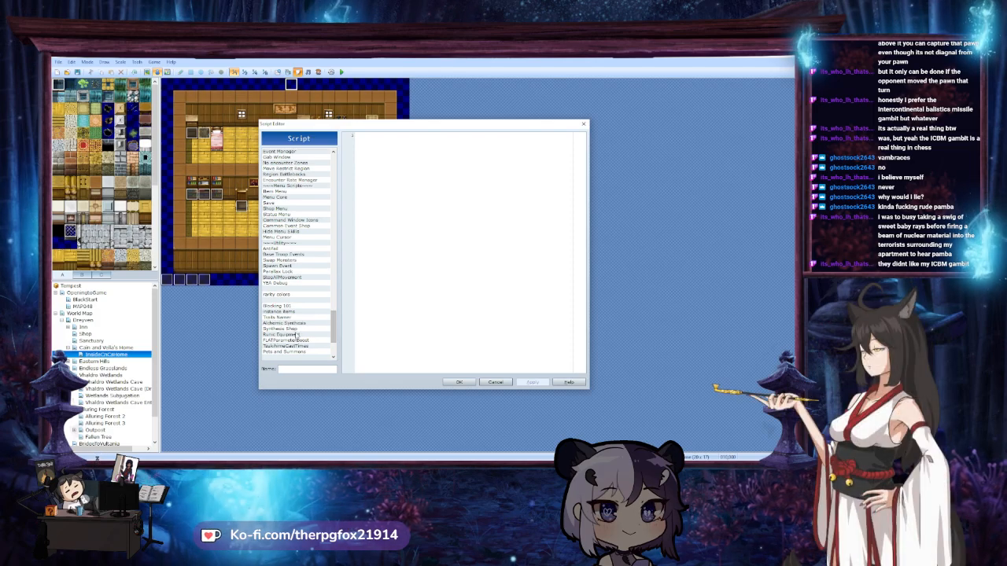
left_click(277, 294)
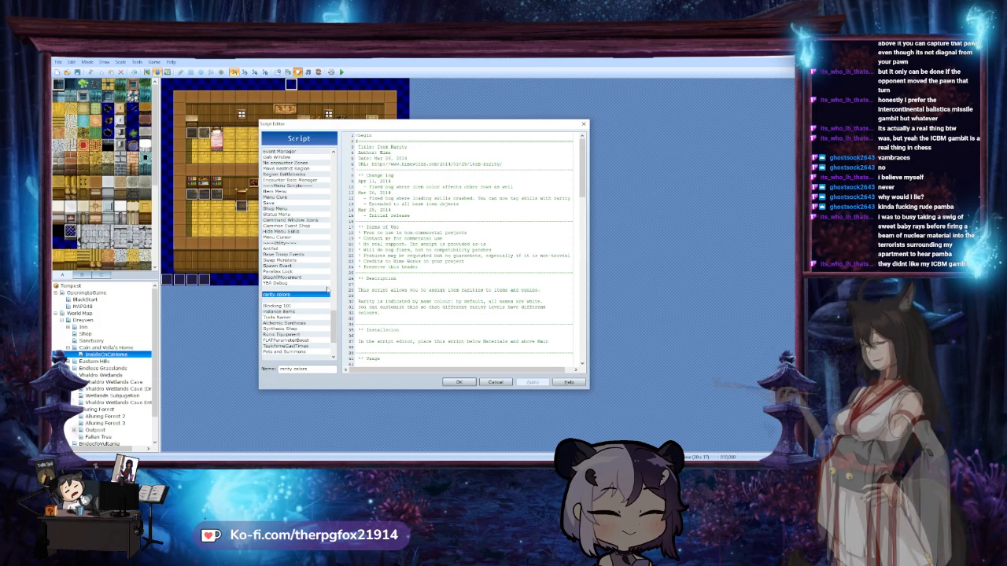
scroll(456, 262, "down", 6)
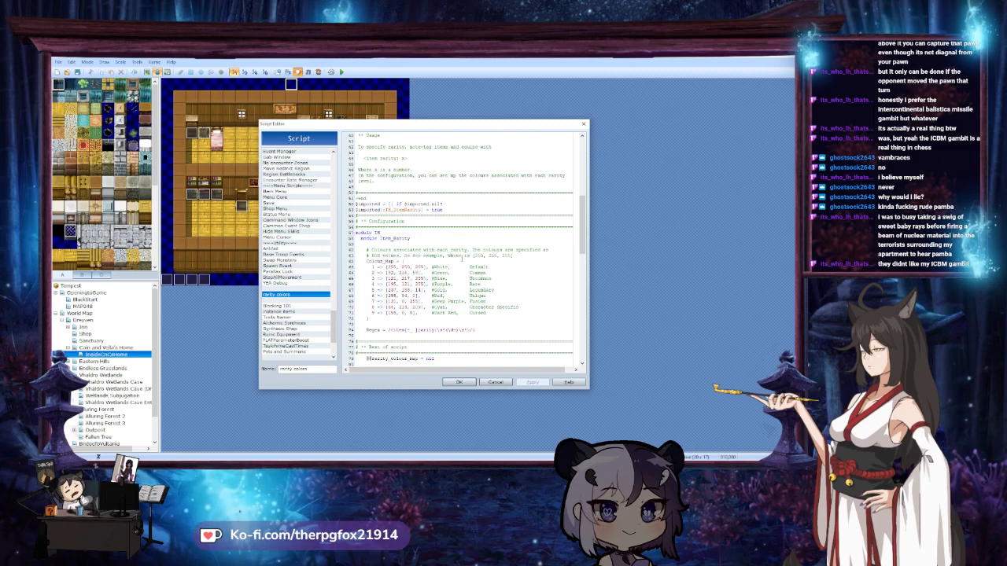
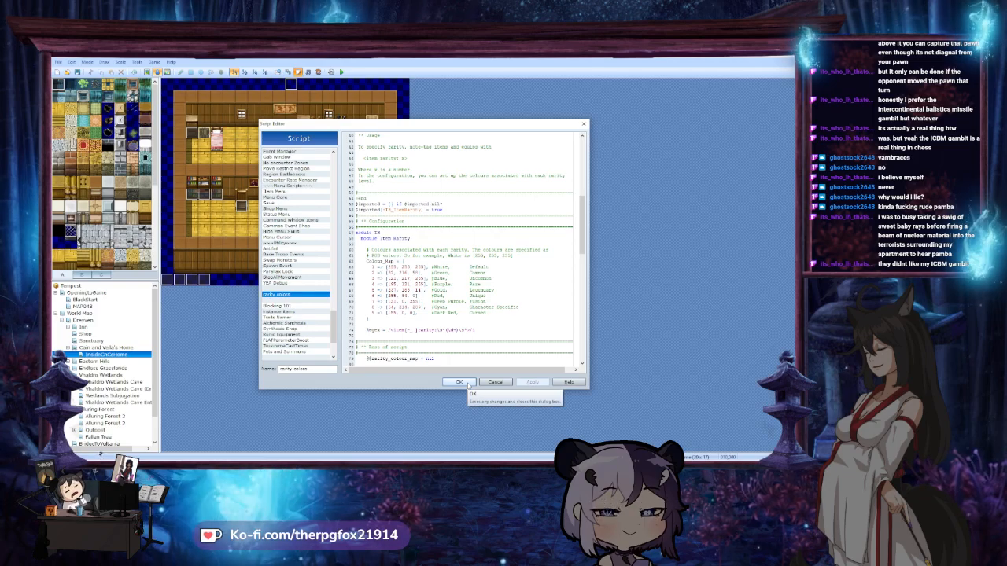
left_click(459, 383)
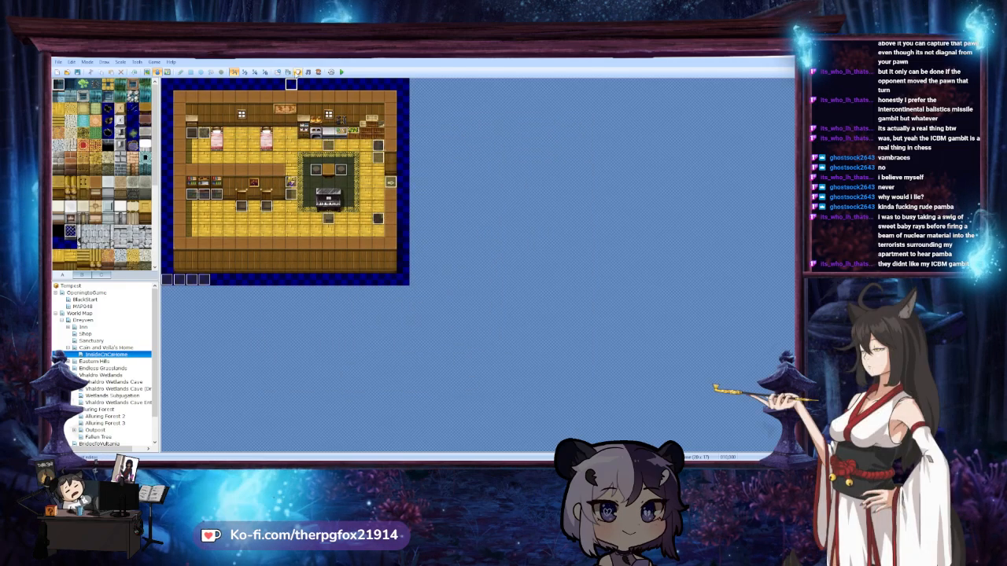
Reopen the armor database and view the Wood Shield copy in entry 148
left_click(277, 72)
left_click_drag(321, 201, 322, 297)
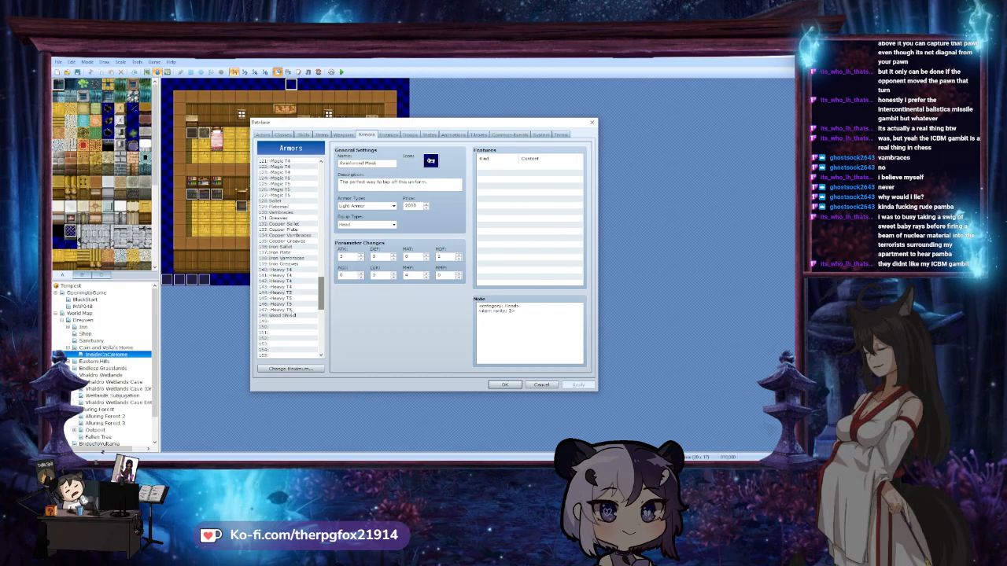
left_click(295, 317)
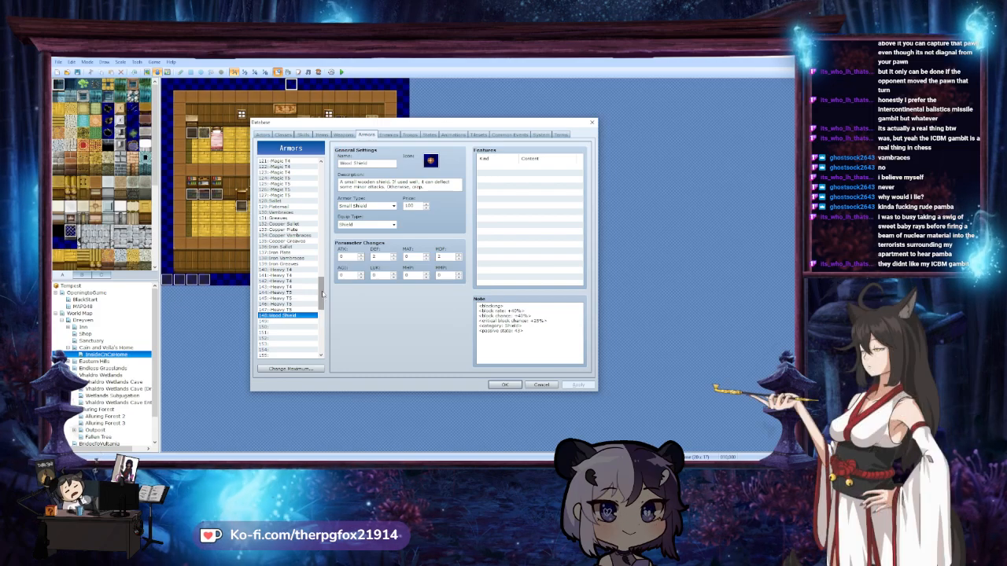
Look through the original armor entries for shields, examining the Reinforced Shield, Leather Shield and Copper Shield
left_click_drag(322, 293, 321, 179)
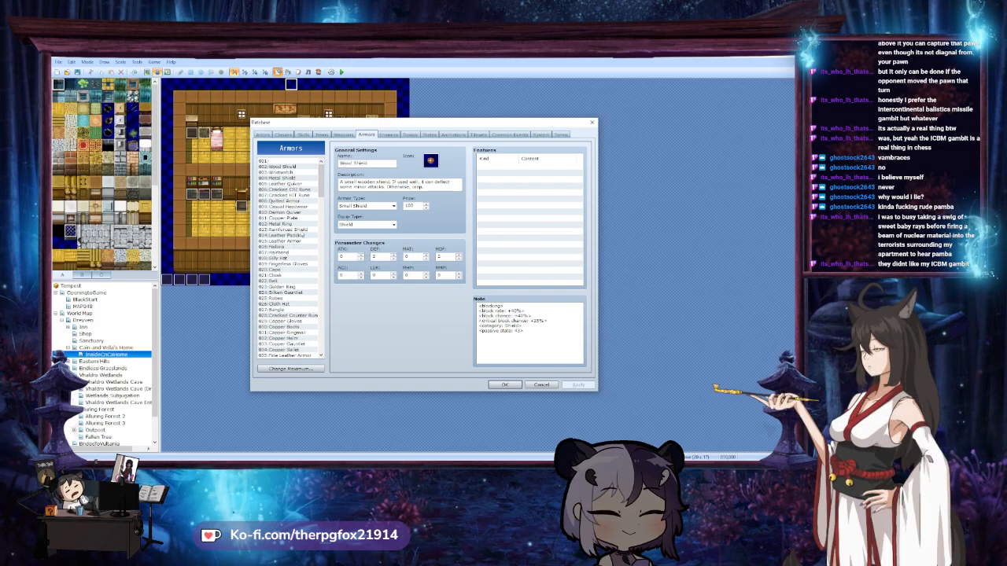
left_click(303, 229)
scroll(298, 251, "down", 2)
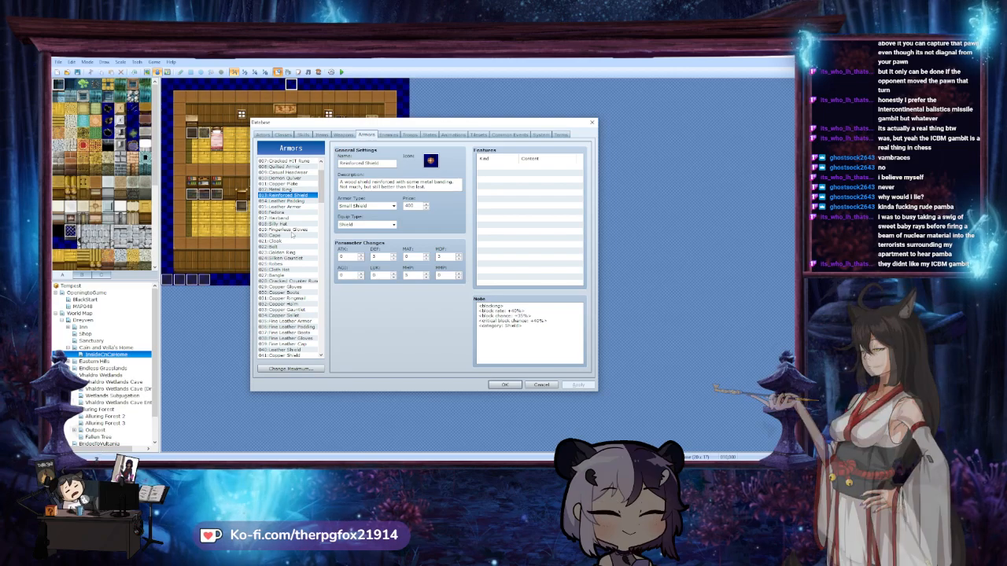
scroll(298, 249, "down", 1)
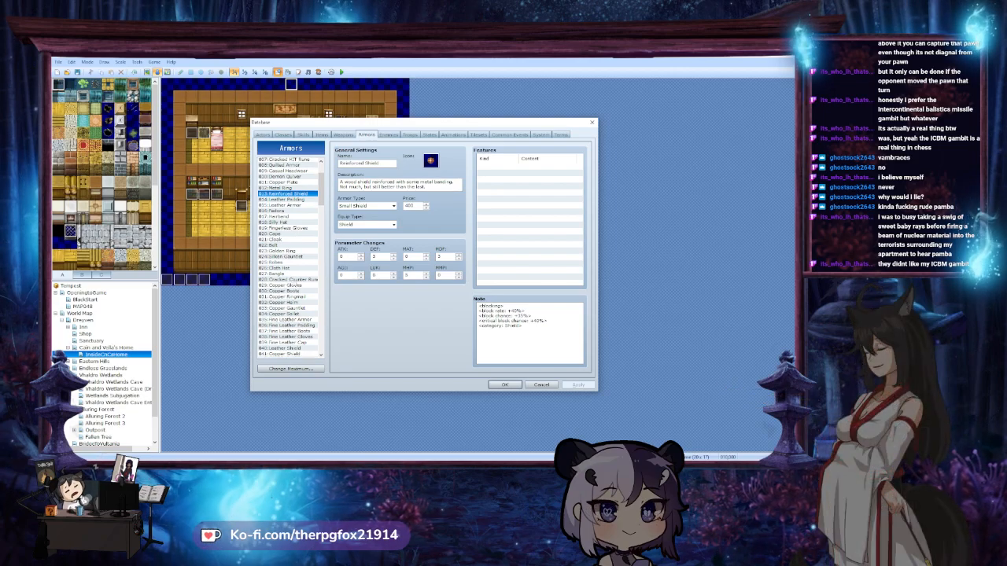
scroll(293, 344, "down", 2)
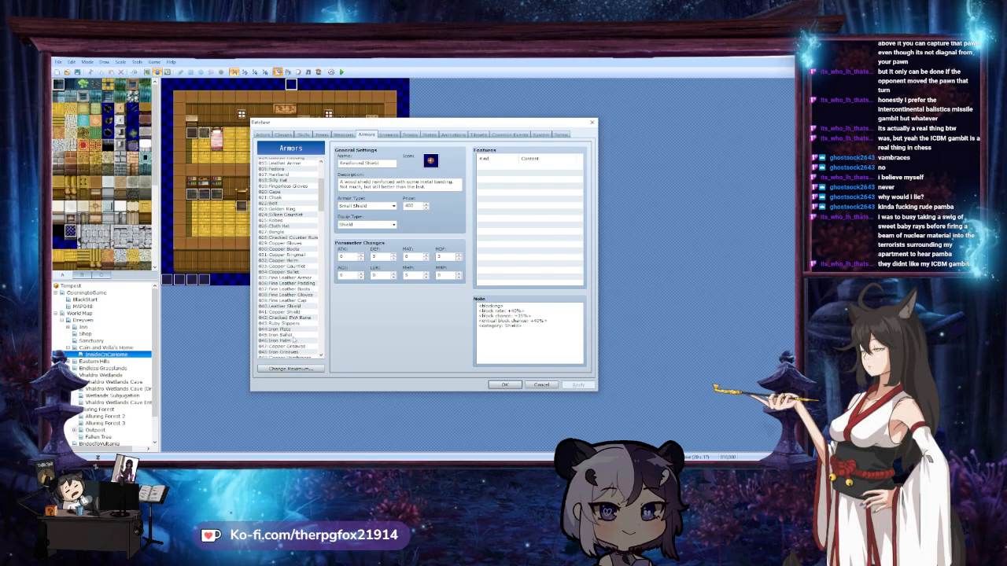
scroll(292, 344, "down", 1)
left_click(303, 281)
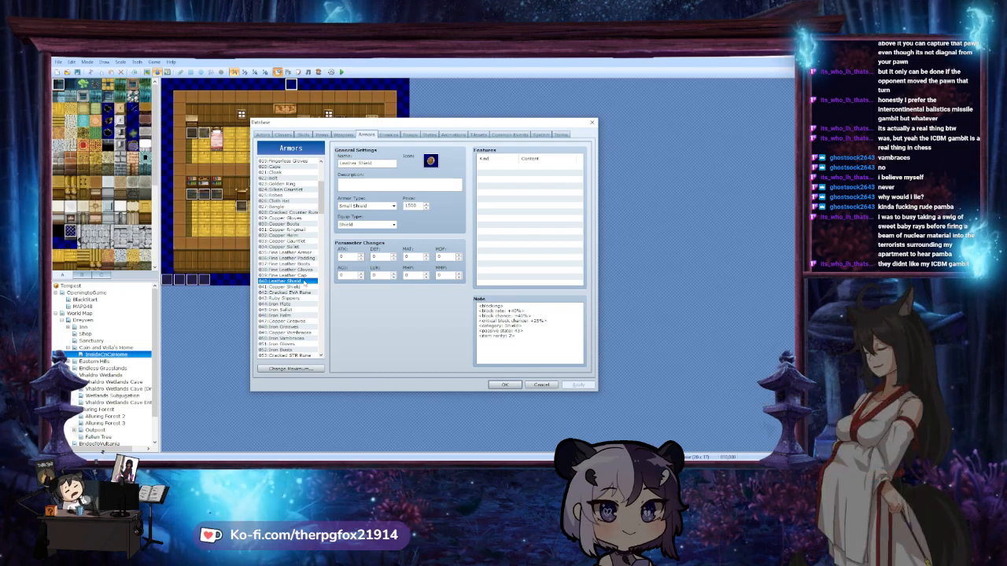
left_click(299, 286)
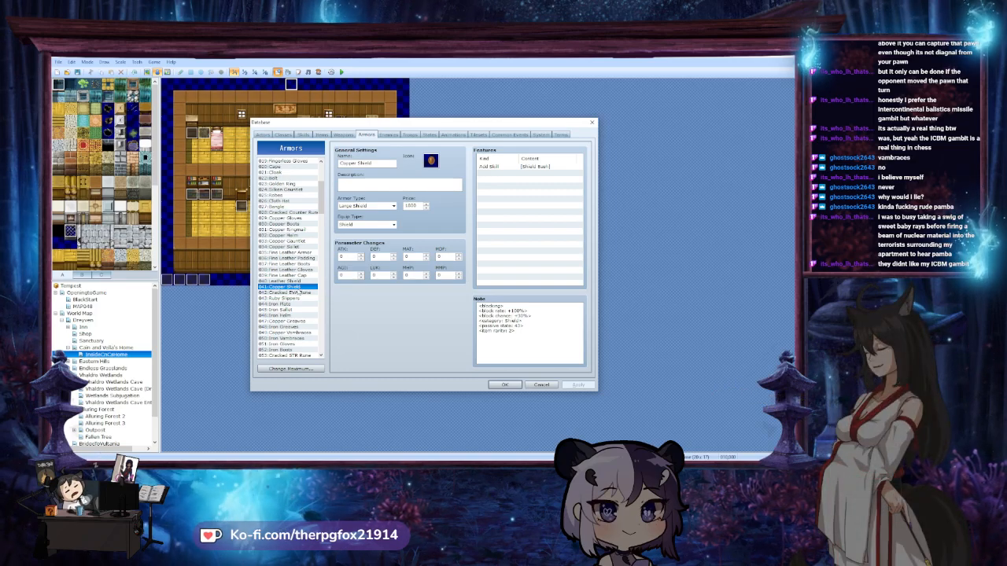
scroll(296, 288, "down", 1)
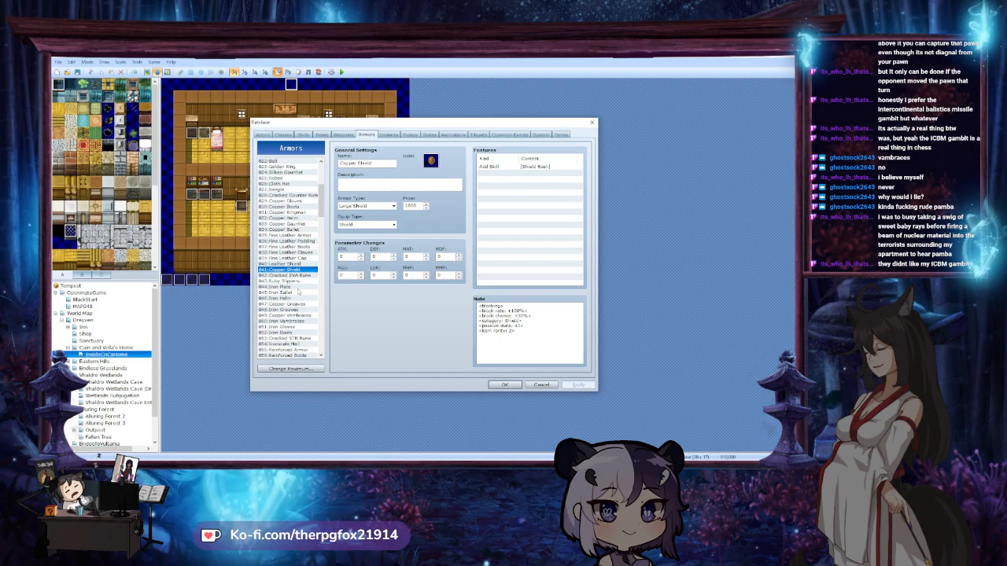
scroll(291, 314, "down", 1)
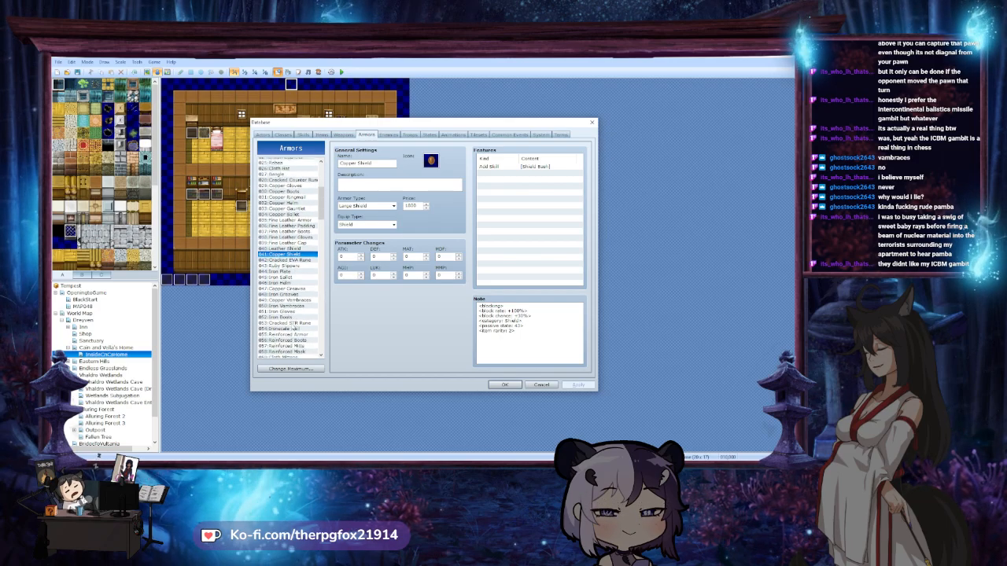
scroll(293, 321, "down", 2)
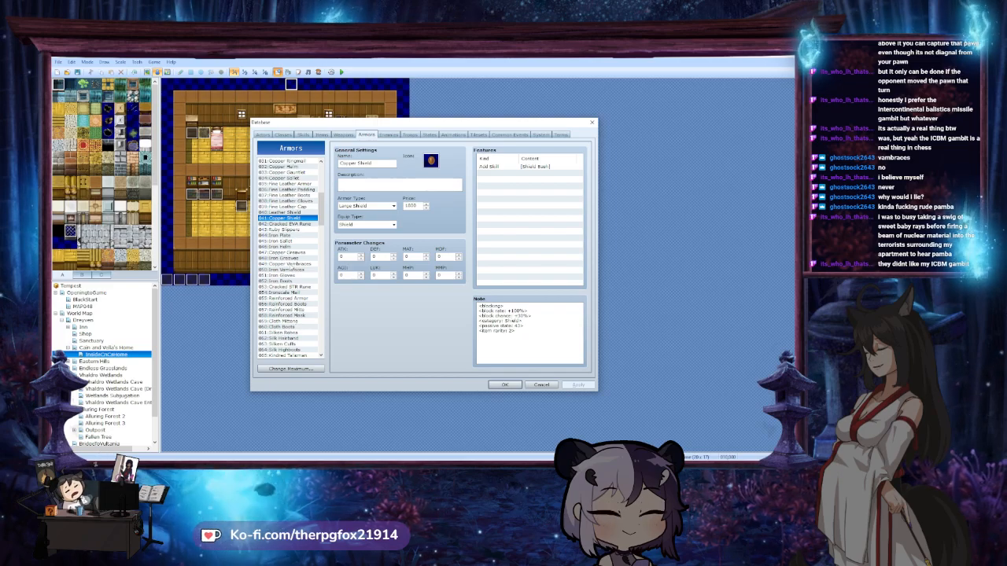
scroll(291, 260, "down", 1)
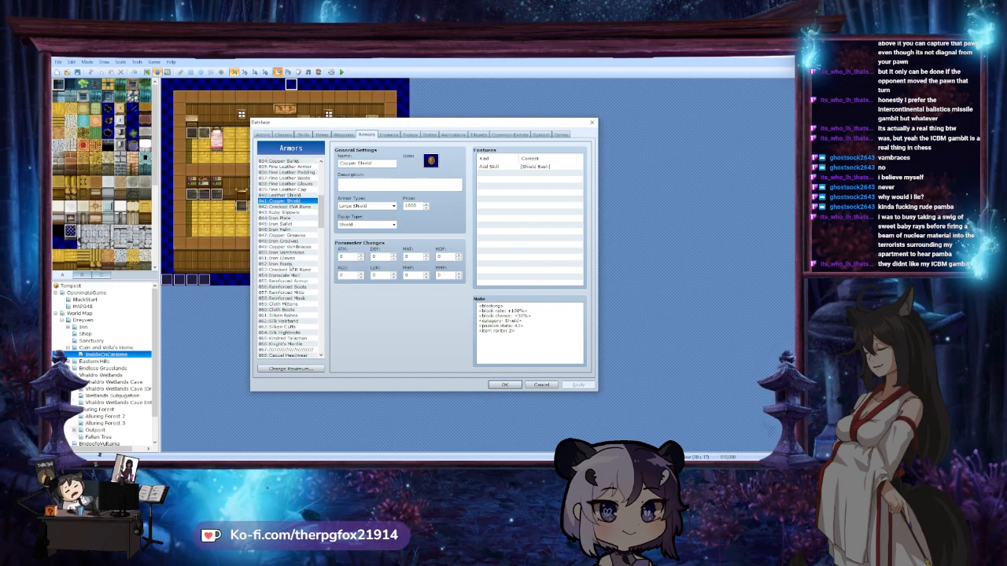
scroll(289, 236, "up", 7)
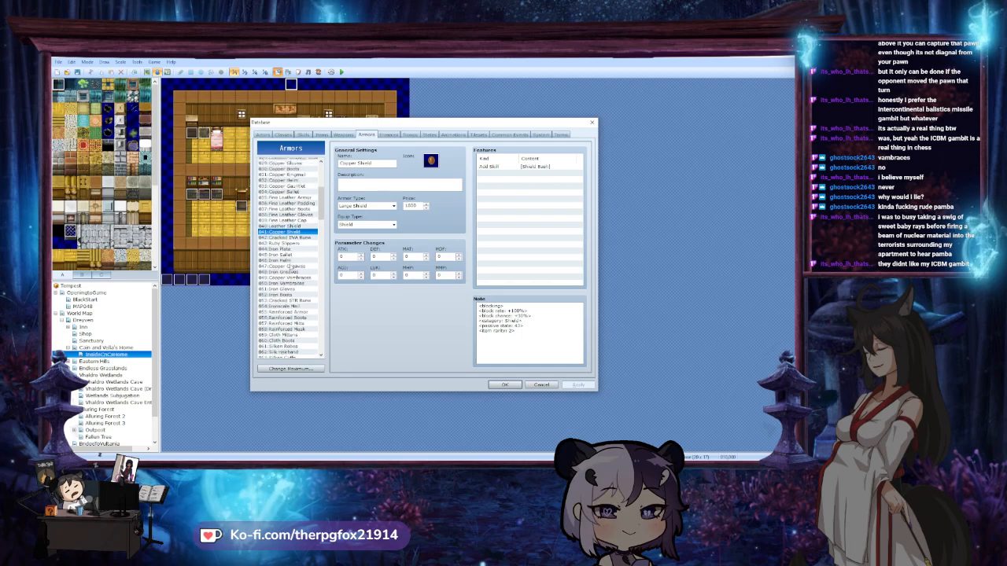
scroll(290, 236, "up", 1)
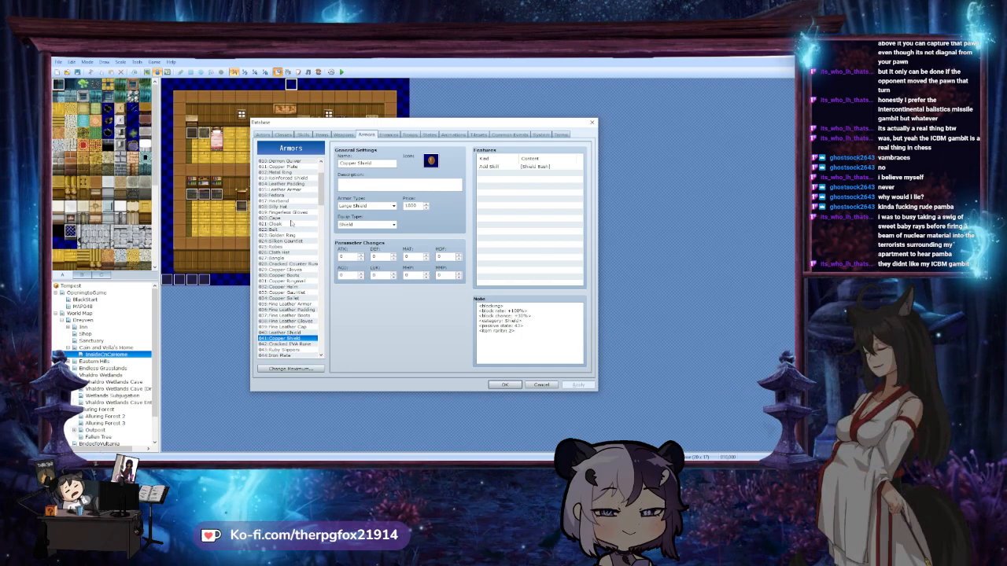
Copy the original Reinforced Shield from entry 013 into empty entry 149, after the Wood Shield copy
left_click(289, 218)
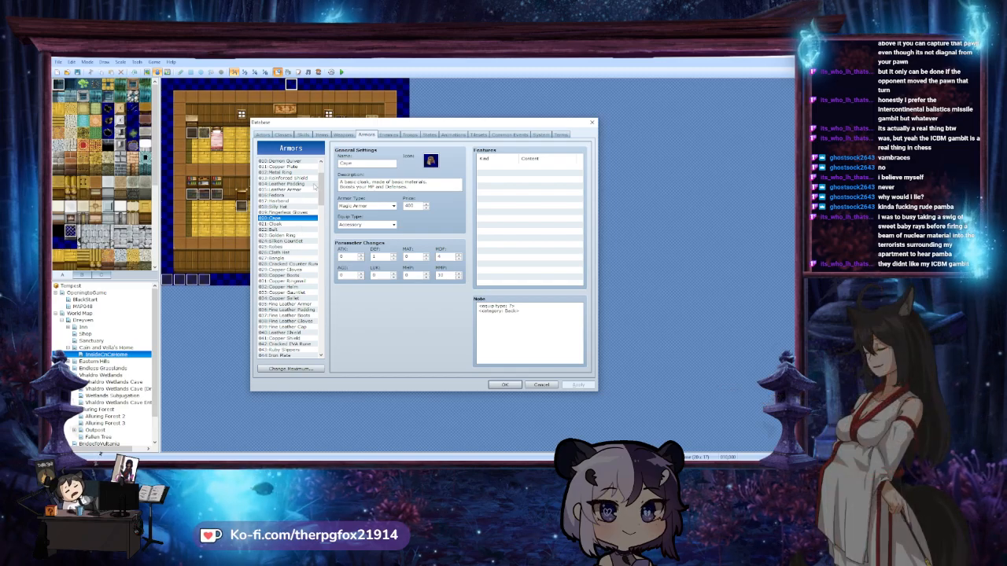
left_click(308, 179)
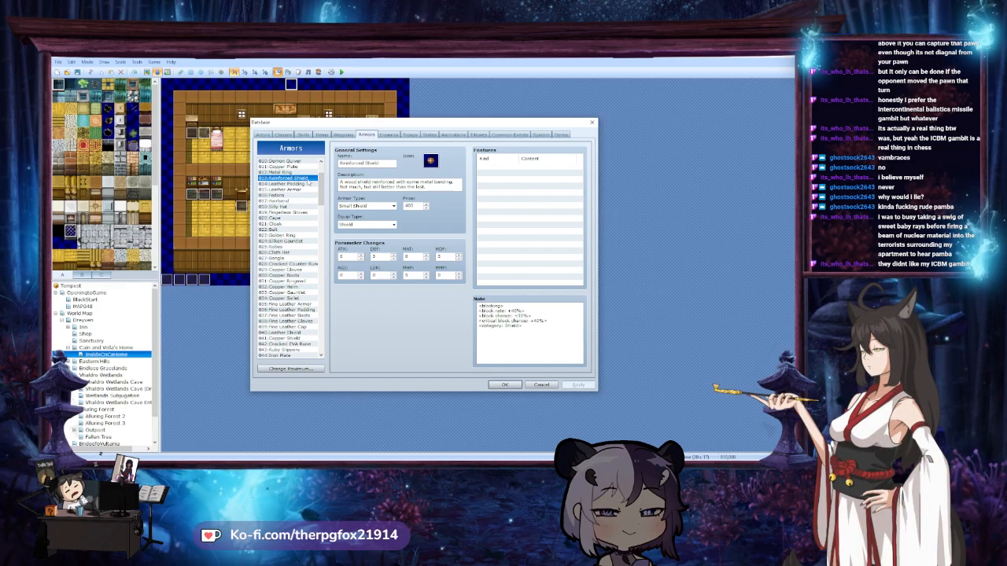
left_click_drag(321, 181, 328, 311)
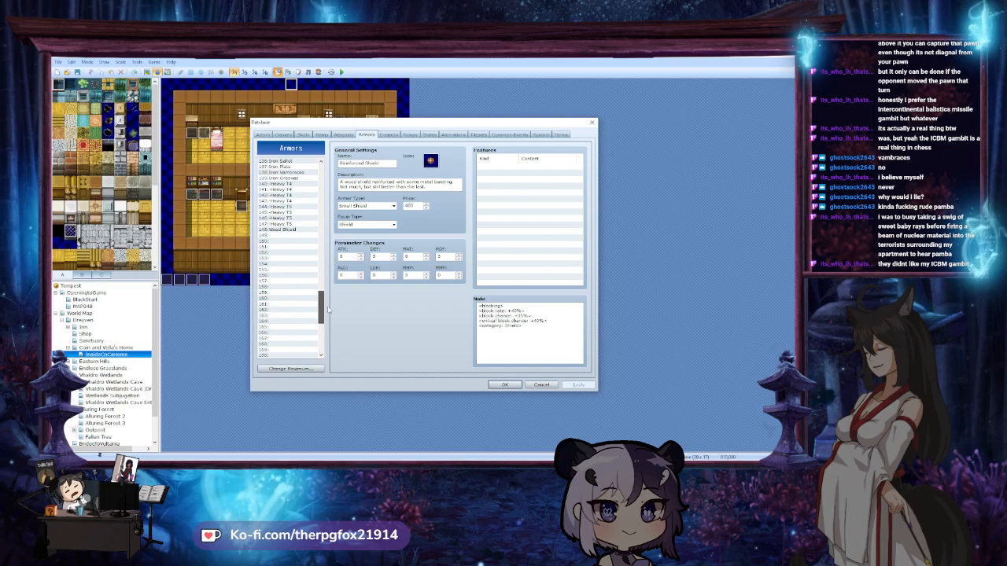
left_click(291, 234)
key("ctrl+v")
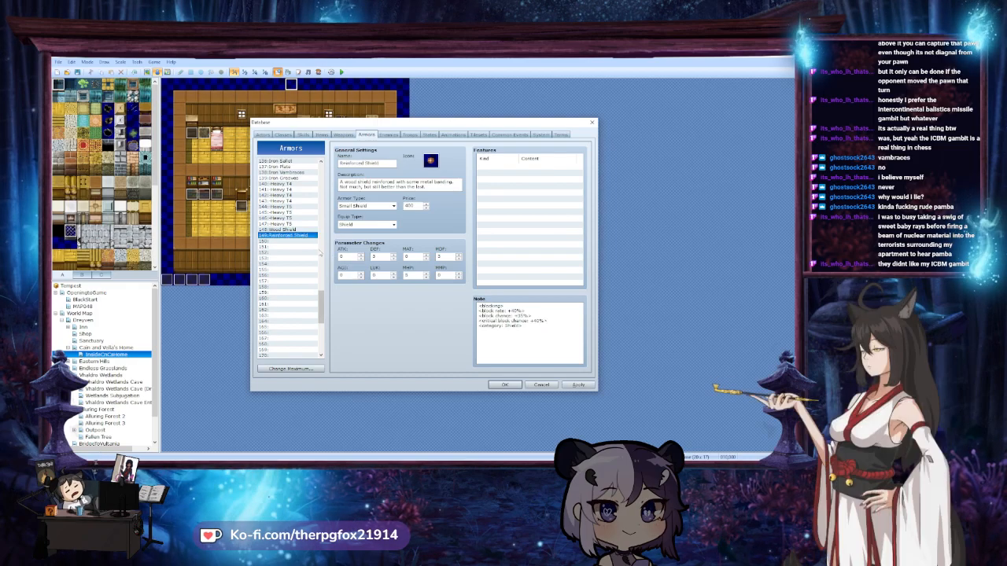
Compare the two copied shields and add the Wood Shield's note tag <passive state: 43> to the Reinforced Shield copy in entry 149
left_click(291, 229)
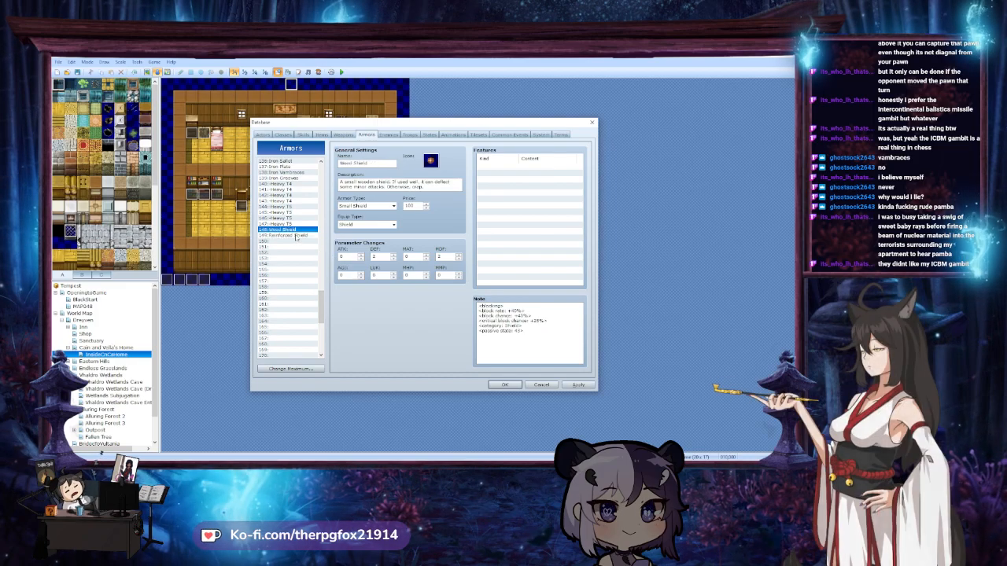
left_click(296, 235)
left_click(295, 228)
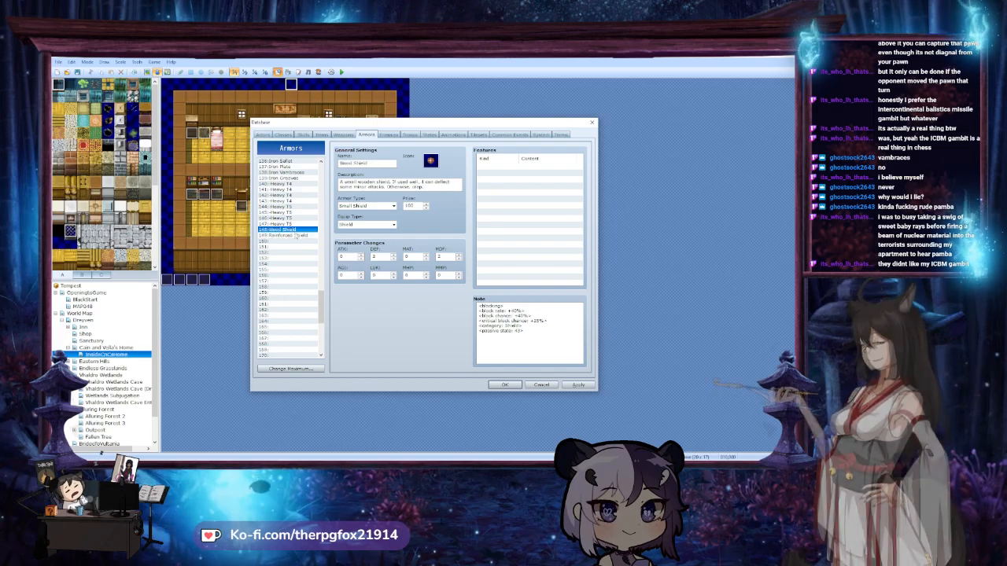
left_click(296, 236)
left_click(296, 230)
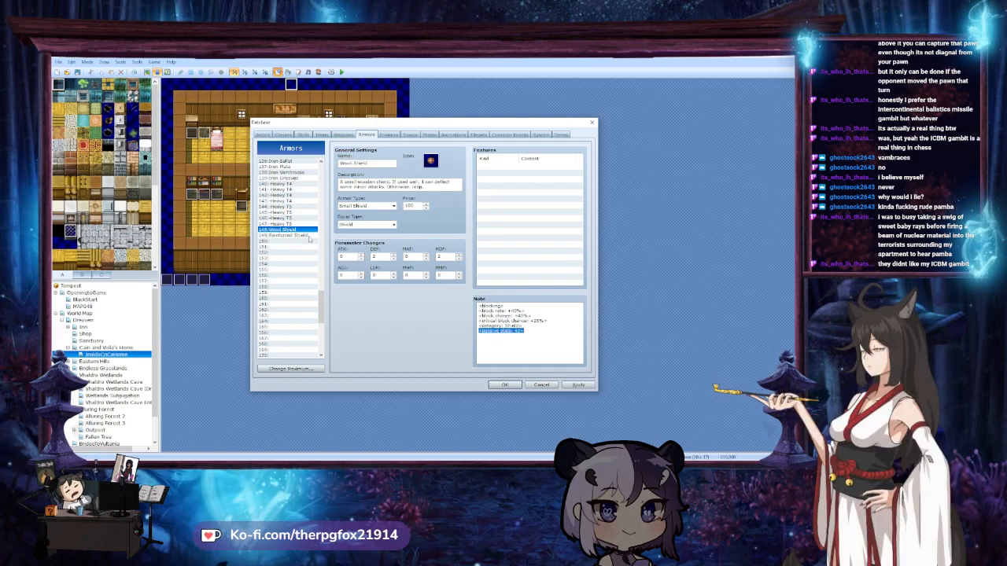
left_click(311, 236)
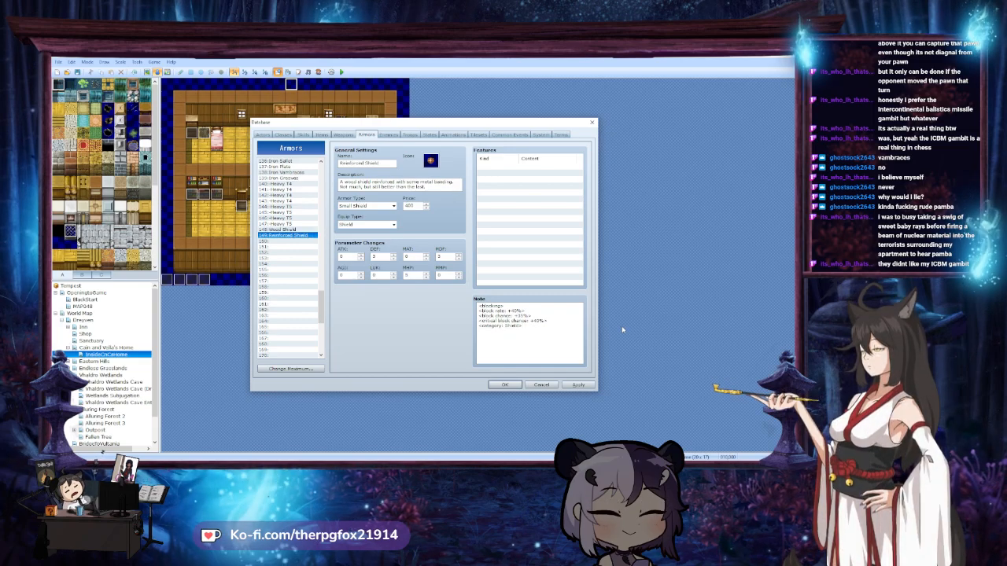
type("<passive state: 43>")
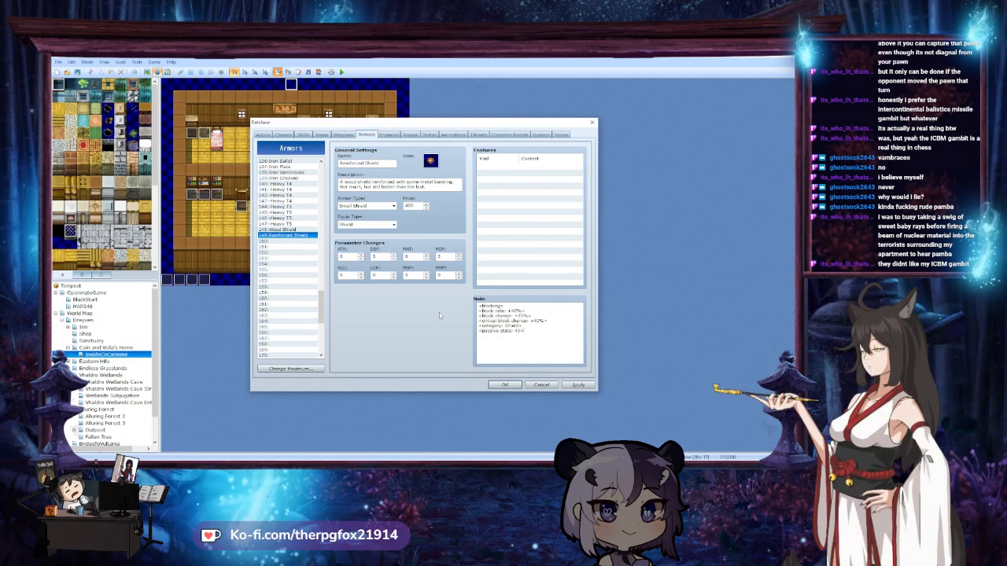
Name the empty entry 150 "-SmallShield T3" as a placeholder after the Reinforced Shield copy
left_click(297, 242)
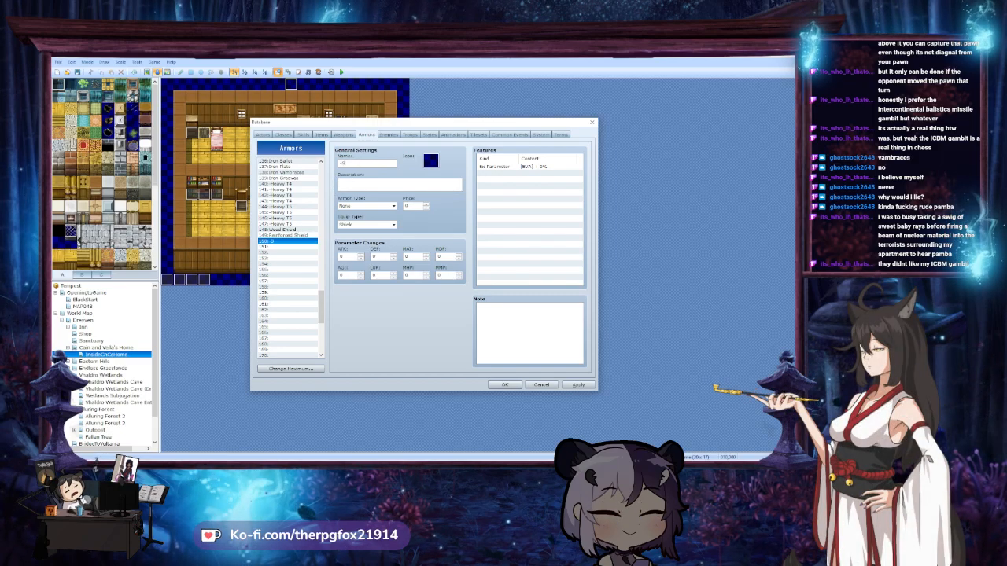
type("SmallShield T3")
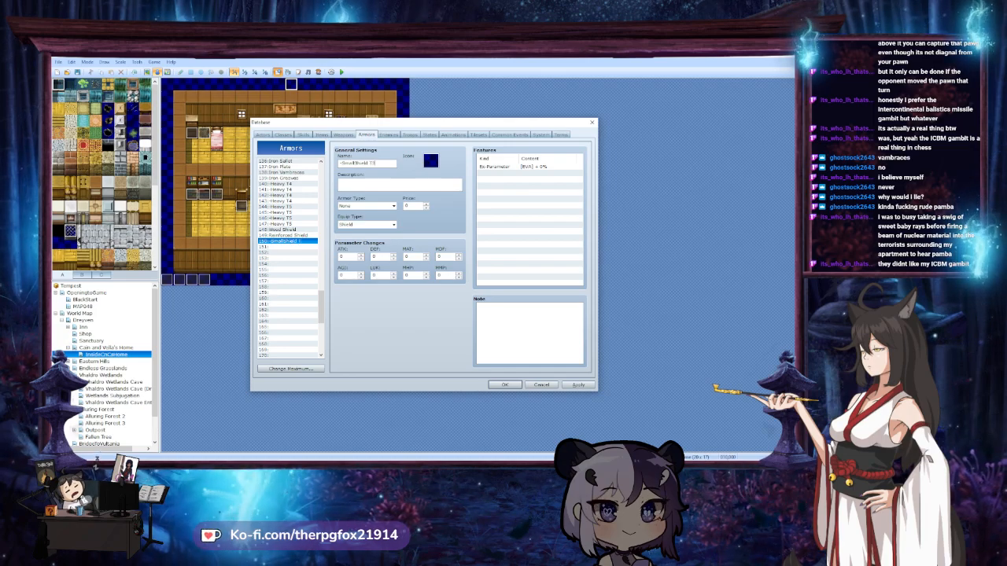
key("ctrl+a")
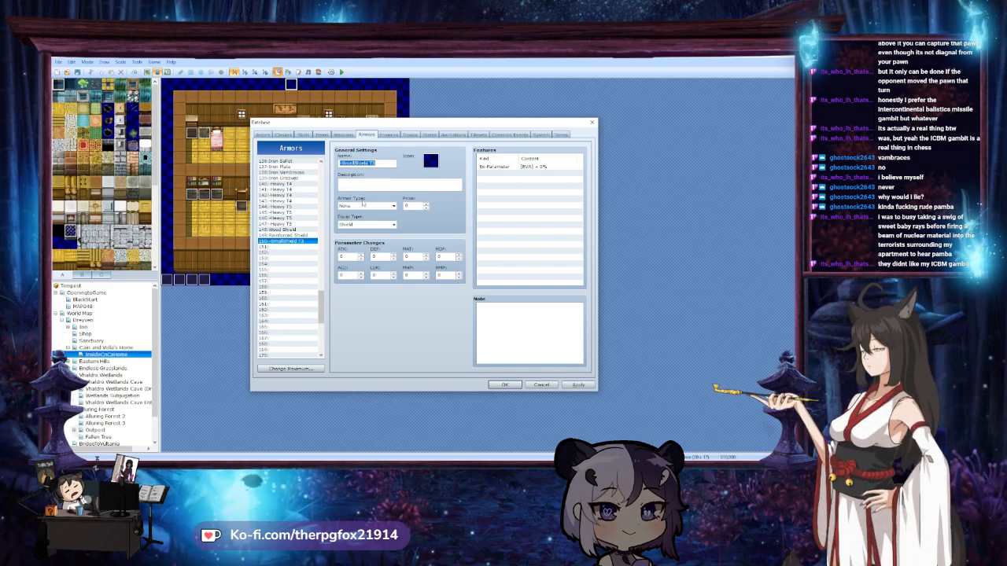
left_click(293, 235)
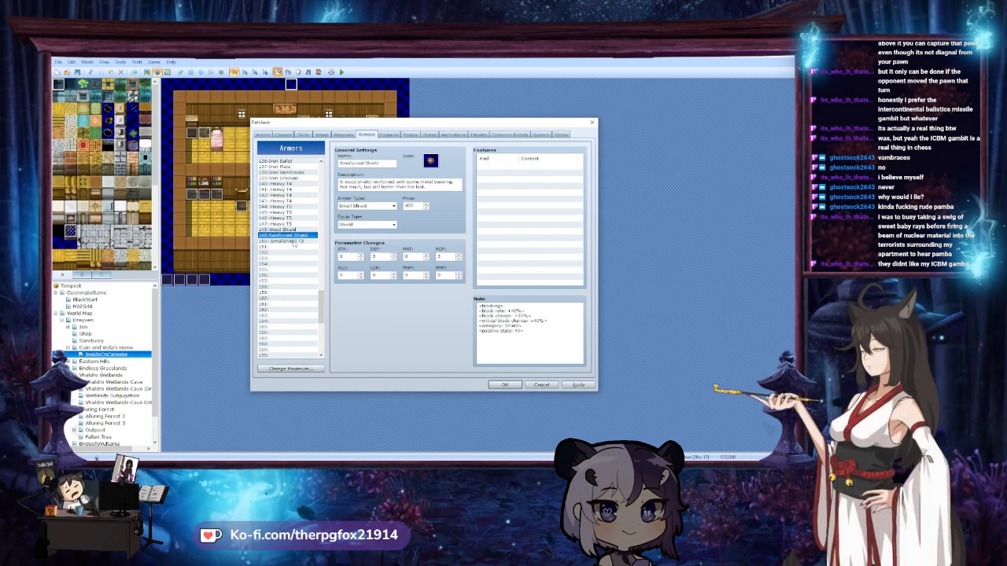
Copy the -SmallShield T3 placeholder from entry 150 into entries 151 and 152
left_click(293, 241)
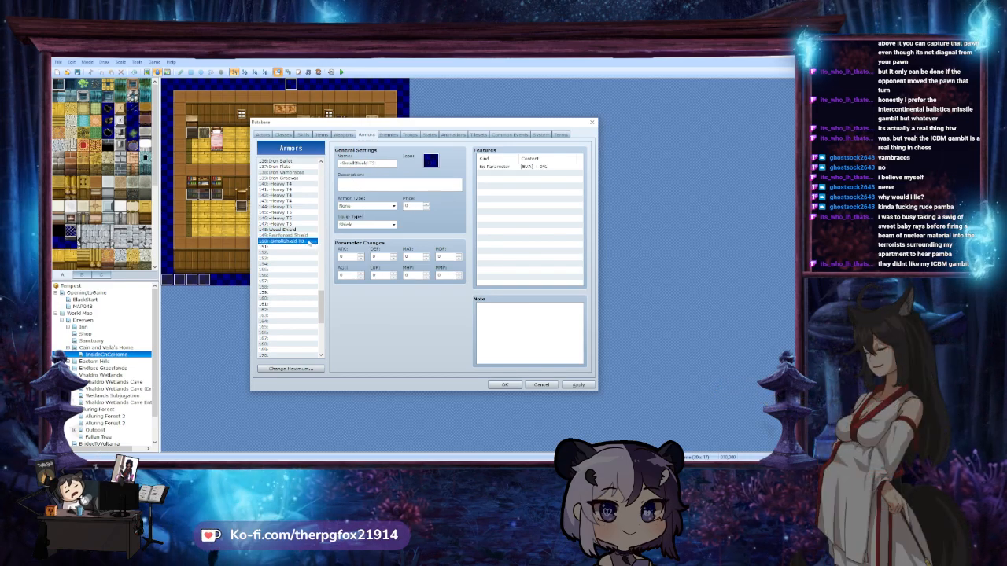
key("ctrl+c")
left_click(303, 247)
key("ctrl+v")
left_click(299, 252)
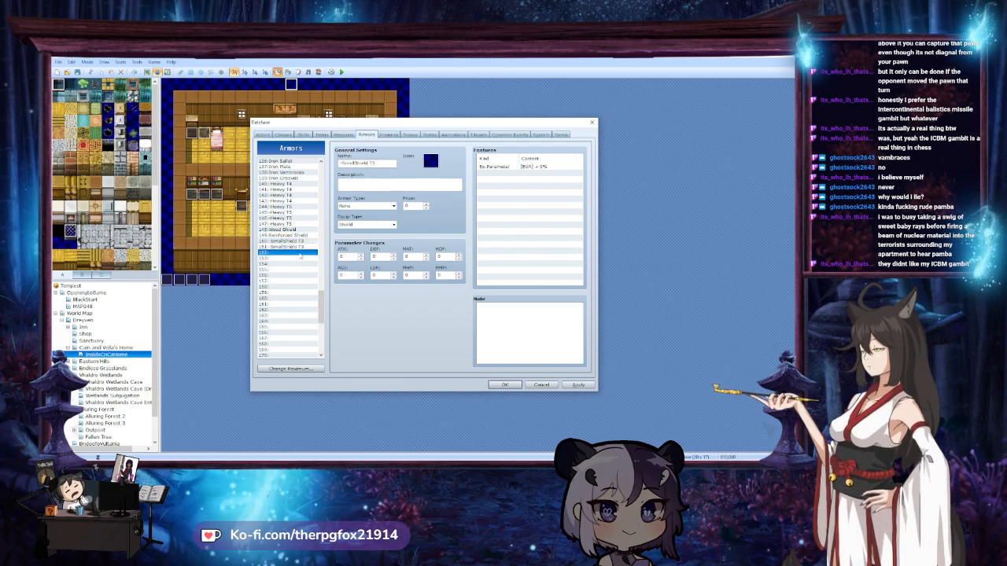
Rename entry 151 as "-SmallShield T4" and entry 152 as "-SmallShield T5", and apply the database changes
left_click(303, 247)
left_click(382, 163)
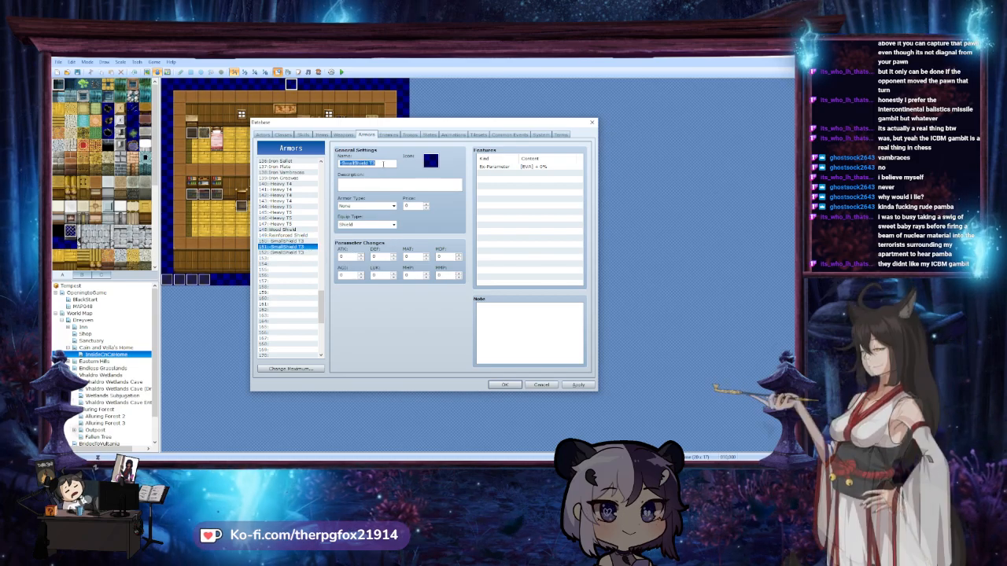
key("BackSpace")
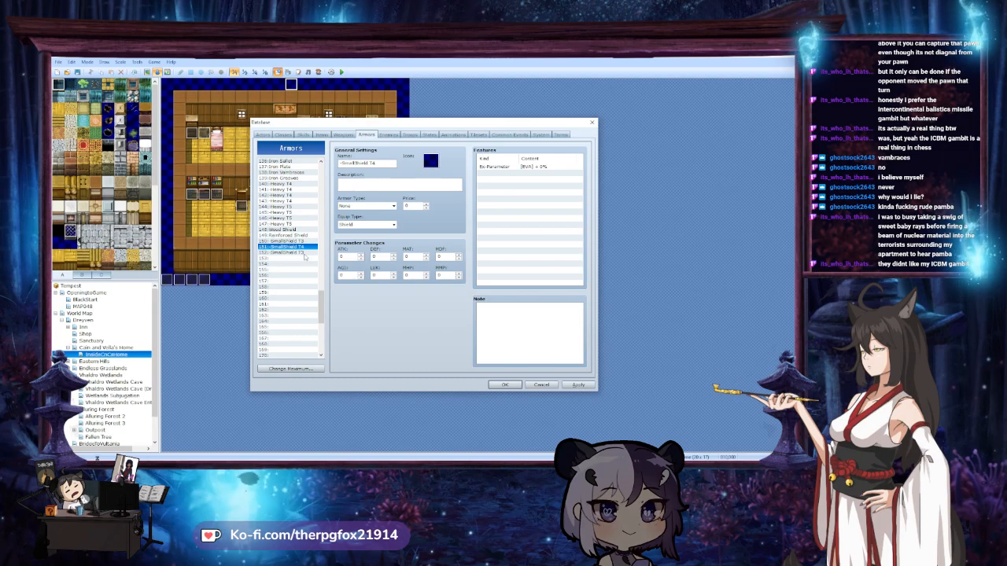
left_click(287, 253)
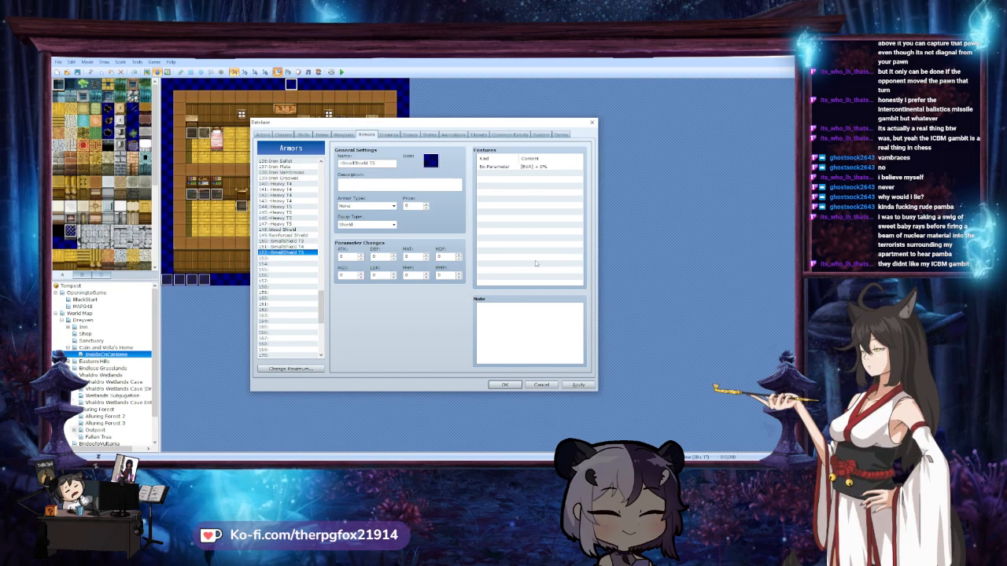
left_click(578, 385)
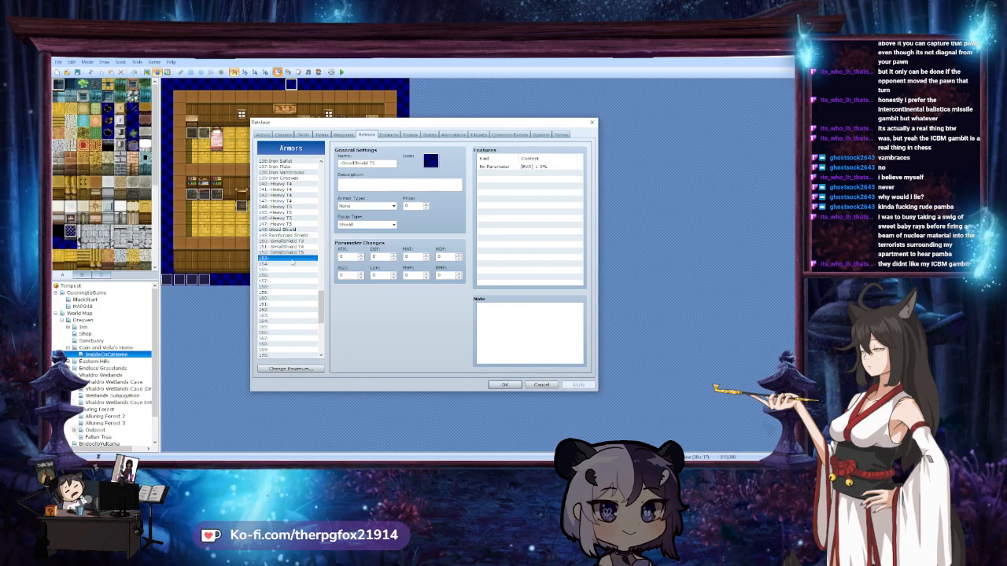
Copy the original Metal Shield from entry 004 into empty entry 153, after the small shield placeholders
left_click(293, 262)
left_click_drag(322, 307, 323, 177)
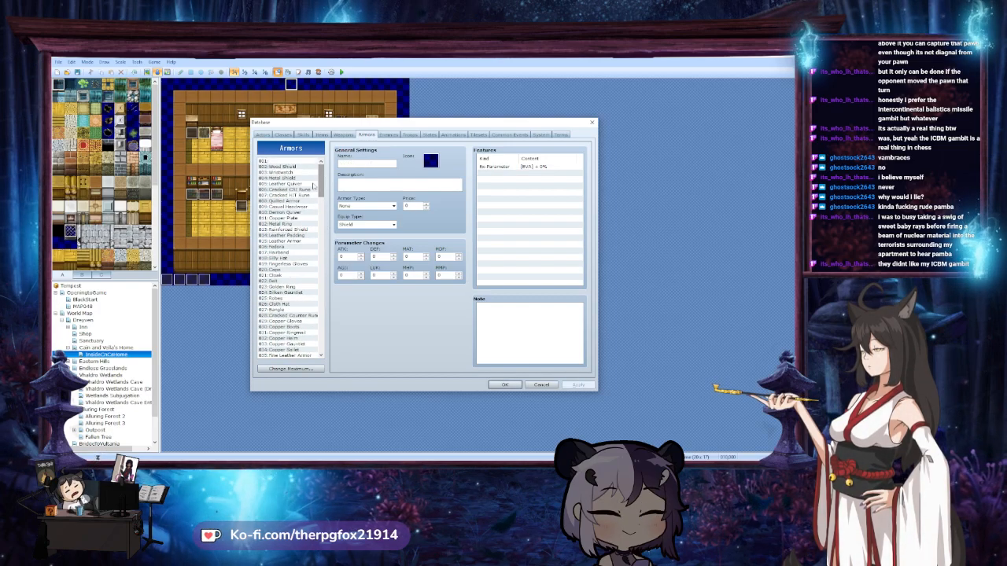
left_click(313, 179)
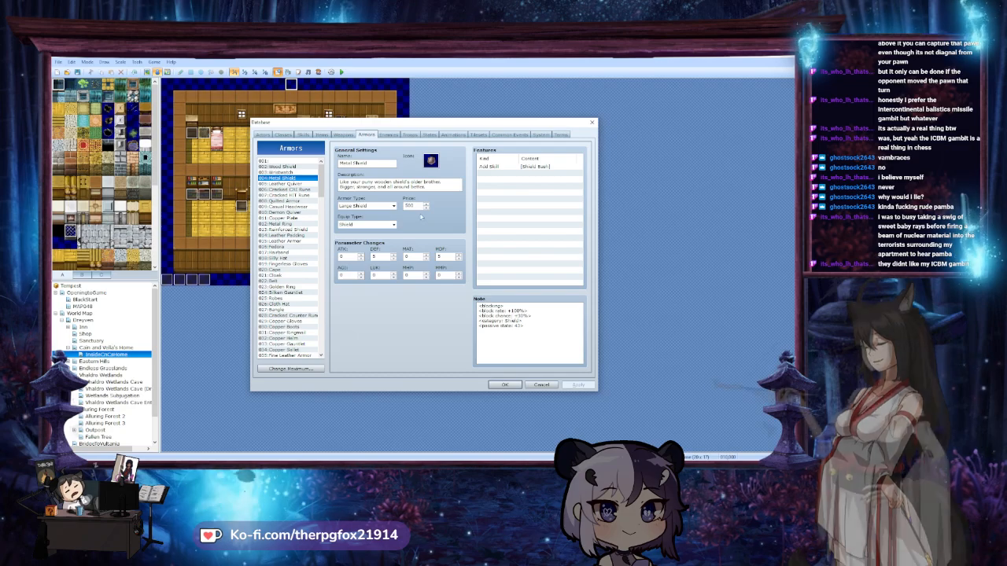
left_click_drag(322, 177, 324, 311)
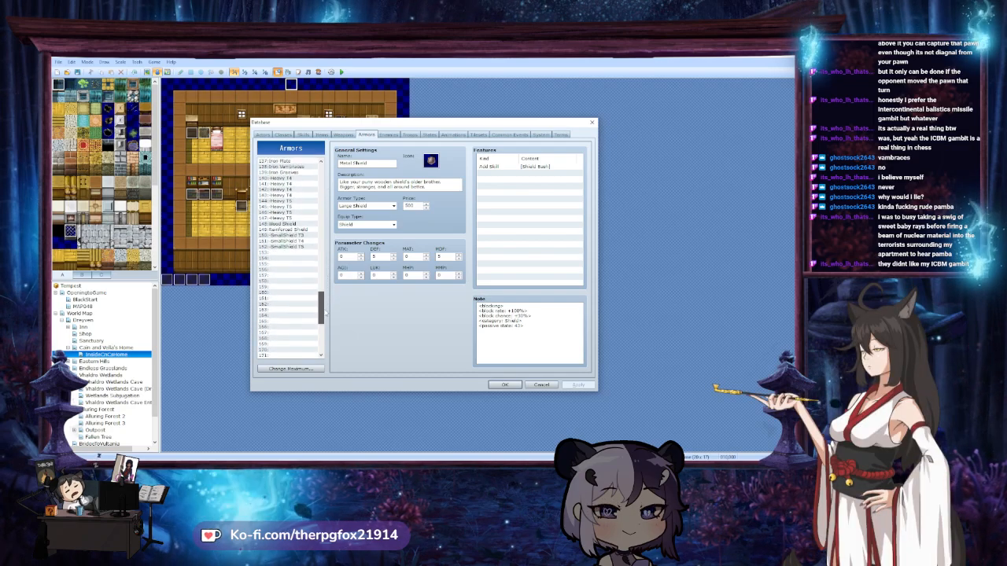
left_click(287, 251)
key("ctrl+v")
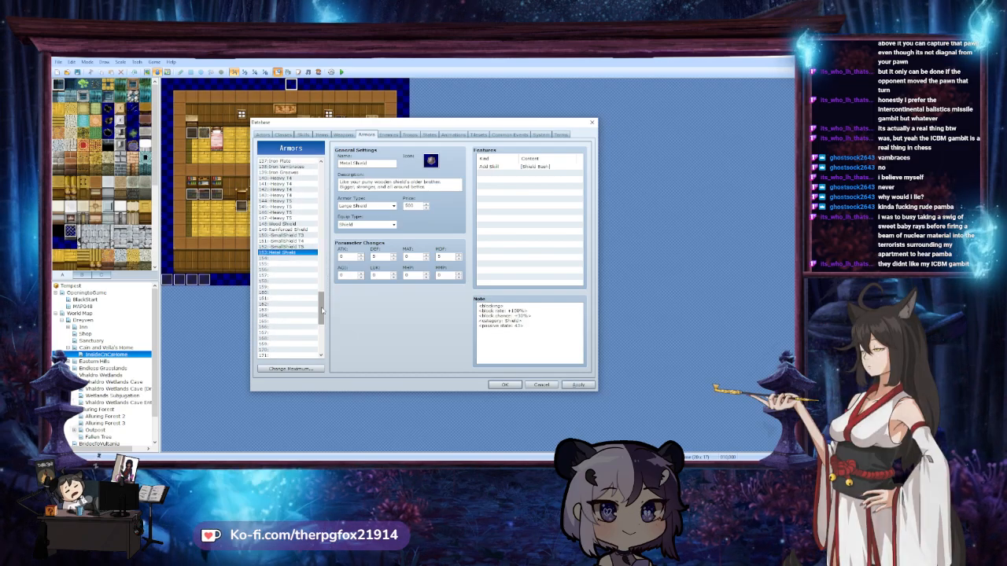
Copy the original Copper Shield from entry 041 into empty entry 154, directly after the Metal Shield copy
left_click_drag(322, 311, 321, 181)
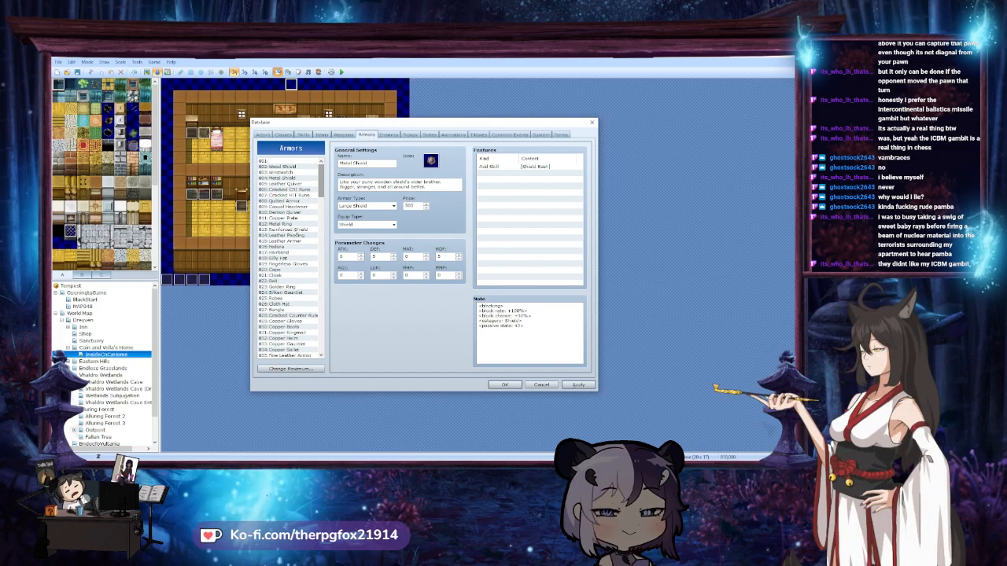
left_click(295, 229)
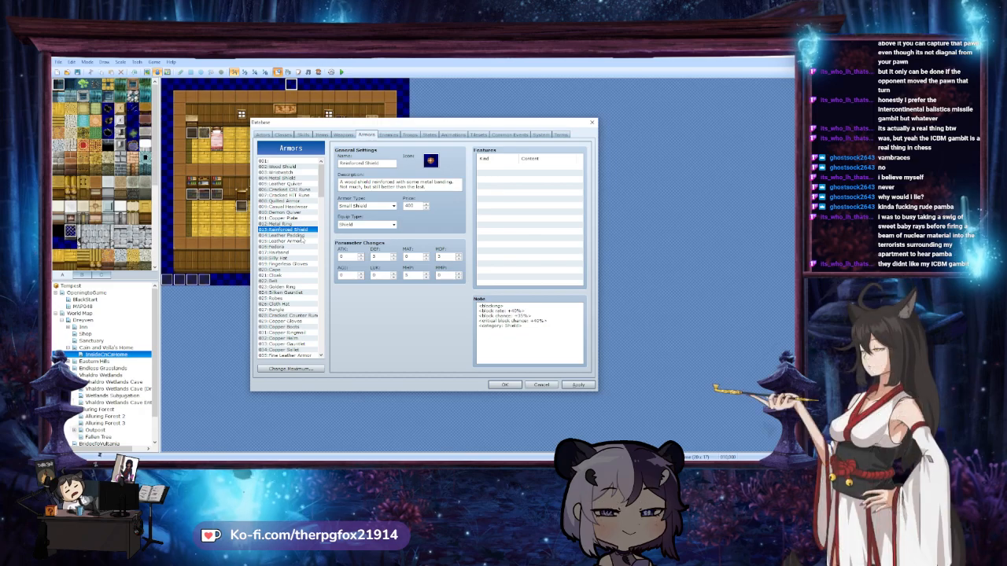
scroll(301, 240, "down", 5)
scroll(302, 240, "down", 1)
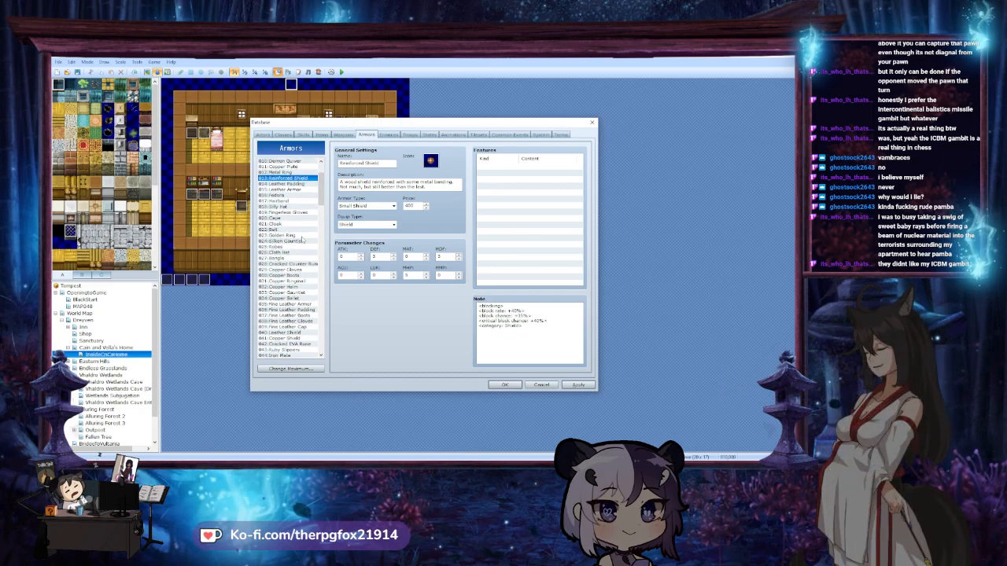
scroll(301, 240, "down", 2)
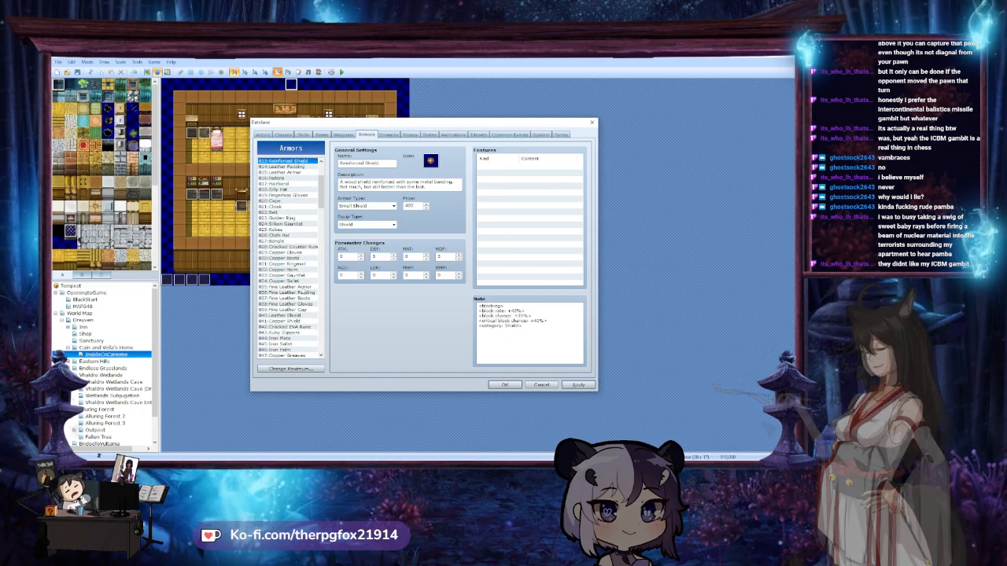
left_click(287, 321)
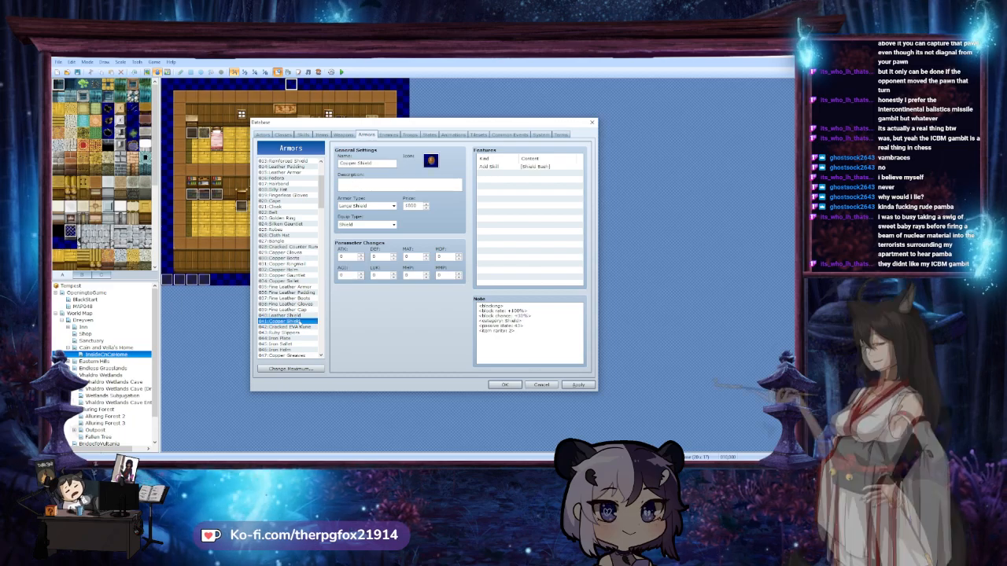
left_click_drag(321, 185, 323, 318)
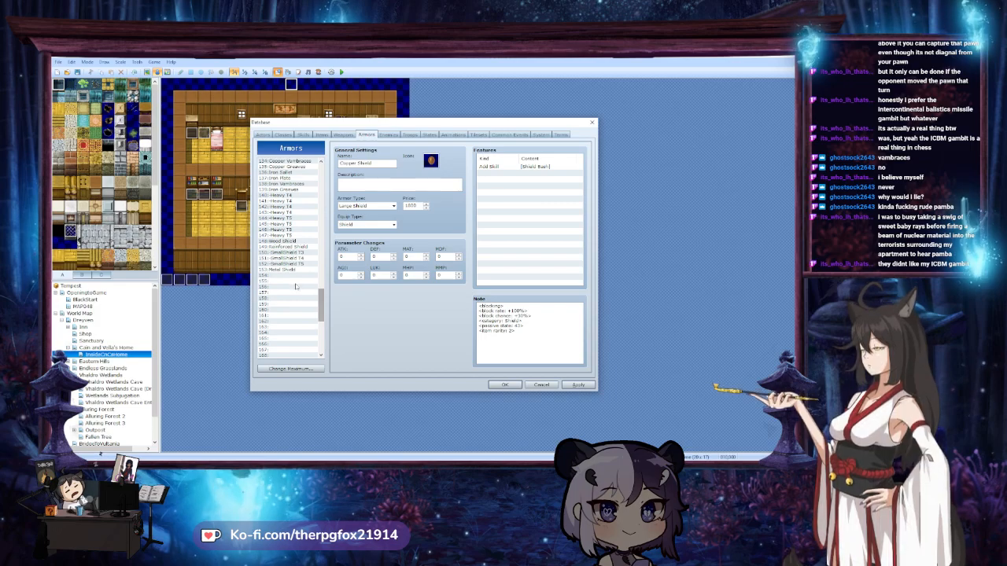
left_click(295, 276)
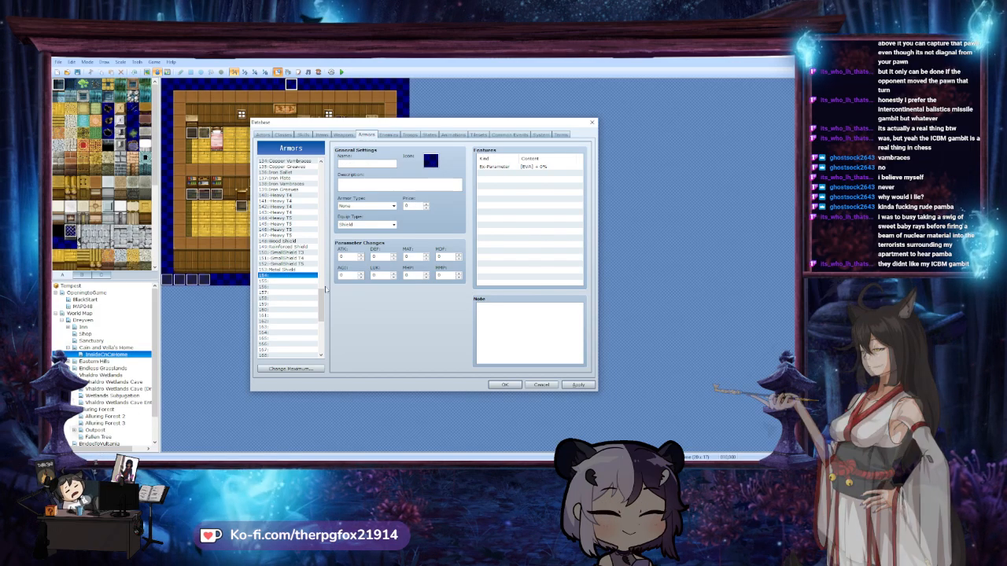
key("ctrl+v")
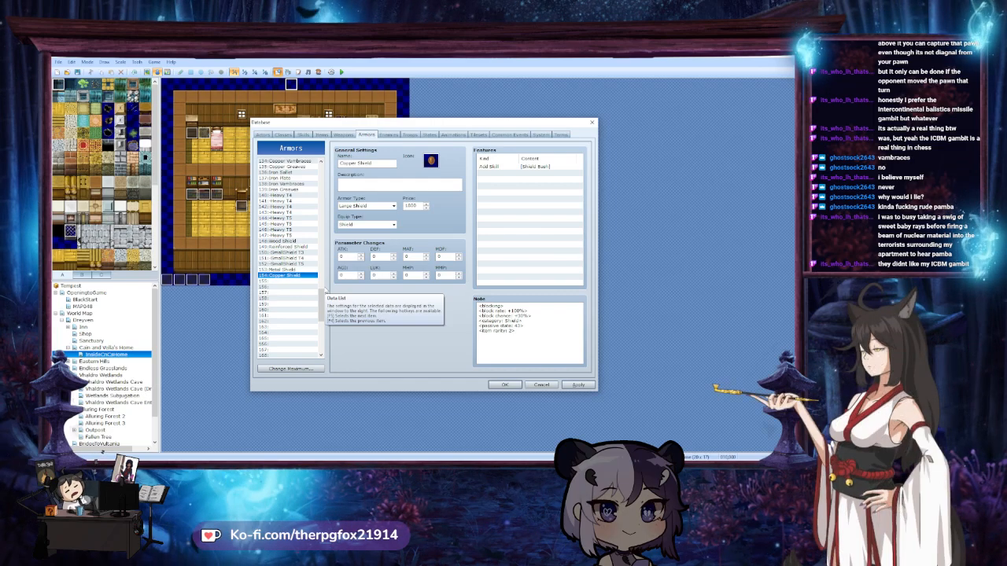
left_click(288, 281)
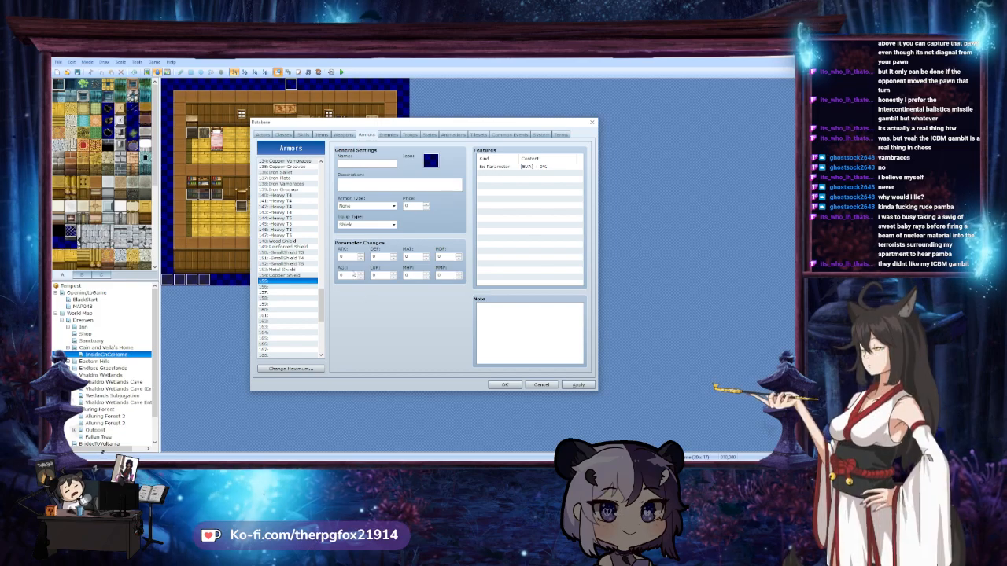
left_click(377, 164)
type("Iron")
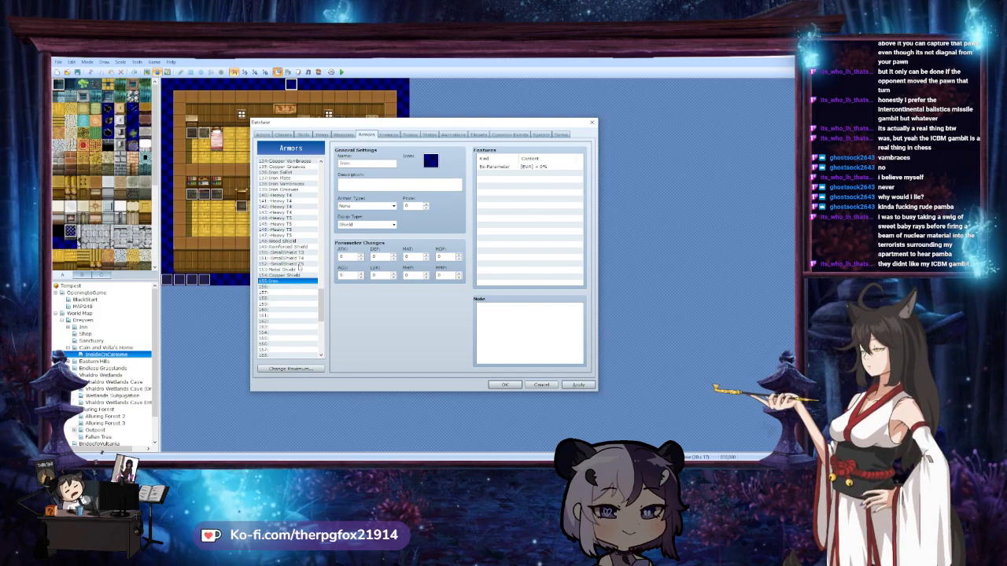
Duplicate the Copper Shield from entry 154 into entry 155
left_click(299, 276)
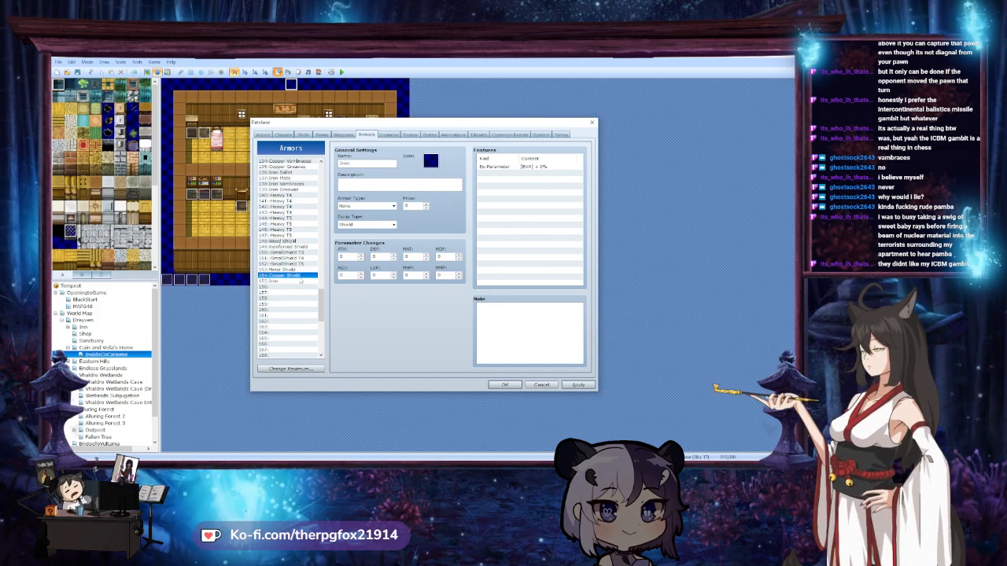
left_click(302, 281)
key("ctrl+v")
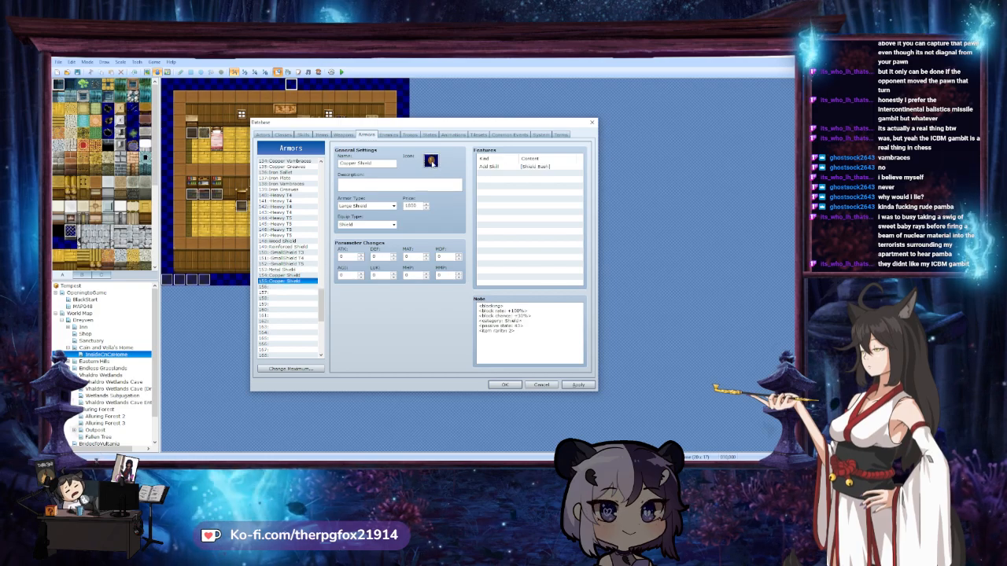
Turn entry 155 into "Iron Shield" with the adjacent shield icon and an item rarity of 3 in its note
double_click(431, 160)
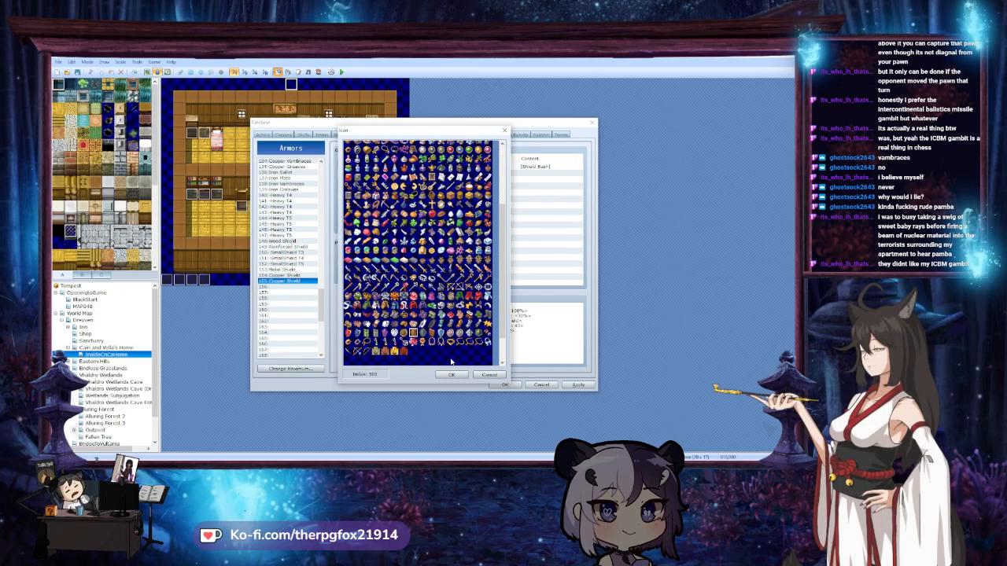
left_click(424, 334)
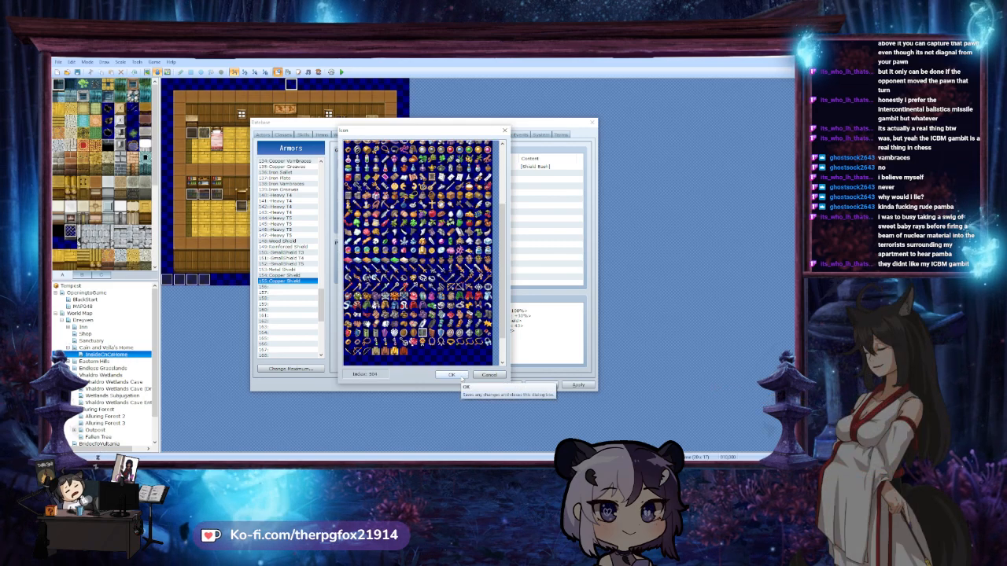
left_click(451, 376)
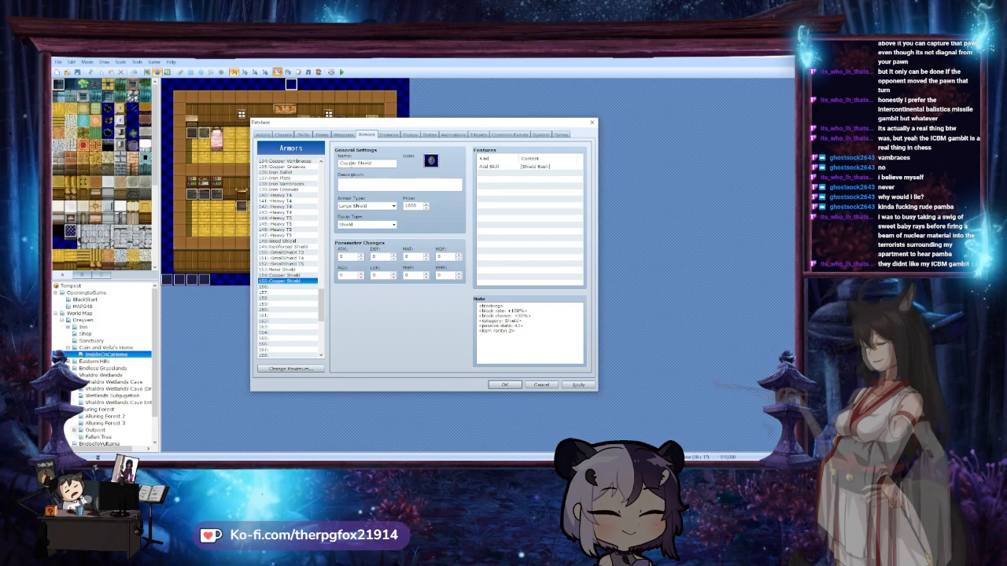
left_click(358, 163)
double_click(354, 163)
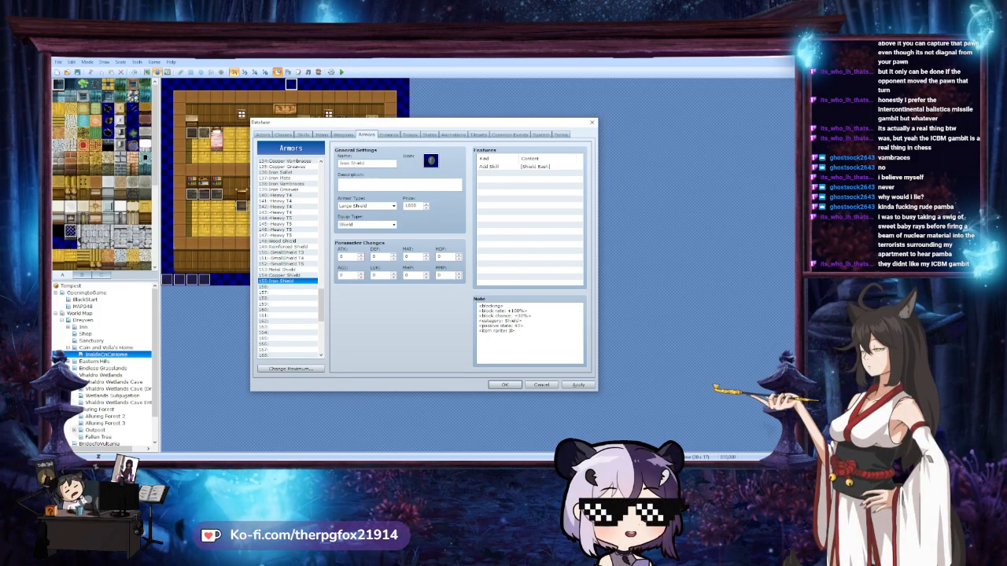
Copy the Copper Shield's "<item rarity: 2>" note tag and add it as a new last line in the Reinforced Shield's note at entry 149
left_click(295, 270)
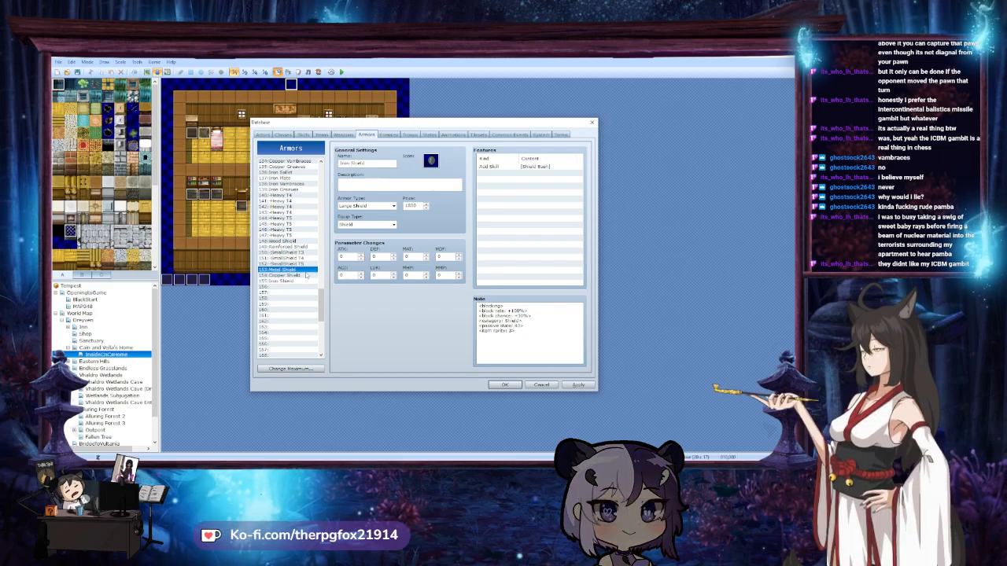
left_click(302, 275)
left_click(291, 241)
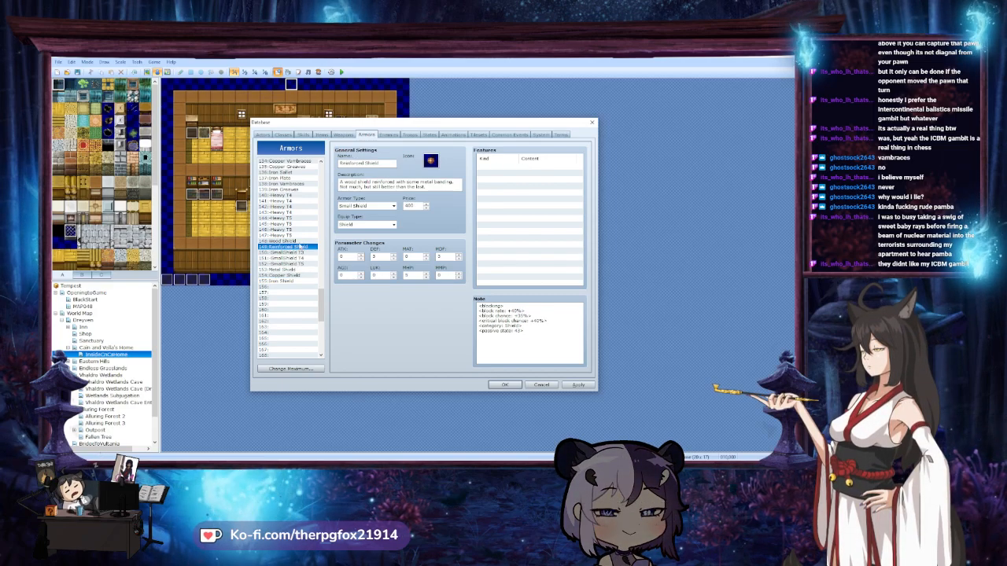
key("Down")
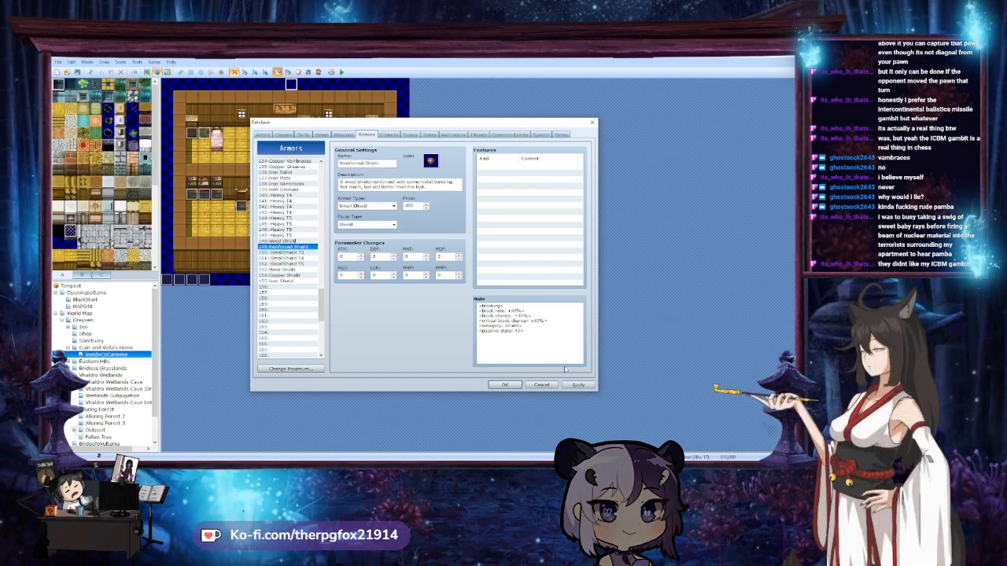
left_click(301, 270)
left_click(299, 276)
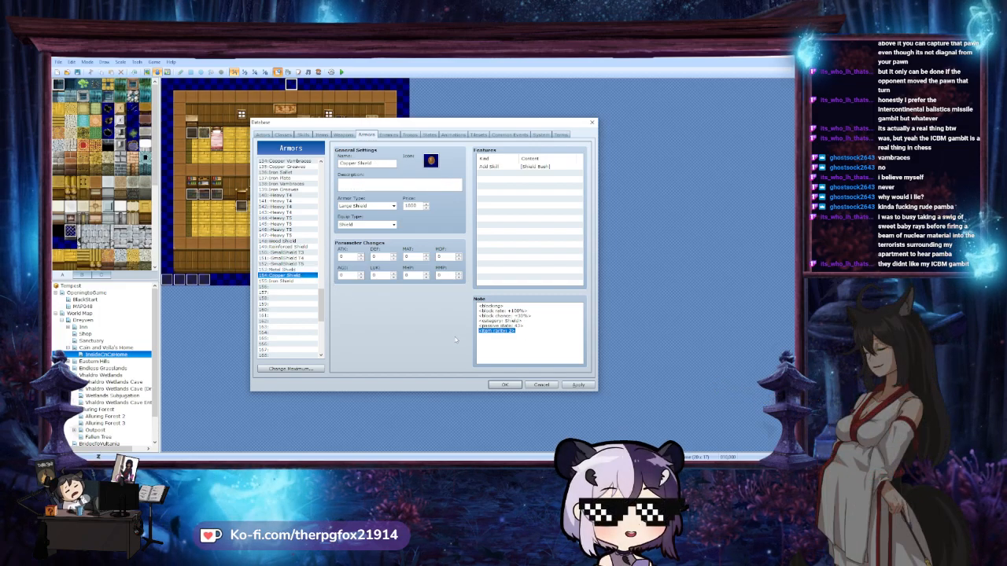
key("Up")
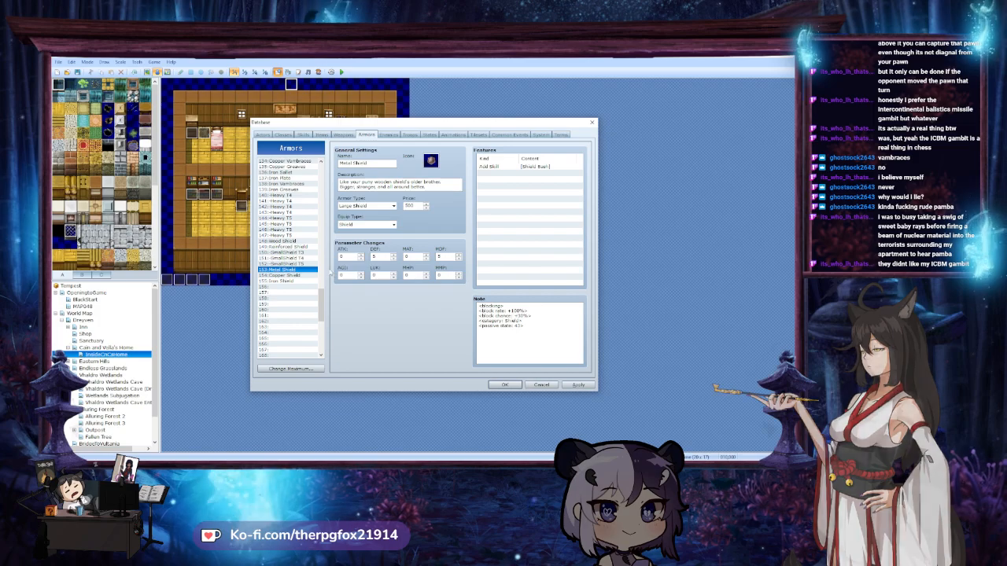
key("Up")
key("Up")
key("Up")
key("Up")
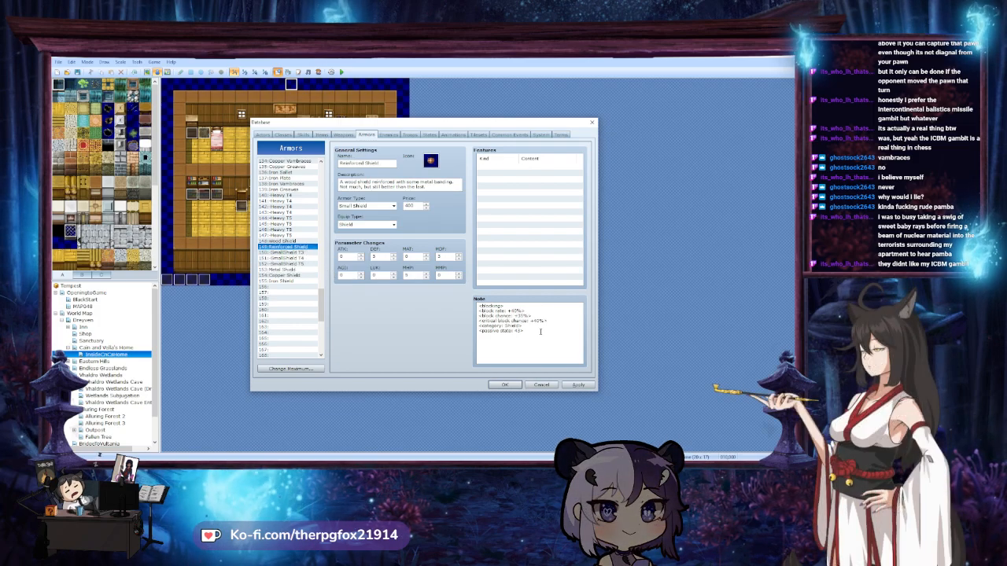
left_click(540, 332)
key("Return")
type("<item rarity: 2>")
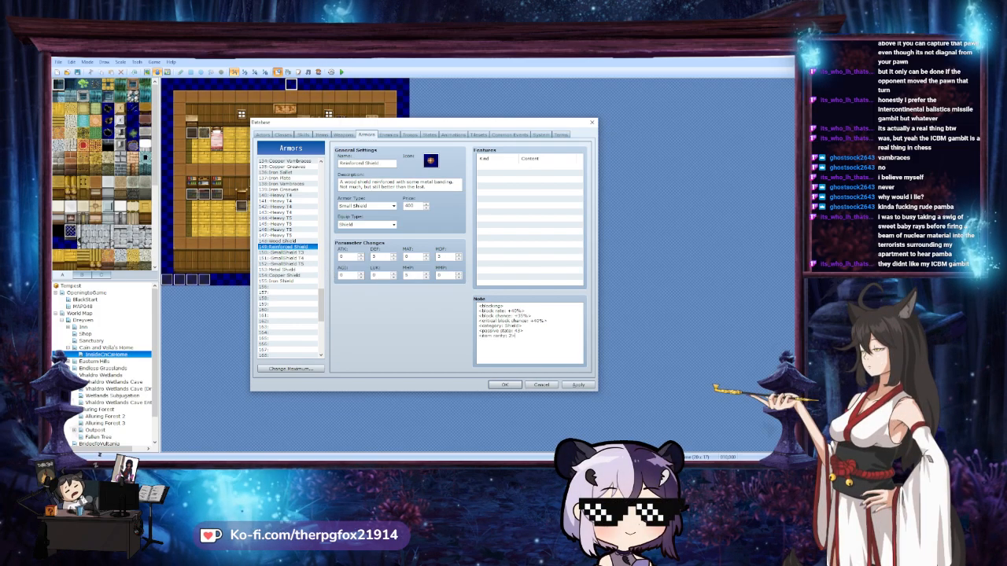
Compare the note tags and settings of the small shields in entries 148–149 with the large shields in 153–155, ending on empty entry 156
left_click(283, 269)
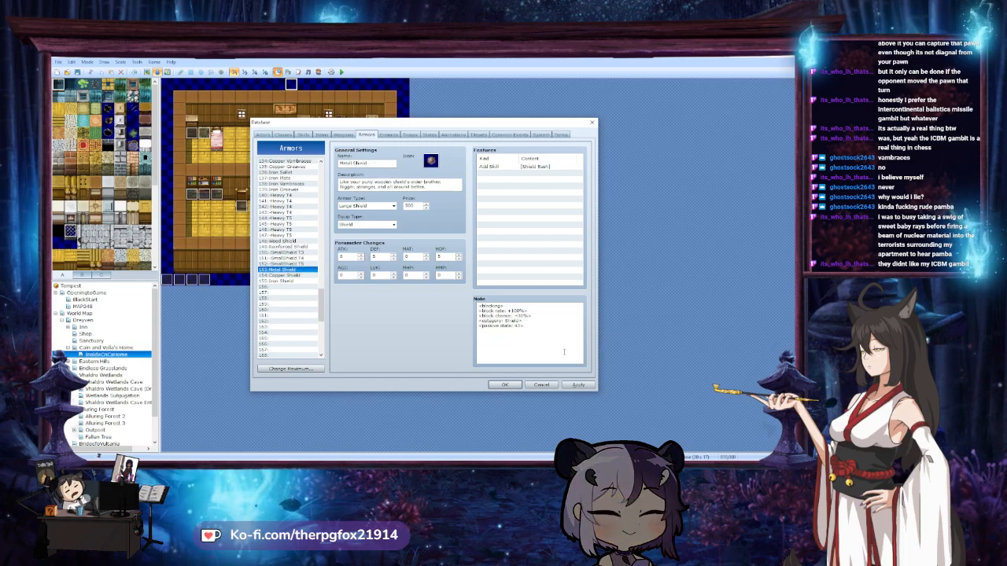
key("Down")
key("Down")
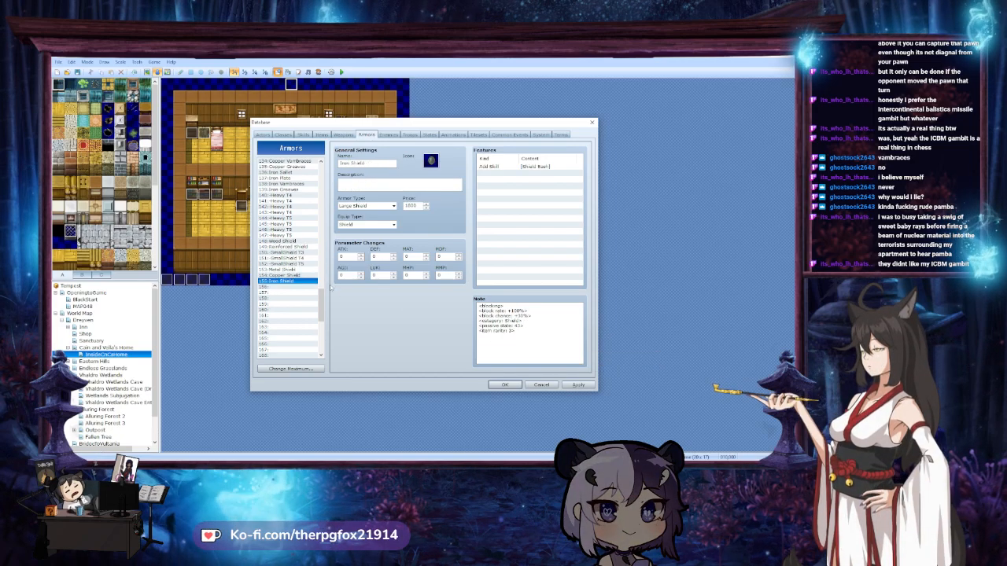
left_click(285, 247)
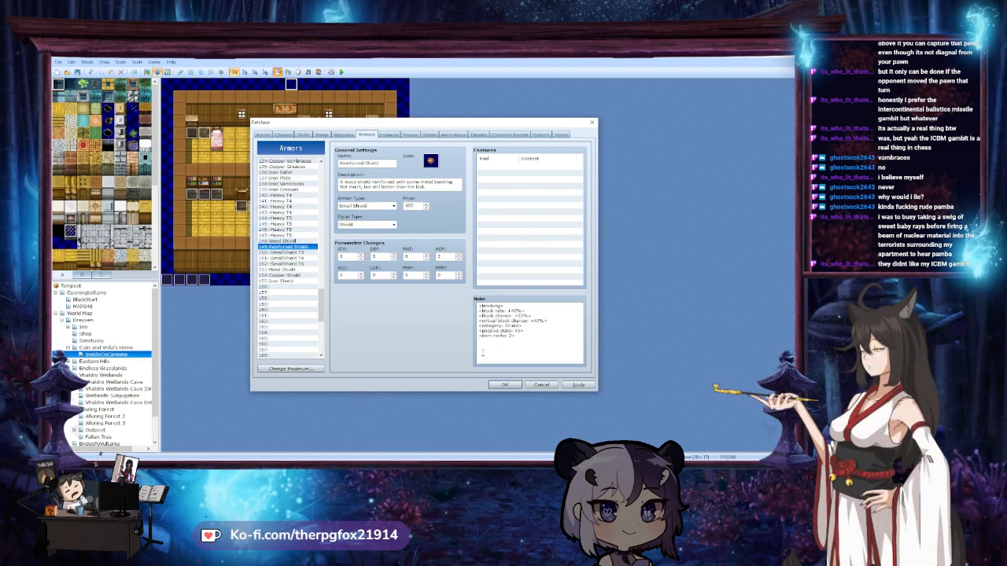
key("Down")
key("Down")
key("Down")
key("Down")
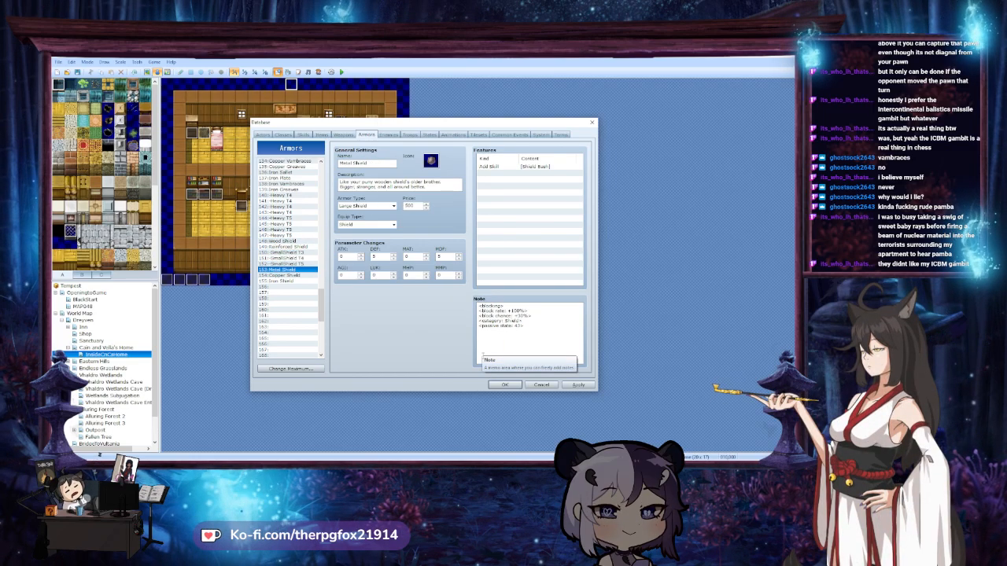
key("Up")
key("Up")
key("Up")
key("Up")
key("Up")
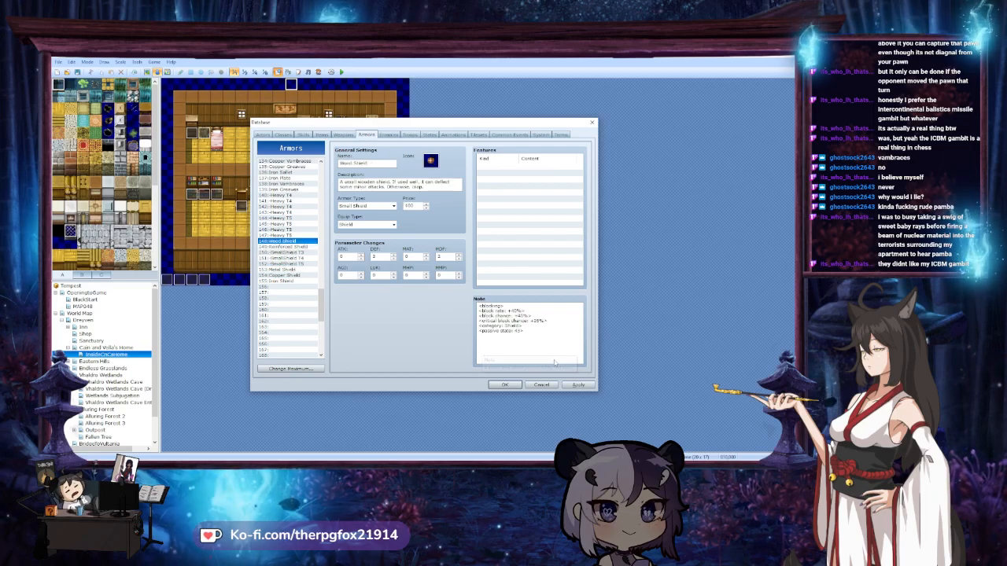
left_click(299, 270)
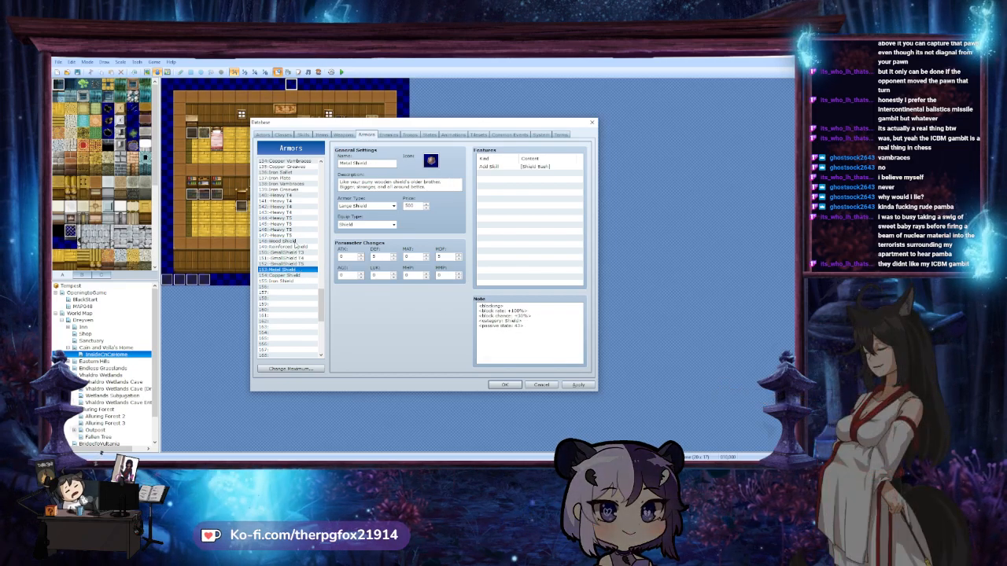
left_click(296, 242)
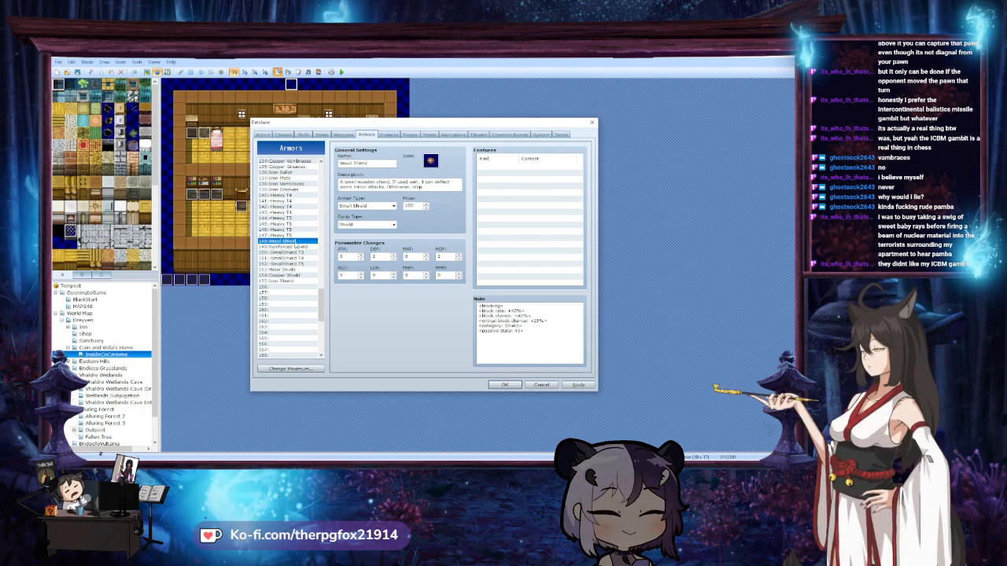
left_click(295, 247)
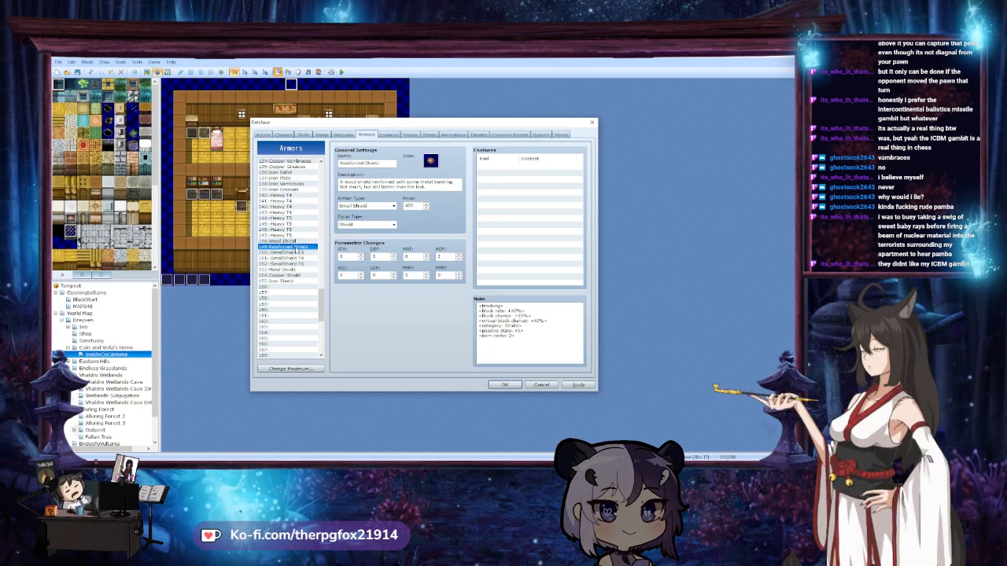
left_click(297, 274)
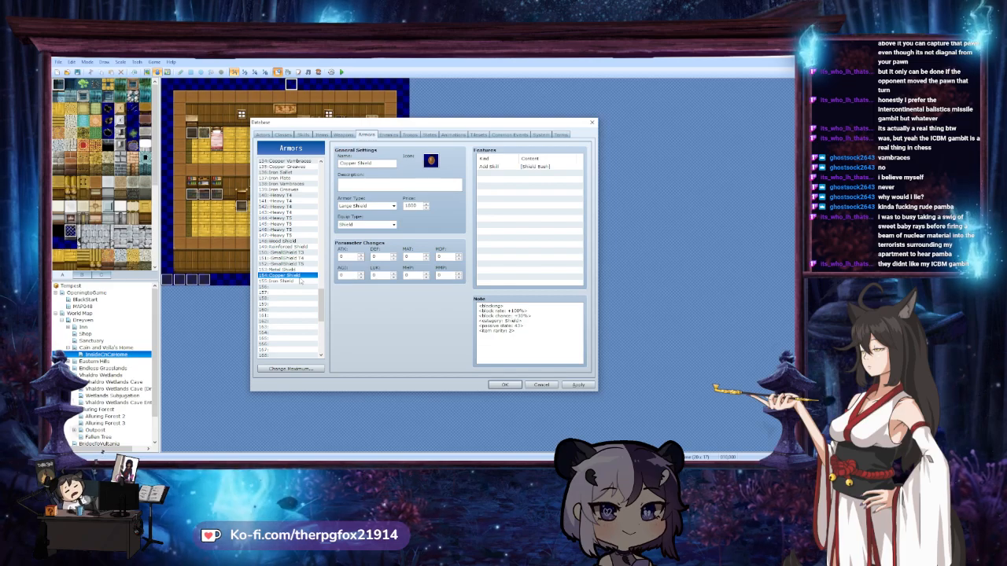
left_click(300, 280)
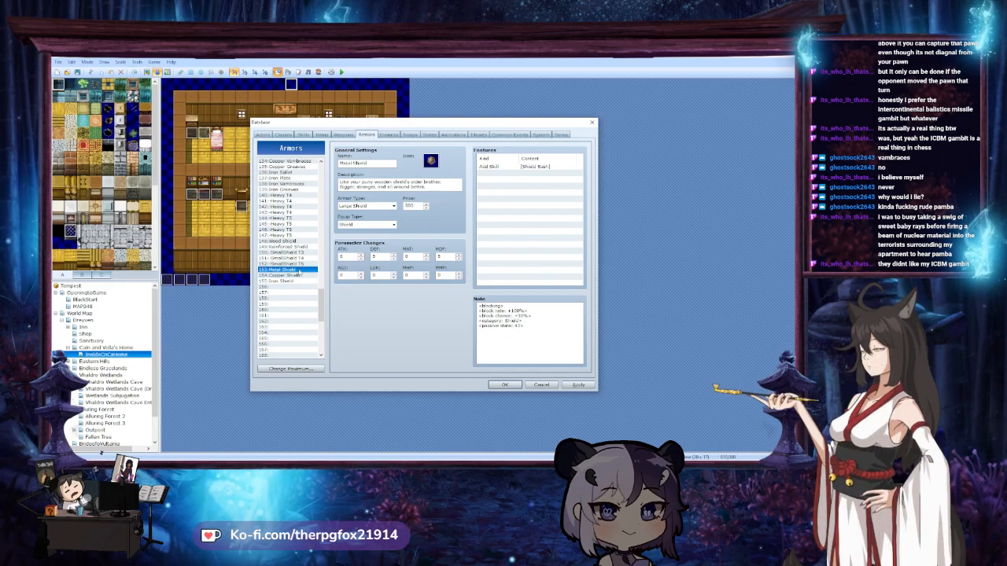
left_click(305, 275)
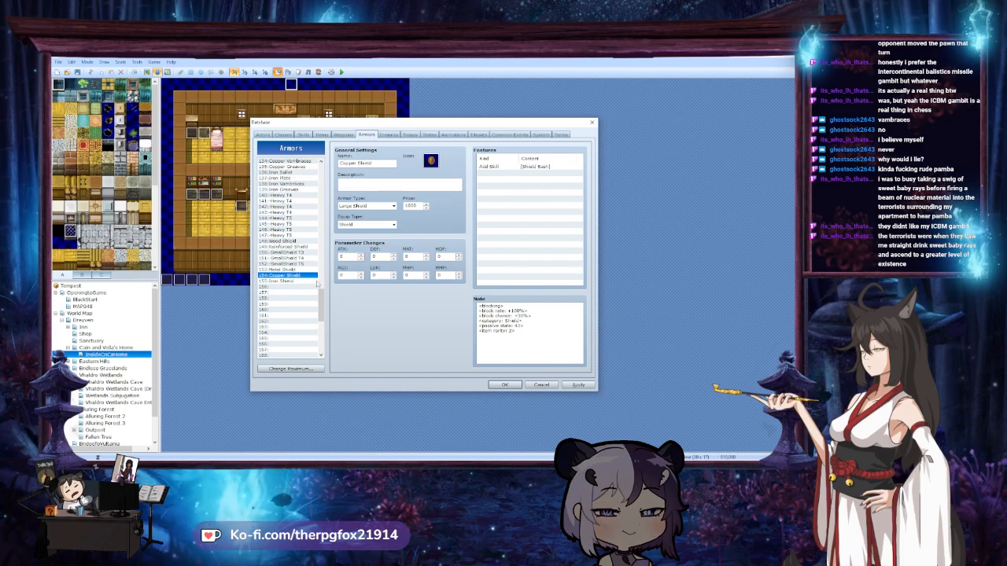
left_click(309, 282)
left_click(295, 287)
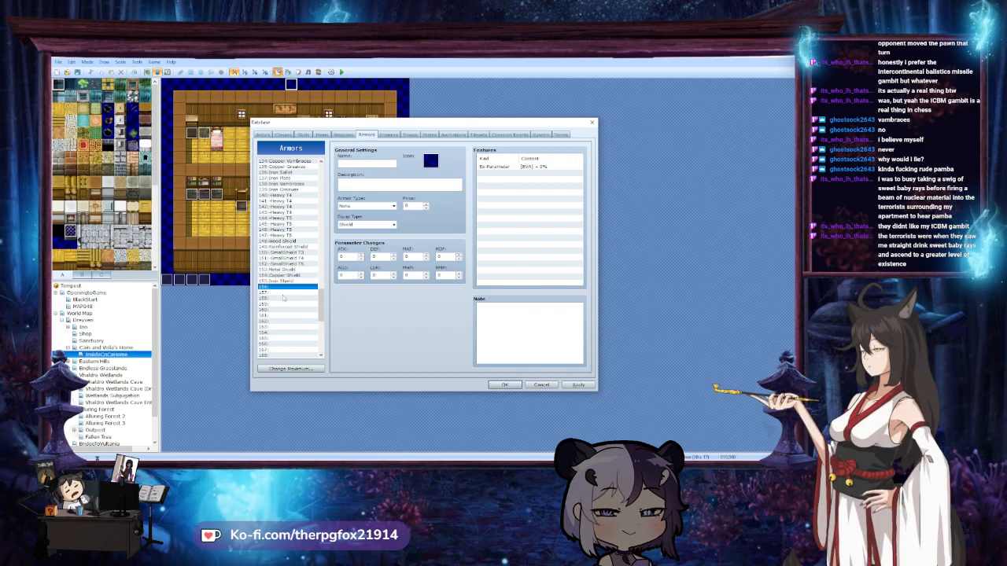
Duplicate the Iron Shield into entry 156 with the adjacent shield icon and an item rarity of 4 in its note, and apply the changes
left_click(288, 280)
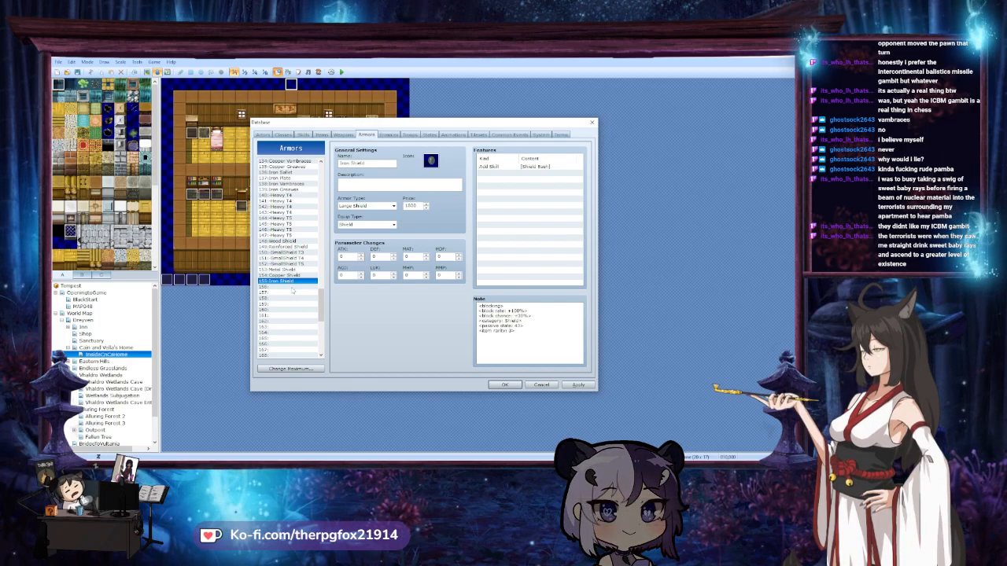
left_click(288, 286)
key("ctrl+v")
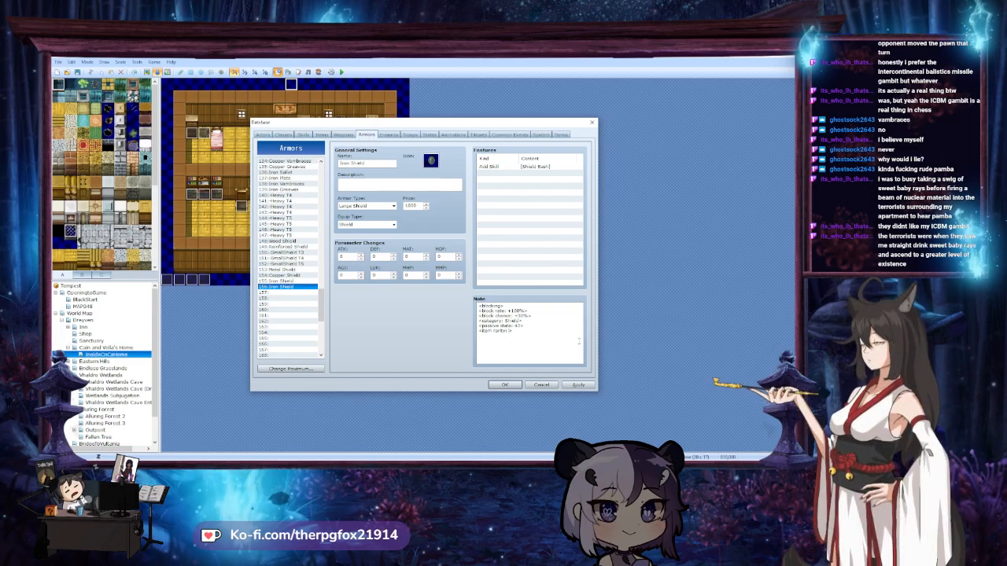
left_click(431, 160)
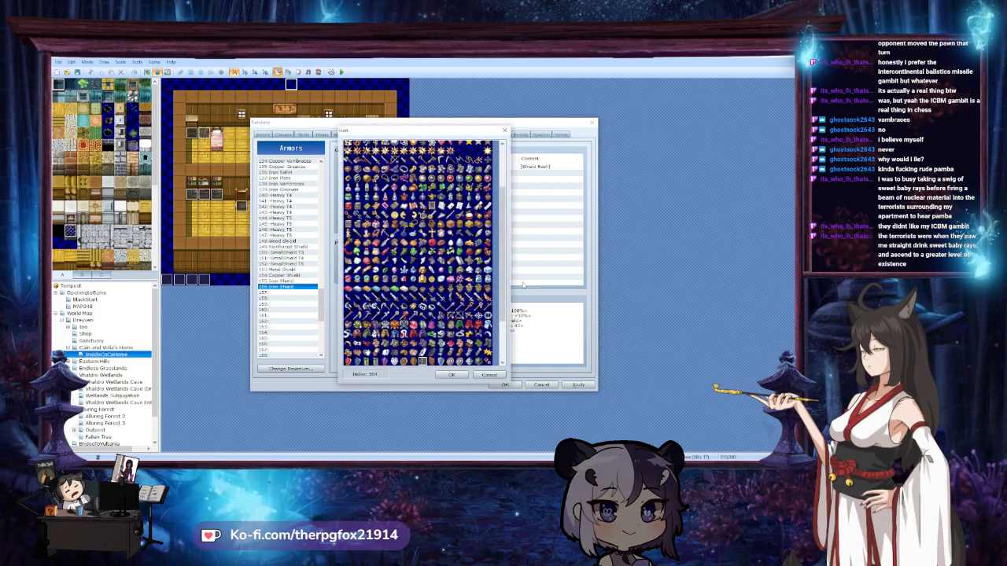
left_click(452, 375)
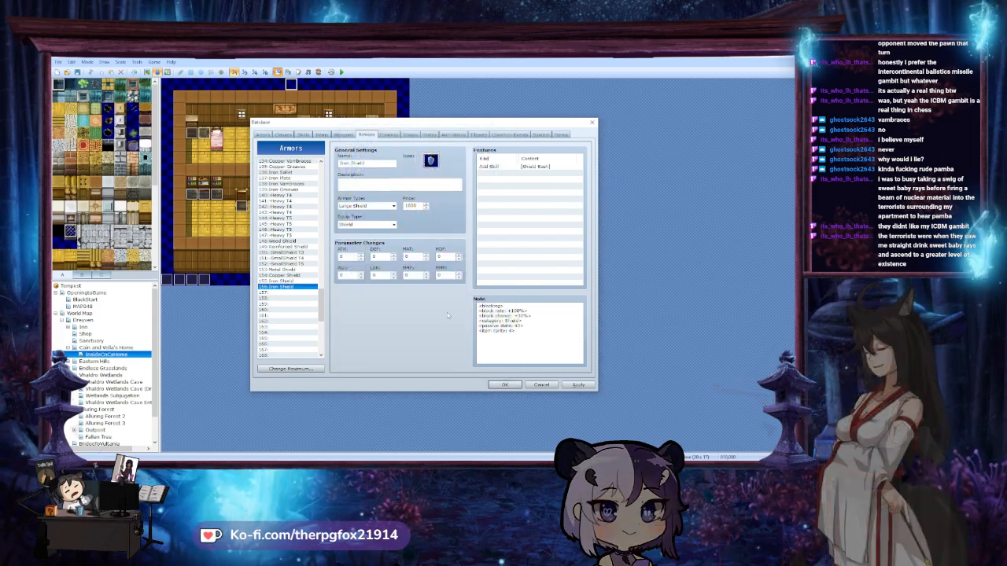
left_click(578, 385)
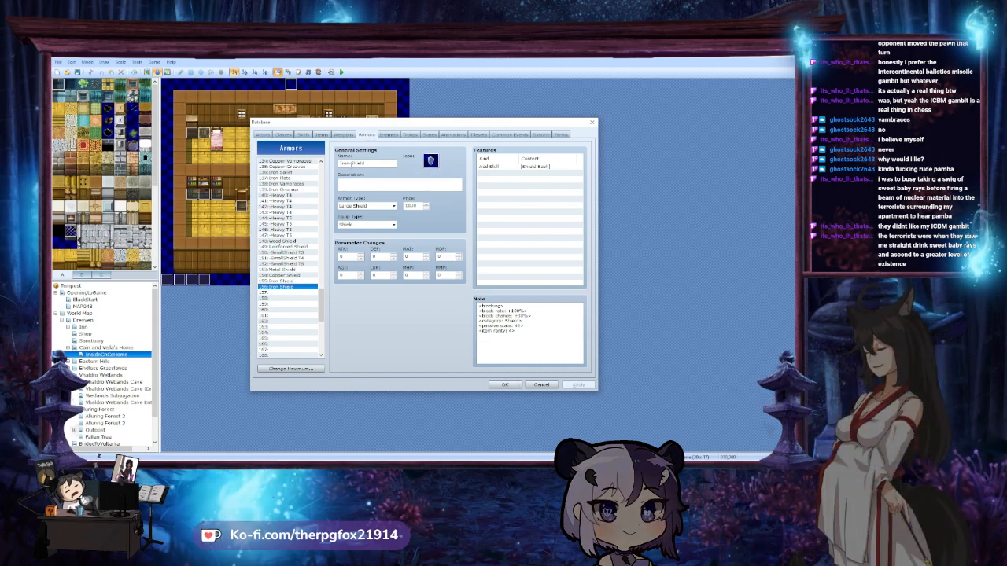
Rename the shield in entry 156 as "Heavy Shield"
left_click(351, 163)
key("BackSpace")
key("BackSpace")
key("BackSpace")
key("BackSpace")
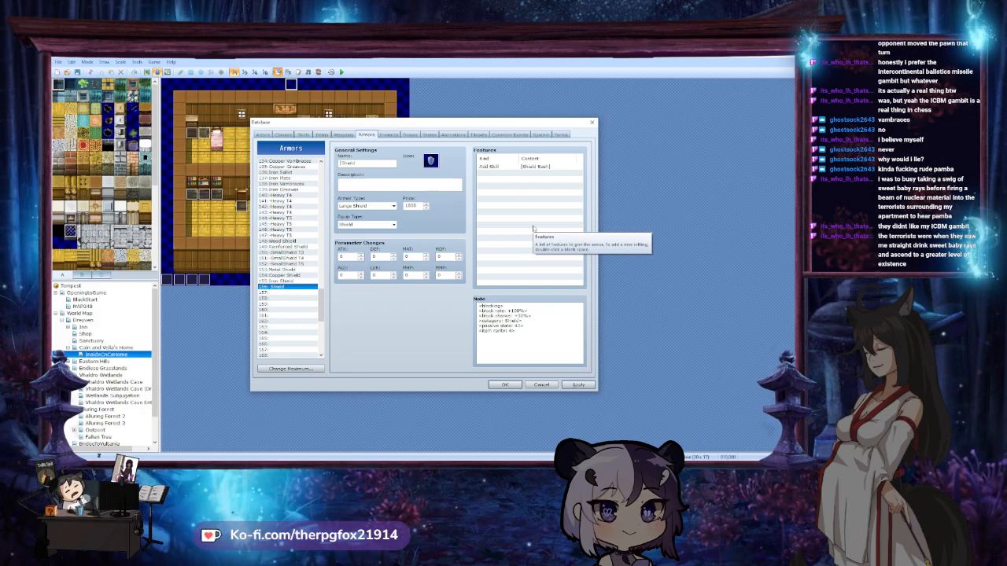
type("Hd avy")
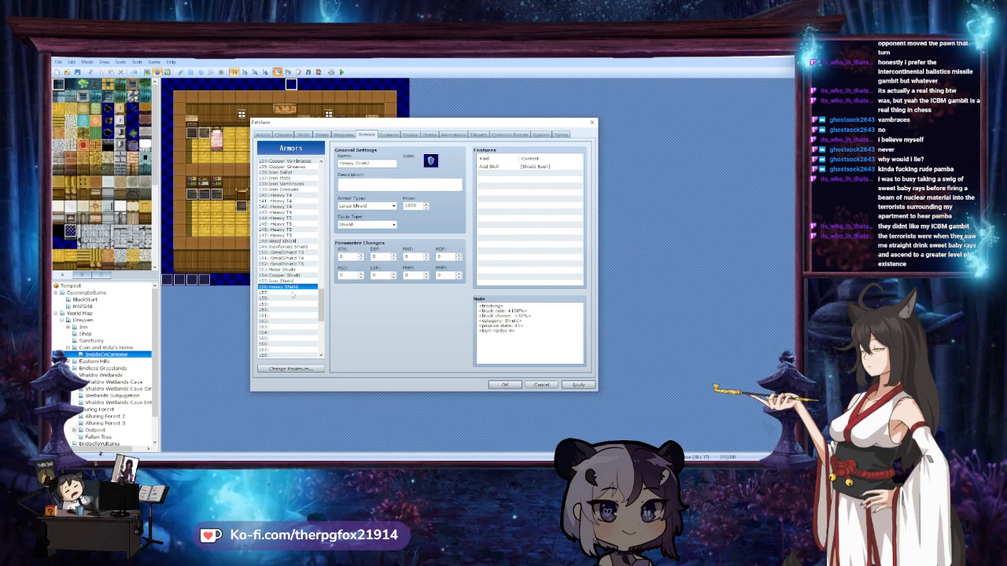
Copy the "-SmallShield T5" placeholder from entry 152 into entry 157 and set its armor type to Large Shield
left_click(294, 263)
left_click(300, 292)
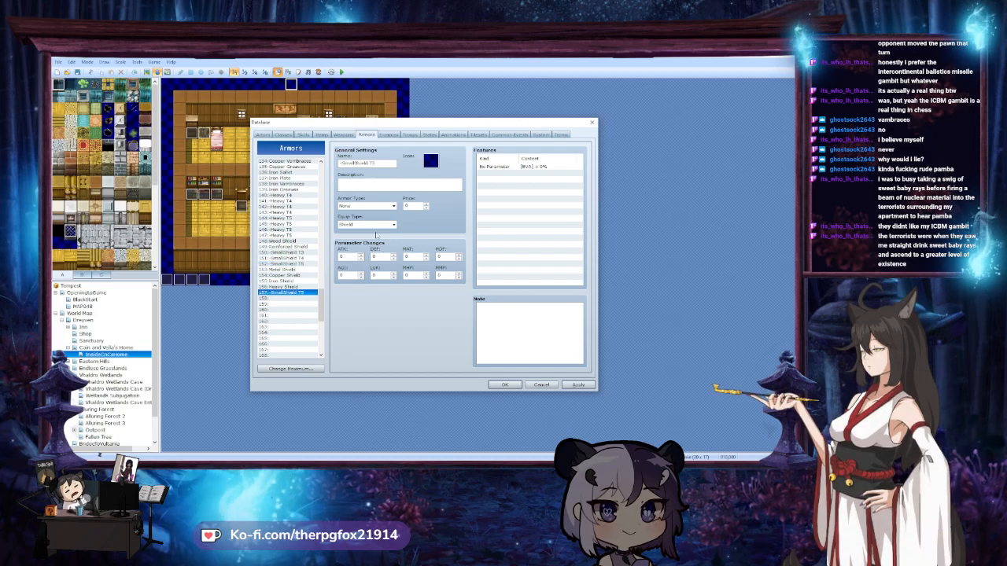
left_click(362, 206)
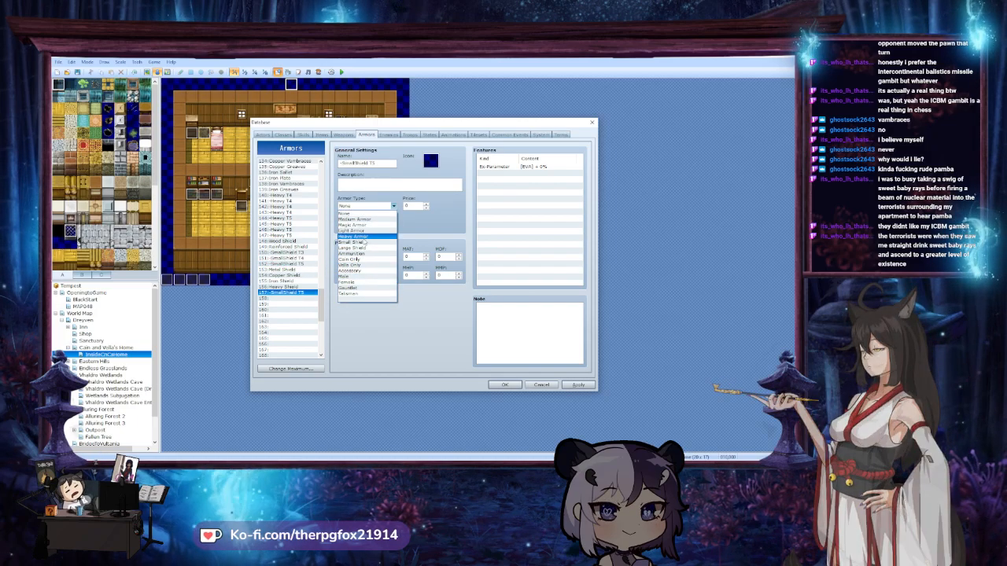
left_click(364, 247)
Copy all of the Heavy Shield's note tags into the empty note of the placeholder at entry 157
left_click(302, 287)
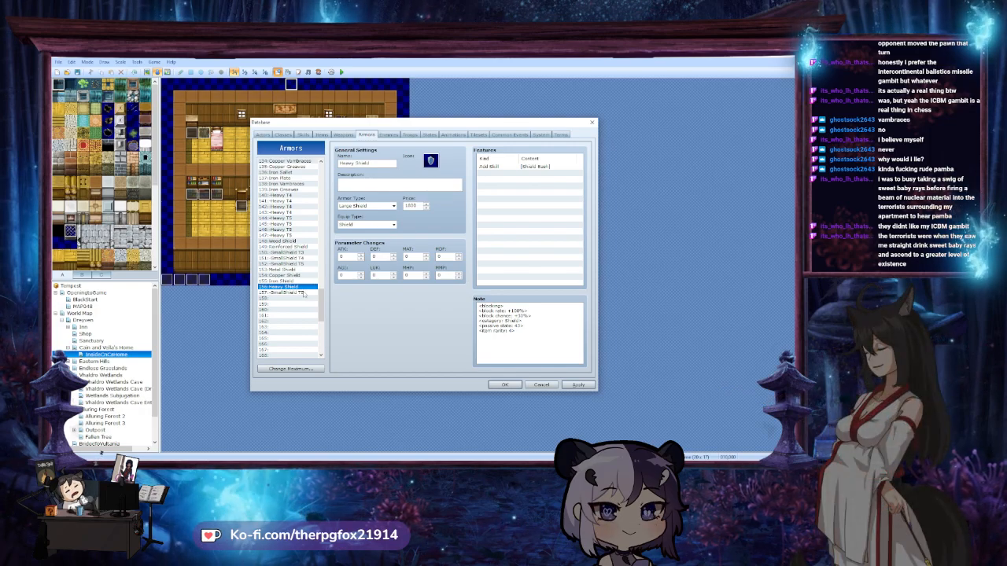
left_click_drag(479, 305, 516, 331)
key("ctrl+c")
left_click(291, 291)
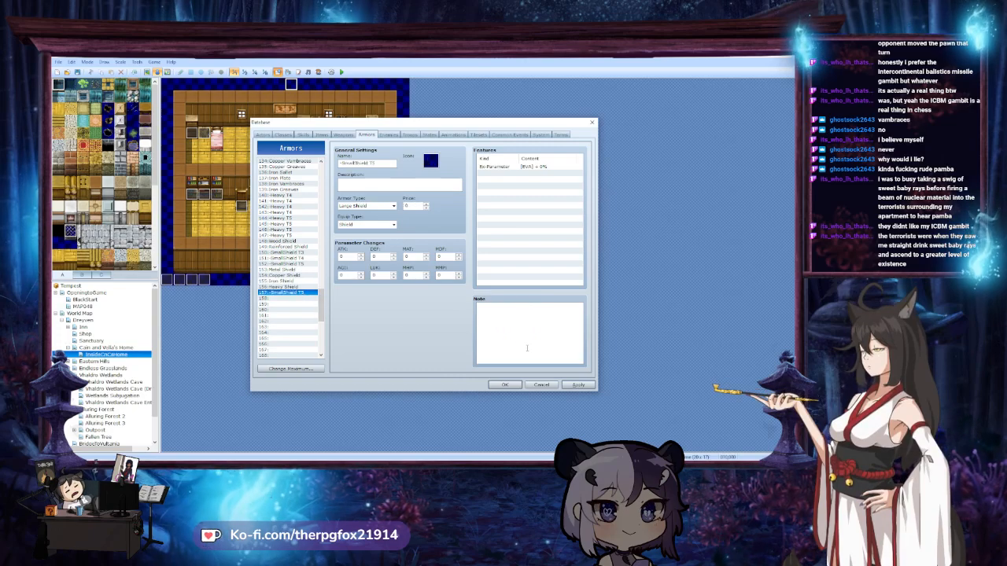
left_click(556, 335)
key("ctrl+v")
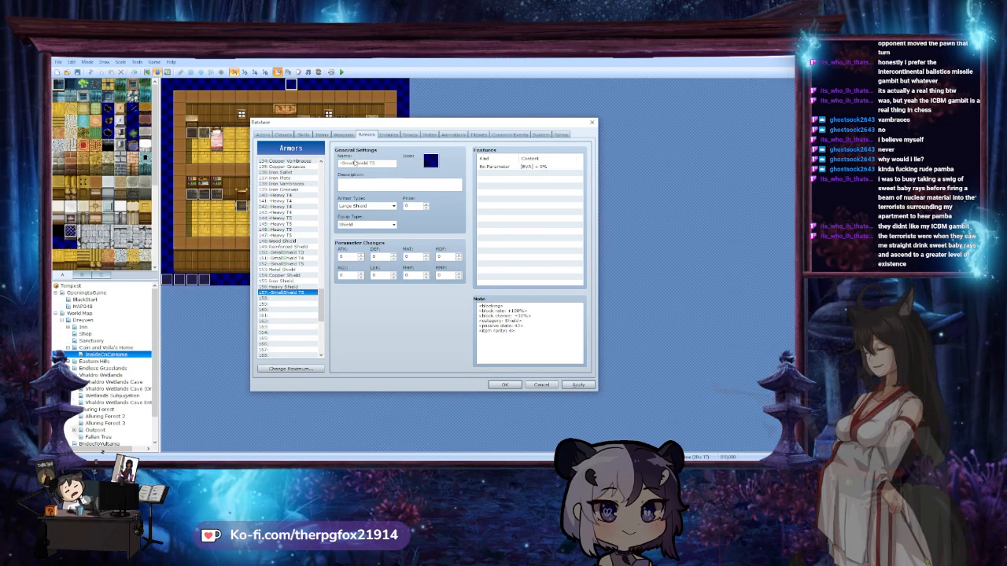
Rename the placeholder at entry 157 as "-LargeShield T5" and set the item rarity in its note to 5
left_click_drag(340, 162, 357, 163)
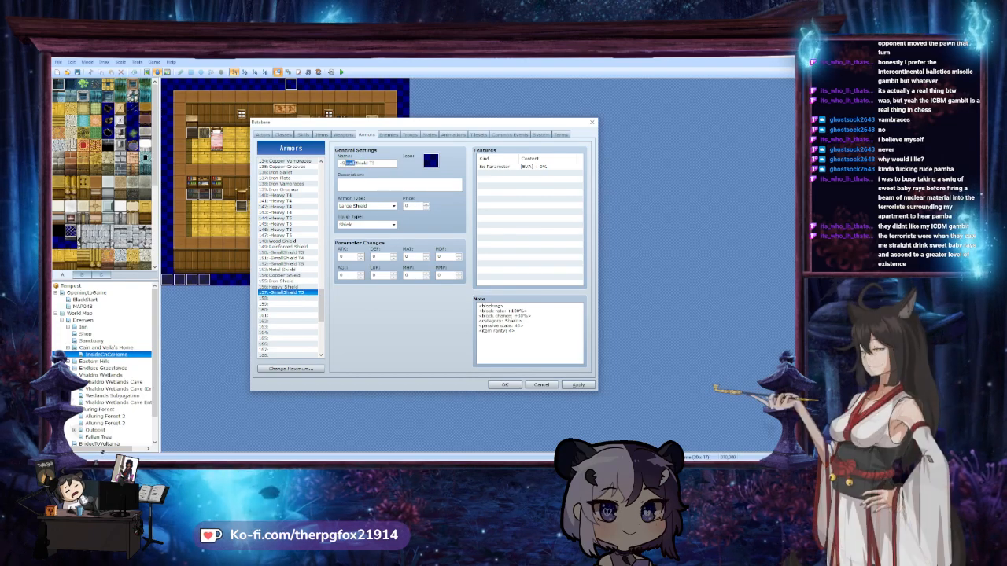
type("Large")
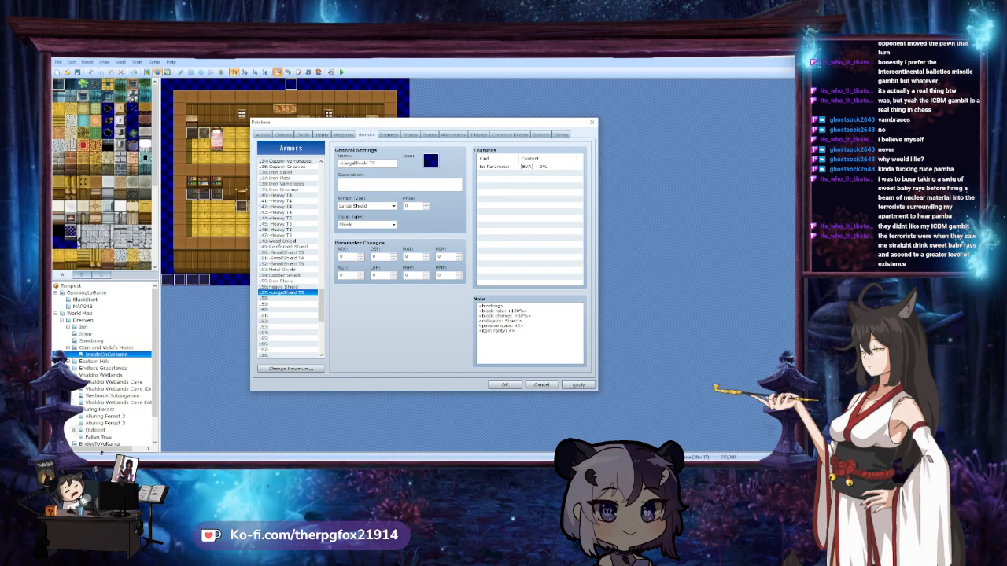
left_click(305, 287)
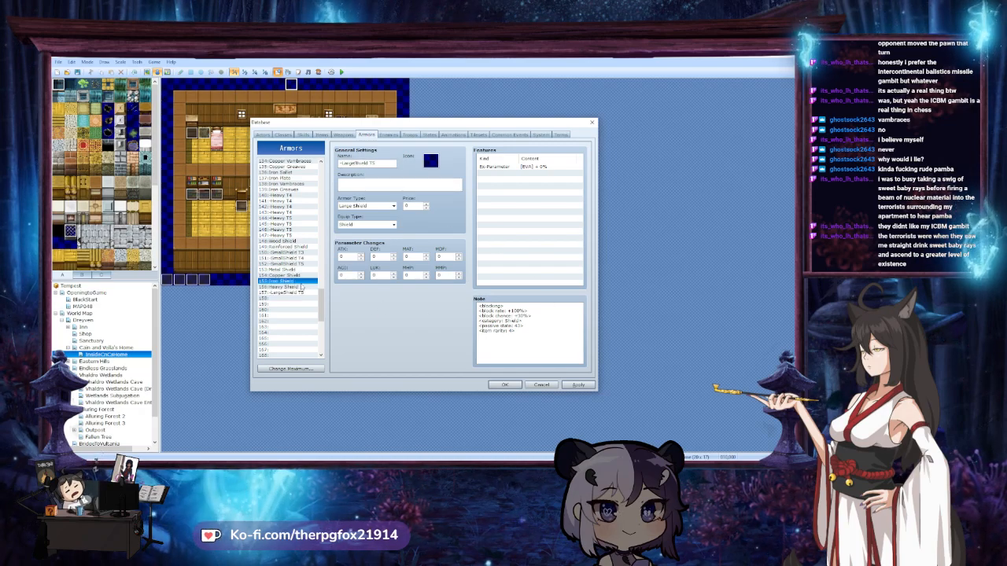
left_click(305, 292)
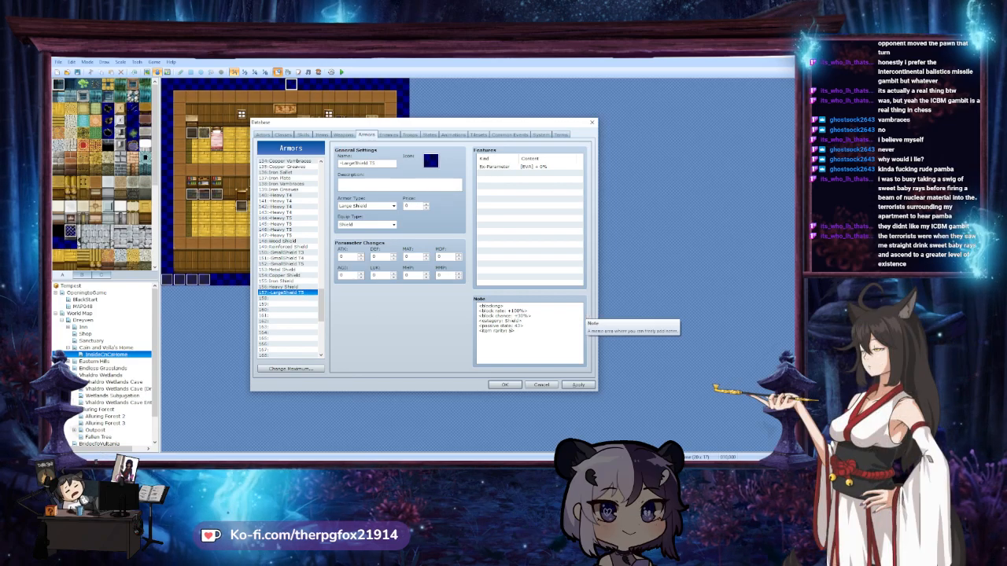
Copy the Reinforced Shield's full note into the "-SmallShield T3" placeholder at entry 150 and set its item rarity to 3
left_click(295, 264)
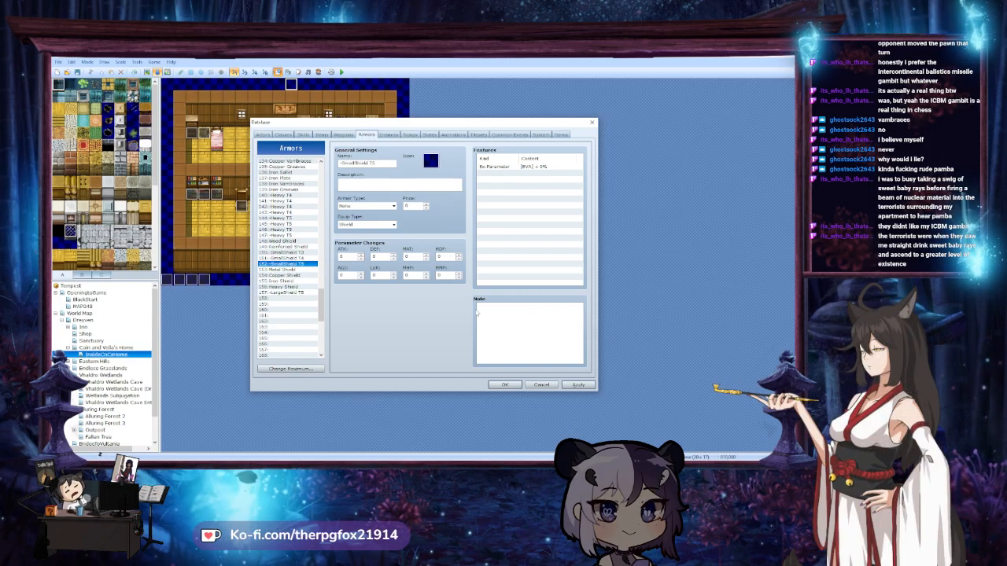
left_click(291, 246)
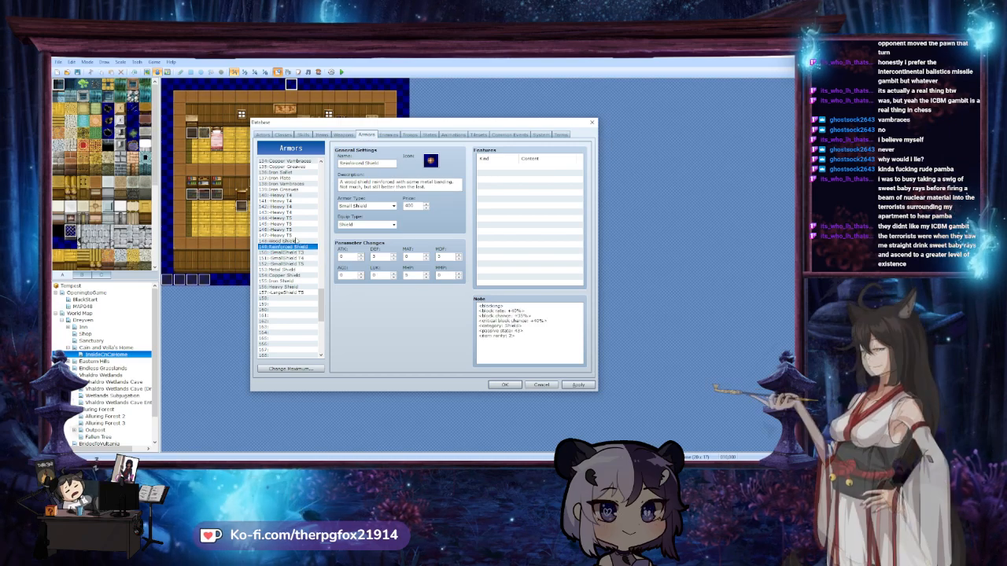
left_click_drag(540, 342, 477, 304)
key("ctrl+c")
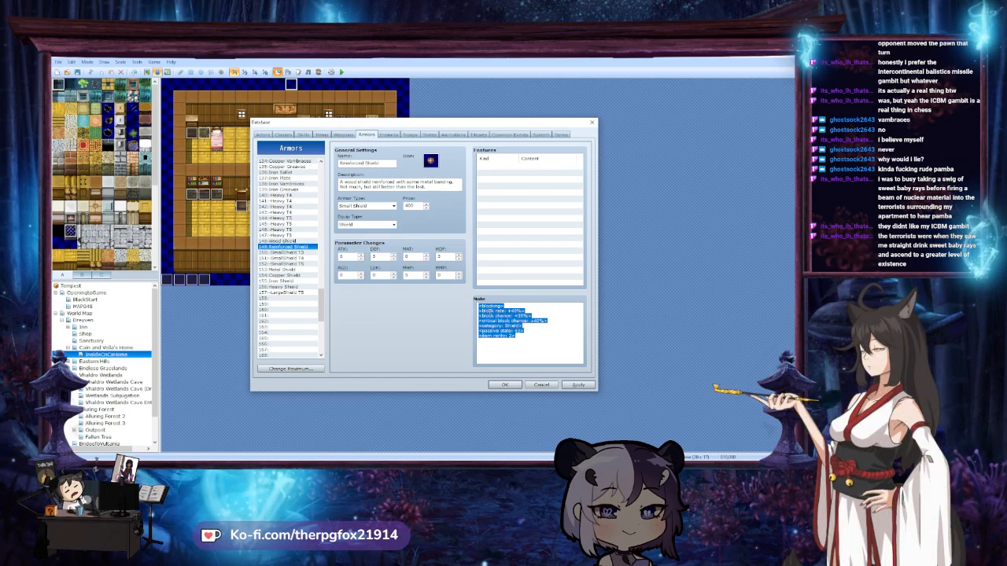
left_click(284, 252)
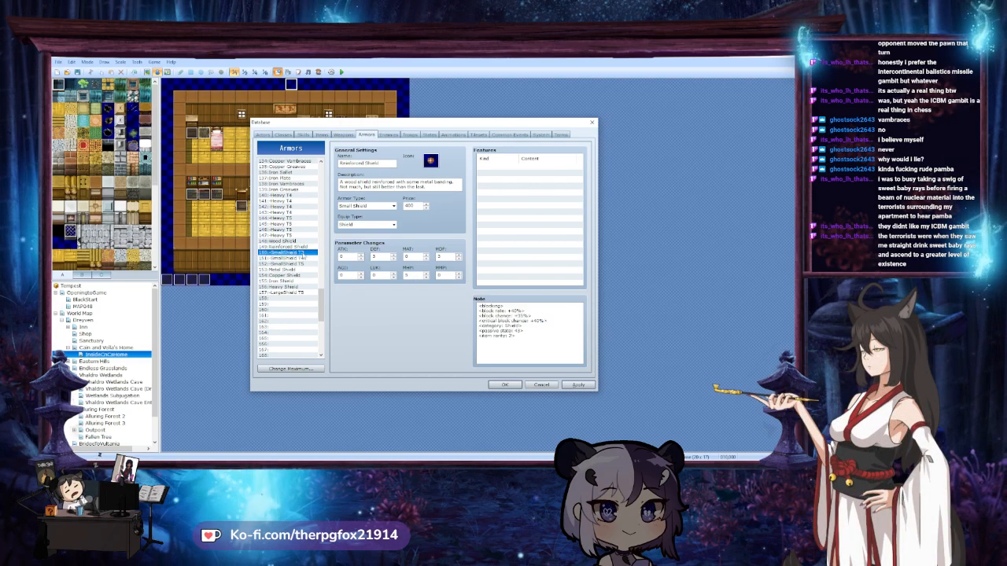
left_click(500, 315)
type("<blocking> <block rate: +40%> <block chance: +35%> <critical block chance: +40%> <category: Shield> <passive state: 43> <item rarity: 5>")
type("3")
Paste the same small shield note into the T4 and T5 placeholders at entries 151–152, with item rarities of 4 and 5
left_click(284, 259)
left_click(496, 323)
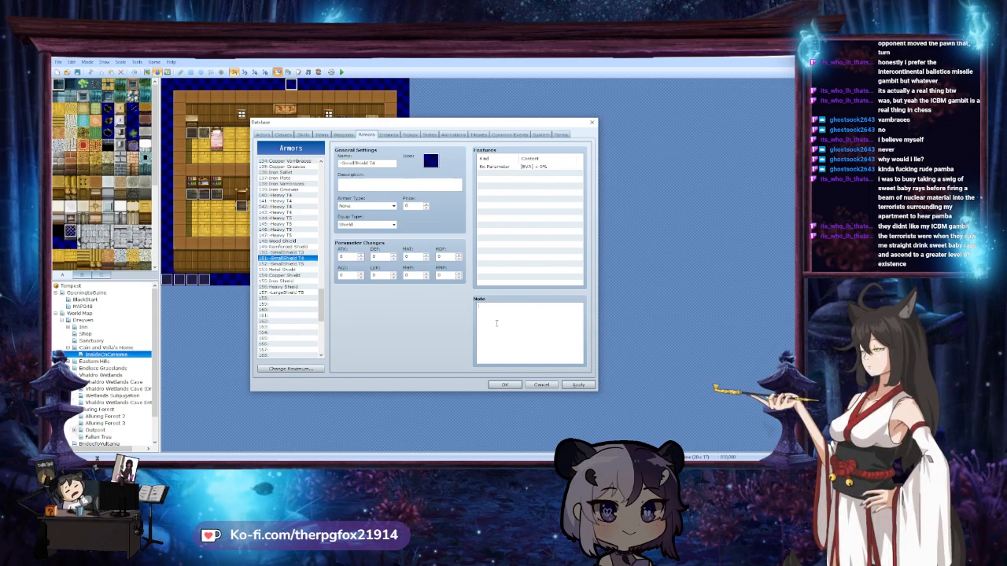
type("<blocking> <block rate: +40%> <block chance: +35%> <critical block chance: +45%> <category: Shield> <passive state: 43> <item rarity: 2>")
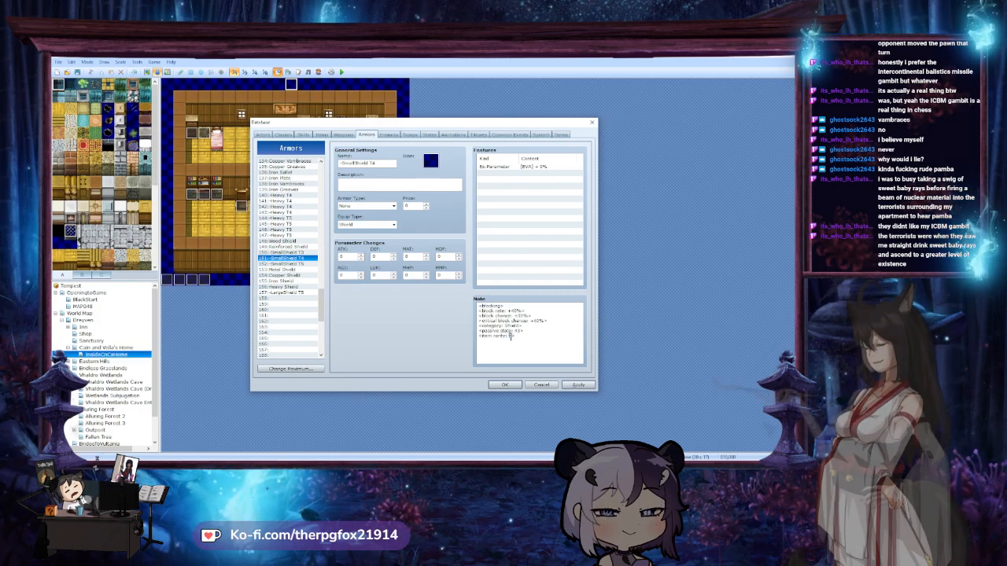
left_click(284, 264)
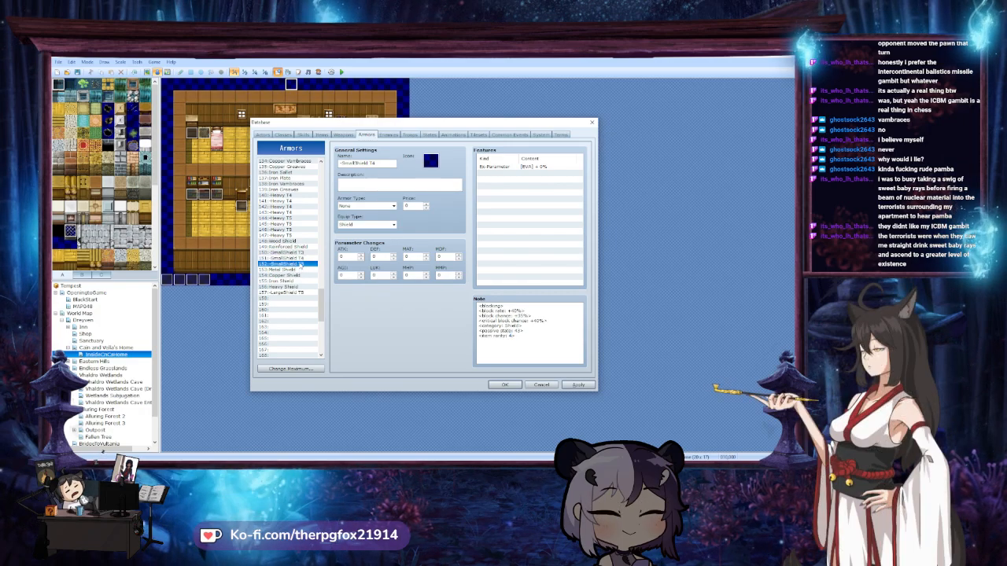
left_click(501, 322)
key("ctrl+v")
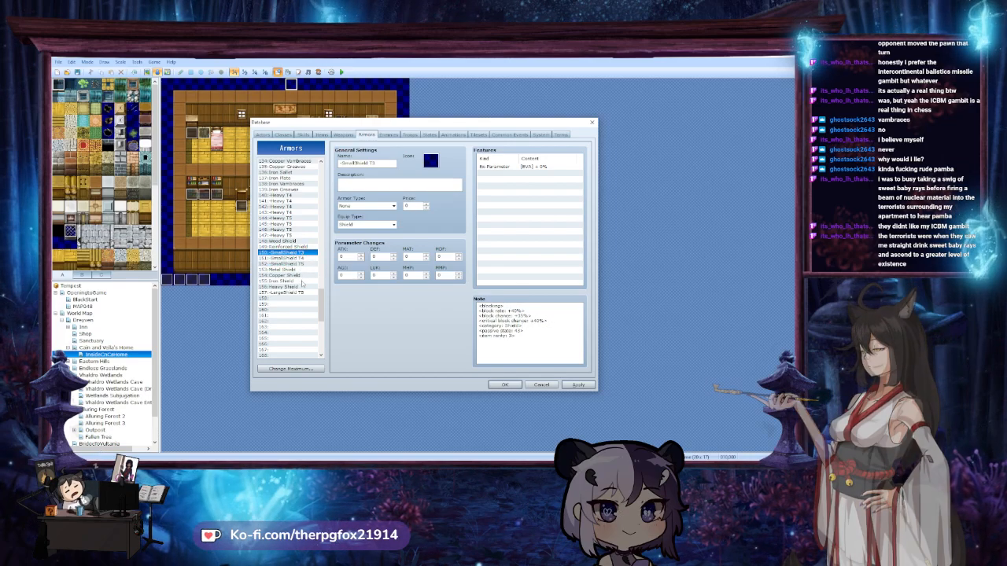
Check the note tags and armor types of the large shields against the small shield placeholders in entries 150–152
left_click(303, 281)
left_click(304, 292)
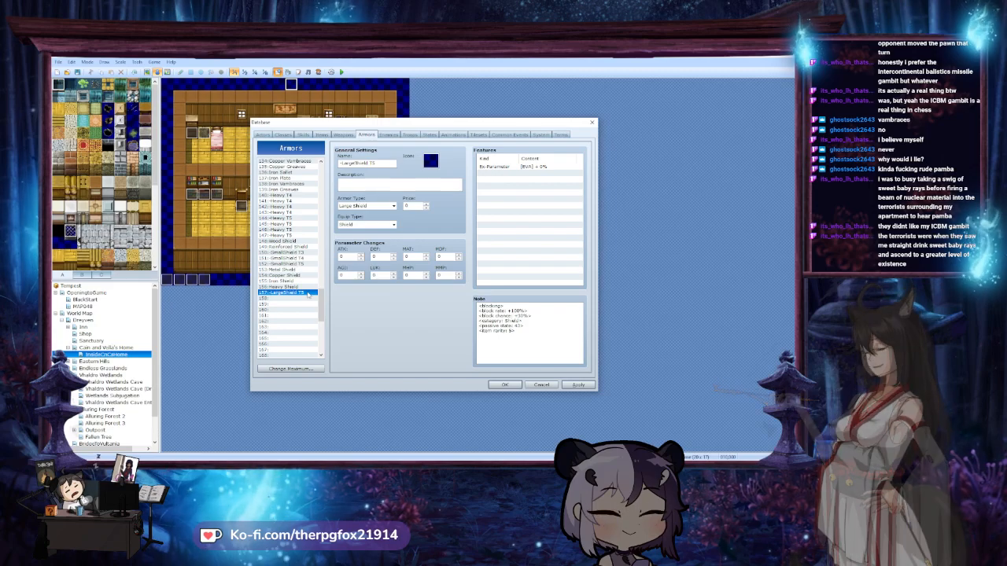
left_click(297, 270)
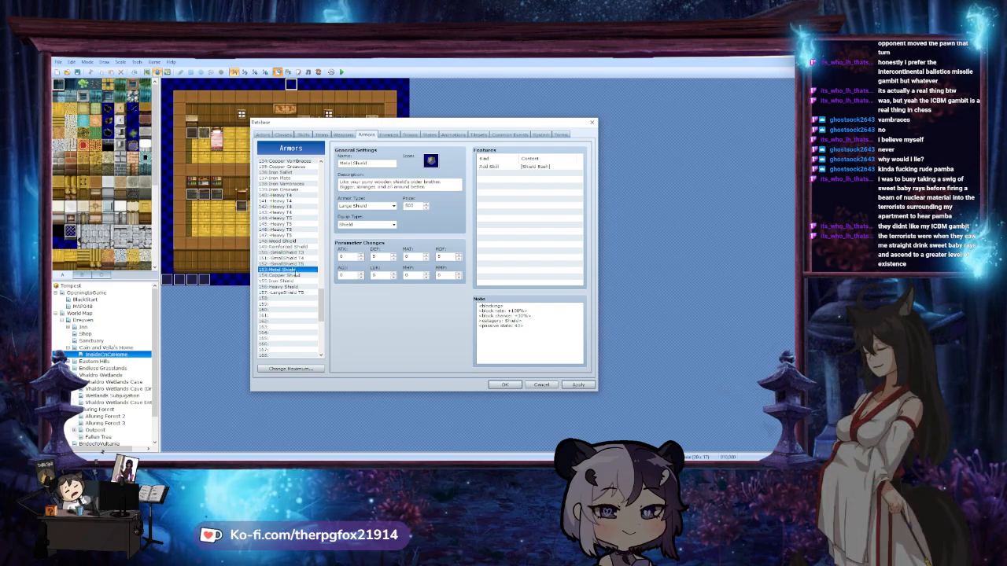
left_click(288, 264)
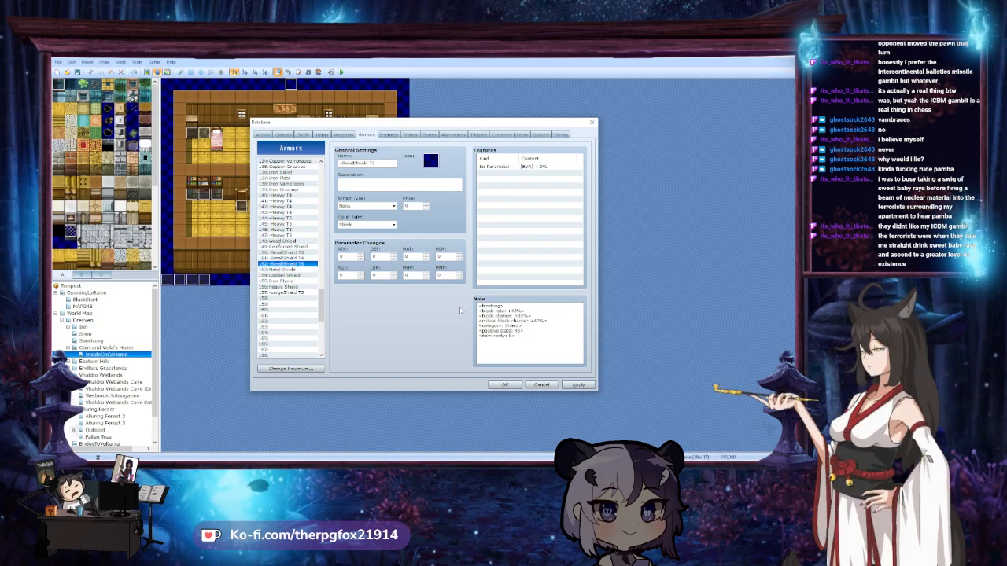
key("Up")
key("Up")
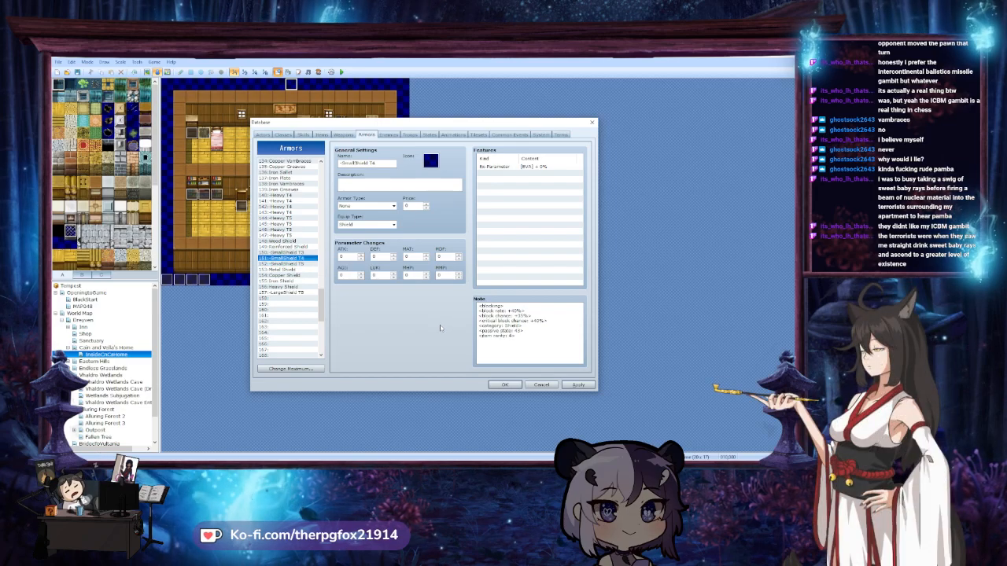
Review the shield armor entries one by one, from Wood Shield through the large shields to the first empty slot 158
key("Up")
key("Up")
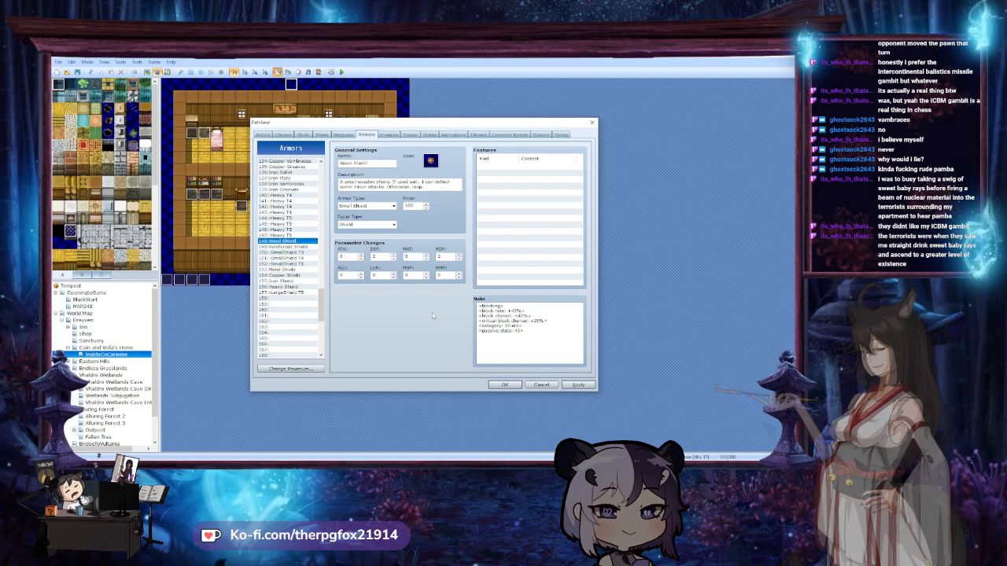
key("Down")
key("Down")
key("Down")
key("Down")
key("Down")
key("Down")
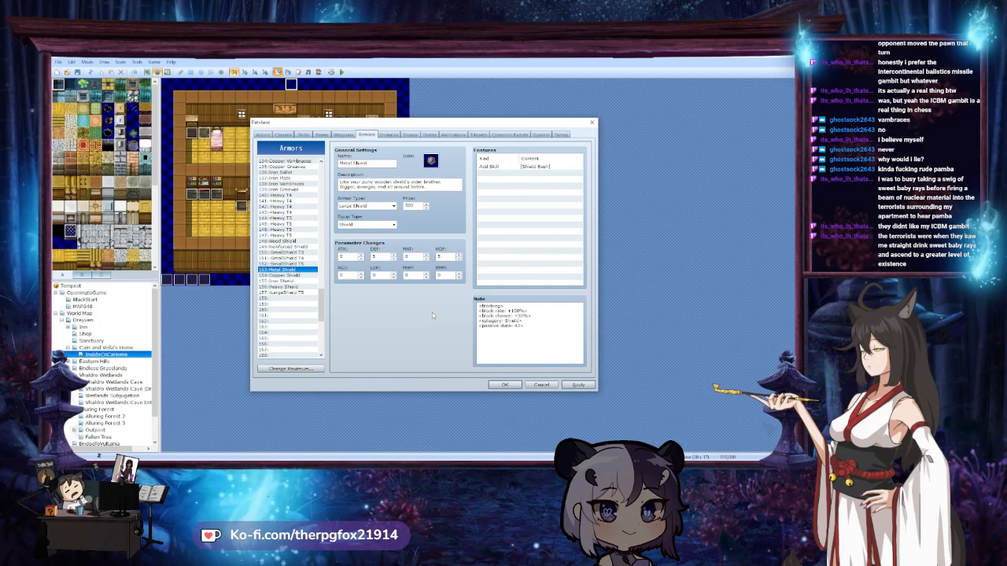
key("Down")
key("Down")
key("Down")
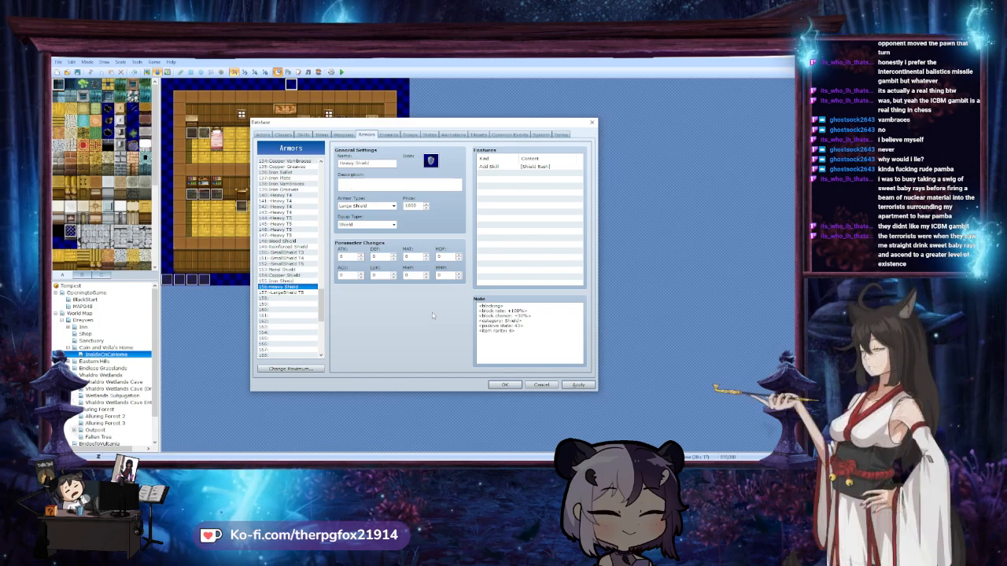
key("Down")
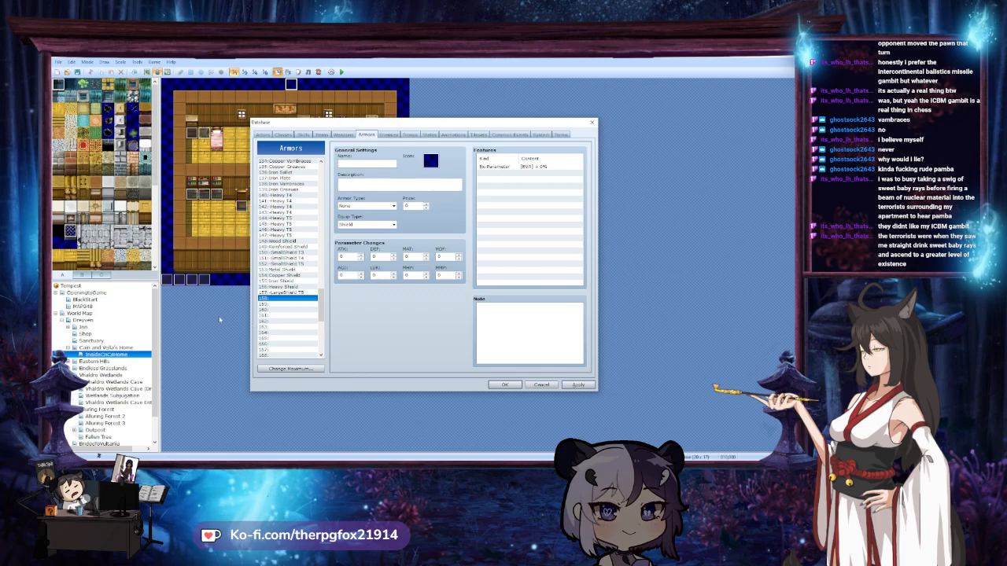
Copy the Silken Gauntlet armor entry into the empty armor slot 158
left_click_drag(324, 312, 322, 273)
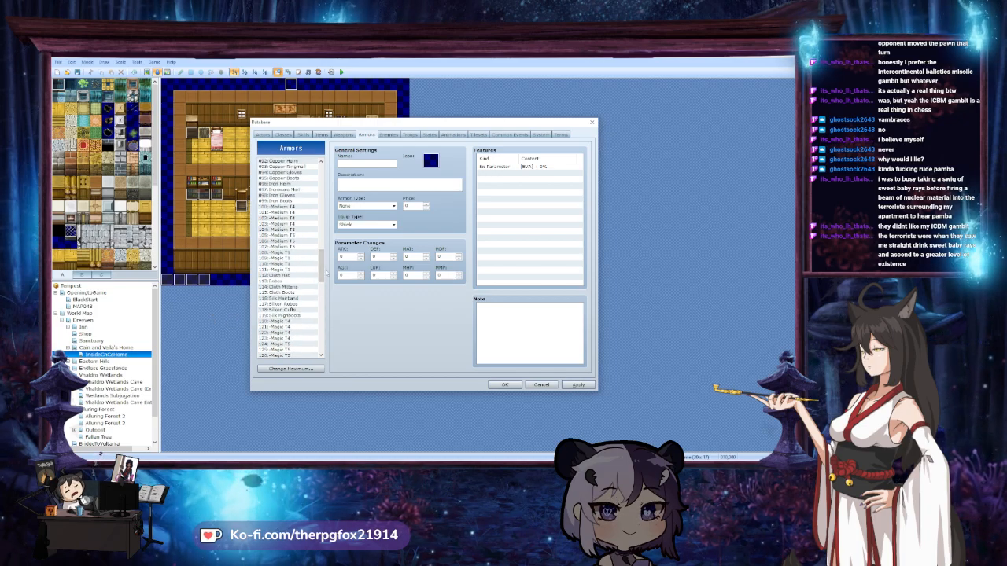
left_click_drag(326, 272, 325, 222)
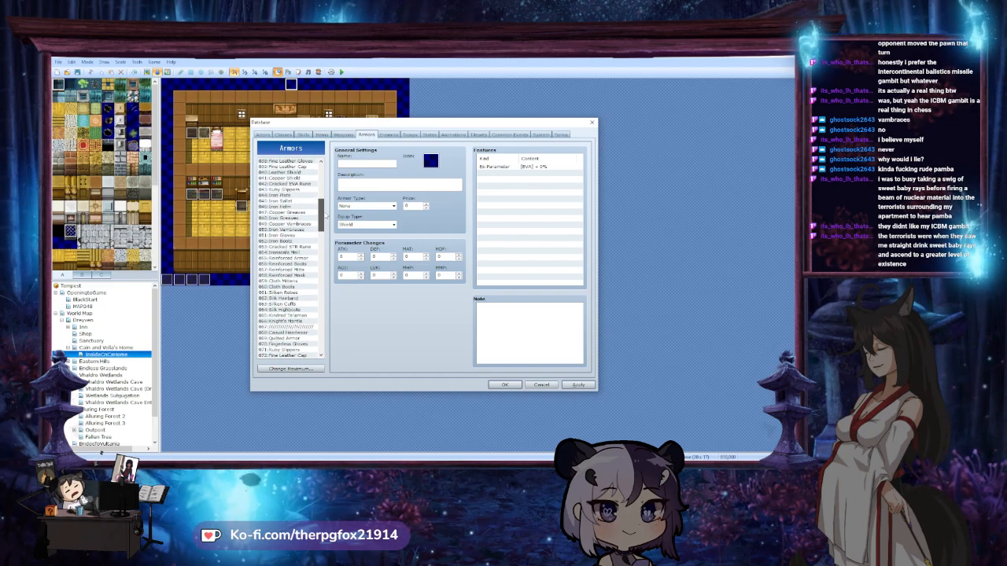
left_click_drag(325, 217, 323, 194)
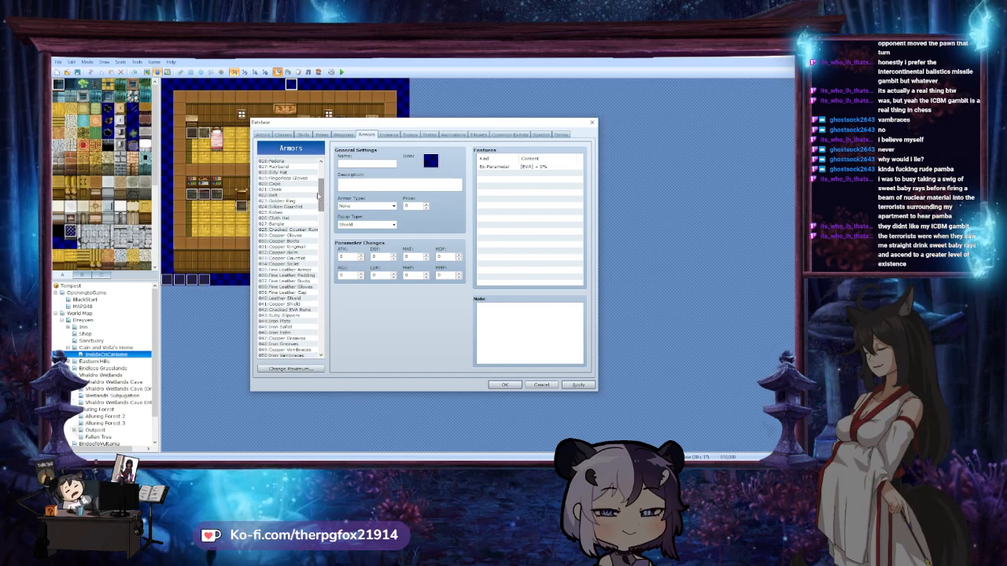
left_click(291, 206)
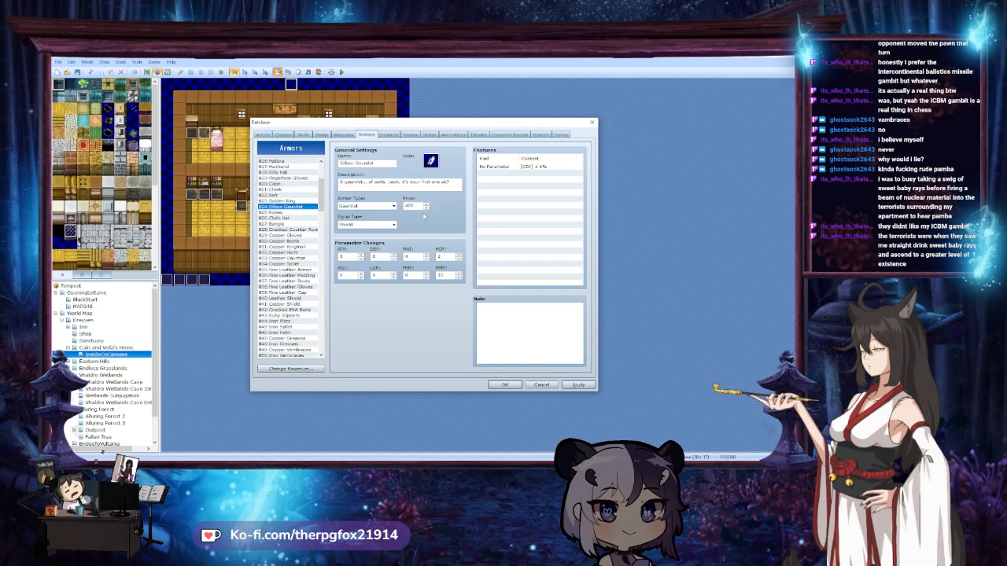
left_click_drag(322, 197, 321, 219)
left_click(289, 299)
key("ctrl+v")
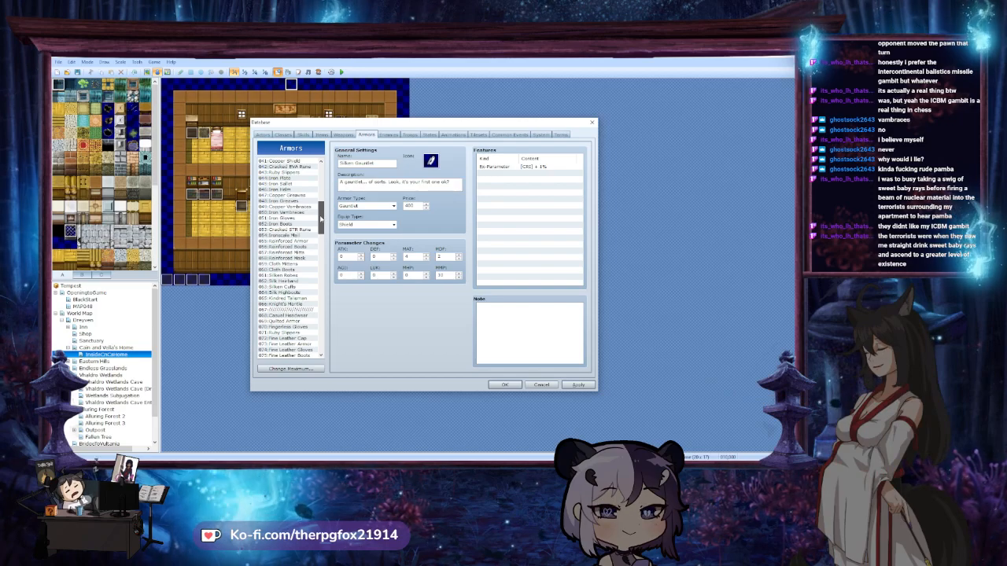
Copy the Copper Gauntlet armor entry into the empty armor slot 159
left_click_drag(321, 219, 319, 205)
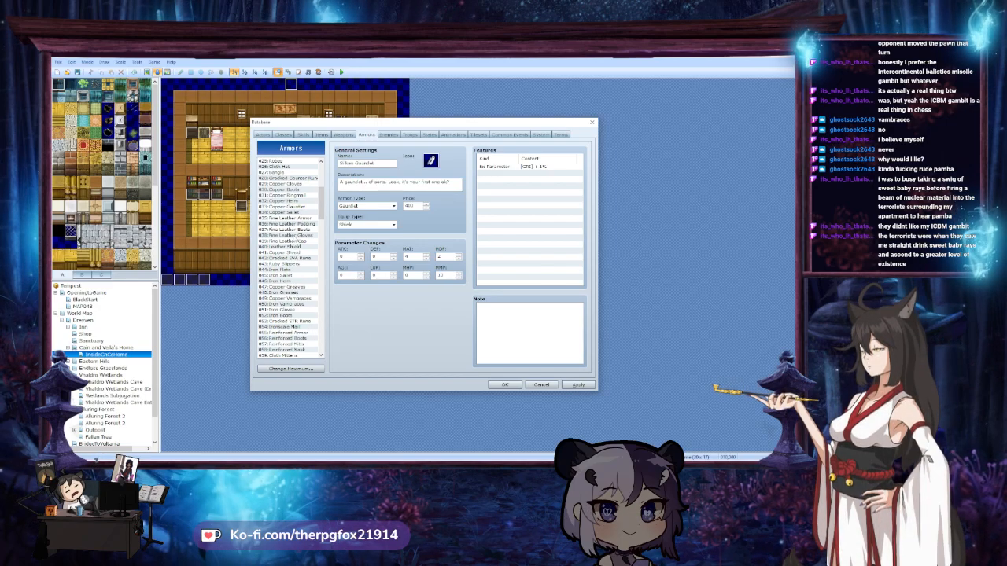
scroll(295, 238, "up", 1)
left_click(294, 224)
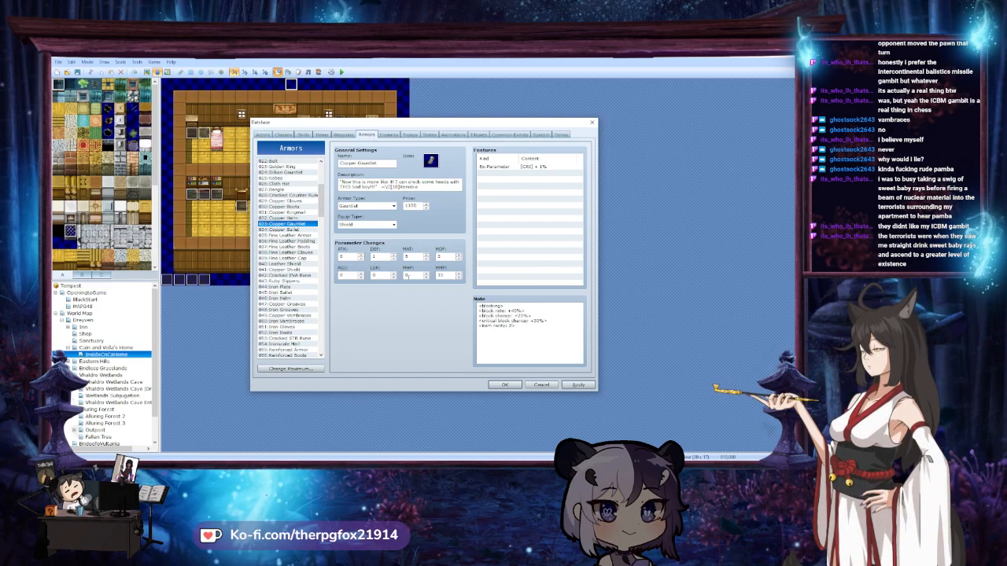
scroll(293, 259, "down", 20)
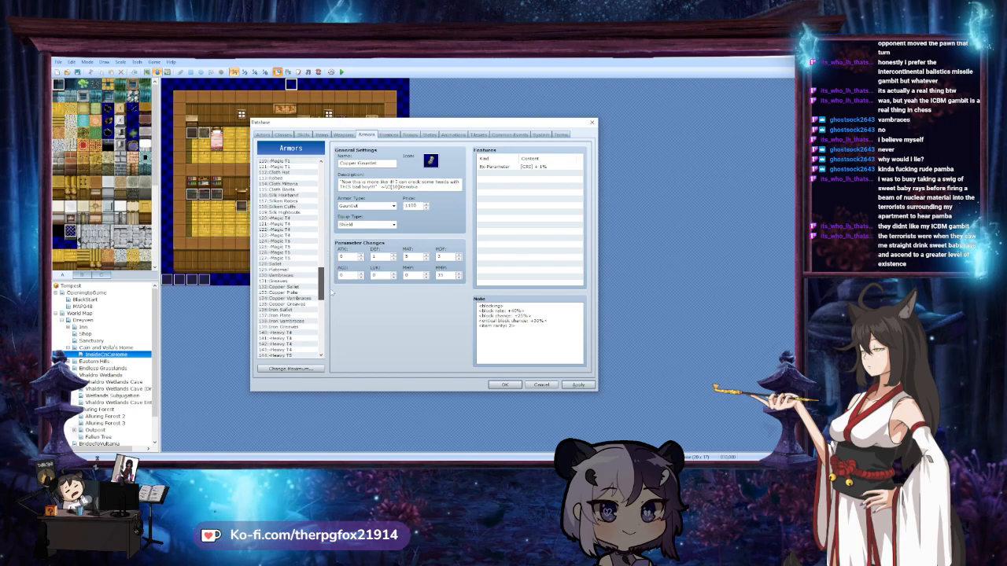
left_click(292, 304)
key("ctrl+v")
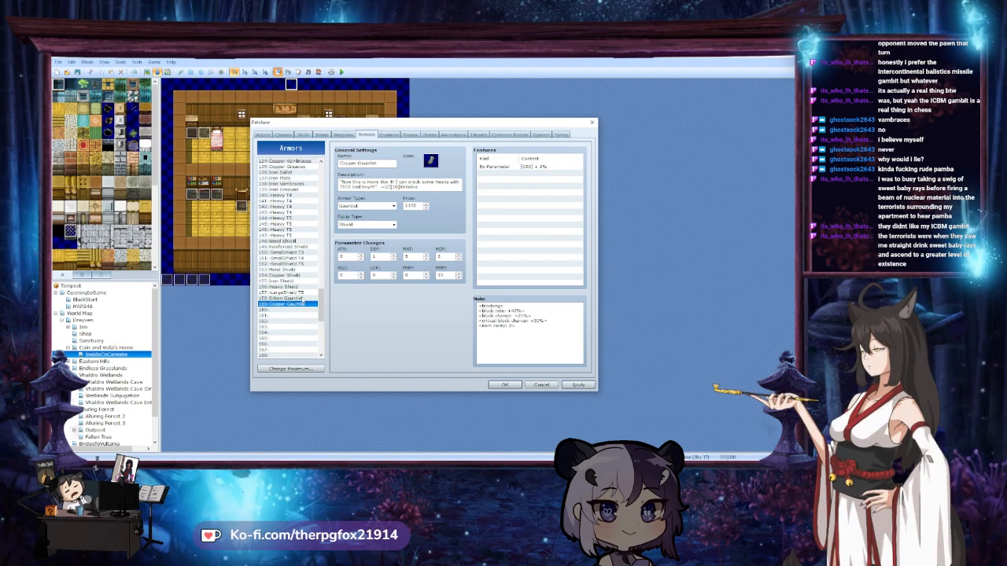
Compare the copied Silken Gauntlet and Copper Gauntlet entries and apply the database changes
left_click(291, 298)
key("Down")
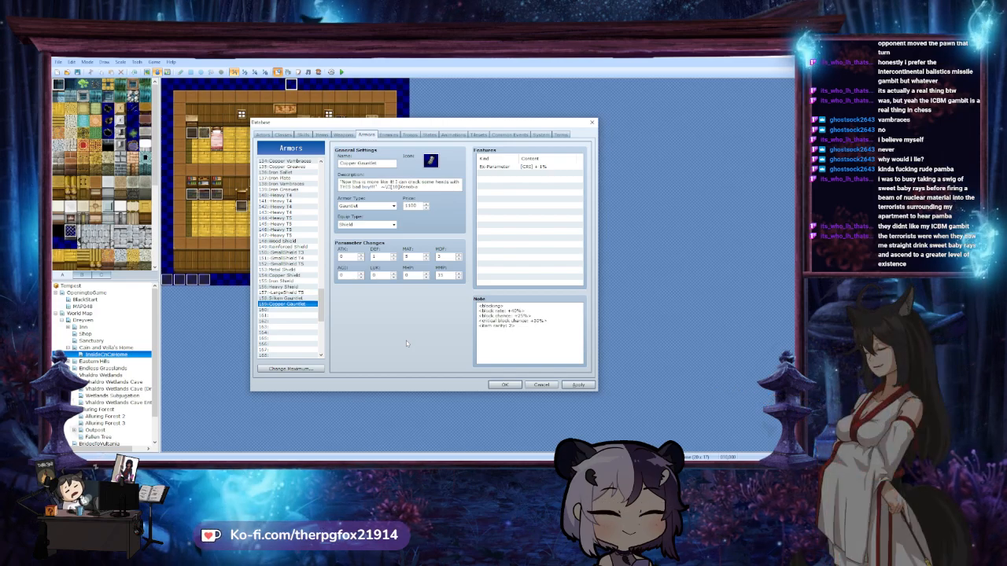
key("Up")
key("Down")
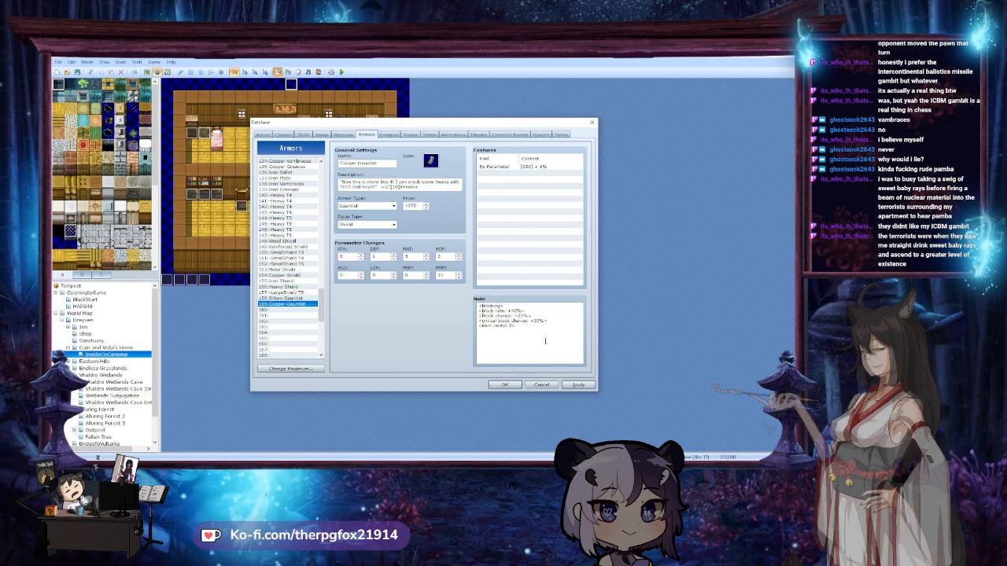
left_click(580, 385)
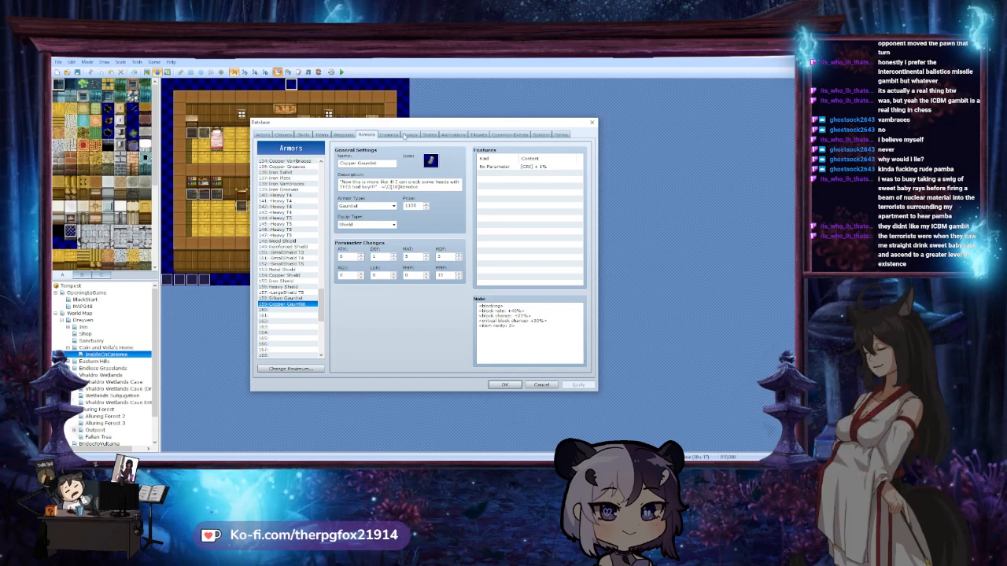
Look through the database's States list from its last entries back to the counter-related states
left_click(427, 134)
left_click_drag(321, 191, 324, 338)
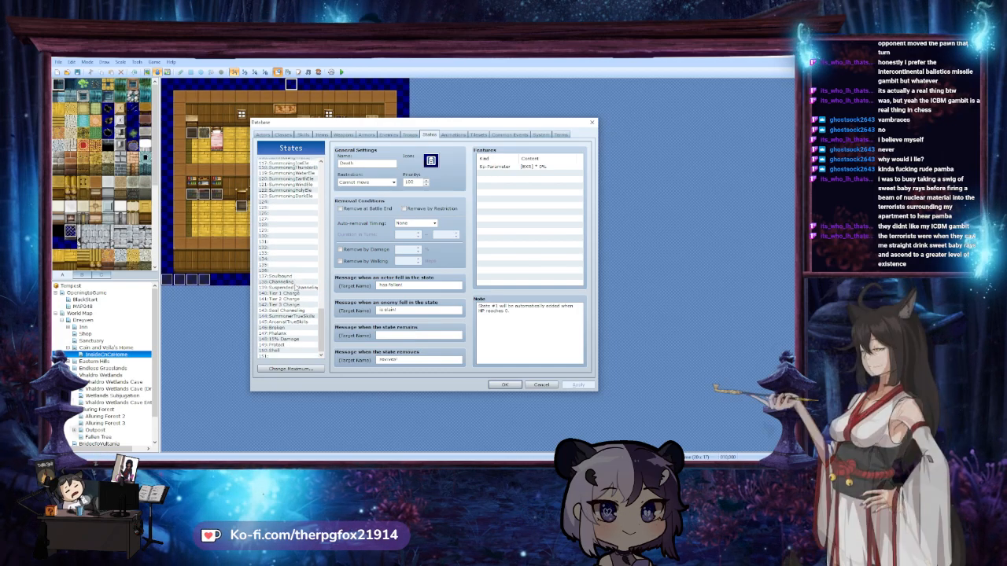
scroll(299, 350, "up", 7)
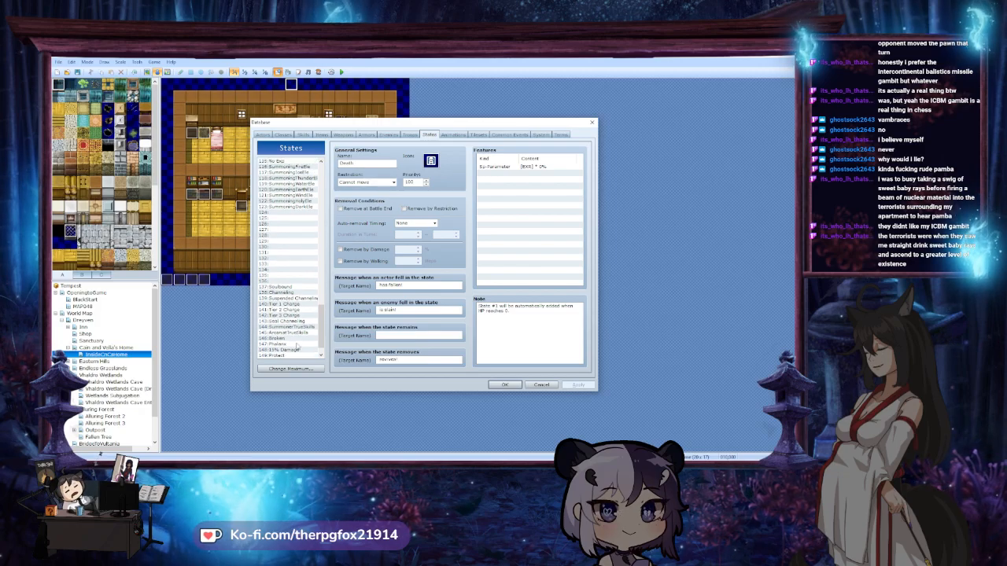
scroll(296, 346, "up", 3)
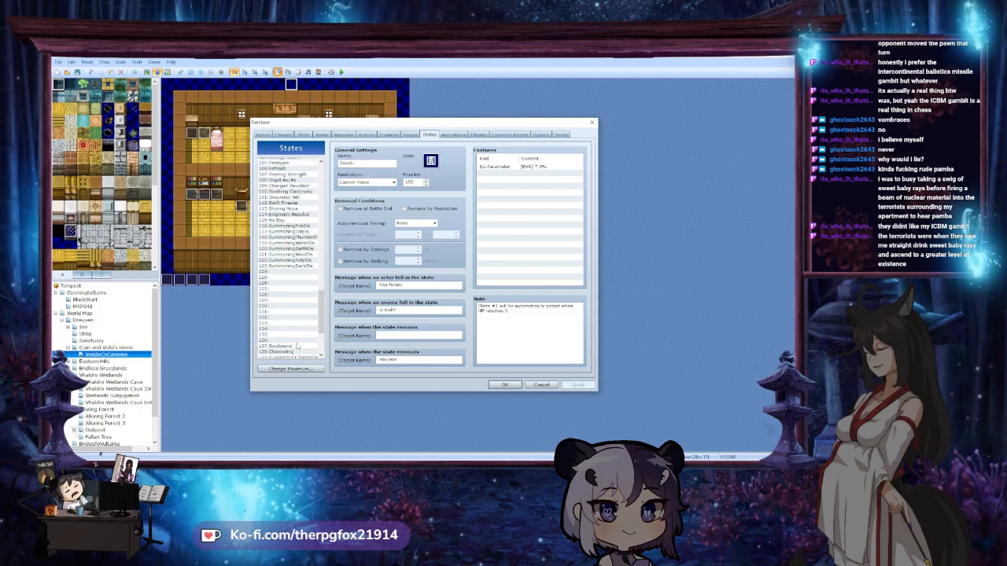
scroll(297, 346, "up", 5)
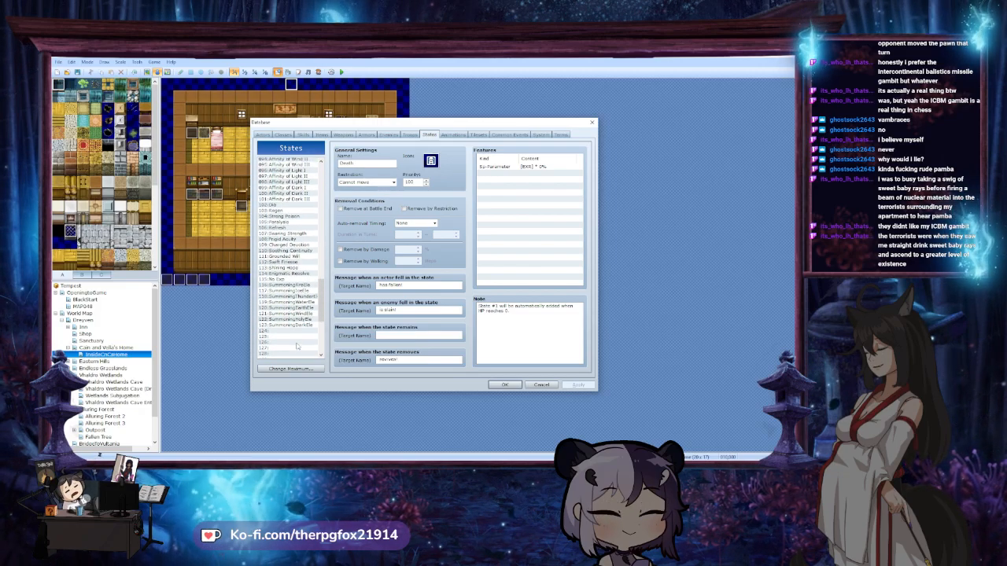
scroll(302, 276, "up", 6)
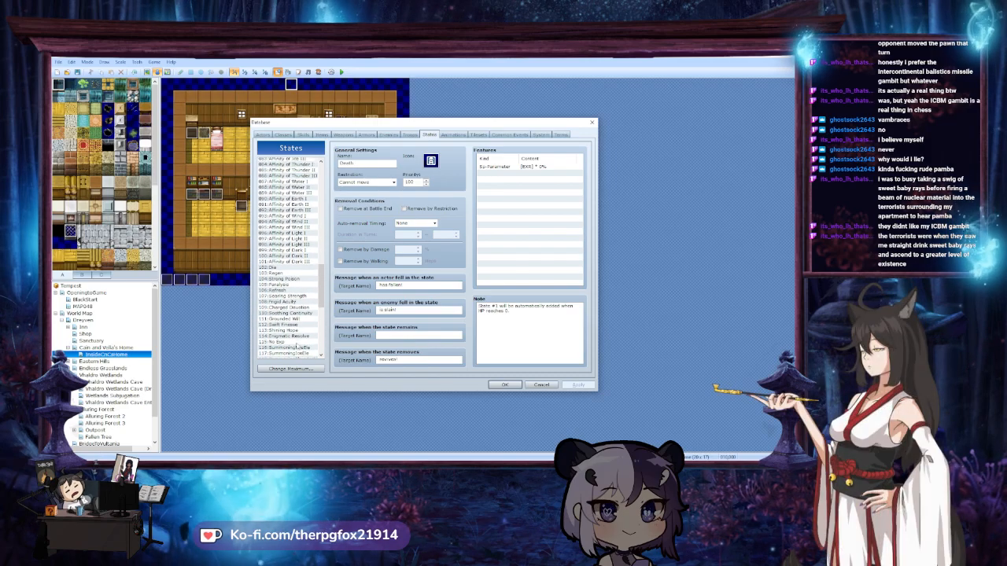
scroll(299, 279, "up", 6)
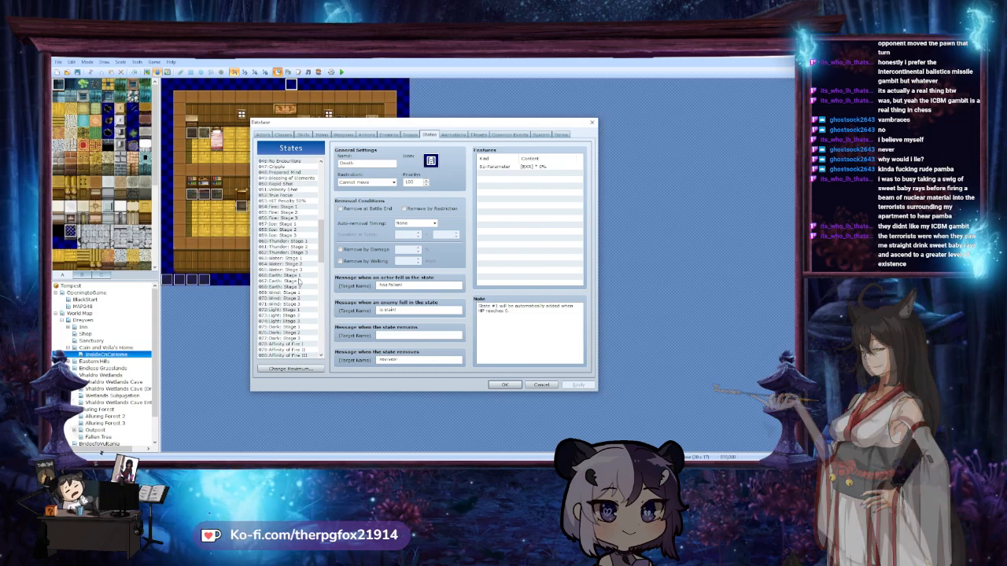
scroll(299, 281, "up", 2)
scroll(299, 281, "up", 2)
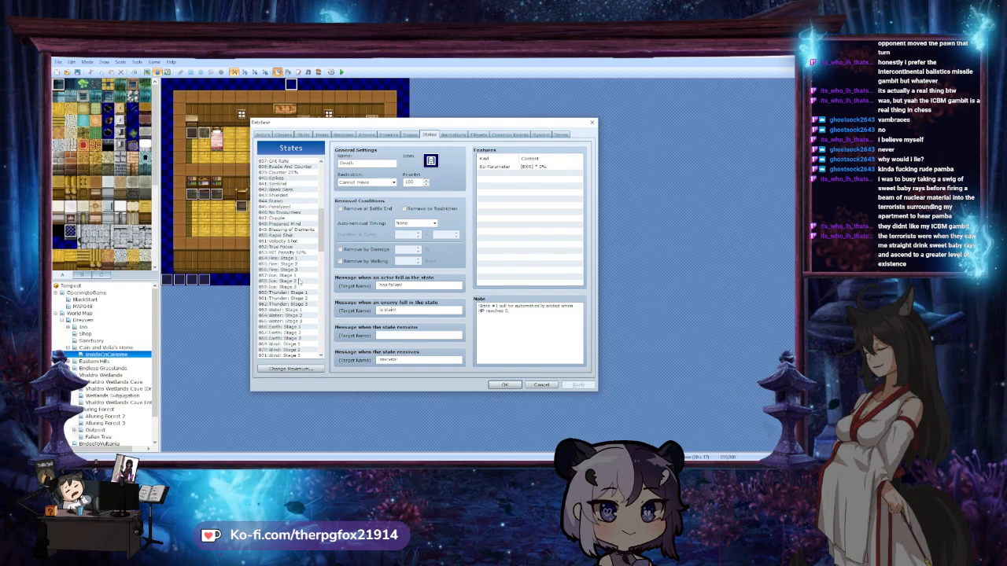
scroll(299, 281, "up", 2)
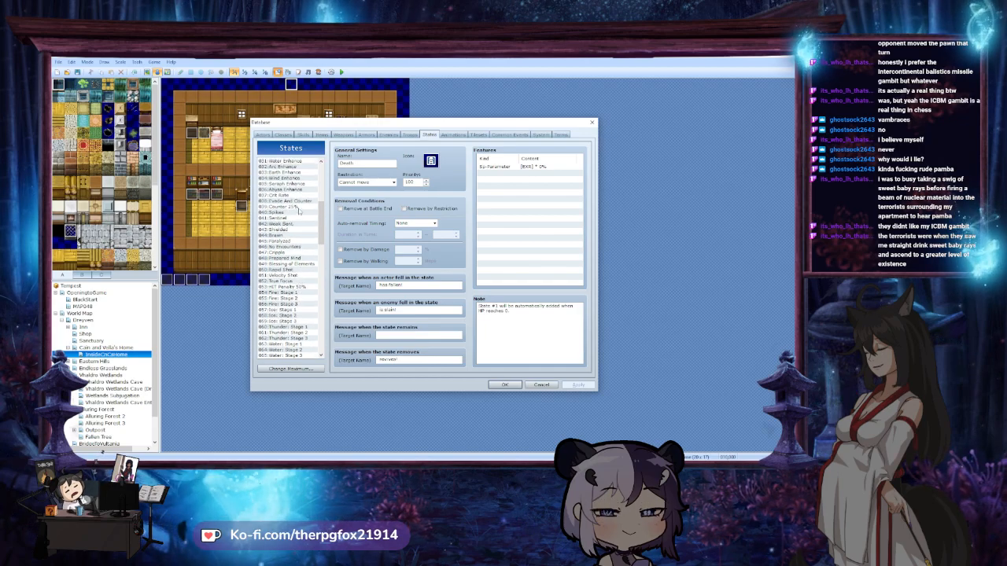
Examine the settings and notes of the Evade And Counter, Crit Rate and Counterattack states, and the states listed before them
left_click(287, 201)
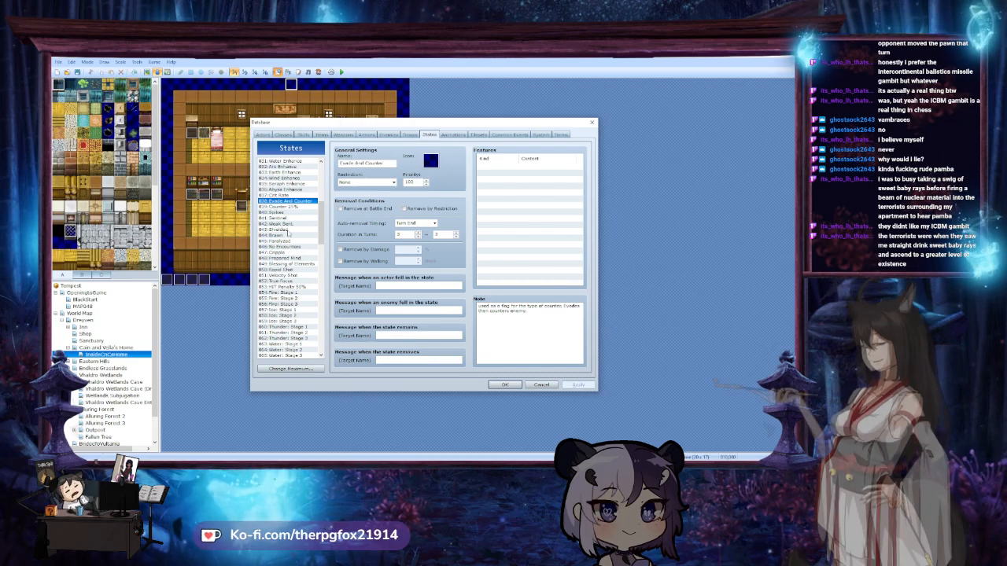
scroll(298, 232, "up", 2)
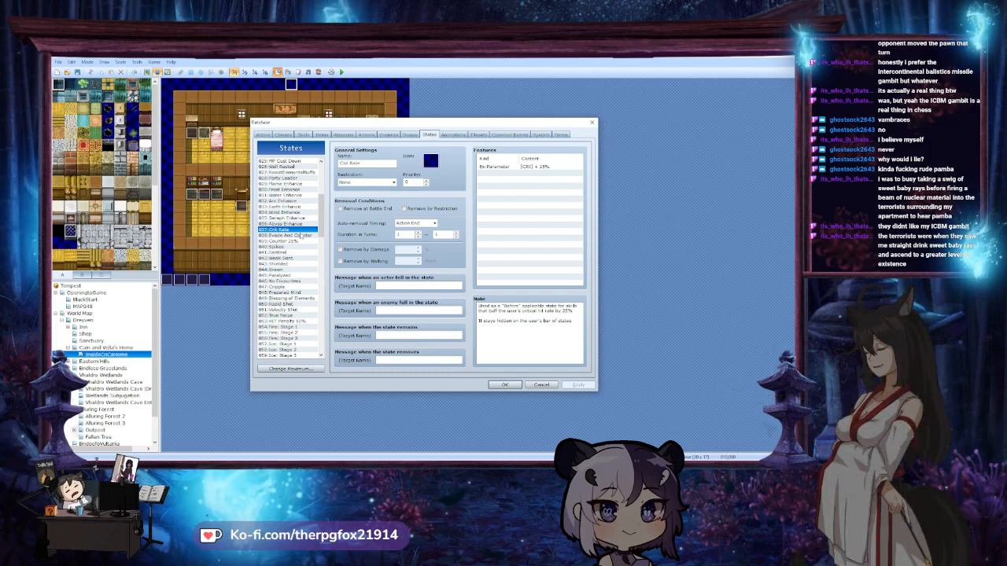
left_click(297, 229)
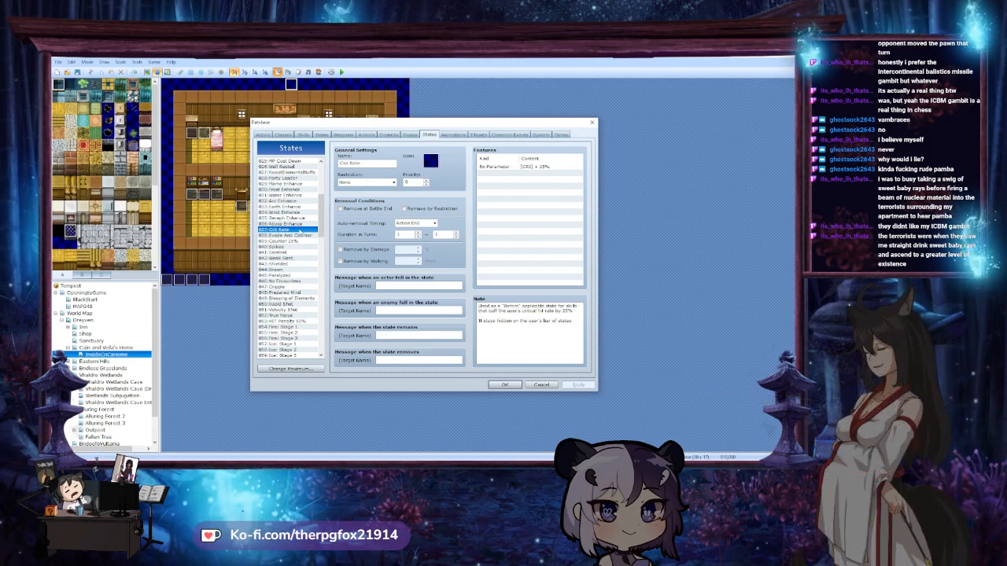
scroll(298, 236, "up", 1)
scroll(292, 214, "up", 2)
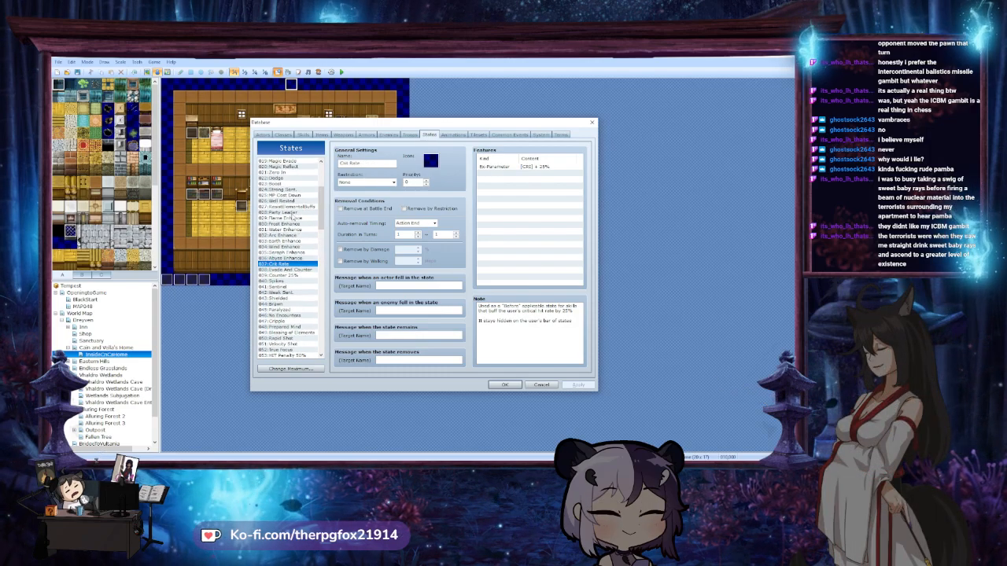
scroll(291, 214, "up", 2)
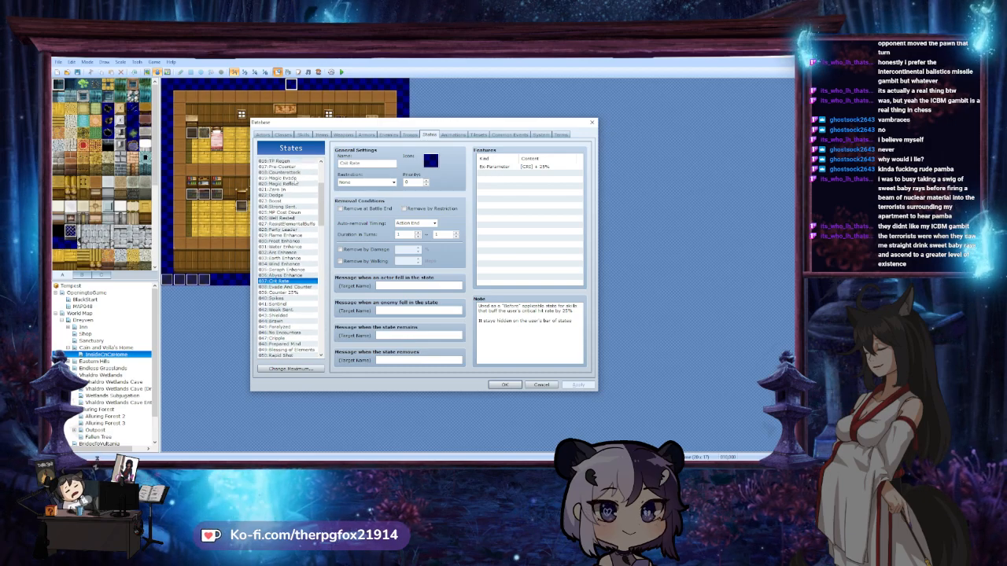
left_click(295, 172)
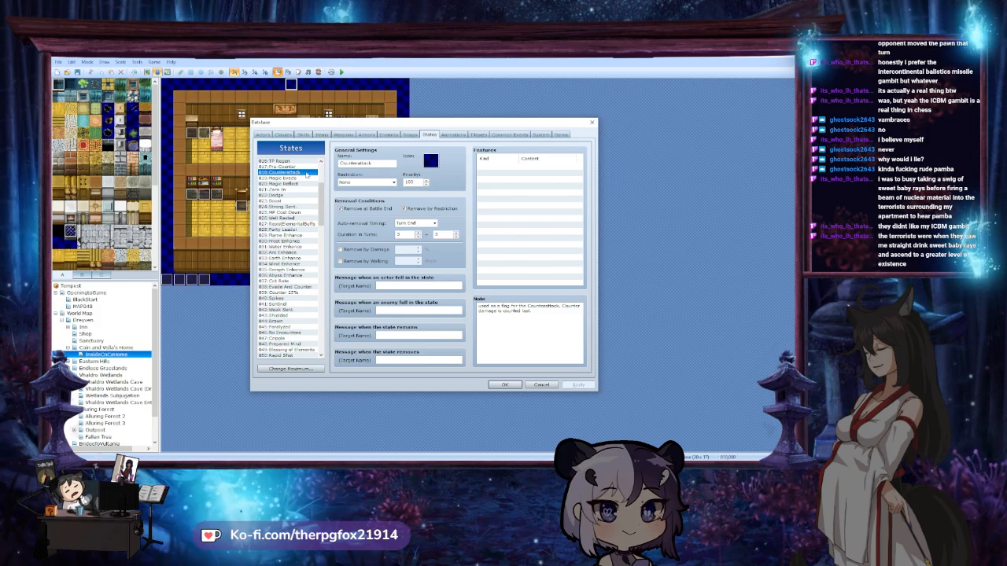
scroll(307, 175, "up", 1)
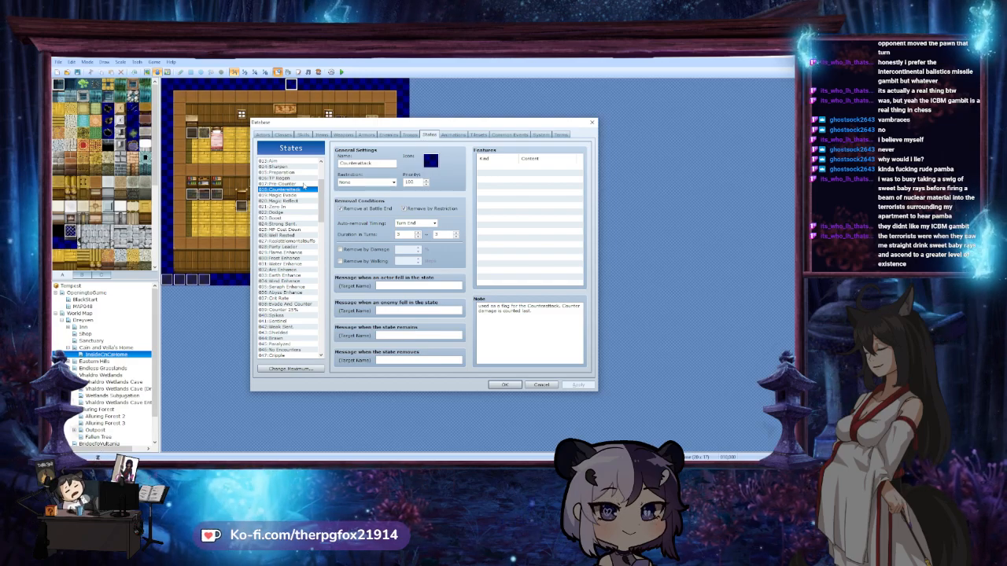
scroll(302, 185, "up", 4)
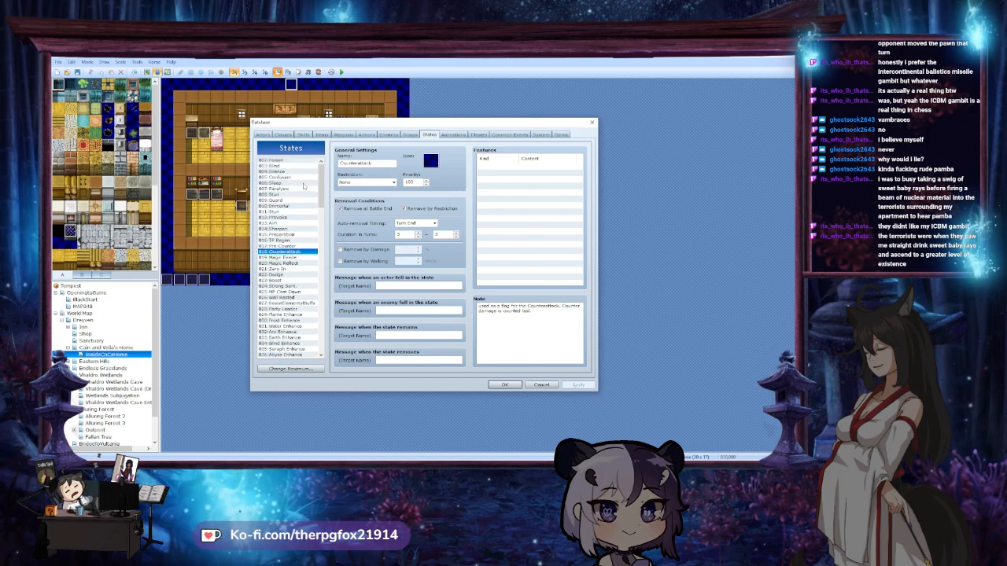
scroll(303, 185, "up", 1)
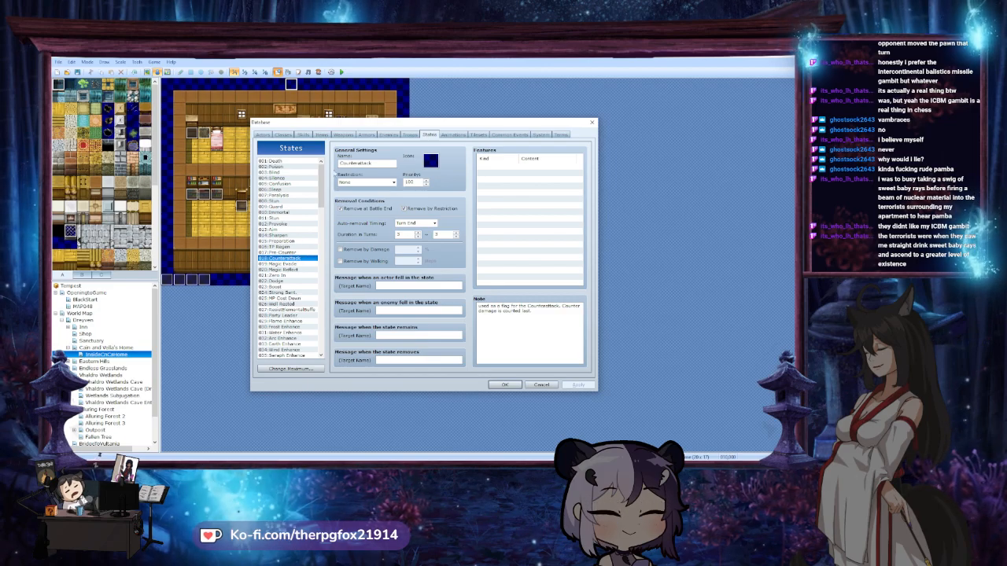
Return to the armor entries and examine the settings of the Wood Shield and Reinforced Shield
left_click(366, 134)
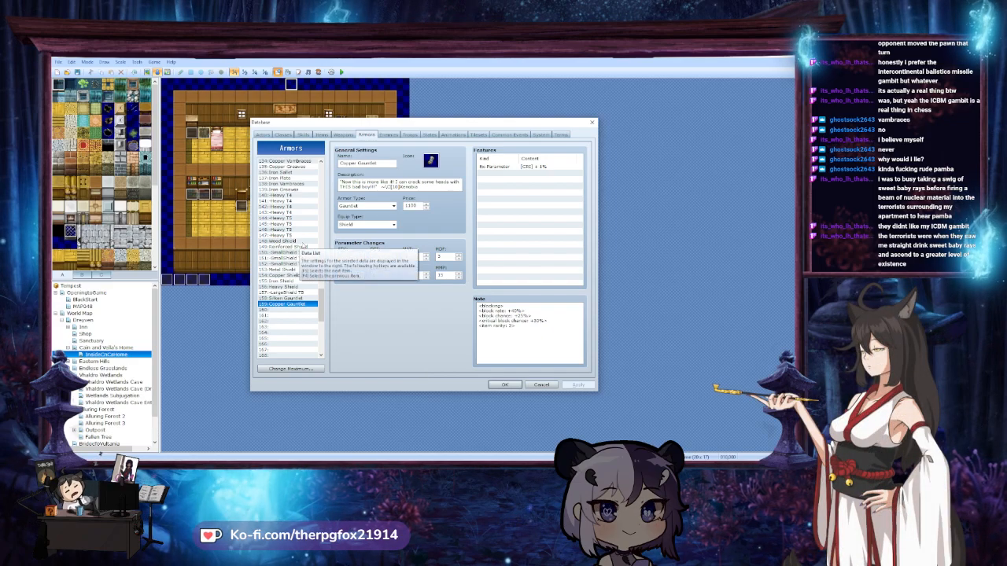
left_click(303, 241)
left_click(303, 246)
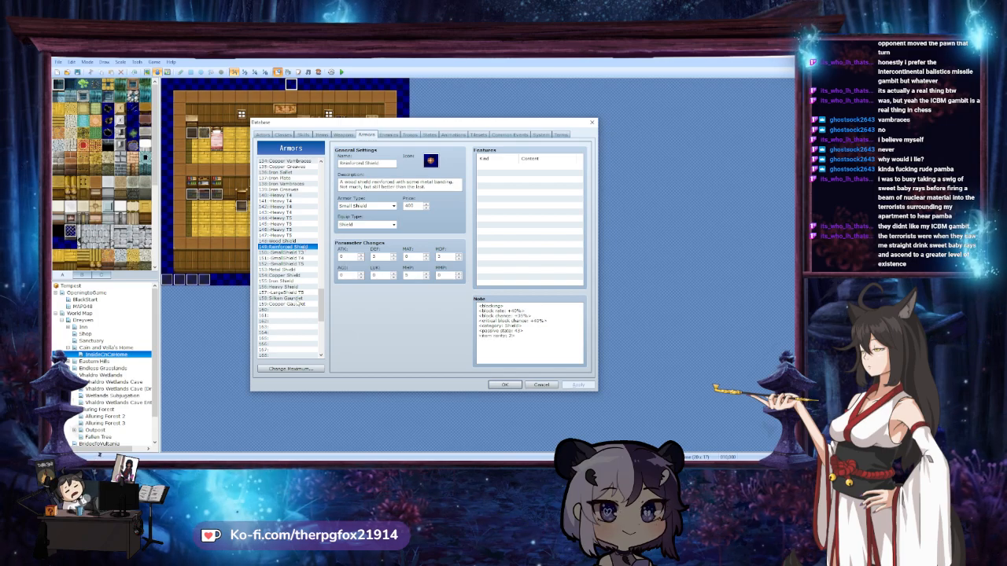
Replicate the Copper Gauntlet's full blocking note in the Silken Gauntlet's note
left_click(299, 299)
left_click(299, 304)
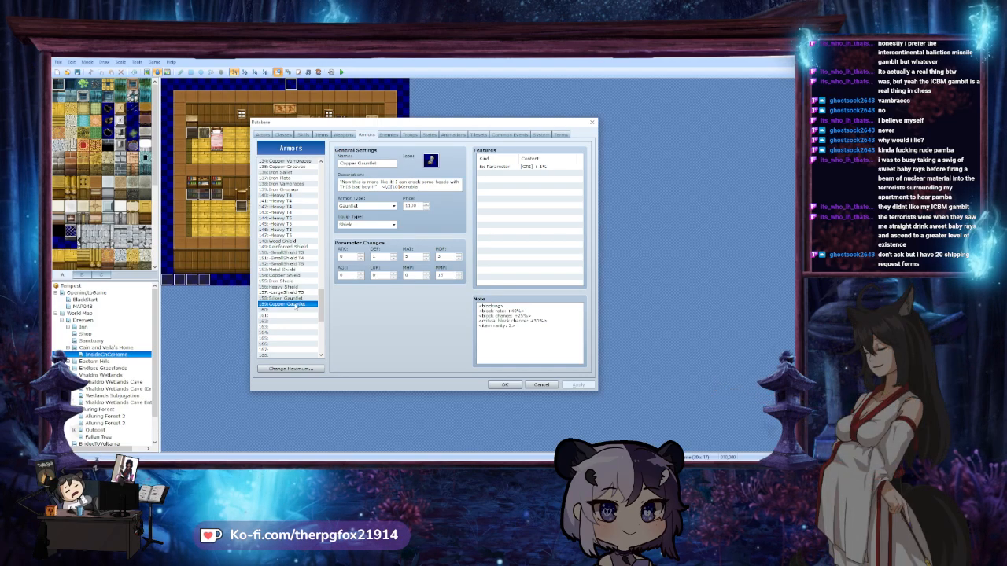
key("ctrl+a")
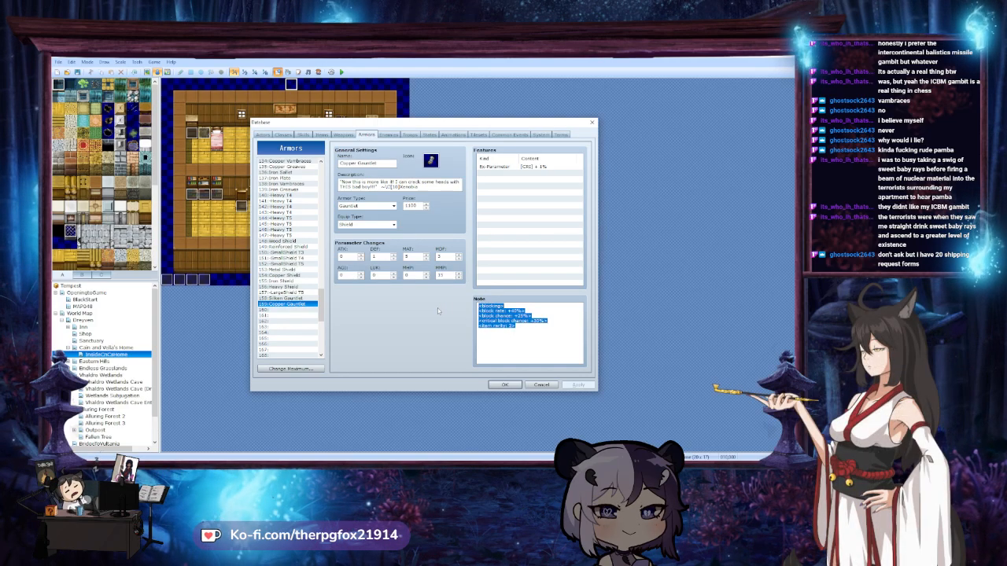
left_click(283, 298)
left_click(515, 329)
type("<blocking> <block rate: +40%> <block chance: +25%> <critical block chance: +30%> <item rarity: 3>")
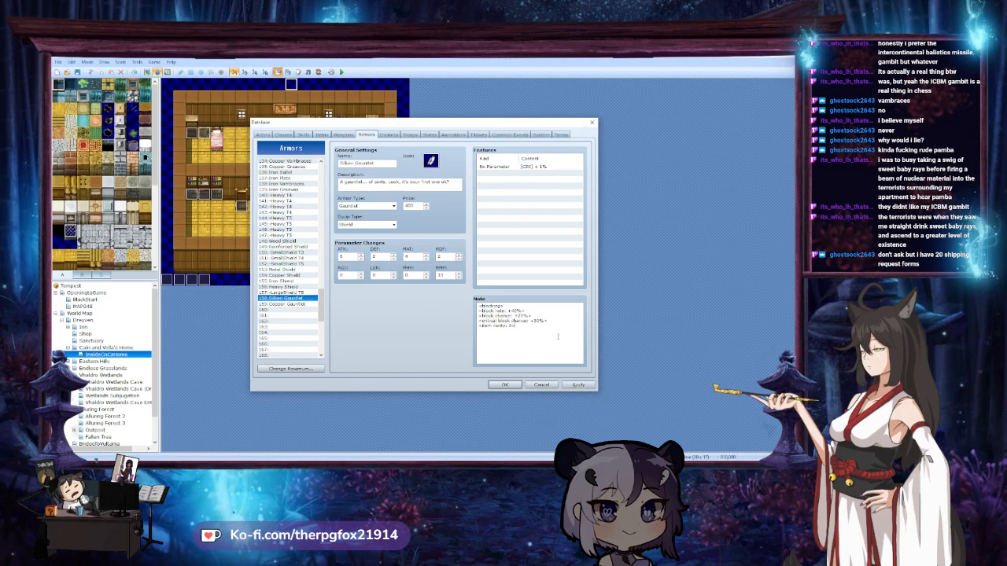
In the Silken Gauntlet's note, remove the item rarity line, set block rate to +35% and critical block chance to +25%, and apply
left_click_drag(567, 325, 572, 321)
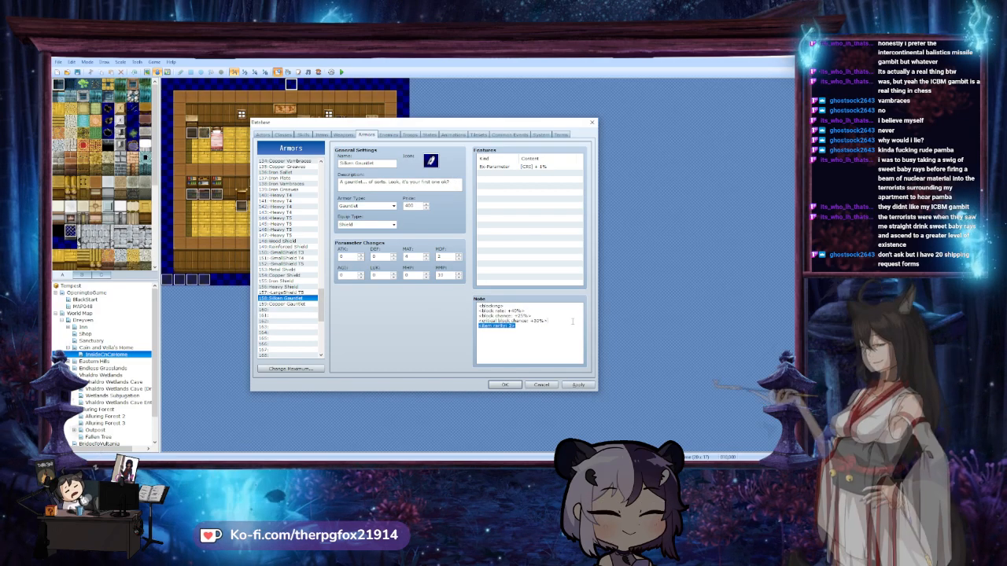
key("BackSpace")
double_click(537, 321)
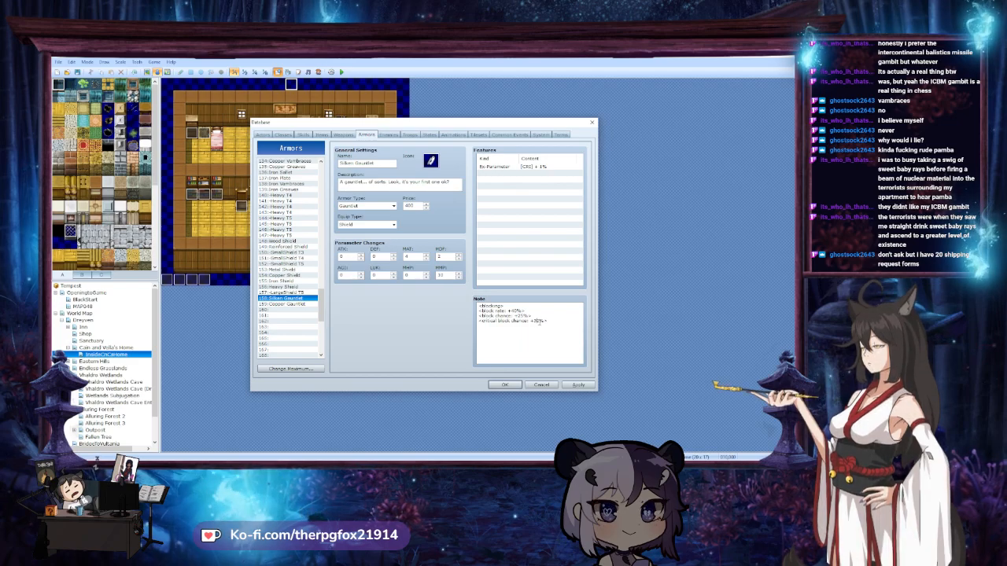
type("25")
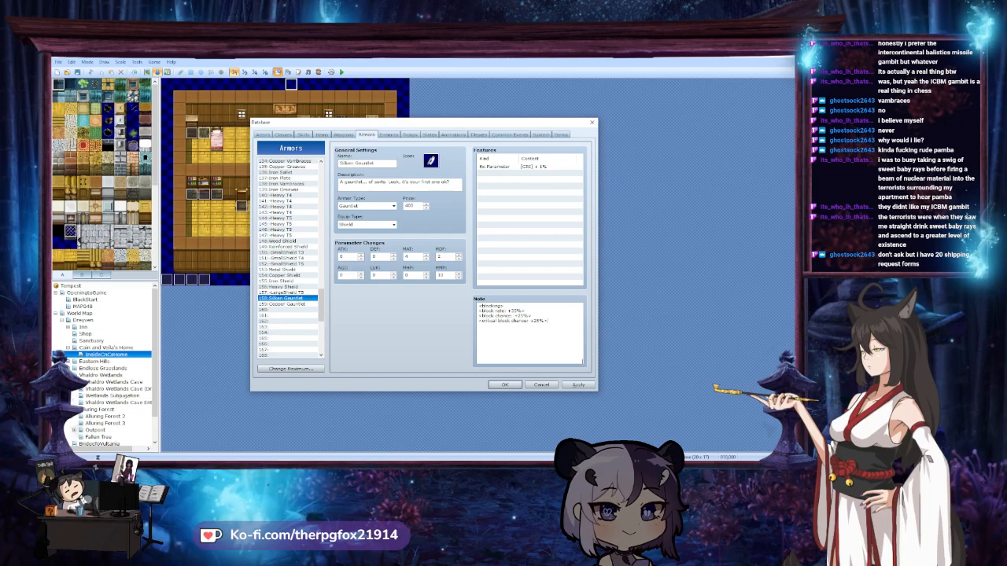
left_click(580, 384)
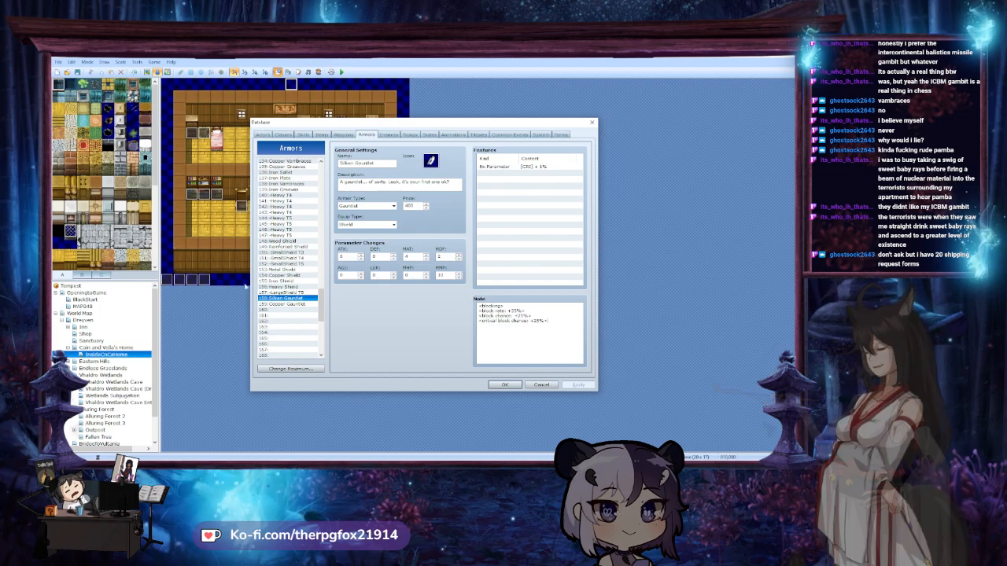
Duplicate the Copper Gauntlet into the three empty armor slots 160, 161 and 162
left_click(280, 305)
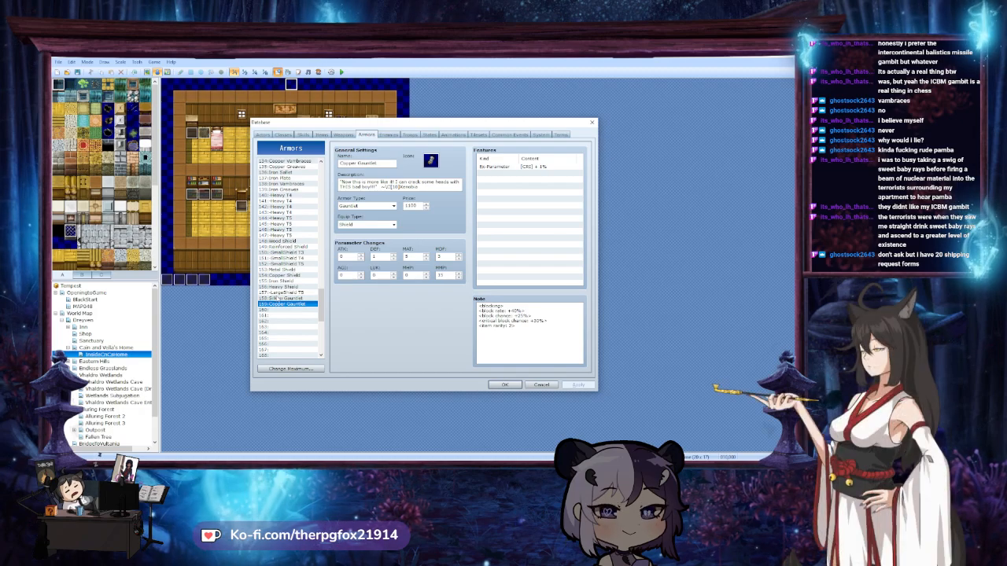
left_click(290, 310)
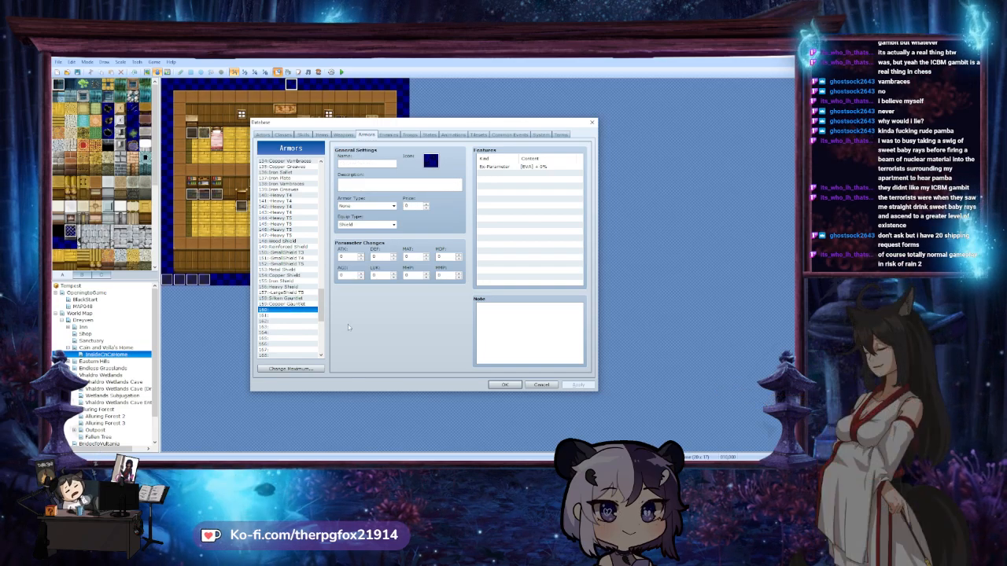
key("ctrl+v")
left_click(312, 316)
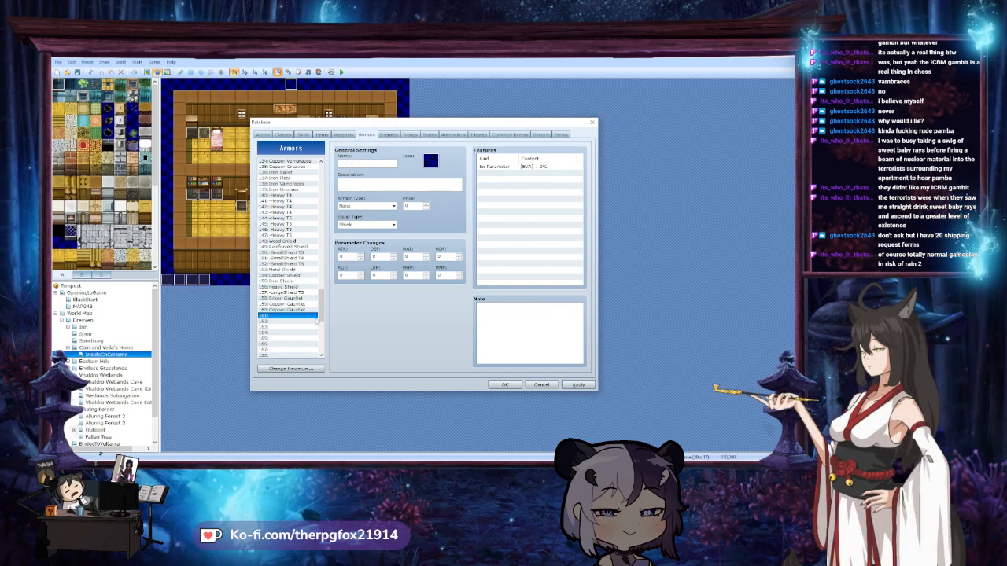
key("ctrl+v")
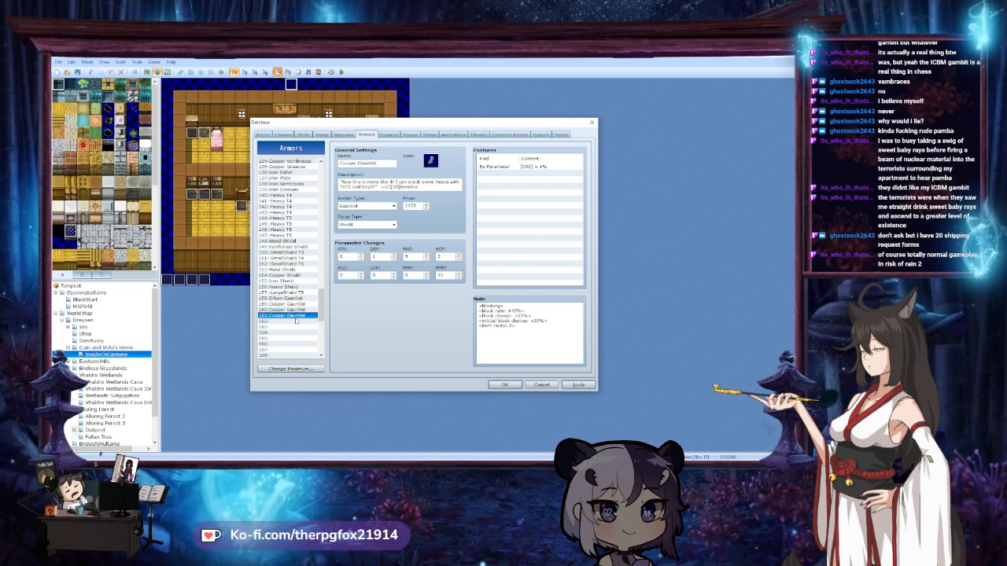
left_click(296, 321)
key("ctrl+v")
Rename the gauntlet copy in slot 160 as Iron Gauntlet
left_click(288, 310)
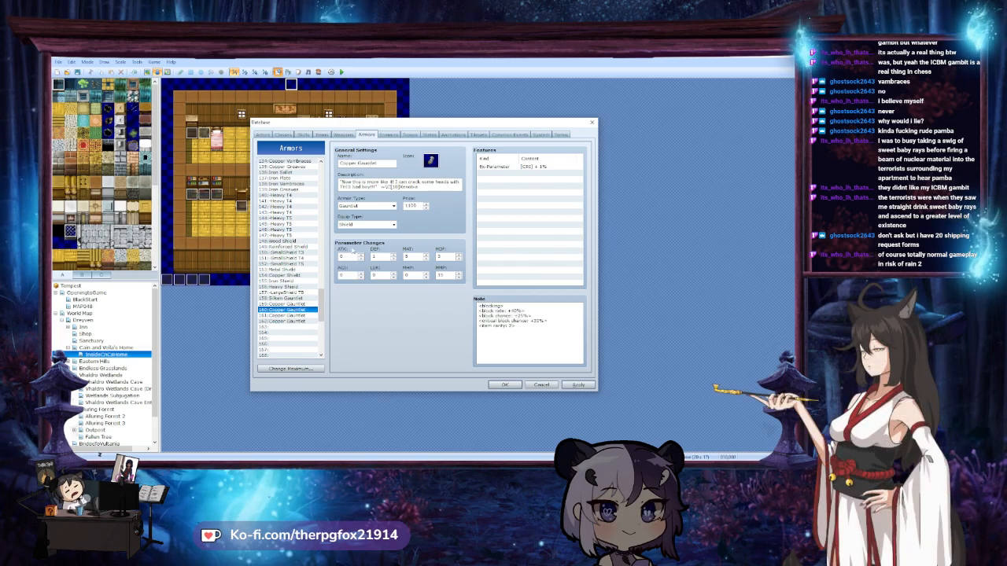
left_click(357, 163)
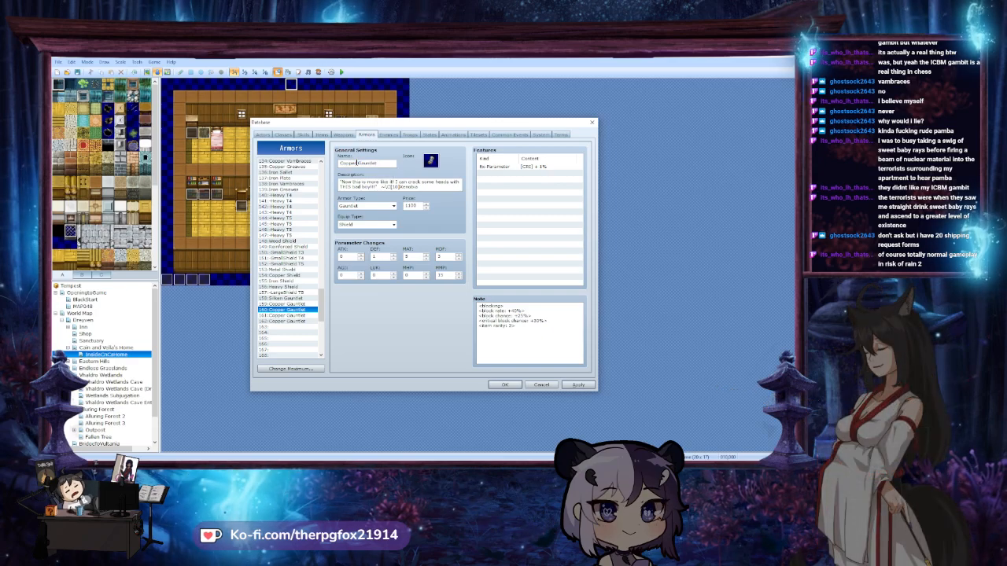
key("BackSpace")
key("BackSpace")
key("BackSpace")
key("BackSpace")
key("BackSpace")
key("BackSpace")
type("Iron")
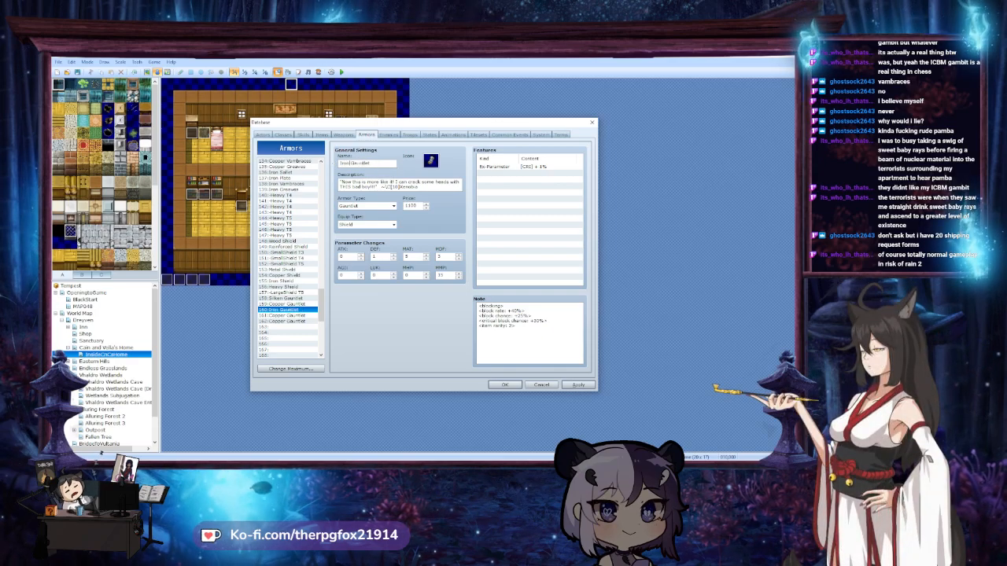
Rename the copies in slots 161 and 162 as BEEG Gauntlet and BEEGER Gauntlet
left_click(302, 316)
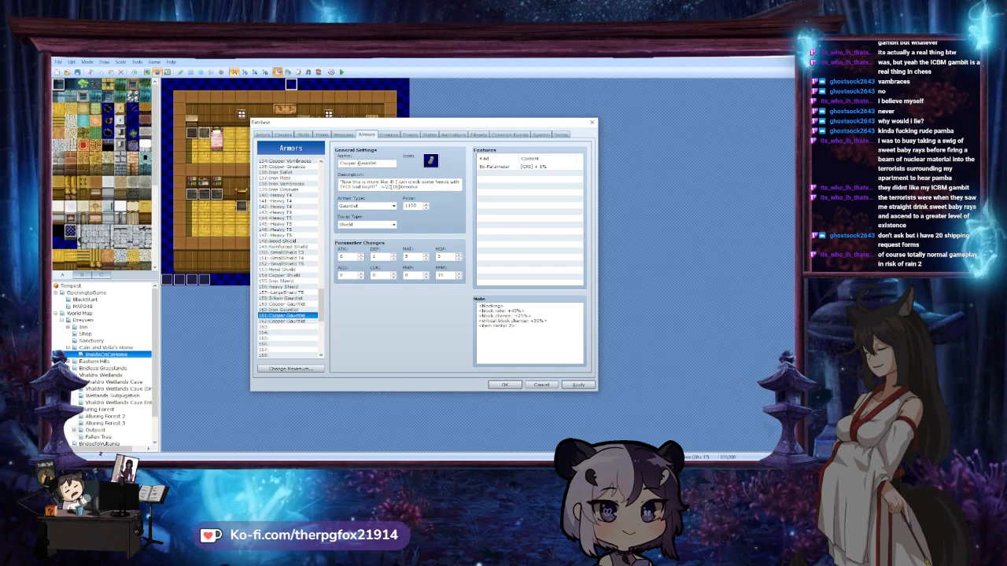
triple_click(359, 164)
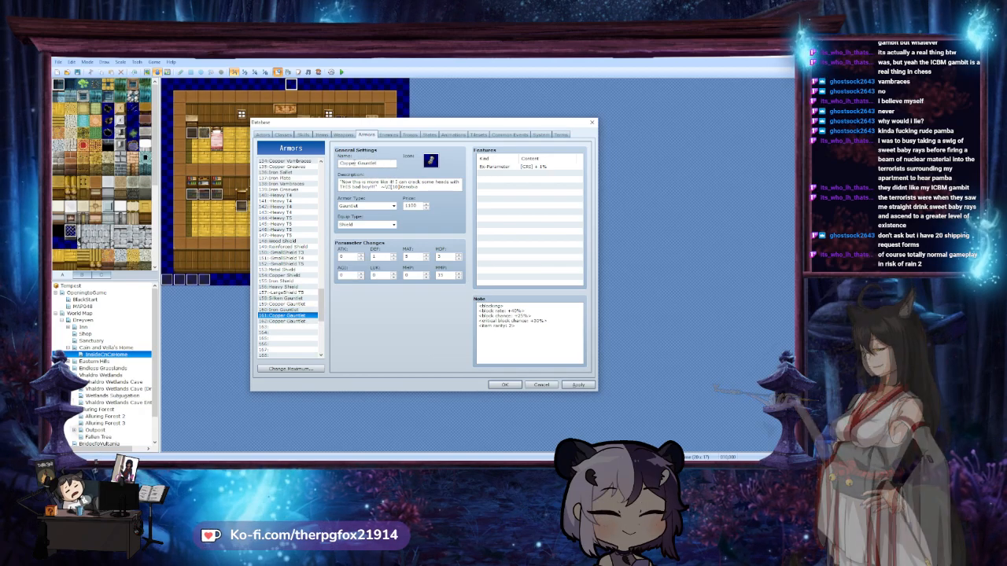
left_click_drag(356, 164, 338, 164)
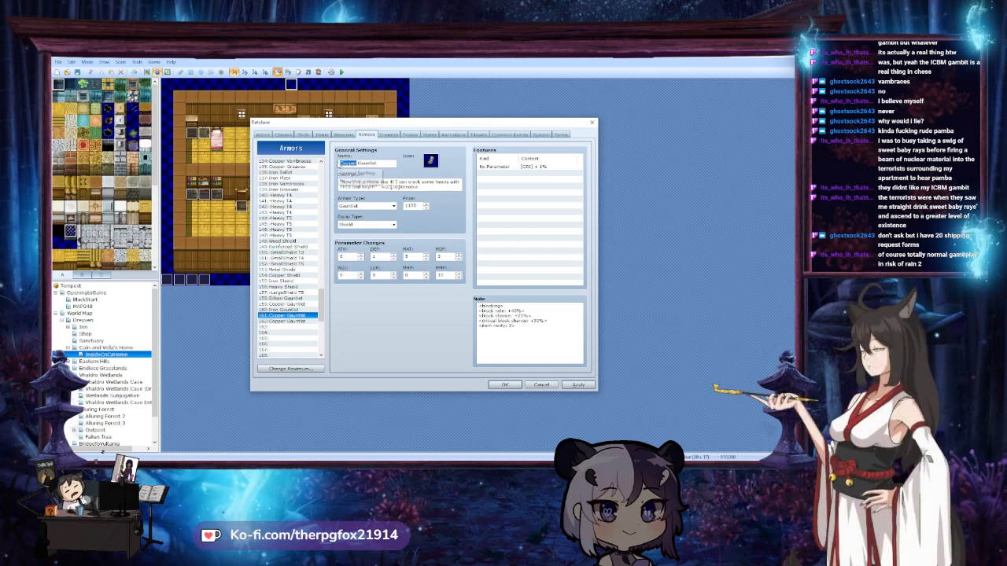
type("BEEG")
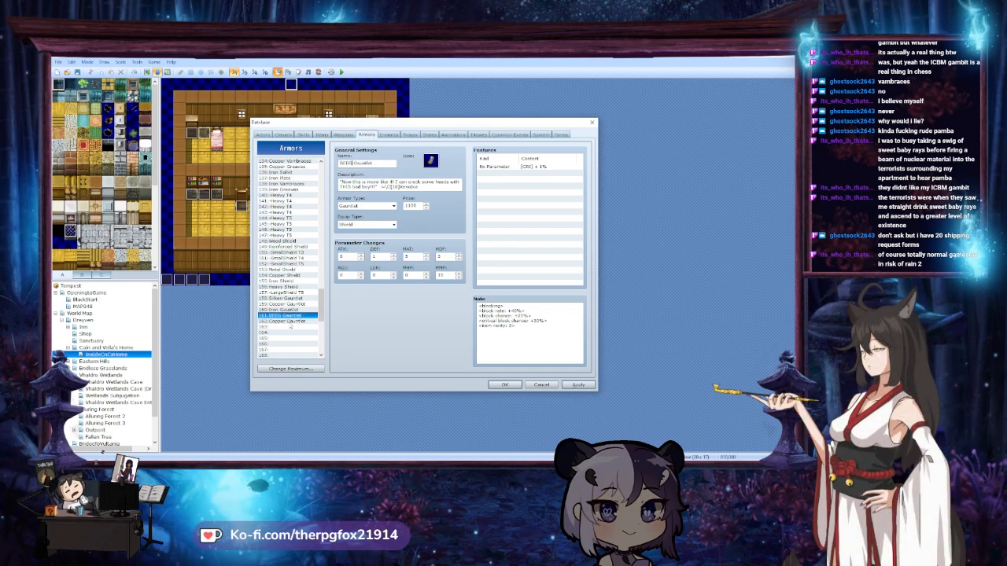
left_click(284, 321)
left_click_drag(357, 163, 338, 163)
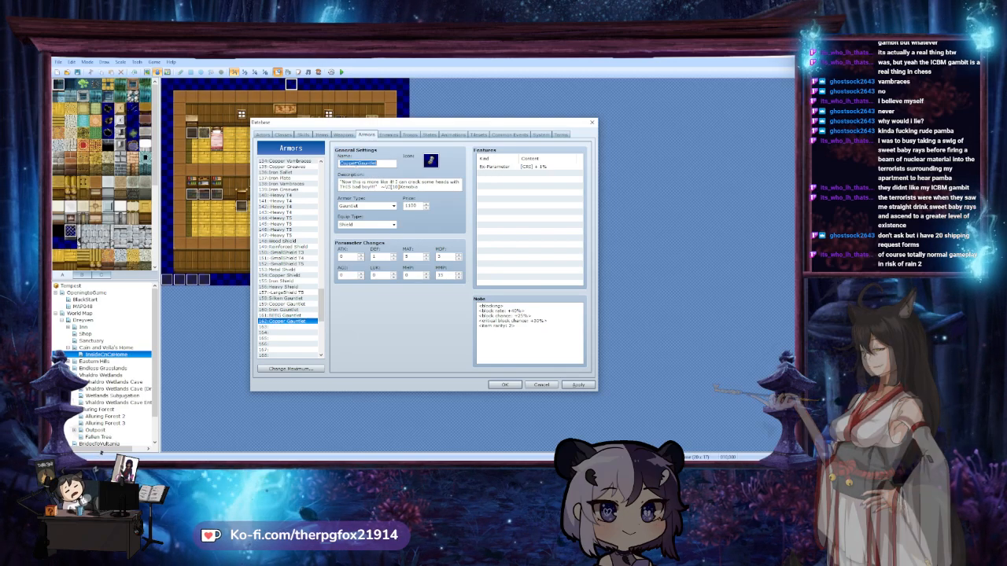
type("BEEGER")
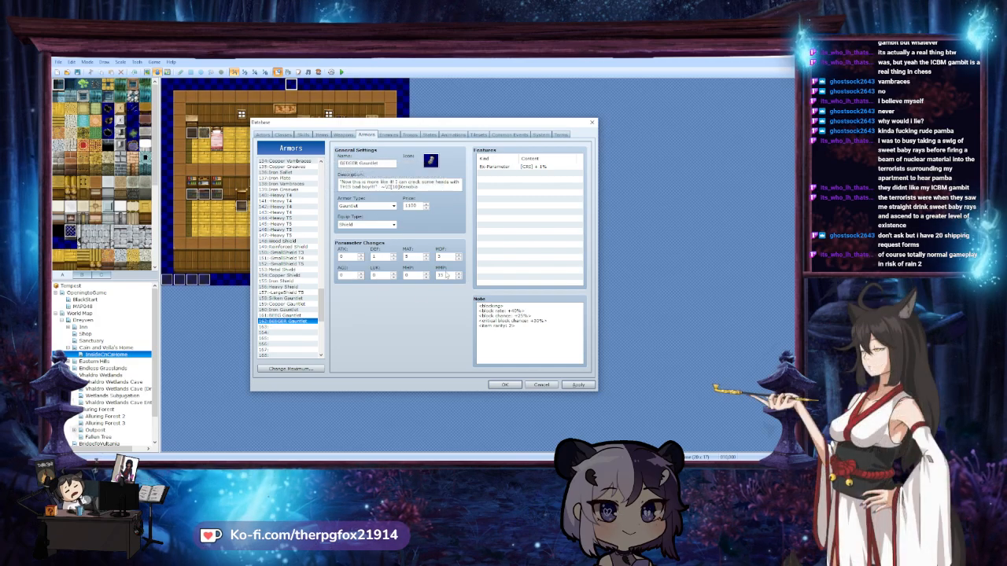
Update the item rarity in the Iron, BEEG and BEEGER Gauntlet notes, using 4 for BEEG and 5 for BEEGER, and apply the changes
left_click(287, 316)
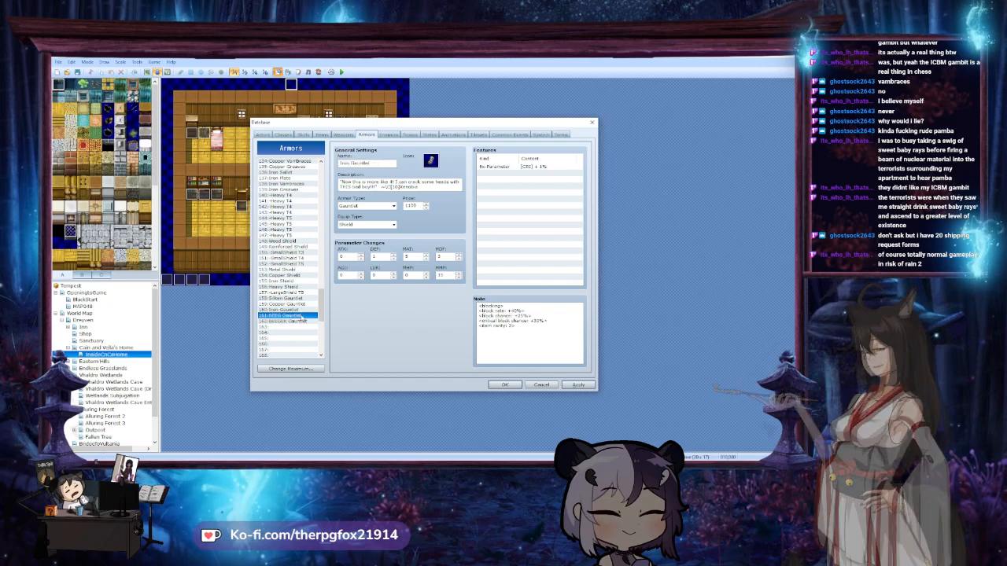
left_click(299, 310)
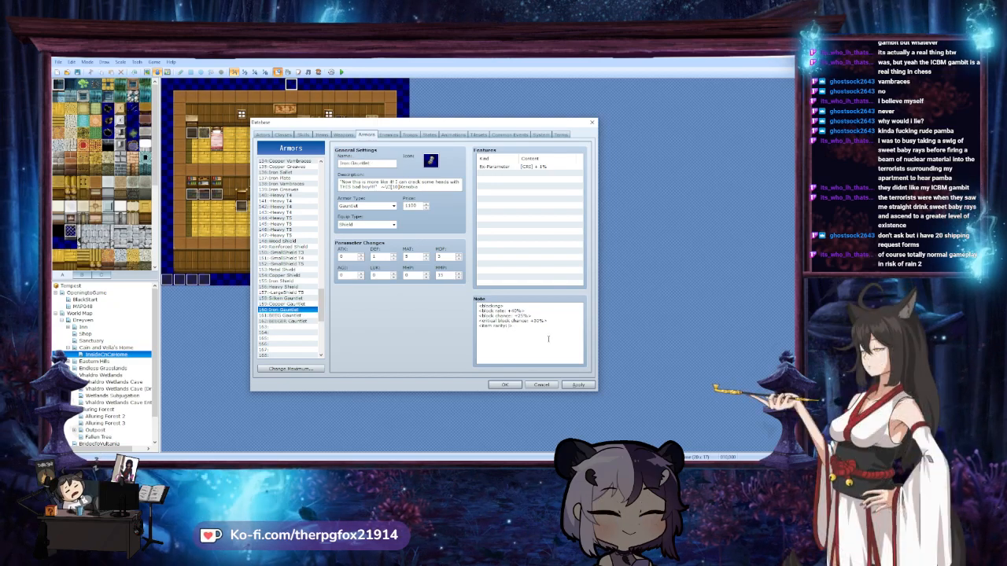
left_click(307, 316)
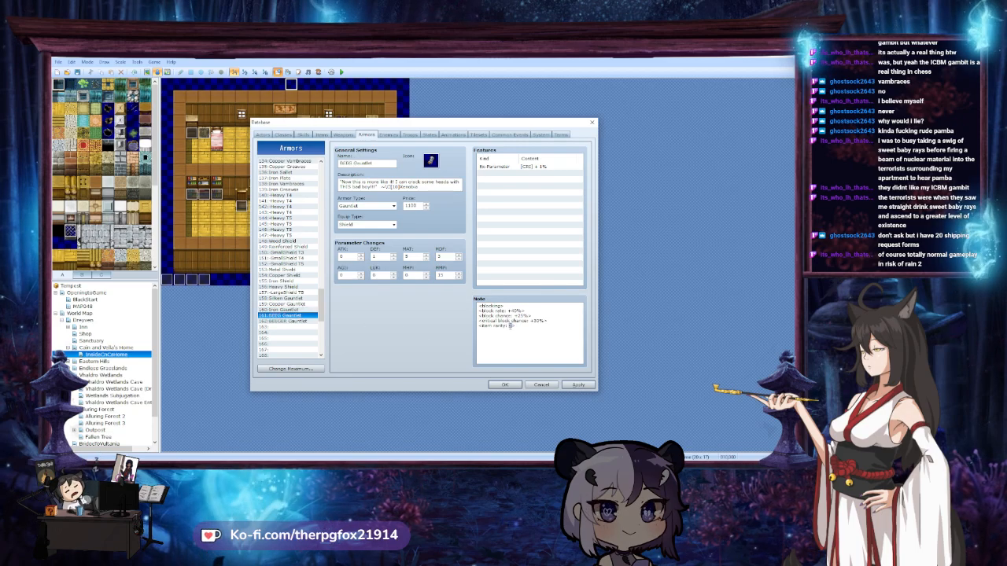
key("Down")
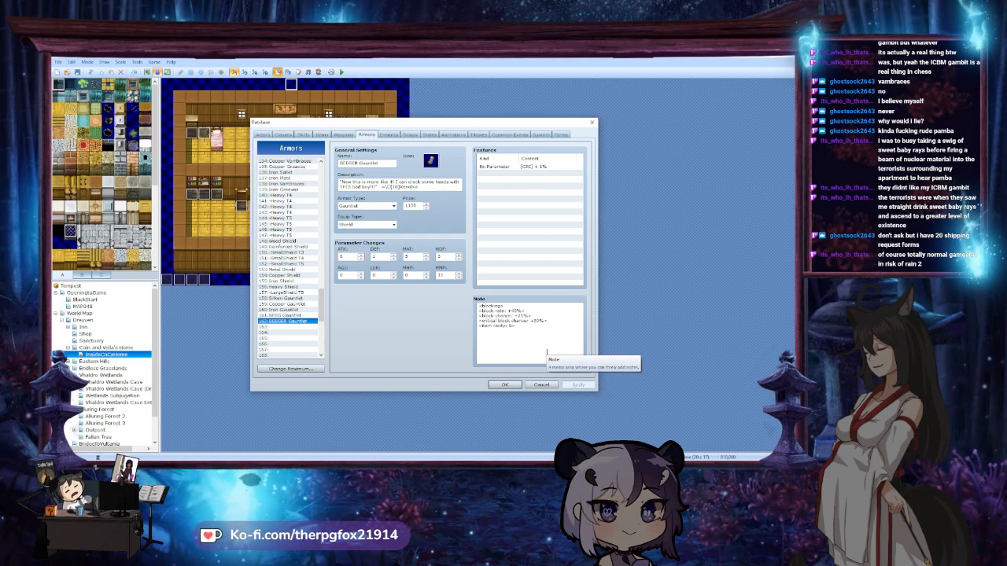
Review the settings and notes of all the gauntlet entries, from the last large shield to the first empty slot
key("Up")
key("Up")
key("Up")
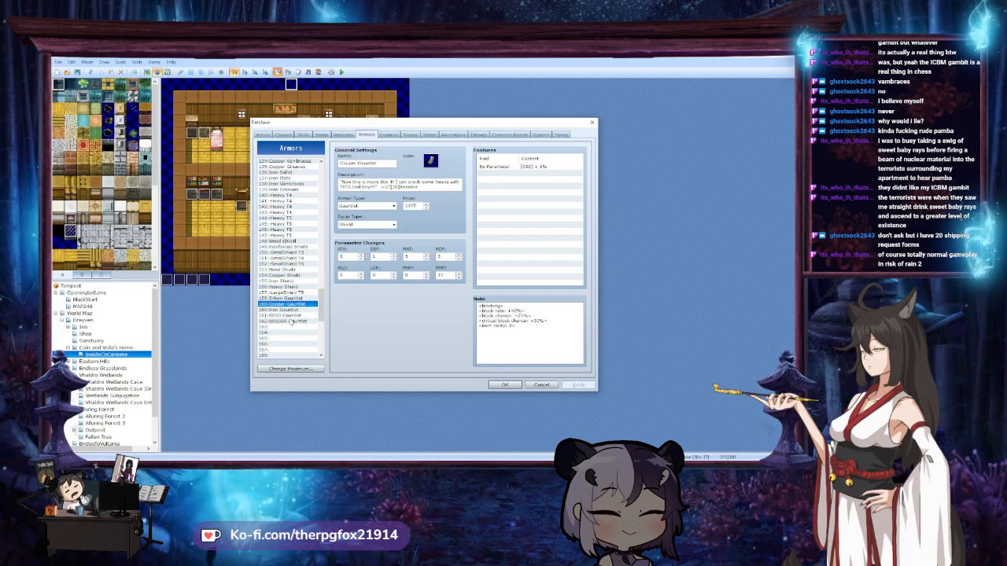
key("Up")
key("Up")
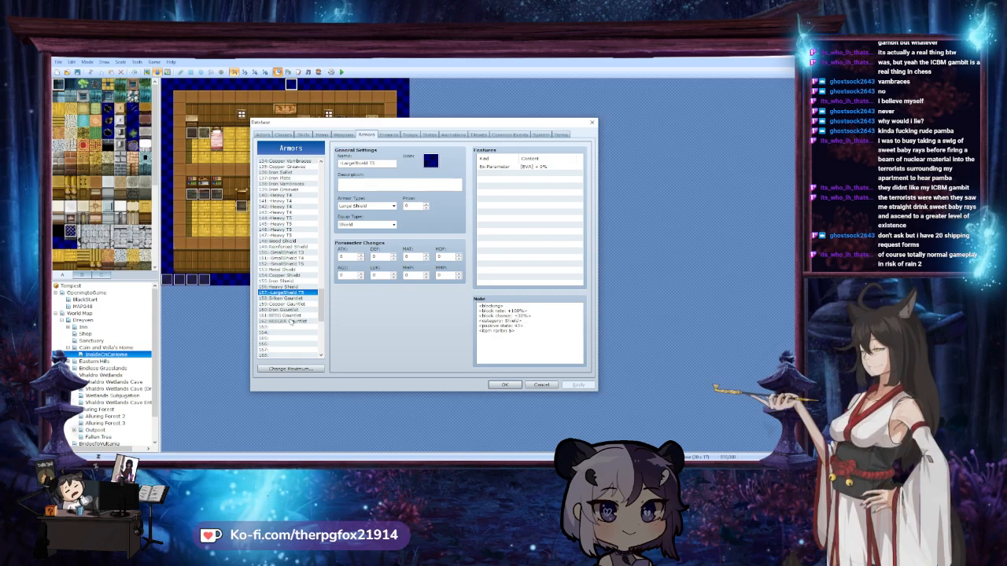
key("Down")
key("Down")
key("Down")
key("Down")
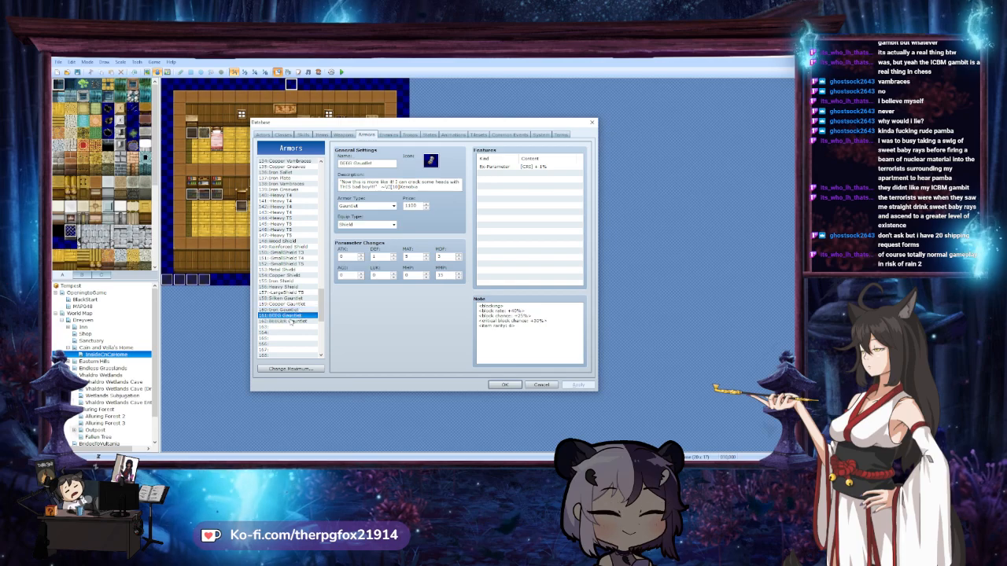
key("Down")
key("Down")
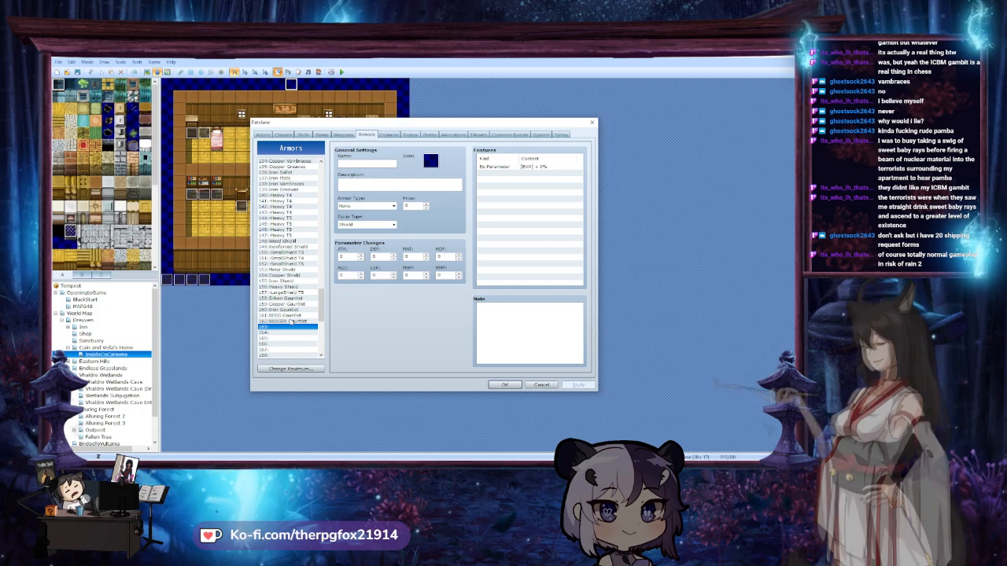
Look through the older armor entries at the start of the list, including the Wood Shield, and the first empty slot after the gauntlets
scroll(311, 284, "up", 7)
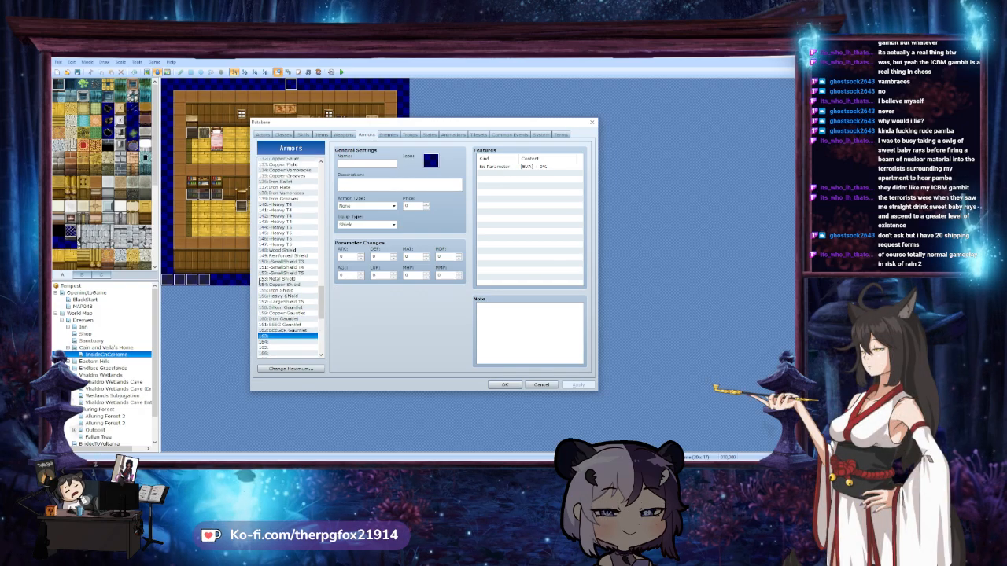
left_click_drag(321, 285, 323, 179)
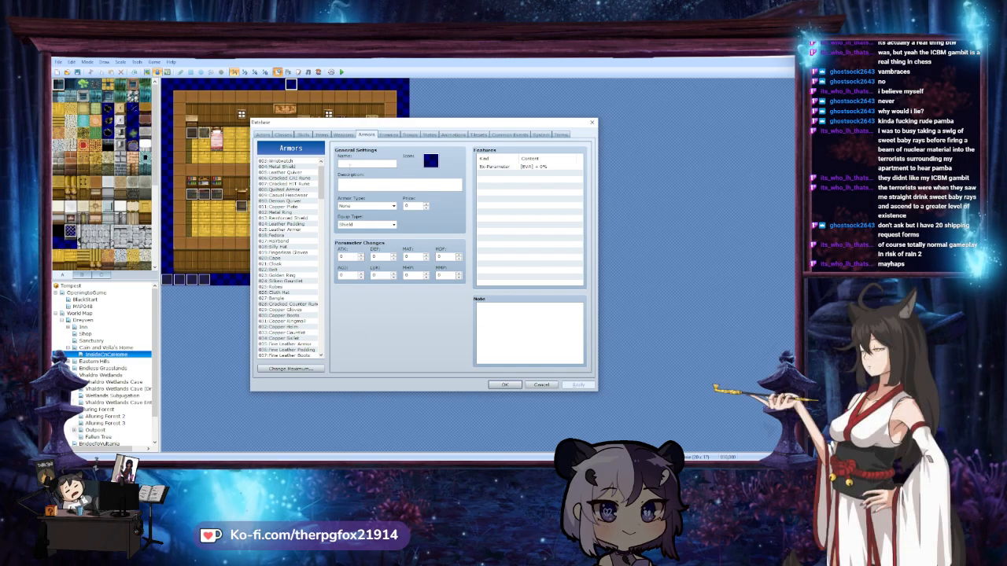
left_click_drag(321, 175, 321, 213)
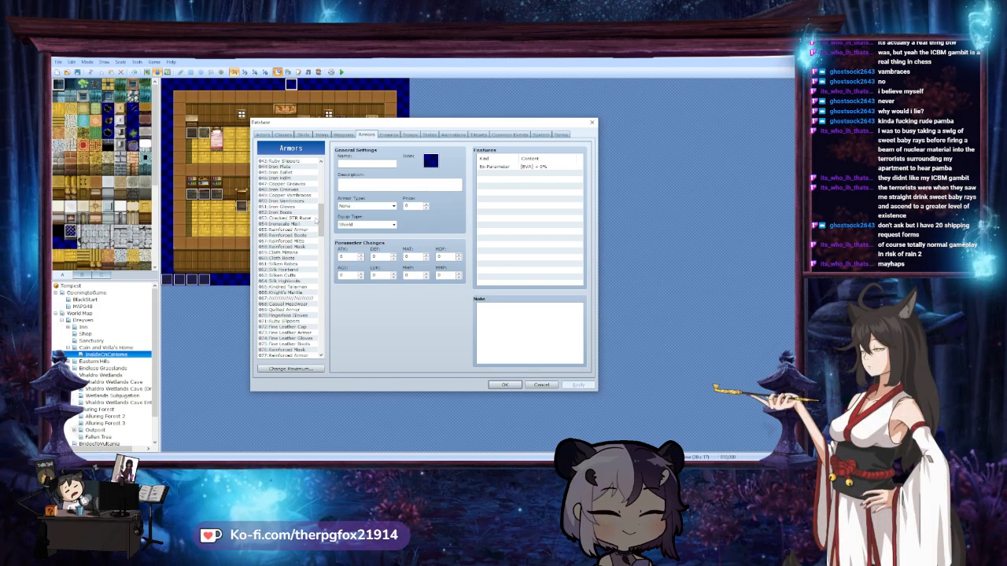
left_click_drag(322, 219, 324, 170)
scroll(290, 287, "down", 7)
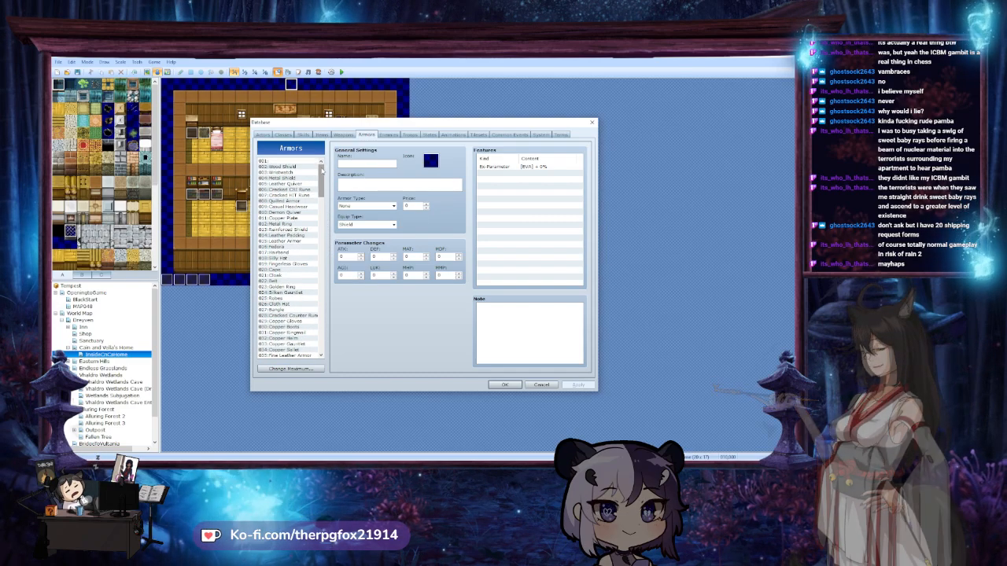
left_click(305, 167)
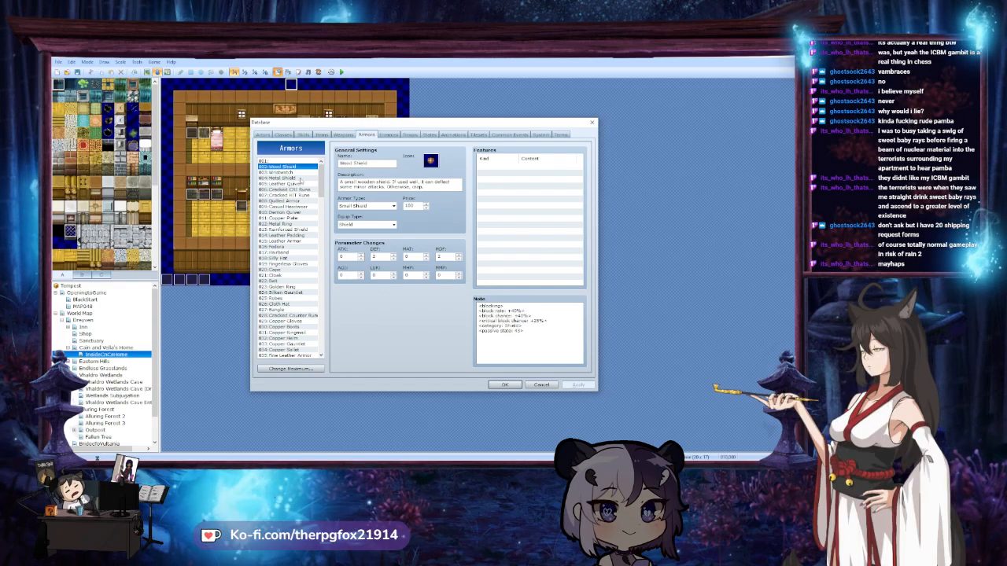
left_click(301, 179)
left_click_drag(321, 175, 321, 317)
left_click(283, 247)
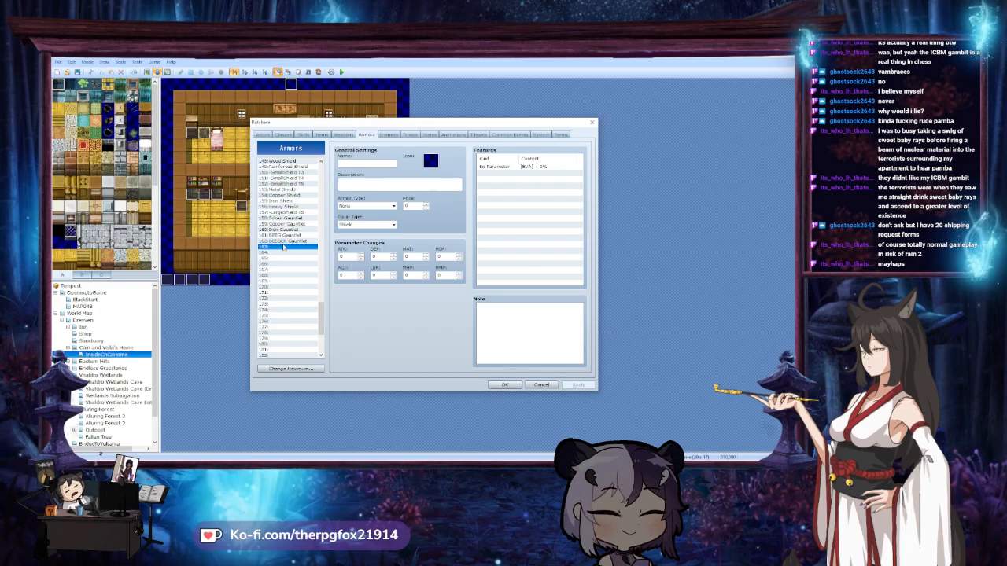
left_click_drag(323, 323, 321, 174)
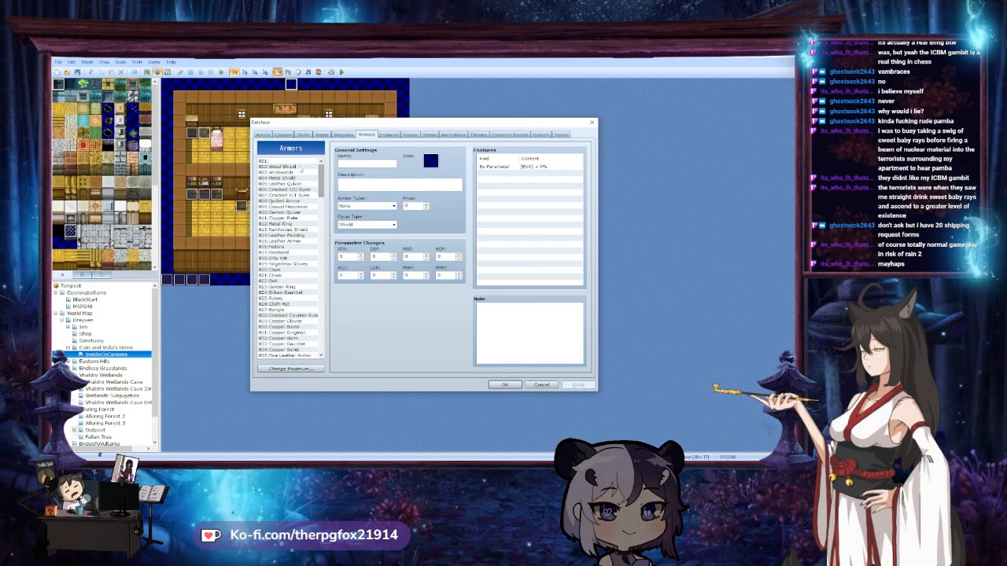
Look through the early armor entries, including the Wristwatch, Metal Shield, Metal Ring, Reinforced Shield, Leather Armor, Fedora and Quilted Armor
left_click(297, 172)
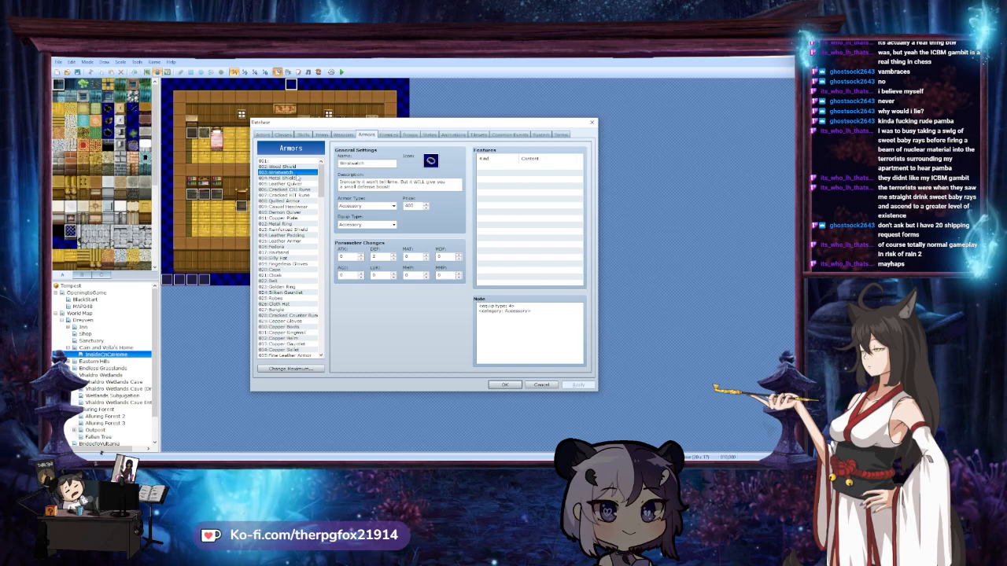
left_click(295, 179)
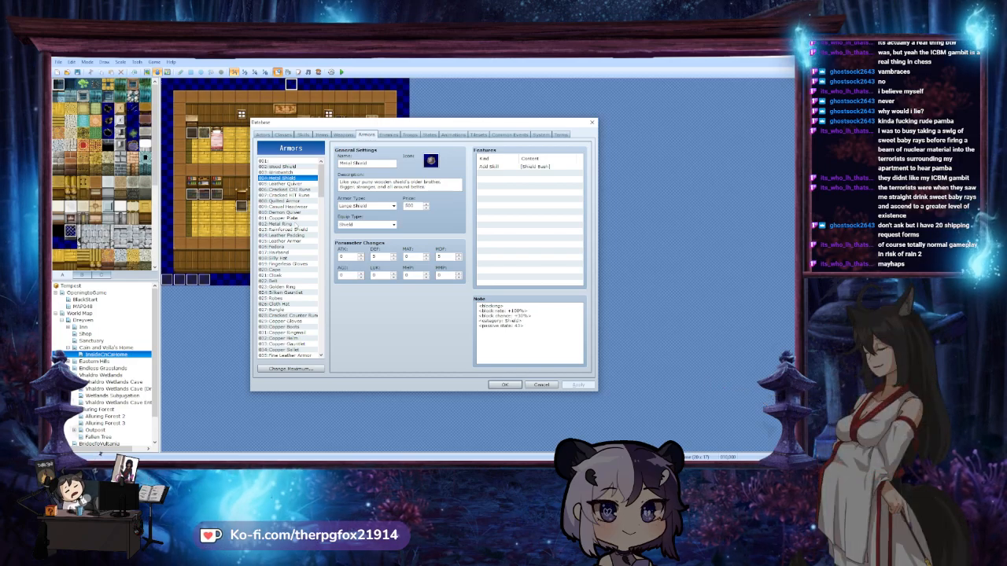
left_click(293, 224)
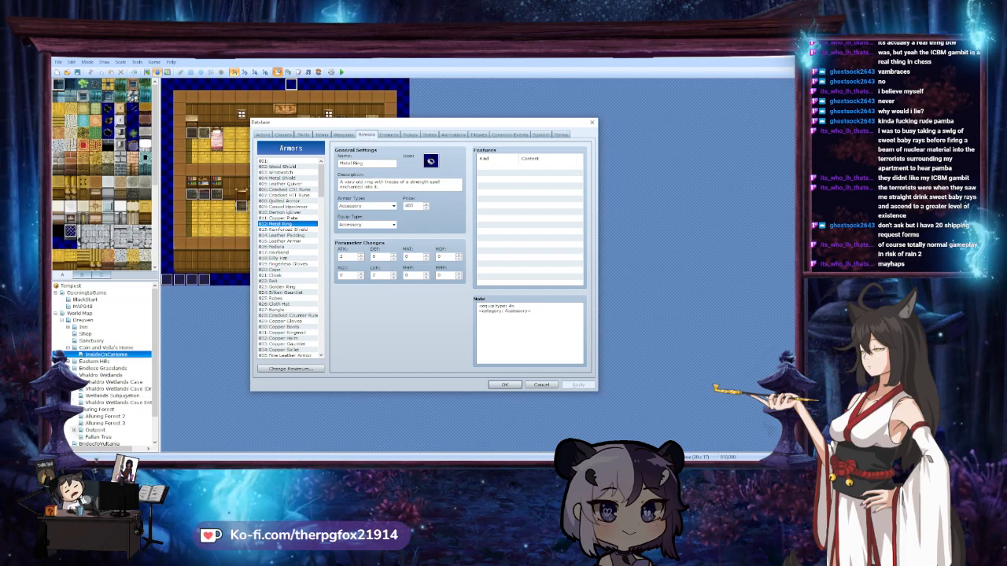
left_click(291, 178)
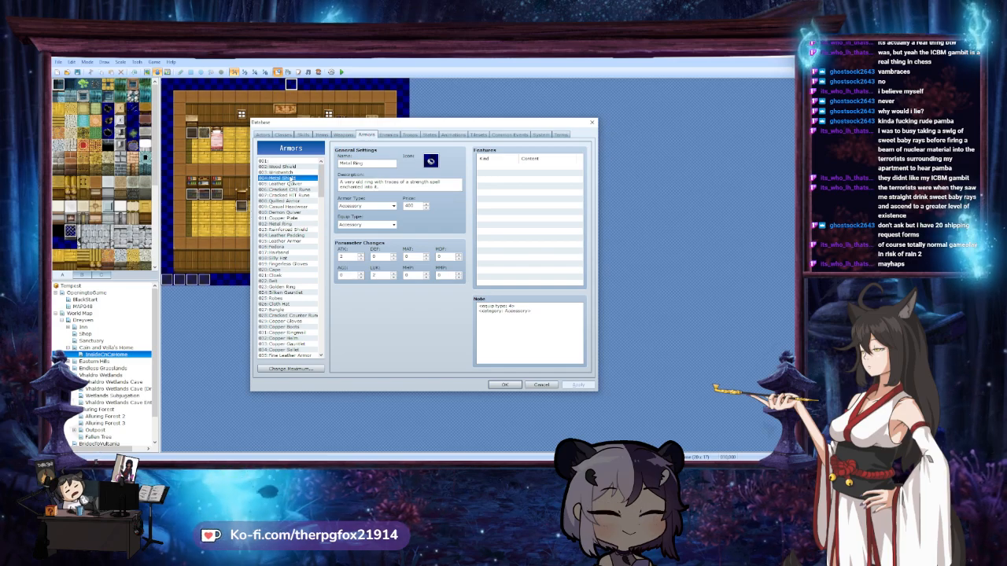
left_click(291, 171)
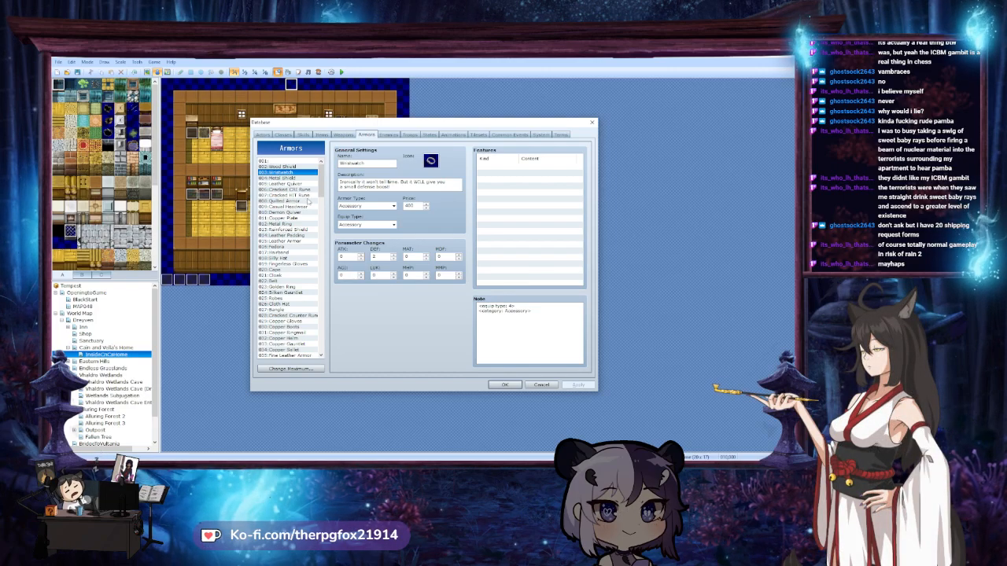
left_click(299, 218)
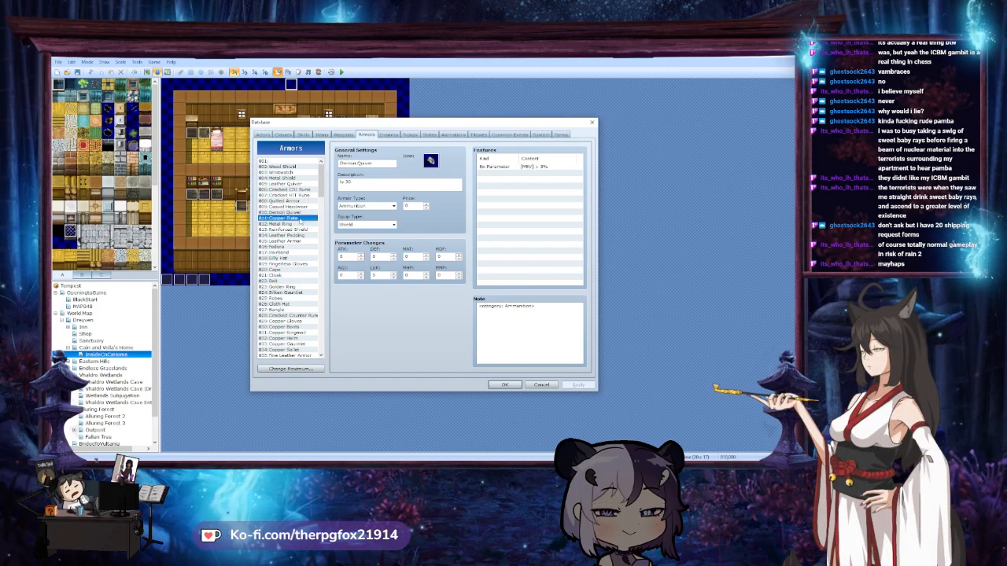
left_click(301, 225)
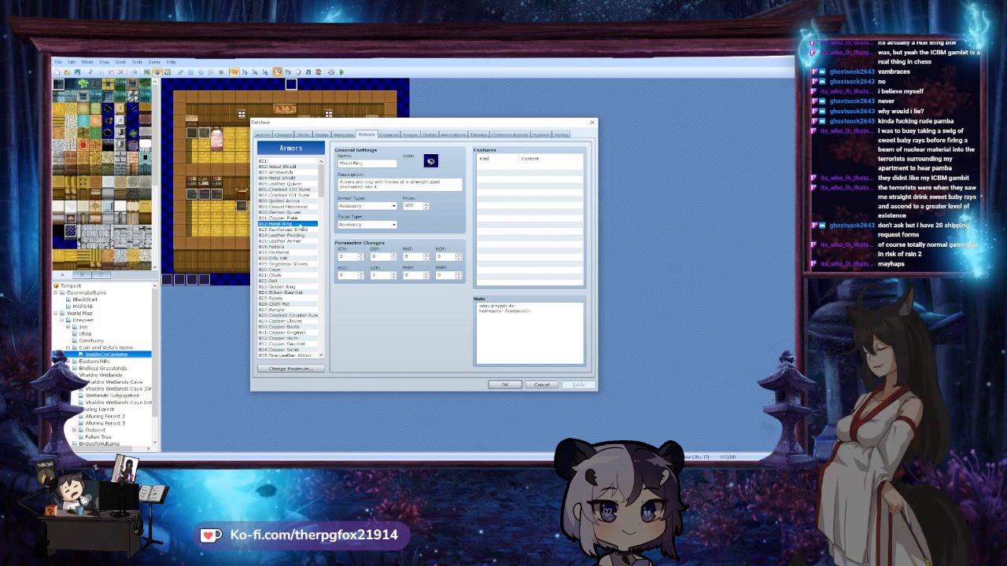
left_click(301, 230)
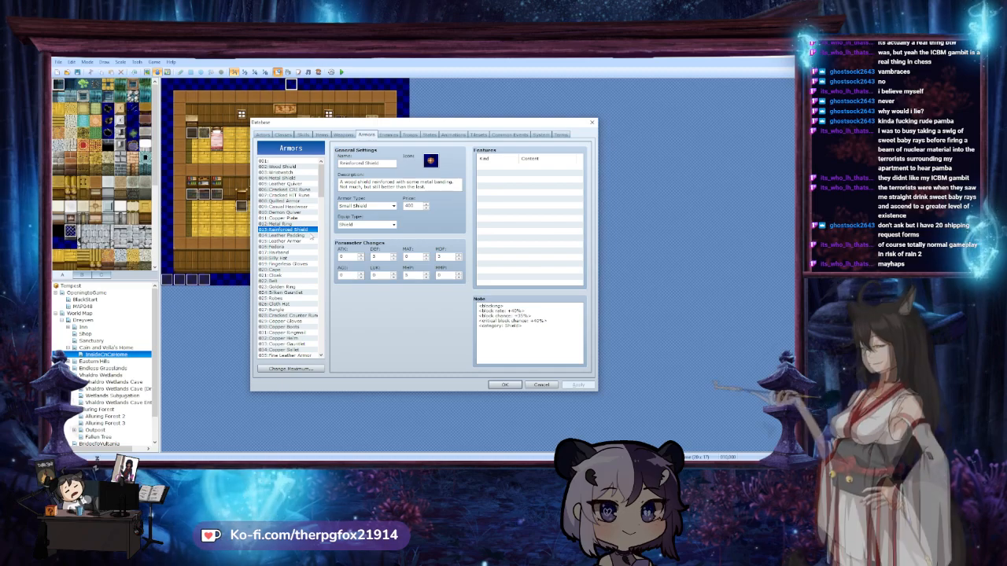
left_click(309, 235)
left_click(308, 241)
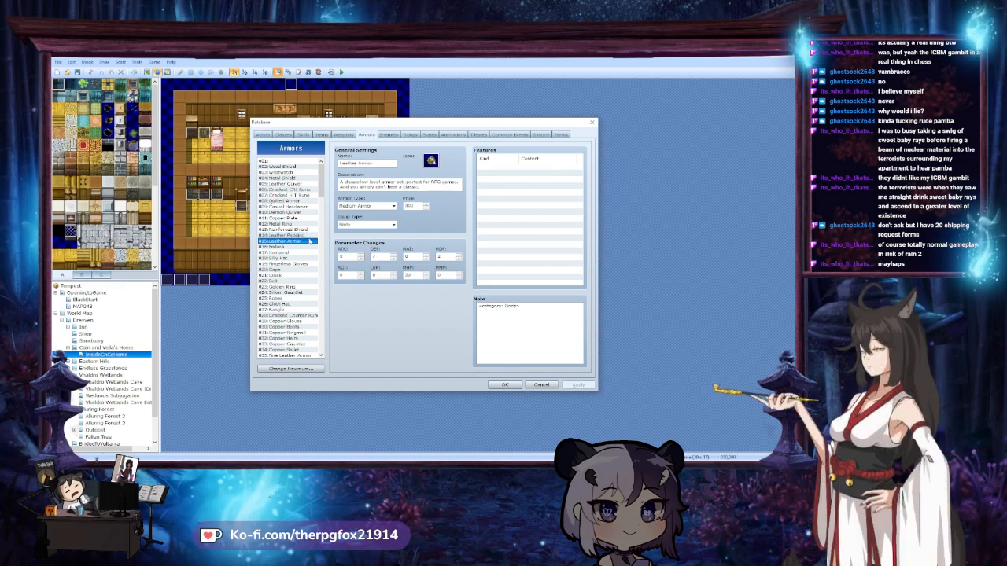
left_click(304, 247)
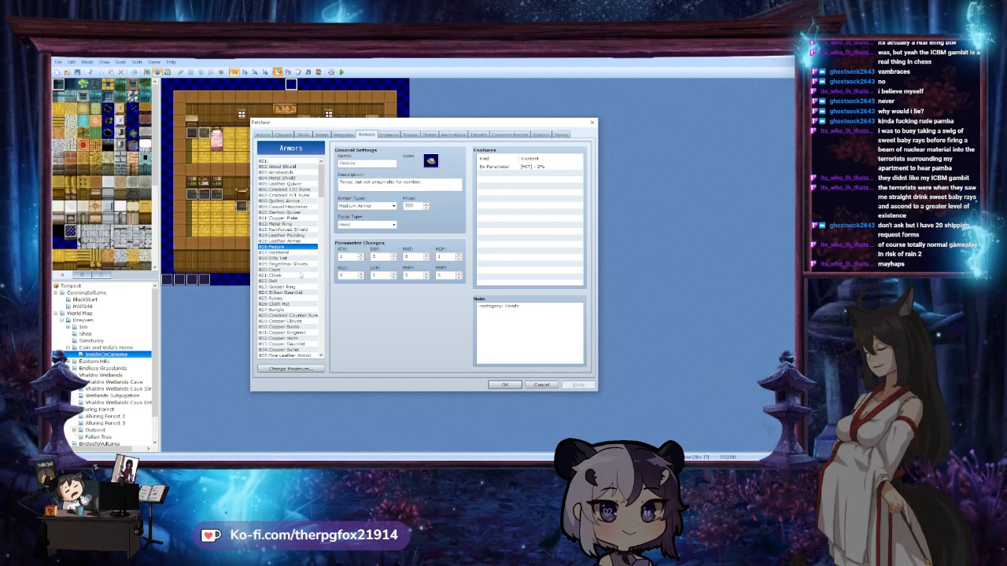
left_click(294, 270)
left_click(292, 172)
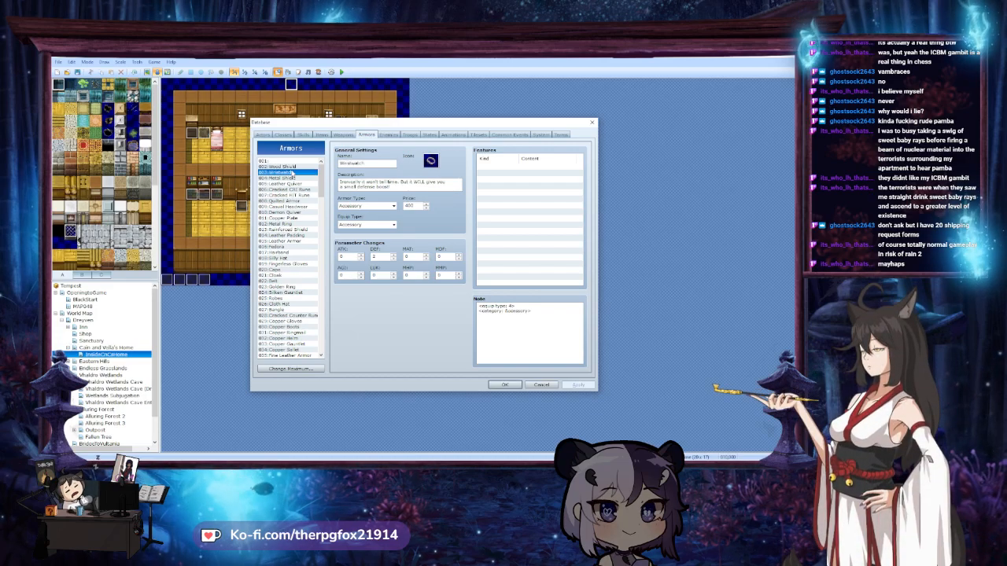
left_click(299, 178)
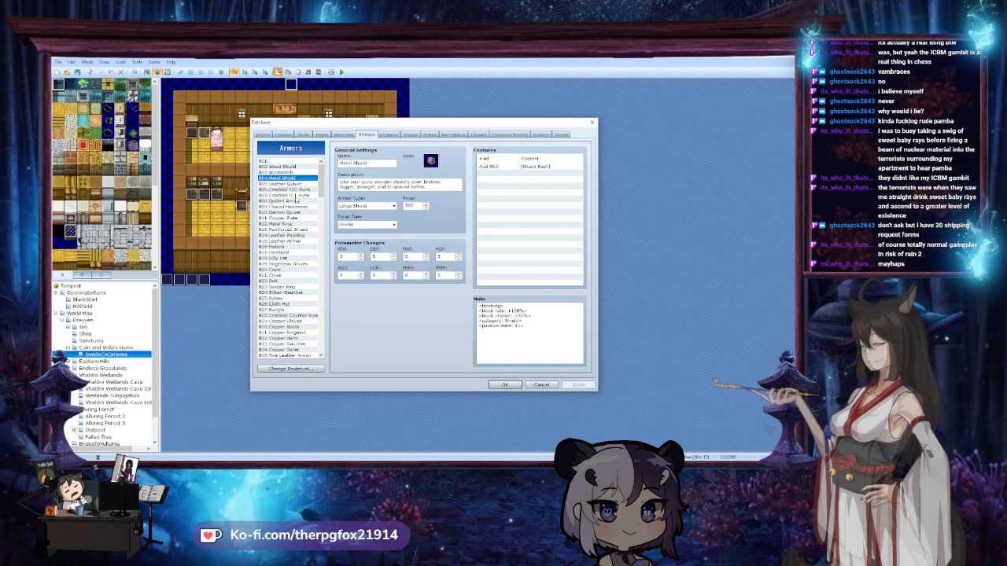
left_click(297, 202)
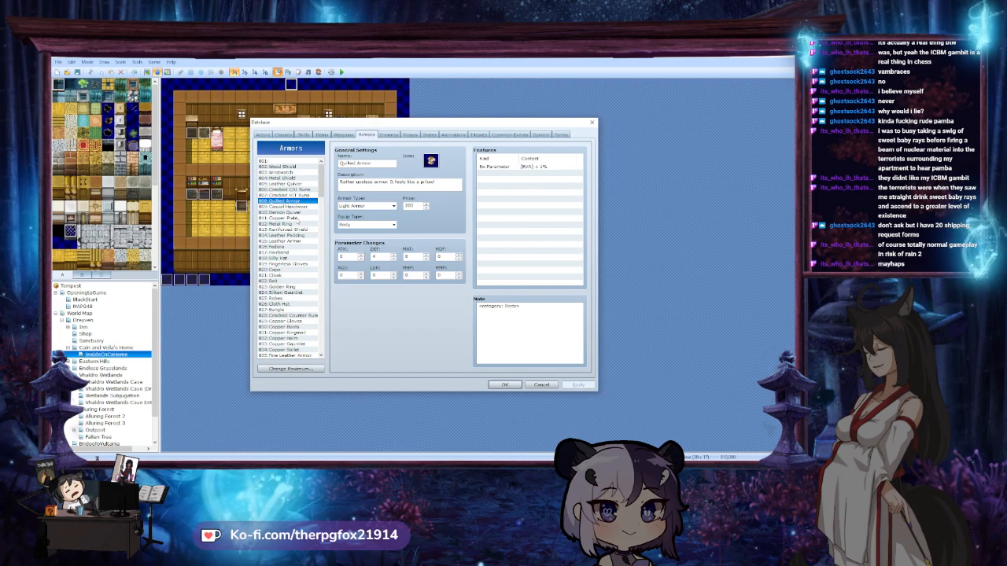
Copy the Metal Ring from the start of the list into slot 163, set its armor type to Light Armor and apply the change
left_click(296, 224)
scroll(318, 252, "down", 20)
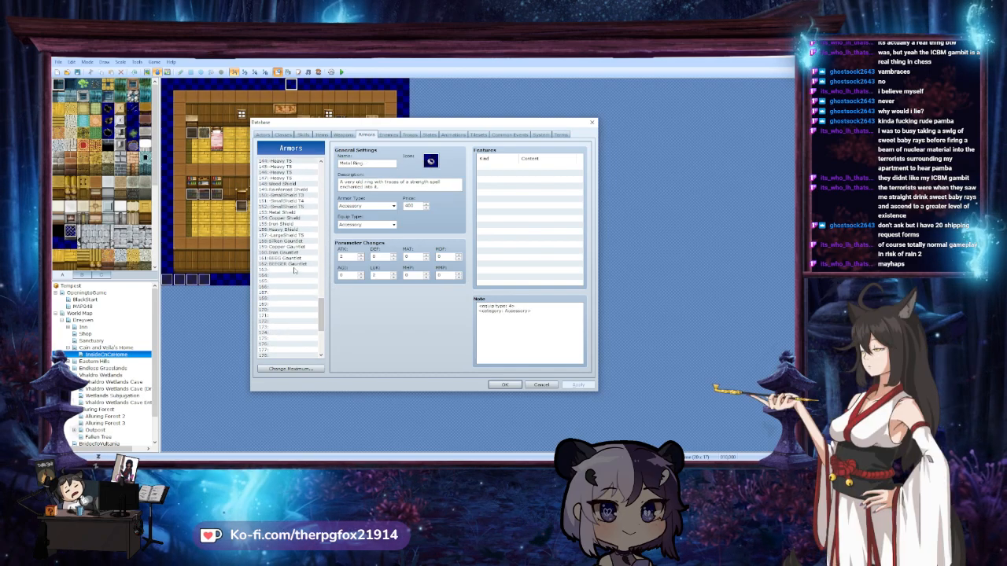
left_click(291, 269)
key("ctrl+v")
left_click(367, 206)
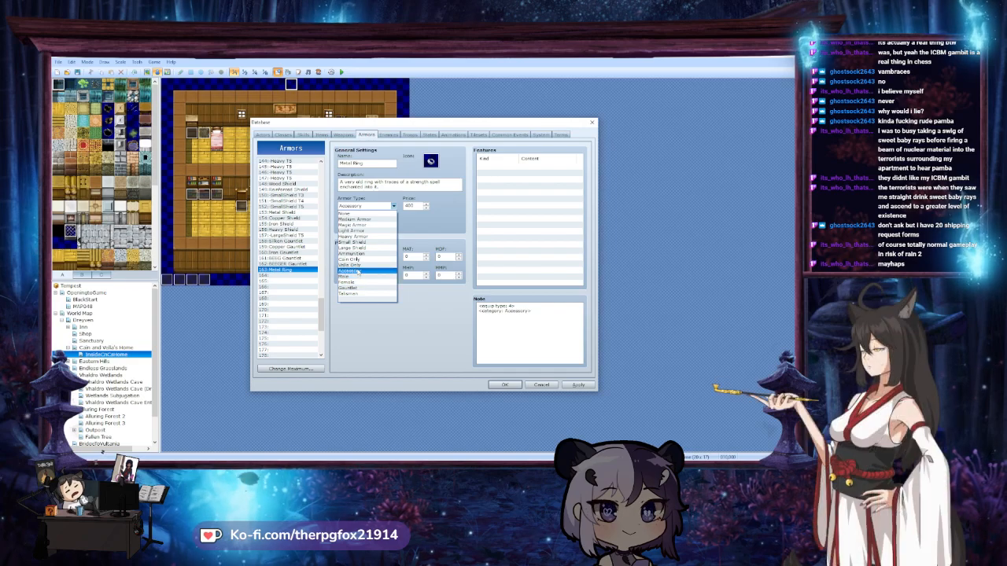
left_click(356, 231)
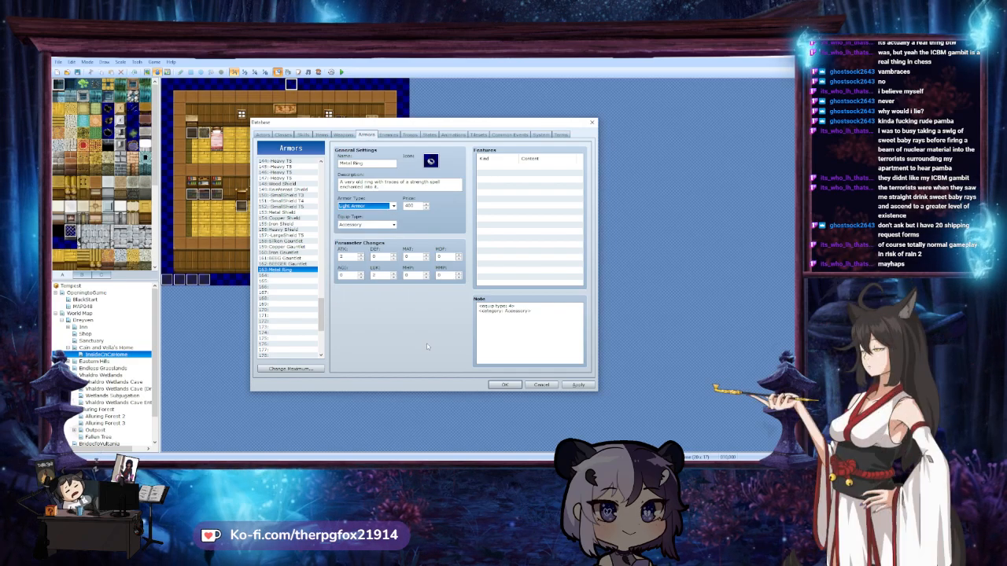
left_click(578, 385)
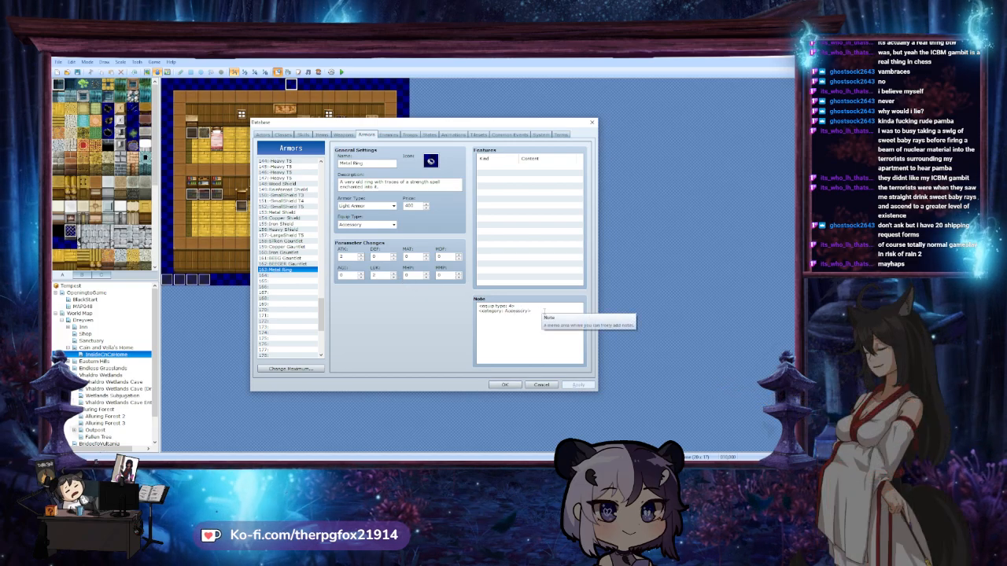
Copy the Wristwatch from the start of the armor list into slot 165
left_click_drag(321, 310, 321, 169)
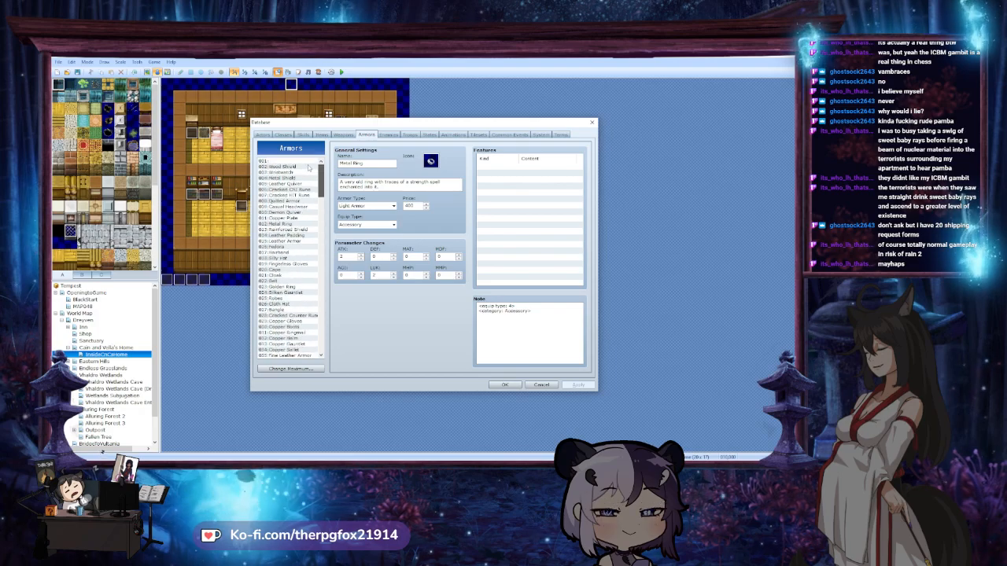
left_click(289, 172)
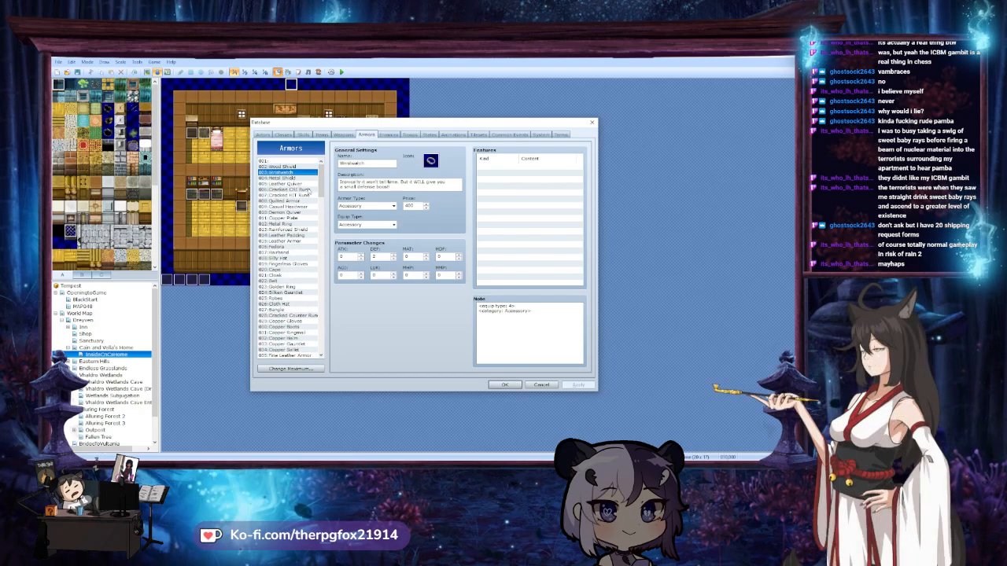
left_click_drag(324, 180, 322, 234)
left_click_drag(326, 288, 324, 314)
left_click(292, 292)
key("ctrl+v")
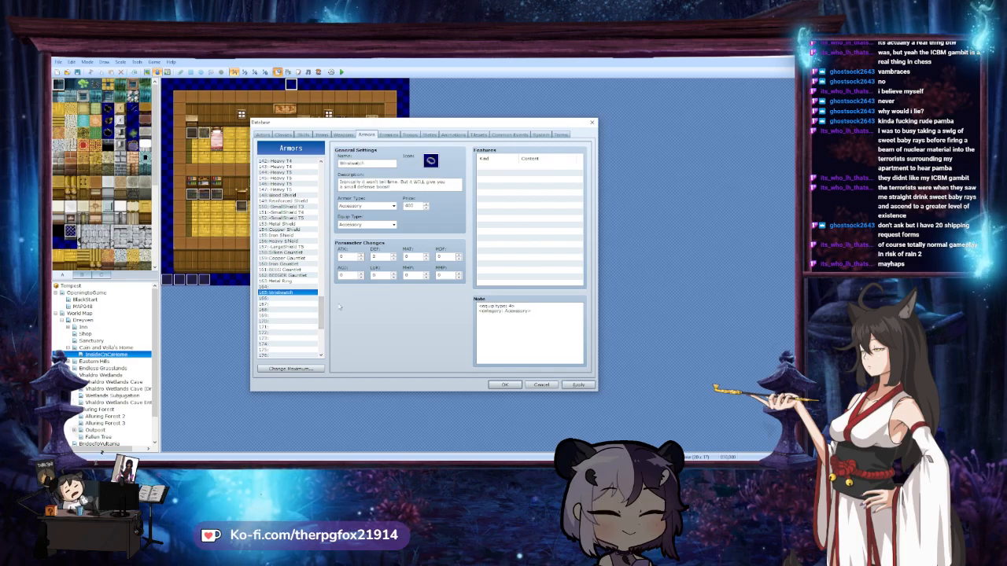
Duplicate the slot 163 Metal Ring into slot 164 and set the Wristwatch copy's armor type to Light Armor
left_click(283, 286)
left_click(282, 292)
left_click(282, 286)
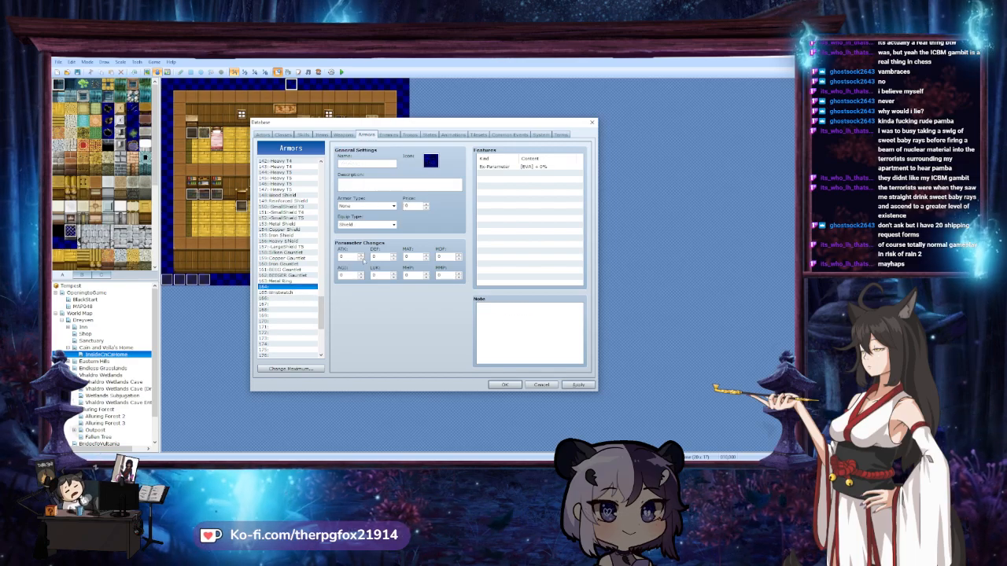
left_click(282, 292)
left_click(378, 206)
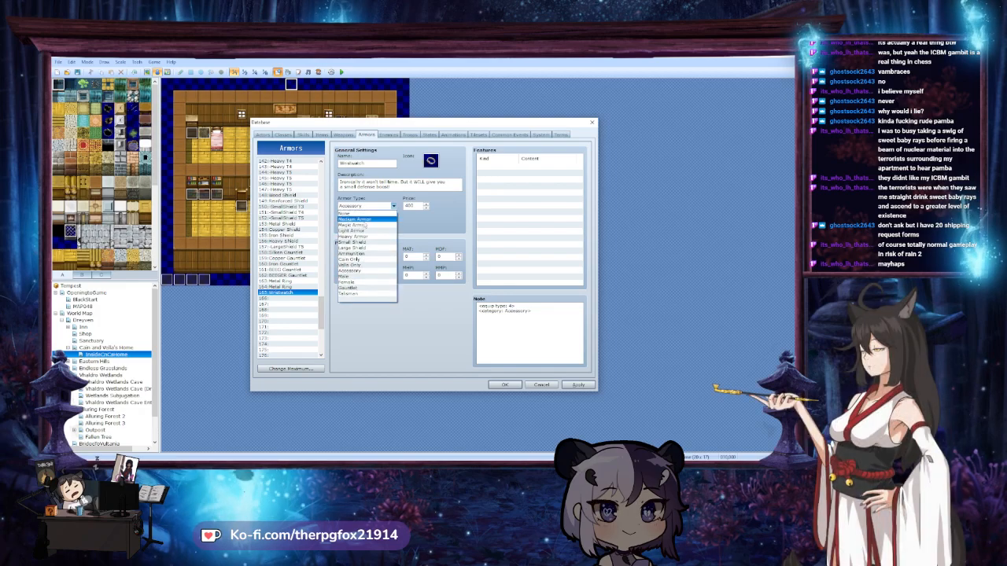
left_click(361, 230)
Set the slot 164 Metal Ring's armor type to Medium Armor and give it an earring icon
left_click(287, 287)
left_click(356, 206)
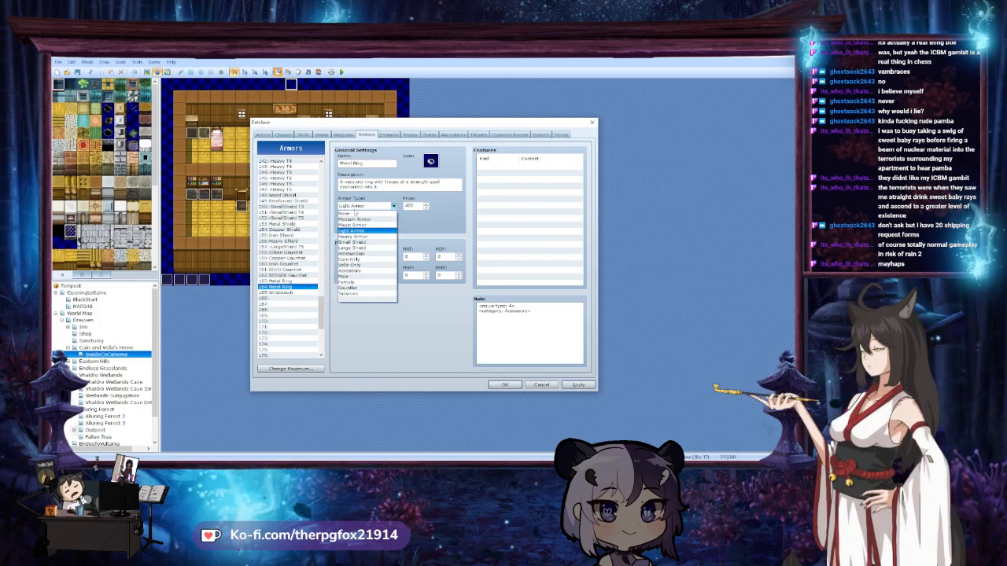
left_click(354, 218)
left_click(430, 161)
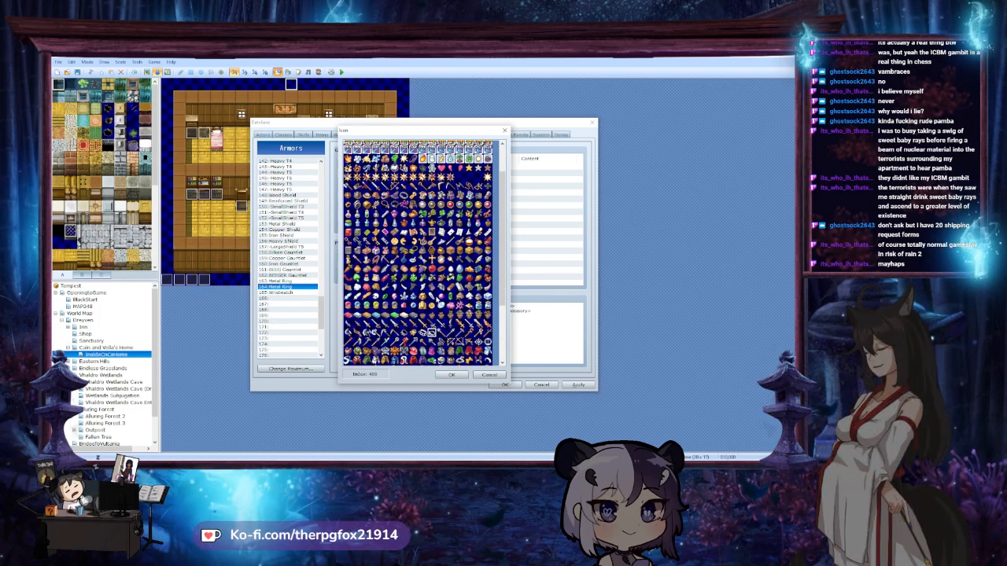
left_click(422, 333)
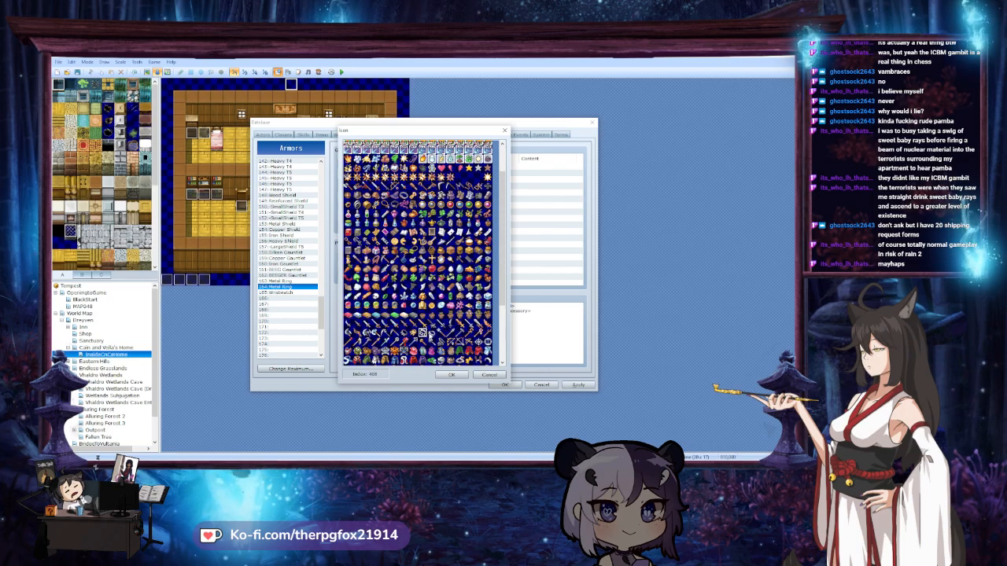
scroll(410, 338, "down", 2)
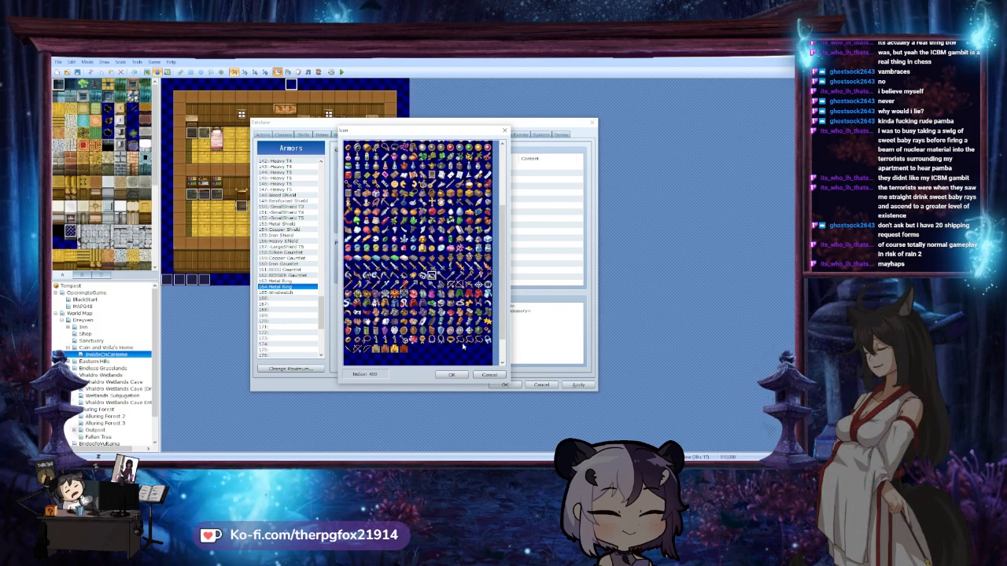
left_click(450, 340)
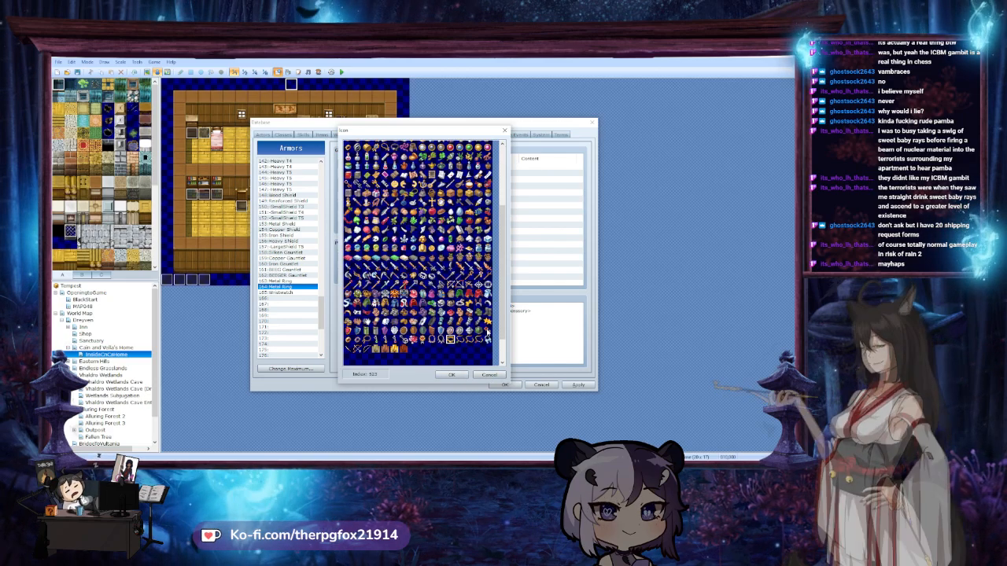
left_click(488, 374)
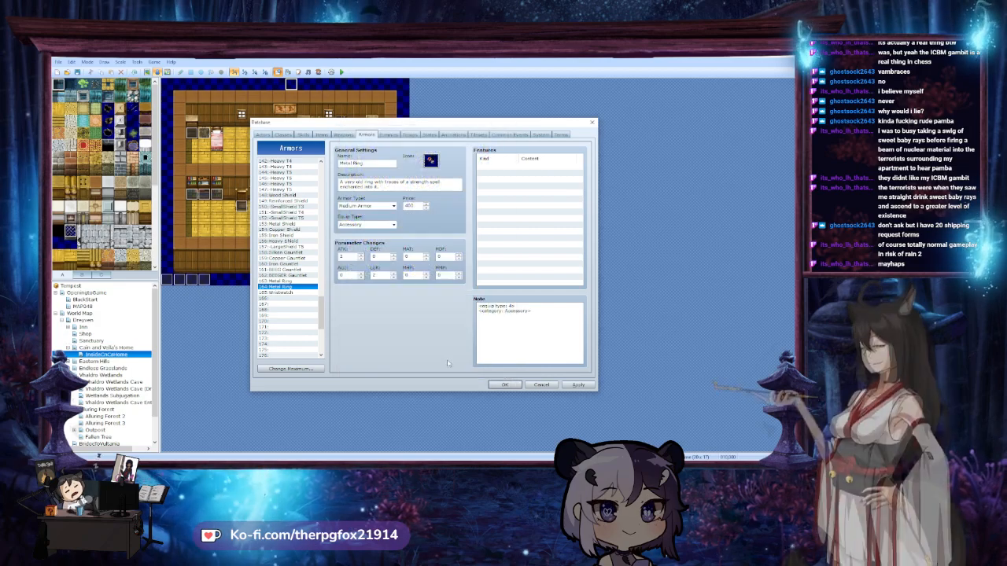
Compare the two Metal Ring entries, then rename slot 164 as Jewelry and begin its description with "A common earring among"
left_click(276, 281)
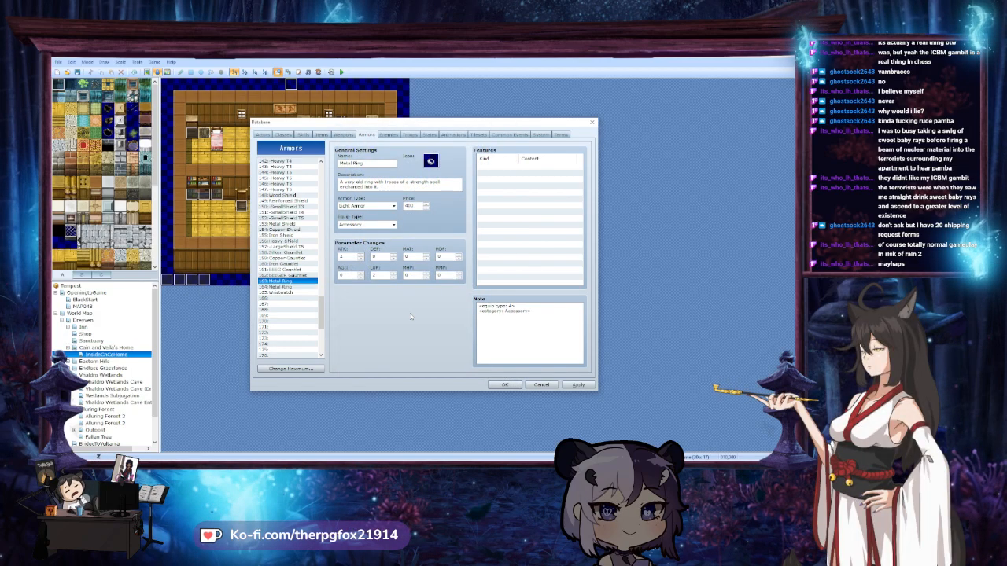
key("Down")
key("Up")
key("Down")
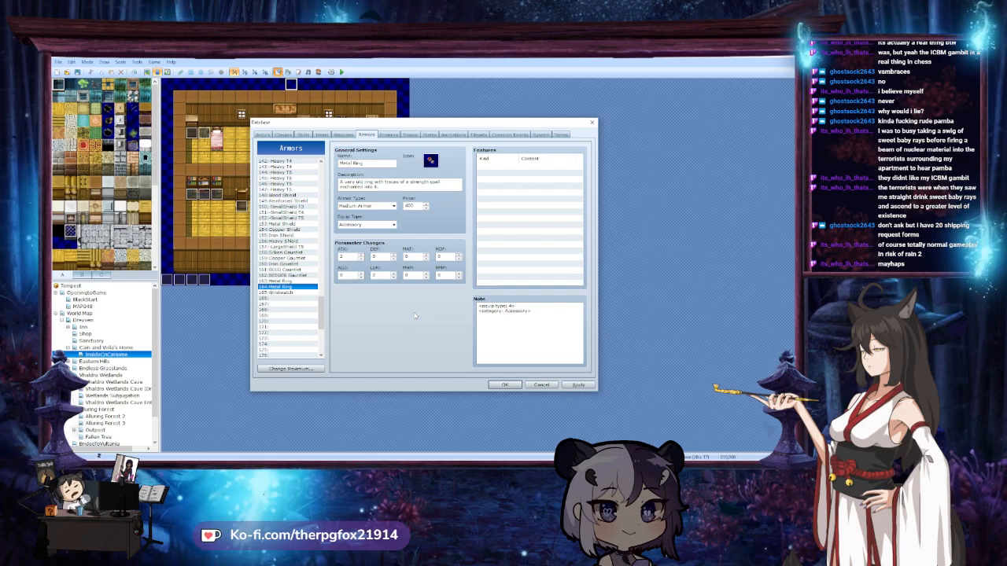
triple_click(370, 164)
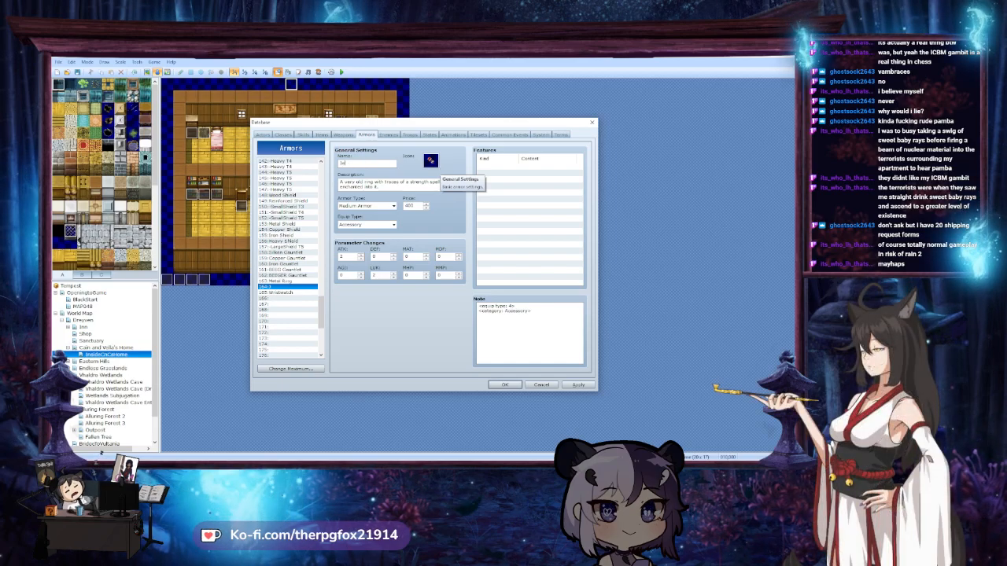
type("welry")
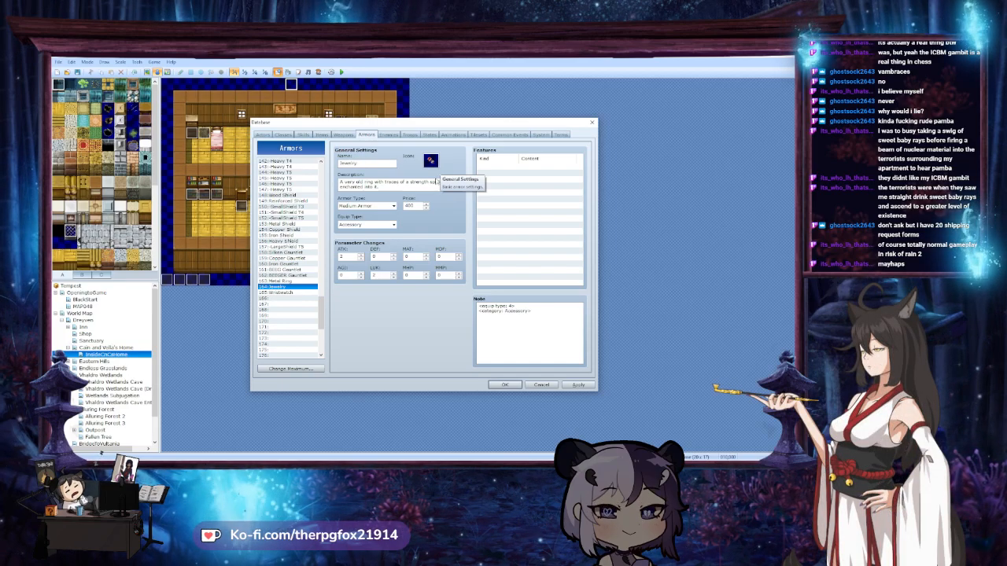
key("Tab")
type("A si")
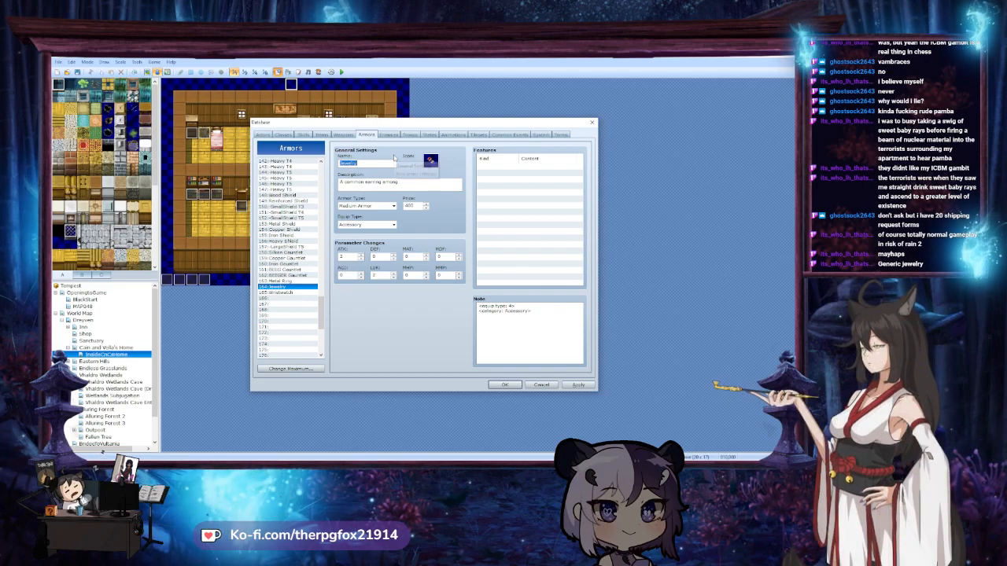
Rename slot 164 as Generic Jewelry and complete its description as "A common earring among commoners."
type("Generic")
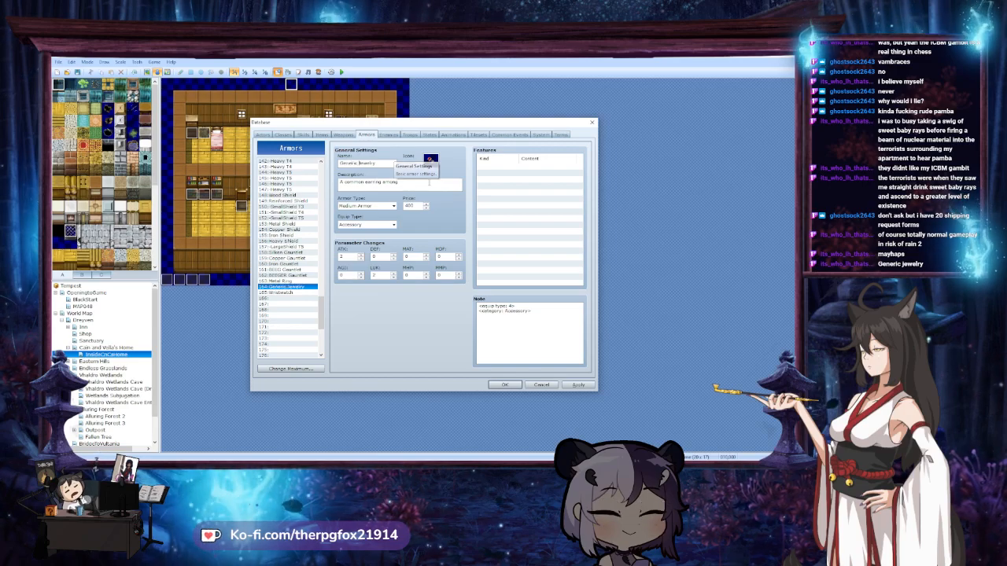
key("Tab")
left_click(457, 184)
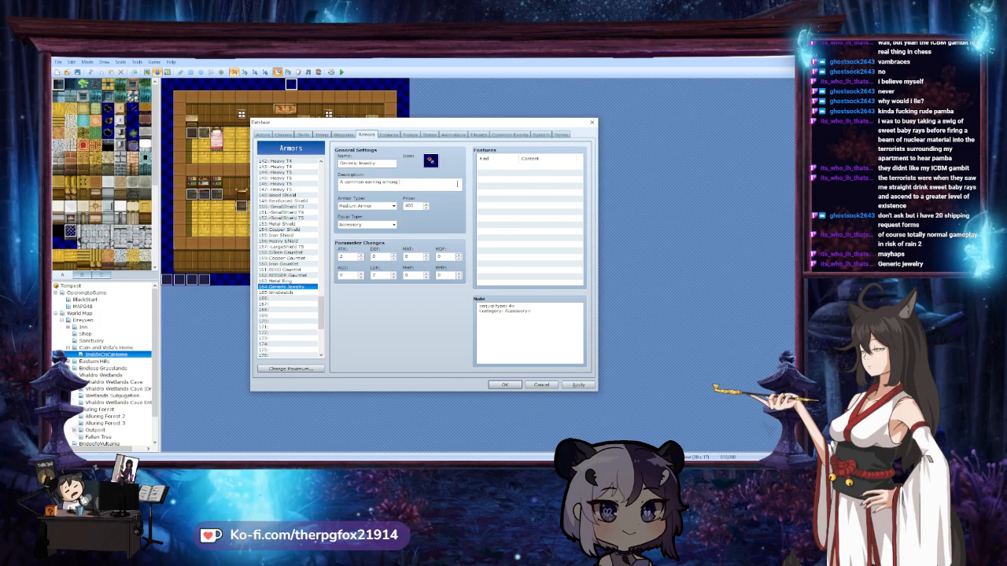
type("commoners.")
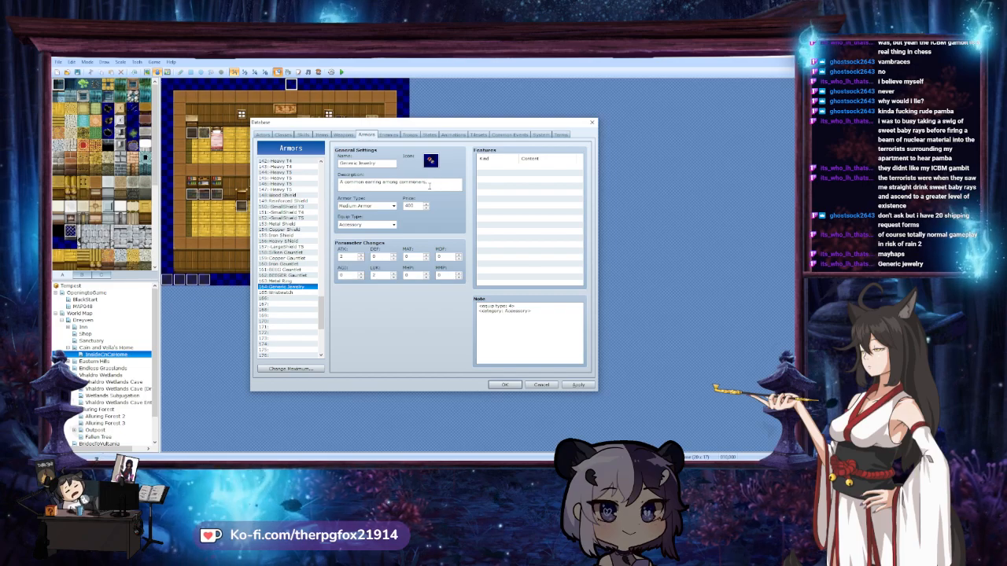
left_click(503, 209)
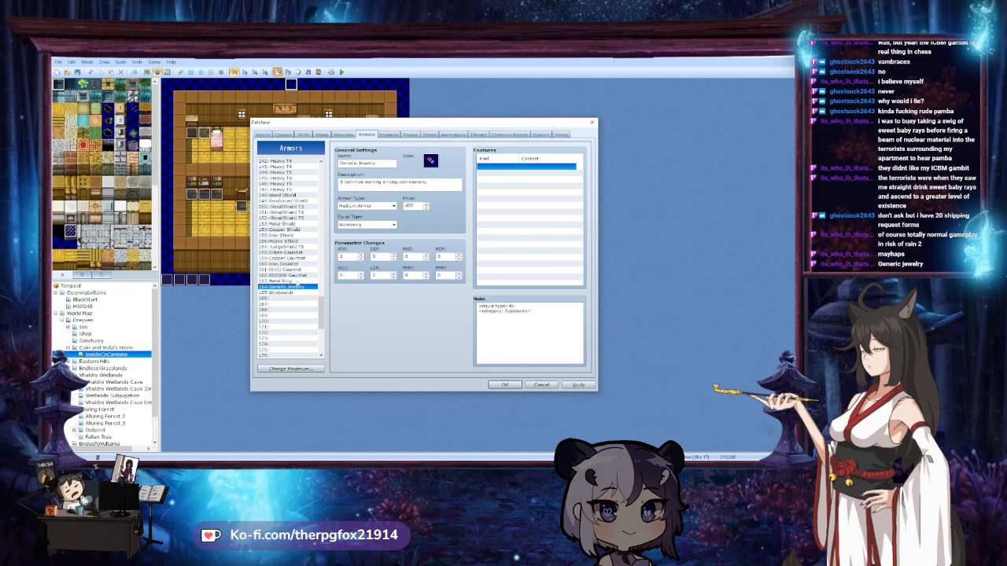
Compare the stats and armor types of the Metal Ring, Generic Jewelry and Wristwatch entries
left_click(299, 293)
key("Up")
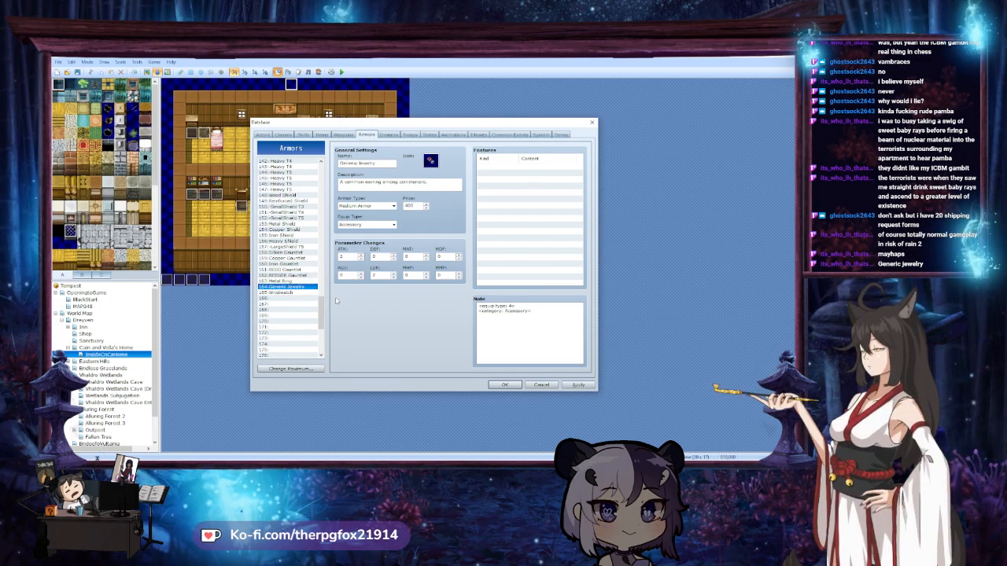
key("Down")
key("Up")
key("Up")
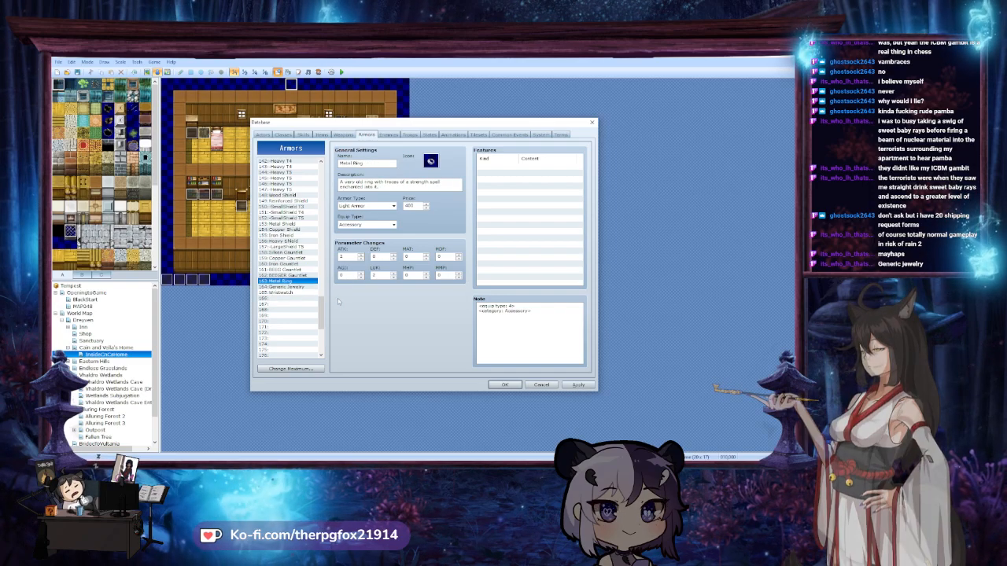
key("Down")
key("Down")
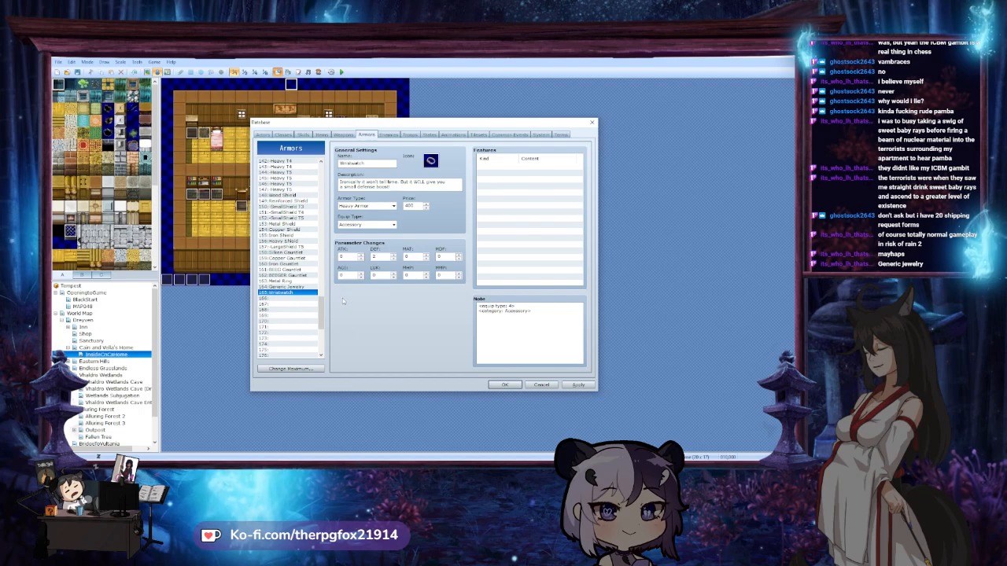
key("Up")
key("Up")
key("Down")
key("Down")
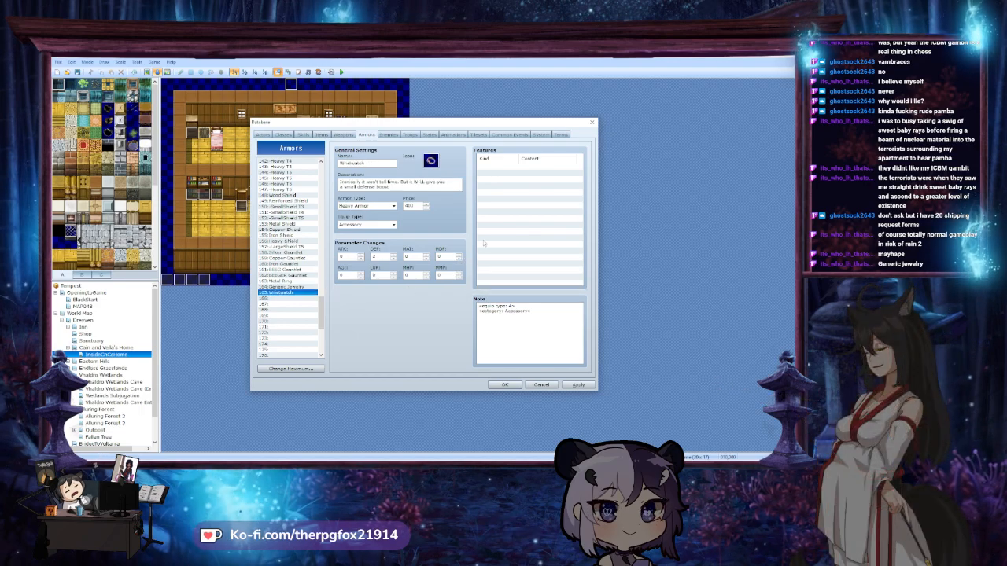
left_click(296, 287)
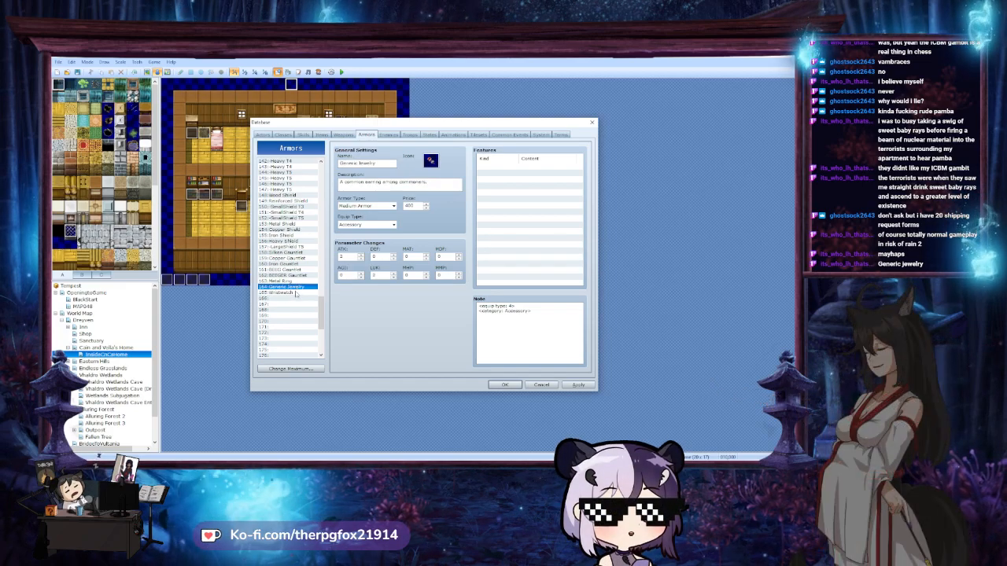
left_click(296, 294)
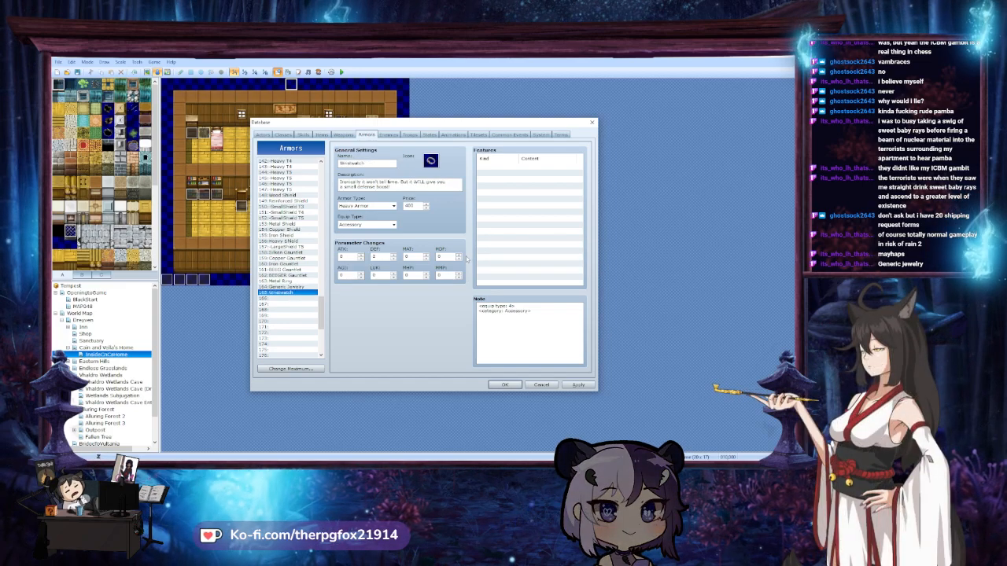
Set Generic Jewelry's ATK and LUK to 0 and its MHP to 5
left_click(295, 287)
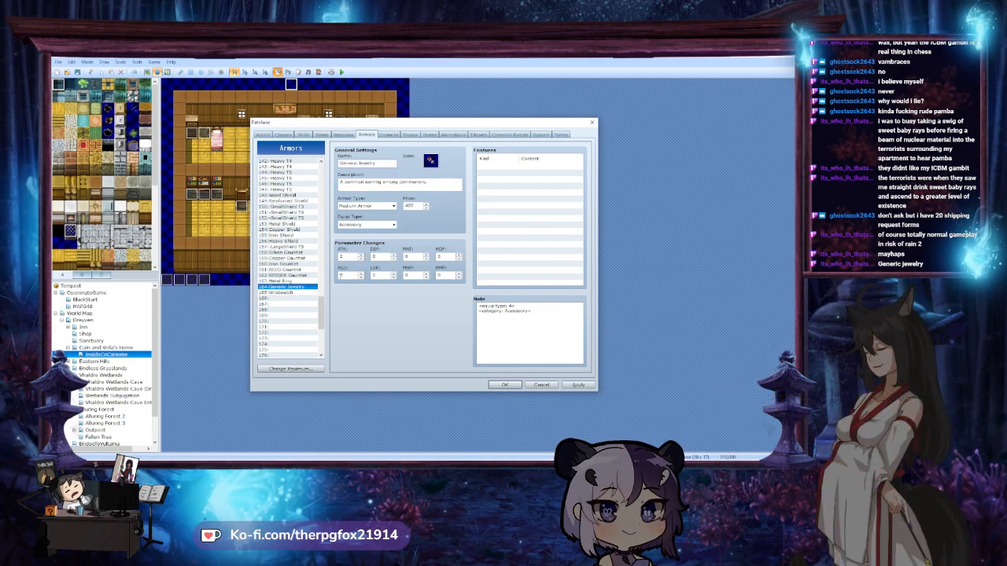
left_click(392, 277)
left_click(392, 277)
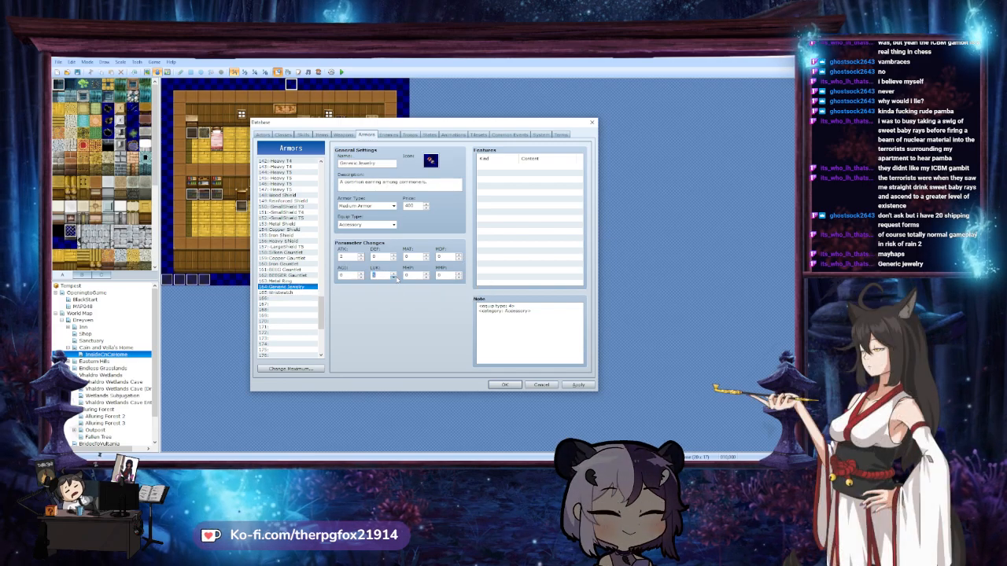
left_click(361, 260)
left_click(361, 260)
left_click(426, 273)
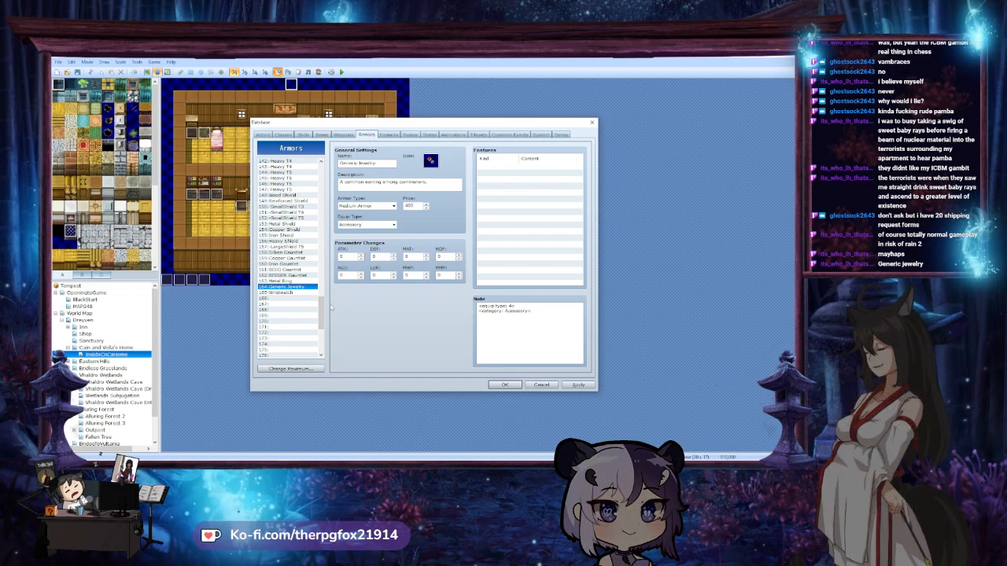
Set the Wristwatch's MDF to 1 and check it against the Generic Jewelry entry
mouse_move(320, 314)
left_mouse_down()
mouse_move(320, 265)
mouse_move(322, 319)
left_mouse_up()
left_click(297, 282)
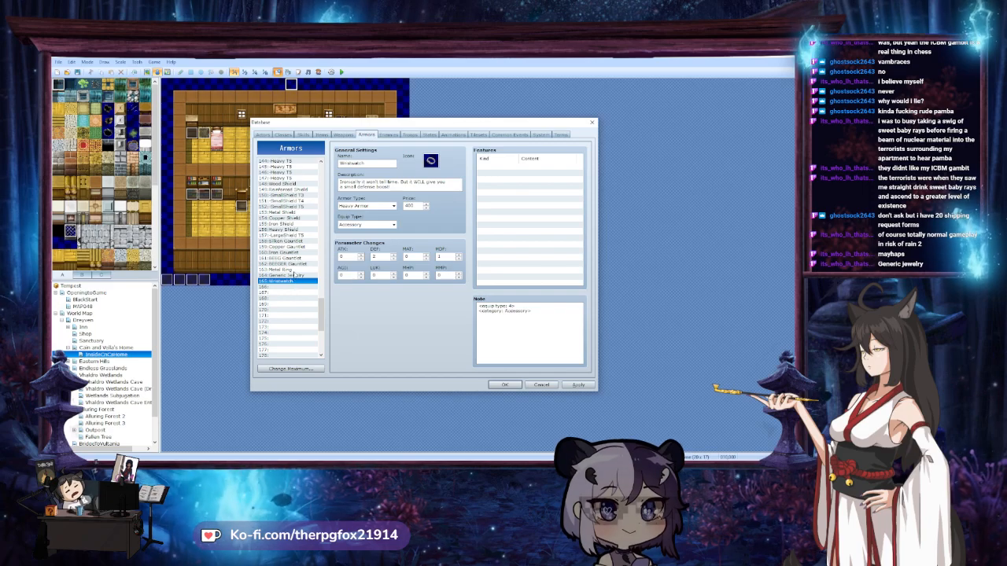
key("Up")
key("Up")
left_click(293, 282)
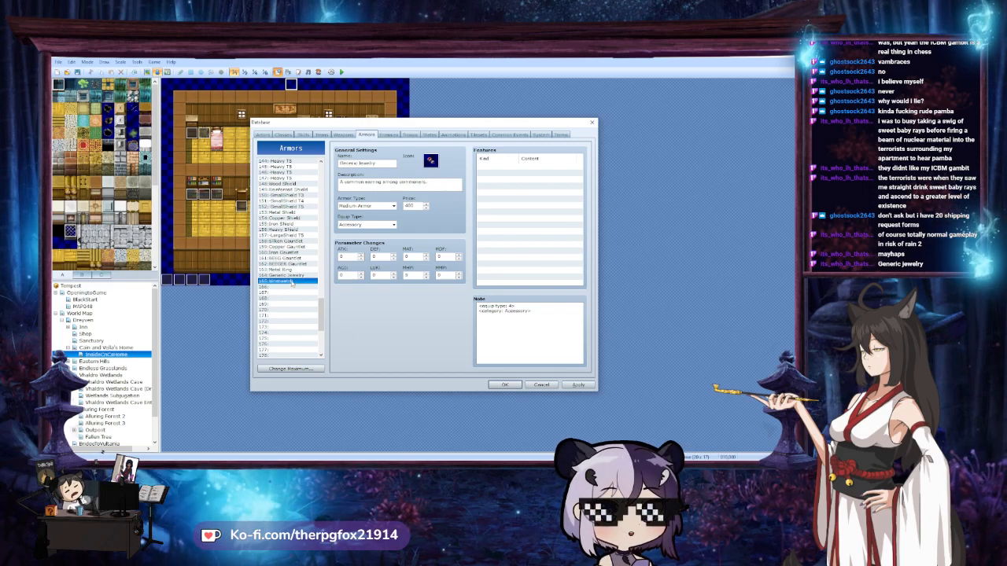
Look through the Bangle, Belt and Cape near the start of the armor list and copy the Bangle into slot 166
left_click(303, 288)
mouse_move(321, 310)
left_mouse_down()
mouse_move(320, 225)
mouse_move(323, 308)
left_mouse_up()
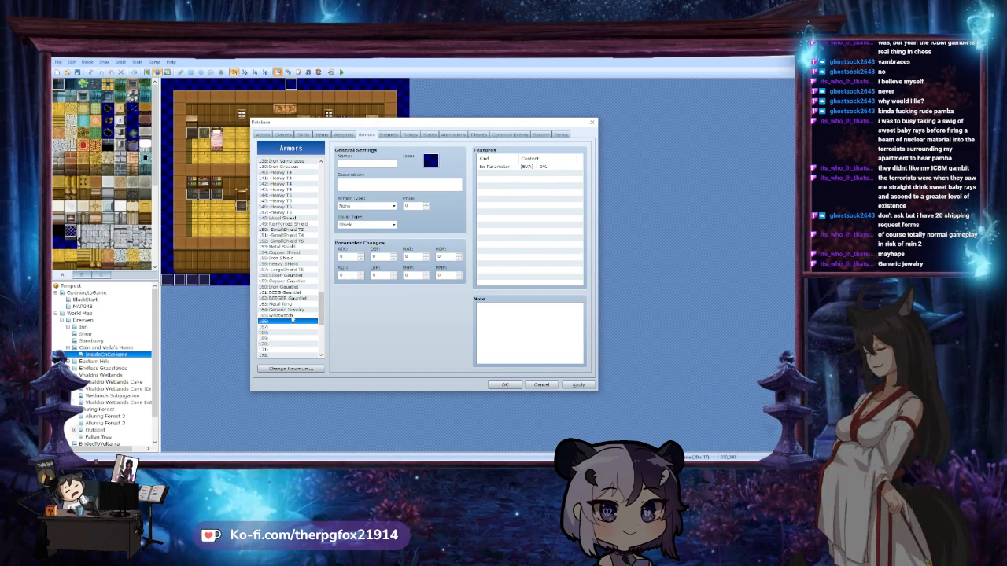
key("ctrl+v")
left_click_drag(323, 318, 334, 214)
left_click(277, 184)
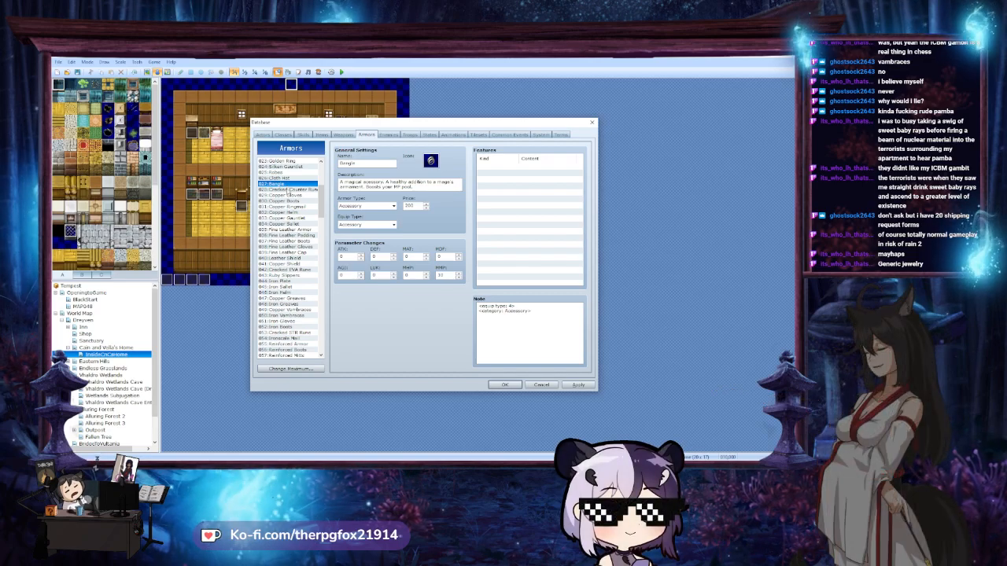
scroll(288, 194, "up", 3)
left_click(288, 201)
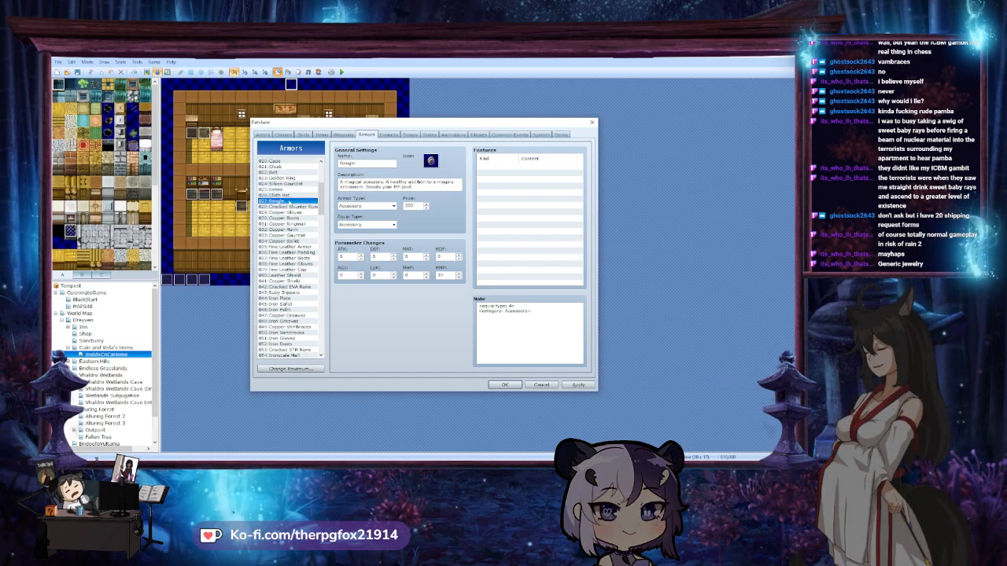
scroll(322, 201, "up", 2)
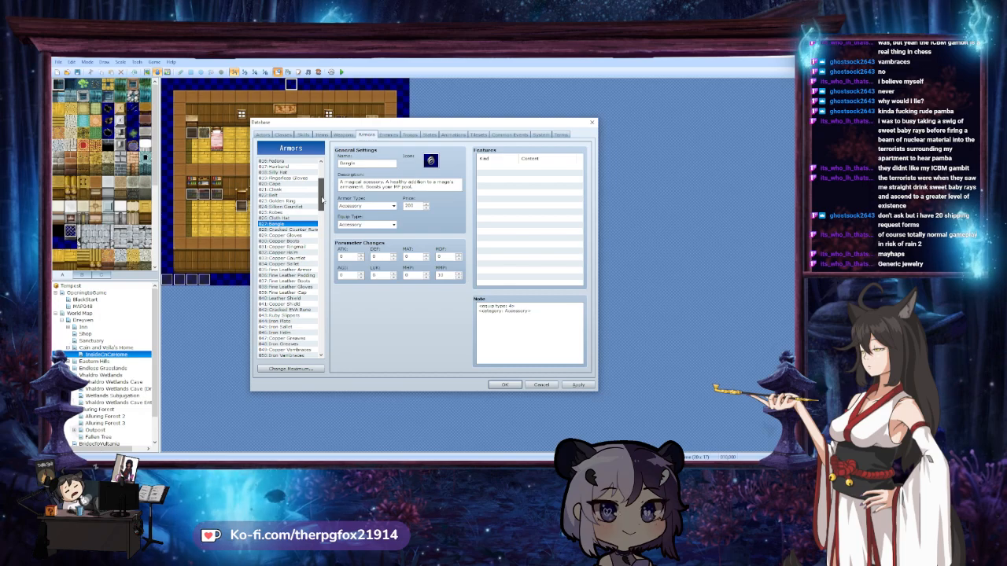
left_click(309, 195)
left_click(309, 189)
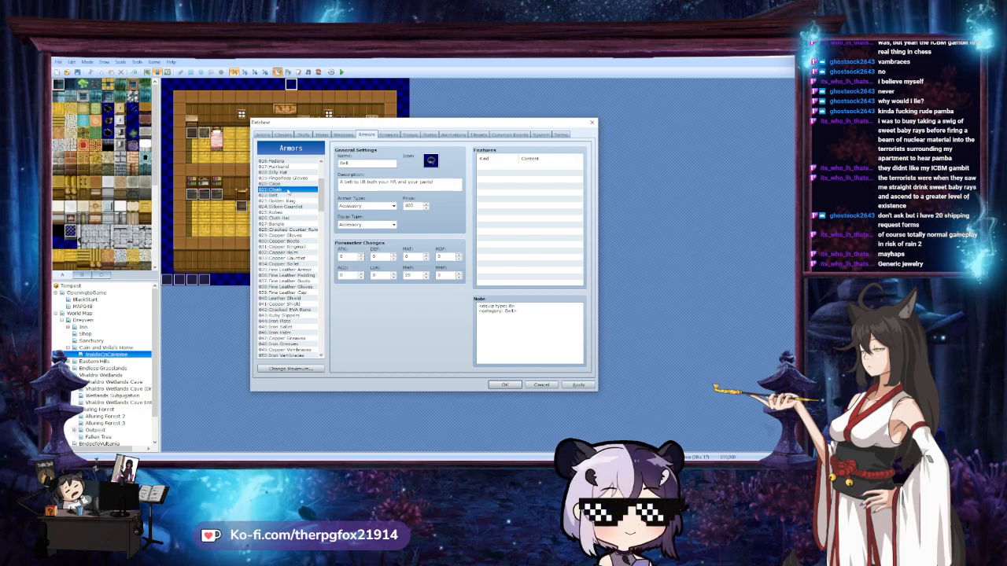
left_click(299, 185)
scroll(307, 259, "down", 20)
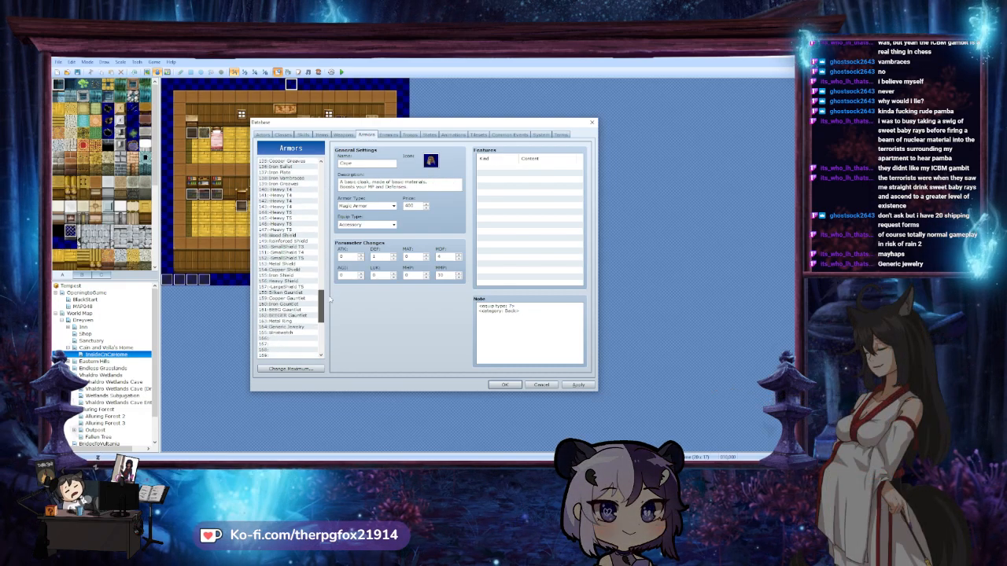
left_click(312, 299)
key("ctrl+v")
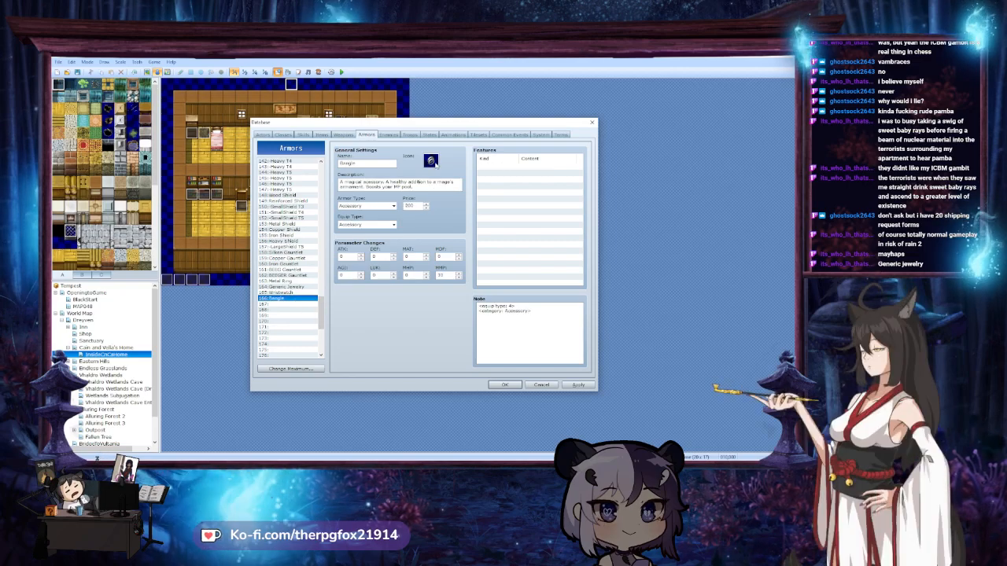
Browse the icon choices for the slot 166 Bangle, keep its current icon, and set its price to 400
double_click(430, 161)
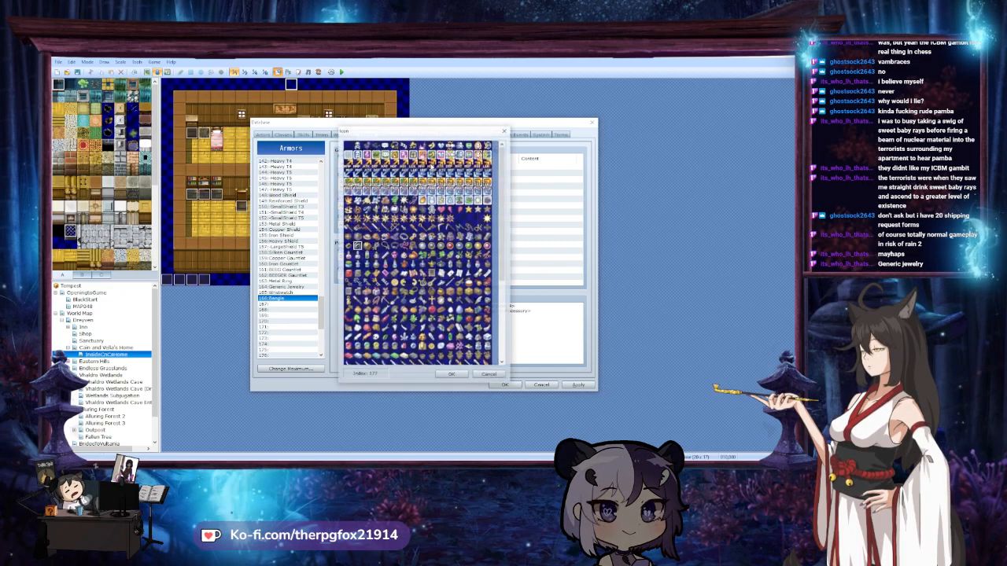
scroll(504, 344, "down", 5)
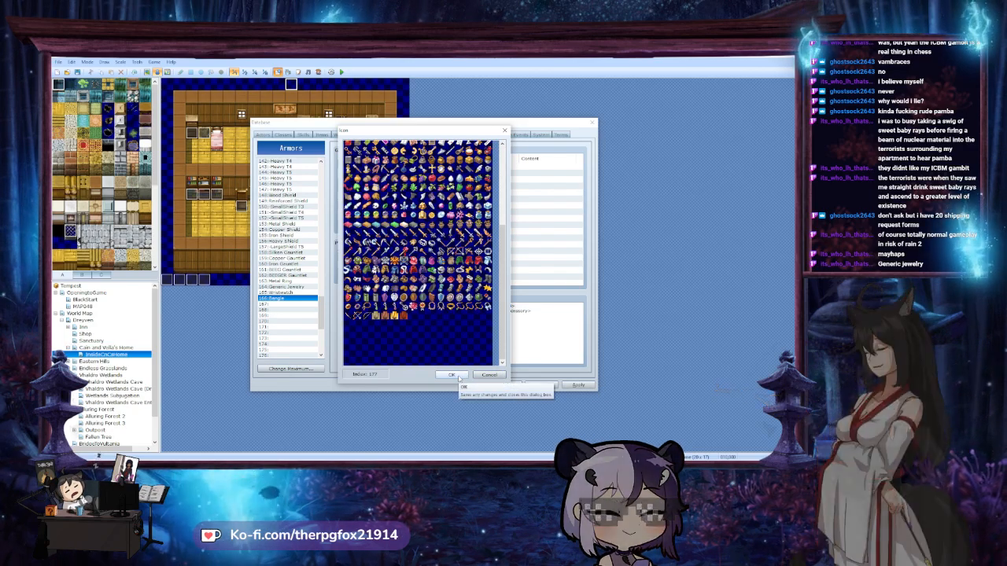
left_click(457, 375)
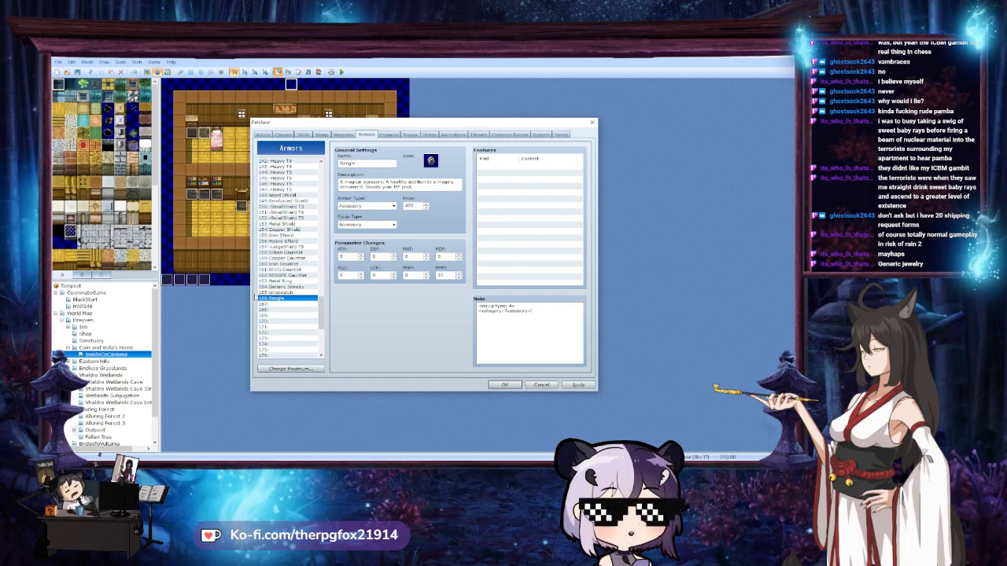
Review the neighbouring accessories, then set Generic Jewelry's MHP to 10 and apply the changes
left_click(286, 293)
key("Up")
key("Up")
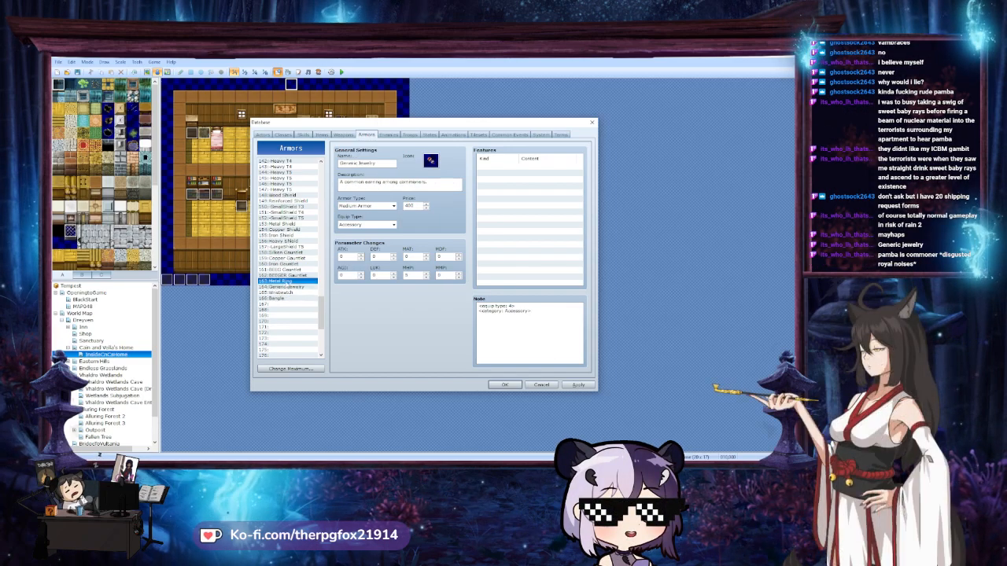
left_click(289, 288)
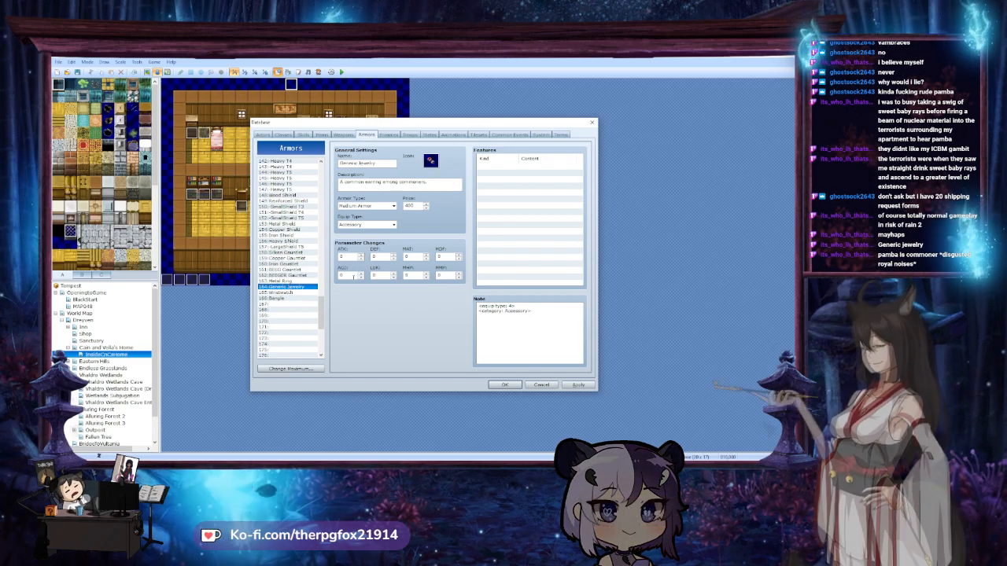
left_click(425, 273)
left_click(426, 273)
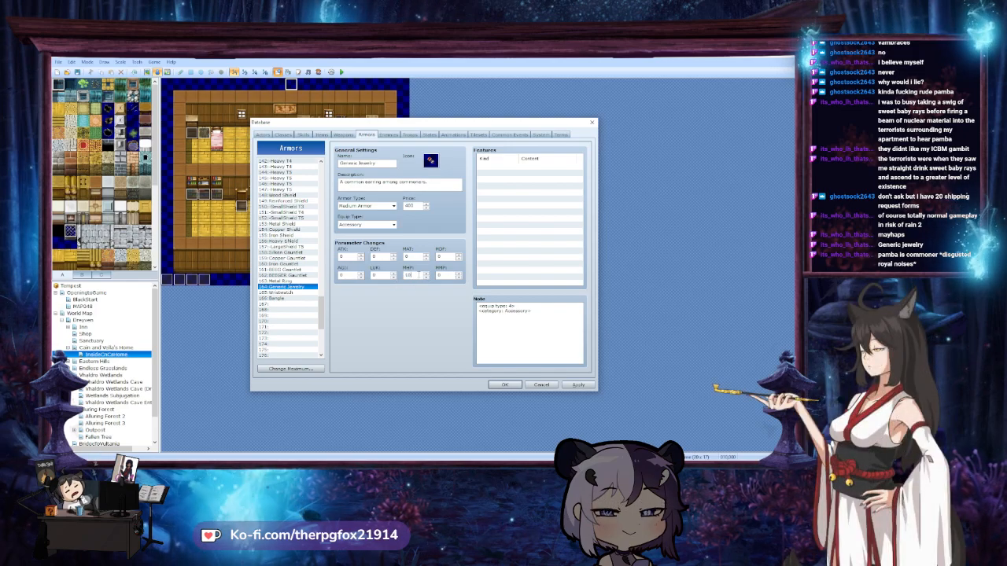
type("10")
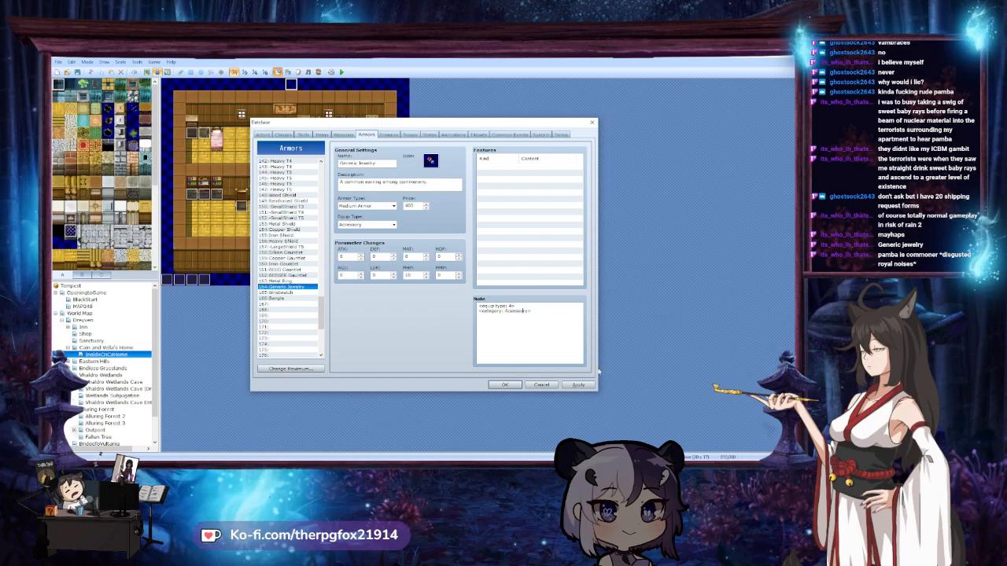
Compare the parameters of the accessories from Metal Ring to Bangle and go to the empty slot 167
left_click(304, 299)
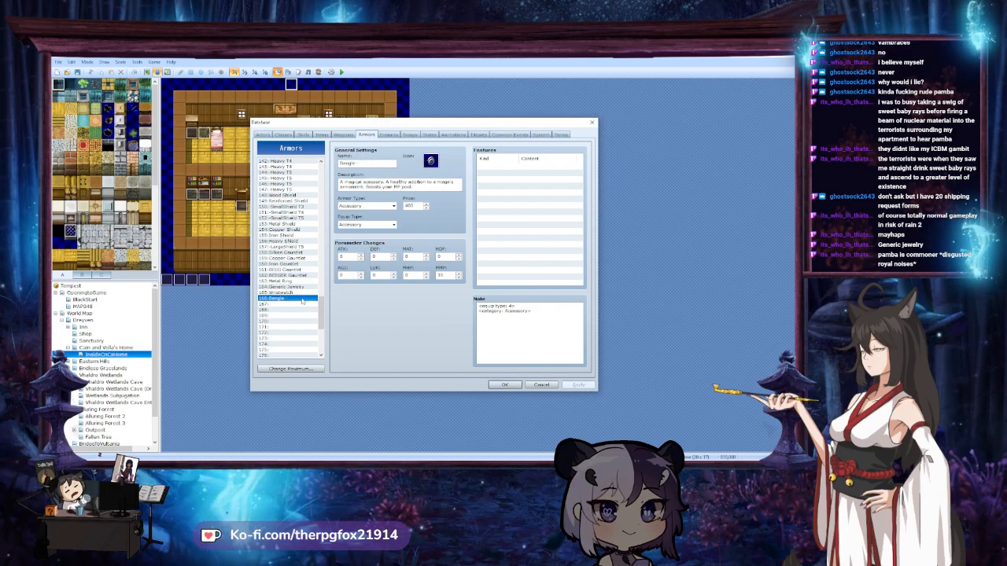
key("Up")
key("Up")
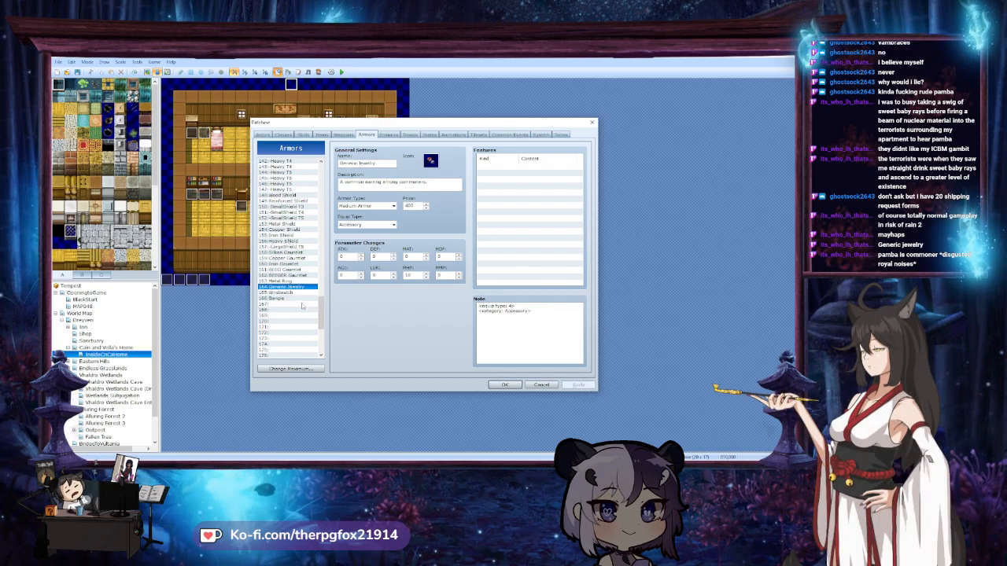
key("Down")
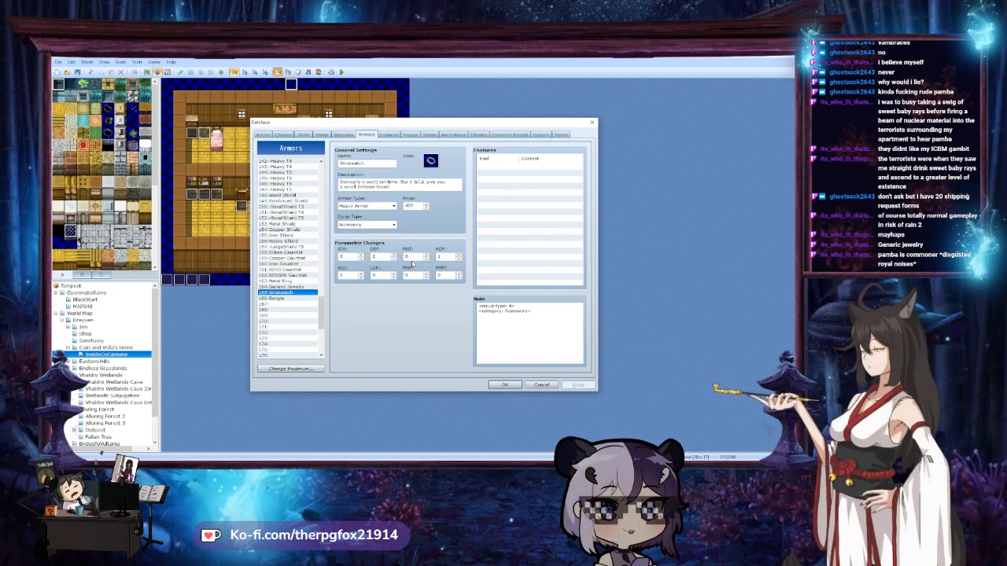
left_click(293, 281)
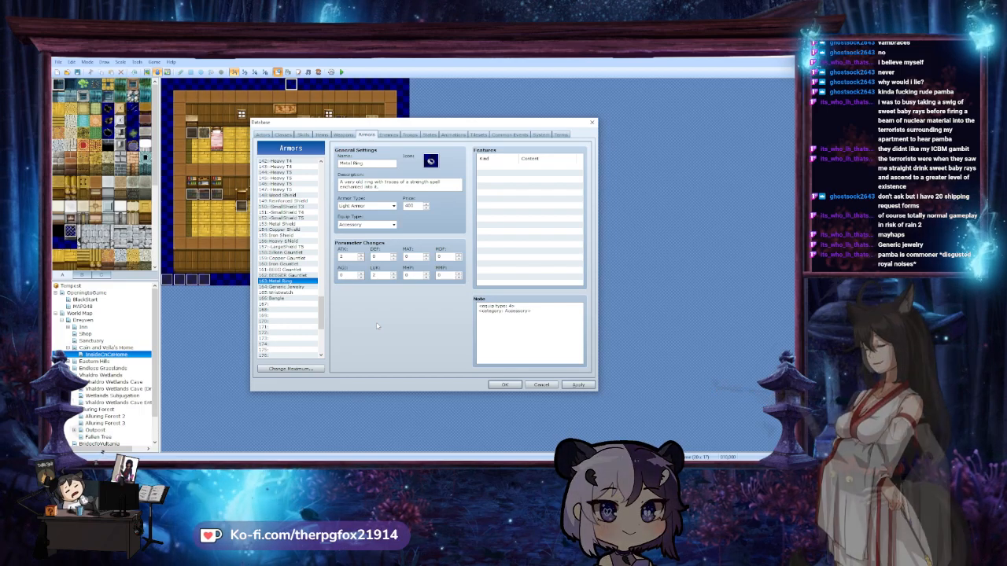
key("Down")
key("Down")
key("Down")
key("Down")
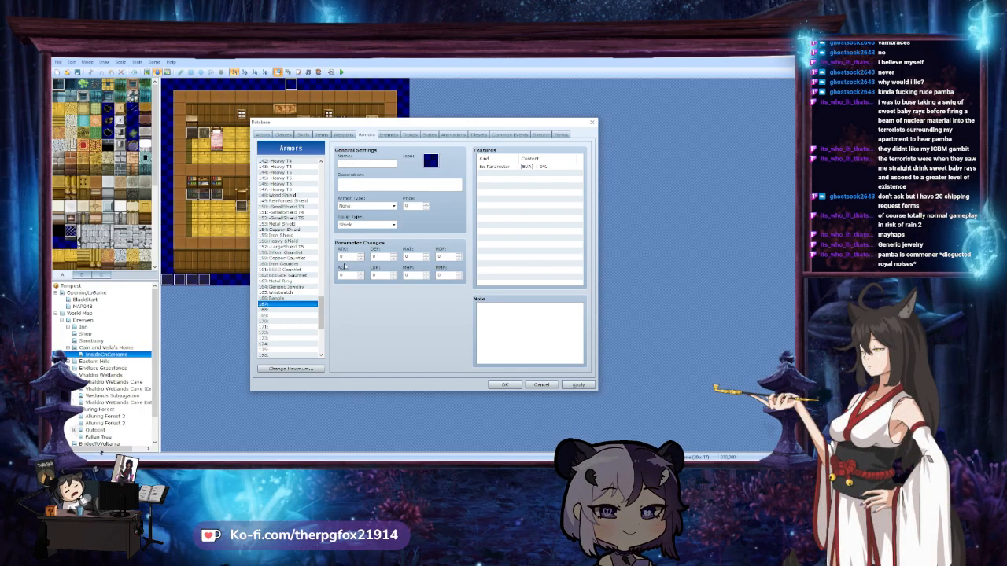
left_click(294, 299)
left_click(292, 305)
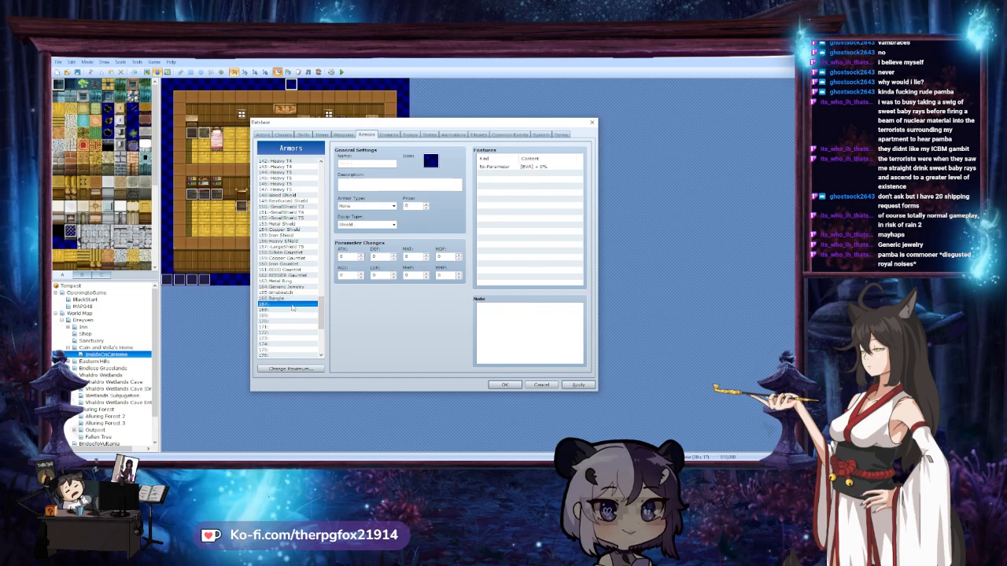
Copy the Bangle into slot 167, then change the slot 166 Bangle's armor type to Magic Armor and apply
key("ctrl+v")
left_click(292, 299)
left_click(366, 206)
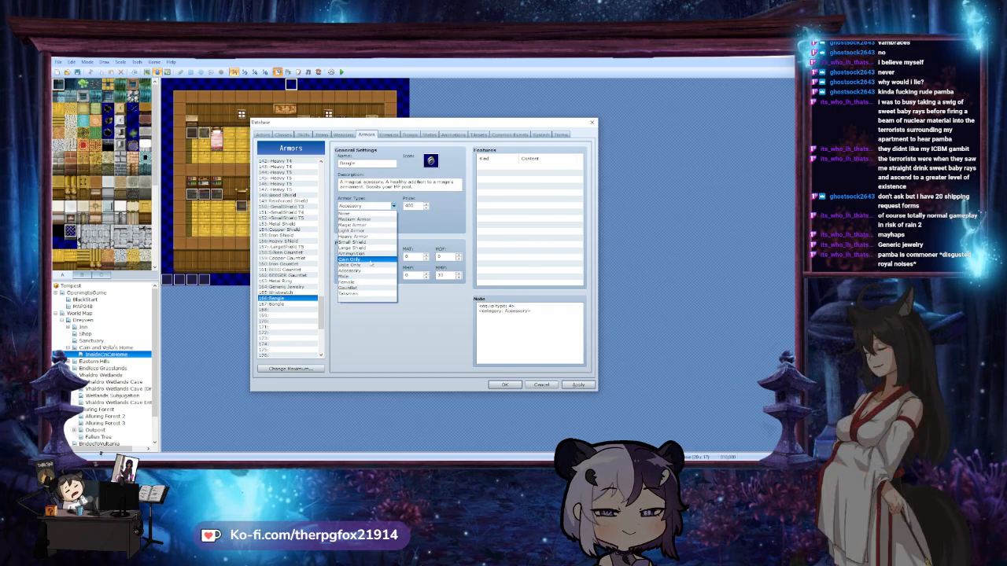
left_click(354, 224)
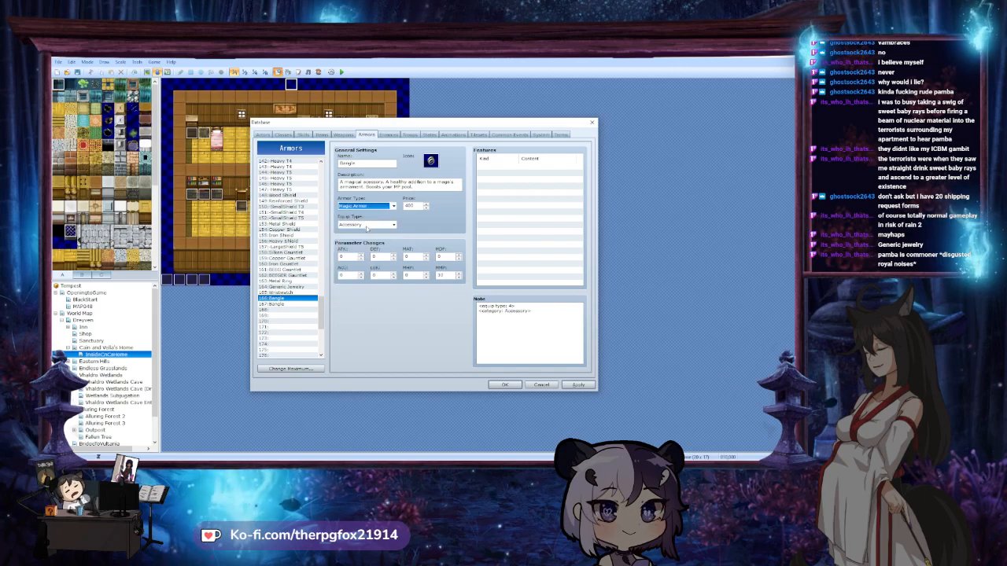
left_click(578, 385)
left_click(288, 304)
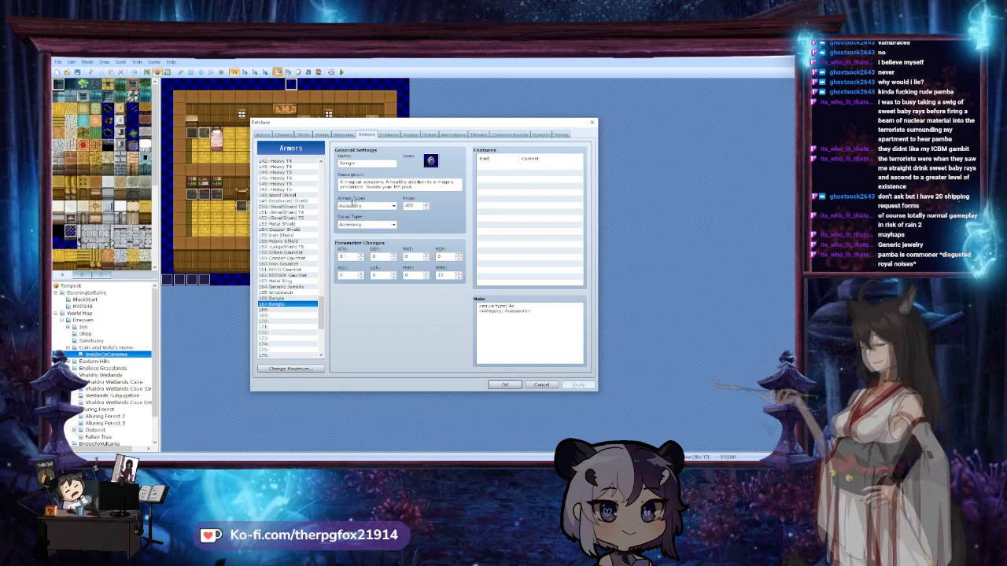
Give the slot 167 item the pendant icon that is second to last in the final full row of icons
double_click(430, 160)
scroll(451, 313, "down", 5)
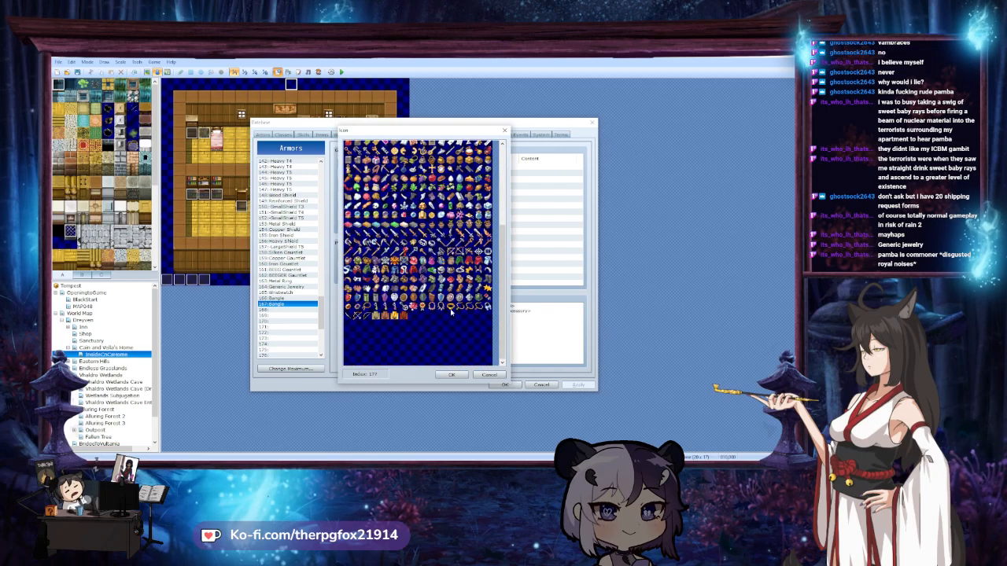
left_click(461, 307)
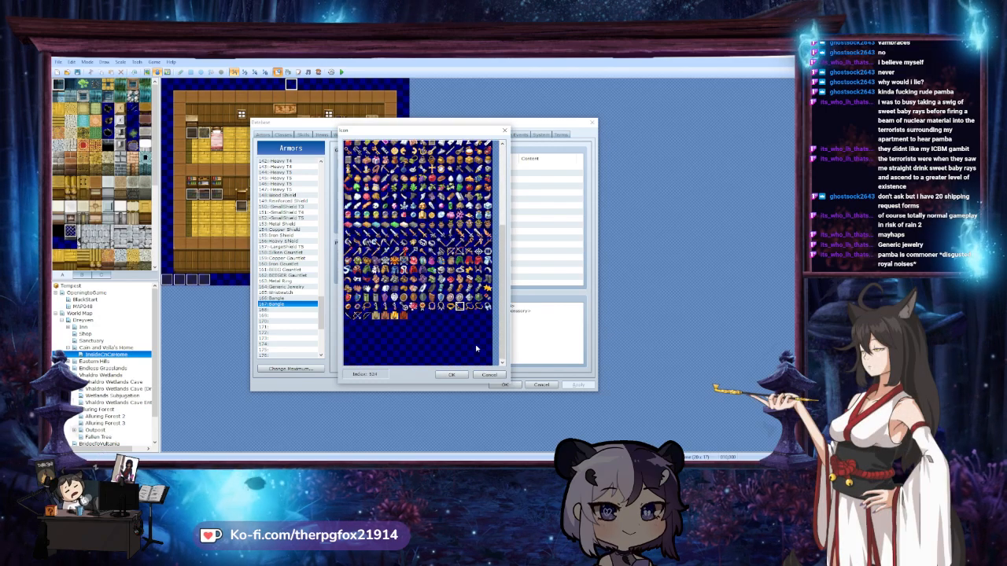
left_click(469, 307)
key("Left")
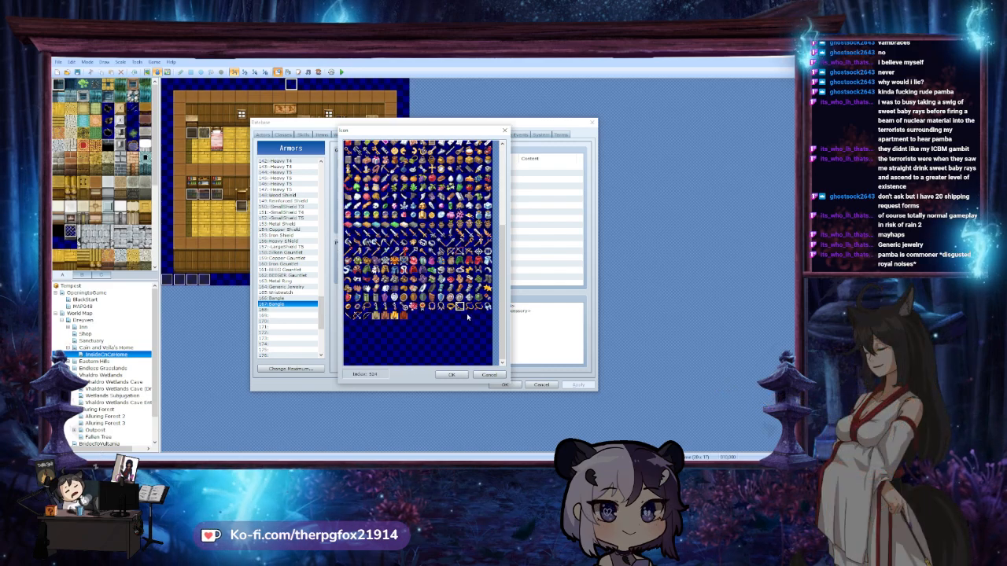
left_click(475, 309)
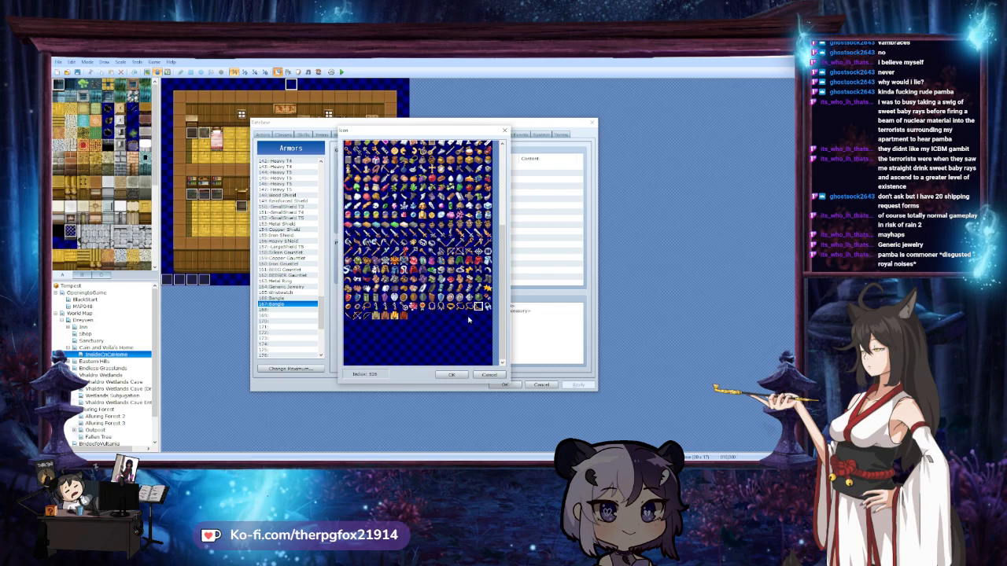
left_click(453, 374)
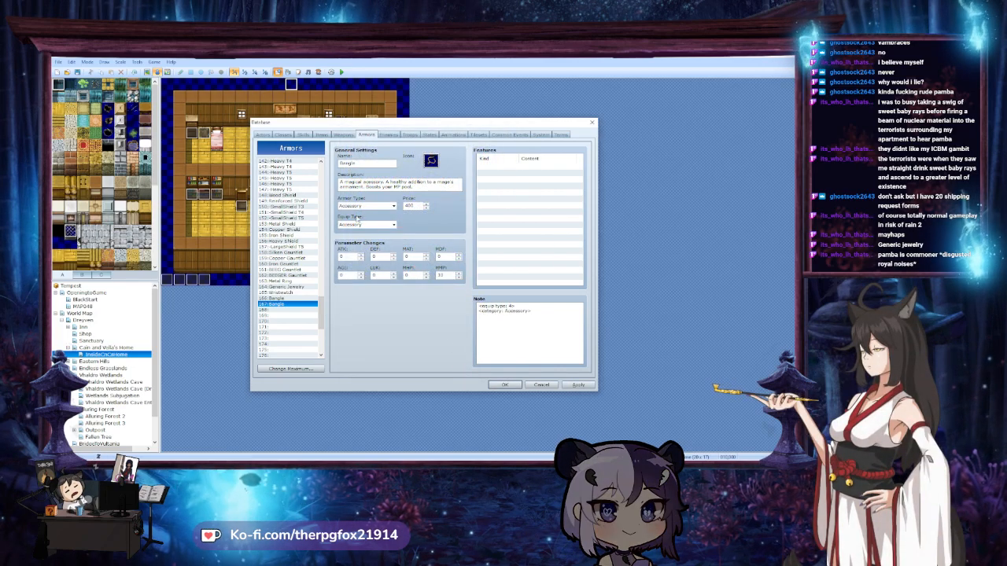
Rename the slot 167 item as Topaz Pendant
double_click(359, 163)
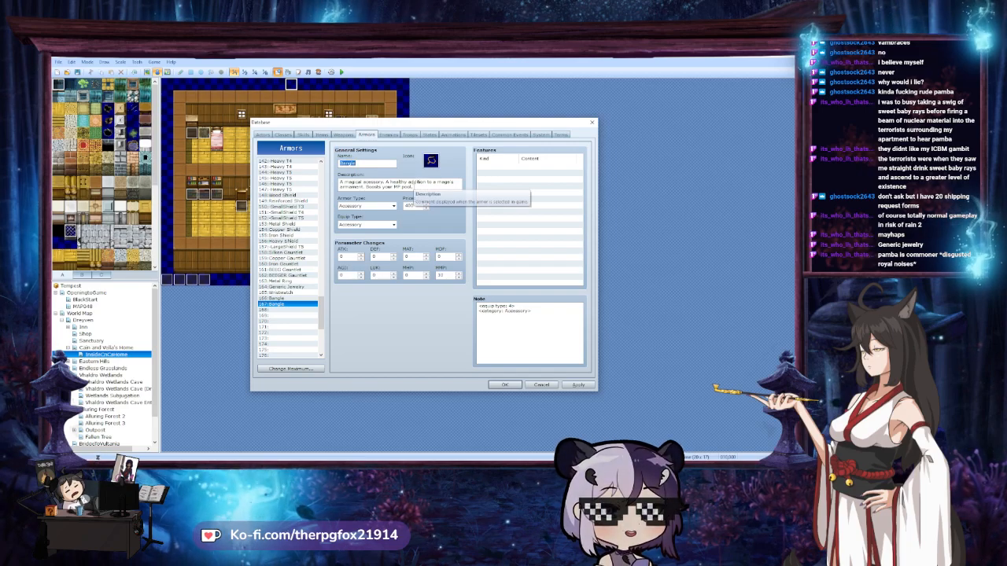
type("Topaz")
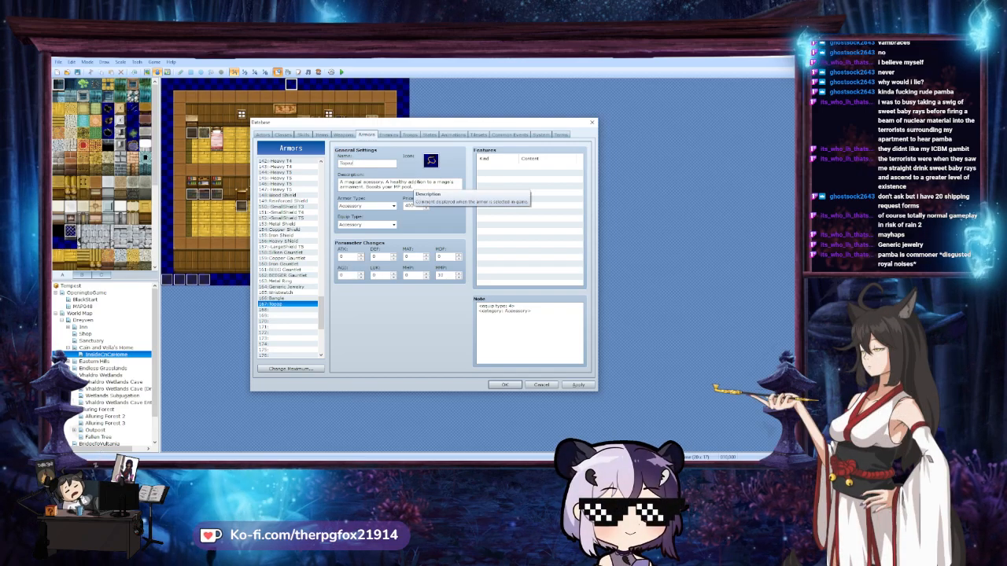
type(" Pendant")
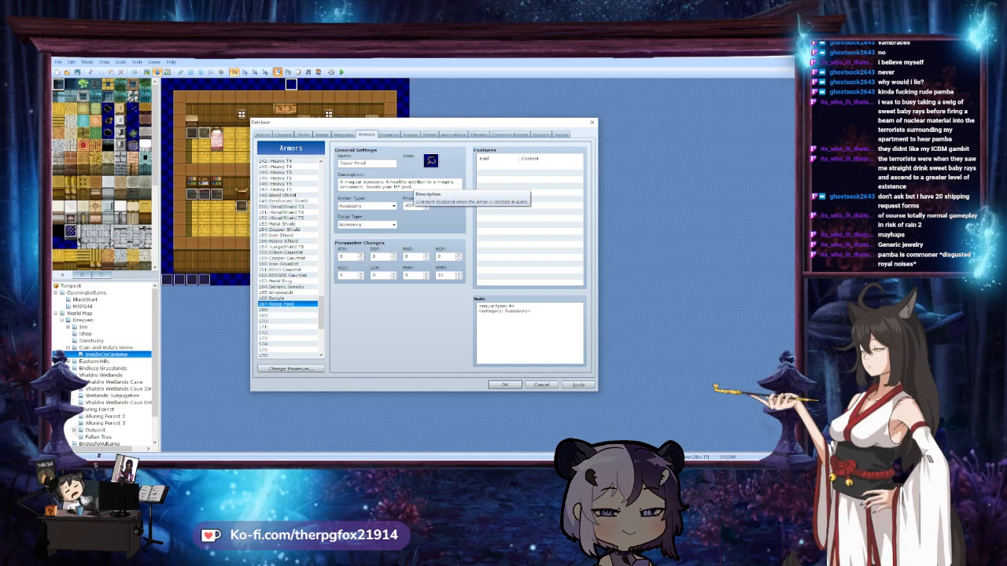
Set the Topaz Pendant's MMP to 0
triple_click(417, 188)
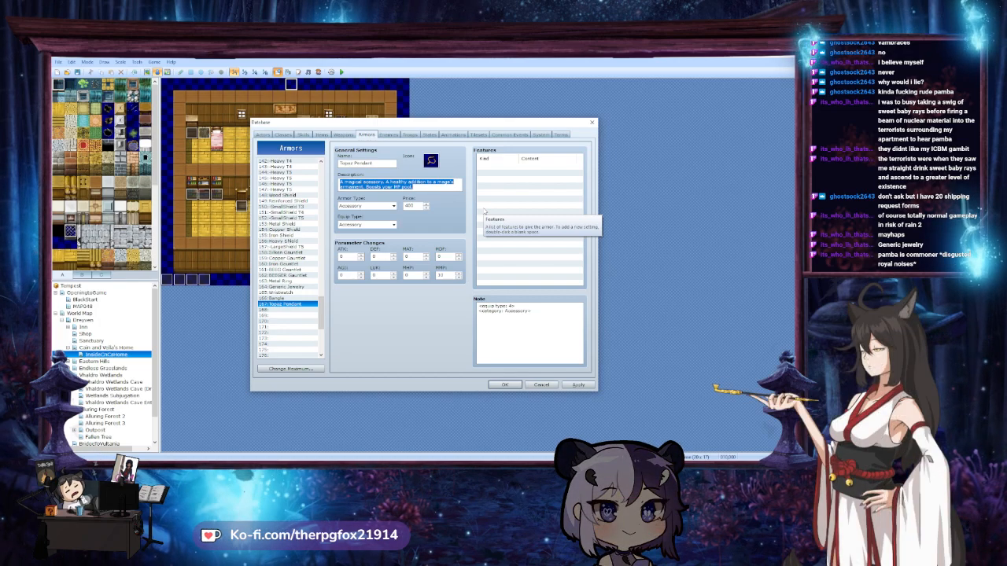
left_click(459, 277)
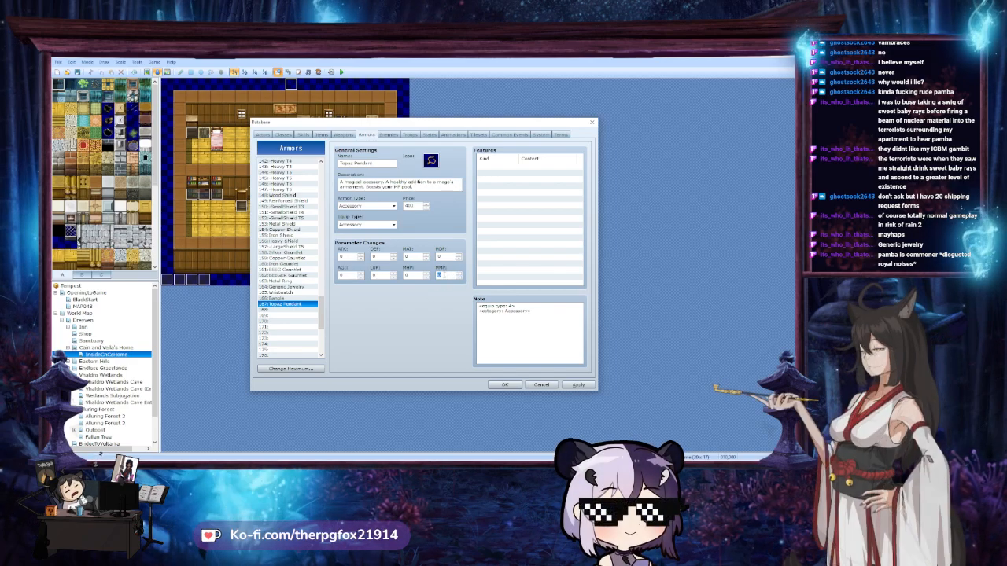
left_click(444, 274)
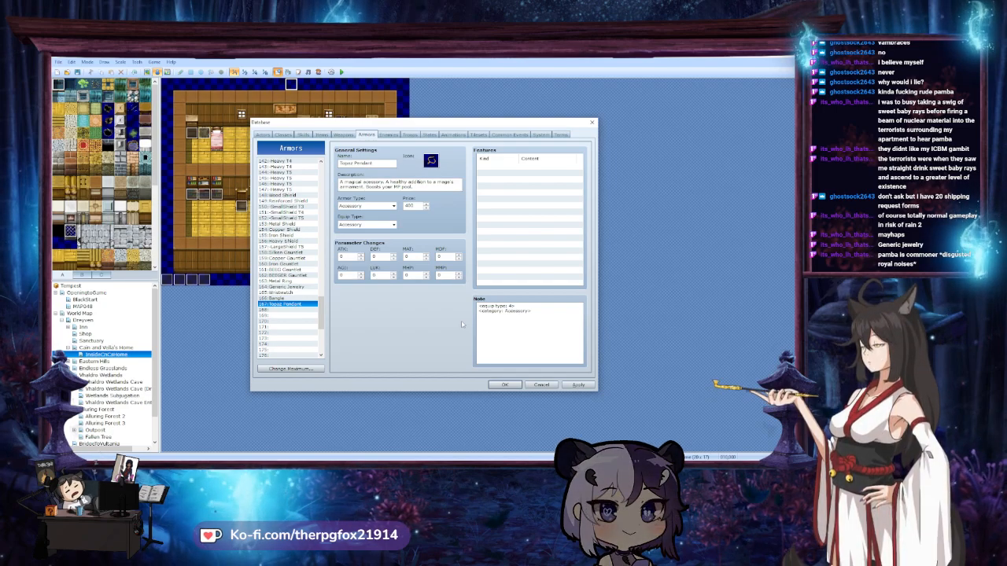
Look through the element rate, parameter and ex-parameter options for a new Topaz Pendant feature without adding one
left_click(512, 184)
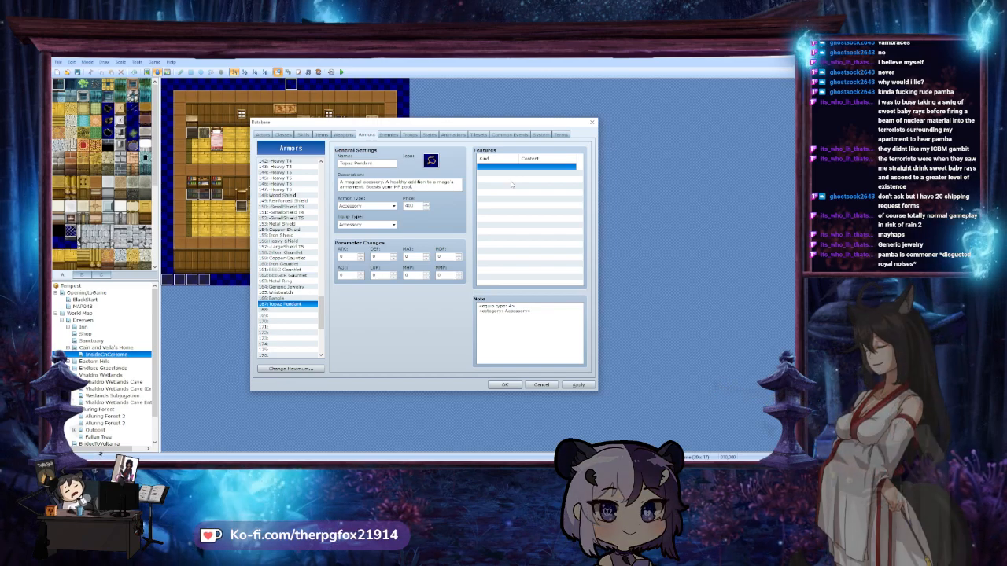
double_click(511, 185)
left_click(549, 187)
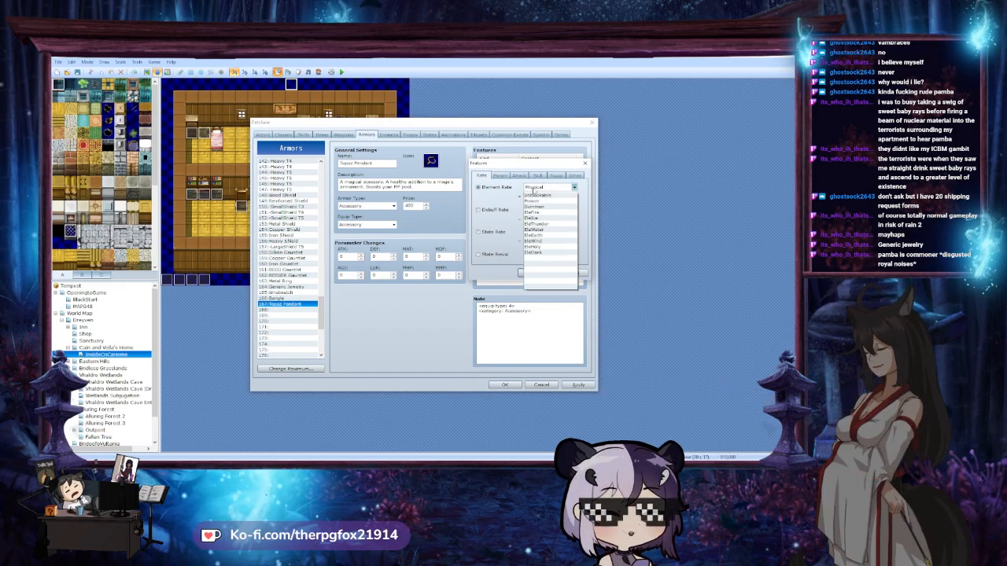
left_click(534, 193)
left_click(499, 175)
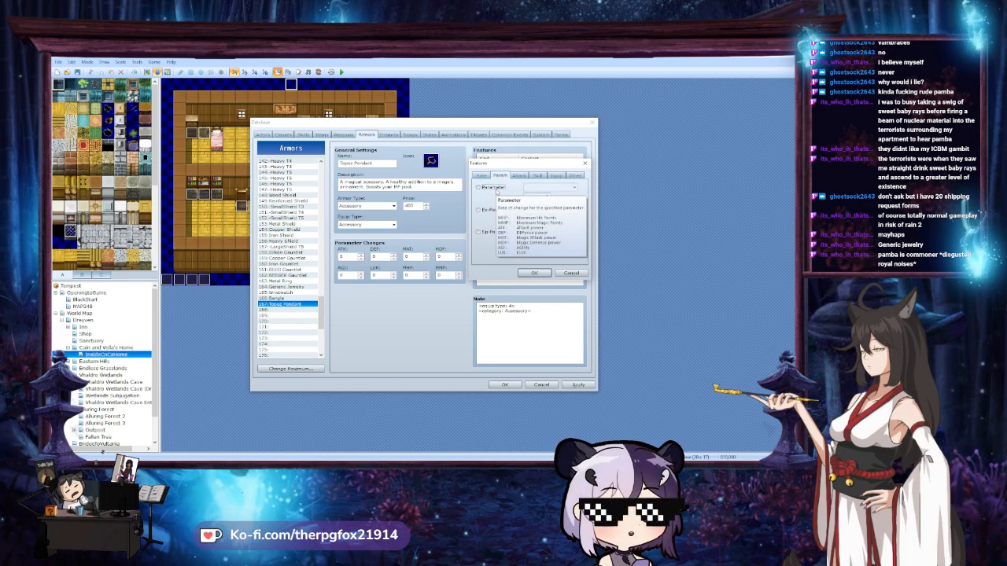
left_click(494, 188)
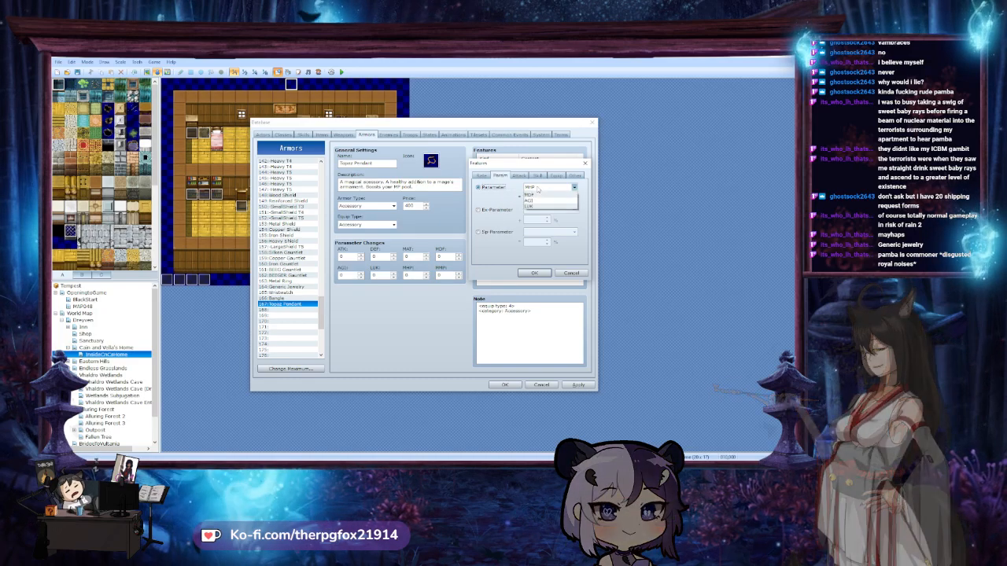
left_click(538, 188)
left_click(538, 189)
left_click(494, 210)
left_click(538, 211)
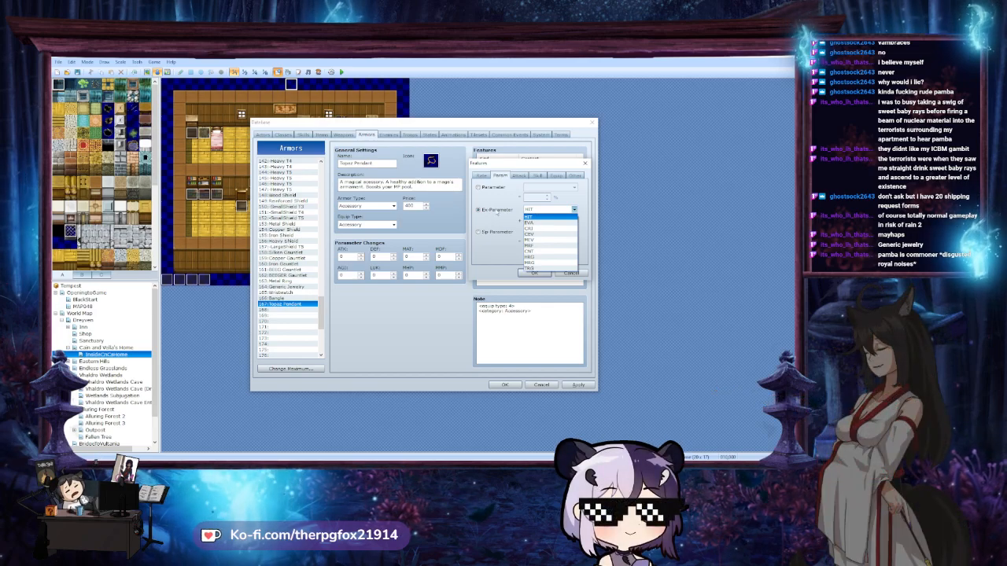
left_click(496, 265)
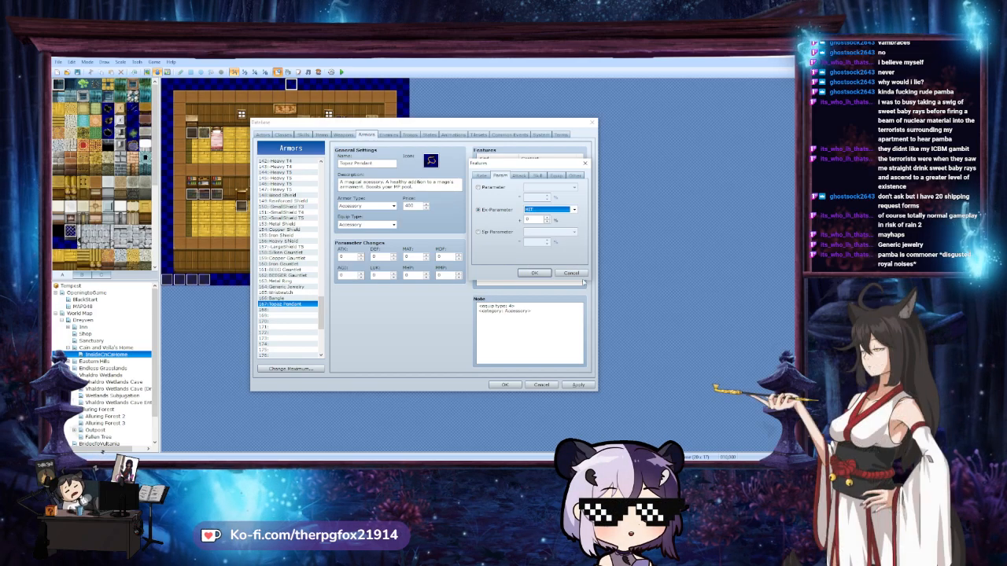
left_click(571, 273)
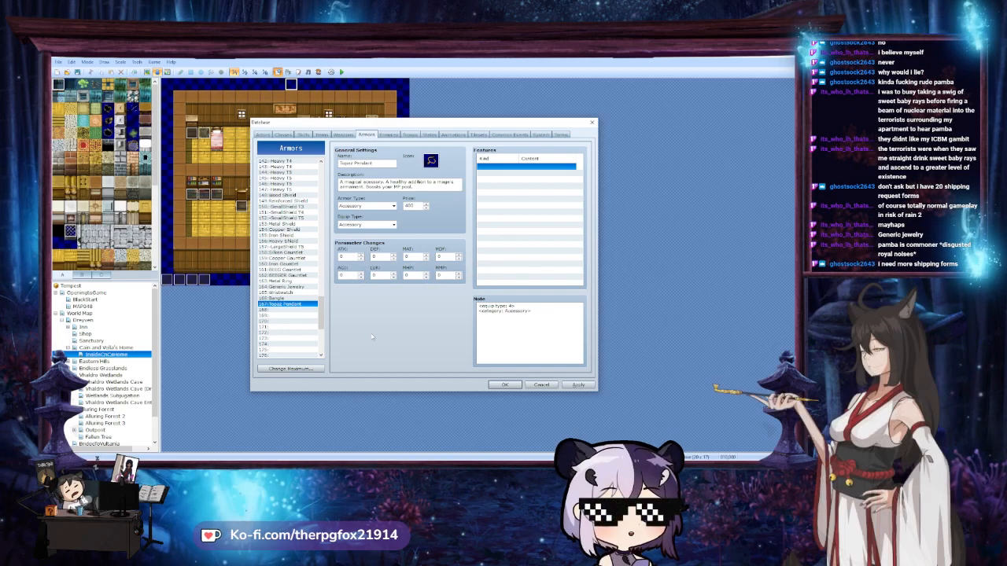
Set the Topaz Pendant's ATK, DEF, MDF and LUK to 2, and its MHP and MMP to 10
left_click(351, 257)
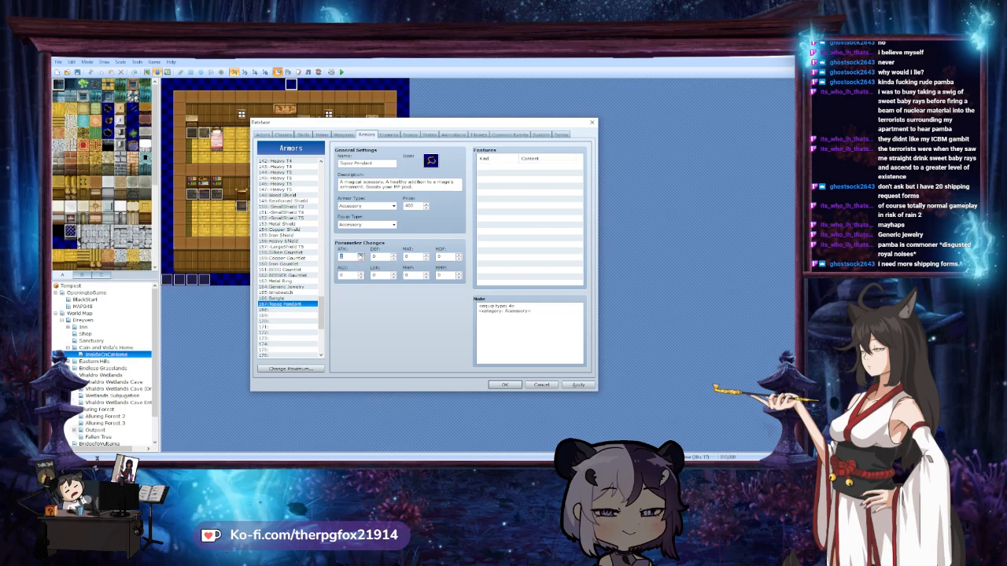
type("2")
key("Tab")
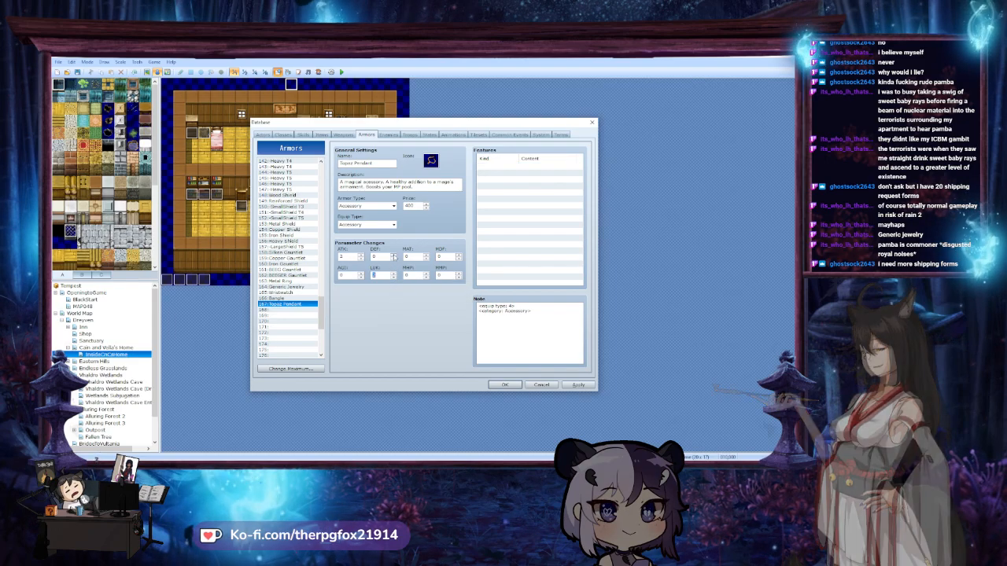
type("2")
left_click(450, 256)
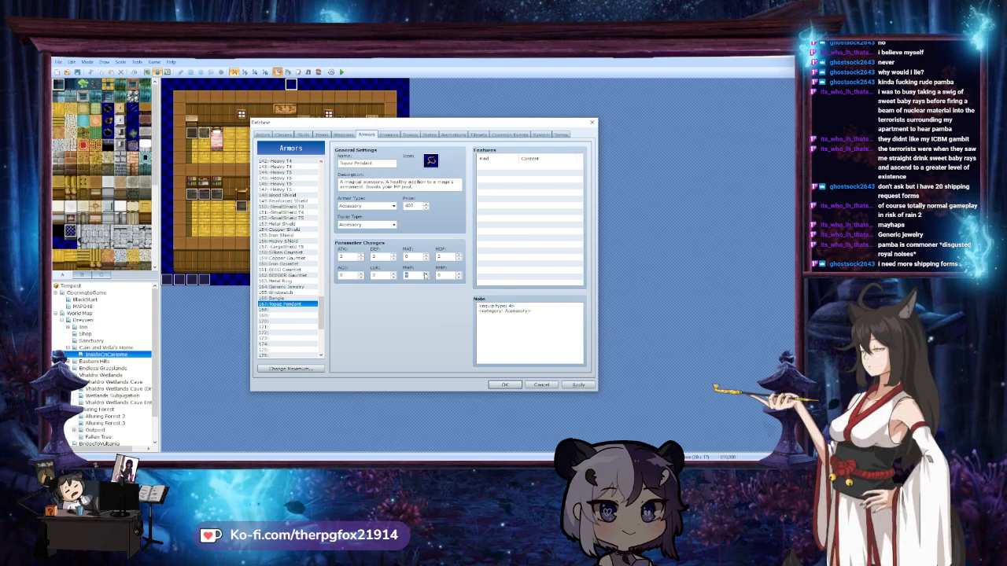
left_click(458, 274)
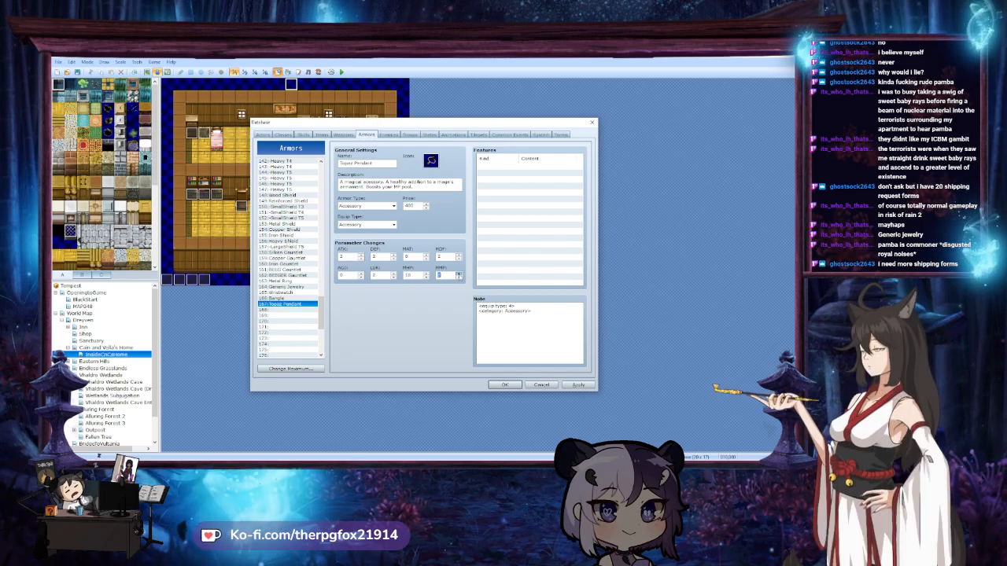
Replace the Topaz Pendant's description with "Well rounded. Like your mum."
left_click_drag(339, 182, 418, 188)
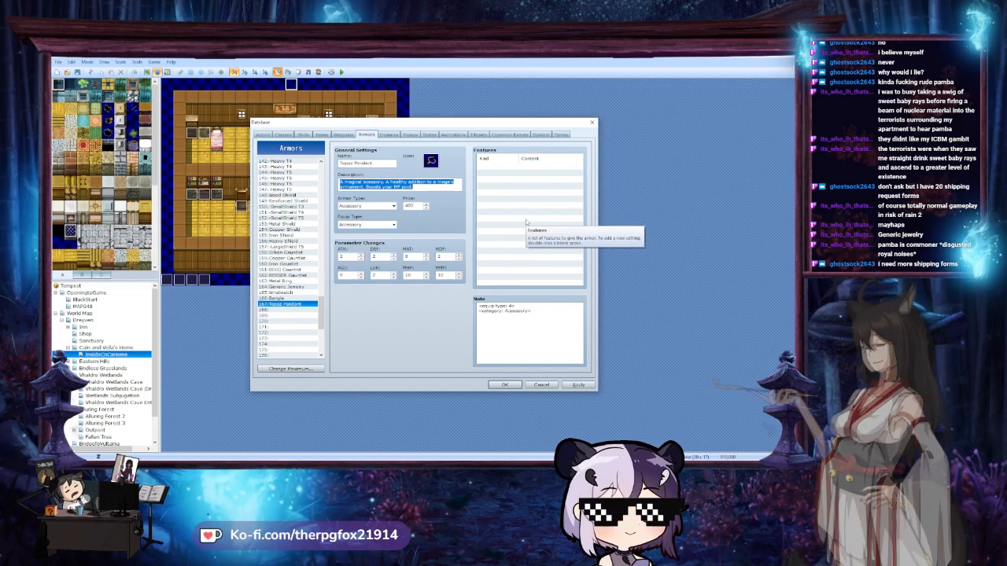
key("BackSpace")
type("It's th")
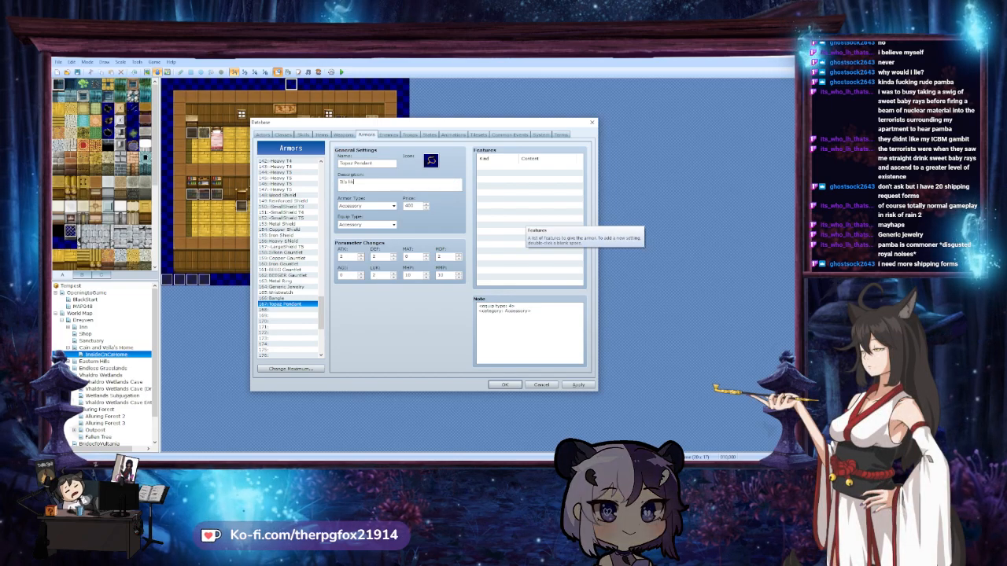
key("BackSpace")
key("BackSpace")
key("BackSpace")
key("BackSpace")
key("BackSpace")
key("BackSpace")
key("BackSpace")
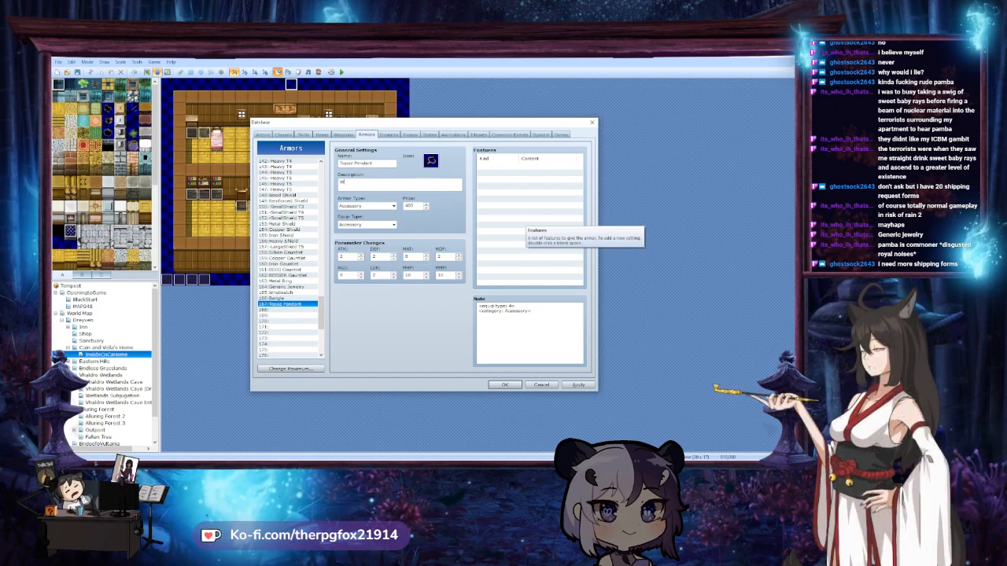
type("Well rounded")
key("BackSpace")
key("BackSpace")
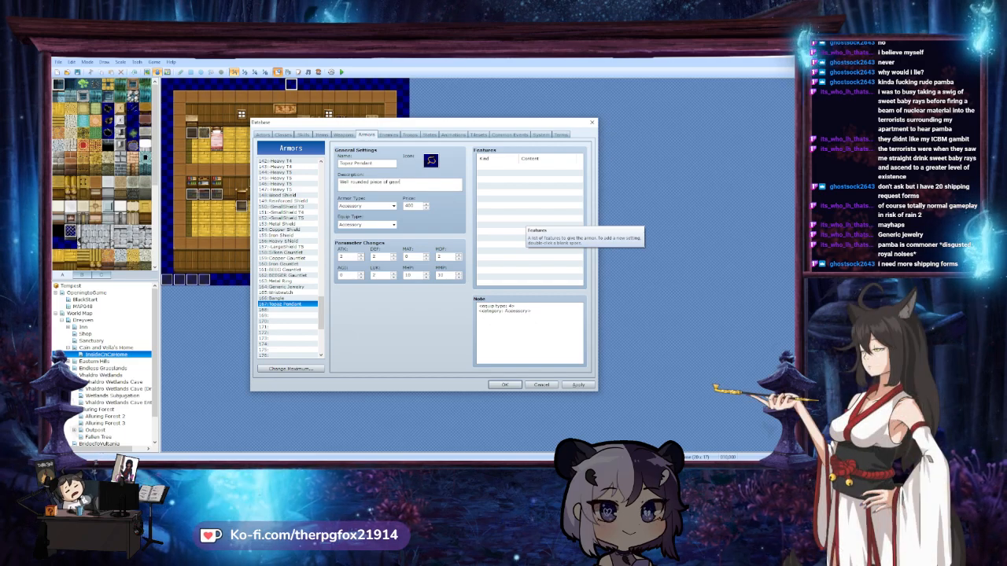
key("BackSpace")
key("BackSpace")
key("BackSpace")
key("BackSpace")
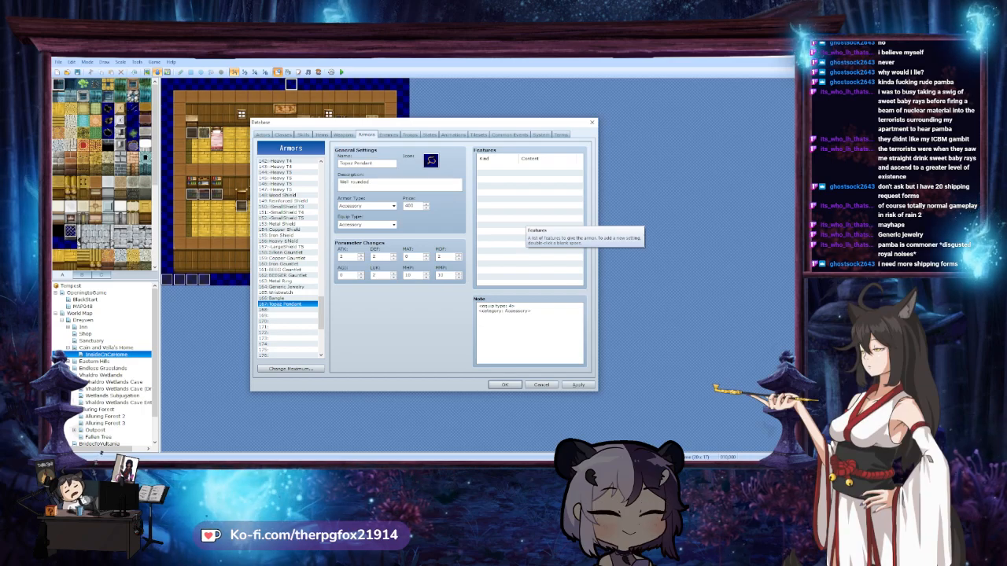
type(". I")
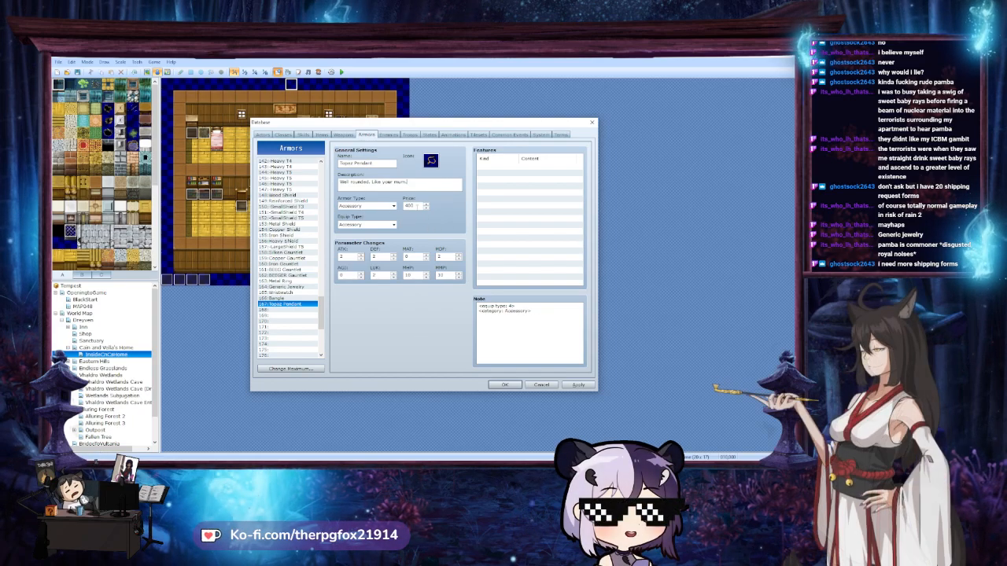
Set the Topaz Pendant's price to 2000 and apply the changes
double_click(410, 205)
type("2000")
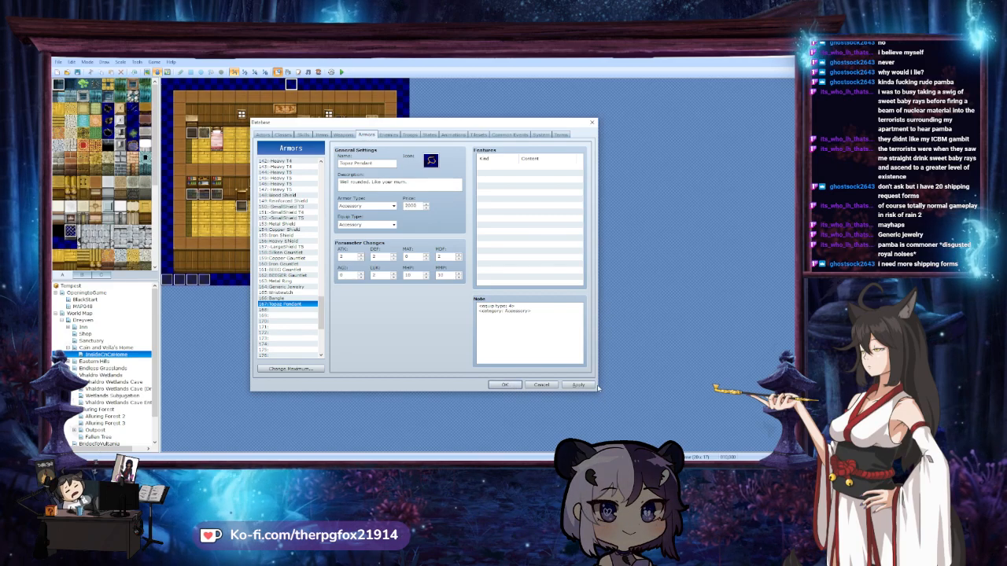
left_click(579, 385)
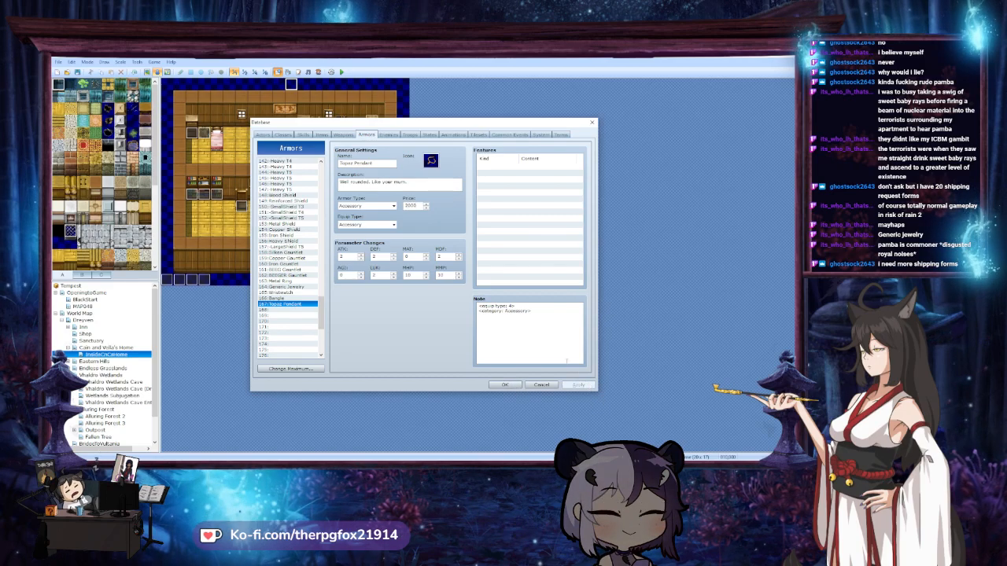
Copy the item rarity note tag from the BEEGER Gauntlet to the Topaz Pendant and set it to <item rarity: 3>
left_click(554, 317)
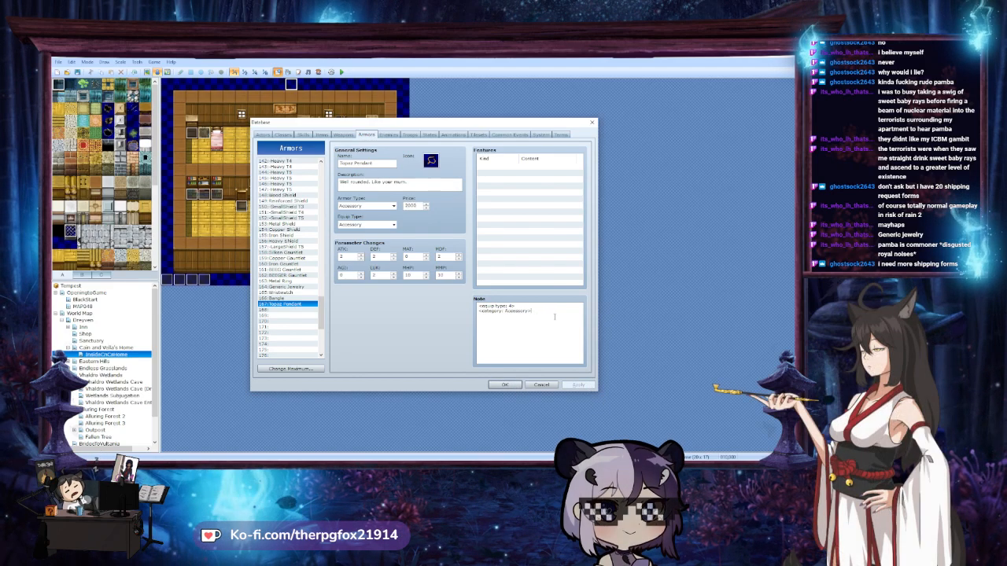
key("Return")
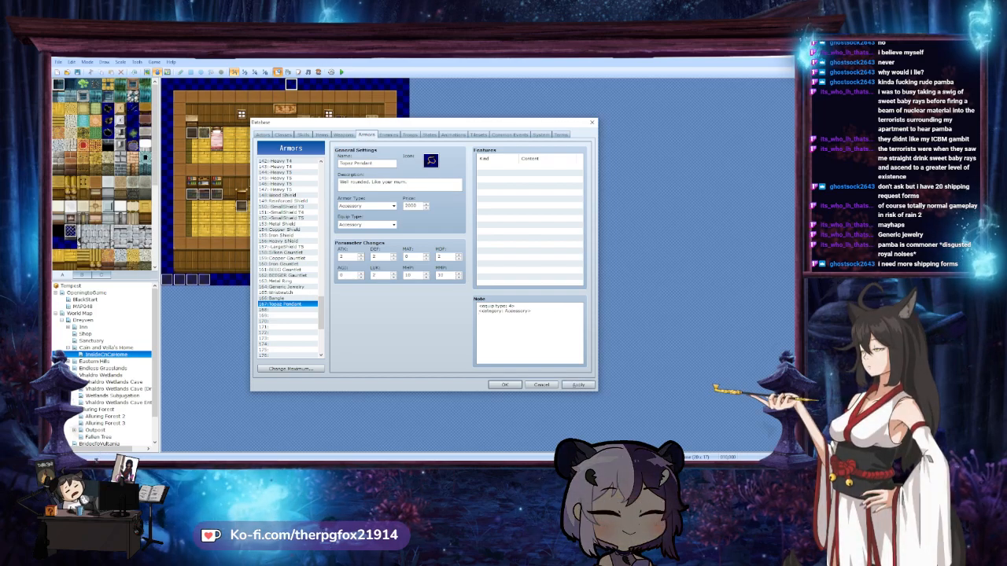
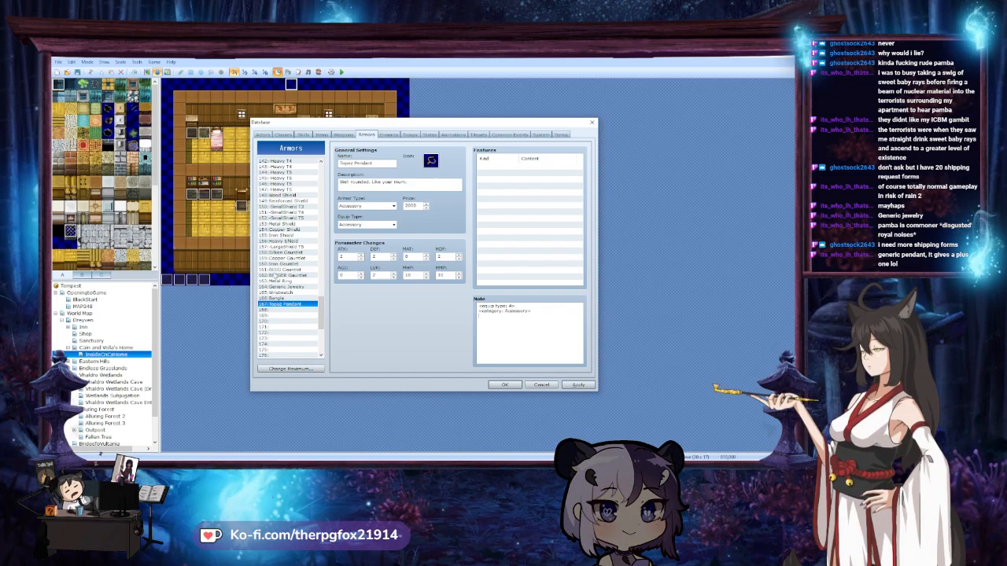
left_click(287, 276)
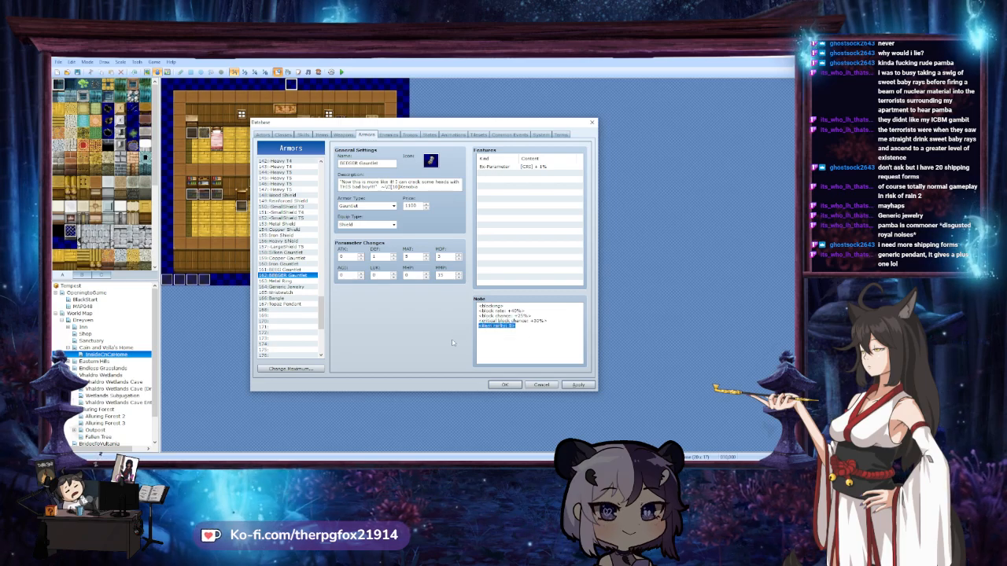
left_click(287, 303)
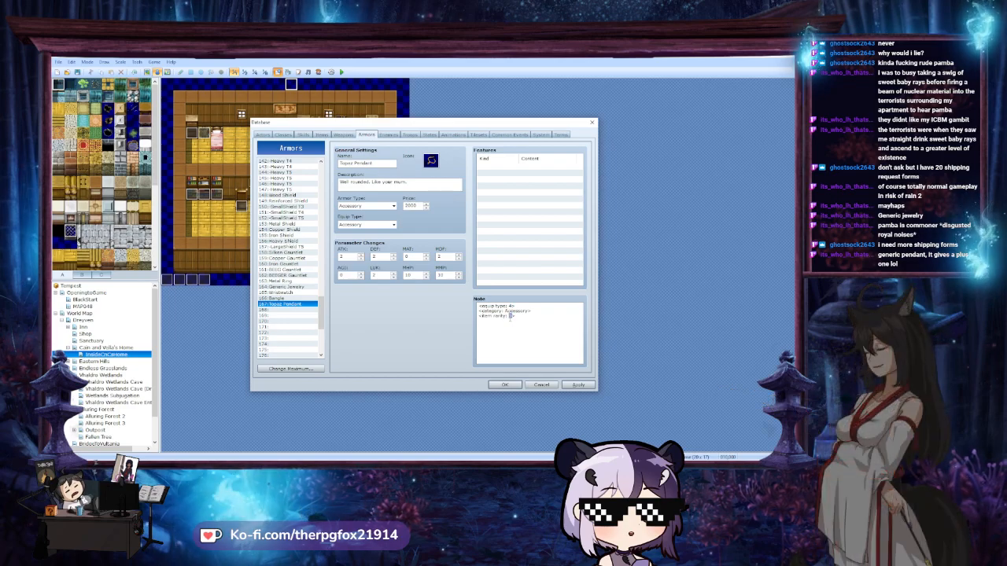
left_click(288, 298)
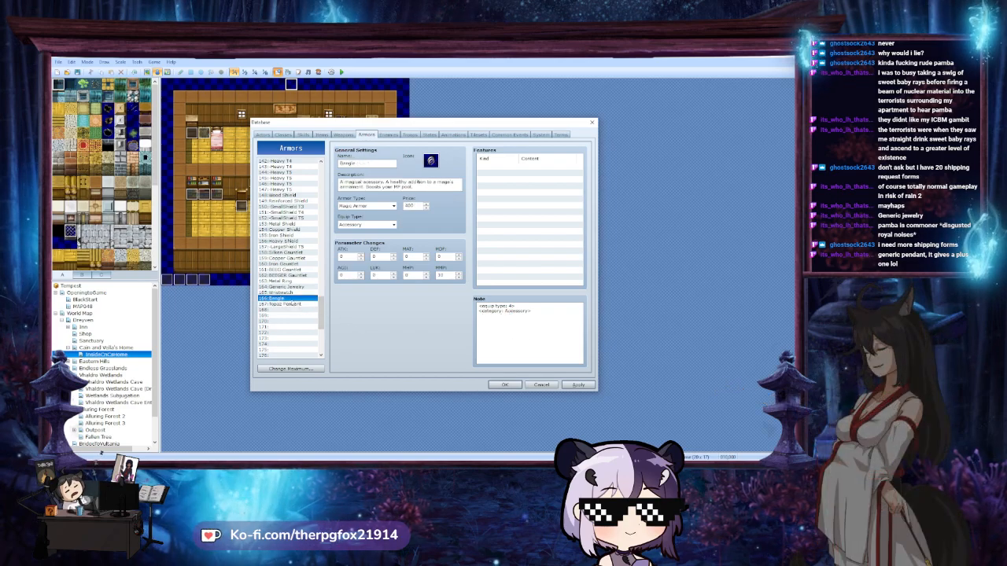
left_click(290, 303)
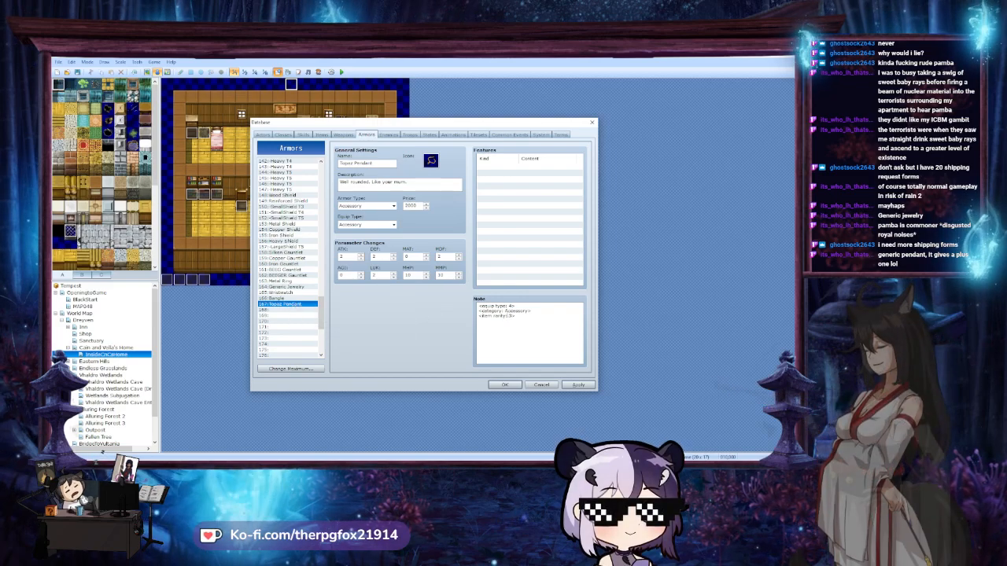
left_click_drag(524, 316, 546, 312)
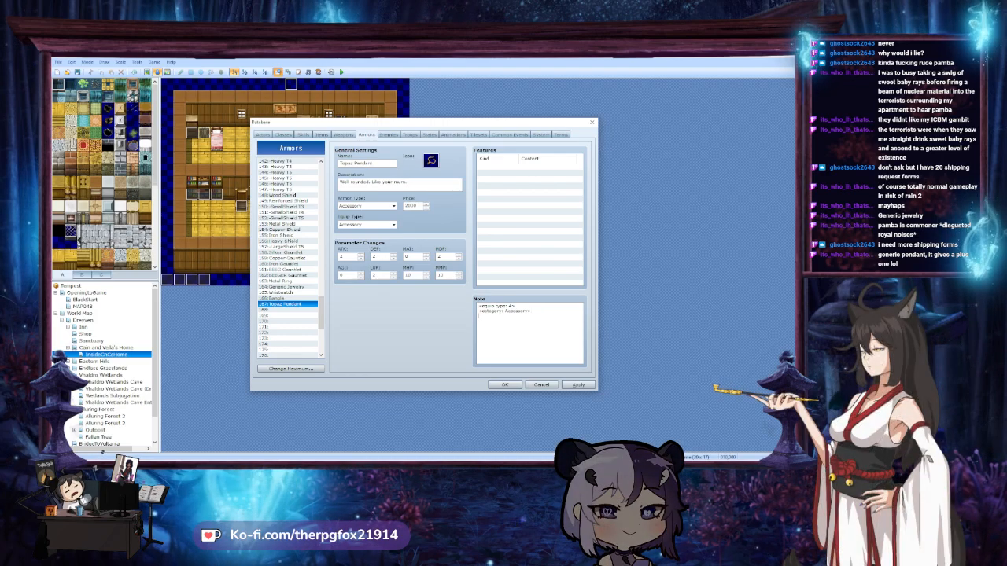
type("<item rarity: 5>")
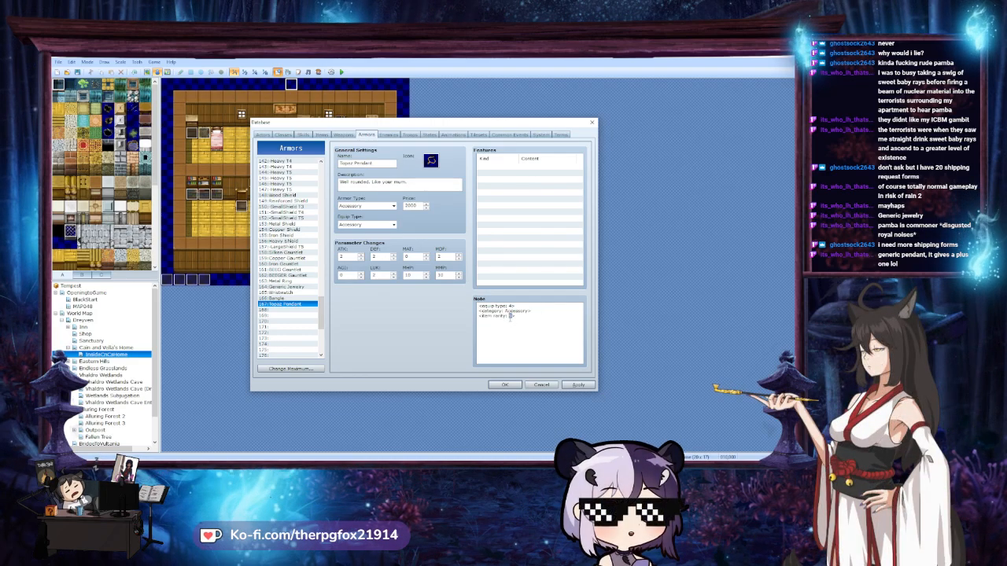
key("BackSpace")
type("3")
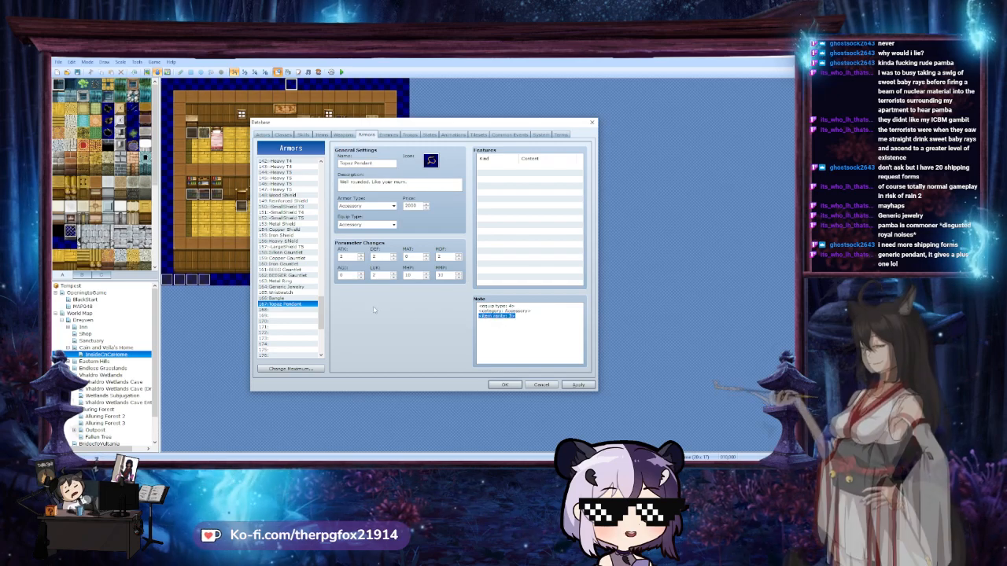
Add the <item rarity: 3> note tag to the Bangle, Wristwatch, Generic Jewelry and Metal Ring, apply the changes and close the database
left_click(277, 298)
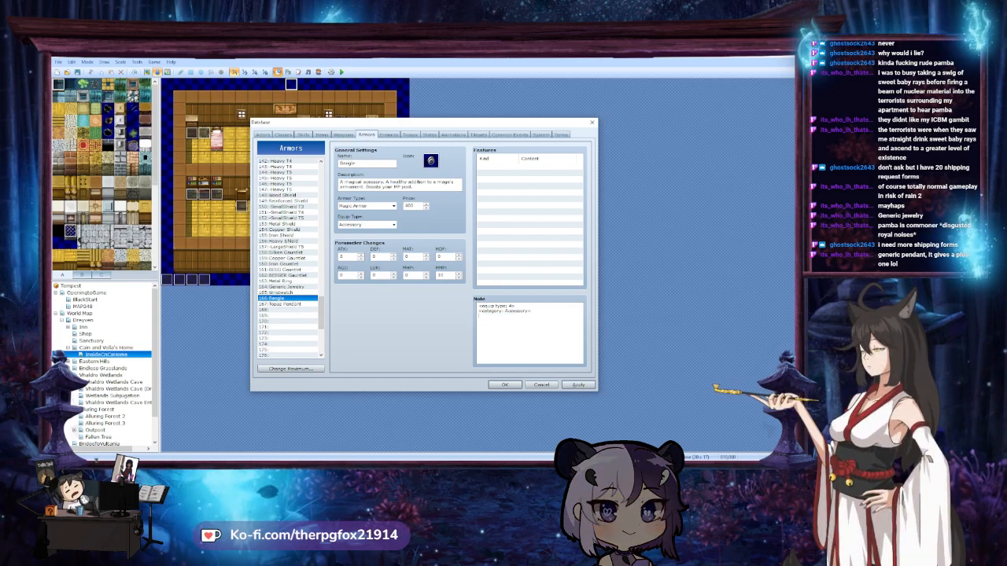
left_click(277, 293)
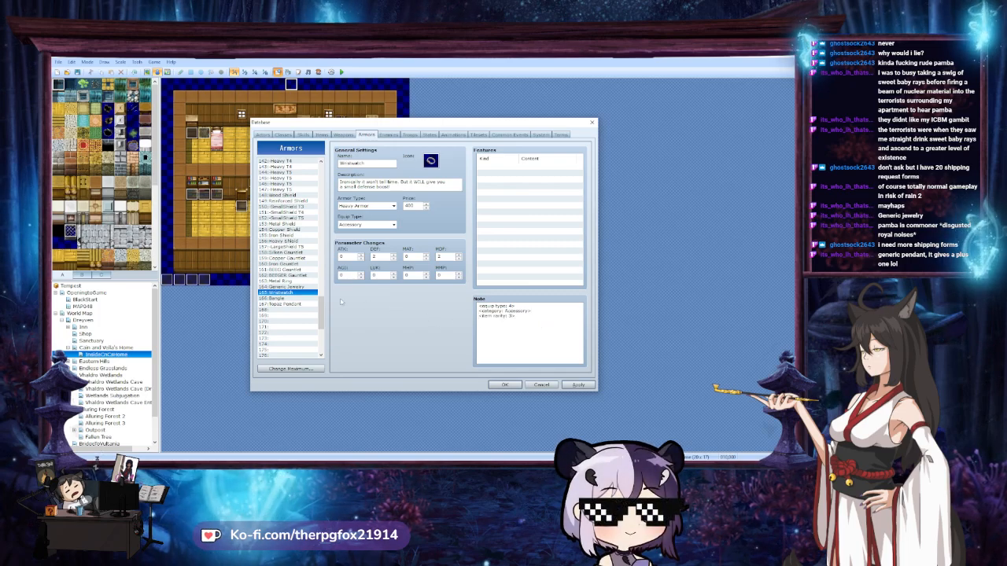
key("Up")
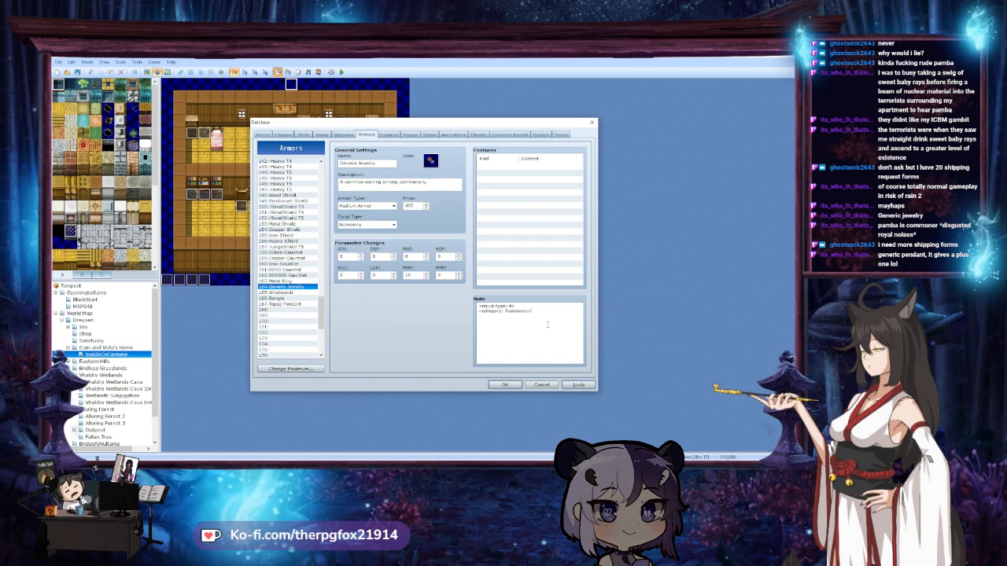
left_click(289, 281)
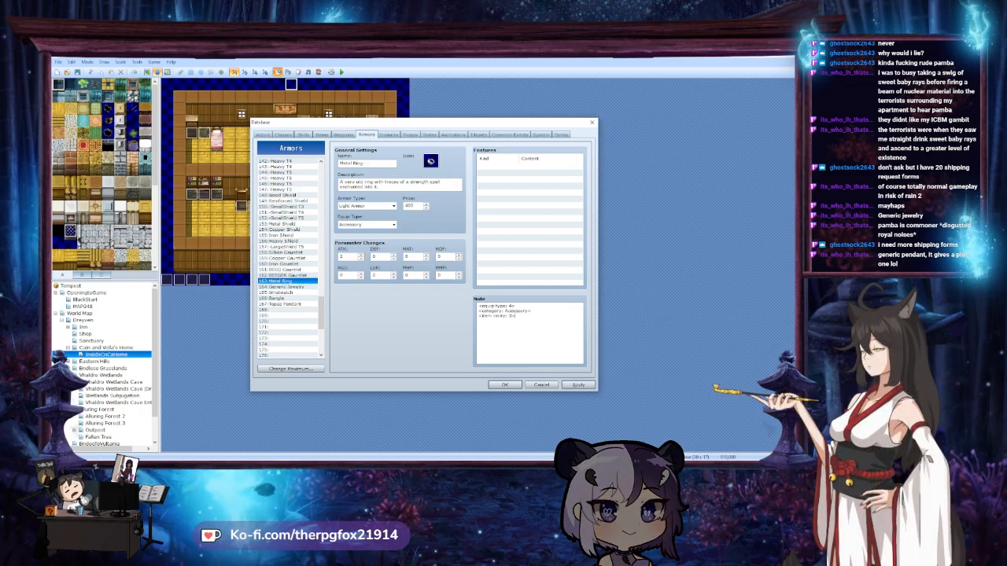
left_click(579, 384)
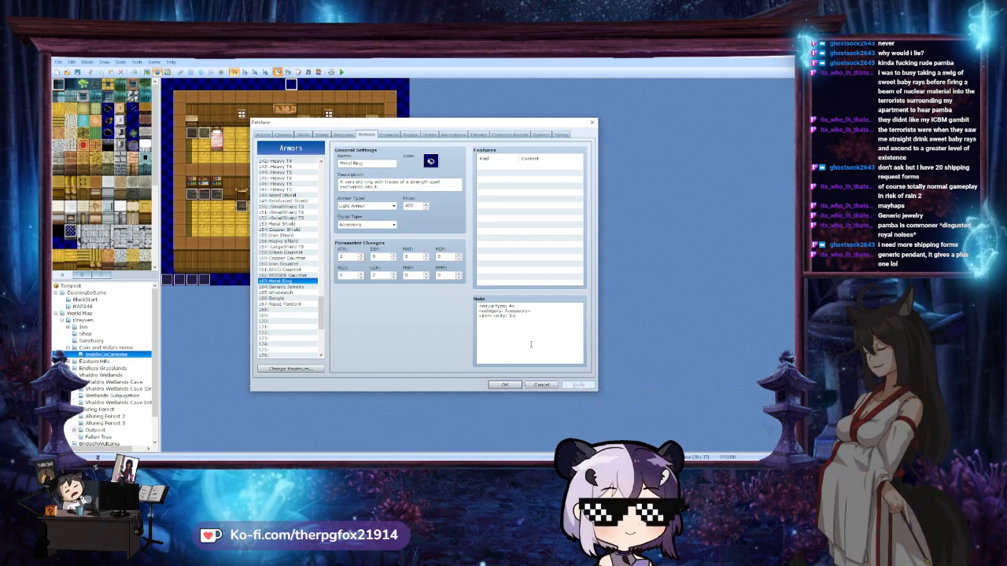
left_click(302, 306)
left_click(307, 291)
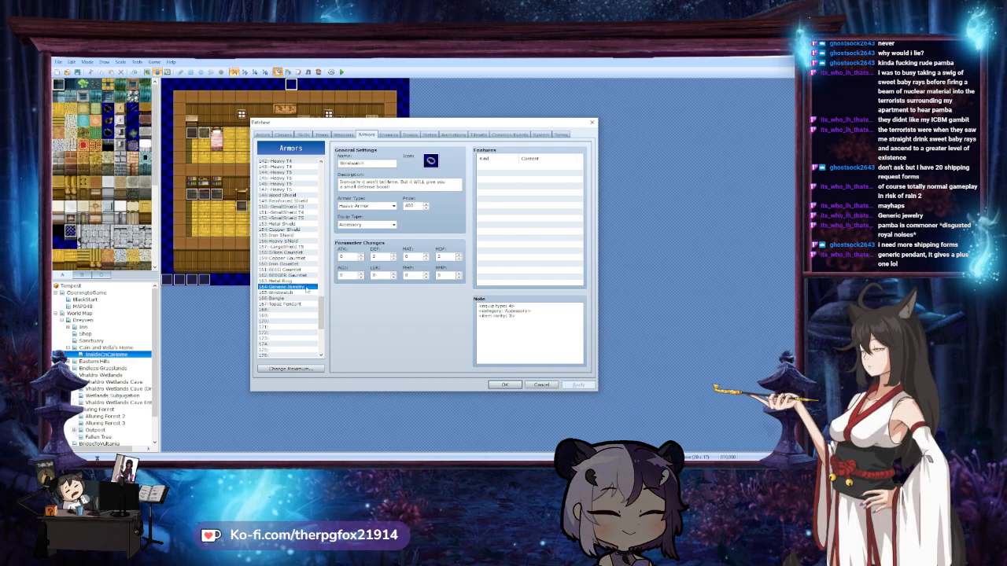
left_click(295, 281)
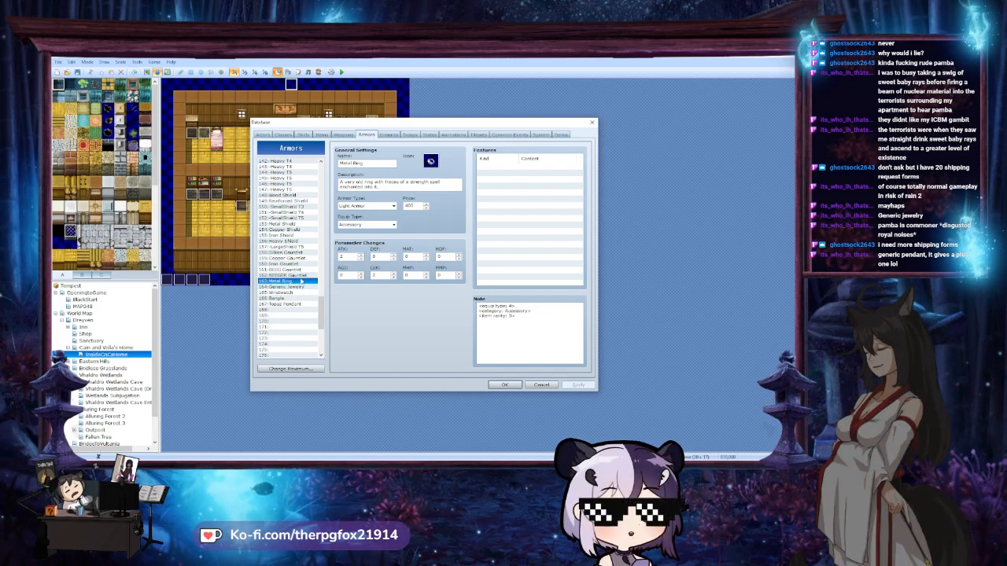
left_click(510, 384)
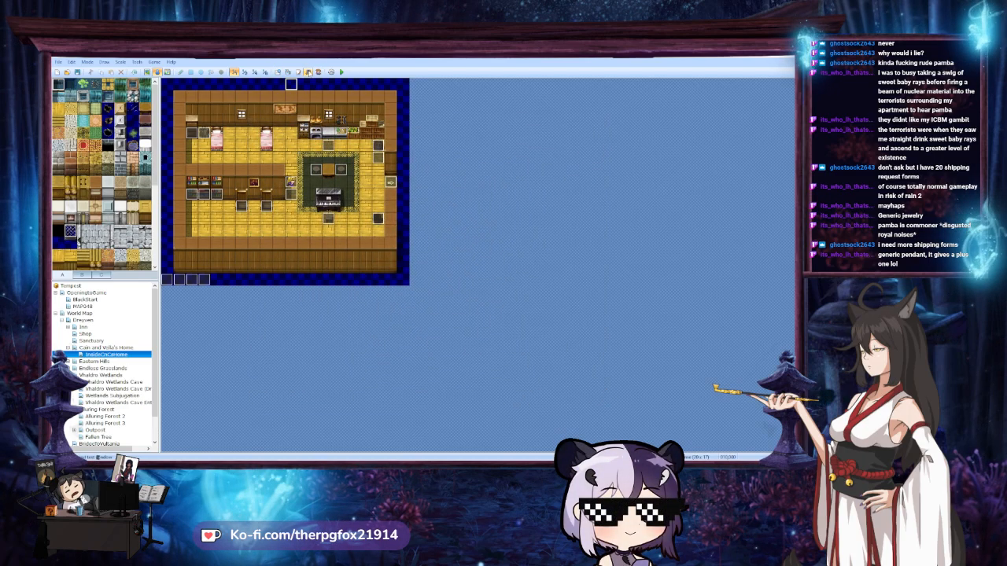
Browse the battle background music in the sound test, select several tracks to preview, and close it
left_click(308, 71)
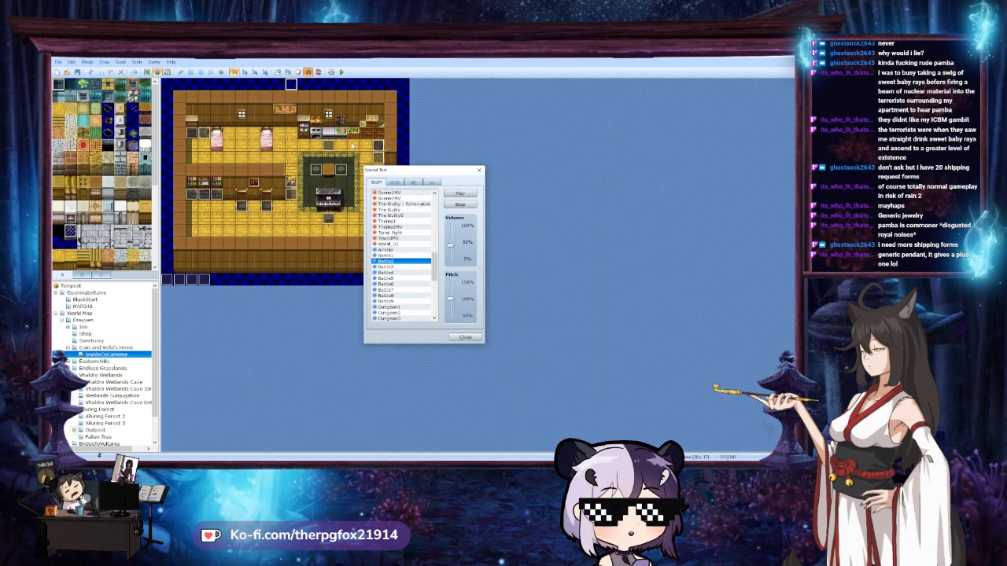
left_click(400, 268)
left_click(405, 273)
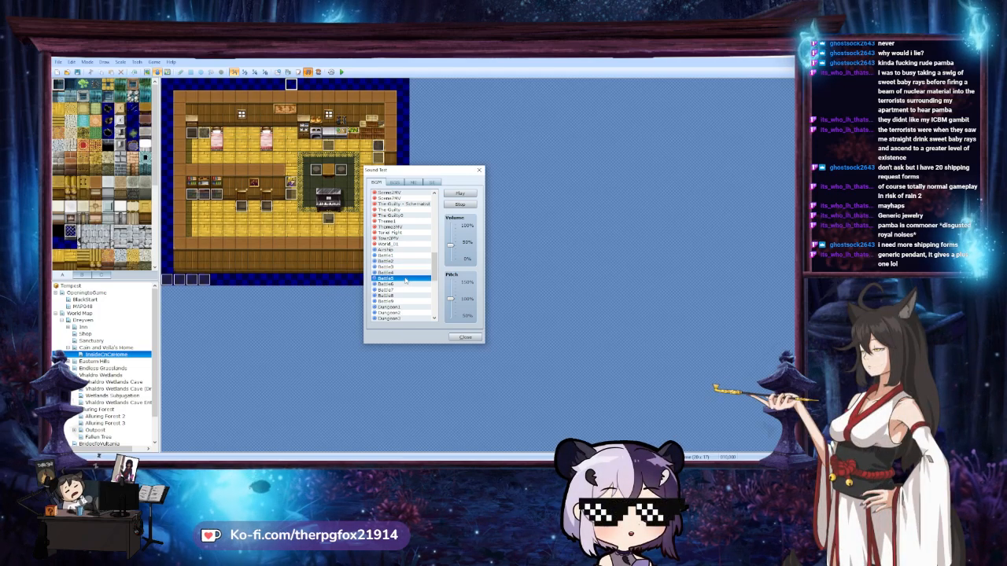
left_click(405, 285)
left_click_drag(435, 275, 442, 224)
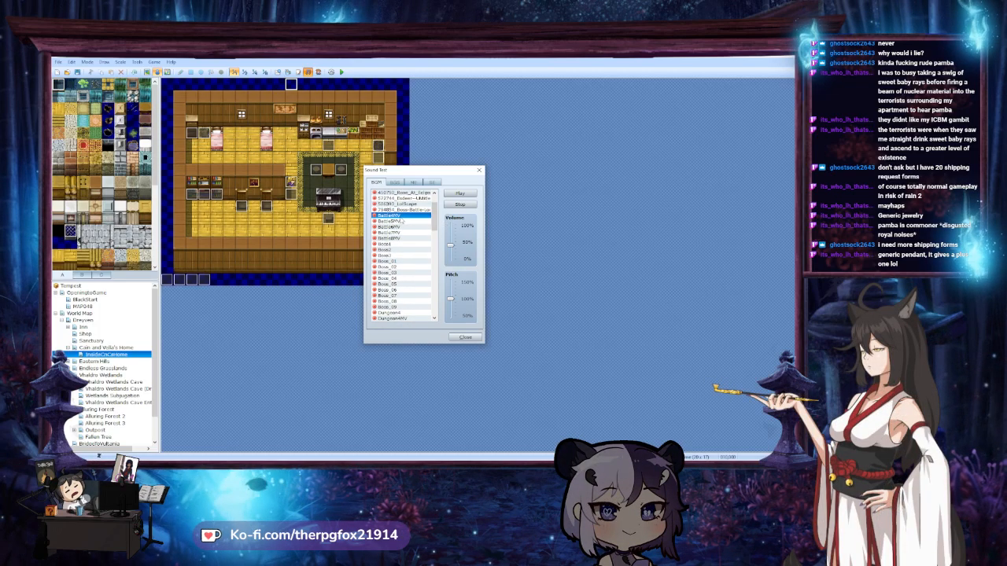
left_click(410, 227)
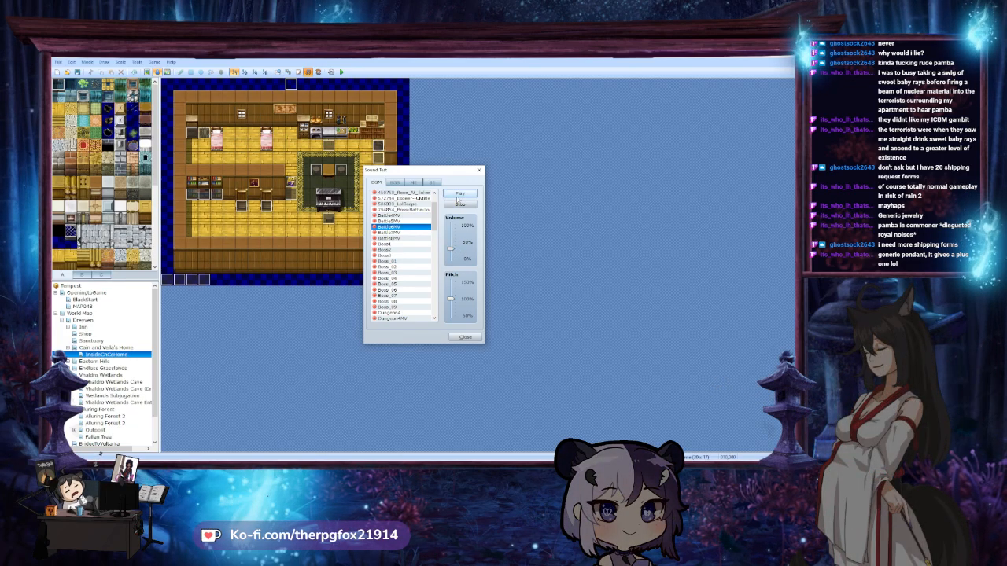
key("Escape")
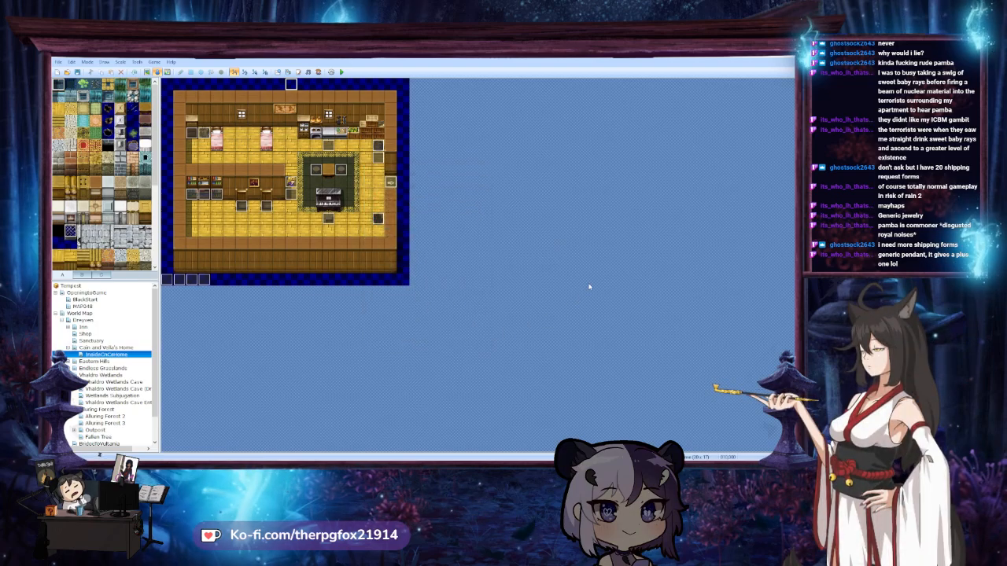
Reopen the database and review the accessory entries from Metal Ring through Topaz Pendant
left_click(277, 72)
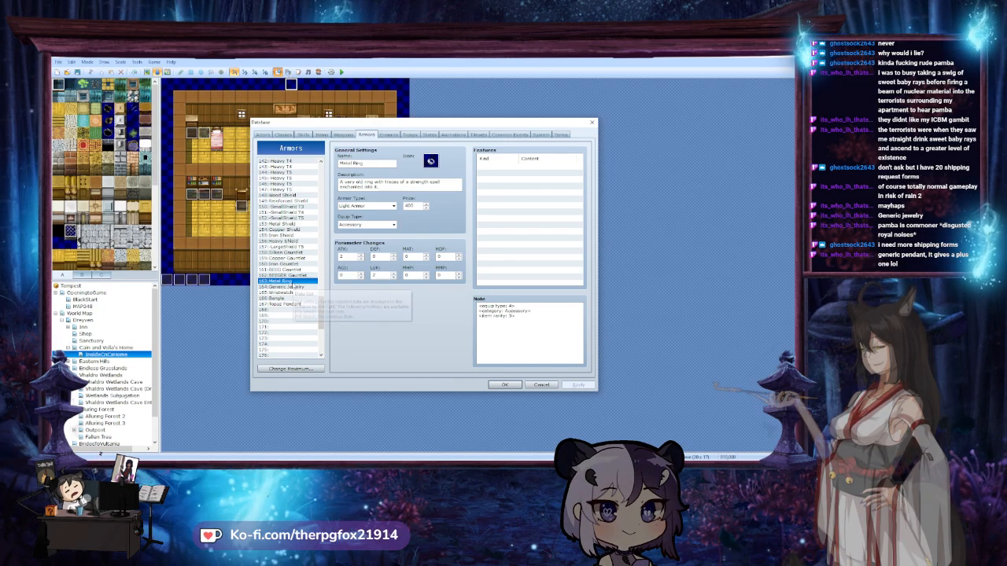
key("Down")
key("Down")
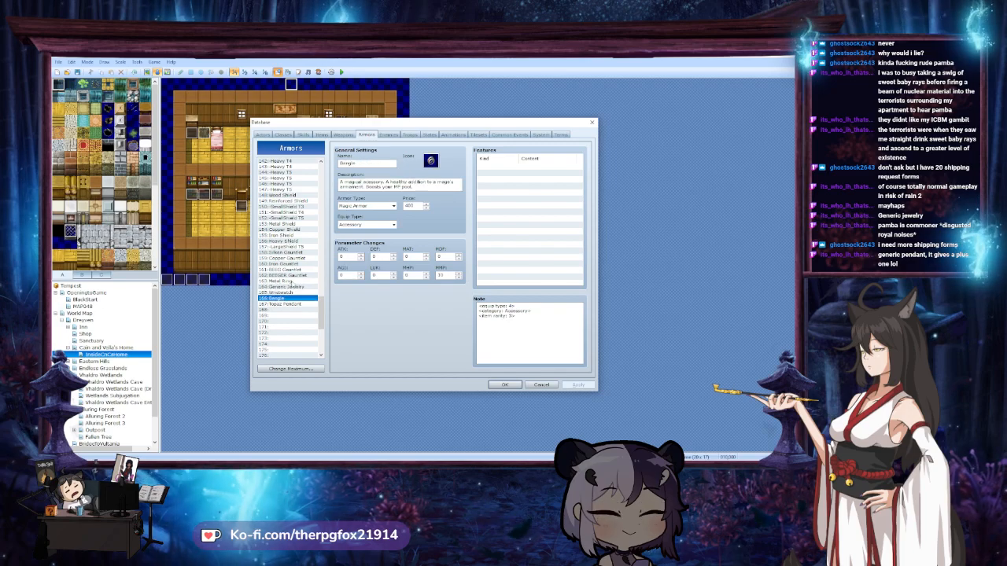
key("Down")
key("Up")
key("Up")
key("Up")
key("Up")
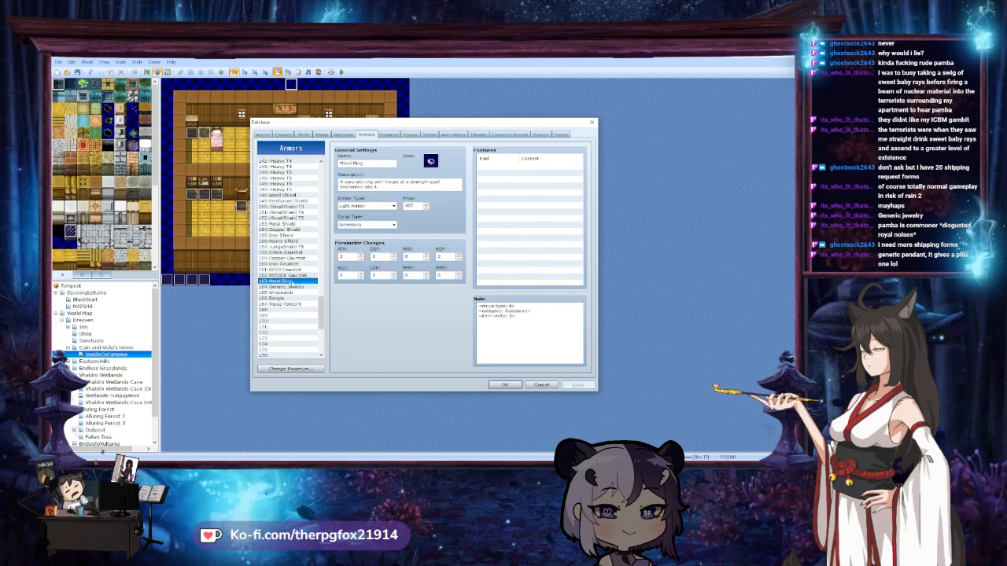
key("Down")
key("Down")
key("Down")
key("Down")
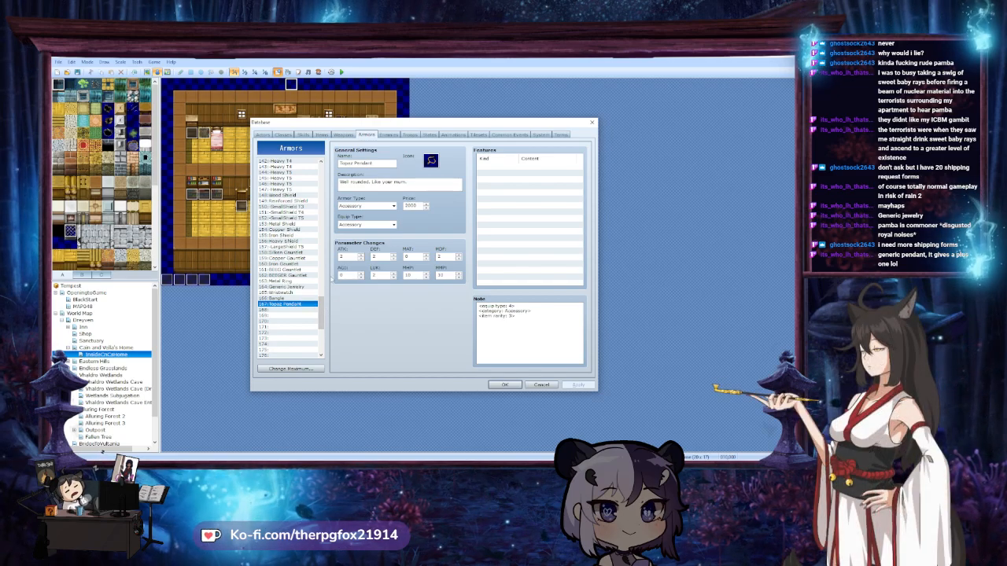
Look through the earlier armor entries, examining the settings of Cloth Boots, the silk headwear and Knight's Mantle
left_click_drag(319, 305, 330, 203)
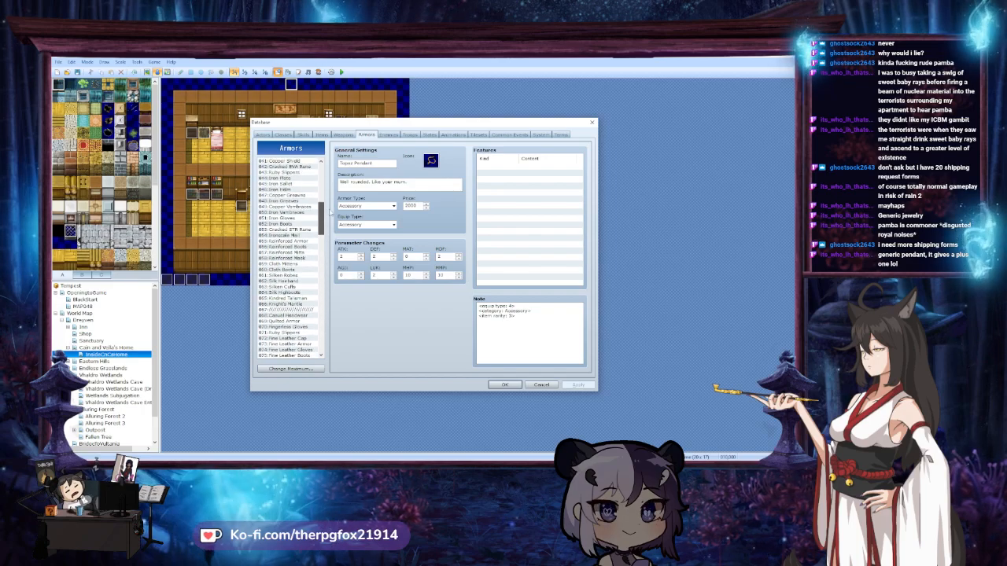
scroll(330, 203, "up", 3)
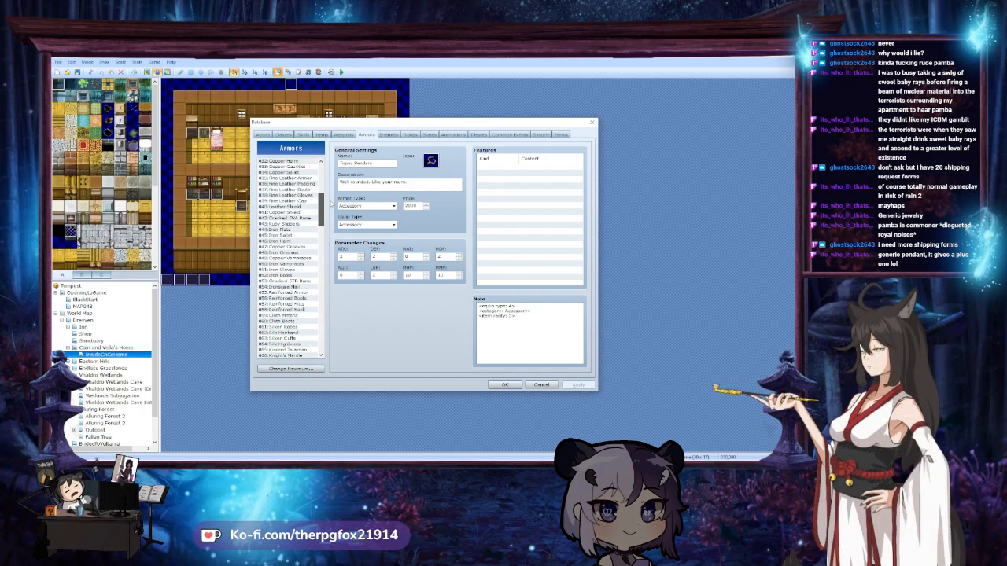
scroll(330, 203, "down", 2)
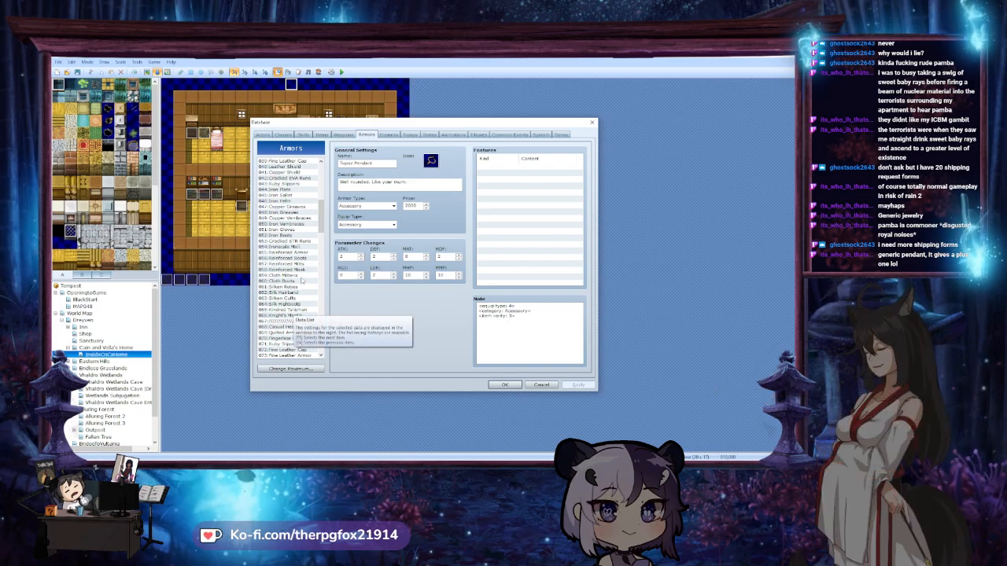
left_click(299, 276)
left_click(300, 281)
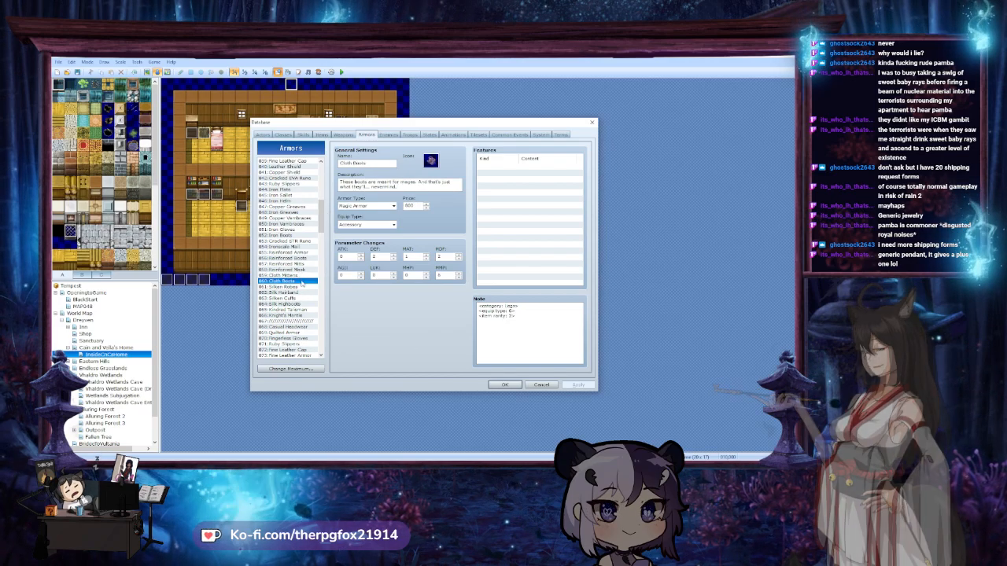
left_click(299, 292)
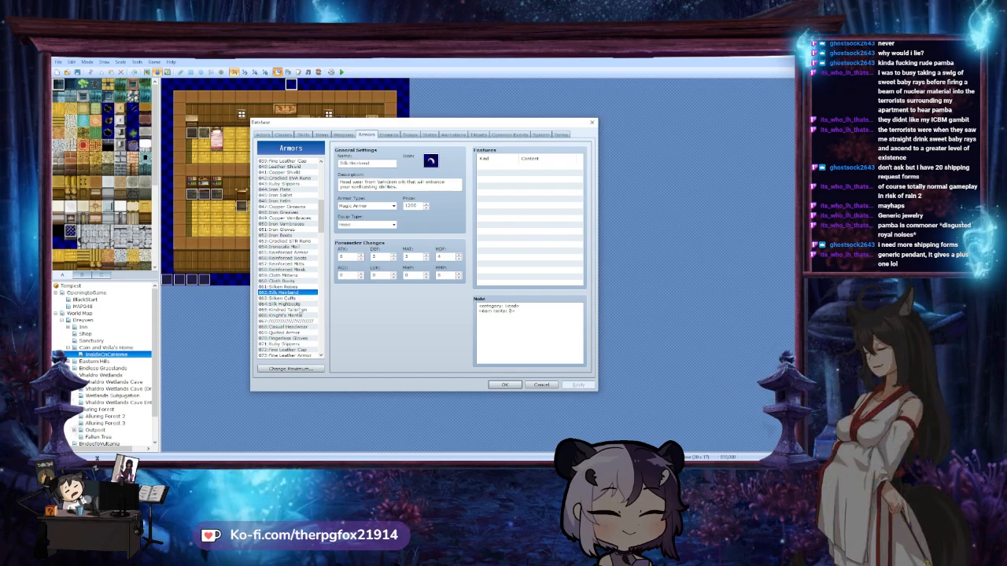
scroll(300, 315, "up", 1)
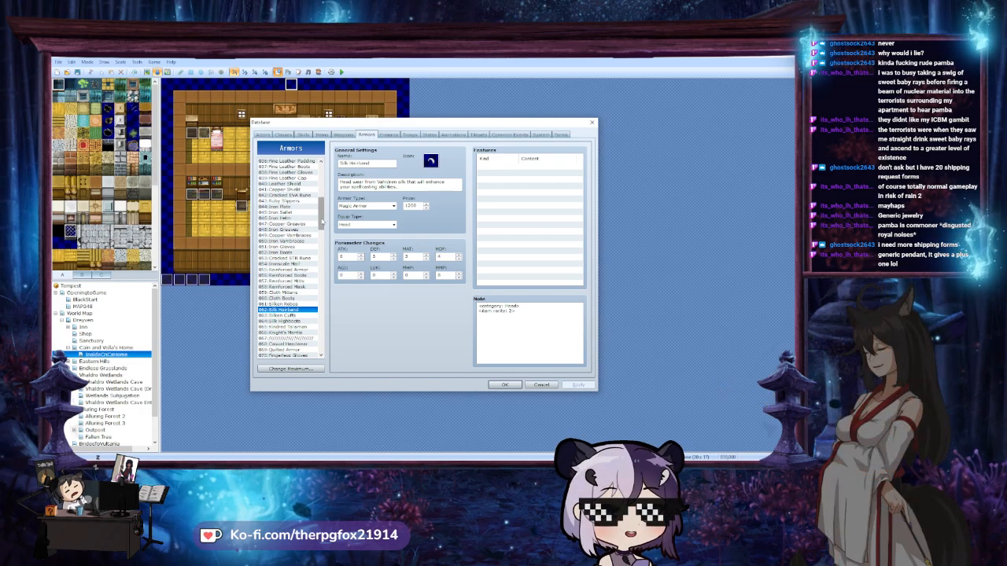
left_click_drag(321, 221, 324, 209)
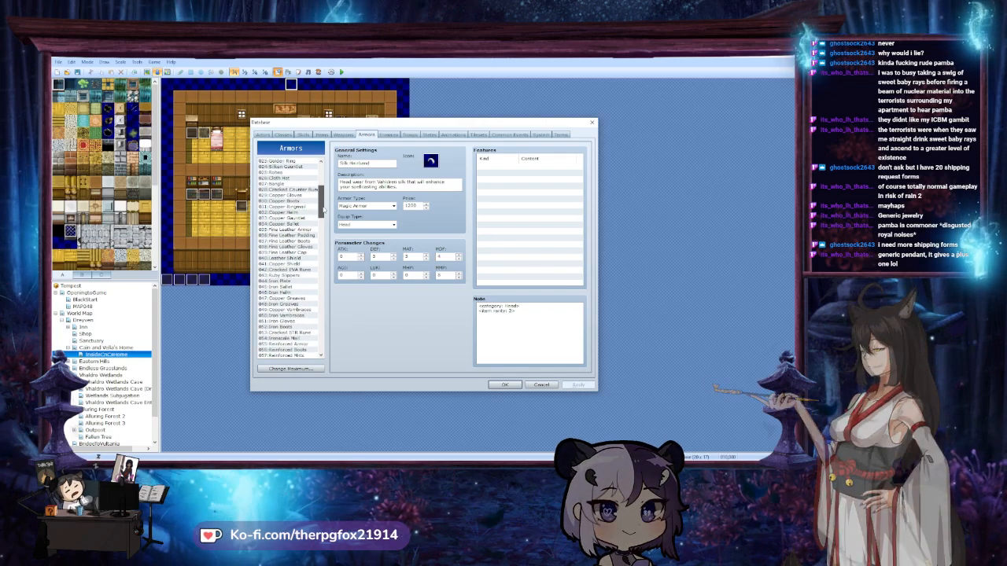
mouse_move(323, 207)
left_mouse_down()
mouse_move(322, 198)
mouse_move(321, 223)
left_mouse_up()
left_click(302, 328)
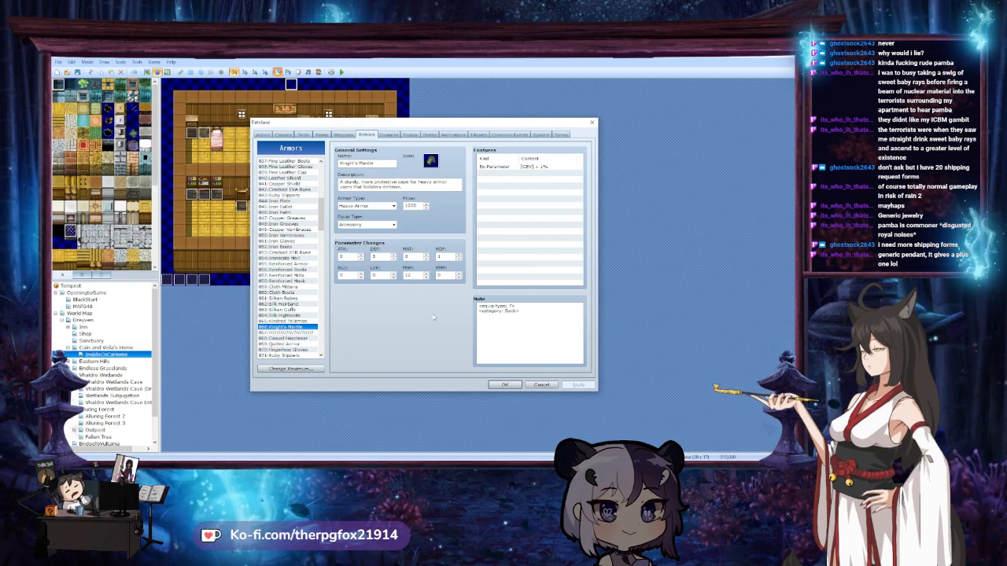
Paste a copy of Knight's Mantle into empty armor slot 170, after the Topaz Pendant
scroll(313, 239, "down", 20)
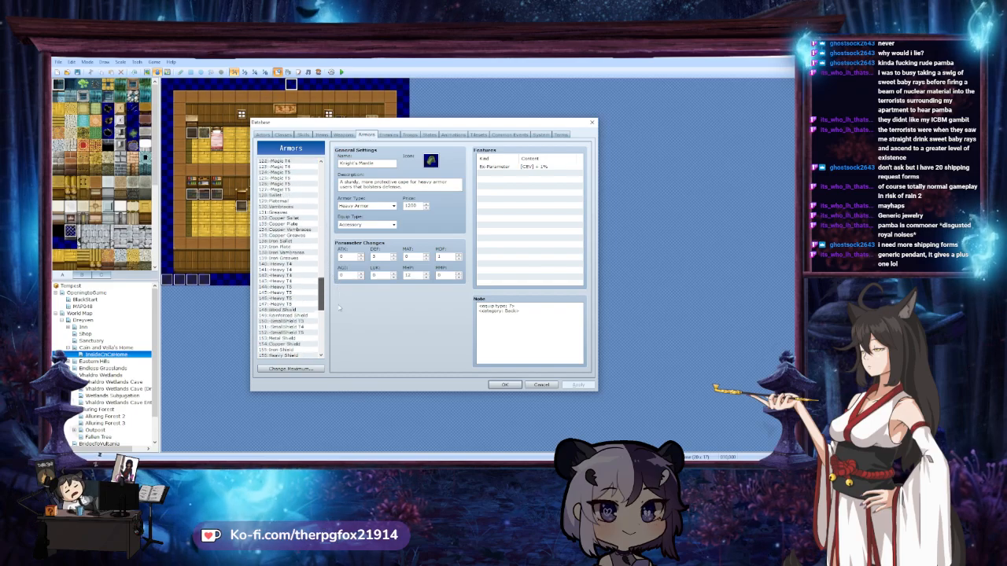
left_click(284, 264)
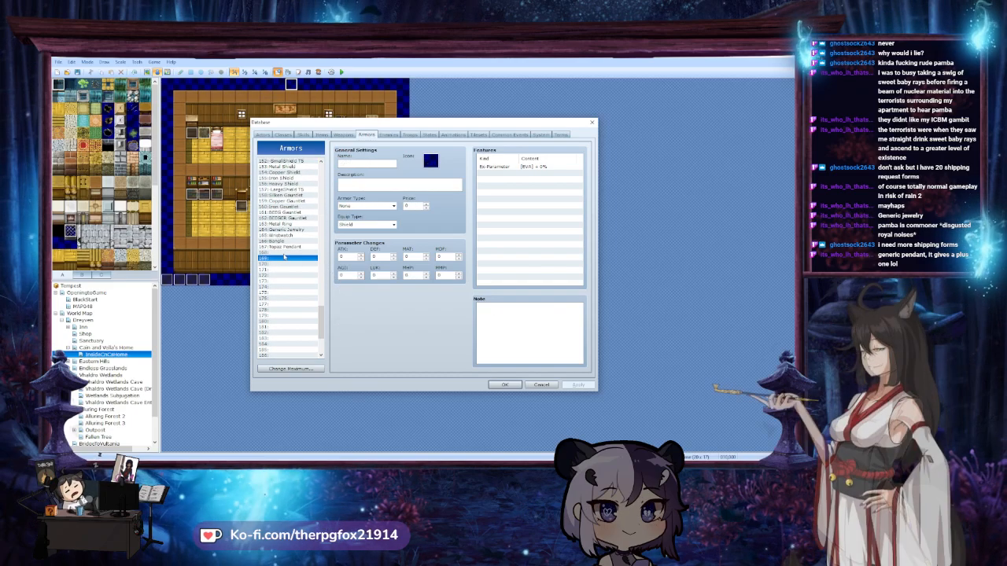
key("ctrl+v")
Review the armor entries one by one from the silk and cloth gear back to the start of the list
left_click_drag(321, 321, 322, 232)
left_click(298, 213)
key("Up")
key("Up")
key("Up")
key("Up")
key("Up")
key("Up")
key("Up")
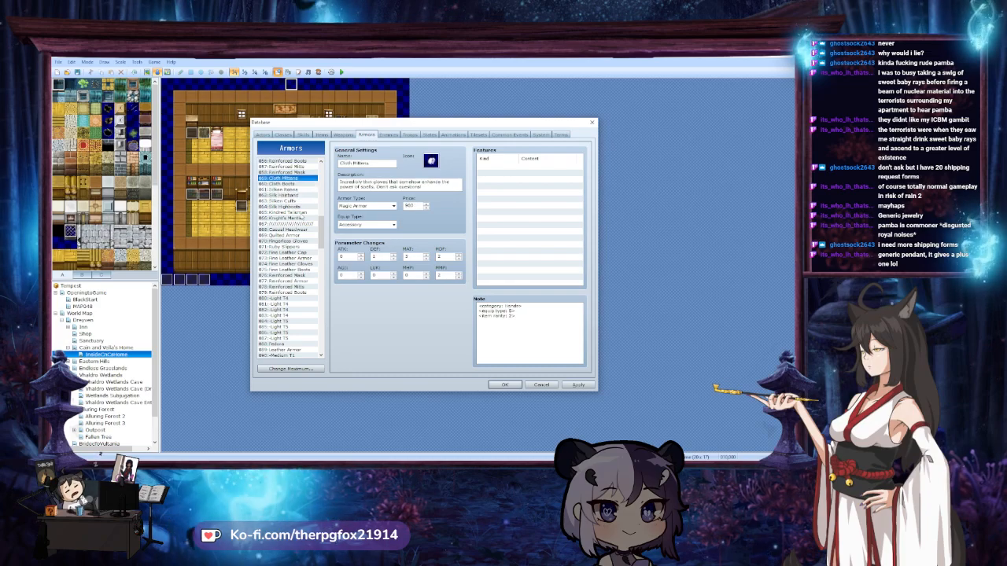
key("Up")
key("Up")
key("Up")
key("Up")
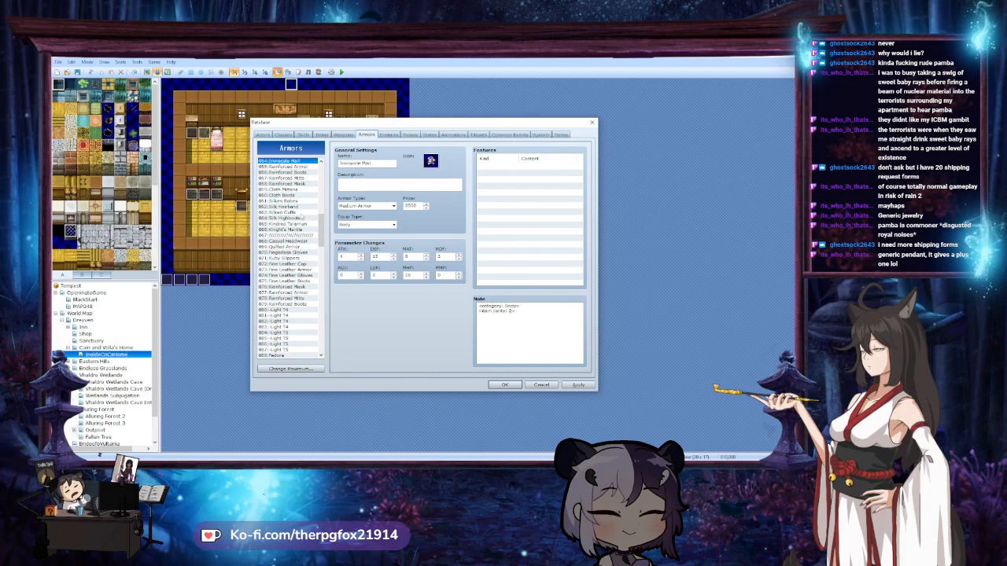
key("Up")
key("Up")
key("Up")
key("Up")
key("Up")
key("Up")
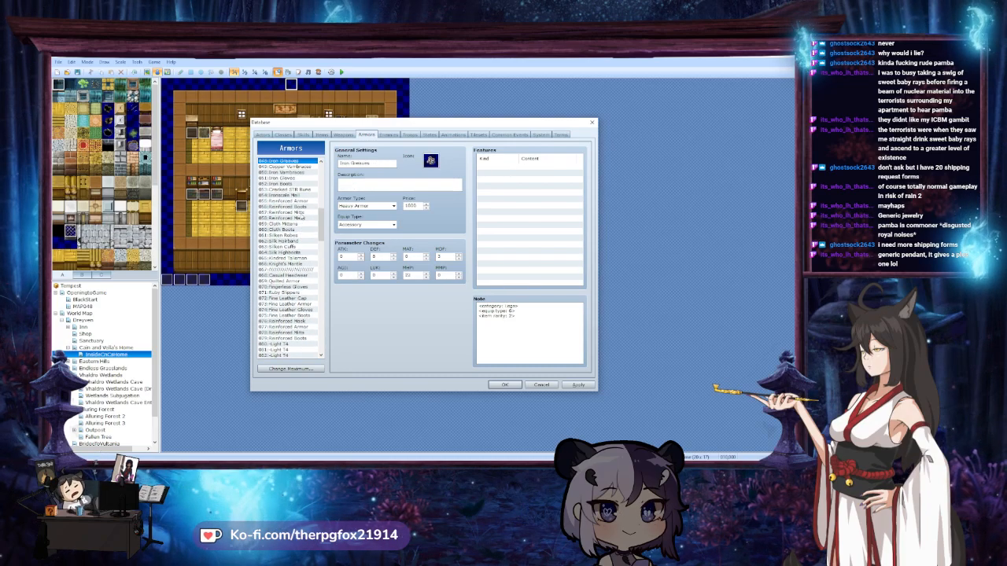
key("Up")
key("Up")
key("Up")
key("Up")
key("Up")
key("Up")
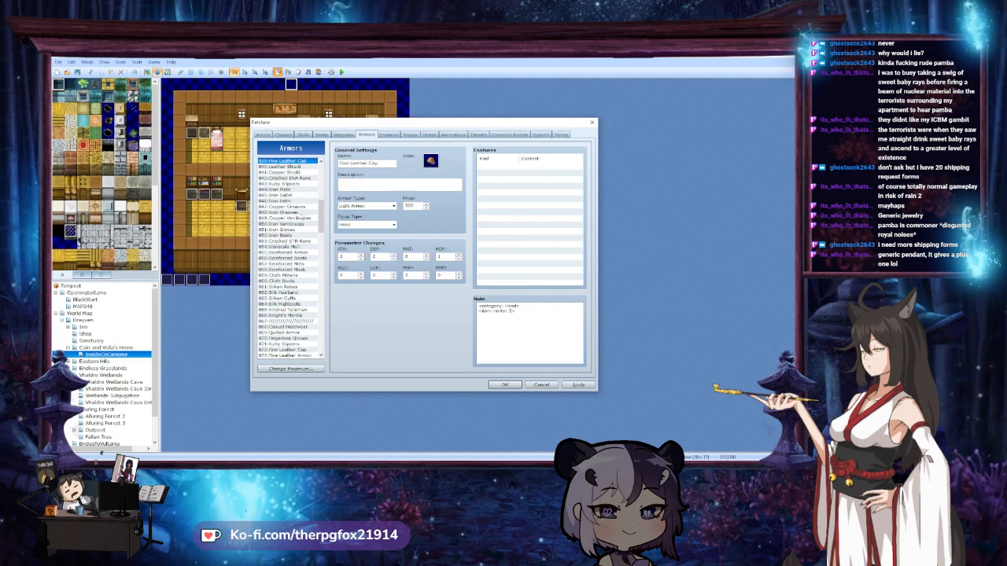
key("Up")
key("Up")
key("Up")
key("Up")
key("Up")
key("Up")
key("Up")
key("Up")
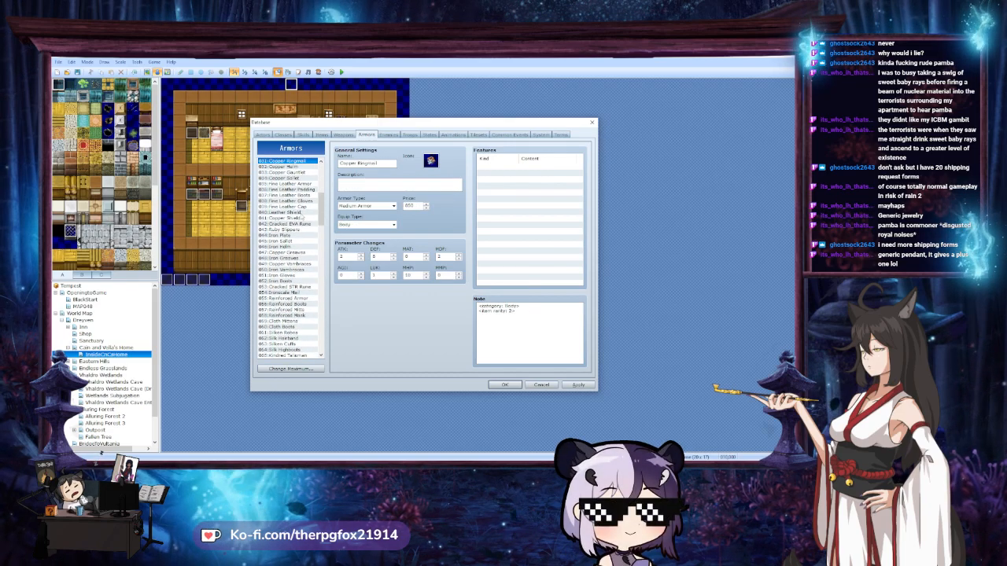
key("Up")
key("Up")
key("Up")
key("Up")
key("Up")
key("Up")
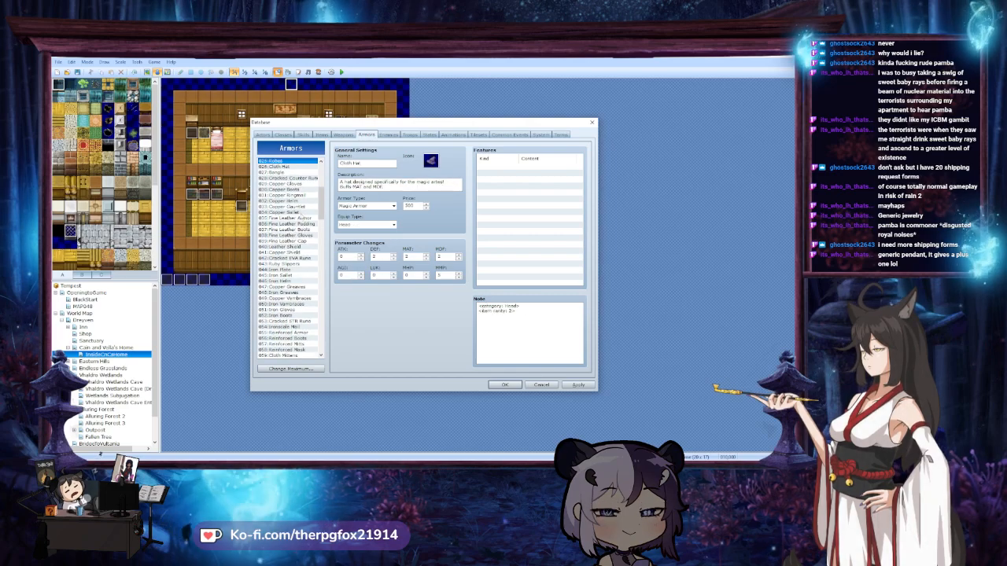
key("Up")
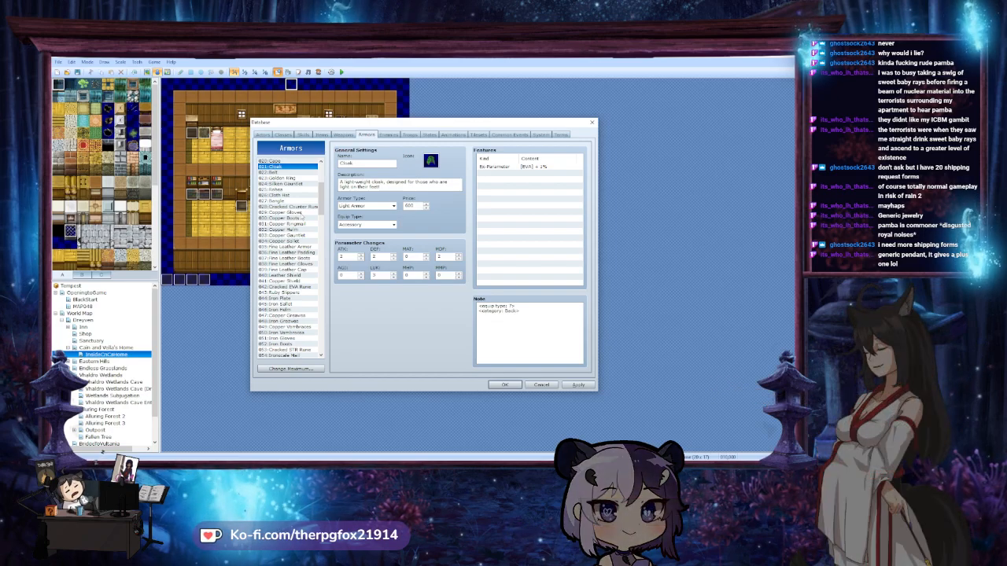
key("Up")
key("Up")
key("Up")
key("Up")
key("Up")
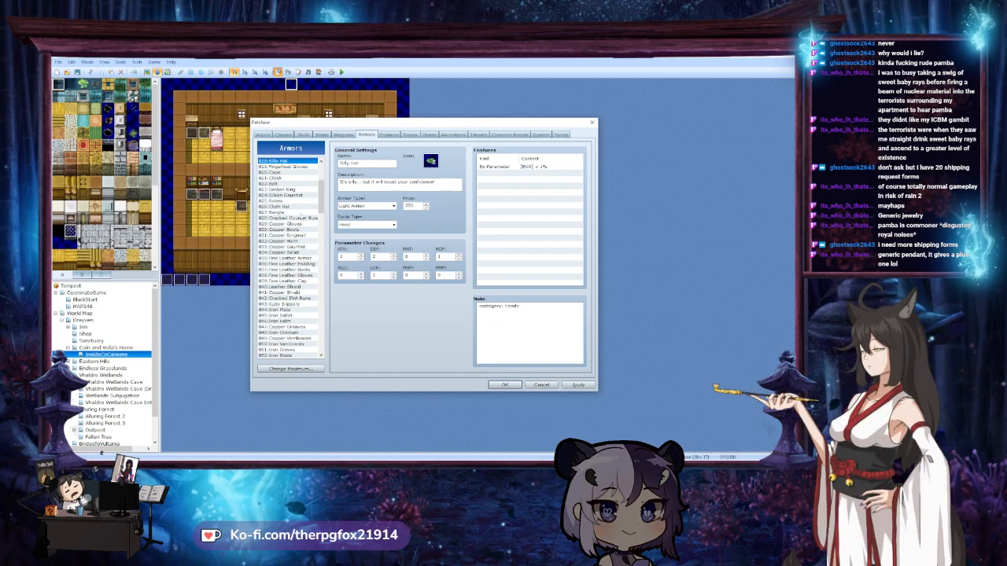
key("Up")
key("Up")
key("Up")
key("Up")
key("Up")
key("Up")
key("Up")
key("Up")
key("Up")
key("Up")
key("Up")
key("Up")
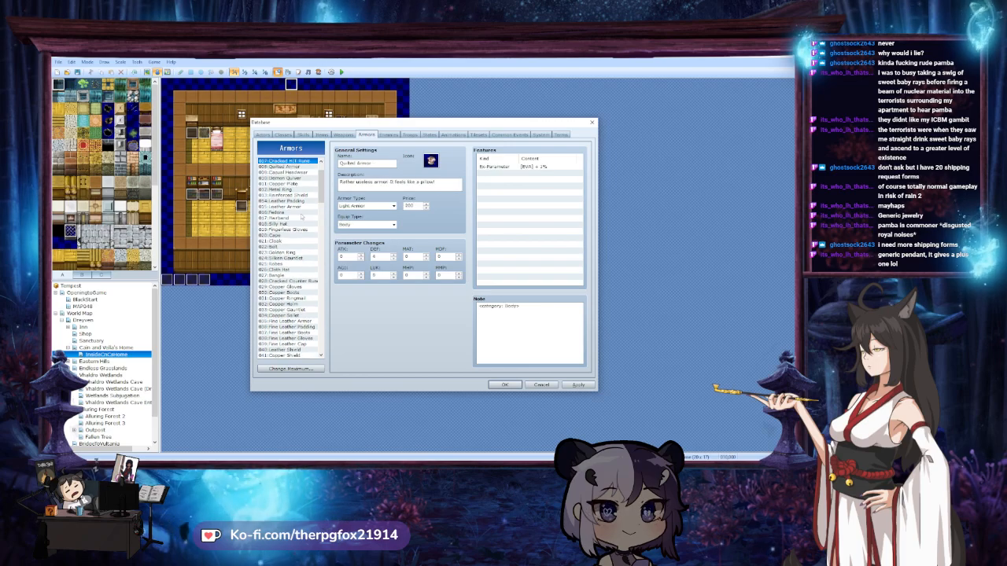
key("Up")
key("Up")
key("Up")
Go forward through the first armor entries, from Wood Shield to Cloak, examining their settings
key("Down")
key("Down")
key("Down")
key("Down")
key("Down")
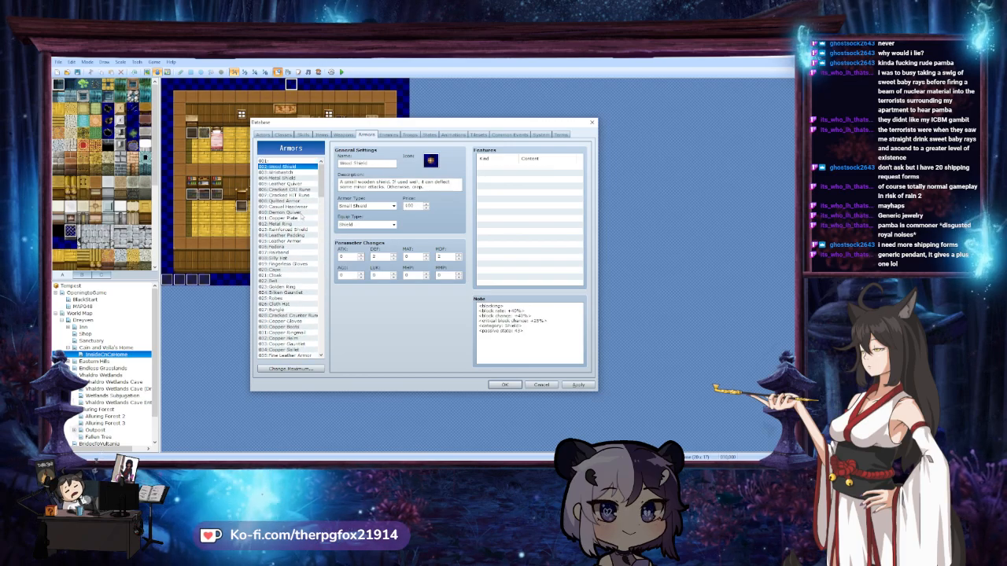
key("Down")
key("Down")
key("Down")
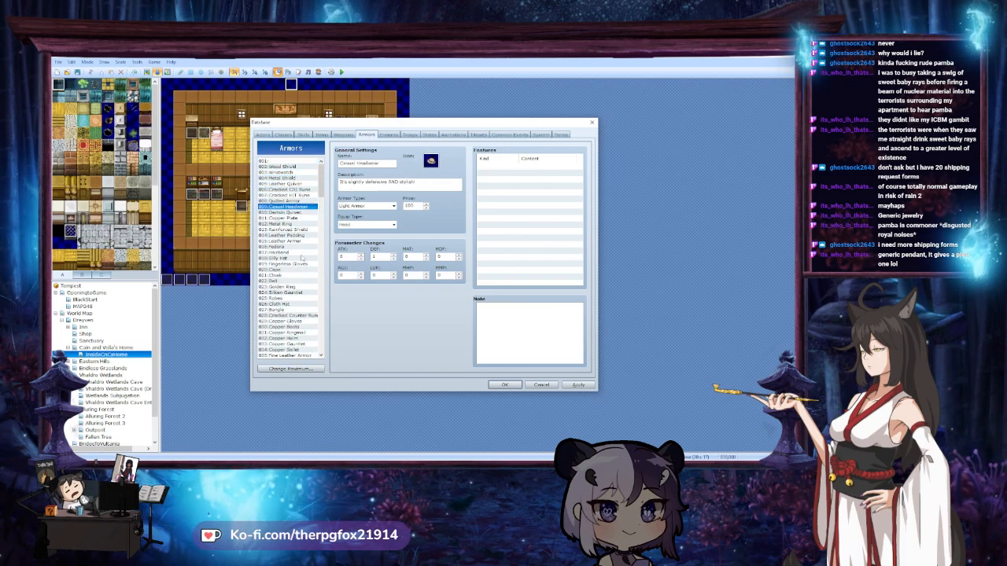
key("Down")
key("Down")
key("Down")
key("Down")
key("Down")
key("Down")
key("Down")
key("Down")
key("Down")
key("Down")
key("Down")
key("Down")
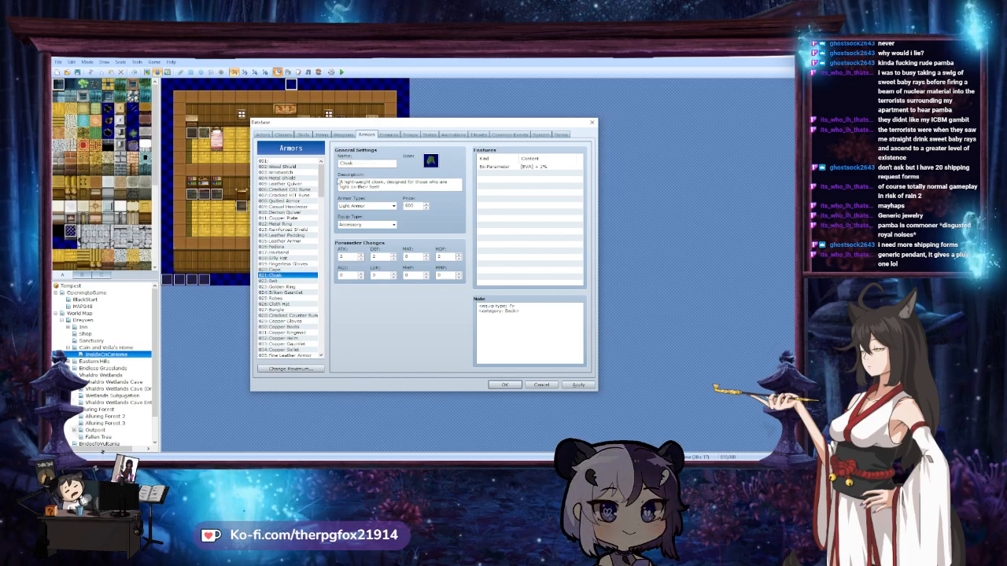
Check the new slots after the Topaz Pendant and browse the available icons for the Cloak without choosing one
scroll(287, 250, "down", 20)
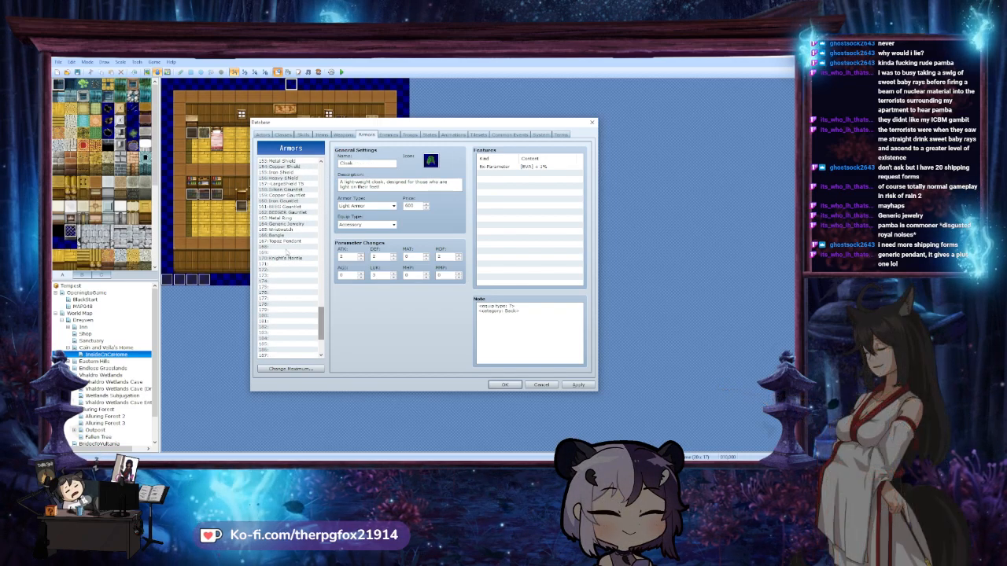
scroll(287, 251, "up", 20)
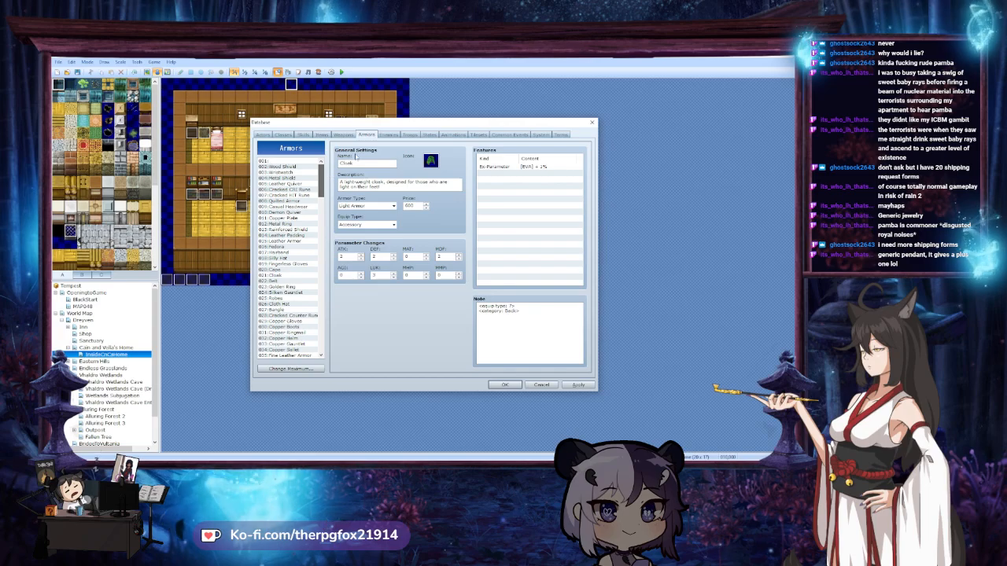
double_click(432, 162)
scroll(439, 371, "down", 5)
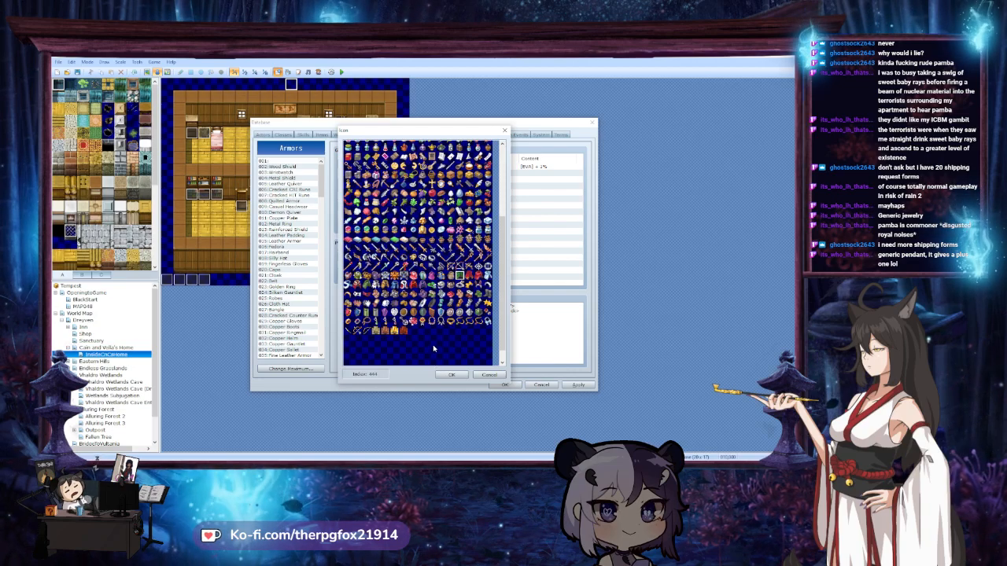
scroll(441, 335, "up", 10)
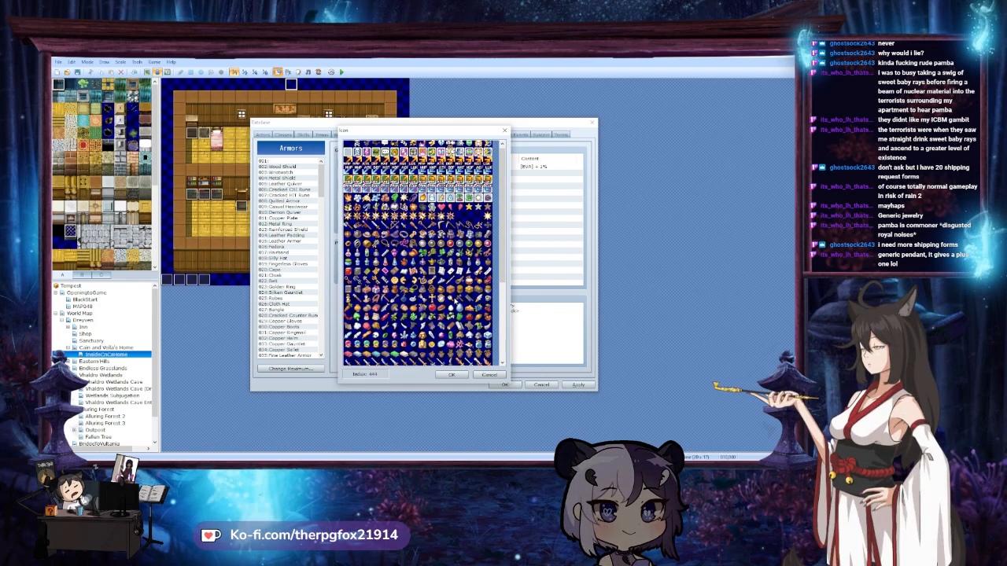
left_click(489, 375)
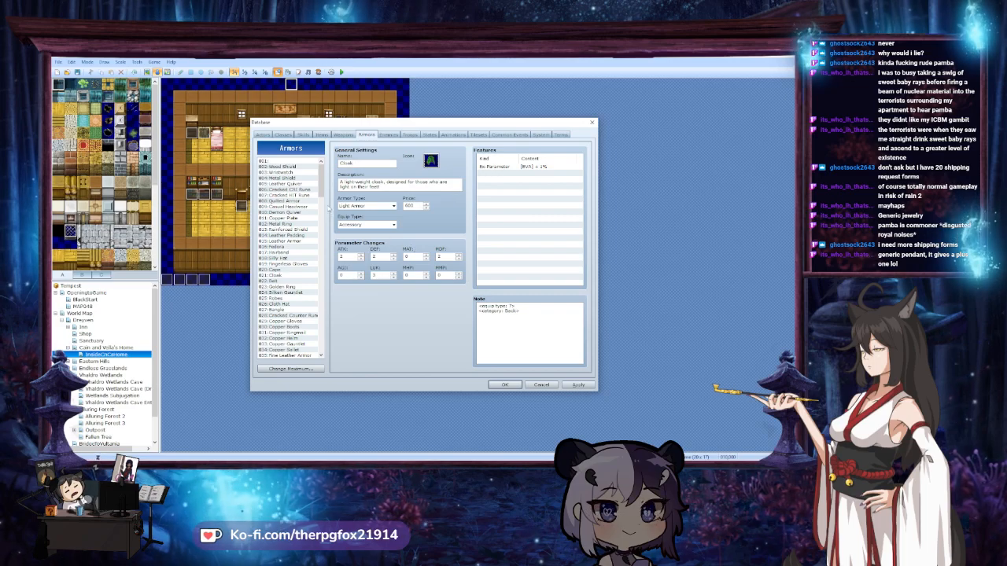
scroll(323, 192, "down", 2)
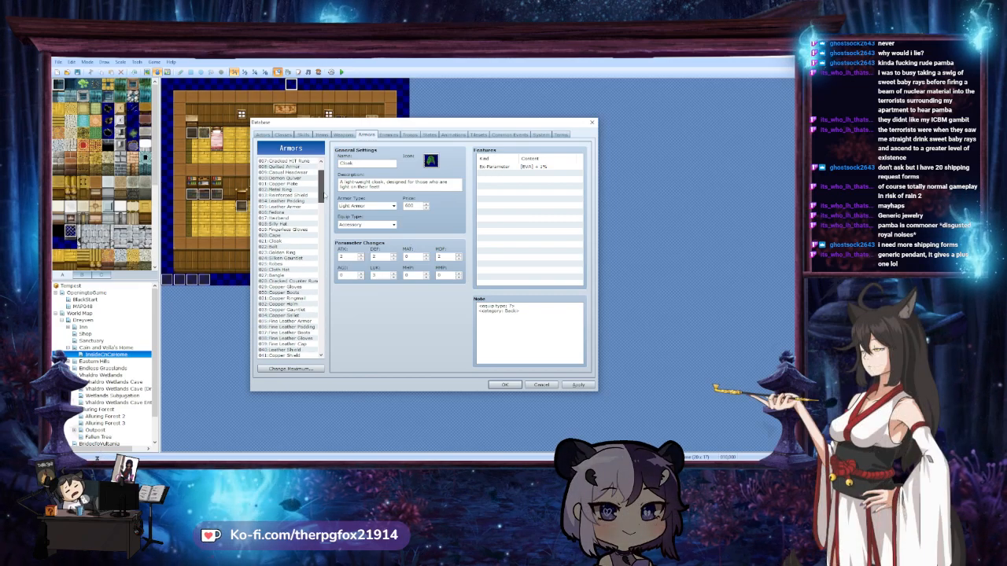
scroll(324, 193, "up", 2)
Copy the Cape into armor slot 171 and the Cloak into slots 168 and 169
left_click(293, 276)
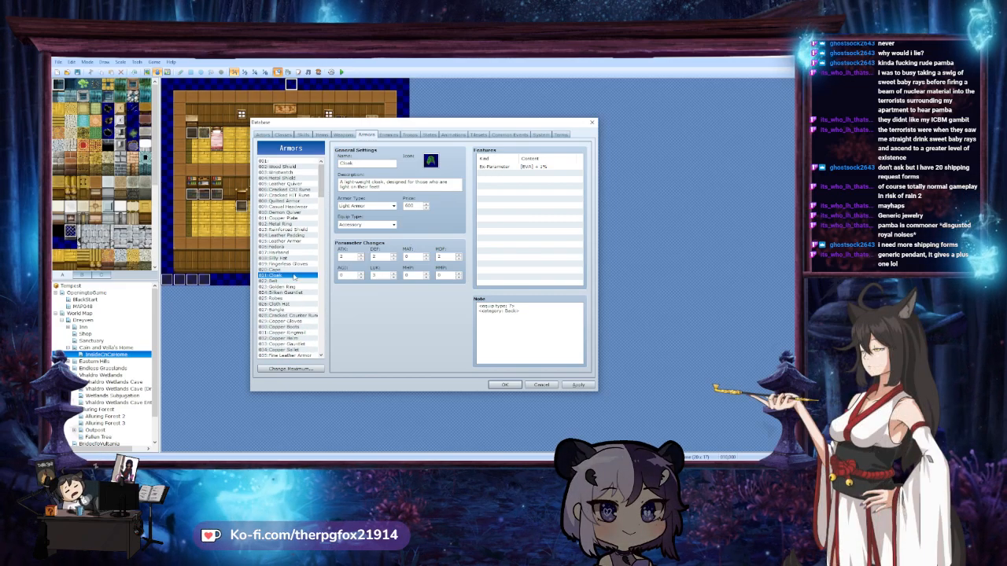
left_click(290, 270)
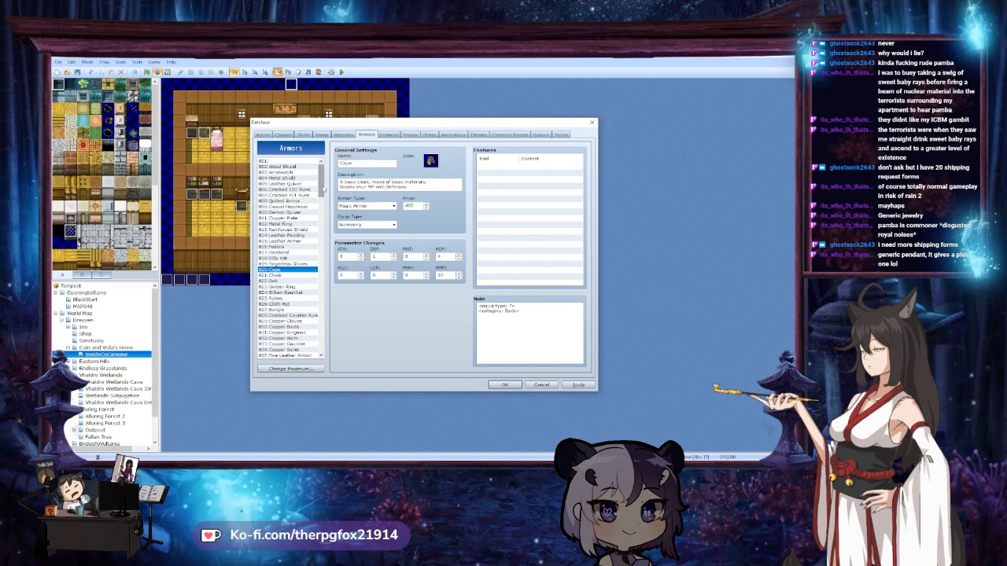
scroll(323, 189, "down", 20)
left_click(281, 292)
key("ctrl+v")
left_click(289, 276)
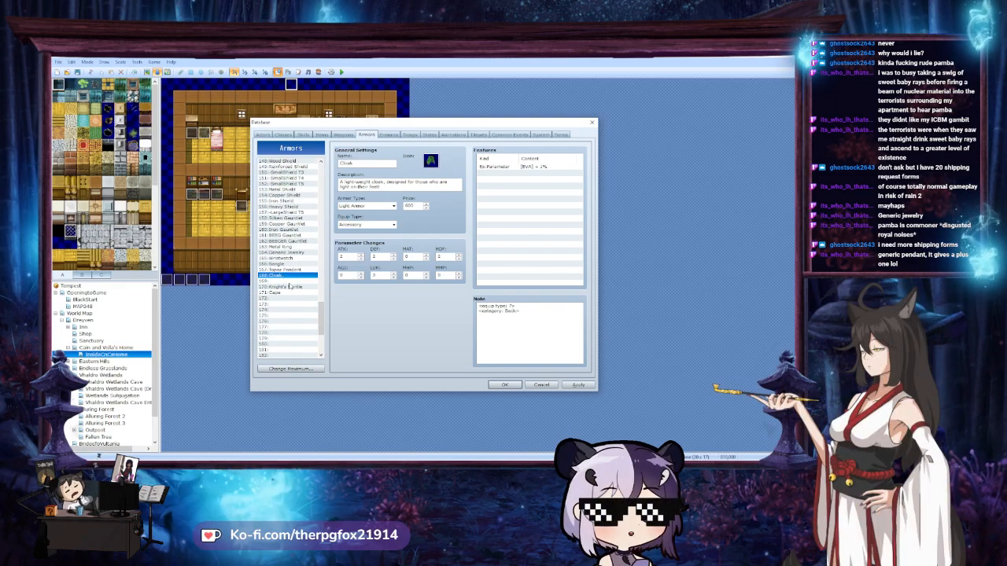
left_click(288, 281)
key("ctrl+v")
Set the armor type of the Cloak in slot 169 to Medium Armor and give it the red cloak icon
left_click(370, 205)
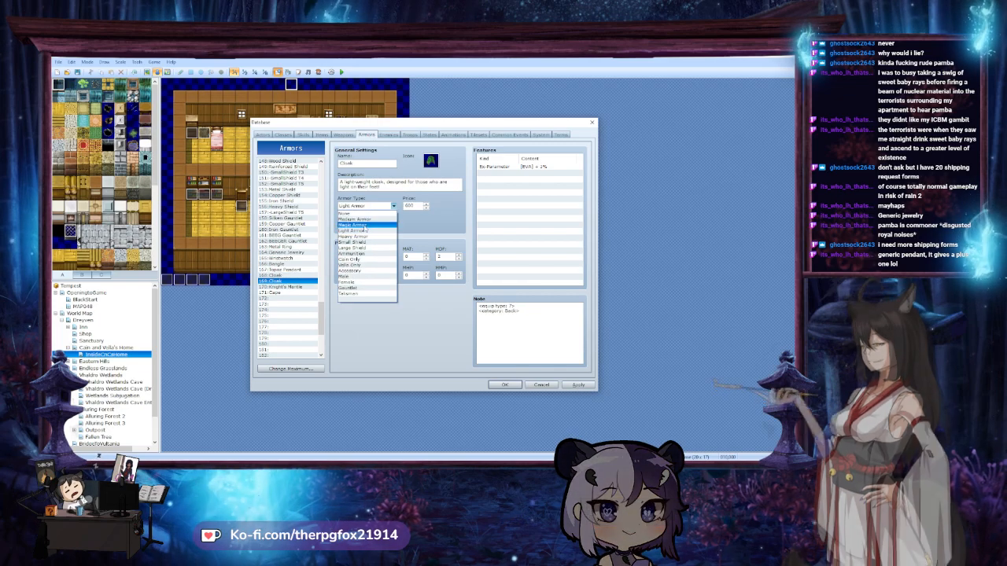
left_click(365, 228)
left_click(430, 160)
scroll(431, 269, "down", 2)
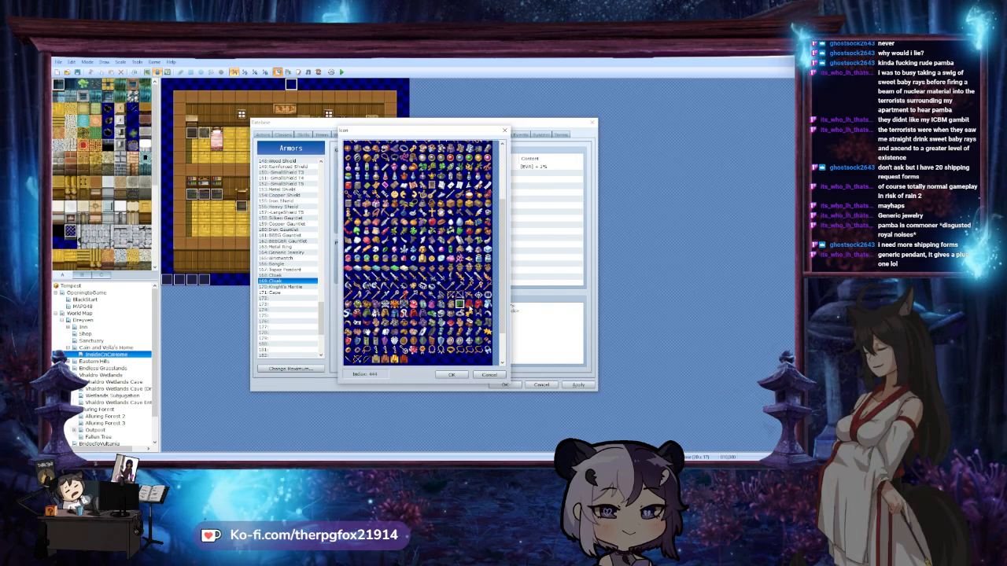
double_click(469, 303)
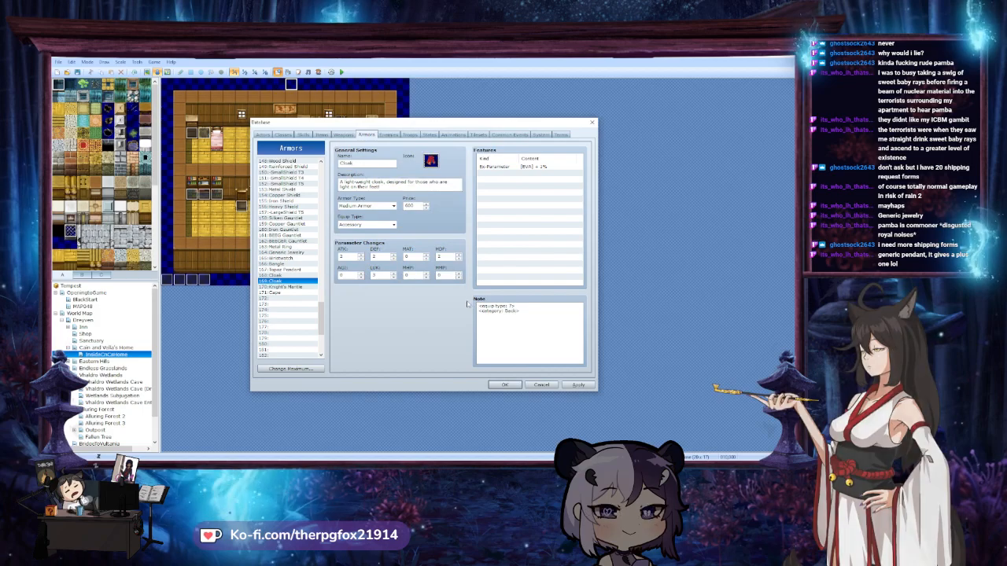
Duplicate the Cape from slot 171 into empty armor slot 172
left_click(281, 287)
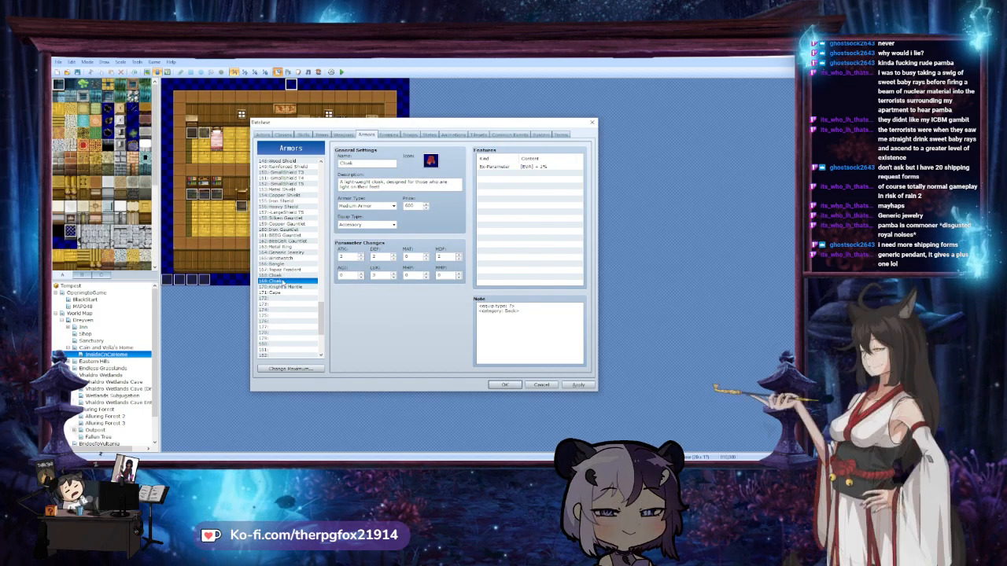
left_click(283, 298)
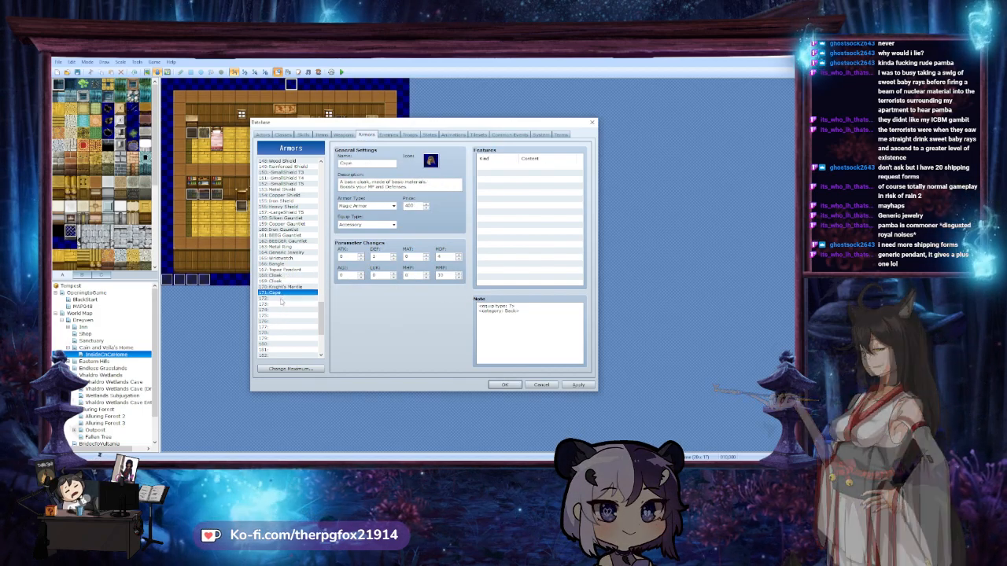
left_click(304, 292)
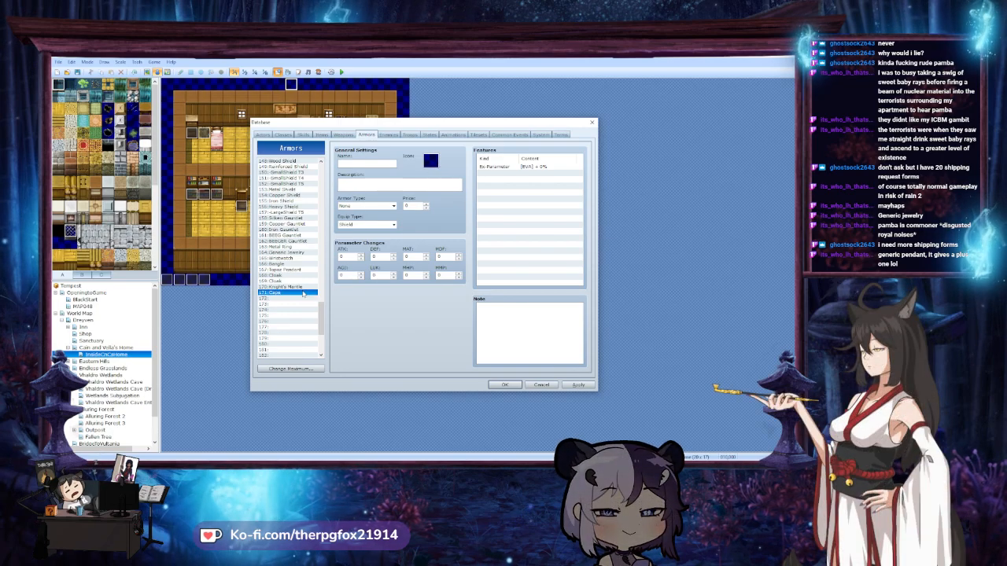
left_click(291, 298)
key("ctrl+v")
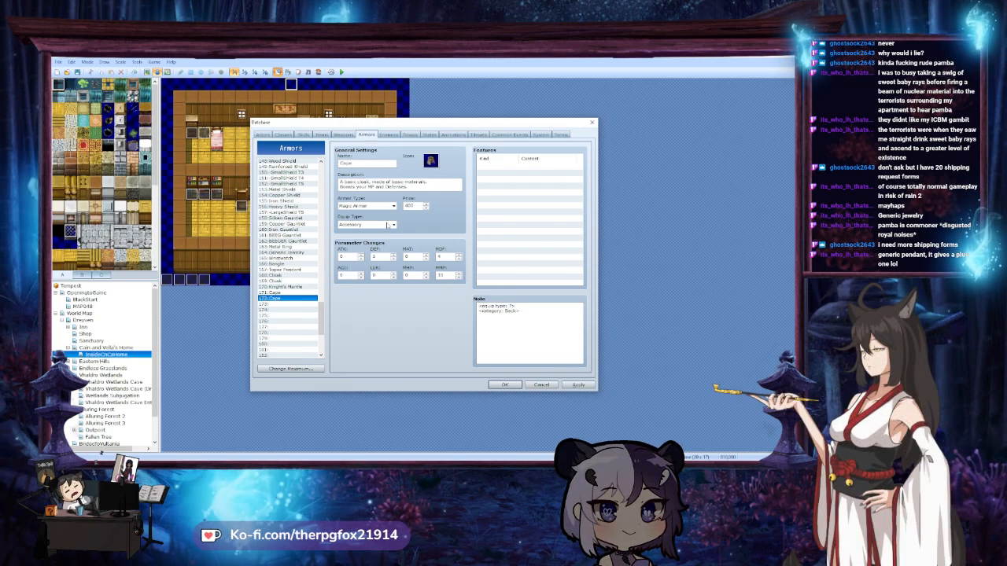
Set the armor type of the Cape in slot 172 to Accessory and give it a red cape icon
left_click(366, 206)
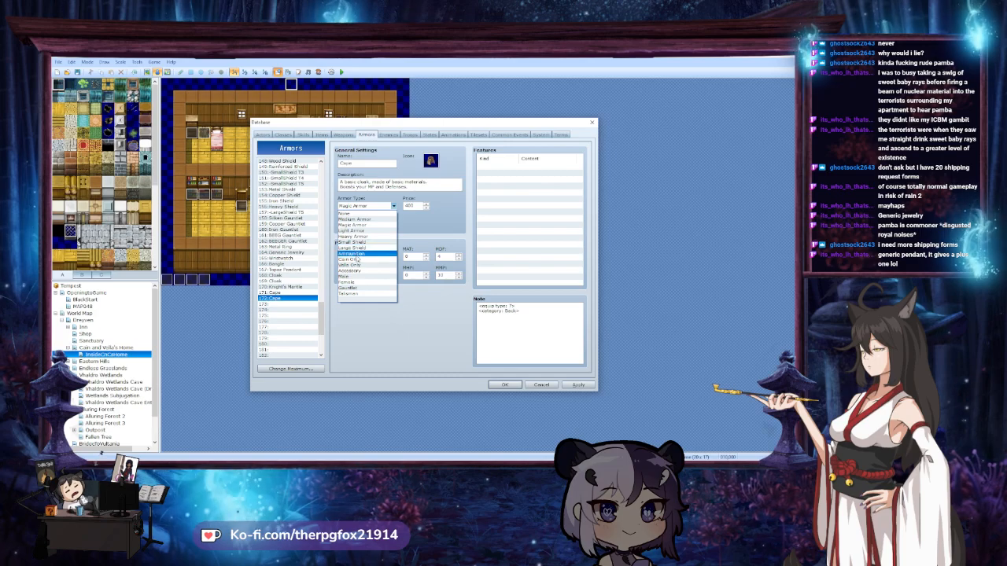
left_click(352, 270)
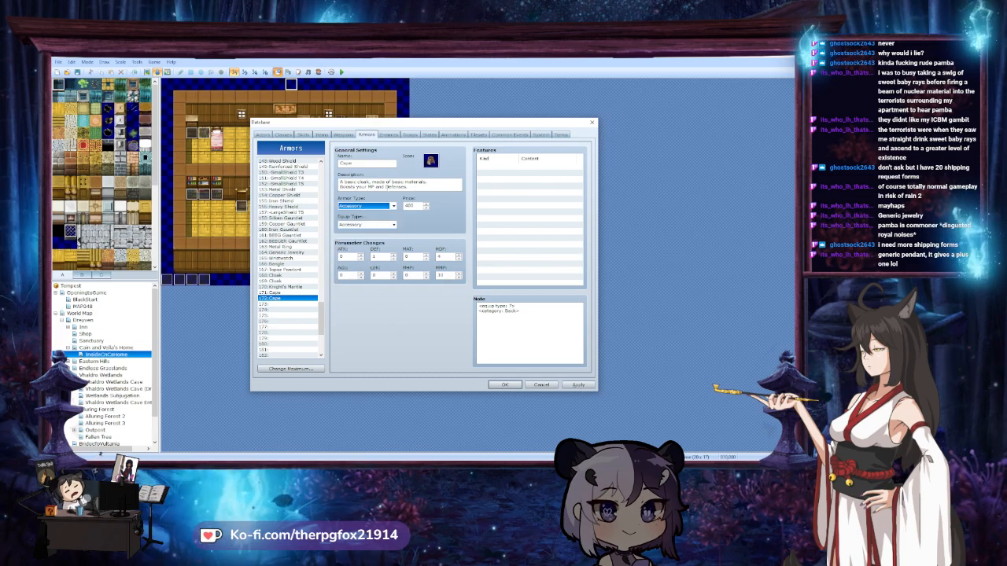
double_click(431, 161)
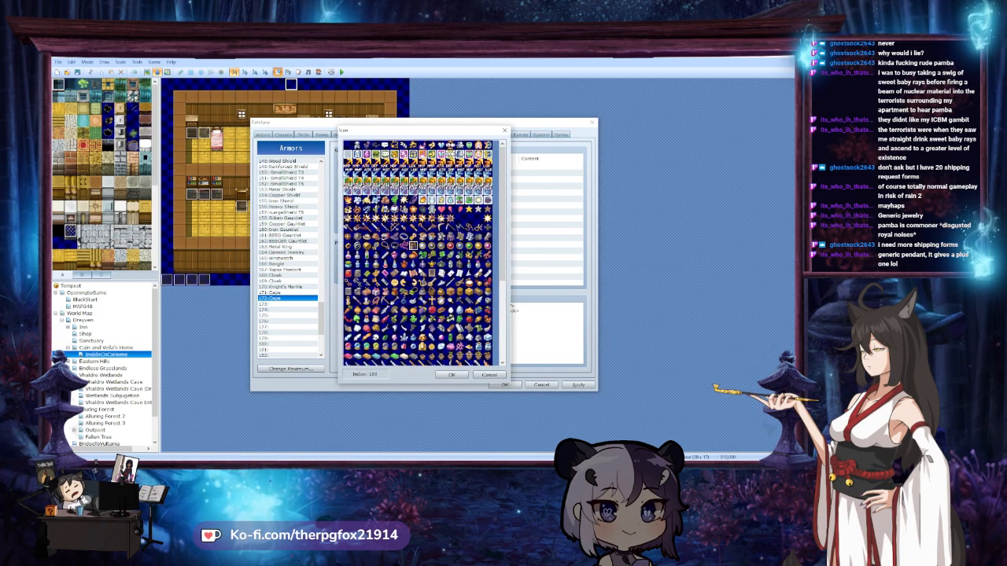
scroll(417, 251, "down", 3)
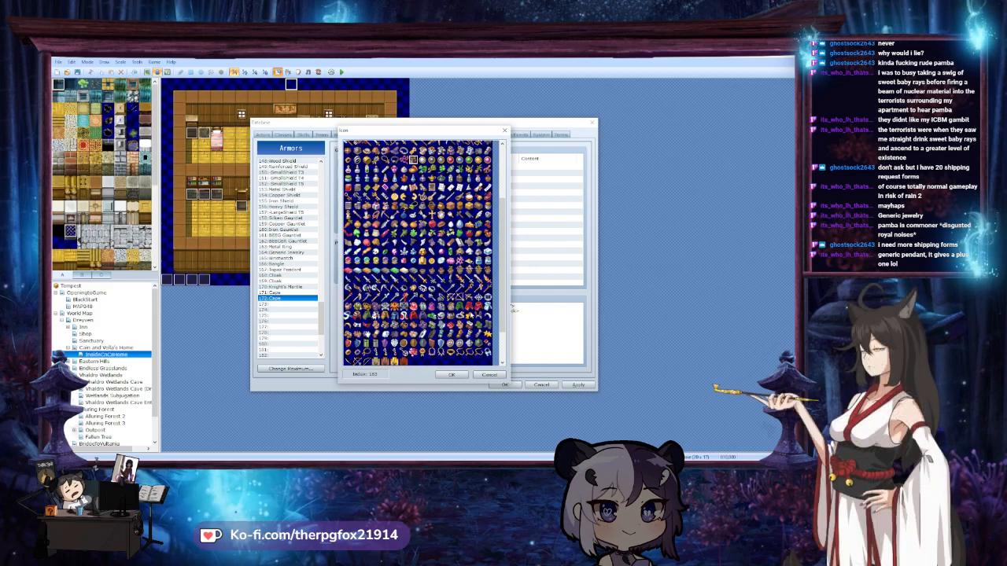
double_click(486, 303)
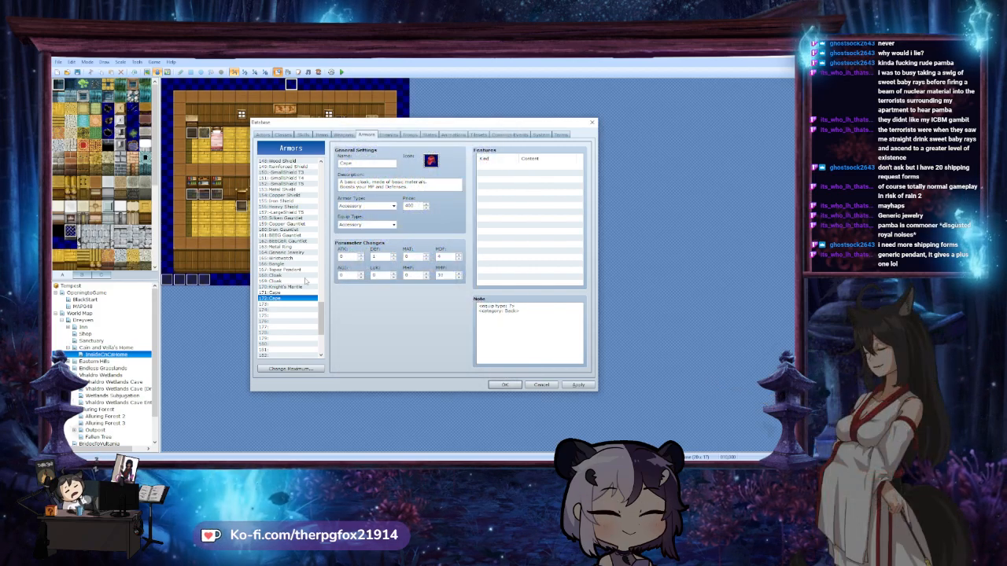
Compare the Cloak in slot 169 with the Cape in slot 172 and swap their two red icons
left_click(294, 280)
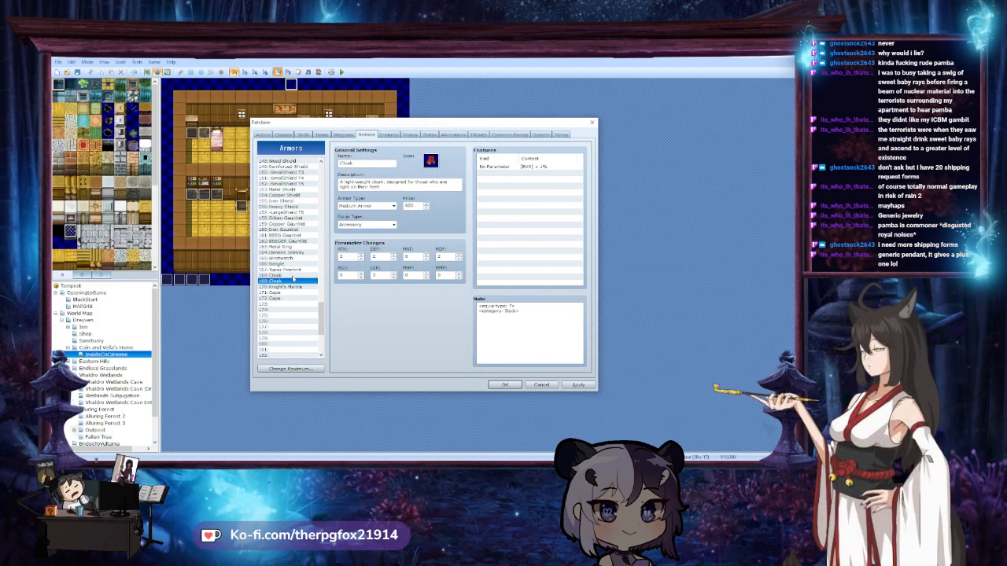
key("Down")
key("Down")
key("Down")
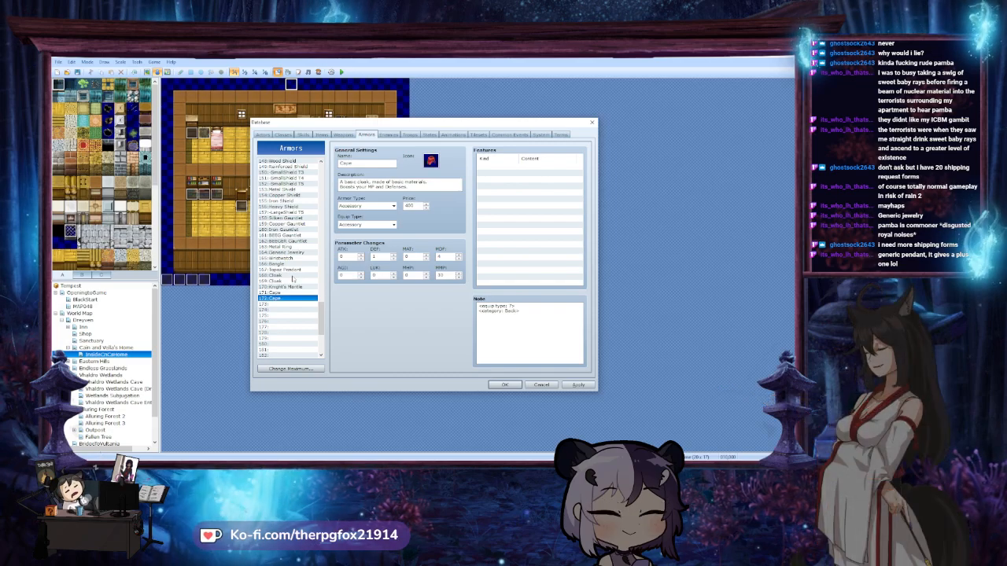
key("Up")
key("Up")
key("Up")
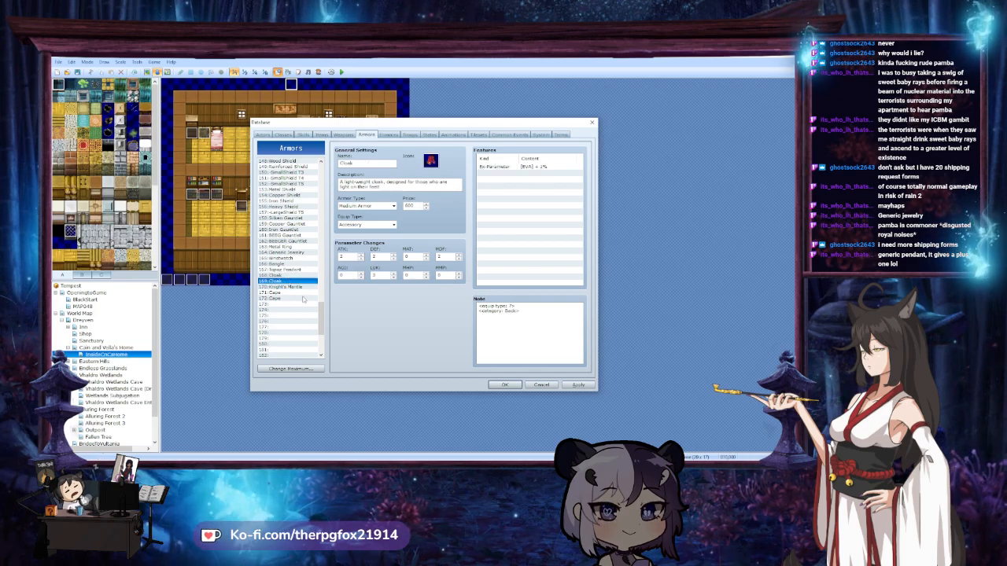
left_click(295, 299)
double_click(431, 160)
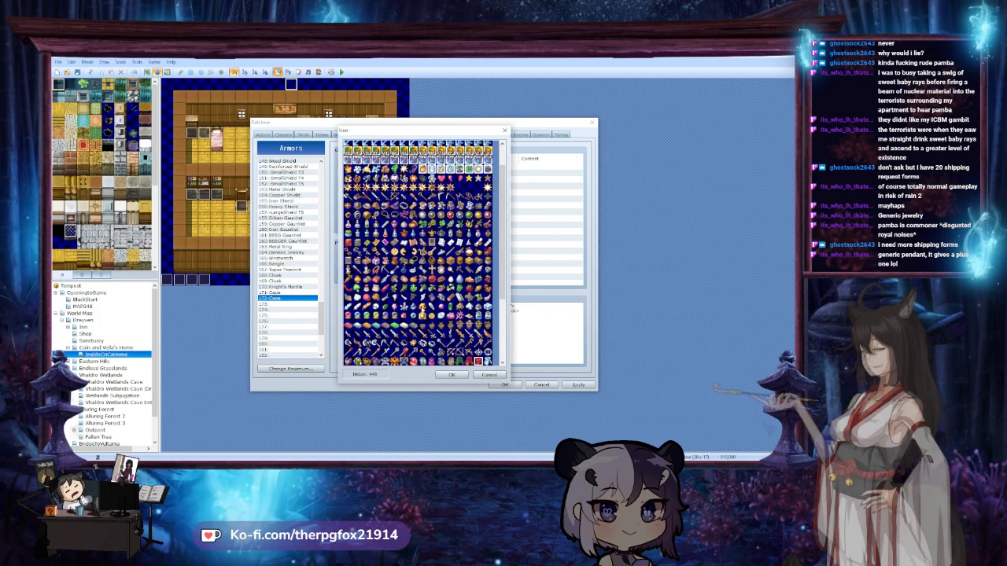
left_click(462, 375)
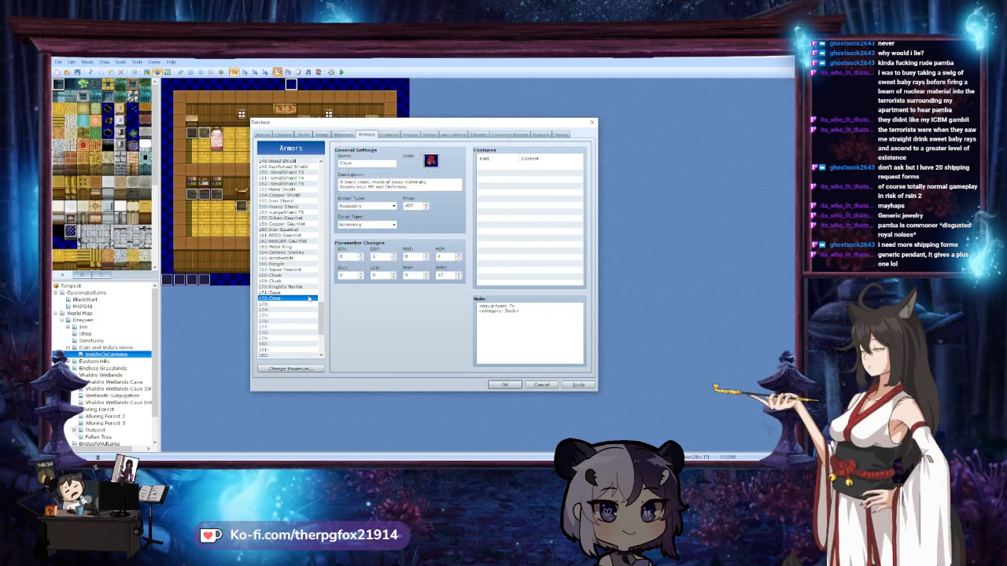
left_click(296, 281)
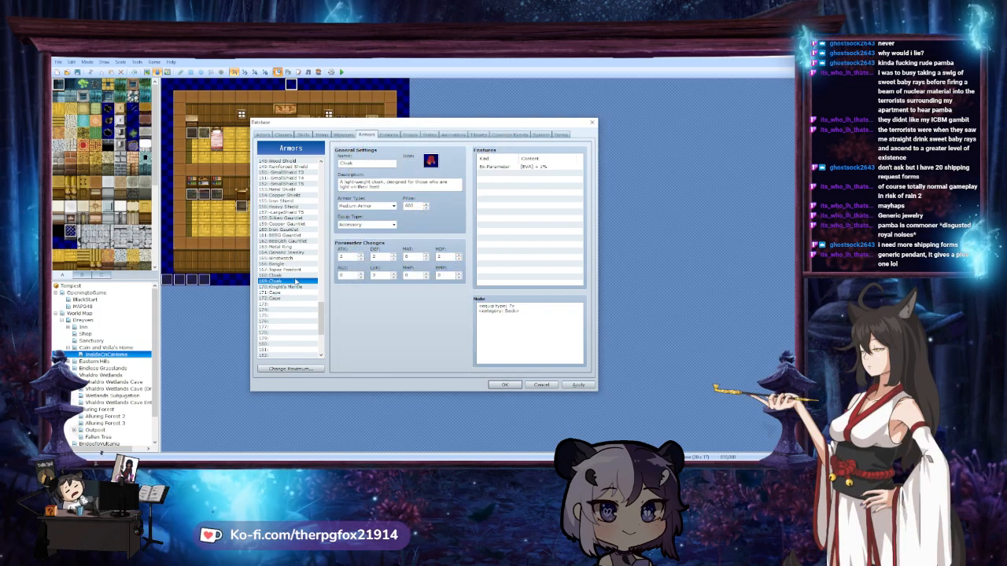
double_click(431, 161)
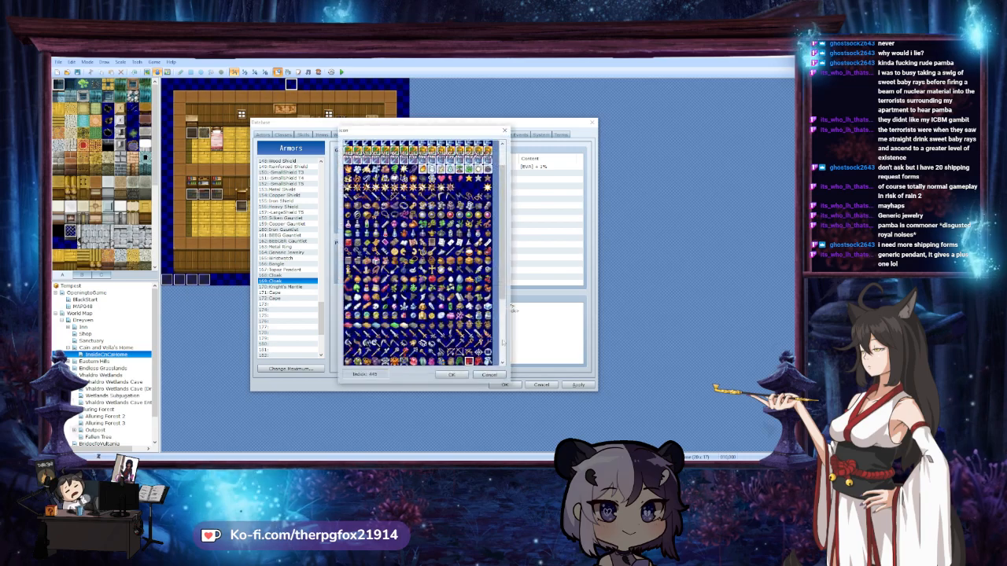
left_click(454, 376)
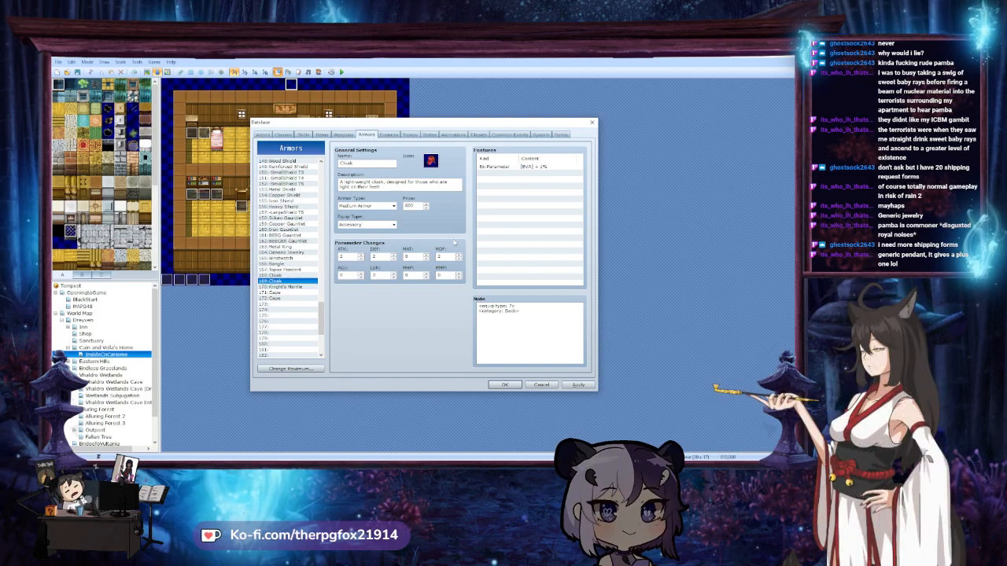
Replace the description of the Cloak in slot 169 with "A medium cloak for medium purposes."
left_click_drag(339, 180, 450, 196)
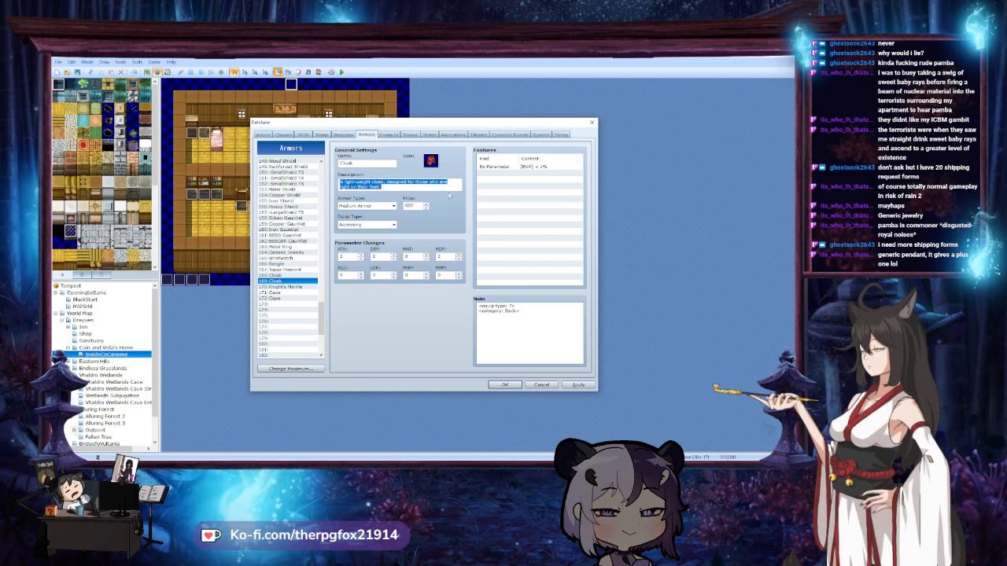
type("A ring")
type("um cloak for medium purpose")
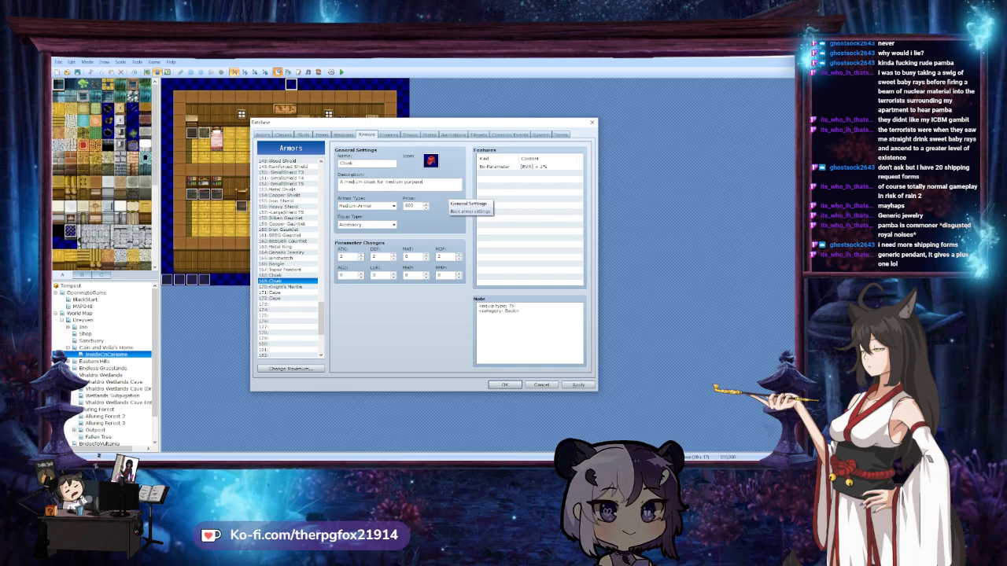
type(".")
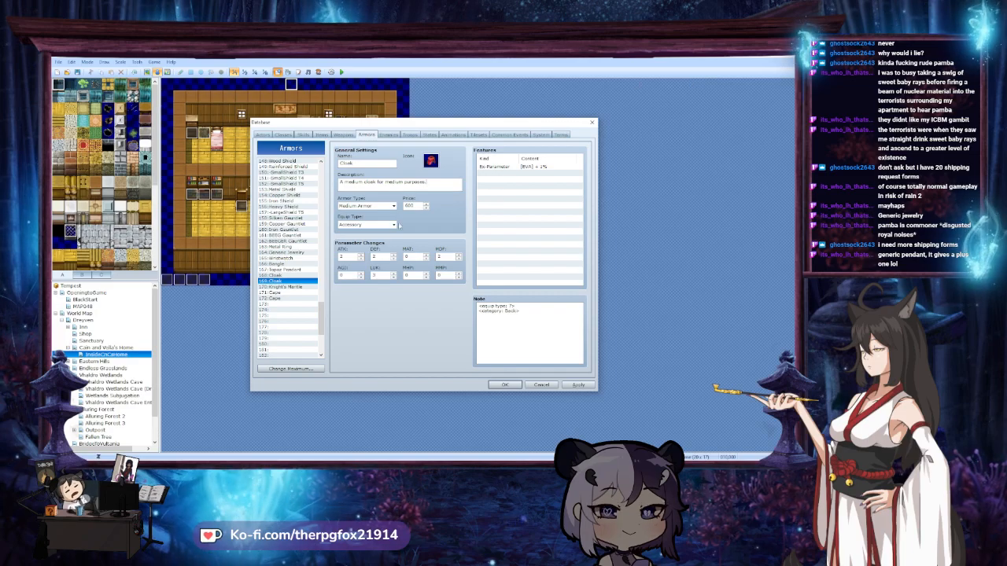
Set the description of the Cape in slot 172 to "It does literally everything." and raise its price
left_click(291, 288)
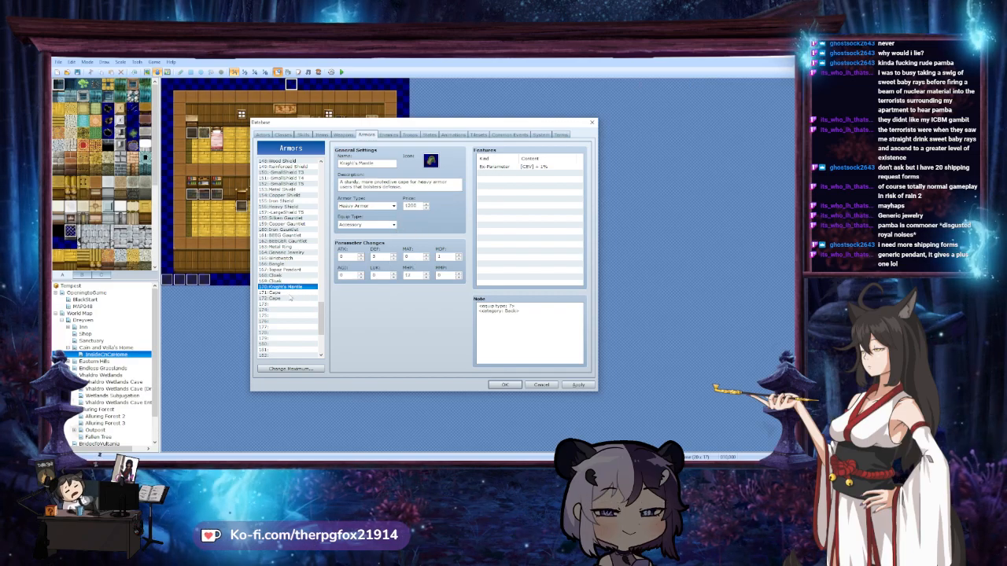
left_click(289, 294)
left_click(287, 299)
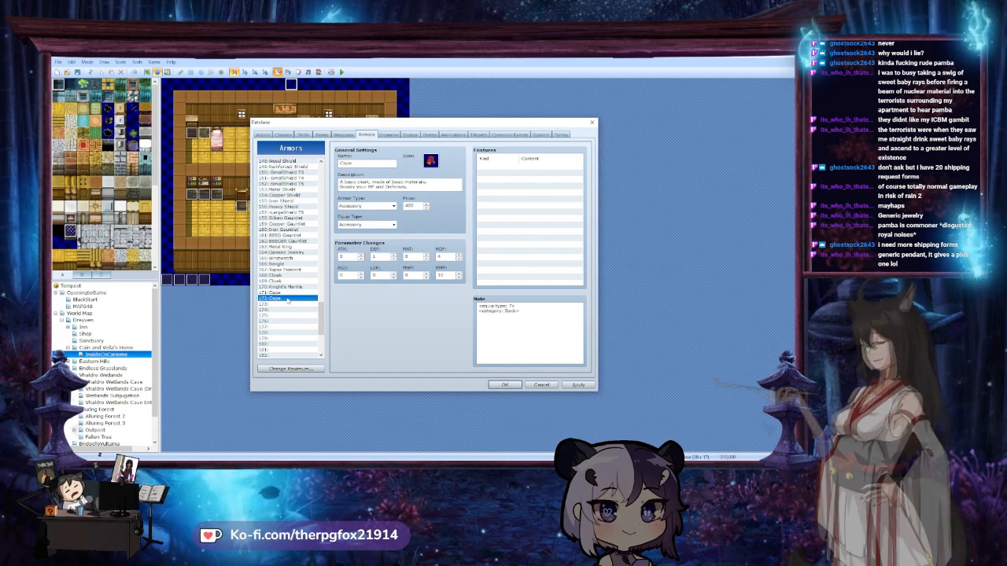
left_click_drag(339, 181, 425, 187)
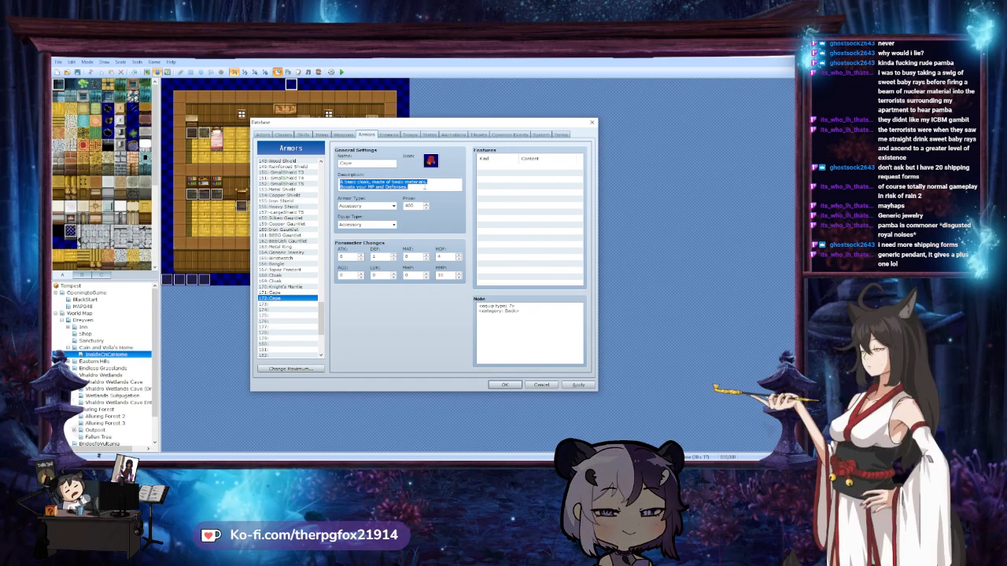
type("It does literally everything")
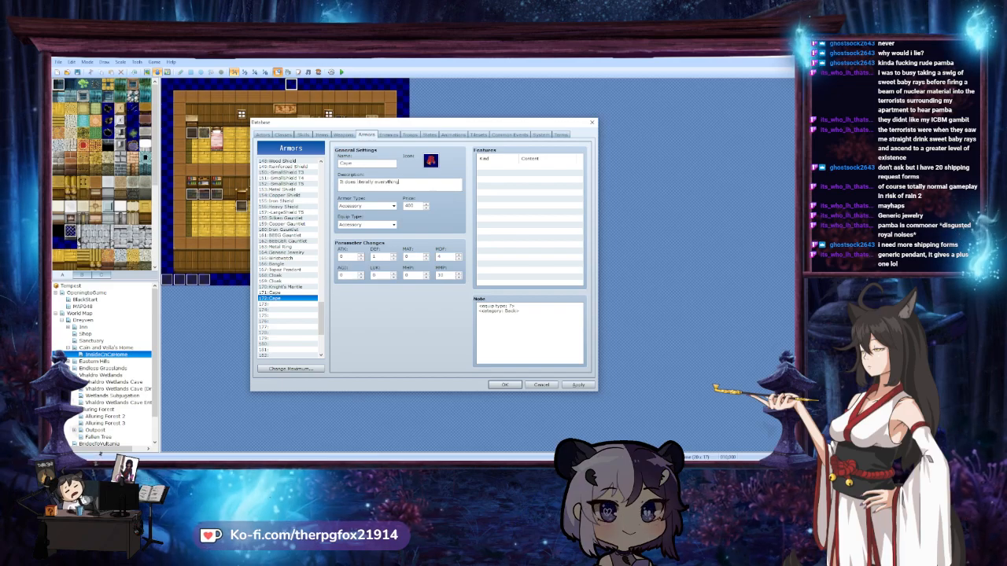
type(".")
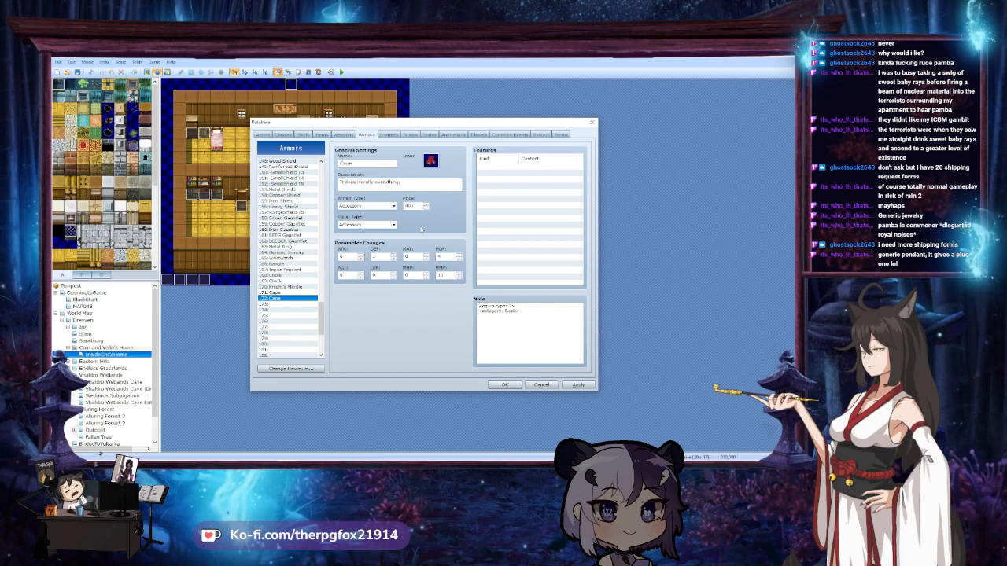
type("5")
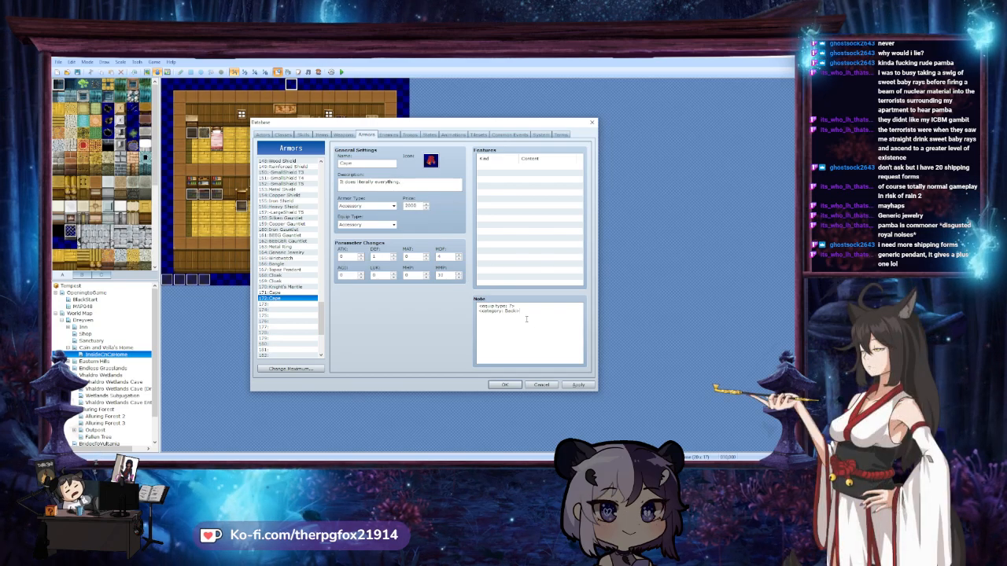
Copy the item rarity tag from the Topaz Pendant's note into the notes of armor slots 168 to 172 and apply the changes
left_click(280, 287)
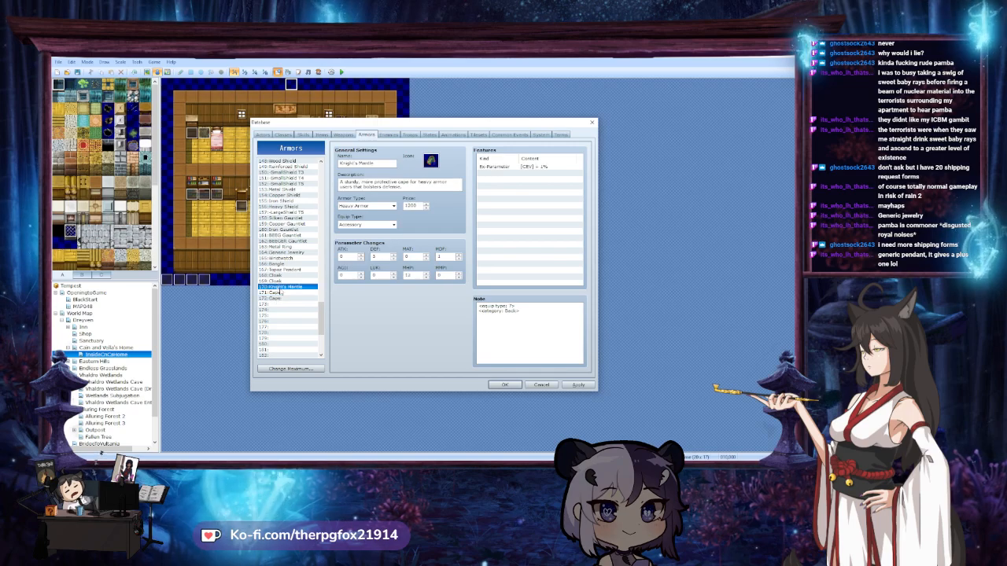
left_click(288, 275)
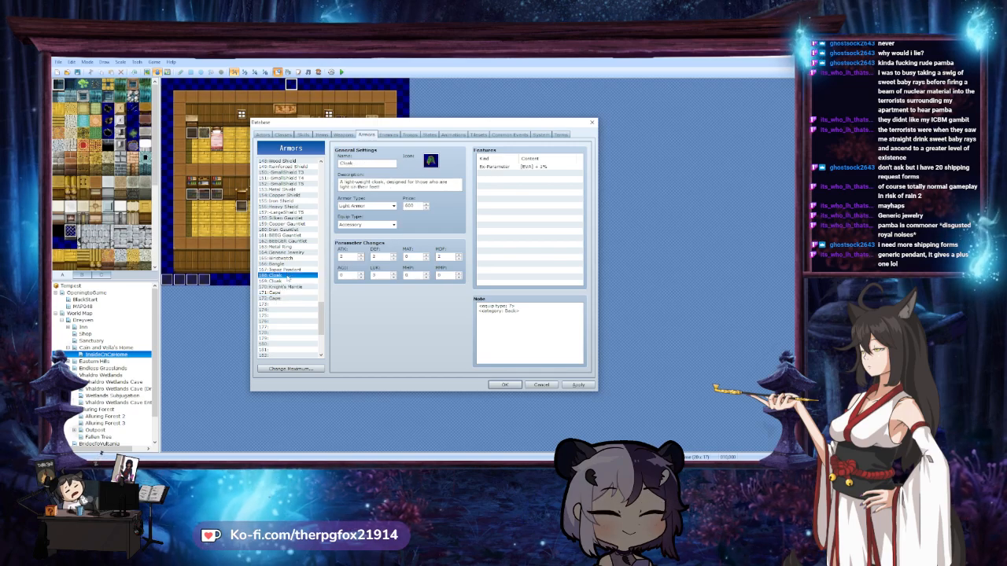
left_click(286, 270)
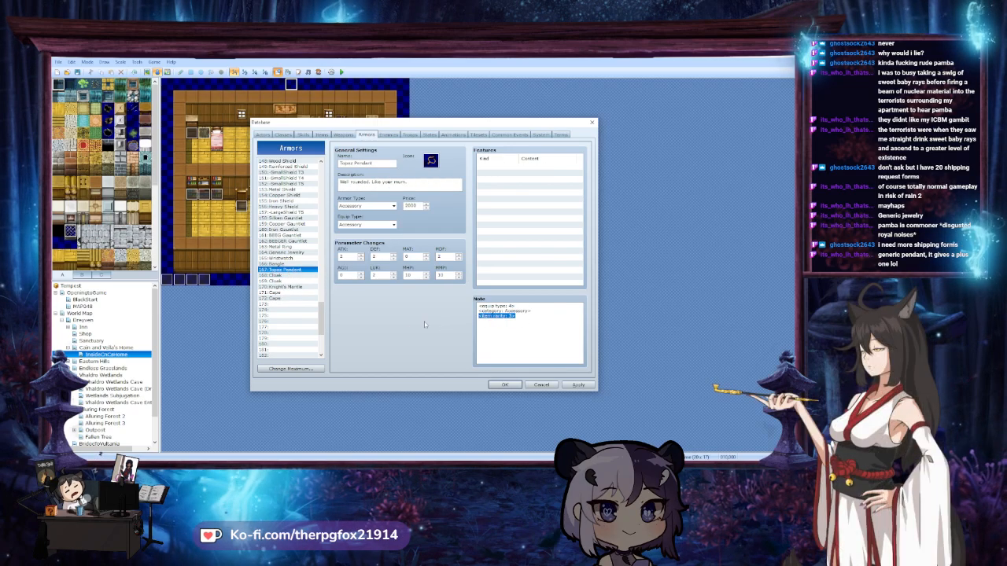
left_click(283, 298)
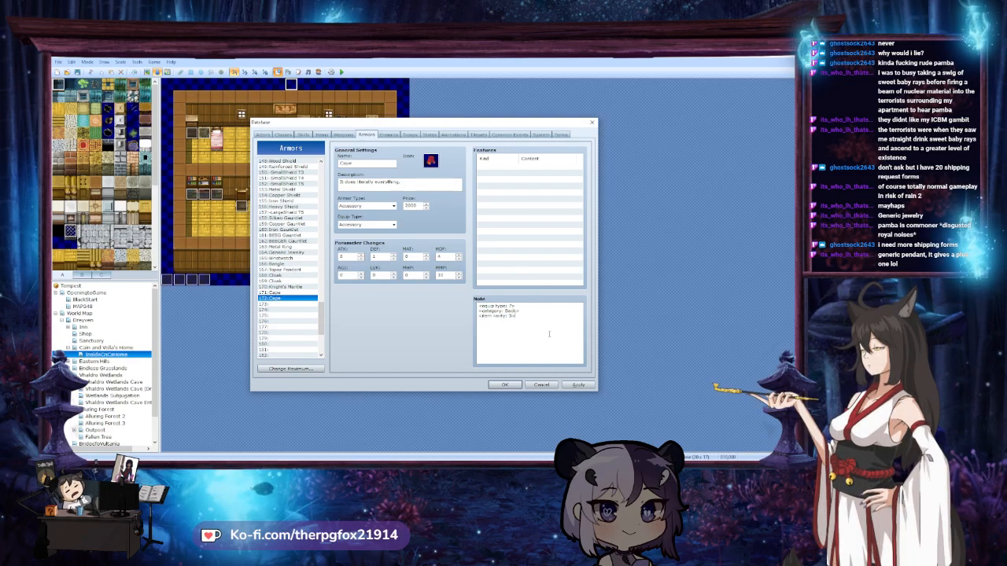
key("Up")
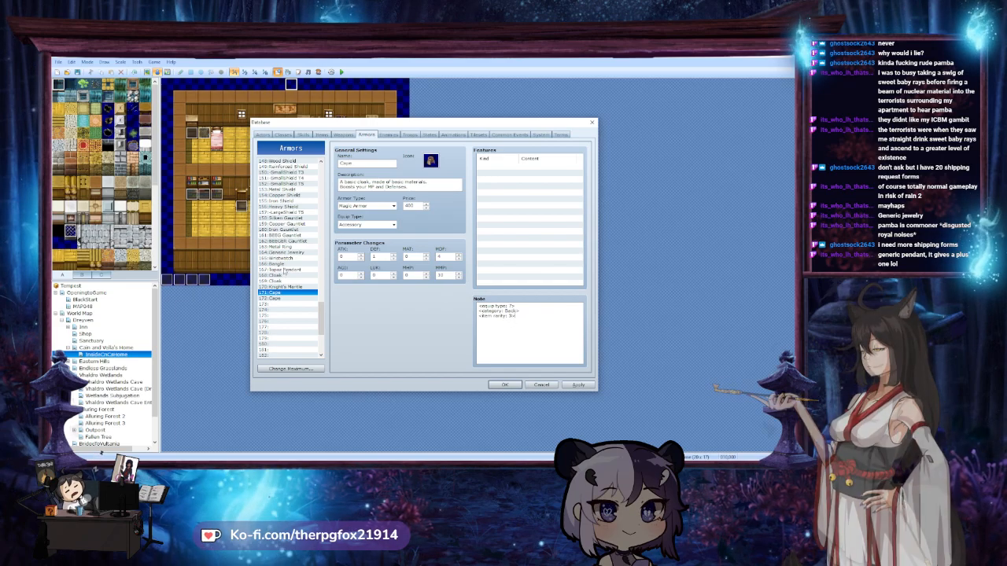
left_click_drag(535, 325, 438, 340)
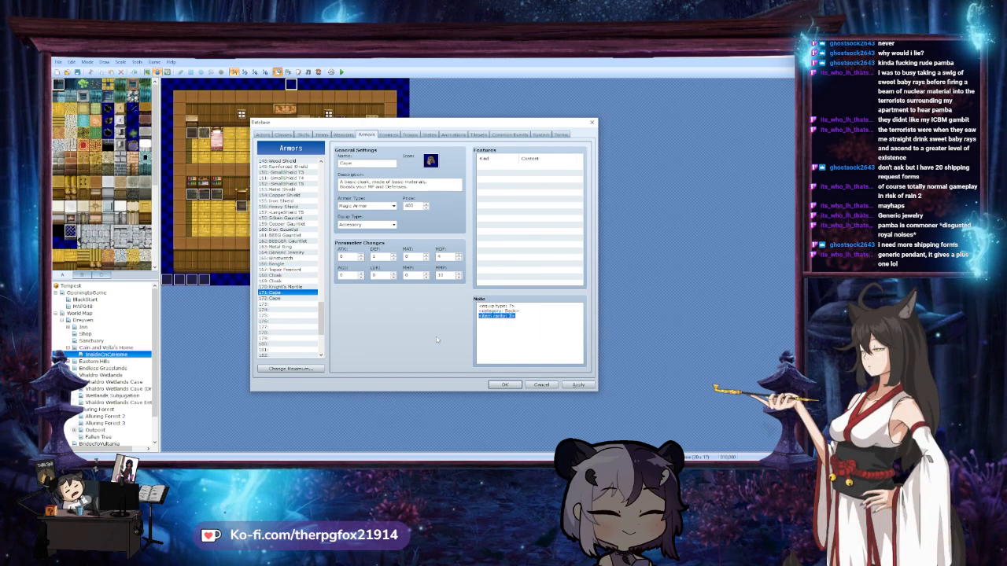
left_click(313, 286)
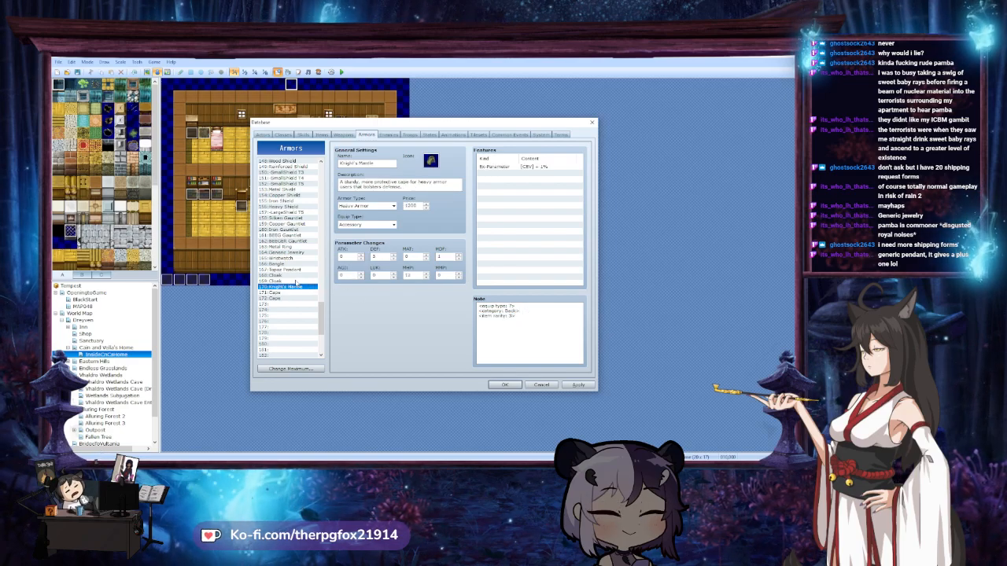
left_click(284, 281)
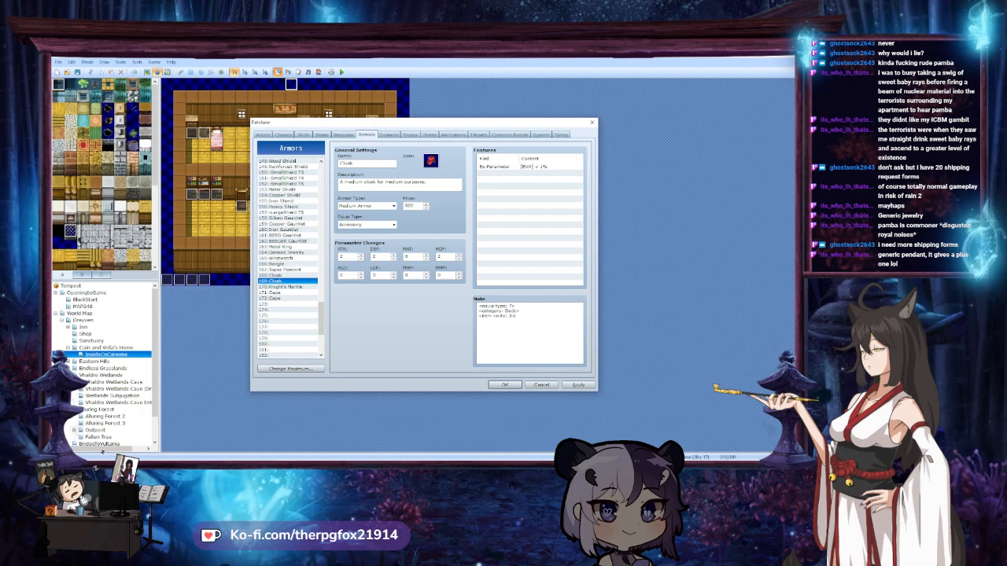
left_click(299, 276)
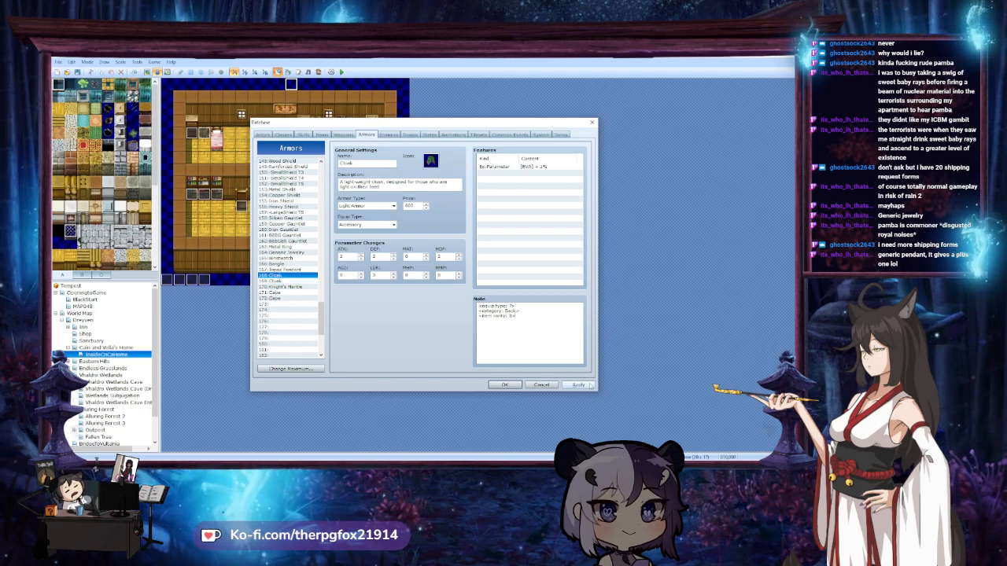
Rename the Cape in slot 172 to Traveler's Duster
left_click(281, 281)
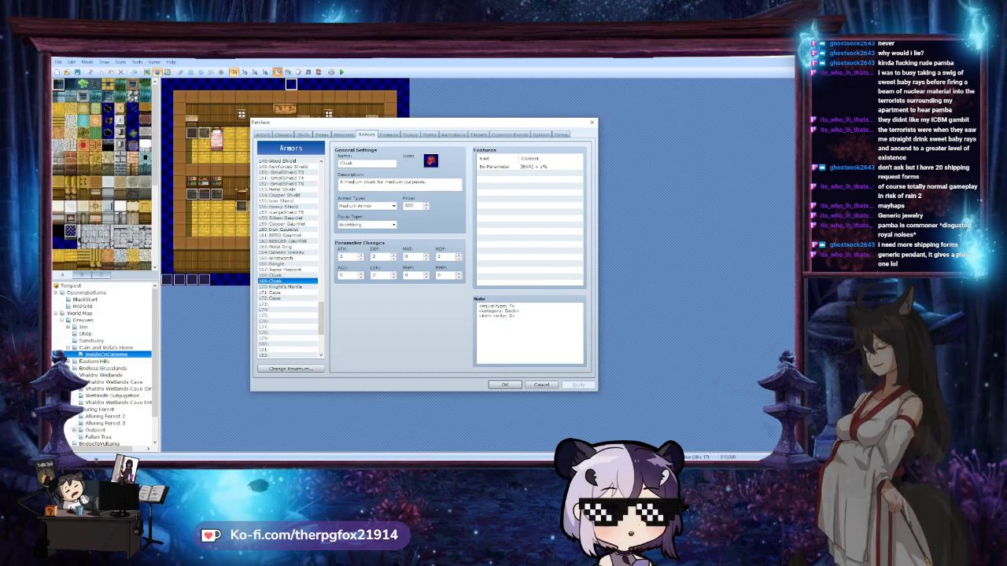
double_click(365, 165)
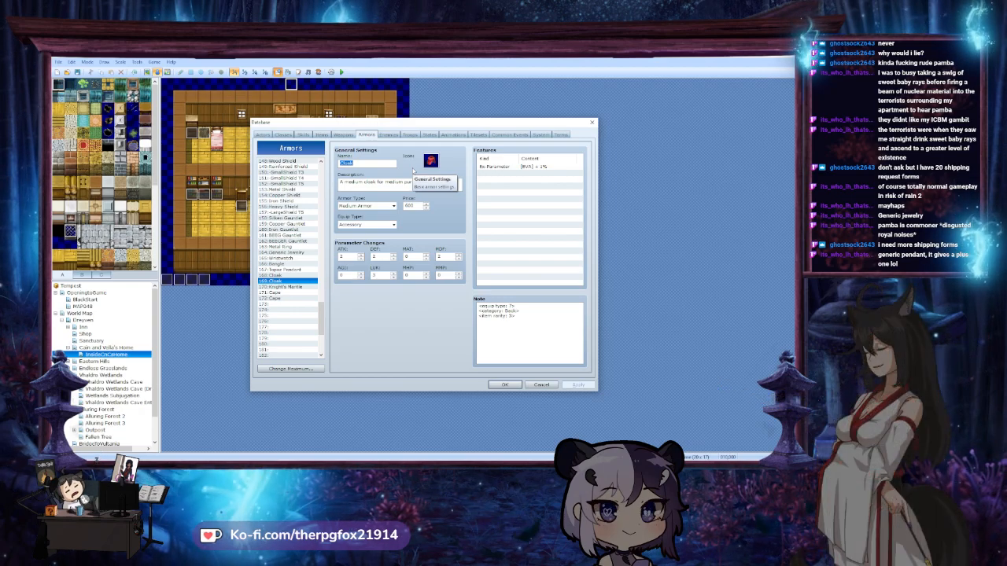
left_click(275, 298)
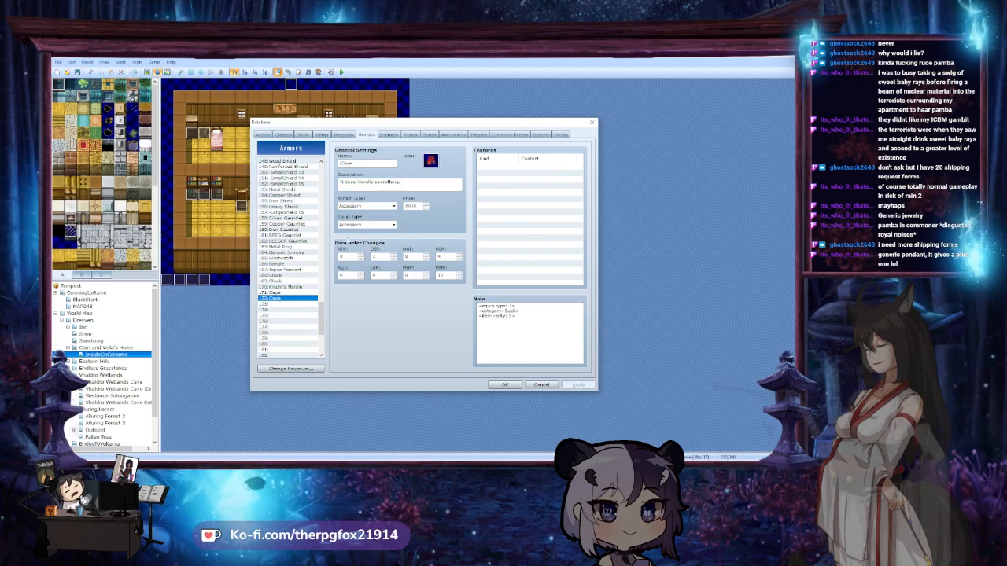
type("Tia")
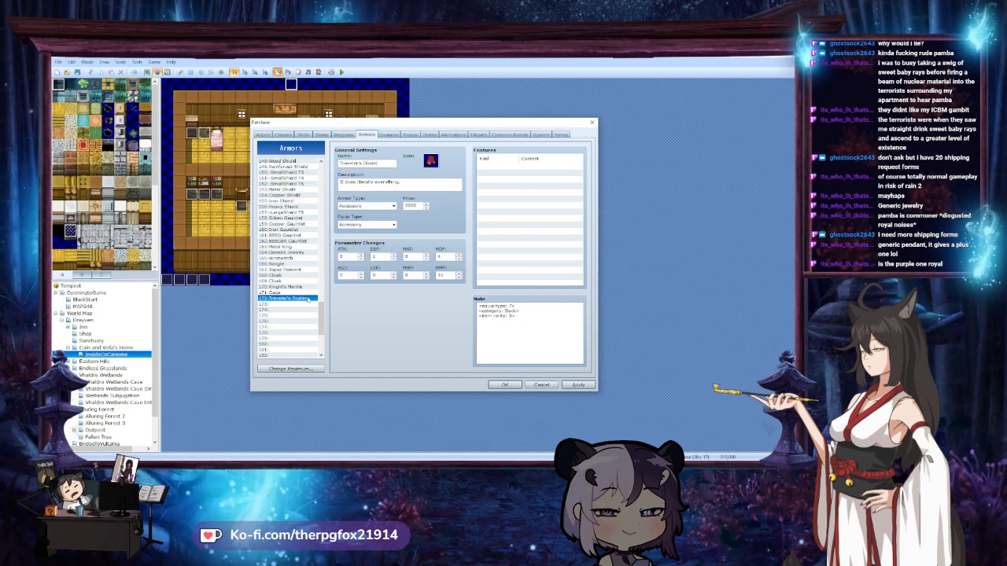
Review the names and settings of the back items in slots 168 to 172 against the Medium Armor Cloak in slot 169
left_click(283, 281)
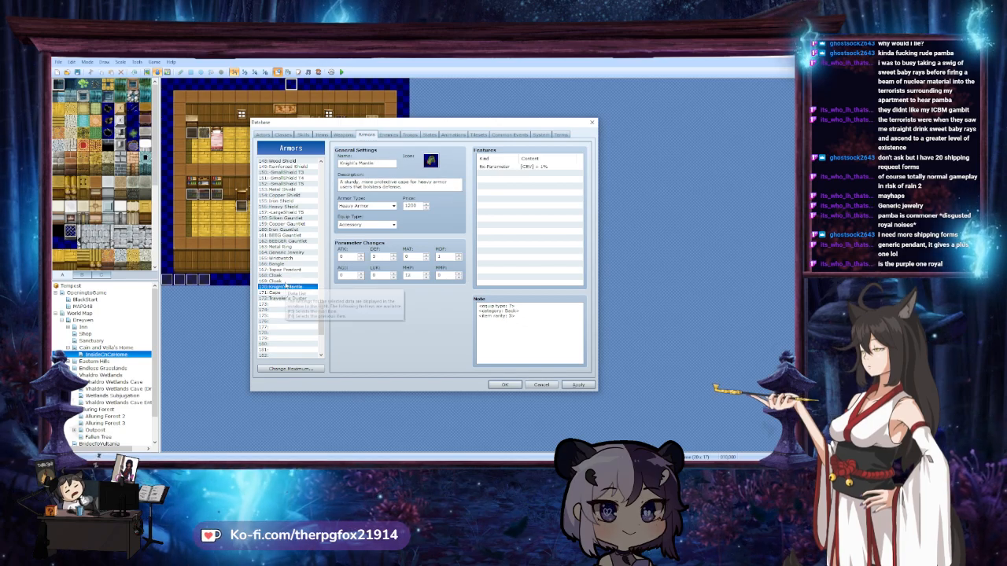
left_click(283, 298)
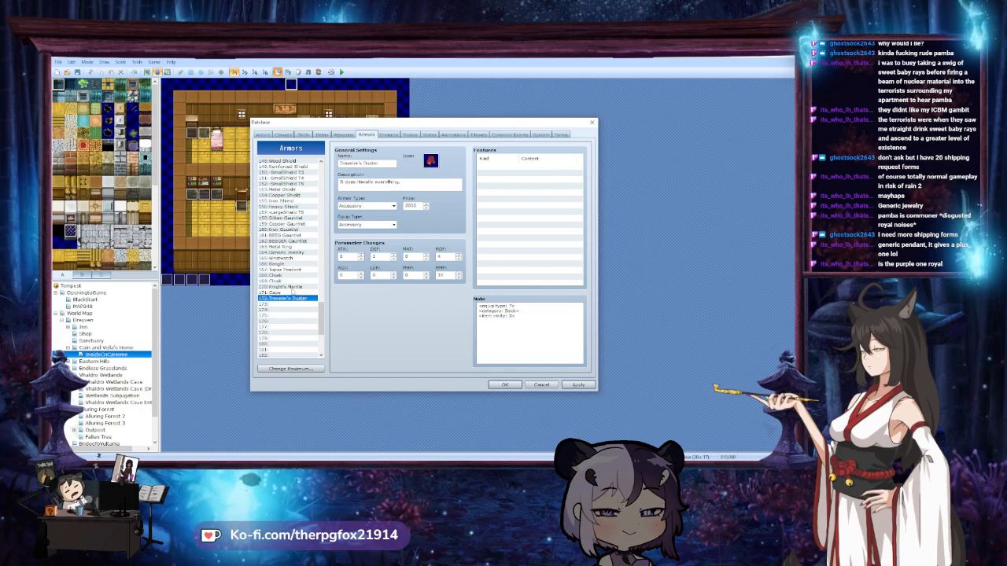
left_click(283, 281)
double_click(364, 163)
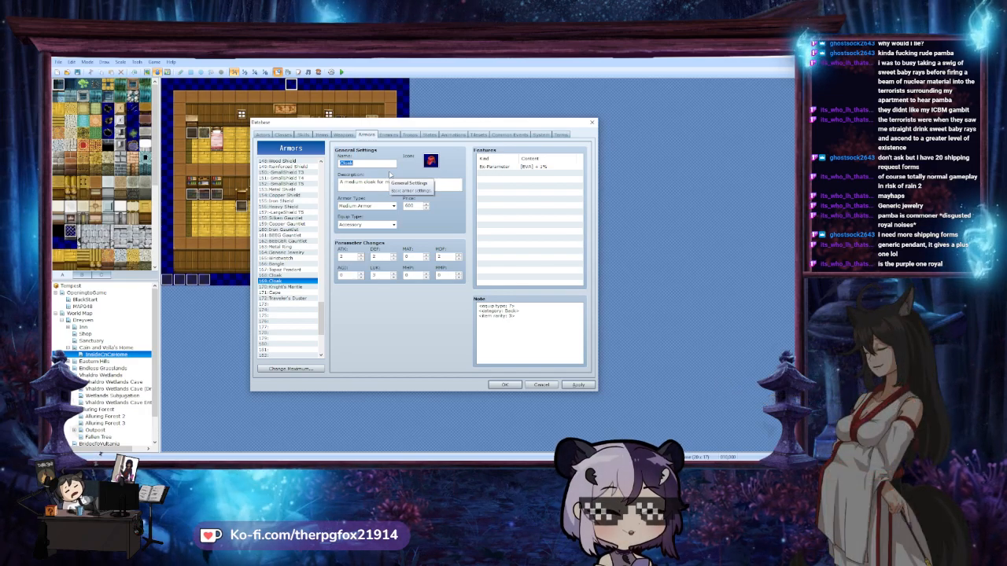
left_click(285, 275)
left_click(292, 292)
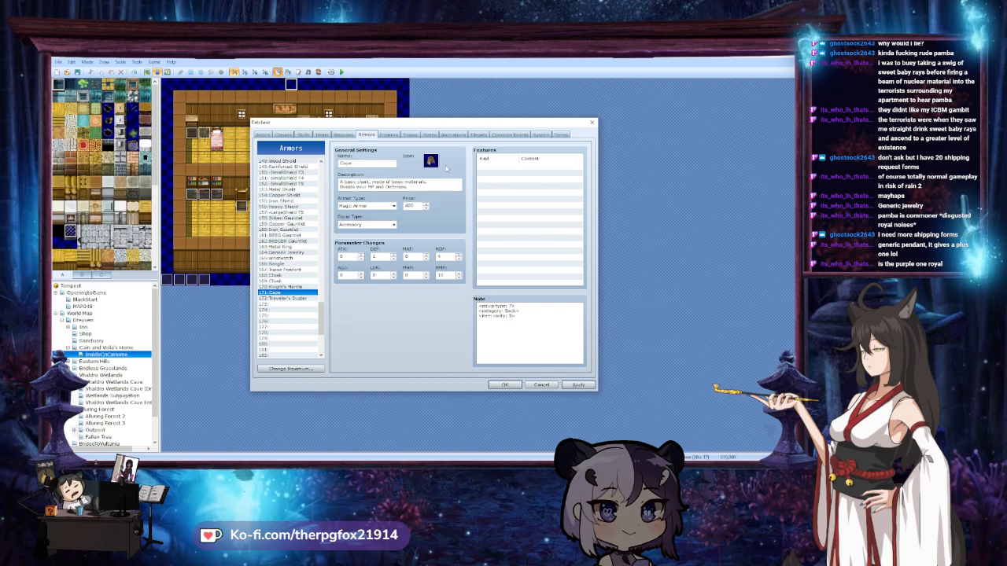
left_click(290, 281)
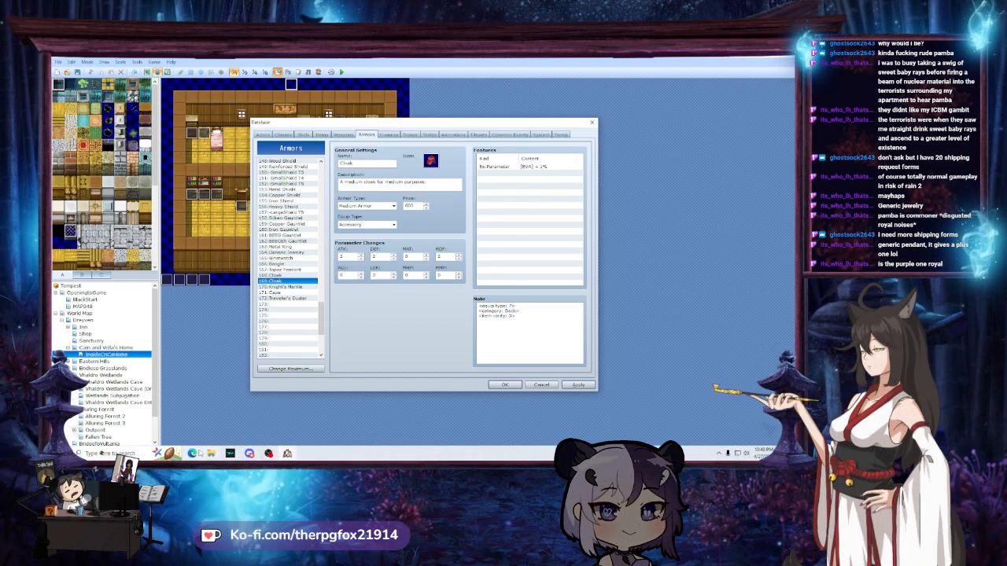
Rename the Magic Armor Cape in slot 171 to Mystic Veil and browse the icon set for it
mouse_move(192, 453)
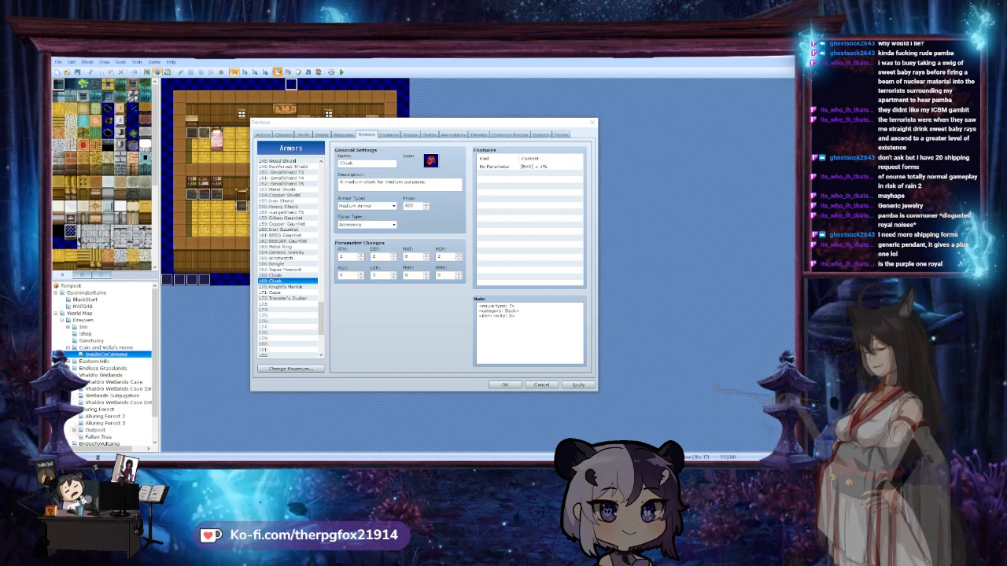
left_click(288, 294)
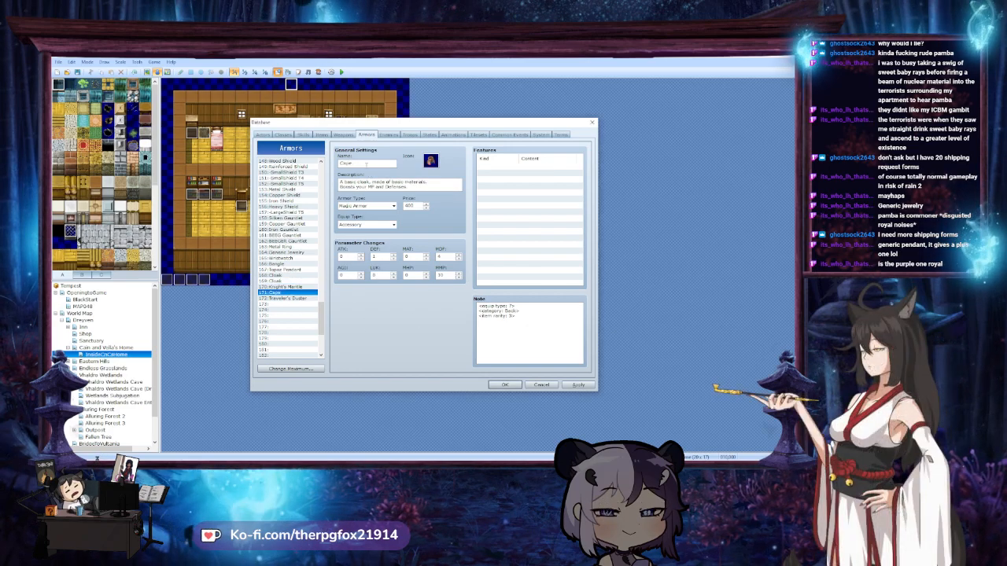
type("Mystic Veil")
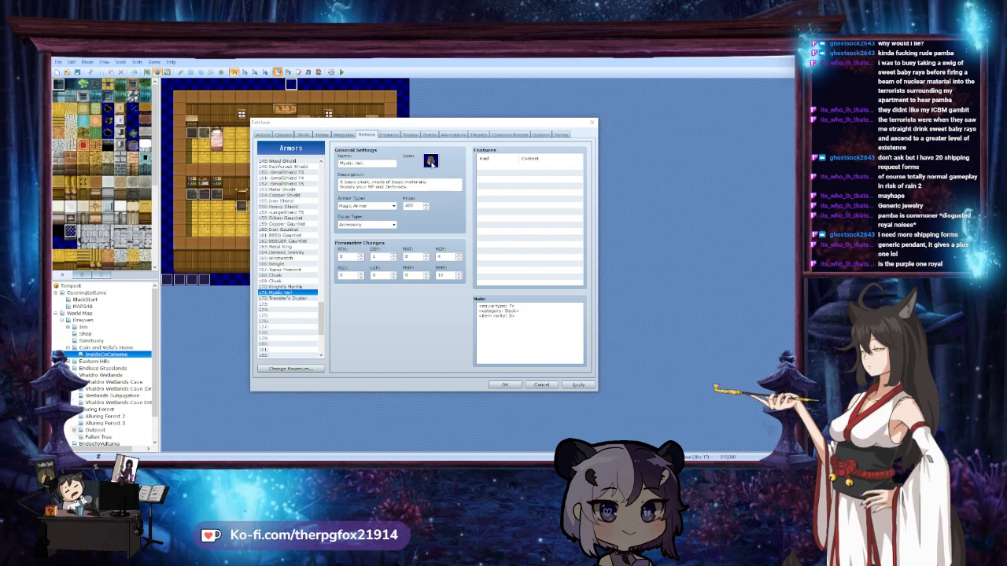
double_click(430, 160)
scroll(457, 284, "down", 3)
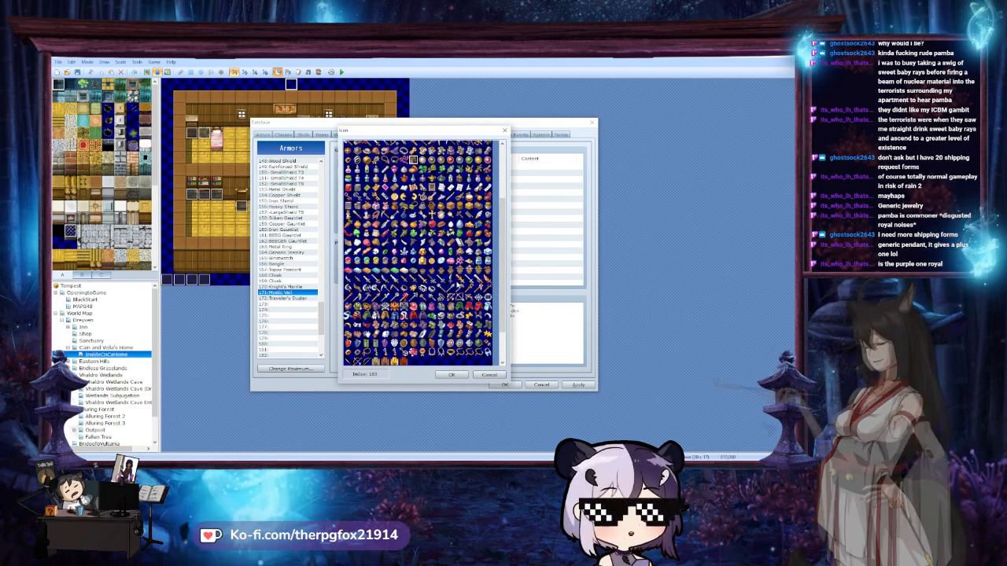
scroll(458, 285, "up", 1)
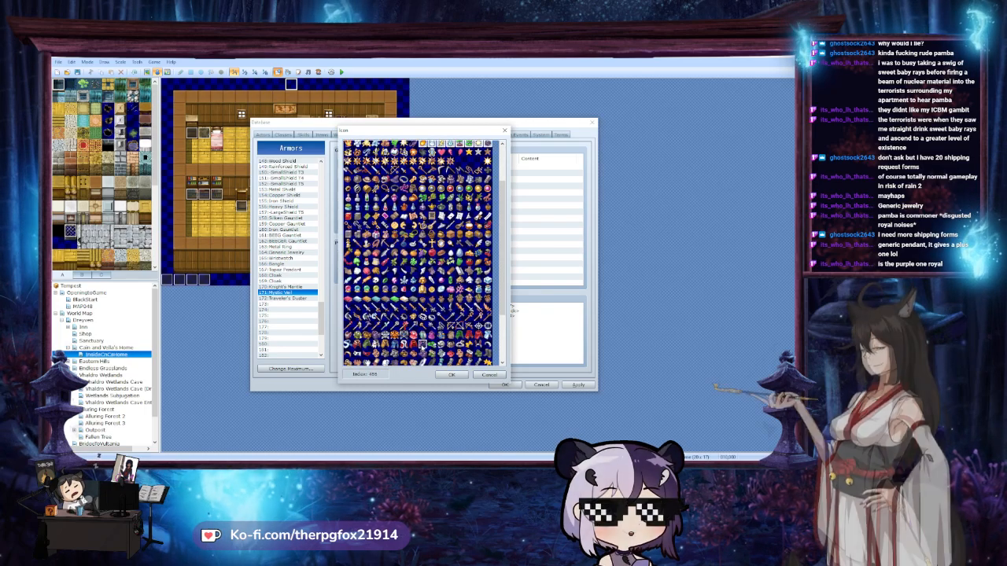
left_click(452, 375)
Rename the Medium Armor Cloak in slot 169 to Cape, replace "cloak" with "cape" in its description, and apply the changes
key("Up")
key("Up")
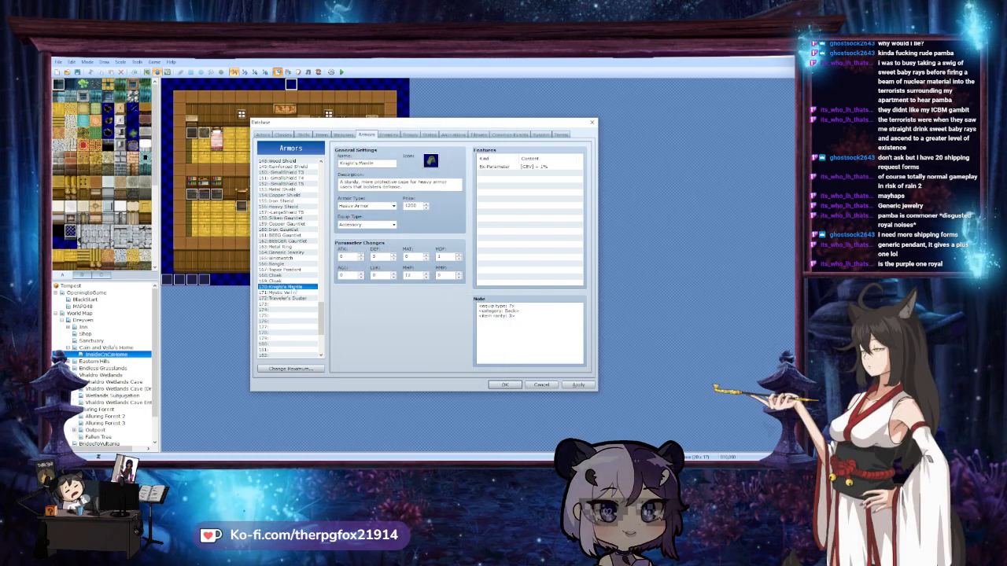
double_click(347, 163)
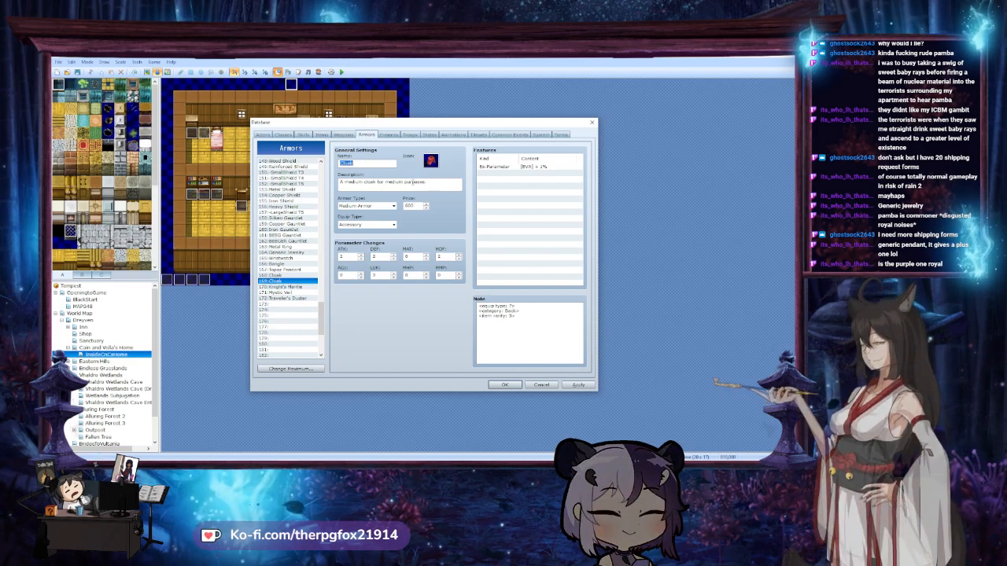
type("Ca")
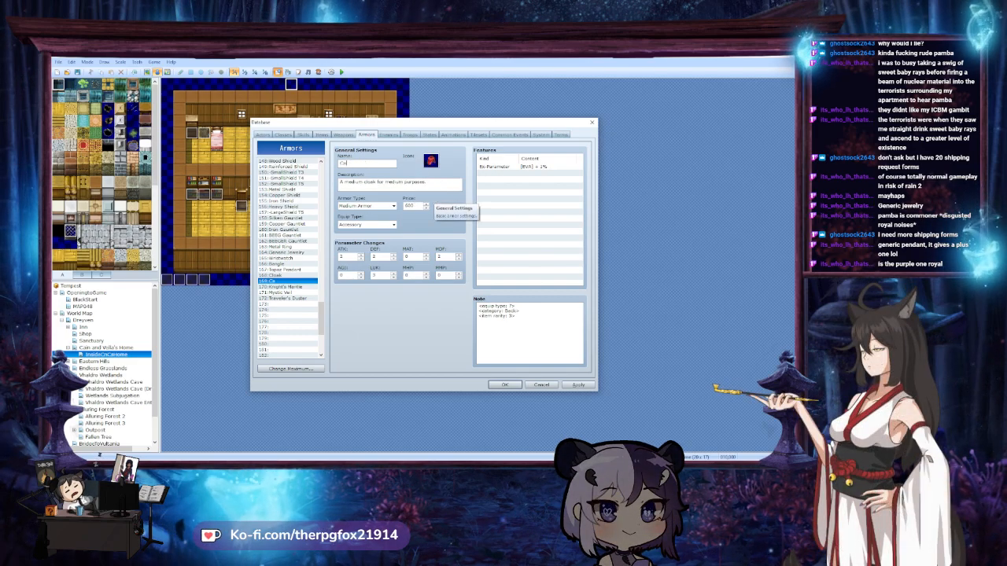
type("pe")
key("Tab")
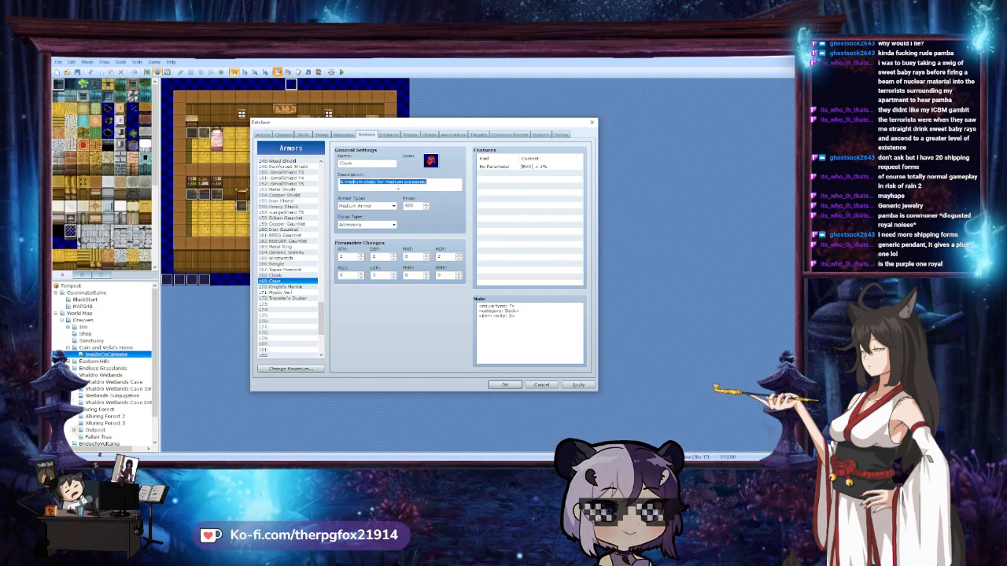
left_click(374, 181)
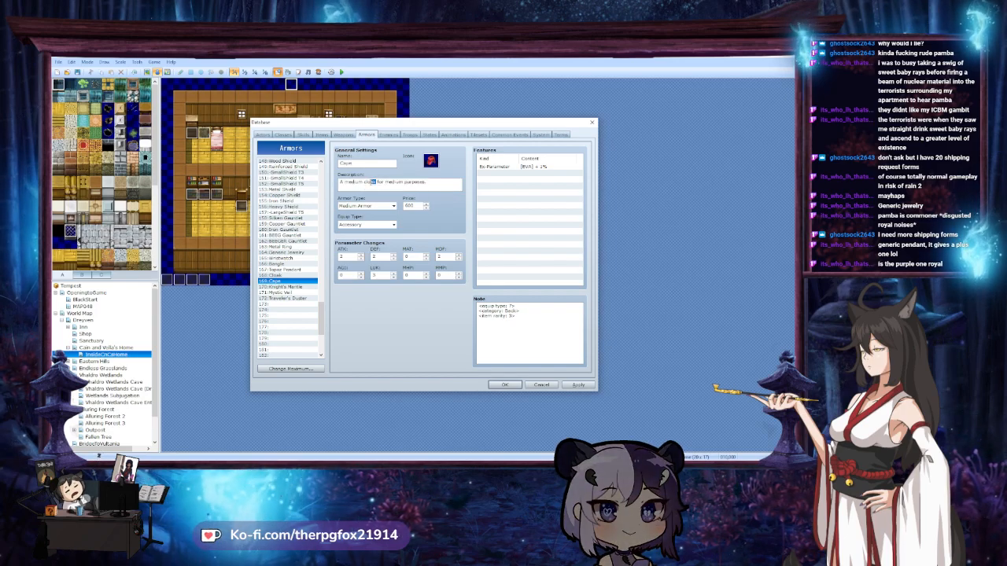
type("cape")
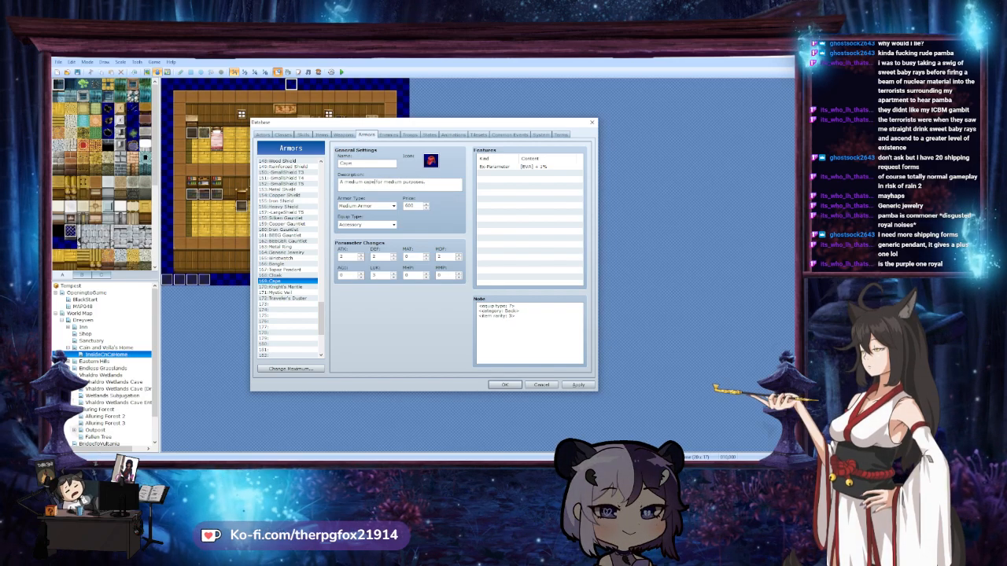
left_click(578, 385)
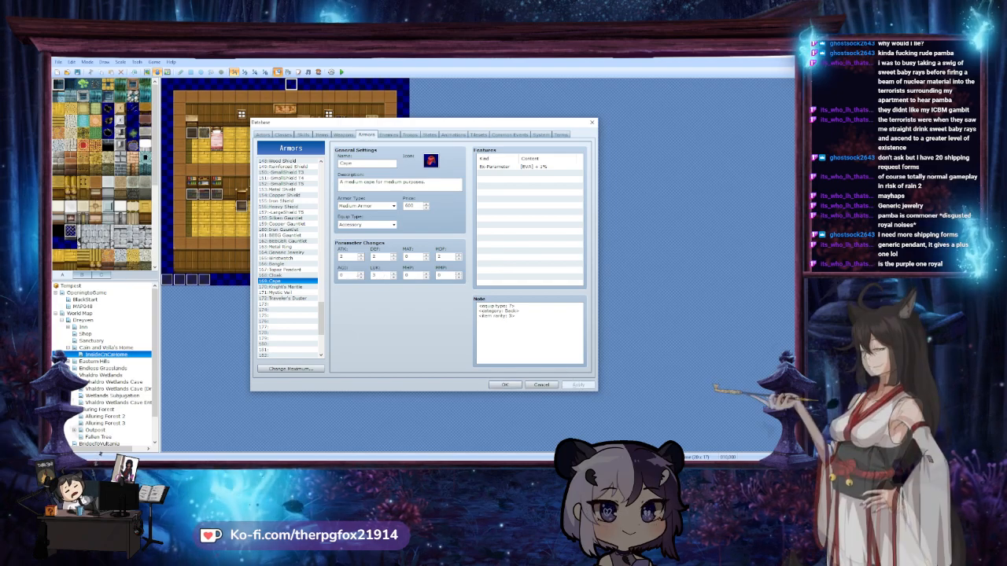
Compare the neighbouring back items and set the Cape in slot 169 to ATK 1, MDF 1, LUK 1 and MHP 10
left_click(277, 275)
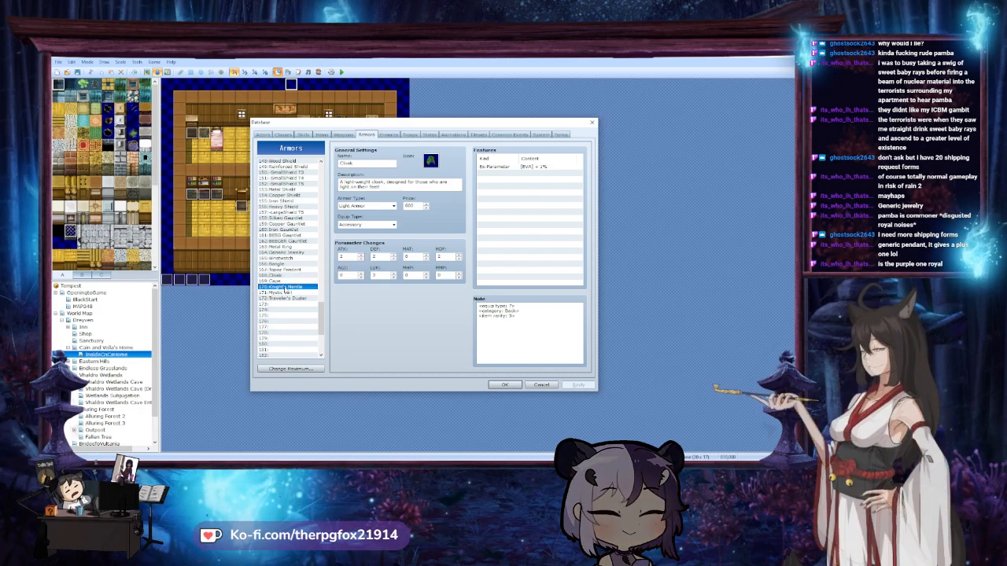
left_click(287, 291)
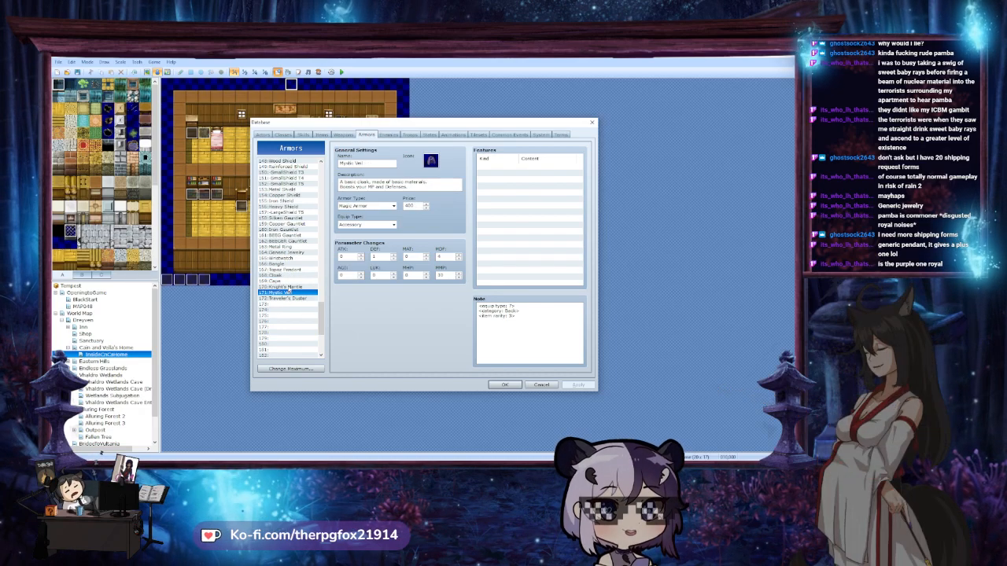
left_click(283, 287)
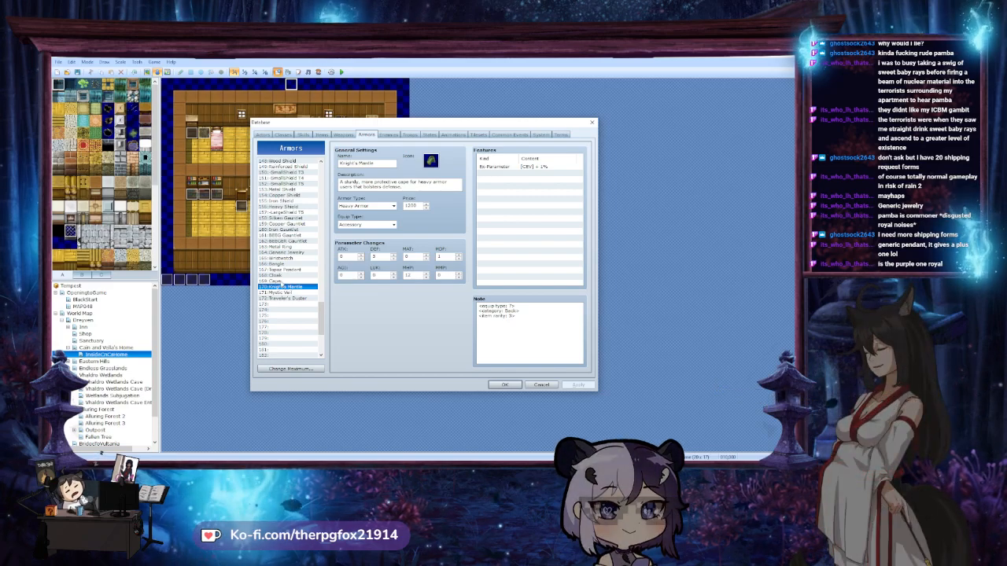
left_click(281, 281)
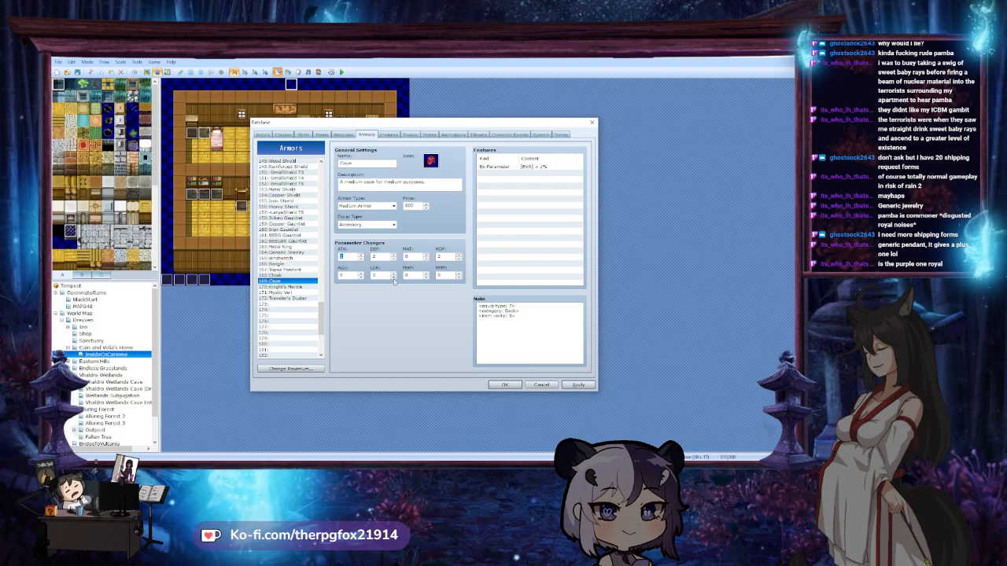
left_click(458, 259)
left_click(425, 272)
left_click(426, 272)
left_click(425, 273)
left_click(426, 273)
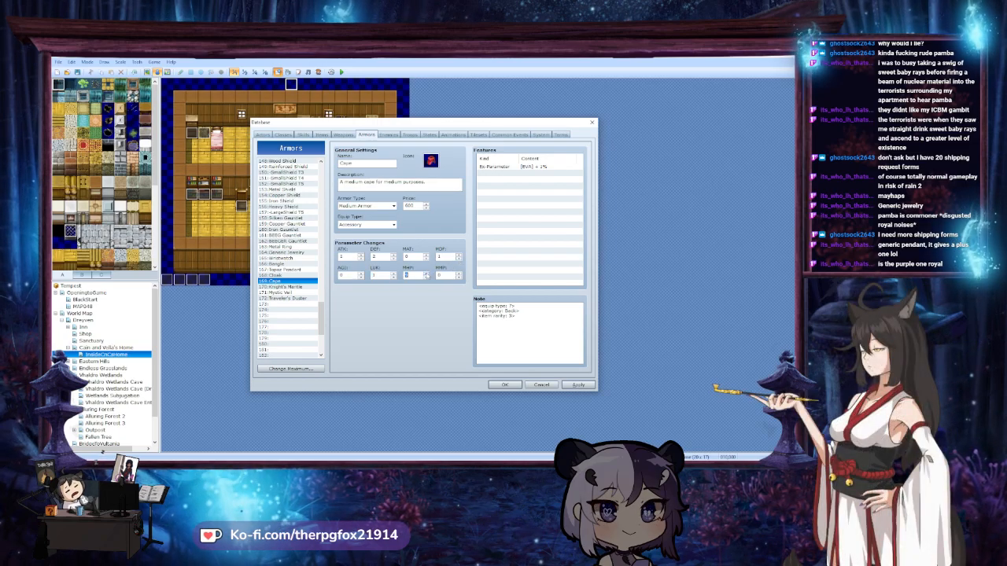
Compare the Cape in slot 169 with the Knight's Mantle and set the Cape's DEF to 1
left_click(299, 287)
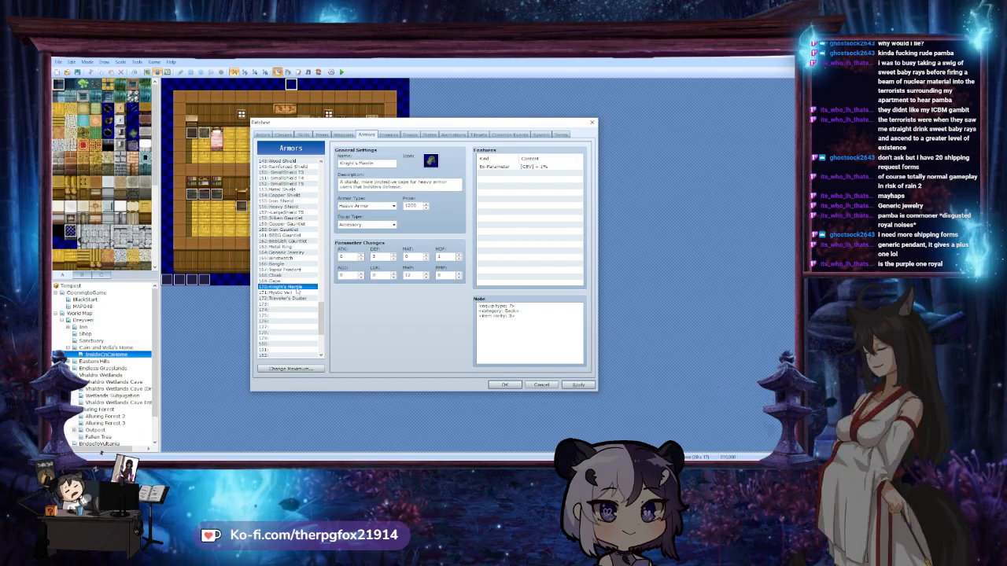
left_click(294, 281)
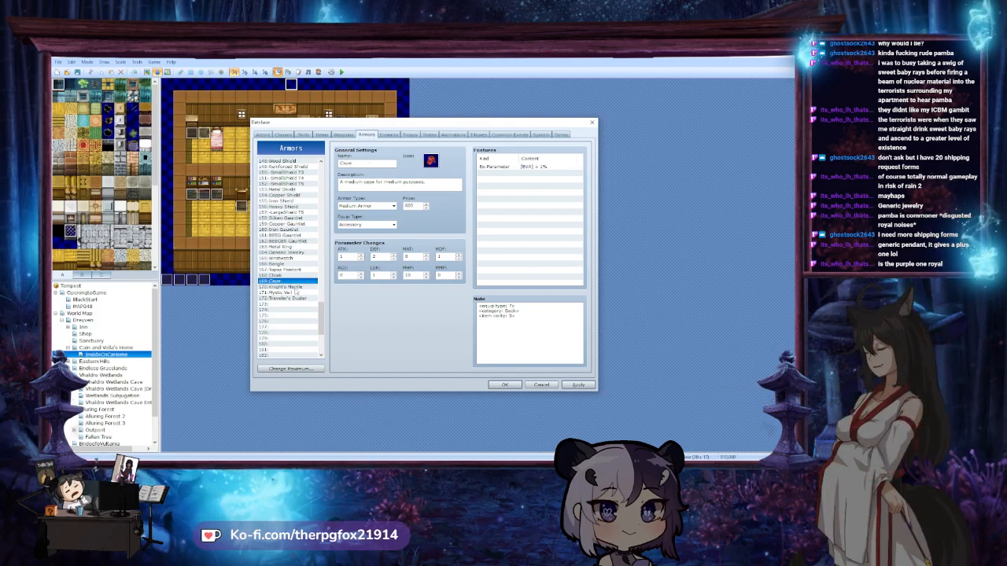
left_click(290, 287)
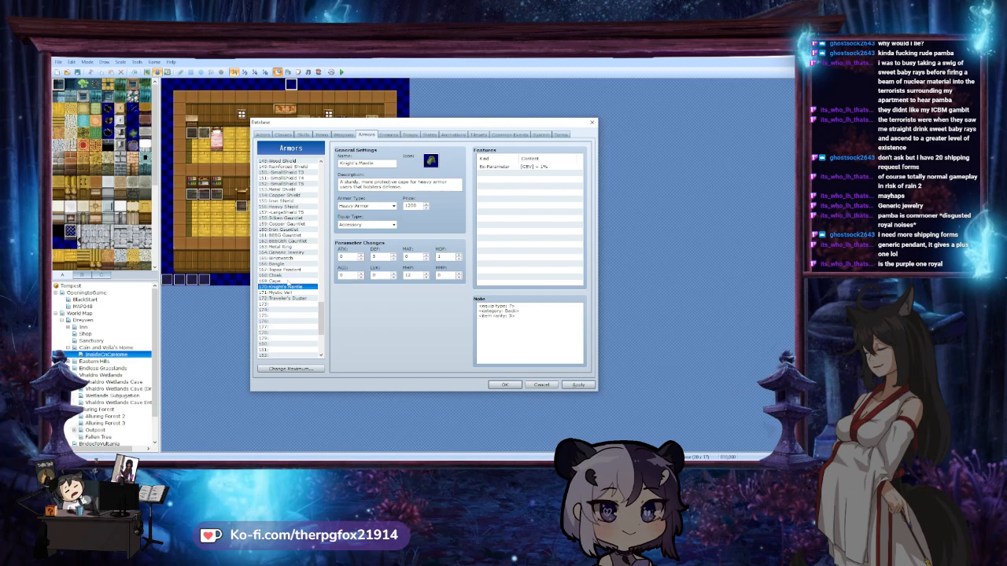
left_click(291, 280)
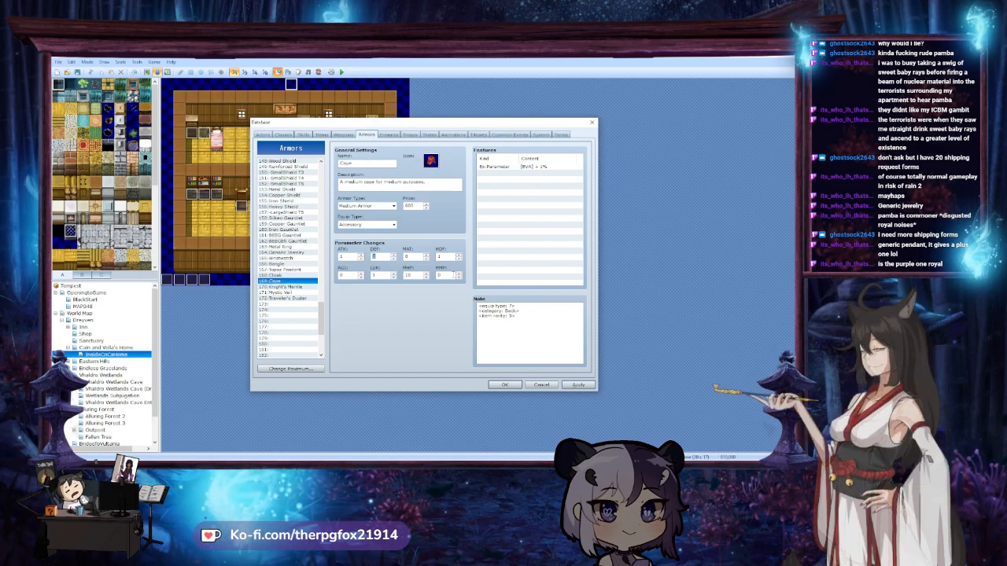
Check the other back items and set the Traveler's Duster in slot 172 to ATK 2, DEF 3 and LUK 2
left_click(285, 276)
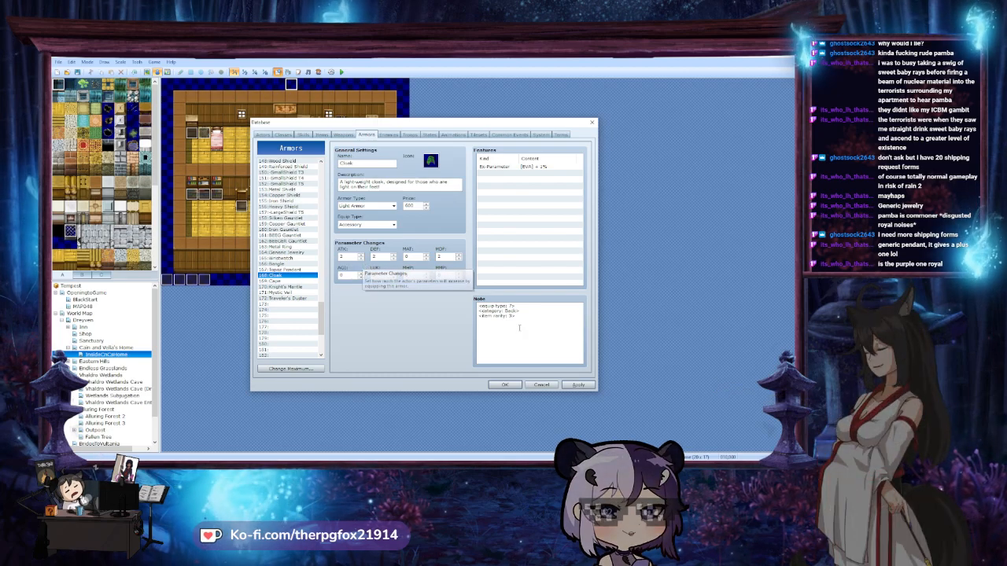
key("Down")
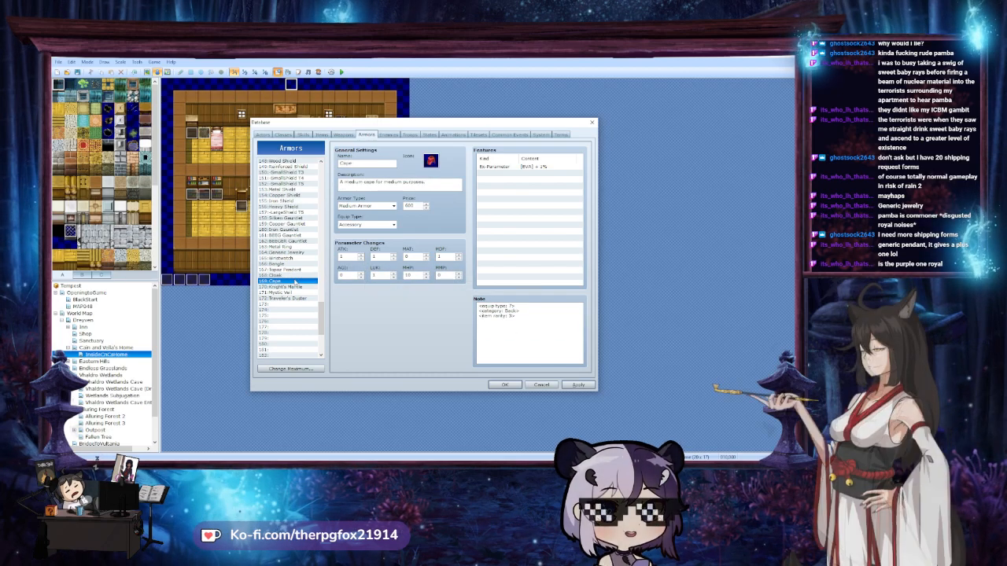
key("Down")
key("Down")
key("Down")
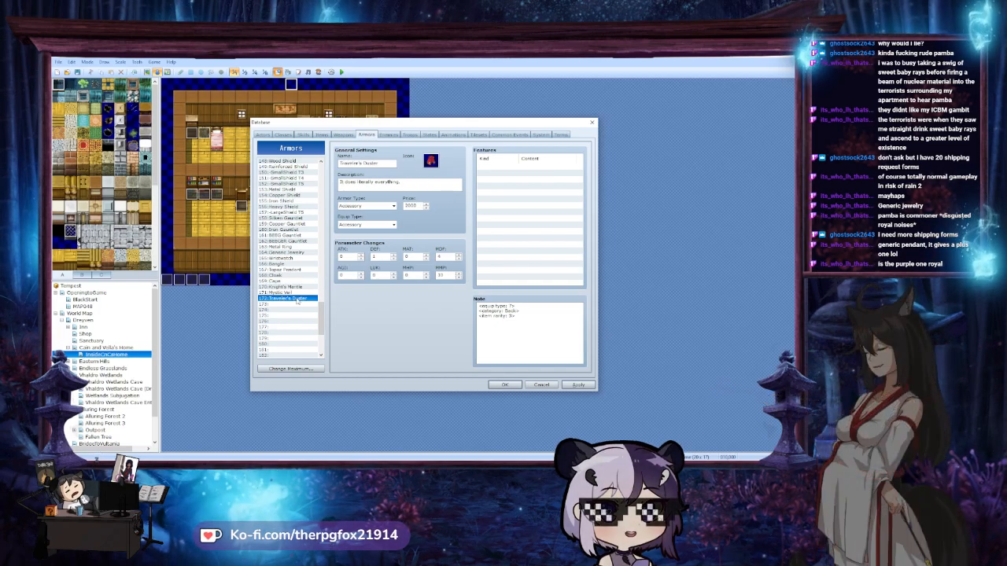
left_click(298, 305)
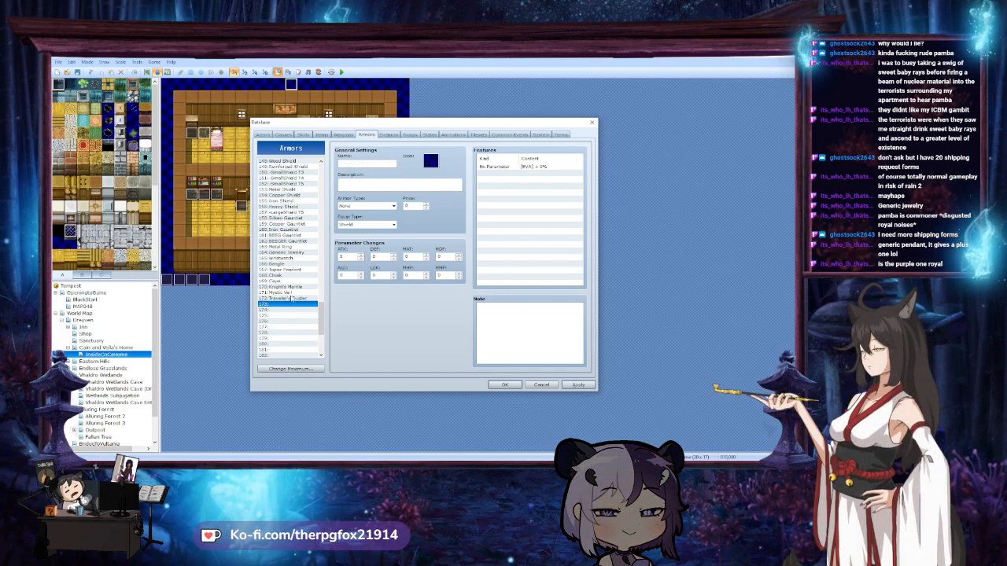
left_click(291, 299)
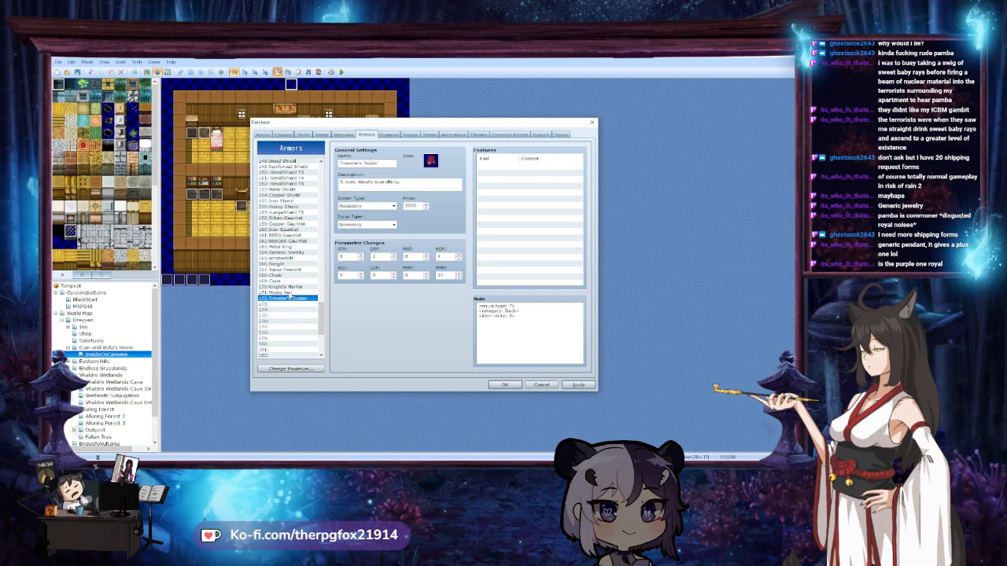
left_click(289, 293)
left_click(312, 298)
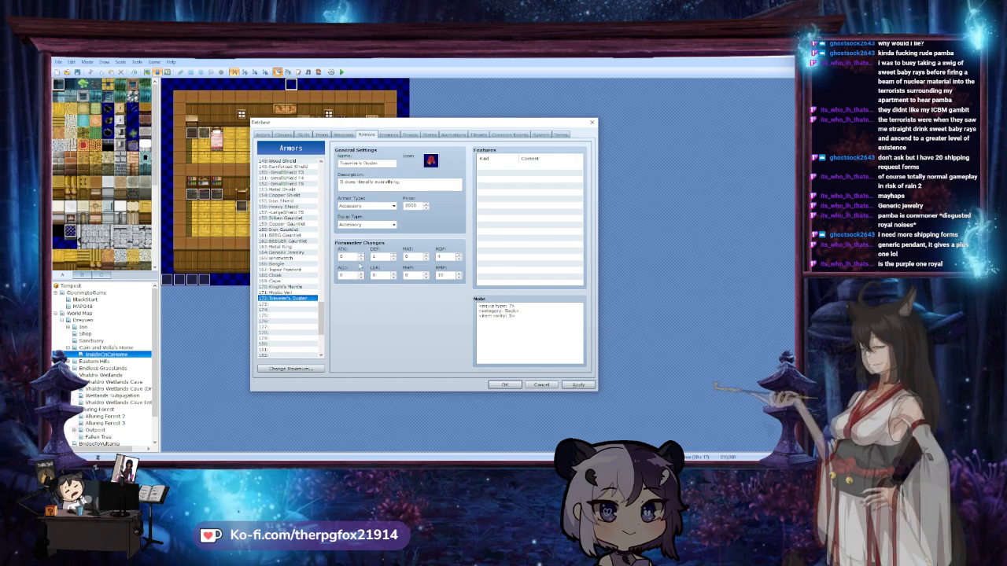
type("2")
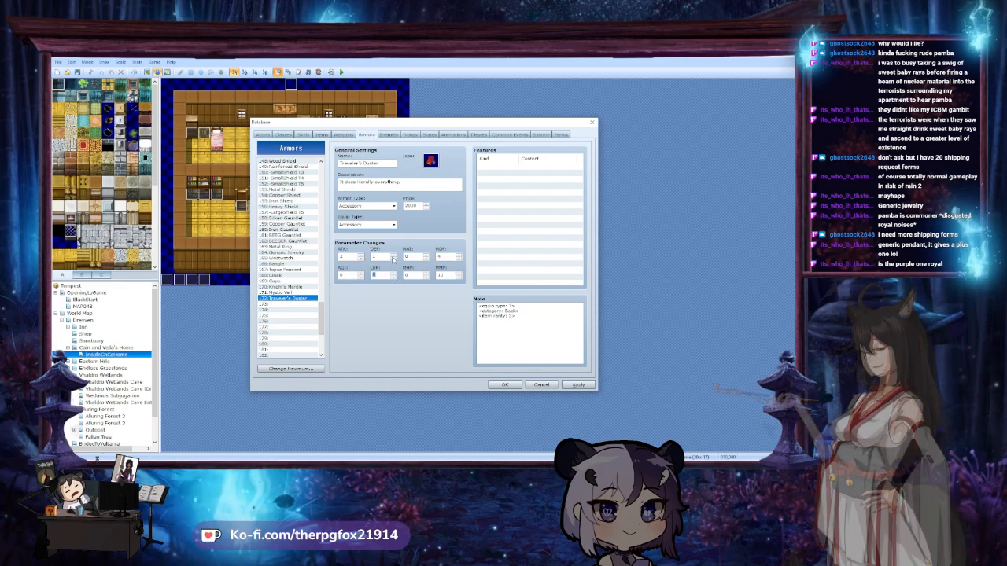
left_click(376, 256)
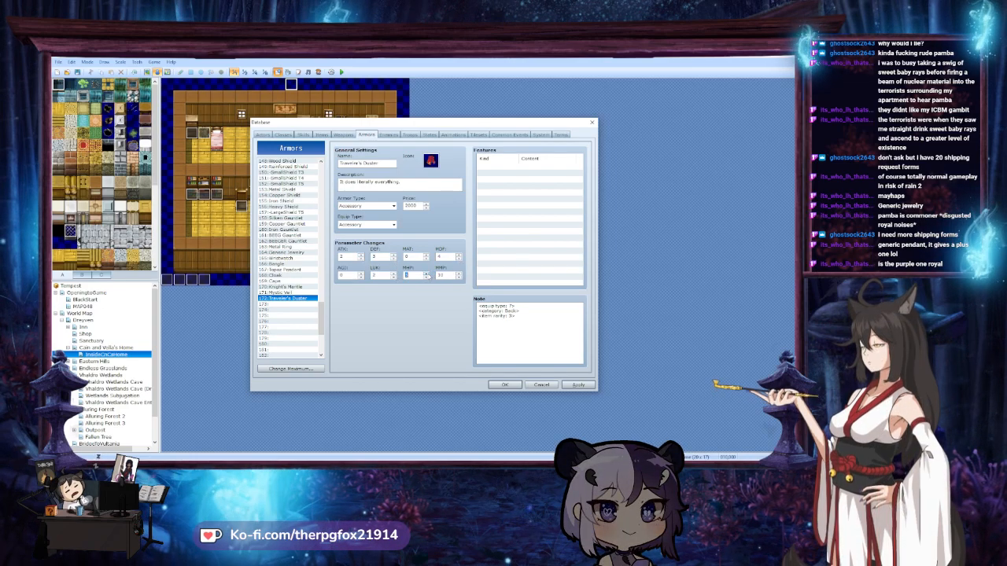
Raise the MAT bonus of the Mystic Veil in slot 171 and apply the changes
left_click(307, 292)
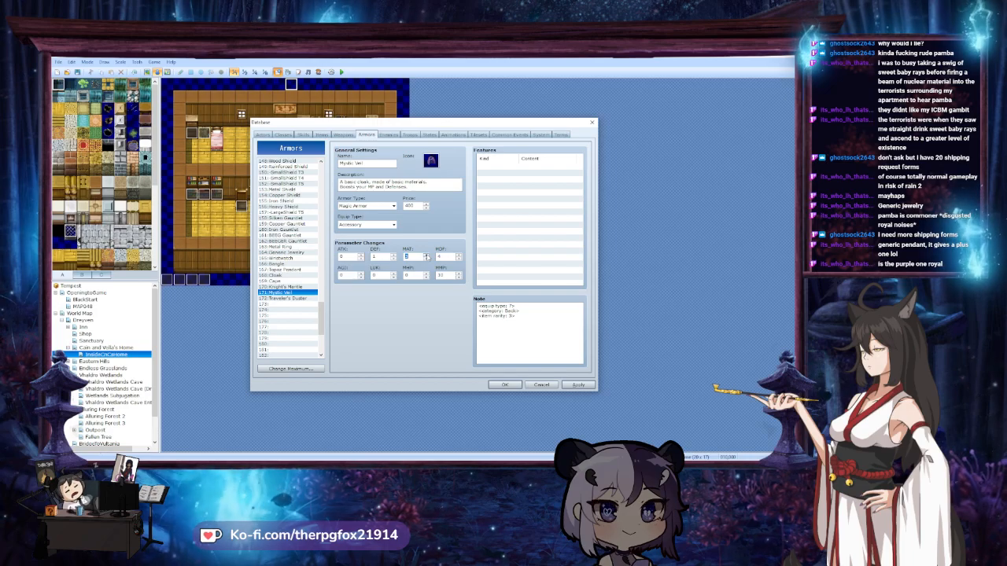
left_click(569, 357)
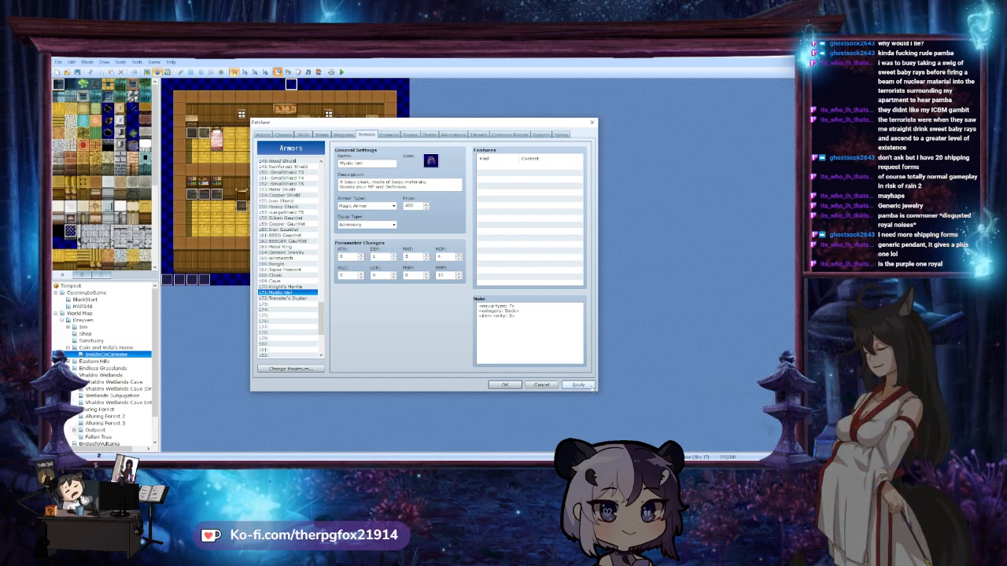
left_click(579, 385)
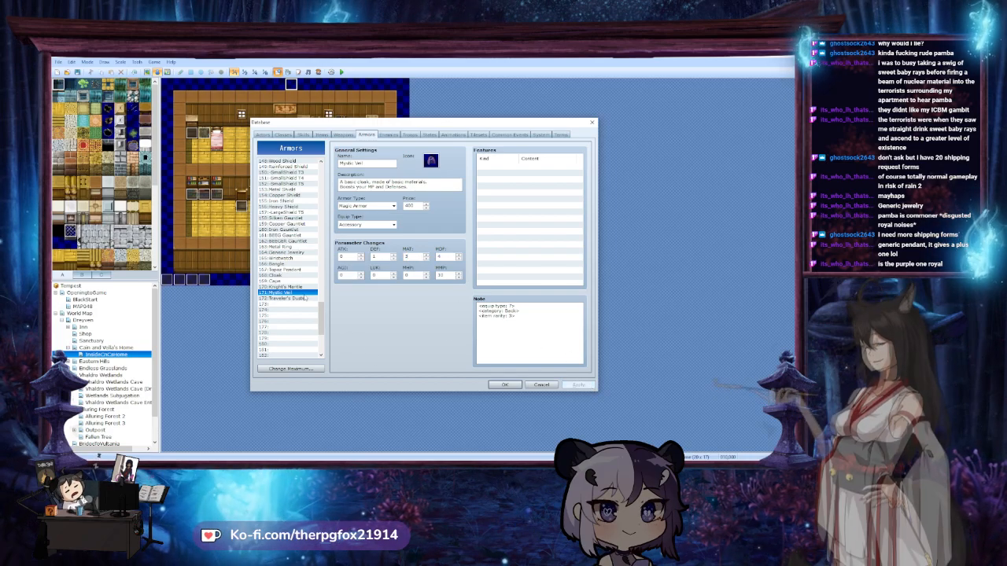
Review the back items up to the Cloak and copy the original Belt entry into the empty armor slot 173
key("Up")
key("Up")
key("Up")
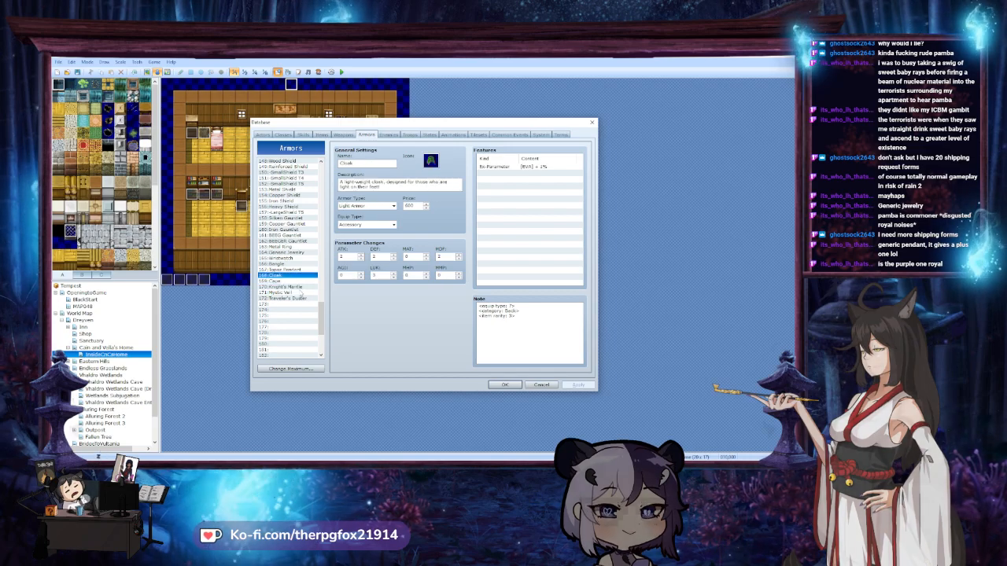
left_click(298, 304)
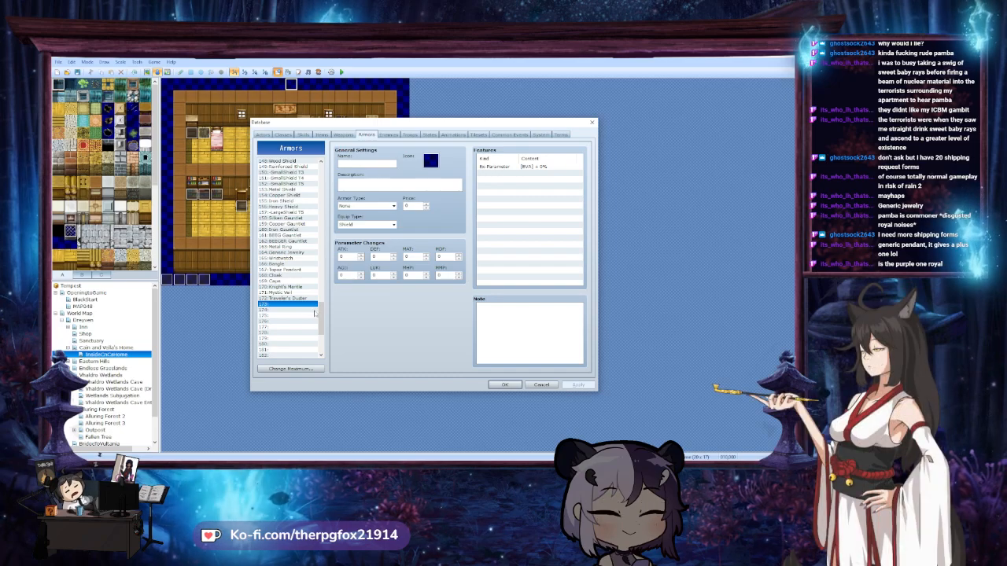
left_click_drag(321, 315, 324, 183)
left_click(304, 259)
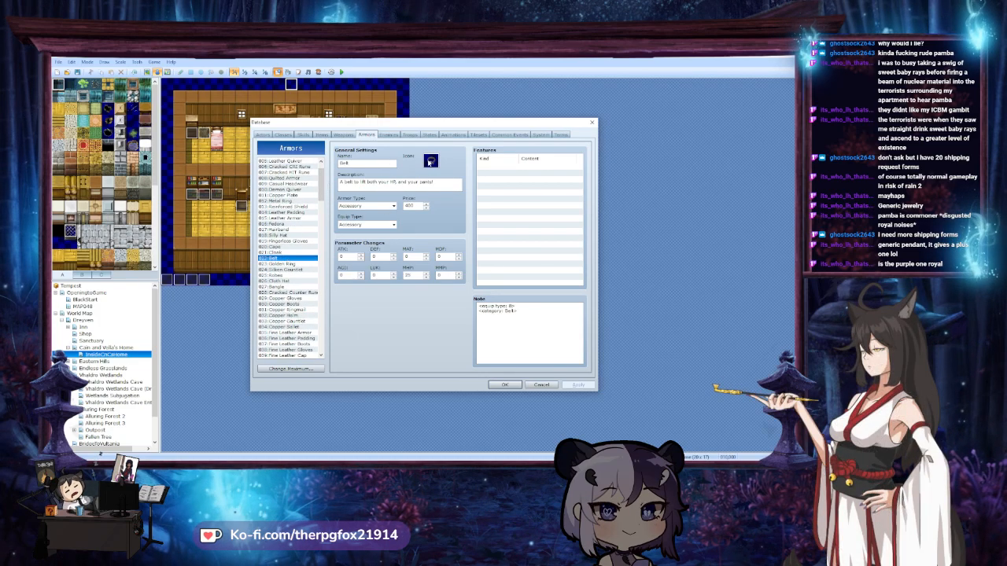
left_click_drag(321, 185, 326, 332)
left_click(287, 235)
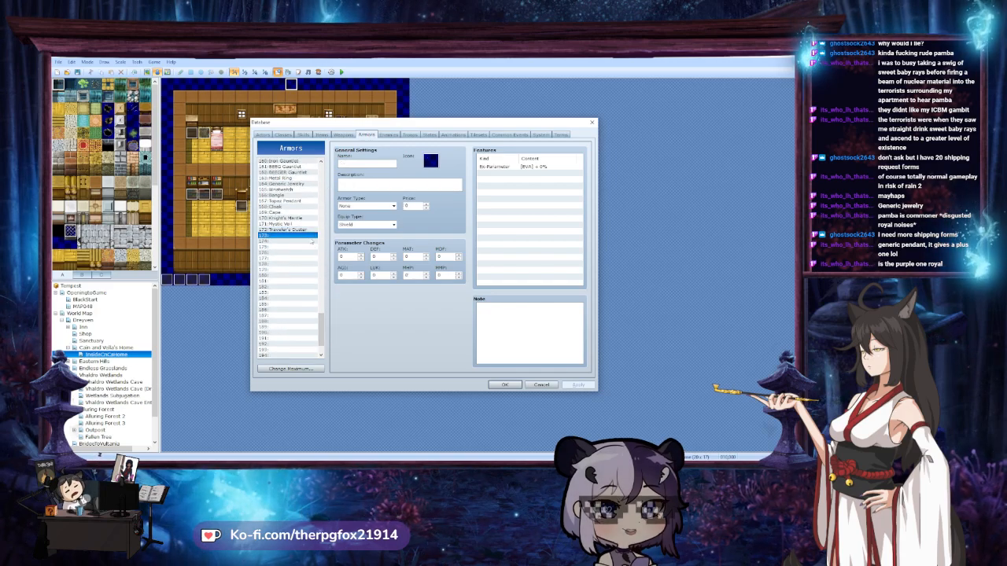
key("ctrl+v")
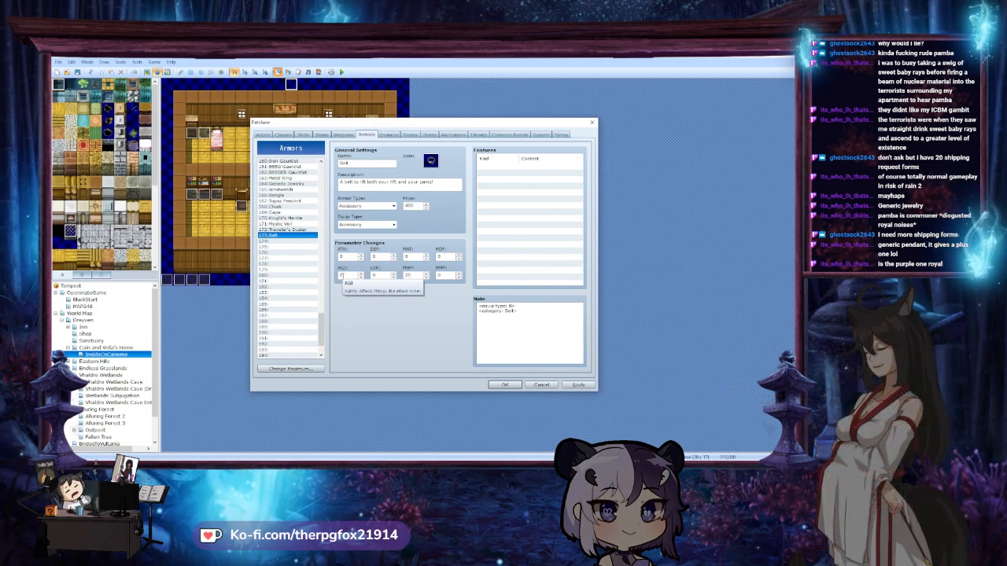
Move the copied Belt from slot 173 to slot 174
left_click(527, 308)
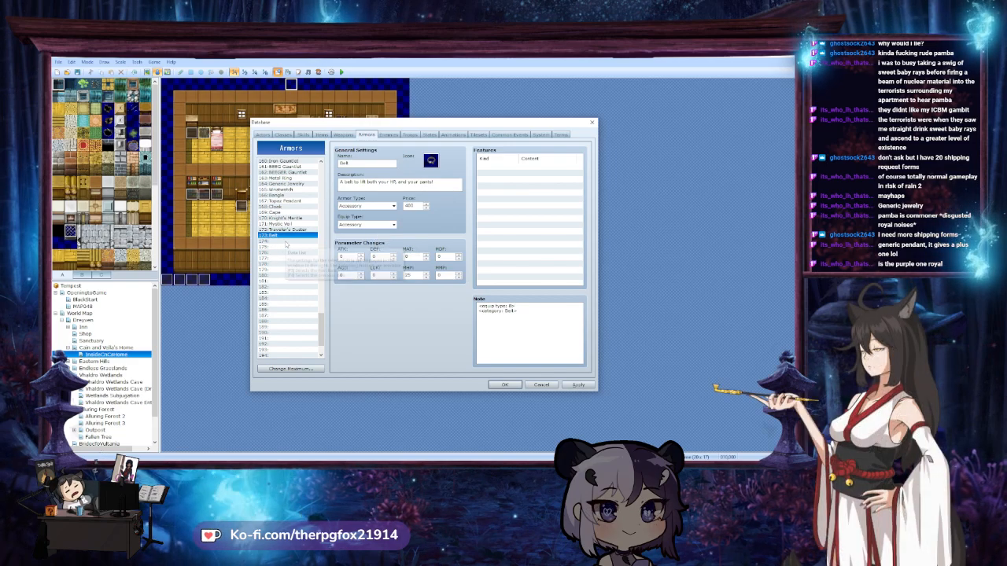
left_click(284, 240)
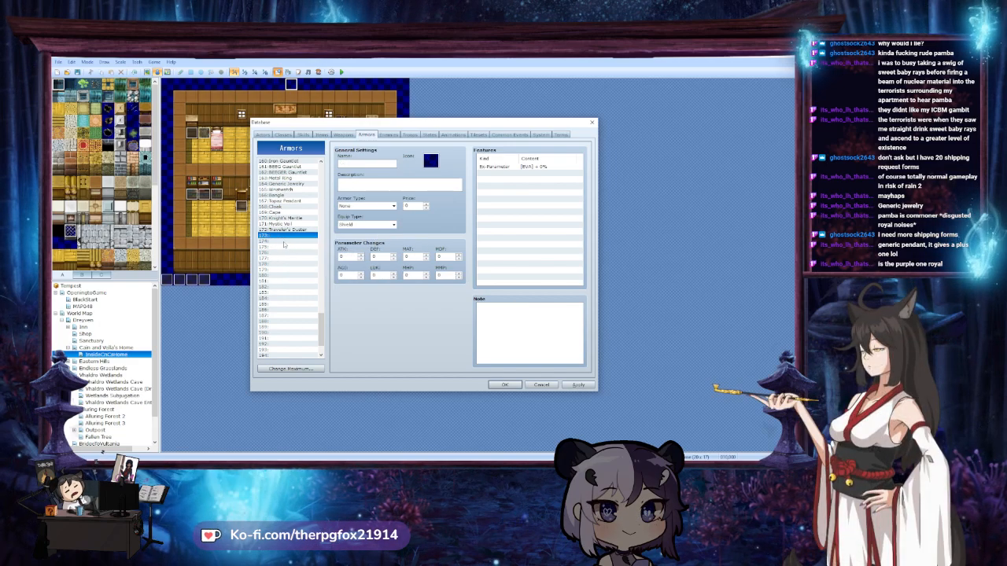
key("ctrl+v")
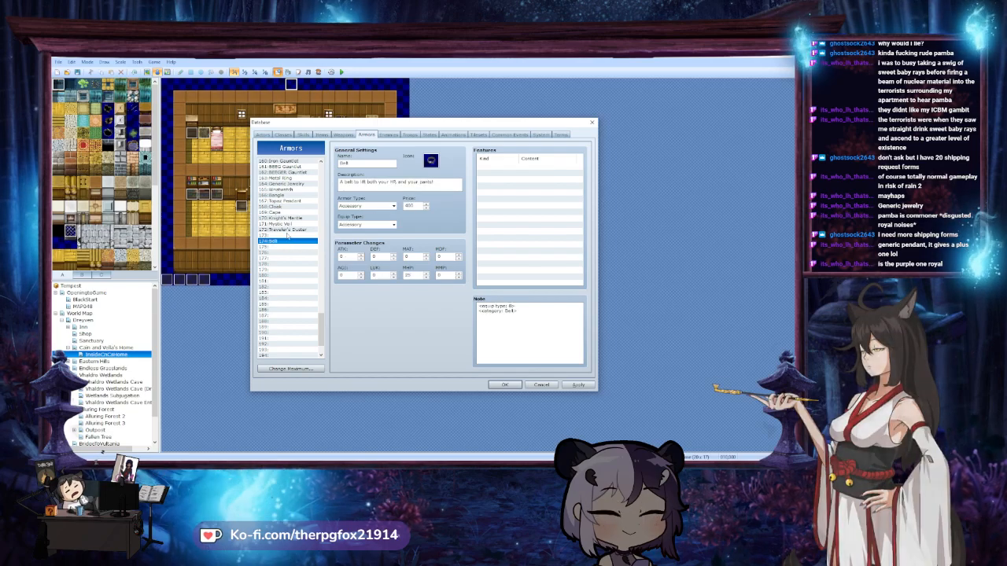
Set the slot 174 Belt's MHP bonus to 20 and its armor type to Medium Armor
double_click(409, 276)
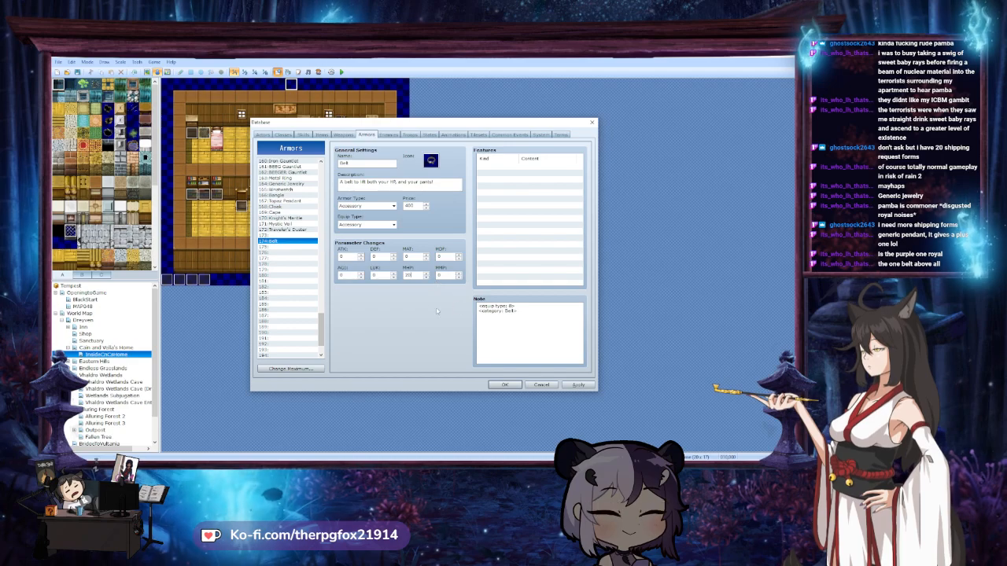
left_click(280, 236)
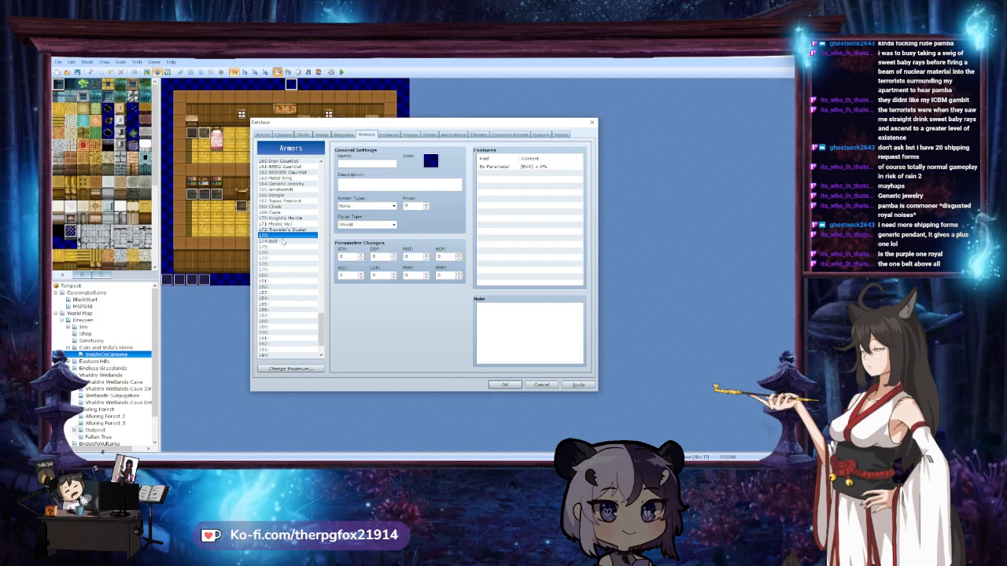
left_click(283, 240)
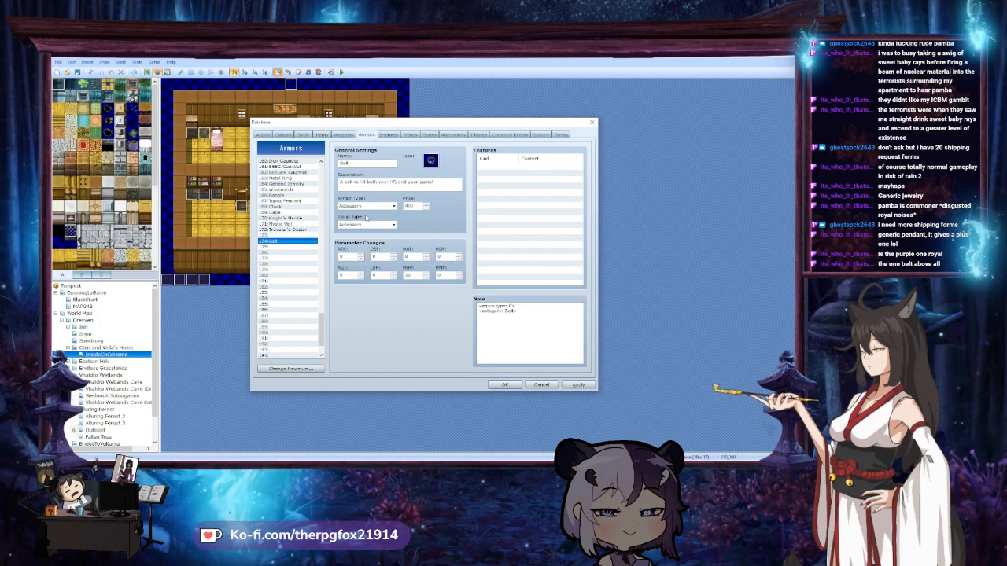
left_click(378, 205)
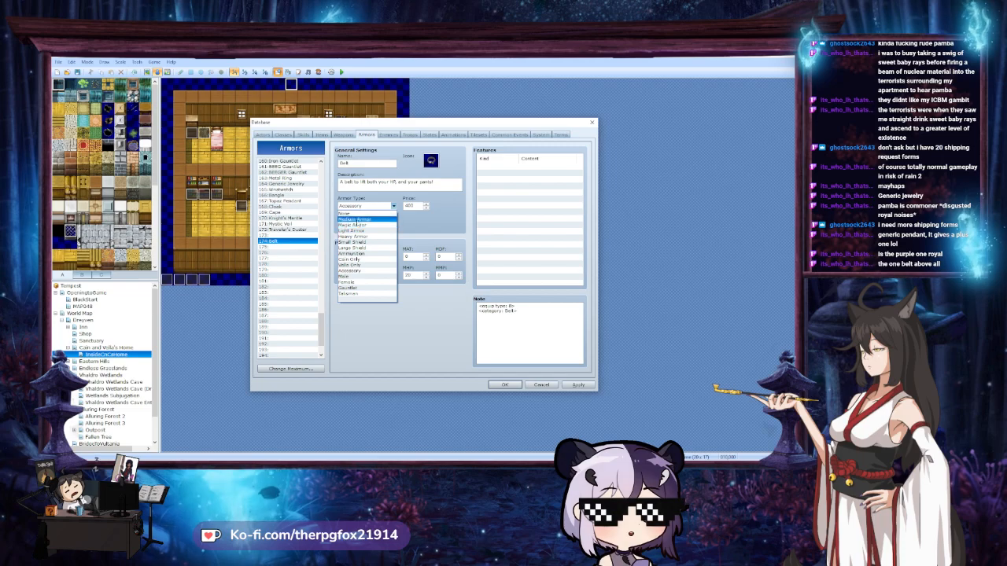
left_click(360, 219)
left_click(281, 236)
left_click(284, 240)
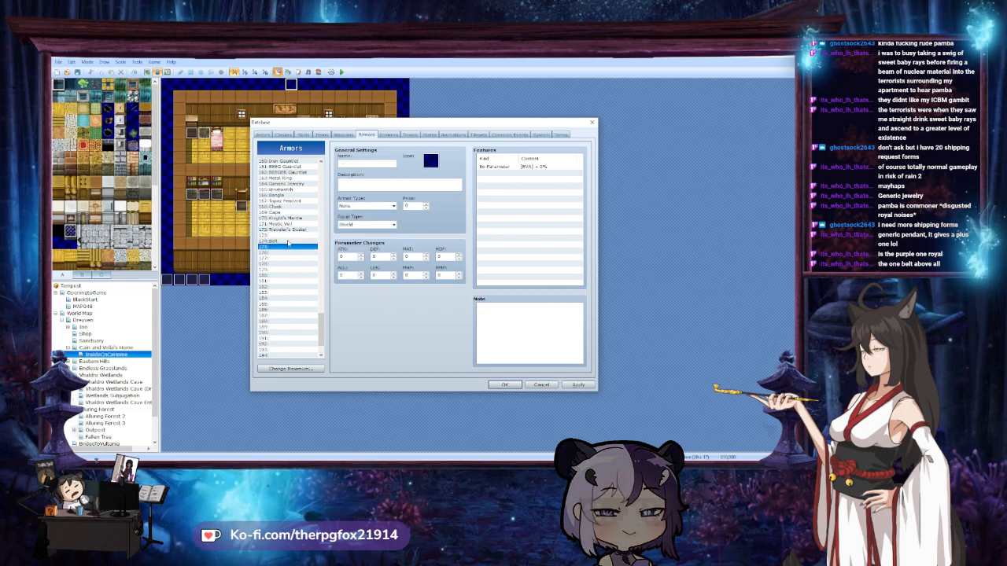
Try a different icon for the Belt in slot 174 and restore its original belt icon
double_click(431, 162)
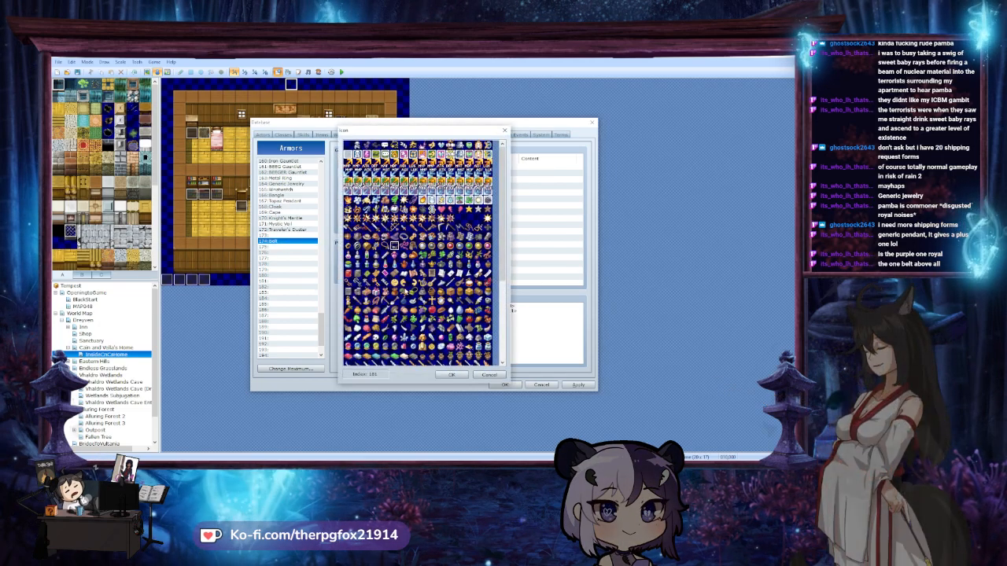
scroll(397, 280, "down", 2)
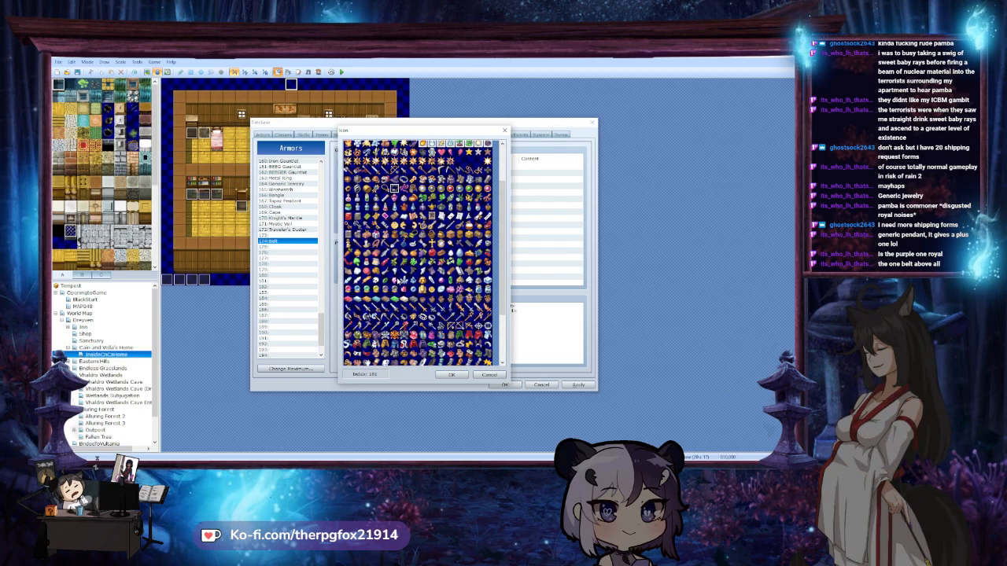
scroll(397, 280, "down", 1)
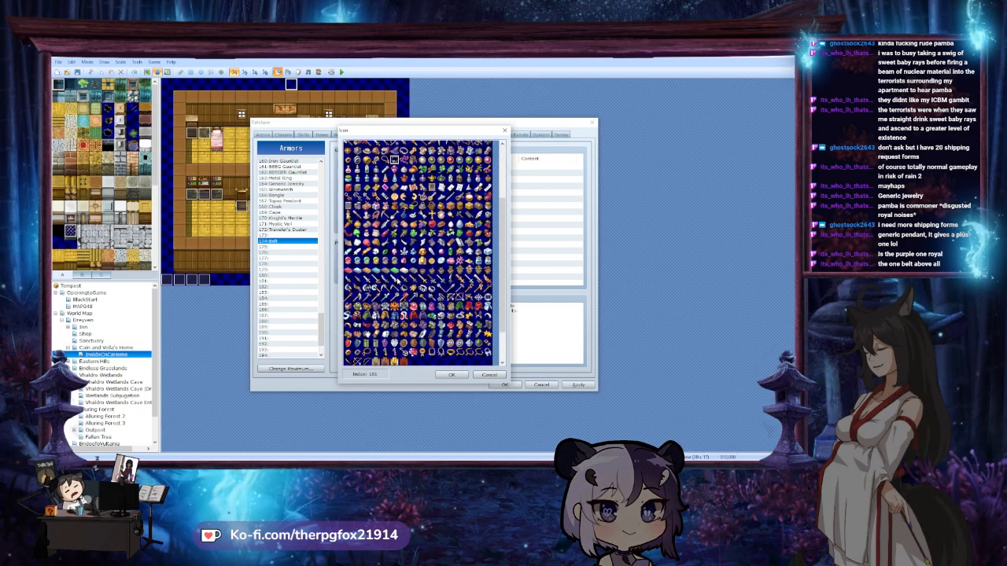
scroll(397, 280, "down", 1)
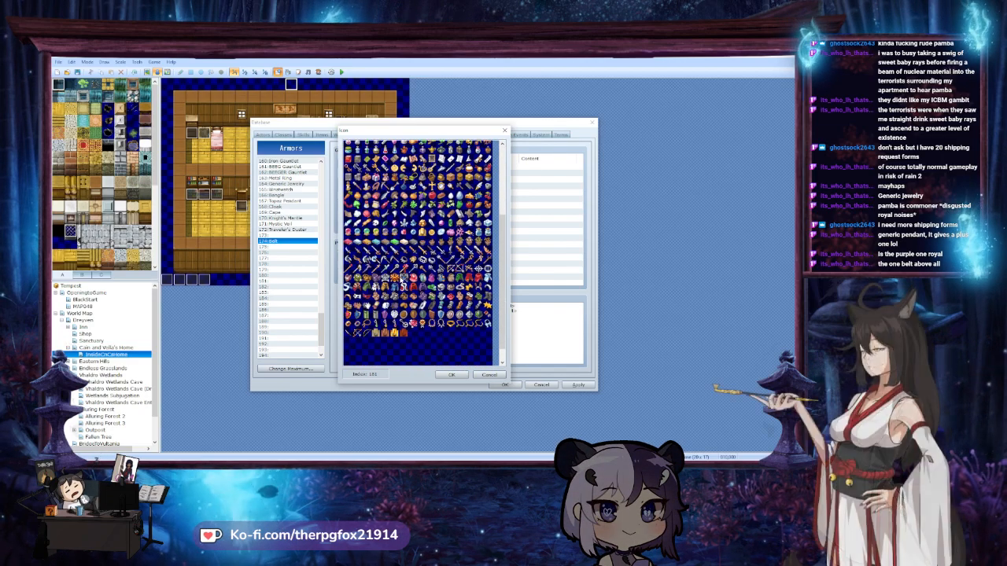
left_click(366, 324)
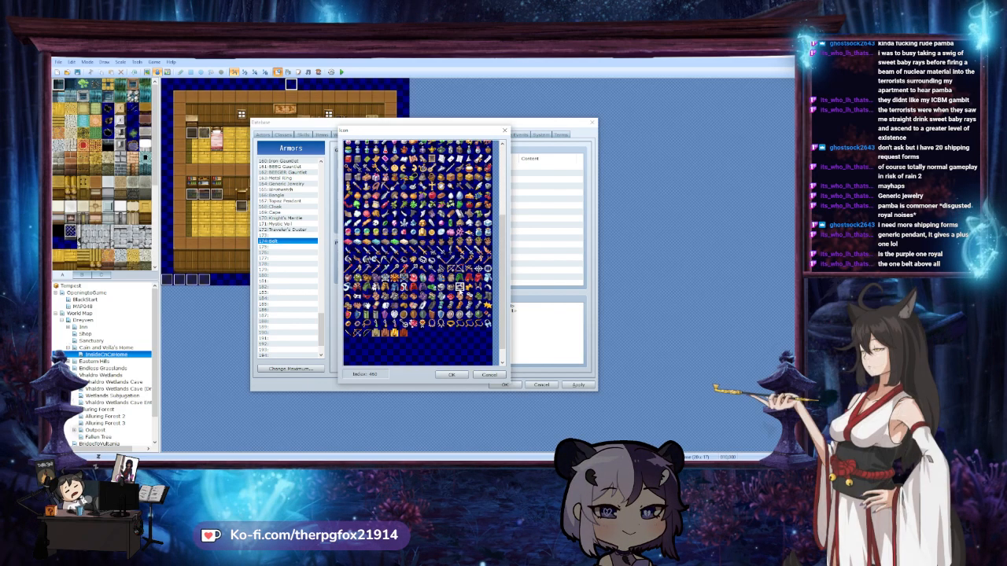
left_click(451, 374)
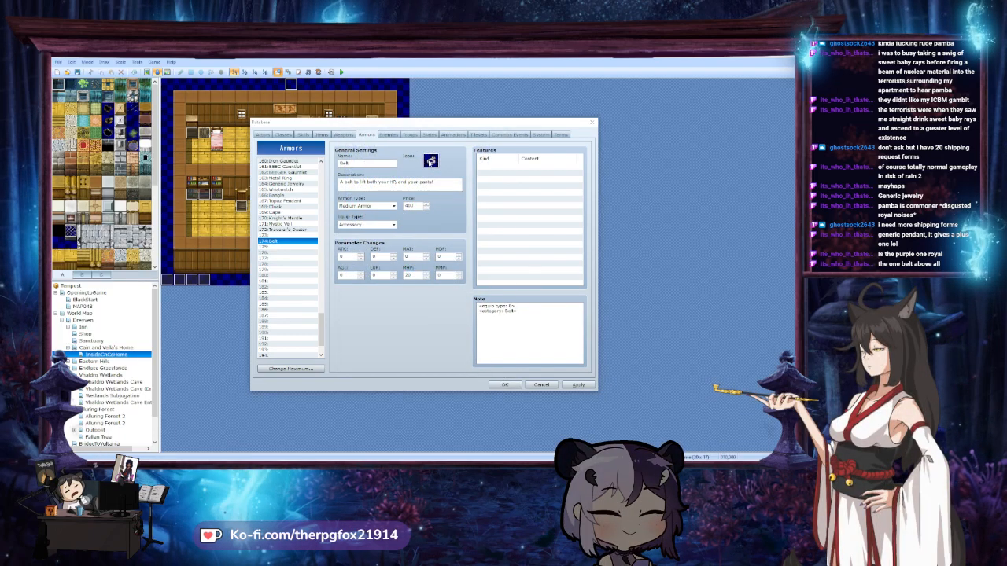
left_click(431, 161)
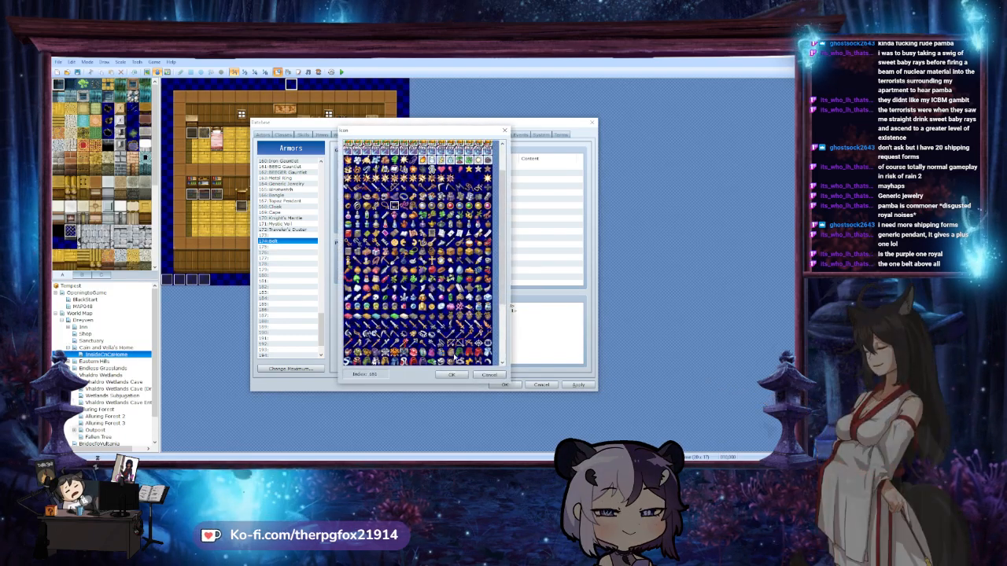
left_click(451, 375)
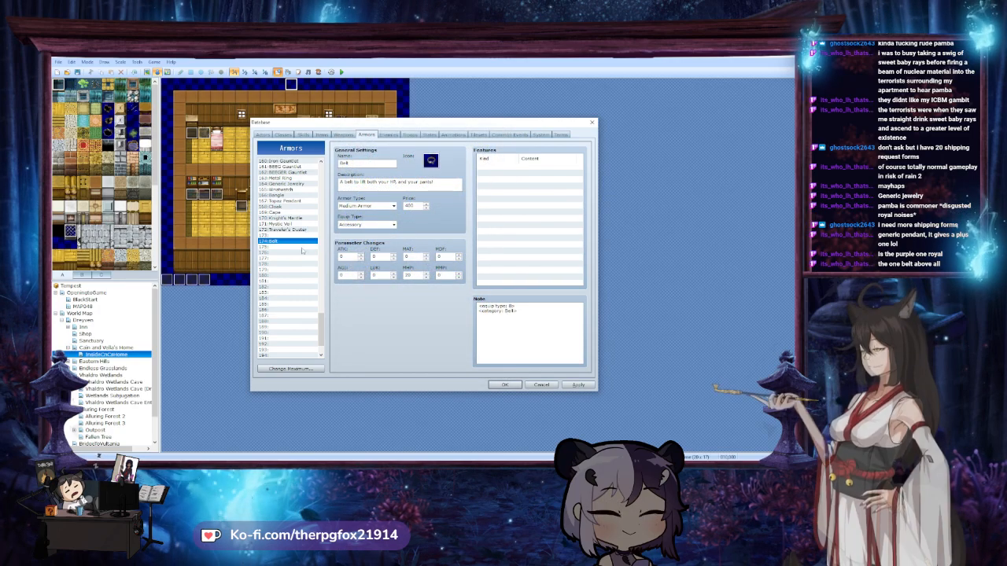
Duplicate the Medium Armor Belt into slot 173 and give the copy a different icon
key("Up")
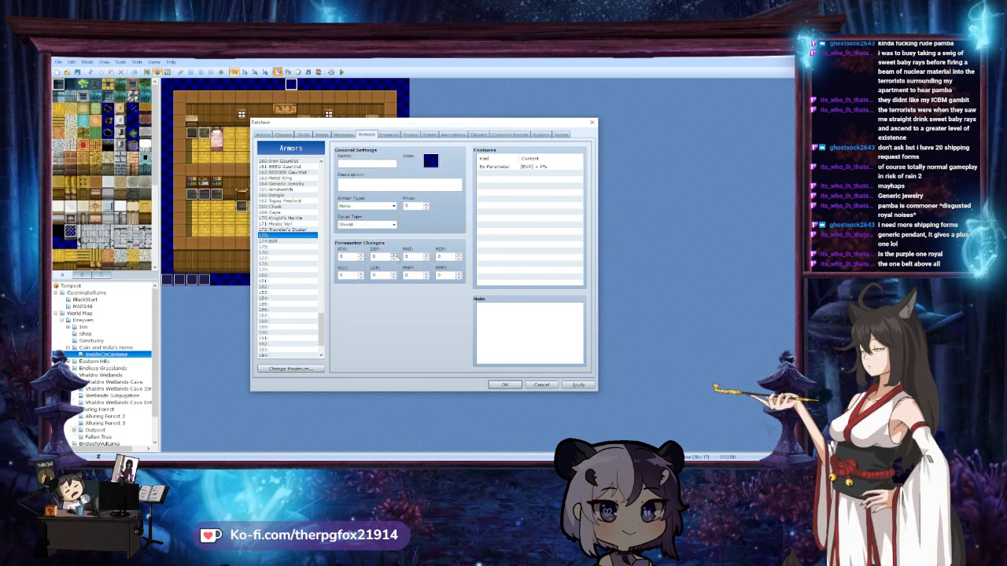
key("ctrl+v")
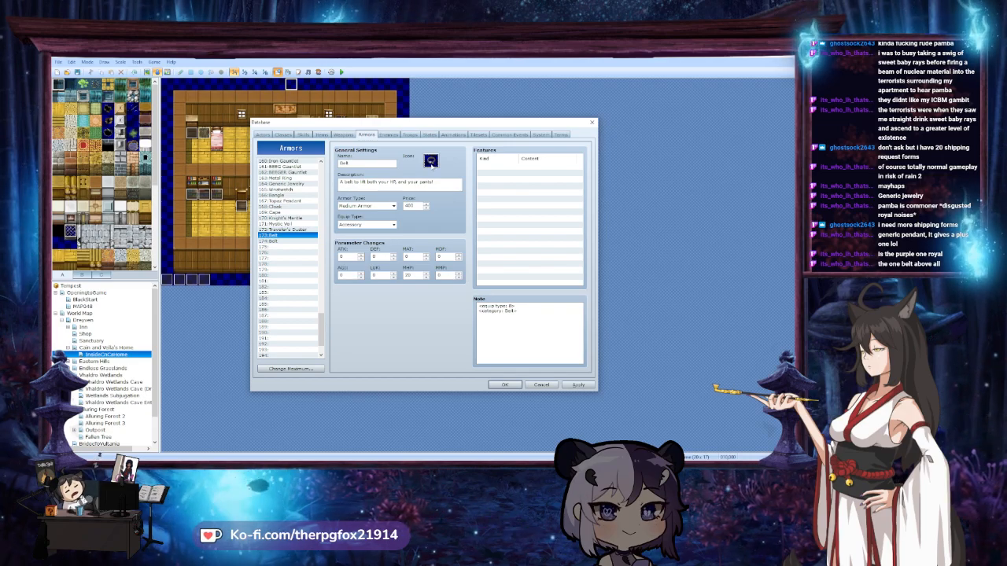
left_click(432, 161)
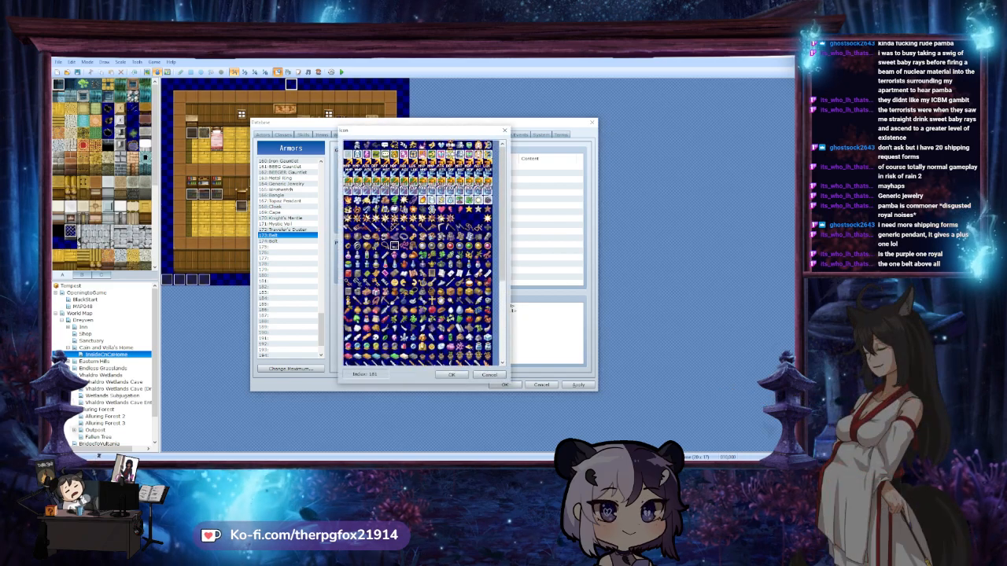
scroll(418, 252, "down", 2)
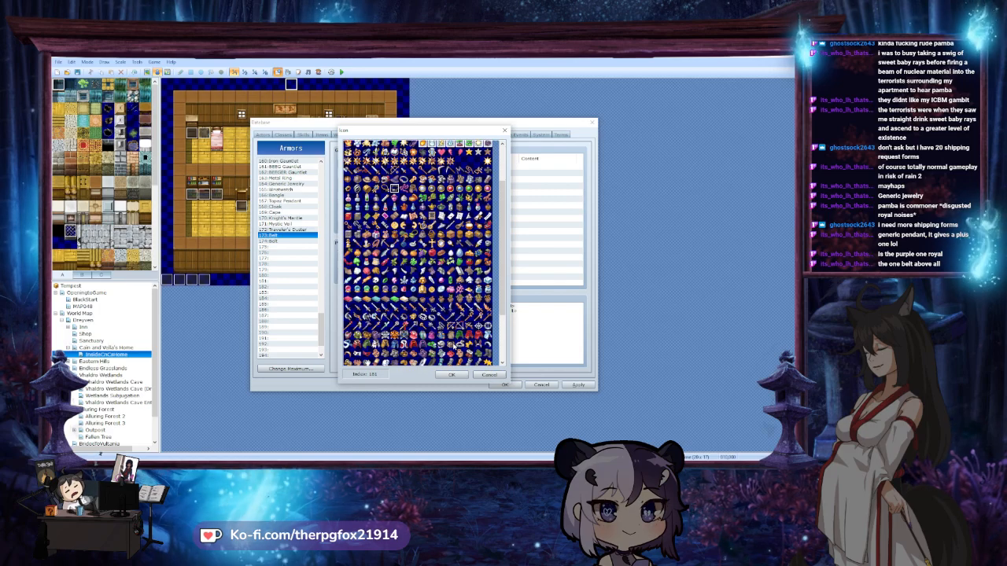
scroll(454, 344, "down", 1)
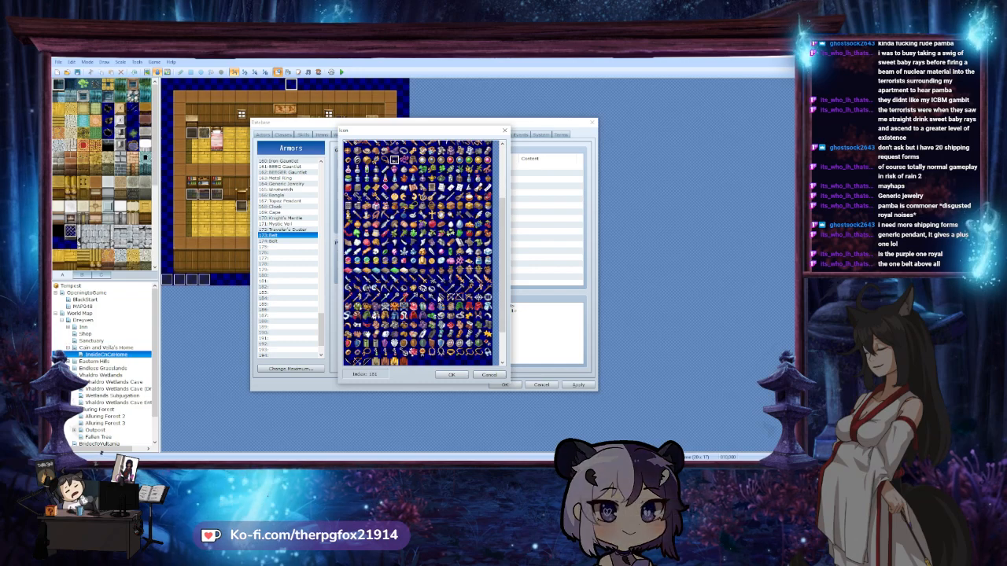
scroll(438, 340, "down", 3)
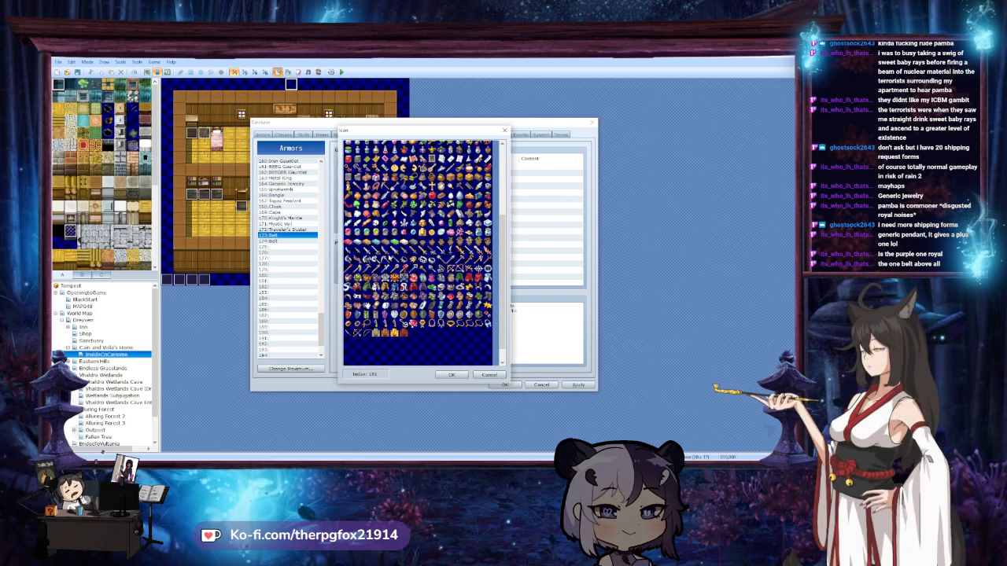
scroll(389, 256, "up", 2)
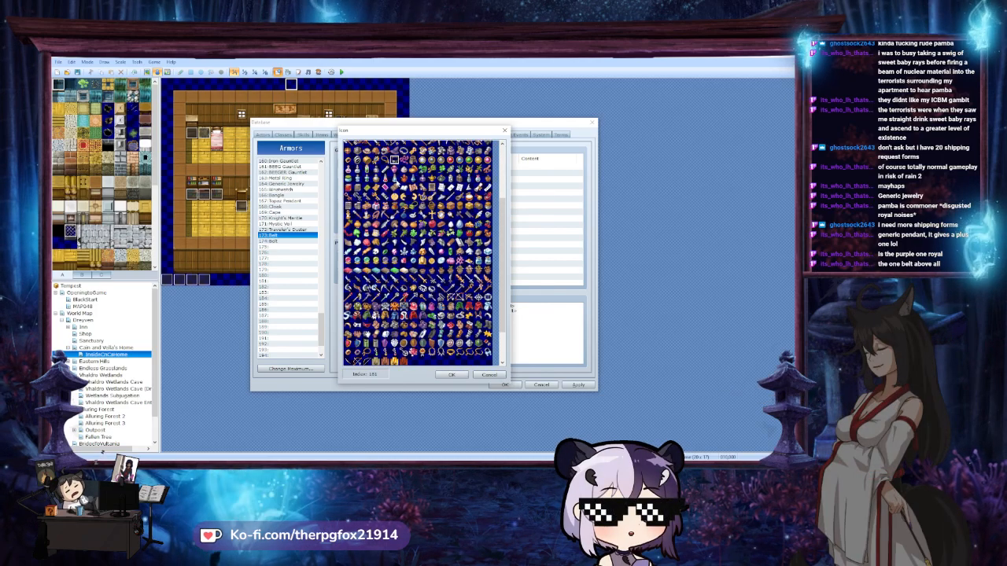
scroll(448, 222, "up", 1)
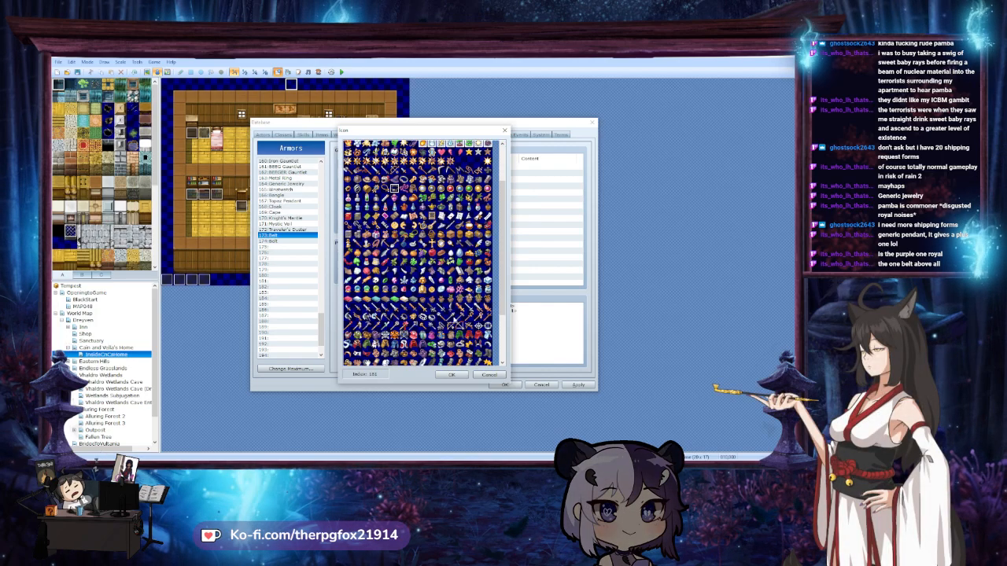
left_click(451, 374)
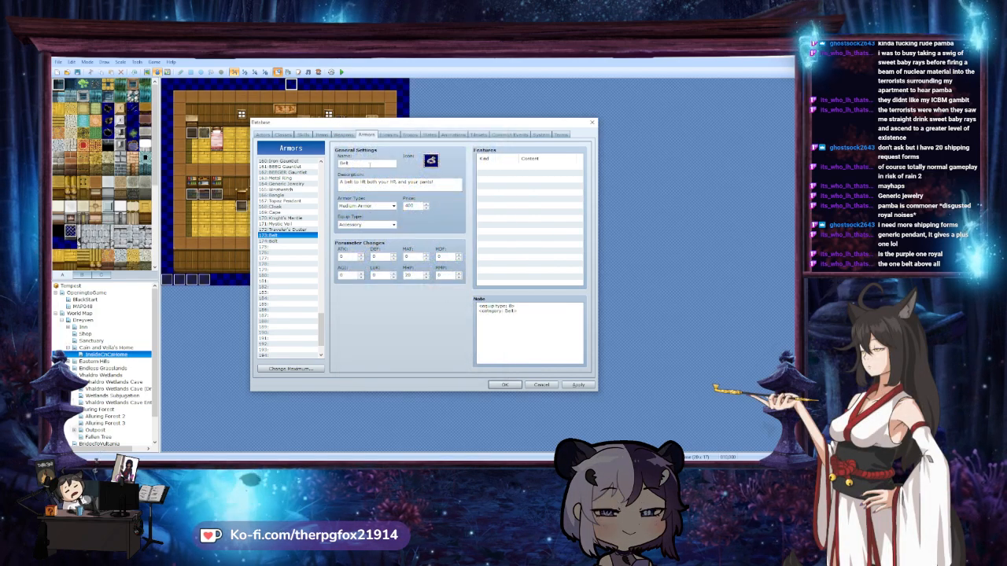
Rename the copied Belt in slot 173 as Obi
double_click(369, 164)
type("Obi")
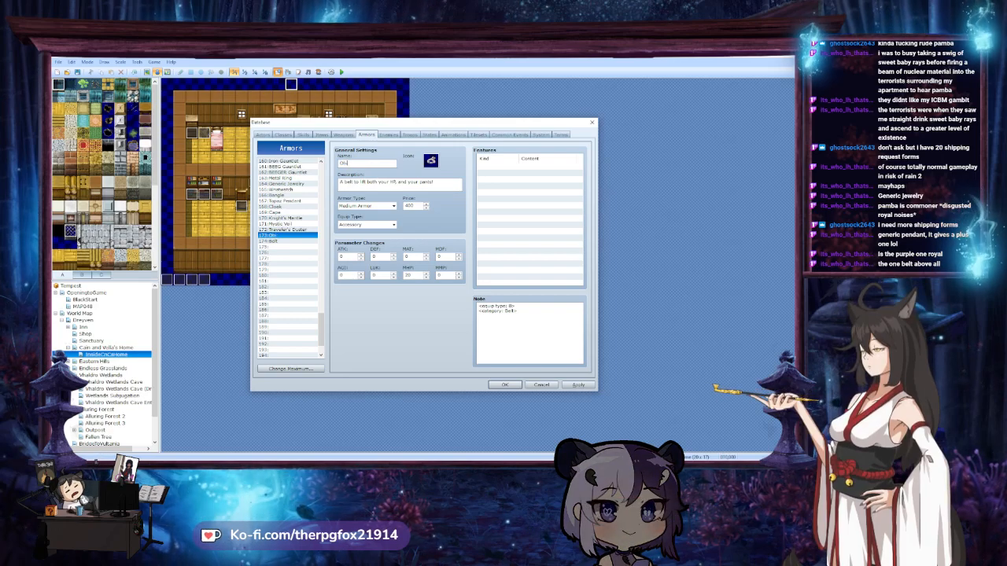
key("Tab")
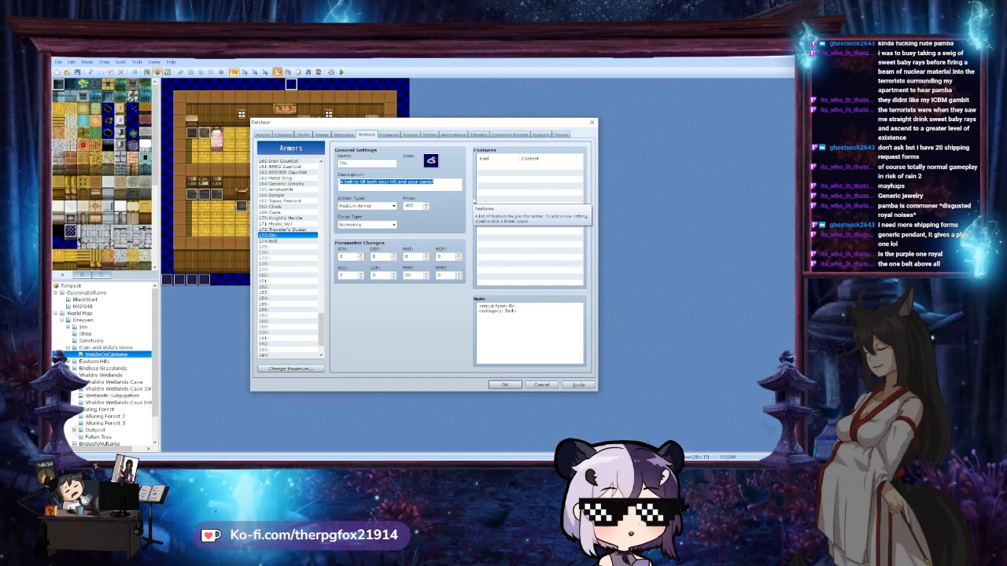
Replace the Obi's description with "Often used to hold up the combat gi of martial artists... also dads are quite proficient with it"
type("Only")
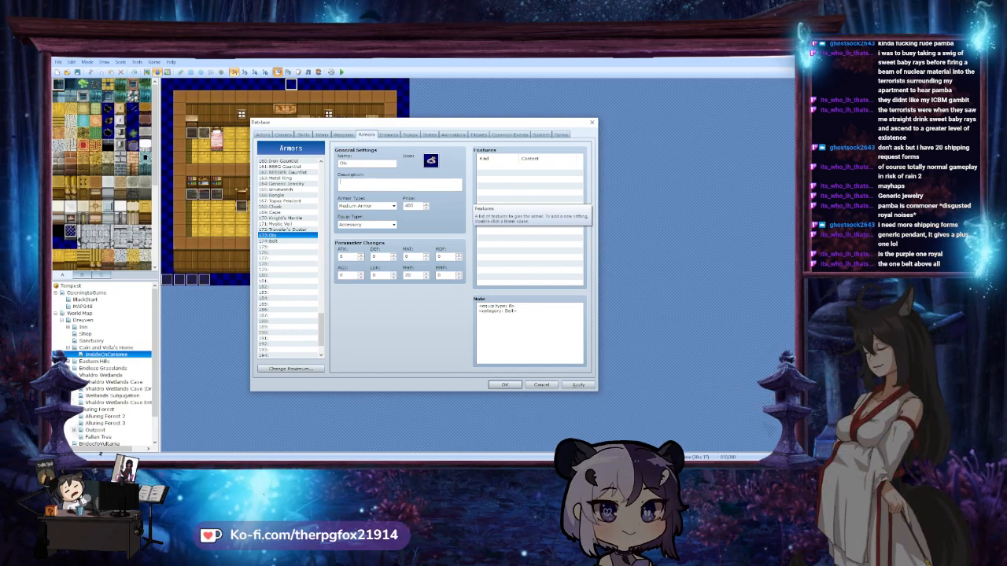
type("O")
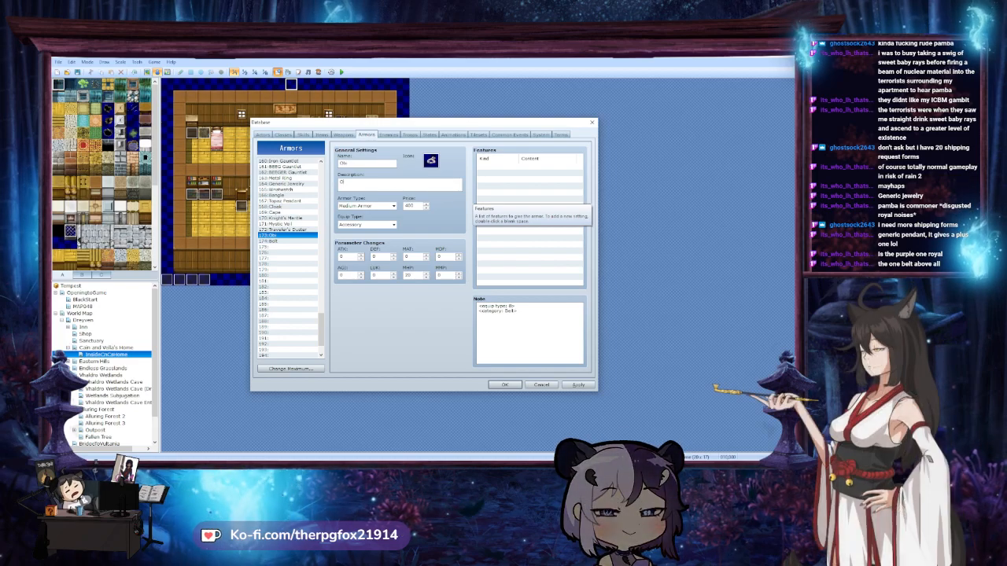
type("ften used")
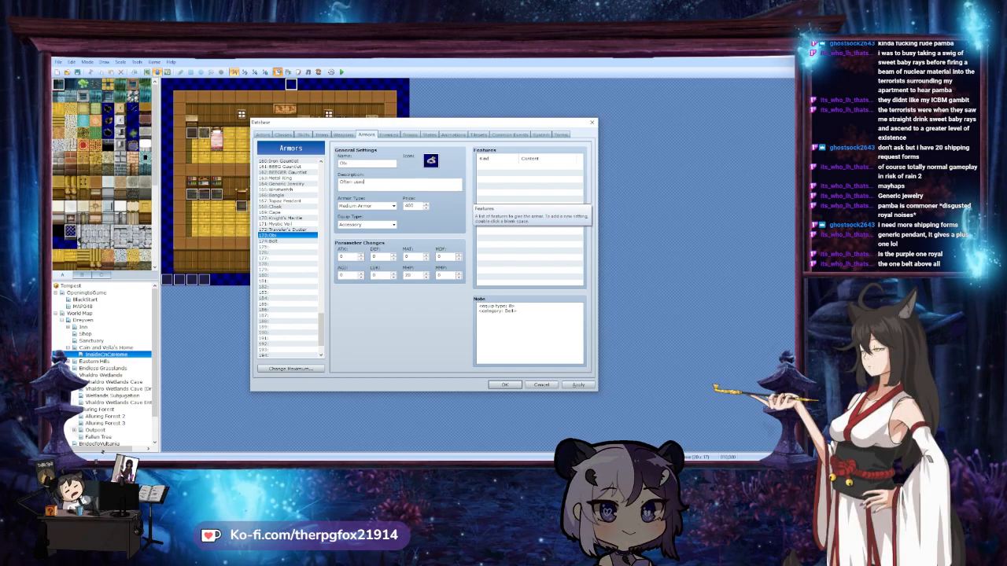
type(" to hold up the")
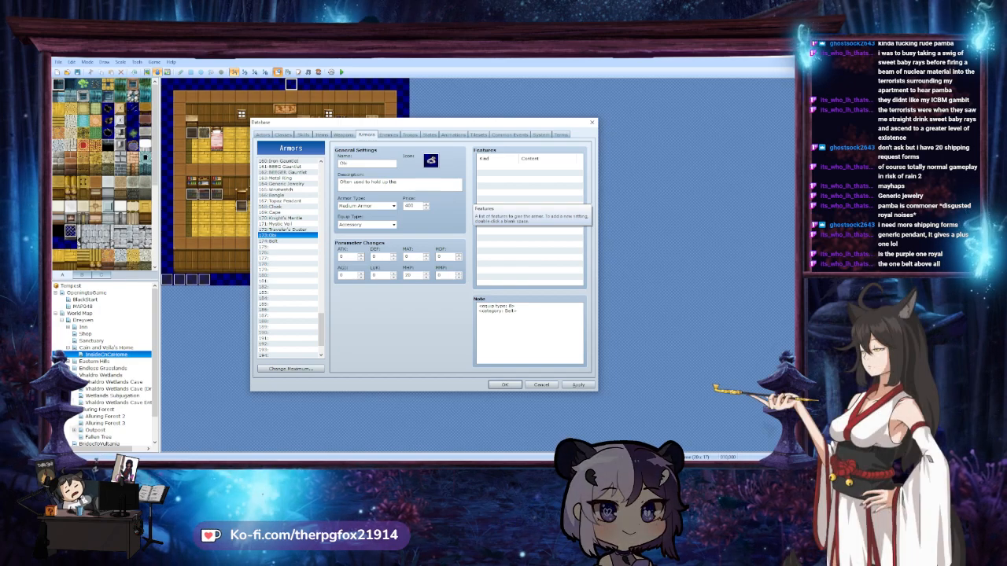
type(" pants")
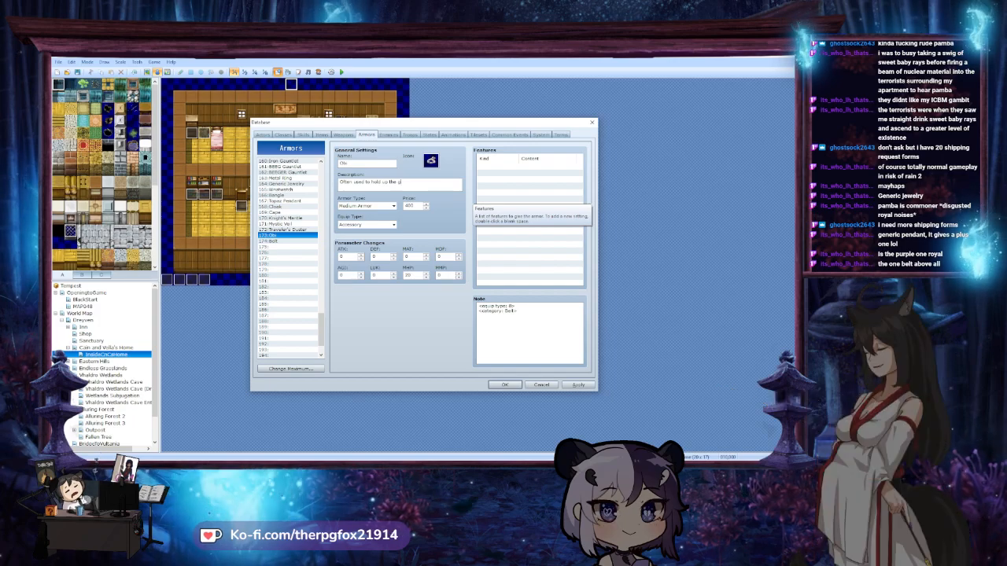
type("at ge")
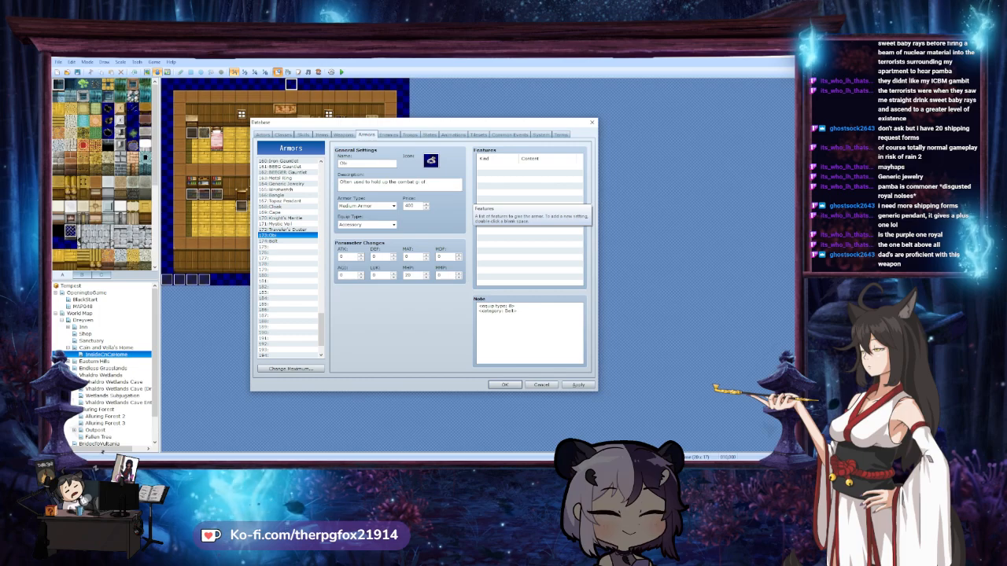
type(" of")
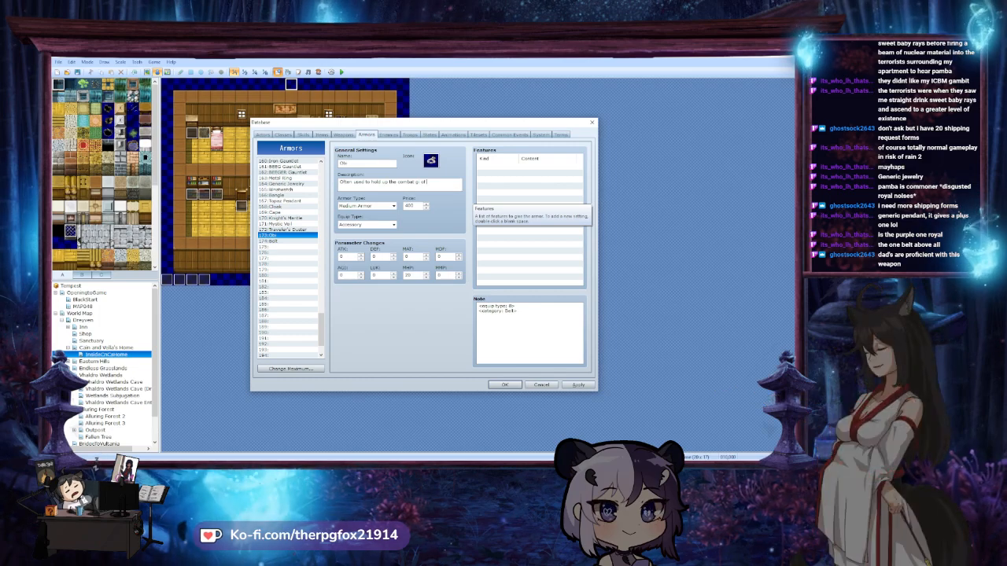
type(" martial arts")
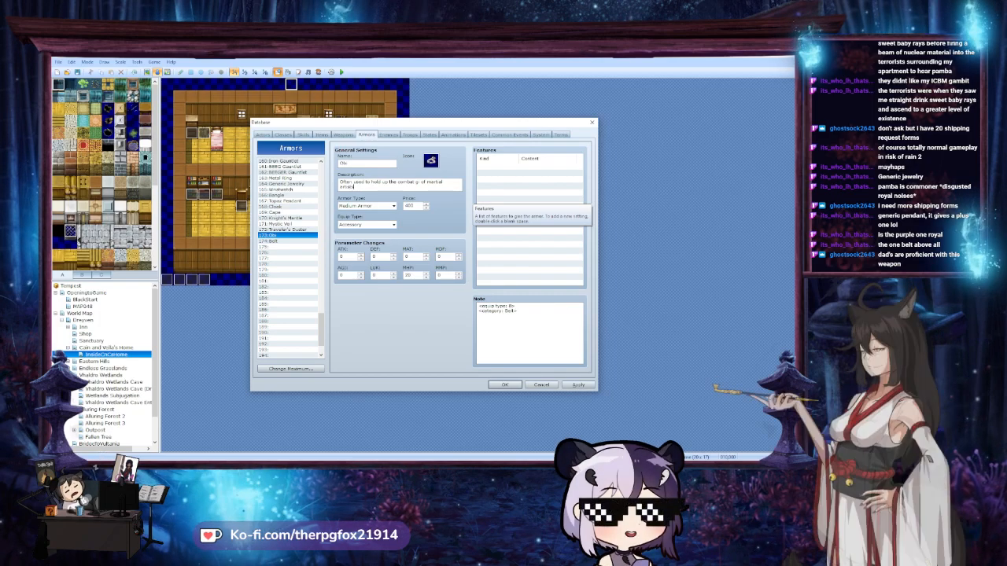
type(".")
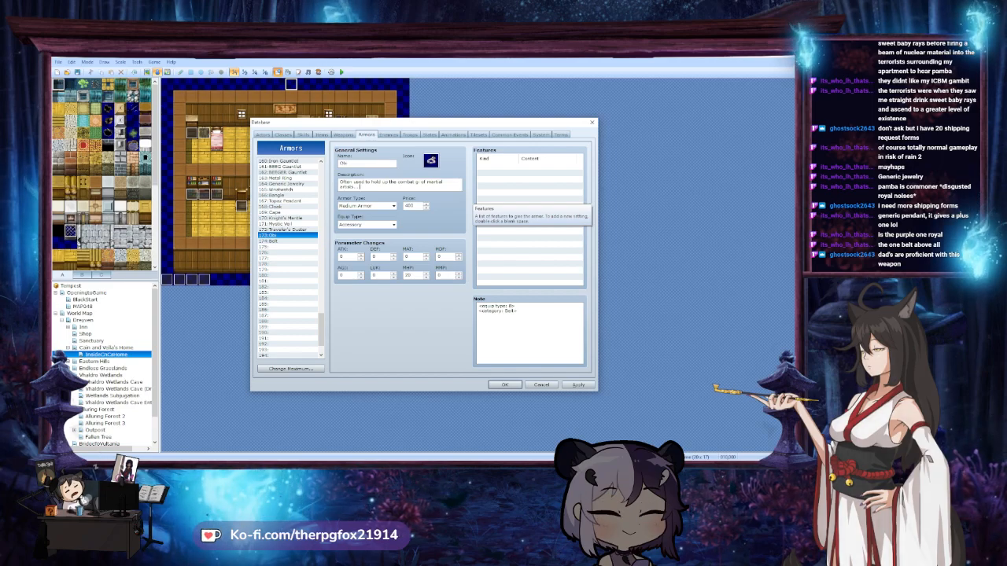
type("als")
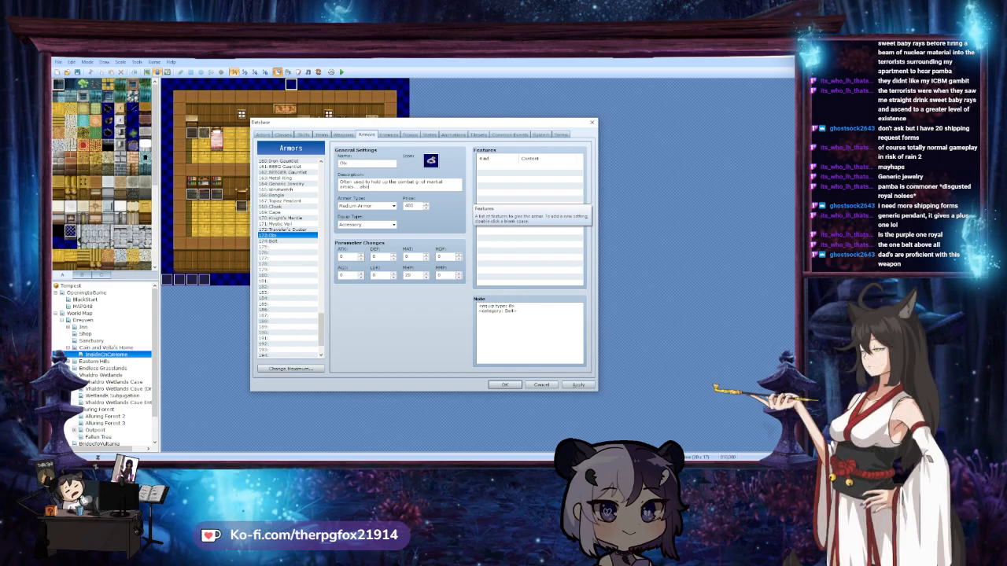
type("o dnds are ")
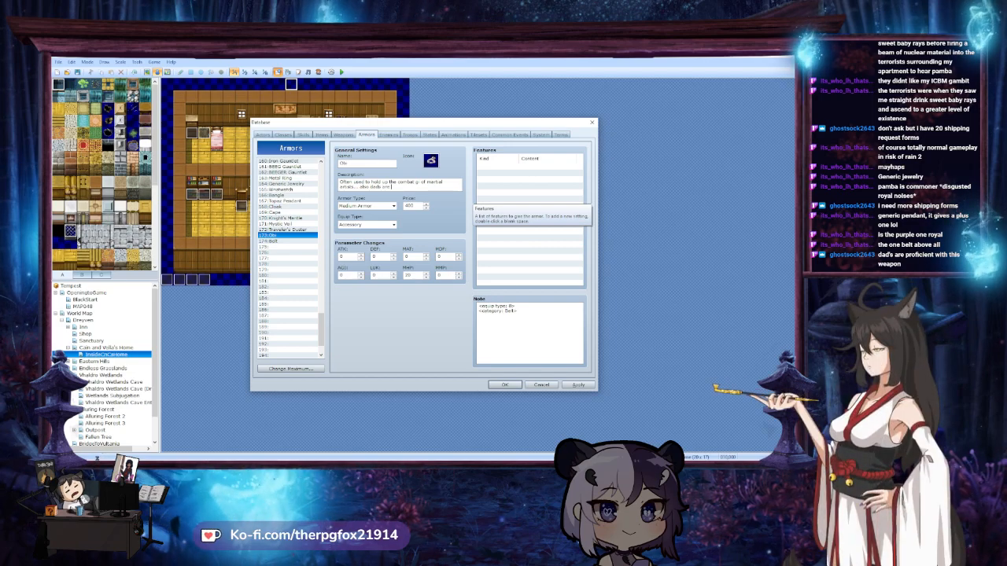
type("quite profi")
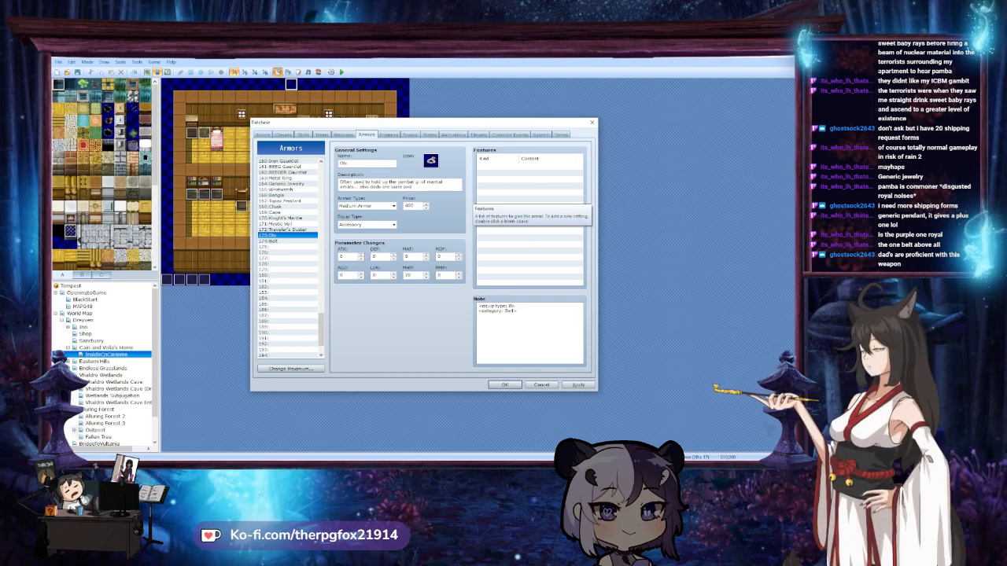
type("cient with t")
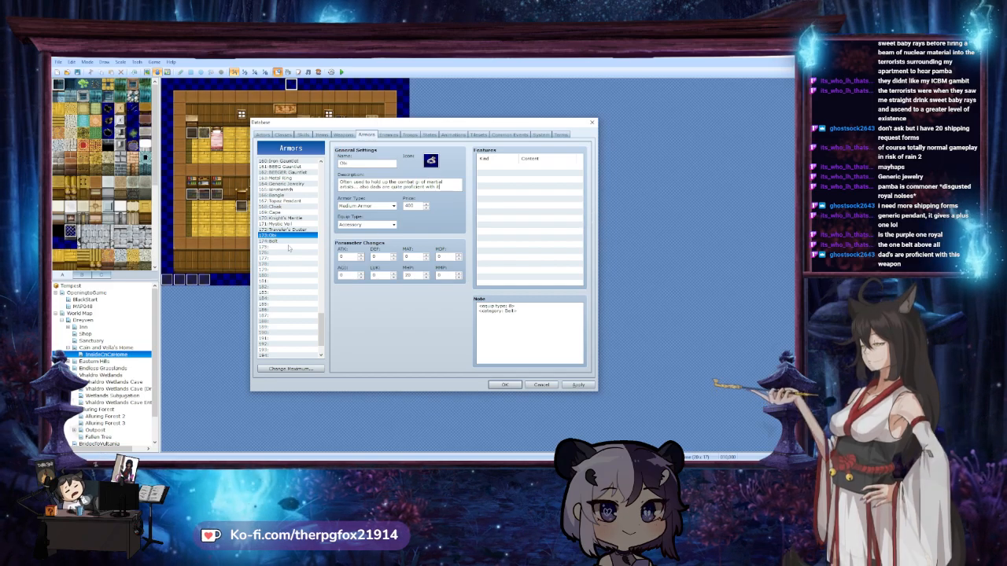
Set the Obi's armor type to Light Armor and apply the change
left_click(289, 242)
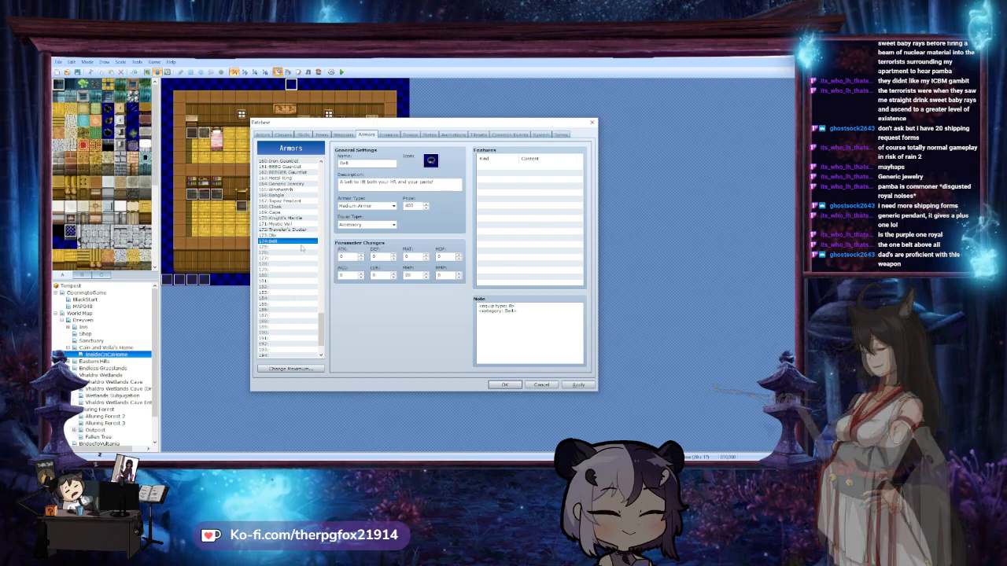
left_click(290, 235)
left_click(367, 205)
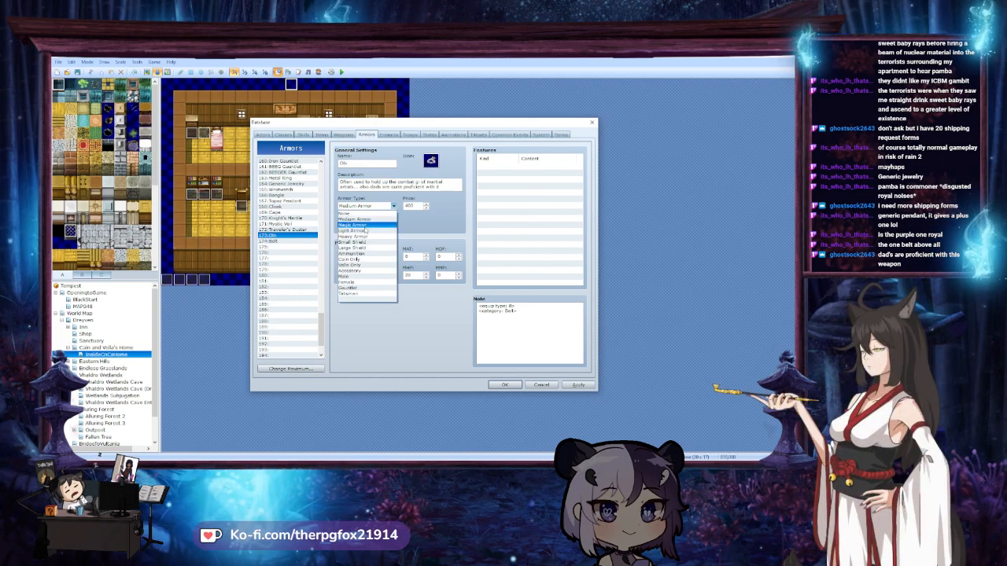
left_click(354, 231)
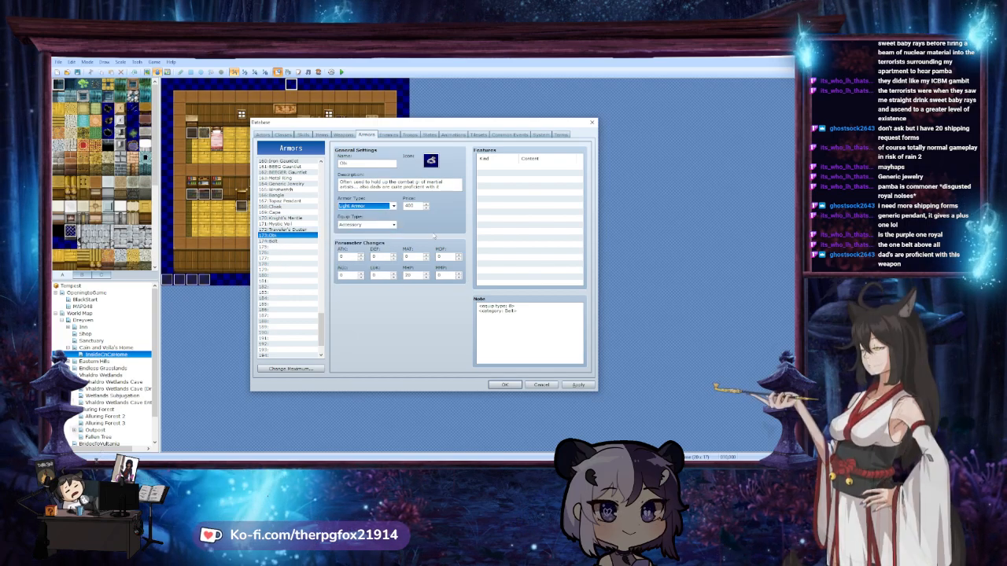
left_click(578, 385)
Set the Obi's MHP bonus to 0, give it ATK and LUK bonuses instead, and apply the changes
double_click(422, 275)
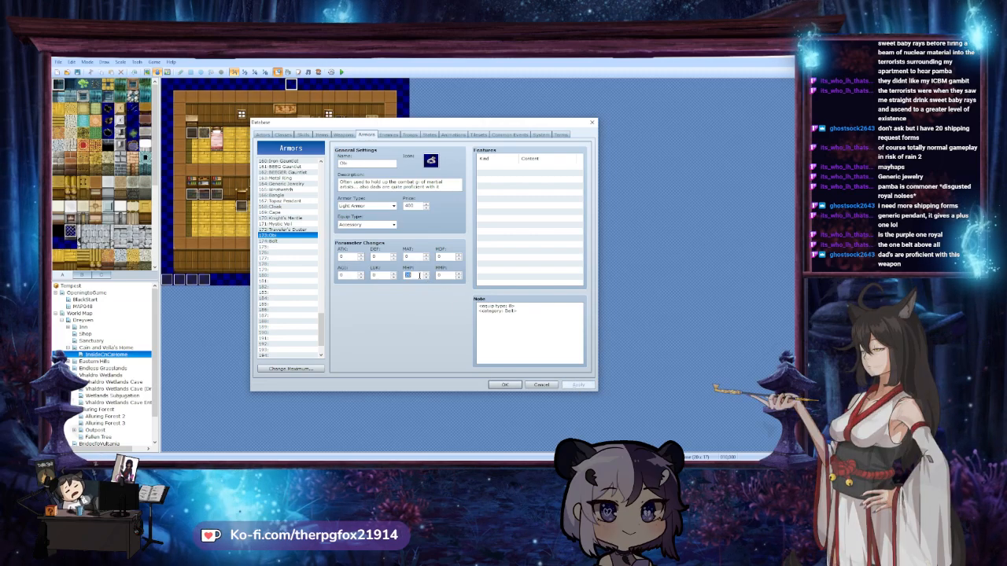
type("0")
double_click(355, 256)
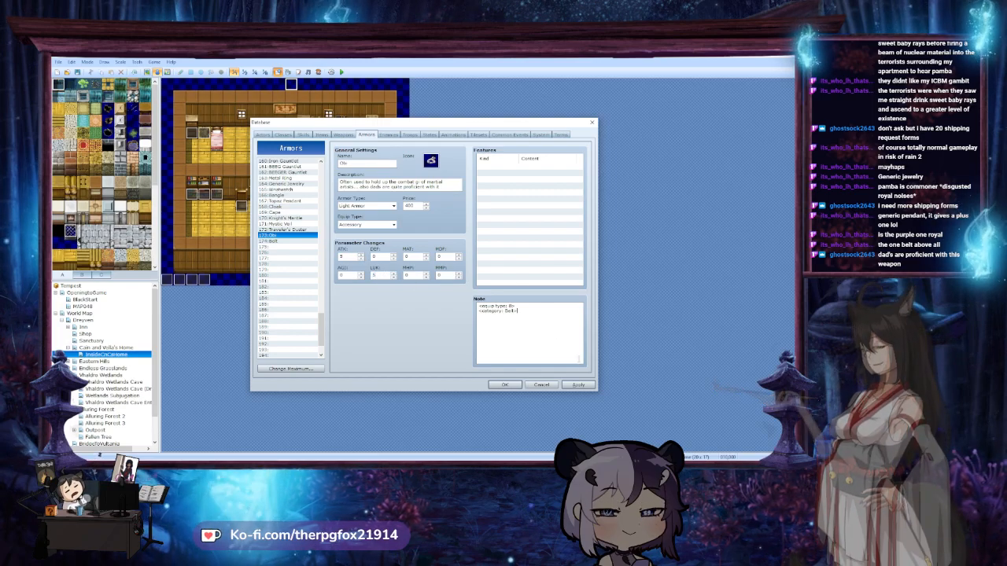
left_click(584, 385)
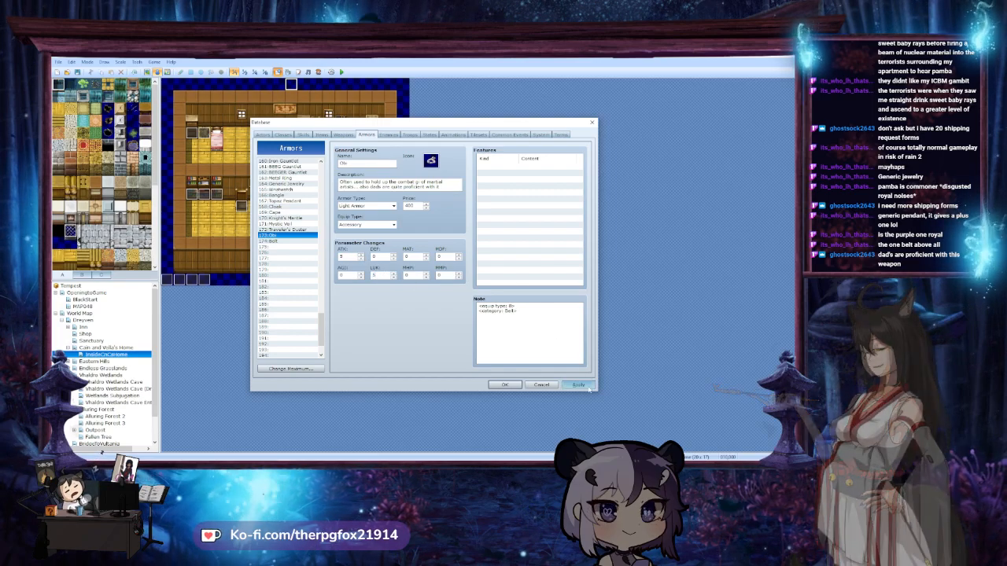
Copy the item rarity tag from the note of the Traveler's Duster in slot 172
left_click(301, 241)
left_click(301, 230)
left_click_drag(541, 320, 442, 330)
key("ctrl+c")
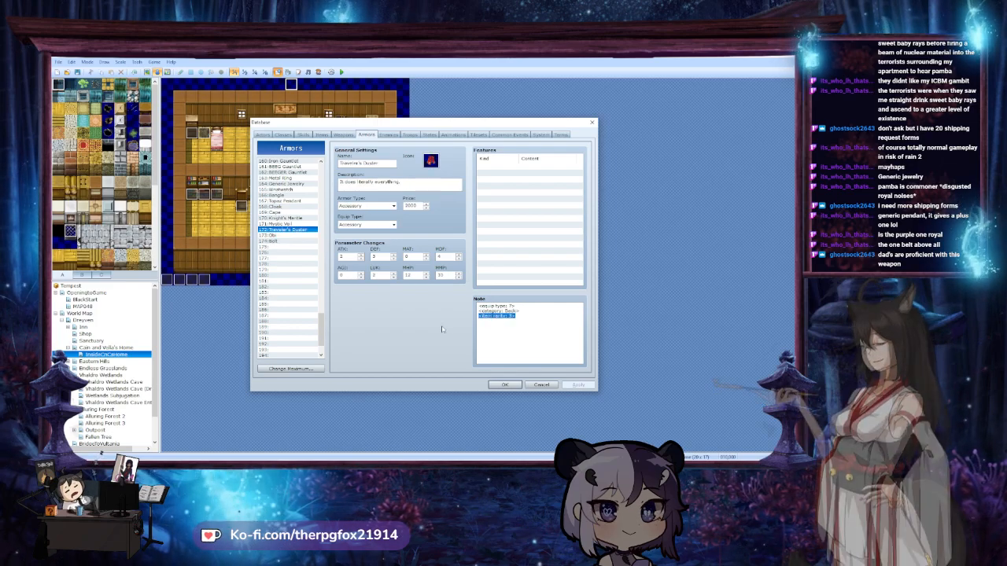
Add the item rarity tag copied from Traveler's Duster to the notes of the Obi and Belt armors
left_click(271, 236)
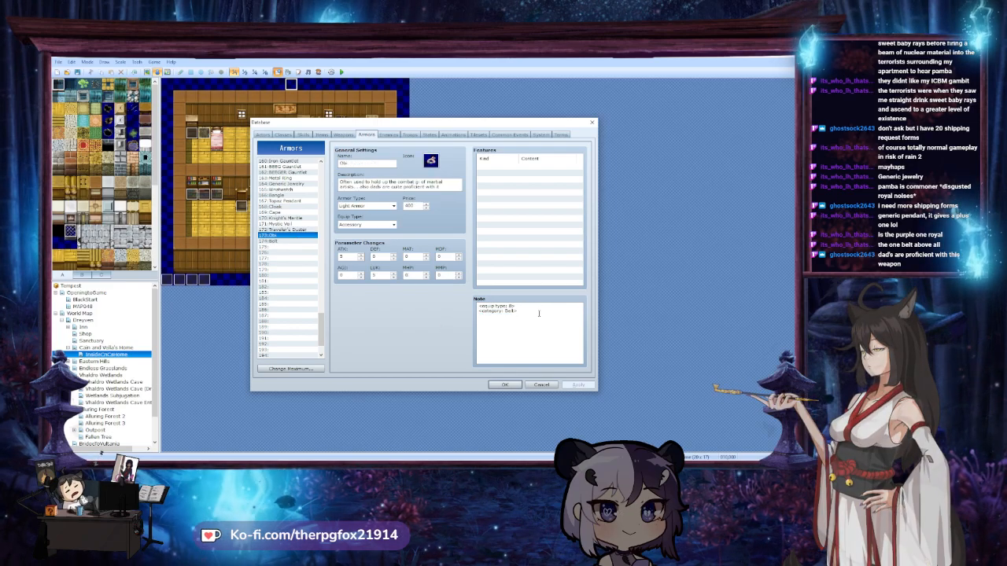
left_click(281, 241)
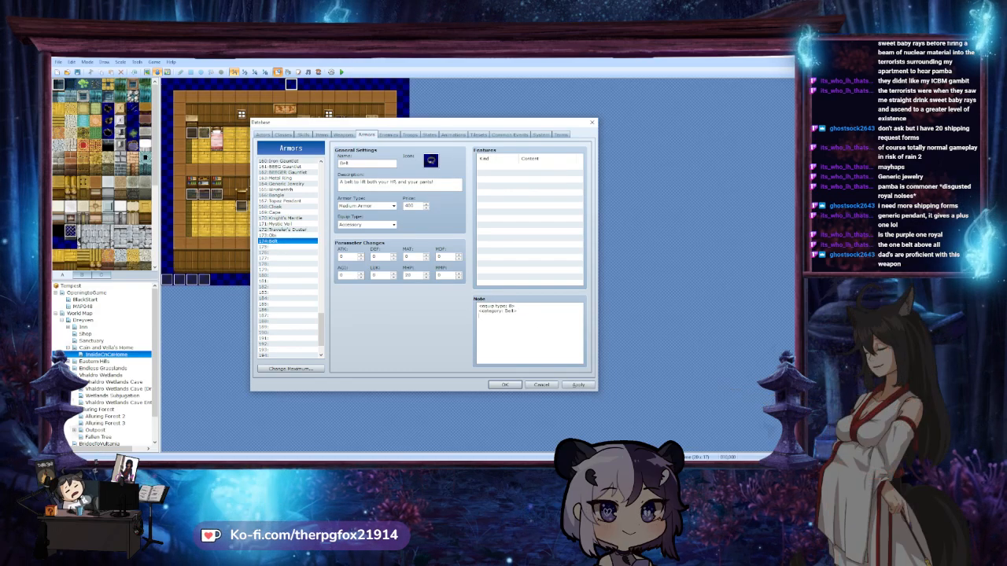
key("ctrl+v")
left_click(283, 235)
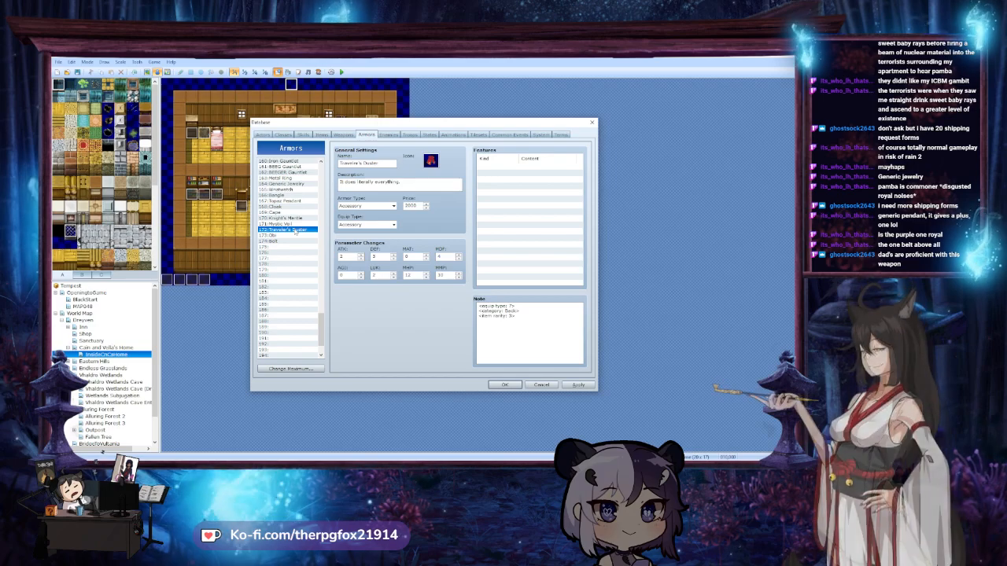
Duplicate the Belt armor into empty slot 176 and give the copy a rope icon
left_click(291, 241)
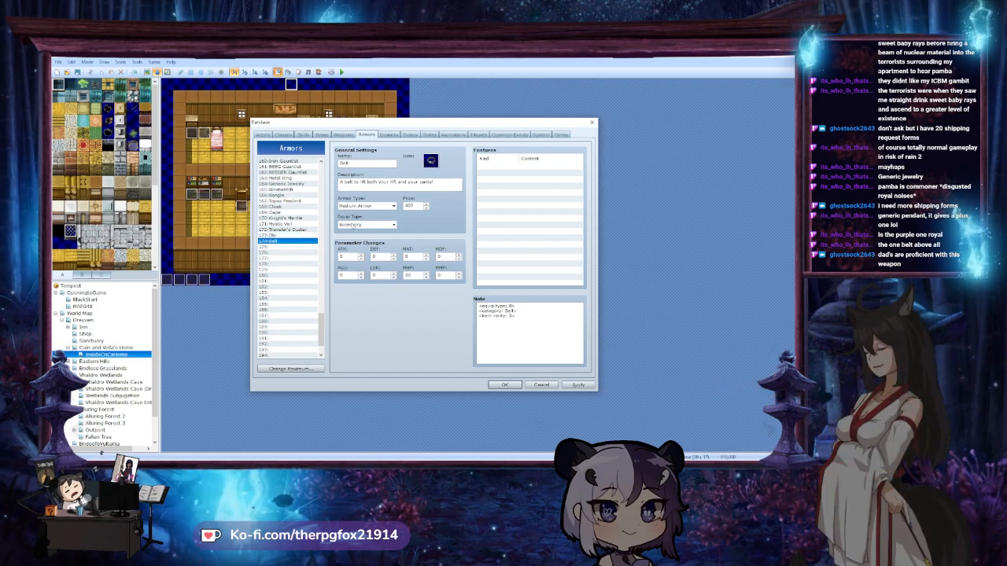
left_click(281, 252)
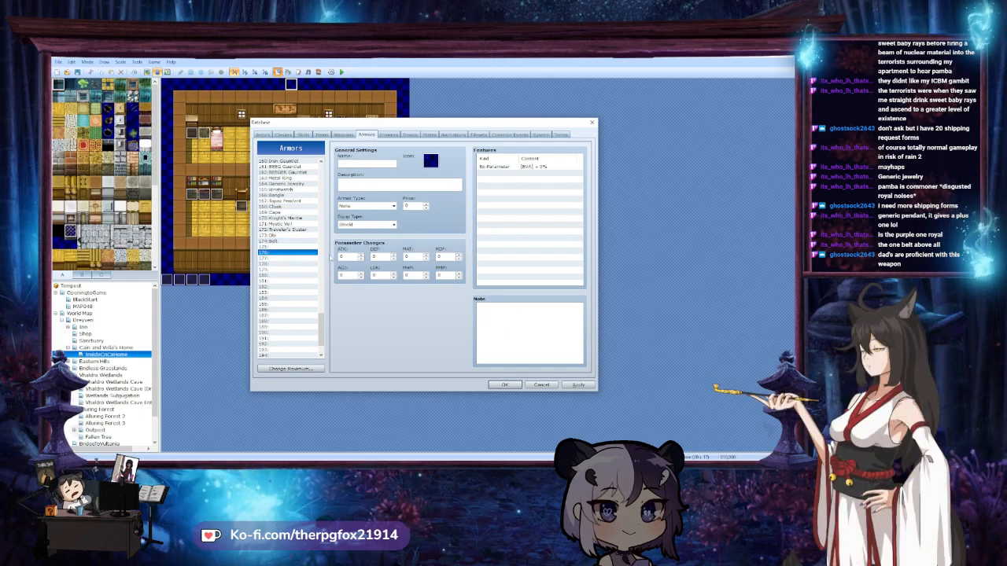
key("ctrl+v")
left_click(431, 162)
scroll(413, 315, "down", 5)
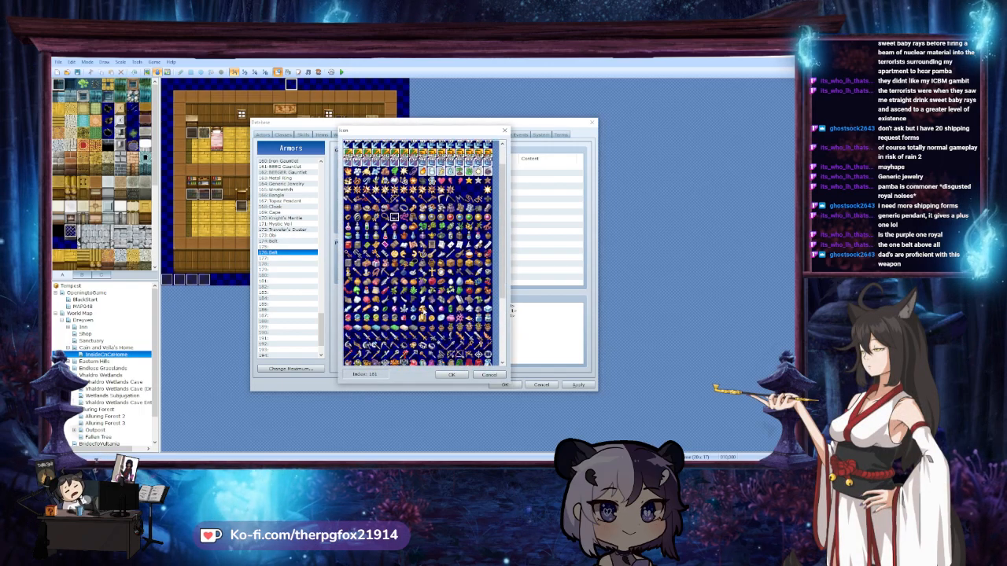
double_click(413, 329)
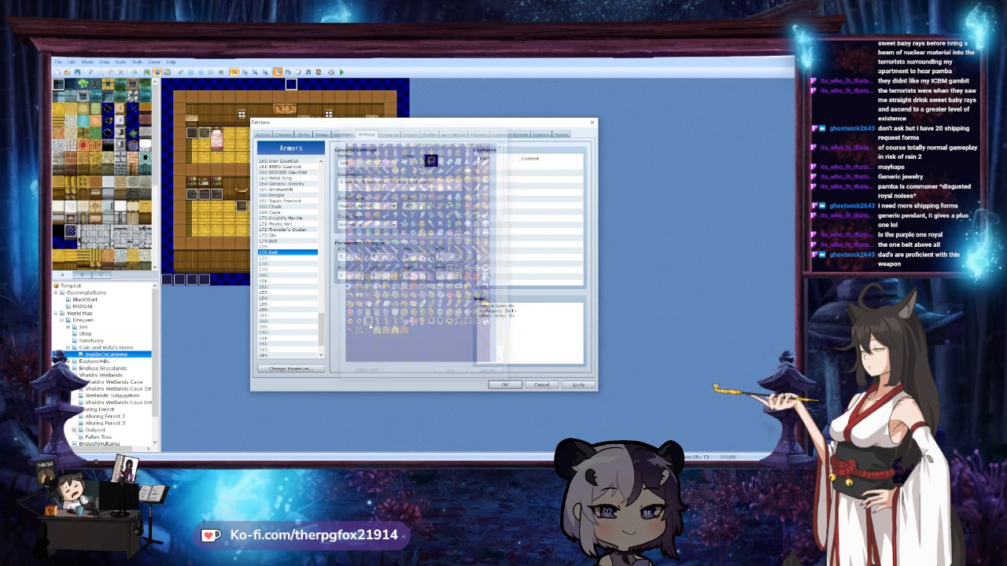
Rename the duplicated belt in slot 176 as "Friar's Rope"
left_click_drag(339, 181, 446, 190)
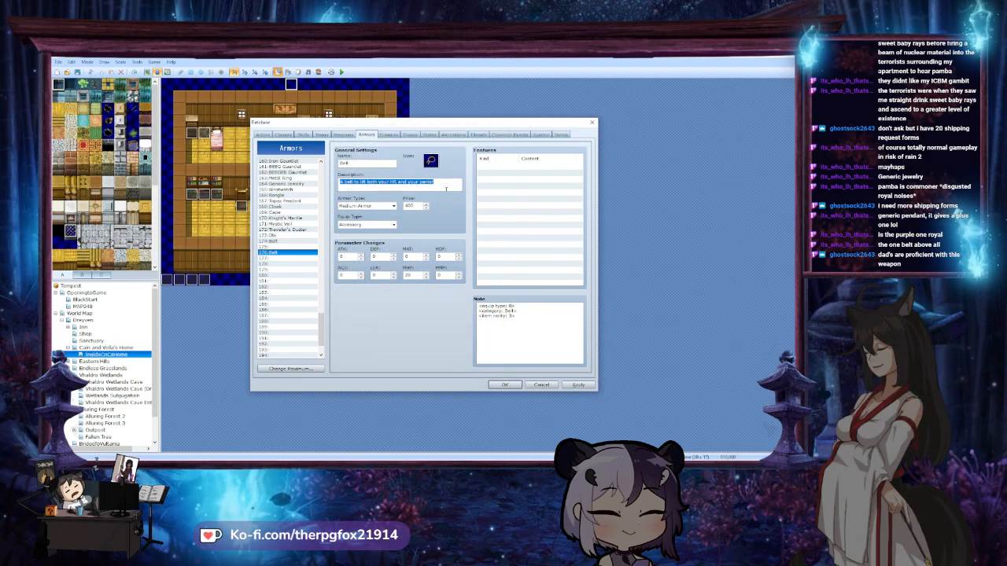
type("Fri")
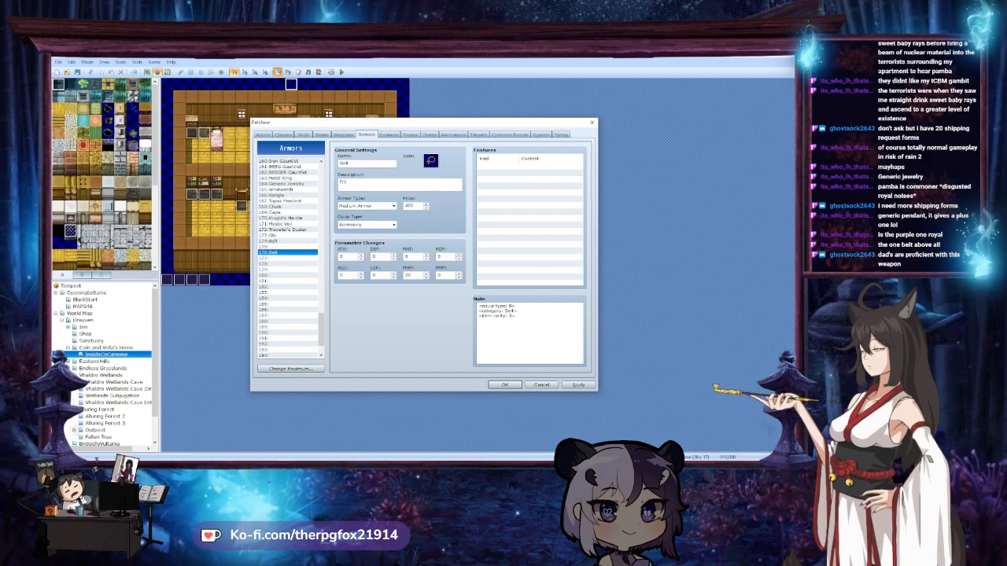
type("ar")
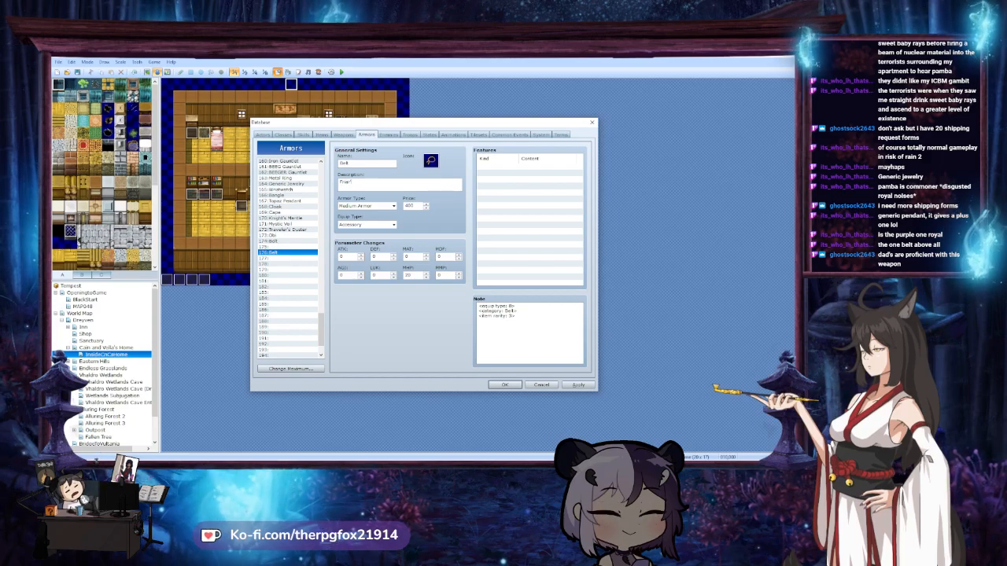
type("'s Rope")
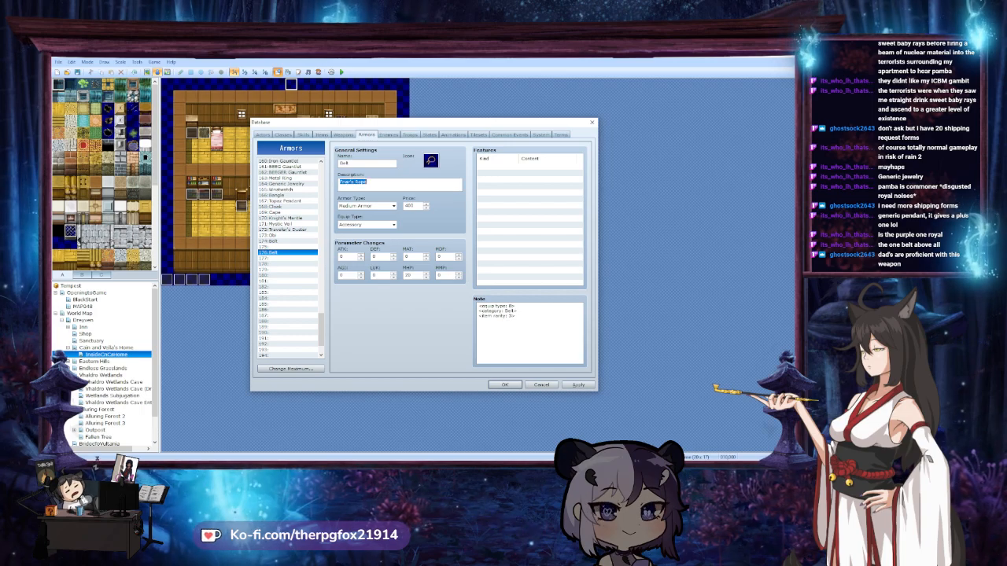
key("shift+Tab")
type("Friar's Rope")
key("Tab")
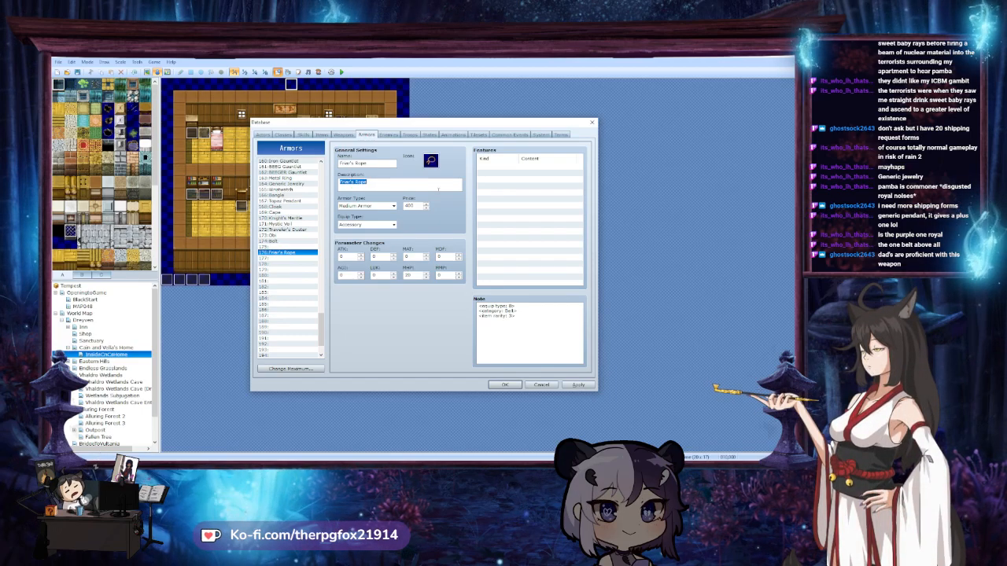
Write the Friar's Rope description as "It's like a belt, but more holy or something."
type("It's")
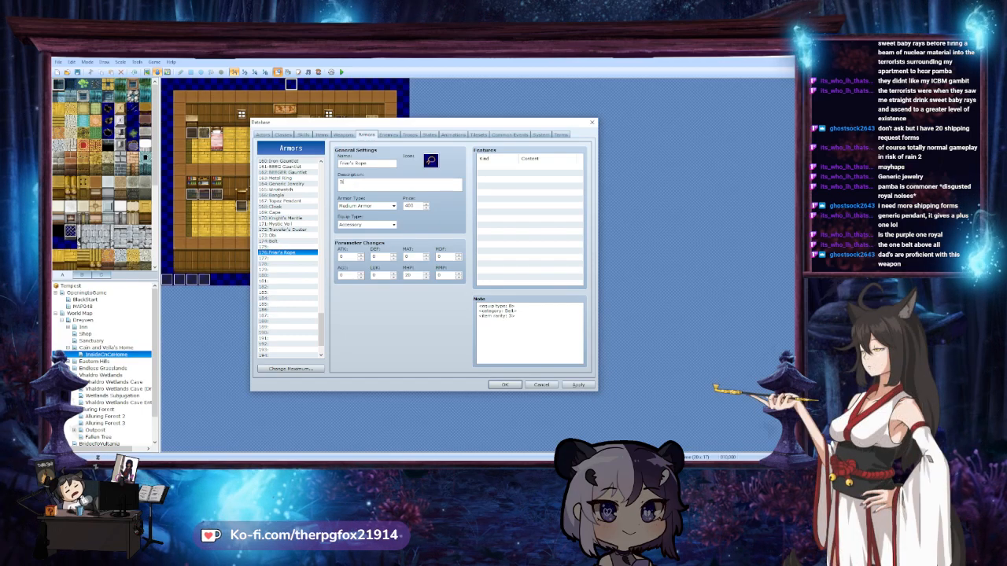
type(" t")
type("ike a belt, but hairer")
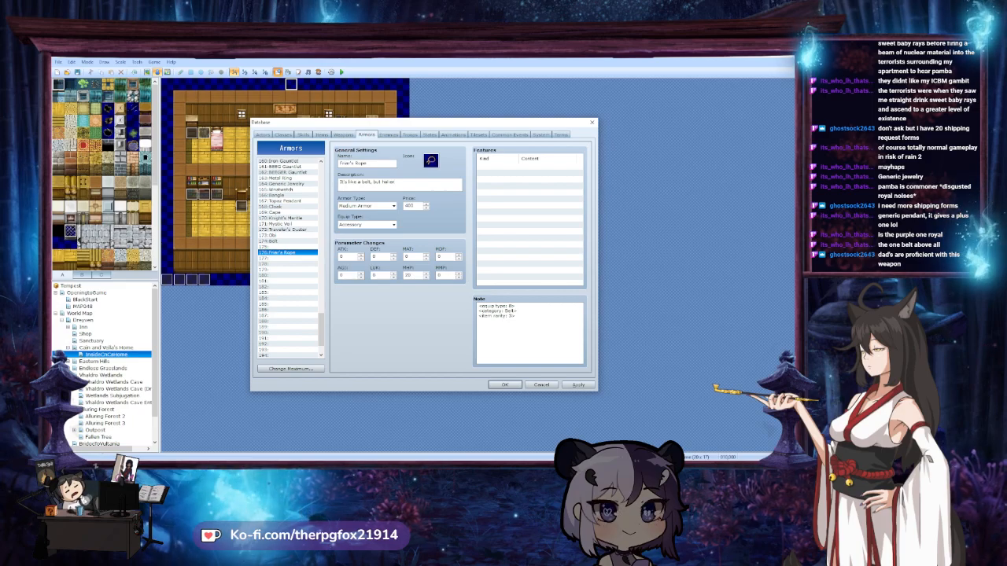
key("BackSpace")
key("BackSpace")
key("BackSpace")
key("BackSpace")
key("BackSpace")
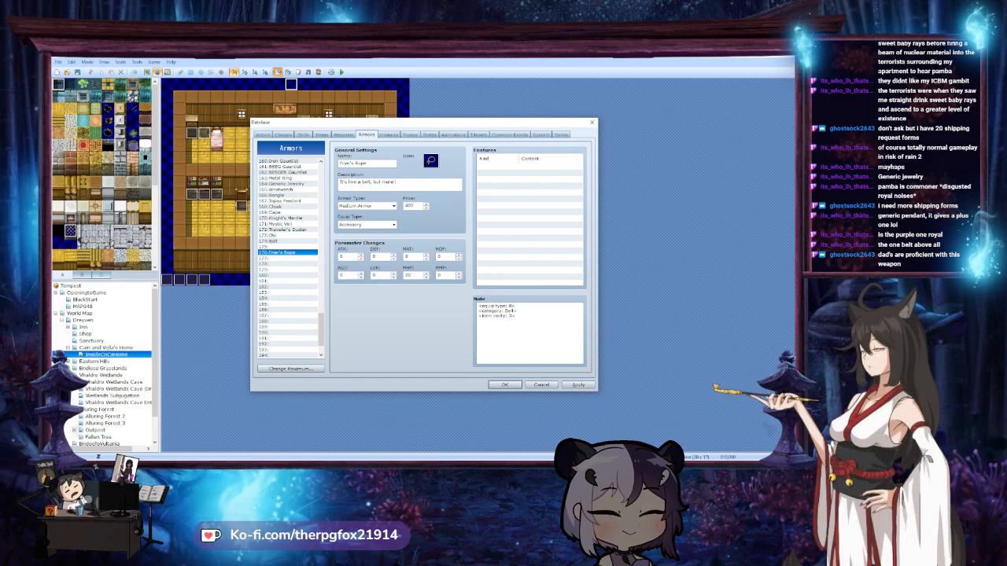
type("holy or something.")
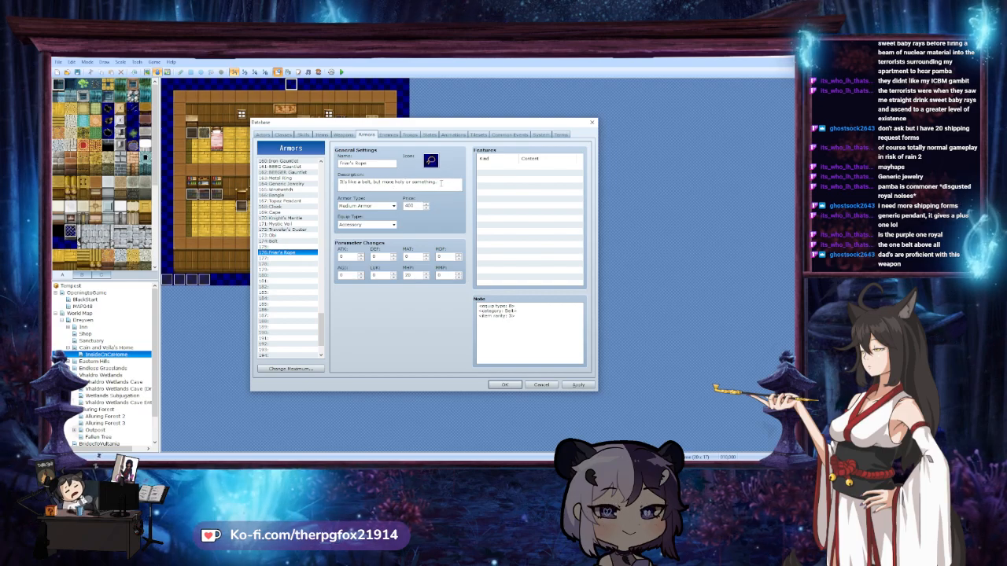
Set Friar's Rope to Light Armor with MHP 0, MMP 20 and MDF 2, and apply the changes
left_click(370, 206)
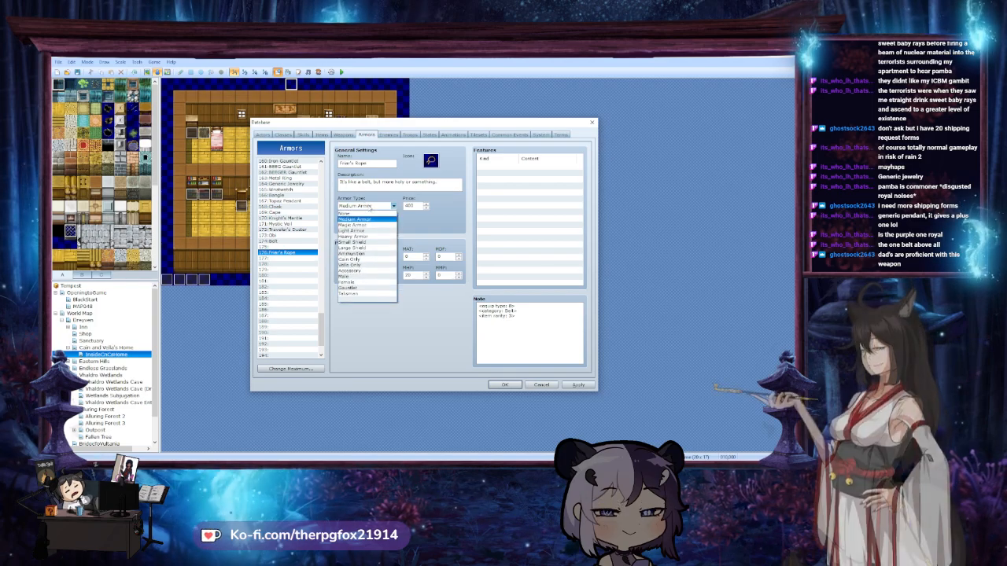
left_click(364, 234)
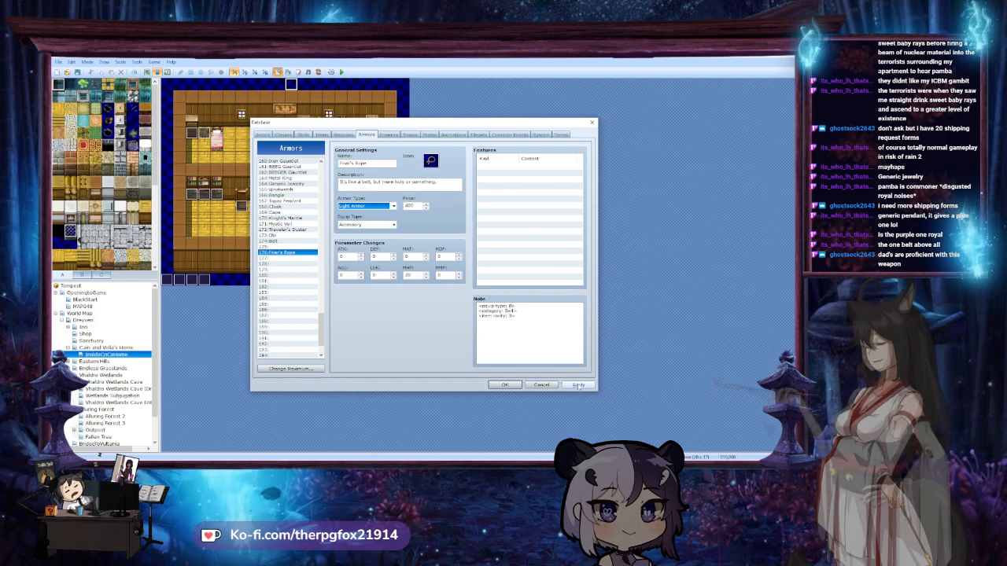
left_click(445, 274)
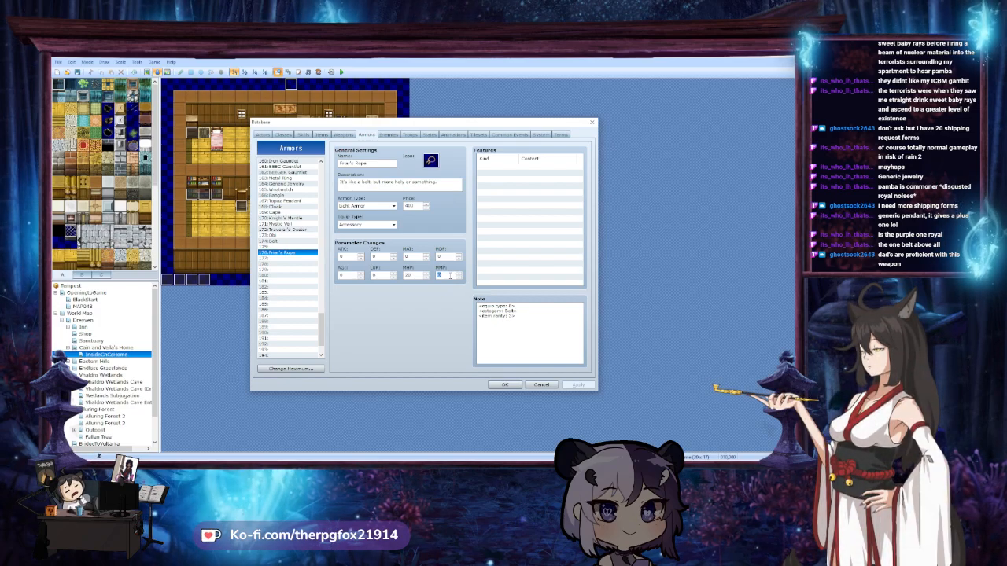
type("10")
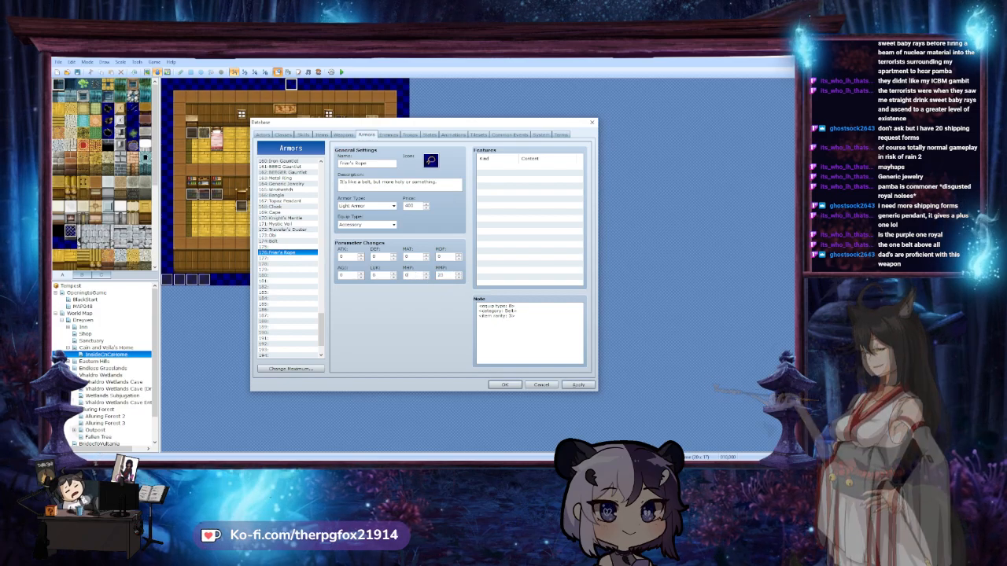
left_click(460, 255)
left_click(459, 254)
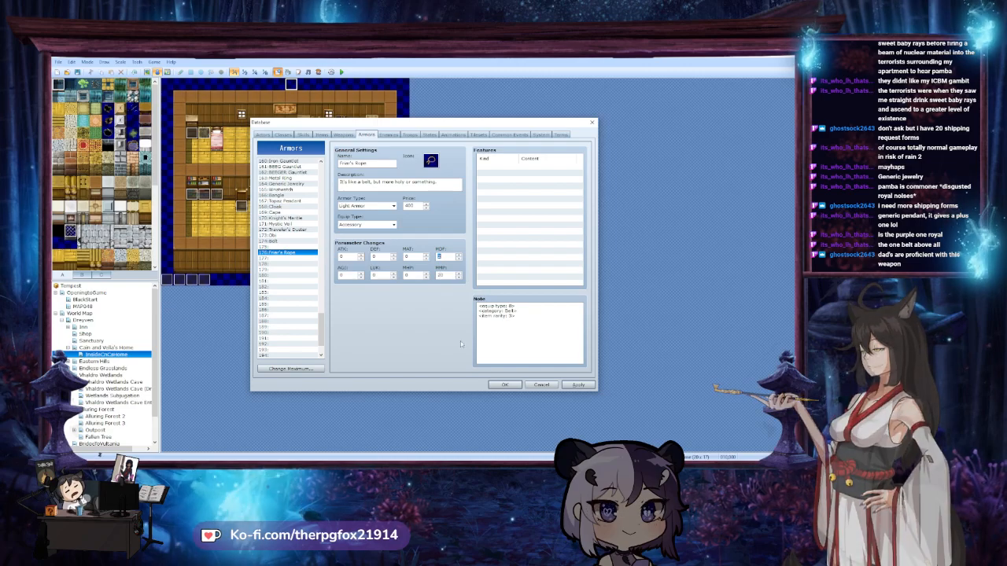
left_click(578, 384)
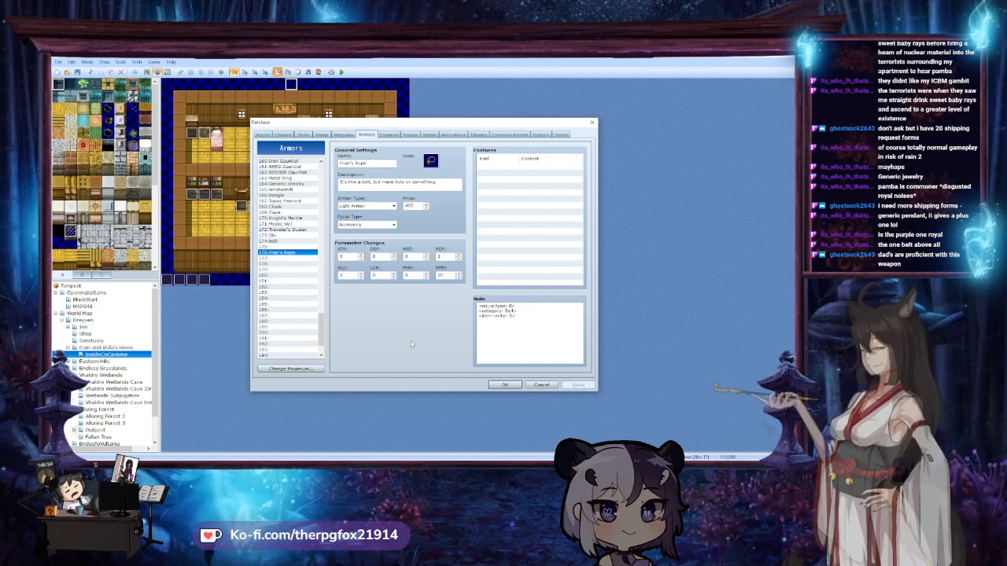
Duplicate the Belt armor into empty slot 175 and set the copy's armor type to Heavy Armor
left_click(288, 246)
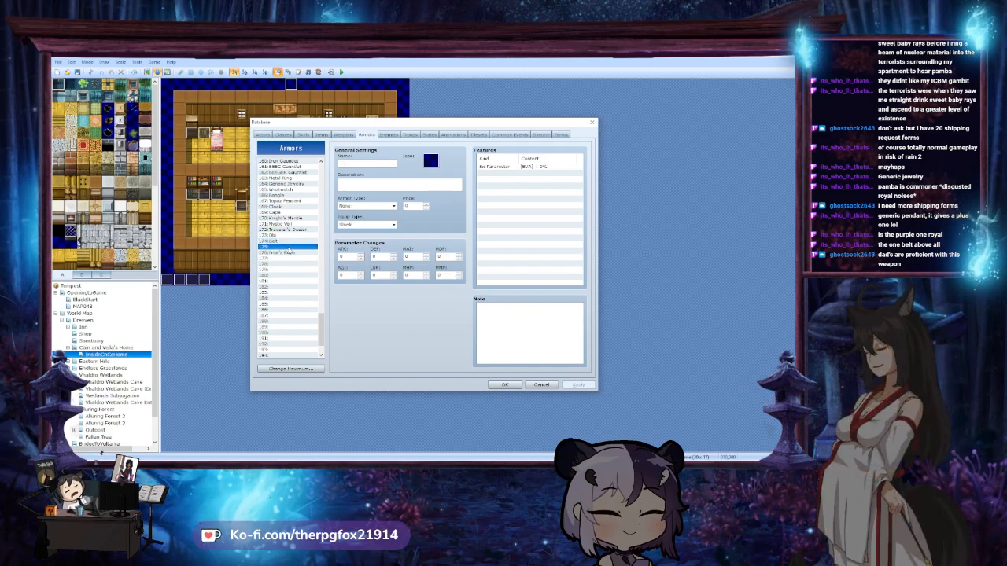
left_click(290, 253)
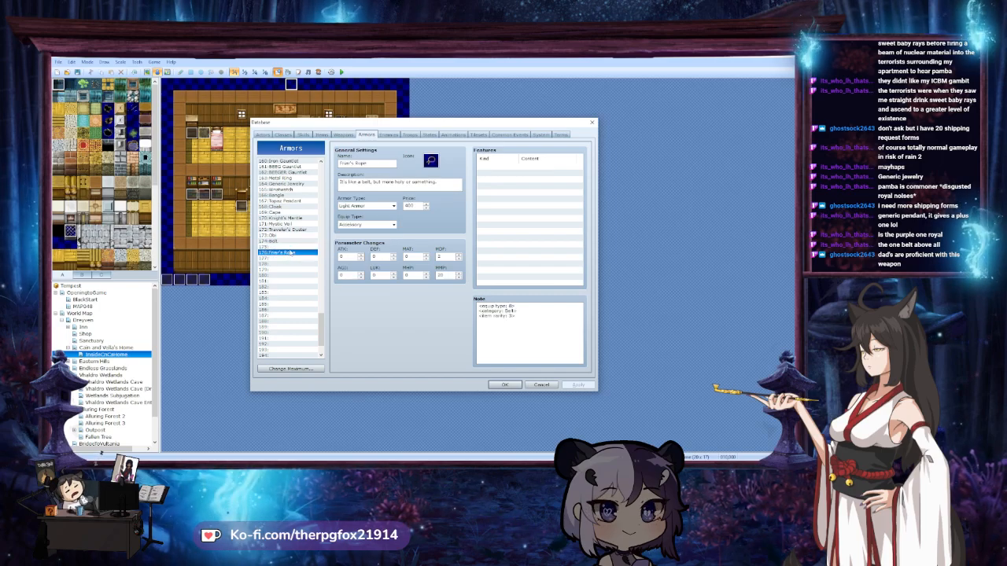
key("Up")
key("Up")
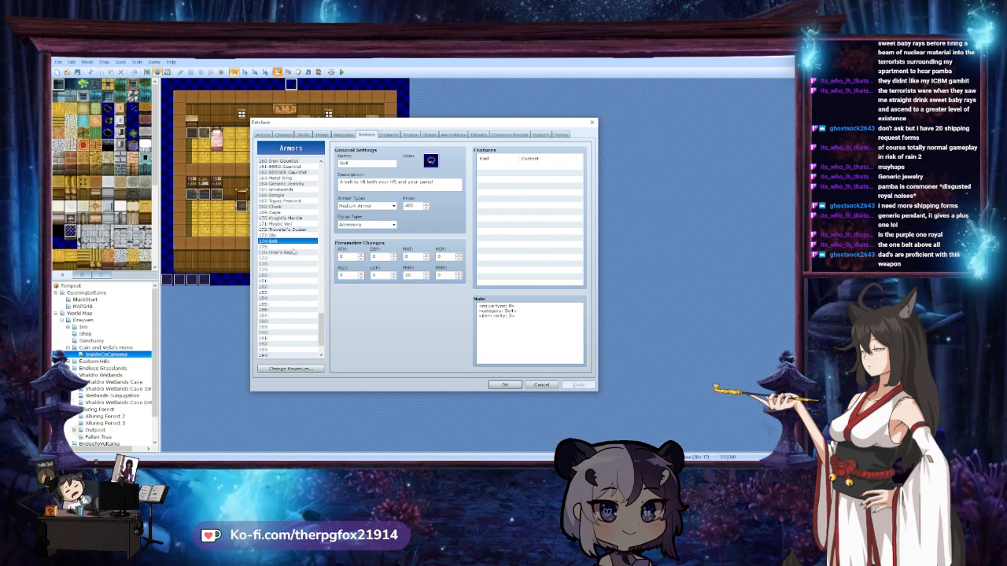
left_click(294, 248)
key("ctrl+v")
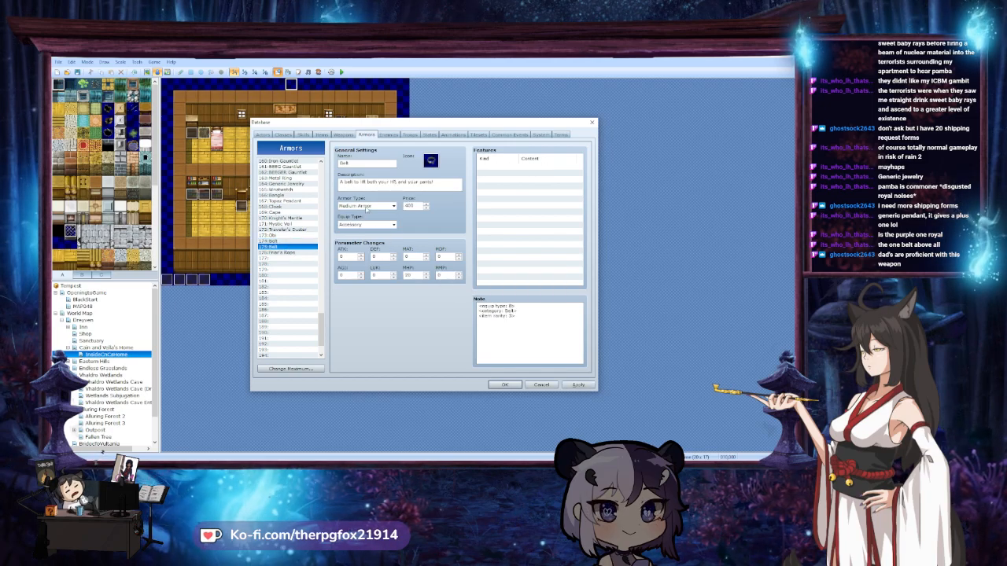
left_click(367, 205)
left_click(353, 236)
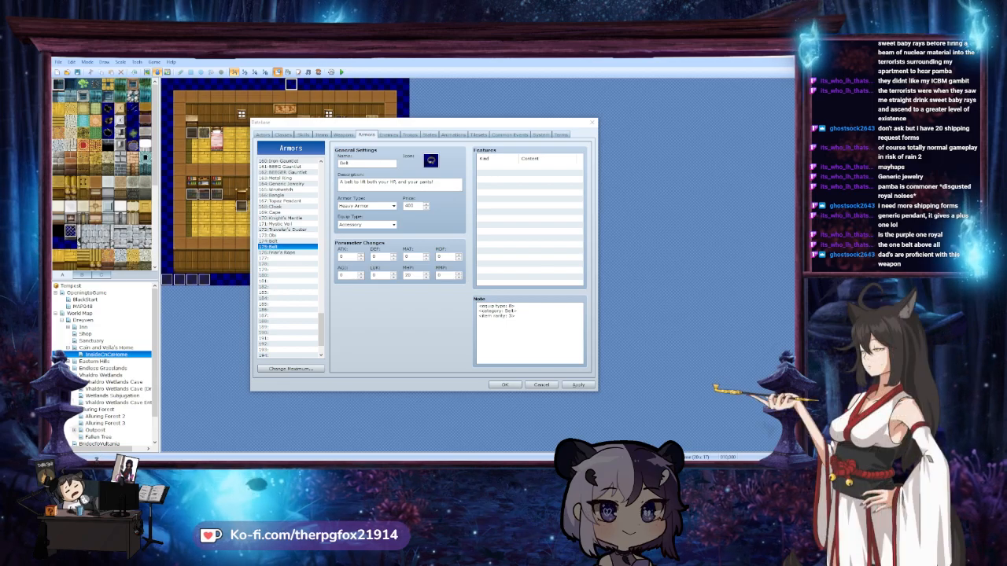
Rename the heavy belt copy in slot 175 as "Knight's Tasset"
left_click(293, 247)
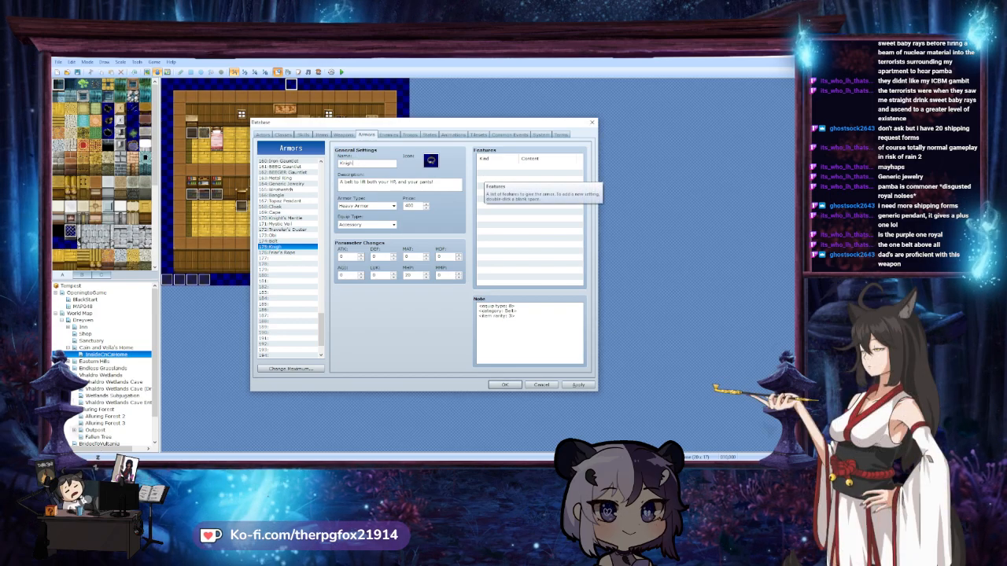
type("Knight's tass")
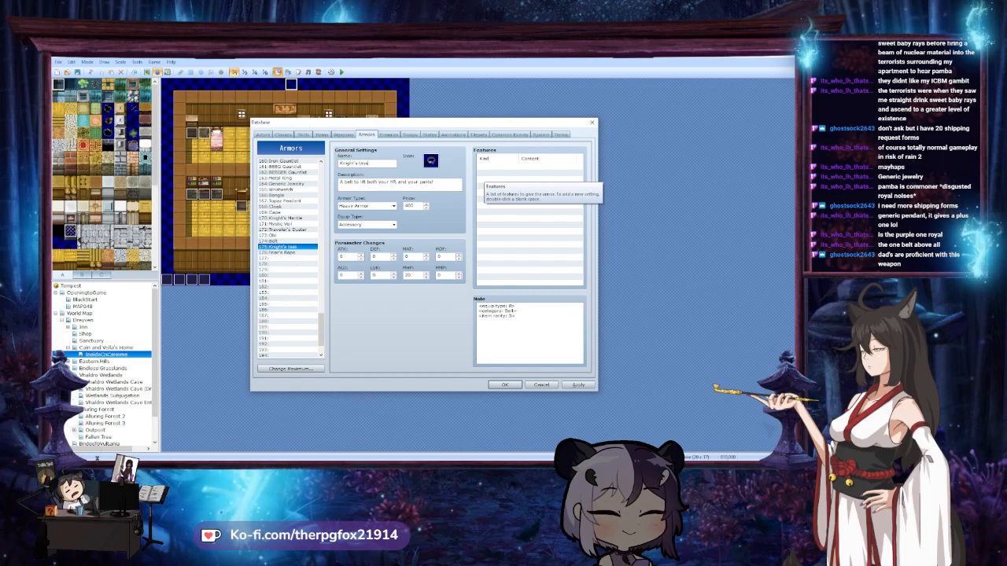
type("et")
left_click(361, 163)
key("BackSpace")
type("T")
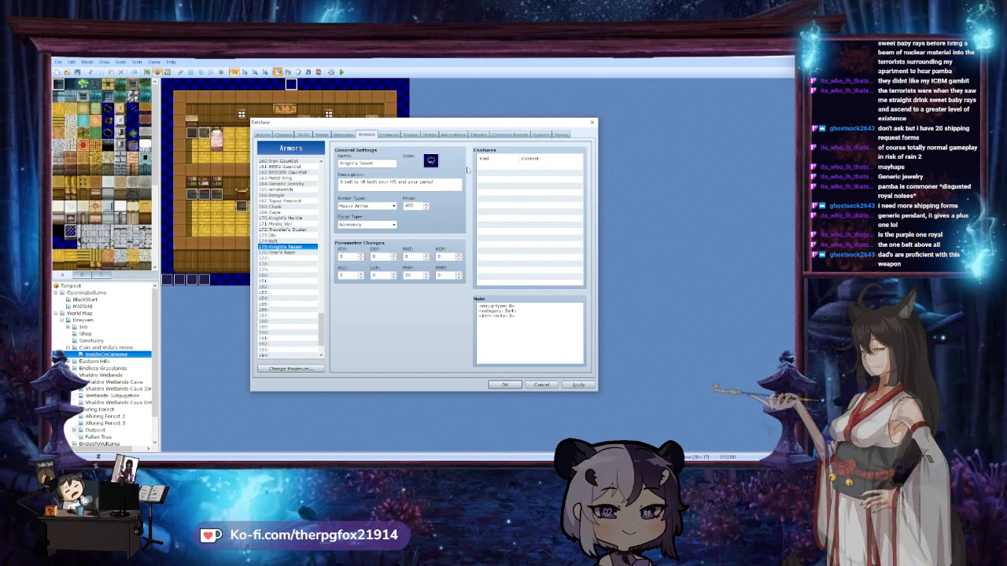
Set the Knight's Tasset icon to index 330 from the icon sheet
left_click(430, 161)
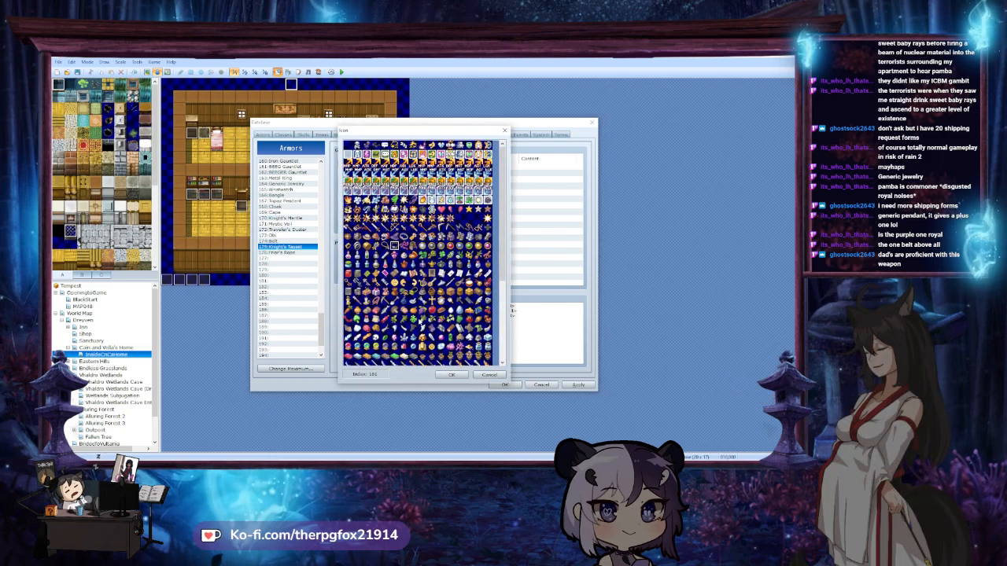
scroll(420, 319, "down", 3)
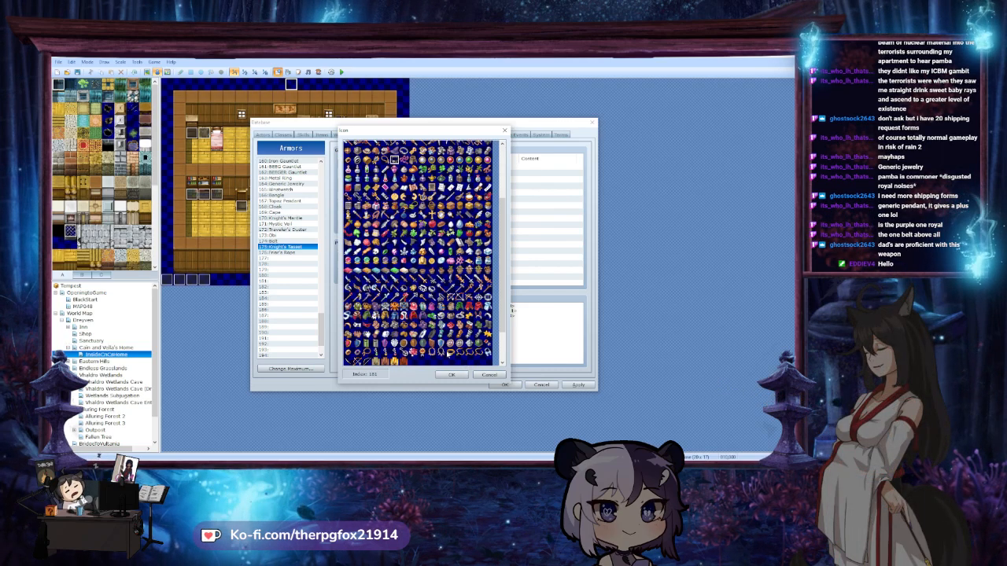
scroll(446, 353, "down", 3)
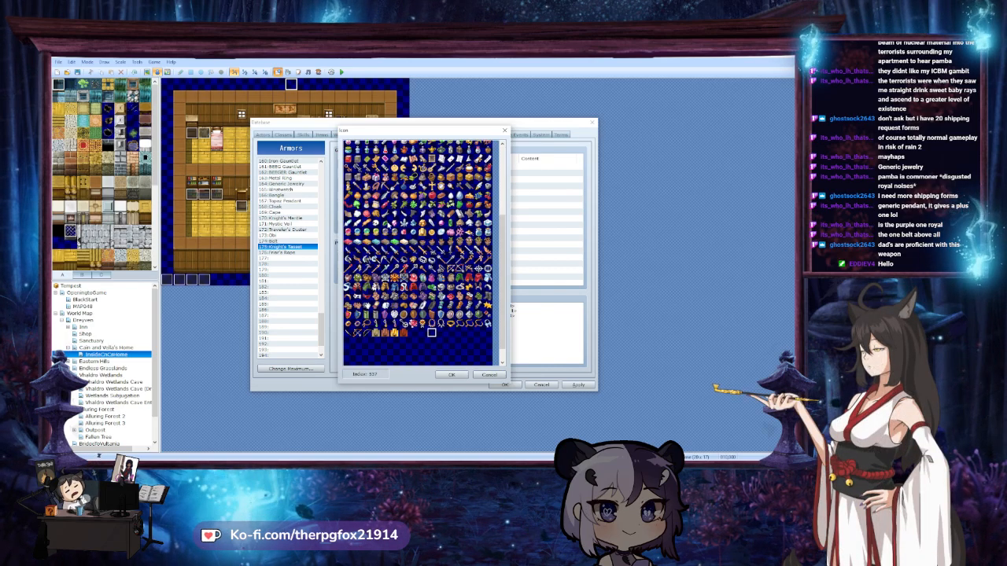
scroll(418, 252, "up", 1)
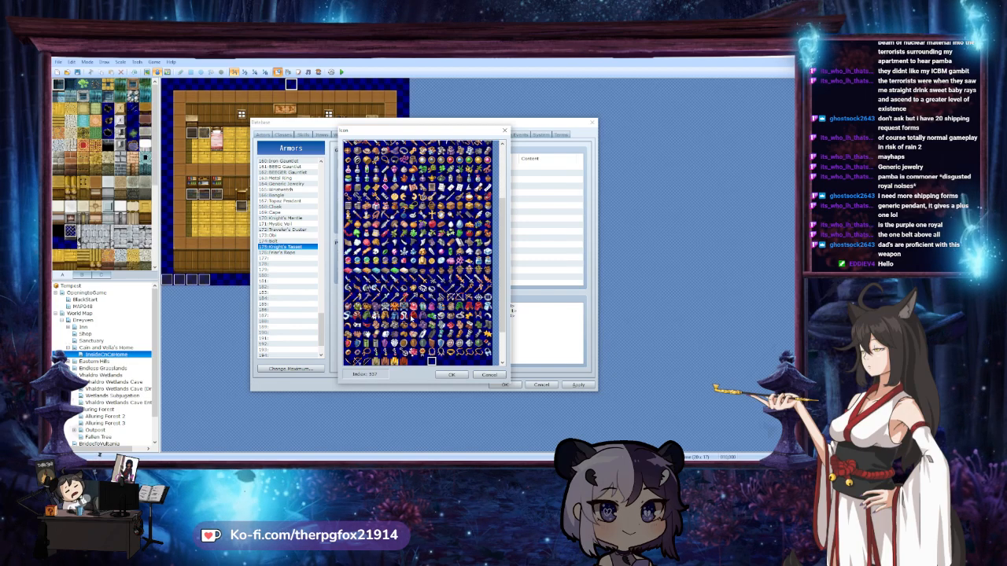
left_click(413, 250)
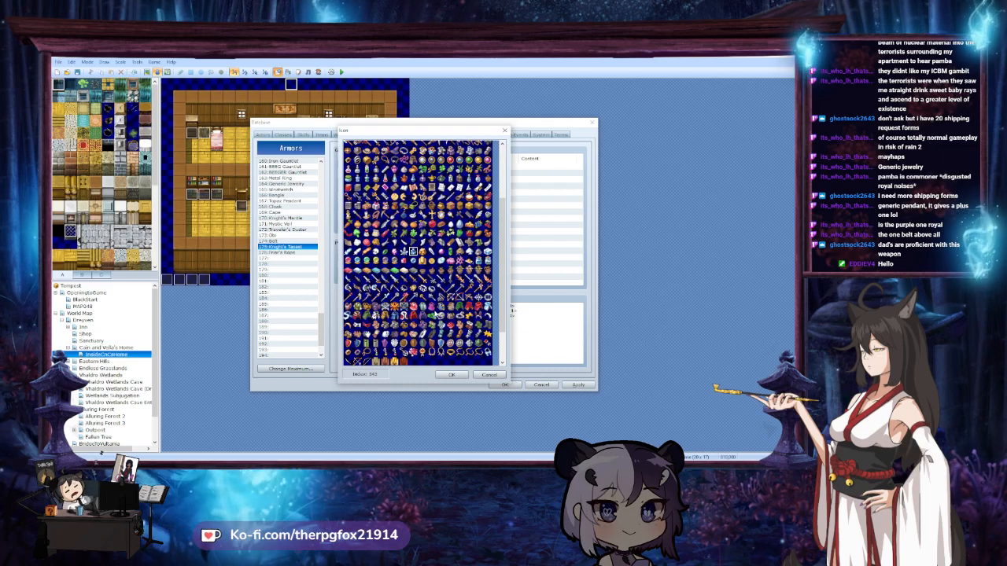
left_click(413, 287)
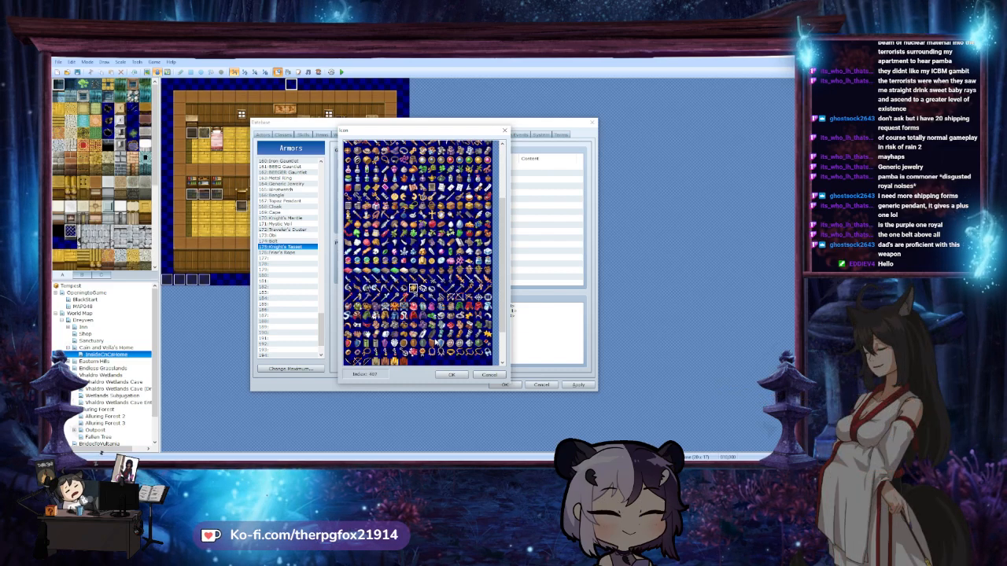
left_click(414, 288)
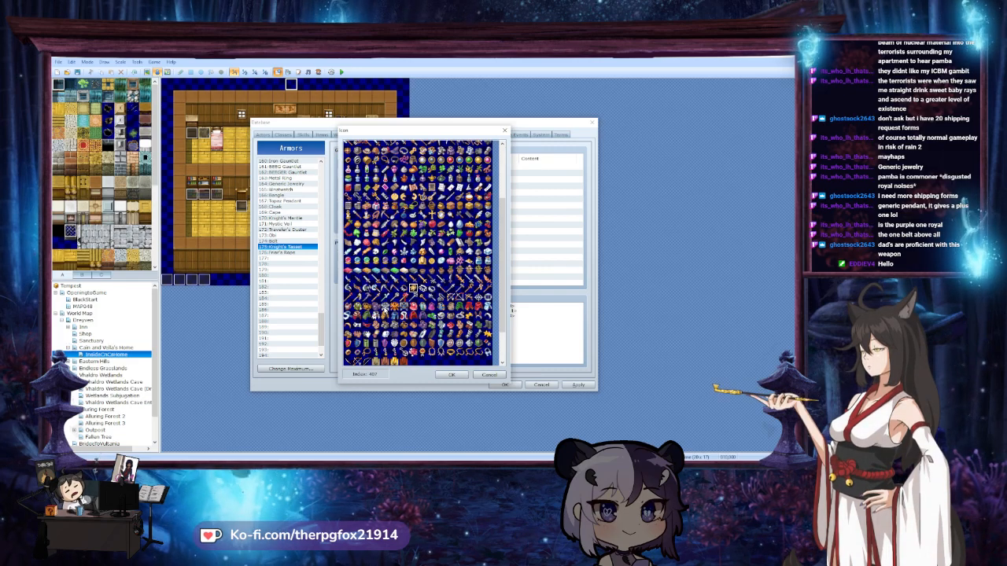
scroll(417, 252, "up", 1)
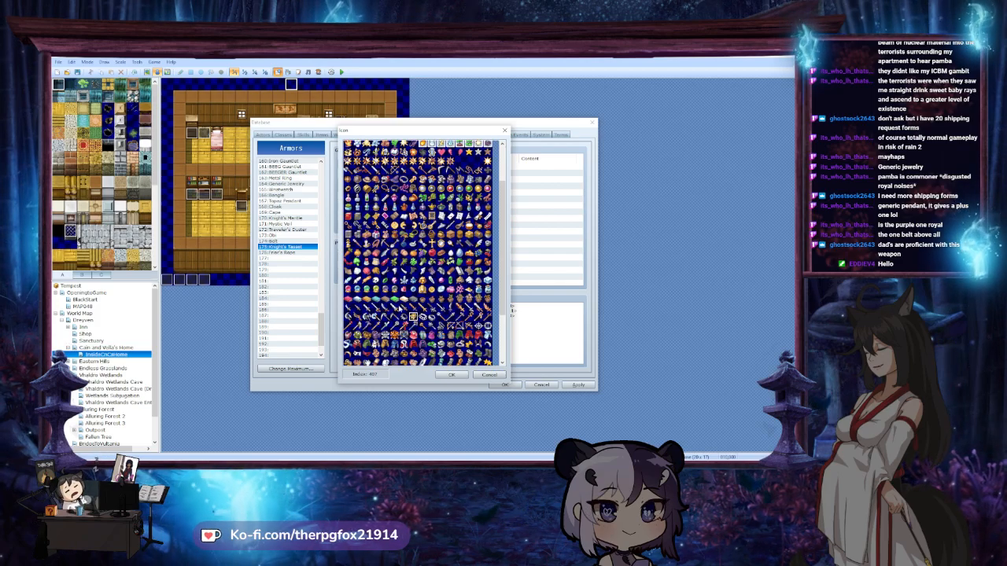
left_click(440, 271)
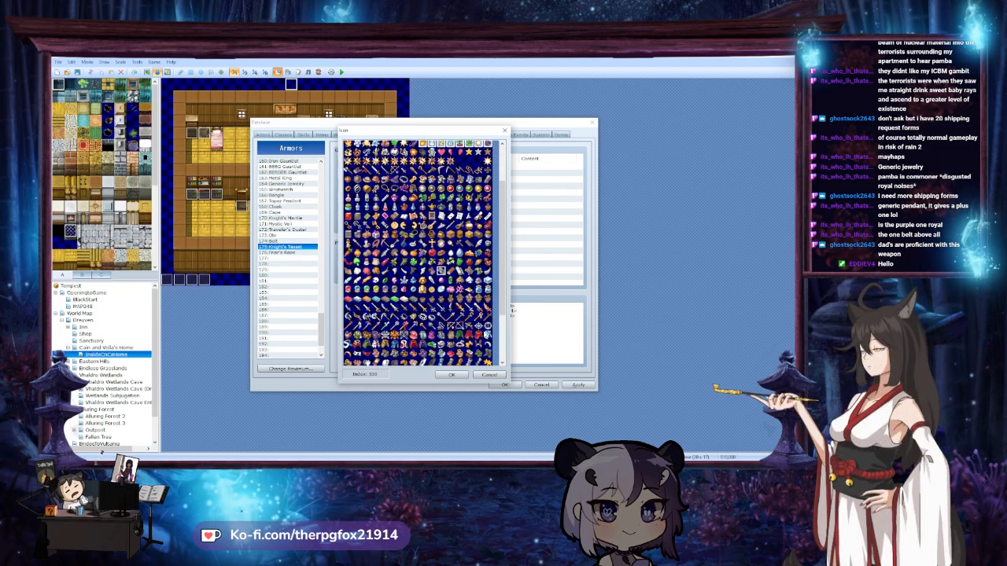
left_click(453, 375)
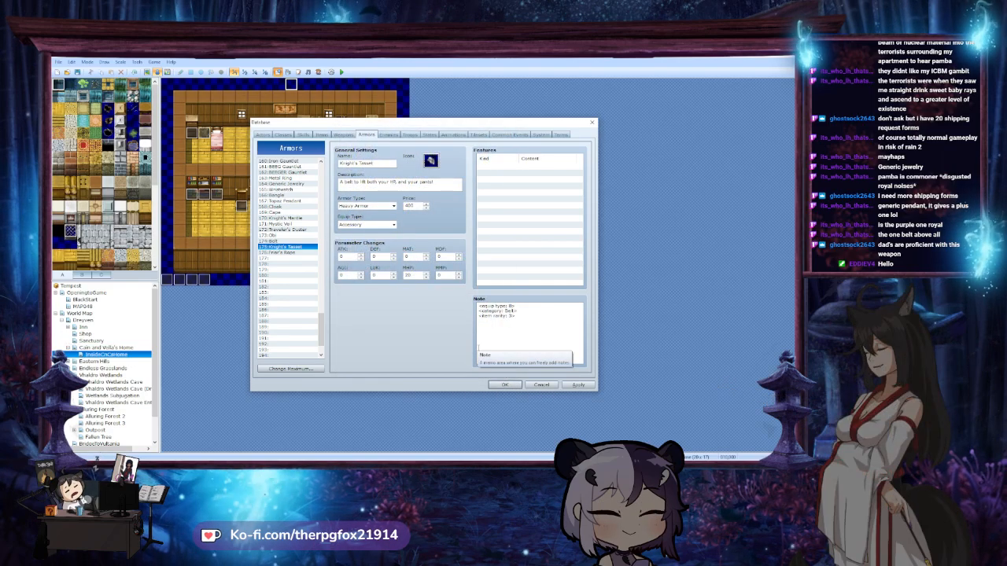
Write the Knight's Tasset description as "Always wear protection." and apply the changes
key("Tab")
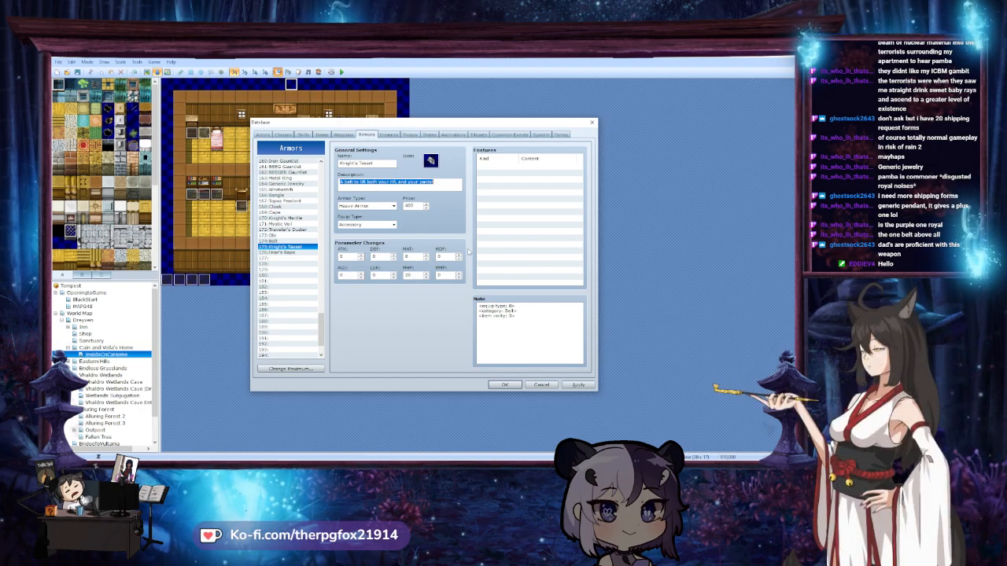
type("Always wea")
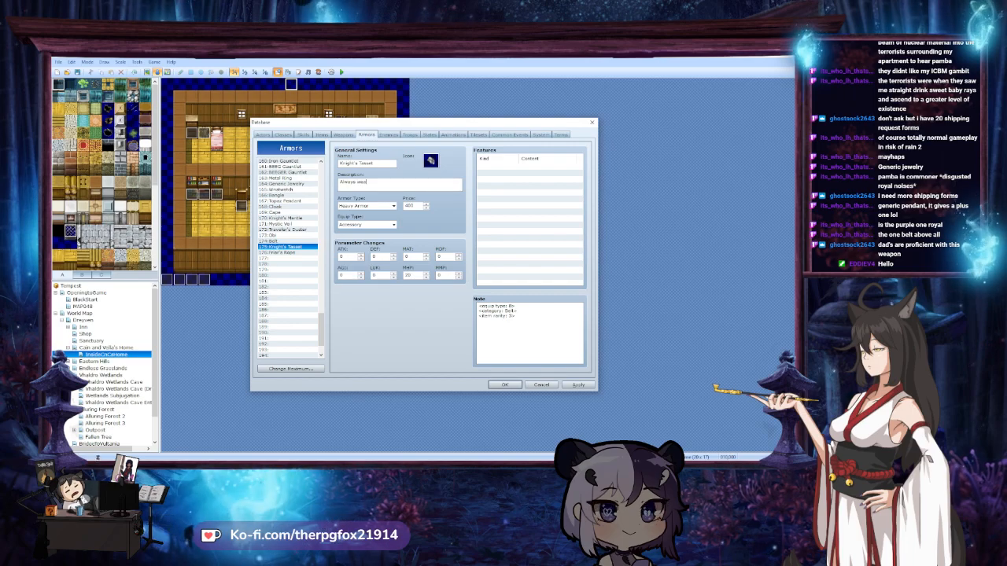
type("r protec")
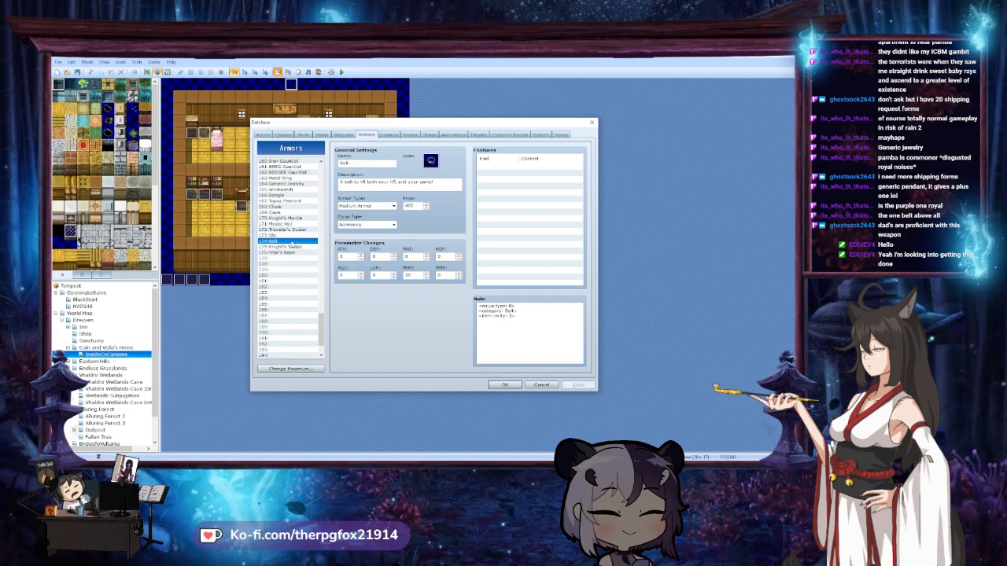
Duplicate the Friar's Rope armor into empty slot 177 and save the database changes
left_click(297, 240)
left_click(297, 246)
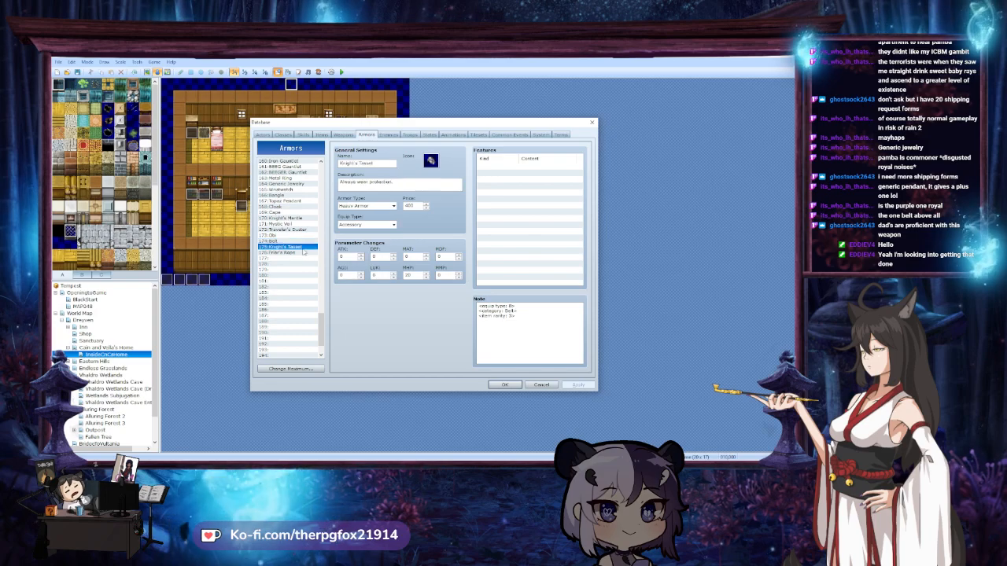
left_click(296, 252)
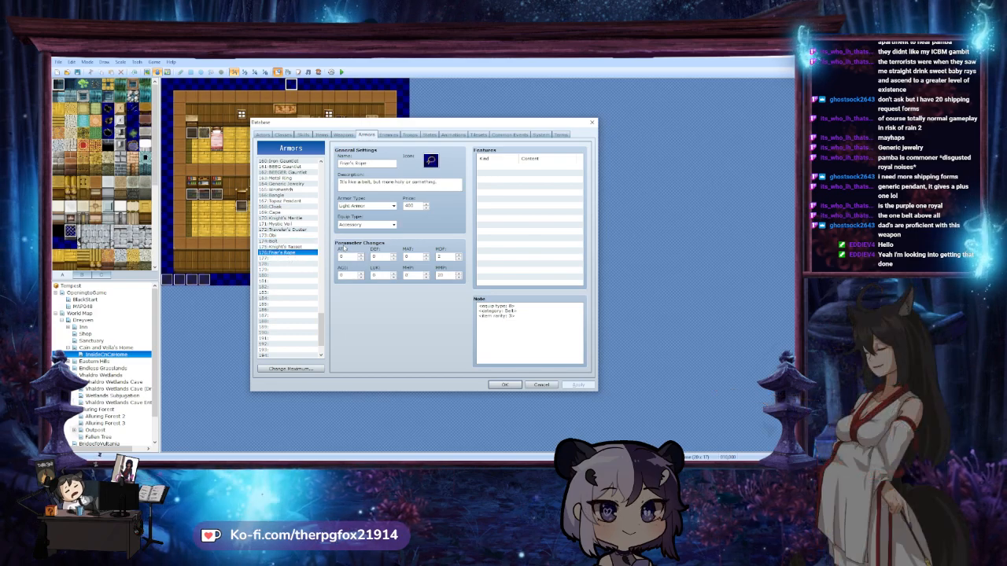
key("Down")
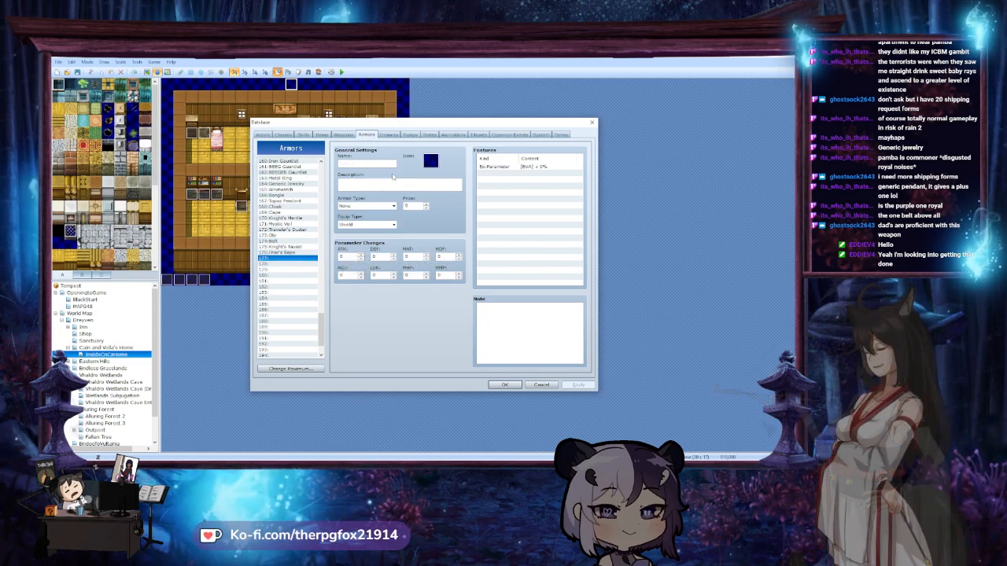
key("Up")
left_click(303, 258)
key("ctrl+v")
left_click(301, 253)
left_click(298, 245)
left_click(302, 258)
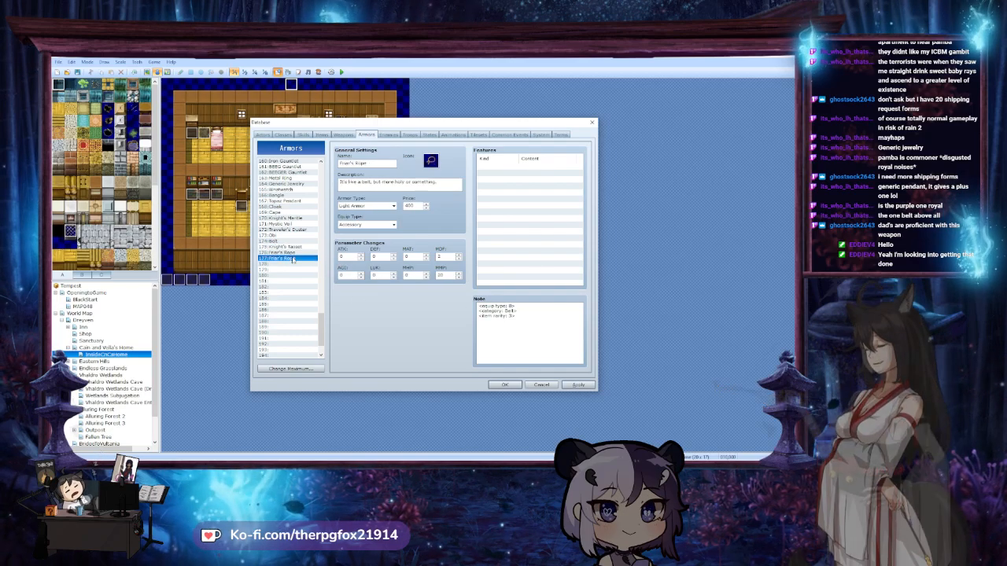
left_click(507, 386)
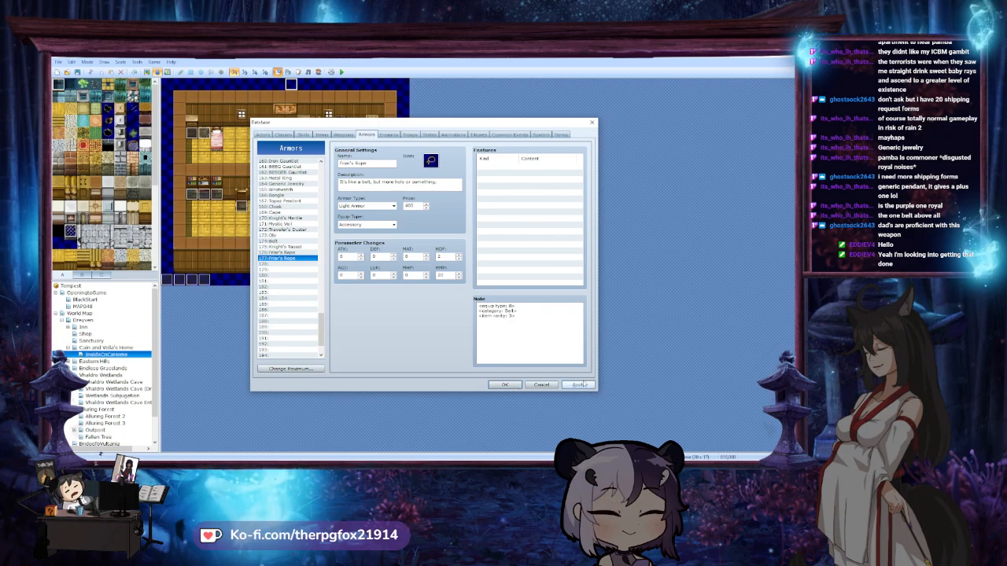
Preview several battle and Rose background music tracks in Sound Test, including Battle7MV and Battle8MV, and close it
left_click(307, 72)
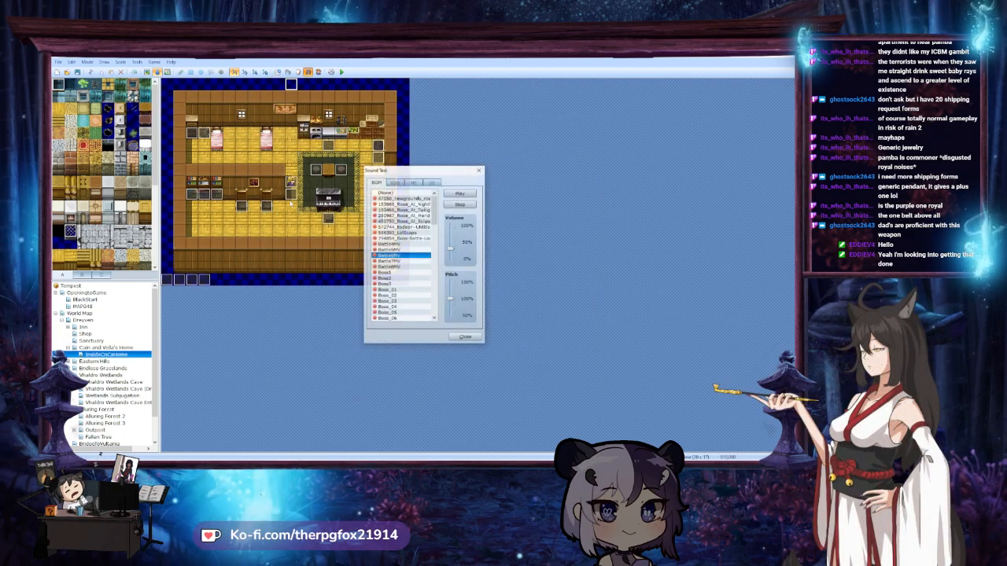
left_click(403, 261)
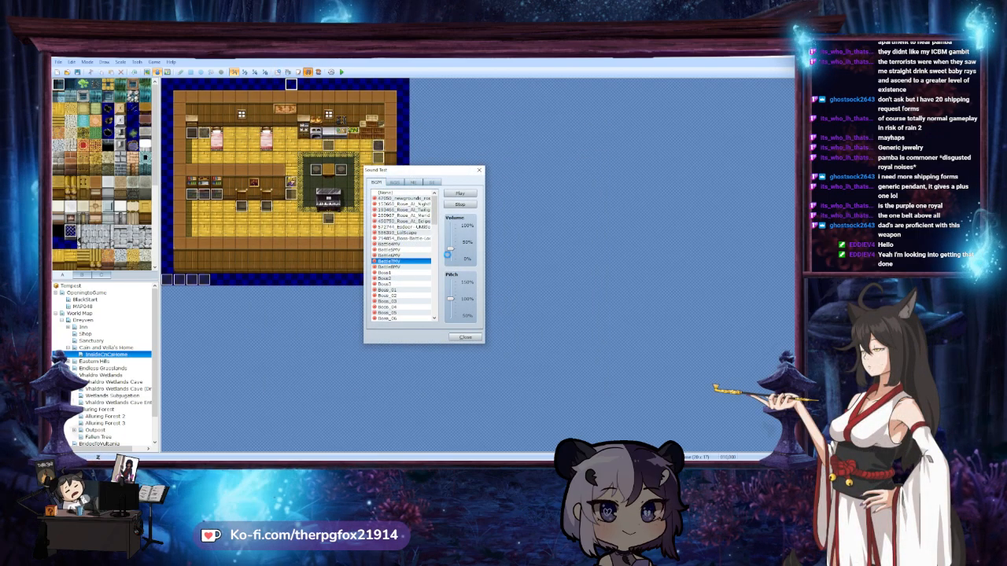
left_click(409, 267)
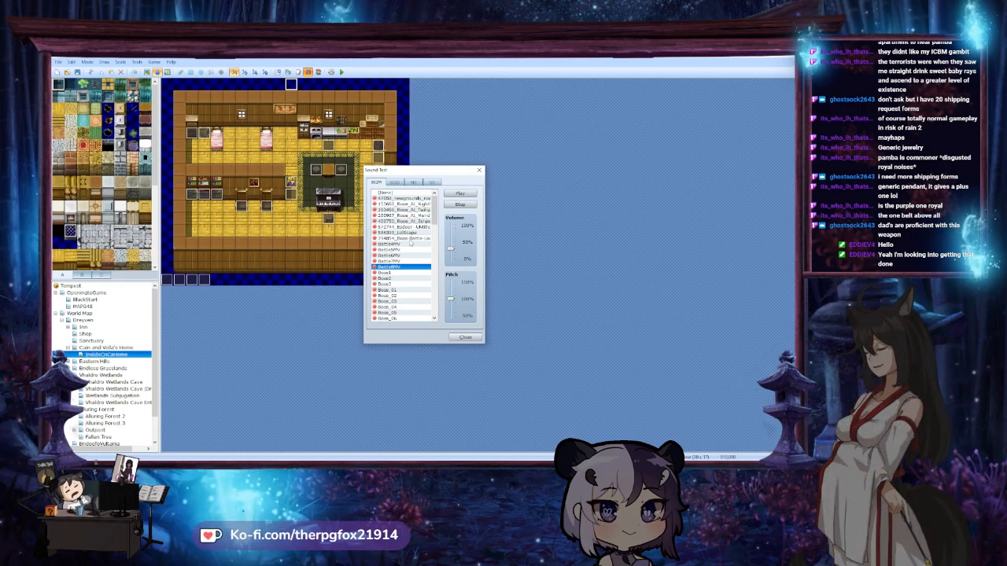
left_click(405, 237)
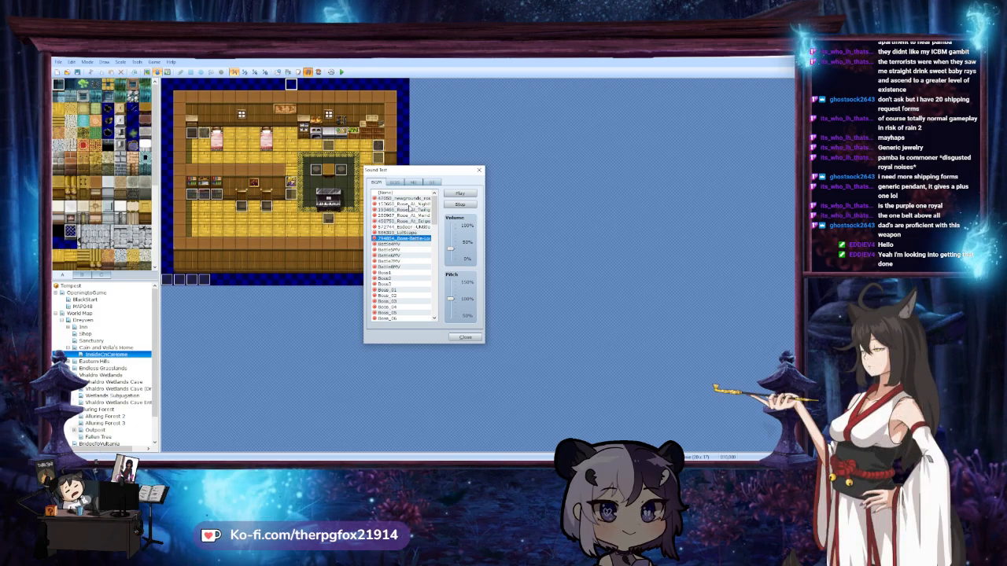
left_click(403, 209)
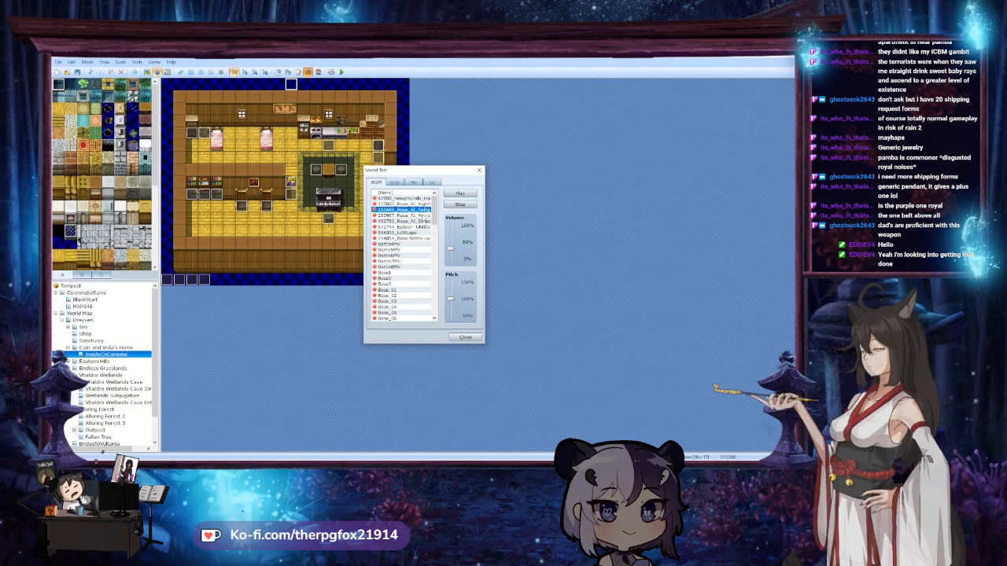
left_click(411, 215)
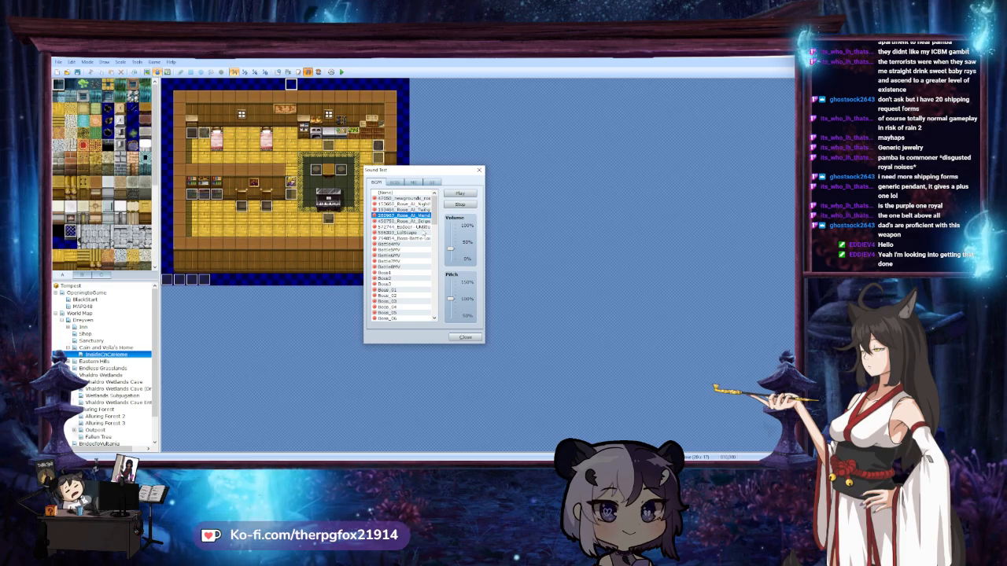
mouse_move(434, 210)
left_mouse_down()
mouse_move(435, 299)
mouse_move(438, 206)
left_mouse_up()
left_click(465, 337)
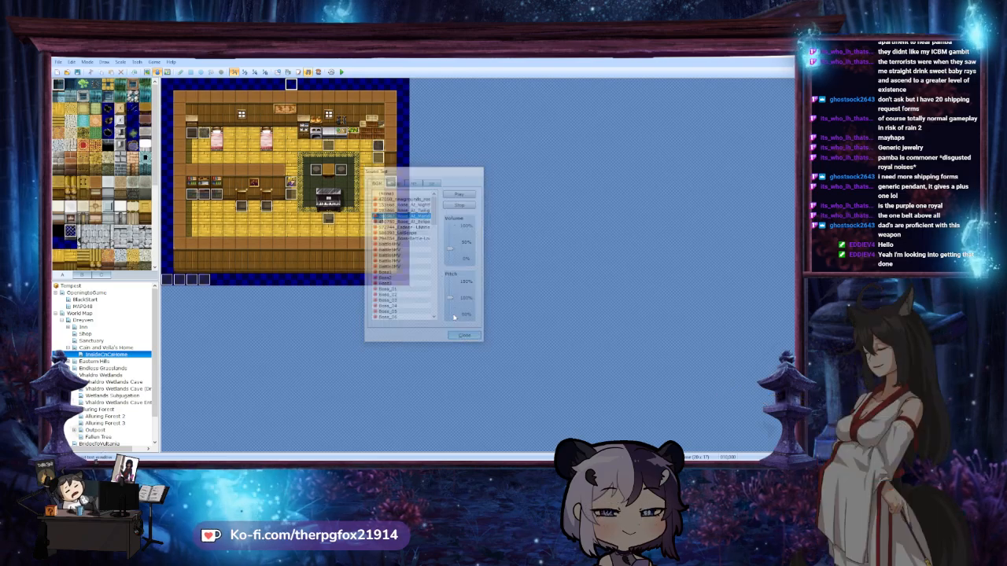
Reopen the database, give the Friar's Rope copy in slot 177 the golden belt icon and rename it "Gold Belt"
left_click(278, 72)
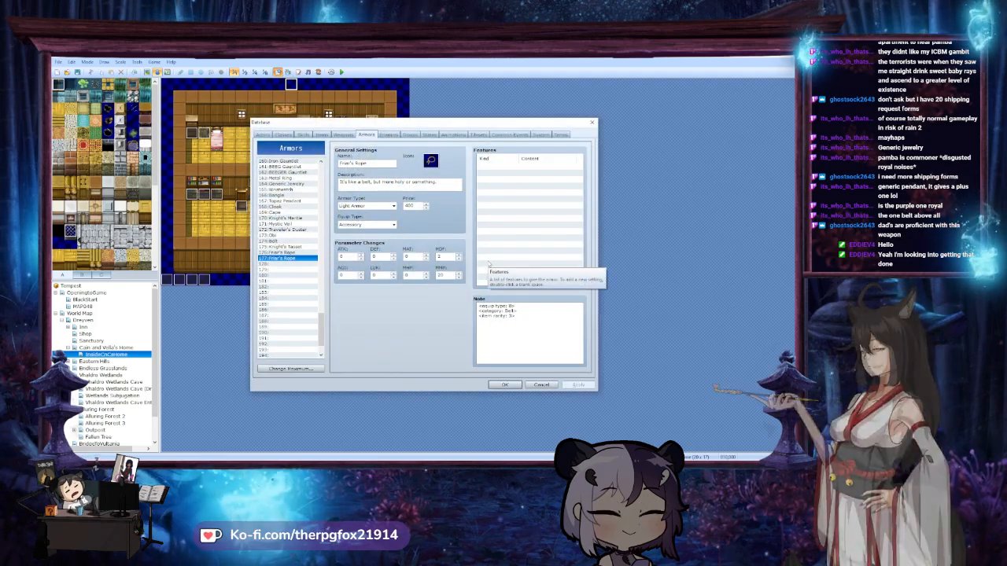
left_click(430, 162)
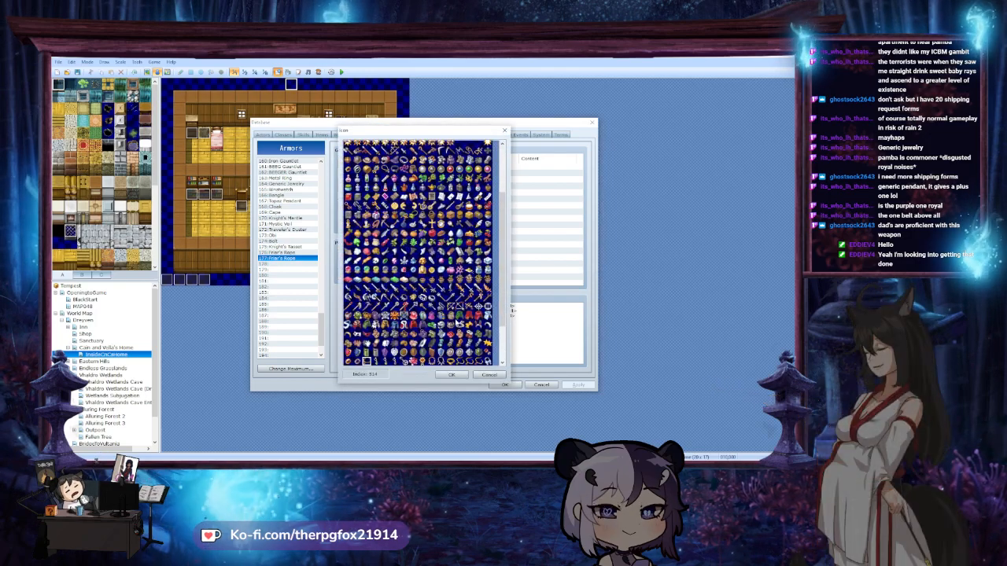
scroll(486, 356, "down", 5)
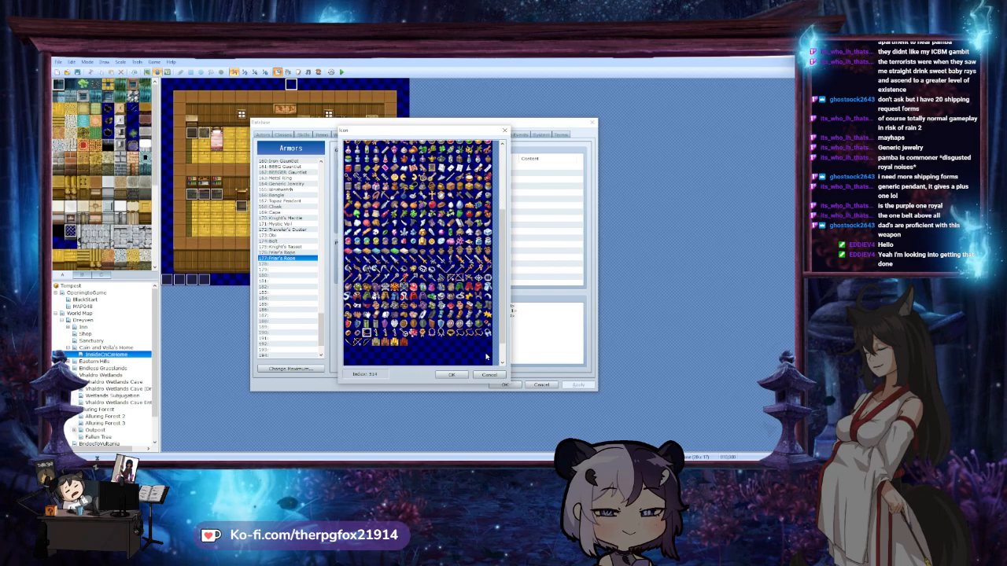
double_click(451, 336)
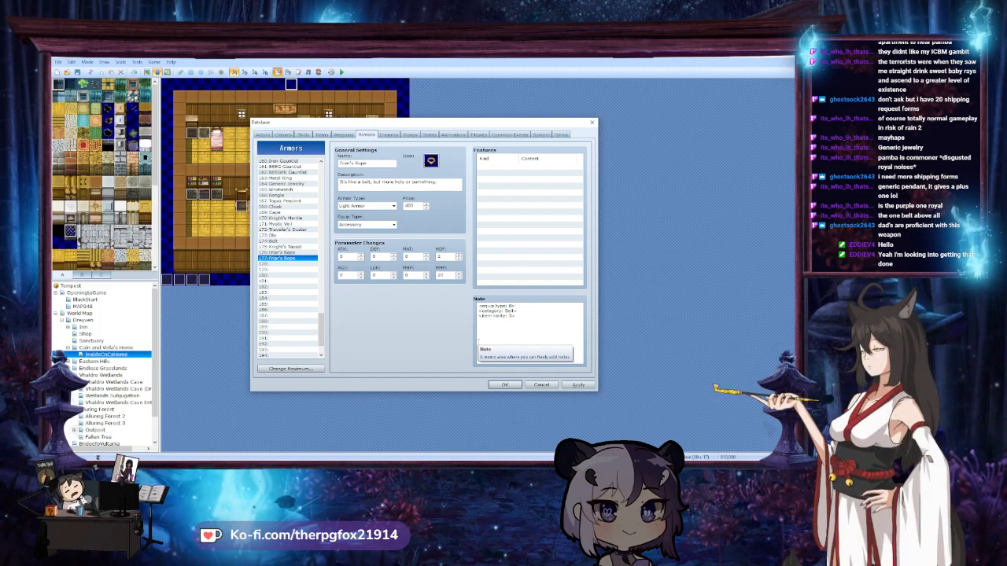
left_click_drag(368, 163, 338, 163)
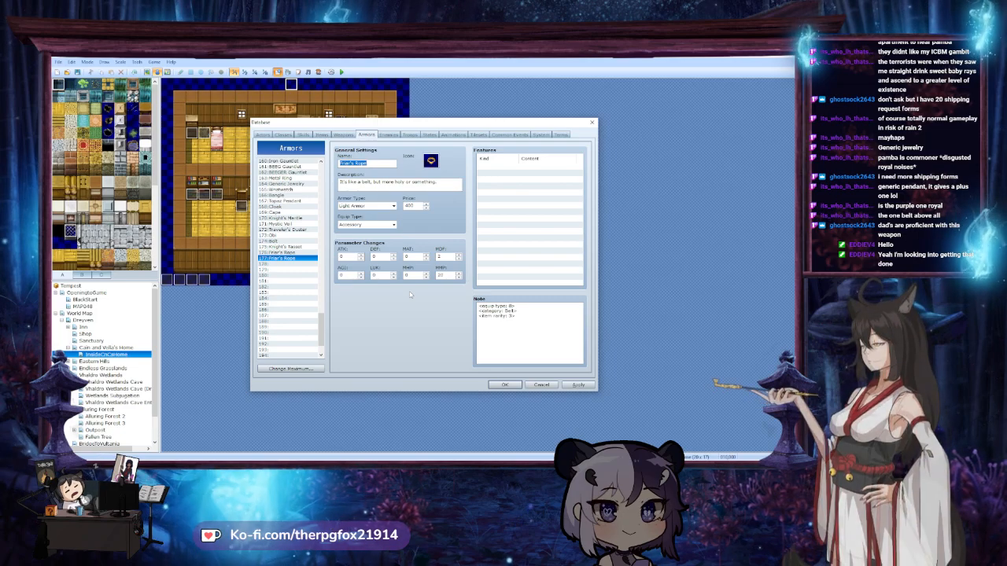
type("Gold Be")
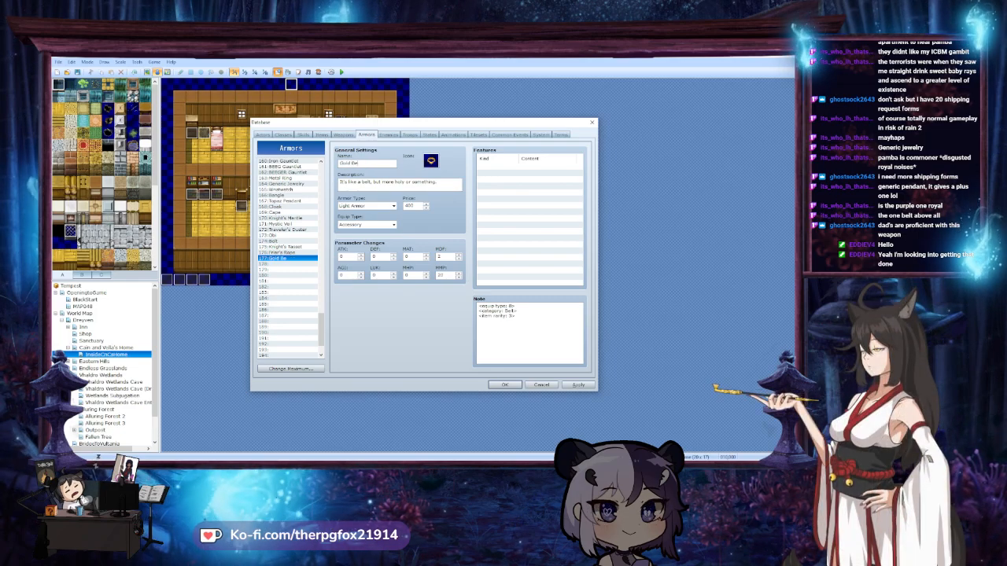
type("lt")
Write the Gold Belt description as "It's gold because it's the best."
left_click_drag(438, 182, 338, 182)
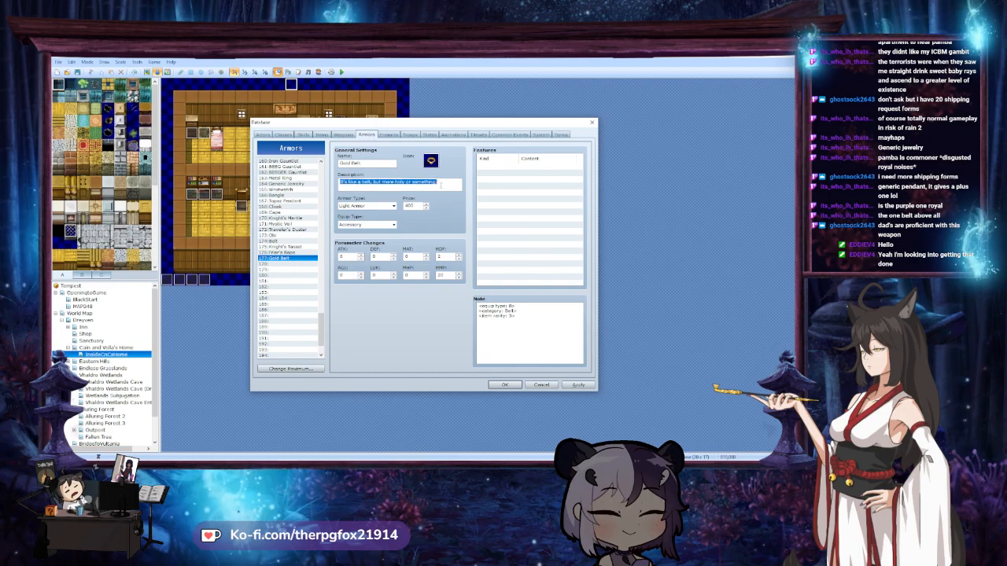
type("It's gold be")
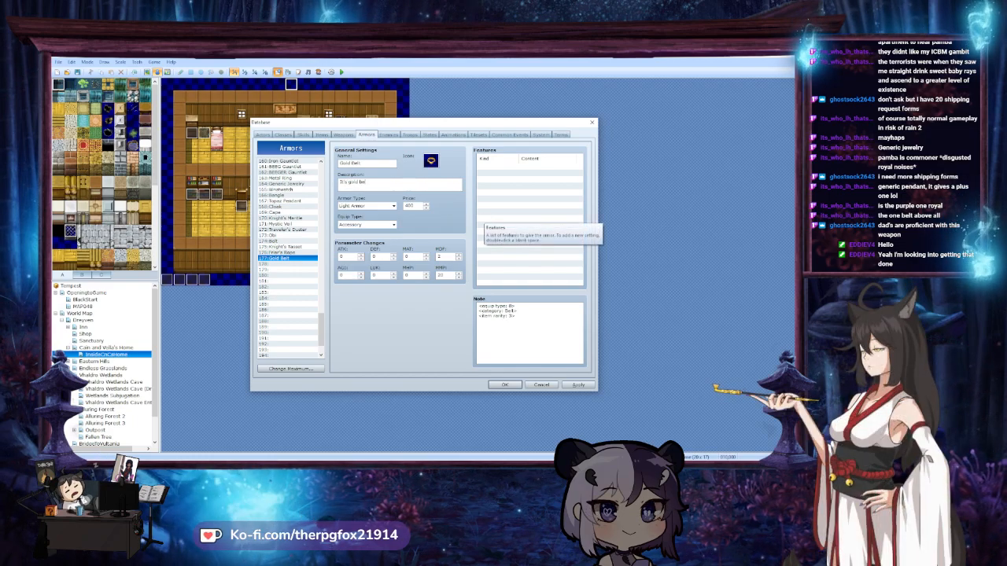
type("cause it's the be")
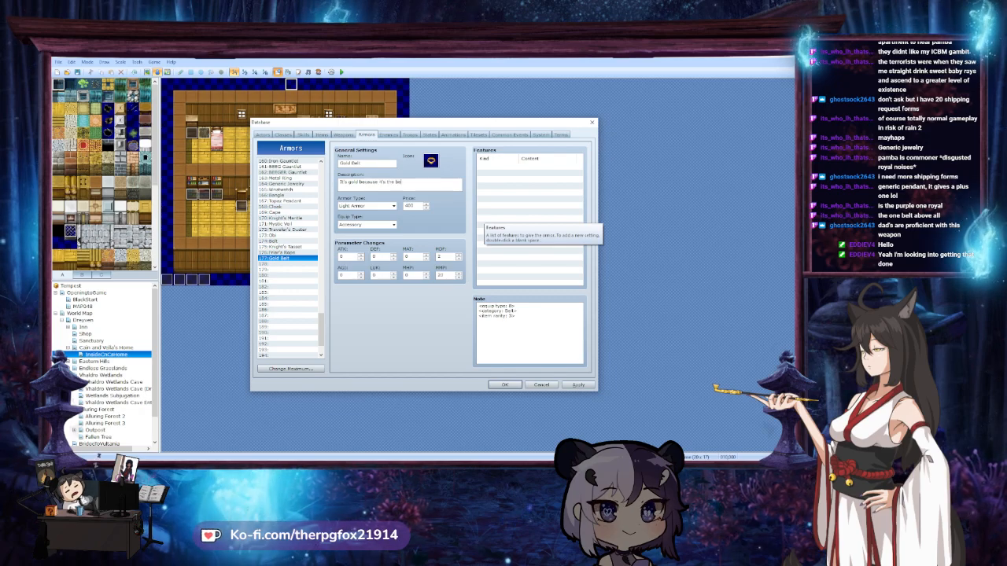
type("st.")
key("Tab")
key("Tab")
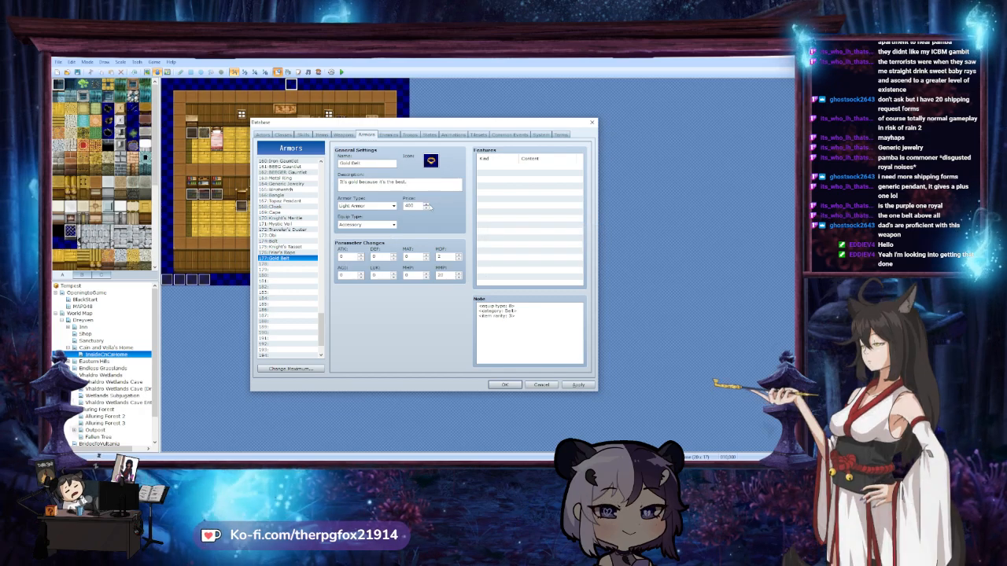
Set the Gold Belt's price to 2000 and its armor type to Accessory
type("7000")
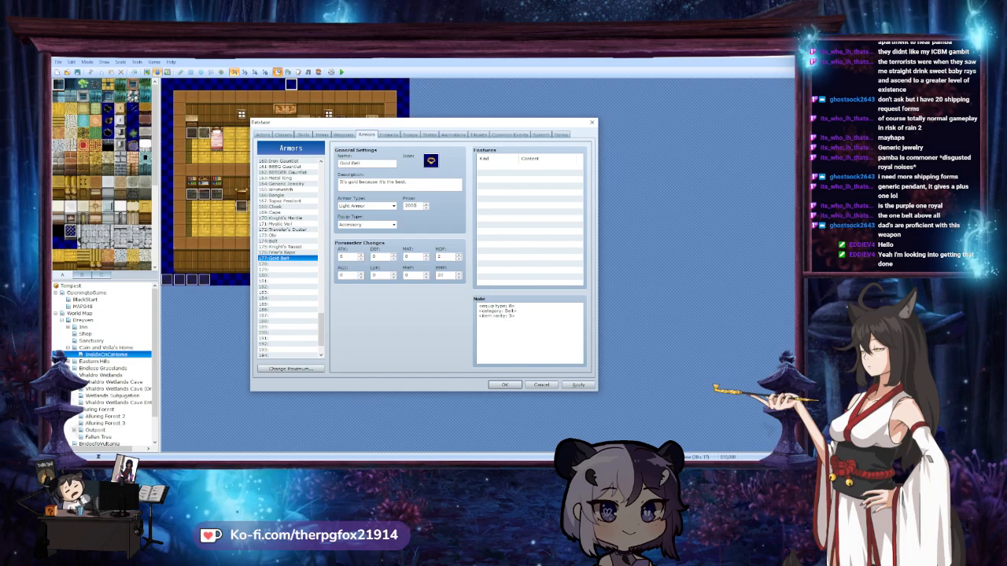
left_click(392, 206)
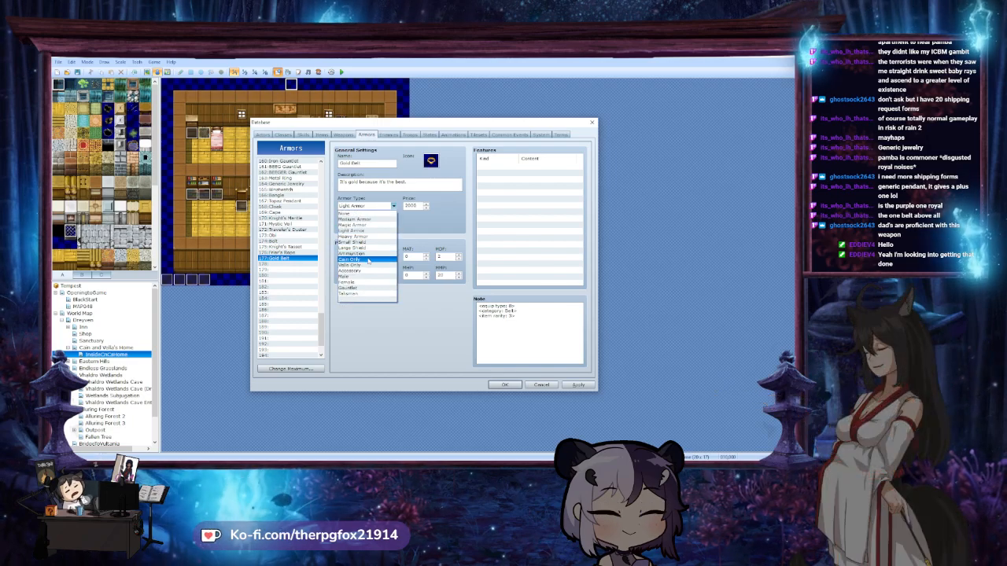
left_click(367, 271)
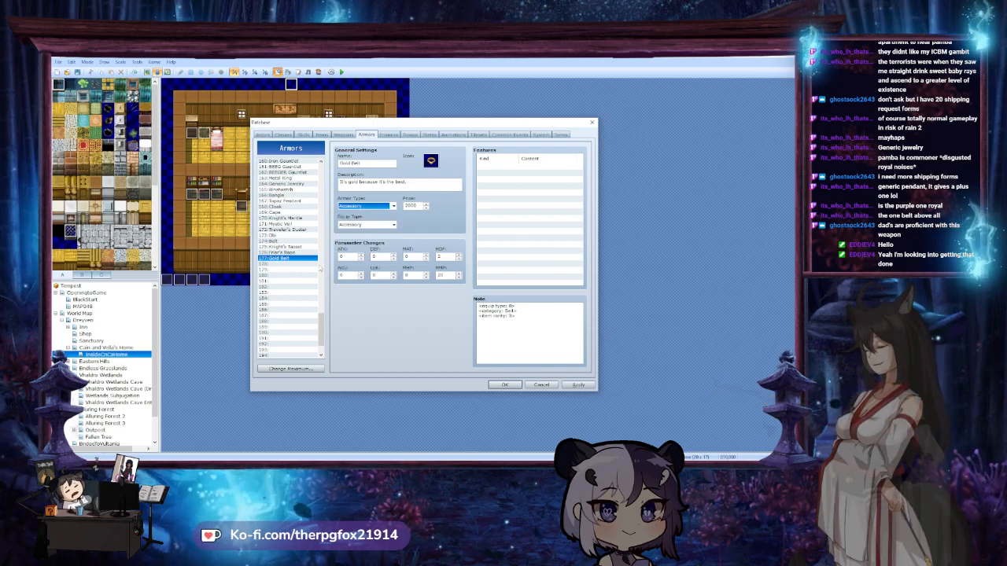
Change the Friar's Rope's armor type to Magic Armor
left_click(293, 253)
key("Up")
key("Up")
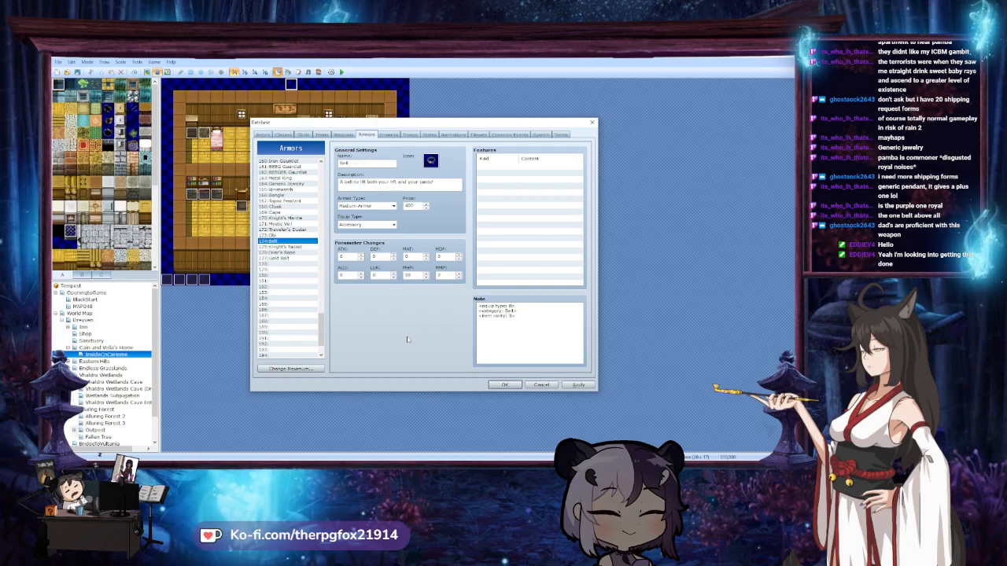
key("Down")
key("Down")
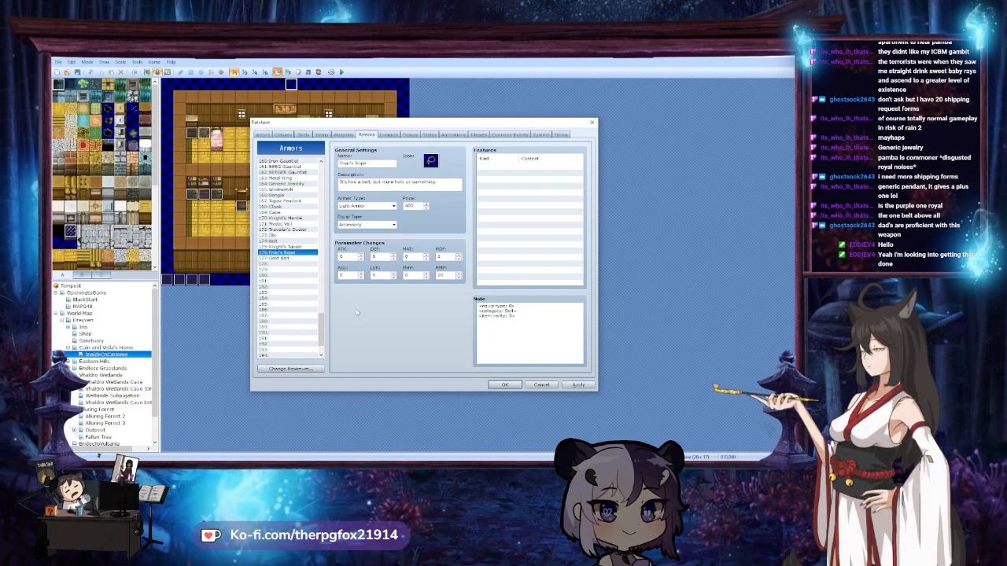
left_click(369, 205)
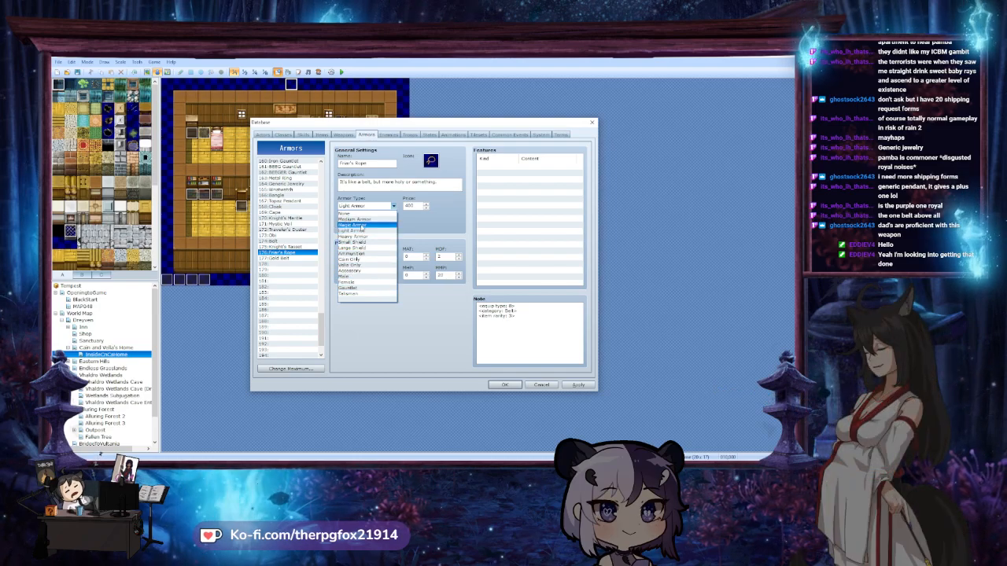
left_click(353, 225)
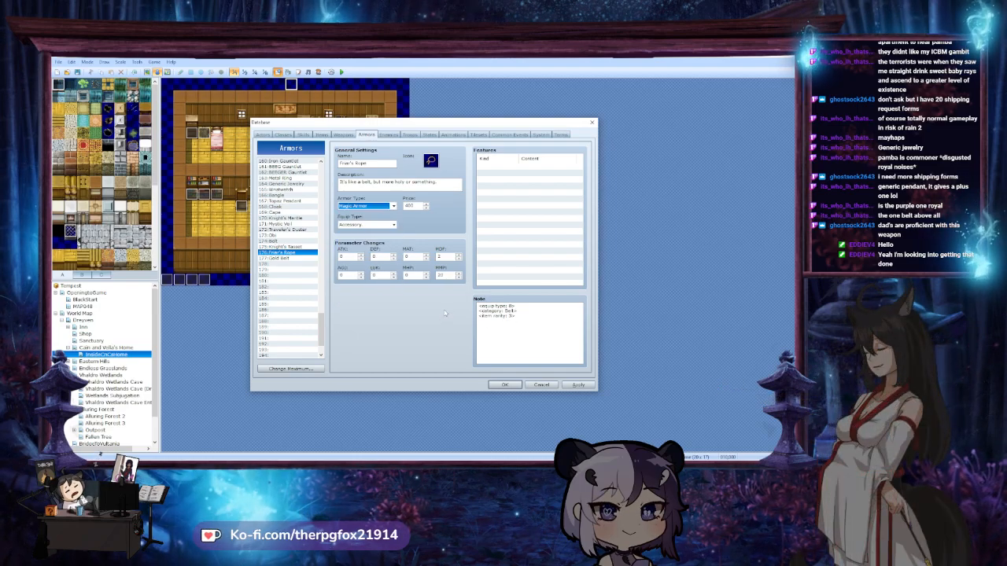
Set the Gold Belt's parameter changes to MHP 20, DEF 2, ATK 5 and LUK 5
left_click(288, 258)
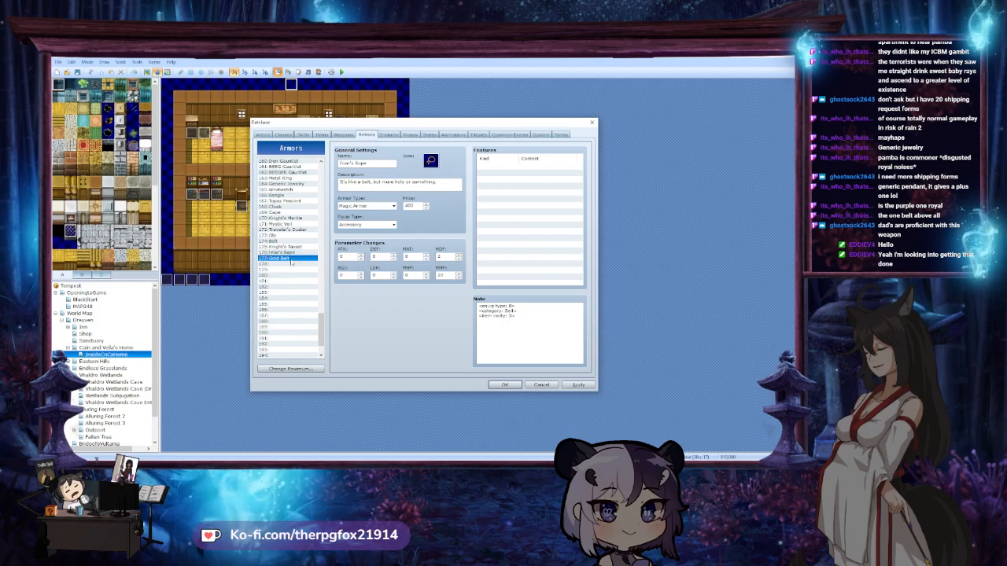
left_click(426, 273)
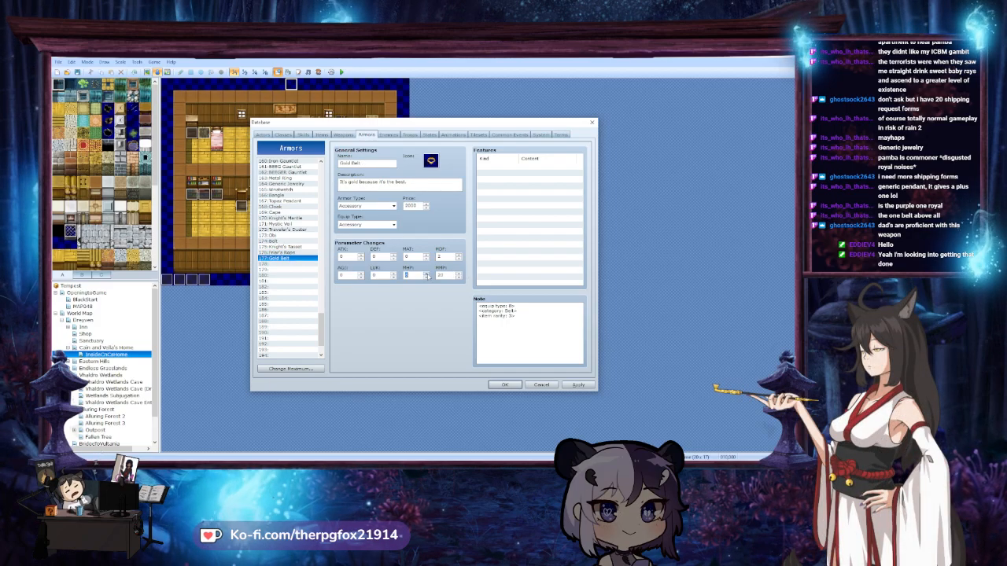
type("5")
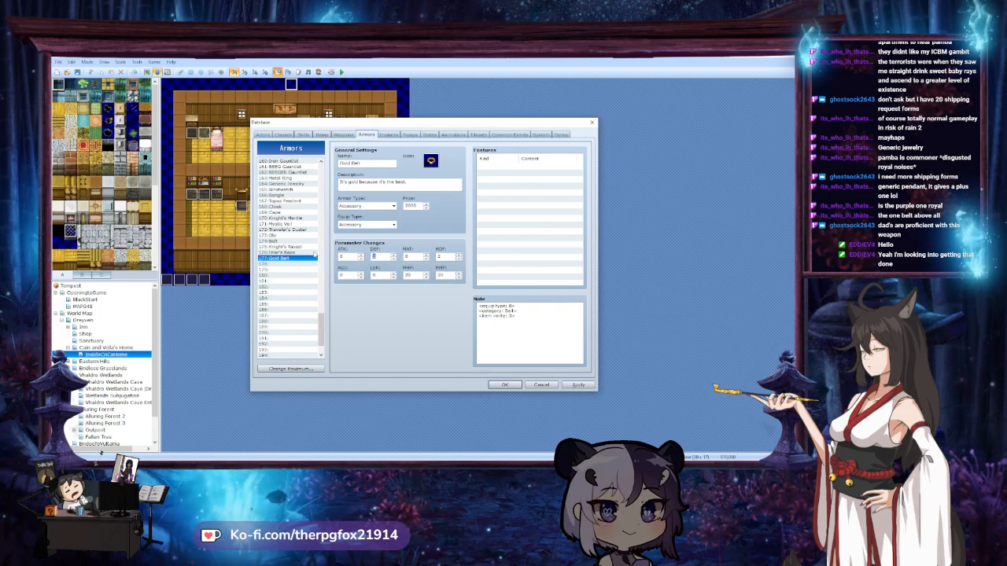
type("2")
key("shift+Tab")
type("5")
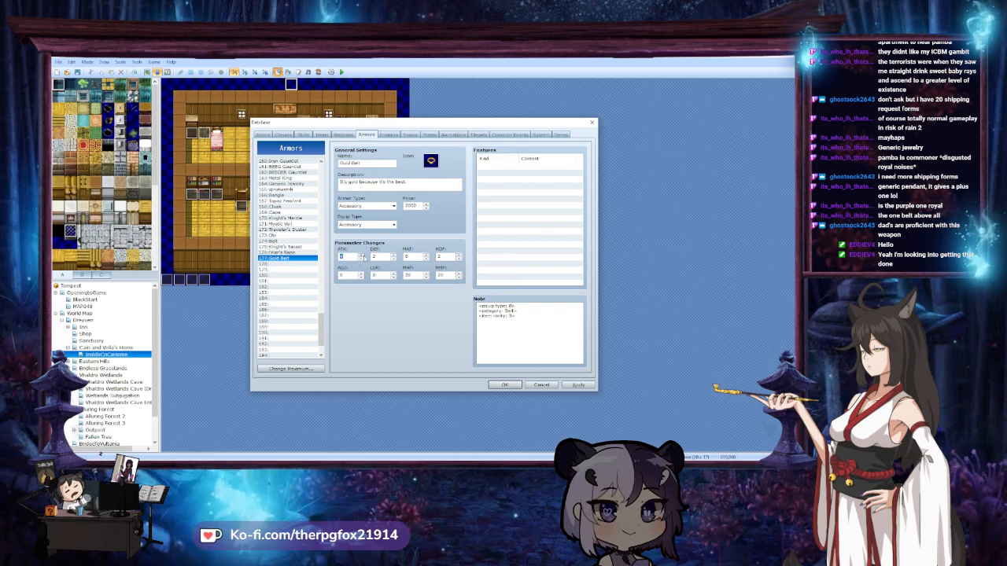
left_click(391, 274)
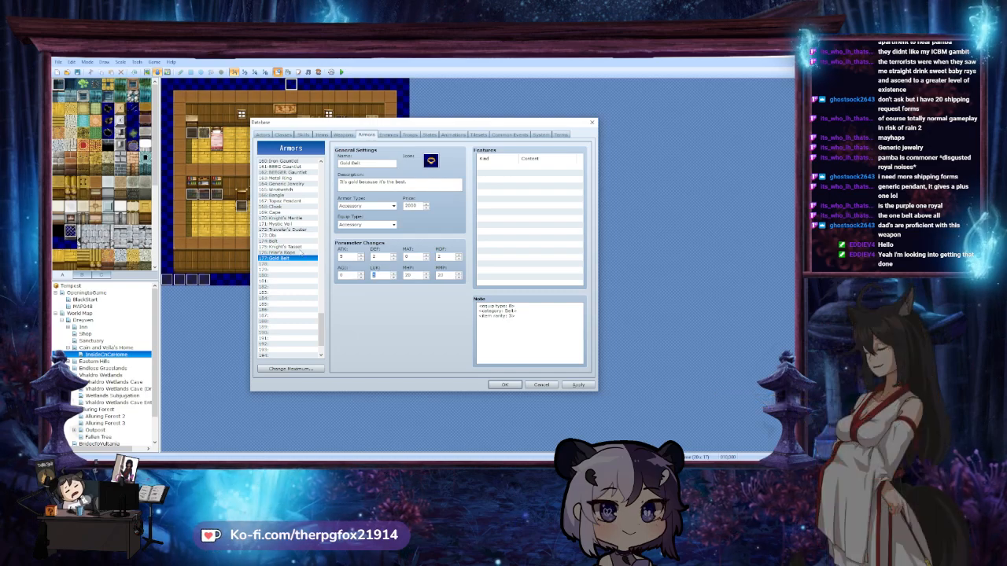
Check the Gold Belt's parameters against the Obi, Knight's Tasset and Friar's Rope, and apply the database changes
left_click(279, 235)
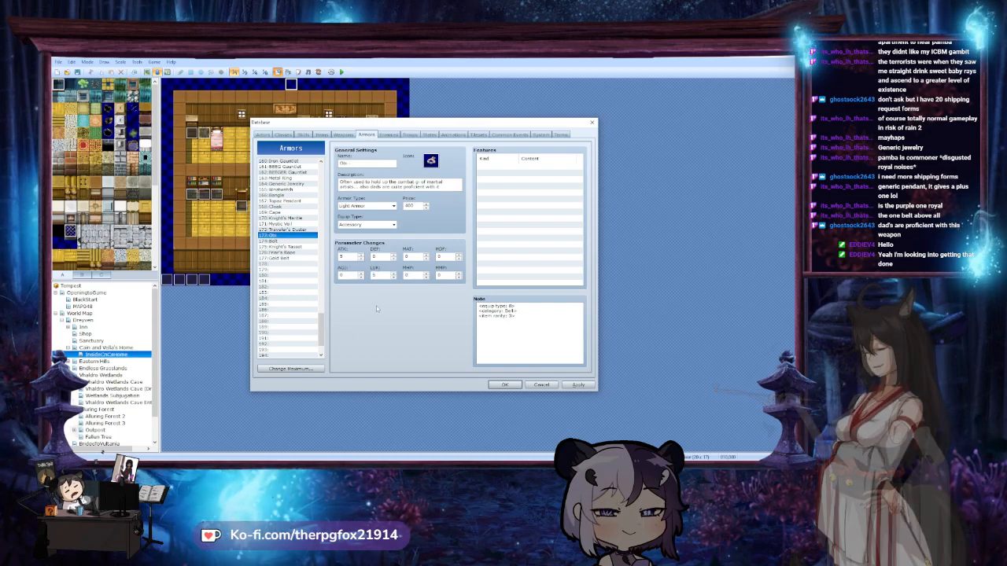
key("Down")
key("Down")
double_click(382, 257)
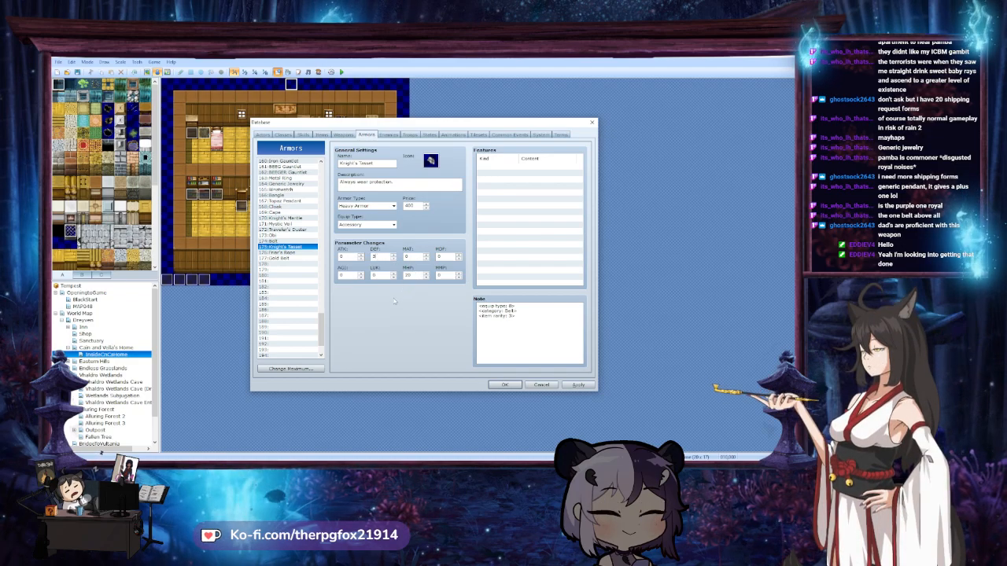
left_click(286, 258)
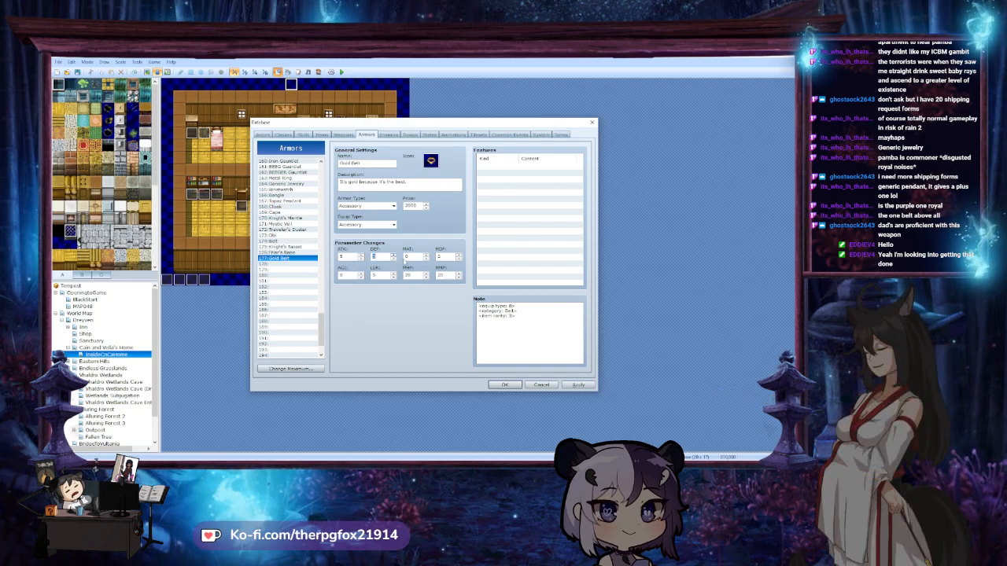
left_click(299, 247)
left_click(301, 251)
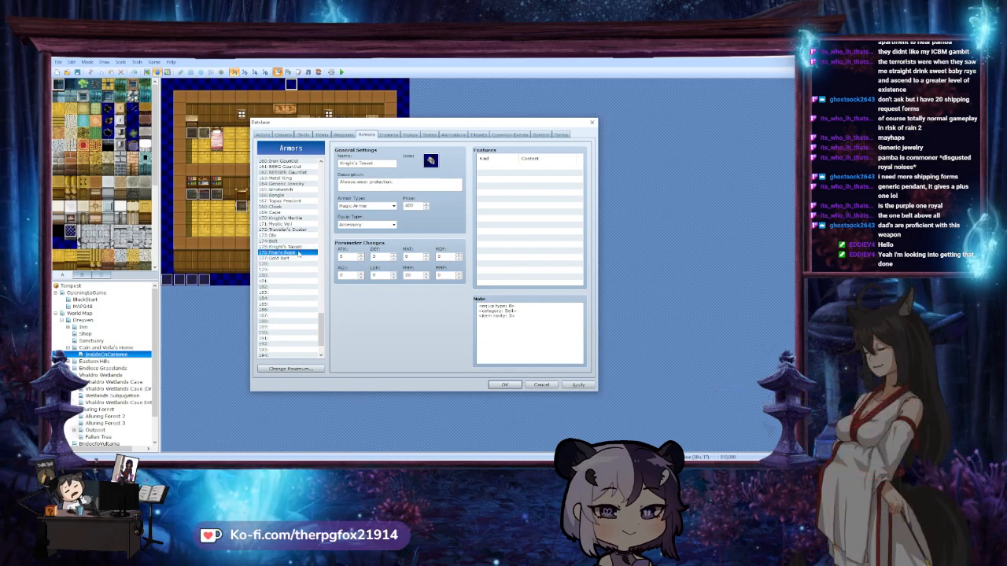
left_click(578, 385)
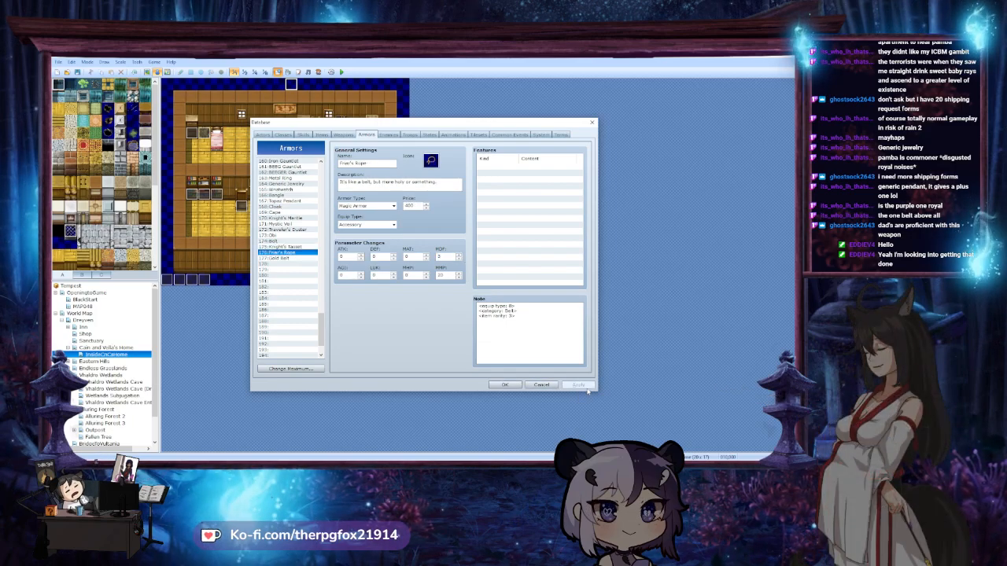
Review the settings of the belt accessories from the Obi through the Gold Belt and the empty slot 178
left_click(290, 259)
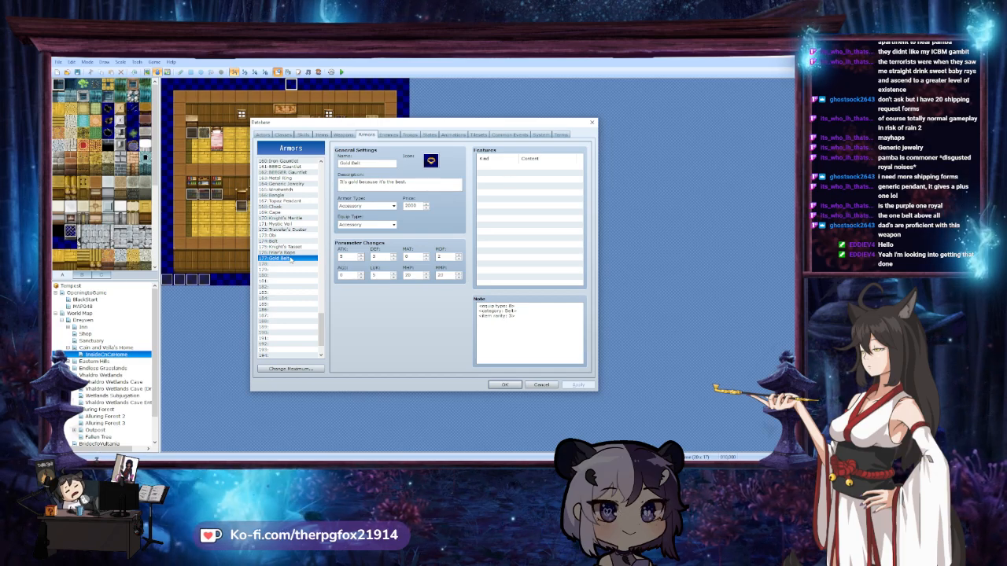
left_click(290, 241)
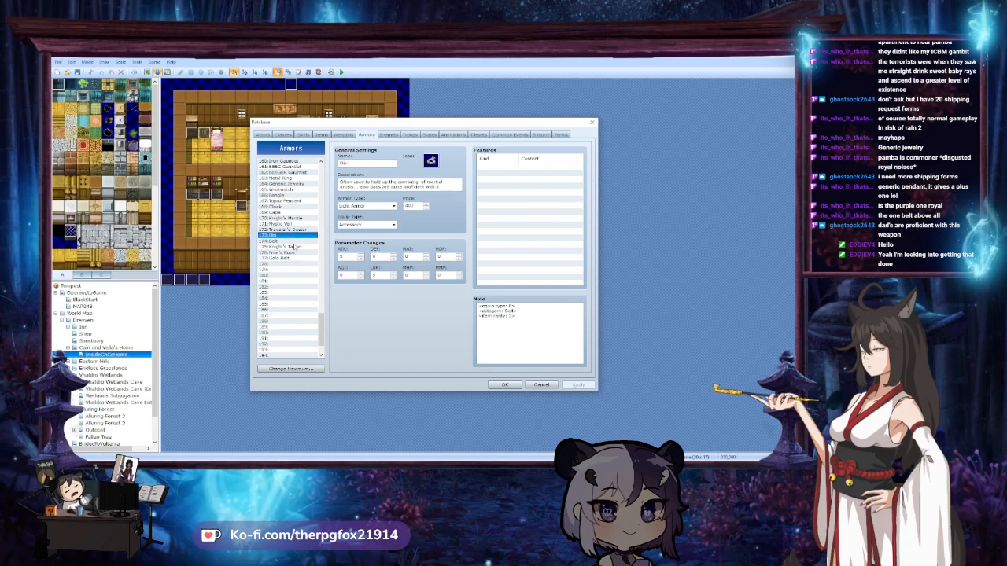
left_click(302, 247)
left_click(304, 252)
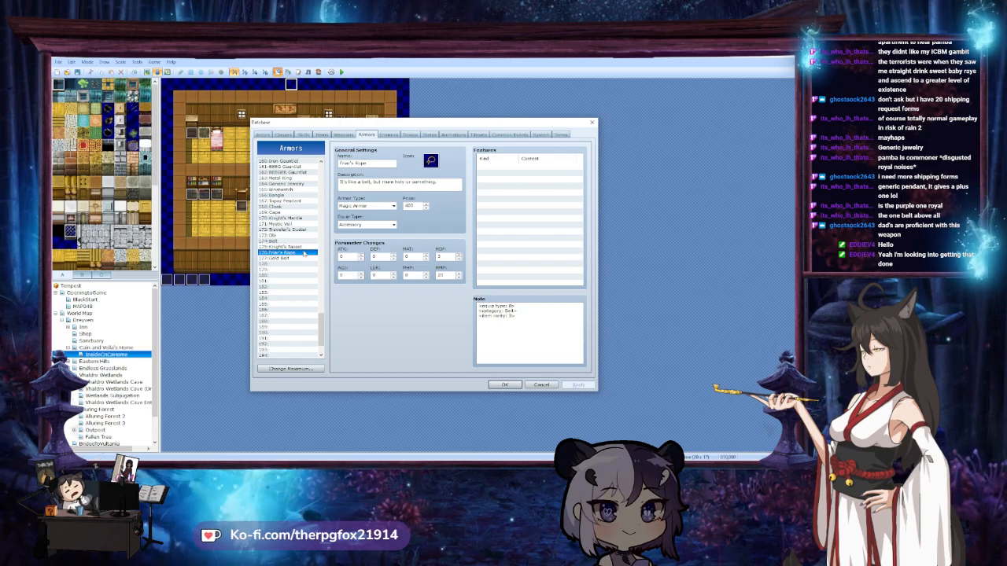
left_click(298, 258)
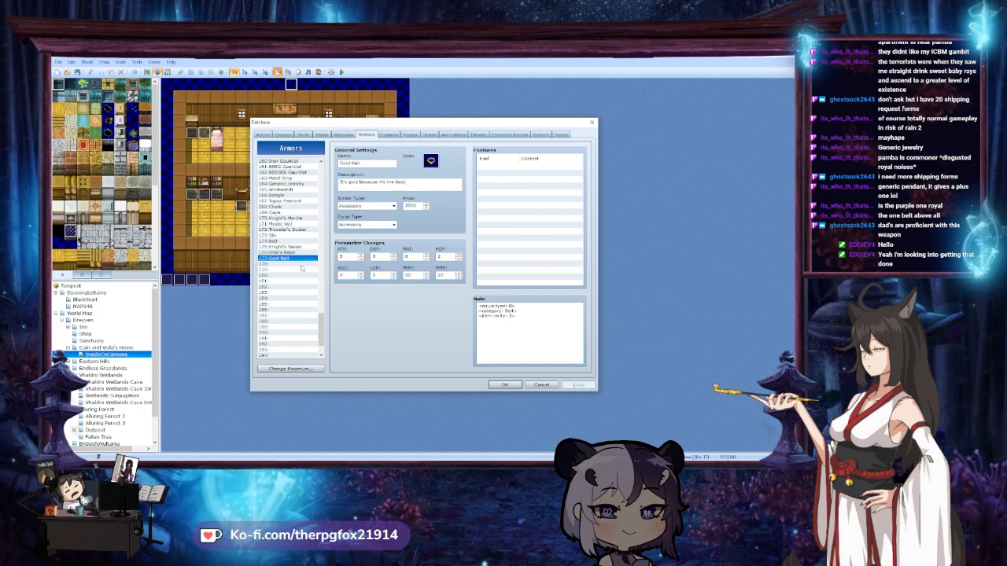
left_click(299, 263)
left_click(291, 242)
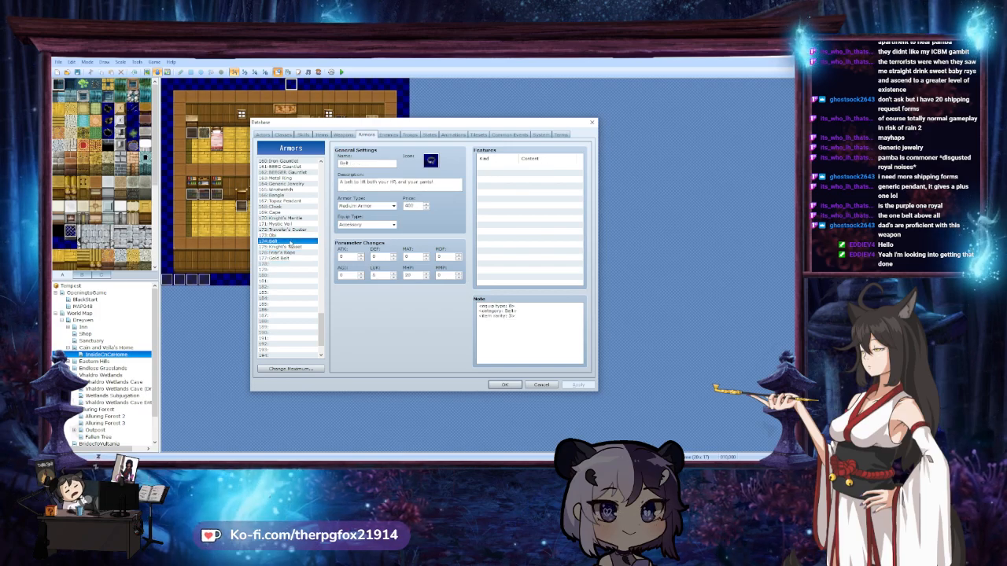
left_click(291, 236)
left_click(290, 241)
left_click(283, 258)
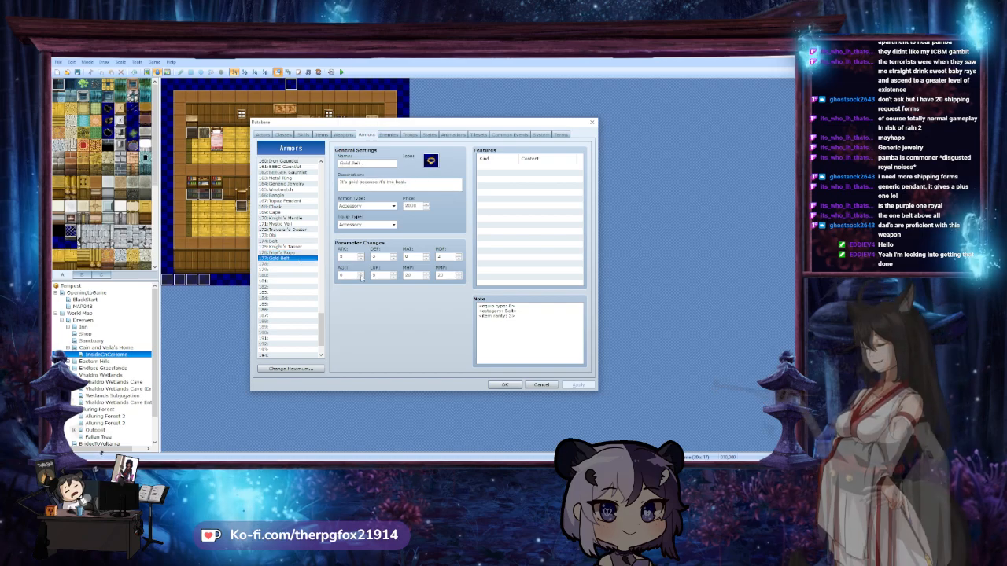
left_click(292, 264)
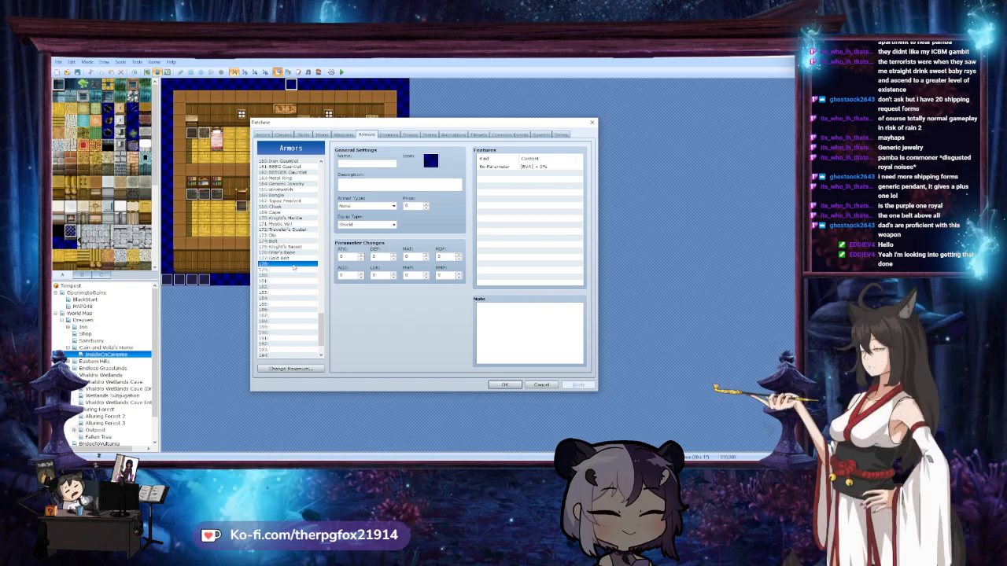
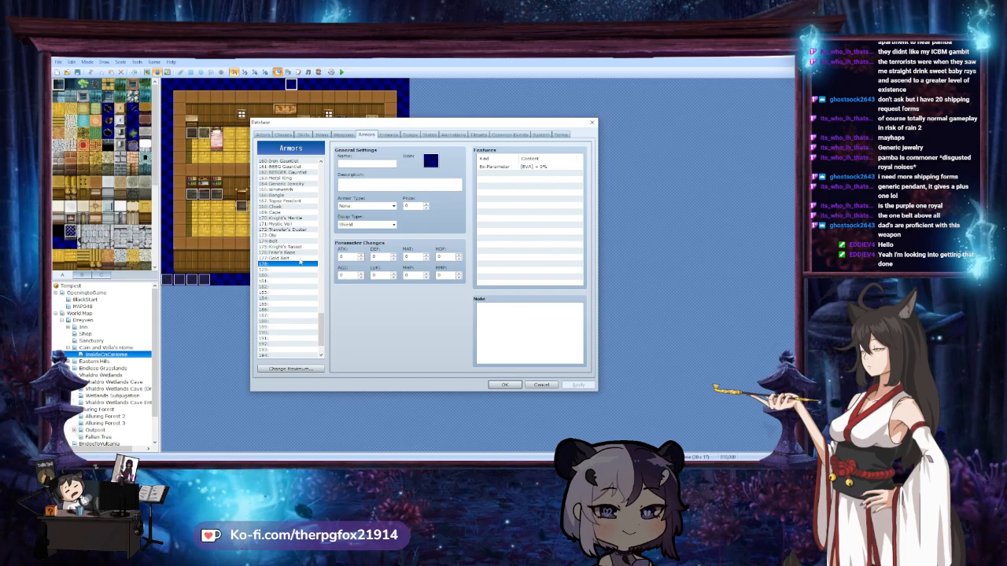
left_click(298, 258)
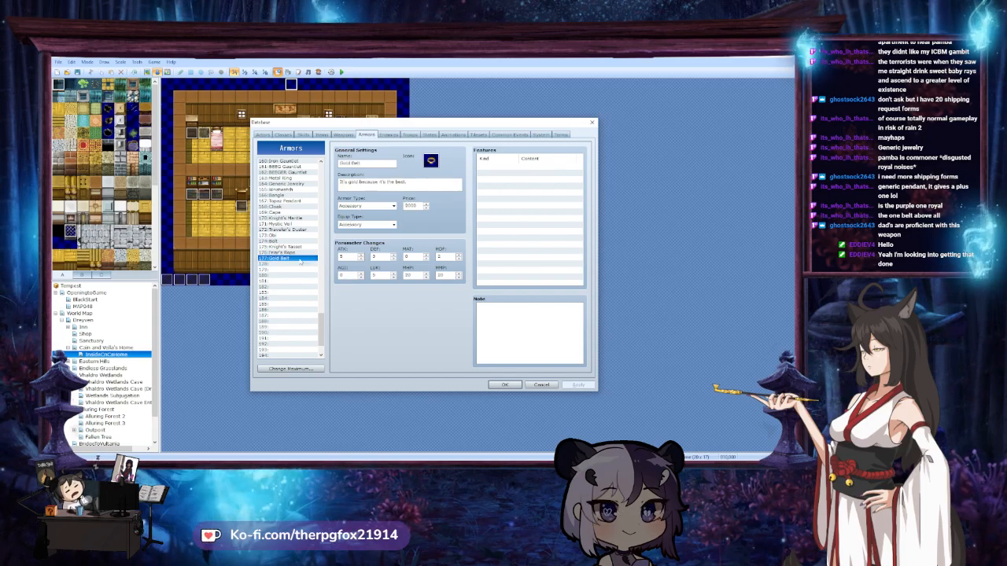
left_click(293, 265)
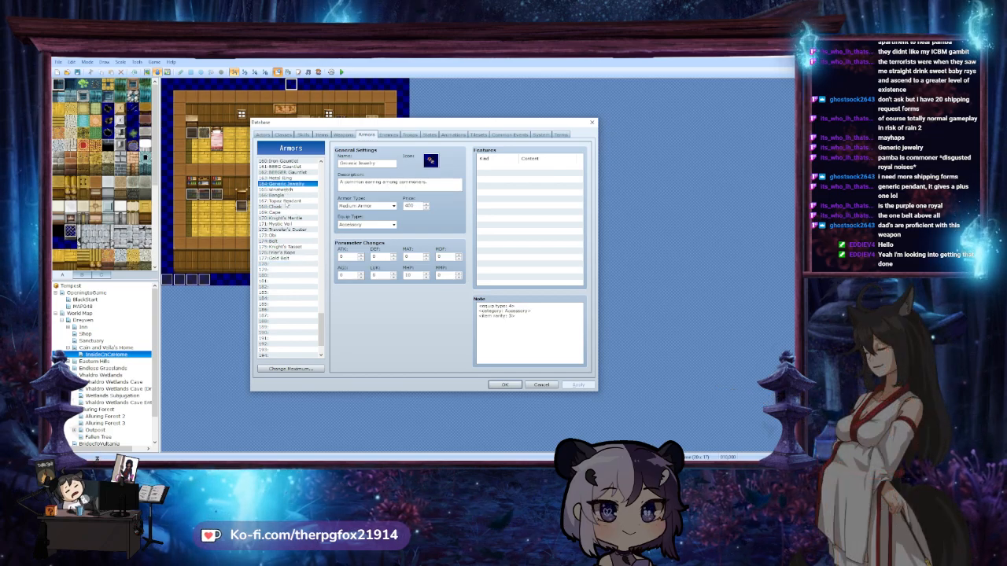
left_click(283, 200)
key("ctrl+c")
left_click(292, 265)
key("ctrl+v")
key("Delete")
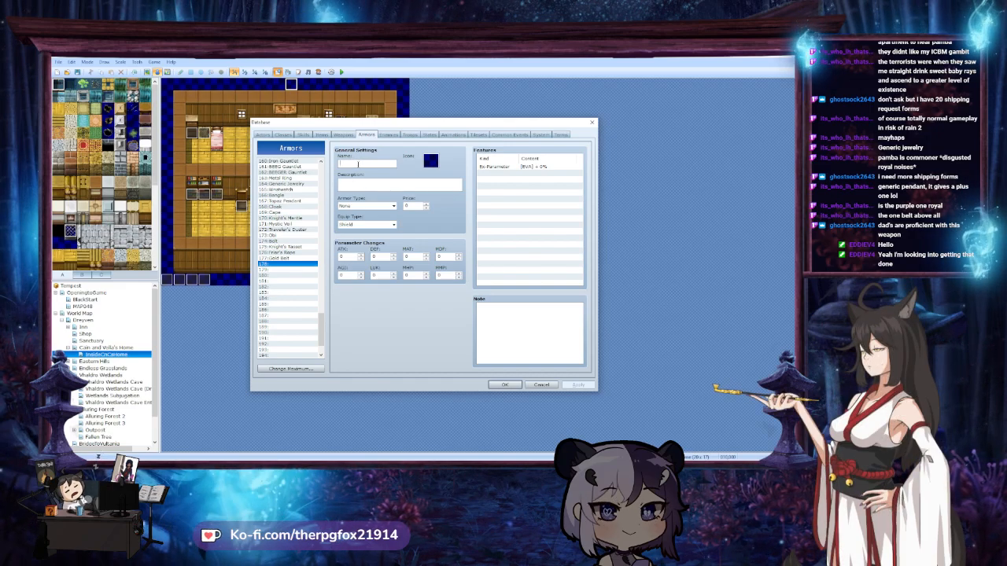
Name the empty armor slots 178 and 179 "-SpecialLight" and "-SpecialMedium"
type("-Sp")
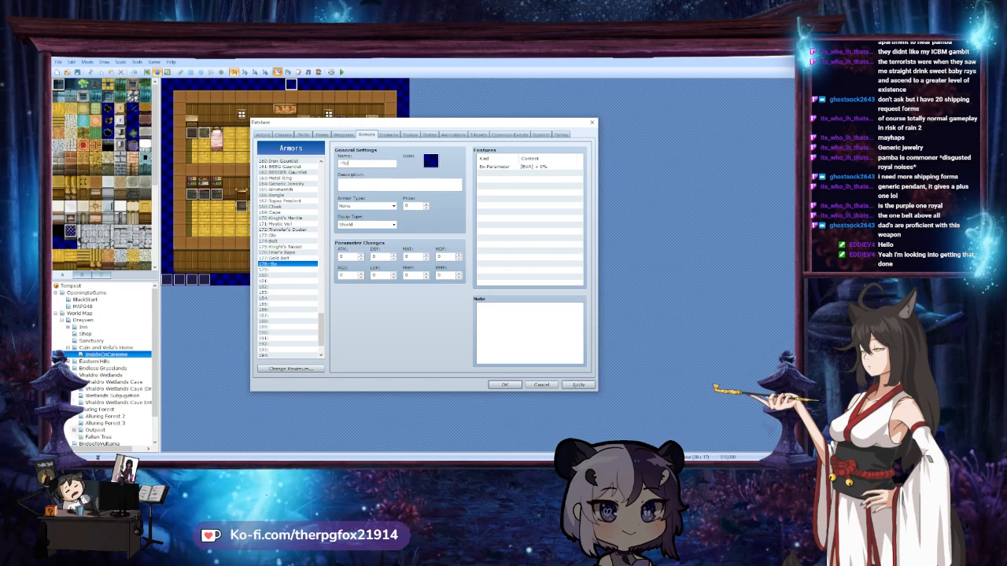
type("ecial")
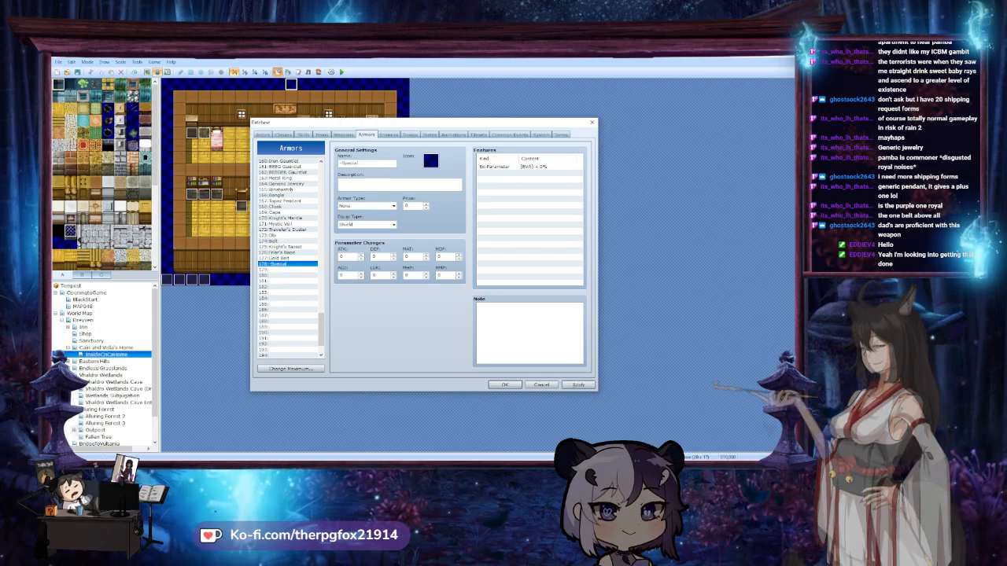
type("Light")
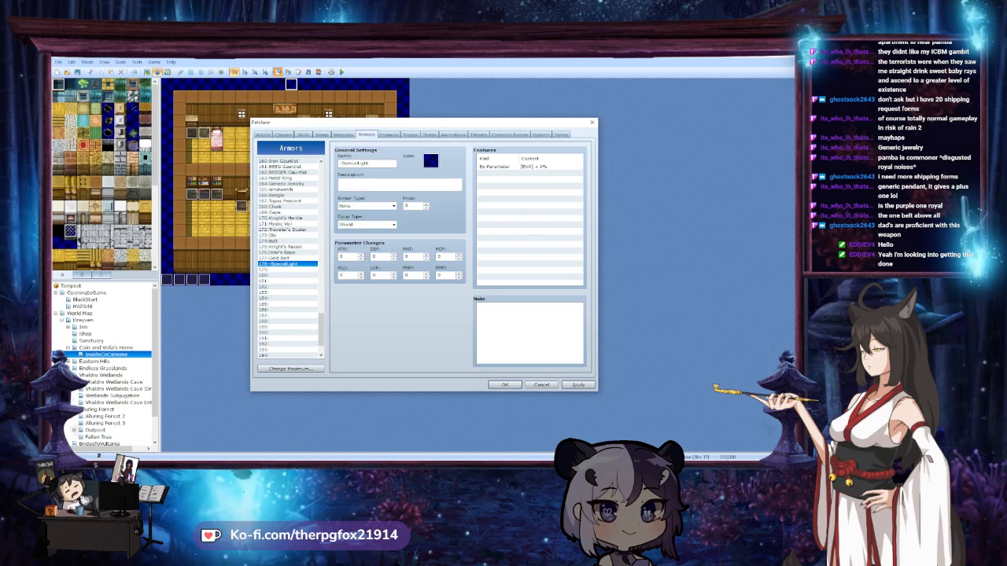
left_click(287, 269)
left_click(362, 163)
type("-S")
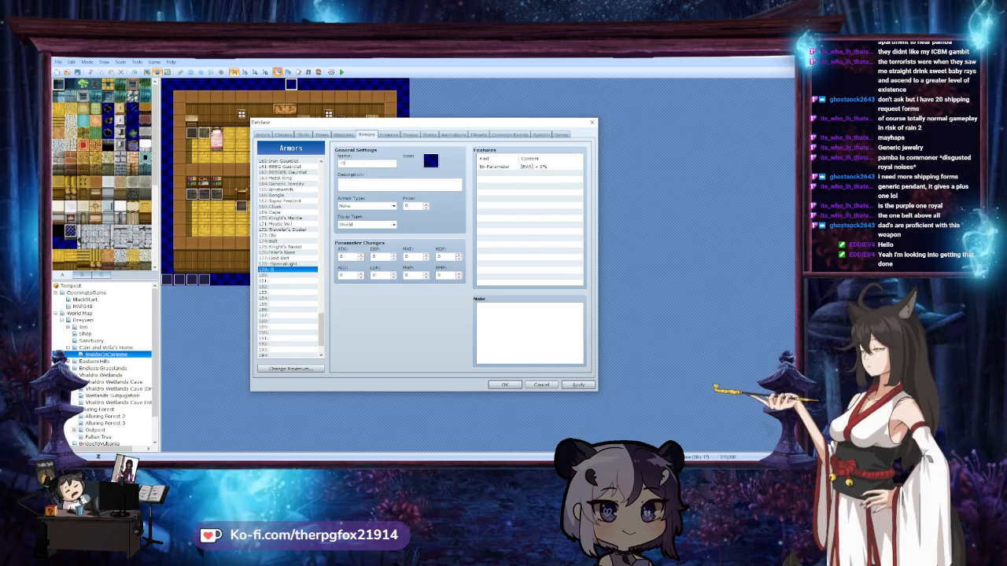
type("pecialMedium")
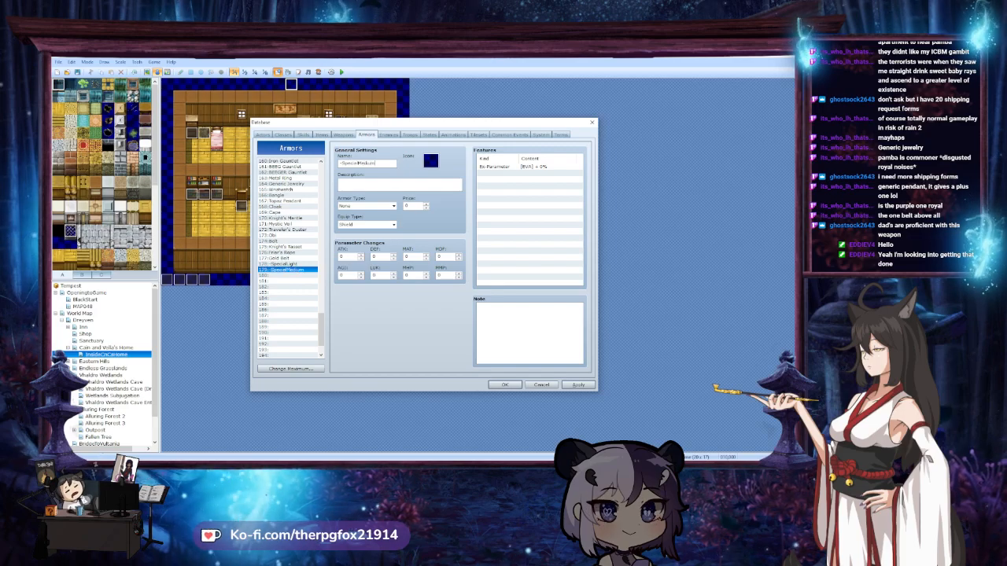
Name the empty armor slots 180 and 181 "-SpecialHeavy" and "-SpecialMagic"
left_click(302, 275)
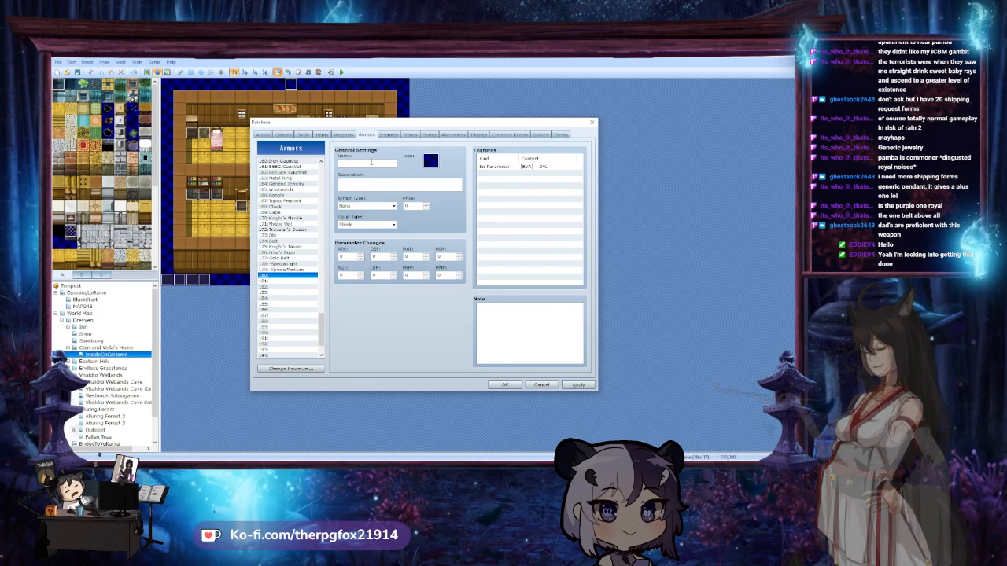
left_click(370, 163)
type("-Special")
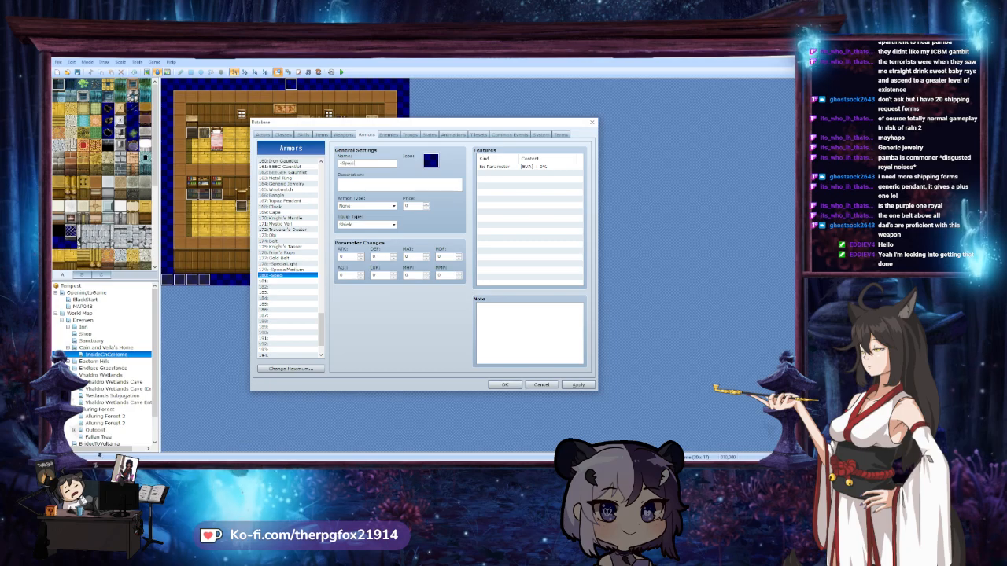
type("Heavy")
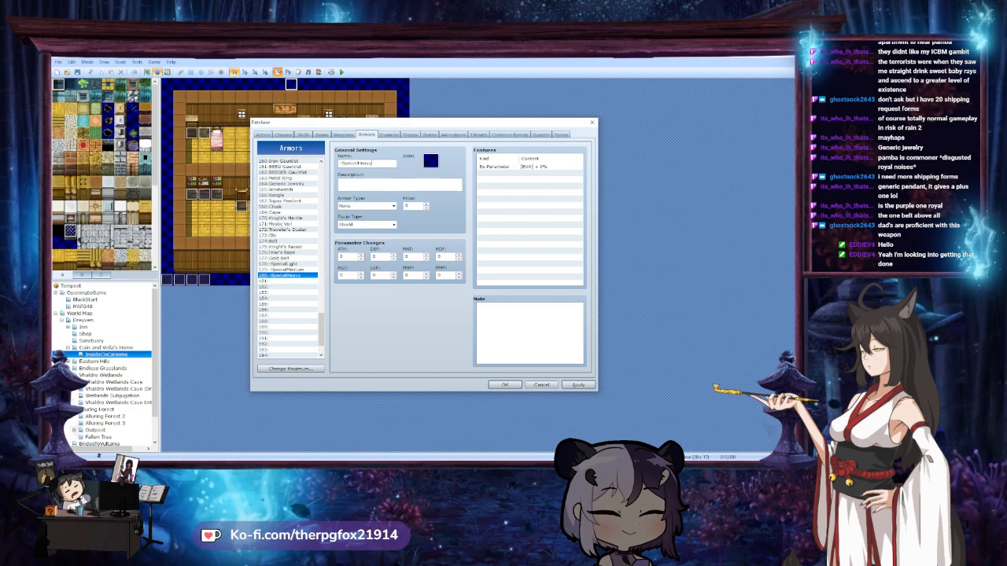
left_click(299, 282)
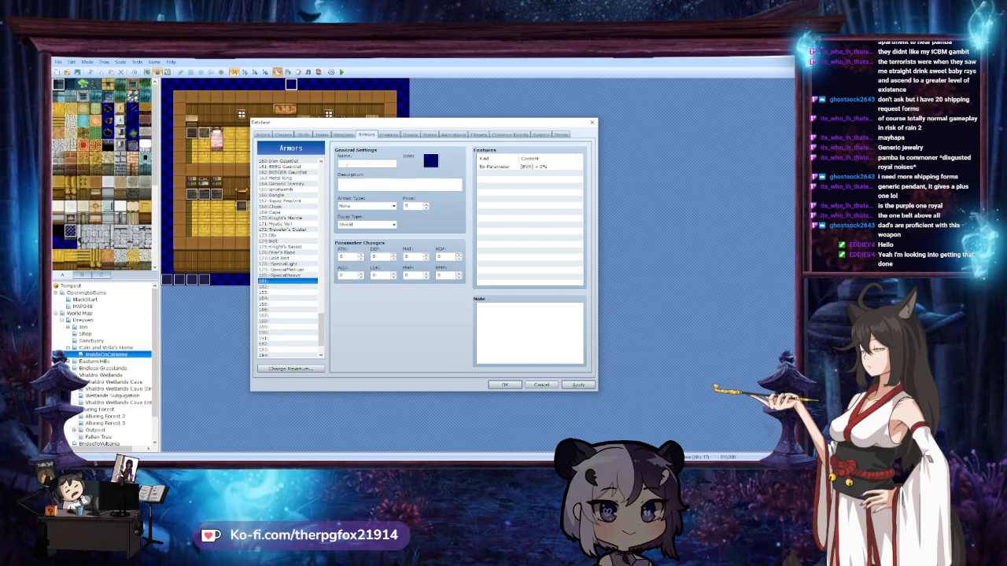
type("-Special")
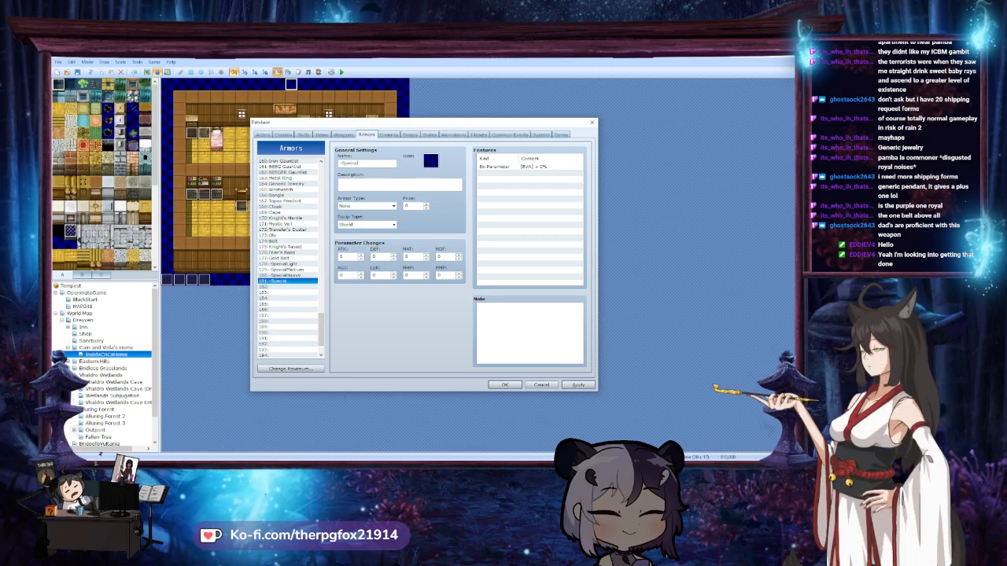
type("Magic")
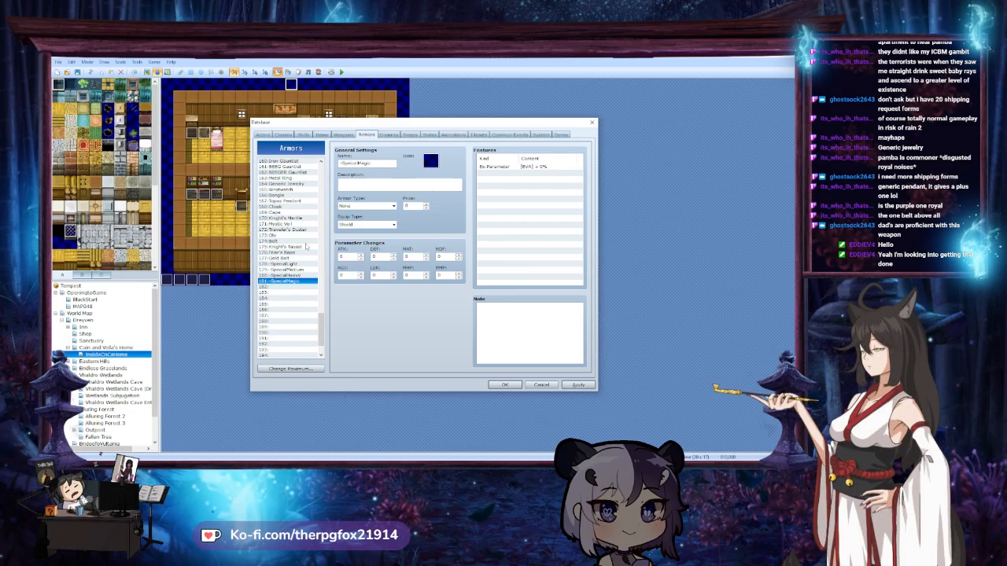
Name the empty armor slot 182 "-SpecialSpecial" and apply the database changes
left_click(295, 287)
left_click(354, 162)
type("-Special")
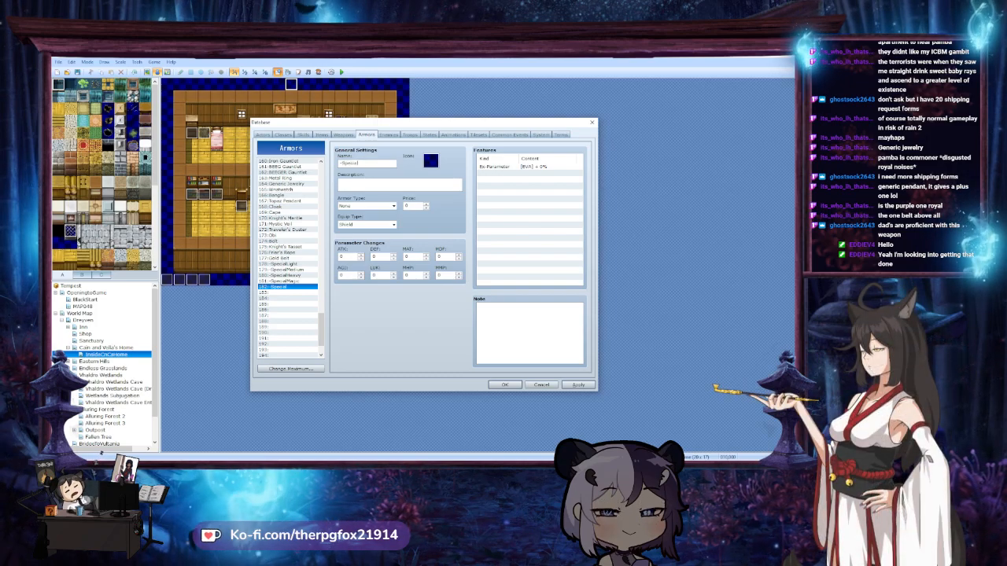
type("Special")
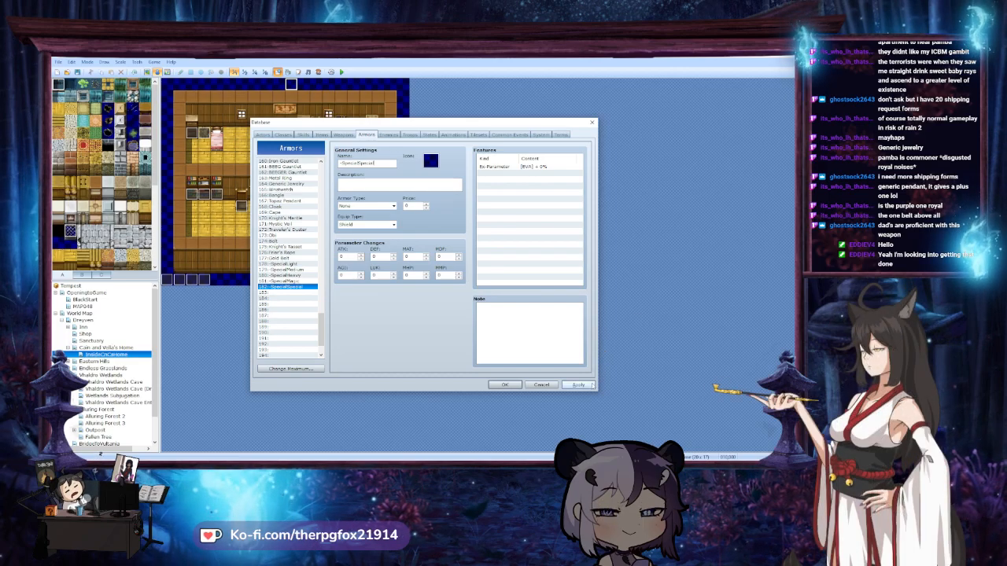
left_click(579, 384)
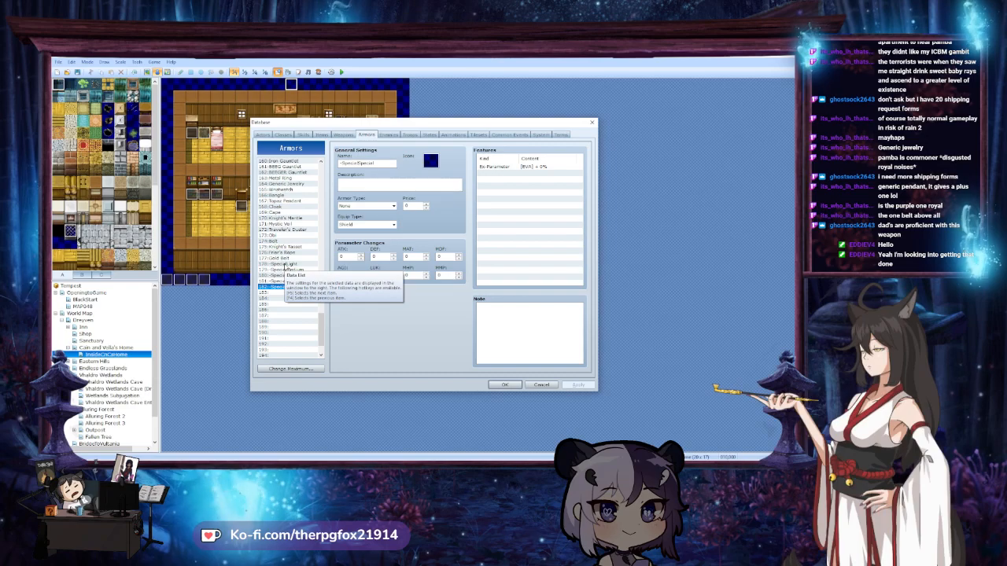
Examine the Cracked CRI Rune near the start of the armor list, including its available armor type and equip type options
scroll(321, 338, "up", 1)
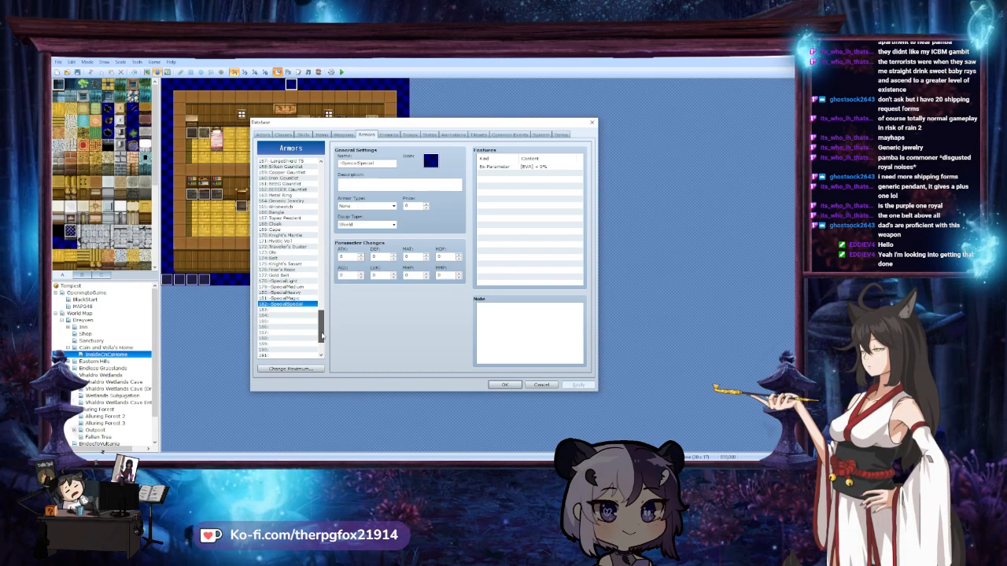
left_click_drag(321, 334, 339, 233)
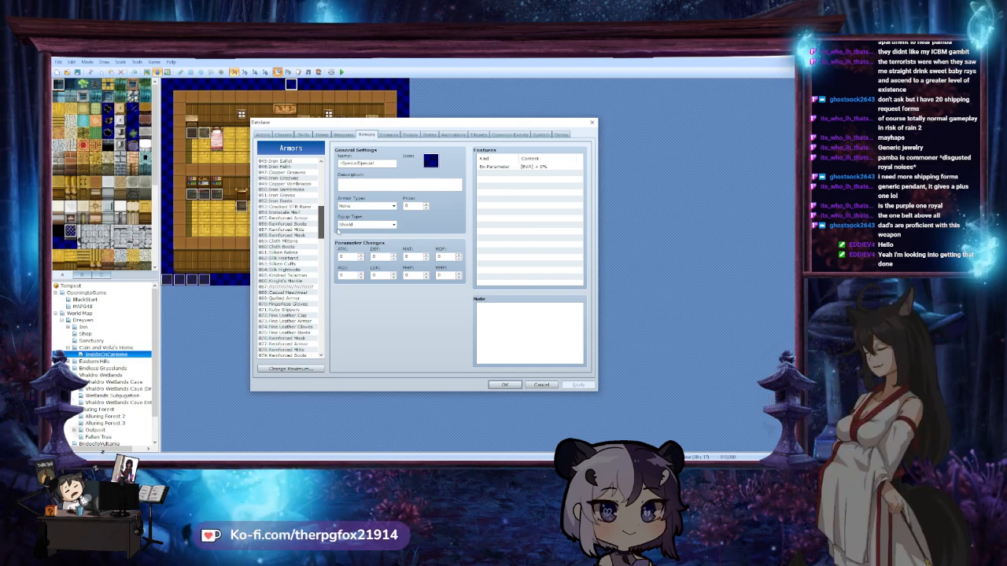
left_click_drag(338, 231, 343, 187)
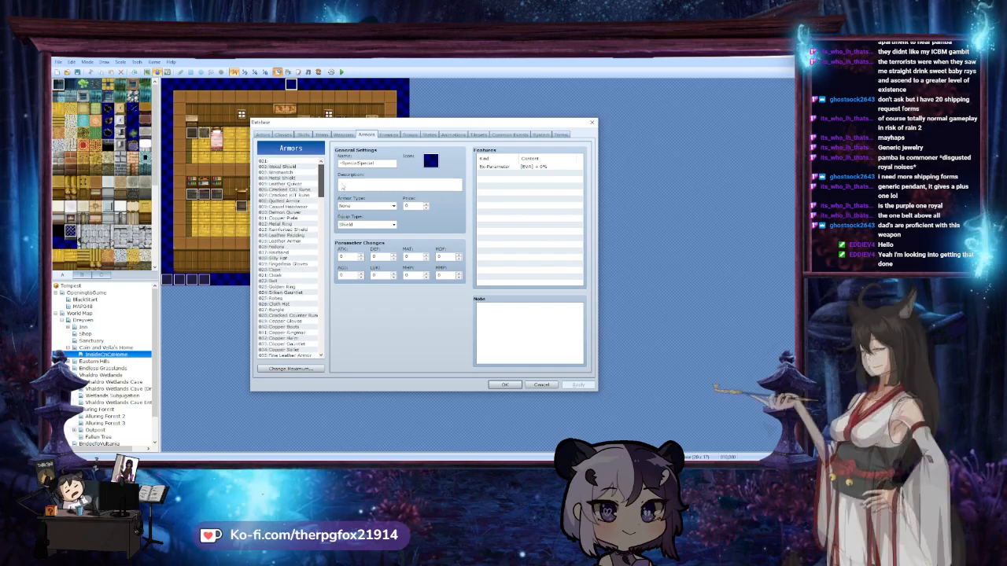
left_click(298, 190)
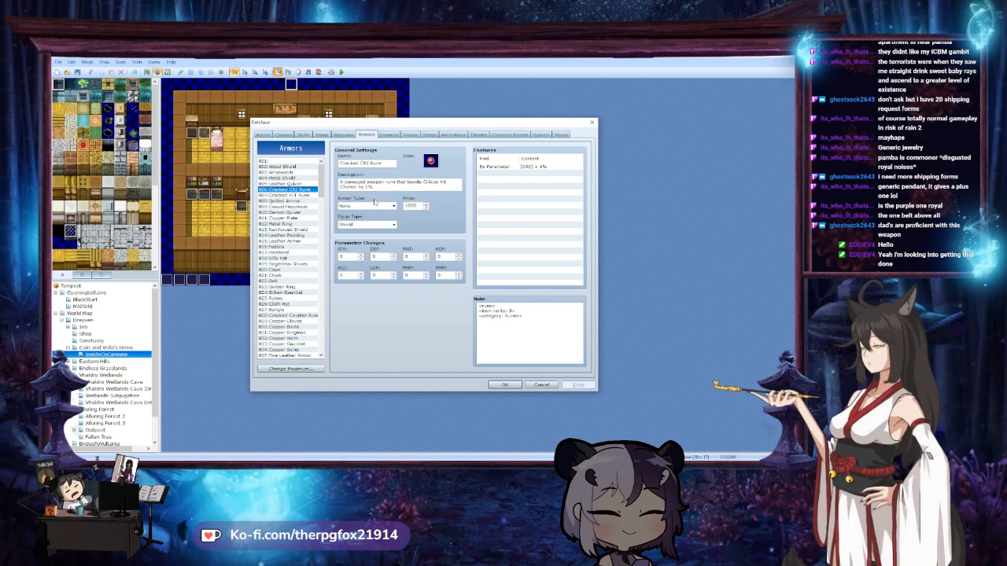
left_click(375, 206)
left_click(375, 206)
left_click(370, 225)
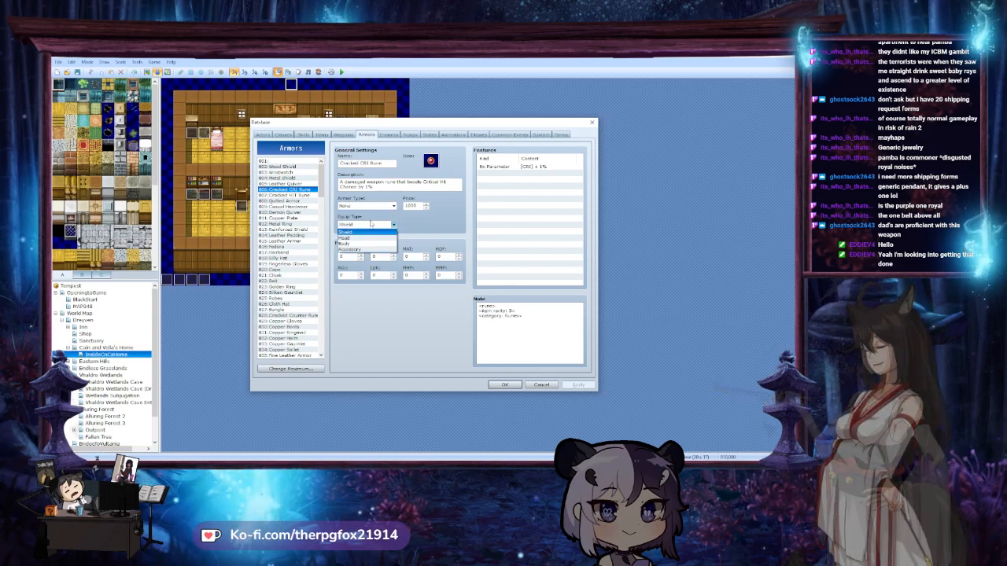
left_click(370, 225)
left_click(368, 206)
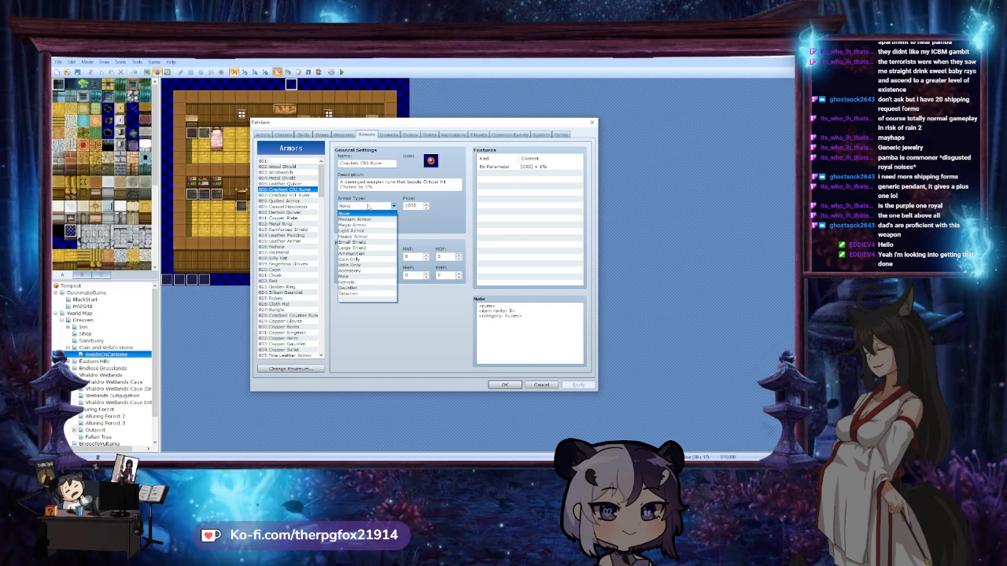
left_click(368, 206)
left_click(370, 225)
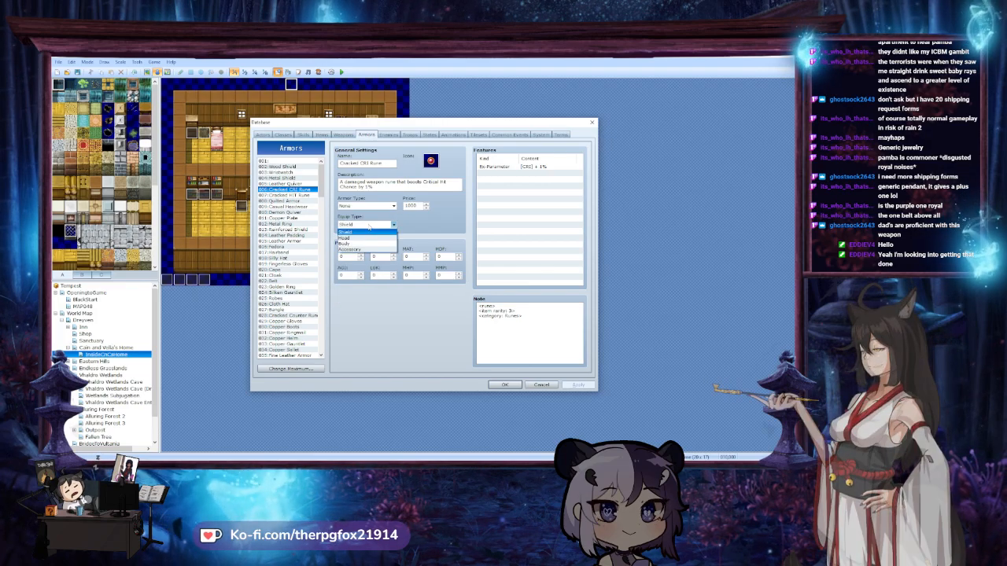
left_click(370, 231)
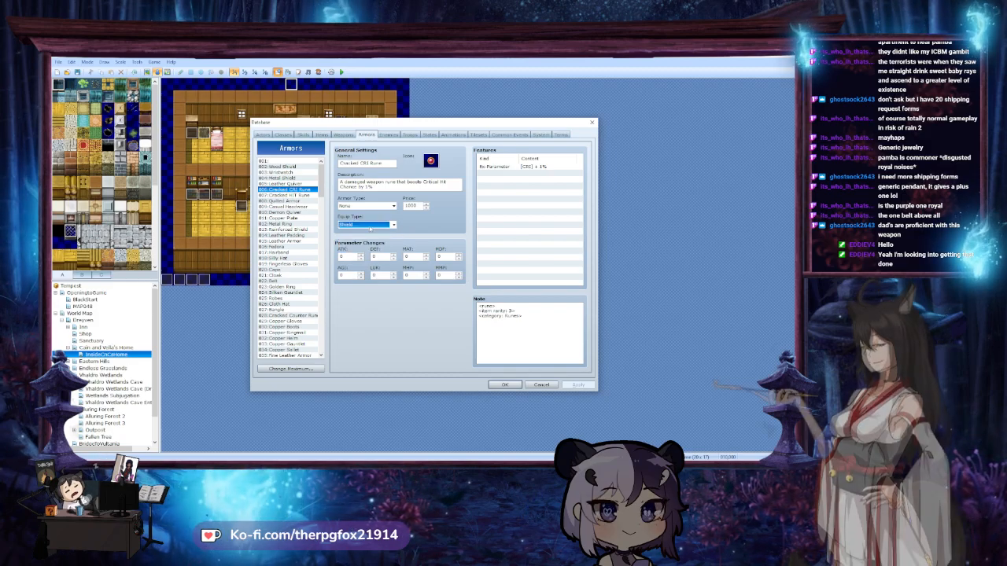
left_click(370, 225)
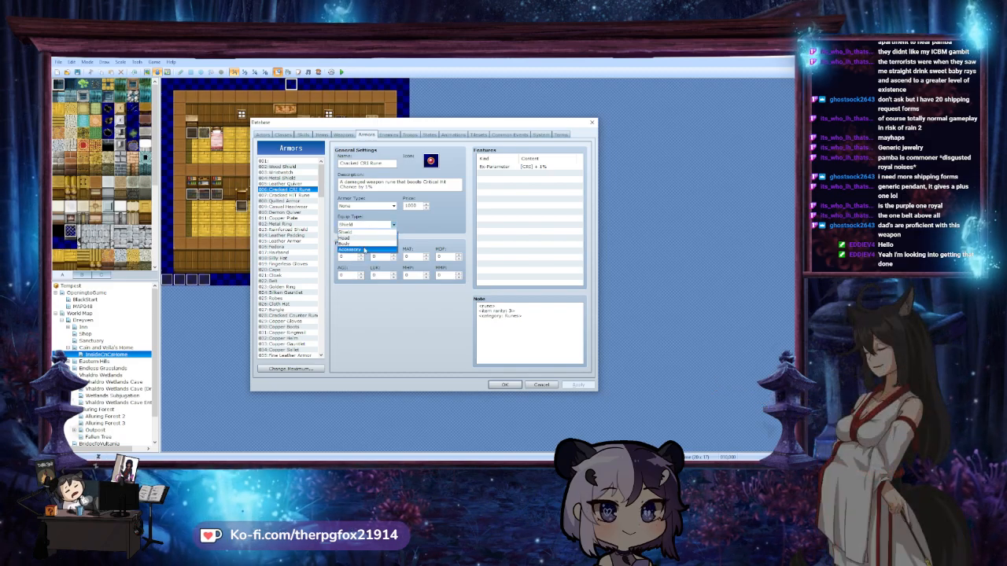
left_click(376, 231)
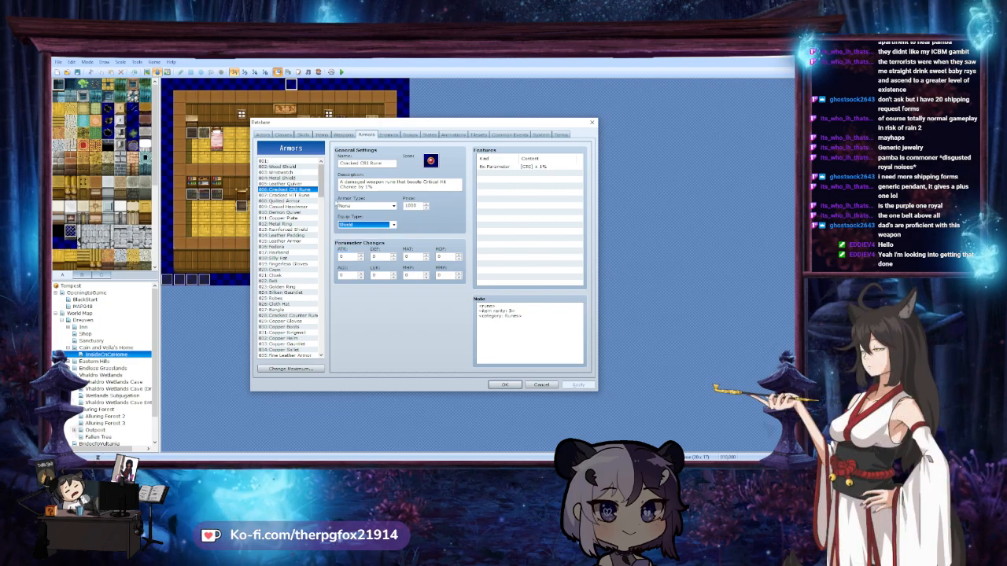
Try to copy the Cracked CRI Rune into armor slot 183
scroll(282, 268, "down", 20)
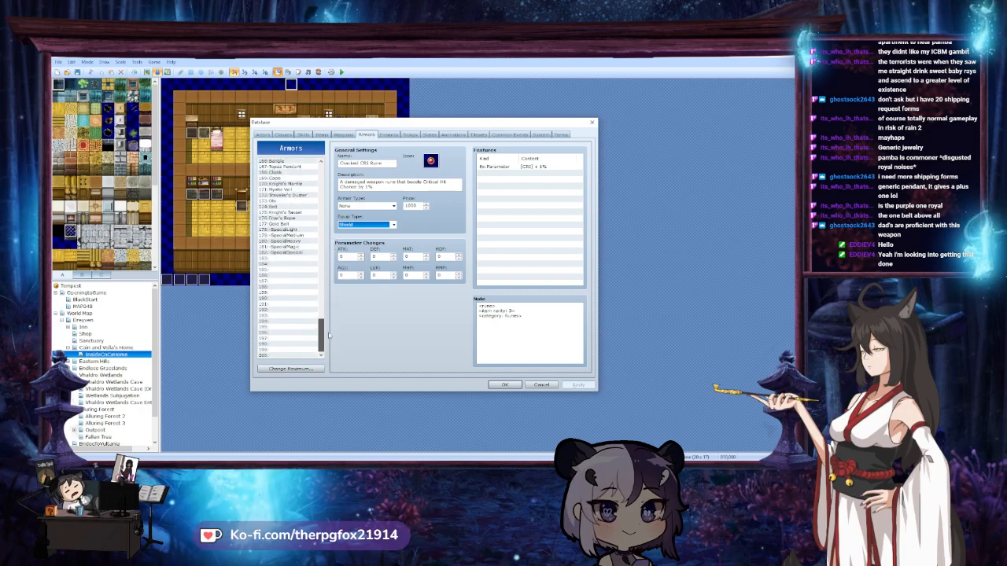
left_click(283, 258)
key("ctrl+v")
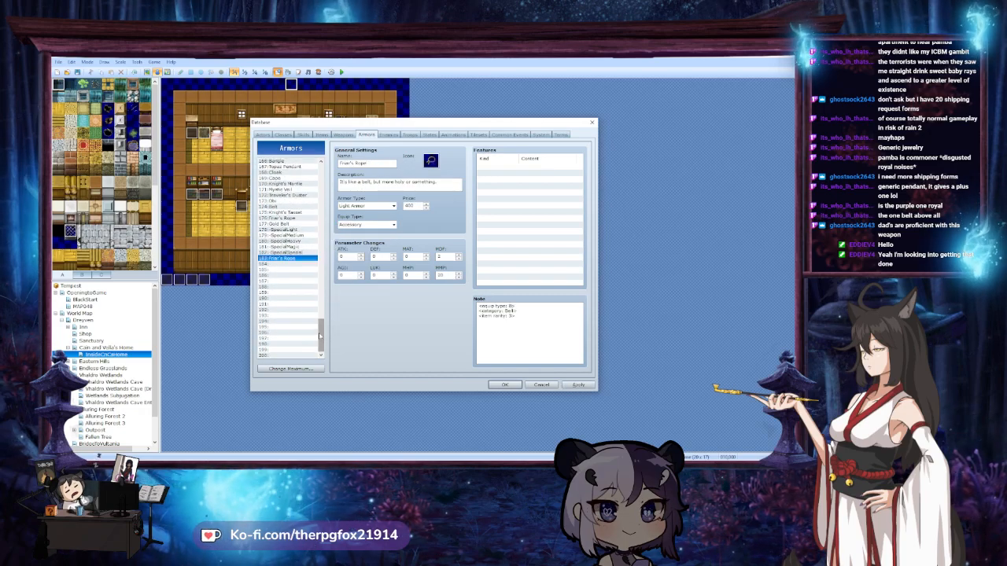
Copy the Cracked CRI Rune into armor slot 183 and the Cracked HIT Rune into slot 184
left_click_drag(319, 336, 321, 167)
left_click(284, 189)
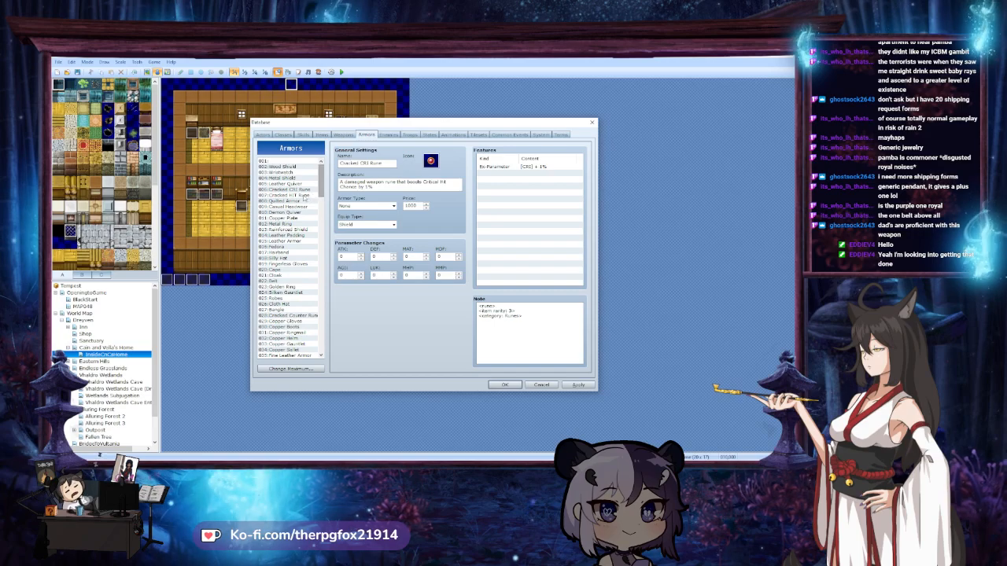
left_click(313, 195)
left_click_drag(321, 186, 322, 340)
left_click(300, 270)
key("ctrl+v")
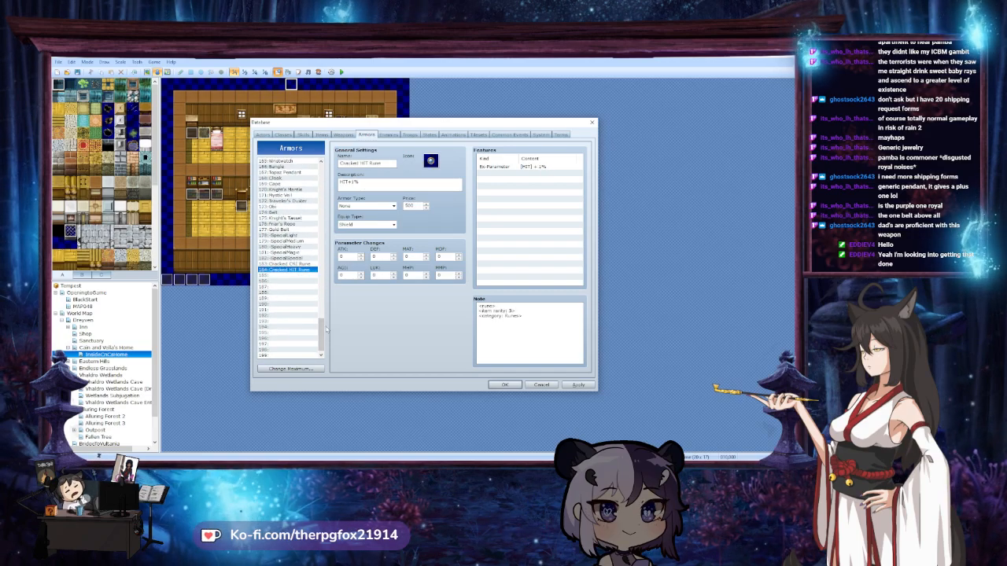
Copy the Cracked EVA Rune from earlier in the armor list into slot 185
scroll(292, 281, "up", 20)
scroll(292, 281, "down", 4)
scroll(301, 236, "down", 2)
left_click(300, 293)
left_click_drag(321, 206, 330, 323)
scroll(304, 346, "down", 5)
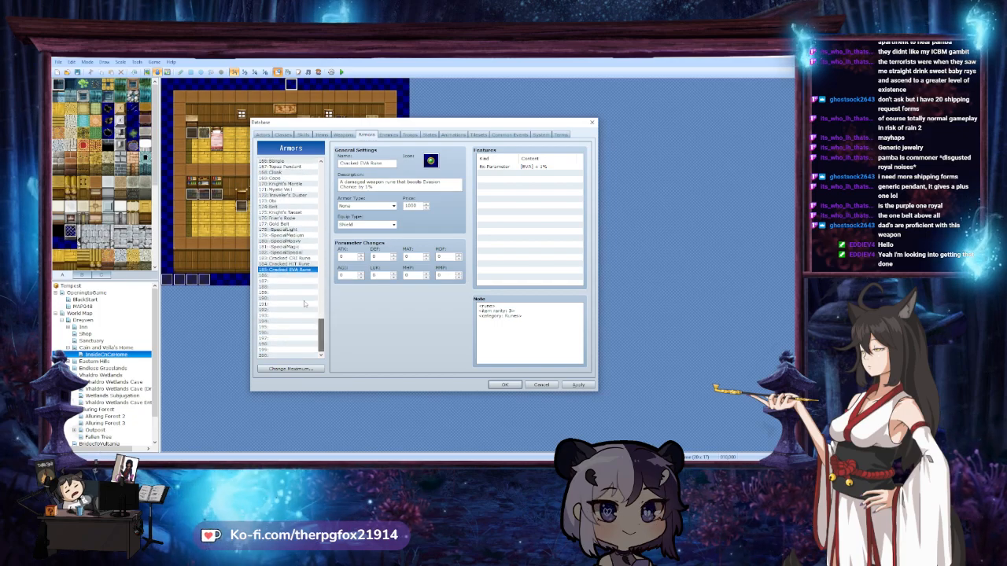
Duplicate the Cracked EVA Rune into armor slot 186 and switch the copy's feature from EVA to the CEV ex-parameter
left_click(290, 276)
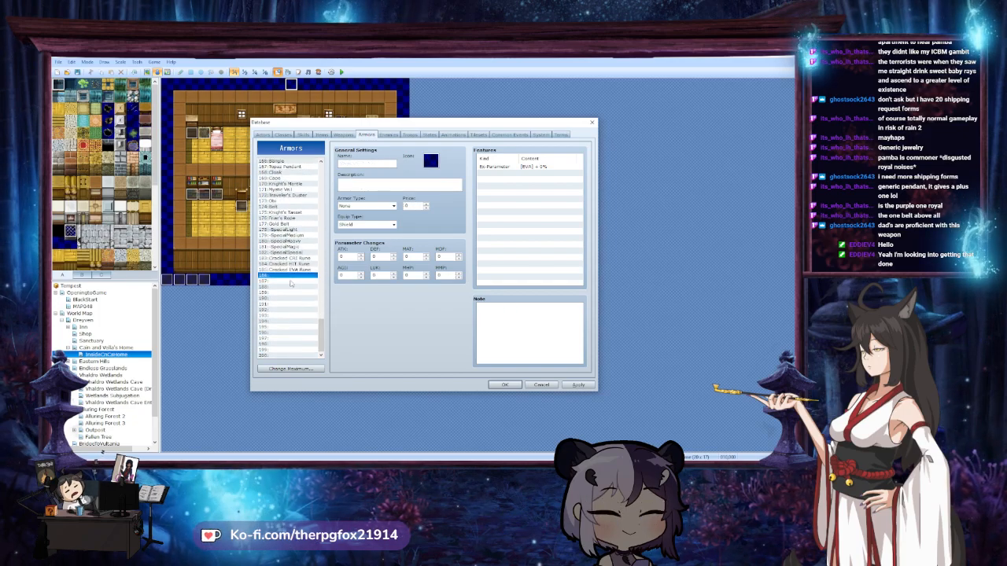
key("ctrl+v")
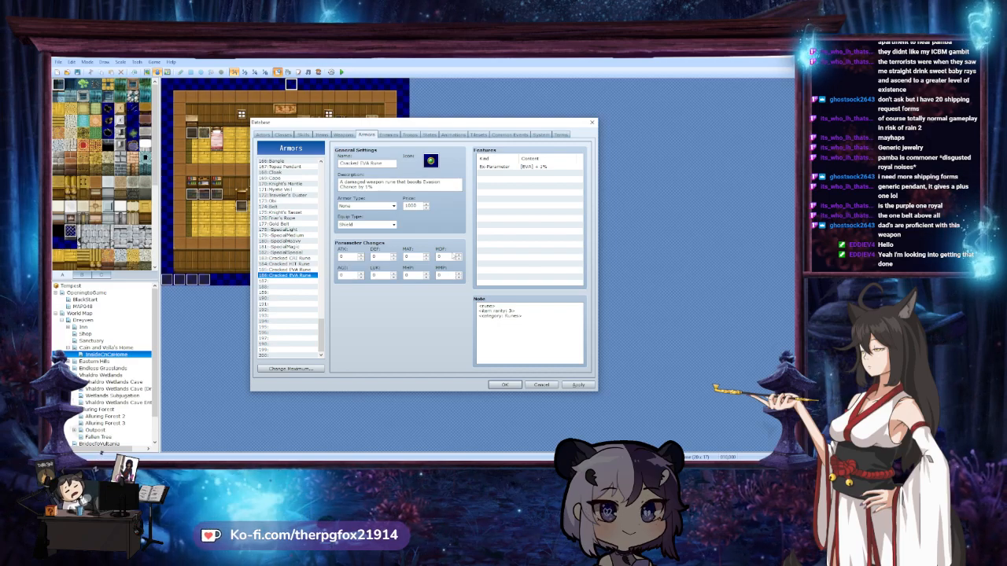
double_click(534, 167)
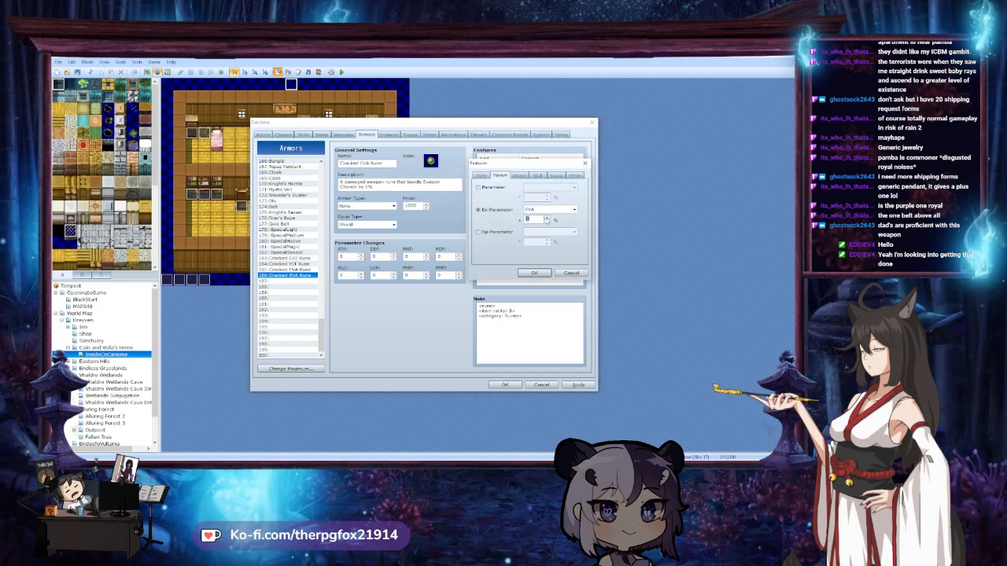
left_click(547, 210)
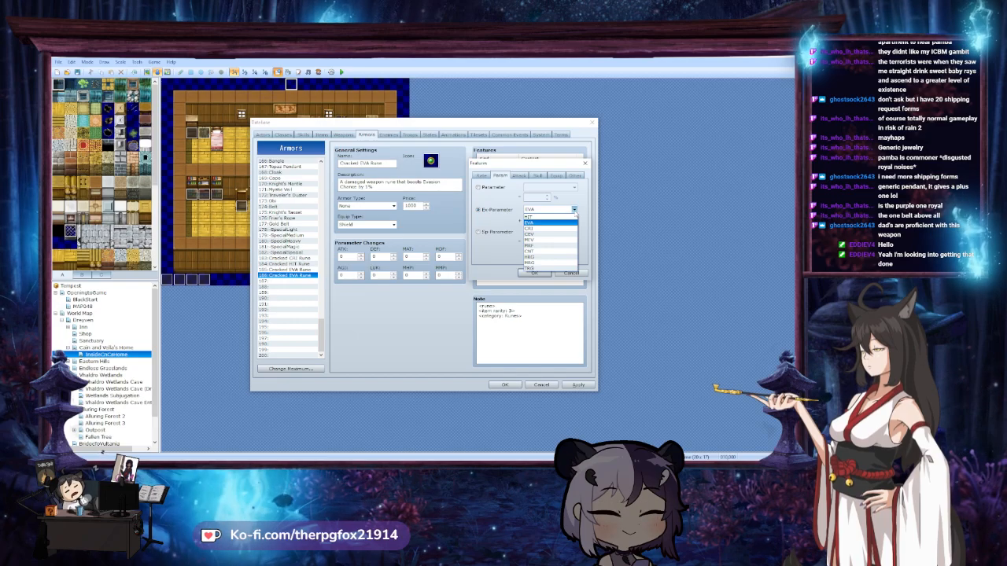
left_click(551, 234)
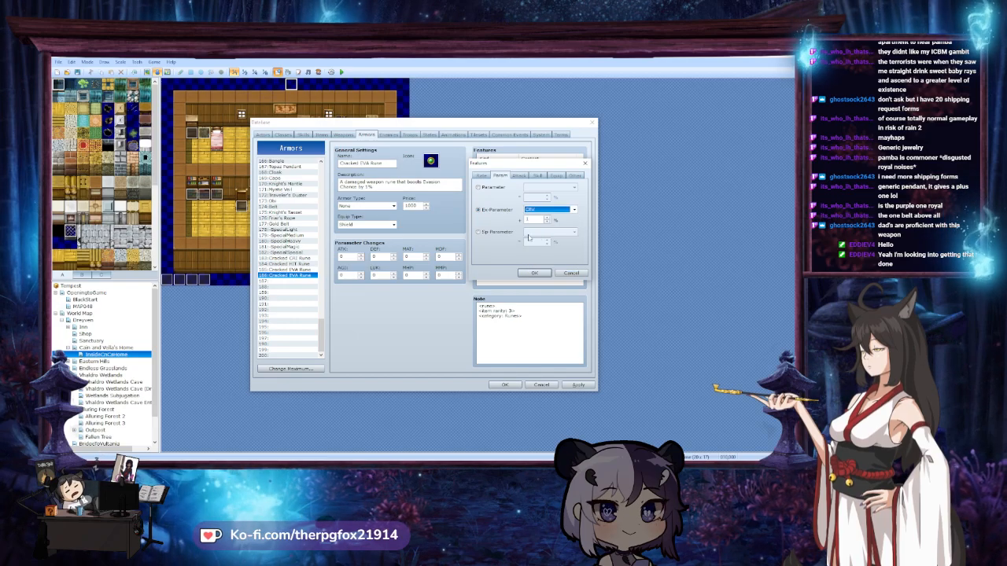
left_click(534, 273)
Give the rune in slot 186 the red rune icon at index 191 and rename it "Cracked MEV Rune"
double_click(430, 160)
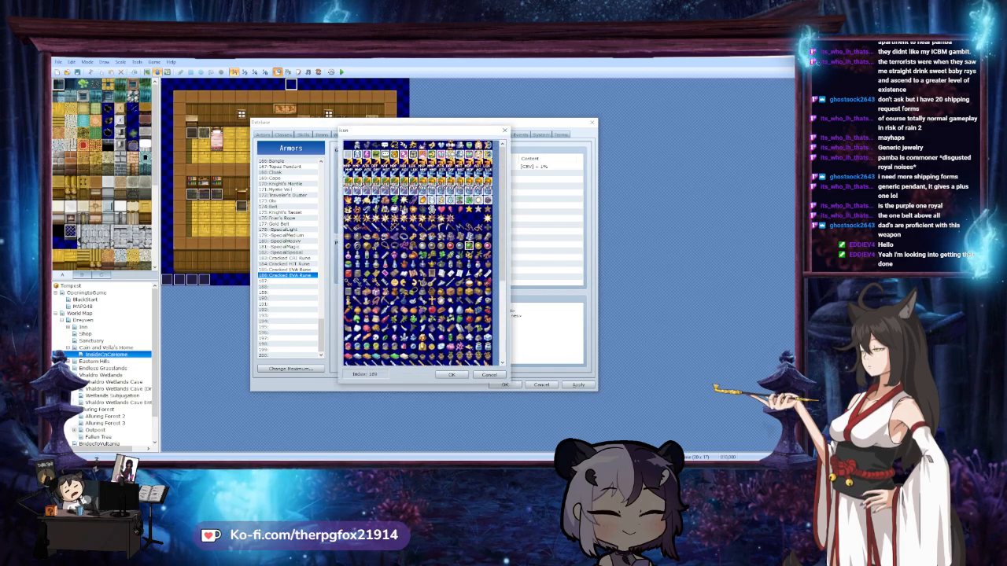
left_click(488, 247)
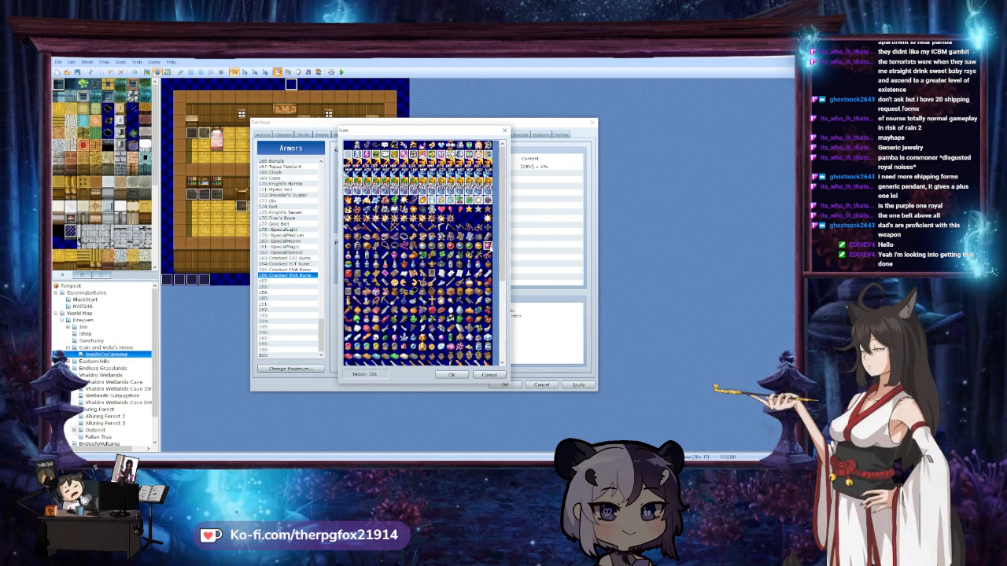
left_click(450, 375)
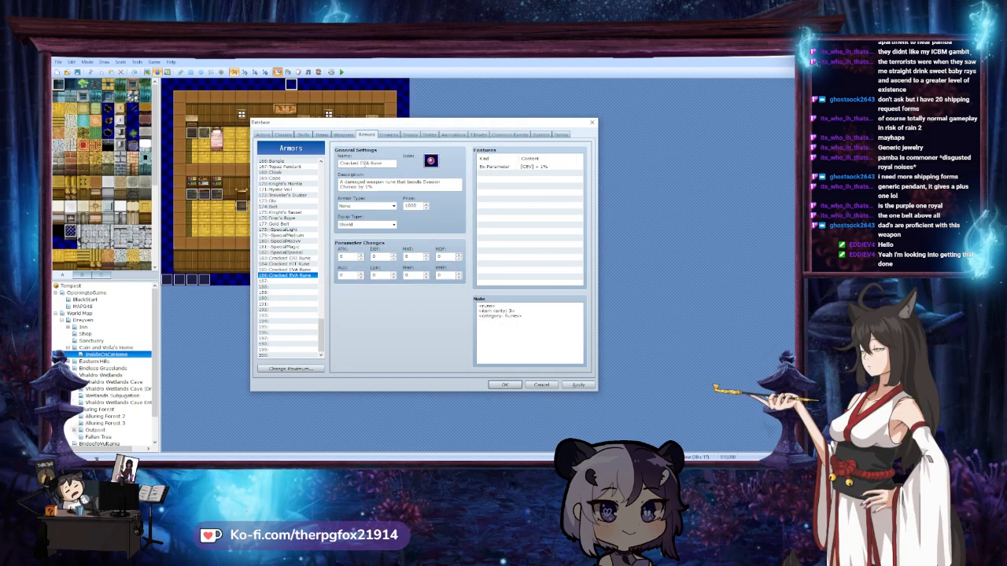
type("M")
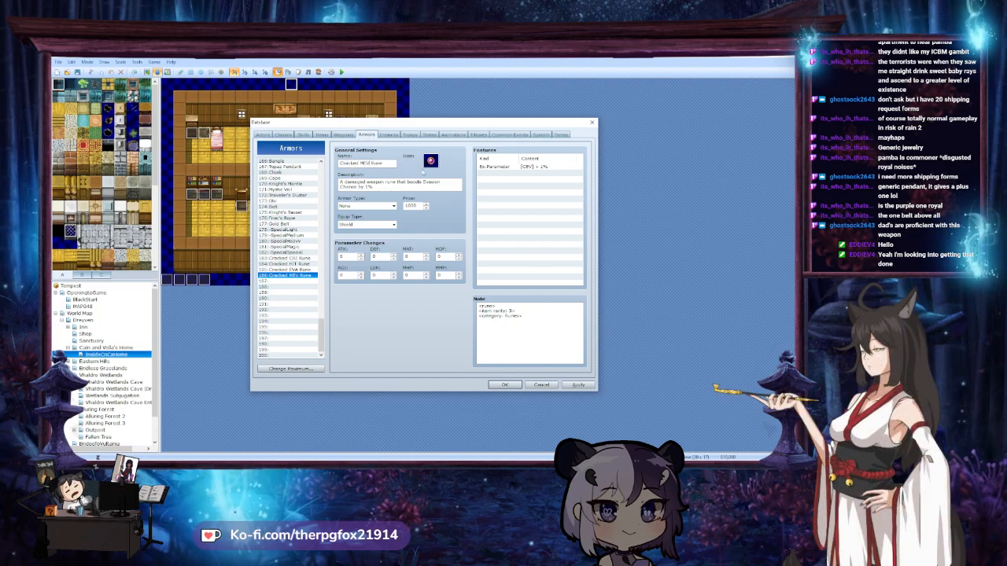
left_click(285, 269)
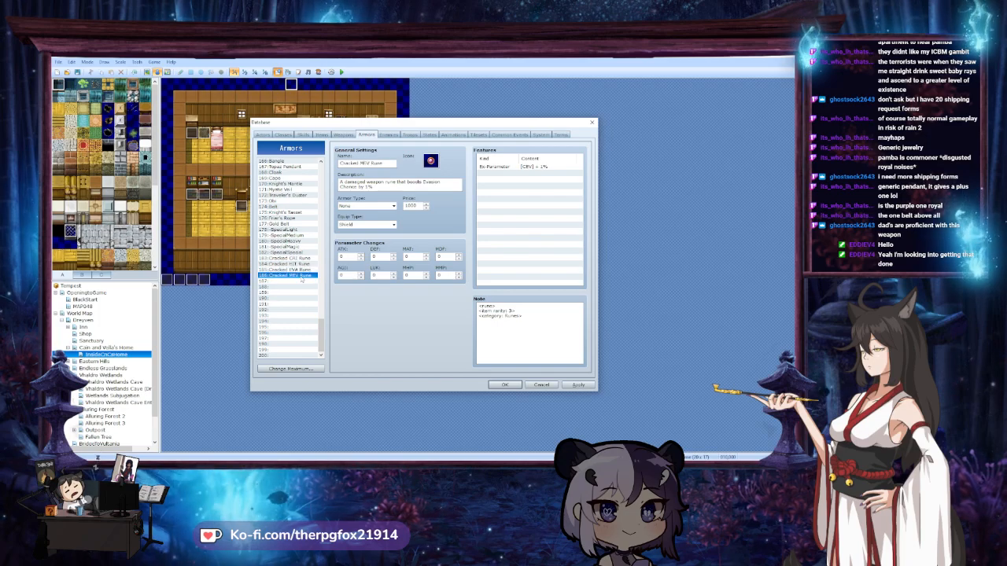
left_click(312, 281)
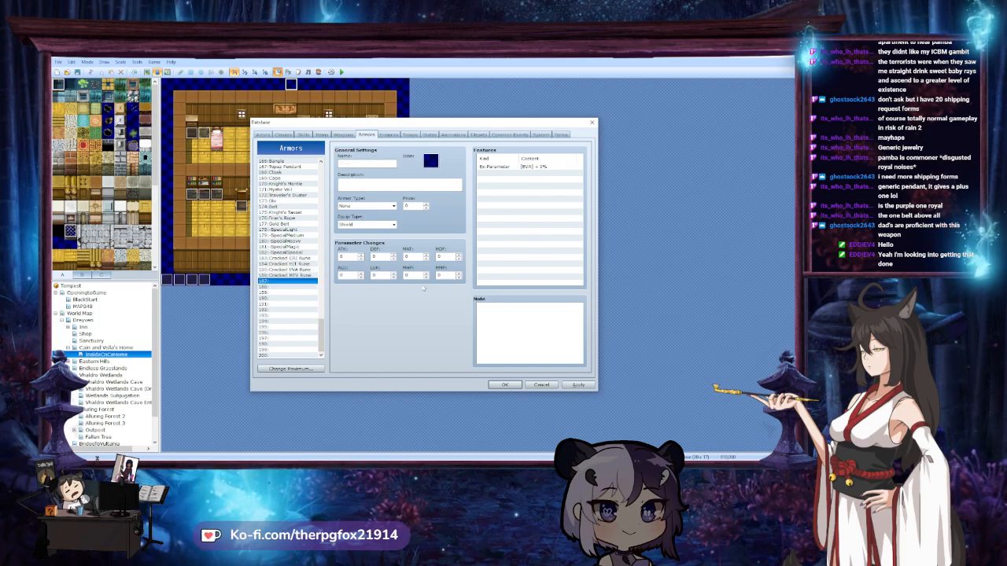
Paste a copy of the Cracked MEV Rune into armor slot 187 and rename it "Cracked CEV Rune"
key("ctrl+v")
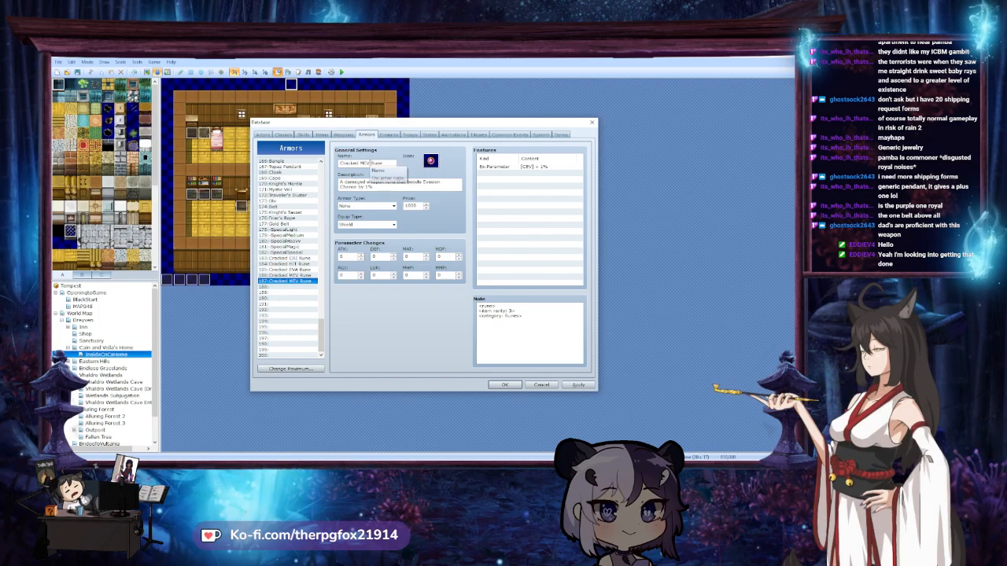
left_click(365, 163)
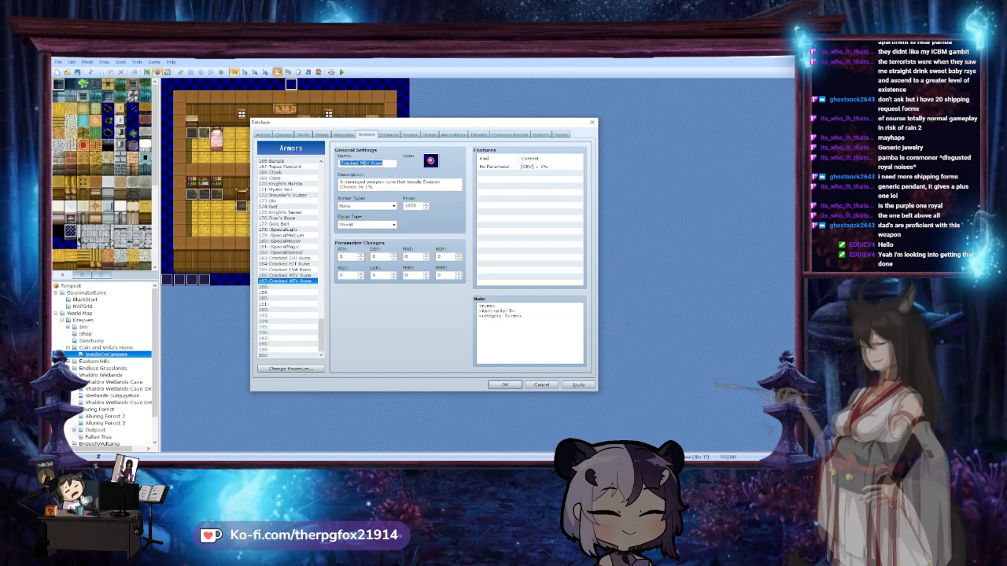
key("BackSpace")
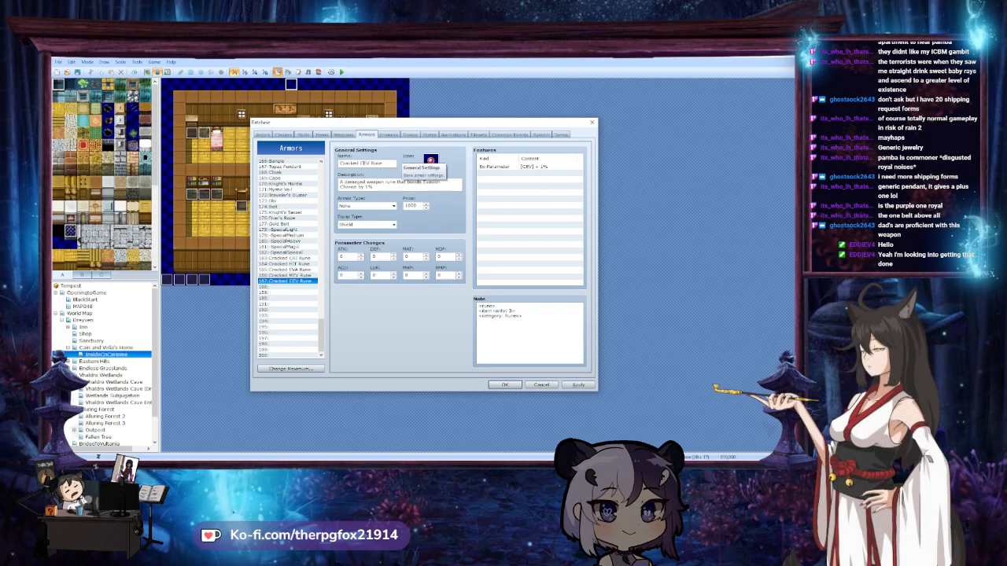
Give the Cracked CEV Rune in slot 187 a different rune icon from the same row of the icon set
double_click(429, 160)
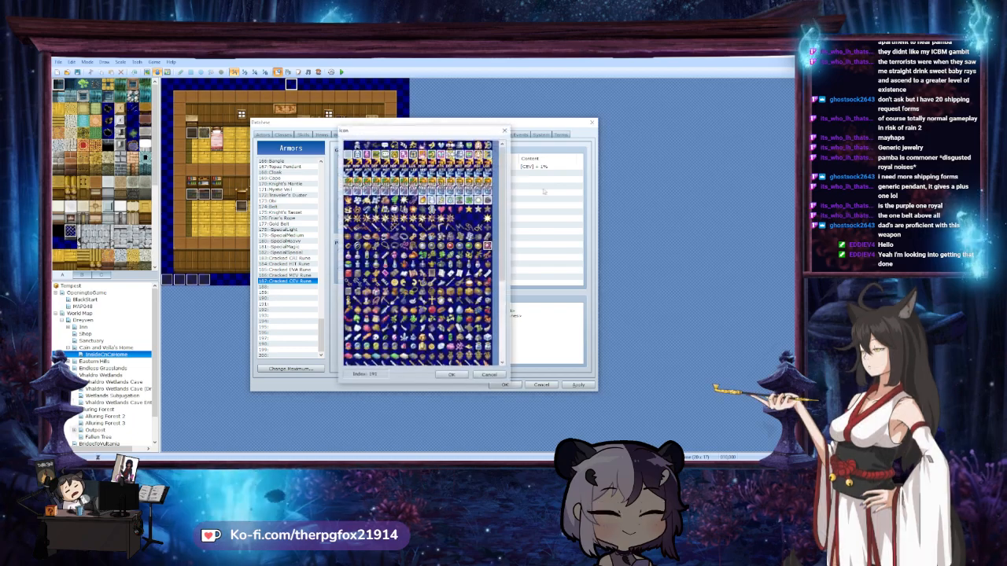
left_click(478, 245)
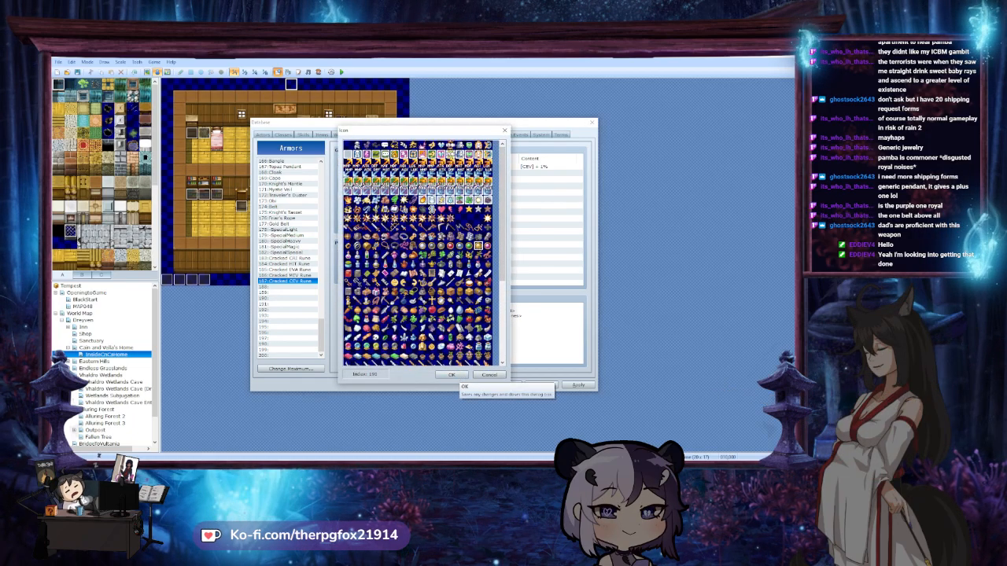
left_click(431, 246)
left_click(450, 373)
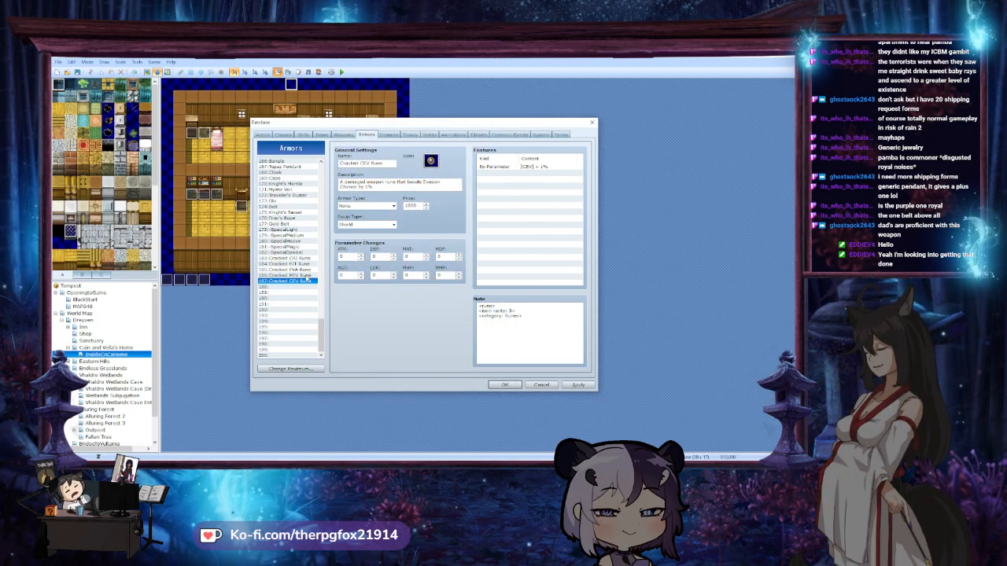
Switch the feature of the Cracked MEV Rune in slot 186 to the MEV ex-parameter and apply the database changes
key("Up")
left_click(534, 167)
double_click(534, 167)
left_click(549, 209)
left_click(543, 242)
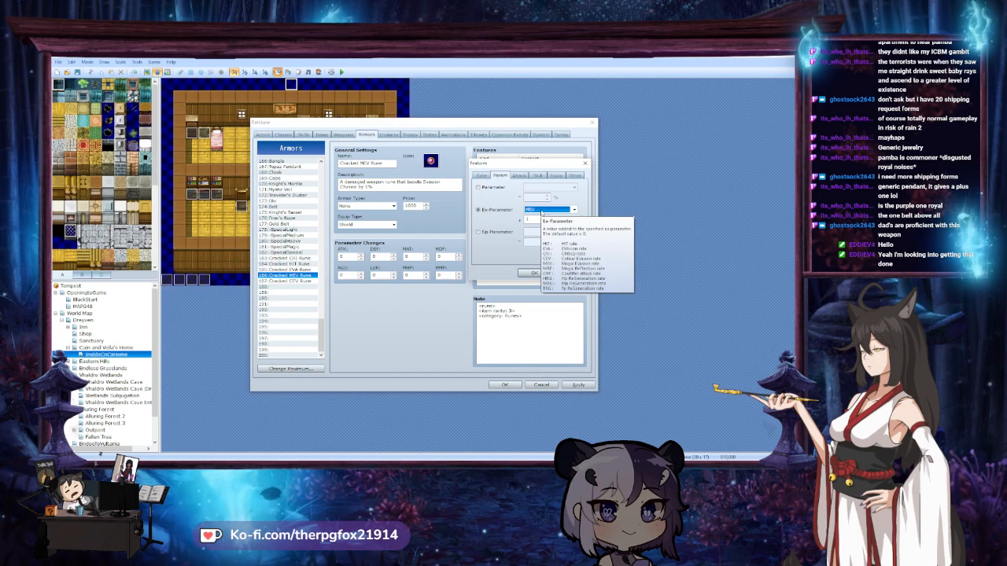
left_click(533, 274)
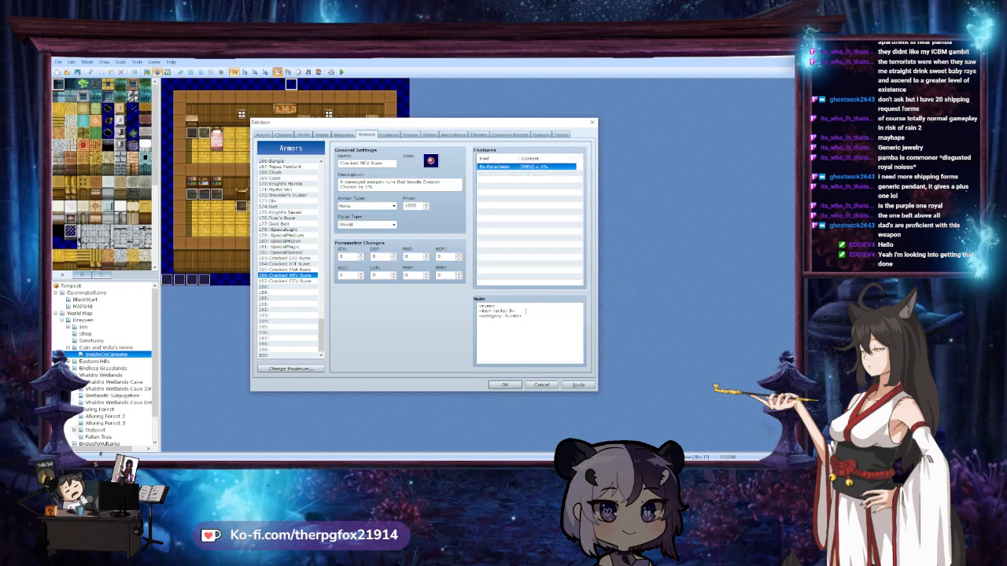
left_click(580, 385)
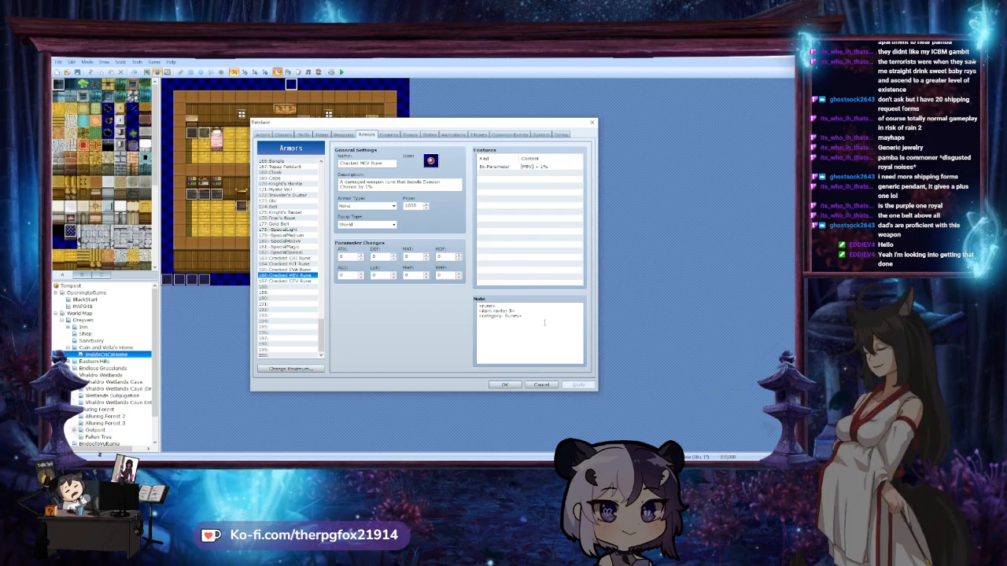
Copy the five cracked runes from slots 183–187 as a block into slots 188–192 and again into slots 193–197
left_click(297, 258)
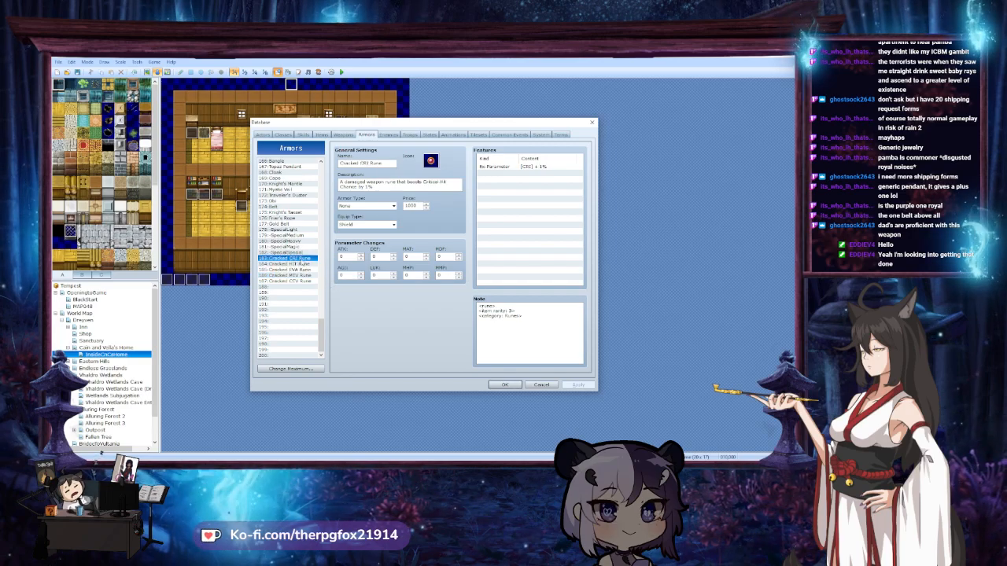
right_click(303, 264)
left_click(334, 288)
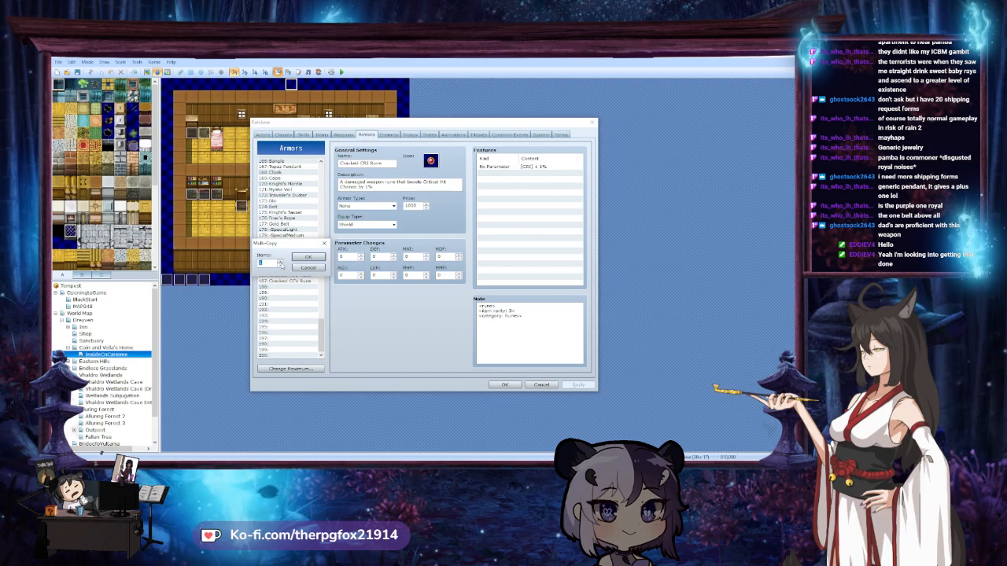
left_click(307, 258)
left_click(294, 288)
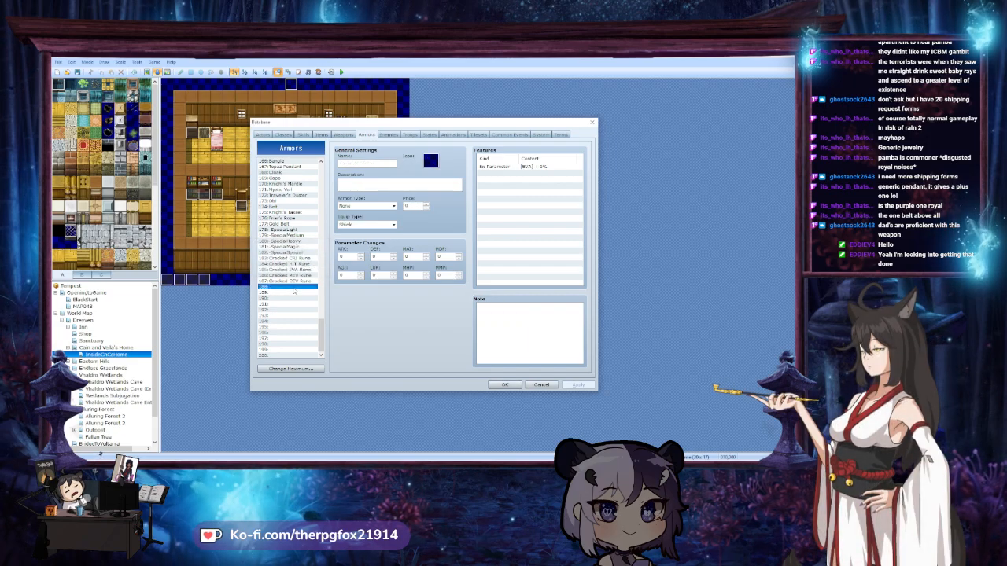
key("ctrl+v")
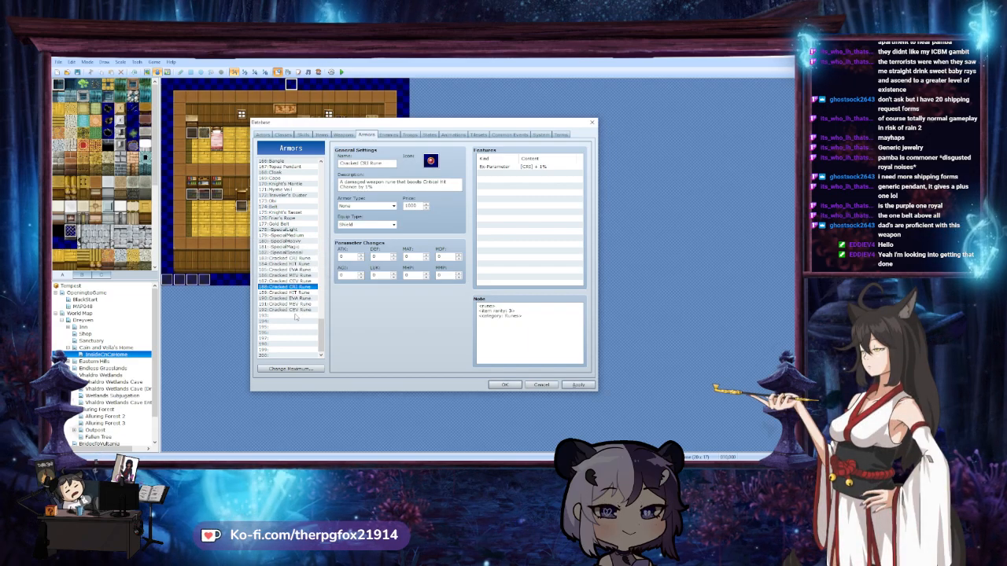
left_click(294, 315)
key("ctrl+v")
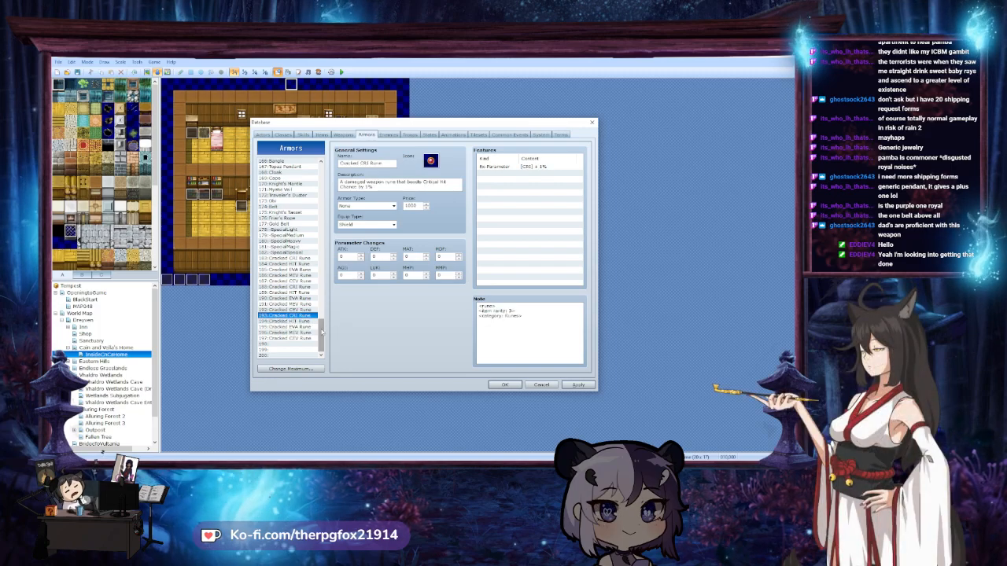
Rename the copied Cracked CRI Rune in armor slot 188 as "CRI Rune"
left_click(288, 275)
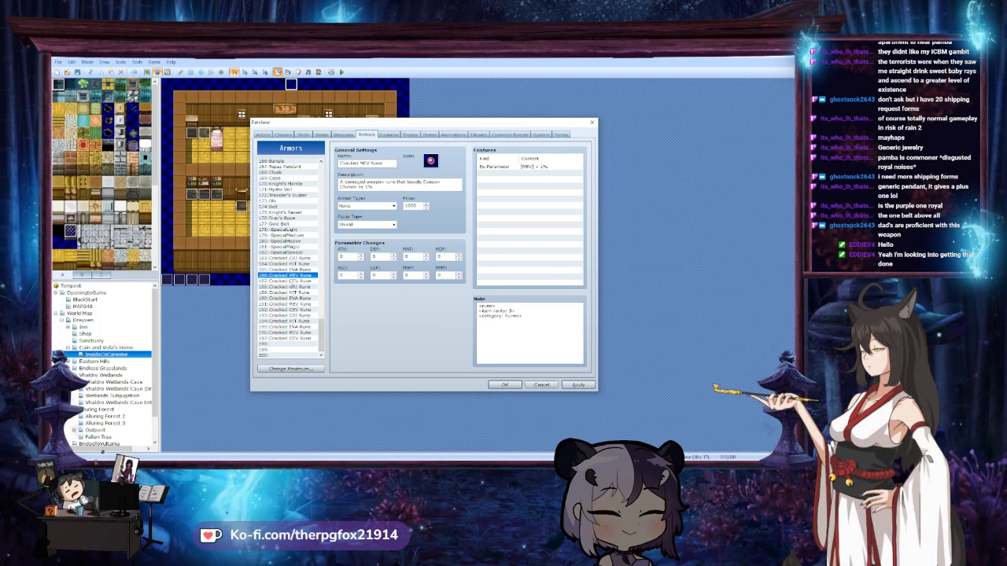
left_click(291, 287)
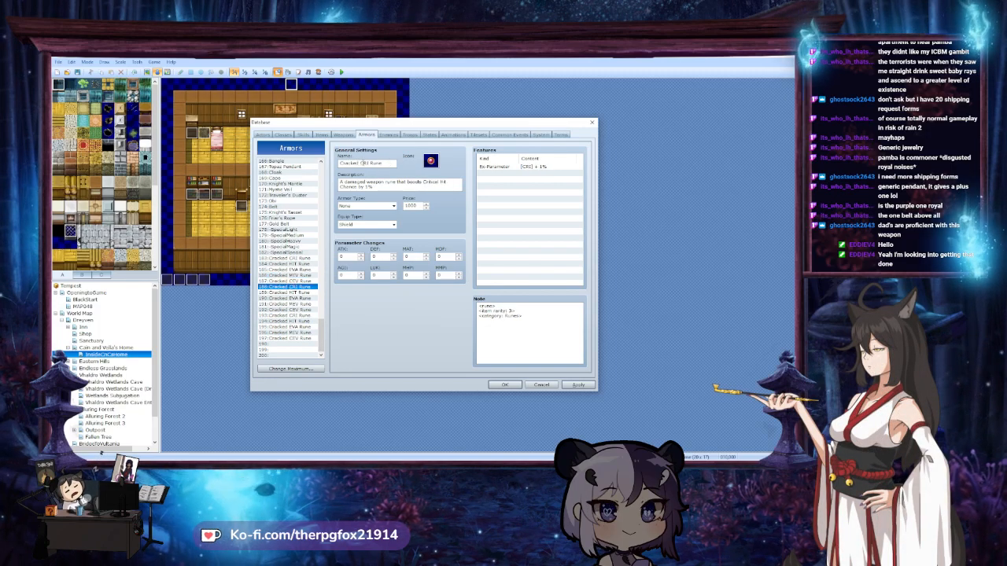
left_click(361, 164)
key("ctrl+a")
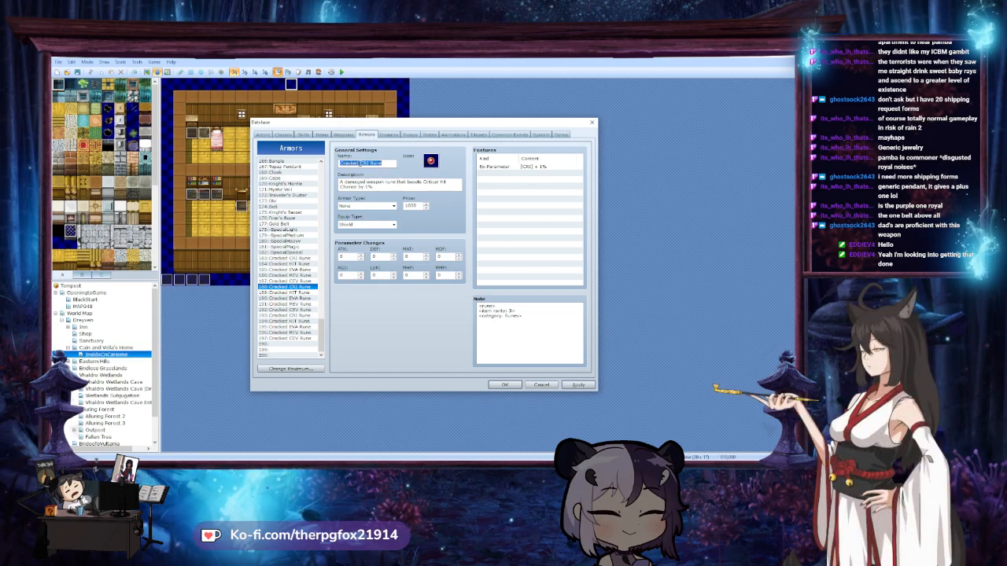
left_click(360, 164)
key("BackSpace")
key("BackSpace")
key("BackSpace")
key("BackSpace")
key("BackSpace")
key("BackSpace")
key("BackSpace")
key("BackSpace")
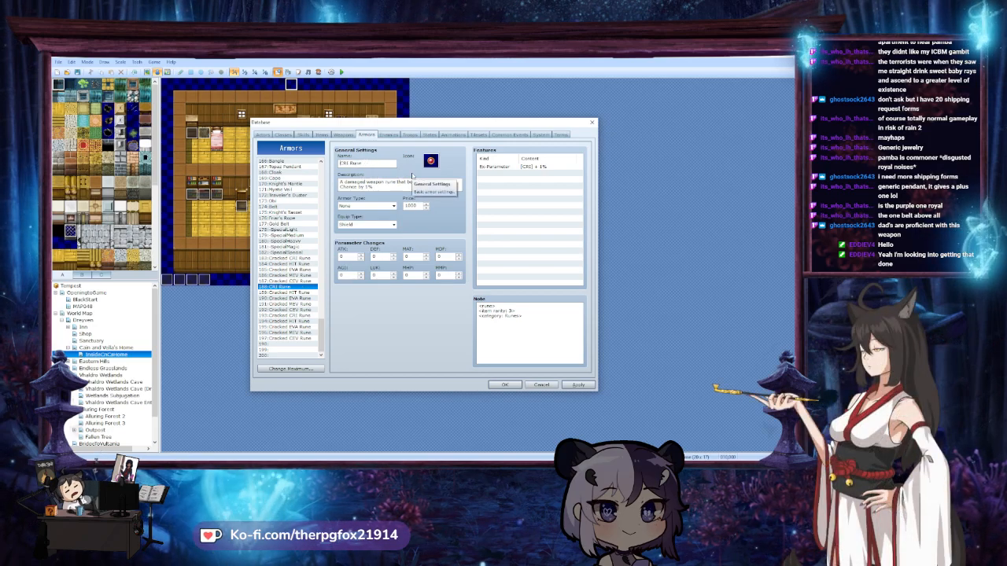
Rename the copied Cracked CRI Rune in armor slot 193 as "Superior CRI Rune"
left_click(289, 293)
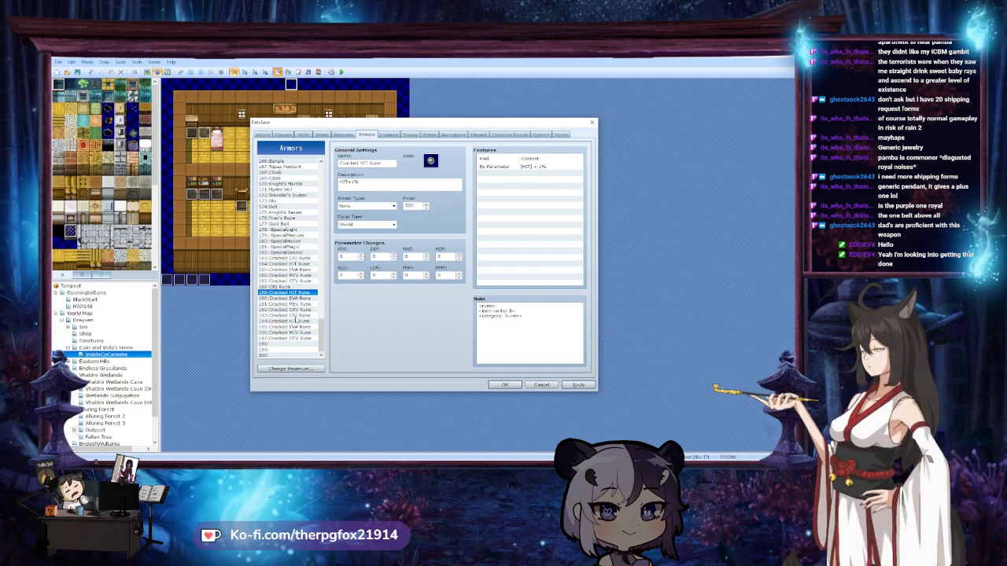
left_click(290, 316)
left_click(362, 162)
left_click(361, 164)
left_click_drag(361, 163, 323, 166)
type("Su")
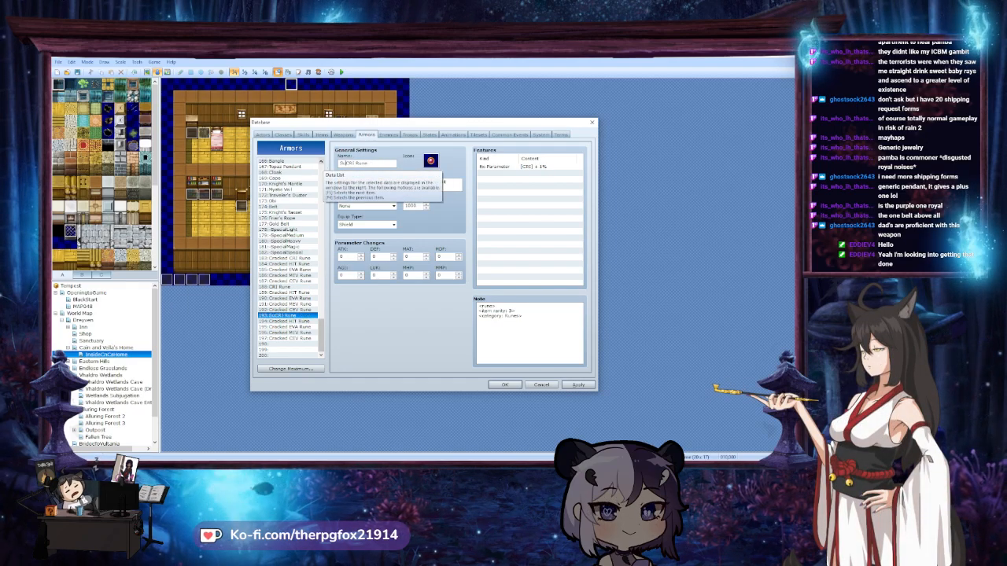
type("perior")
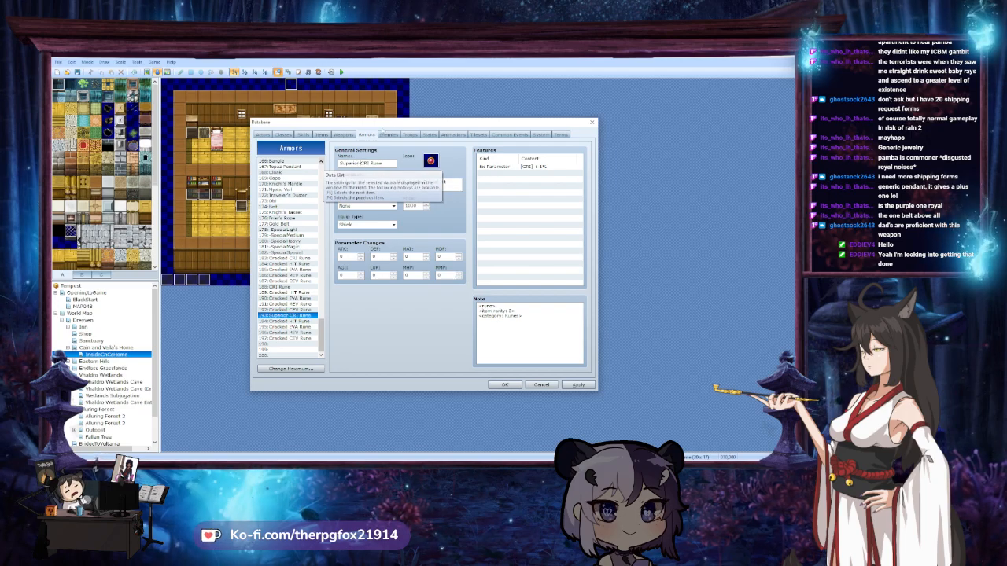
Rename the rune in armor slot 194 as "Superior HIT Rune" and the one in slot 195 as "Superior EVA Rune"
left_click(304, 321)
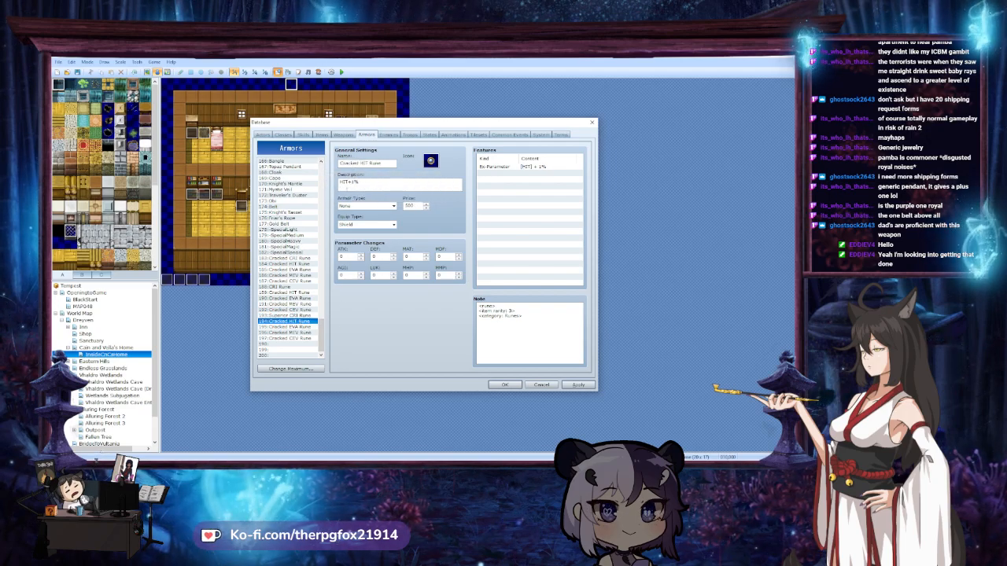
left_click(288, 316)
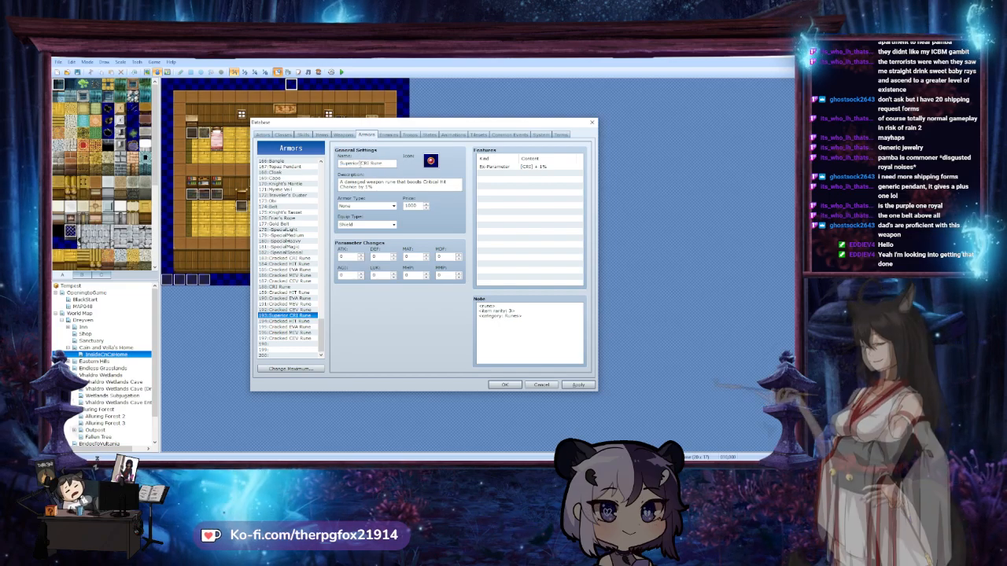
left_click(355, 163)
left_click(288, 321)
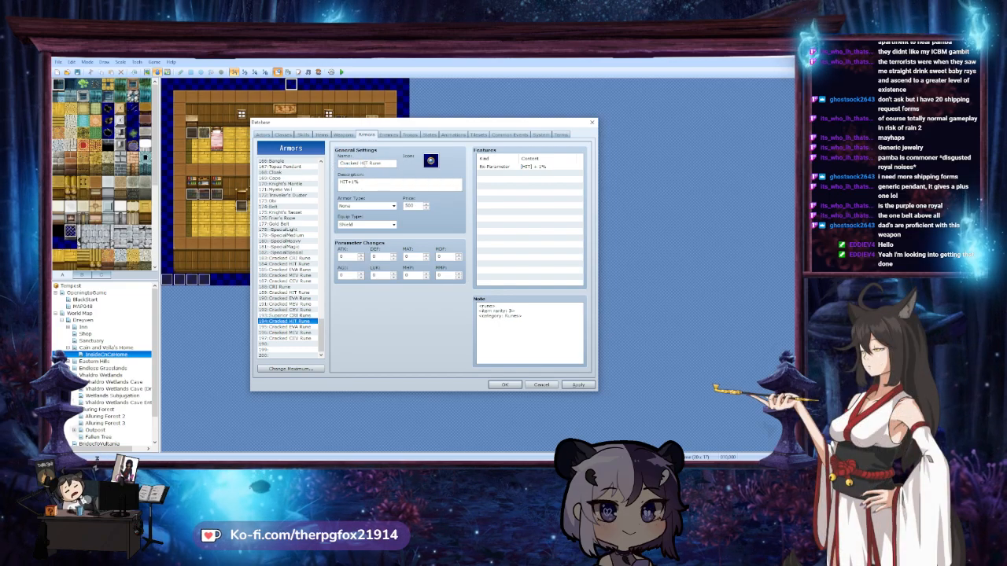
type("Superior HIT Rune")
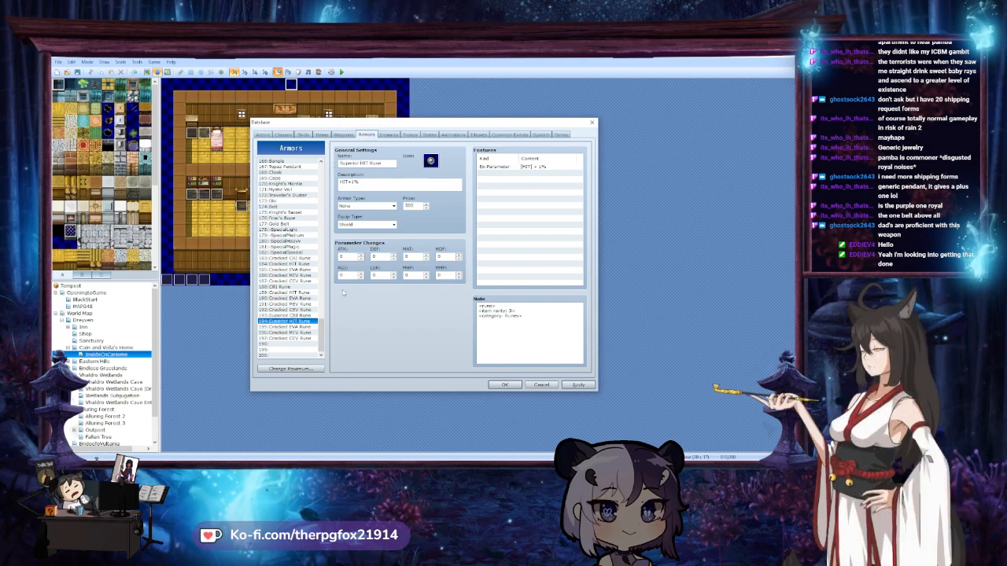
left_click(288, 326)
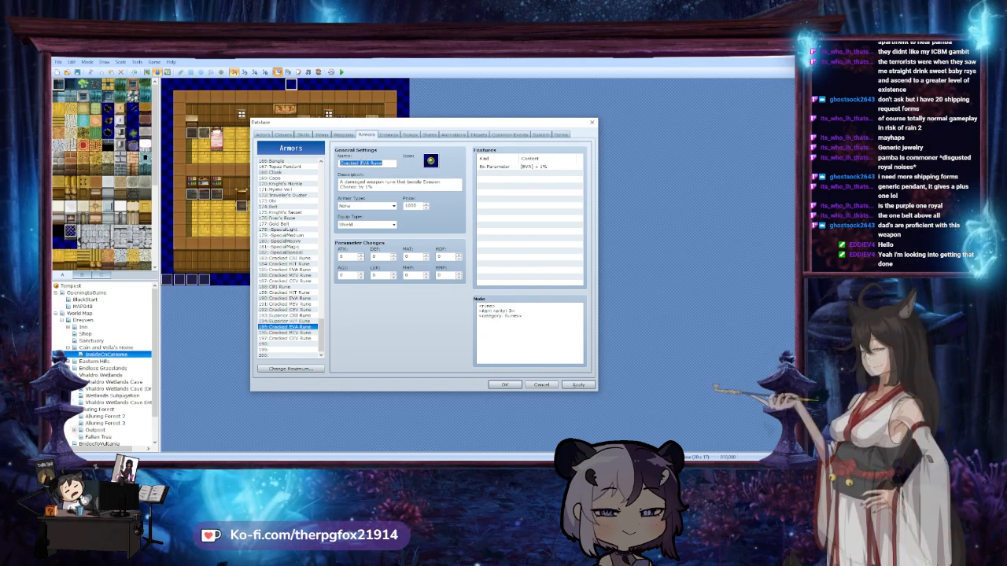
double_click(350, 163)
type("Superior")
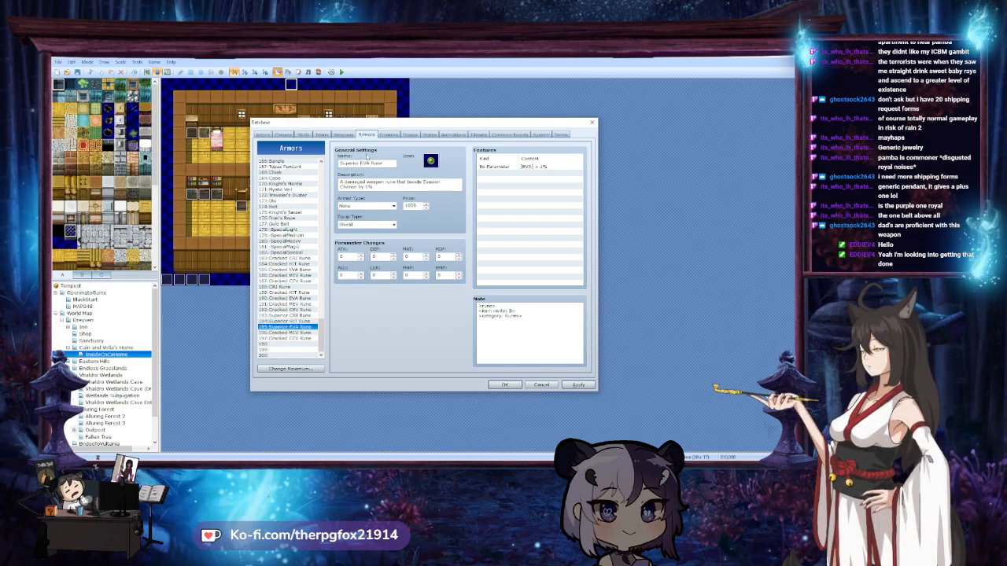
Rename the rune in armor slot 196 as "Superior MEV Rune" and the one in slot 197 as "Superior CEV Rune"
left_click(289, 333)
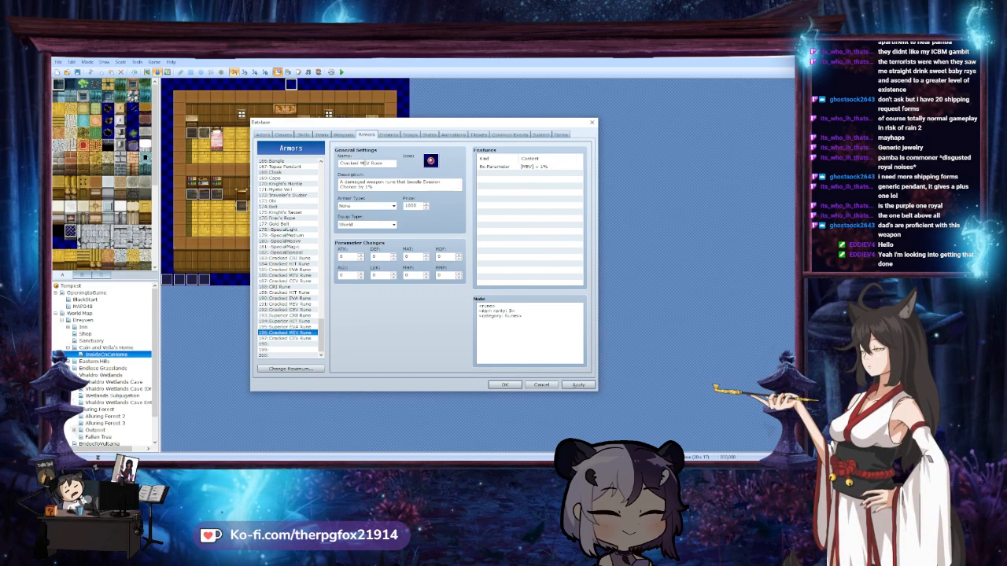
key("Tab")
double_click(351, 163)
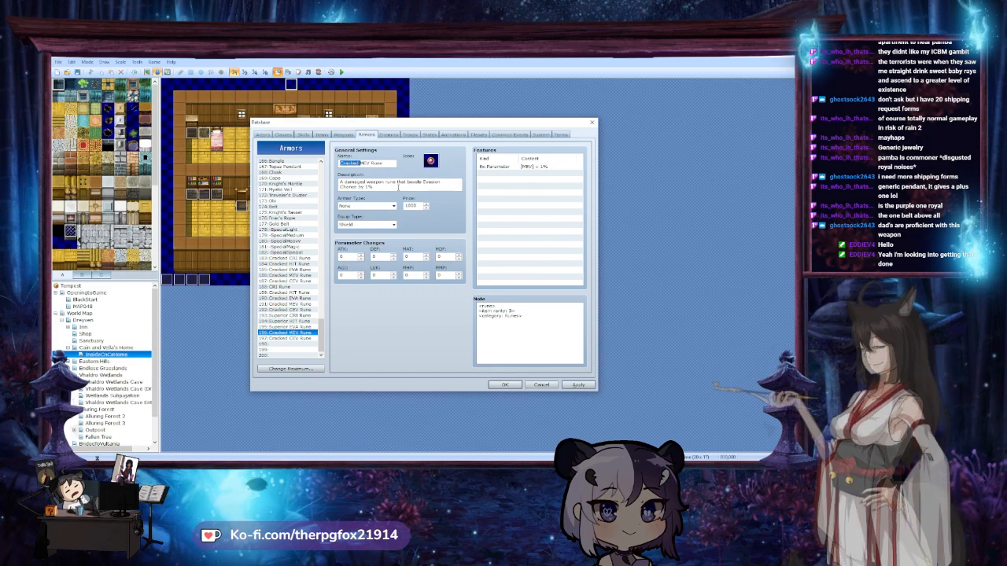
type("Superior")
left_click(300, 339)
left_click(379, 164)
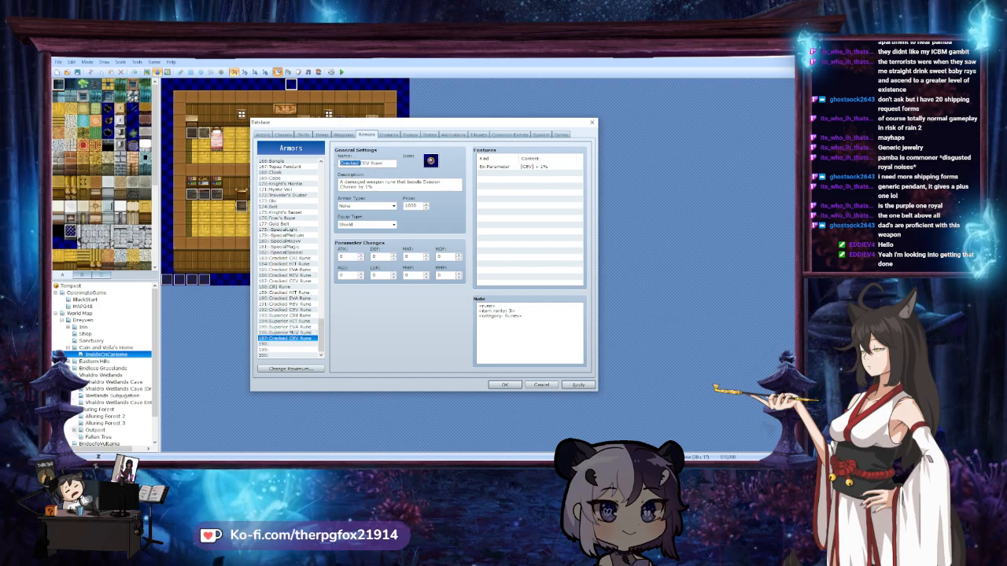
type("Superior")
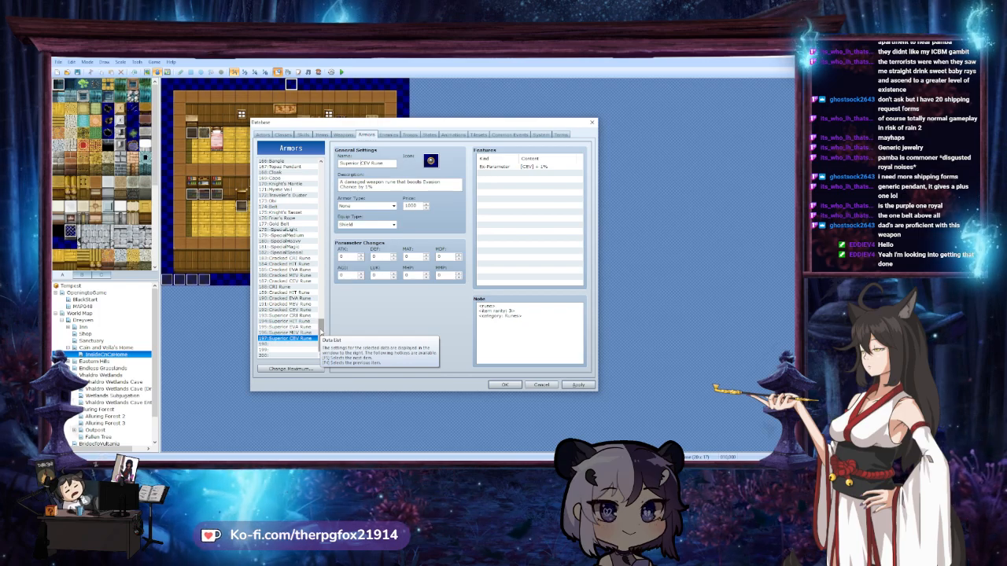
Rename the rune in armor slot 189 as "HIT Rune" and the one in slot 190 as "EVA Rune"
left_click(283, 286)
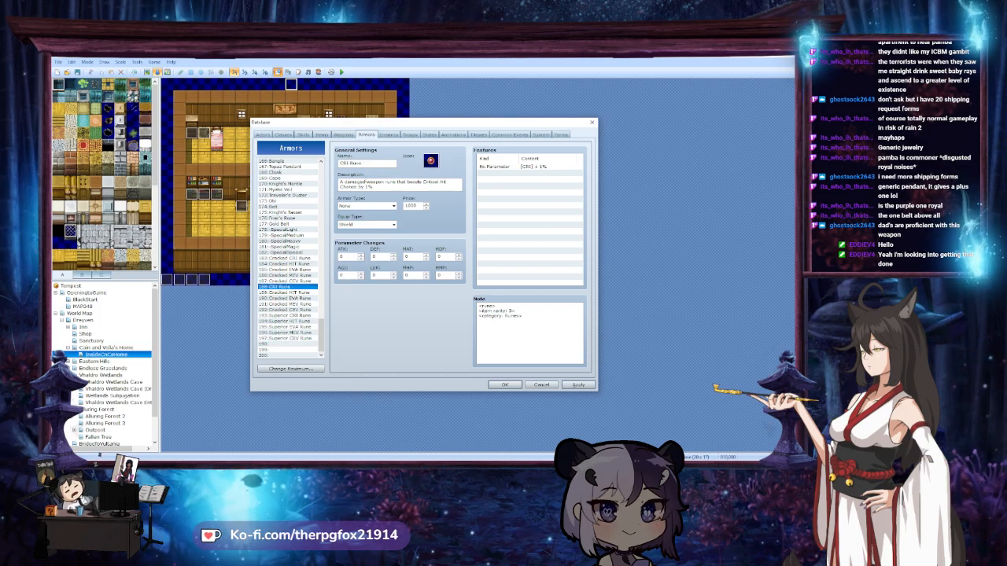
left_click(287, 293)
left_click_drag(382, 163, 338, 163)
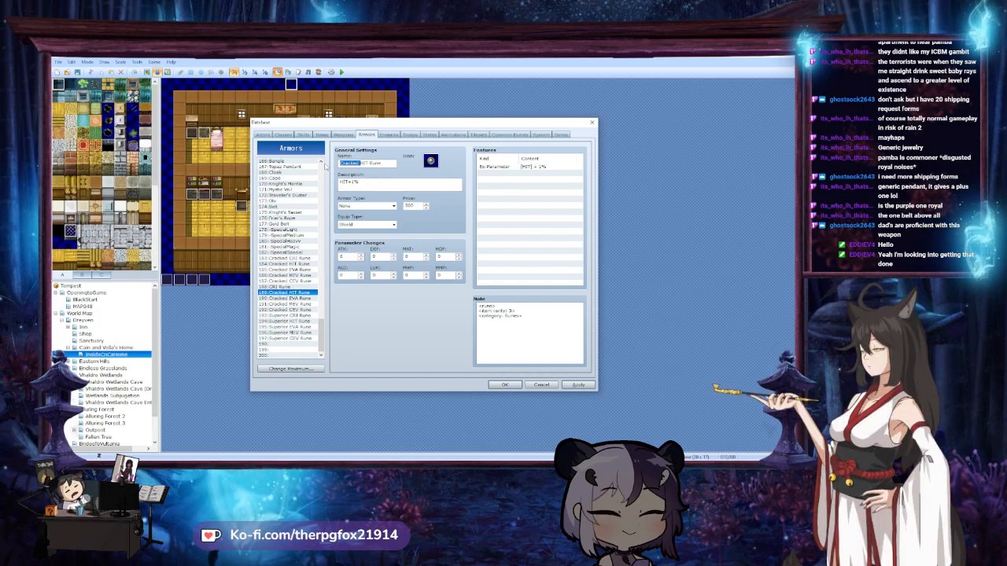
key("BackSpace")
left_click(287, 298)
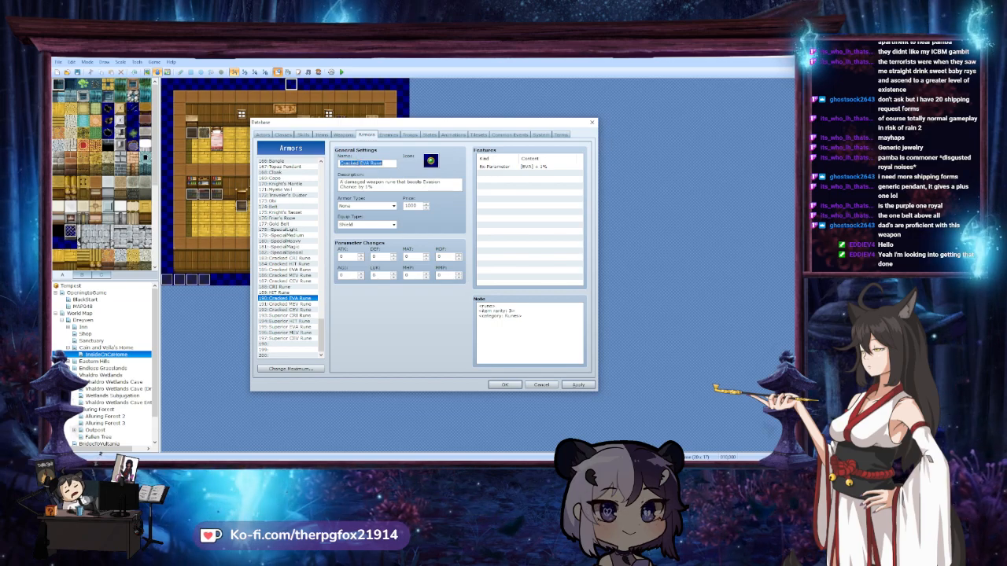
left_click_drag(361, 163, 328, 164)
key("BackSpace")
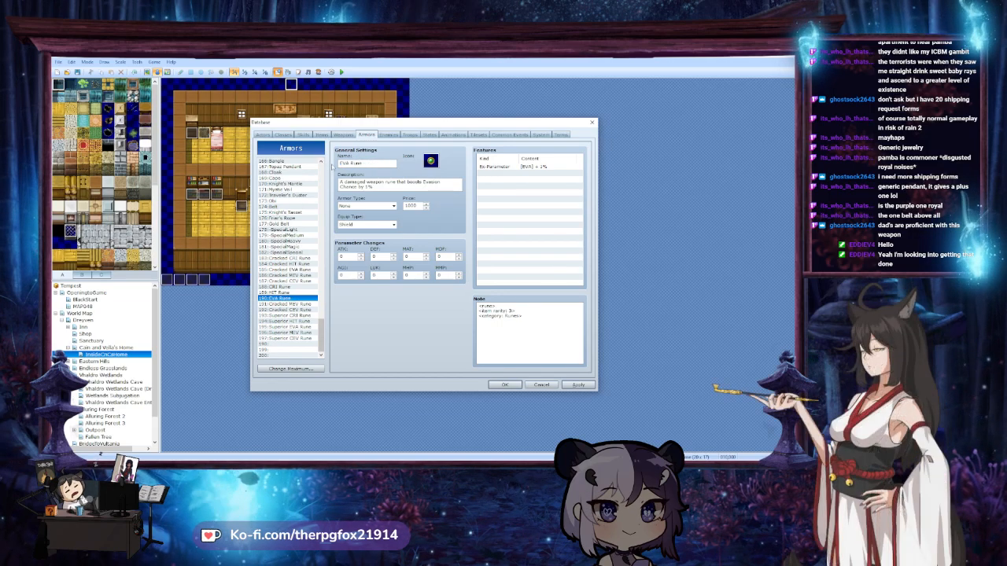
Rename the rune in armor slot 191 as "MEV Rune" and the one in slot 192 as "CEV Rune", applying the changes
left_click(287, 304)
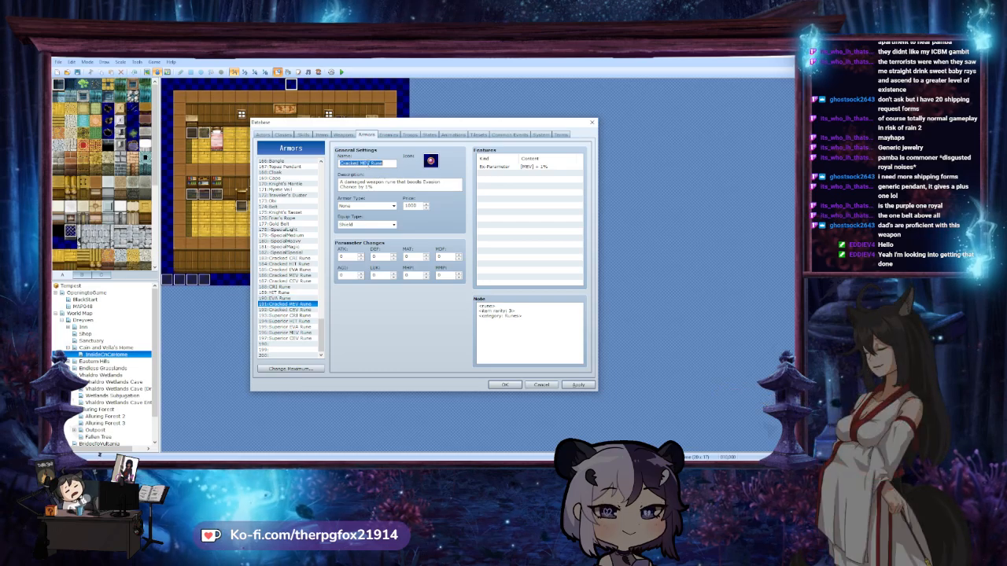
left_click_drag(361, 163, 329, 165)
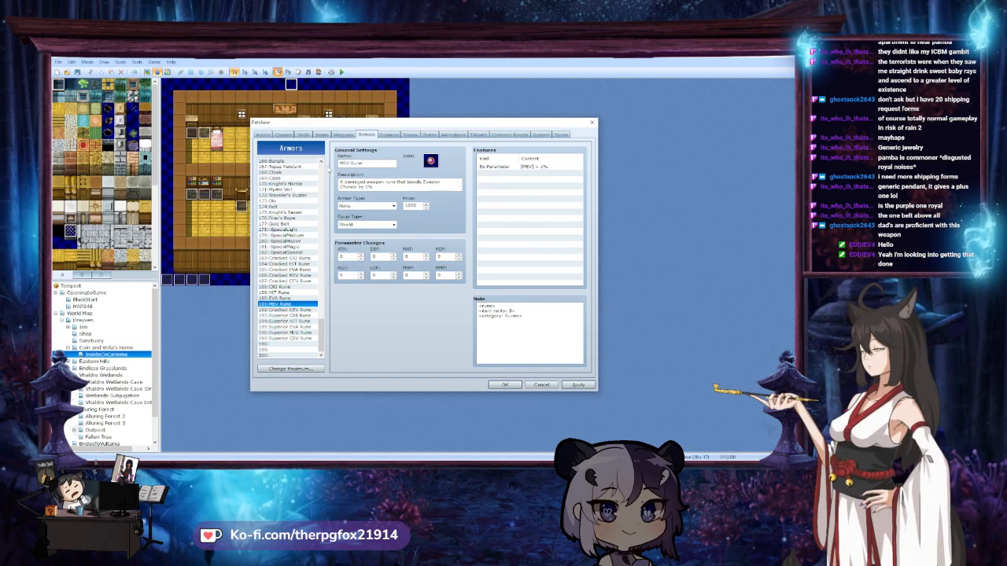
left_click(301, 310)
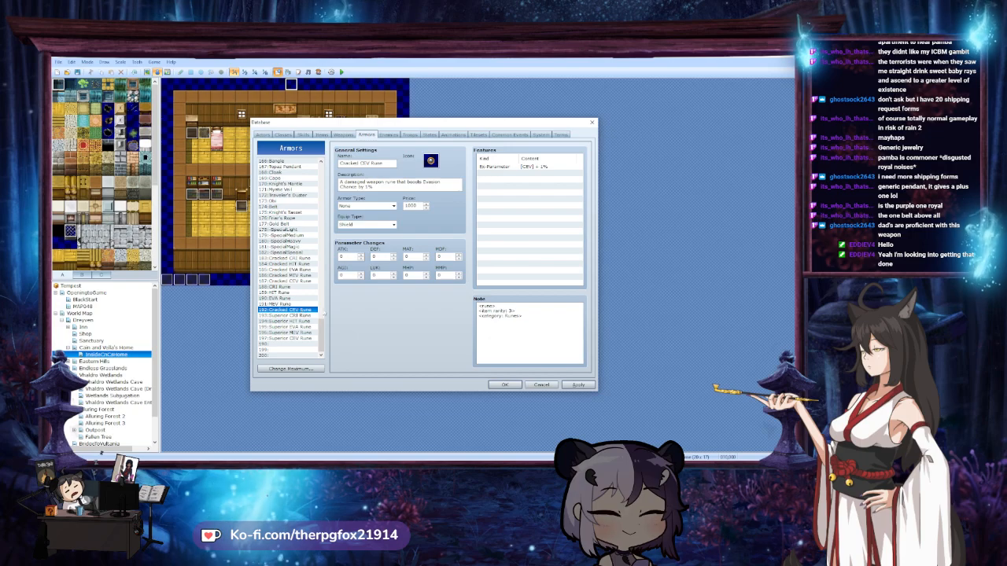
left_click_drag(384, 163, 312, 168)
key("BackSpace")
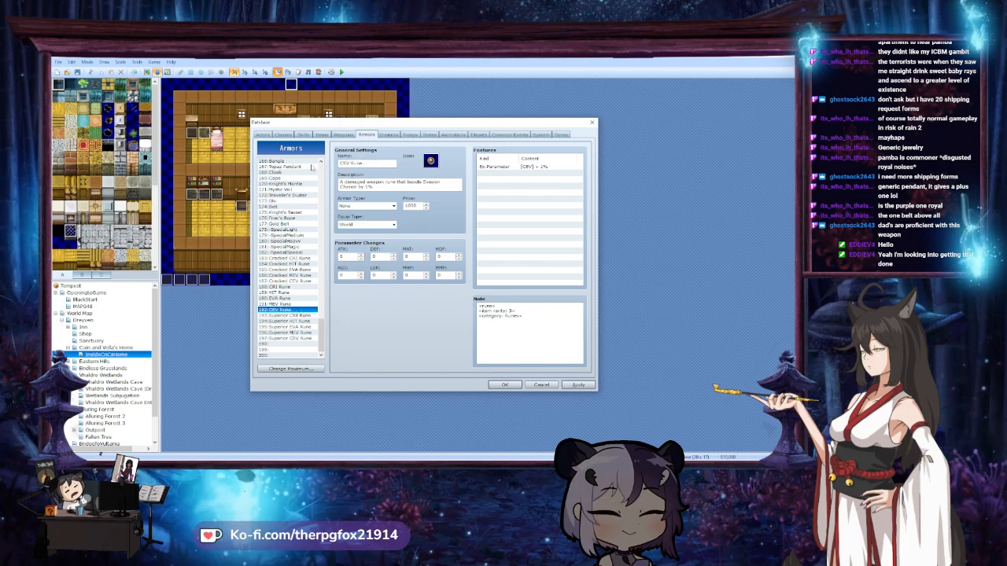
left_click(578, 384)
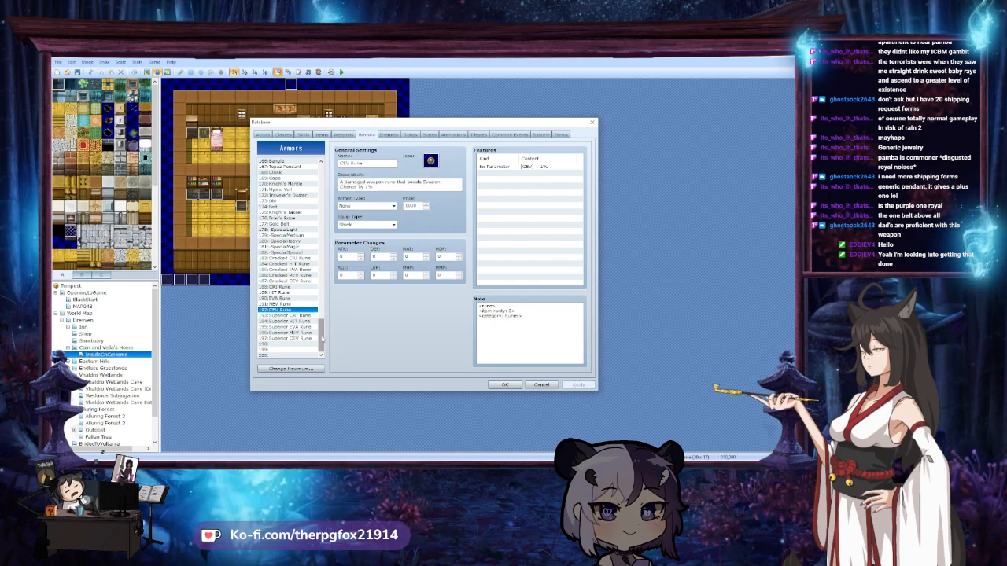
Examine the armor list from slot 001 to the Superior CEV Rune in slot 197, noting where the reorganized entries begin and end
left_click_drag(321, 338, 321, 159)
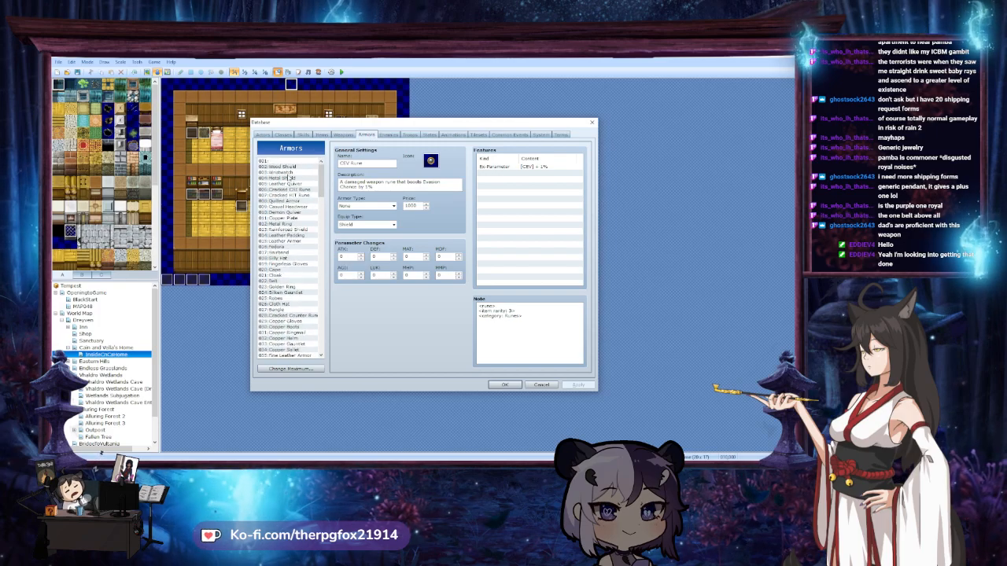
left_click(271, 166)
scroll(270, 204, "down", 20)
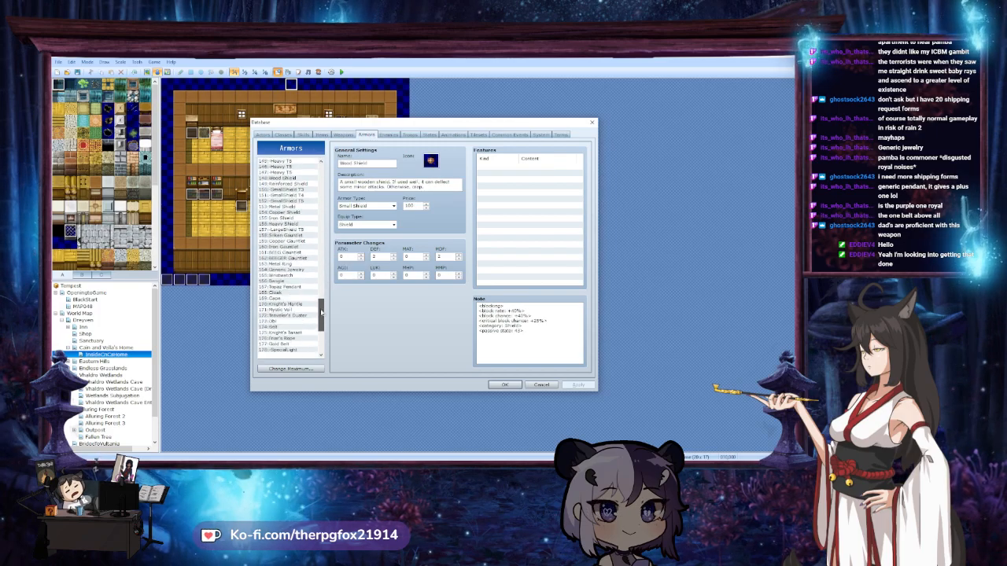
left_click(306, 338)
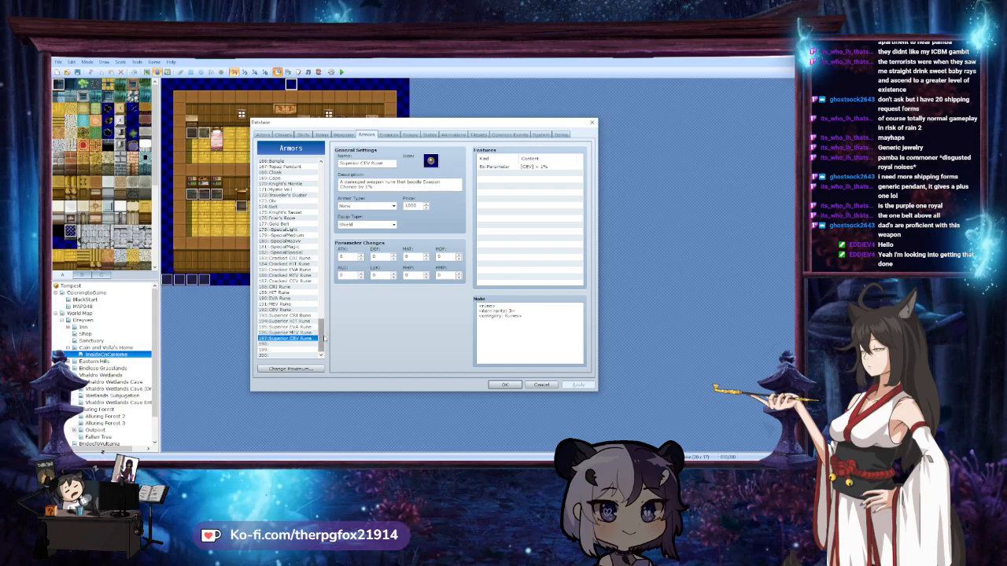
left_click_drag(323, 339, 322, 178)
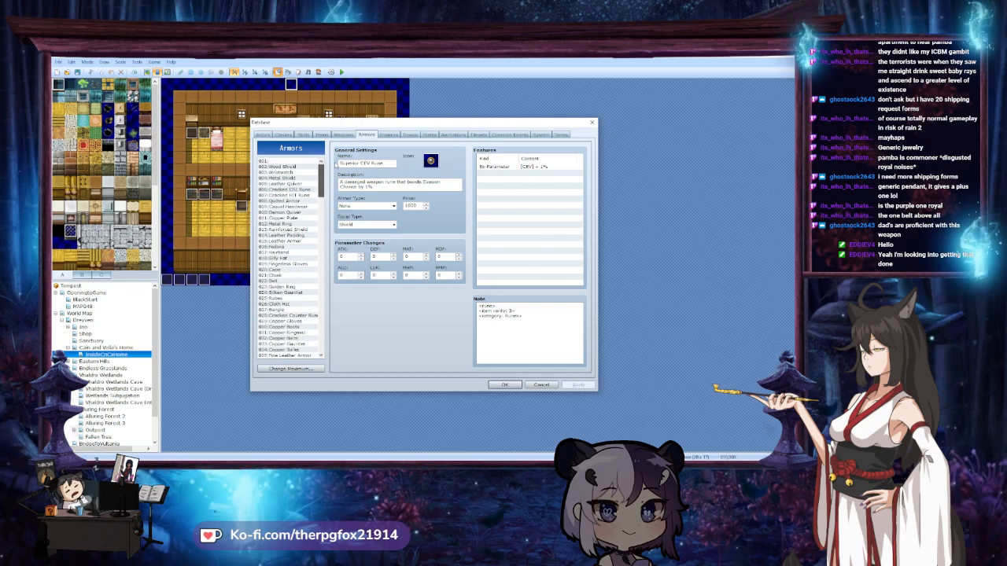
left_click(295, 162)
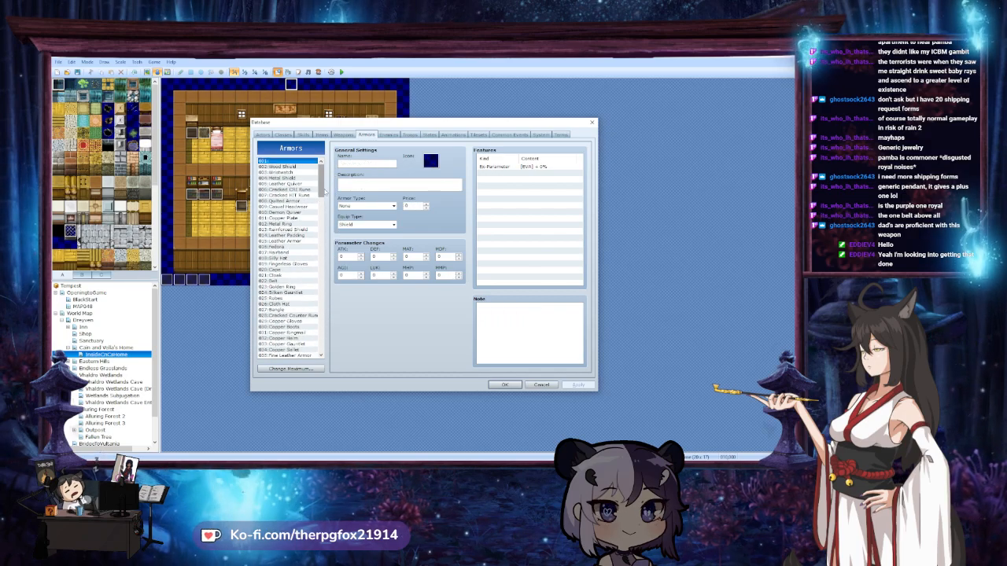
left_click_drag(323, 194, 322, 250)
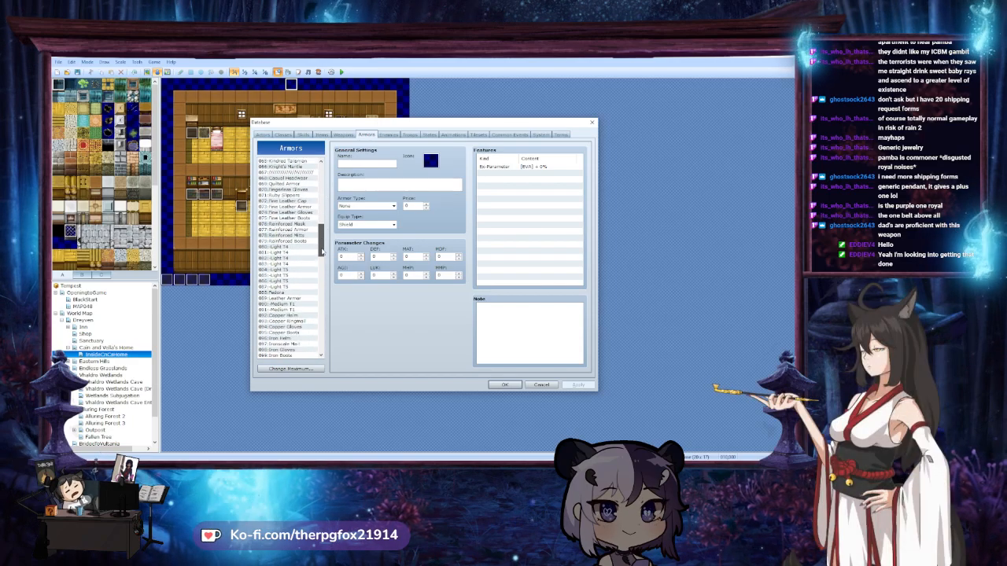
left_click(291, 179)
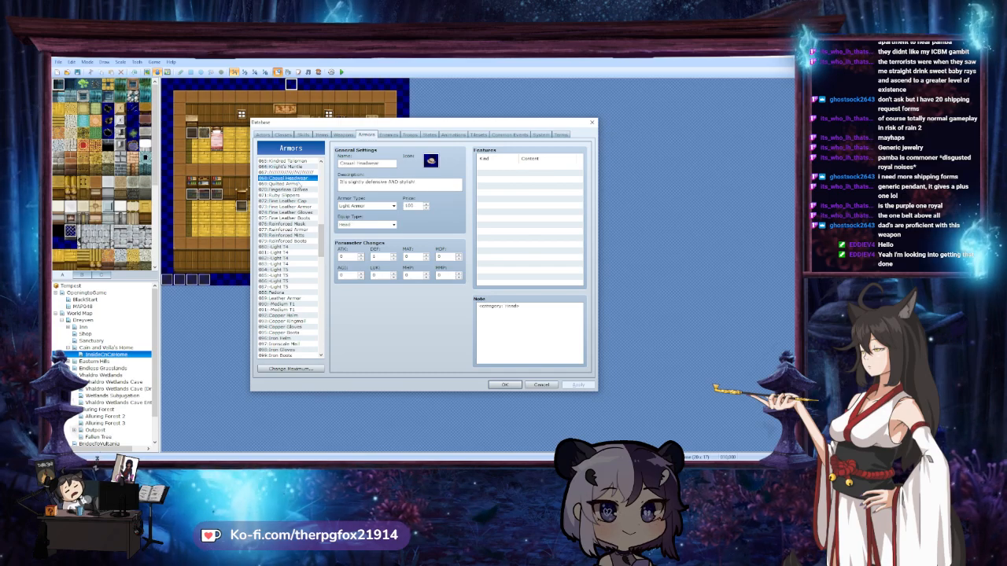
left_click_drag(322, 244, 322, 338)
left_click(278, 338)
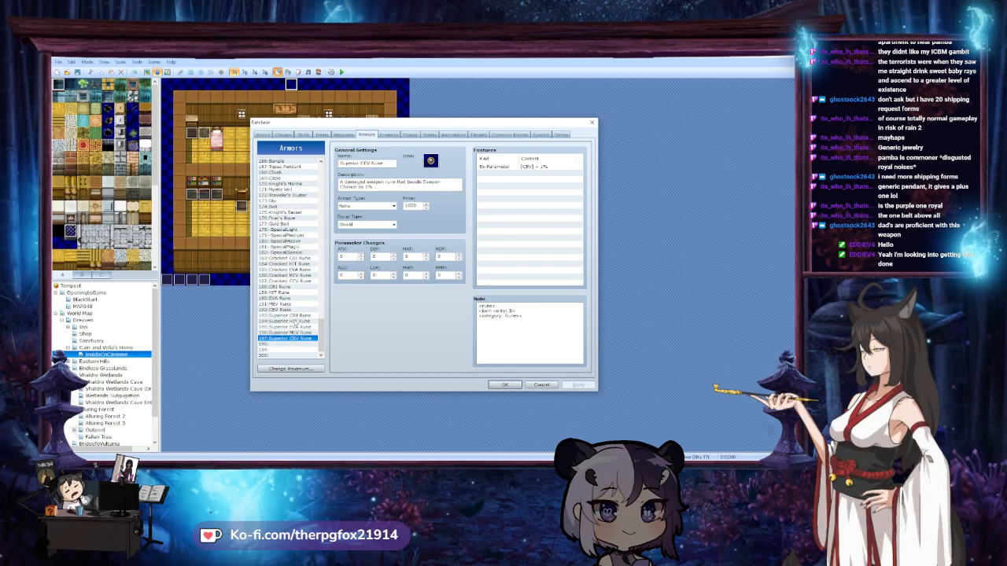
scroll(302, 319, "up", 18)
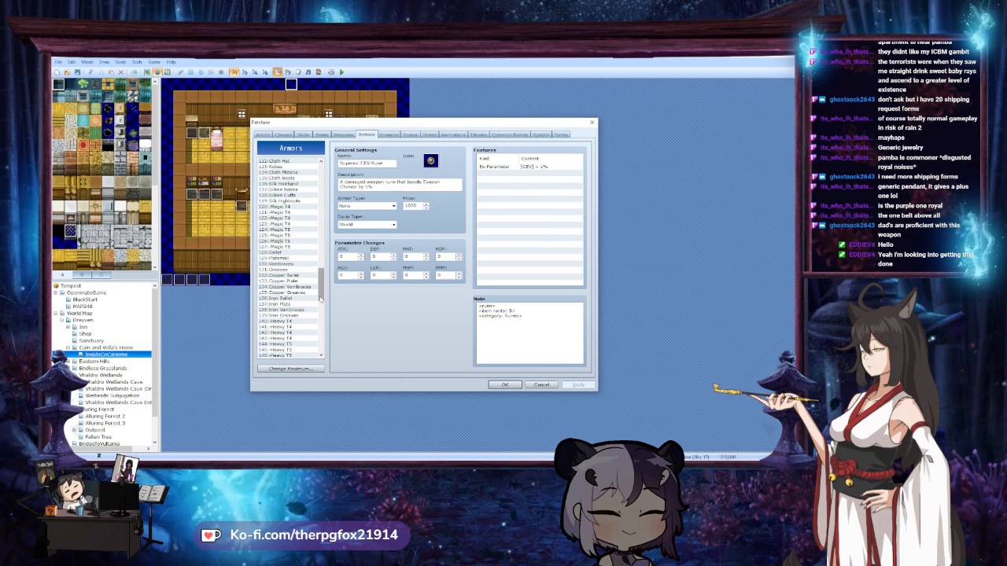
scroll(312, 317, "down", 18)
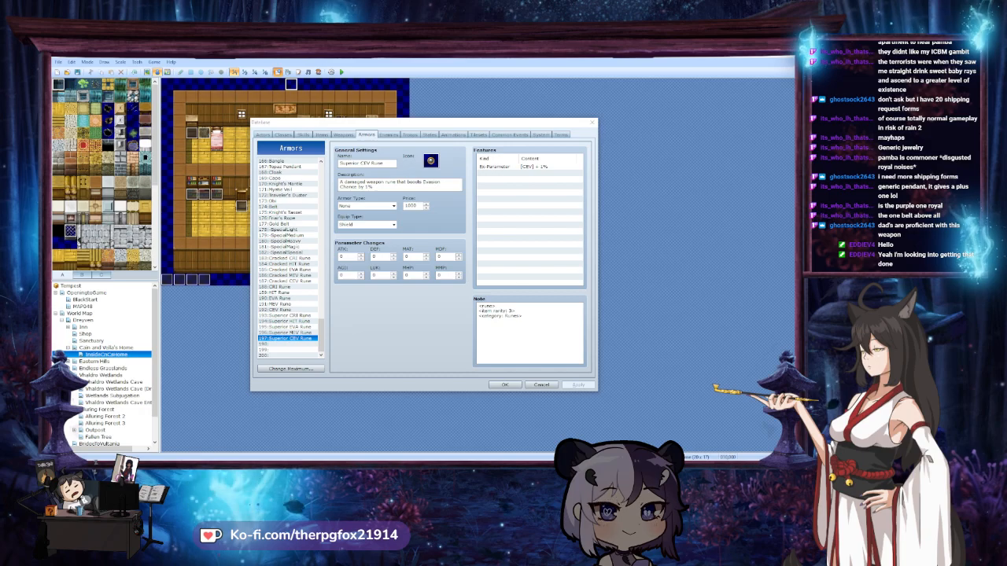
Multi-copy 130 consecutive armor entries starting from Casual Headwear in slot 068
left_click_drag(320, 332, 320, 250)
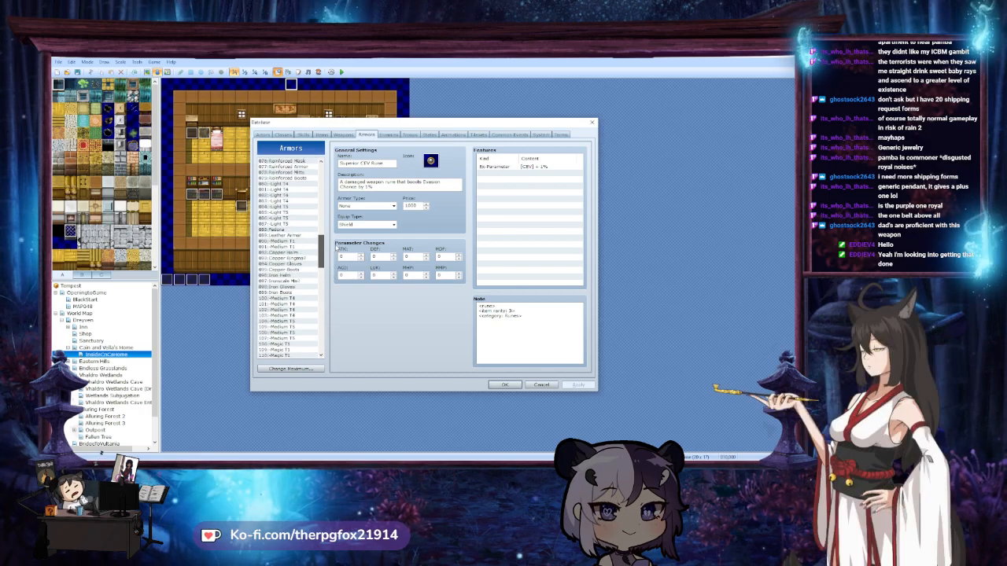
scroll(319, 187, "up", 6)
right_click(289, 206)
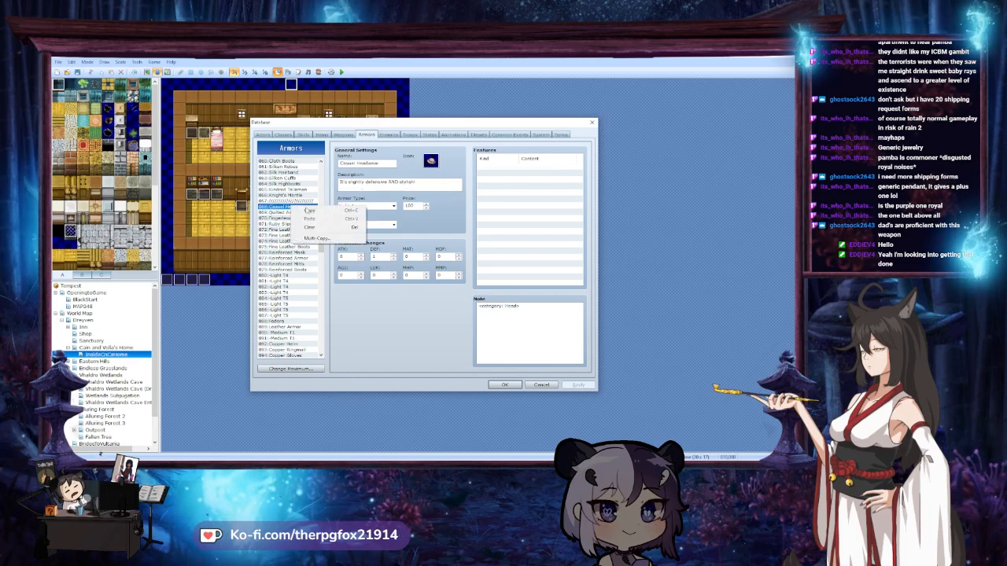
left_click(315, 239)
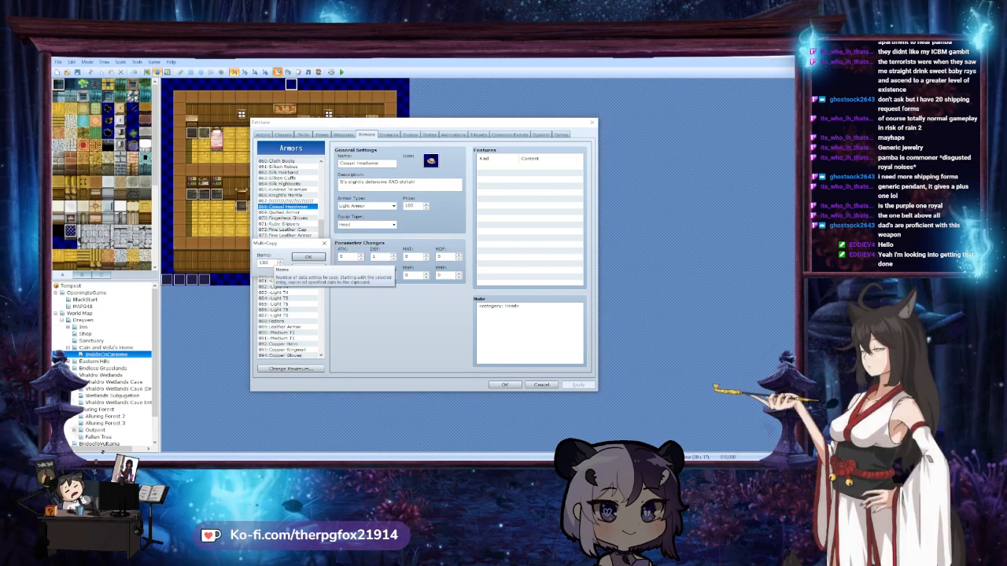
type("100")
left_click(308, 257)
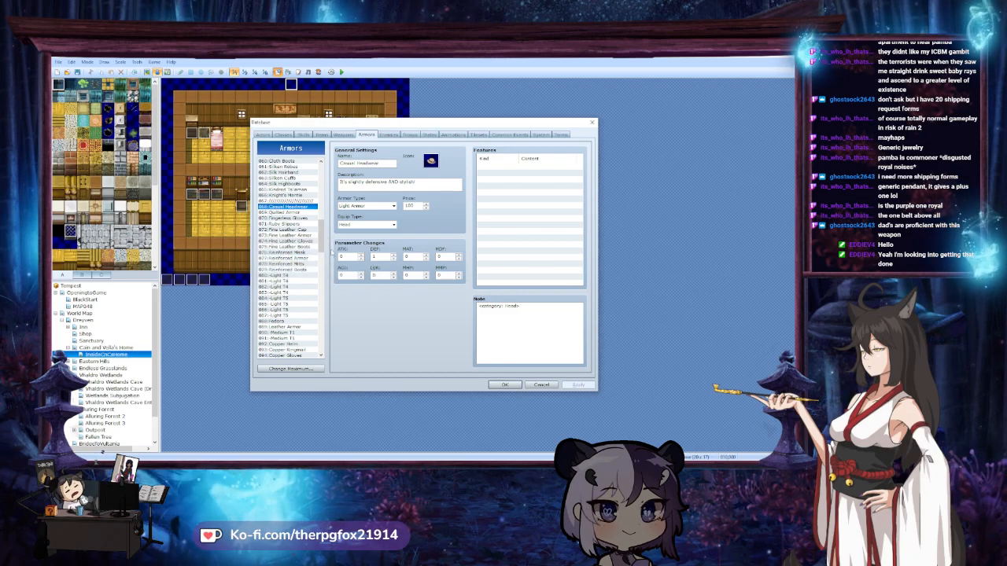
Paste the copied block of armor entries over the old ones, starting at slot 001
scroll(299, 236, "up", 10)
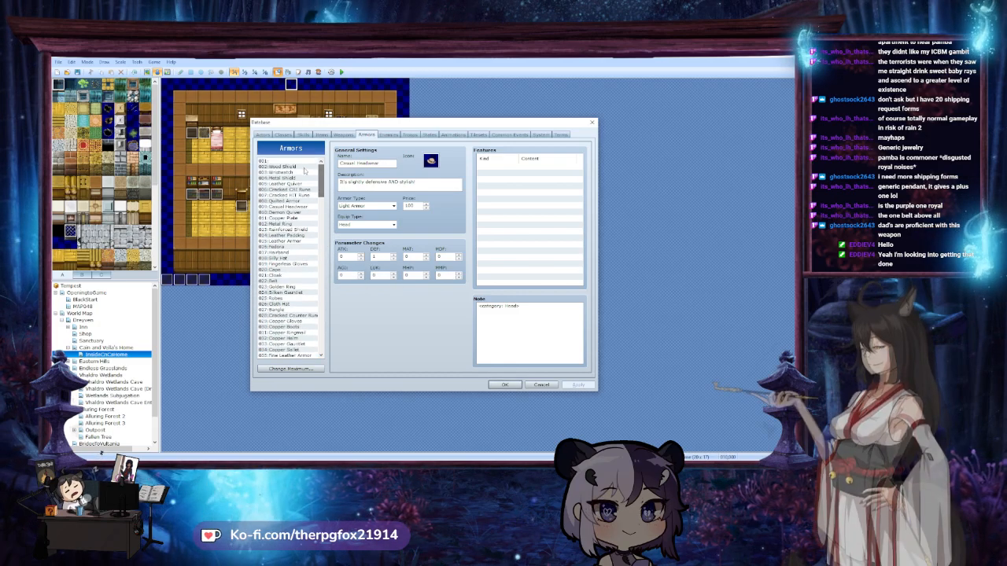
scroll(300, 163, "up", 5)
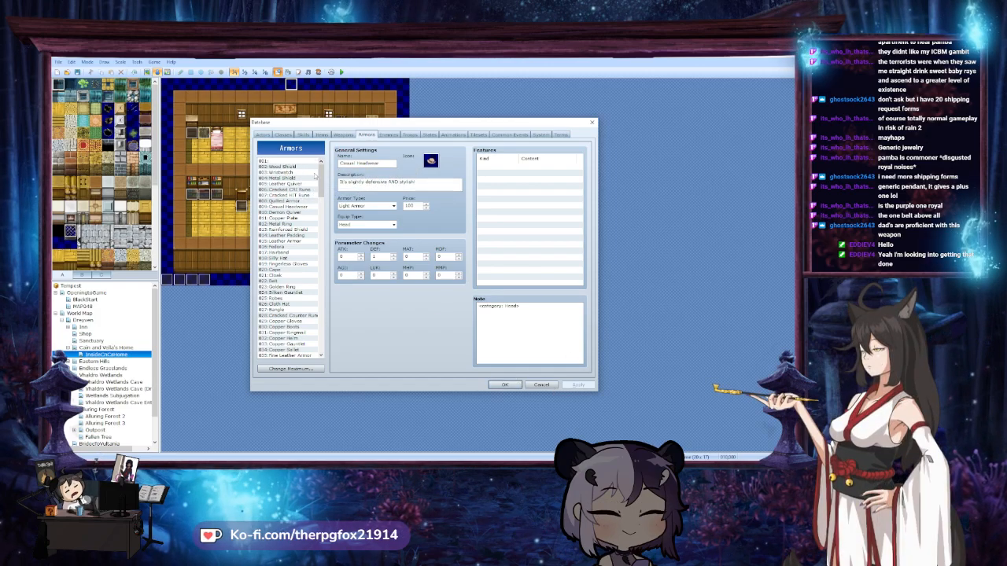
left_click(283, 160)
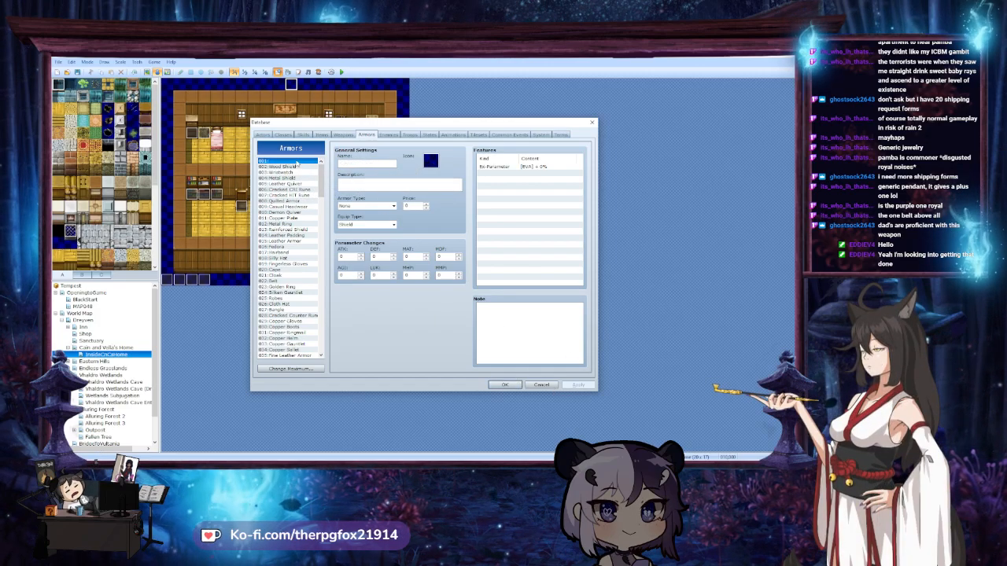
key("ctrl+v")
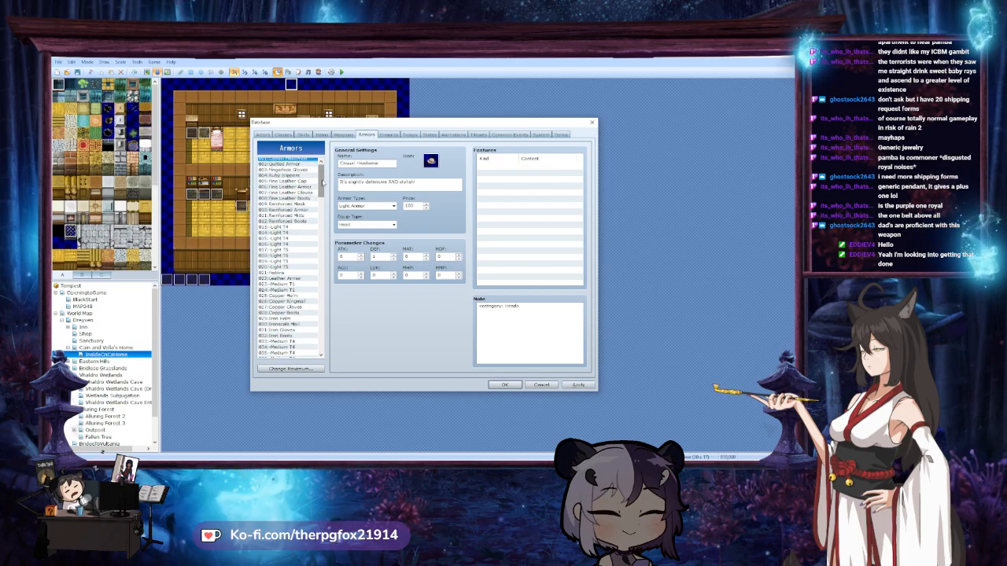
Clear the leftover armor entries following the Superior CEV Rune in slot 130, from Greaves in slot 131 through the old rune entries
left_click_drag(322, 181, 330, 294)
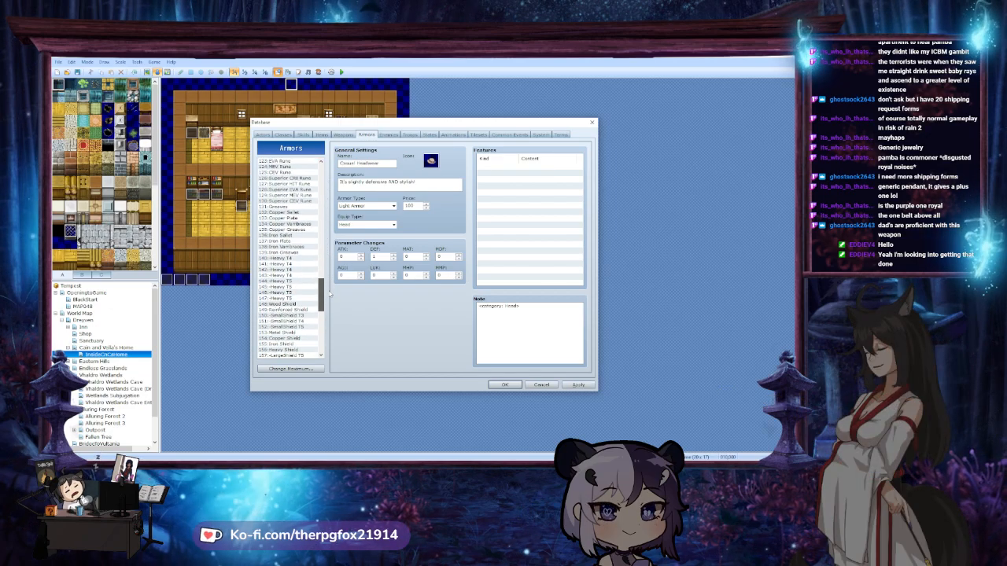
left_click(287, 206)
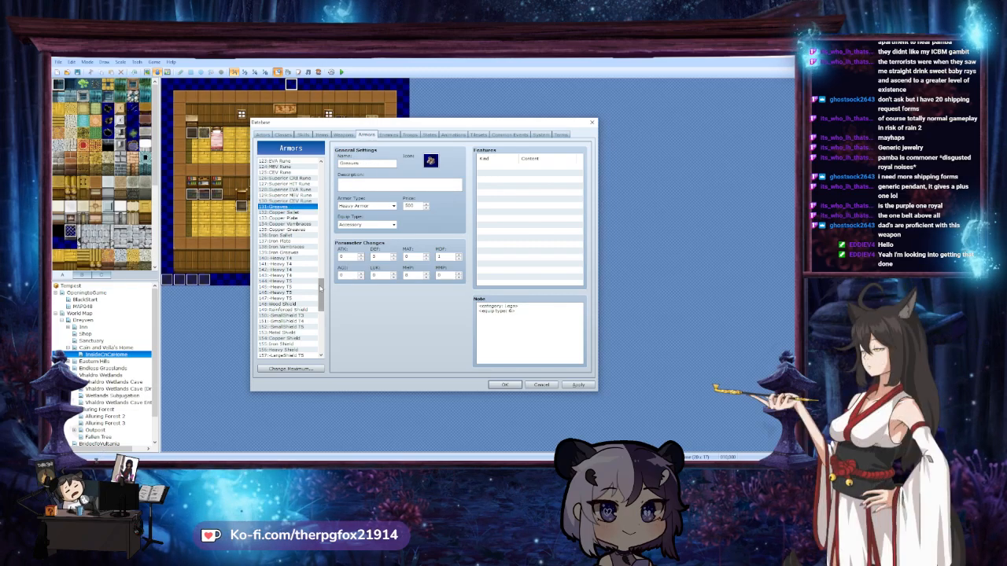
mouse_move(320, 289)
left_mouse_down()
mouse_move(330, 161)
mouse_move(318, 333)
mouse_move(320, 278)
left_mouse_up()
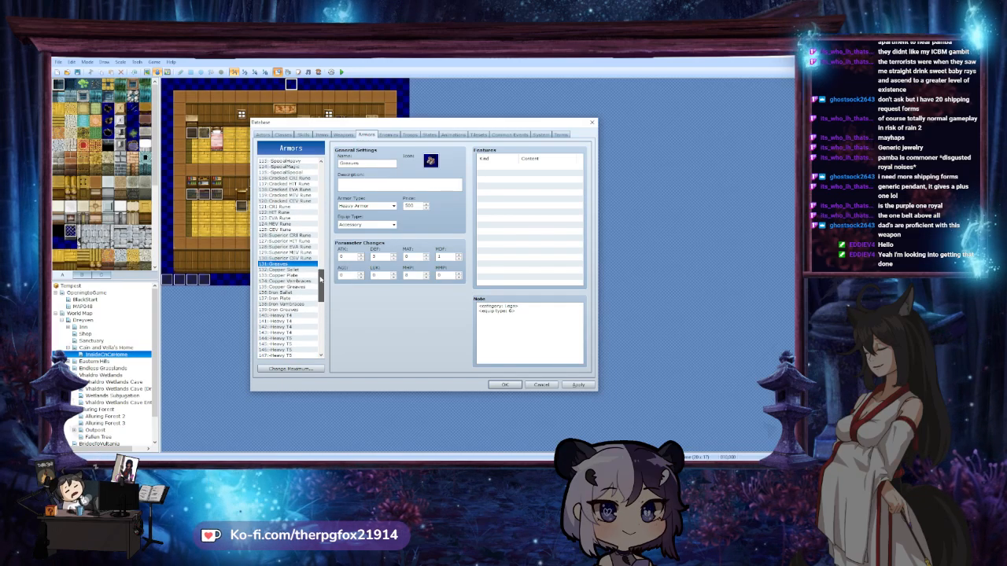
key("Delete")
left_click(309, 270)
key("Delete")
left_click(307, 281)
key("Delete")
left_click(306, 277)
key("Delete")
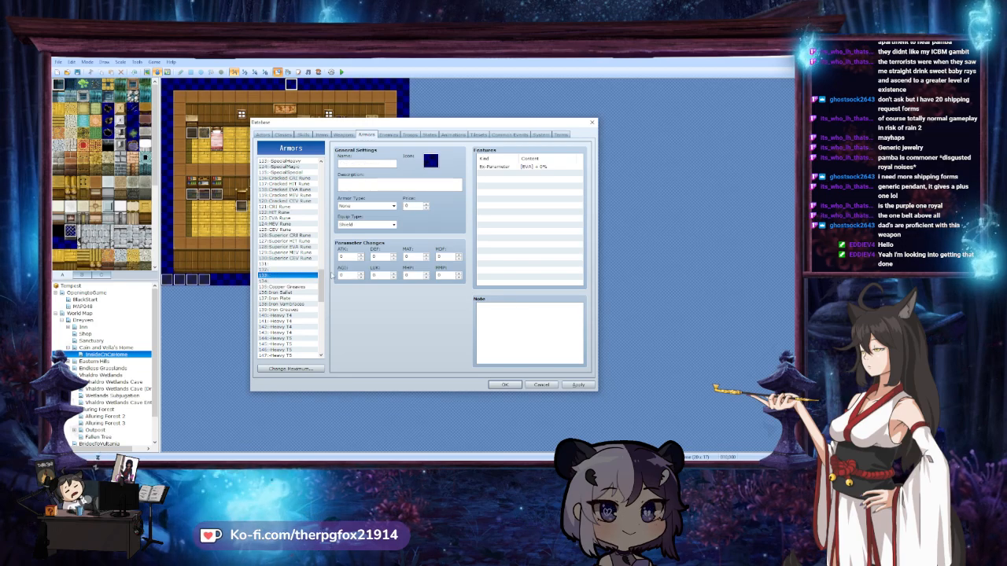
key("Delete")
key("Down")
key("Delete")
key("Down")
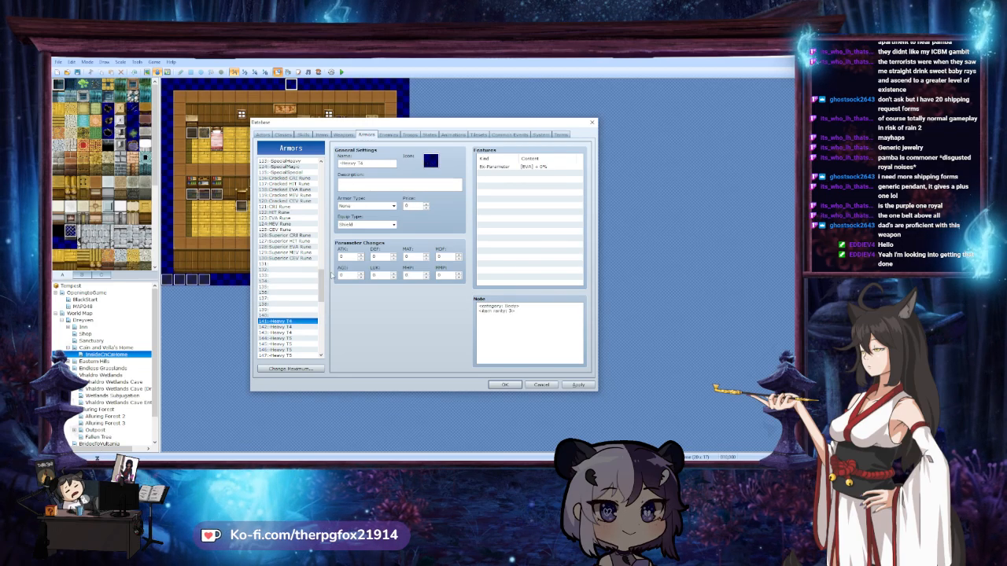
key("Down")
key("Delete")
key("Down")
key("Down")
key("Delete")
key("Down")
key("Down")
key("Down")
key("Down")
key("Down")
key("Down")
key("Down")
key("Down")
key("Delete")
key("Down")
key("Down")
key("Down")
key("Down")
key("Down")
key("Down")
key("Down")
key("Down")
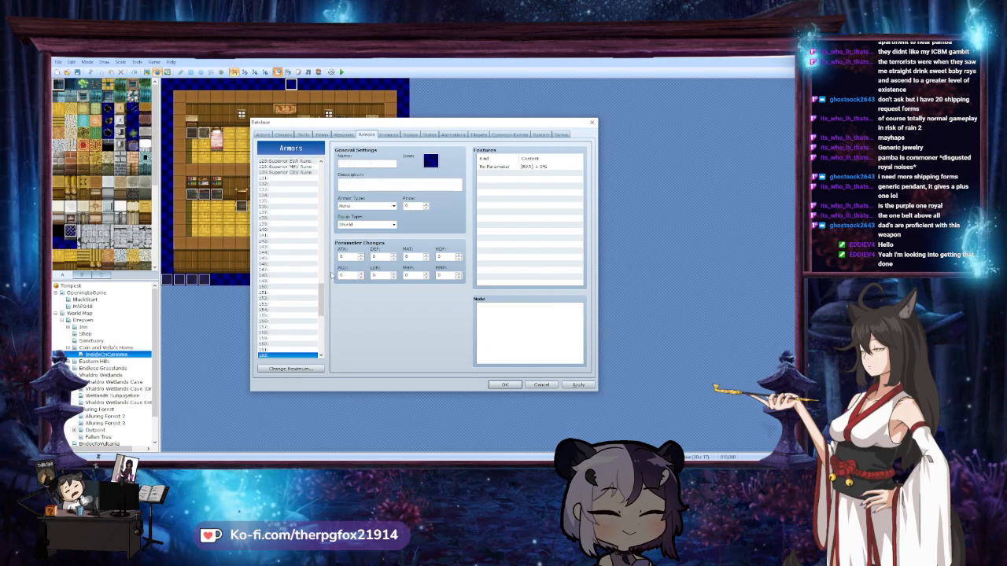
key("Delete")
key("Down")
key("Down")
key("Down")
key("Down")
key("Down")
key("Down")
key("Down")
key("Down")
key("Down")
key("Down")
key("Down")
key("Down")
key("Down")
key("Down")
key("Down")
key("Down")
key("Down")
key("Down")
key("Down")
key("Down")
key("Down")
key("Down")
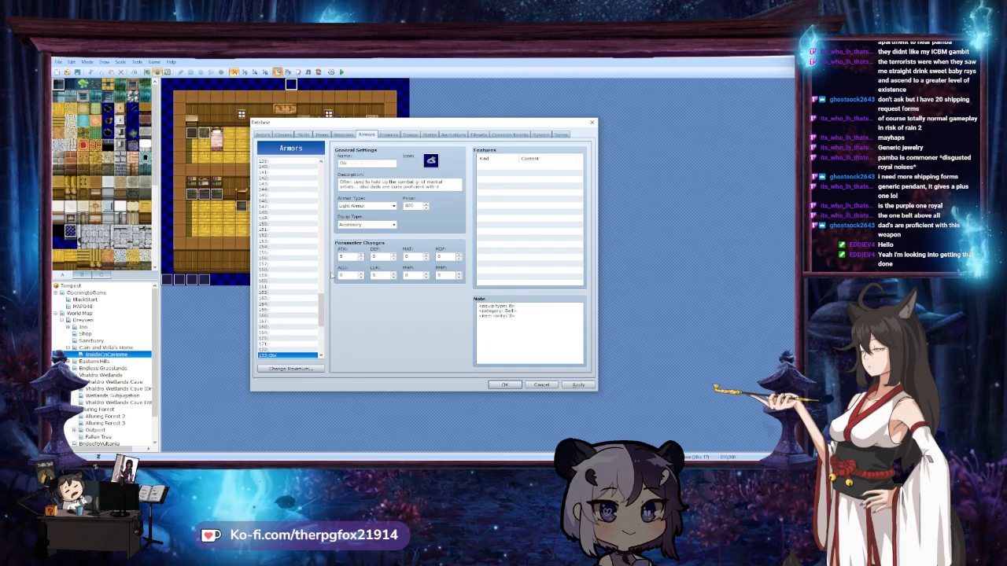
key("Delete")
key("Down")
key("Down")
key("Down")
key("Down")
key("Down")
key("Down")
key("Down")
key("Down")
key("Down")
key("Down")
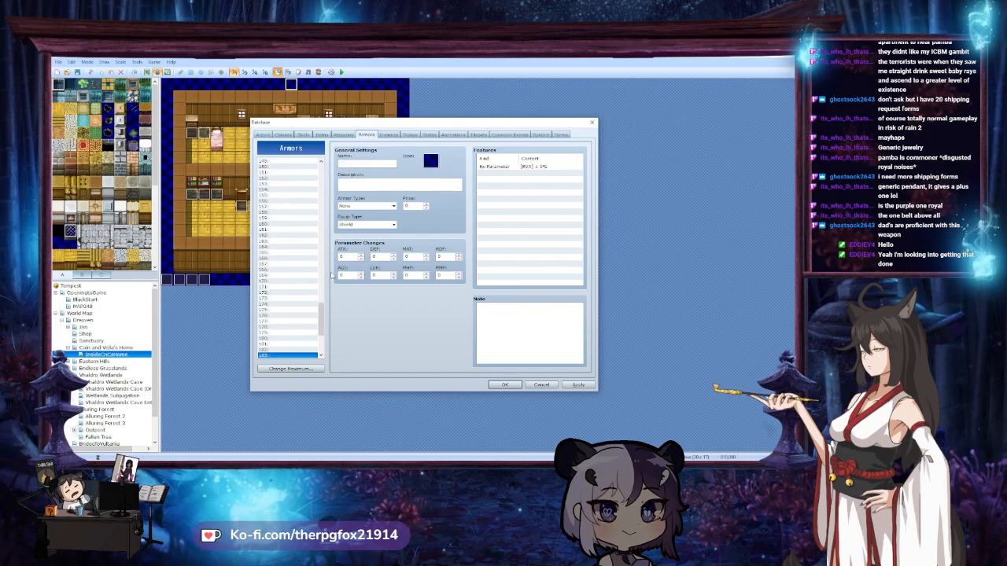
key("Delete")
key("Down")
key("Down")
key("Down")
key("Down")
key("Down")
key("Down")
key("Down")
key("Down")
key("Down")
key("Down")
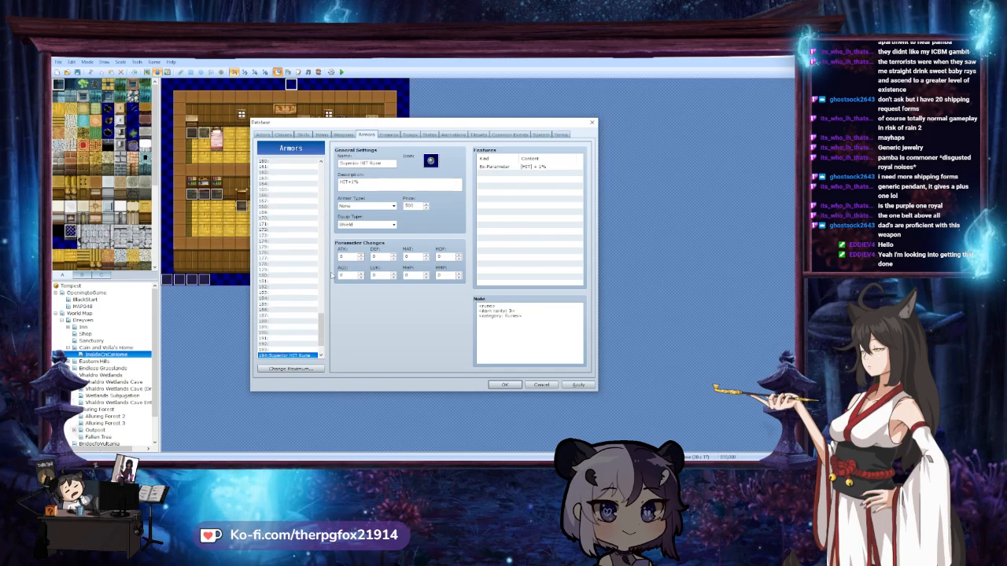
Examine the settings of the relocated armor entries at the start of the list, beginning with Casual Headwear in slot 001
left_click_drag(322, 338, 323, 181)
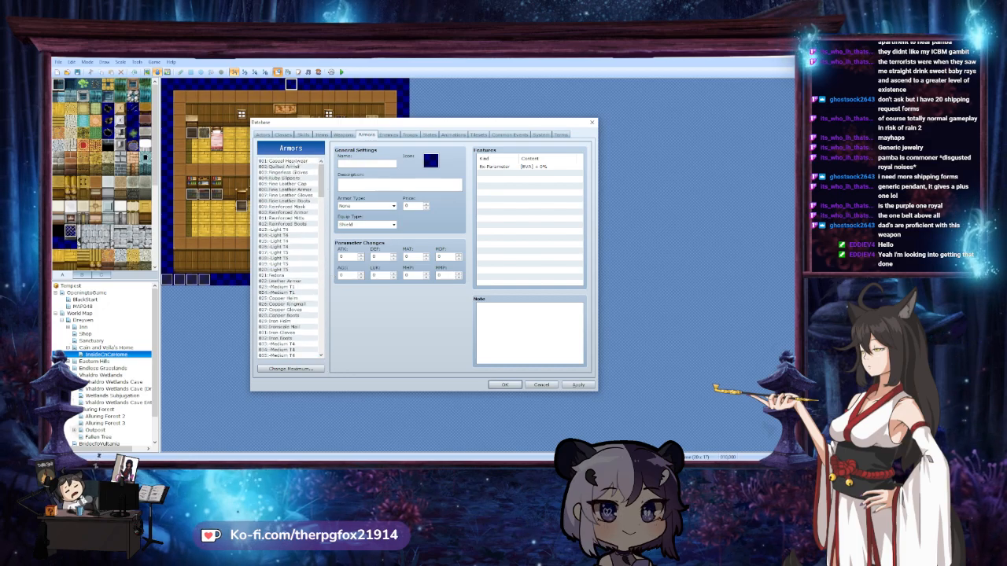
left_click(297, 161)
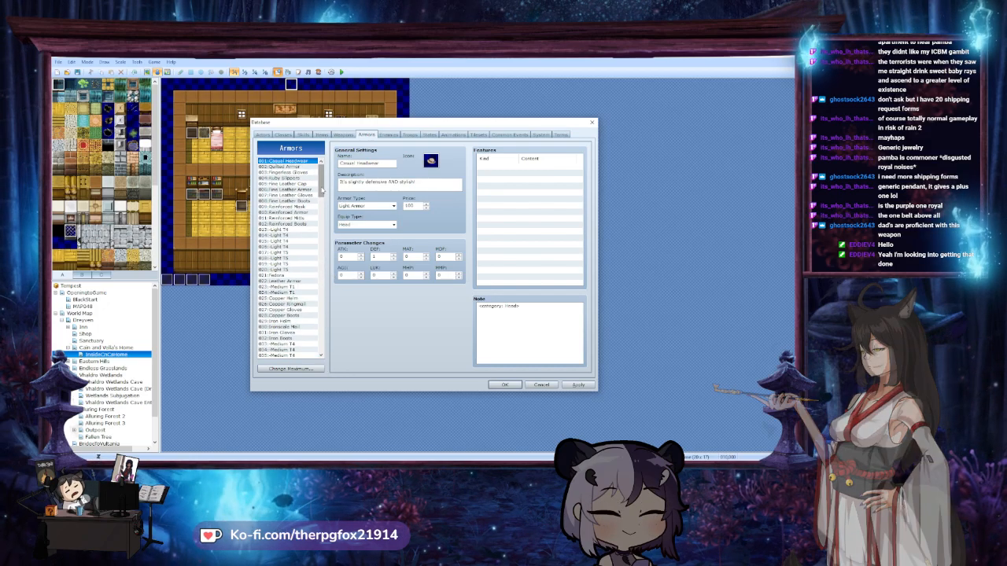
key("Down")
key("Down")
key("Down")
key("Down")
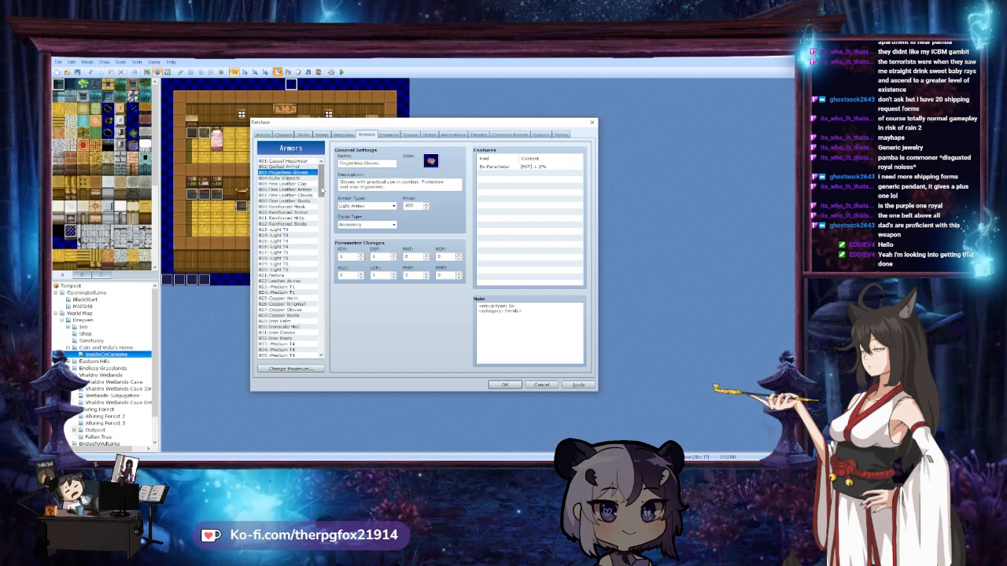
Examine the settings of the relocated armor entries one by one, from the light armors through the rune entries to the empty slots
key("Up")
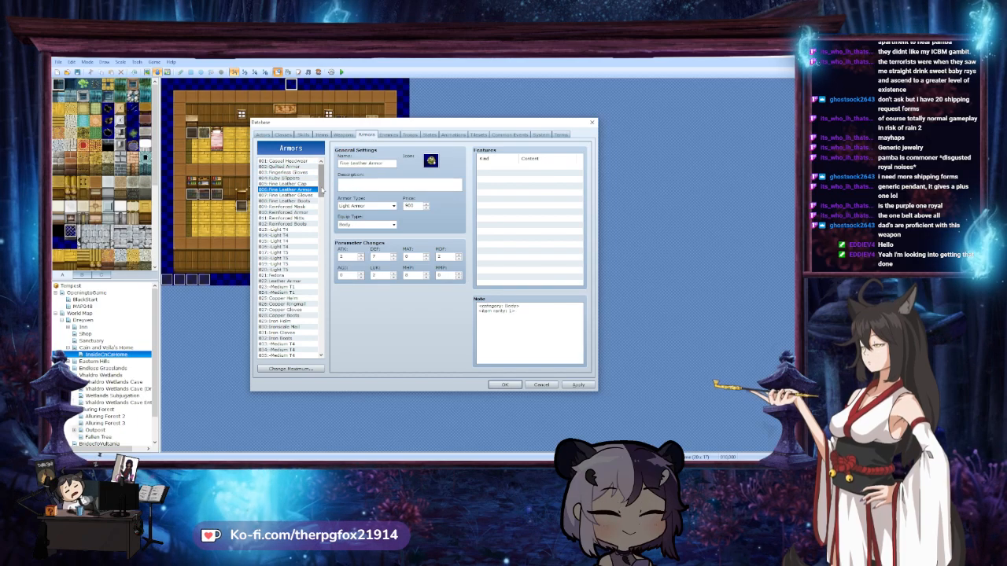
key("Down")
key("Down")
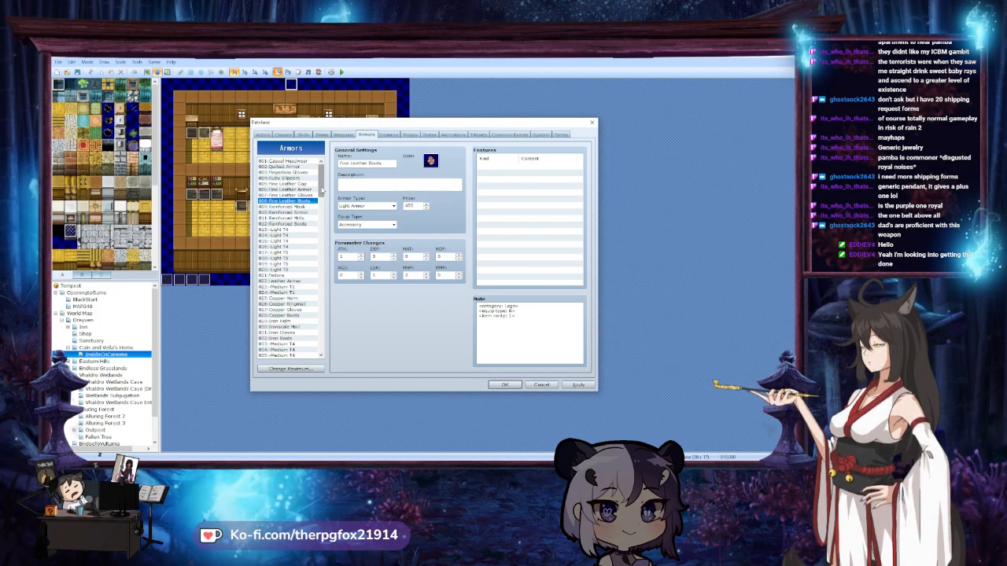
key("Down")
key("Down")
key("Down")
key("Down")
key("Down")
key("Down")
key("Down")
key("Down")
key("Down")
key("Down")
key("Down")
key("Down")
key("Down")
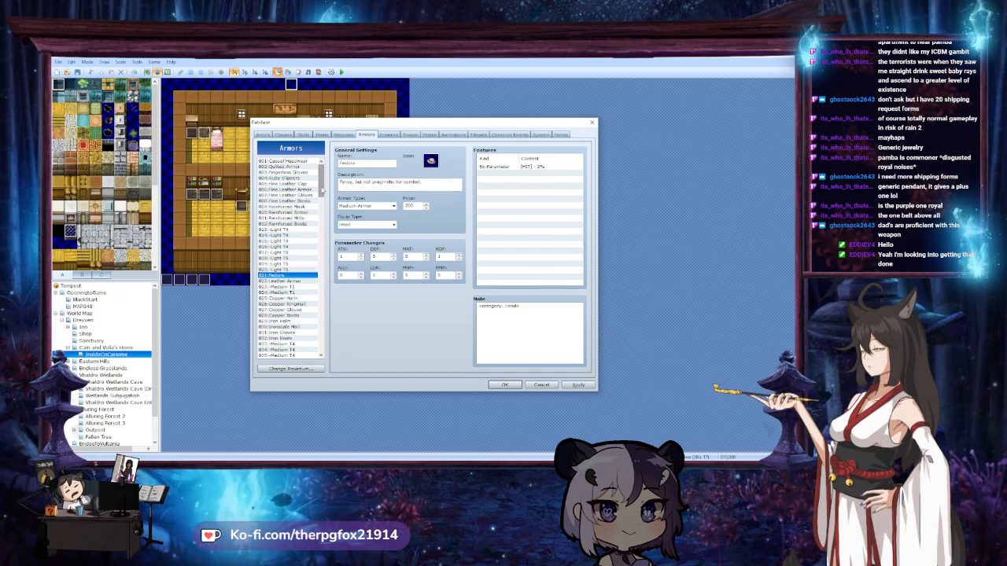
key("Down")
key("Down")
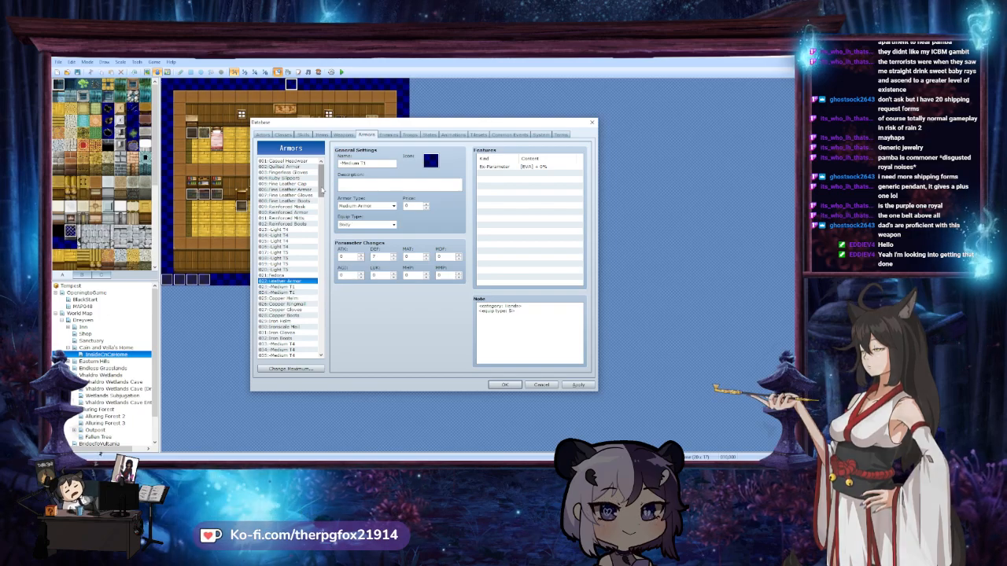
key("Down")
key("Down")
key("Down")
key("Down")
key("Down")
key("Down")
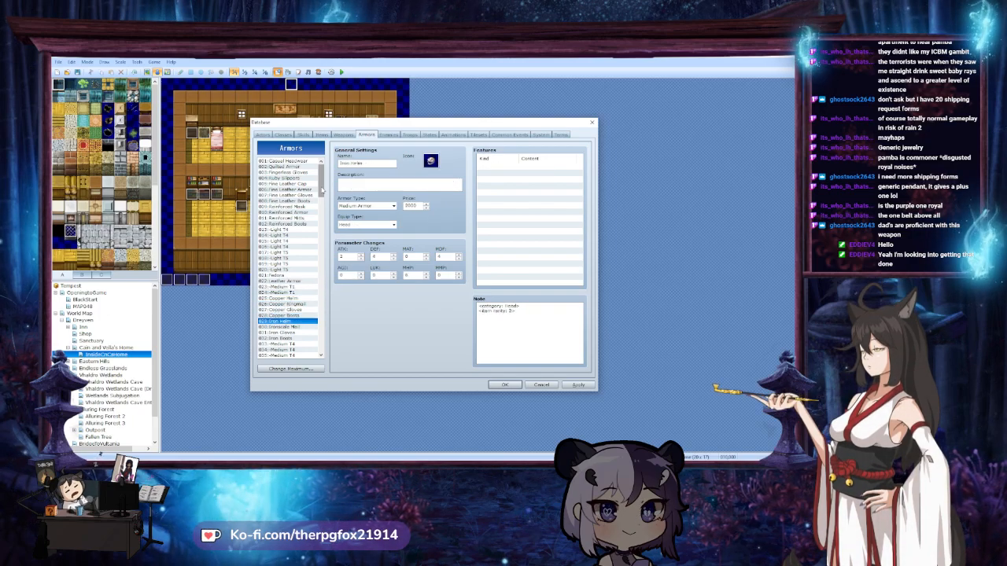
key("Down")
key("Down")
key("Down")
key("Down")
key("Down")
key("Down")
key("Down")
key("Down")
key("Down")
key("Down")
key("Down")
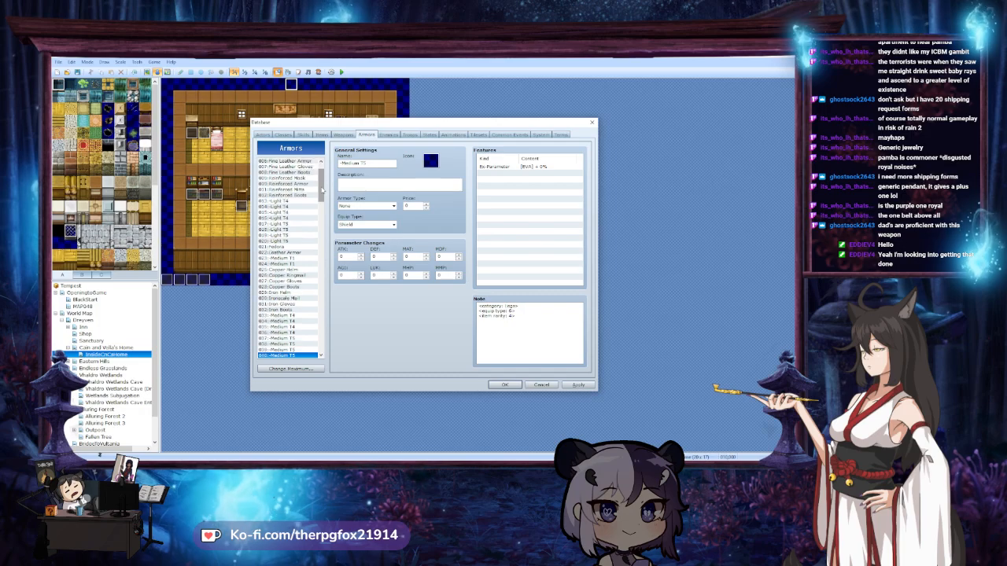
key("Down")
key("Down")
key("Down")
key("Down")
key("Down")
key("Down")
key("Down")
key("Down")
key("Down")
key("Down")
key("Down")
key("Down")
key("Down")
key("Down")
key("Down")
key("Down")
key("Down")
key("Down")
key("Down")
key("Down")
key("Down")
key("Down")
key("Down")
key("Down")
key("Down")
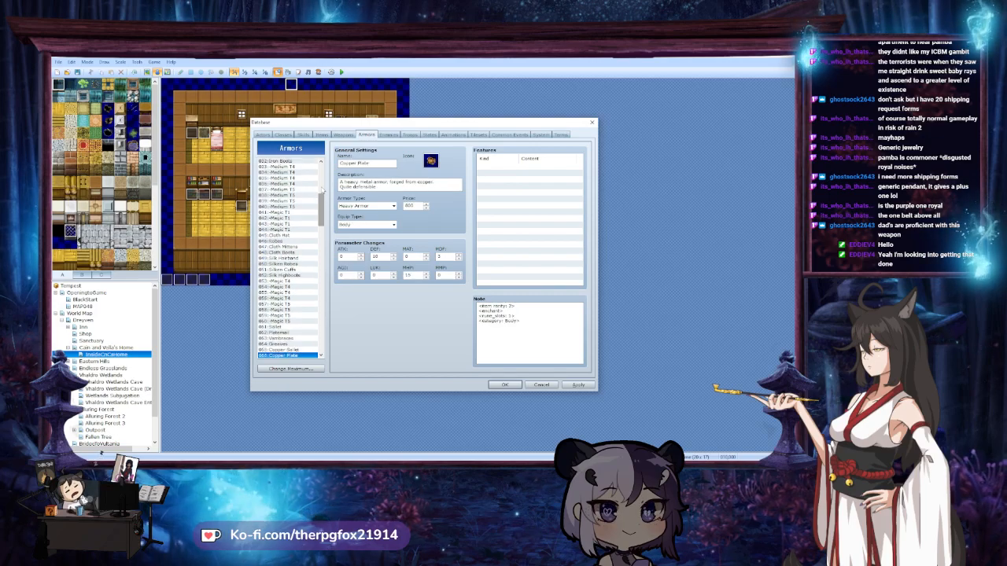
key("Up")
key("Down")
key("Down")
key("Down")
key("Down")
key("Down")
key("Down")
key("Down")
key("Down")
key("Down")
key("Down")
key("Down")
key("Down")
key("Down")
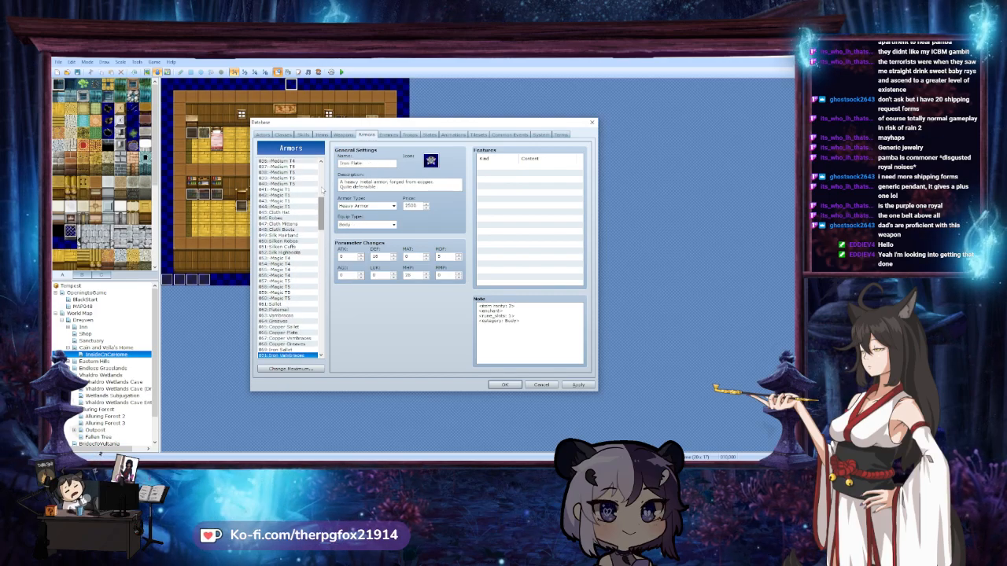
key("Down")
key("Down")
key("Down")
key("Down")
key("Down")
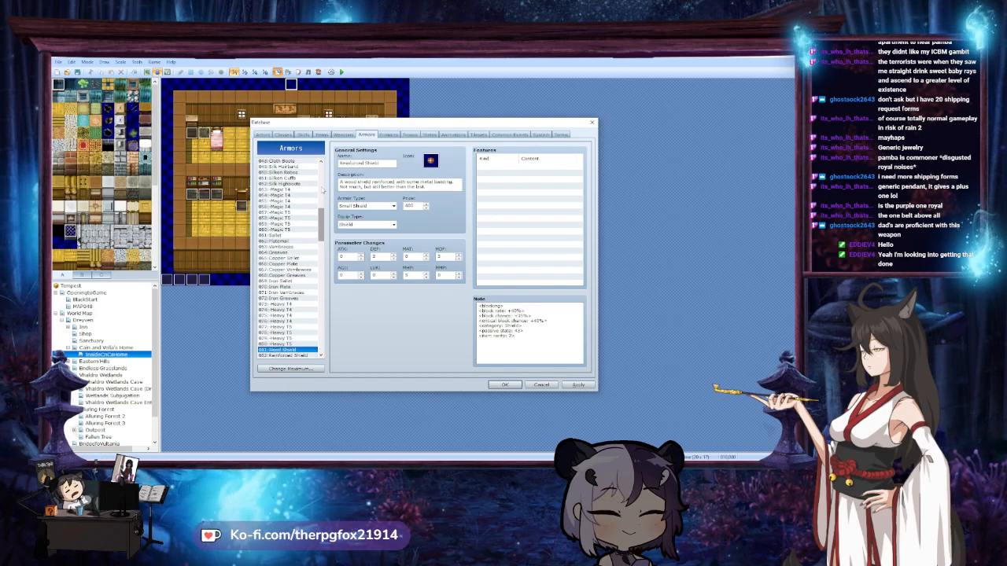
key("Down")
key("Down")
key("Down")
key("Down")
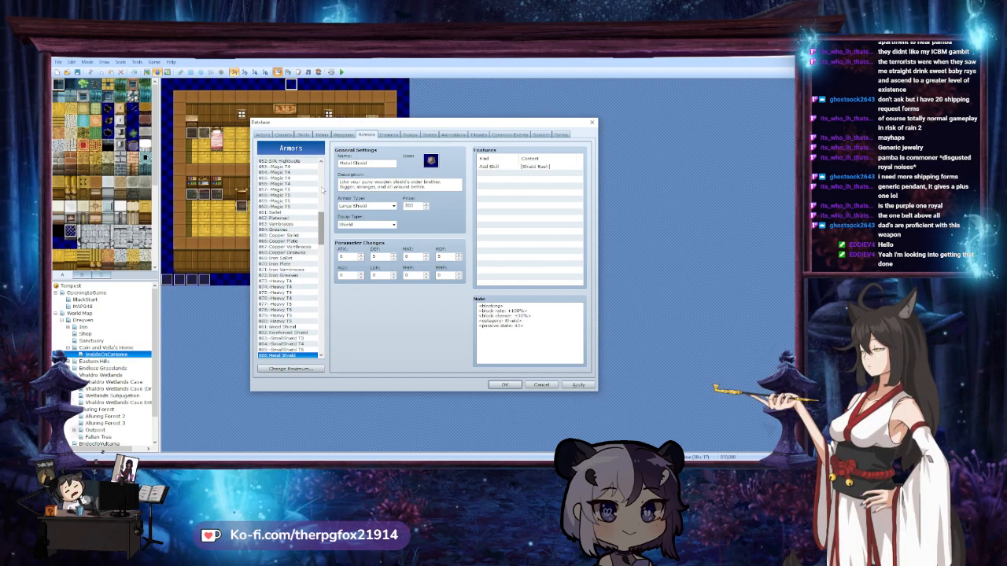
key("Down")
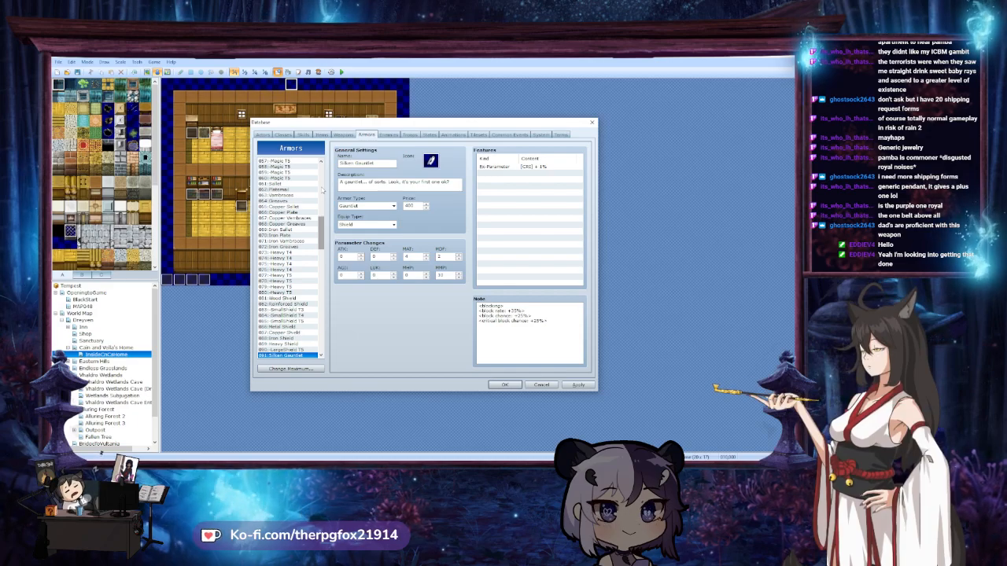
key("Down")
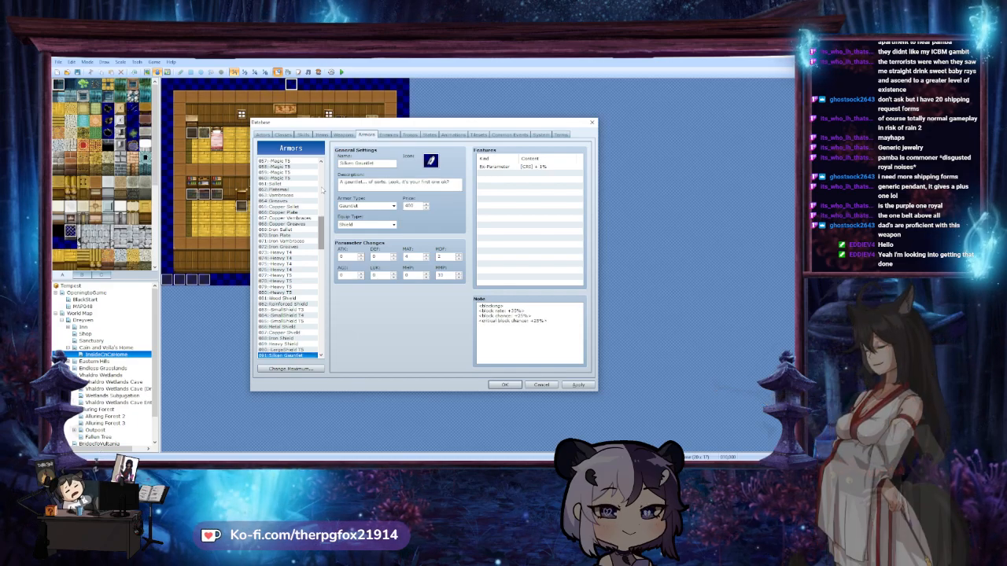
key("Down")
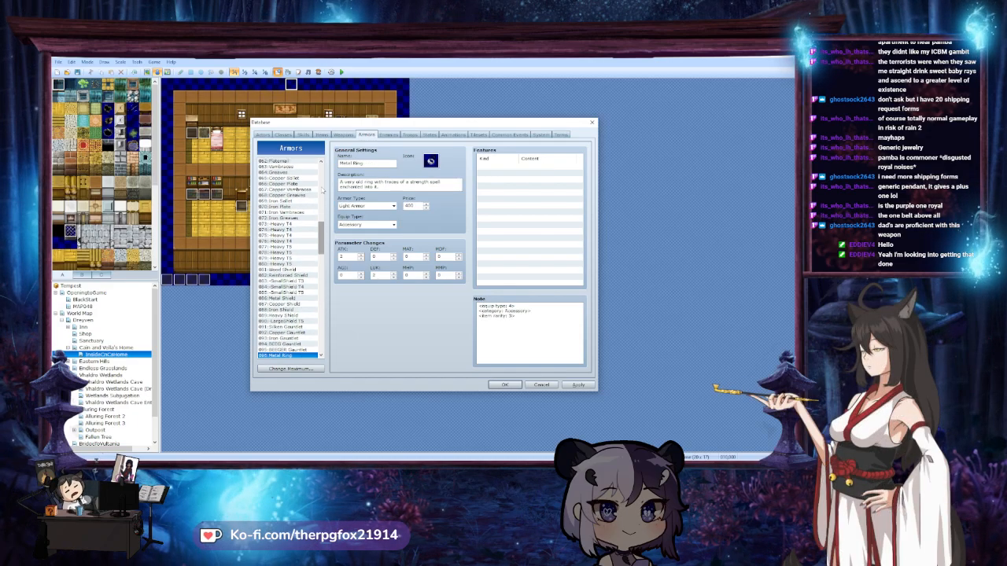
key("Down")
key("Down")
key("Down")
key("Down")
key("Down")
key("Down")
key("Down")
key("Down")
key("Down")
key("Down")
key("Down")
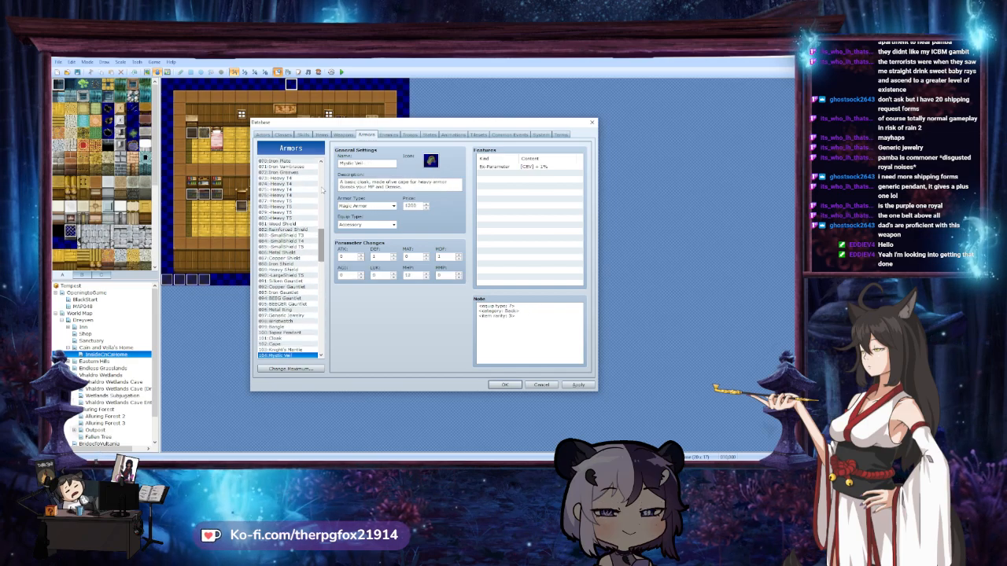
key("Down")
key("Down")
key("Down")
key("Down")
key("Down")
key("Down")
key("Down")
key("Down")
key("Down")
key("Down")
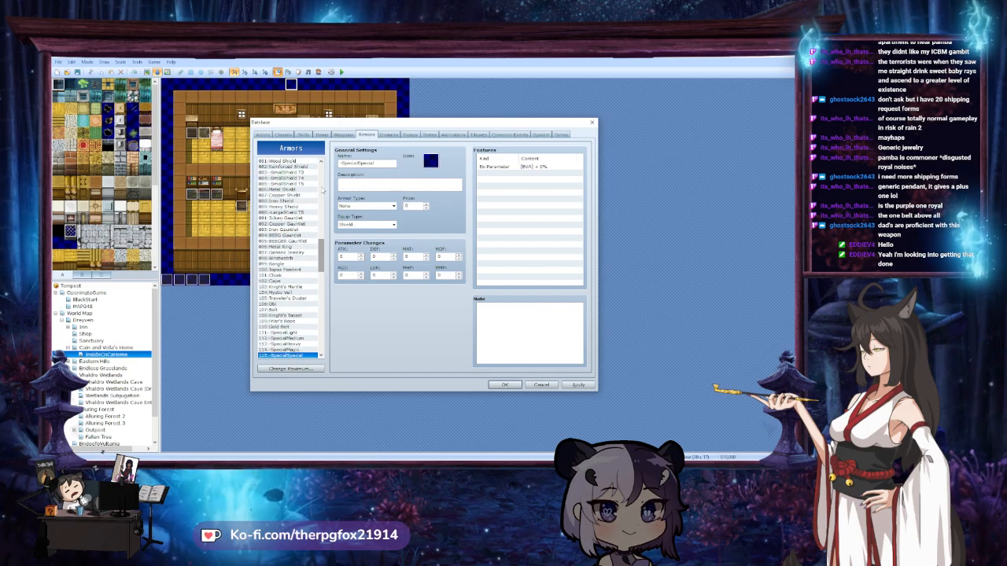
key("Down")
key("Down")
key("Down")
key("Down")
key("Down")
key("Down")
key("Down")
key("Down")
key("Down")
key("Down")
key("Down")
key("Down")
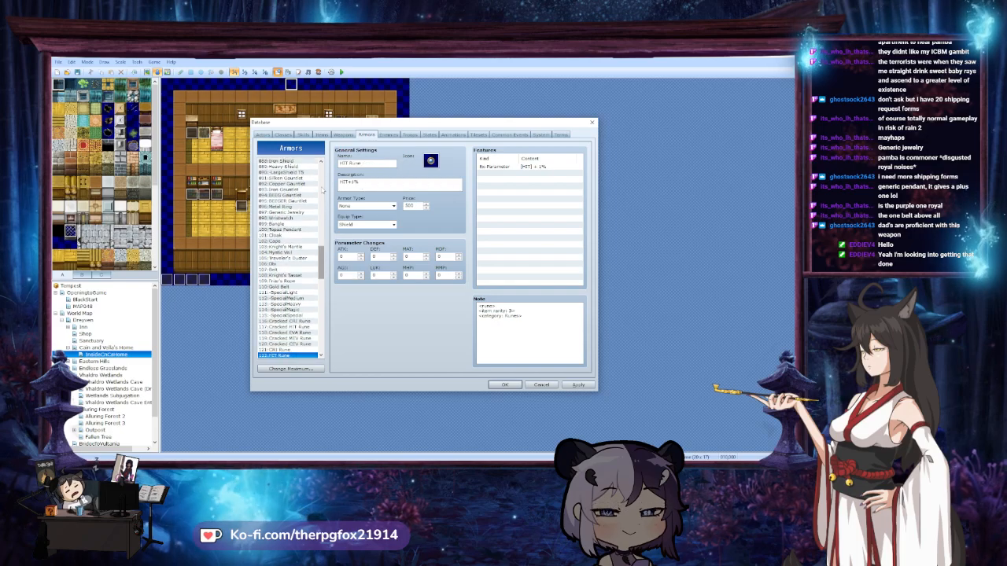
key("Down")
key("Down")
key("Down")
key("Down")
key("Down")
key("Down")
key("Down")
key("Down")
key("Down")
key("Down")
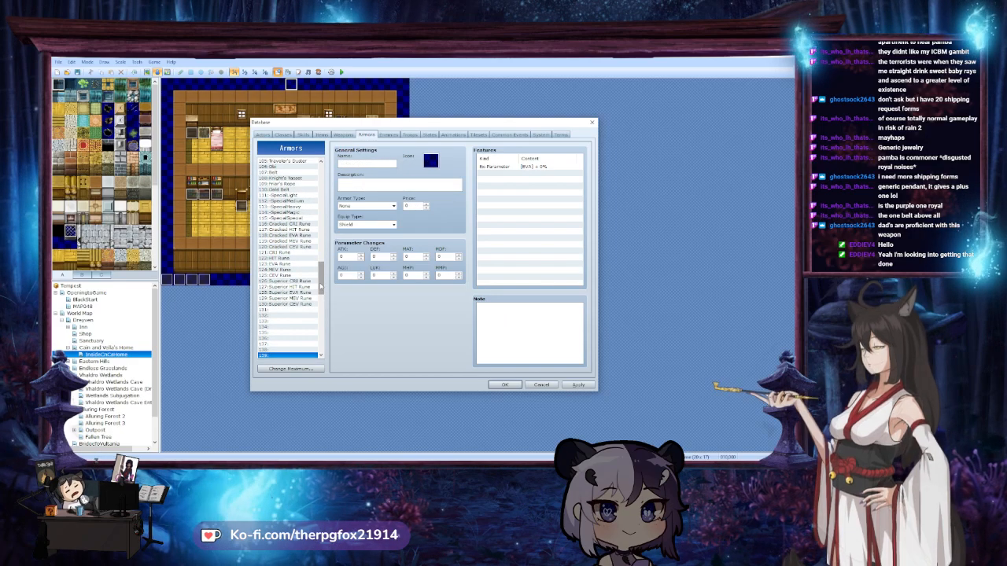
Set the maximum number of armor entries to 140 and return to the start of the armor list
scroll(319, 295, "down", 4)
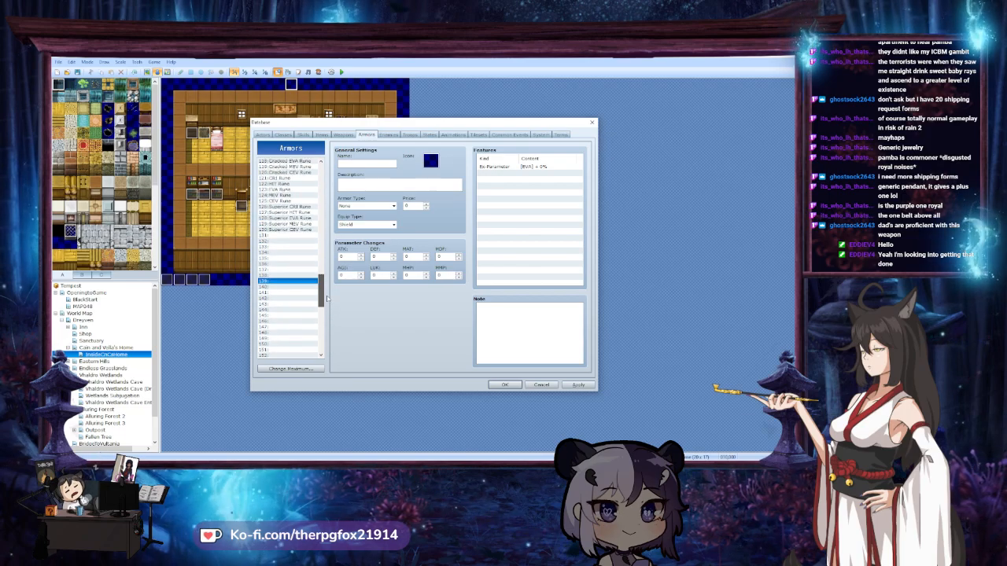
left_click(290, 368)
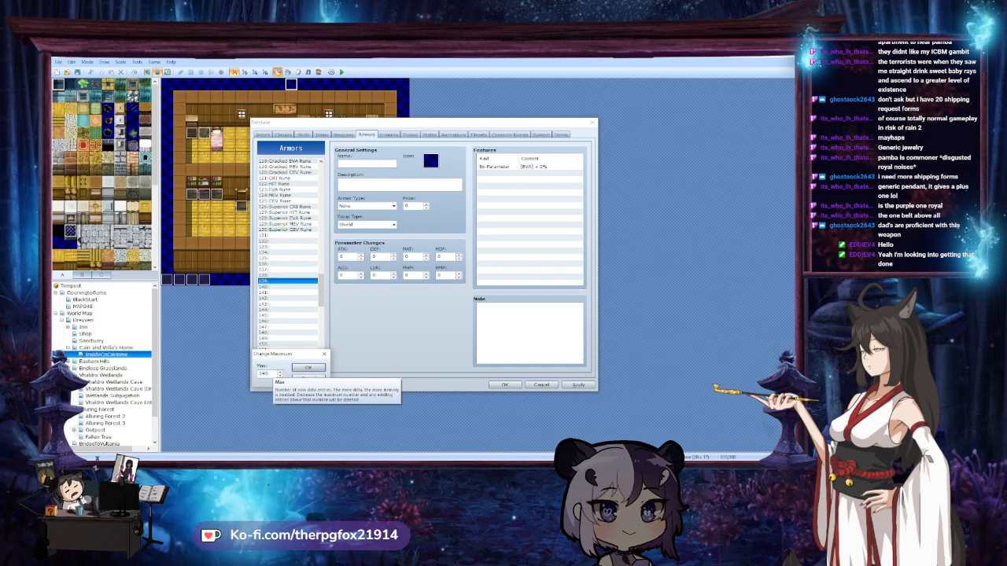
left_click(307, 368)
left_click_drag(321, 332, 321, 189)
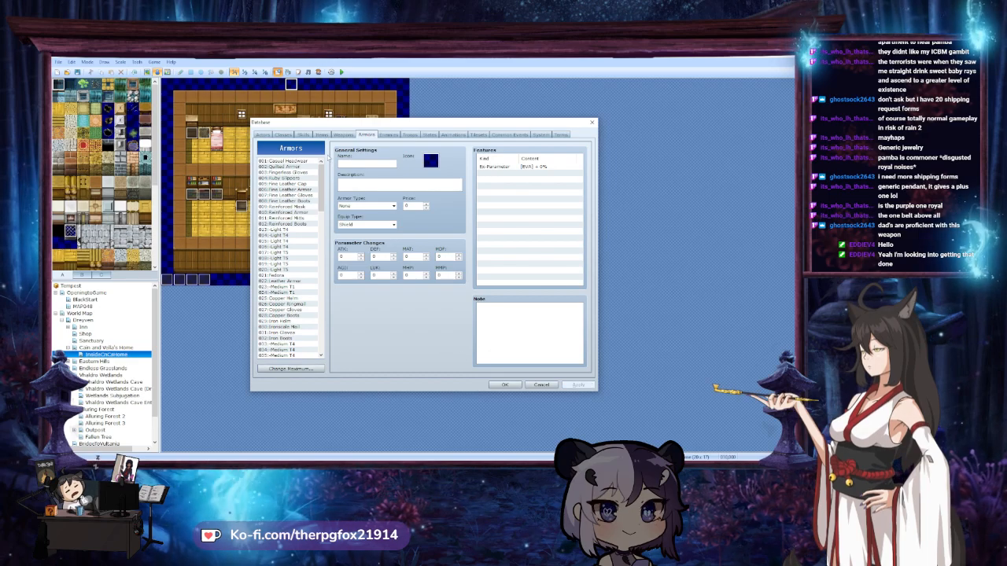
Close the database with its changes kept, after a look at the weapons, and open the BlackStart map
left_click(345, 136)
left_click_drag(322, 201, 346, 181)
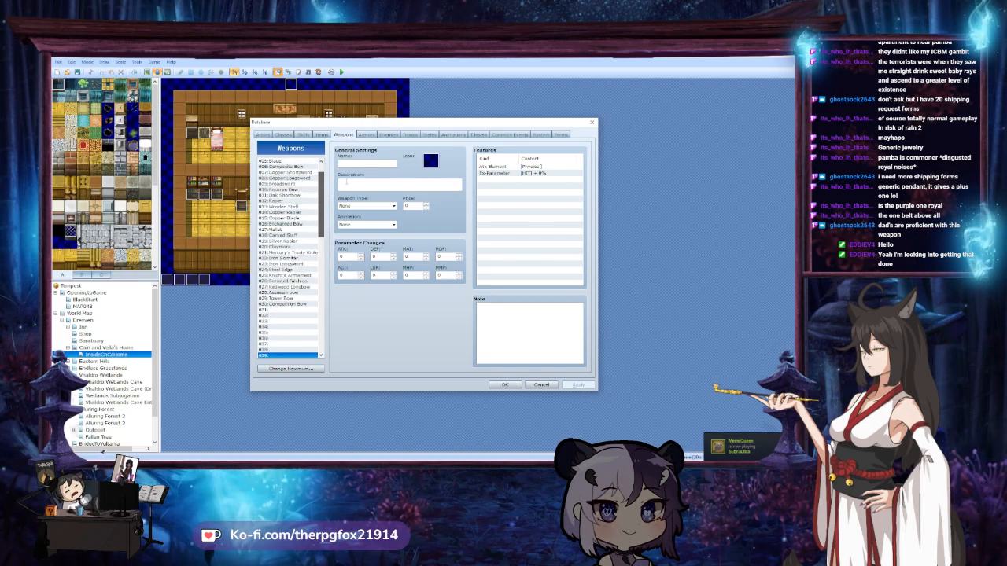
left_click(505, 385)
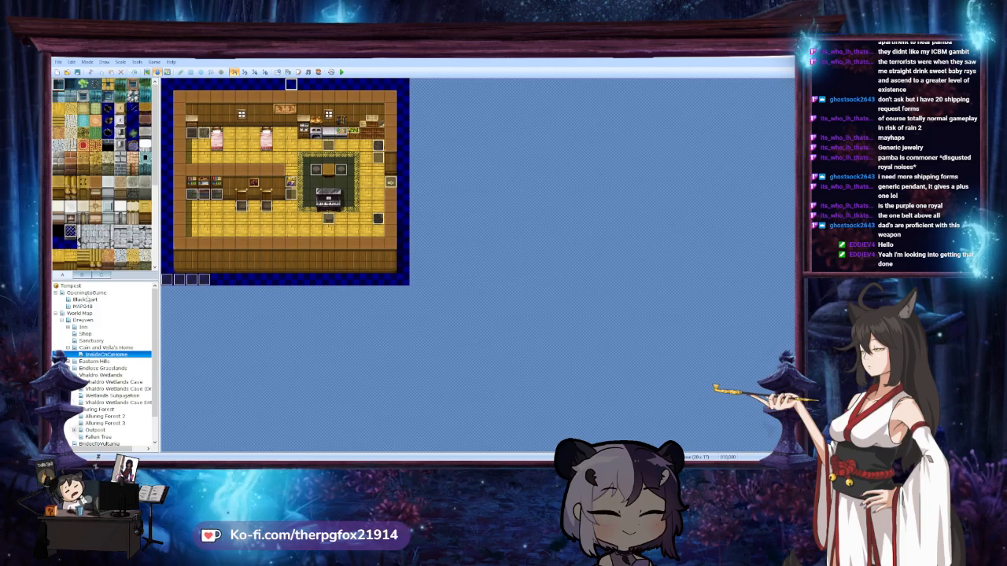
left_click(88, 293)
left_click(85, 300)
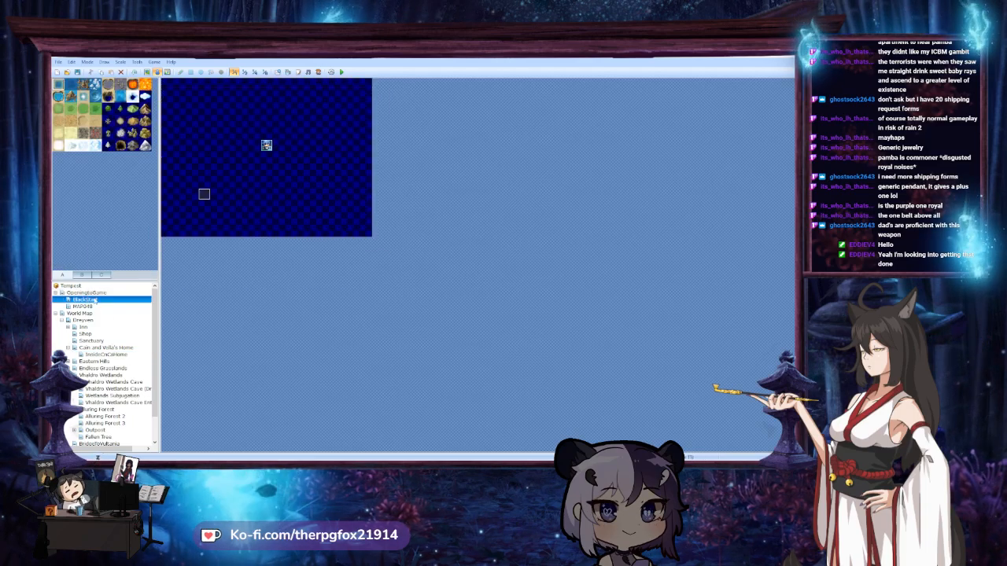
Reopen the database and set the starting shield of actor 001, Cain, to Wood Shield
left_click(278, 73)
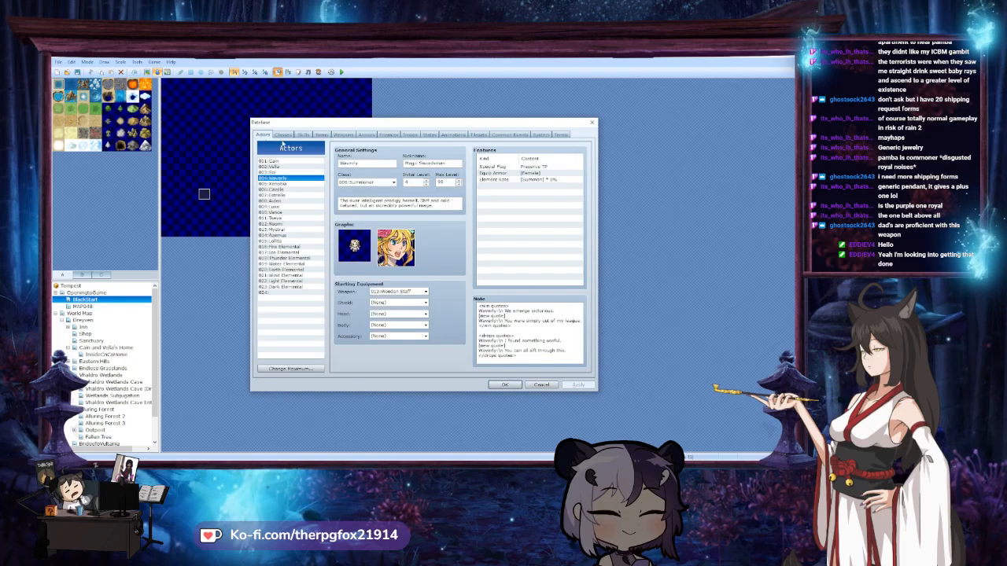
left_click(307, 162)
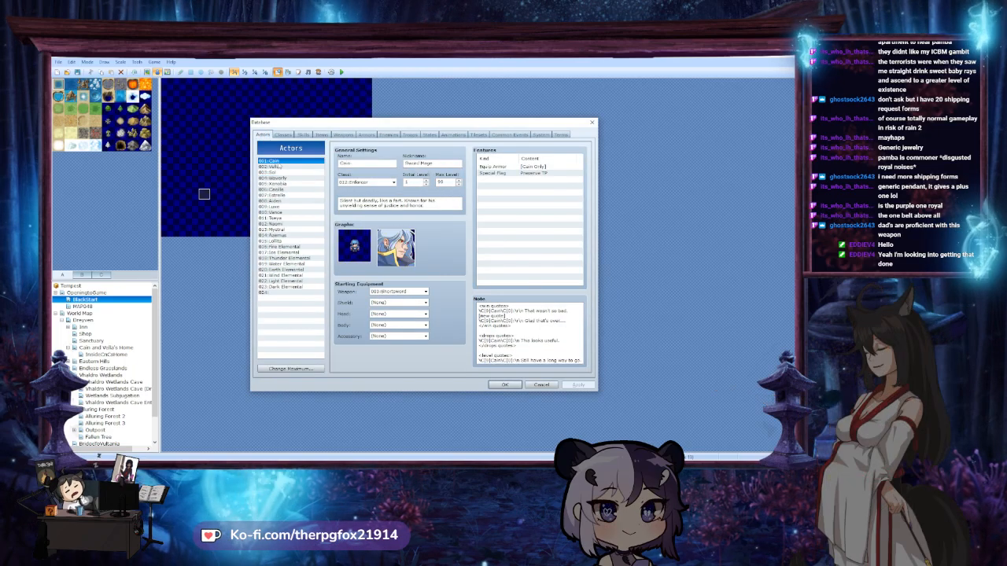
left_click(416, 303)
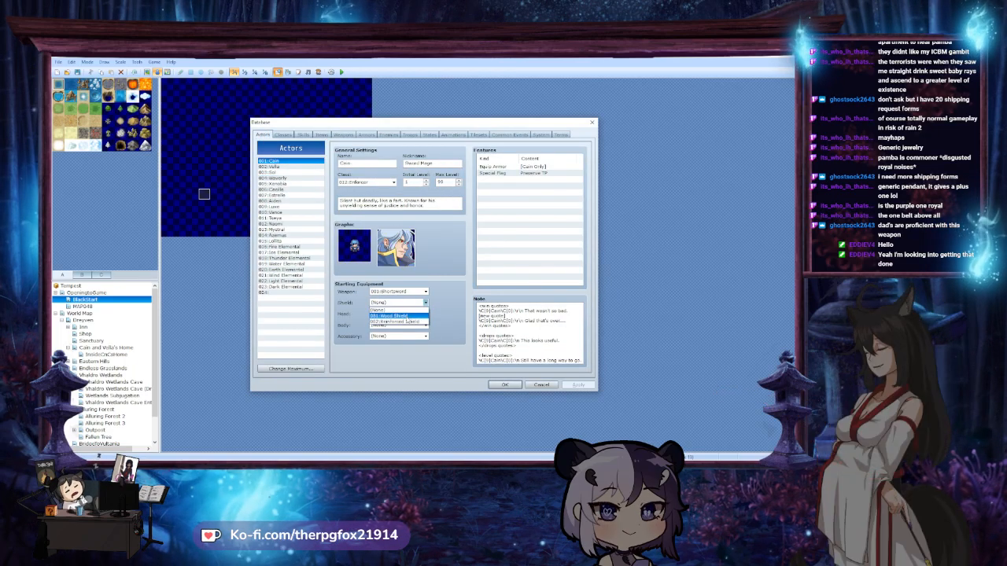
left_click(389, 316)
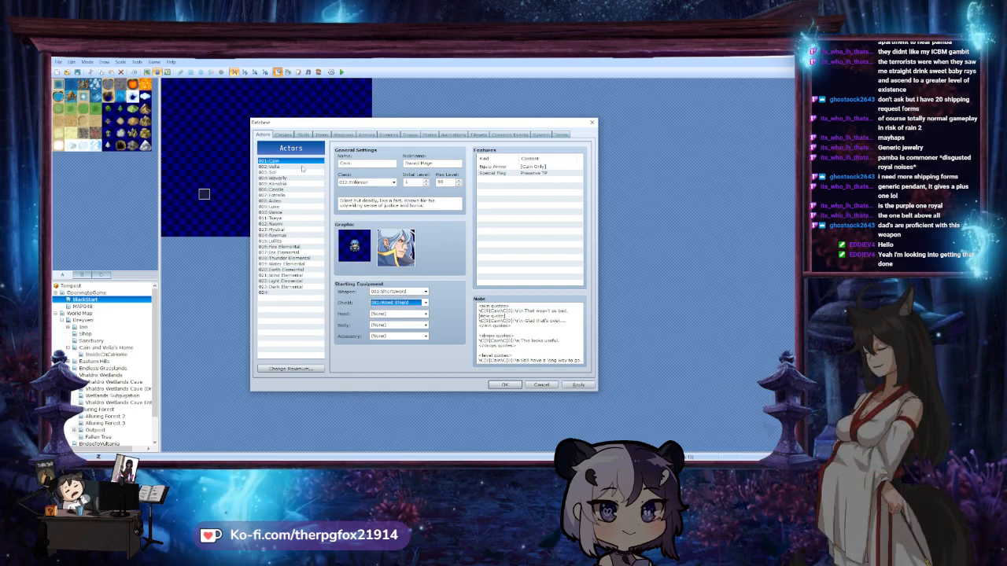
Set the starting shield of actor 003, Sol, to Metal Shield
left_click(302, 167)
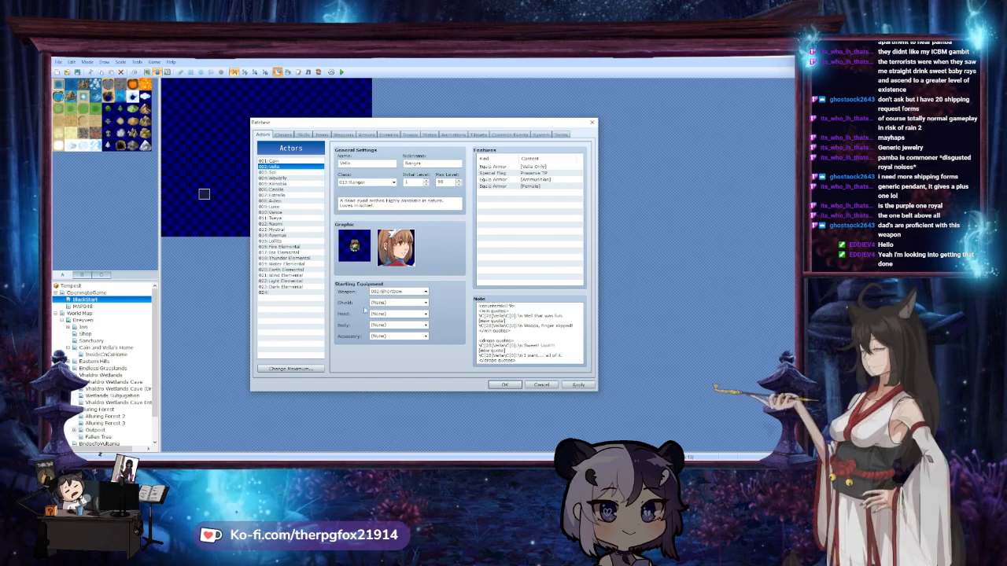
left_click(299, 173)
left_click(425, 303)
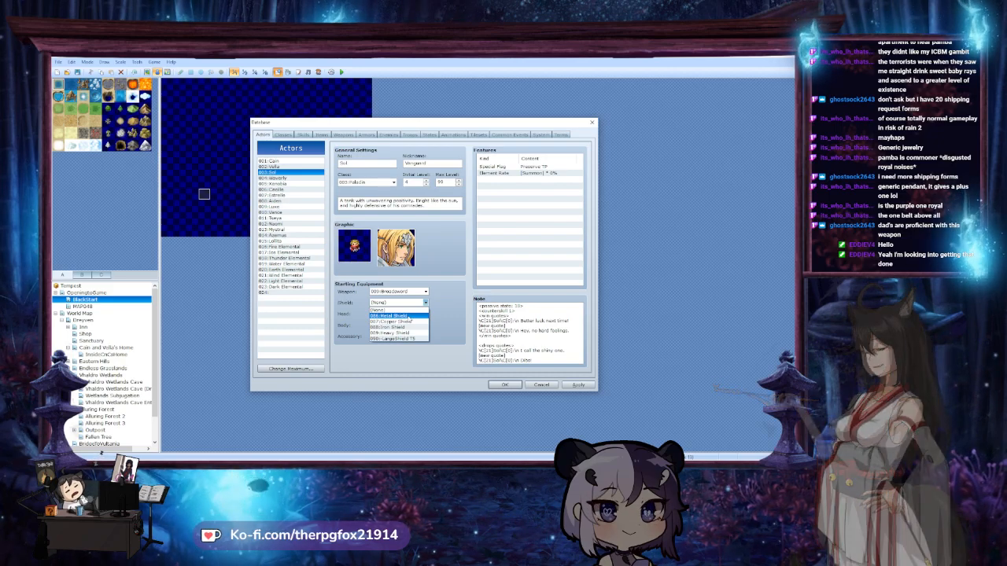
left_click(407, 317)
Check the starting shield options available to actor 001, Cain, keeping Wood Shield selected
left_click(288, 162)
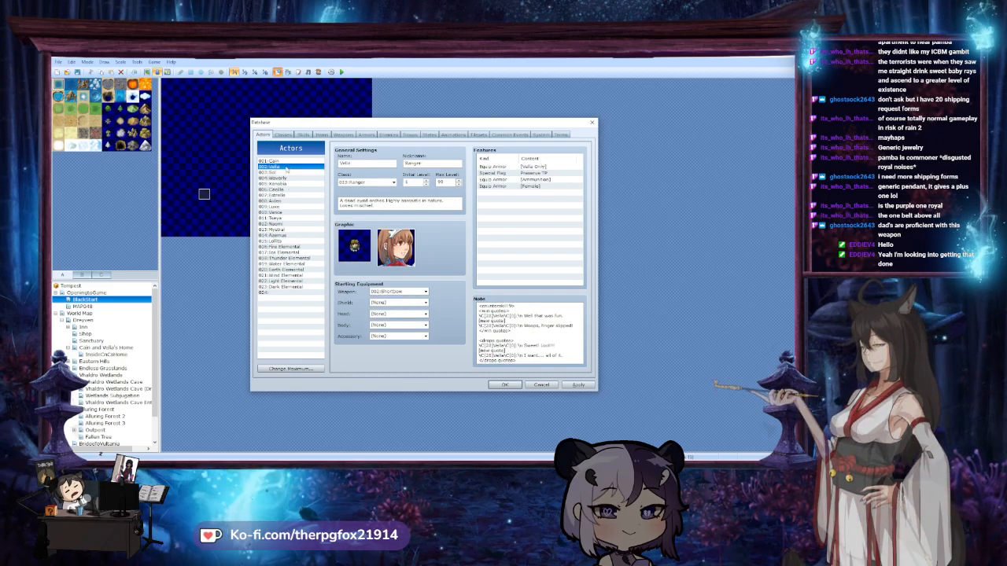
left_click(425, 303)
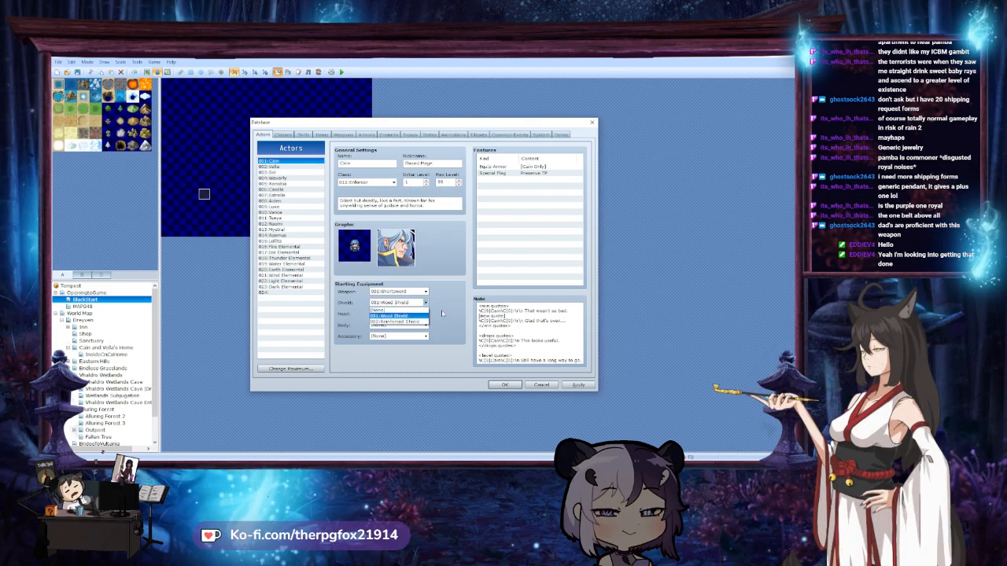
left_click(442, 314)
Set the starting shield of actor 005, the one wielding the Rapier, to Silken Gauntlet
left_click(295, 179)
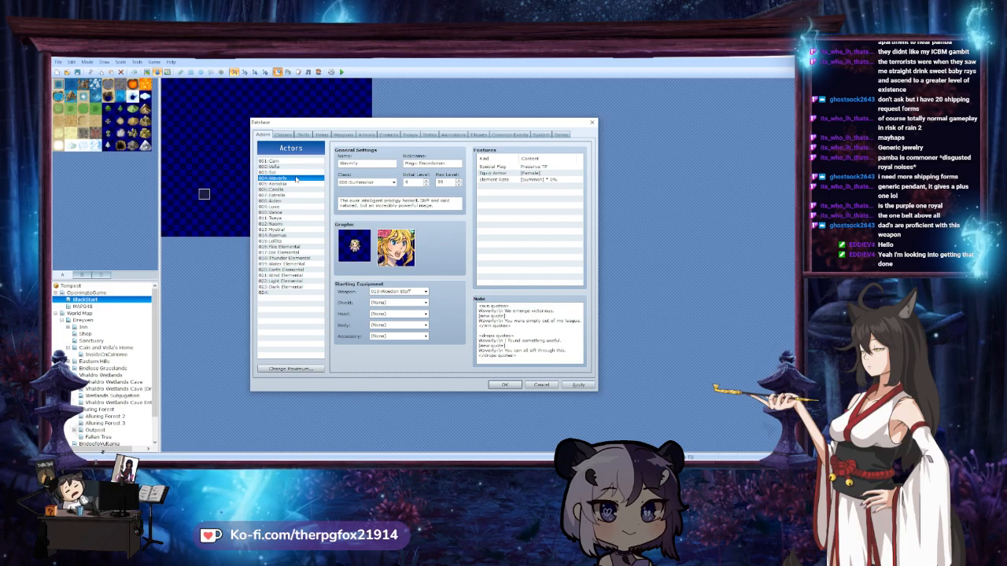
left_click(276, 184)
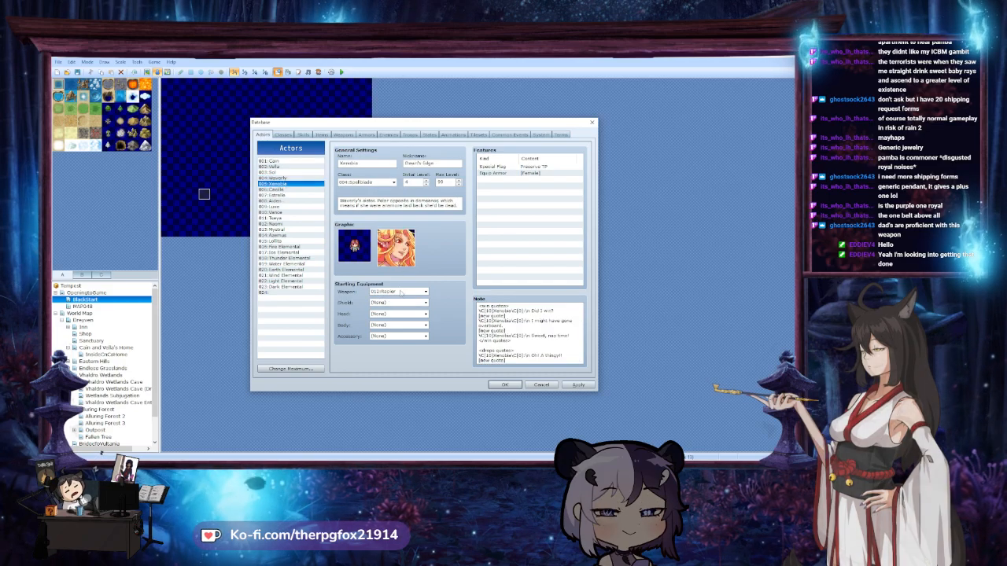
left_click(425, 303)
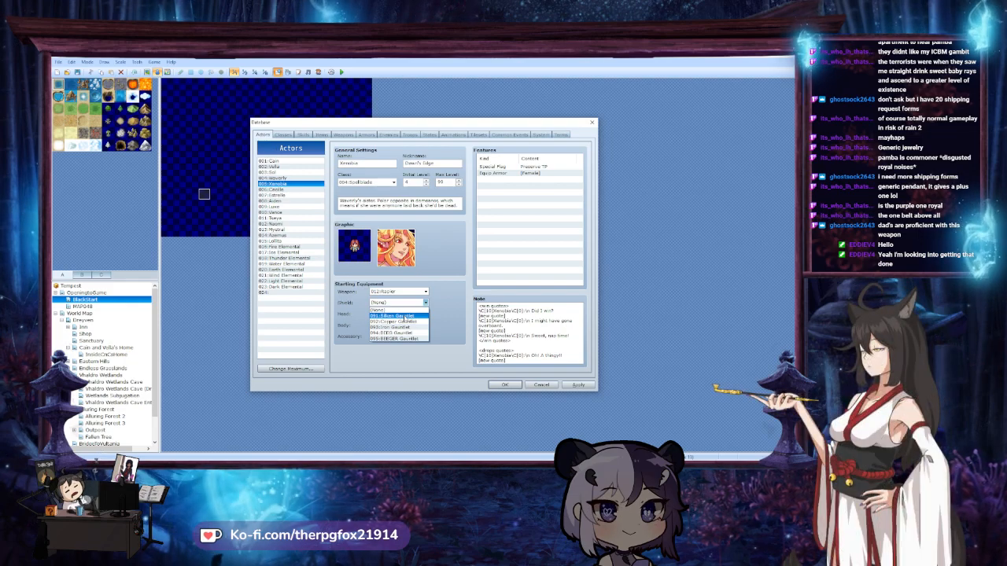
left_click(405, 316)
left_click(282, 190)
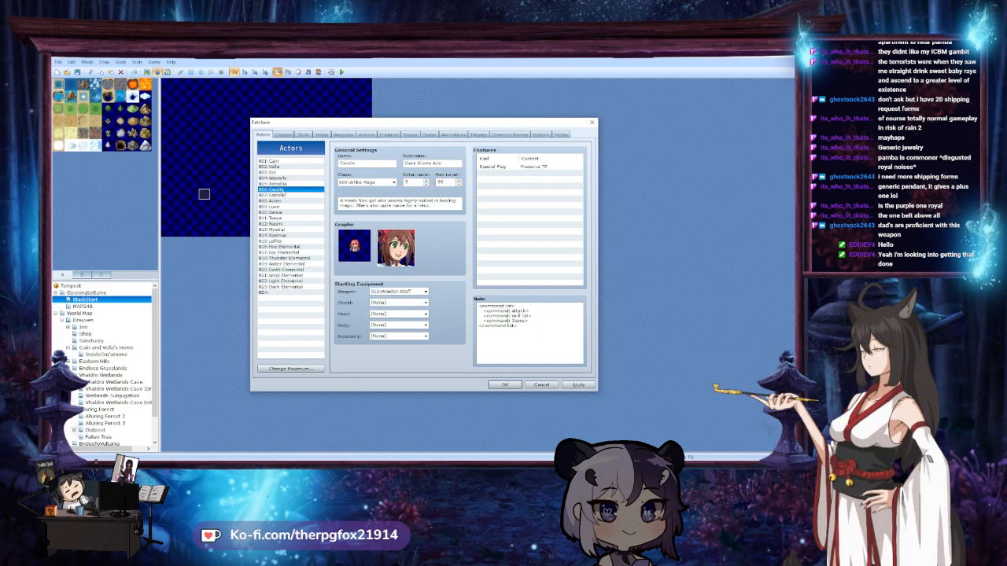
Review the starting equipment of the remaining party actors and the elemental summons in the actor list
left_click(285, 201)
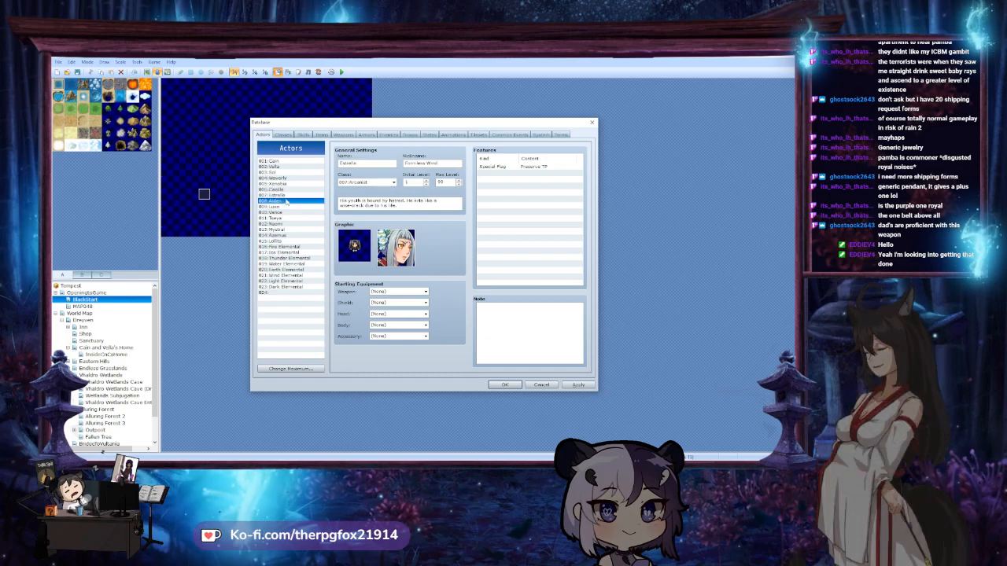
left_click(289, 207)
left_click(292, 241)
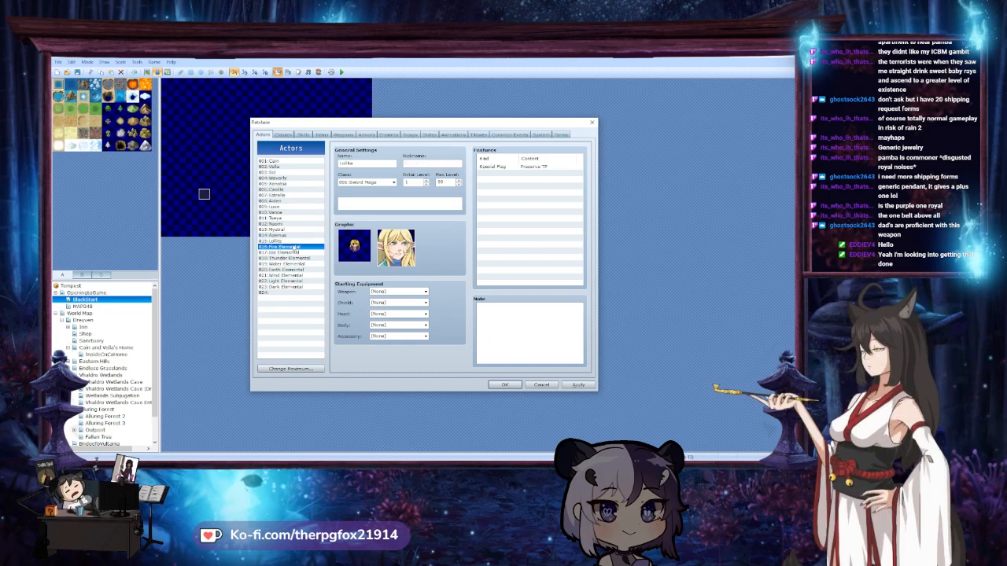
left_click(295, 247)
left_click(297, 258)
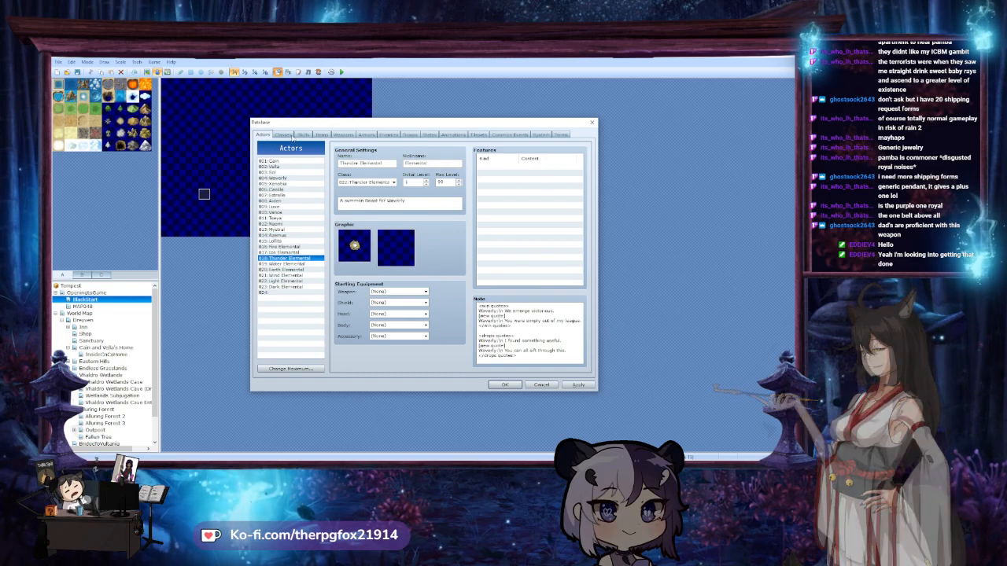
Look over the class, item and weapon entries, and close the database keeping the starting equipment changes
left_click(283, 135)
left_click(288, 160)
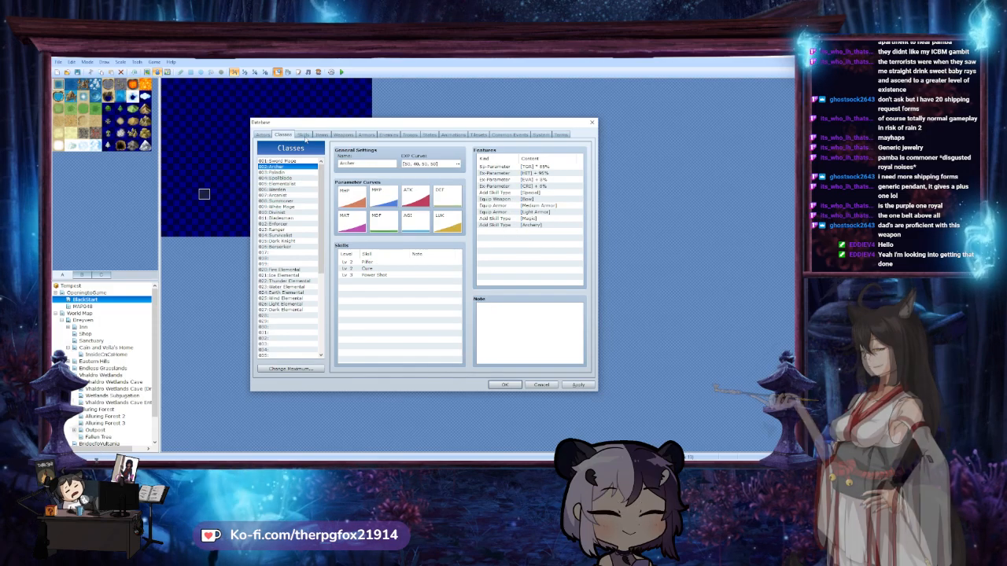
left_click(303, 135)
left_click(283, 134)
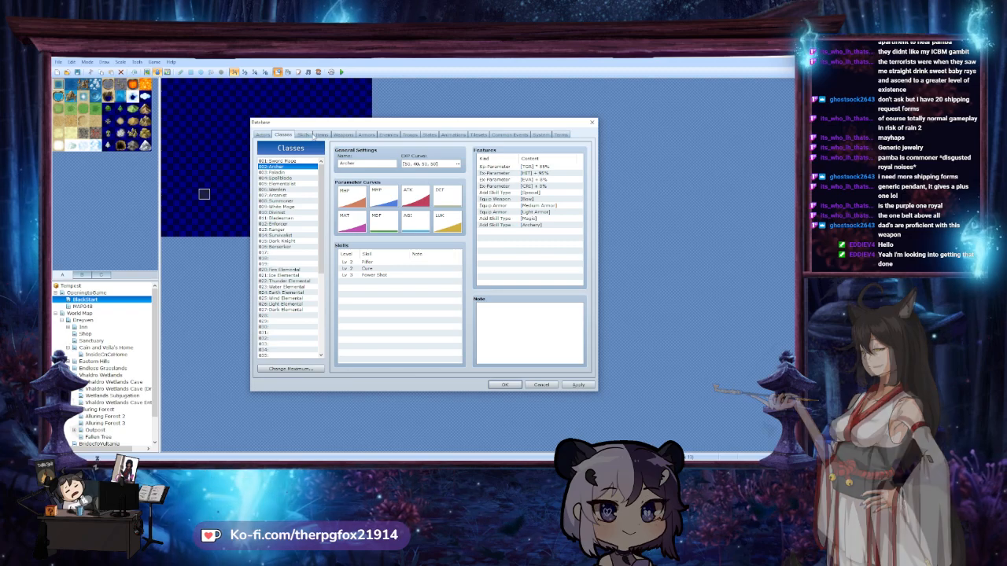
left_click(321, 135)
left_click(343, 135)
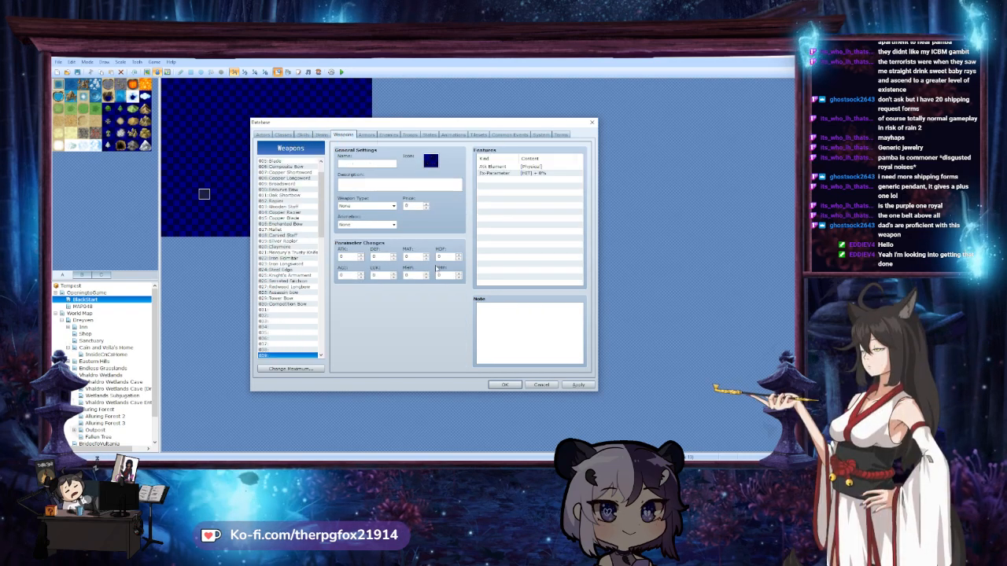
left_click(516, 387)
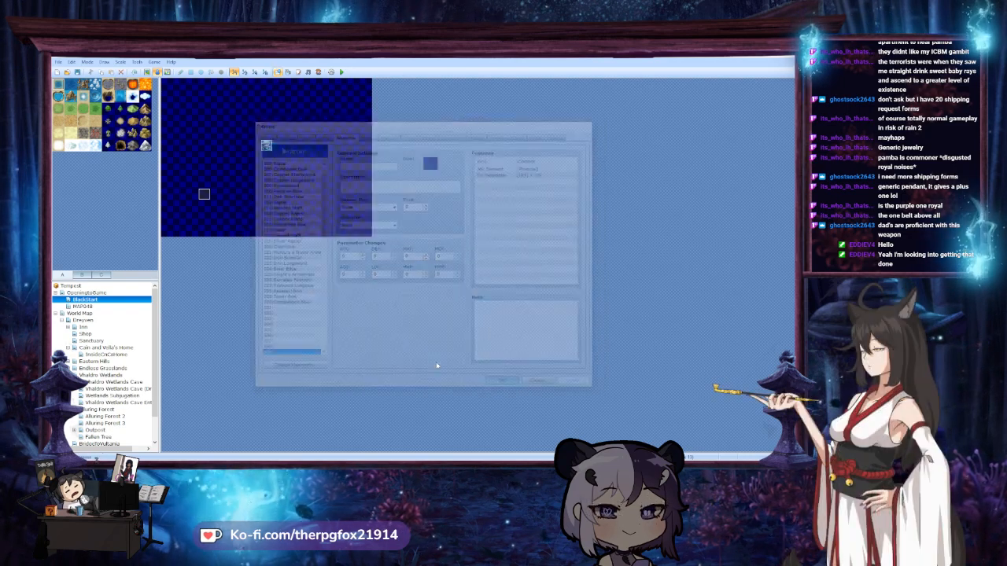
Browse the maps from the opening and World Map through Dreyven to Cain and Vella's home and its interior
left_click(98, 294)
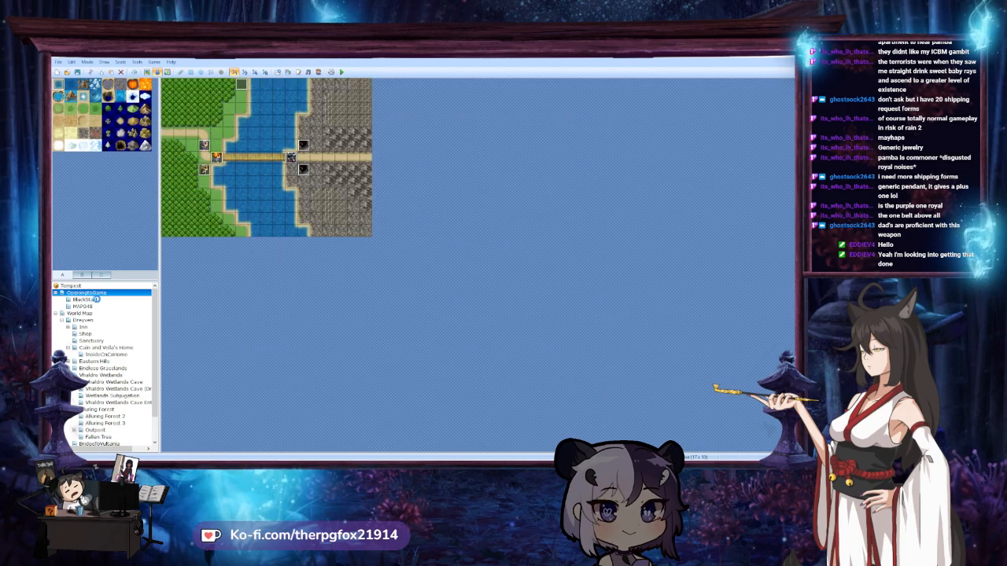
left_click(85, 306)
left_click(90, 314)
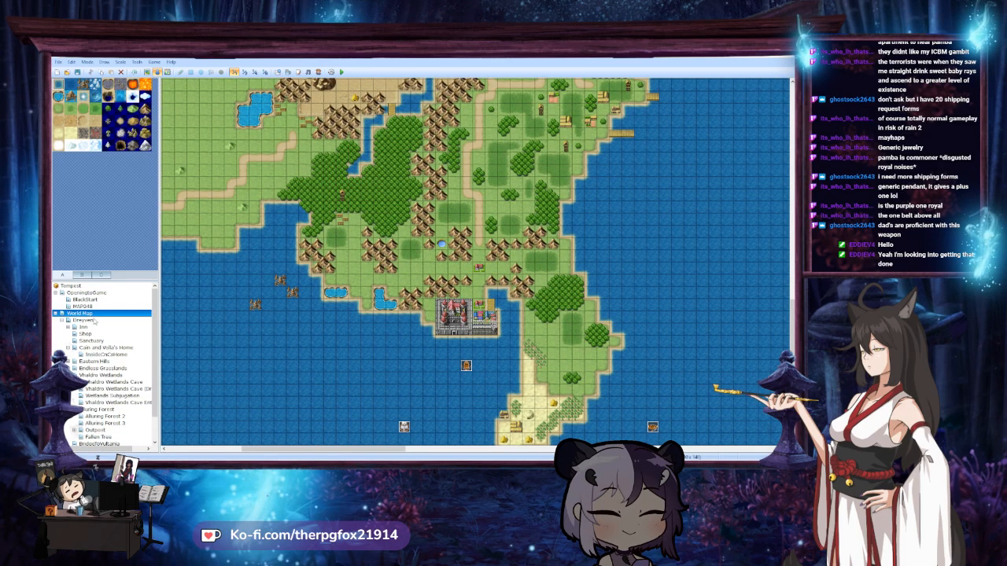
left_click(88, 321)
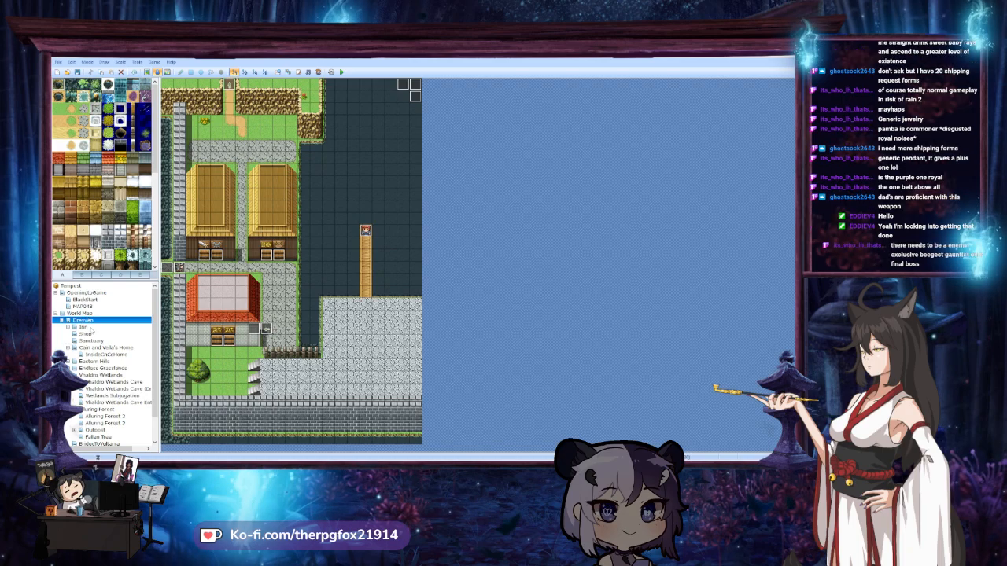
left_click(102, 348)
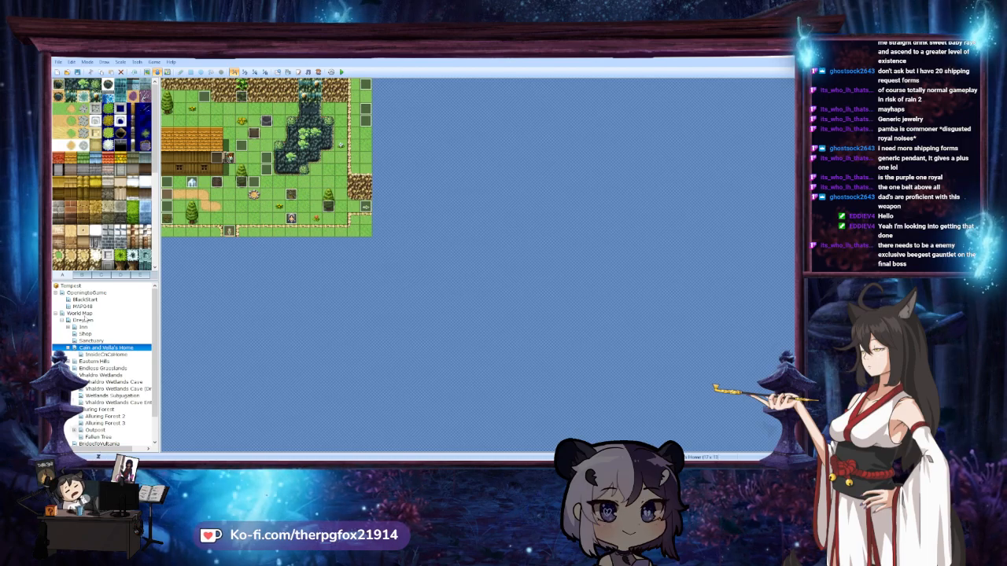
left_click(128, 354)
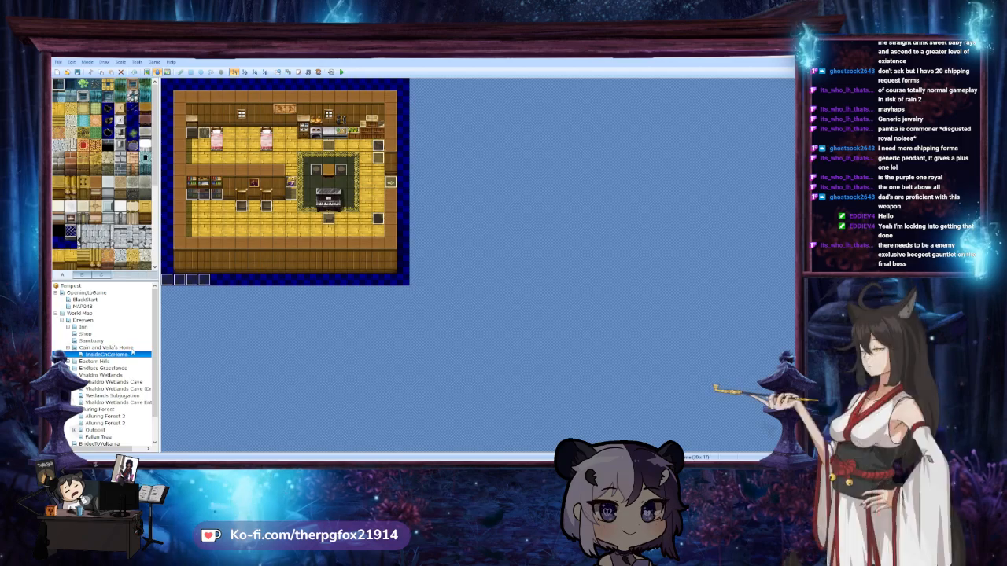
left_click(132, 349)
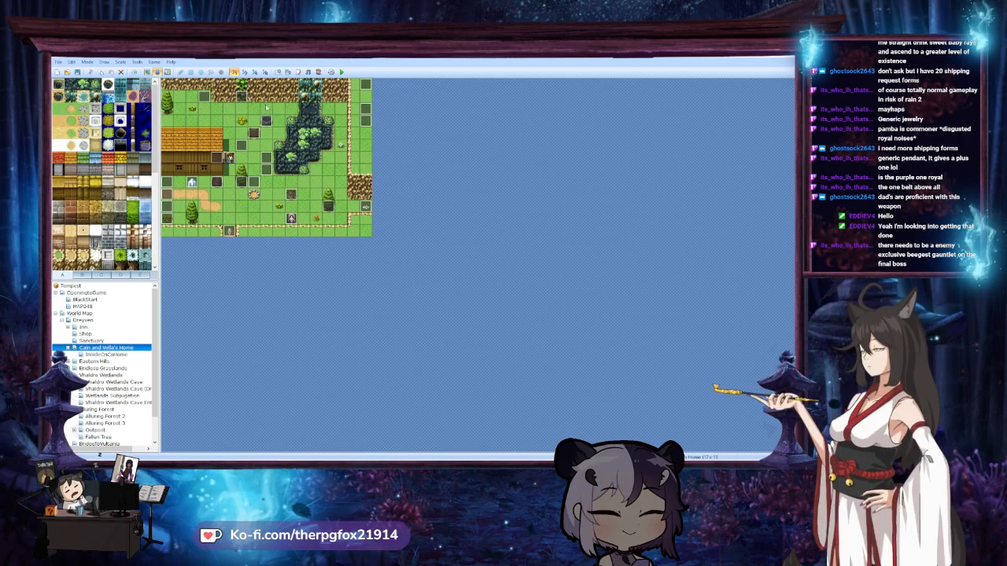
left_click(245, 71)
left_click(234, 72)
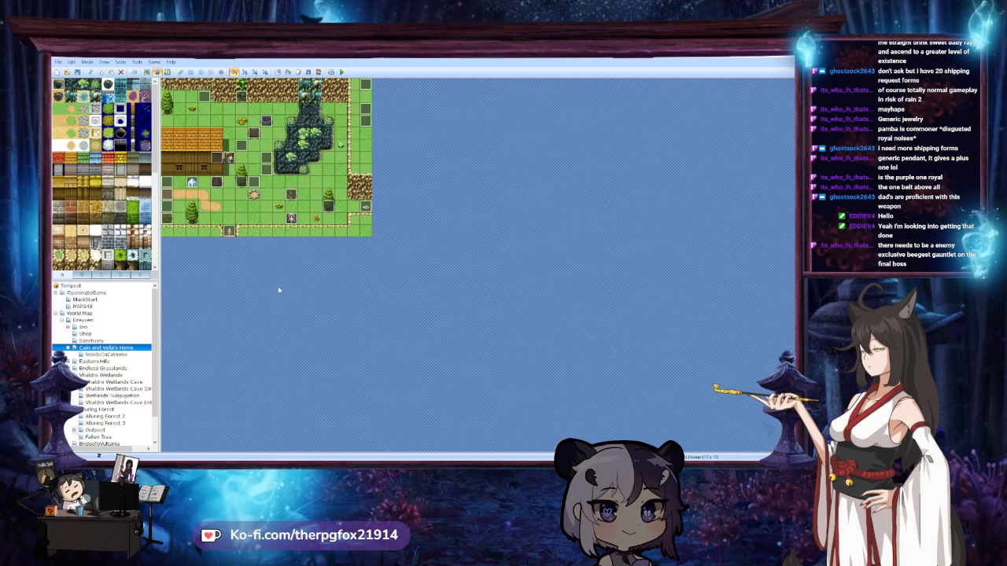
left_click(264, 71)
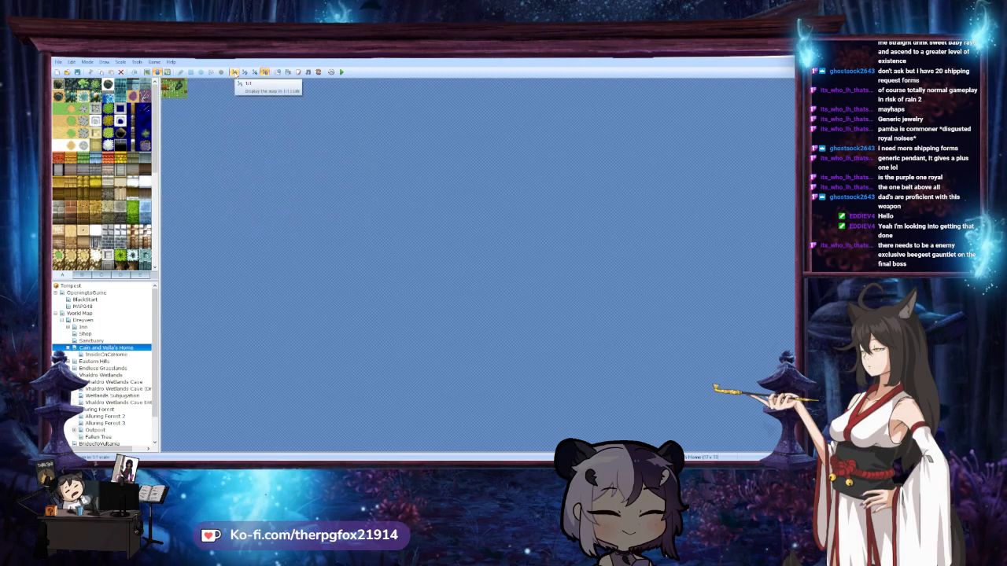
left_click(234, 72)
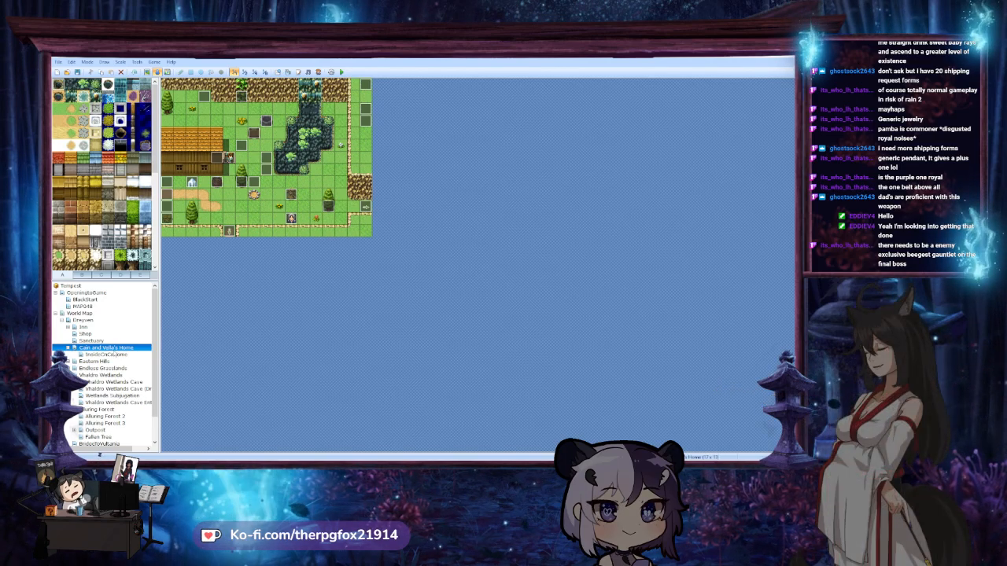
Open the Eastern Hills map and inspect the event of the red chest on the northwestern cliff
key("Down")
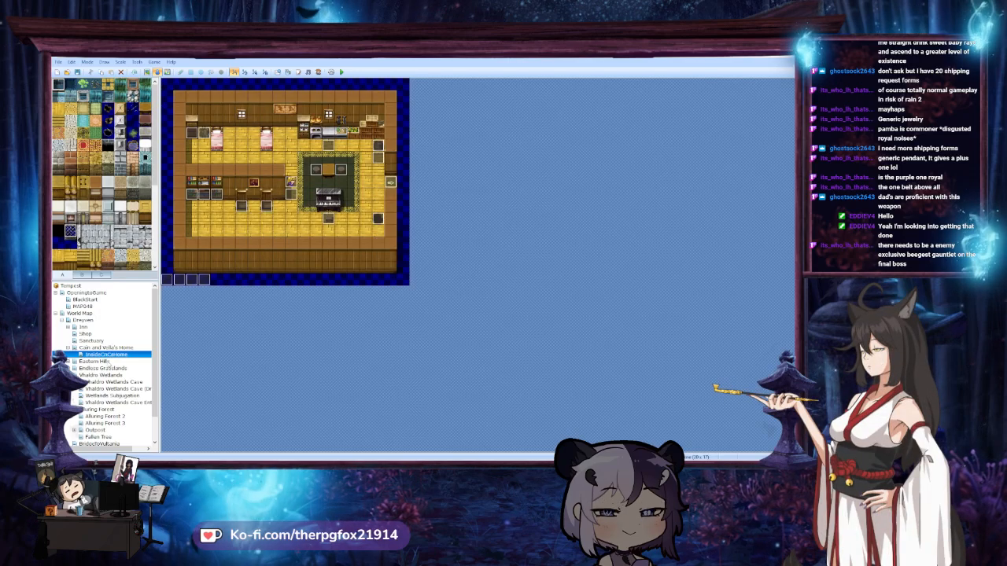
key("Down")
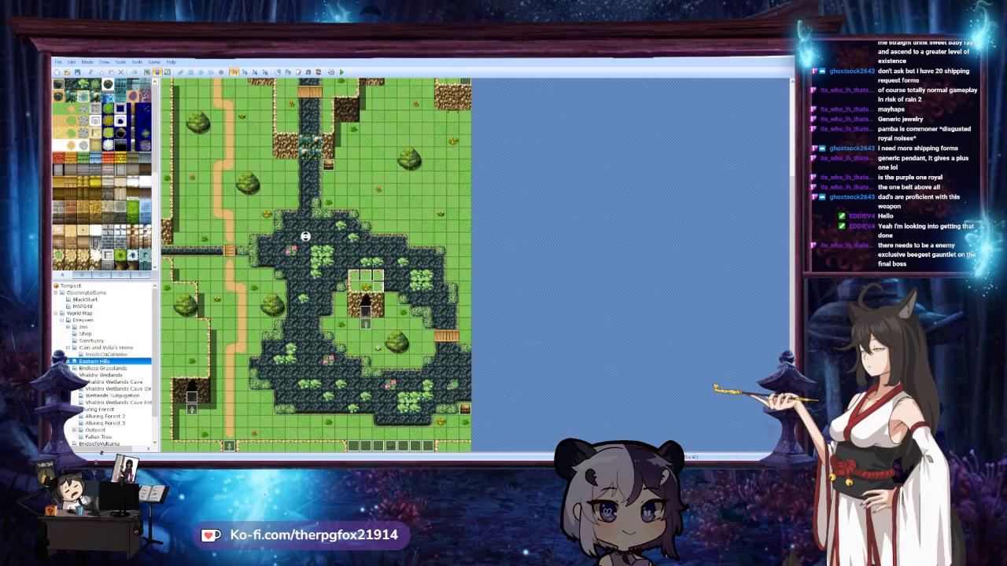
scroll(305, 236, "up", 5)
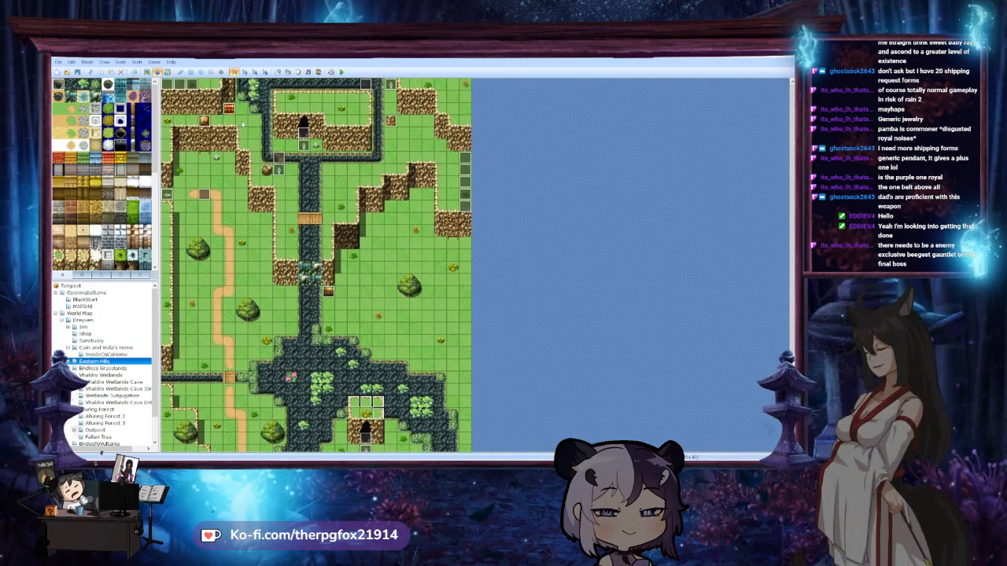
double_click(229, 108)
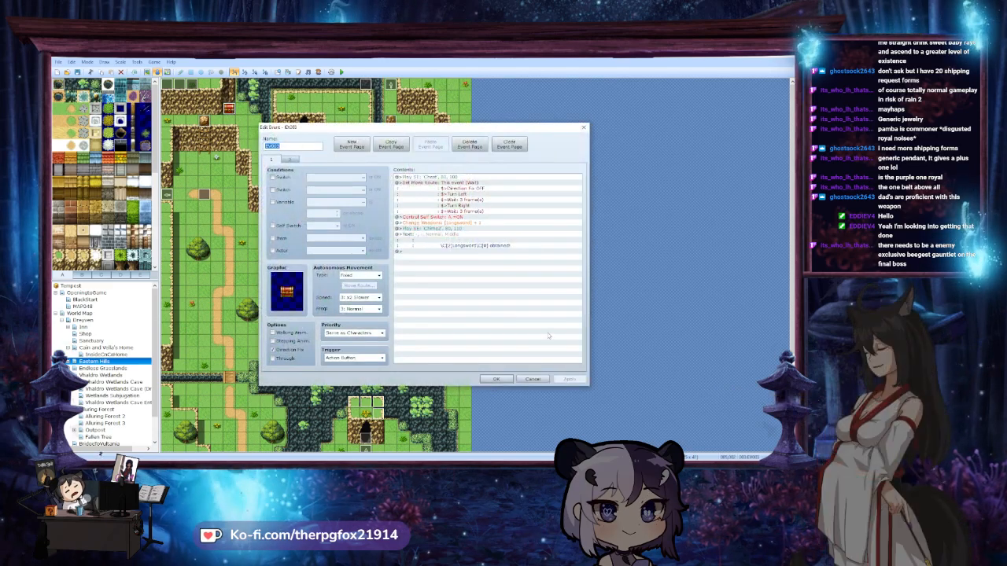
key("Escape")
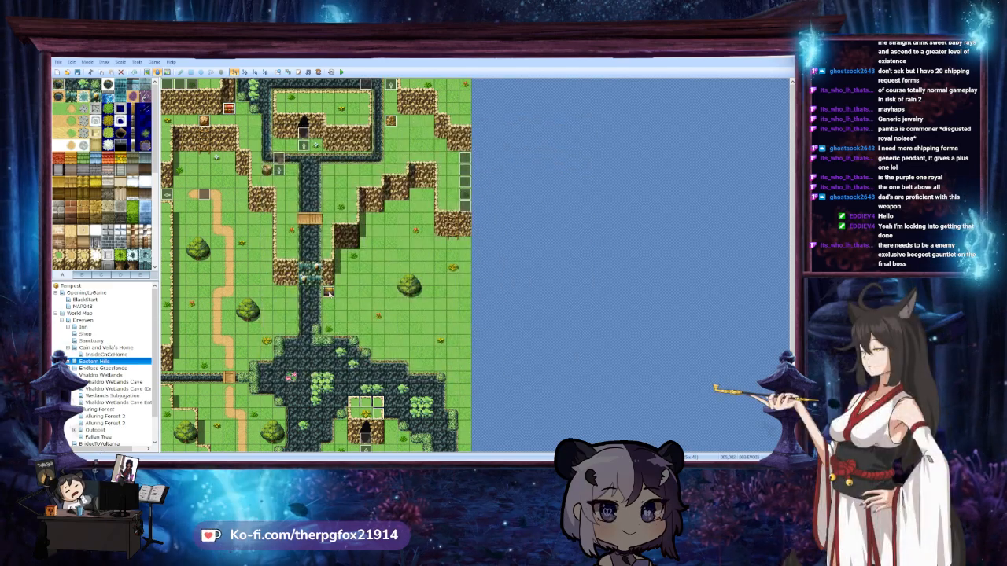
Inspect the events of the chest beside the waterfall and the chest at the southeastern edge of Eastern Hills
double_click(328, 292)
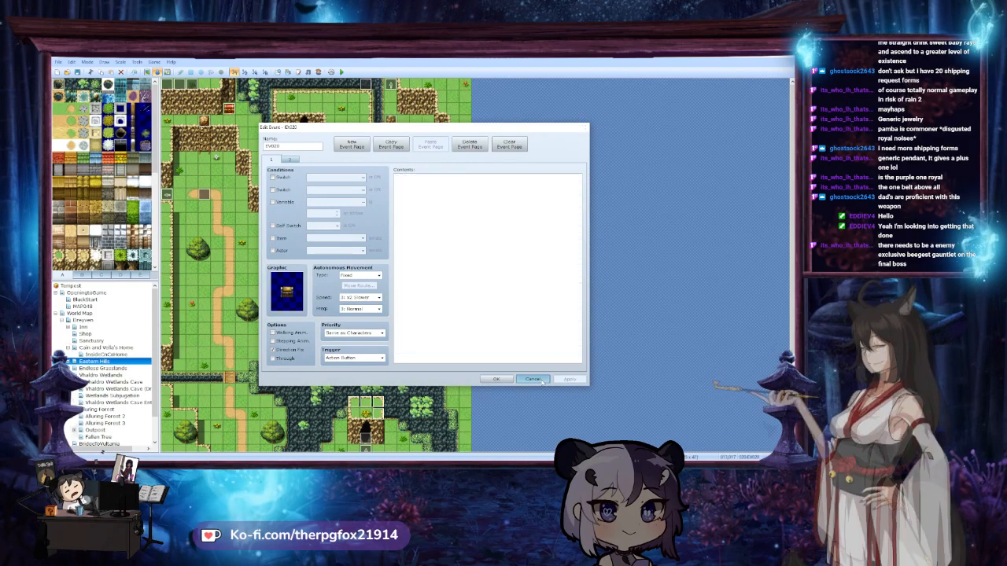
left_click(533, 379)
scroll(375, 281, "down", 5)
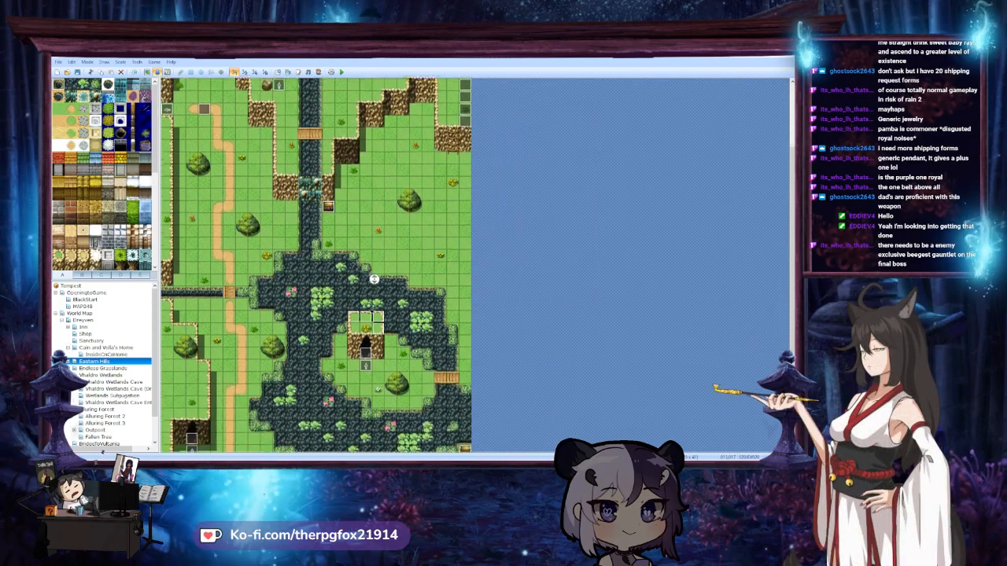
double_click(465, 409)
left_click(513, 374)
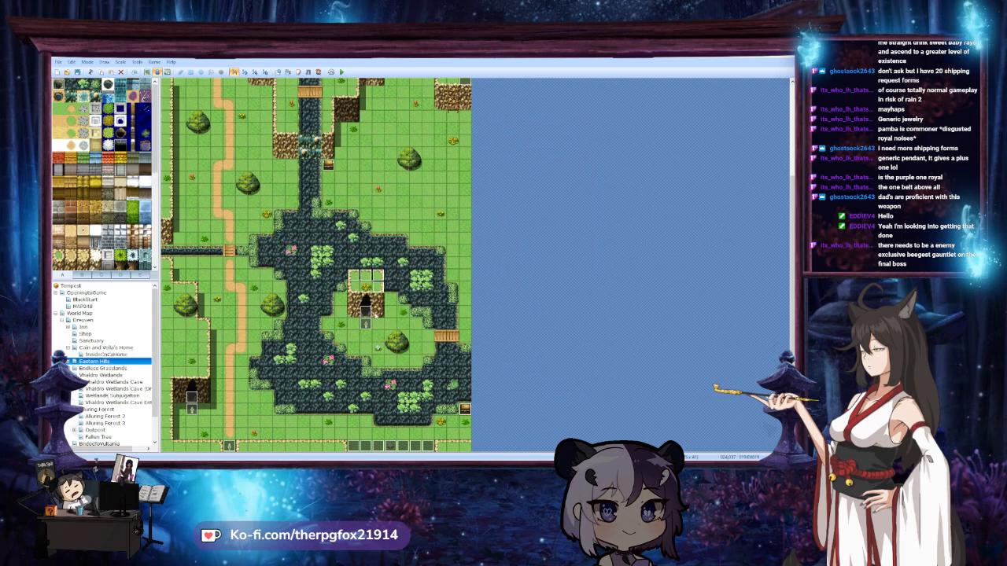
Reopen the database and look through the item list down to the settings of the Gun item
left_click(277, 73)
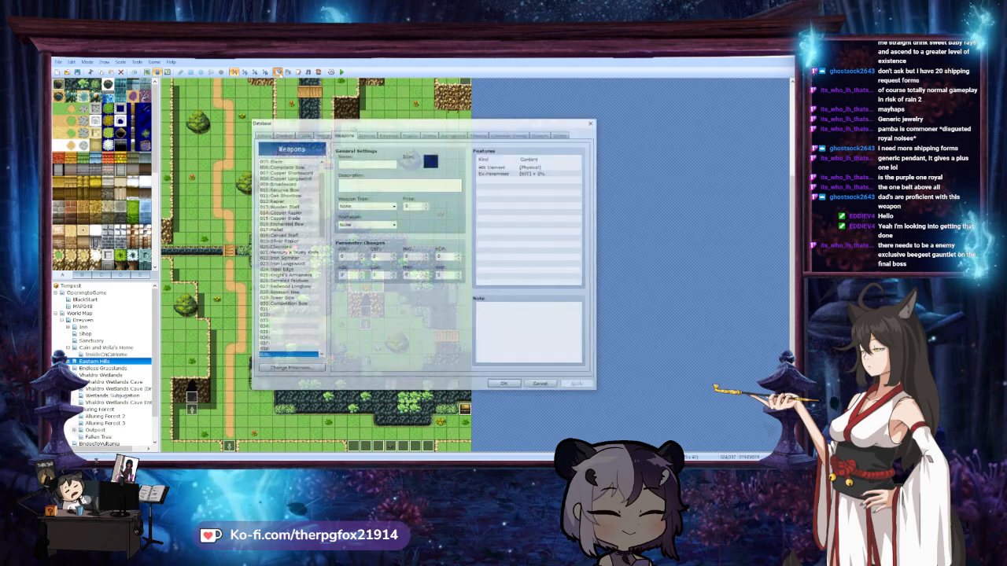
left_click(321, 134)
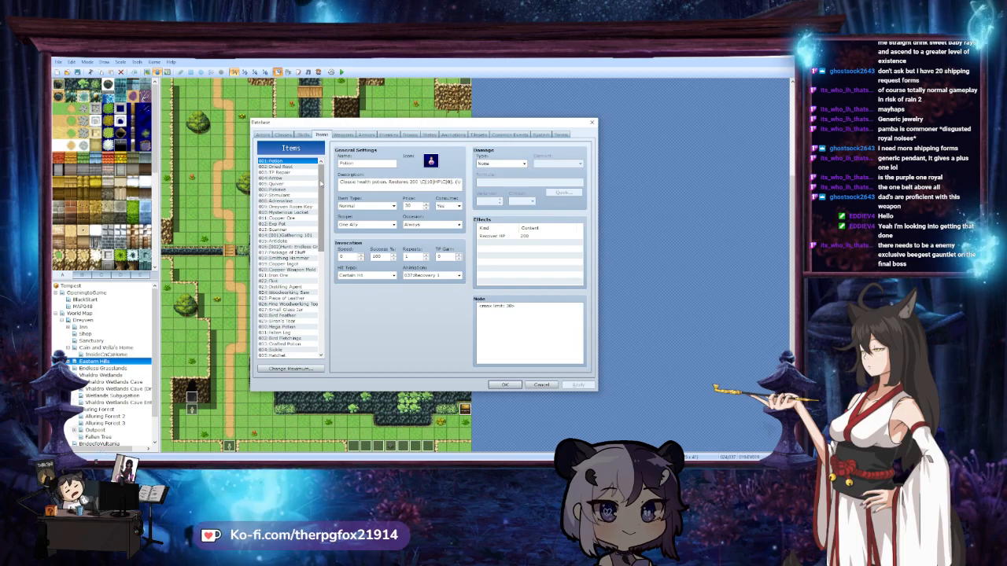
scroll(312, 263, "down", 2)
scroll(308, 263, "down", 10)
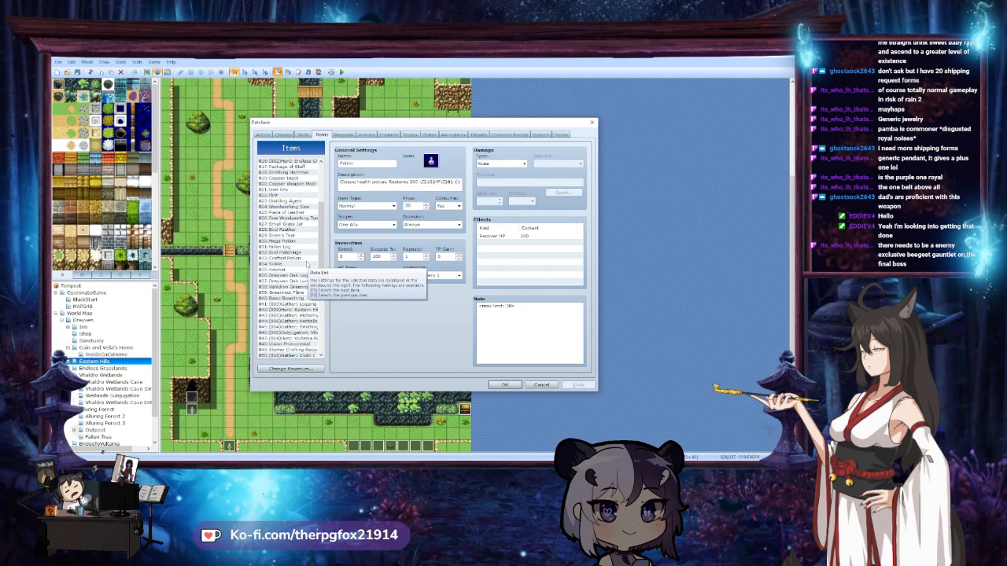
scroll(303, 262, "down", 1)
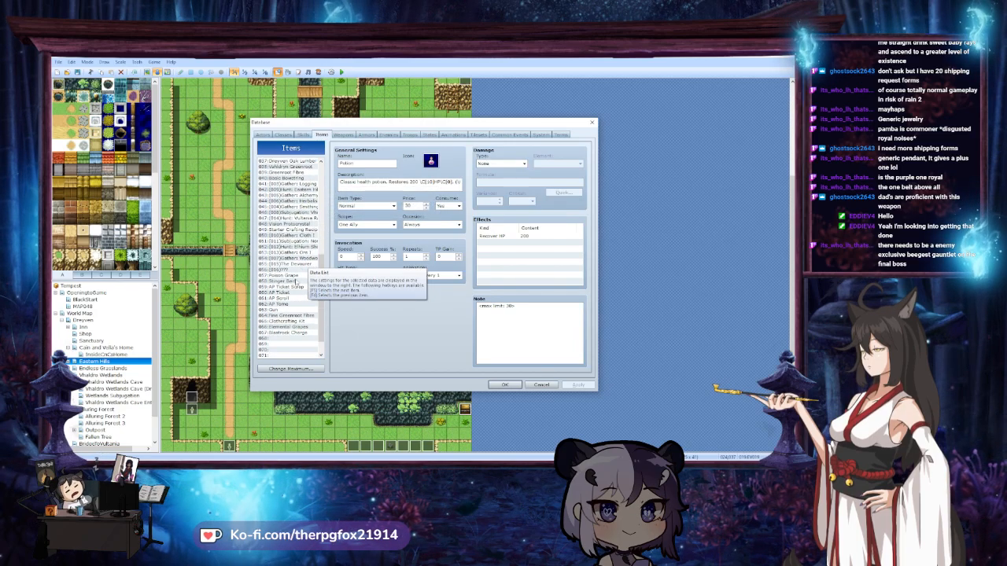
left_click(275, 310)
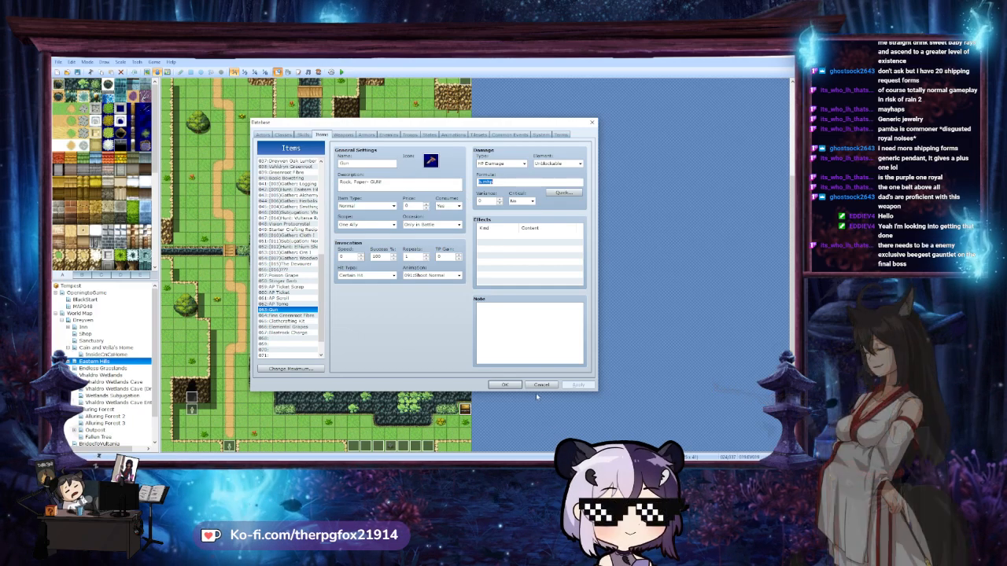
Check the start of the weapon list and view the Pickaxe entry among the items
left_click(343, 135)
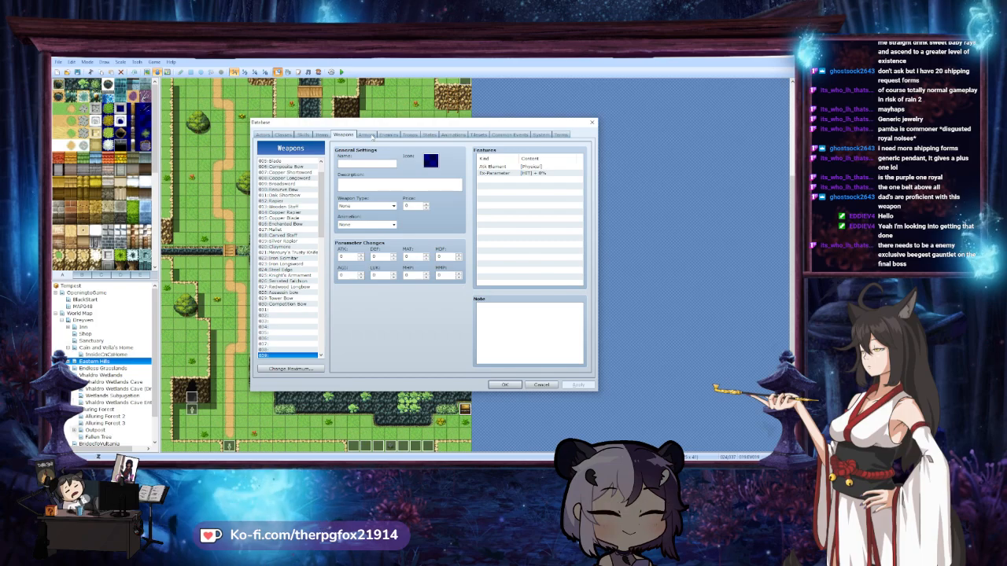
left_click_drag(321, 189, 321, 178)
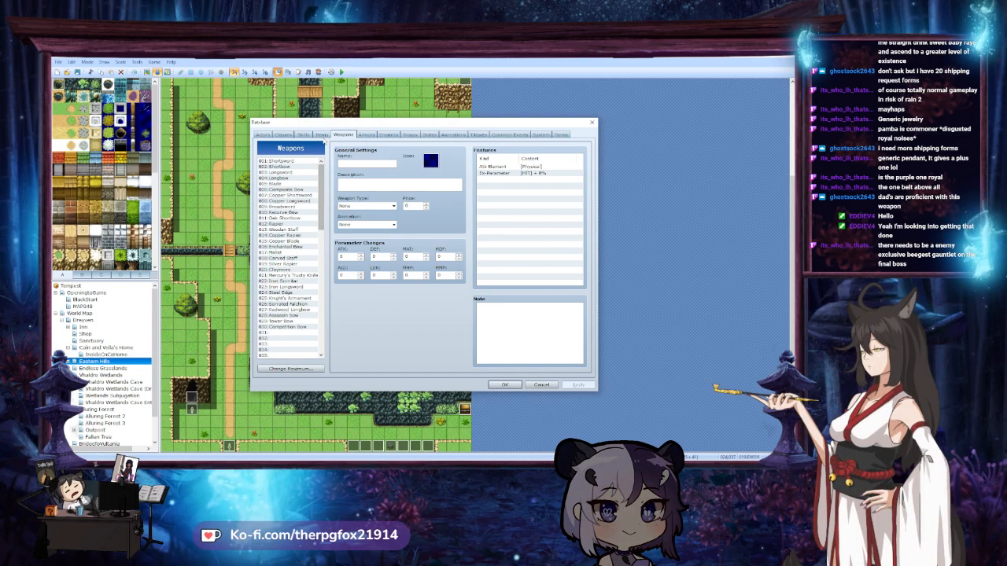
left_click(322, 135)
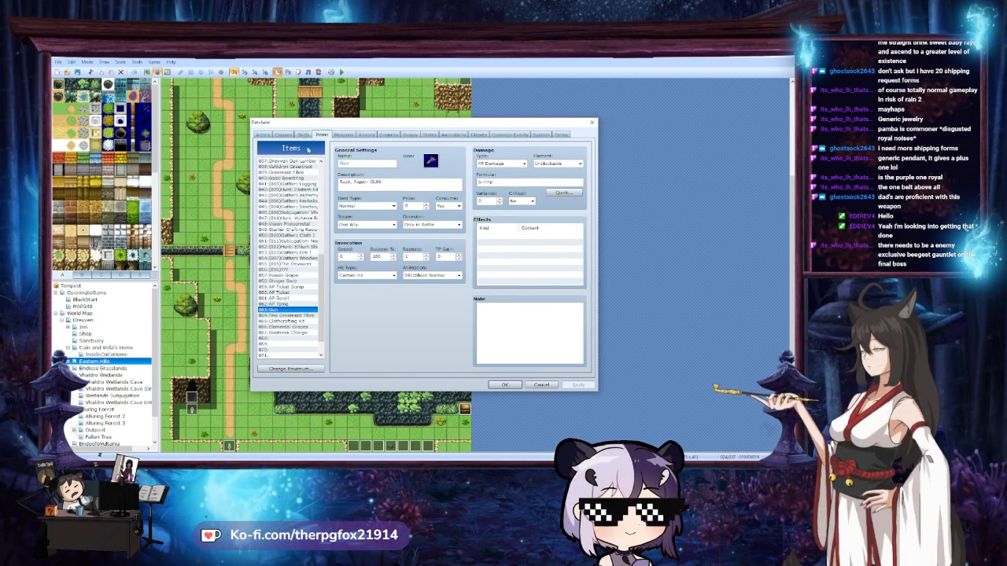
left_click_drag(319, 273, 317, 168)
left_click(287, 189)
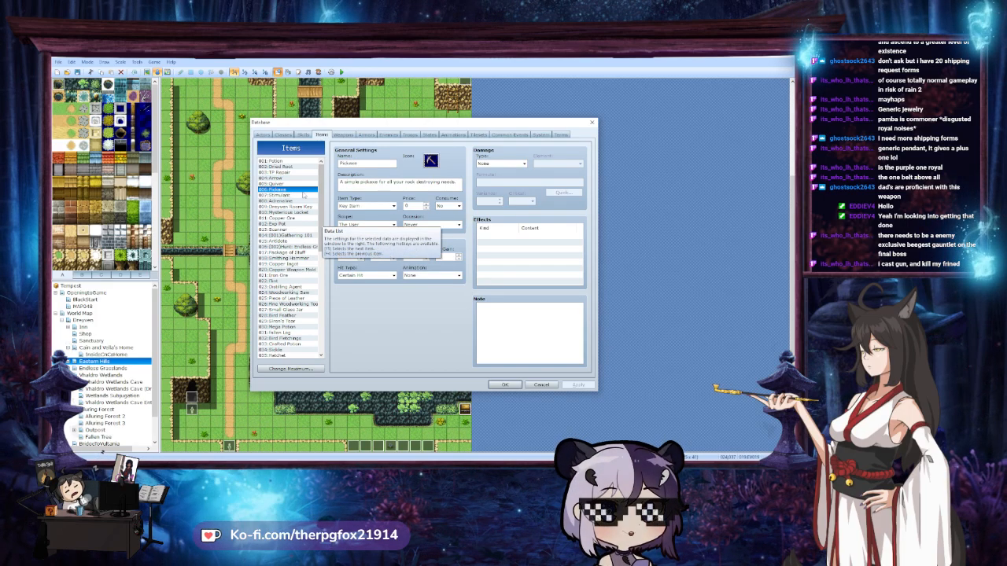
Look through the database's weapon, armor, skill and class entries, including the Archer class
left_click(344, 134)
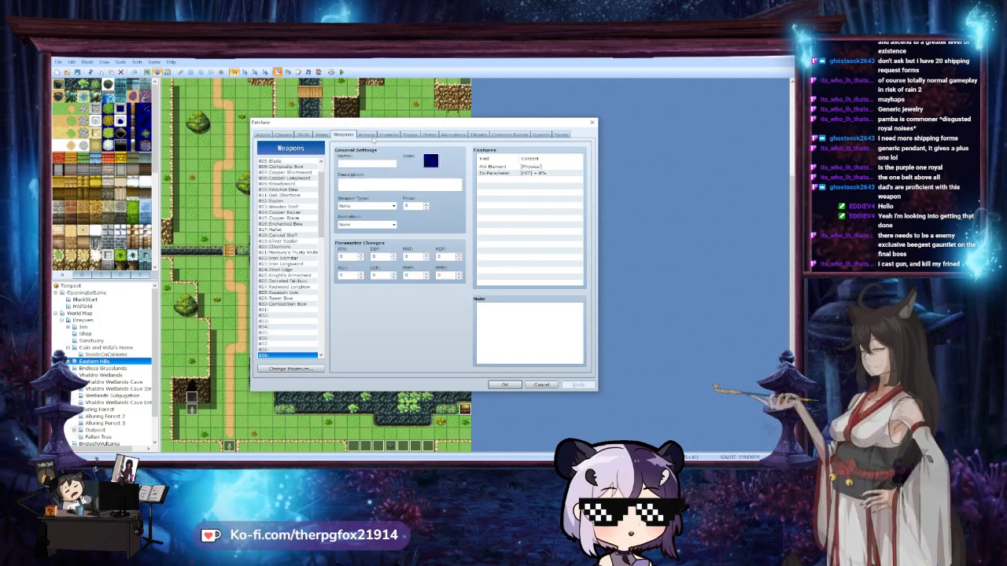
left_click(369, 137)
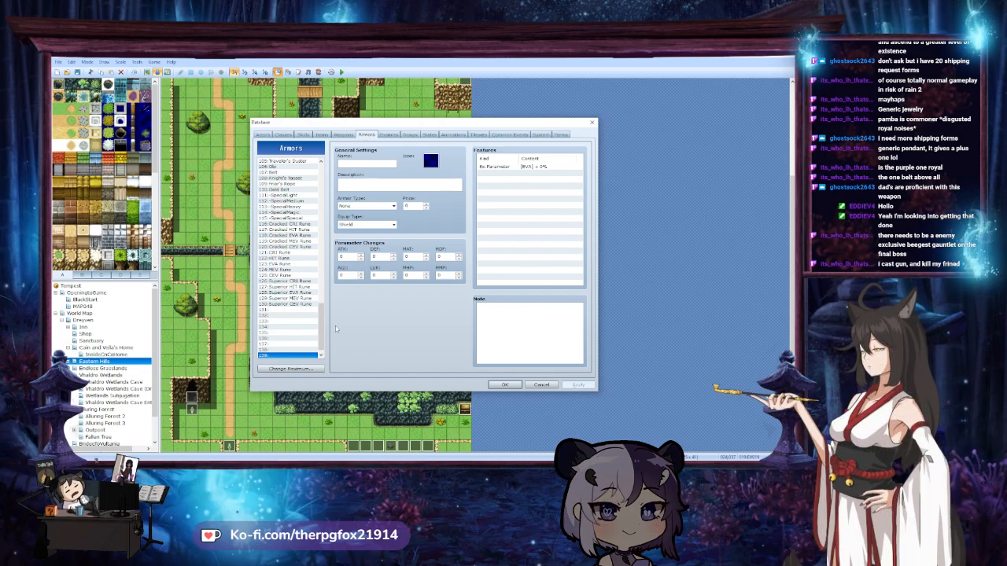
left_click(388, 135)
left_click(349, 136)
left_click(322, 136)
left_click(305, 135)
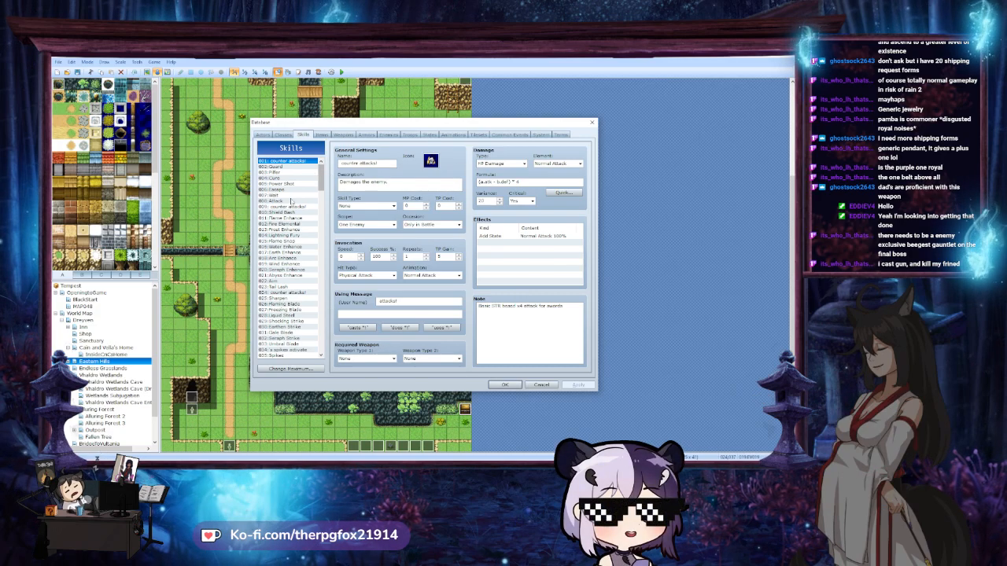
scroll(292, 193, "down", 20)
left_click_drag(329, 266, 318, 157)
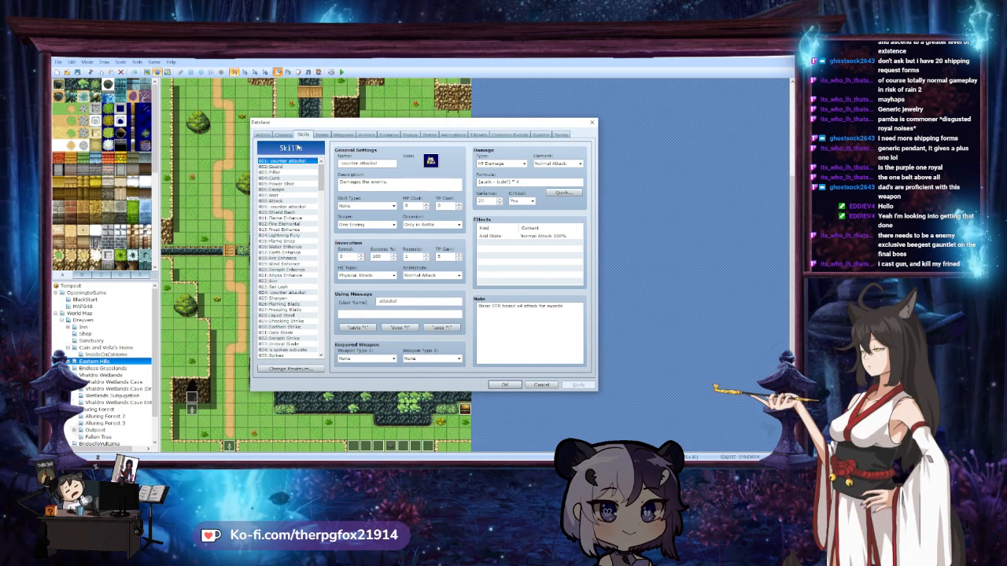
left_click(283, 134)
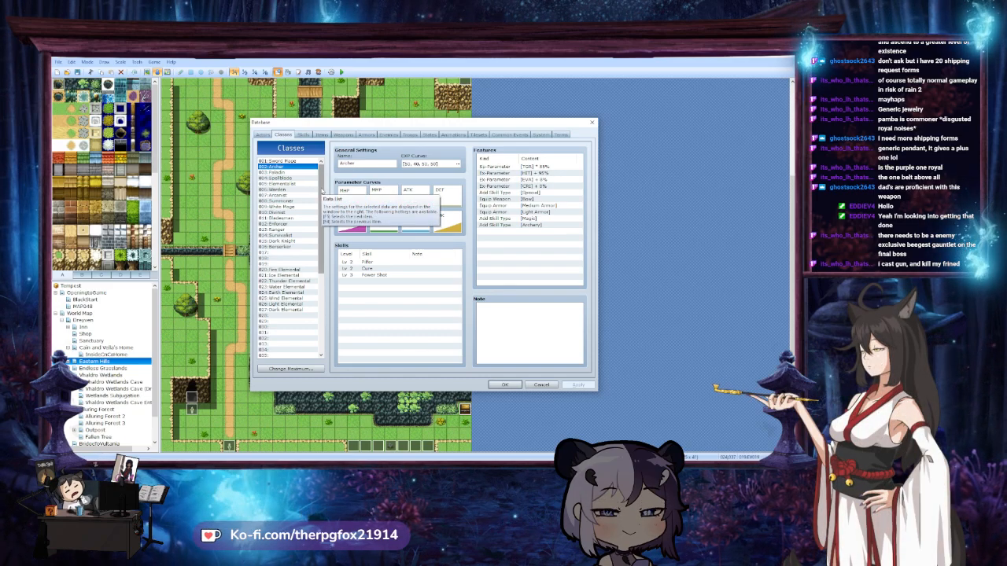
left_click(302, 135)
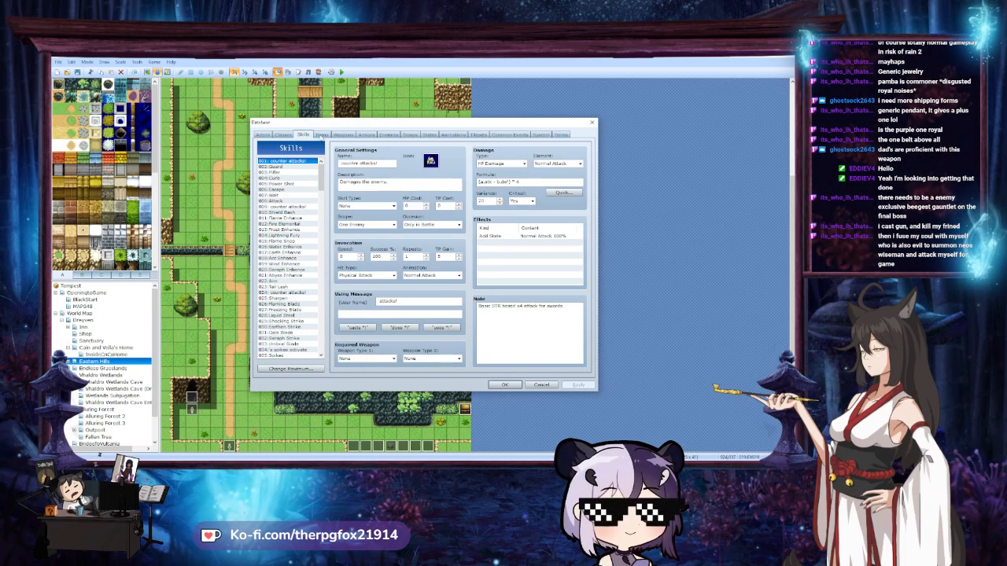
left_click(325, 135)
left_click(342, 135)
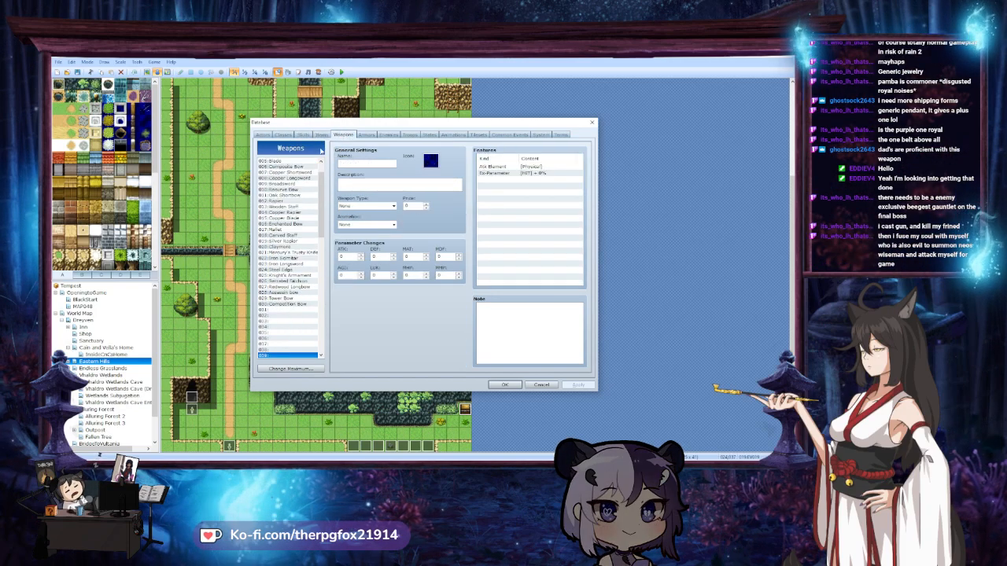
View the Pickaxe, Stimulant and Quiver item settings and close the database without saving changes
left_click(322, 134)
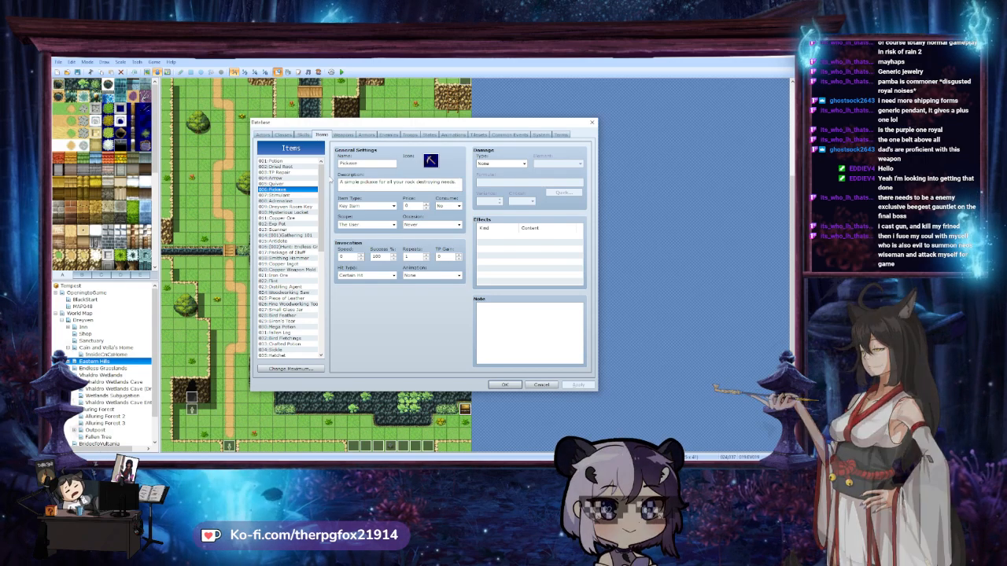
double_click(386, 163)
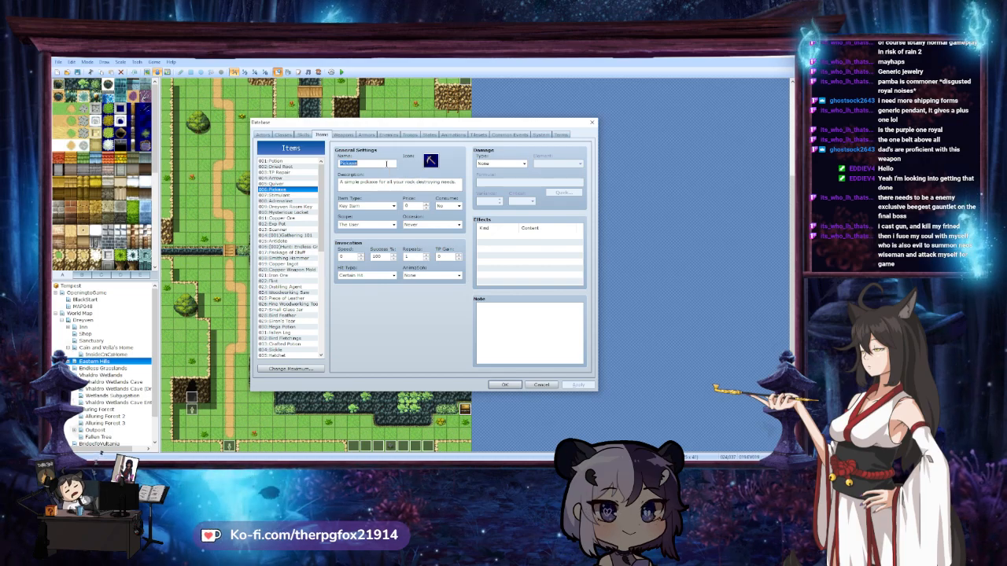
key("Tab")
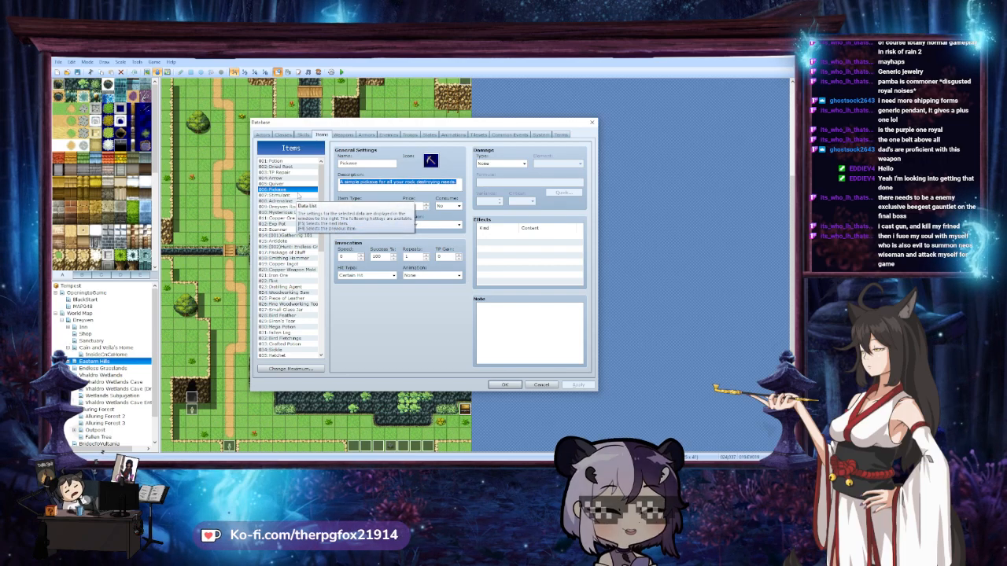
left_click(298, 196)
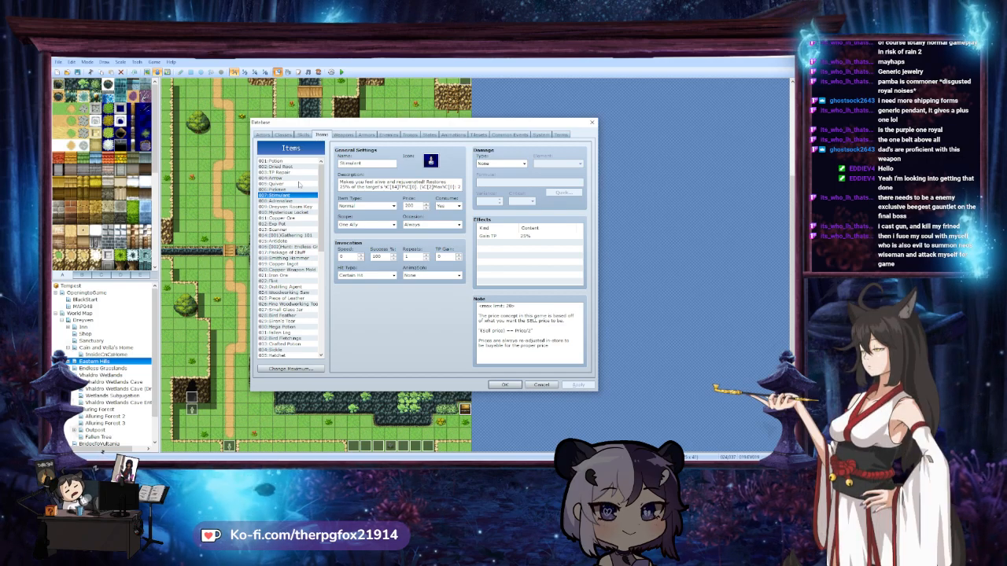
left_click(299, 184)
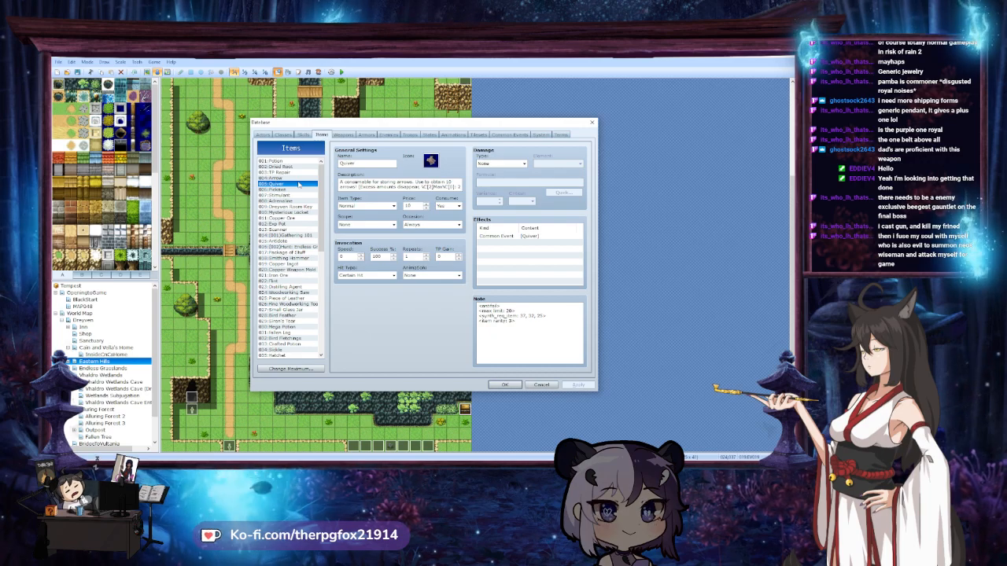
left_click(556, 384)
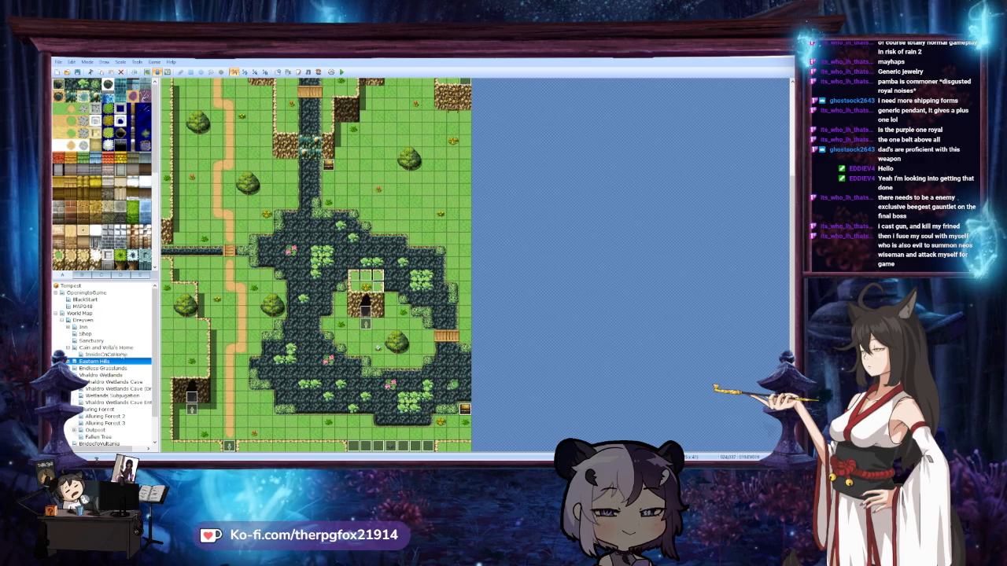
Look over the Eastern Hills 2, Eastern Hills 3 and Farm maps and inspect the farmhouse door event
left_click(74, 361)
left_click(103, 368)
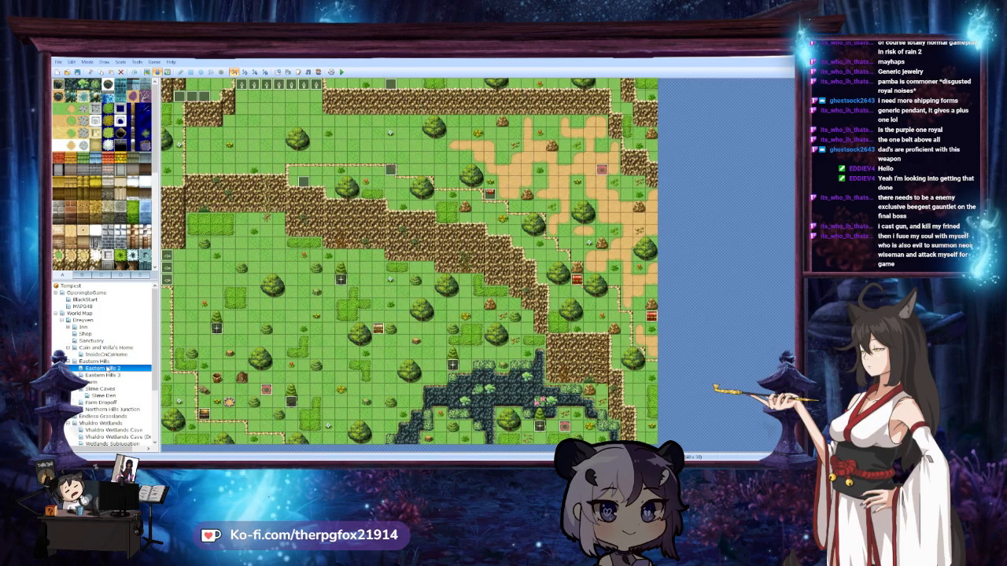
left_click(103, 375)
left_click(93, 382)
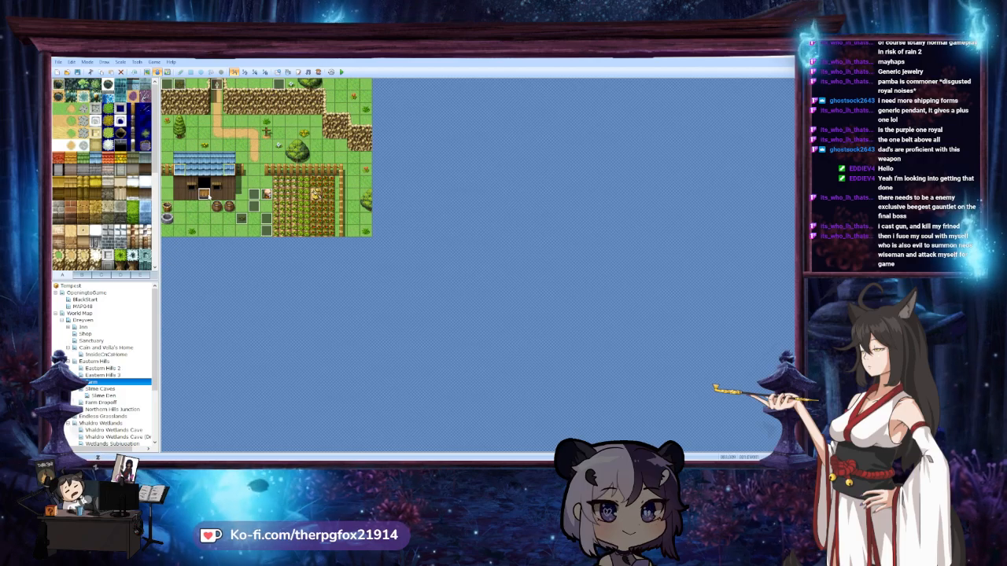
double_click(203, 194)
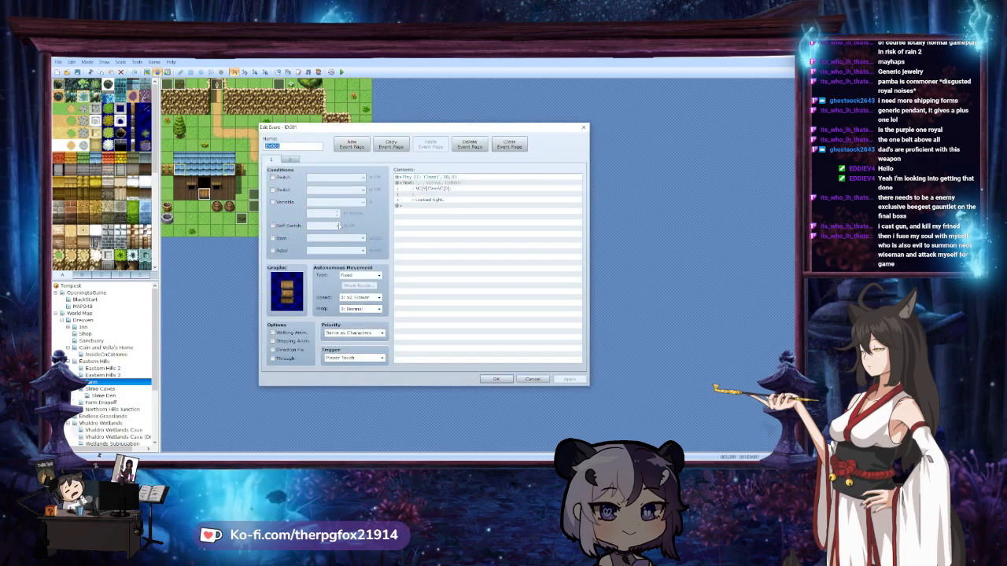
left_click(532, 379)
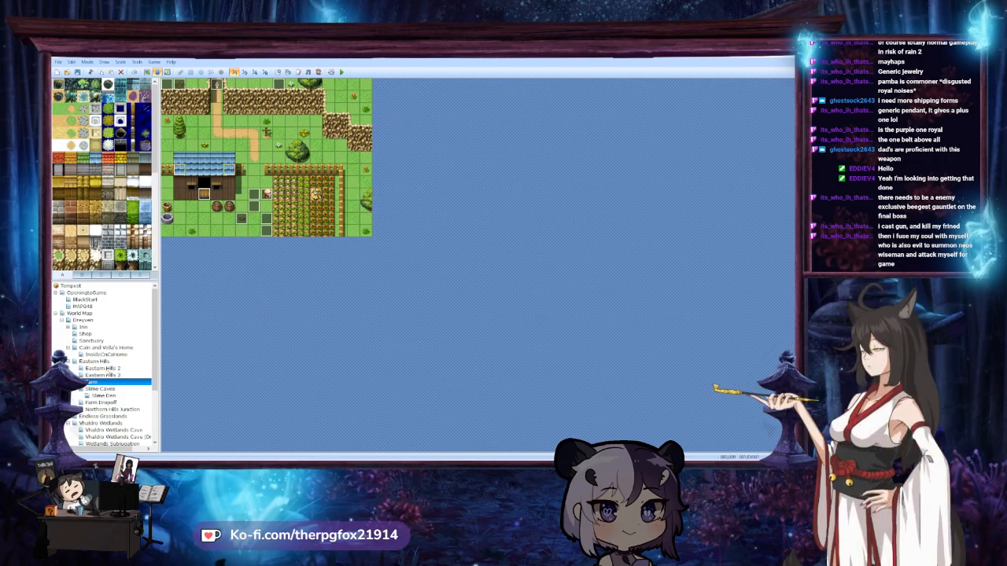
left_click(102, 368)
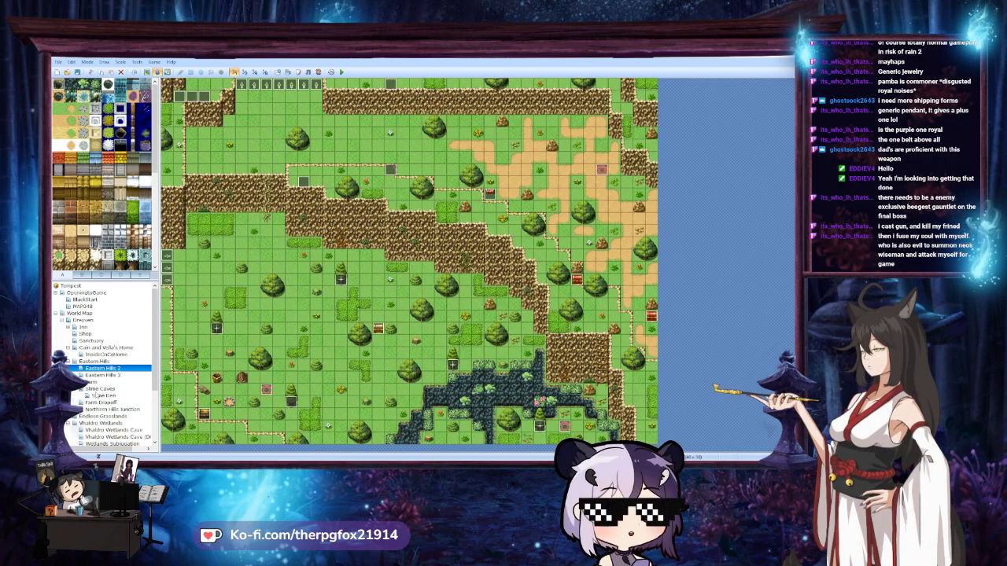
In Slime Caves, set the armor given by the red chest at the southern edge to Quilted Armor
left_click(99, 388)
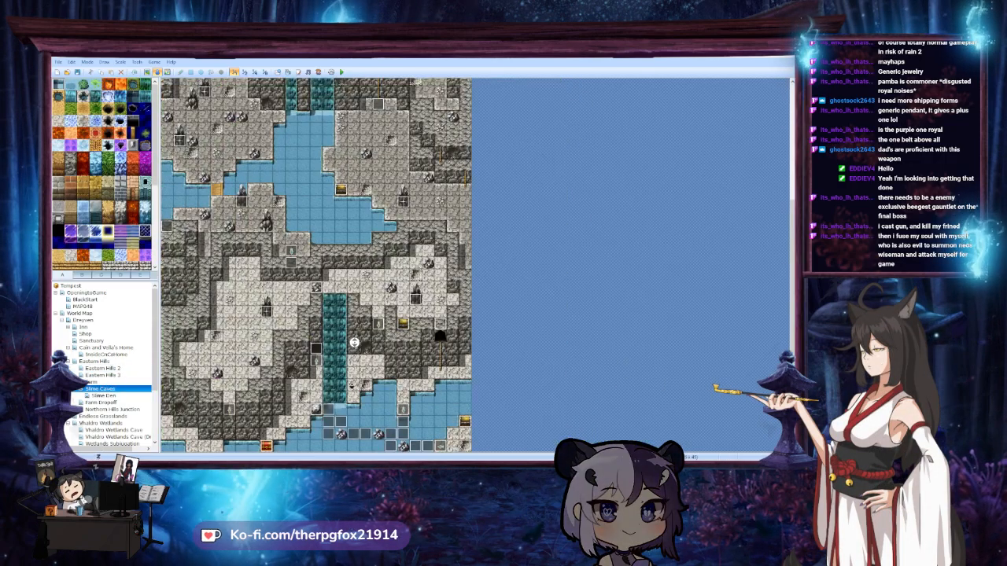
double_click(266, 445)
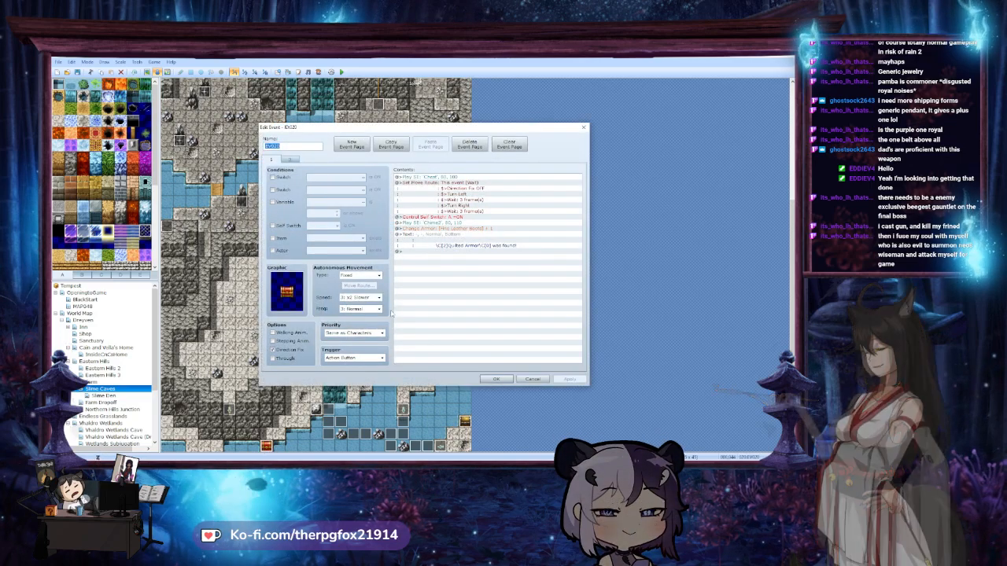
left_click(462, 229)
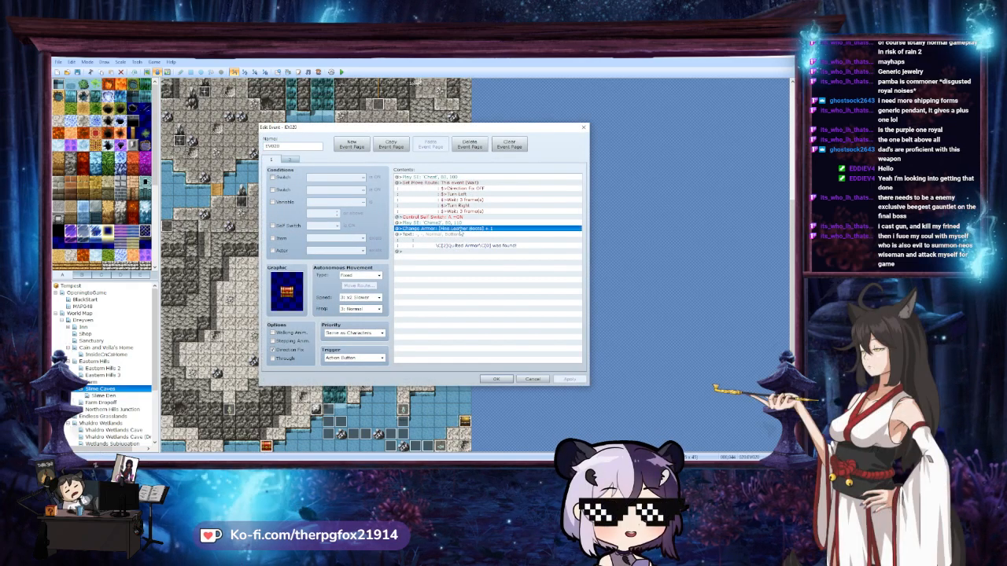
double_click(461, 228)
left_click(464, 233)
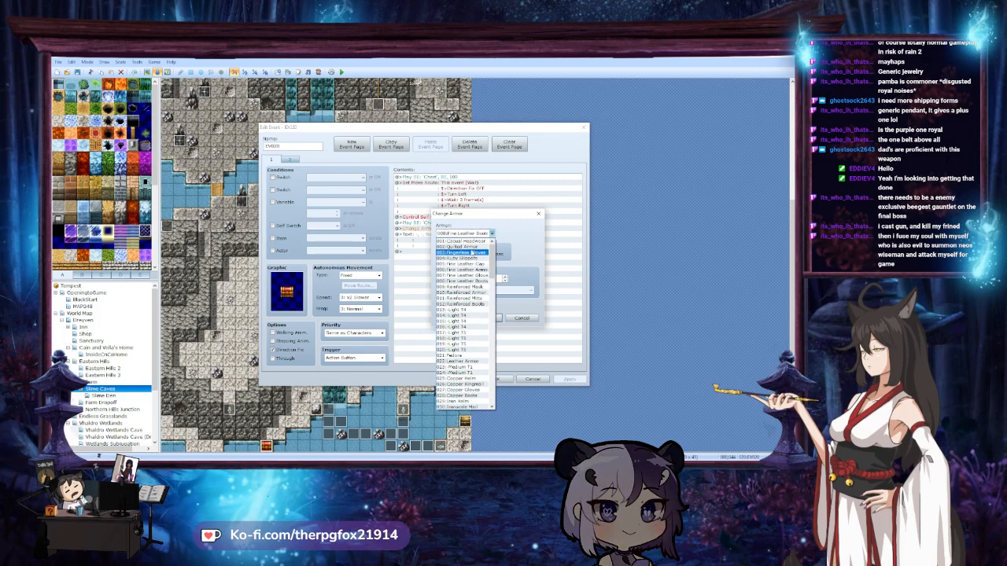
left_click(462, 246)
left_click(483, 318)
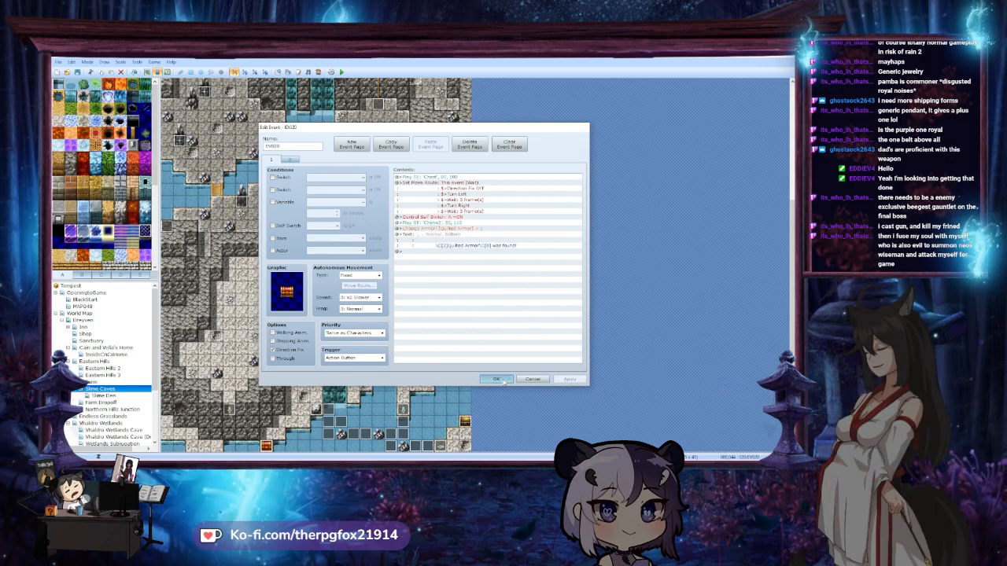
left_click(495, 379)
Inspect the events of the southeastern chest, the chest near the eastern cave entrance and the chest beside the lake in Slime Caves
double_click(465, 421)
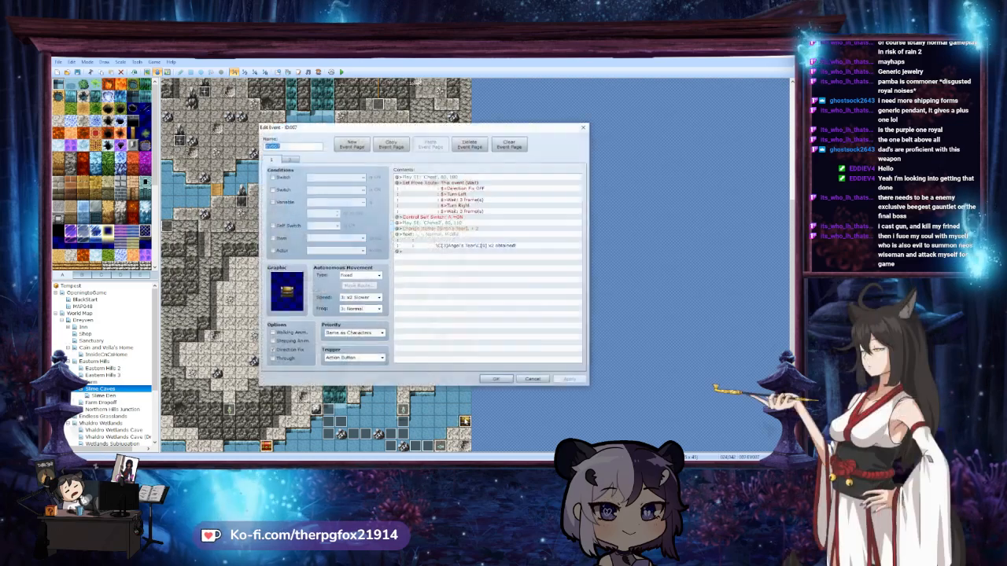
left_click(533, 380)
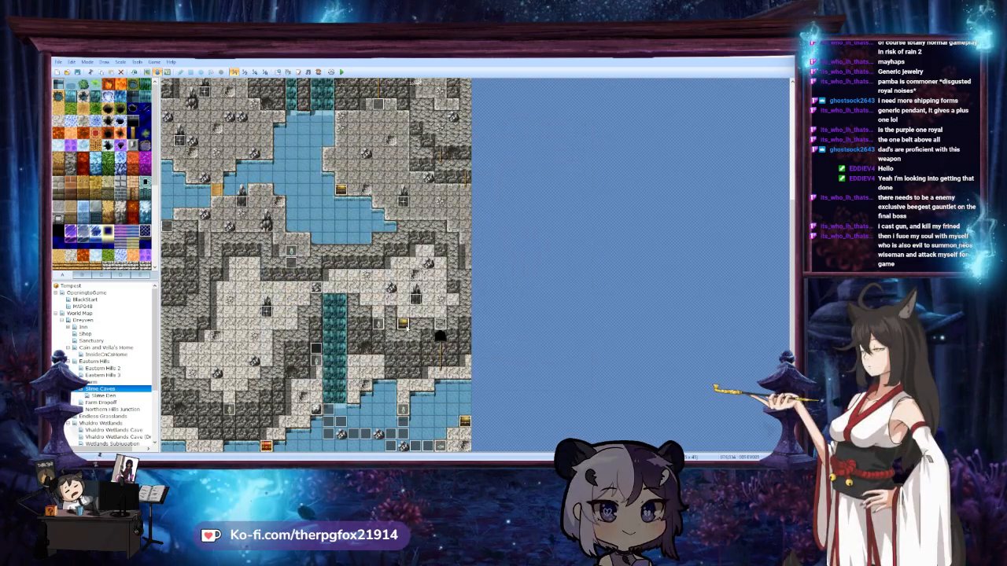
double_click(406, 328)
left_click(532, 379)
middle_click(305, 298)
middle_click(341, 351)
double_click(341, 365)
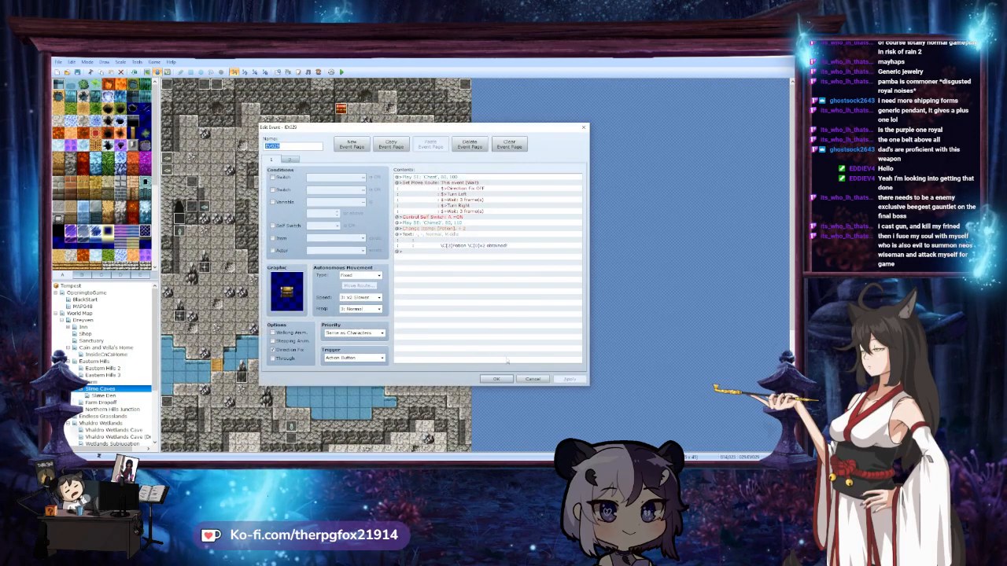
left_click(533, 379)
Set the armor given by the red chest at the northern end of Slime Caves to Casual Headwear
double_click(341, 108)
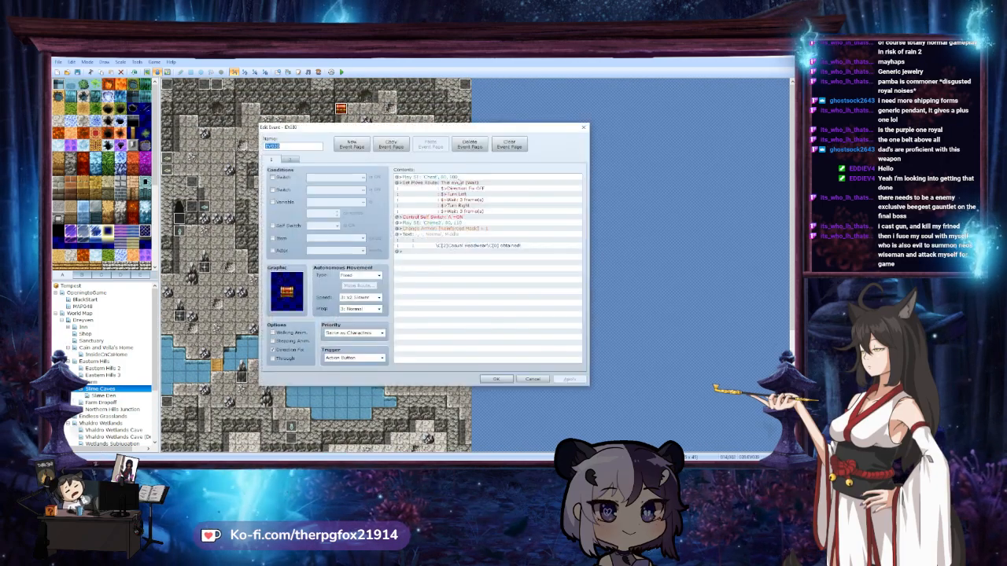
left_click(466, 229)
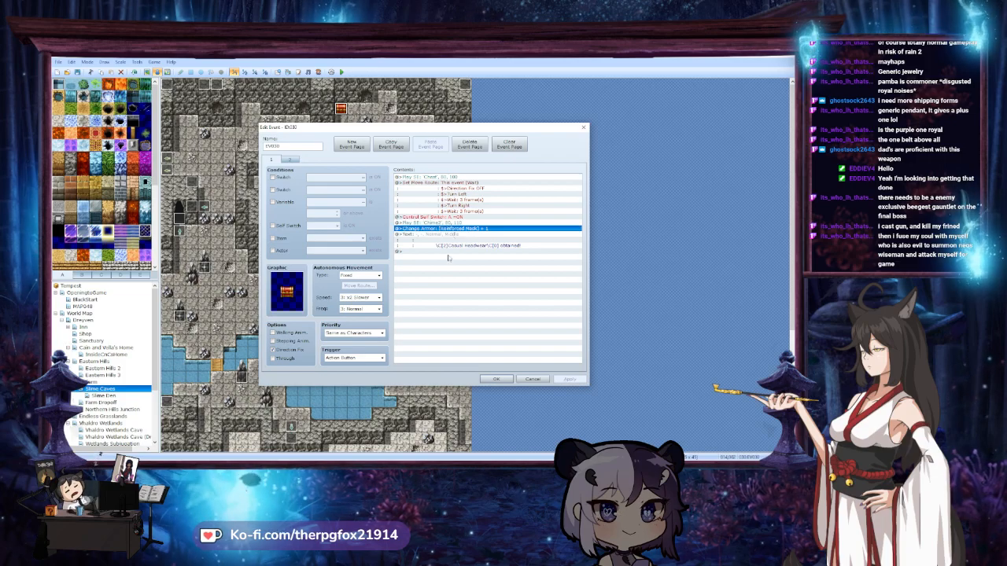
key("Return")
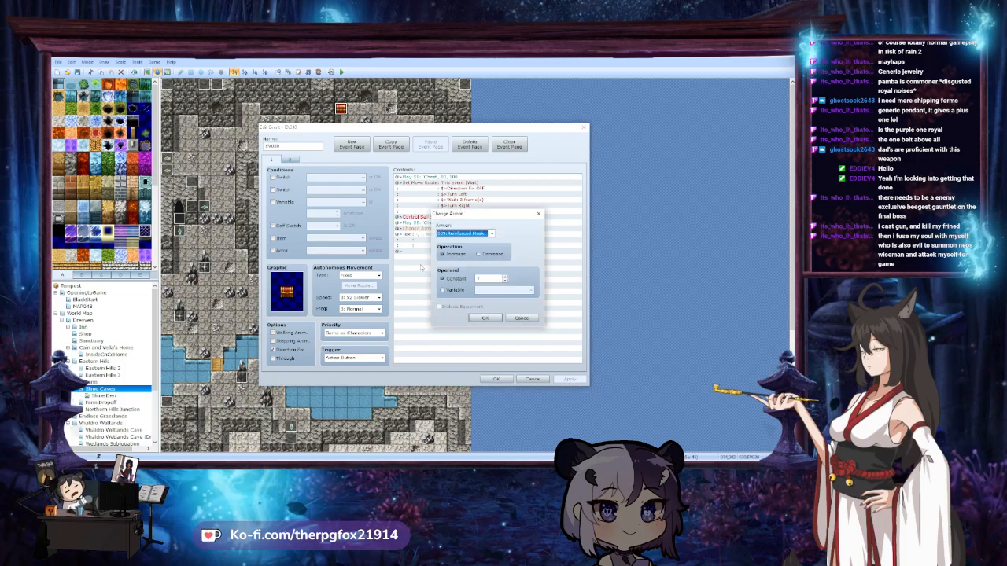
left_click(466, 233)
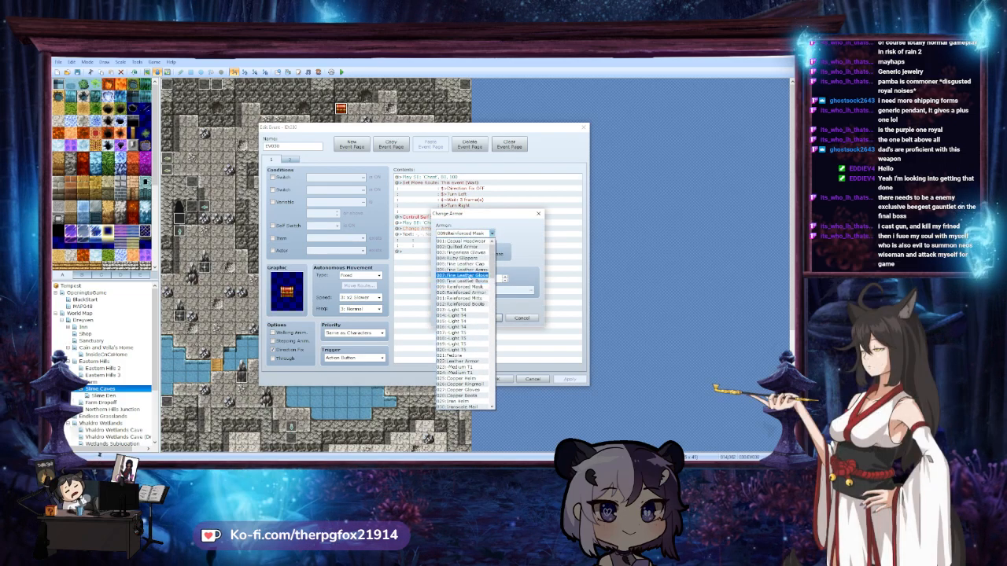
left_click(464, 241)
left_click(484, 318)
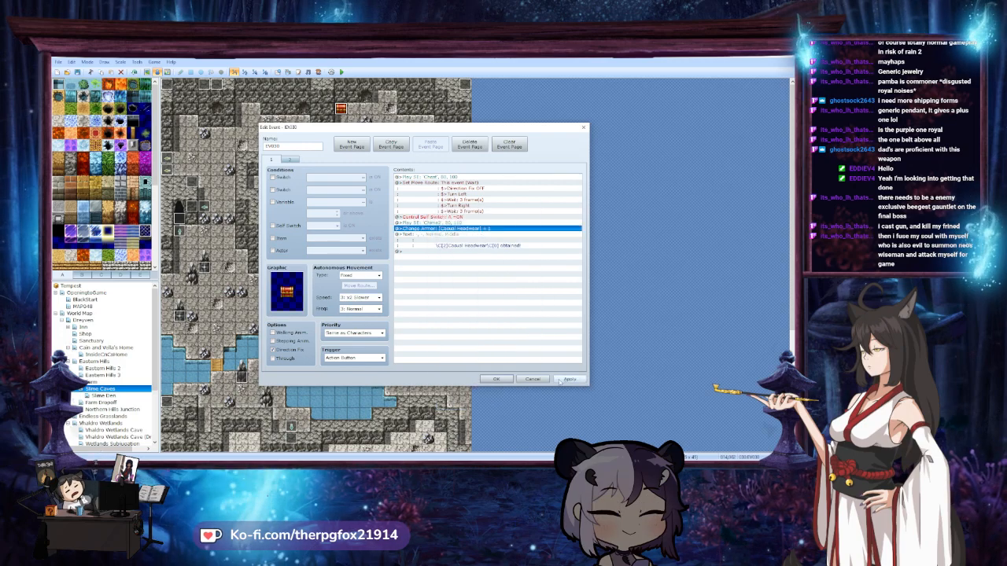
left_click(496, 380)
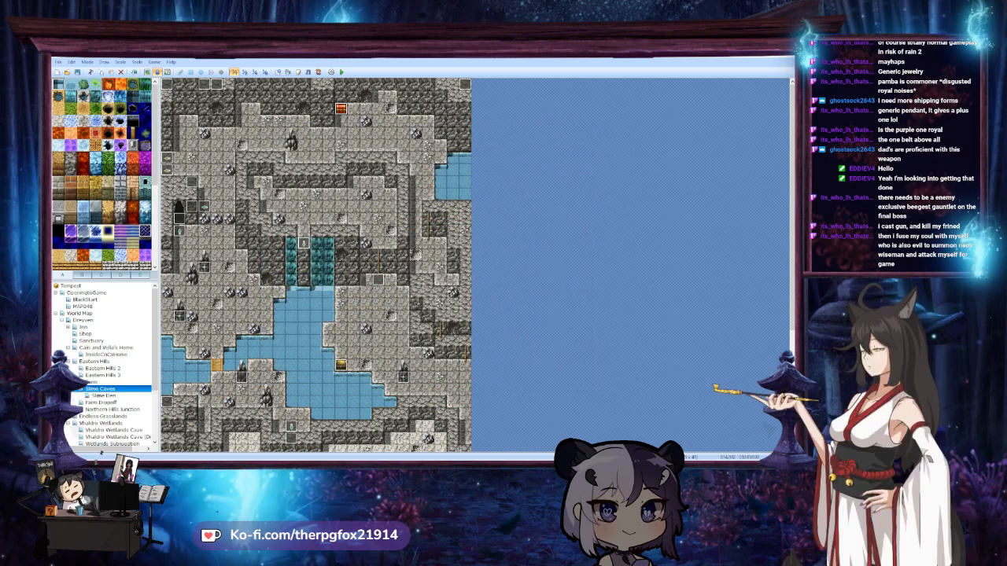
Inspect the red chest's event in Slime Den and return to the Slime Caves map
key("Down")
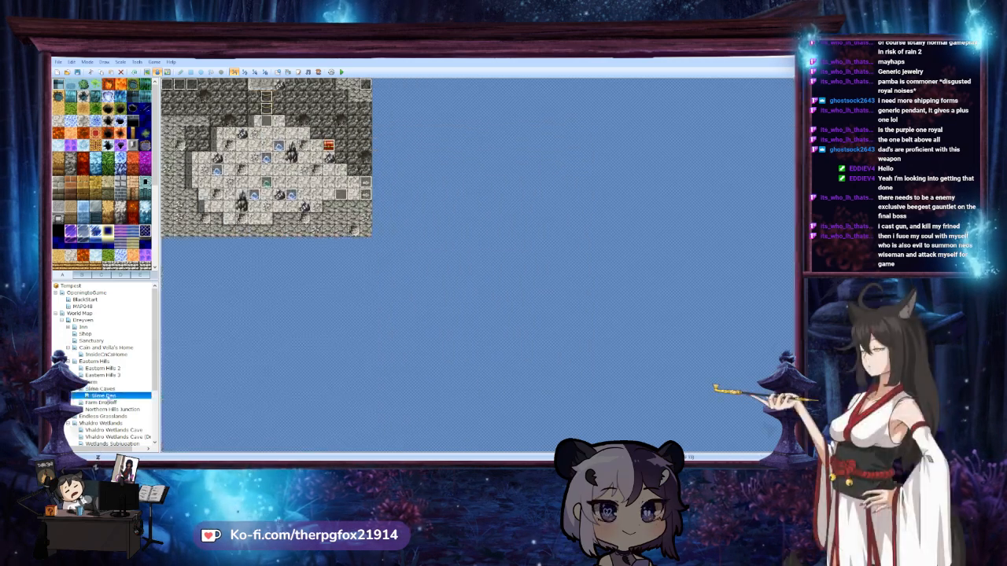
double_click(330, 148)
left_click(530, 382)
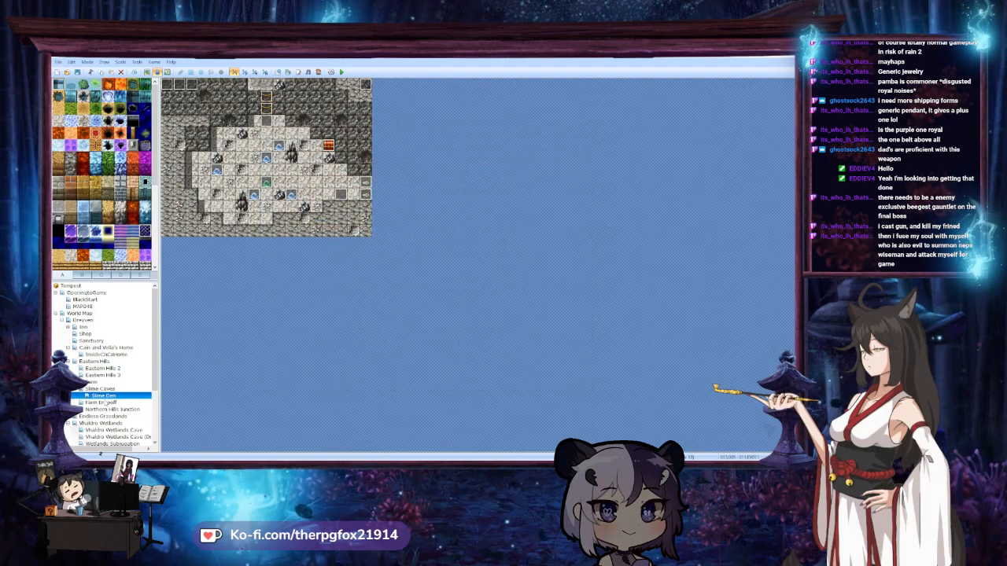
left_click(100, 389)
scroll(267, 330, "down", 5)
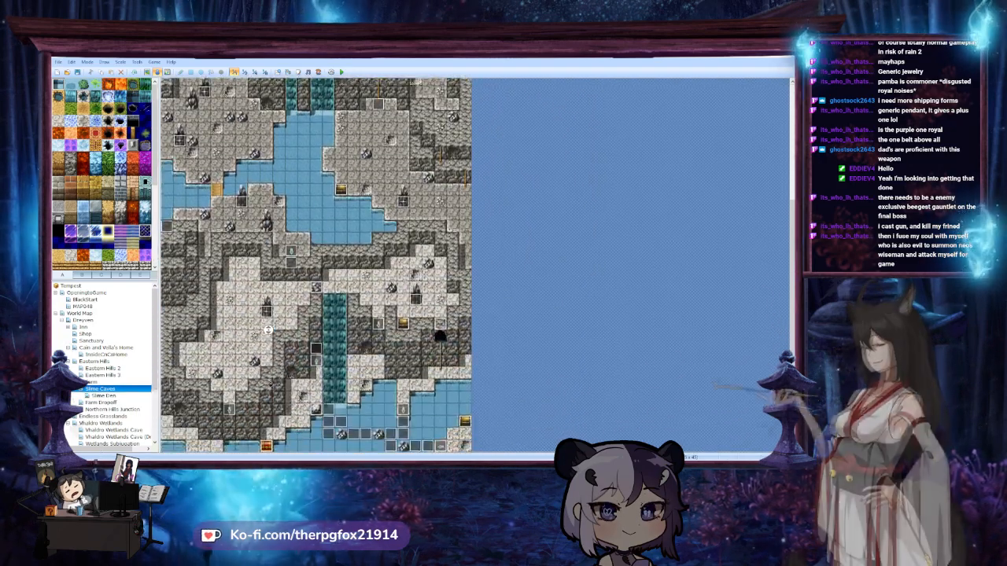
In Farm Dropoff, set the armor given by the red chest in the northeastern corner to Metal Ring
left_click(115, 397)
left_click(100, 402)
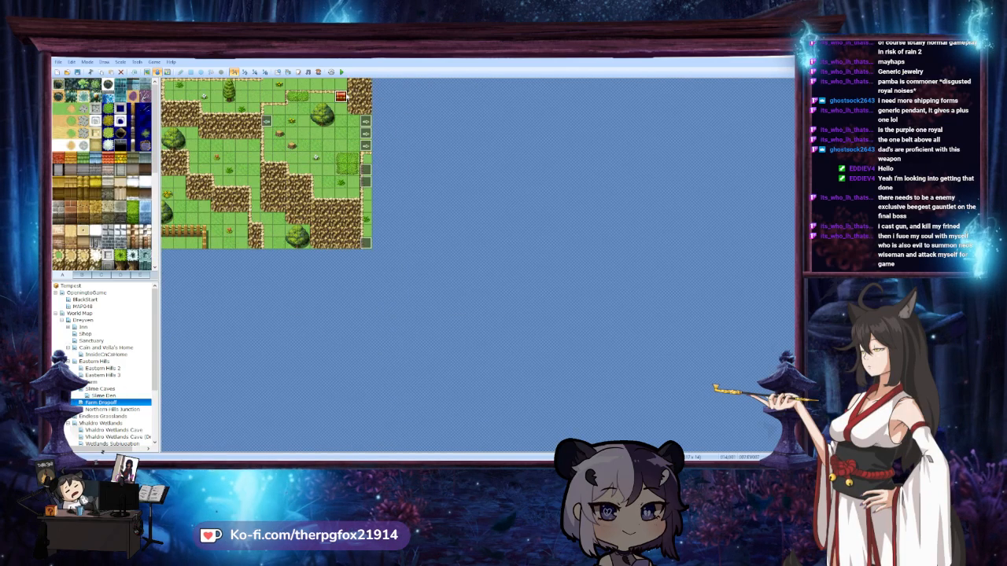
double_click(340, 96)
left_click(474, 223)
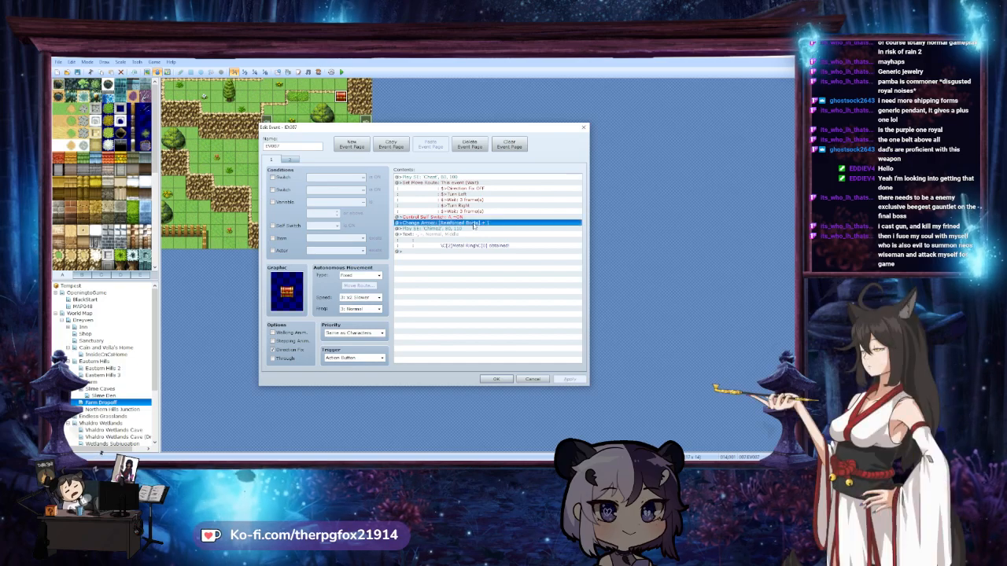
double_click(474, 223)
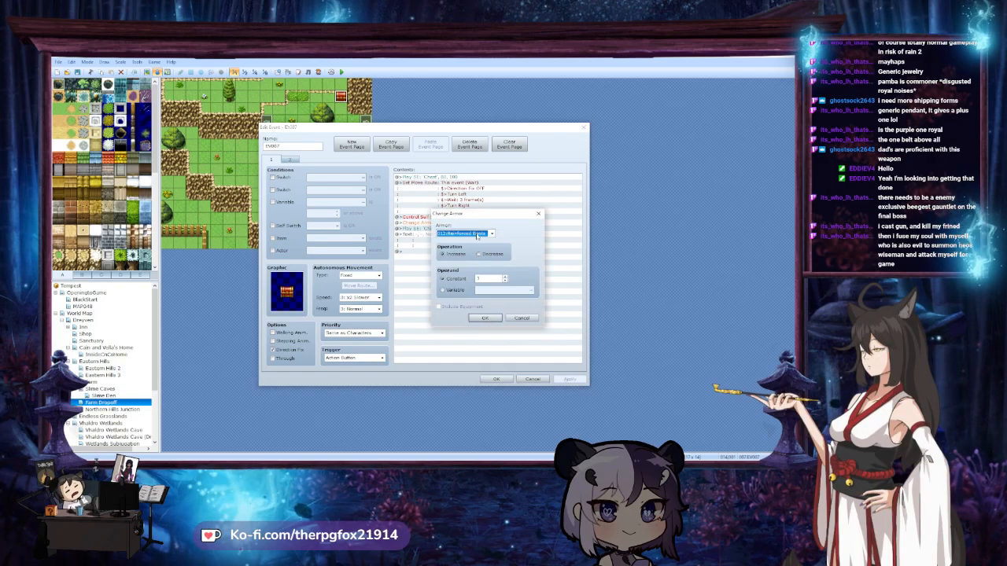
left_click(476, 235)
scroll(479, 280, "down", 15)
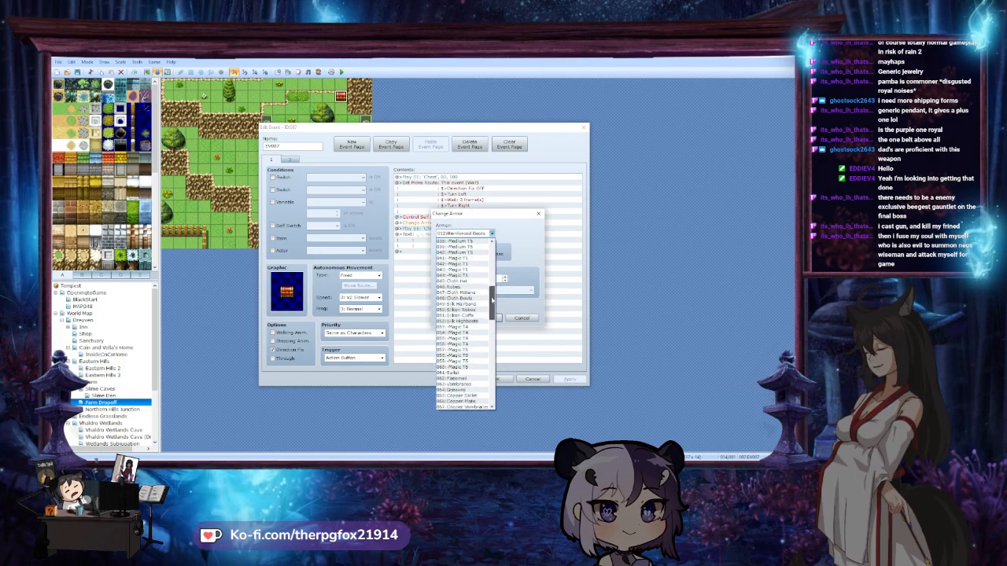
left_click_drag(499, 320, 500, 349)
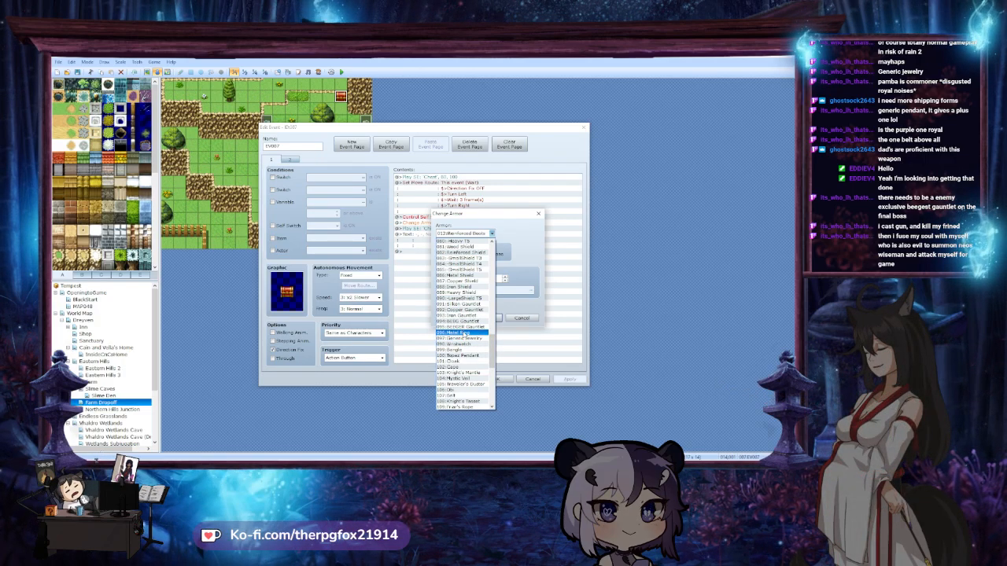
left_click(463, 333)
left_click(486, 317)
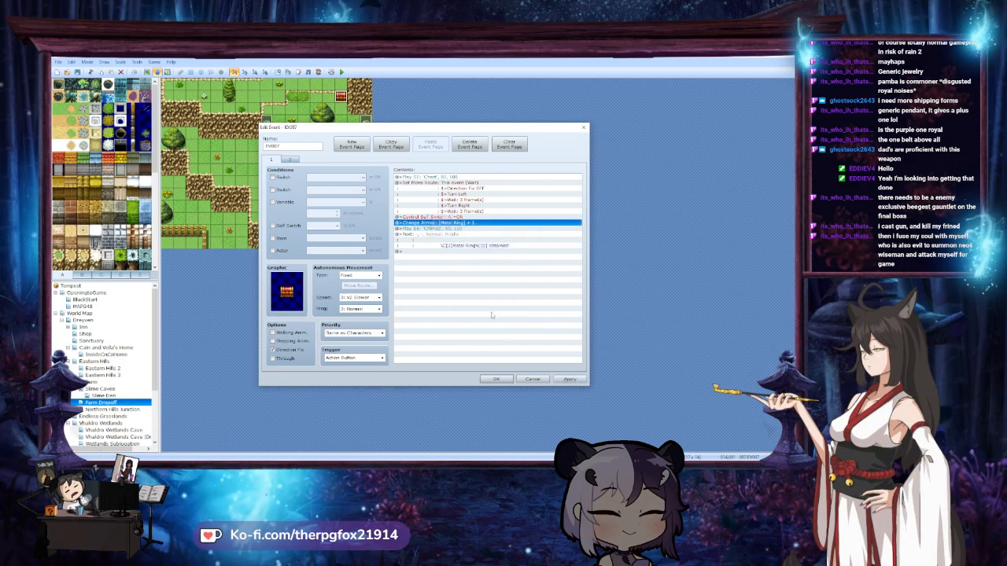
left_click(559, 382)
left_click(496, 378)
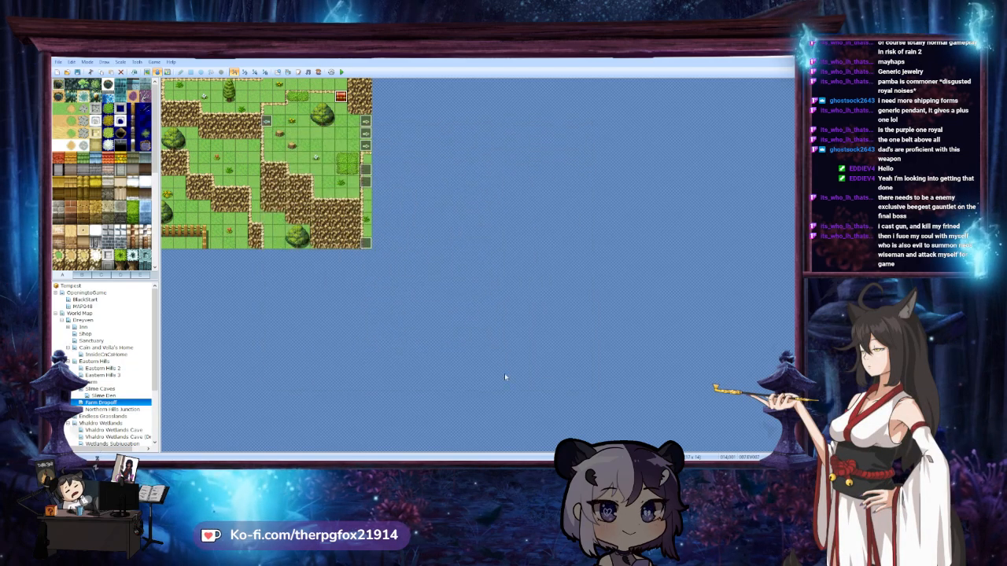
Go back through Slime Caves to Slime Den and inspect the event in its northwestern corner
left_click(103, 389)
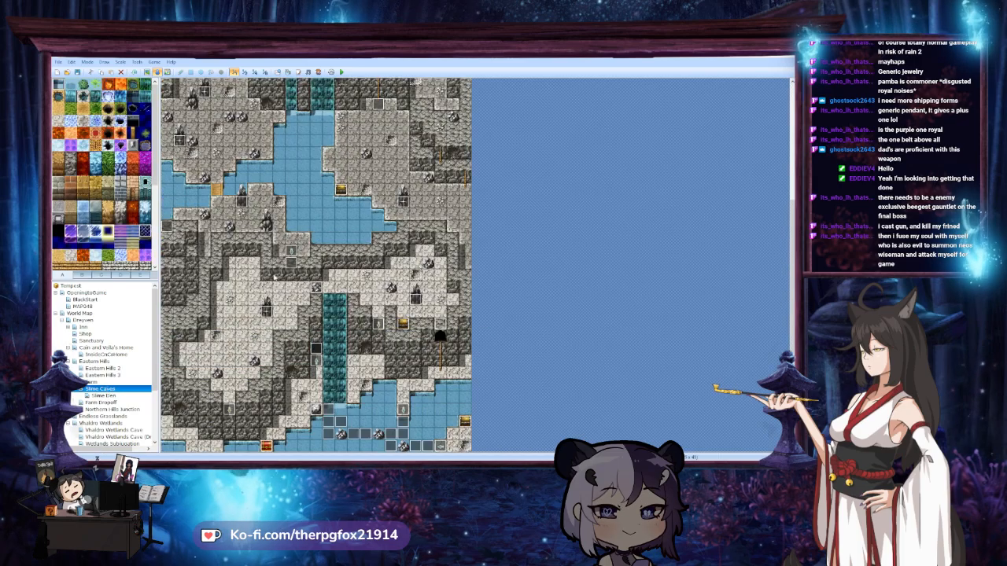
left_click(110, 396)
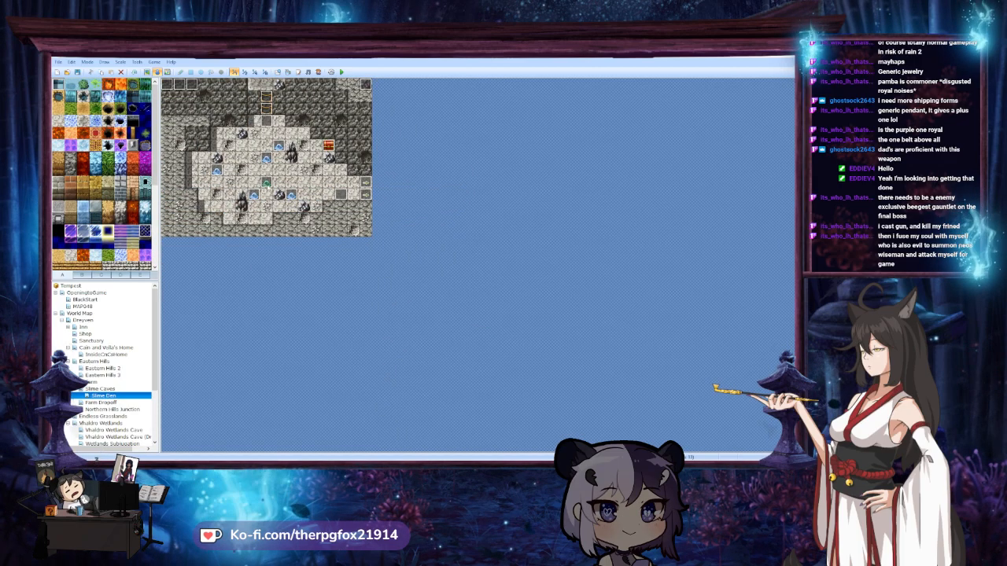
double_click(190, 85)
left_click(542, 380)
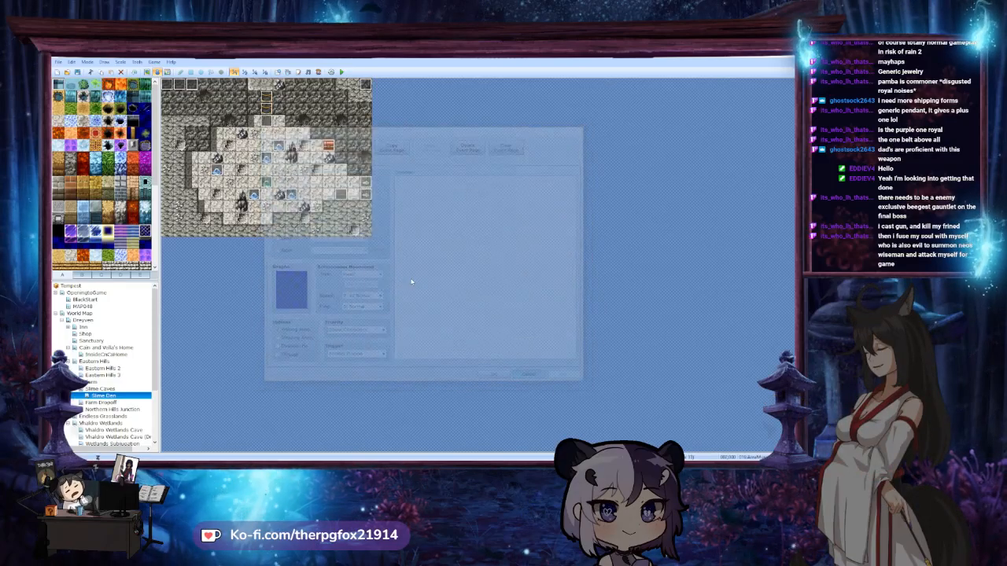
In the enemy database, replace the Green Slime's dropped armor with Wristwatch and save the database
left_click(277, 72)
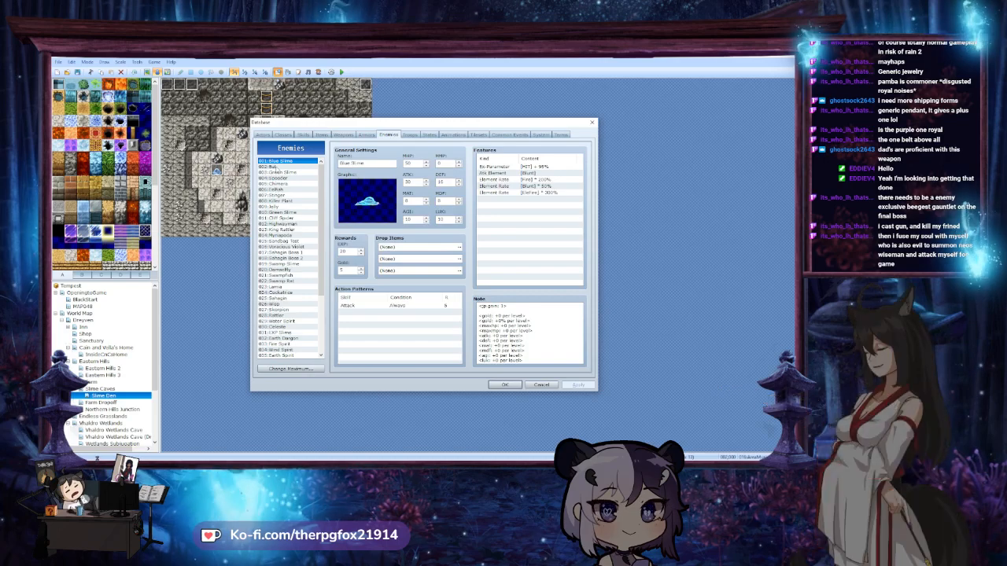
left_click(279, 173)
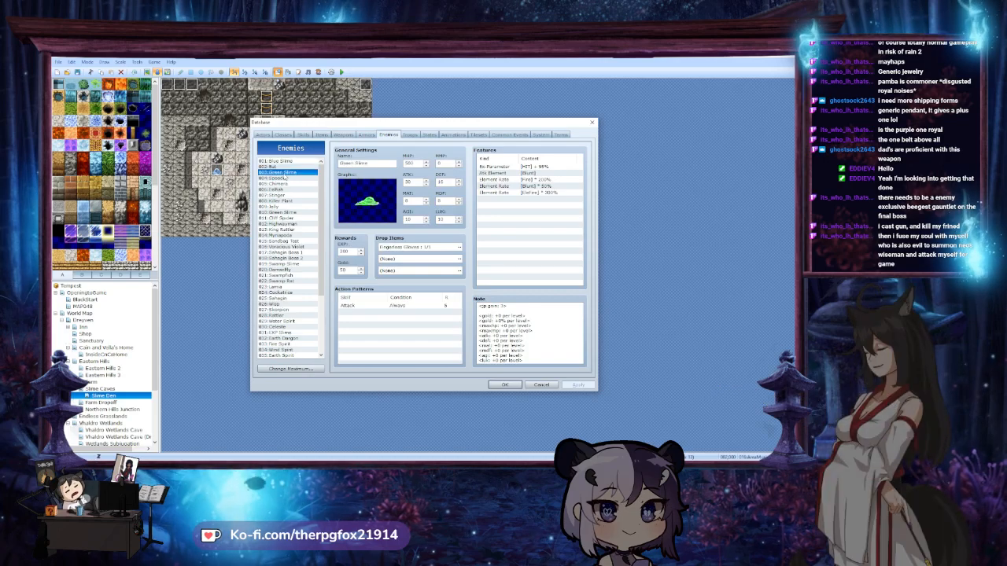
double_click(425, 247)
left_click(465, 257)
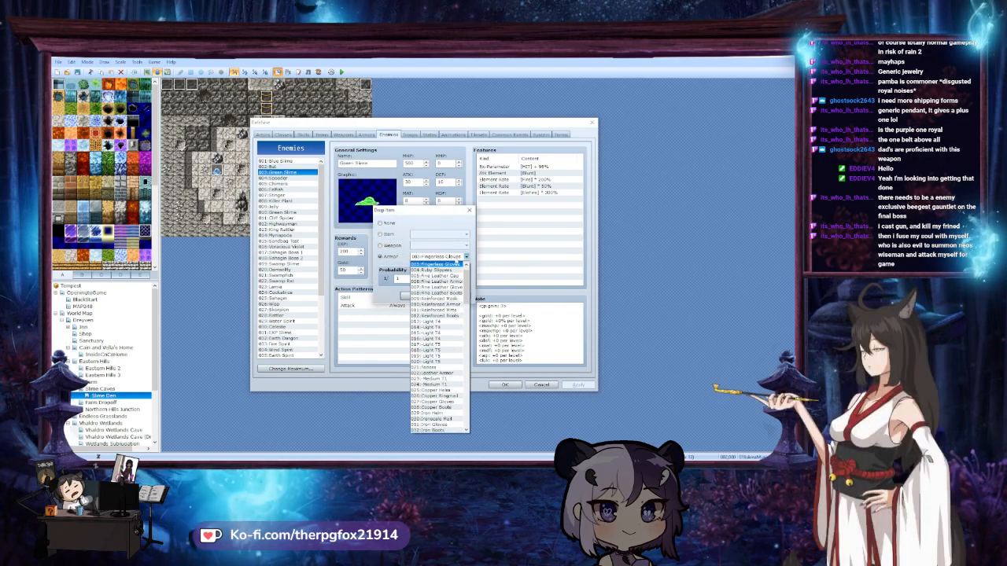
left_click_drag(466, 286, 465, 385)
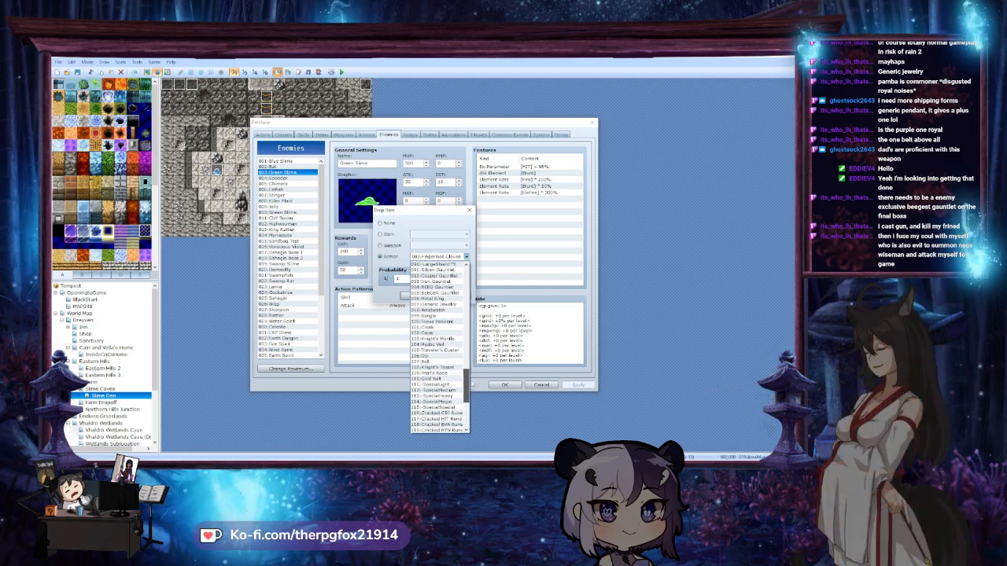
left_click(435, 304)
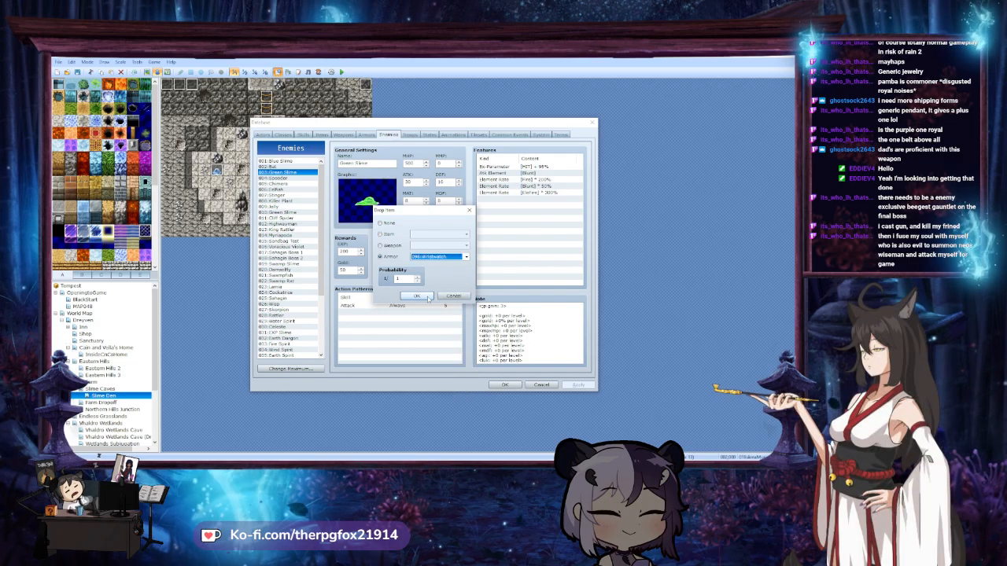
left_click(417, 296)
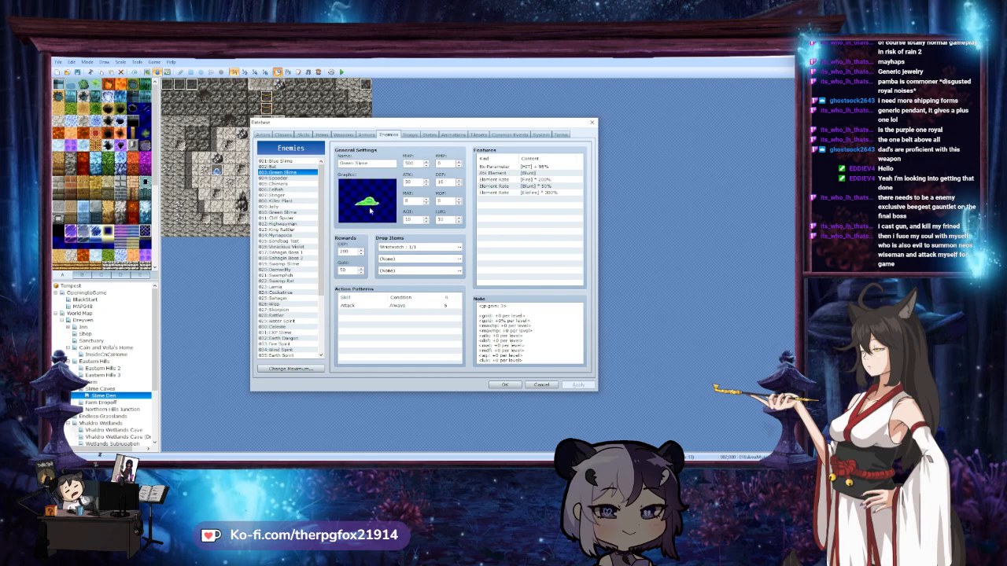
left_click(512, 384)
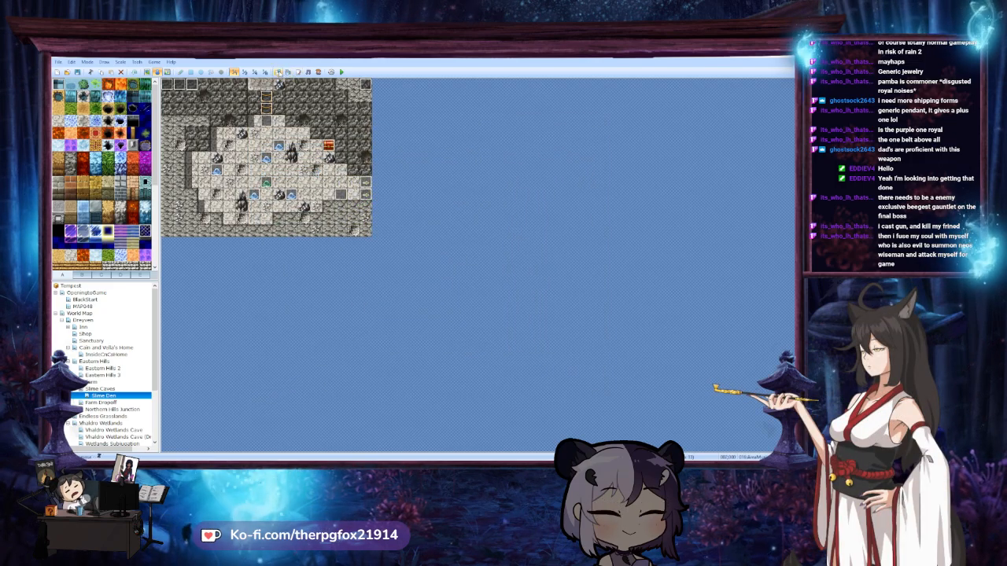
Review the drop items of the database enemies one by one, from Blue Slime to the later entries
left_click(278, 71)
left_click(283, 161)
left_click(283, 166)
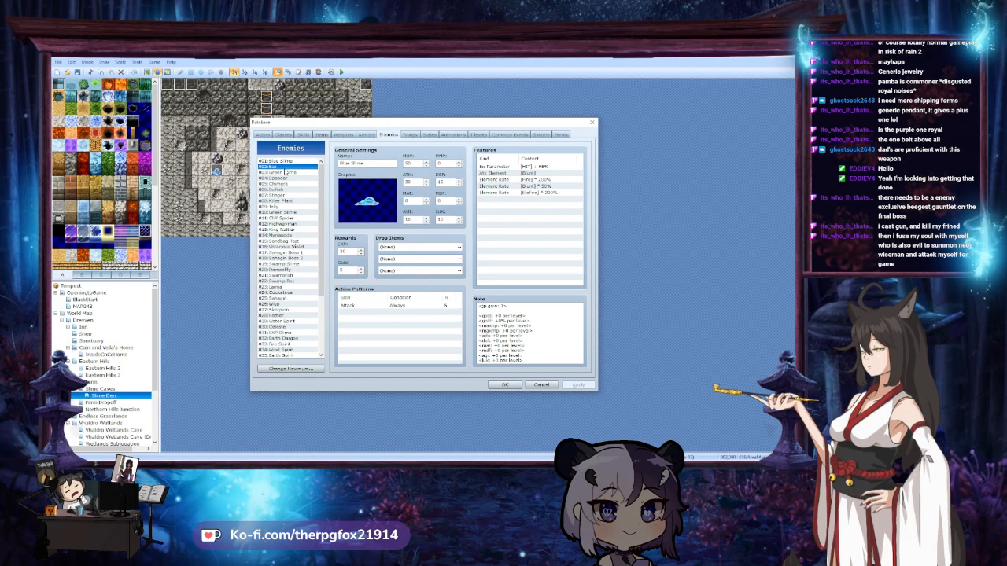
left_click(285, 172)
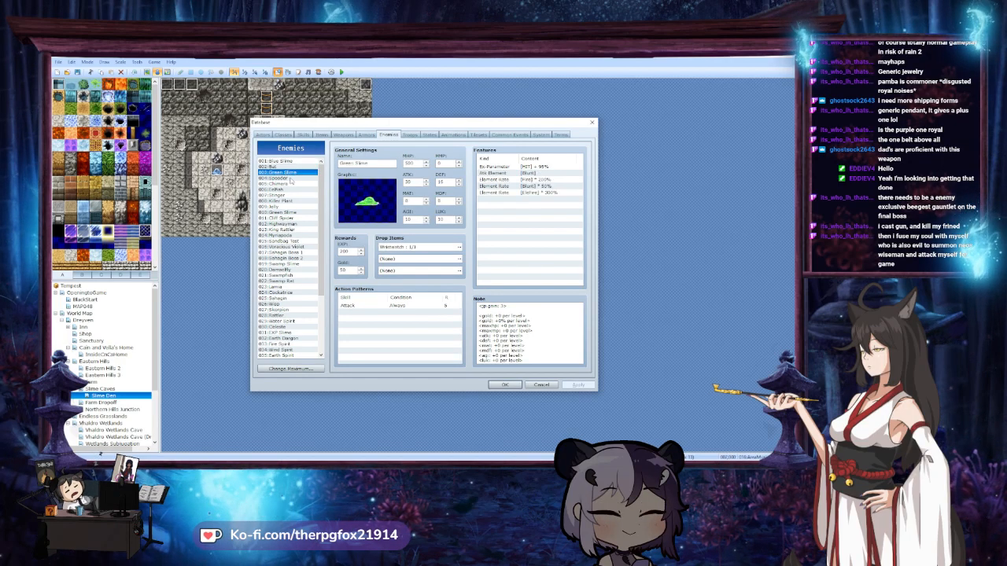
left_click(289, 177)
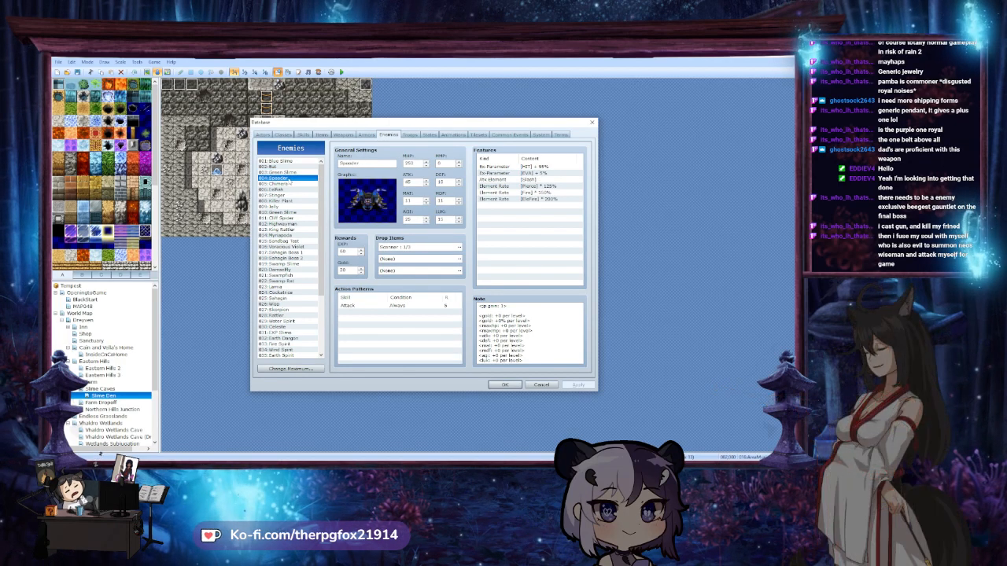
key("Down")
key("Down")
key("Down")
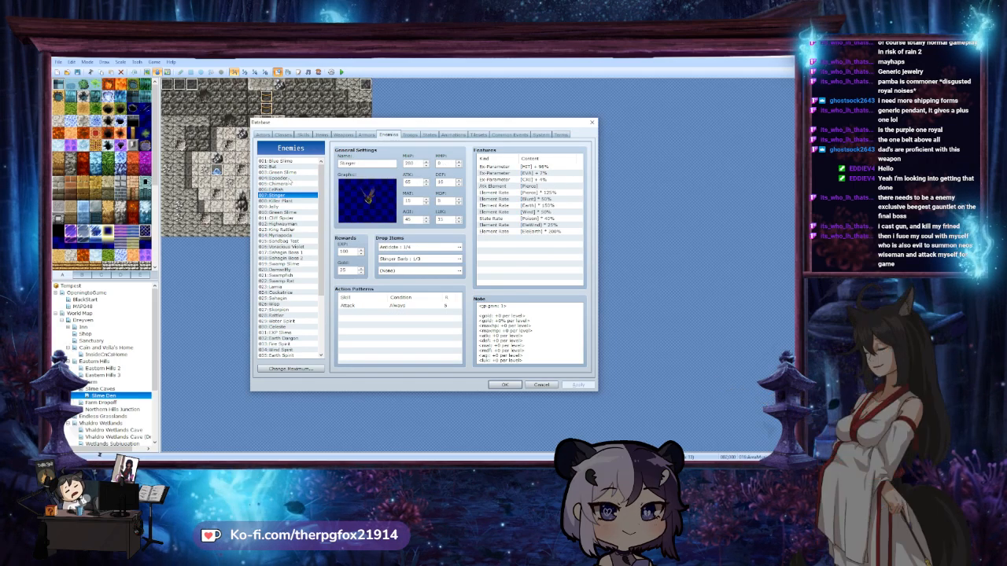
key("Down")
key("Down")
key("Down")
key("Down")
key("Down")
key("Down")
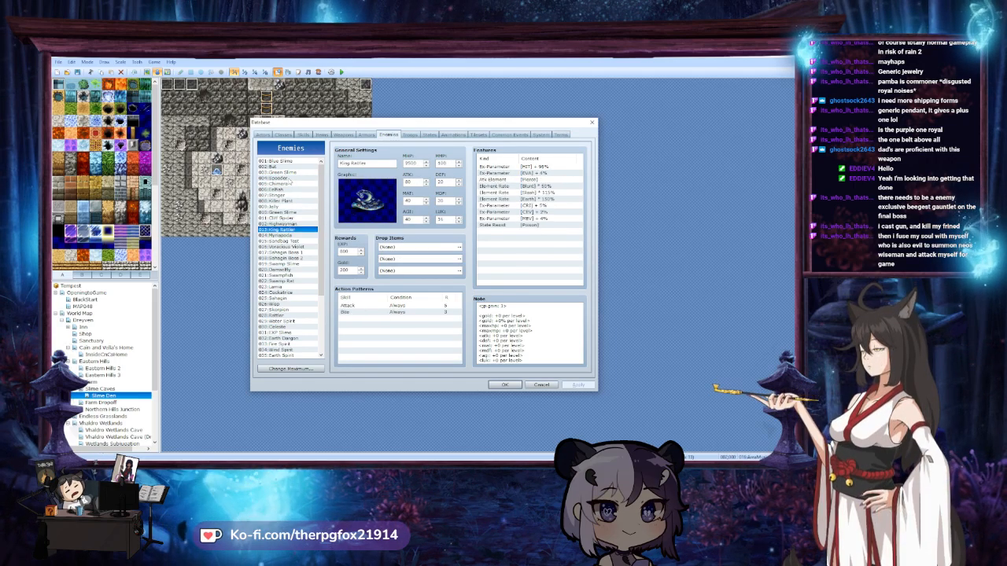
key("Down")
key("Down")
key("Down")
key("Down")
key("Down")
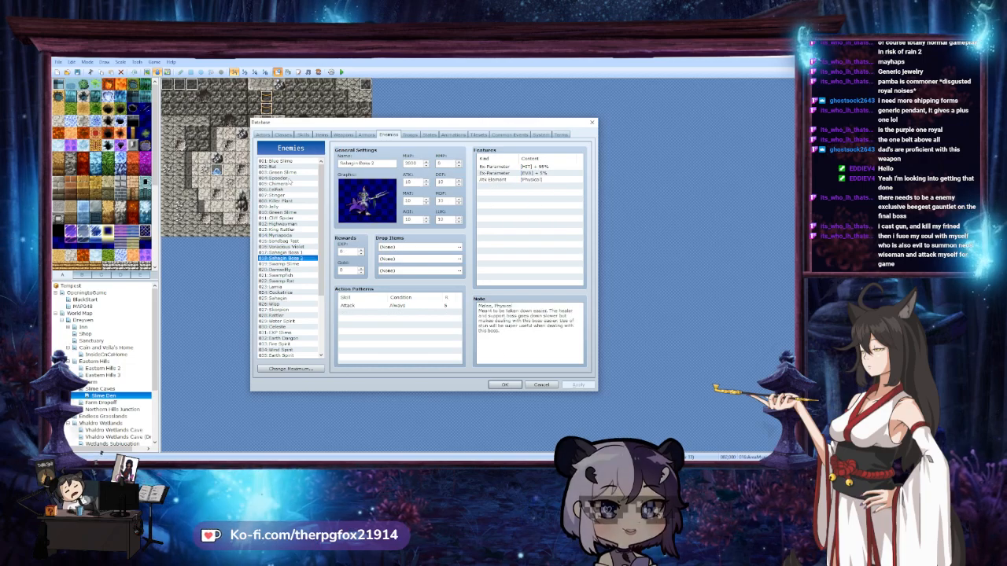
key("Down")
key("Down")
key("Down")
key("Down")
key("Down")
key("Down")
key("Down")
key("Down")
key("Down")
key("Down")
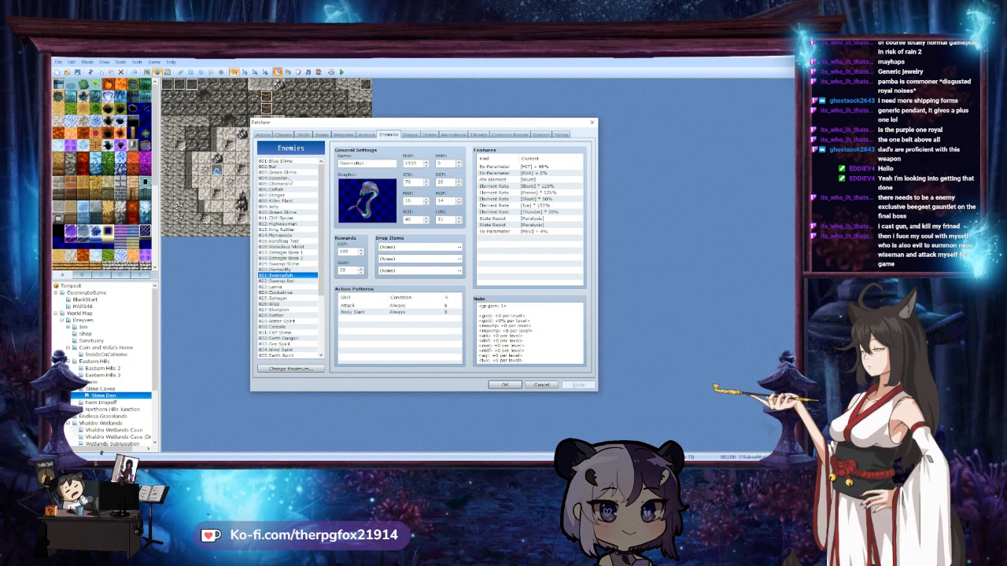
key("Down")
key("Down")
key("Down")
key("Down")
key("Down")
key("Down")
key("Down")
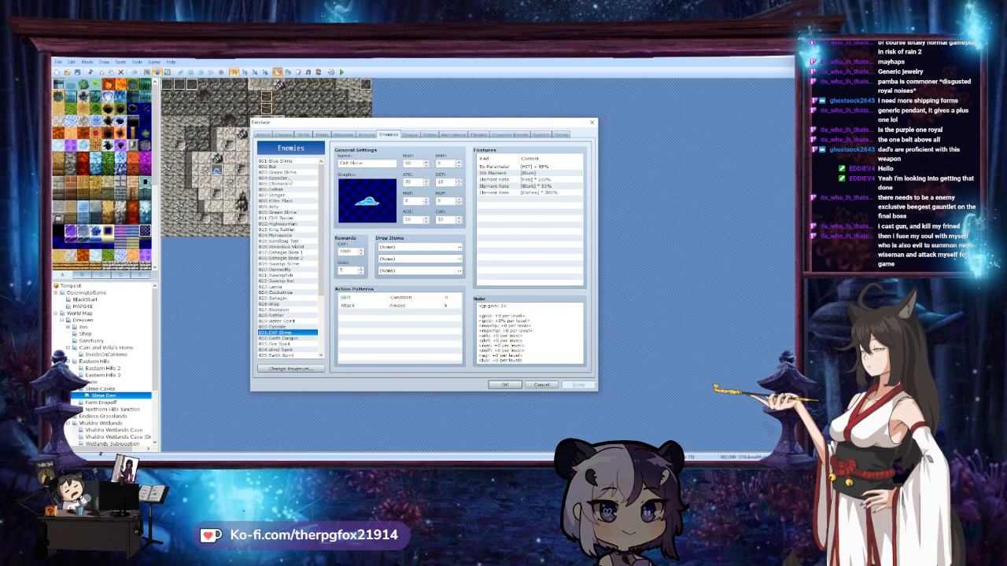
Compare the drops, stats and features of the enemies at the end of the list, including the Water and Fire Spirits
key("Up")
key("Up")
key("Up")
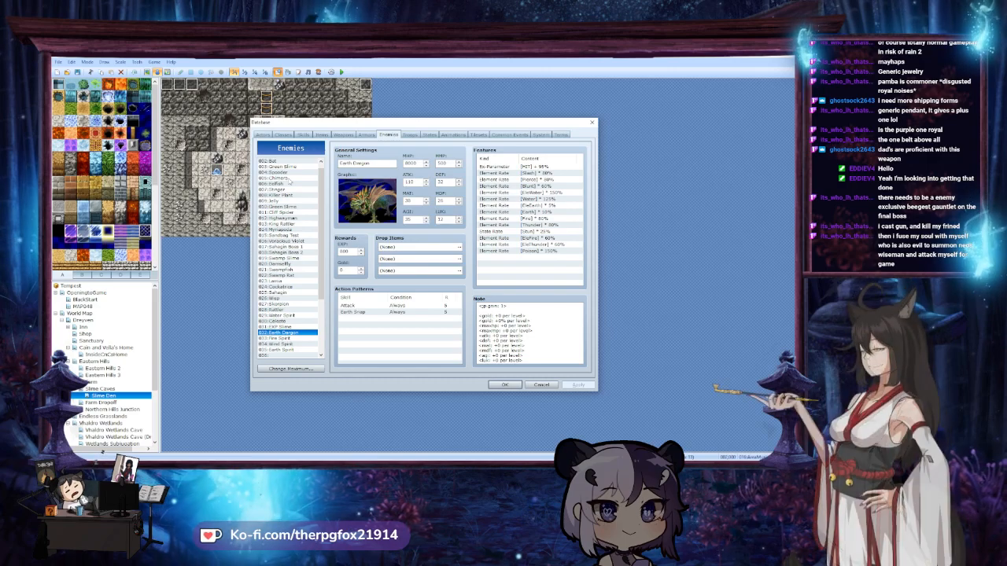
key("Up")
key("Up")
key("Up")
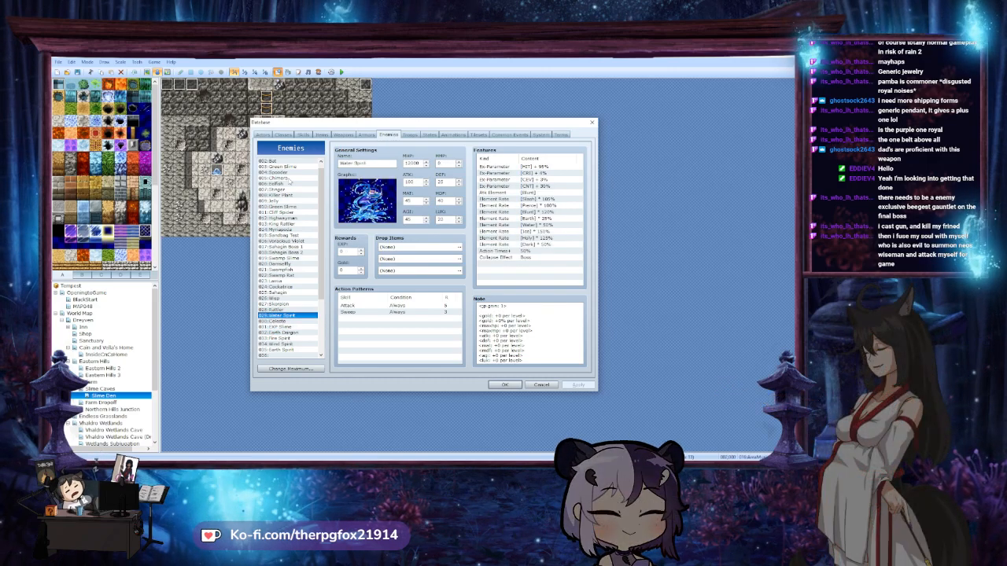
key("Down")
key("Down")
key("Down")
key("Down")
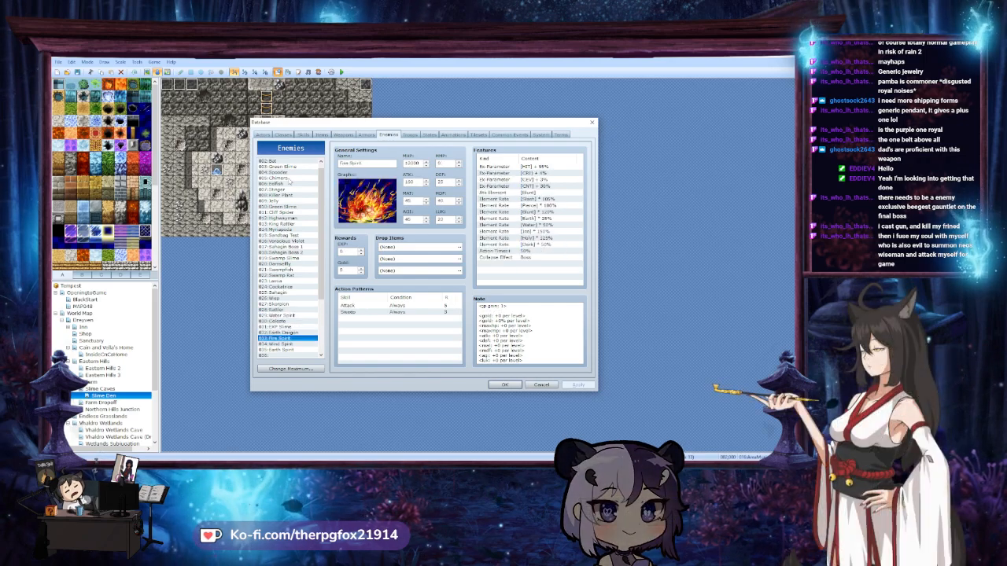
key("Up")
key("Up")
key("Up")
key("Up")
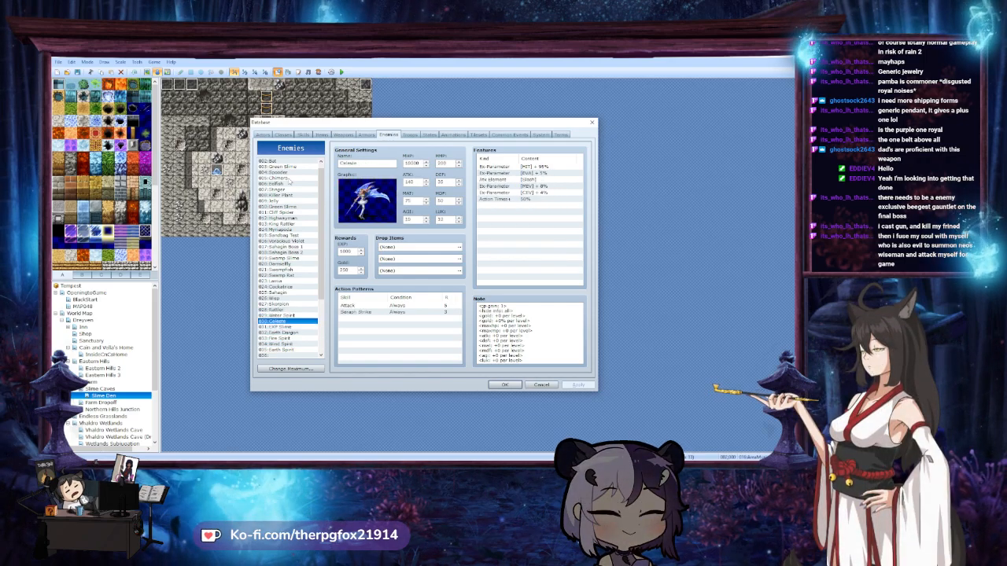
key("Down")
key("Down")
key("Down")
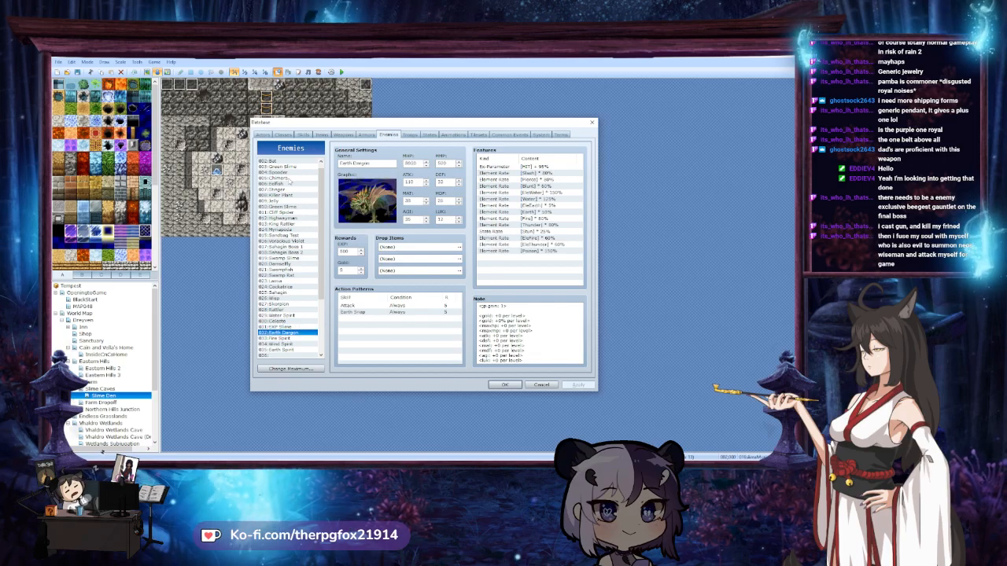
key("Down")
key("Down")
key("Down")
key("Up")
key("Up")
key("Up")
key("Up")
key("Up")
key("Up")
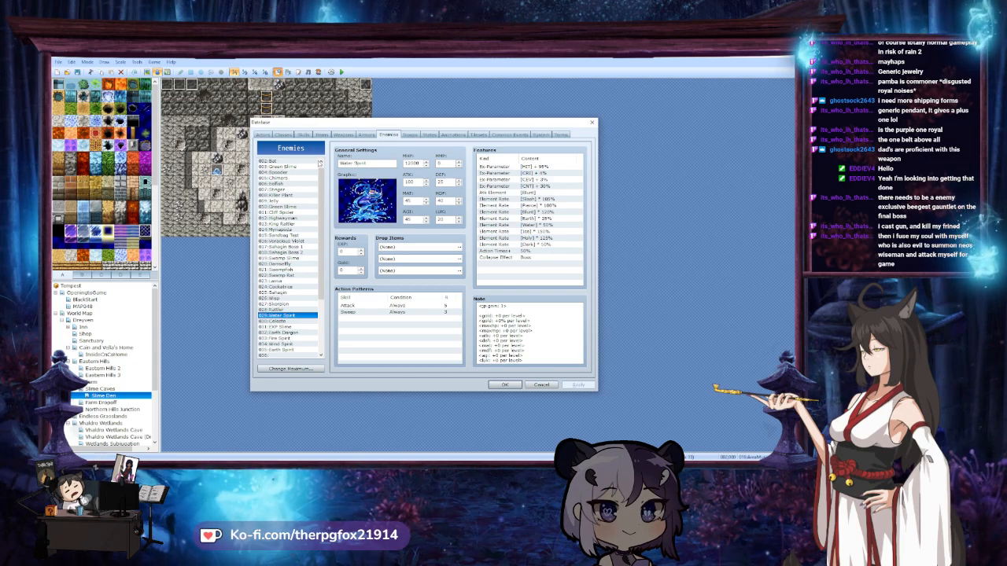
Examine the Water Spirit's features, including its hit rate, action times and collapse effect
left_click(520, 167)
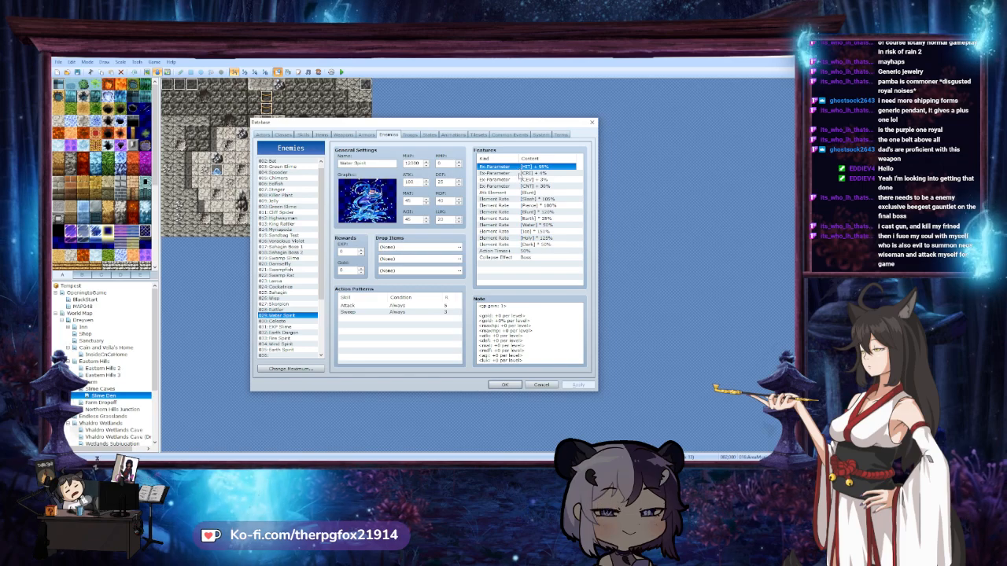
left_click(522, 258)
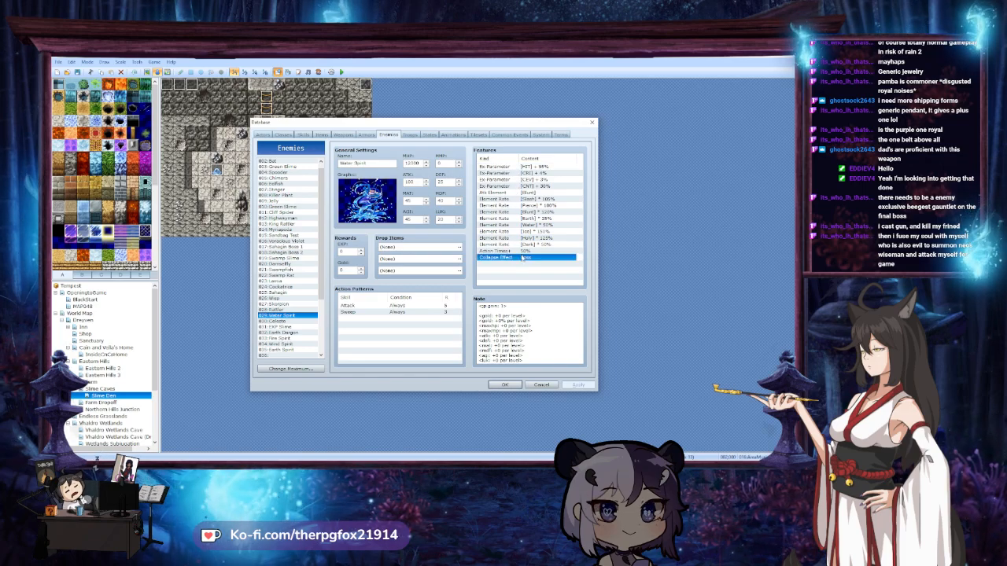
left_click(522, 251)
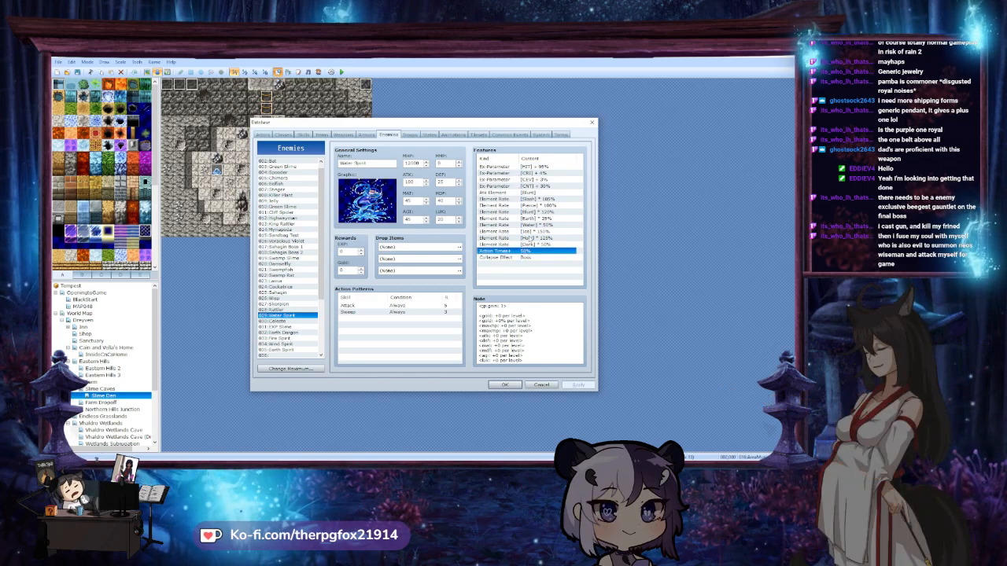
left_click(535, 167)
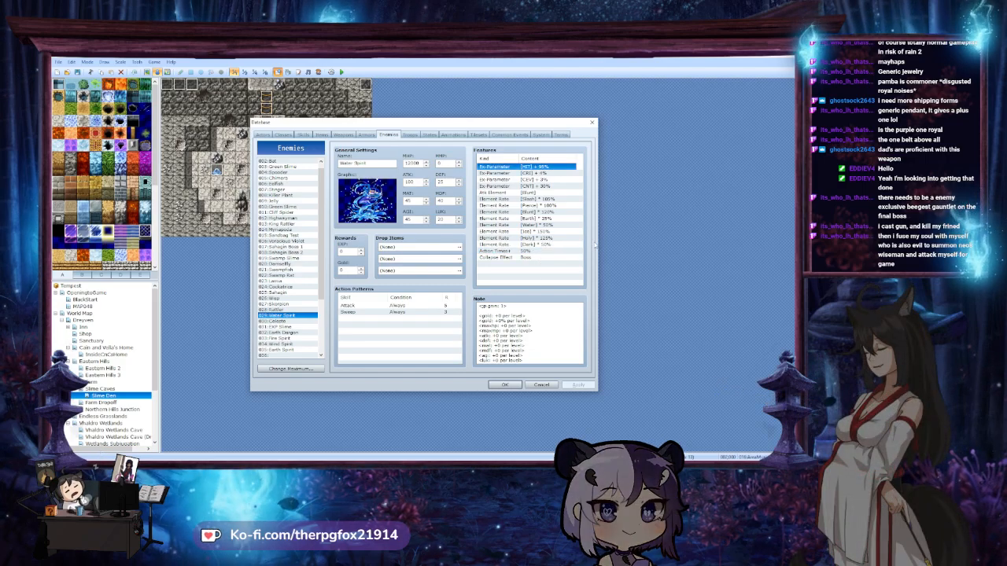
Review the enemies from Rattler back through Voracious Violet to Myriapoda, read Myriapoda's note tags, and close the database with its settings accepted
left_click(301, 309)
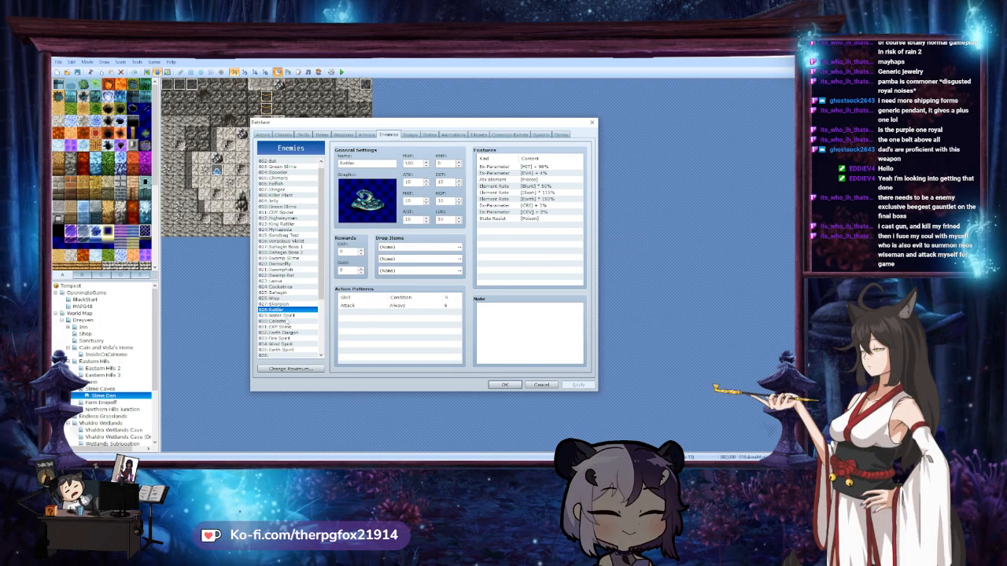
left_click(289, 316)
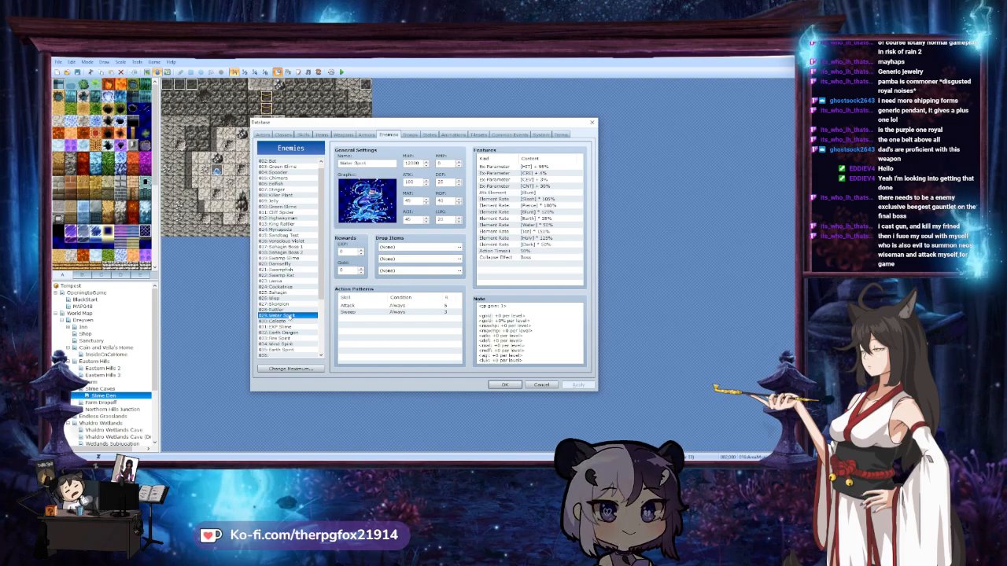
left_click(280, 304)
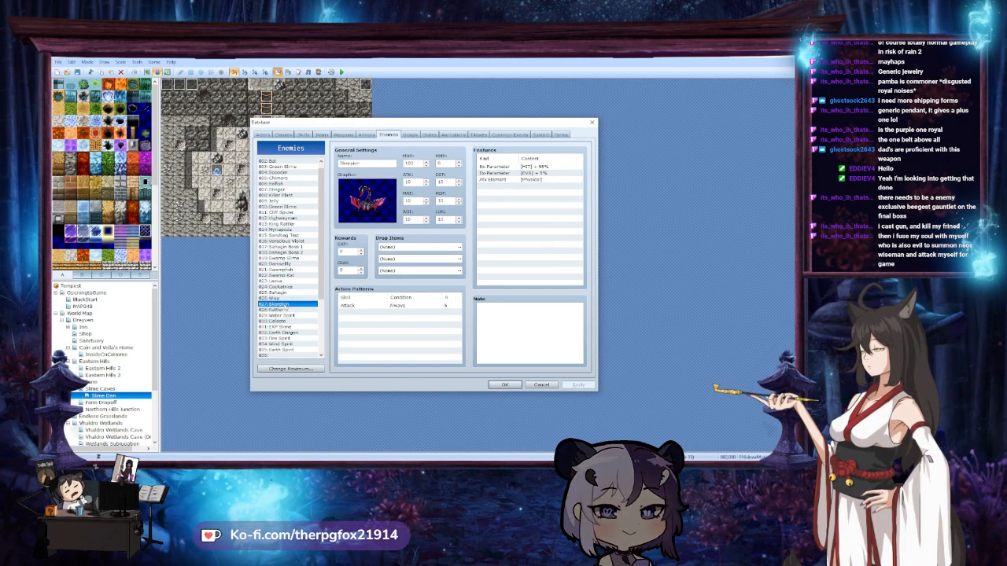
left_click(283, 298)
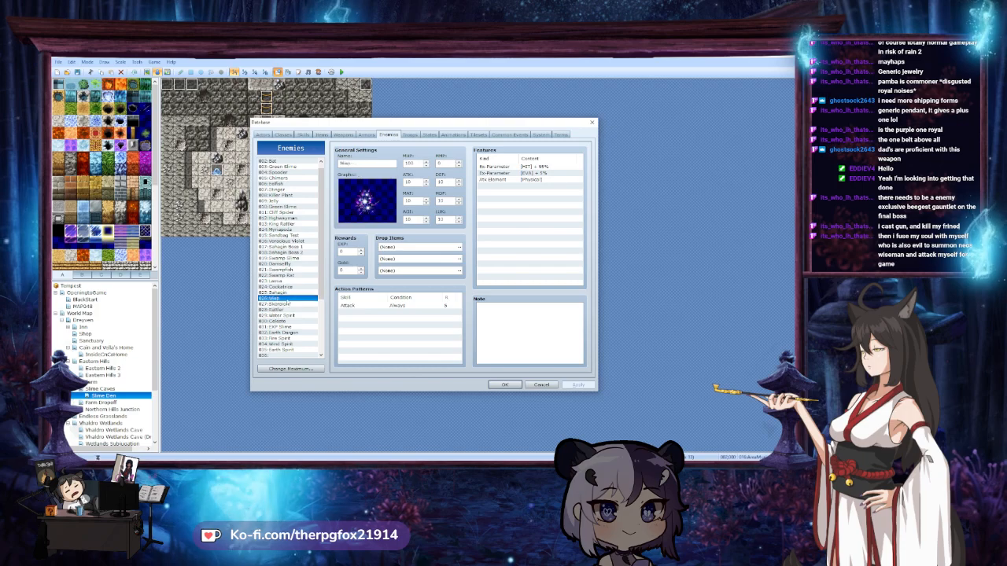
left_click(286, 293)
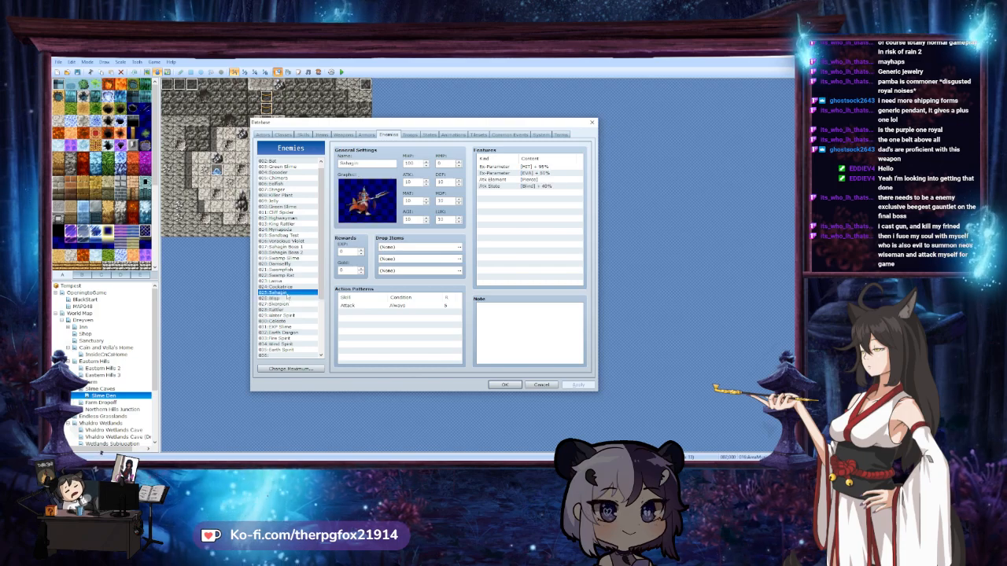
left_click(283, 258)
left_click(285, 241)
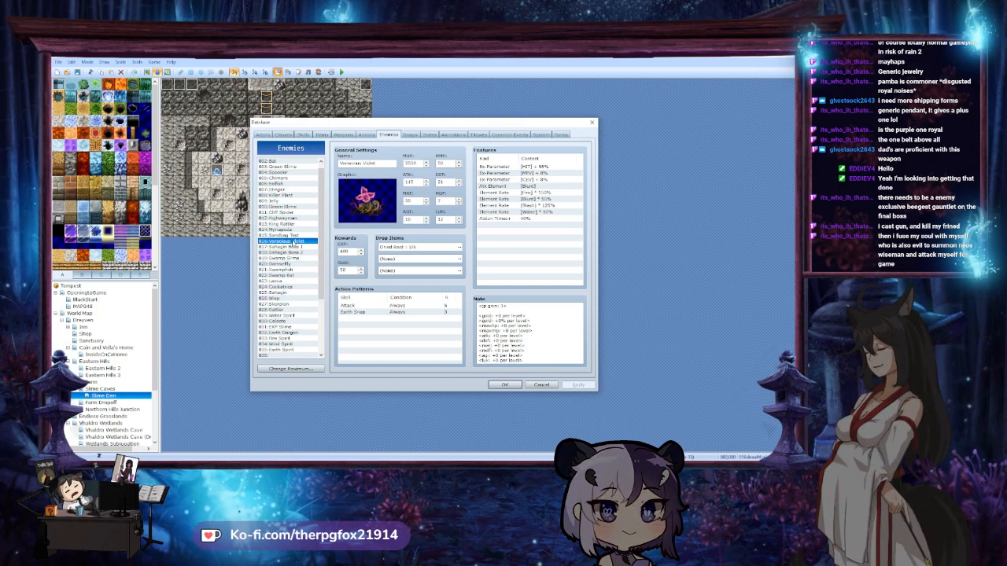
key("Up")
key("Up")
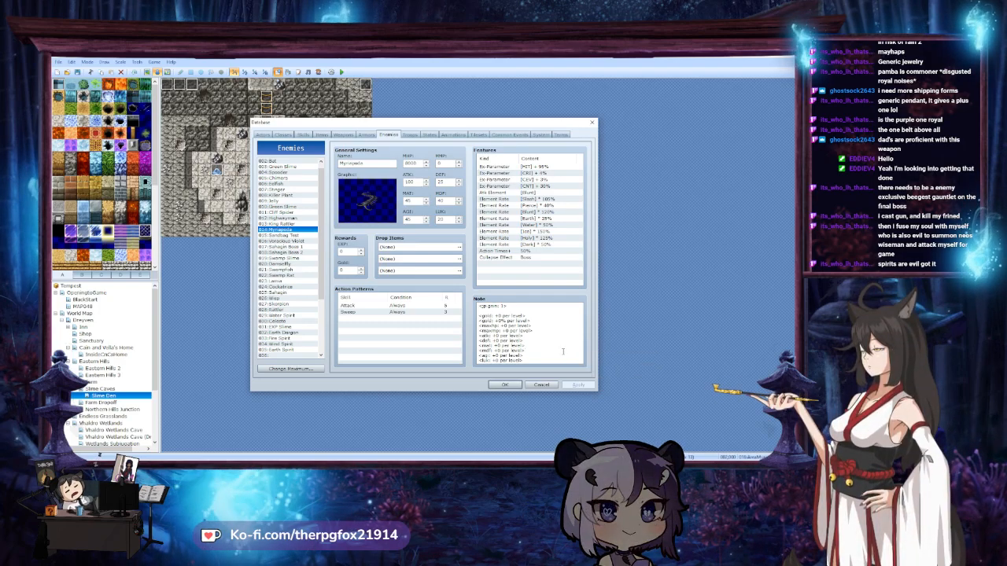
scroll(563, 352, "down", 4)
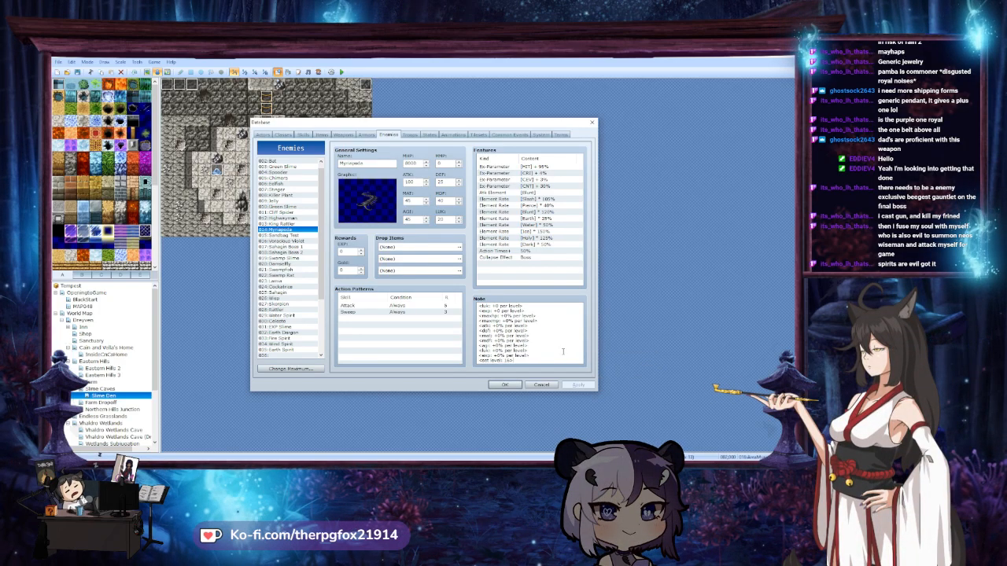
left_click(504, 385)
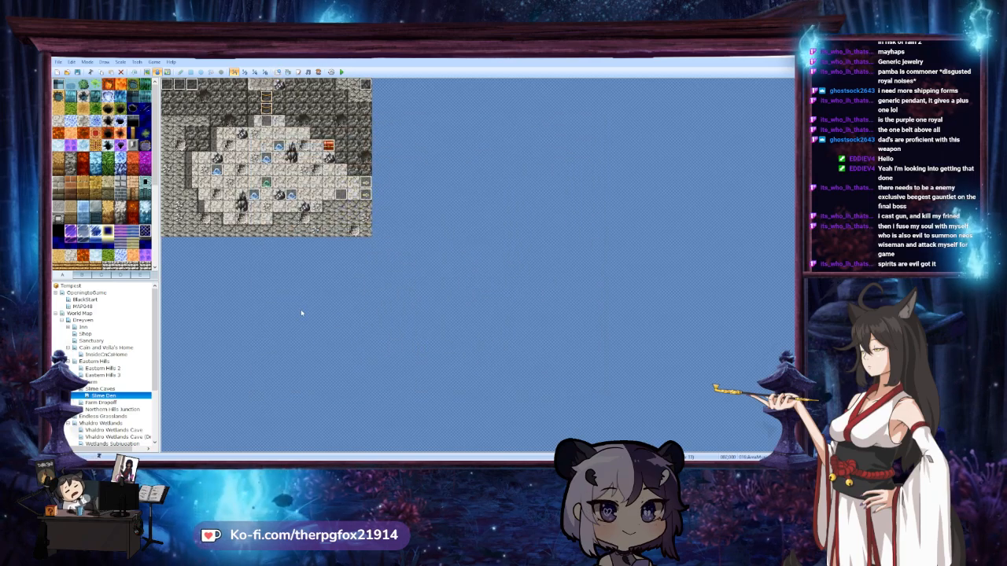
Reopen the enemy database, compare the Fire Spirit and Water Spirit entries, and inspect the Water Spirit's battle graphic and hue setting
left_click(278, 72)
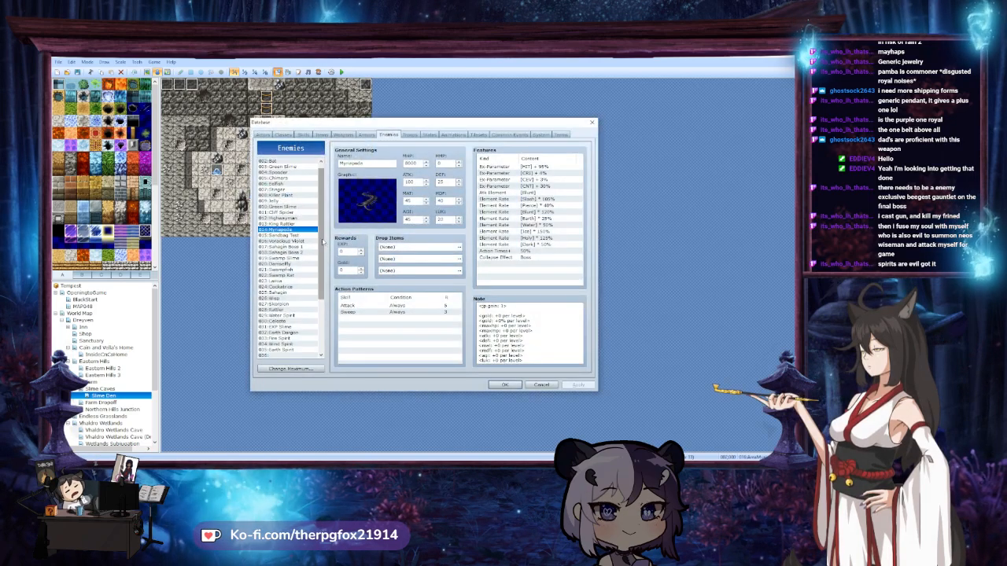
left_click_drag(321, 228, 321, 280)
left_click(295, 270)
left_click(293, 258)
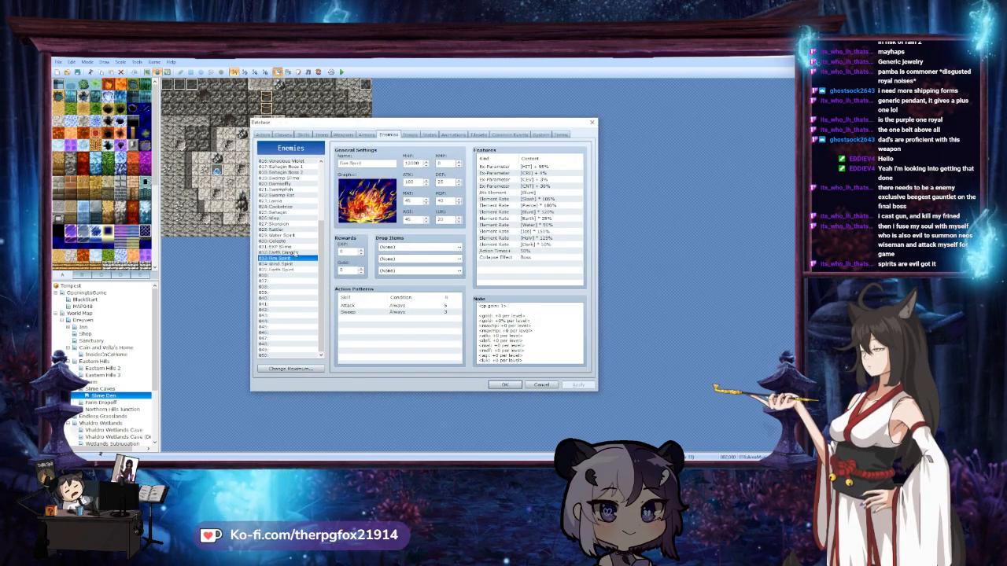
left_click(296, 235)
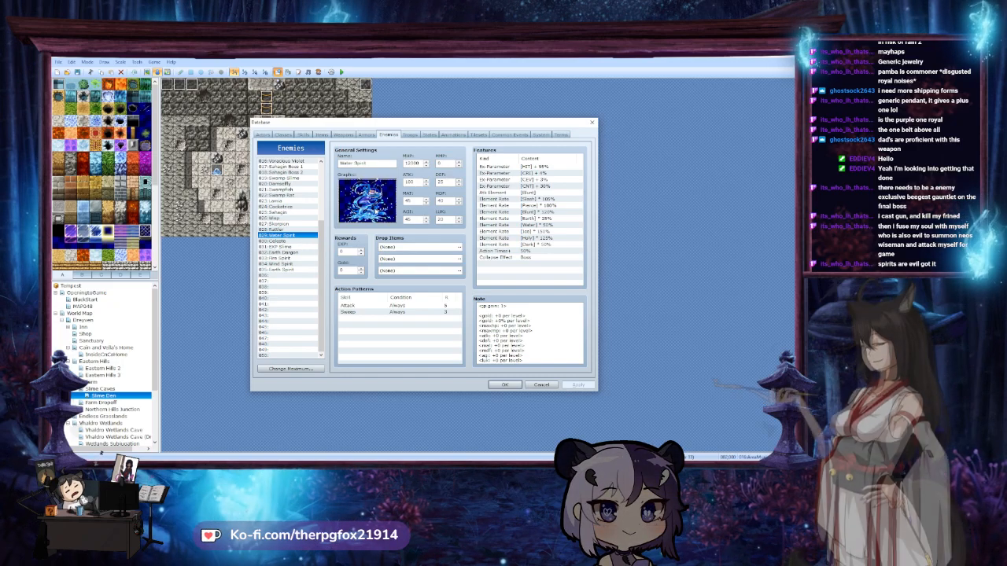
double_click(367, 200)
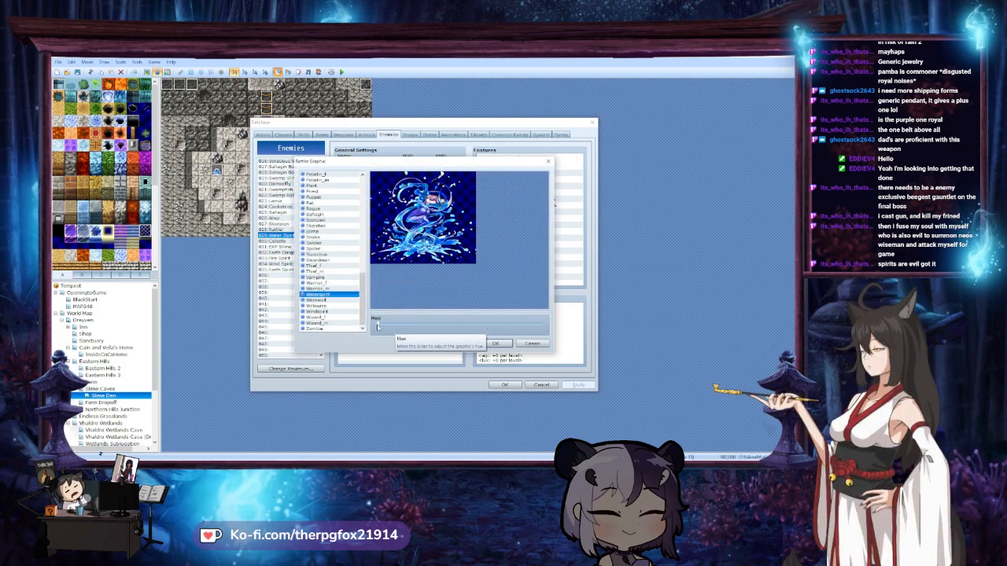
mouse_move(378, 324)
left_mouse_down()
mouse_move(541, 325)
mouse_move(377, 324)
left_mouse_up()
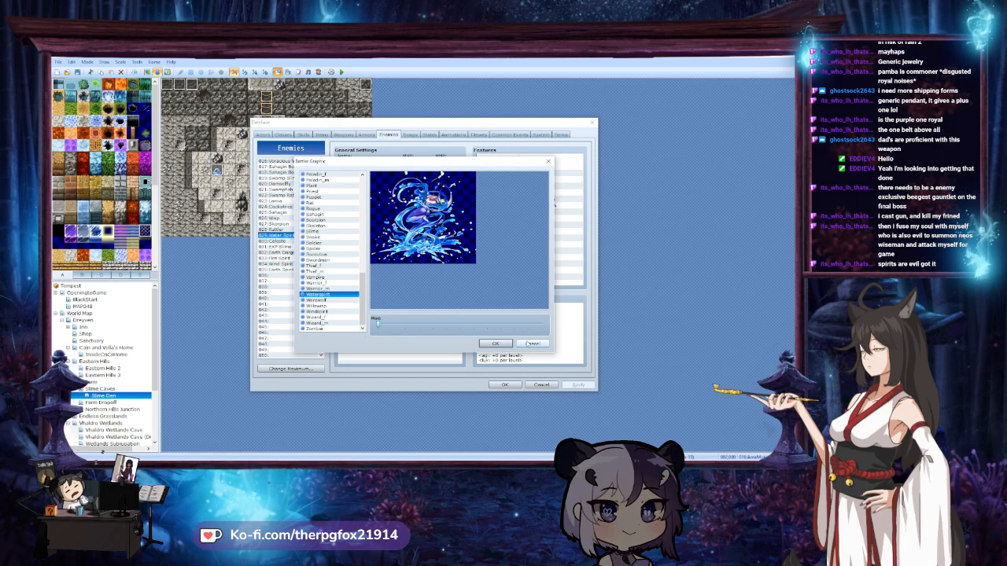
left_click(495, 344)
left_click(296, 259)
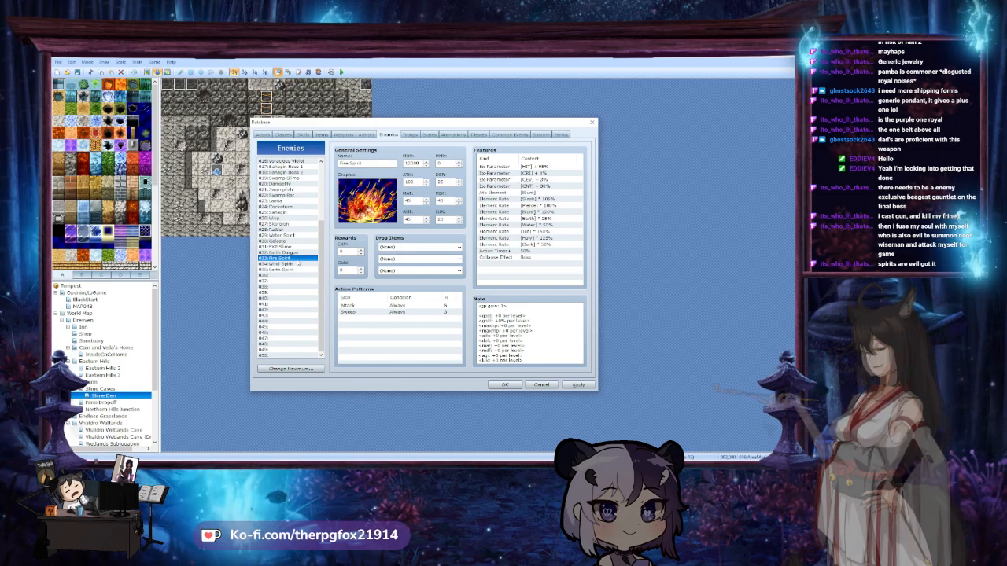
Look through the database's weapons, items, skills and classes sections in turn
left_click_drag(321, 228, 321, 169)
left_click(341, 135)
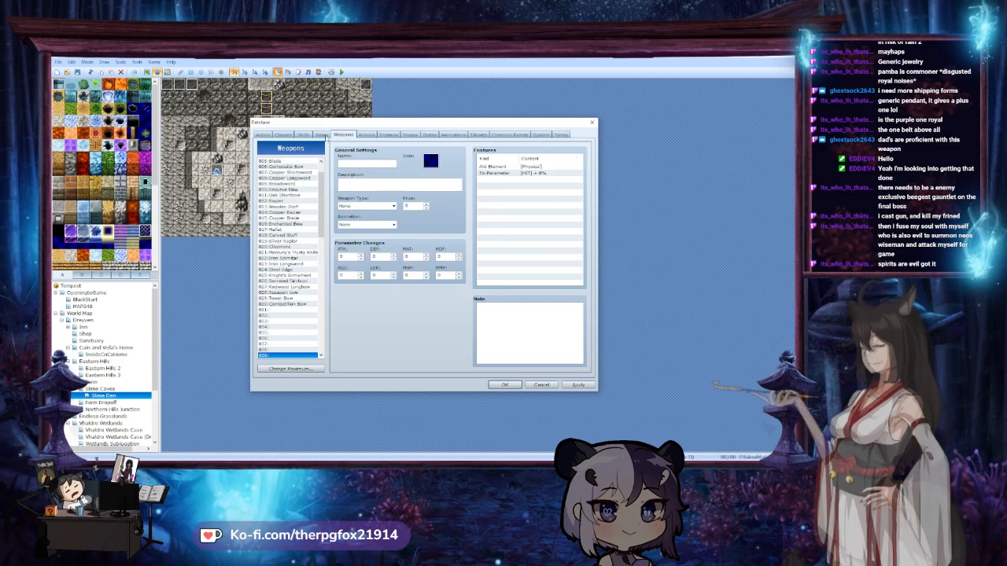
left_click(321, 135)
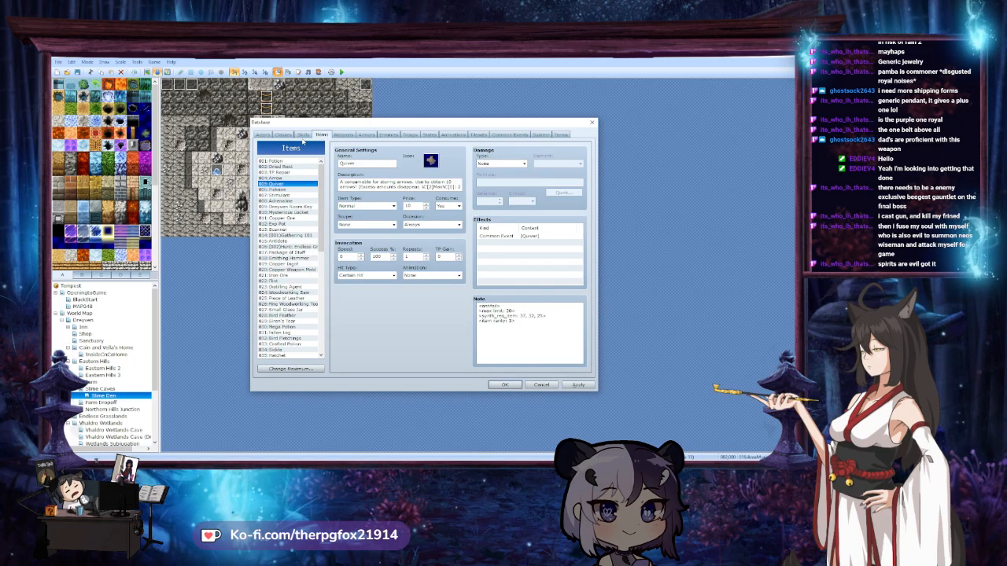
left_click(303, 134)
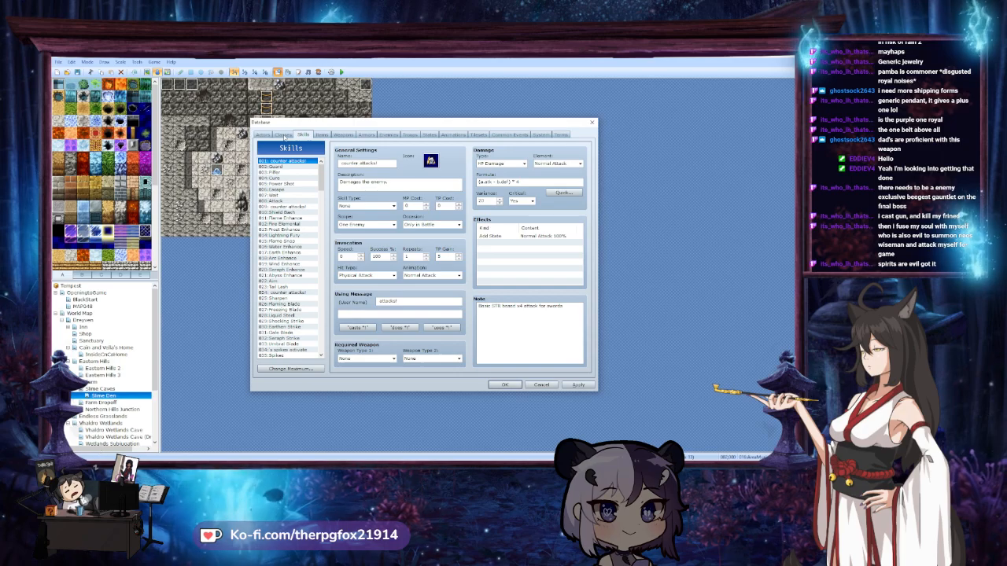
left_click(281, 135)
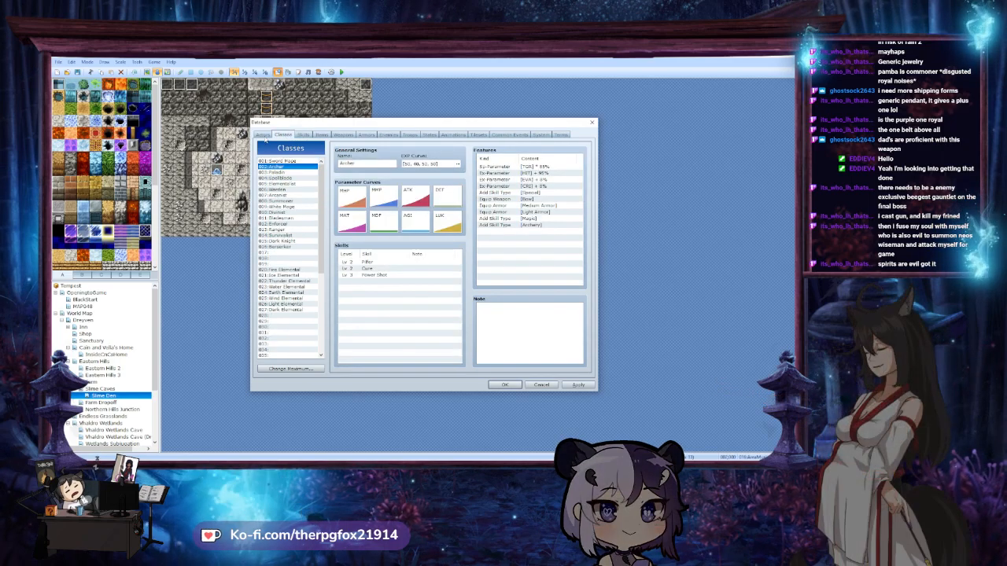
Look through the database's actors and the weapon entries from Spectrum Bow to Grand Staff, and close the database without saving
left_click(263, 134)
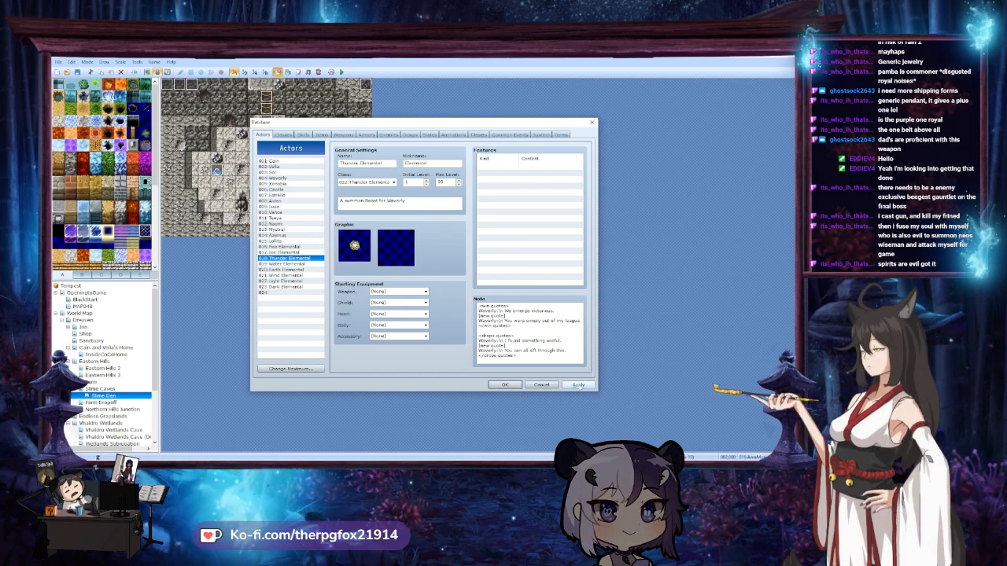
left_click(346, 135)
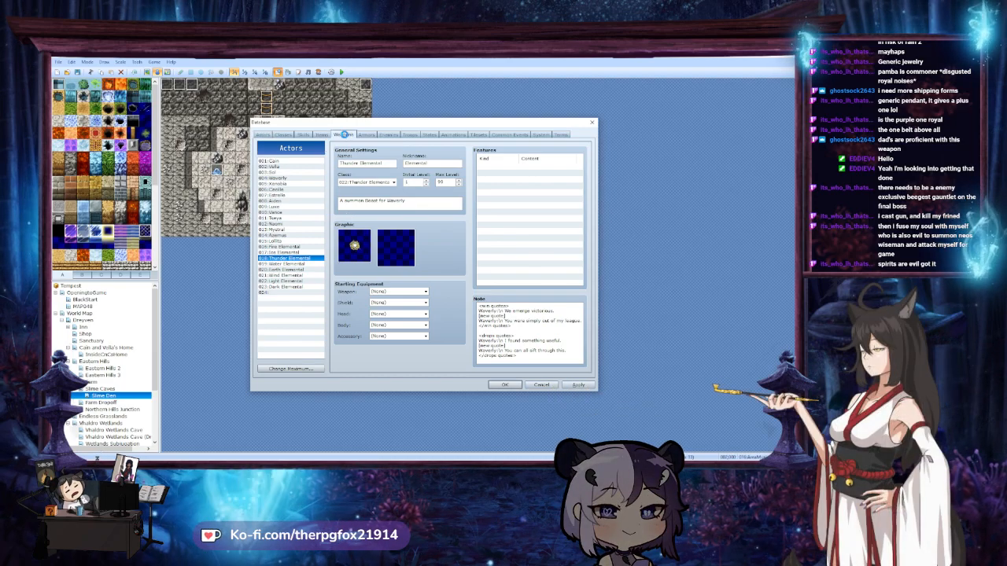
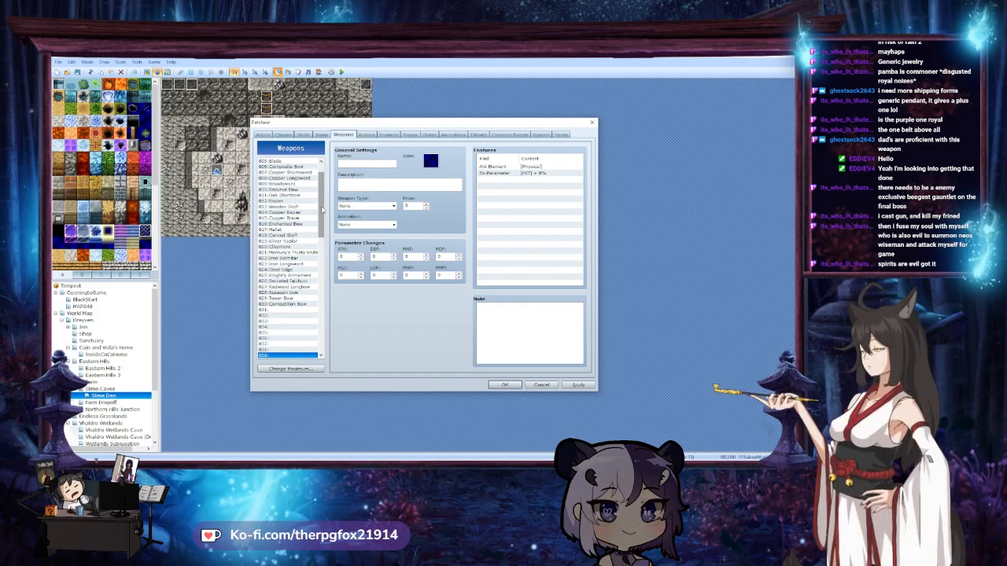
scroll(314, 236, "down", 5)
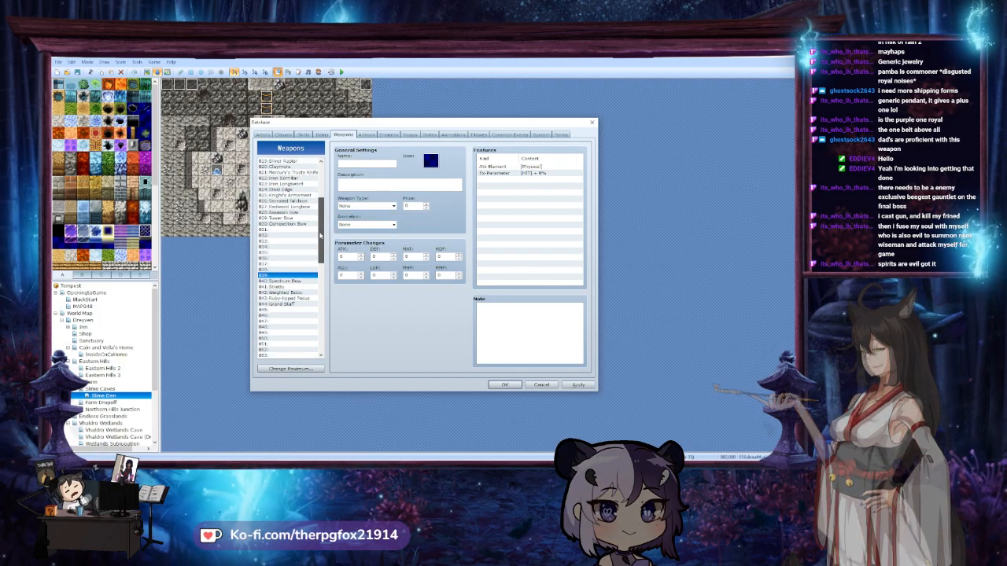
left_click(300, 282)
key("Down")
key("Down")
key("Down")
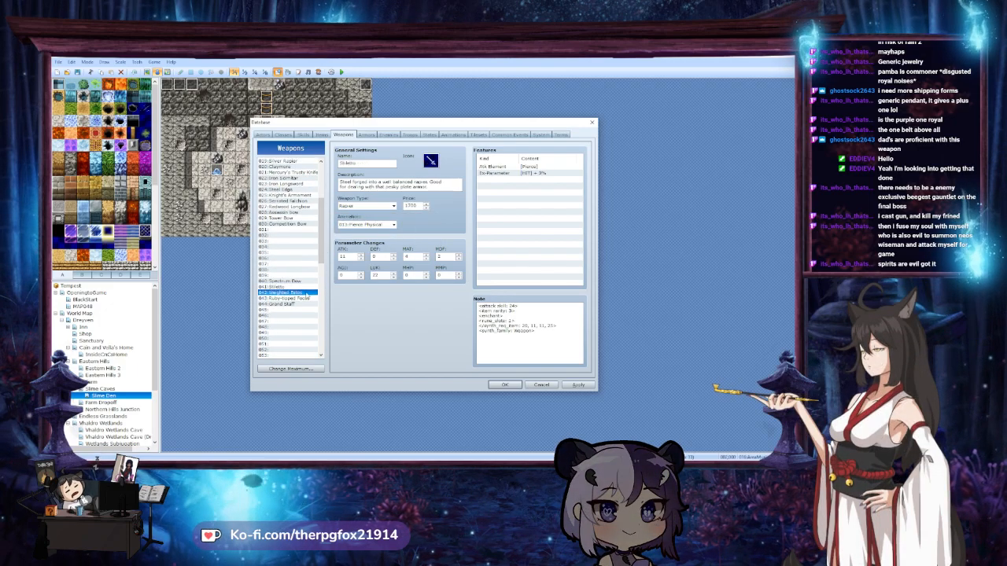
key("Down")
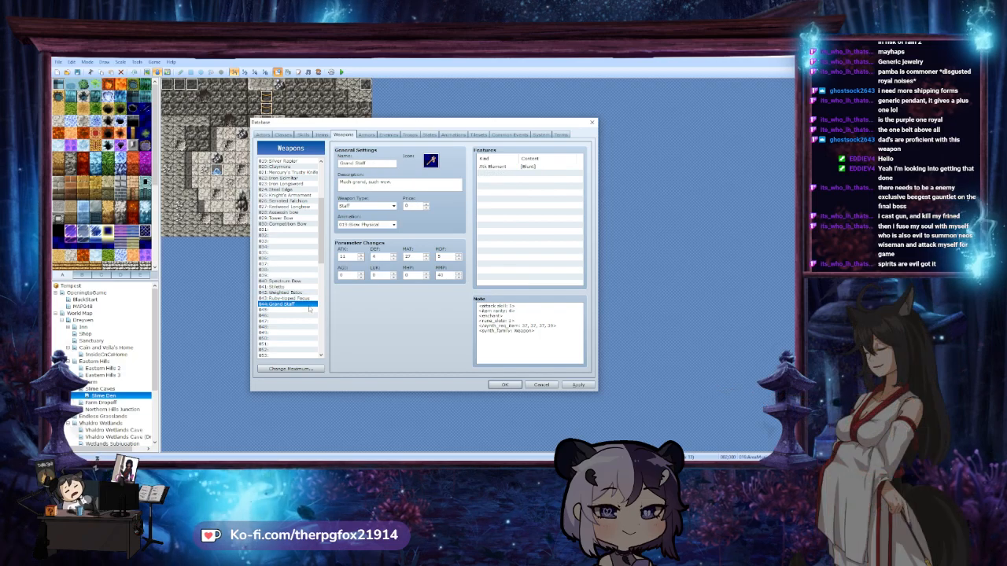
left_click(540, 385)
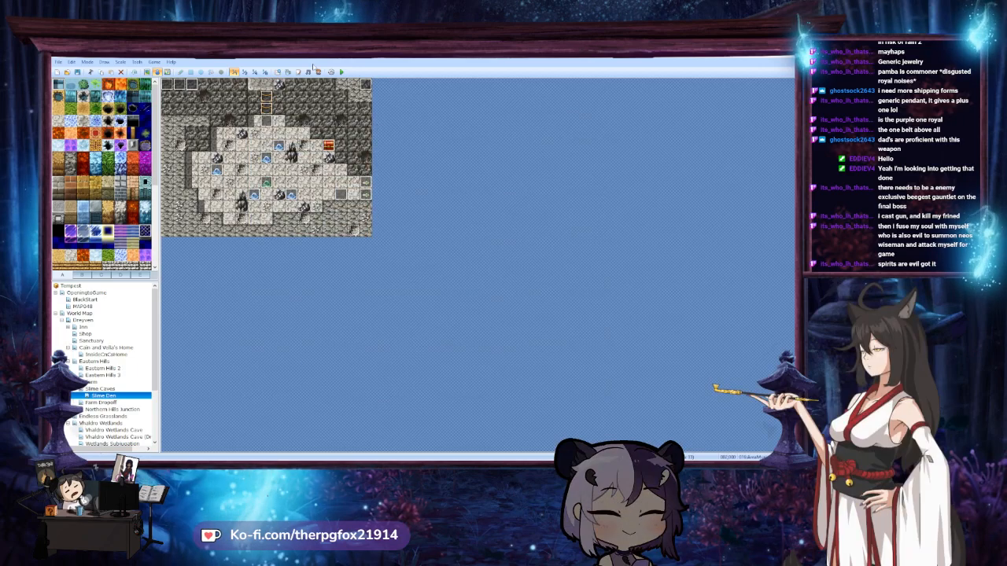
Browse the background music tracks in the sound test, select Field_04 and close the sound test
left_click(309, 72)
left_click(412, 223)
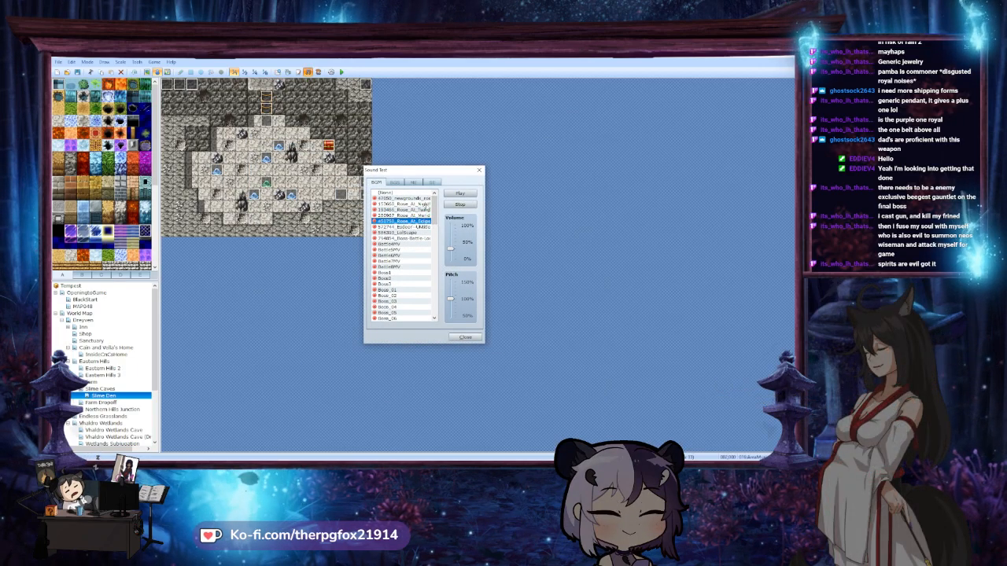
scroll(437, 208, "down", 2)
scroll(437, 208, "down", 2)
scroll(438, 214, "down", 1)
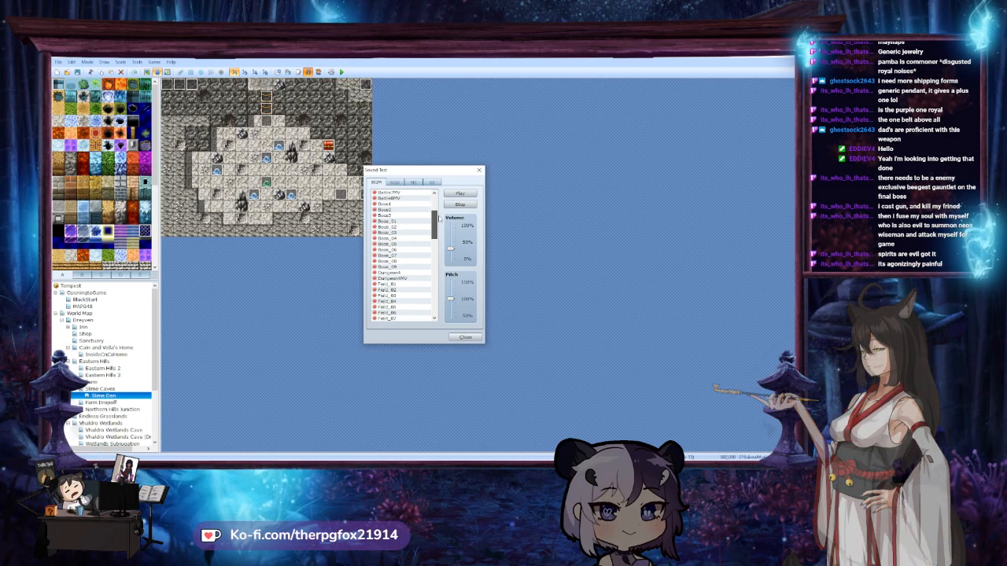
scroll(441, 226, "down", 2)
left_click(398, 272)
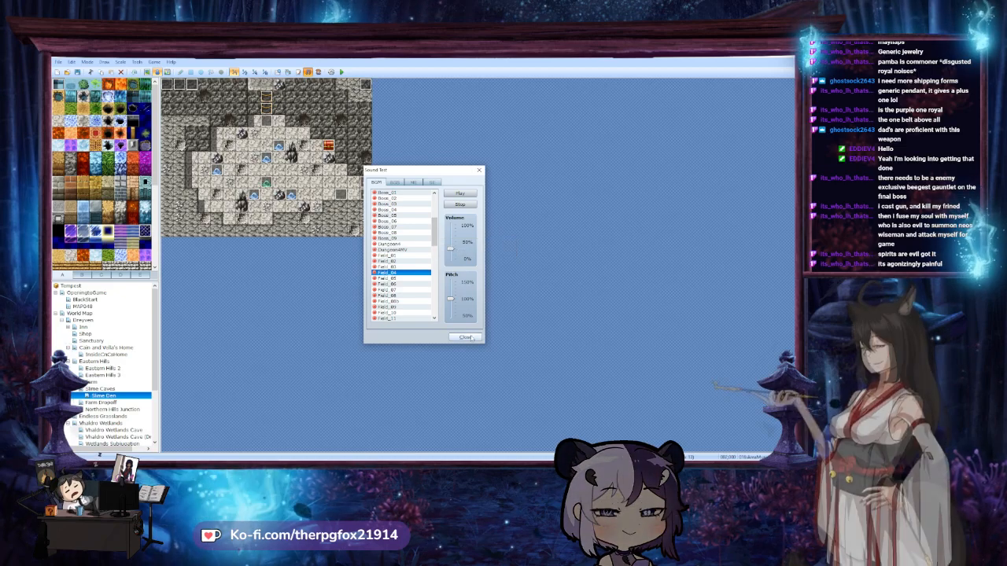
left_click(466, 338)
Reopen the database, look over the weapon list again and close it
left_click(276, 73)
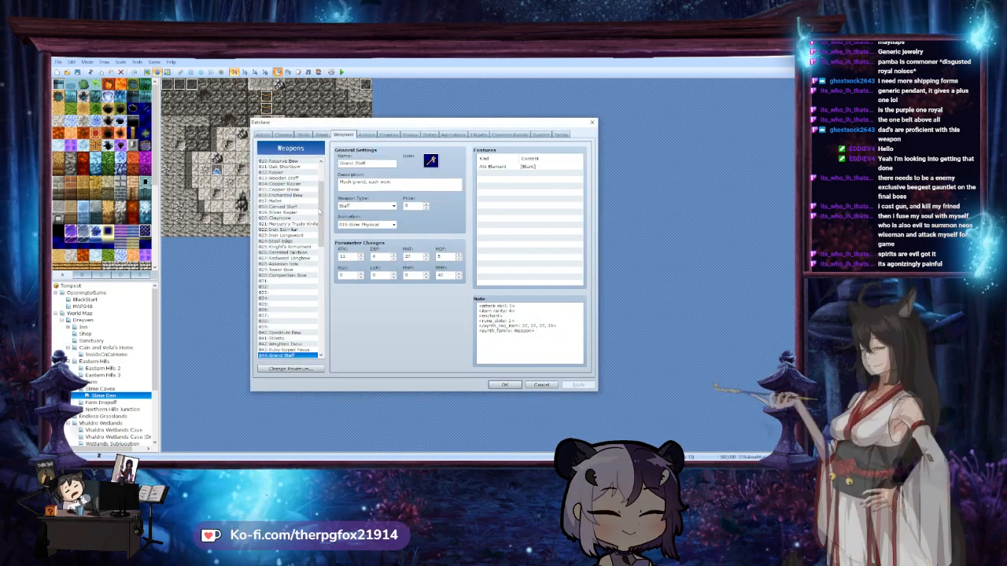
scroll(322, 210, "down", 1)
mouse_move(322, 211)
left_mouse_down()
mouse_move(324, 254)
mouse_move(331, 185)
mouse_move(332, 225)
left_mouse_up()
left_click(509, 386)
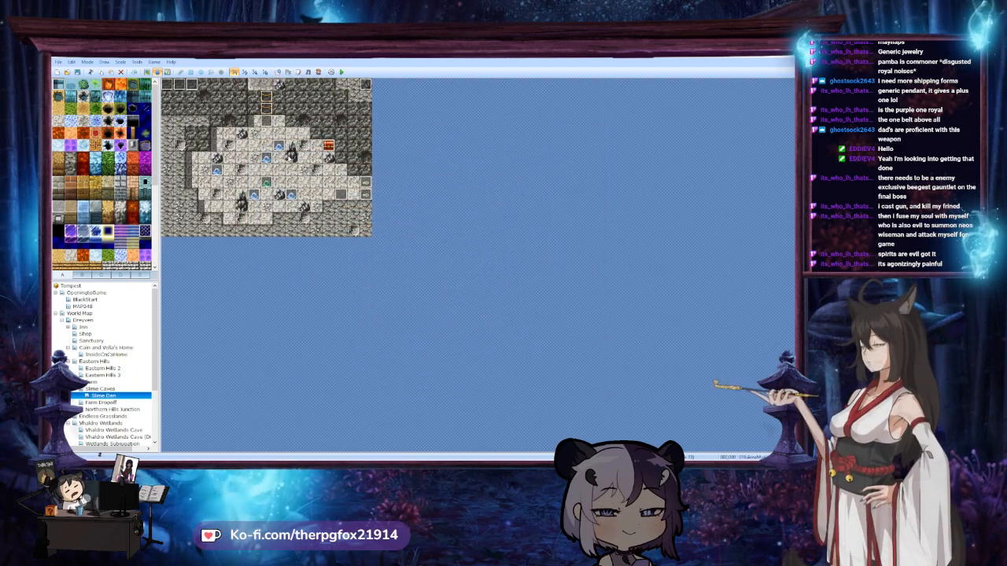
On the Northern Hills Junction map, change the chest event's armor reward to Copper Gloves
left_click(112, 409)
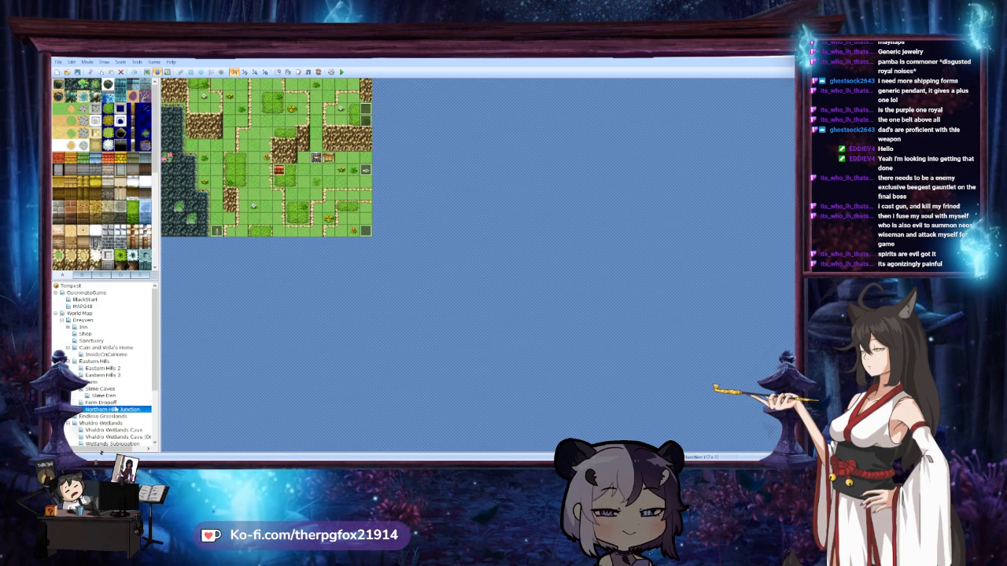
double_click(278, 171)
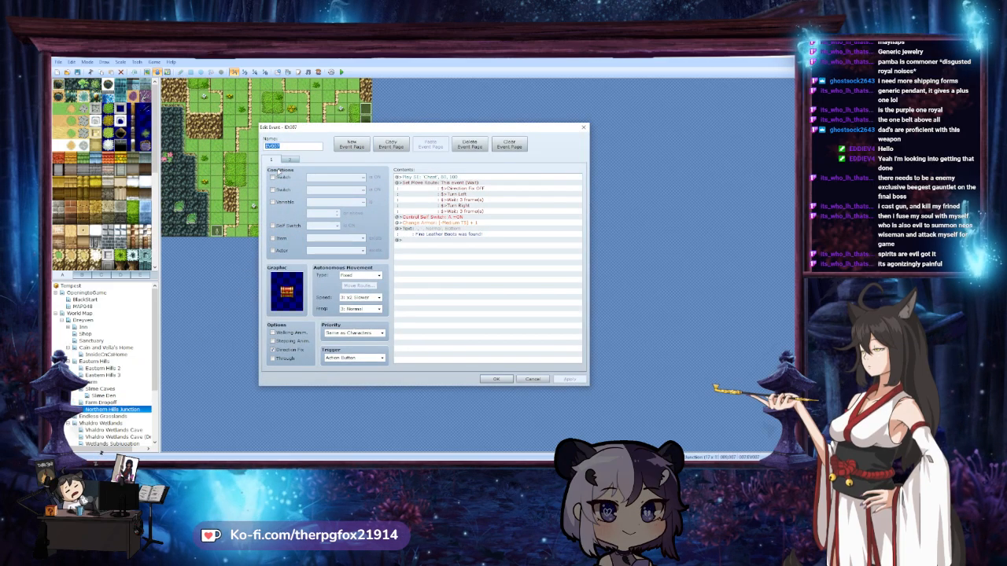
double_click(453, 225)
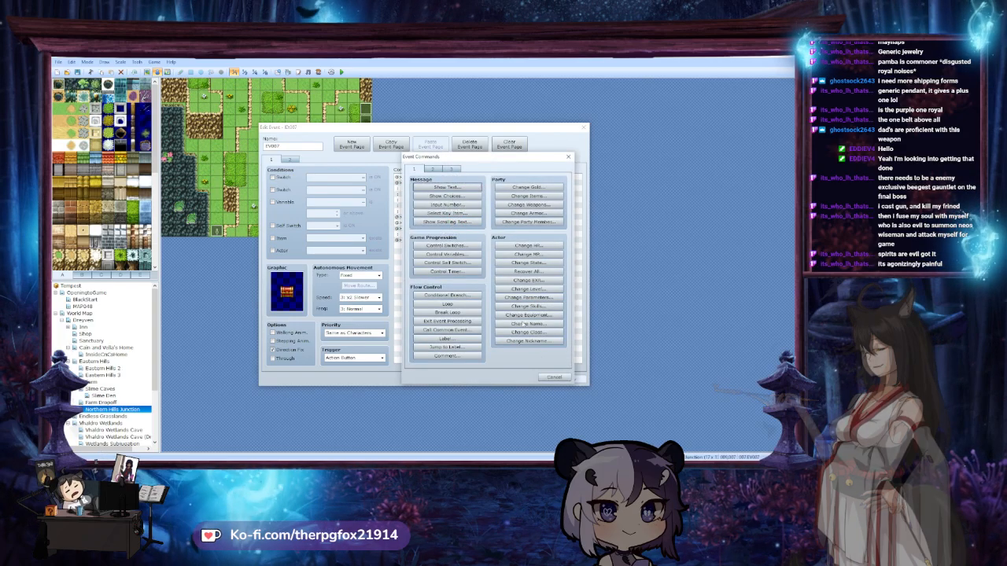
left_click(552, 375)
double_click(453, 224)
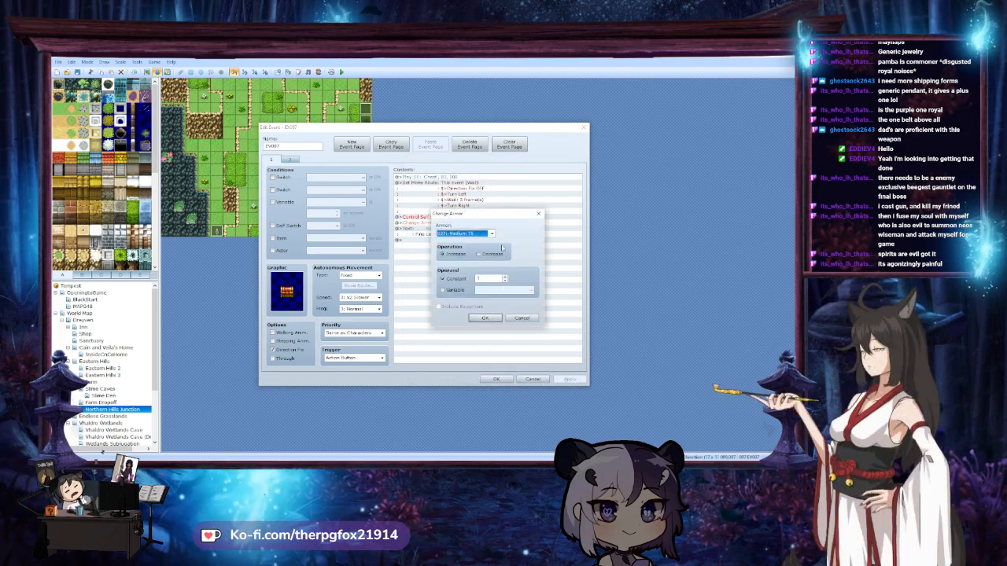
left_click(479, 234)
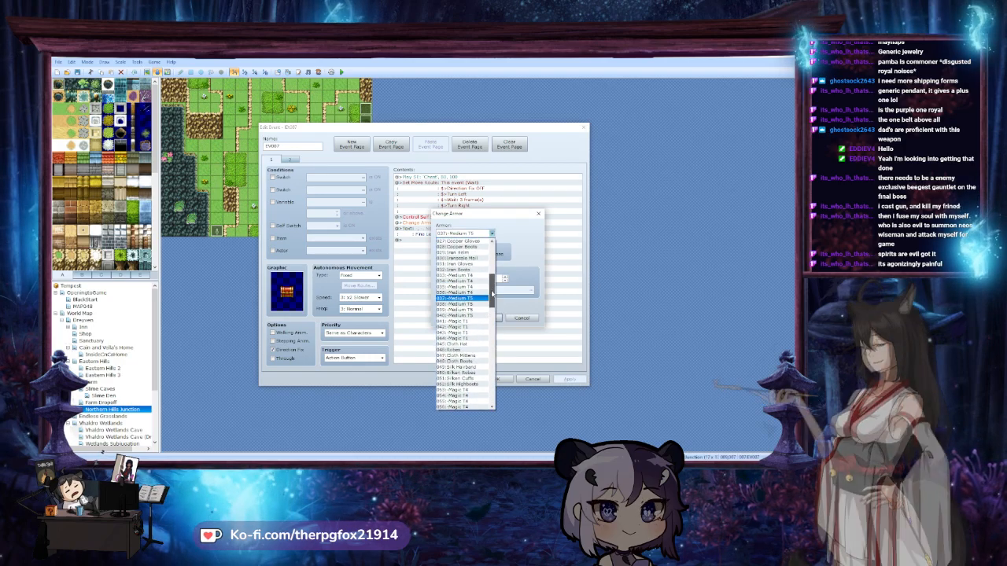
left_click_drag(492, 292, 491, 280)
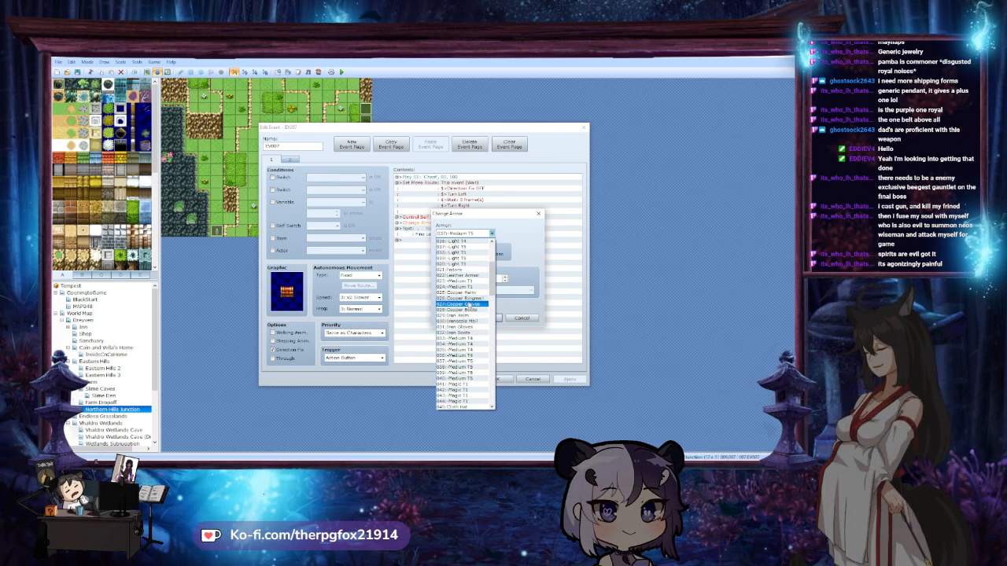
left_click(470, 306)
left_click(496, 317)
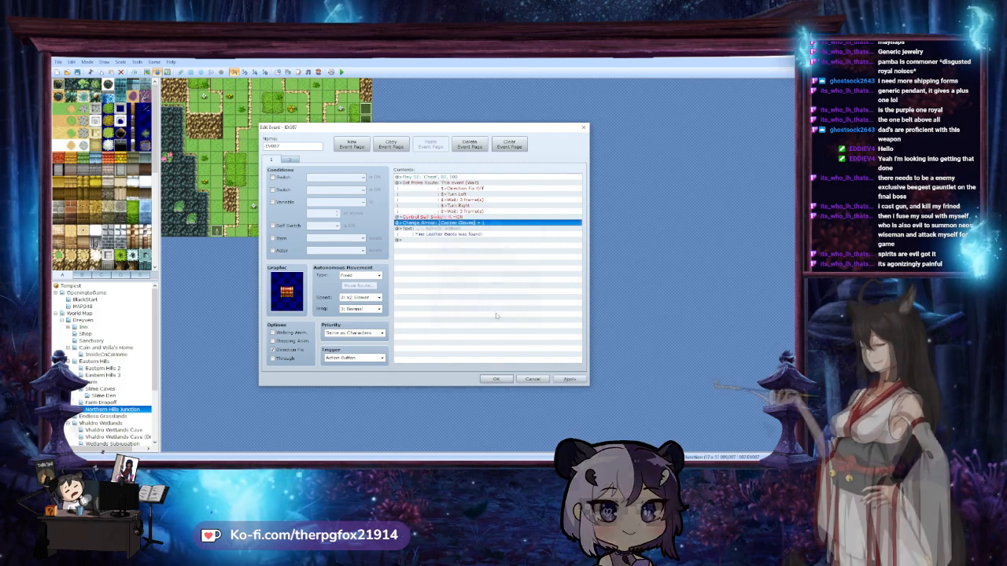
left_click(496, 379)
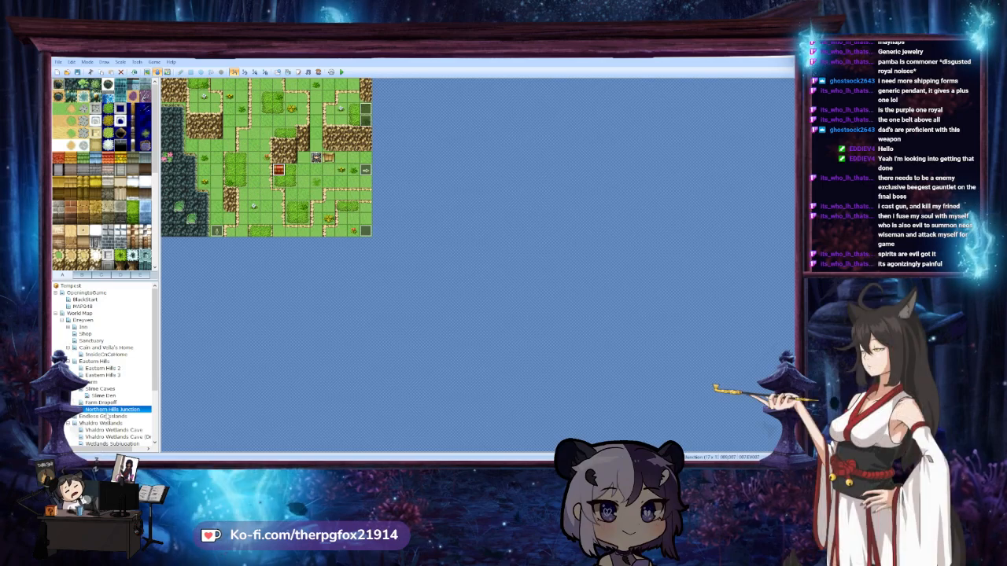
Open the Eastern Hills 2 map and check the contents of the chest beside the western edge of the dirt area
left_click(103, 375)
left_click(103, 369)
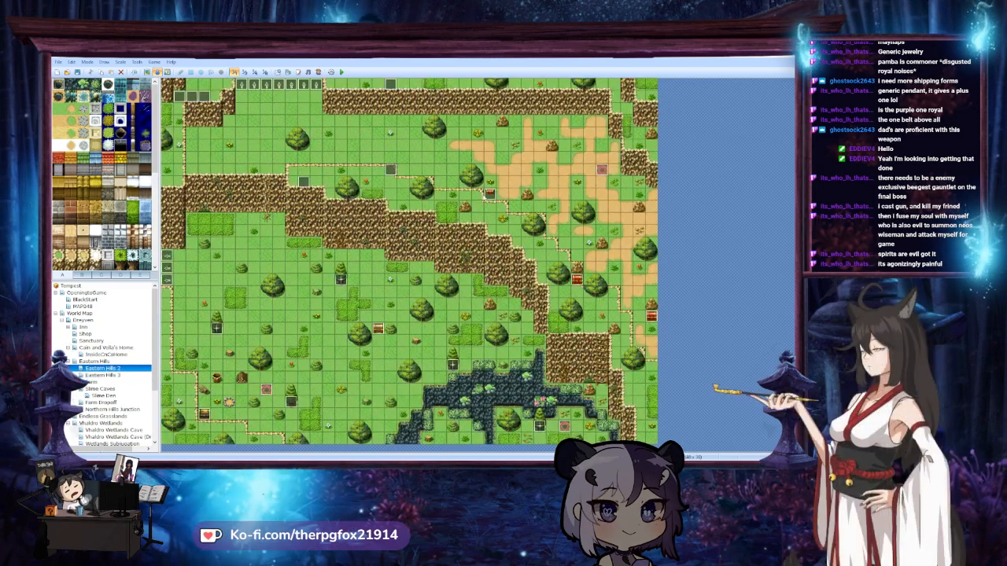
double_click(489, 193)
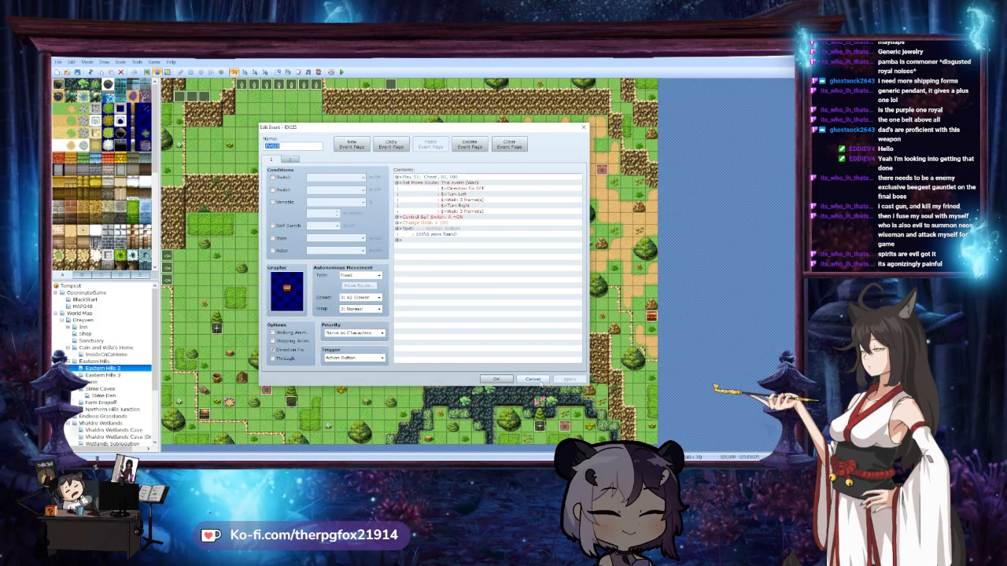
left_click(535, 380)
Change the armor reward of the chest at the map's eastern edge to Fine Leather Boots
double_click(651, 317)
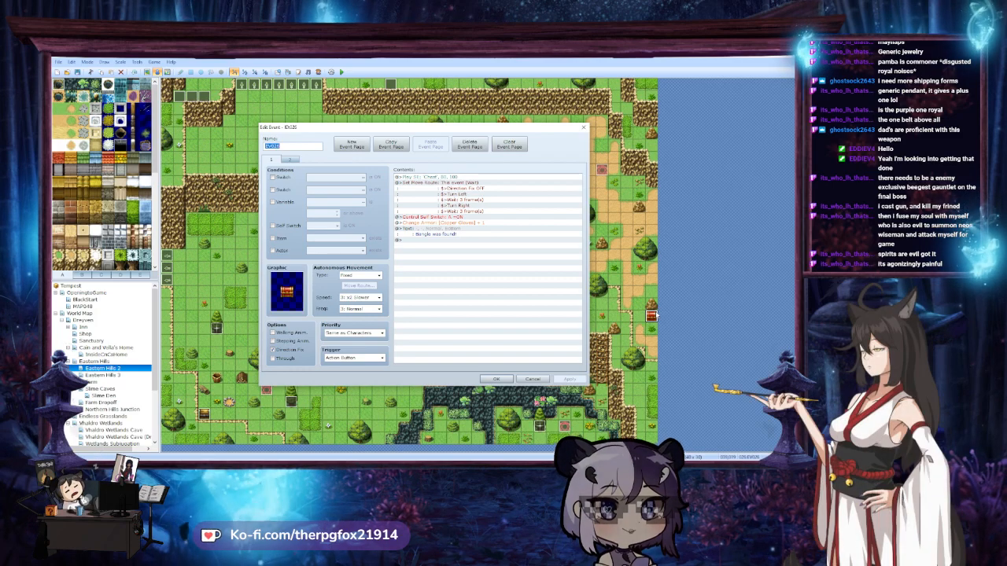
left_click(474, 224)
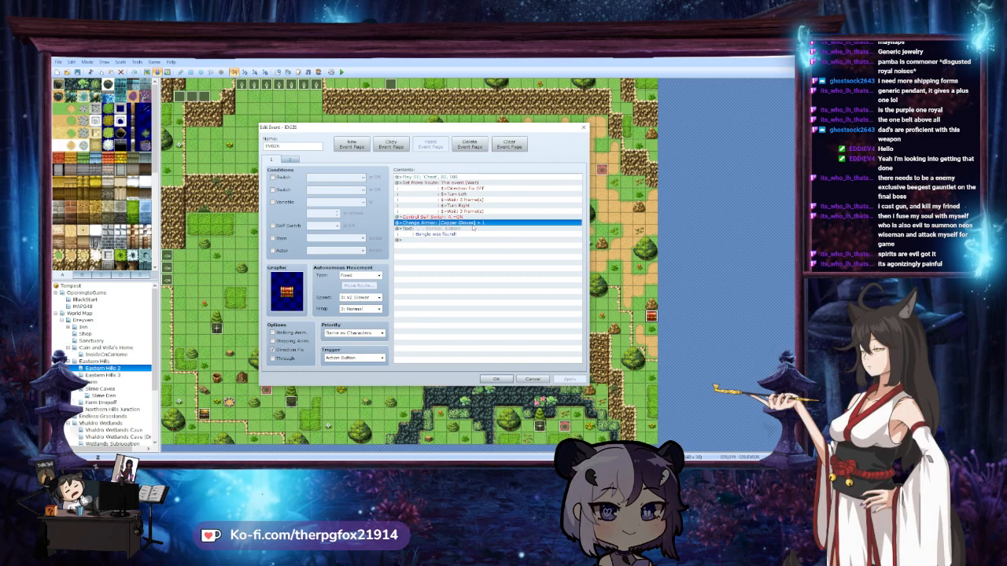
double_click(472, 226)
left_click(491, 234)
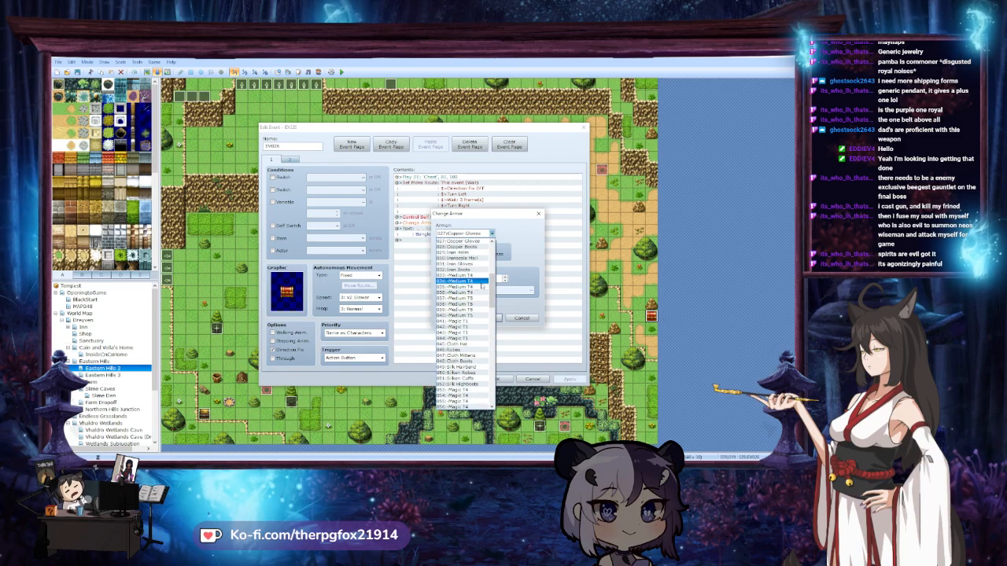
scroll(464, 323, "up", 8)
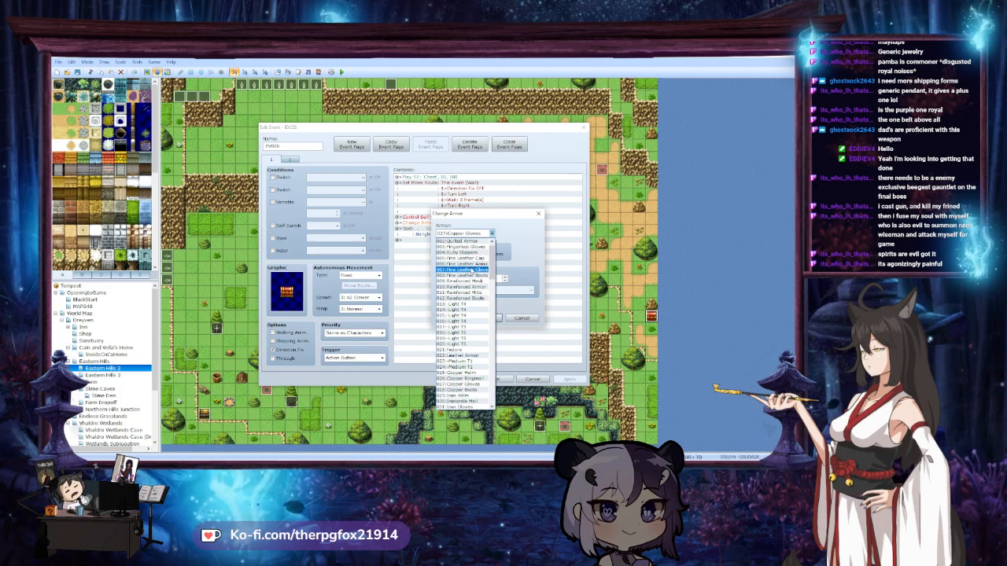
left_click(471, 276)
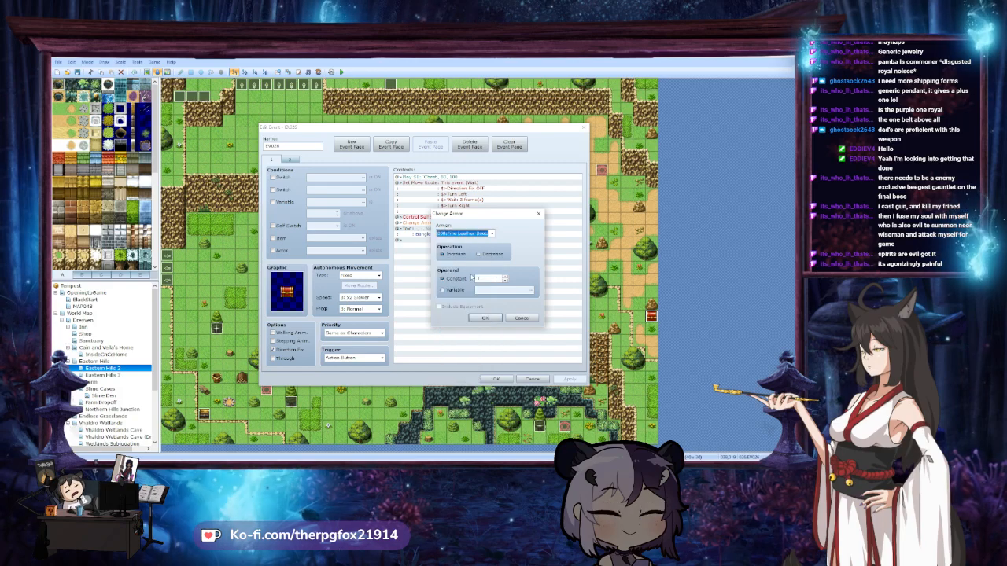
left_click(485, 317)
left_click(570, 379)
left_click(496, 379)
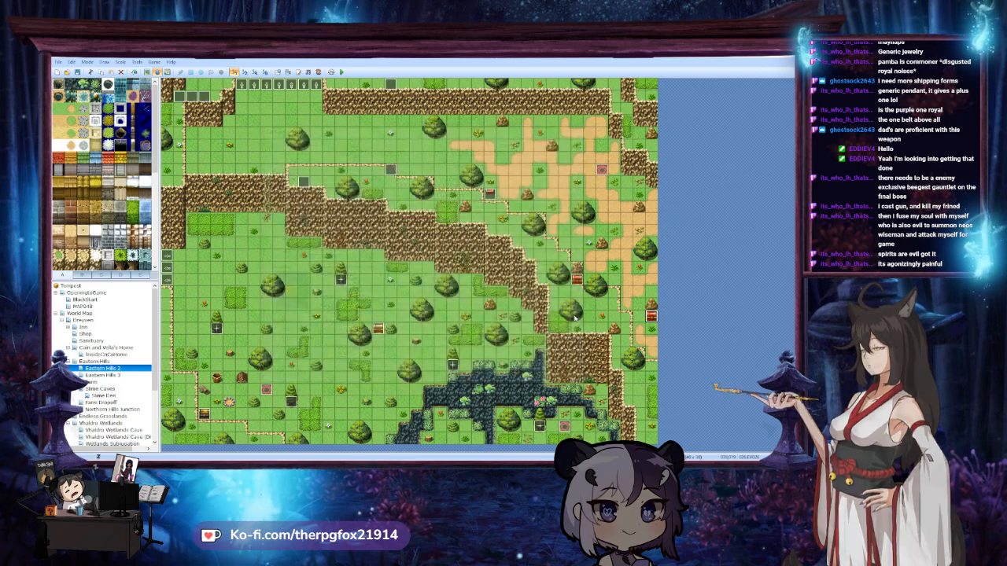
Change the armor reward of the chest between the trees east of the cliff to Knight's Mantle
double_click(577, 281)
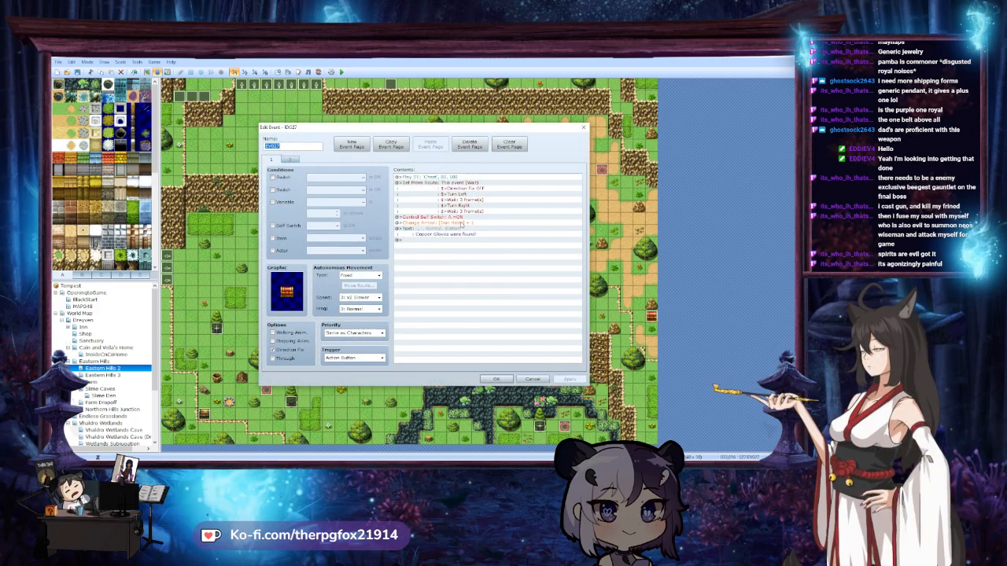
left_click(503, 223)
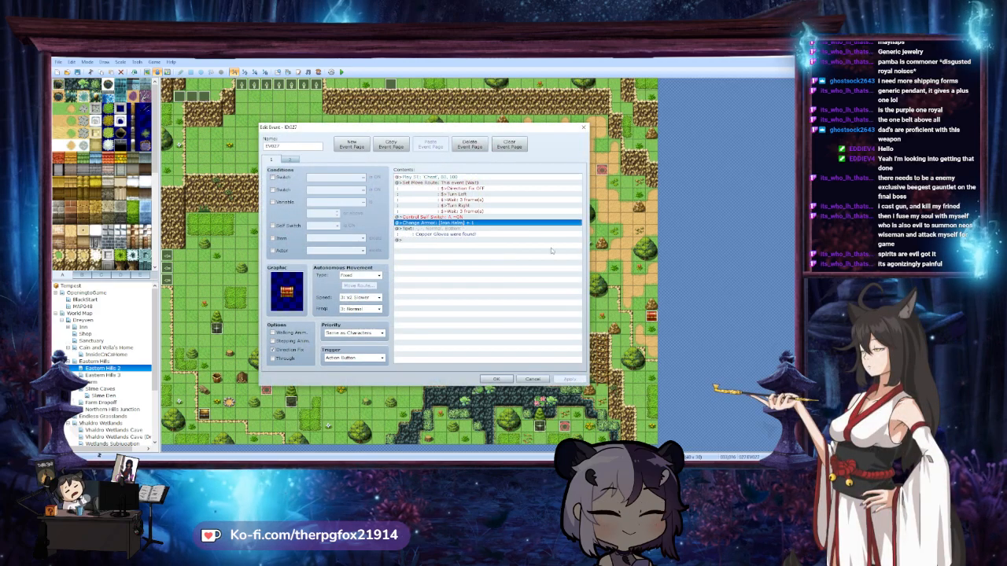
double_click(480, 223)
left_click(491, 234)
scroll(495, 358, "down", 15)
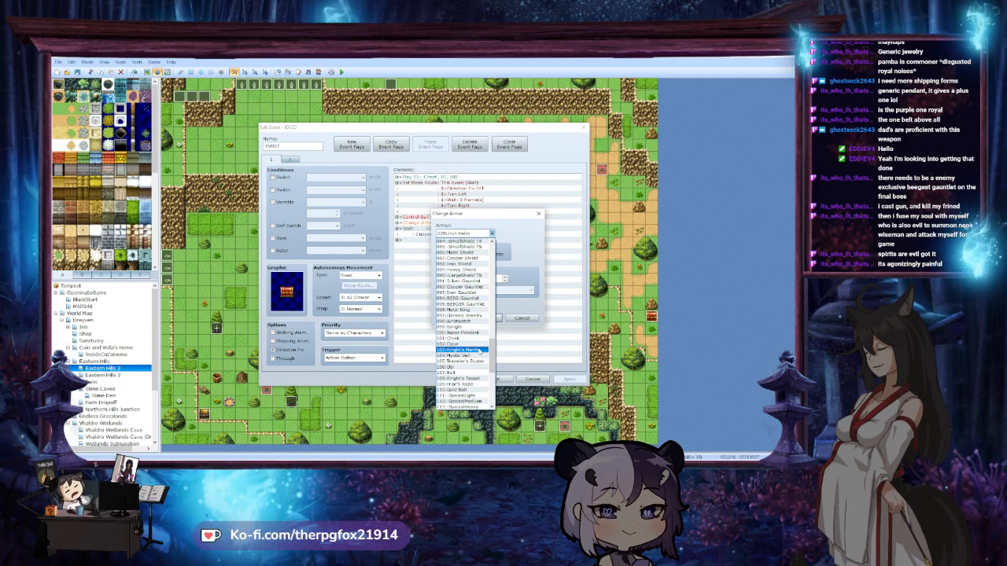
left_click(464, 349)
left_click(486, 318)
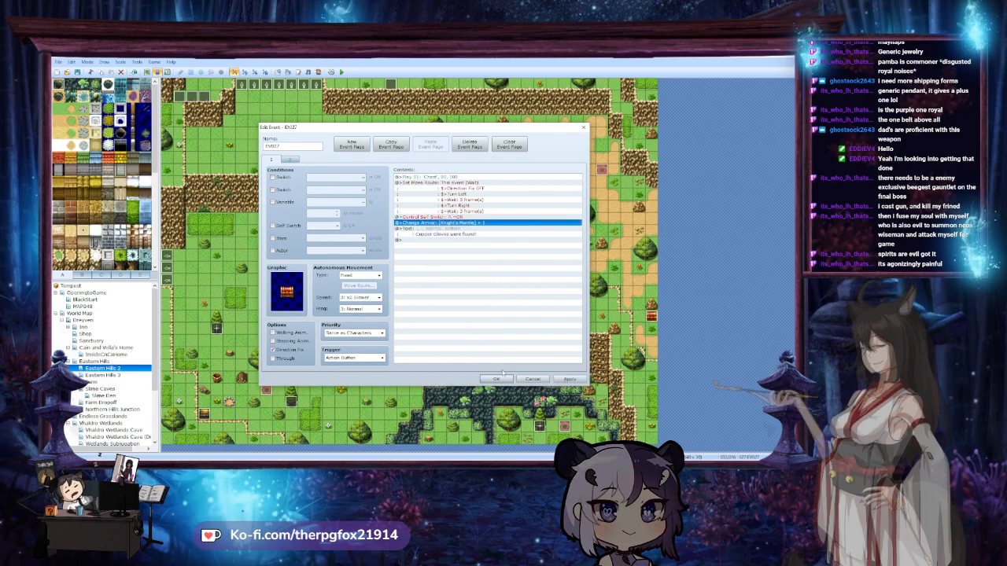
left_click(497, 379)
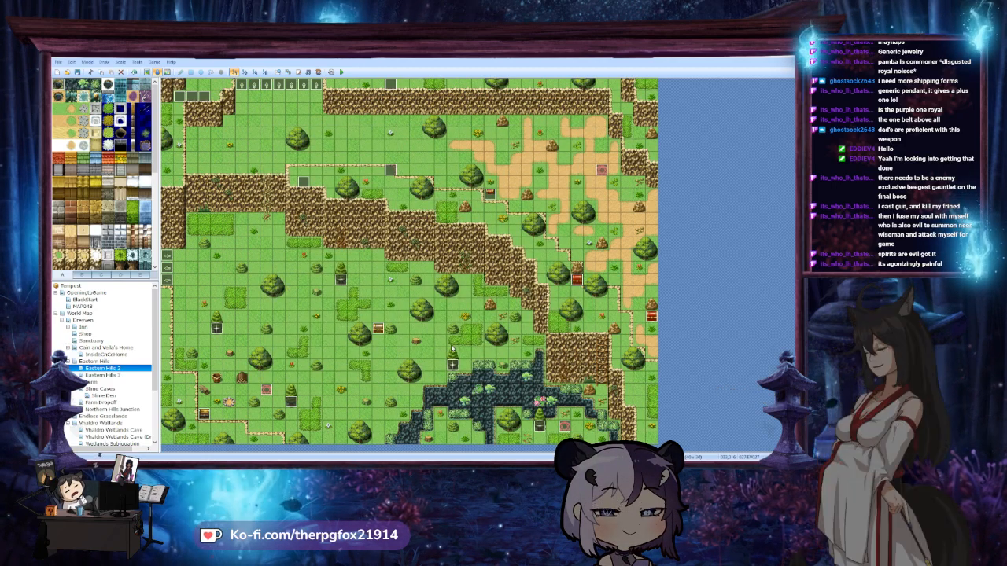
Check the contents of the chest event in the map's southwest corner and close it
double_click(203, 415)
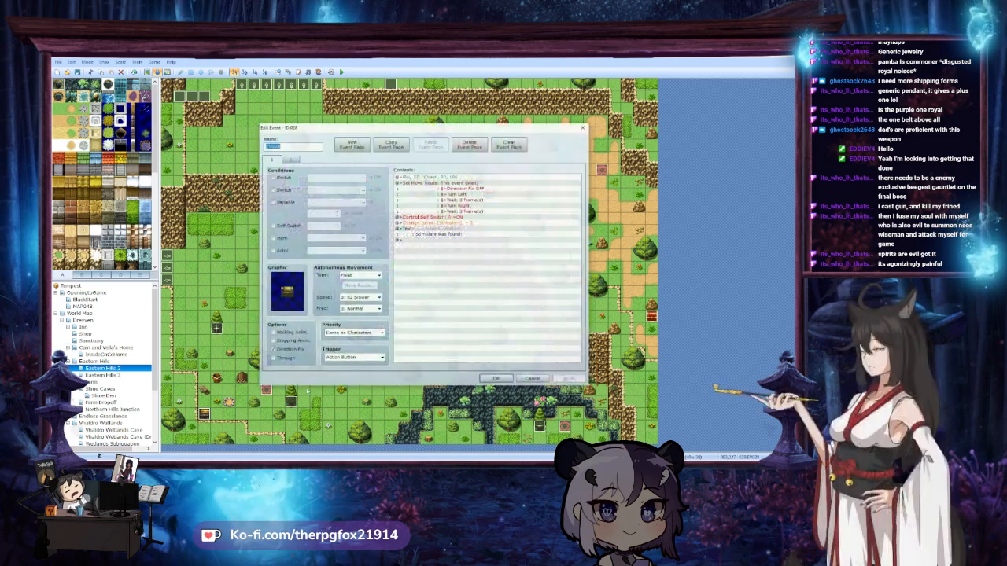
left_click(458, 380)
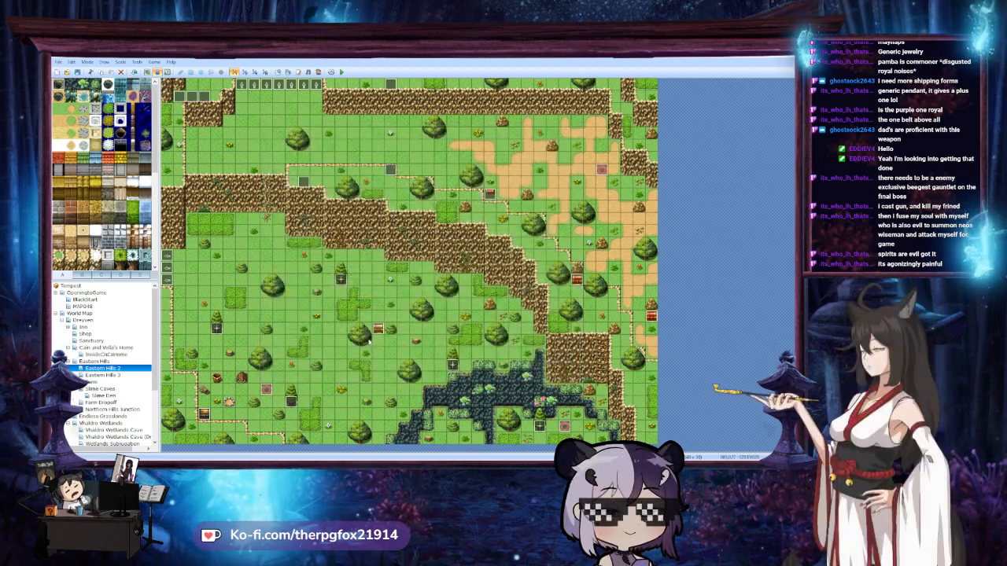
Change the armor reward of the chest in the grassland south of the long cliff to Cracked CRI Rune
double_click(376, 331)
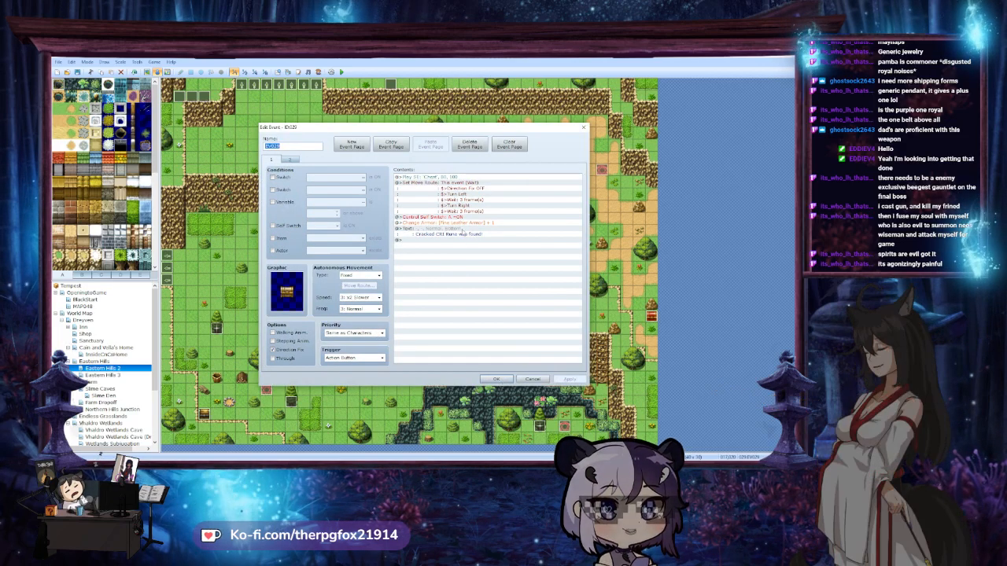
double_click(507, 225)
left_click(528, 213)
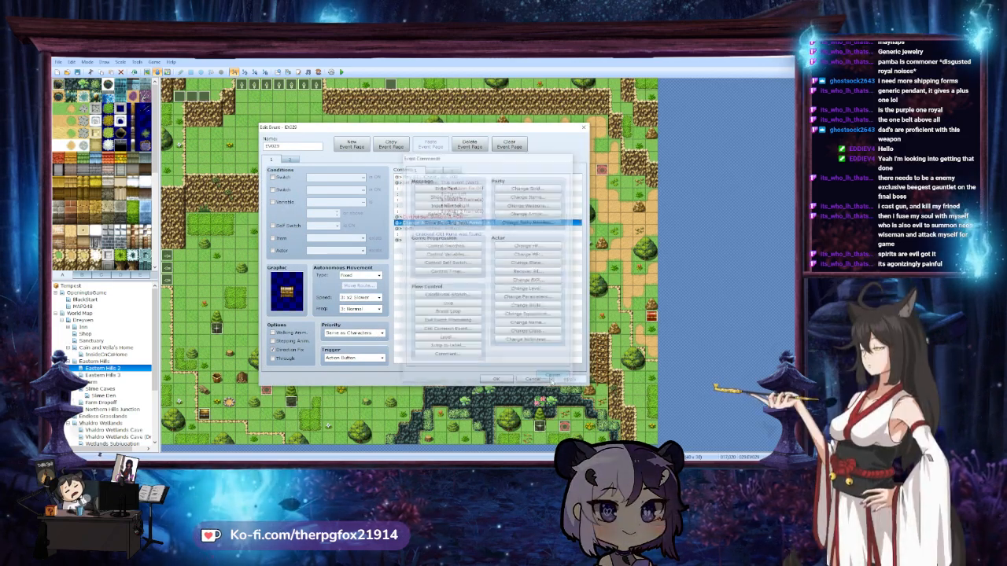
left_click(491, 234)
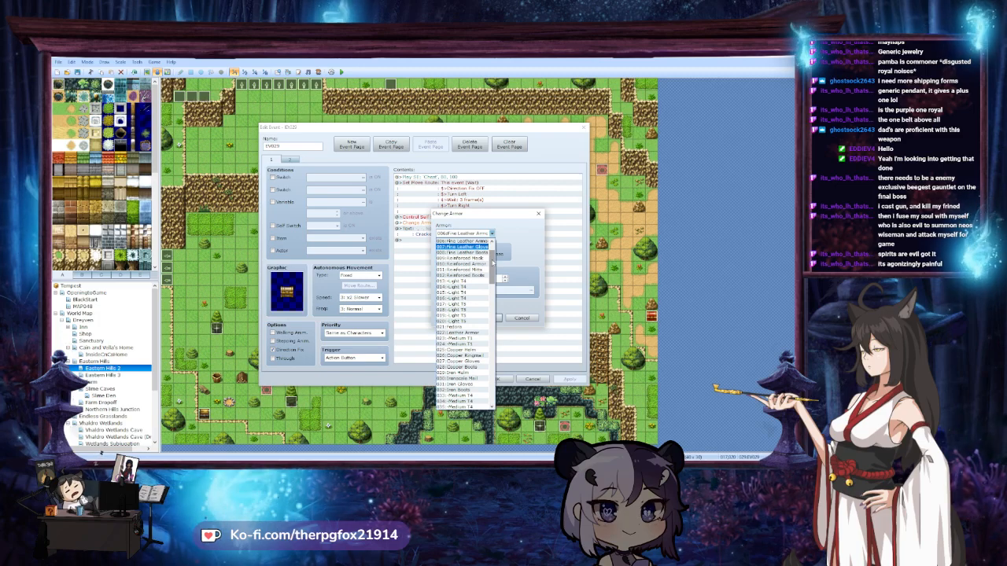
left_click_drag(492, 262, 492, 385)
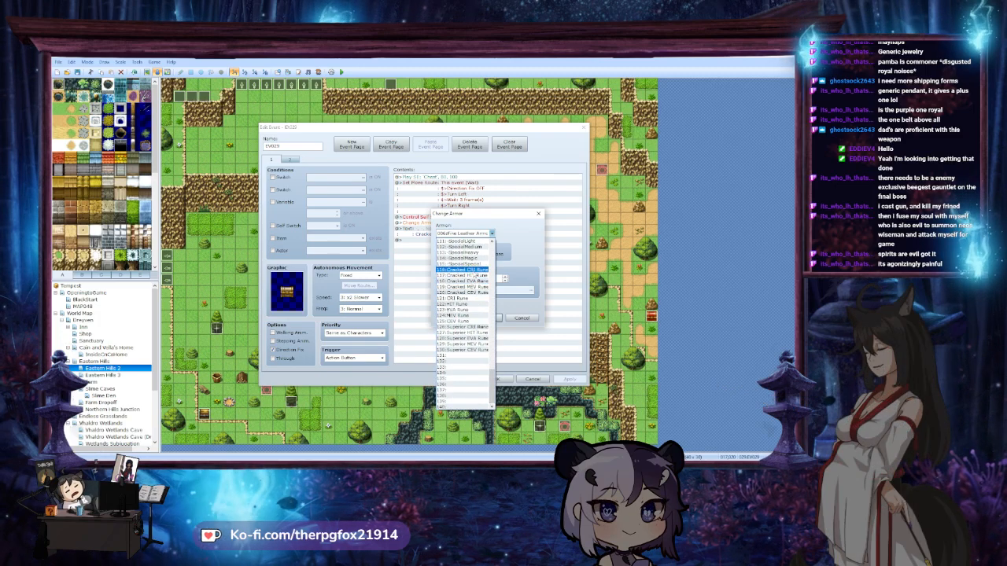
left_click(463, 269)
left_click(485, 318)
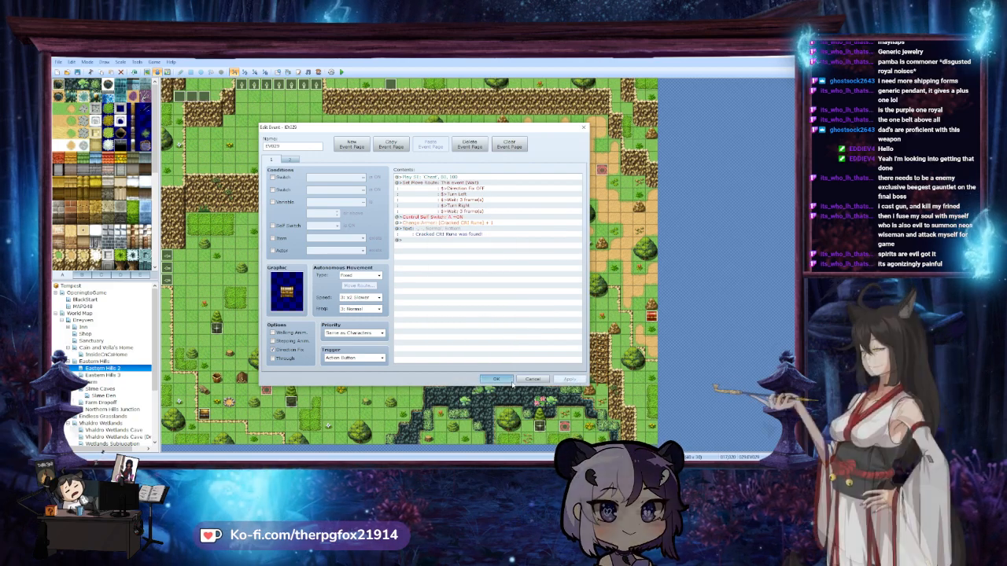
left_click(512, 383)
Change the armor reward of the chest between the trees east of the cliff to Copper Gloves
double_click(497, 256)
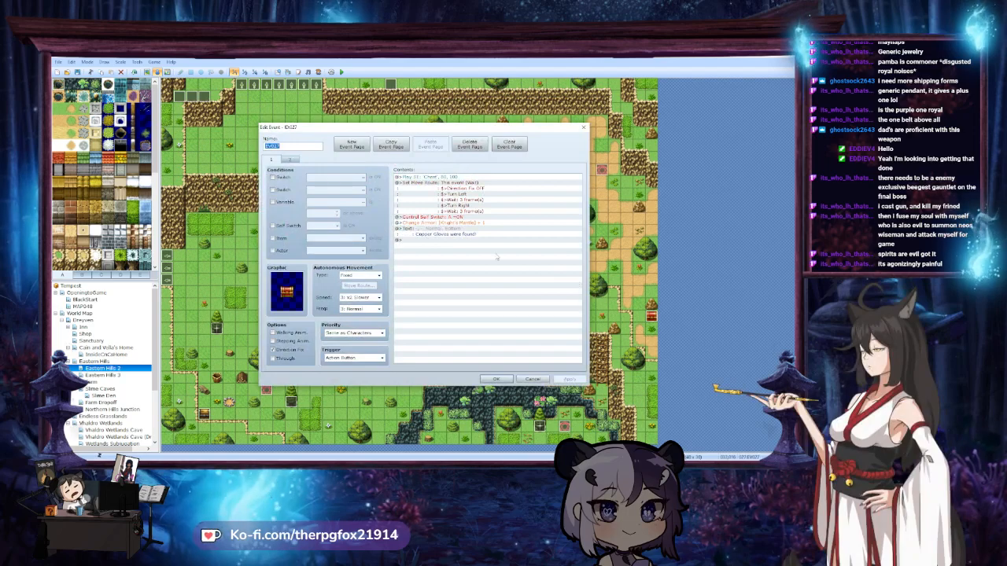
double_click(461, 225)
left_click(491, 234)
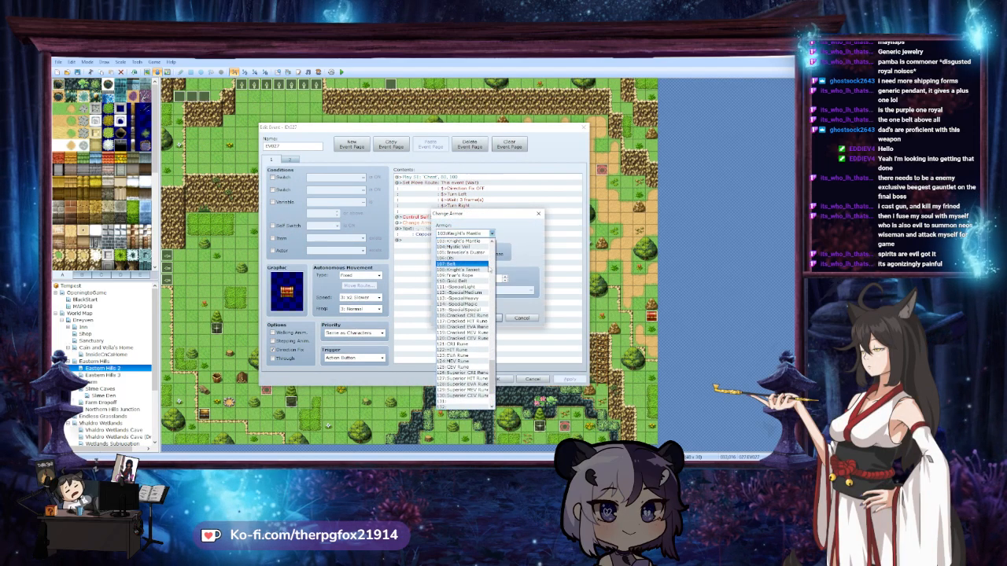
scroll(489, 366, "up", 20)
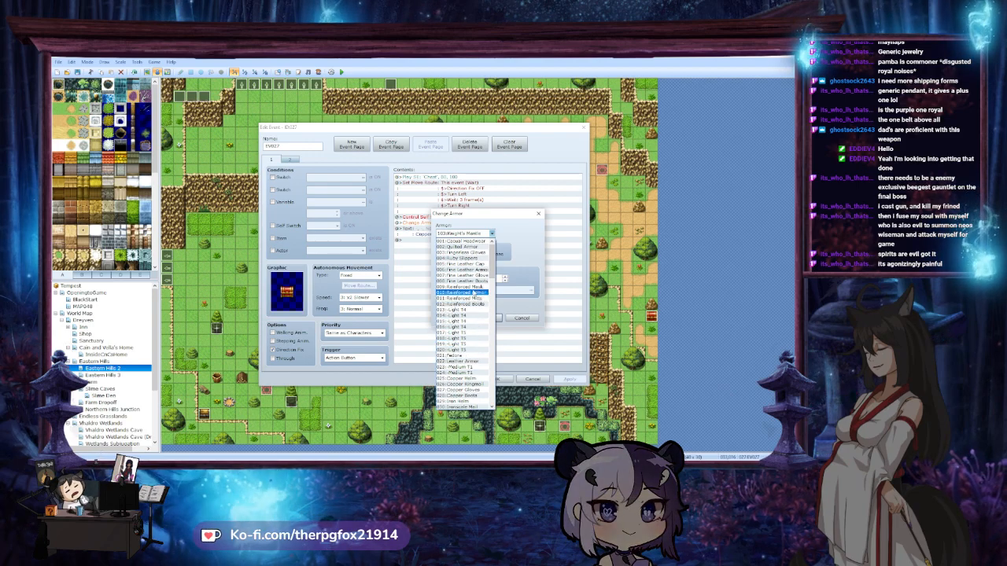
scroll(461, 292, "down", 2)
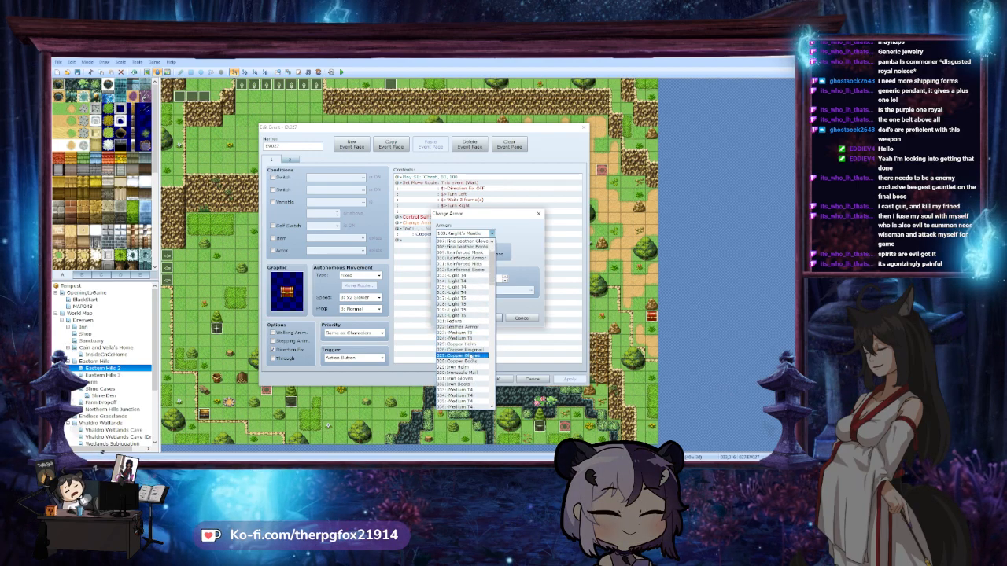
left_click(469, 356)
left_click(496, 318)
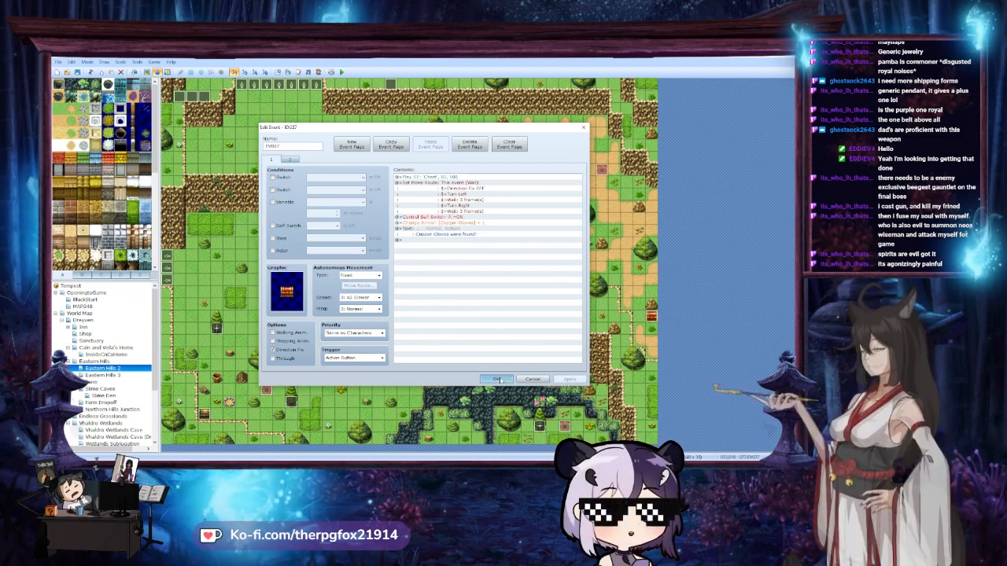
left_click(498, 380)
Change the armor reward of the chest at the map's eastern edge to Bangle
double_click(465, 236)
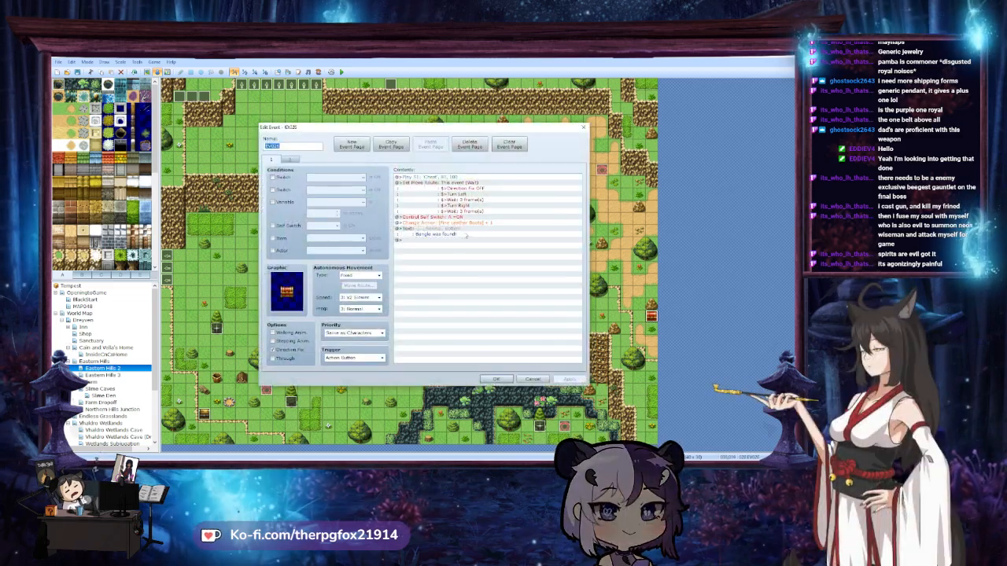
double_click(448, 223)
left_click(491, 234)
left_click_drag(493, 272, 492, 373)
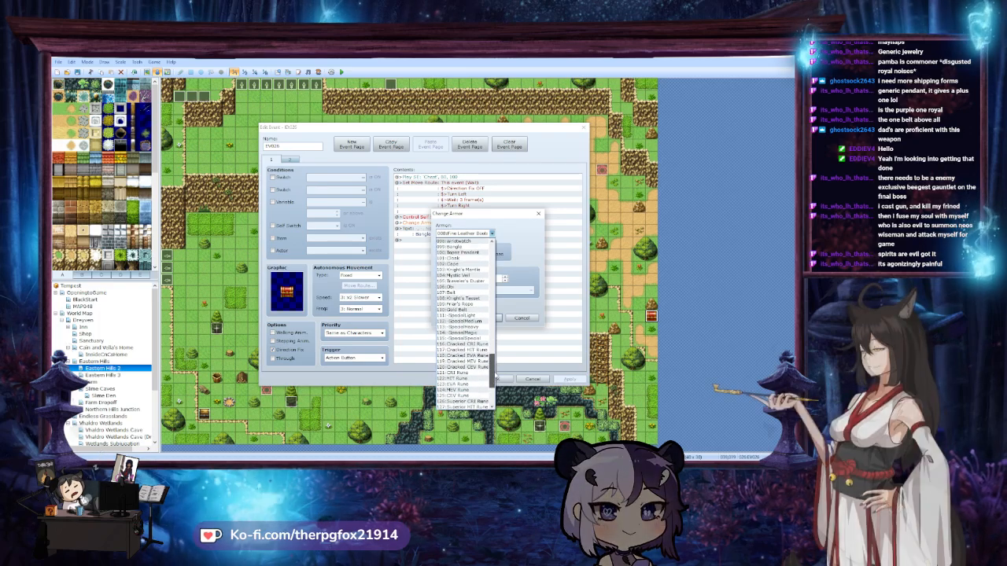
scroll(470, 276, "up", 1)
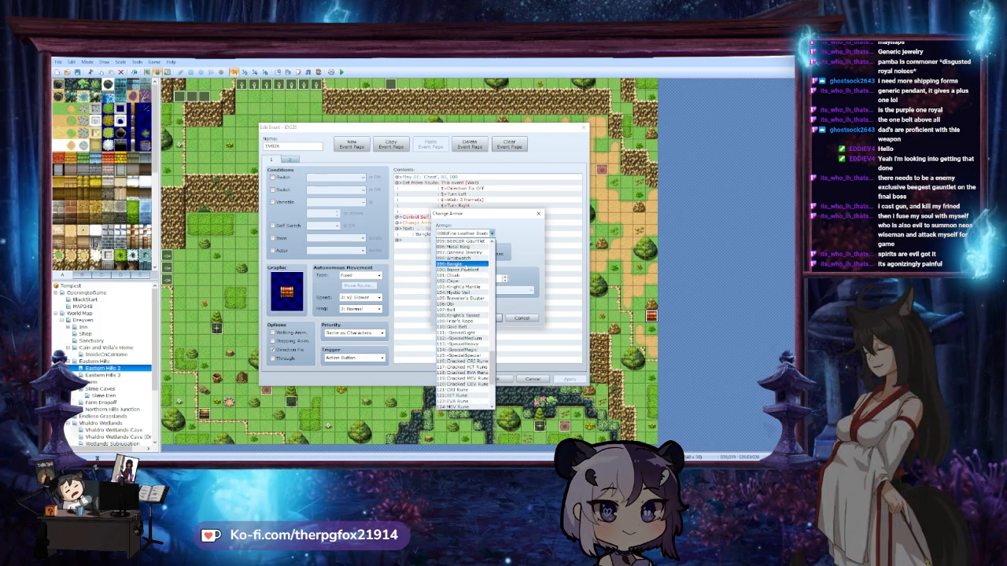
left_click(464, 265)
left_click(489, 318)
left_click(493, 379)
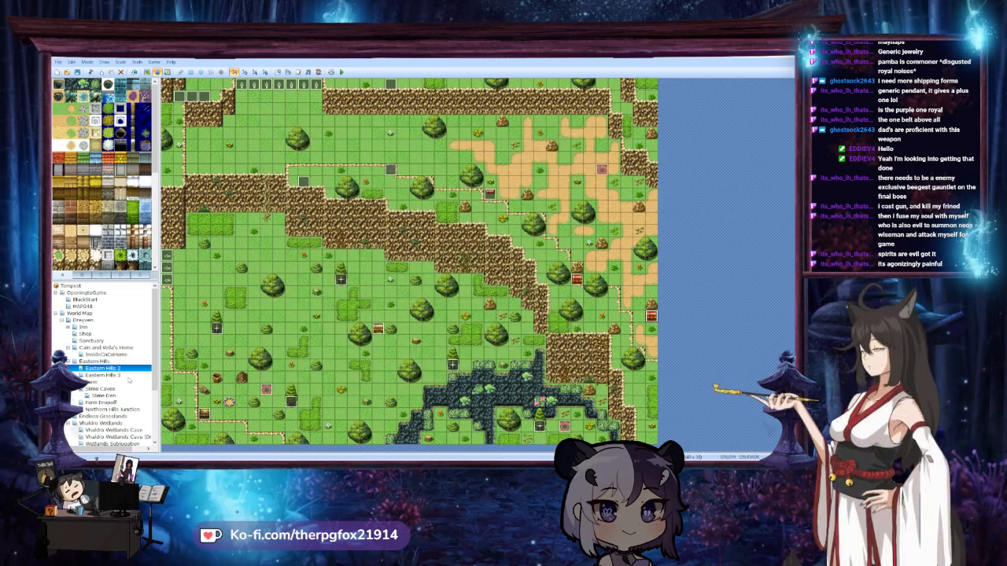
Open the Farm Dropoff map and check the contents of the chest in its northeast corner
left_click(103, 376)
left_click(120, 369)
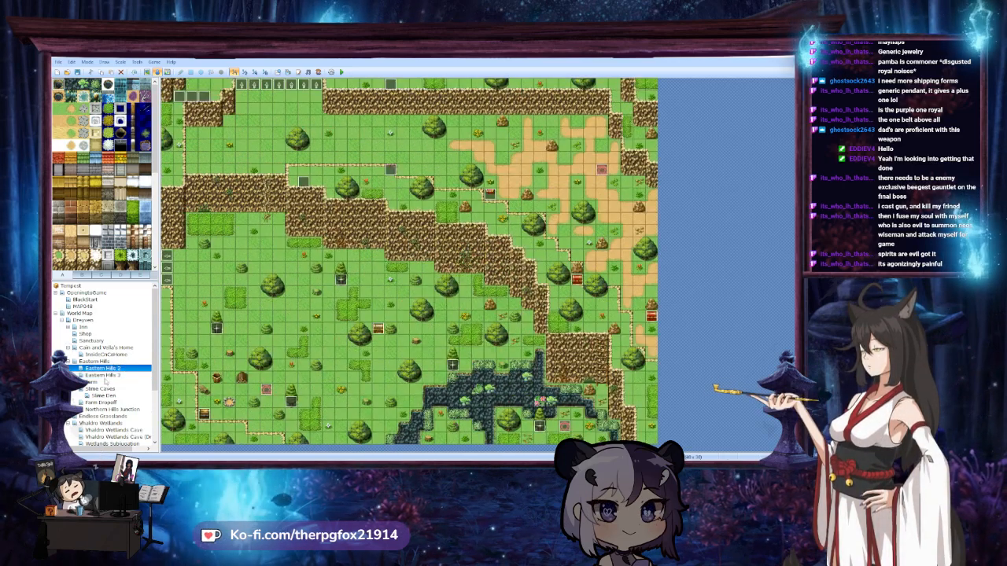
left_click(100, 402)
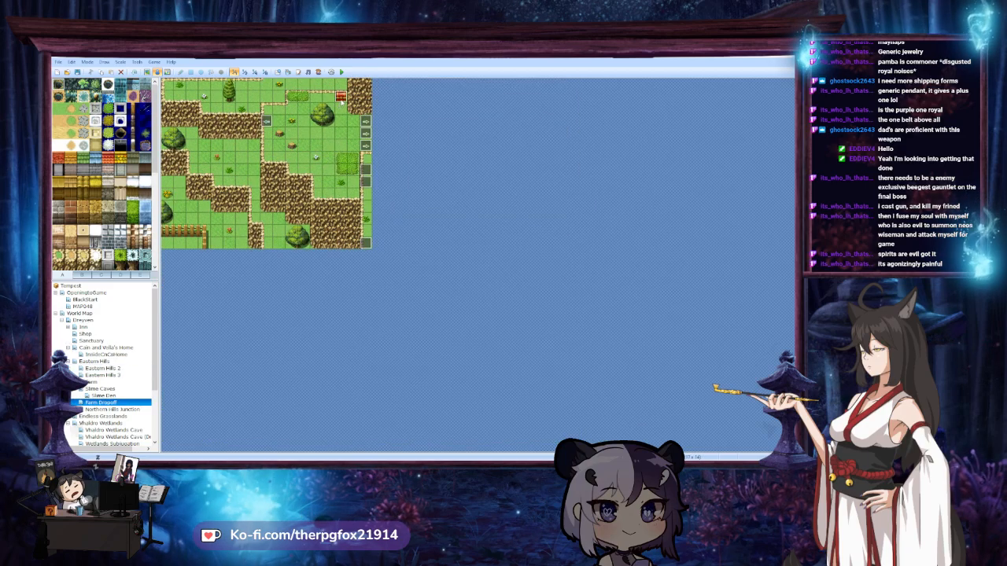
double_click(339, 97)
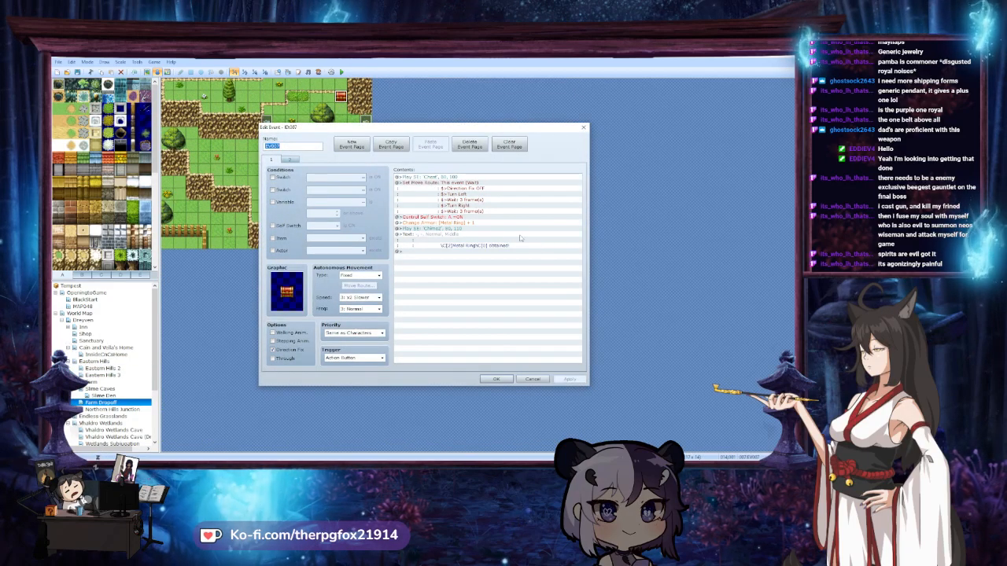
left_click(497, 379)
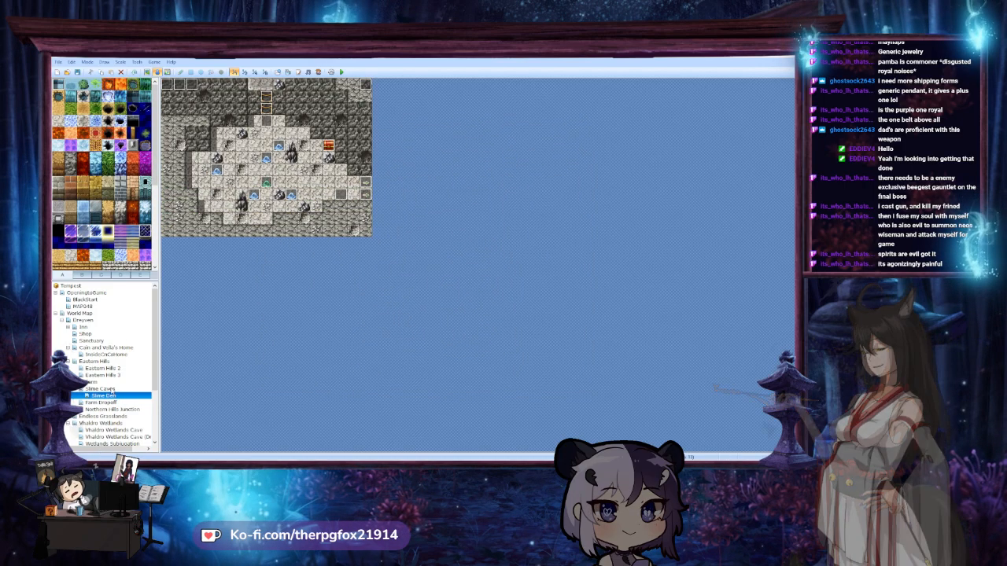
Open the Slime Caves map and check the contents of the red chest at the foot of the visible cave area
left_click(100, 389)
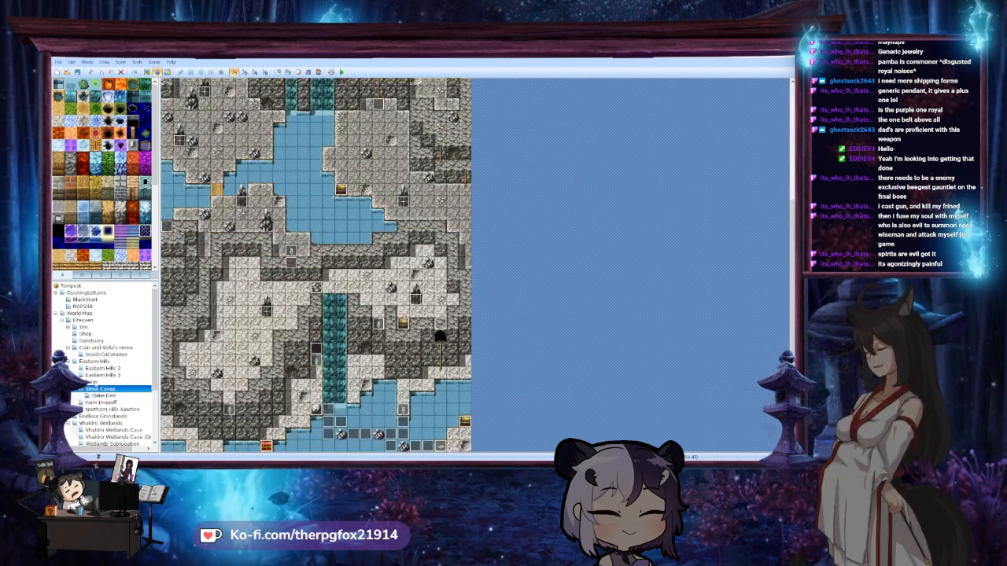
left_click(95, 382)
left_click(98, 389)
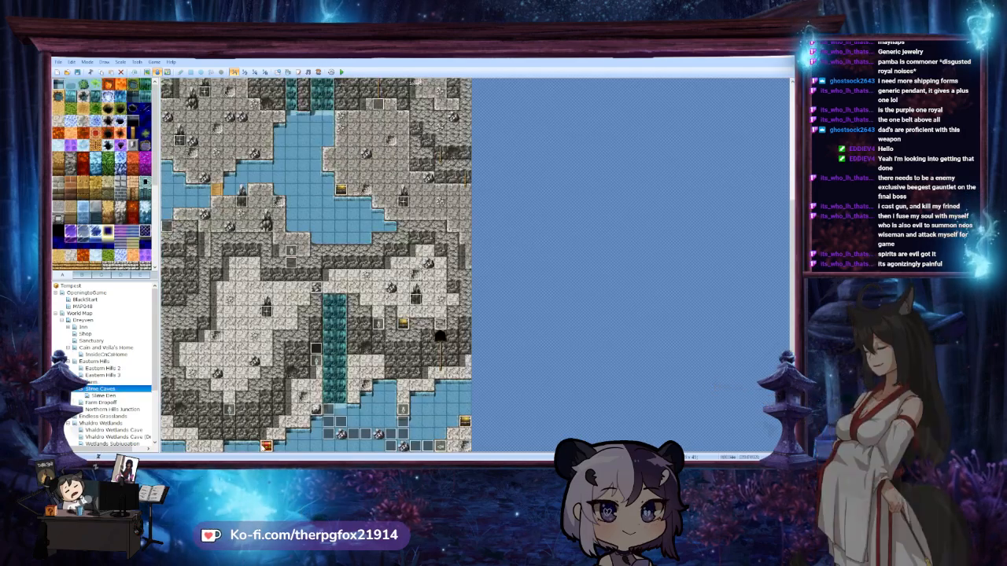
double_click(267, 445)
left_click(532, 379)
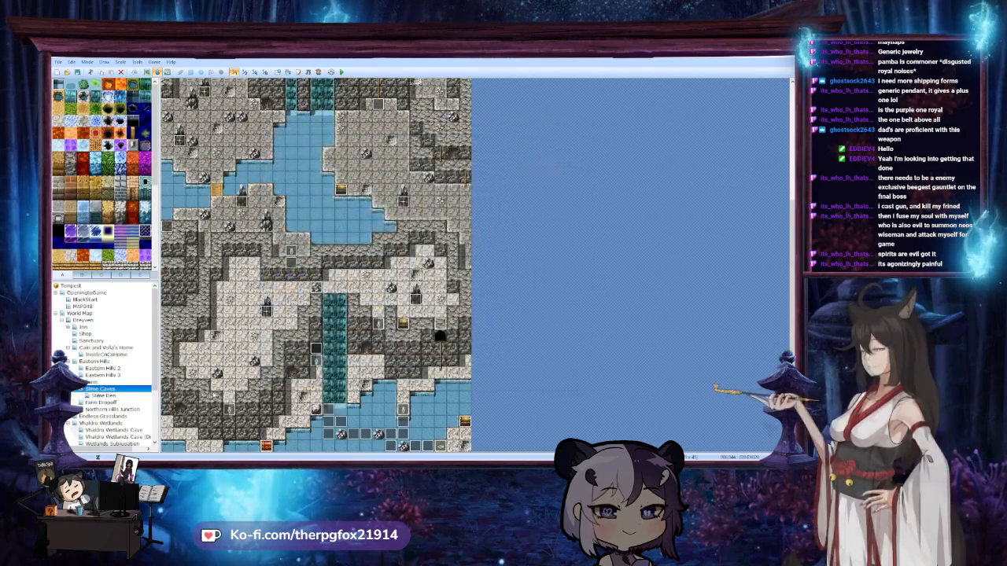
Open the Eastern Hills 3 map and the event of the chest west of the southern pond
left_click(95, 382)
left_click(103, 368)
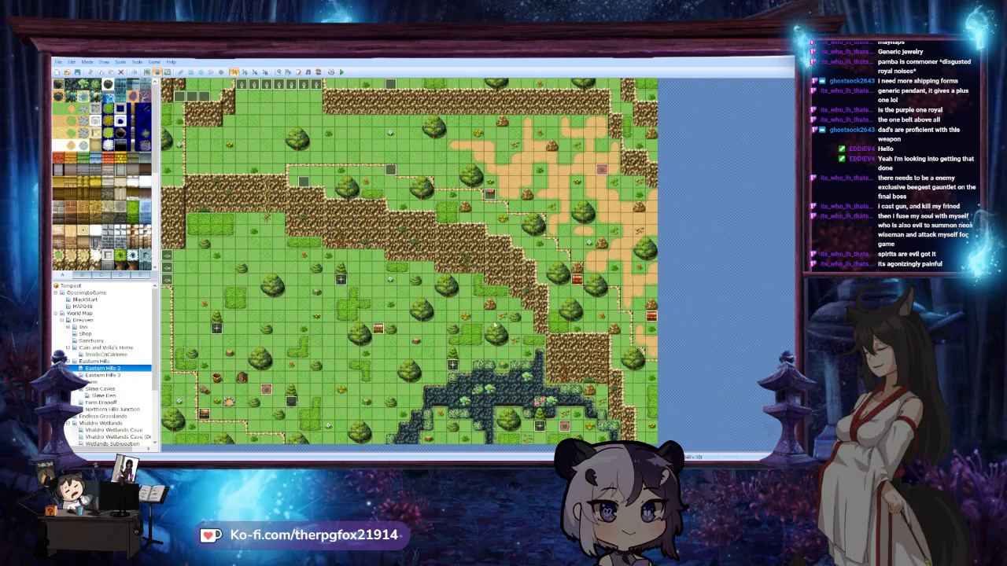
key("Down")
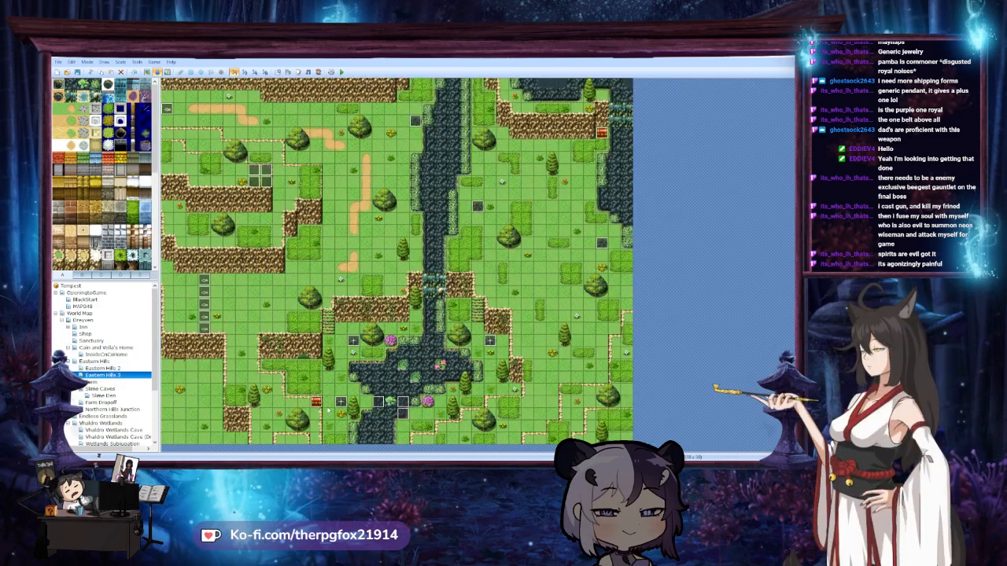
double_click(315, 403)
double_click(441, 223)
left_click(480, 234)
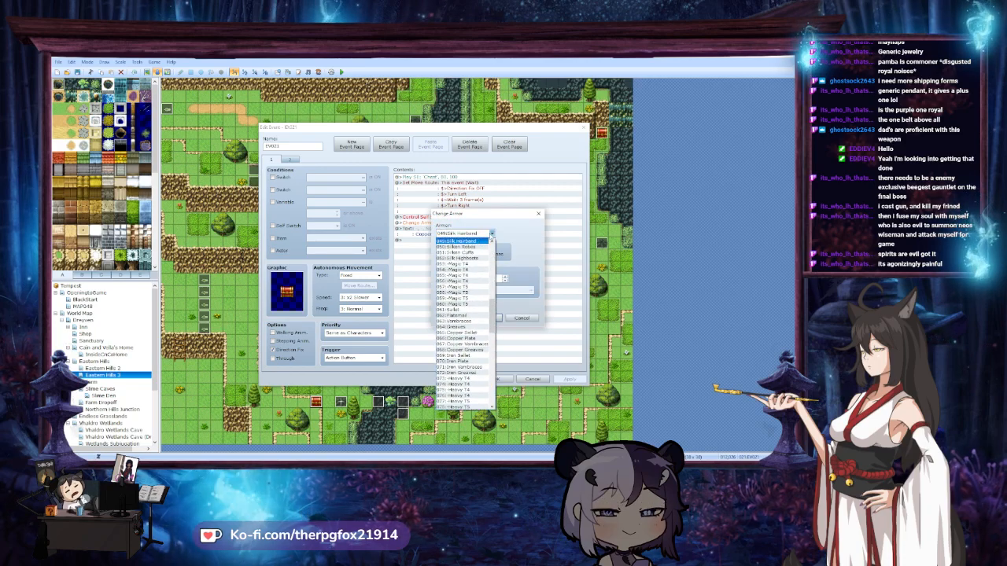
left_click(509, 242)
left_click(540, 213)
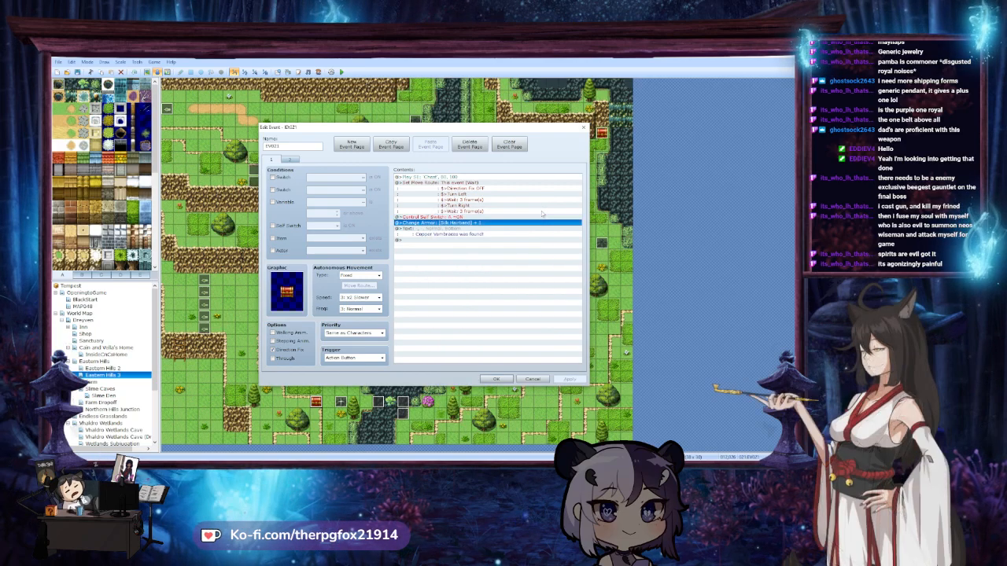
Change the armor reward of the chest west of the southern pond to Copper Vambraces
double_click(480, 222)
left_click(485, 236)
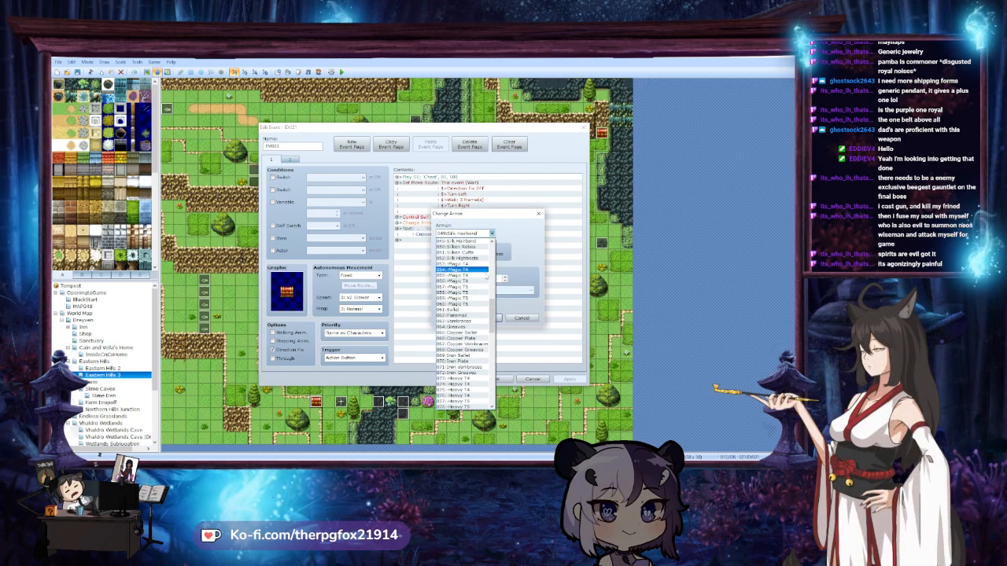
scroll(494, 297, "up", 7)
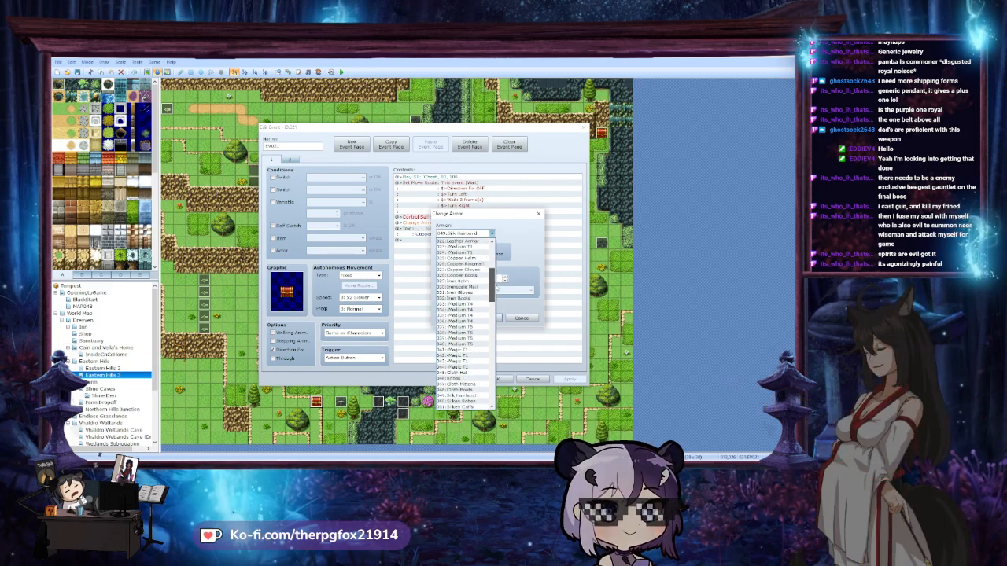
scroll(493, 297, "down", 7)
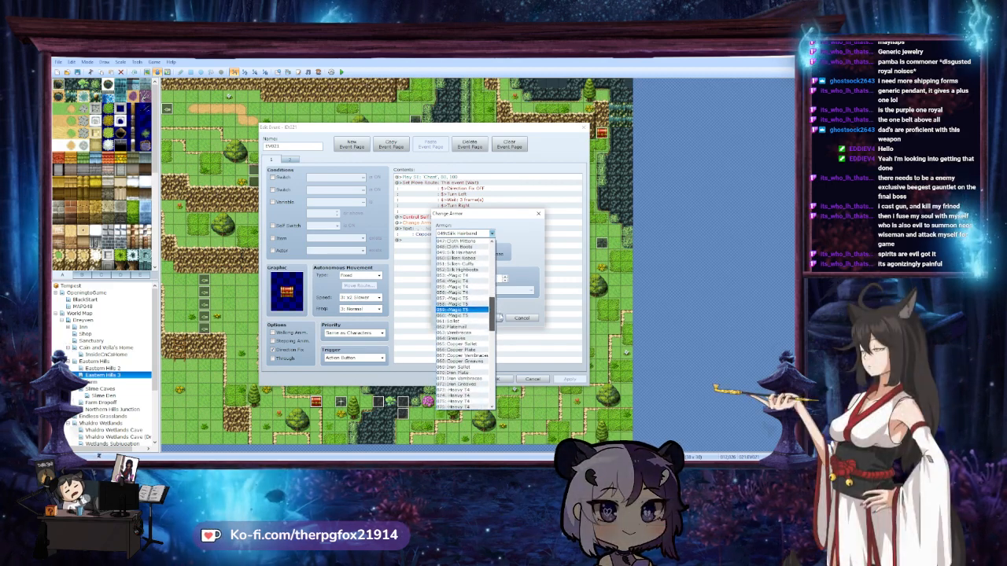
scroll(464, 322, "down", 1)
left_click(477, 354)
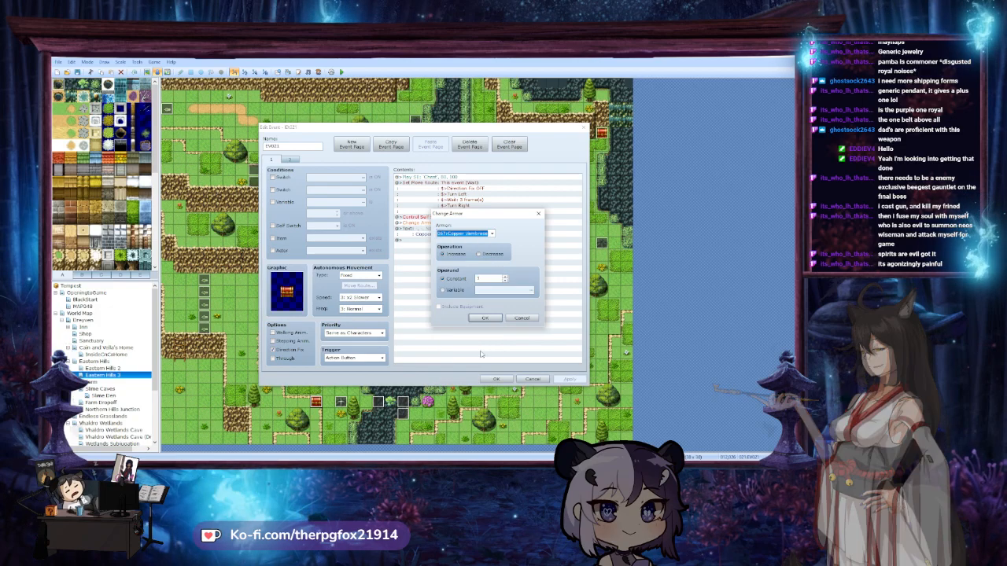
left_click(485, 318)
left_click(496, 379)
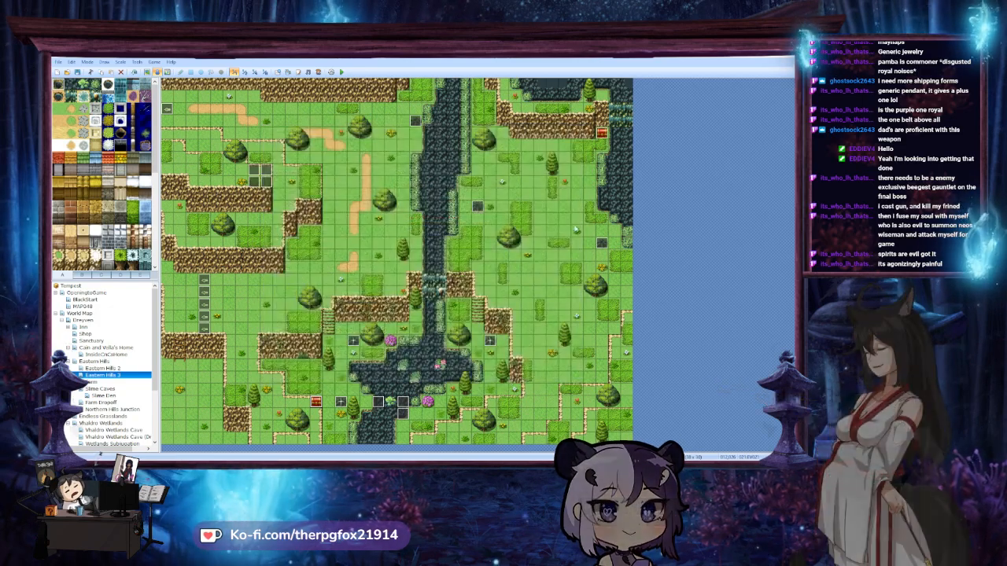
Check the contents of the chest beside the northeastern cliff and close its event
double_click(601, 133)
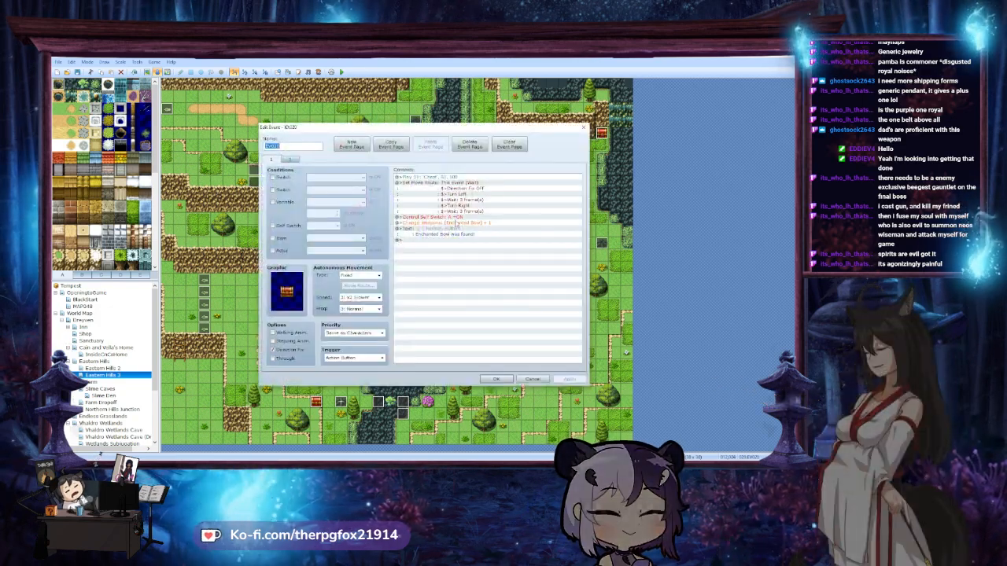
left_click(502, 380)
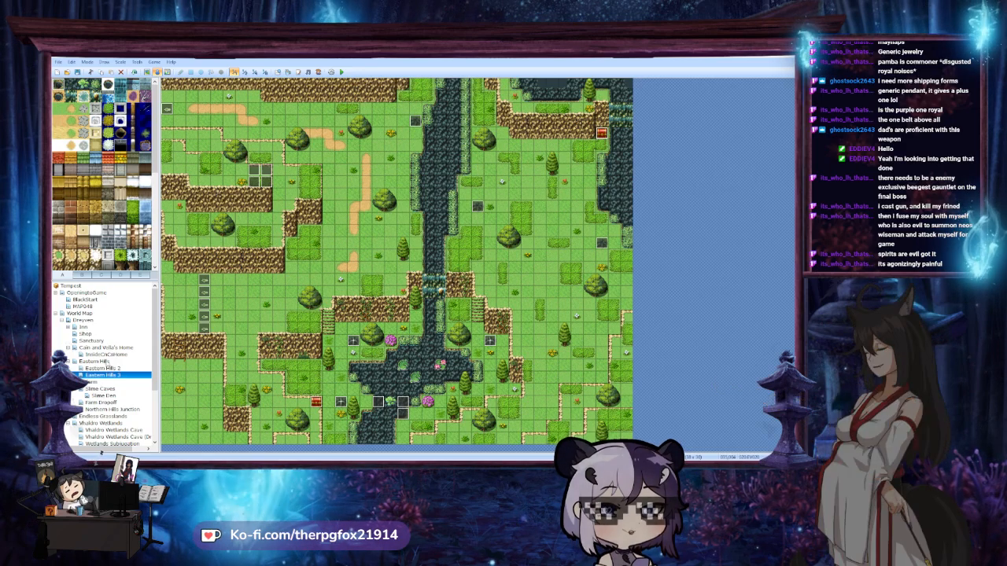
Open the Northern Hills Junction map and change the armor reward of its red chest to Fine Leather Boots
left_click(111, 409)
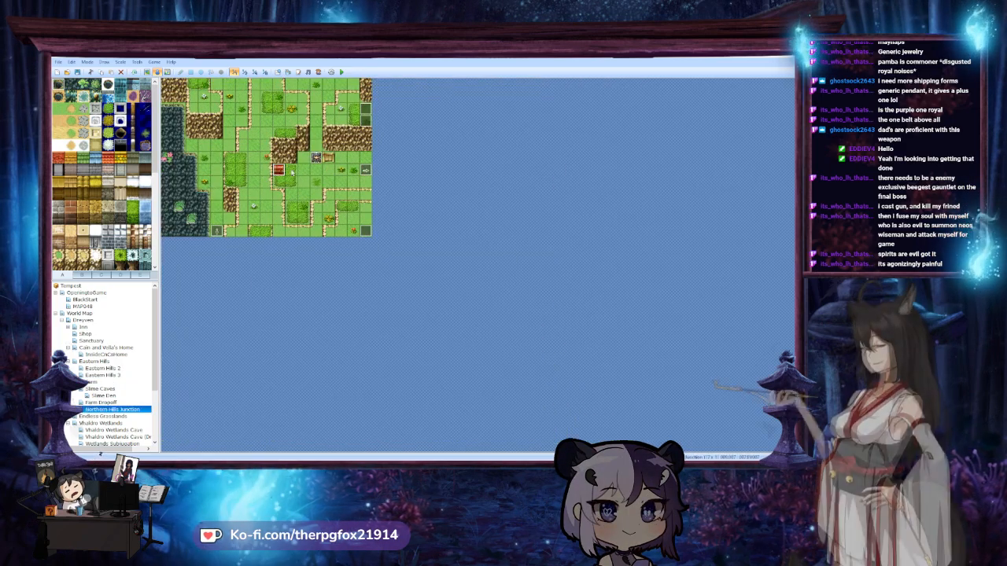
double_click(278, 170)
double_click(449, 225)
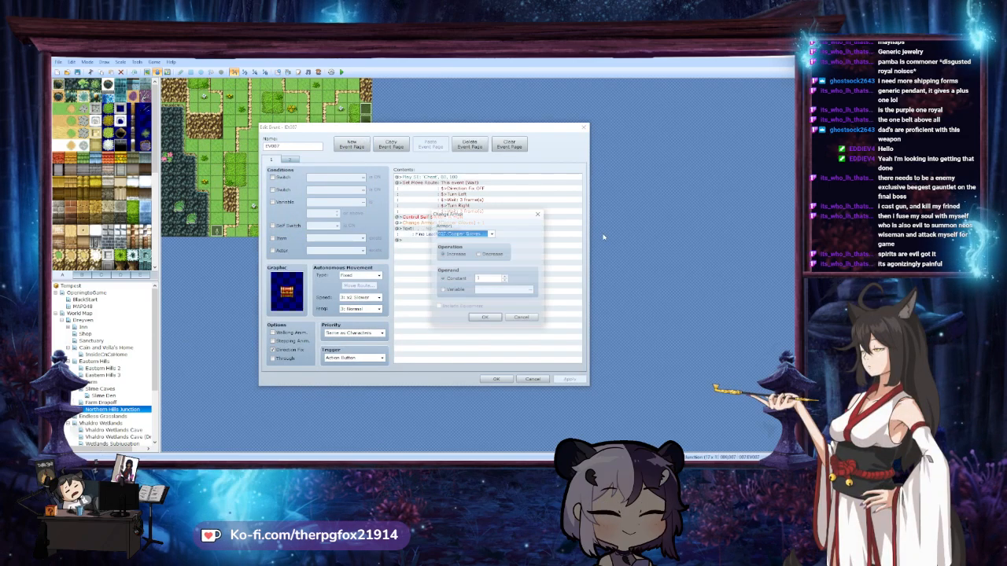
left_click(492, 234)
left_click_drag(491, 282, 504, 259)
left_click(464, 258)
left_click(493, 318)
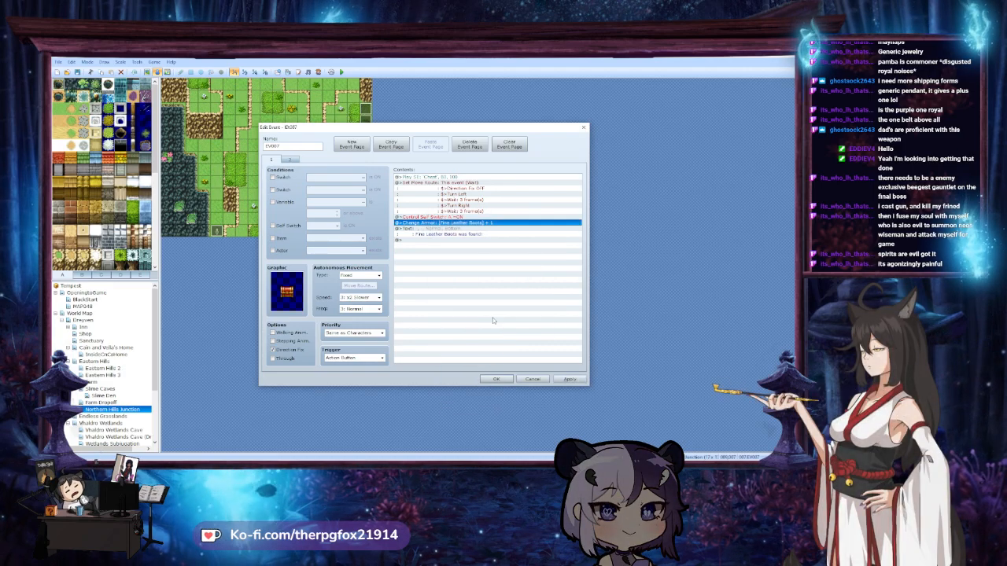
left_click(496, 379)
Open the Endless Grasslands map and check the contents of the three chests among the eastern cliffs
left_click(106, 416)
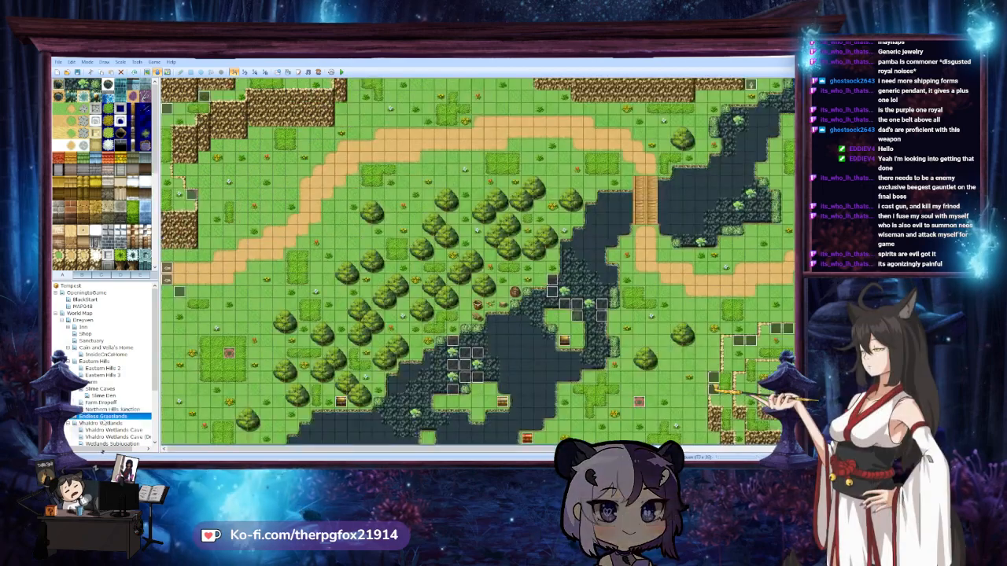
middle_click(362, 317)
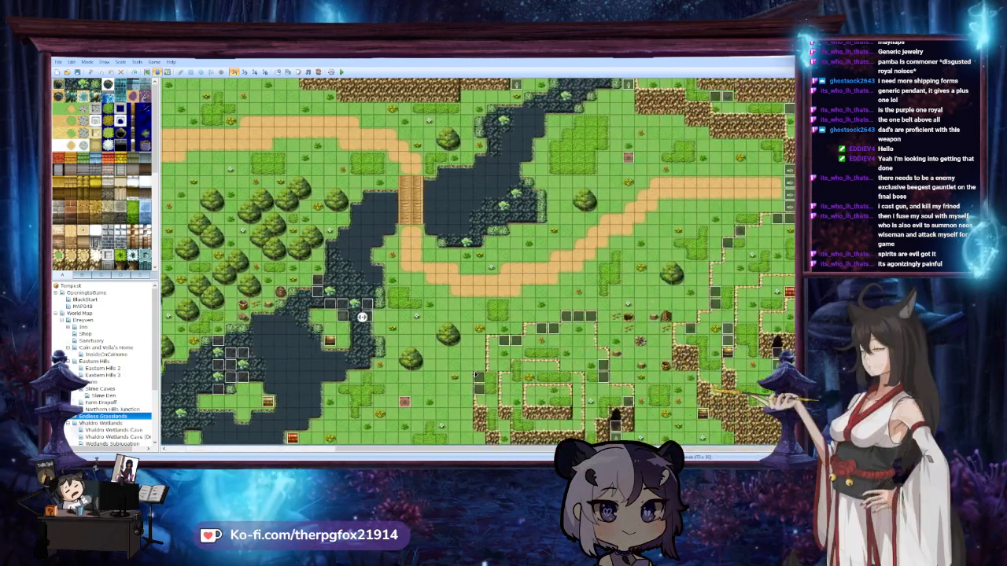
middle_click(479, 374)
scroll(555, 293, "left", 5)
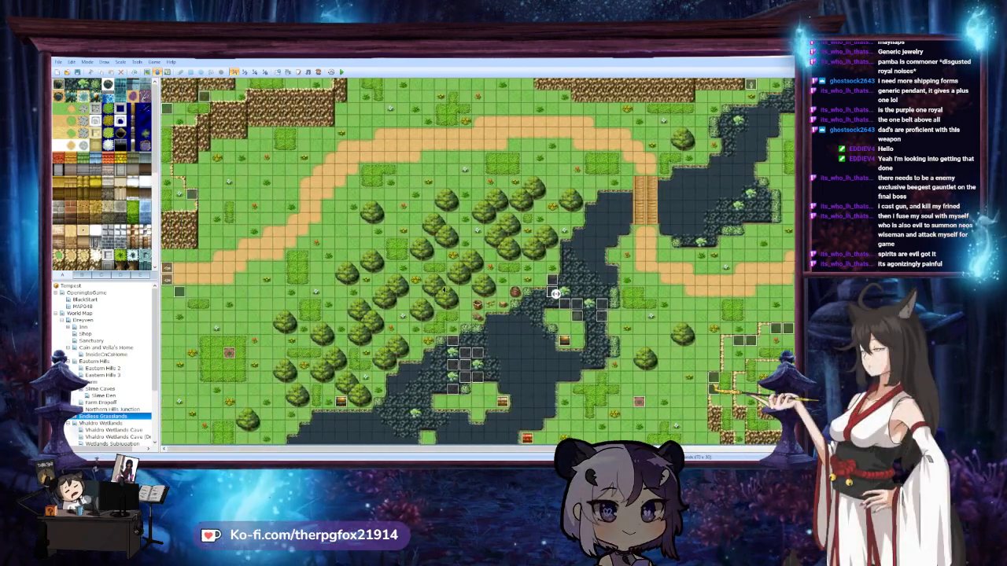
scroll(555, 294, "right", 5)
double_click(791, 292)
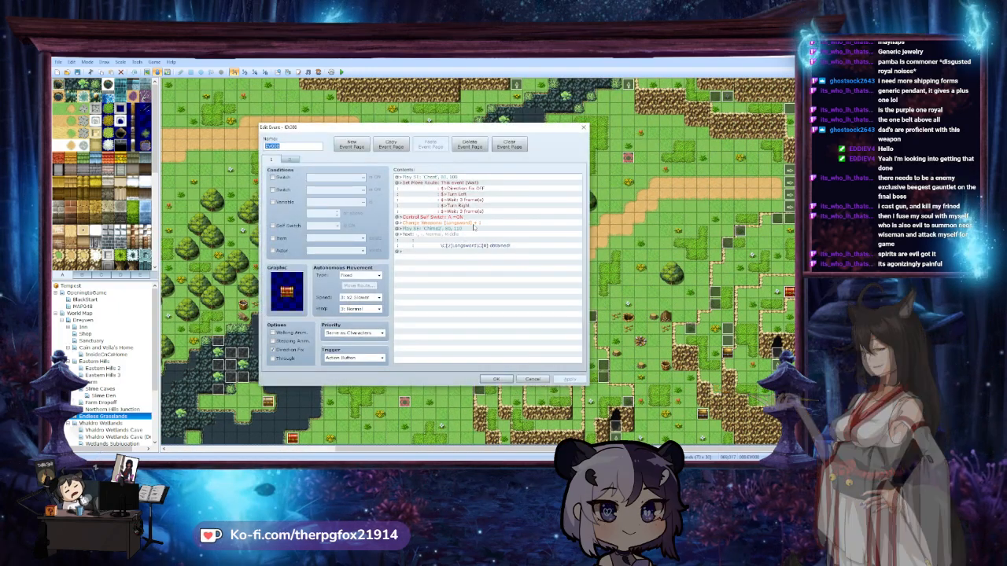
key("Escape")
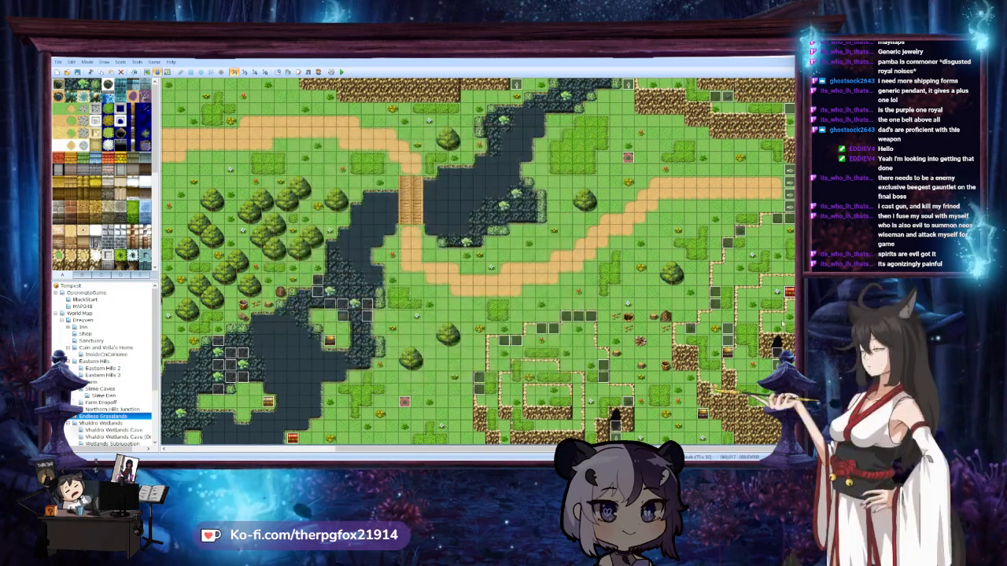
double_click(730, 353)
left_click(510, 380)
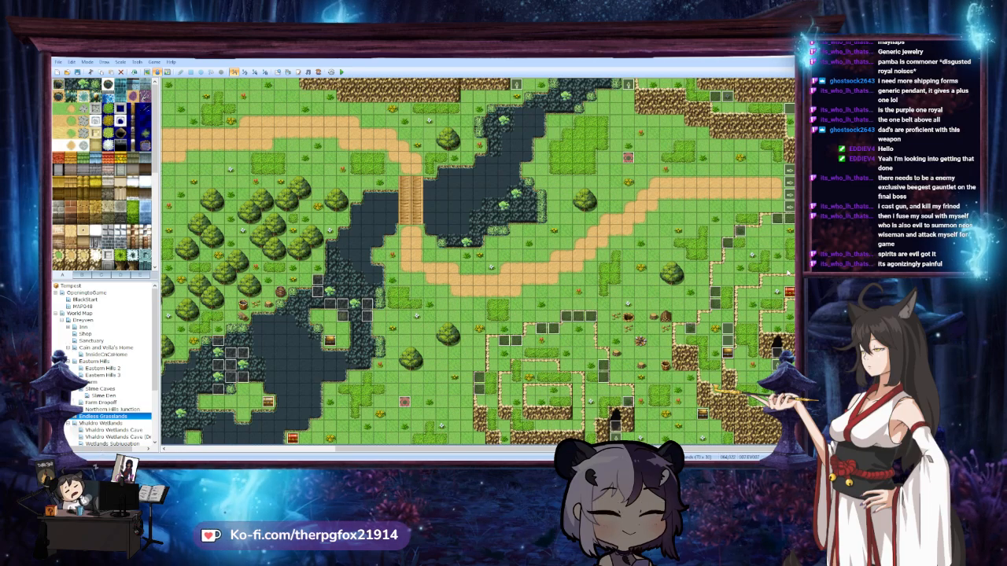
double_click(705, 414)
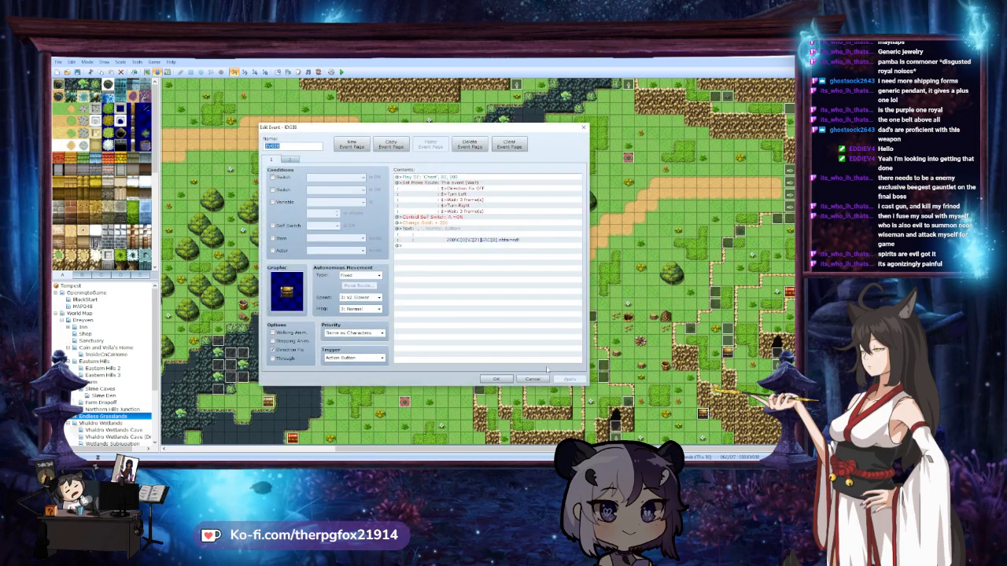
left_click(532, 380)
Change the armor reward of the red chest on the lake's southern shore to Belt
double_click(439, 245)
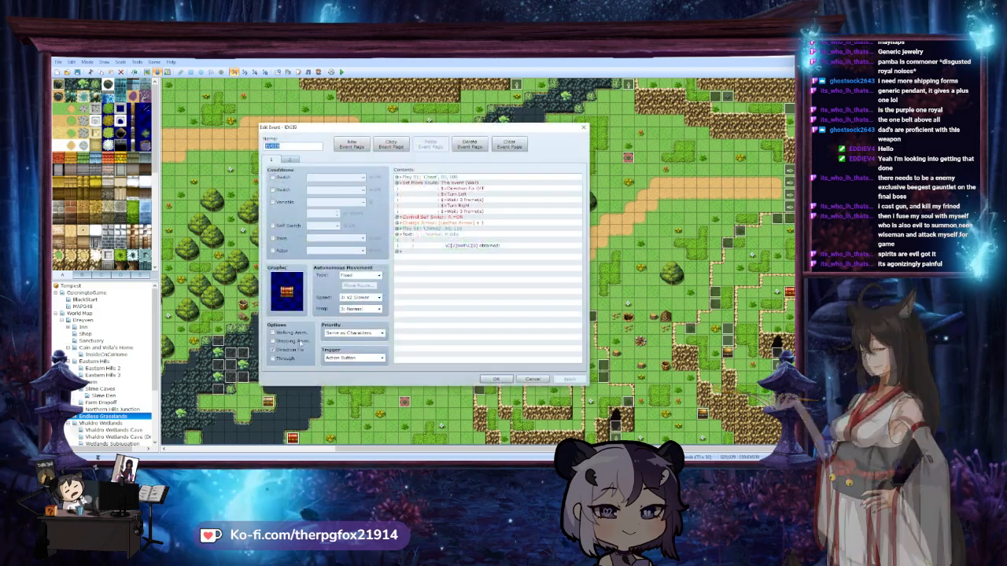
double_click(441, 223)
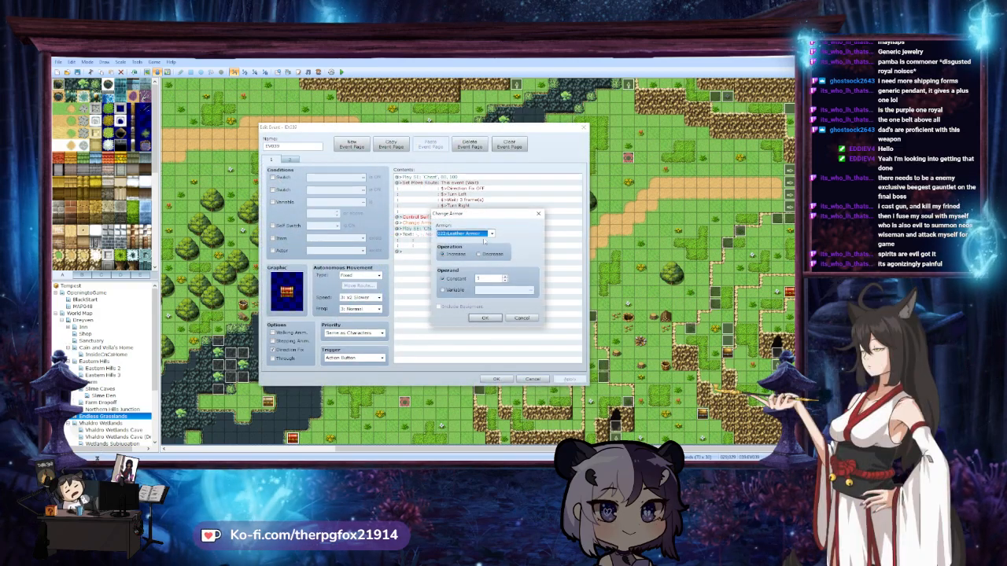
left_click(472, 234)
left_click_drag(494, 270, 494, 351)
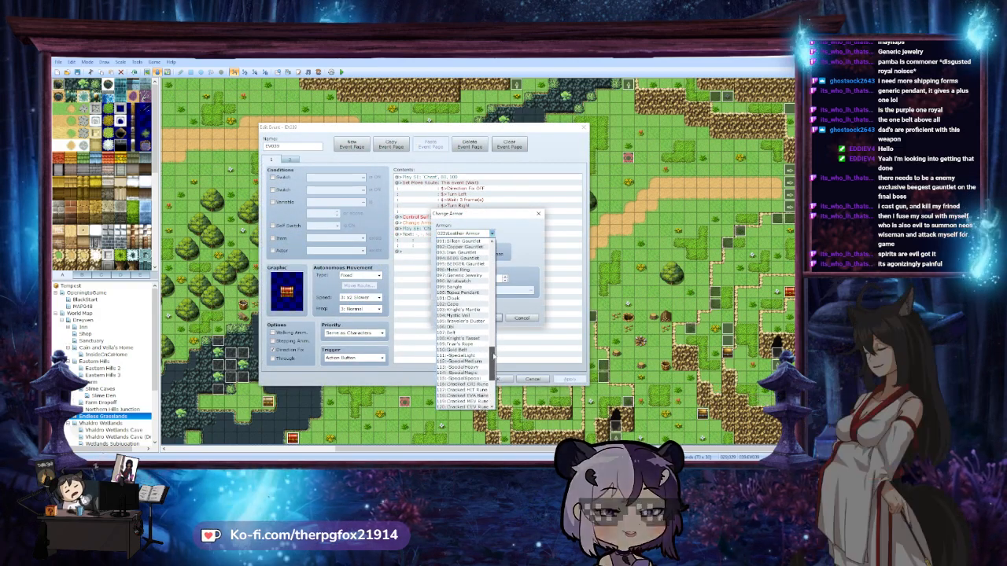
left_click(456, 335)
left_click(486, 318)
left_click(495, 379)
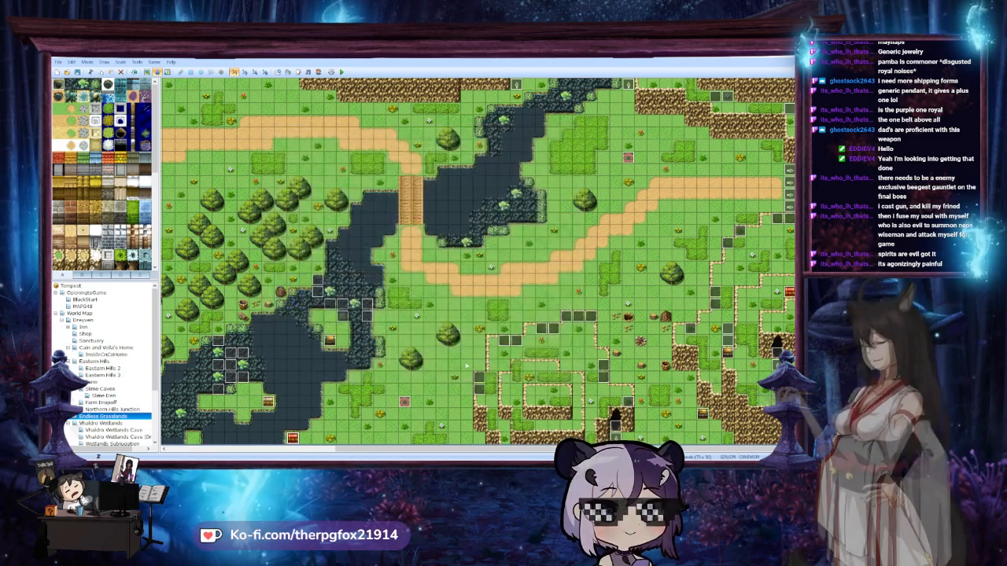
Change the armor reward of the chest on the grassy patch within the southern lake to Superior CRI Rune
double_click(268, 403)
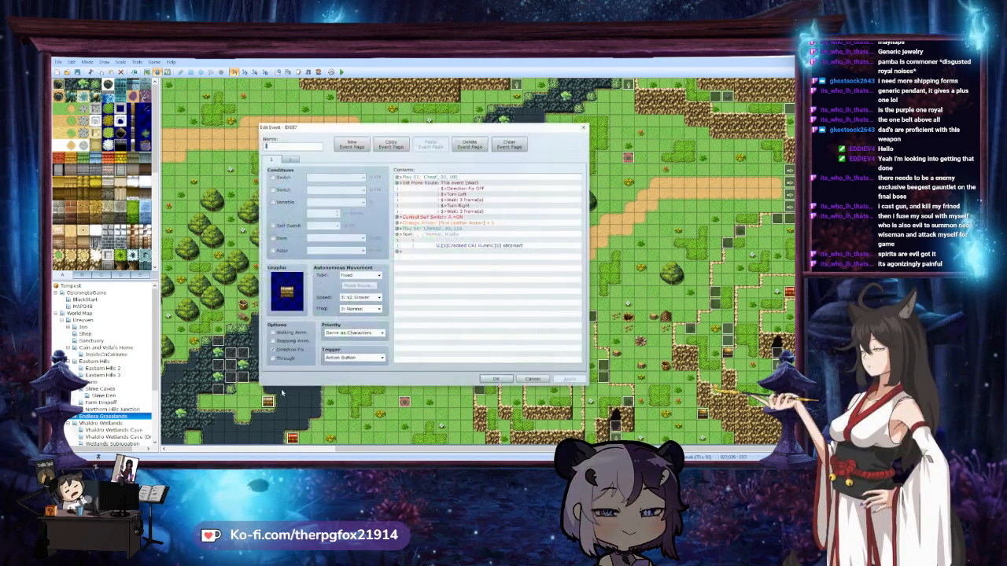
double_click(456, 224)
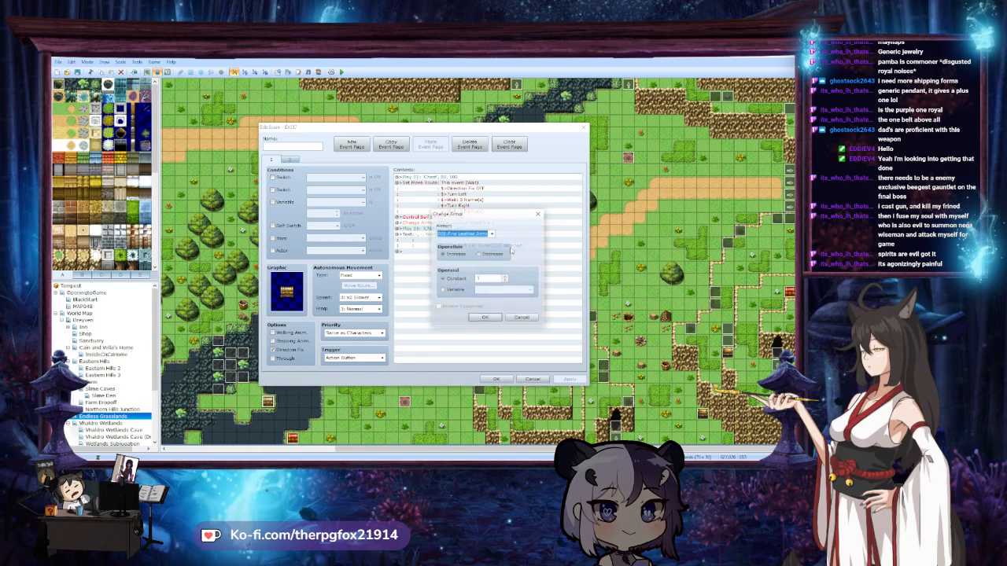
left_click(489, 234)
scroll(485, 385, "down", 10)
scroll(485, 386, "down", 4)
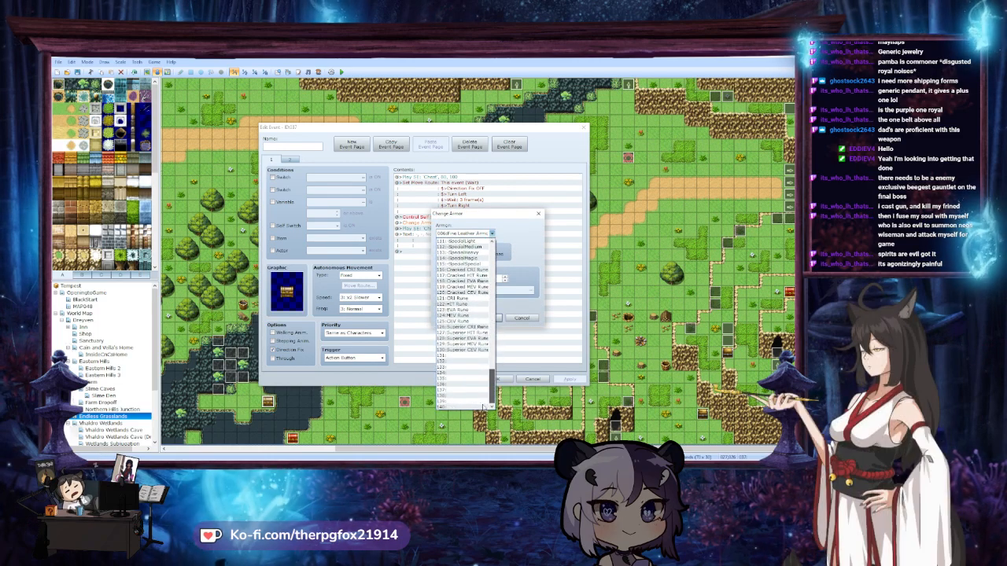
left_click(464, 332)
left_click(494, 318)
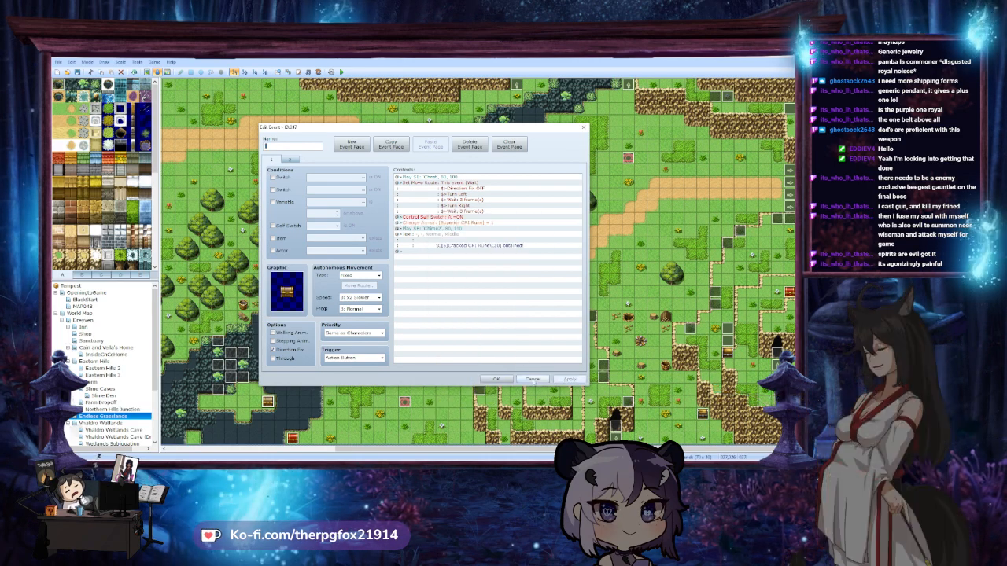
left_click(498, 379)
Check the contents of the chest on the lake's northeastern islet and the chest at the forest's southern edge
double_click(333, 340)
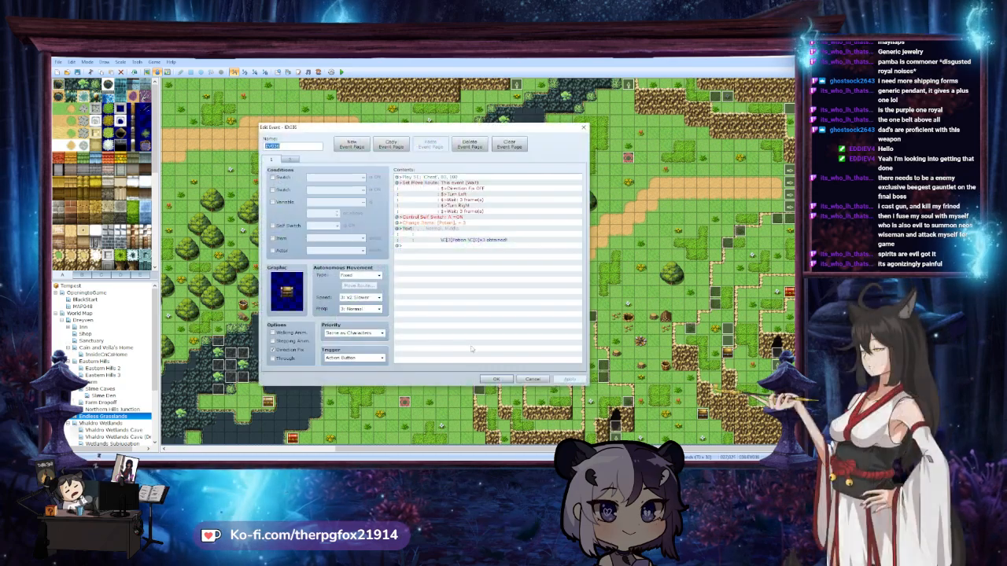
left_click(501, 381)
middle_click(364, 315)
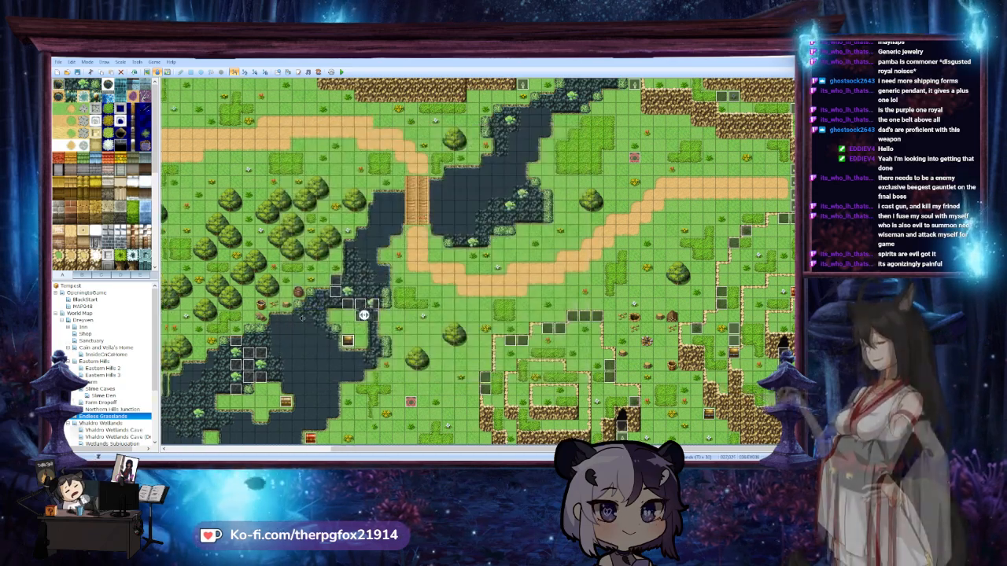
double_click(342, 402)
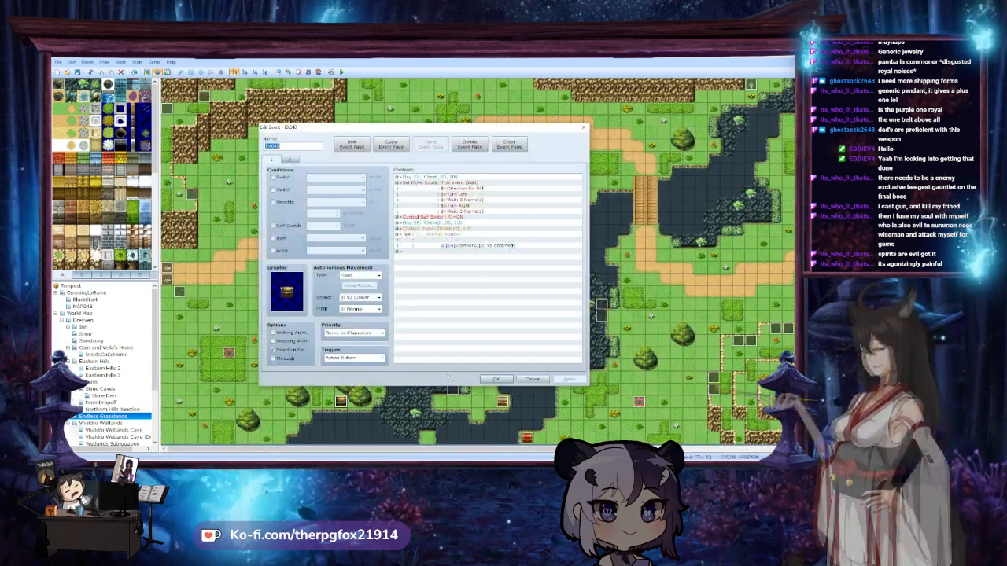
key("Escape")
middle_click(376, 338)
middle_click(502, 230)
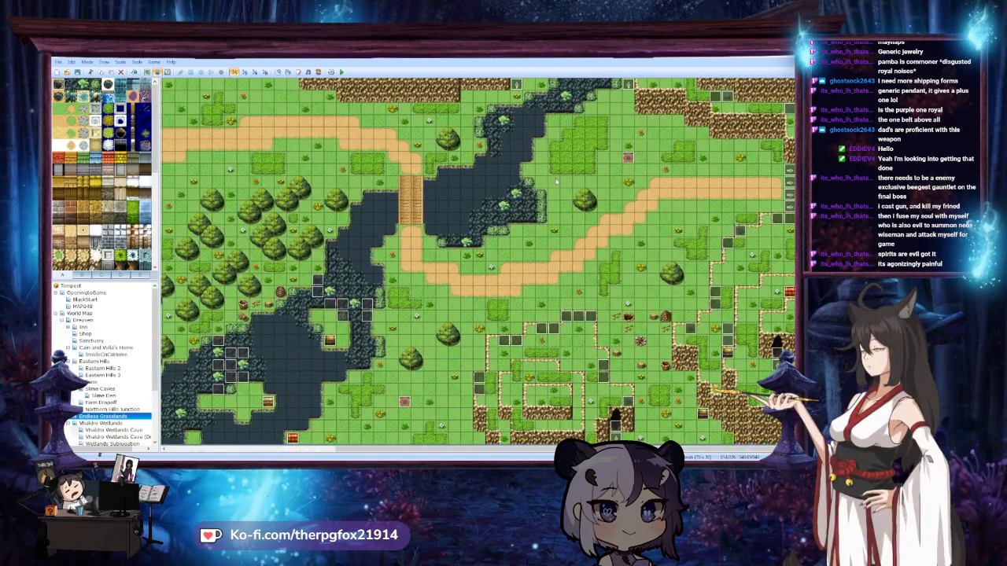
Open the WaterfallNorth map under Endless Grasslands and the armor reward command of the red chest beside the waterfall
double_click(98, 417)
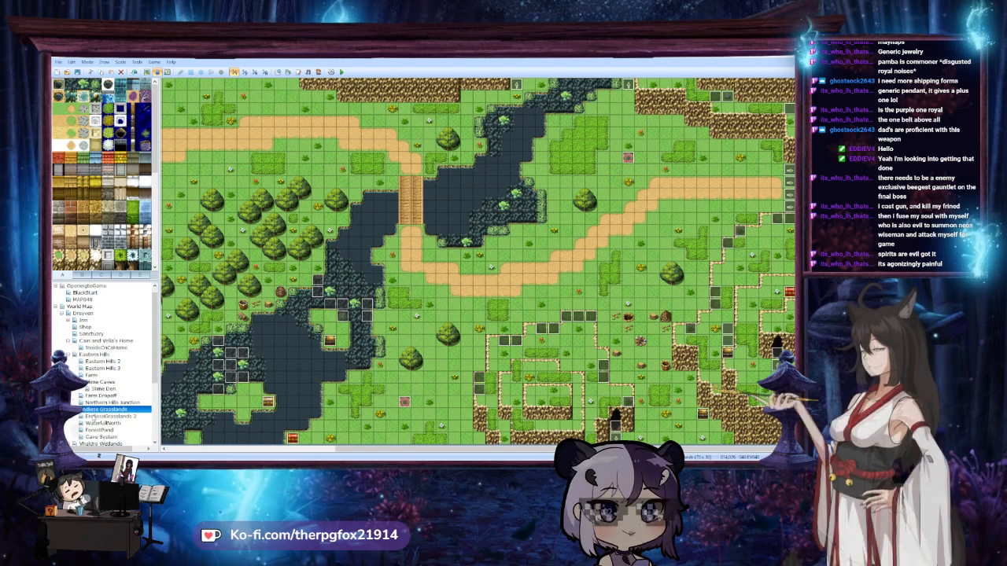
left_click(98, 423)
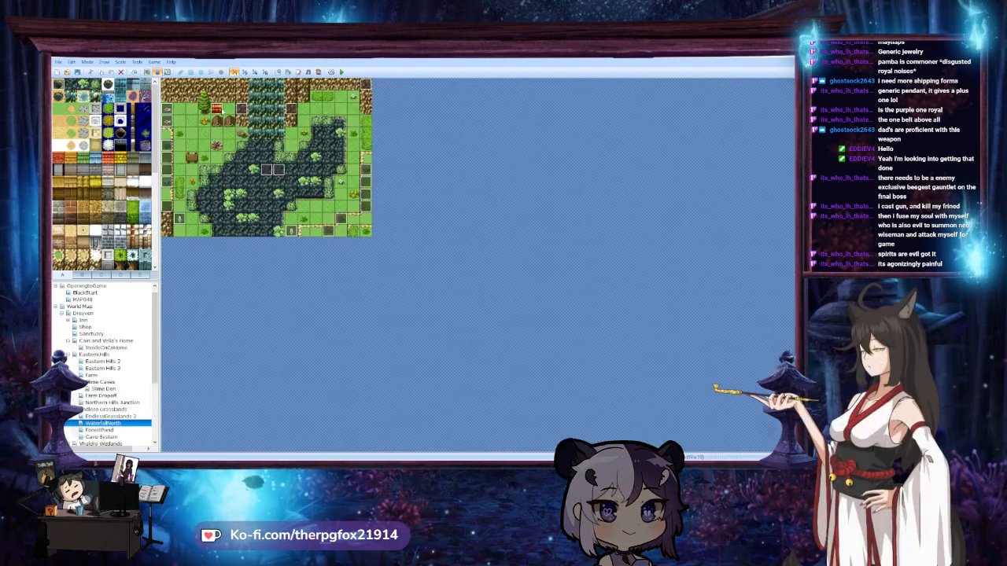
double_click(217, 108)
double_click(440, 223)
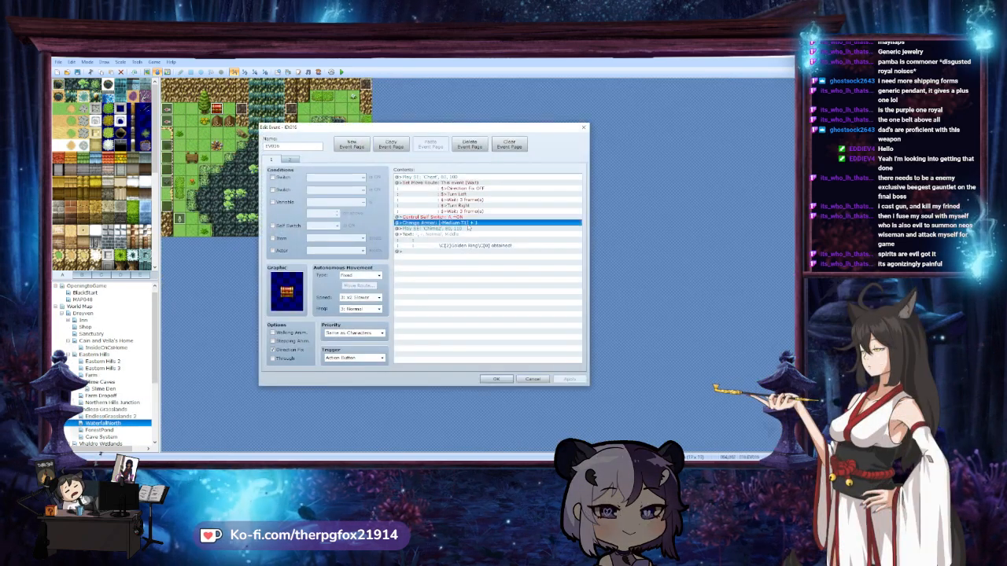
Set the armor reward of the chest beside the waterfall to the SpecialSpecial entry, number 115, and save its event
left_click(491, 233)
left_click_drag(492, 291, 490, 362)
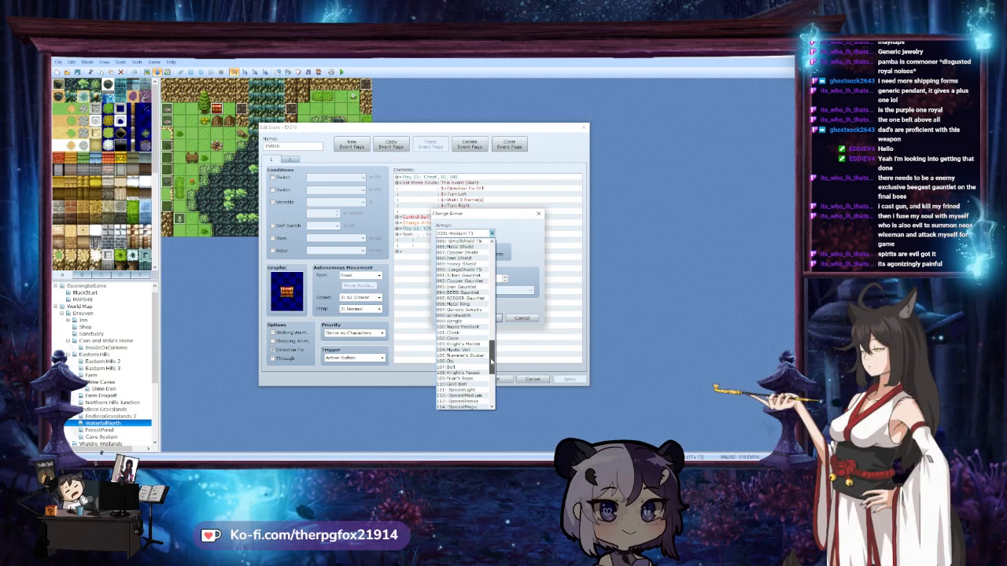
scroll(491, 362, "down", 6)
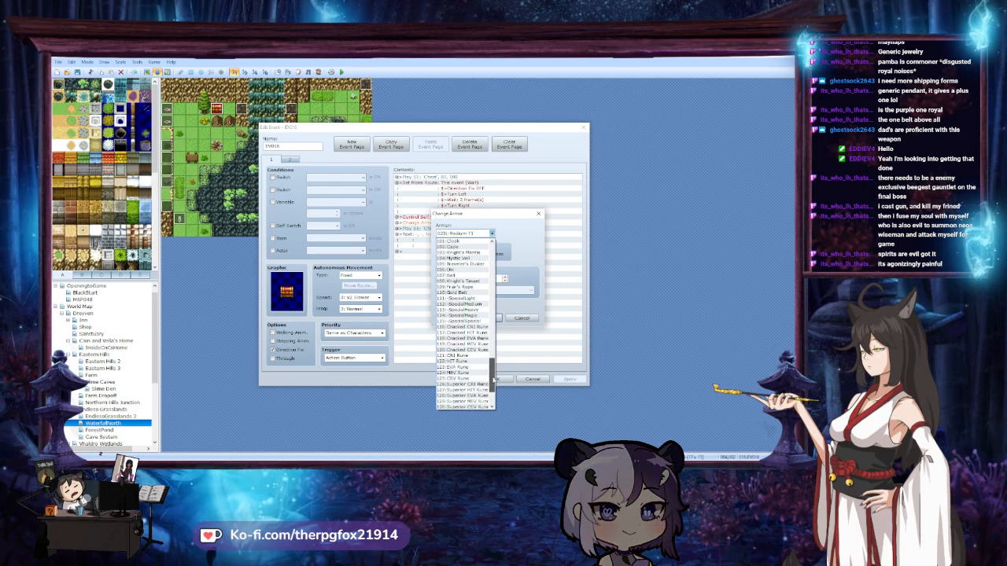
scroll(494, 354, "up", 6)
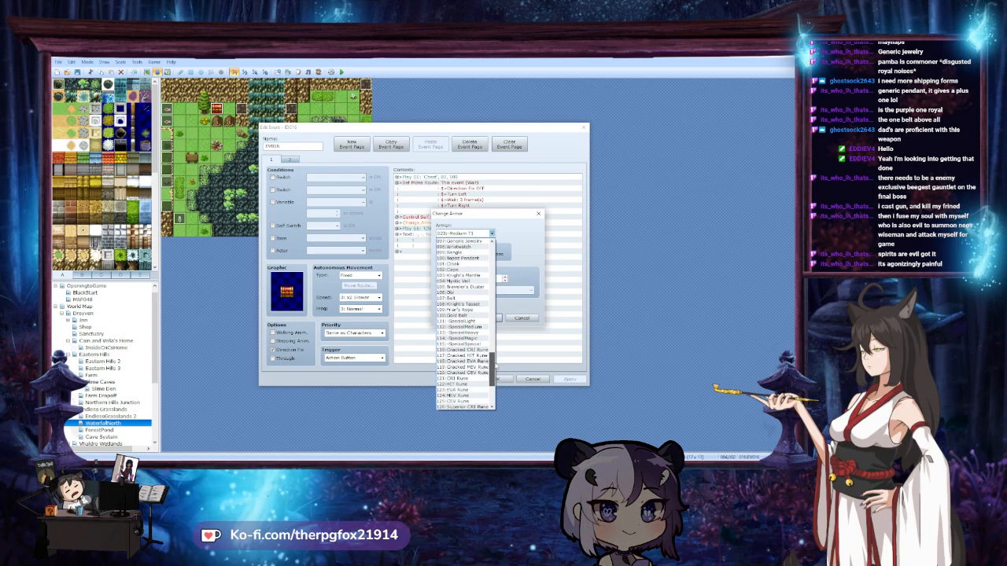
scroll(496, 352, "up", 4)
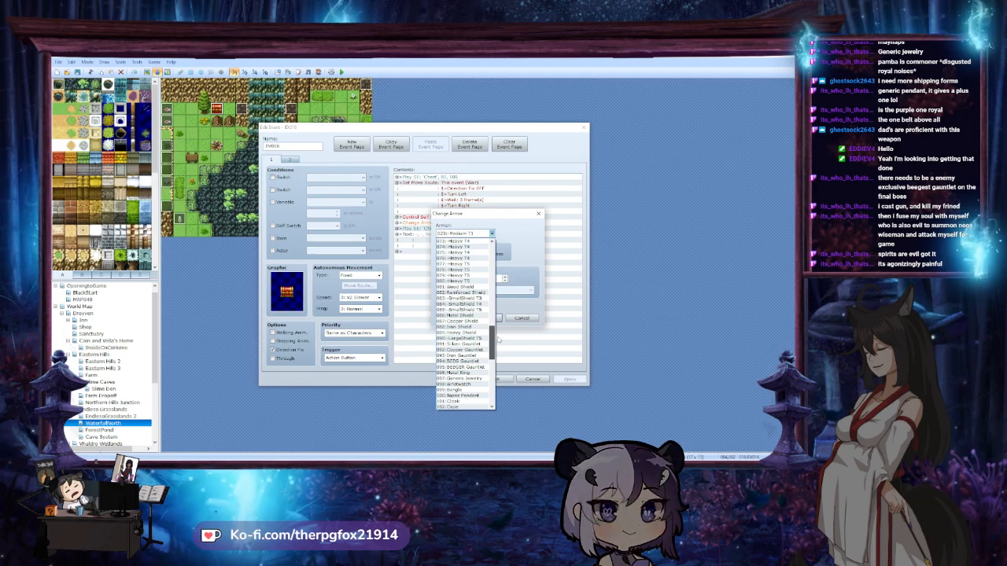
scroll(495, 342, "down", 2)
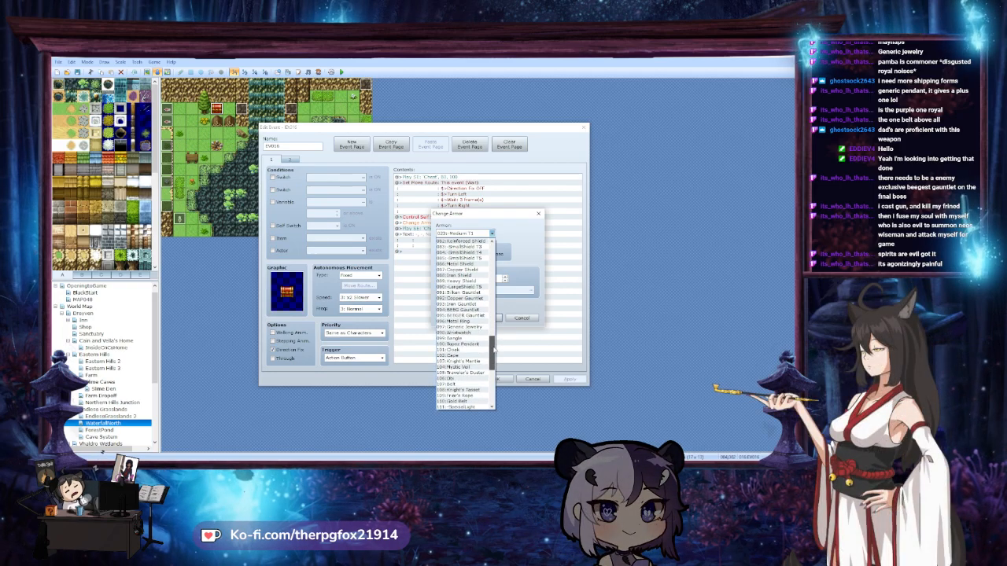
scroll(494, 350, "down", 2)
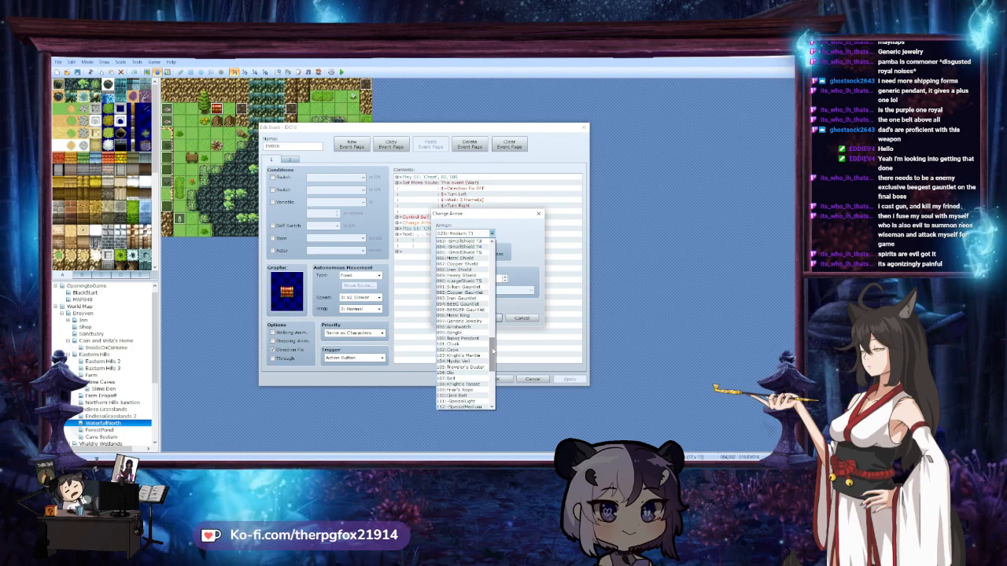
scroll(493, 358, "down", 5)
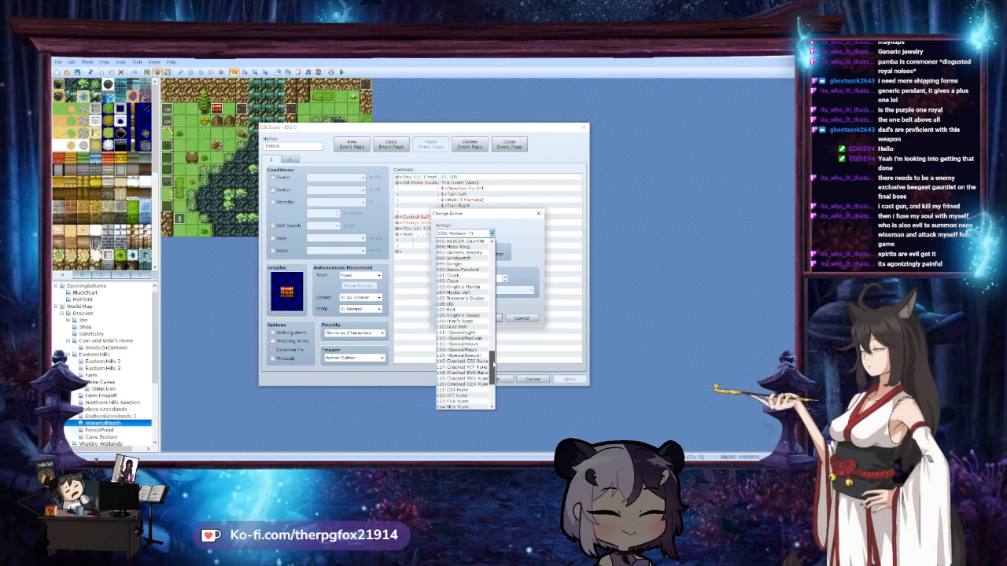
scroll(492, 357, "down", 2)
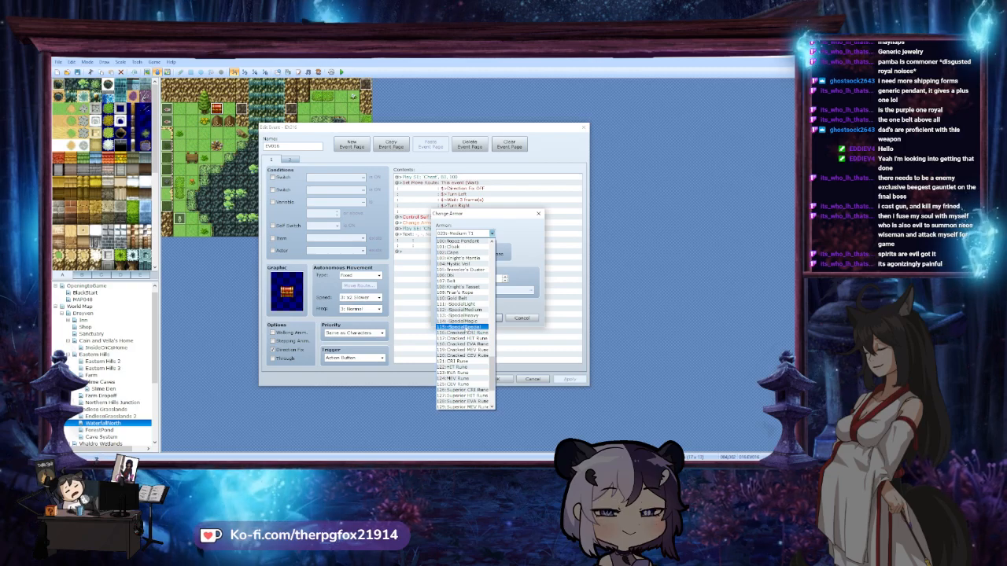
left_click(471, 326)
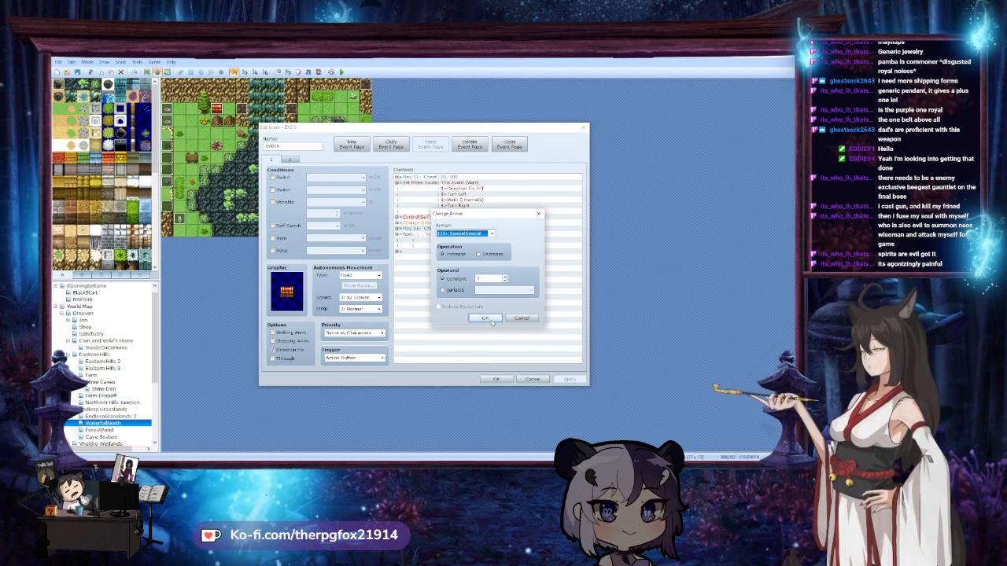
left_click(485, 317)
left_click(496, 378)
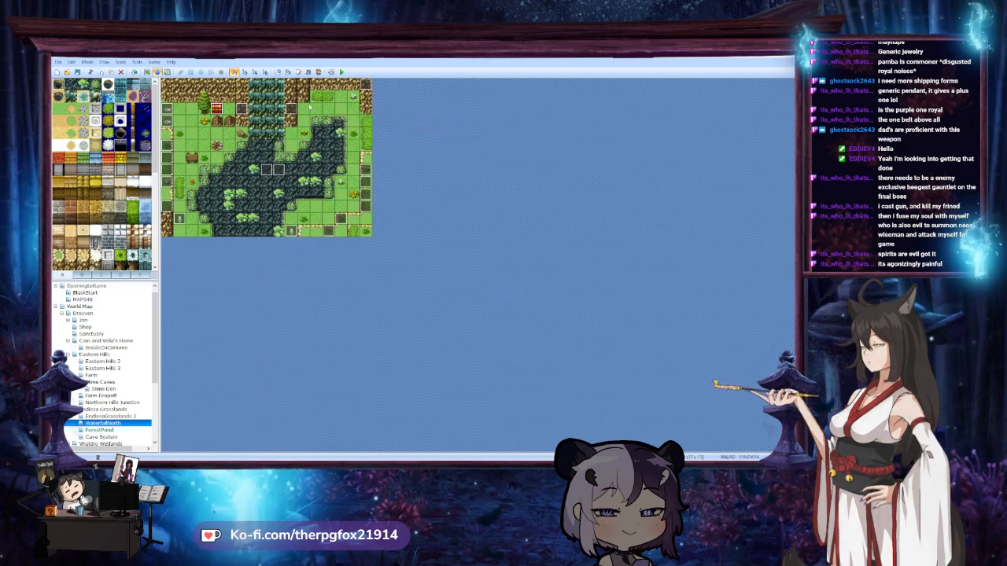
Rename armor entry 115 in the database to Golden Ring and assign it the gold ring icon
key("F10")
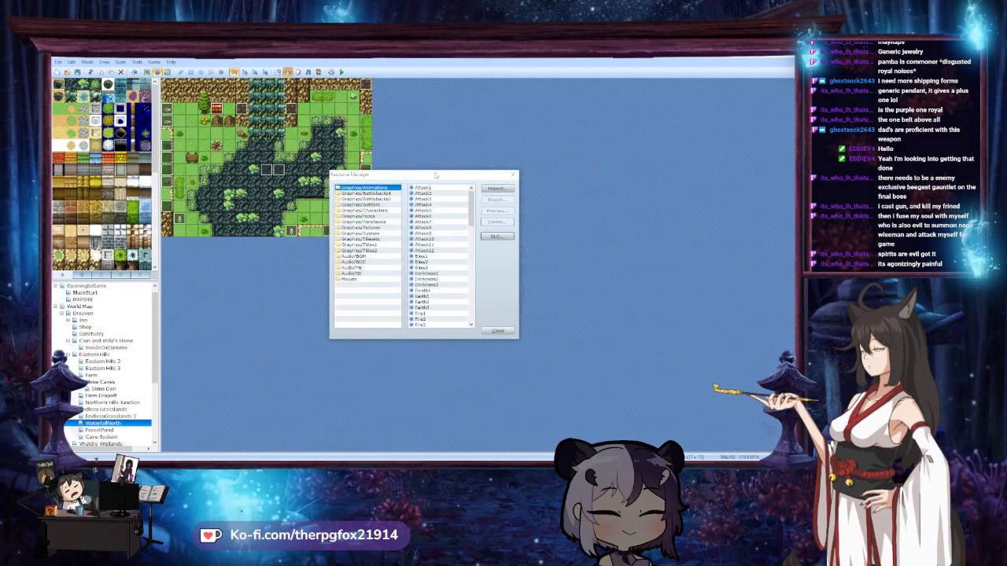
left_click(497, 331)
left_click(277, 71)
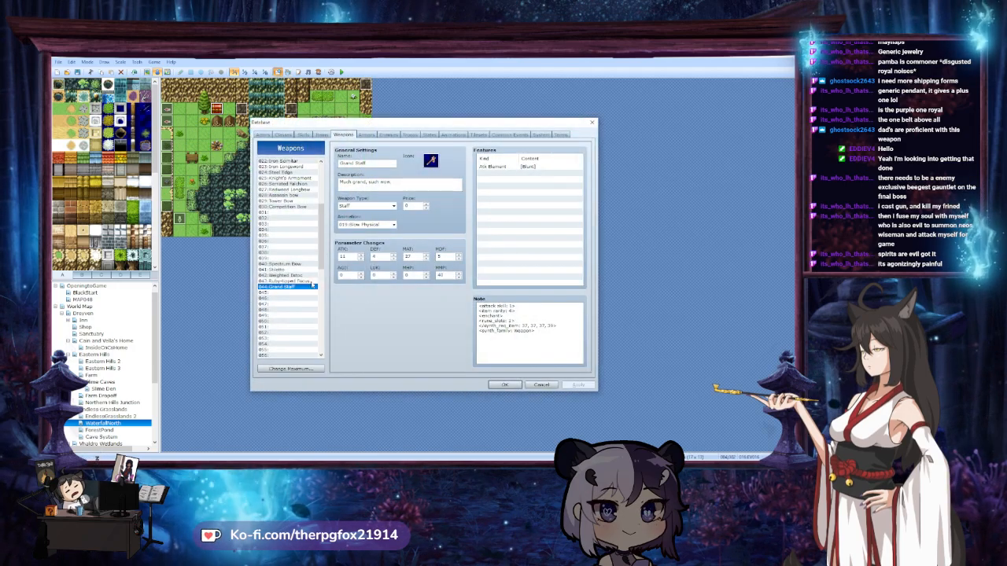
scroll(299, 252, "up", 2)
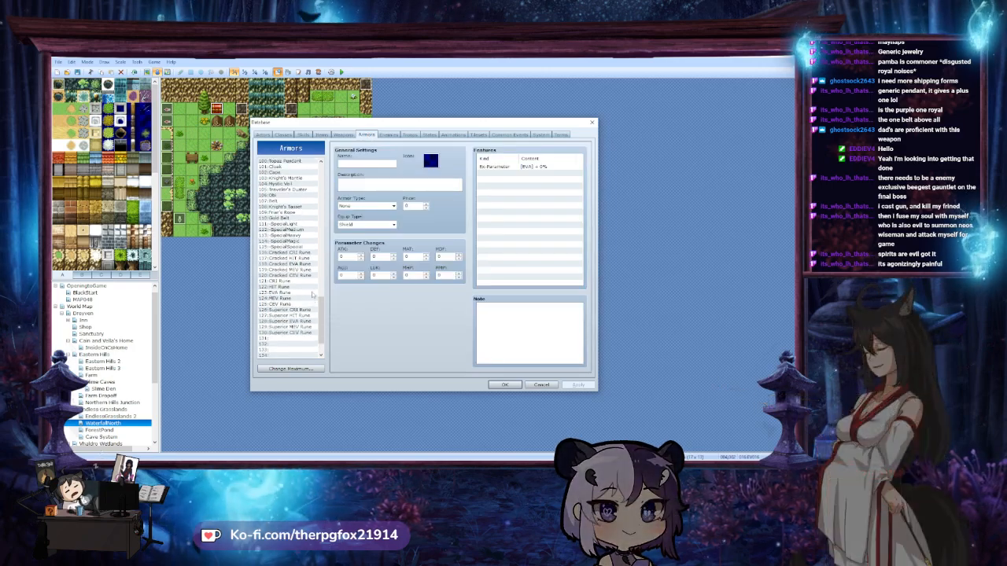
left_click(283, 246)
double_click(380, 163)
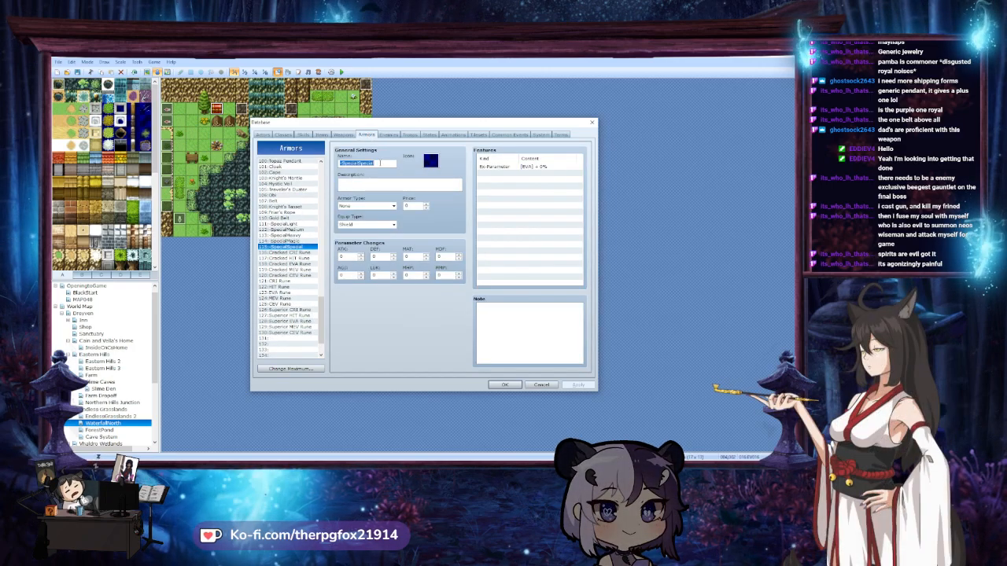
type("Golden")
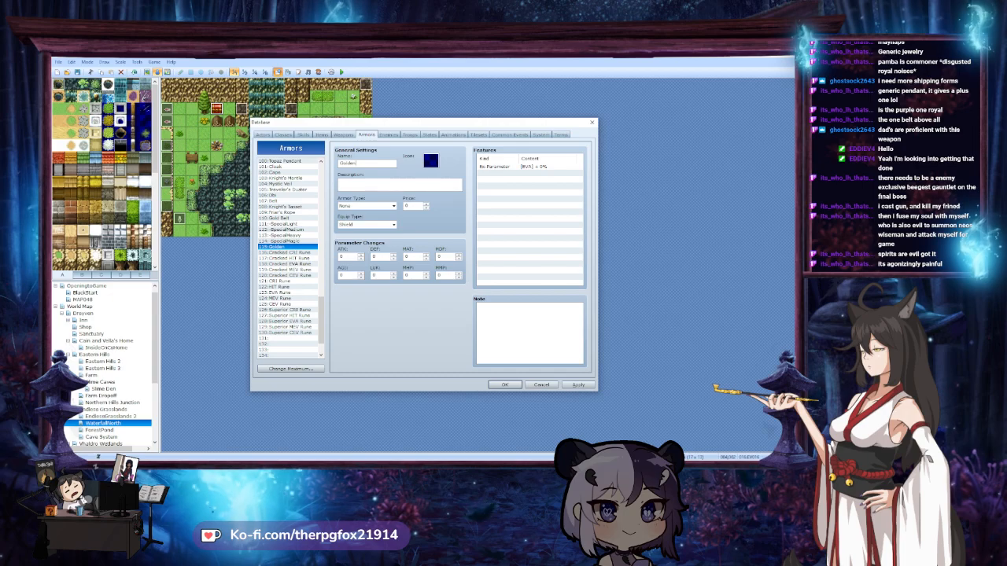
type(" Ring")
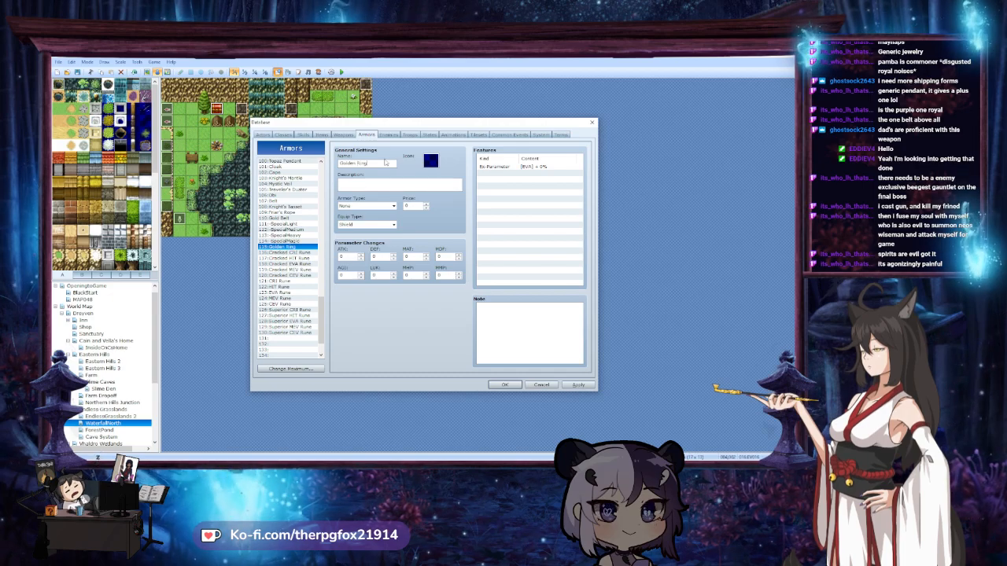
double_click(430, 161)
scroll(491, 334, "down", 10)
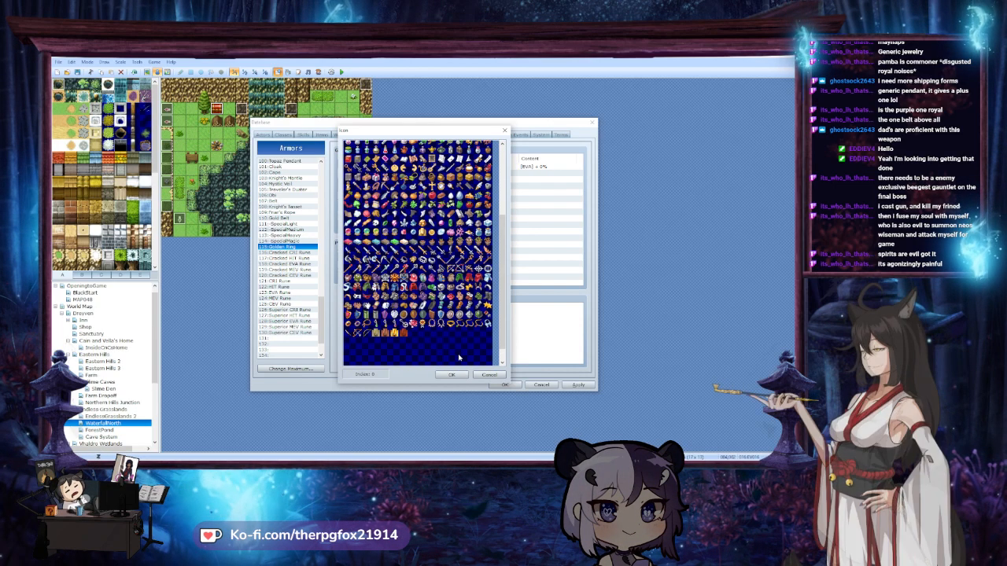
double_click(346, 331)
Enter the Golden Ring's description: "This golden ring is imbued with a ward for most poison type magic."
left_click(412, 185)
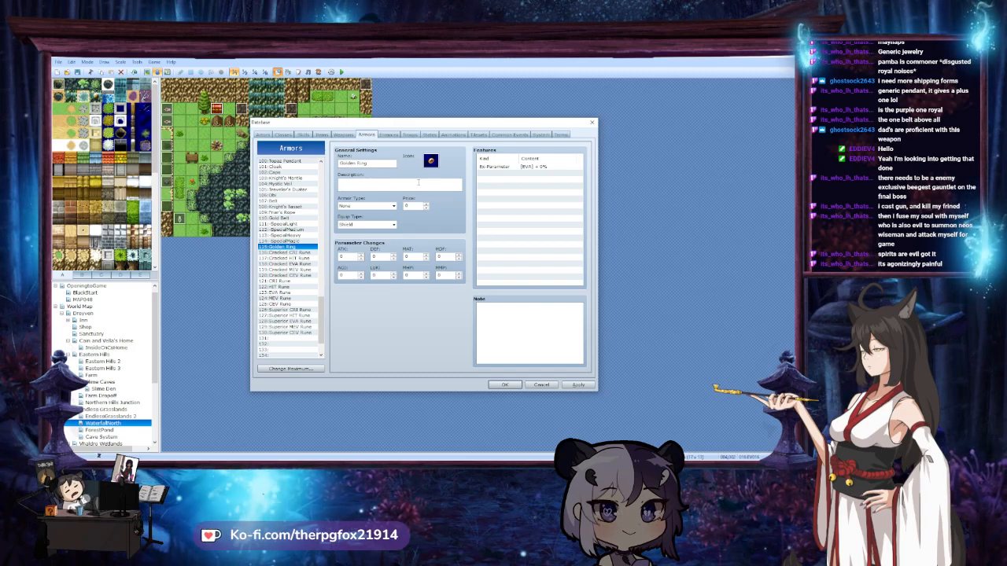
type("Gol")
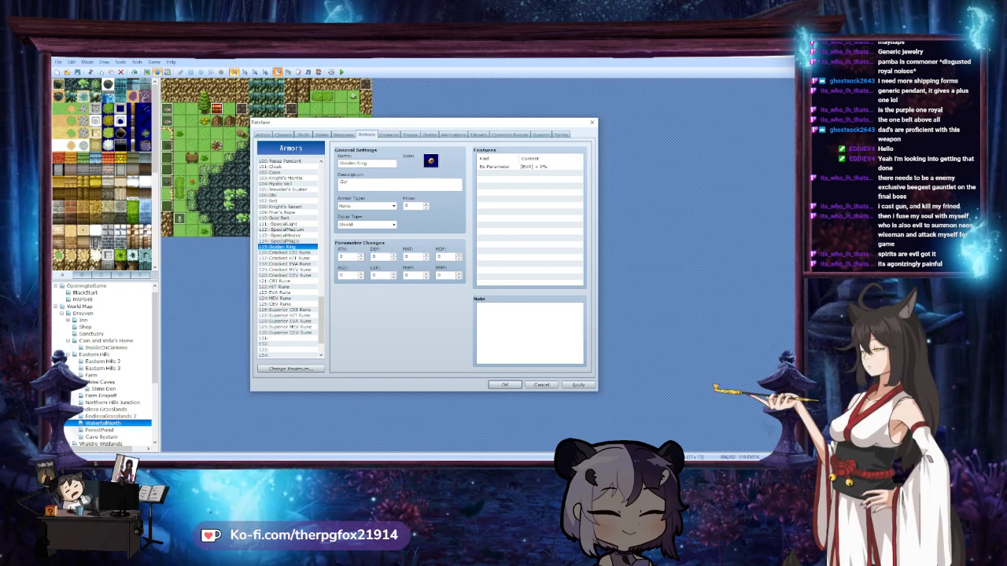
key("BackSpace")
key("BackSpace")
type("This gal")
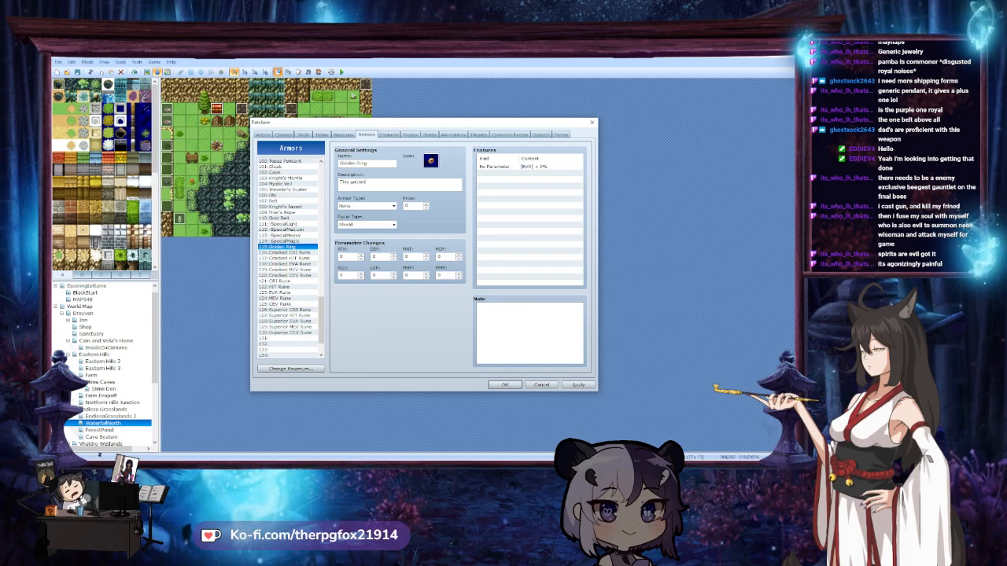
type("den ring is imbued")
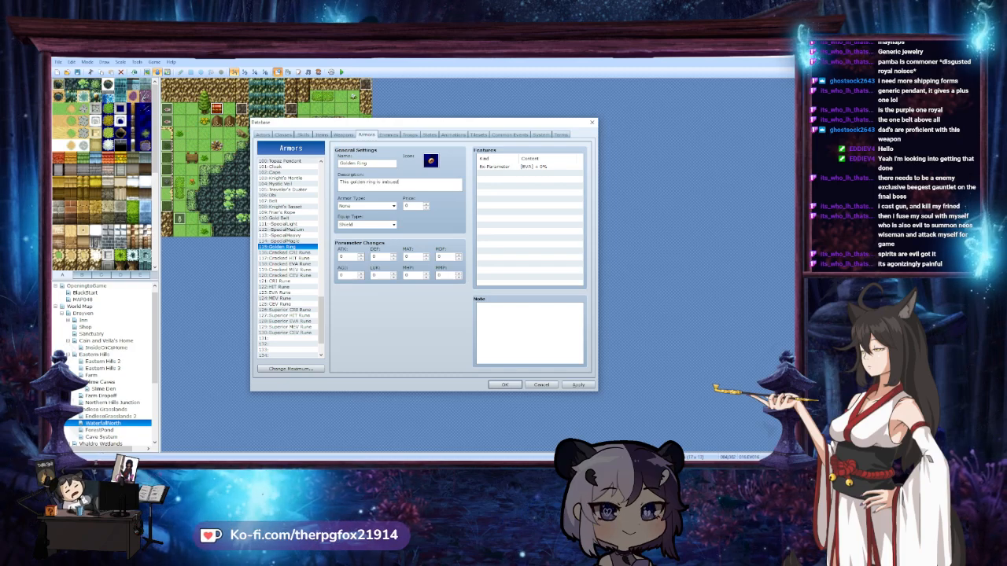
type(" with")
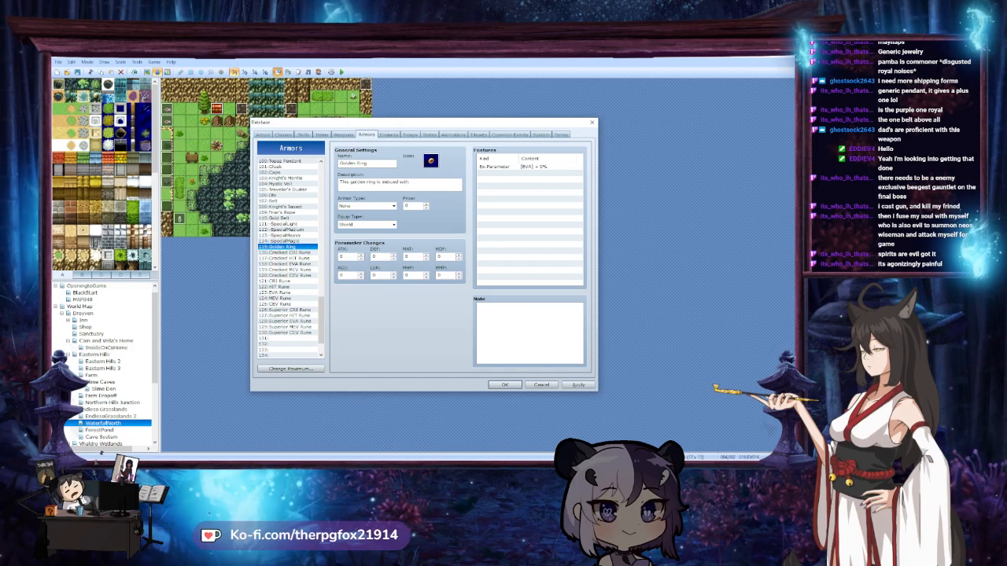
type(" a ward for most evil")
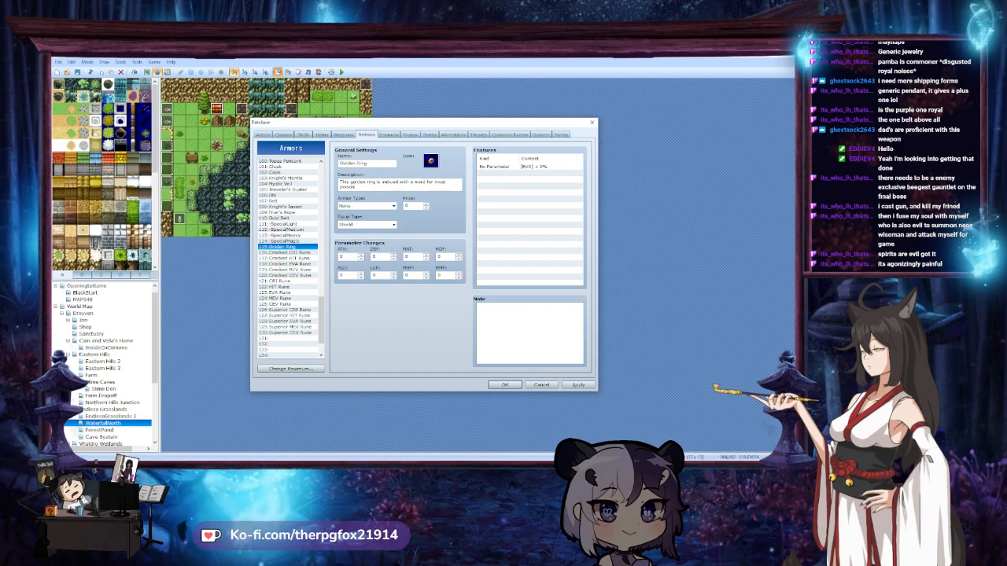
type(" type magic.")
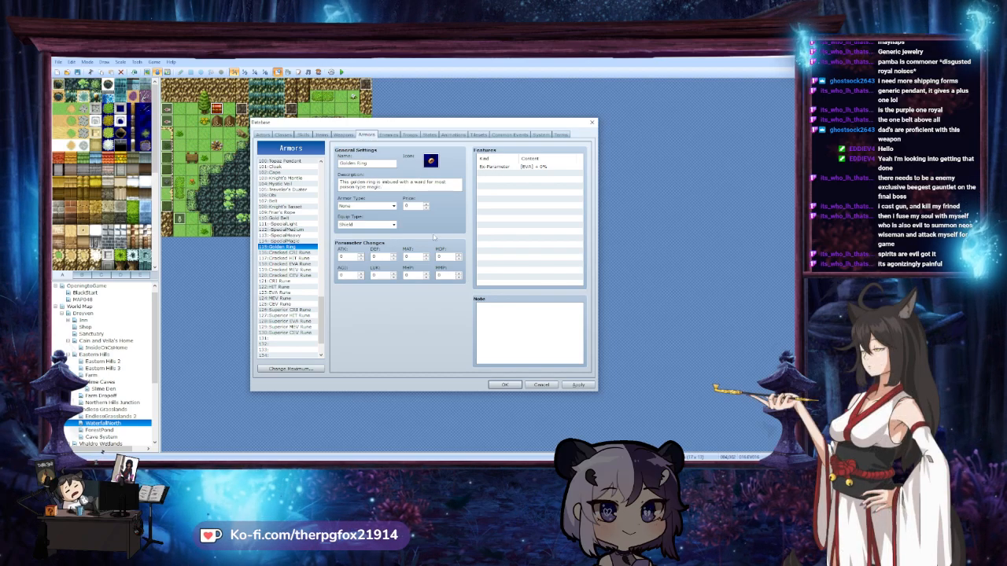
Set both the armor type and equip type of the Golden Ring to Accessory and its price to 1000
left_click(367, 205)
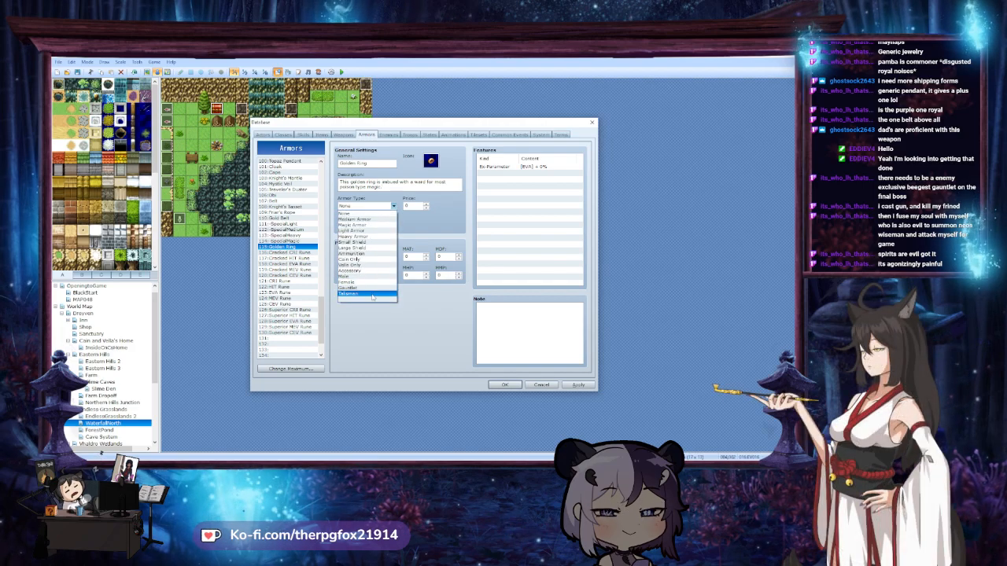
left_click(370, 270)
left_click(373, 224)
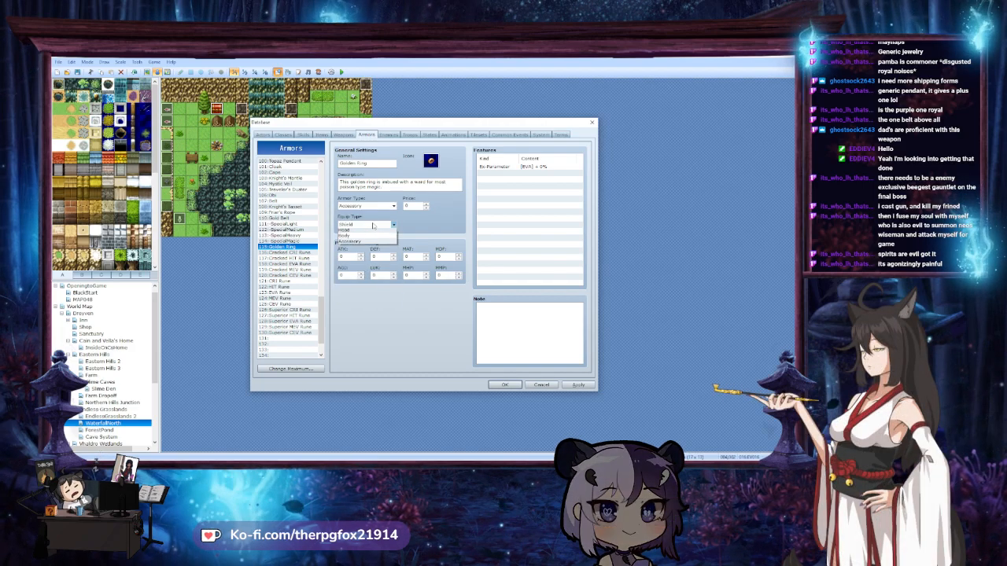
left_click(362, 253)
left_click(408, 206)
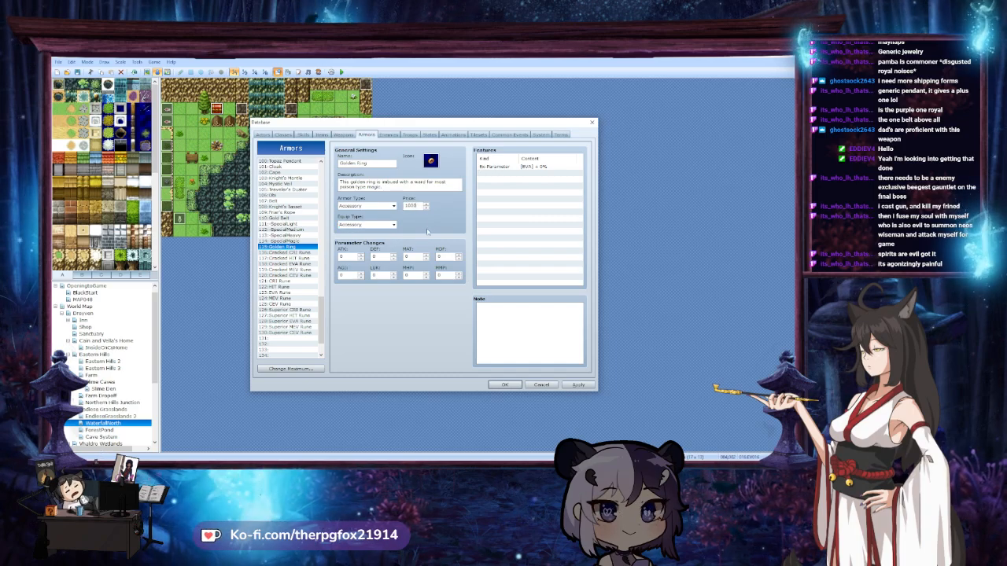
Replace the Golden Ring's EVA feature with a State Resist feature for Poison
double_click(511, 178)
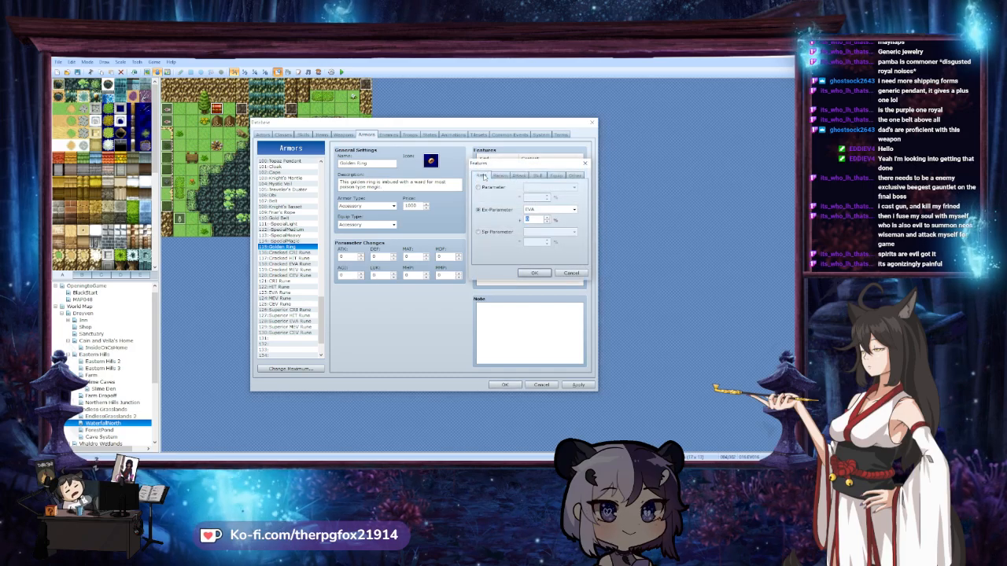
left_click(481, 176)
left_click(482, 232)
left_click(478, 255)
left_click(549, 254)
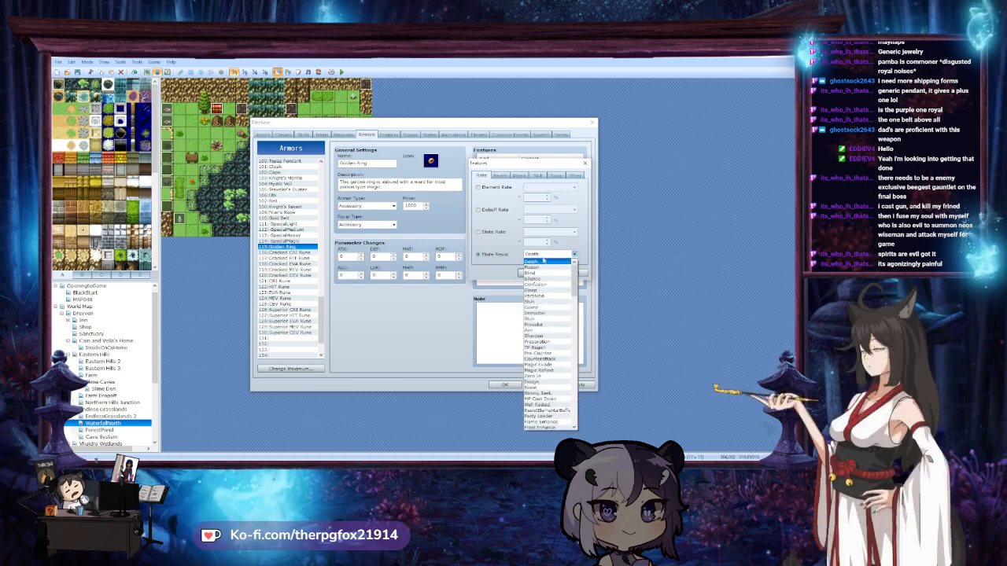
left_click(532, 268)
left_click(549, 254)
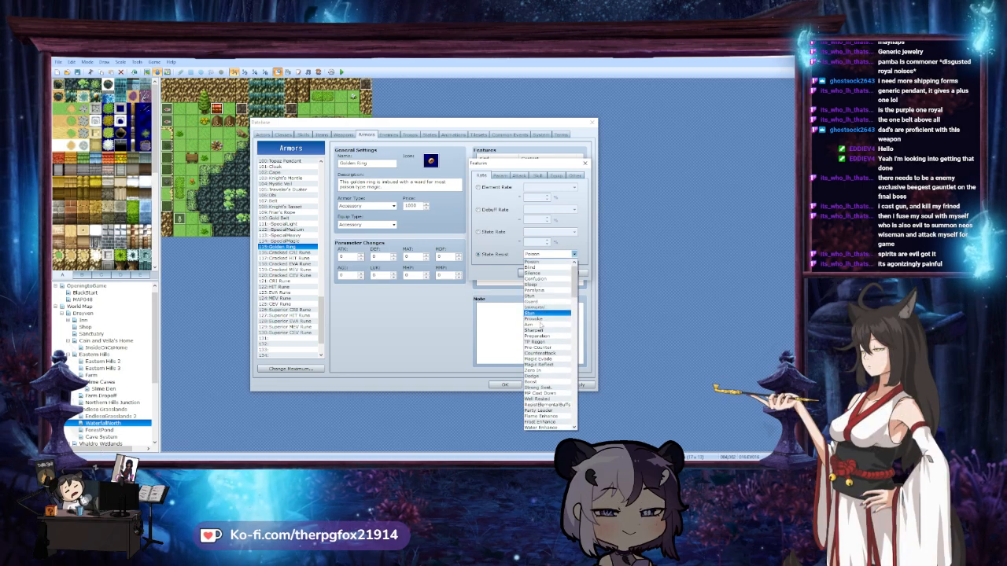
scroll(543, 376, "down", 8)
left_click_drag(574, 308, 572, 284)
left_click(542, 267)
left_click(533, 272)
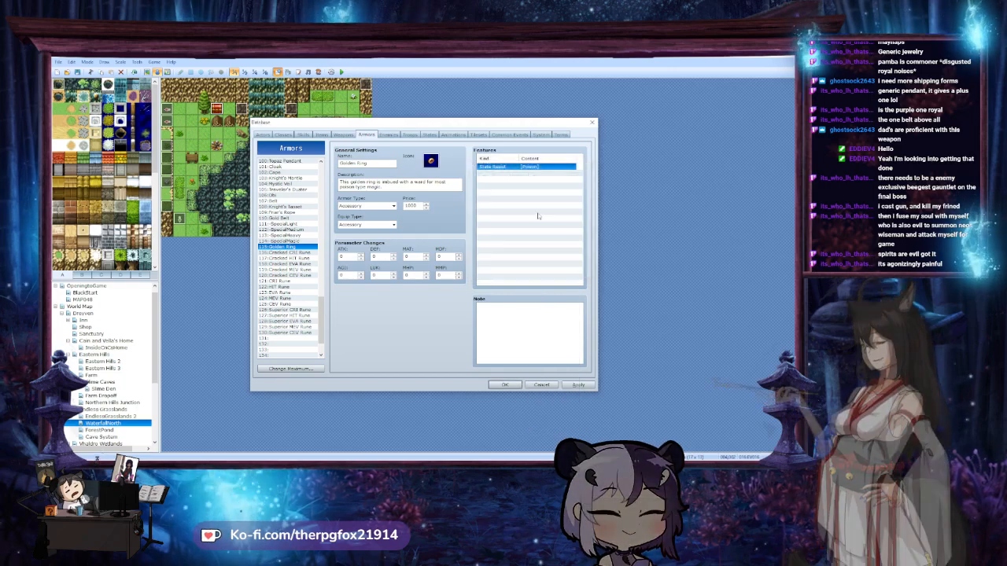
Add a second State Resist feature to the Golden Ring for Strong Poison
double_click(535, 167)
left_click(554, 254)
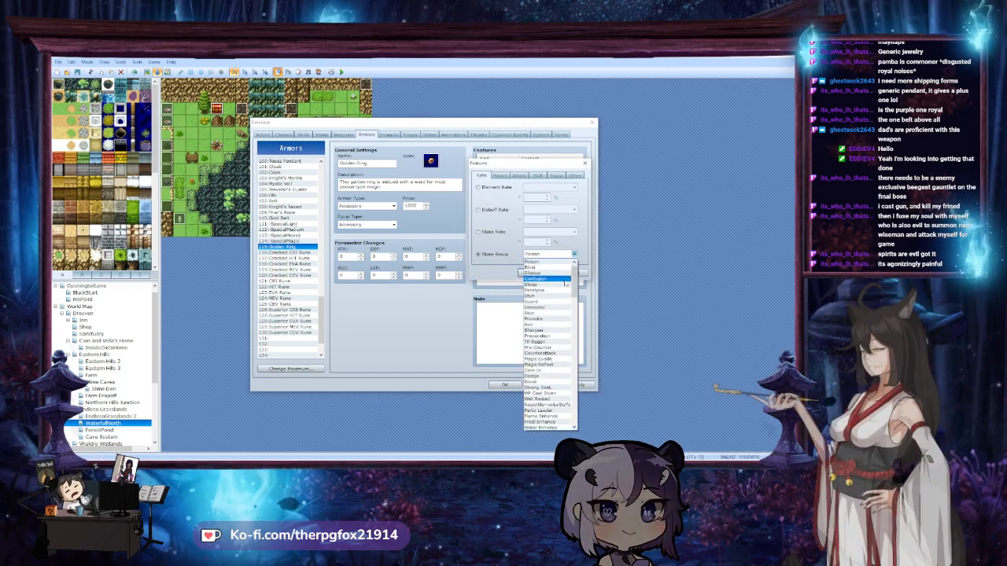
left_click_drag(574, 282, 566, 376)
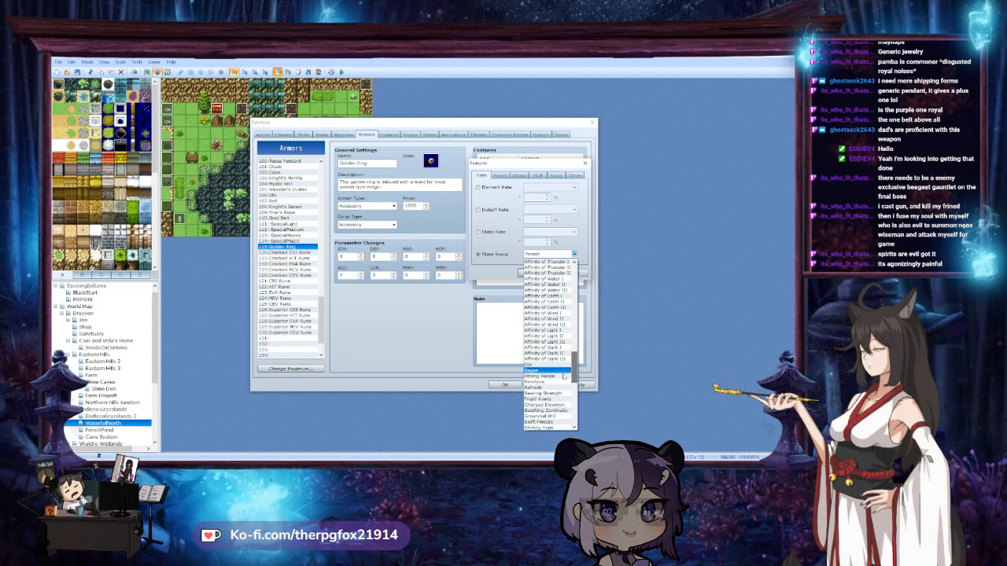
left_click(566, 377)
left_click(541, 274)
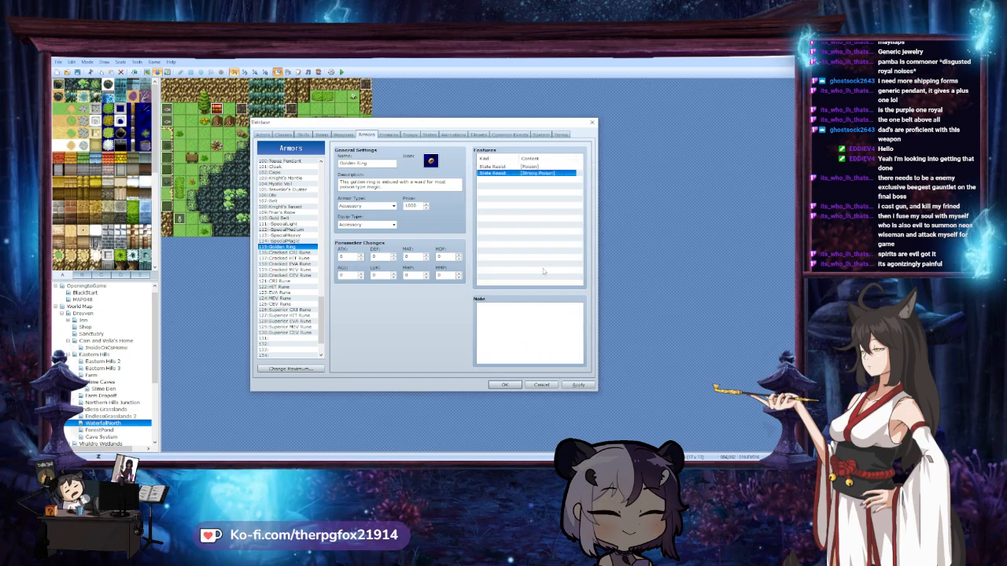
Review the Golden Ring's two resistance features and save the database changes
left_click(538, 239)
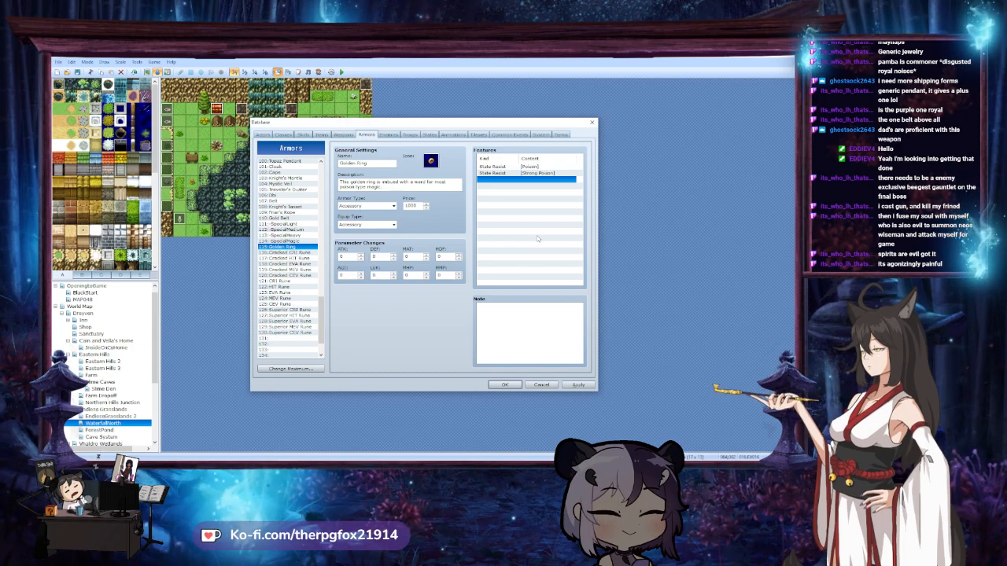
left_click(544, 172)
left_click(548, 166)
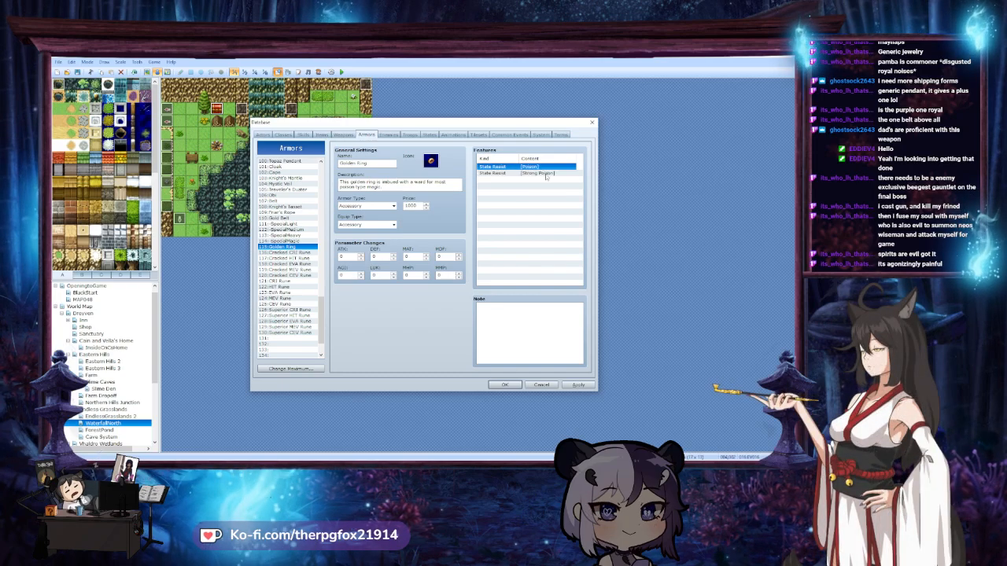
left_click(553, 173)
left_click(558, 166)
left_click(562, 174)
left_click(561, 168)
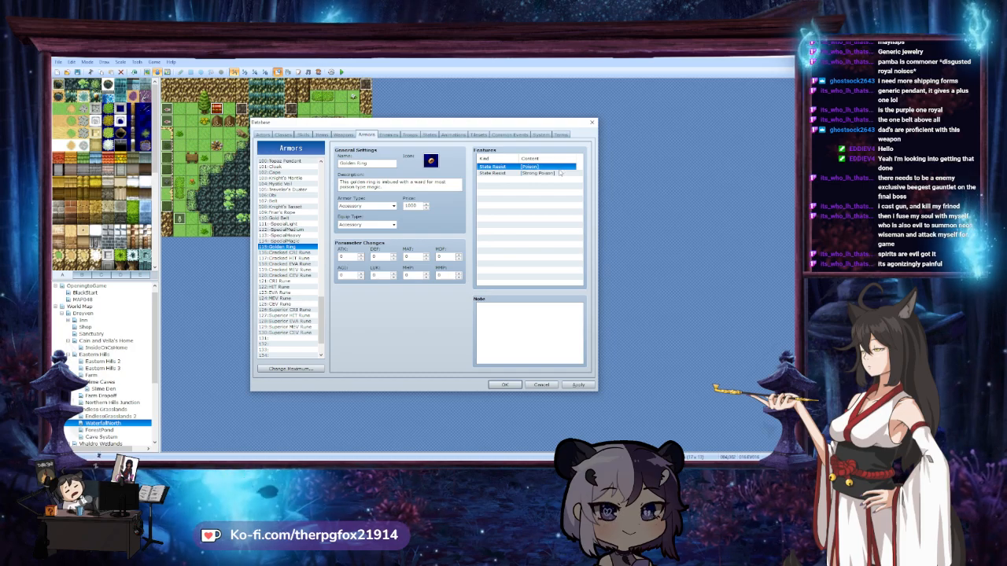
left_click(561, 174)
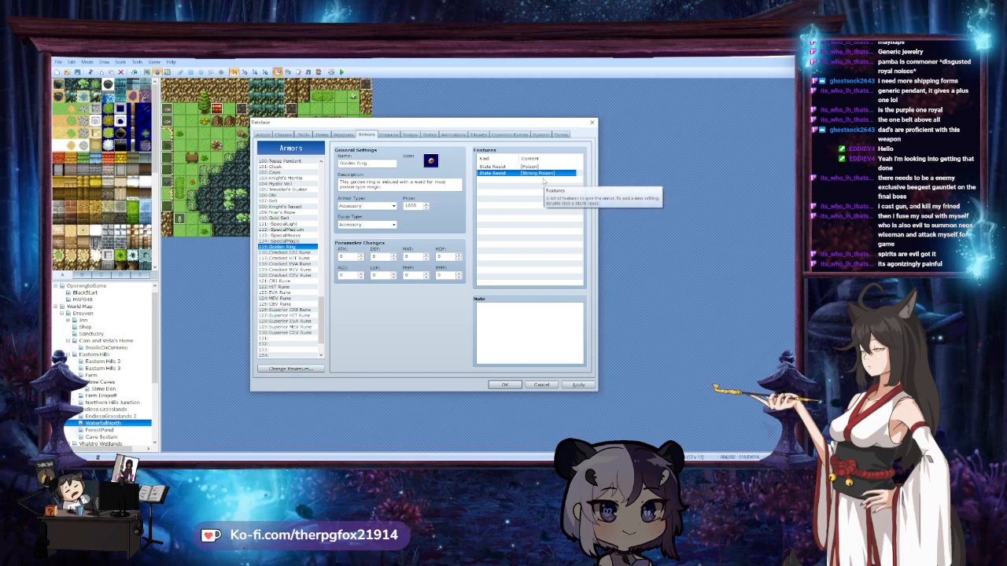
left_click(542, 180)
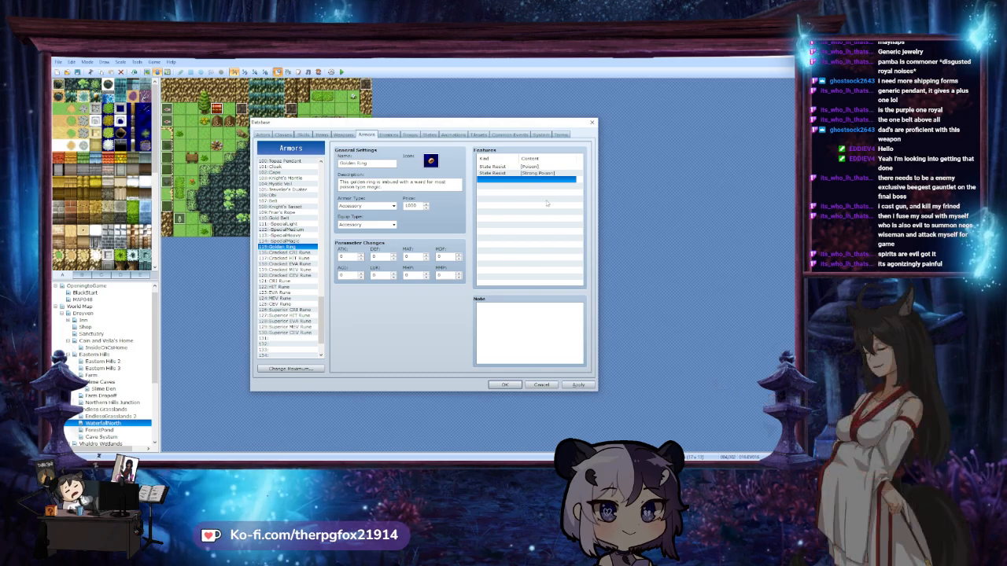
left_click(505, 384)
Inspect the Poison state's settings and its empty feature list in the database's states
left_click(277, 72)
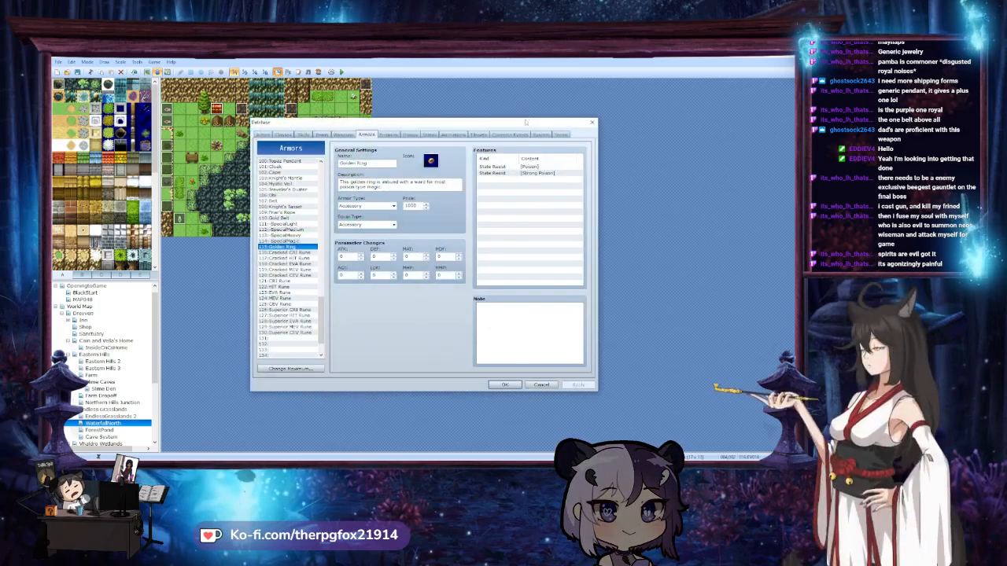
left_click(430, 135)
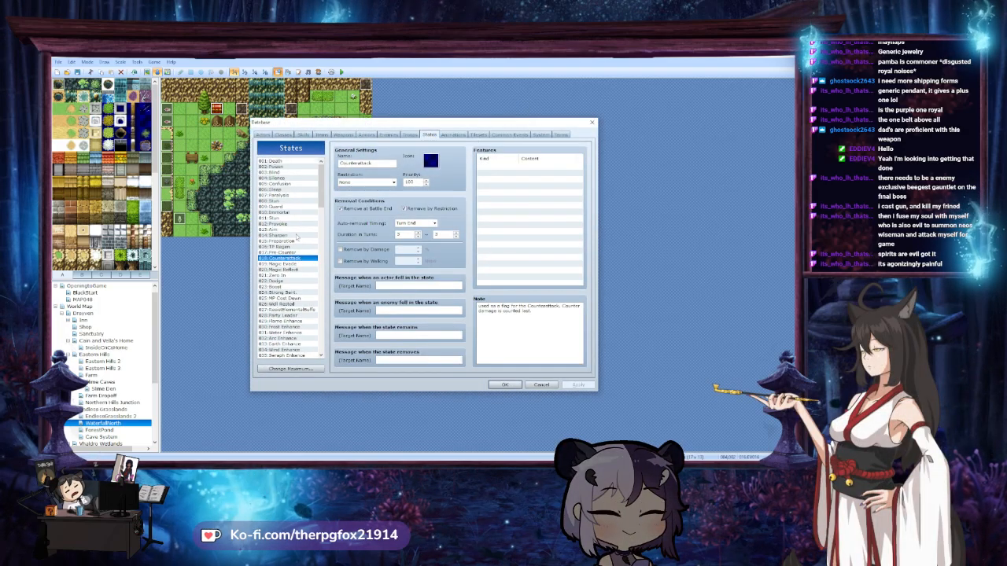
left_click(290, 167)
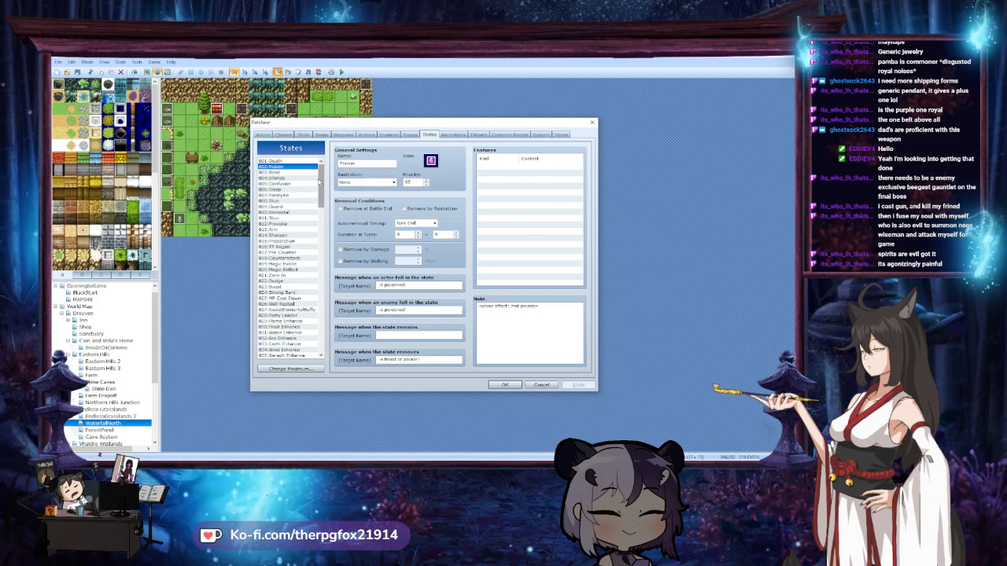
left_click_drag(321, 174, 321, 318)
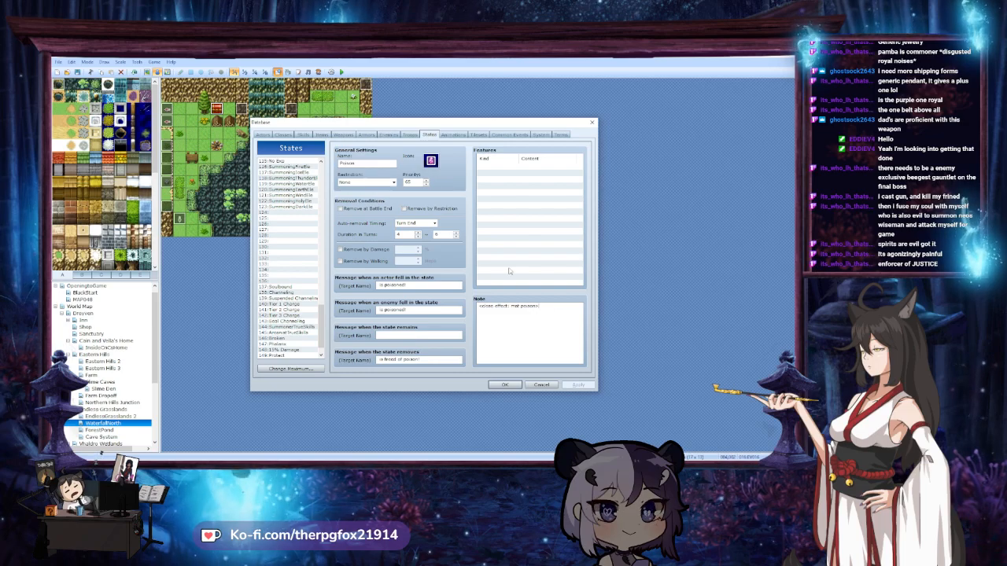
left_click(525, 203)
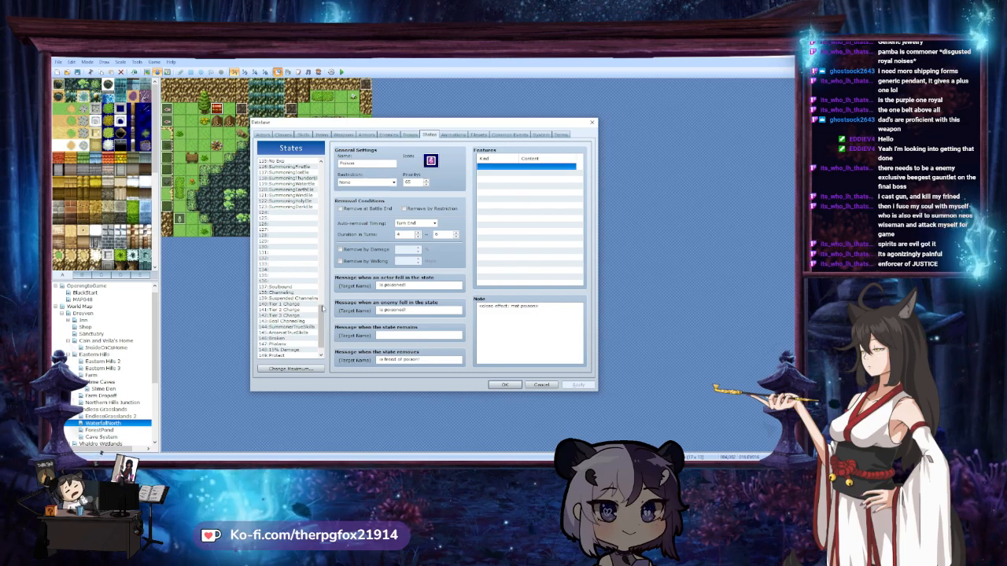
left_click_drag(321, 320, 323, 175)
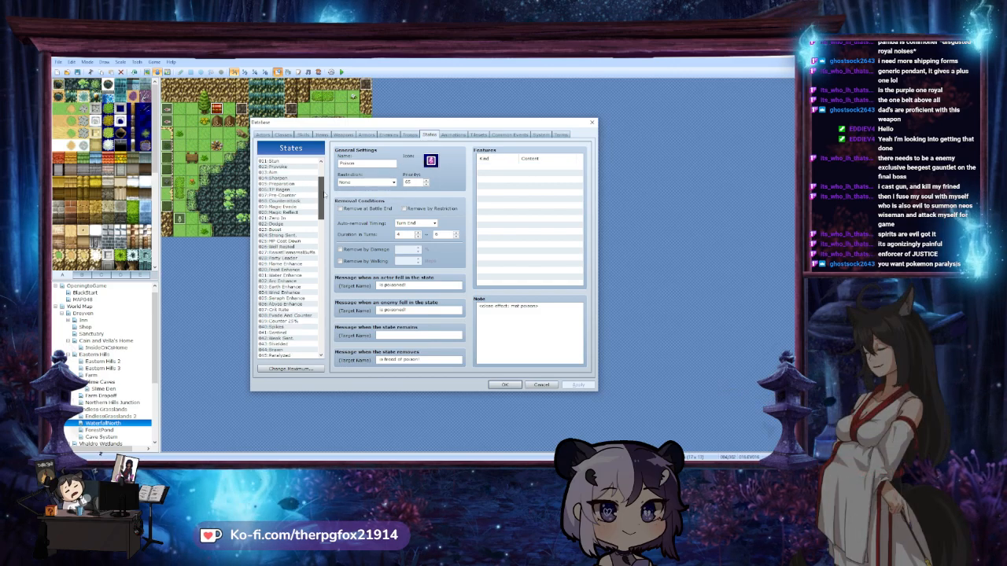
Examine the states near the end of the list, including 15% Damage, Protect, Broken, SummonerTrueSkills and Suspended Channeling
left_click_drag(321, 179, 329, 355)
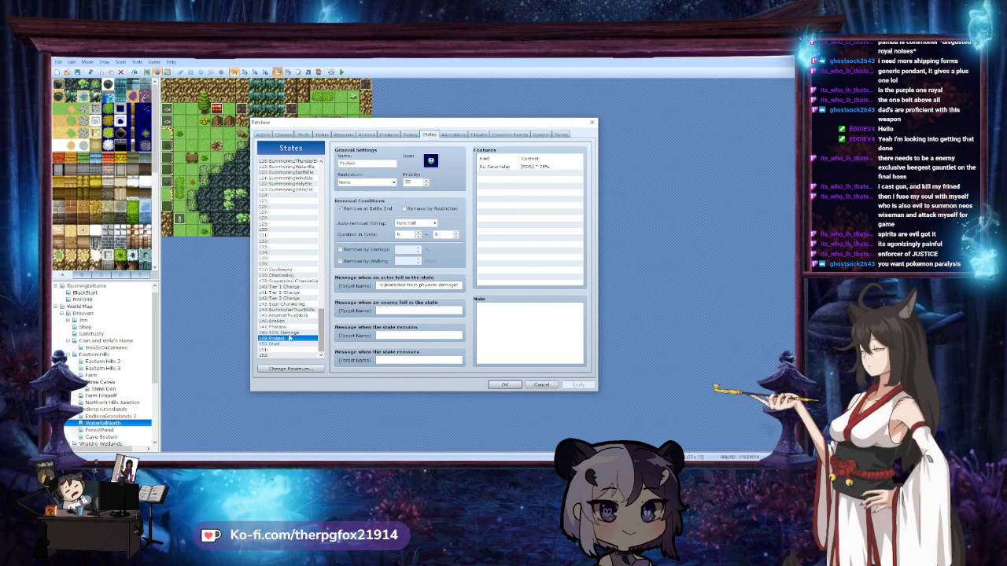
left_click(297, 334)
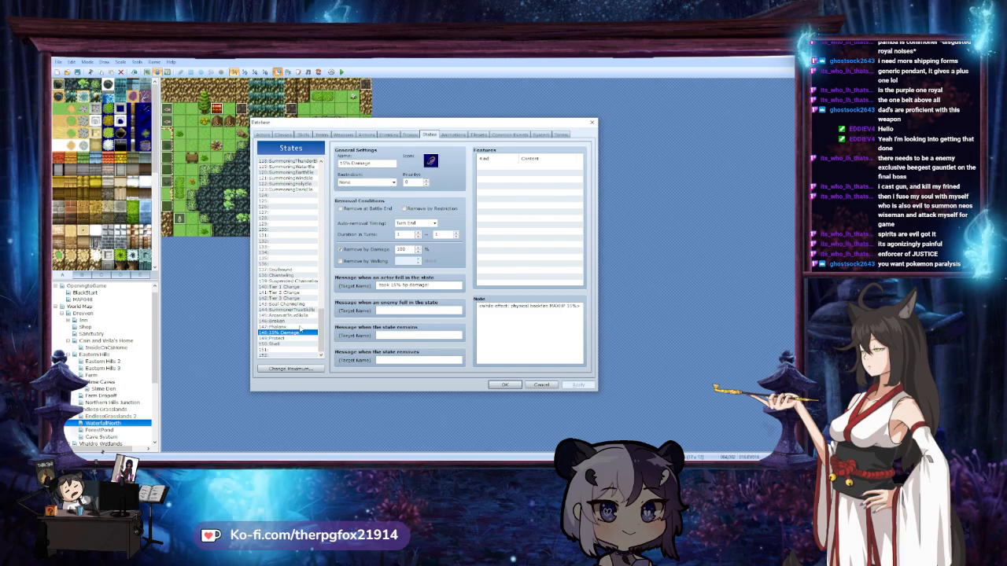
left_click(299, 328)
left_click(301, 334)
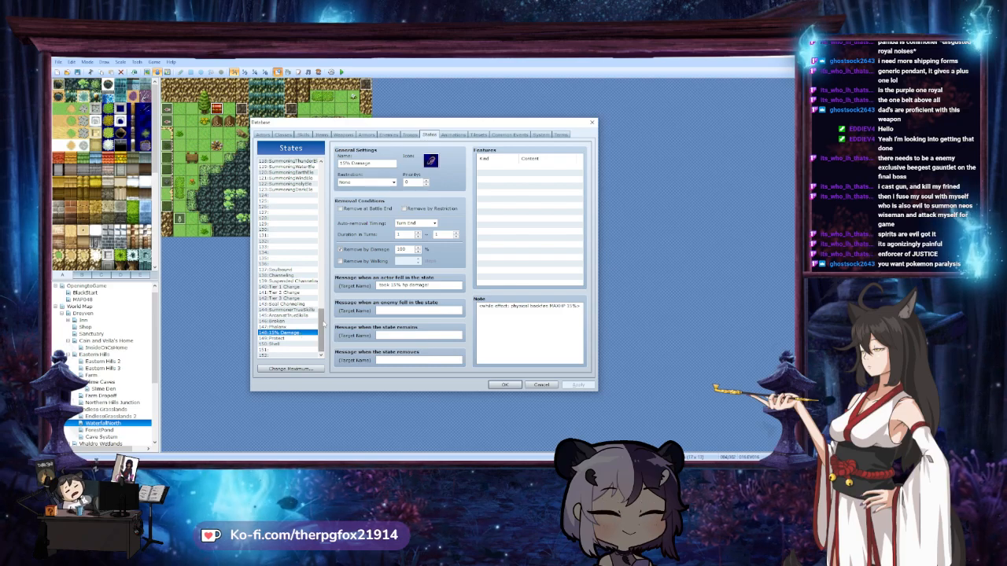
left_click(287, 338)
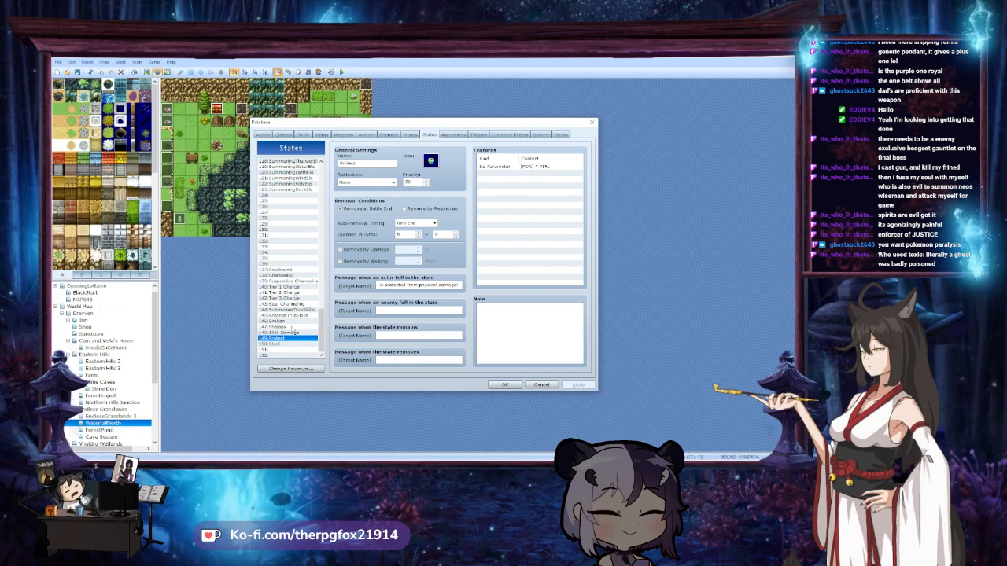
left_click(292, 327)
left_click(298, 321)
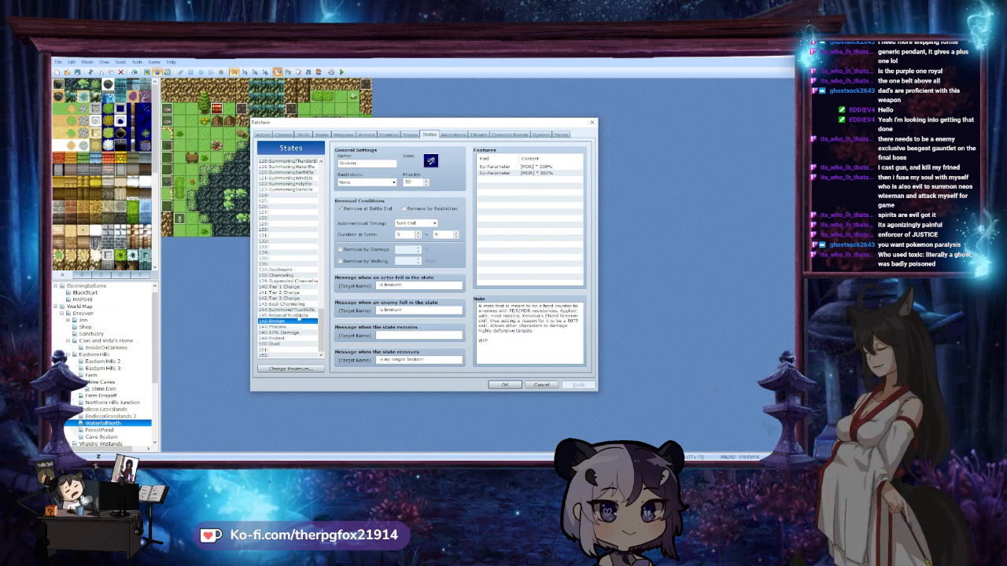
left_click(303, 310)
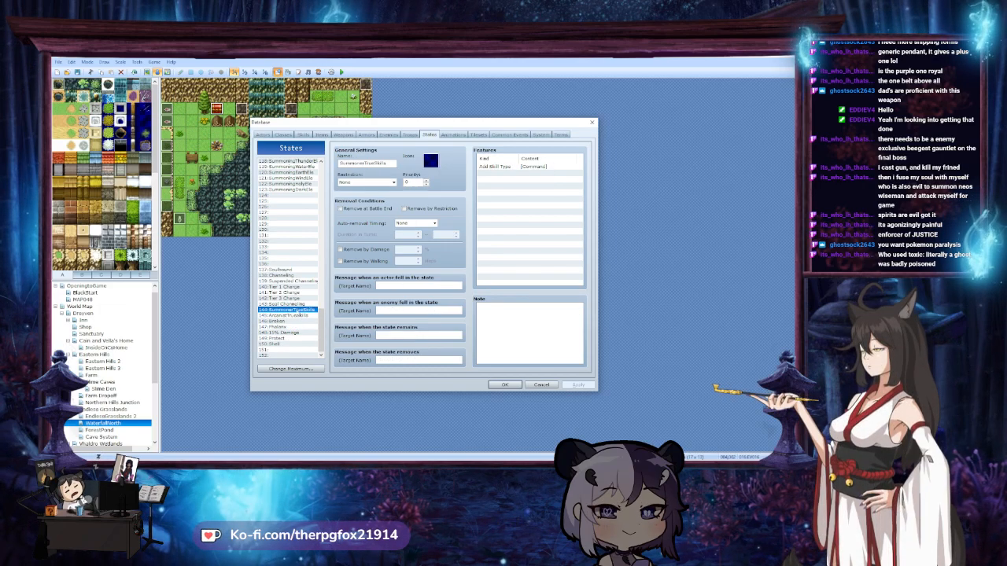
left_click(293, 321)
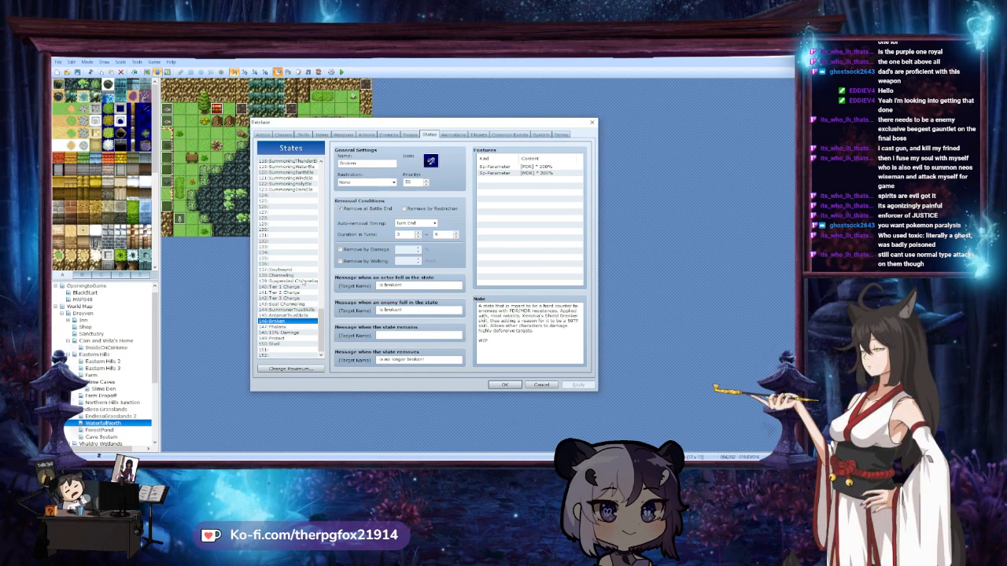
left_click(303, 281)
scroll(317, 324, "up", 4)
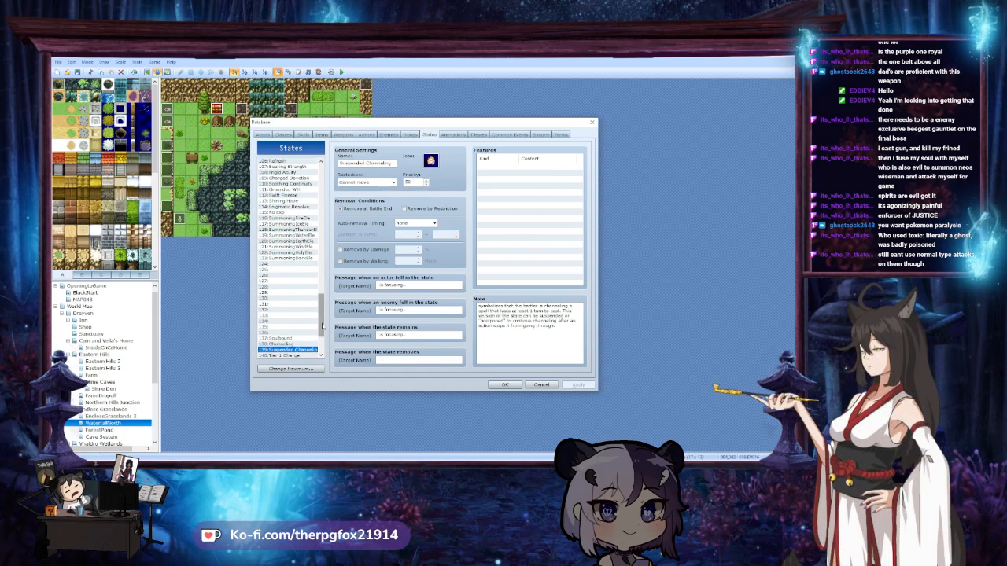
scroll(317, 324, "up", 20)
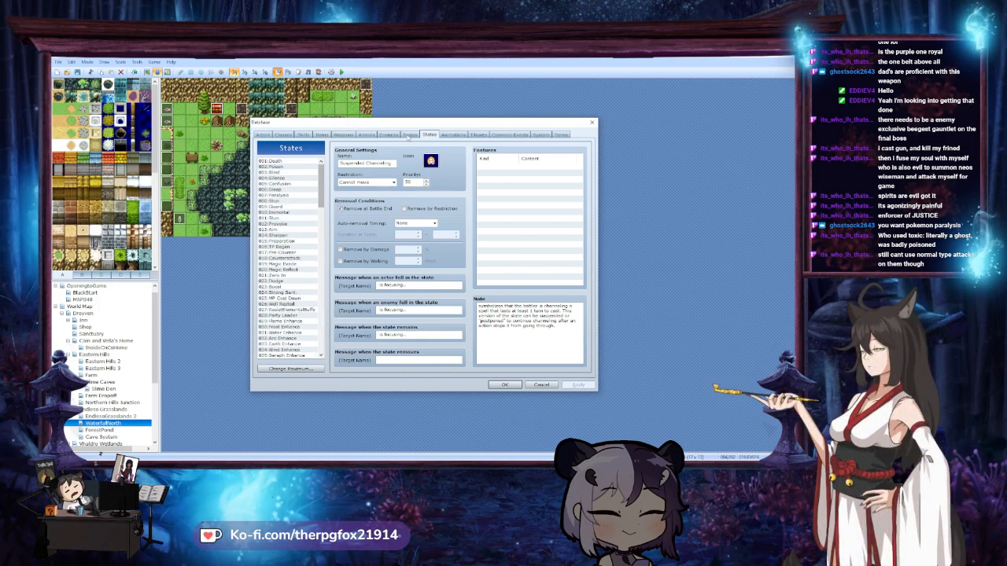
Look through the database's remaining categories from troops back to items, and close the database
left_click(409, 136)
left_click(389, 135)
left_click(366, 135)
left_click(343, 136)
left_click(321, 136)
left_click(504, 384)
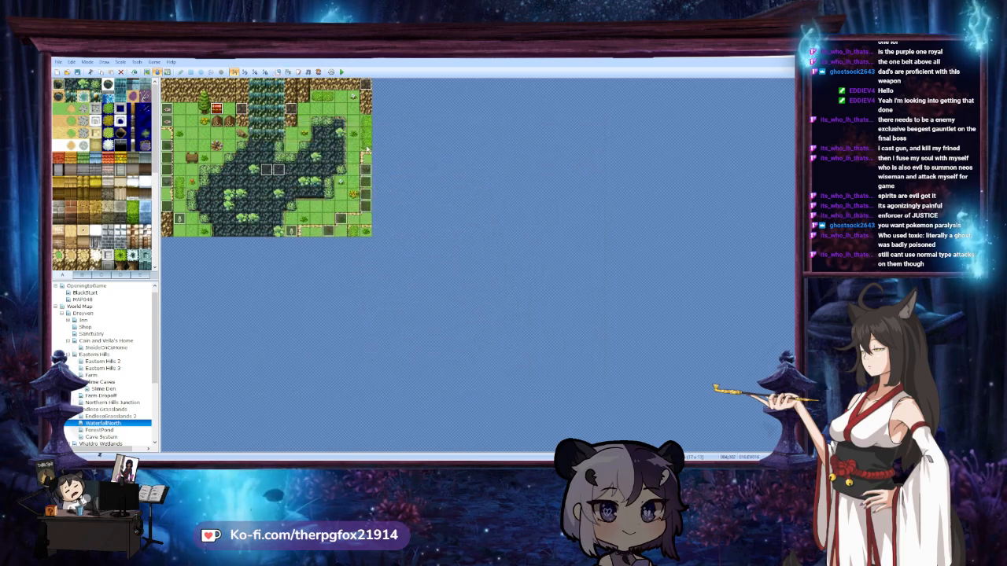
Check that the armor reward of the WaterfallNorth chest is the Golden Ring and close the event
double_click(216, 108)
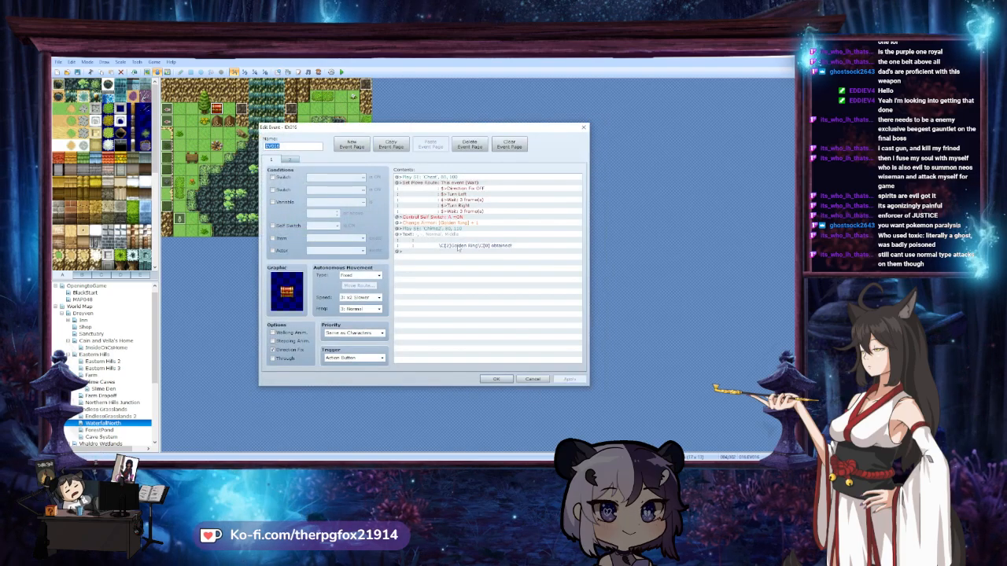
left_click(504, 222)
double_click(510, 222)
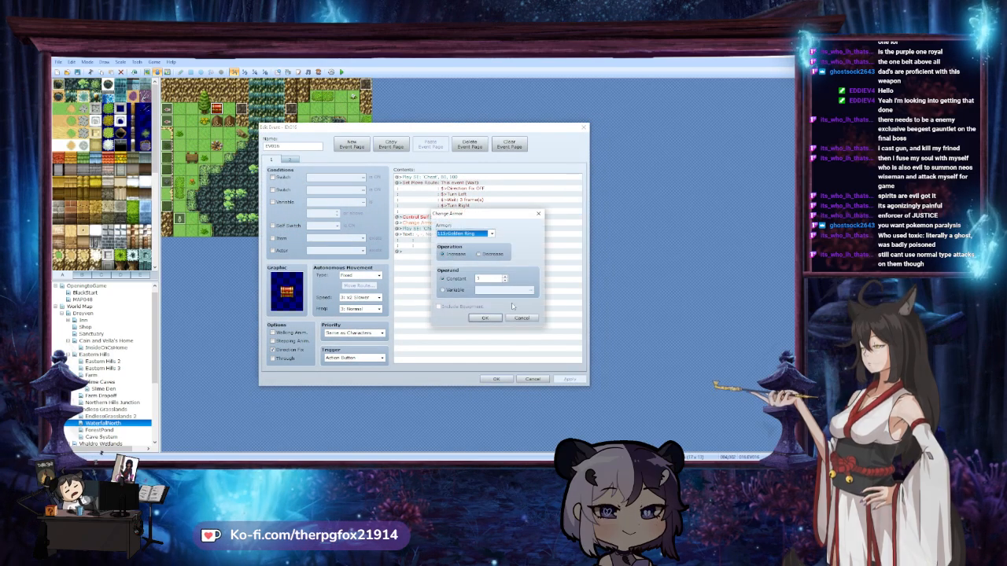
left_click(483, 318)
left_click(495, 378)
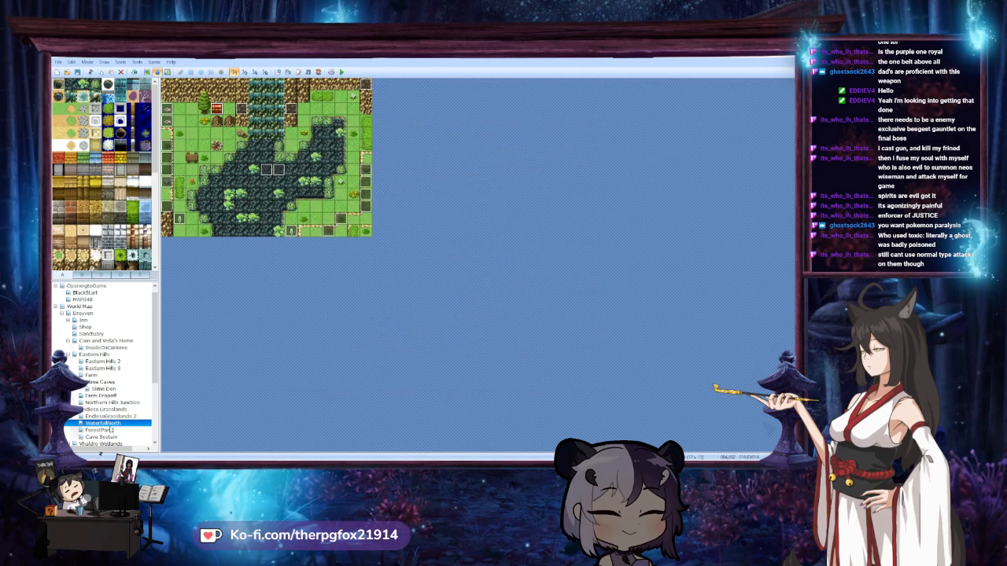
Look over the Endless Grasslands map and return to the EndlessGrasslands 2 map
left_click(122, 417)
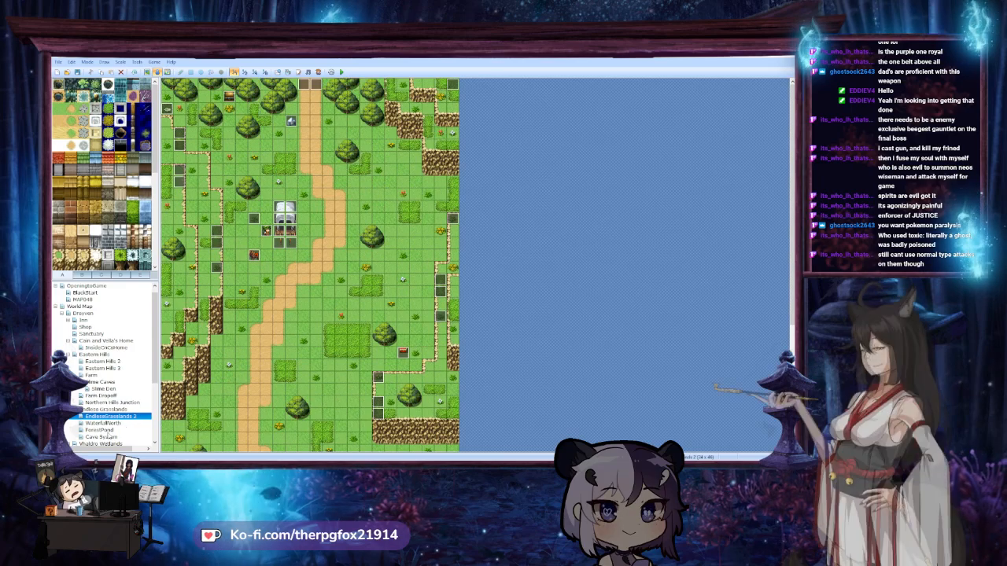
left_click(112, 424)
left_click(105, 410)
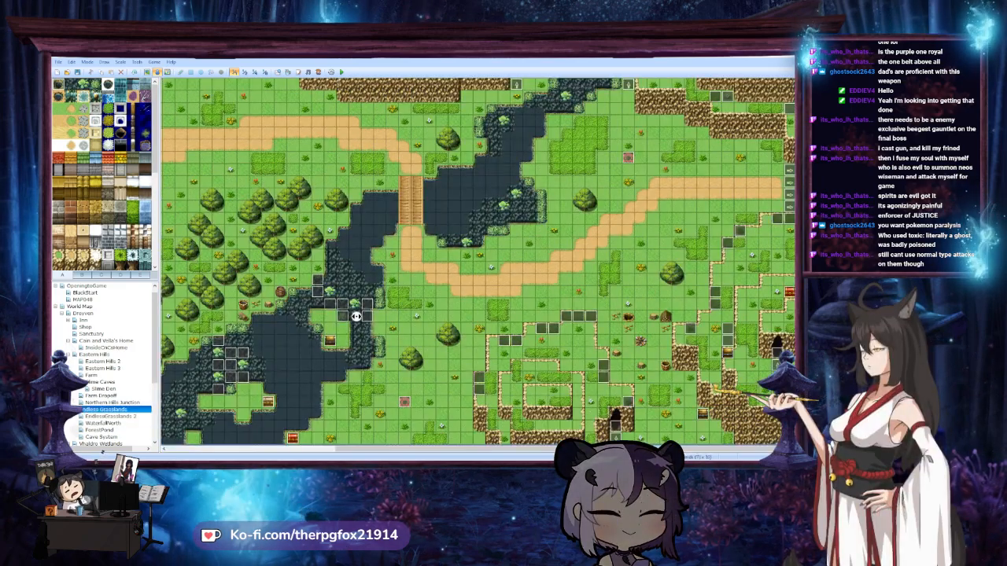
middle_click_drag(635, 366, 129, 410)
left_click(127, 416)
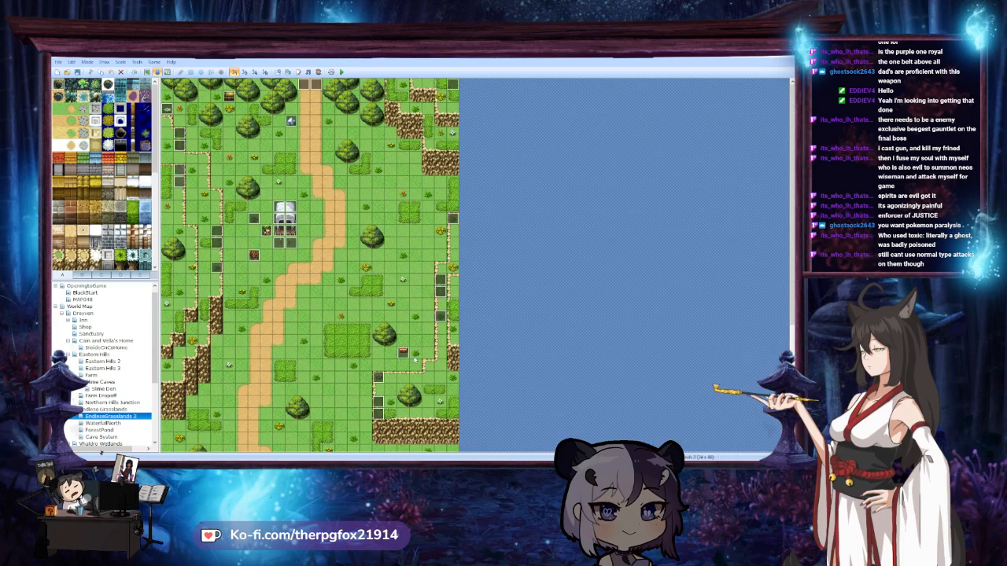
Review the reward commands of the three treasure chests on the EndlessGrasslands 2 map
scroll(415, 358, "down", 5)
double_click(353, 446)
left_click(496, 376)
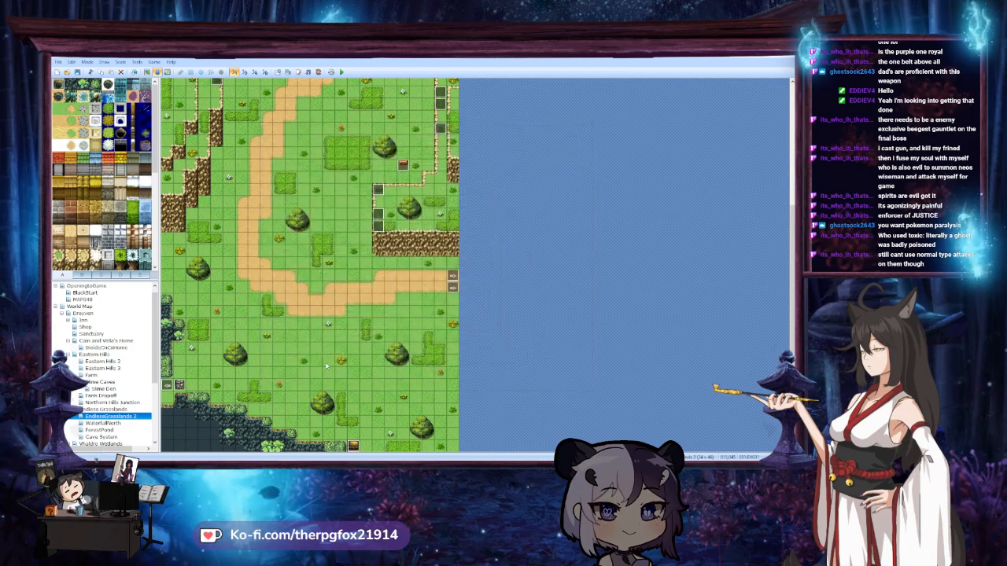
scroll(326, 366, "up", 5)
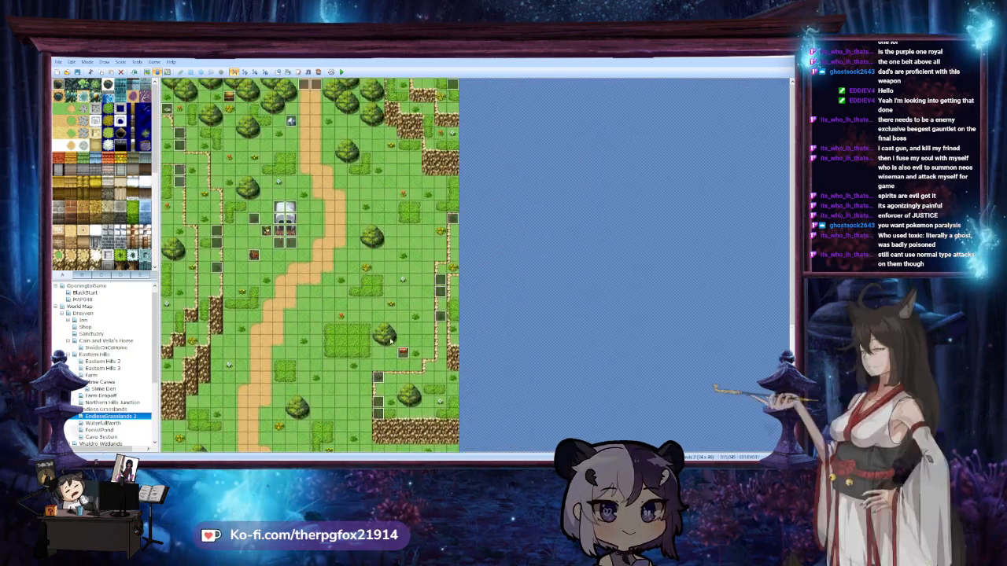
double_click(402, 351)
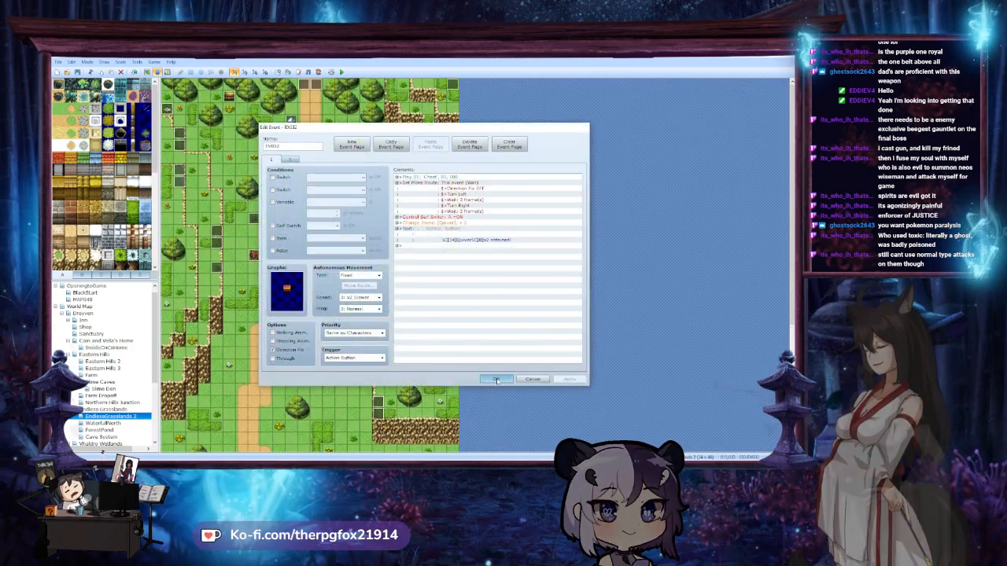
left_click(496, 379)
double_click(231, 99)
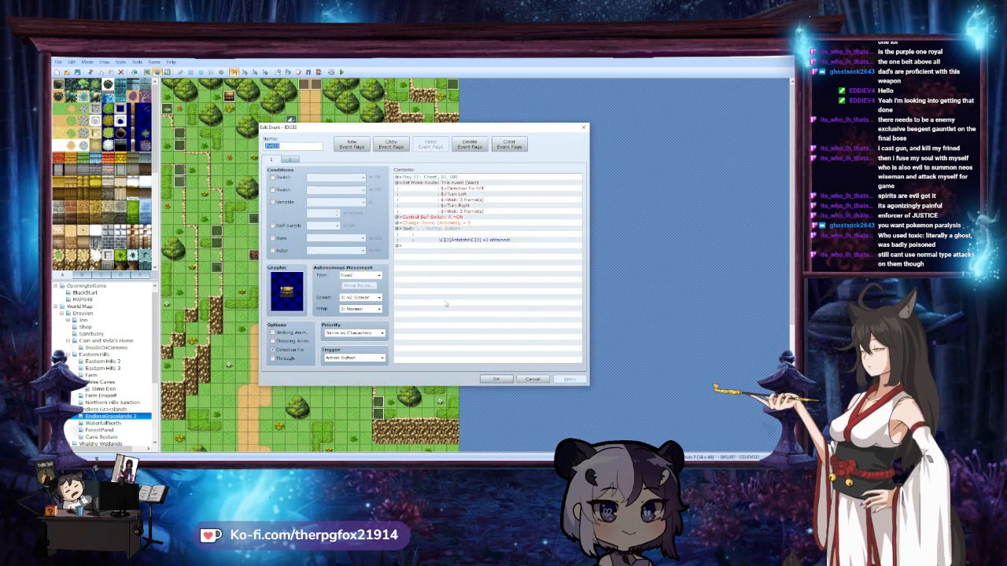
left_click(497, 379)
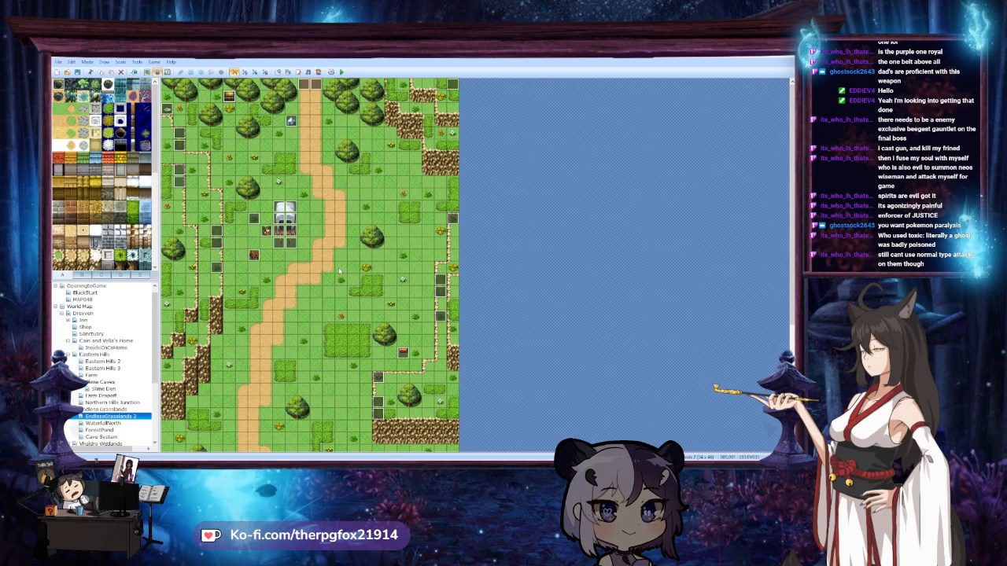
Change the armor reward of the ForestPond map's treasure chest to Fingerless Gloves and save the event
left_click(101, 424)
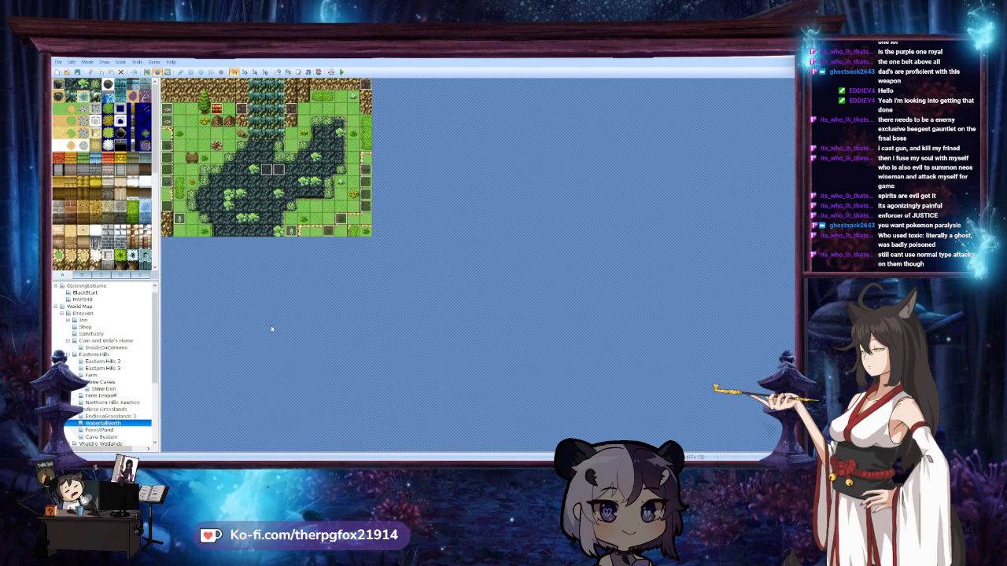
left_click(110, 430)
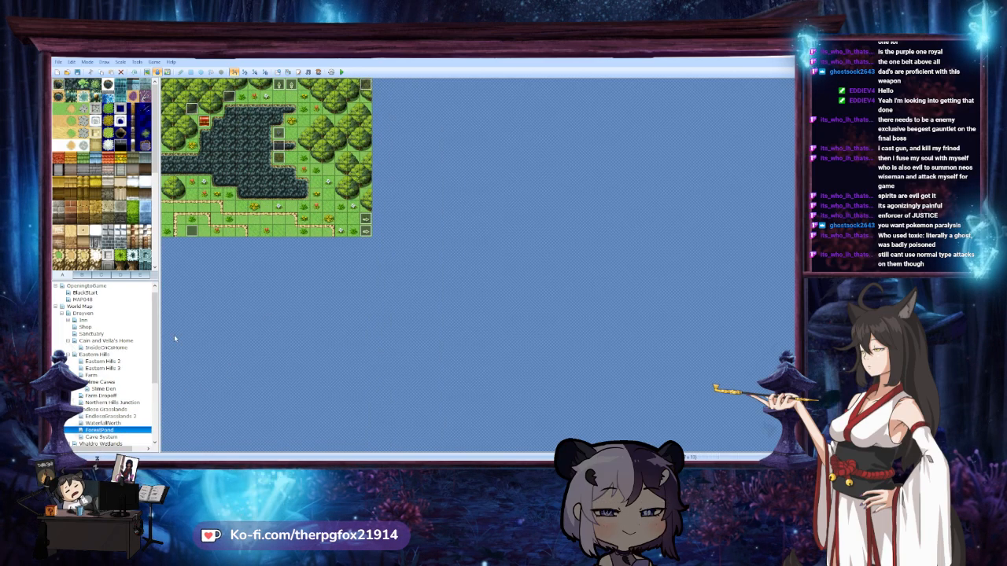
double_click(204, 121)
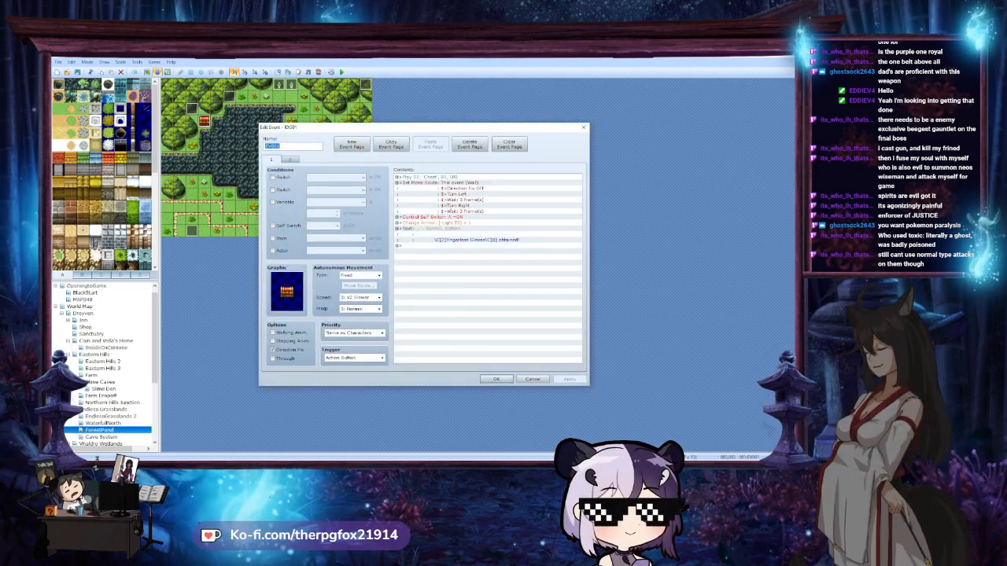
left_click(437, 223)
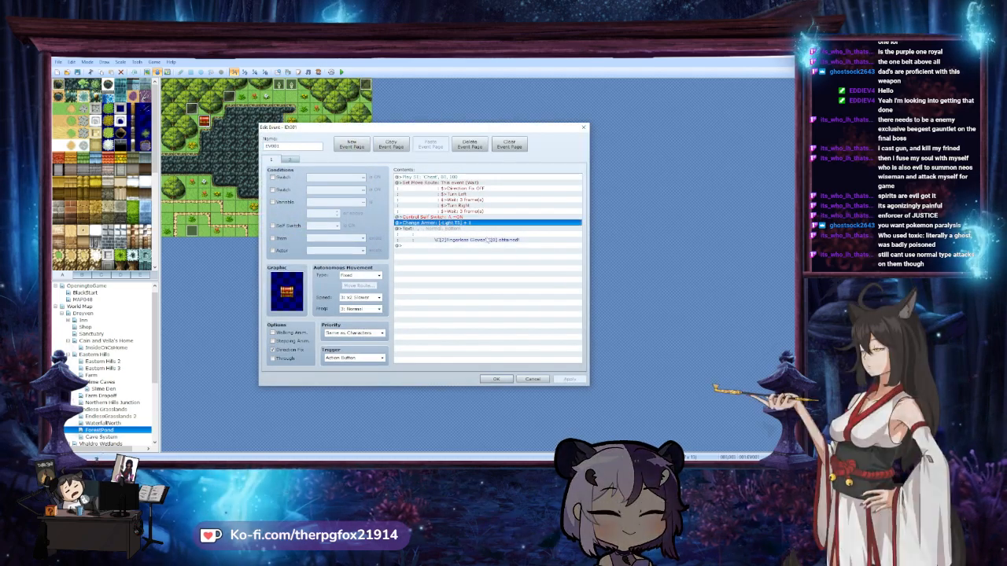
double_click(437, 223)
left_click(472, 234)
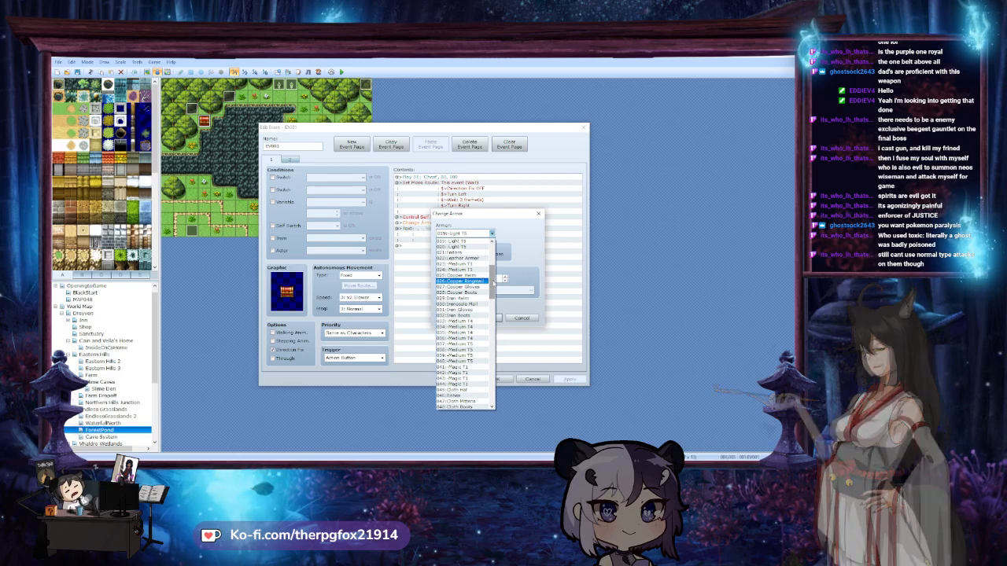
left_click(488, 275)
left_click(485, 318)
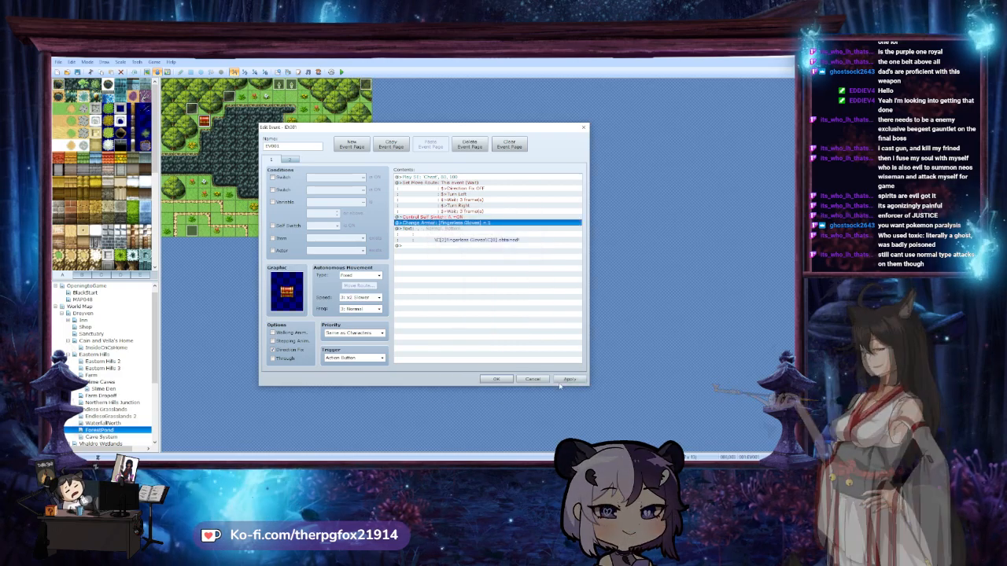
left_click(496, 378)
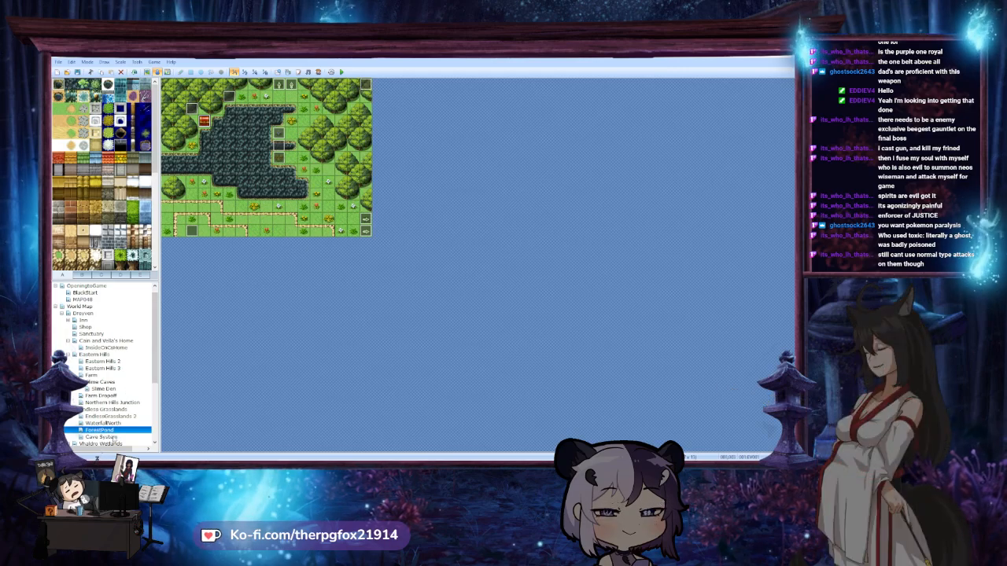
Look over the Cave System map and collapse the Endless Grasslands, Slime Caves and Eastern Hills branches of the map tree
left_click(101, 437)
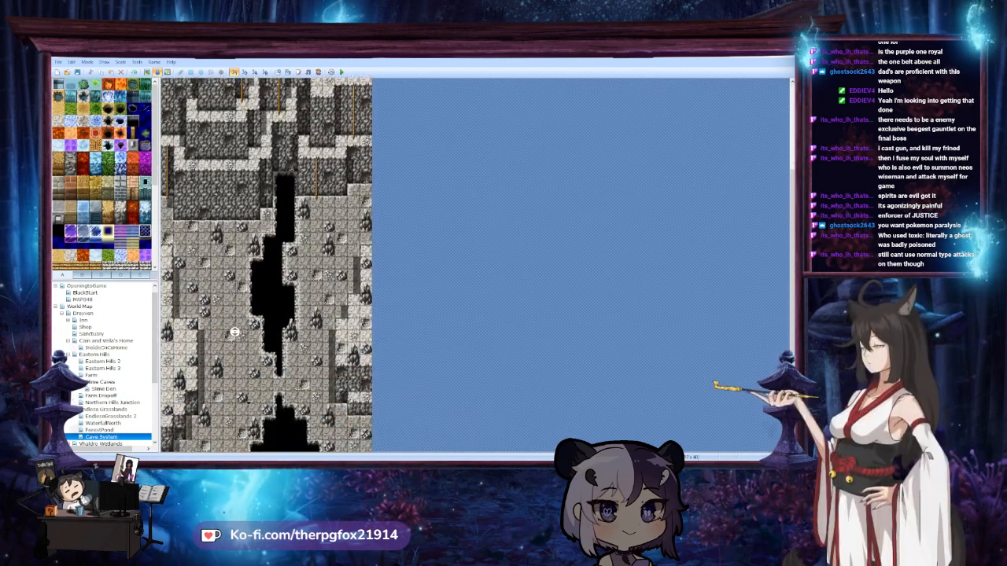
scroll(236, 314, "up", 5)
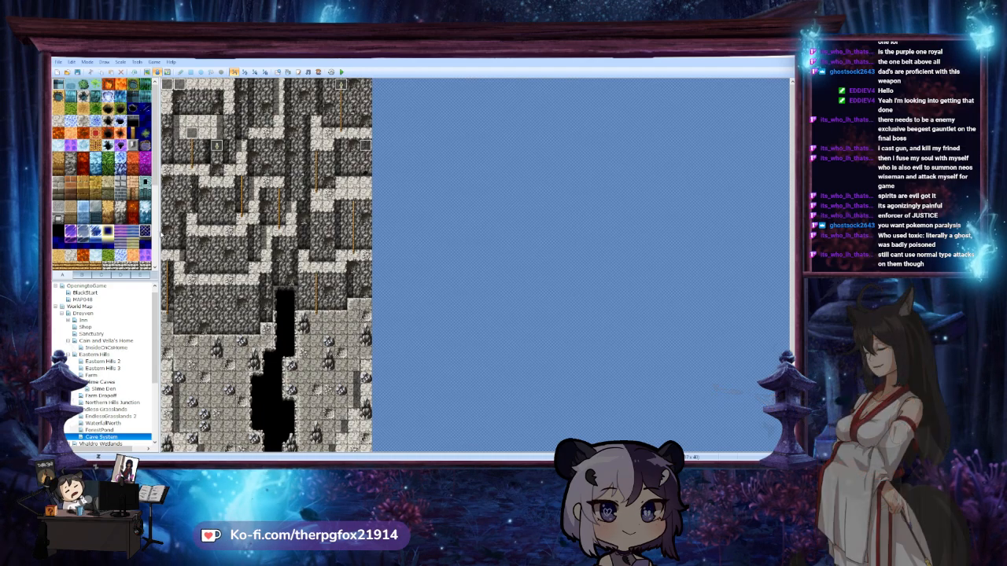
left_click(68, 409)
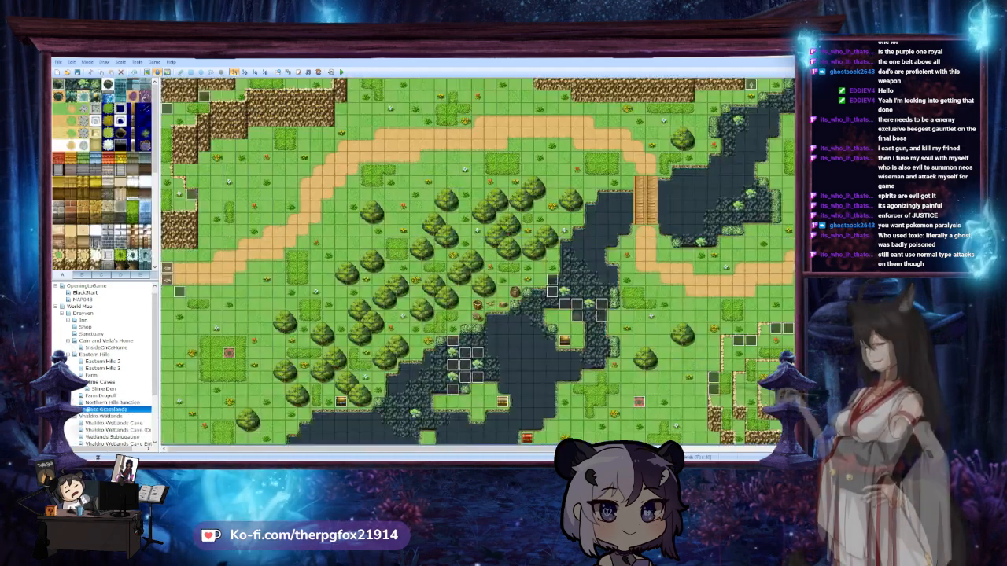
left_click(94, 402)
left_click(92, 395)
double_click(88, 381)
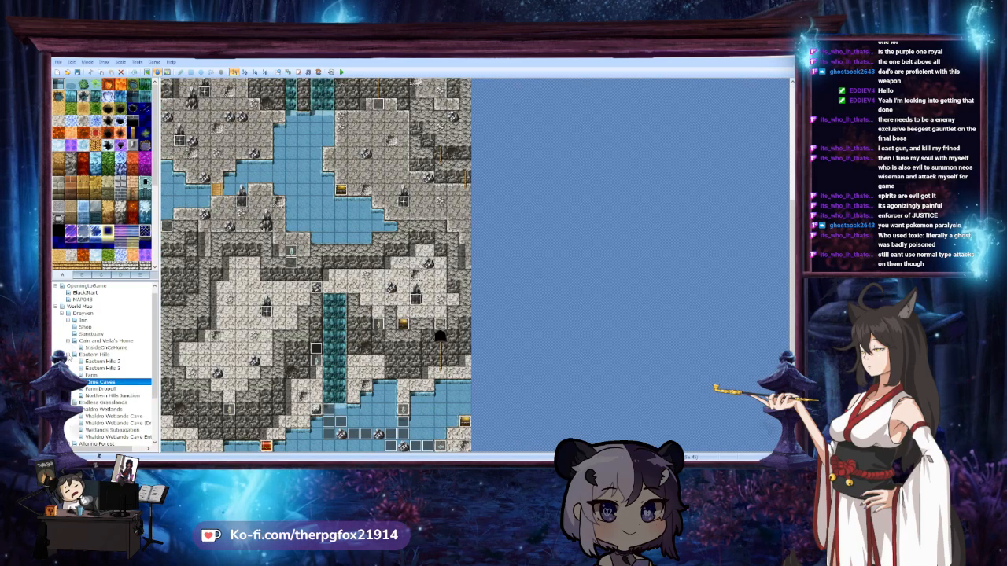
left_click(68, 355)
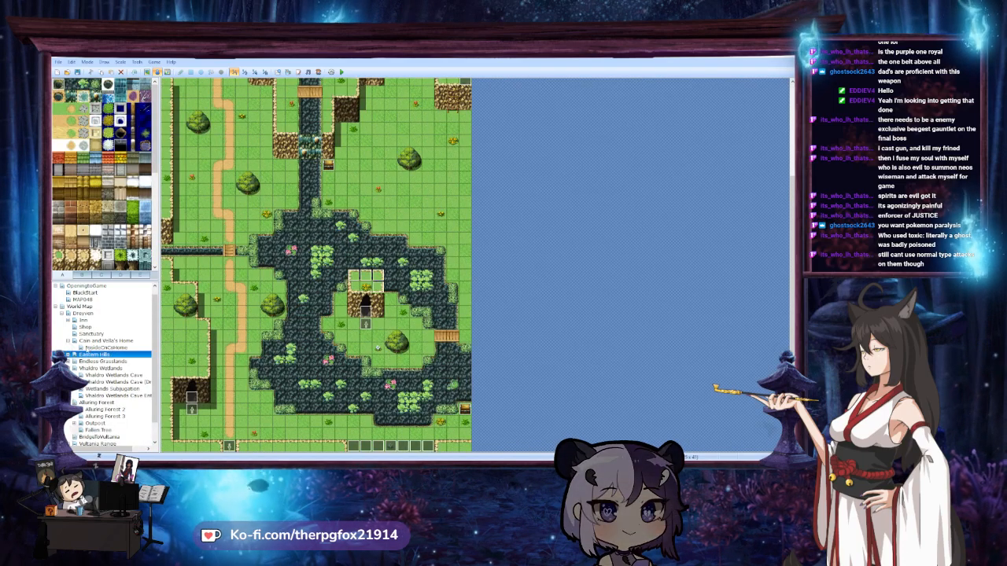
Look through the Cain and Vella's Home, Shop, Inn, Dreyven and World Map maps
left_click(84, 340)
left_click(86, 327)
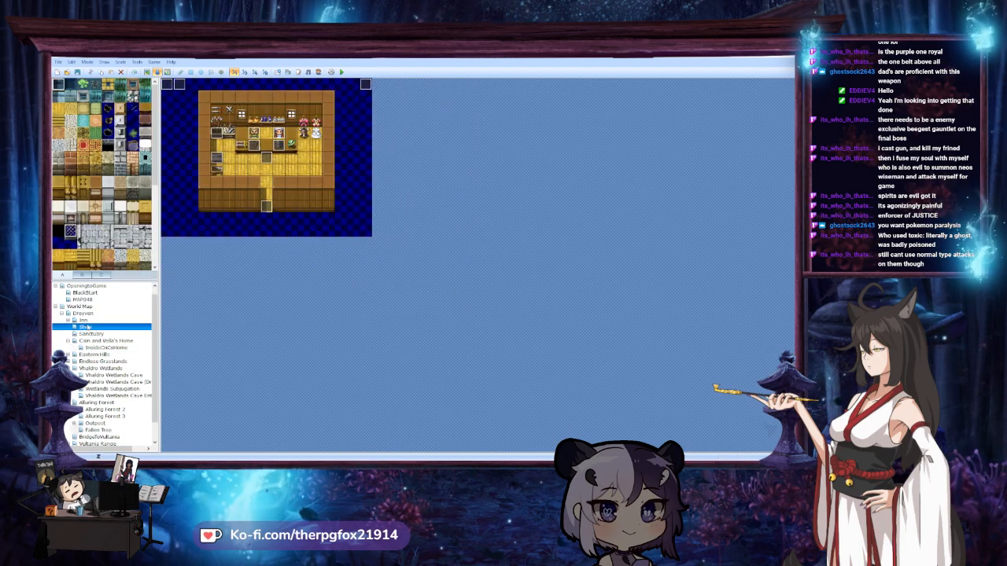
left_click(84, 320)
left_click(68, 320)
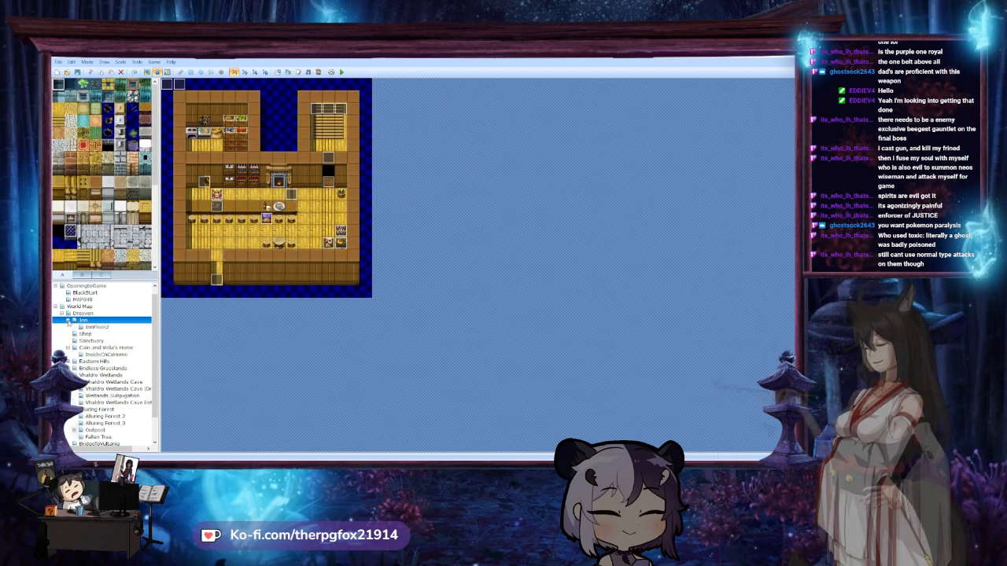
left_click(75, 326)
left_click(73, 320)
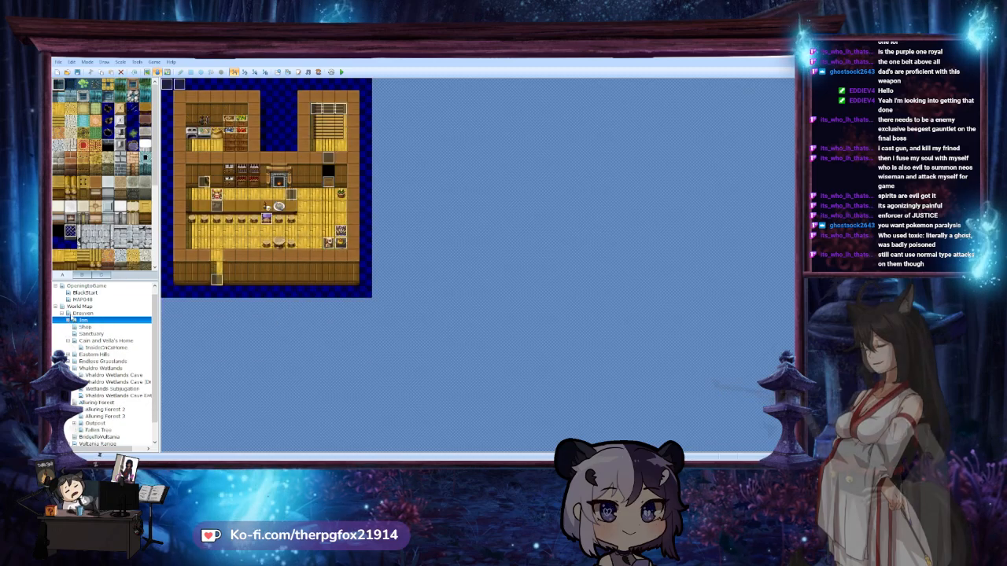
left_click(84, 313)
left_click(86, 307)
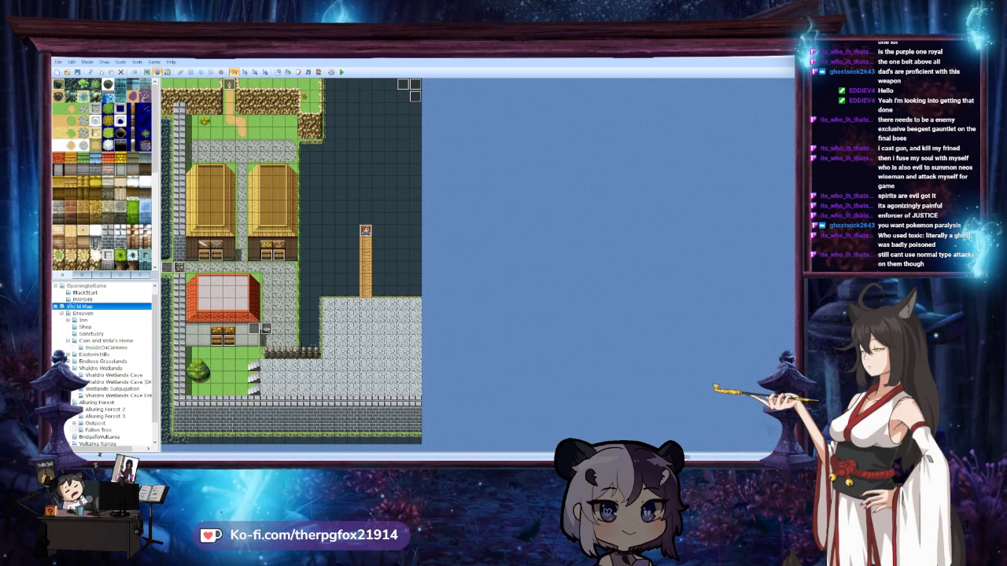
left_click(83, 313)
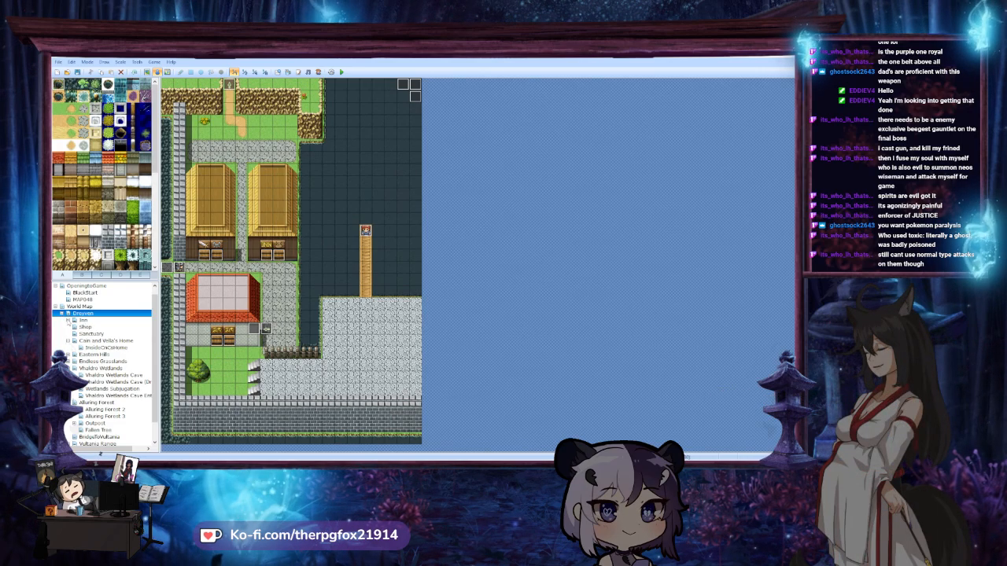
left_click(82, 320)
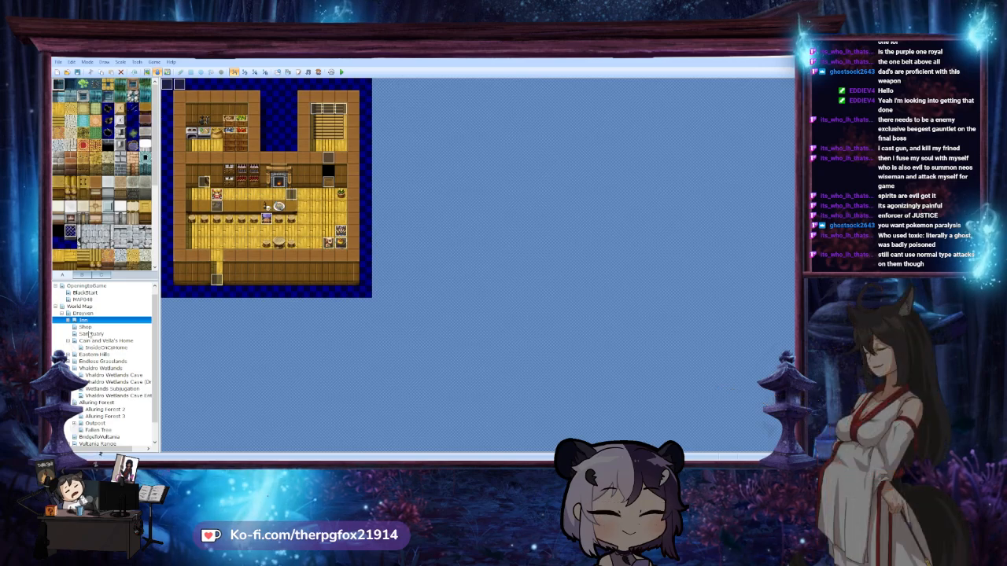
View the Royal District map, collapse the Vhaldro Wetlands branch and show the Alluring Forest map with its submaps
scroll(126, 369, "down", 1)
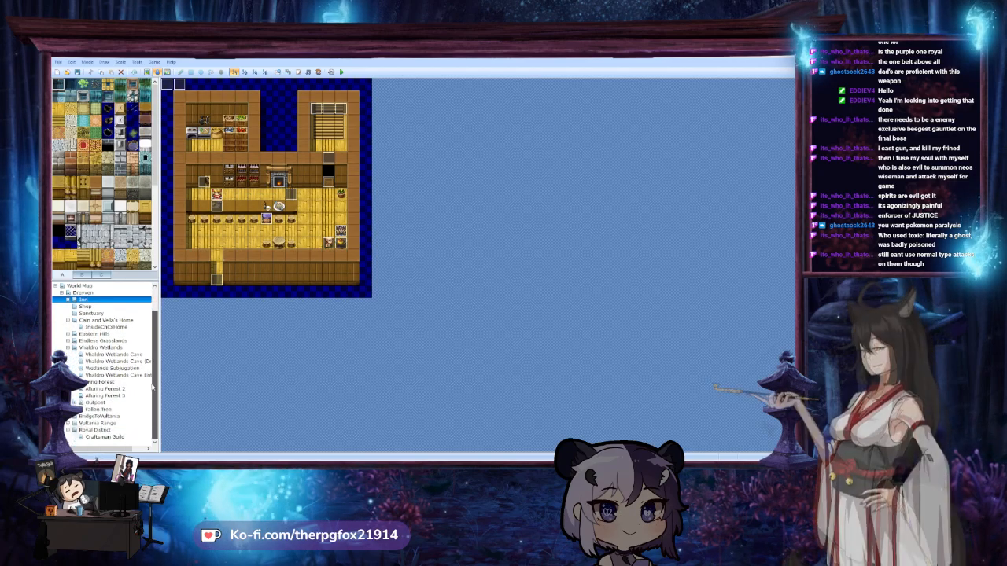
left_click(95, 430)
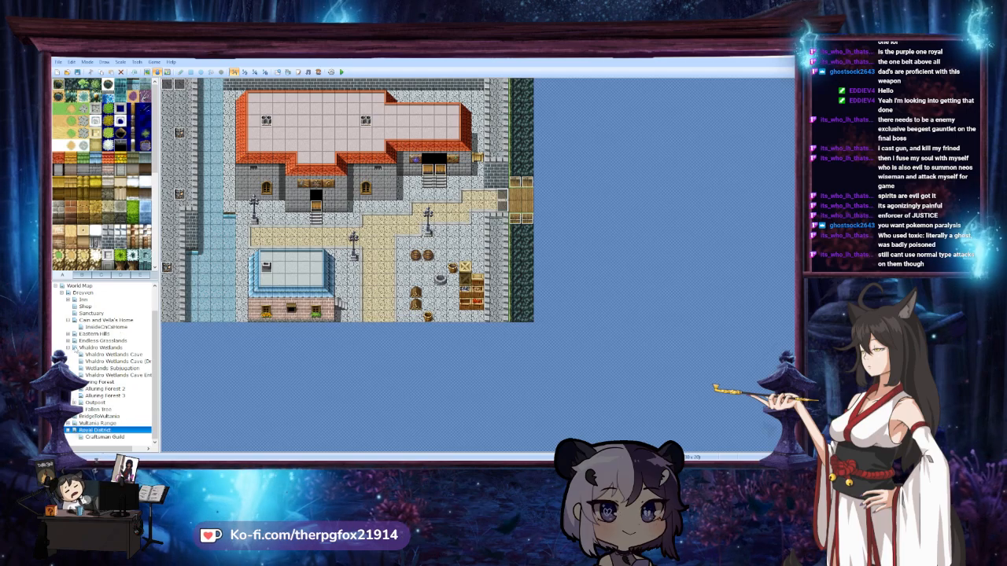
double_click(75, 350)
double_click(92, 383)
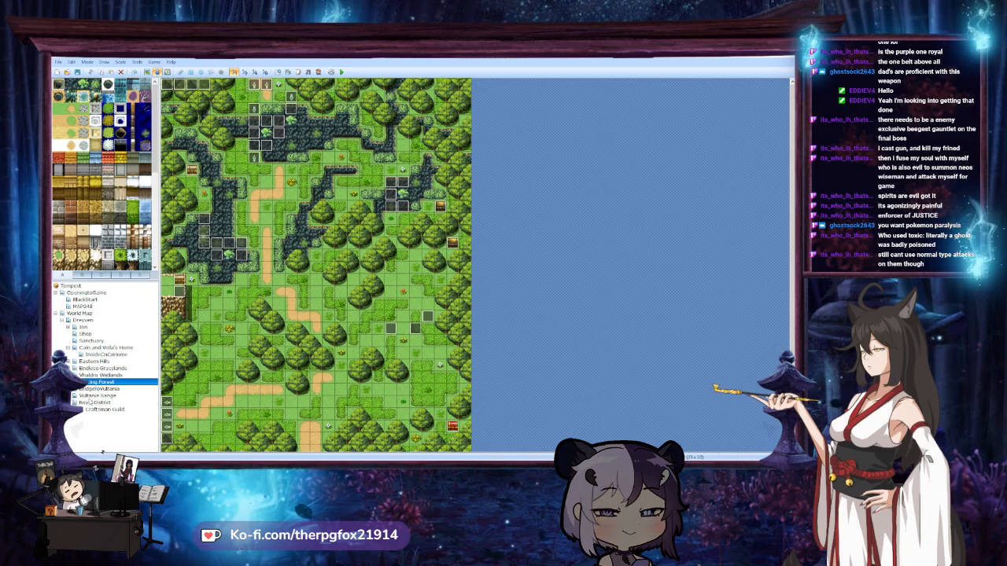
double_click(82, 383)
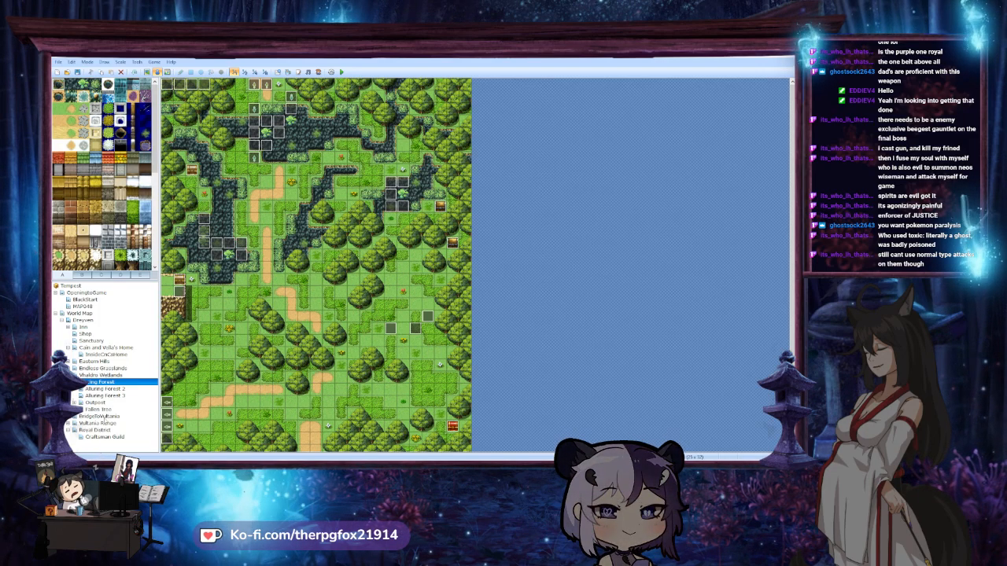
Move the BridgeToVultania map into the Vultania Range branch of the map tree
double_click(97, 423)
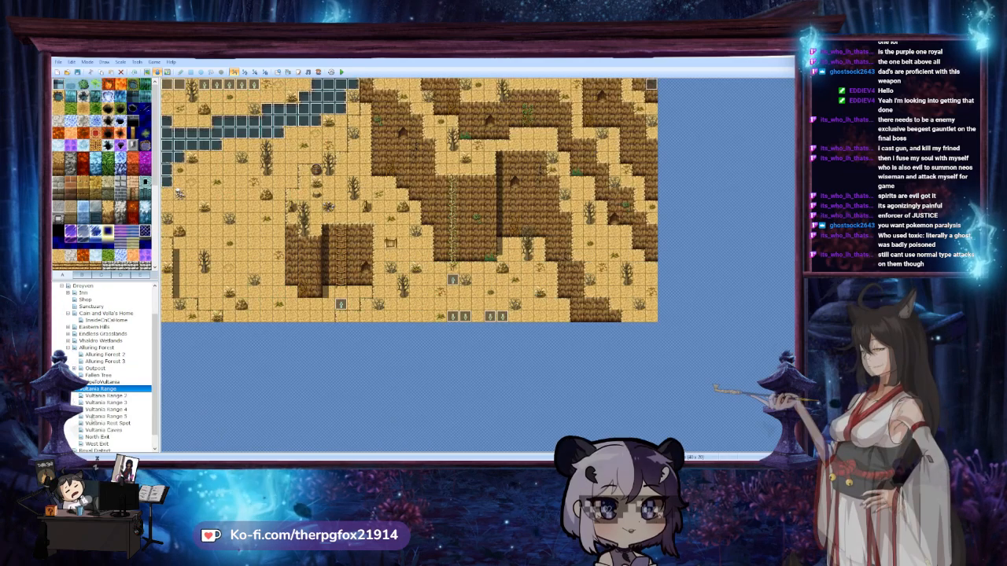
left_click(91, 383)
left_click_drag(89, 388, 97, 443)
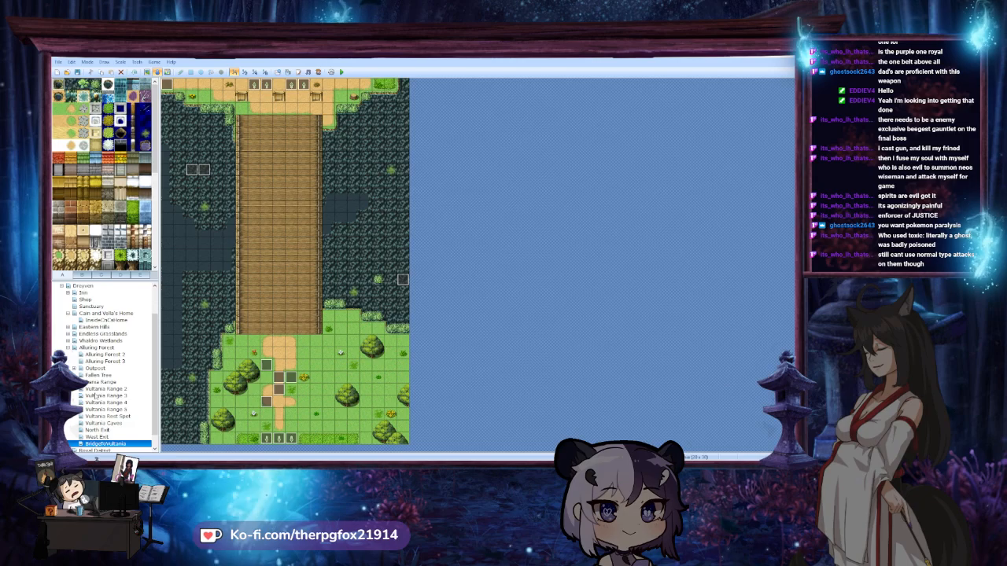
left_click(97, 389)
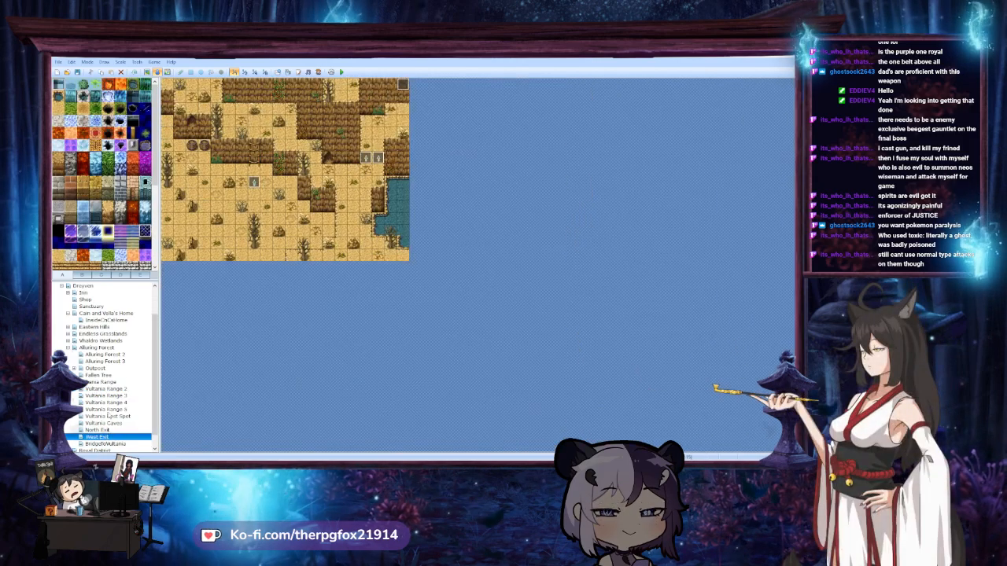
key("Down")
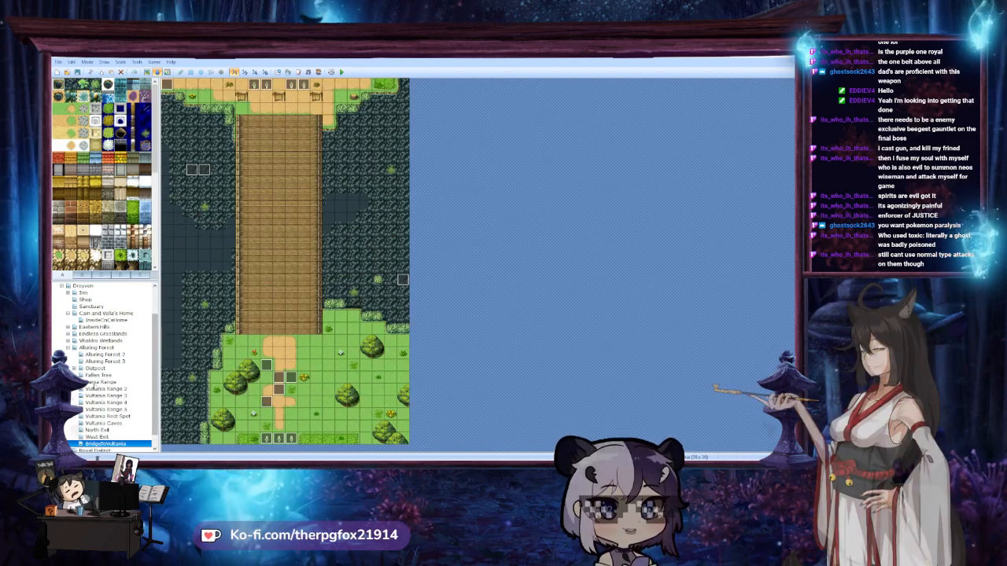
Collapse the Vultania Range, Alluring Forest and Royal District branches of the map tree
left_click(102, 382)
key("Left")
key("Left")
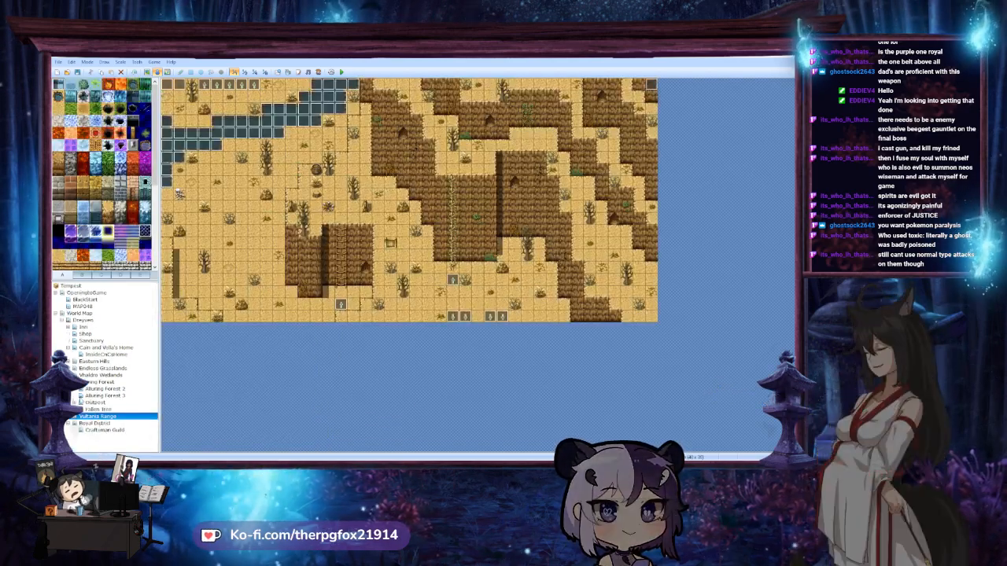
key("Left")
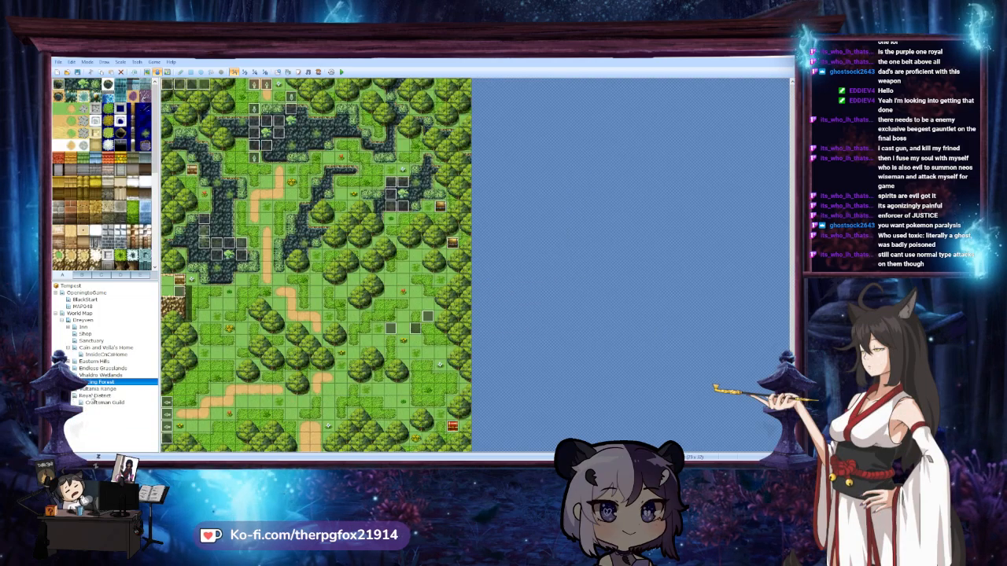
key("Down")
key("Down")
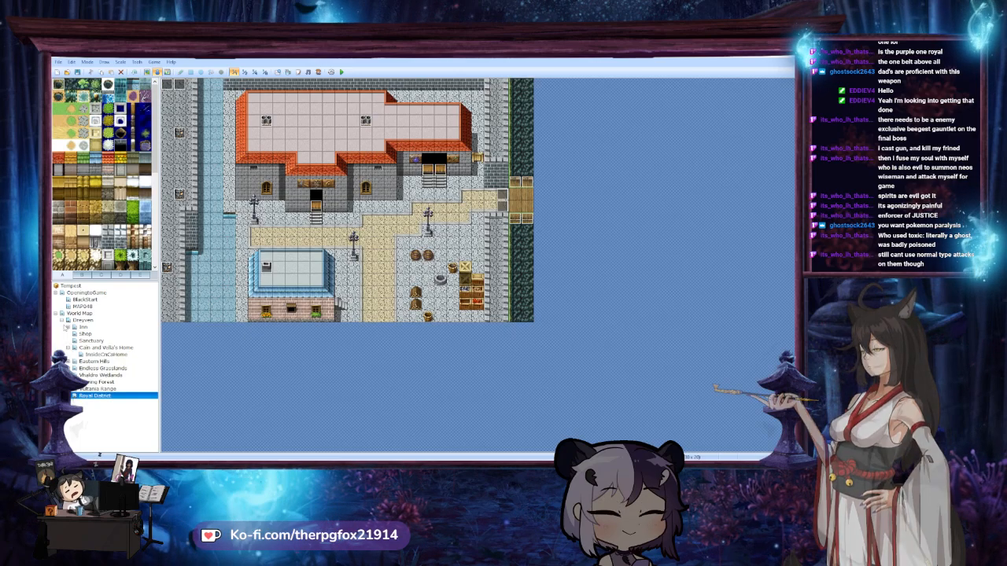
Move Cain and Vella's Home out of Dreyven to sit directly under World Map, and place Dreyven below it
left_click(61, 320)
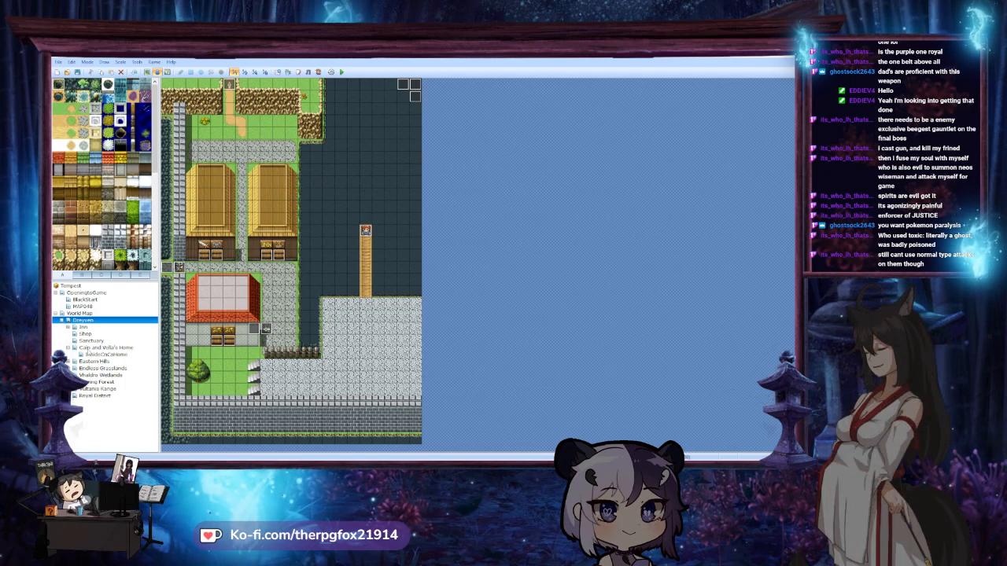
left_click(96, 348)
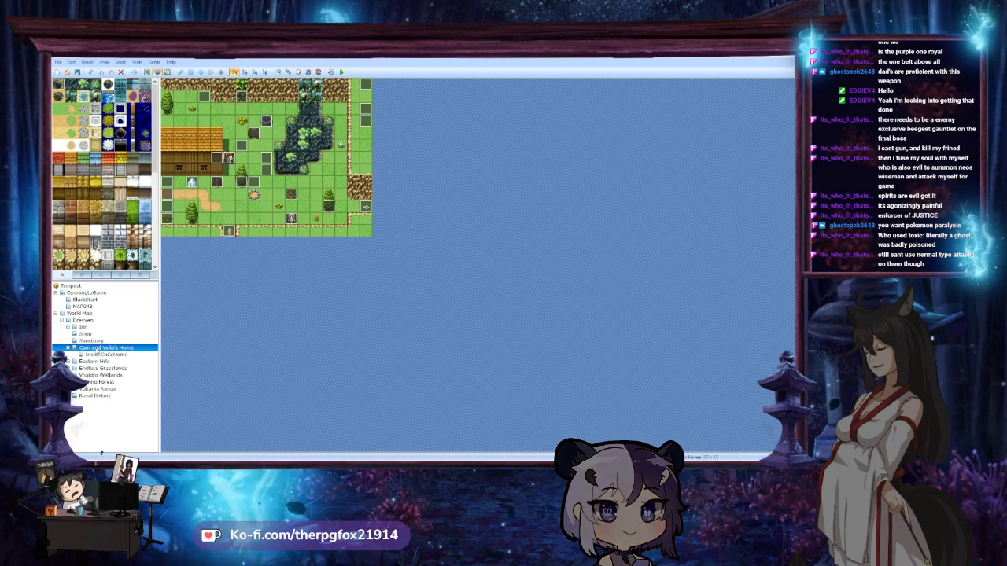
left_click_drag(96, 351, 83, 314)
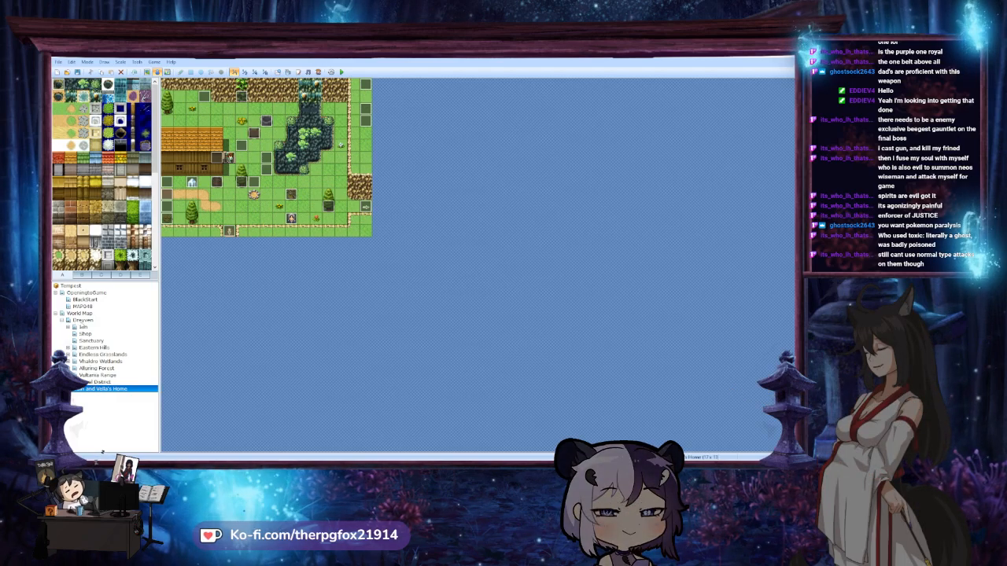
left_click(80, 313)
left_click_drag(80, 314, 81, 315)
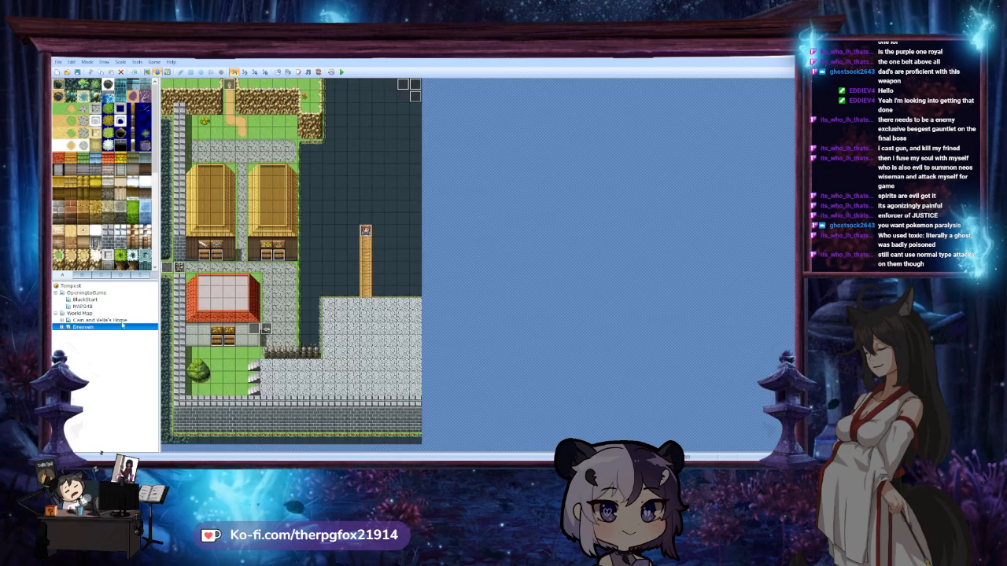
Move the Eastern Hills and Endless Grasslands branches out of Dreyven to sit directly under World Map
left_click(63, 327)
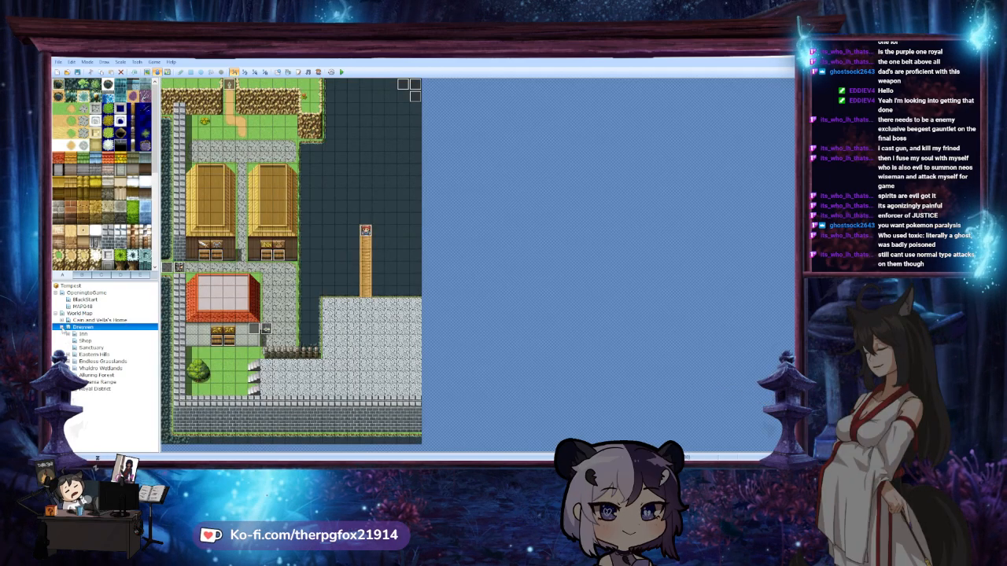
left_click(102, 354)
left_click_drag(96, 356, 83, 313)
left_click(95, 354)
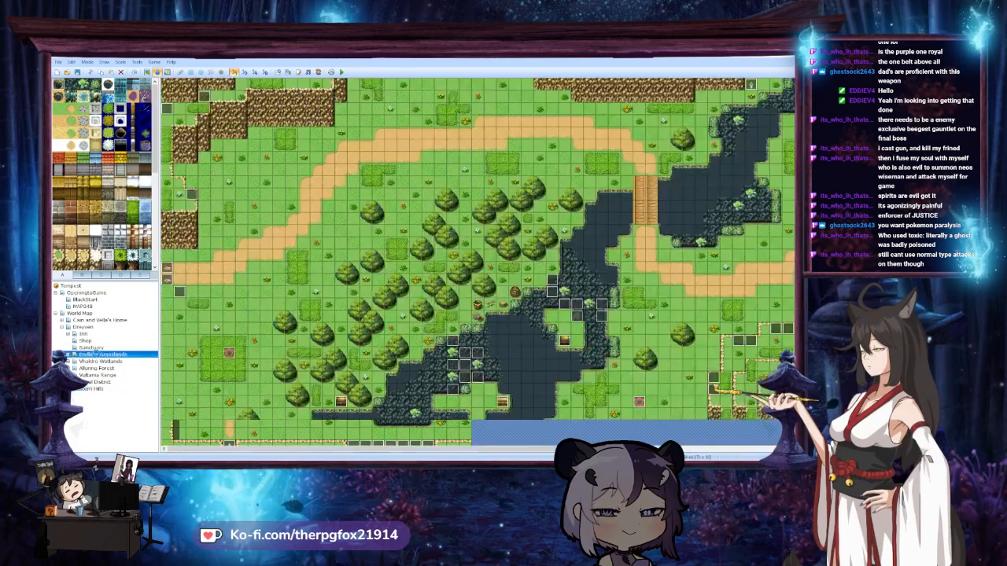
left_click_drag(95, 354, 85, 313)
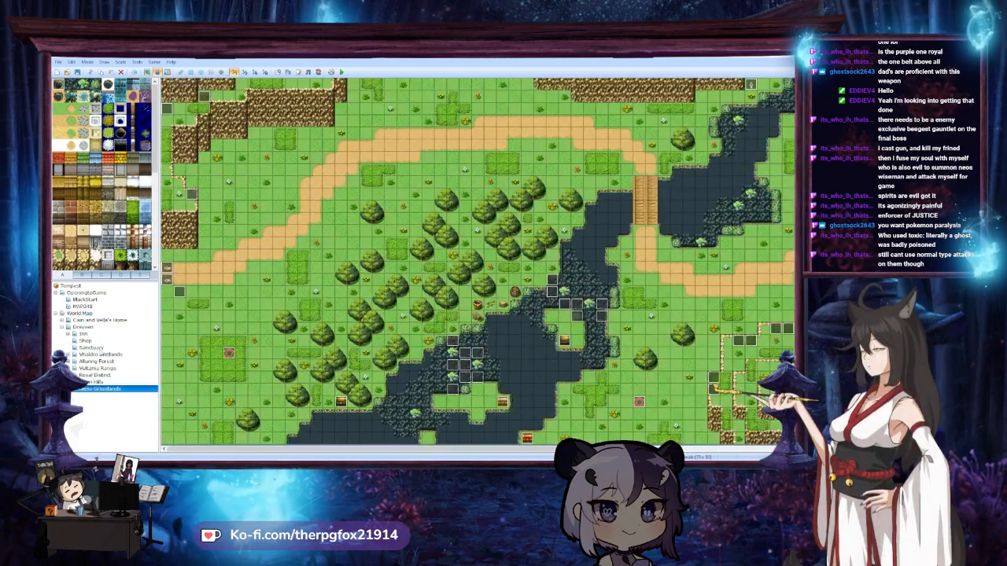
Move Alluring Forest, Vhaldro Wetlands and Vultania Range from Dreyven to directly under World Map, and collapse the Dreyven branch
left_click(113, 355)
left_click(97, 361)
left_click_drag(97, 361, 84, 314)
left_click(111, 355)
left_click_drag(112, 359, 84, 313)
left_click(91, 320)
left_click(105, 355)
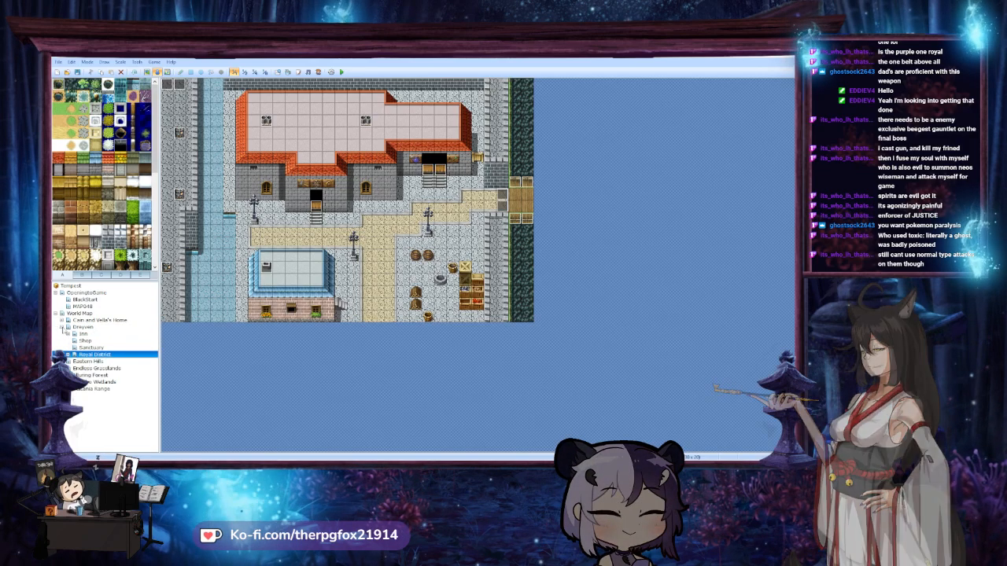
left_click(62, 327)
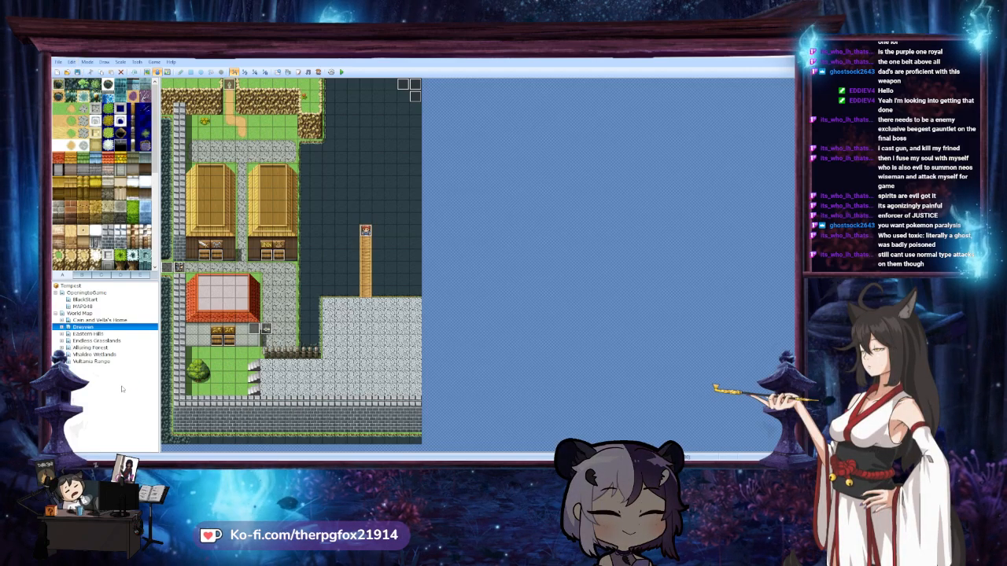
Look through the Eastern Hills branch, including Eastern Hills 2, Eastern Hills 3 and Farm, and collapse it again
left_click(78, 334)
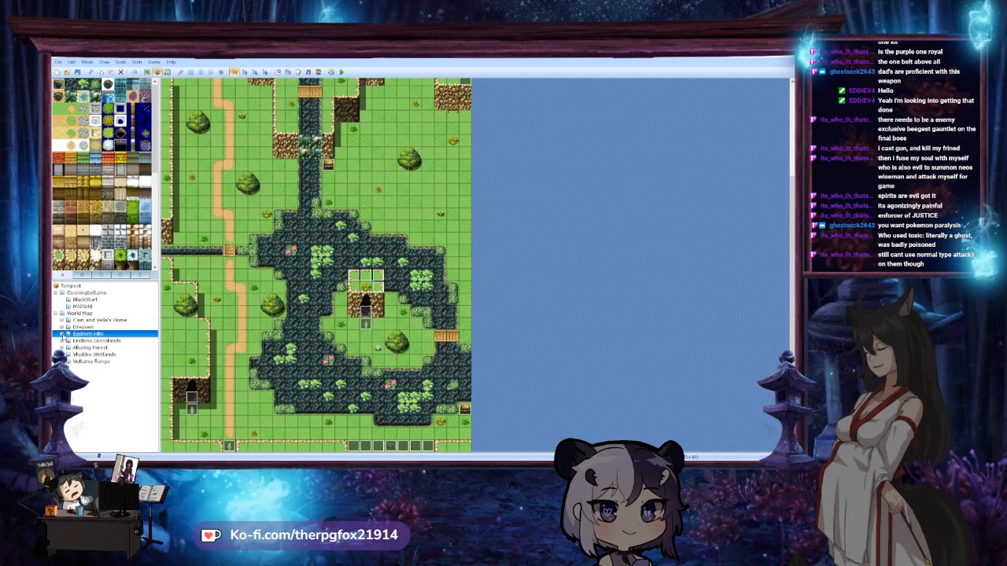
left_click(62, 334)
left_click(93, 340)
left_click(94, 347)
left_click(95, 355)
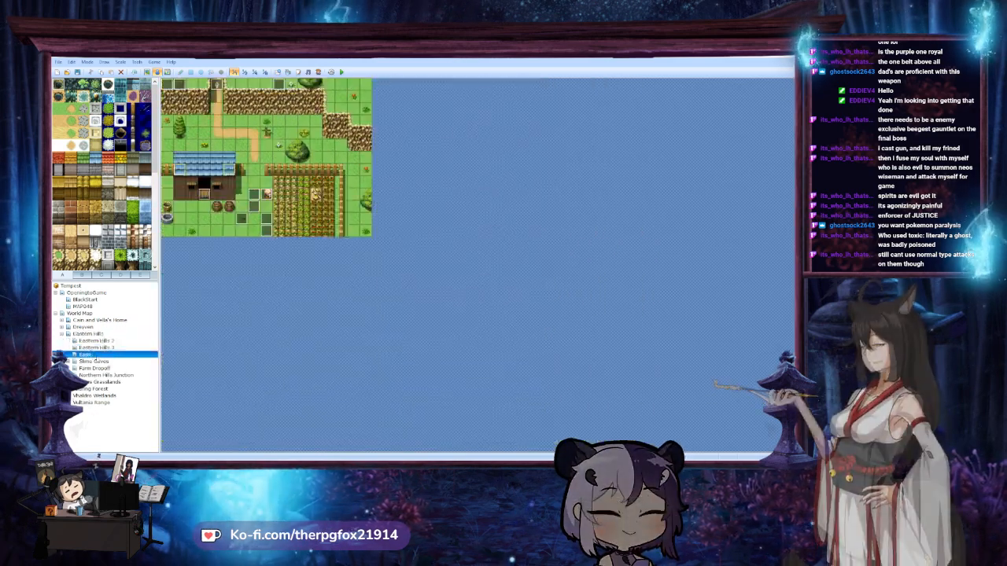
left_click(62, 334)
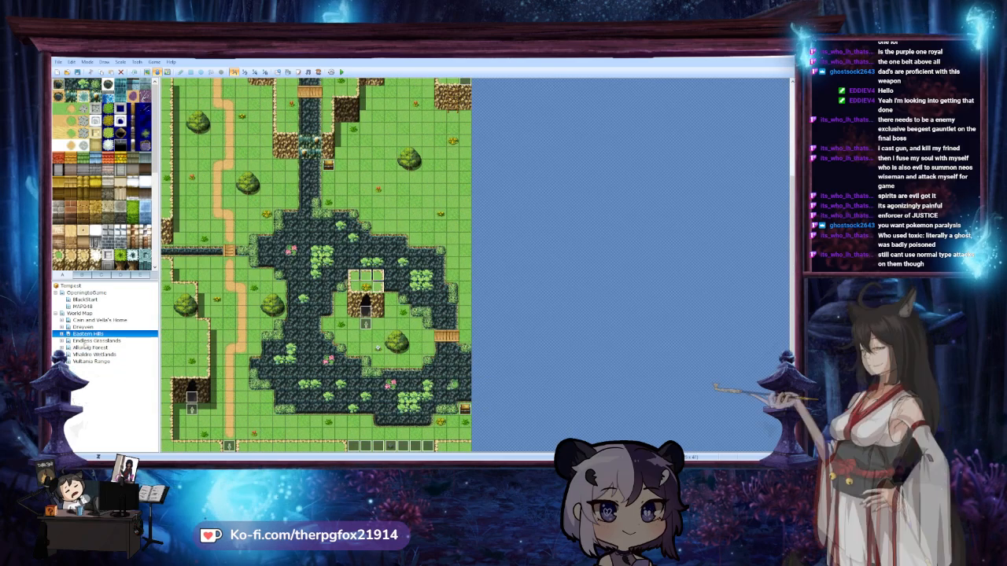
Expand the Endless Grasslands branch and look through EndlessGrasslands 2, WaterfallNorth and Cave System
left_click(62, 341)
left_click(96, 347)
left_click(96, 354)
left_click(95, 368)
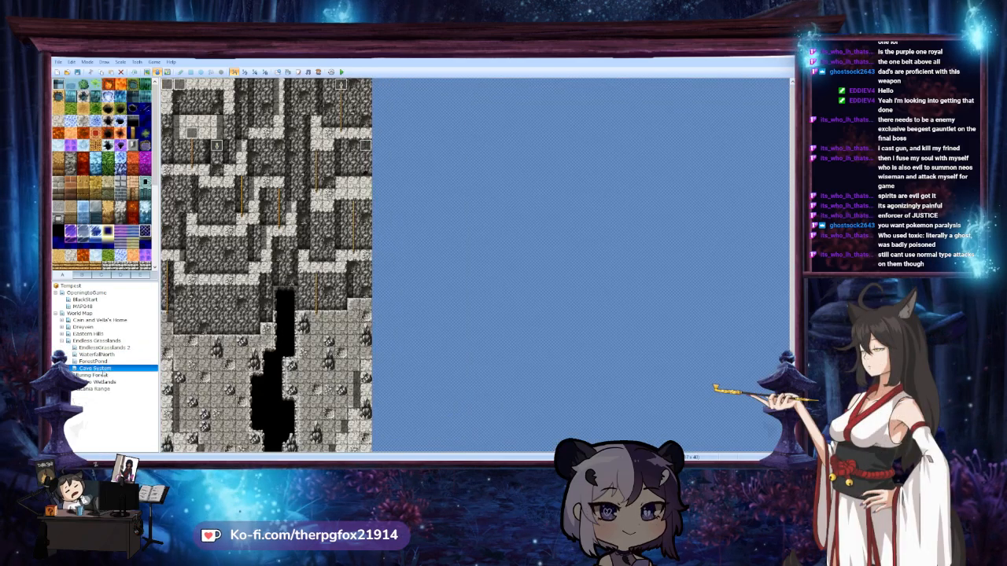
Collapse the Endless Grasslands branch and open the Alluring Forest 2 map from the Alluring Forest branch
left_click(93, 361)
left_click(62, 340)
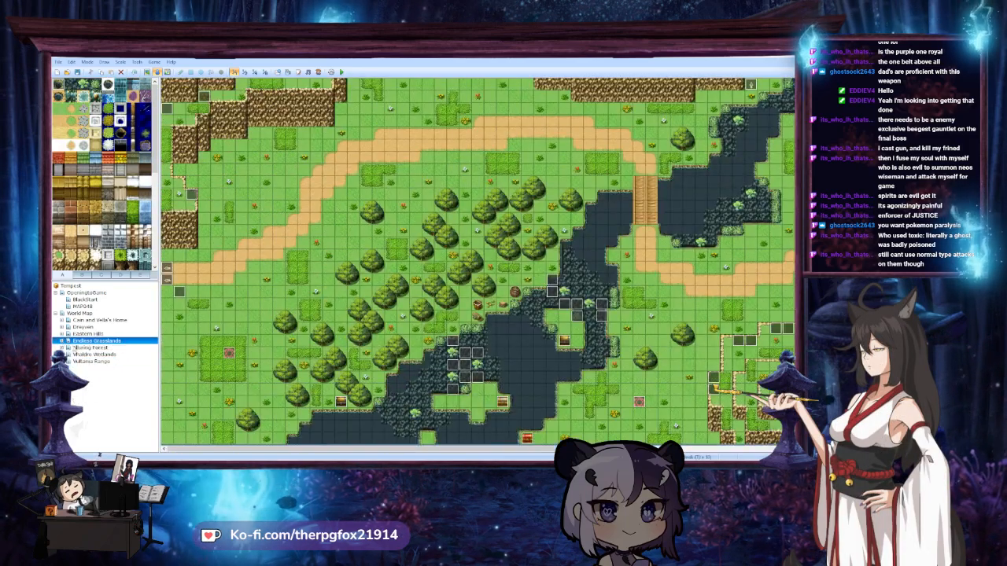
left_click(62, 348)
left_click(95, 354)
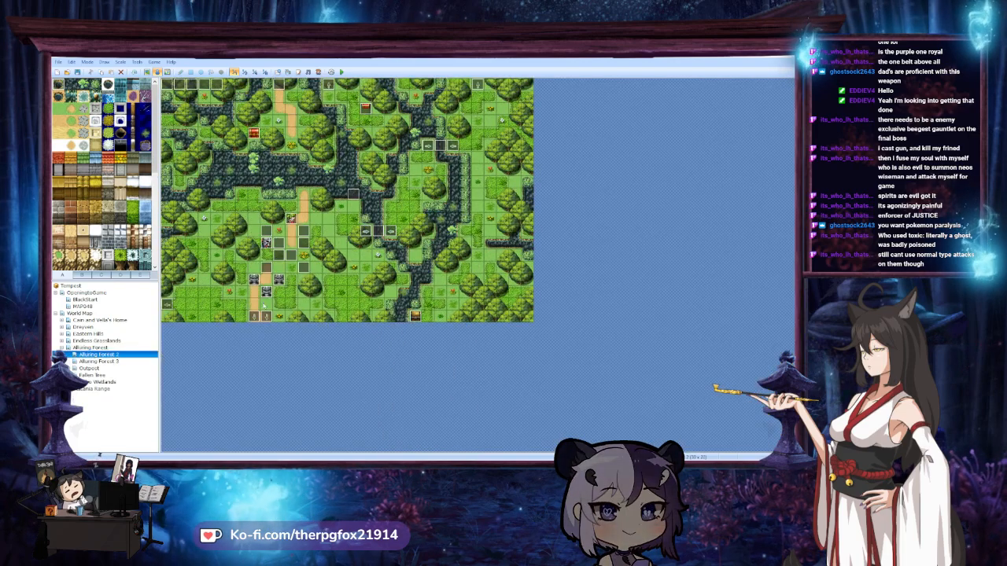
Check the rewards of the treasure chests at the southern edge and in the northern clearing of Alluring Forest 2
double_click(415, 315)
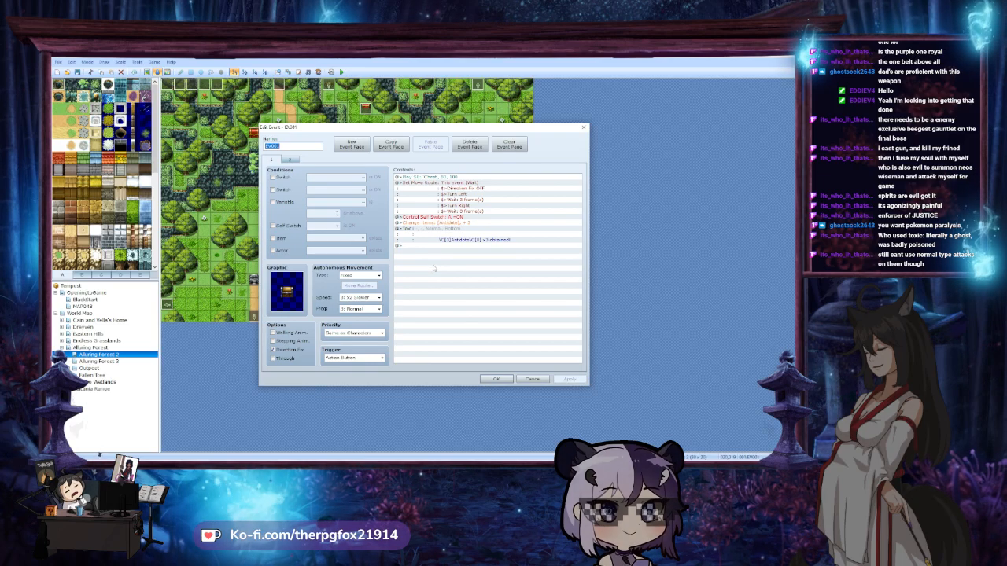
left_click(532, 379)
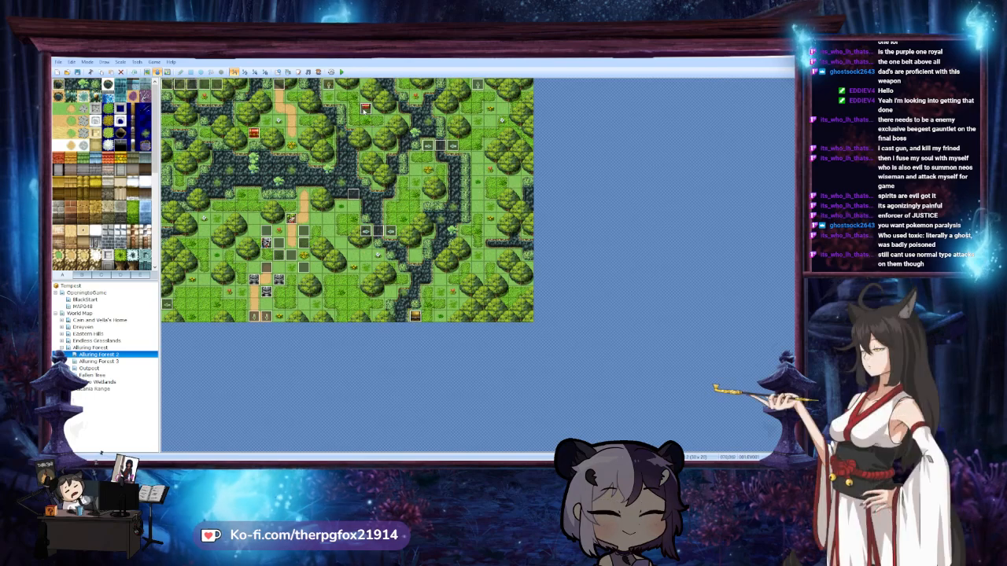
double_click(365, 108)
left_click(497, 380)
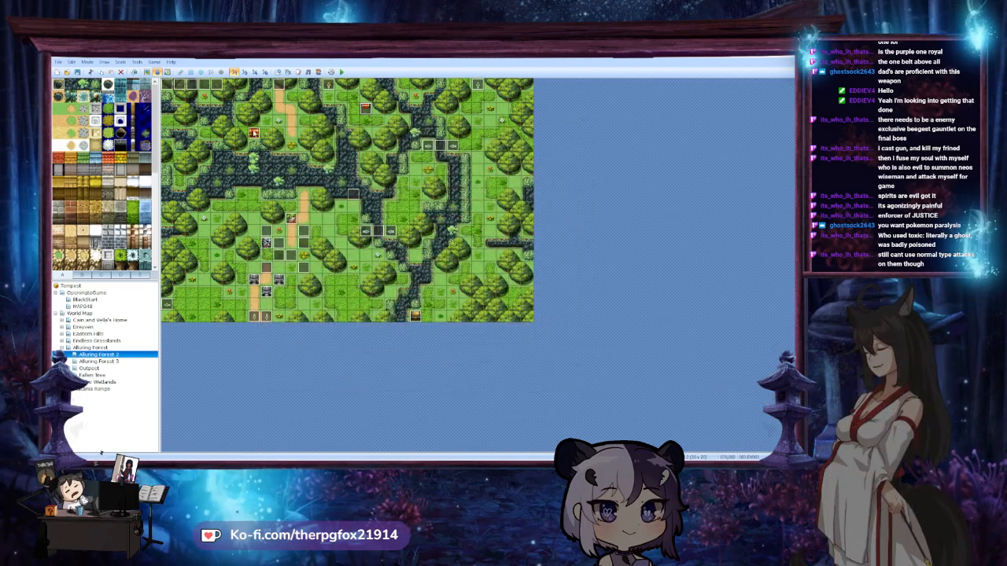
Set the armor reward of the red chest west of the northern path in Alluring Forest 2 to Ruby Slippers
double_click(254, 132)
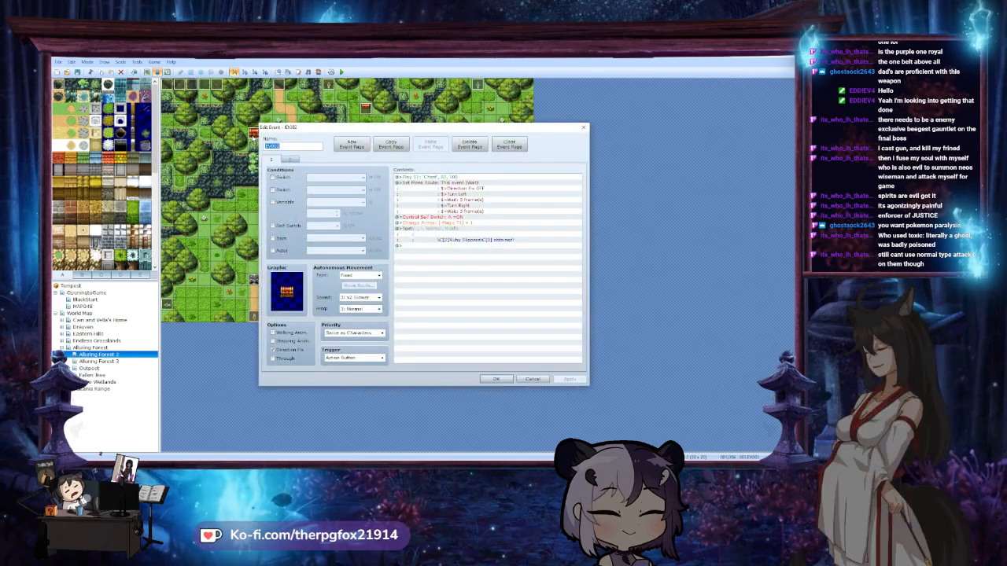
left_click(472, 224)
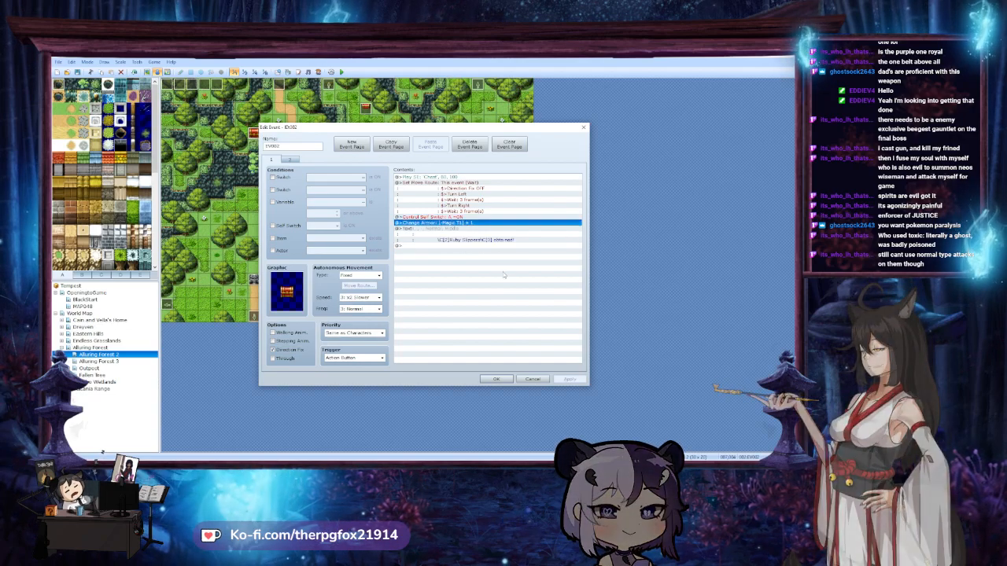
double_click(472, 223)
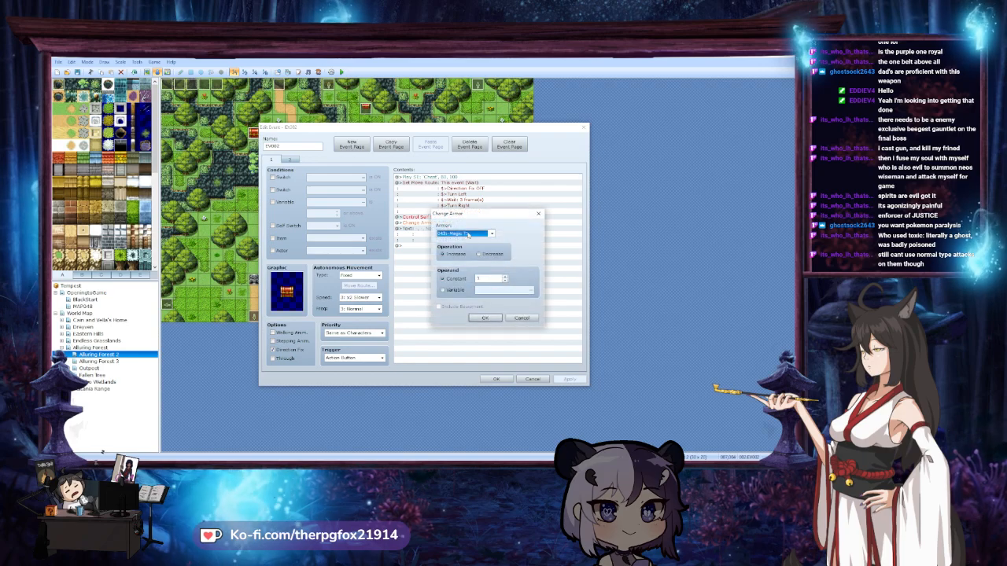
left_click(466, 234)
scroll(466, 297, "up", 8)
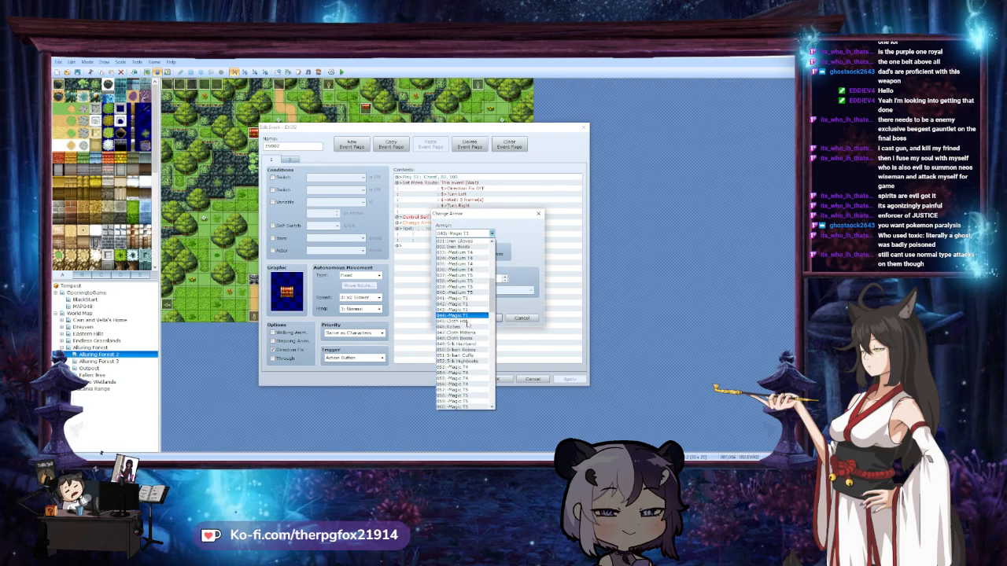
scroll(470, 346, "up", 6)
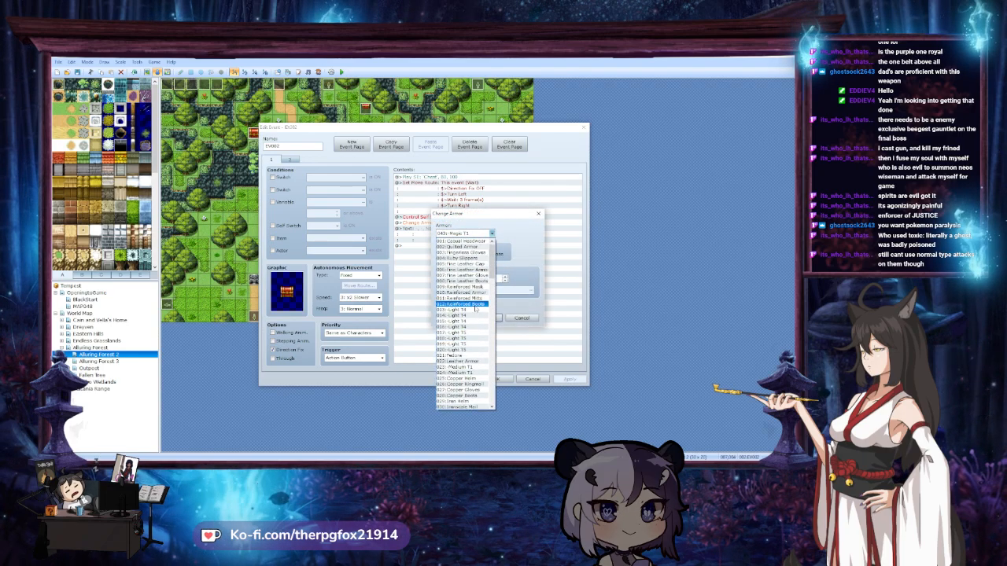
left_click(469, 265)
left_click(464, 233)
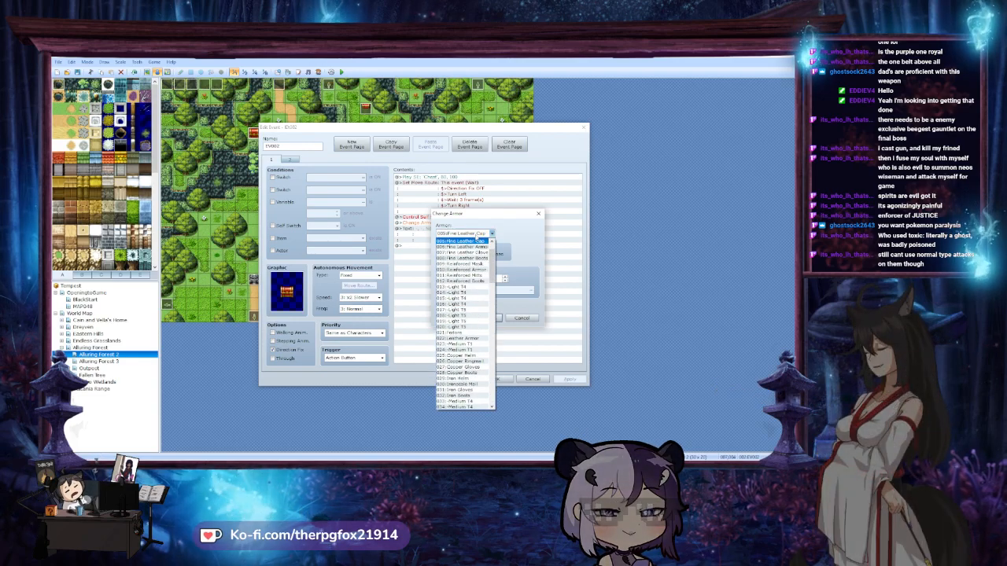
left_click(463, 250)
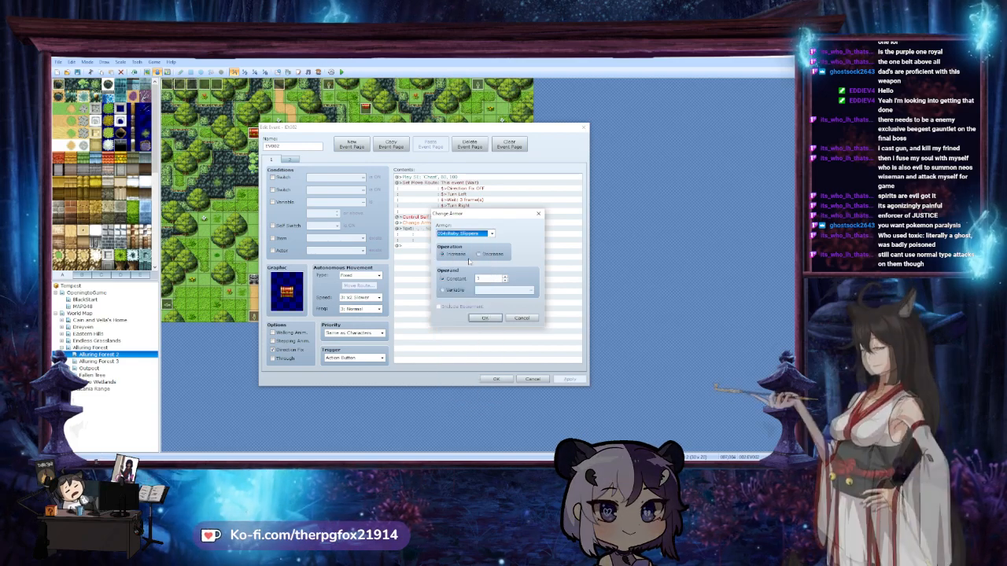
left_click(488, 318)
left_click(569, 380)
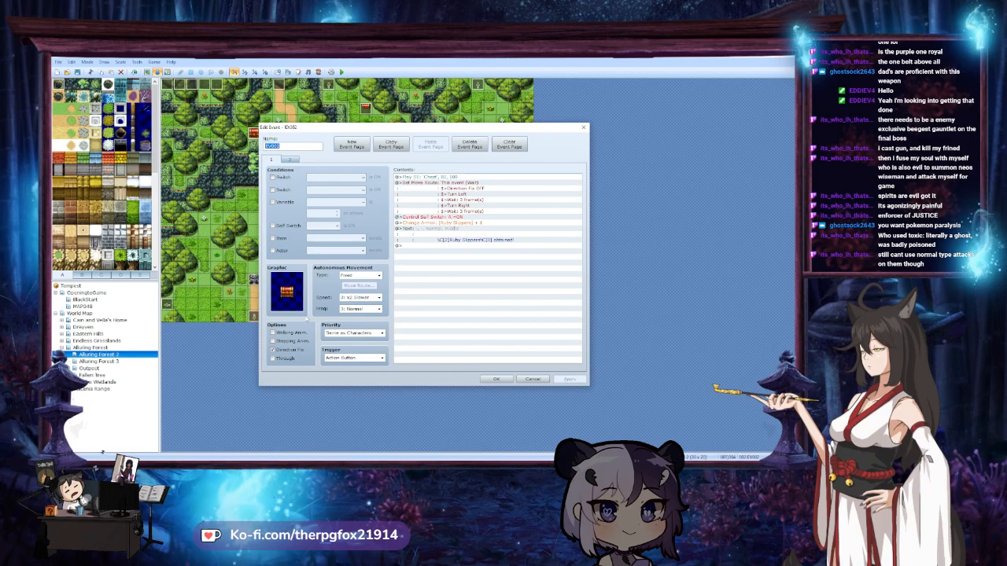
left_click(494, 379)
Open the Alluring Forest 3 map and check the reward commands of its three treasure chests
left_click(117, 361)
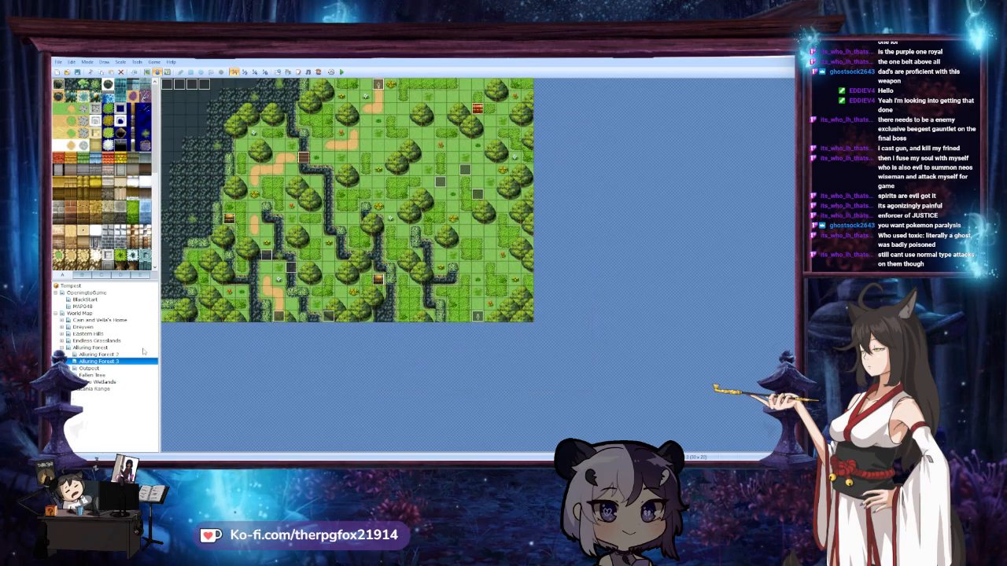
double_click(229, 221)
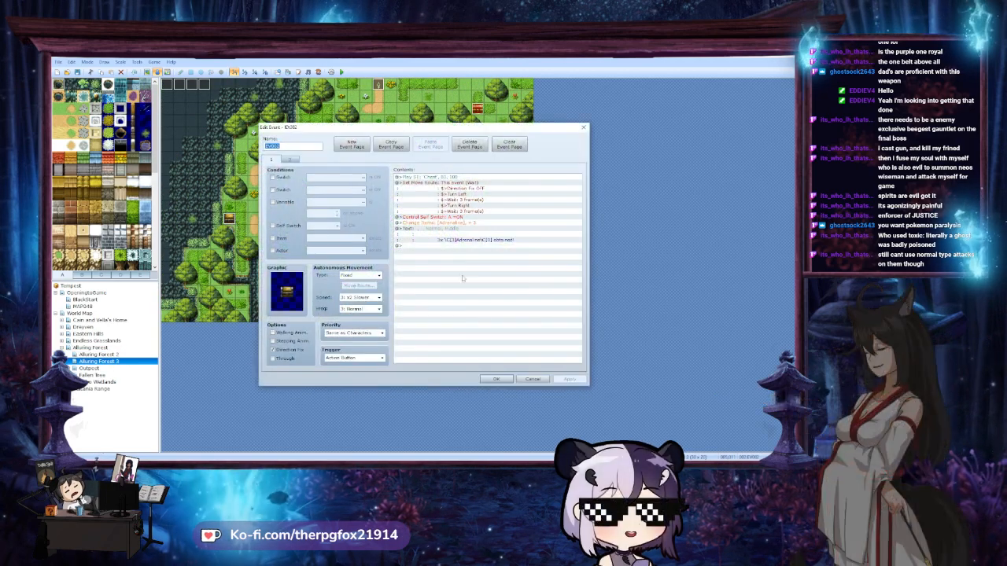
key("Escape")
double_click(379, 279)
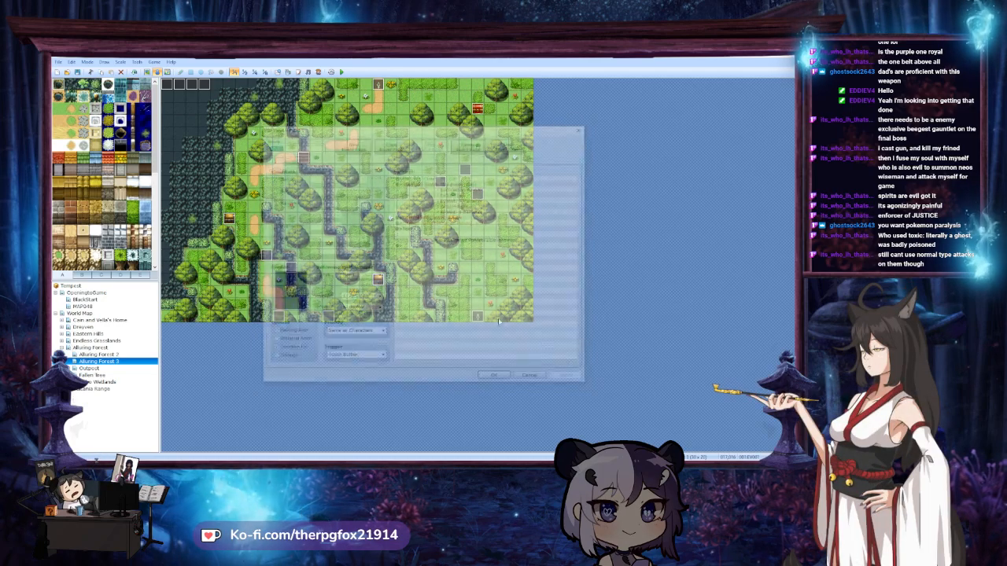
left_click(497, 379)
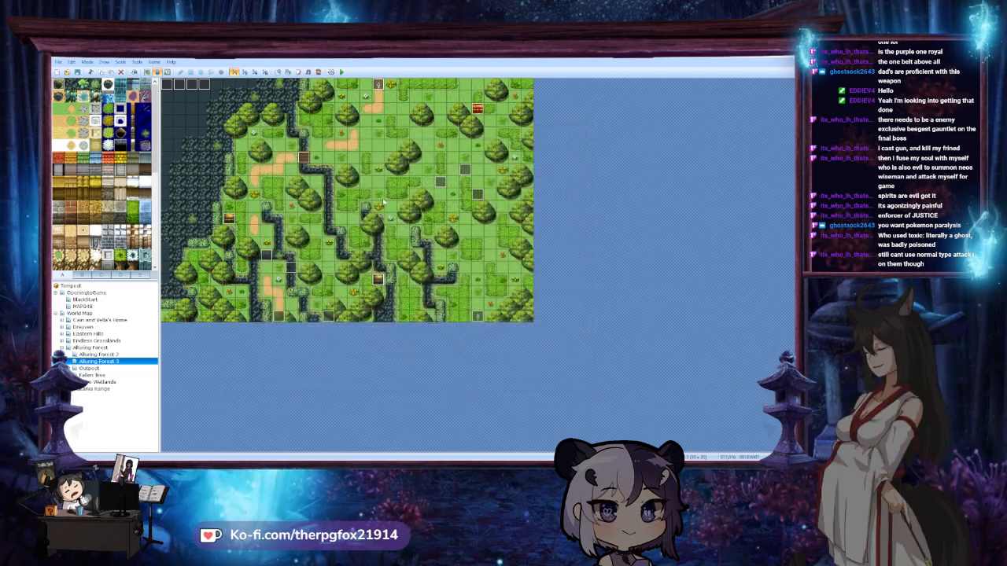
double_click(477, 108)
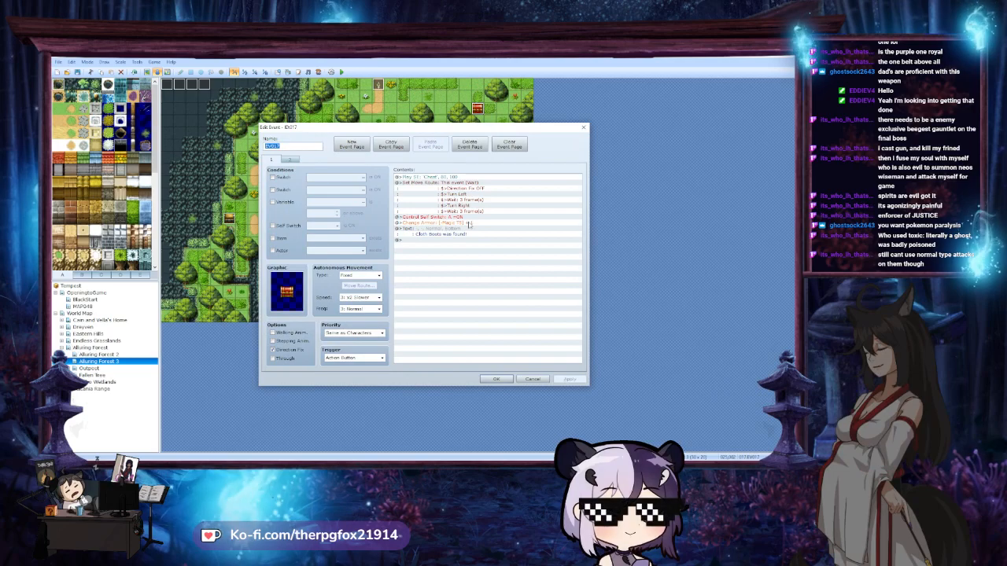
left_click(488, 223)
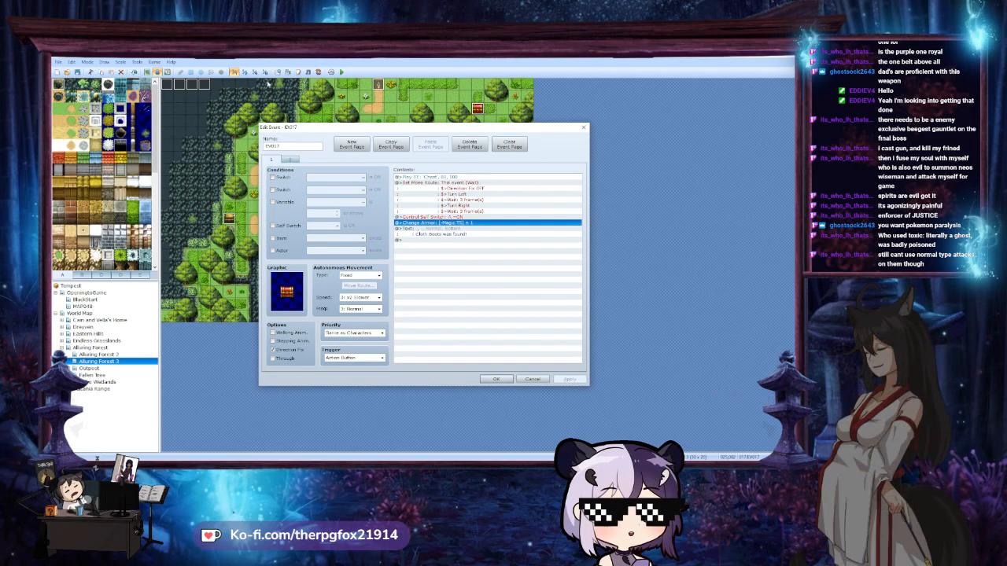
left_click(496, 379)
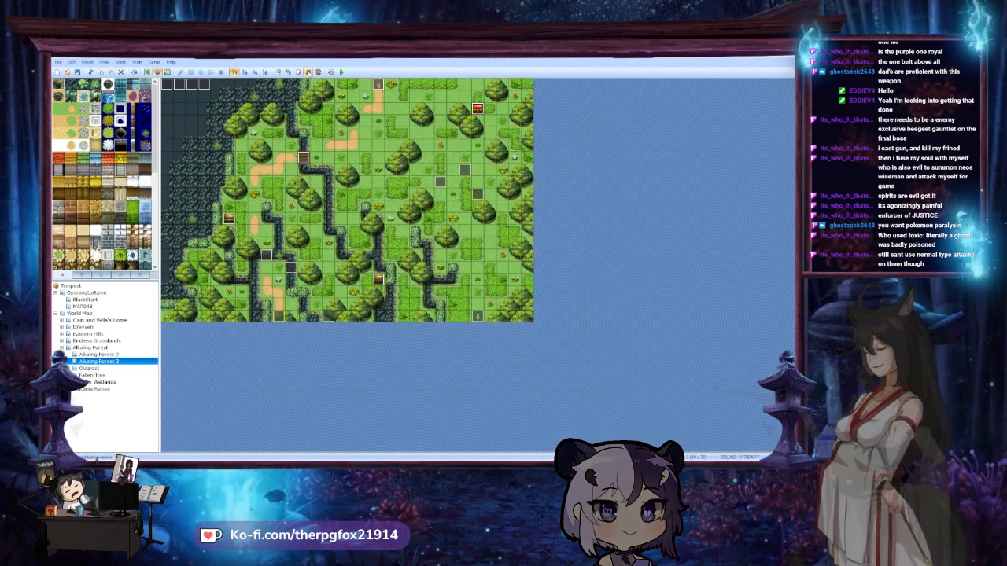
Preview the background track The Guilty - Schematist in the sound test, and look at the Items list in the database
left_click(308, 71)
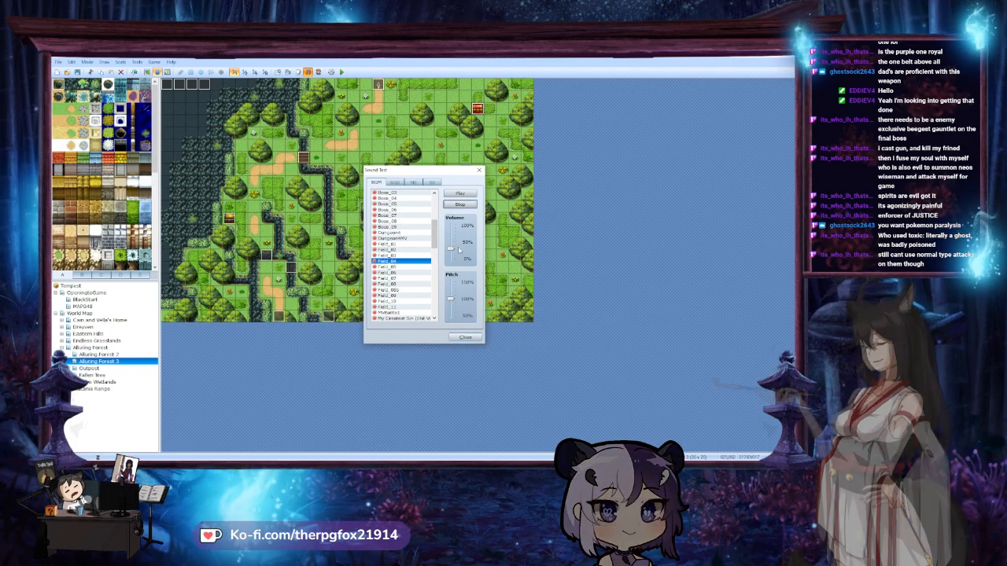
scroll(410, 279, "down", 5)
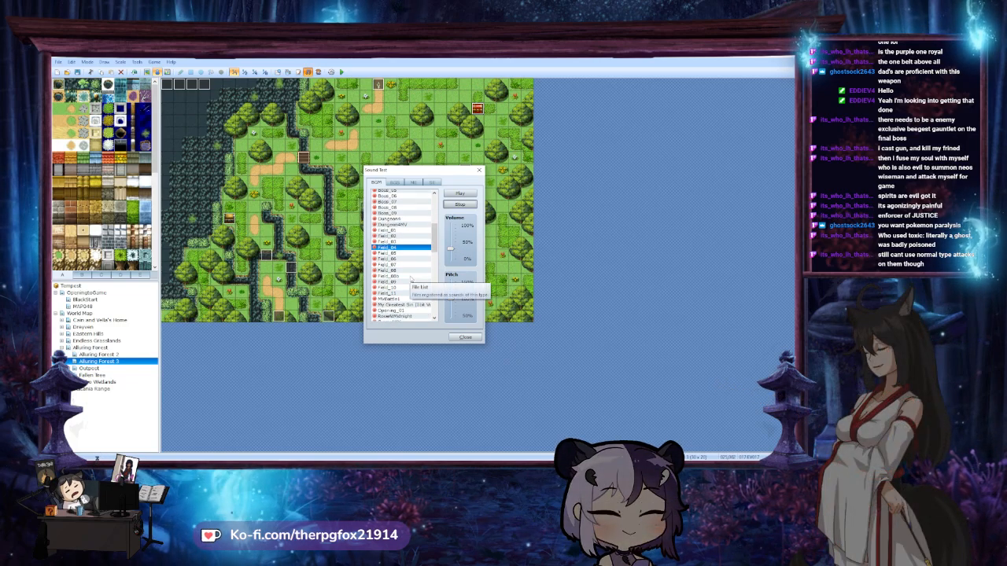
left_click(411, 267)
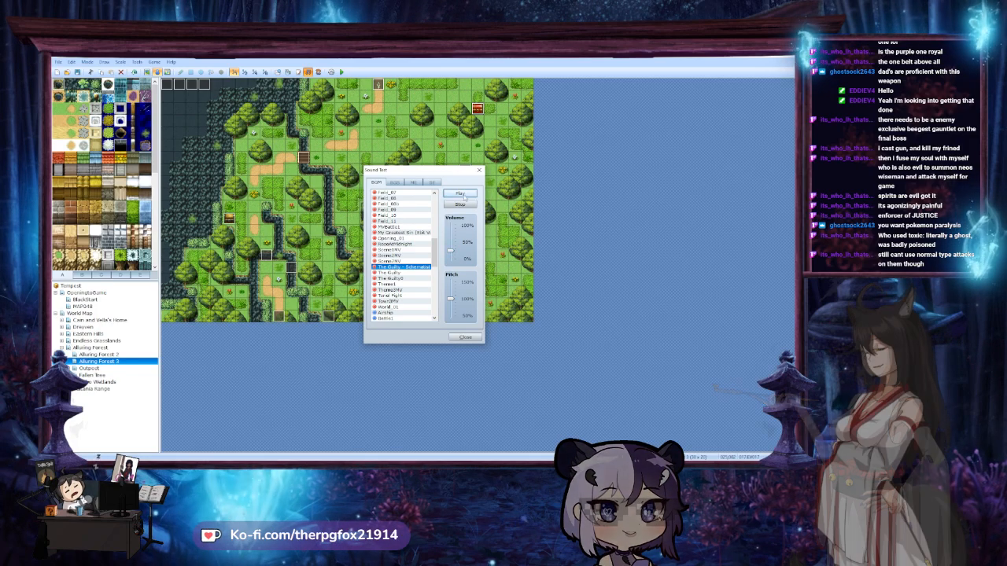
key("Escape")
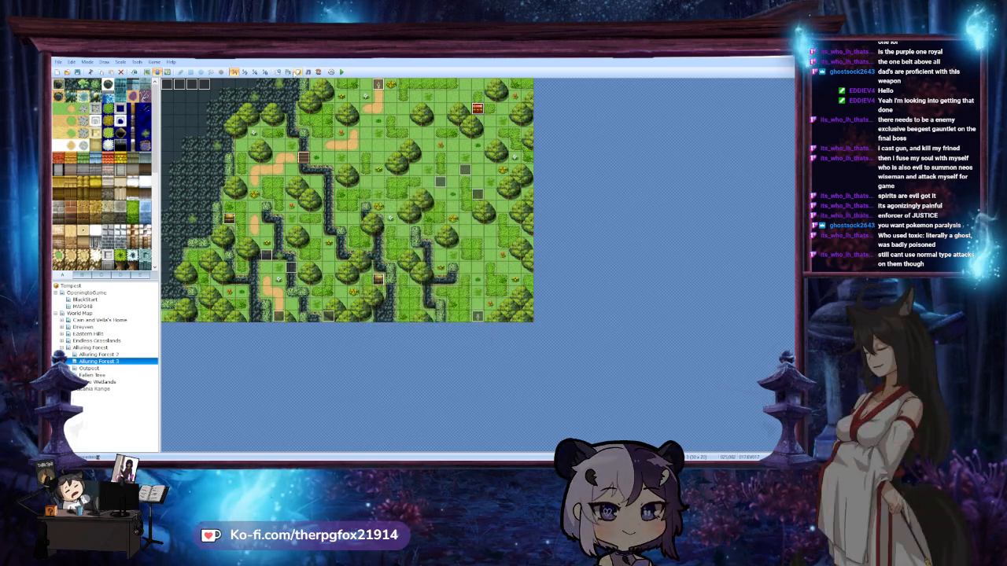
left_click(278, 72)
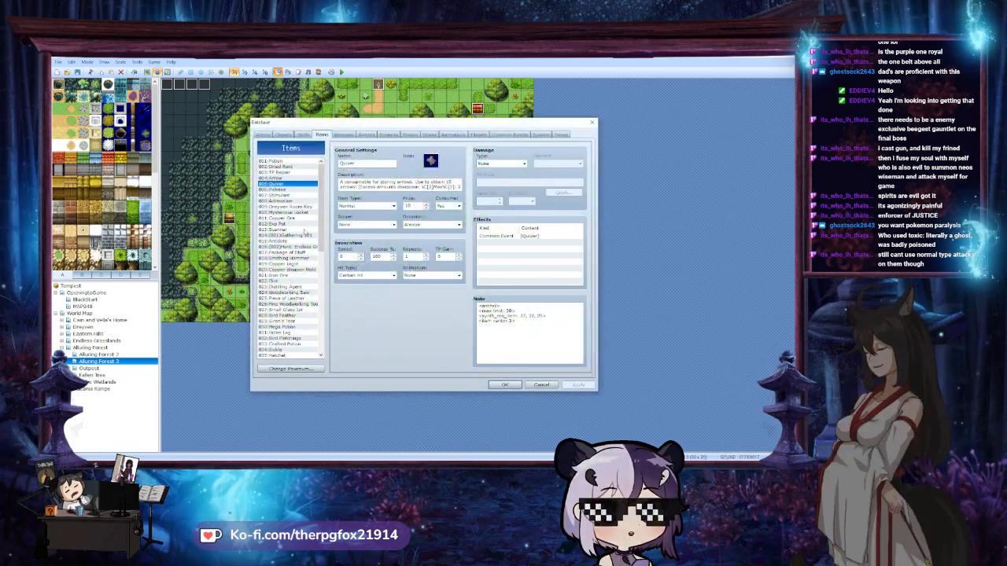
left_click(505, 384)
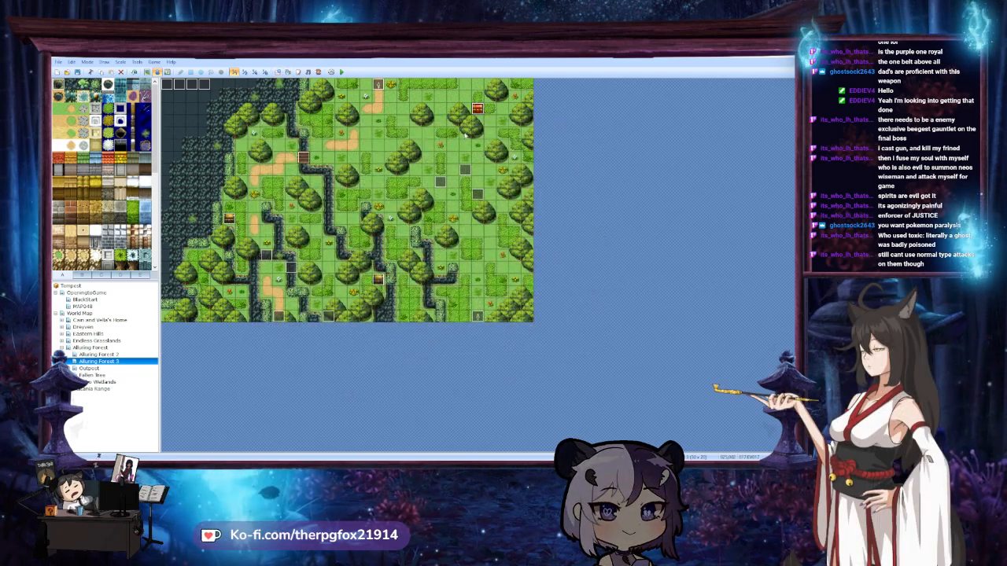
Set the armor reward of the northeastern red chest in Alluring Forest 3 to Cloth Boots
double_click(477, 107)
double_click(441, 223)
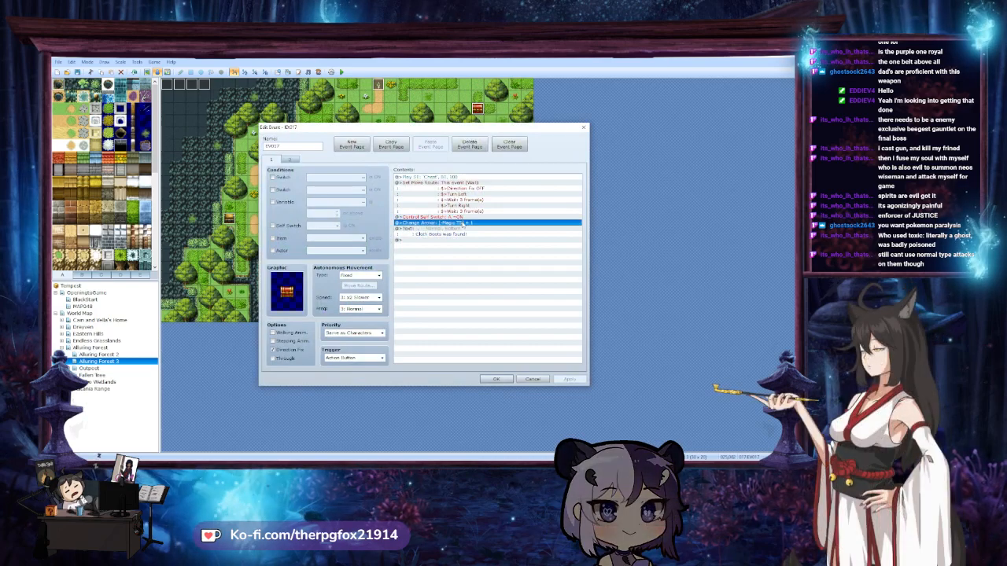
left_click(465, 233)
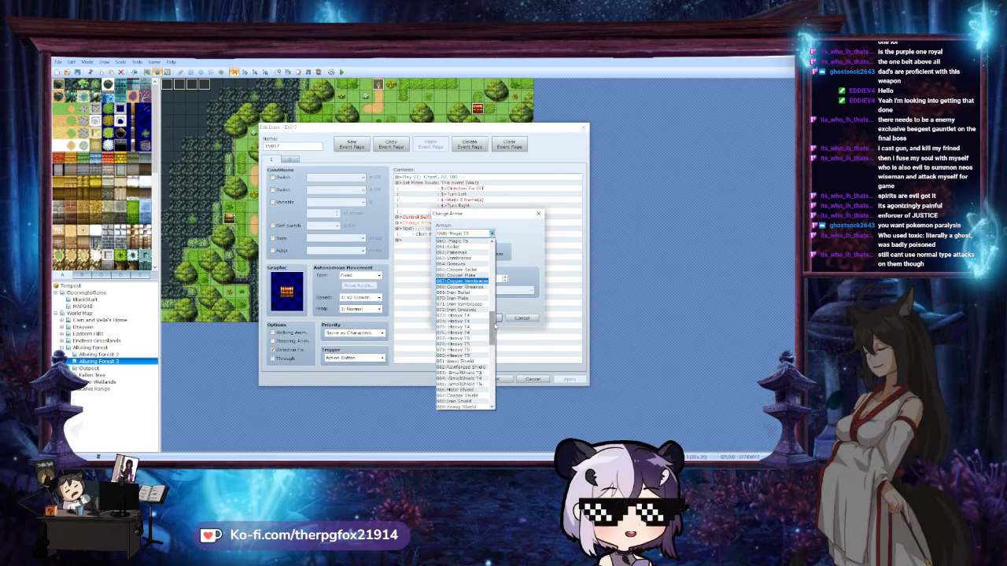
scroll(501, 302, "up", 10)
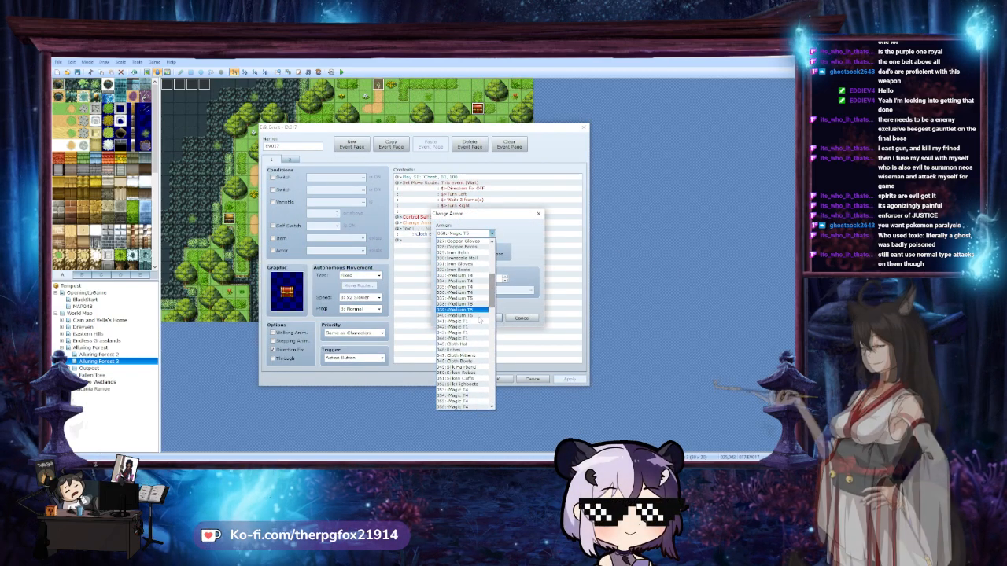
left_click(460, 361)
left_click(485, 317)
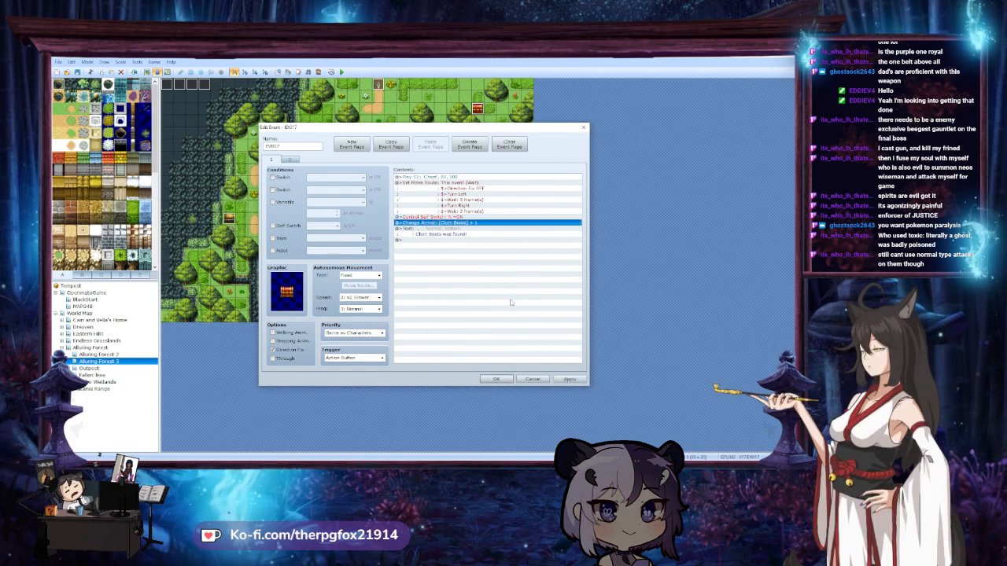
left_click(563, 379)
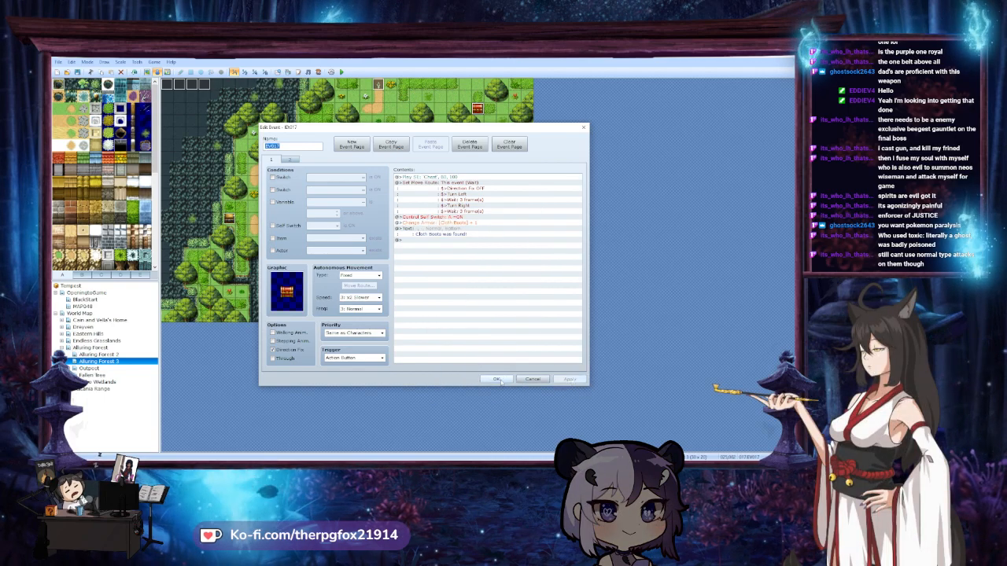
left_click(498, 379)
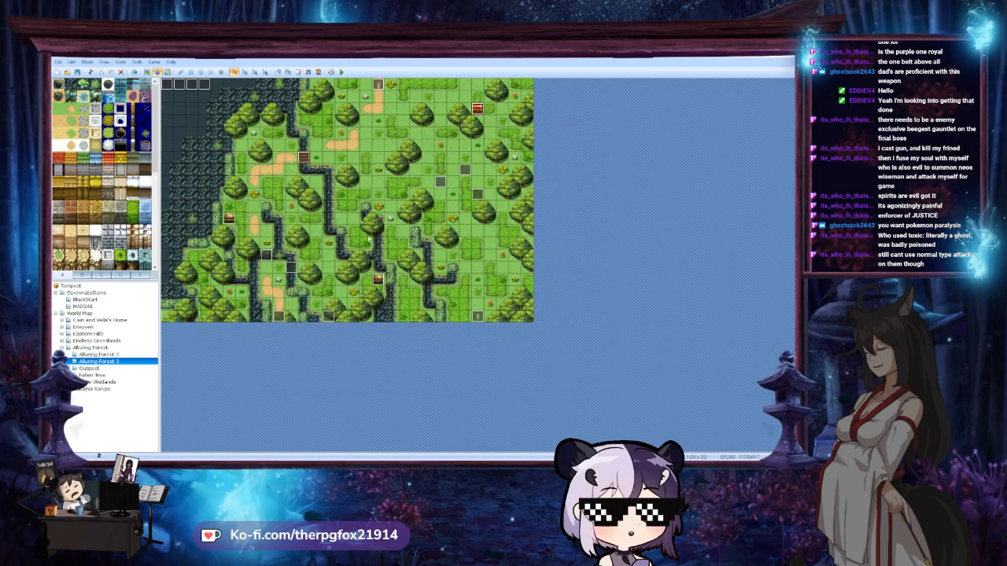
Look through the Alluring Forest 2, Eastern Hills, Endless Grasslands and Dreyven maps and the home map under World Map
left_click(101, 355)
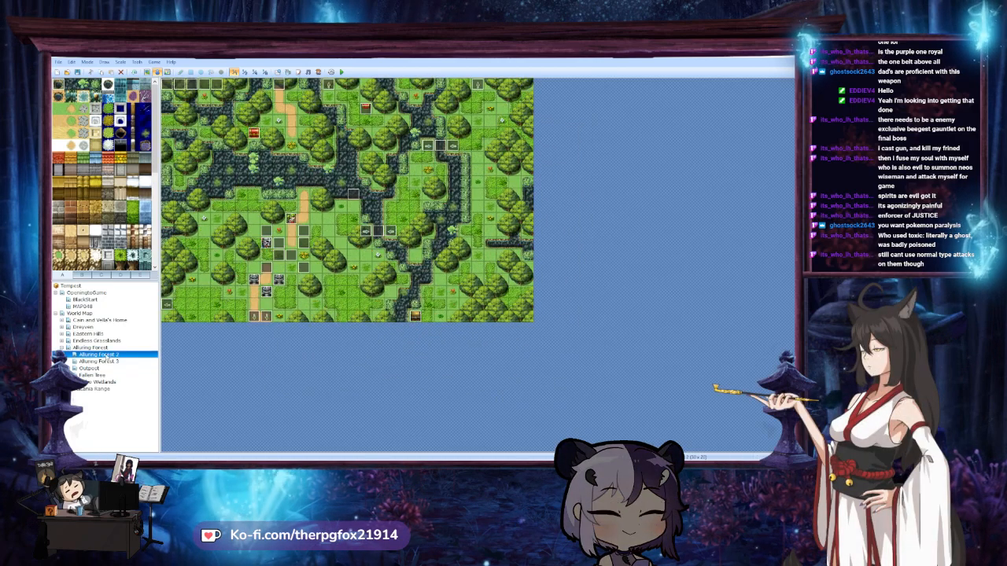
left_click(93, 334)
left_click(102, 341)
left_click(93, 333)
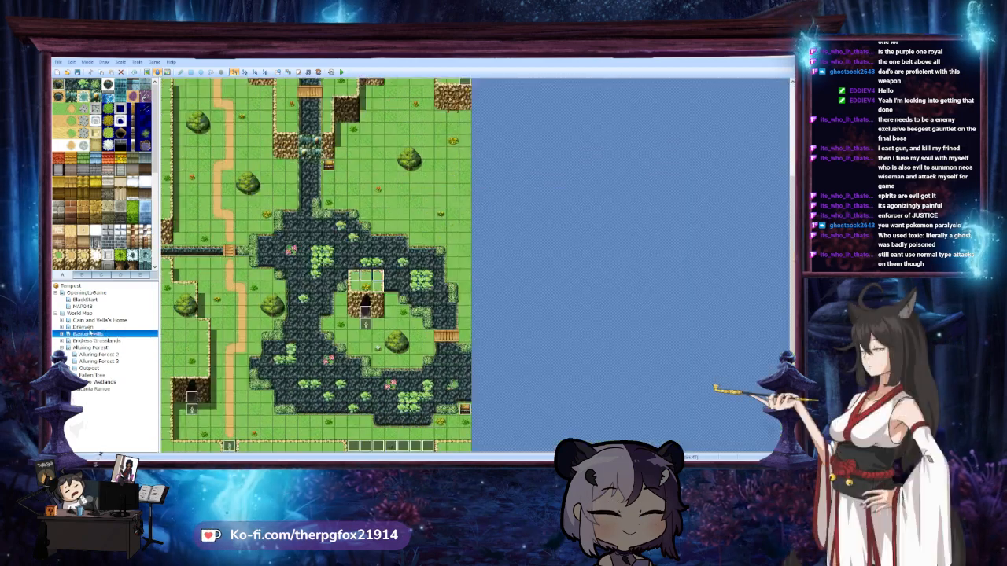
left_click(85, 327)
left_click(93, 320)
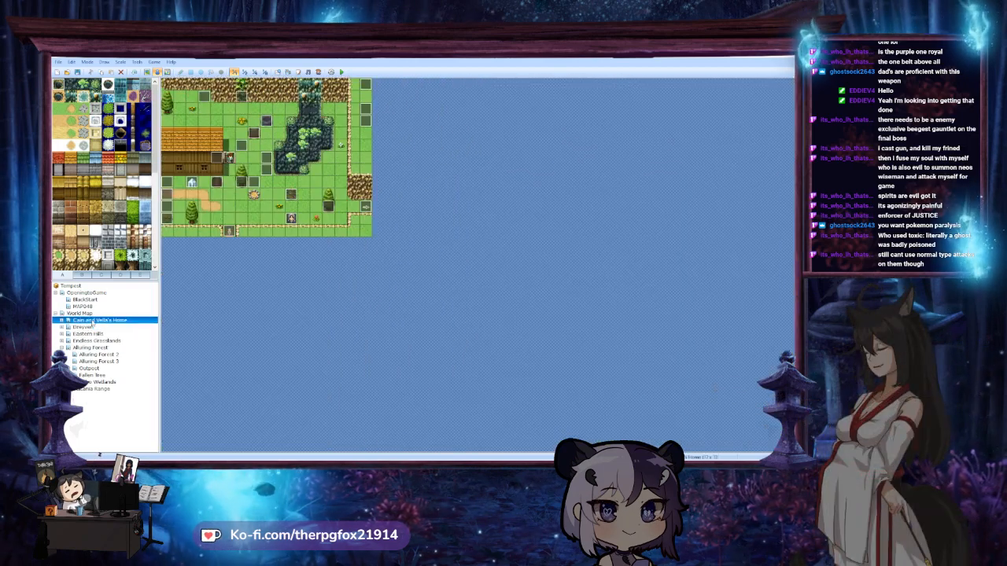
Set the armor reward of the southeastern red chest in the Alluring Forest map to Cloak
left_click(91, 347)
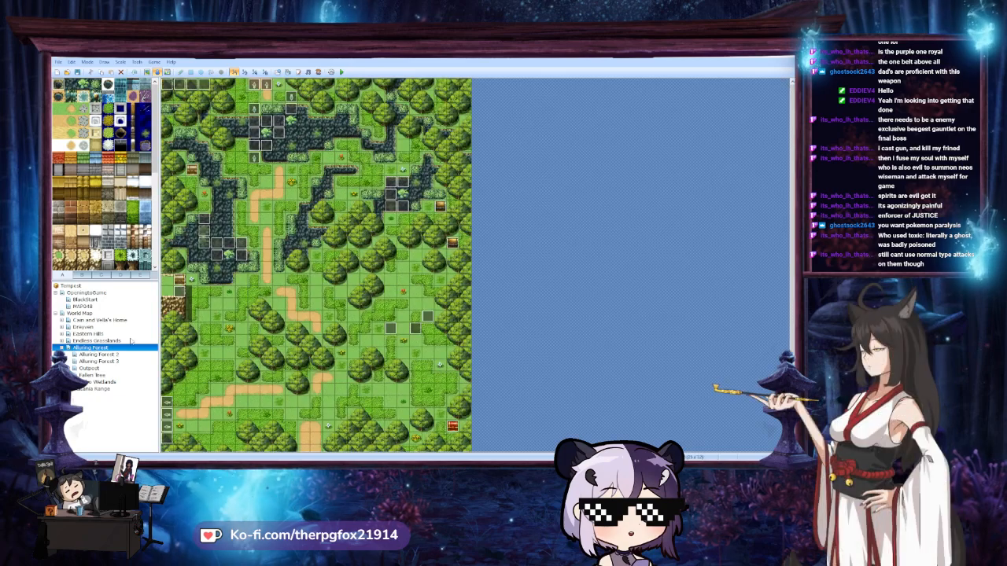
scroll(259, 274, "down", 2)
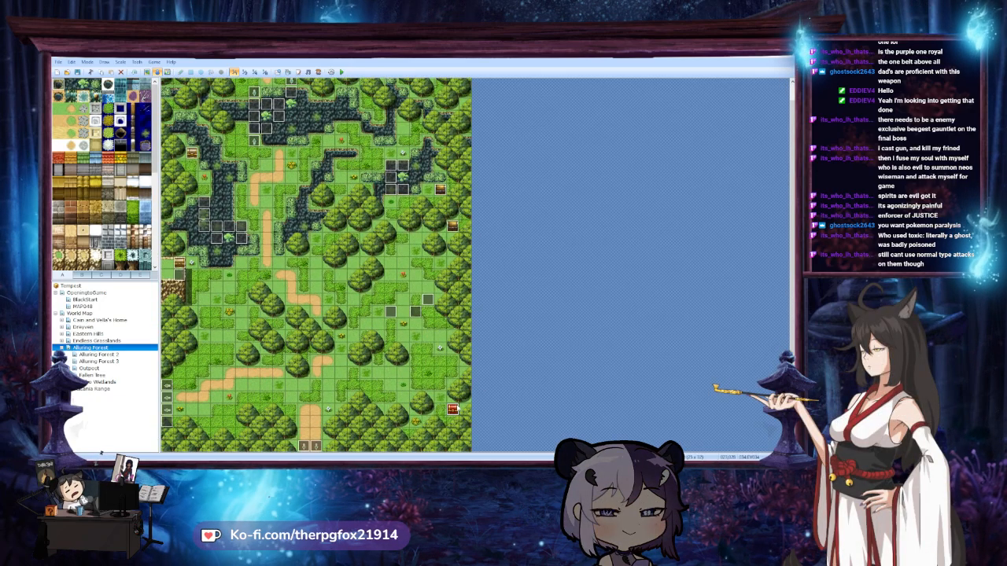
double_click(453, 411)
double_click(468, 222)
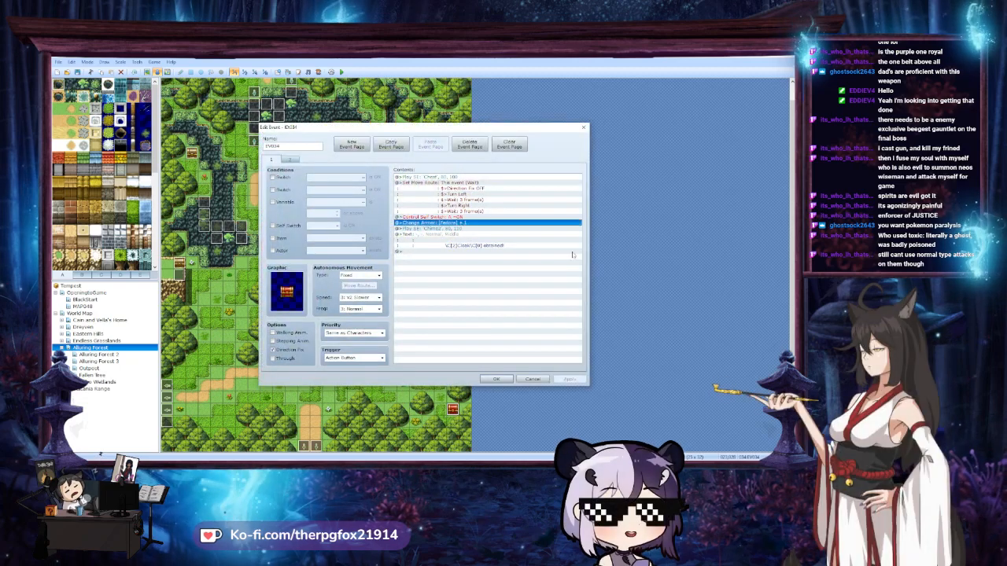
left_click(470, 233)
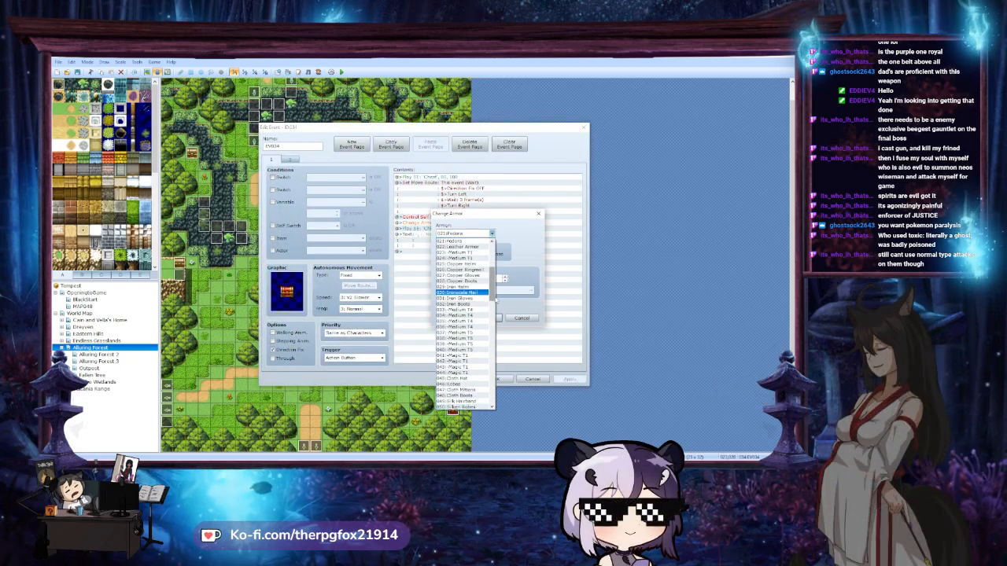
left_click_drag(494, 287, 497, 369)
left_click(453, 333)
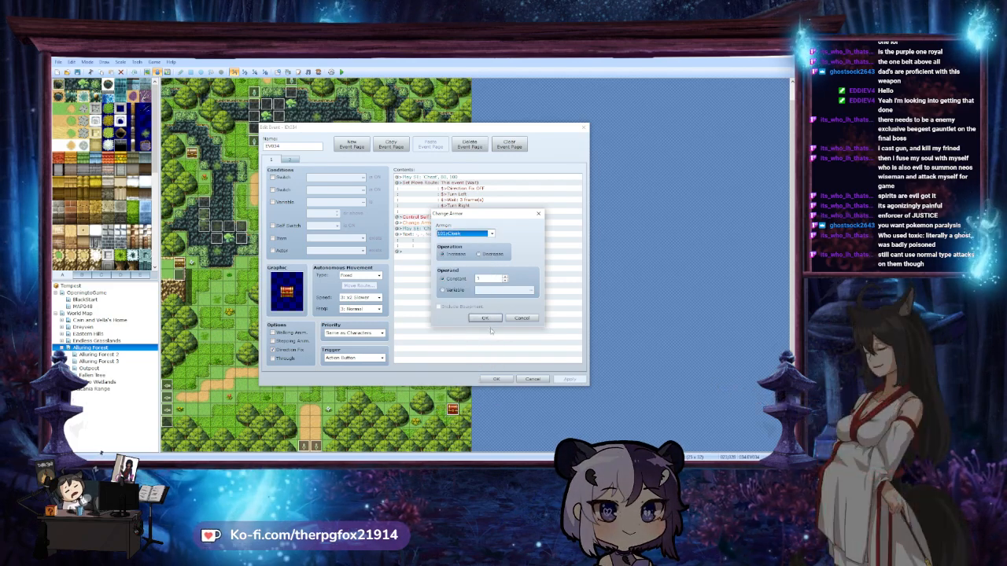
left_click(510, 379)
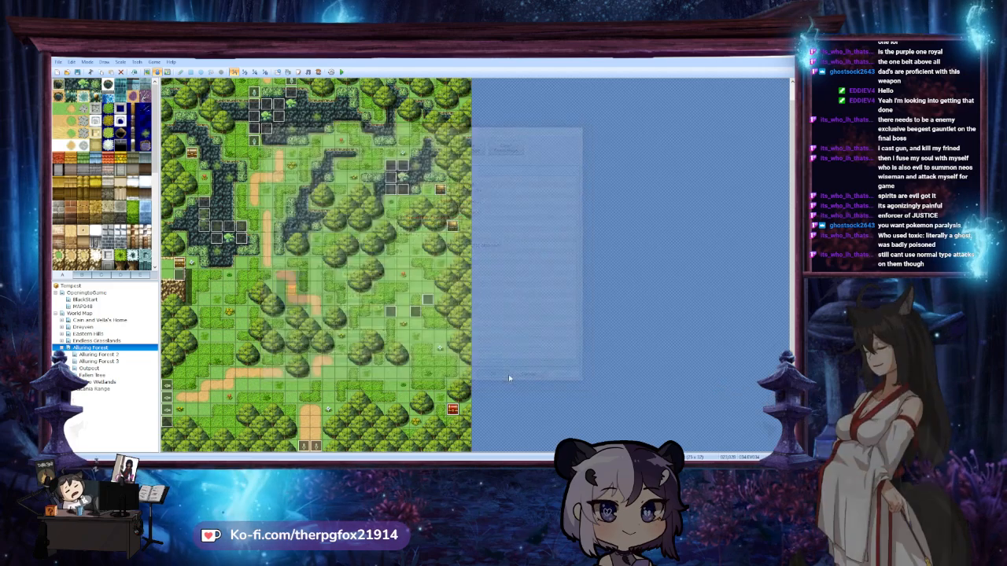
Check the reward commands of the two other chests along the eastern side of Alluring Forest
double_click(452, 298)
left_click(533, 378)
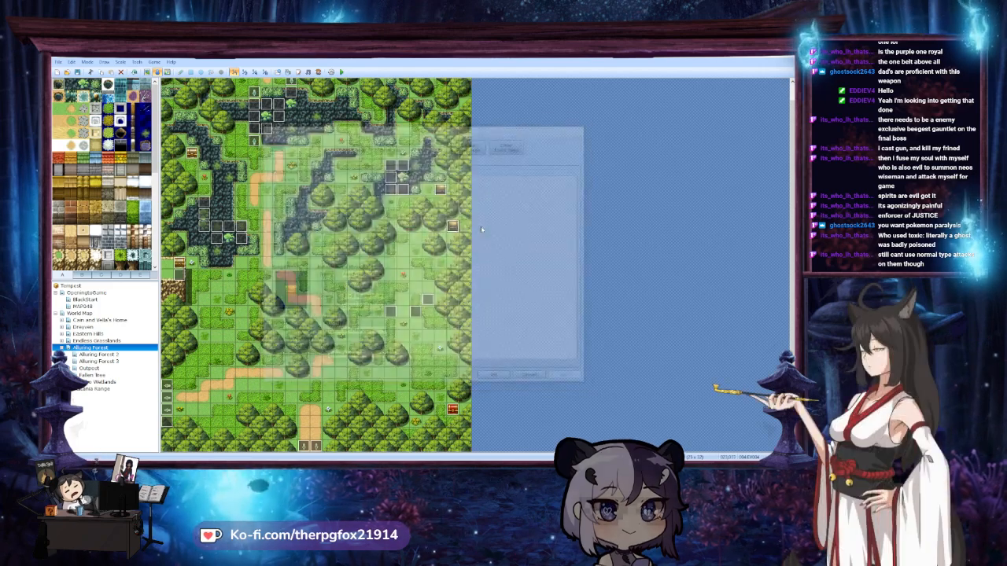
double_click(452, 191)
left_click(533, 379)
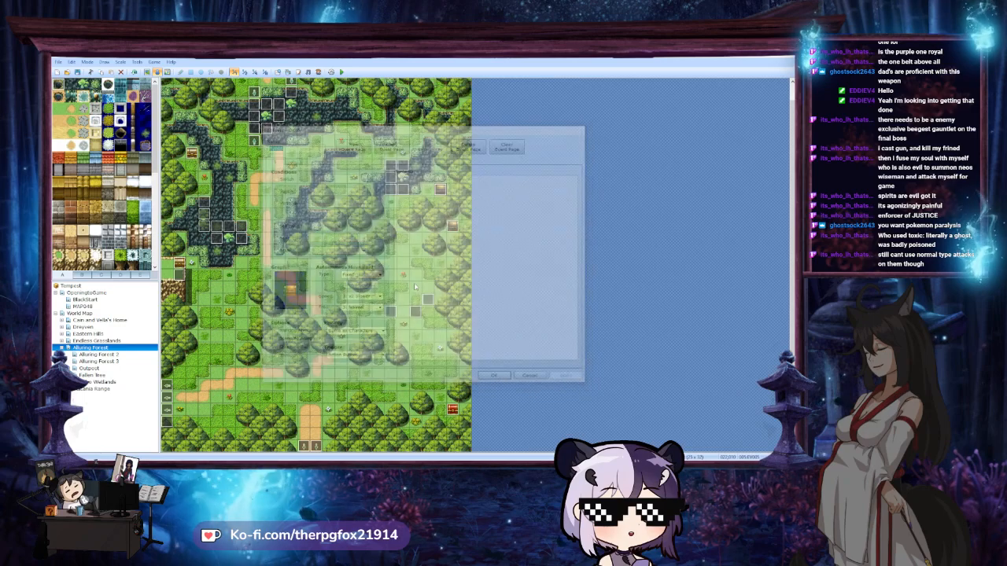
Set the armor reward in the facing-up branch of Alluring Forest's western chest to EVA Rune
double_click(179, 263)
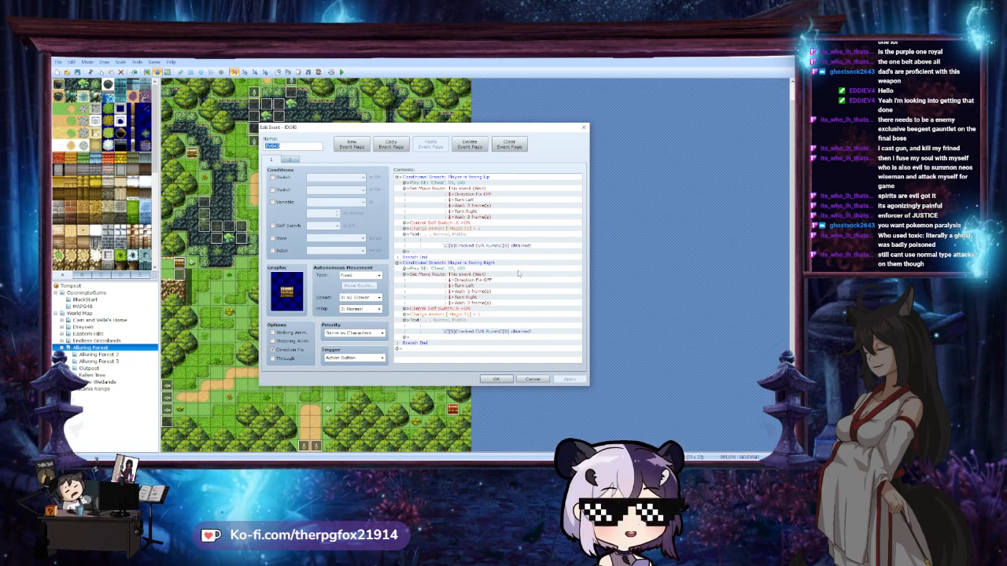
left_click(463, 229)
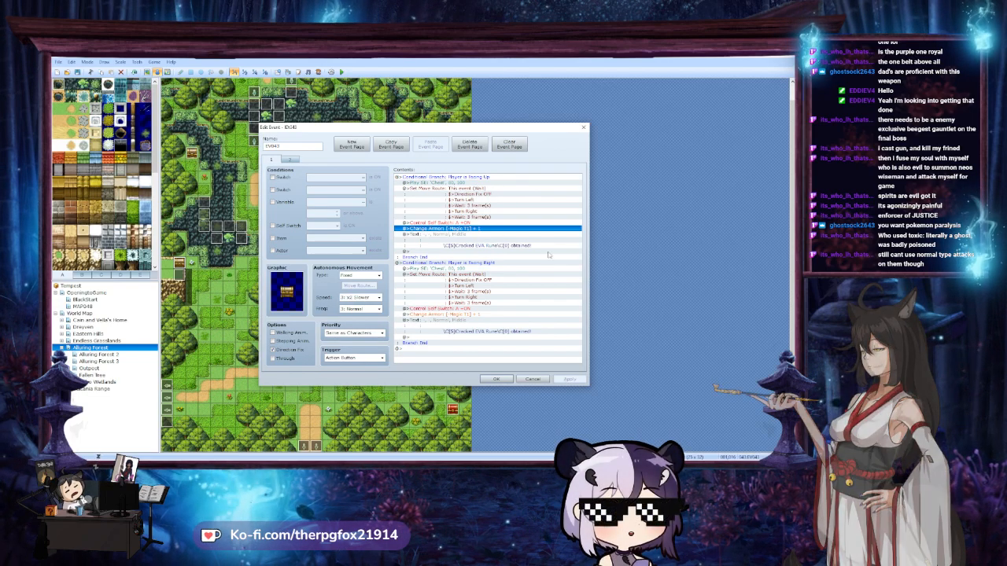
double_click(488, 228)
left_click(472, 234)
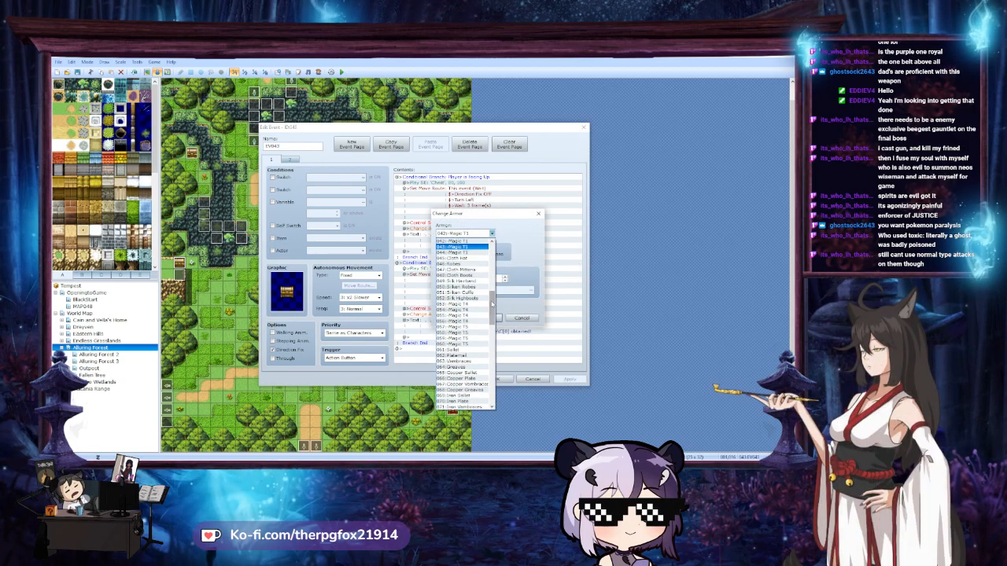
left_click_drag(494, 307, 494, 382)
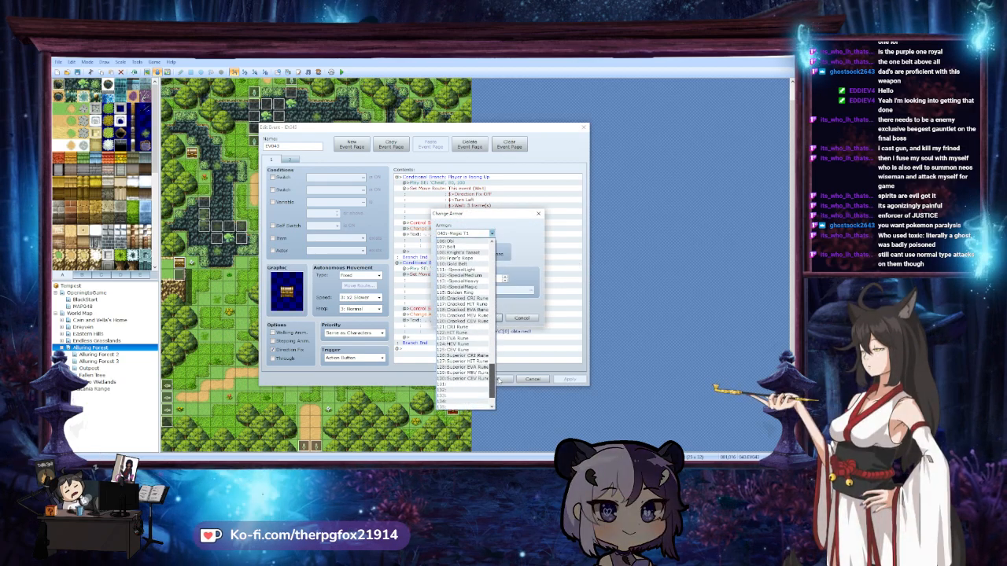
left_click(468, 333)
scroll(472, 235, "down", 1)
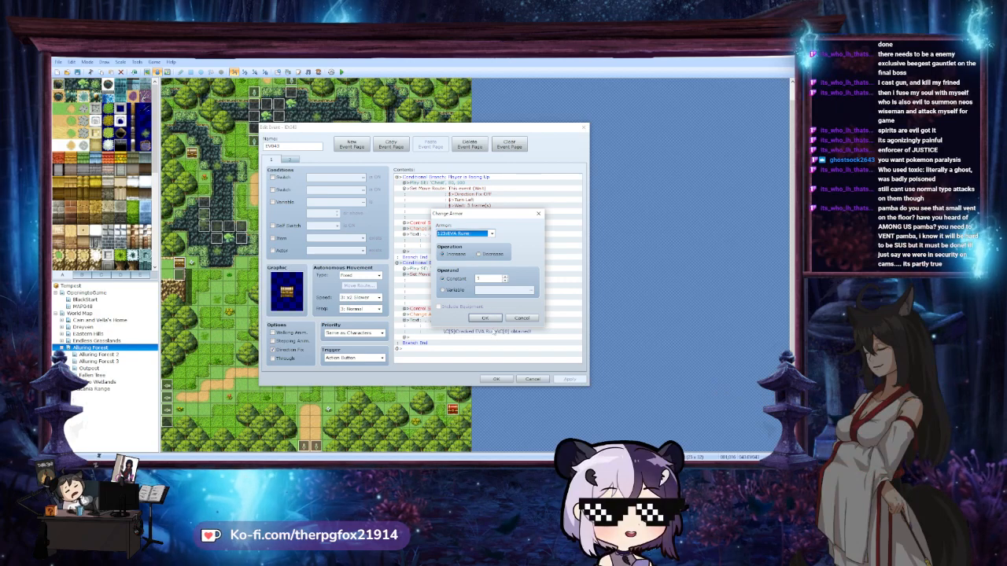
left_click(485, 318)
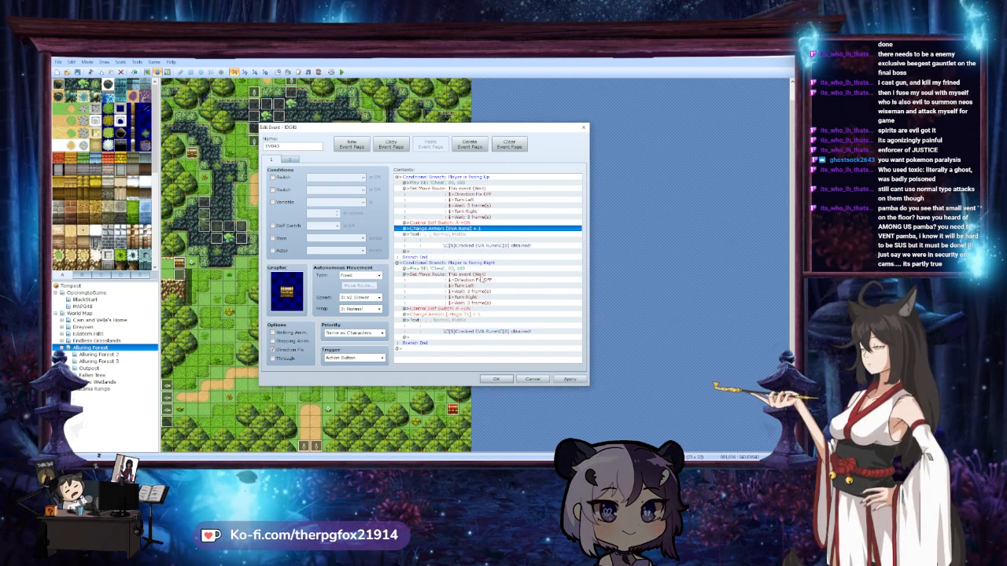
Copy the EVA Rune armor command into the western chest's facing-right branch and save the event
left_click(486, 314)
key("ctrl+v")
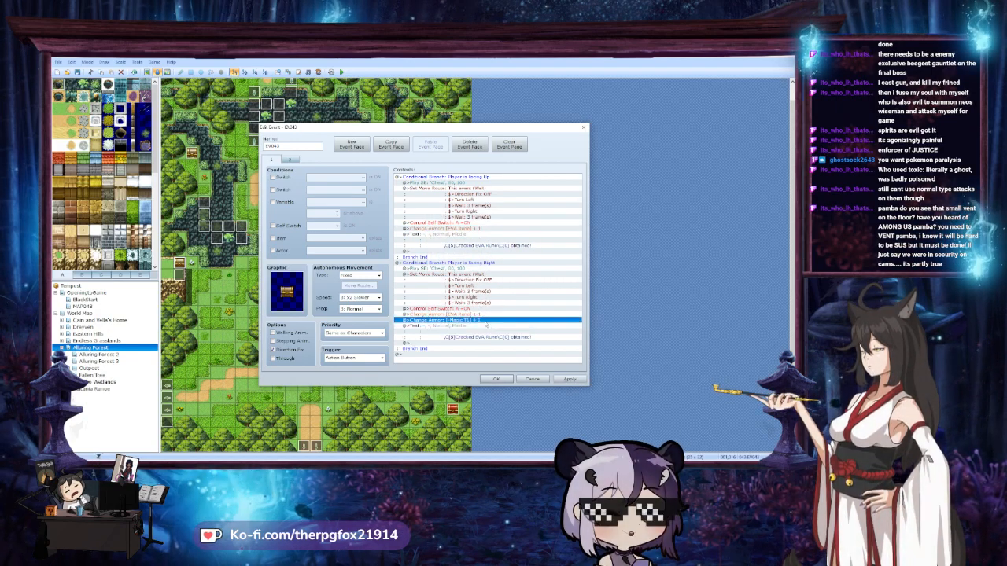
left_click(495, 378)
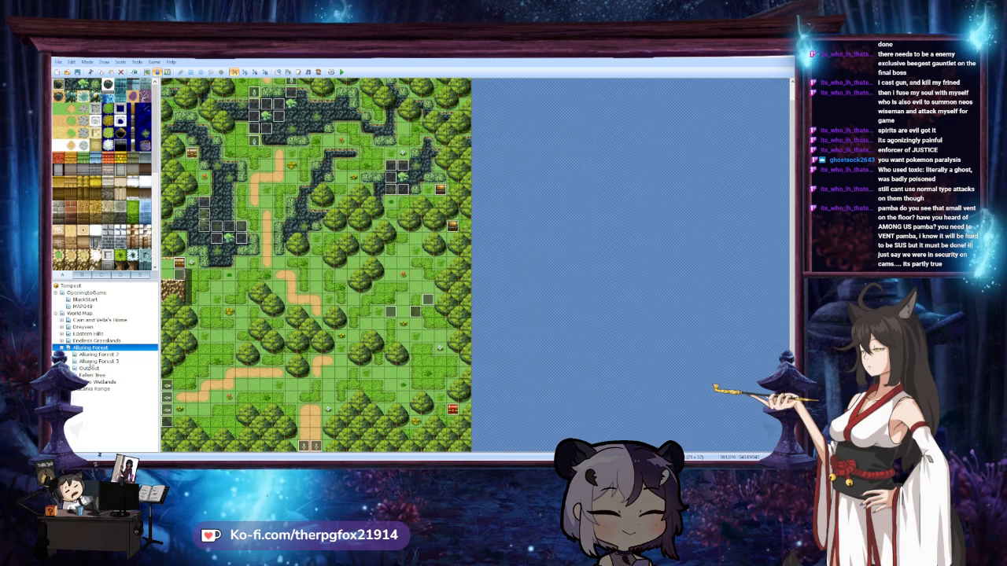
Look through the Fallen Tree, Outpost and tent maps, and check the reward command of the Outpost's red chest
left_click(92, 375)
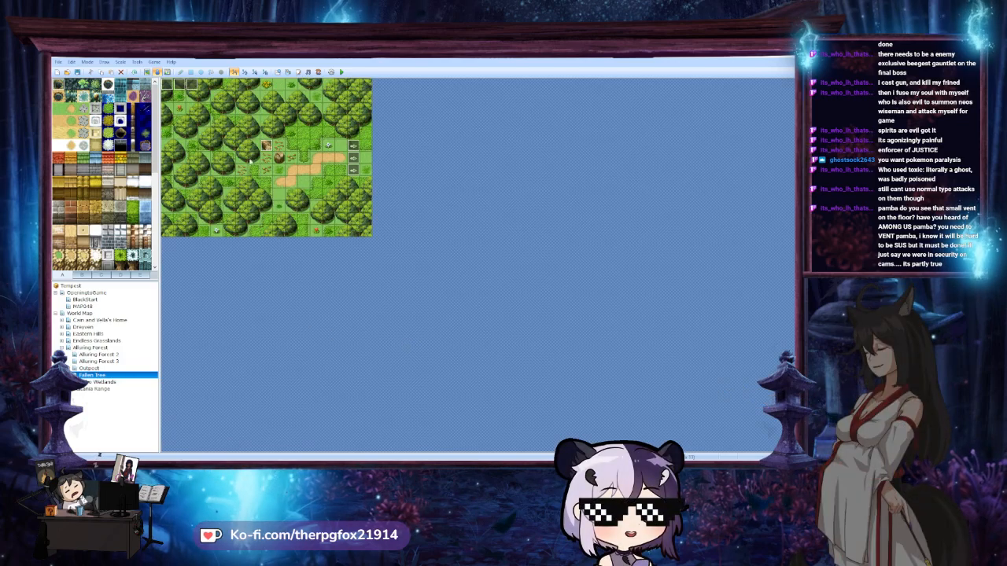
left_click(85, 368)
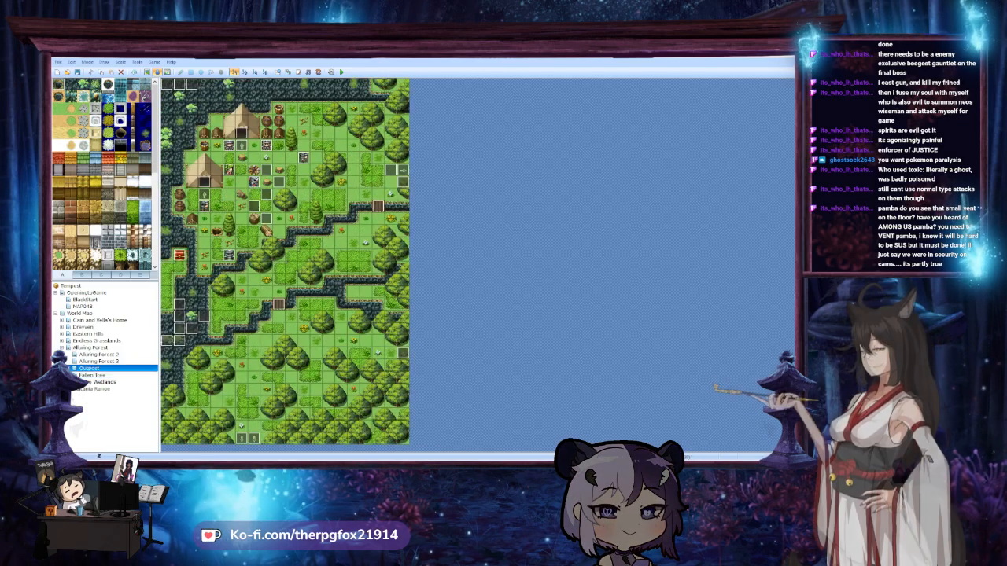
left_click(67, 368)
left_click(87, 375)
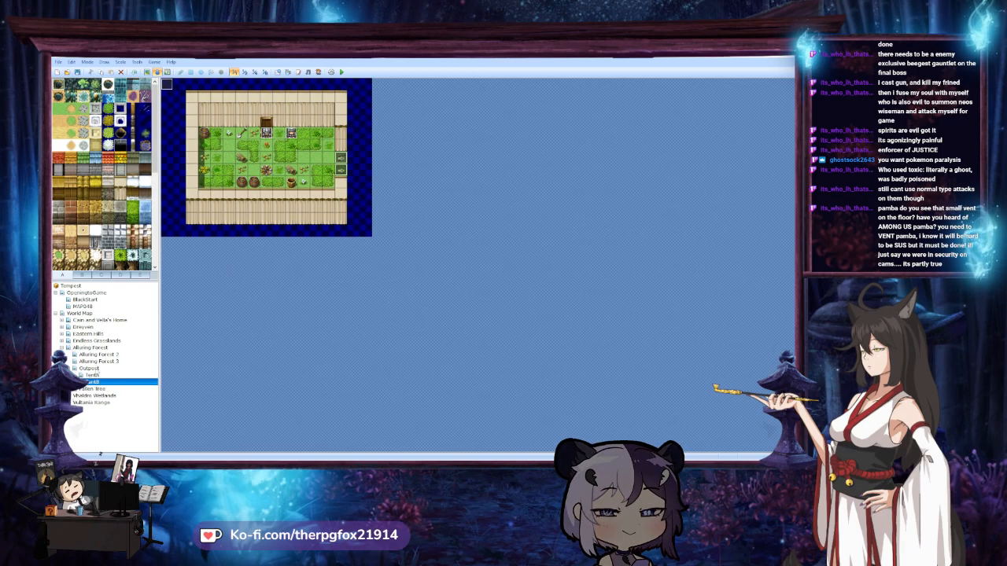
left_click(95, 368)
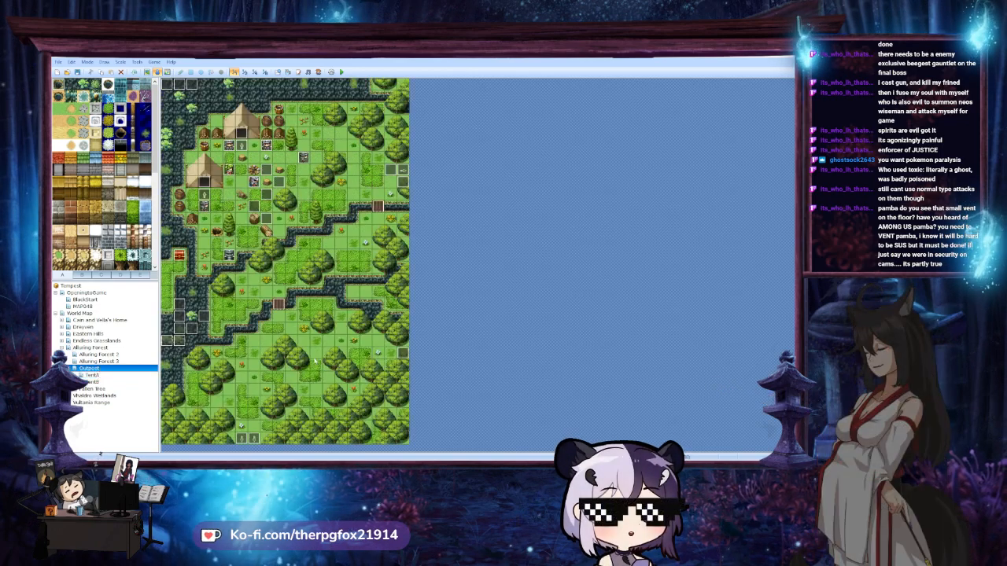
double_click(180, 260)
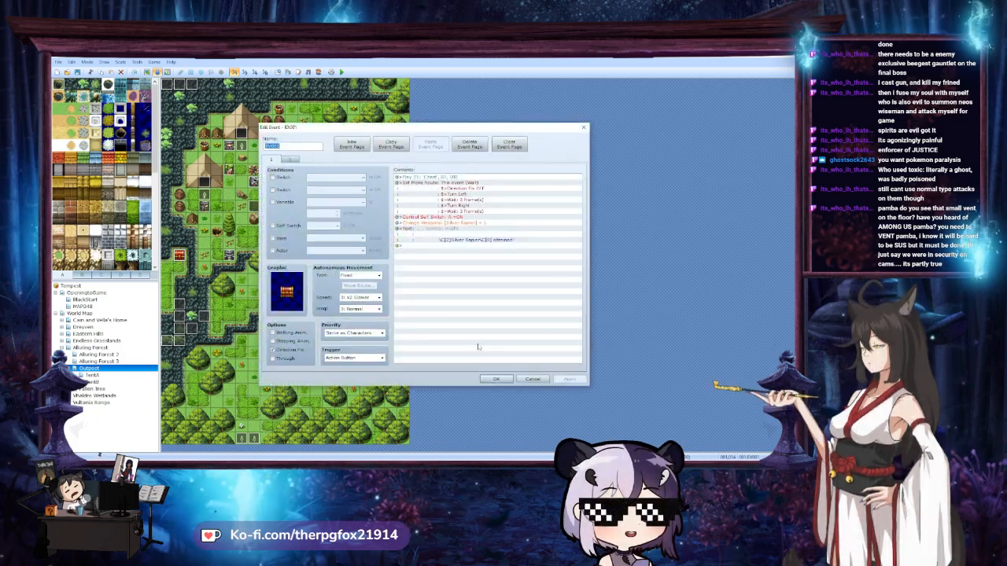
left_click(496, 380)
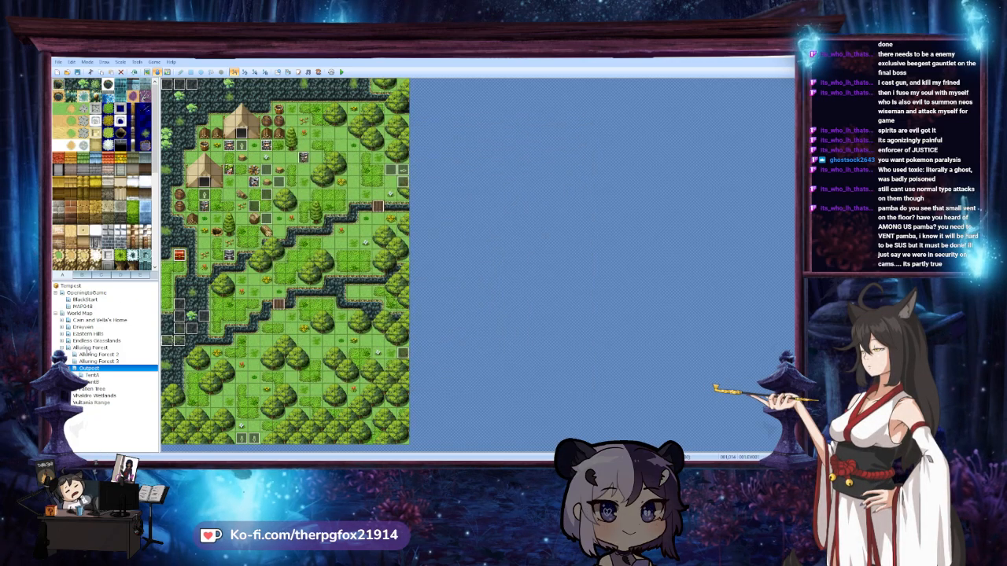
Collapse the Outpost and Alluring Forest branches of the map tree and examine the Vhaldro Wetlands map for chests
key("Left")
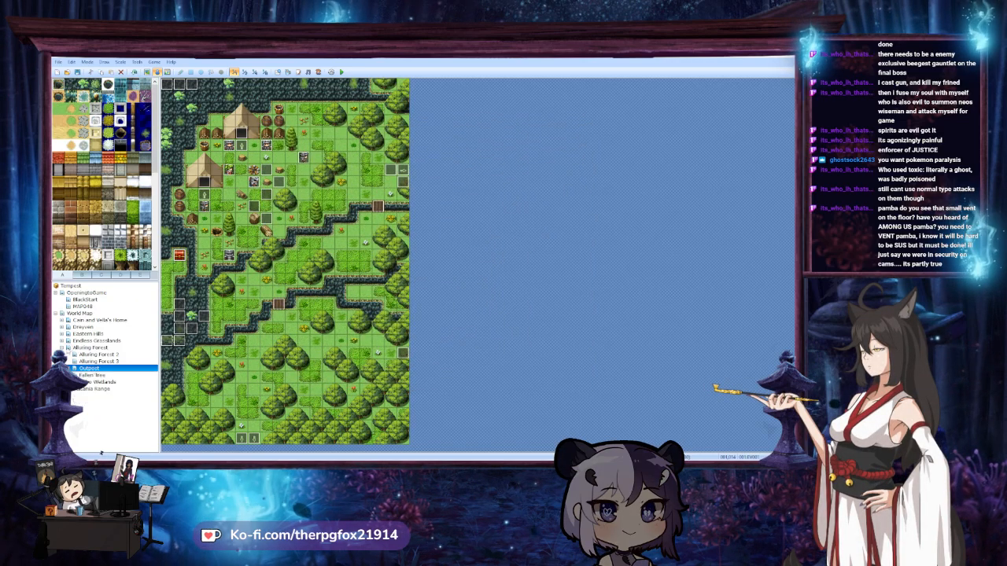
left_click(62, 347)
left_click(96, 355)
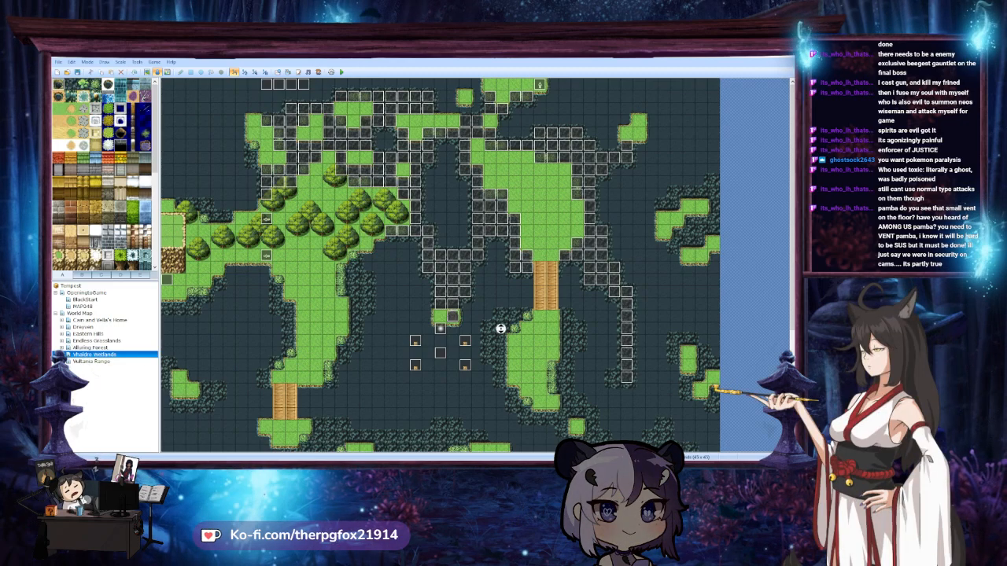
scroll(500, 329, "down", 2)
scroll(500, 329, "up", 2)
scroll(501, 329, "down", 3)
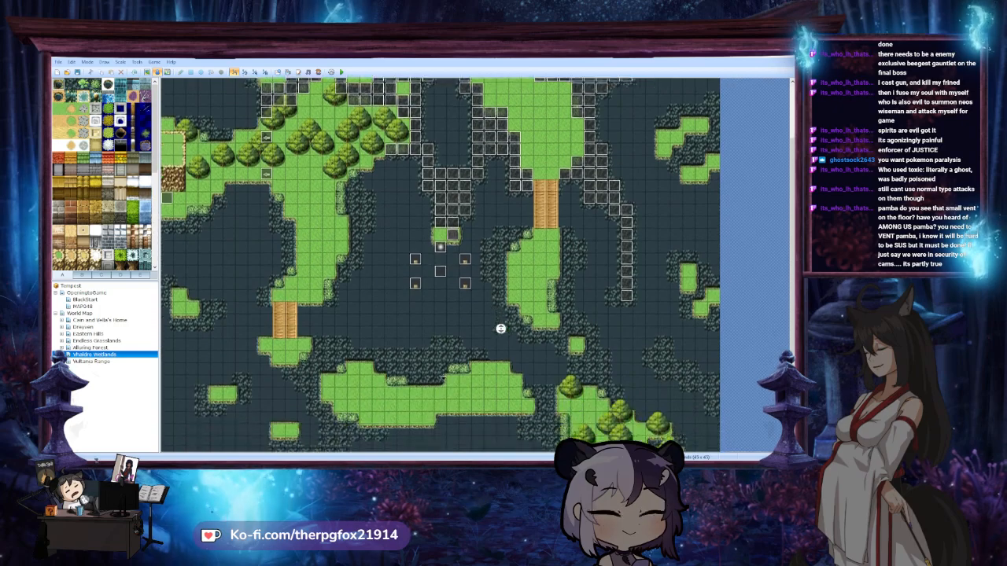
scroll(500, 329, "down", 3)
scroll(391, 341, "up", 3)
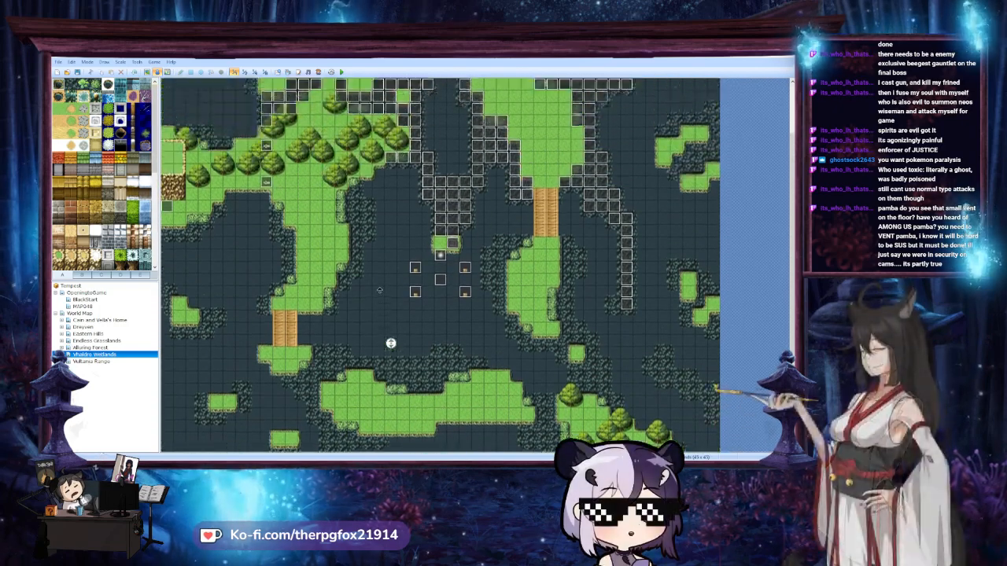
scroll(379, 290, "up", 3)
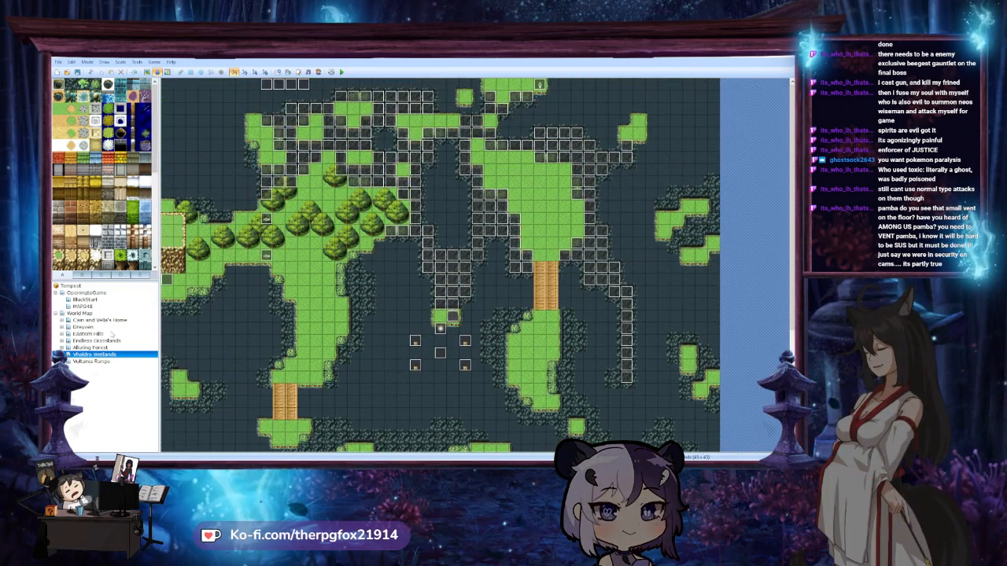
Expand Vhaldro Wetlands and look through its cave, drained cave, Wetlands Subjugation and cave entrance maps
double_click(107, 355)
left_click(108, 361)
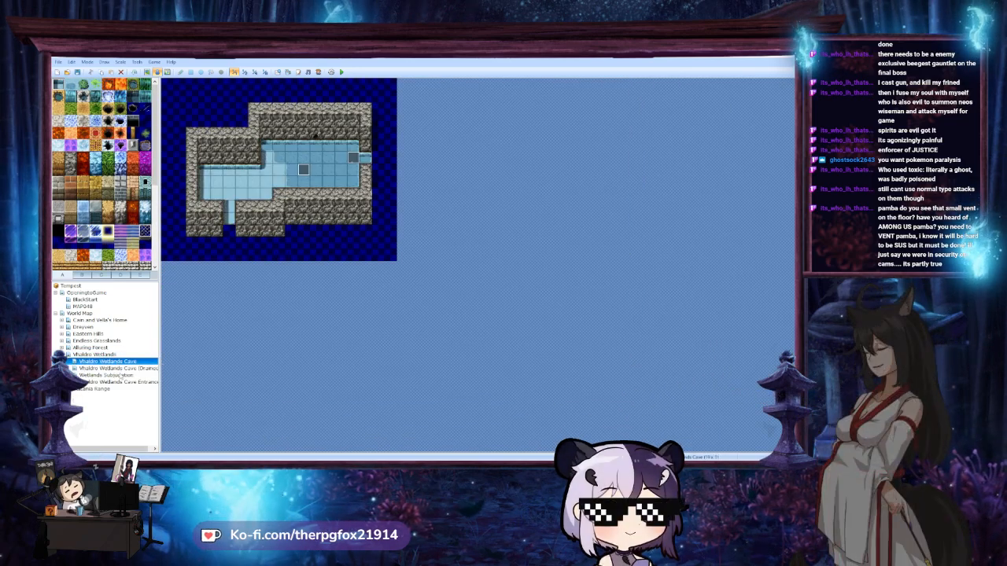
left_click(106, 375)
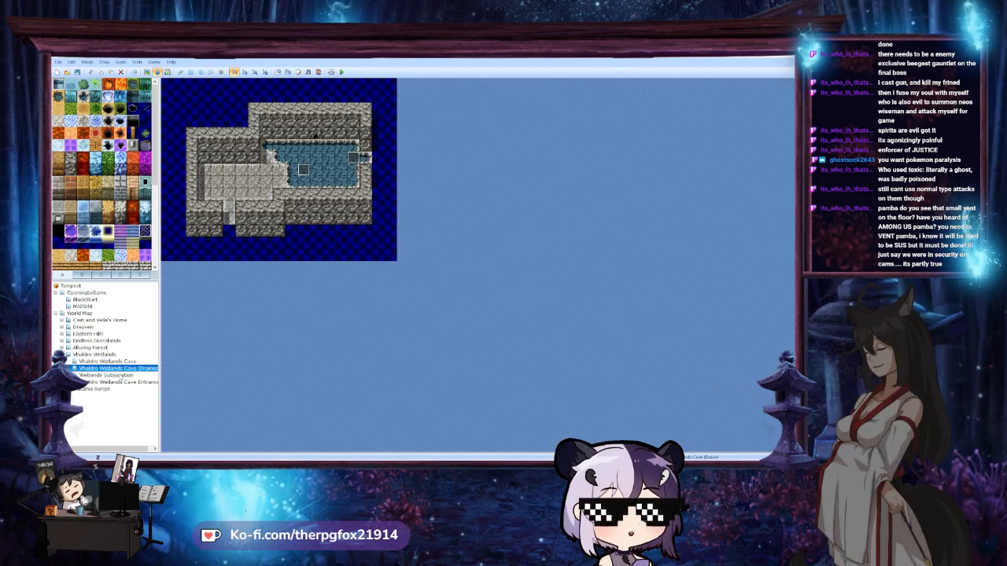
middle_click_drag(447, 308, 445, 336)
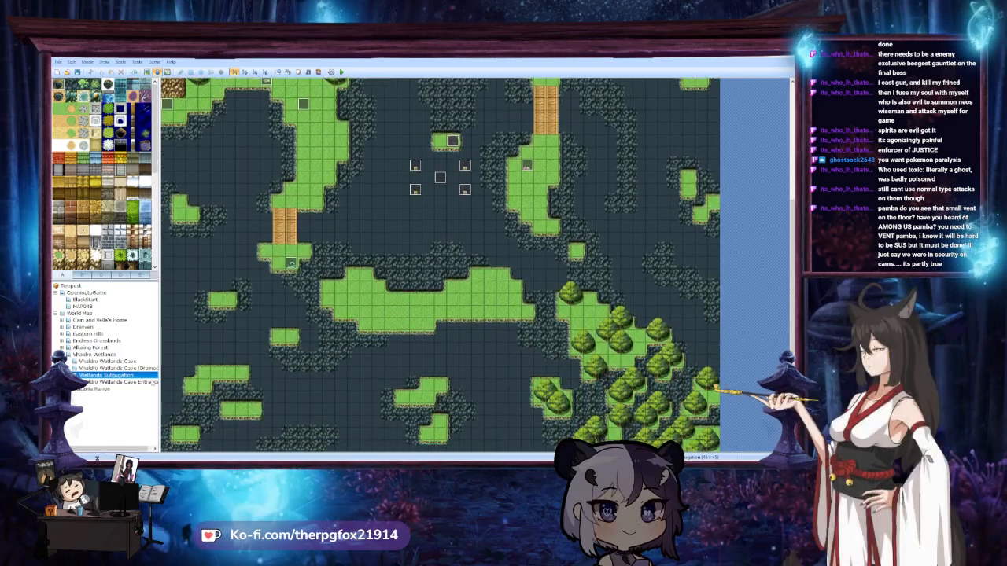
left_click(146, 382)
key("Down")
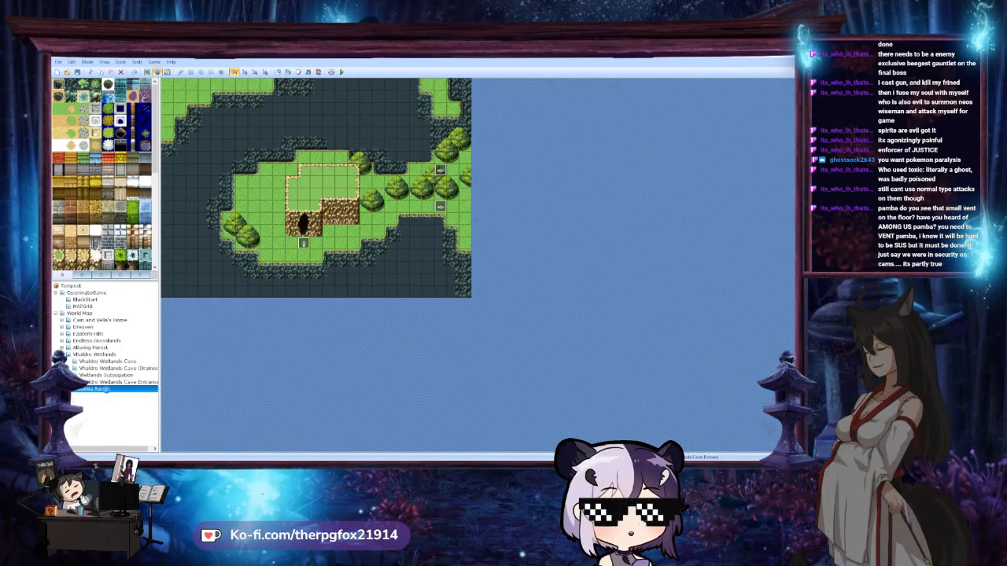
Return to the Wetlands Subjugation map and examine its northern and southern parts for chests
key("Up")
key("Up")
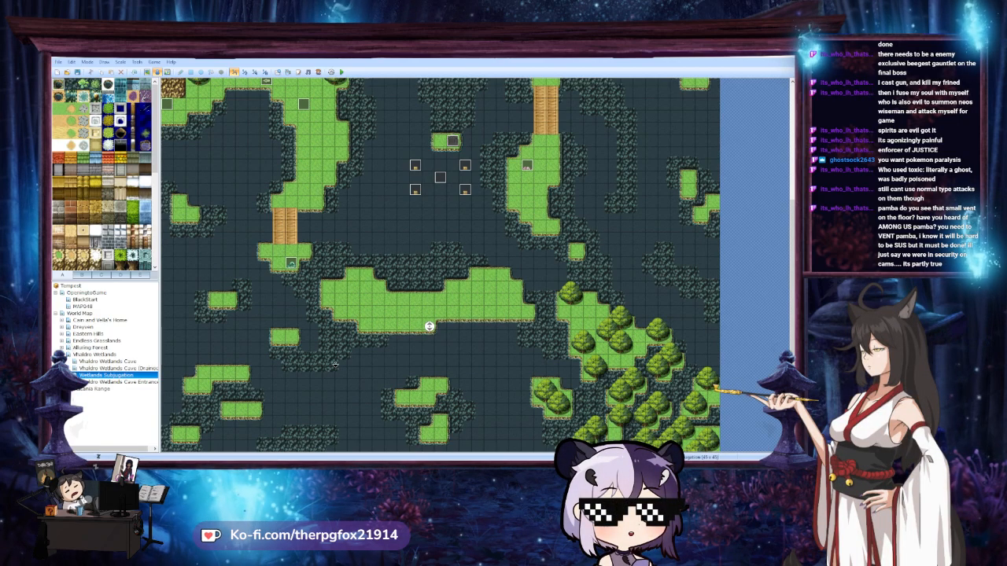
scroll(429, 296, "up", 5)
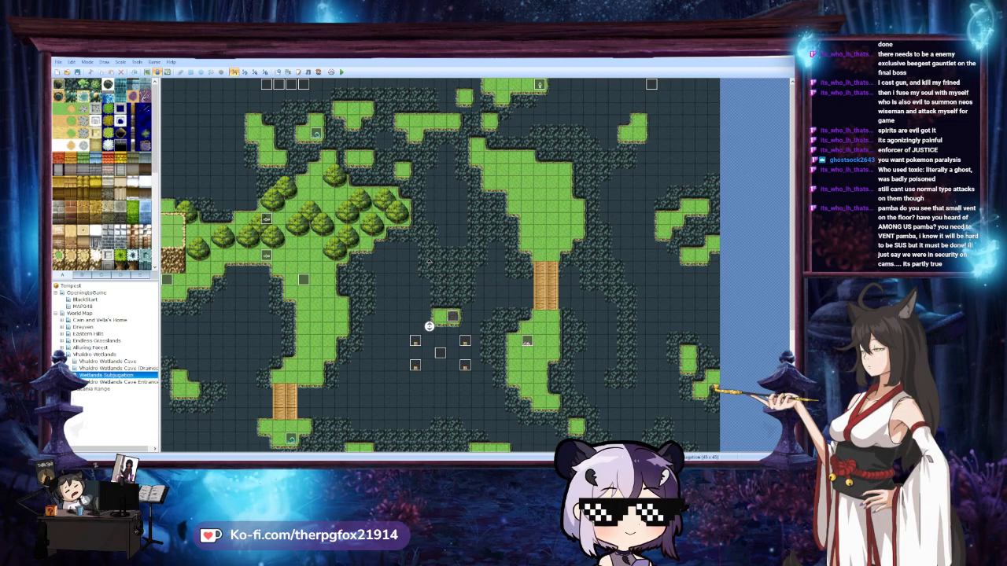
scroll(489, 343, "down", 5)
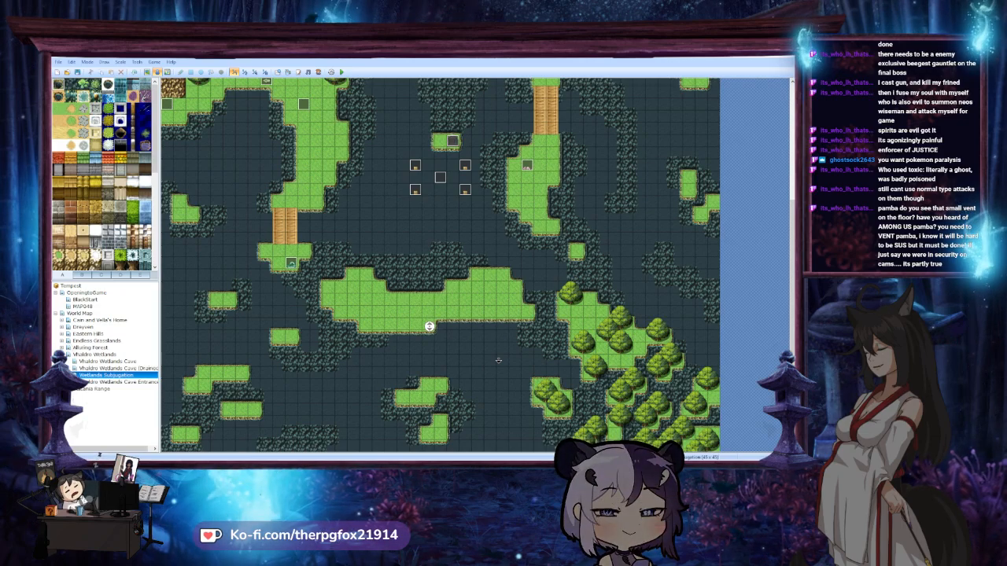
scroll(499, 355, "up", 5)
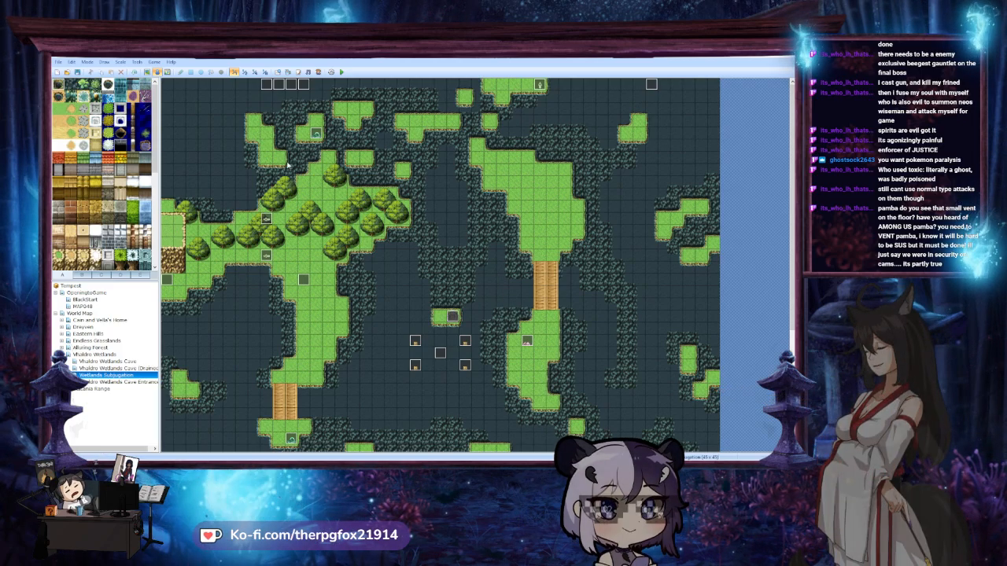
Review the Wetlands Subjugation and Vhaldro Wetlands Cave maps, and return to the Vhaldro Wetlands map with its events editable
left_click(147, 72)
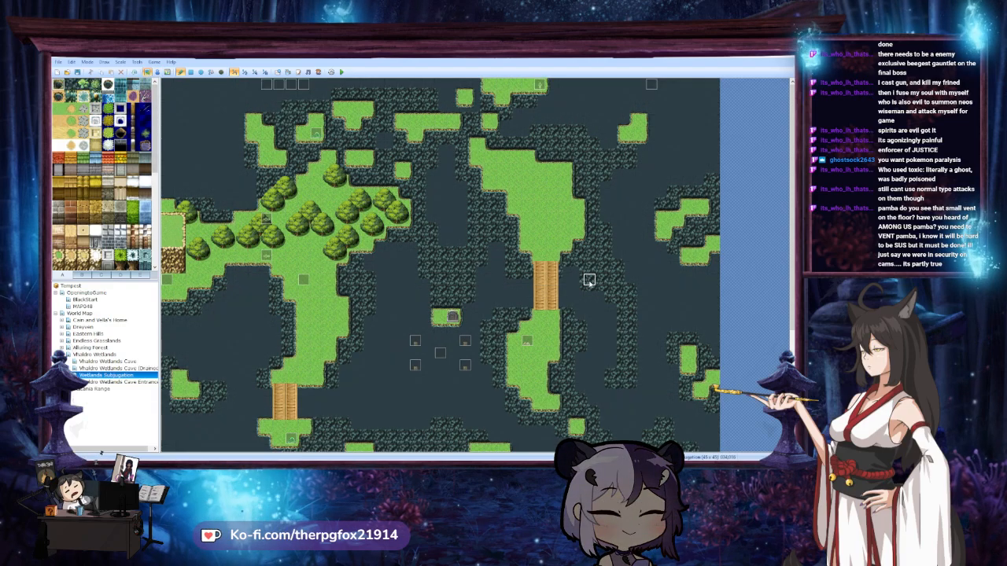
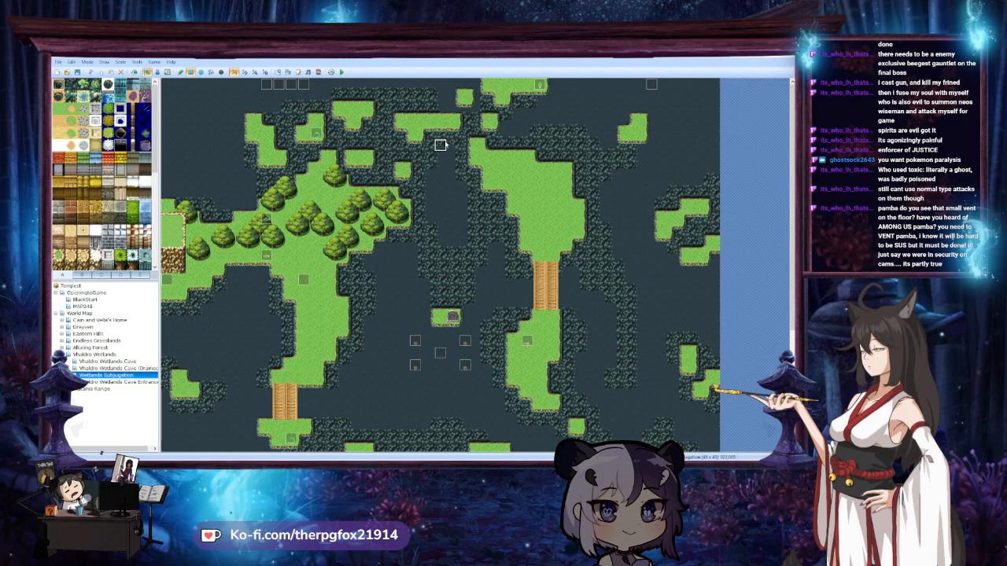
left_click(130, 362)
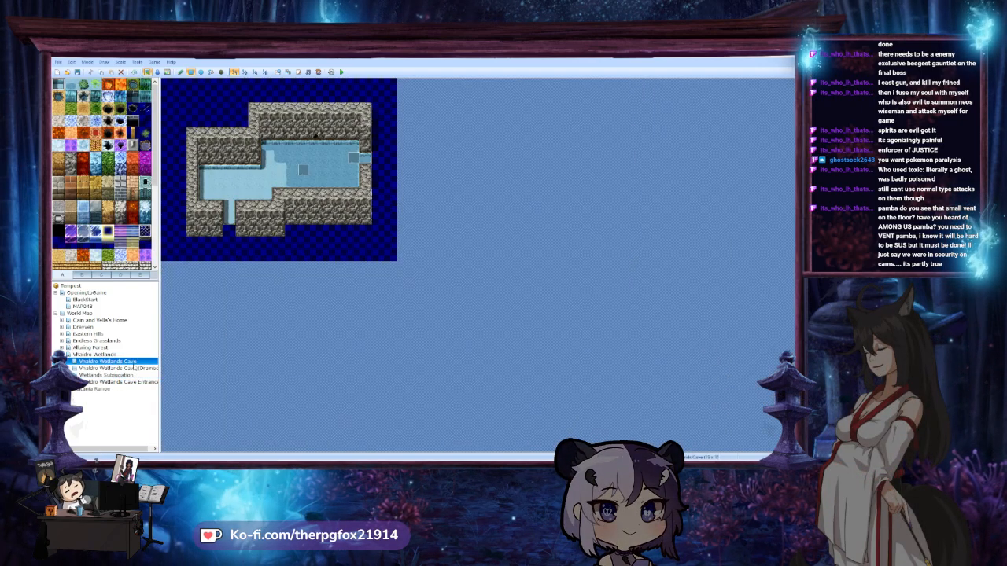
left_click(94, 354)
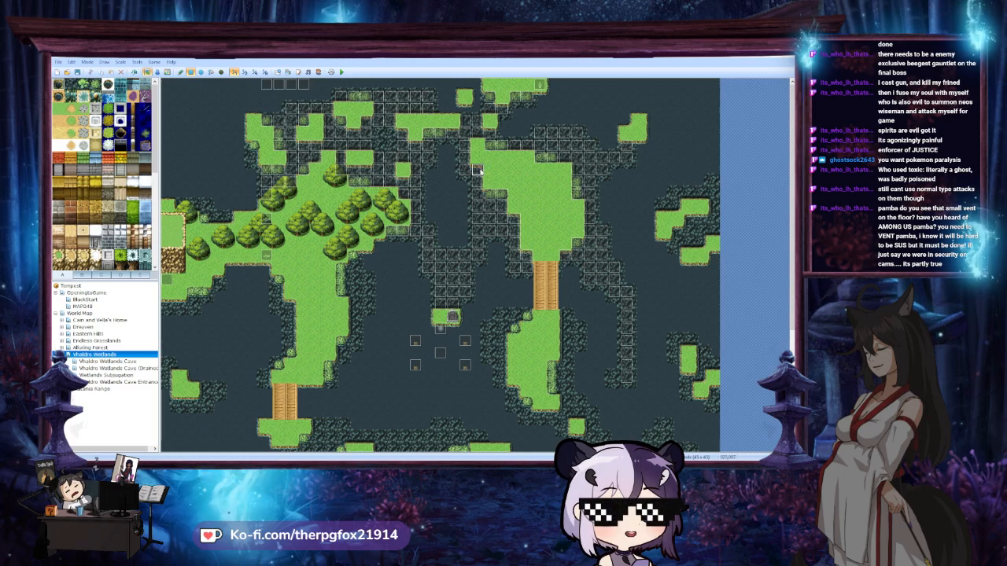
key("F8")
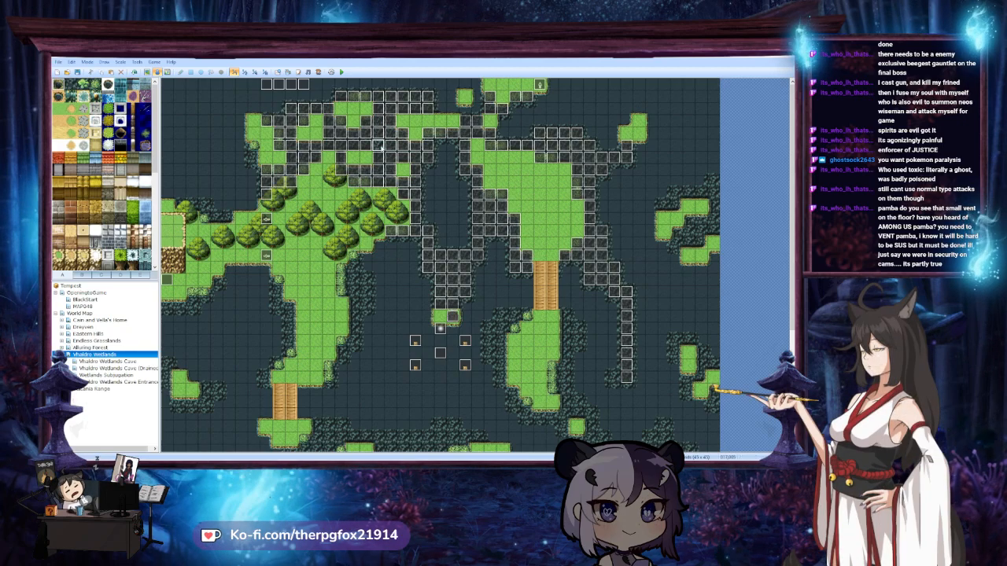
Inspect an event in the northern water of Vhaldro Wetlands and preview the sound effect in its command
double_click(383, 147)
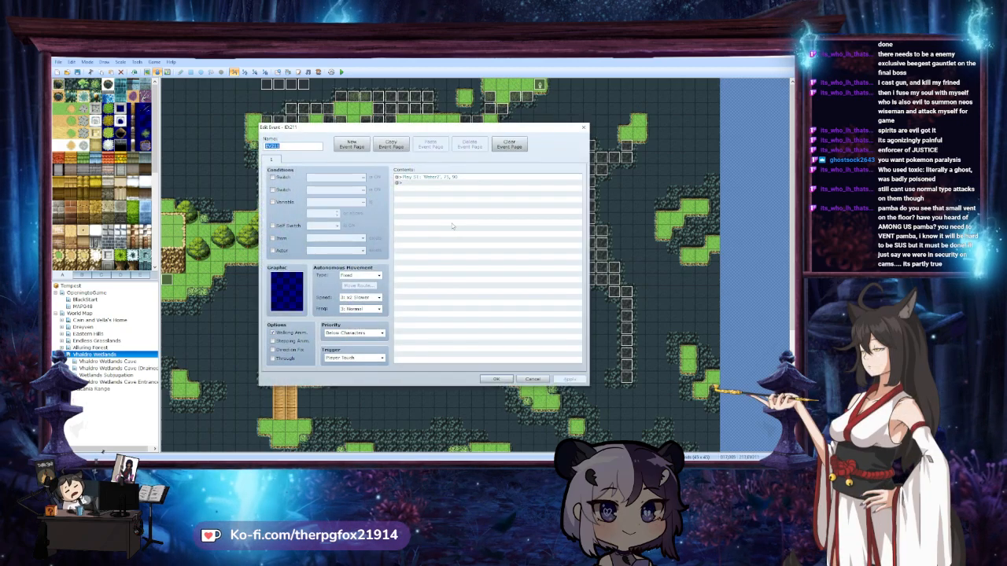
double_click(418, 177)
left_click(550, 205)
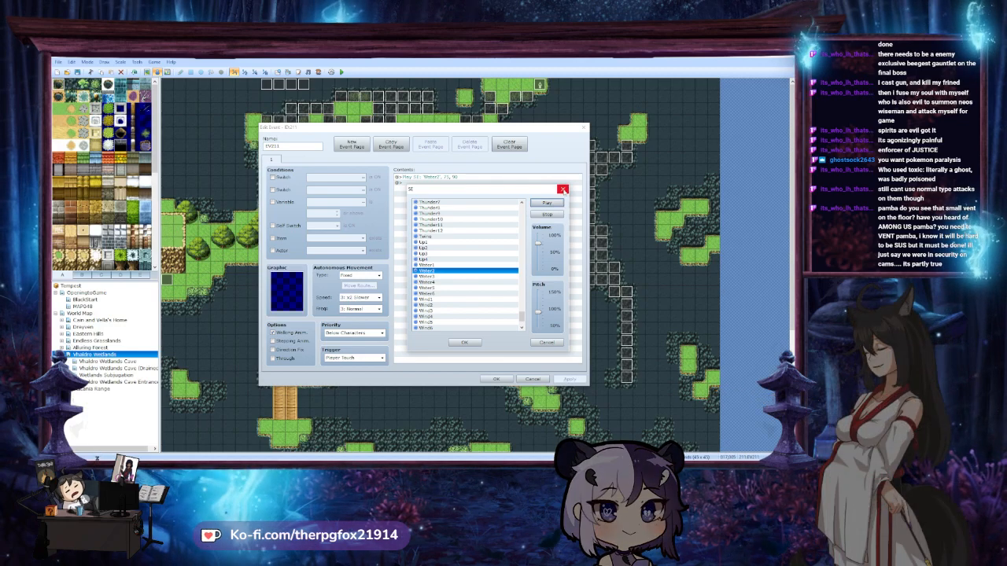
left_click(564, 189)
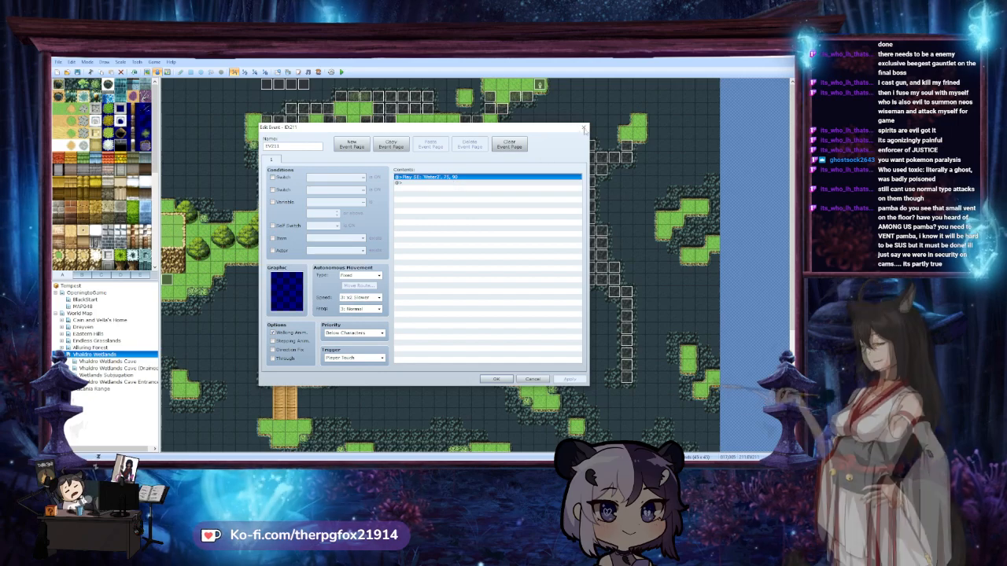
left_click(496, 378)
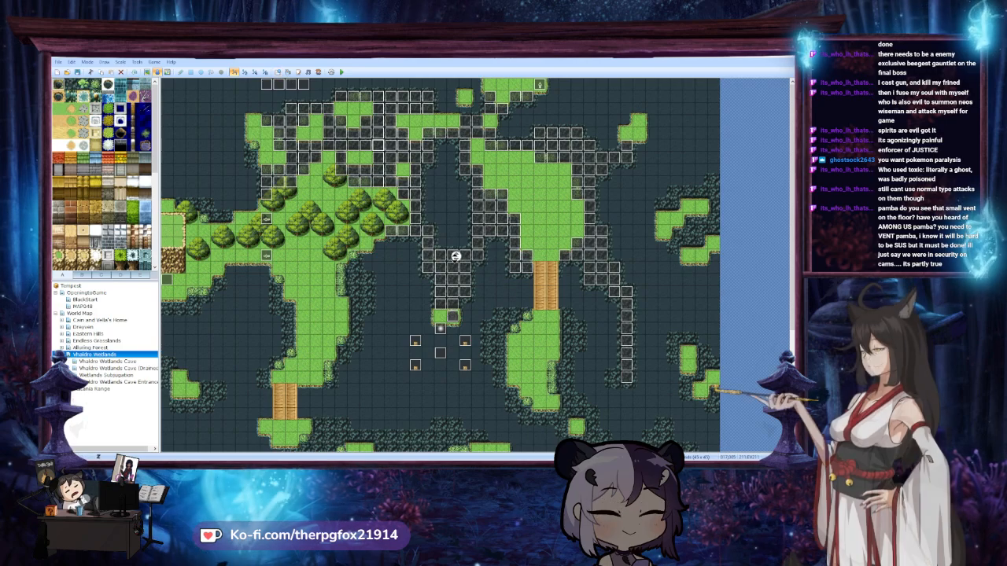
Check the rest of the Vhaldro Wetlands map, collapse its branch, and open and expand Vultania Range
scroll(456, 256, "down", 4)
scroll(456, 256, "up", 4)
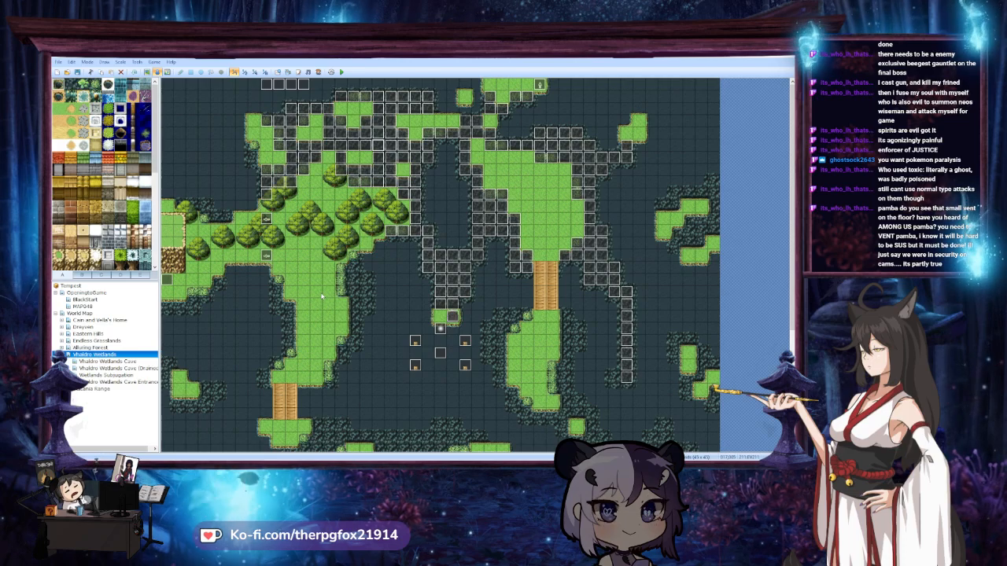
left_click(118, 362)
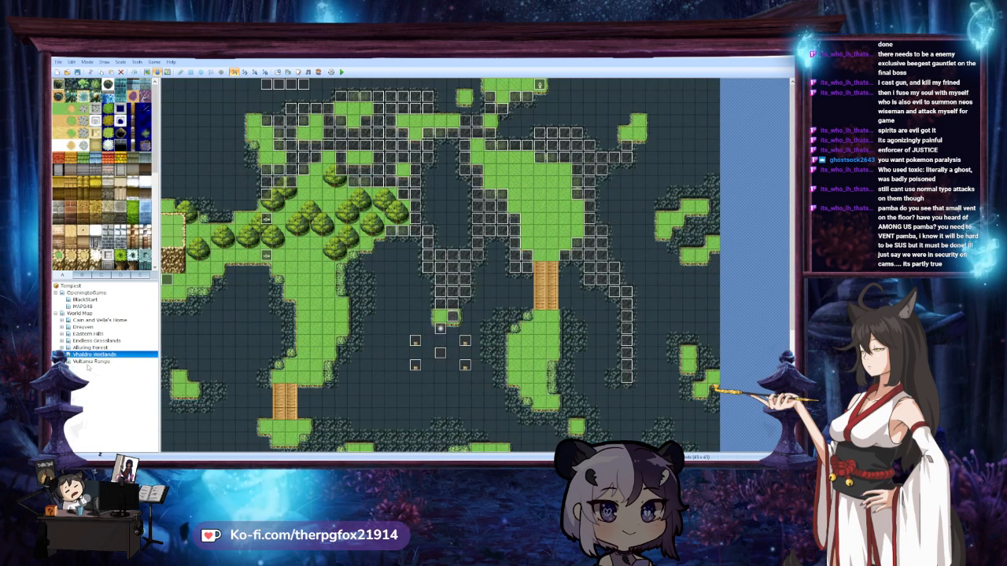
double_click(91, 361)
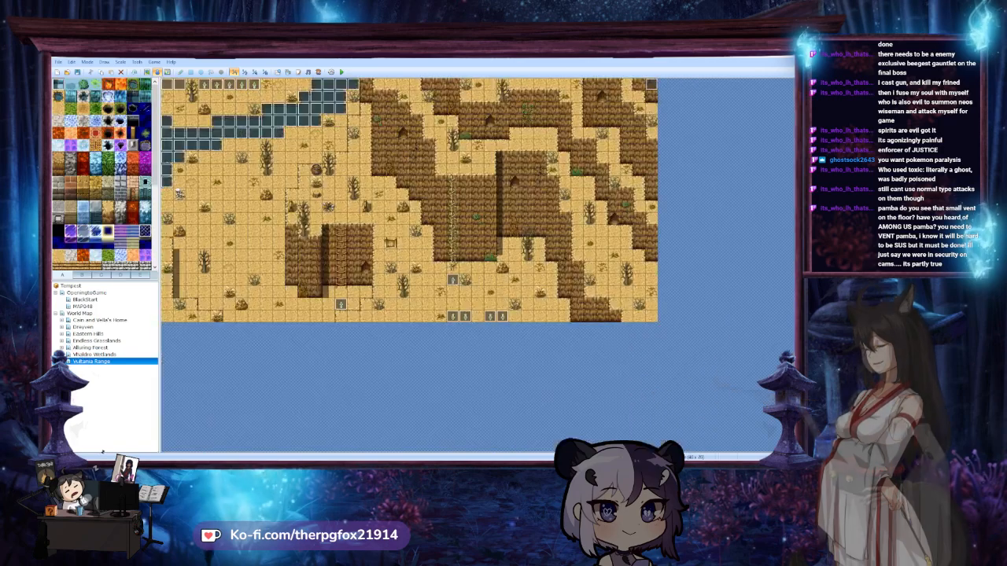
Look through the Vultania Range 2 to Vultania Range 5 maps and the Vultania Rest Spot map for chests
left_click(102, 369)
middle_click(497, 287)
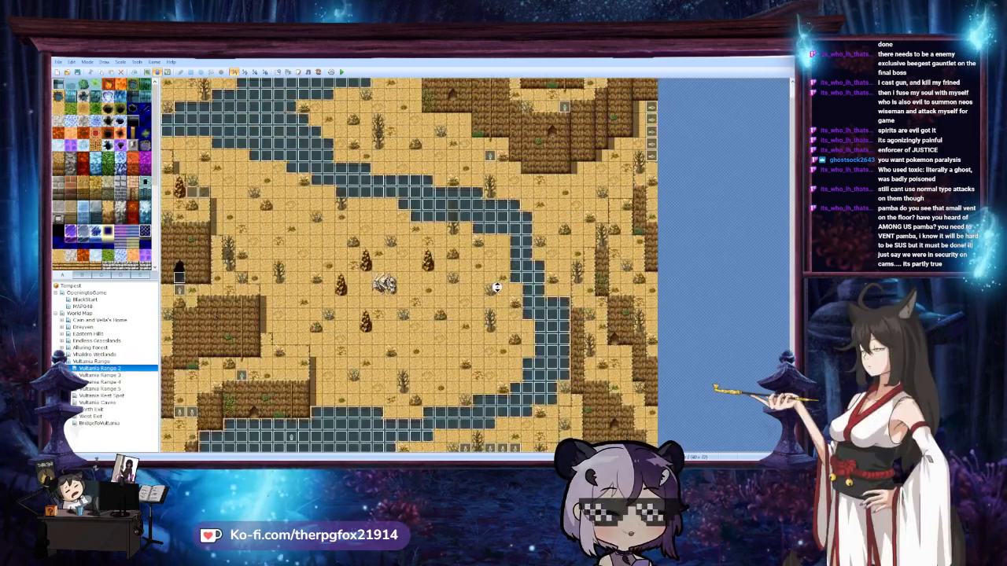
middle_click(497, 287)
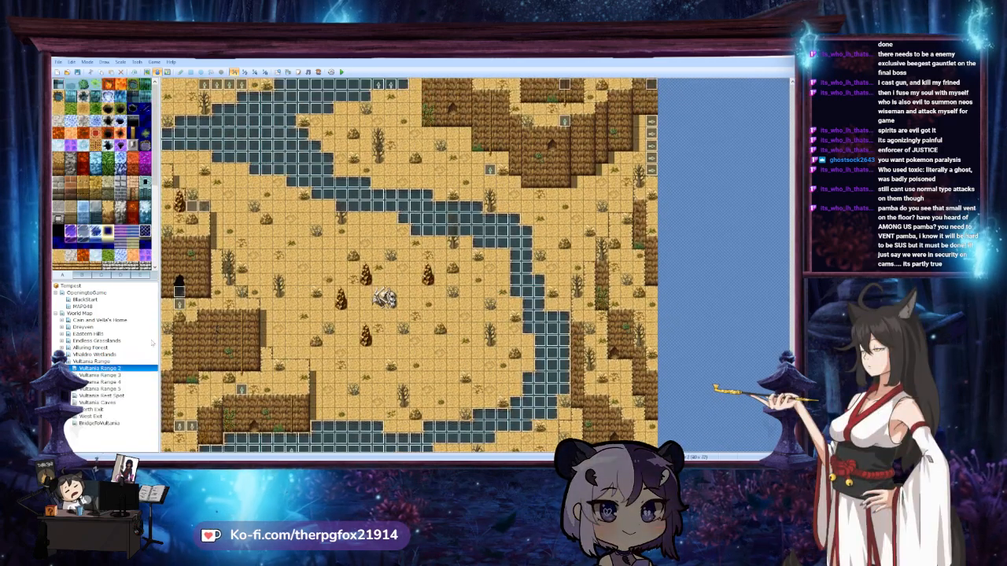
key("Down")
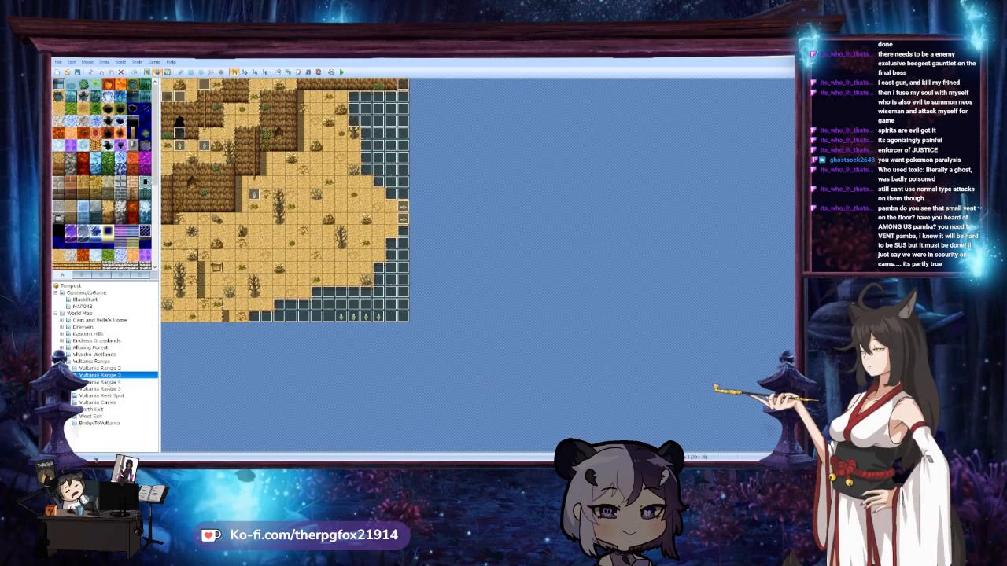
key("Down")
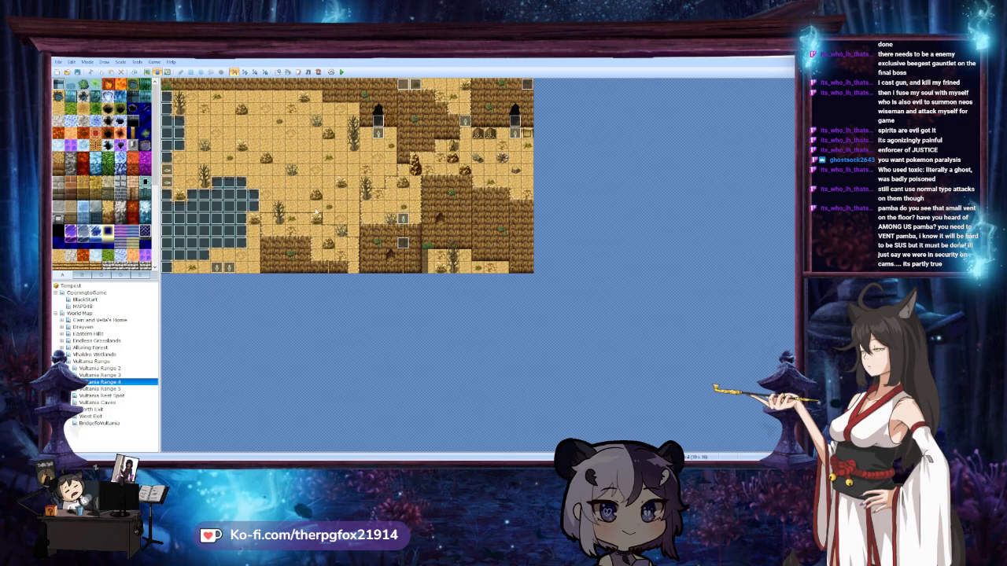
key("Down")
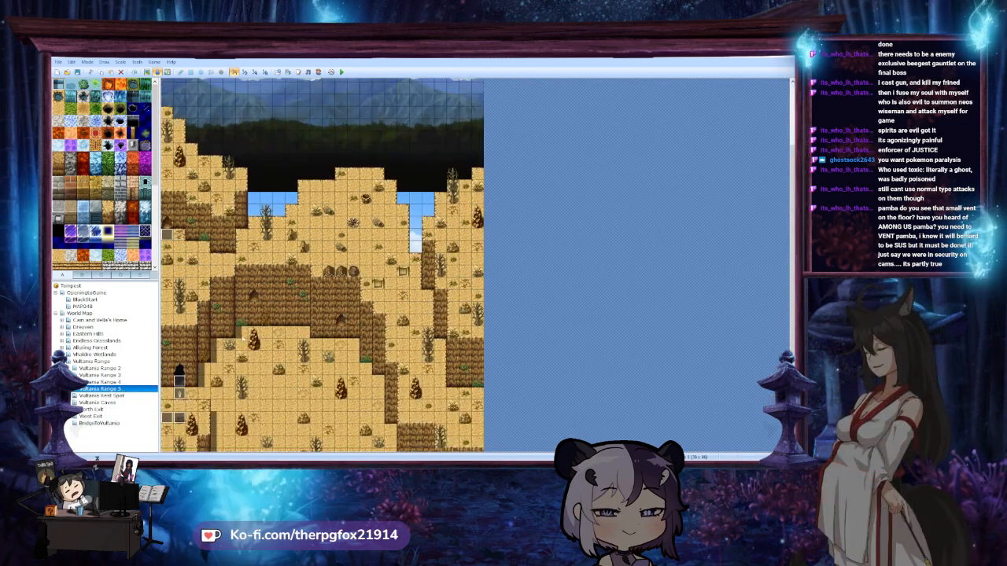
scroll(315, 261, "down", 5)
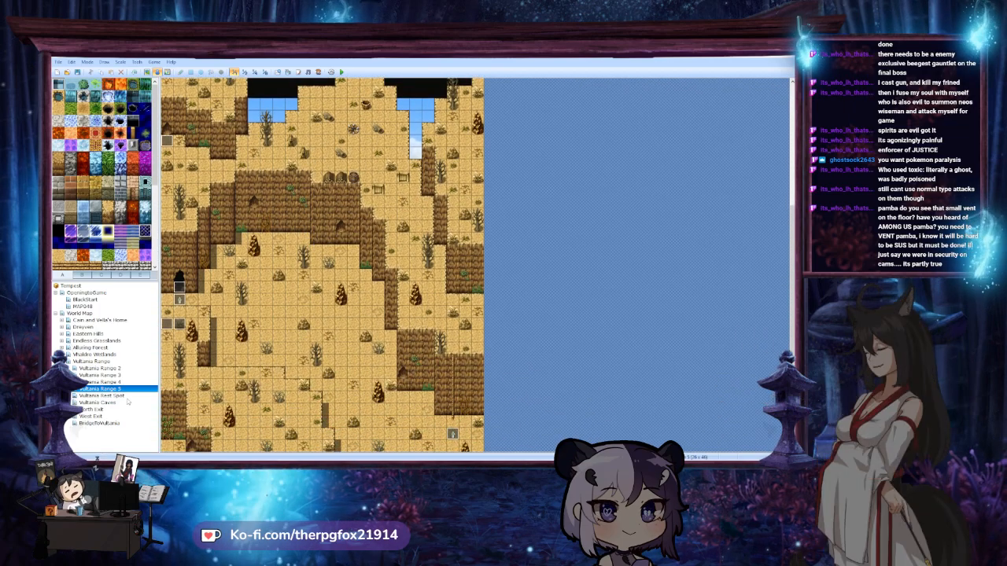
left_click(124, 396)
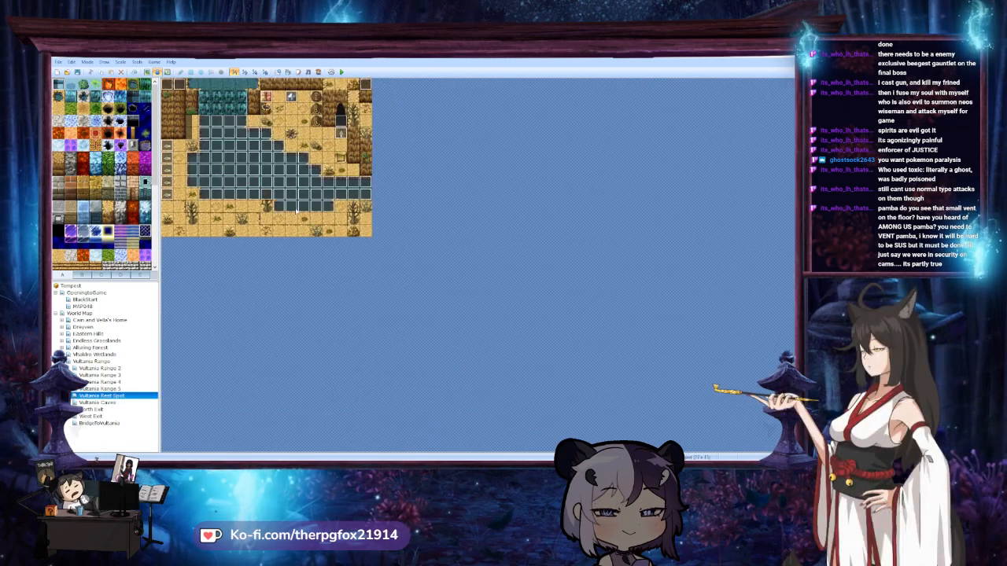
Examine the northern and southern parts of the Vultania Caves map for chests
left_click(109, 403)
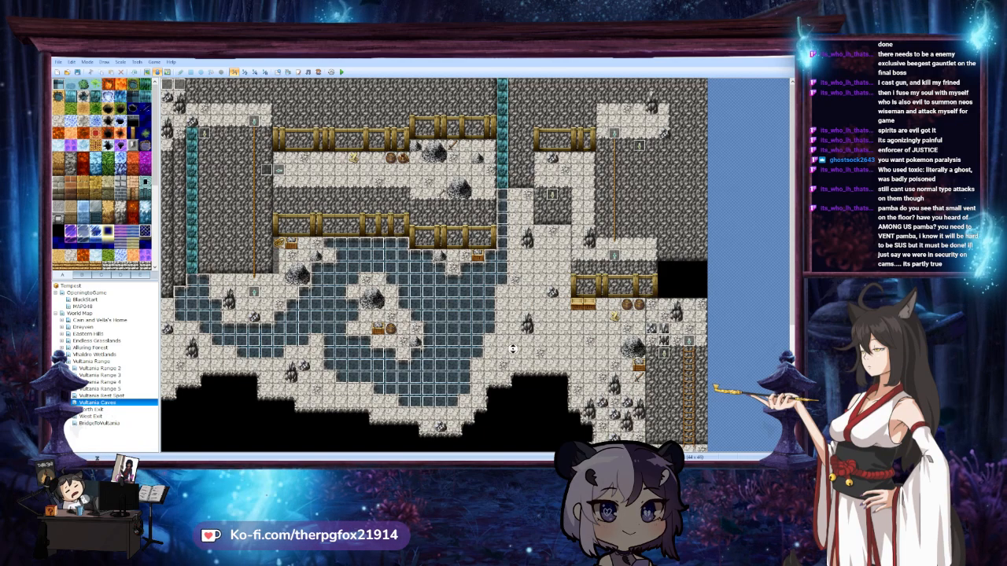
scroll(511, 349, "down", 5)
scroll(511, 348, "up", 1)
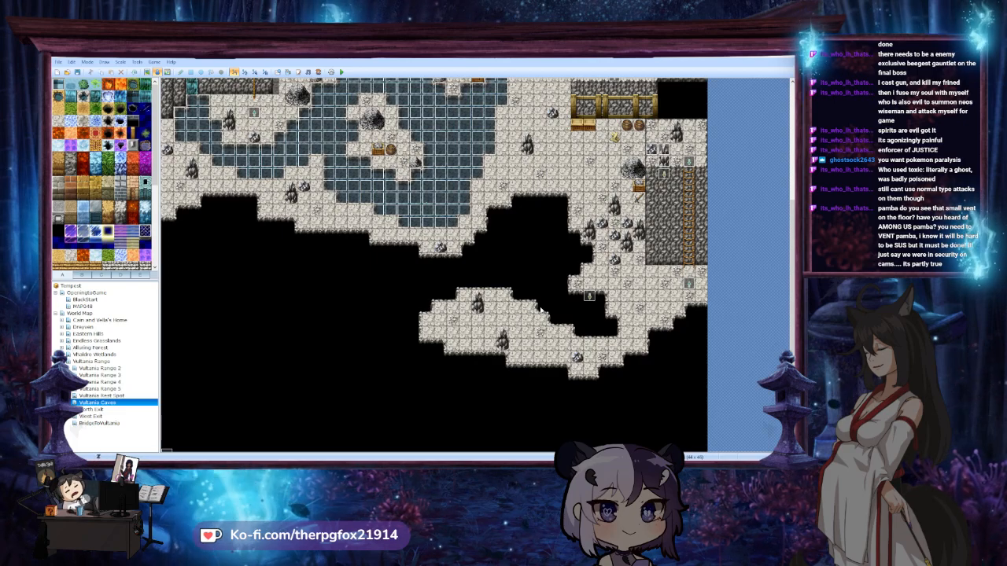
scroll(333, 388, "down", 1)
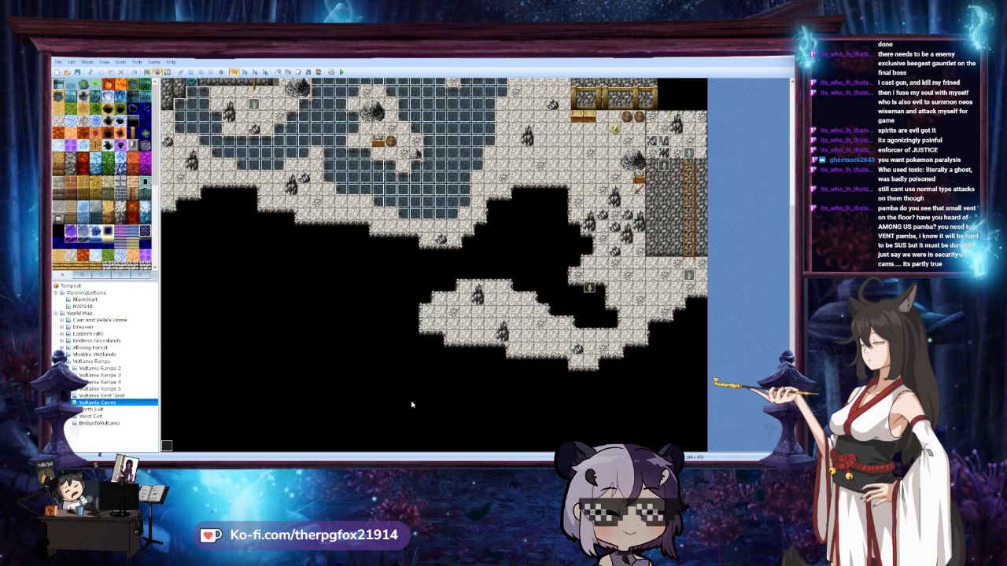
scroll(456, 343, "up", 1)
scroll(456, 344, "up", 6)
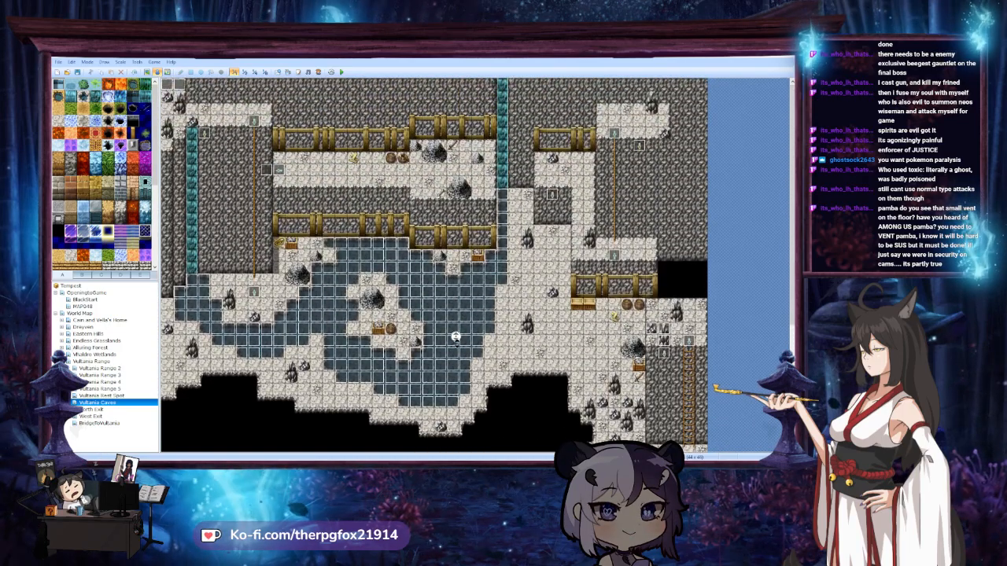
middle_click(456, 377)
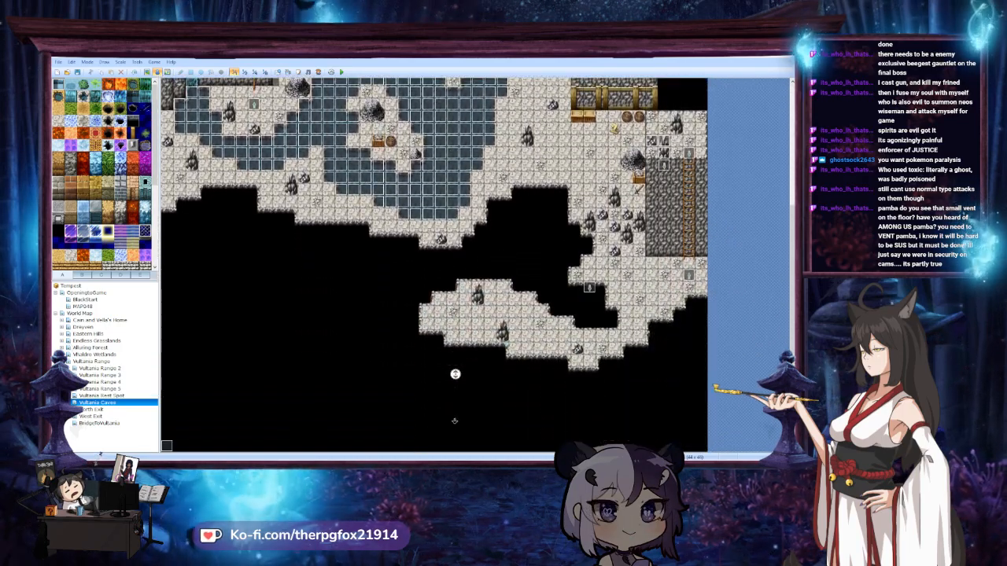
Look through the North Exit, West Exit and BridgeToVultania maps, and return to the Vultania Caves map
left_click(88, 410)
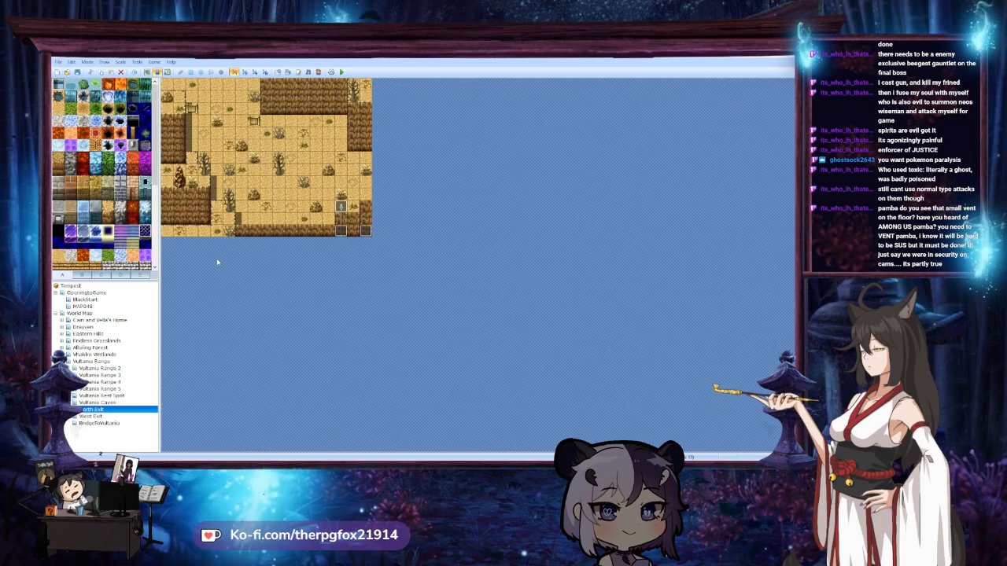
left_click(93, 416)
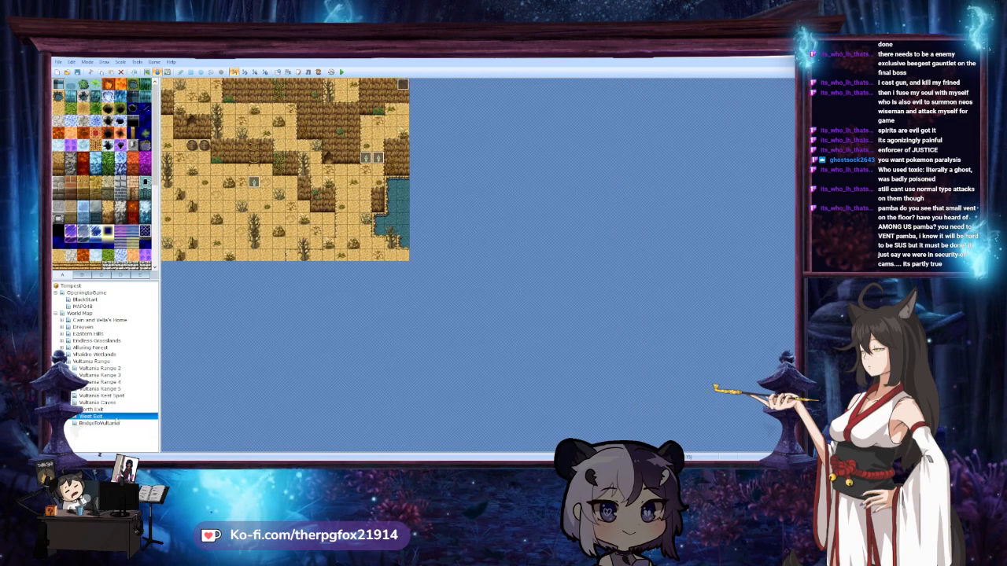
left_click(99, 423)
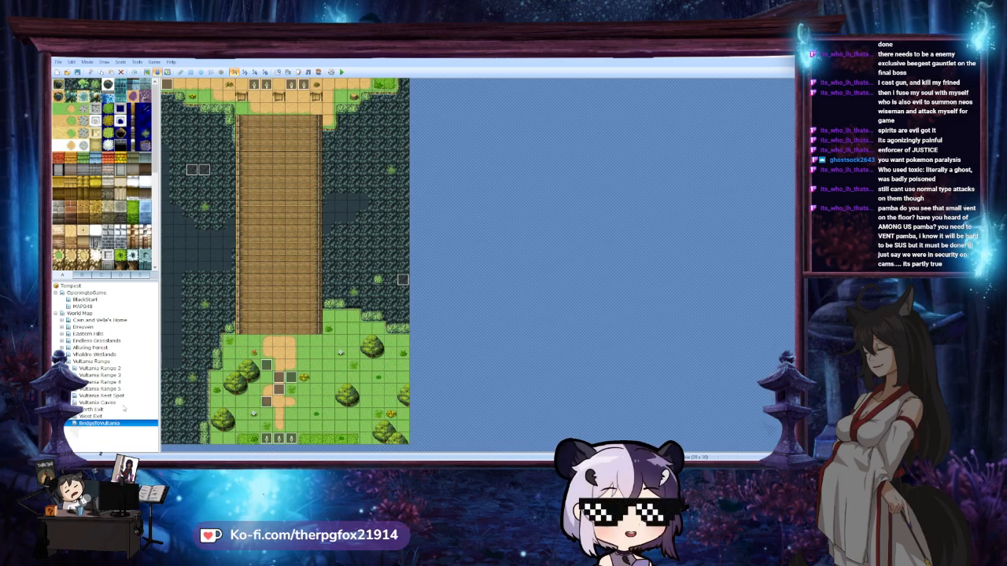
left_click(118, 402)
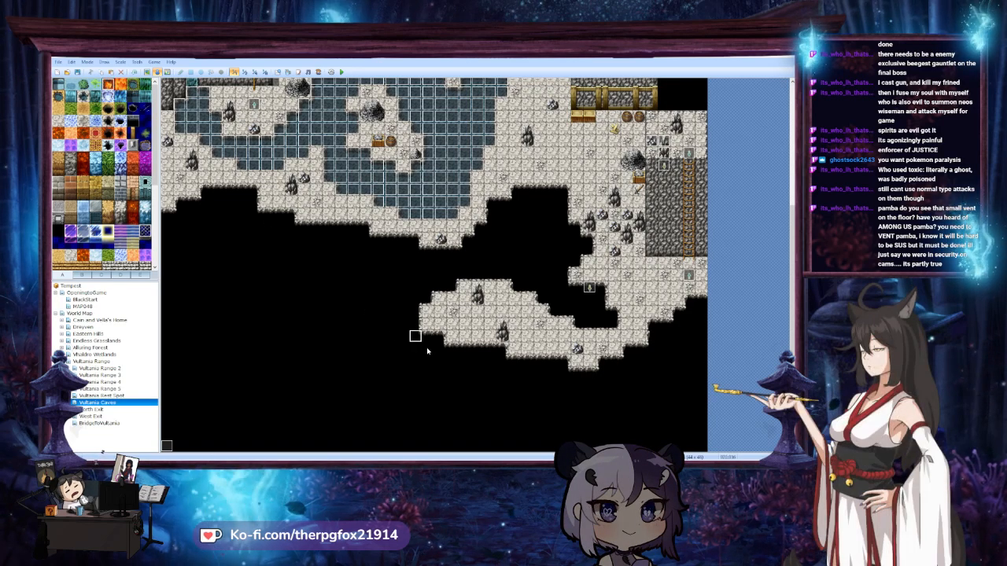
Try painting small lava patches in the dark area and on the southern cave floor of Vultania Caves
left_click(397, 342)
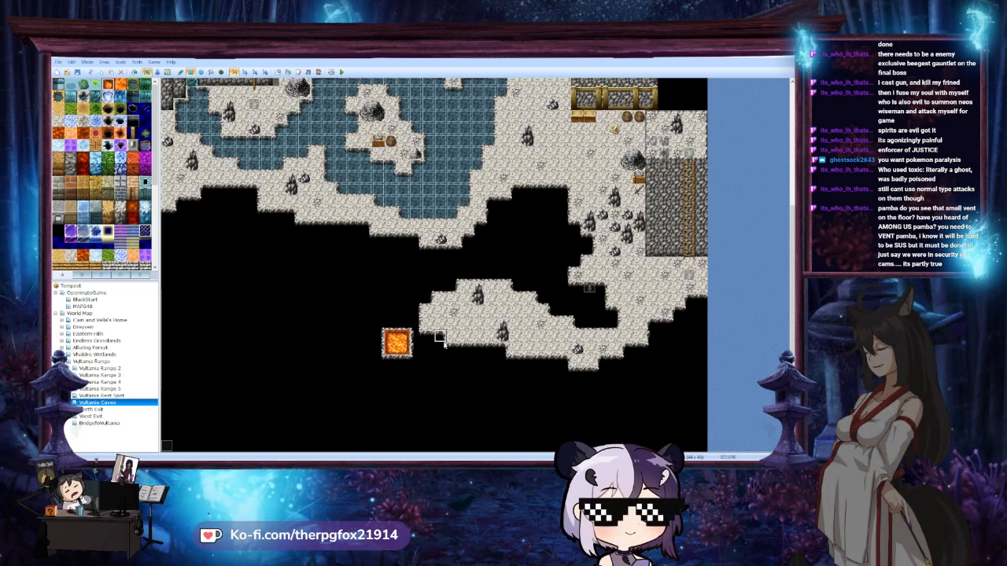
key("ctrl+z")
left_click(478, 324)
left_click(475, 314)
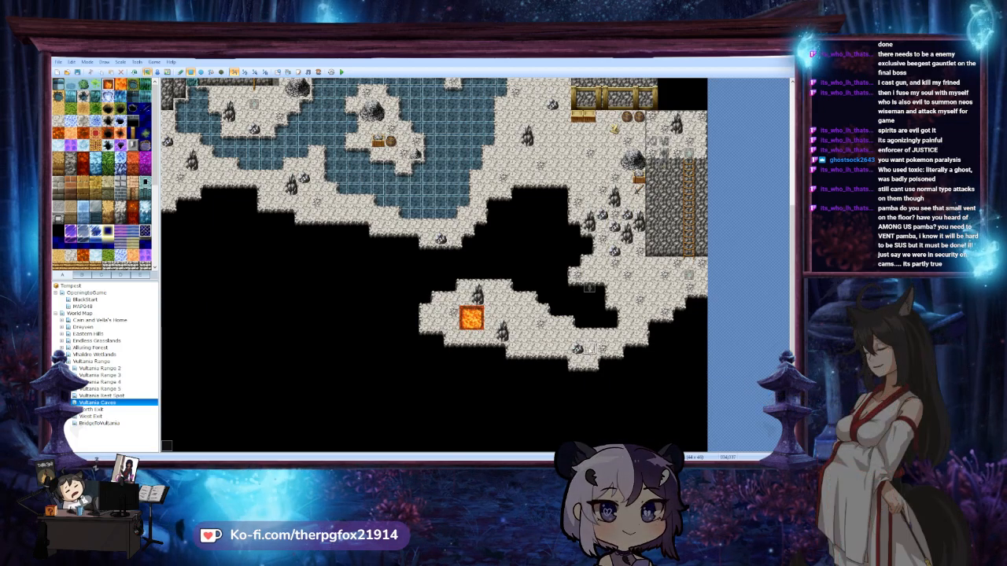
key("ctrl+z")
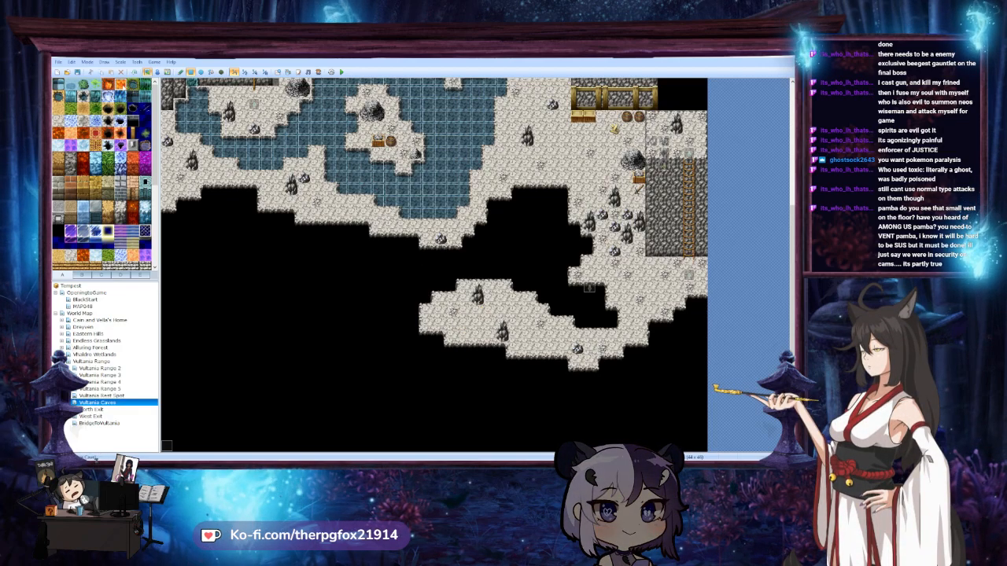
Try painting a lava-rimmed strip and a single lava tile along the lower edge of the southern cave floor
left_click_drag(415, 324, 440, 349)
key("ctrl+z")
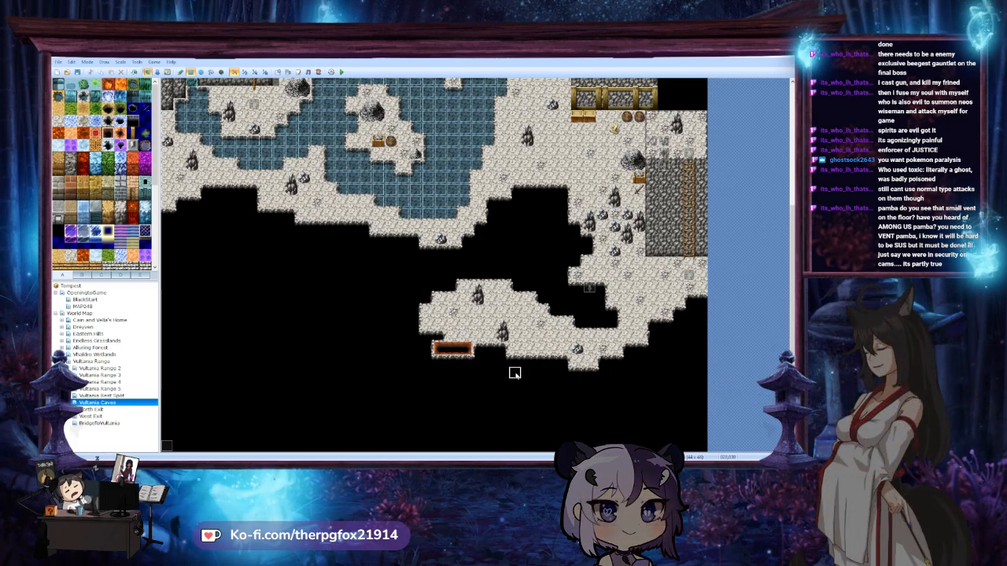
key("ctrl+z")
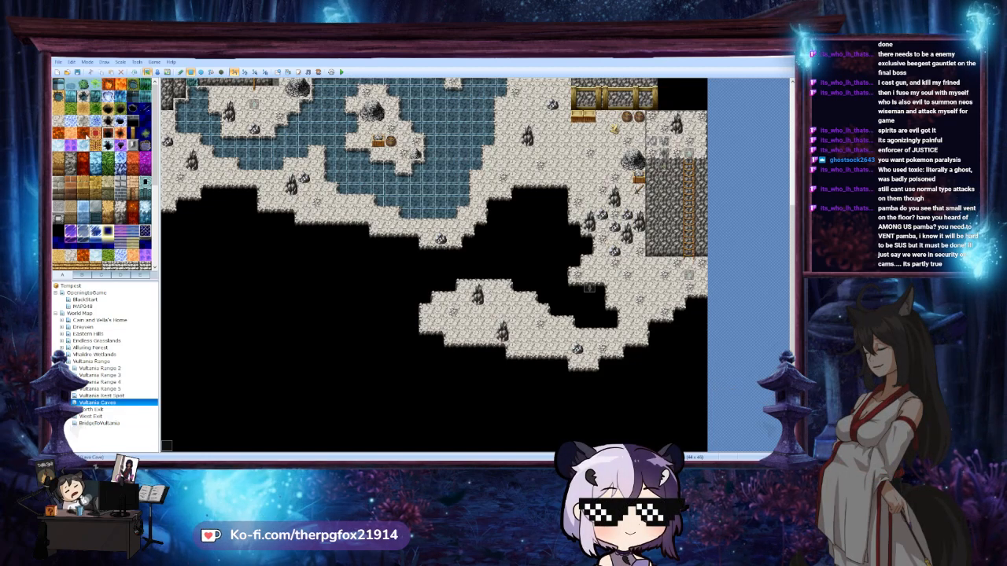
left_click(452, 336)
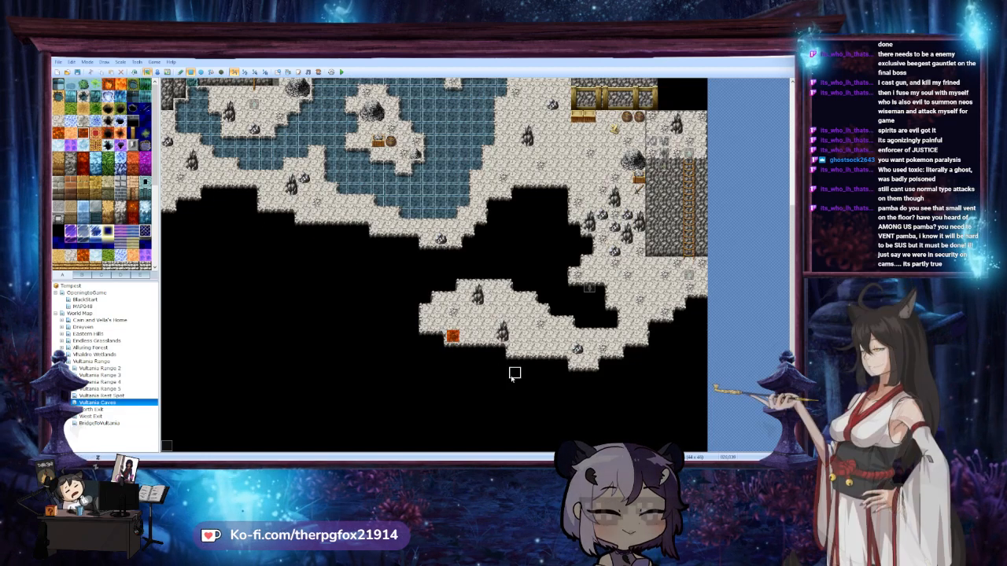
key("ctrl+z")
Paint a patch of lava about three by three tiles at the southwestern edge of the southern cave floor
left_click(440, 339)
left_click_drag(441, 340, 466, 364)
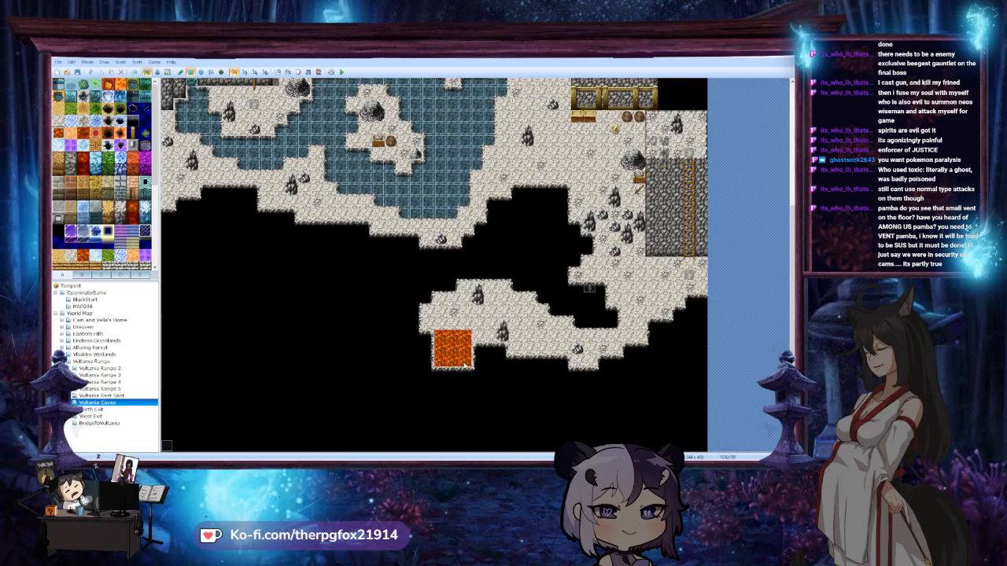
Undo the three-by-three lava patch and try a single lava pit tile at the southern cave floor's southwestern edge
key("ctrl+z")
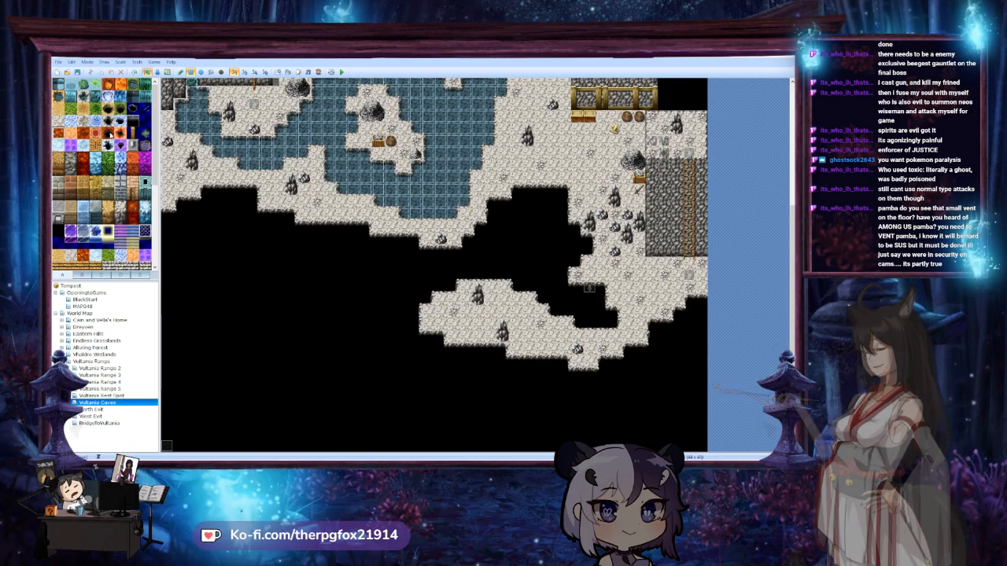
left_click(439, 348)
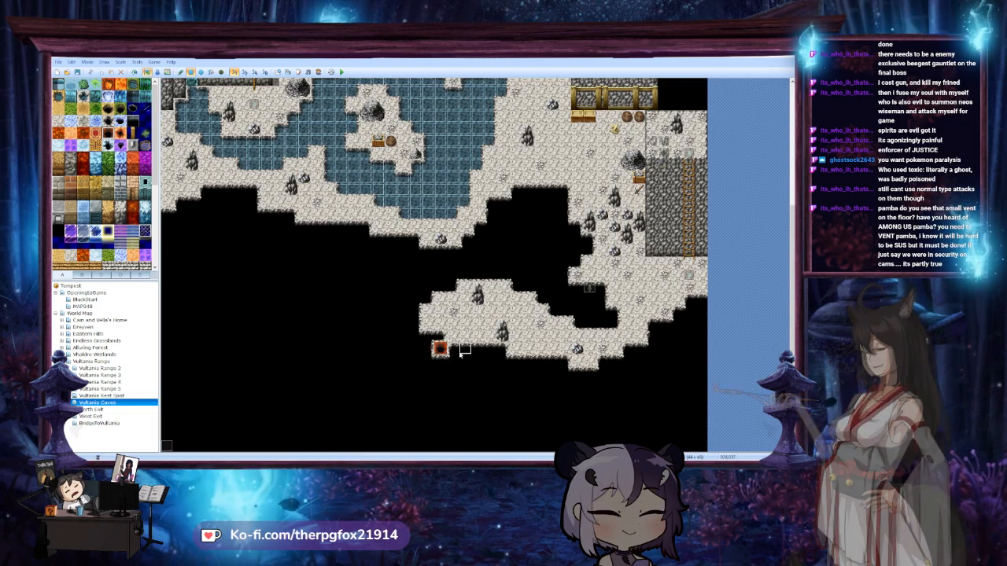
key("ctrl+z")
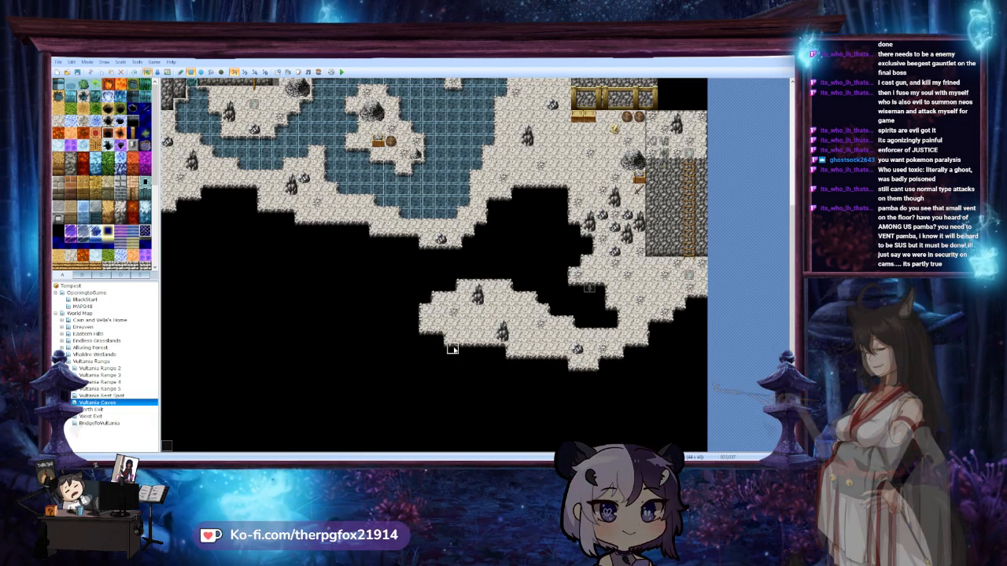
Try placing two diagonal lava pit tiles joined by plain lava, with a two-tile-wide lava column running south from them
left_click(452, 349)
left_click(440, 336)
left_click(80, 132)
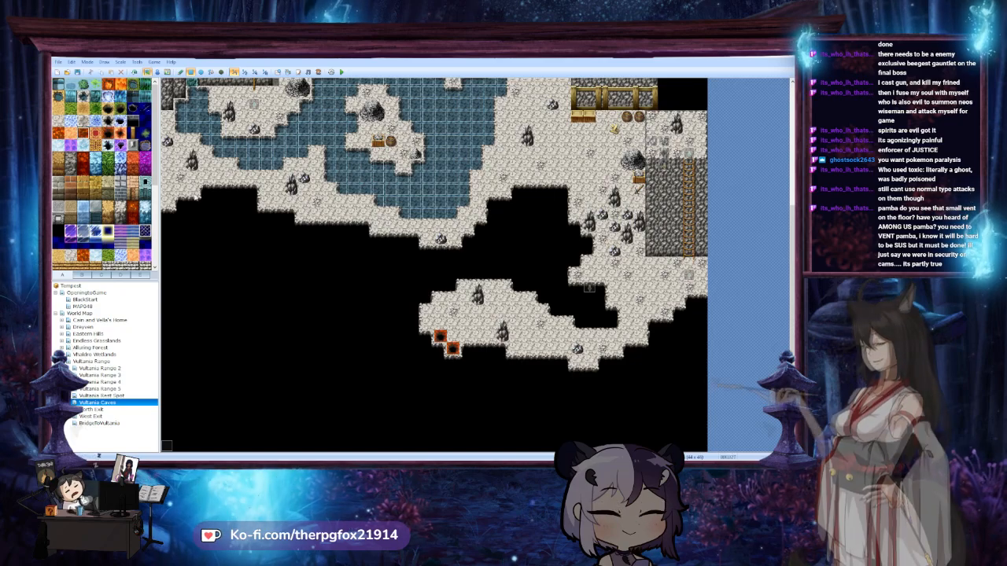
left_click(440, 349)
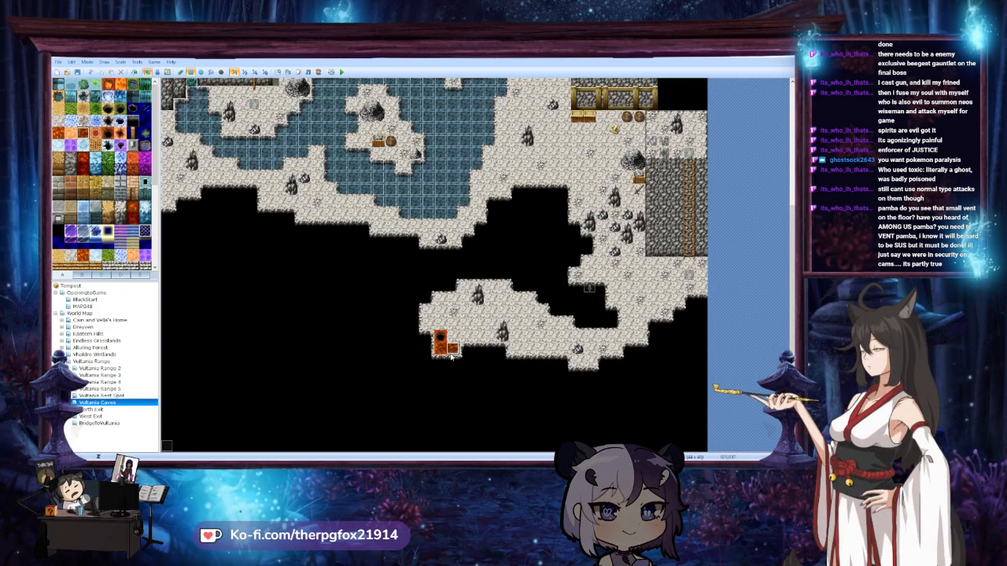
left_click_drag(446, 353, 446, 450)
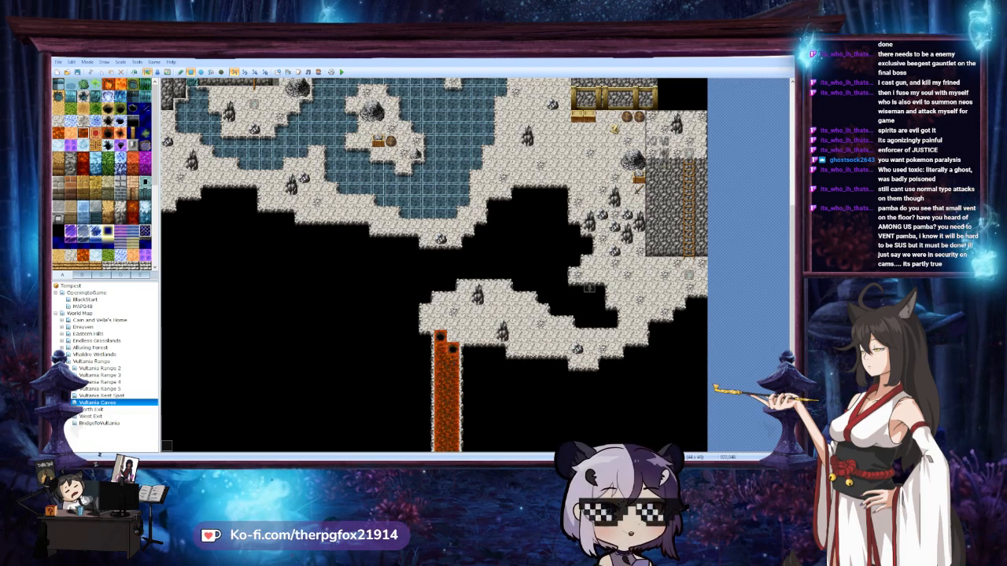
key("ctrl+z")
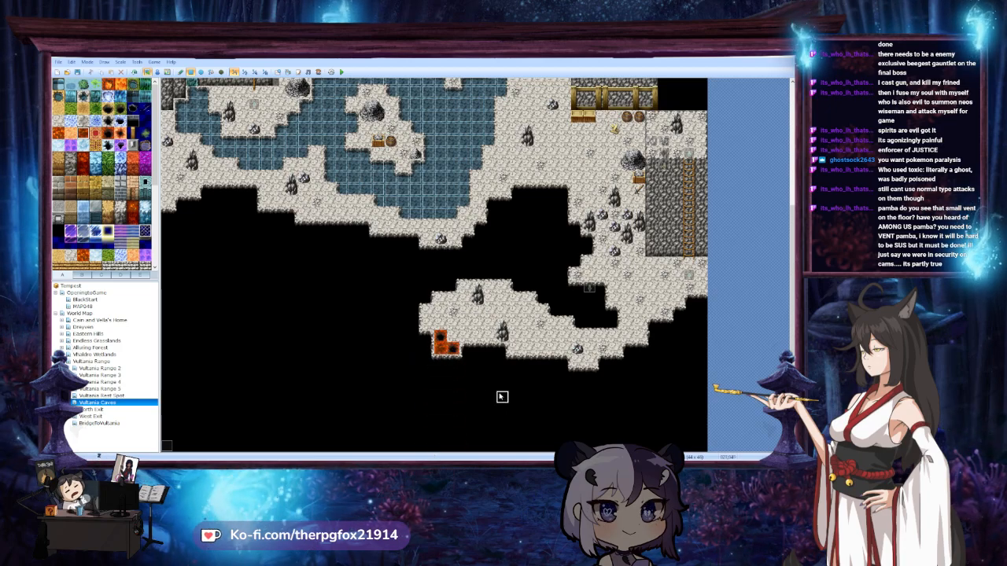
Try a one-tile-wide lava column running south from the pit tiles and a lava-rimmed strip extending east of it
left_click_drag(440, 346, 443, 449)
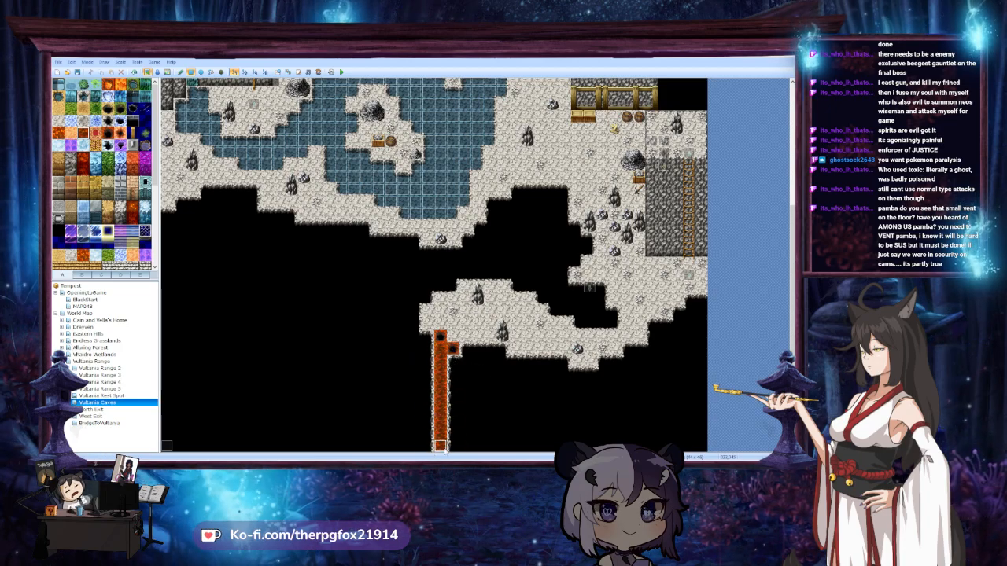
left_click_drag(443, 362, 502, 350)
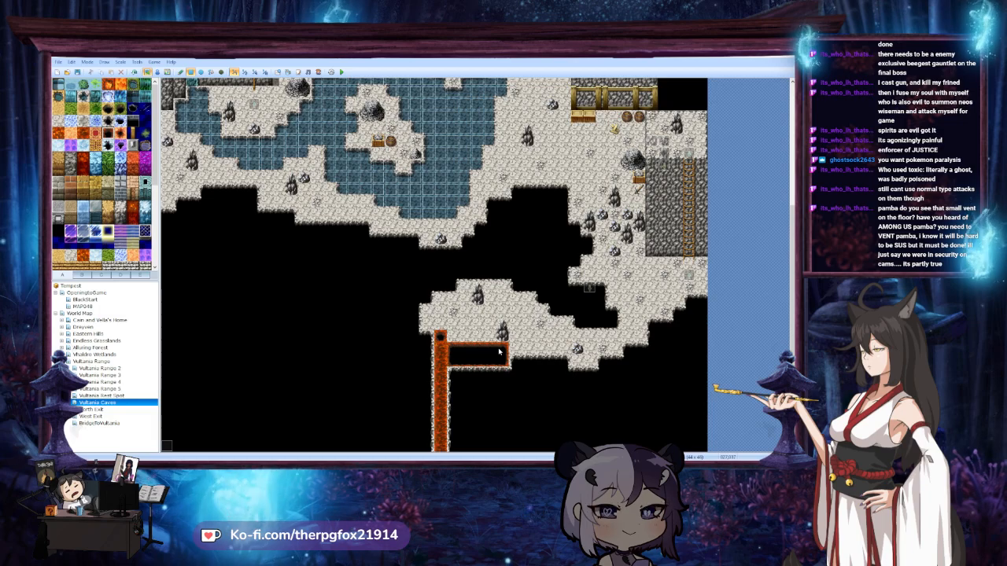
left_click_drag(499, 352, 458, 386)
key("ctrl+z")
key("ctrl+z")
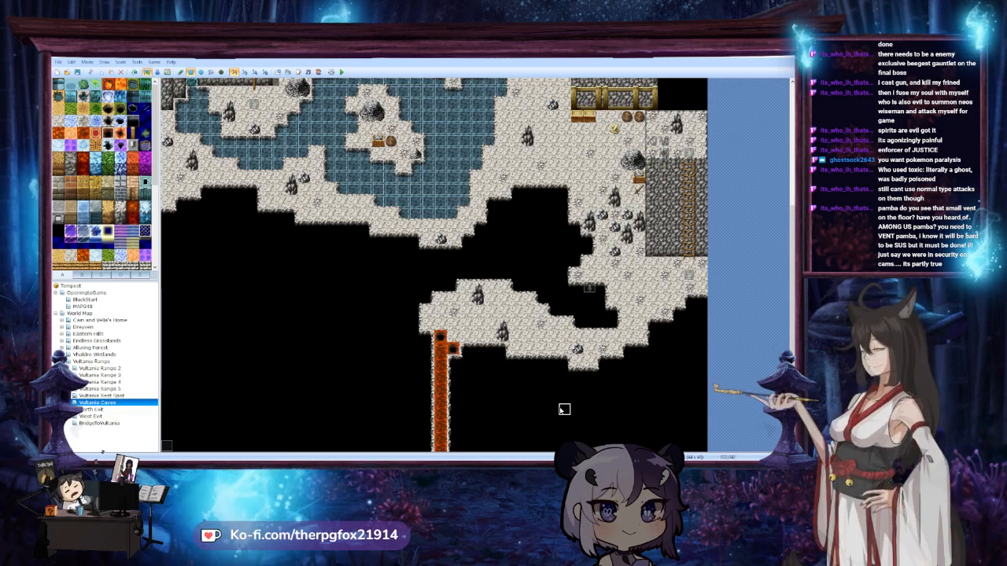
key("ctrl+z")
key("ctrl+z")
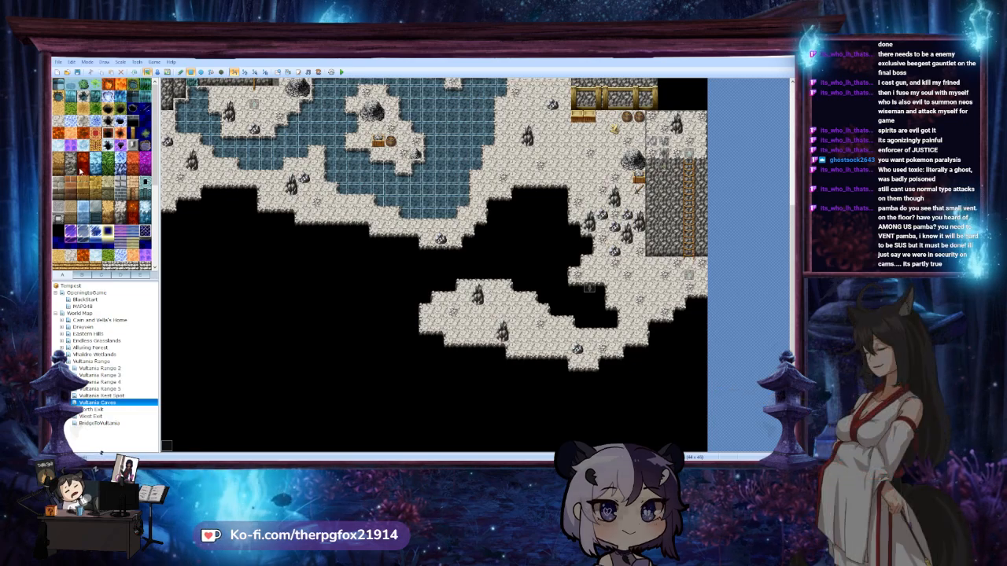
Try a three-tile strip of dark red lava along the southern cave floor's lower edge and another ground tile in the dark area
left_click_drag(452, 349, 476, 353)
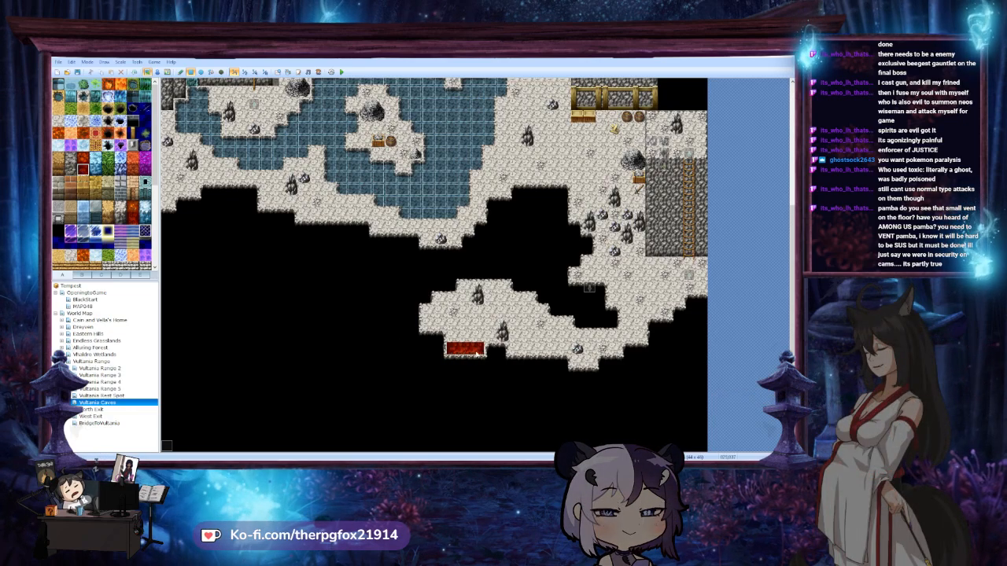
key("ctrl+z")
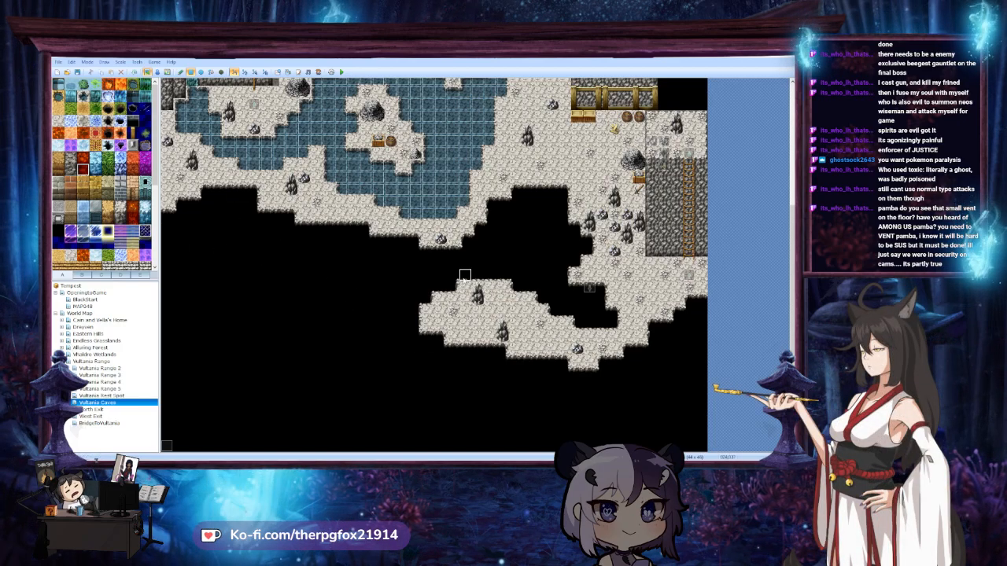
left_click(70, 161)
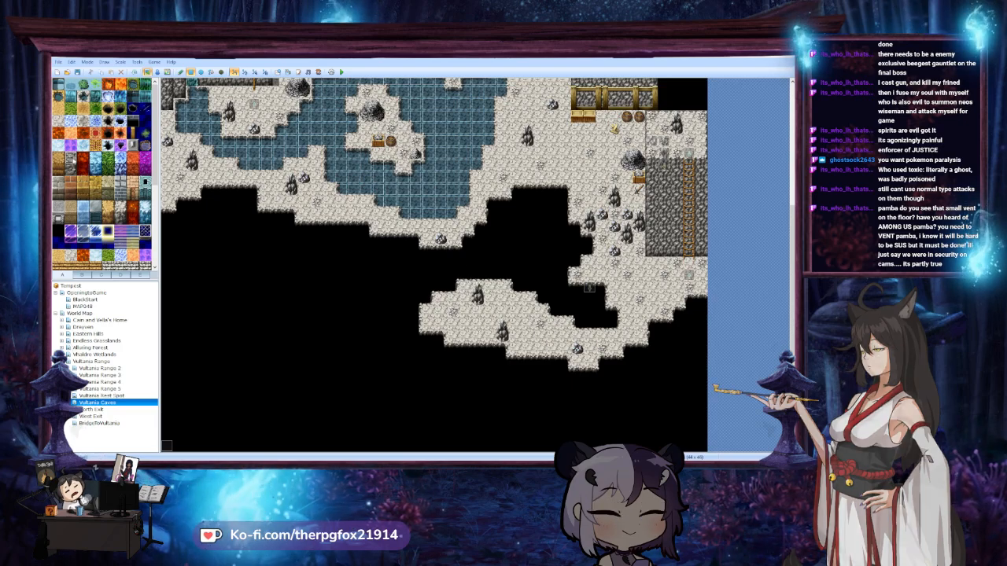
left_click(439, 287)
mouse_move(414, 279)
left_mouse_down()
mouse_move(427, 277)
mouse_move(428, 288)
mouse_move(416, 288)
left_mouse_up()
key("ctrl+z")
key("ctrl+z")
key("ctrl+z")
key("ctrl+z")
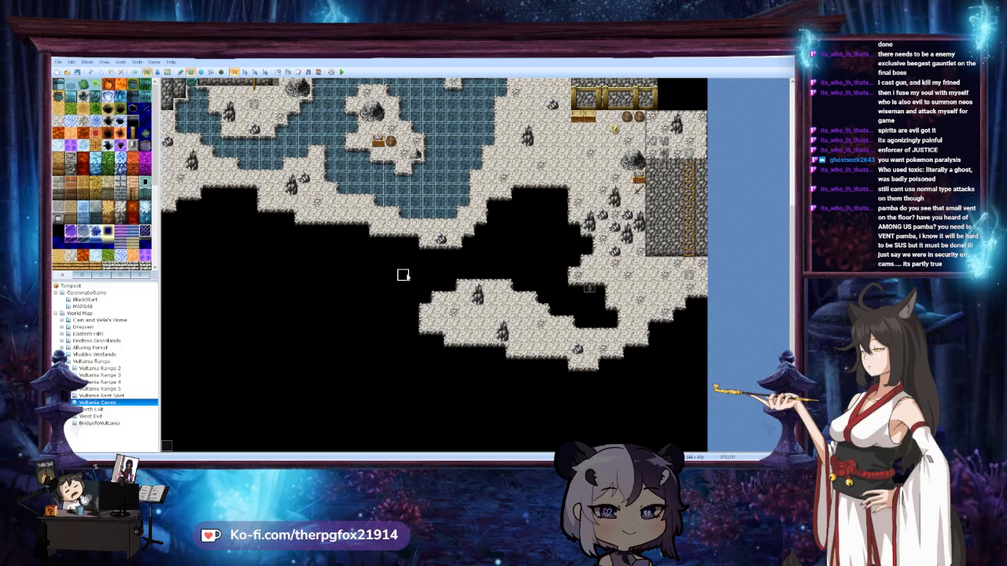
Look over the Vultania Caves, BridgeToVultania and Vultania Range maps, and collapse the Vultania Range group in the map tree
scroll(405, 279, "up", 5)
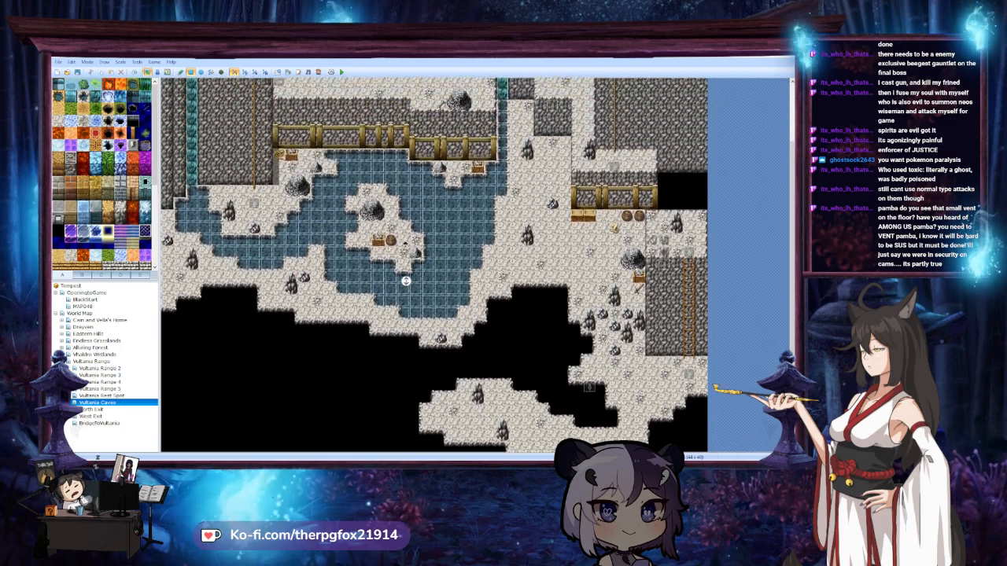
key("Down")
key("Down")
key("Down")
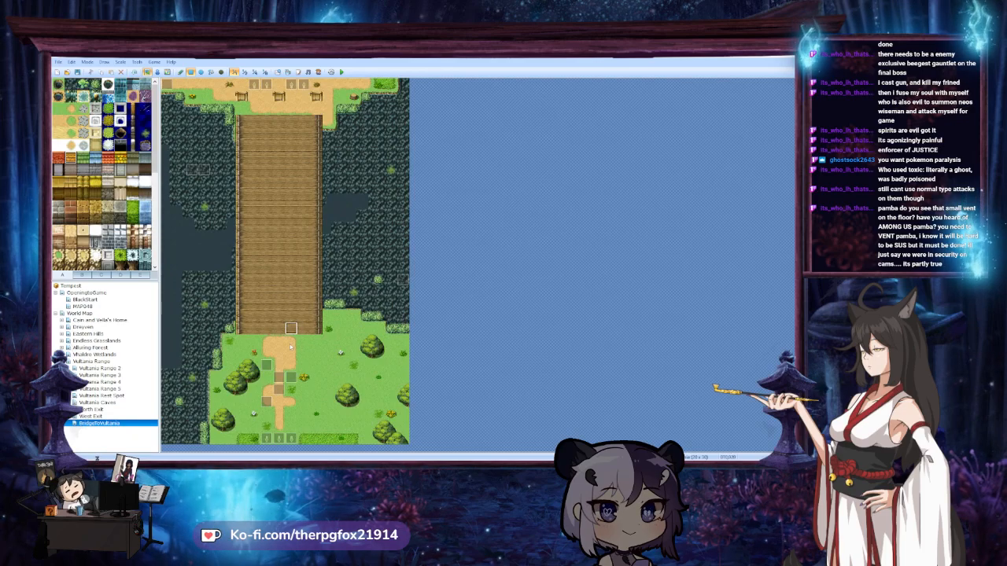
left_click(72, 363)
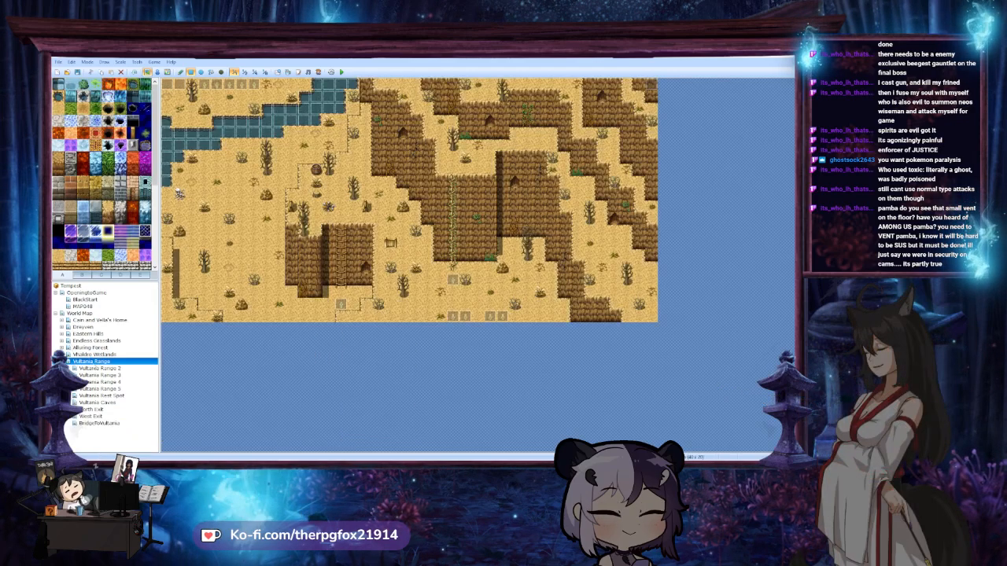
left_click(93, 423)
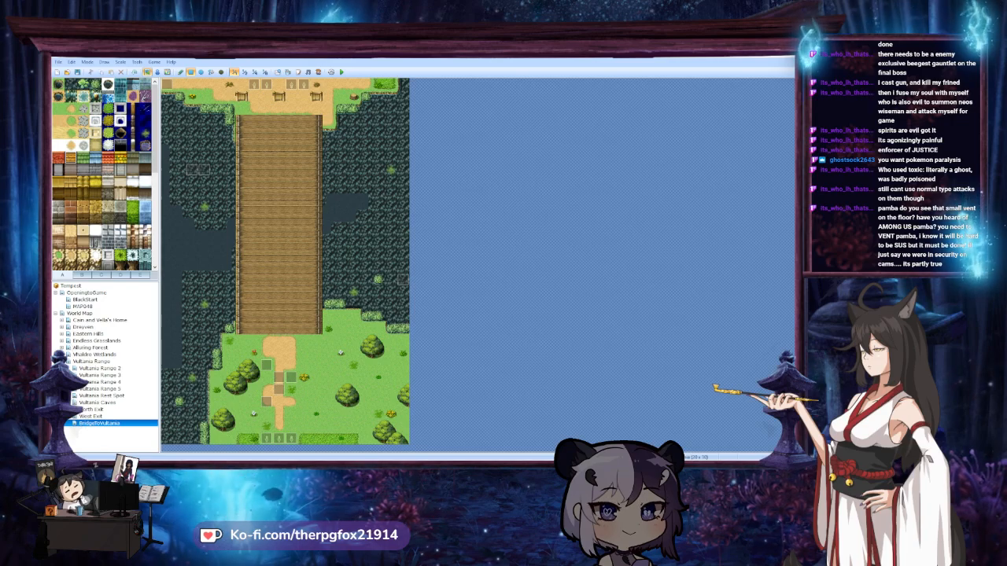
left_click(62, 361)
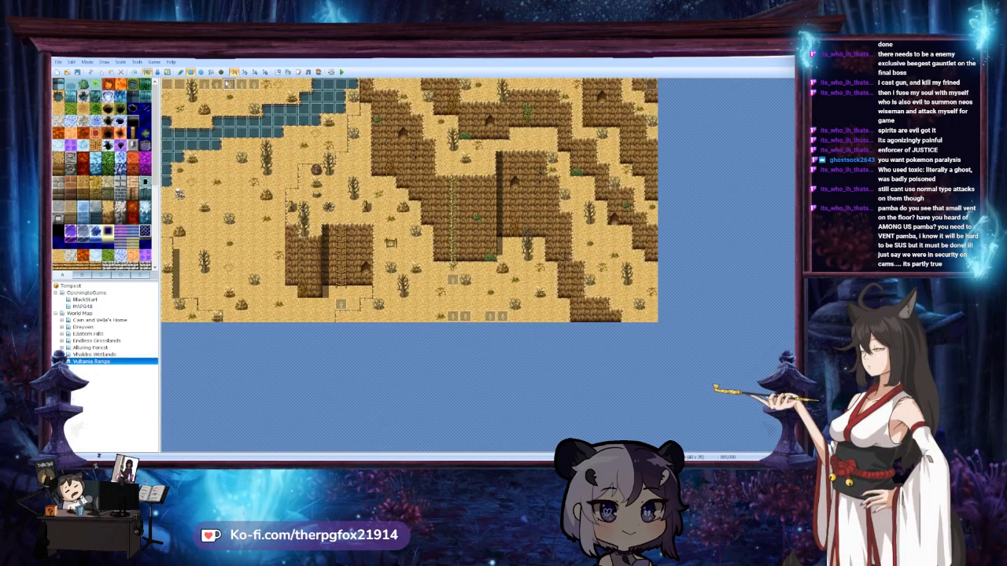
Switch to event editing and inspect the AreaMusicToggle event in the northwest corner of Vultania Range without changing it
left_click(156, 71)
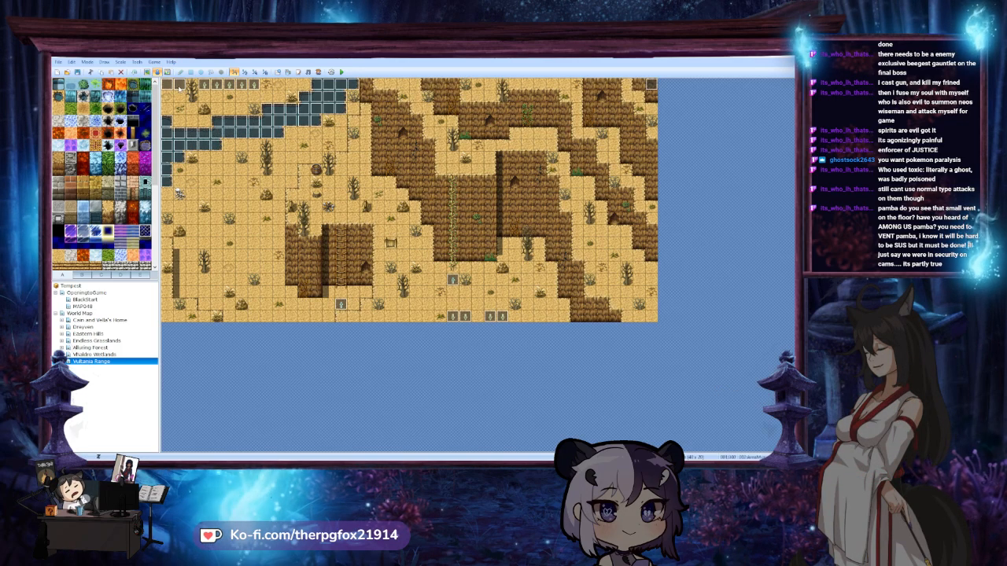
double_click(179, 87)
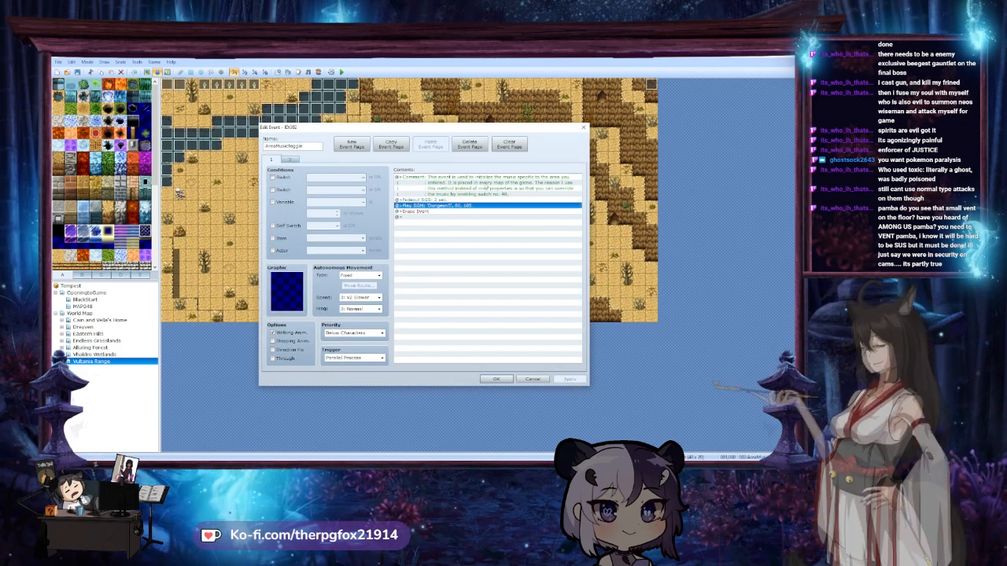
left_click(532, 378)
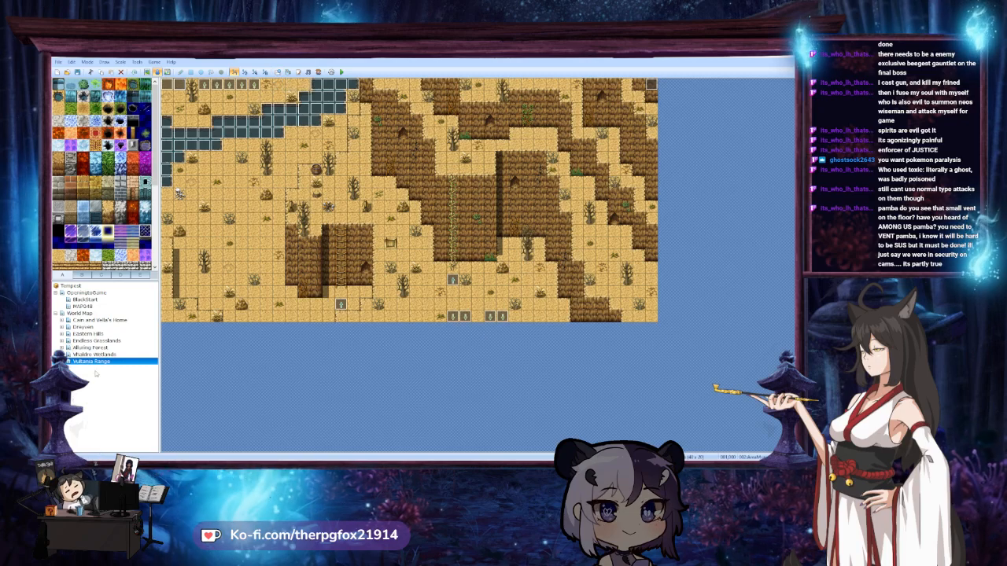
Expand the Dreyven maps, look through the Shop and Royal District, and open the Sanctuary map
left_click(93, 320)
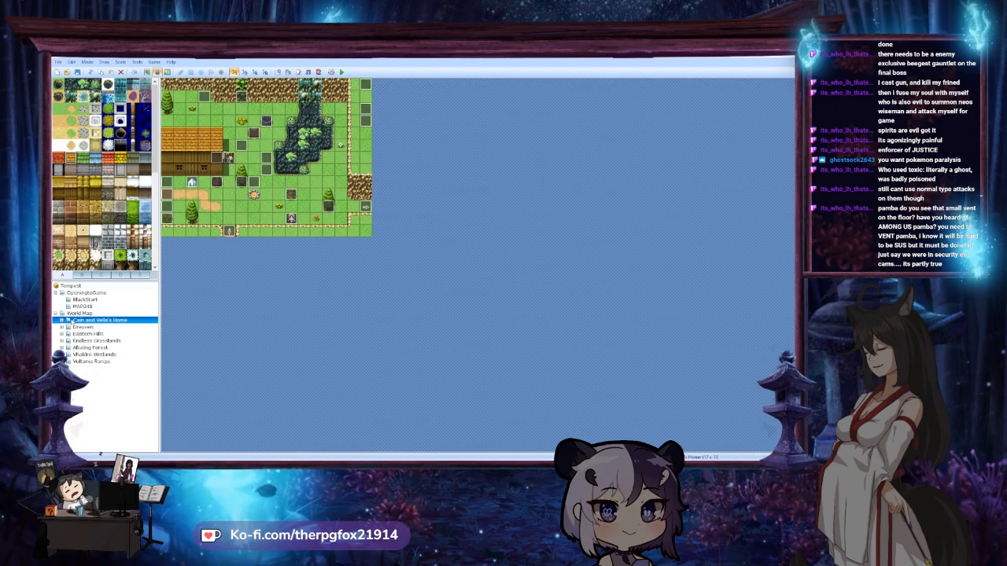
left_click(83, 327)
left_click(62, 326)
left_click(83, 334)
left_click(92, 347)
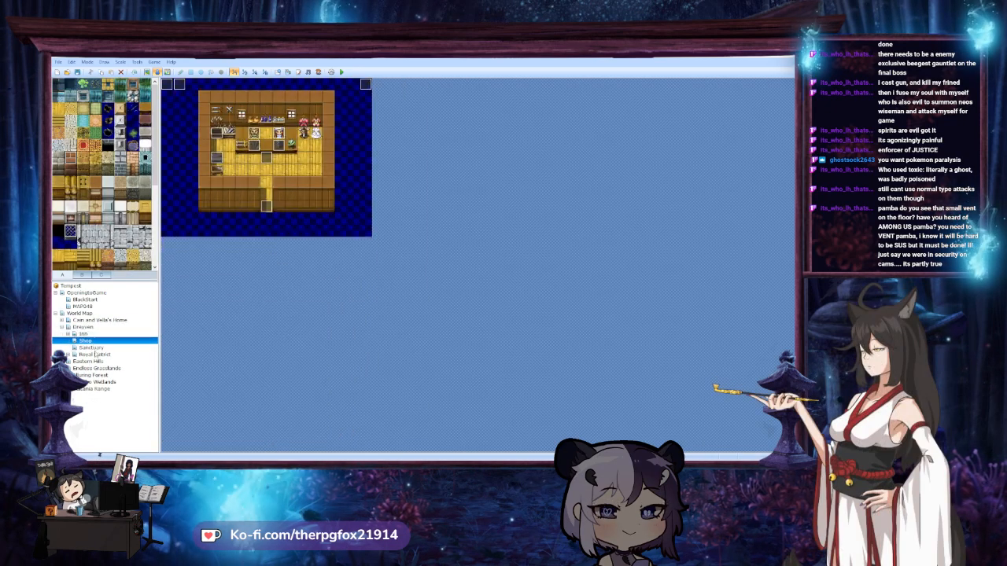
left_click(95, 354)
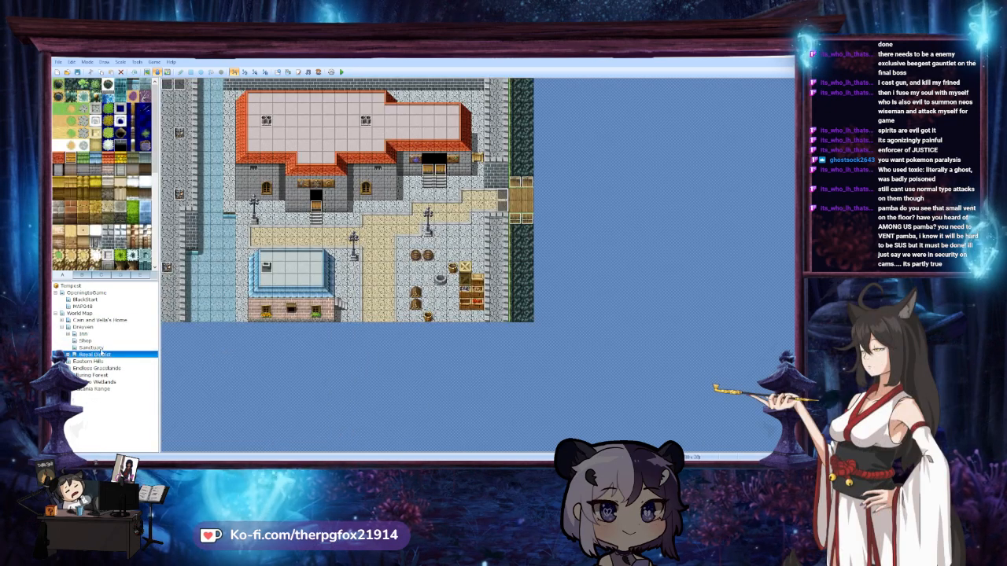
left_click(92, 348)
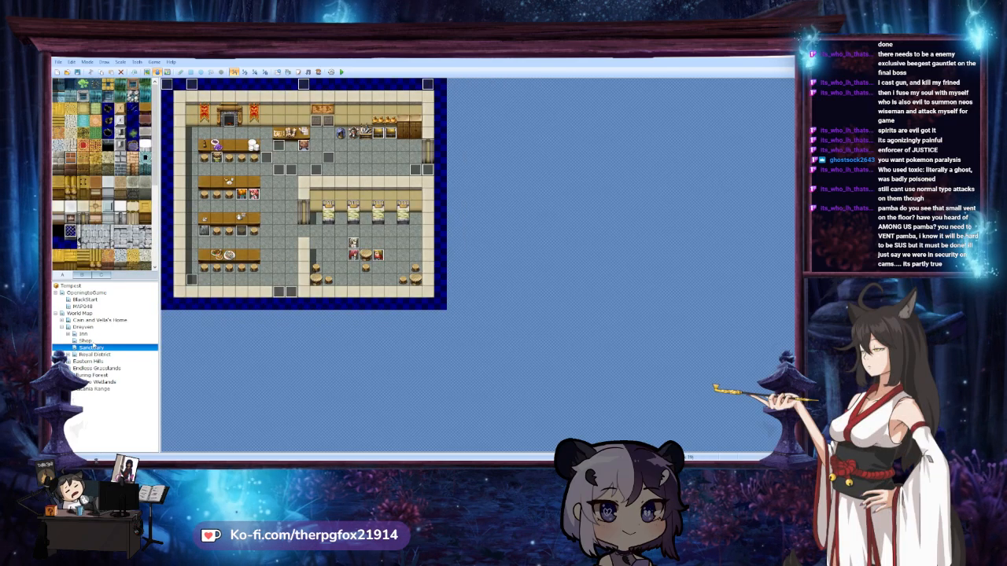
Review the pages of the event in the Sanctuary map's northwest corner, including the end of page 3, and close it unchanged
double_click(167, 84)
scroll(439, 227, "down", 3)
left_click(289, 159)
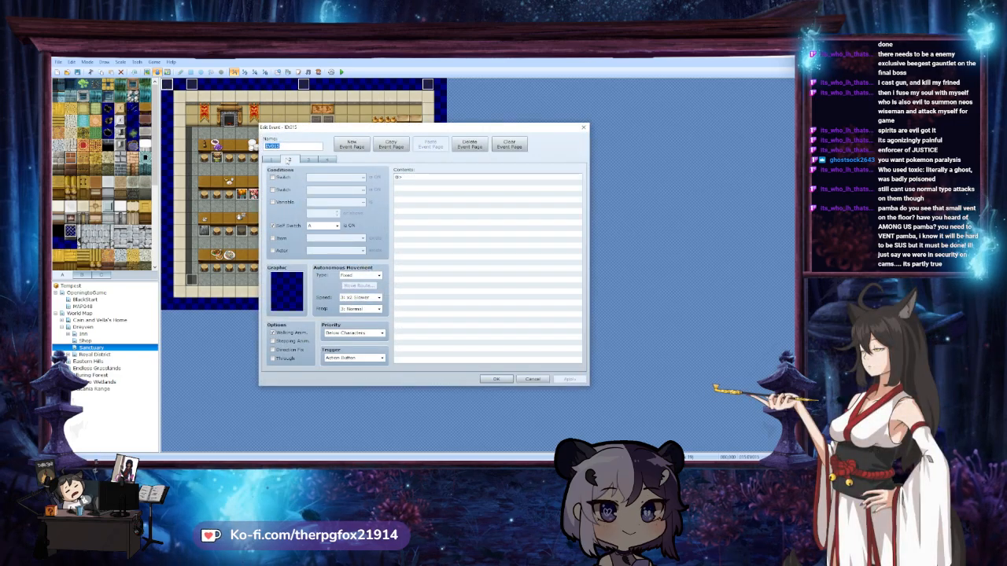
left_click(317, 160)
left_click_drag(579, 193, 573, 338)
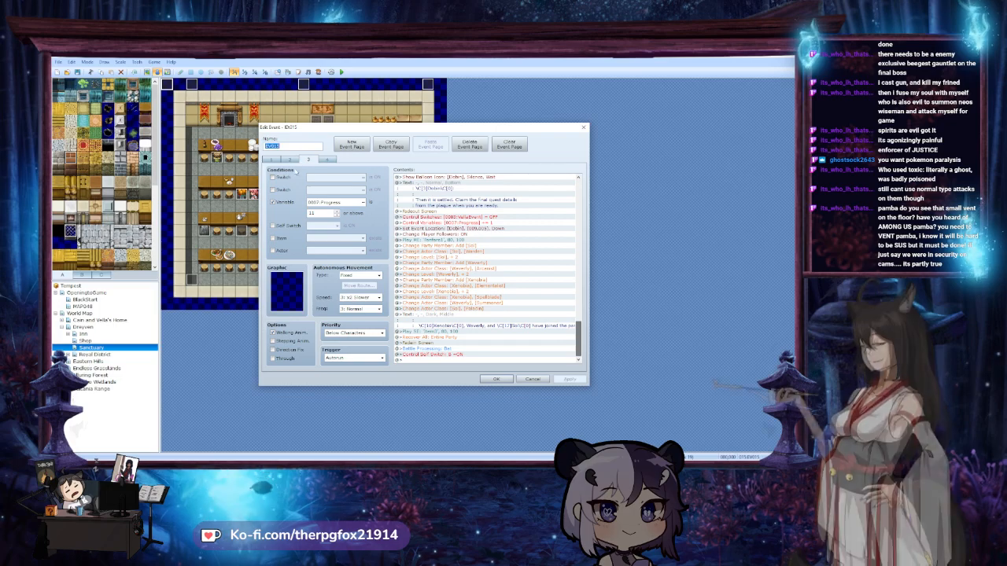
left_click(326, 160)
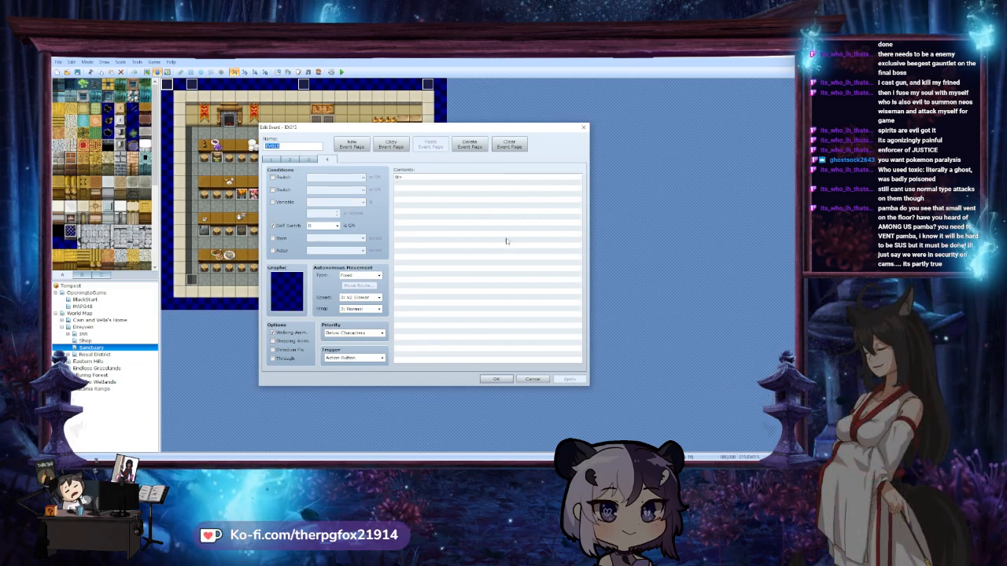
key("Escape")
Open the quest-giver NPC's event at the Sanctuary counter and review the contents of its pages 1 through 5
double_click(307, 146)
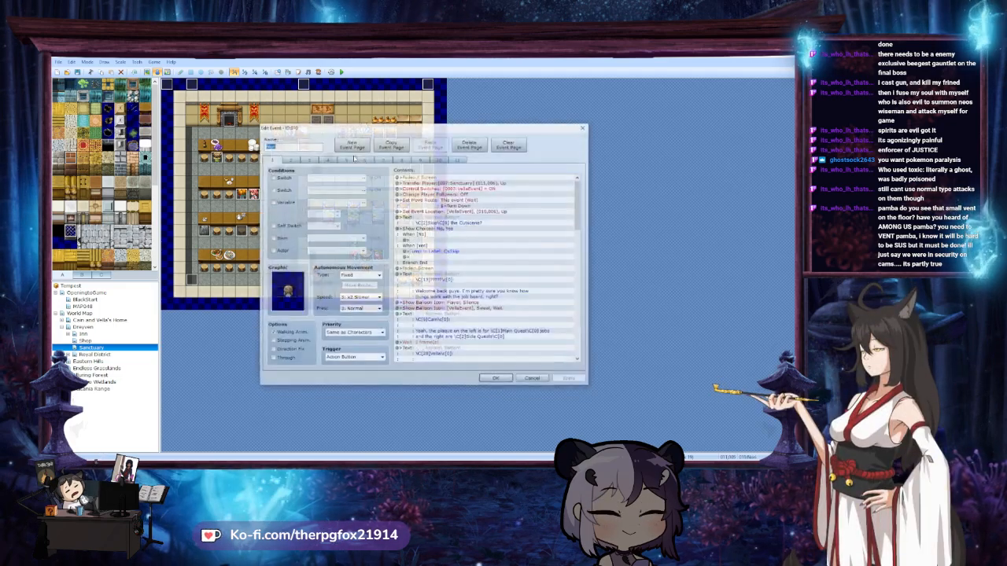
scroll(574, 209, "down", 5)
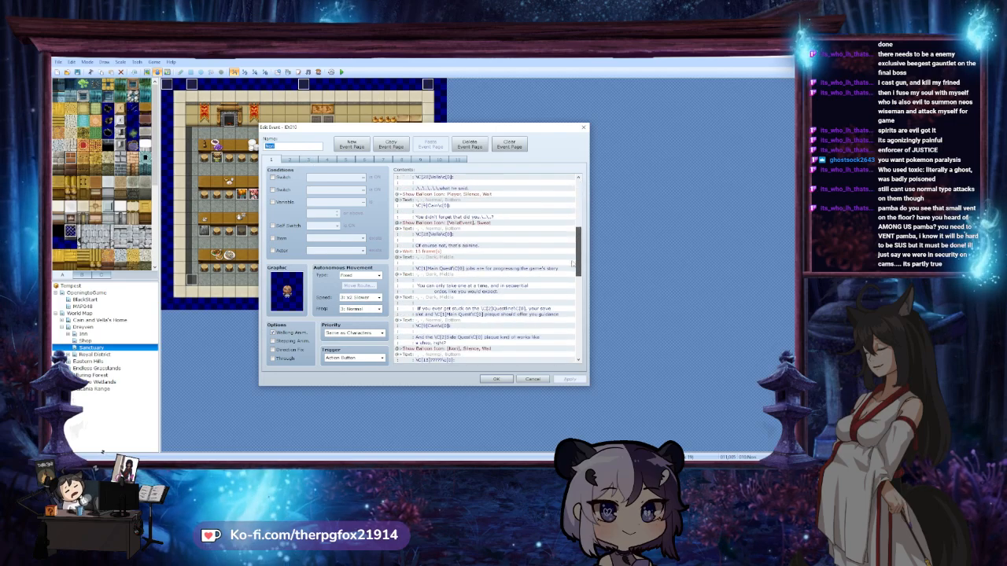
left_click(291, 160)
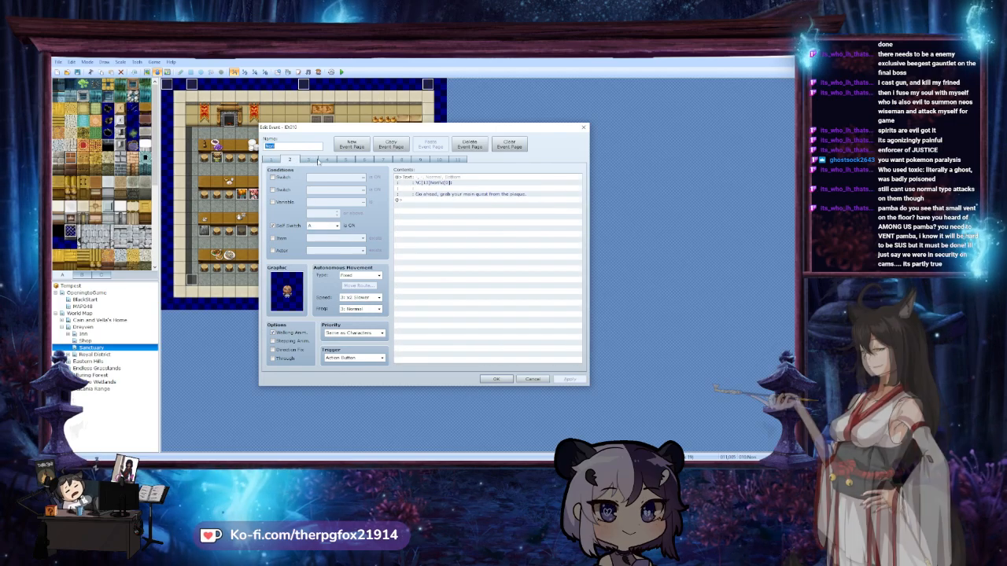
left_click(328, 161)
left_click_drag(577, 203, 586, 346)
left_click(346, 160)
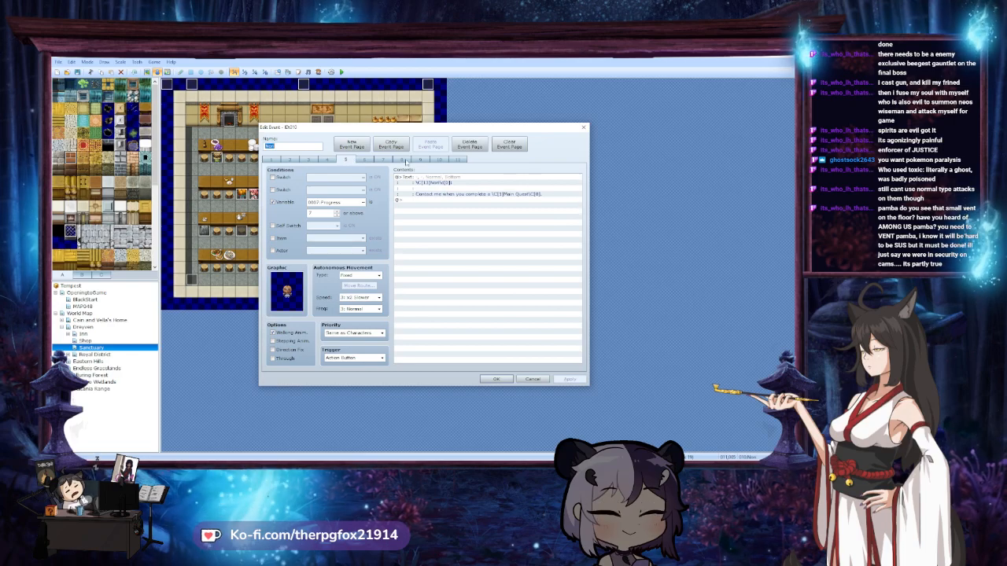
Review pages 6 through 11 of the quest-giver's event, reading page 6 to its end, and close it without changes
left_click(362, 160)
left_click_drag(578, 195, 562, 334)
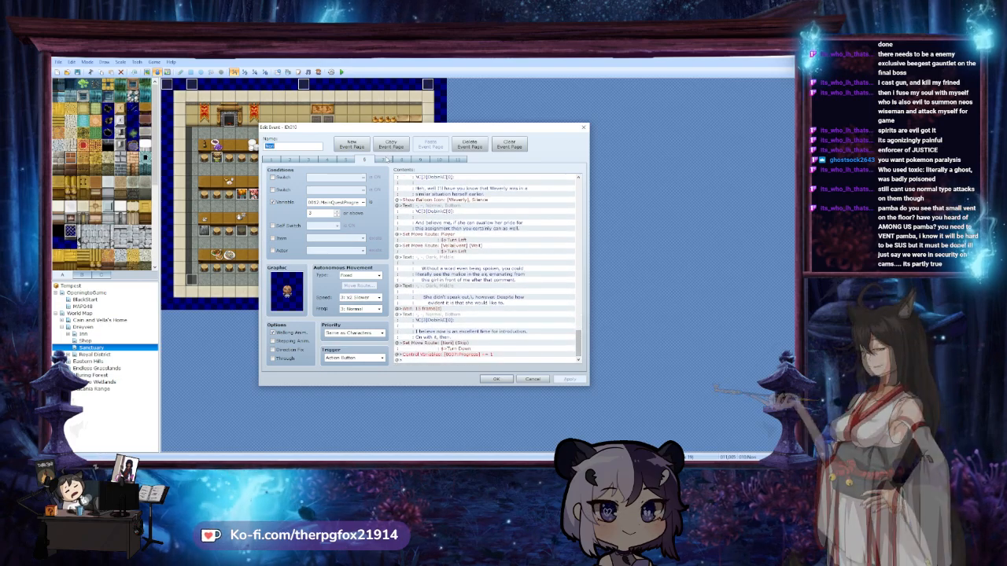
left_click(382, 160)
left_click(400, 160)
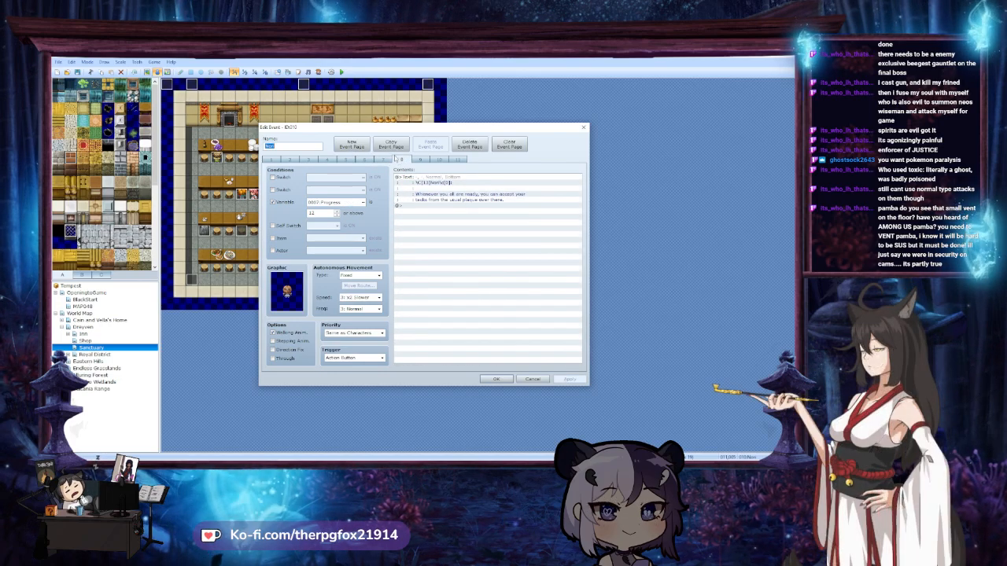
left_click(420, 160)
left_click(439, 160)
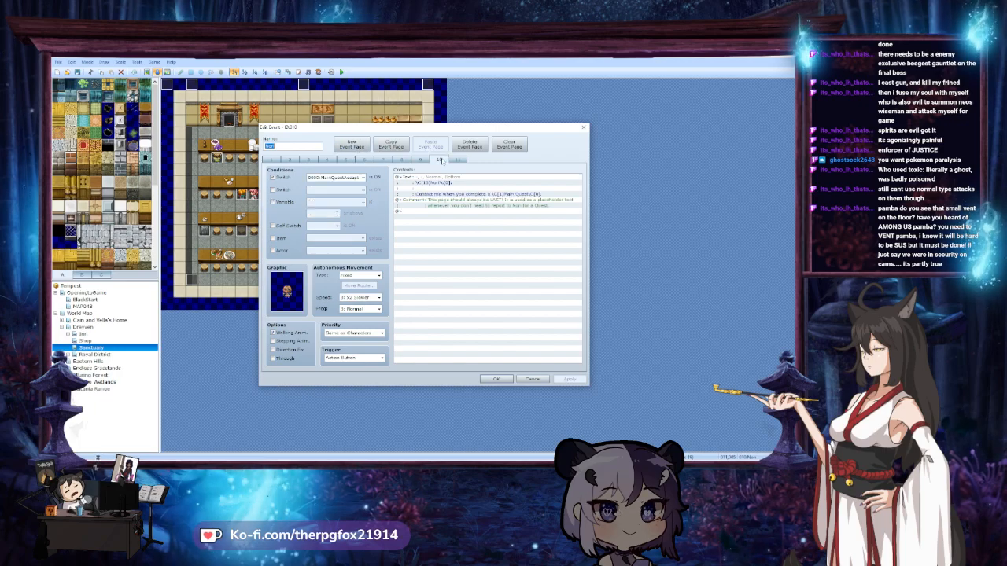
left_click(464, 160)
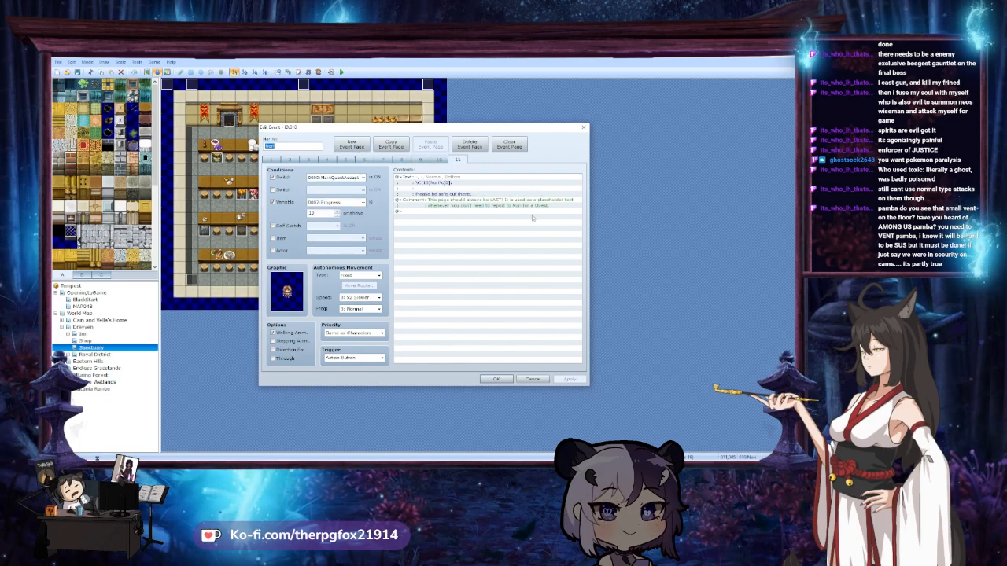
left_click(522, 380)
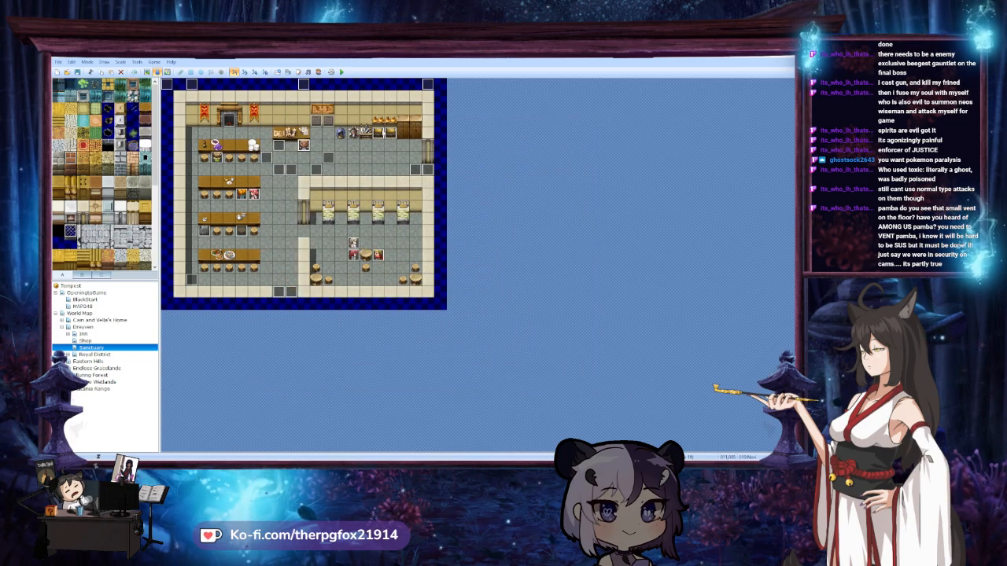
Inspect the ProvisionsChest event and the neighbouring equipment chest event by the Sanctuary's north wall, leaving both unchanged
double_click(381, 132)
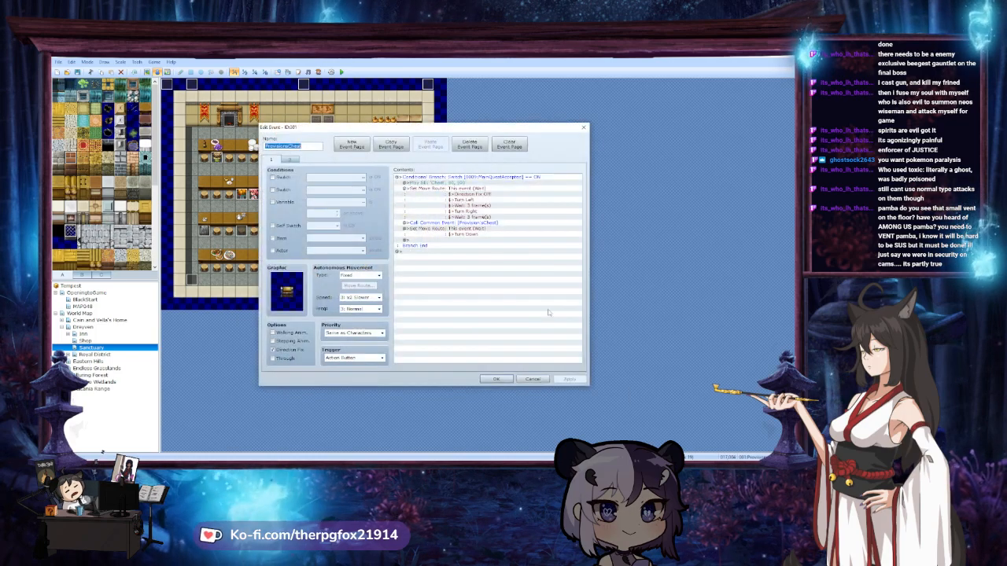
left_click(533, 382)
double_click(292, 133)
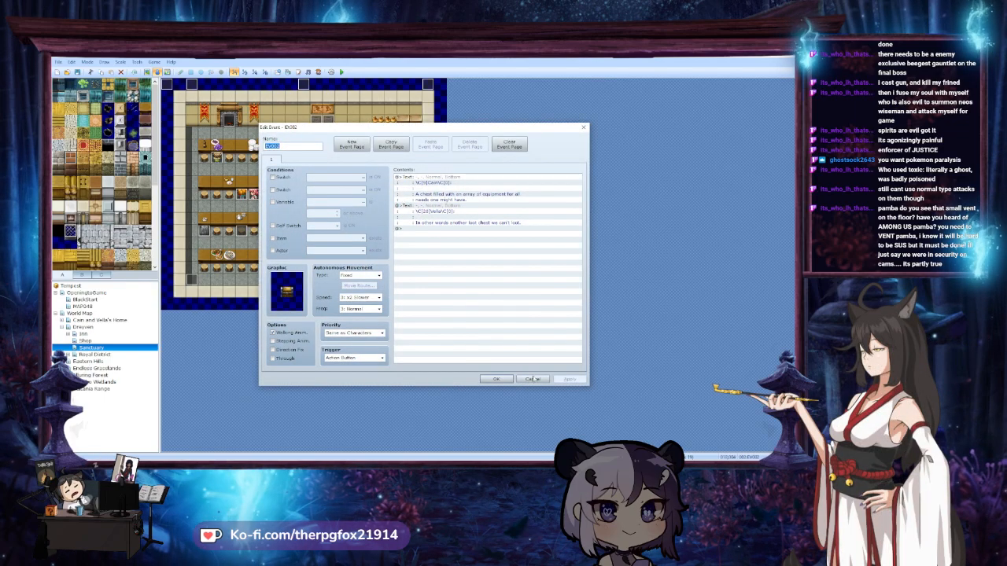
key("Escape")
Review the main quest board event from page 2 through page 6 for its quest conditions and variables, and close it unchanged
double_click(317, 121)
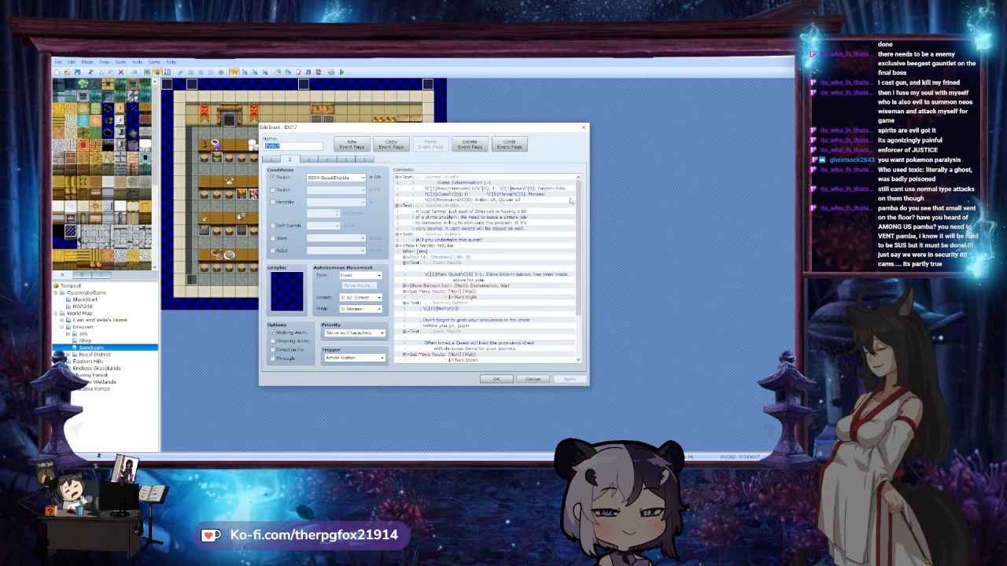
scroll(568, 202, "down", 3)
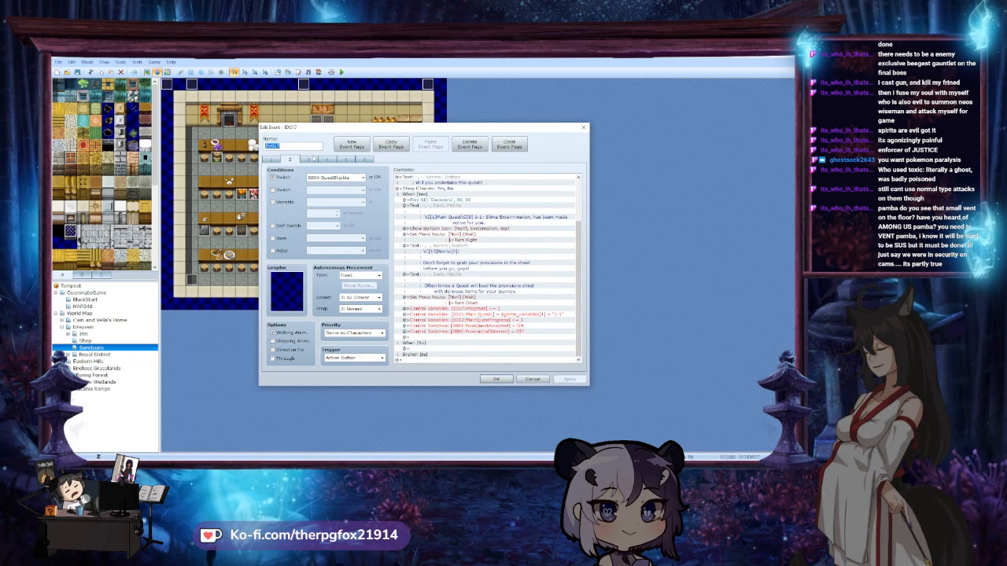
left_click(327, 159)
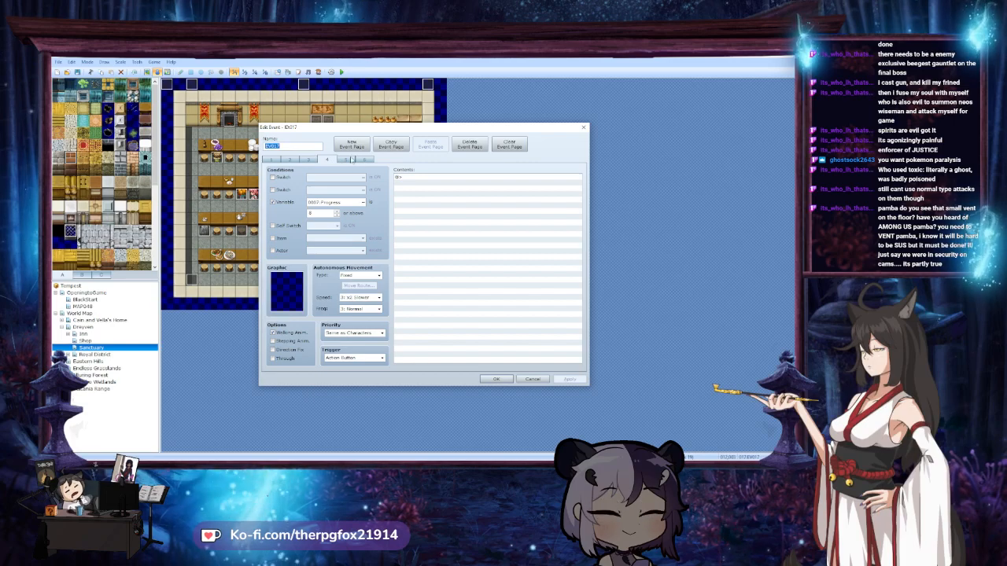
left_click(351, 160)
left_click(365, 160)
left_click(536, 380)
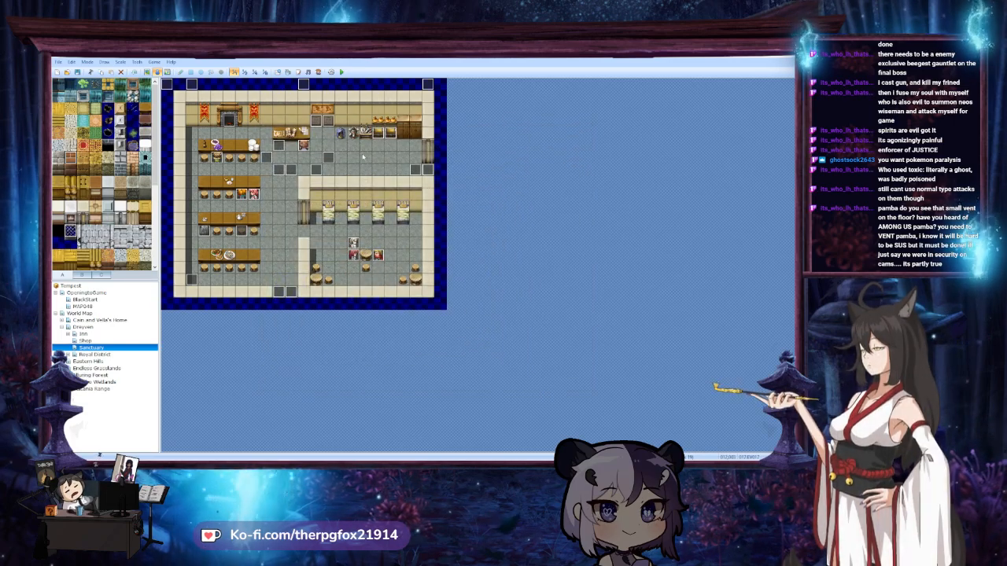
Compare the side quest lists on pages 3, 4 and 5 of the side quest board event, and close it
double_click(332, 161)
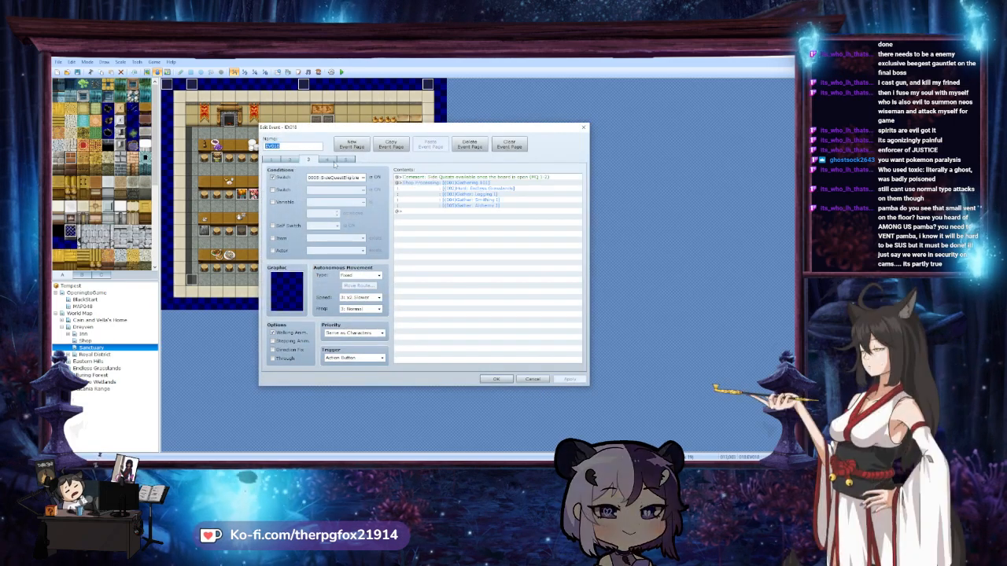
left_click(329, 160)
left_click(345, 160)
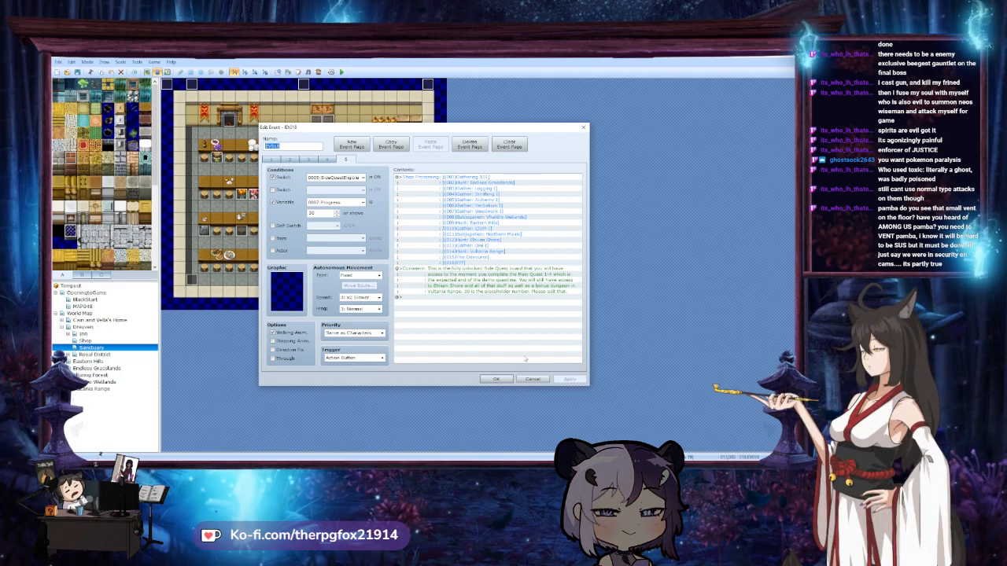
left_click(327, 159)
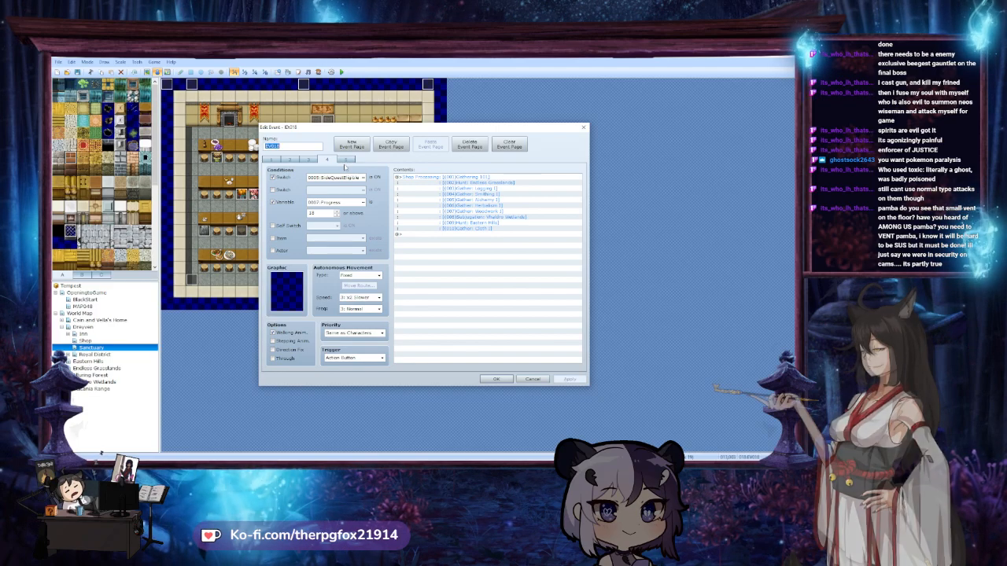
left_click(346, 160)
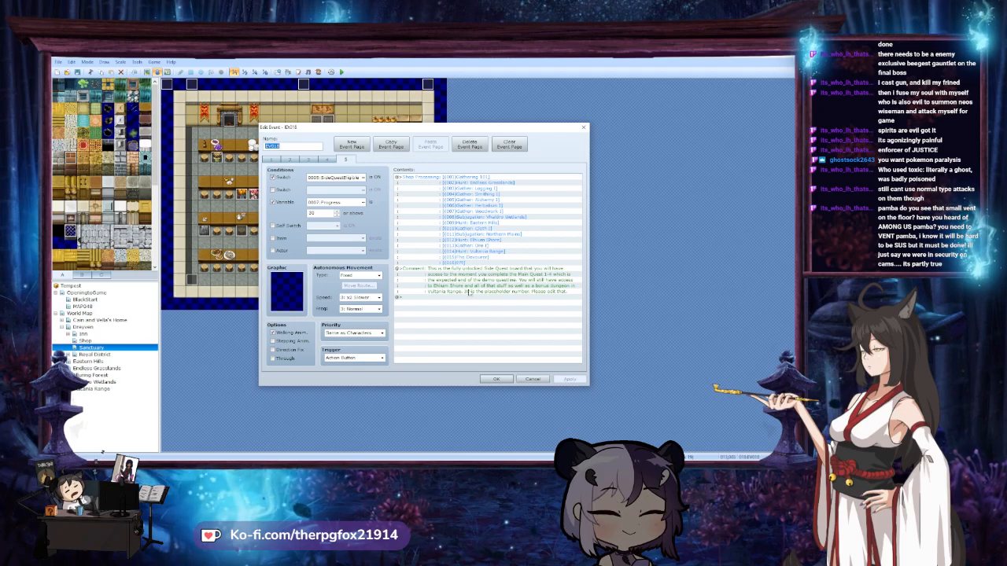
left_click(506, 380)
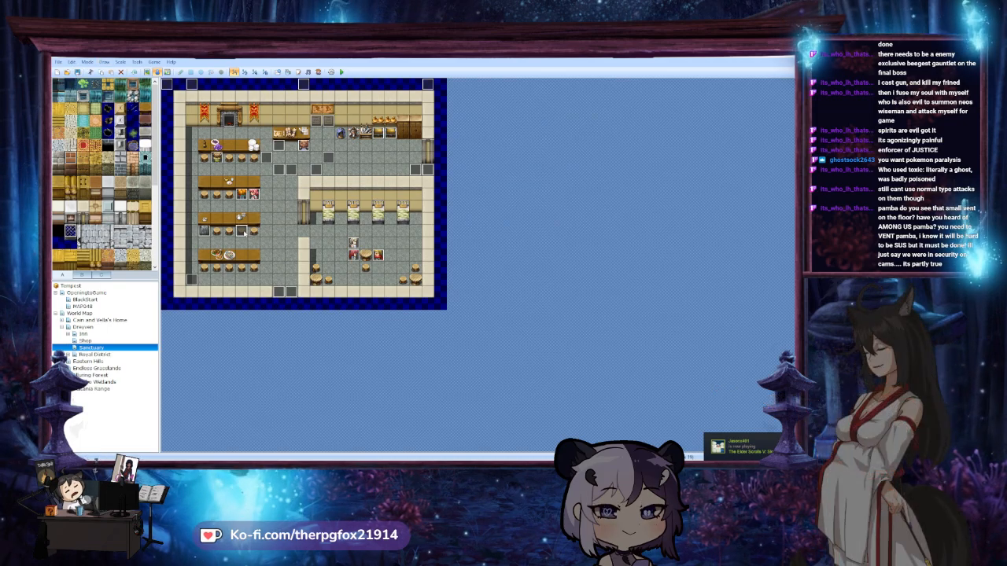
Check the events at the third table and in the Sanctuary's southwest corner without changing them, and open the Royal District map
double_click(242, 230)
left_click(528, 381)
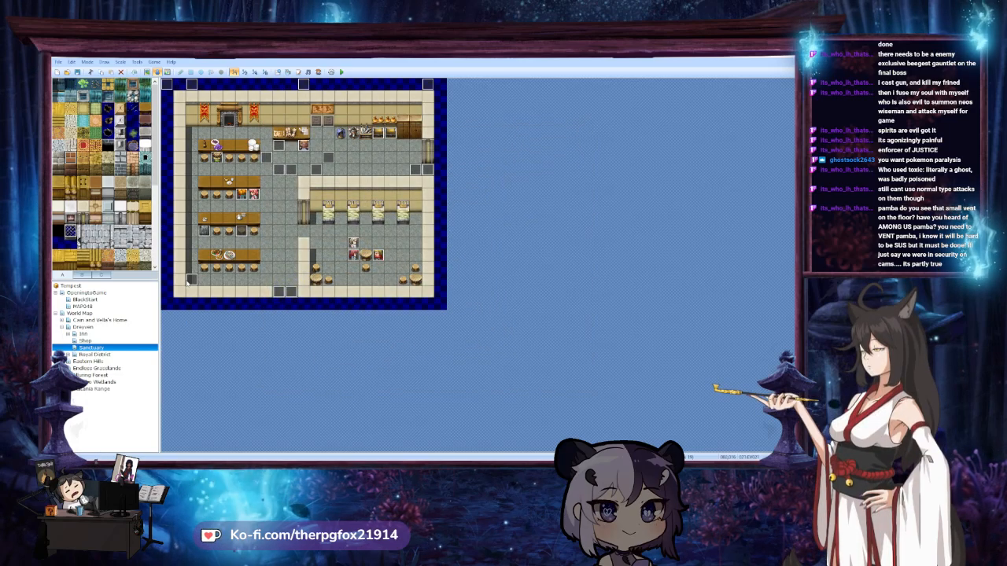
double_click(191, 280)
left_click(532, 379)
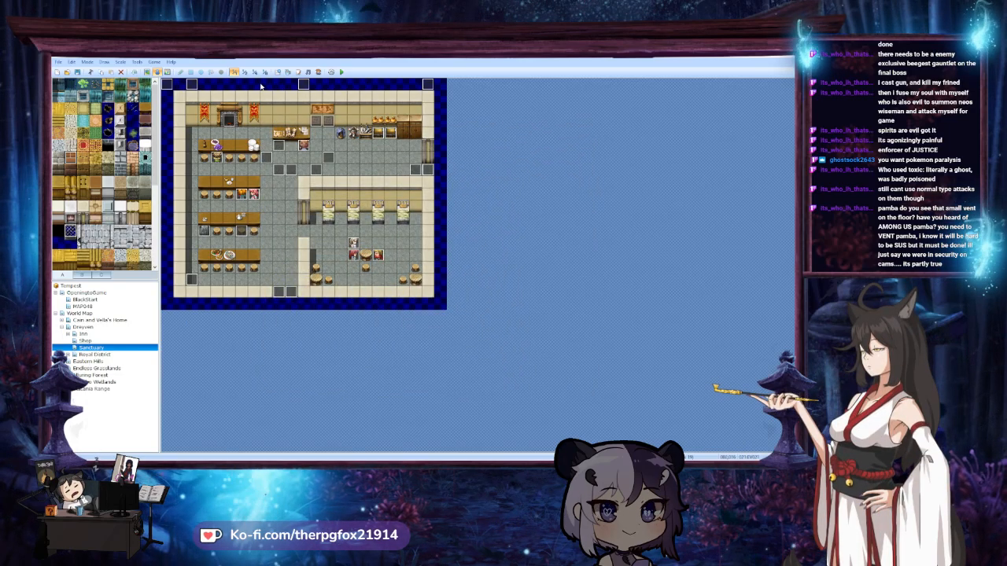
left_click(92, 355)
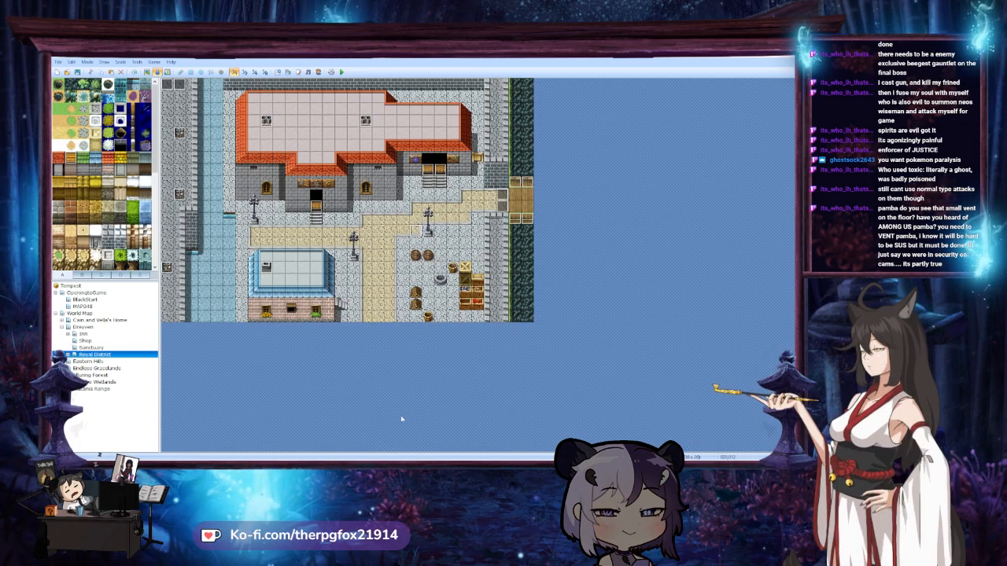
mouse_move(103, 454)
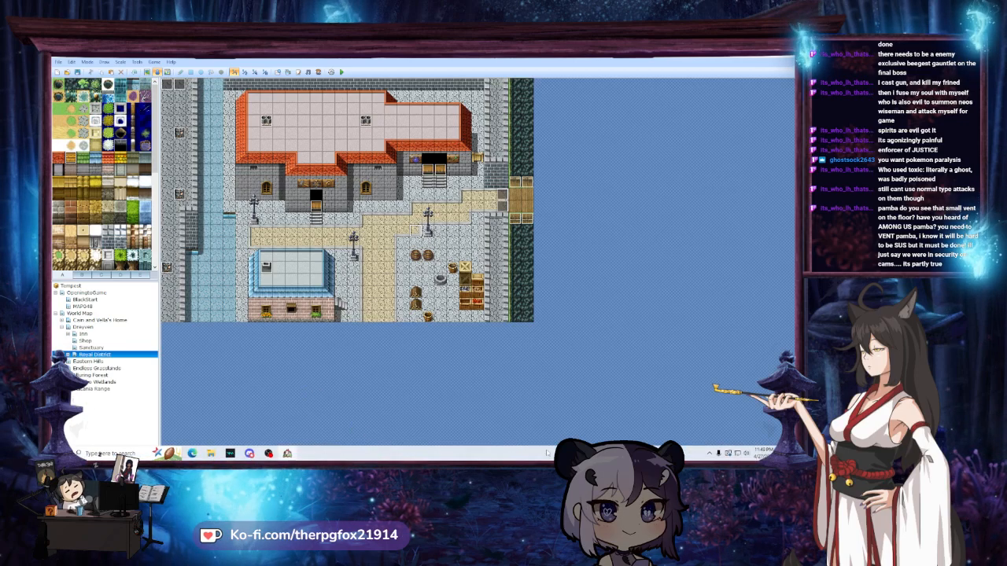